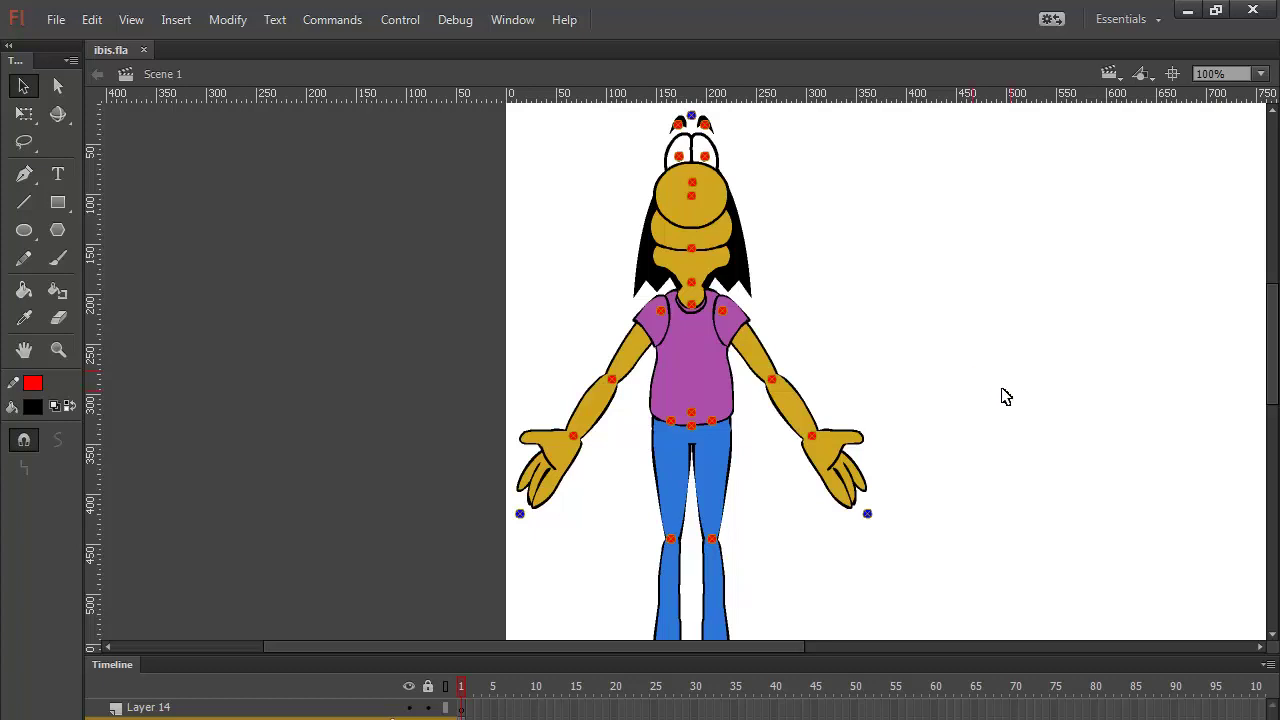
Step: Select all parts of the character and group them into one object
drag(1023, 389, 634, 394)
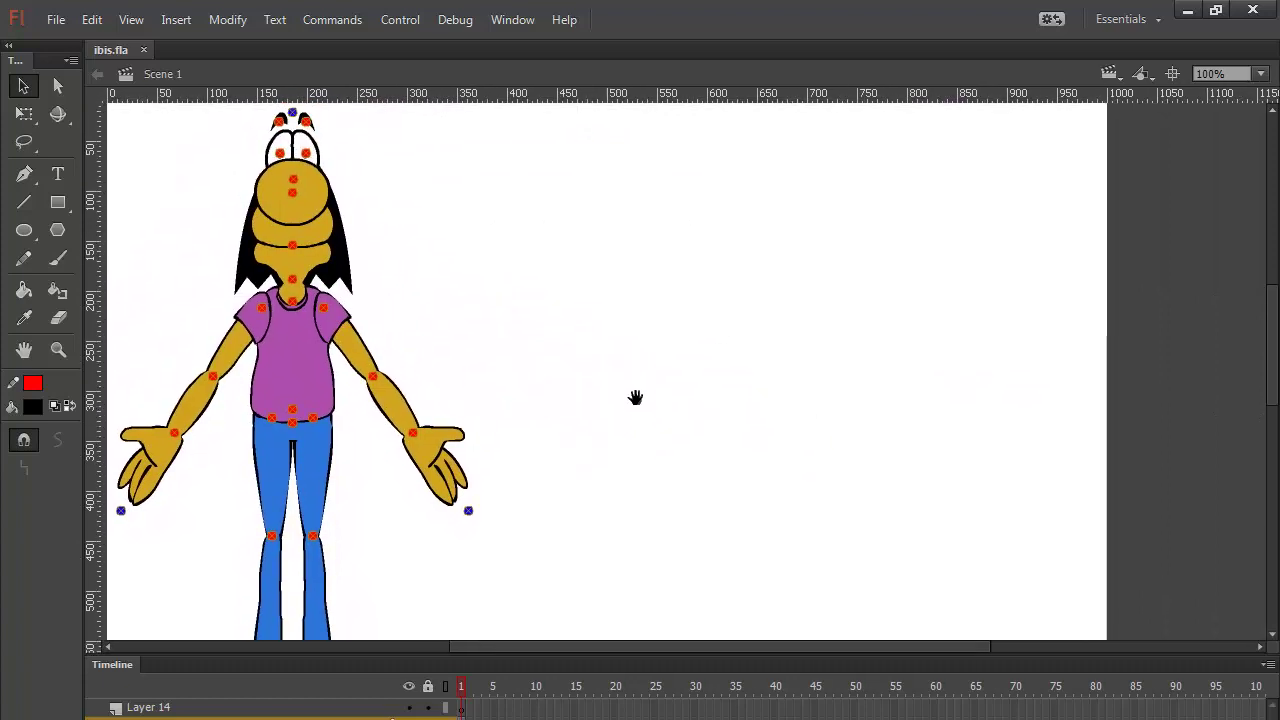
click(59, 261)
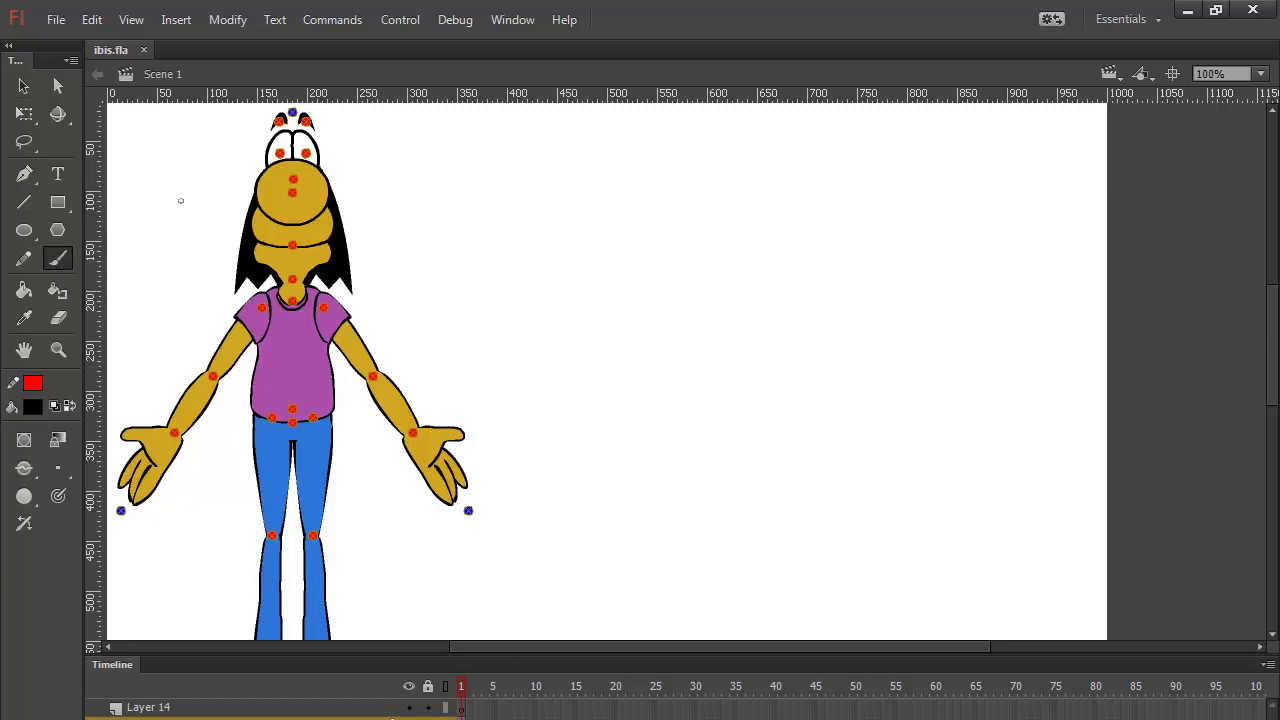
click(24, 86)
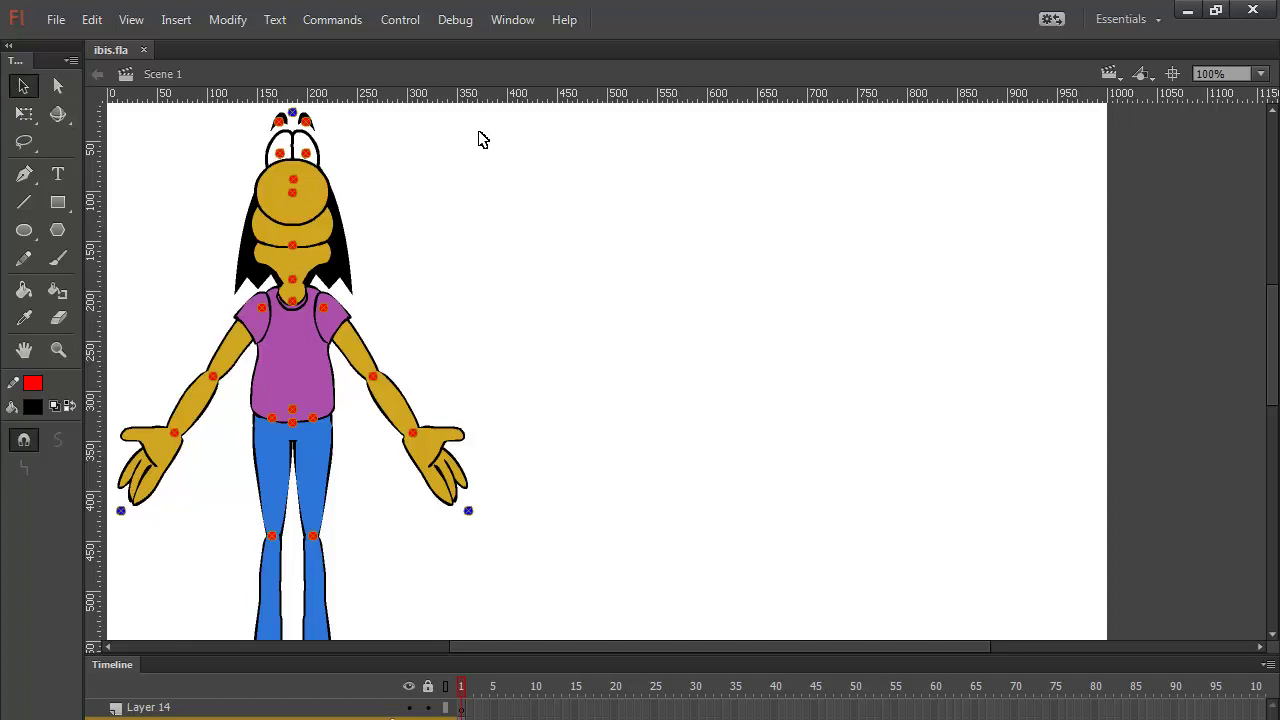
key(ctrl+a)
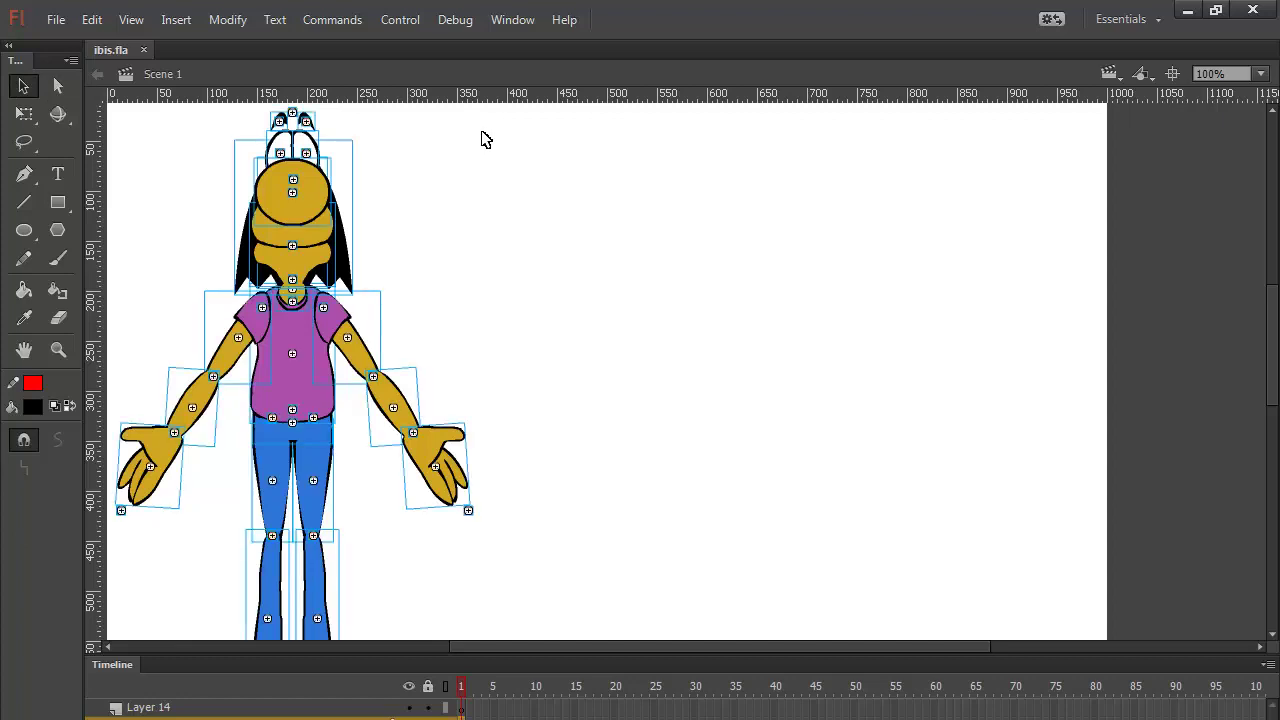
key(ctrl+g)
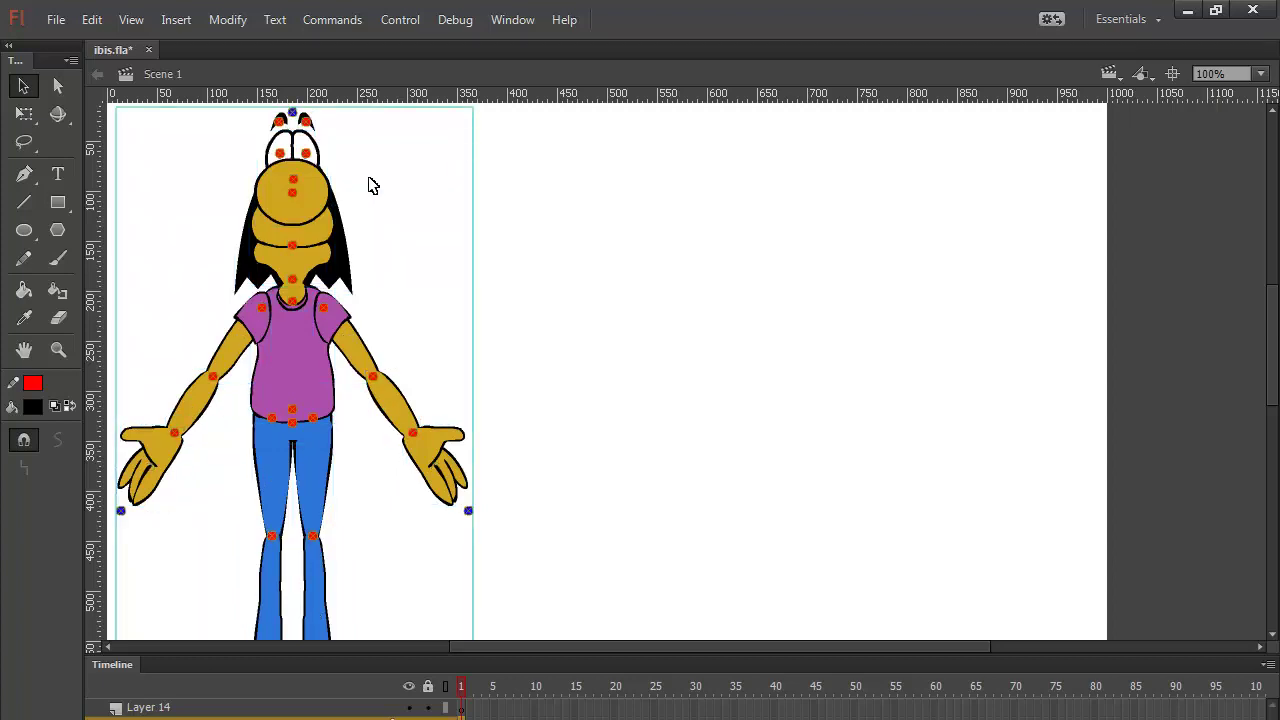
Step: Move the grouped character so its bounding box sits in the upper-left corner of the stage
drag(325, 225, 303, 271)
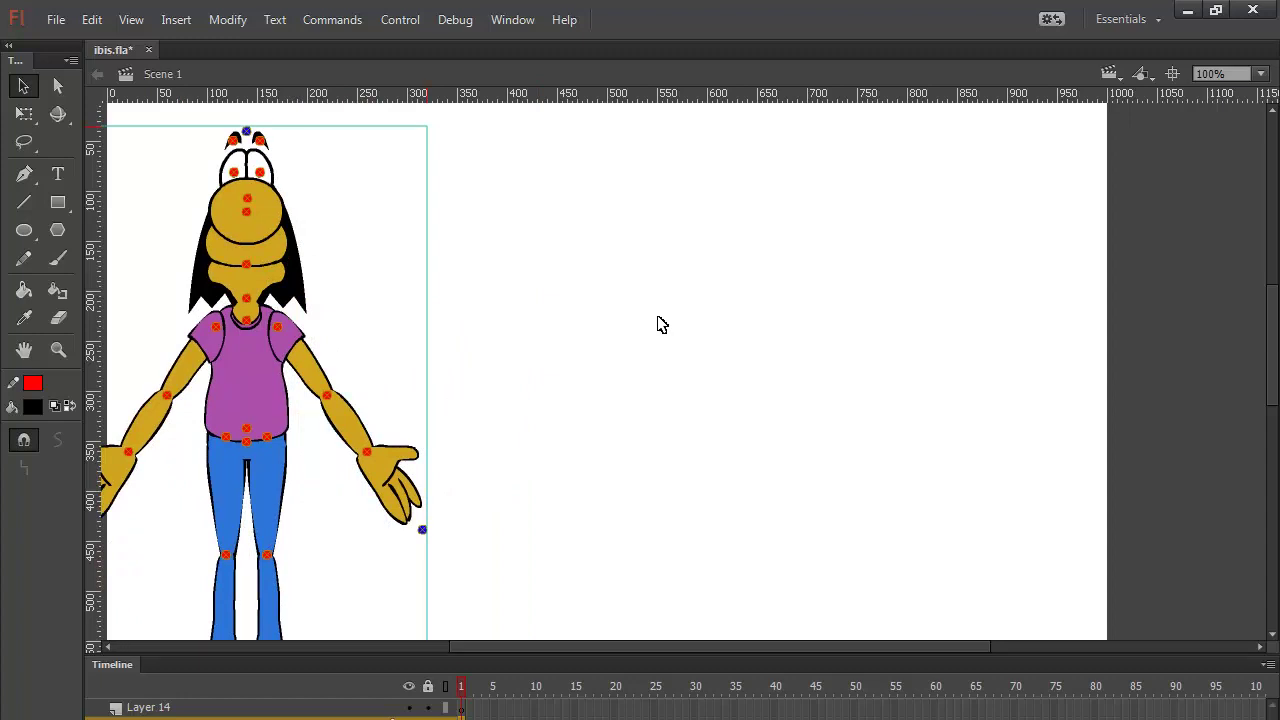
key(ctrl+minus)
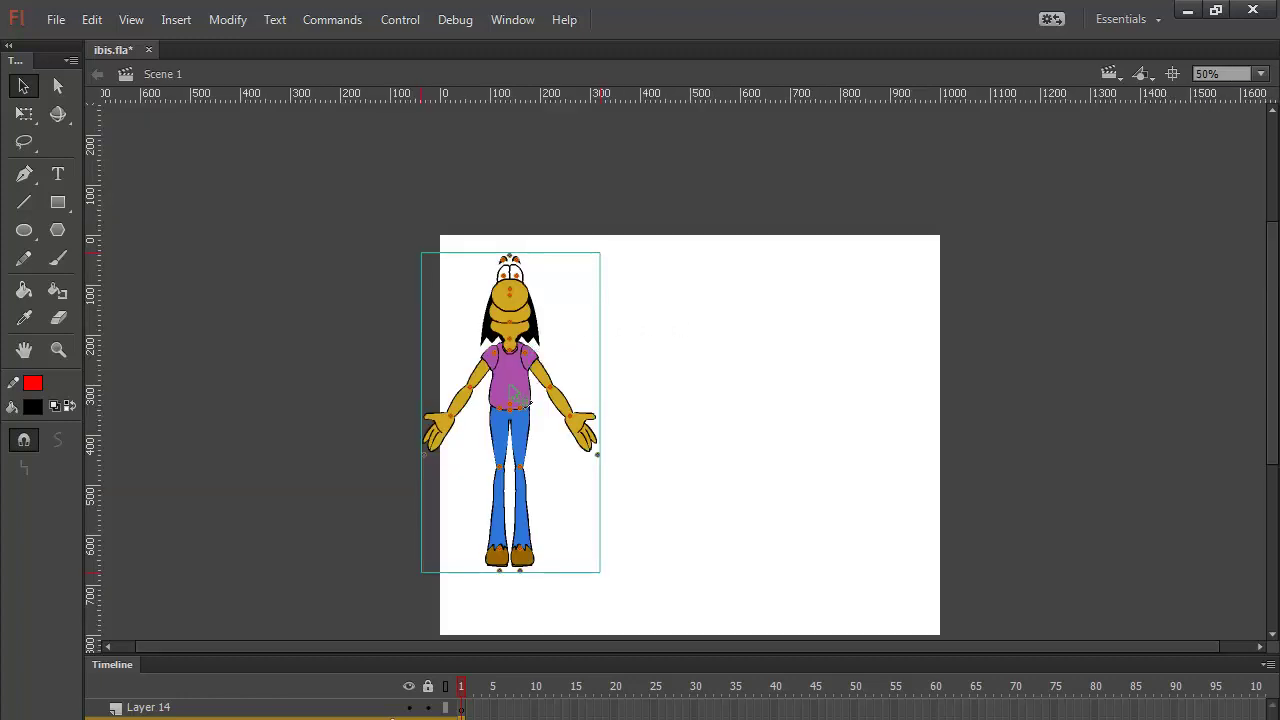
drag(514, 393, 531, 373)
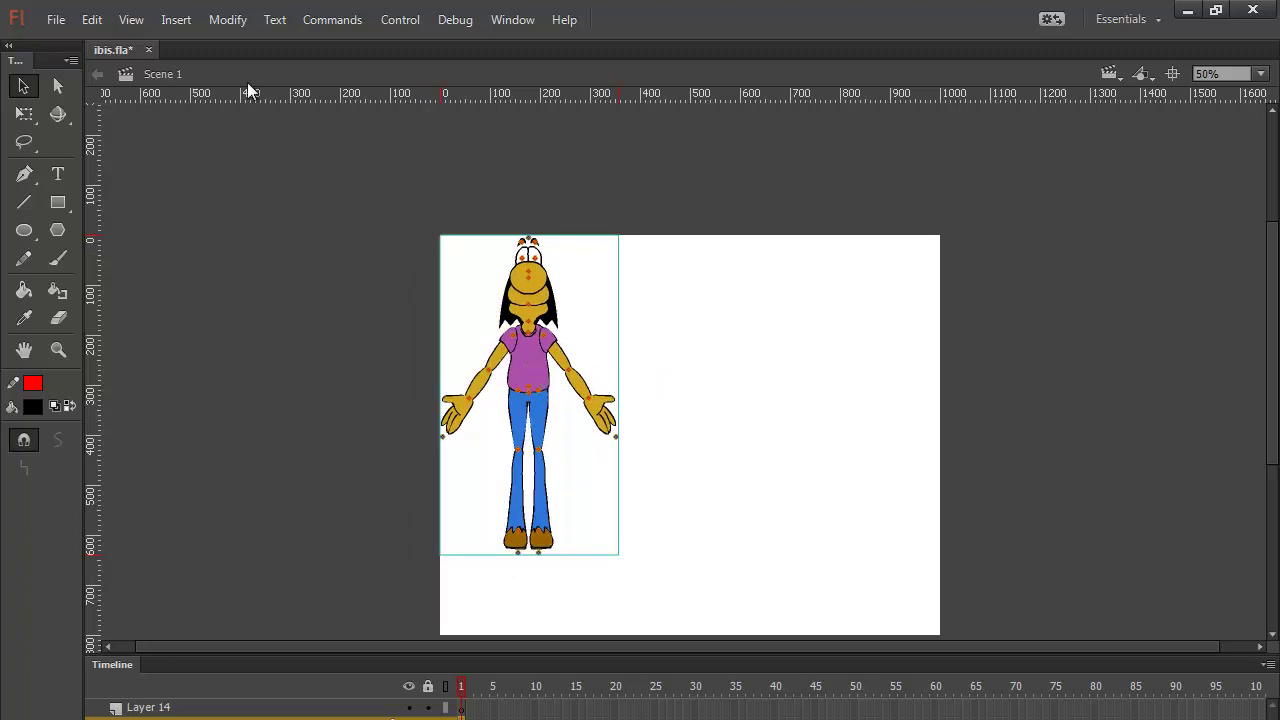
Step: Hide the rulers and show them again
click(138, 22)
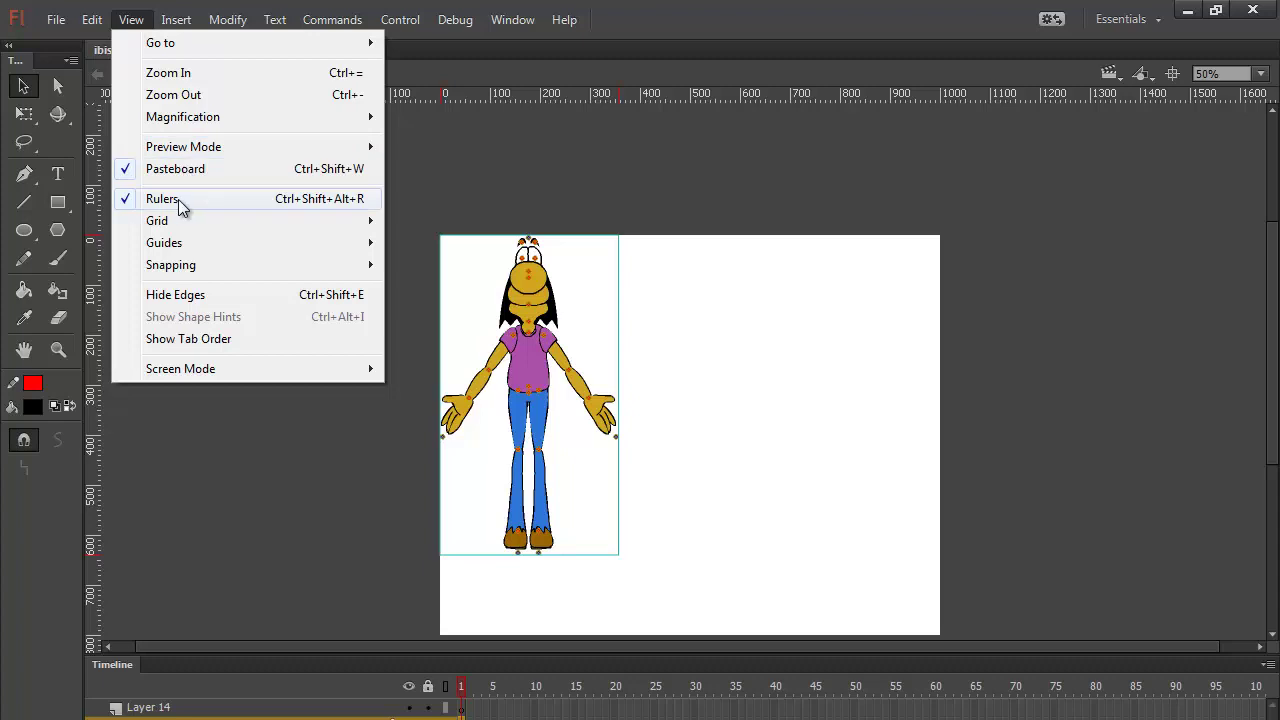
click(176, 199)
click(135, 28)
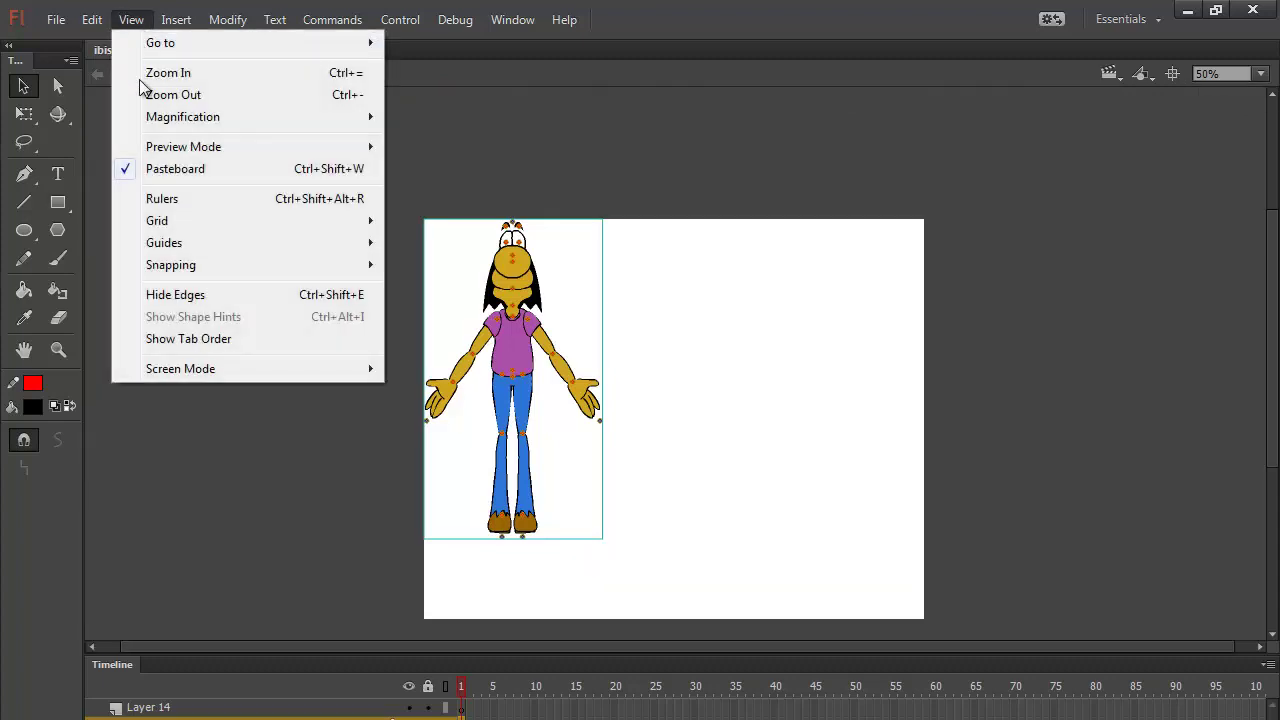
click(152, 202)
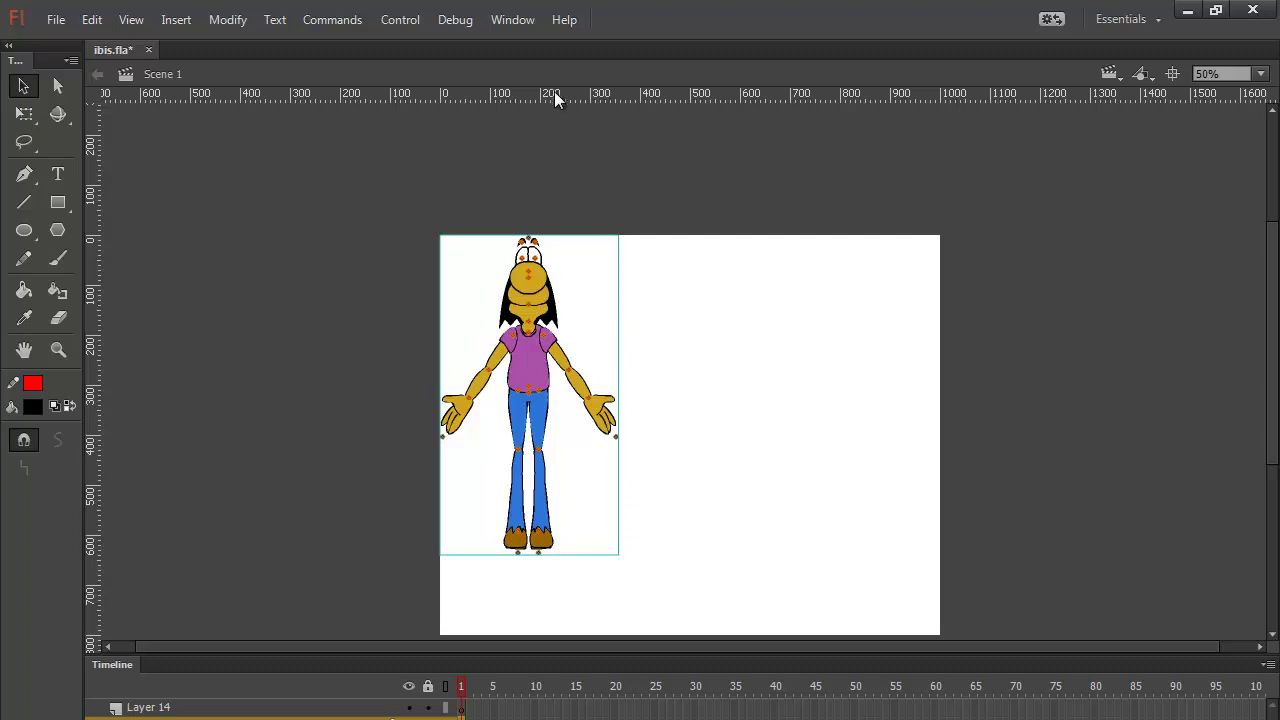
Step: Place horizontal guides at the top of the character's head and at the soles of the shoes
drag(462, 94, 675, 238)
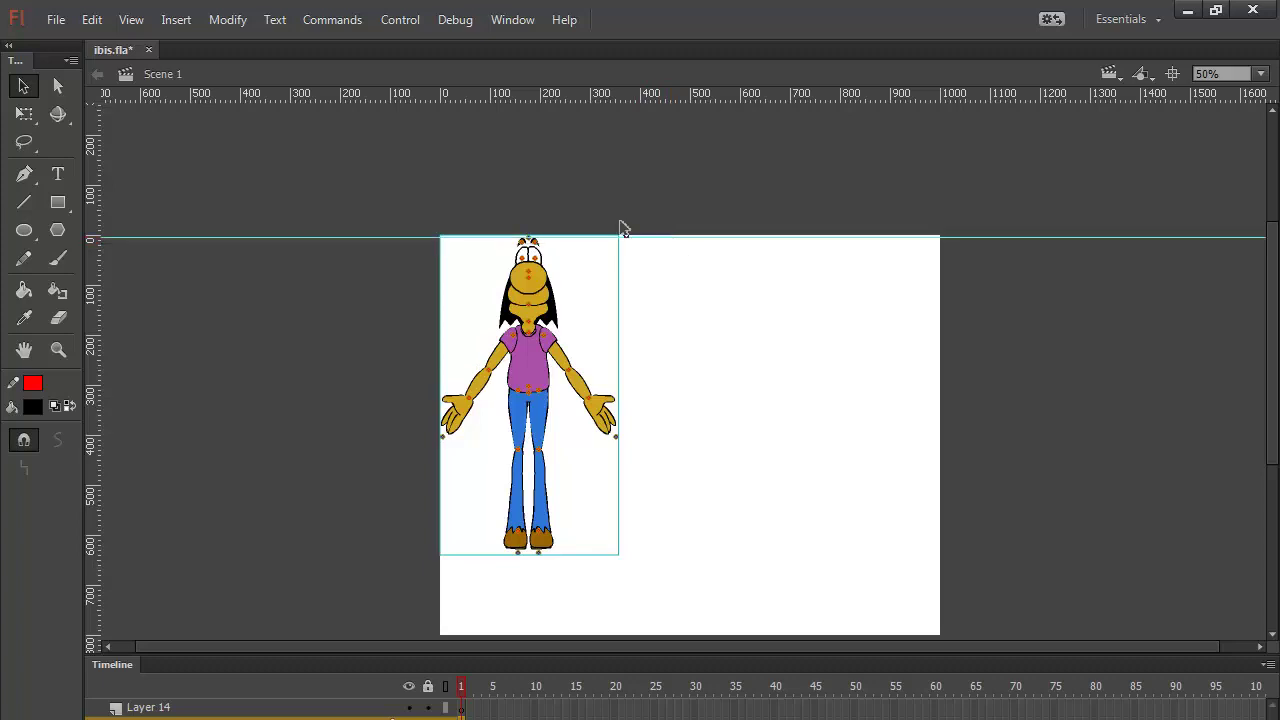
drag(556, 96, 767, 557)
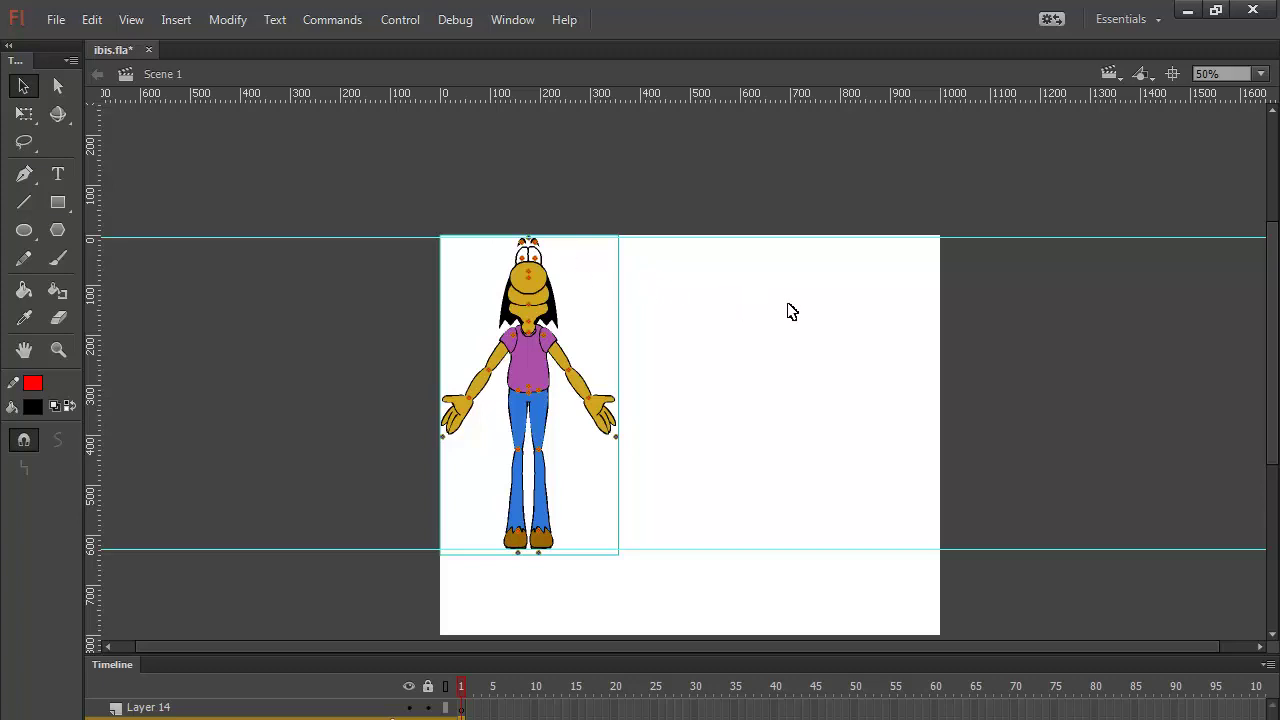
click(808, 330)
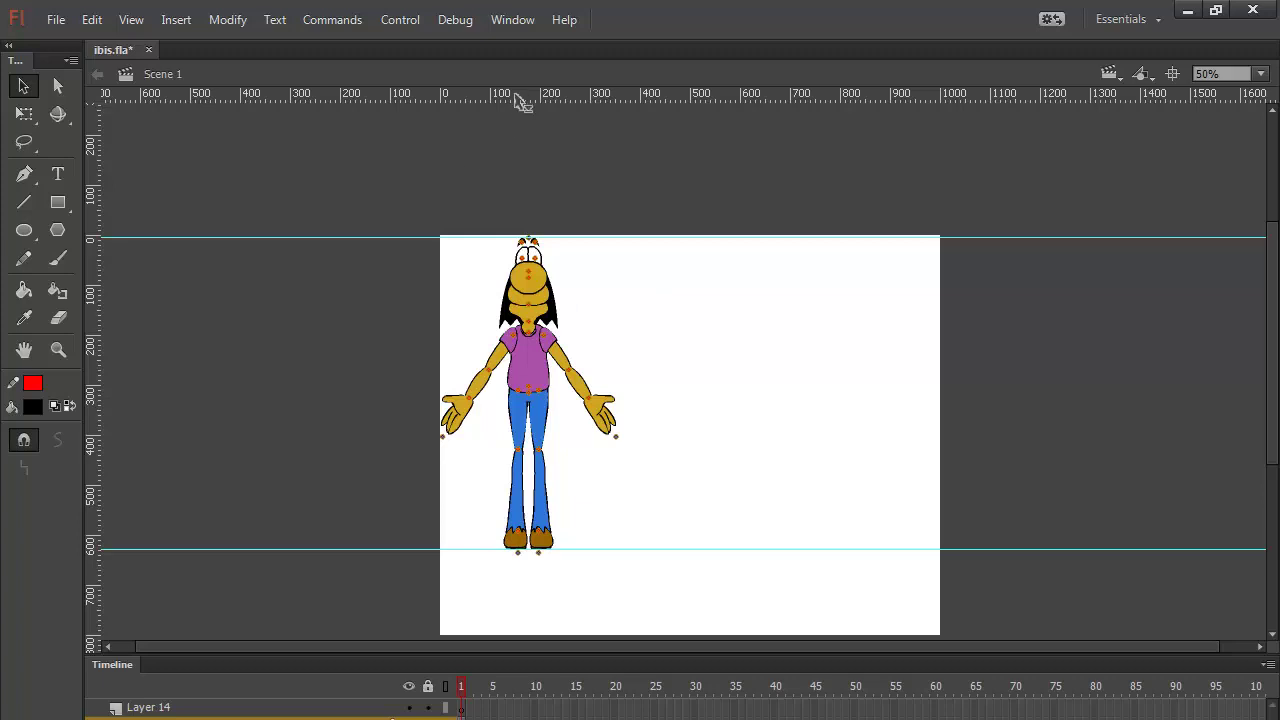
Step: Add horizontal guides at the top and bottom of the nose, at the mouth line and at the base of the neck
drag(514, 95, 790, 262)
drag(689, 100, 736, 296)
drag(694, 94, 731, 305)
drag(660, 94, 696, 335)
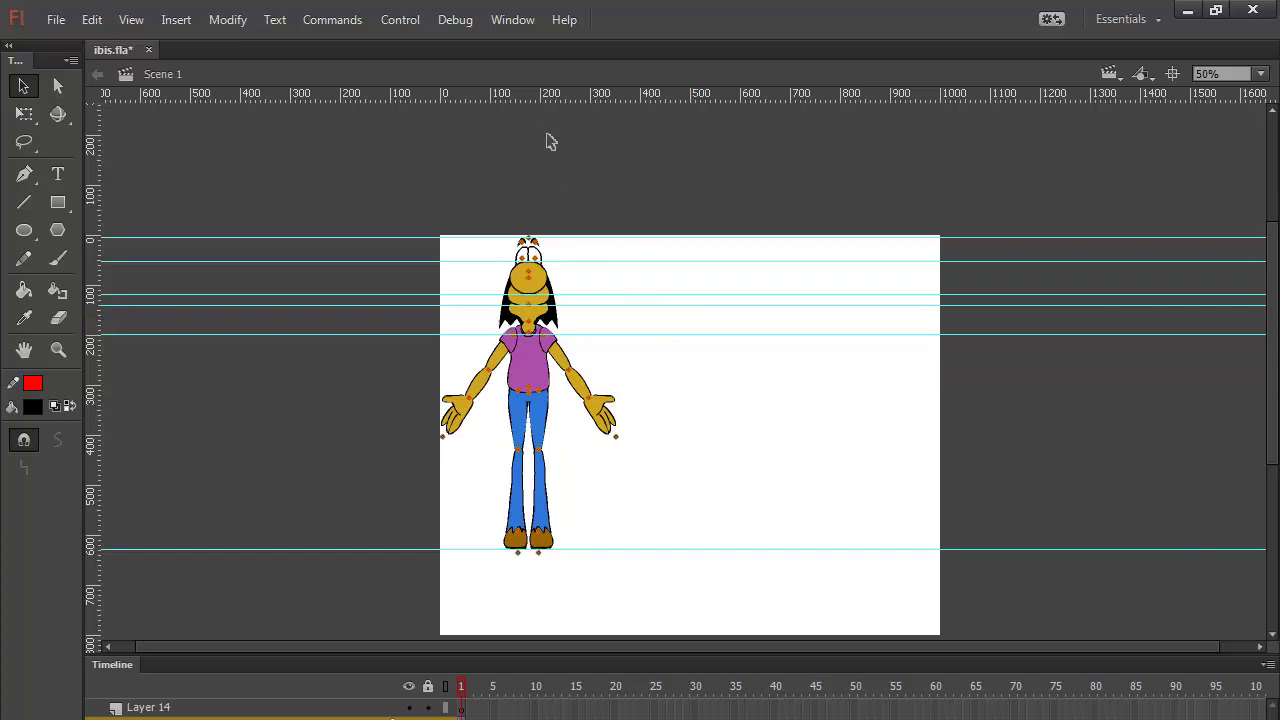
Step: Add horizontal guides at the character's fingertips, knees and trouser hems
drag(549, 98, 663, 440)
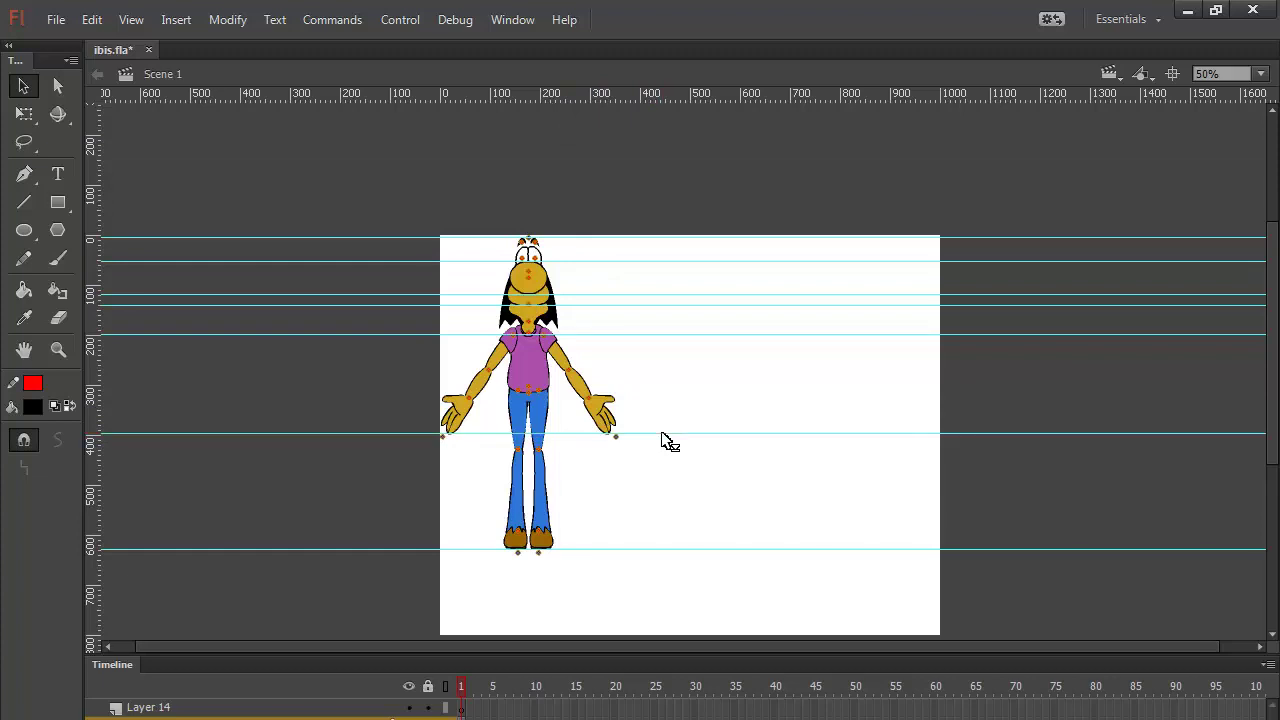
drag(546, 123, 697, 455)
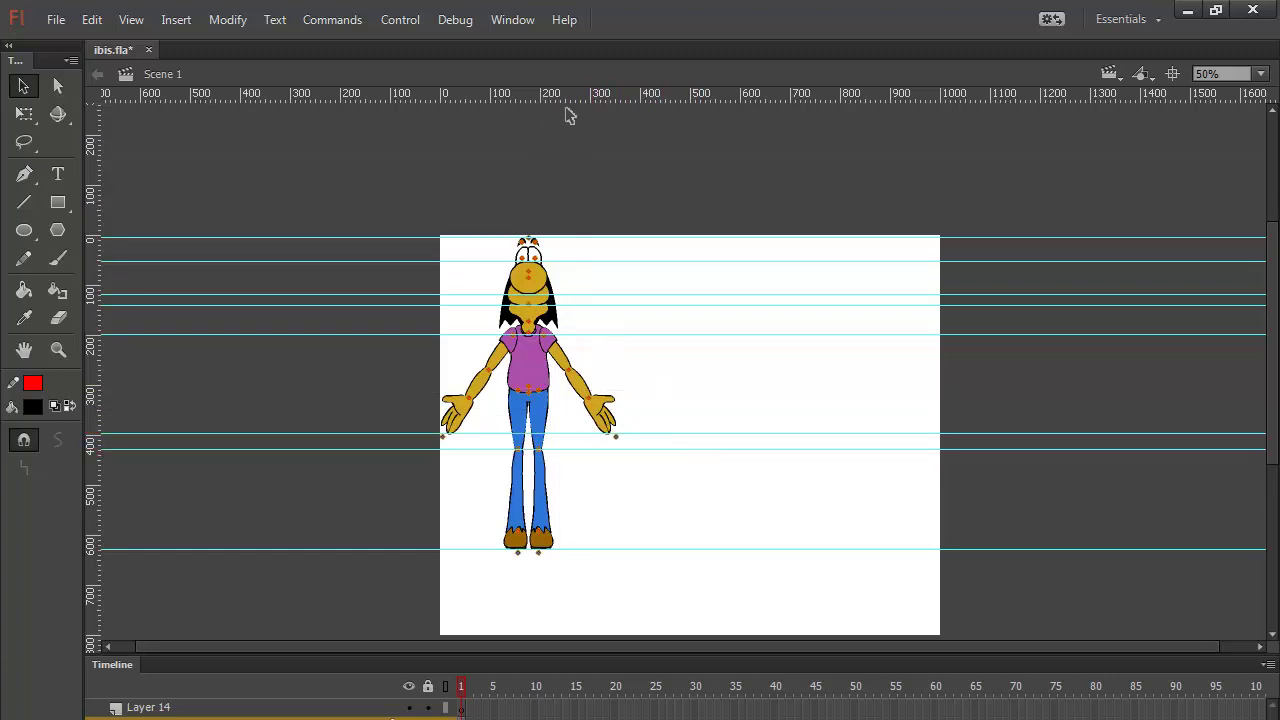
drag(568, 98, 678, 530)
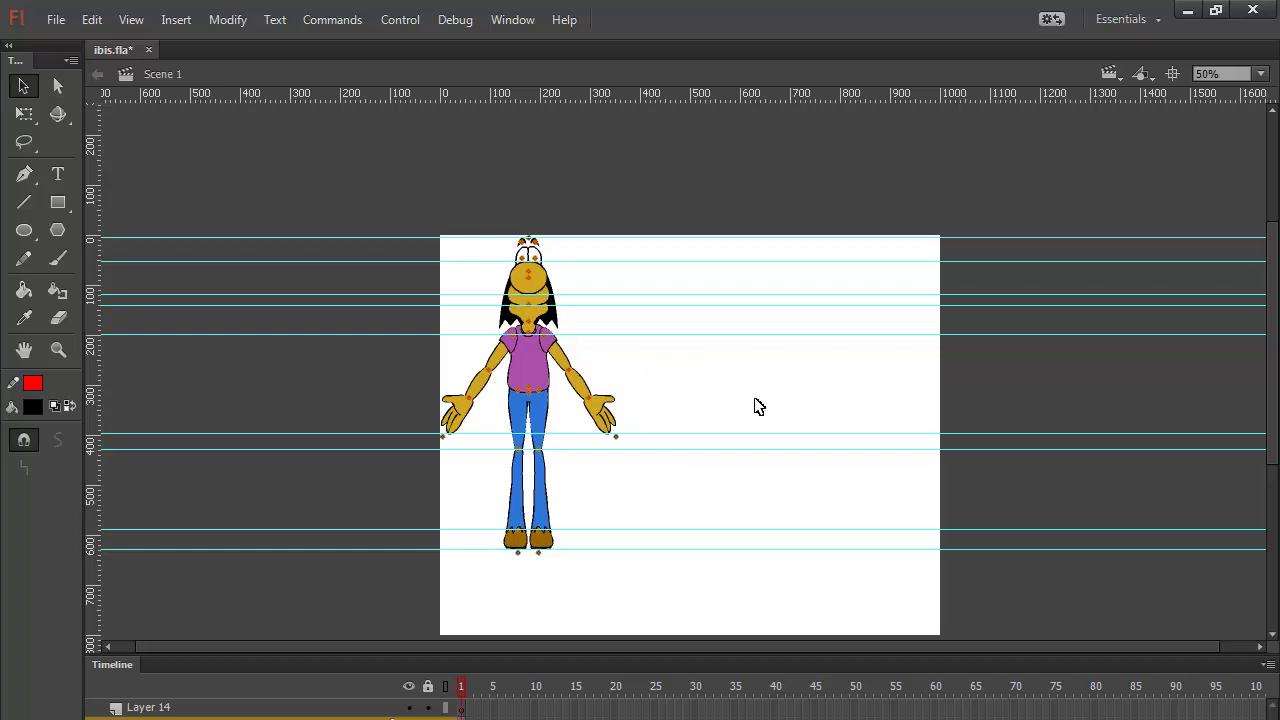
Step: Activate frame 1 of Layer 14 and display all layers as outlines
drag(780, 374, 520, 365)
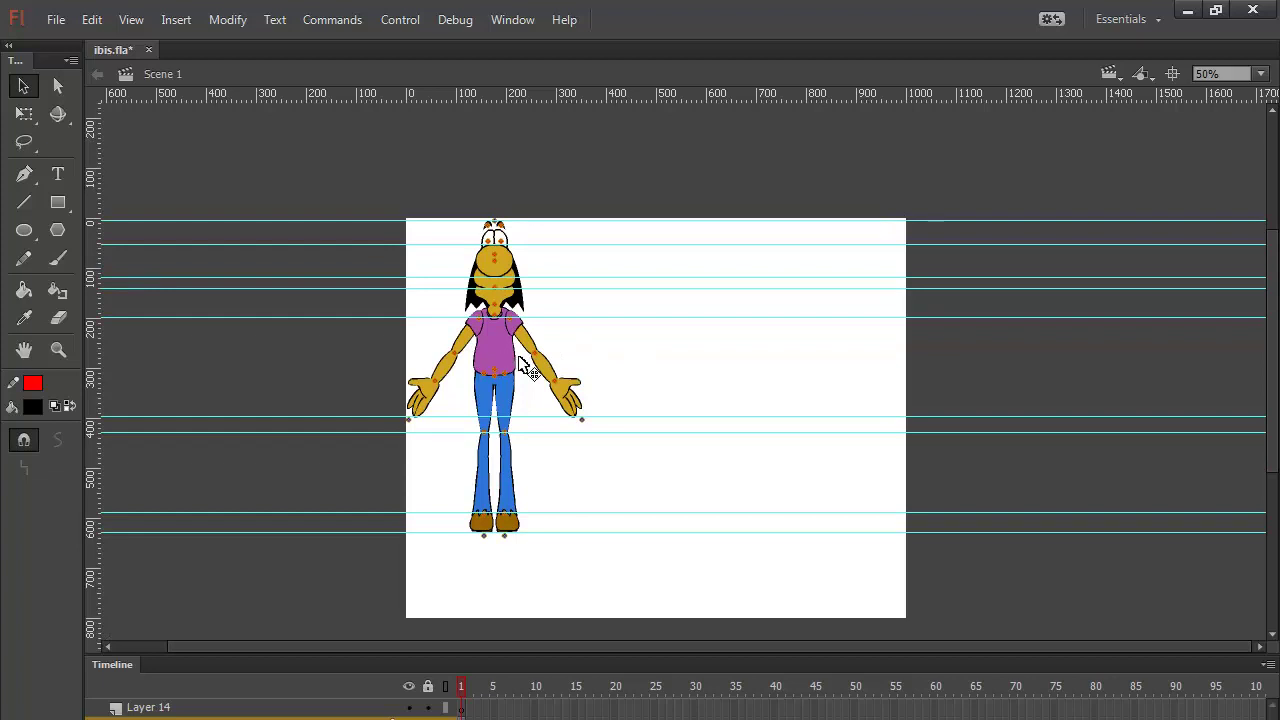
key(ctrl+equal)
key(ctrl+equal)
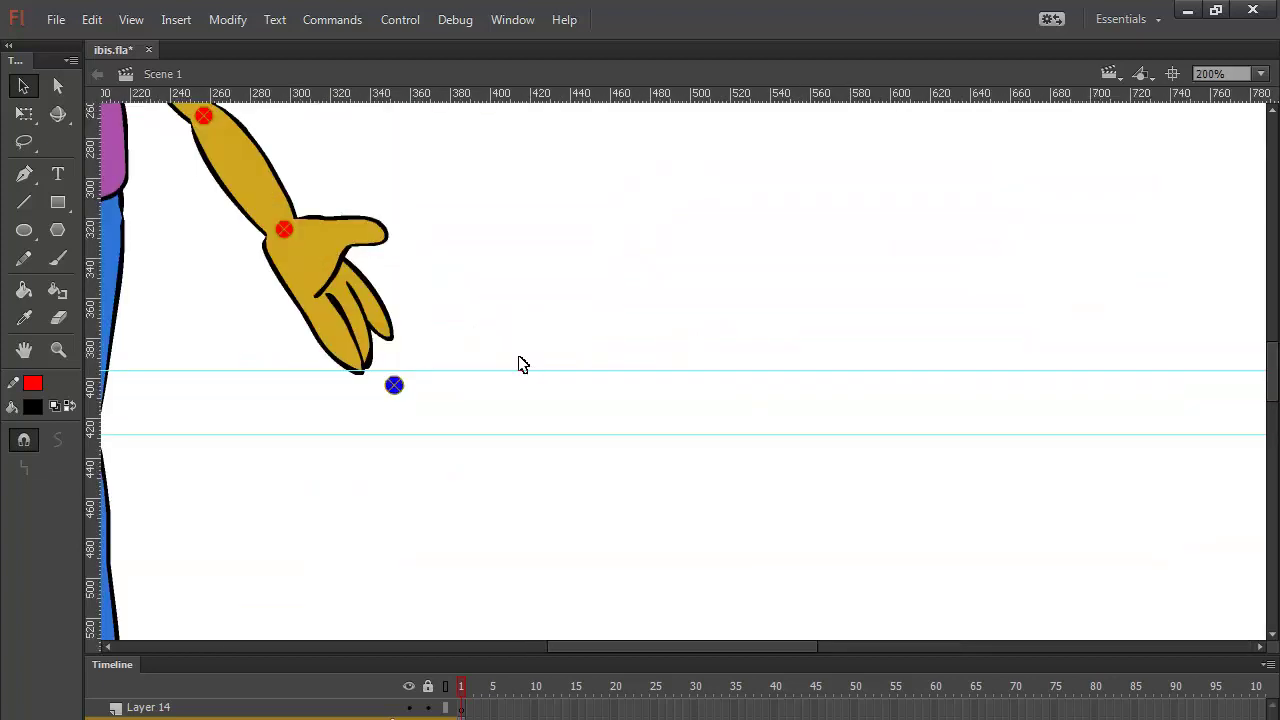
click(460, 707)
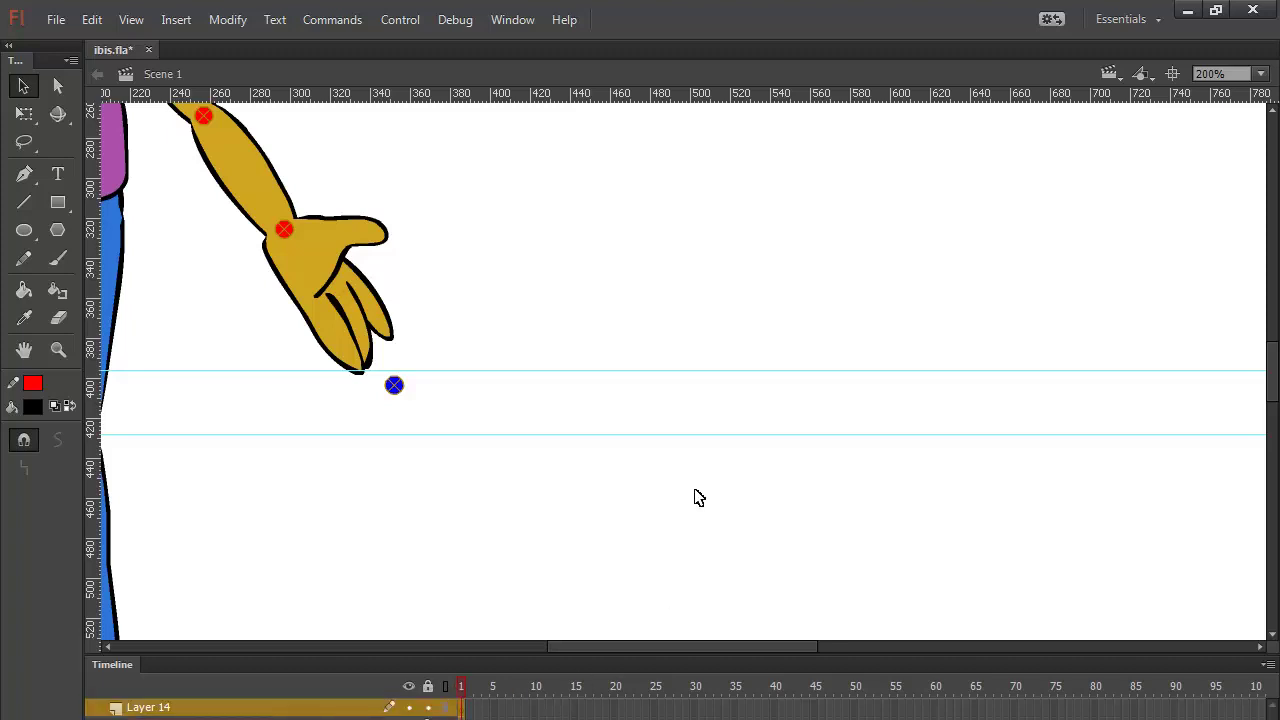
drag(678, 282, 840, 483)
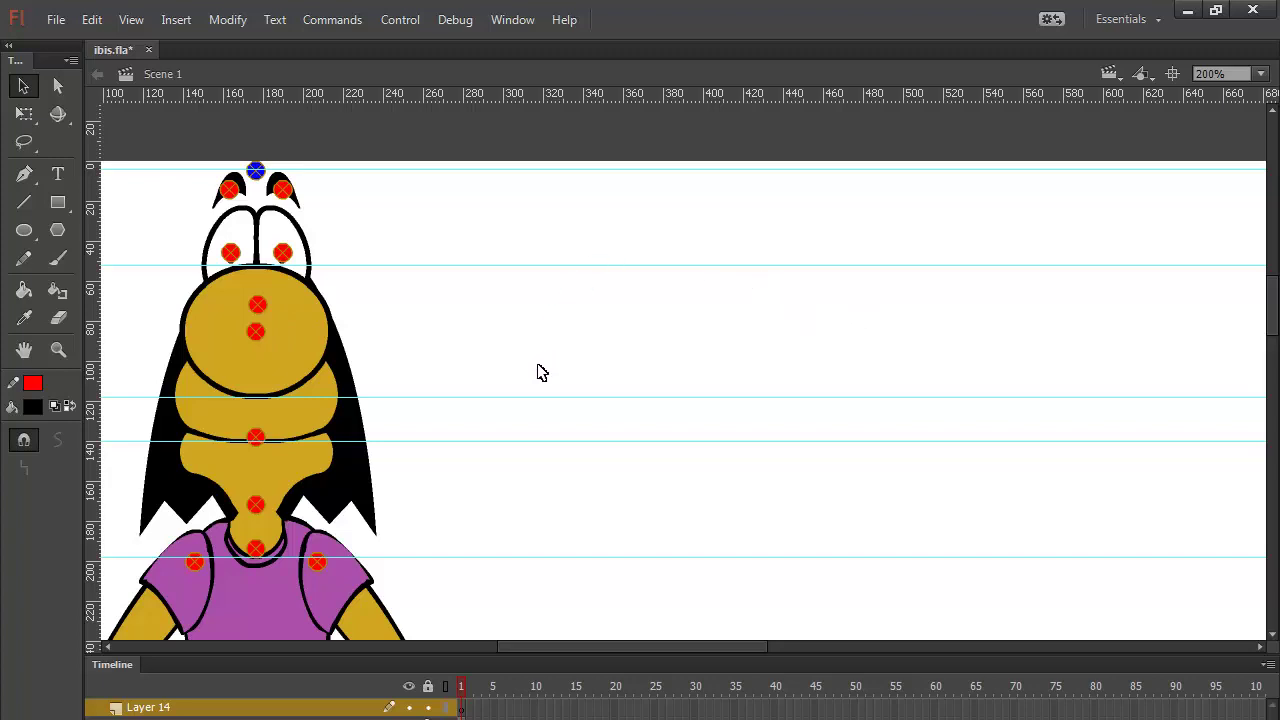
click(24, 259)
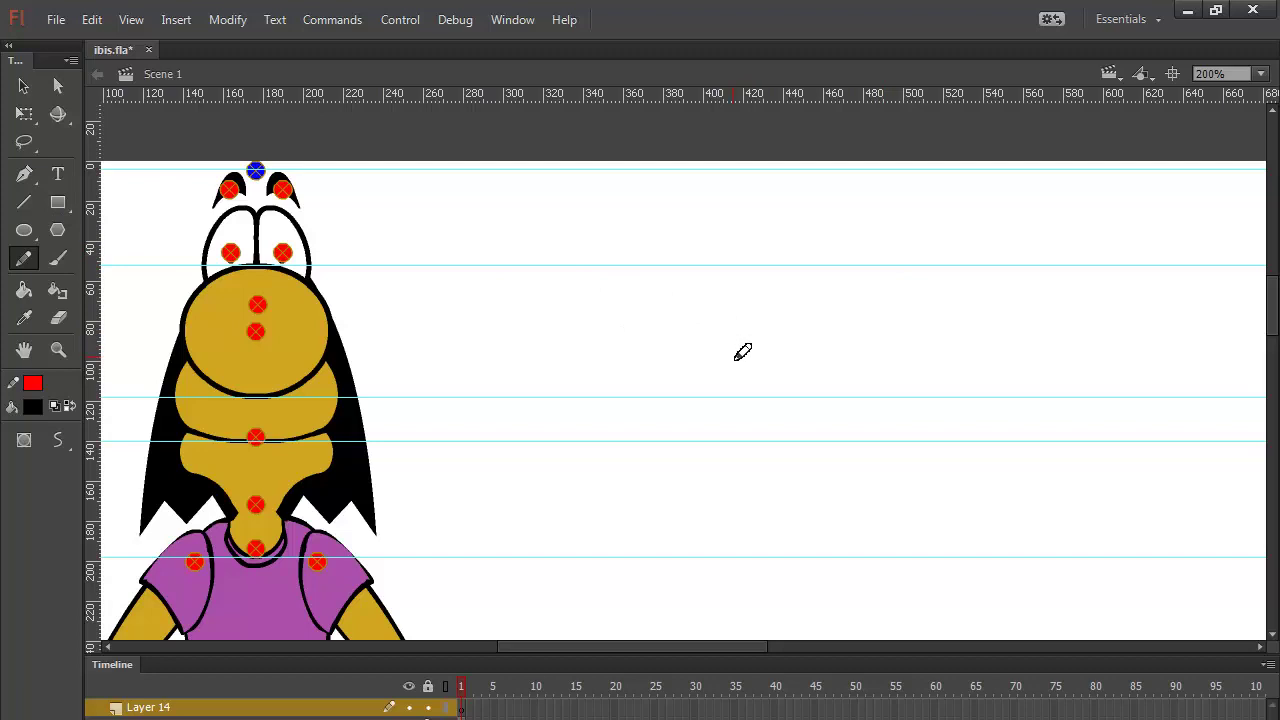
click(446, 687)
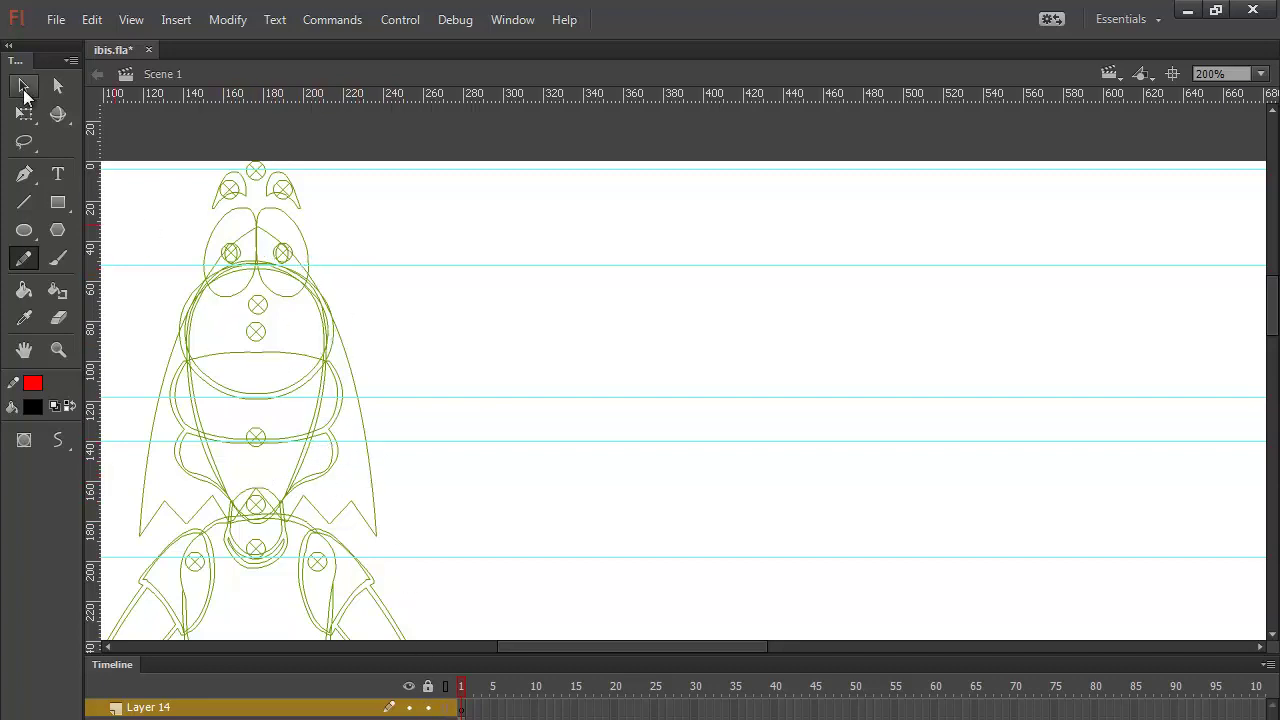
Step: Duplicate the grouped character, place the original off the stage's left edge, and ungroup the copy on the stage
click(23, 86)
click(315, 436)
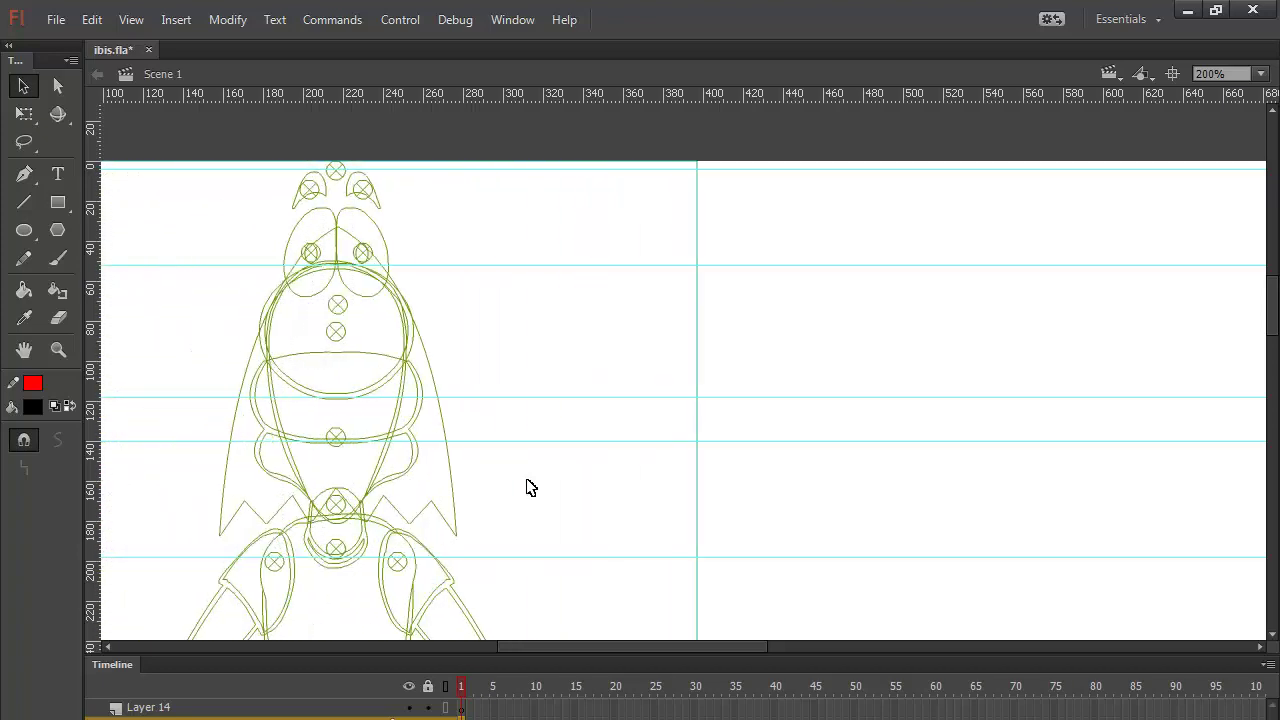
key(ctrl+1)
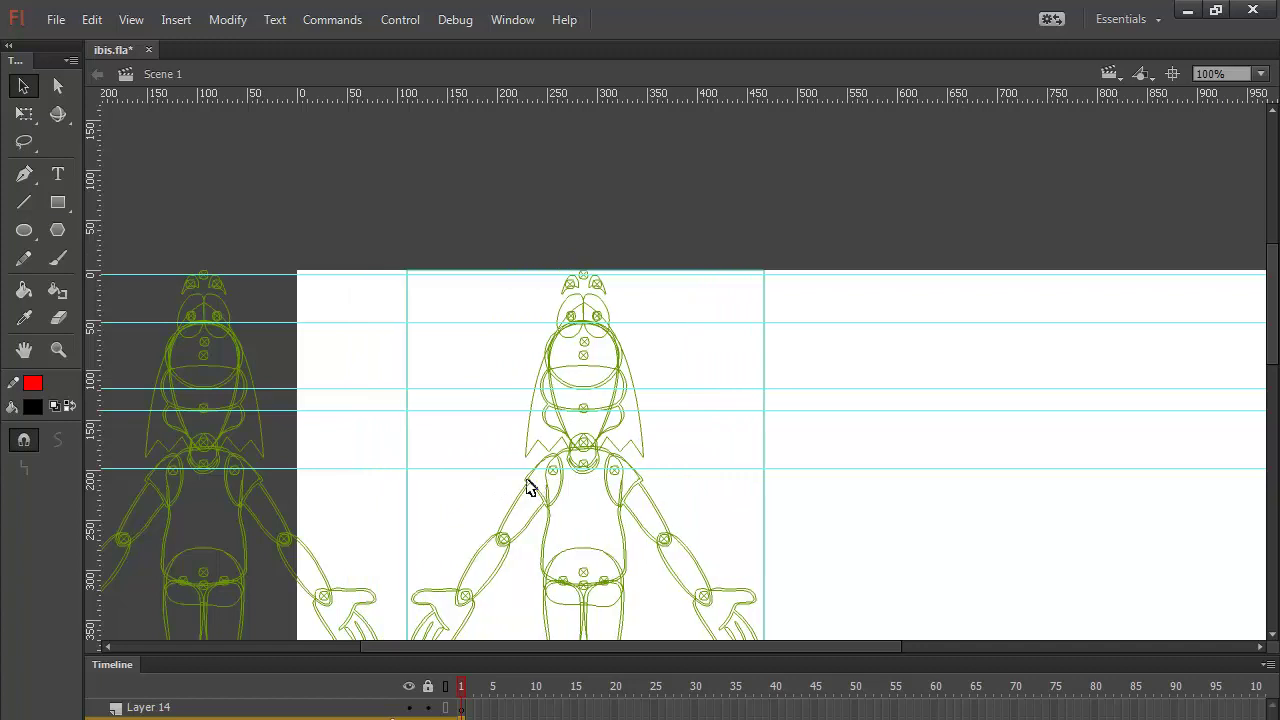
key(ctrl+shift+g)
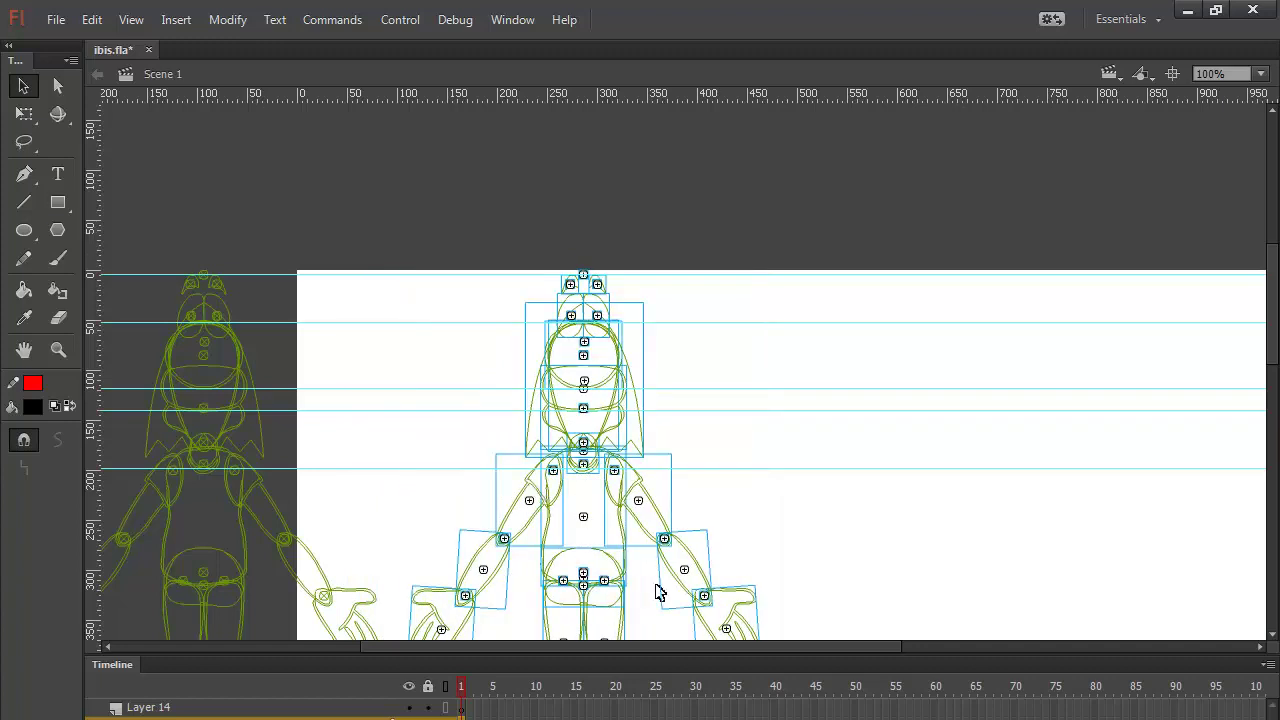
click(794, 444)
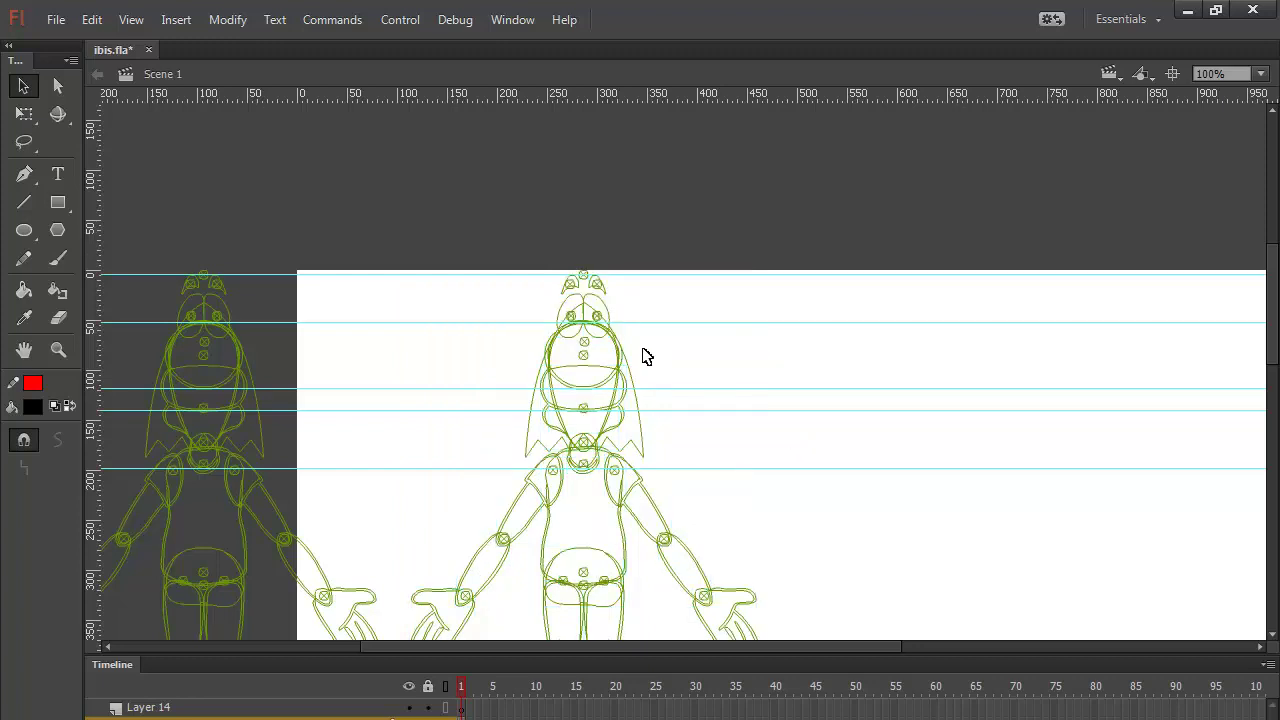
Step: Shift the round nose outline of the ungrouped copy about 210 px horizontally to the right, clear of the figure
click(612, 385)
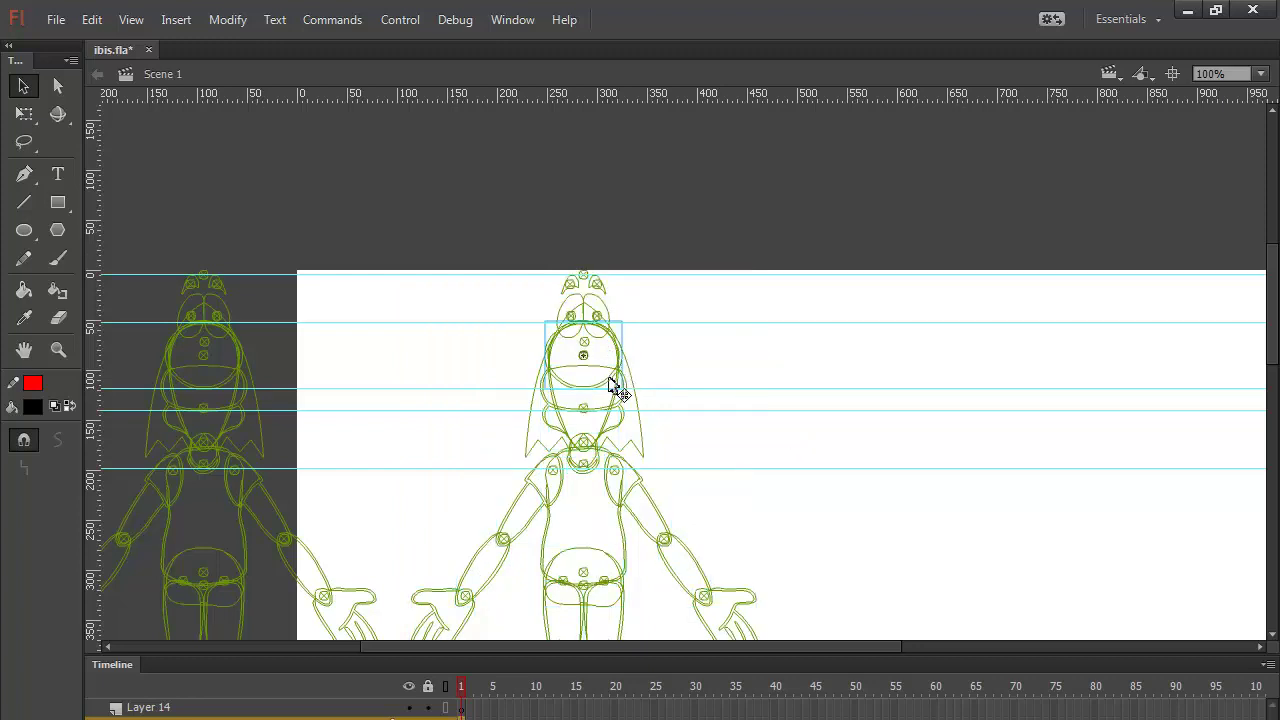
key(shift+Right)
key(shift+Right)
key(shift+Right)
key(shift+Right)
key(shift+Right)
key(shift+Right)
key(shift+Right)
key(shift+Right)
key(shift+Right)
key(shift+Right)
key(shift+Right)
key(shift+Right)
key(shift+Right)
key(shift+Right)
key(shift+Right)
key(shift+Right)
key(shift+Right)
key(shift+Right)
key(shift+Right)
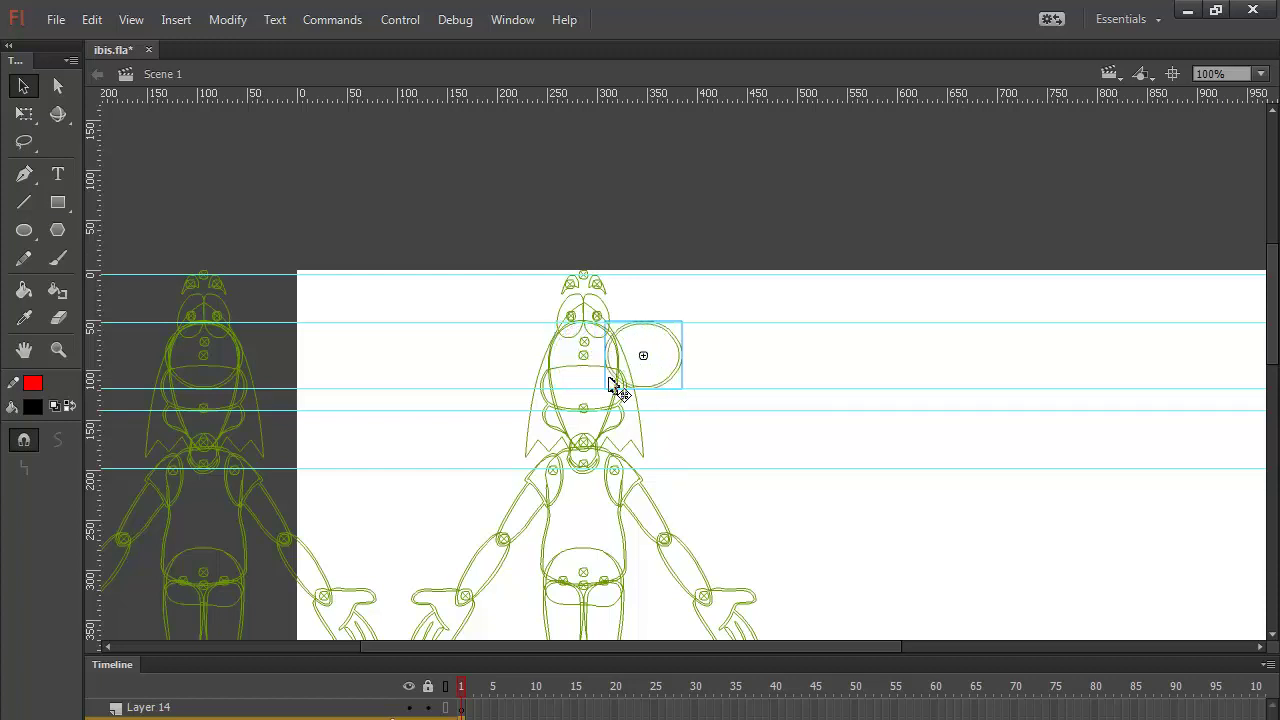
key(shift+Right)
key(shift+Right)
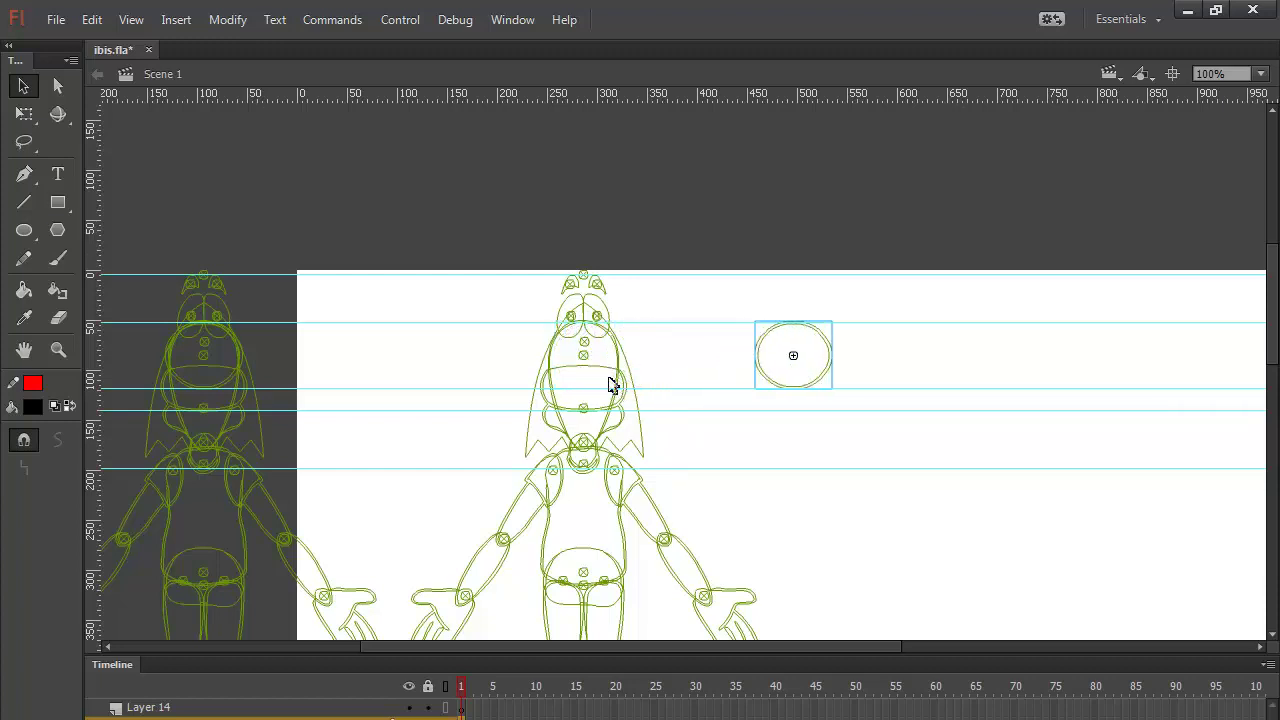
Step: Shift the copy's tapered head outline about 170 px to the right so it partly overlaps the separated nose
click(621, 357)
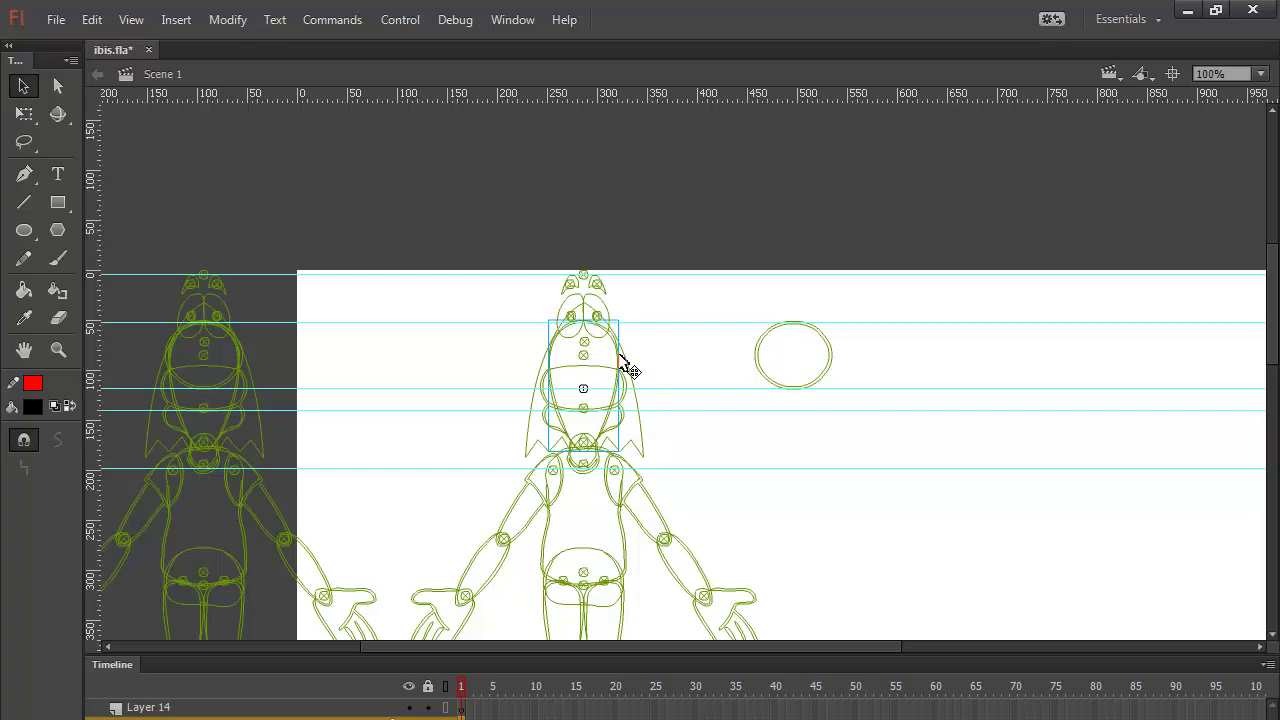
key(shift+Right)
key(shift+Right)
key(shift+Right)
key(shift+Right)
key(shift+Right)
key(shift+Right)
key(shift+Right)
key(shift+Right)
key(shift+Right)
key(shift+Right)
key(shift+Right)
key(shift+Right)
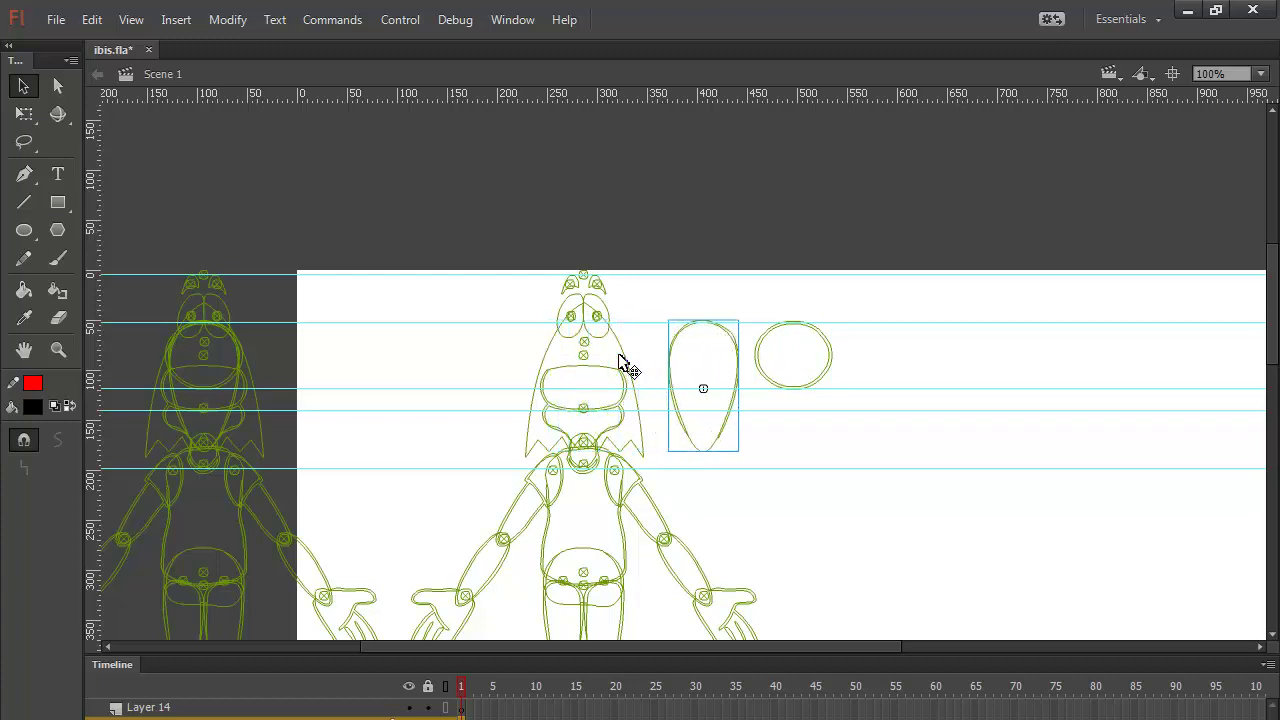
key(shift+Right)
key(shift+Right)
key(shift+Right)
key(shift+Right)
key(shift+Right)
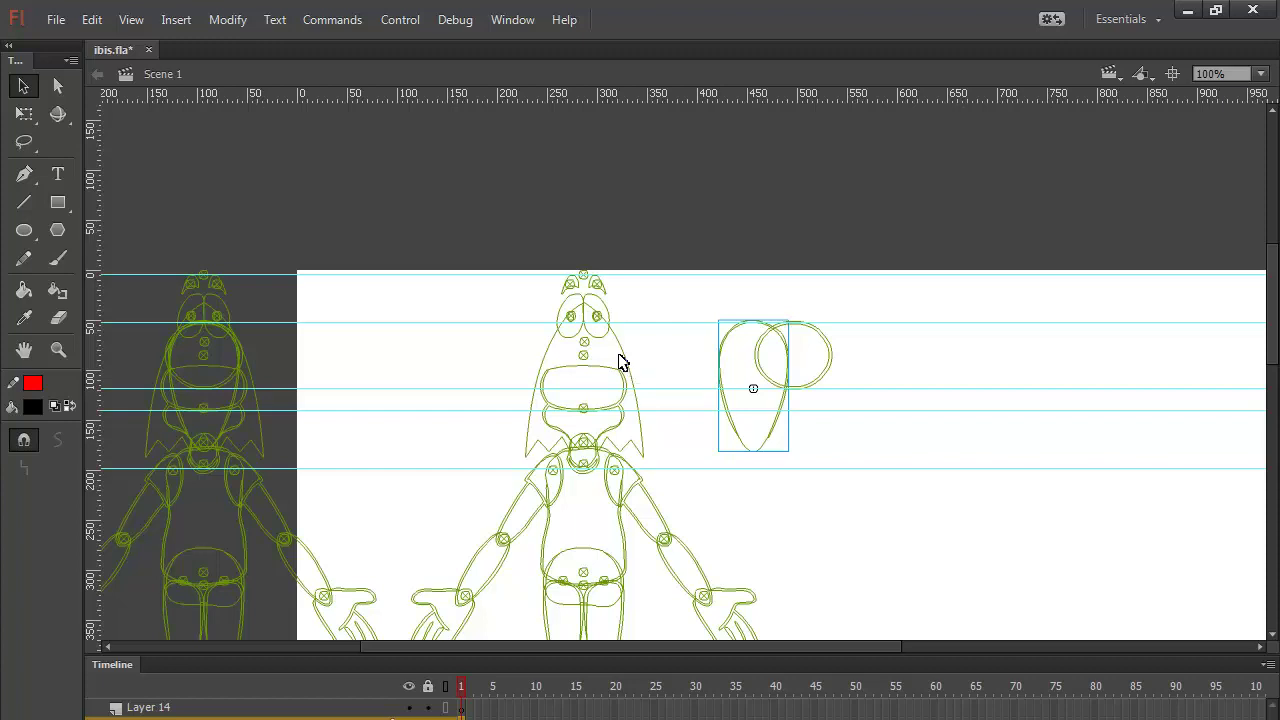
Step: Shift the copy's small neck outline about 170 px horizontally to the right, placing it at the lower tip of the separated head
click(594, 449)
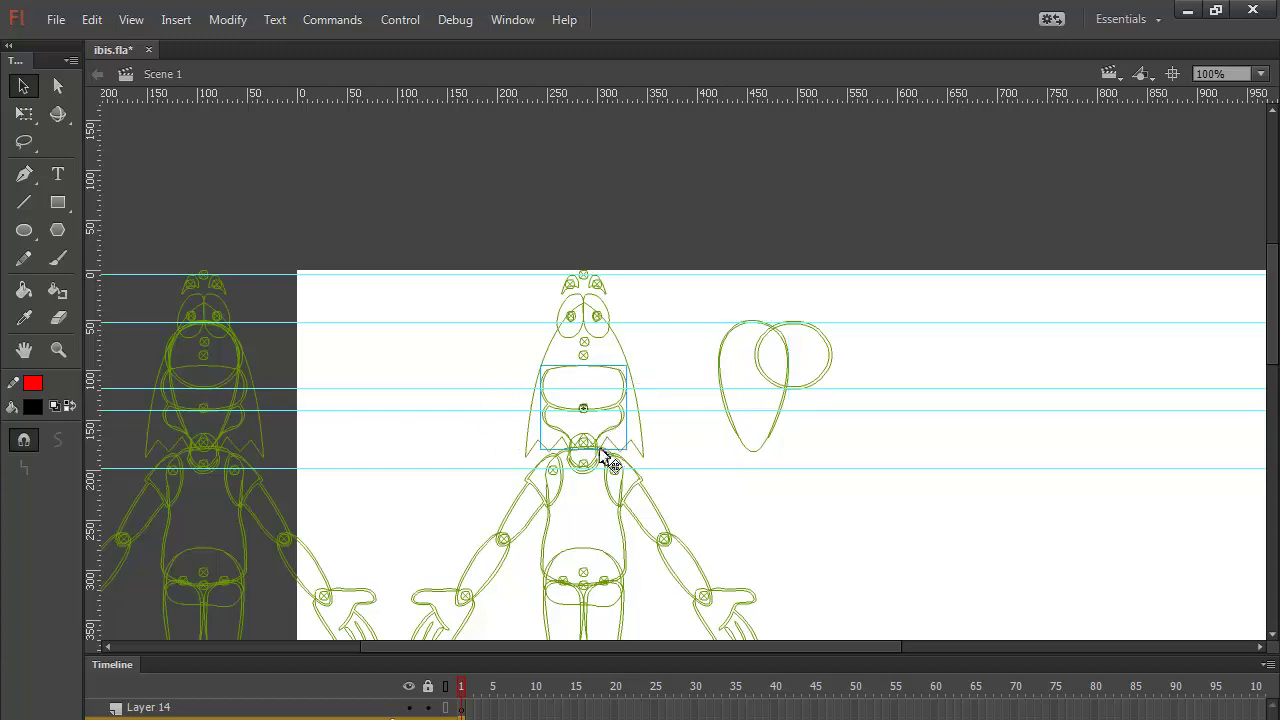
click(594, 455)
click(598, 458)
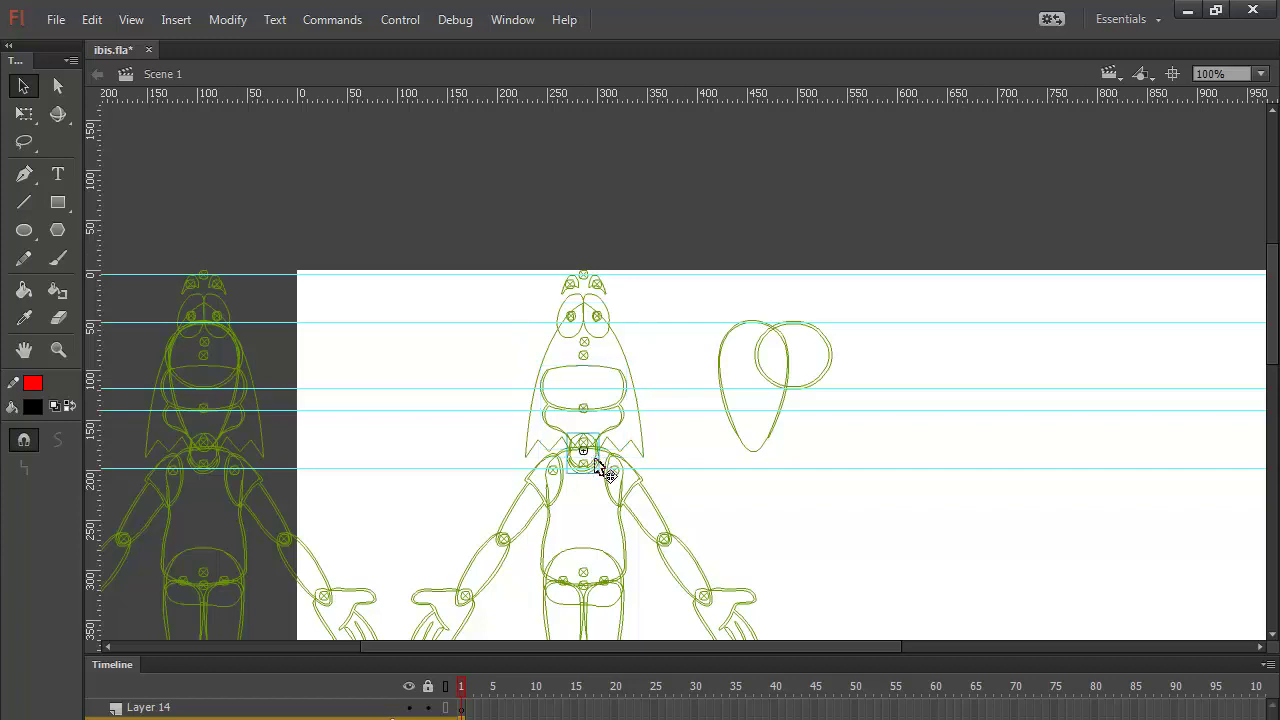
key(shift+Right)
key(shift+Right)
key(shift+Right)
key(shift+Right)
key(shift+Right)
key(shift+Right)
key(shift+Right)
key(shift+Right)
key(shift+Right)
key(shift+Right)
key(shift+Right)
key(shift+Right)
key(shift+Right)
key(shift+Right)
key(shift+Right)
key(shift+Right)
key(shift+Right)
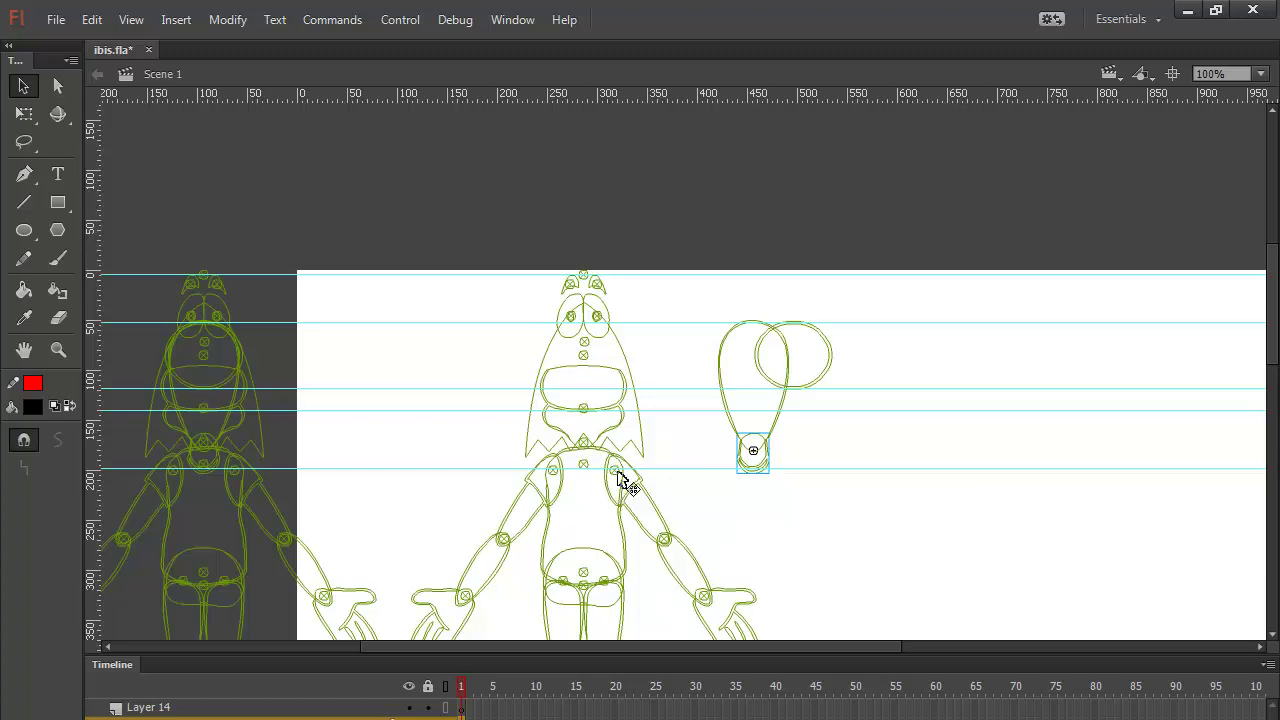
Step: Shift the copy's left-side upper arm, forearm and hand together about 200 px horizontally to the right
click(537, 492)
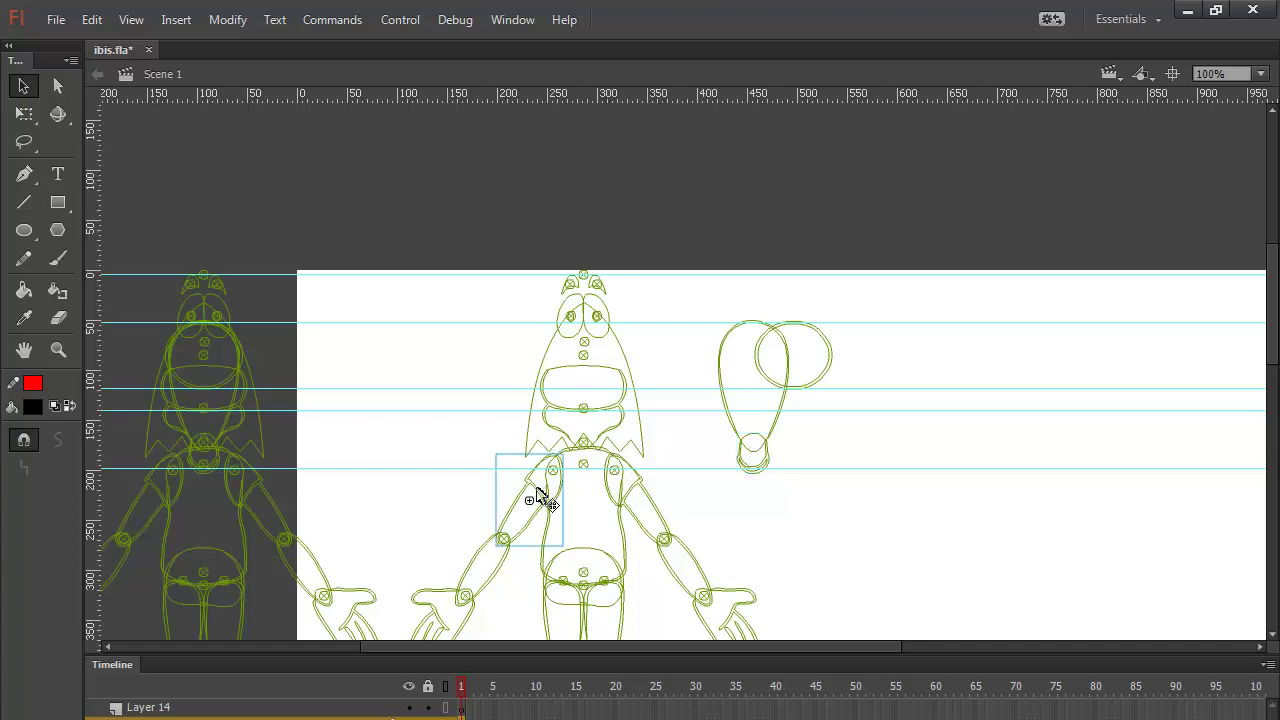
shift+click(500, 575)
shift+click(475, 614)
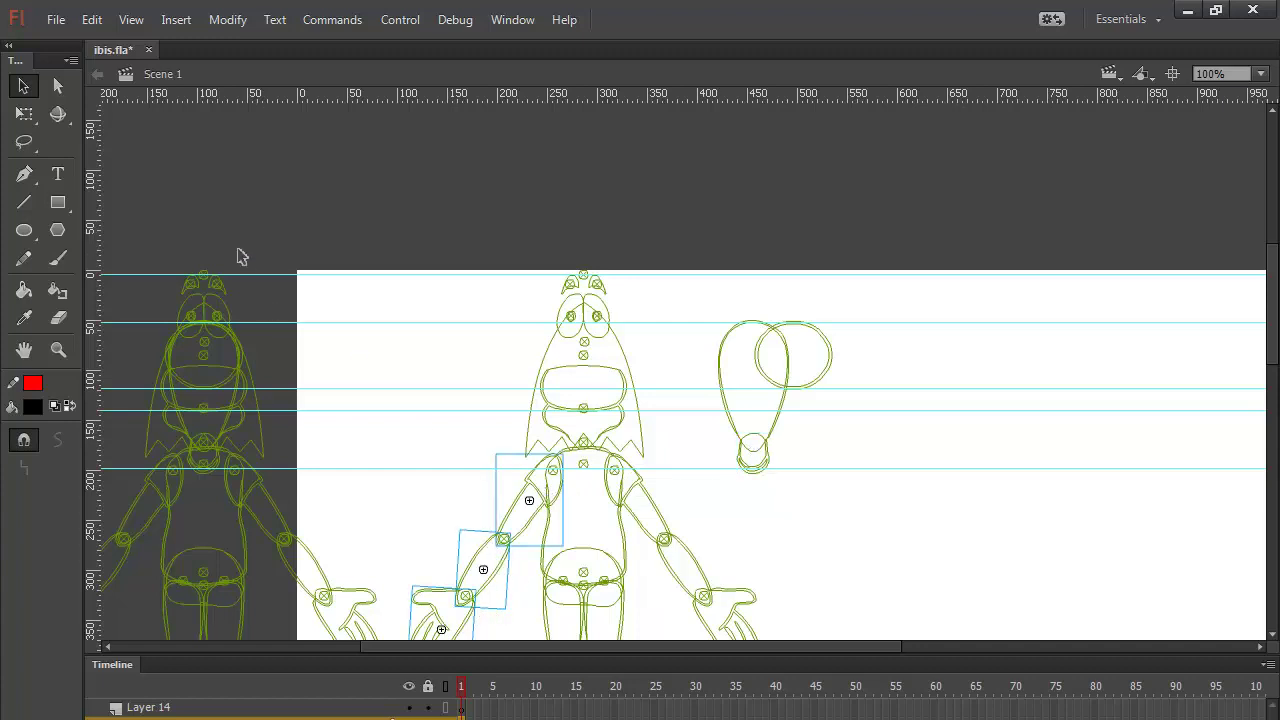
key(shift+Right)
key(shift+Right)
key(shift+Right)
key(shift+Right)
key(shift+Right)
key(shift+Right)
key(shift+Right)
key(shift+Right)
key(shift+Right)
key(shift+Right)
key(shift+Right)
key(shift+Right)
key(shift+Right)
key(shift+Right)
key(shift+Right)
key(shift+Right)
key(shift+Right)
key(shift+Right)
key(shift+Right)
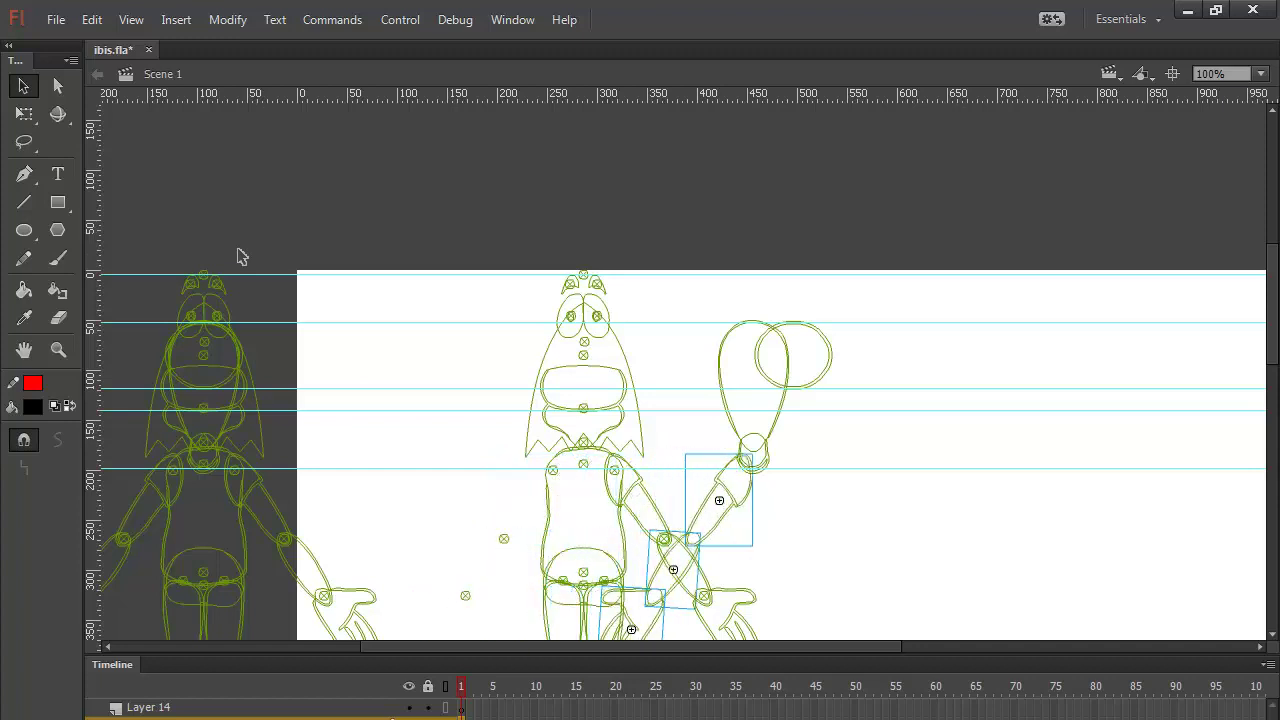
key(shift+Right)
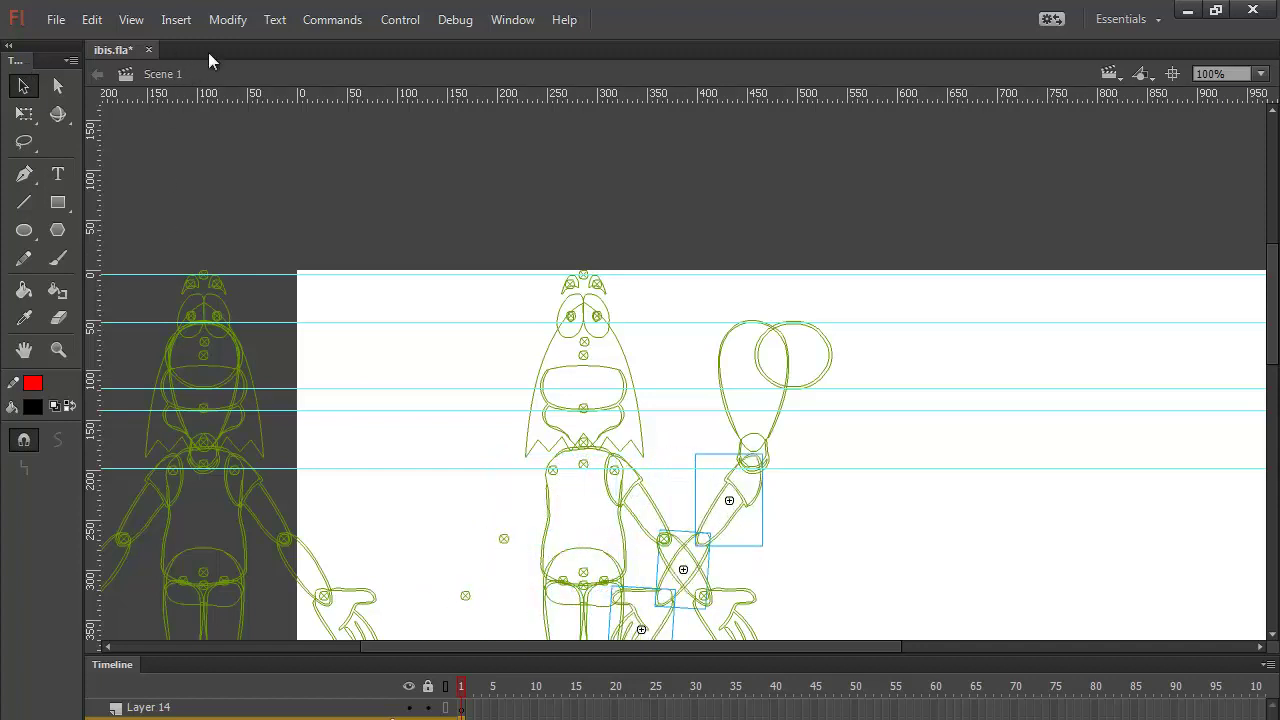
Step: Flip the moved arm parts horizontally and shift them about 124 px right so the shoulder sits beneath the separated neck
click(225, 20)
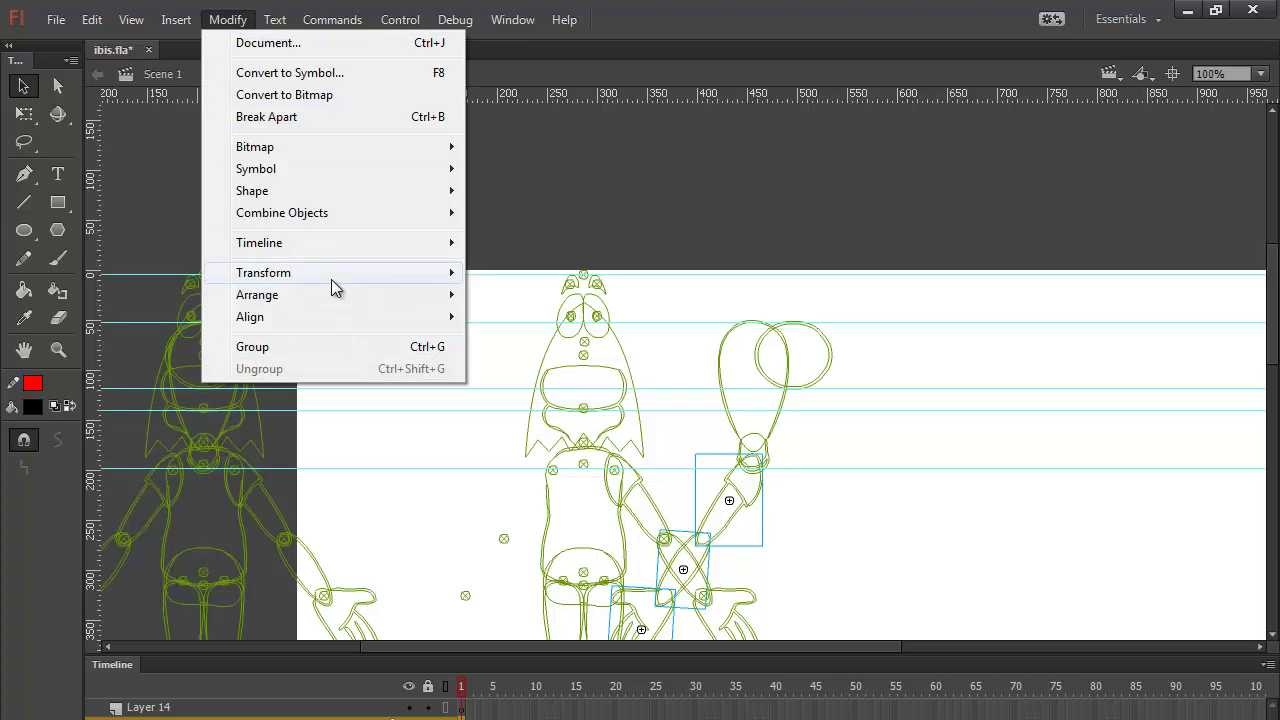
mouse_move(331, 279)
click(570, 490)
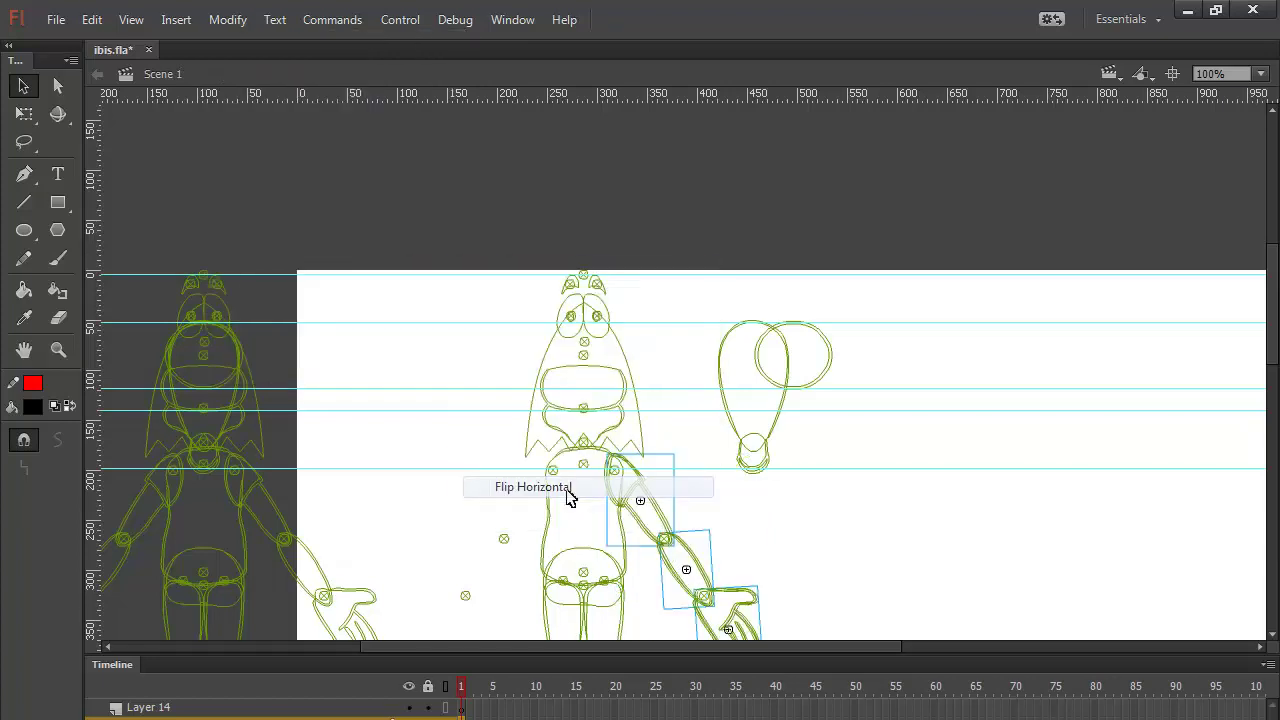
key(shift+Right)
key(shift+Right)
key(shift+Right)
key(shift+Right)
key(shift+Right)
key(shift+Right)
key(shift+Right)
key(shift+Right)
key(shift+Right)
key(shift+Right)
key(shift+Right)
key(shift+Right)
key(shift+Right)
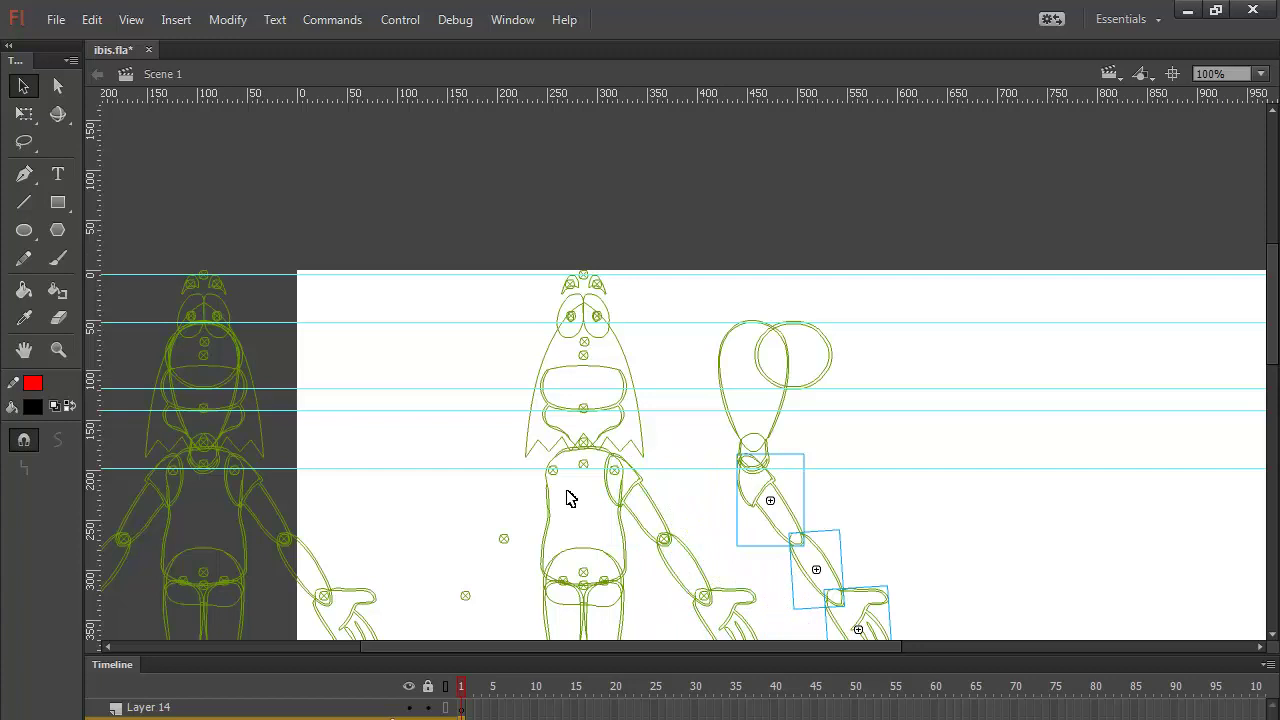
key(Left)
key(Left)
key(Left)
key(Left)
key(Left)
key(Left)
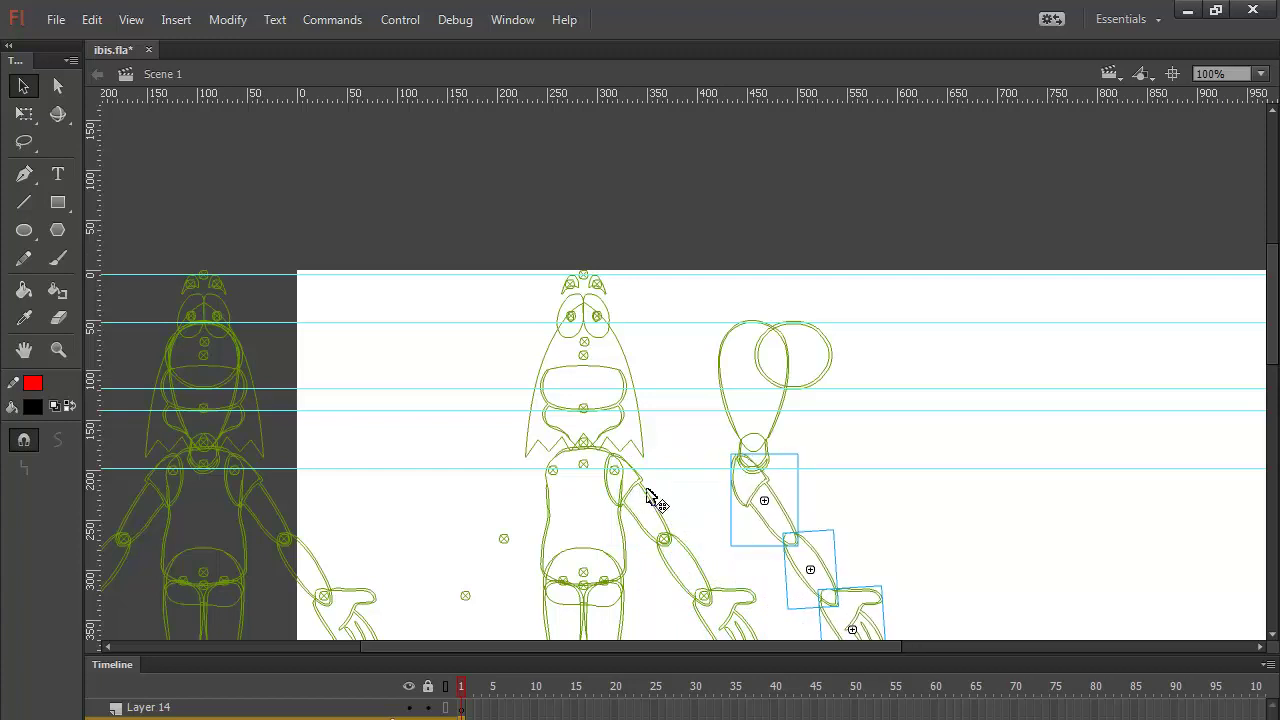
click(889, 503)
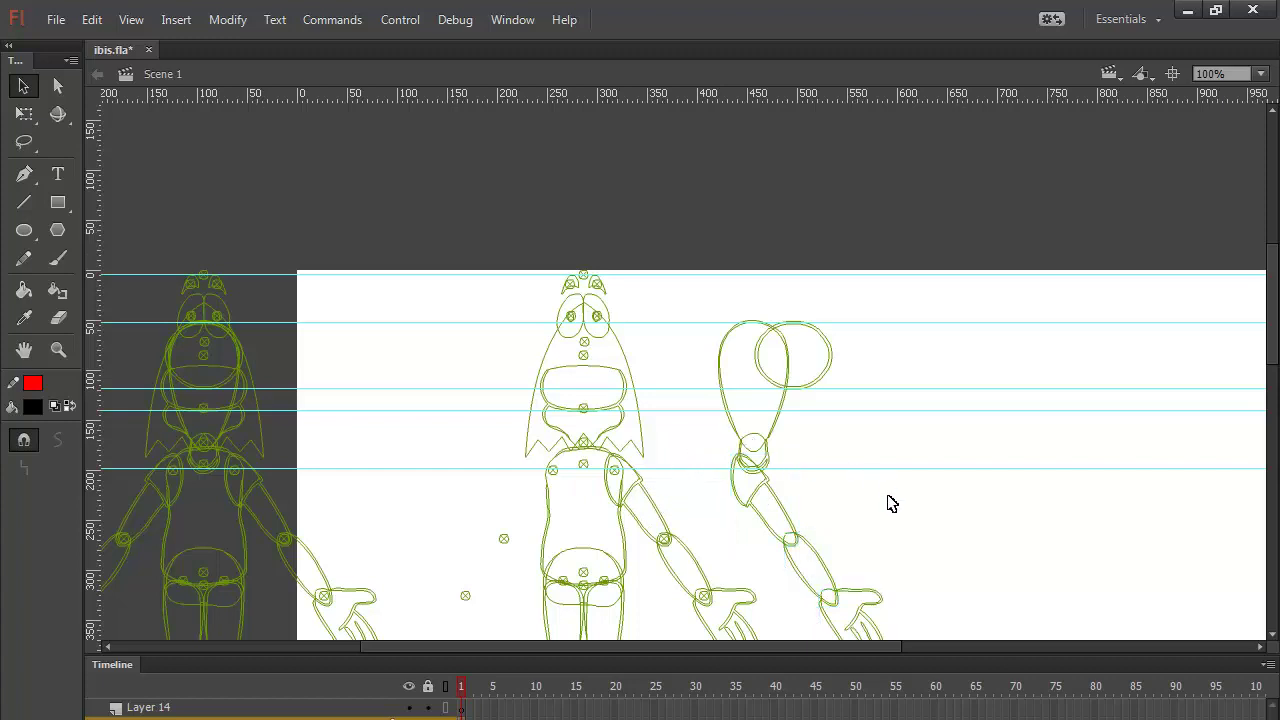
Step: Shift the copy's torso outline about 170 px right beneath the separated neck and narrow it to about 62 px wide
drag(891, 491, 834, 297)
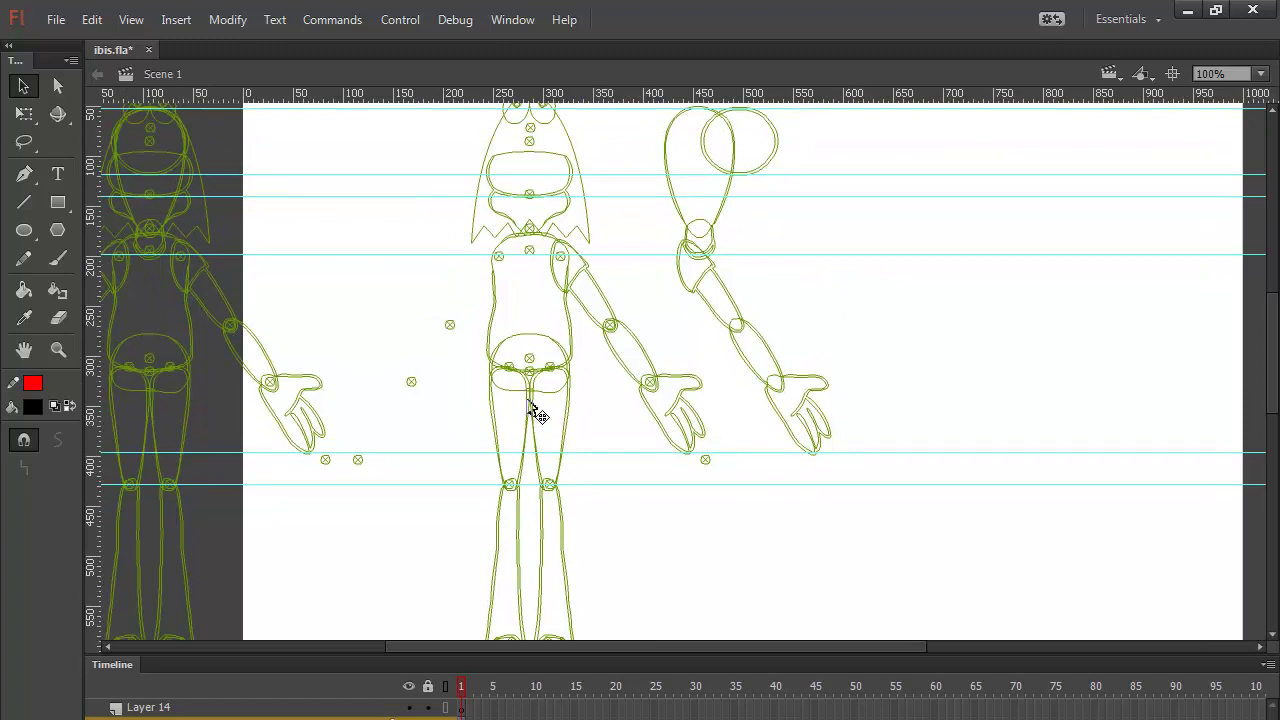
click(573, 350)
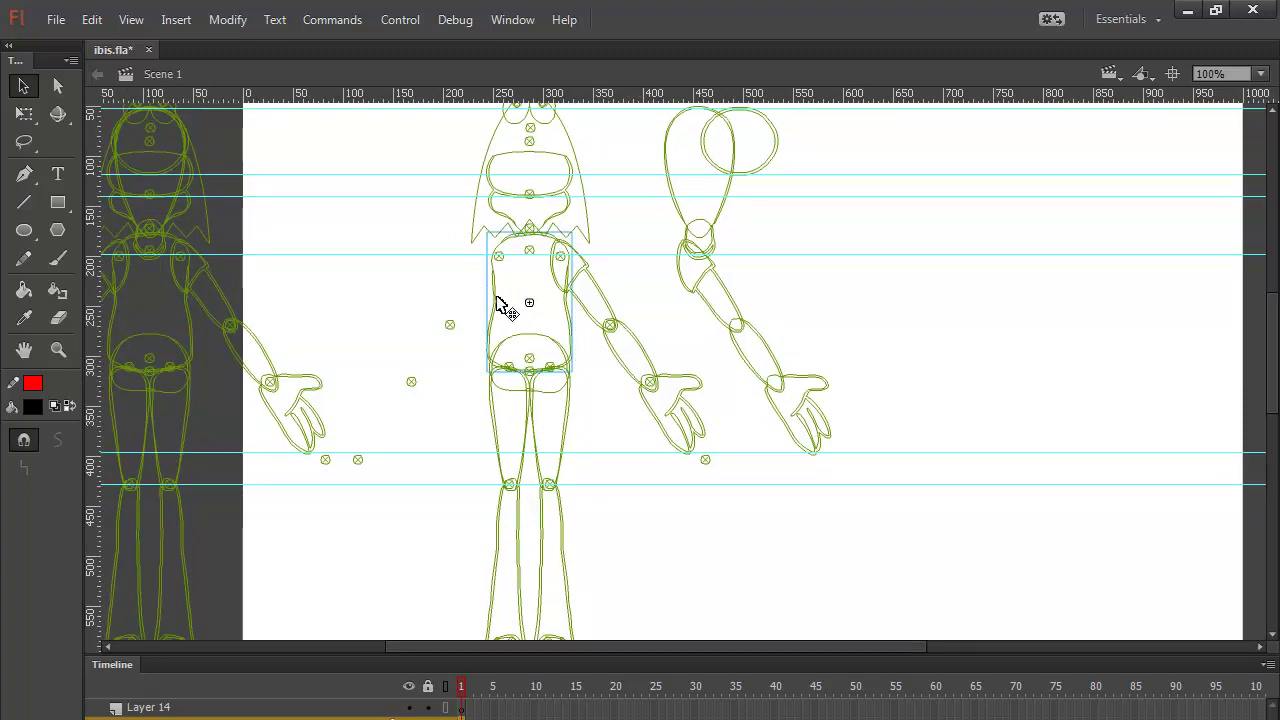
key(shift+Right)
key(shift+Right)
key(shift+Right)
key(shift+Right)
key(shift+Right)
key(shift+Right)
key(shift+Right)
key(shift+Right)
key(shift+Right)
key(shift+Right)
key(shift+Right)
key(shift+Right)
key(shift+Right)
key(shift+Right)
key(shift+Right)
key(shift+Right)
key(shift+Right)
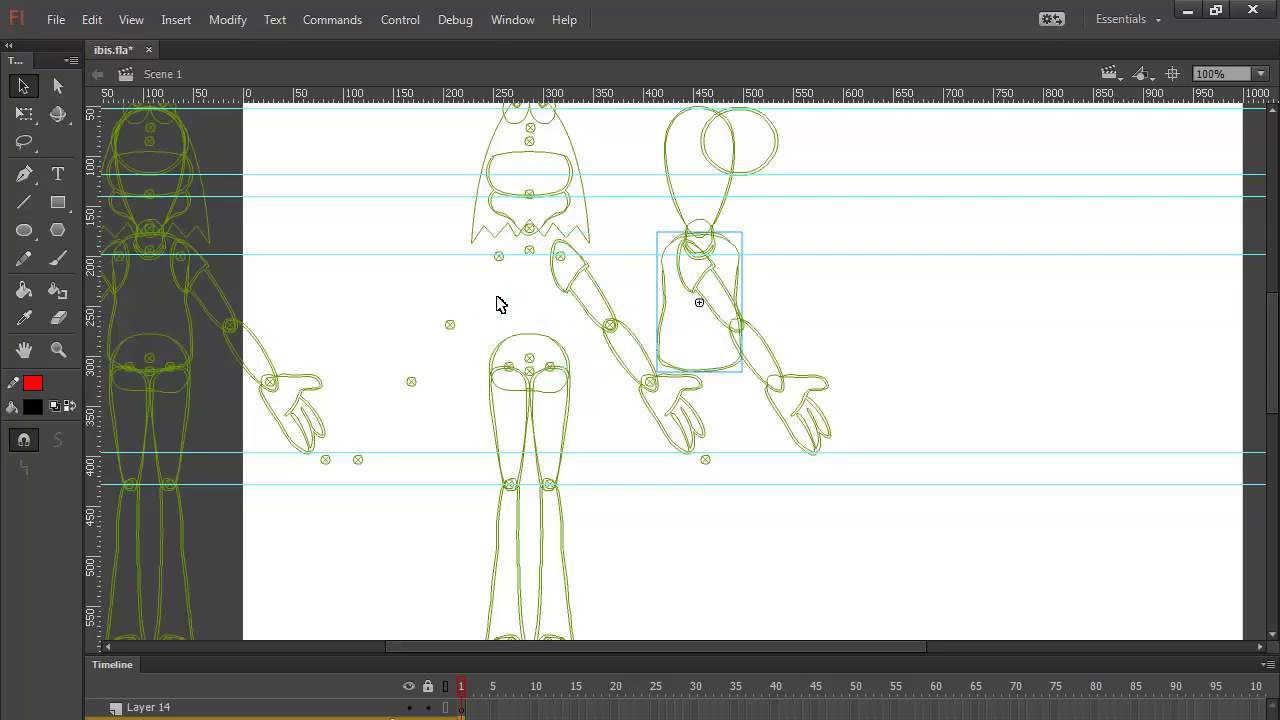
click(24, 113)
drag(657, 301, 669, 302)
Step: Shift the copy's pelvis outline about 160 px right and narrow it to about 64 px wide to match the slimmed torso
click(568, 363)
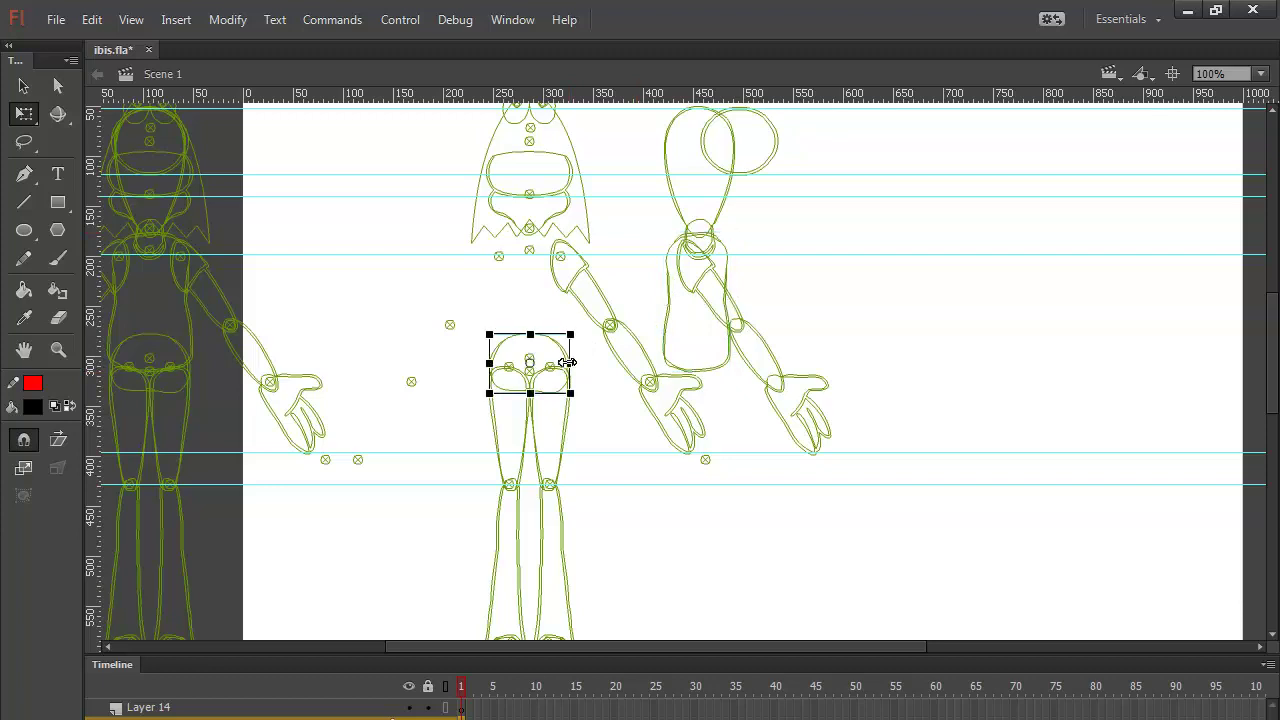
key(shift+Right)
key(shift+Right)
key(shift+Right)
key(shift+Right)
key(shift+Right)
key(shift+Right)
key(shift+Right)
key(shift+Right)
key(shift+Right)
key(shift+Right)
key(shift+Right)
key(shift+Right)
key(shift+Right)
key(shift+Right)
key(shift+Right)
key(shift+Right)
key(shift+Right)
key(shift+Right)
key(shift+Right)
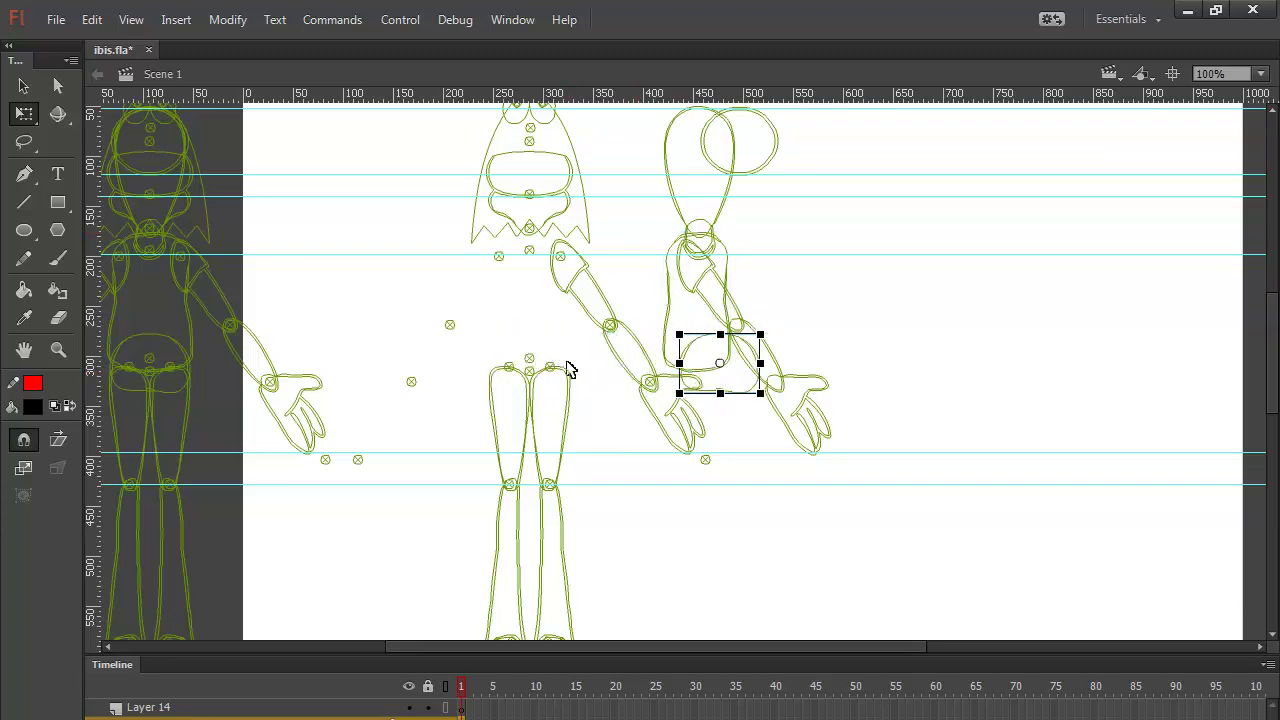
key(shift+Left)
key(shift+Left)
key(shift+Left)
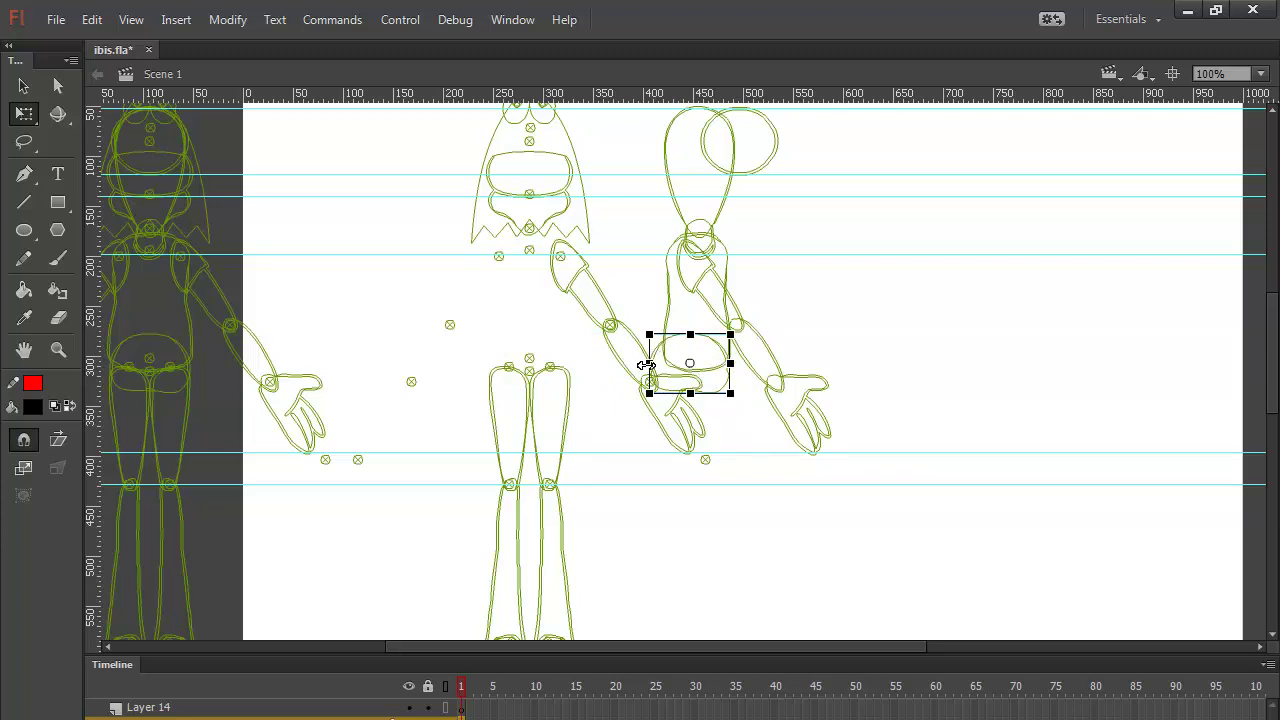
drag(646, 365, 662, 364)
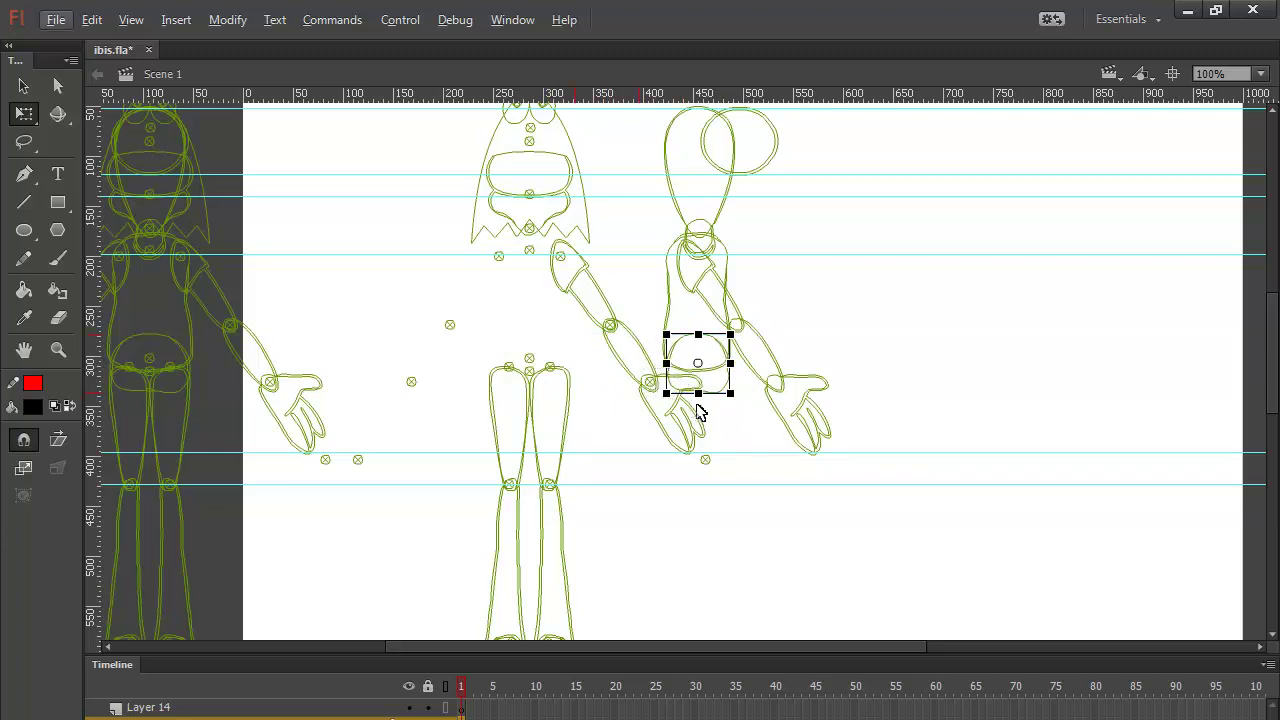
Step: Shift the copy's left-side thigh outline about 190 px horizontally to the right, centring it beneath the narrowed pelvis
click(530, 425)
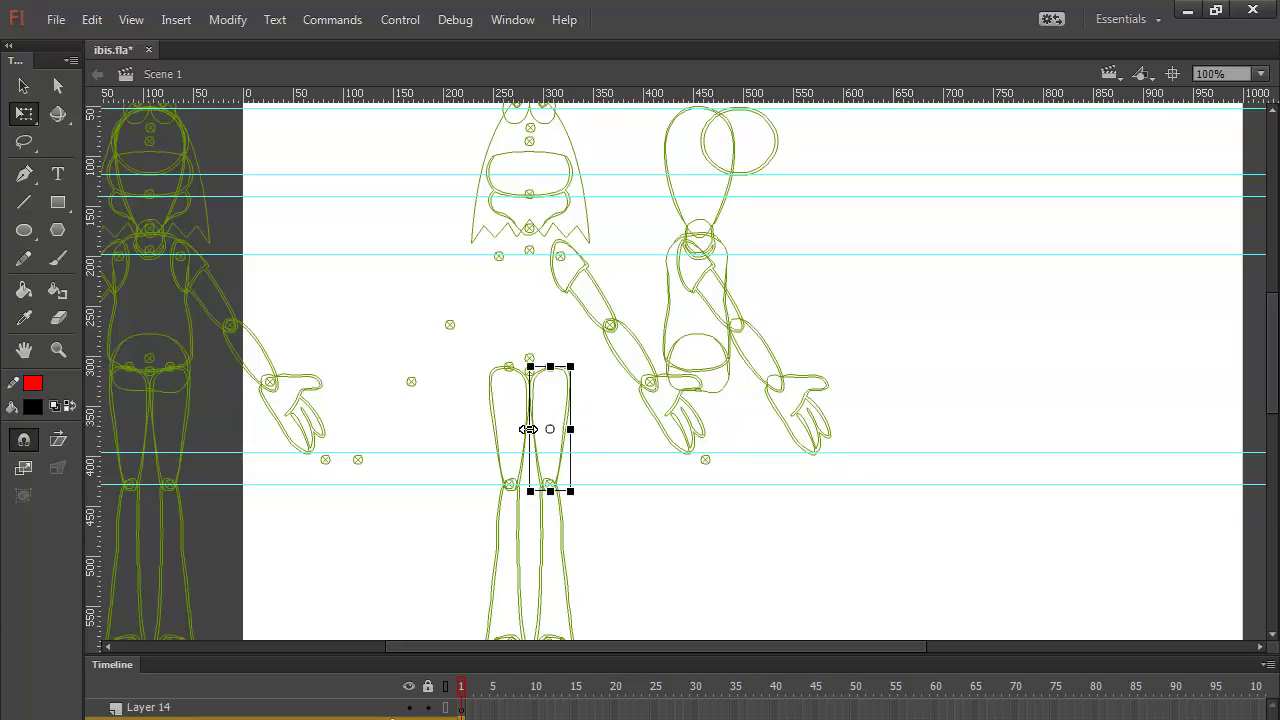
click(517, 465)
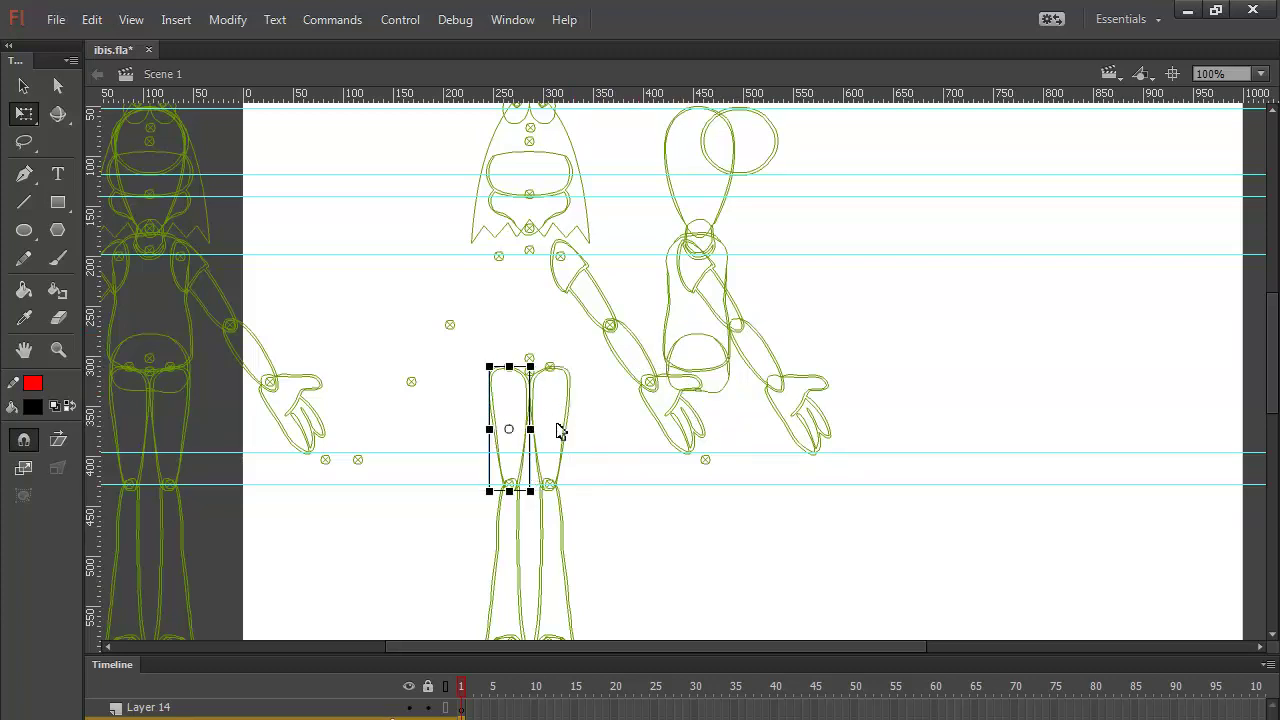
key(shift+Right)
key(shift+Right)
key(shift+Right)
key(shift+Right)
key(shift+Right)
key(shift+Right)
key(shift+Right)
key(shift+Right)
key(shift+Right)
key(shift+Right)
key(shift+Right)
key(shift+Right)
key(shift+Right)
key(shift+Right)
key(shift+Right)
key(shift+Right)
key(shift+Right)
key(shift+Right)
key(shift+Right)
key(shift+Right)
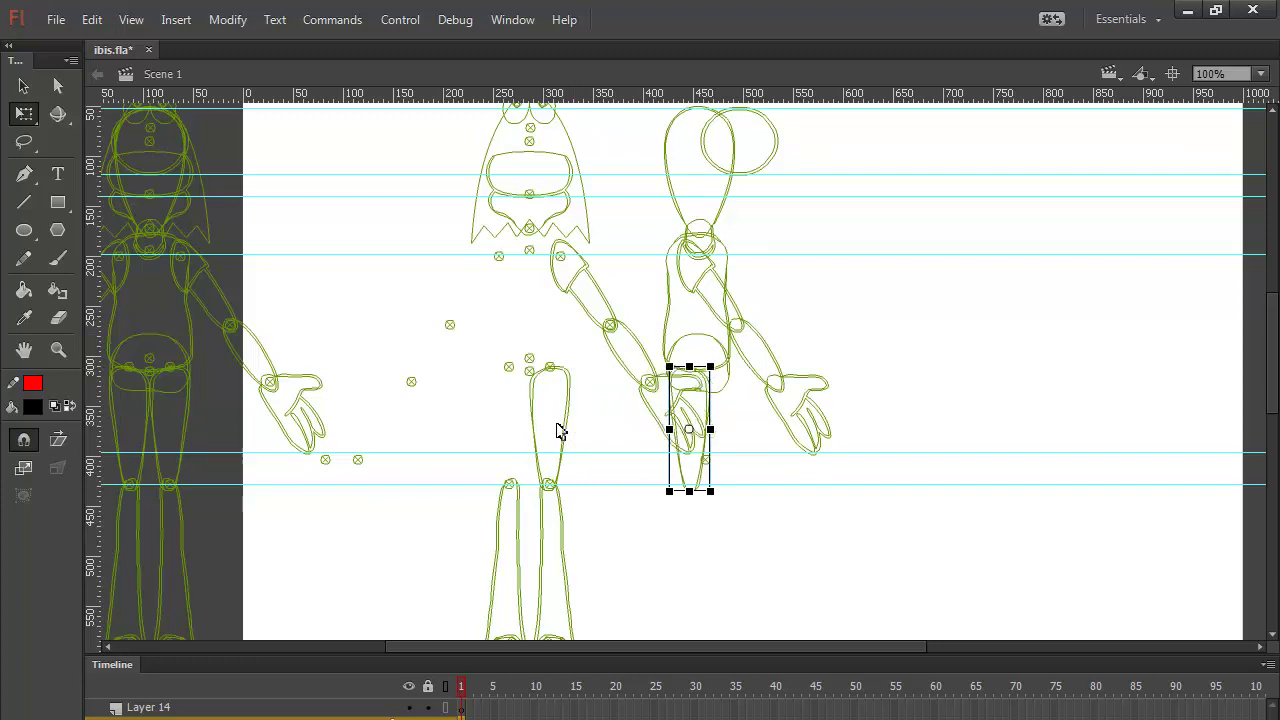
key(shift+Left)
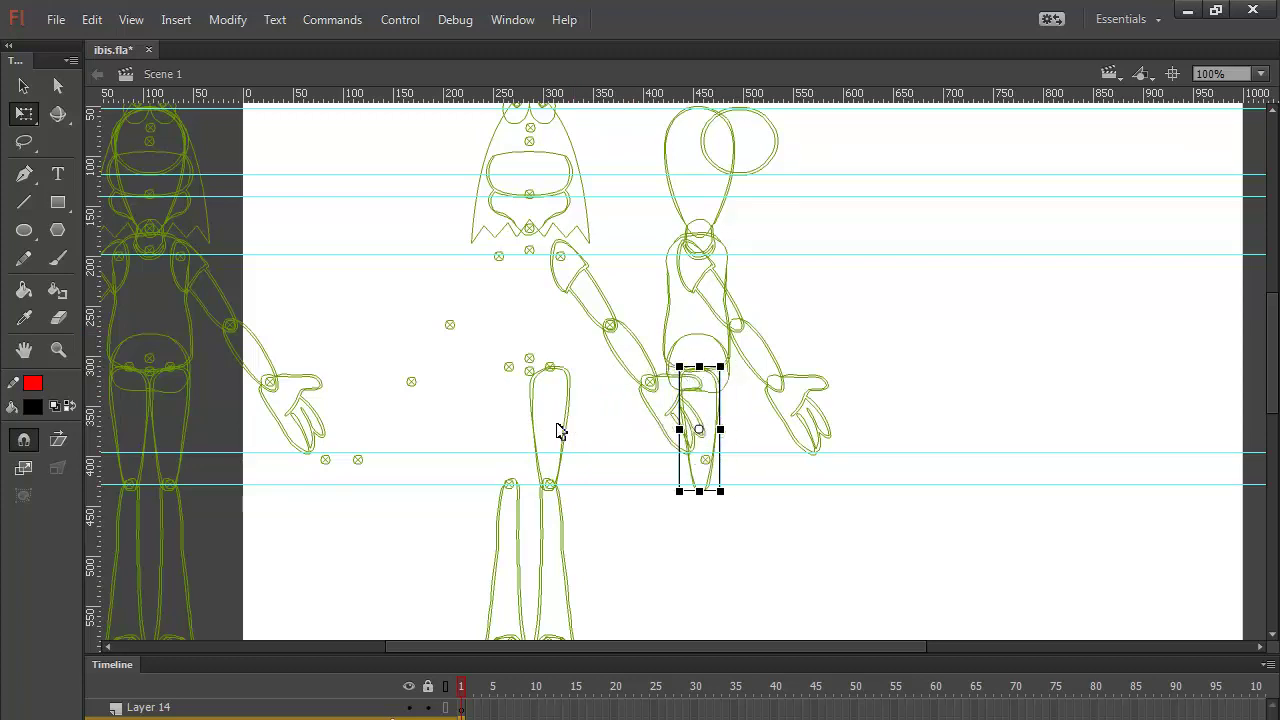
Step: Shift the copy's left-side lower leg outline about 190 px horizontally to the right, aligning it with the moved thigh at the knee
click(520, 518)
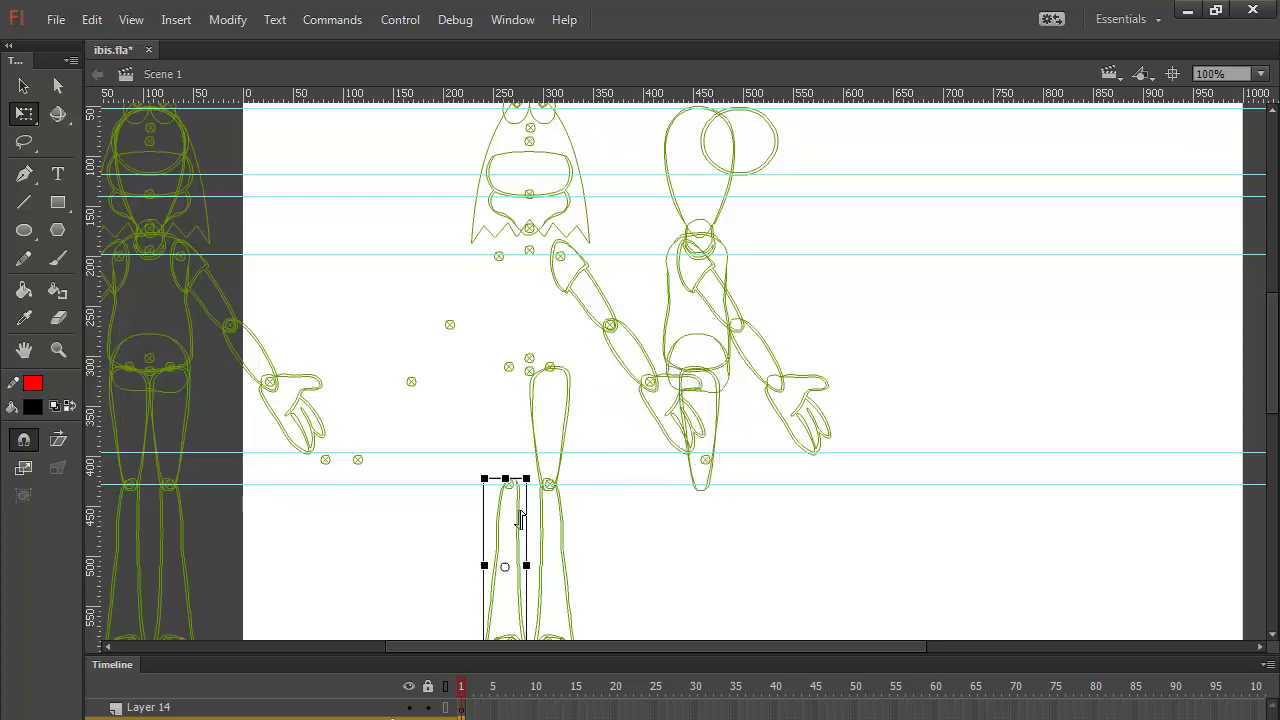
key(shift+Right)
key(shift+Right)
key(shift+Right)
key(shift+Right)
key(shift+Right)
key(shift+Right)
key(shift+Right)
key(shift+Right)
key(shift+Right)
key(shift+Right)
key(shift+Right)
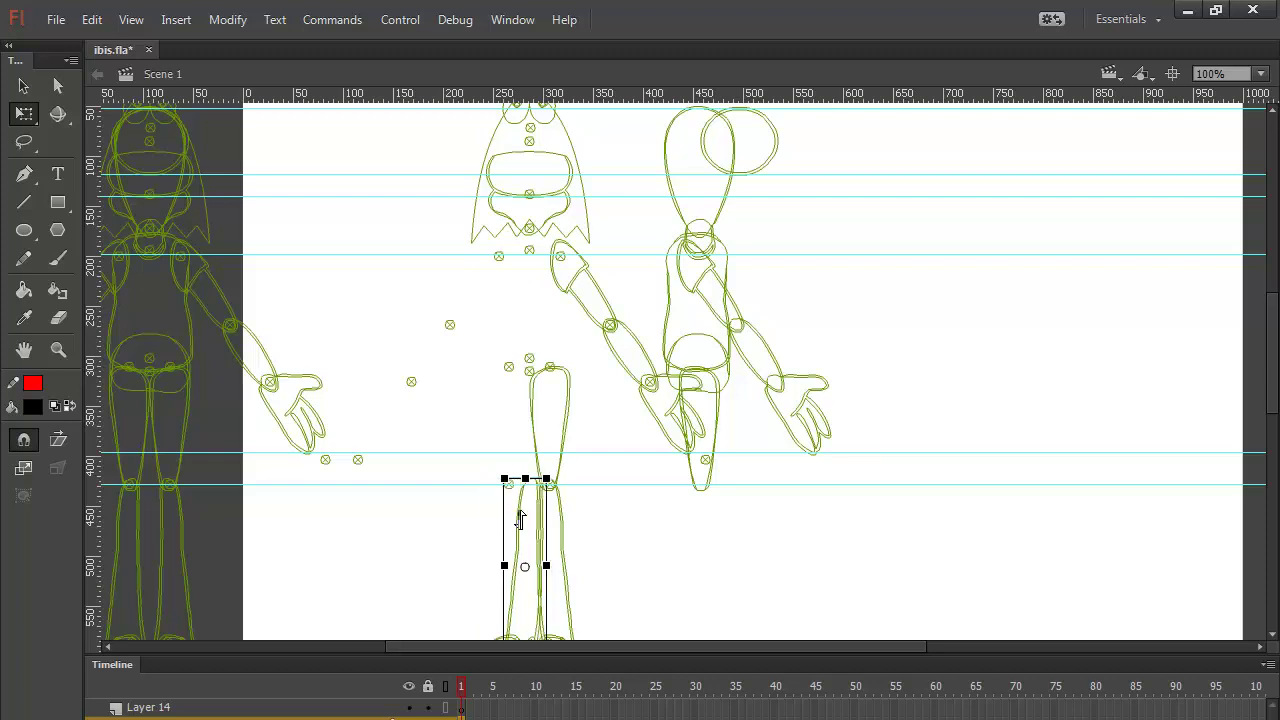
key(shift+Right)
key(shift+Right)
key(shift+Right)
key(shift+Right)
key(shift+Right)
key(shift+Right)
key(shift+Right)
key(shift+Right)
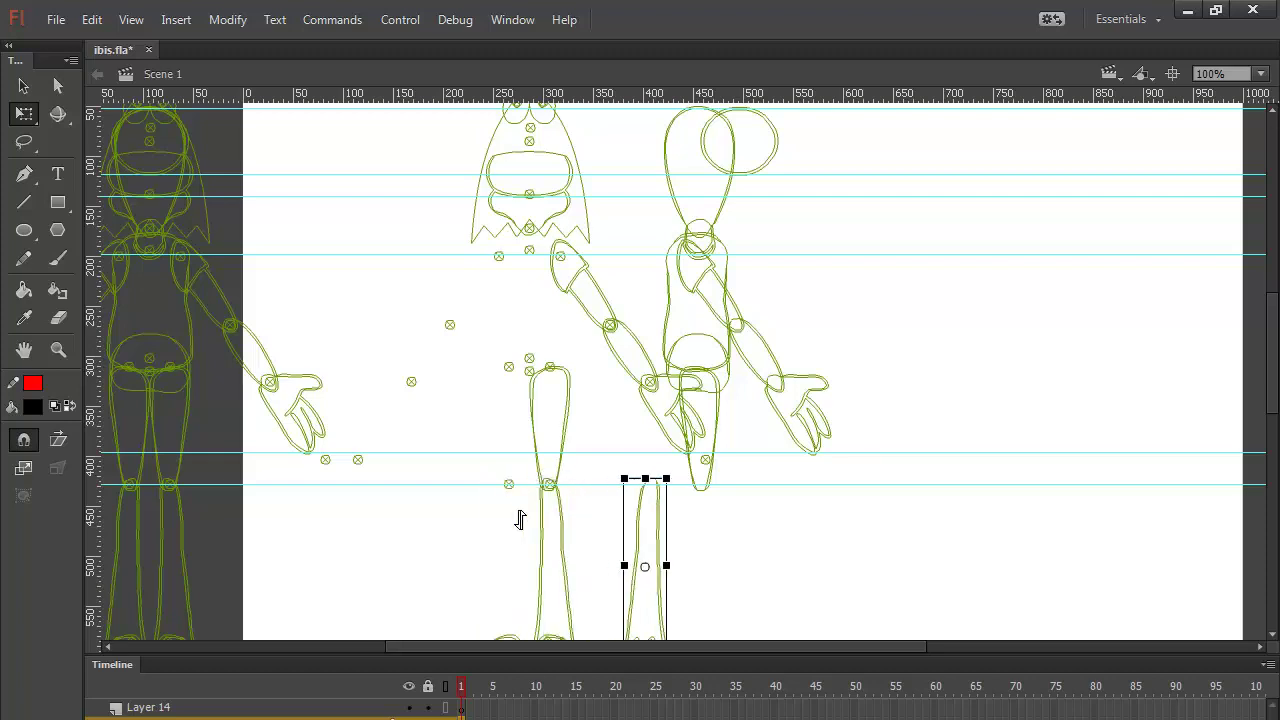
key(Right)
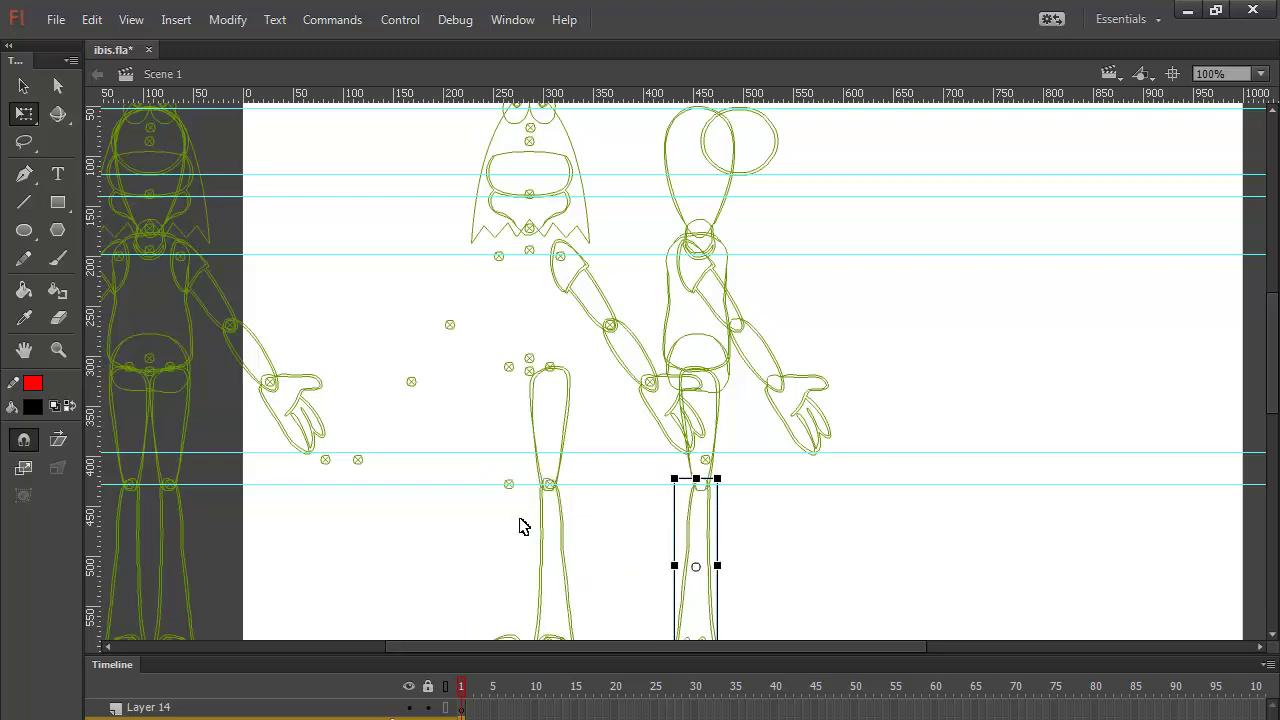
key(Right)
key(Left)
click(808, 531)
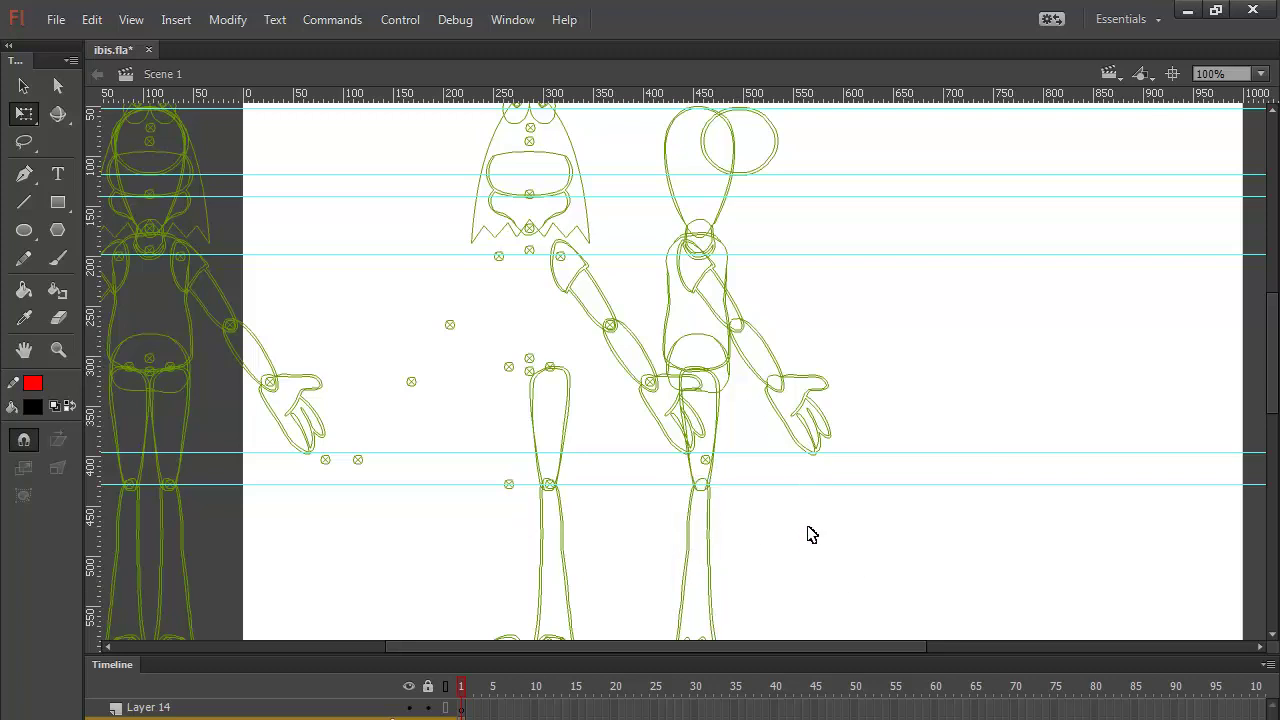
drag(805, 510, 800, 358)
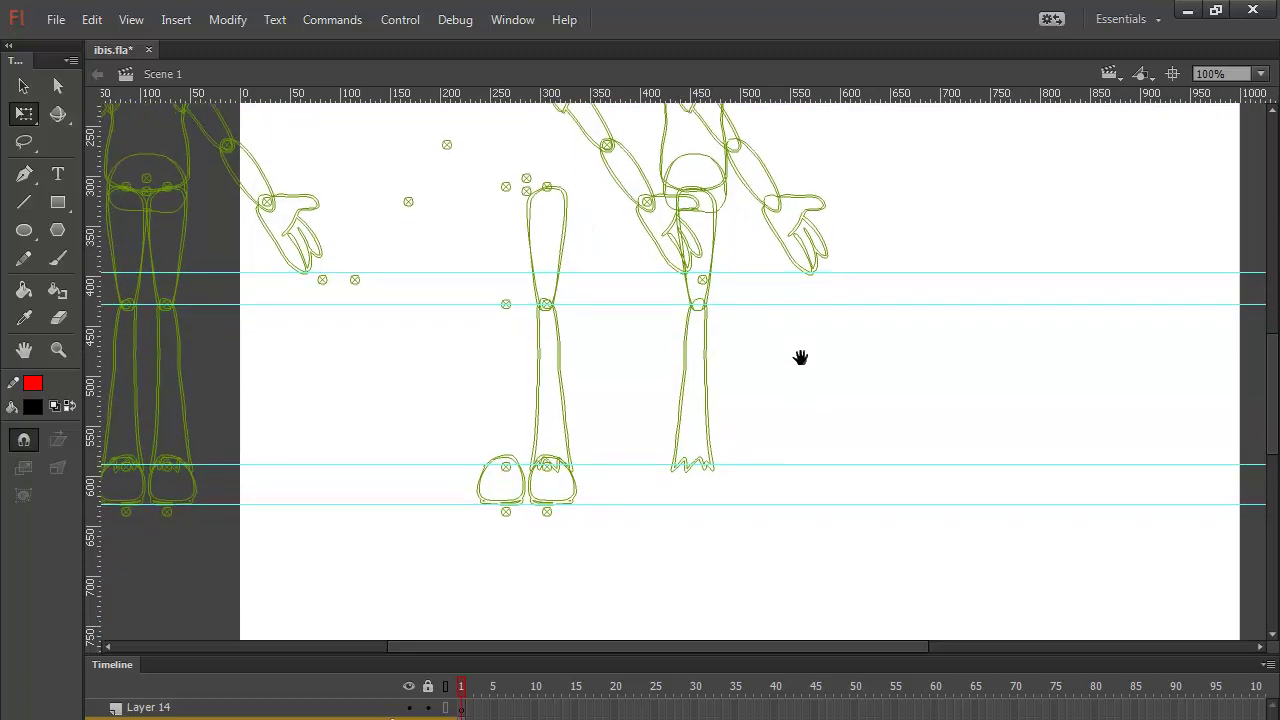
Step: Shift the copy's left-side foot outline about 185 px horizontally to the right, placing it beneath the moved lower leg
click(522, 488)
key(shift+Right)
key(shift+Right)
key(shift+Right)
key(shift+Right)
key(shift+Right)
key(shift+Right)
key(shift+Right)
key(shift+Right)
key(shift+Right)
key(shift+Right)
key(shift+Right)
key(shift+Right)
key(shift+Right)
key(shift+Right)
key(shift+Right)
key(shift+Right)
key(shift+Right)
key(shift+Right)
key(shift+Right)
key(shift+Right)
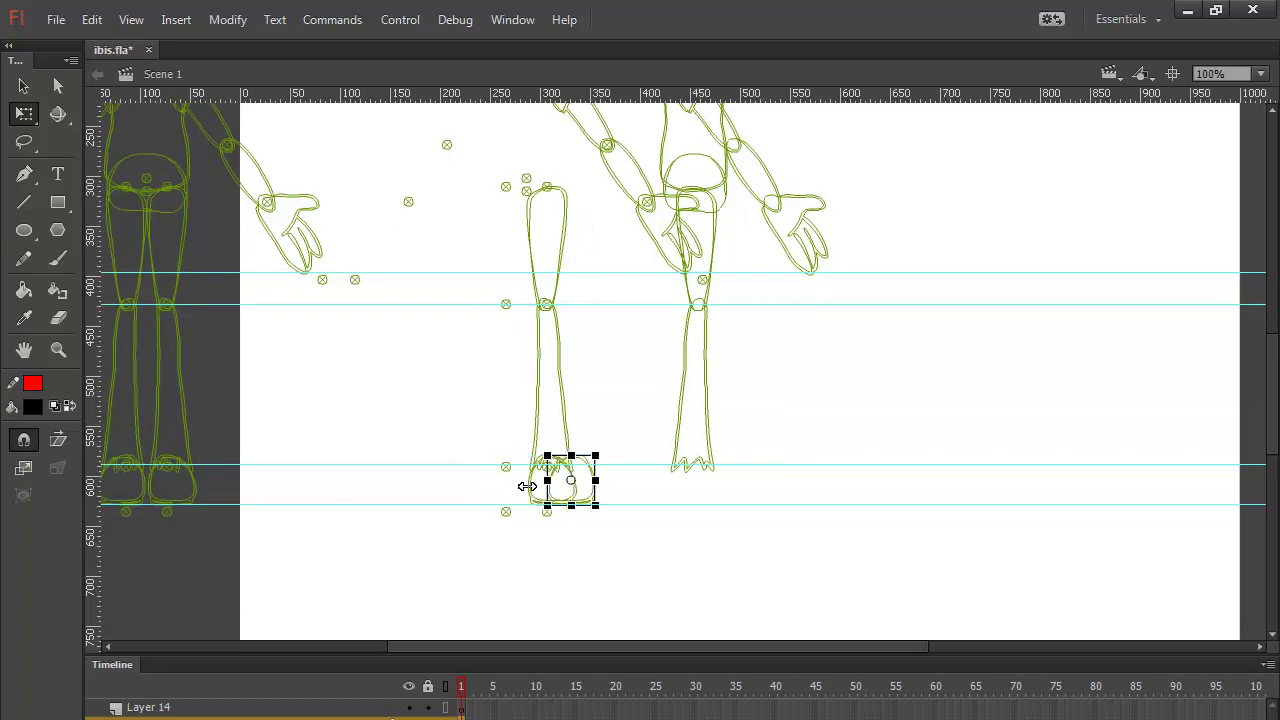
key(shift+Left)
key(shift+Left)
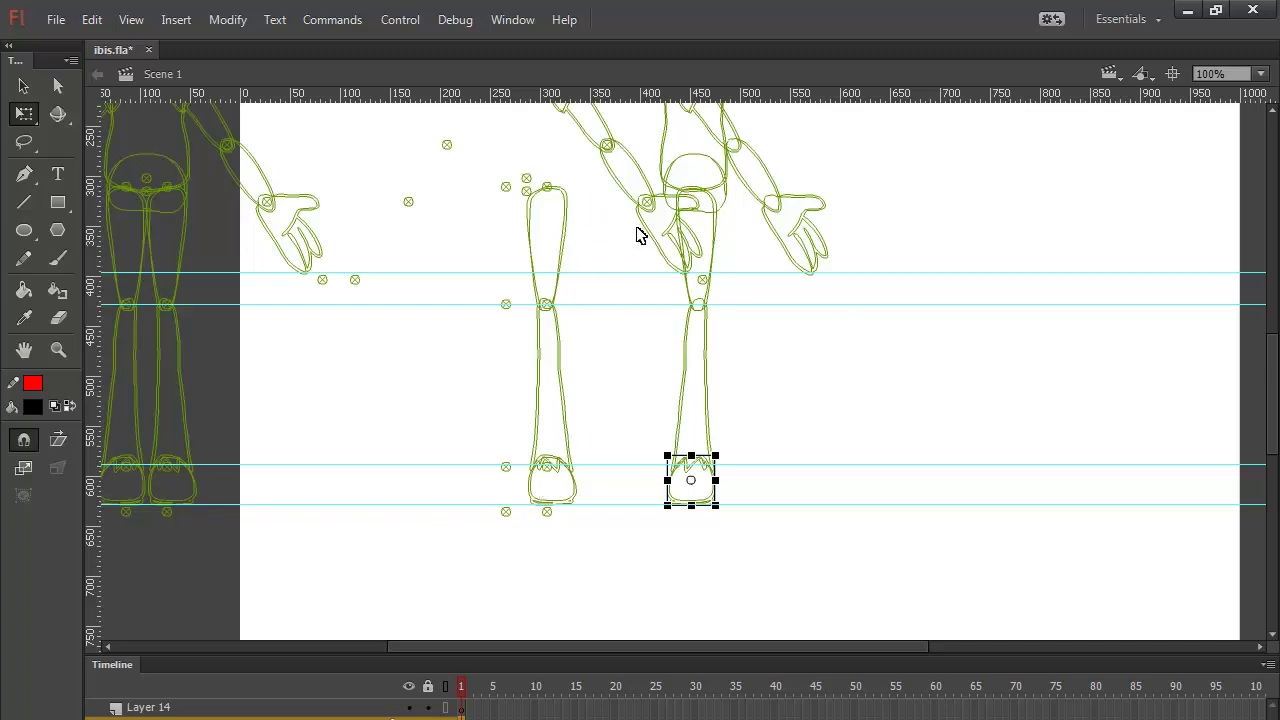
Step: Delete the copy's entire left-side arm, including its upper arm, forearm, joints and hand
drag(651, 137, 590, 260)
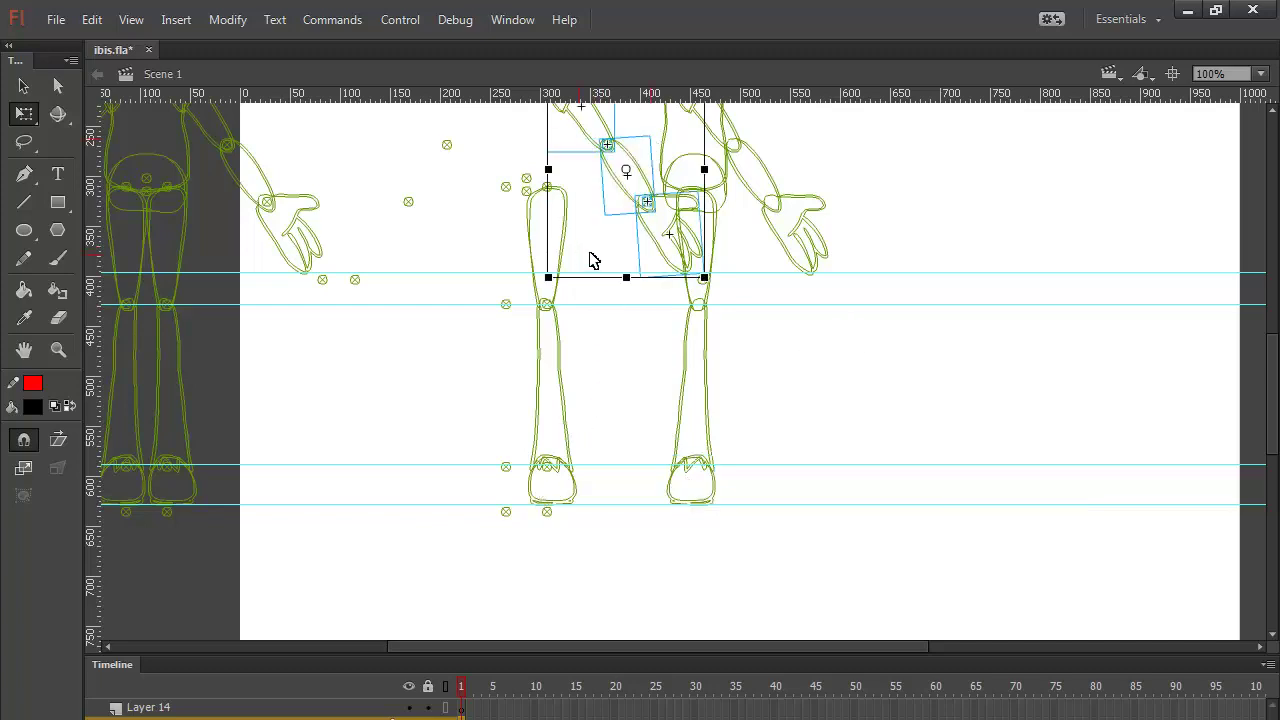
key(Delete)
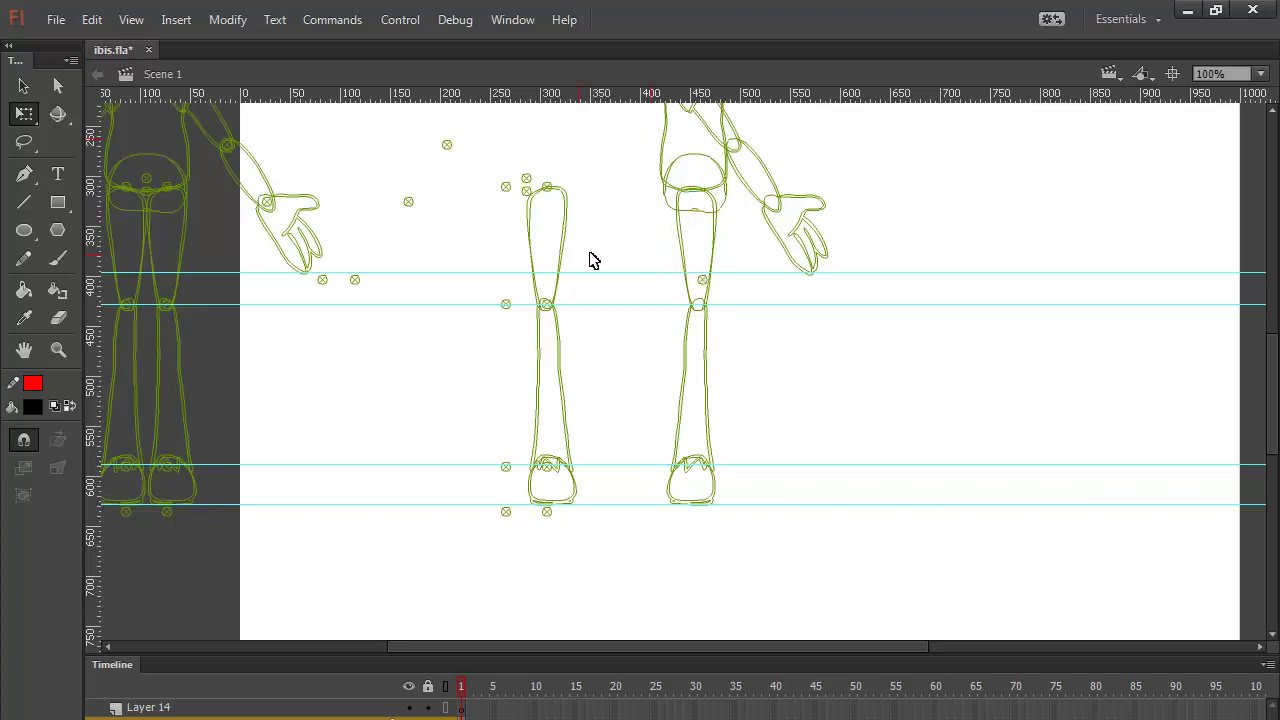
Step: Shift the copy's jagged-edged hair outline about 160 px horizontally to the right, placing it over the separated head
drag(900, 269, 868, 407)
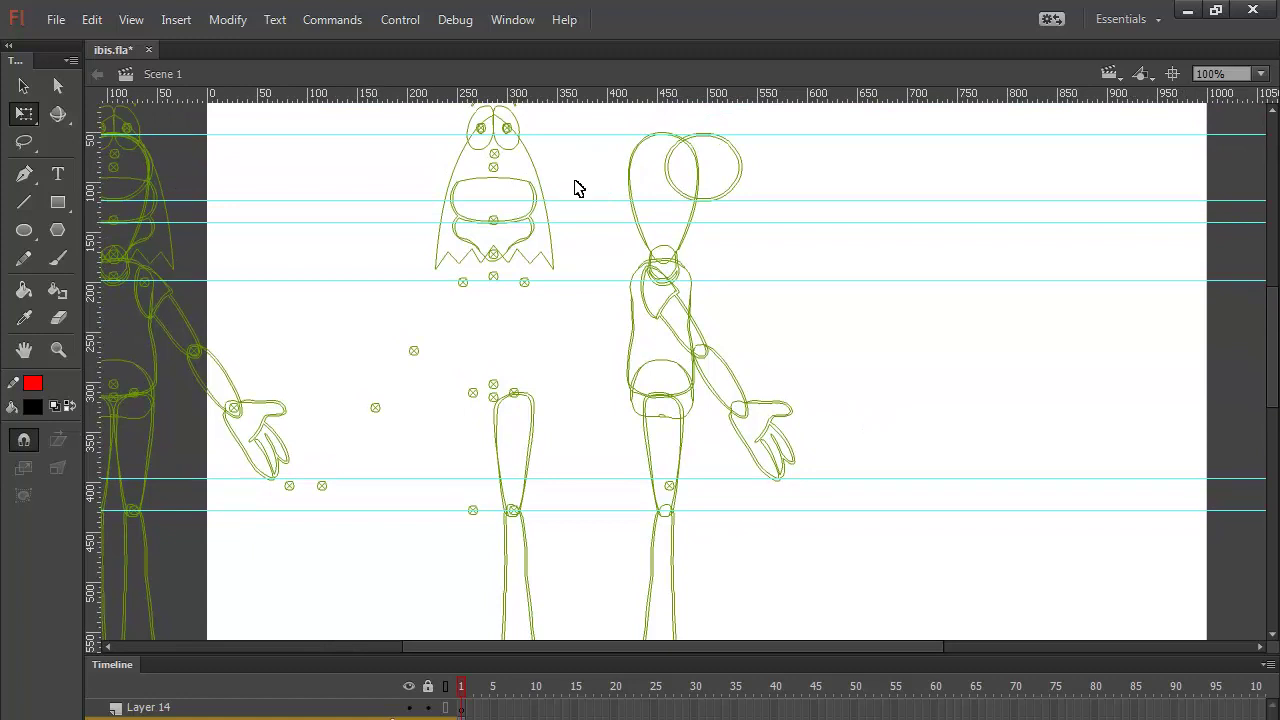
click(532, 158)
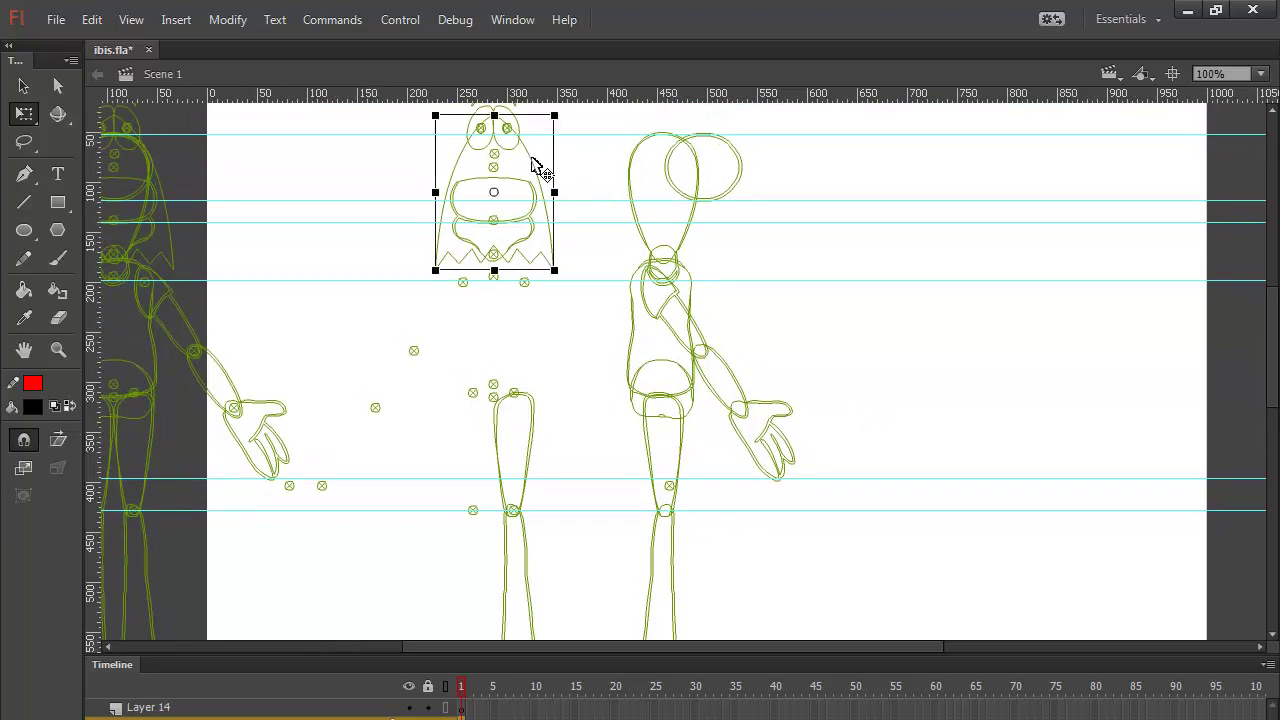
key(shift+Right)
key(shift+Right)
key(shift+Right)
key(shift+Right)
key(shift+Right)
key(shift+Right)
key(shift+Right)
key(shift+Right)
key(shift+Right)
key(shift+Right)
key(shift+Right)
key(shift+Right)
key(shift+Right)
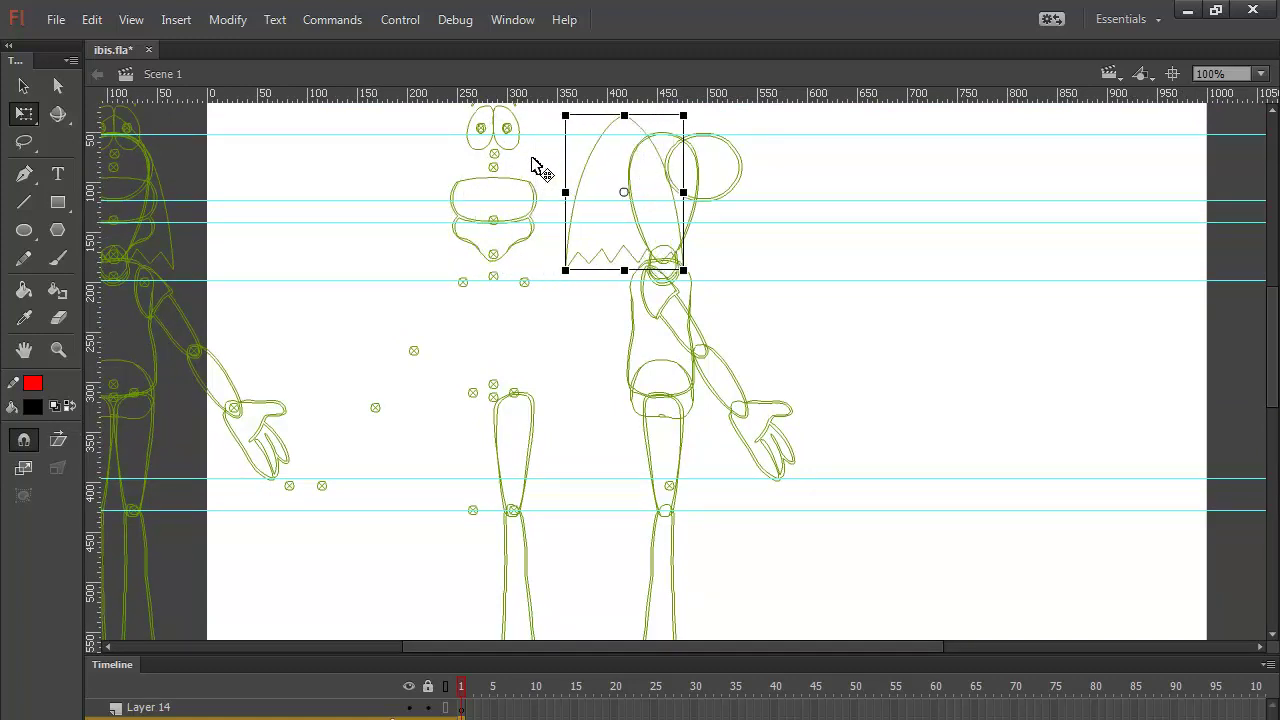
key(shift+Right)
key(shift+Right)
key(shift+Right)
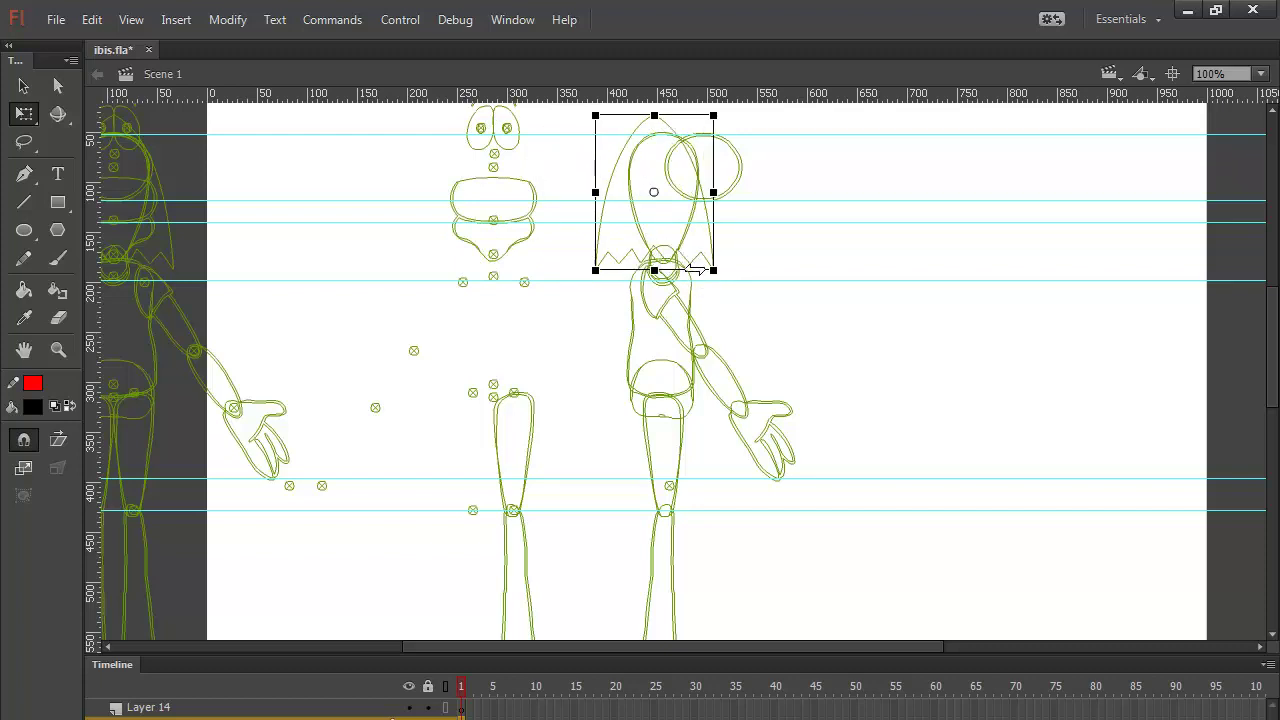
Step: Skew the moved hair outline so its jagged lower edge sweeps about 23 px left, and nudge the hair 4 px right
drag(697, 270, 672, 272)
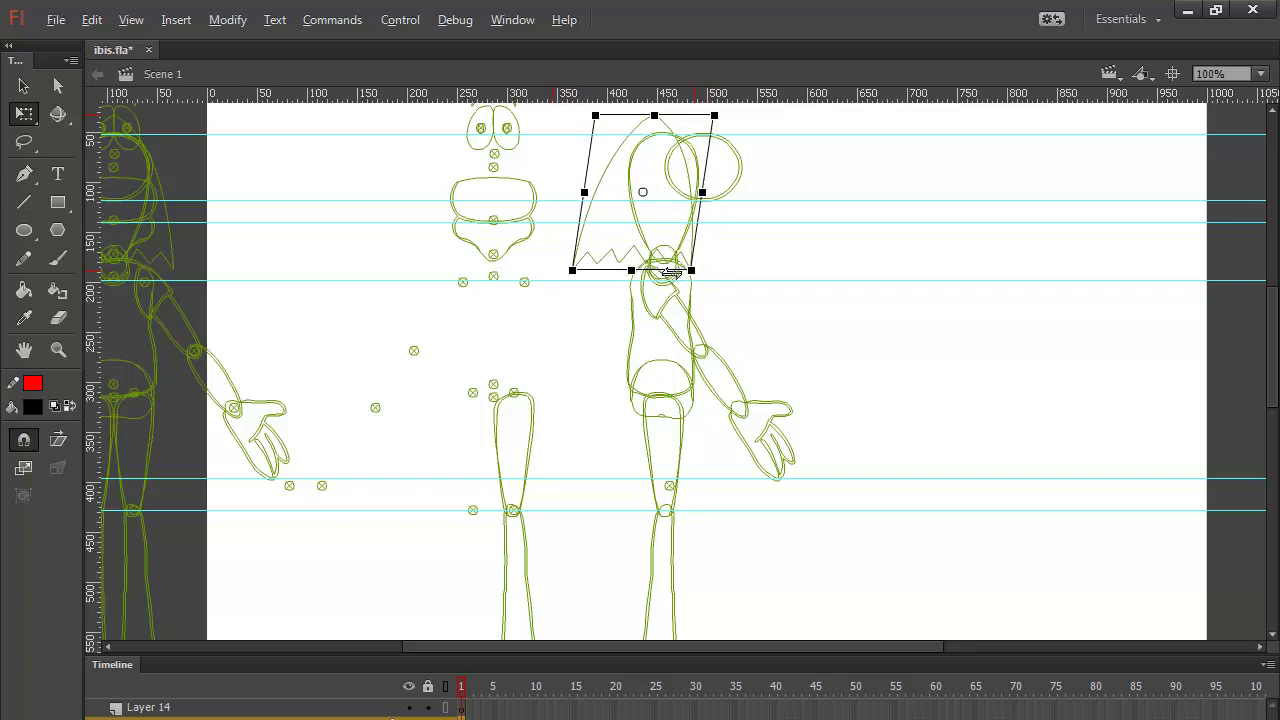
key(alt)
key(Right)
key(Right)
key(Right)
key(Right)
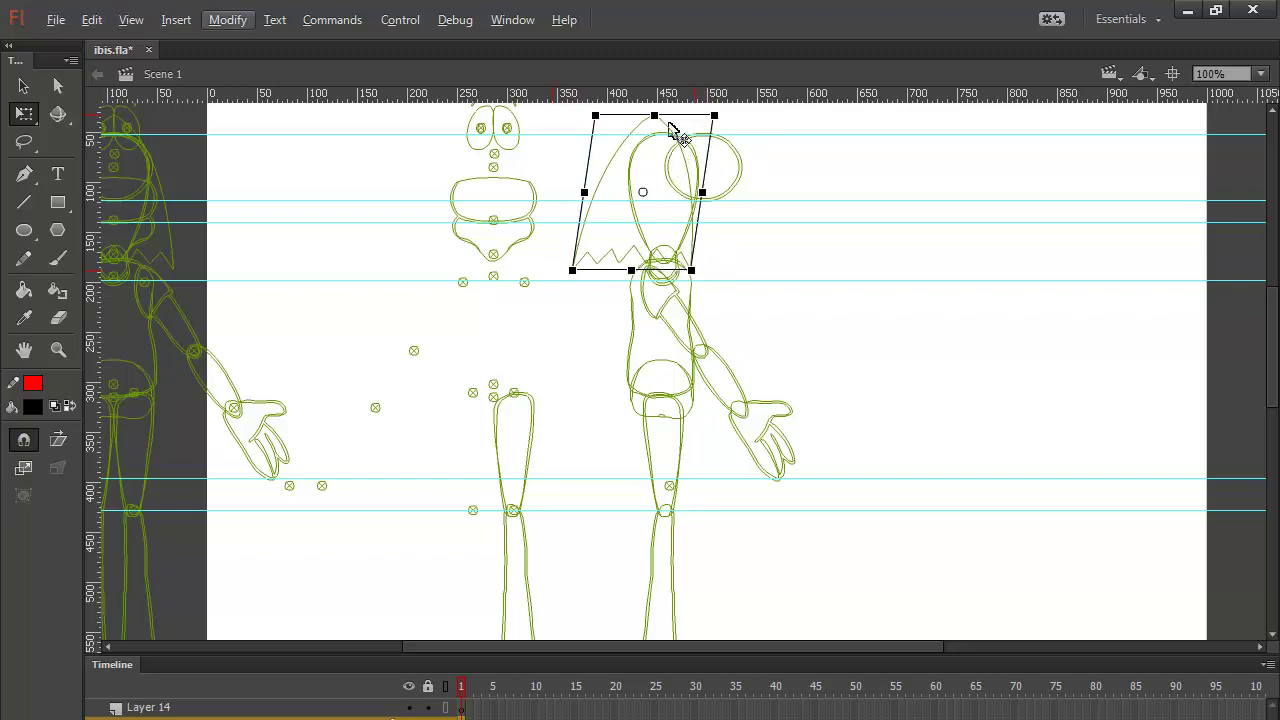
key(Escape)
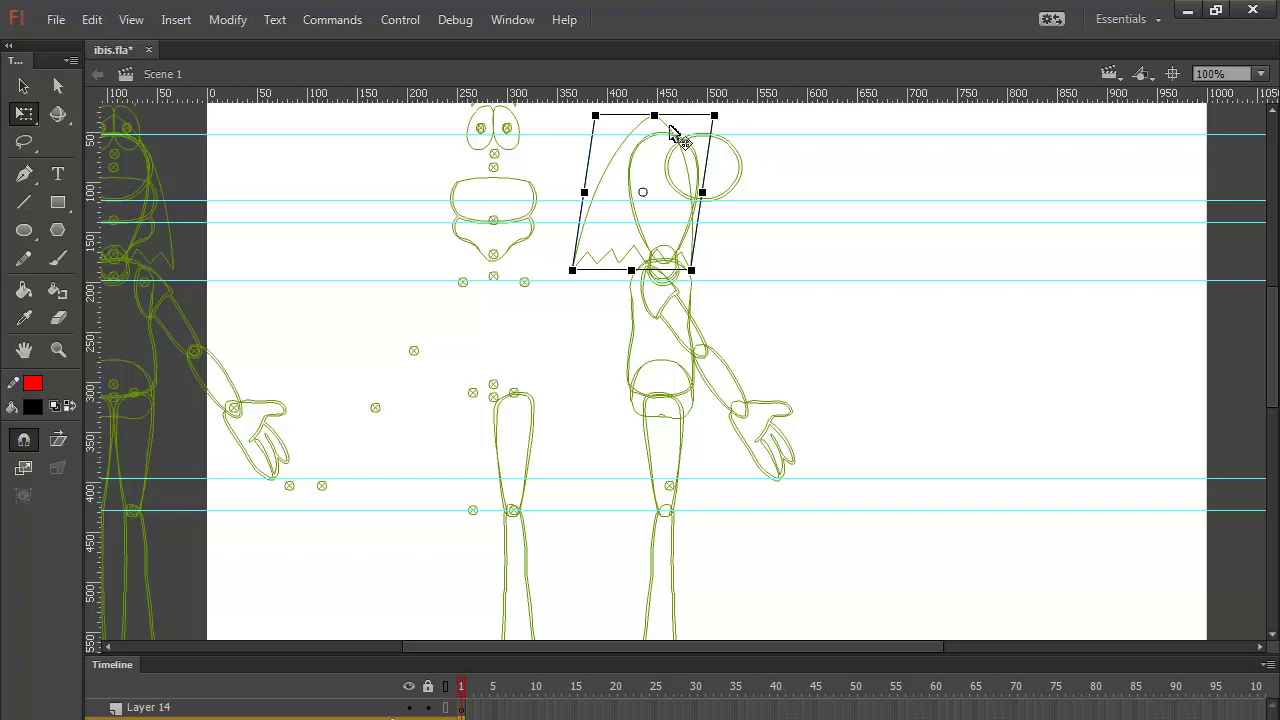
key(Right)
key(Right)
key(Right)
key(Right)
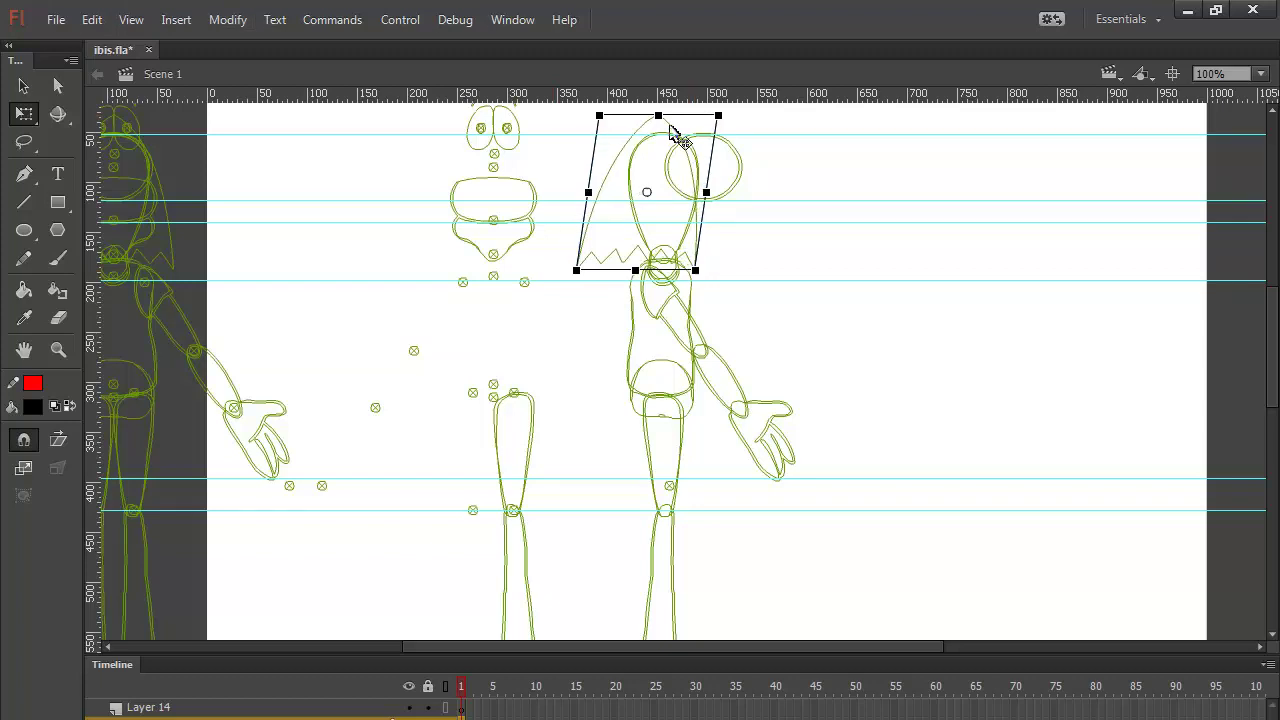
click(816, 269)
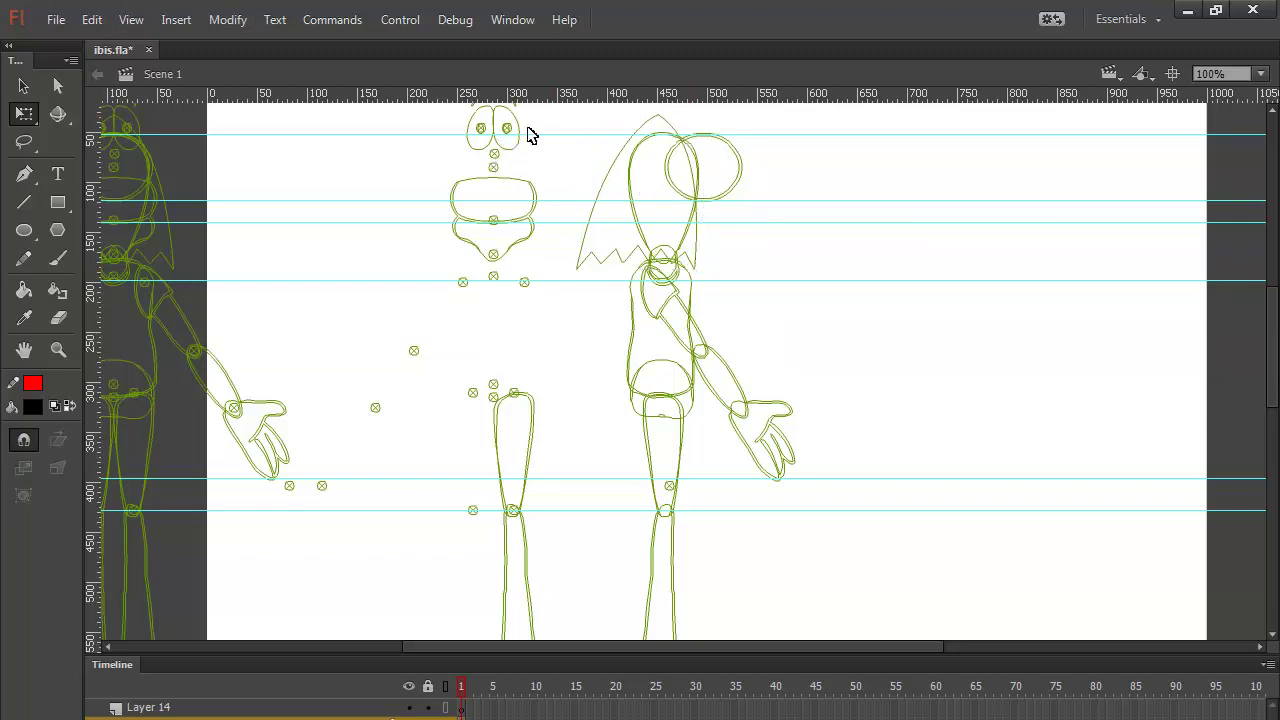
Step: Shift the copy's right-side eye about 165 px horizontally to the right, placing it over the top of the new head
click(520, 122)
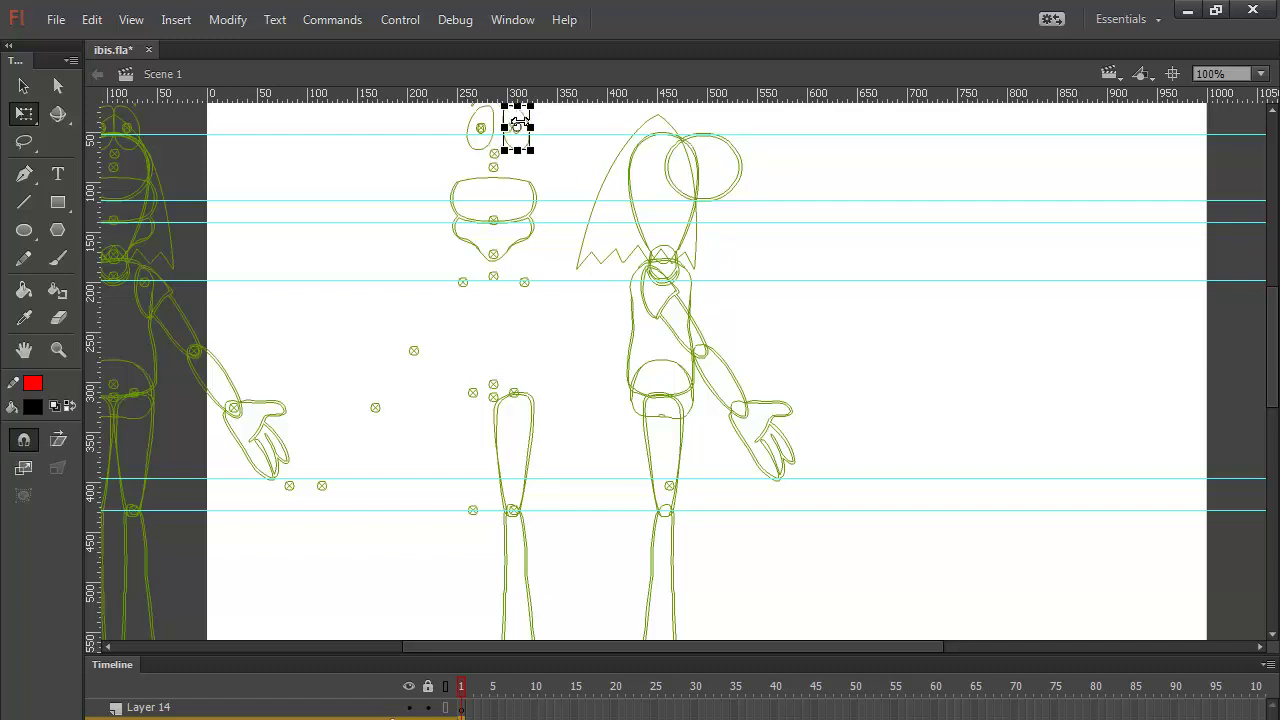
key(shift+Right)
key(shift+Right)
key(shift+Right)
key(shift+Right)
key(shift+Right)
key(shift+Right)
key(shift+Right)
key(shift+Right)
key(shift+Right)
key(shift+Right)
key(shift+Right)
key(shift+Right)
key(shift+Right)
key(shift+Right)
key(shift+Right)
key(shift+Right)
key(shift+Right)
key(shift+Right)
key(shift+Left)
key(shift+Left)
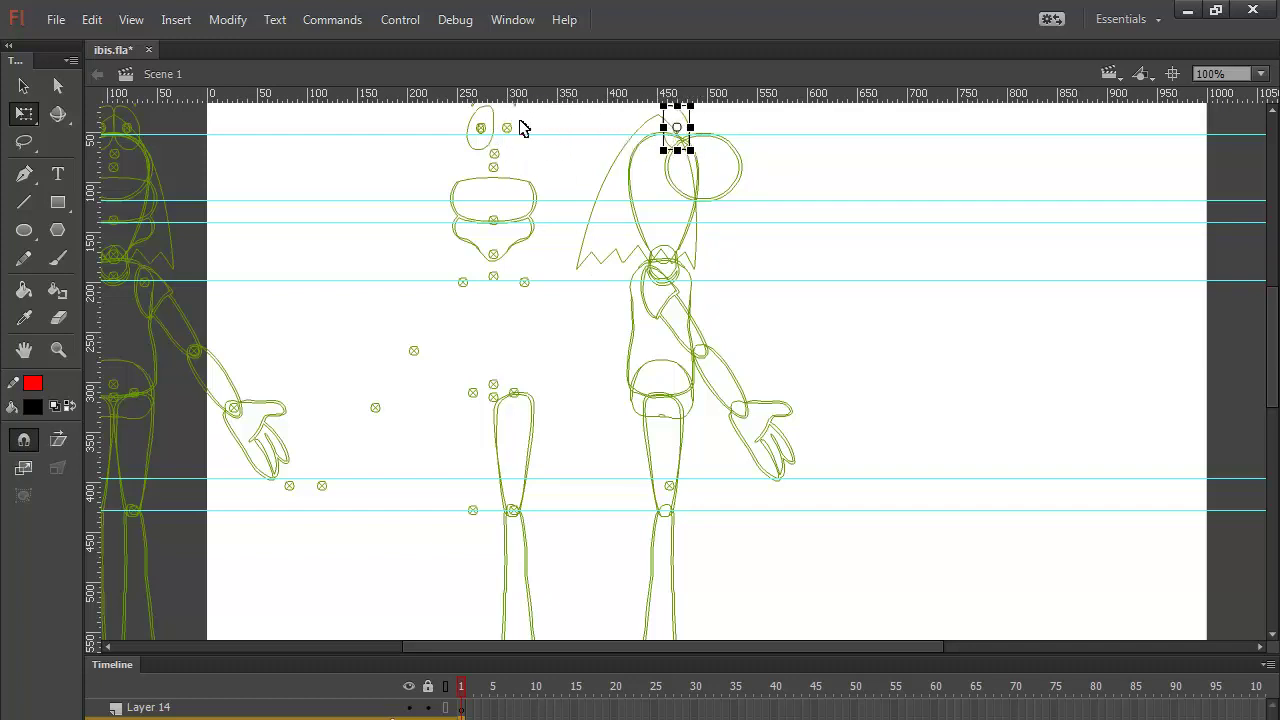
key(Right)
key(Right)
key(Right)
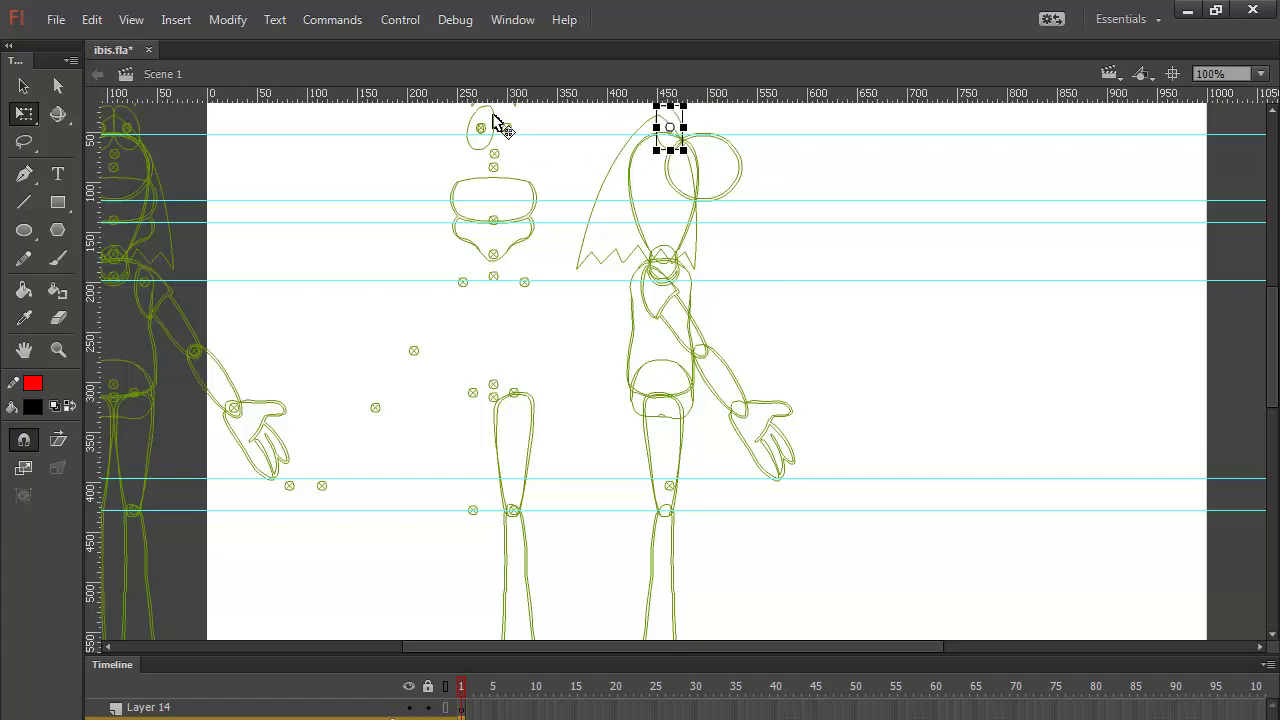
Step: Flip the copy's left-side eye horizontally
click(497, 122)
click(245, 24)
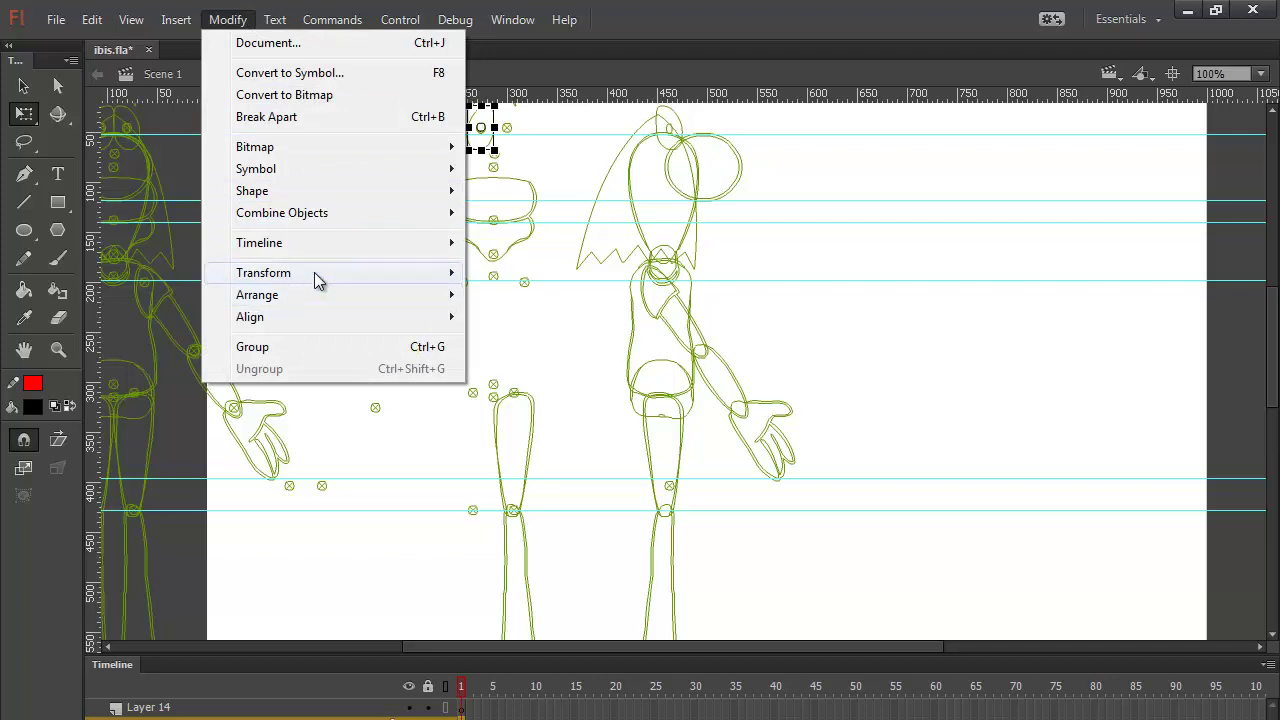
mouse_move(315, 273)
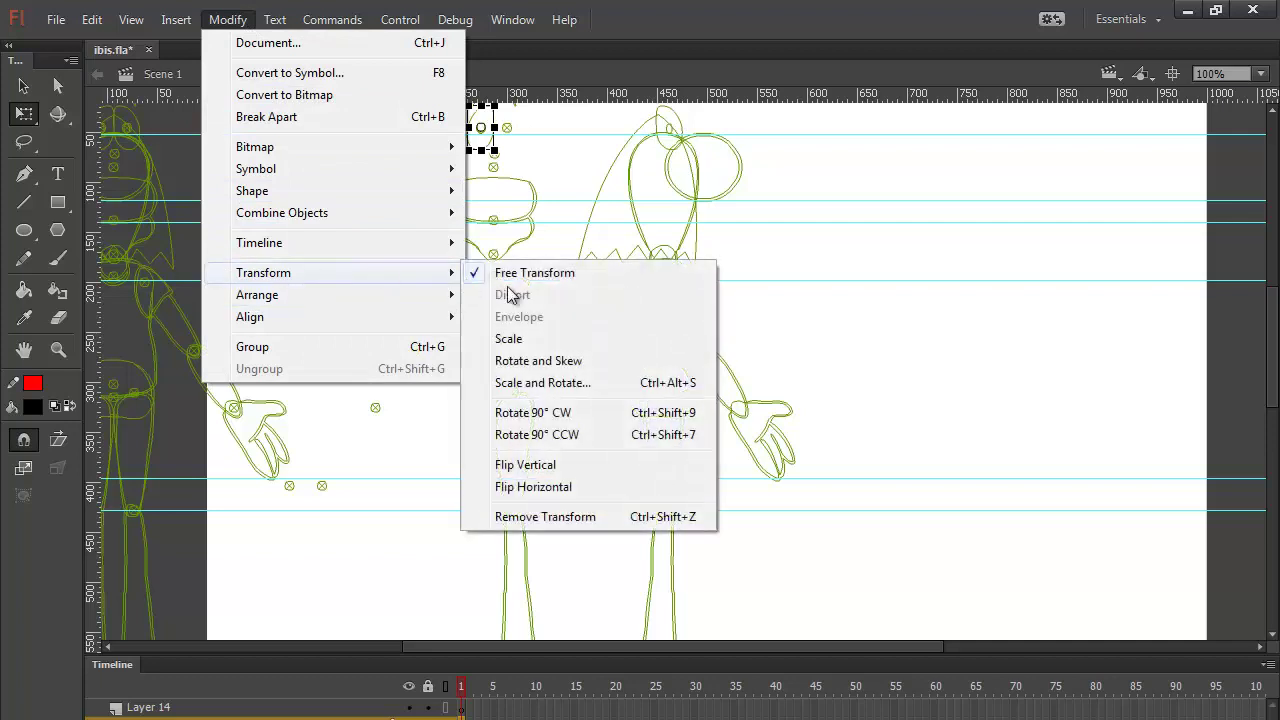
click(533, 487)
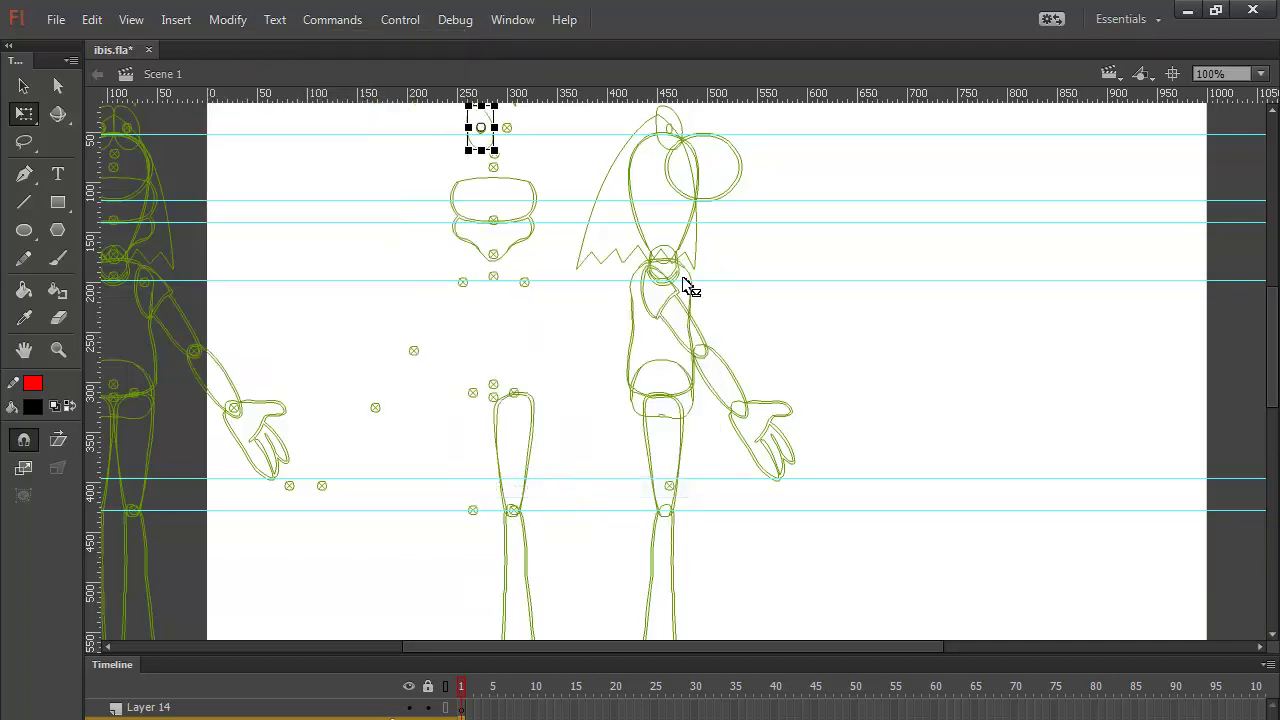
Step: Shift the flipped eye about 195 px horizontally to the right so it overlaps the eye already on the new head
key(shift+Right)
key(shift+Right)
key(shift+Right)
key(shift+Right)
key(shift+Right)
key(shift+Right)
key(shift+Right)
key(shift+Right)
key(shift+Right)
key(shift+Right)
key(shift+Right)
key(shift+Right)
key(shift+Right)
key(shift+Right)
key(shift+Right)
key(shift+Right)
key(shift+Right)
key(shift+Right)
key(shift+Right)
key(shift+Right)
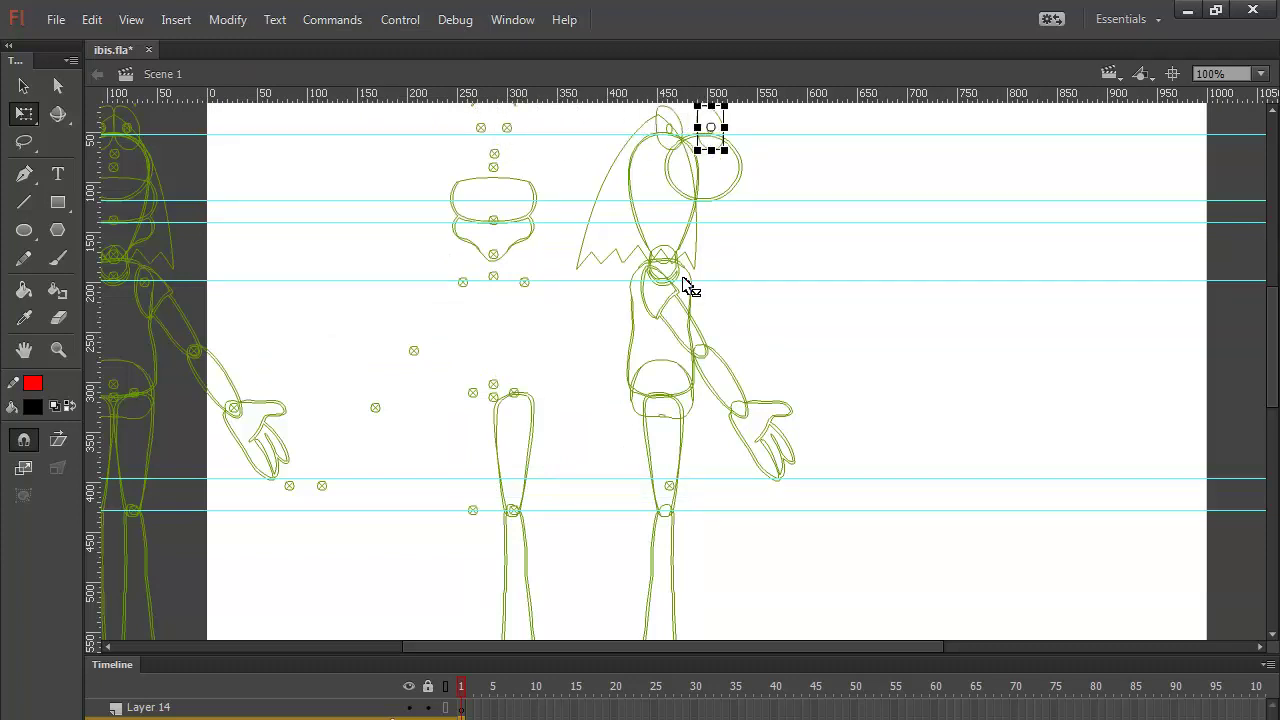
key(shift+Left)
key(shift+Left)
key(shift+Left)
key(Left)
key(Left)
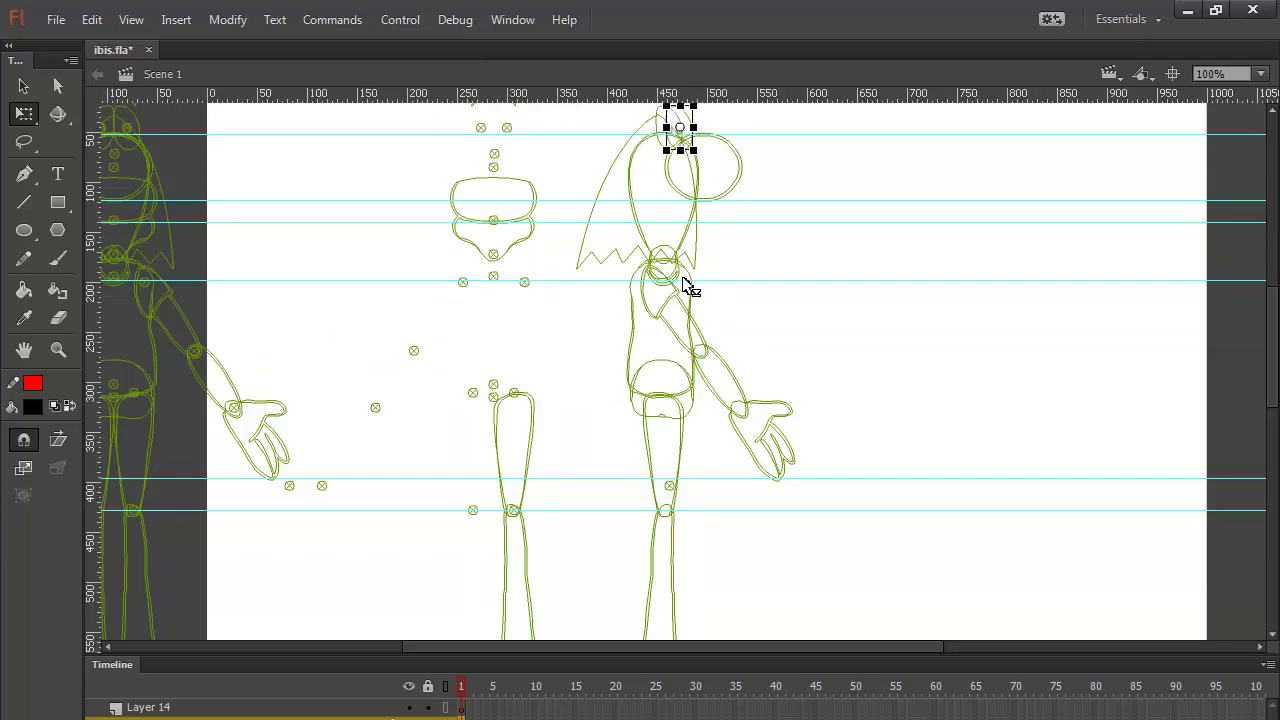
key(Left)
click(789, 201)
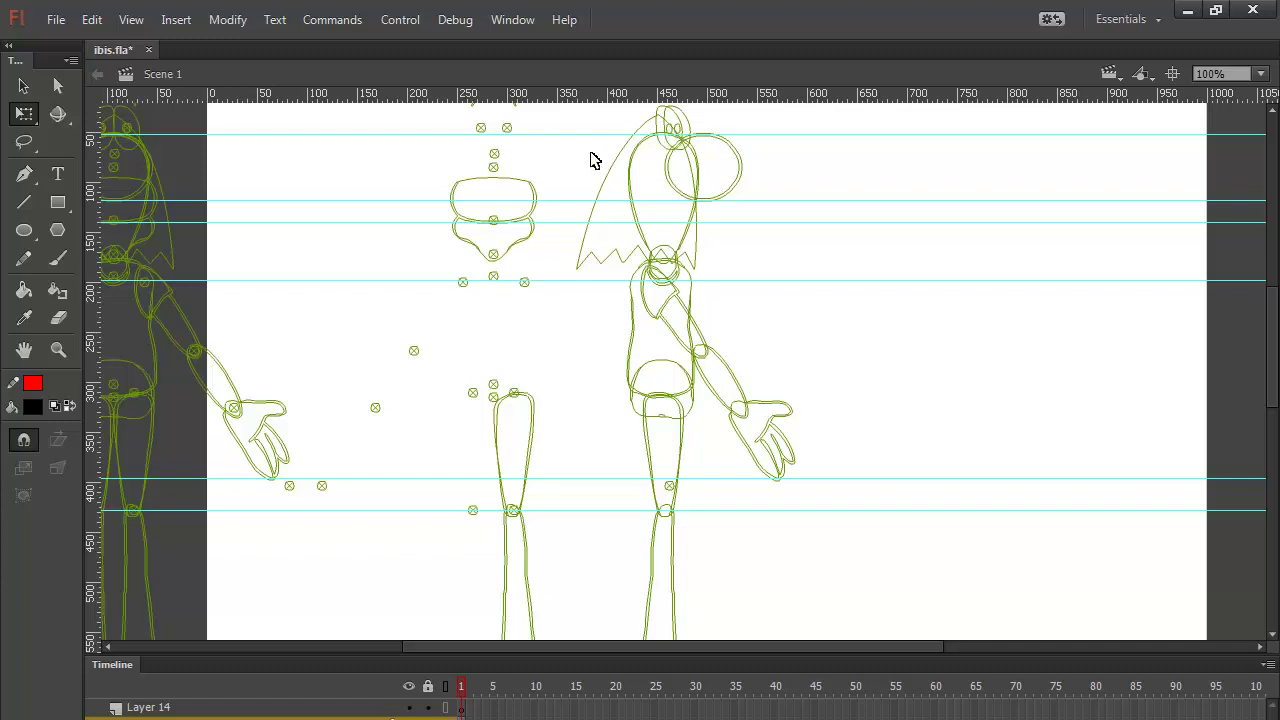
Step: Shift the copy's two-part mouth outline about 200 px horizontally to the right, beneath the round shape on the new head
click(535, 204)
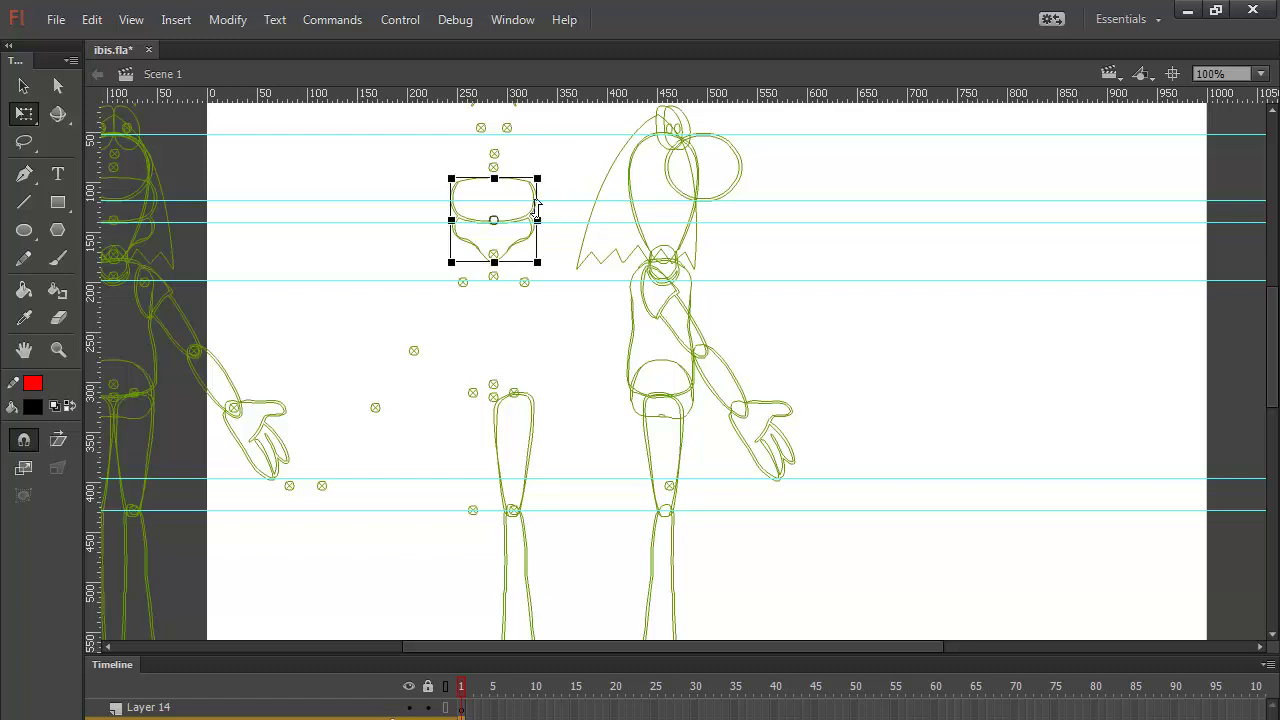
key(shift+Right)
key(shift+Right)
key(shift+Right)
key(shift+Right)
key(shift+Right)
key(shift+Right)
key(shift+Right)
key(shift+Right)
key(shift+Right)
key(shift+Right)
key(shift+Right)
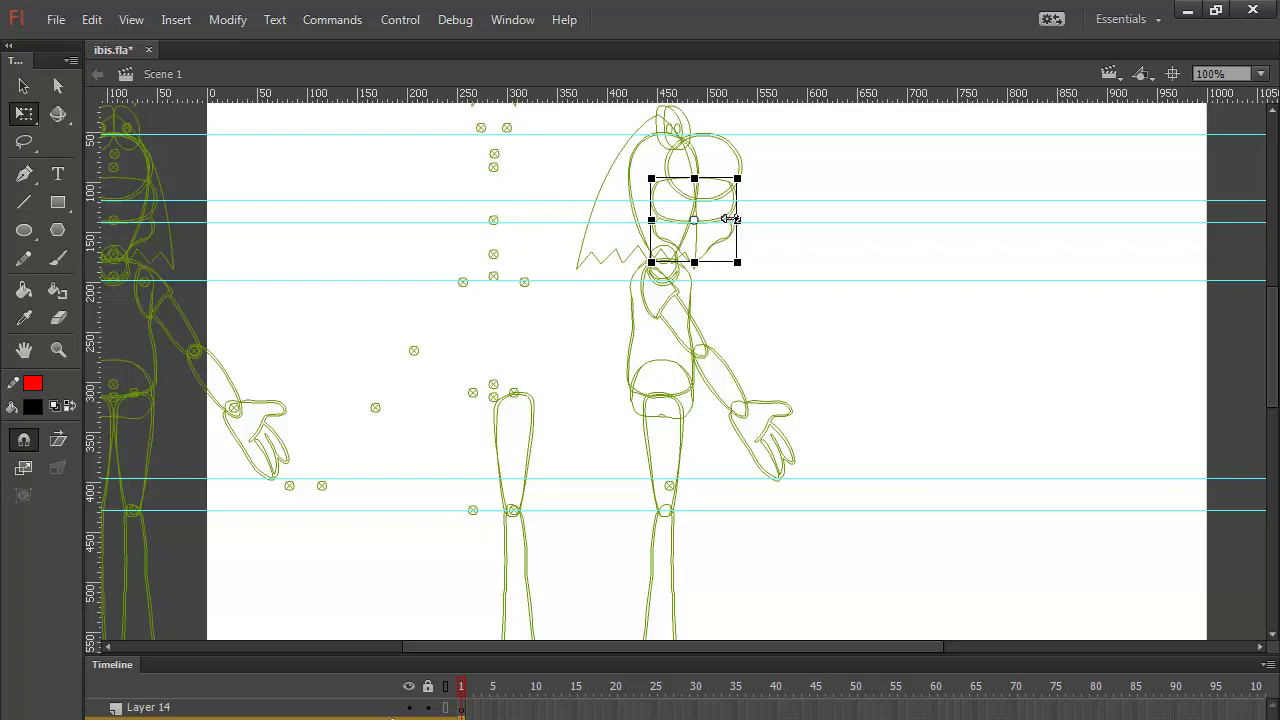
Step: Narrow the moved mouth outline to about 63 px wide and skew it slightly so its lower edge leans left
mouse_move(735, 219)
mouse_down()
mouse_move(703, 218)
mouse_move(714, 217)
mouse_up()
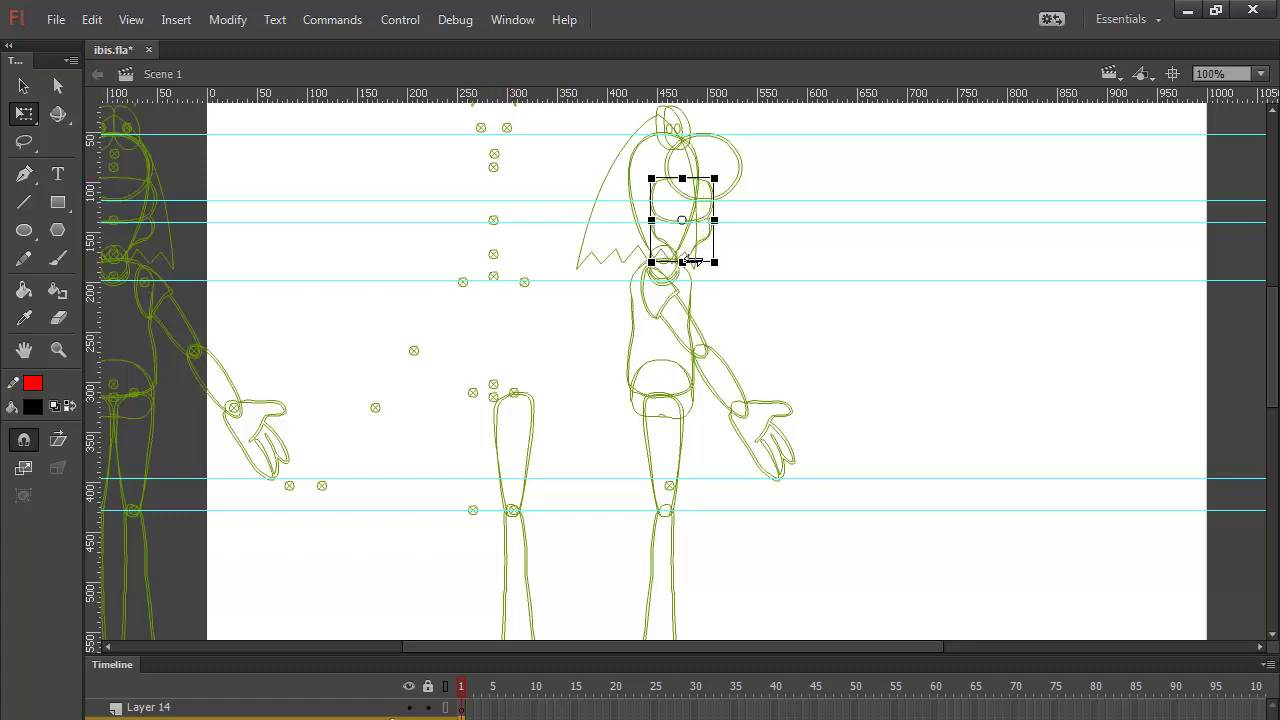
drag(690, 261, 681, 261)
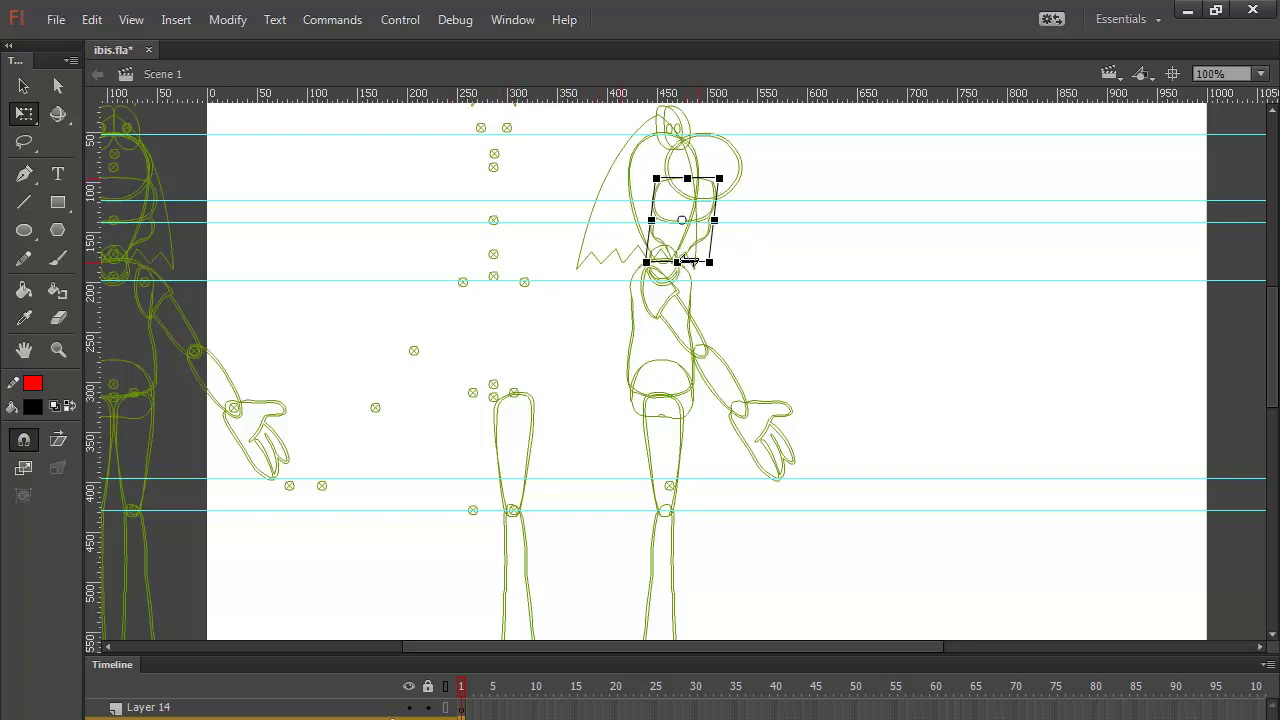
click(757, 268)
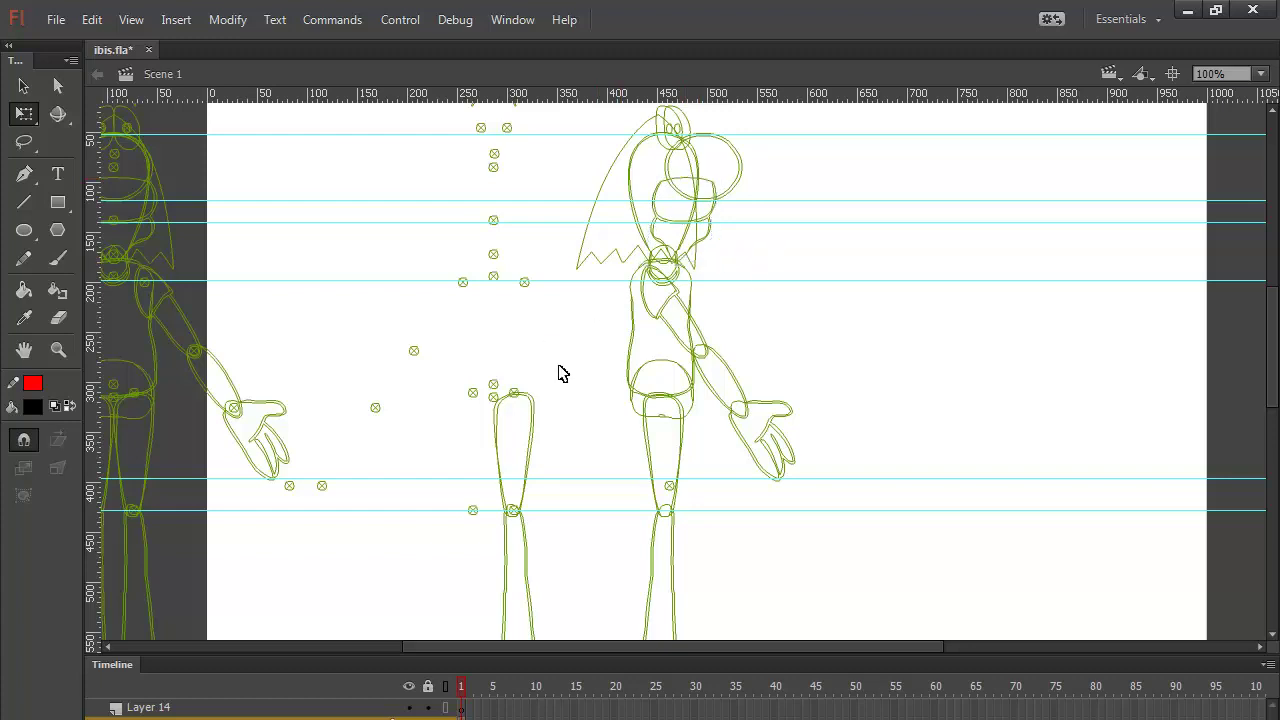
Step: Shift the copy's right-side eyebrow about 170 px right above the moved eyes and narrow it to about 12 px wide
key(ctrl+minus)
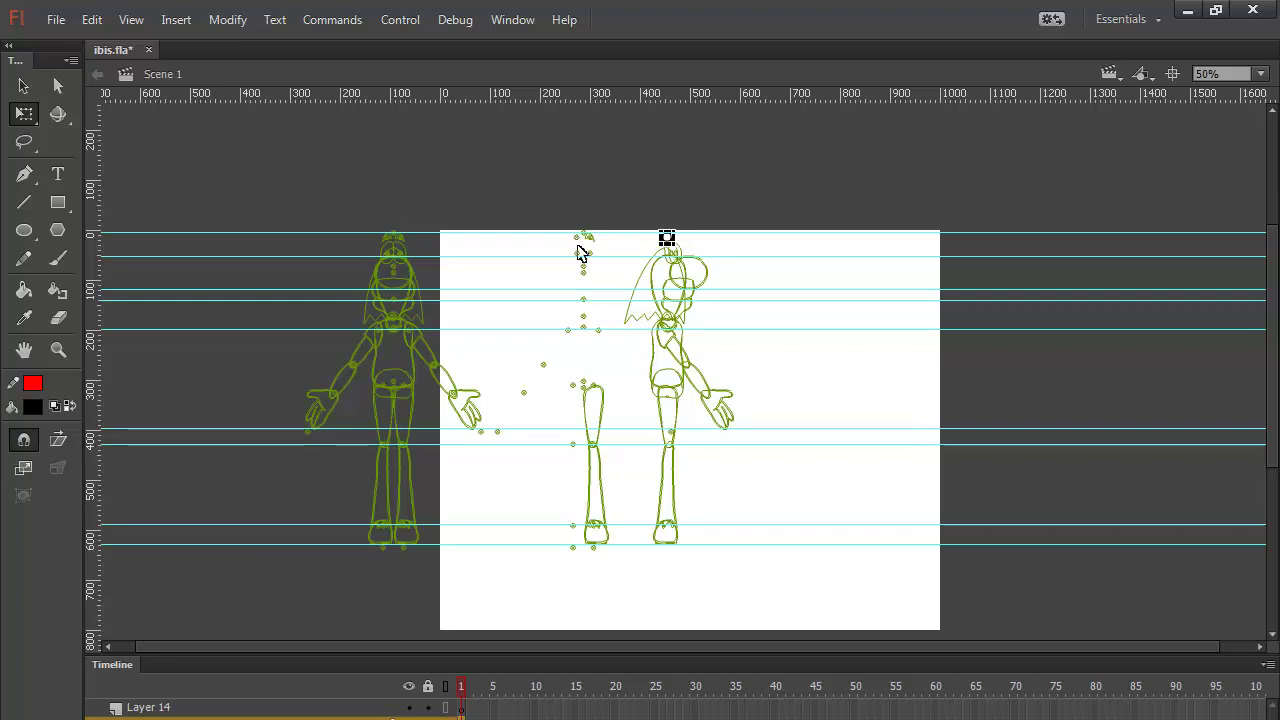
key(ctrl+=)
key(ctrl+=)
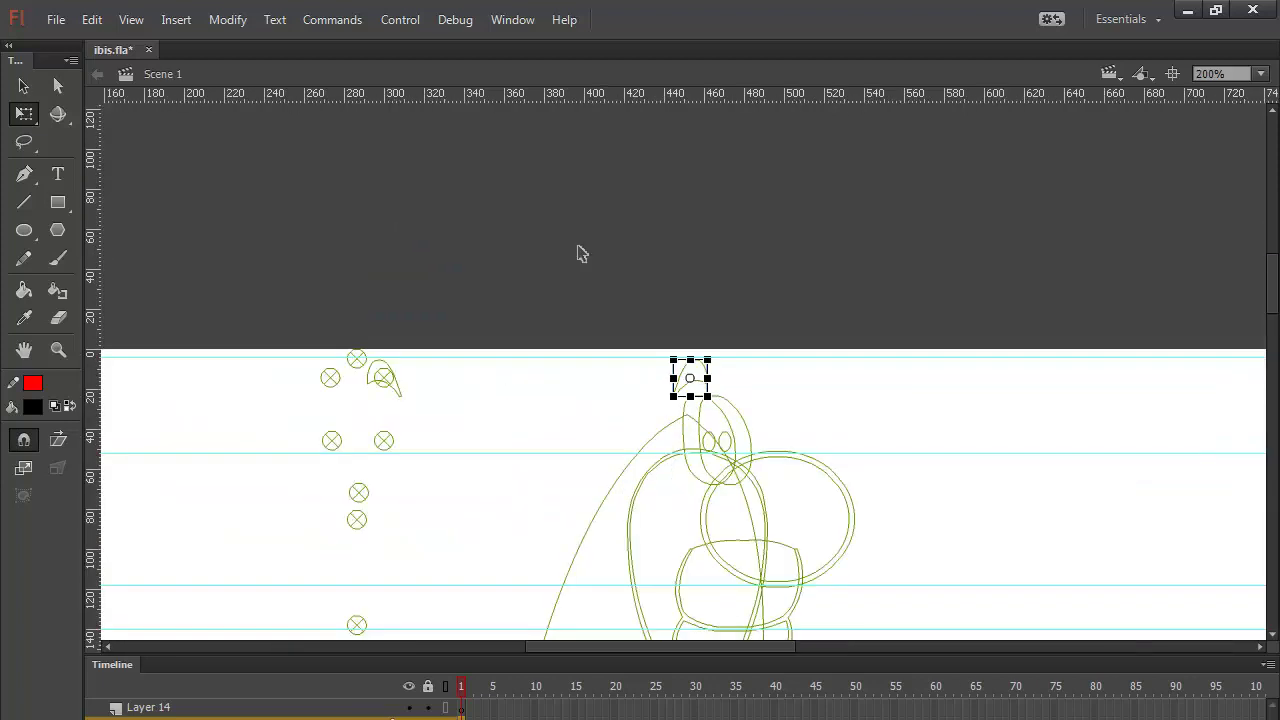
click(398, 392)
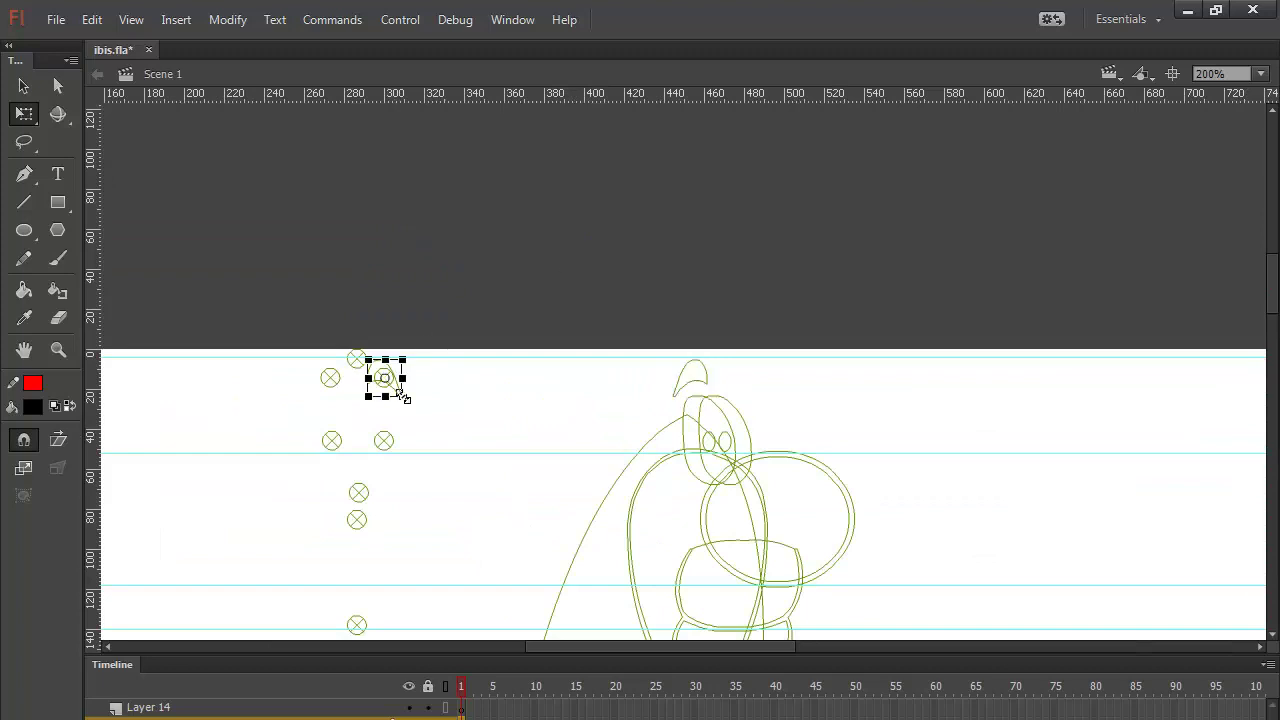
key(shift+Right)
key(shift+Right)
key(shift+Right)
key(shift+Right)
key(shift+Right)
key(shift+Right)
key(shift+Right)
key(shift+Right)
key(shift+Right)
key(shift+Right)
key(shift+Right)
key(shift+Right)
key(shift+Right)
key(shift+Right)
key(shift+Right)
key(shift+Right)
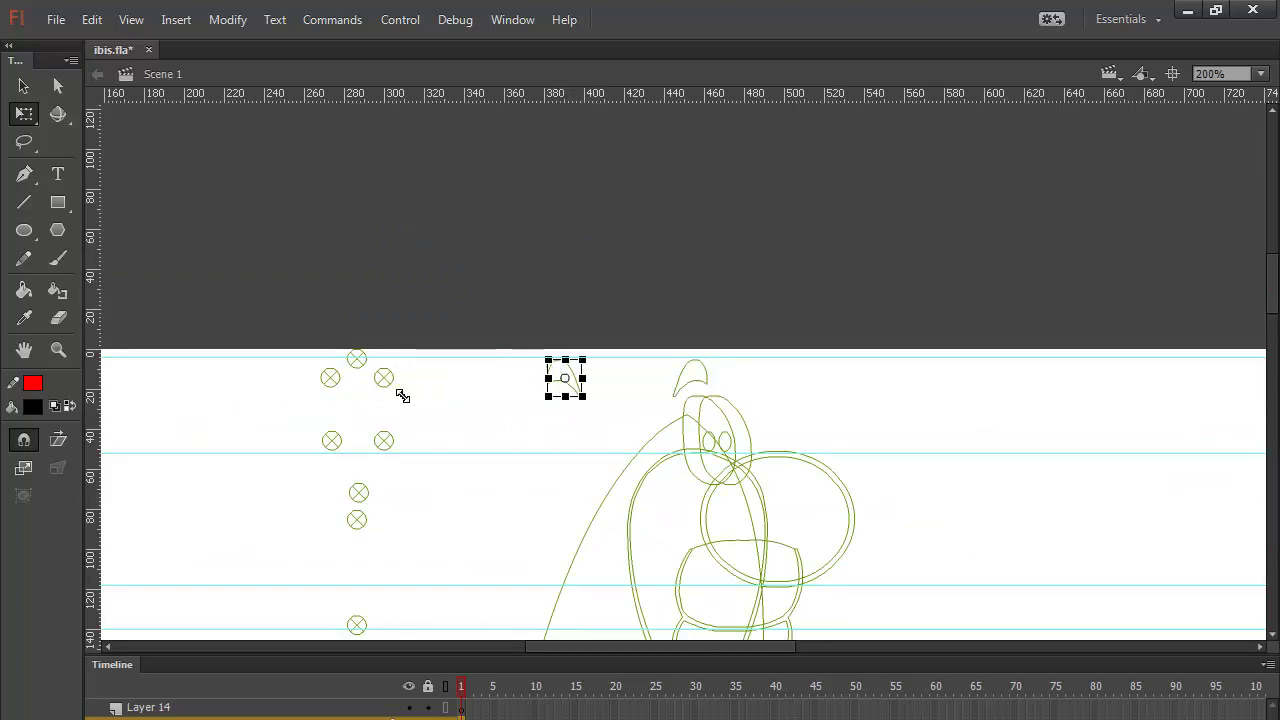
key(shift+Right)
key(Left)
key(Left)
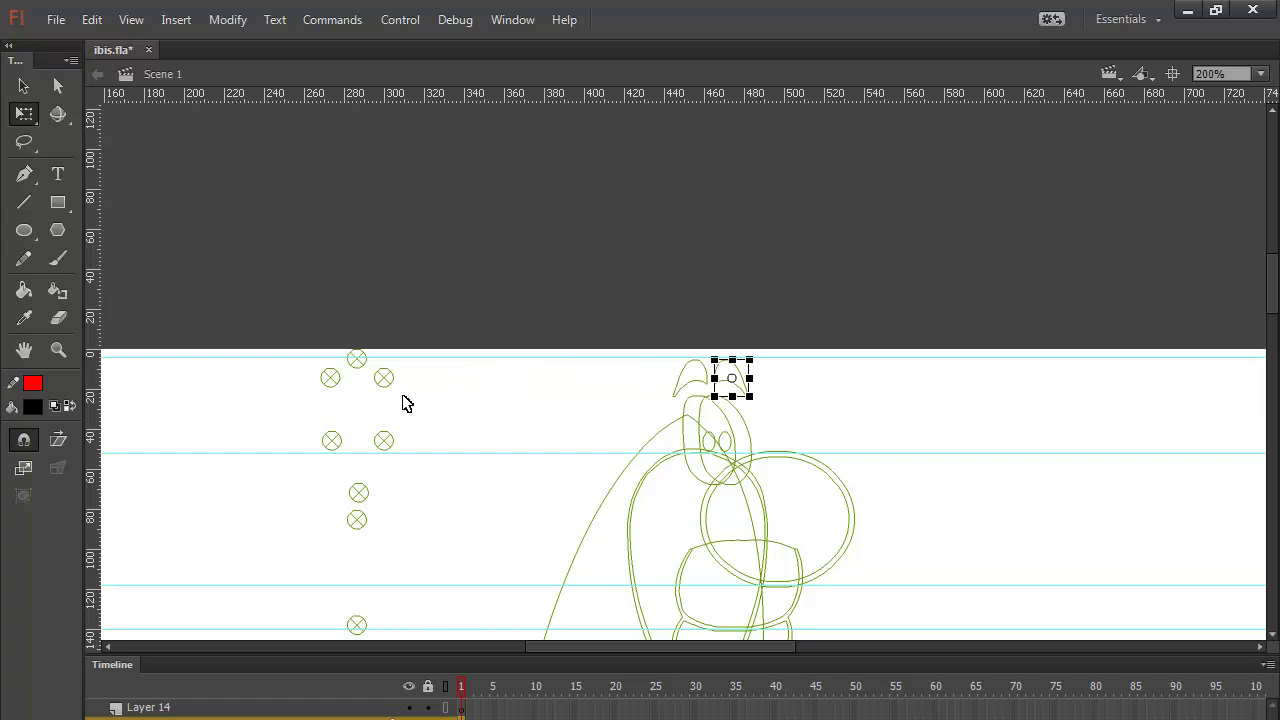
key(Right)
key(Right)
key(Left)
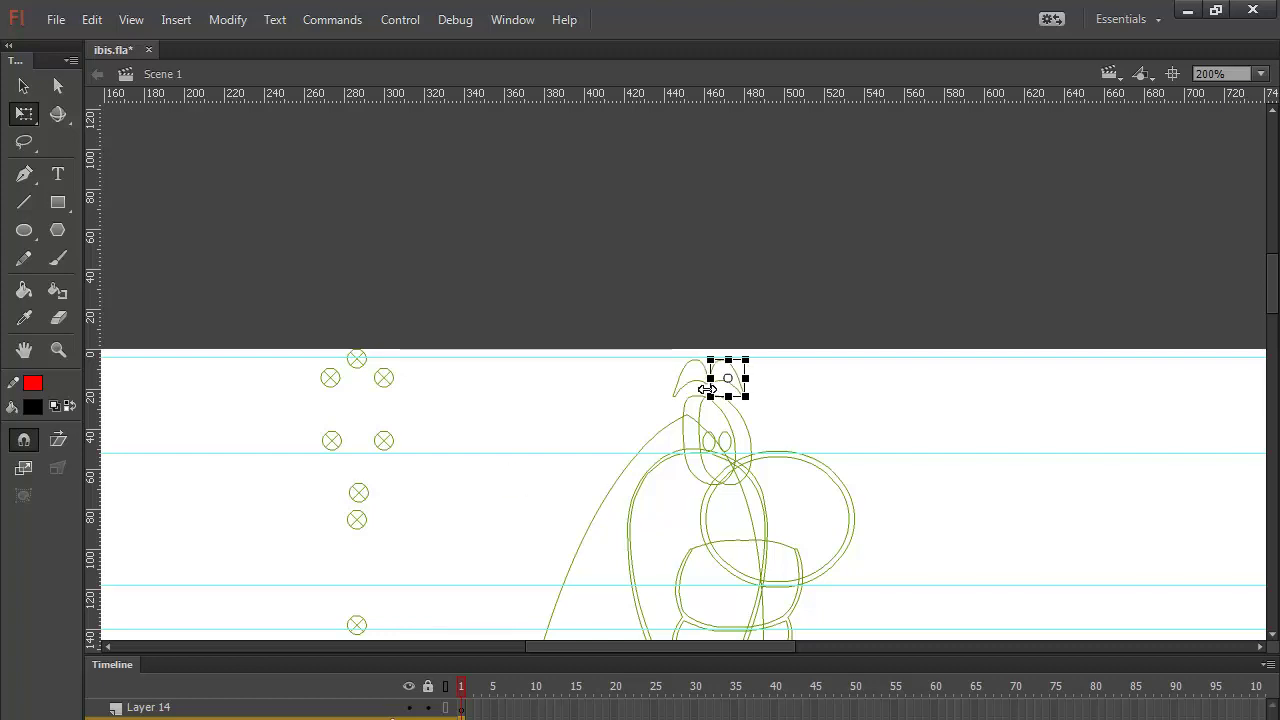
drag(749, 376, 747, 376)
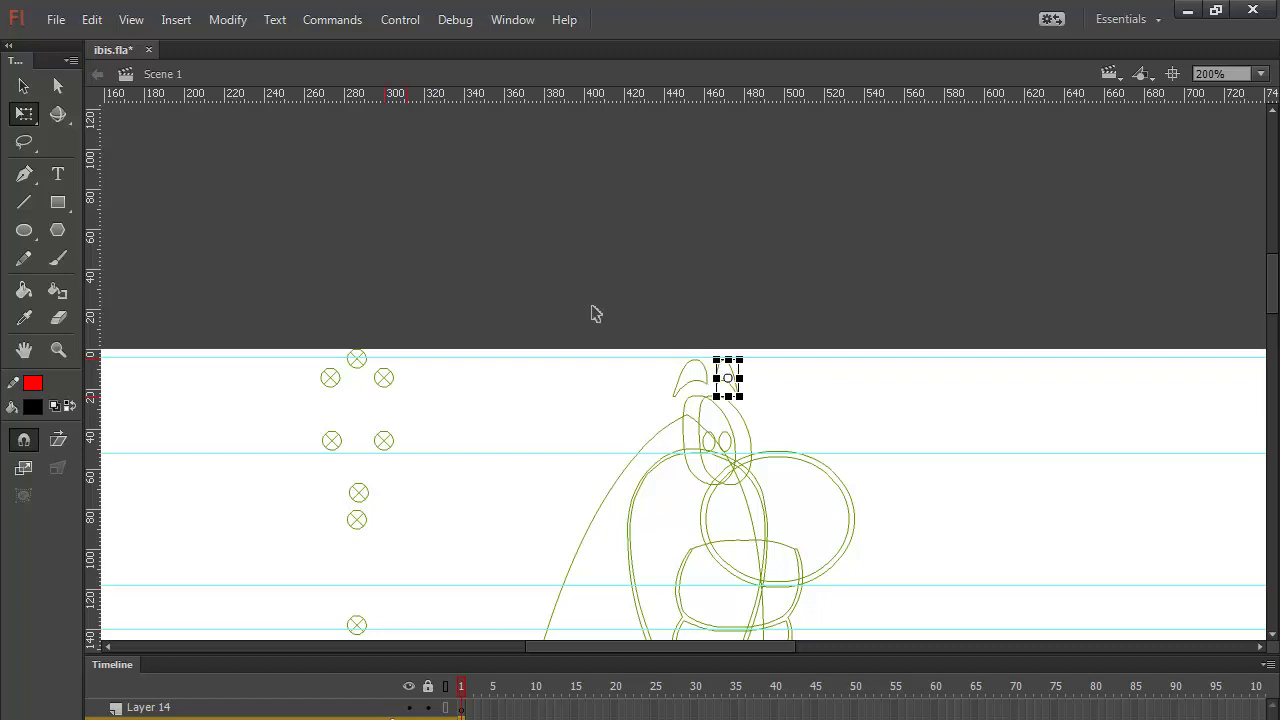
click(580, 290)
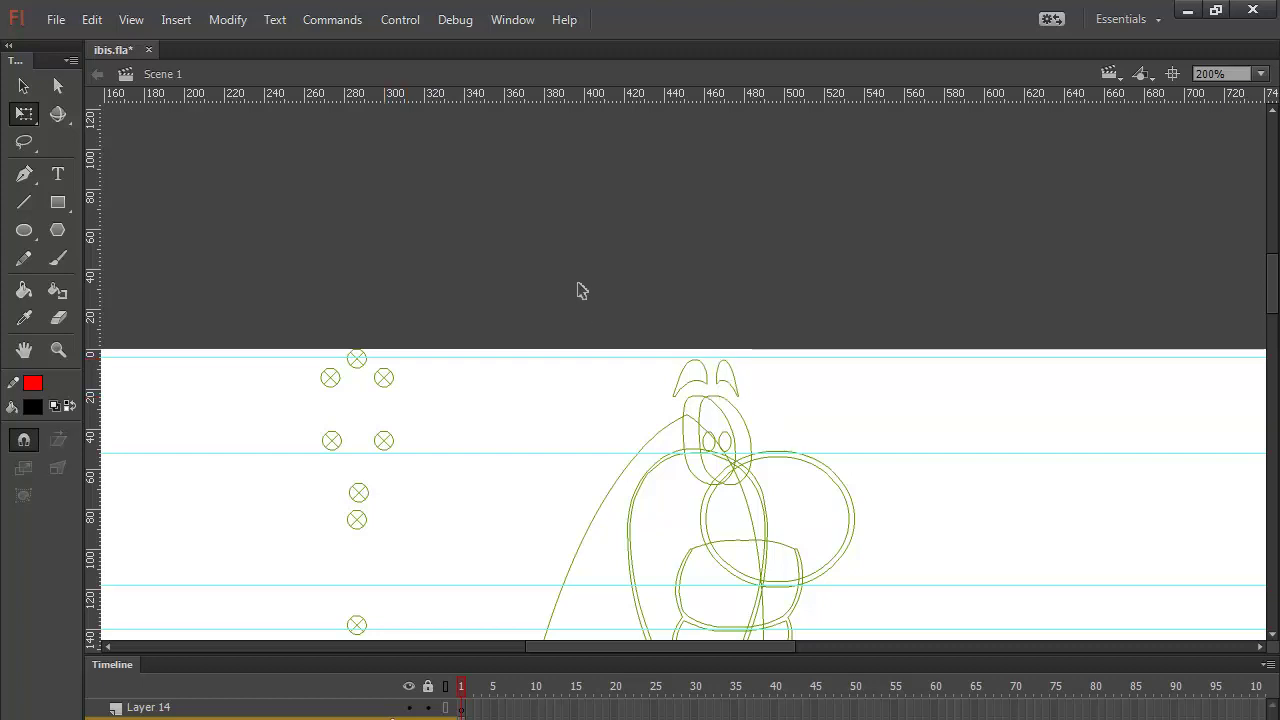
Step: Delete the leftover leg outline and joint markers between the two figures, the stray marker beyond the hand, and the one over the new thigh
key(ctrl+minus)
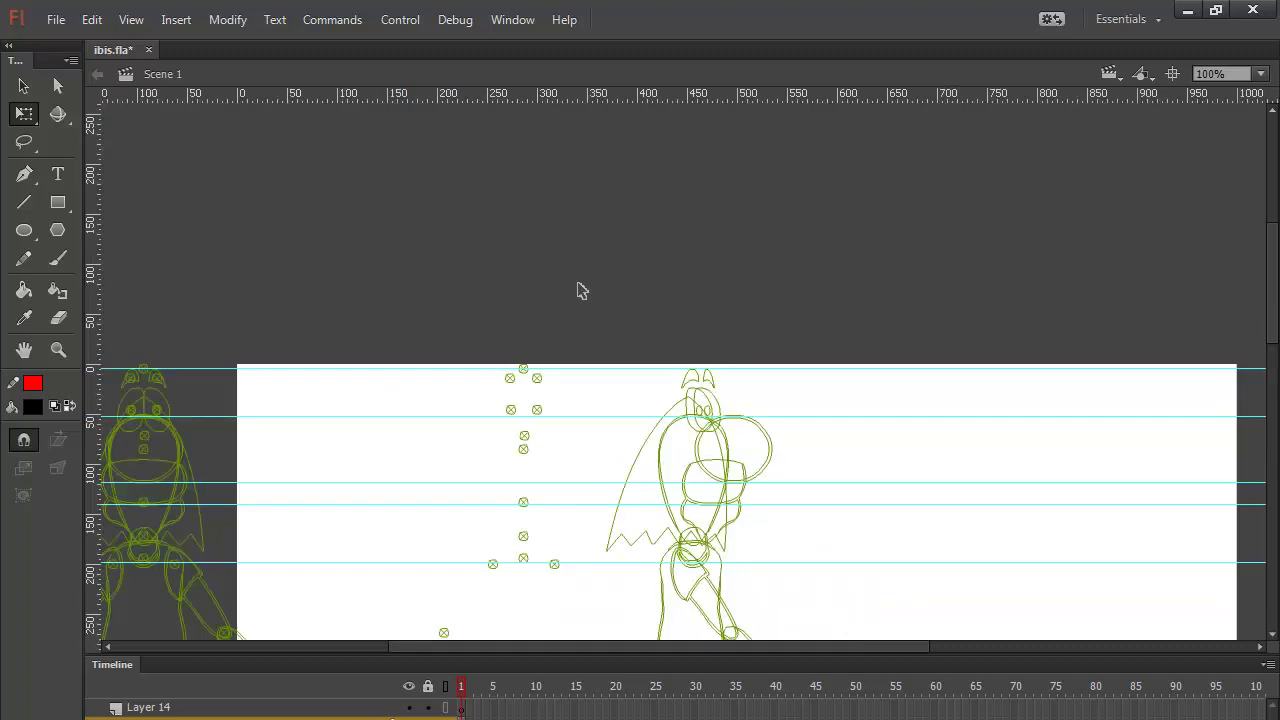
key(ctrl+minus)
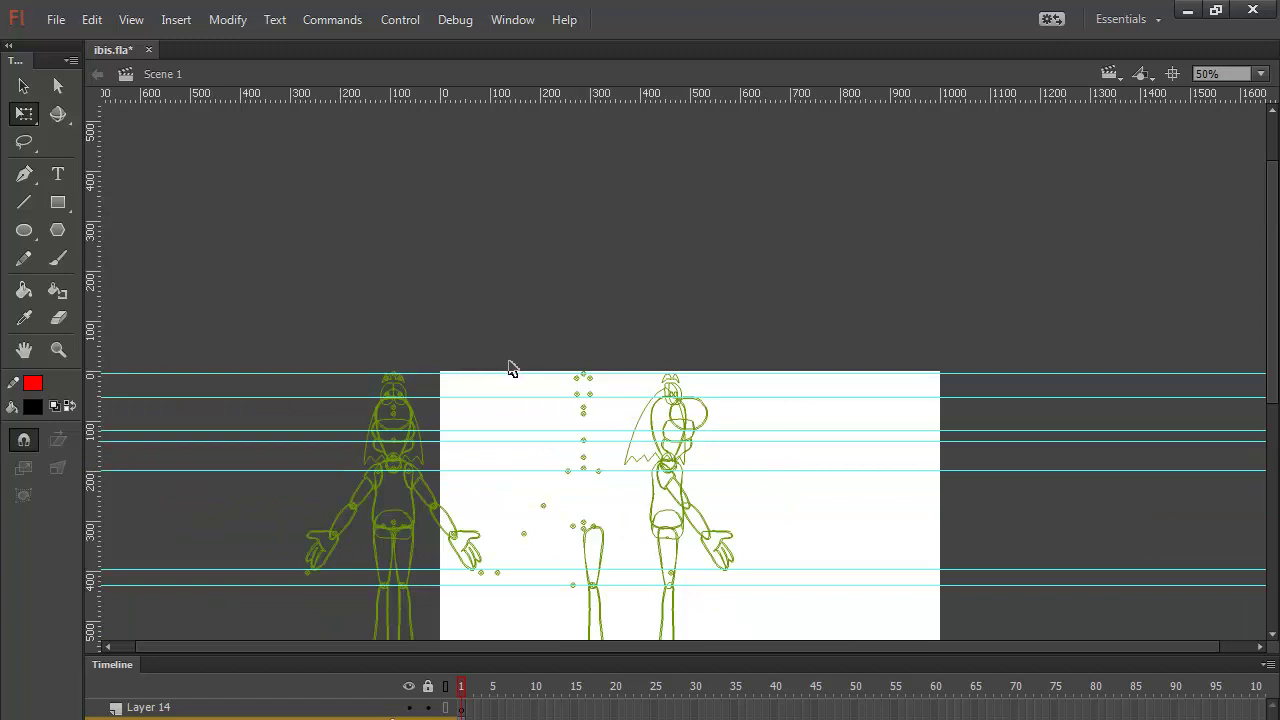
mouse_move(509, 362)
mouse_down()
mouse_move(534, 695)
mouse_move(616, 715)
mouse_up()
key(Delete)
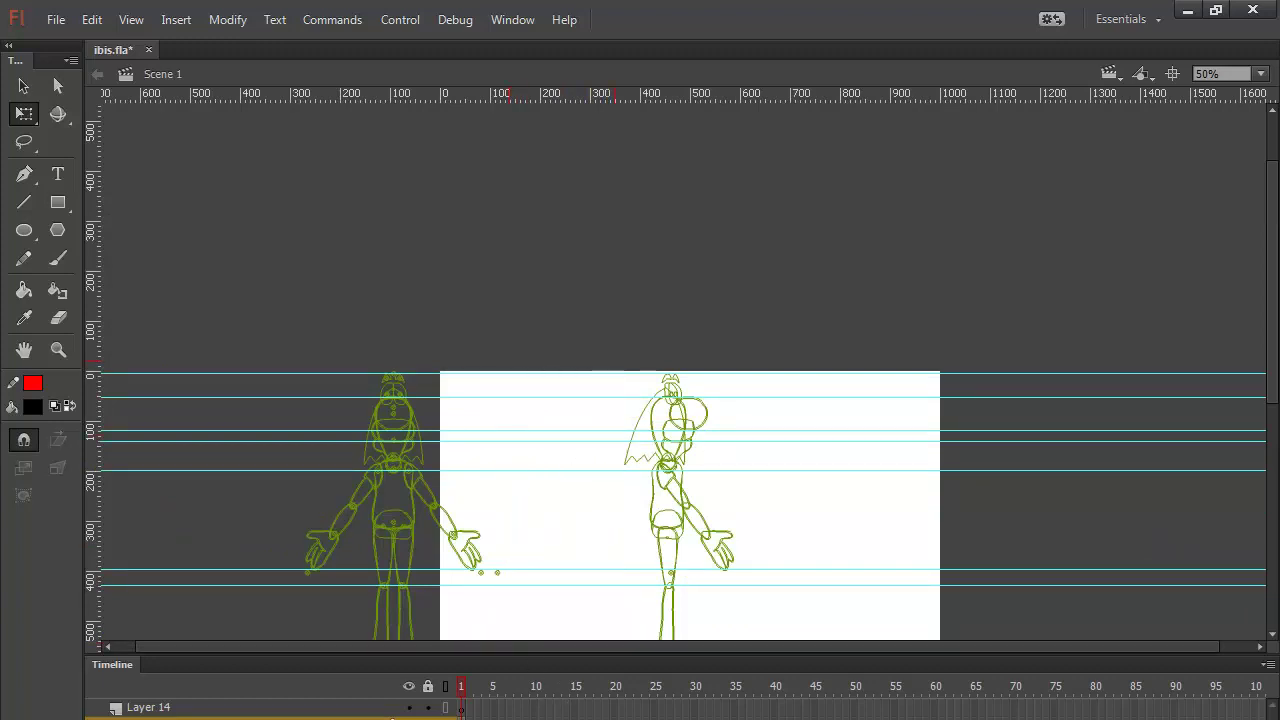
drag(531, 558, 489, 593)
key(Delete)
key(ctrl+equal)
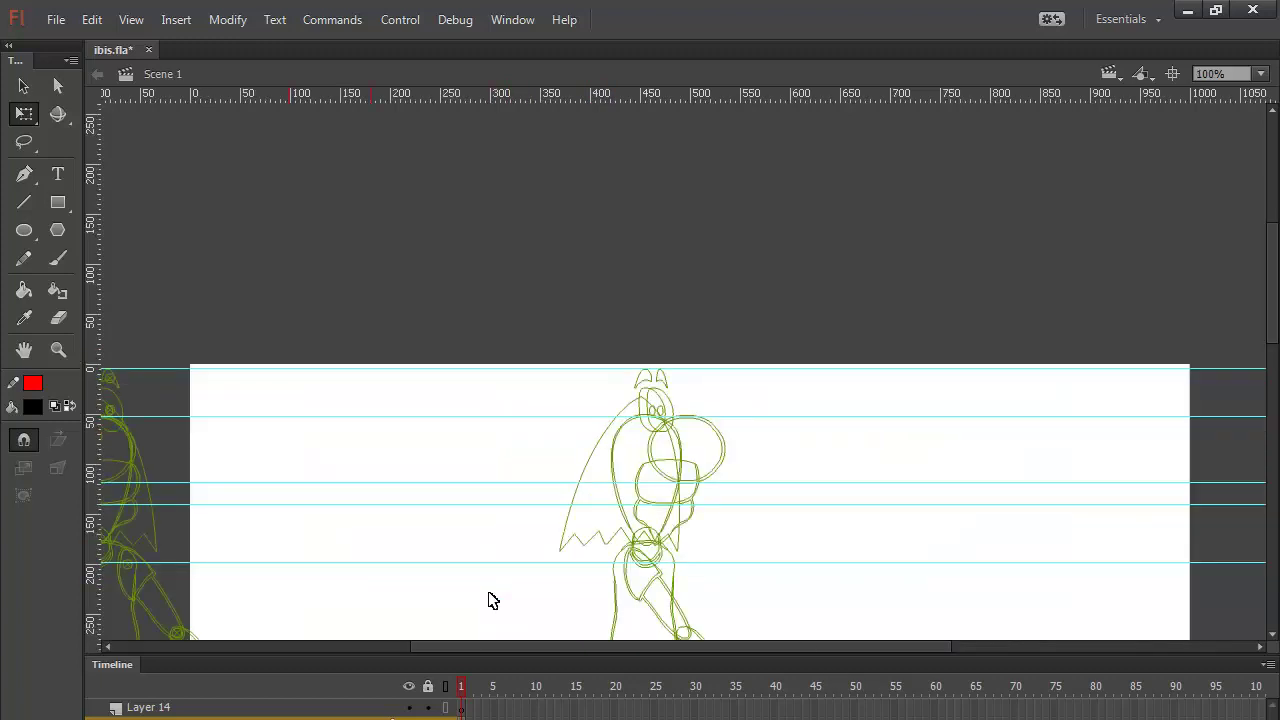
drag(771, 617, 765, 326)
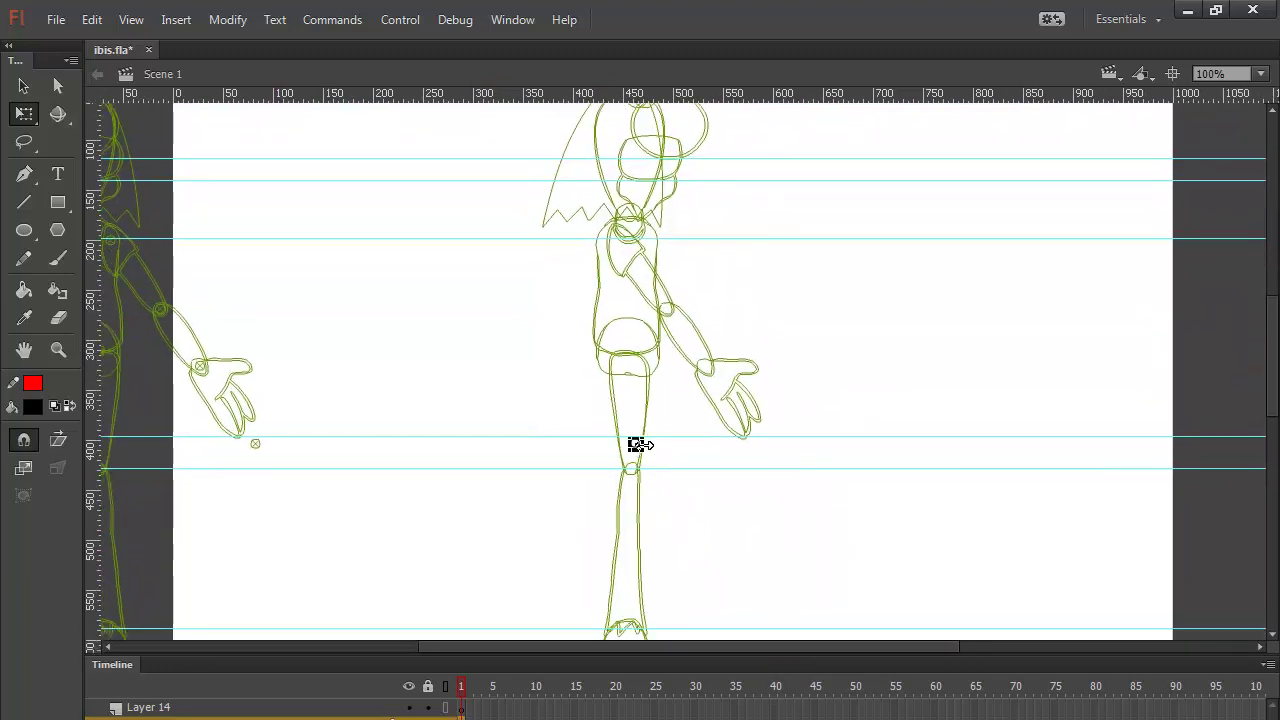
click(645, 450)
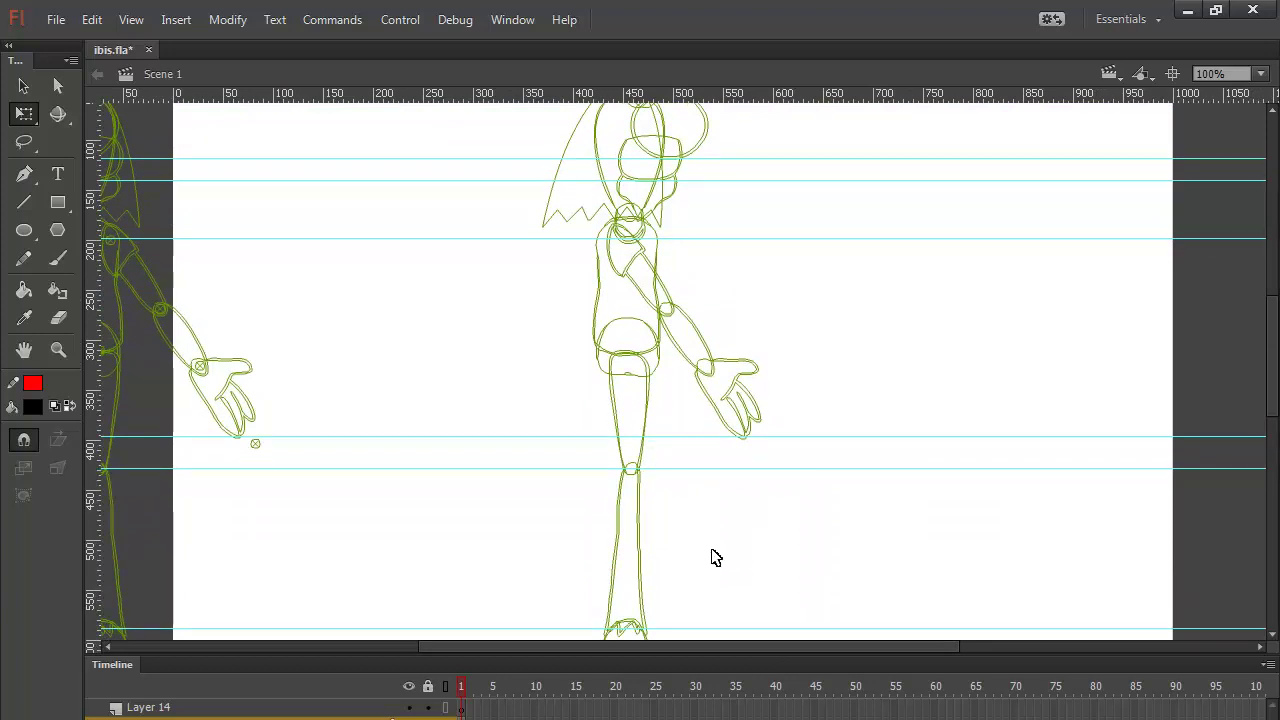
Step: Review the assembled turned figure from head to feet, both as outlines and in full colour
scroll(714, 557, down, 3)
scroll(714, 557, up, 3)
scroll(728, 518, down, 3)
scroll(728, 518, up, 3)
key(ctrl+alt+shift+o)
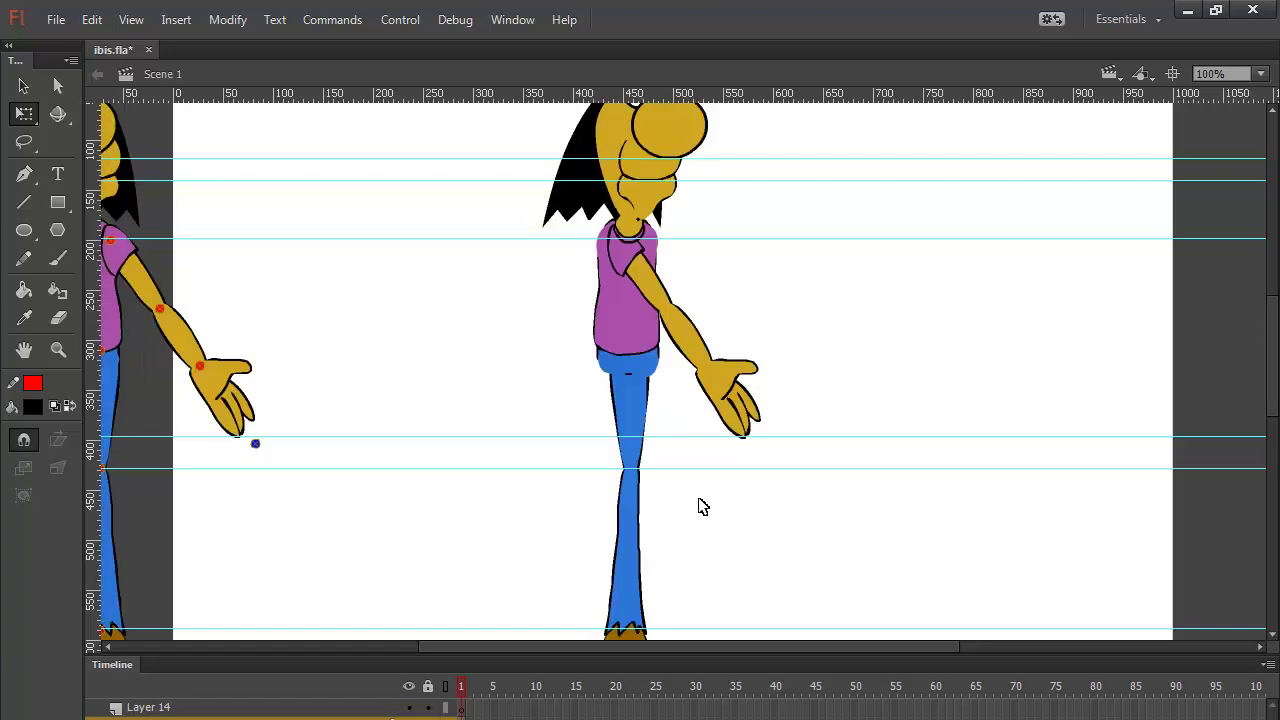
scroll(700, 503, up, 3)
scroll(705, 510, down, 6)
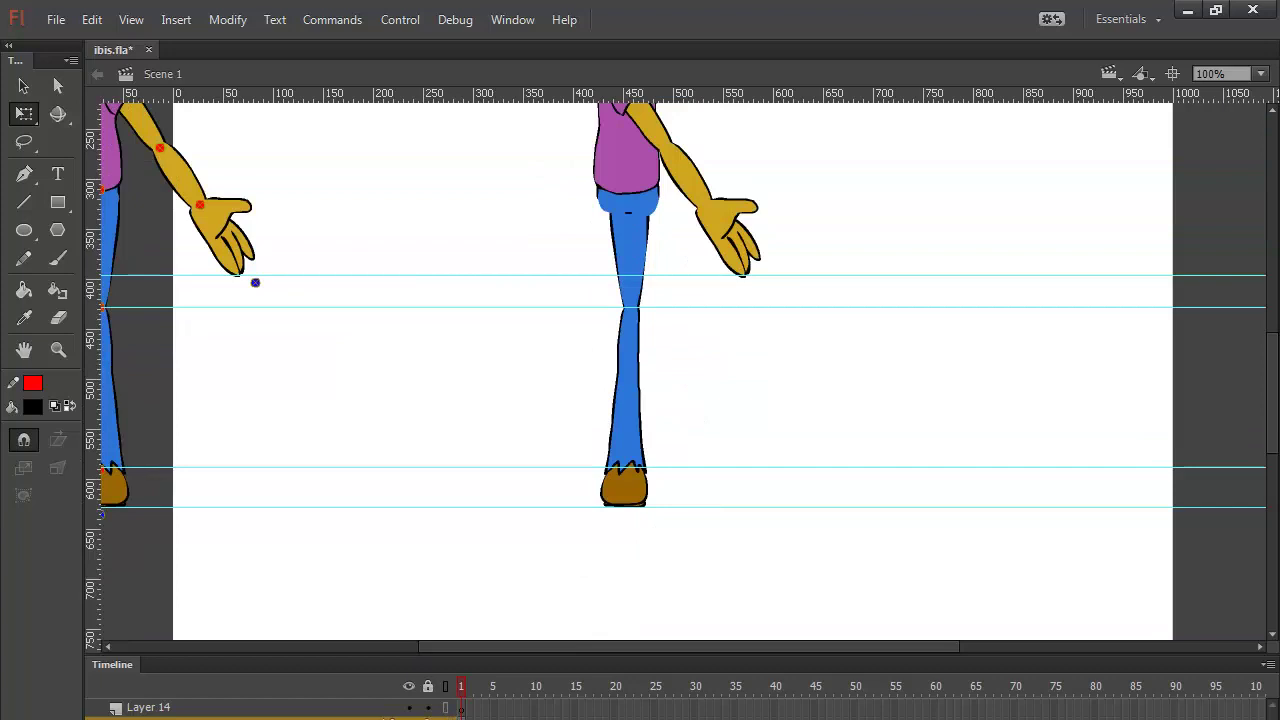
drag(830, 341, 643, 571)
key(ctrl+alt+shift+o)
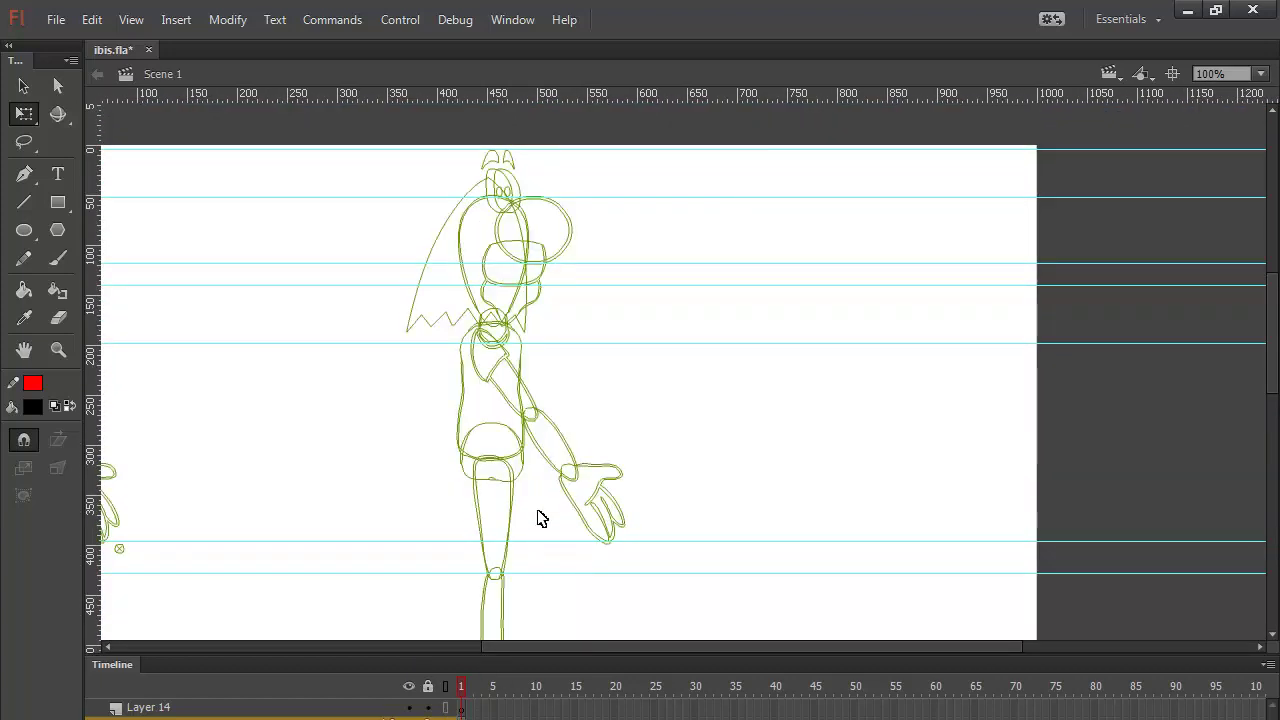
Step: Make Layer 14 the active layer and choose the Brush tool for work around the new head
click(342, 714)
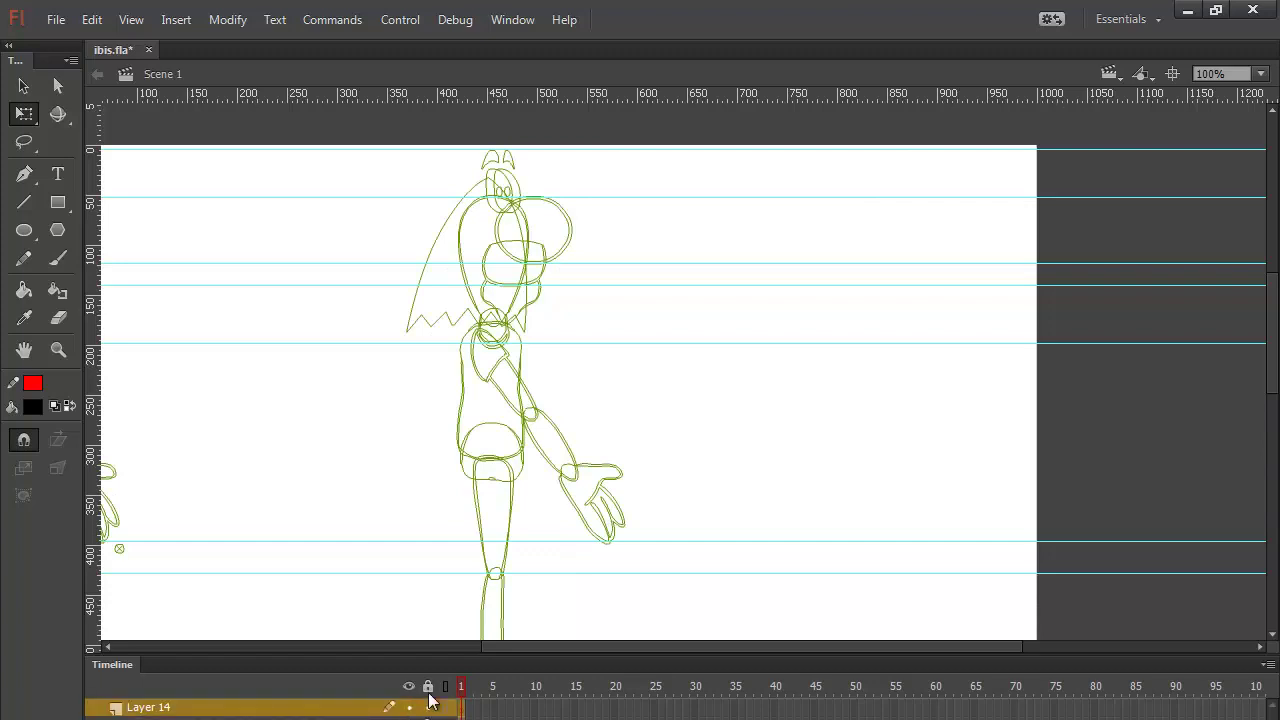
click(57, 263)
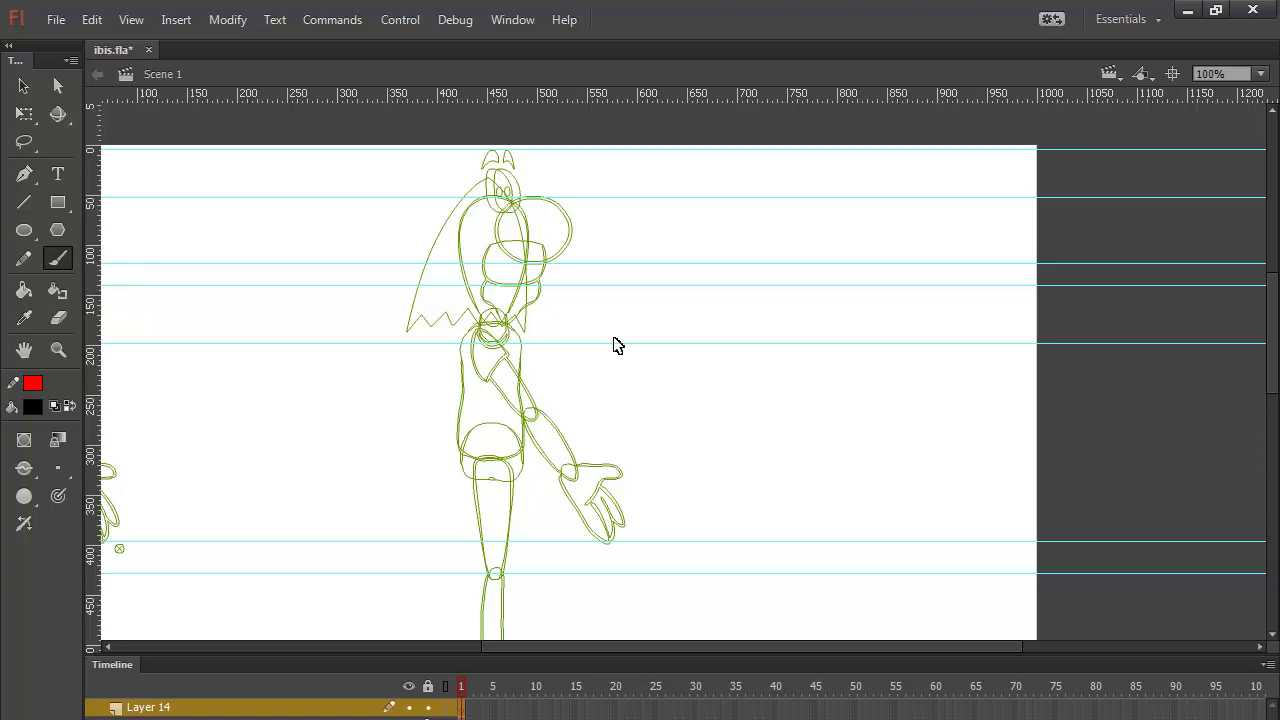
key(ctrl+equal)
key(ctrl+equal)
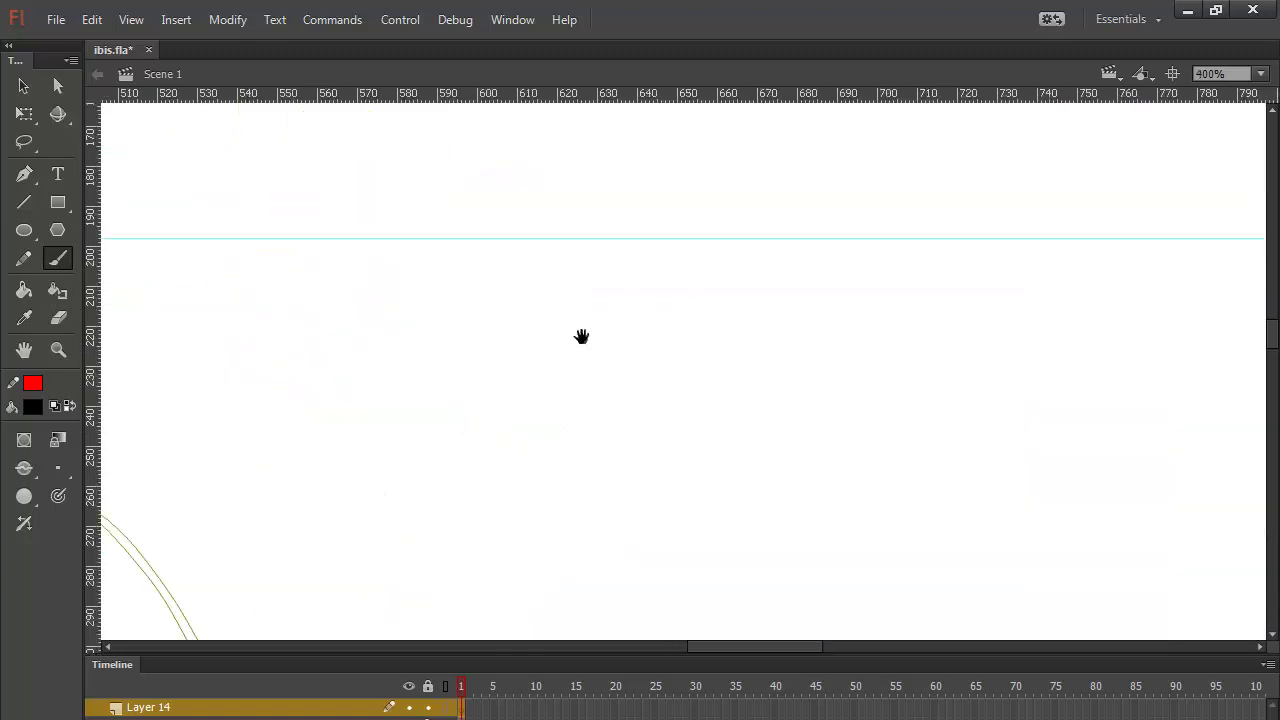
mouse_move(594, 331)
mouse_down()
mouse_move(577, 334)
mouse_move(699, 515)
mouse_move(700, 443)
mouse_move(771, 474)
mouse_up()
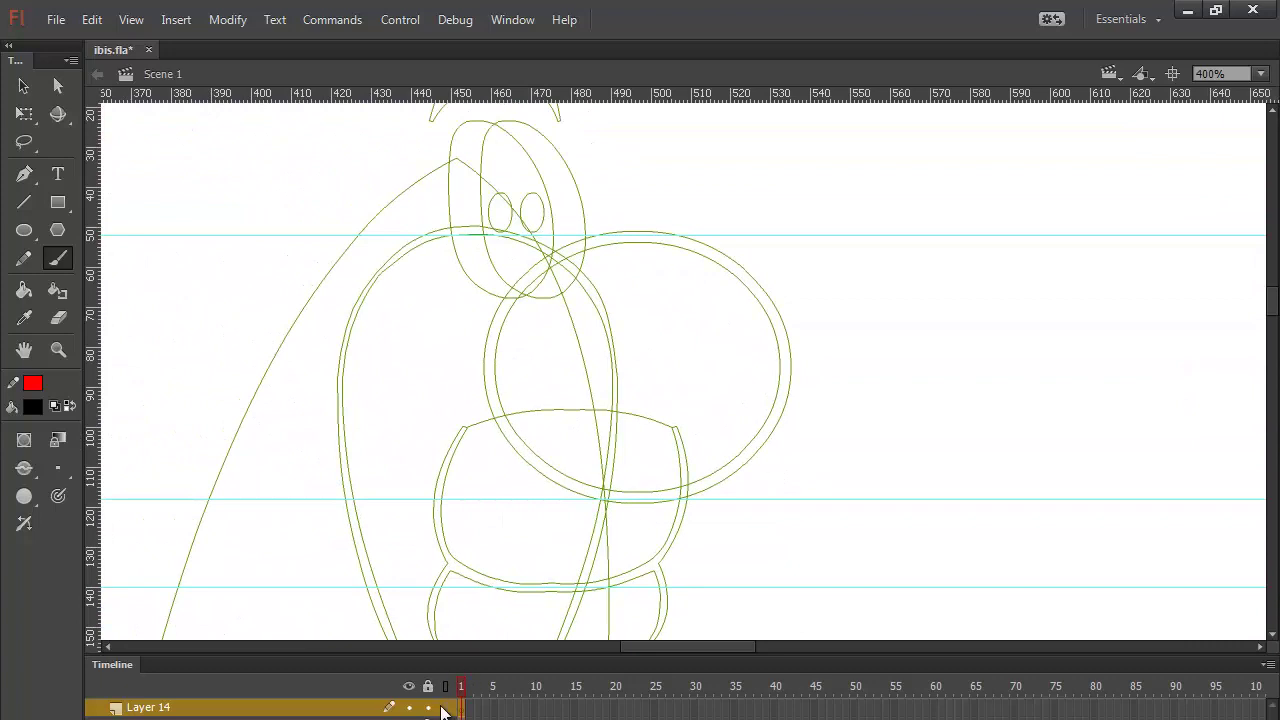
Step: Compare the new head's outlines with its filled shapes by repeatedly switching all layers between outline and full-colour display
click(446, 686)
click(446, 686)
click(446, 686)
click(446, 686)
click(446, 686)
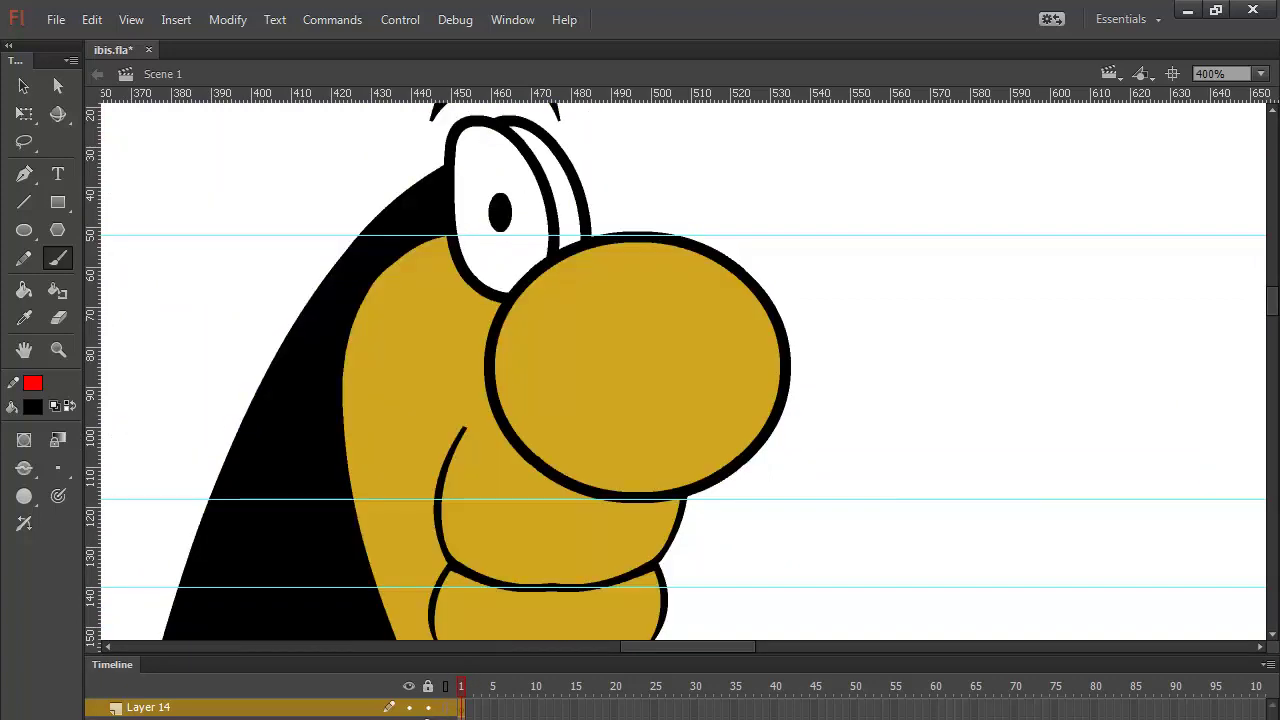
click(446, 686)
click(446, 686)
click(446, 686)
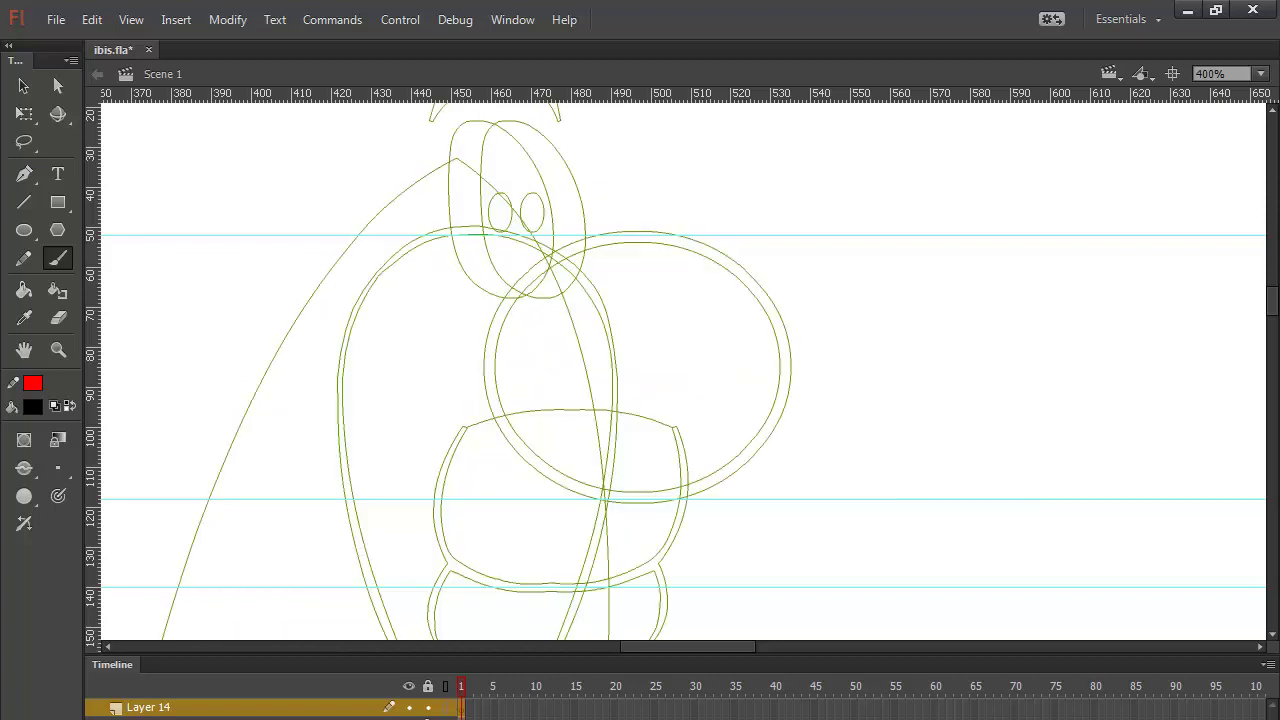
click(446, 686)
click(446, 686)
click(446, 686)
click(446, 686)
click(446, 686)
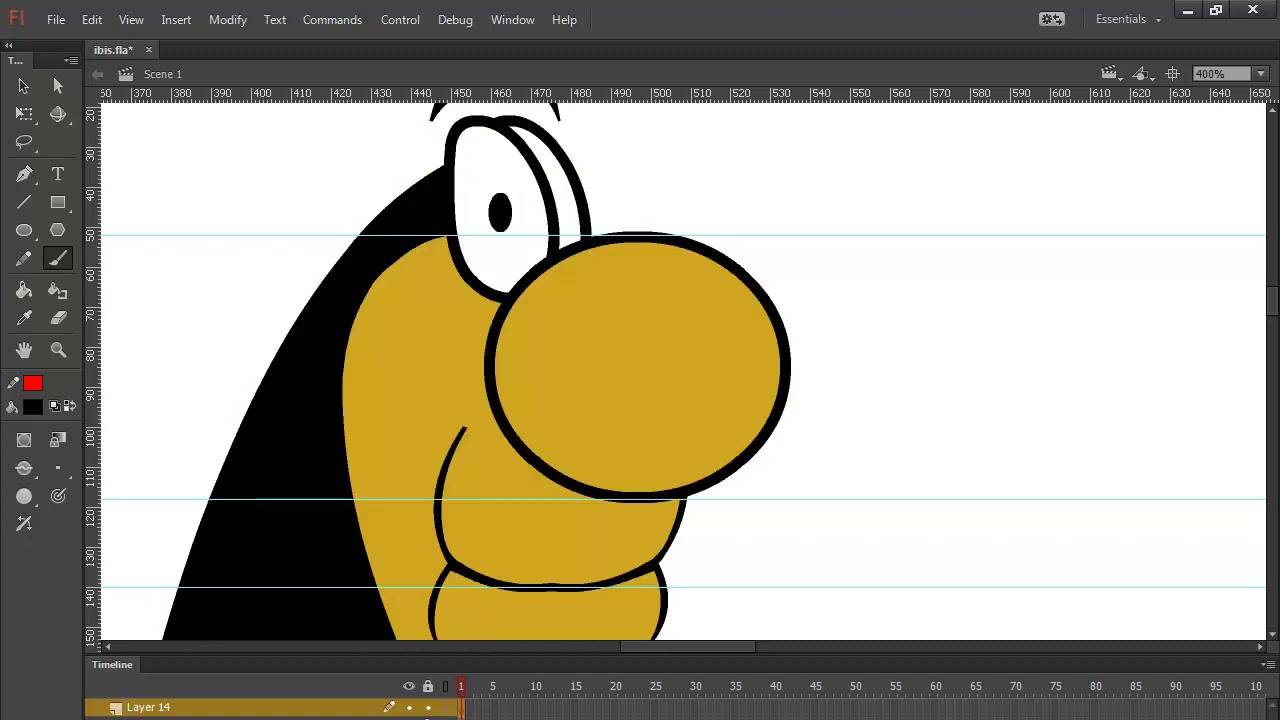
click(446, 686)
click(446, 686)
Step: Draw a circle about 67 px across over the round nose on Layer 14, and show only that layer filled with the others as outlines
click(24, 230)
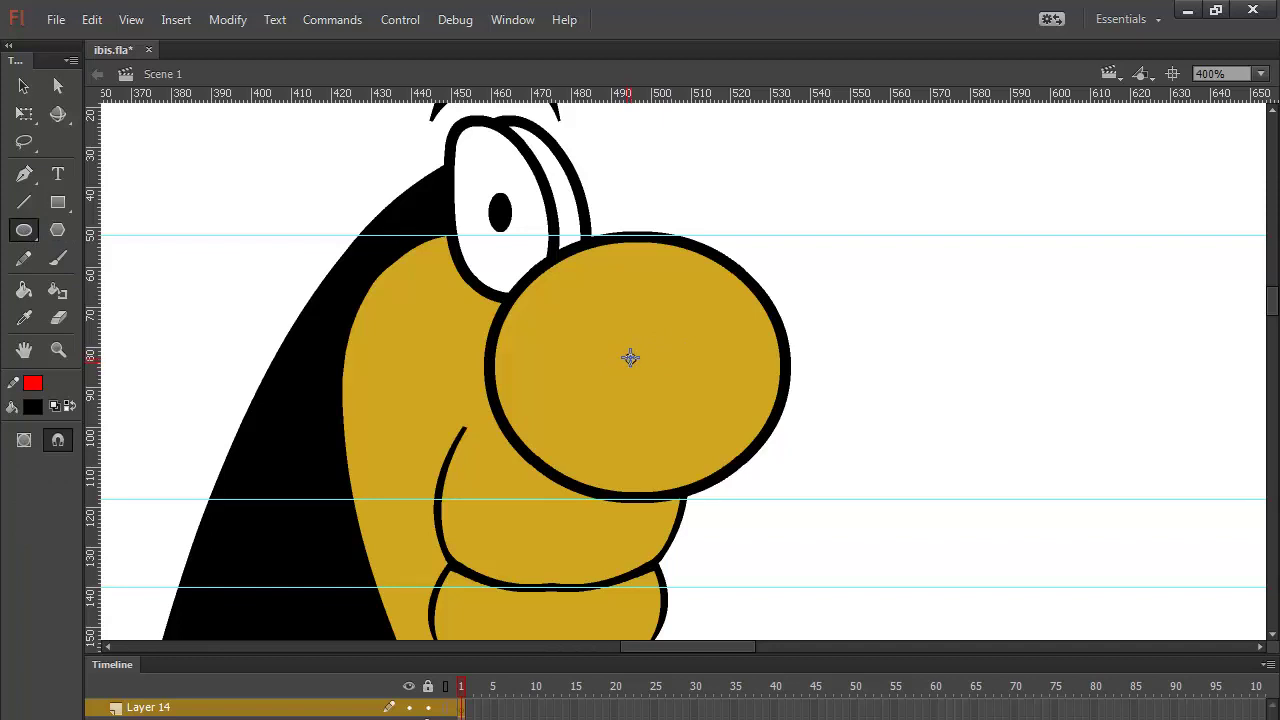
drag(628, 362, 762, 435)
click(26, 88)
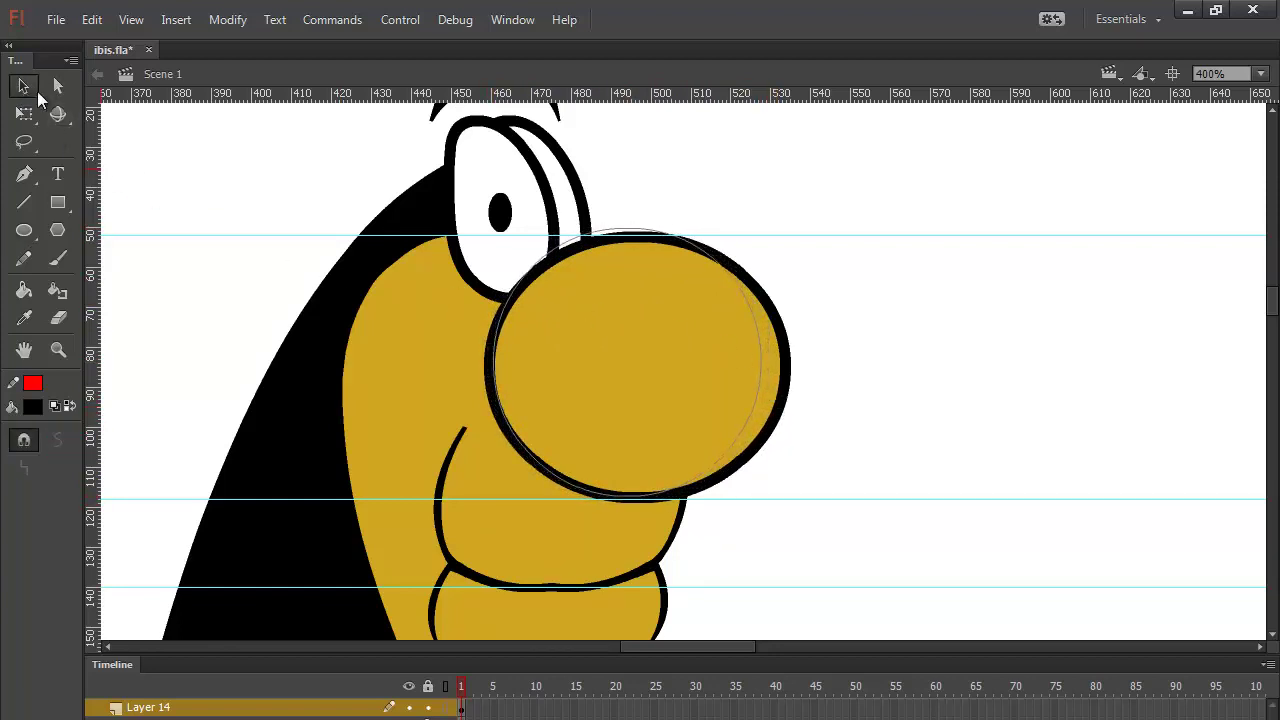
click(468, 707)
alt+click(446, 707)
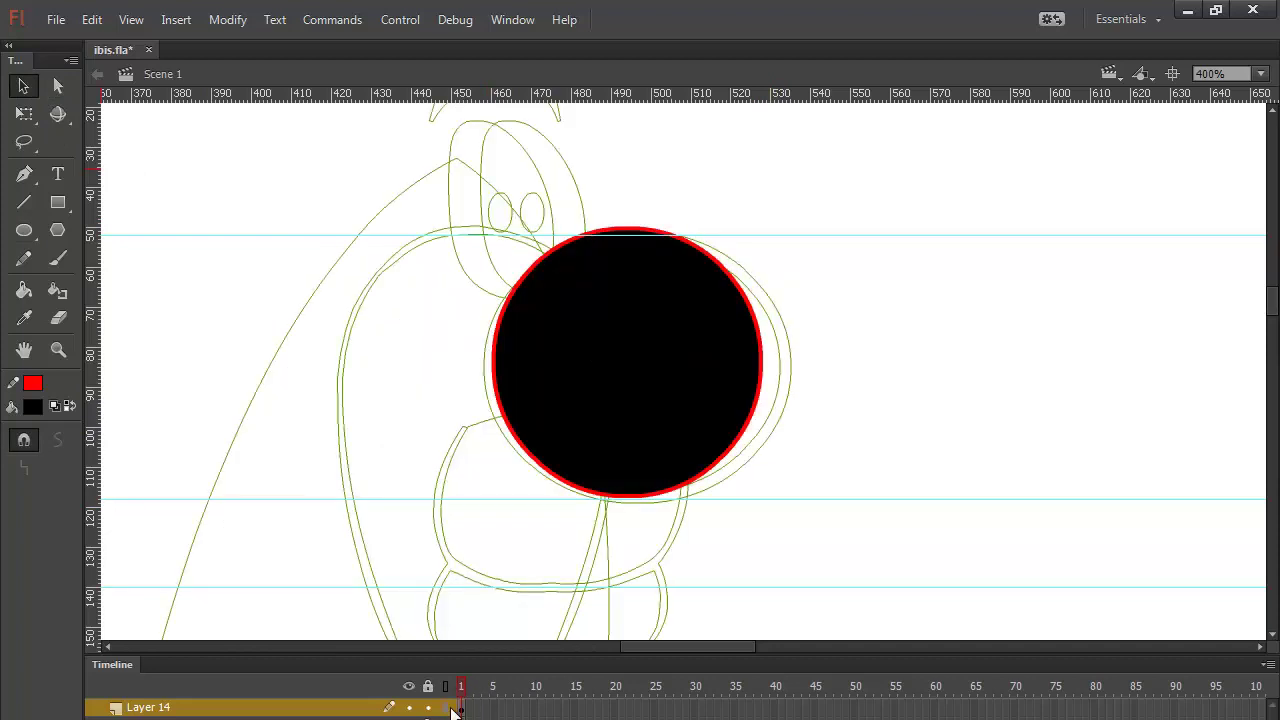
Step: Stretch the new circle horizontally to about 74 px wide to match the nose outline beneath it
click(760, 384)
click(25, 113)
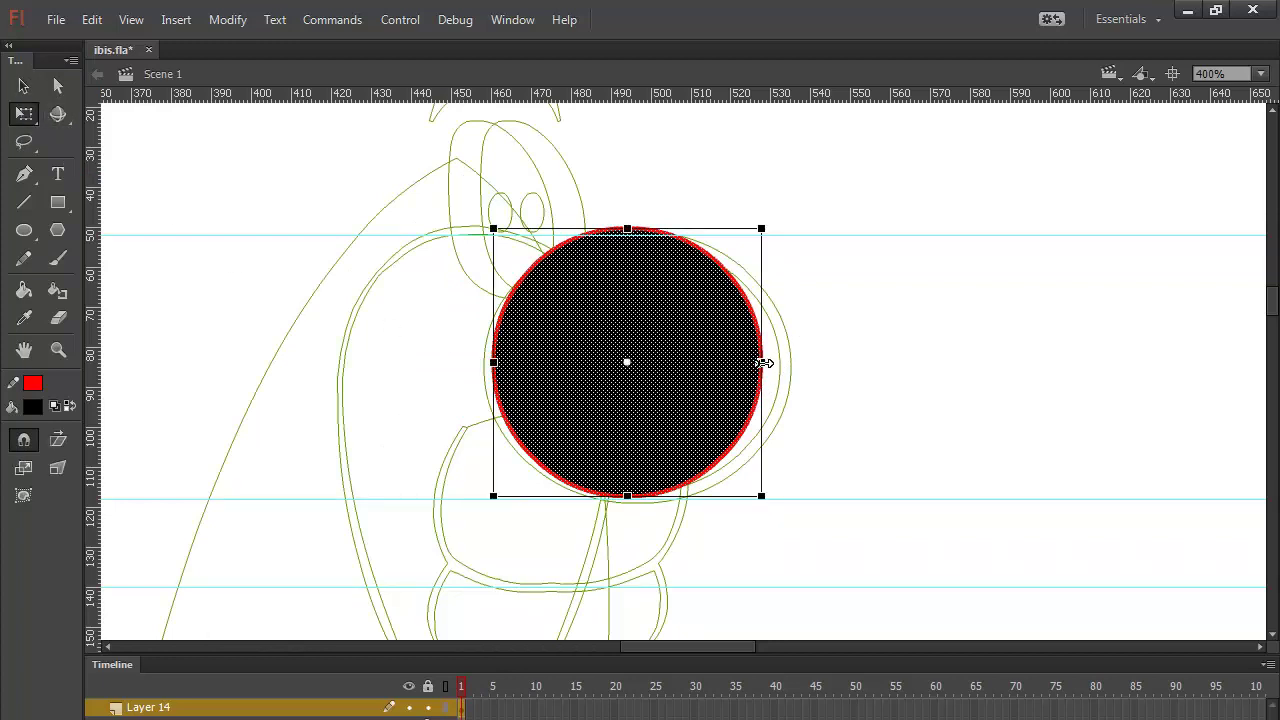
drag(764, 363, 787, 366)
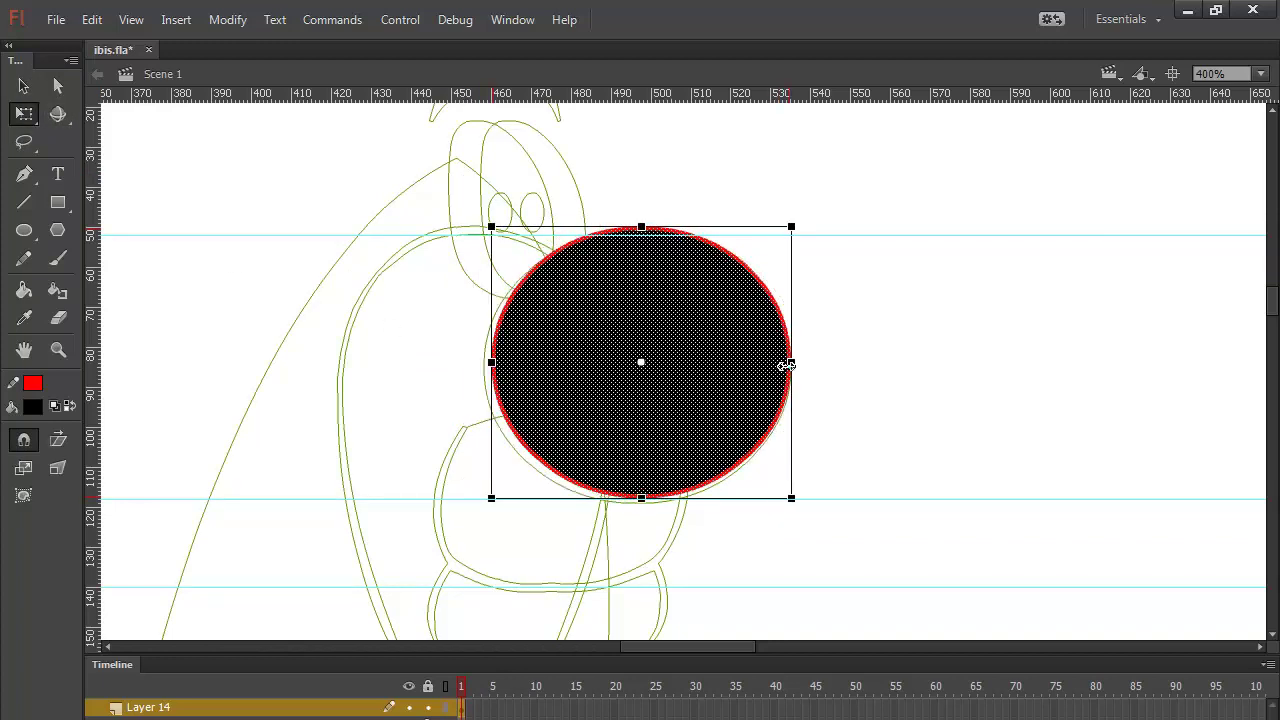
click(860, 338)
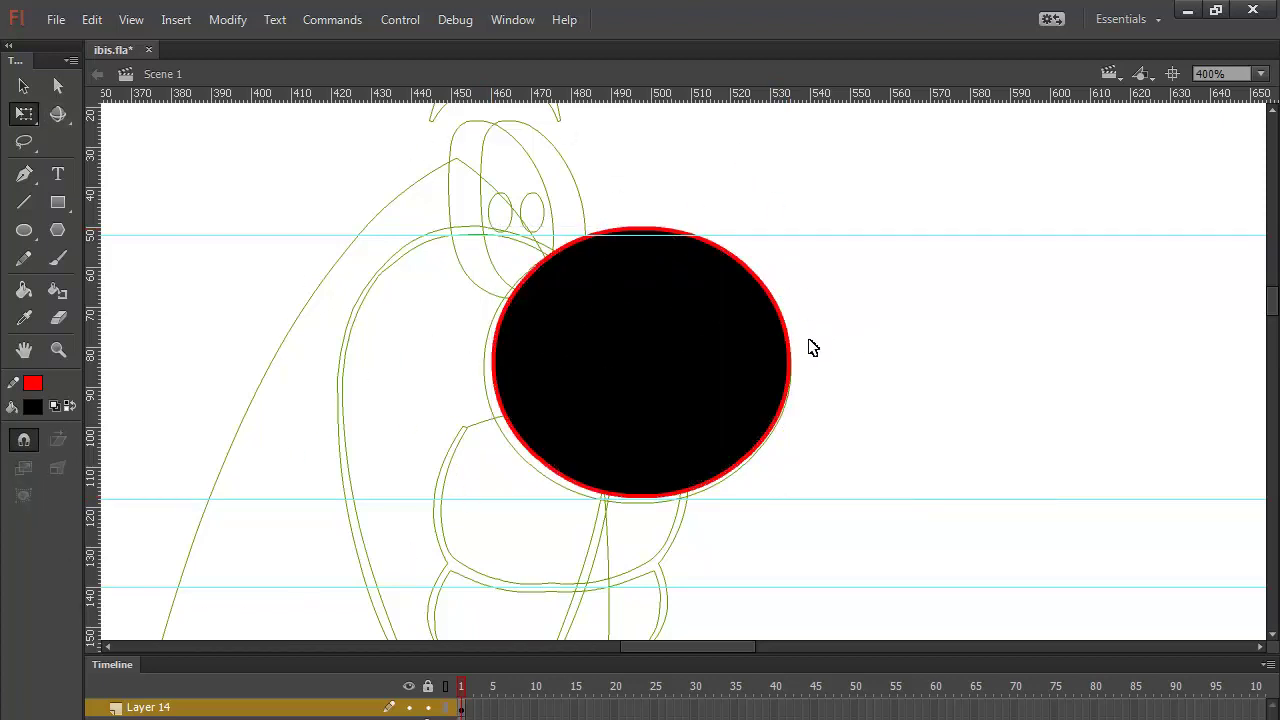
Step: Show the other layers in full colour and fill the nose oval with the gold skin colour sampled from the face
click(437, 712)
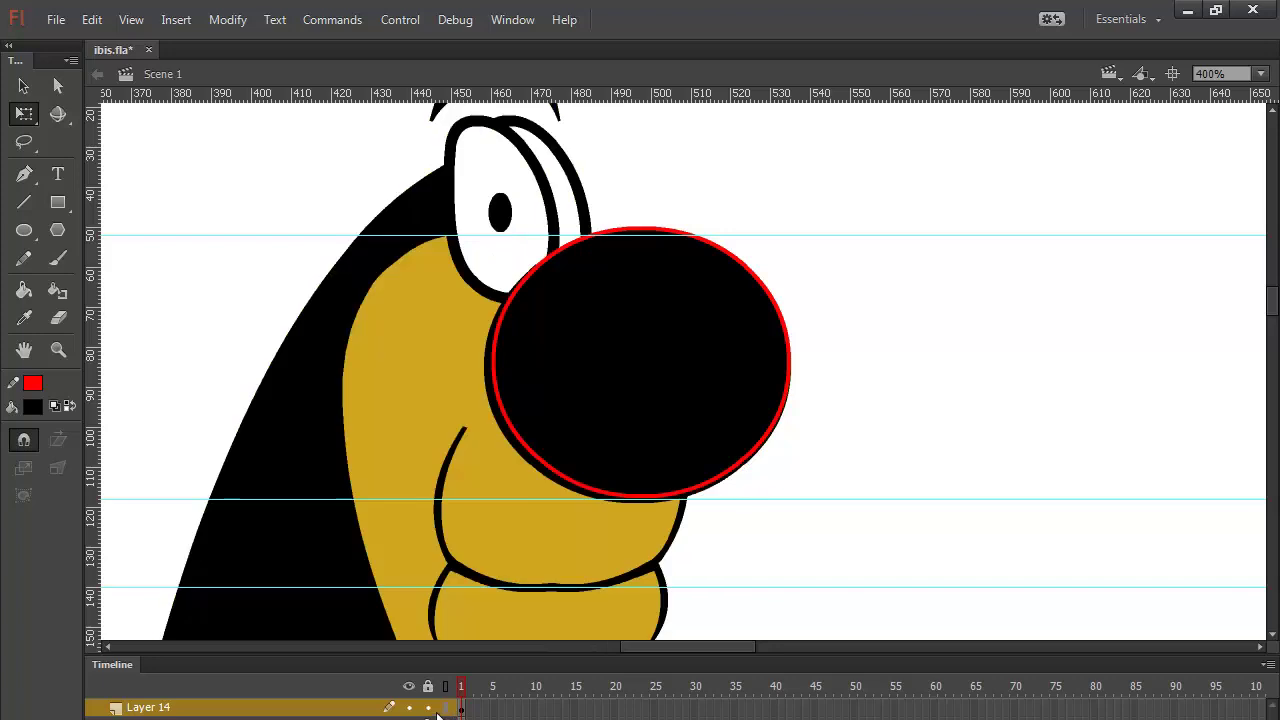
click(31, 409)
click(428, 406)
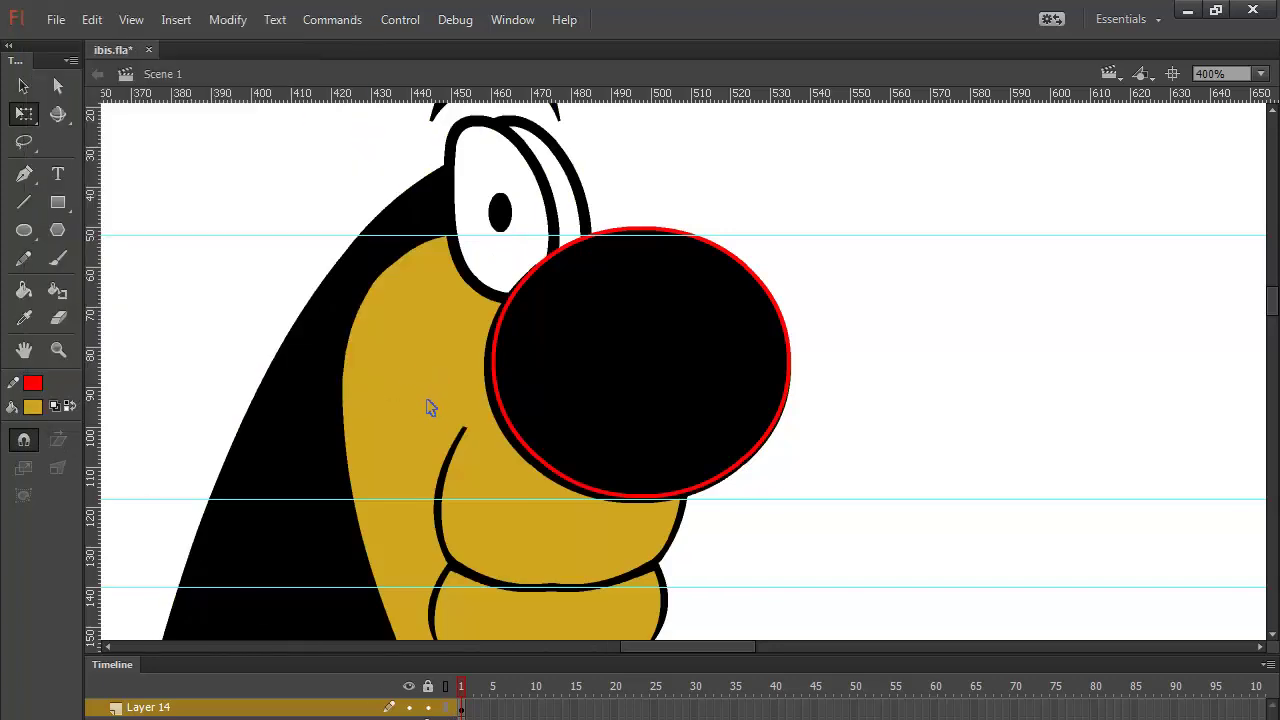
click(24, 290)
click(606, 347)
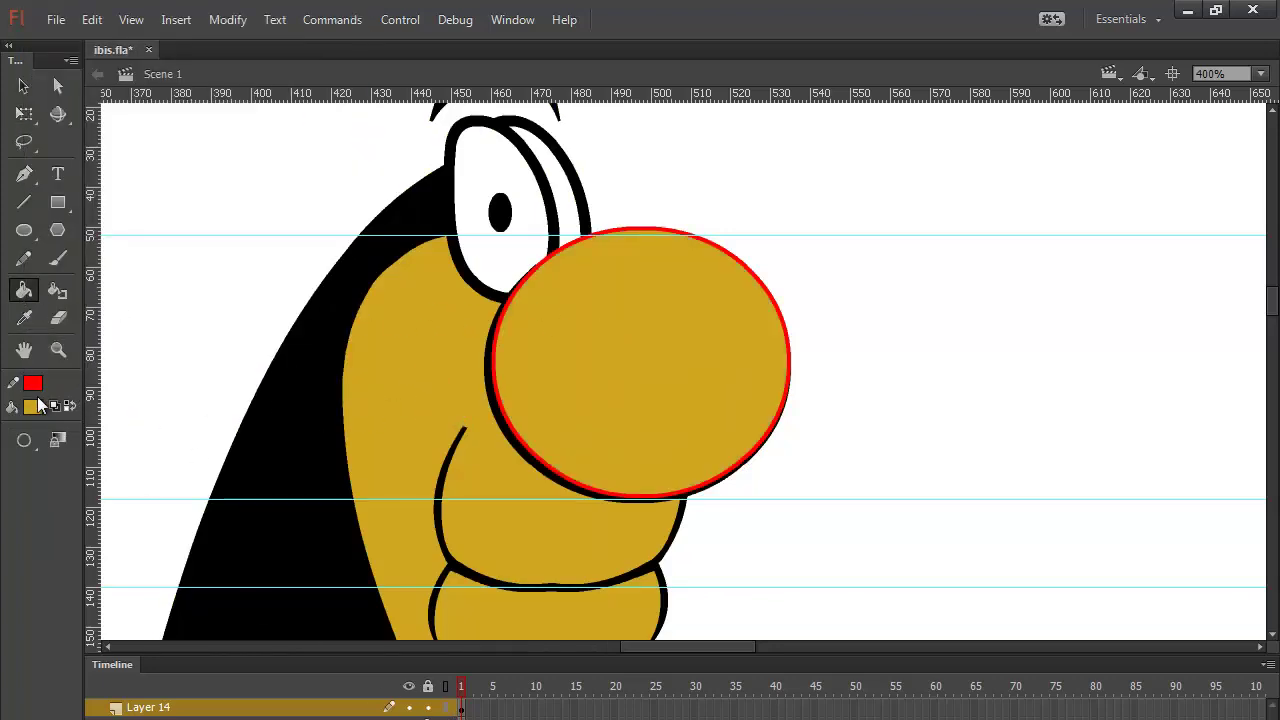
Step: Set black as the stroke colour with gold as the fill colour, and recolour the nose oval's outline black
click(69, 406)
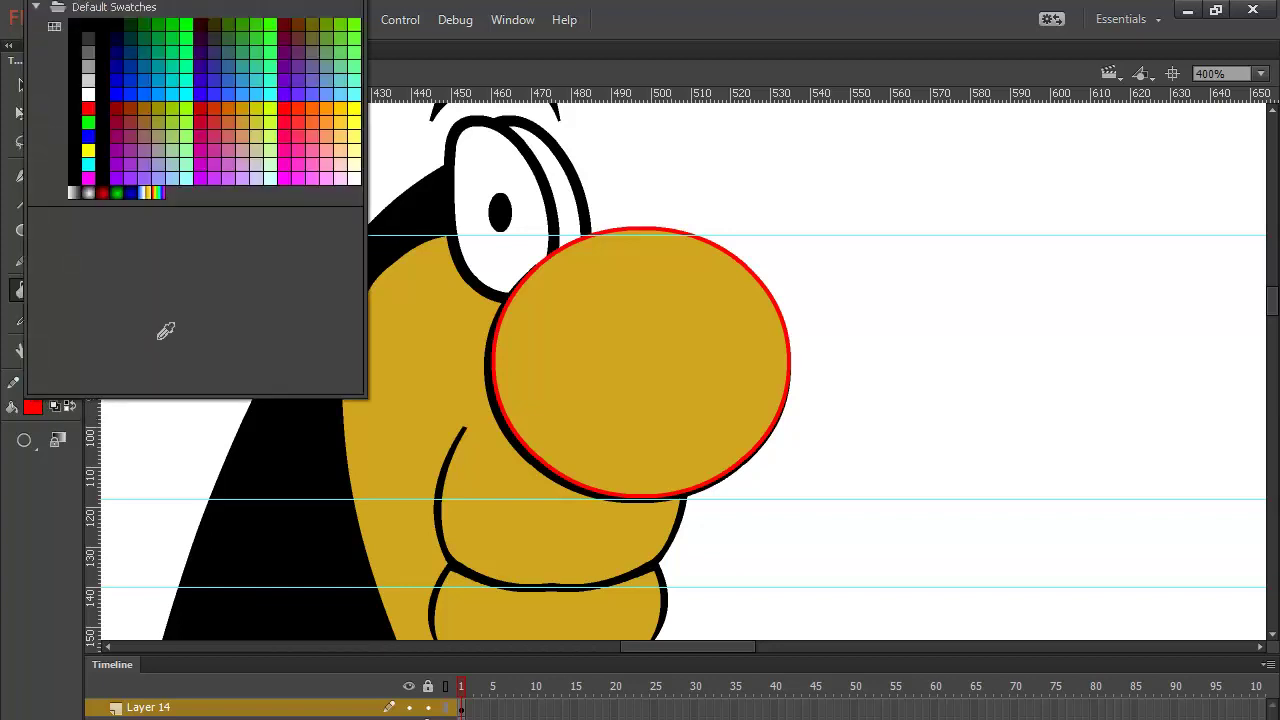
click(79, 162)
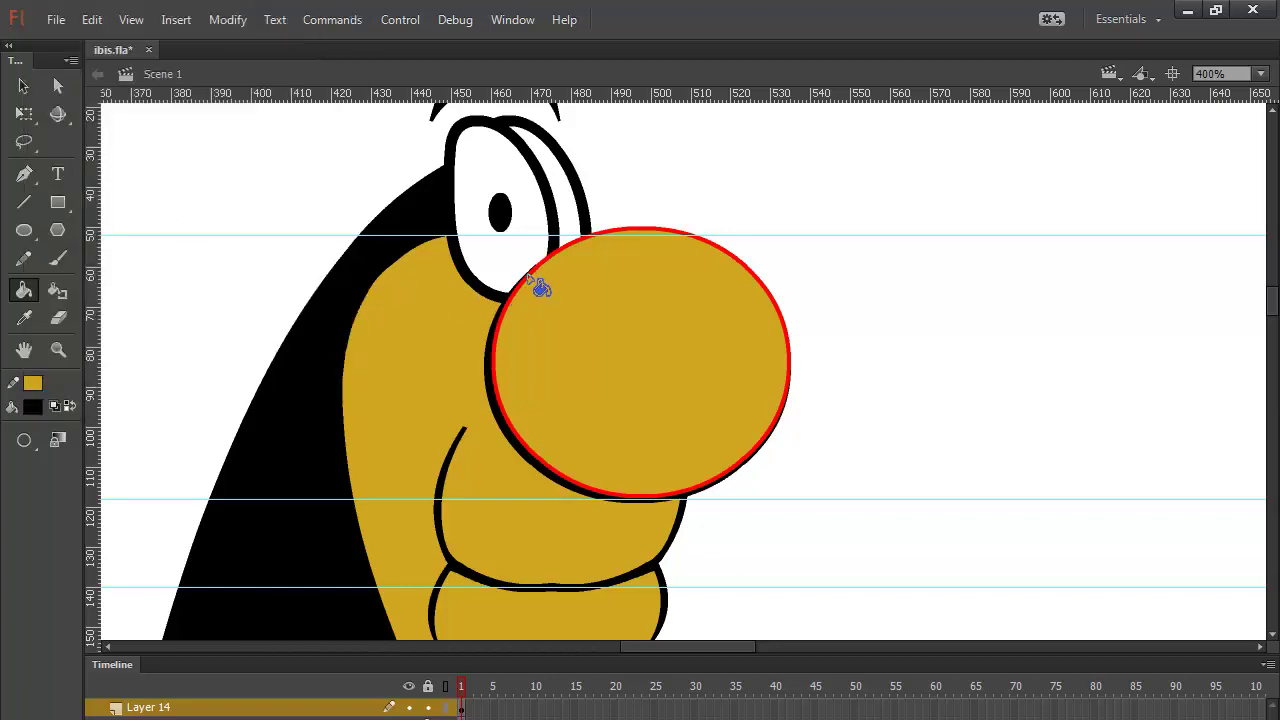
click(57, 290)
click(538, 274)
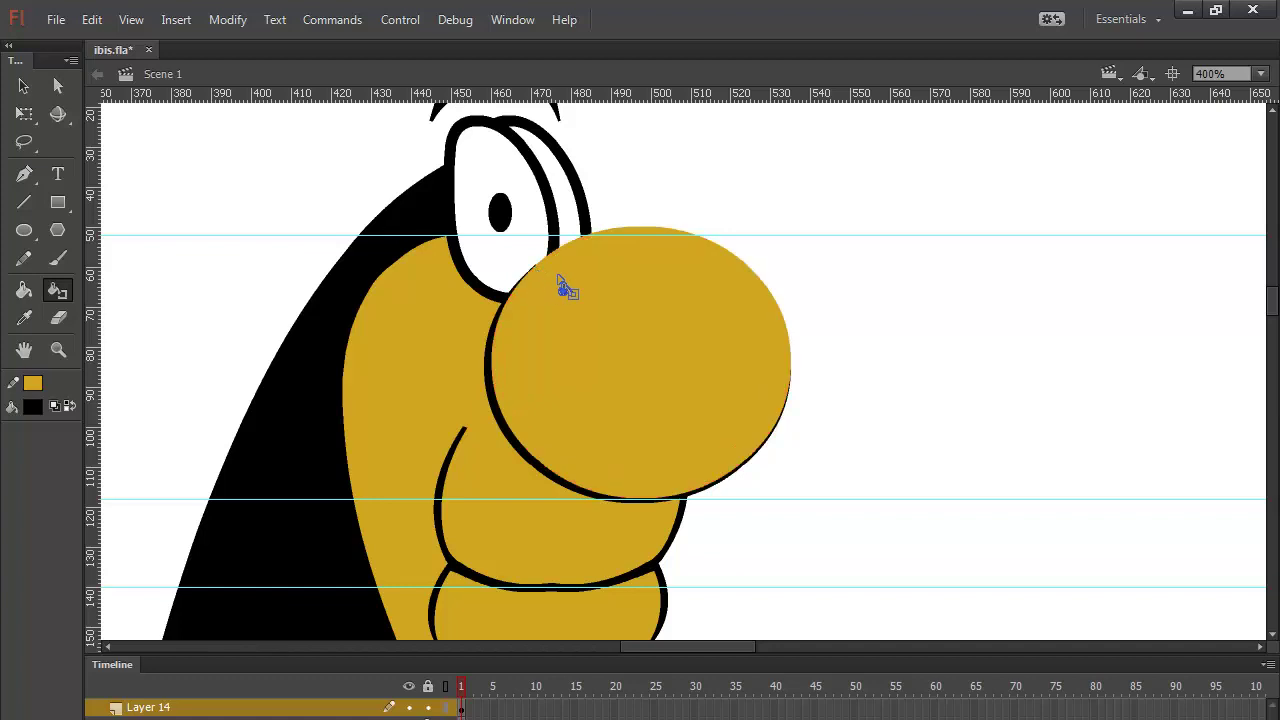
key(ctrl+z)
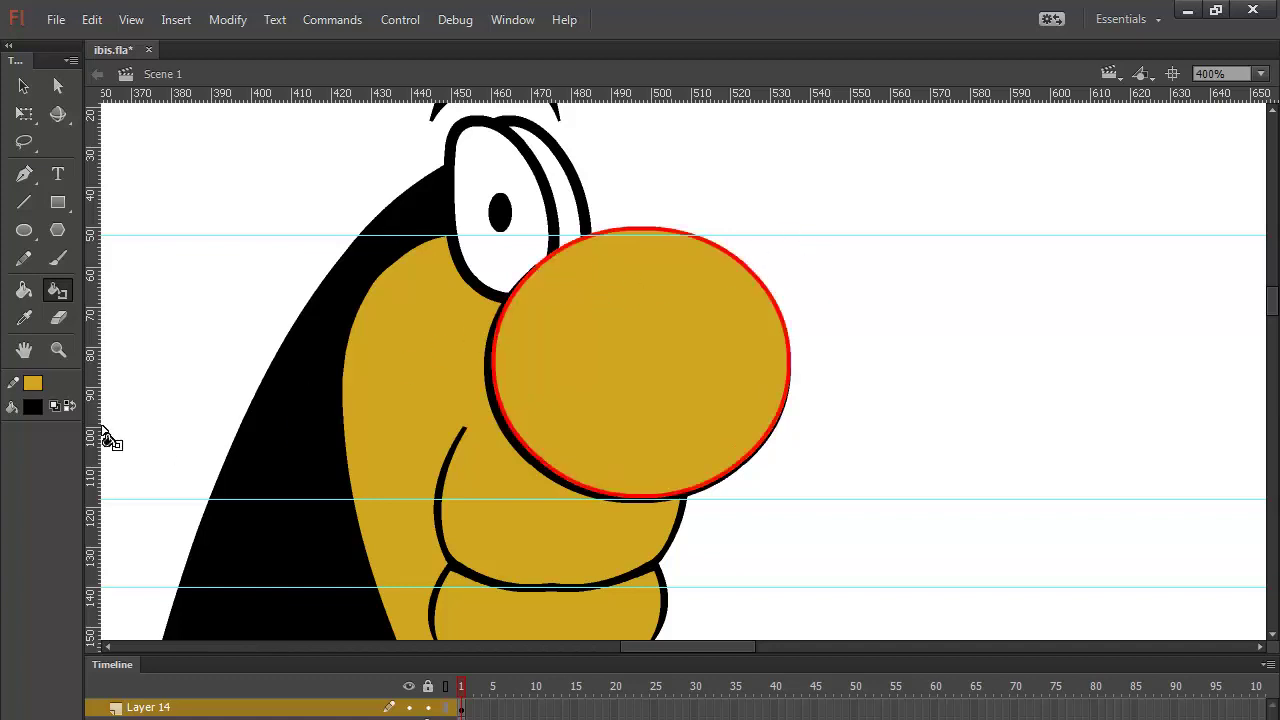
click(71, 406)
click(598, 298)
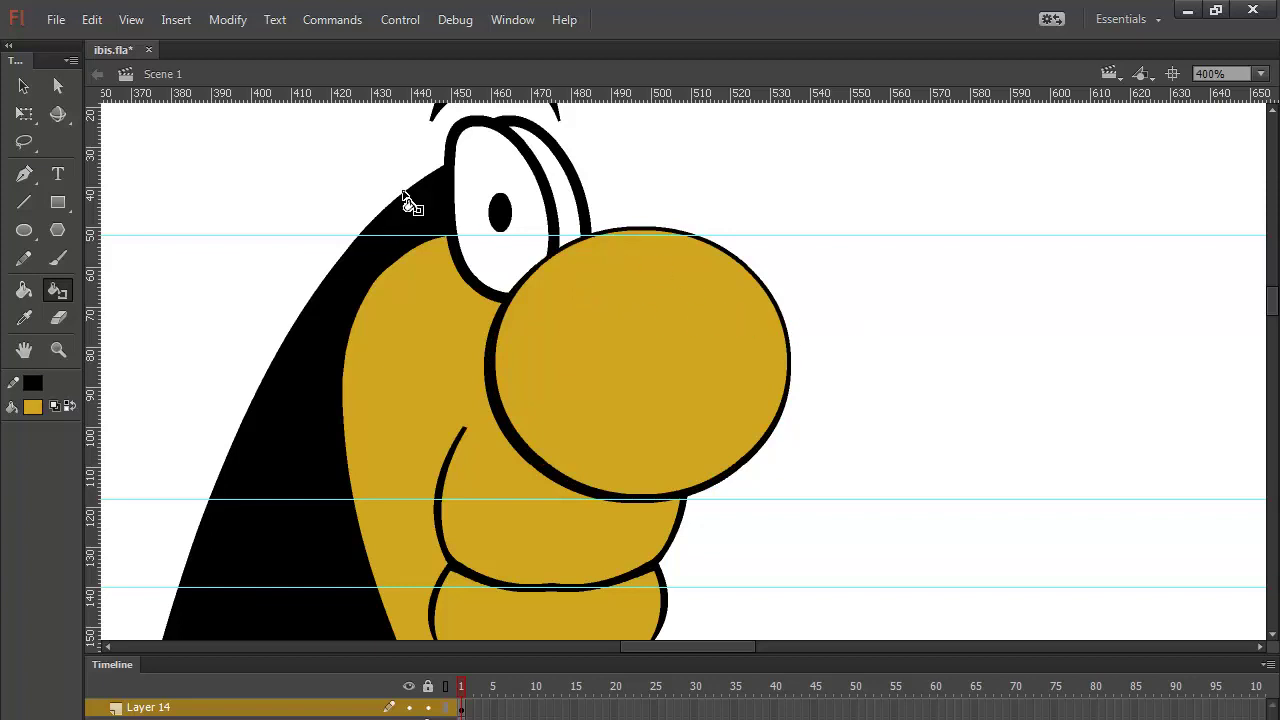
Step: Select the nose oval's outline and set its stroke thickness to 3 in its properties
click(24, 86)
click(789, 328)
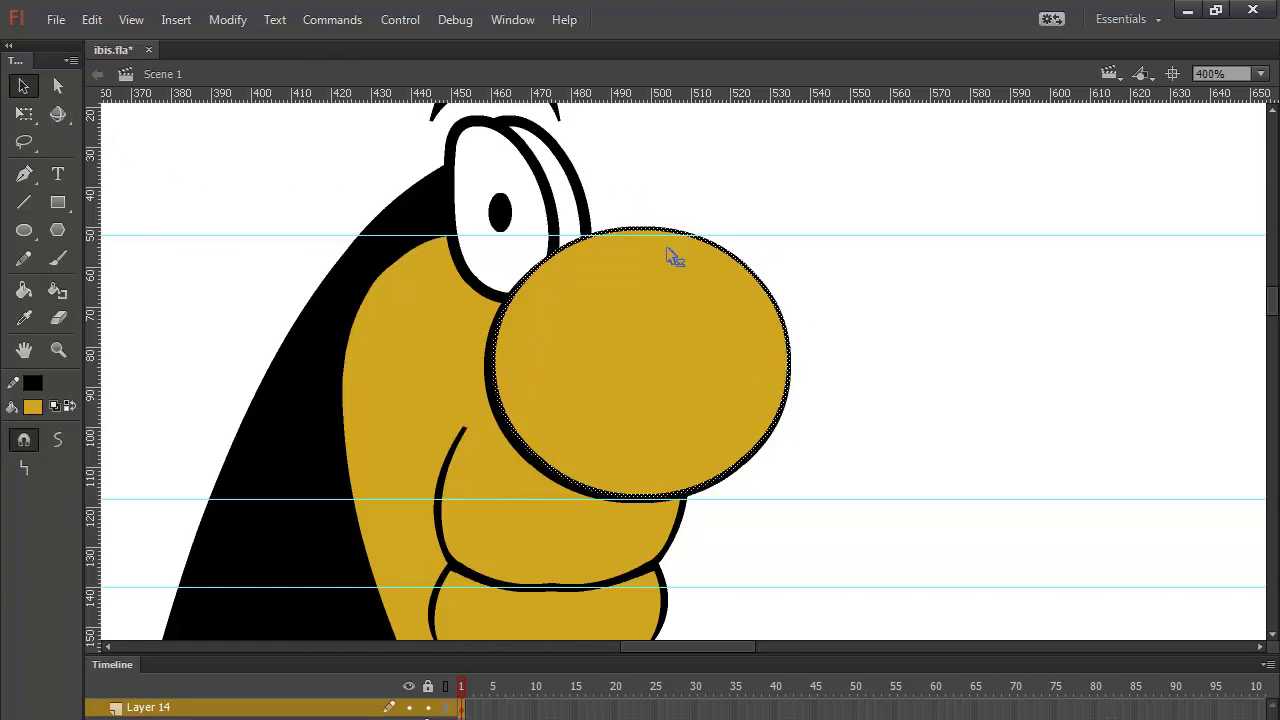
click(512, 20)
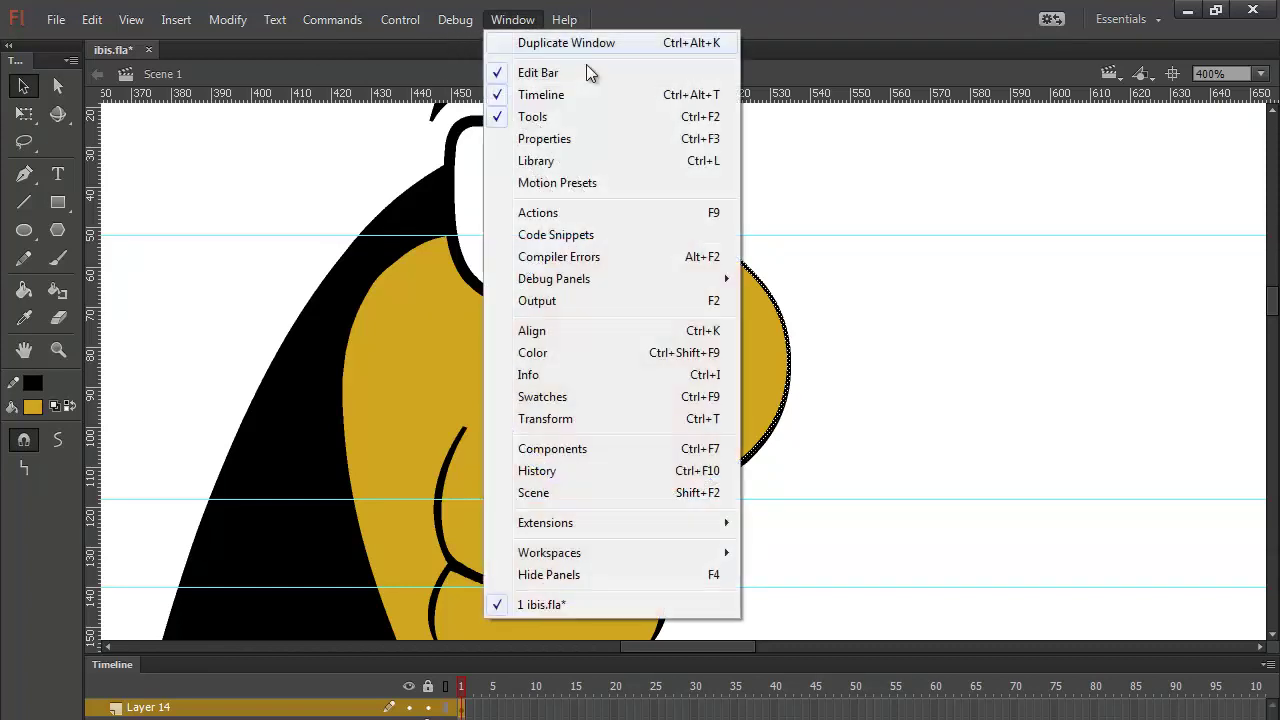
click(567, 158)
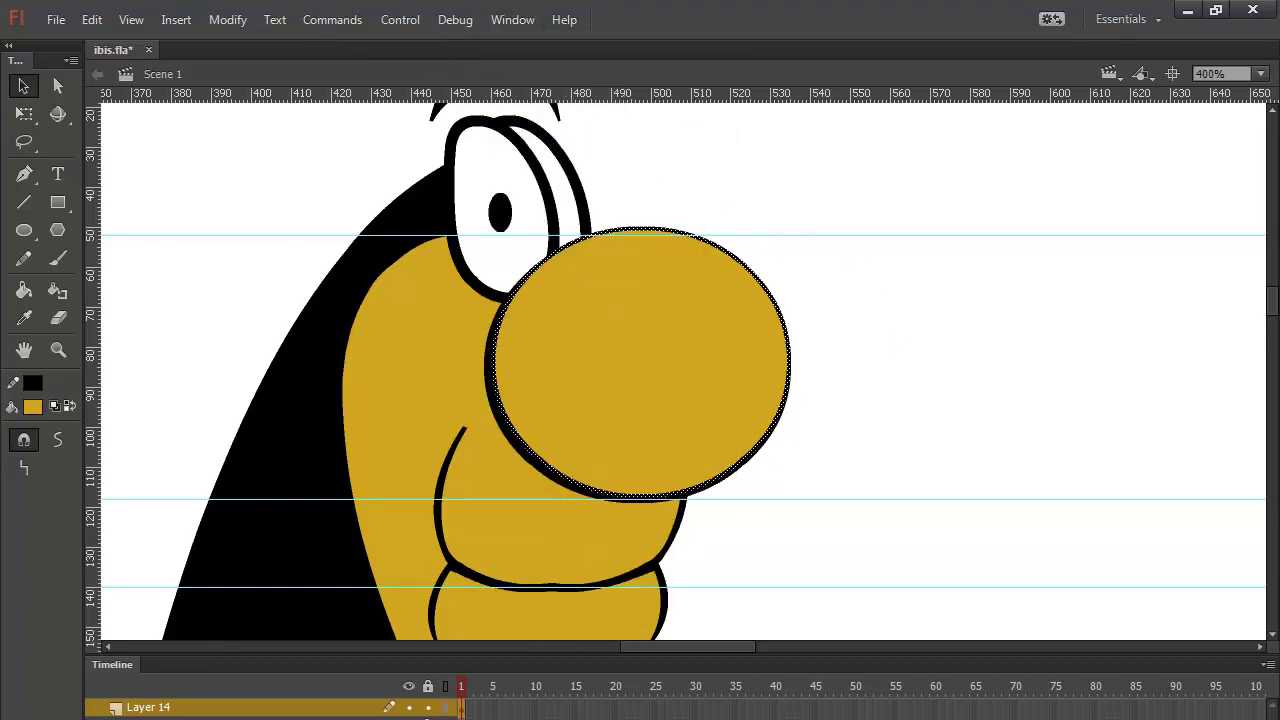
drag(790, 0, 946, 137)
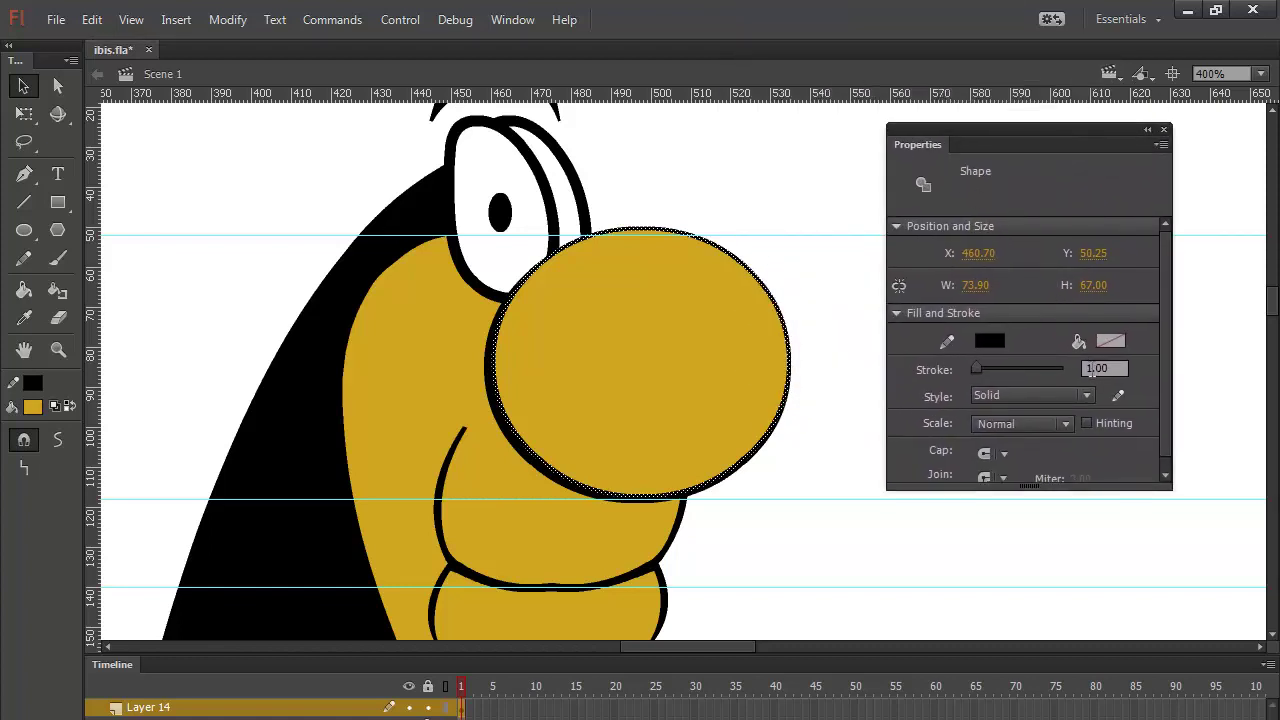
click(1088, 369)
key(Return)
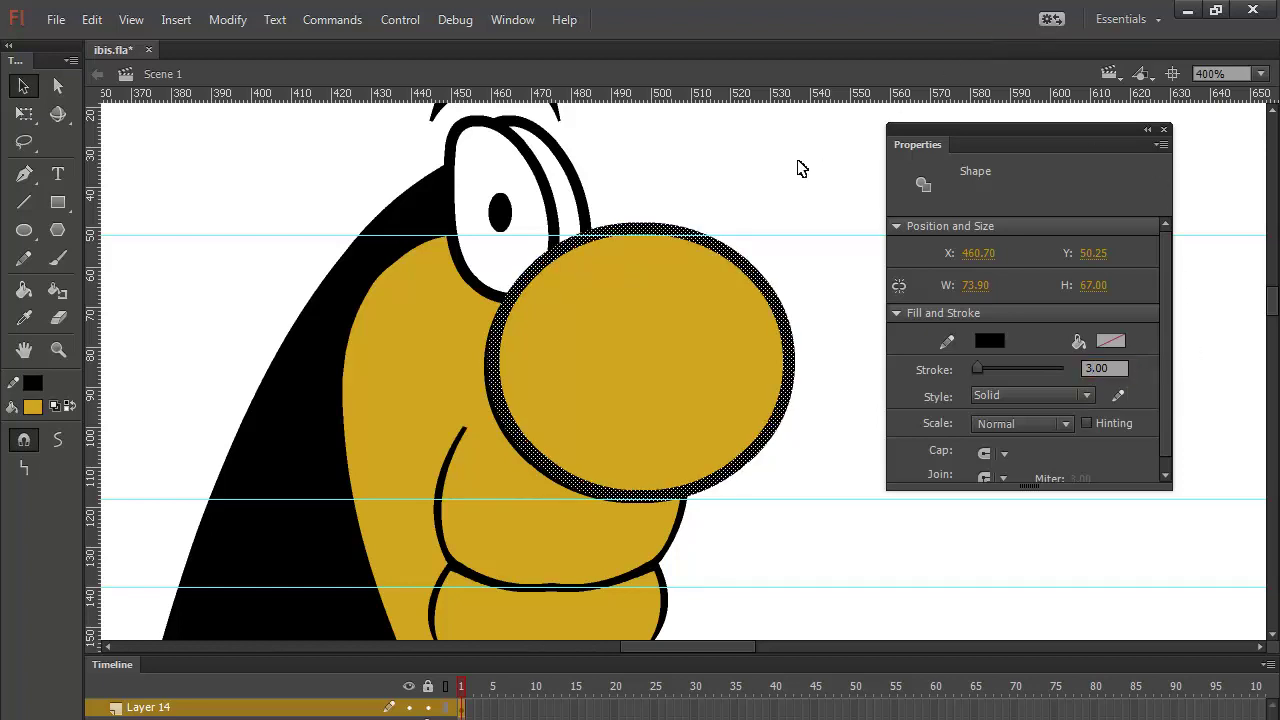
double_click(642, 320)
drag(642, 320, 735, 325)
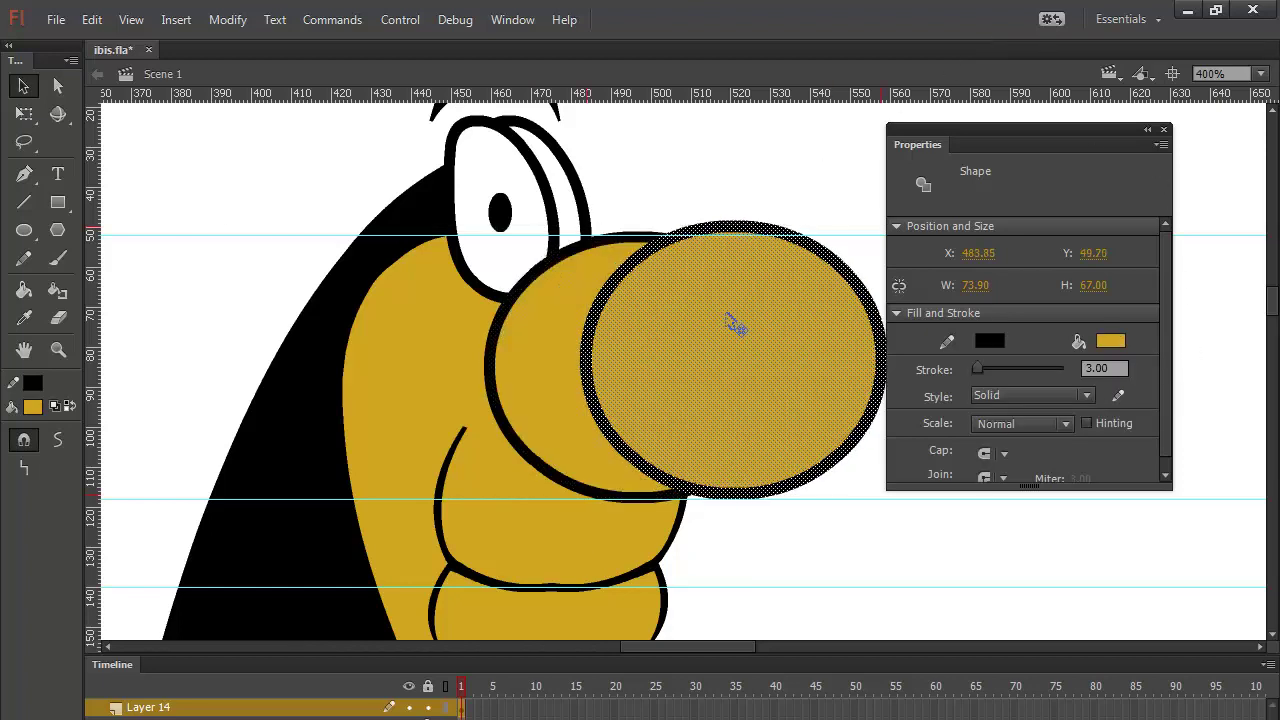
key(ctrl+z)
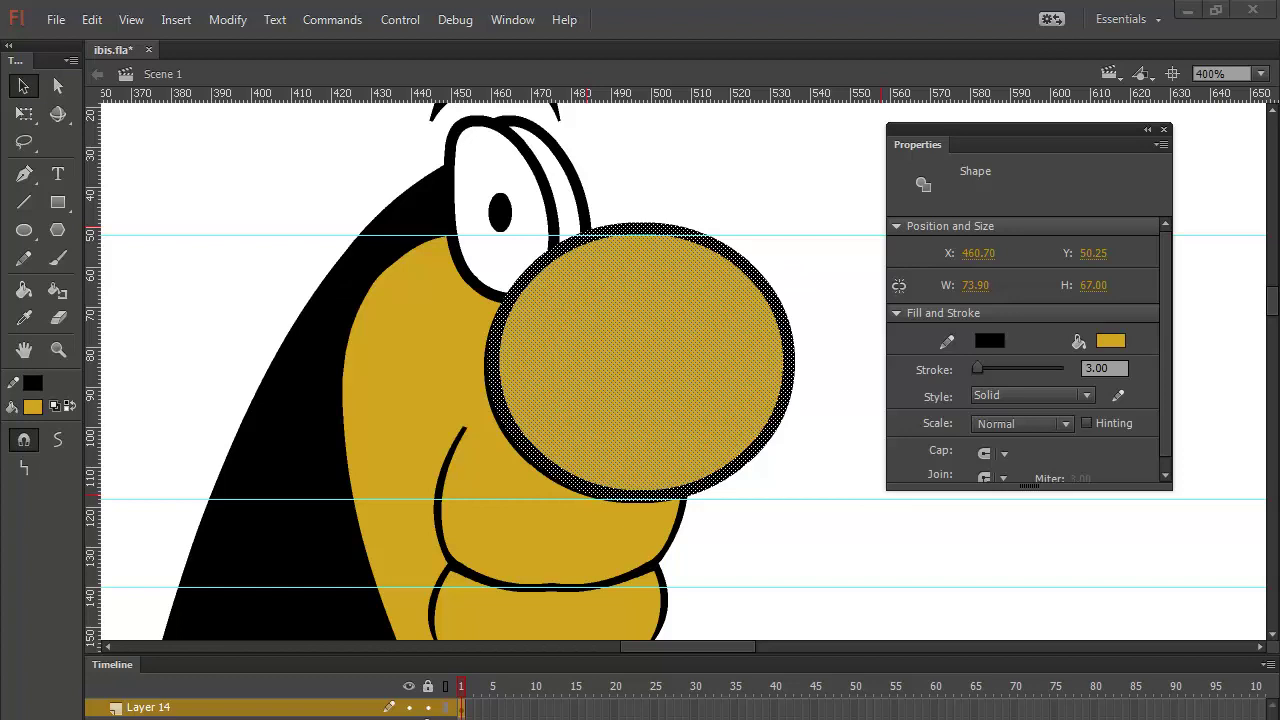
Step: Convert the nose oval's black outline from a line to a fill so that its thickness can be reshaped
click(684, 205)
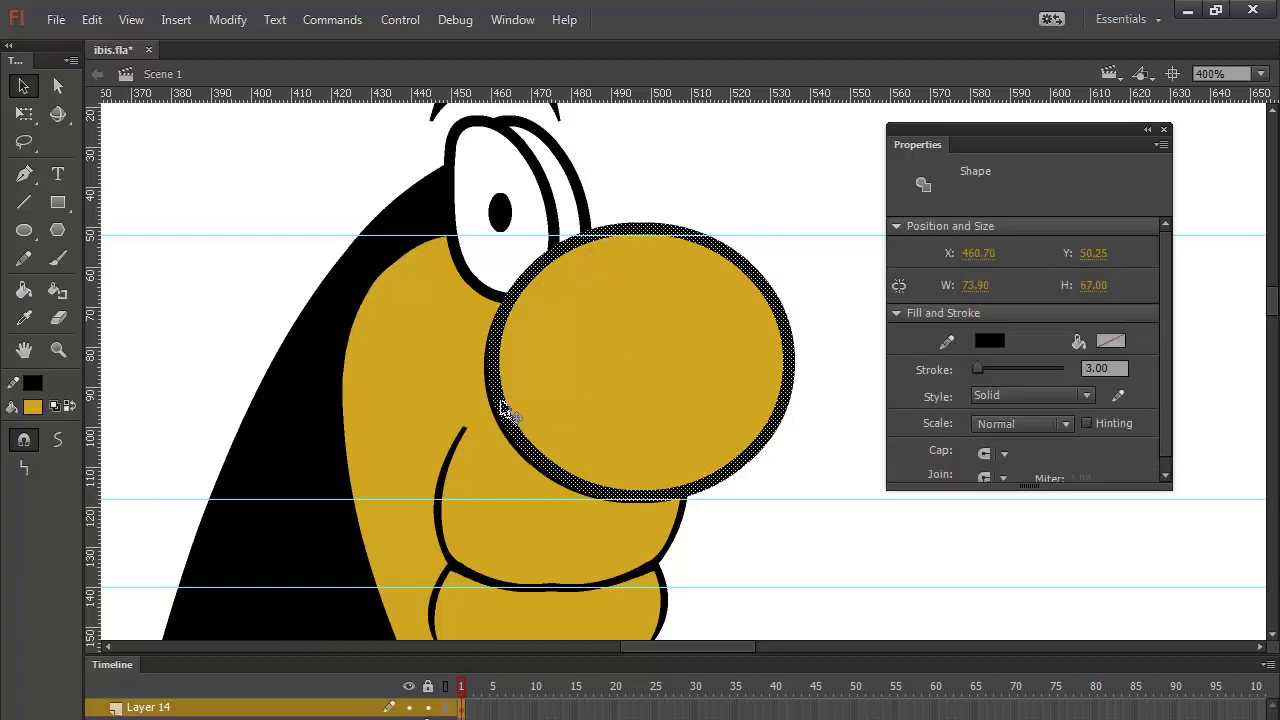
click(226, 20)
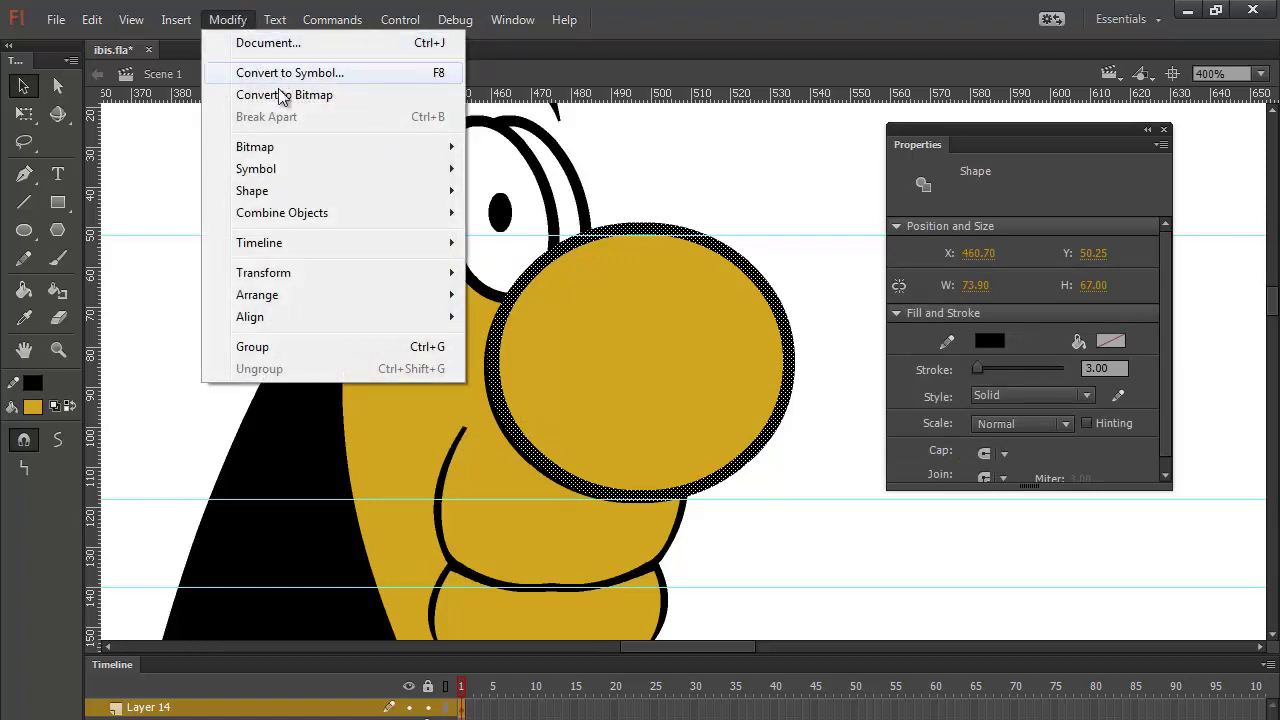
mouse_move(423, 200)
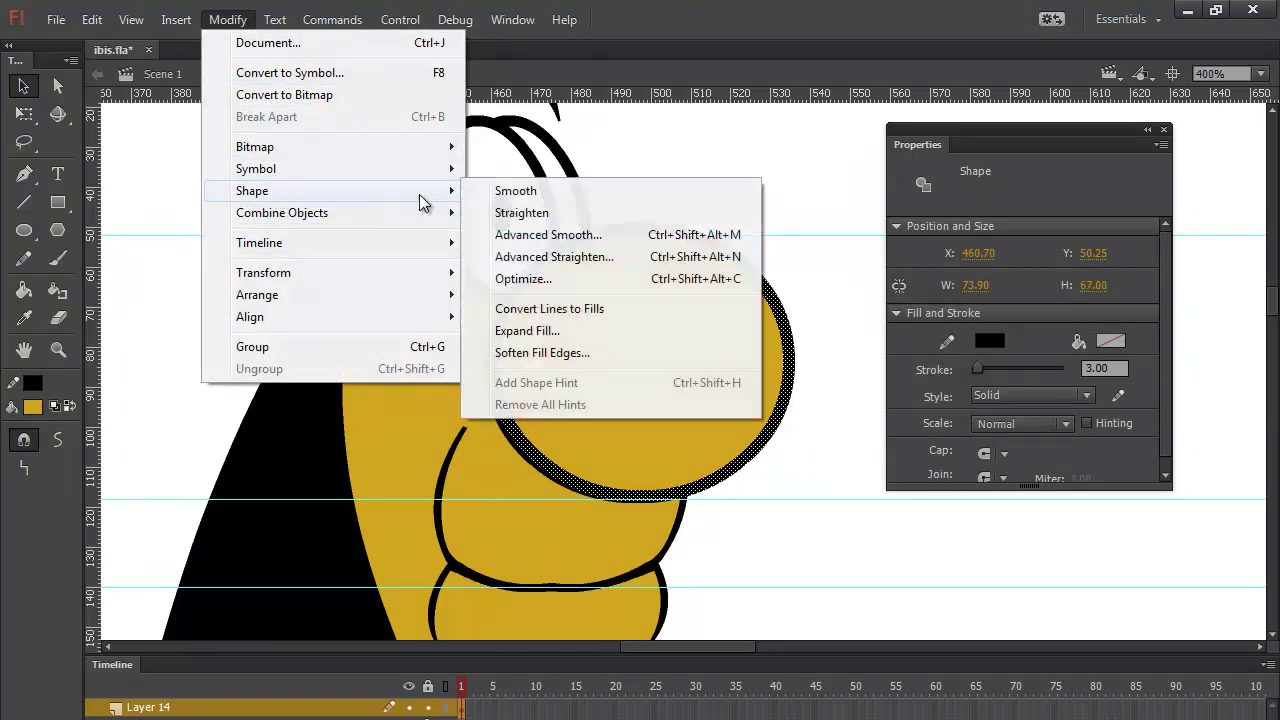
click(588, 306)
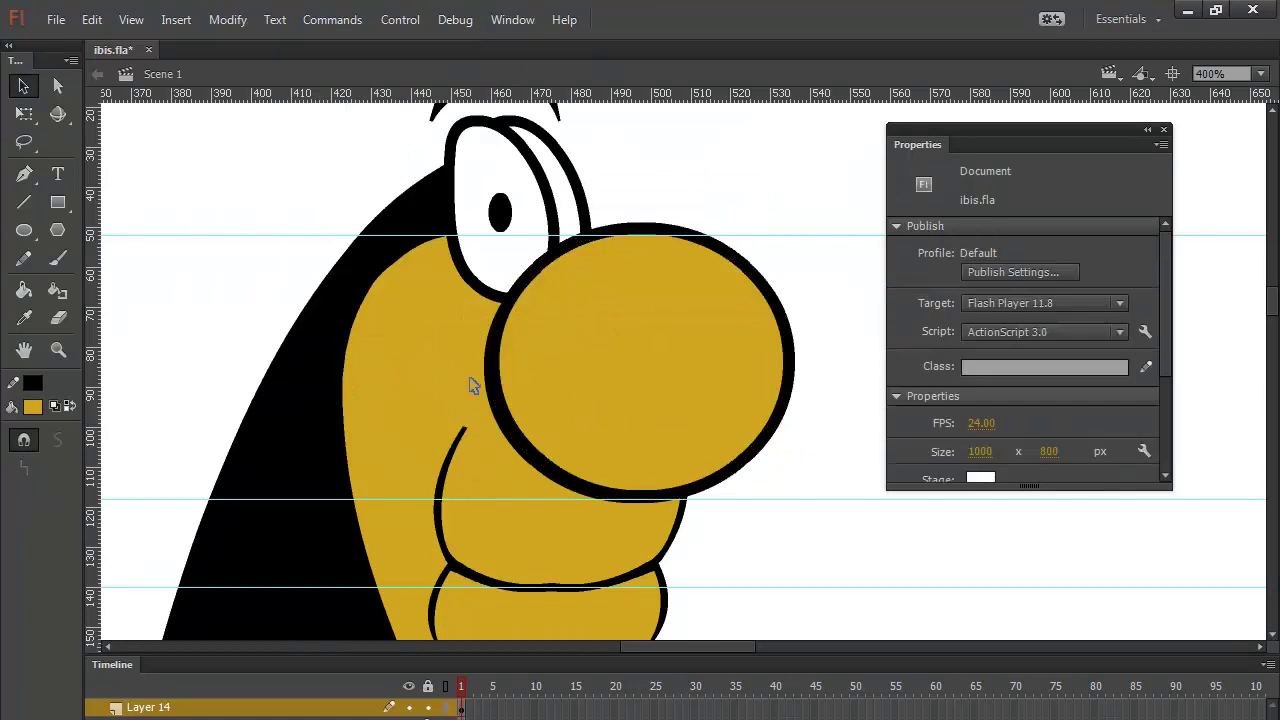
click(257, 291)
Step: Thin the nose outline where it meets the face and open a gap there, tapering both ends of the line
click(494, 409)
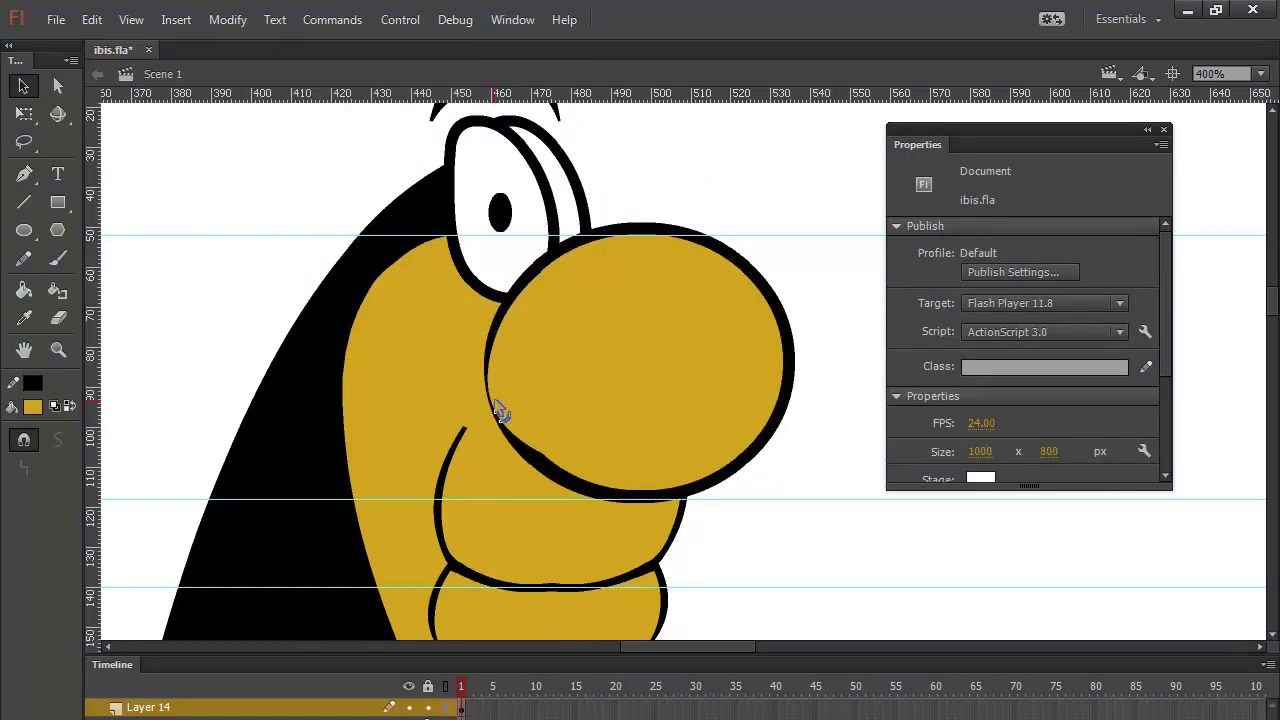
key(Delete)
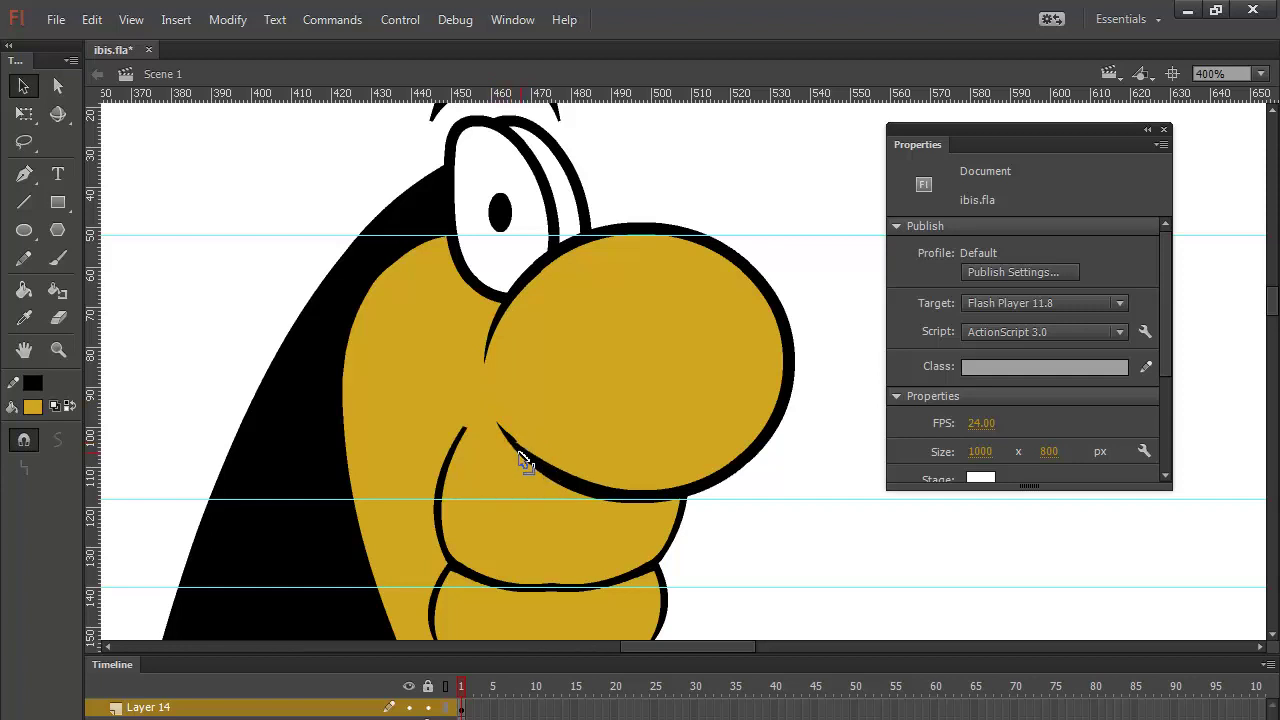
drag(512, 458, 530, 471)
drag(529, 463, 537, 457)
Step: Show the other layers as outlines and smooth the nose's gold edge along the gap beside the face
alt+click(446, 707)
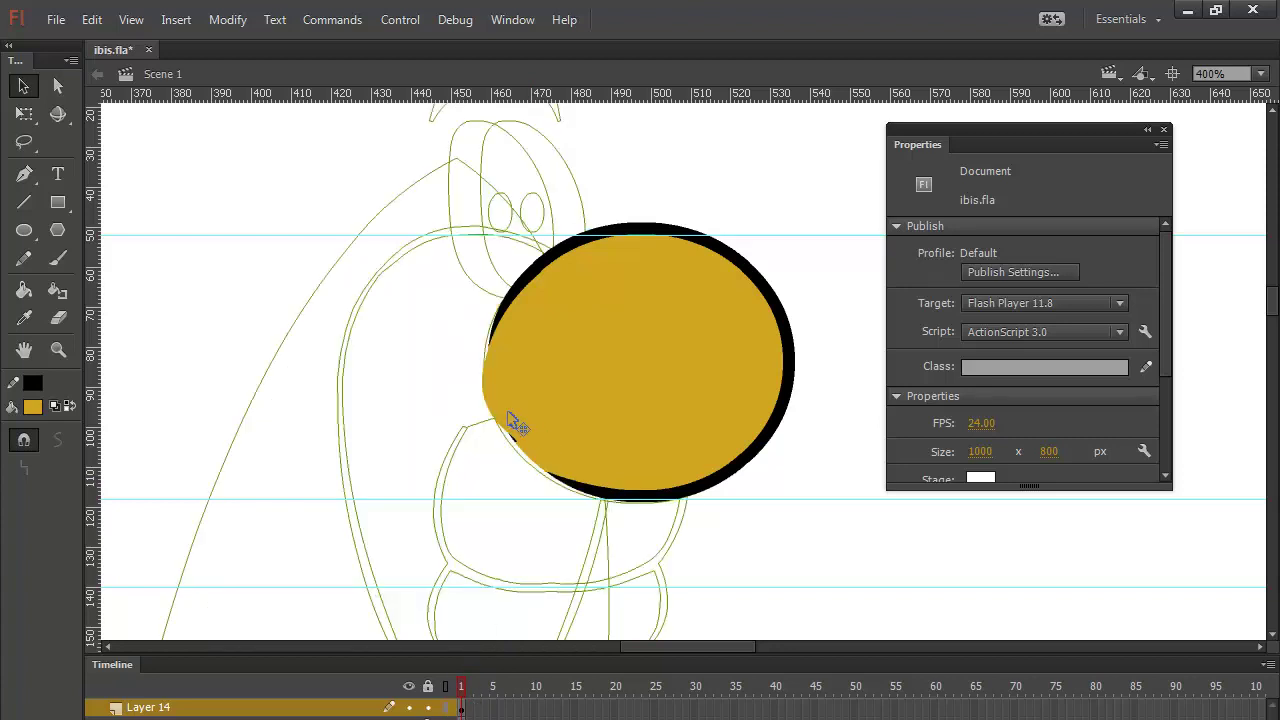
click(512, 444)
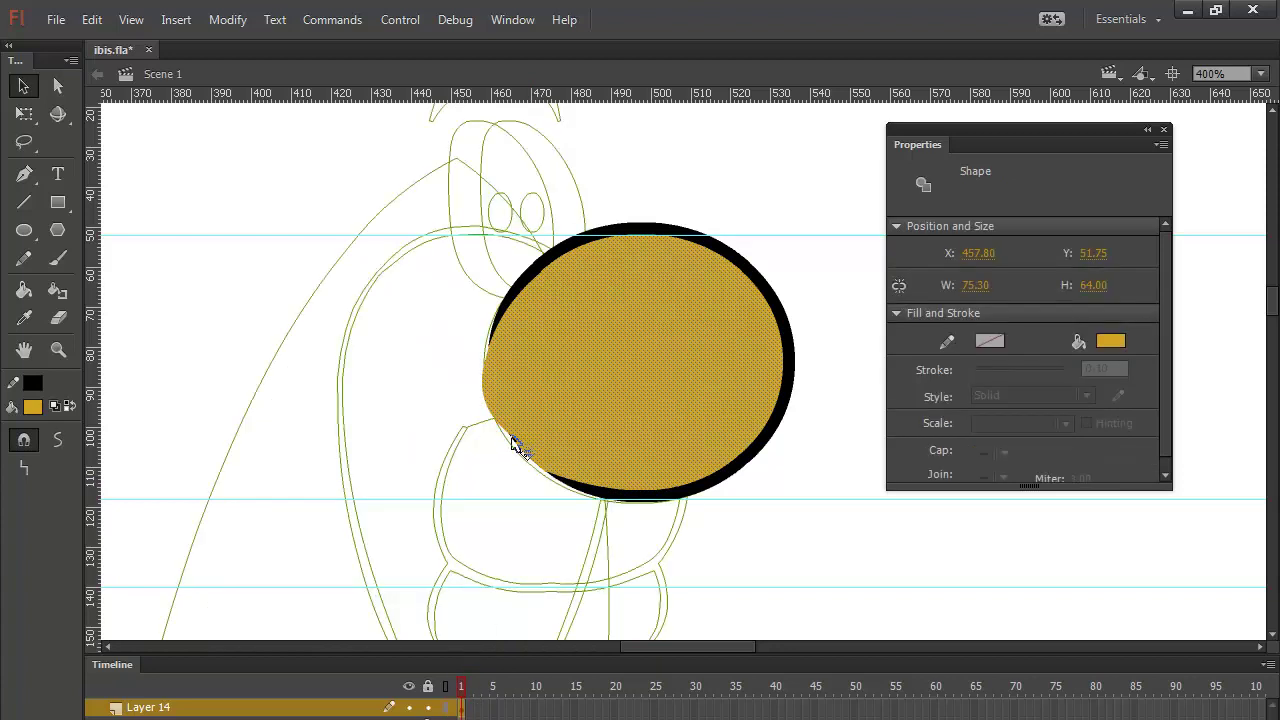
drag(443, 332, 558, 552)
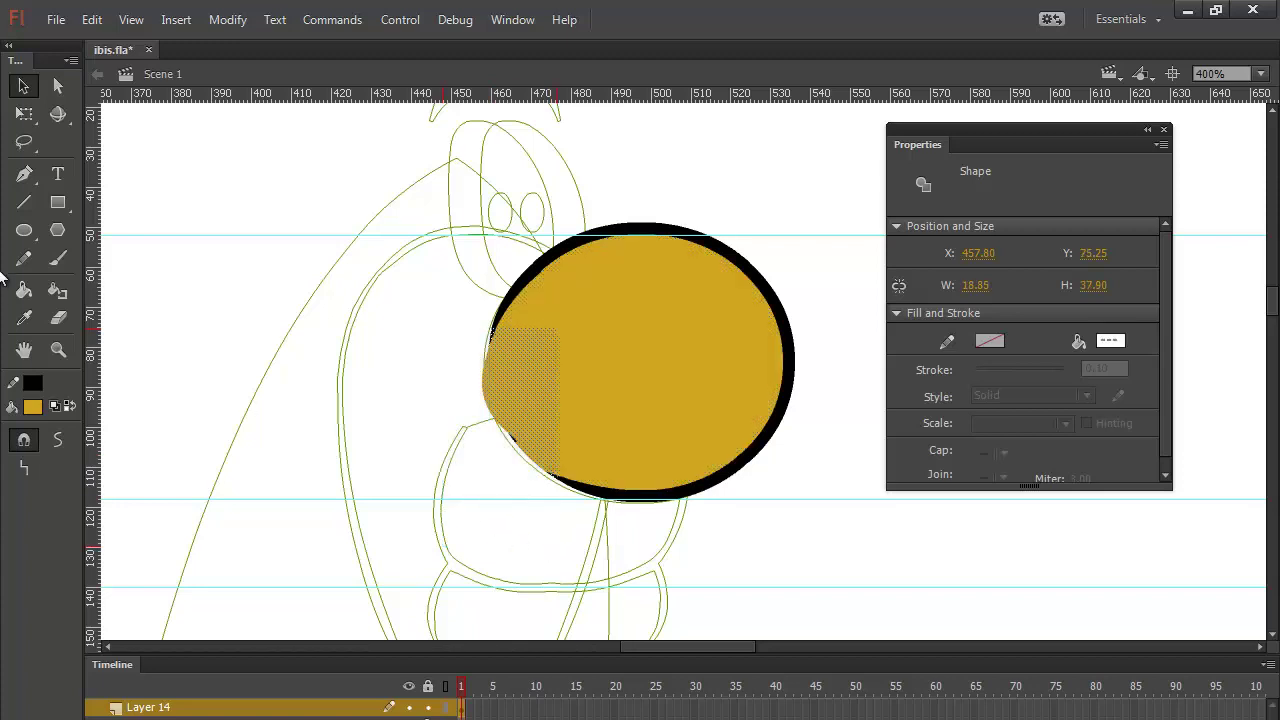
click(57, 440)
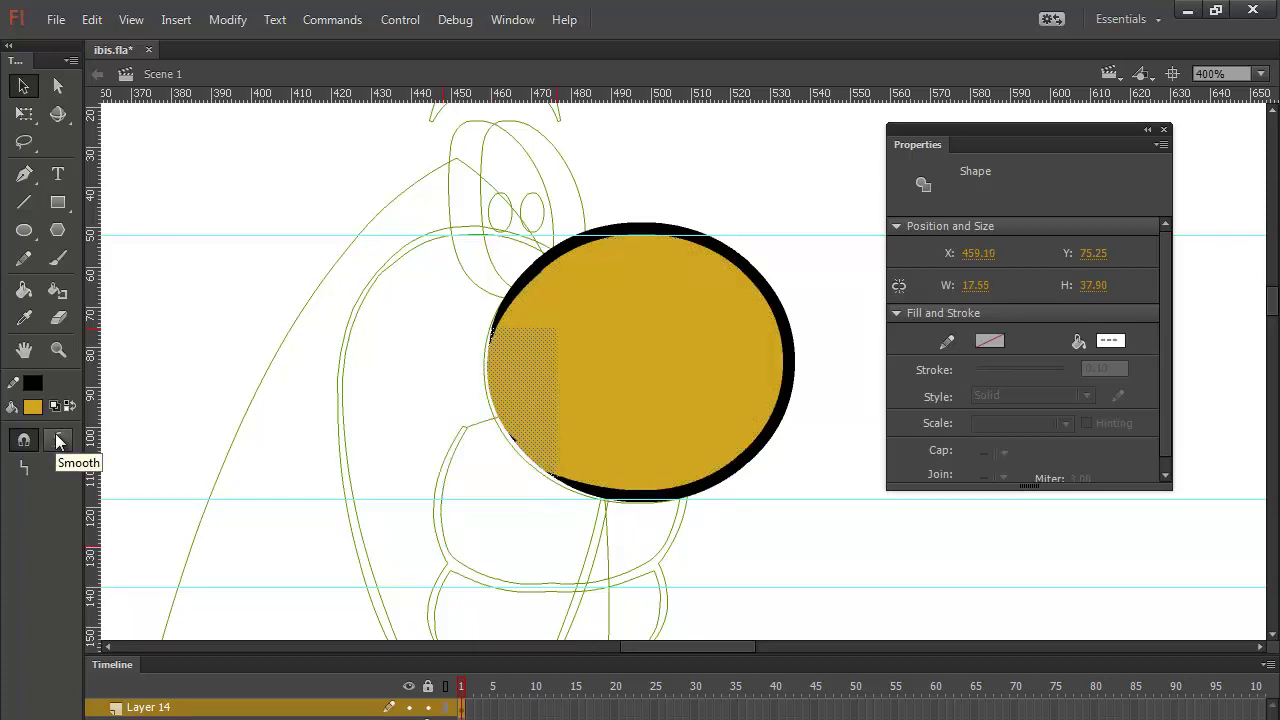
click(24, 467)
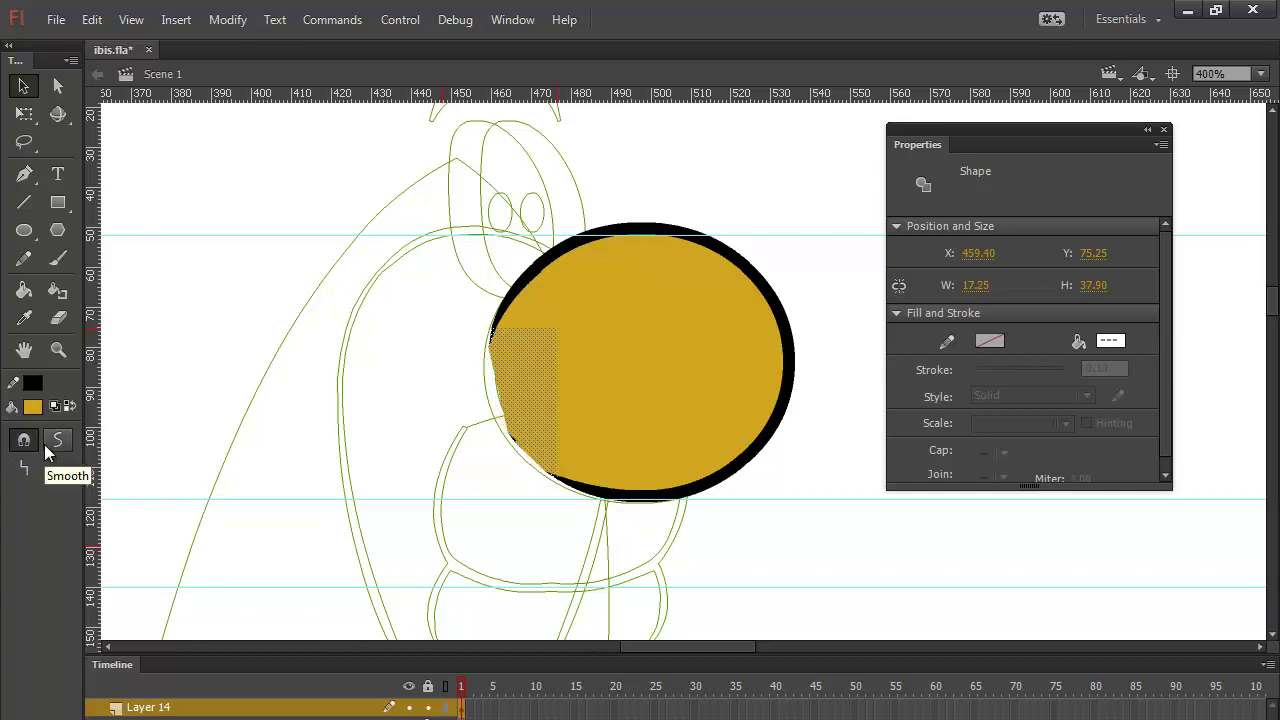
Step: Recolour the leftover black speck at the nose's open edge with the nose's gold
click(486, 457)
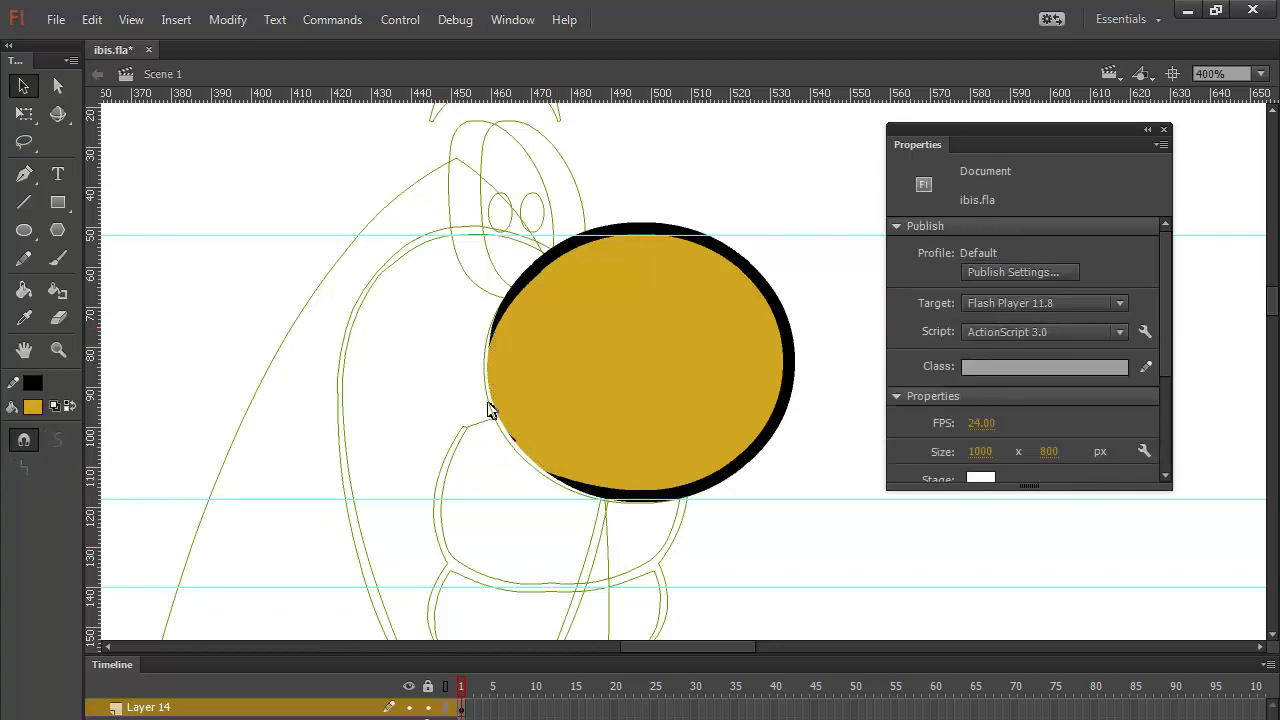
drag(465, 381, 532, 500)
click(34, 406)
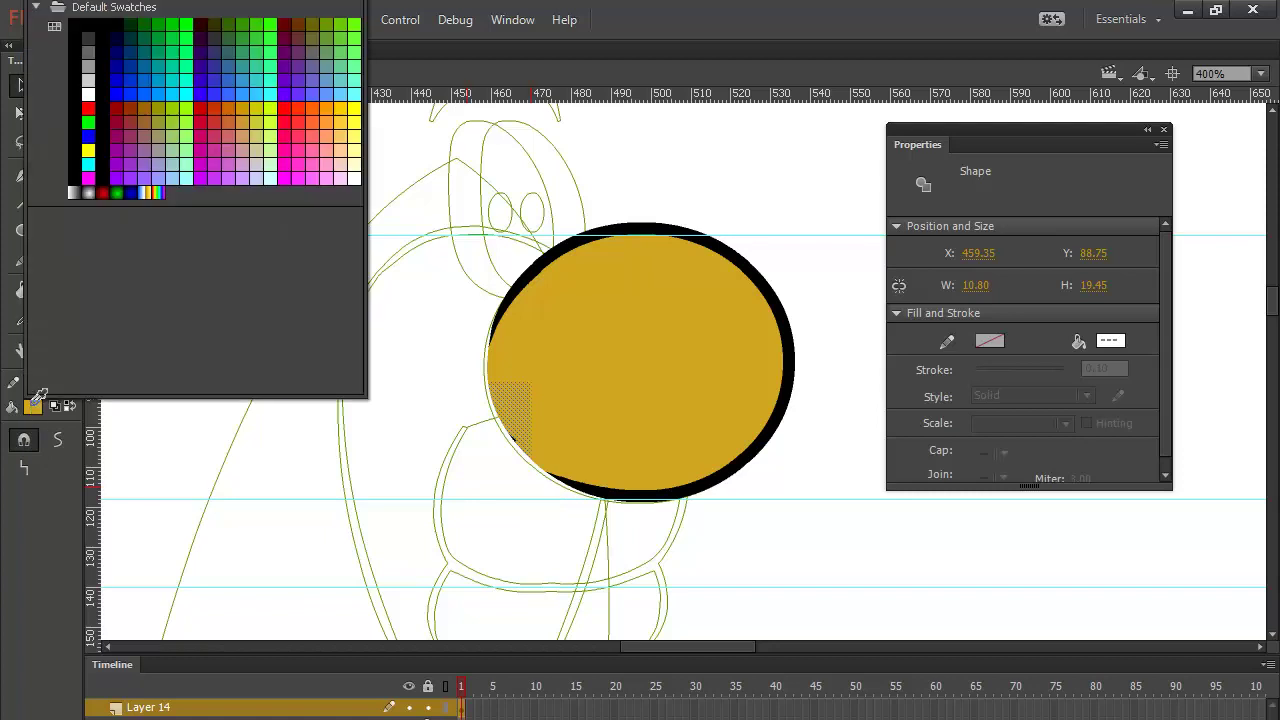
click(573, 418)
click(416, 401)
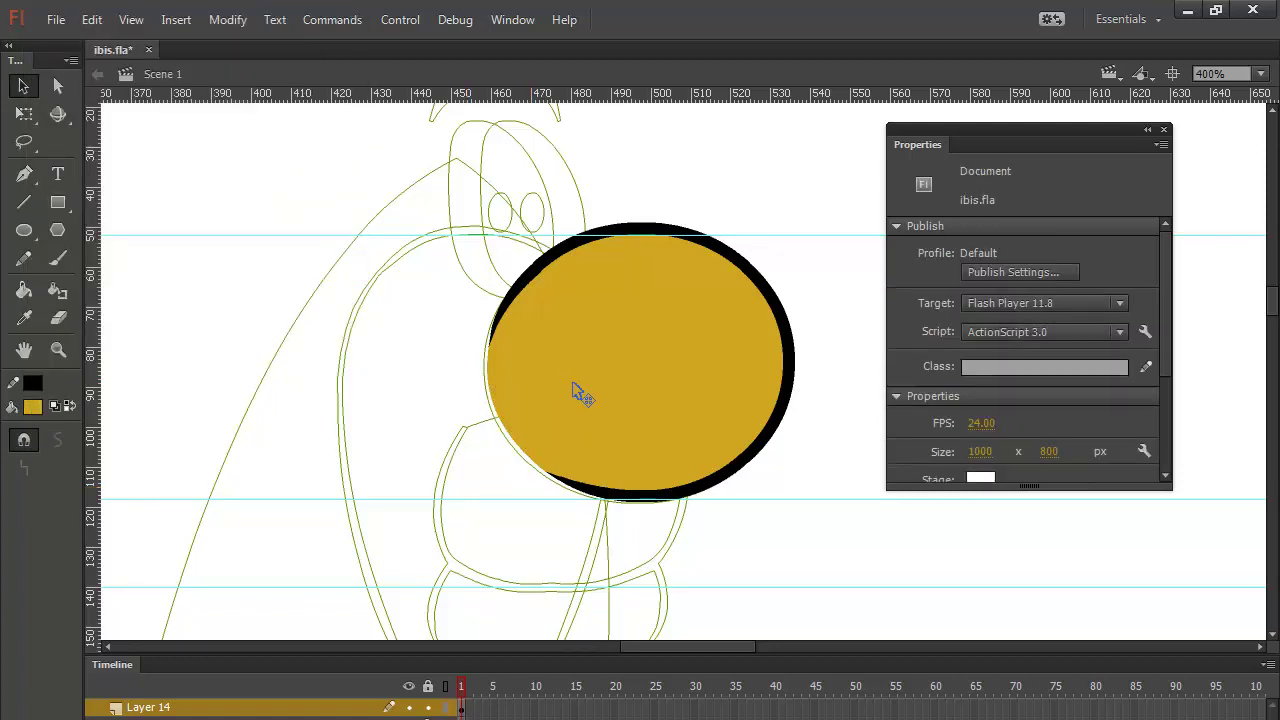
Step: Select the nose's fill and outline together and group them
drag(391, 366, 400, 209)
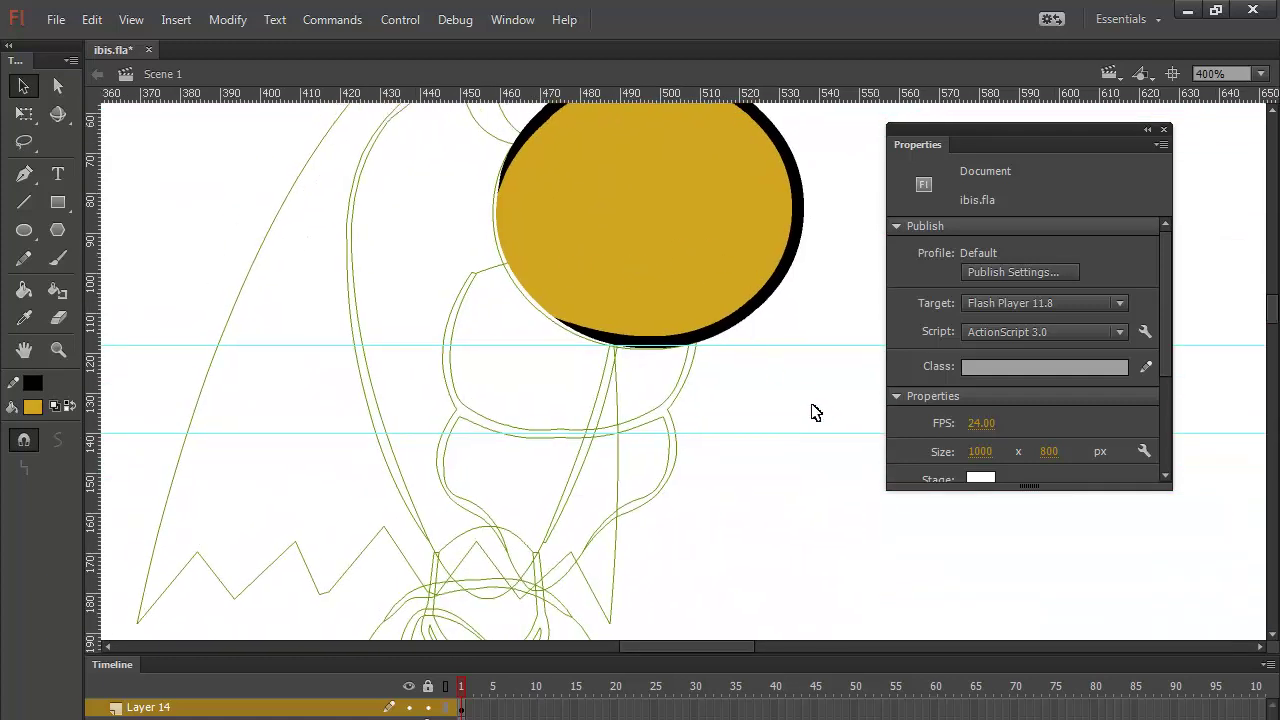
drag(823, 297, 742, 417)
mouse_move(782, 164)
mouse_down()
mouse_move(243, 499)
mouse_move(262, 514)
mouse_up()
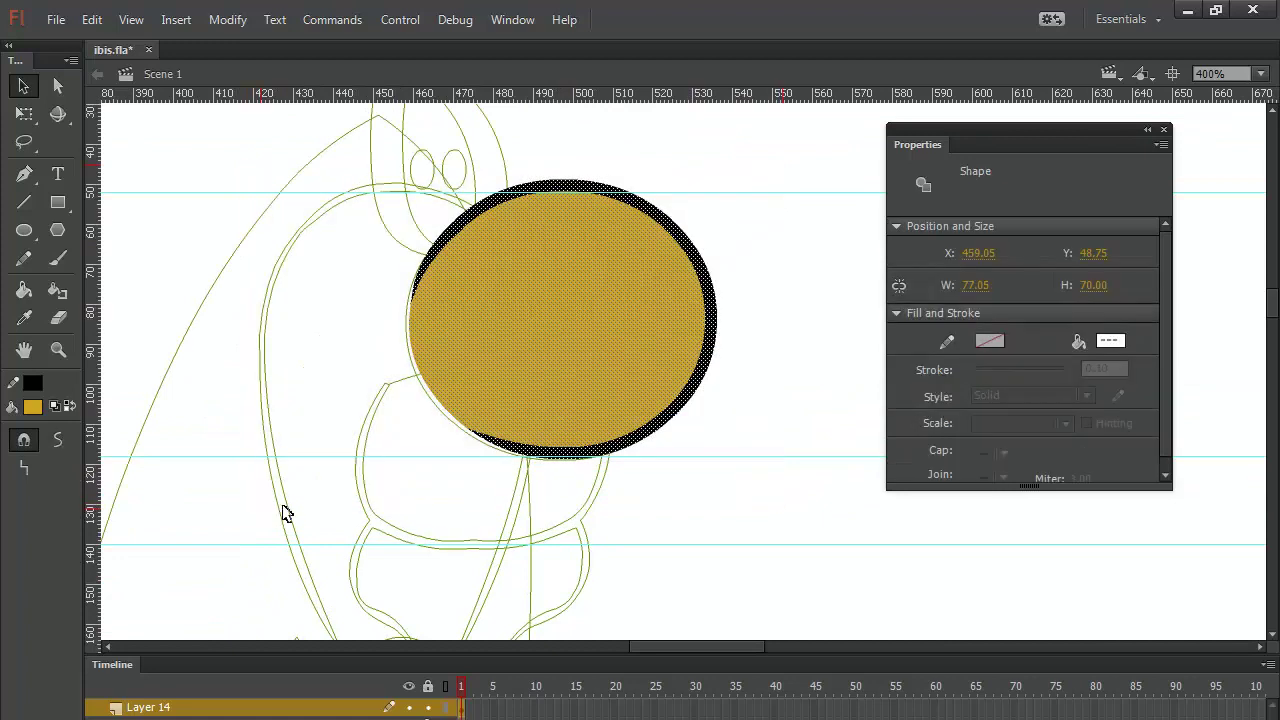
key(ctrl+g)
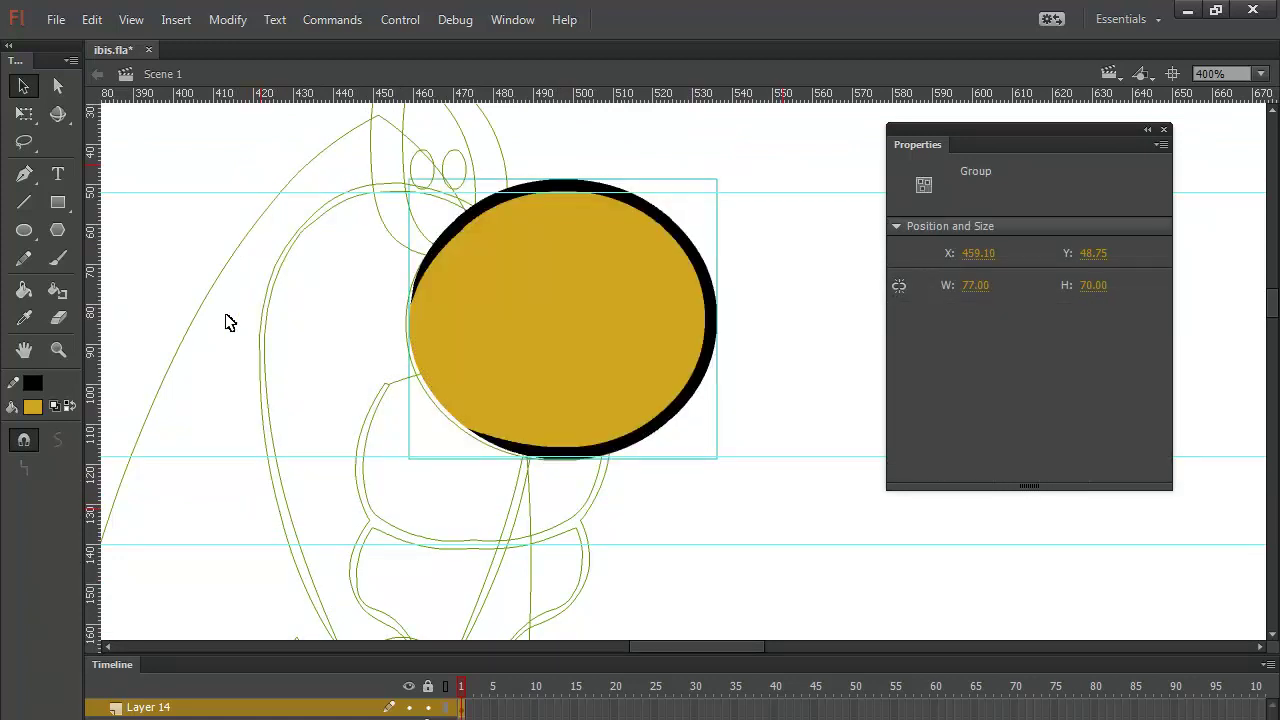
Step: Brush the face outline in black as a tall teardrop about 66 px wide and 150 px high behind the nose
click(58, 258)
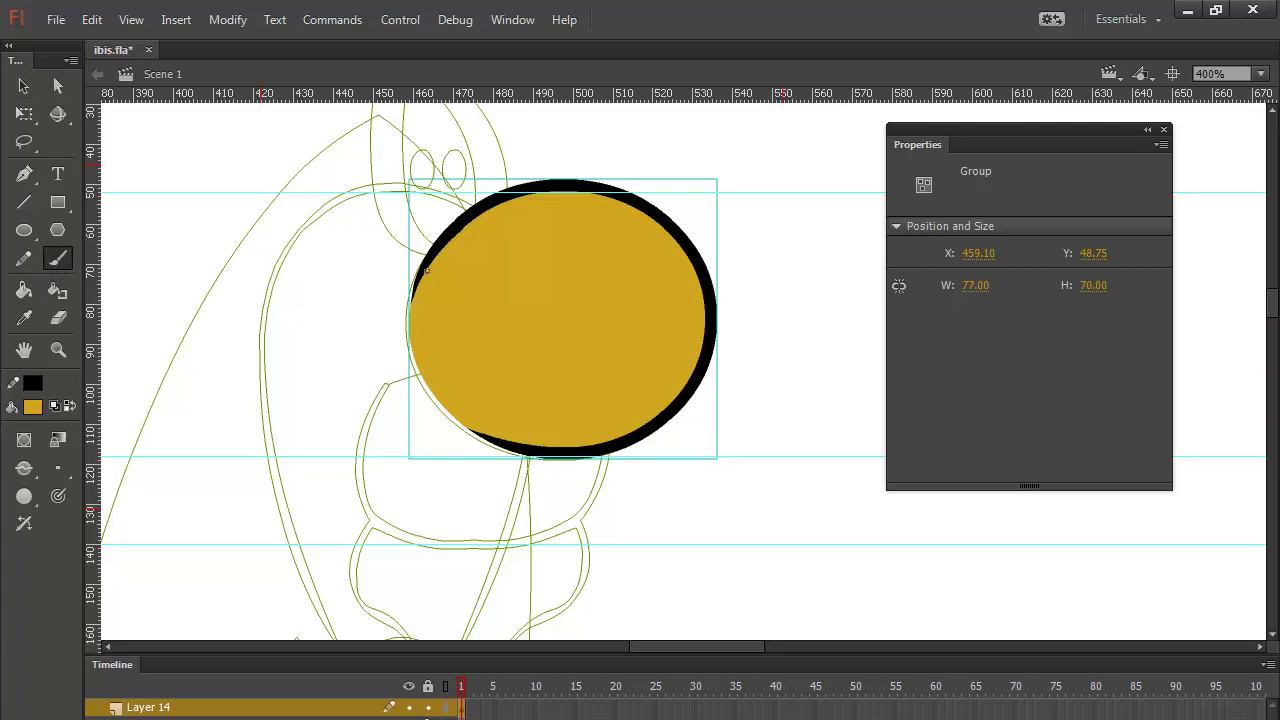
drag(558, 522, 583, 420)
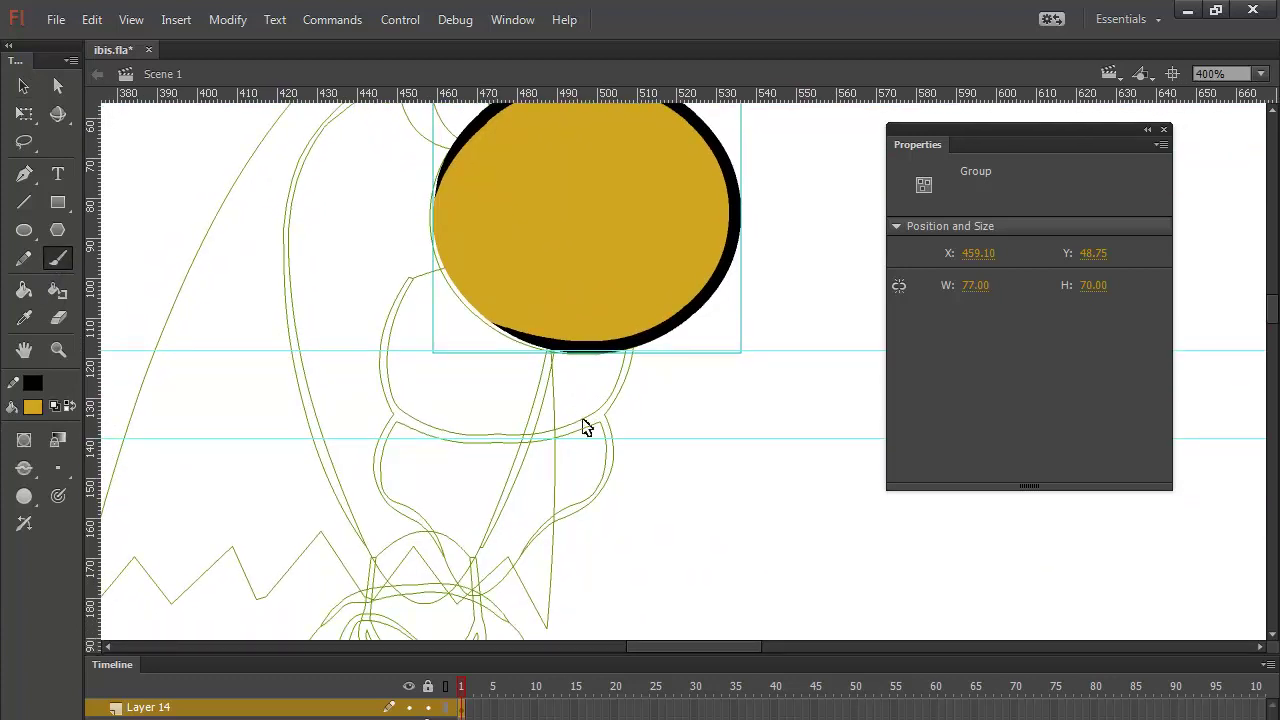
key(ctrl+minus)
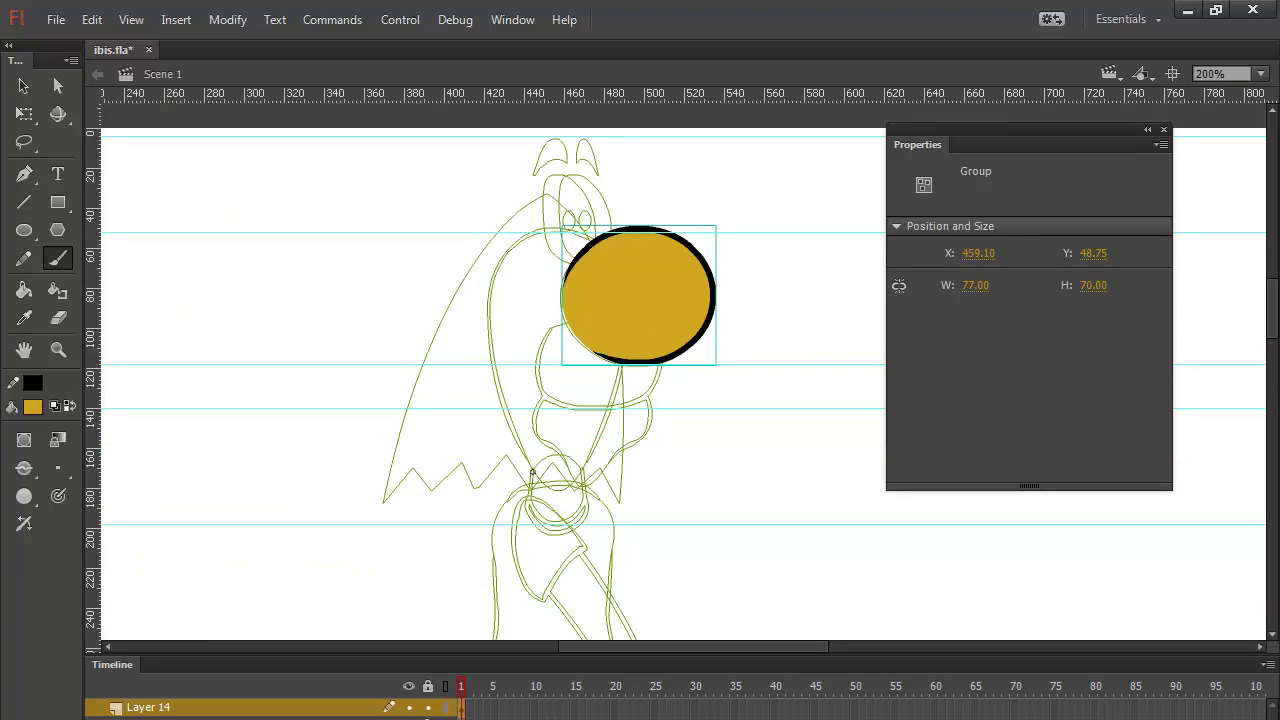
drag(533, 471, 514, 425)
key(ctrl+z)
click(70, 406)
mouse_move(535, 480)
mouse_down()
mouse_move(490, 338)
mouse_move(513, 238)
mouse_move(556, 203)
mouse_move(596, 212)
mouse_move(620, 324)
mouse_move(615, 386)
mouse_move(578, 482)
mouse_move(536, 480)
mouse_up()
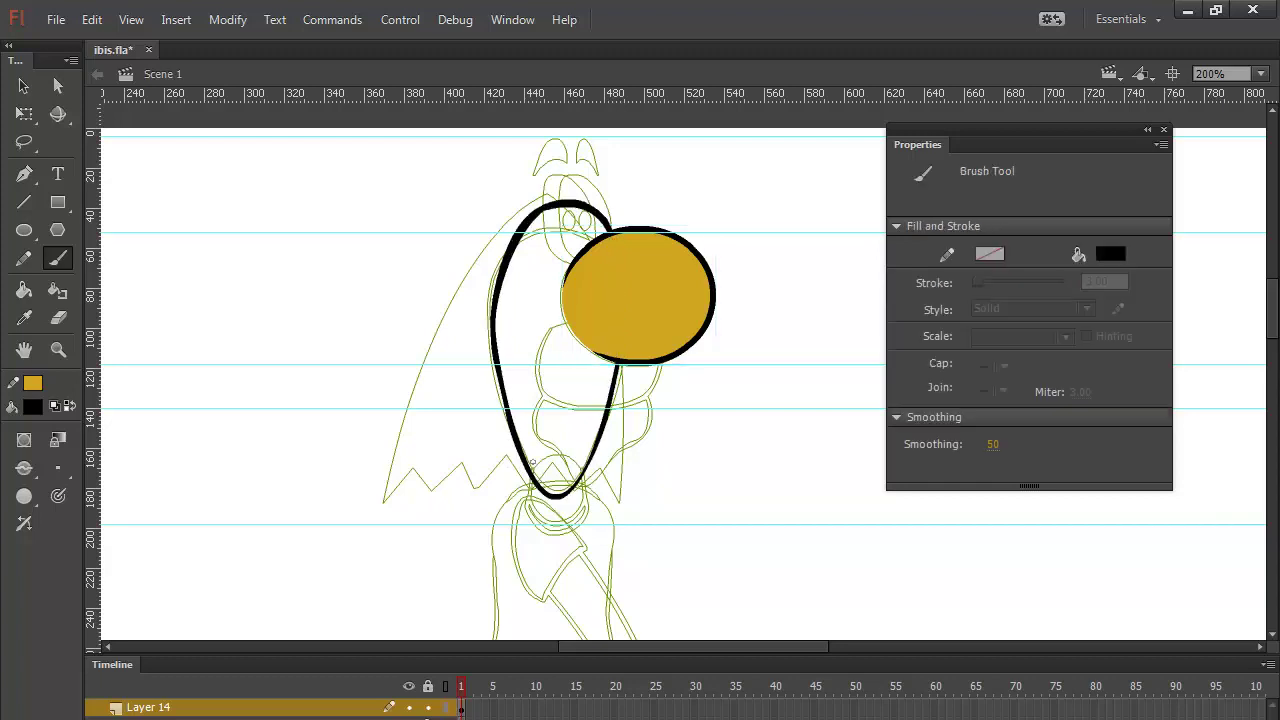
Step: Make gold the fill colour and fill the inside of the face outline with it
click(69, 406)
click(24, 290)
click(549, 340)
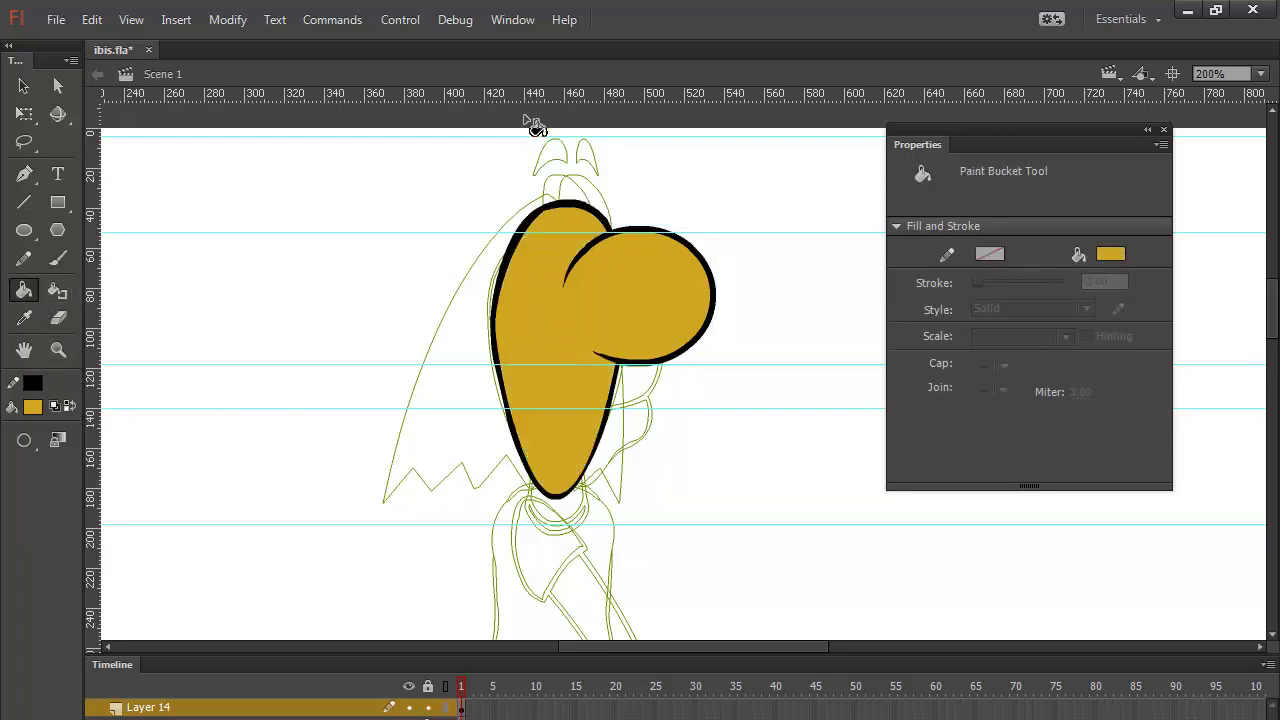
Step: Group the face's fill and outline and send the group behind the nose
click(24, 86)
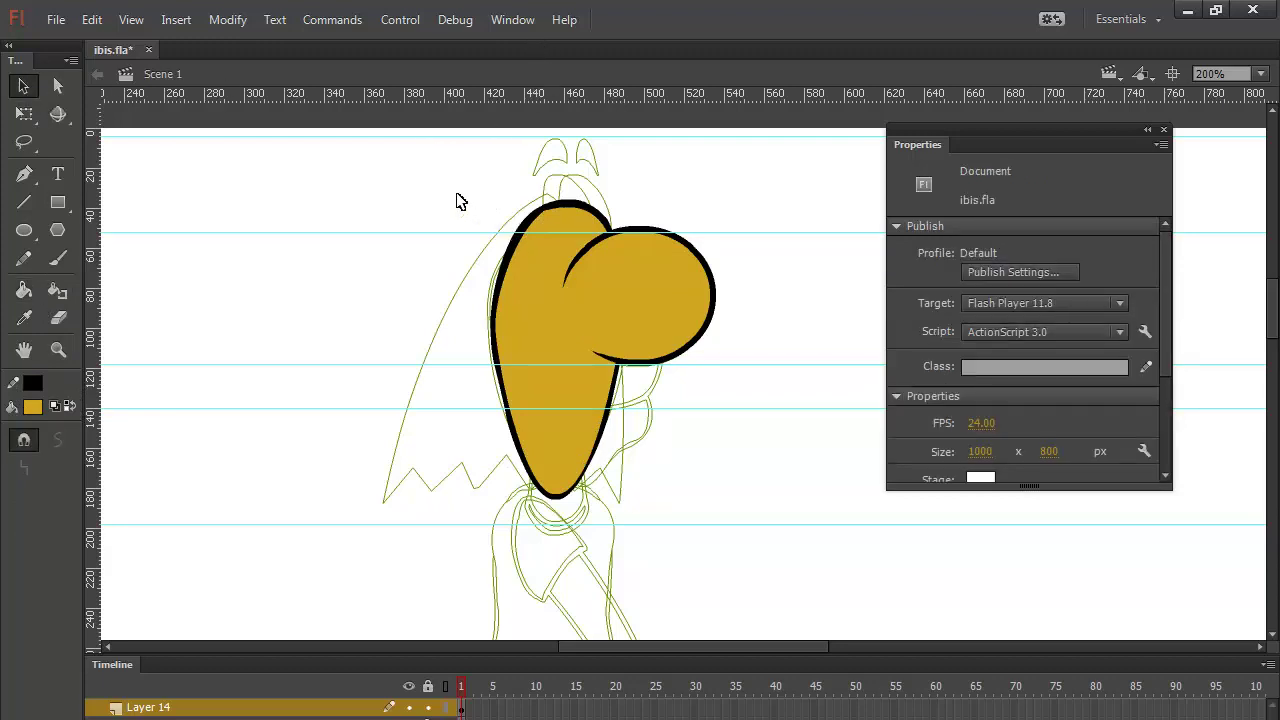
mouse_move(419, 177)
mouse_down()
mouse_move(608, 505)
mouse_move(668, 542)
mouse_up()
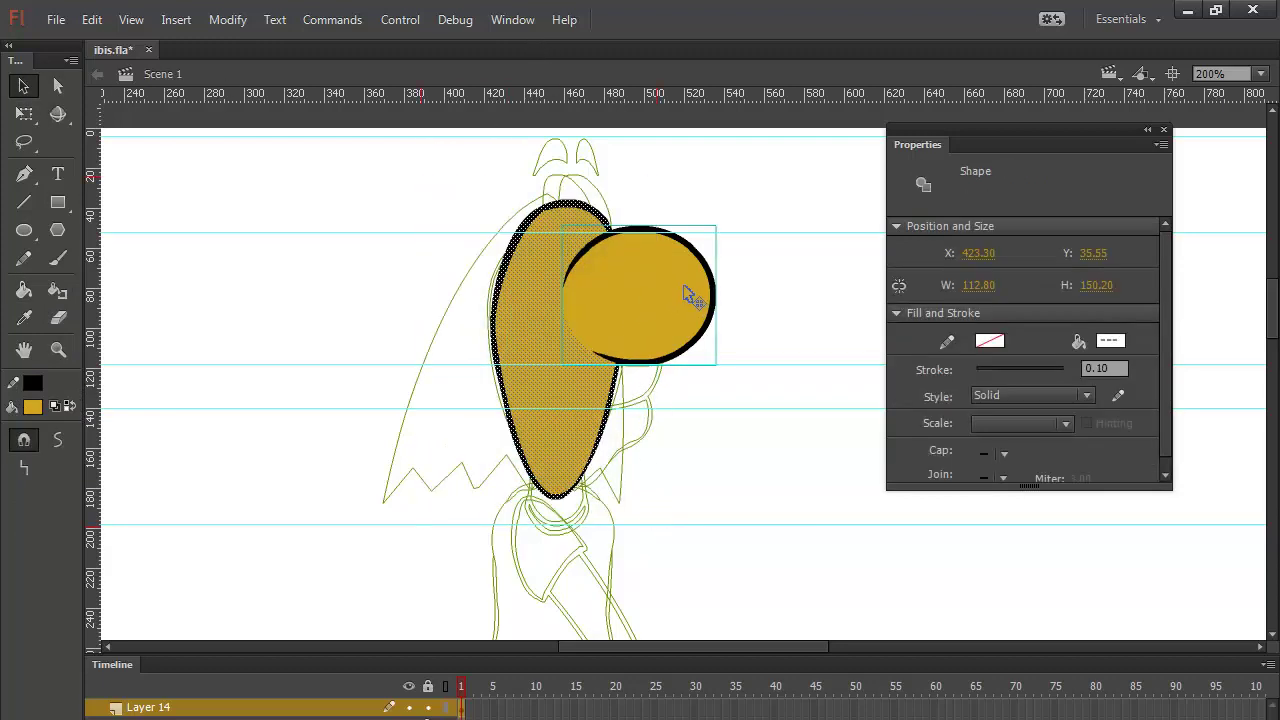
shift+click(690, 295)
key(ctrl+g)
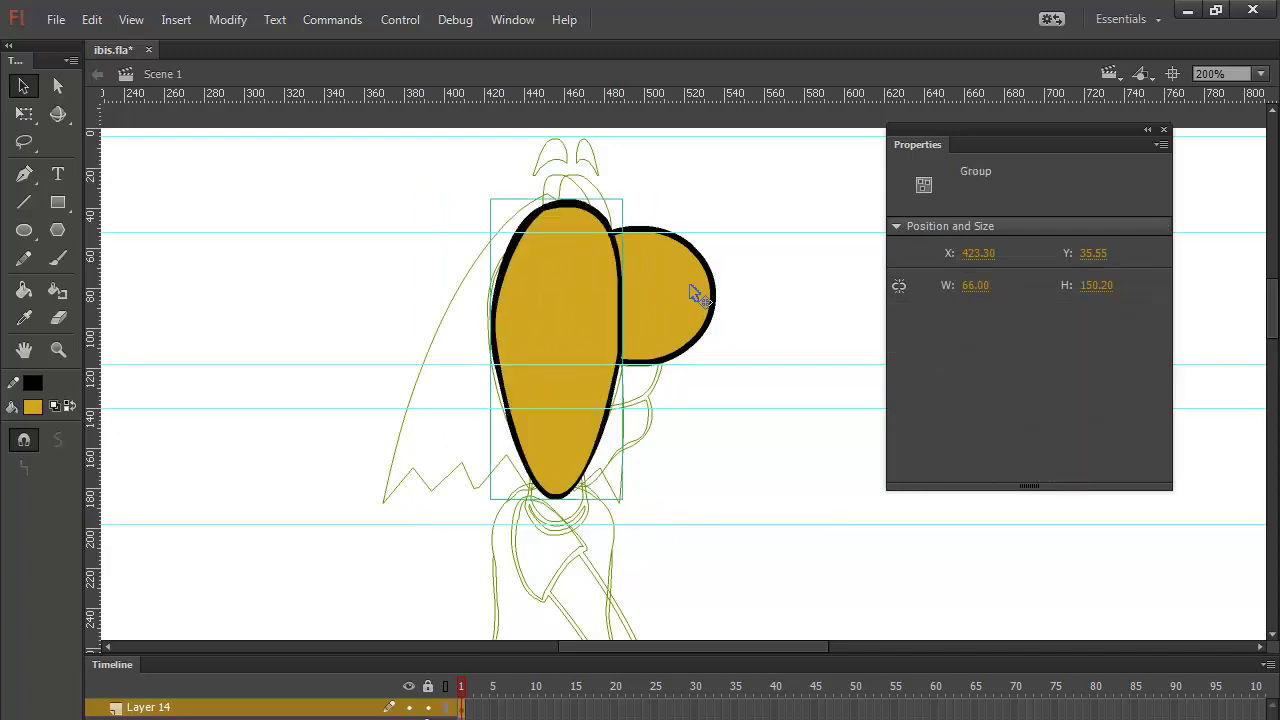
key(ctrl+Down)
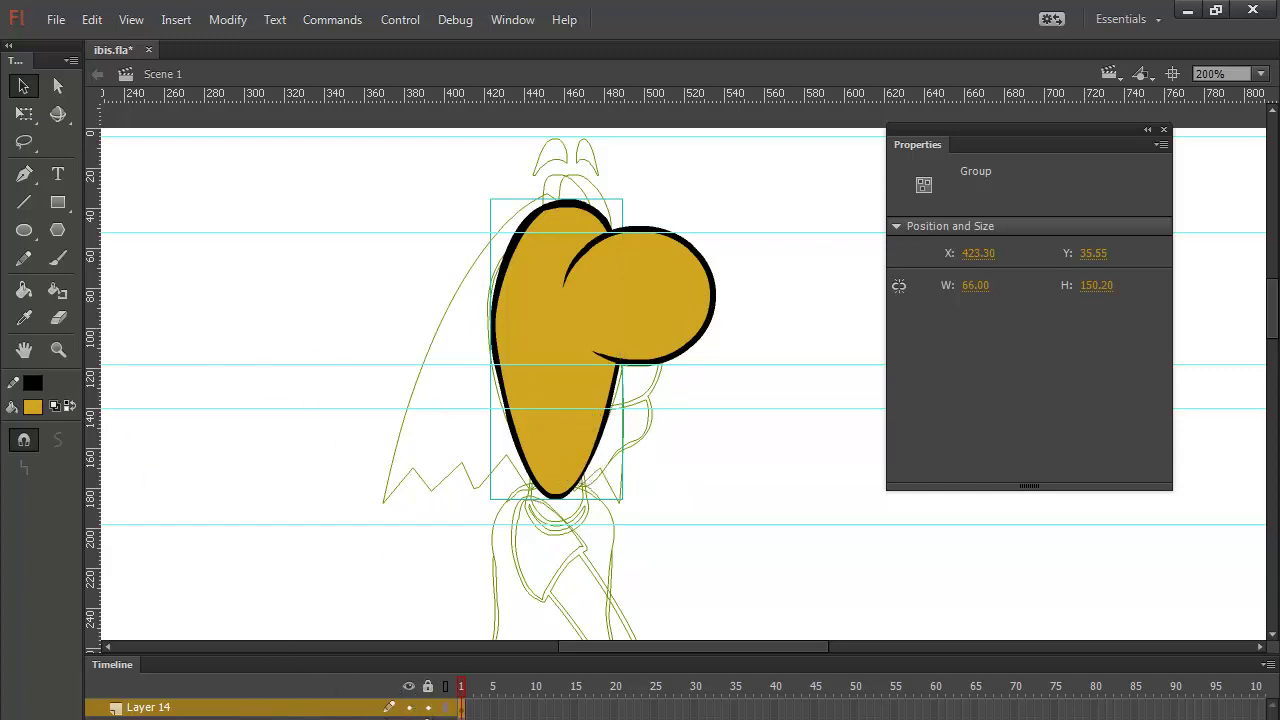
Step: Make the empty Layer 1 active for brushing and show the nose and face as outlines too
click(94, 718)
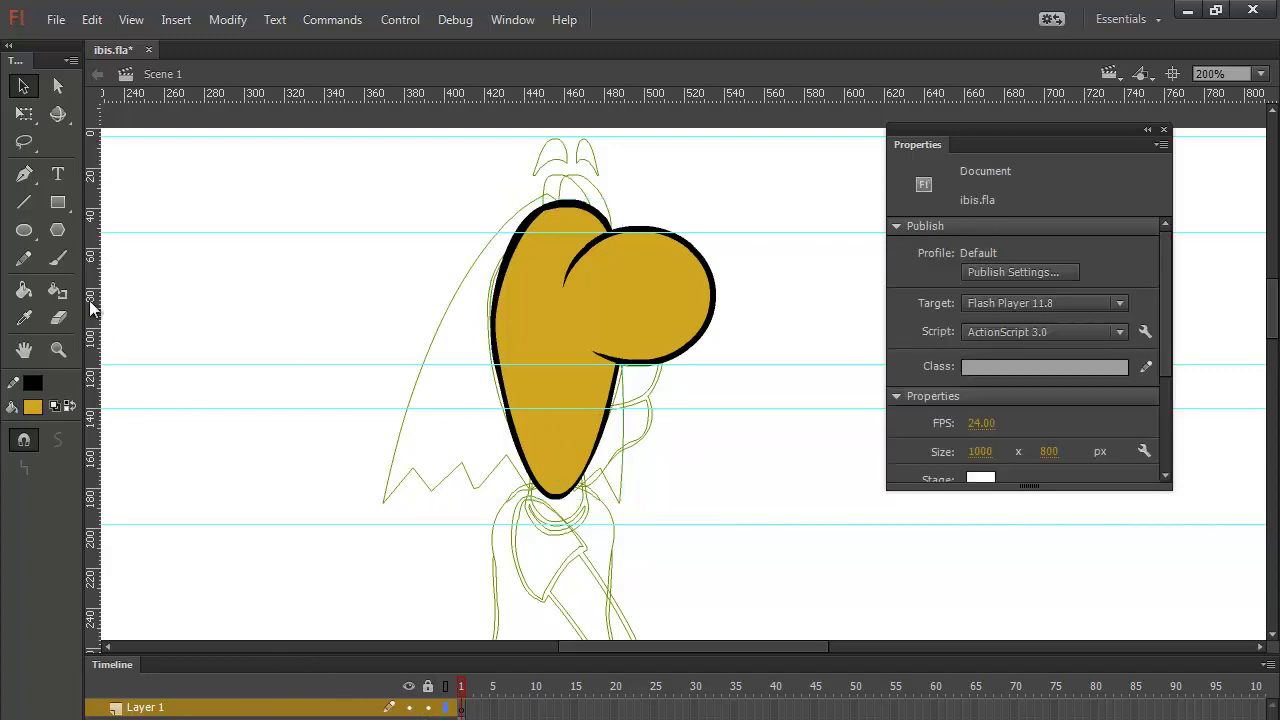
click(58, 258)
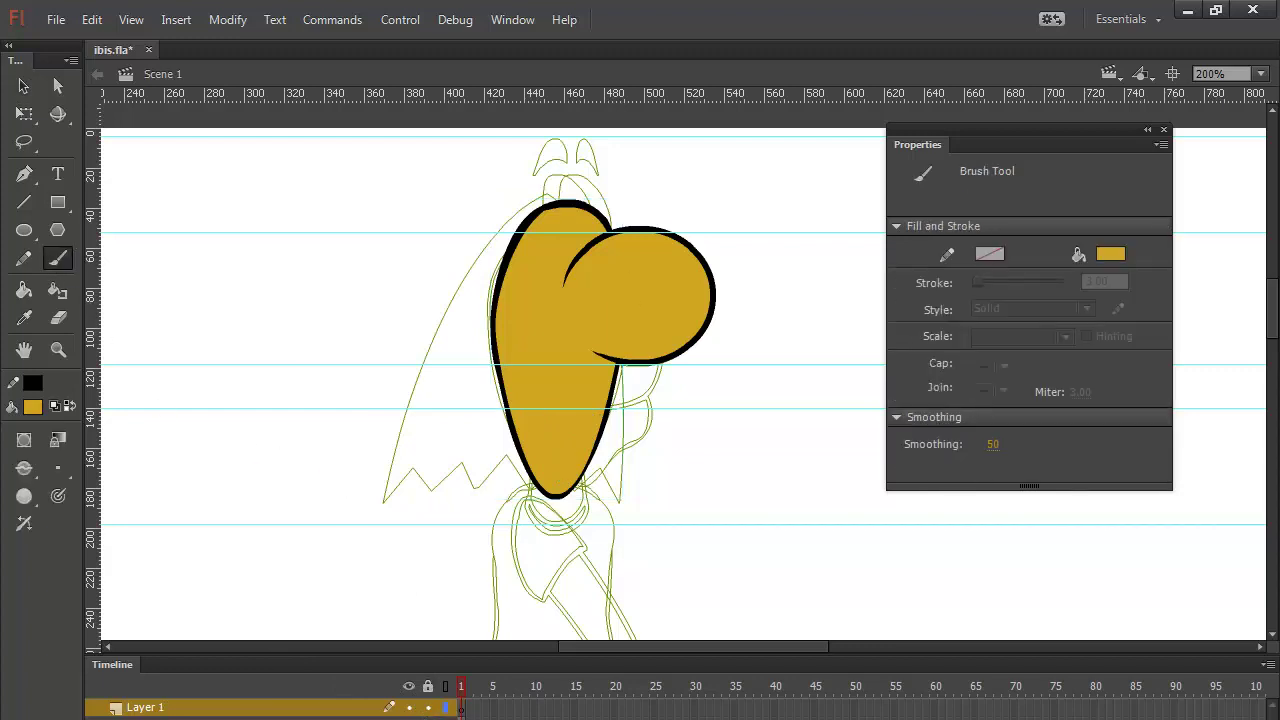
key(ctrl+z)
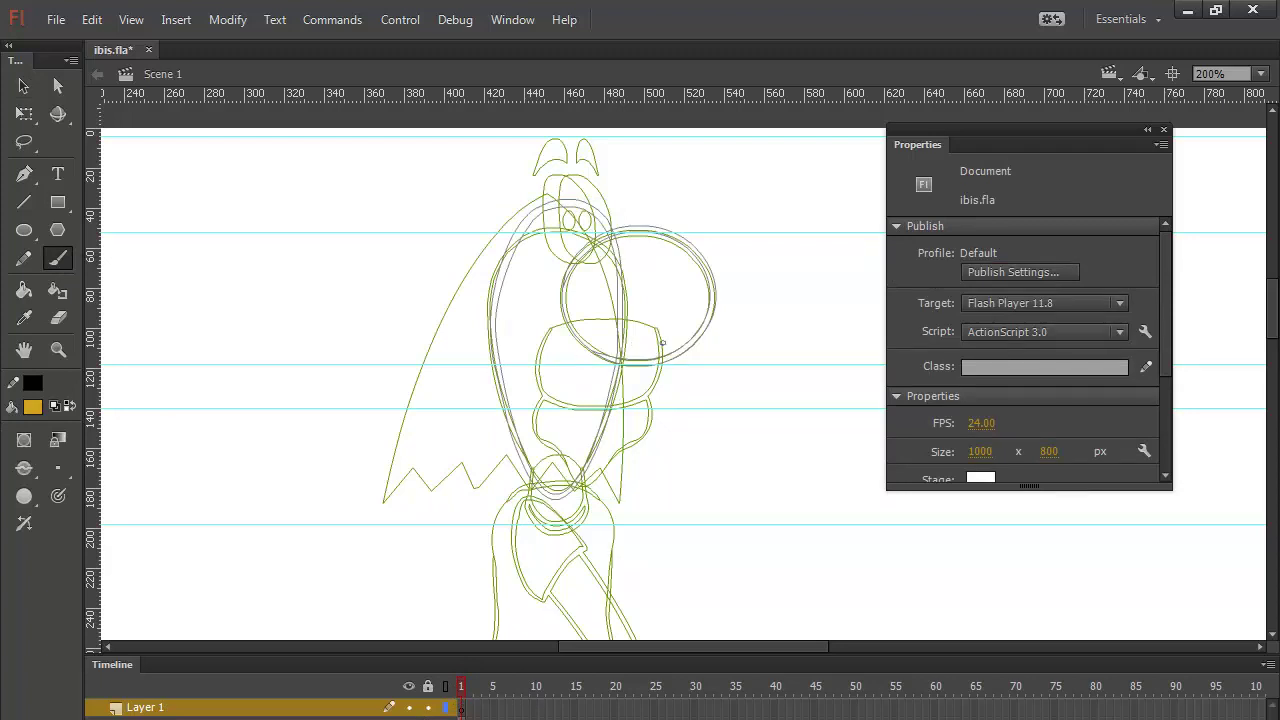
Step: Undo the gold brush stroke beside the mouth and make black the fill colour
drag(666, 370, 668, 380)
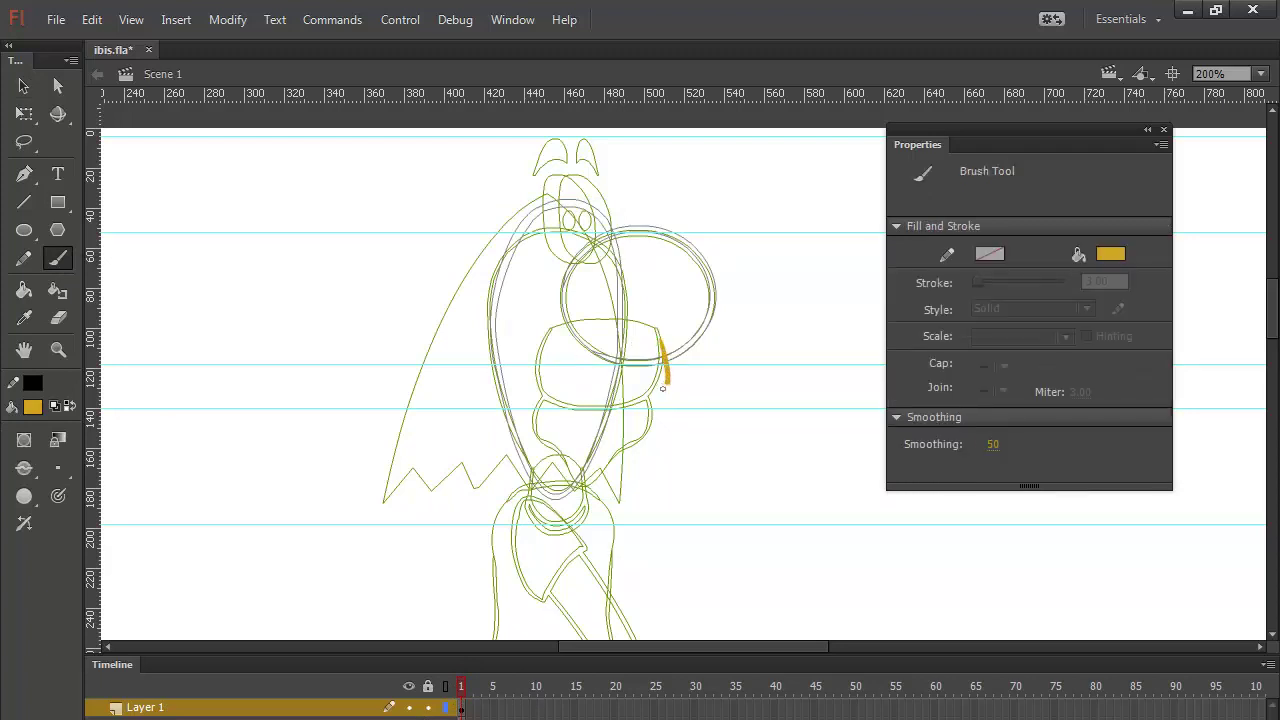
key(ctrl+z)
click(70, 405)
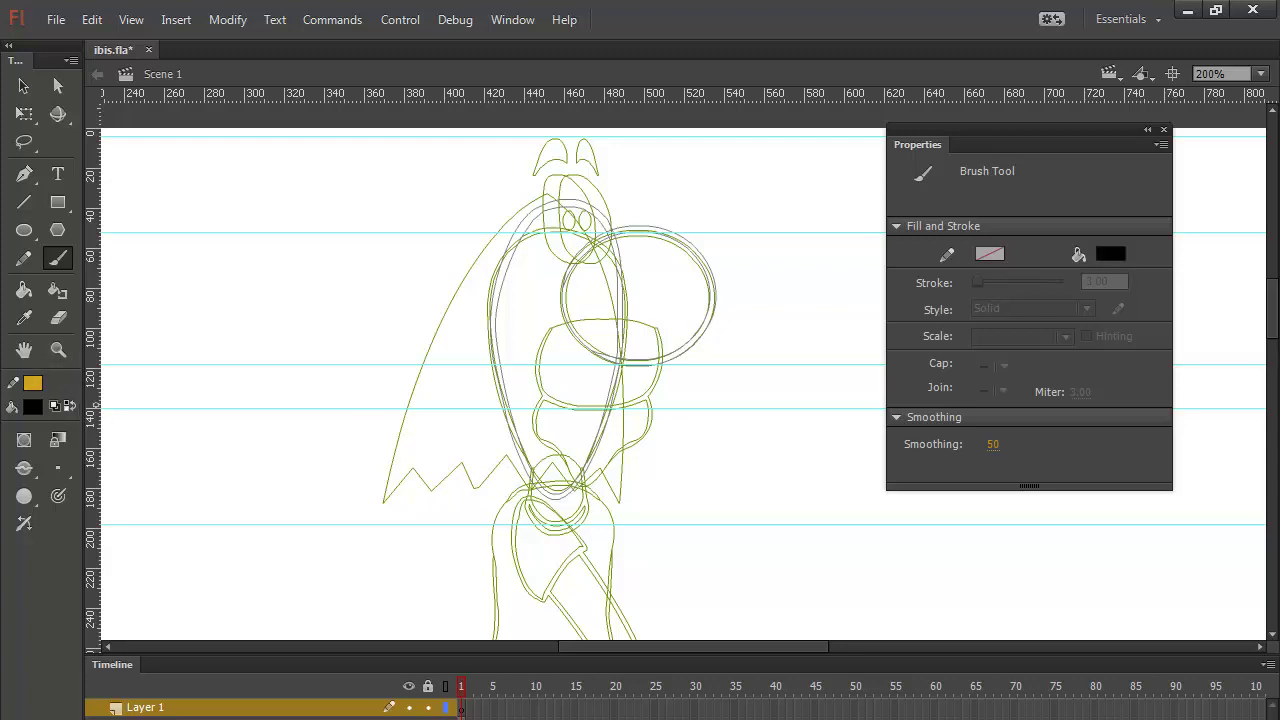
drag(657, 333, 667, 367)
drag(604, 398, 532, 382)
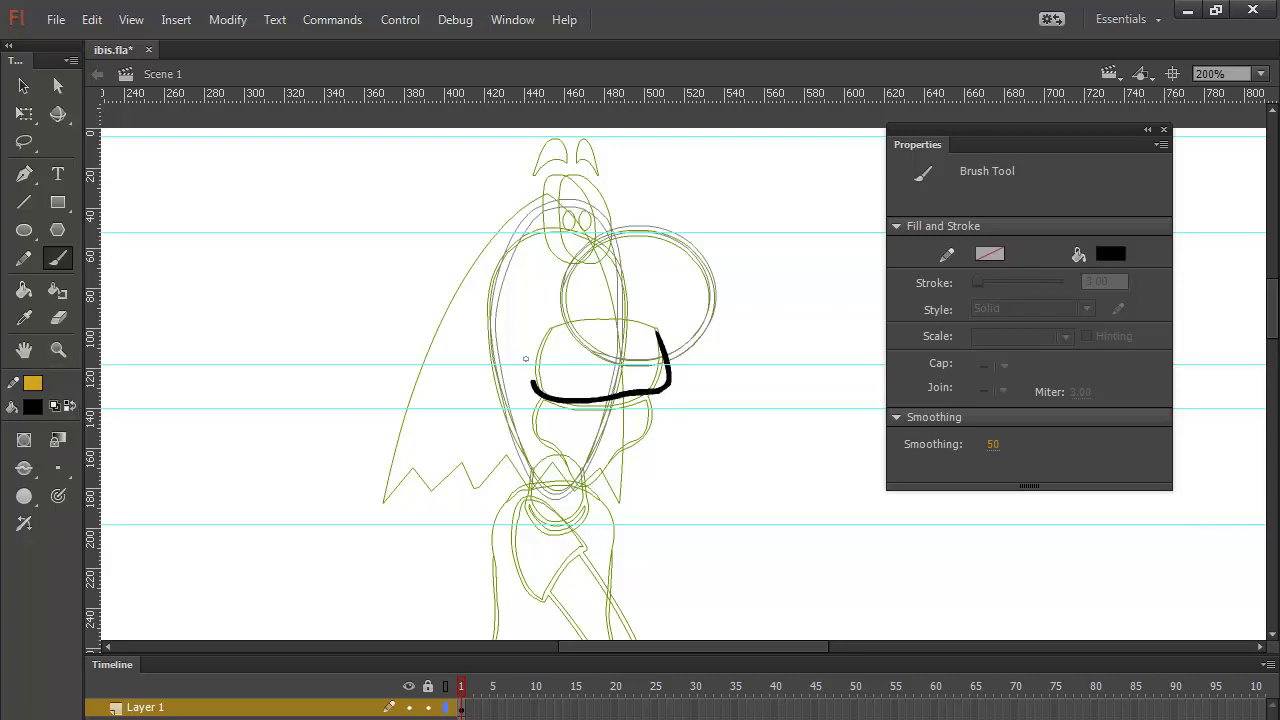
key(ctrl+z)
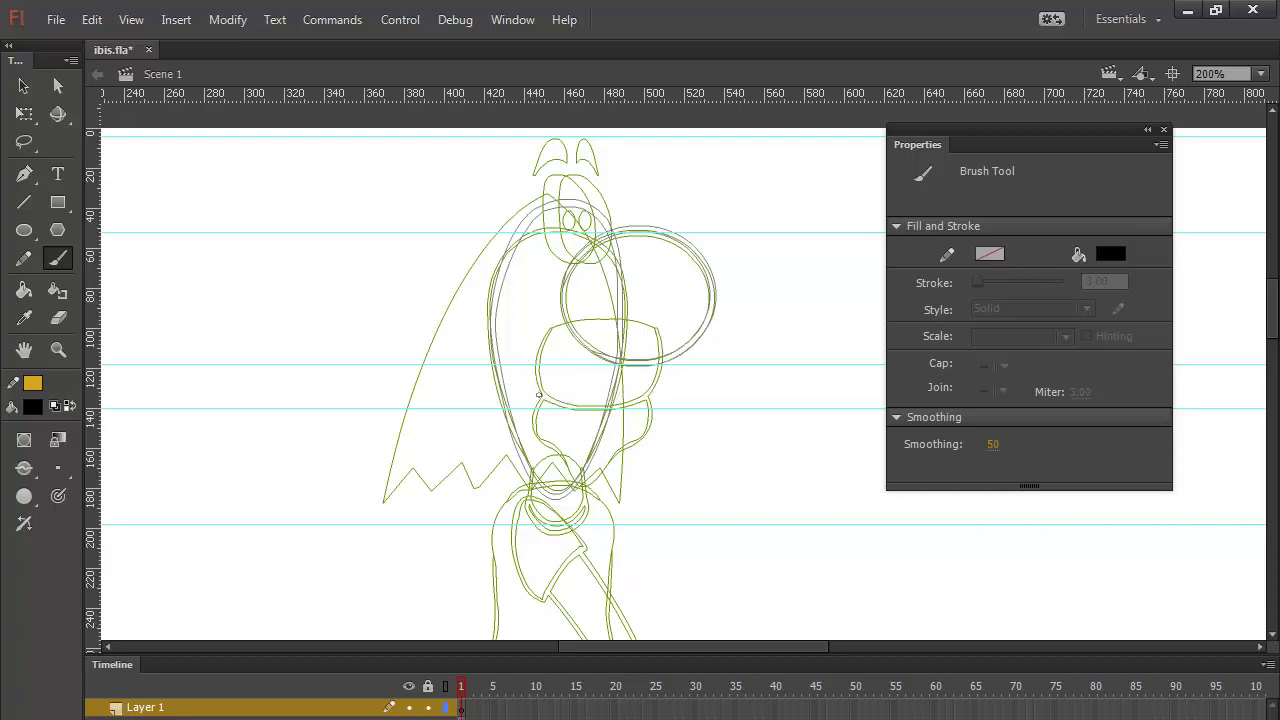
mouse_move(541, 393)
mouse_down()
mouse_move(634, 405)
mouse_move(661, 392)
mouse_up()
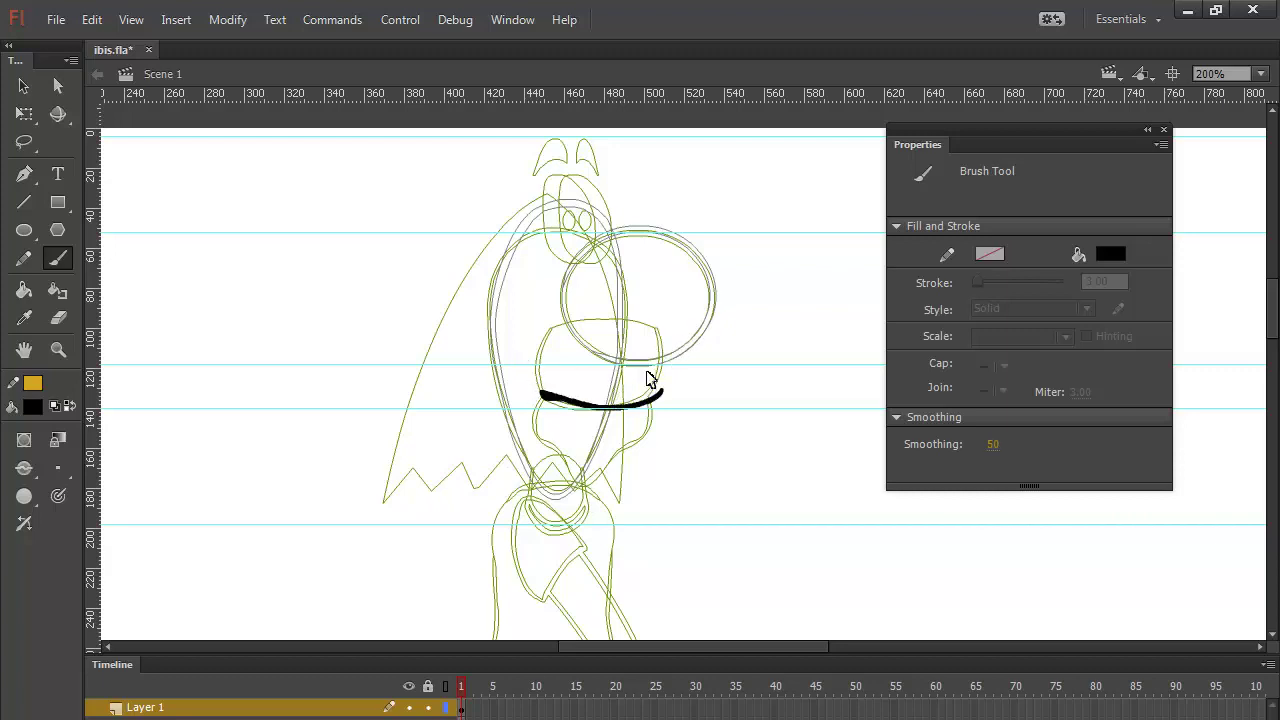
key(ctrl+z)
Step: Brush the mouth line, upper lip, lower lip and chin contour in black below the nose
mouse_move(543, 397)
mouse_down()
mouse_move(629, 402)
mouse_move(656, 394)
mouse_move(657, 338)
mouse_up()
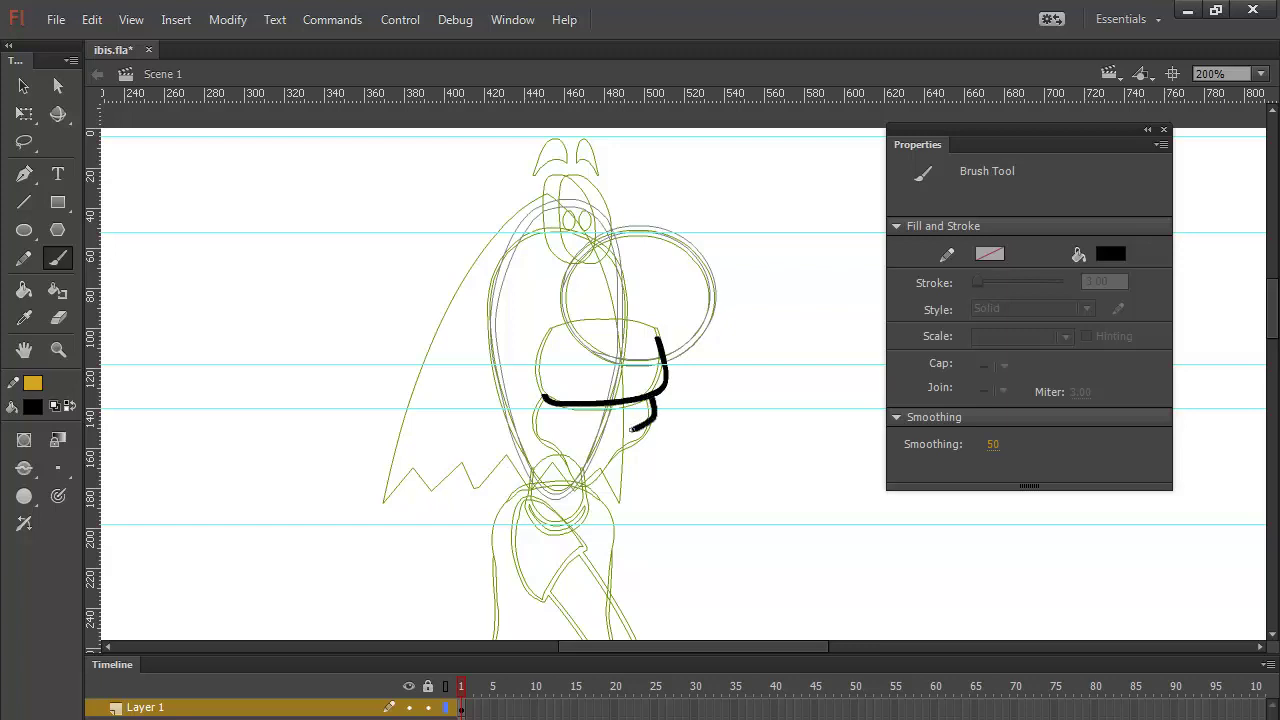
mouse_move(632, 429)
mouse_down()
mouse_move(593, 455)
mouse_move(581, 490)
mouse_up()
Step: Smooth the inner end of the brushed mouth line and pull its tip into a thin taper
key(v)
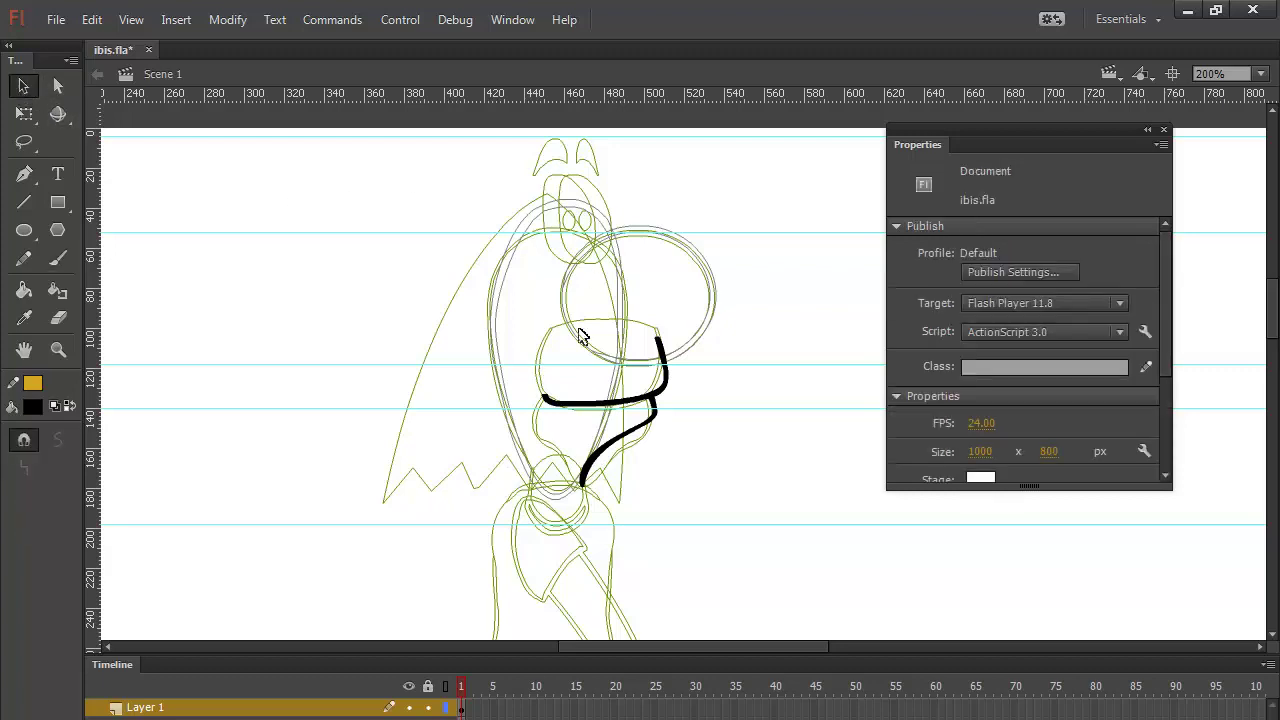
drag(590, 374, 530, 443)
click(60, 442)
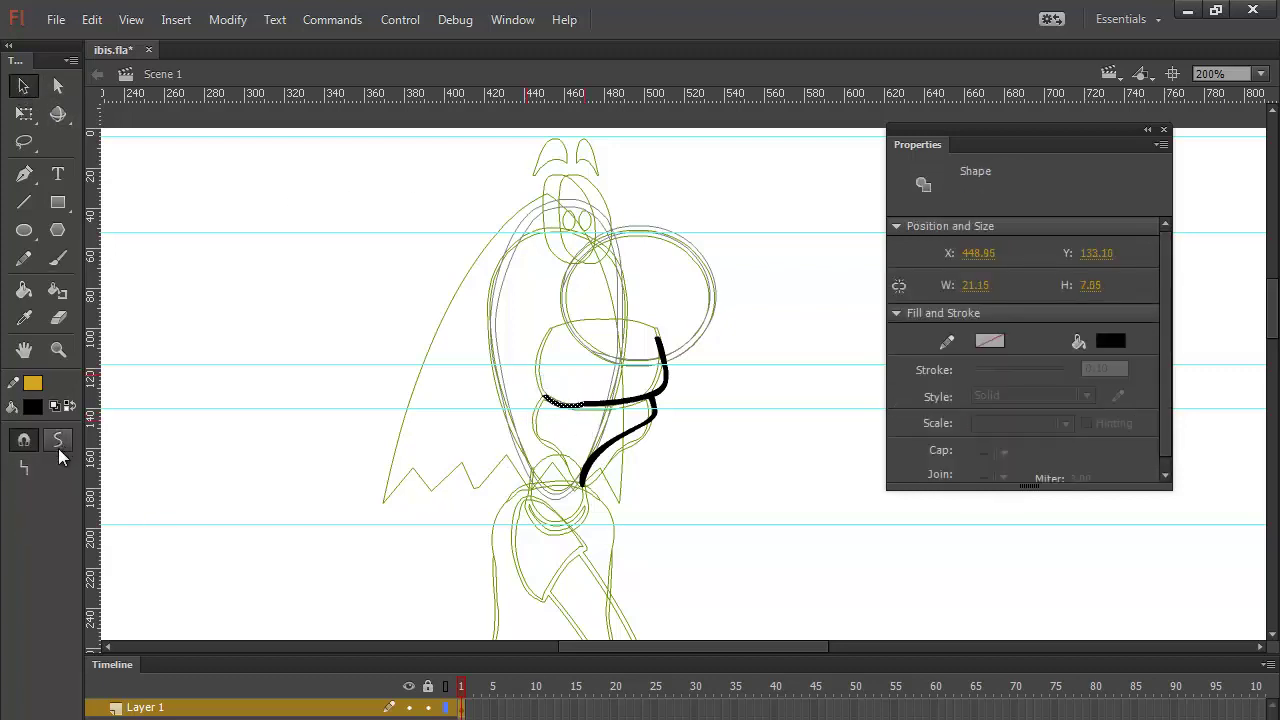
click(537, 412)
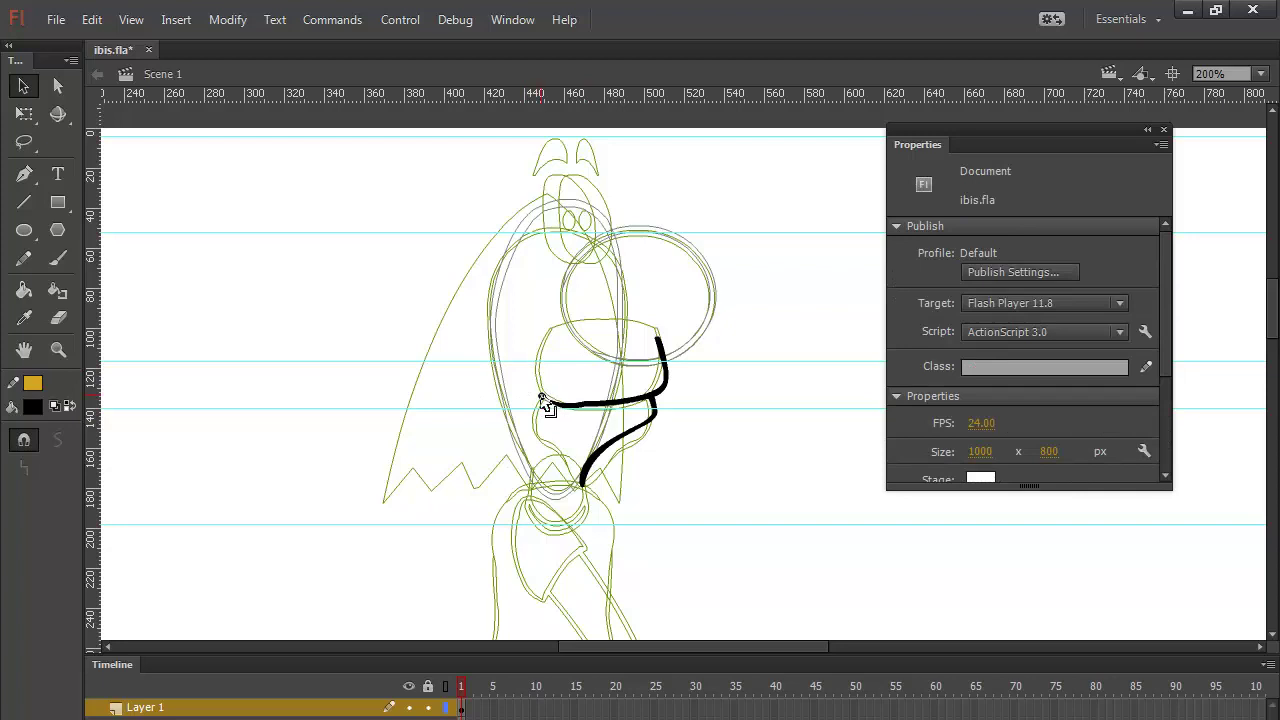
drag(522, 381, 612, 438)
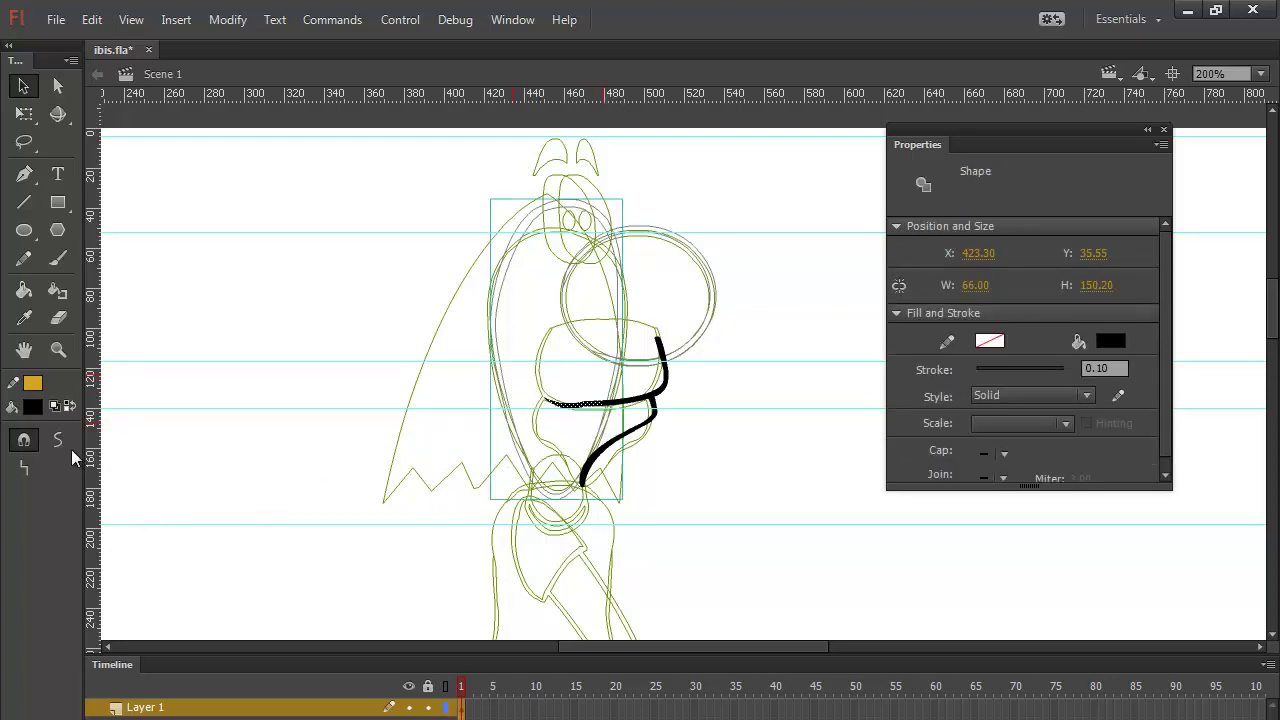
click(60, 442)
click(757, 445)
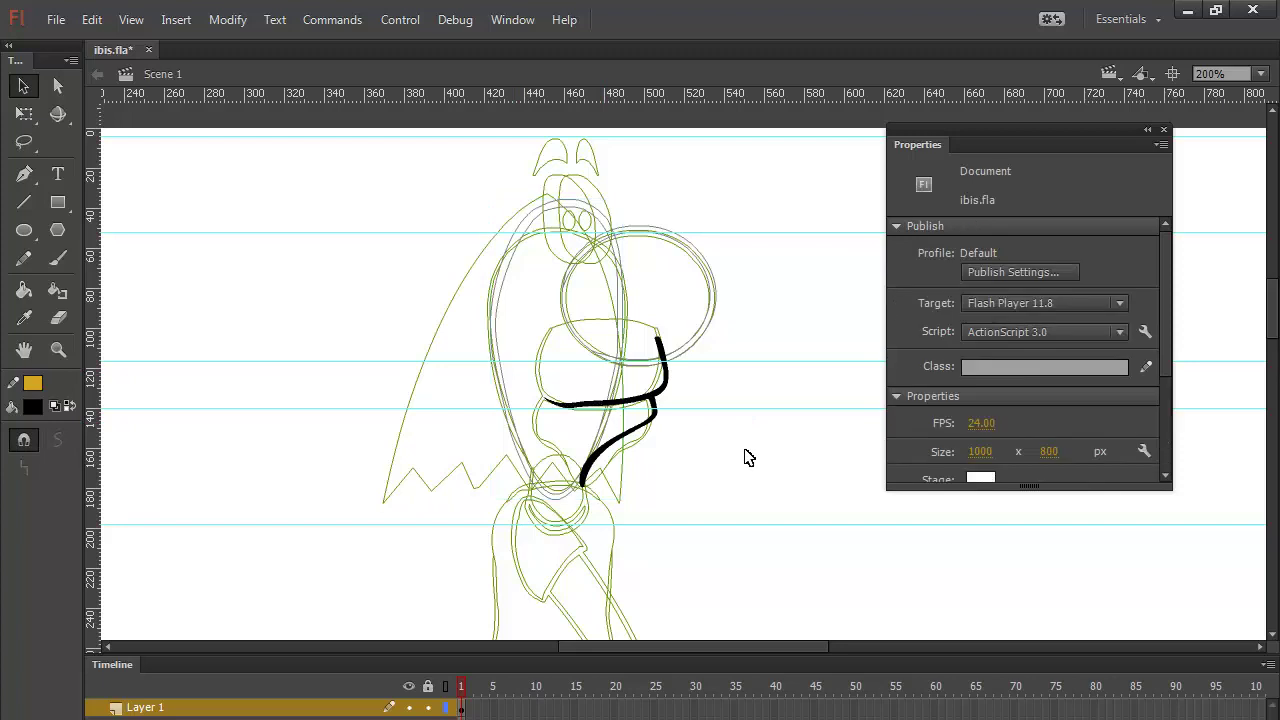
Step: Close the mouth shape with a gold Pencil curve from the chin around the cheek to the upper lip
click(24, 259)
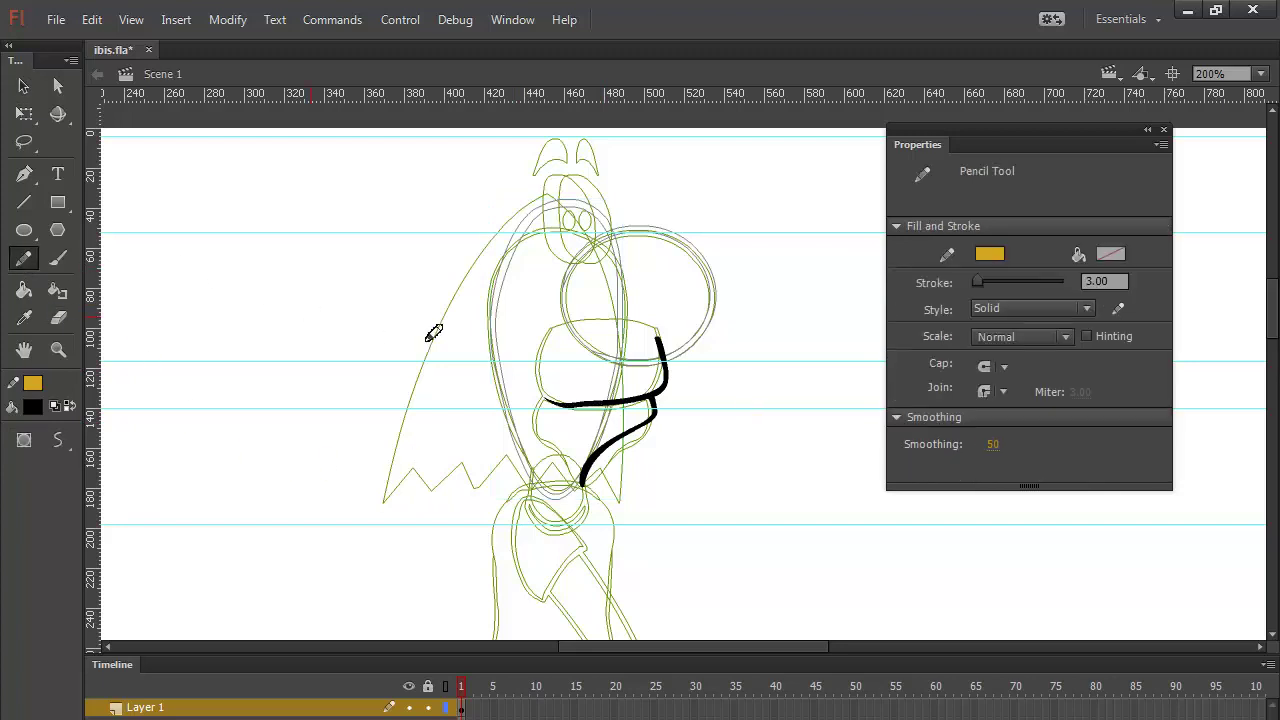
mouse_move(658, 335)
mouse_down()
mouse_move(591, 307)
mouse_move(535, 326)
mouse_move(523, 348)
mouse_move(530, 415)
mouse_move(581, 471)
mouse_up()
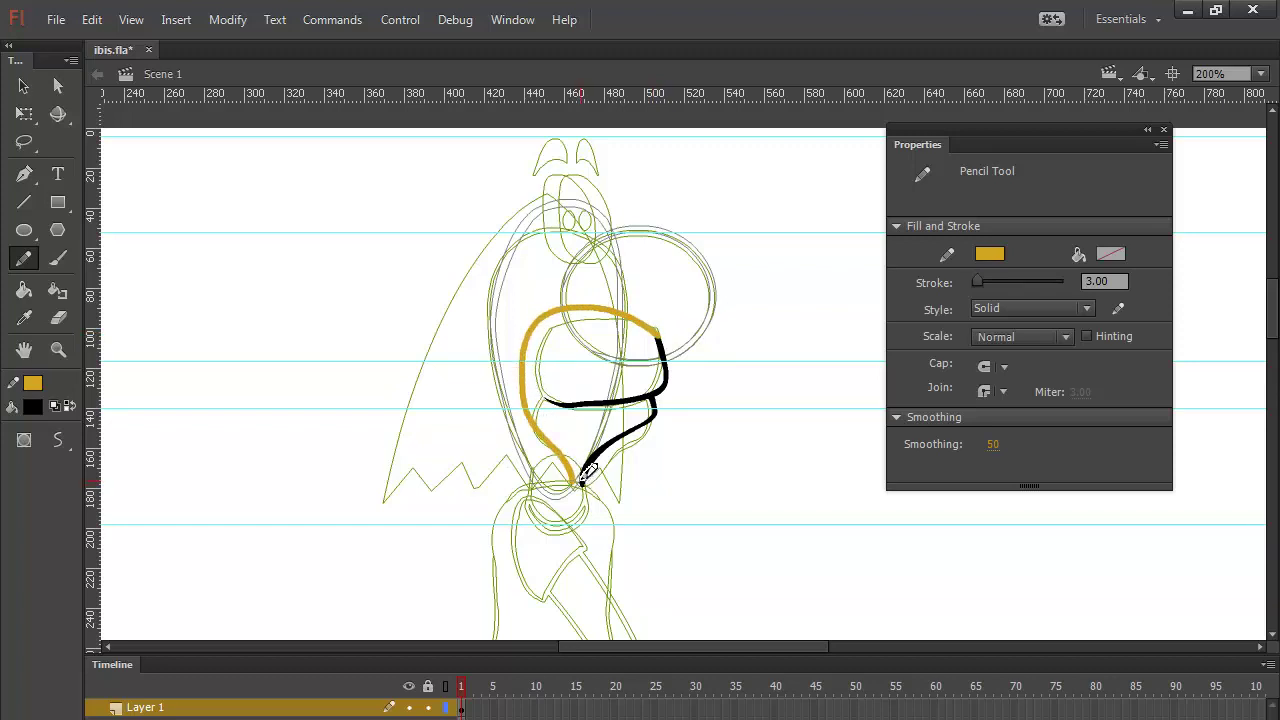
key(ctrl+z)
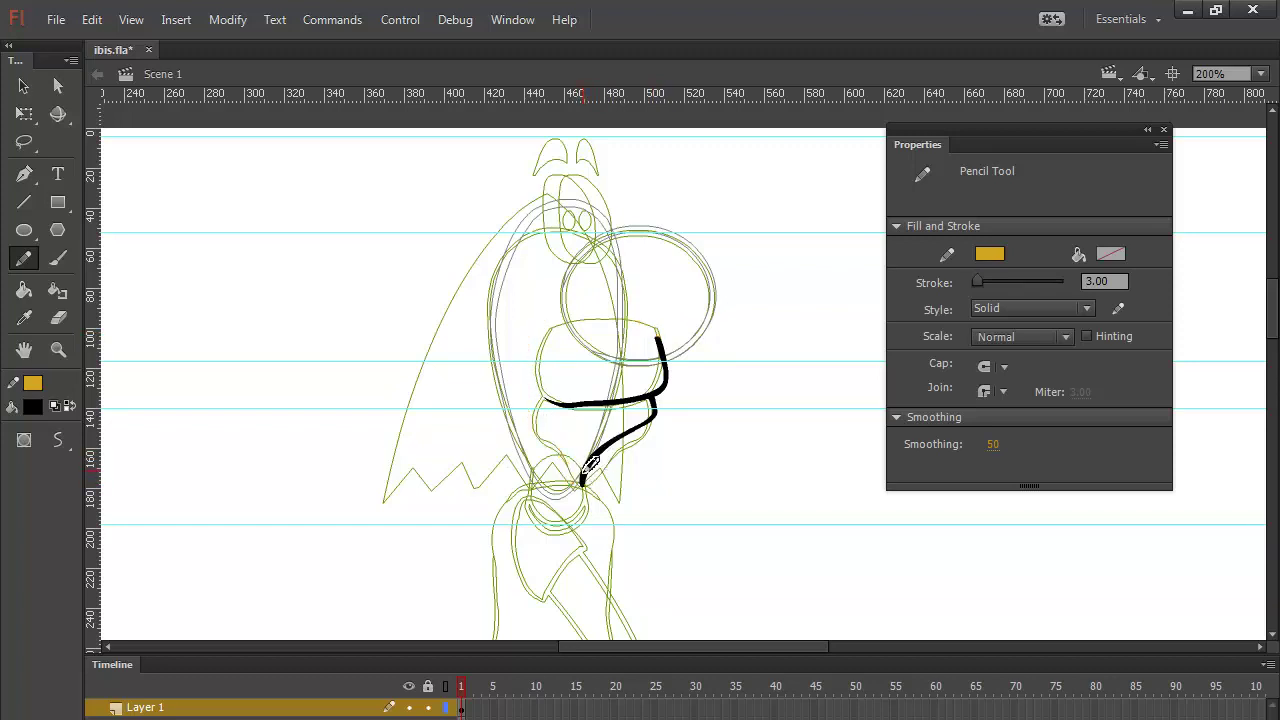
mouse_move(583, 478)
mouse_down()
mouse_move(565, 478)
mouse_move(533, 440)
mouse_move(522, 378)
mouse_move(557, 326)
mouse_move(636, 318)
mouse_move(661, 337)
mouse_up()
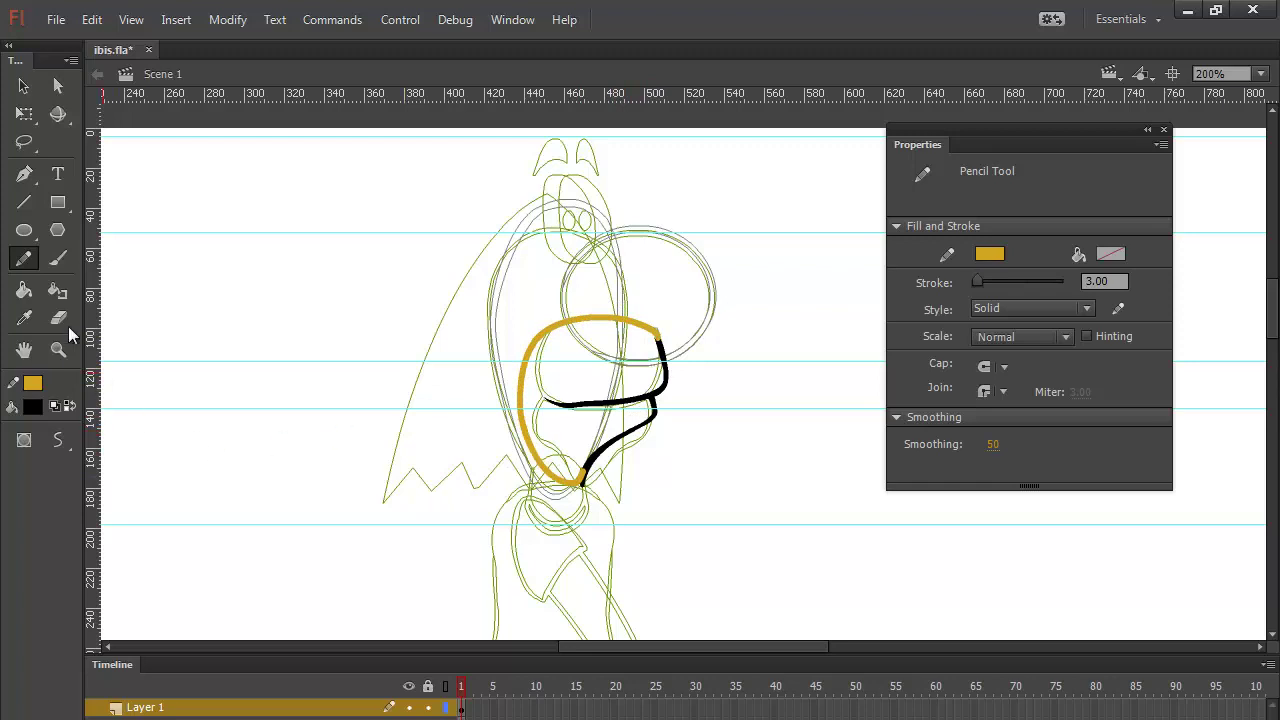
Step: Make gold the fill colour and fill the inside of the closed mouth shape with it
click(24, 290)
click(615, 388)
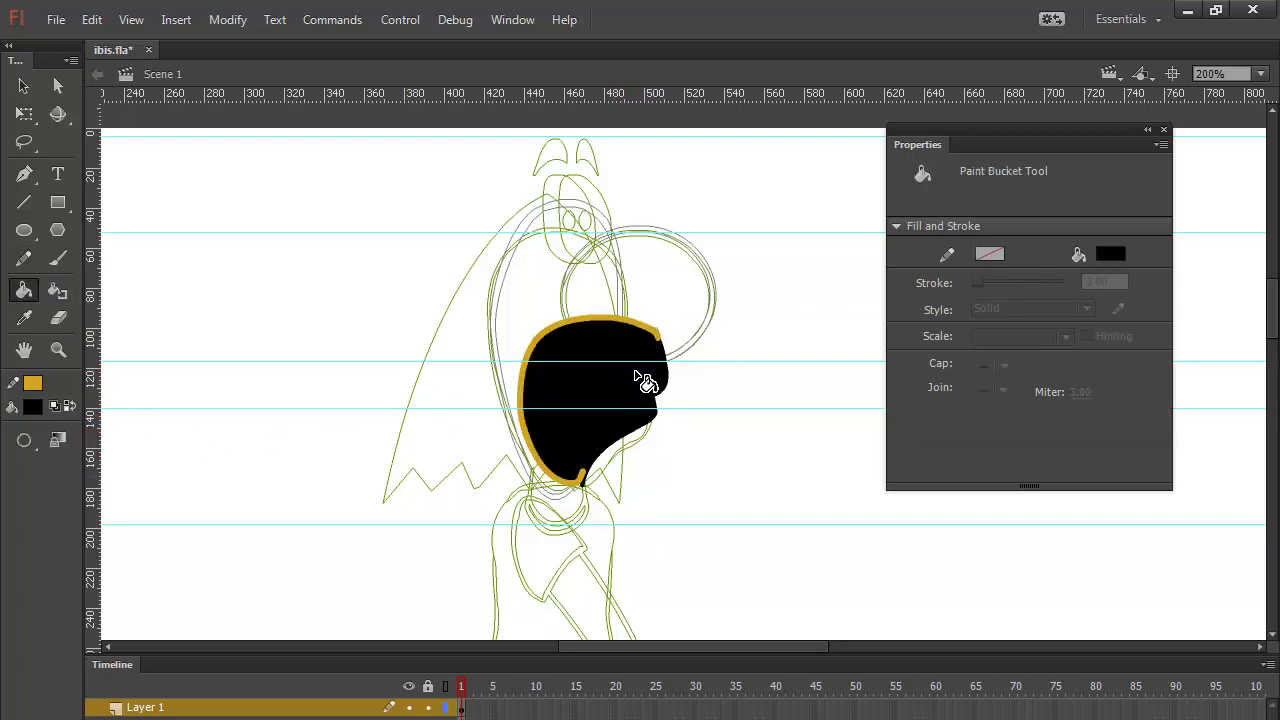
key(ctrl+z)
click(70, 406)
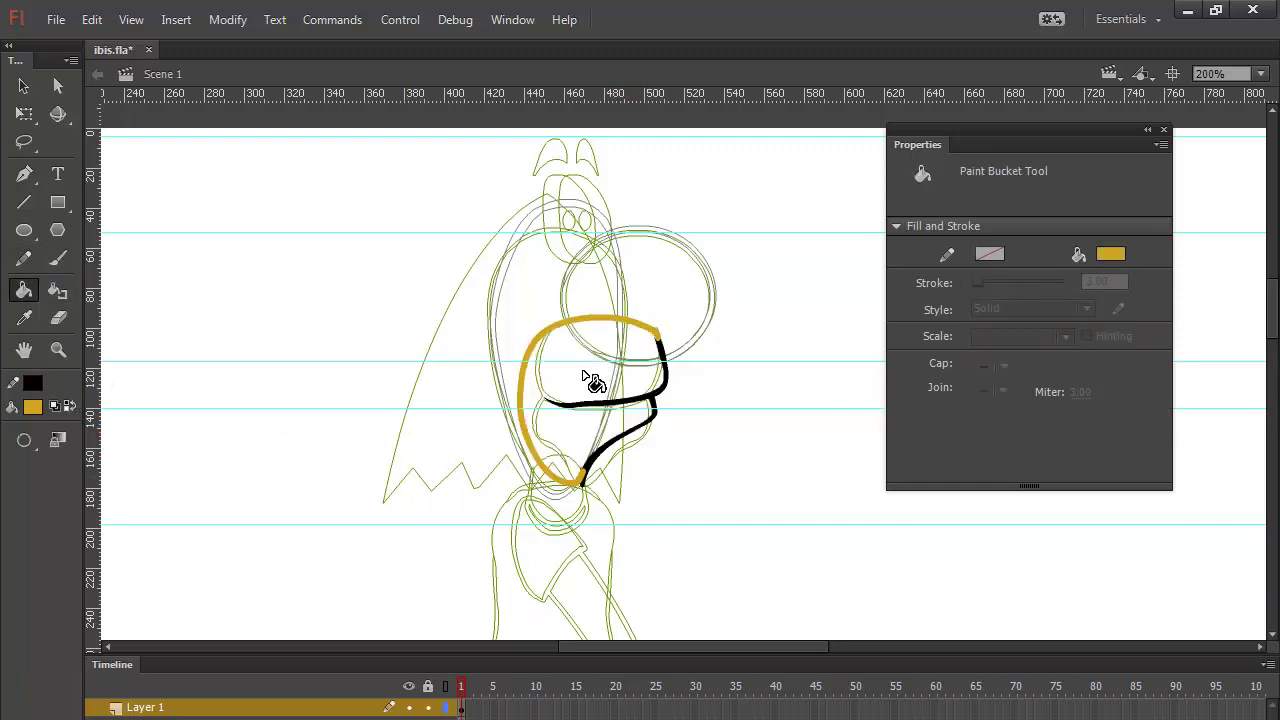
click(586, 374)
Step: Delete the gold pencil curve around the mouth's fill
click(23, 86)
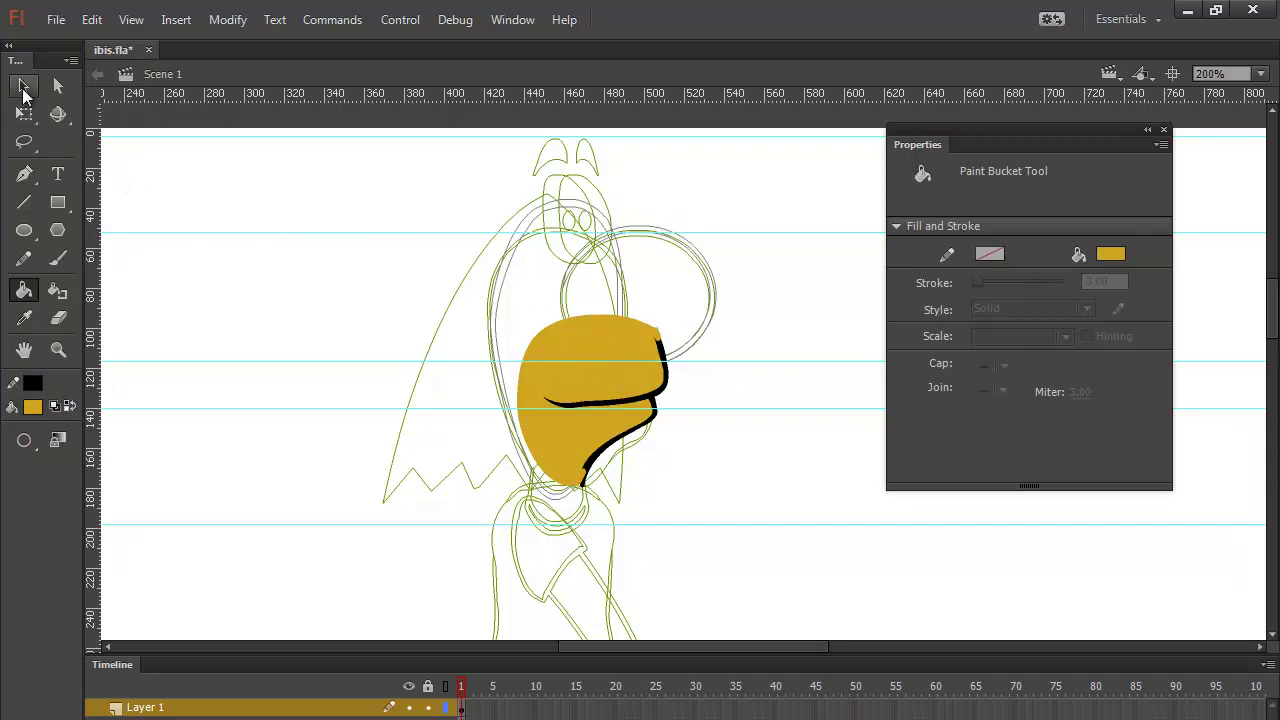
click(652, 322)
key(Escape)
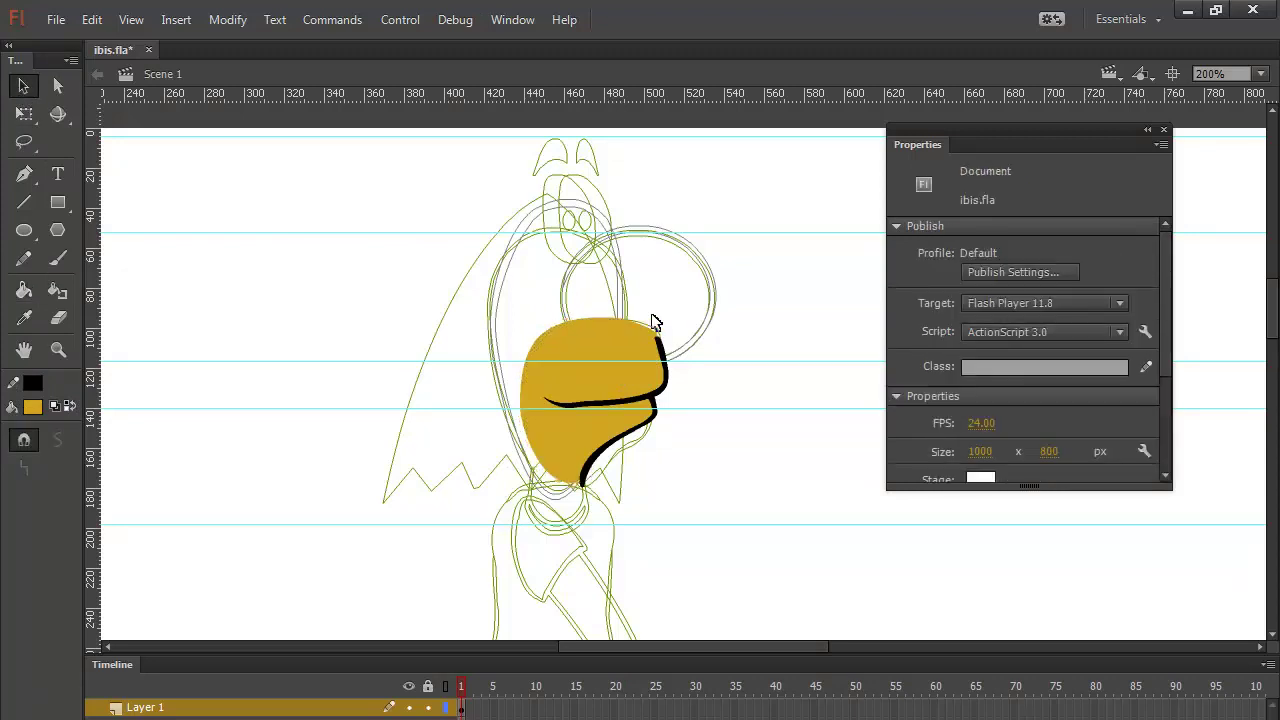
Step: Group the mouth's gold fill with its black brushed lines, leaving the nose and face out
mouse_move(737, 279)
mouse_down()
mouse_move(664, 371)
mouse_move(490, 521)
mouse_up()
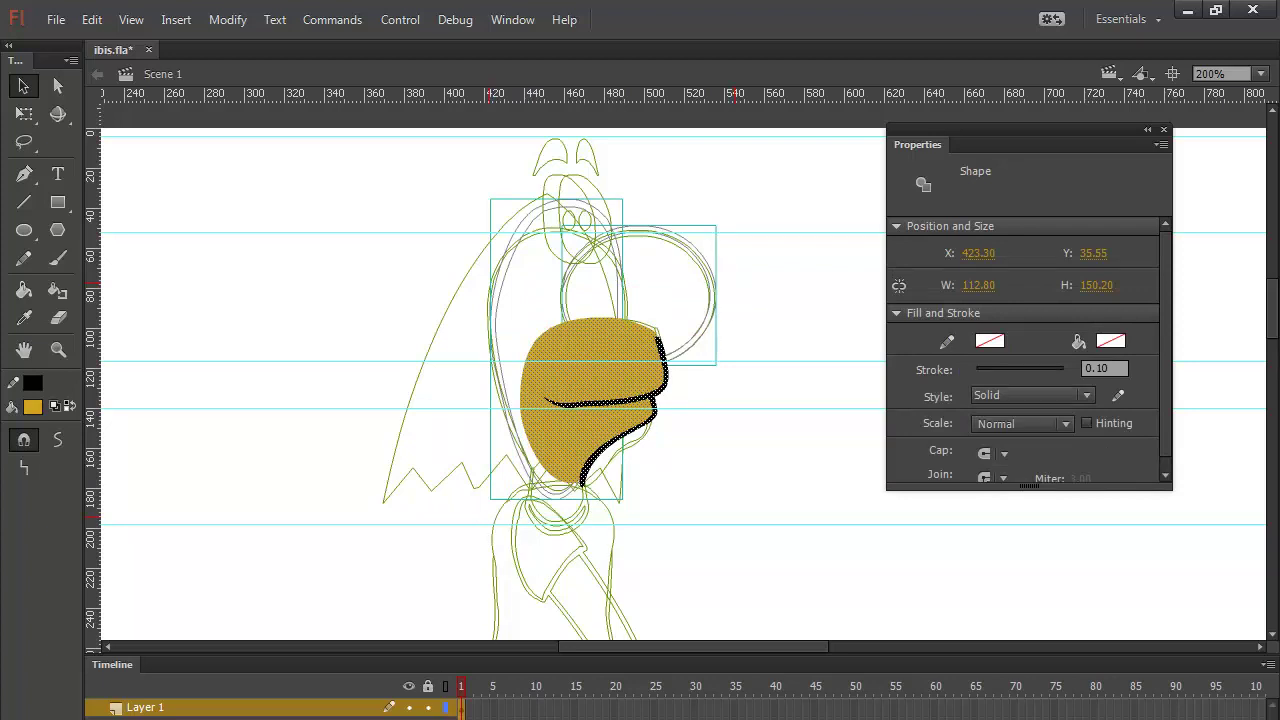
click(437, 709)
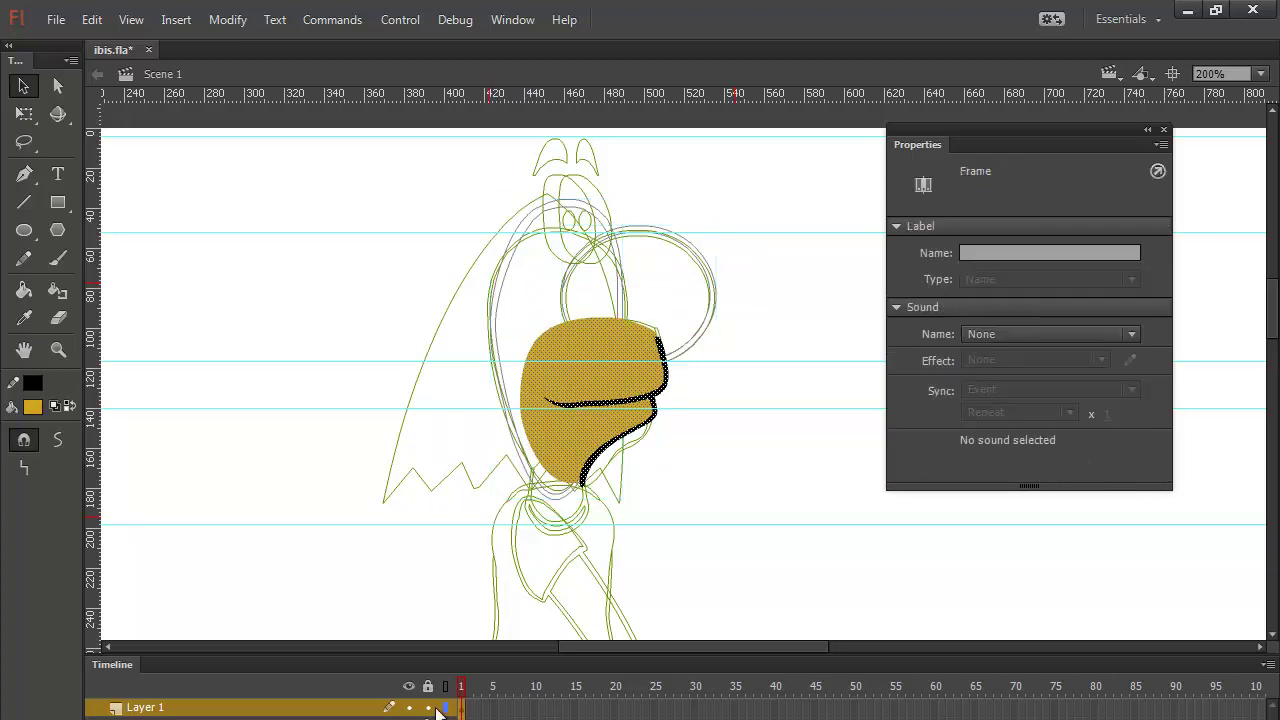
key(ctrl+g)
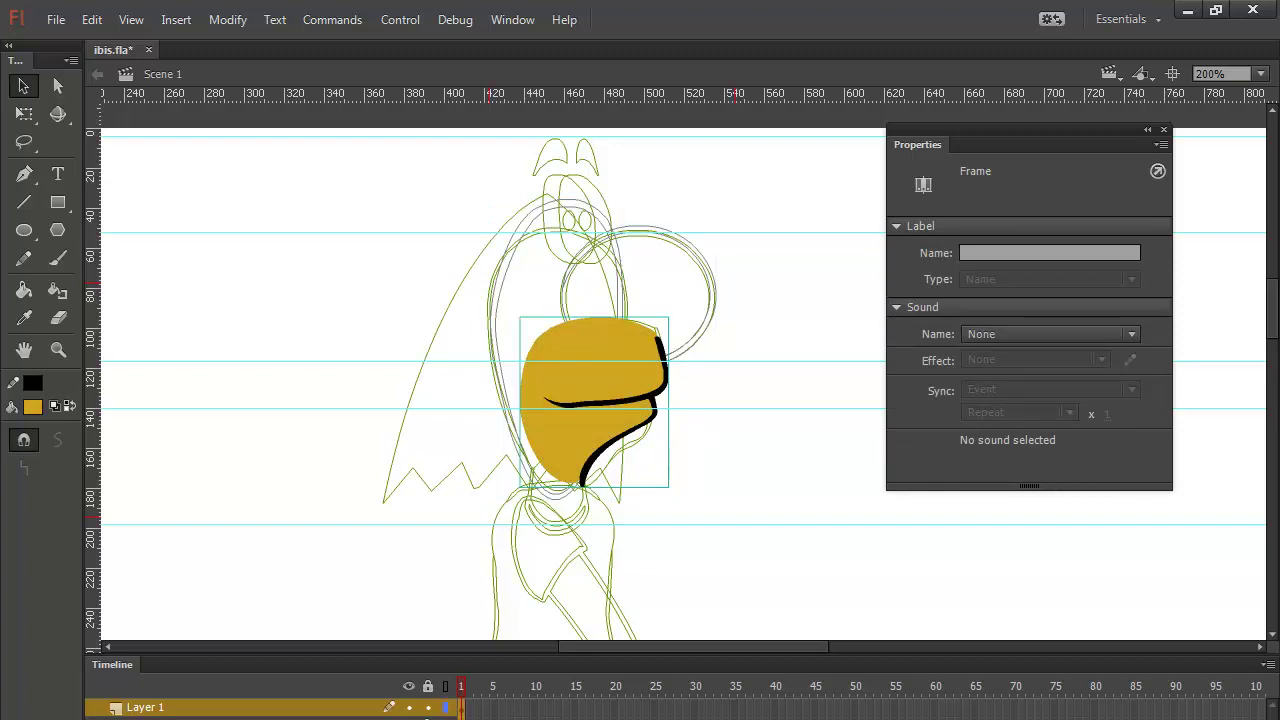
Step: Show the nose and face in full colour and move the mouth group in place onto their layer, between the nose and the face
key(ctrl+shift+v)
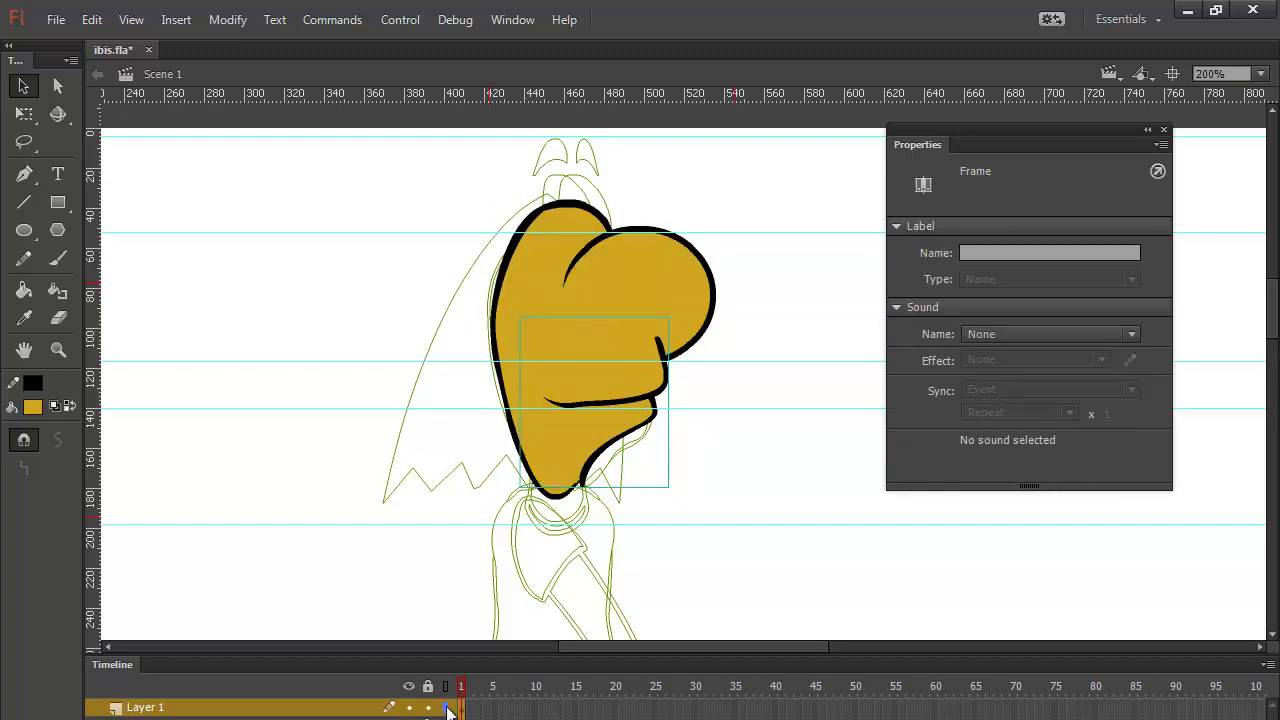
right_click(634, 389)
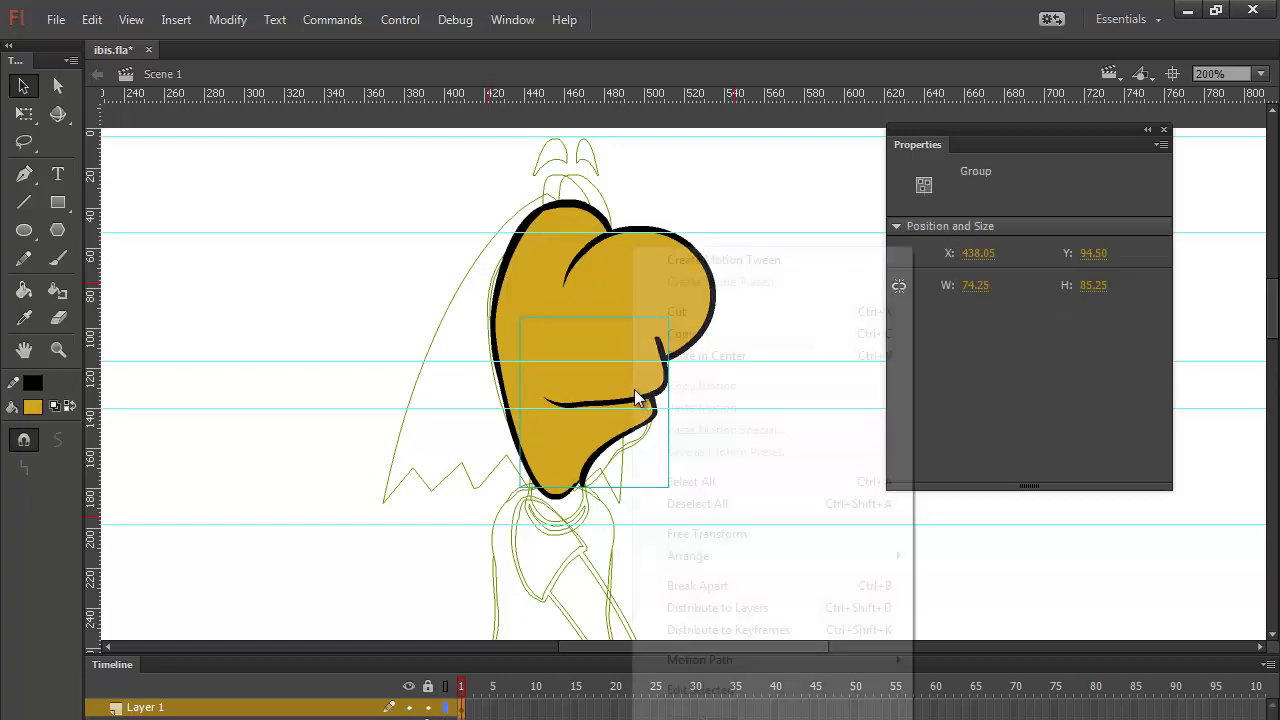
click(655, 311)
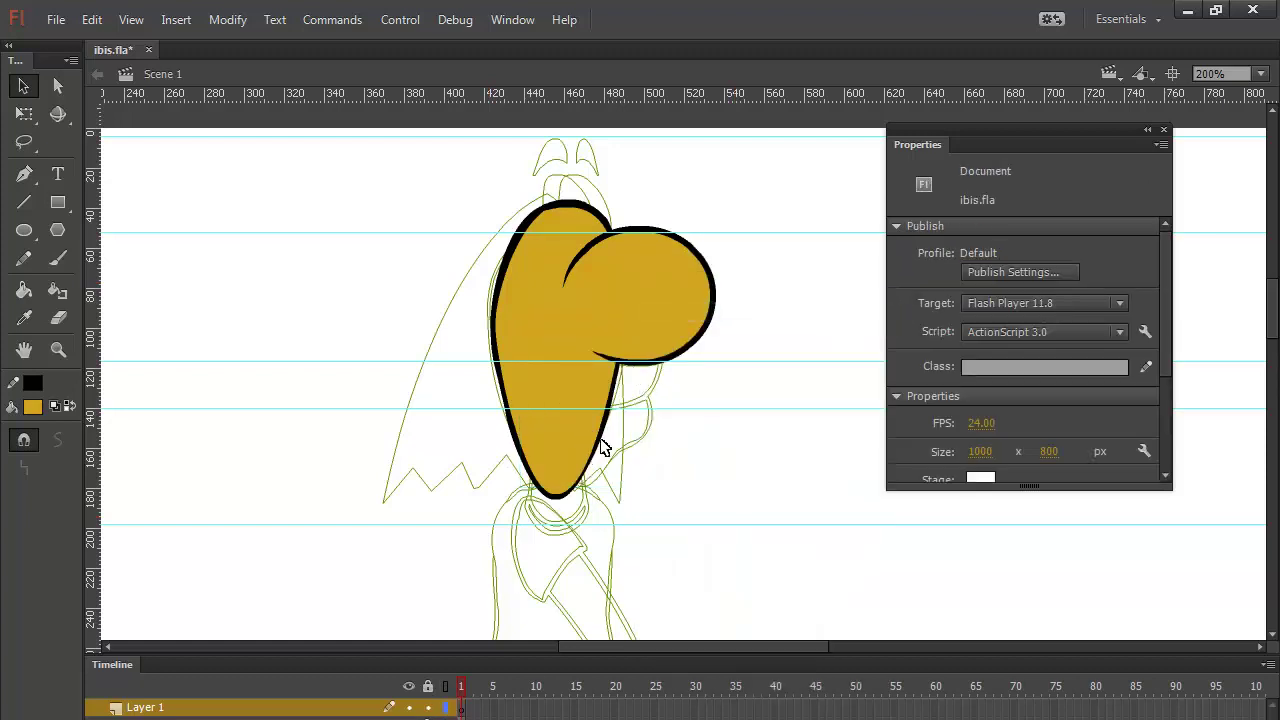
click(446, 702)
click(608, 406)
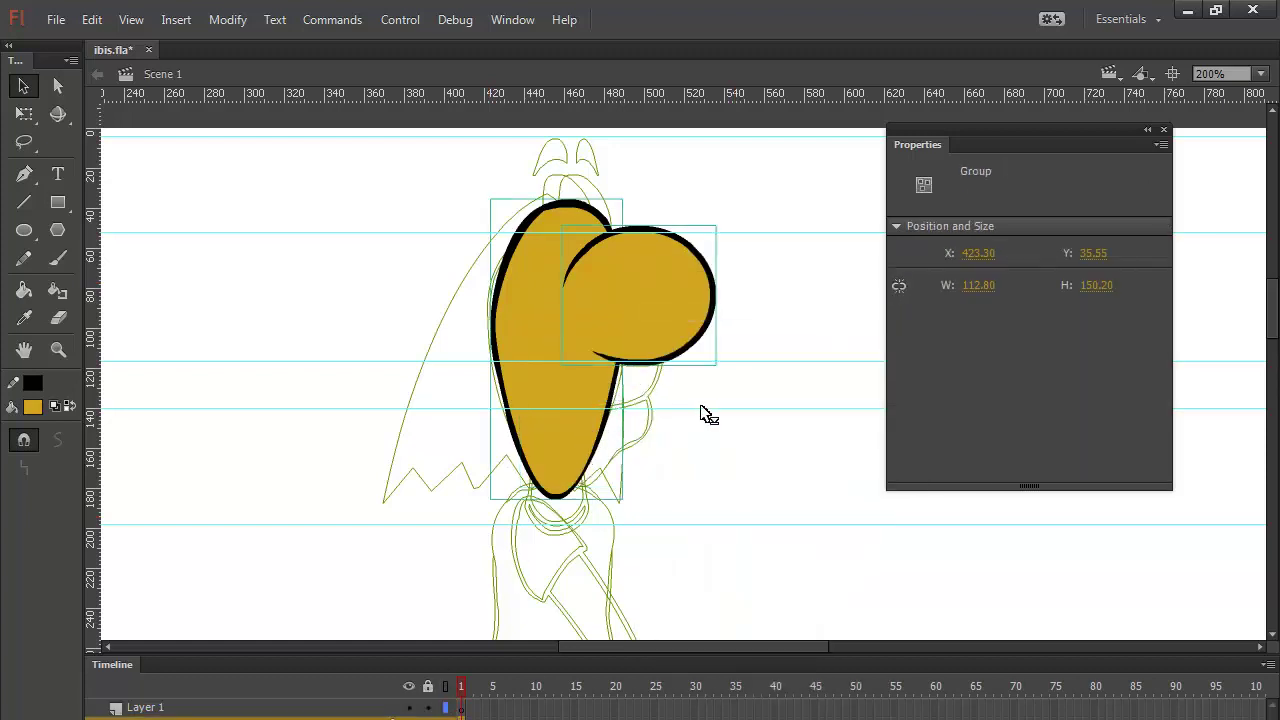
click(715, 405)
click(618, 402)
right_click(708, 380)
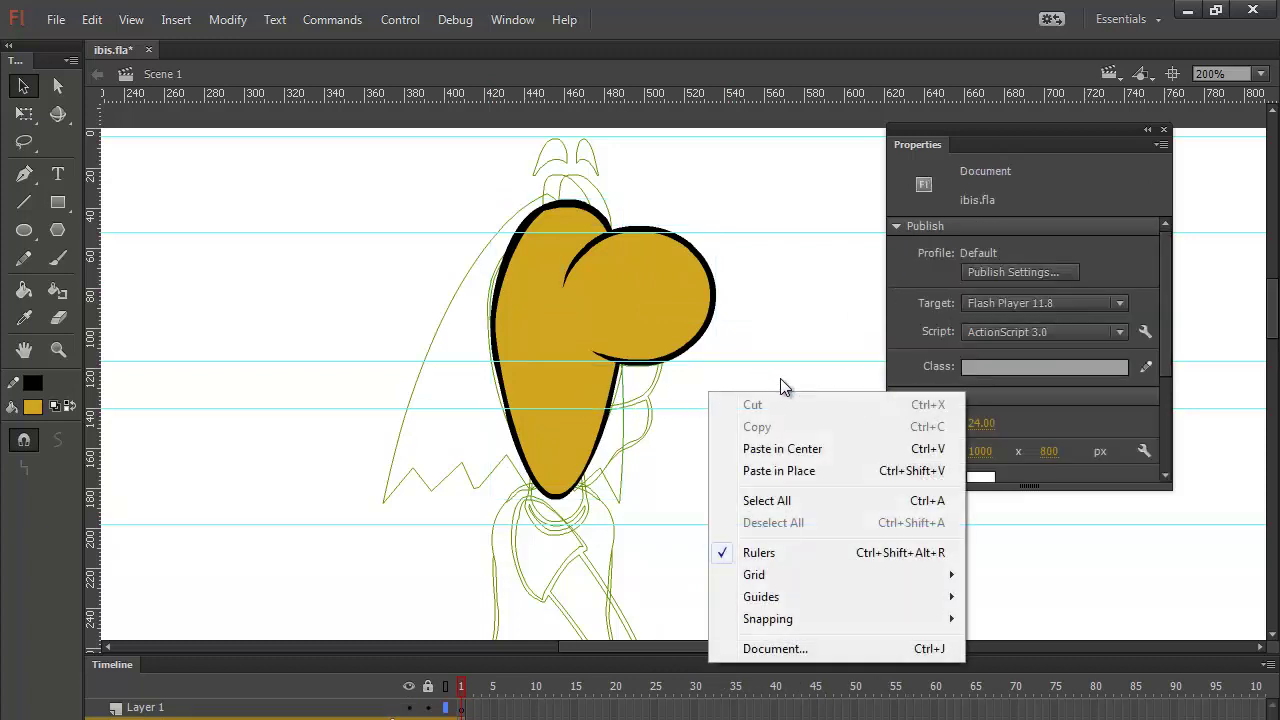
click(800, 473)
key(ctrl+Down)
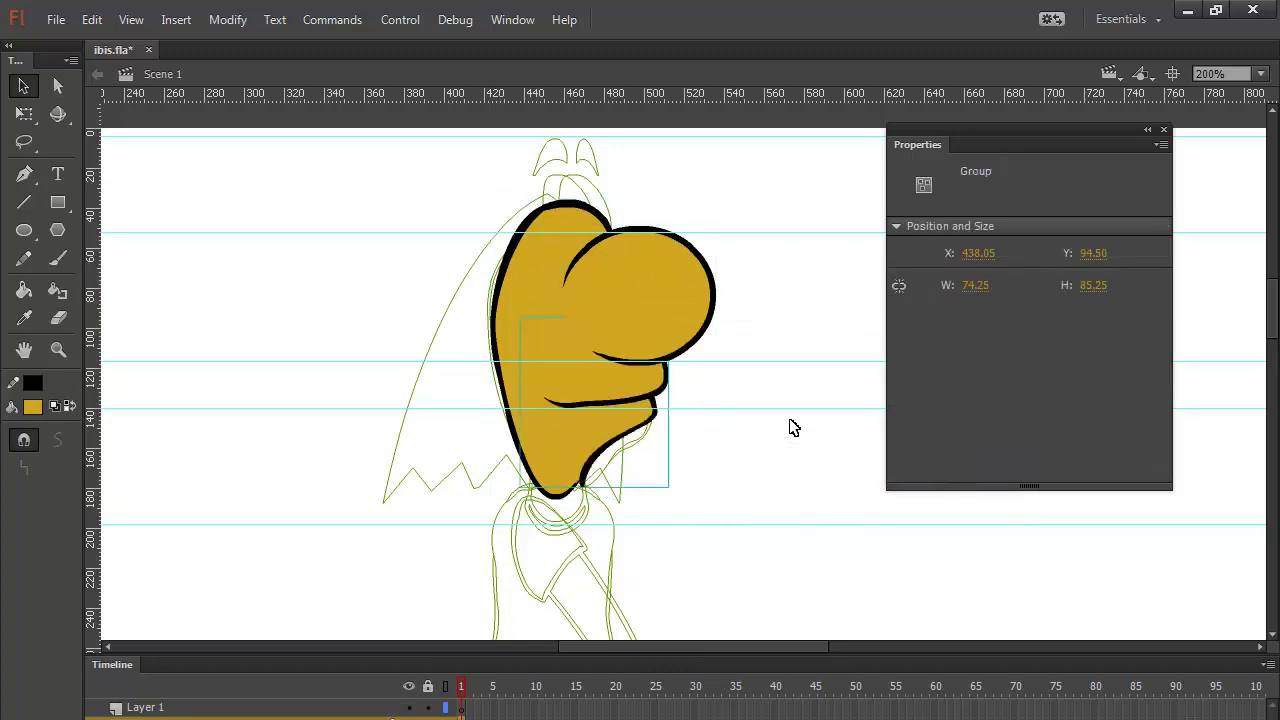
click(767, 336)
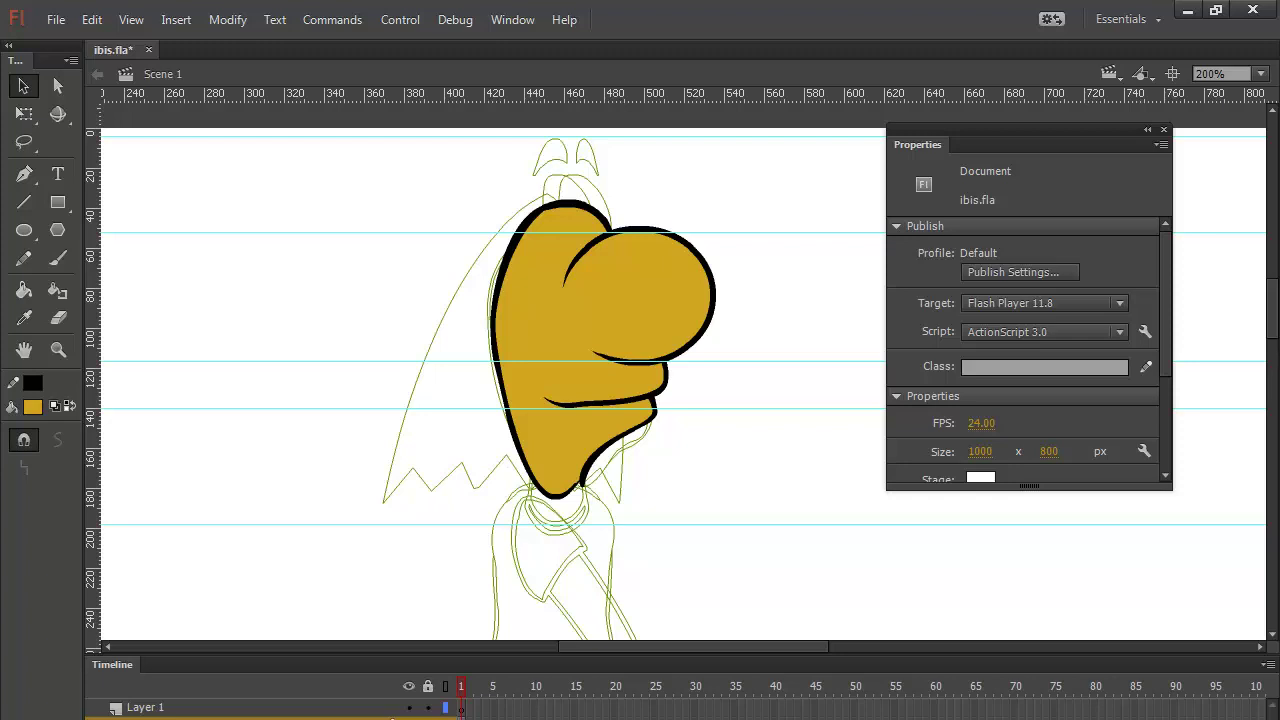
Step: Show the redrawn nose, face and mouth as outlines and the original character in full colour
key(ctrl+z)
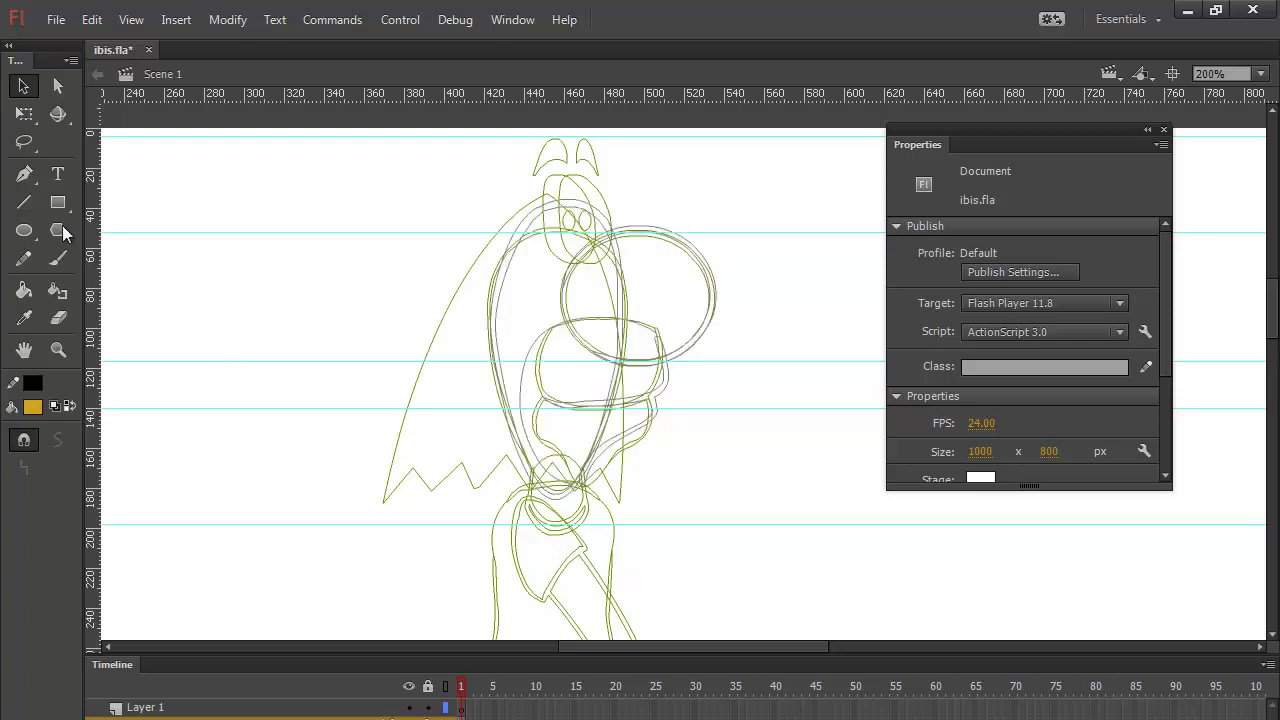
click(56, 262)
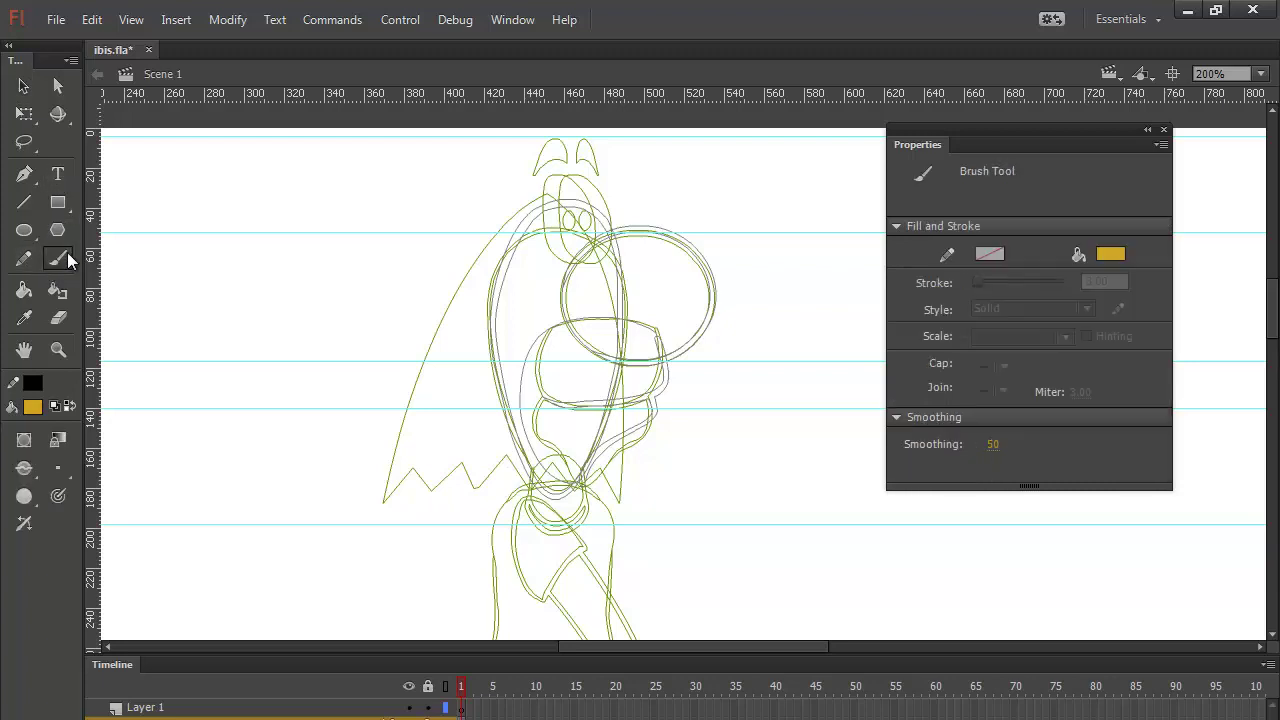
key(v)
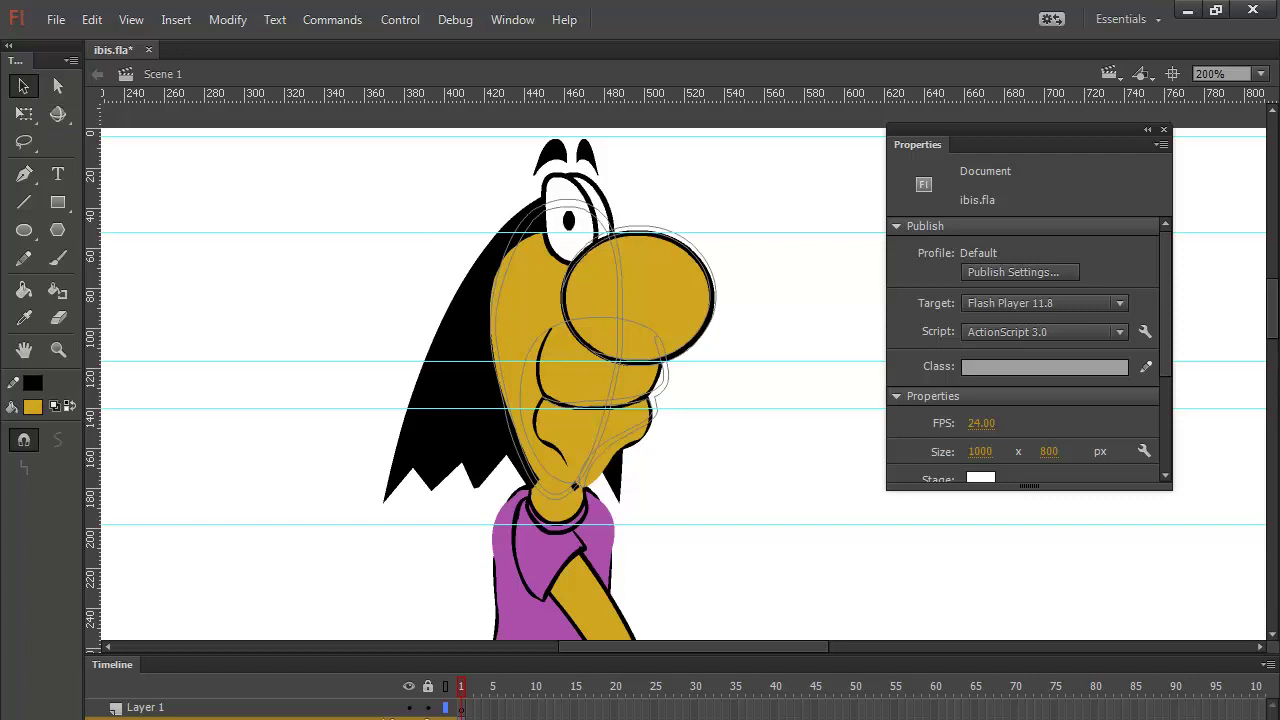
Step: Cut the original character's eyes and eyebrows and paste them in place in front of the nose
click(576, 182)
drag(612, 146, 536, 200)
right_click(577, 187)
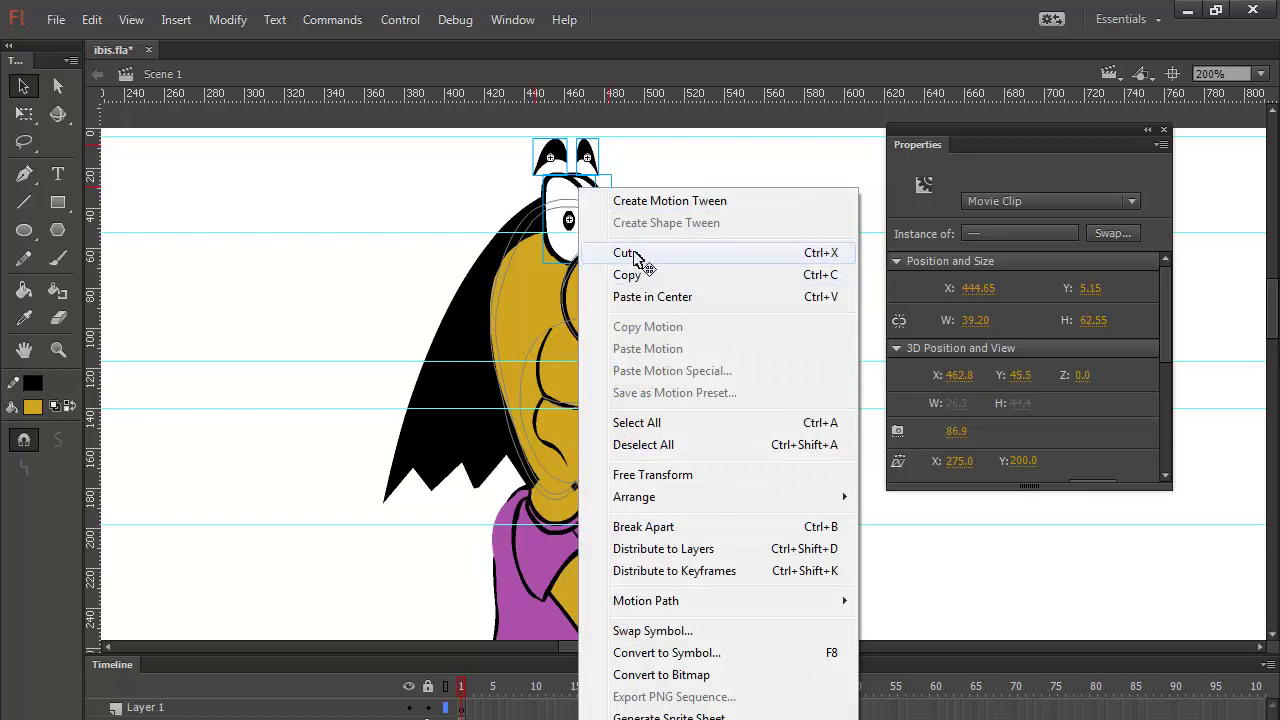
click(631, 256)
click(610, 288)
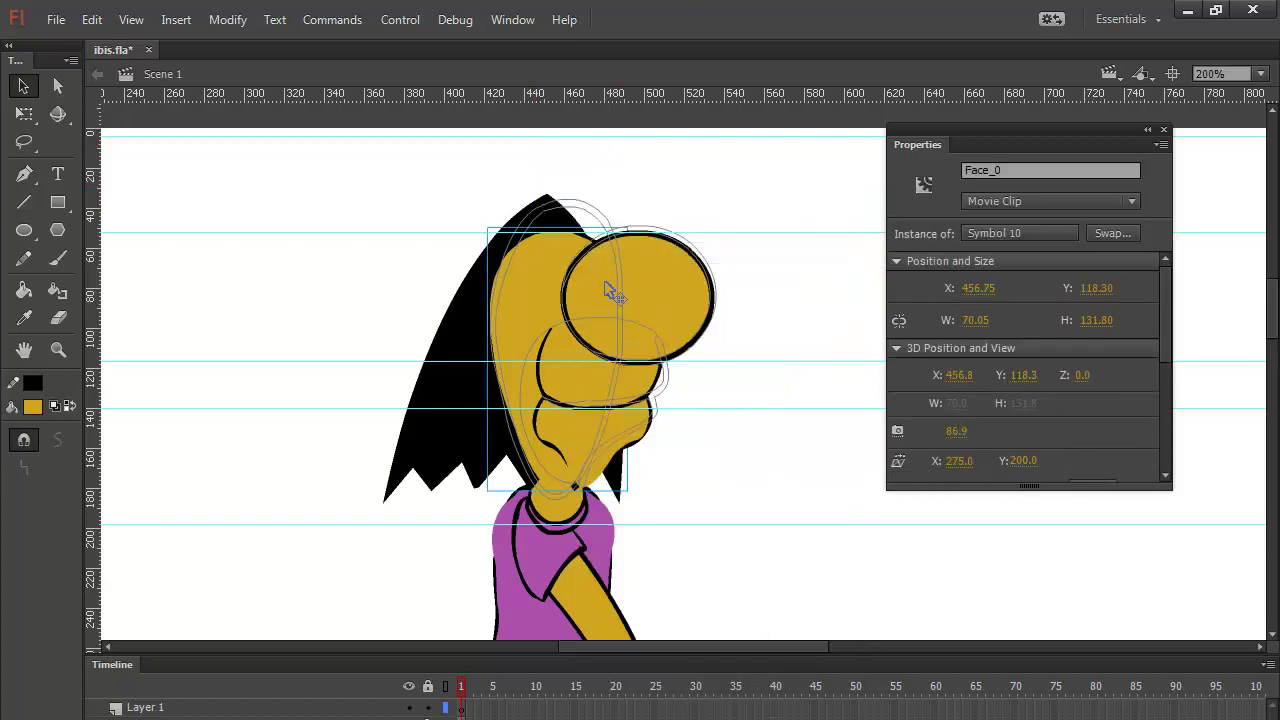
right_click(677, 178)
click(768, 256)
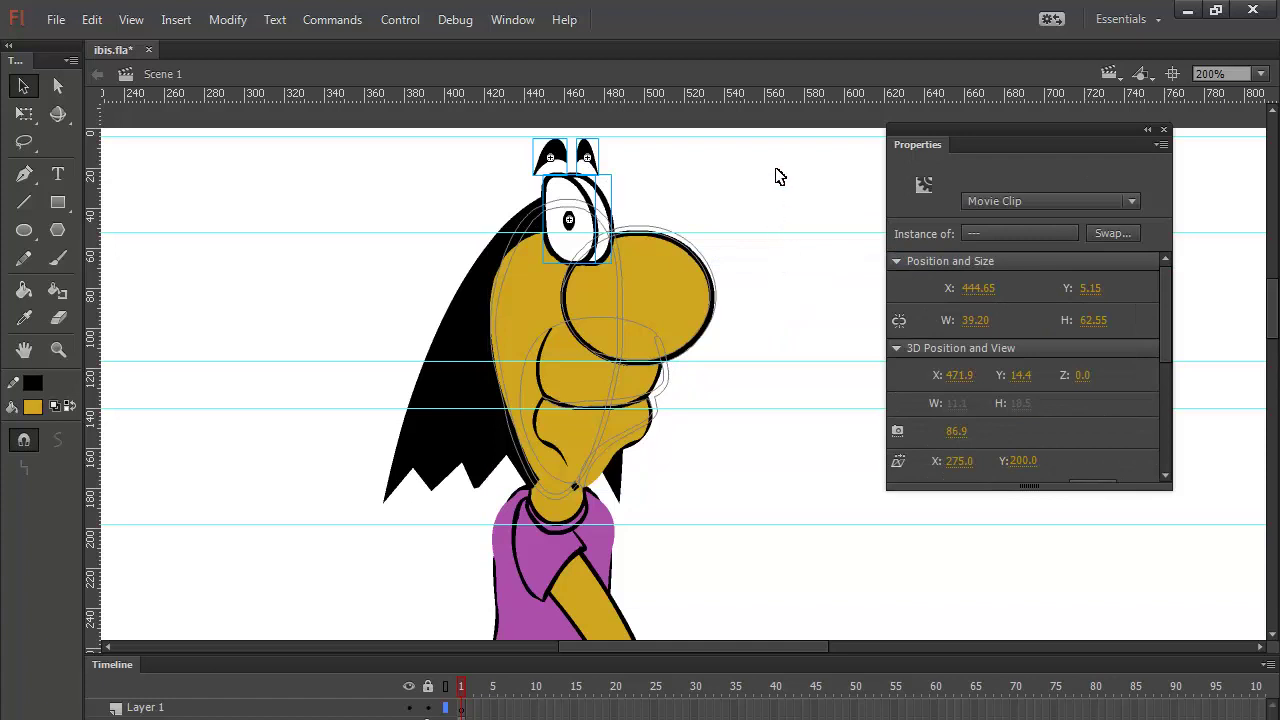
Step: Rearrange the pasted eyes and eyebrows so they sit behind the original nose but in front of the original face
key(ctrl+shift+Down)
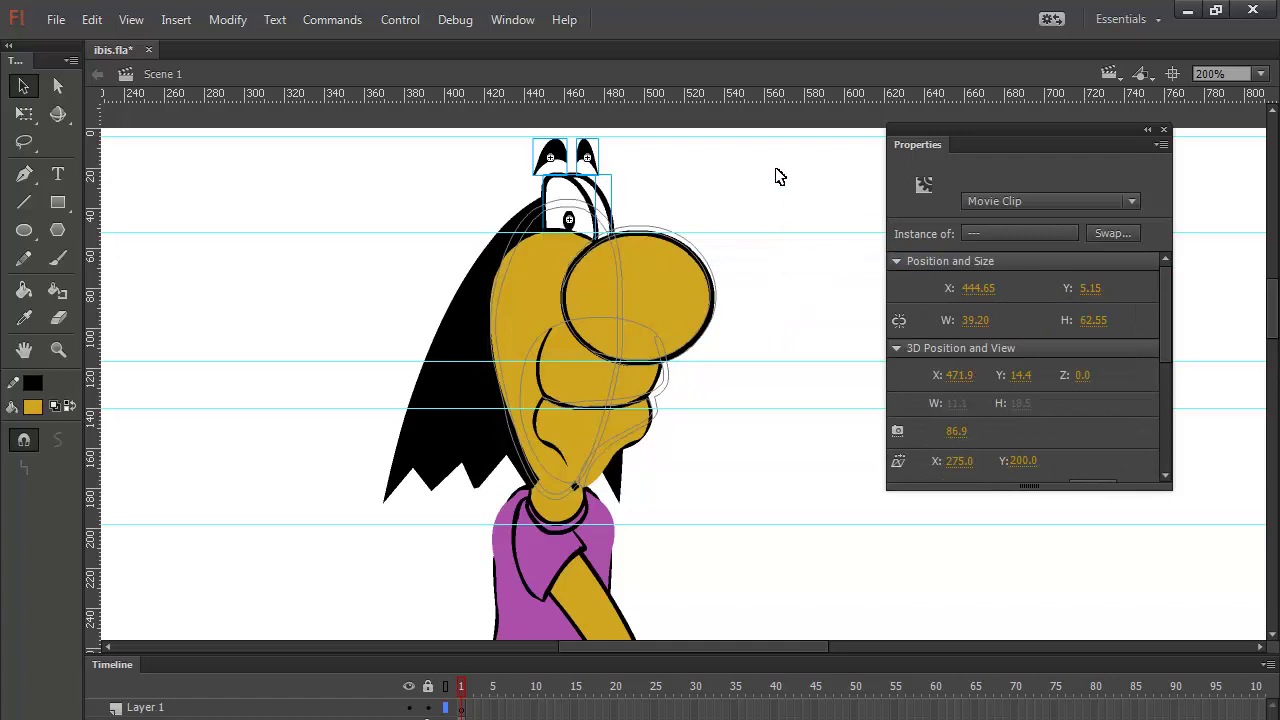
key(ctrl+shift+Up)
click(674, 171)
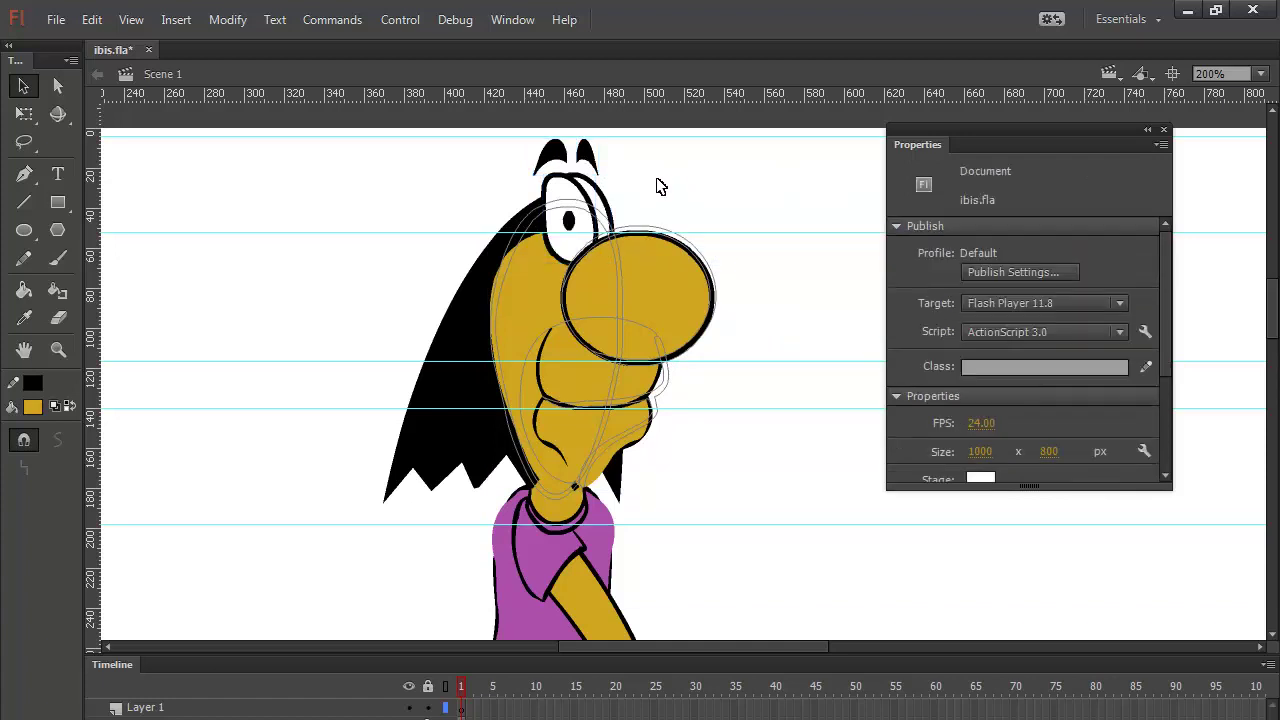
Step: Select the eyes and eyebrows and view the Puppet Producer extension, then close it and deselect everything
click(553, 160)
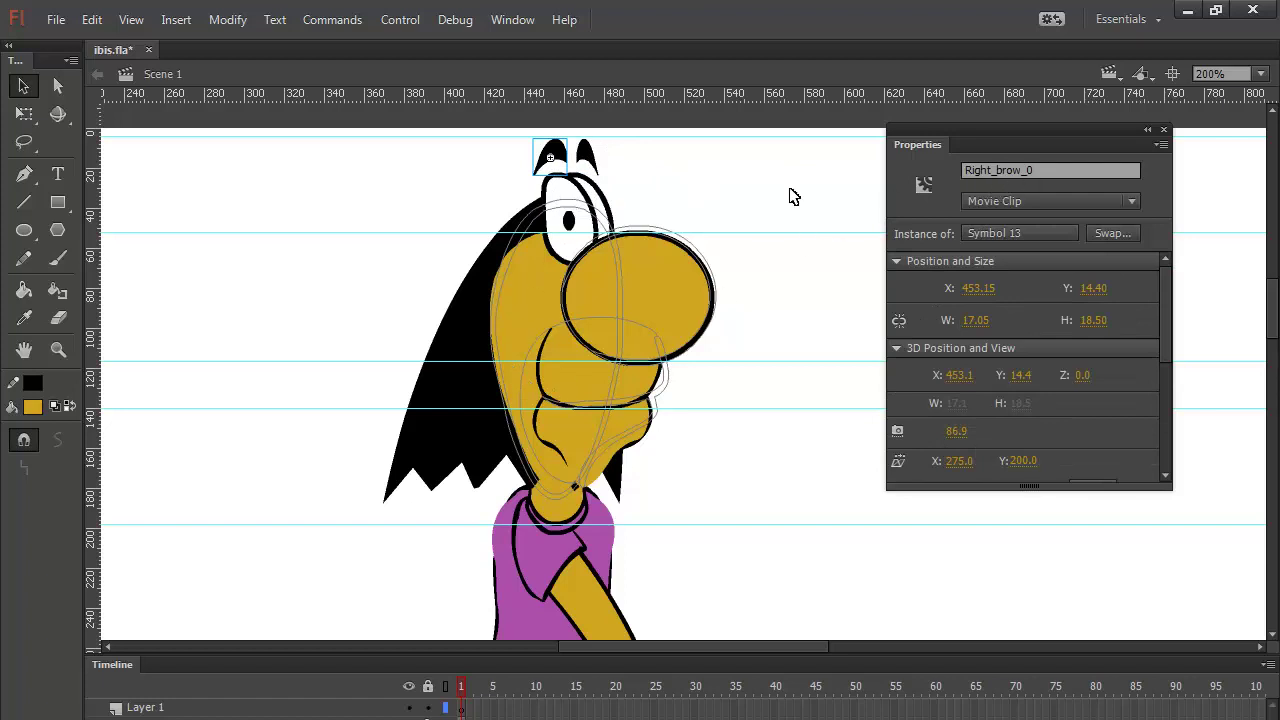
drag(621, 141, 540, 230)
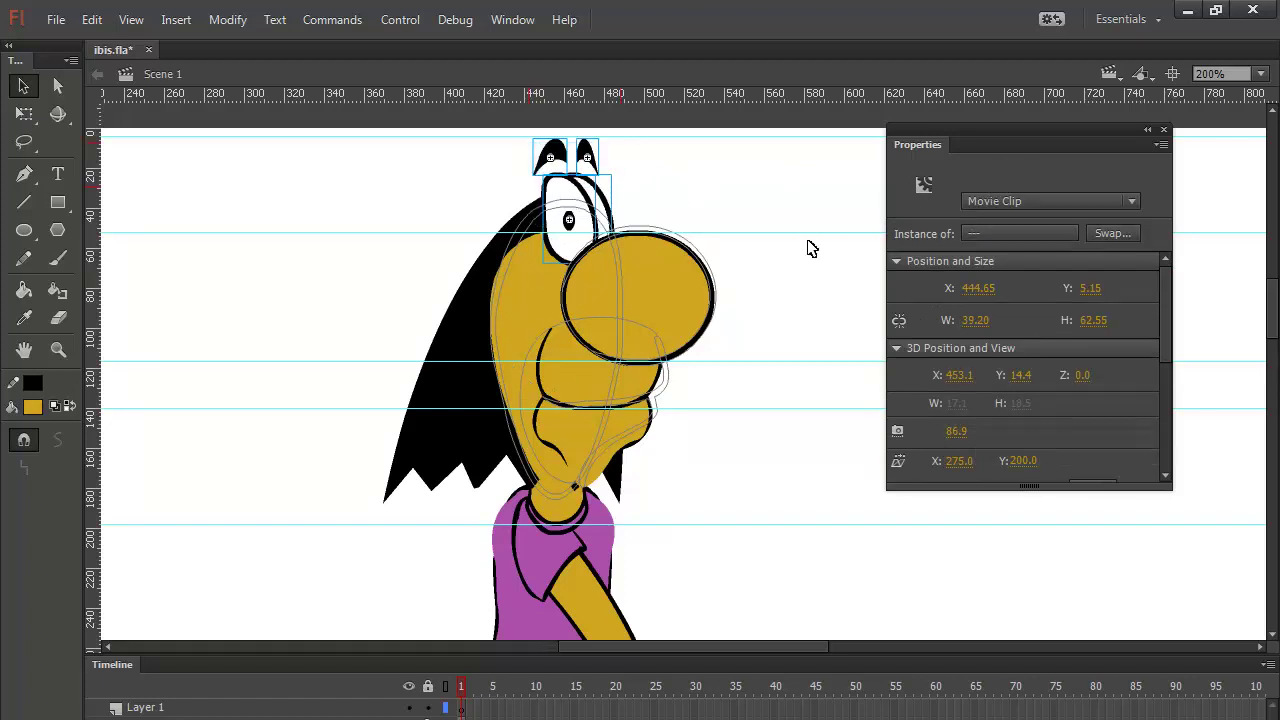
click(513, 20)
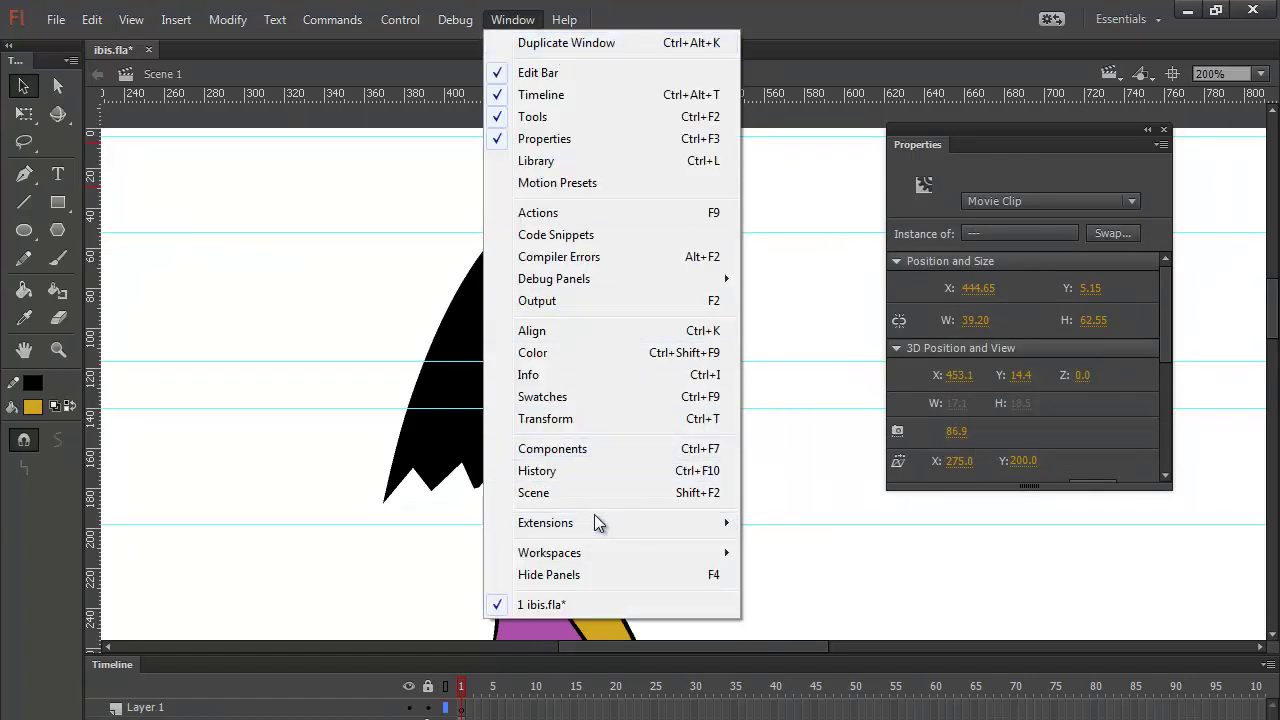
mouse_move(622, 523)
click(854, 524)
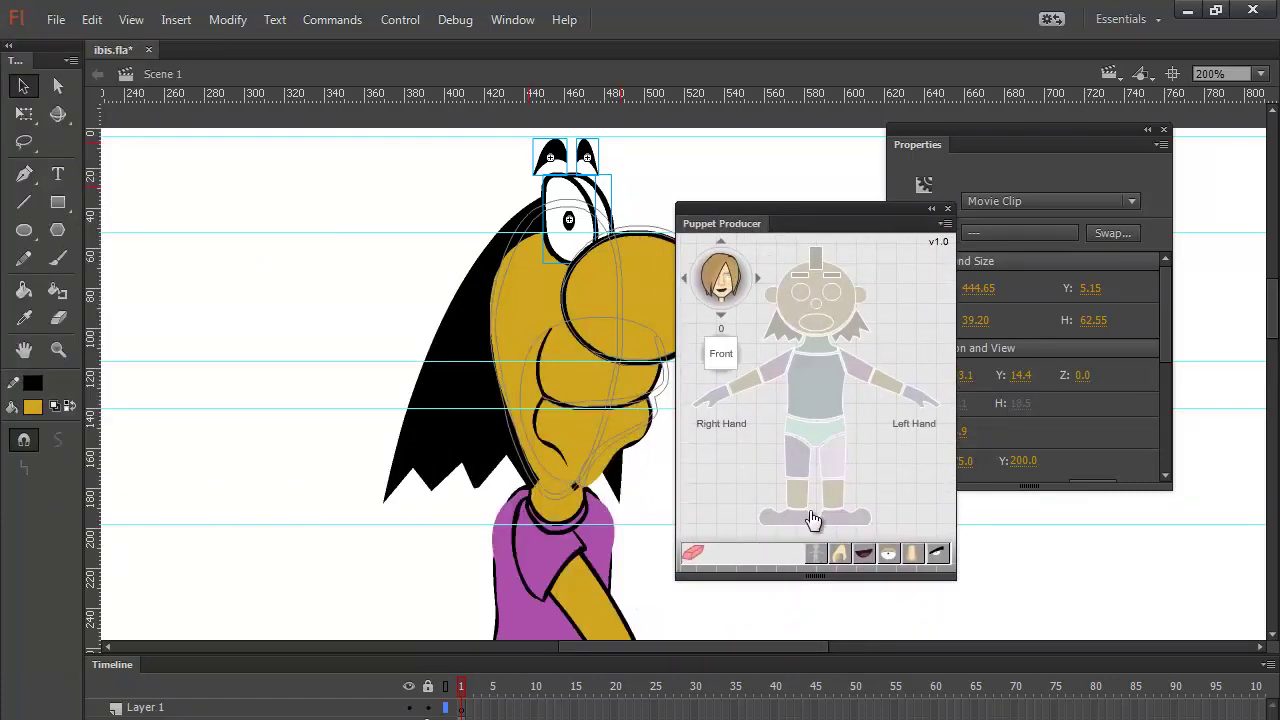
click(948, 209)
click(645, 198)
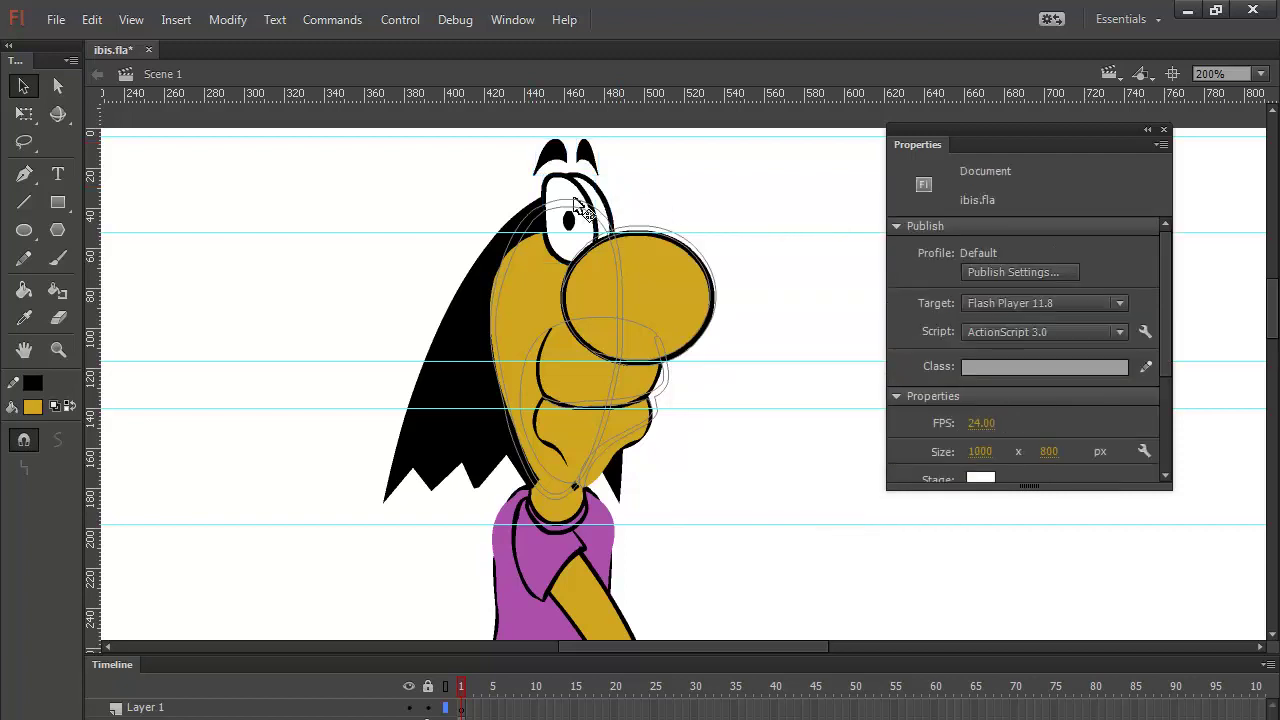
Step: Check the instance names of the original character's far eye, face and nose, and examine how the head parts are arranged
click(583, 210)
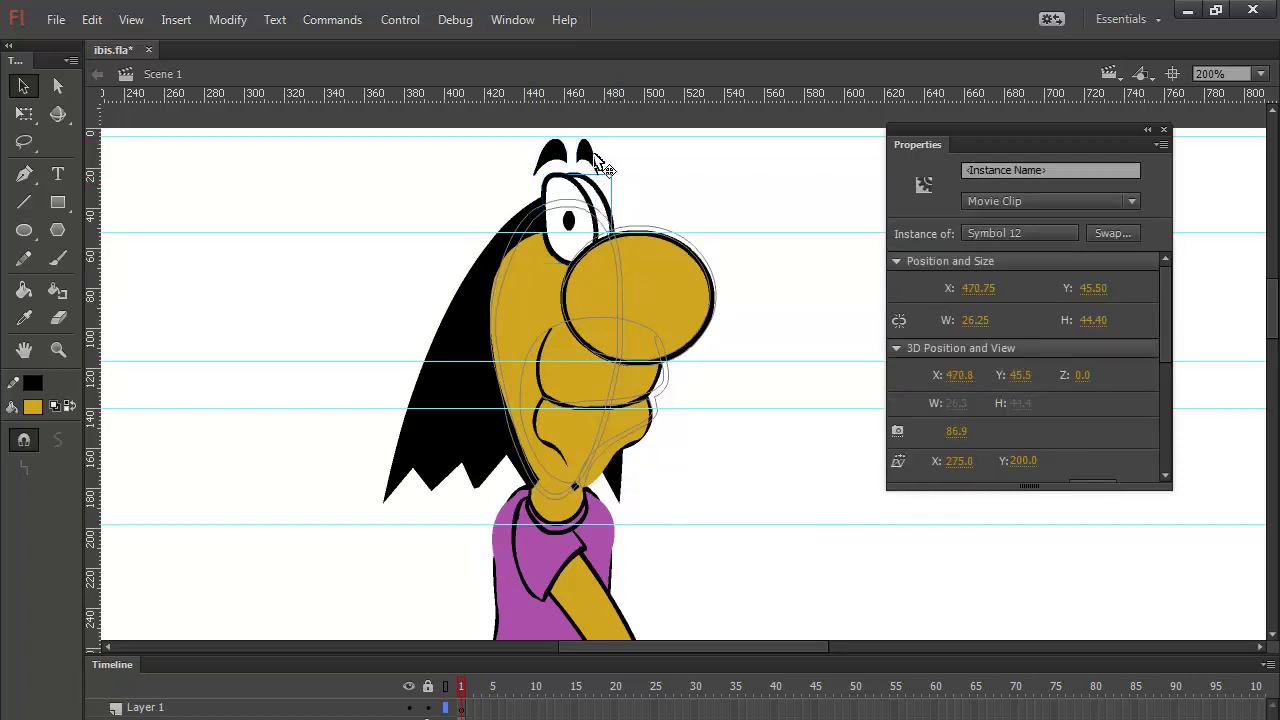
click(740, 178)
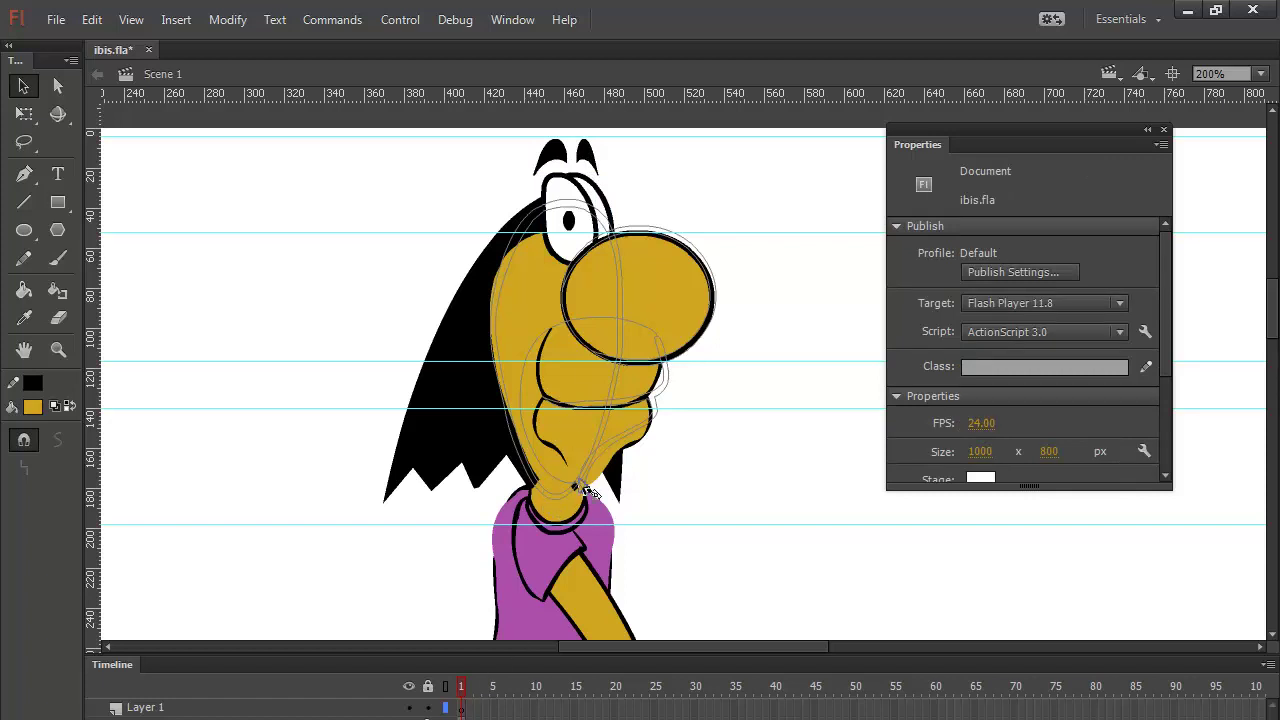
click(582, 212)
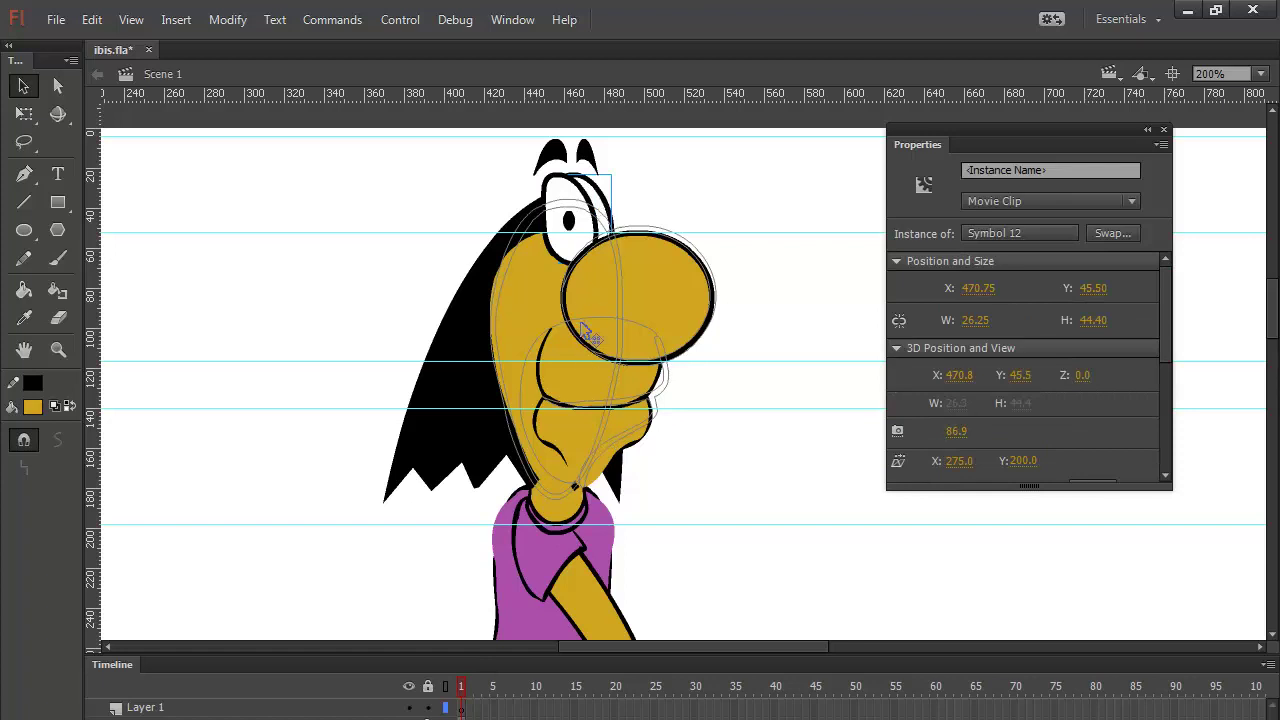
click(538, 288)
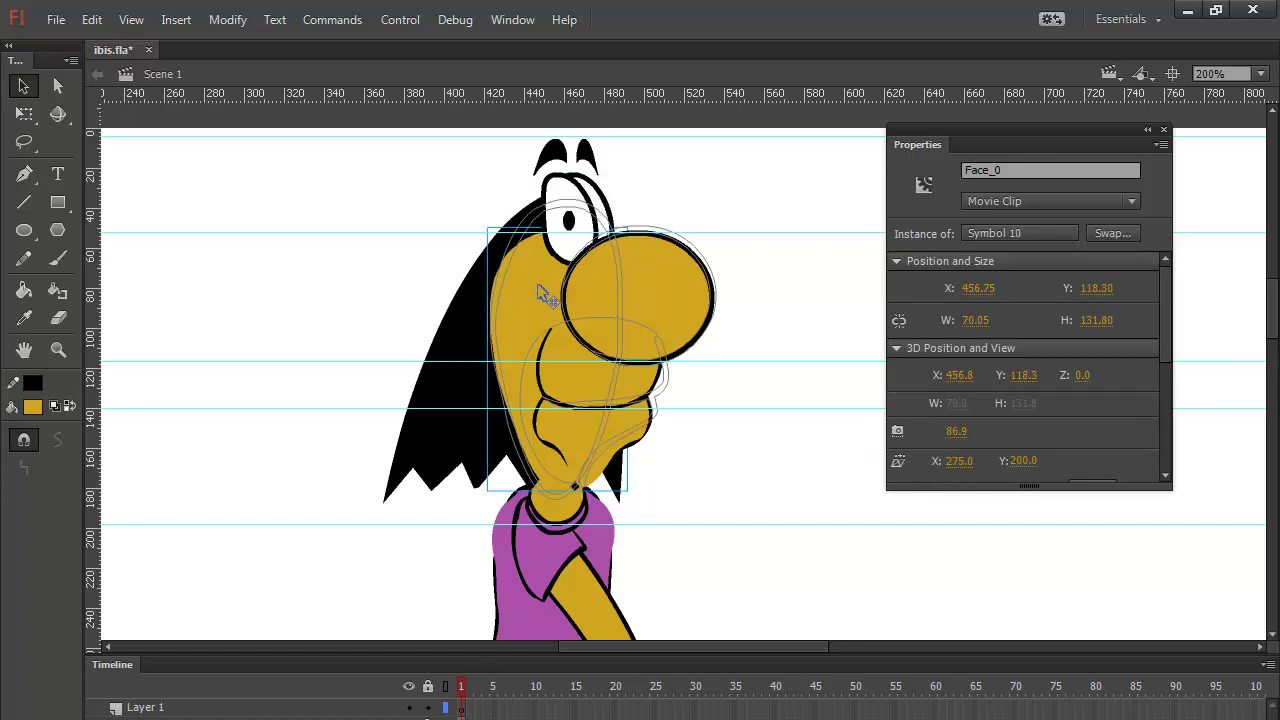
click(668, 278)
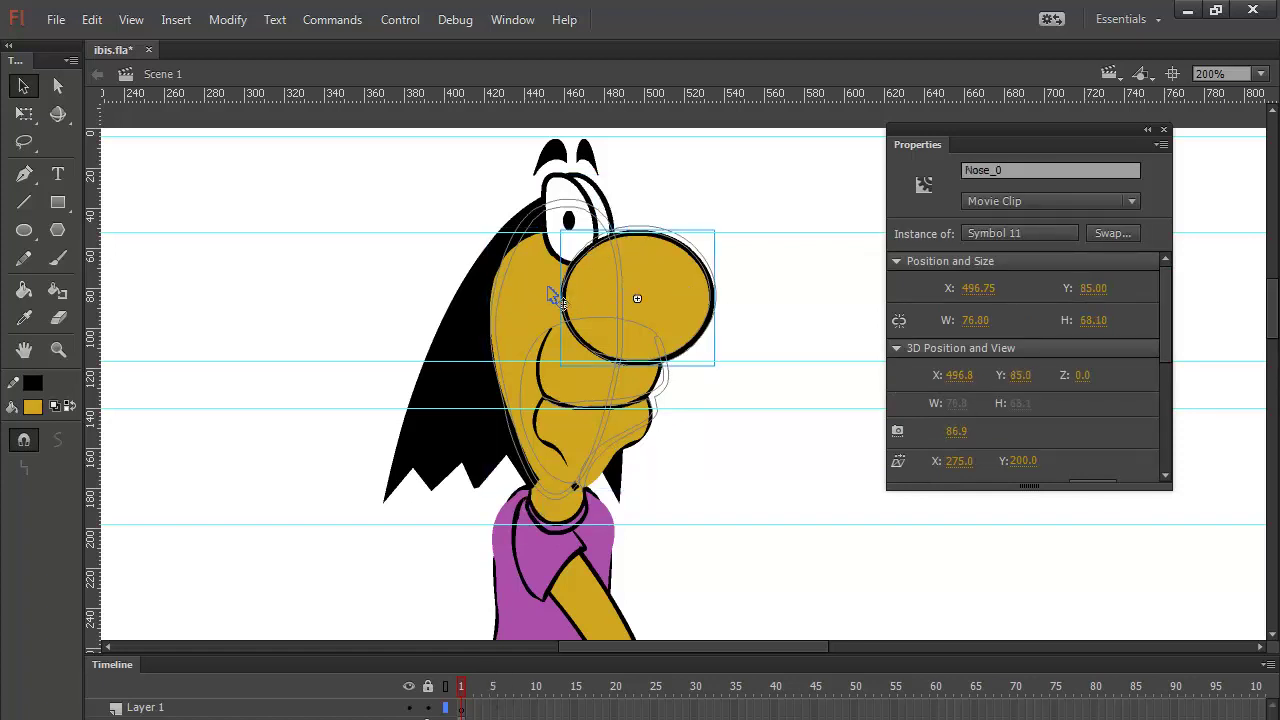
drag(651, 164, 514, 446)
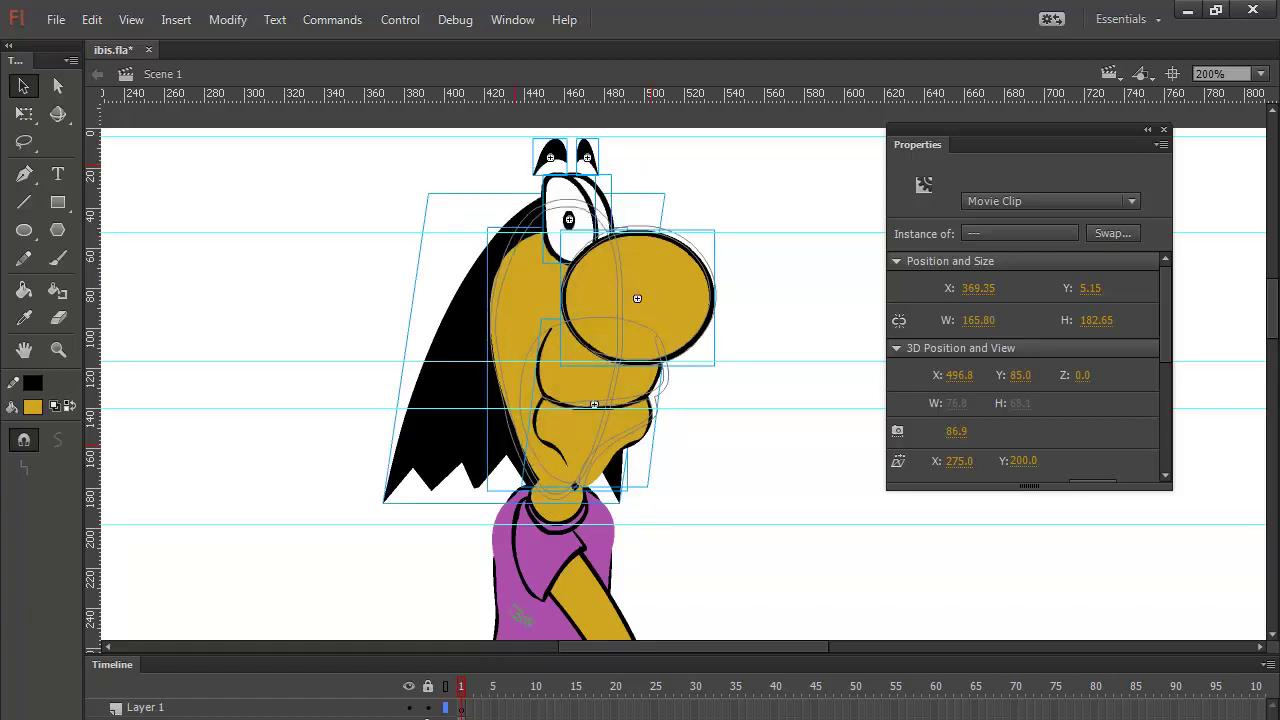
click(461, 707)
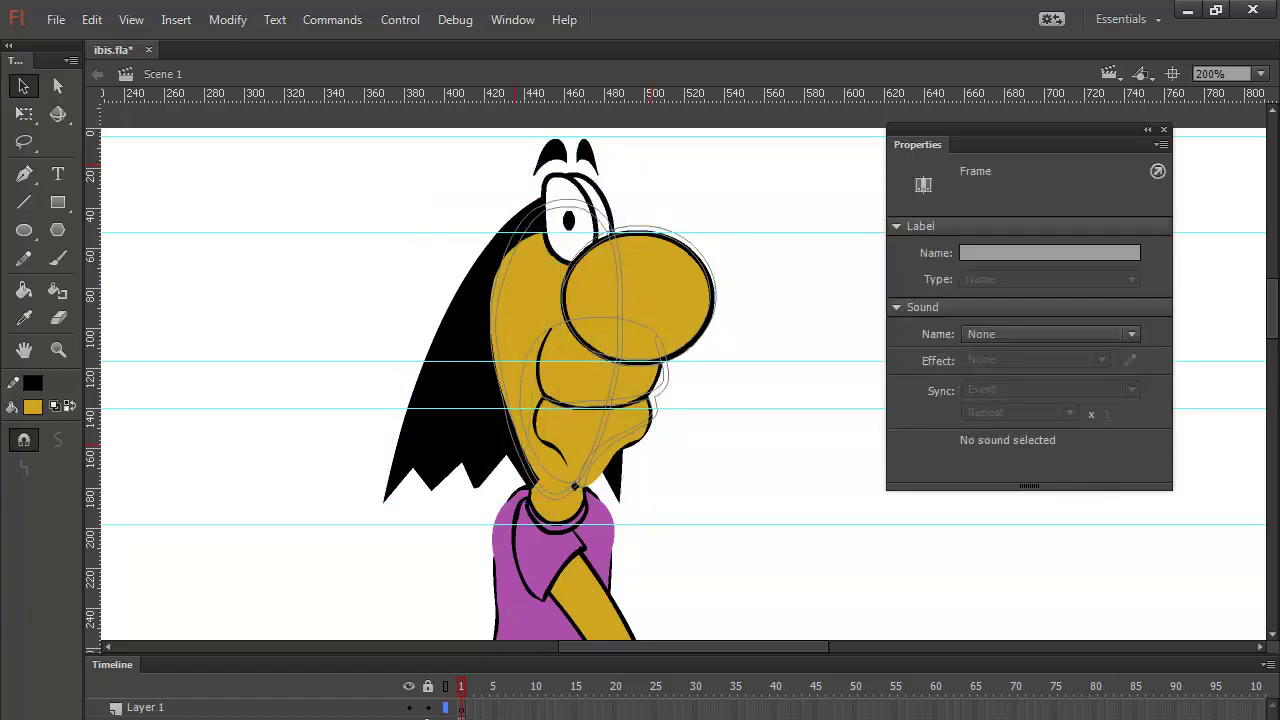
click(722, 185)
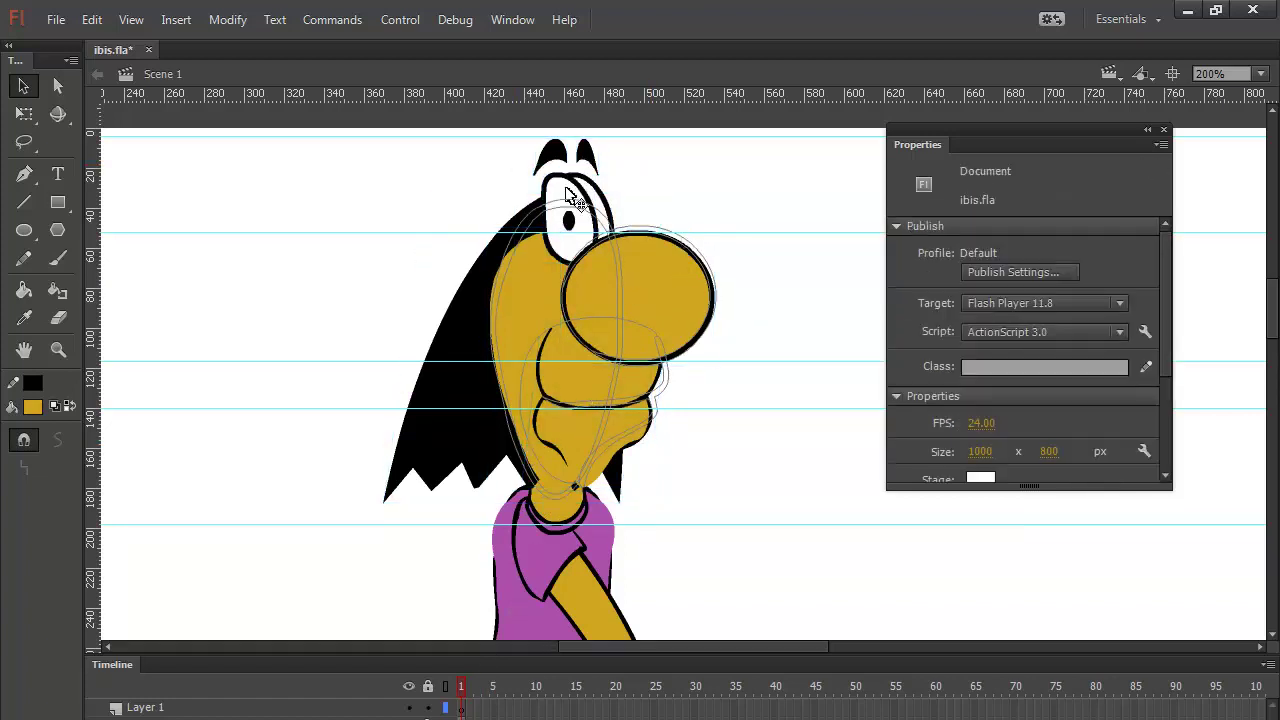
Step: Cut both eyes and both eyebrows from the original character, hide that character and show the redrawn head in full colour
click(567, 193)
shift+click(604, 190)
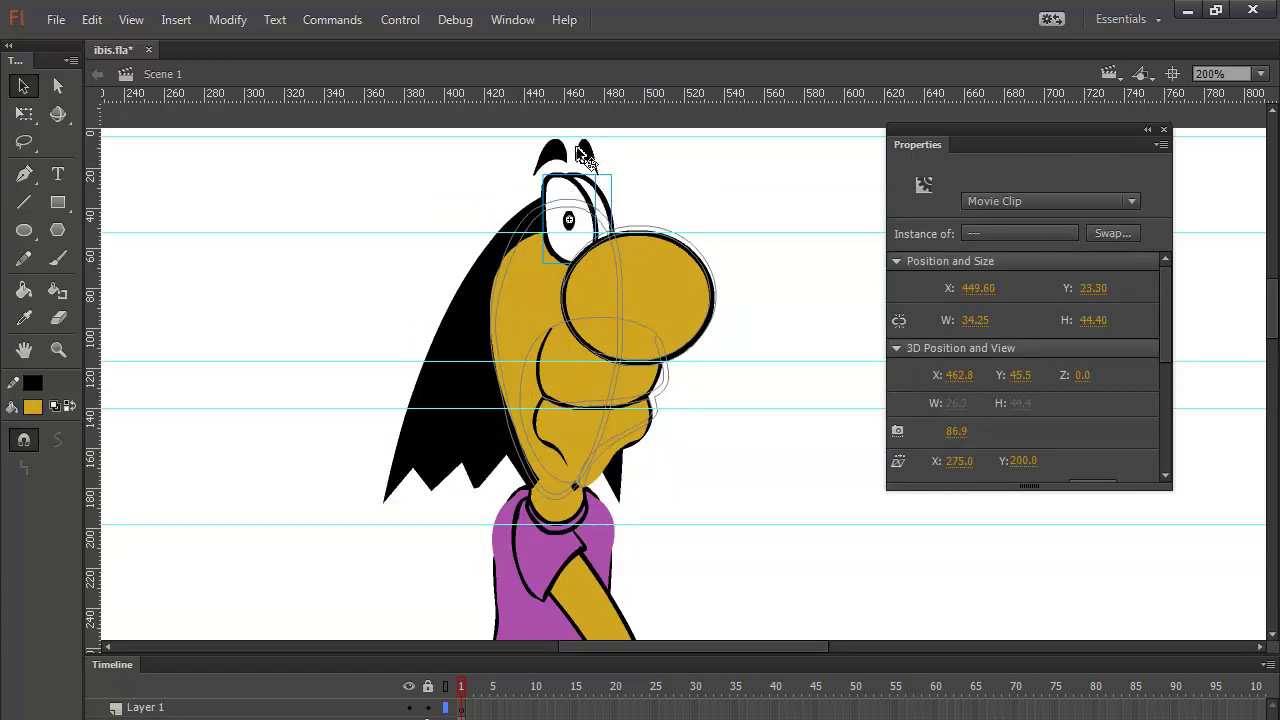
key(Delete)
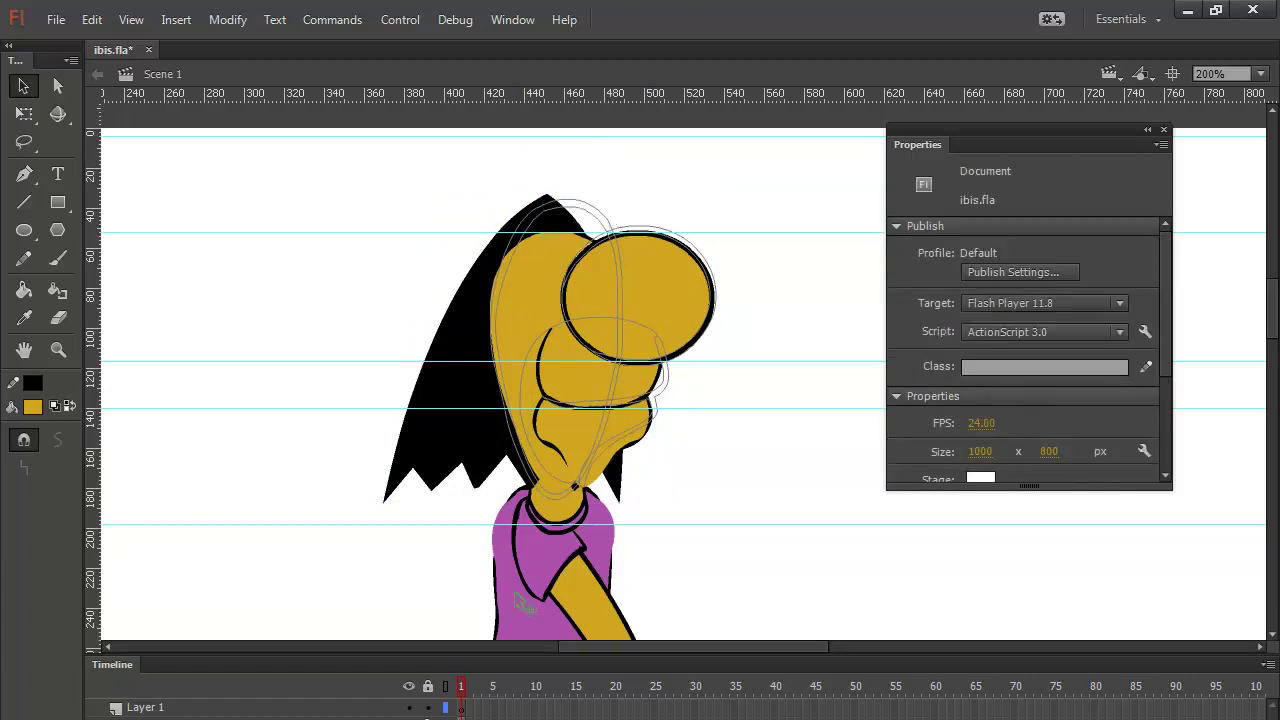
click(410, 719)
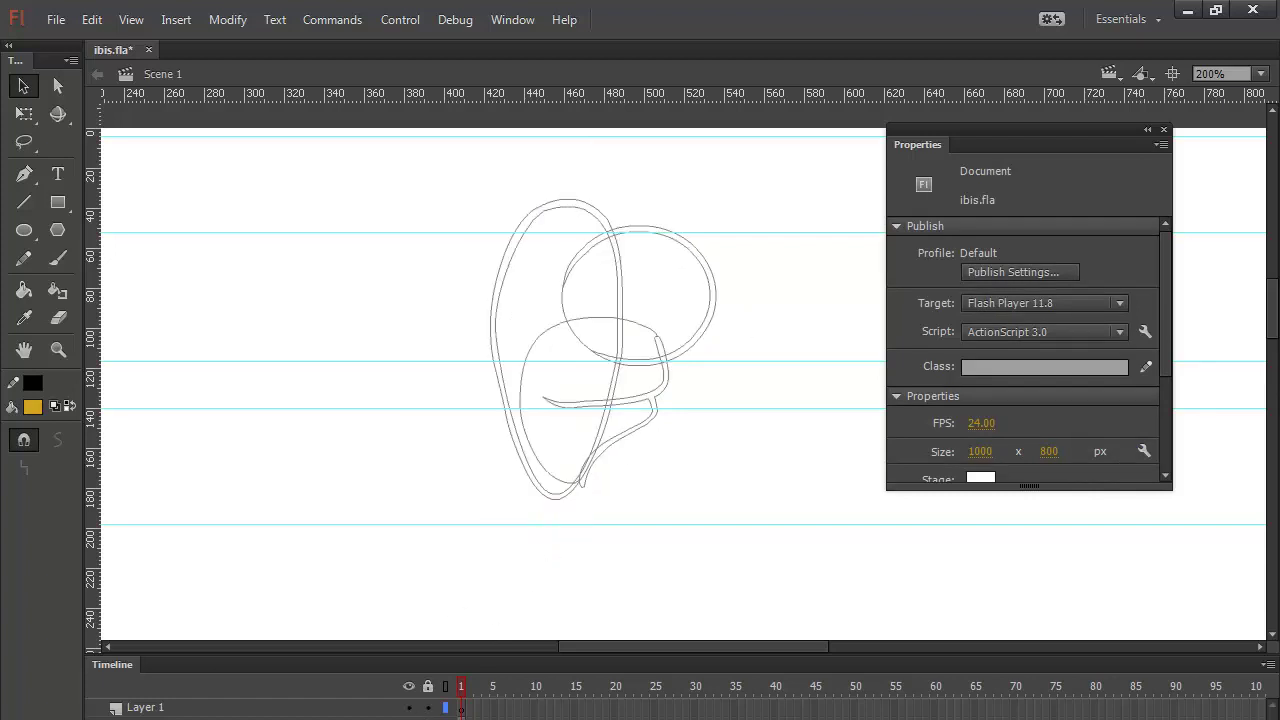
click(410, 719)
Step: Paste the eyes and eyebrows in place on the redrawn head's layer and arrange them behind the nose, in front of the face
click(700, 333)
right_click(784, 280)
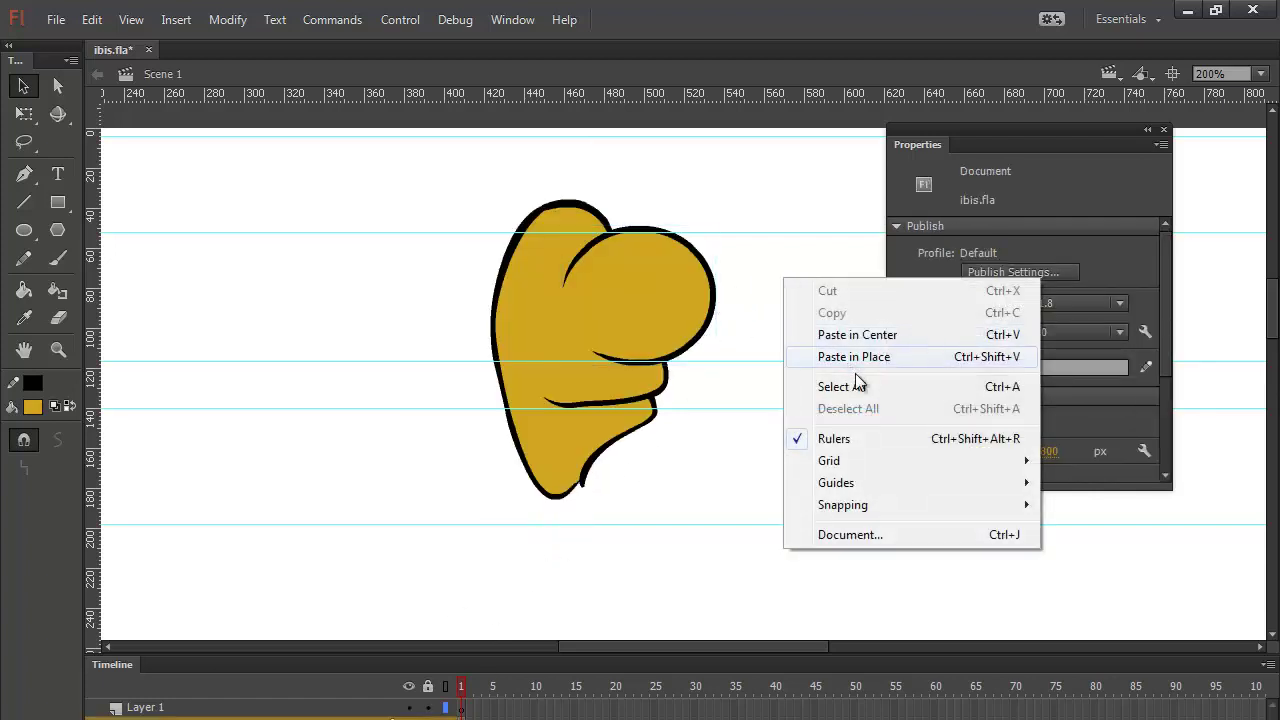
click(860, 357)
key(ctrl+Down)
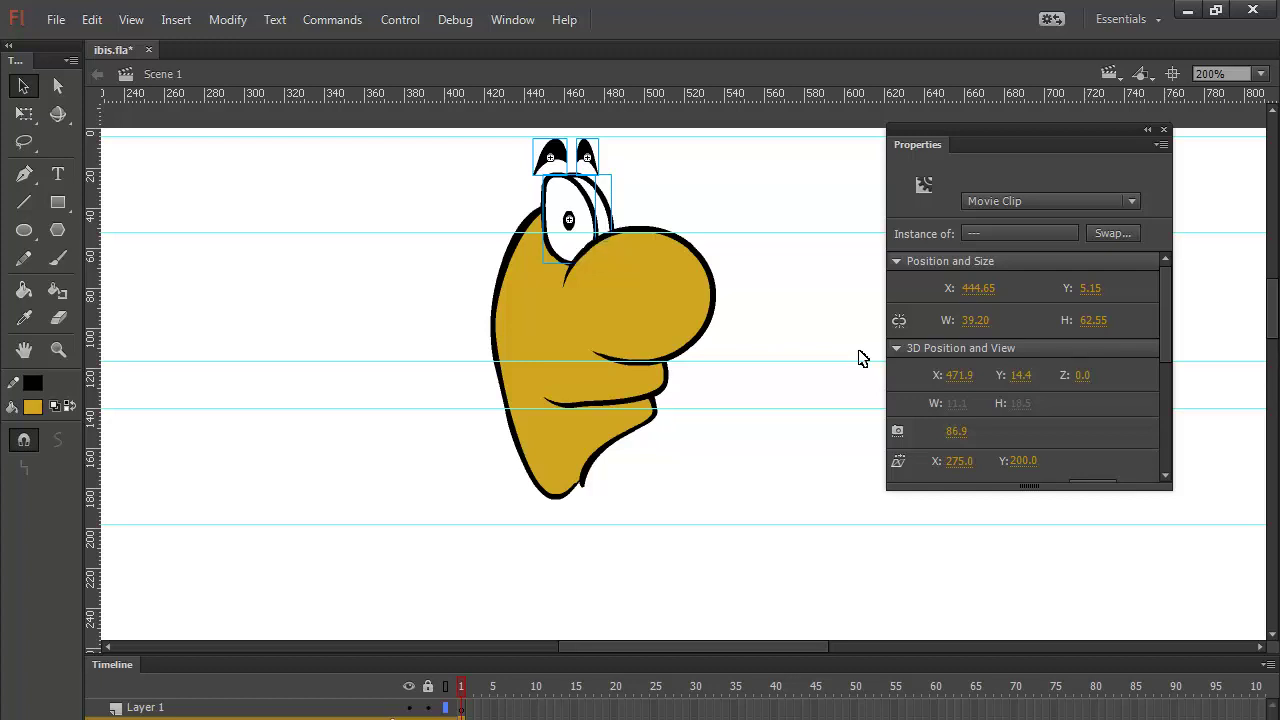
key(ctrl+Down)
key(ctrl+Up)
click(784, 328)
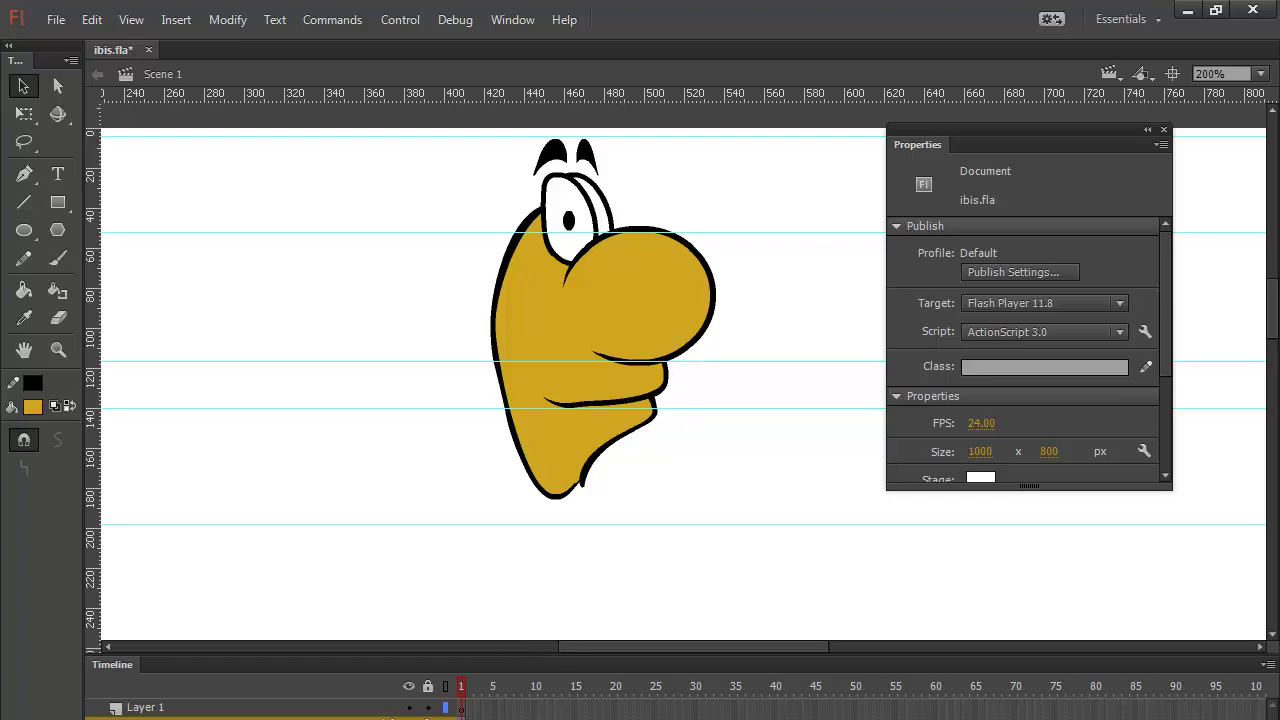
Step: On Layer 1, brush a hair shape about 92 by 165 px with zigzag tips behind the head and fill it black
key(ctrl+alt+shift+o)
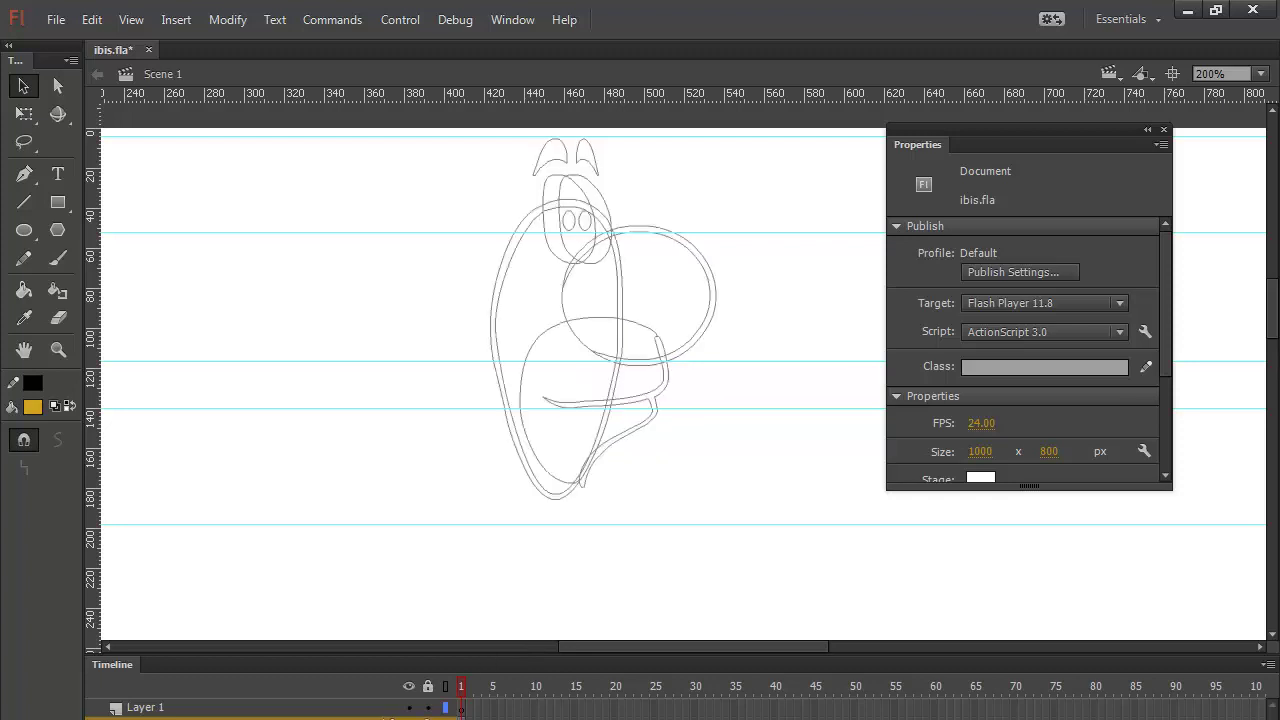
key(ctrl+alt+shift+o)
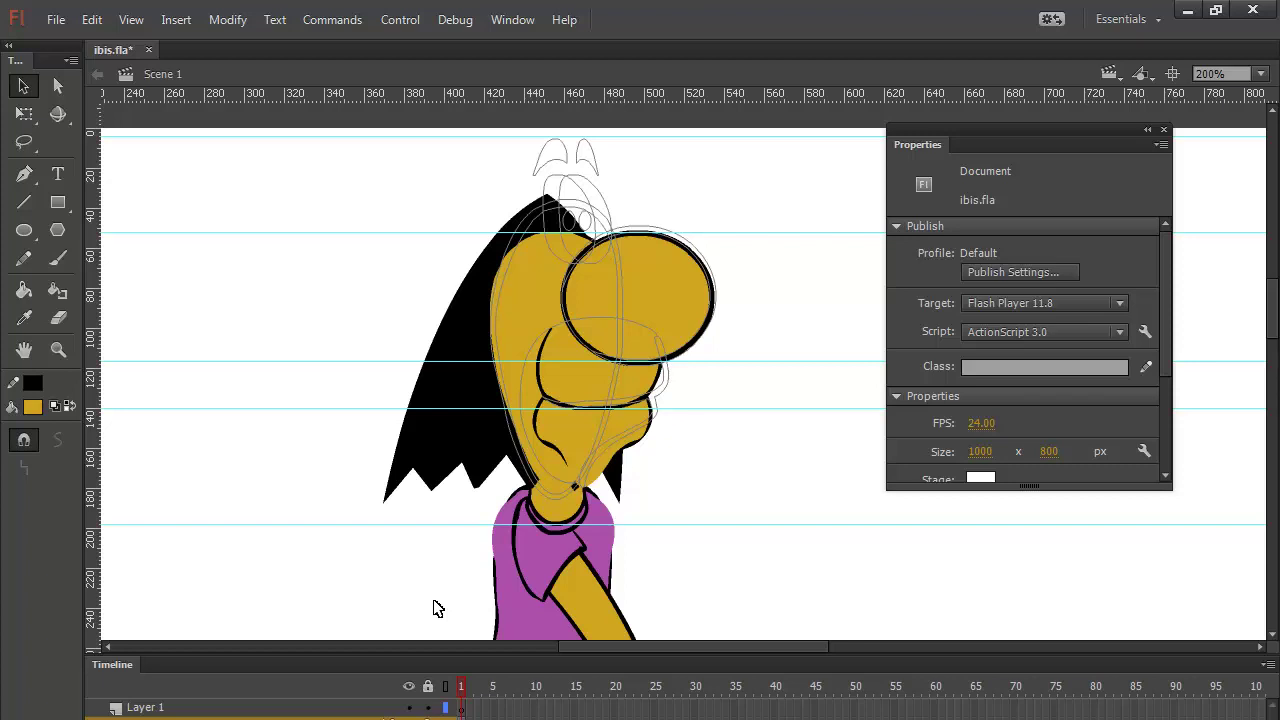
click(462, 708)
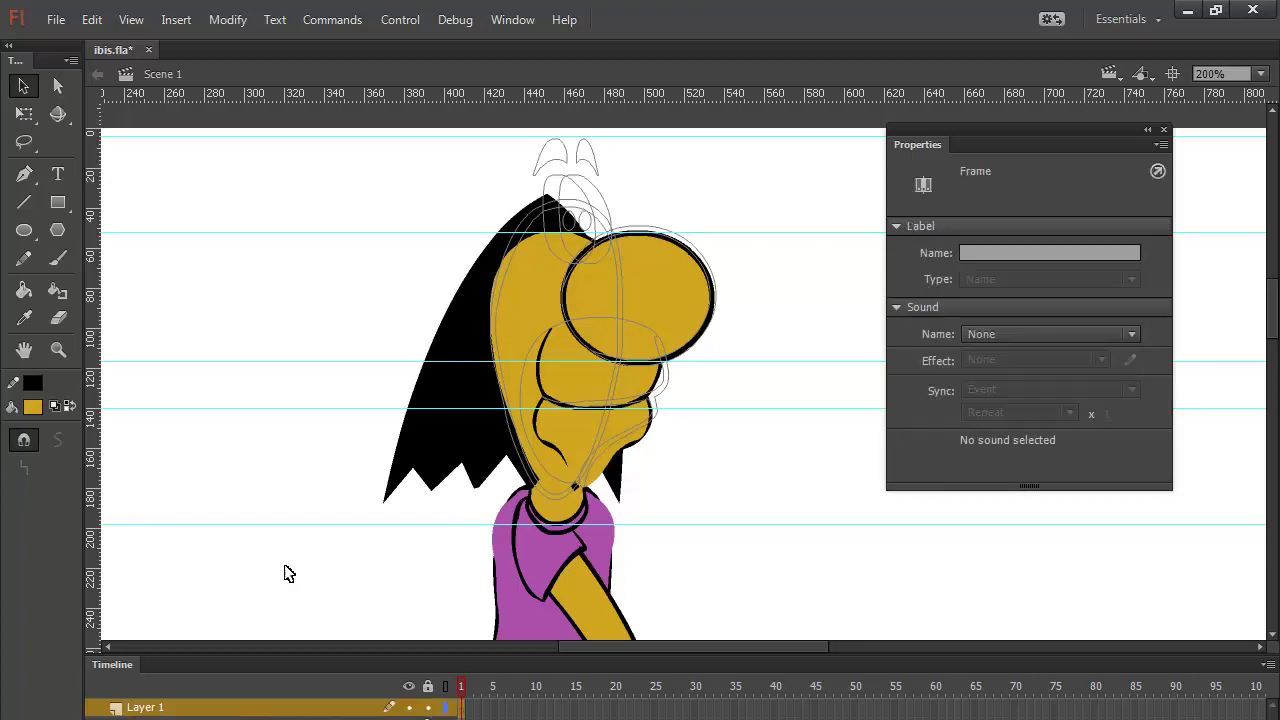
click(57, 259)
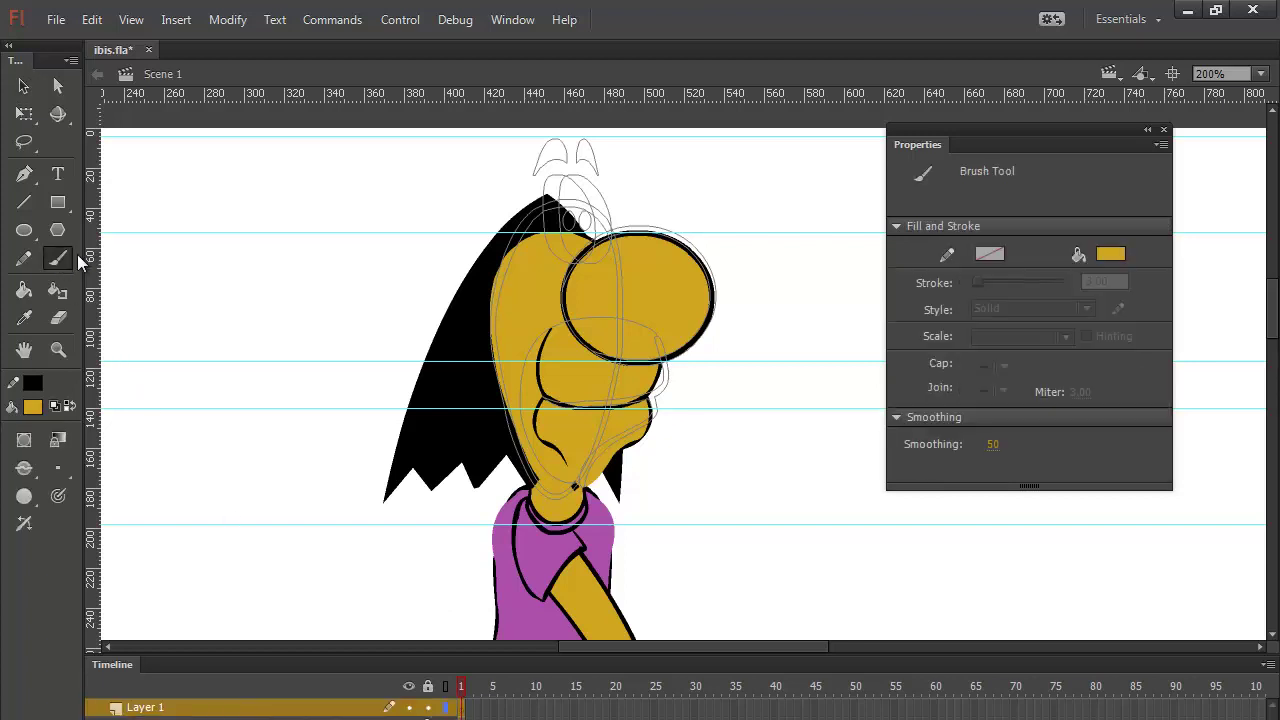
click(71, 406)
click(447, 714)
key(ctrl+z)
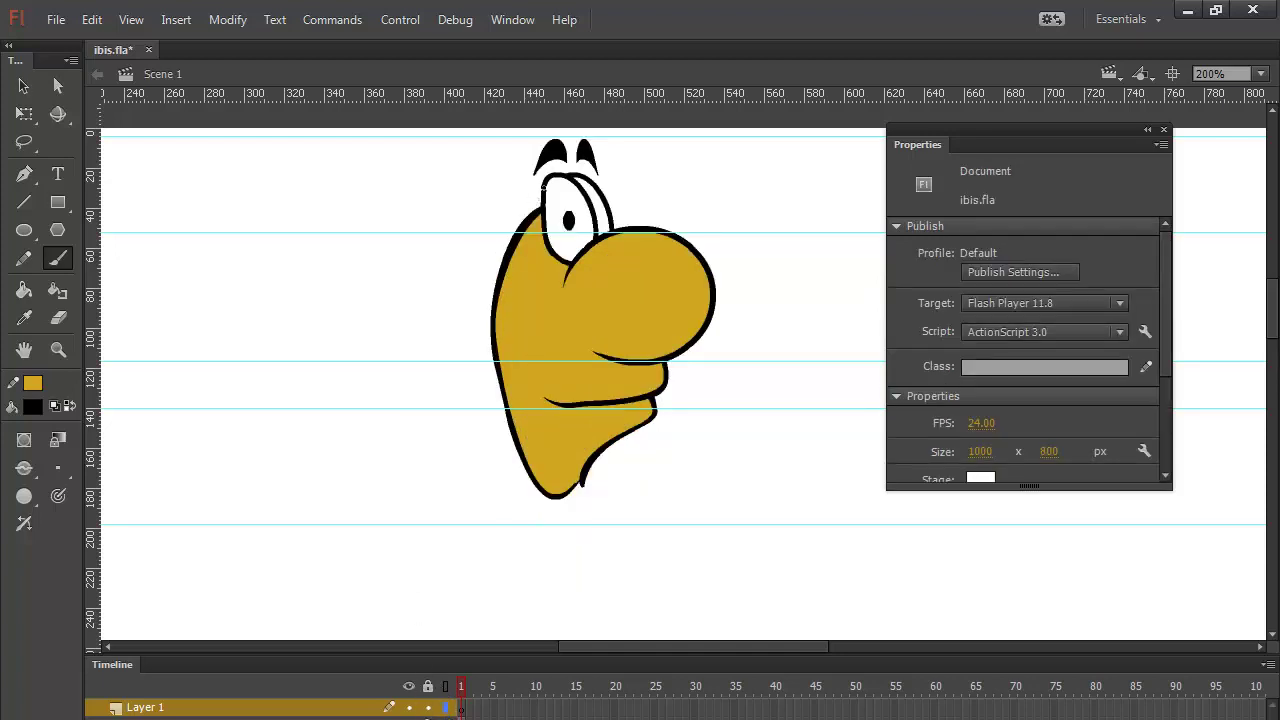
mouse_move(542, 188)
mouse_down()
mouse_move(435, 375)
mouse_move(408, 503)
mouse_move(442, 478)
mouse_move(457, 507)
mouse_move(474, 483)
mouse_move(503, 507)
mouse_move(525, 472)
mouse_move(541, 500)
mouse_move(555, 492)
mouse_move(586, 278)
mouse_move(546, 183)
mouse_up()
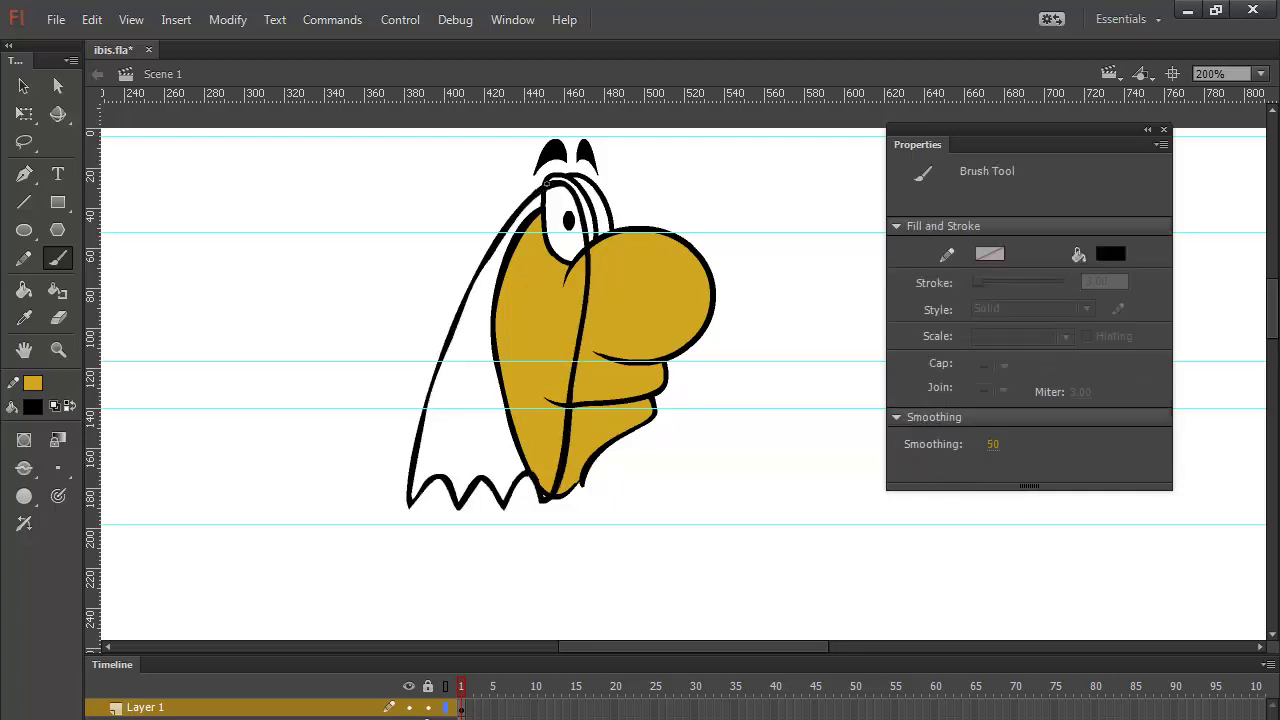
click(24, 290)
click(478, 440)
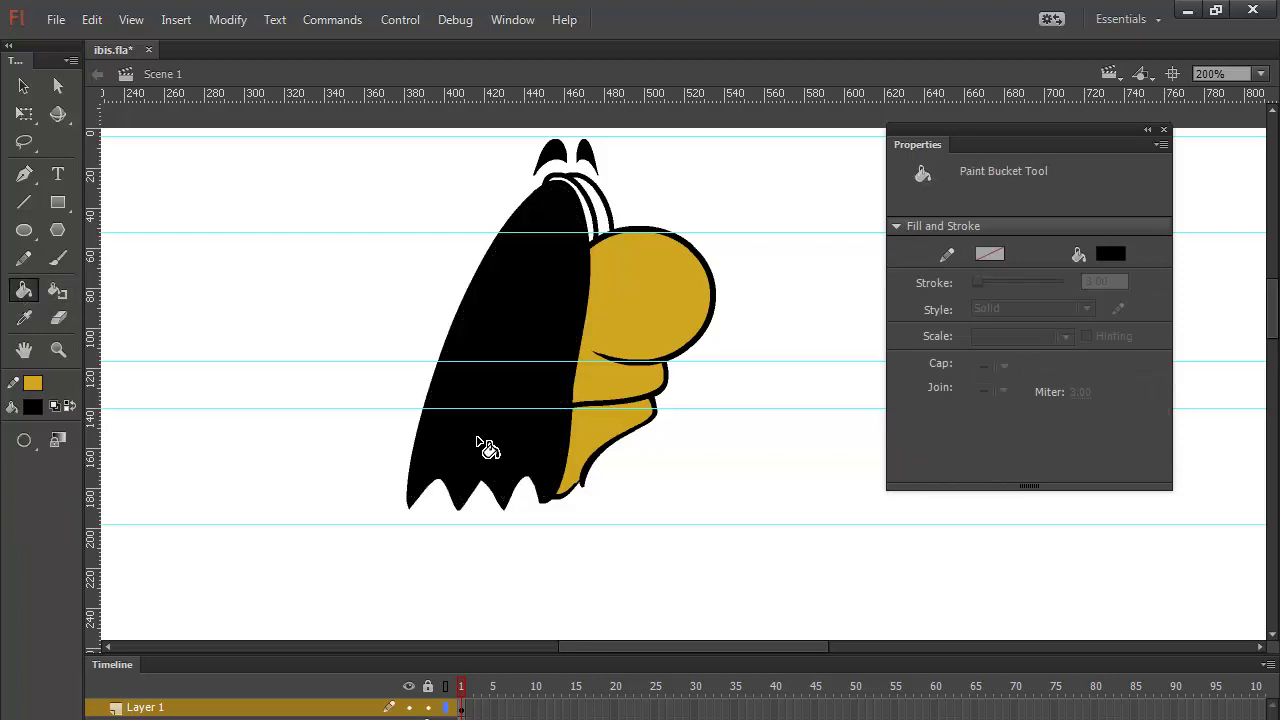
Step: Group the black hair shape and cut it from Layer 1
click(24, 86)
click(495, 446)
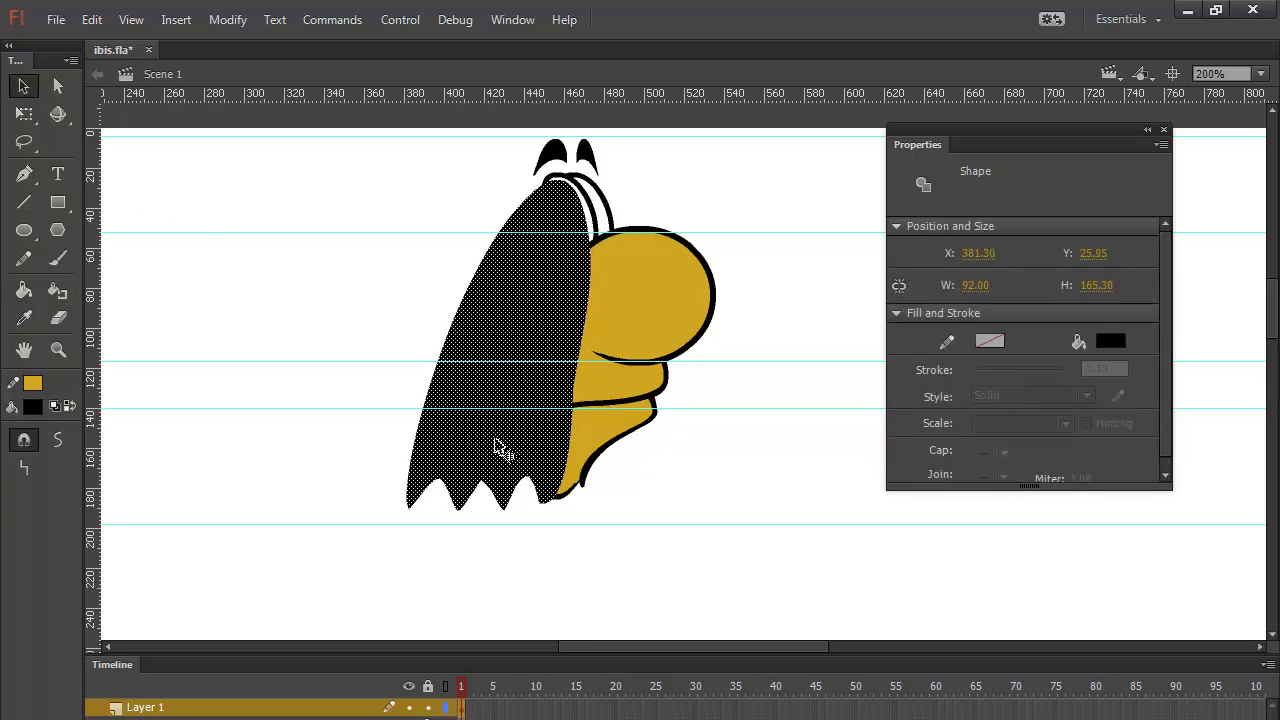
key(ctrl+g)
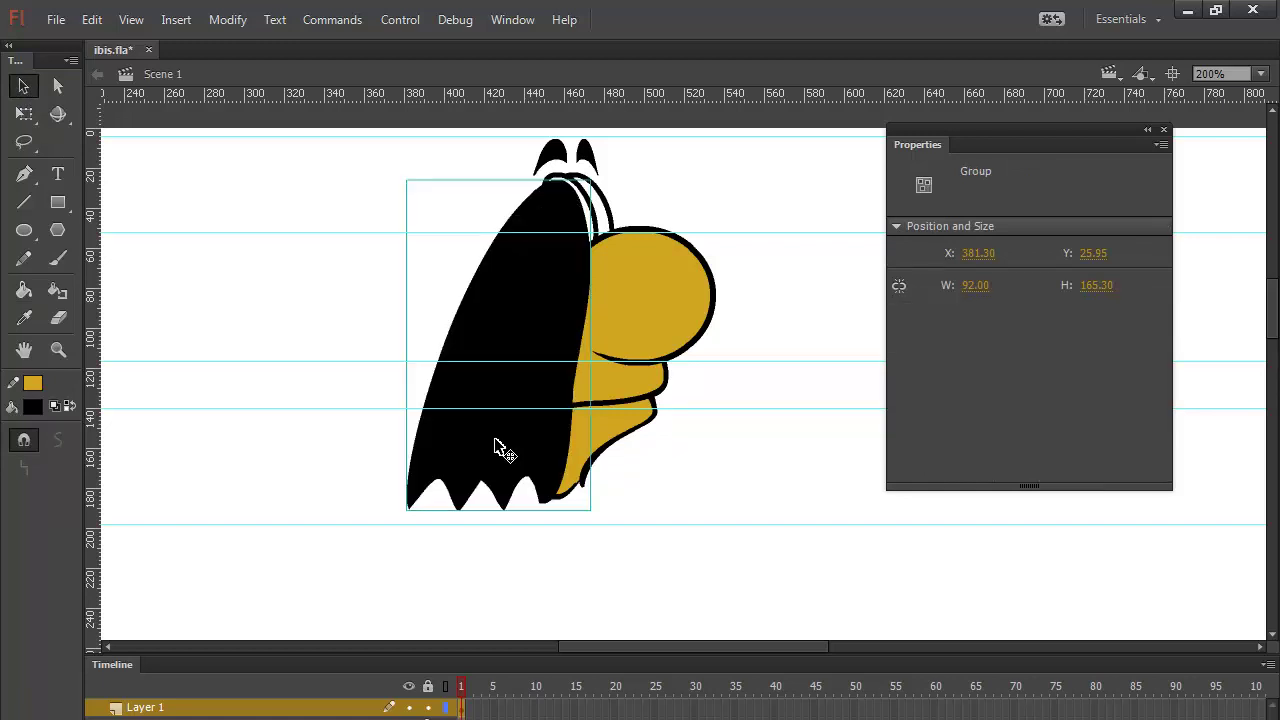
key(Delete)
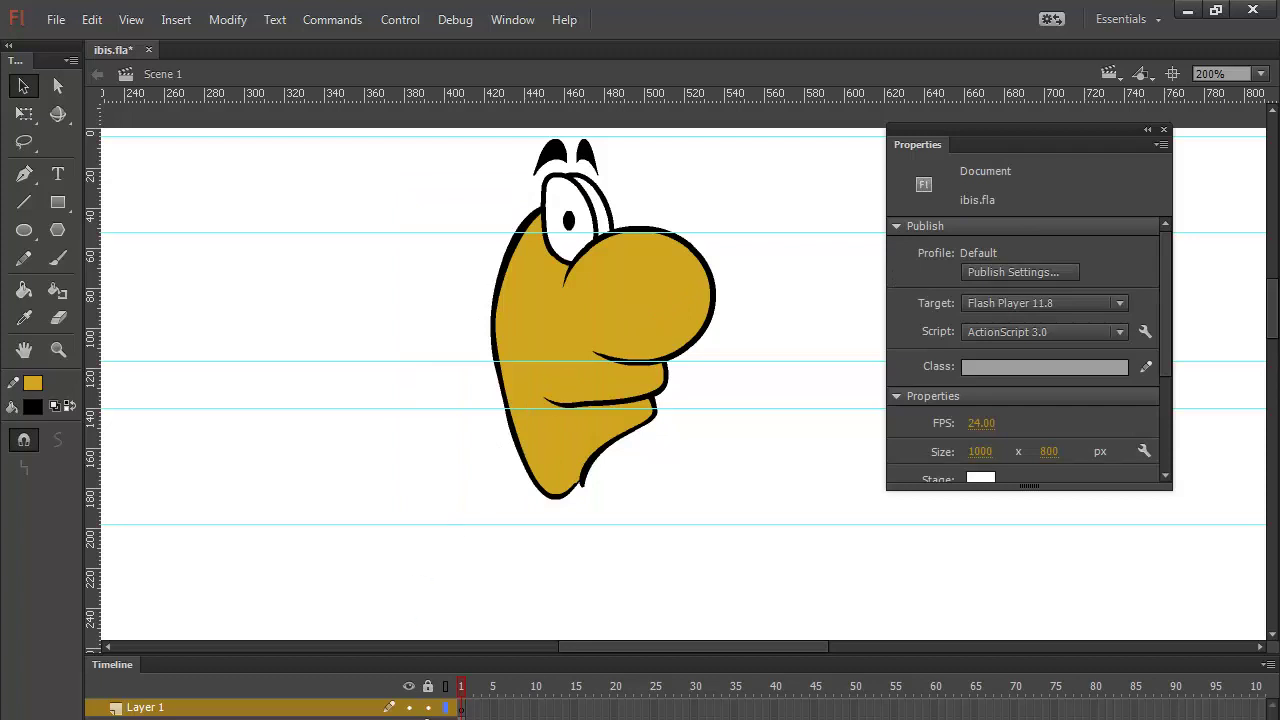
Step: Paste the hair group in place on the redrawn head's layer and send it to the back, behind the face
click(684, 304)
right_click(774, 289)
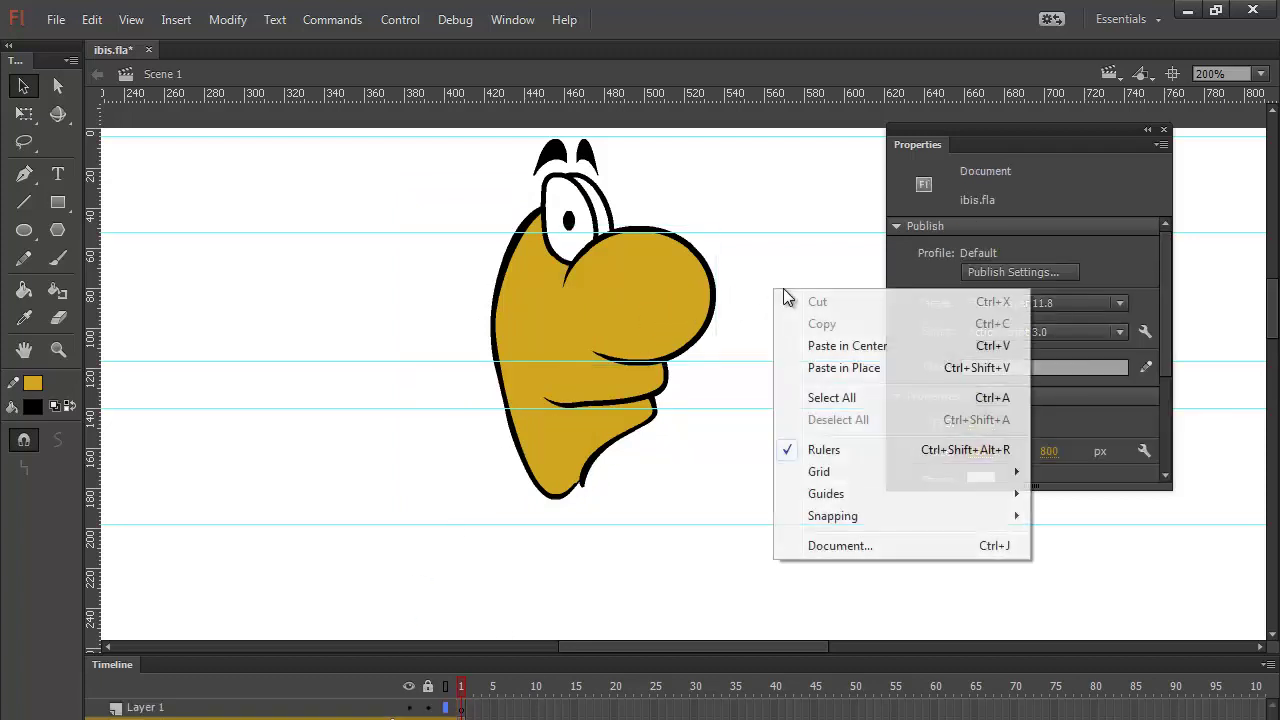
click(863, 367)
key(ctrl+shift+Down)
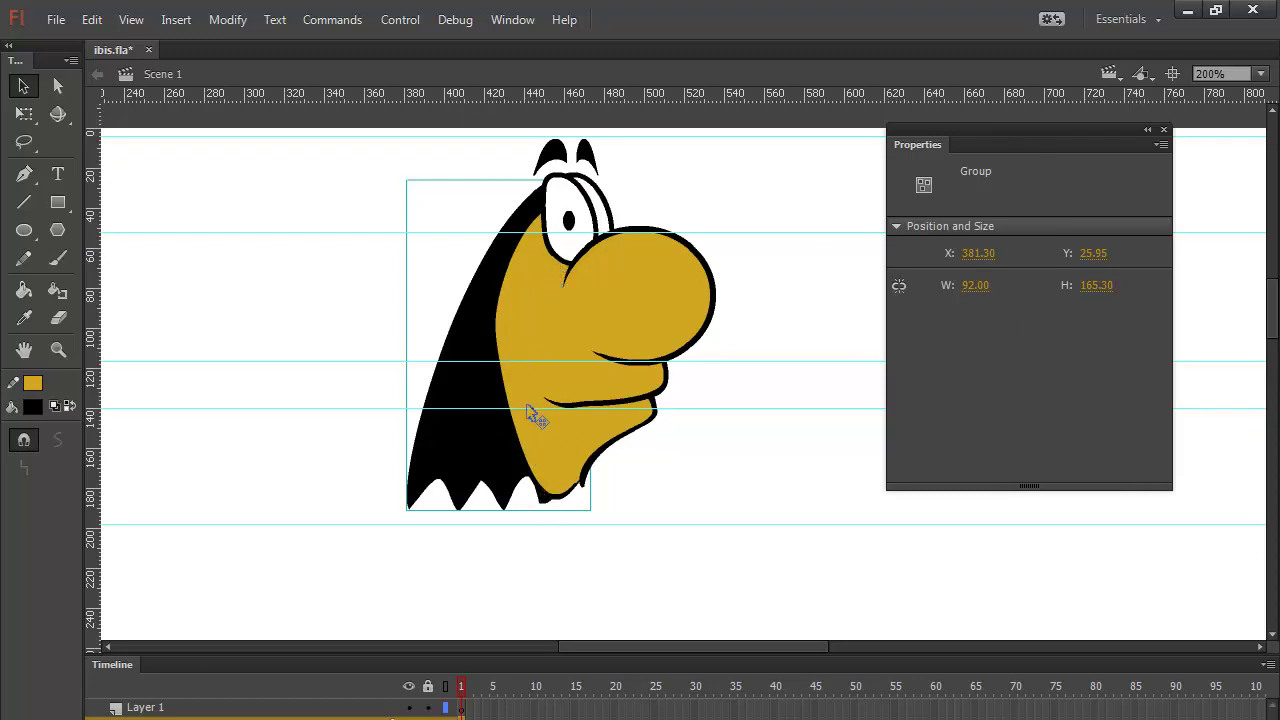
click(750, 177)
Step: On Layer 1, brush a wider hair shape about 88 by 167 px that covers the cheek up to the eyes, and fill it black
click(60, 259)
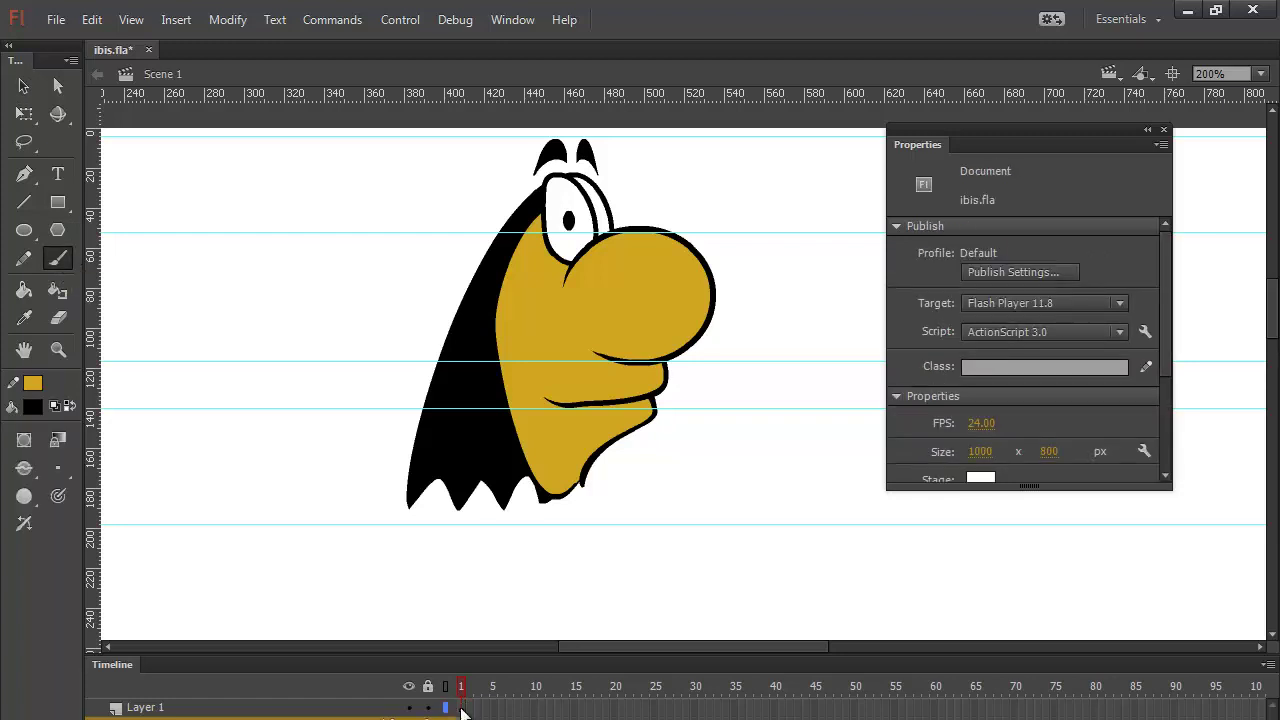
click(461, 708)
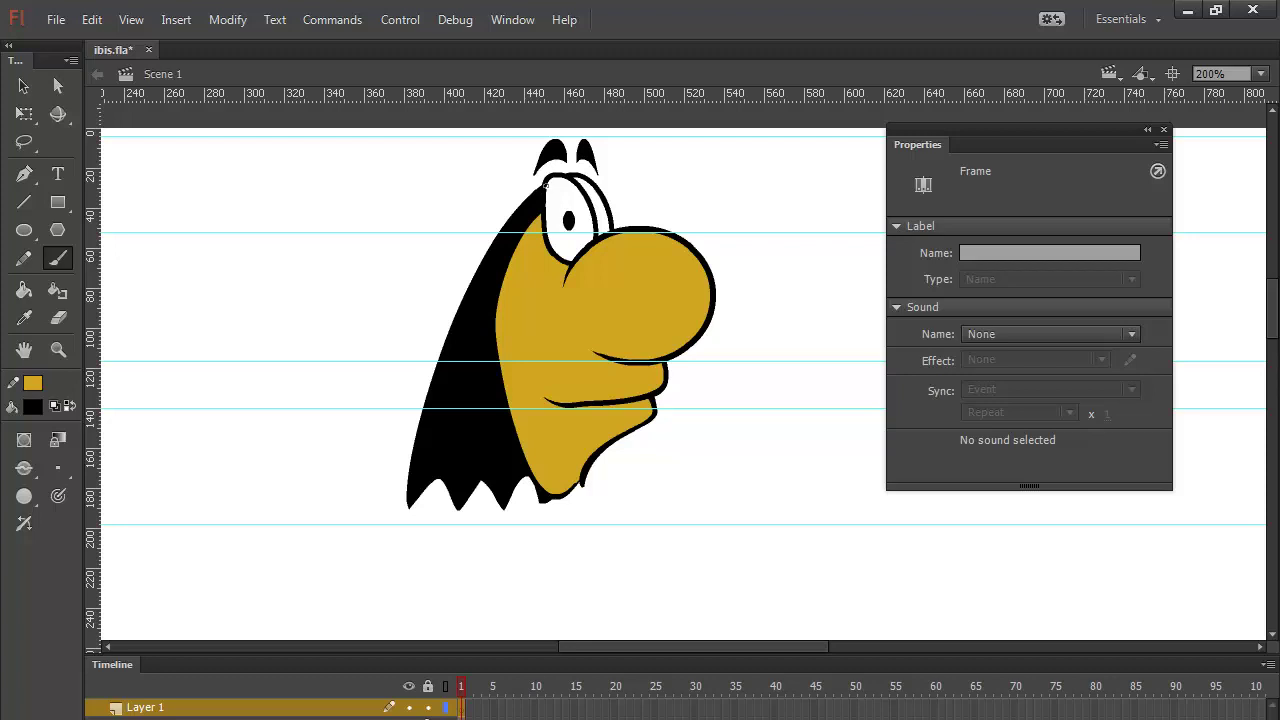
key(b)
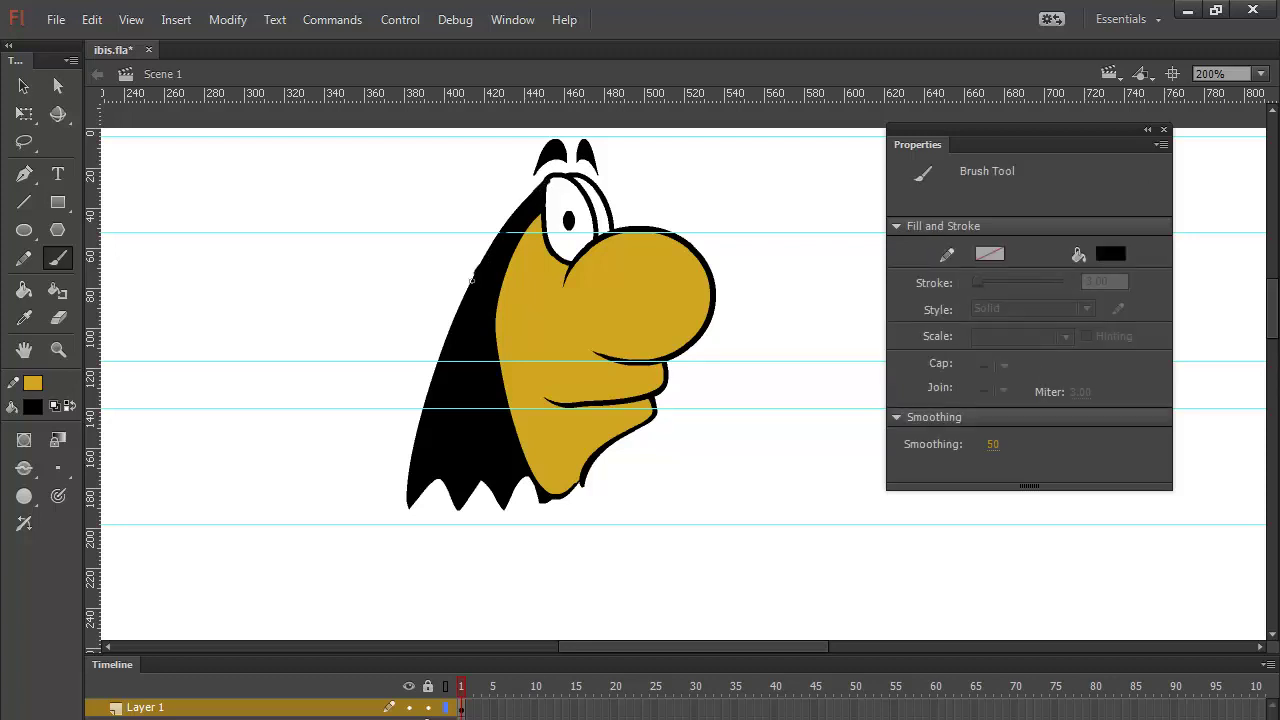
mouse_move(471, 279)
mouse_down()
mouse_move(407, 481)
mouse_move(415, 490)
mouse_move(443, 466)
mouse_move(459, 507)
mouse_move(485, 478)
mouse_move(507, 494)
mouse_move(534, 431)
mouse_move(563, 180)
mouse_up()
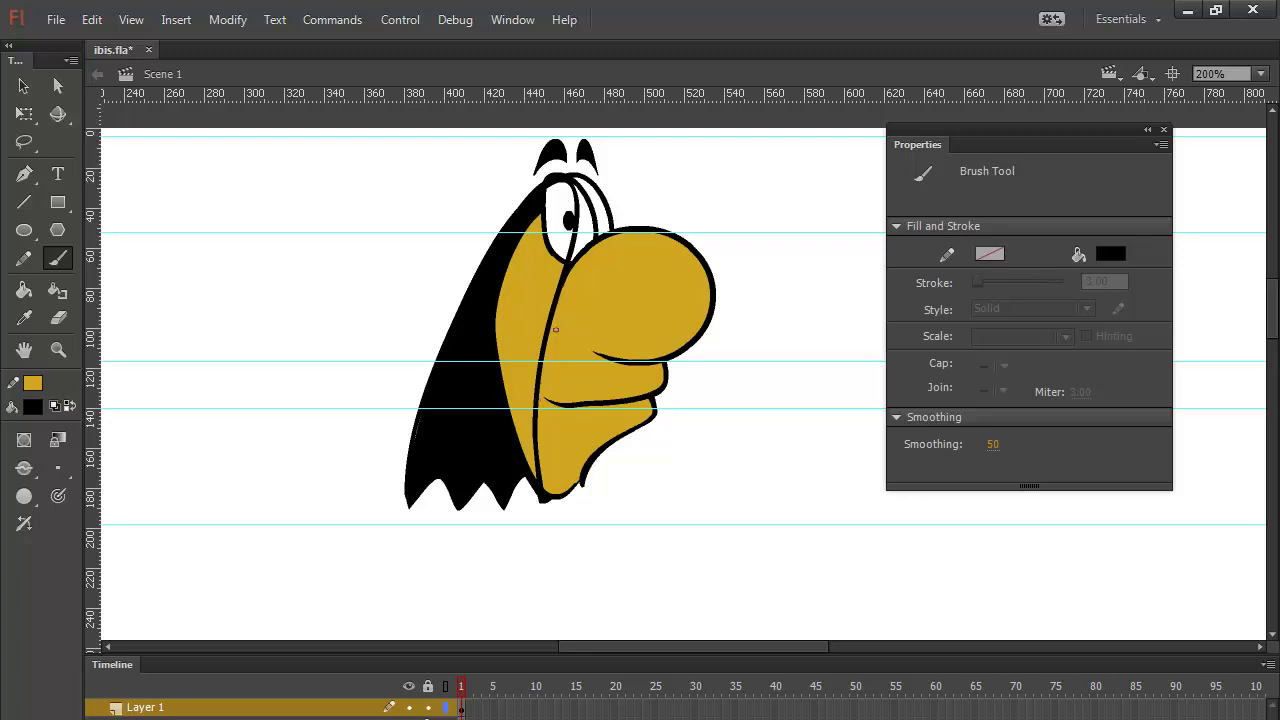
click(24, 290)
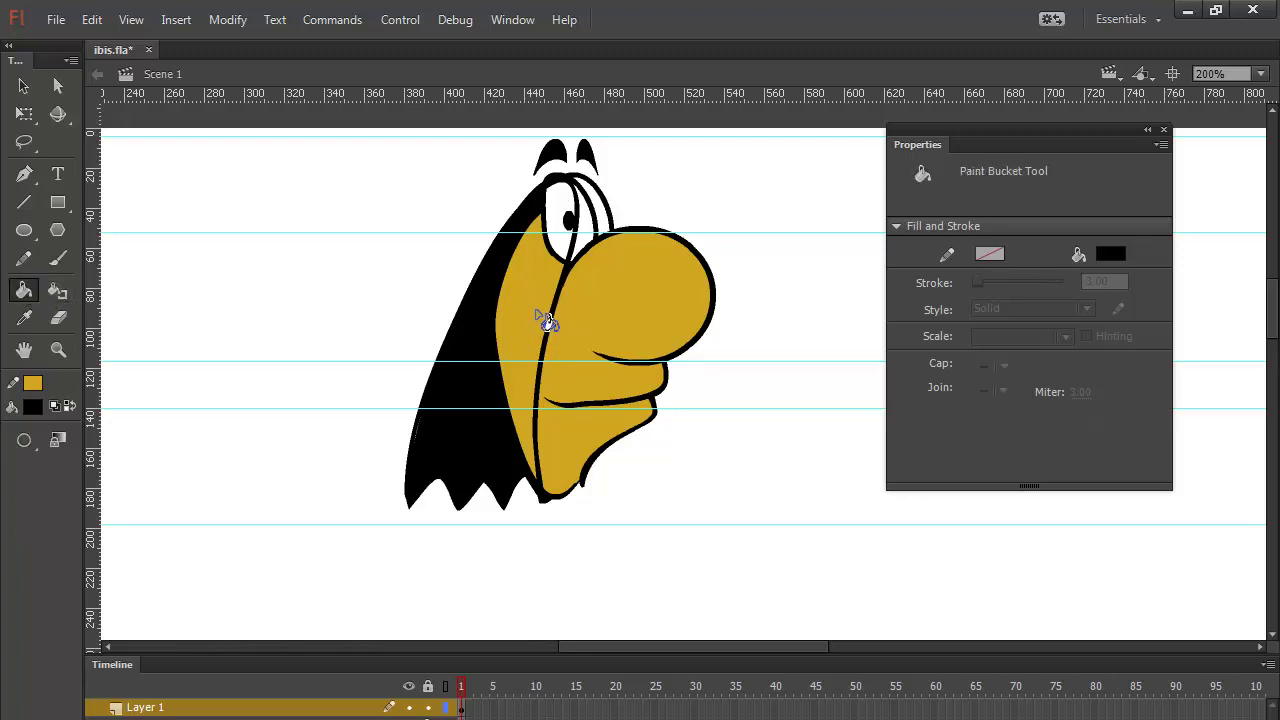
click(545, 322)
Step: Group the wider black hair shape and cut it from Layer 1
key(v)
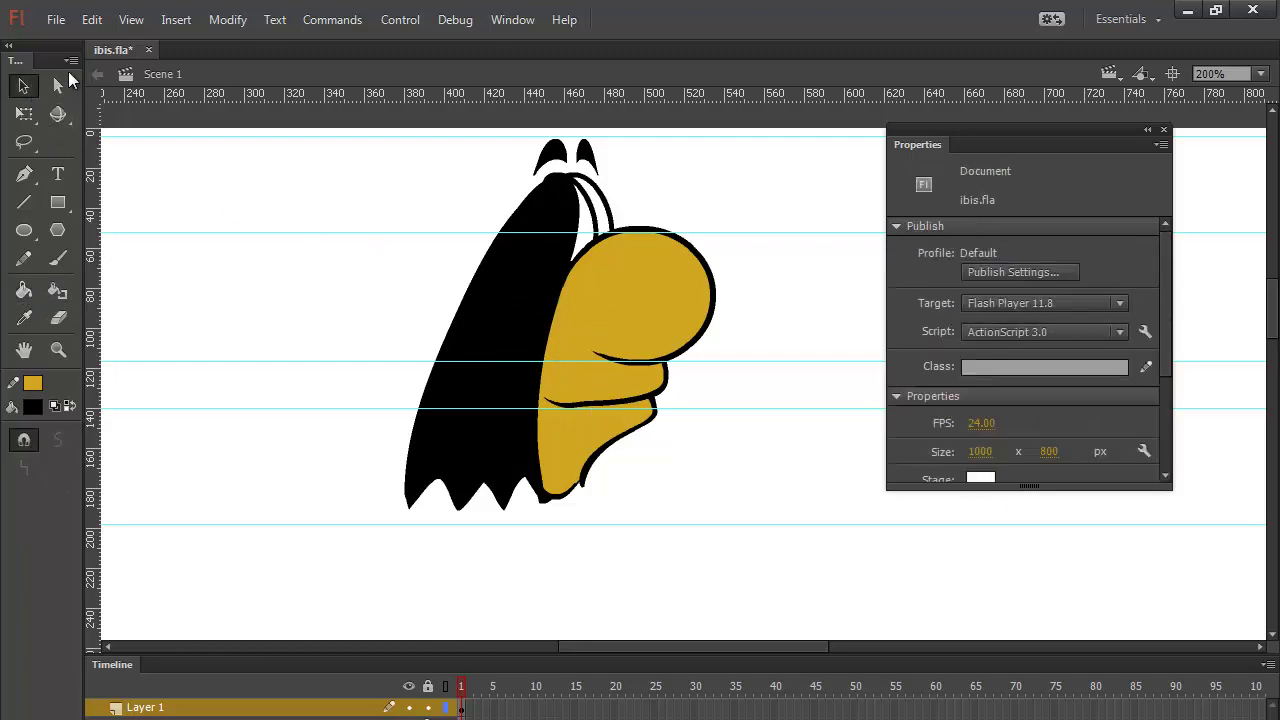
click(547, 304)
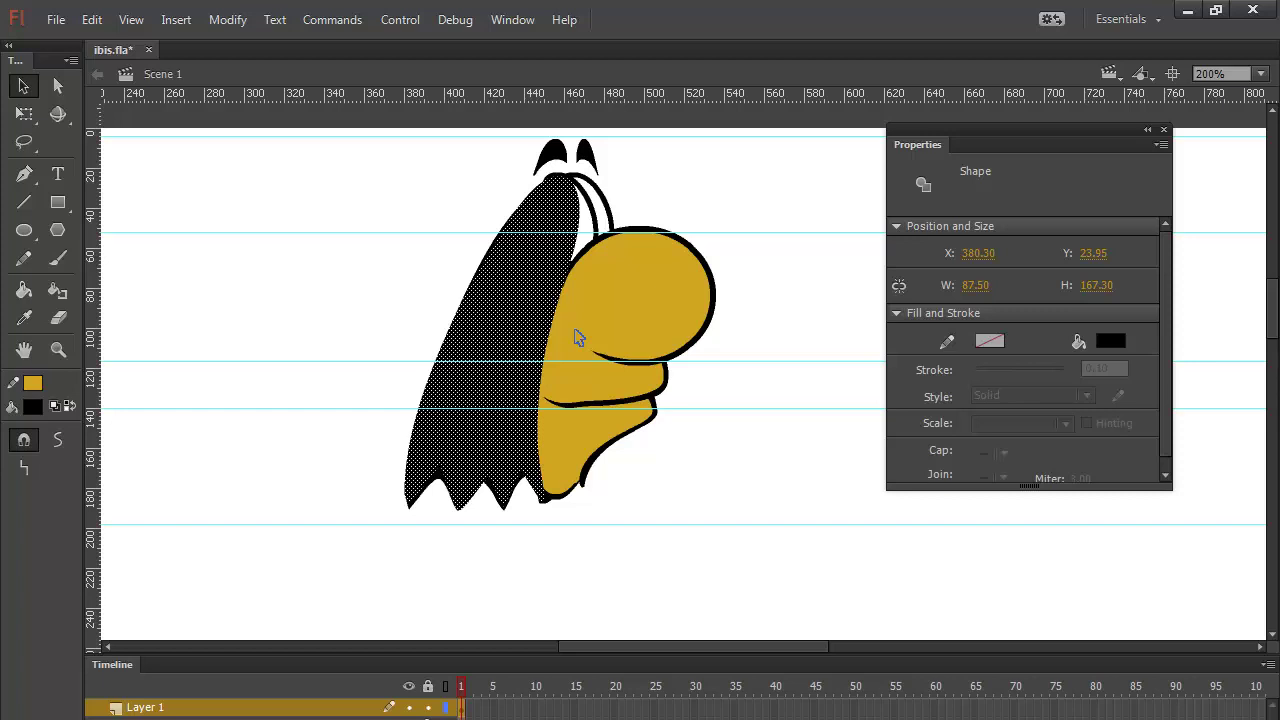
key(ctrl+g)
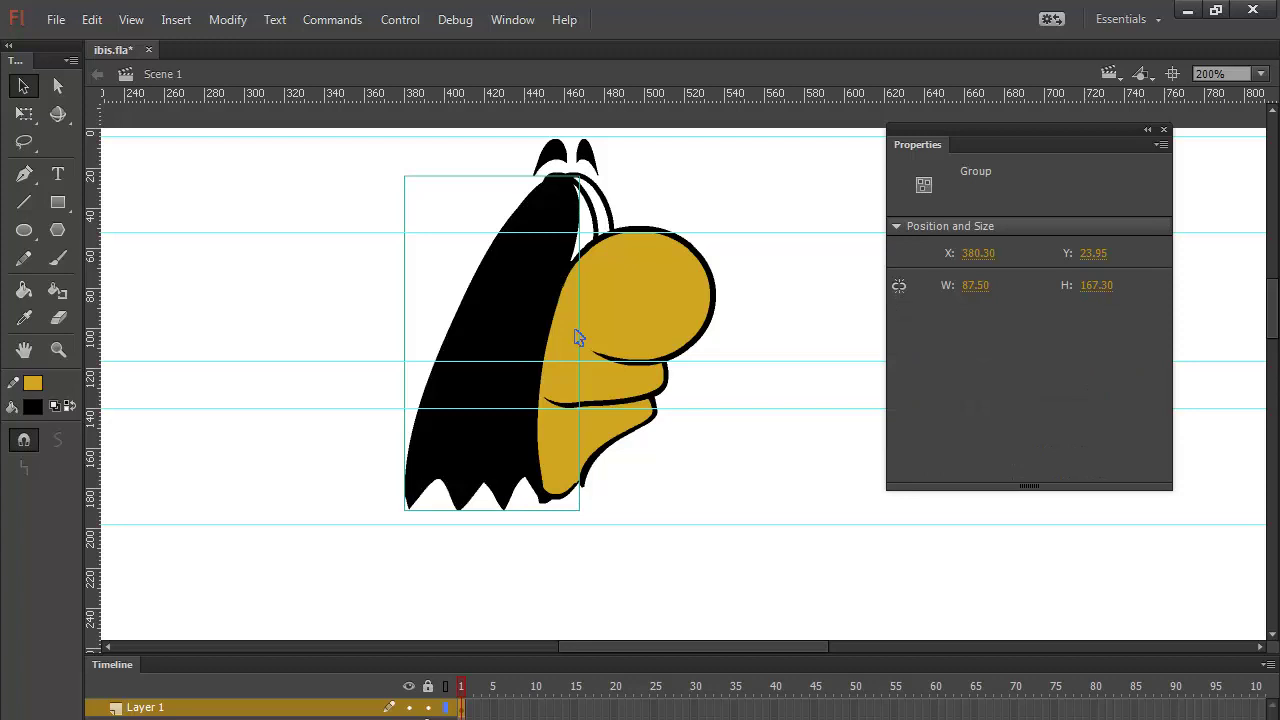
key(ctrl+z)
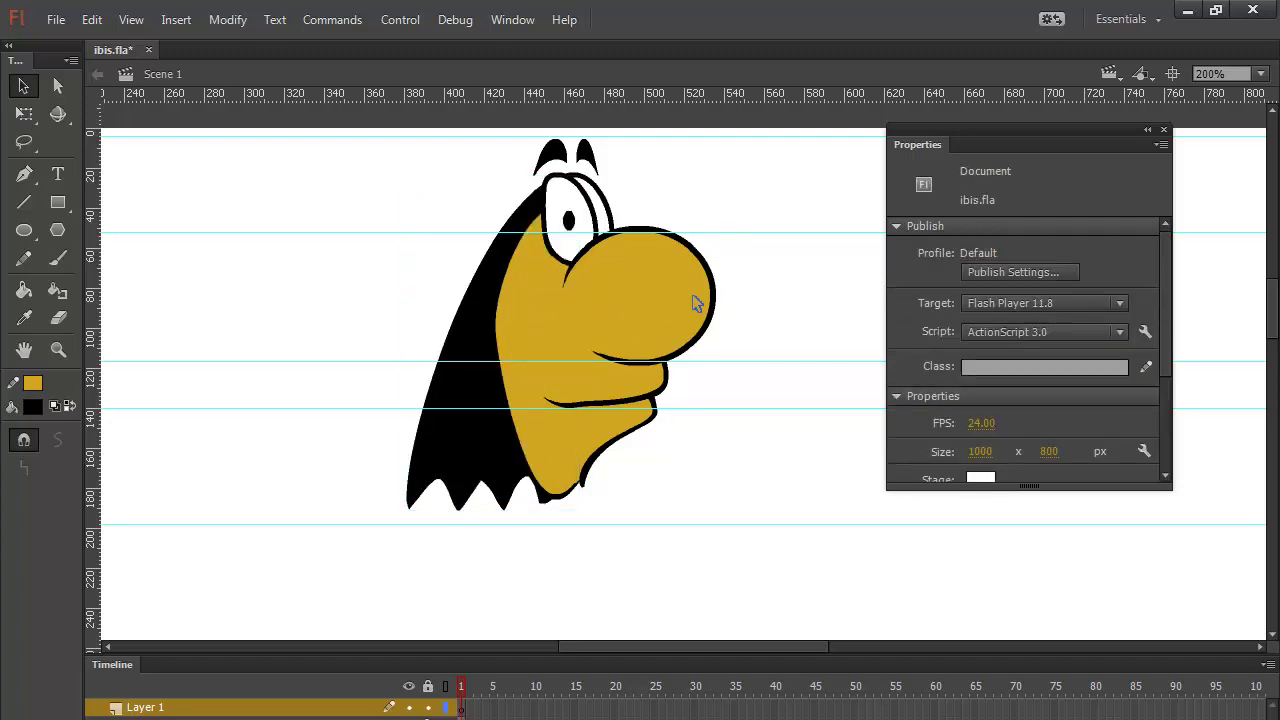
Step: Paste the wider hair group in place on the redrawn head's layer
click(543, 340)
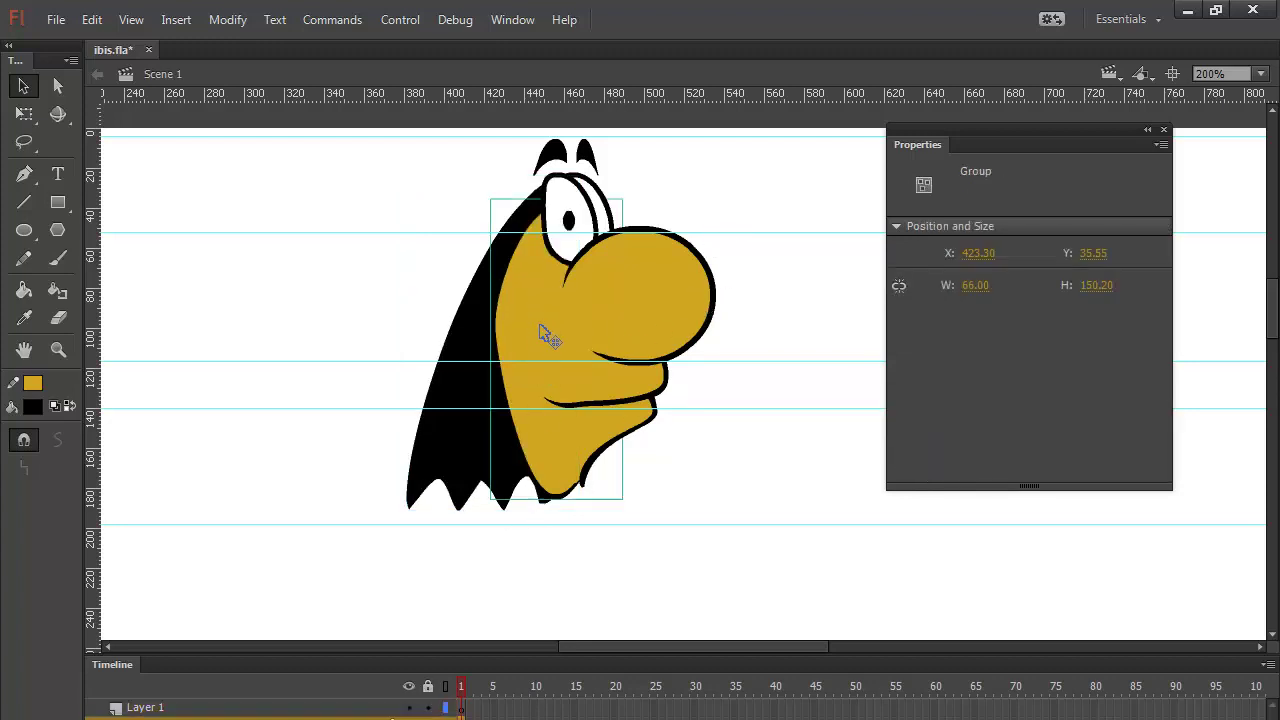
right_click(797, 289)
click(840, 363)
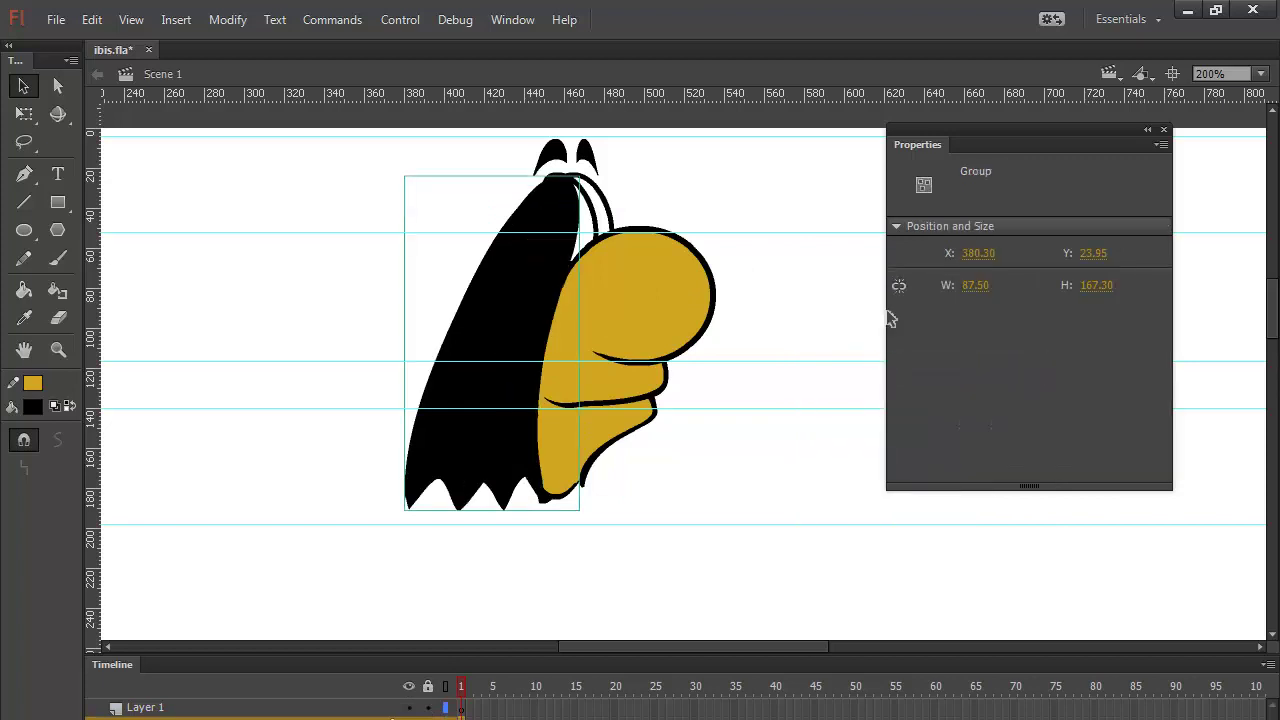
Step: Try sending the wider hair group backward behind the eyes and mouth
key(ctrl+Down)
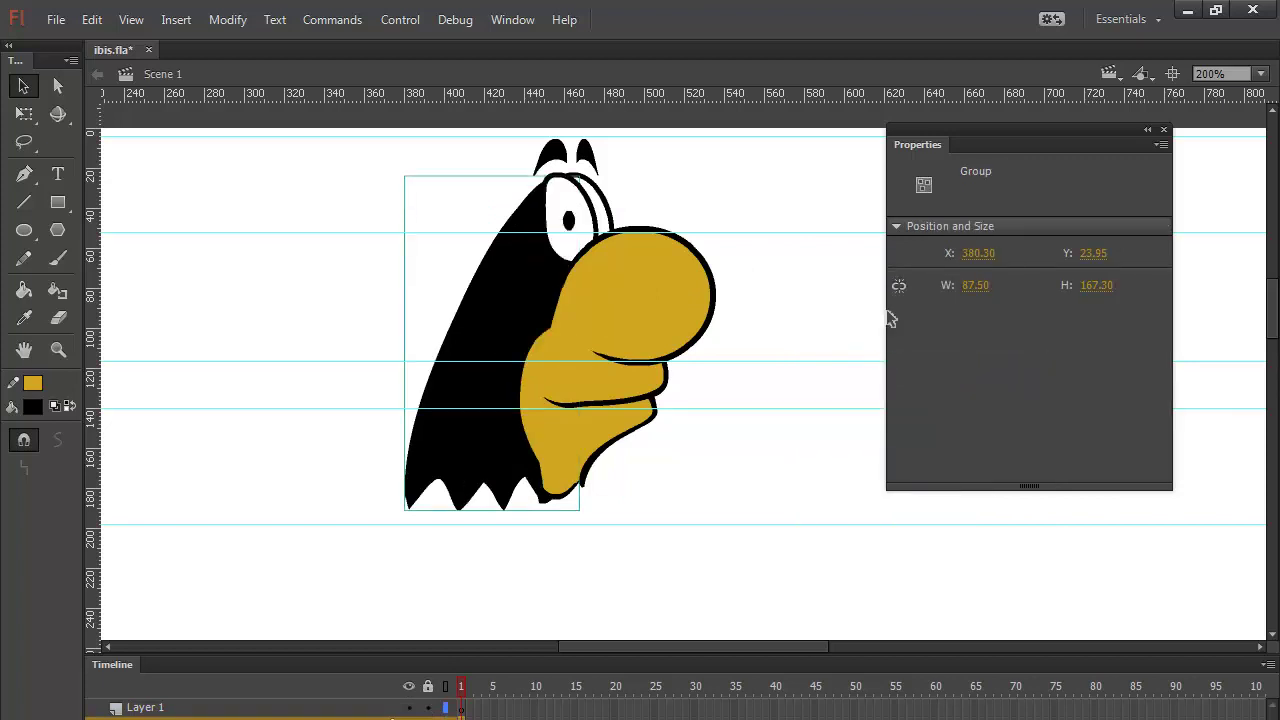
key(ctrl+z)
key(ctrl+z)
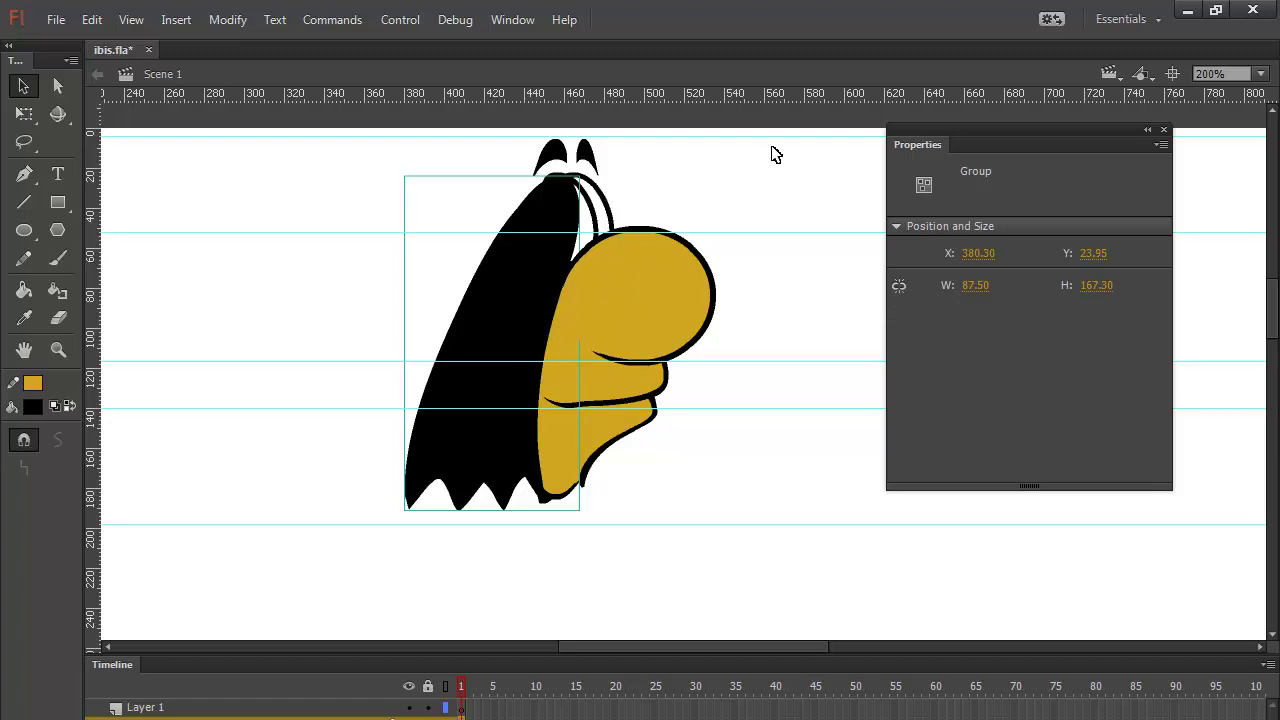
key(ctrl+z)
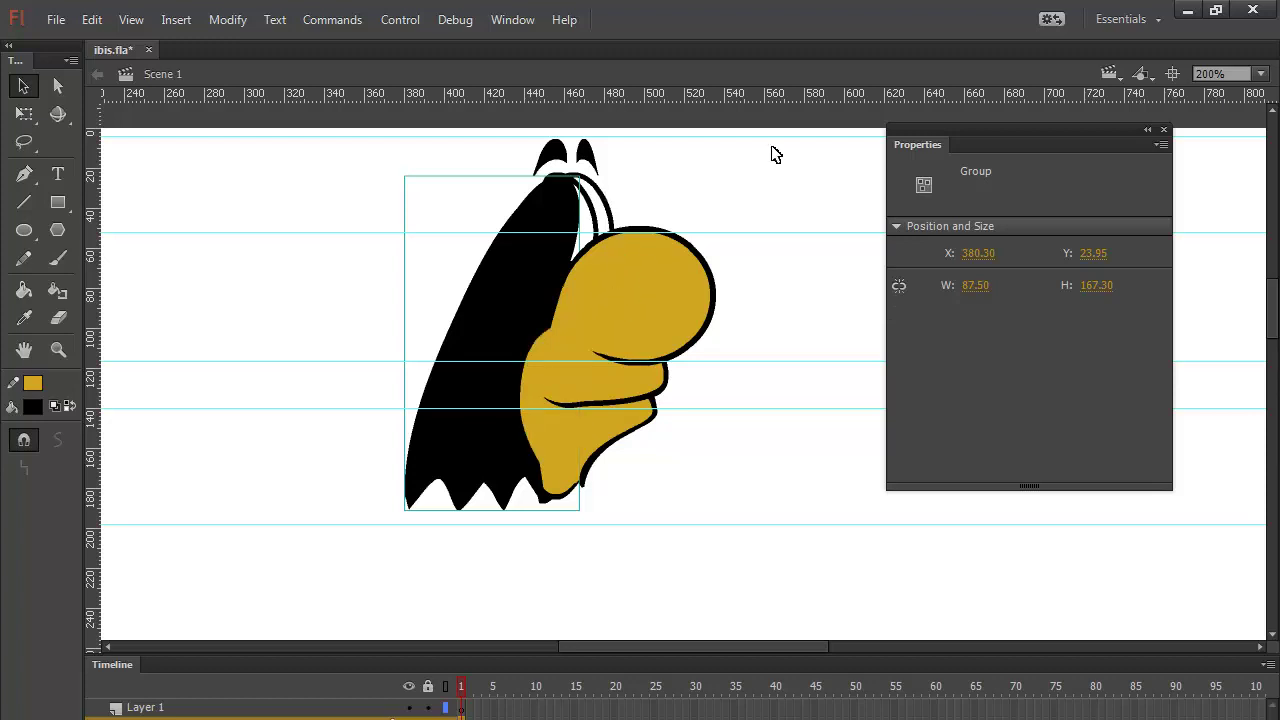
Step: Move the mouth group behind the hair and bring the eyes, nose and eyebrows to the front
click(620, 378)
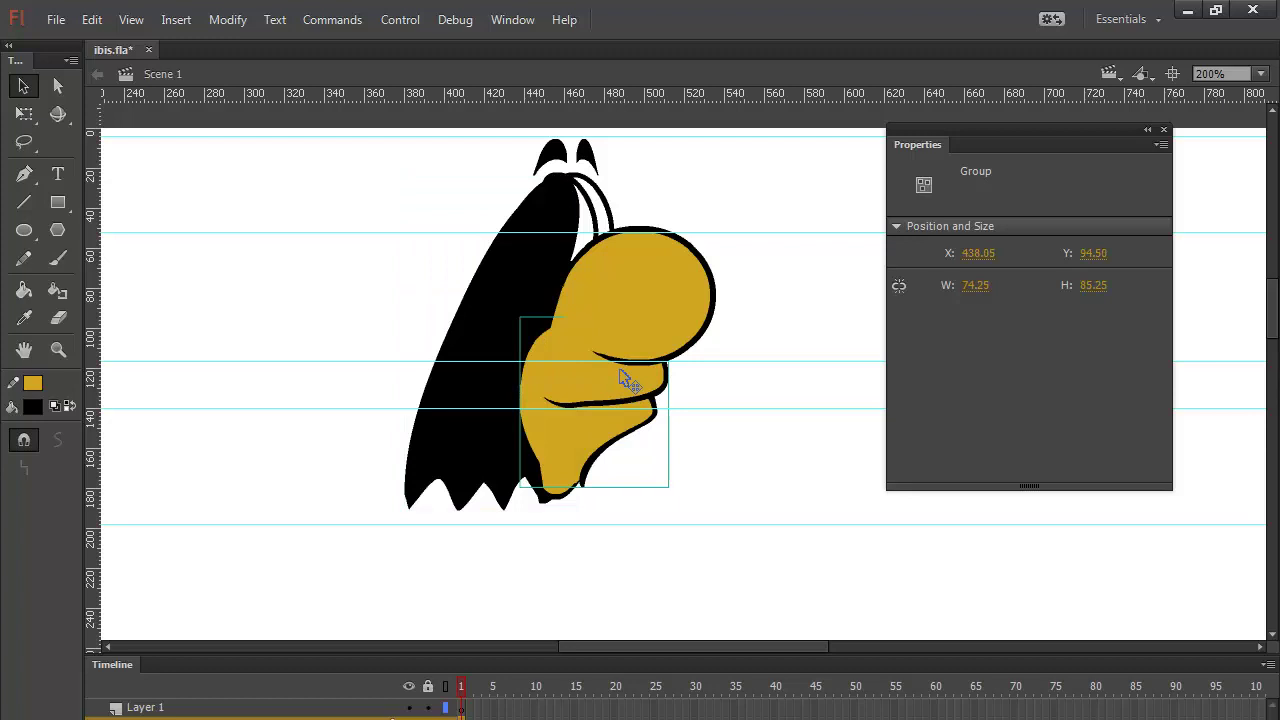
key(ctrl+Down)
click(605, 212)
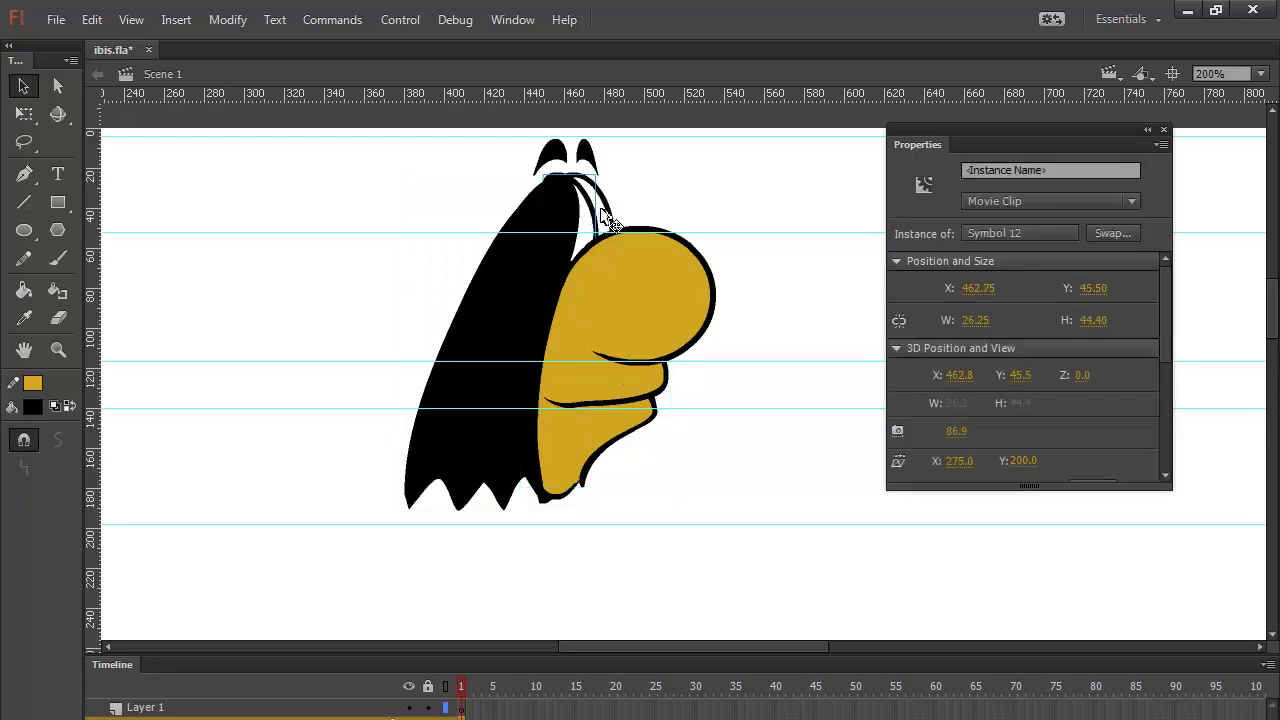
shift+click(617, 224)
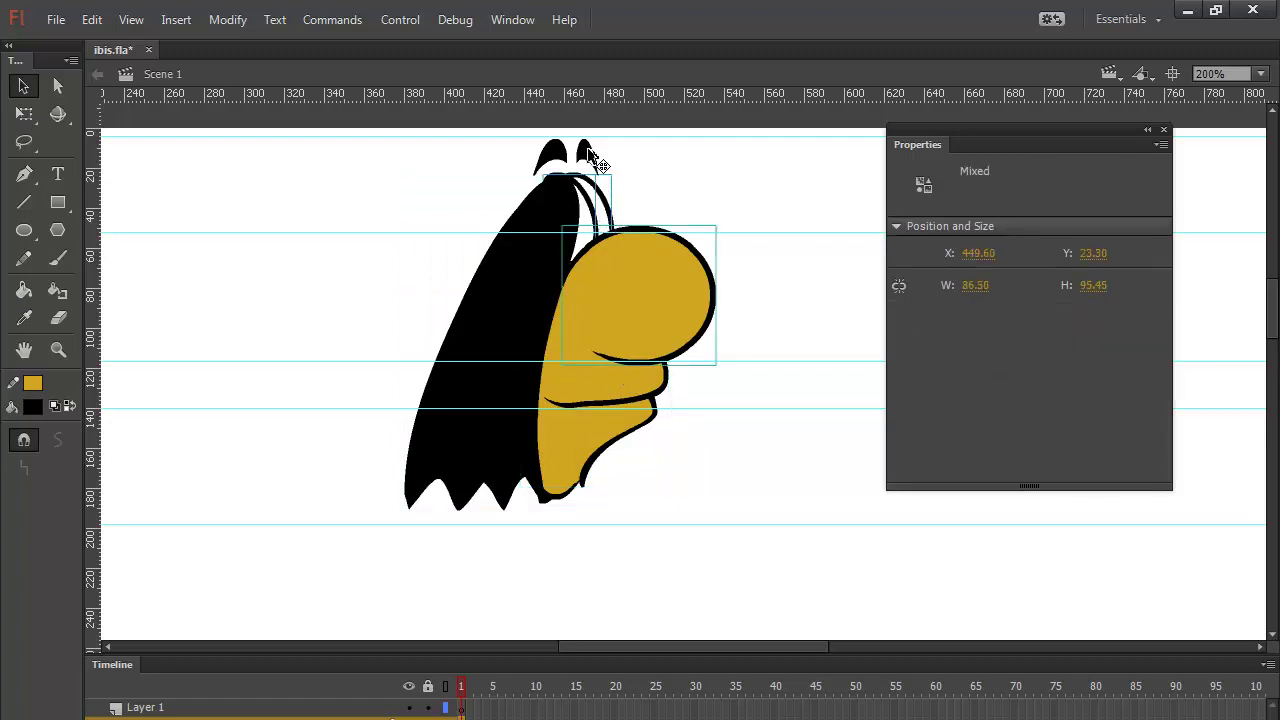
shift+click(587, 155)
shift+click(552, 152)
key(ctrl+shift+Up)
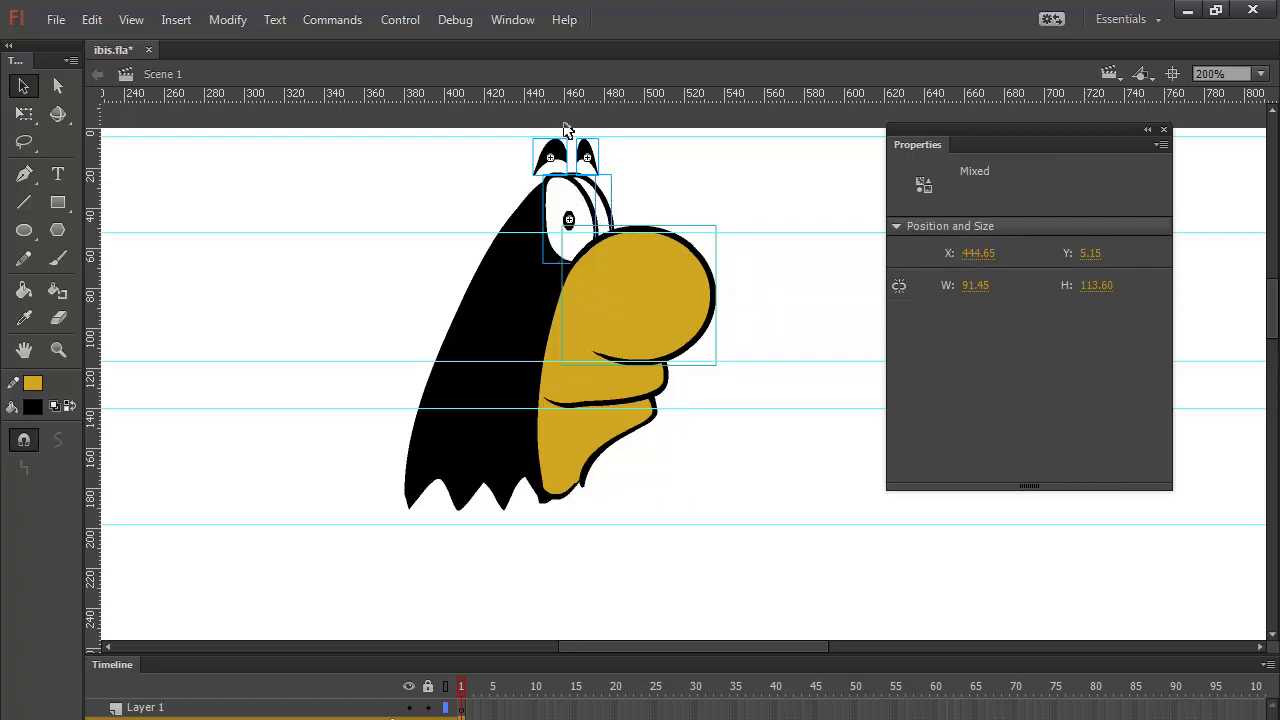
click(731, 200)
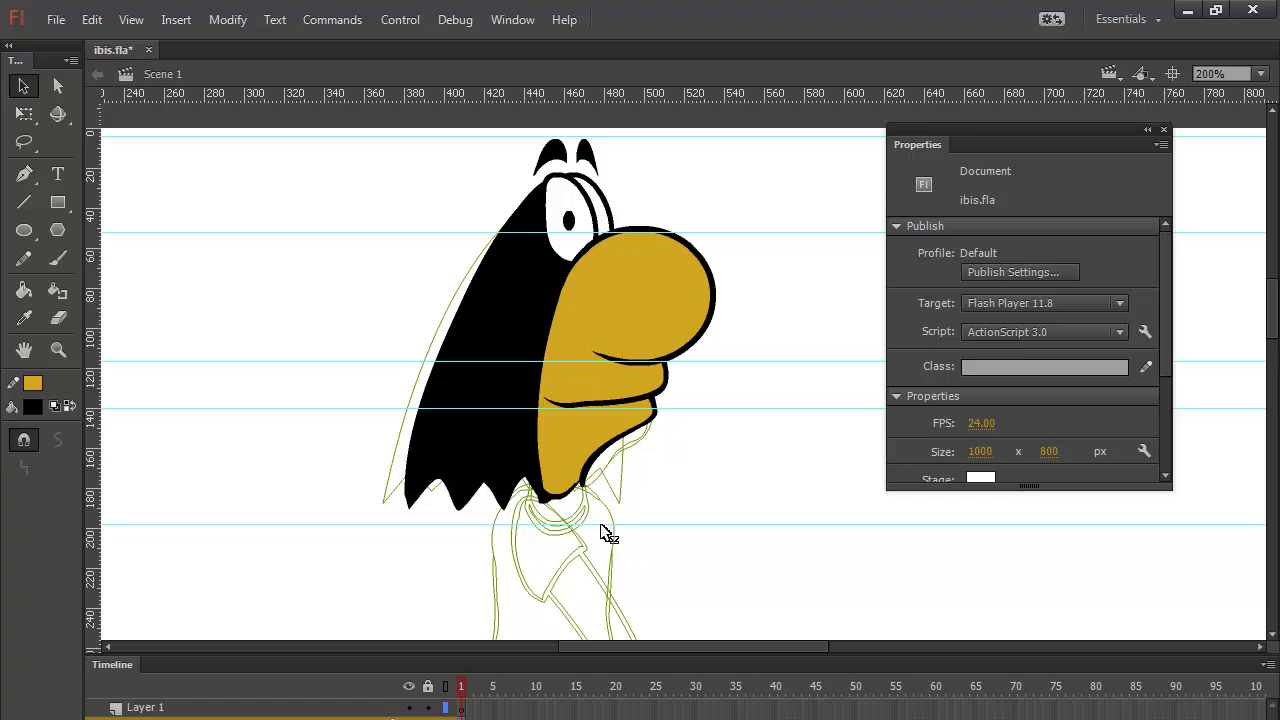
Step: On Layer 1, brush a closed torso outline about 77 by 138 px over the outlined original shirt
drag(677, 551, 668, 345)
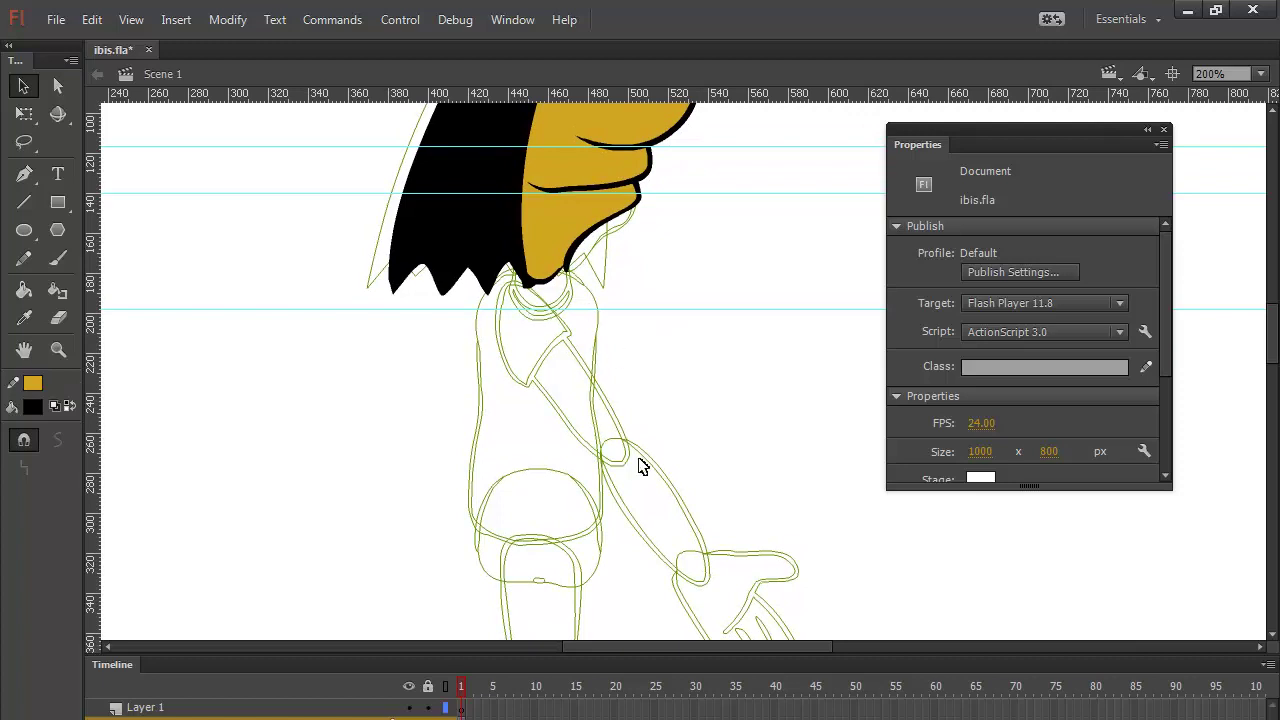
click(59, 258)
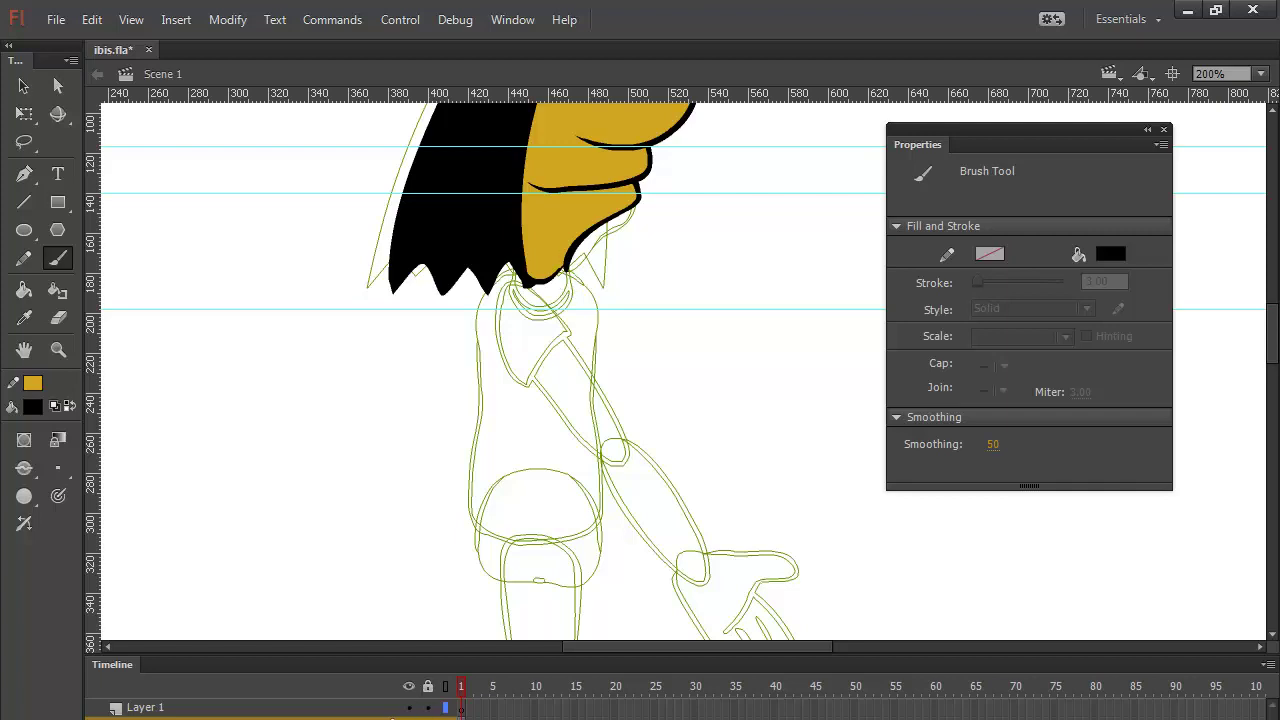
key(ctrl+z)
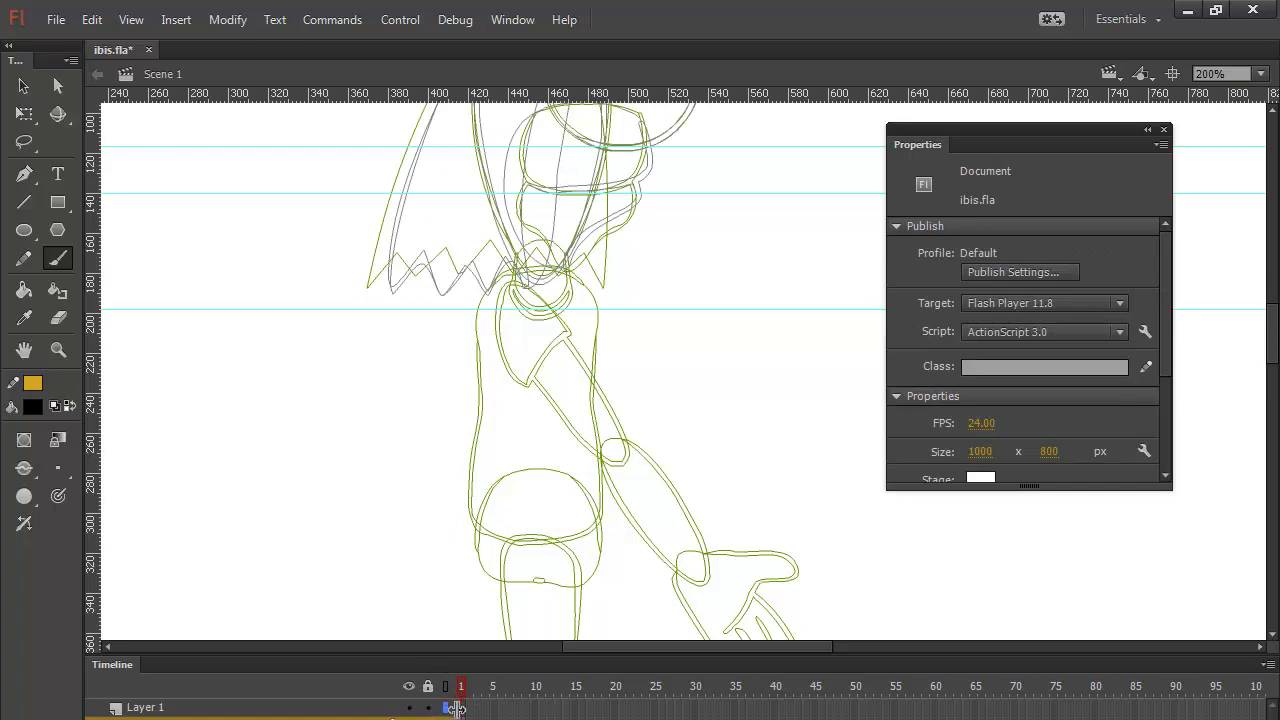
click(453, 710)
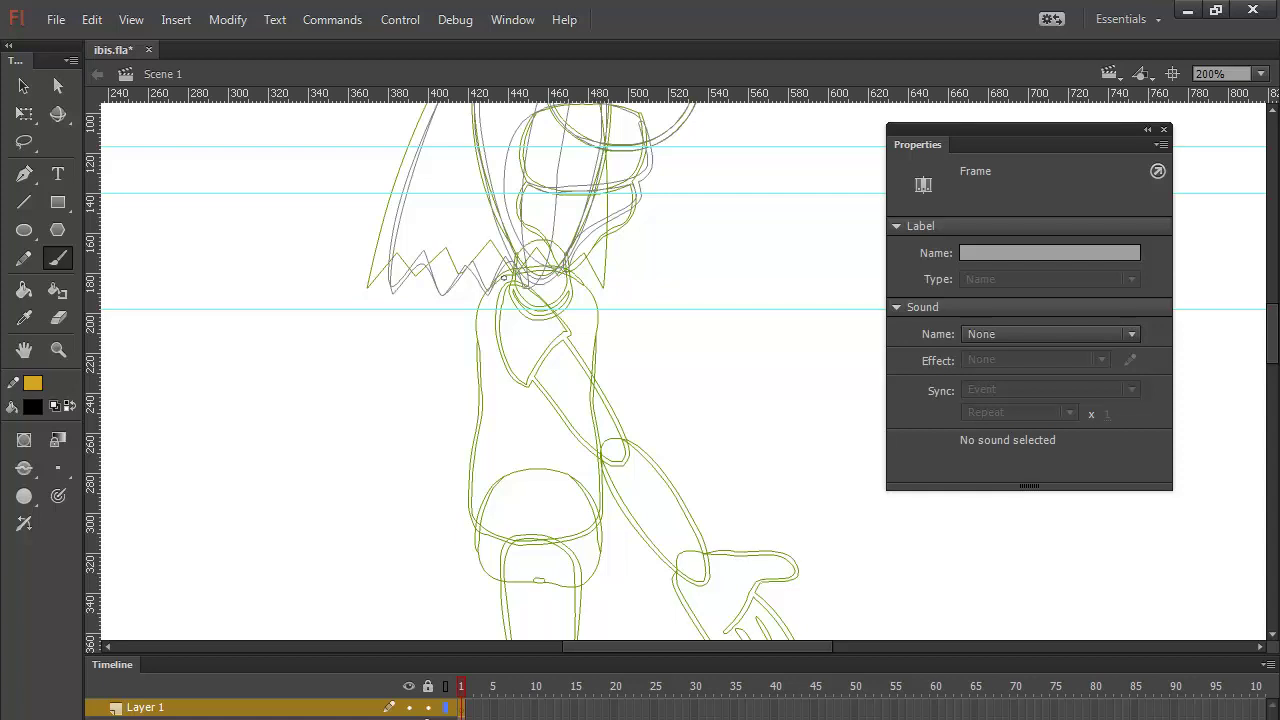
mouse_move(502, 277)
mouse_down()
mouse_move(548, 274)
mouse_move(576, 294)
mouse_move(614, 436)
mouse_move(621, 498)
mouse_move(607, 531)
mouse_up()
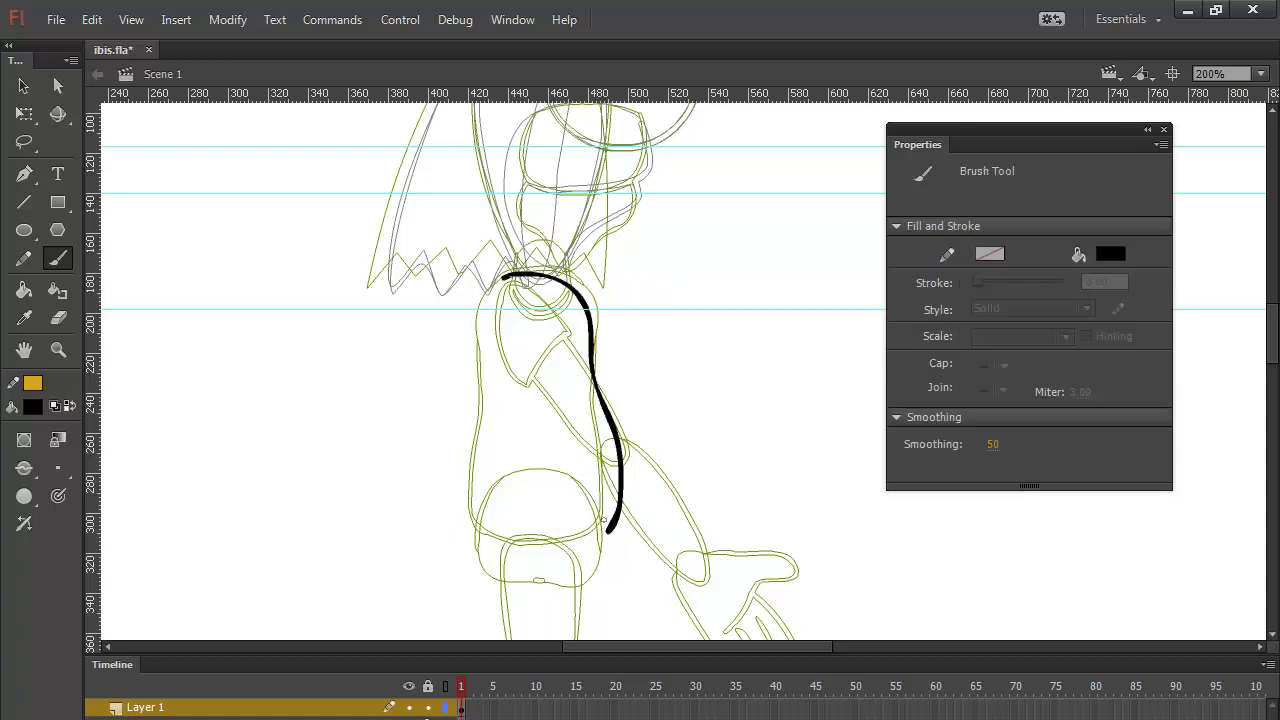
mouse_move(506, 276)
mouse_down()
mouse_move(475, 343)
mouse_move(473, 529)
mouse_move(538, 543)
mouse_move(612, 523)
mouse_up()
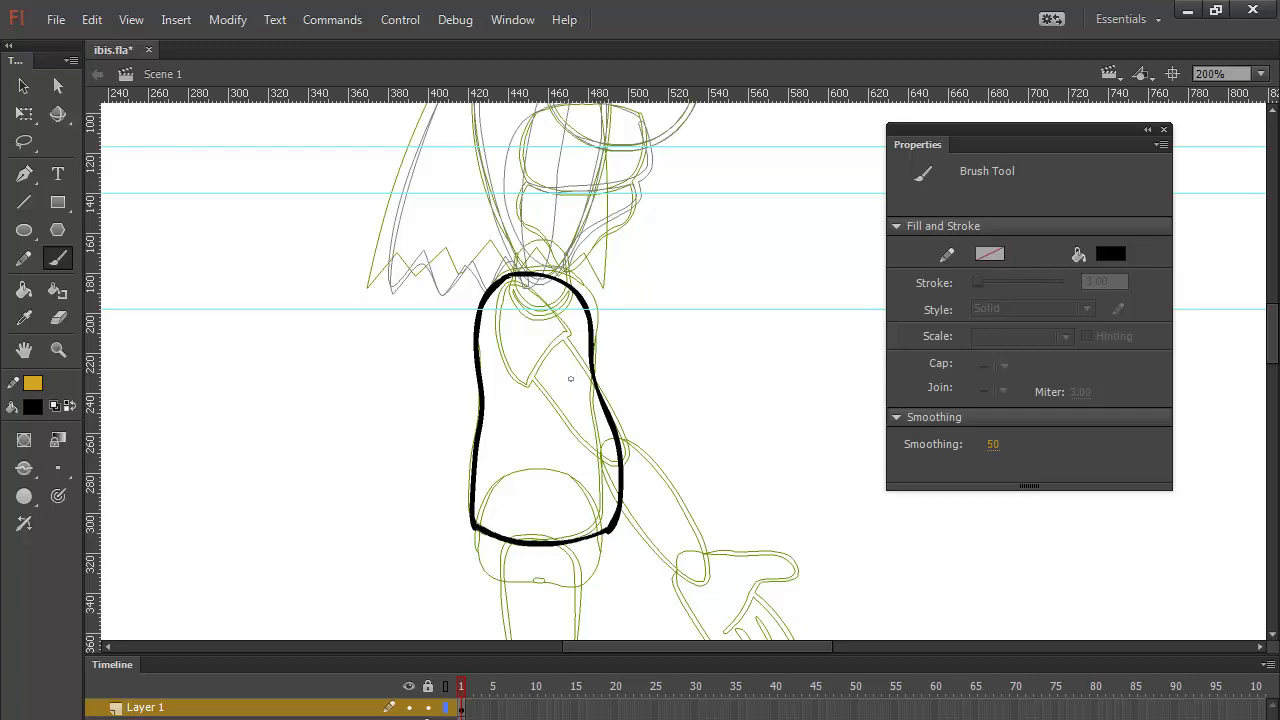
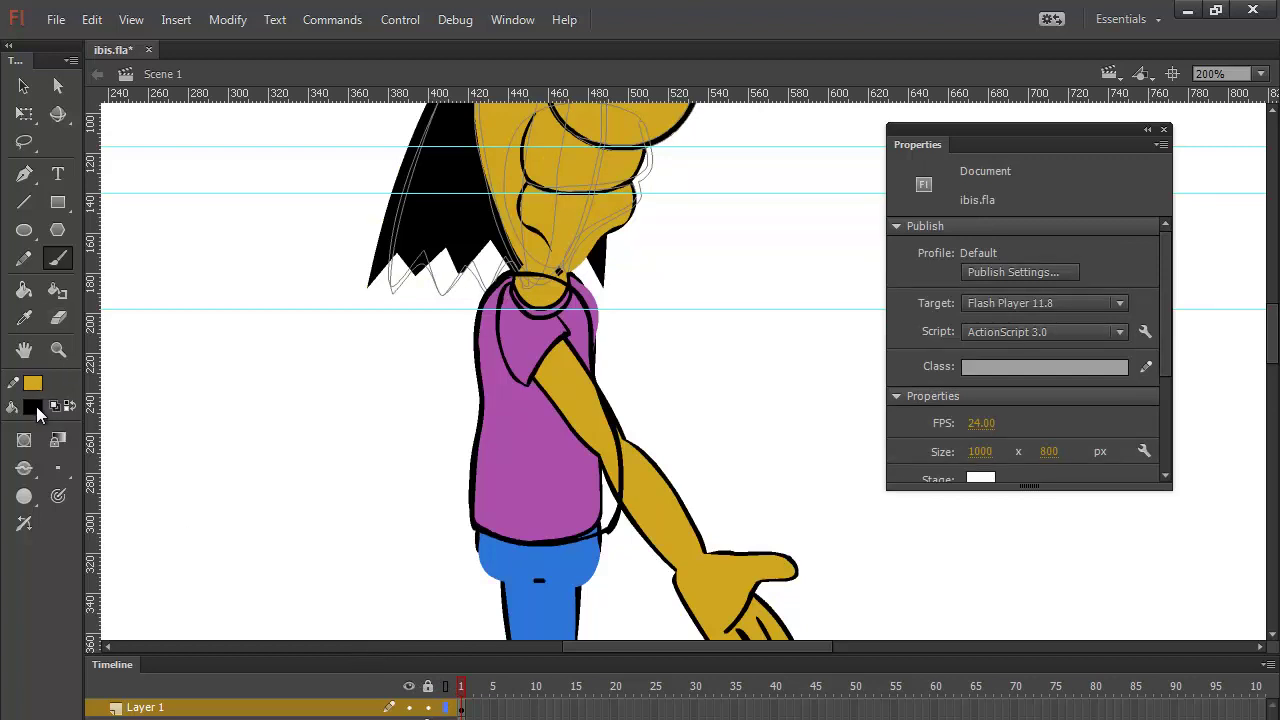
Step: Sample the original shirt's purple as the fill colour and fill the new torso outline with it
click(69, 406)
click(33, 406)
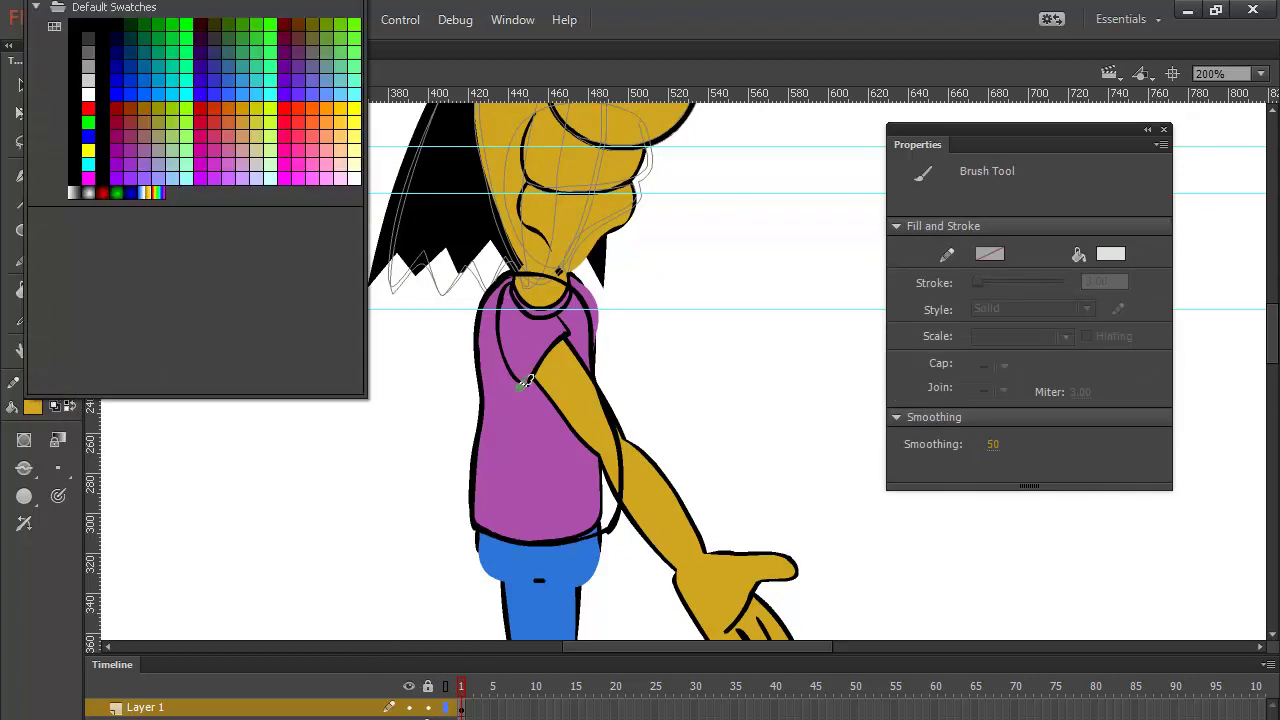
click(250, 100)
click(24, 290)
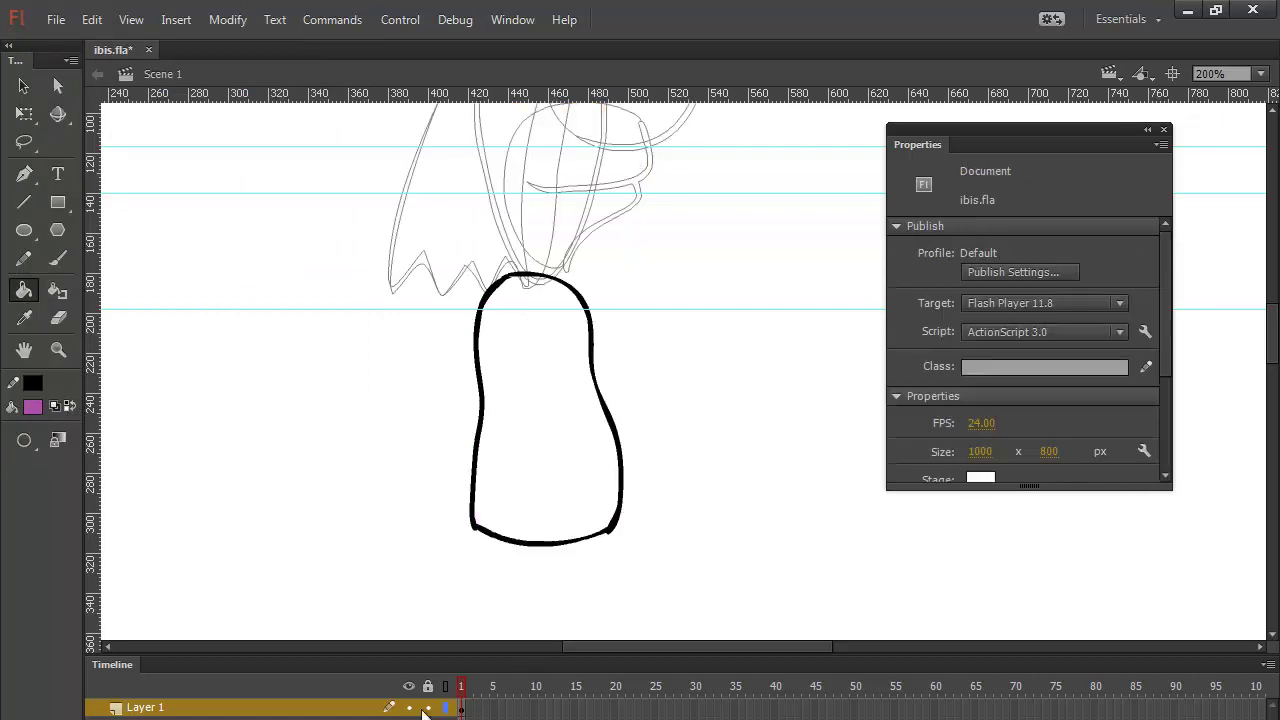
click(572, 450)
Step: Select the whole purple torso with its outline and smooth it twice
click(24, 86)
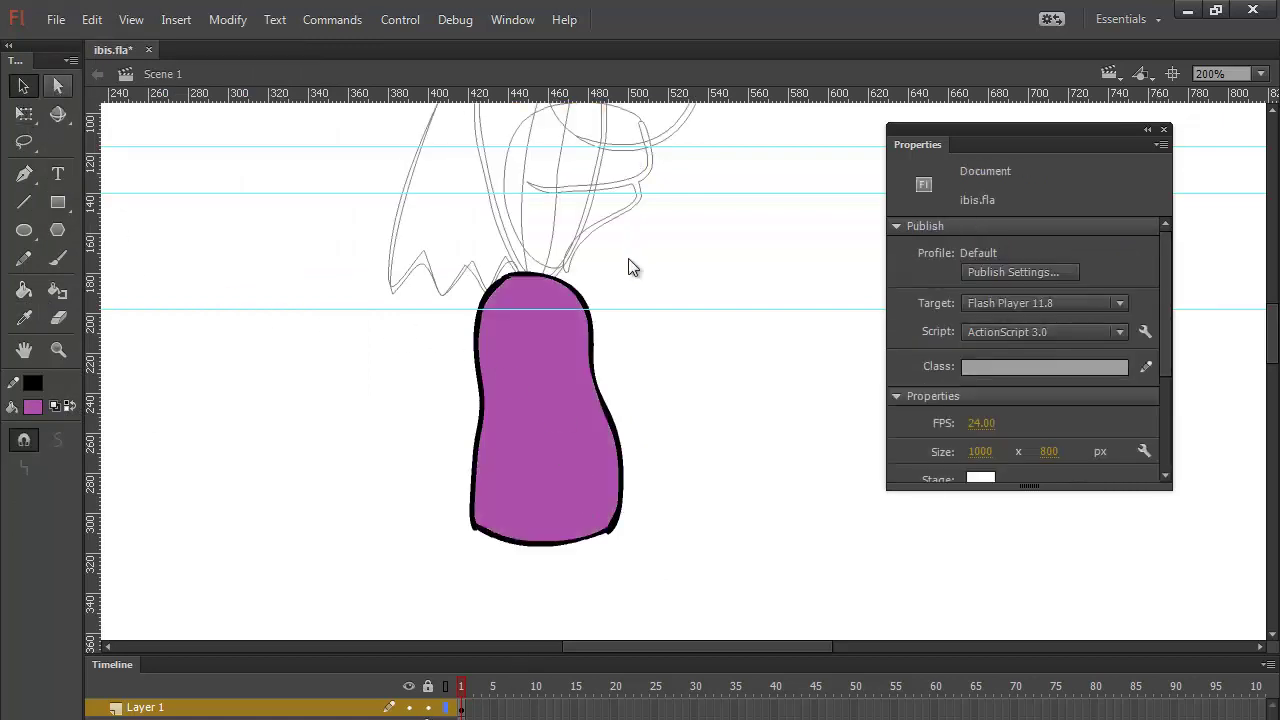
drag(663, 251, 413, 573)
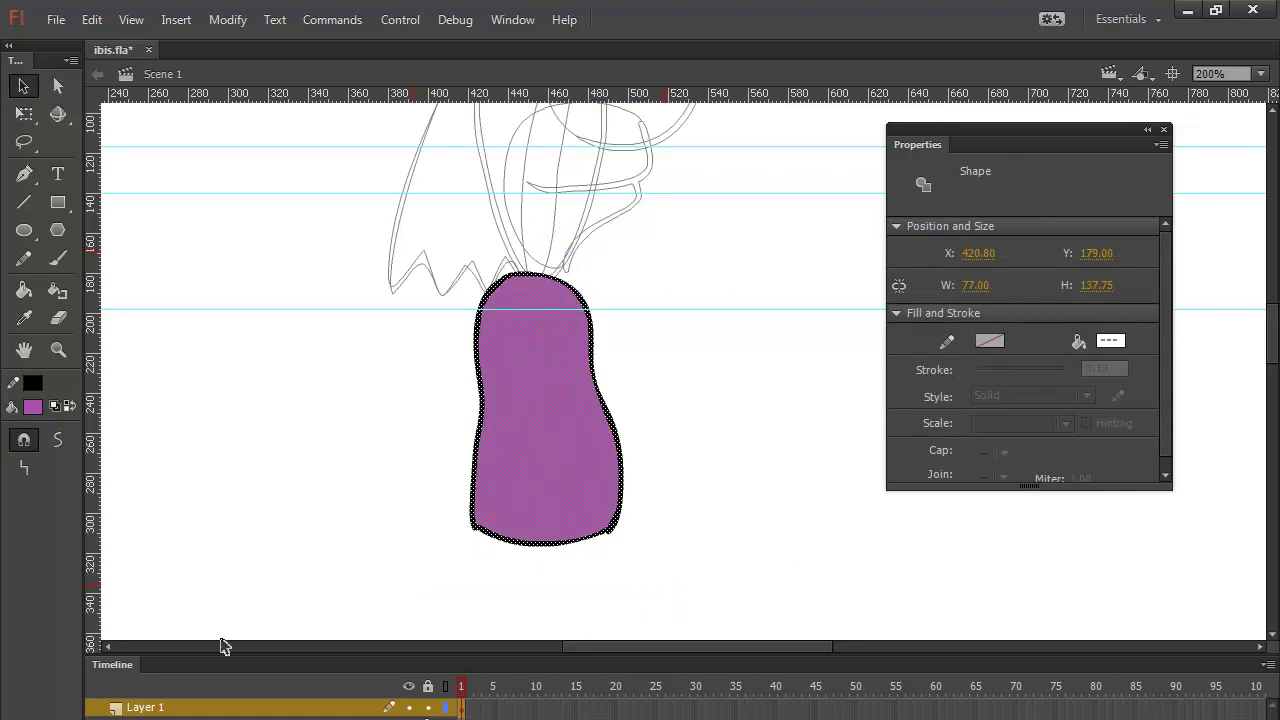
click(55, 440)
click(54, 440)
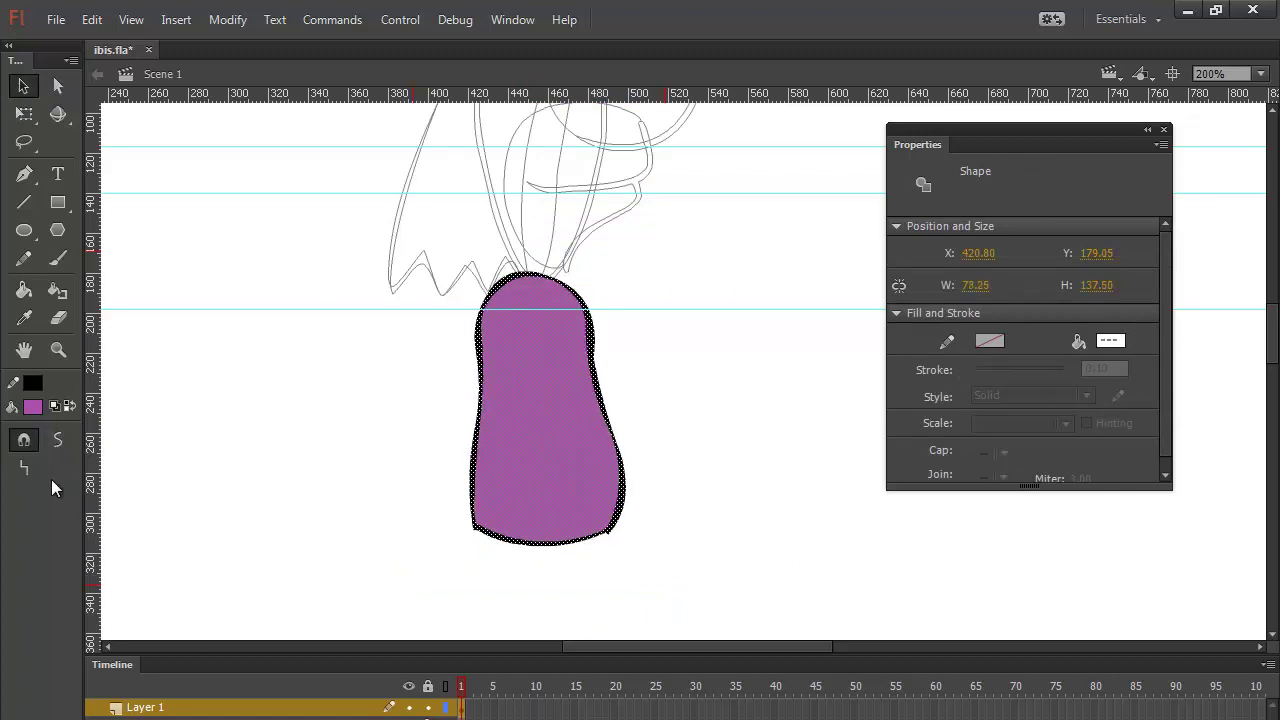
click(687, 381)
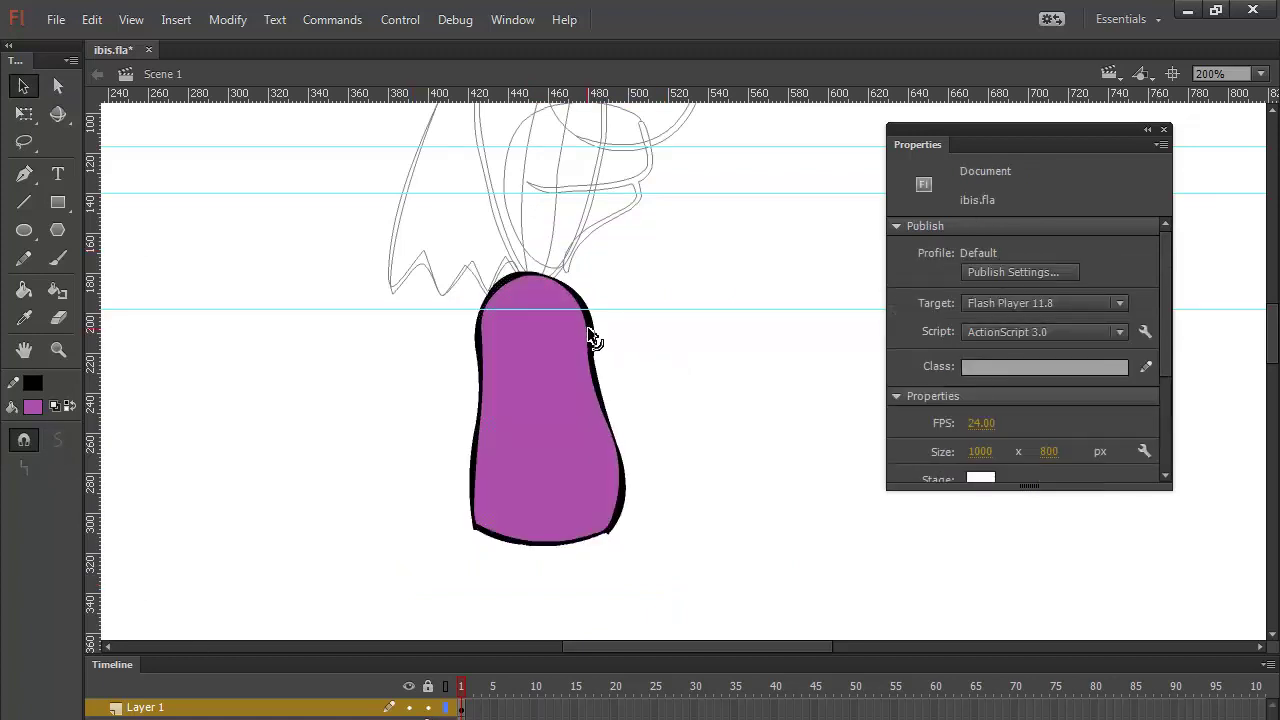
Step: Reshape the torso's black outline along its front edge and pull the outline in at both bottom corners
drag(588, 331, 594, 340)
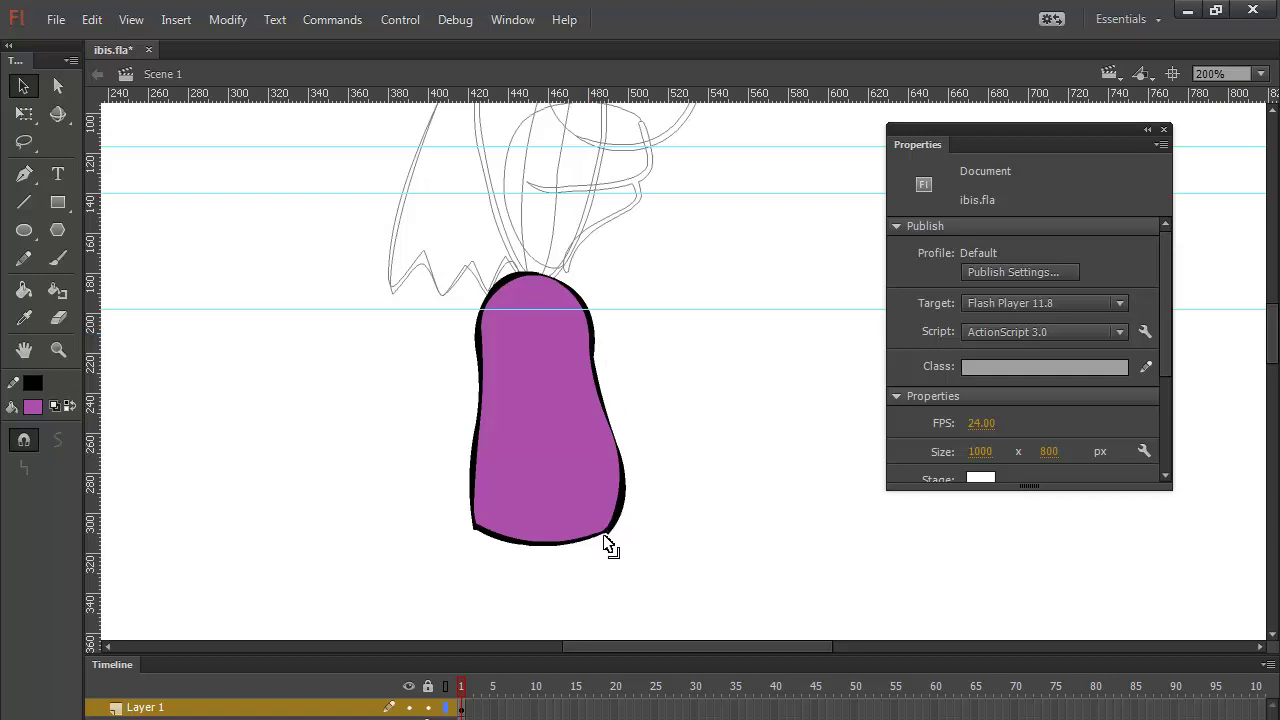
drag(604, 536, 603, 540)
key(ctrl+z)
key(ctrl+z)
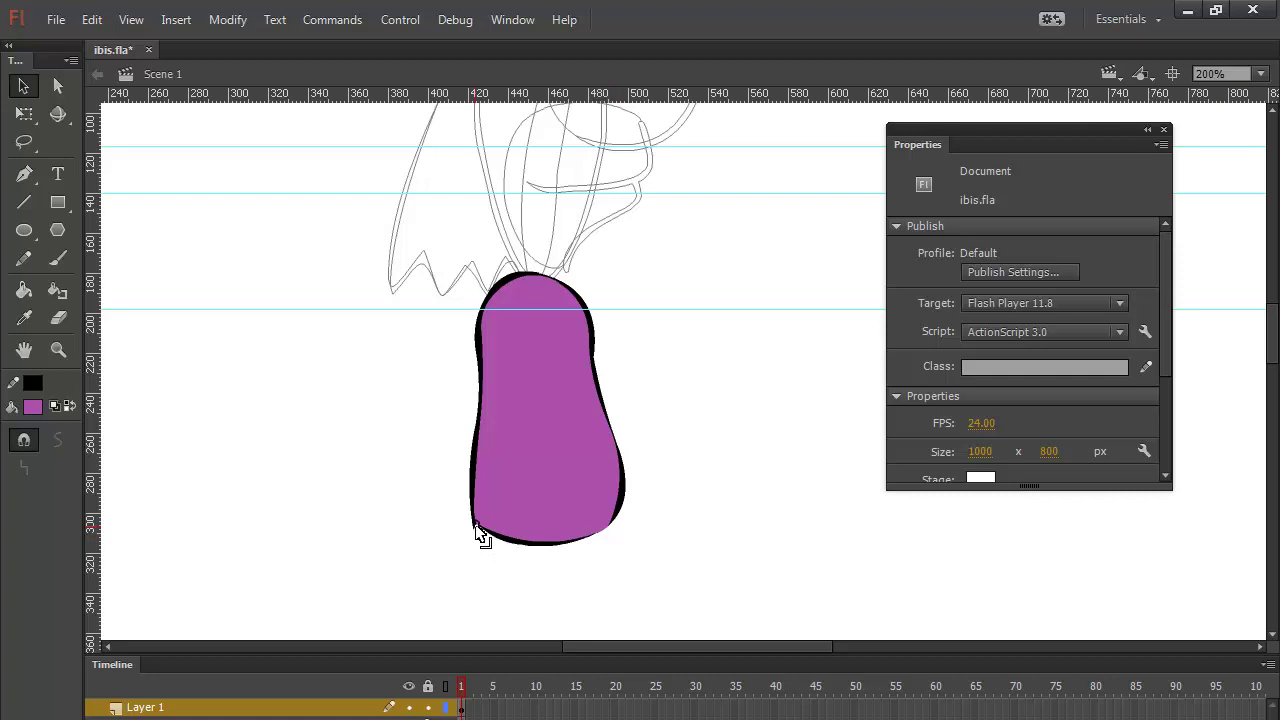
drag(478, 533, 484, 548)
click(58, 259)
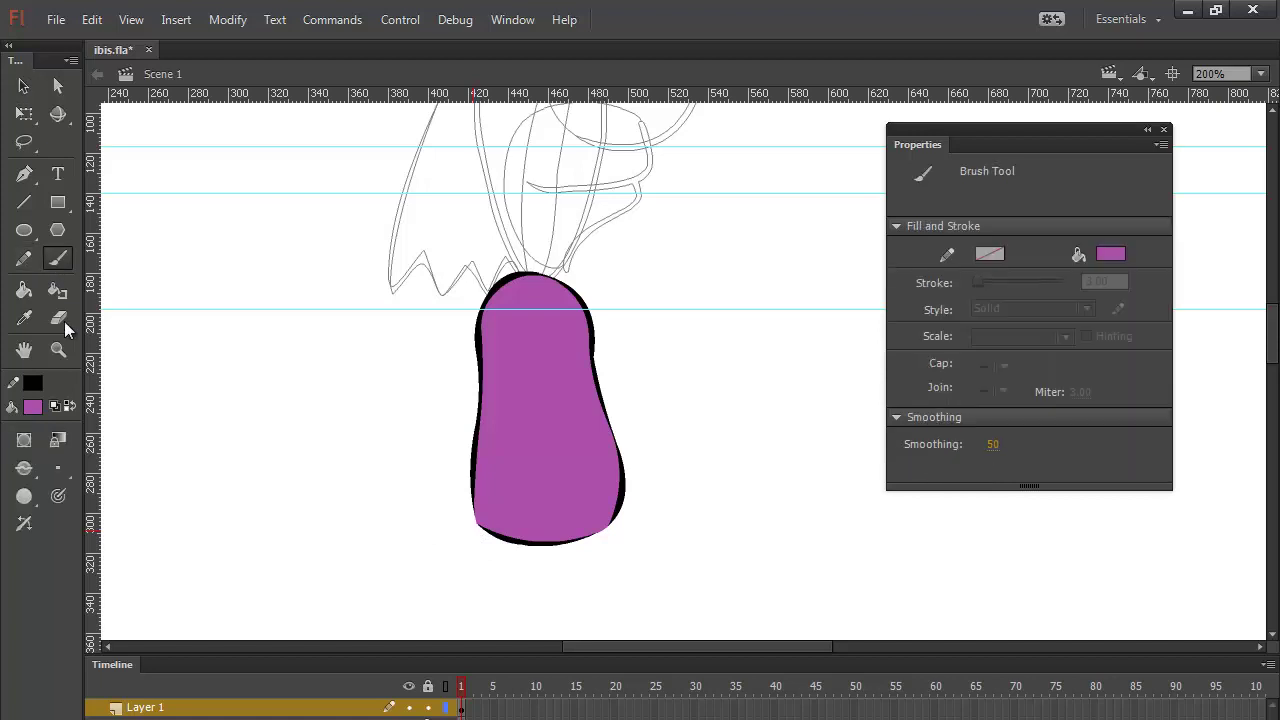
Step: Set the brush to Paint Behind and fill out the torso's black outline around both bottom corners
click(28, 472)
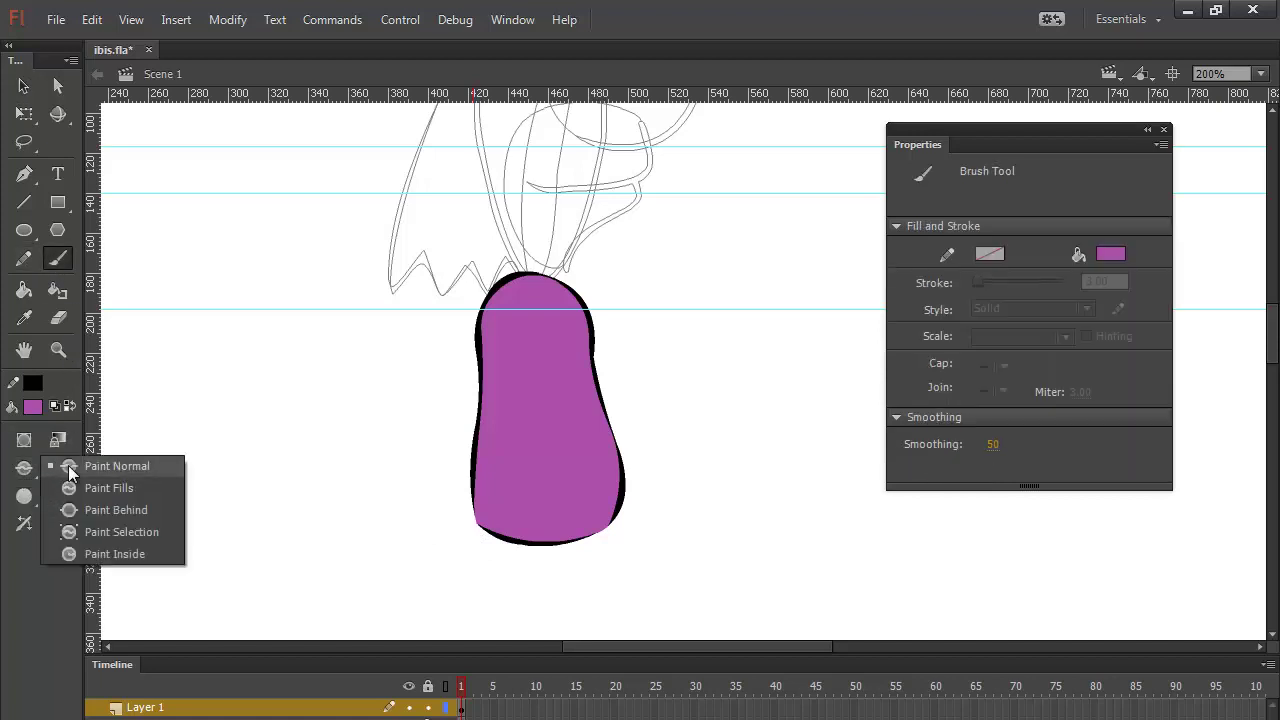
click(103, 513)
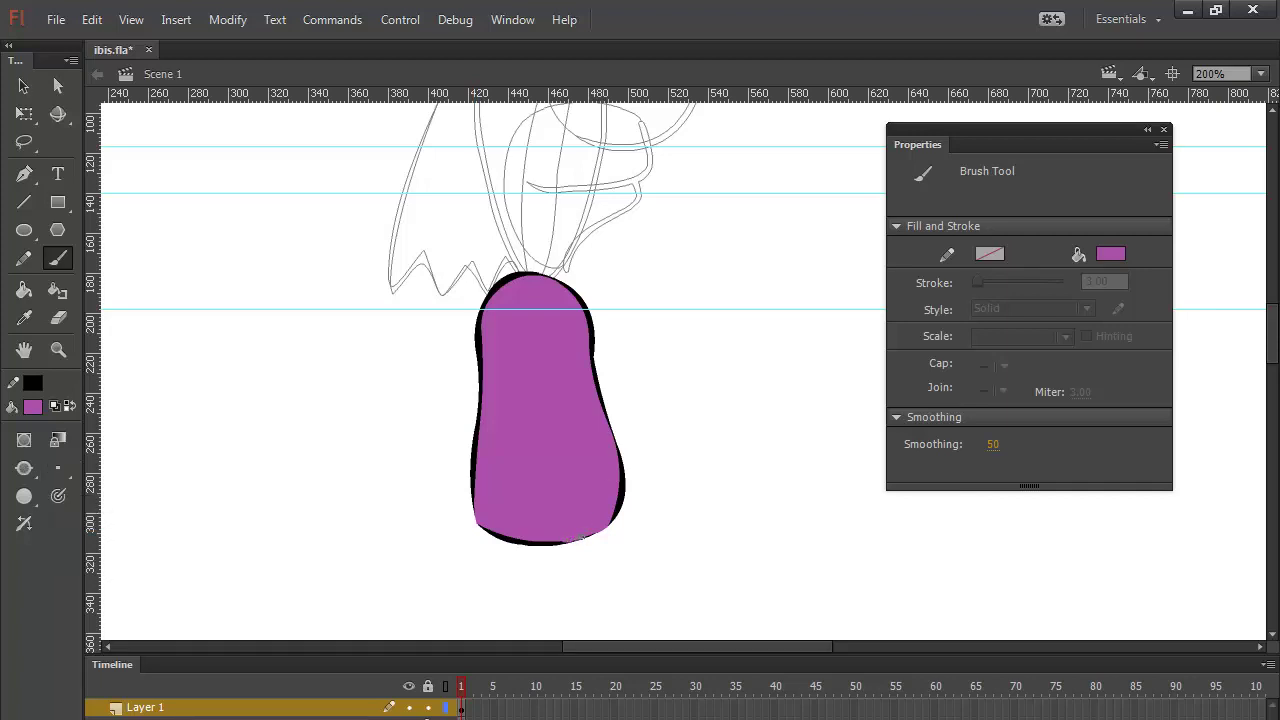
drag(580, 537, 584, 543)
mouse_move(604, 528)
mouse_down()
mouse_move(620, 505)
mouse_move(594, 524)
mouse_up()
click(71, 406)
drag(590, 537, 617, 490)
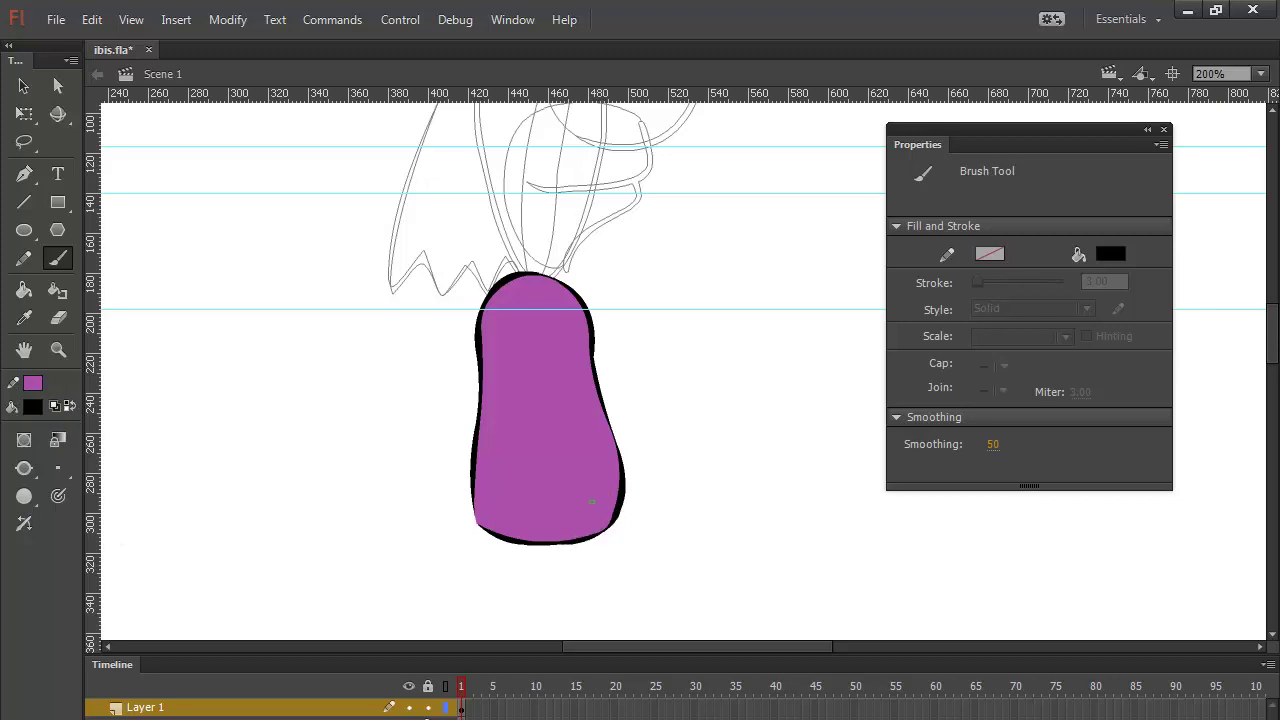
mouse_move(473, 473)
mouse_down()
mouse_move(483, 526)
mouse_move(507, 532)
mouse_move(473, 491)
mouse_move(475, 525)
mouse_move(526, 540)
mouse_up()
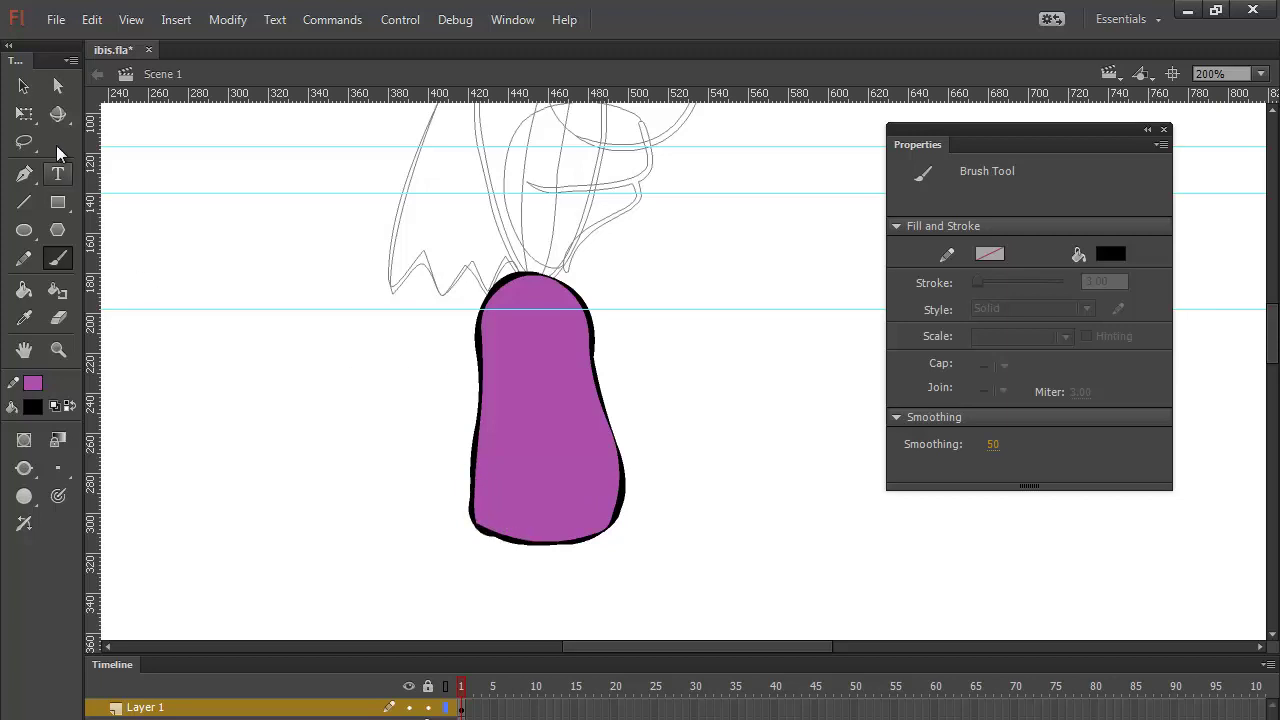
Step: Smooth the whole torso with its outline and refine the outline's anchor points around the lower back corner
key(v)
drag(677, 259, 371, 597)
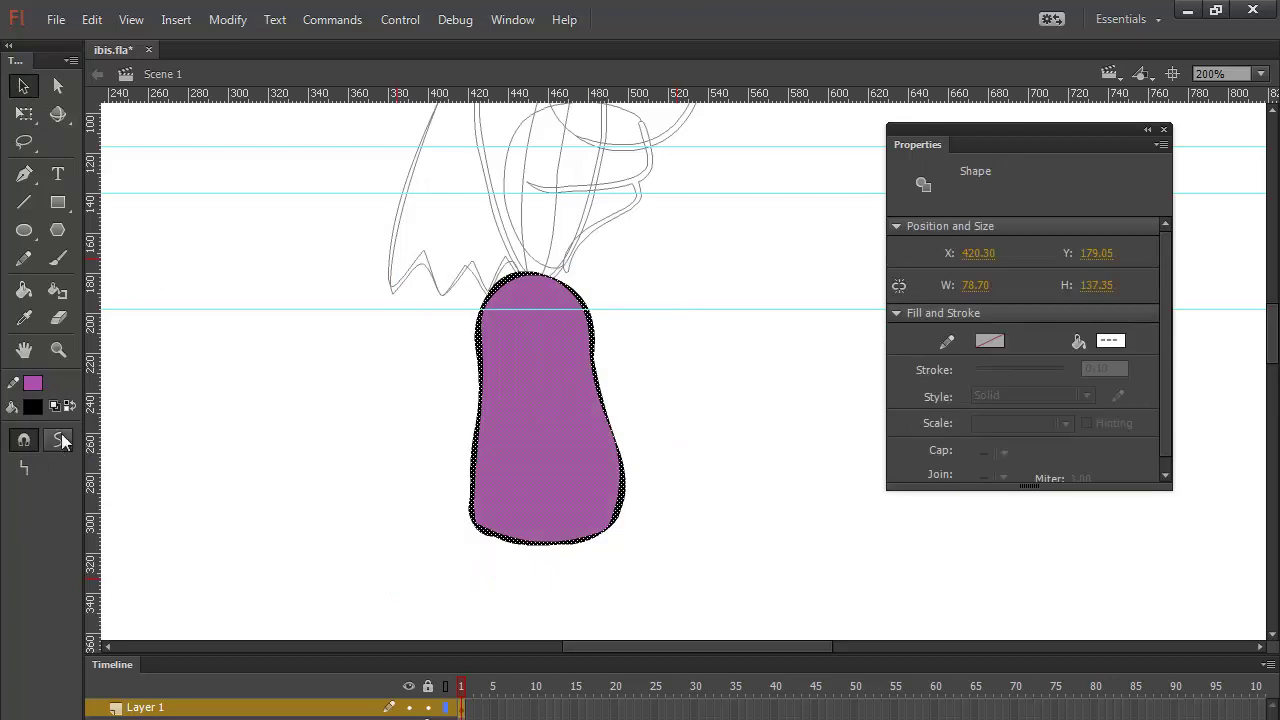
click(710, 472)
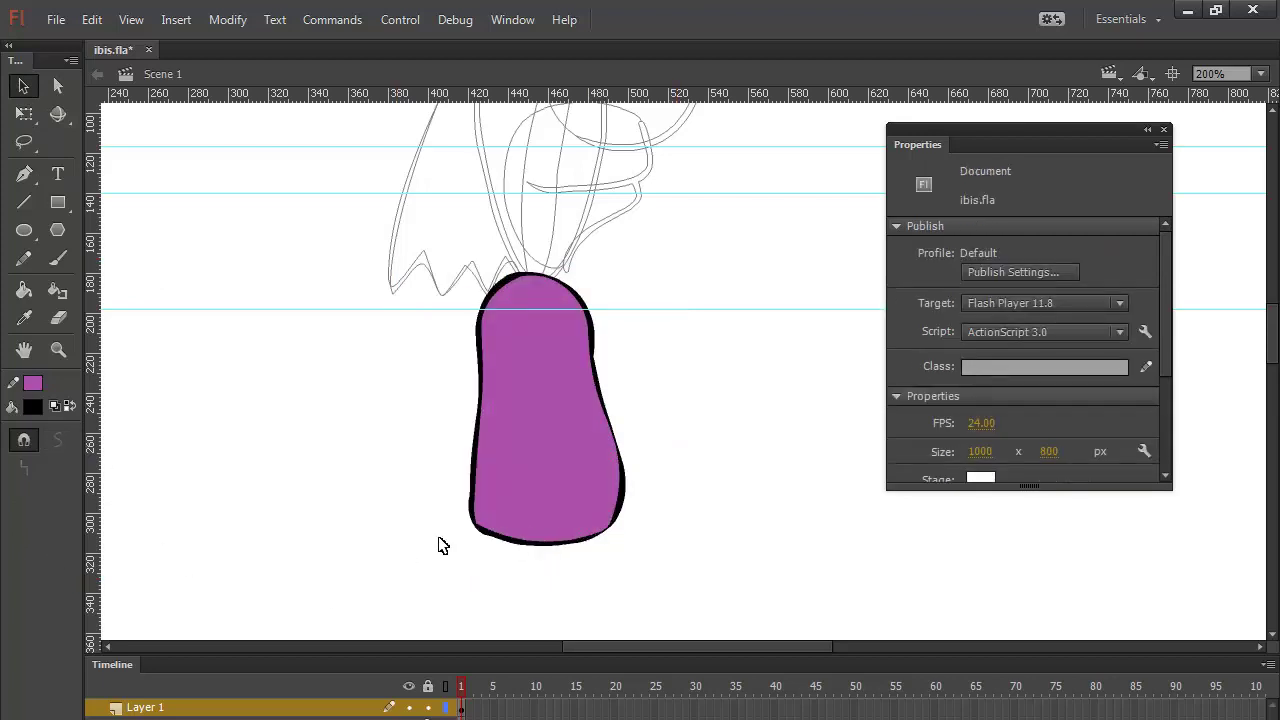
click(59, 85)
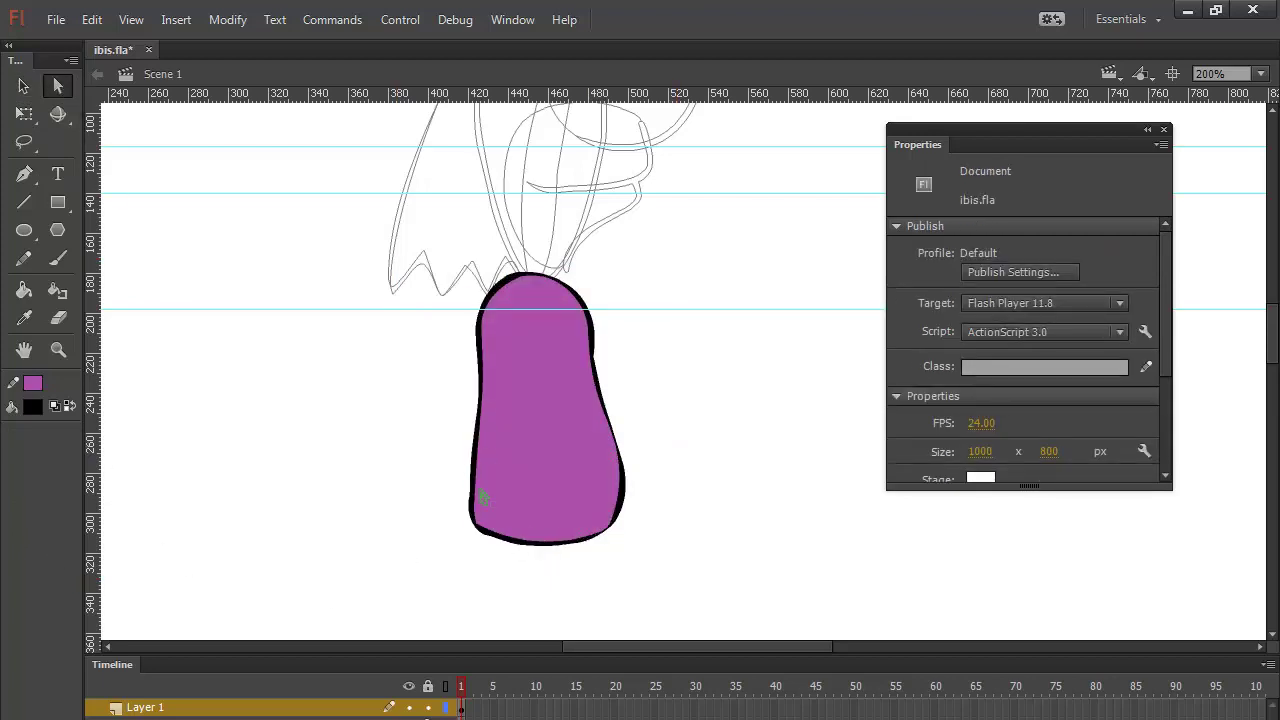
click(479, 535)
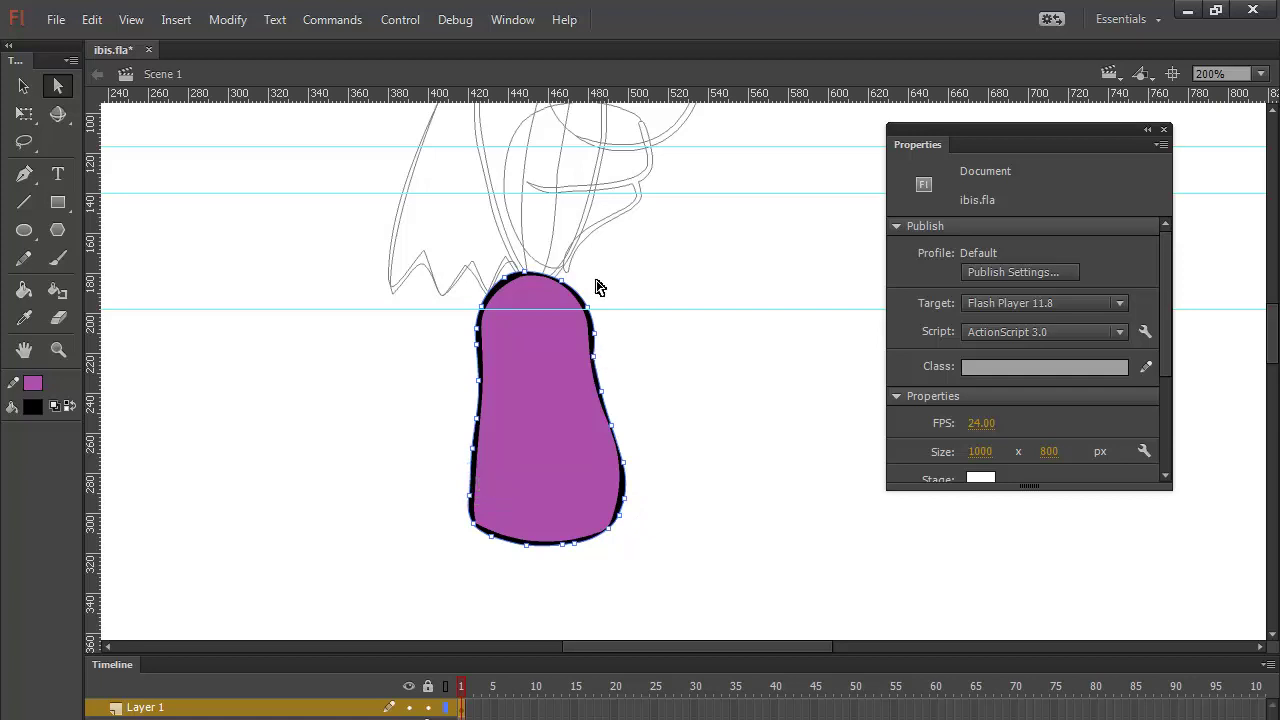
click(24, 86)
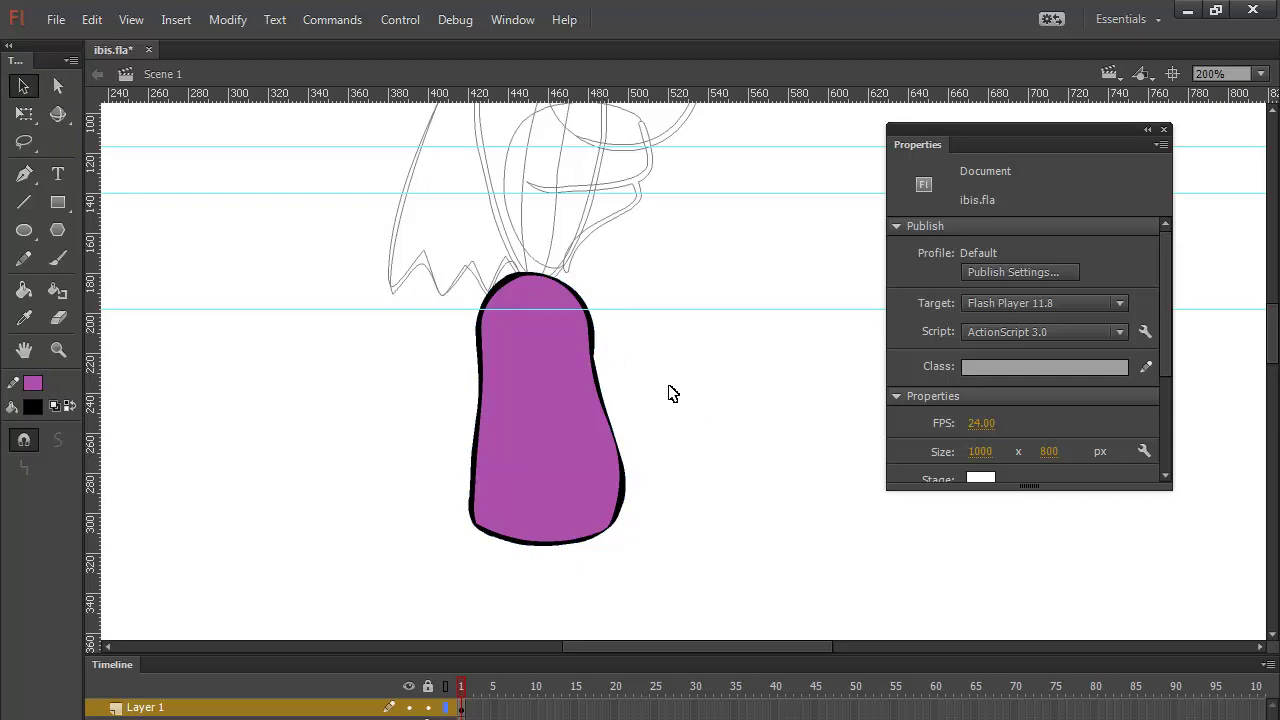
click(604, 432)
Step: Group the torso with its outline and move it from Layer 1 to the head's layer, keeping its position
drag(676, 252, 393, 565)
key(ctrl+g)
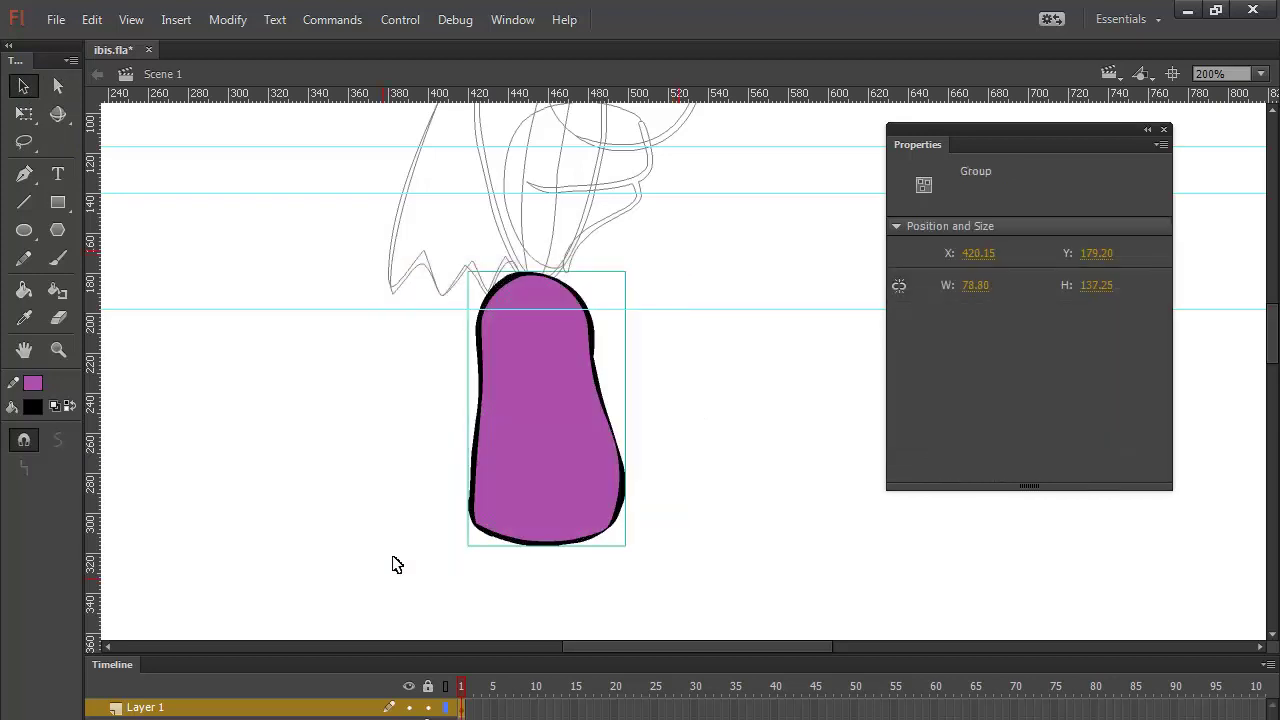
key(Delete)
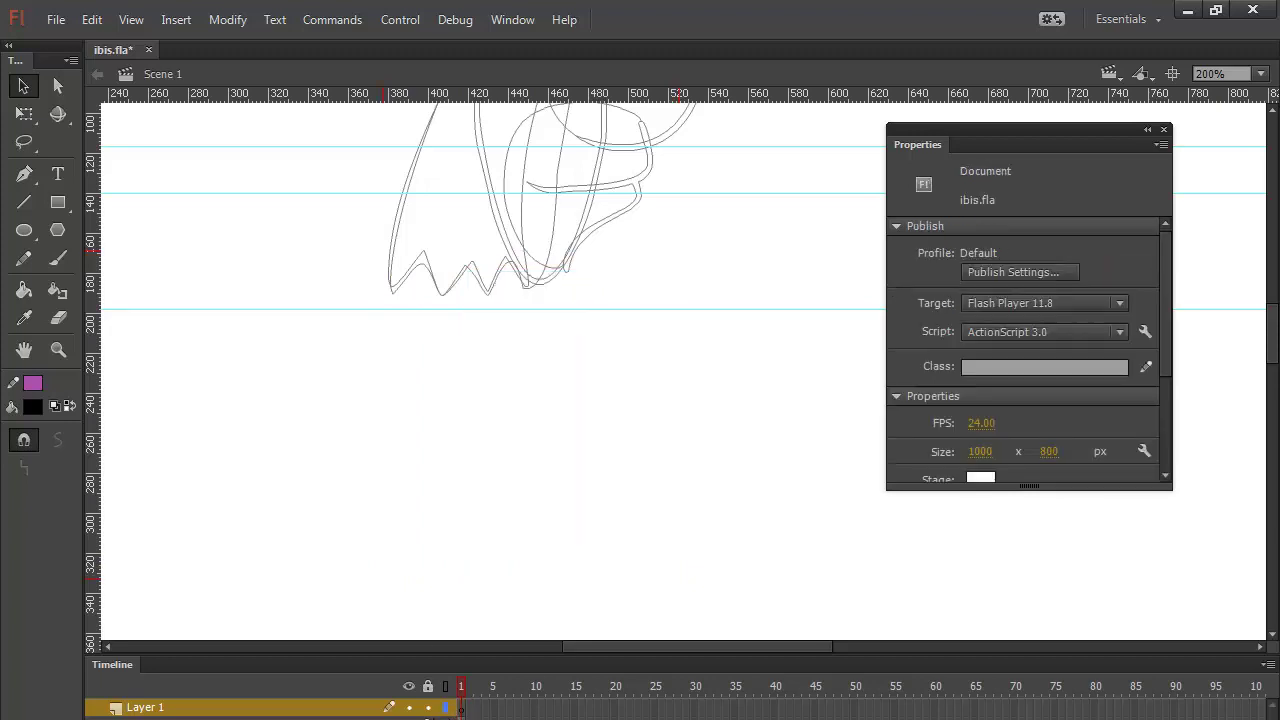
click(393, 712)
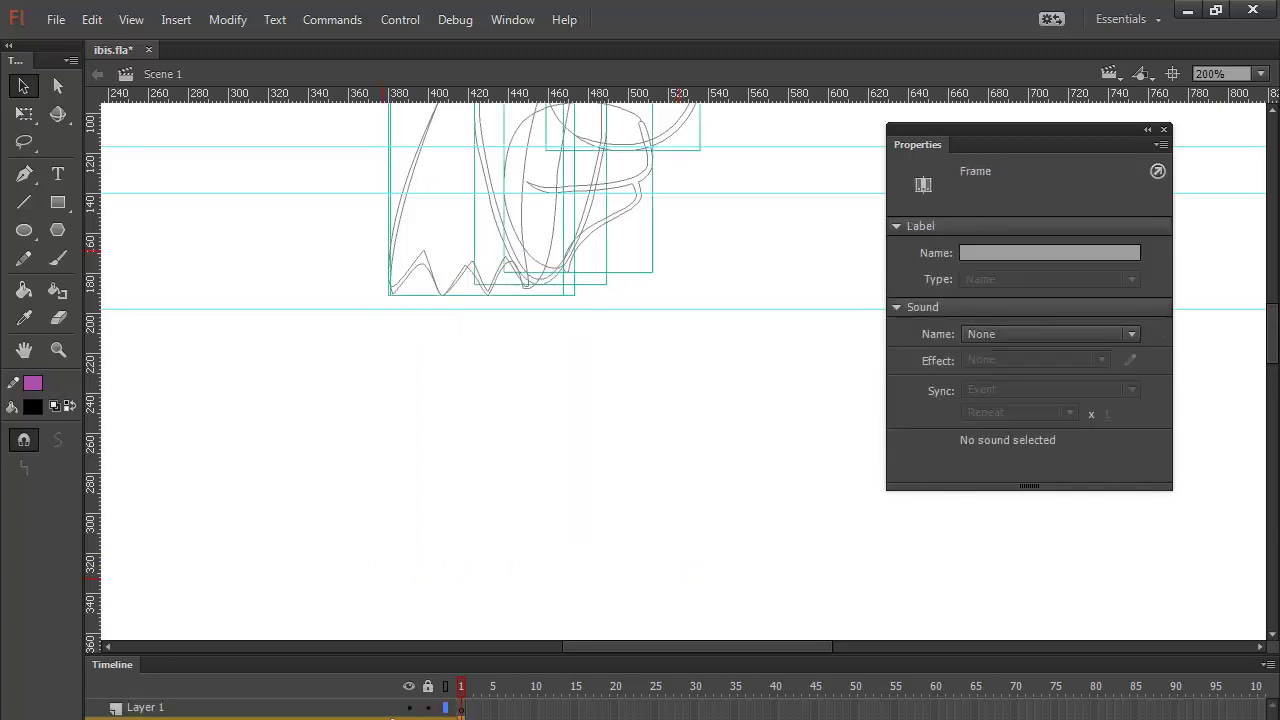
click(611, 486)
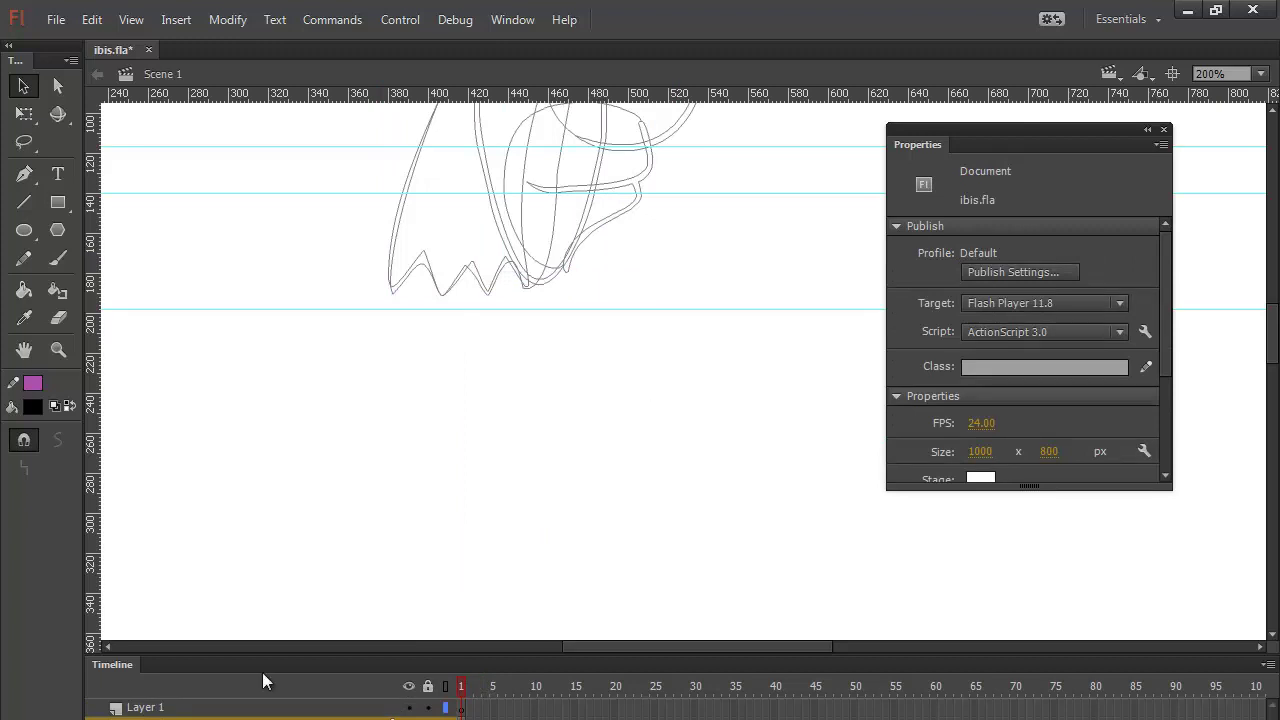
click(600, 238)
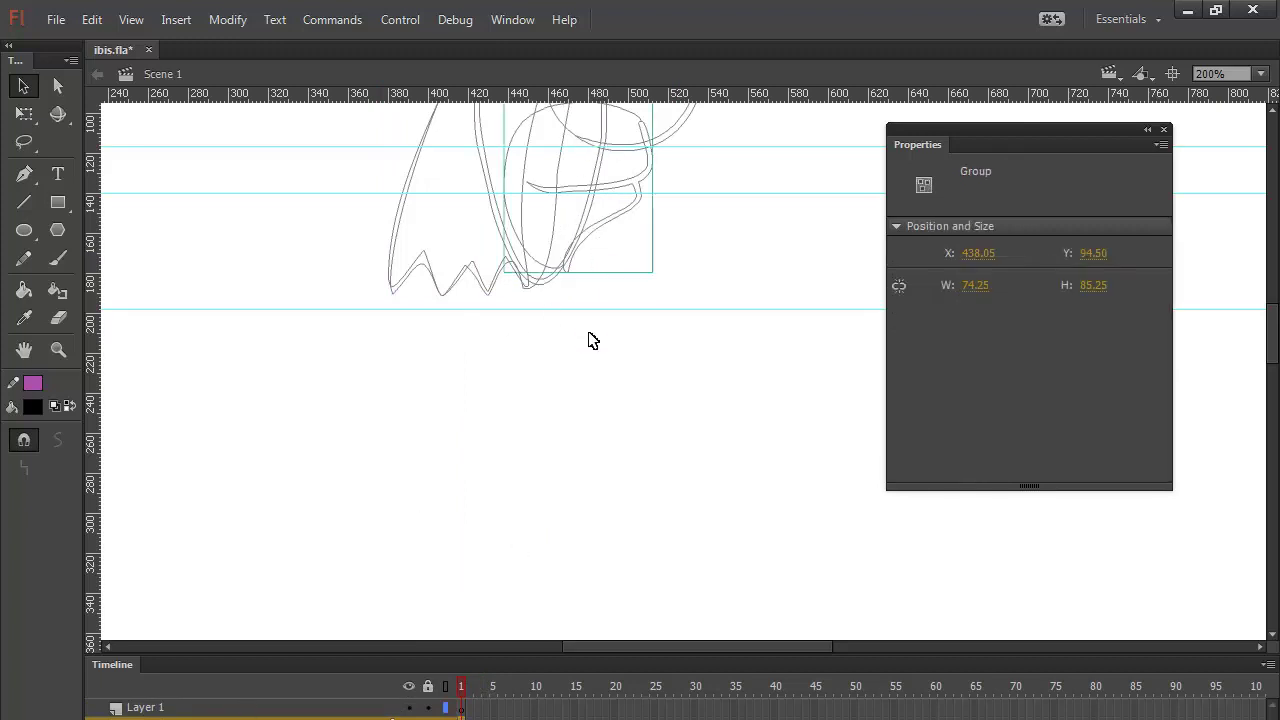
right_click(647, 380)
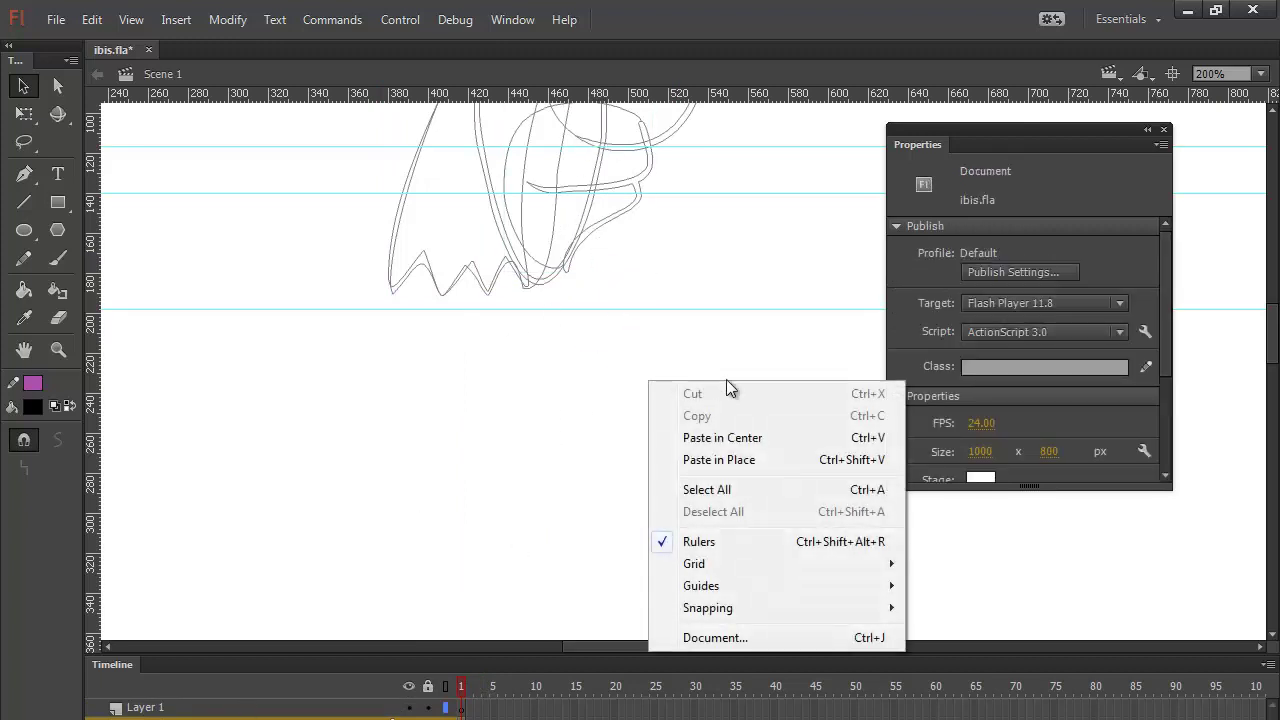
click(748, 462)
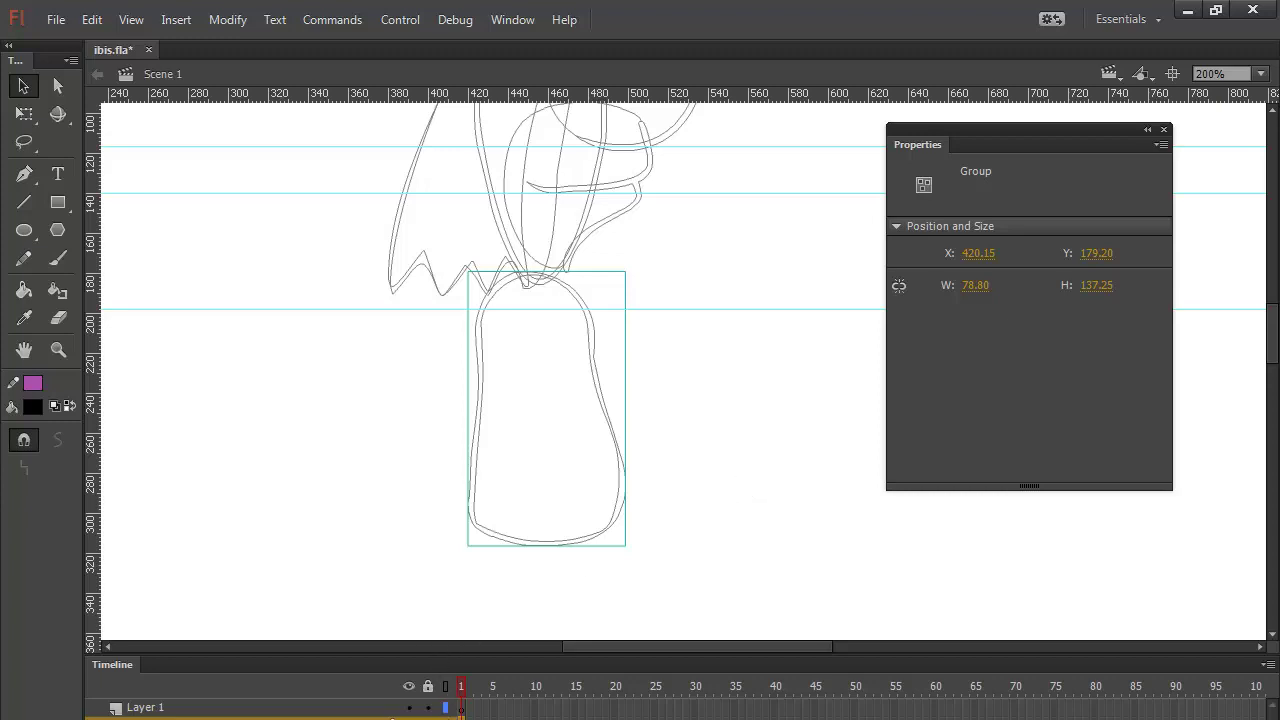
Step: Show the head's layer in full colour and stack the torso group behind the chin and hair
click(445, 707)
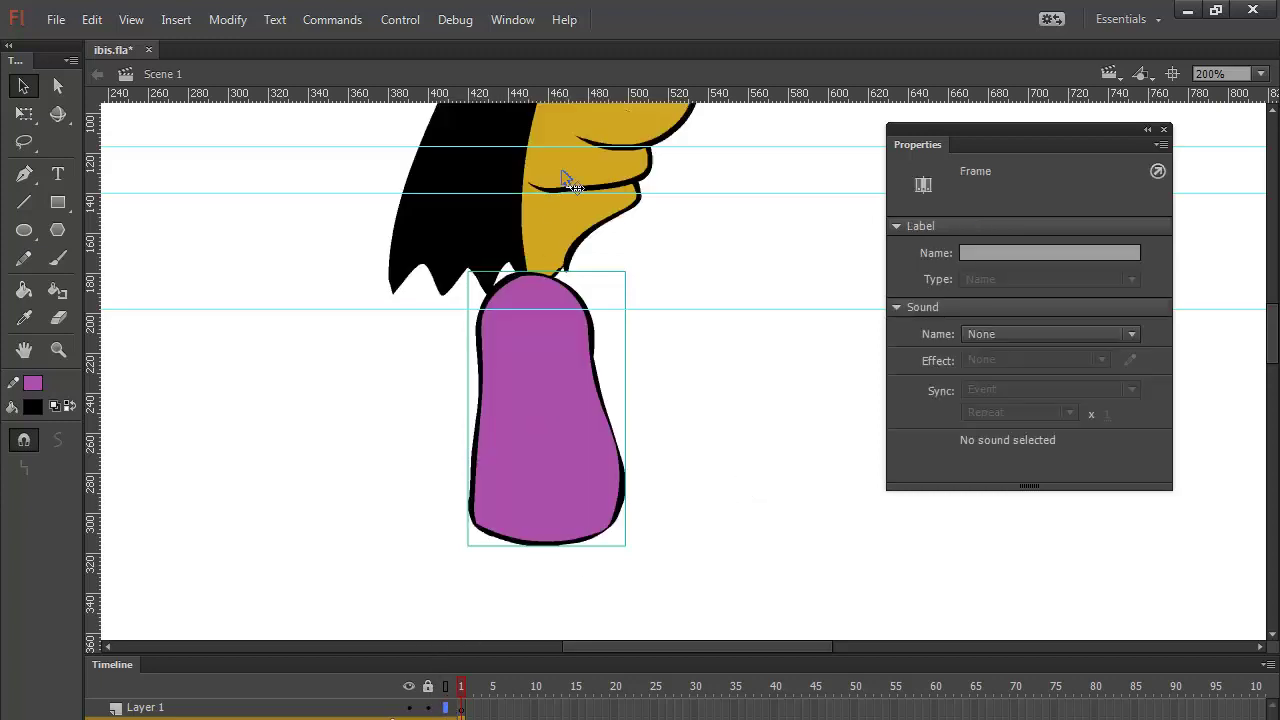
key(ctrl+shift+Down)
key(ctrl+Up)
key(ctrl+Up)
key(ctrl+Down)
key(ctrl+Up)
key(ctrl+Down)
Step: On Layer 1, brush a closed black neck oval and a collar around its base, together about 30 by 43 px, over the outlined original
click(56, 259)
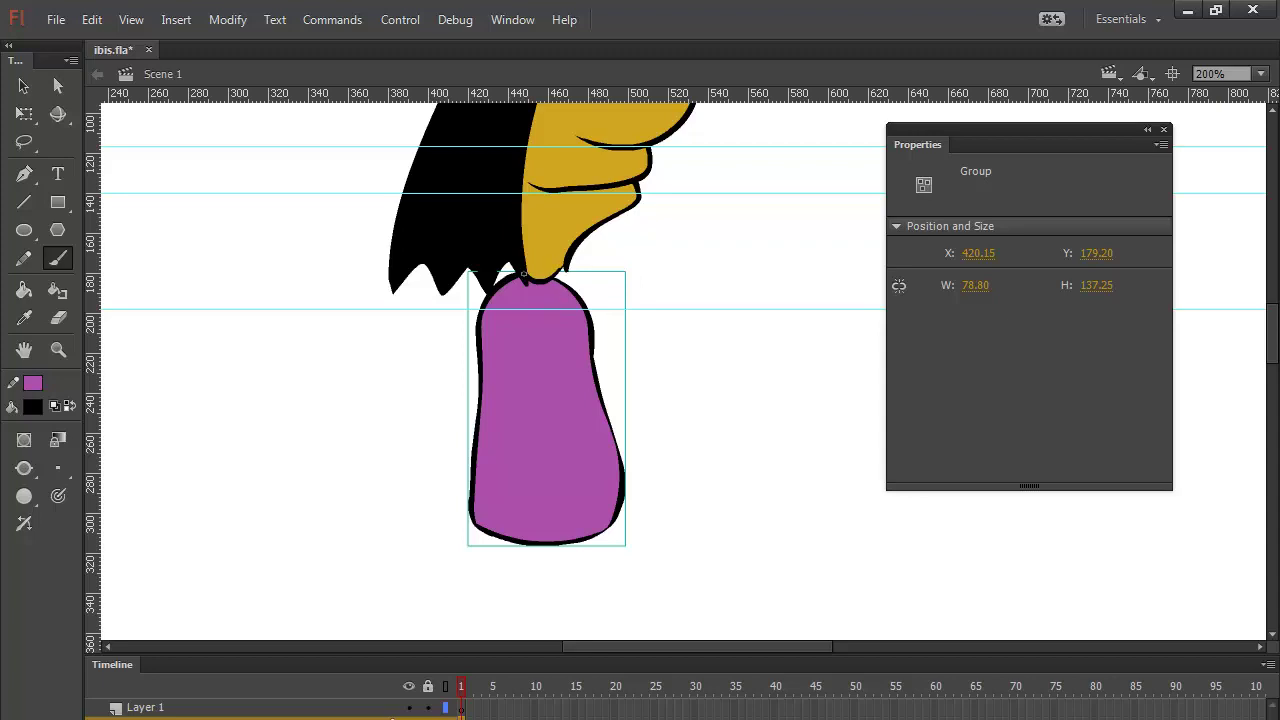
click(463, 707)
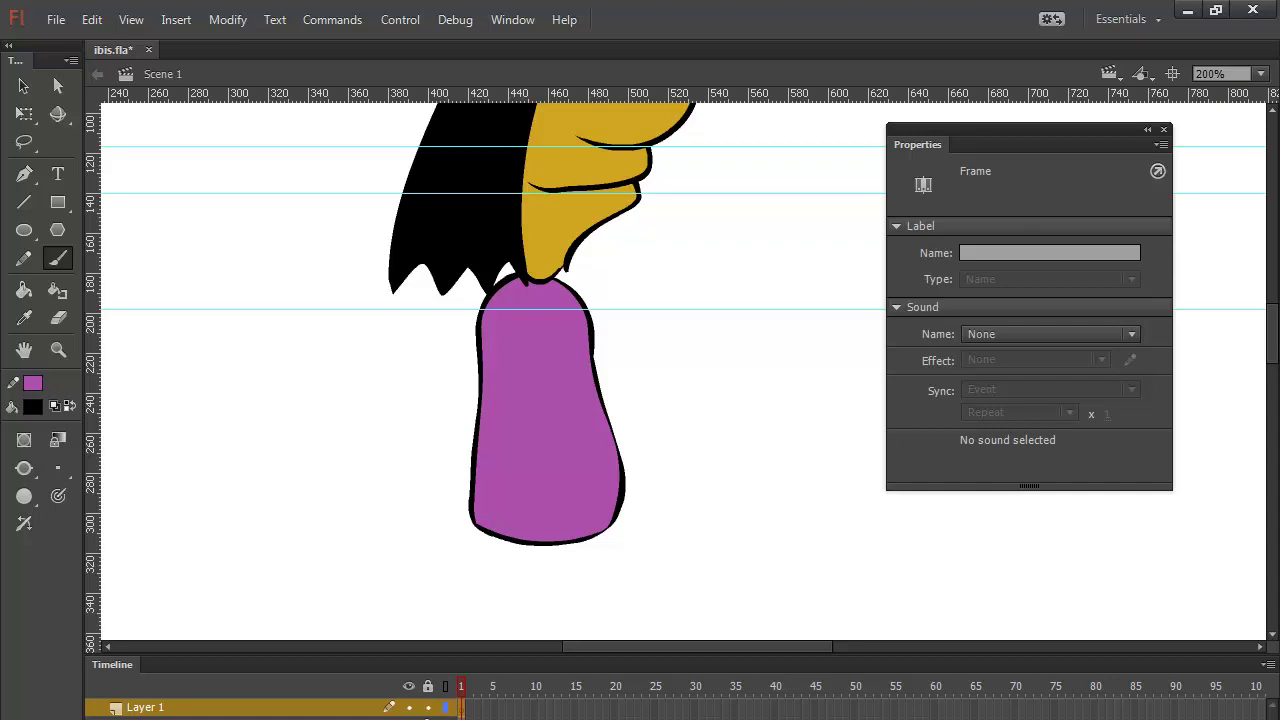
key(ctrl+alt+shift+o)
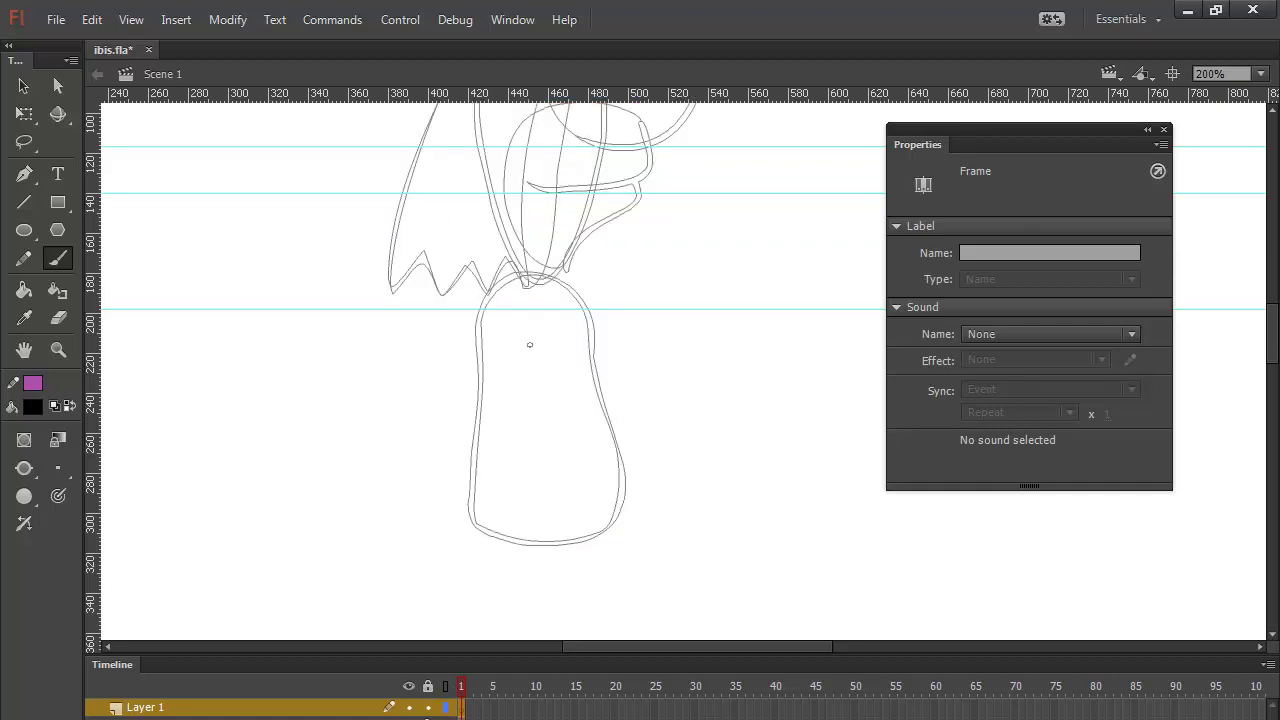
key(ctrl+shift+v)
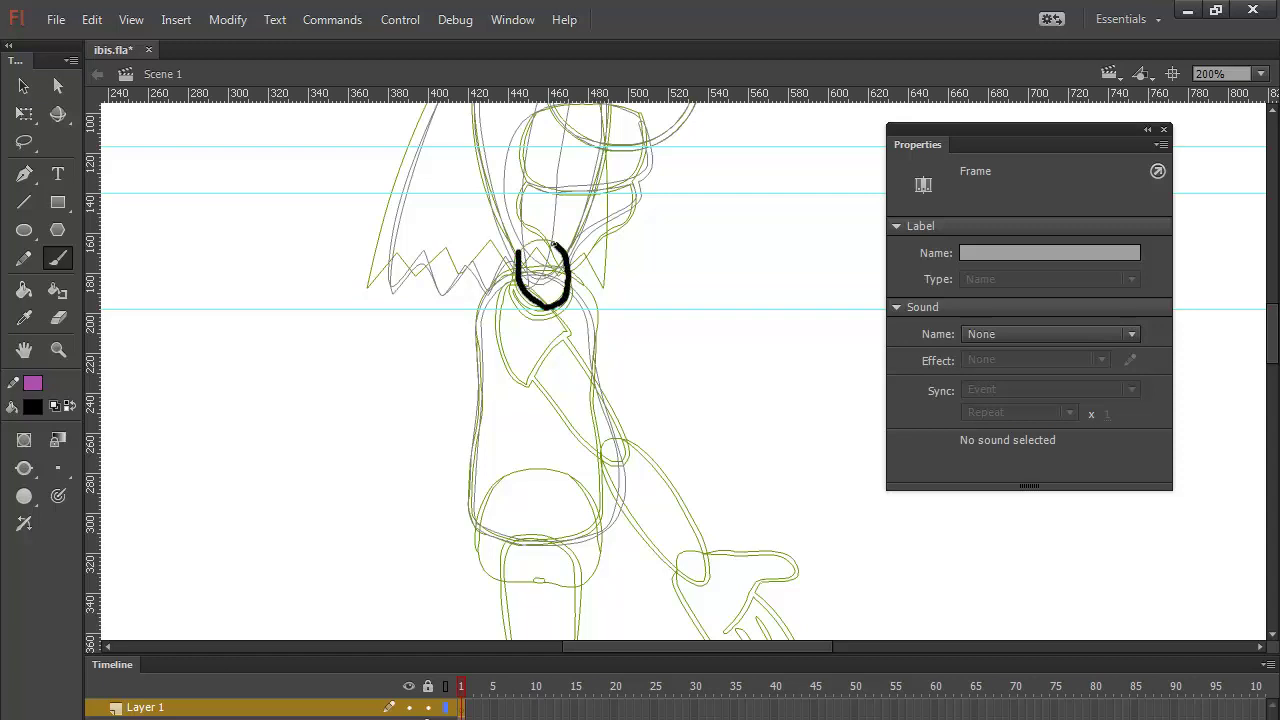
drag(524, 244, 522, 252)
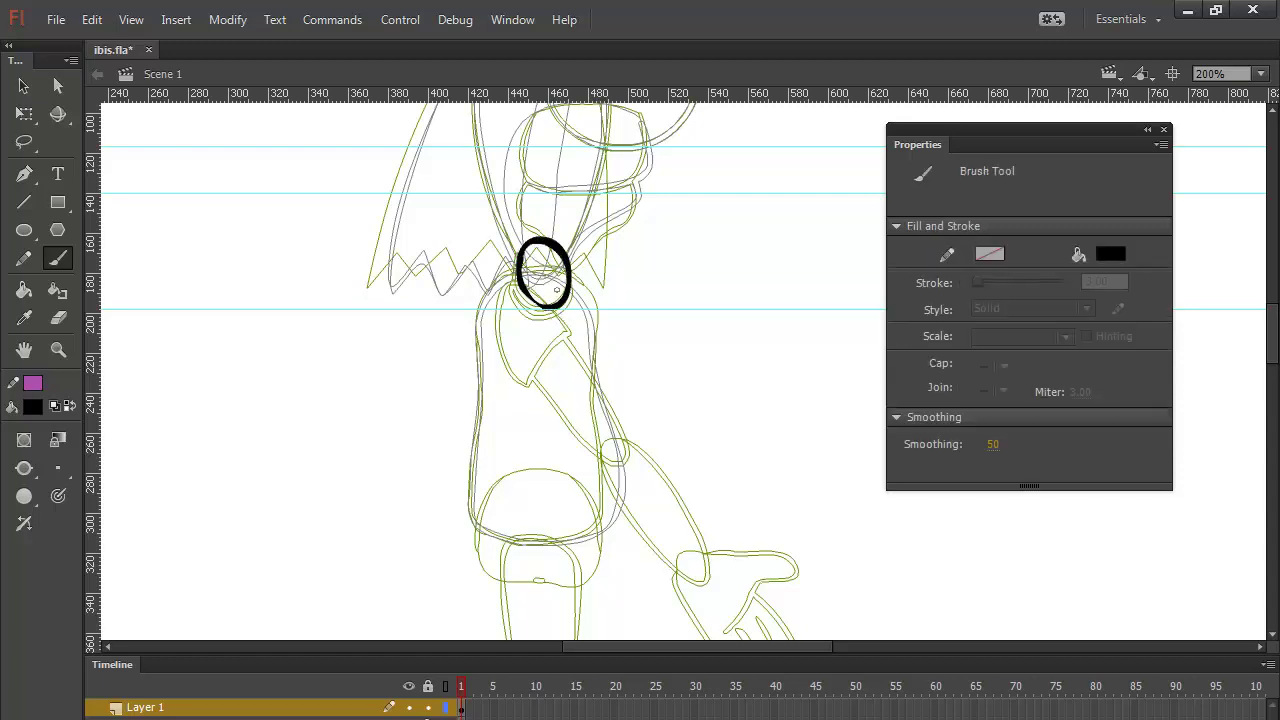
key(ctrl+z)
mouse_move(531, 240)
mouse_down()
mouse_move(541, 308)
mouse_move(559, 300)
mouse_move(565, 252)
mouse_move(533, 243)
mouse_up()
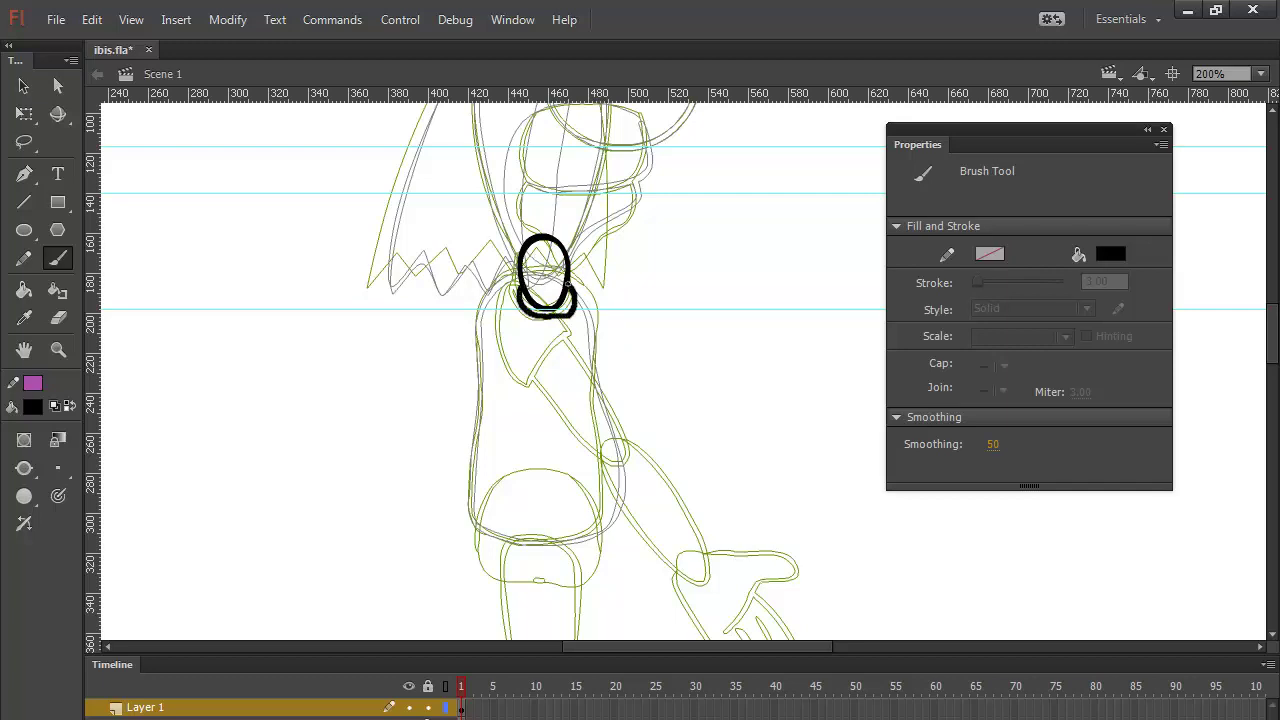
drag(567, 284, 569, 285)
Step: Fill the collar with the shirt's purple and the neck oval with the skin colour sampled from the original arm
click(71, 406)
click(24, 290)
click(572, 311)
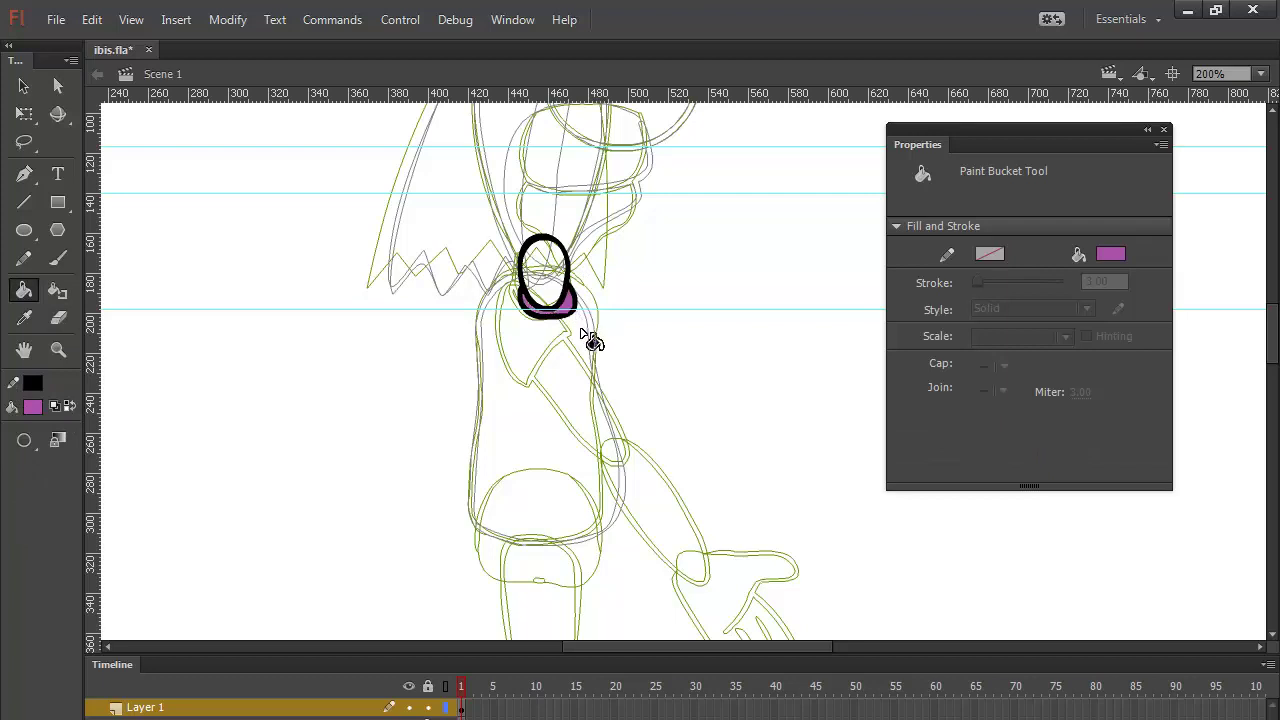
click(71, 403)
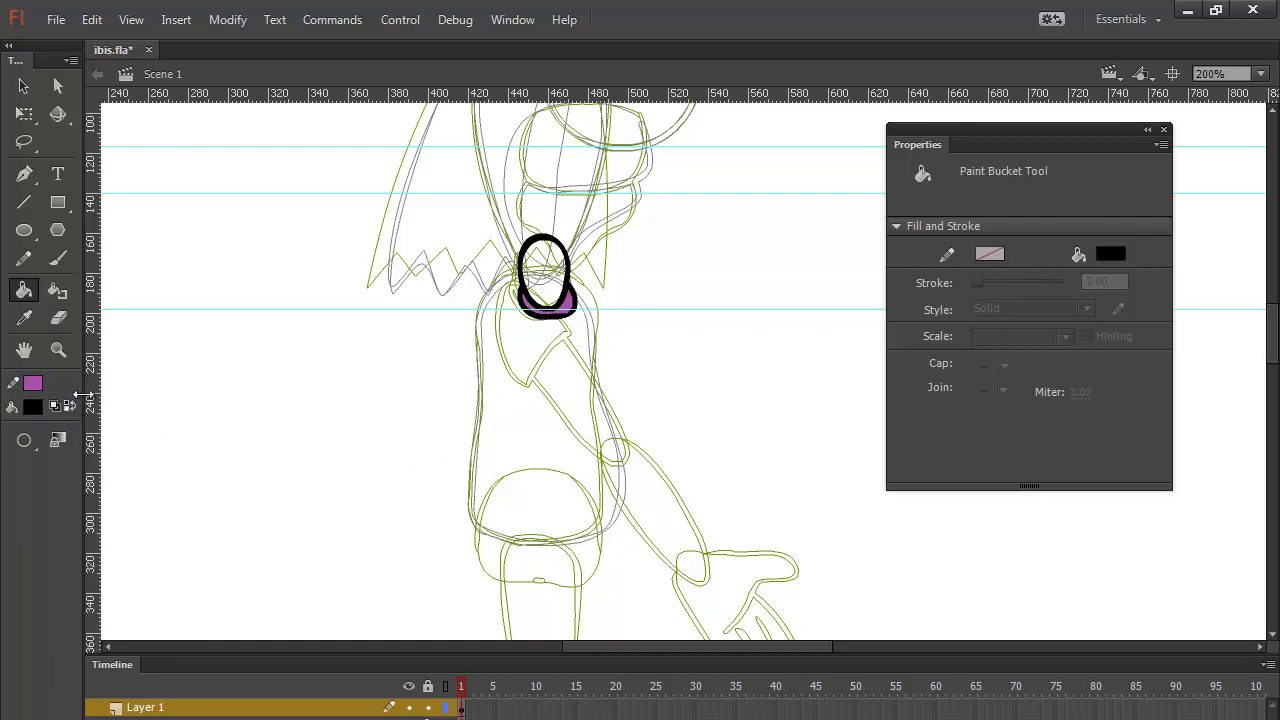
click(71, 404)
click(445, 707)
click(33, 406)
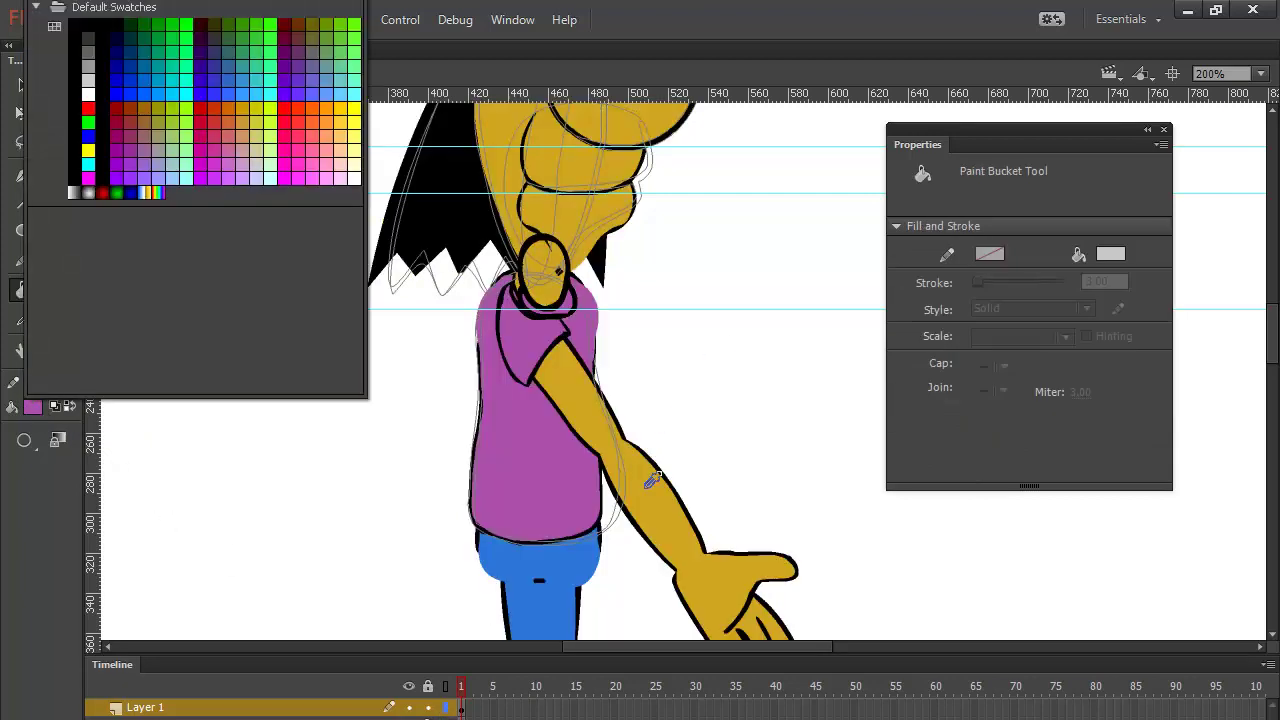
click(650, 483)
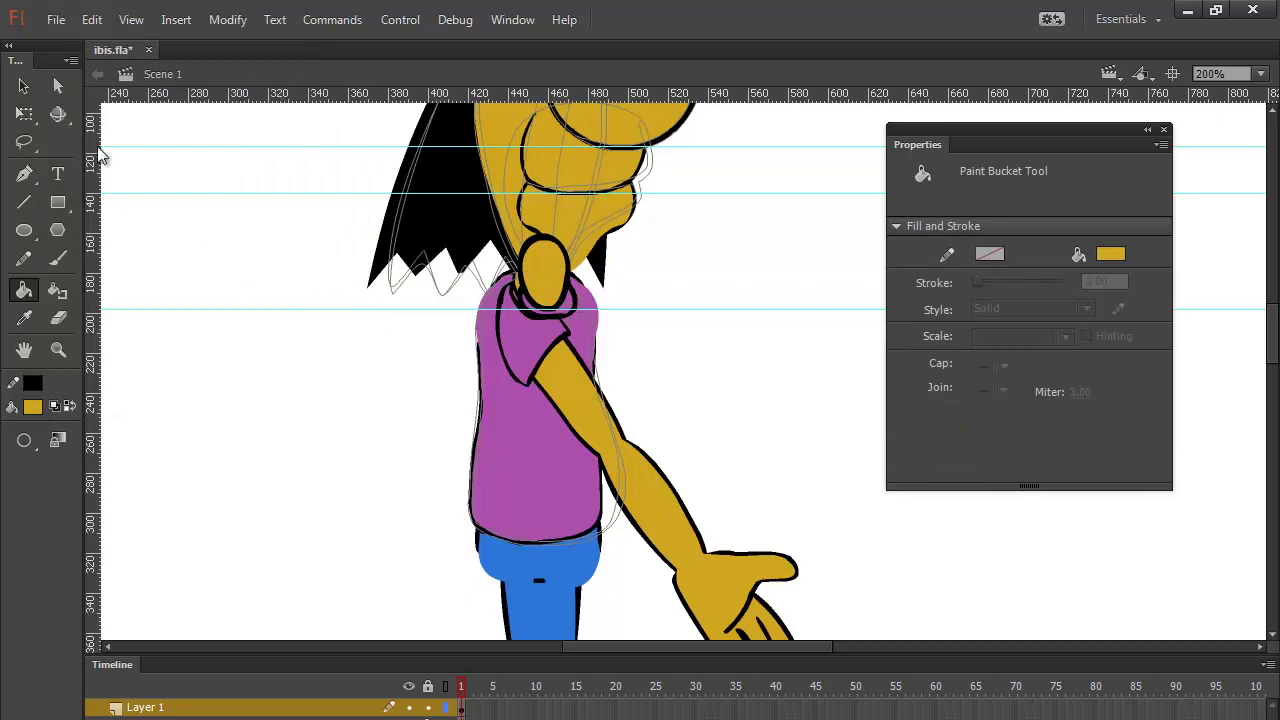
Step: Group the neck and collar and move them from Layer 1 to the layer of the head and torso, keeping their position
key(v)
drag(605, 220, 503, 352)
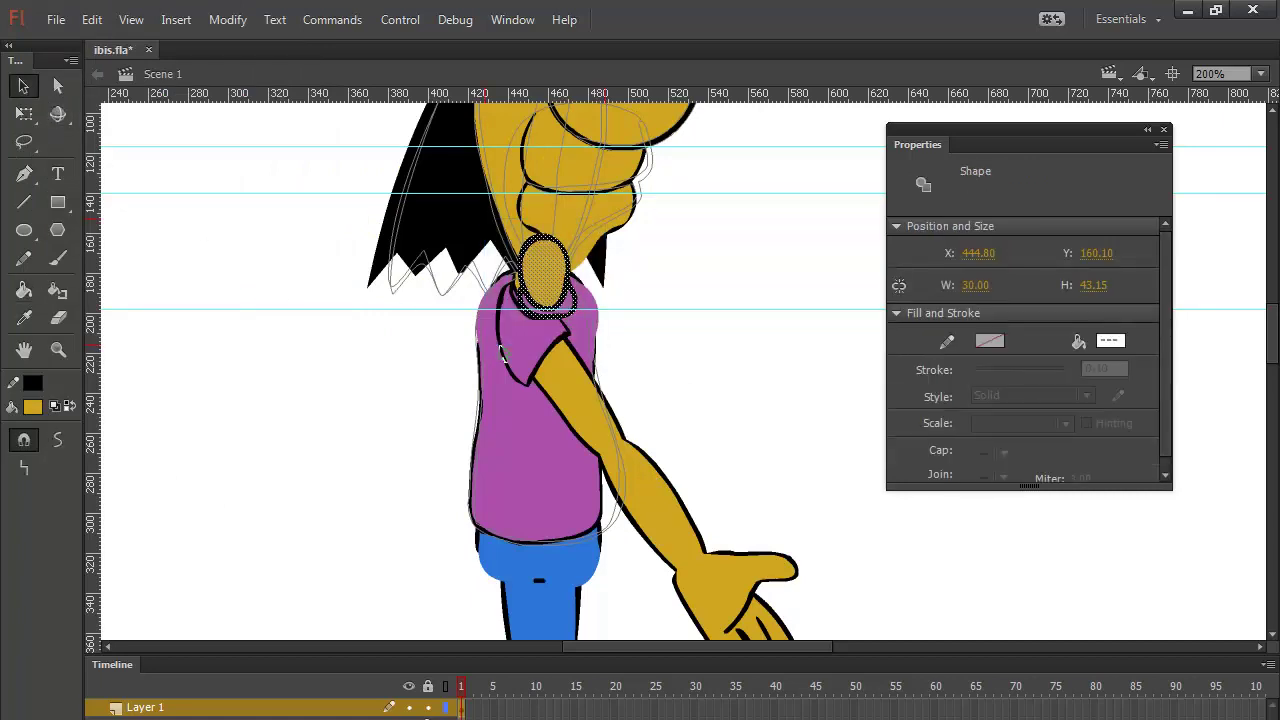
key(ctrl+g)
key(Delete)
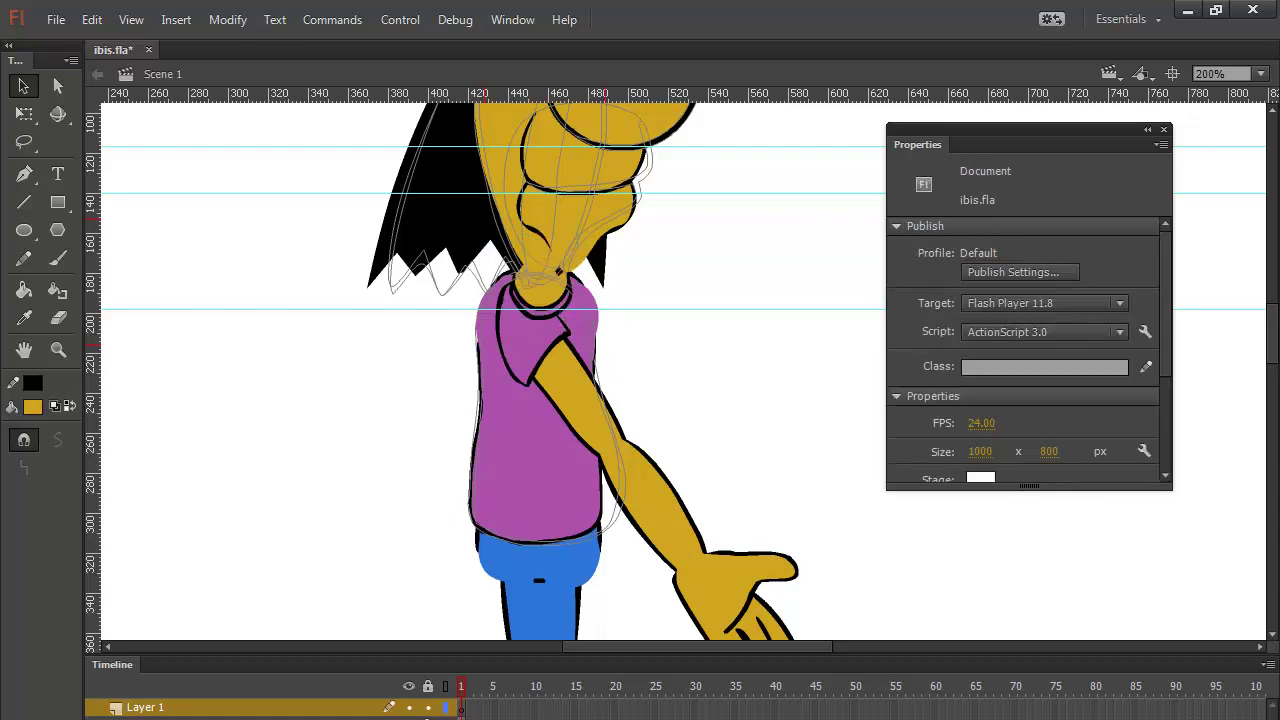
click(446, 686)
click(446, 707)
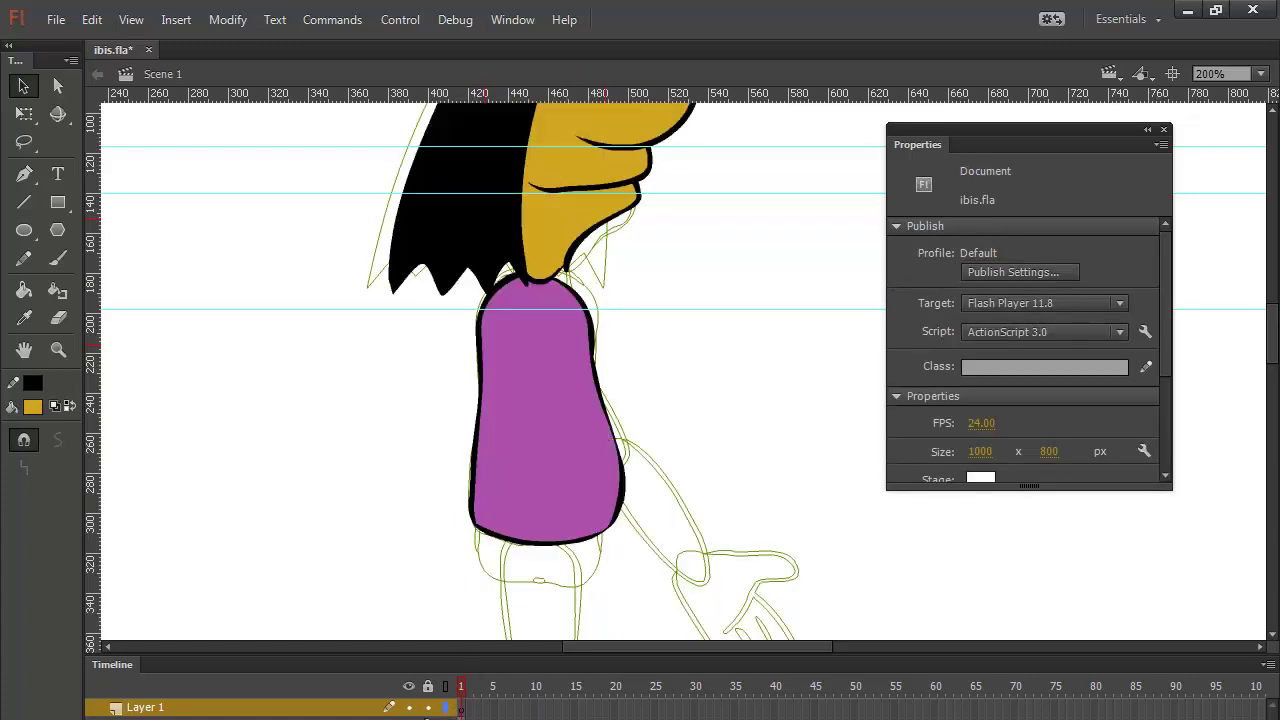
click(584, 420)
click(640, 385)
right_click(689, 374)
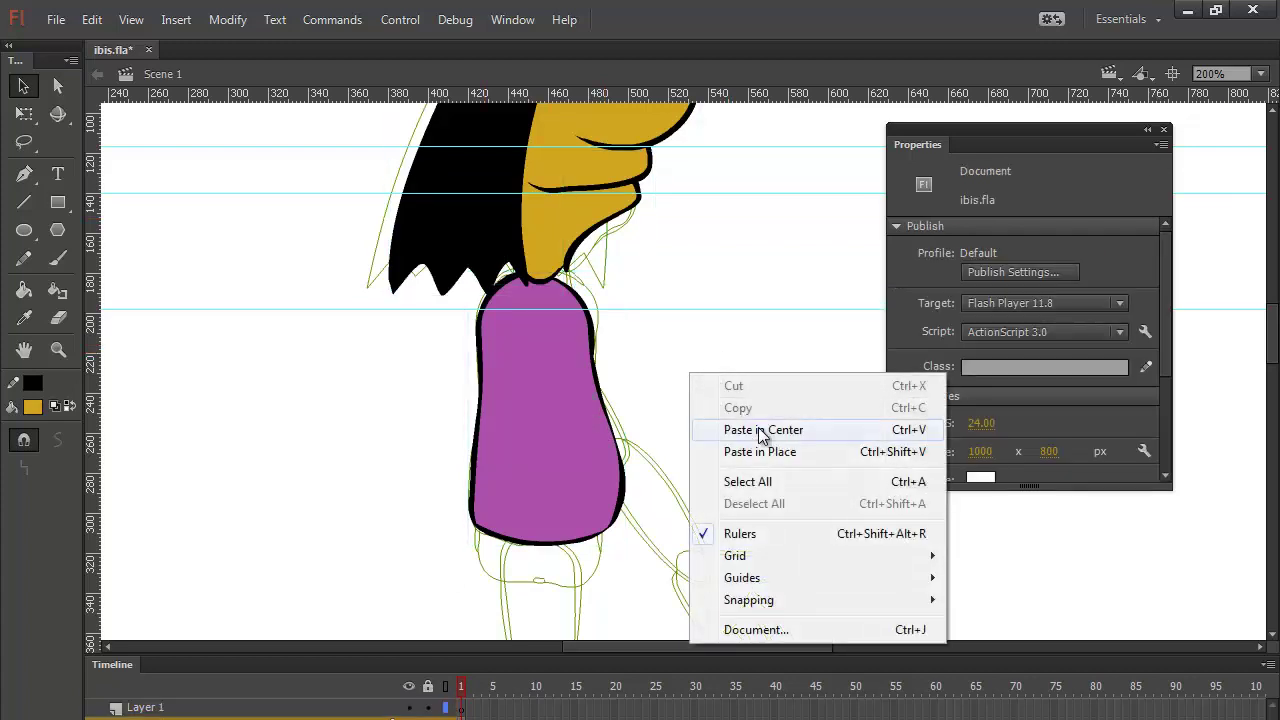
click(768, 453)
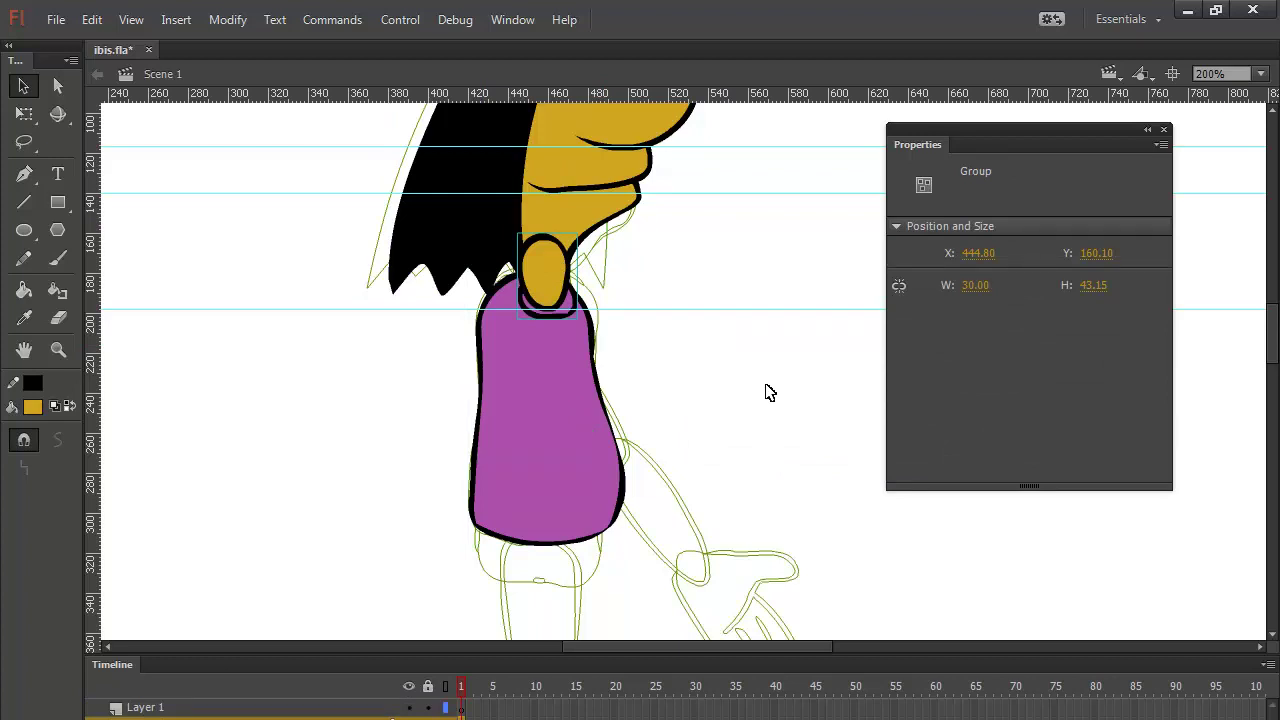
Step: Inside the neck group, remove the black outline across the top of the neck and smooth that end twice
double_click(545, 258)
click(536, 238)
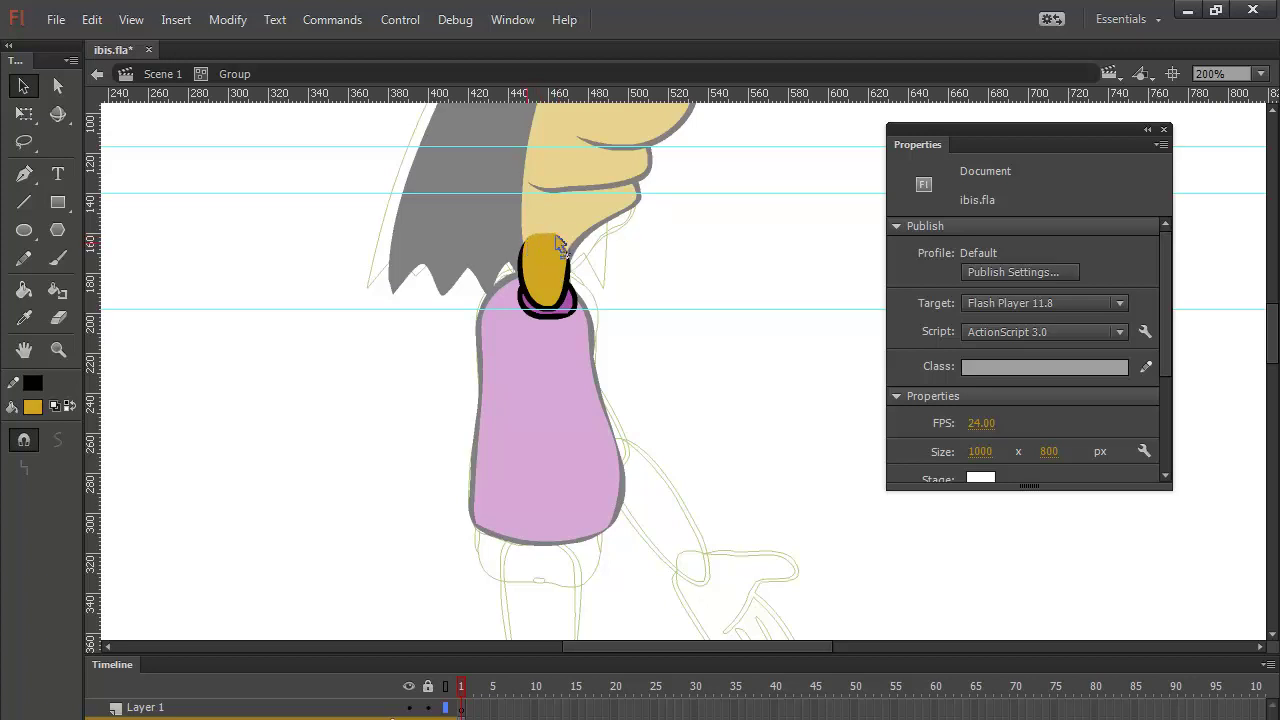
drag(592, 218, 520, 256)
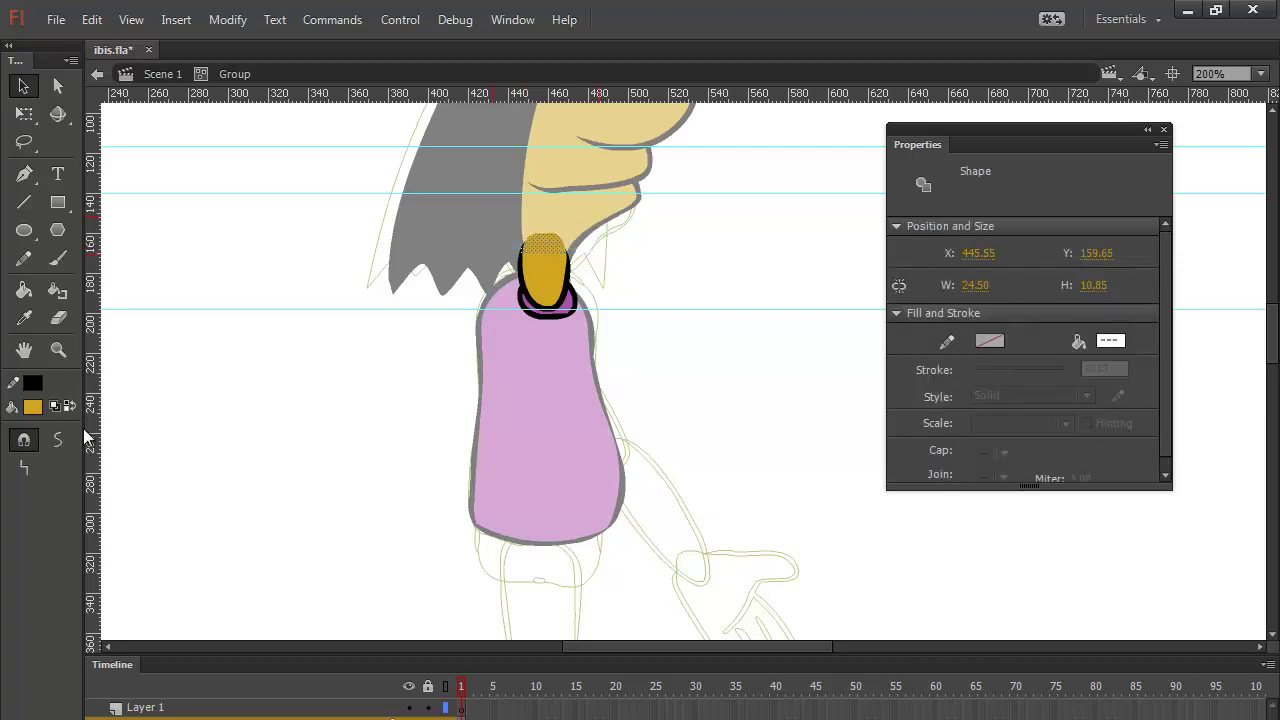
click(53, 446)
click(55, 449)
click(731, 257)
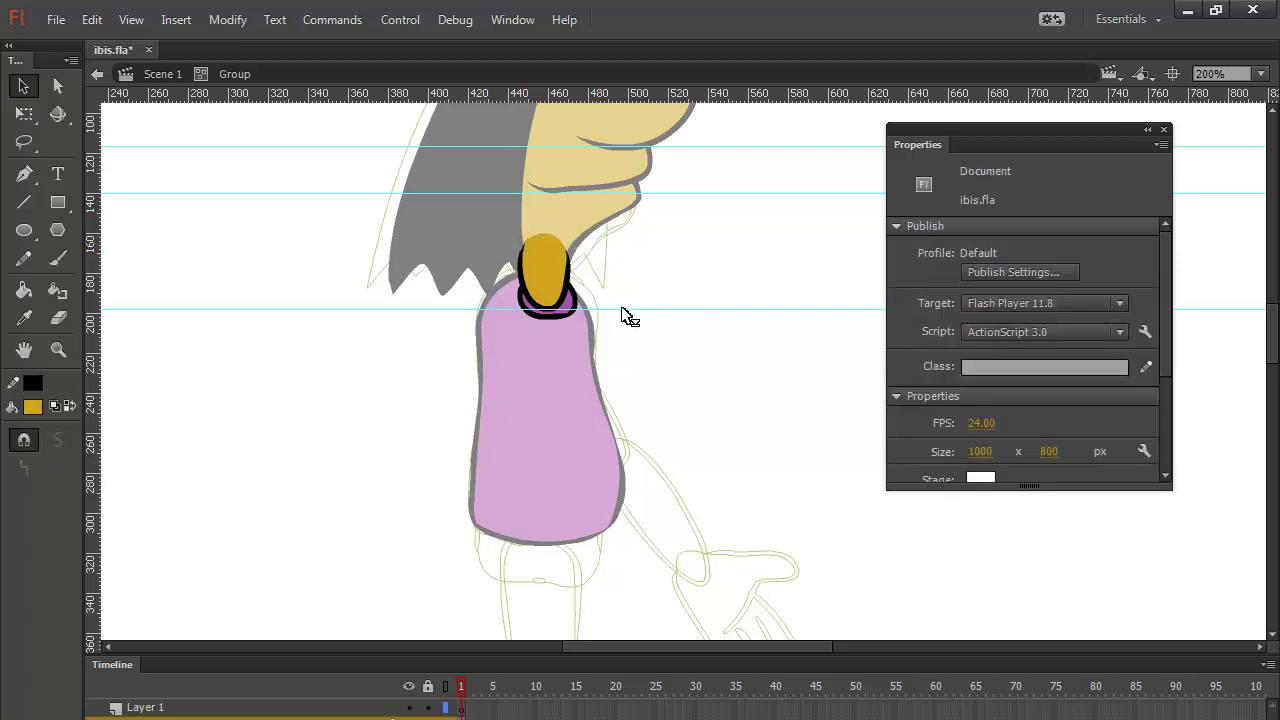
Step: Leave the neck group and lower it in the stacking order so it sits behind the face but in front of the torso
double_click(668, 275)
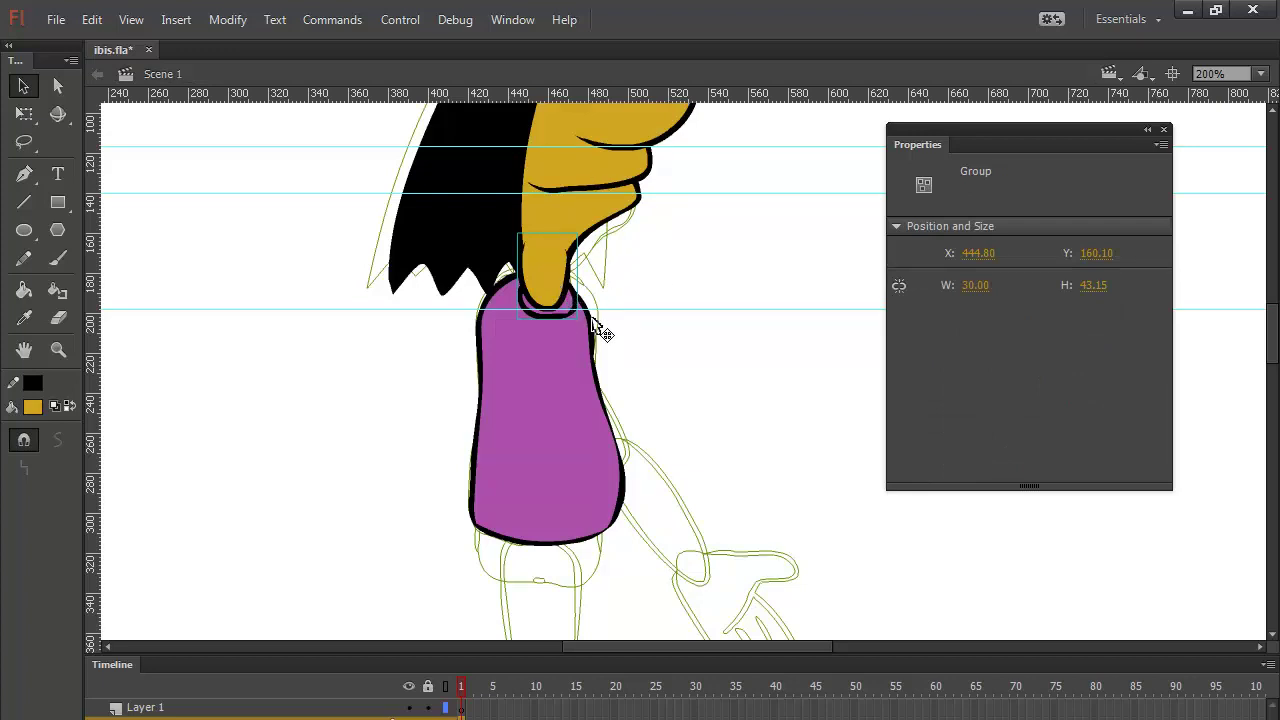
key(ctrl+Down)
key(ctrl+Down)
key(ctrl+Down)
key(ctrl+Up)
key(ctrl+Down)
key(ctrl+Down)
key(ctrl+Up)
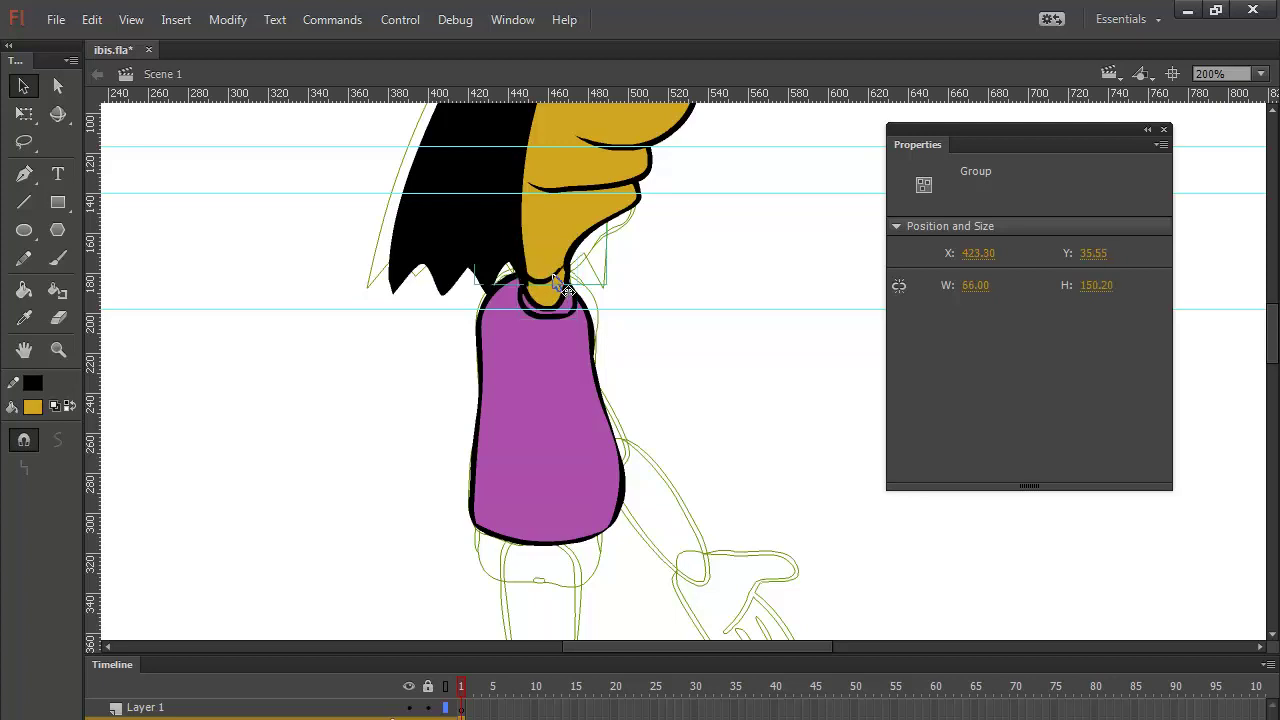
Step: Inside the face oval's group, pull the bottom tip upward so the group is about 144 px high and clears the neck
double_click(563, 290)
click(621, 266)
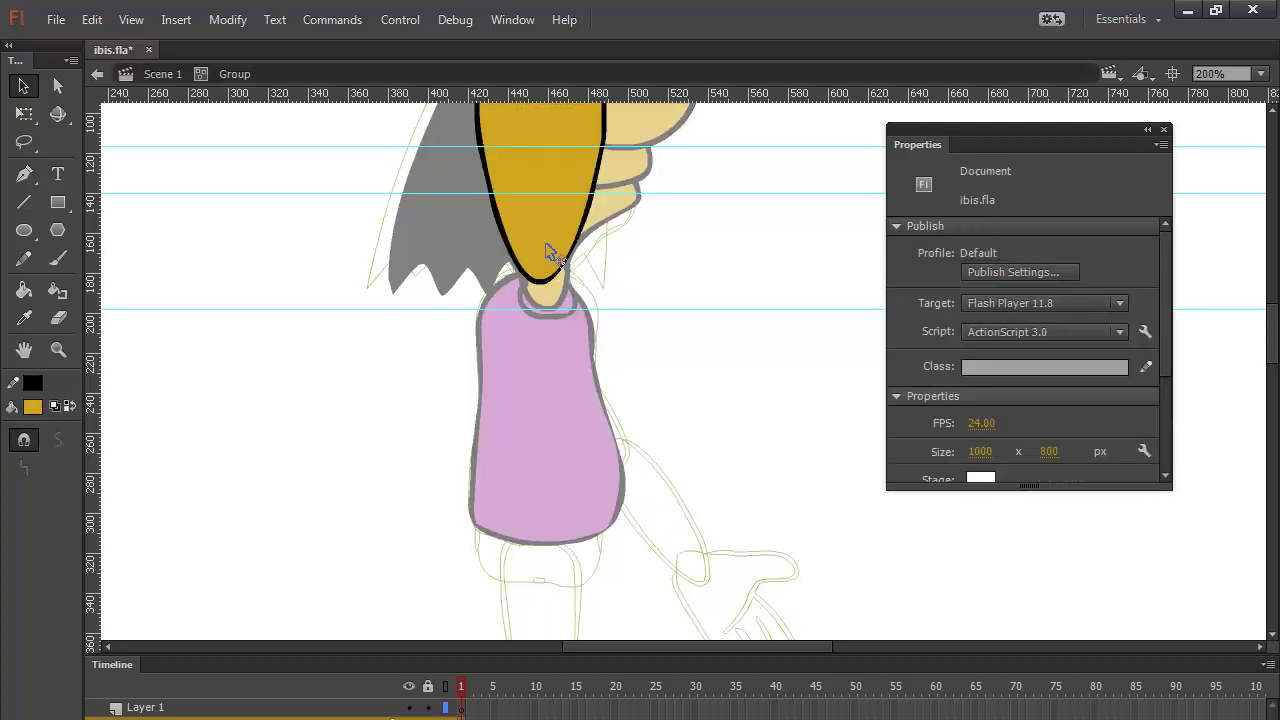
drag(539, 282, 544, 275)
double_click(640, 270)
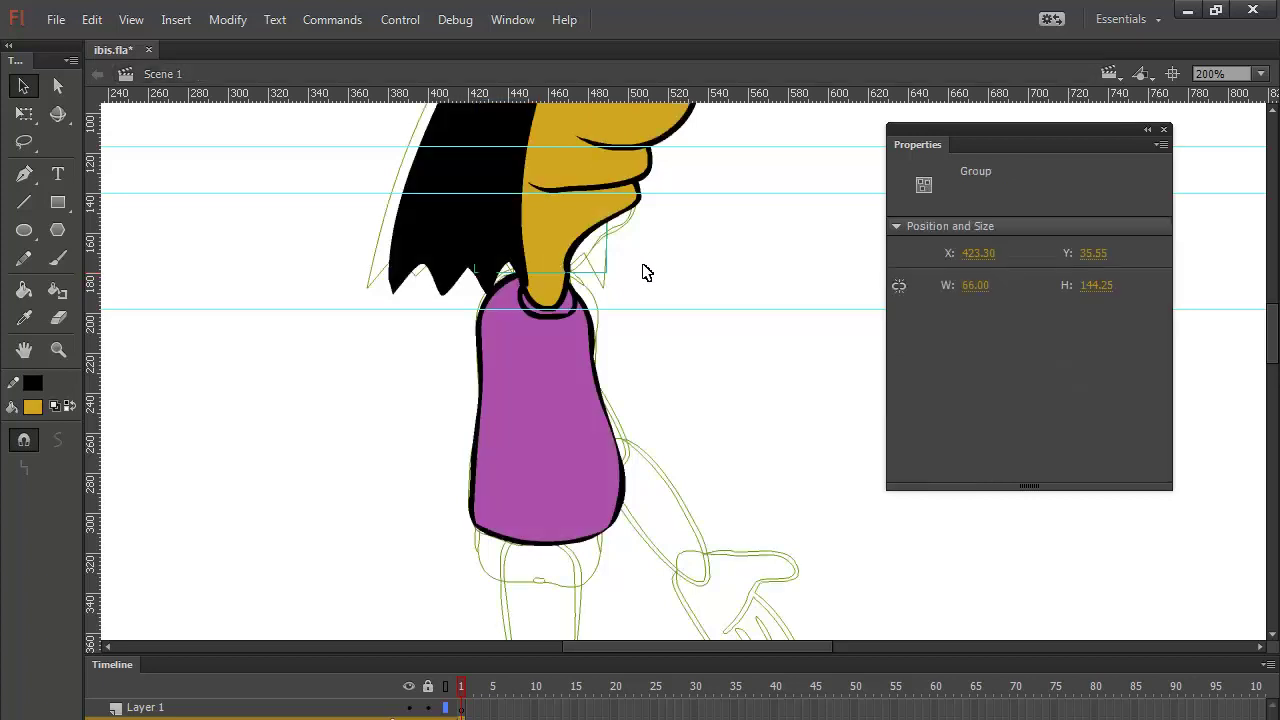
click(676, 261)
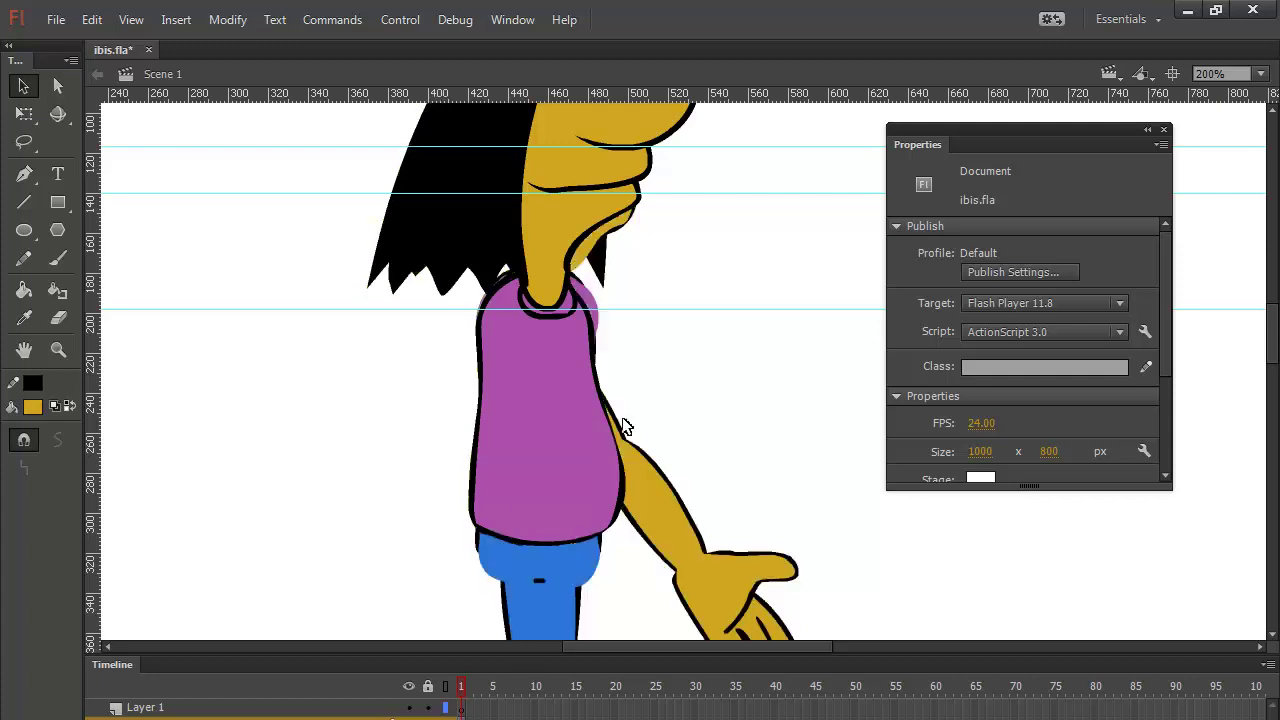
Step: Cut the original's upper arm, forearm and hand and paste them at the same position on the redrawn torso's layer, in front of the torso
click(627, 440)
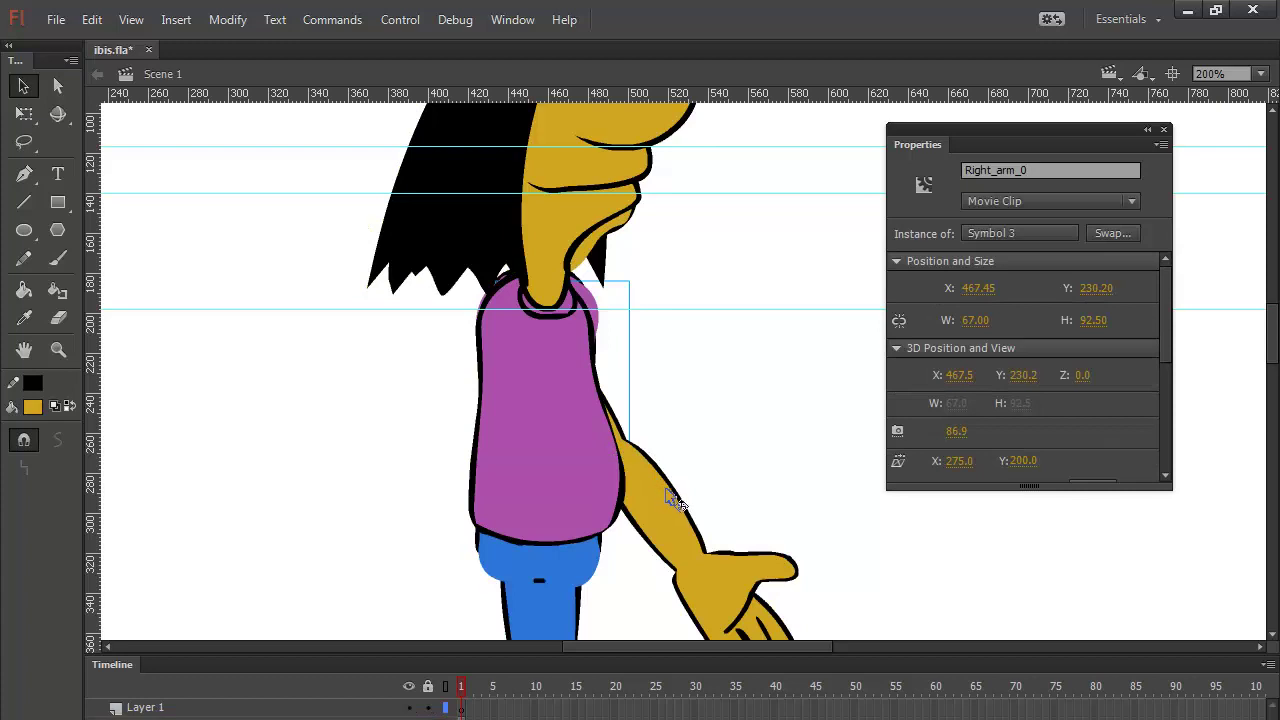
shift+click(670, 500)
shift+click(745, 585)
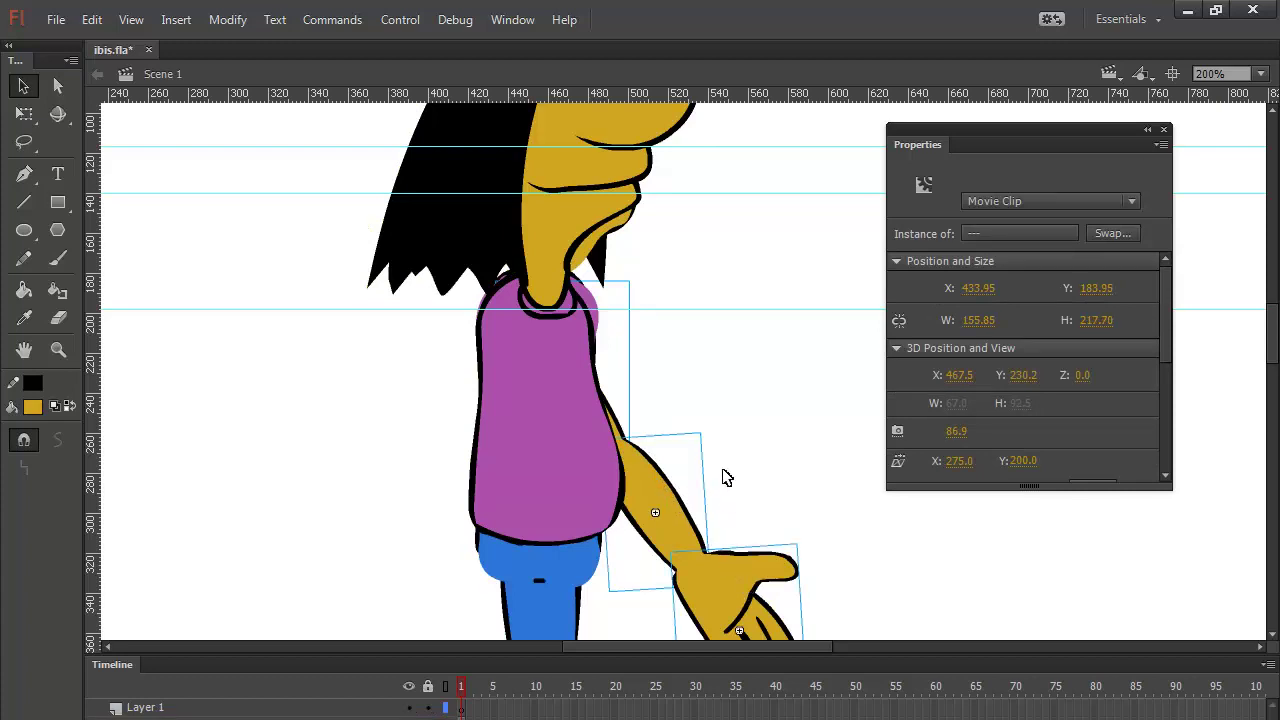
drag(655, 505, 779, 505)
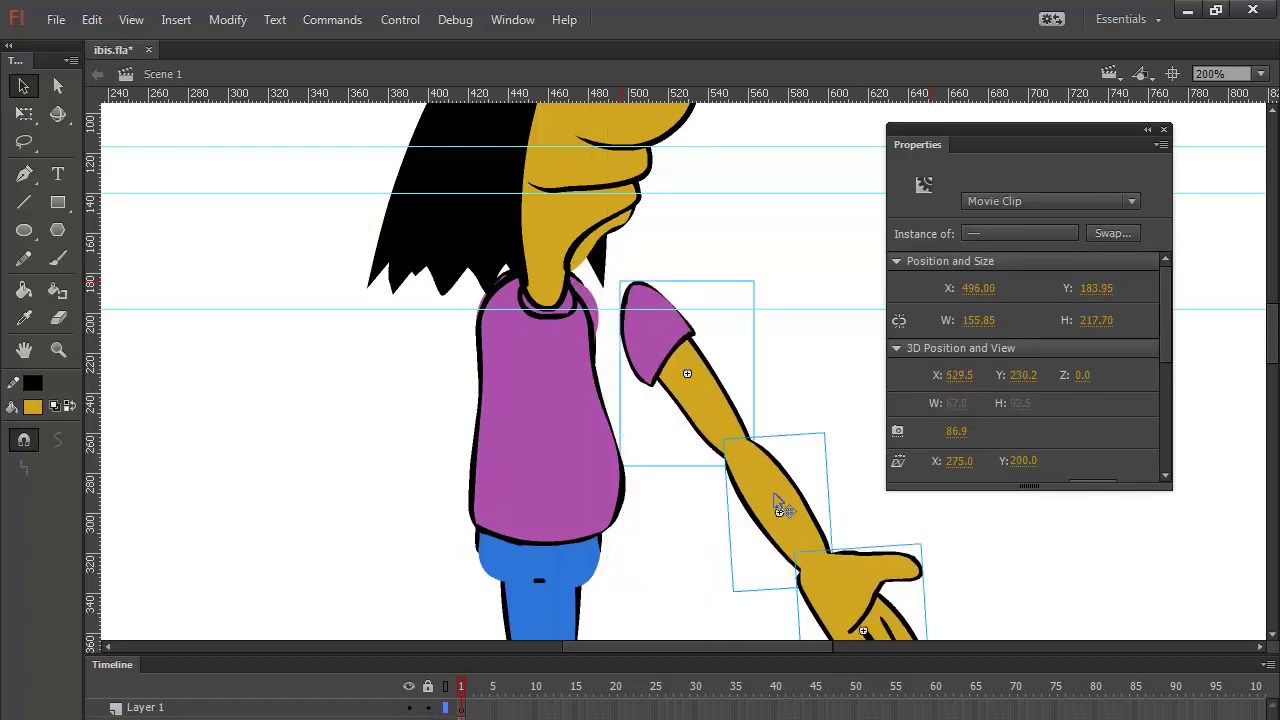
key(ctrl+z)
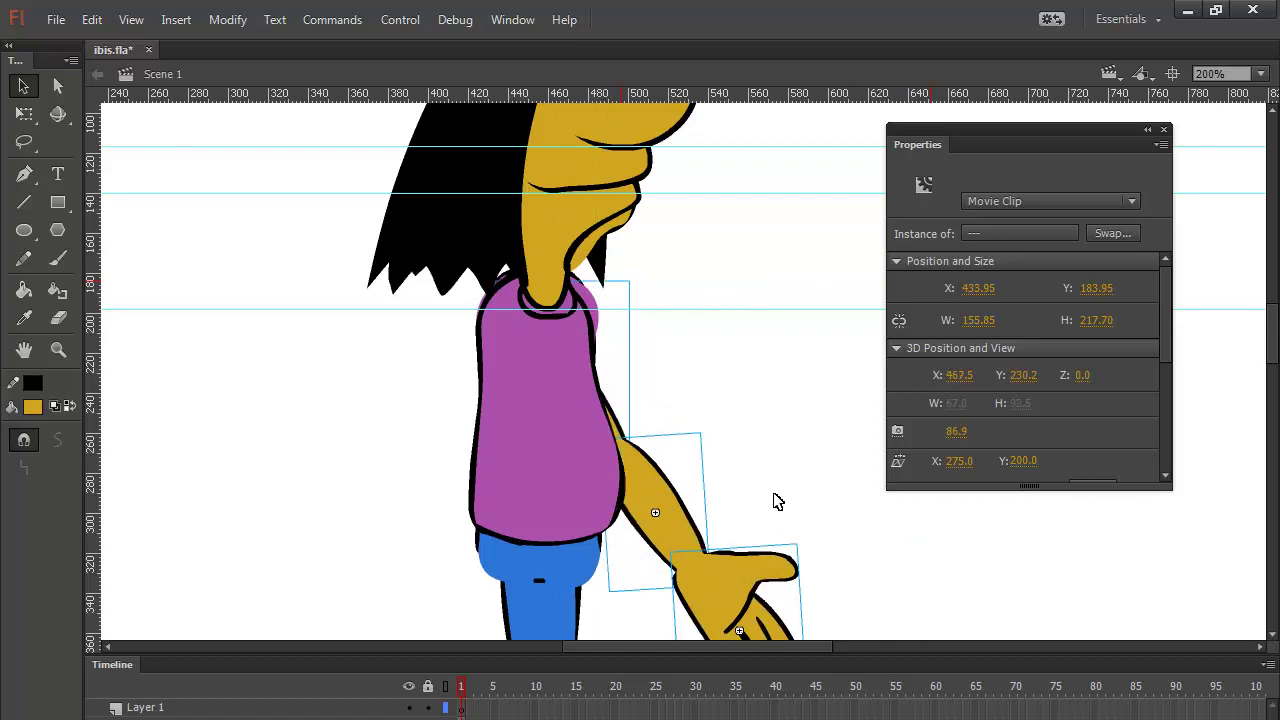
right_click(672, 507)
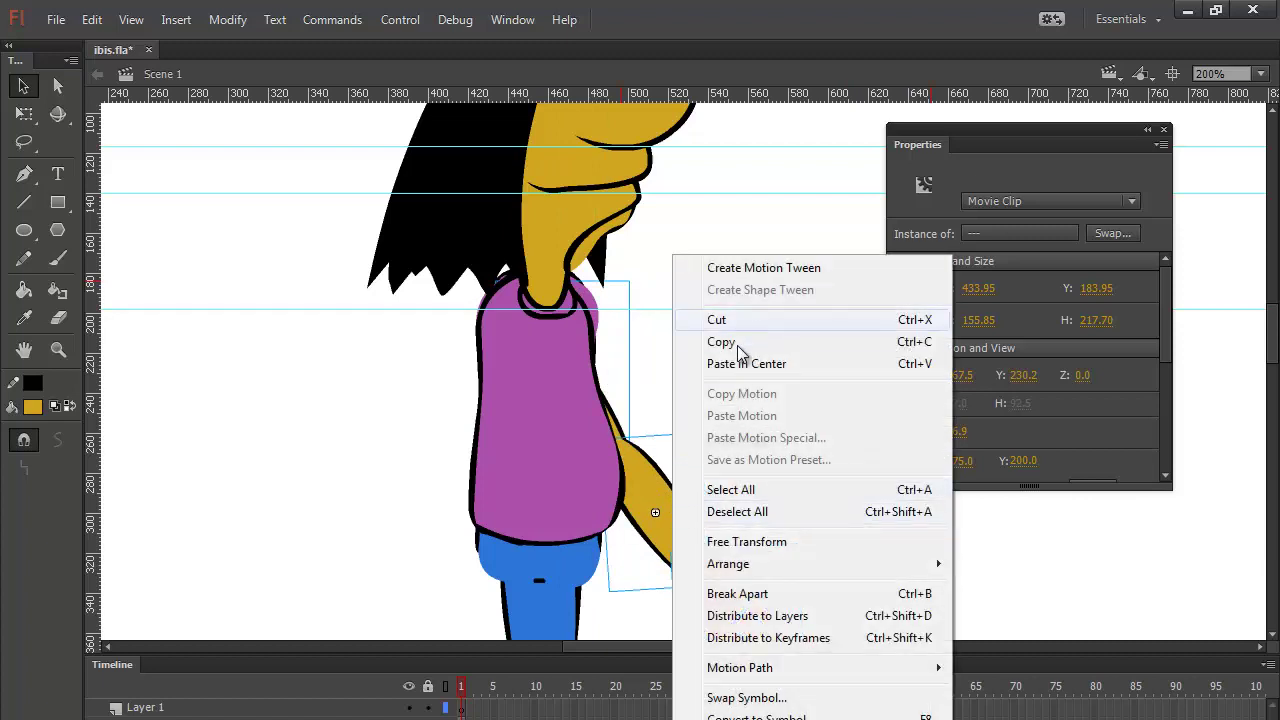
click(729, 320)
click(598, 391)
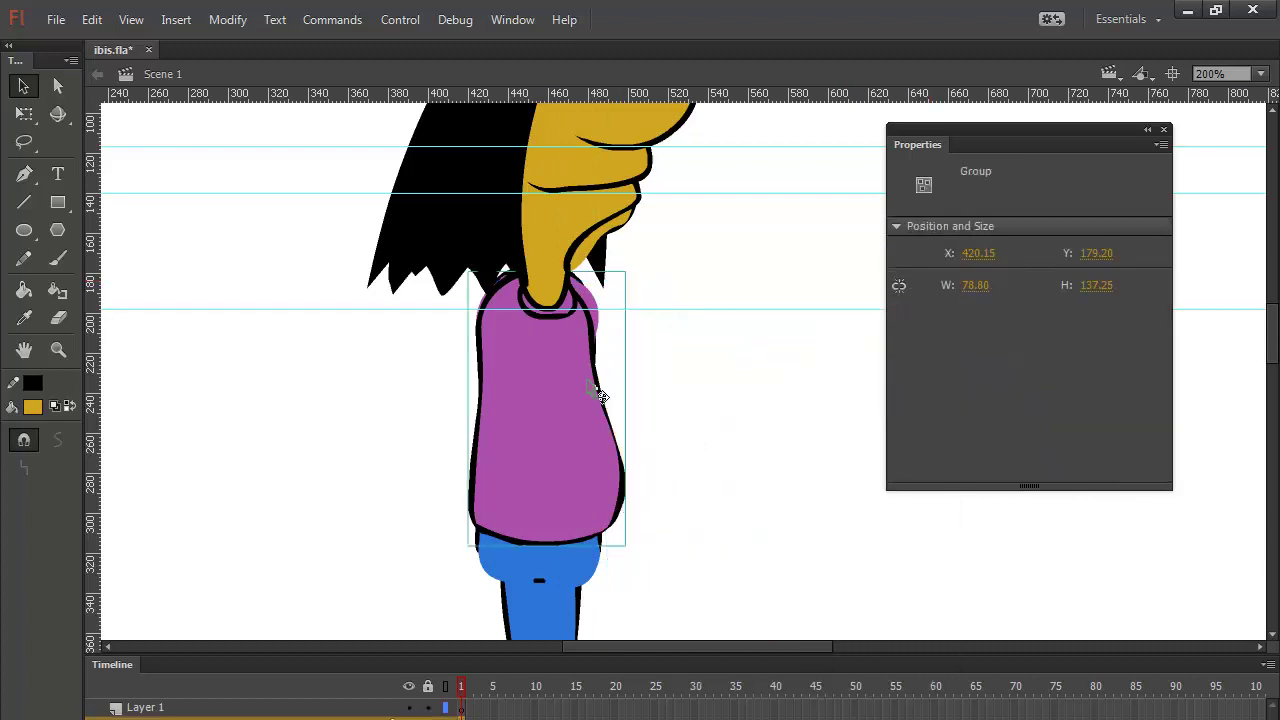
right_click(710, 408)
click(811, 486)
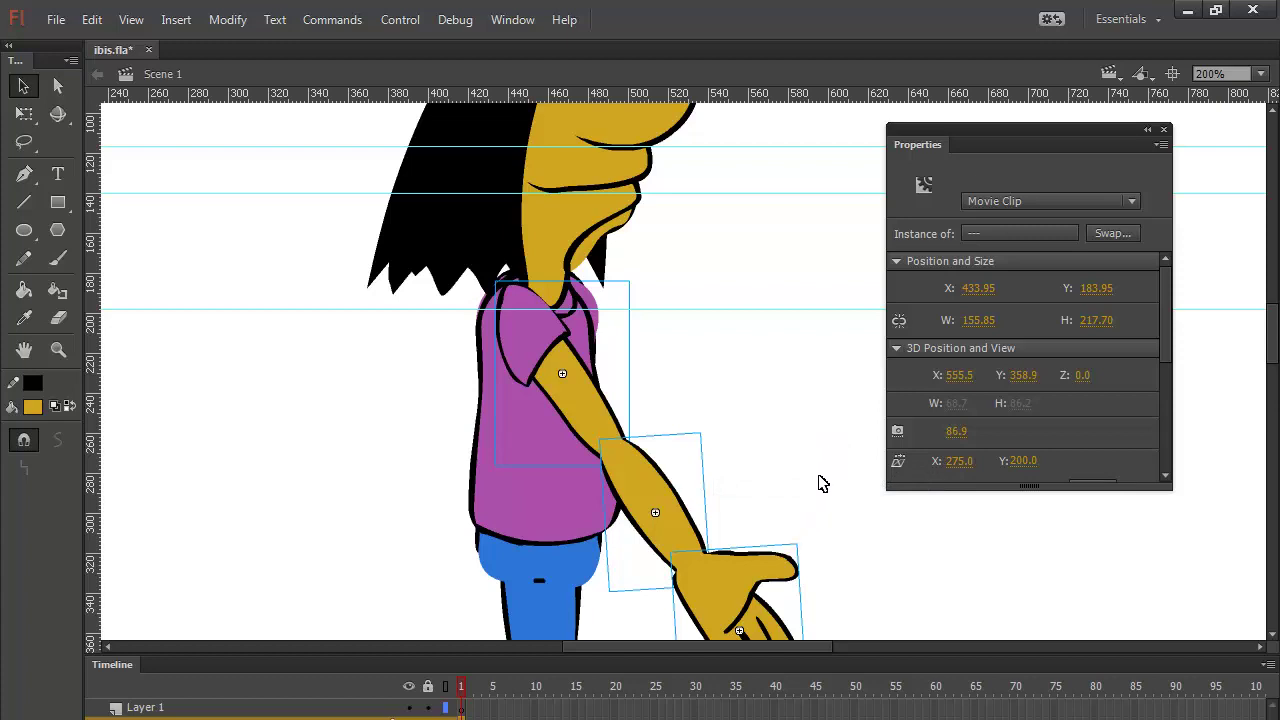
click(681, 357)
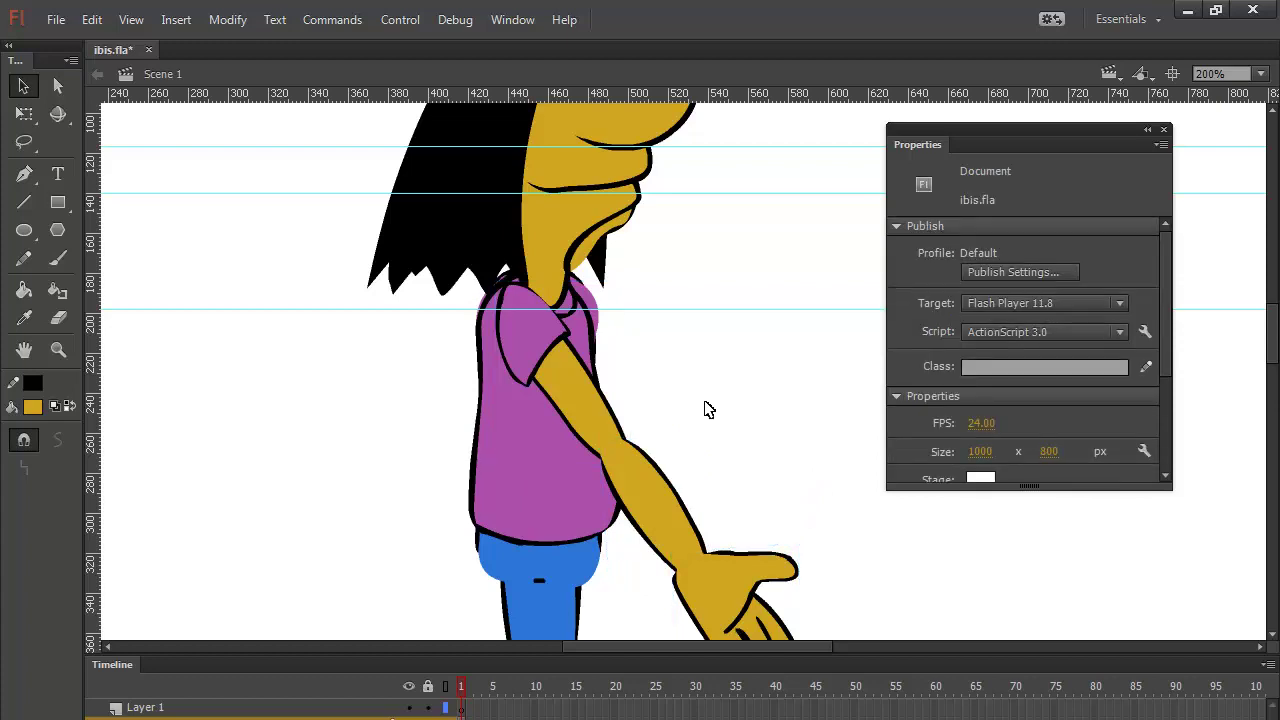
Step: Open the front-view character's upper arm (Symbol 3) for editing and smooth the sleeve's inner outline along the shoulder
drag(714, 646, 481, 654)
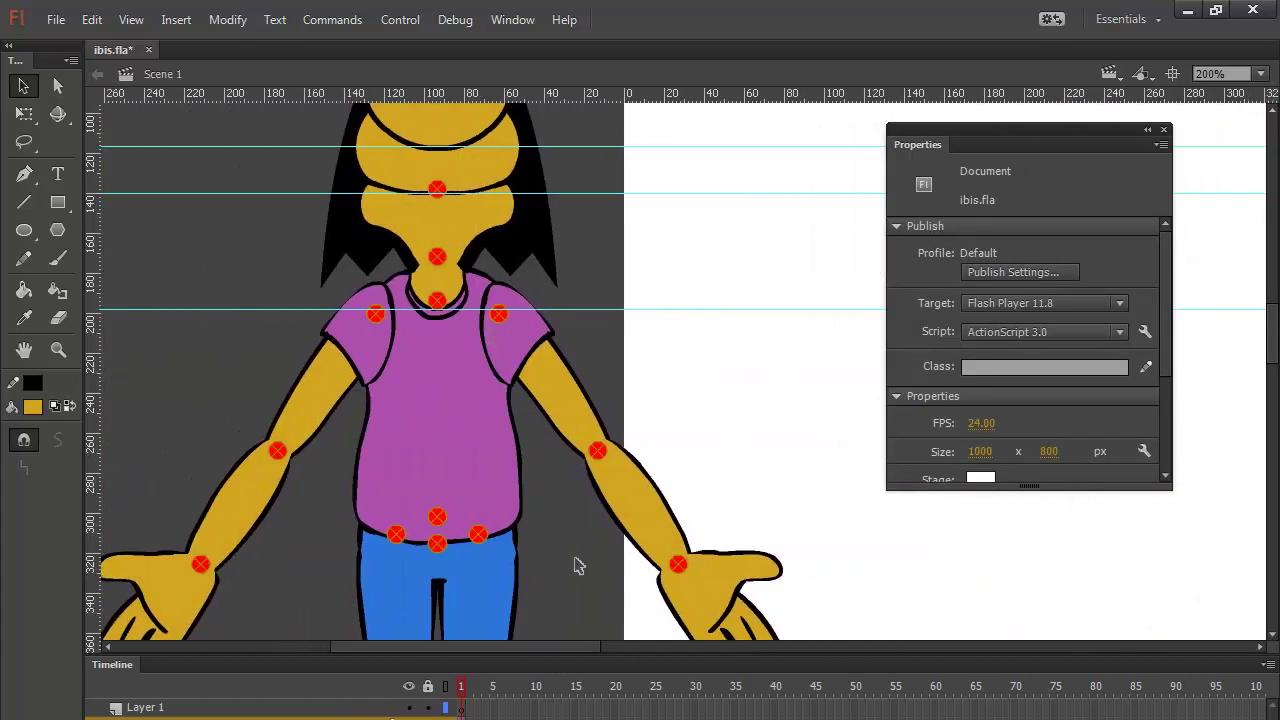
click(502, 350)
double_click(506, 352)
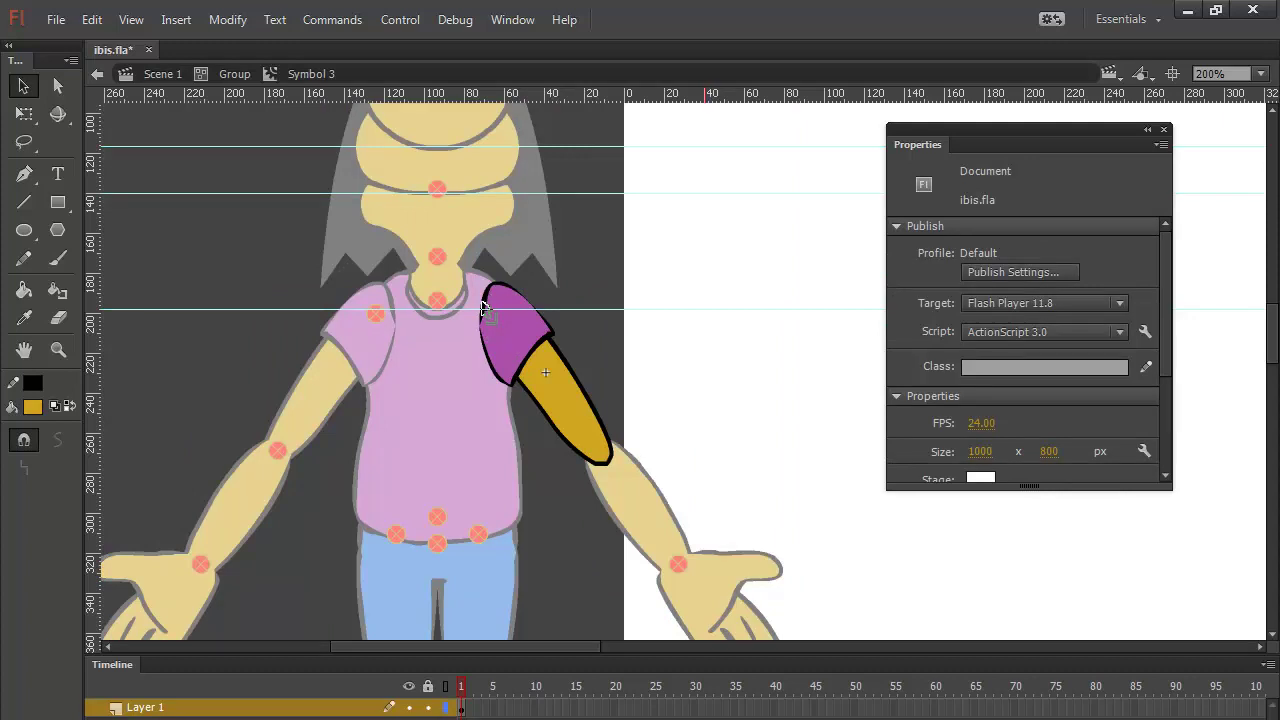
drag(476, 289, 493, 361)
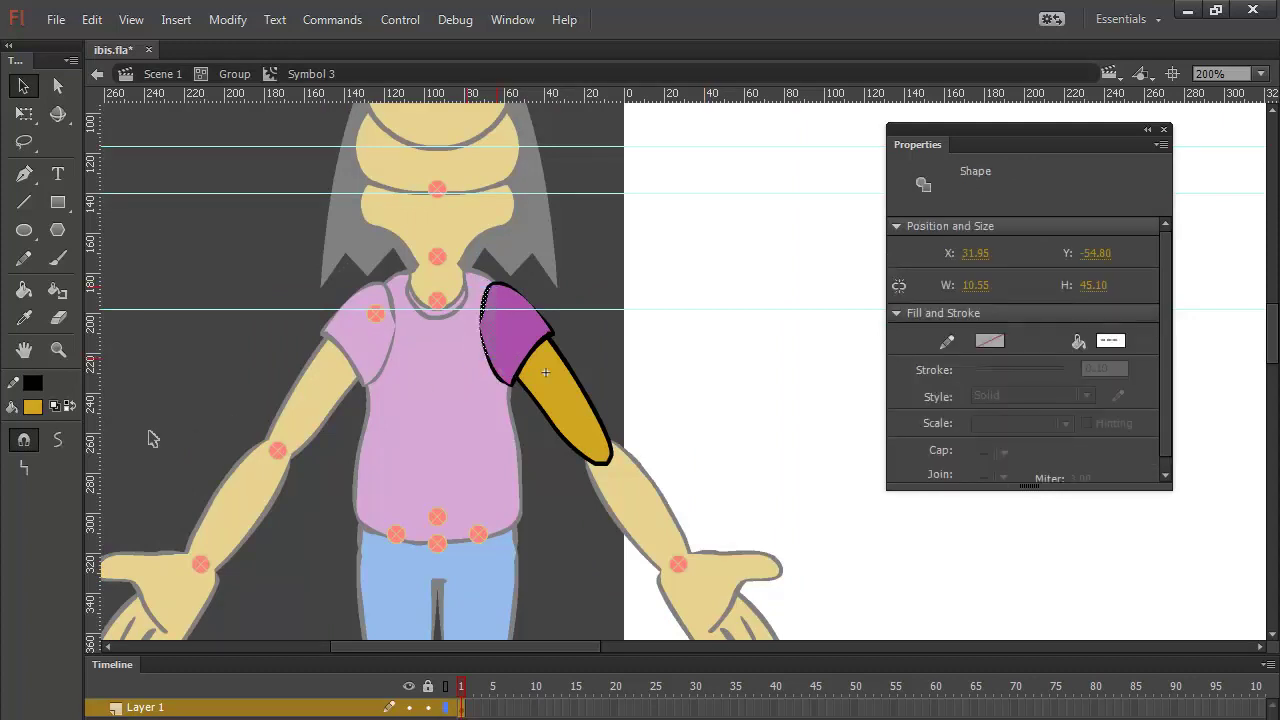
click(57, 440)
click(697, 248)
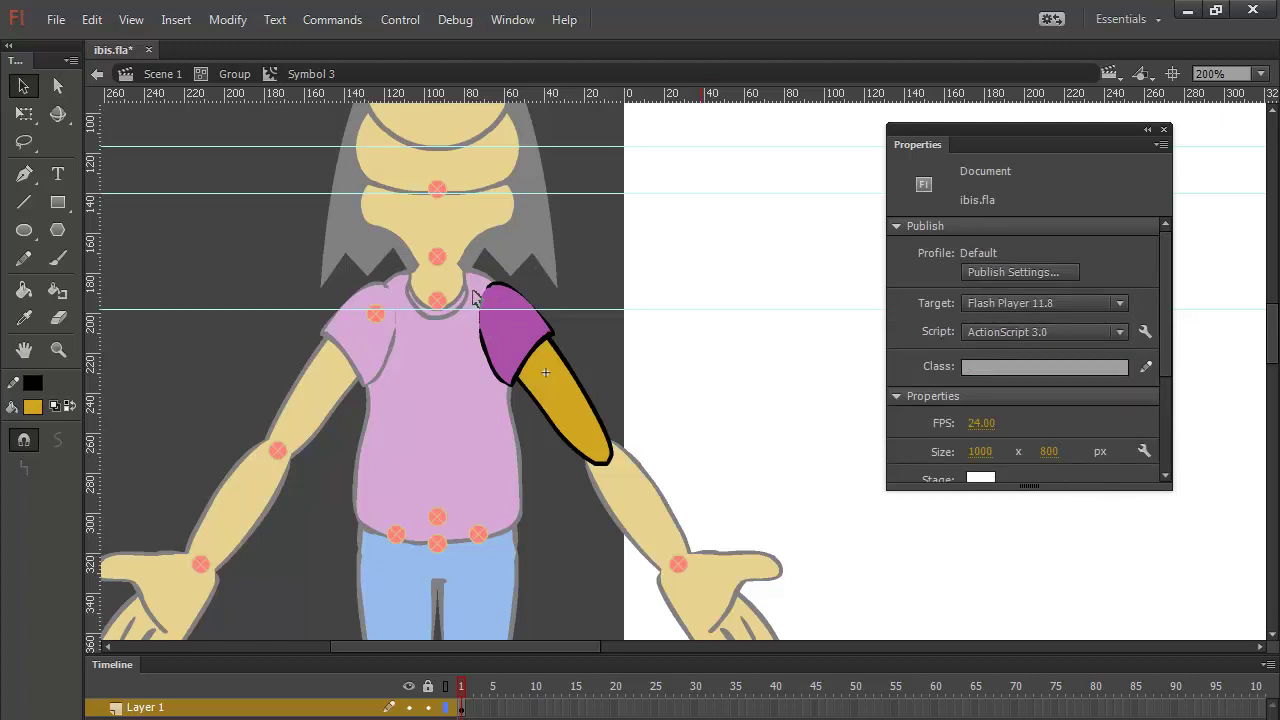
Step: Recolour the upper part of the sleeve's inner outline with the sleeve's purple and return to the turned pose in the main scene
drag(462, 282, 484, 343)
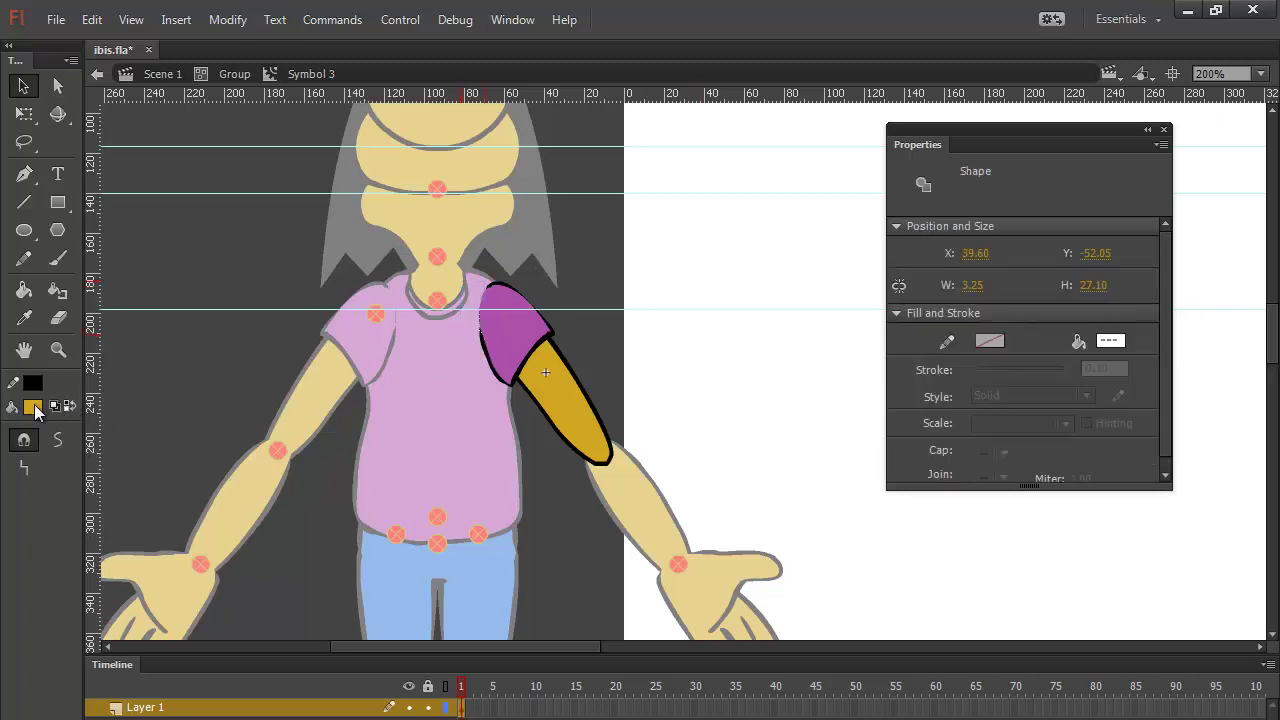
click(33, 407)
click(505, 335)
click(589, 289)
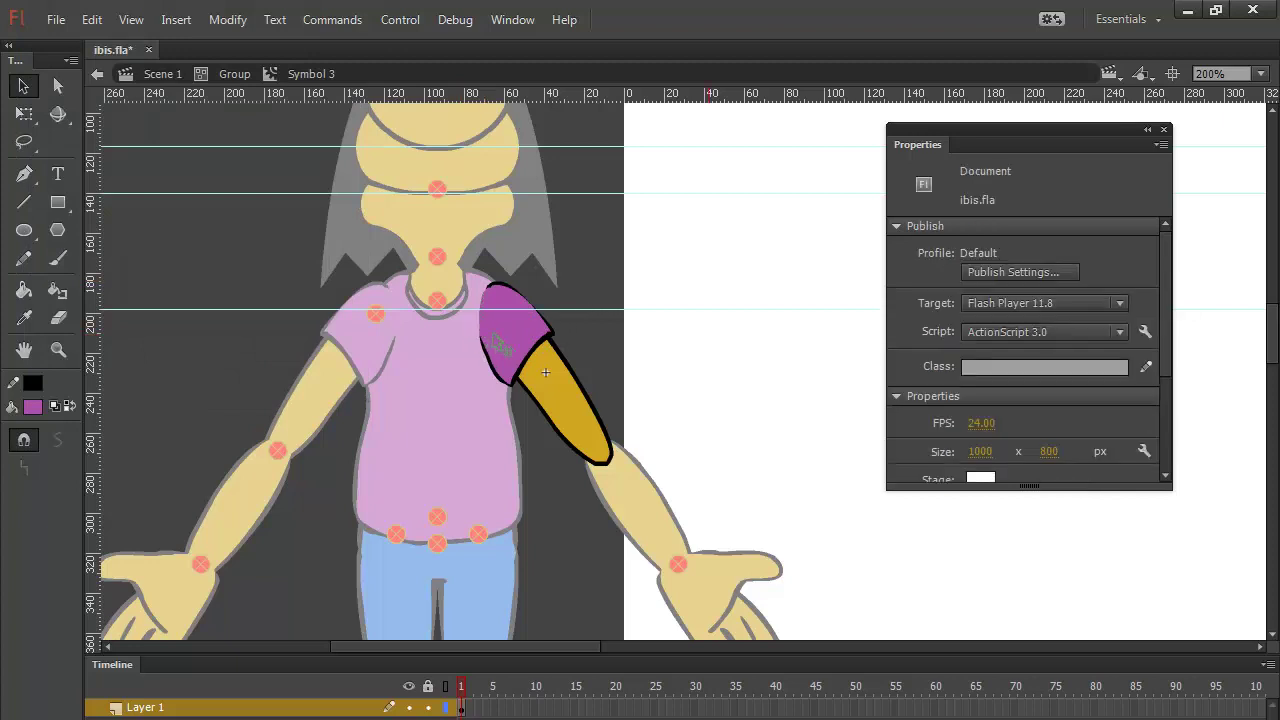
drag(469, 280, 491, 350)
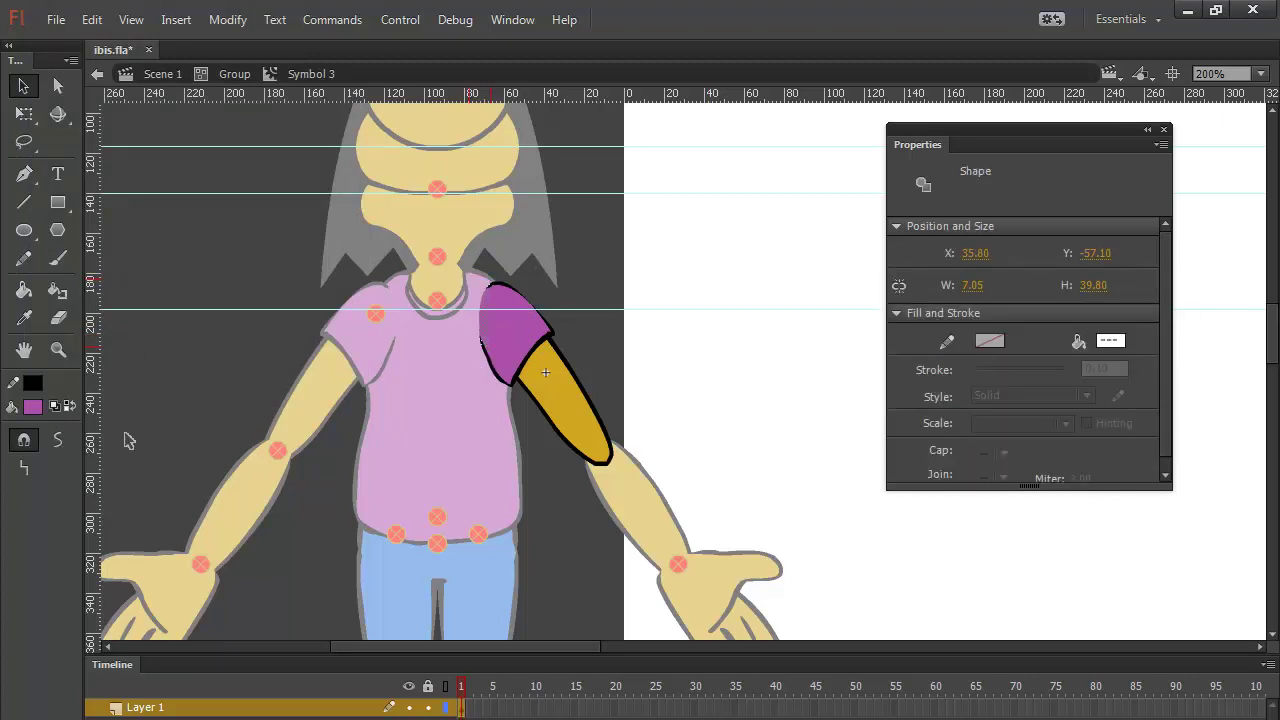
click(585, 314)
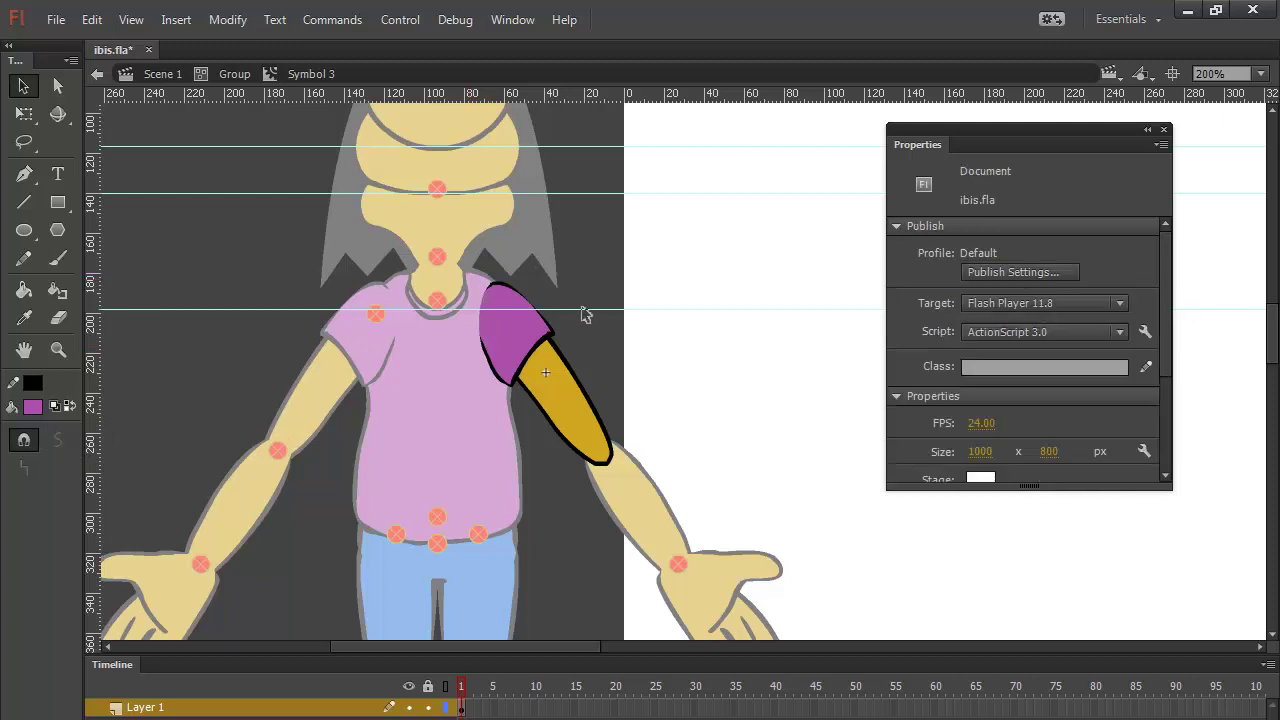
double_click(698, 316)
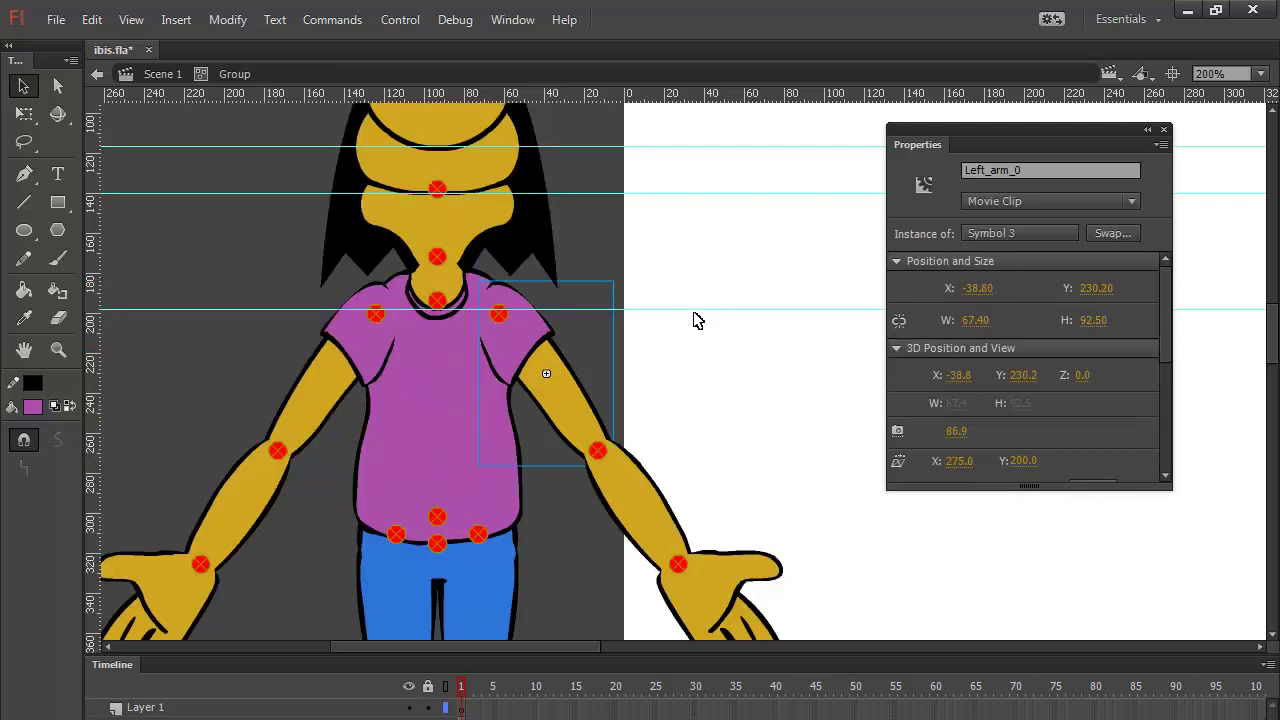
drag(569, 645, 780, 644)
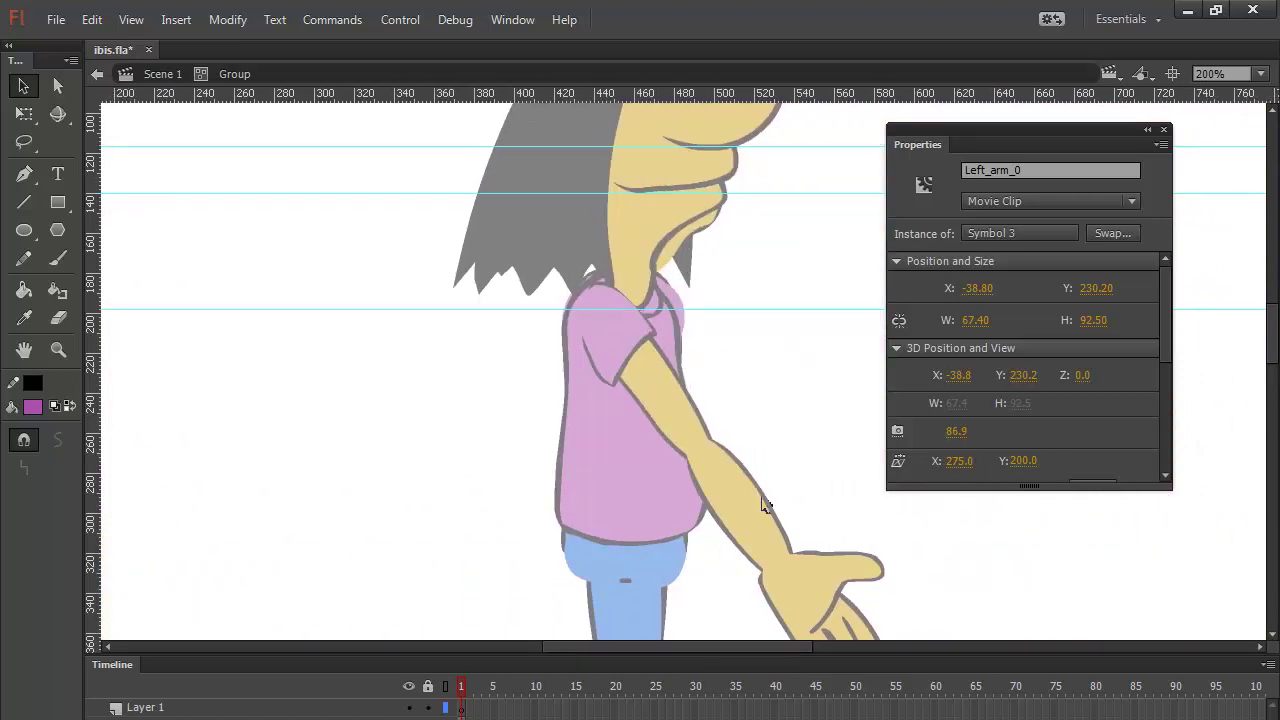
double_click(758, 373)
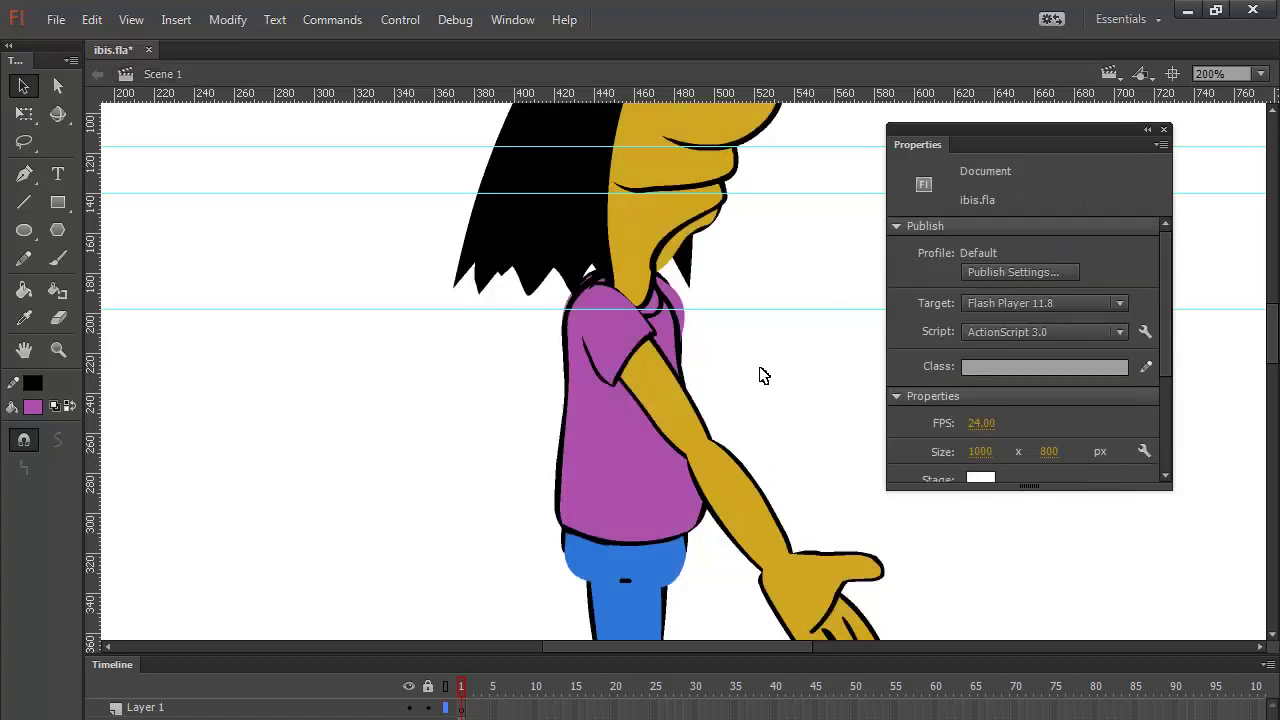
Step: Flip the turned pose's upper arm horizontally and rotate it counterclockwise about a pivot placed at the shoulder, until it slants like the forearm
click(660, 405)
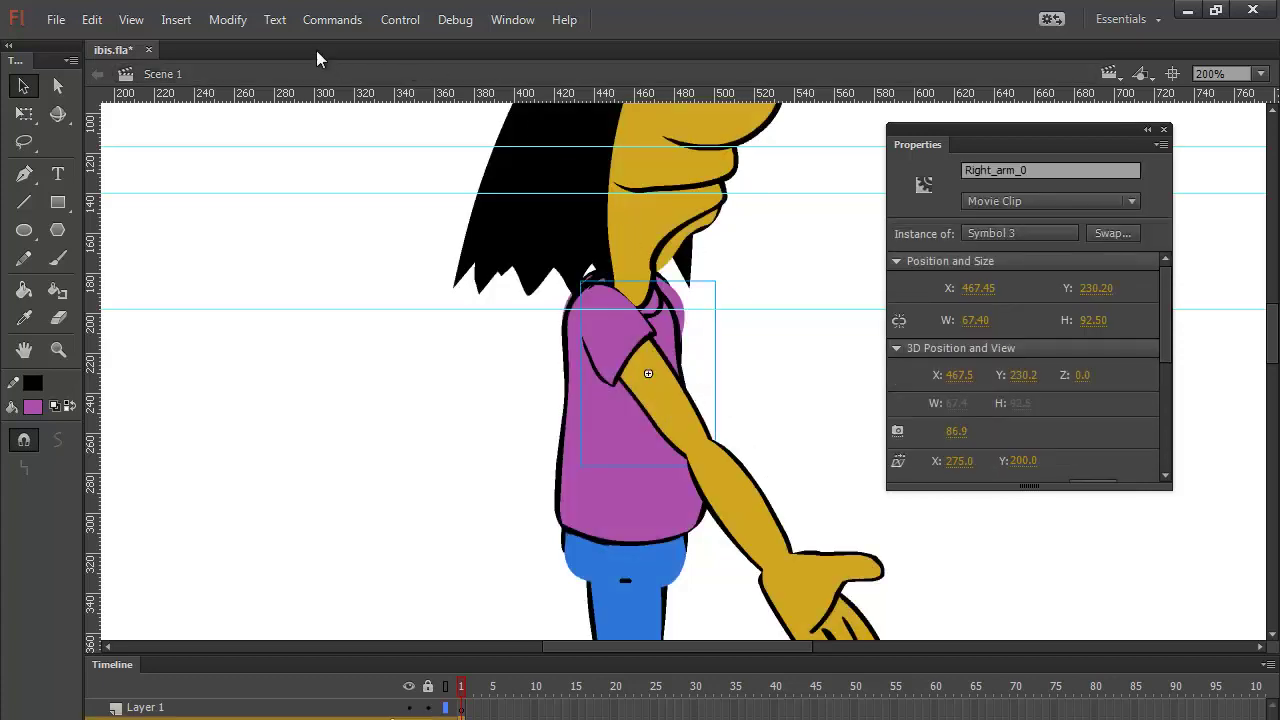
click(229, 19)
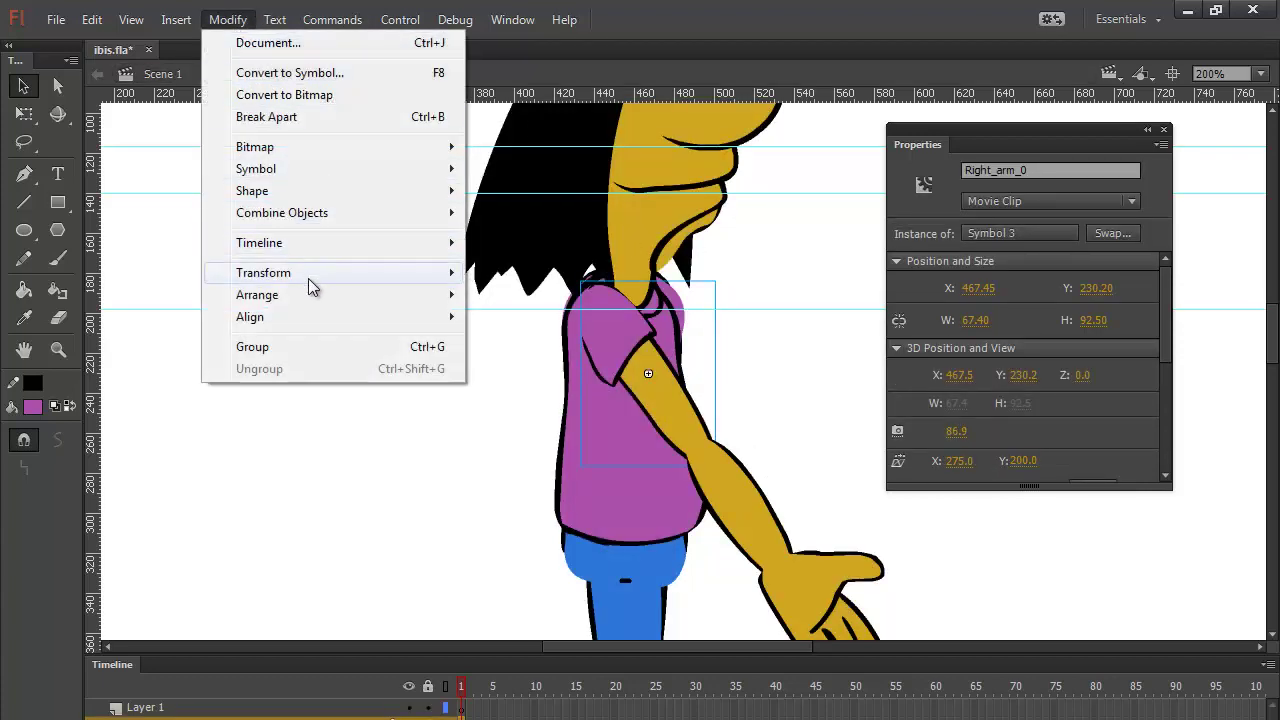
mouse_move(428, 282)
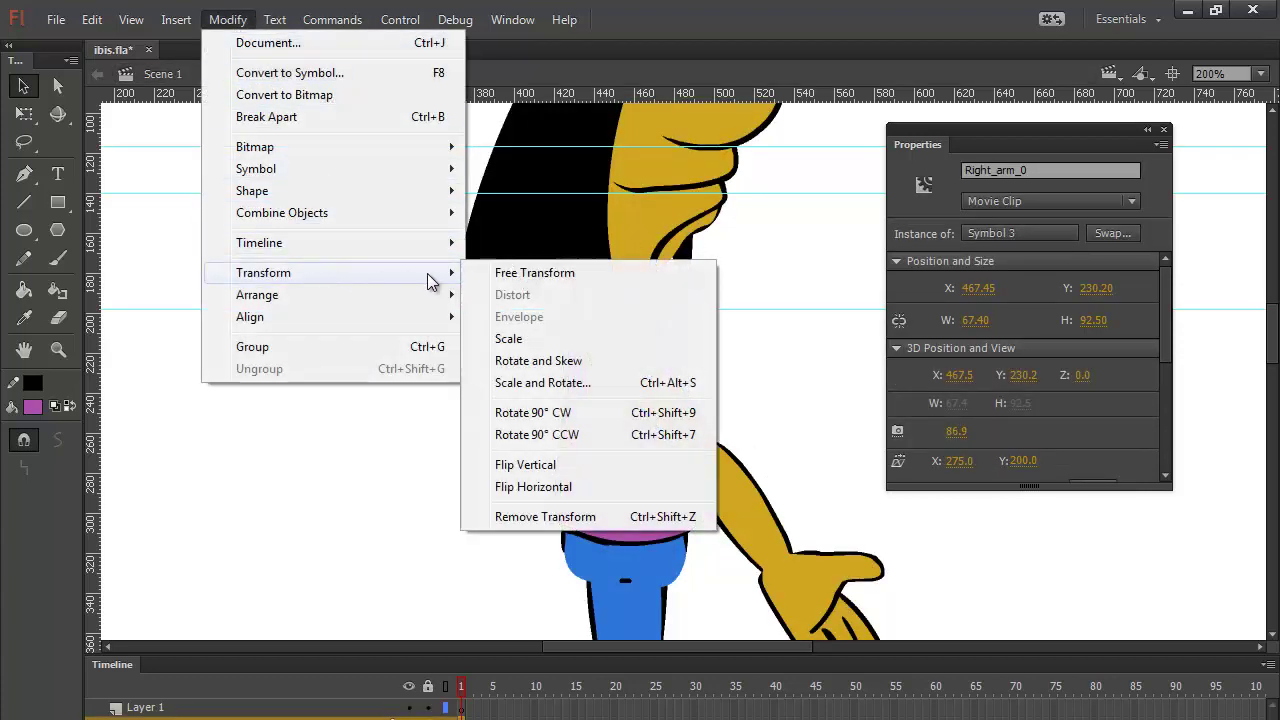
click(568, 487)
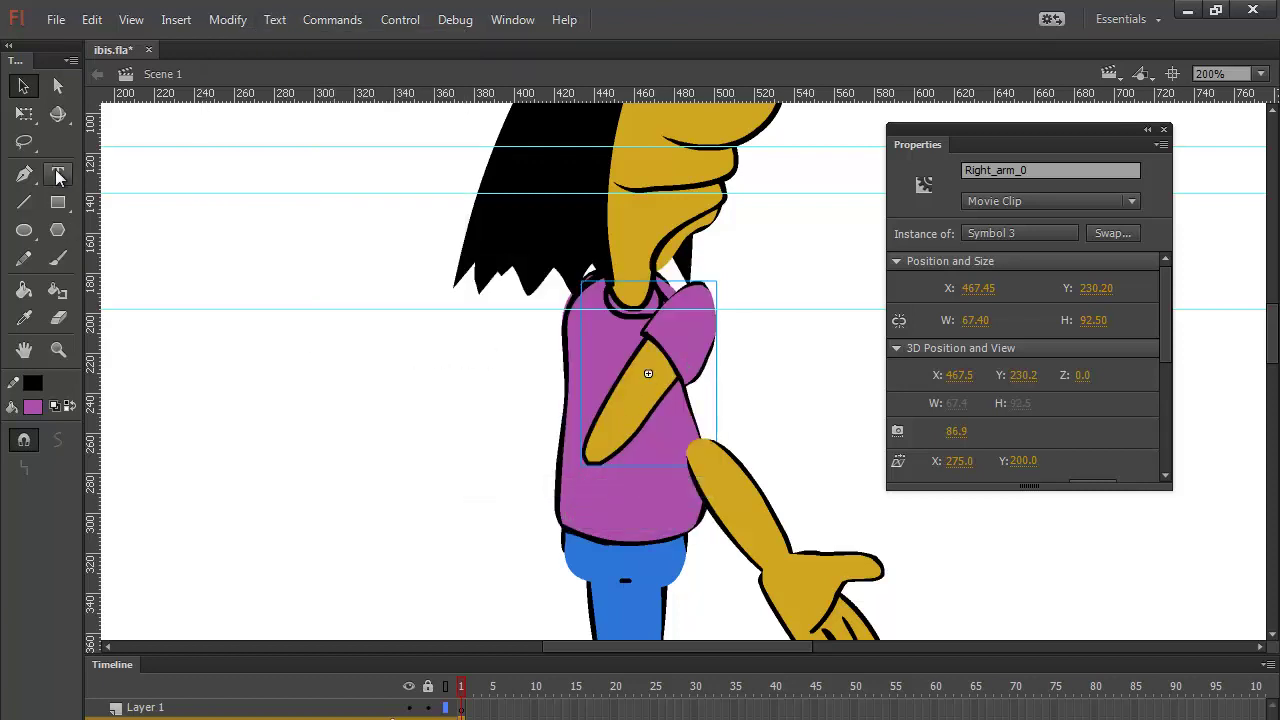
click(24, 113)
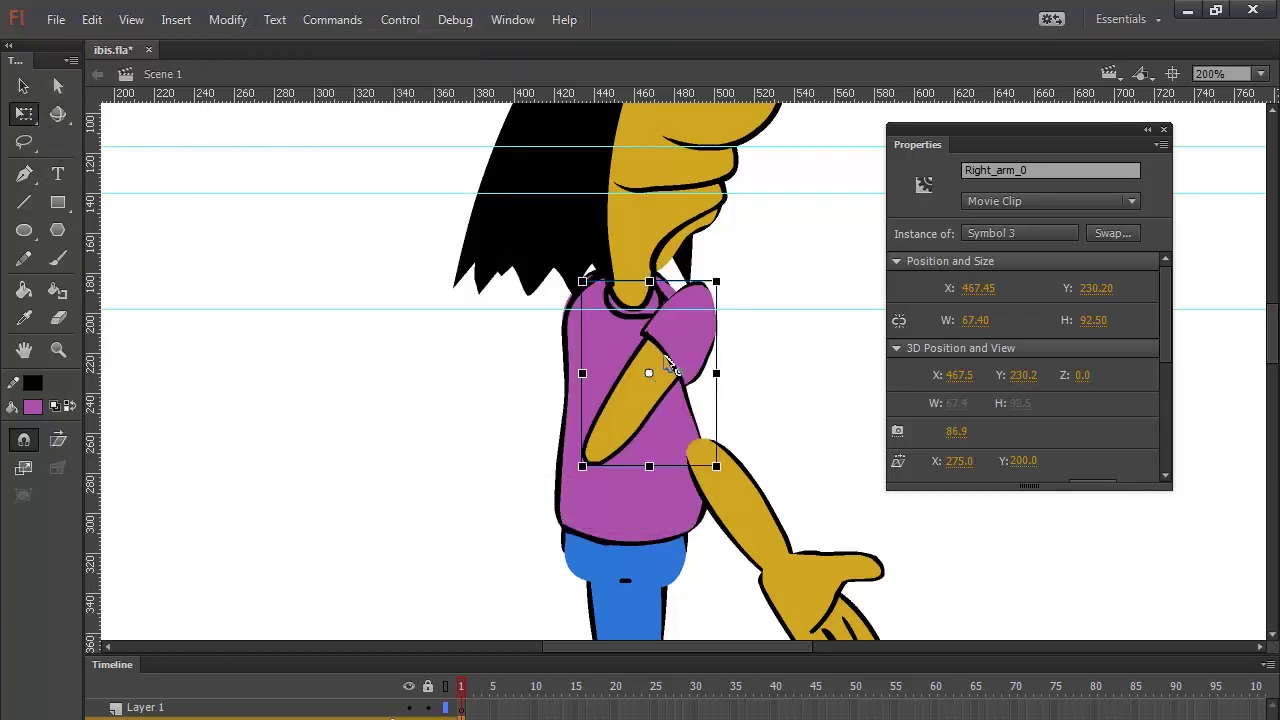
drag(702, 310, 693, 309)
drag(729, 476, 856, 357)
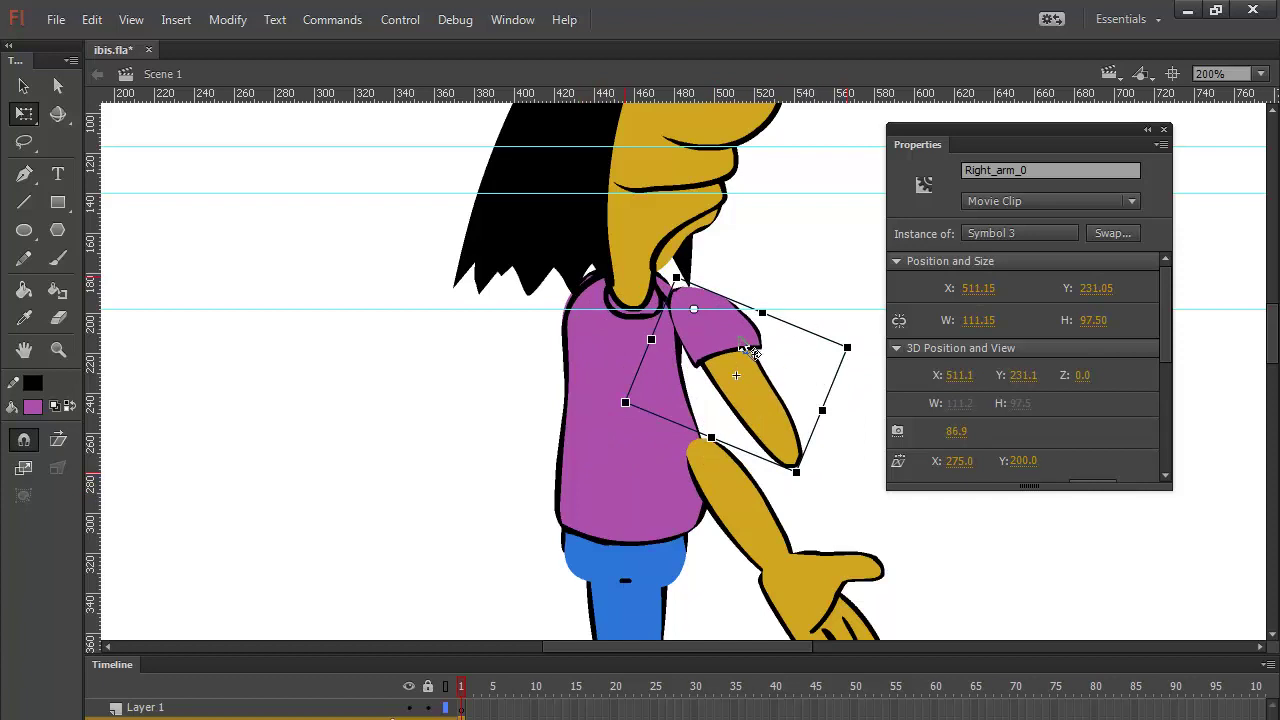
Step: Move the flipped upper arm 45 px to the left so it covers the torso's shoulder and meets the forearm
key(Left)
key(Left)
key(Left)
key(Left)
key(Left)
key(Left)
key(Left)
key(Left)
key(Left)
key(Left)
key(Left)
key(Left)
key(Left)
key(Left)
key(Left)
key(Left)
key(Left)
key(Left)
key(Left)
key(Left)
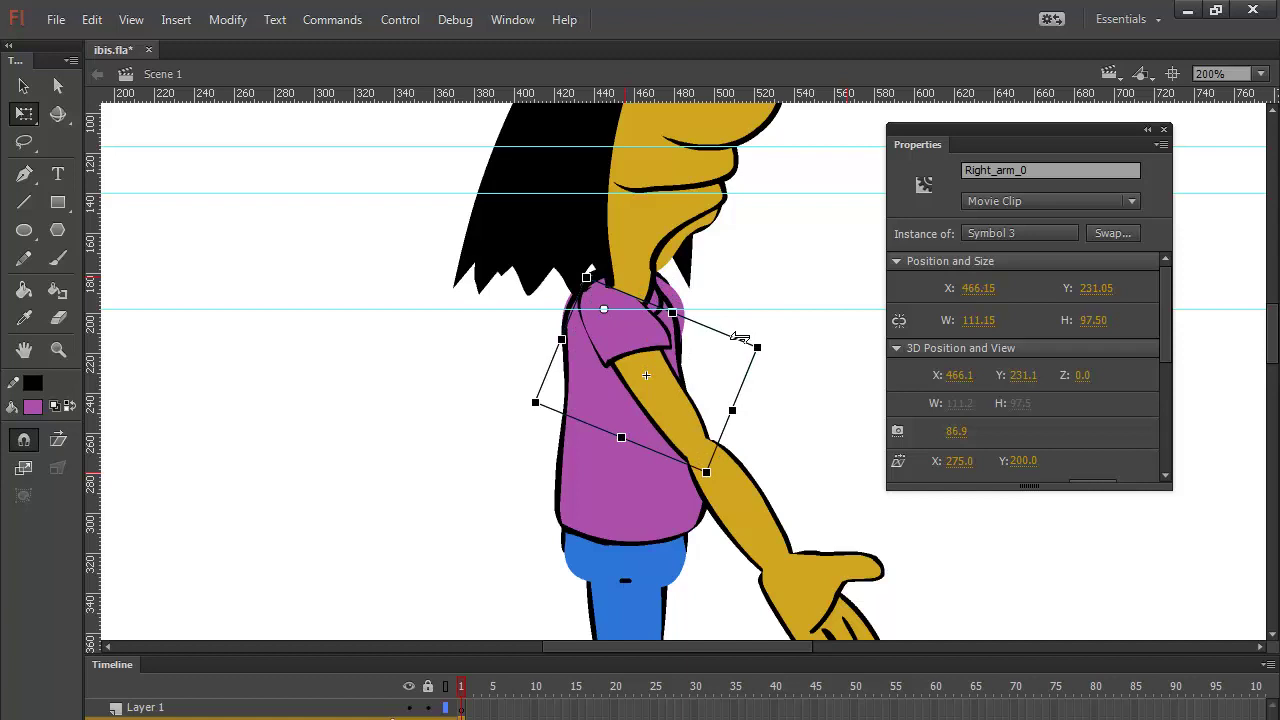
Step: Fine-tune the upper arm's position and its rotation about the shoulder so its lower end joins the forearm at the elbow
drag(764, 374, 767, 378)
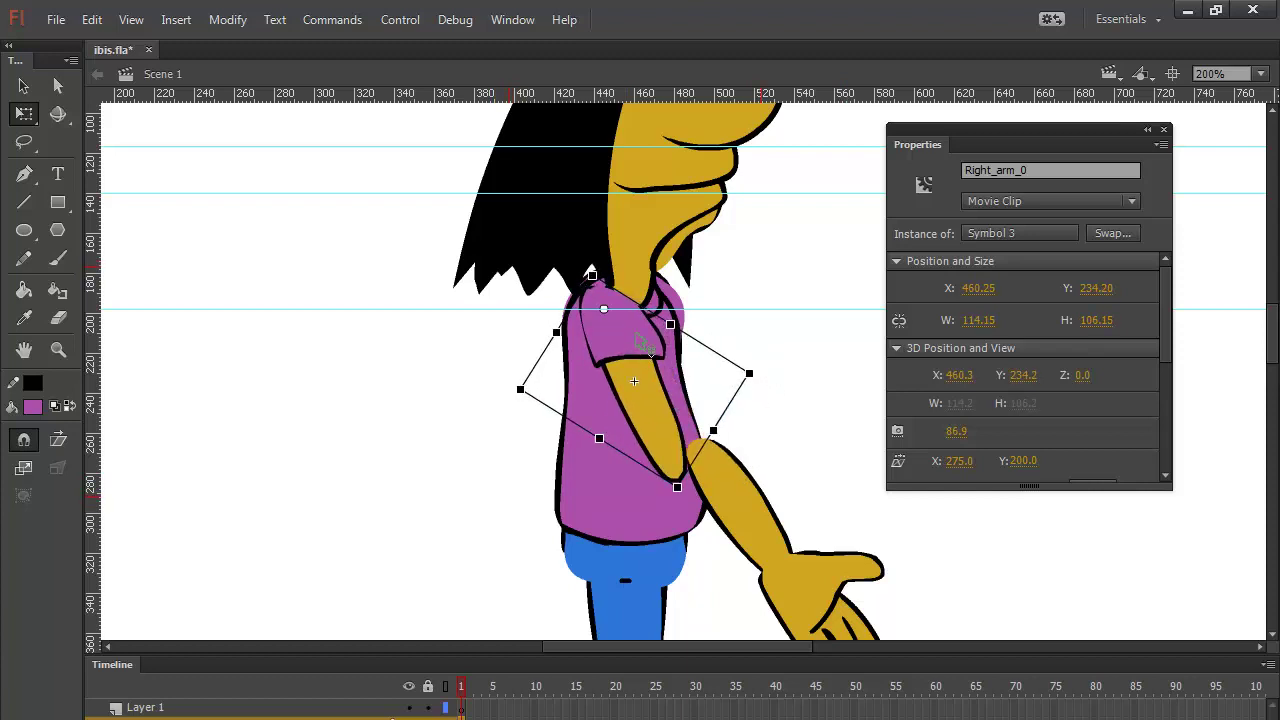
drag(642, 354, 637, 342)
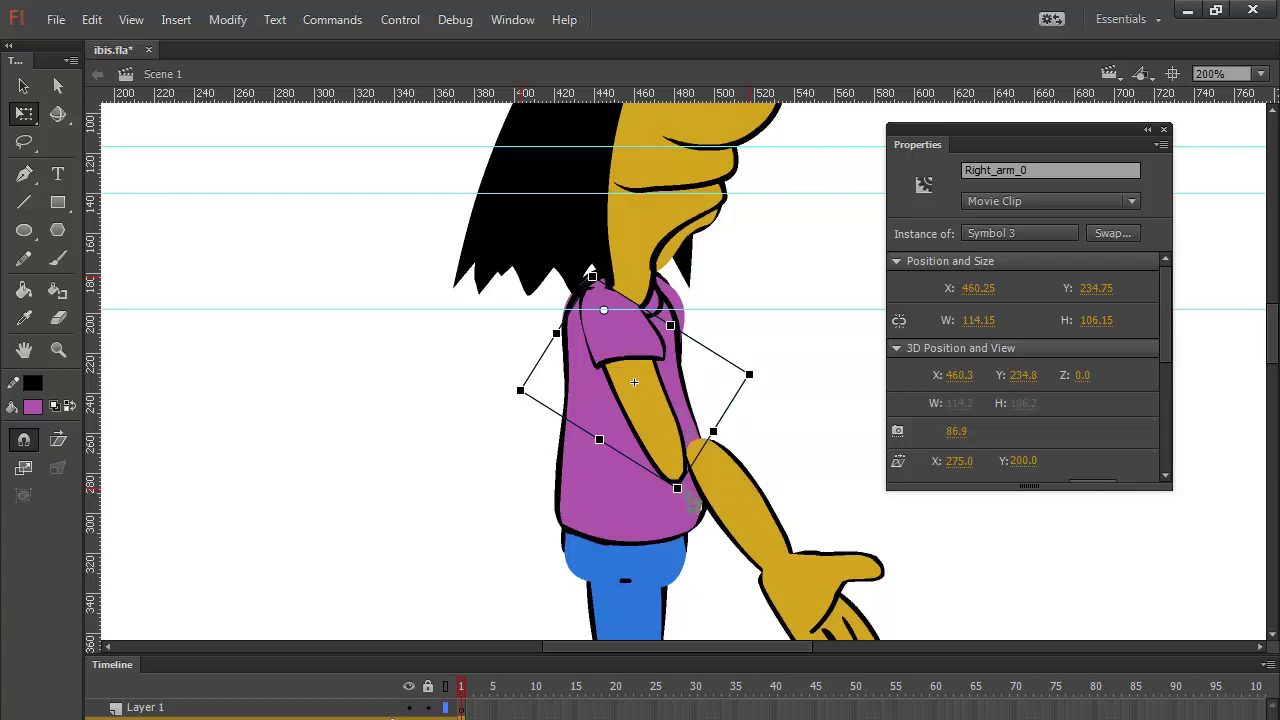
drag(688, 506, 724, 486)
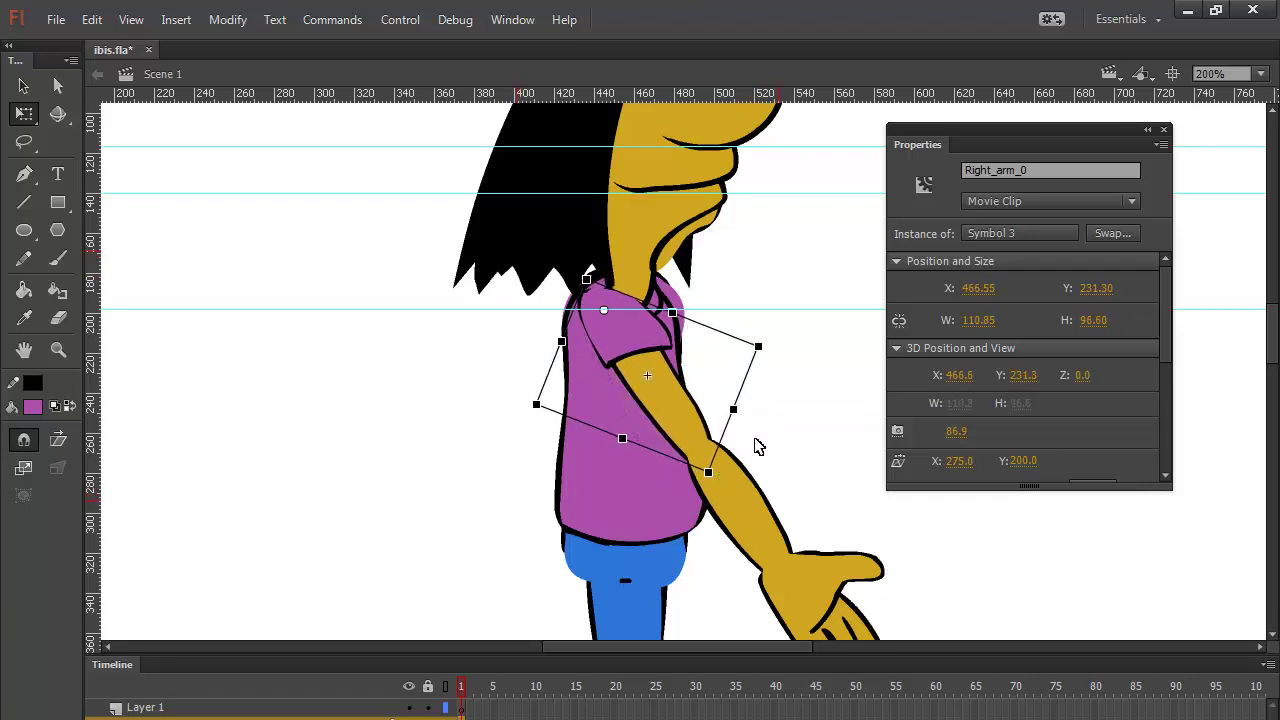
click(813, 397)
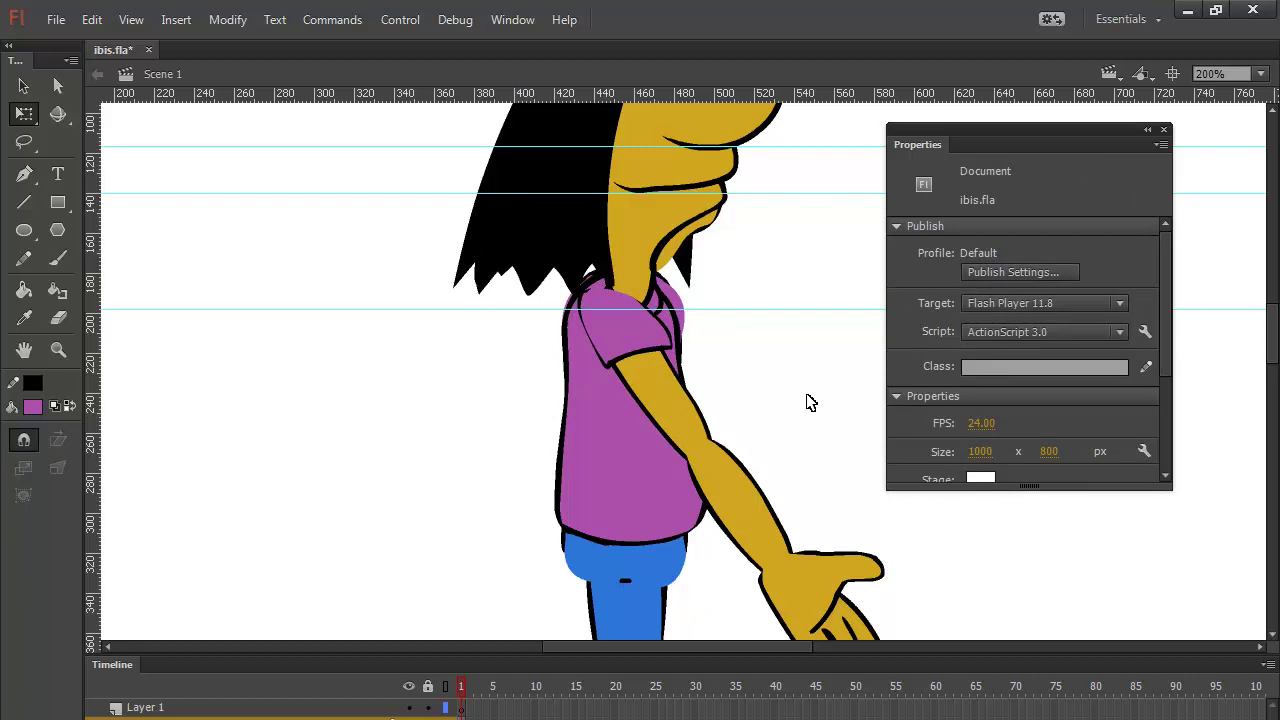
Step: Clear the instance names of the front upper arm, forearm and hand with Puppet Producer and check each part
click(648, 360)
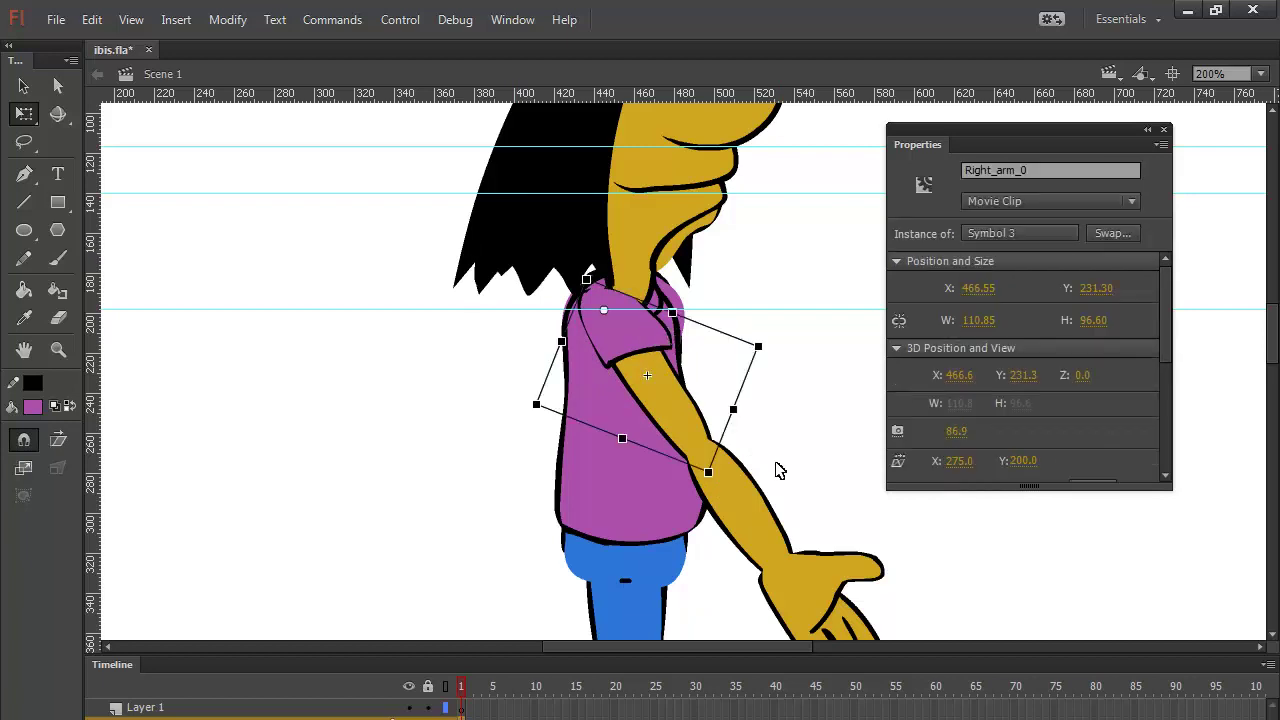
shift+click(785, 520)
shift+click(831, 556)
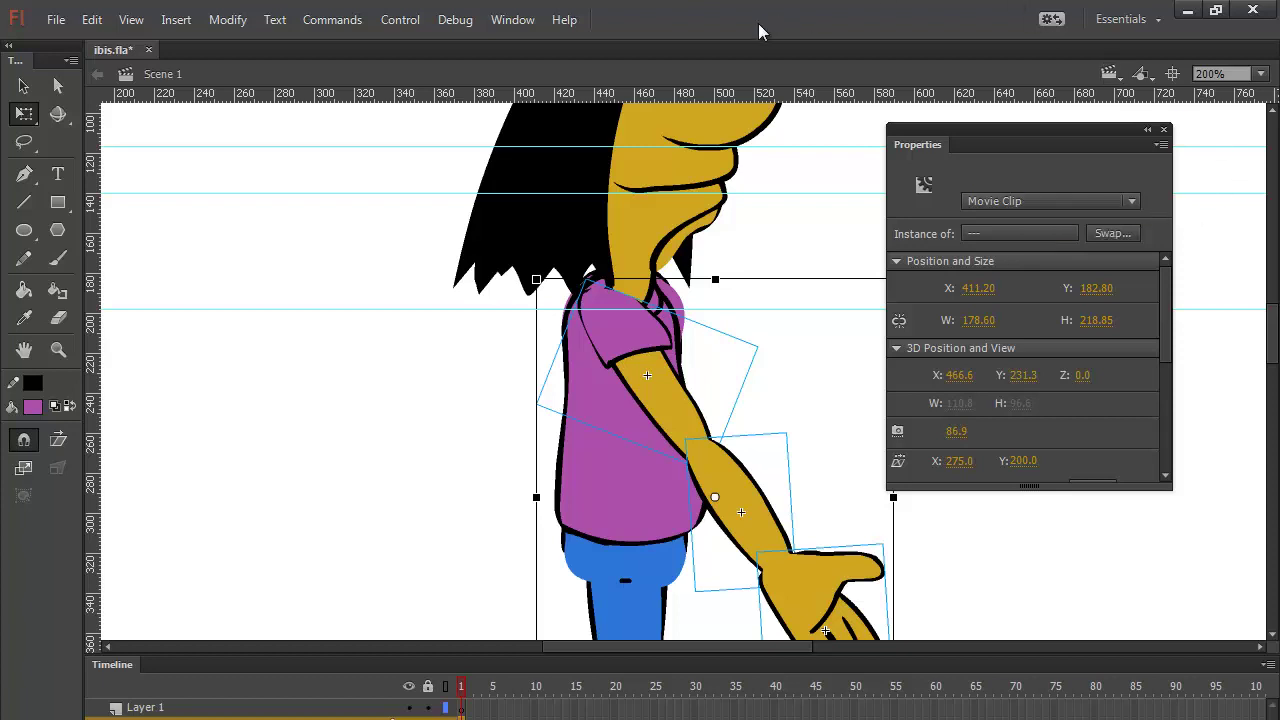
click(520, 21)
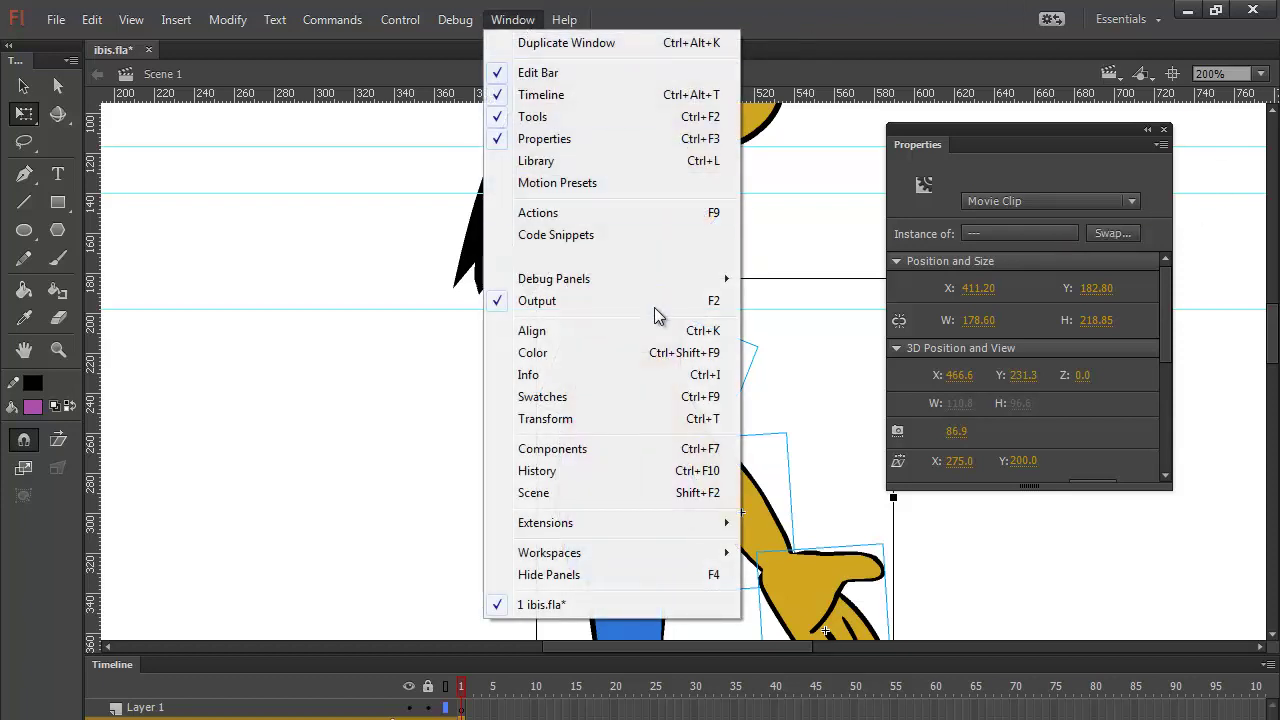
mouse_move(637, 521)
click(818, 527)
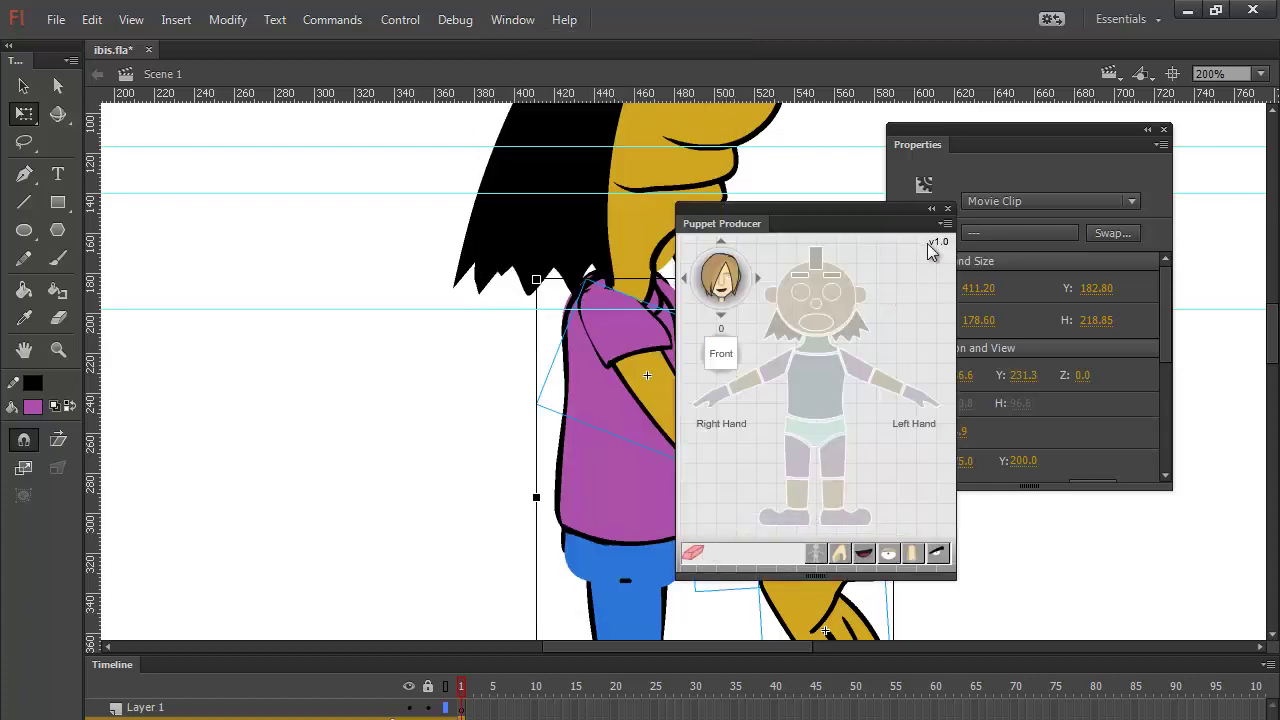
click(947, 209)
click(826, 369)
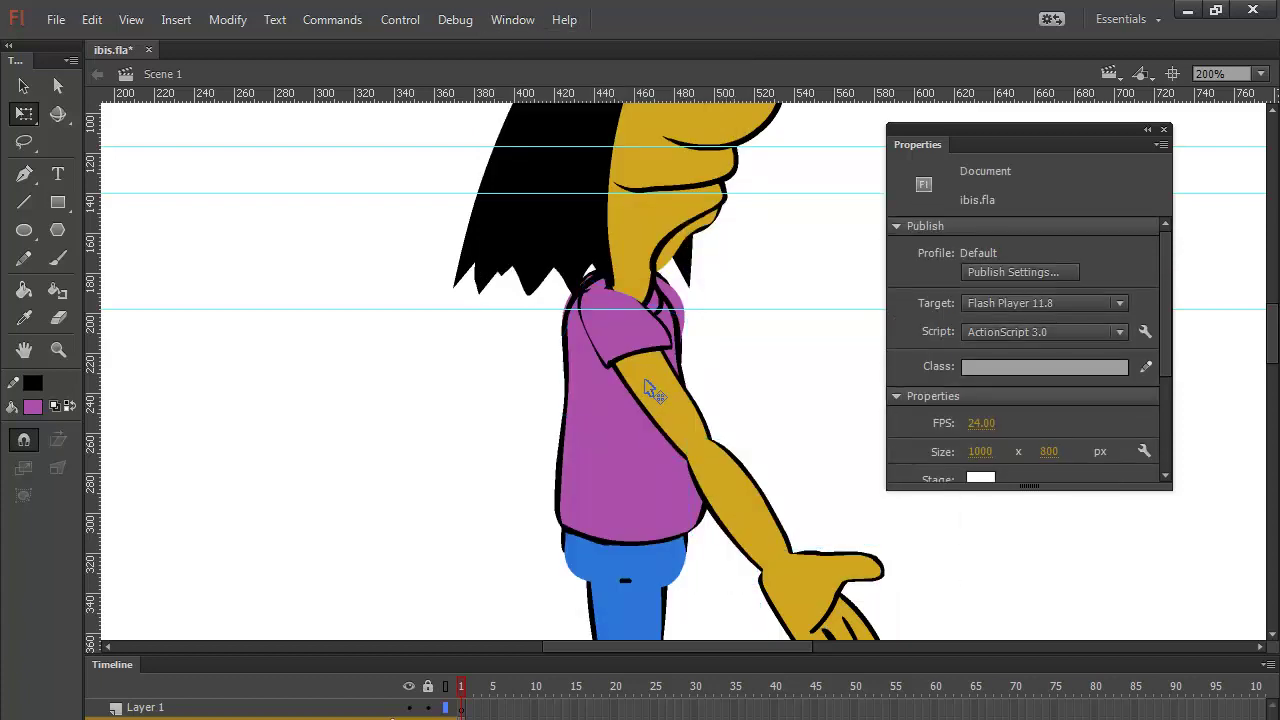
click(652, 390)
click(750, 490)
click(844, 584)
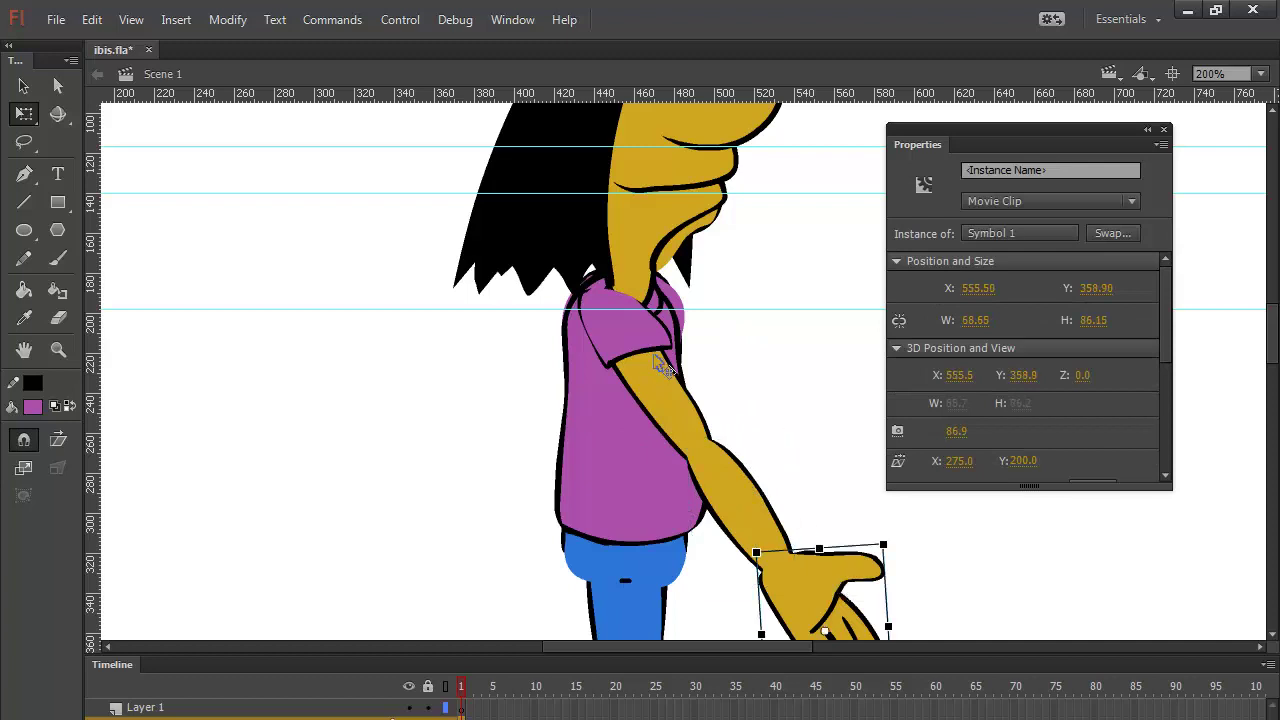
click(649, 352)
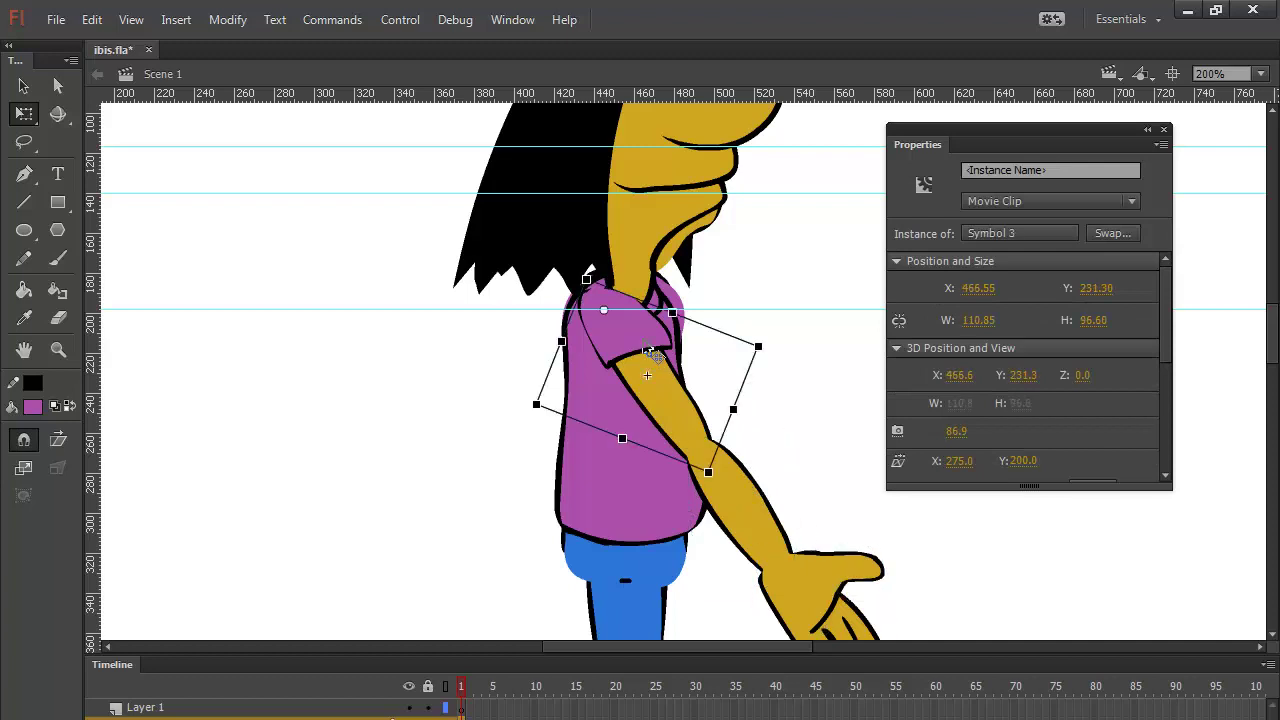
click(800, 414)
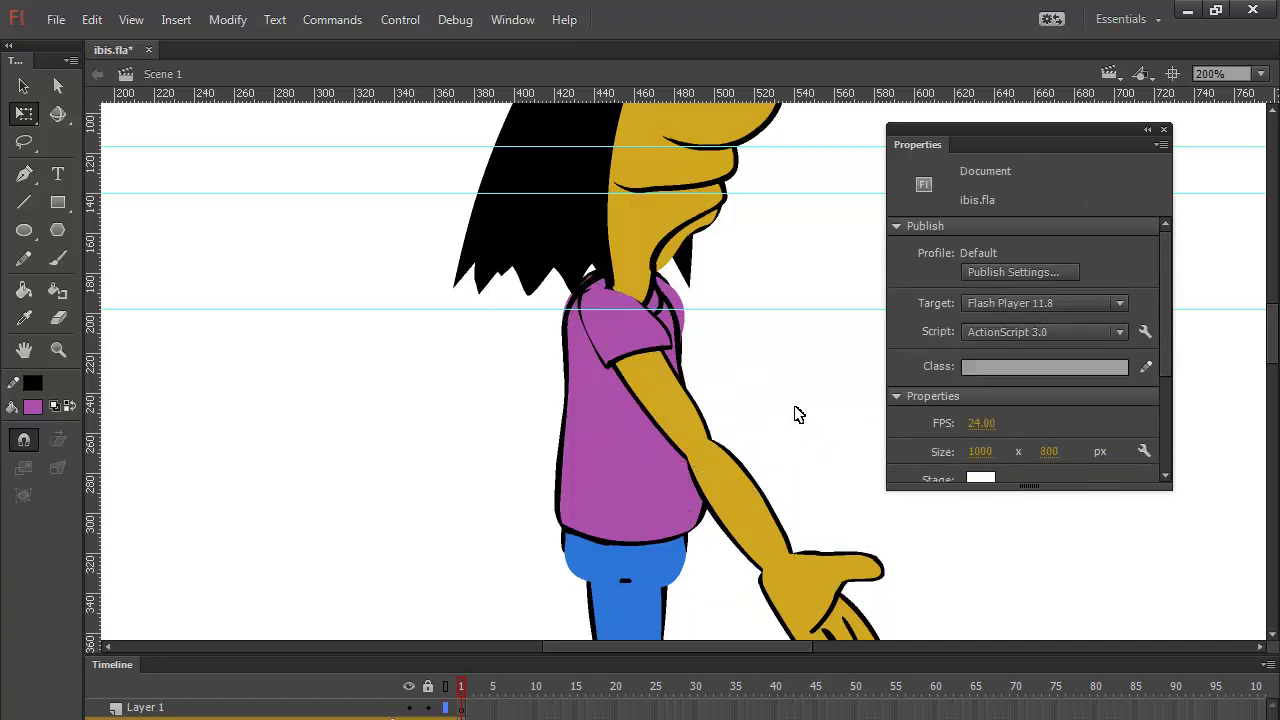
Step: Duplicate the front arm's upper arm, forearm and hand together in place
drag(797, 423, 791, 309)
click(660, 292)
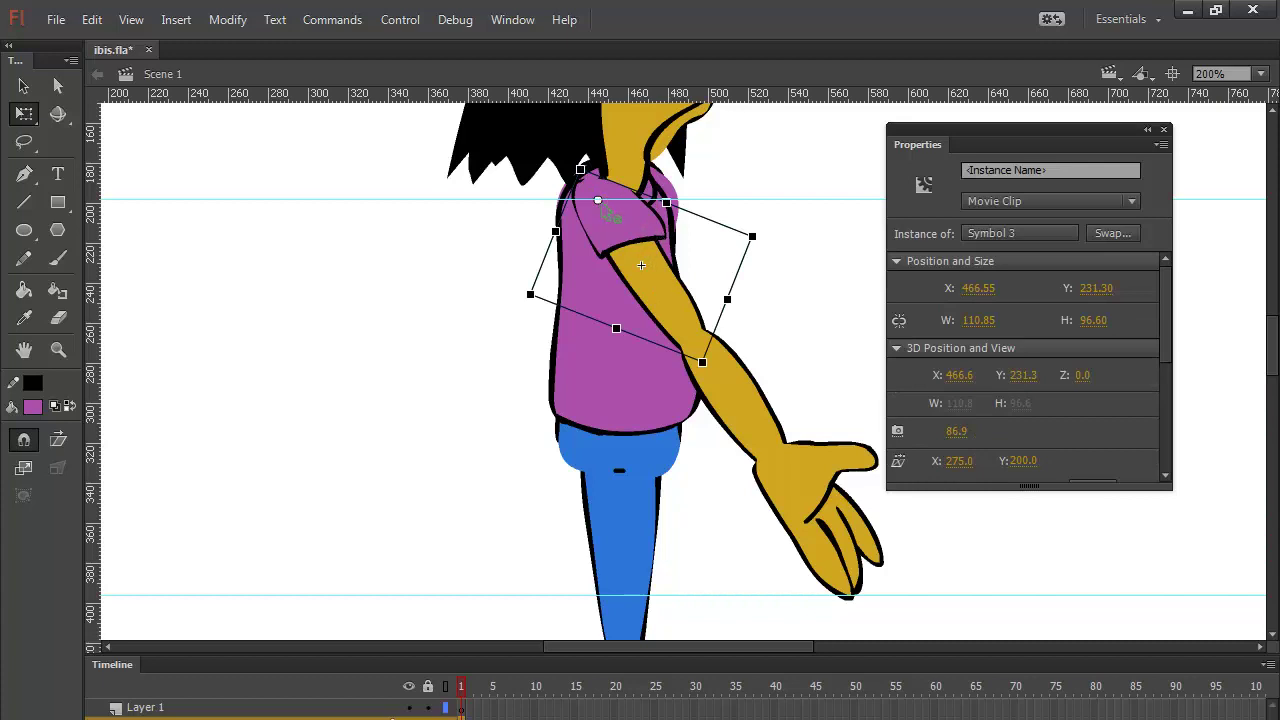
shift+click(740, 390)
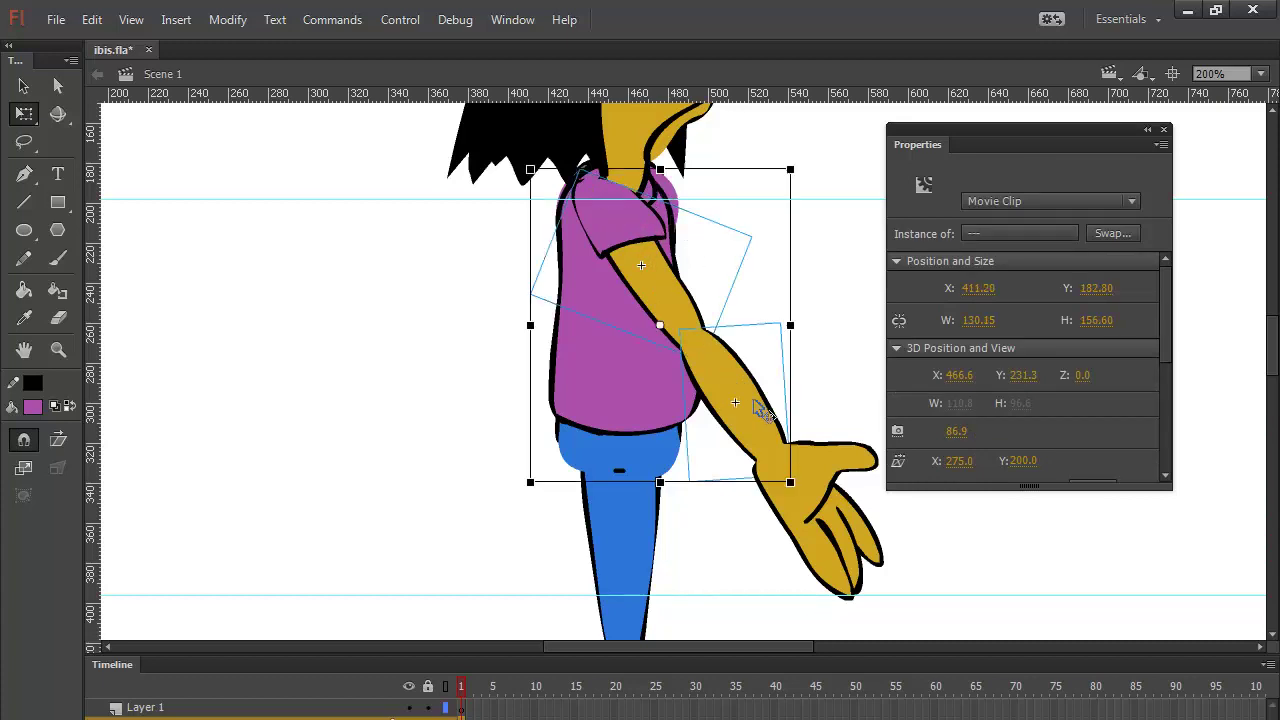
shift+click(822, 476)
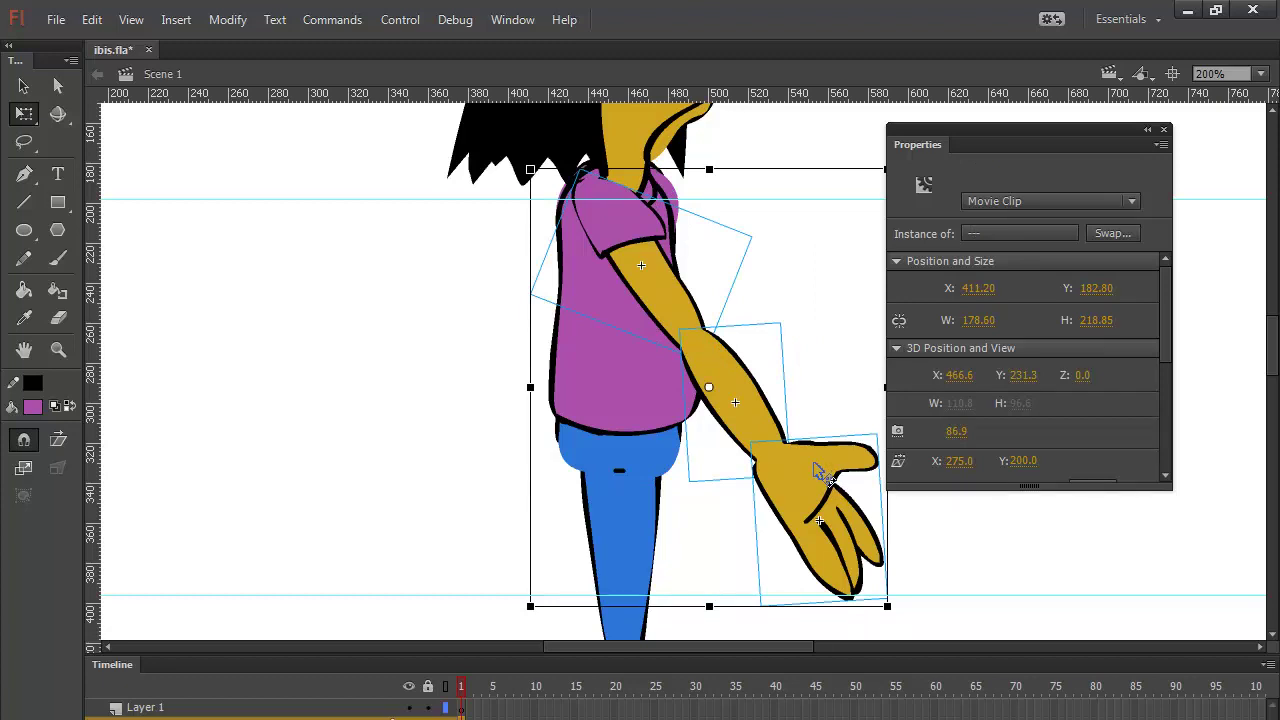
Step: Shift the duplicated arm 5 px to the right and back again to compare it with the original
key(Right)
key(Right)
key(Right)
key(Right)
key(Right)
key(Down)
key(Down)
key(Down)
key(Down)
key(Down)
key(Up)
key(Up)
key(Up)
key(Up)
key(Up)
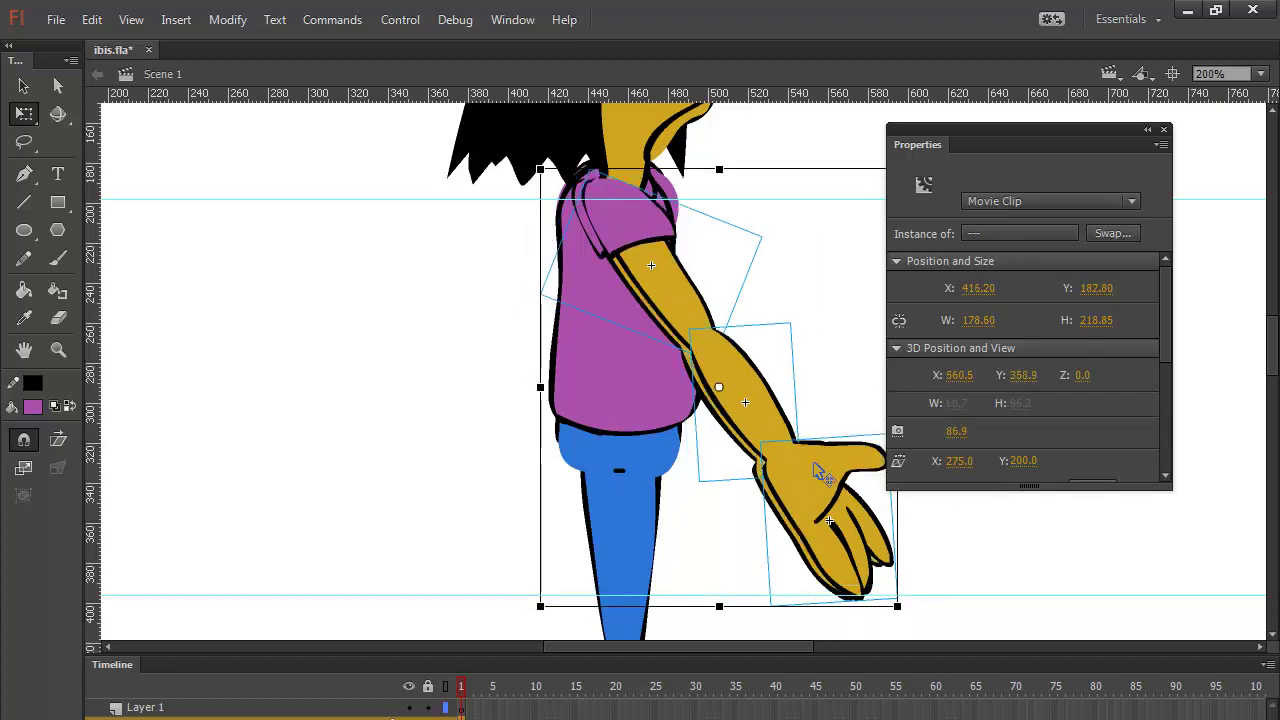
key(Left)
key(Left)
key(Left)
key(Left)
key(Left)
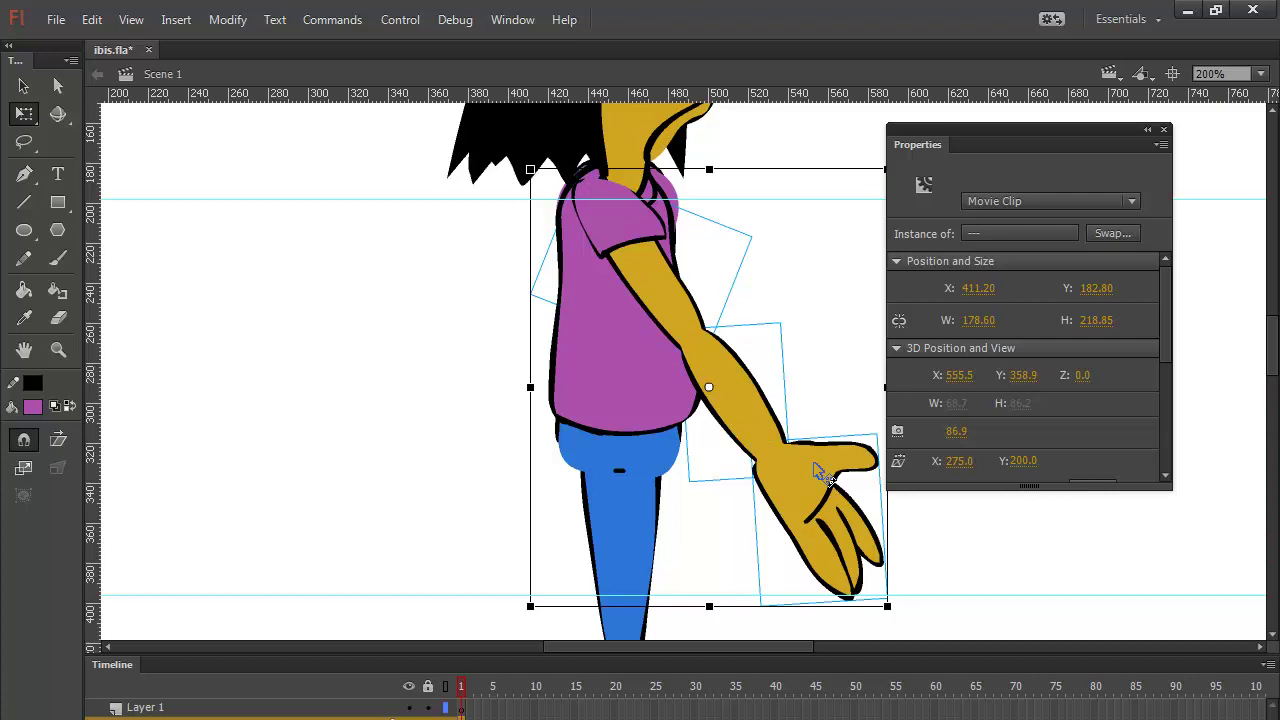
Step: Rotate the duplicated arm clockwise about a pivot at the shoulder until it slants backward, and place it behind the torso
drag(709, 387, 596, 199)
drag(895, 613, 429, 500)
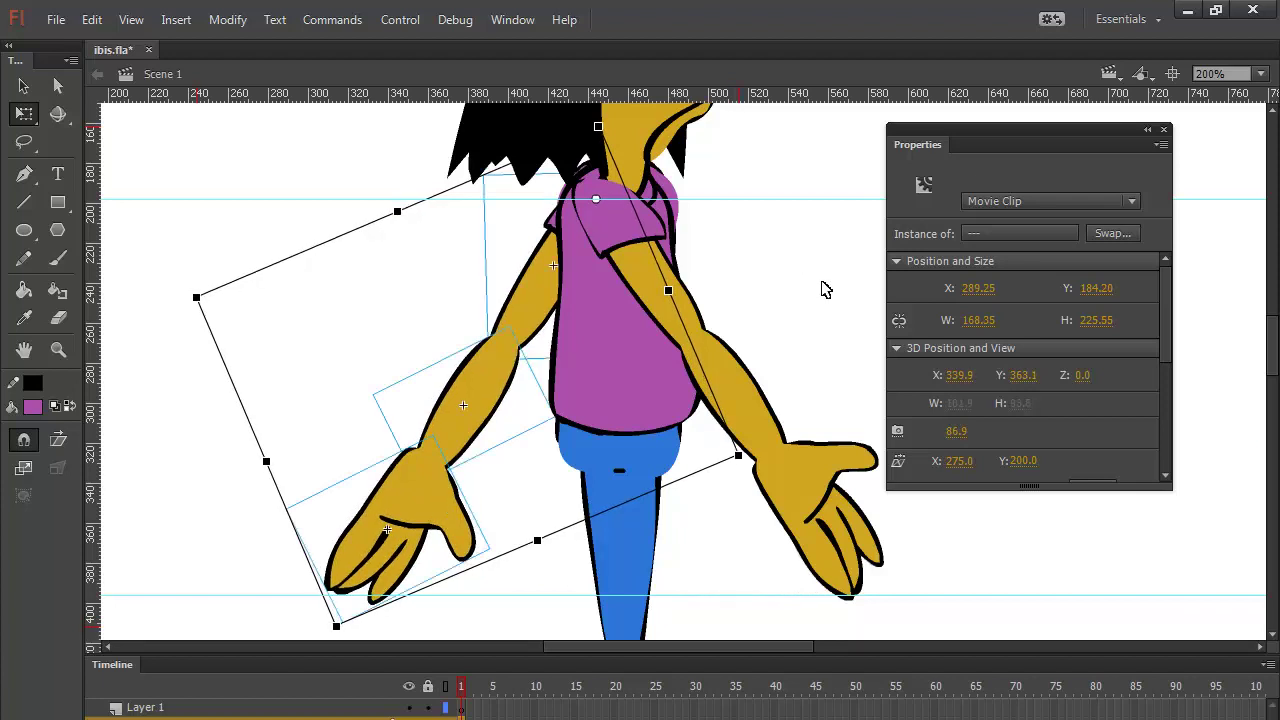
Step: Select the front arm's parts together with the rear arm and move both arms 7 px to the right
shift+click(622, 248)
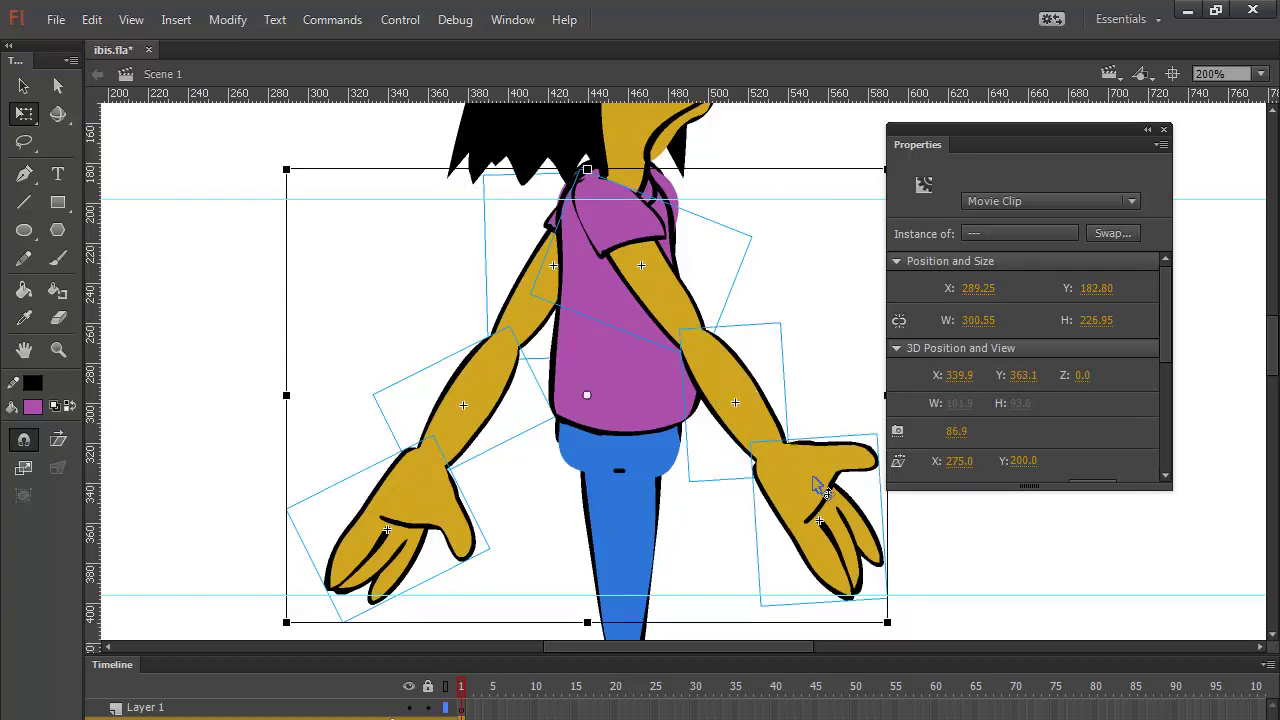
key(Right)
key(Right)
key(Right)
key(Right)
key(Right)
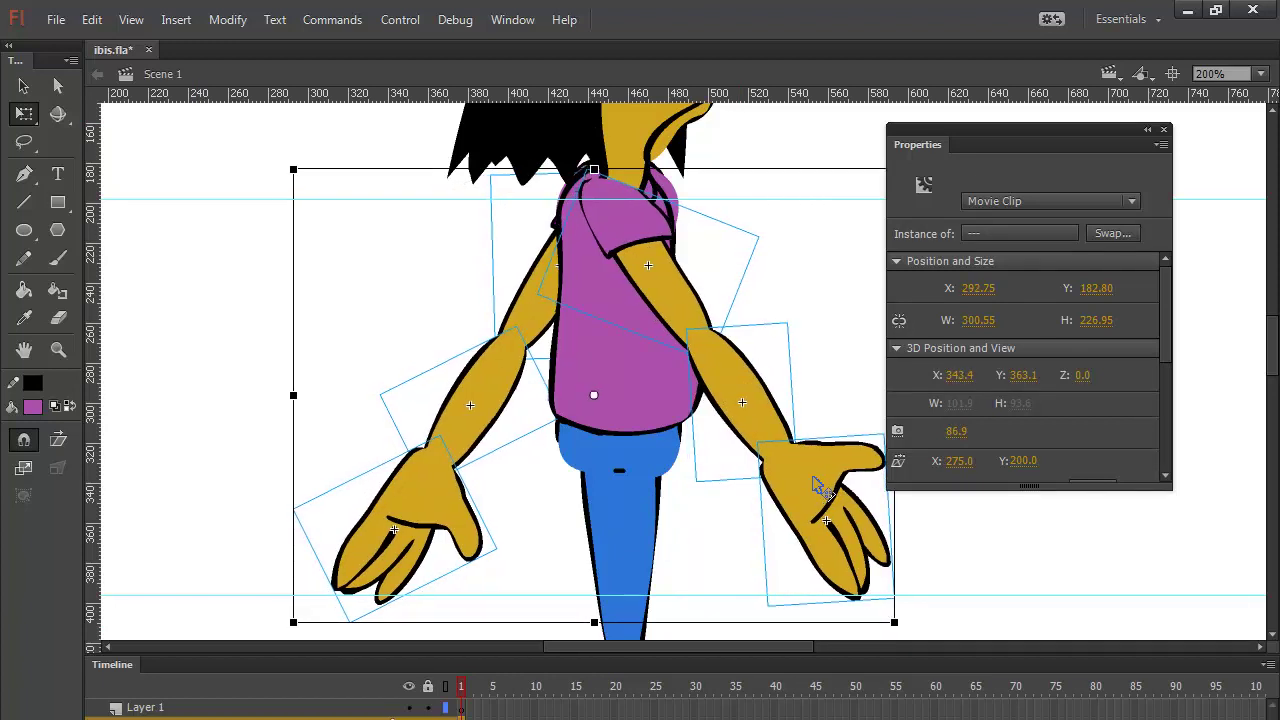
key(Right)
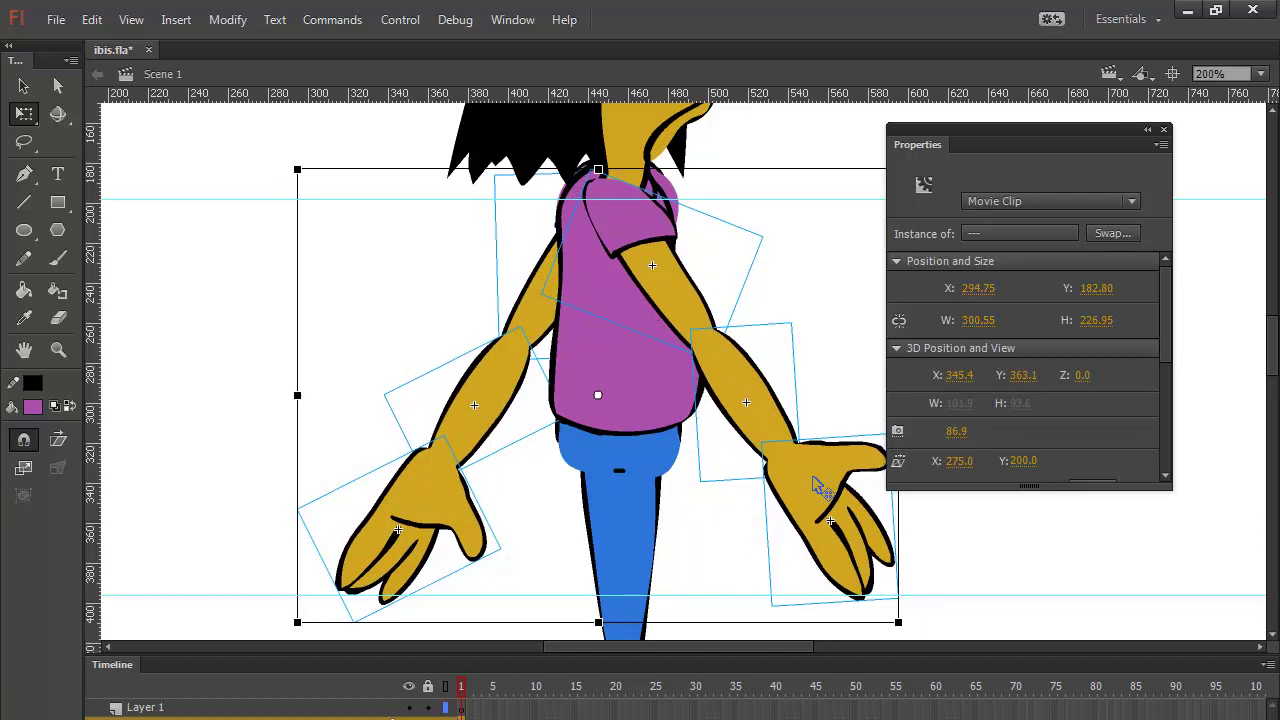
key(Right)
key(Right)
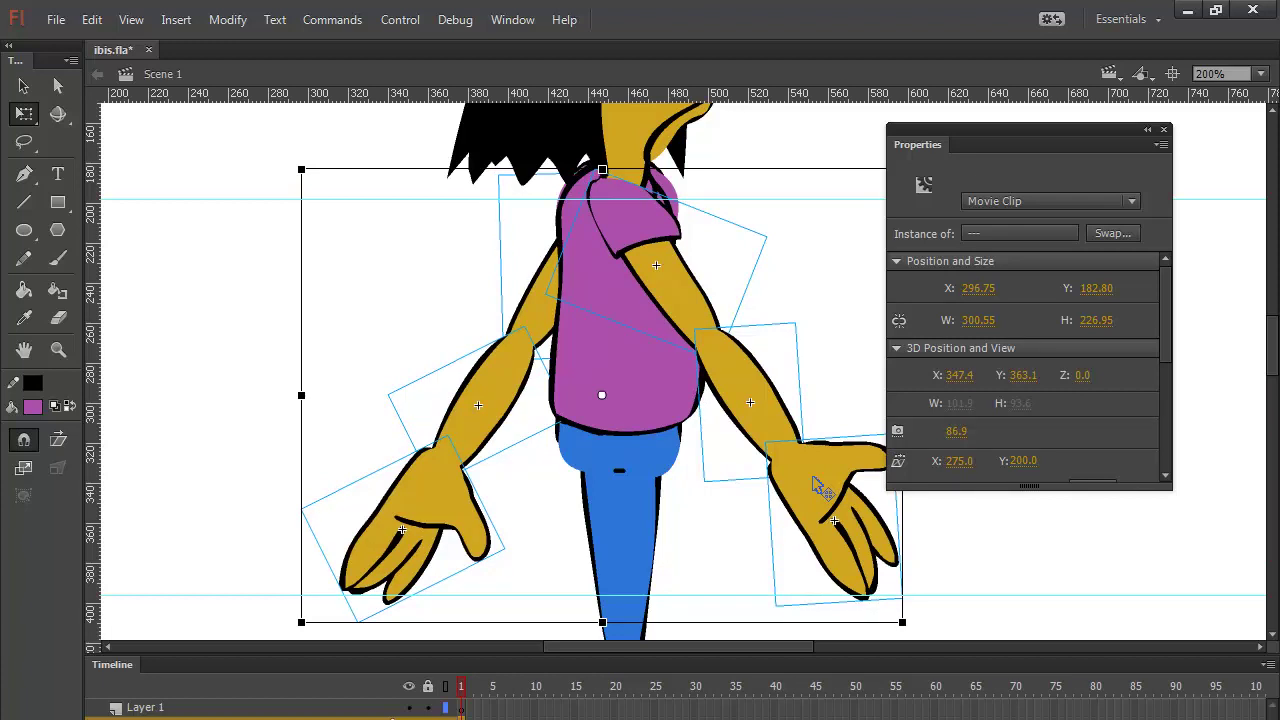
key(Left)
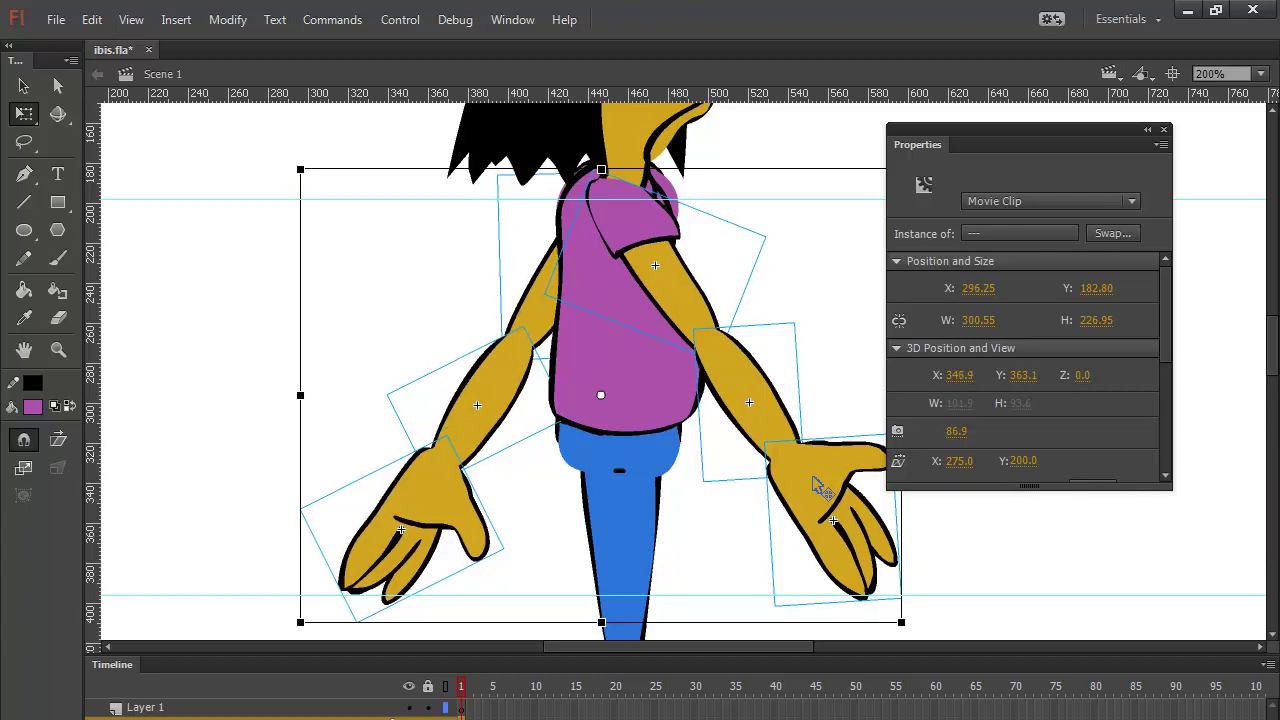
key(Right)
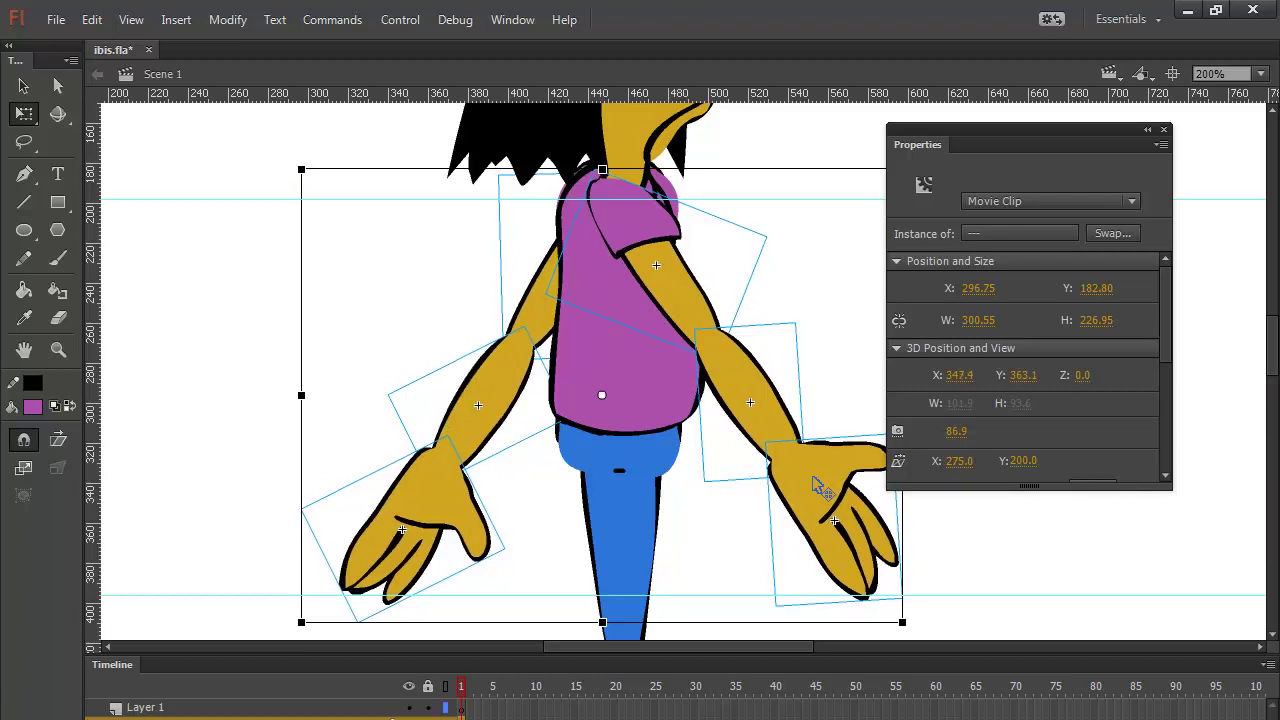
key(Left)
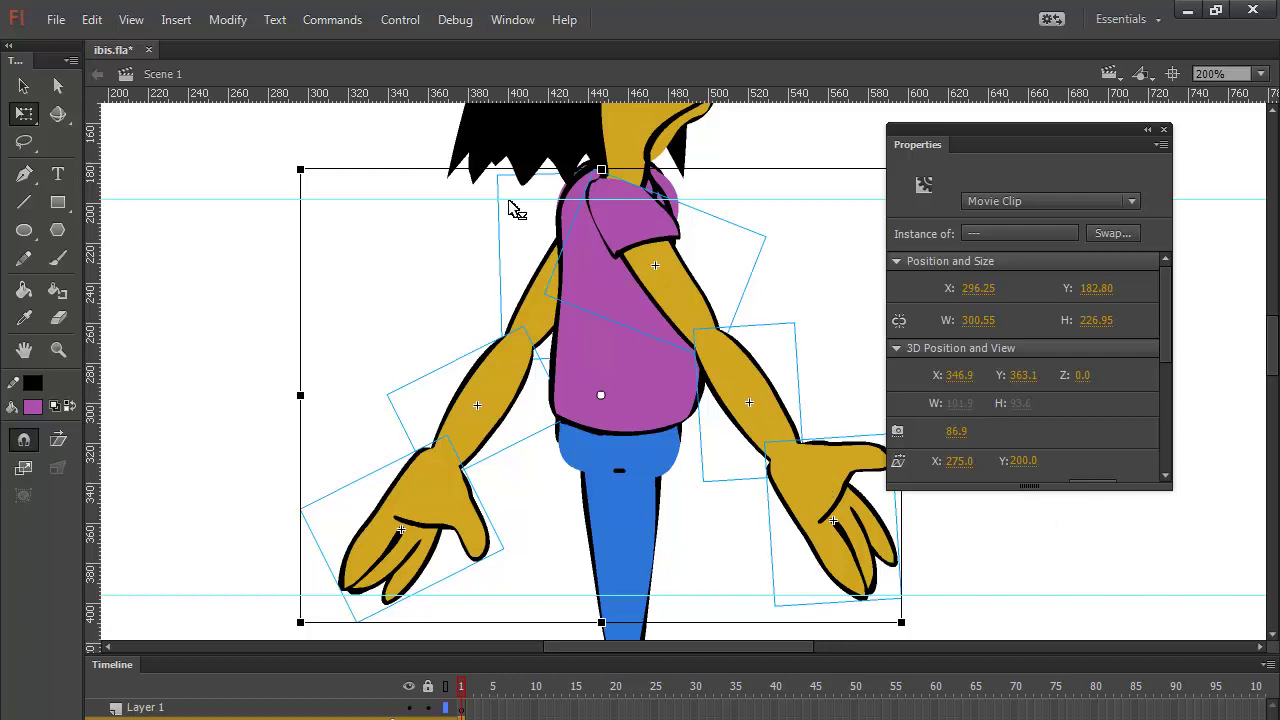
click(490, 230)
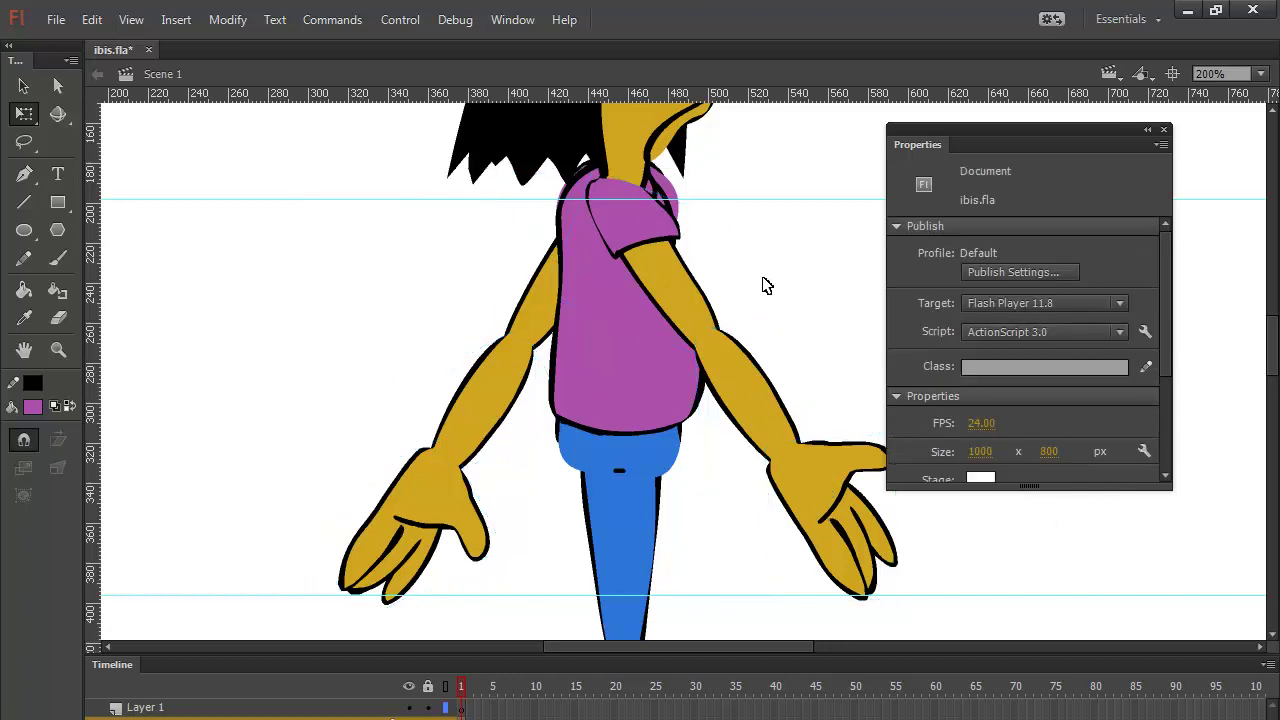
drag(786, 309, 714, 211)
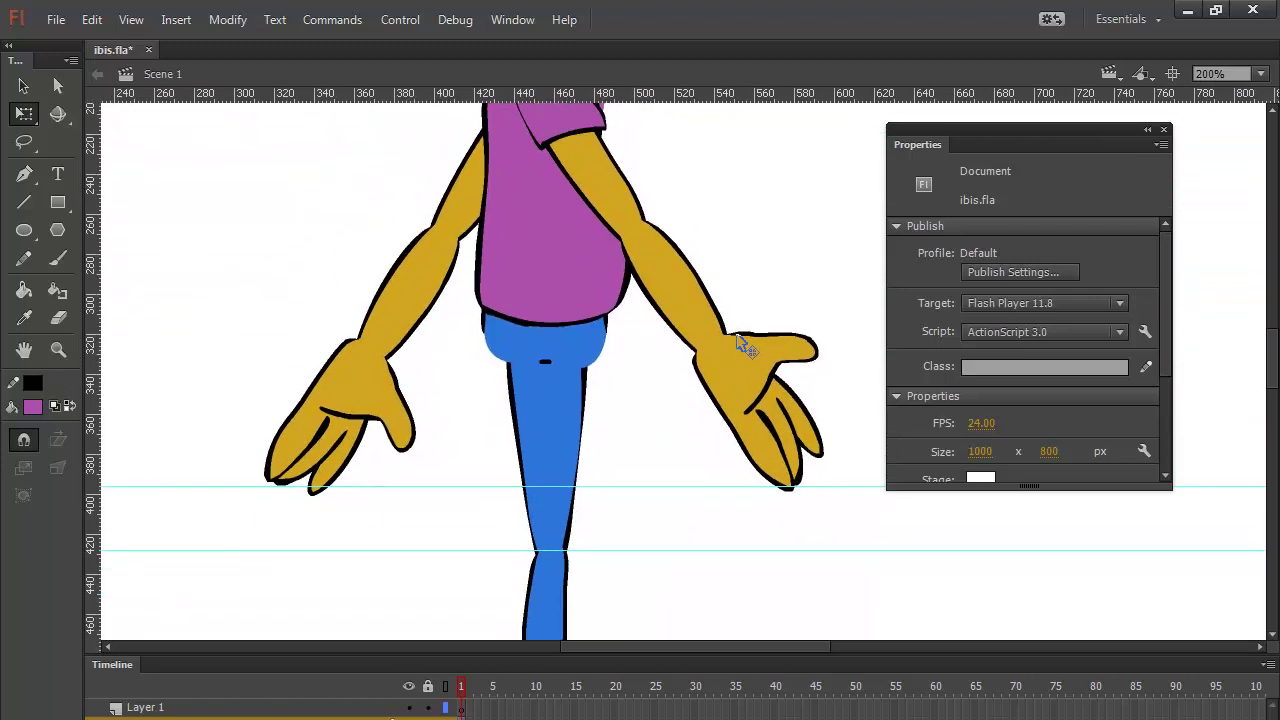
click(752, 400)
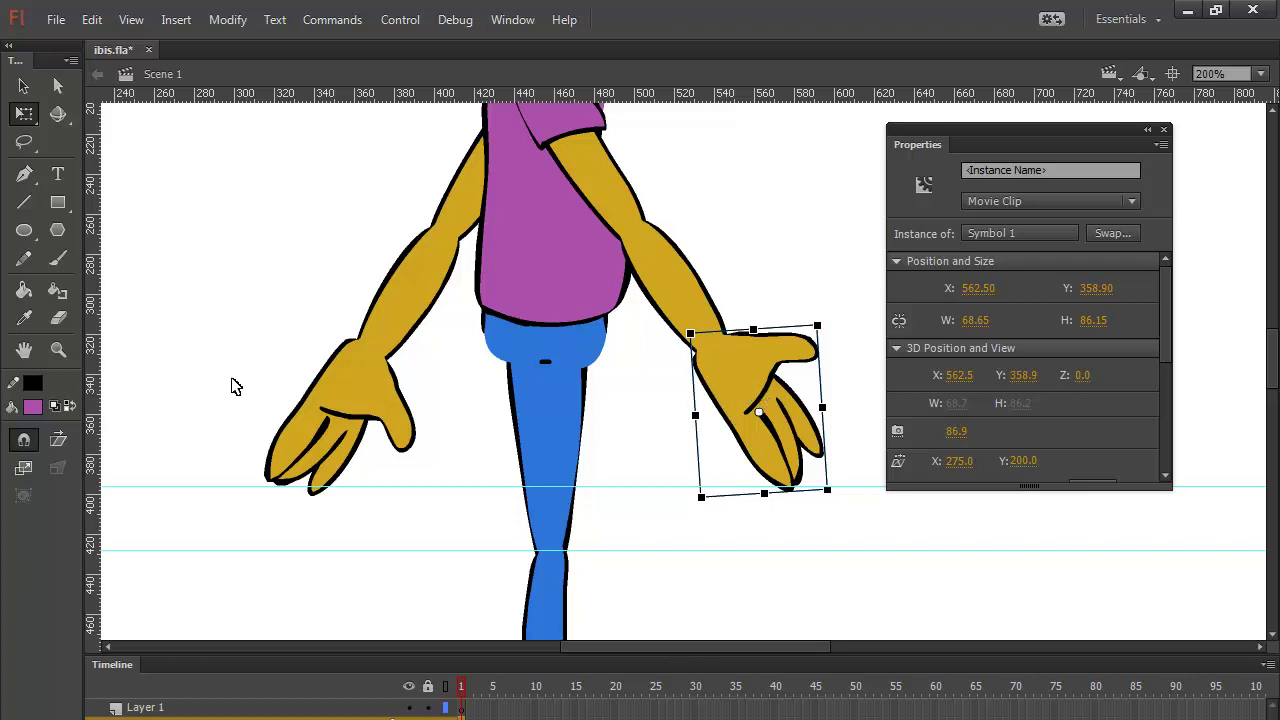
click(658, 433)
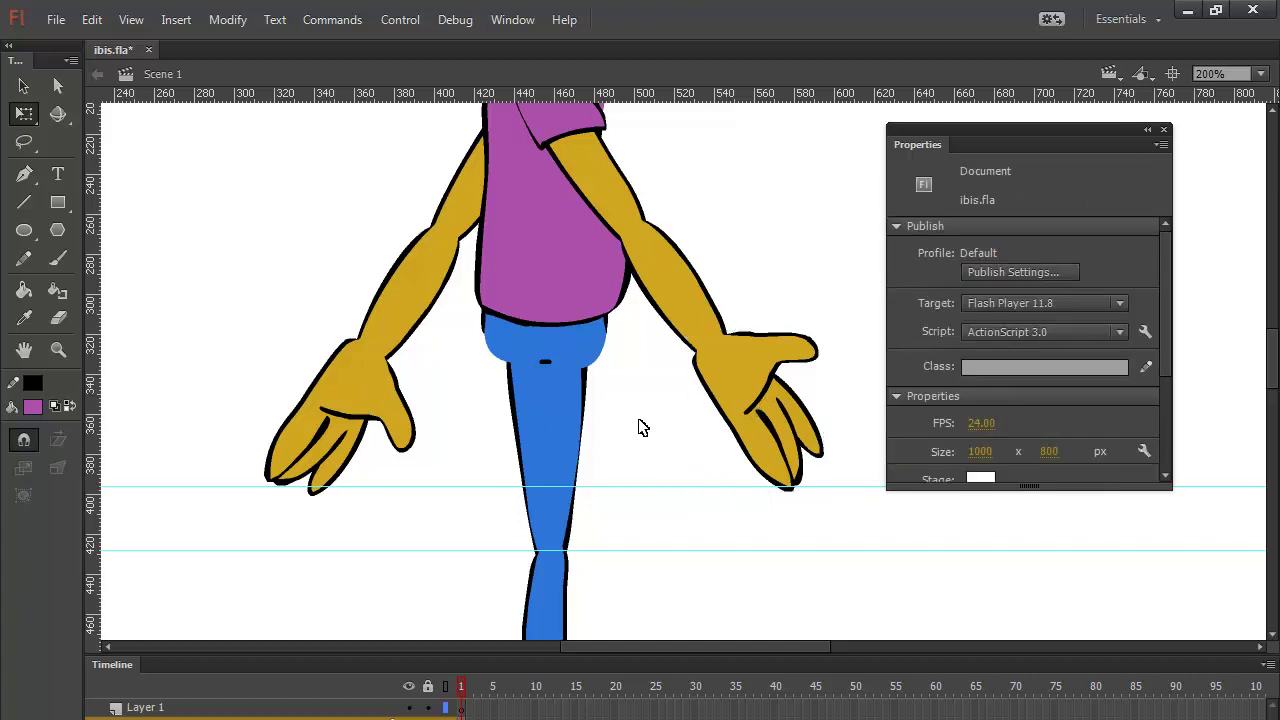
Step: Display the old lower torso and legs as outlines and make Layer 1 active for drawing with the Brush
click(586, 354)
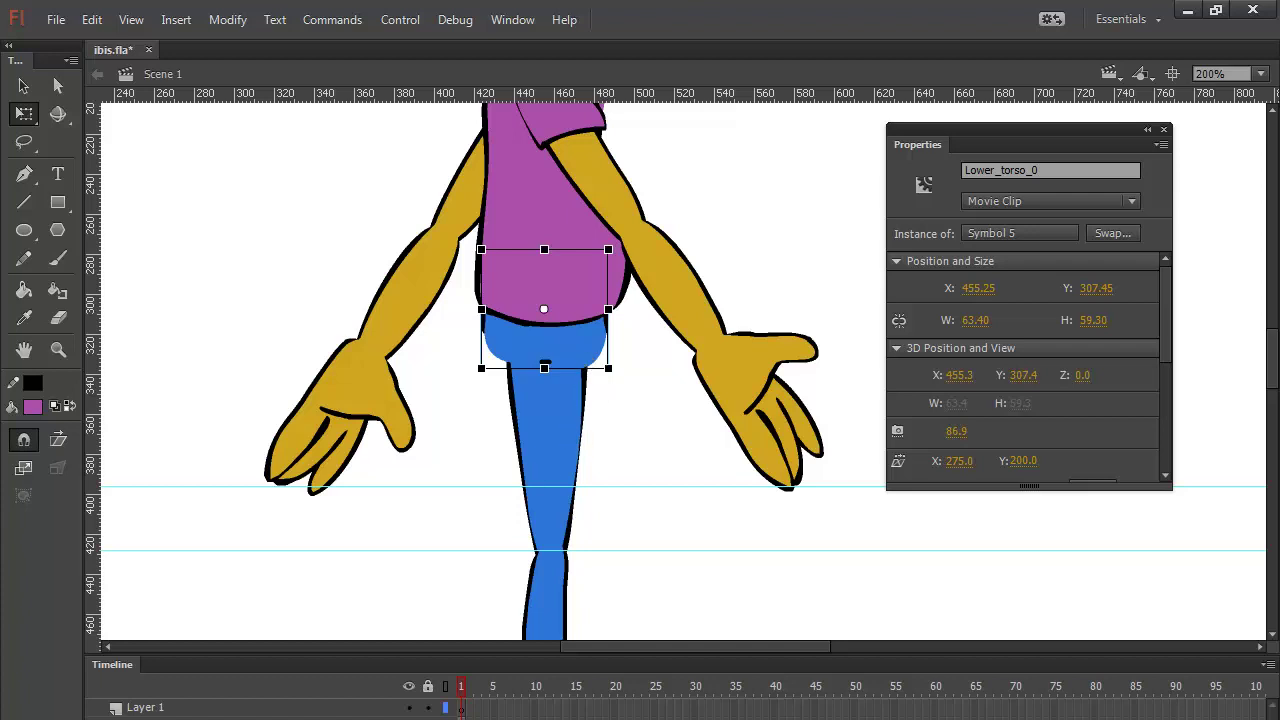
key(ctrl+shift+a)
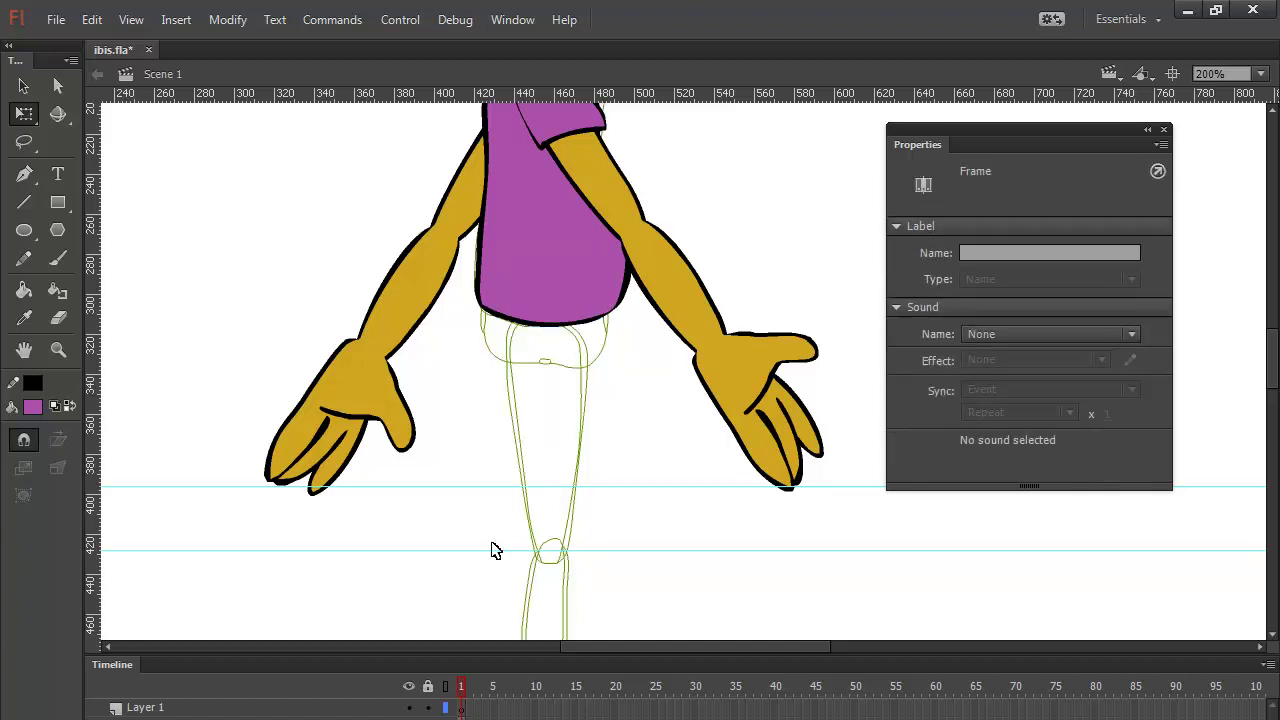
click(57, 258)
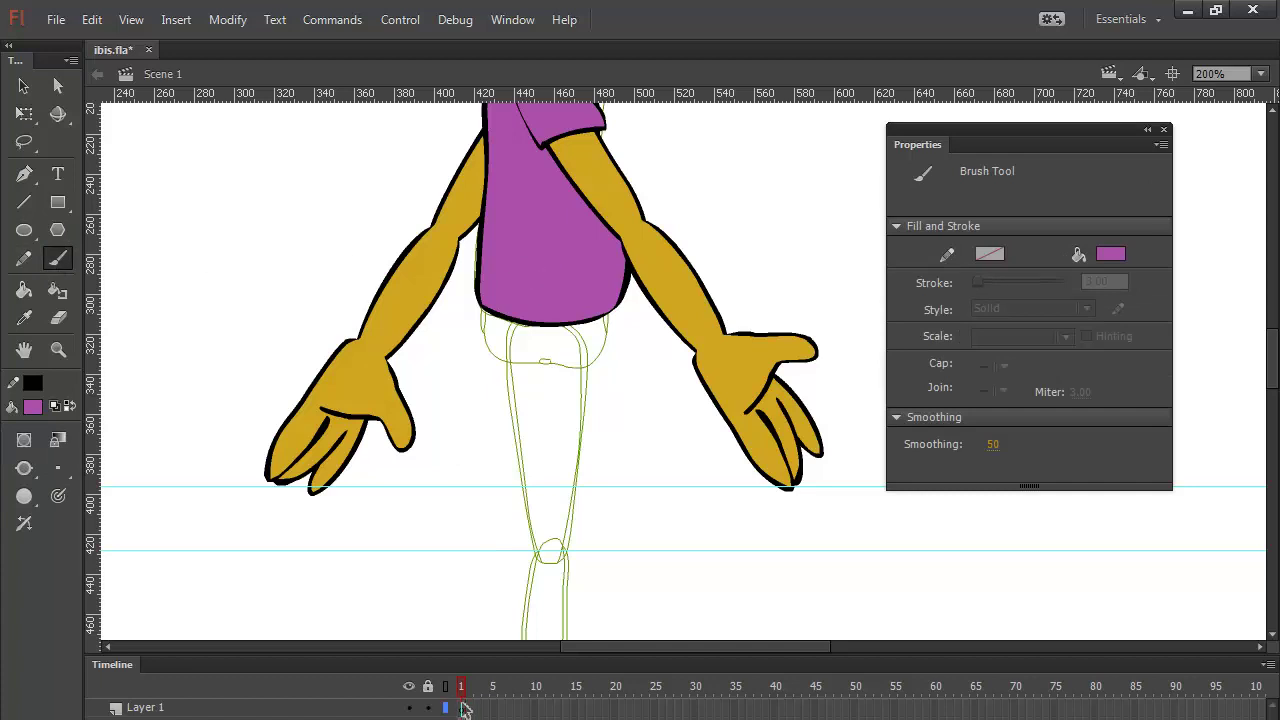
click(465, 703)
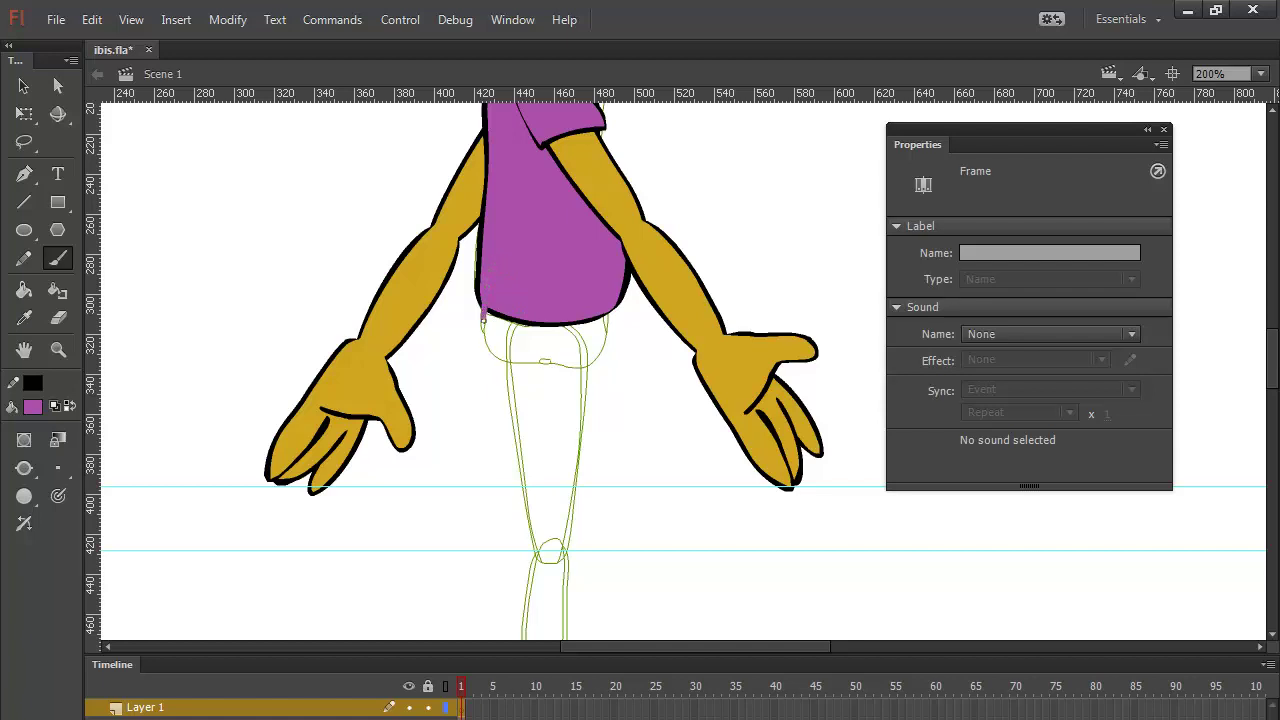
Step: Draw the hips on Layer 1 as a closed black brush oval that overlaps the shirt's hem and the tops of the legs
drag(490, 348, 497, 354)
key(ctrl+z)
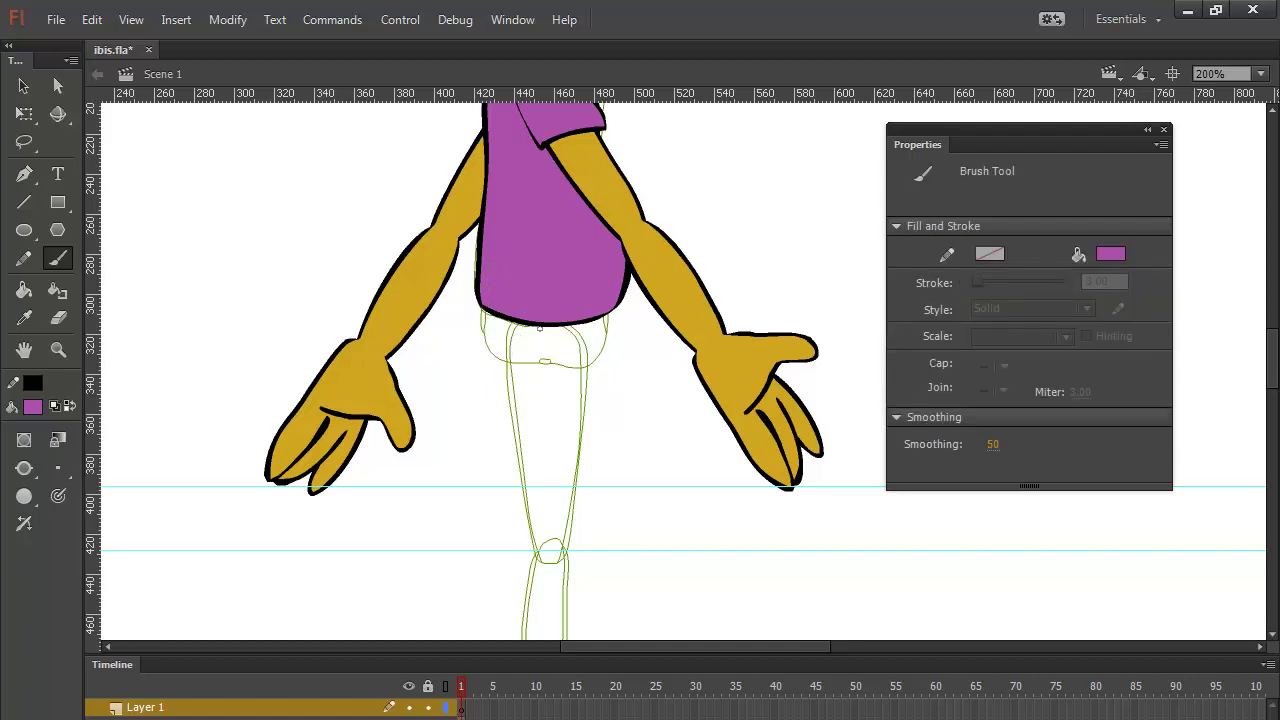
click(68, 405)
drag(489, 282, 484, 308)
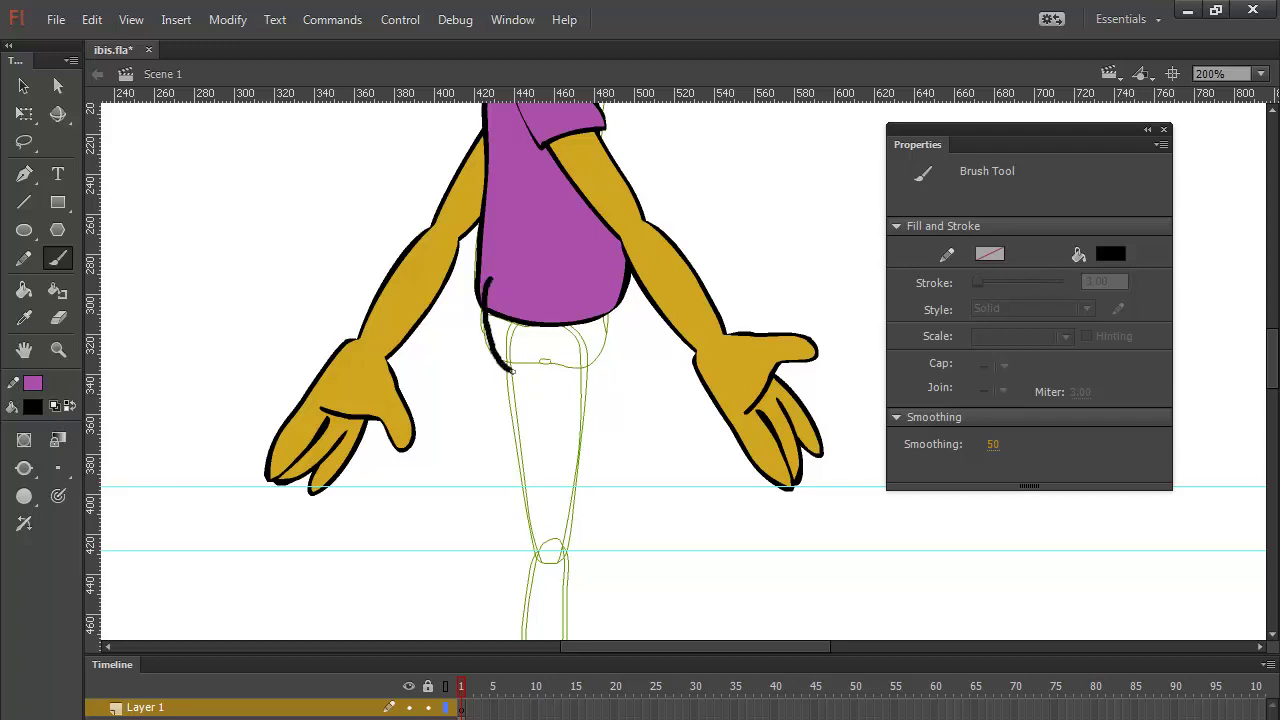
drag(589, 363, 605, 316)
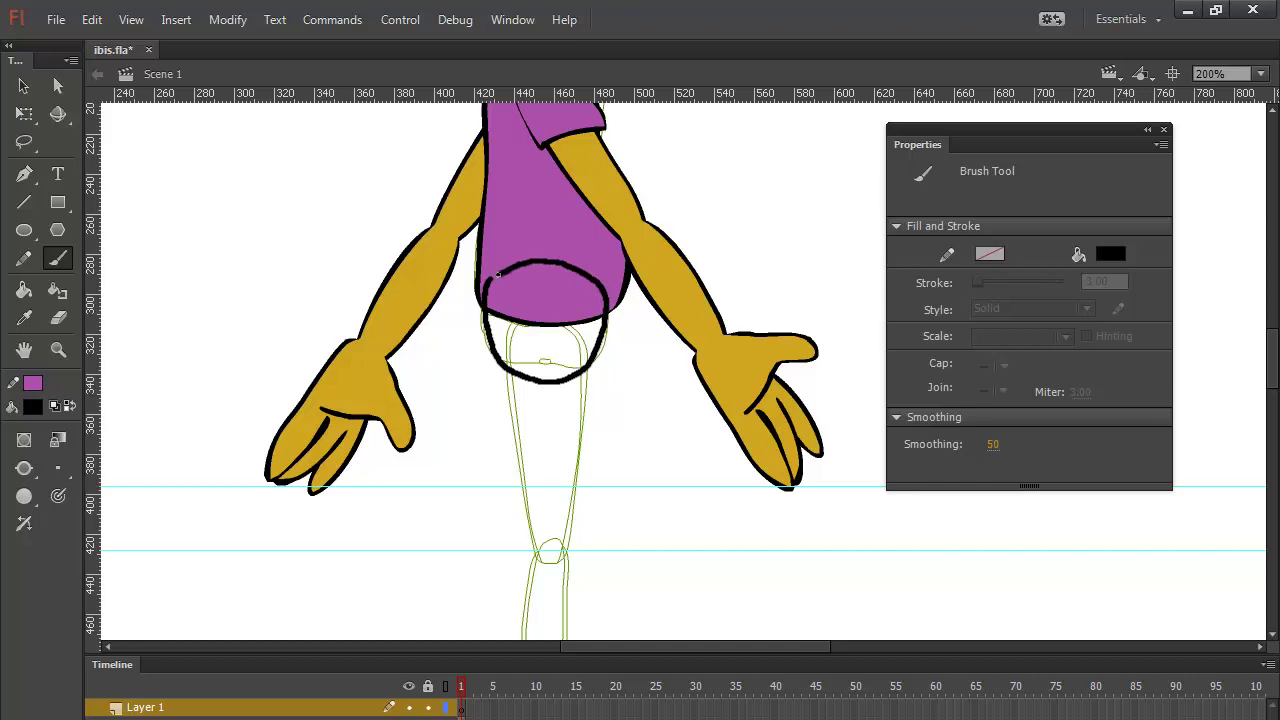
drag(497, 275, 499, 277)
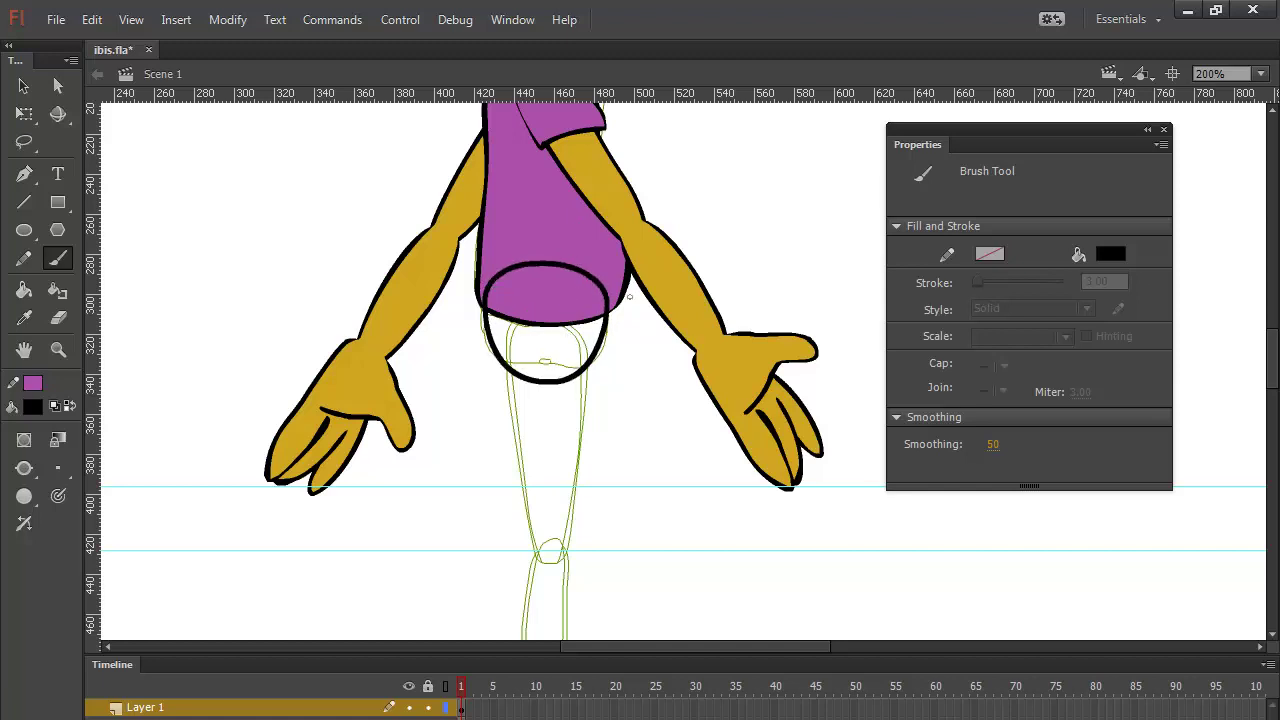
Step: Fill both enclosed areas of the hips oval on Layer 1 with the legs' blue using the Paint Bucket
click(24, 290)
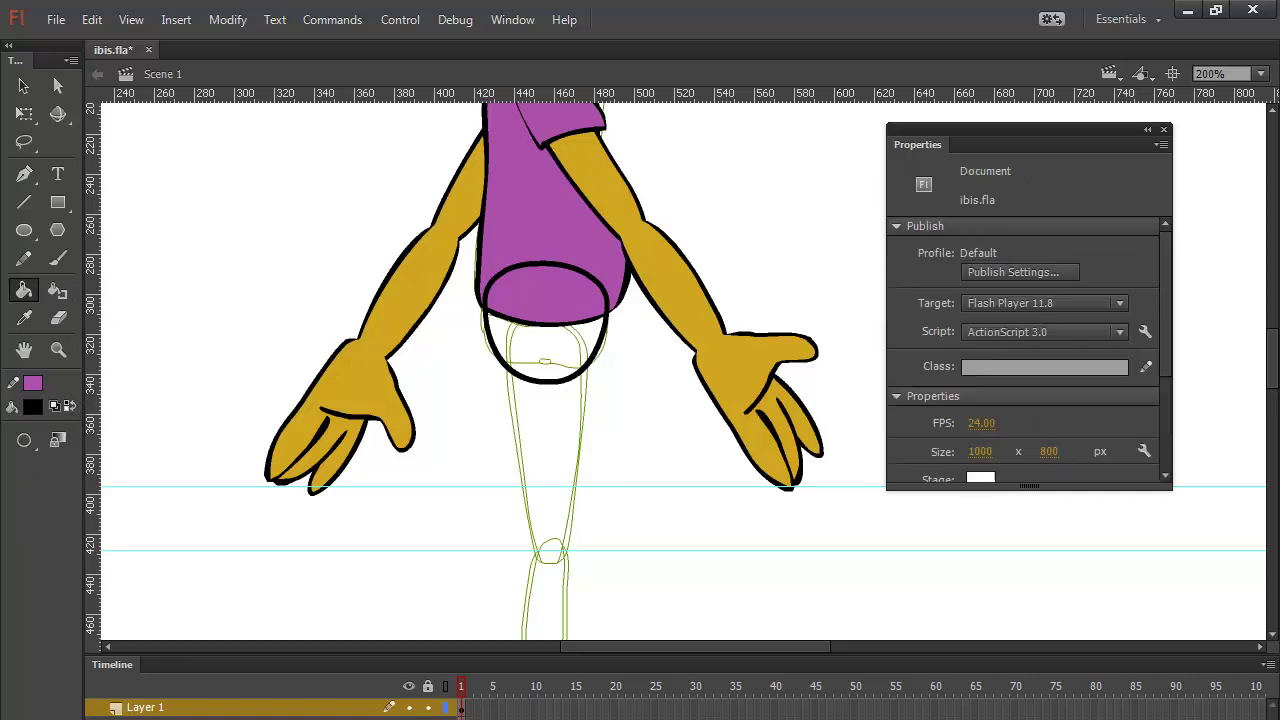
click(545, 420)
click(33, 406)
click(548, 360)
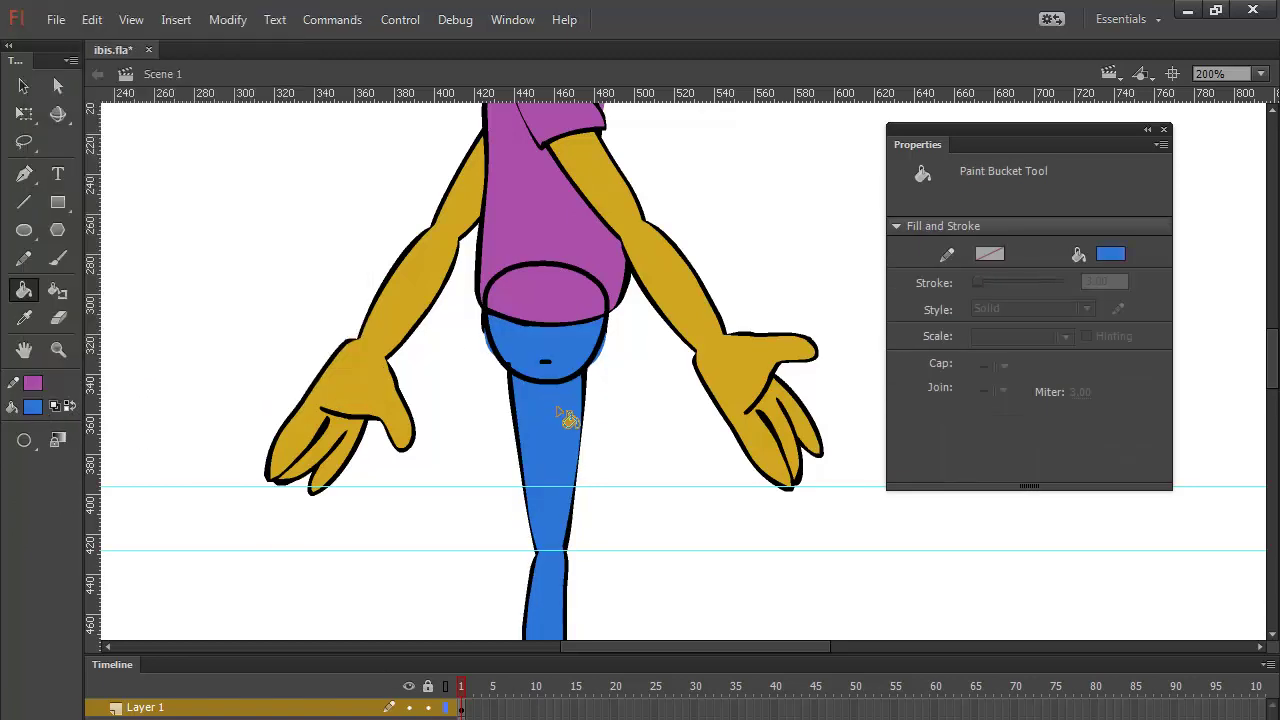
click(590, 306)
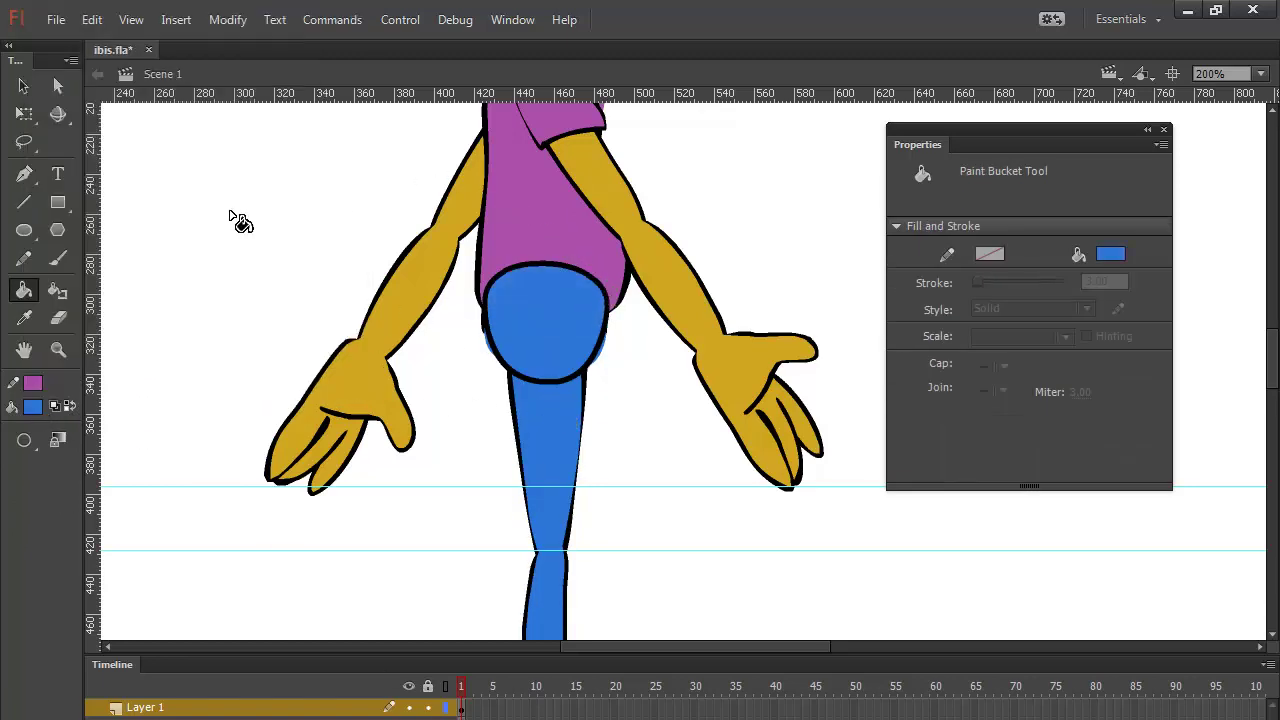
Step: Reshape the edges of the hips' black outline so the line thins away at the waist and where the hips meet the legs
click(24, 86)
drag(540, 384, 545, 395)
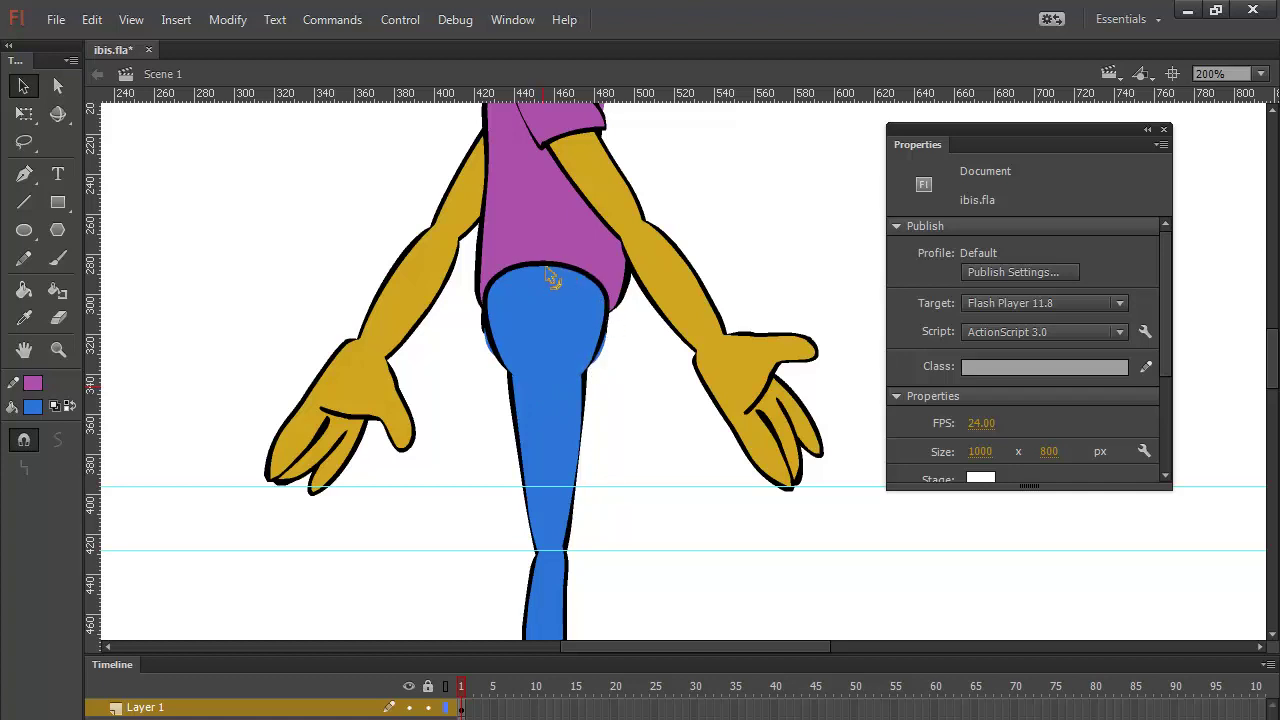
drag(544, 263, 544, 260)
Step: Display the artwork on all layers as outlines, select only the hips shape and move it up 3.5 px to Y 279.40
key(Delete)
key(Delete)
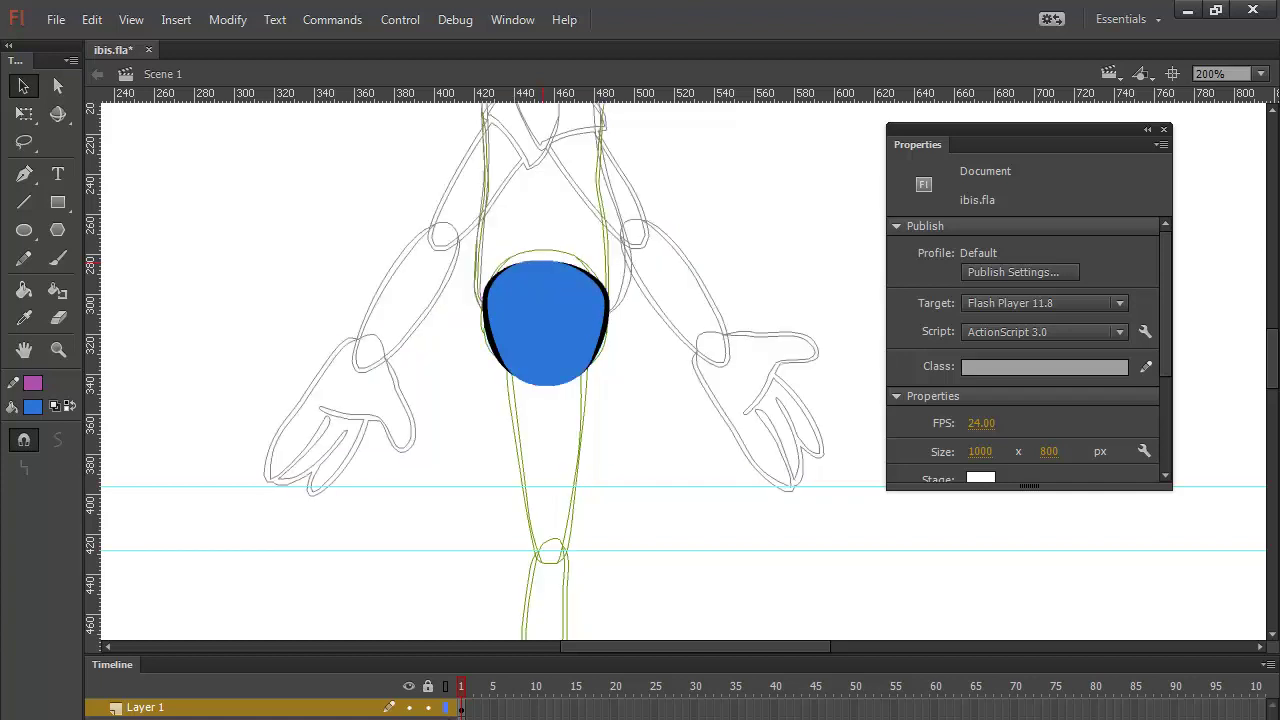
key(Delete)
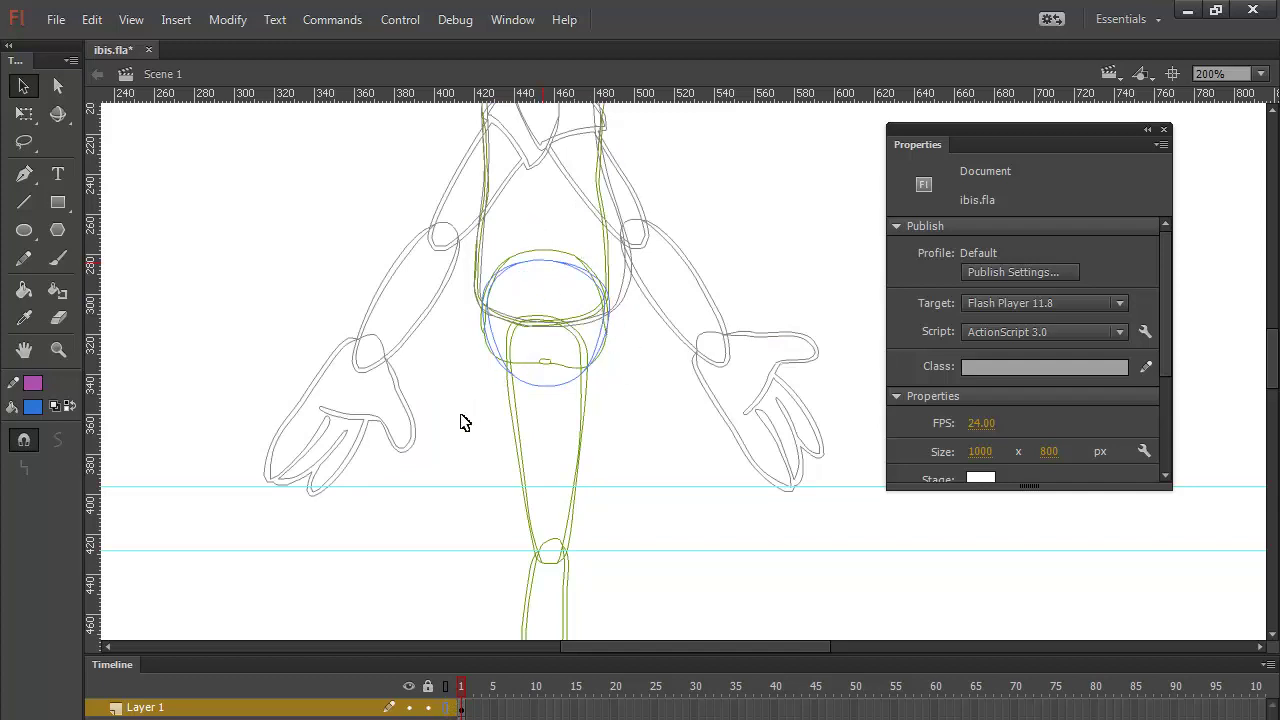
mouse_move(461, 415)
mouse_down()
mouse_move(634, 274)
mouse_move(625, 238)
mouse_up()
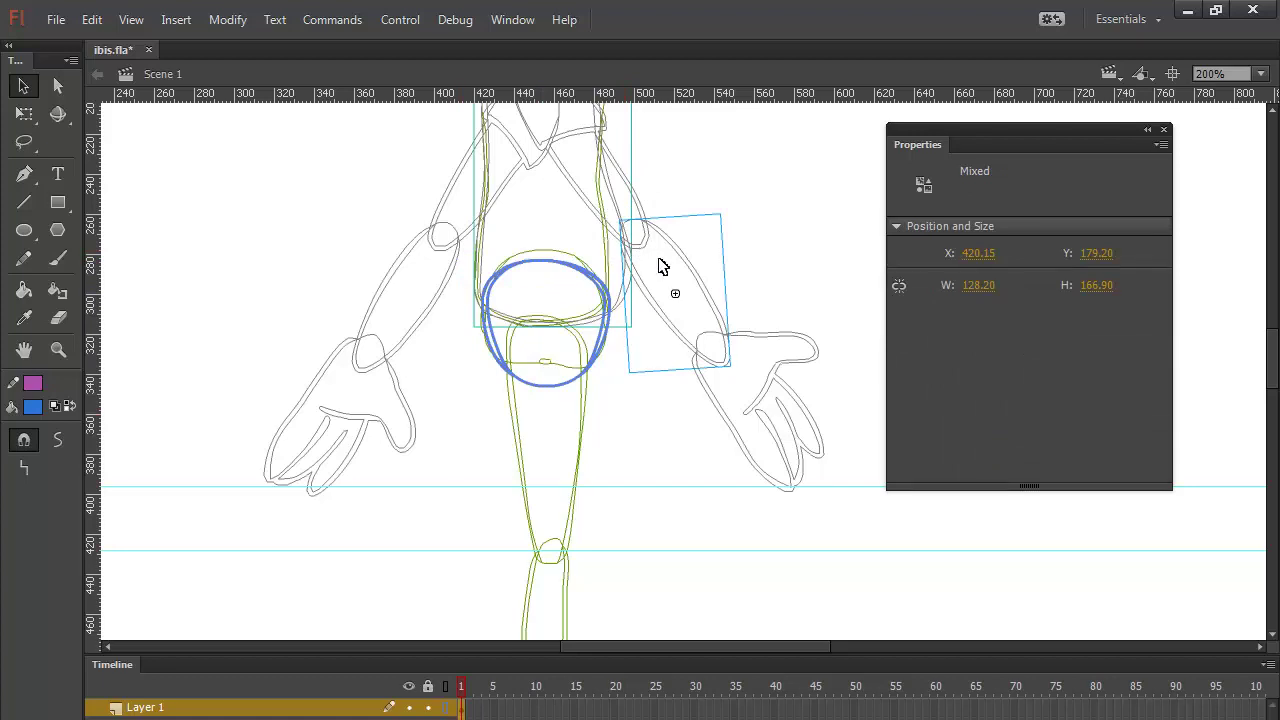
click(677, 251)
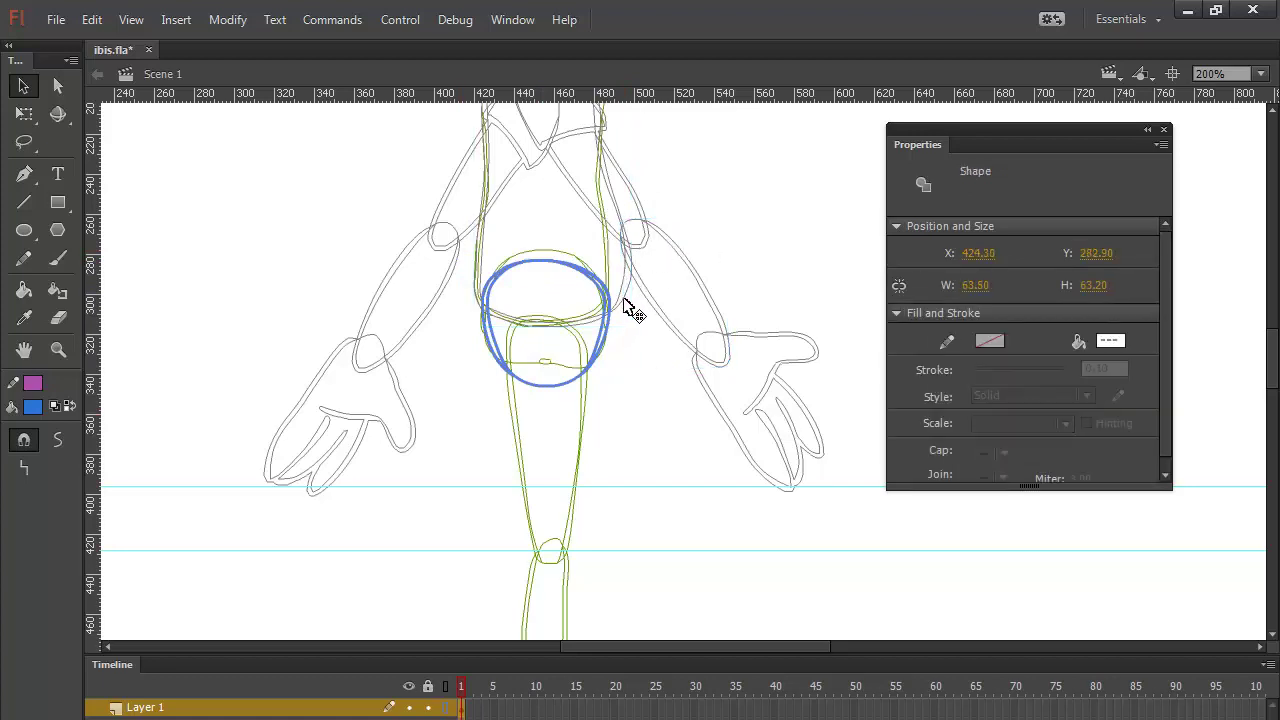
key(Up)
key(Up)
key(Up)
key(Up)
key(Up)
key(Up)
key(Up)
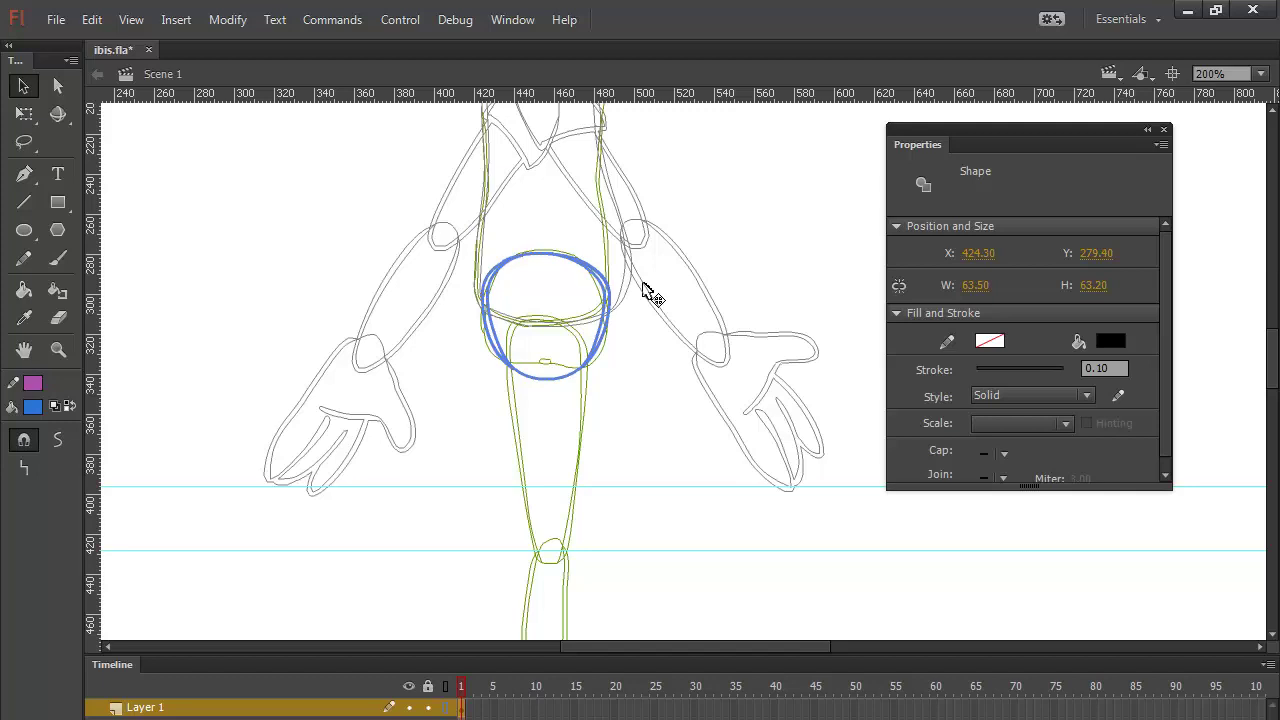
Step: Nudge the pelvis shape up to Y 278.90 and check its fit against the torso in full colour
key(Up)
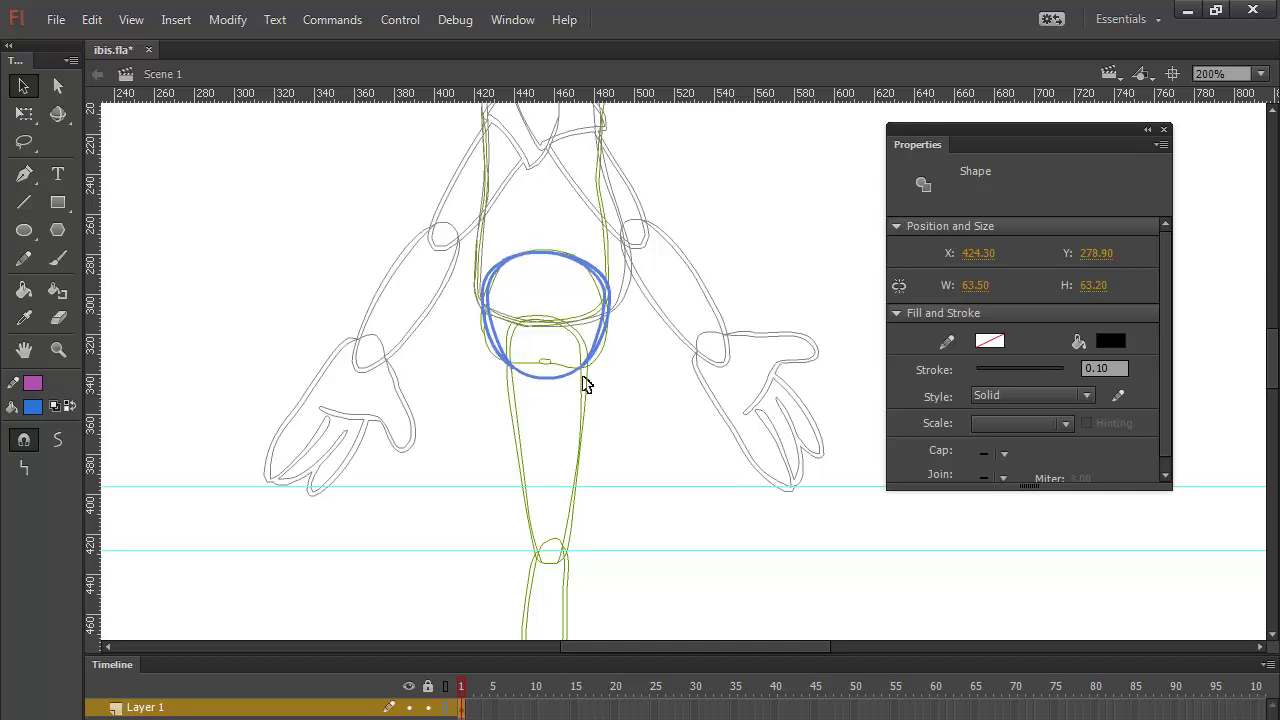
click(648, 428)
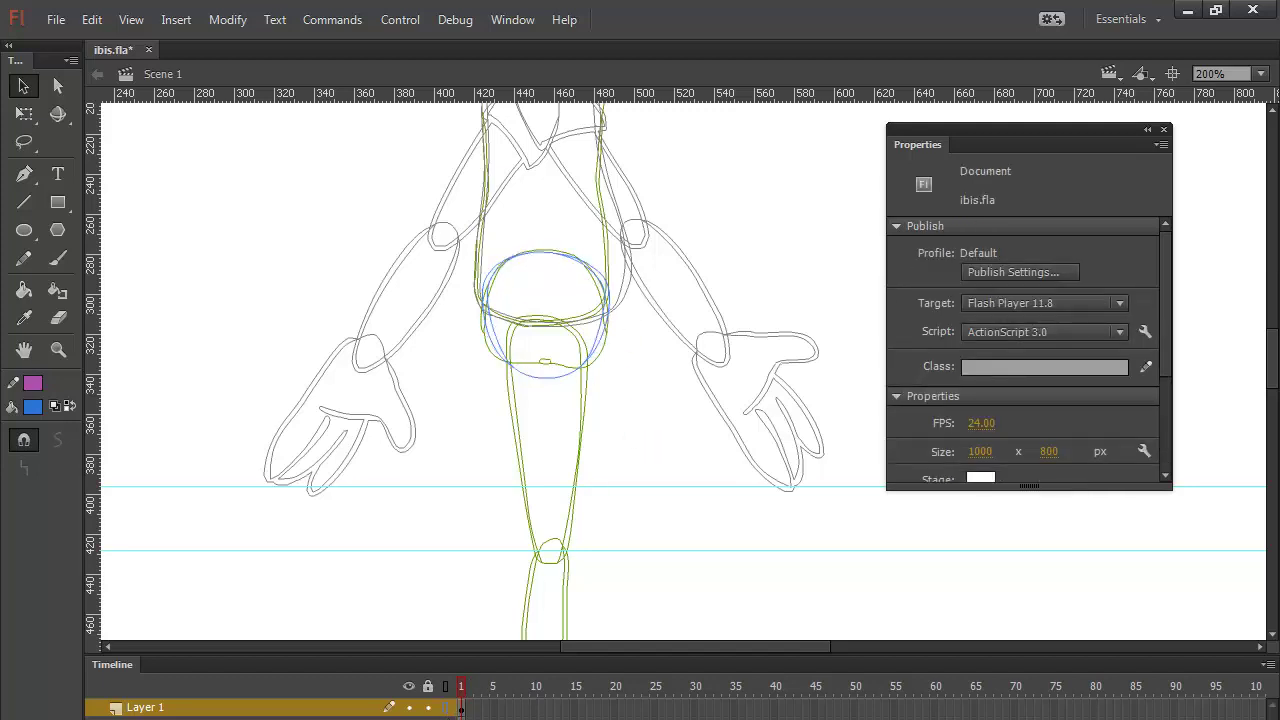
click(446, 707)
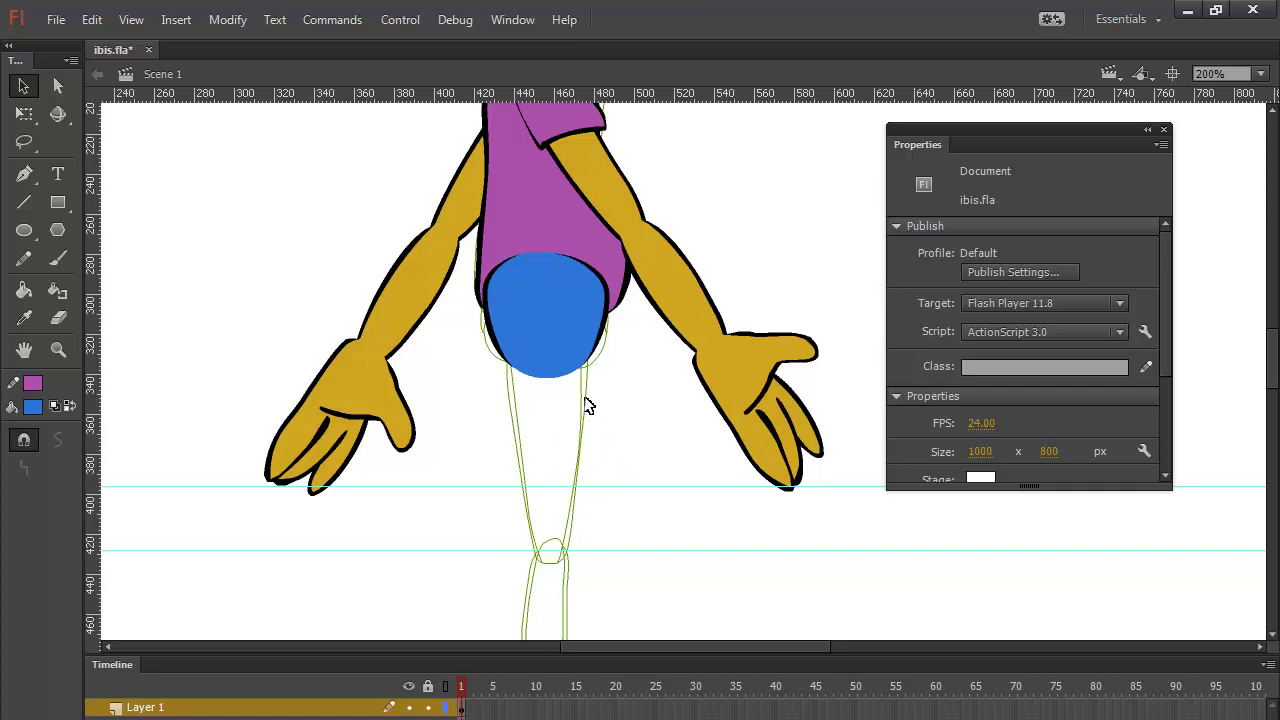
scroll(631, 440, down, 5)
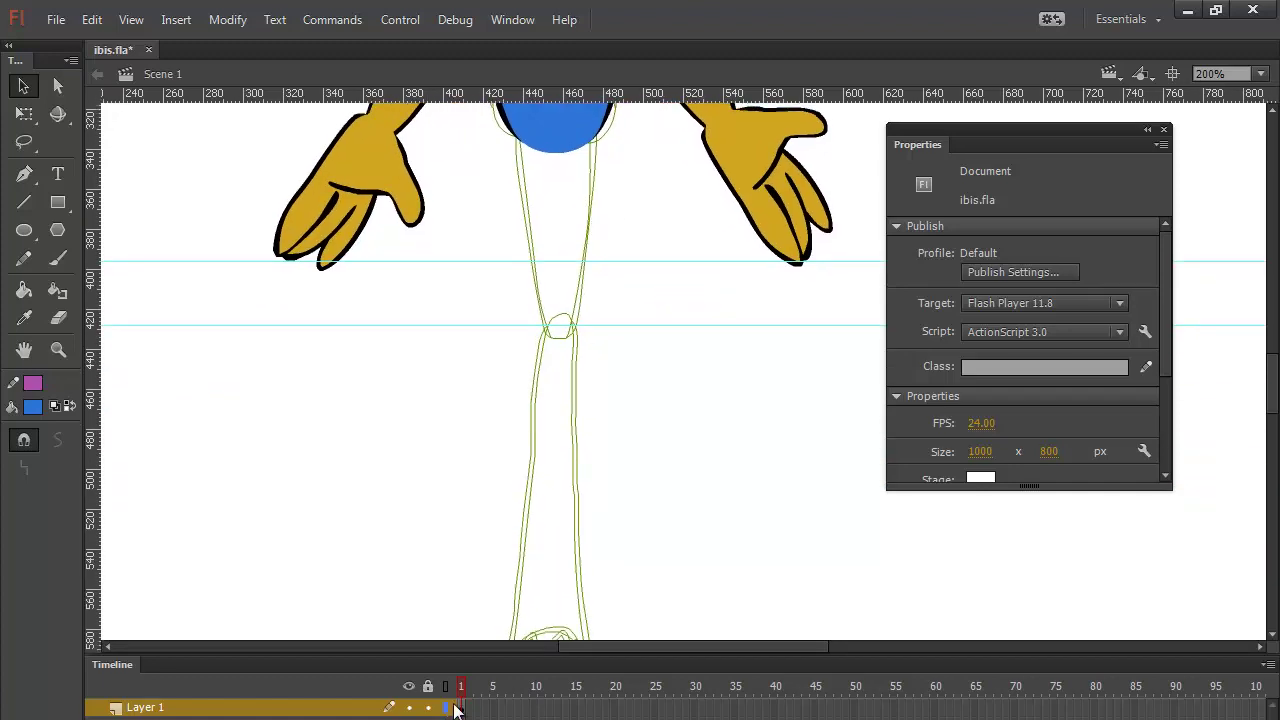
mouse_move(643, 354)
mouse_down()
mouse_move(646, 437)
mouse_move(627, 455)
mouse_up()
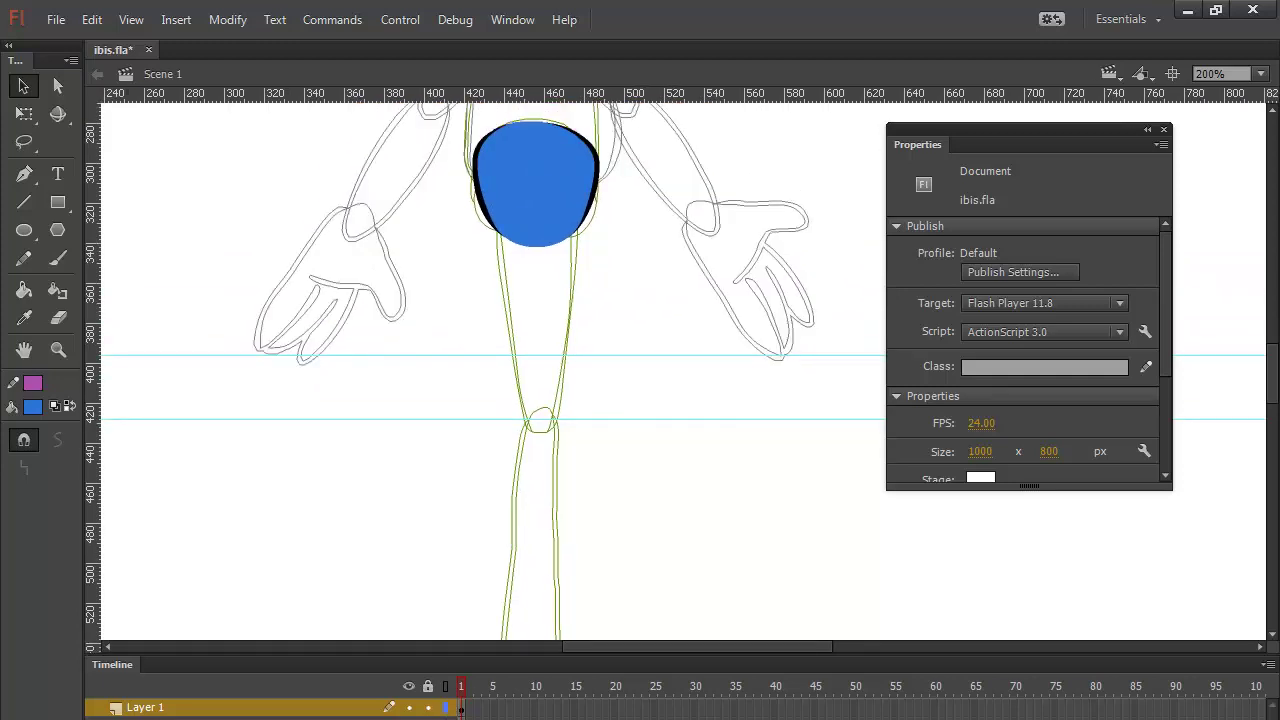
click(447, 708)
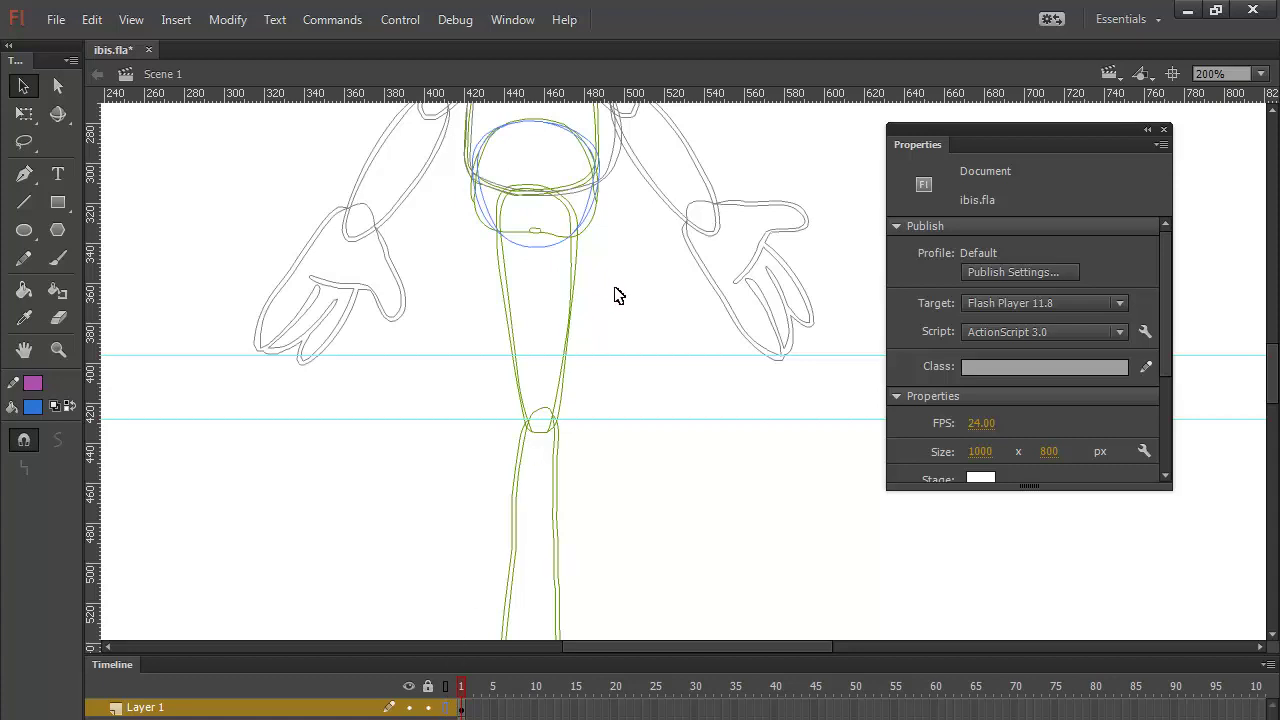
Step: Group the whole pelvis drawing in frame 1 of Layer 1
click(56, 260)
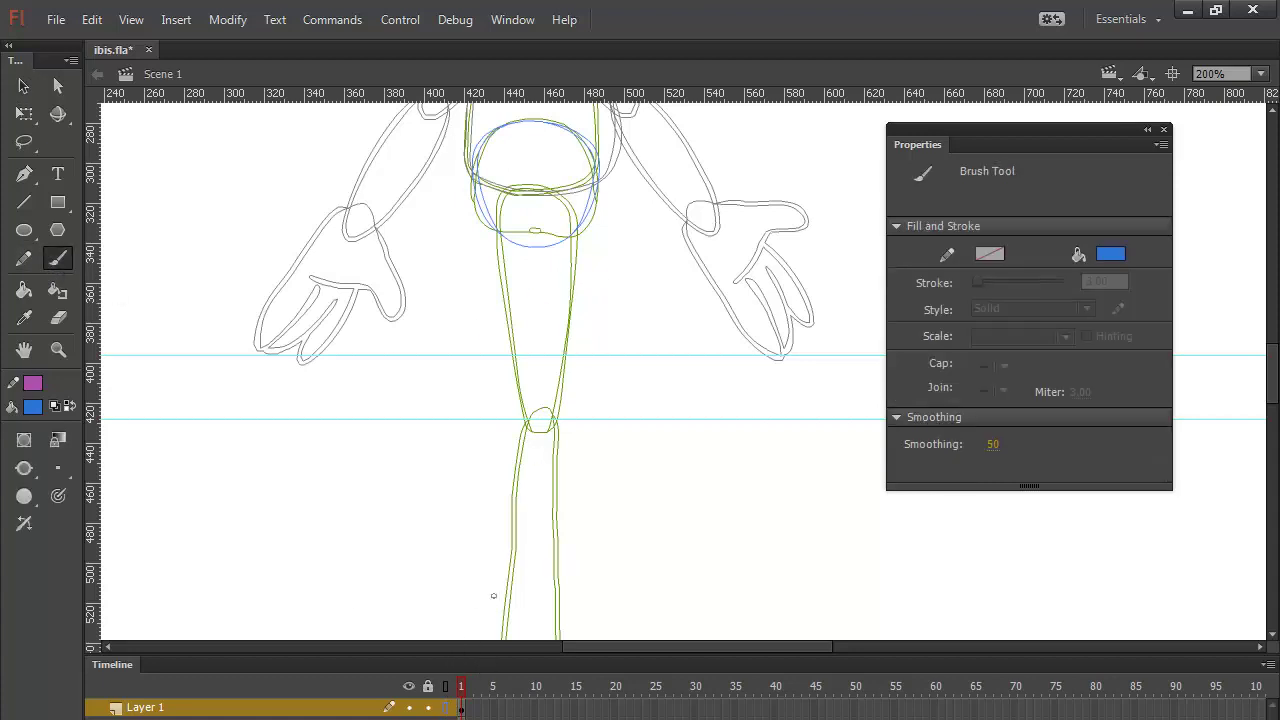
click(23, 86)
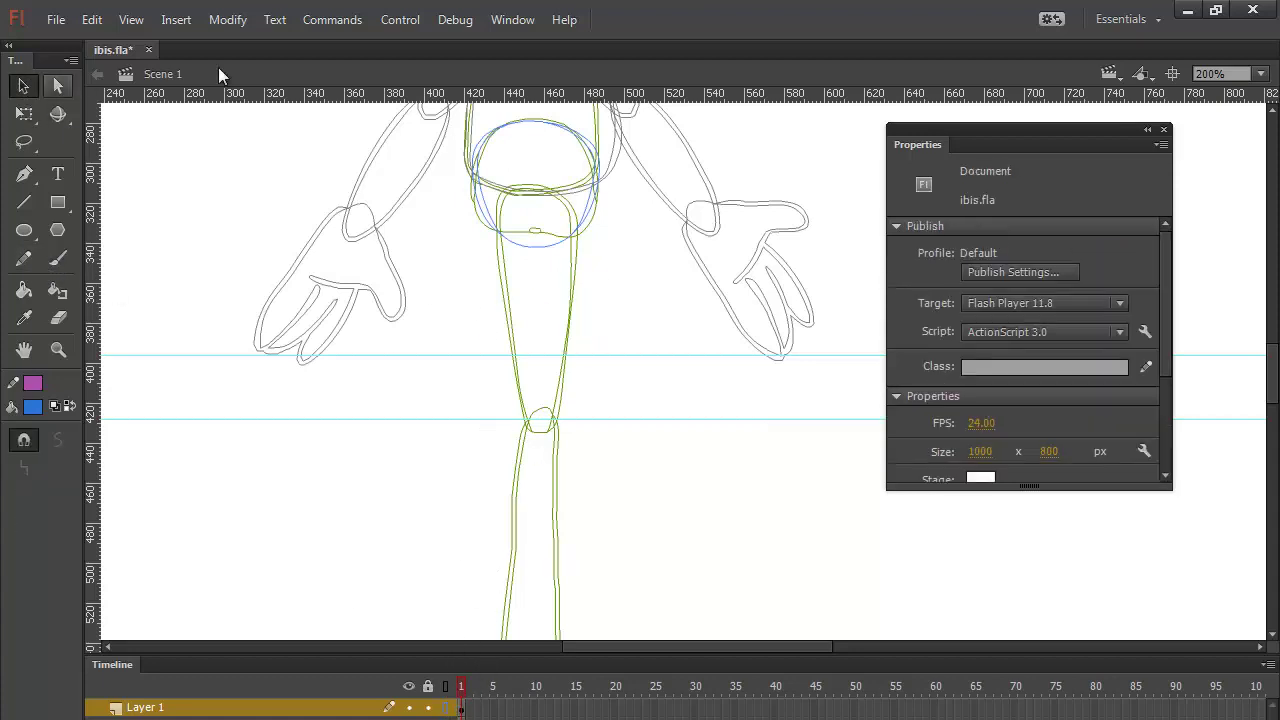
click(462, 707)
key(ctrl+g)
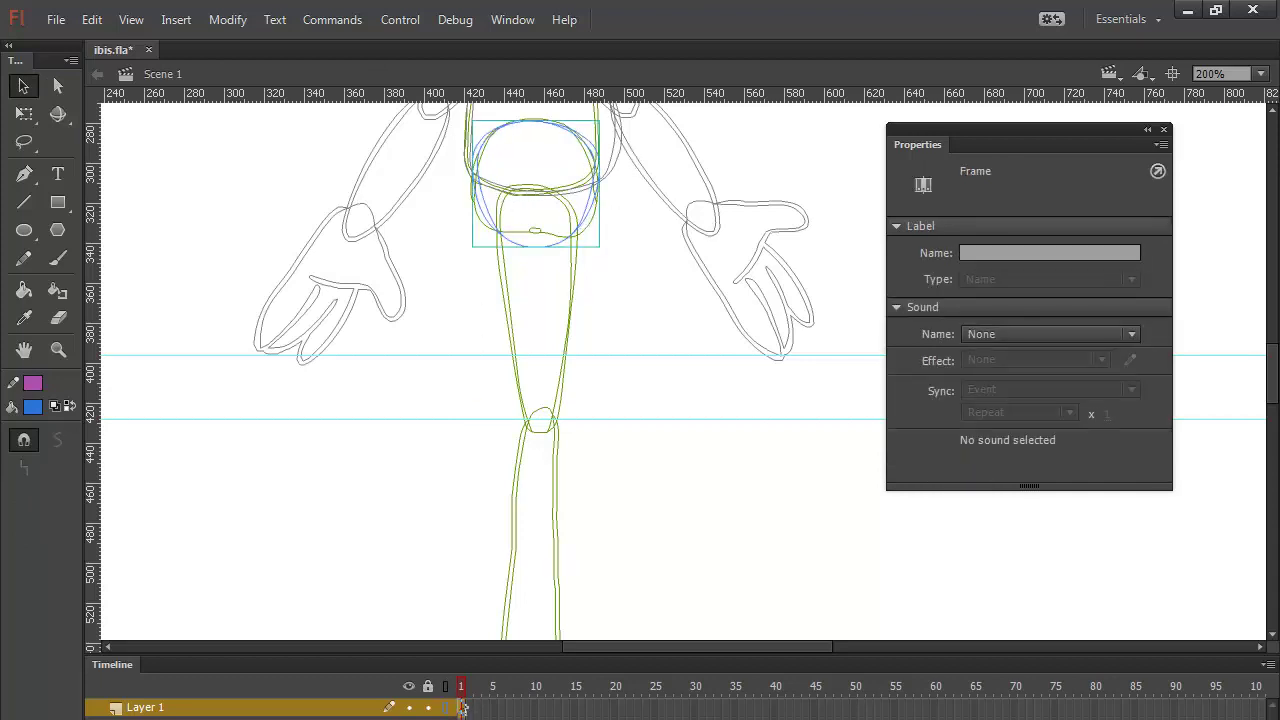
Step: Cut the pelvis group from Layer 1 and paste it in place on the character artwork layer below
click(604, 212)
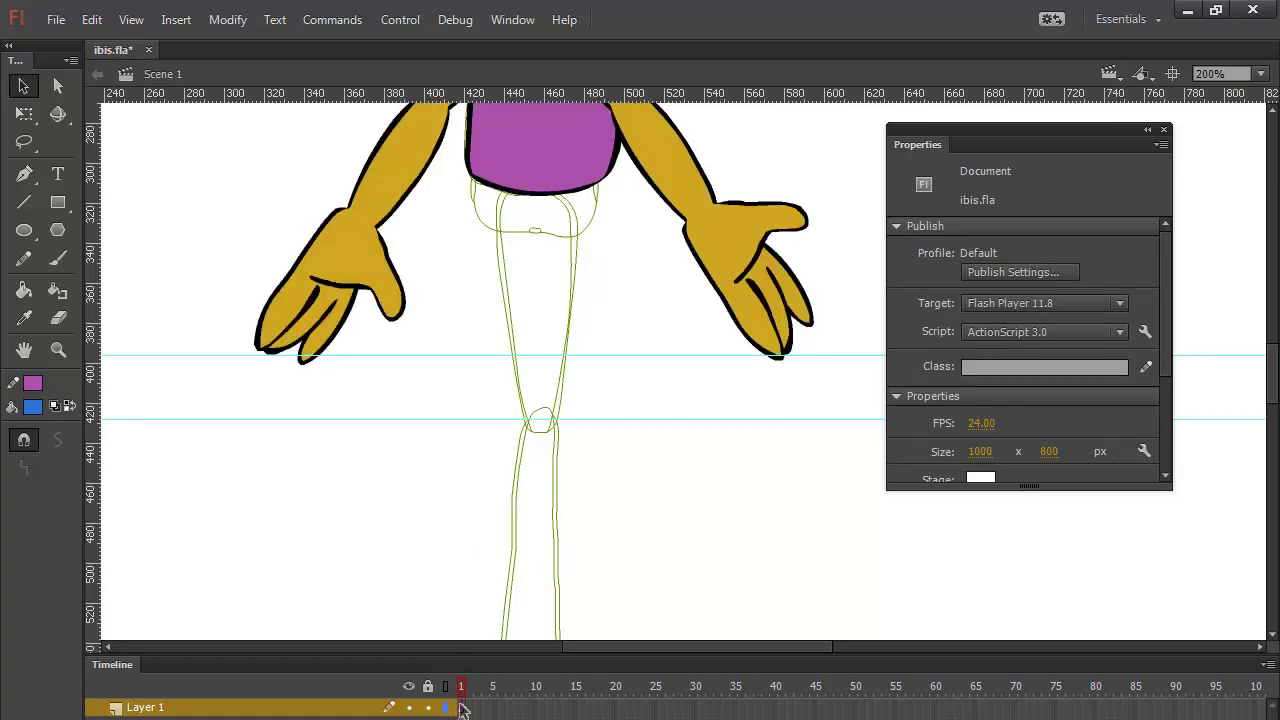
key(ctrl+a)
click(651, 298)
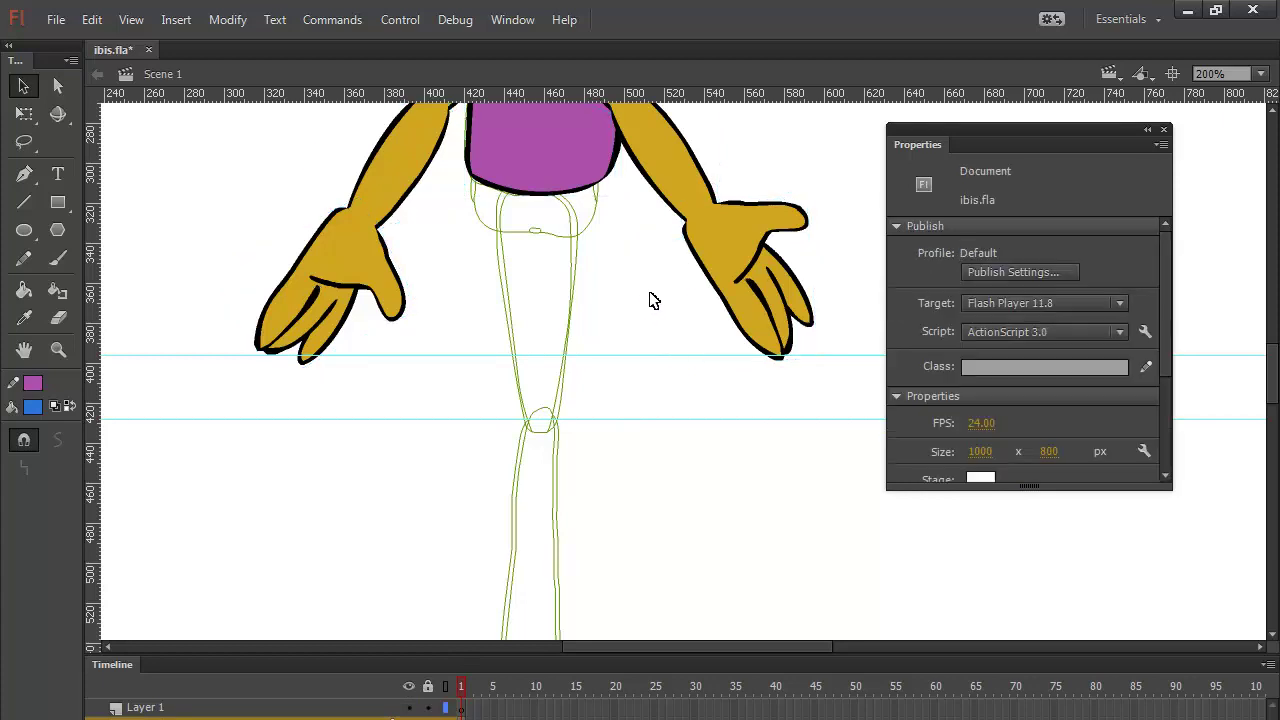
right_click(644, 295)
click(731, 378)
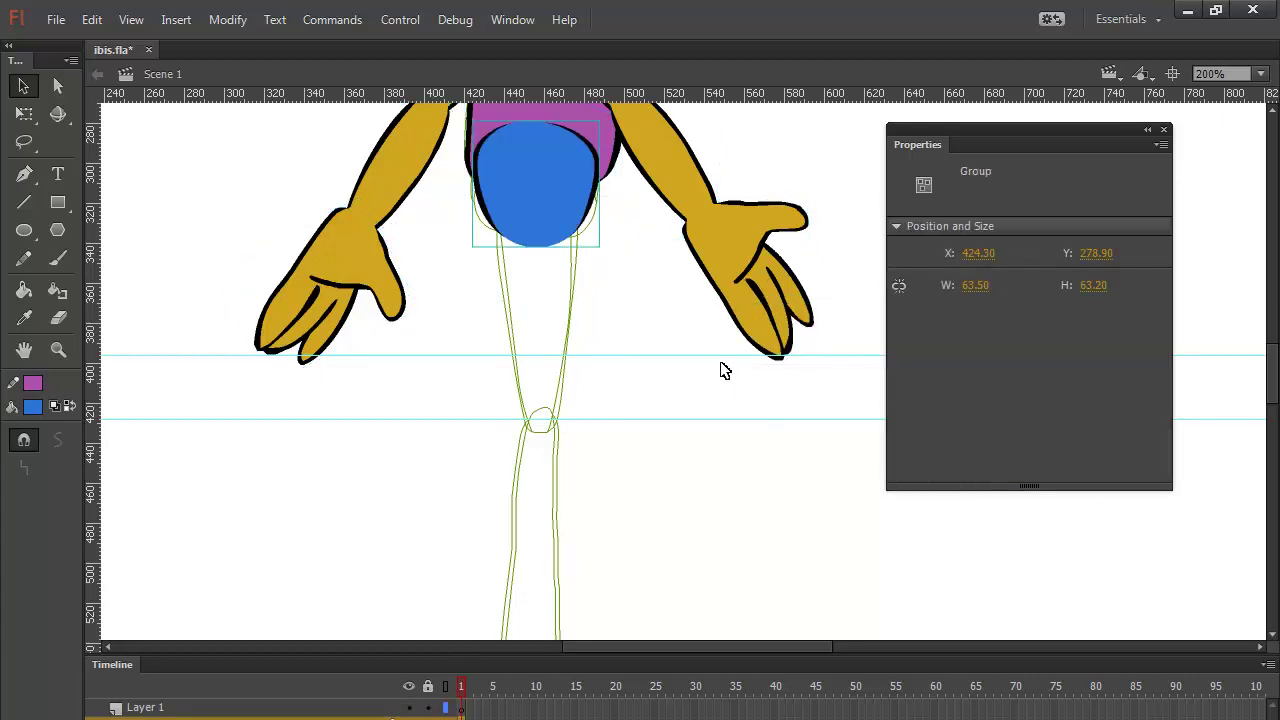
Step: Send the pelvis group to the back of the stacking order, behind the purple shirt
key(ctrl+shift+Down)
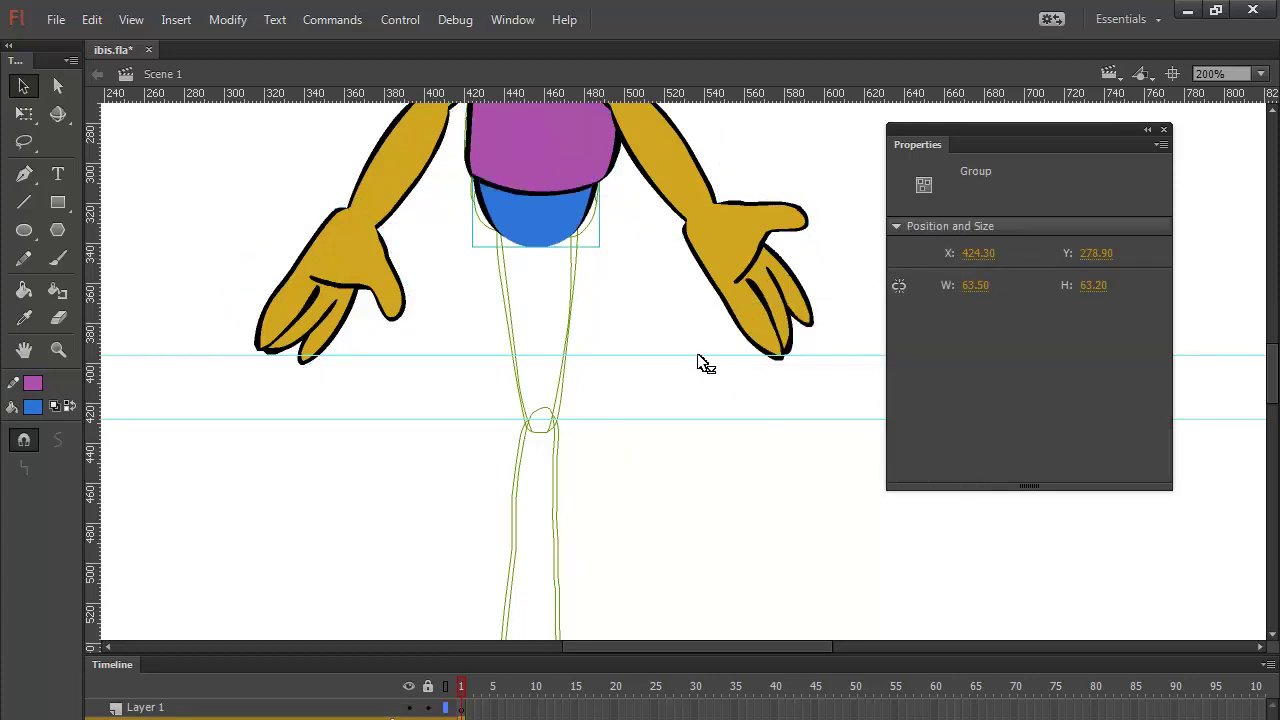
key(ctrl+shift+Up)
key(ctrl+shift+Down)
click(624, 300)
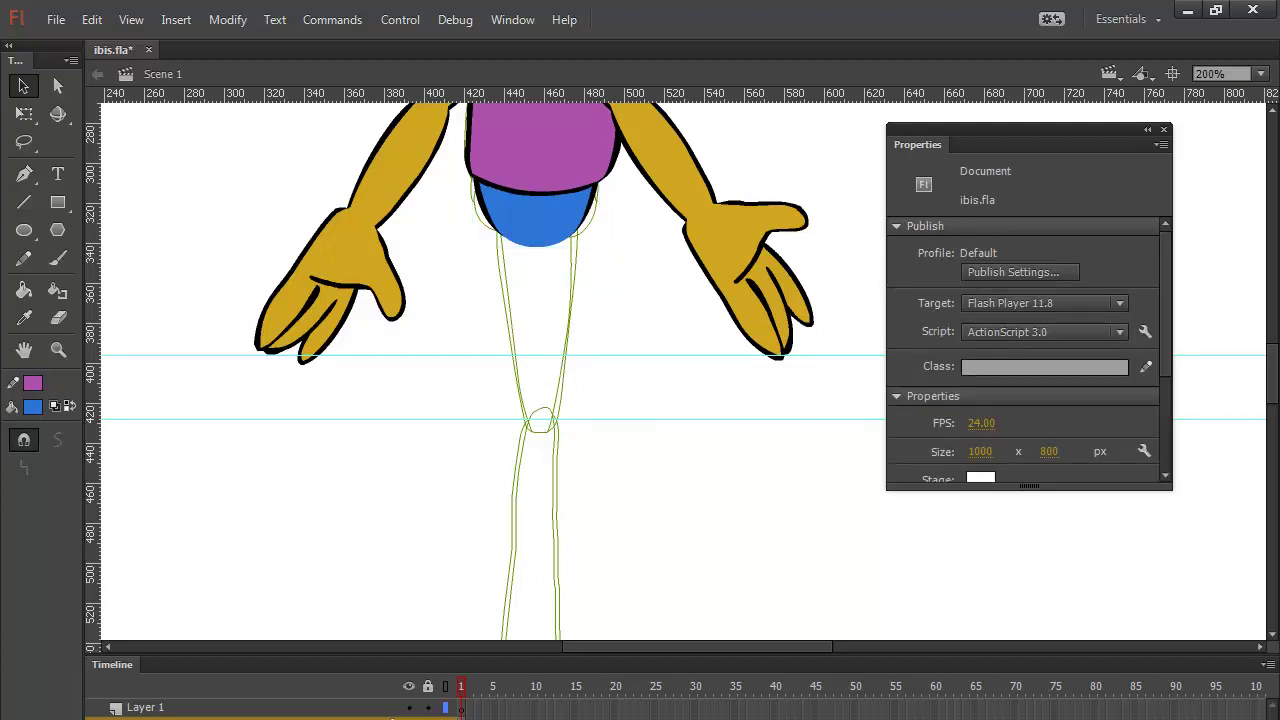
Step: With the artwork shown as outlines, brush a closed black thigh outline about 44 px wide on Layer 1, following the green sketch from hip to knee
key(ctrl+alt+shift+o)
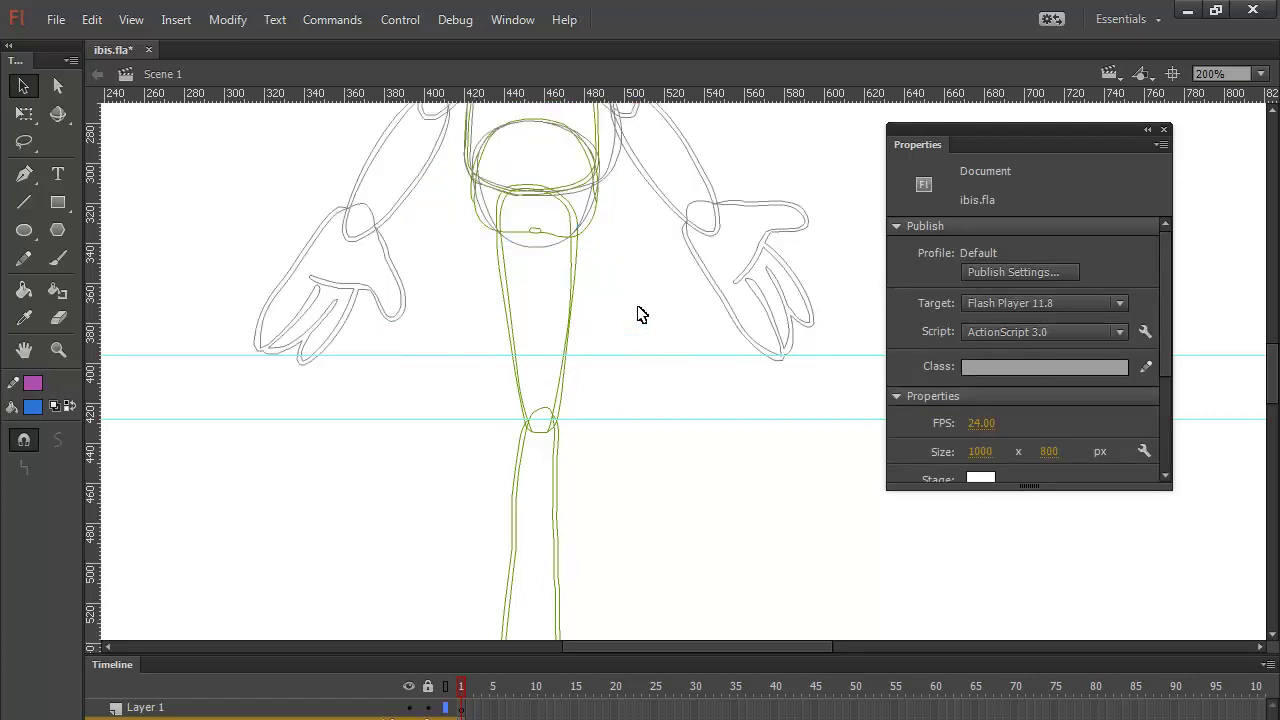
click(57, 259)
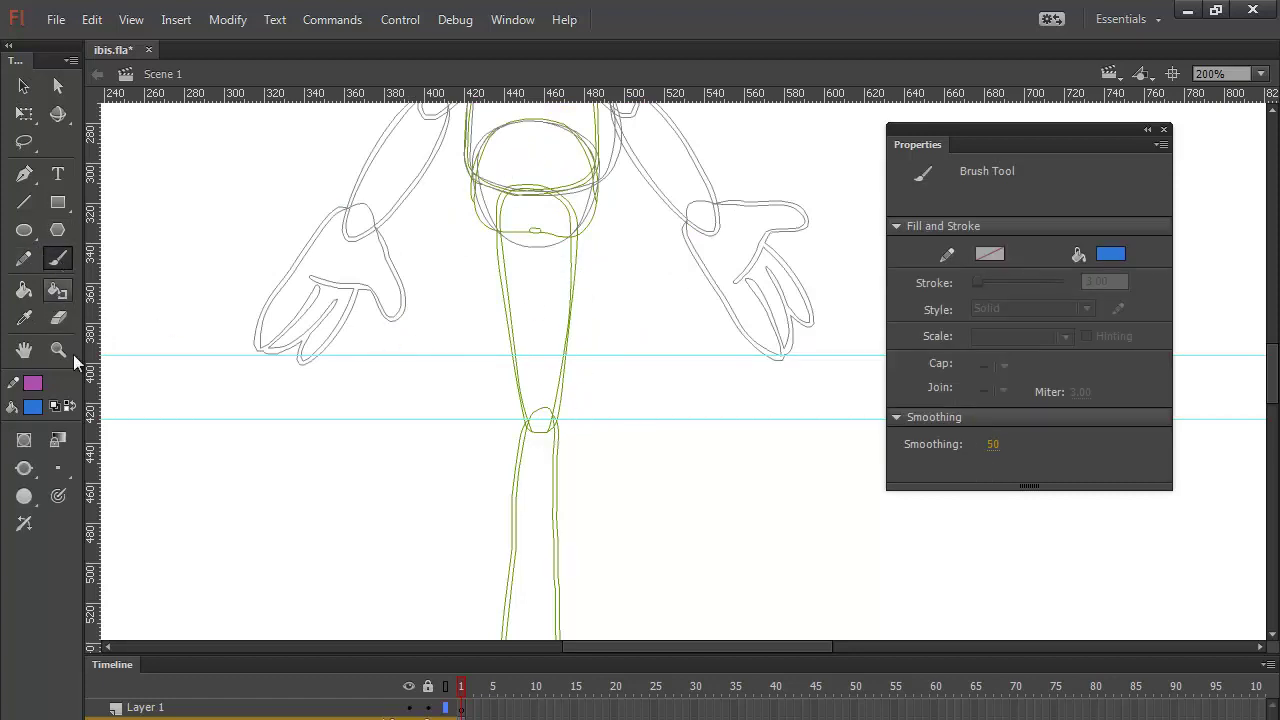
click(70, 405)
click(33, 406)
click(80, 155)
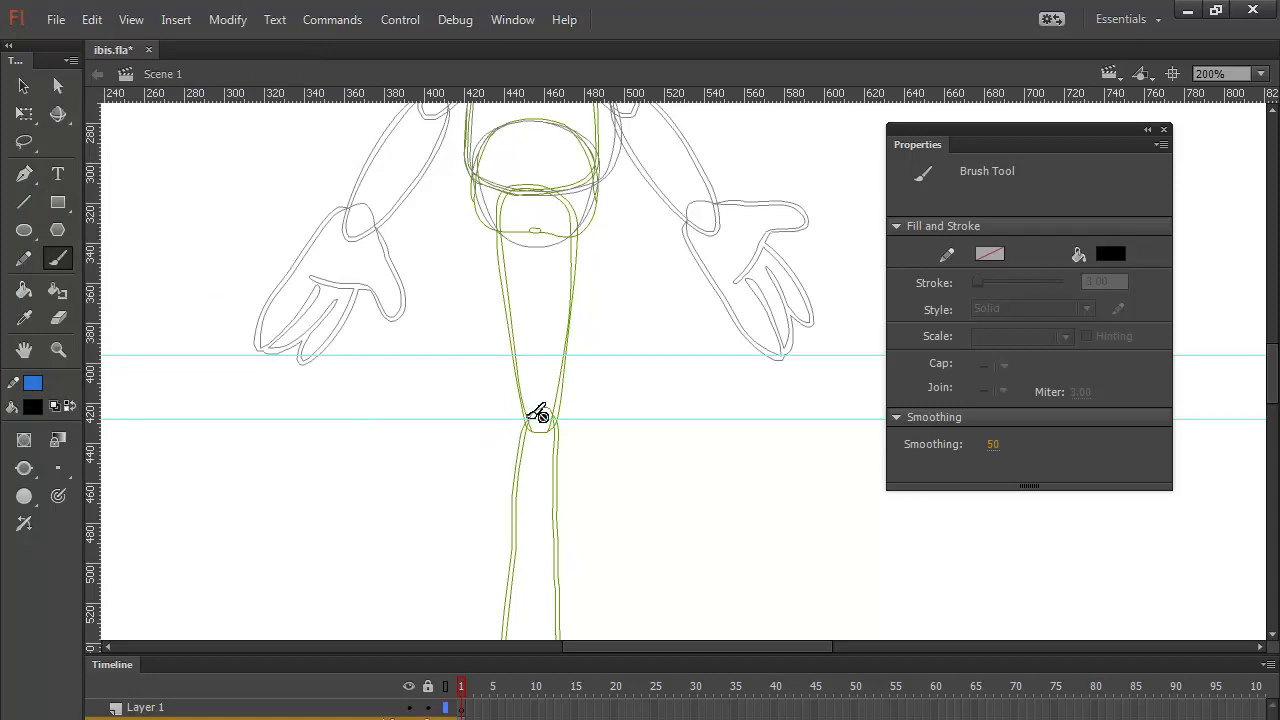
click(464, 707)
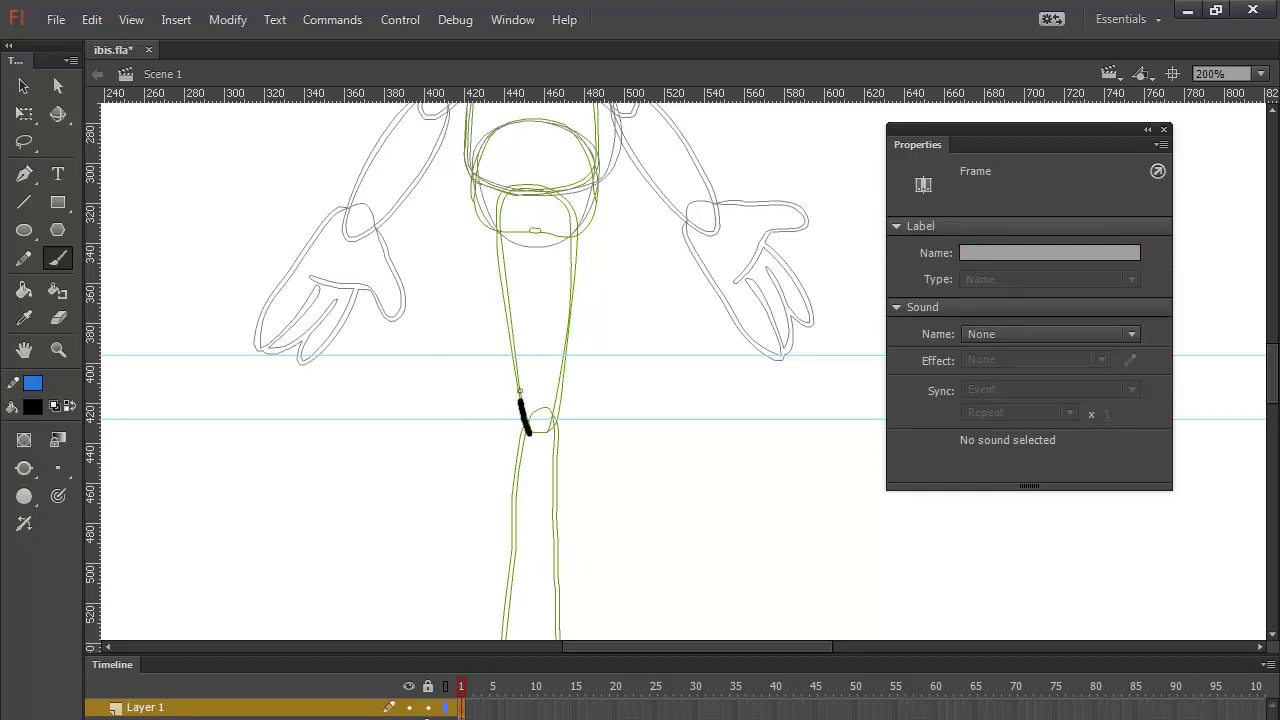
drag(519, 392, 500, 276)
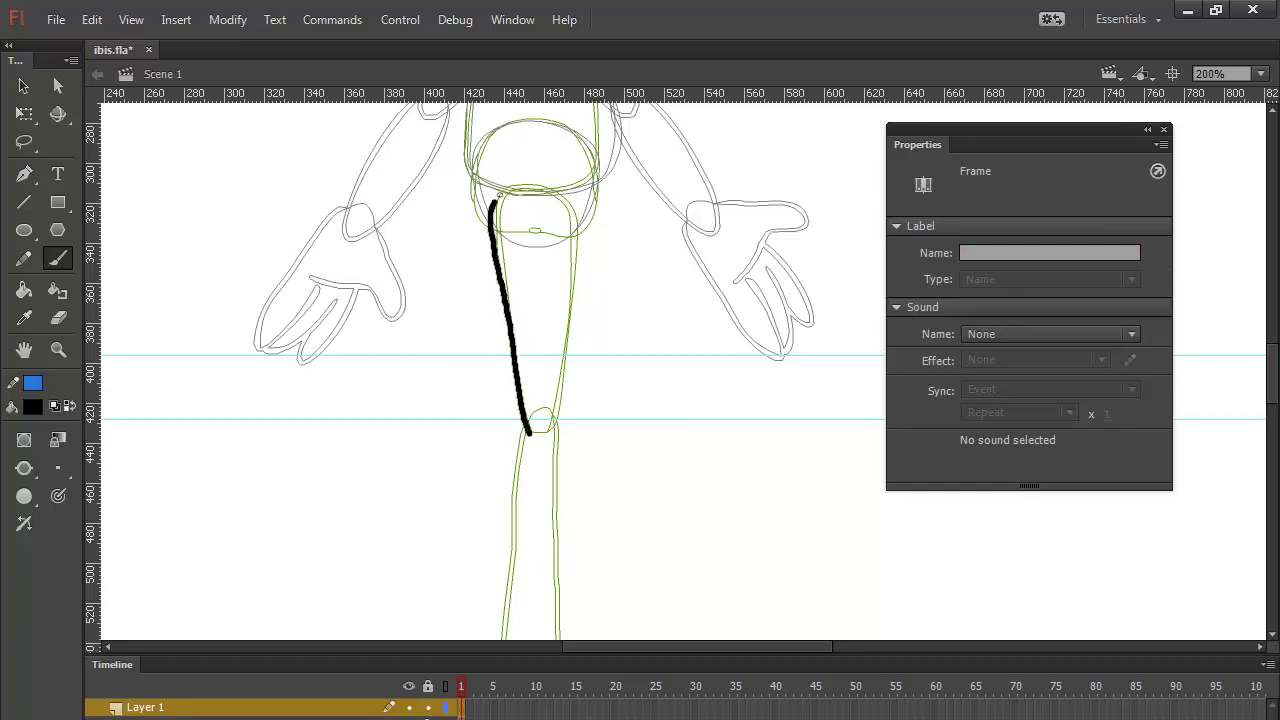
mouse_move(494, 202)
mouse_down()
mouse_move(539, 177)
mouse_move(572, 240)
mouse_move(565, 388)
mouse_move(546, 430)
mouse_up()
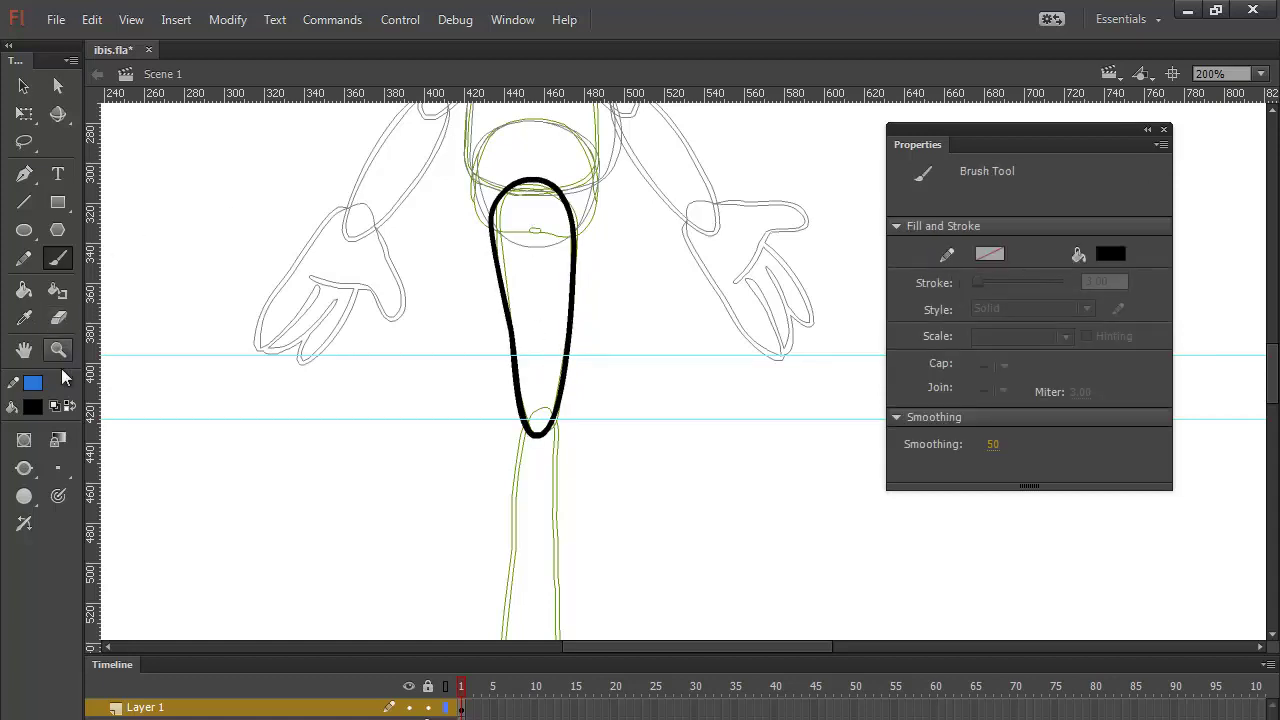
Step: Fill the thigh with blue and pull the fill edges over the black outline at the knee and hip ends
click(70, 406)
click(24, 289)
click(555, 298)
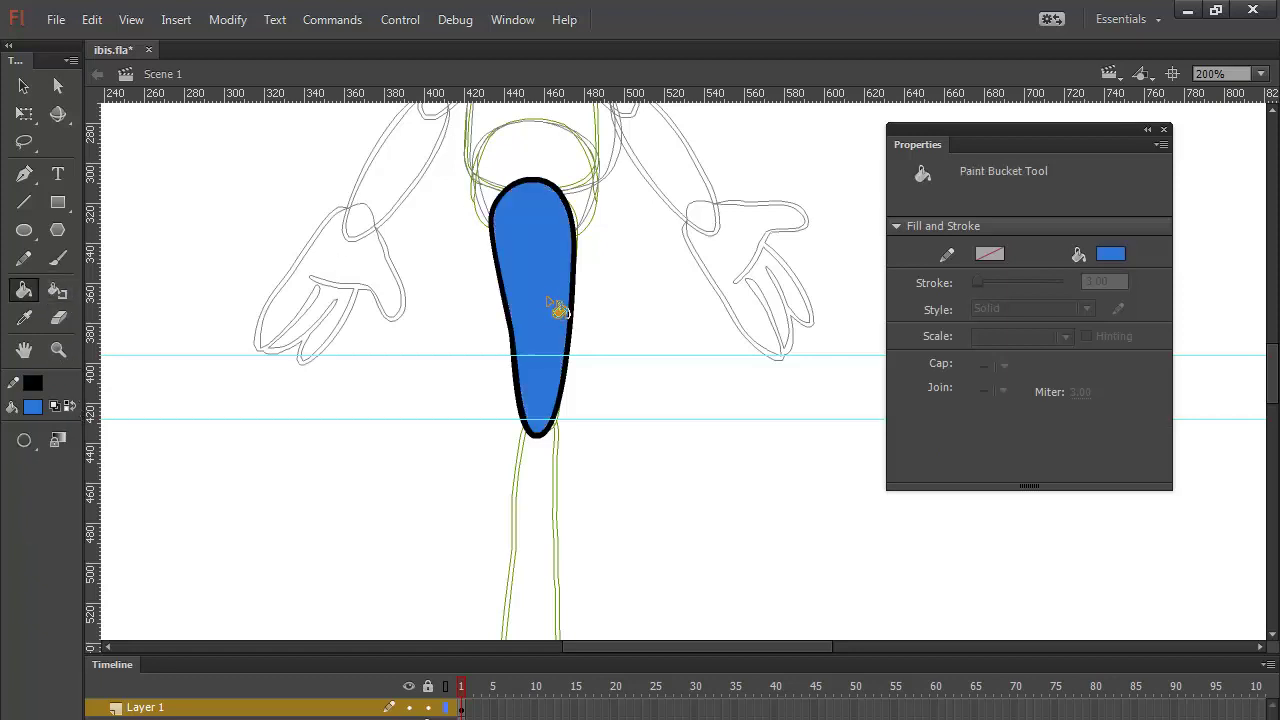
click(25, 92)
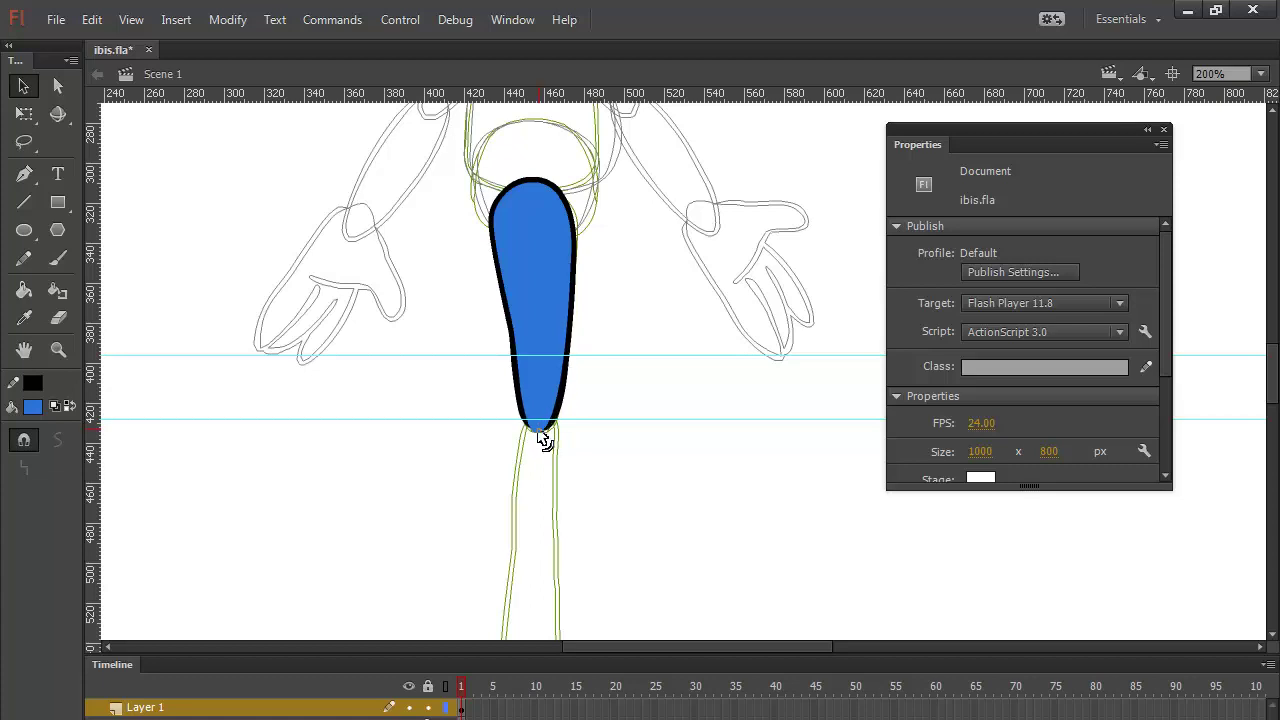
drag(539, 432, 540, 430)
drag(531, 190, 531, 188)
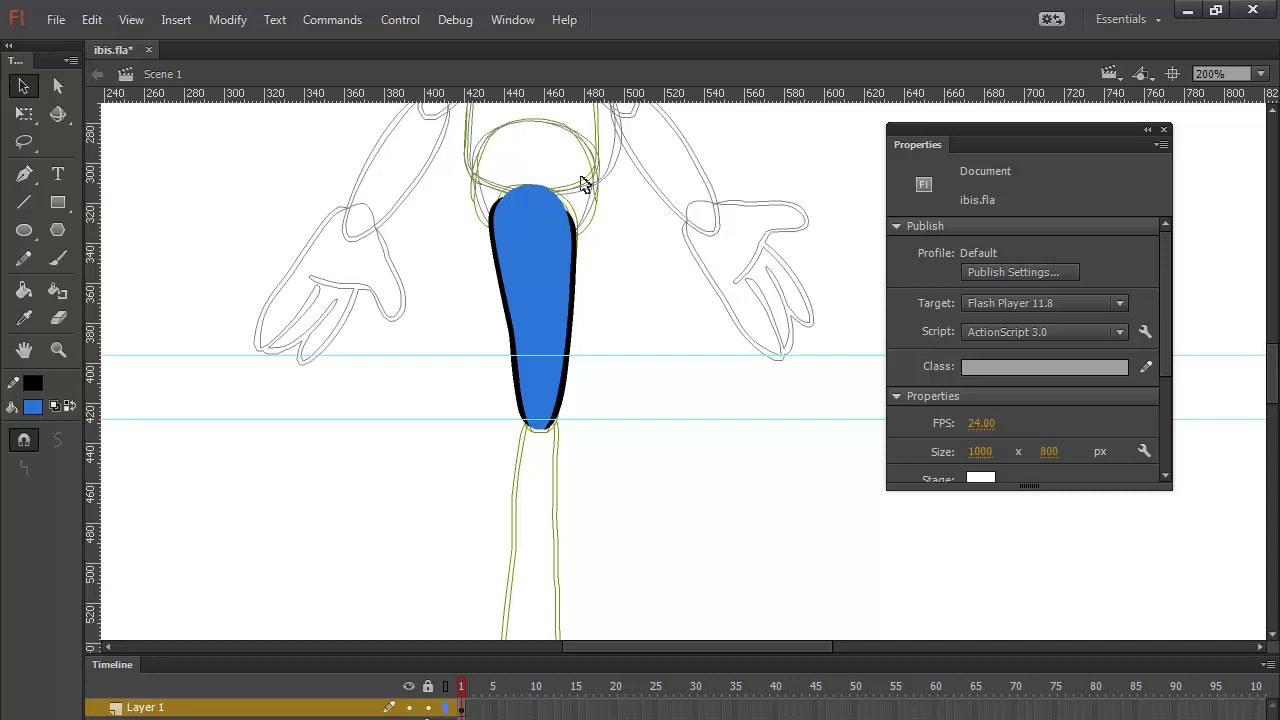
Step: Group the finished thigh and move it in place from Layer 1 to the character artwork layer below
drag(449, 179, 590, 448)
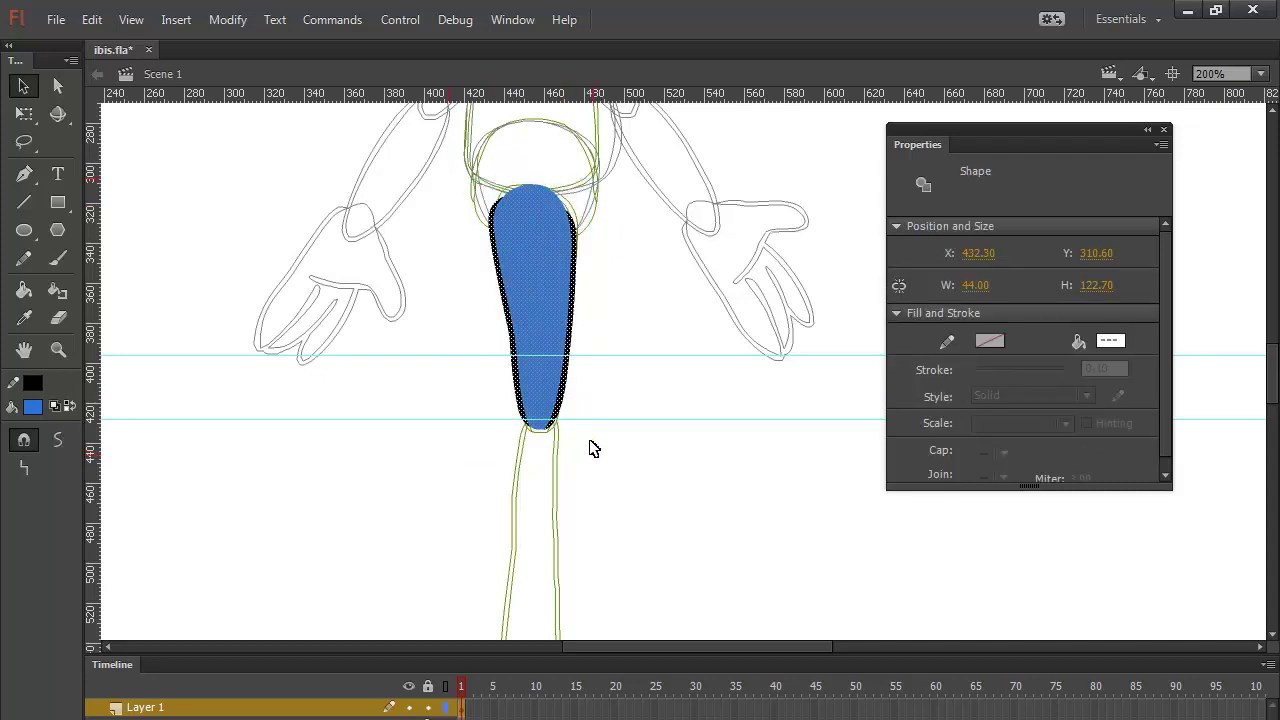
key(ctrl+g)
key(Delete)
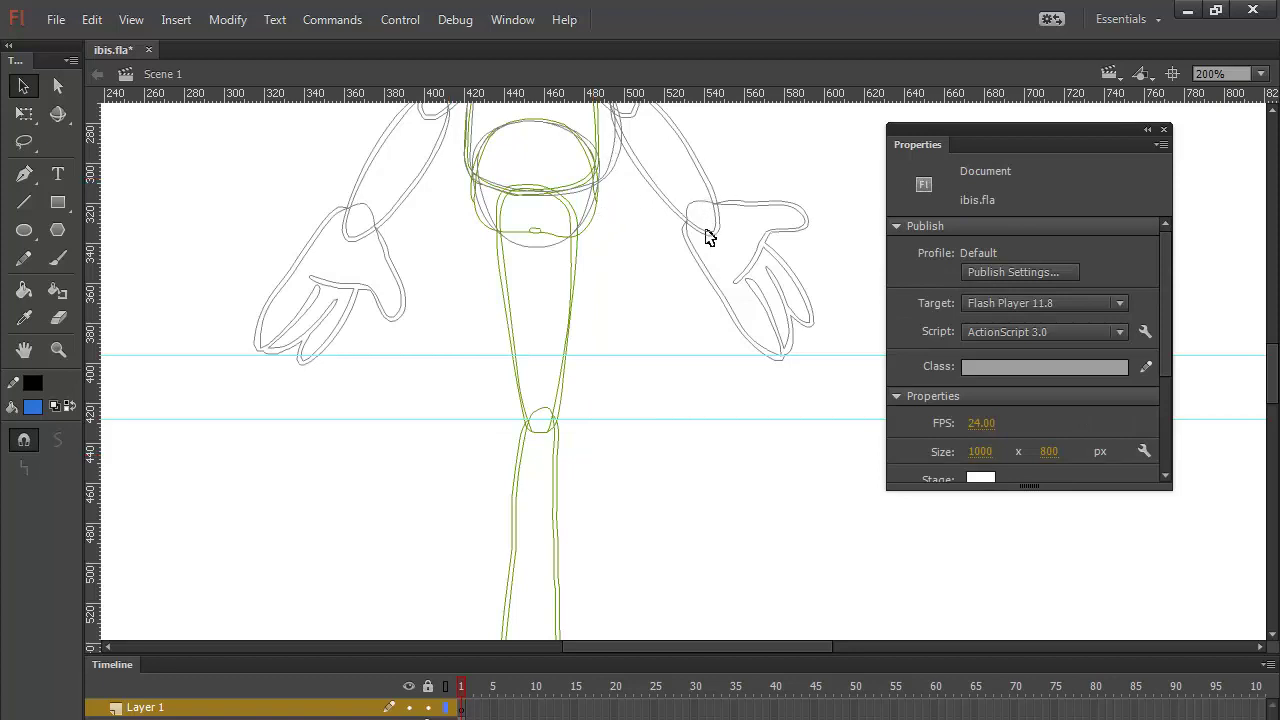
key(ctrl+alt+shift+o)
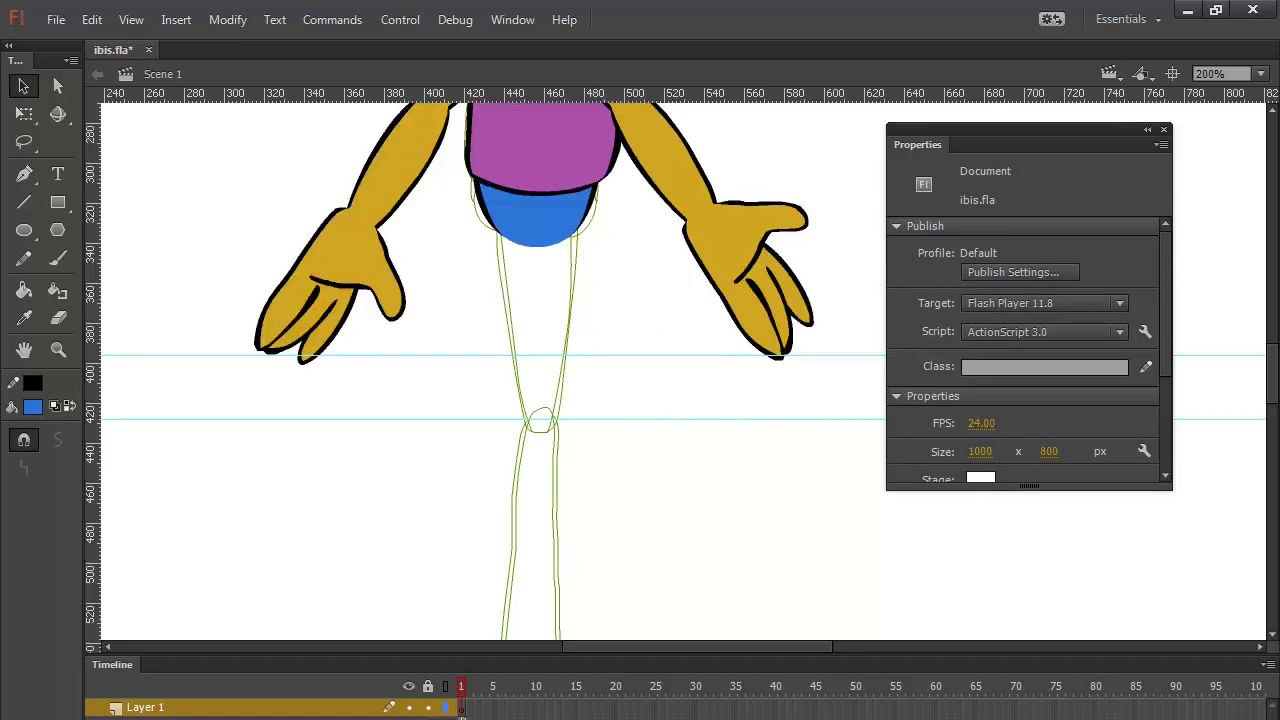
click(393, 710)
click(643, 311)
right_click(640, 303)
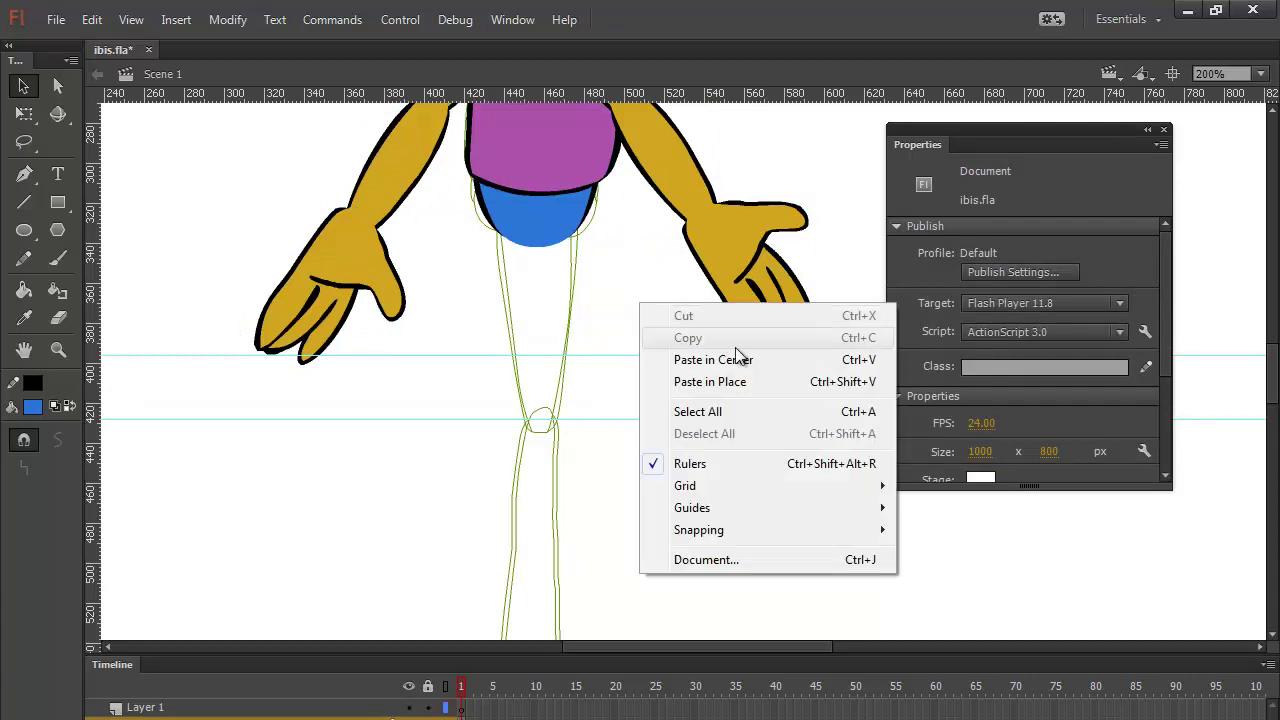
click(745, 390)
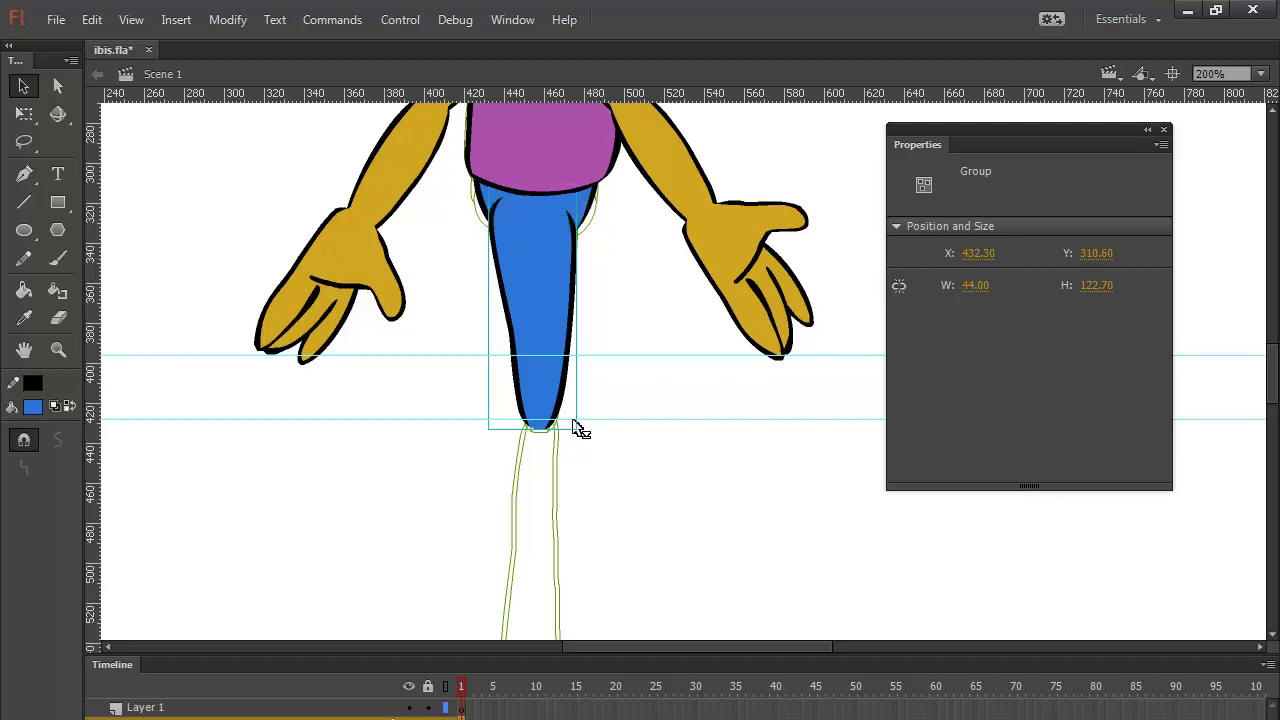
click(645, 503)
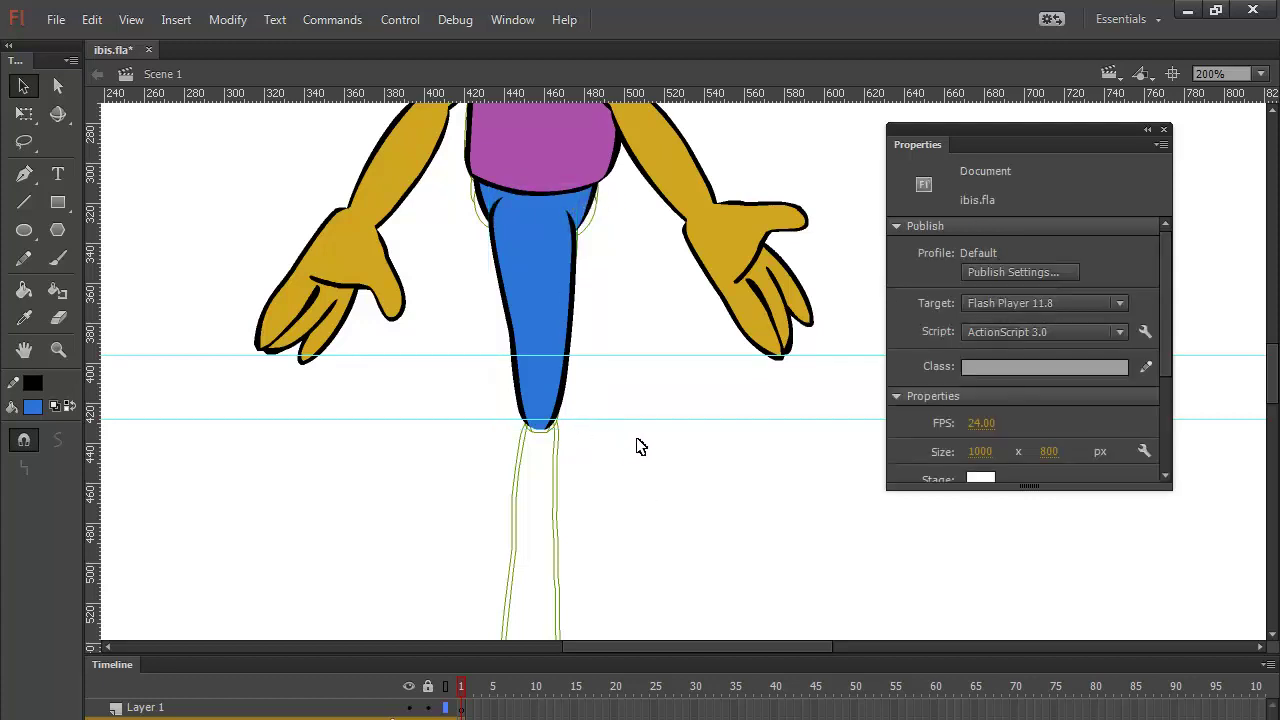
Step: With the artwork shown as outlines, brush a rough blue side-view foot guide on Layer 2, with a round heel over the green sketch and a squared toe
drag(651, 483, 654, 283)
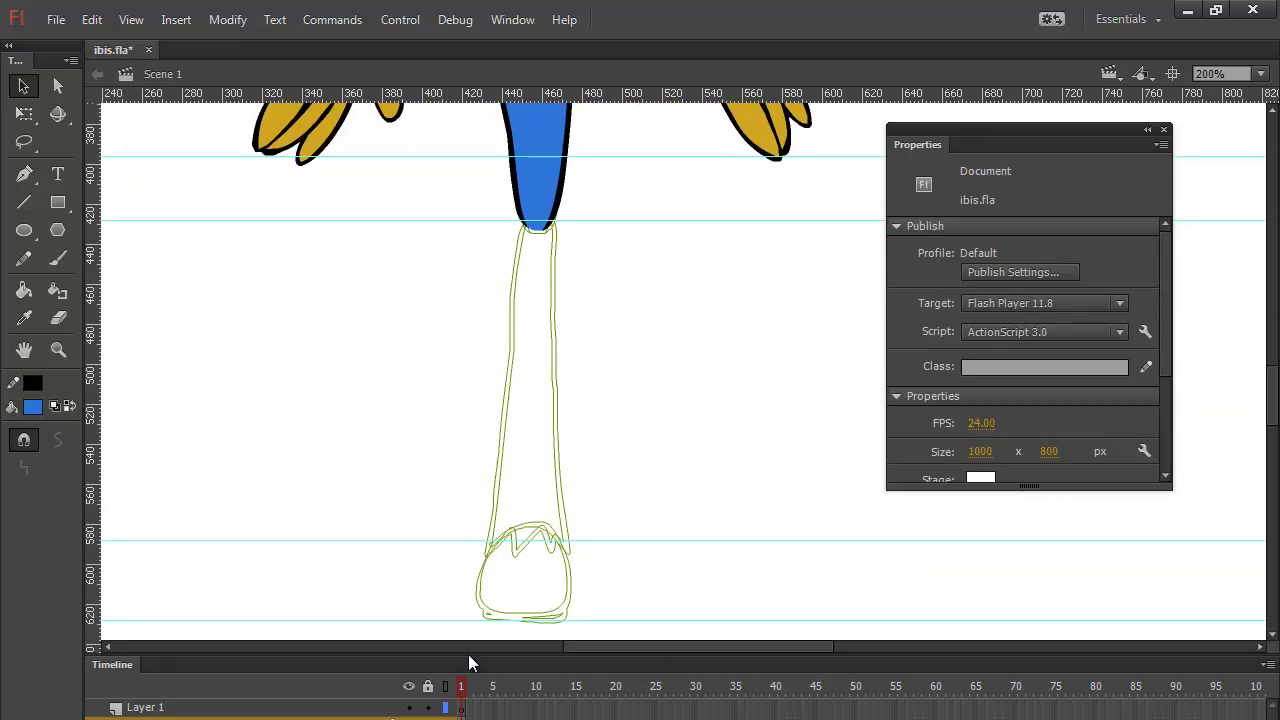
key(ctrl+alt+shift+o)
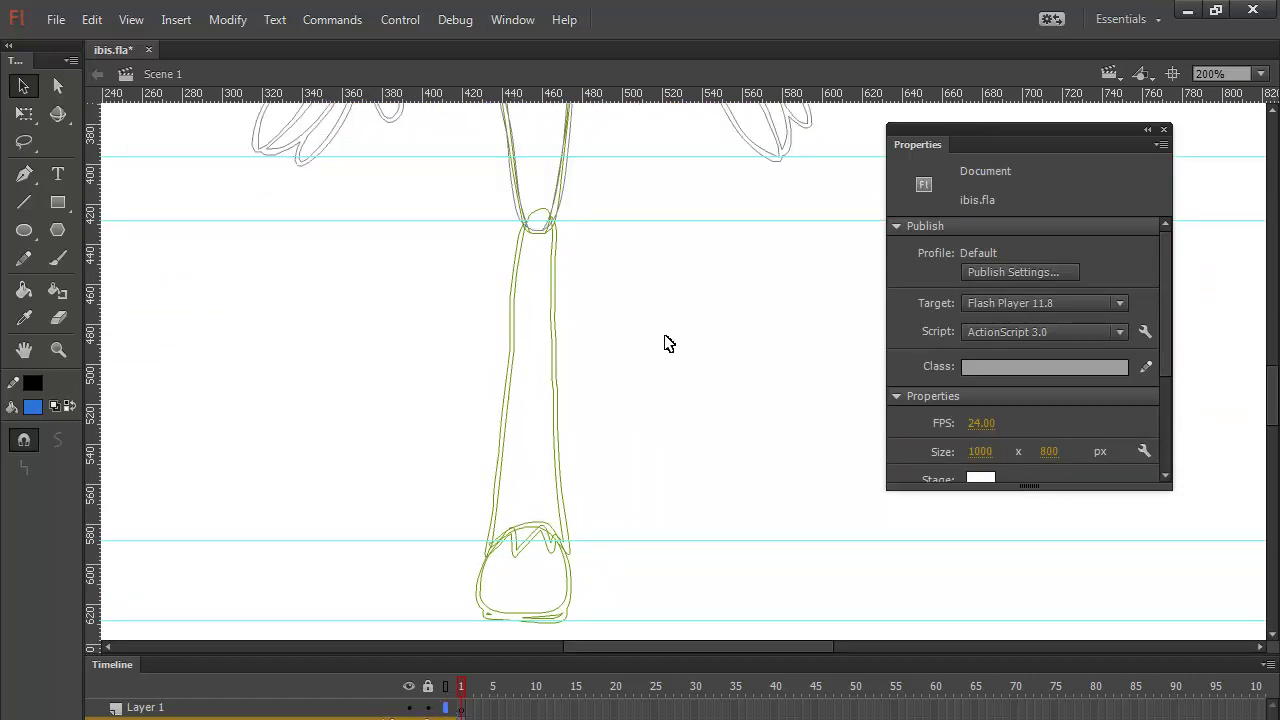
mouse_move(663, 343)
mouse_down()
mouse_move(674, 374)
mouse_move(694, 343)
mouse_up()
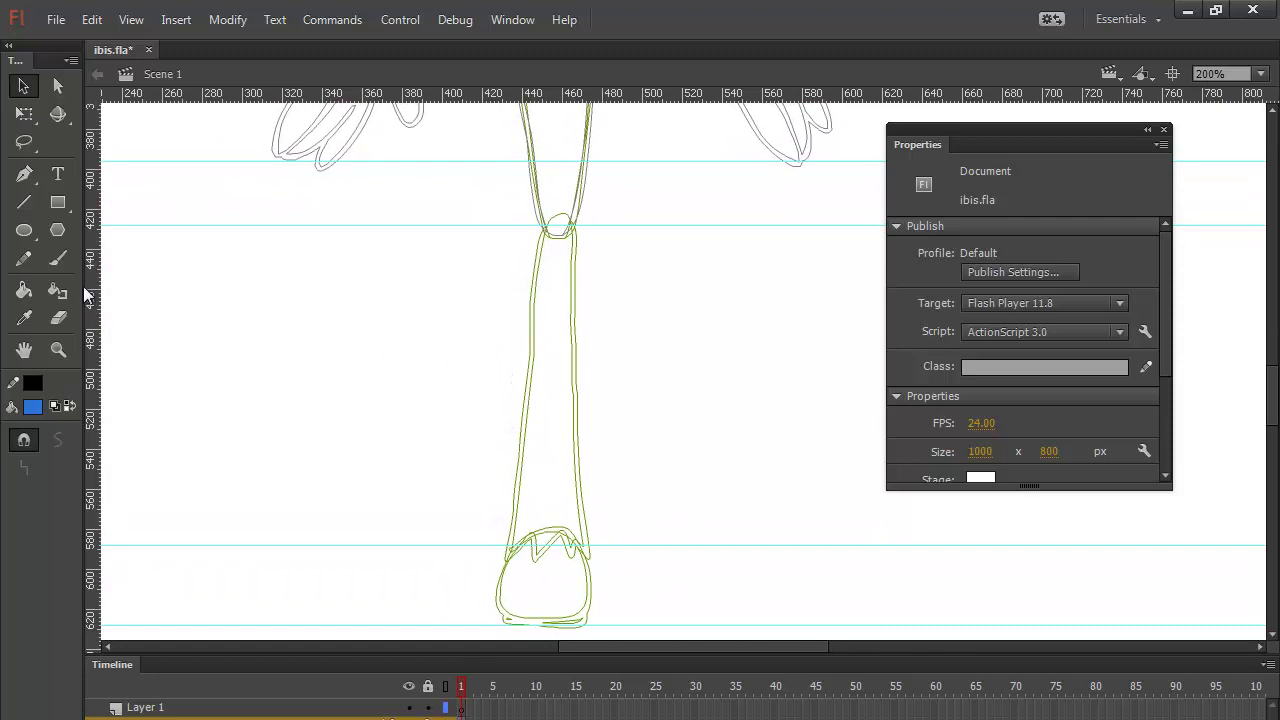
click(57, 258)
mouse_move(566, 216)
mouse_down()
mouse_move(586, 220)
mouse_move(571, 229)
mouse_up()
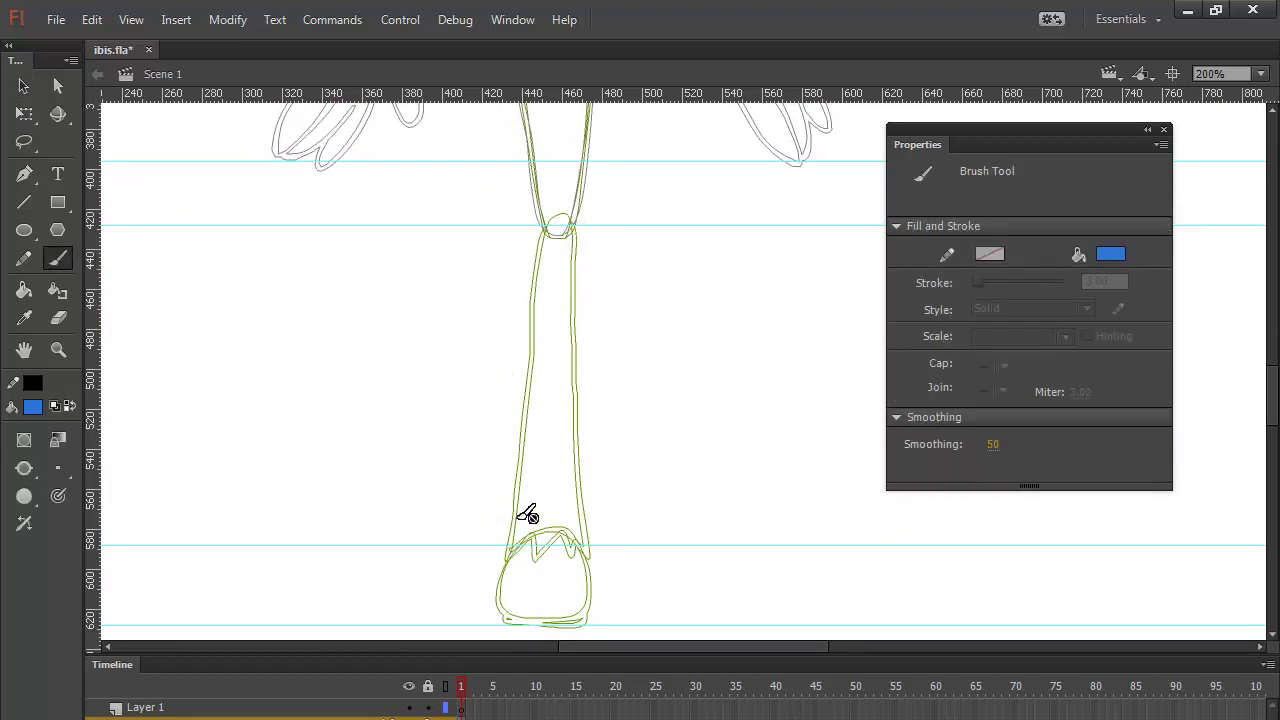
drag(623, 534, 651, 420)
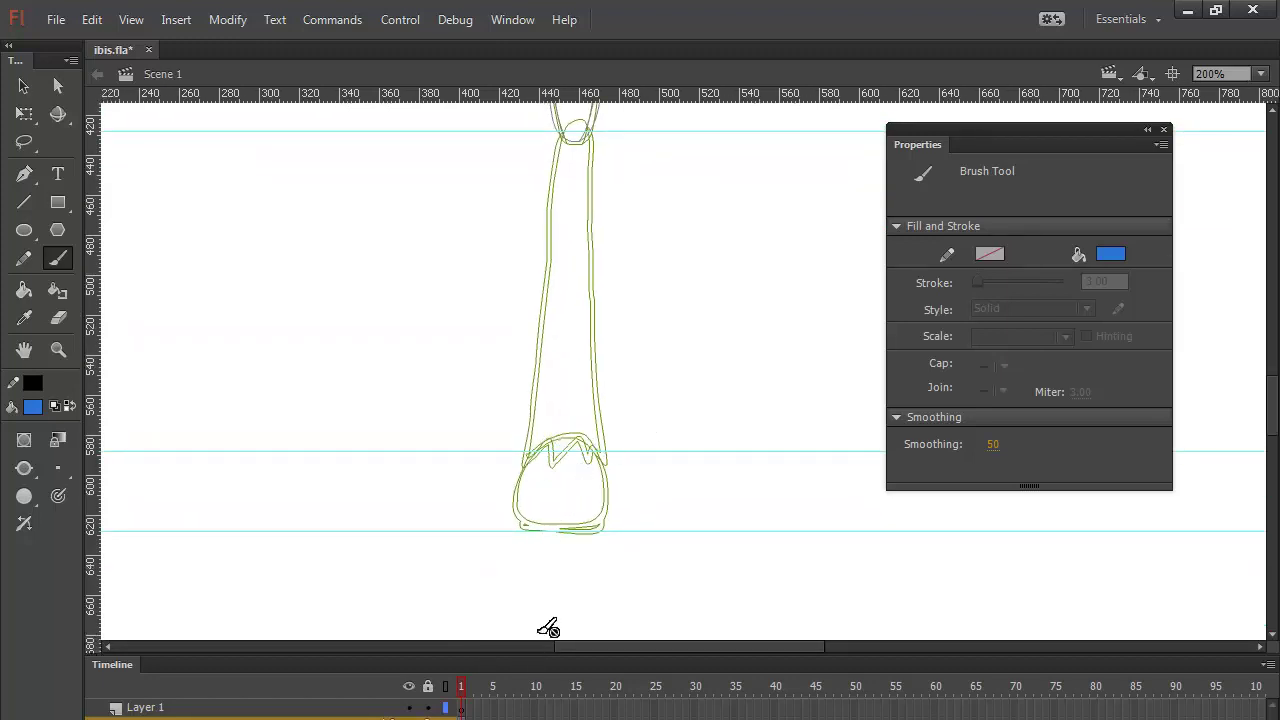
click(466, 709)
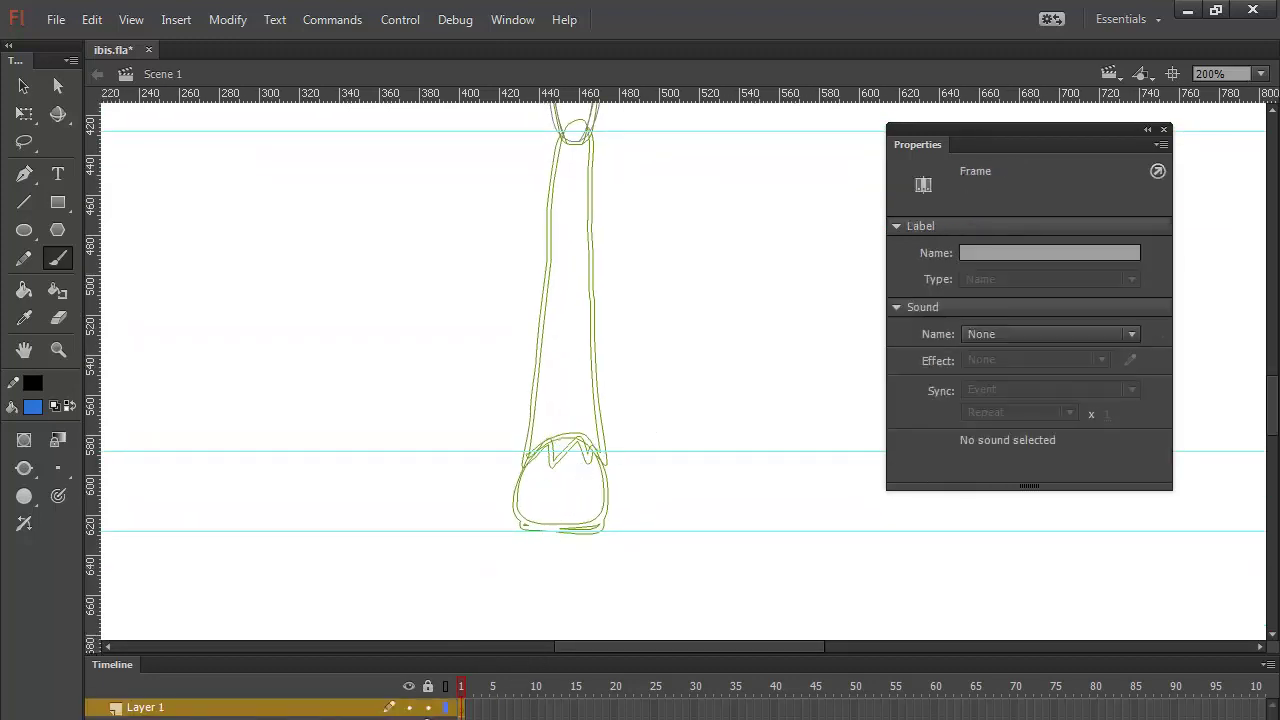
click(94, 719)
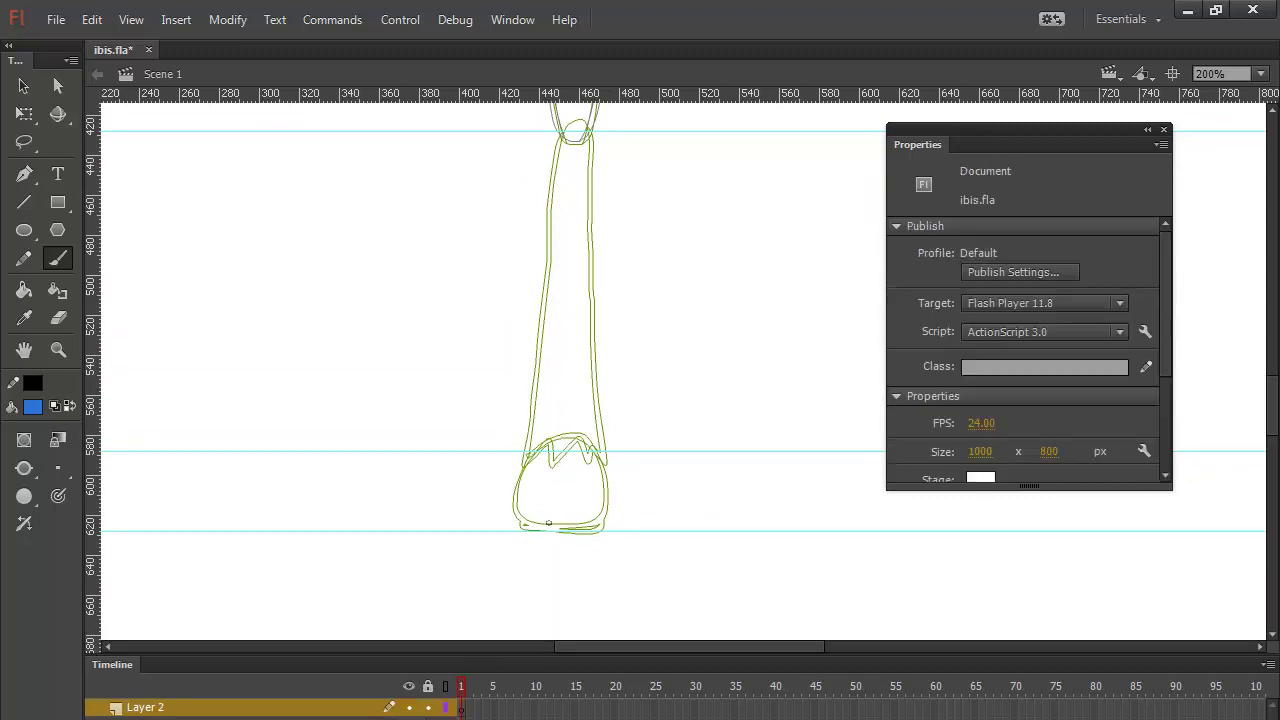
drag(546, 523, 598, 500)
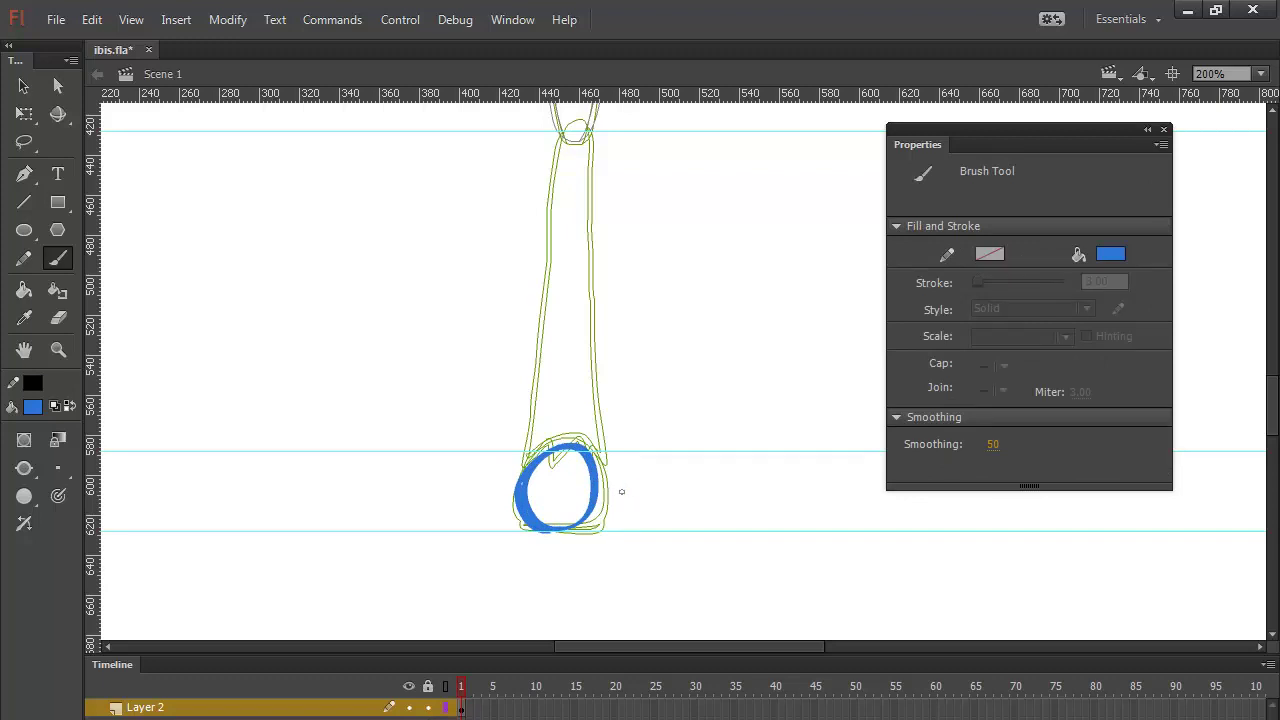
drag(598, 456, 678, 492)
drag(586, 530, 712, 527)
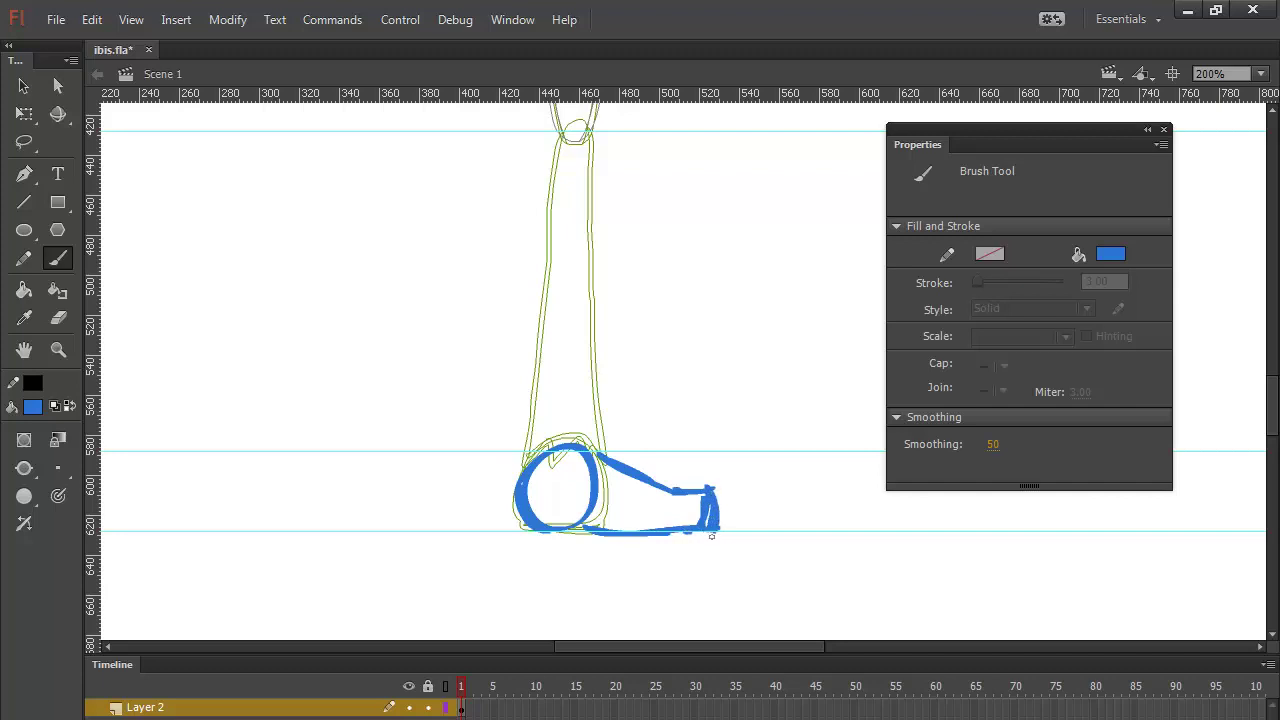
Step: On Layer 1, brush a black foot outline about 99 by 51 px with a double sole line, following the blue guide from heel to toe
click(390, 692)
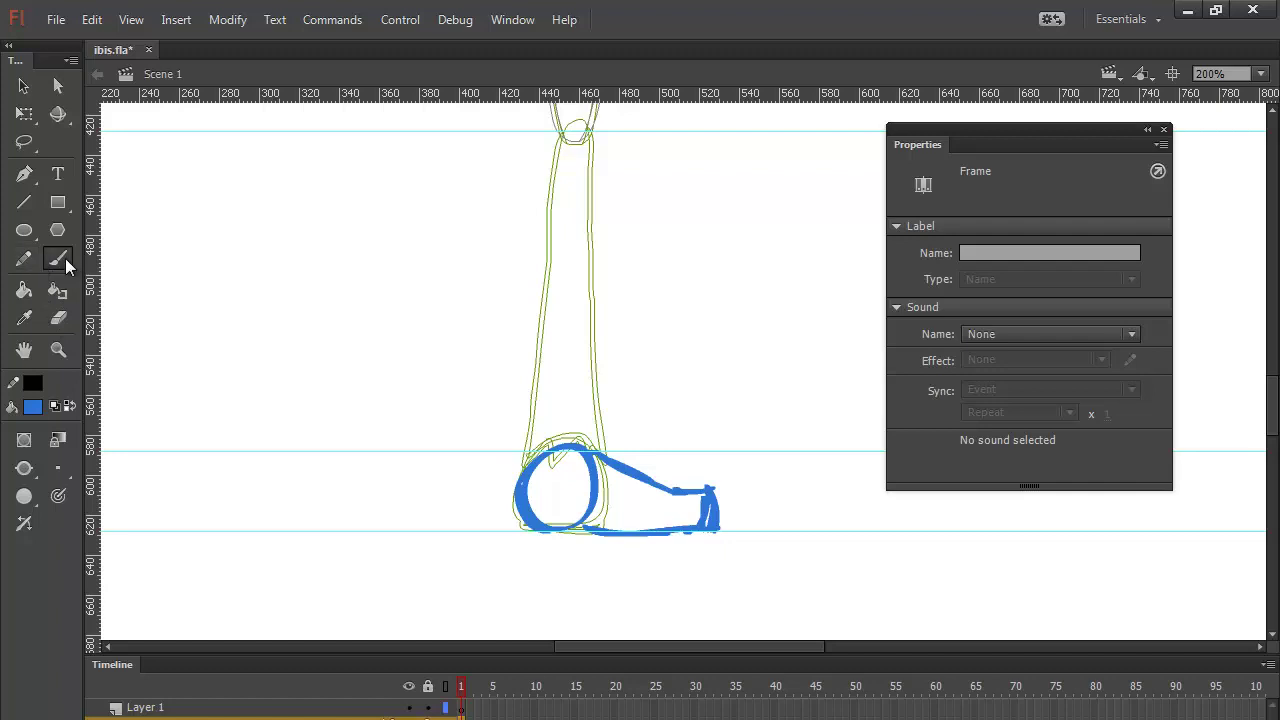
click(71, 404)
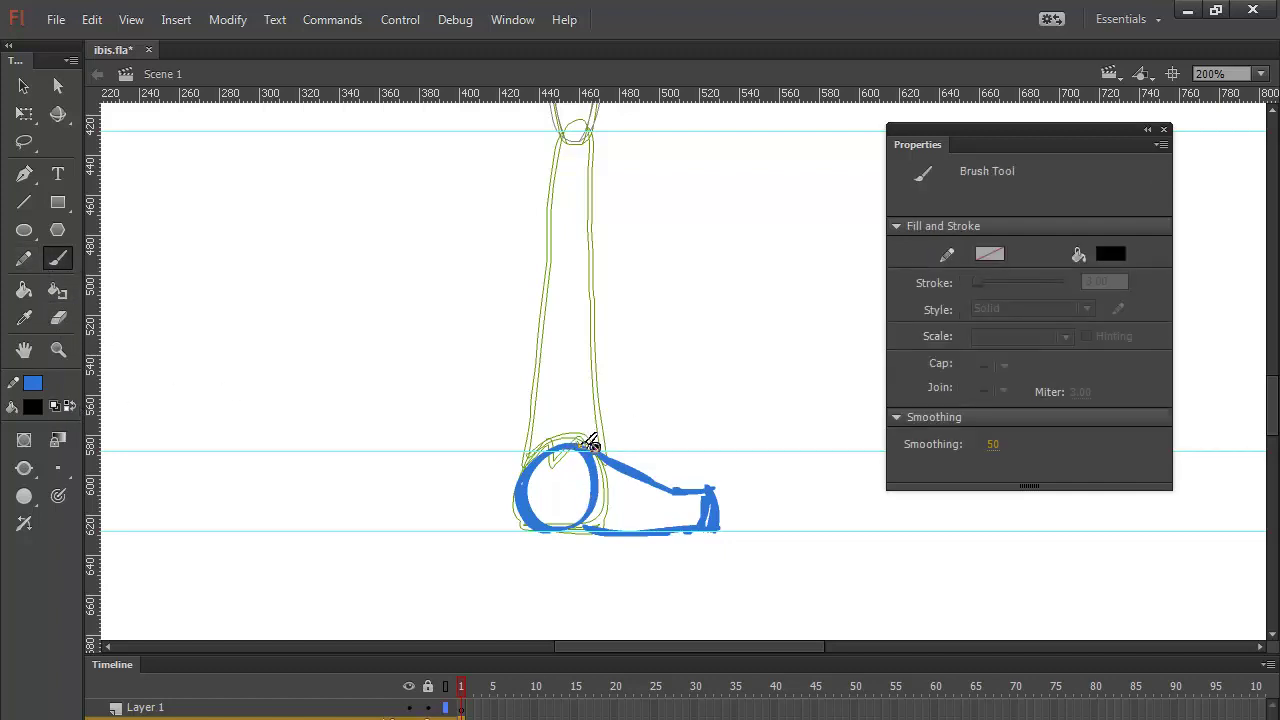
click(588, 458)
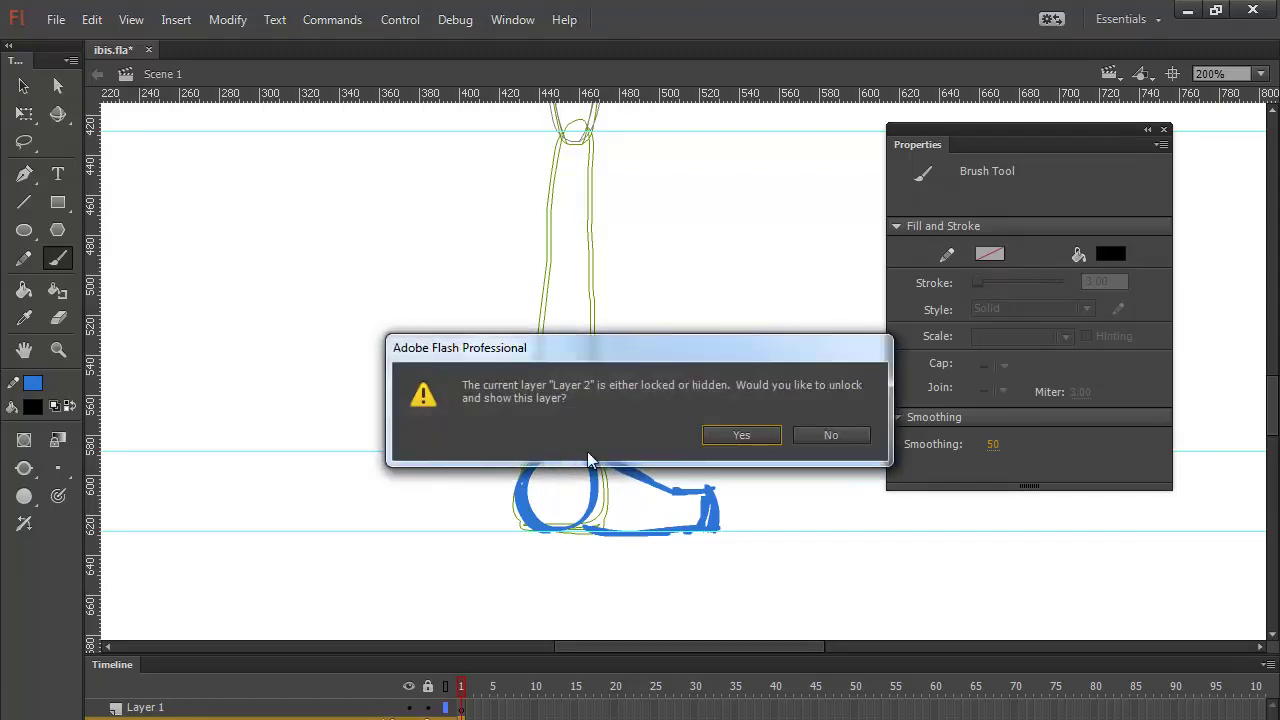
click(830, 434)
click(464, 708)
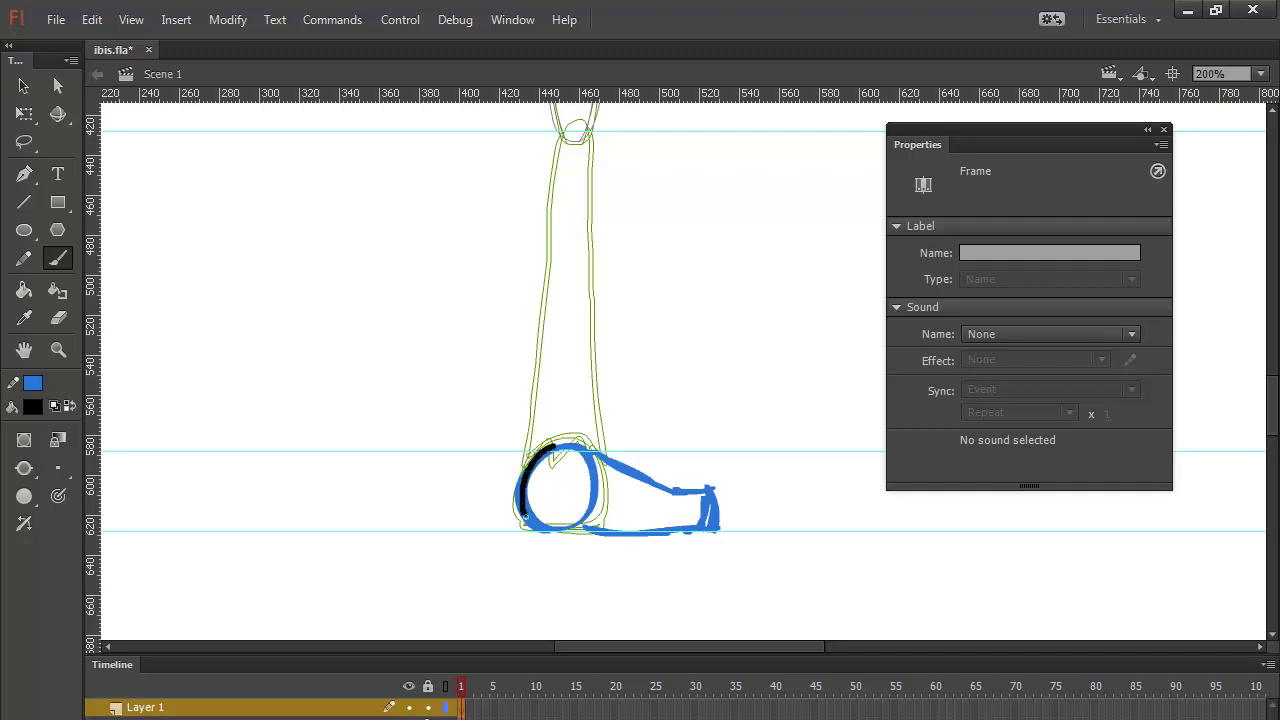
mouse_move(523, 513)
mouse_down()
mouse_move(537, 525)
mouse_move(700, 529)
mouse_move(715, 516)
mouse_up()
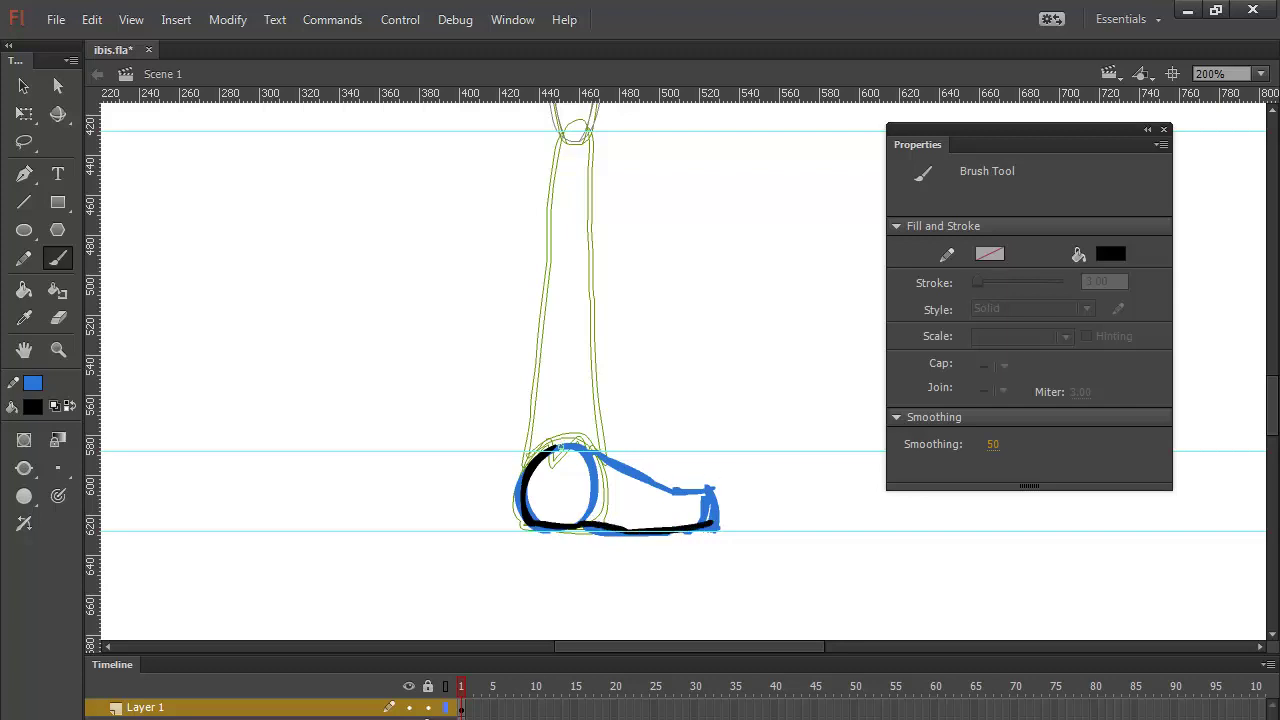
mouse_move(546, 452)
mouse_down()
mouse_move(578, 445)
mouse_move(651, 484)
mouse_move(710, 520)
mouse_up()
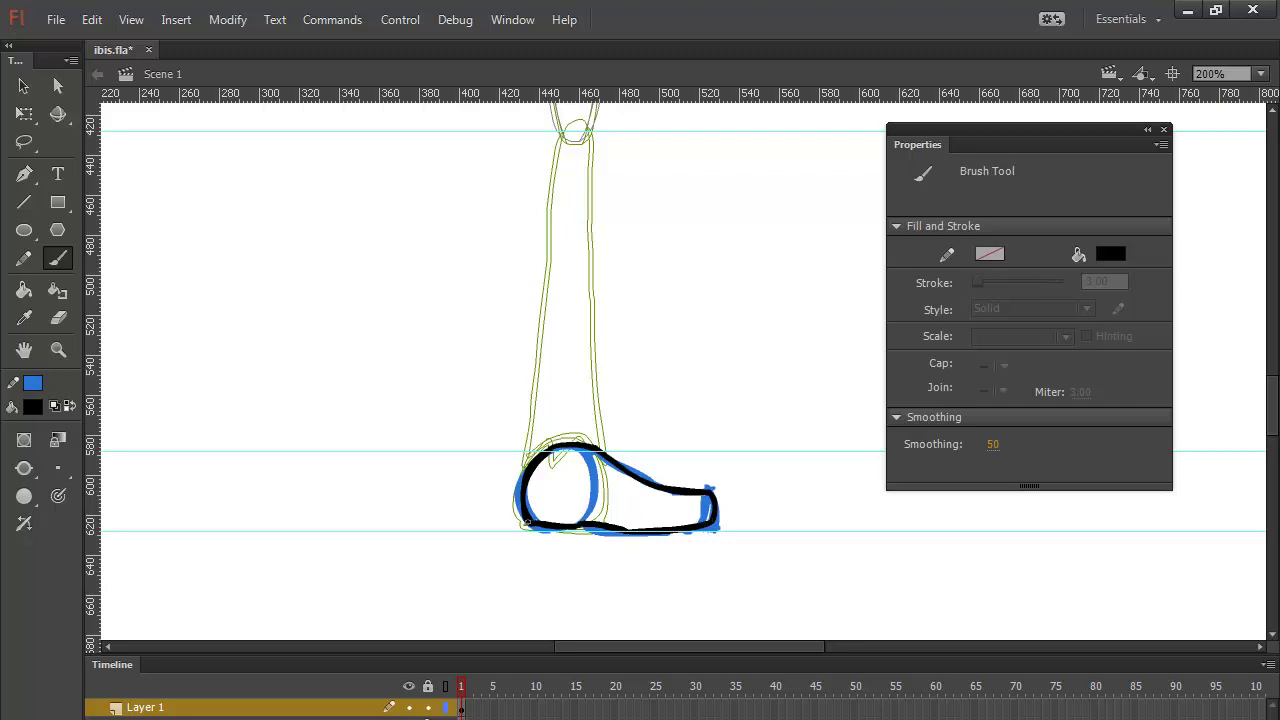
drag(583, 530, 594, 529)
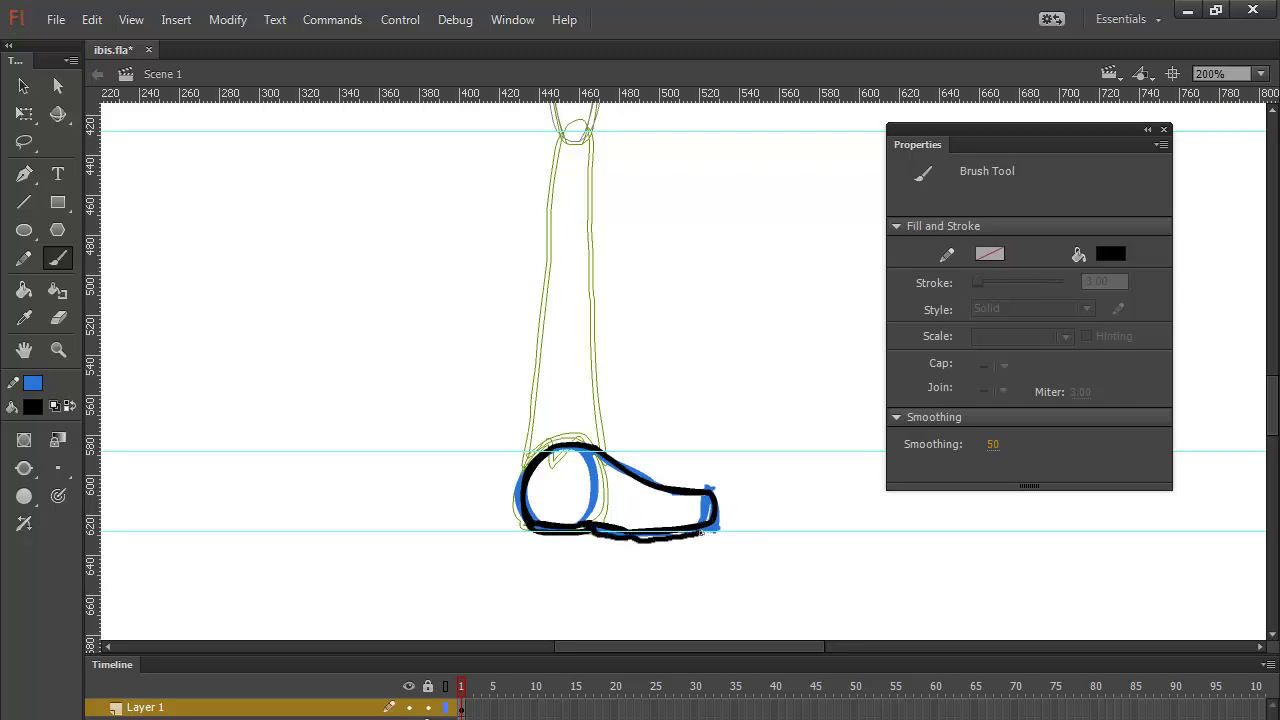
drag(712, 512, 713, 510)
Step: Select the whole black foot outline for free transform, try squashing its height, and turn off object snapping
key(v)
drag(471, 589, 755, 418)
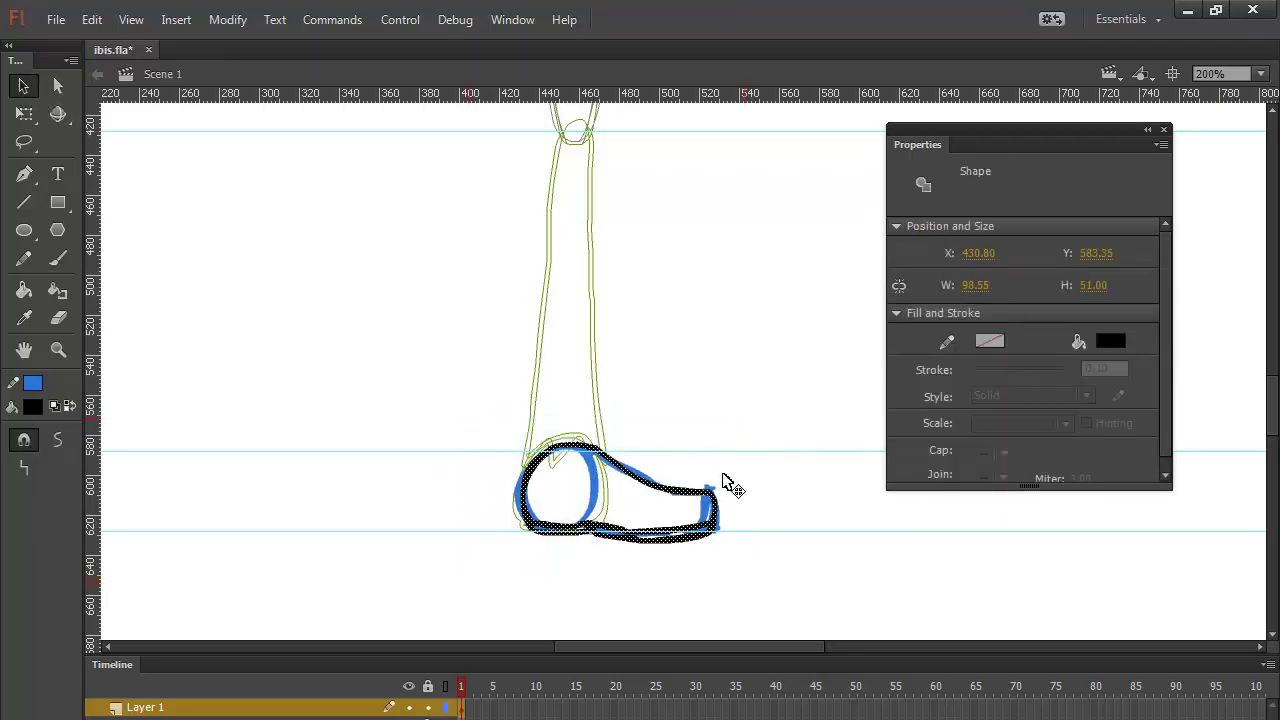
click(24, 113)
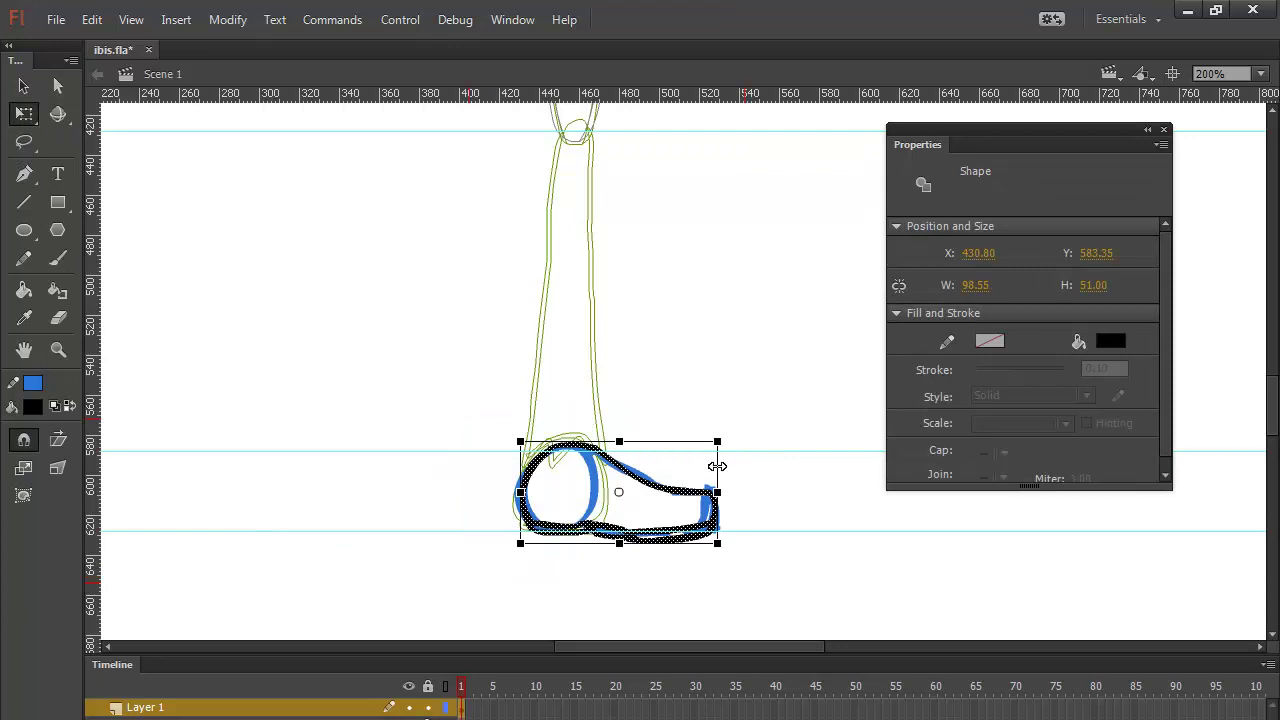
drag(619, 540, 617, 543)
click(24, 439)
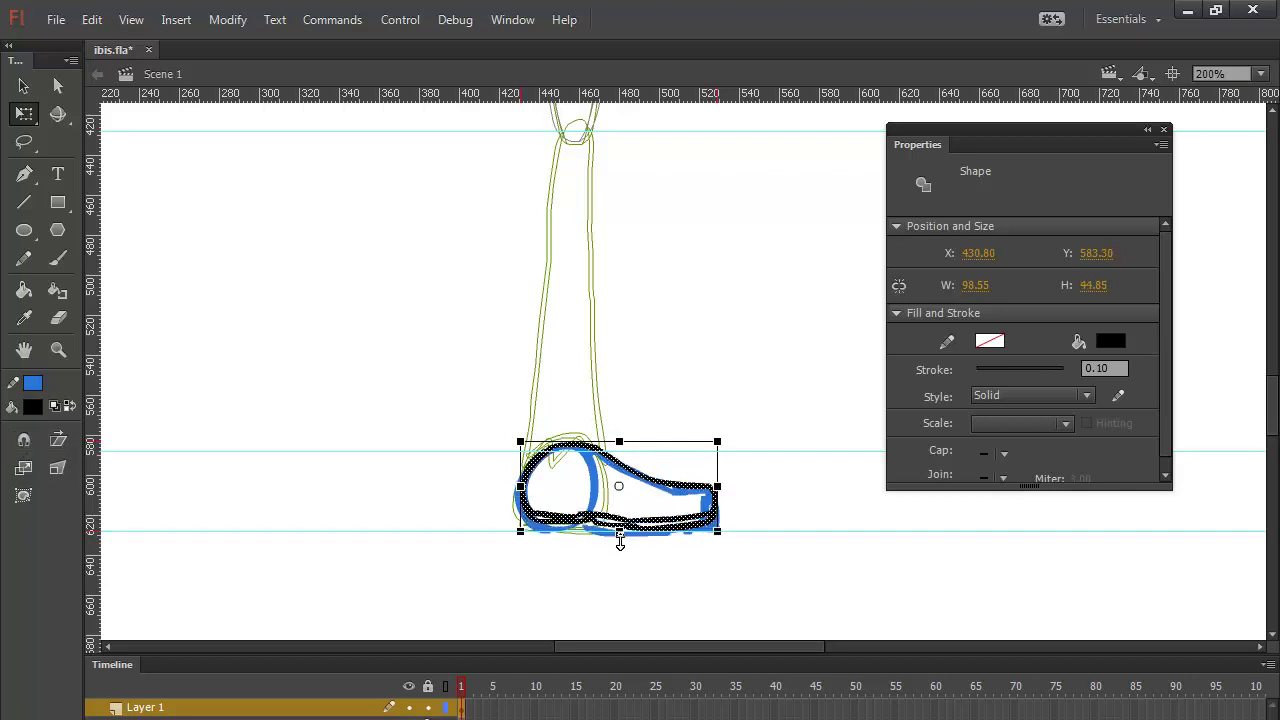
drag(620, 541, 621, 543)
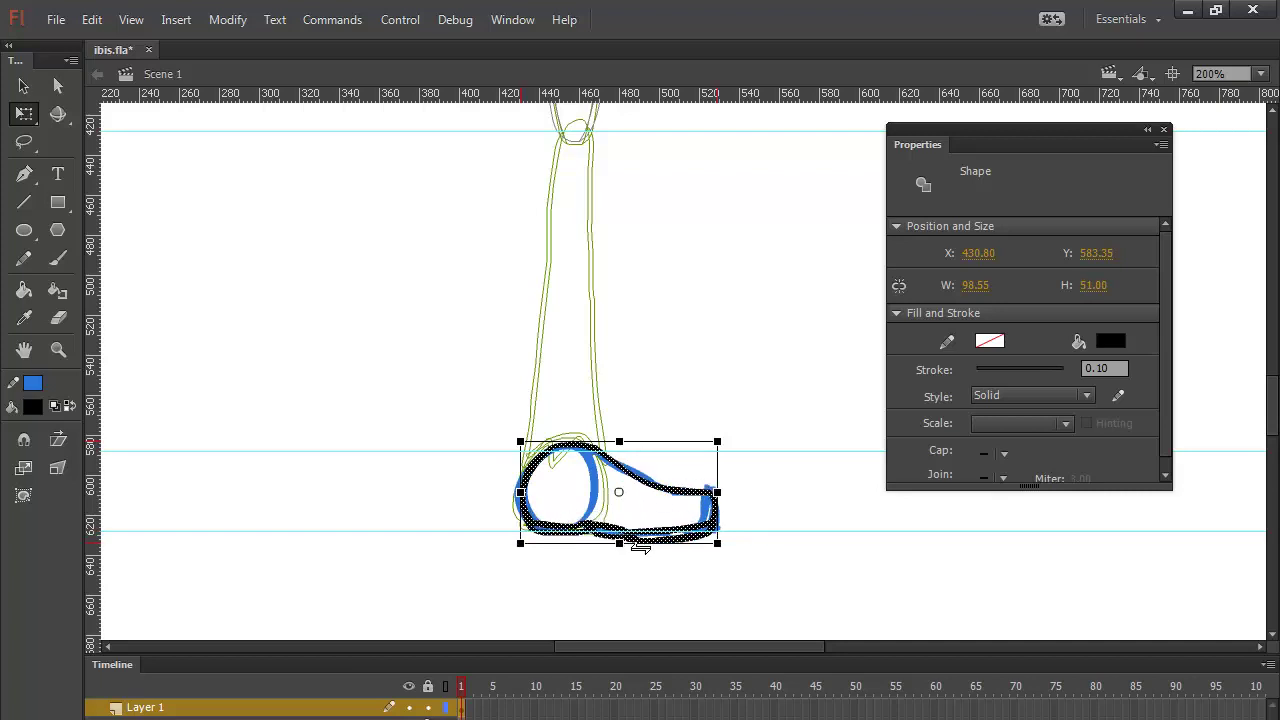
Step: Nudge the foot outline up 2 px and left 1.5 px, and skew its toe end slightly upward
key(Up)
key(Up)
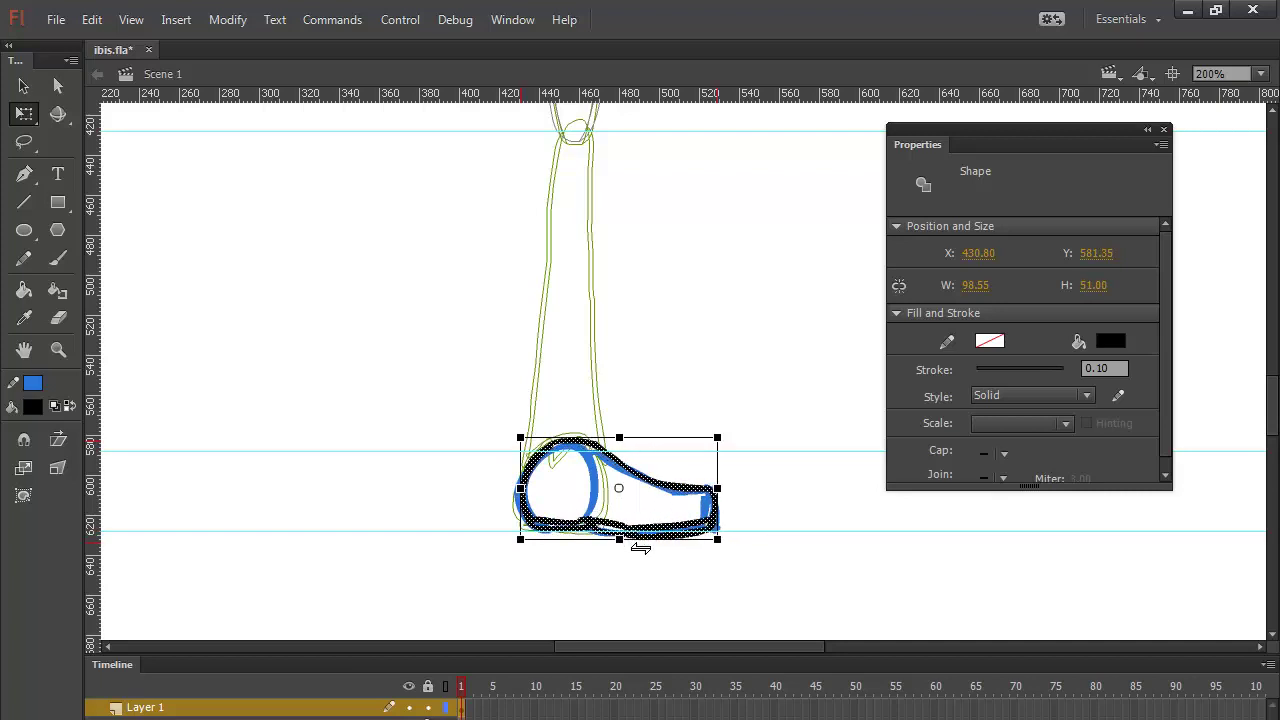
key(Left)
key(Left)
key(Left)
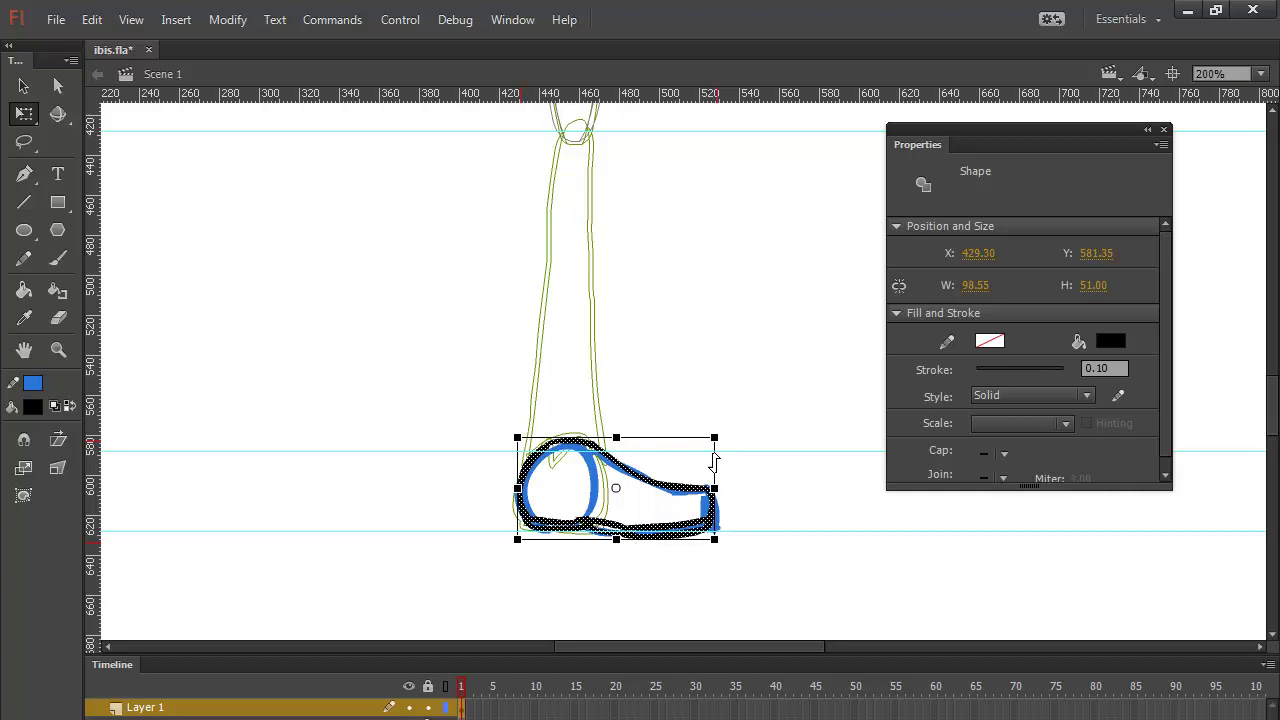
drag(714, 460, 716, 458)
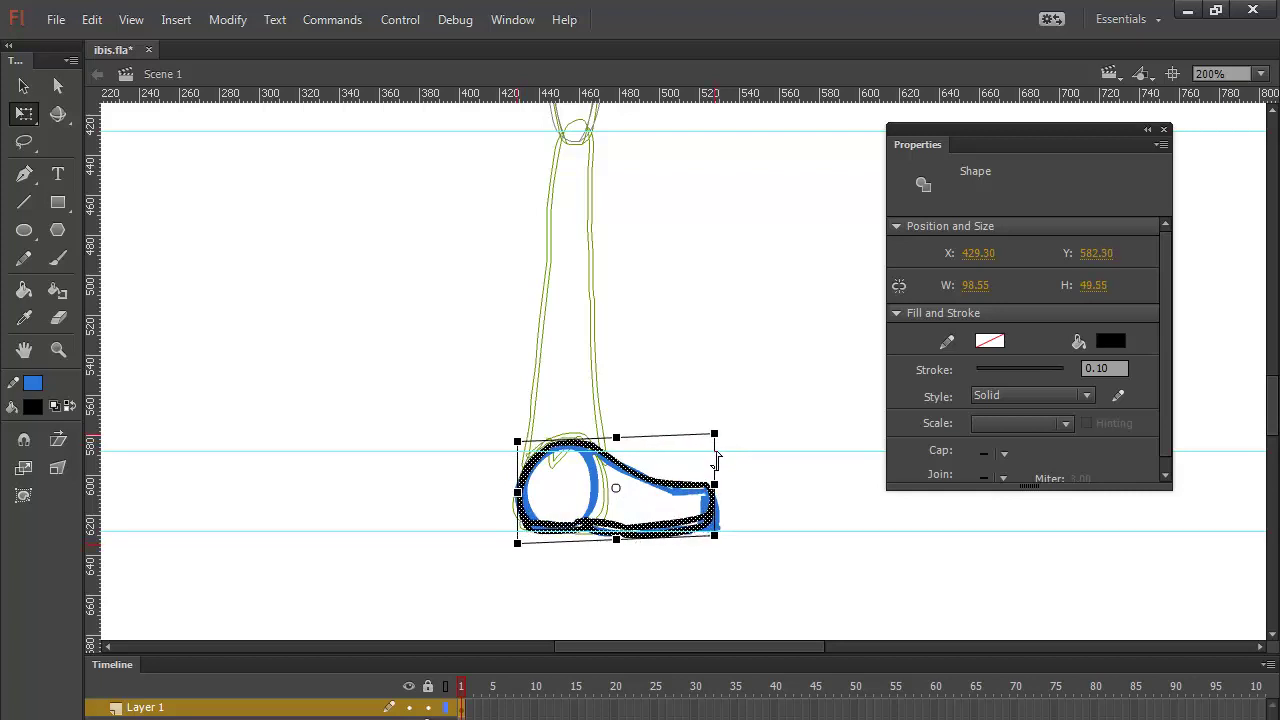
click(753, 491)
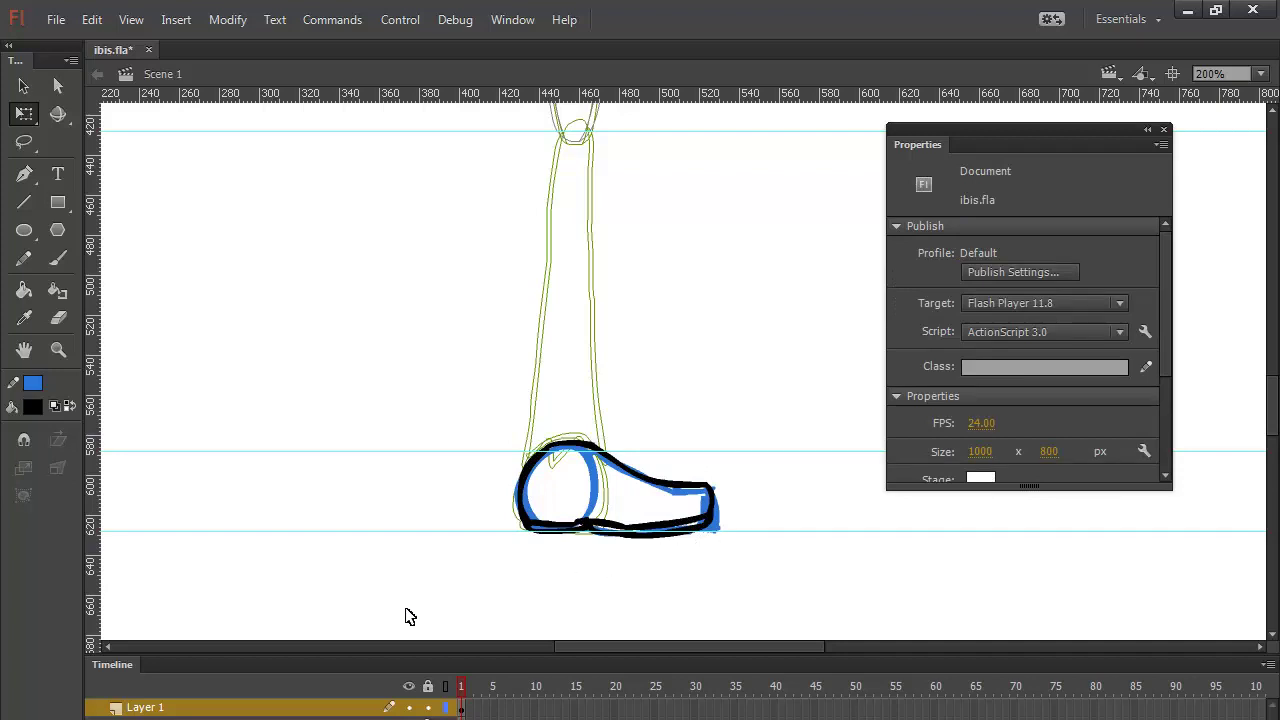
Step: In full-colour display, fill the foot and sole with brown sampled from the reference drawing's shoe, undoing the stray fill of the black outline
drag(810, 646, 589, 651)
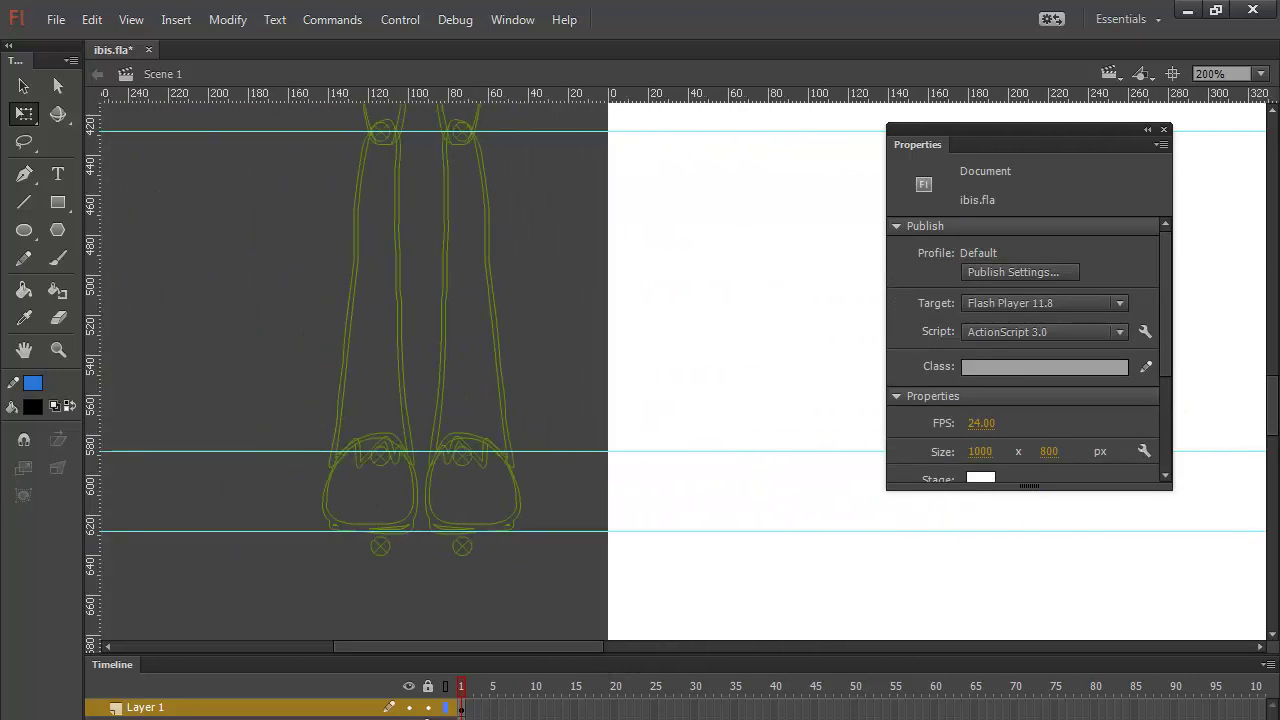
click(33, 405)
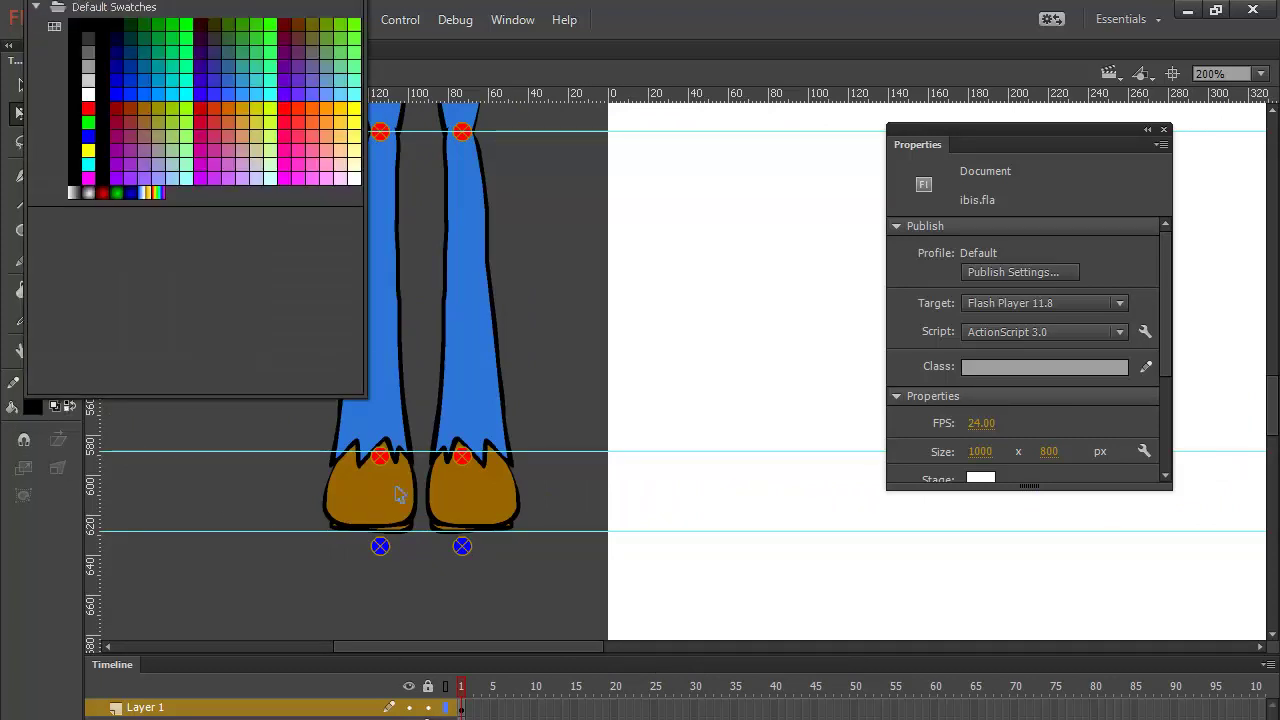
click(398, 494)
drag(511, 645, 791, 636)
click(24, 290)
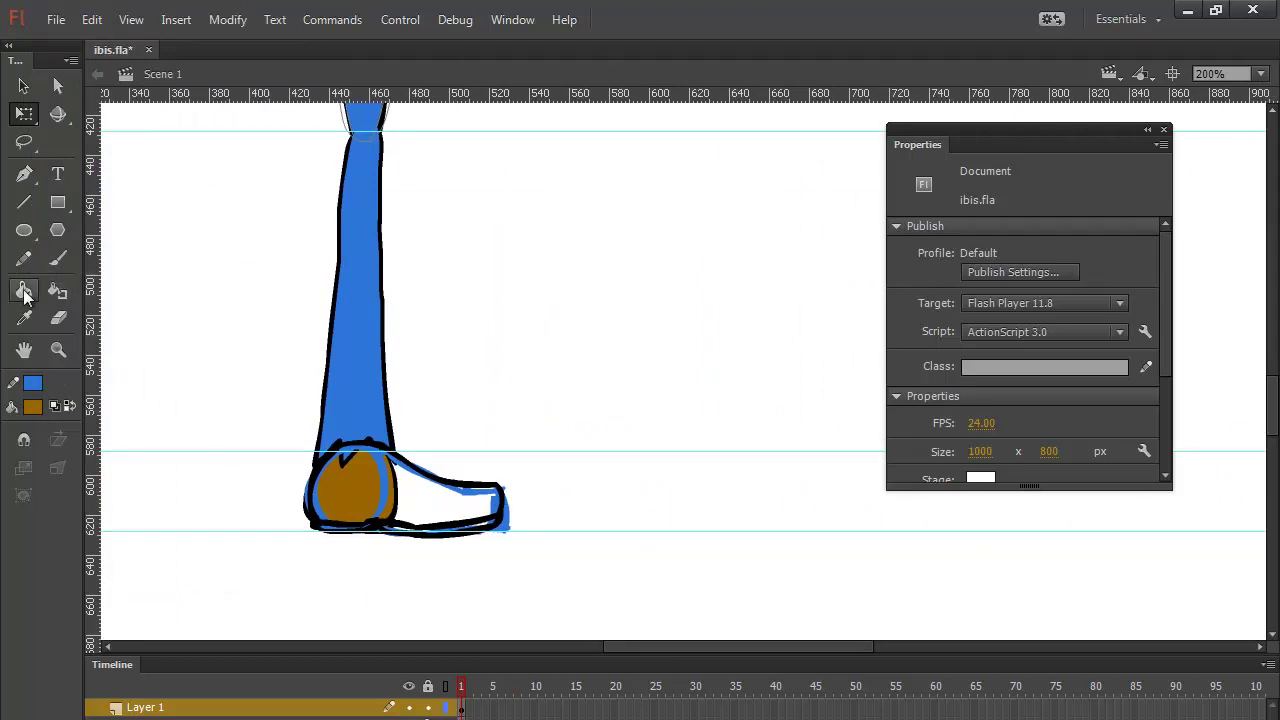
click(451, 515)
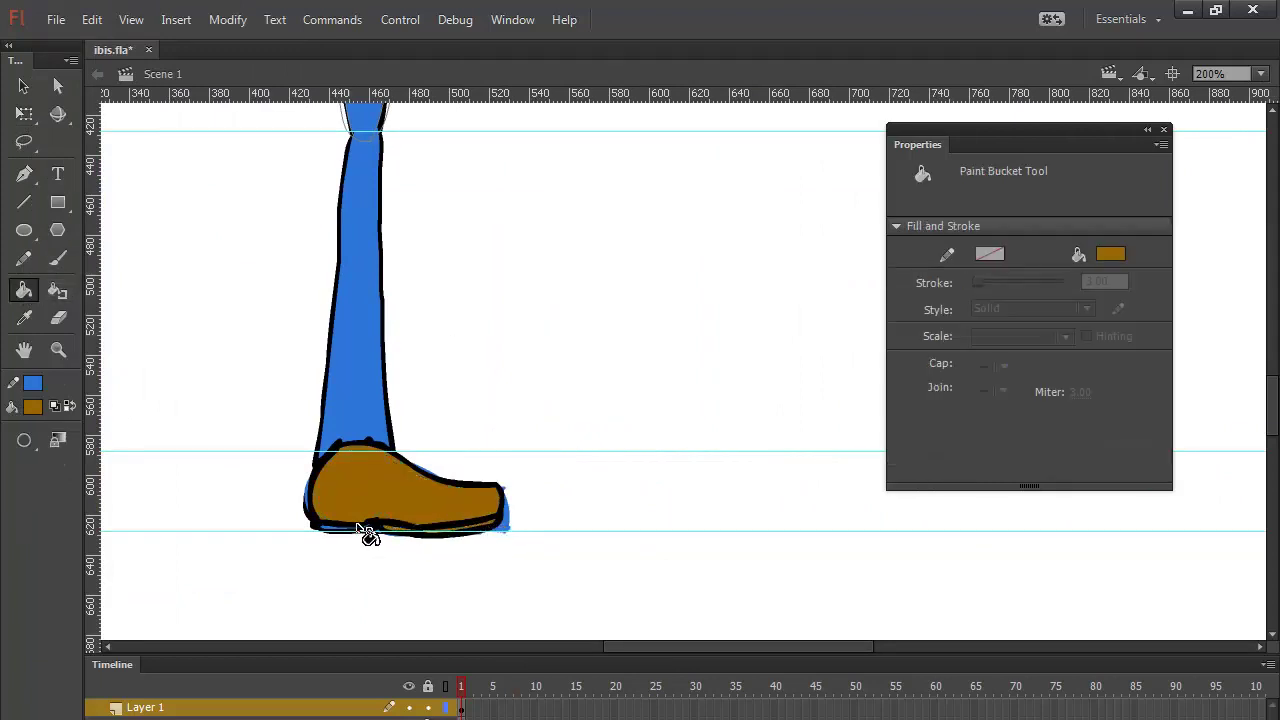
click(340, 530)
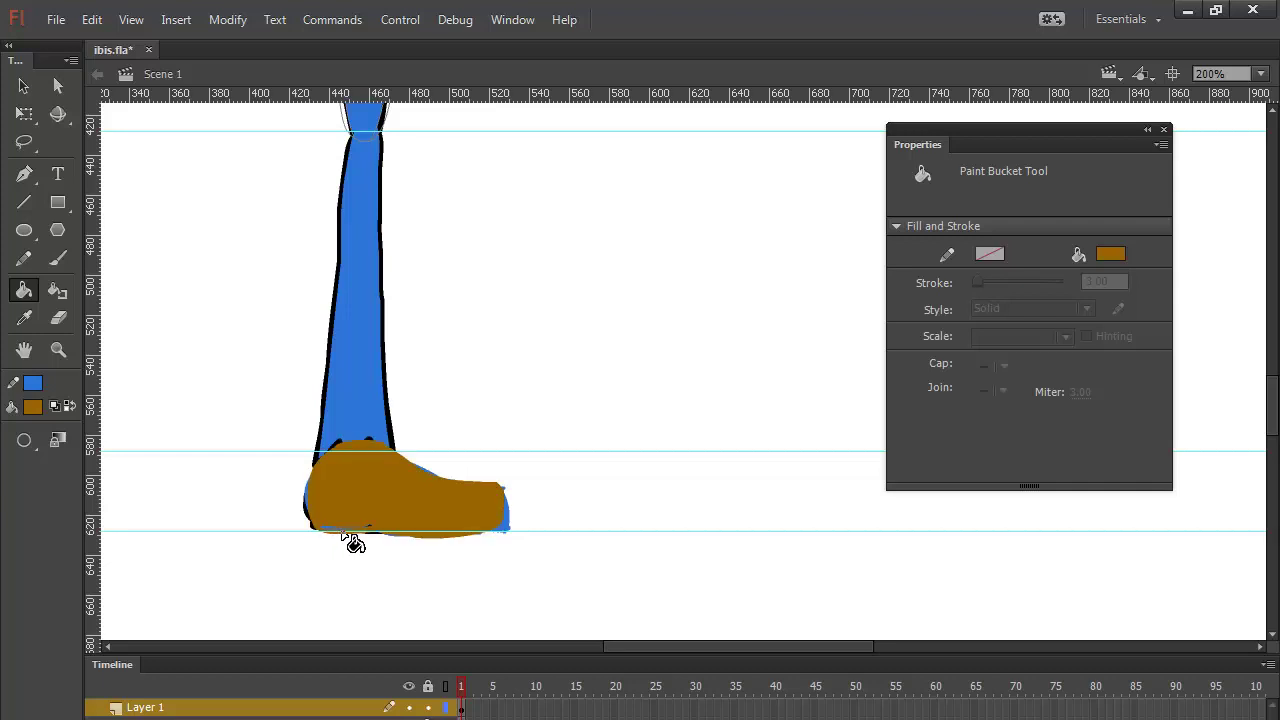
key(ctrl+z)
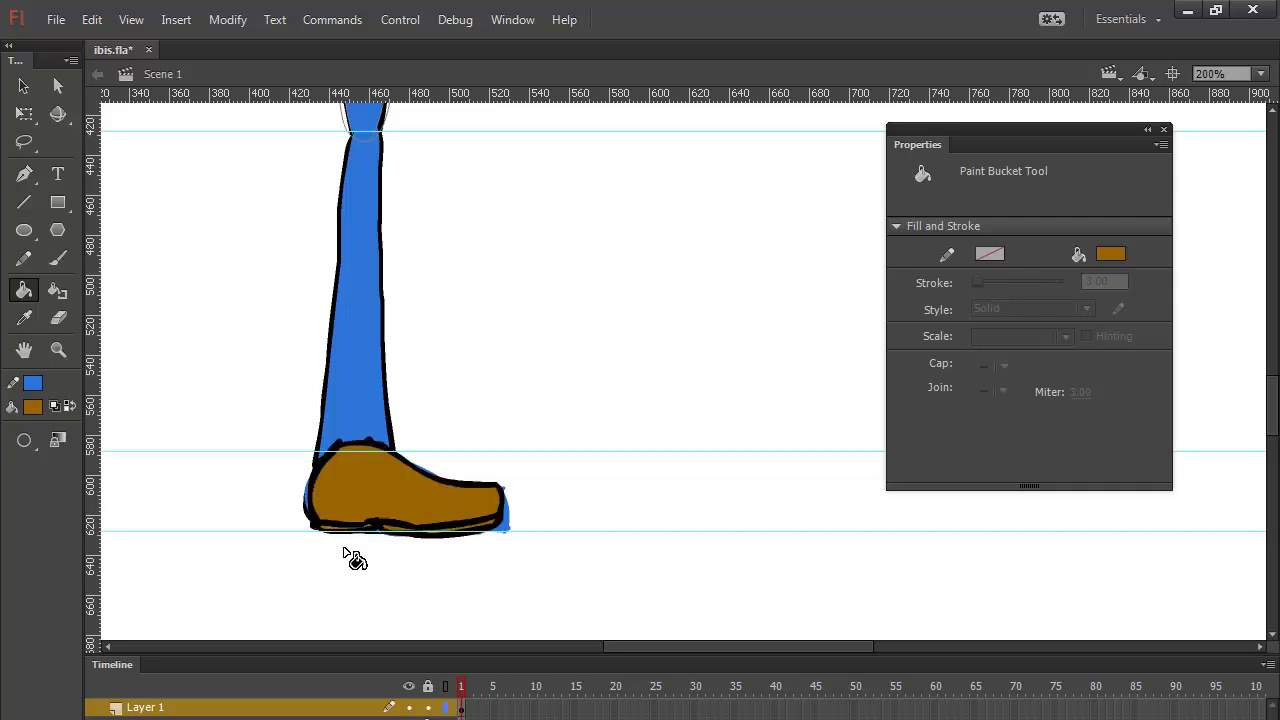
Step: Group the finished brown foot with its outline and cut the group from Layer 1
key(v)
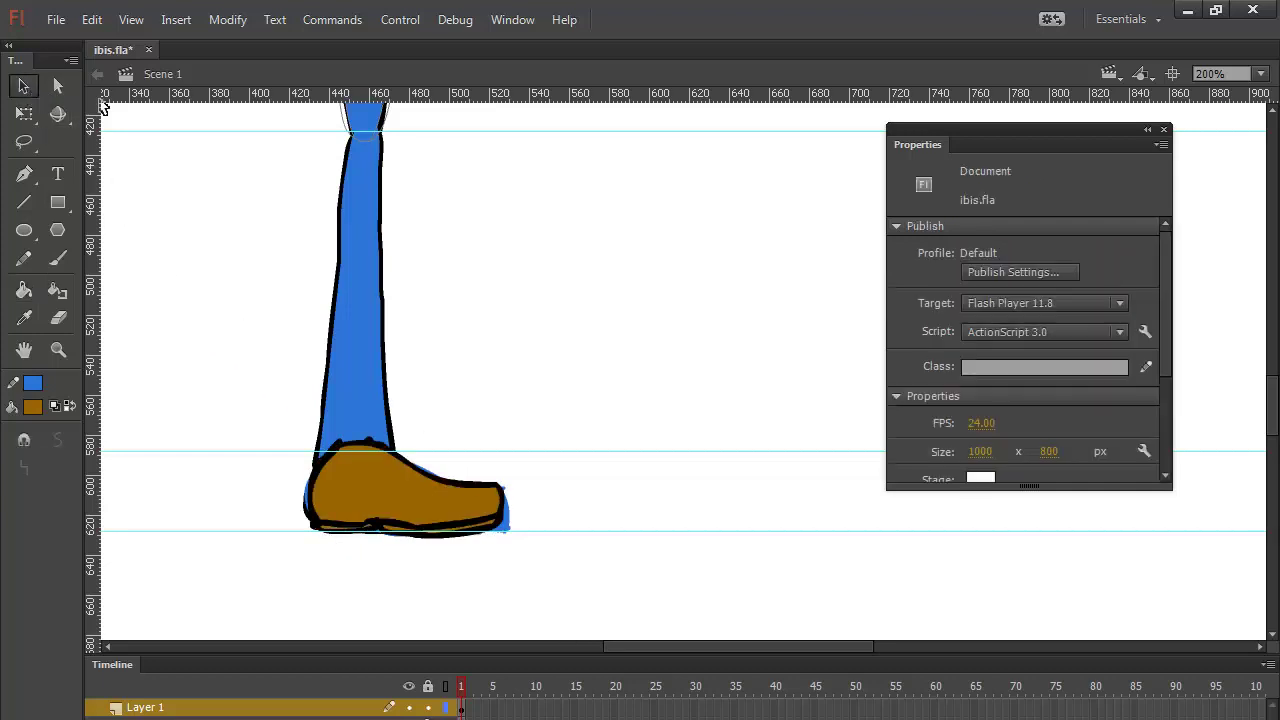
drag(564, 410, 280, 596)
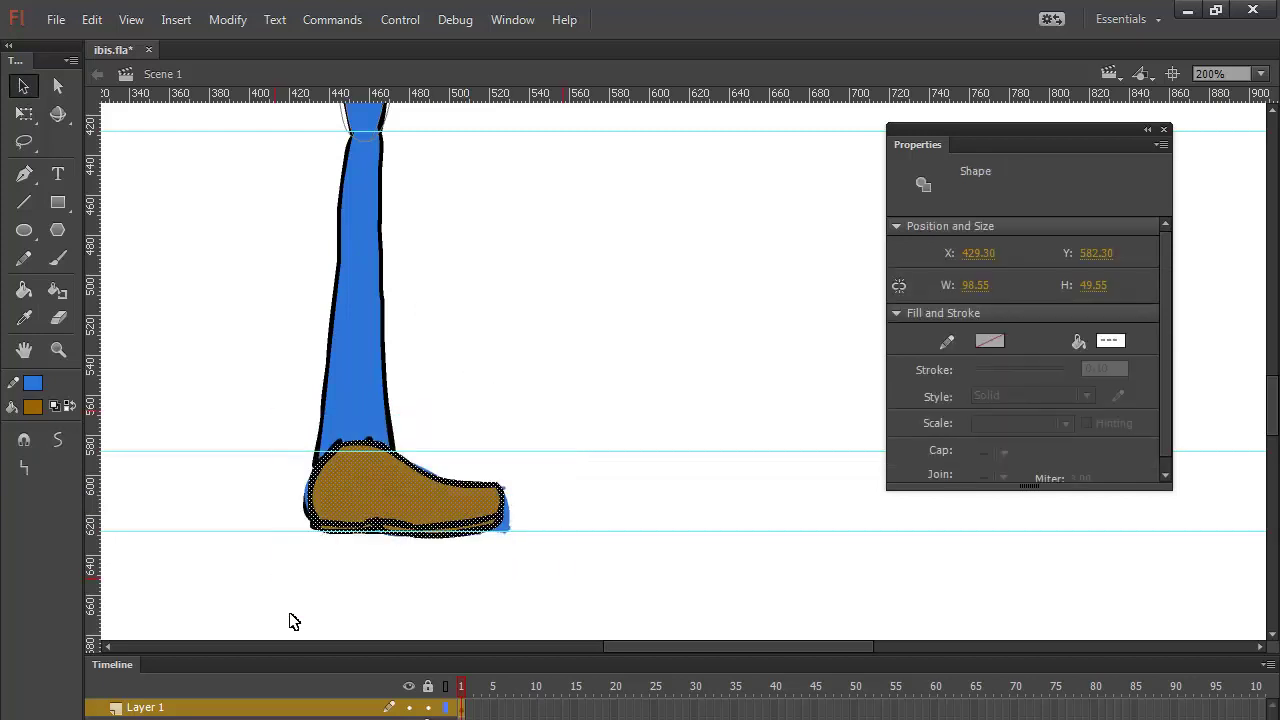
key(ctrl+g)
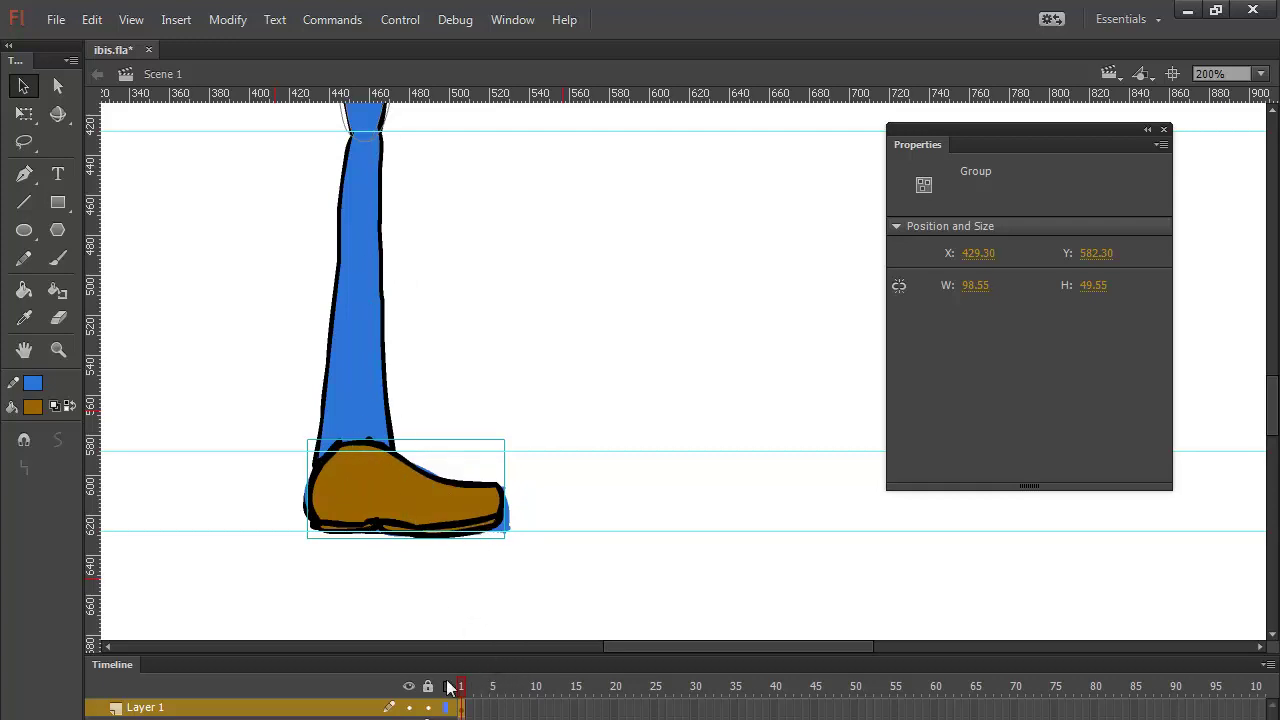
click(463, 708)
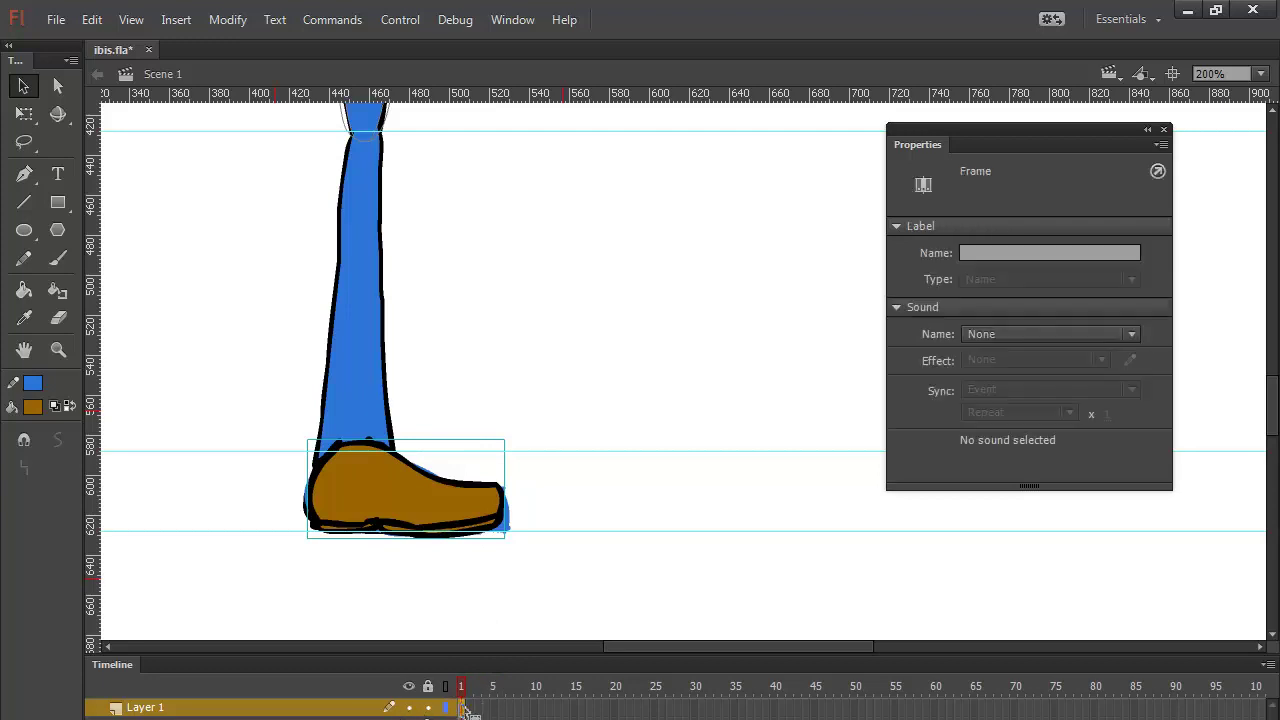
right_click(440, 507)
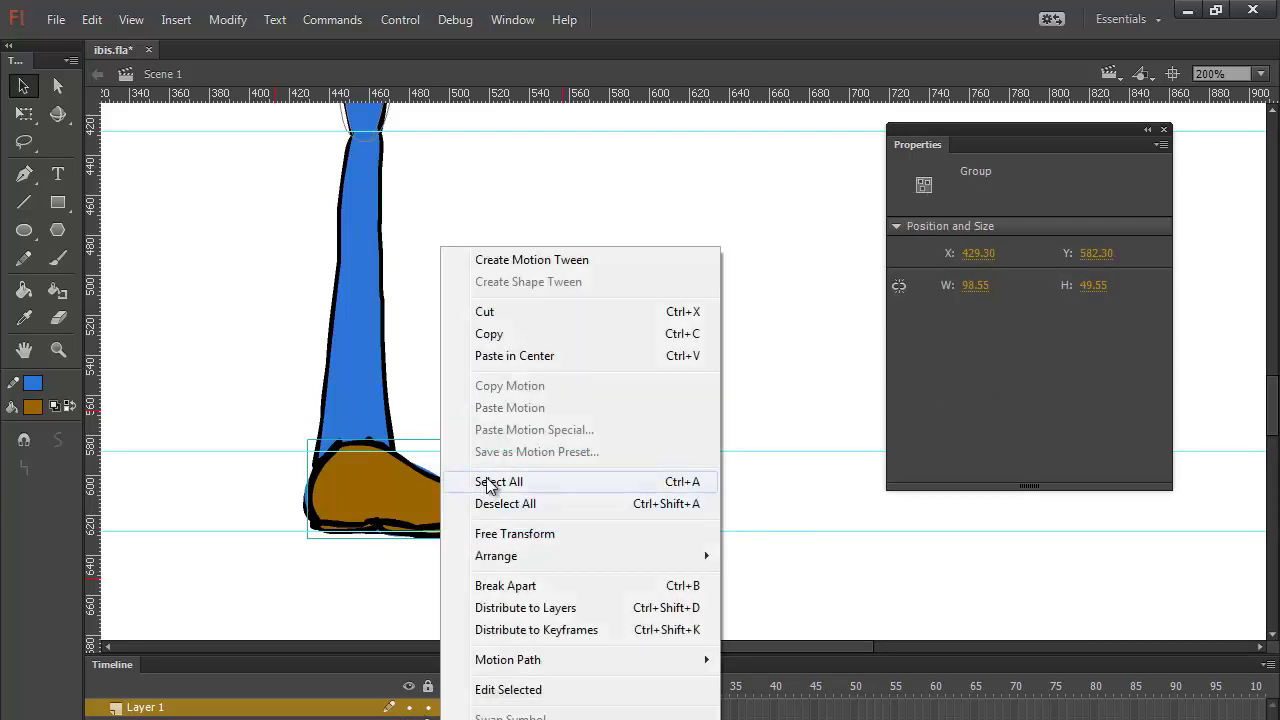
click(507, 317)
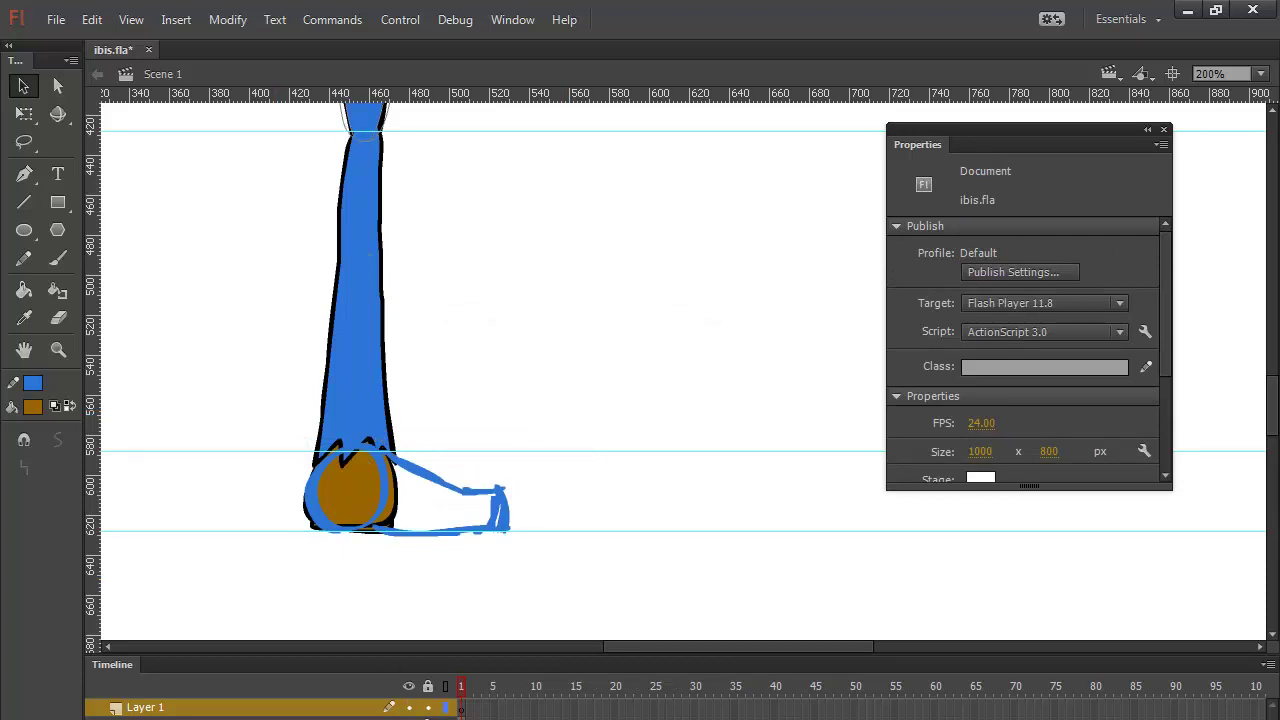
Step: Paste the foot group in place on the layer below Layer 1 and hide the blue guide sketch
click(447, 690)
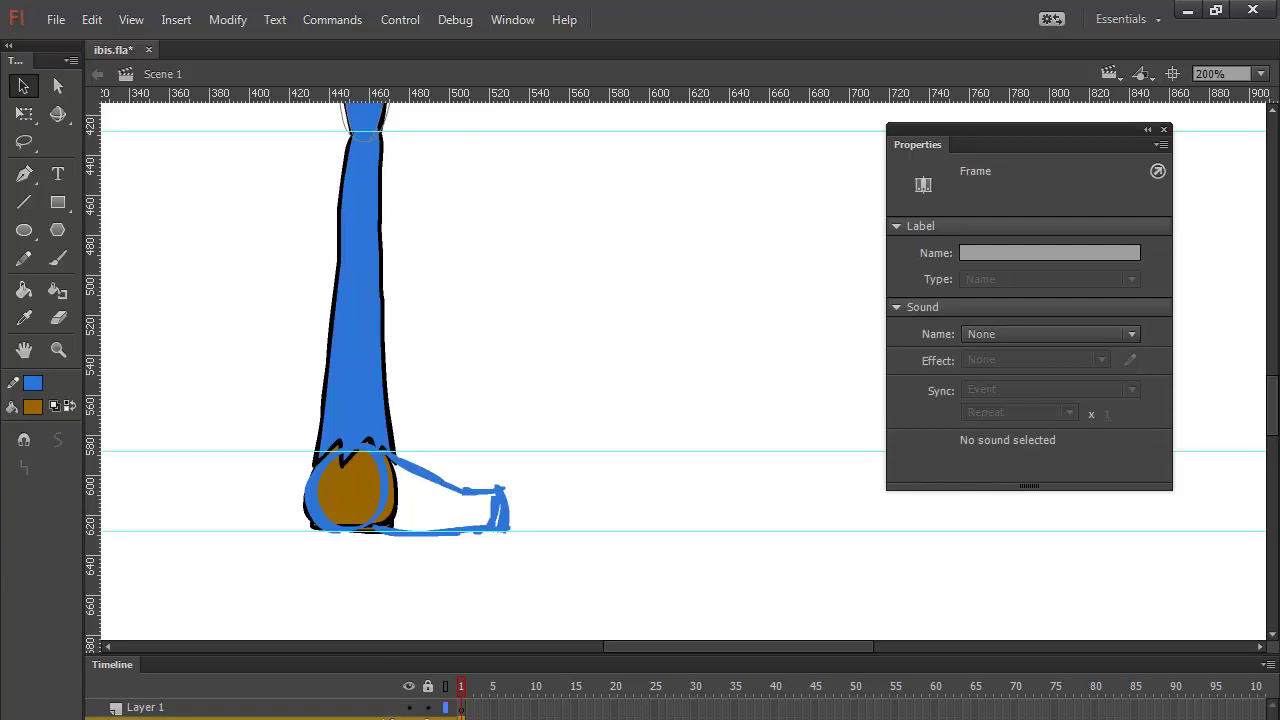
click(353, 134)
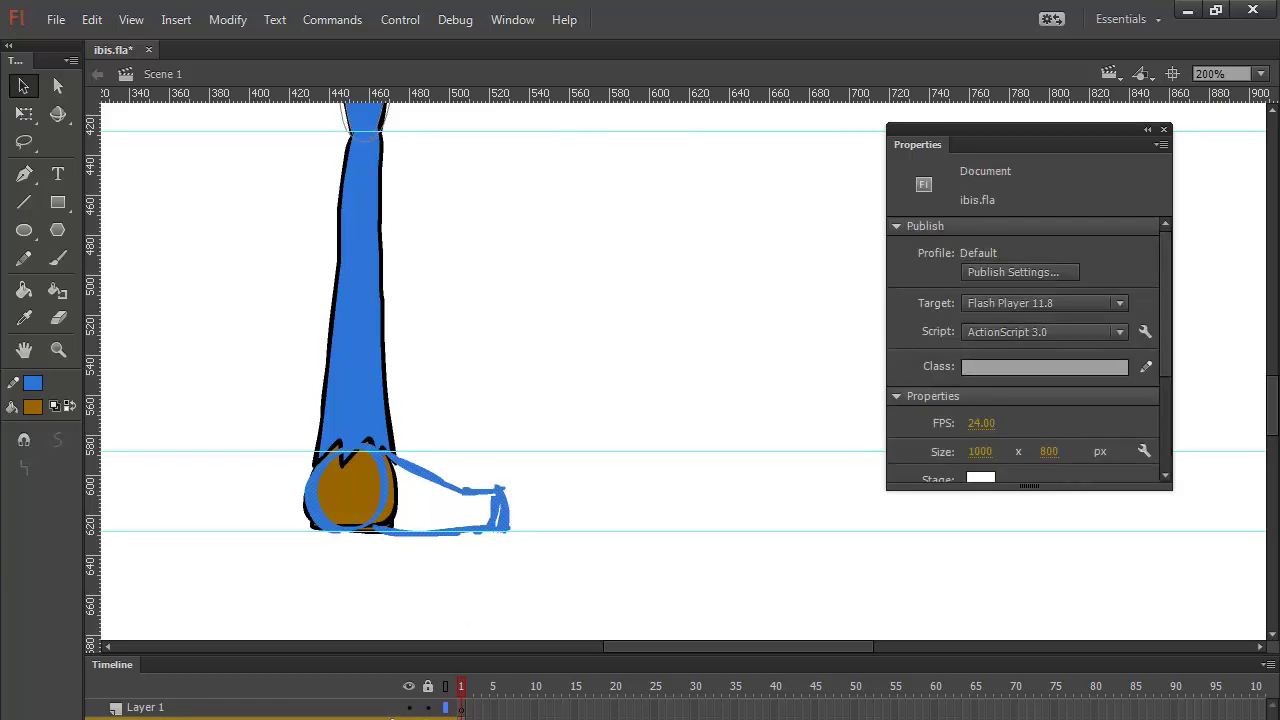
click(352, 122)
right_click(536, 274)
click(654, 343)
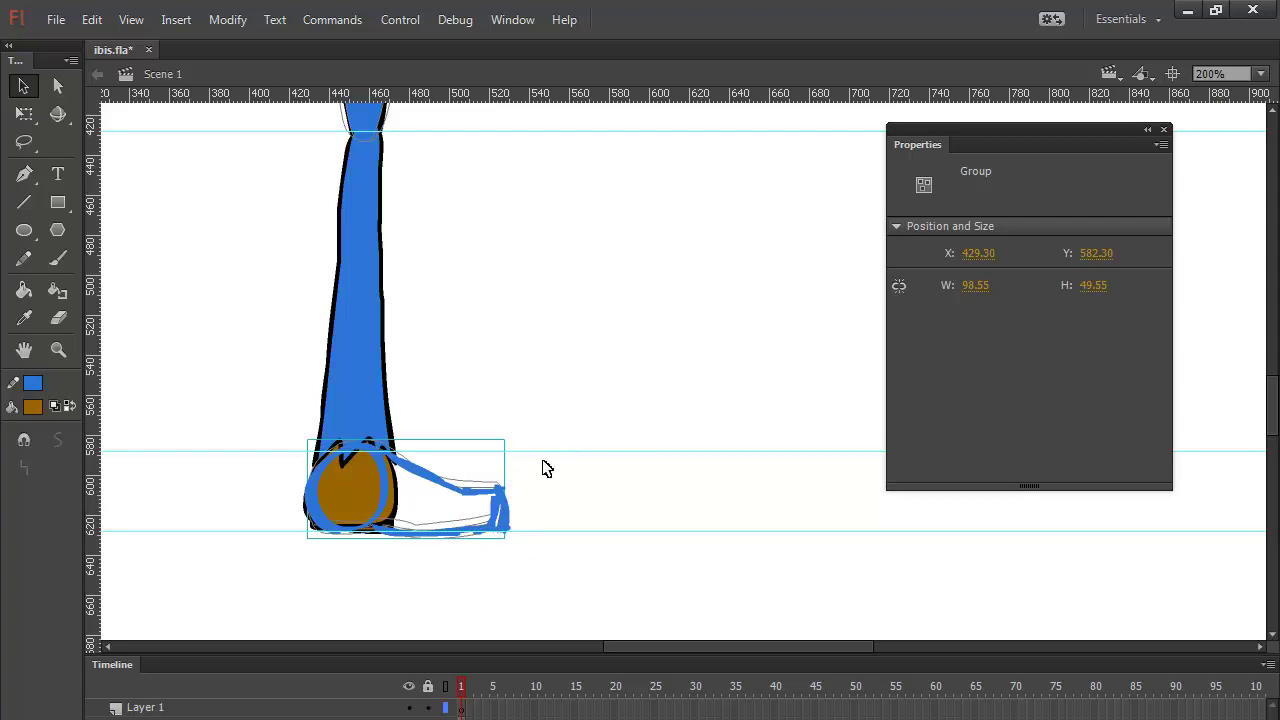
click(394, 712)
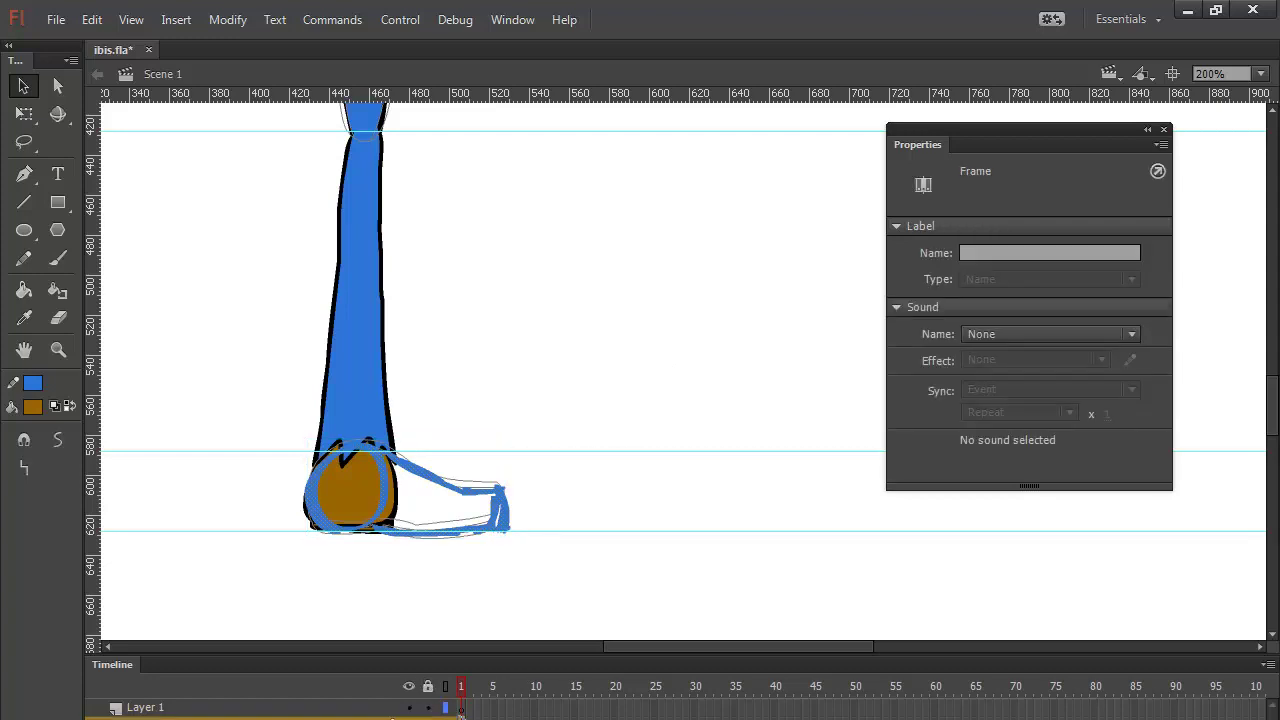
key(Escape)
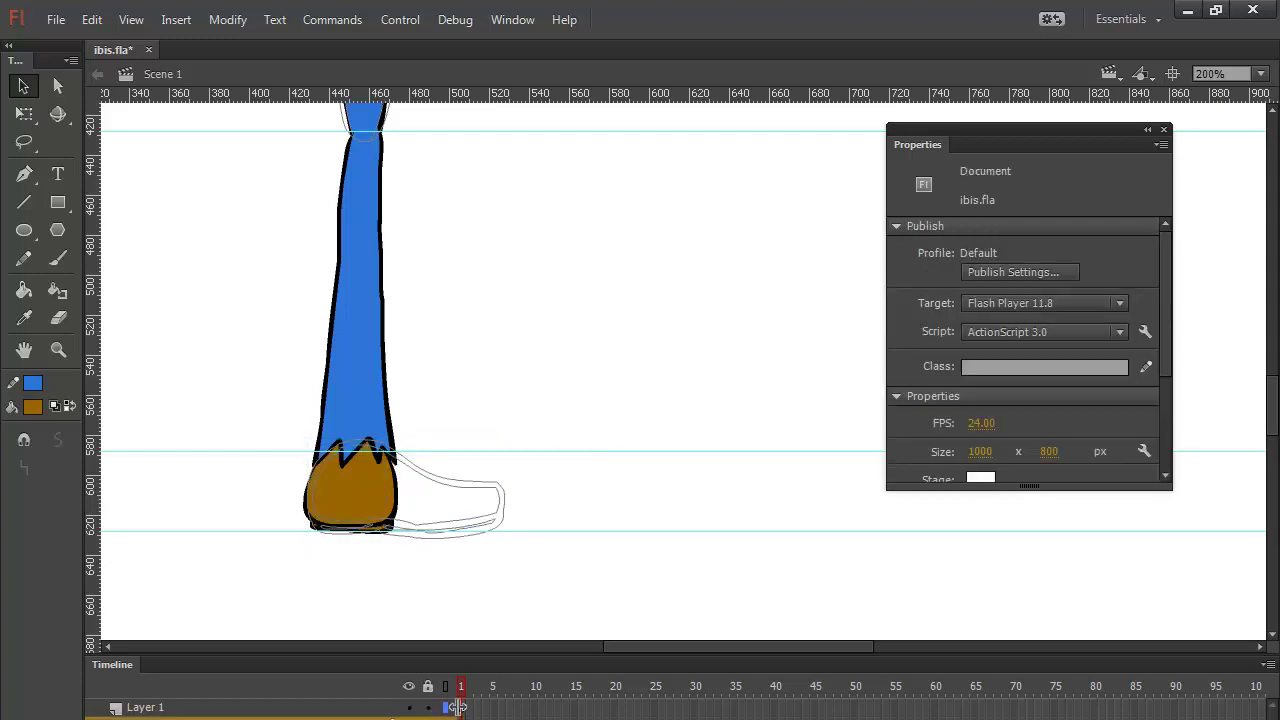
click(394, 714)
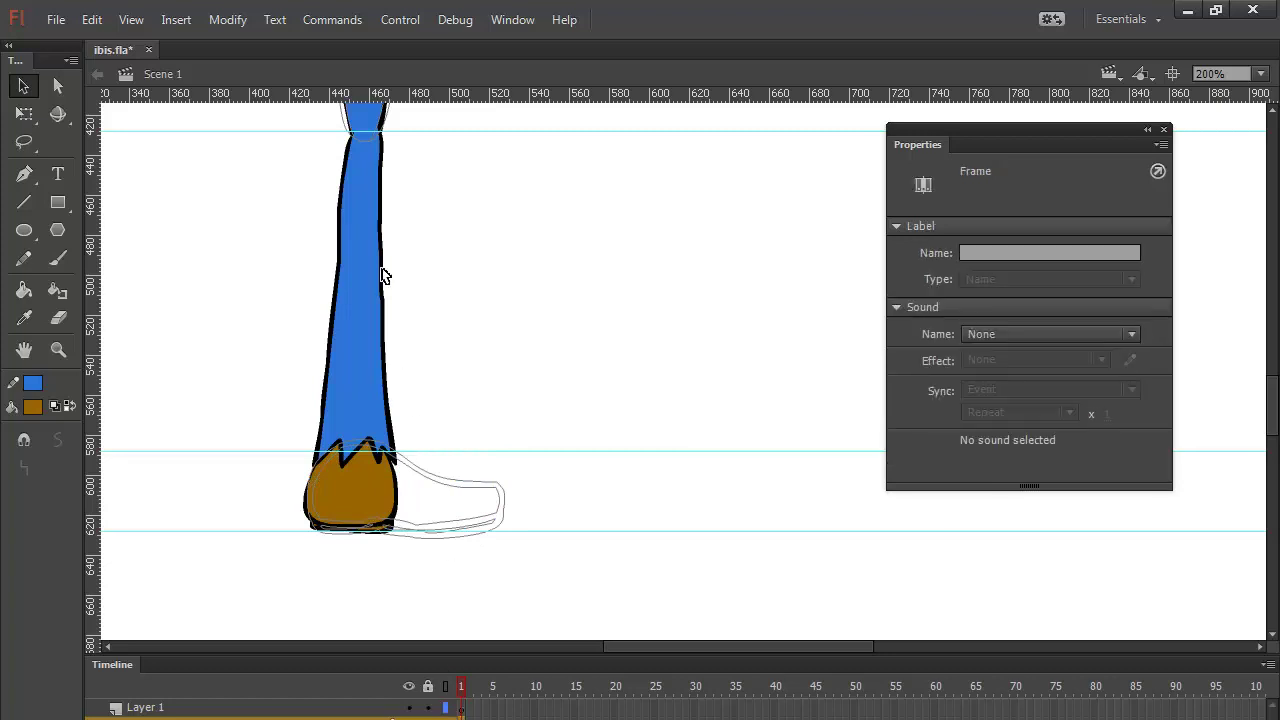
Step: Brush a black lower-leg outline about 180 px tall from a rounded knee to a jagged hem, showing the reference drawing as outlines
click(58, 258)
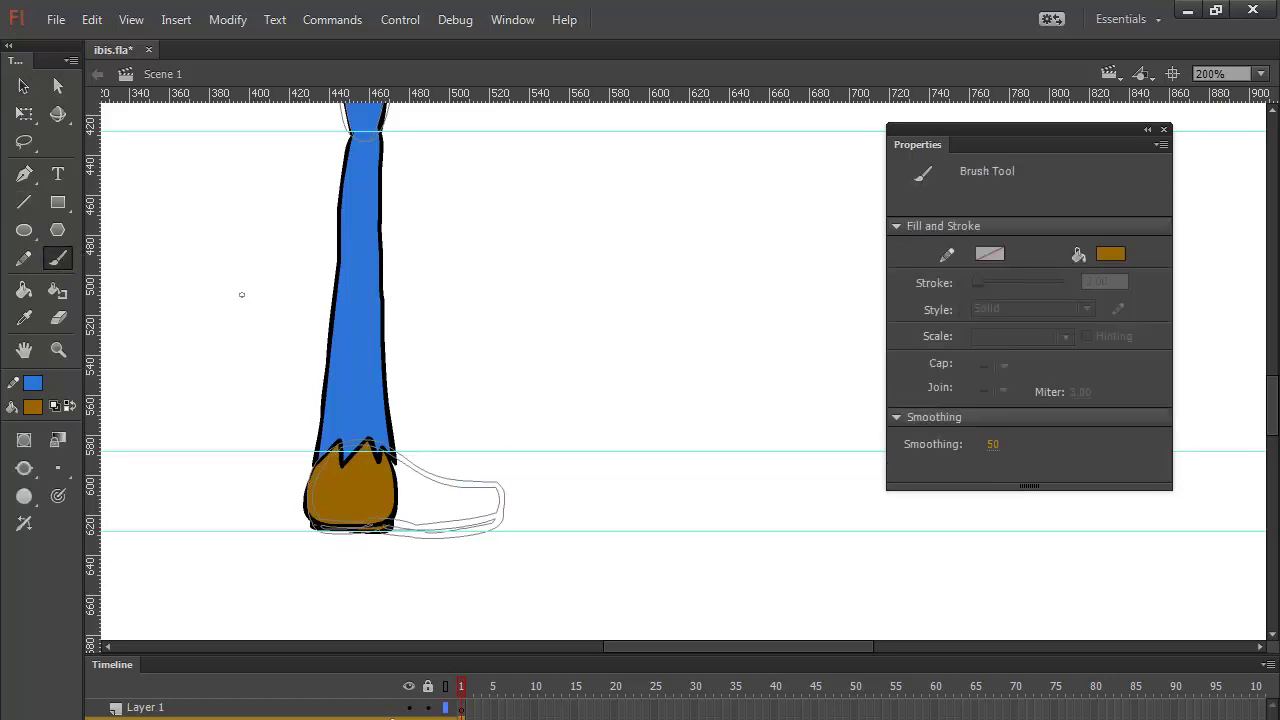
click(38, 405)
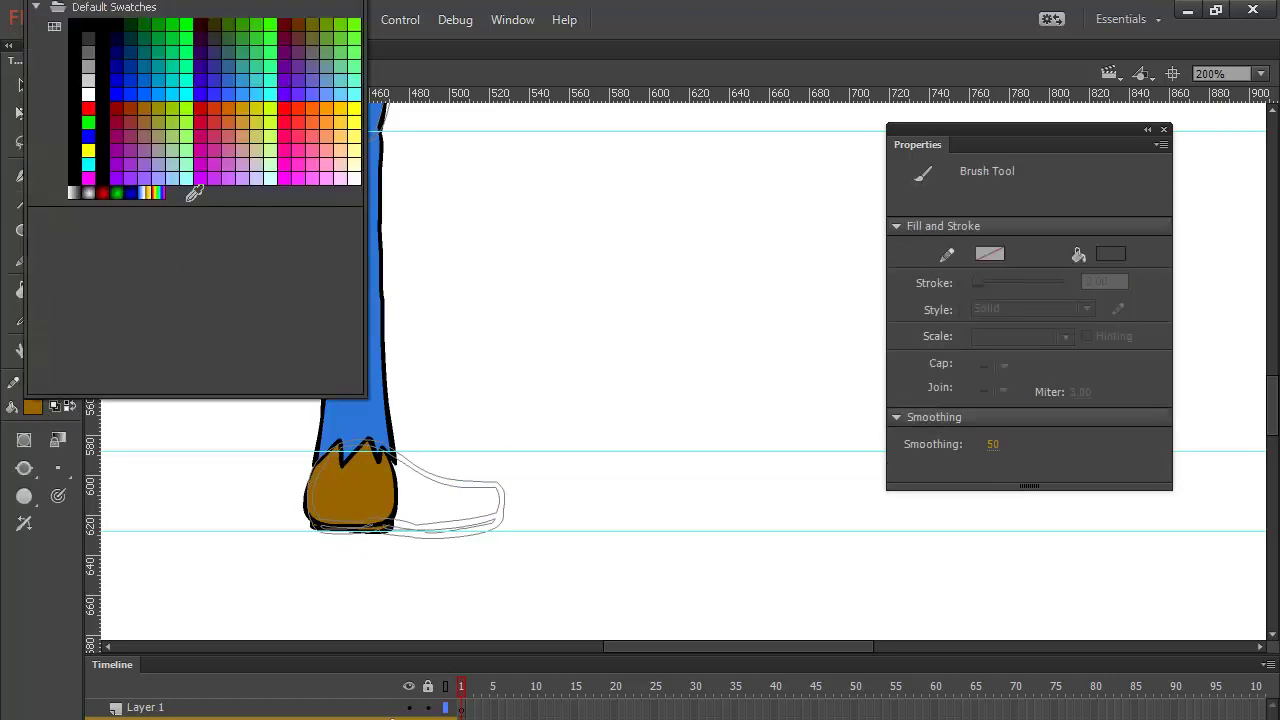
click(80, 32)
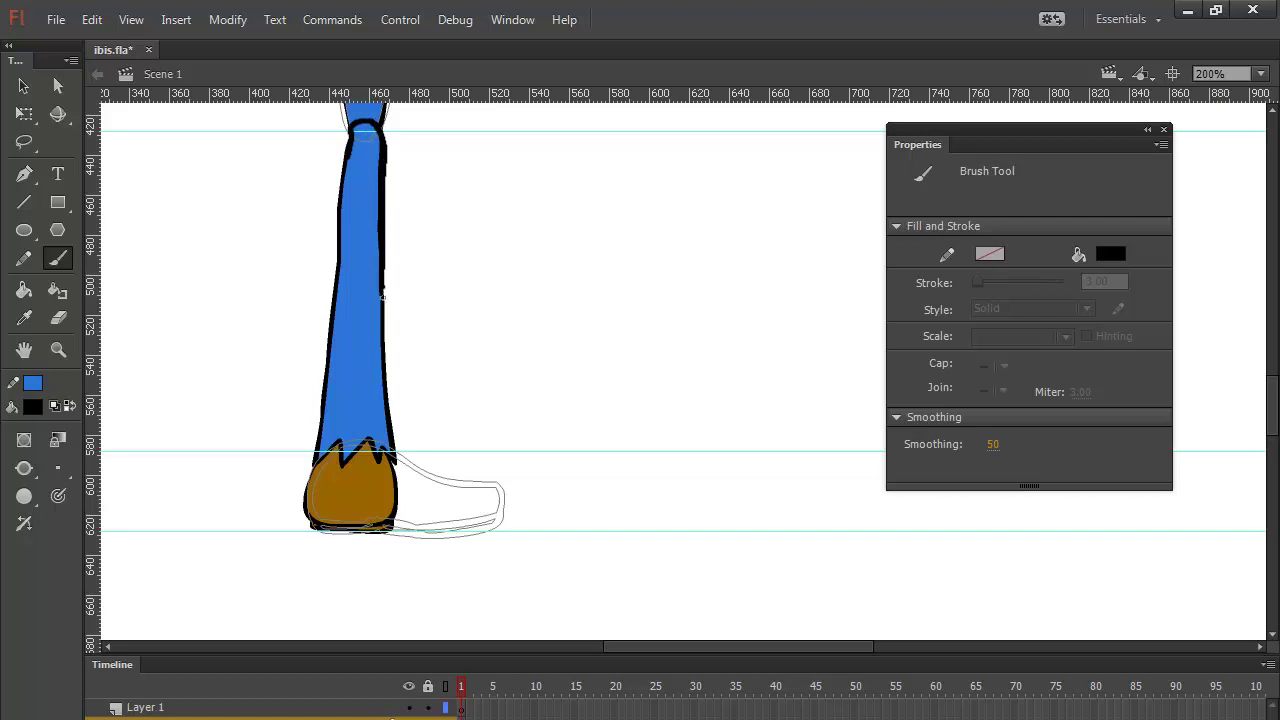
mouse_move(382, 296)
mouse_down()
mouse_move(393, 422)
mouse_move(422, 481)
mouse_up()
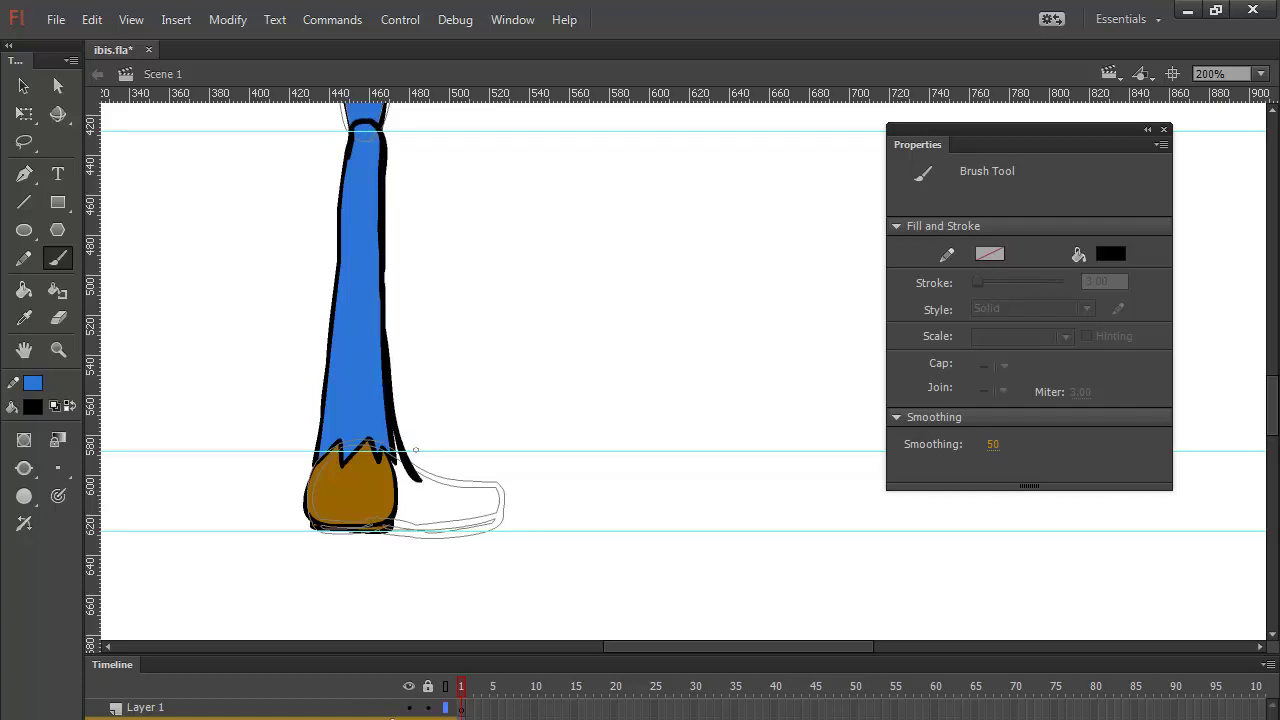
mouse_move(339, 213)
mouse_down()
mouse_move(326, 410)
mouse_move(301, 463)
mouse_up()
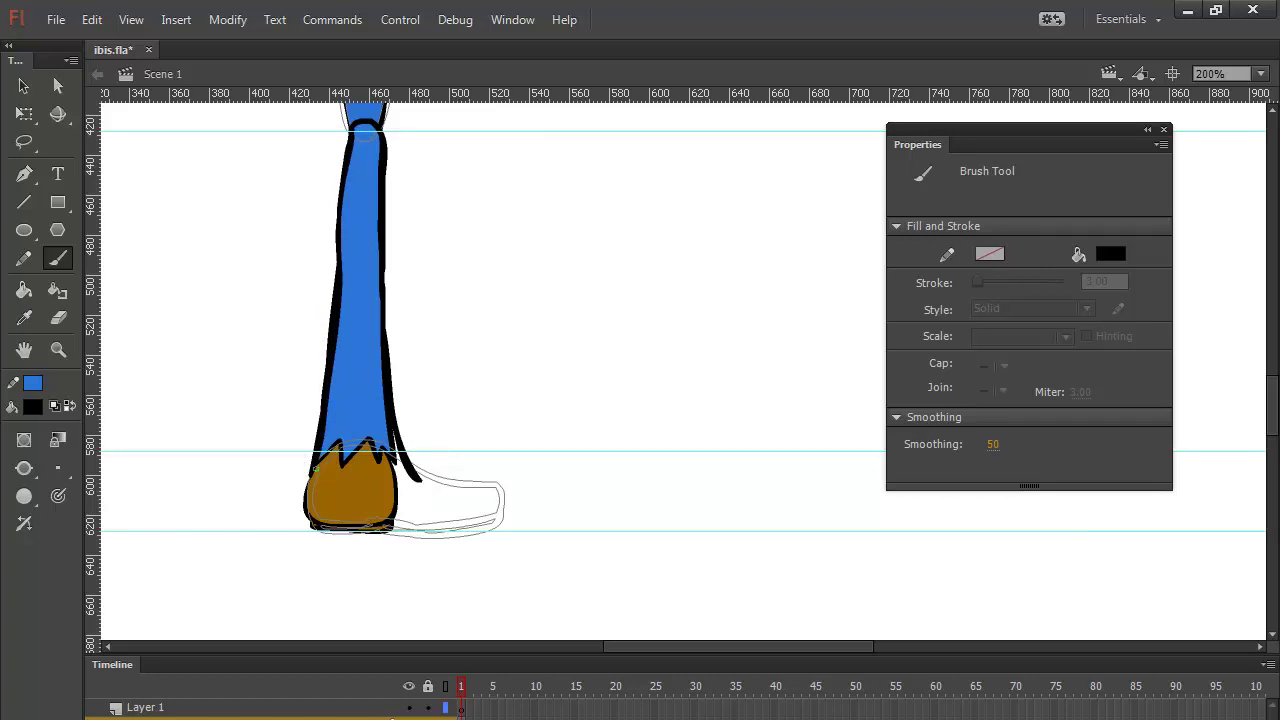
click(446, 718)
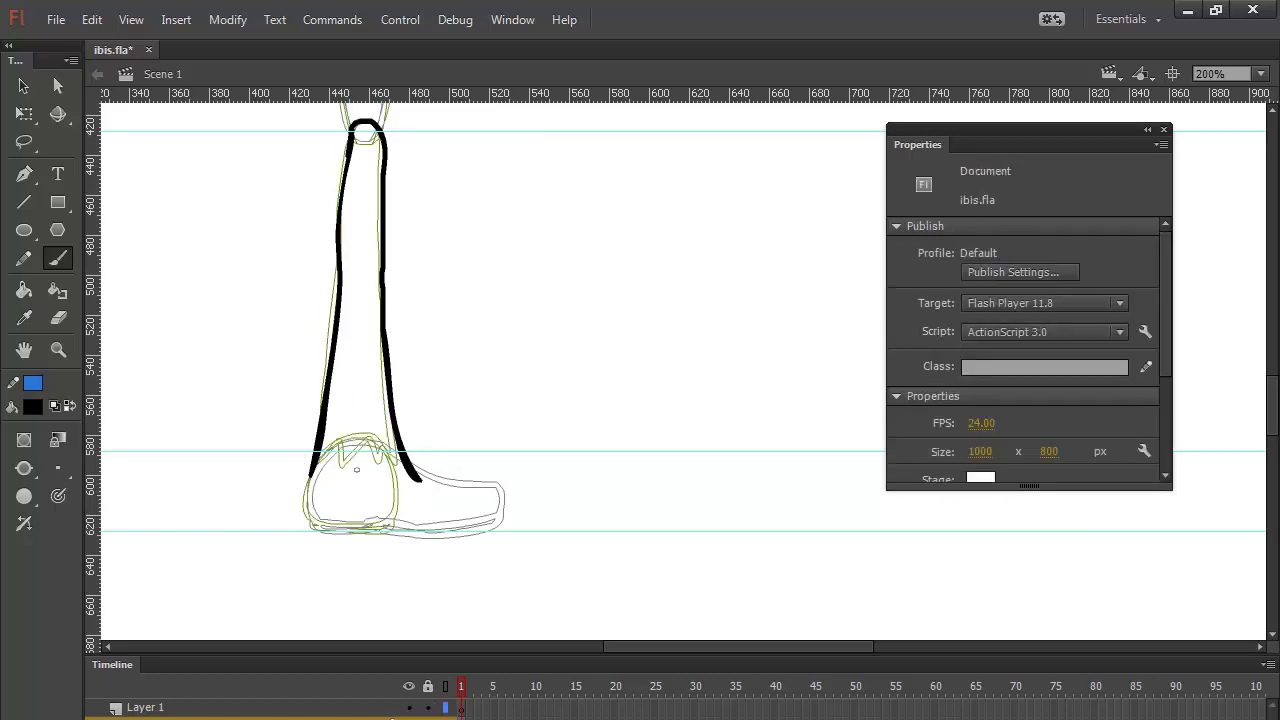
mouse_move(311, 475)
mouse_down()
mouse_move(364, 477)
mouse_move(376, 443)
mouse_move(421, 485)
mouse_up()
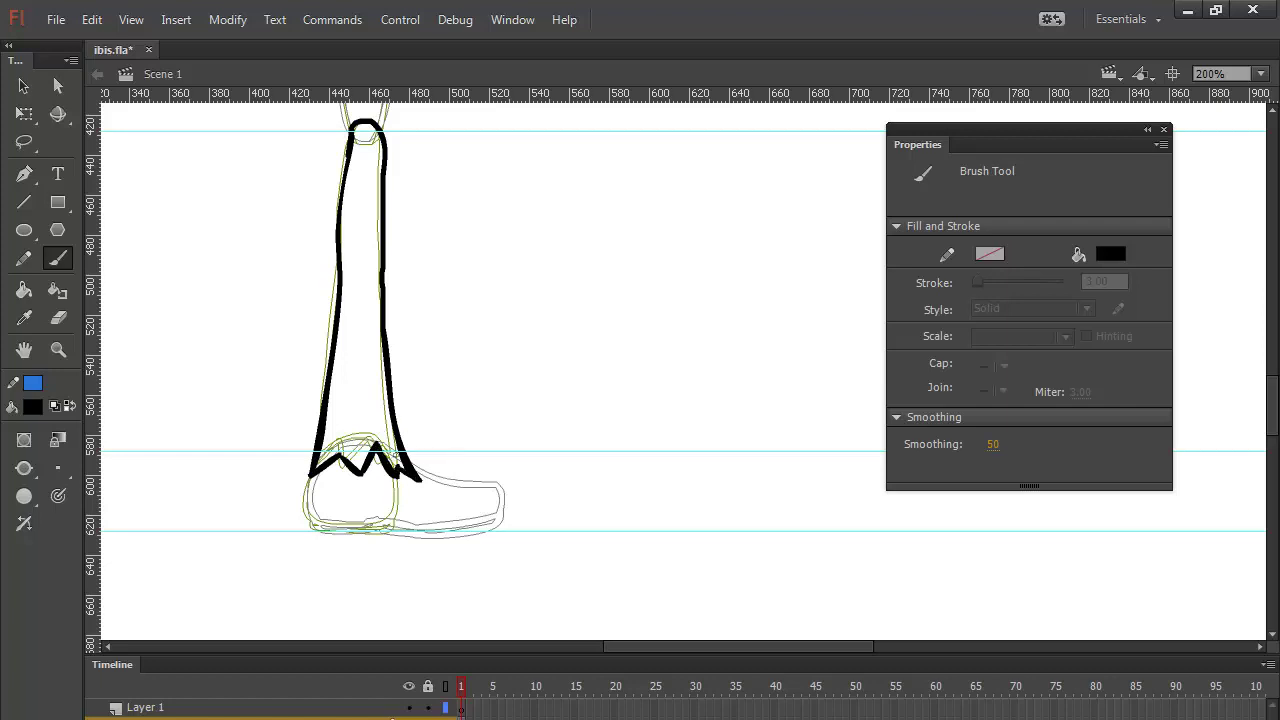
Step: Swap the stroke and fill colours and fill the lower-leg outline with blue
click(24, 290)
click(70, 406)
click(376, 330)
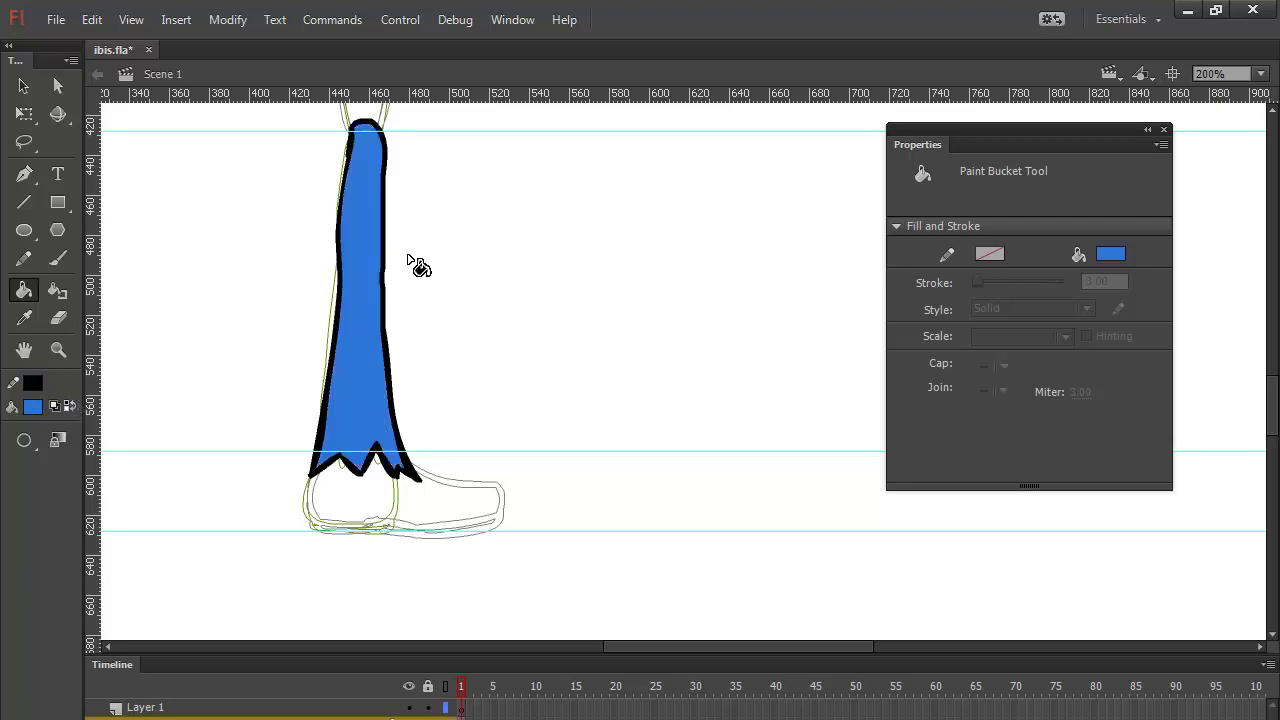
Step: Select the whole lower leg and smooth its outline
click(24, 86)
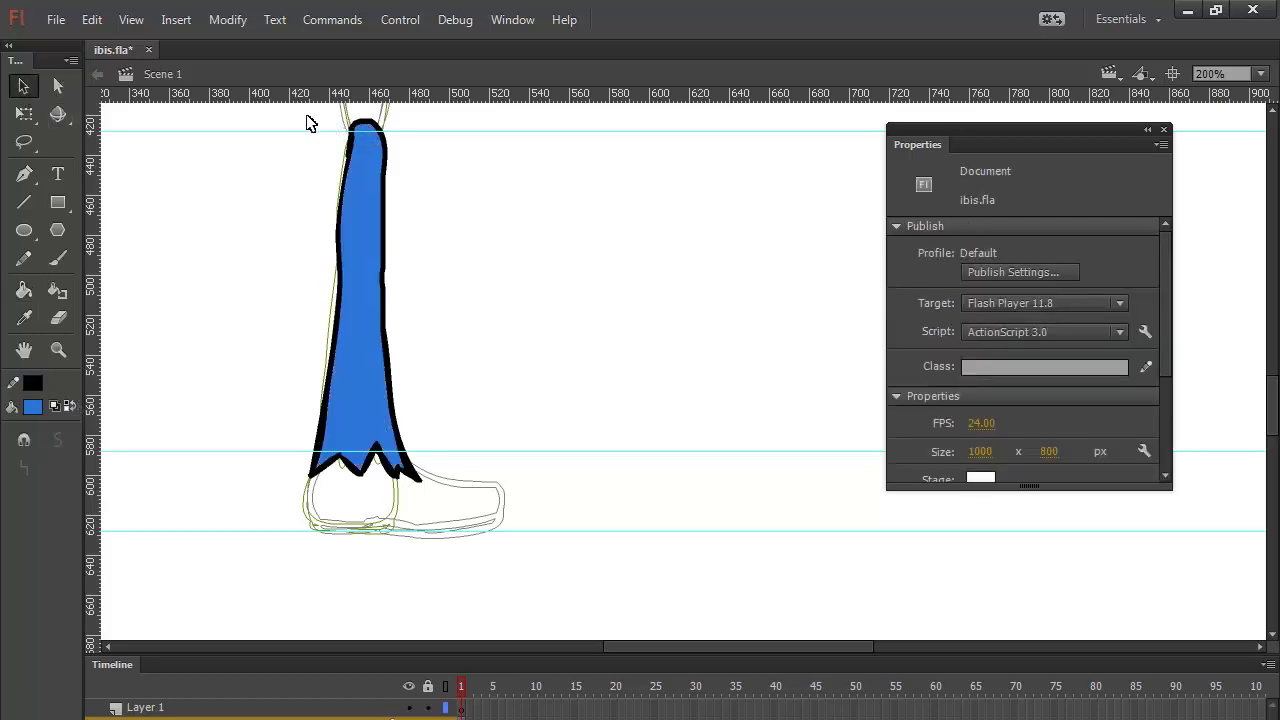
mouse_move(297, 114)
mouse_down()
mouse_move(414, 491)
mouse_move(506, 552)
mouse_up()
click(55, 443)
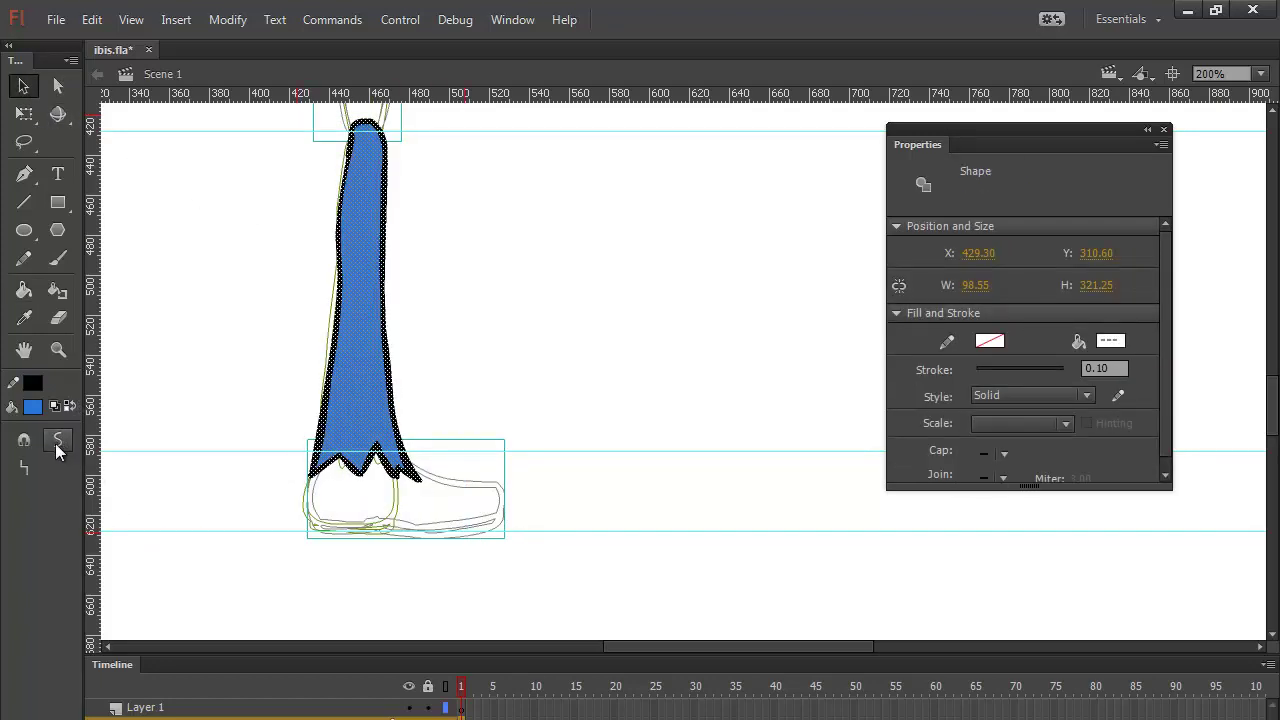
click(55, 443)
click(524, 302)
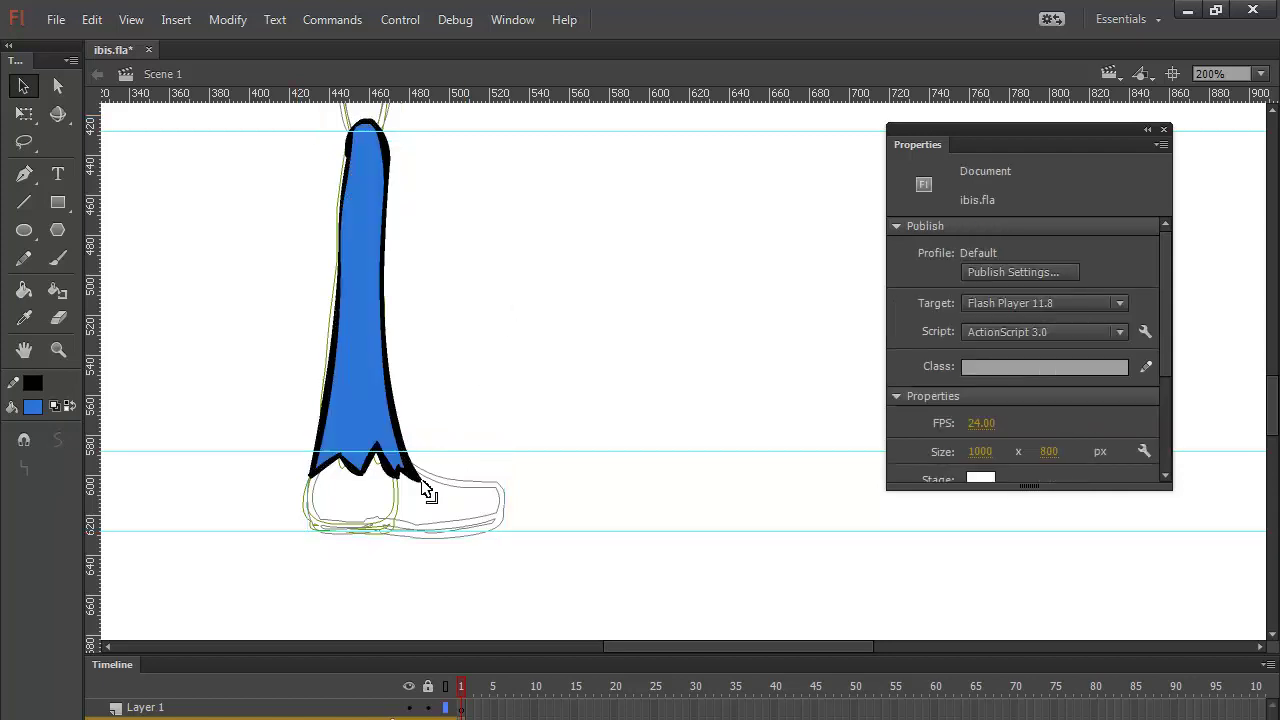
Step: Pull the front tip of the jagged hem slightly outward over the foot, and select the front part of the hem
drag(421, 481, 429, 478)
drag(362, 524, 440, 446)
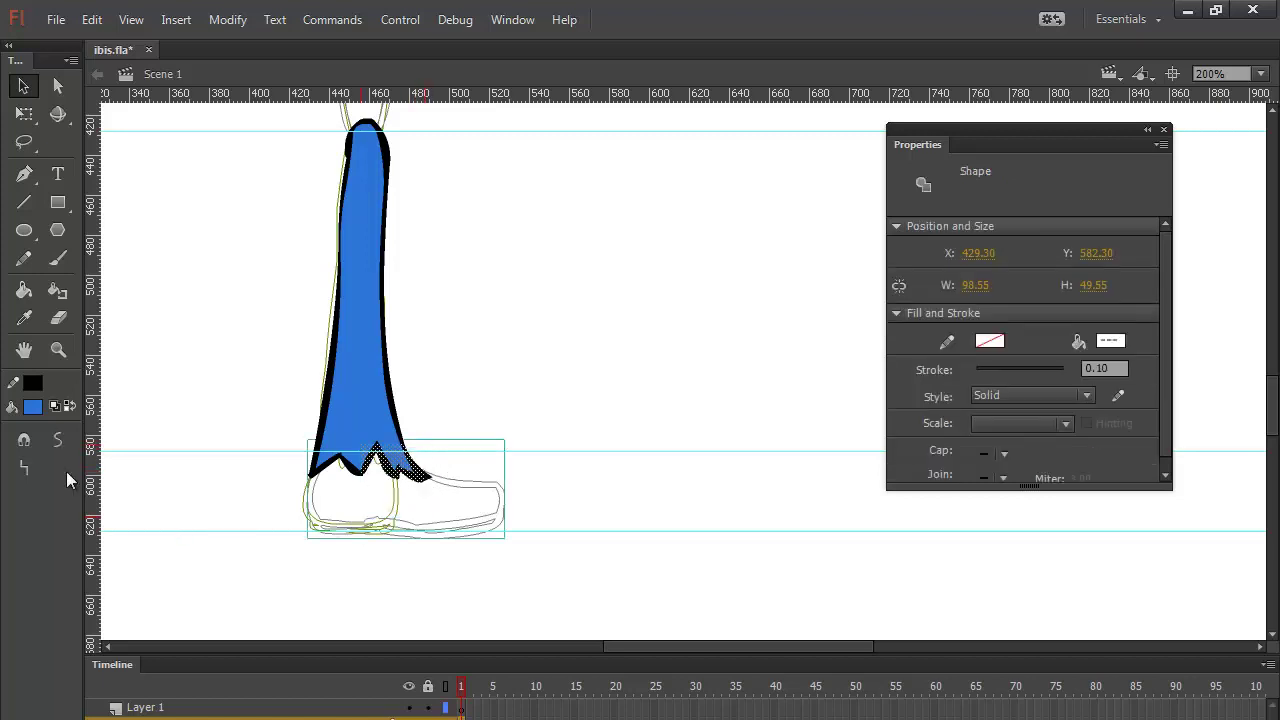
click(600, 322)
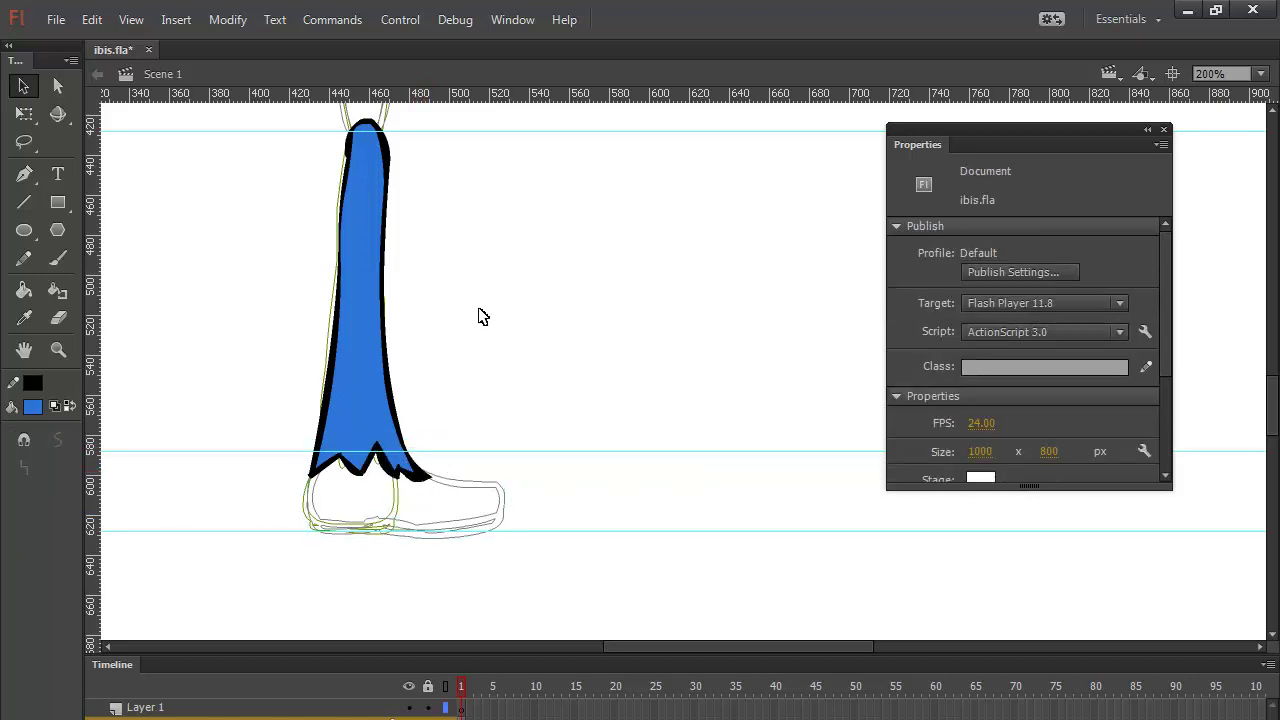
Step: Realign the horizontal knee guide with the knee joint markers on the front-view reference drawing
mouse_move(347, 131)
mouse_down()
mouse_move(355, 241)
mouse_move(348, 156)
mouse_up()
key(ctrl+z)
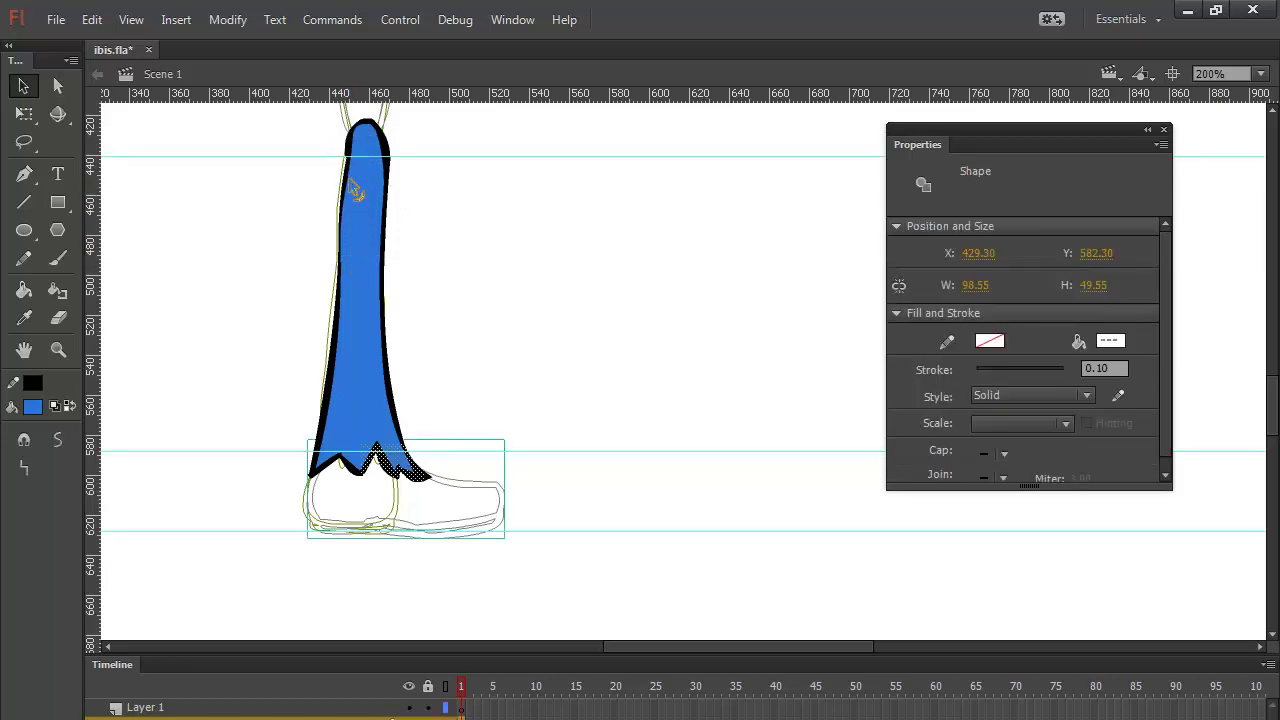
click(436, 191)
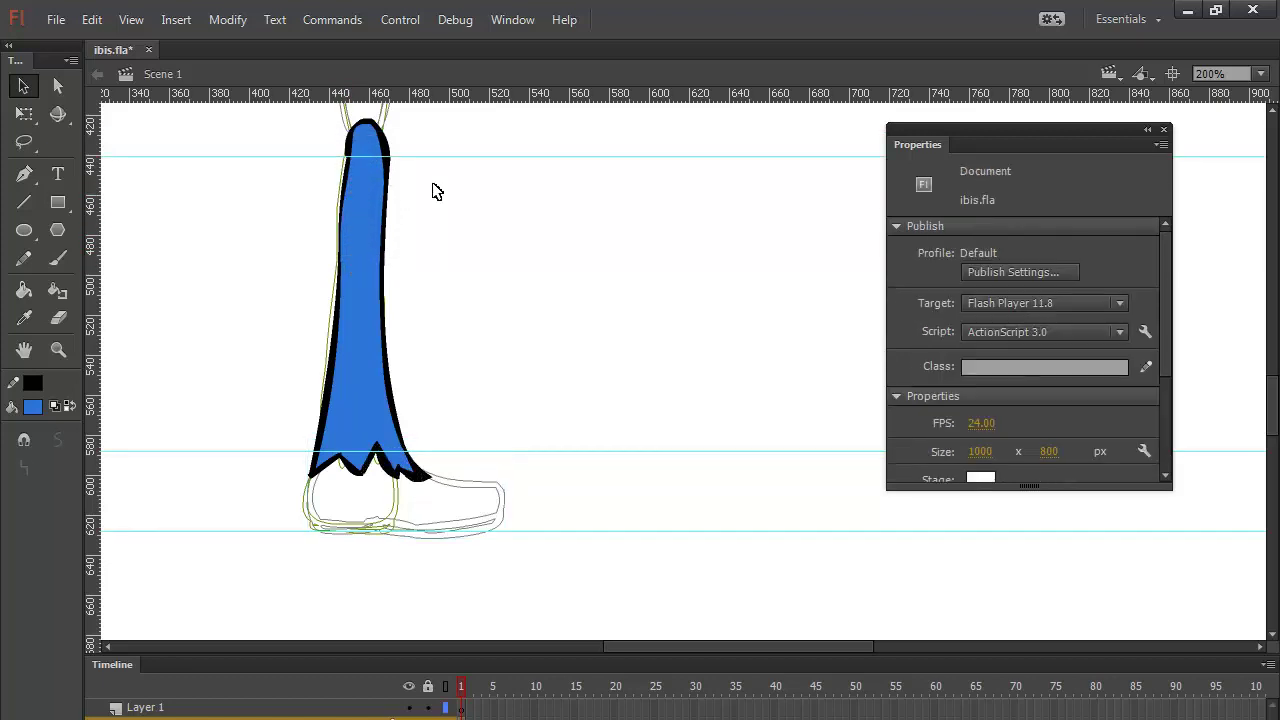
drag(682, 644, 426, 658)
drag(563, 156, 567, 131)
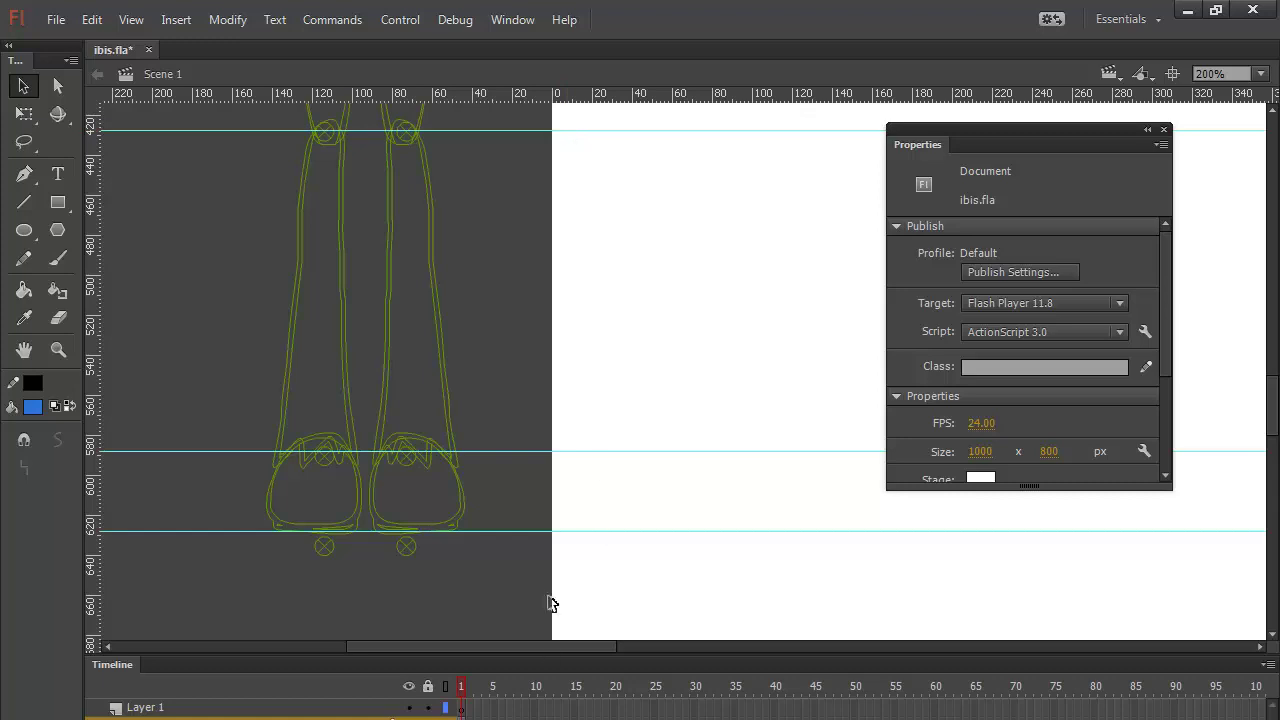
mouse_move(549, 646)
mouse_down()
mouse_move(828, 623)
mouse_move(806, 612)
mouse_up()
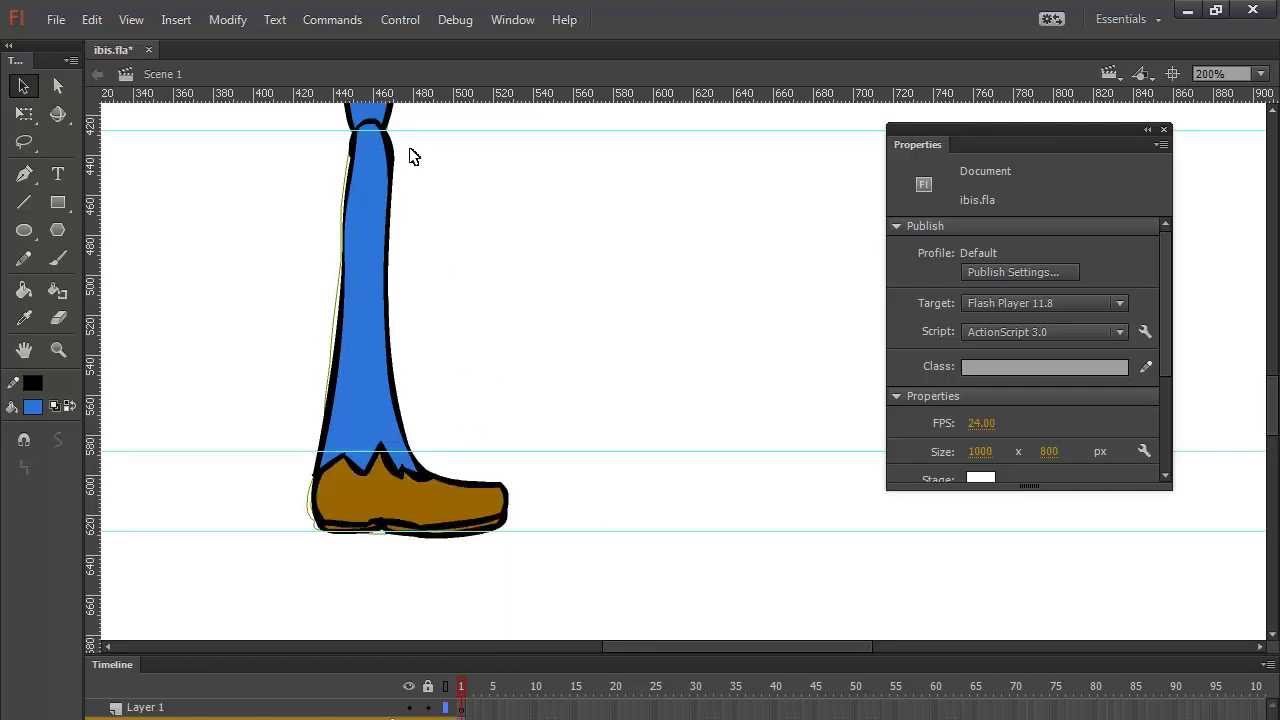
Step: Select the rounded upper end of the lower leg at the knee and smooth it in two passes
scroll(514, 377, up, 5)
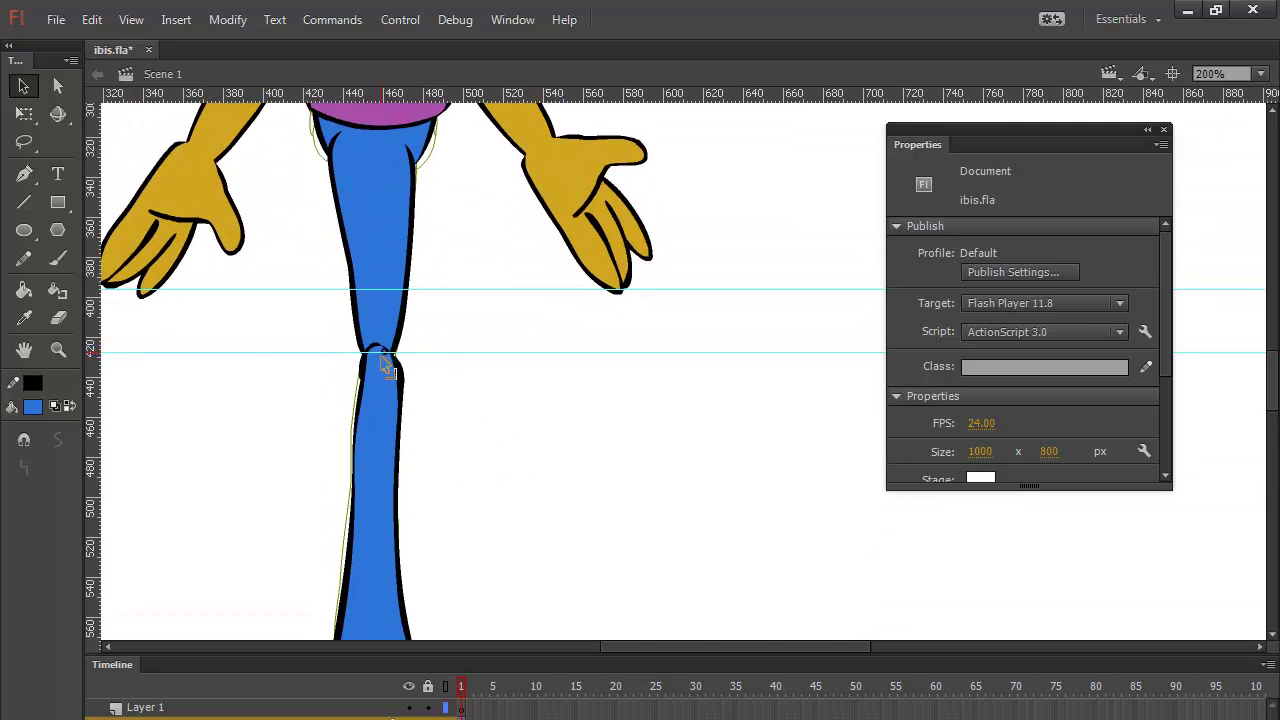
drag(330, 341, 416, 380)
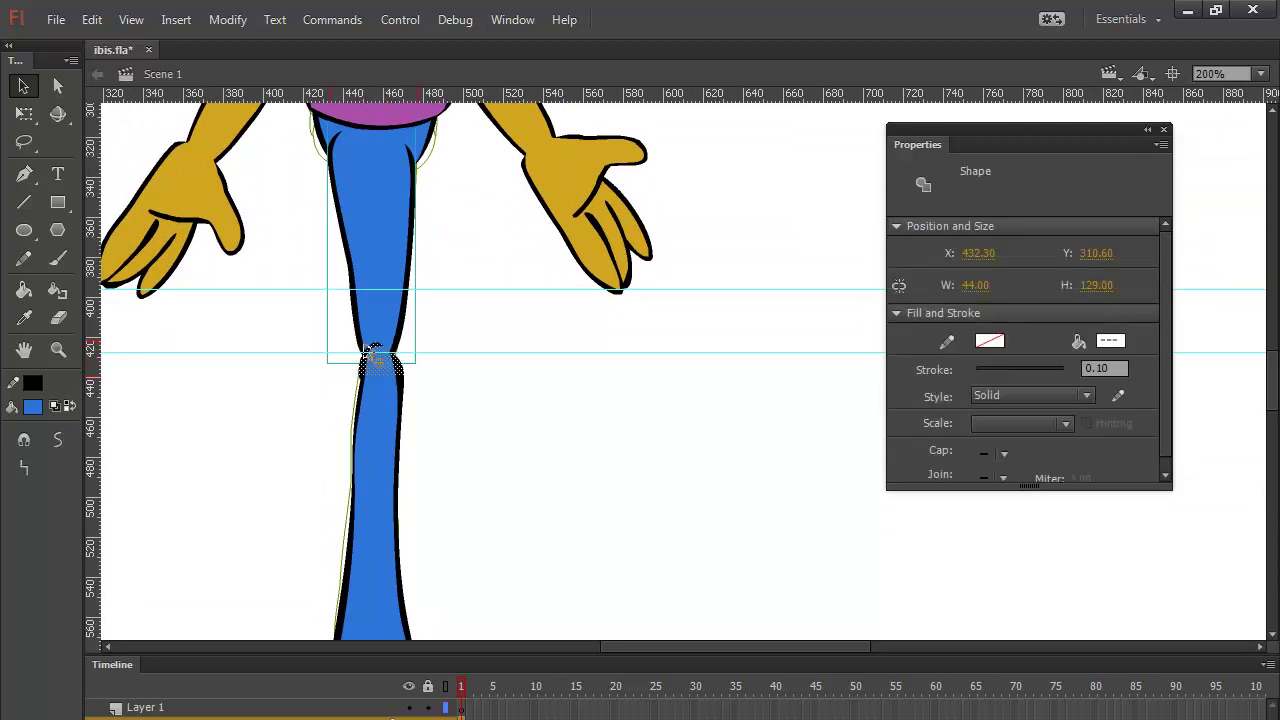
click(56, 441)
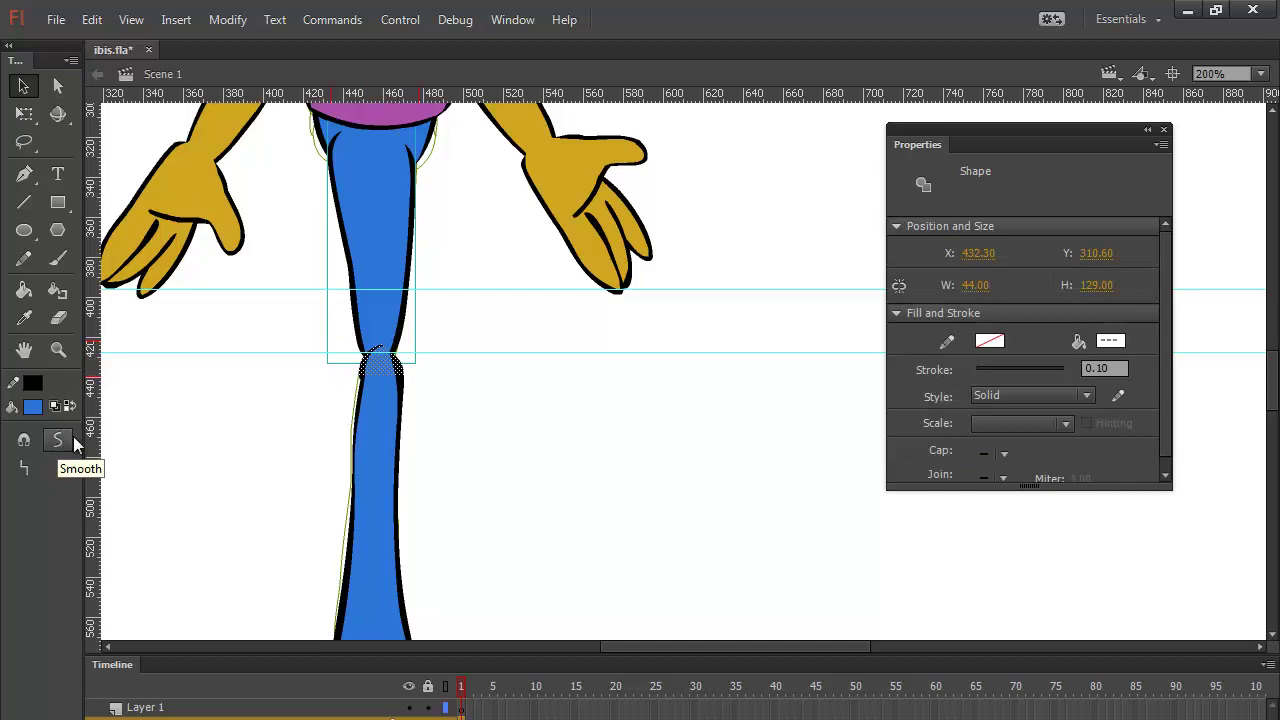
click(463, 330)
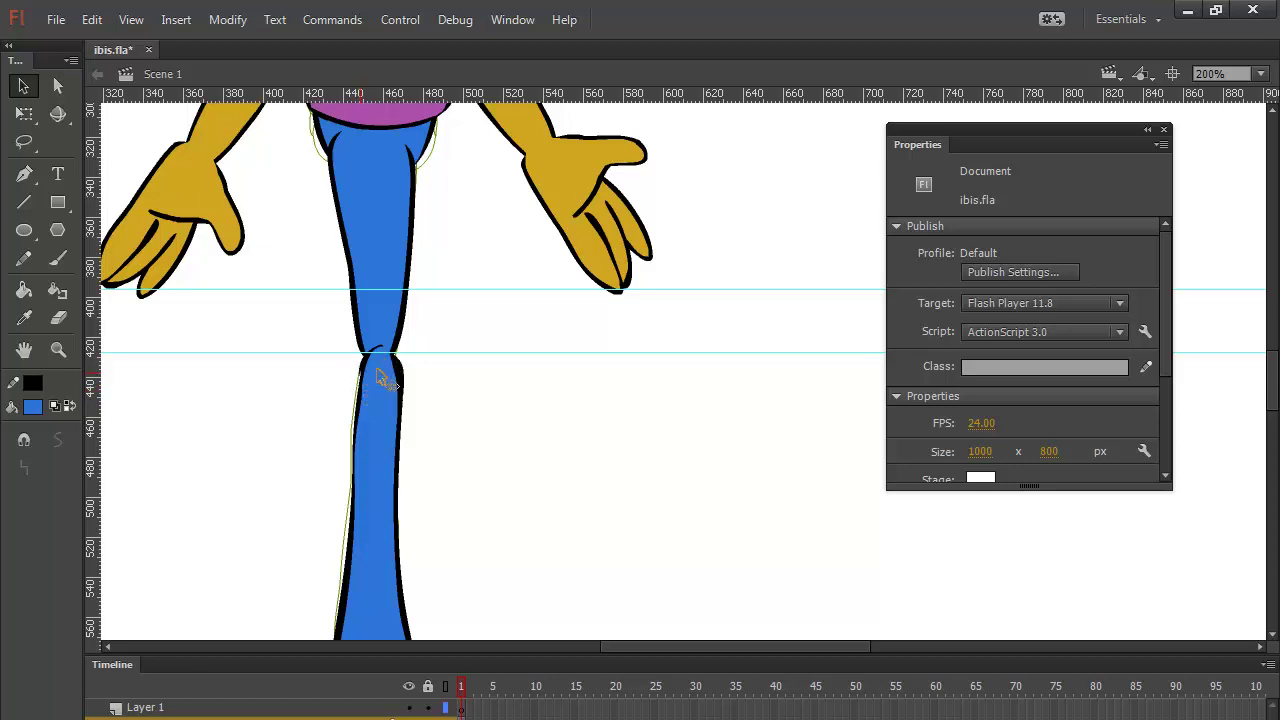
drag(344, 335, 414, 390)
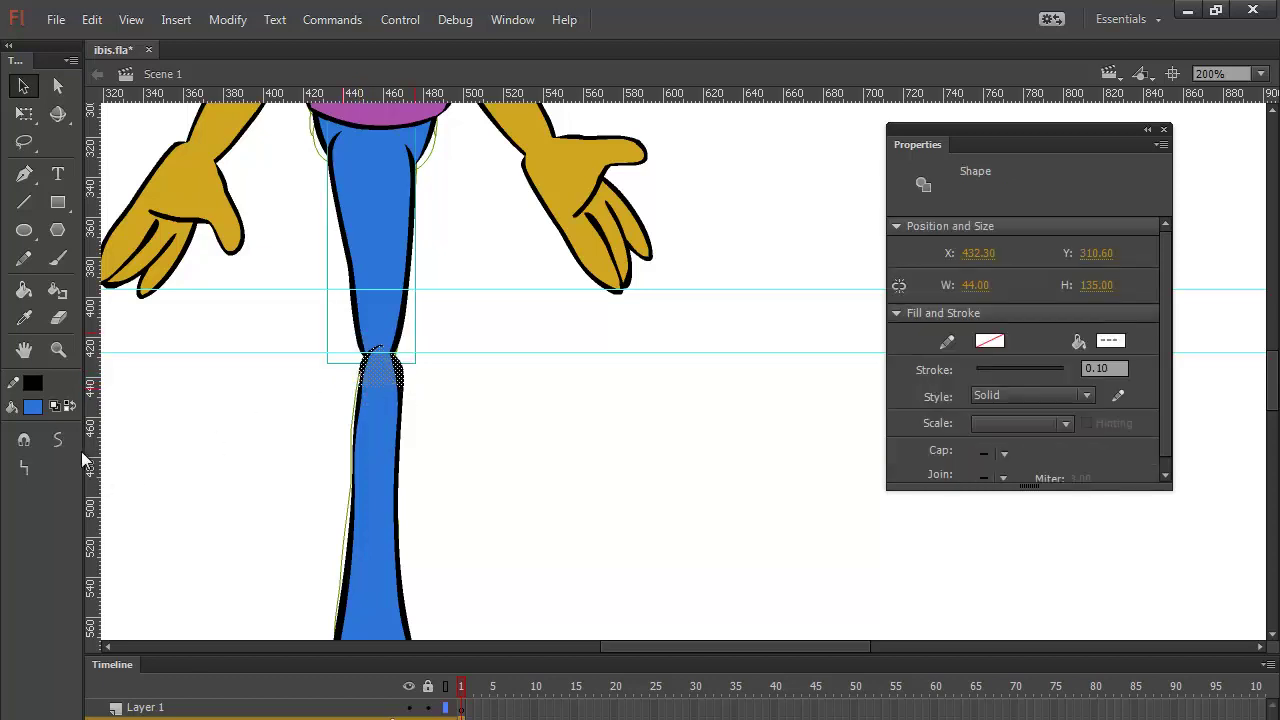
click(59, 444)
click(446, 333)
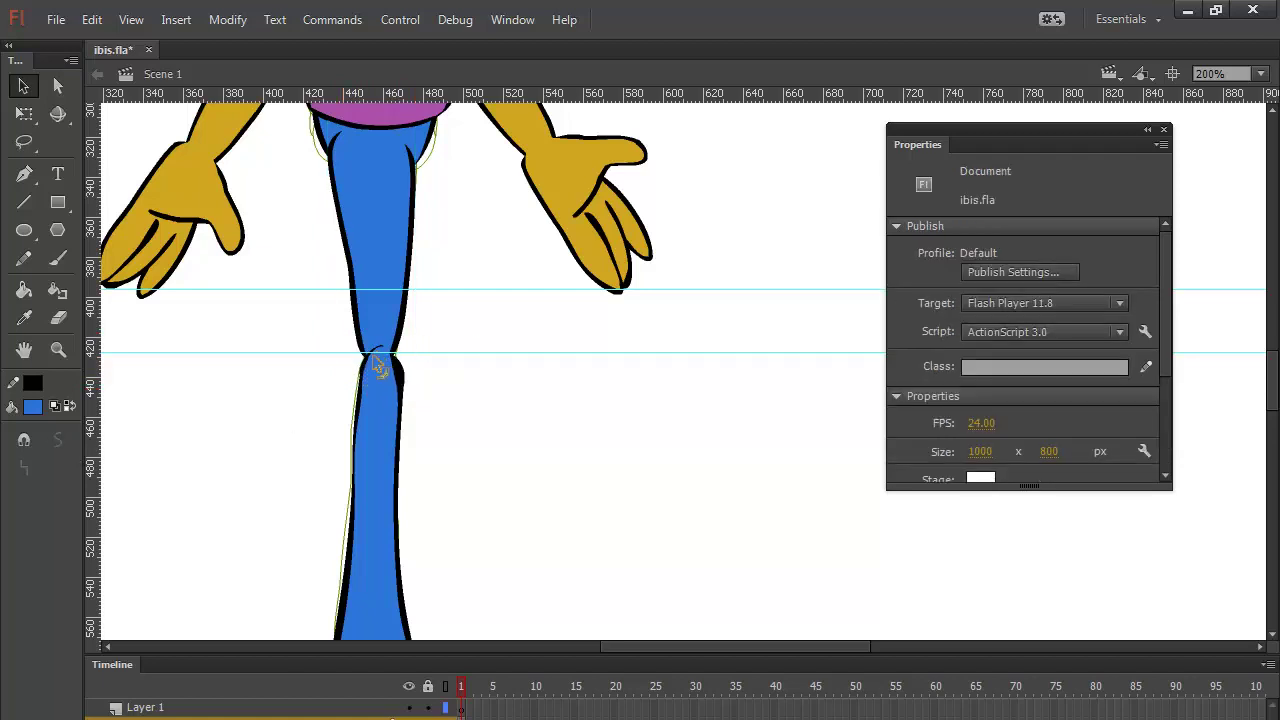
Step: Select the thickened knee end of the lower leg and smooth its outline
drag(375, 354, 376, 350)
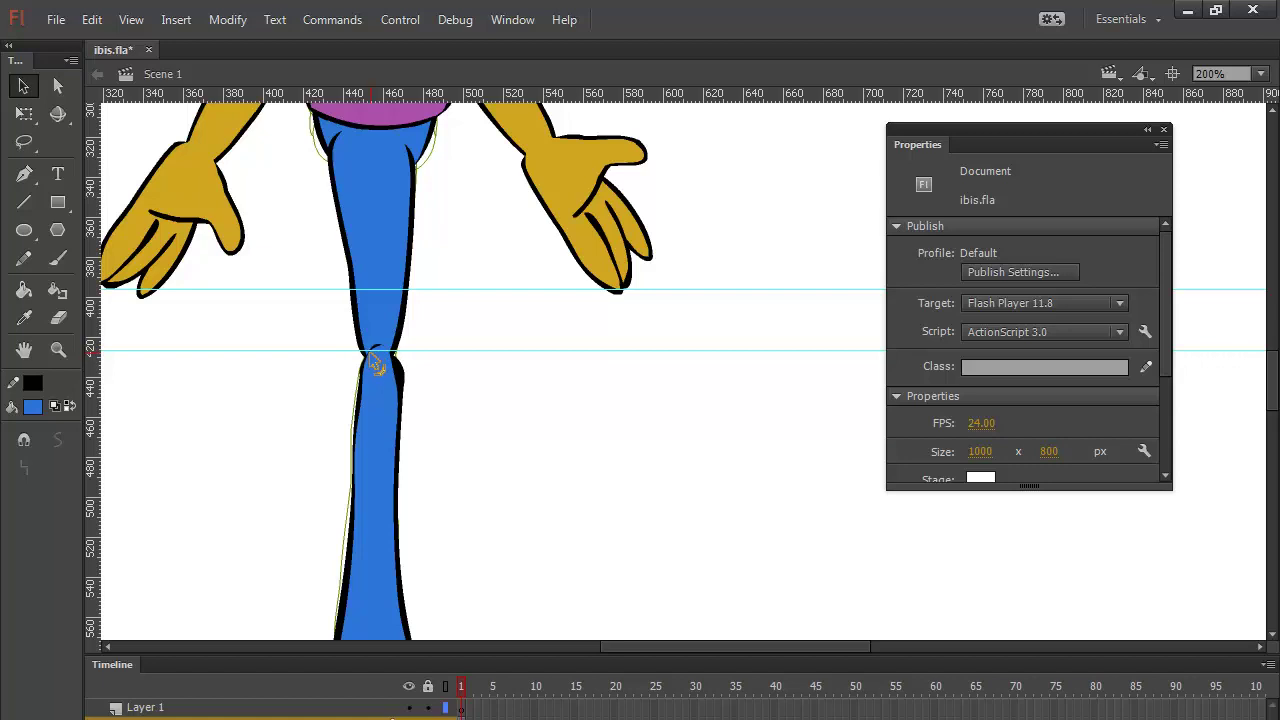
click(389, 357)
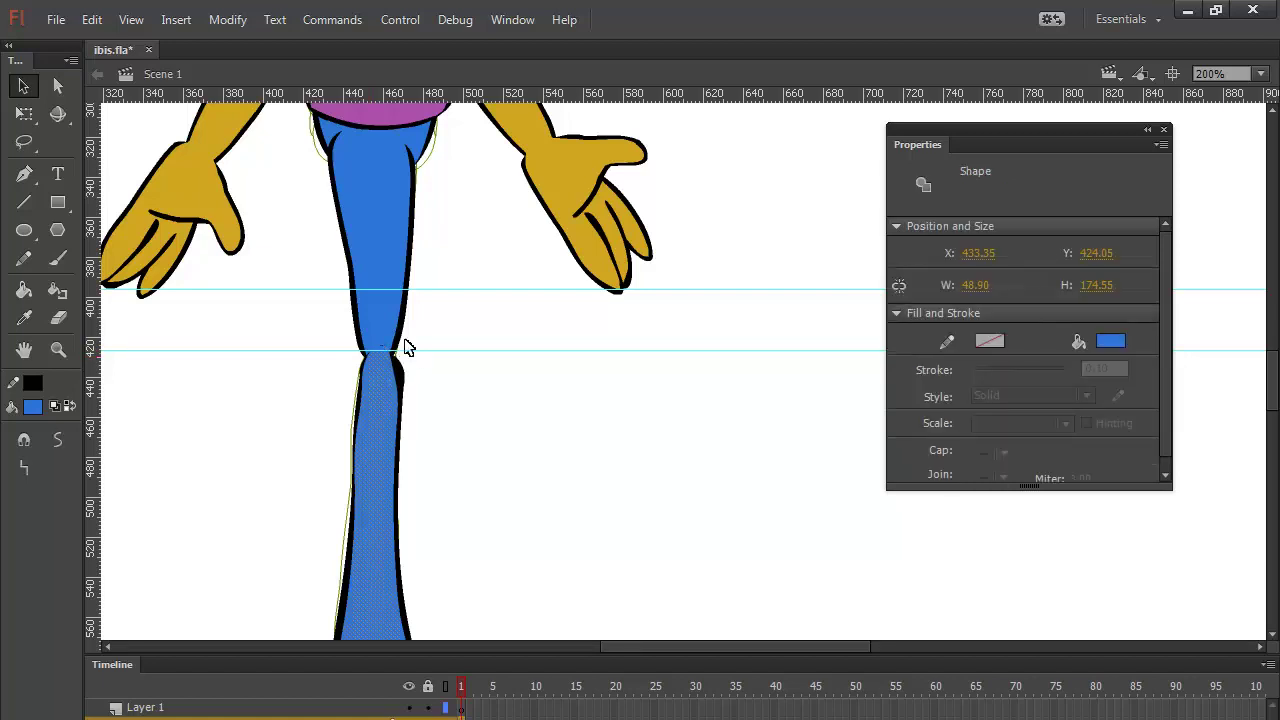
drag(425, 327, 346, 368)
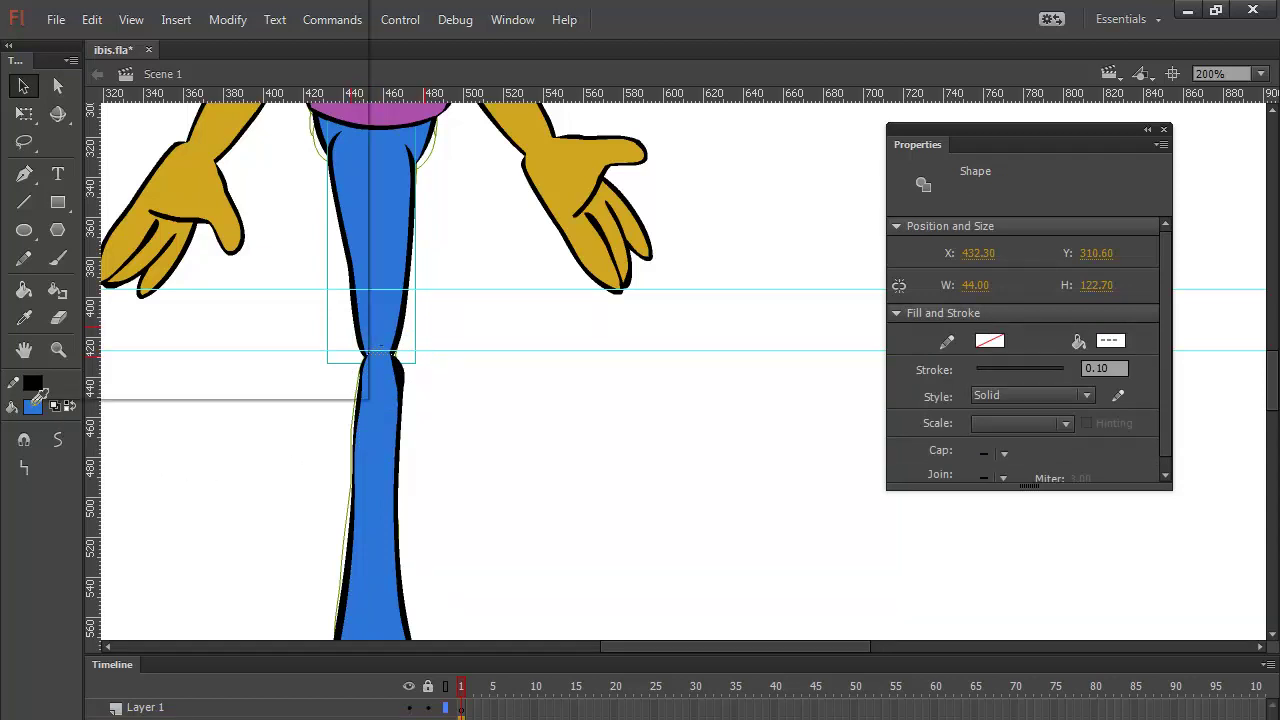
click(38, 395)
click(508, 375)
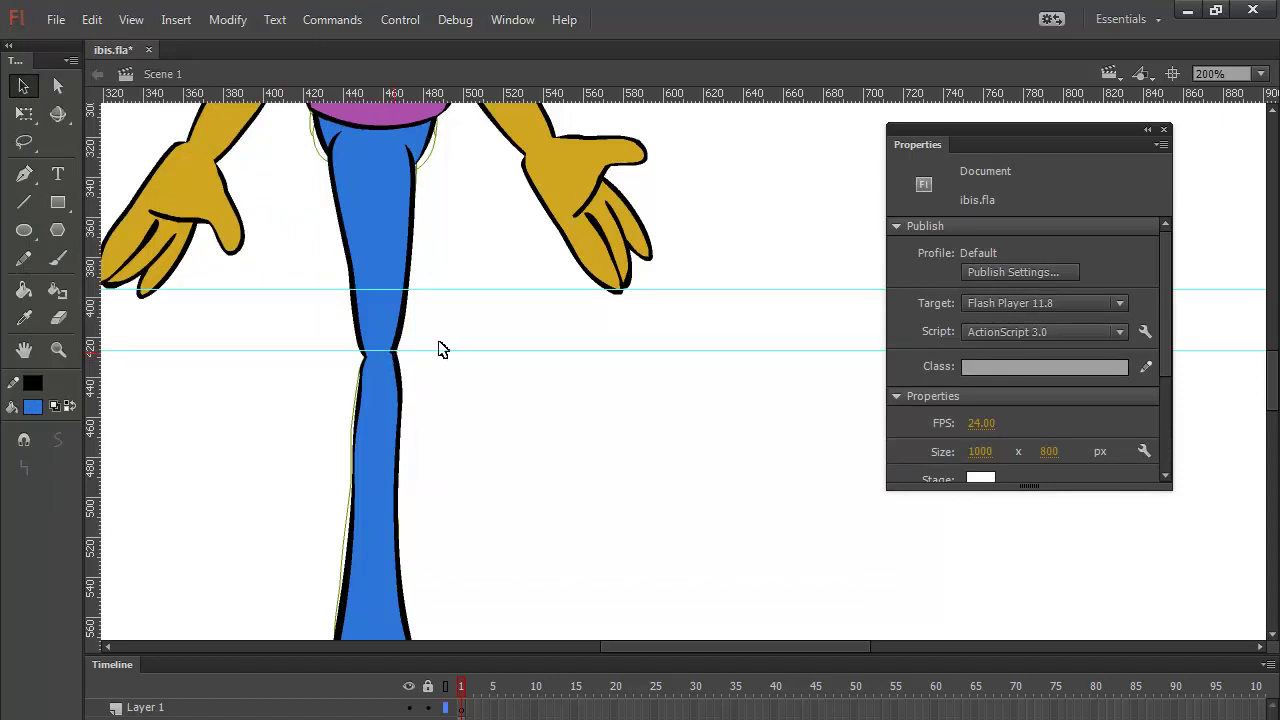
Step: Move the horizontal knee guide back onto the centres of the knee joint markers in the front-view reference
drag(713, 648, 445, 678)
drag(530, 353, 543, 352)
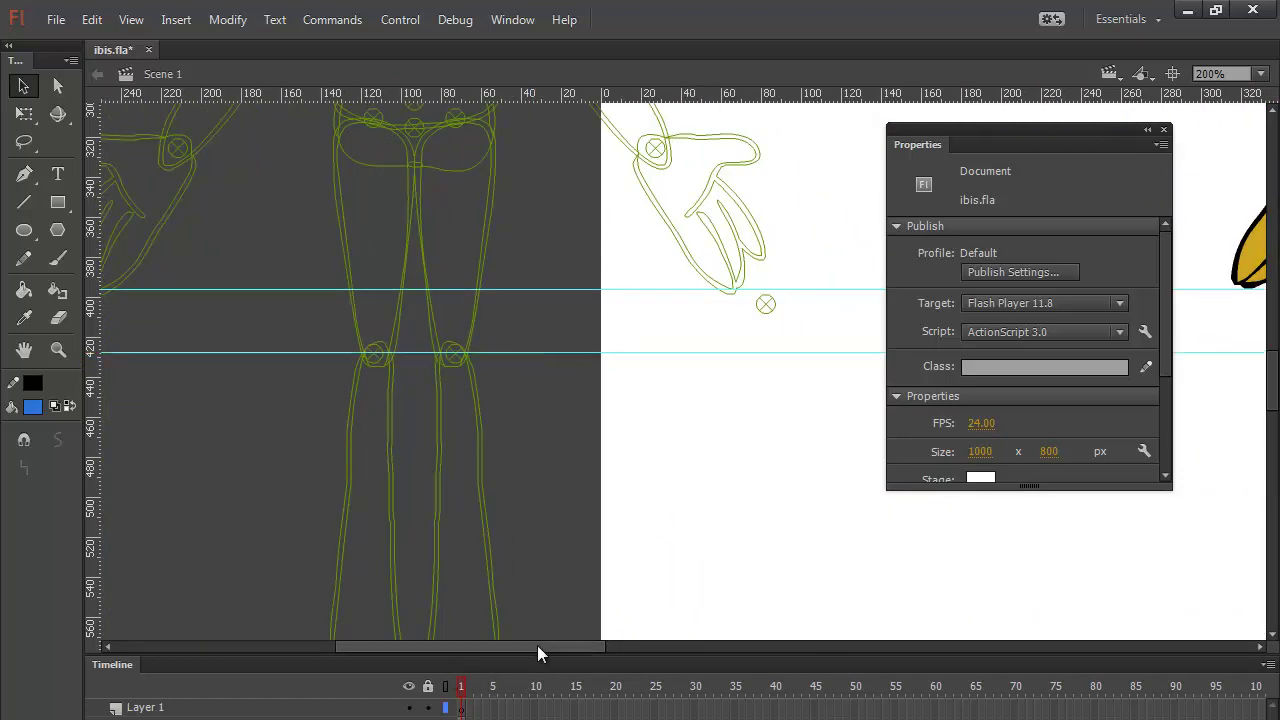
drag(537, 648, 782, 630)
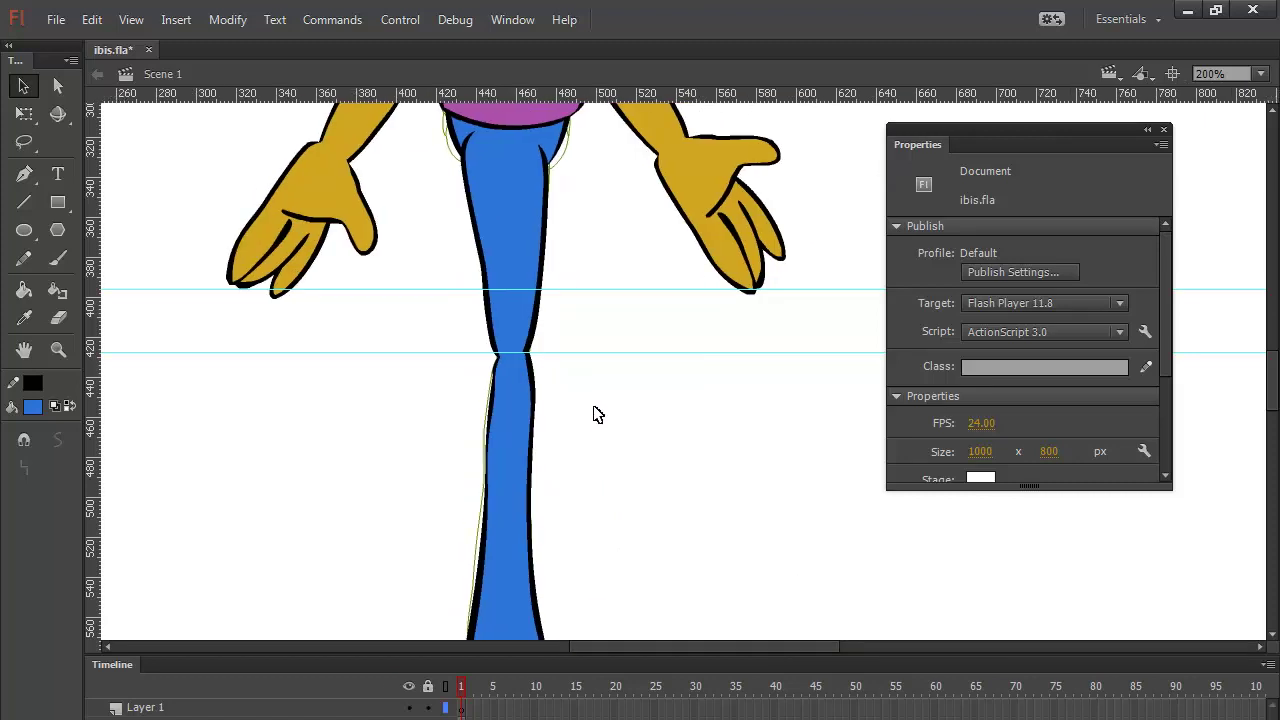
Step: Select the lower leg without the thigh and foot, and group it
key(ctrl+minus)
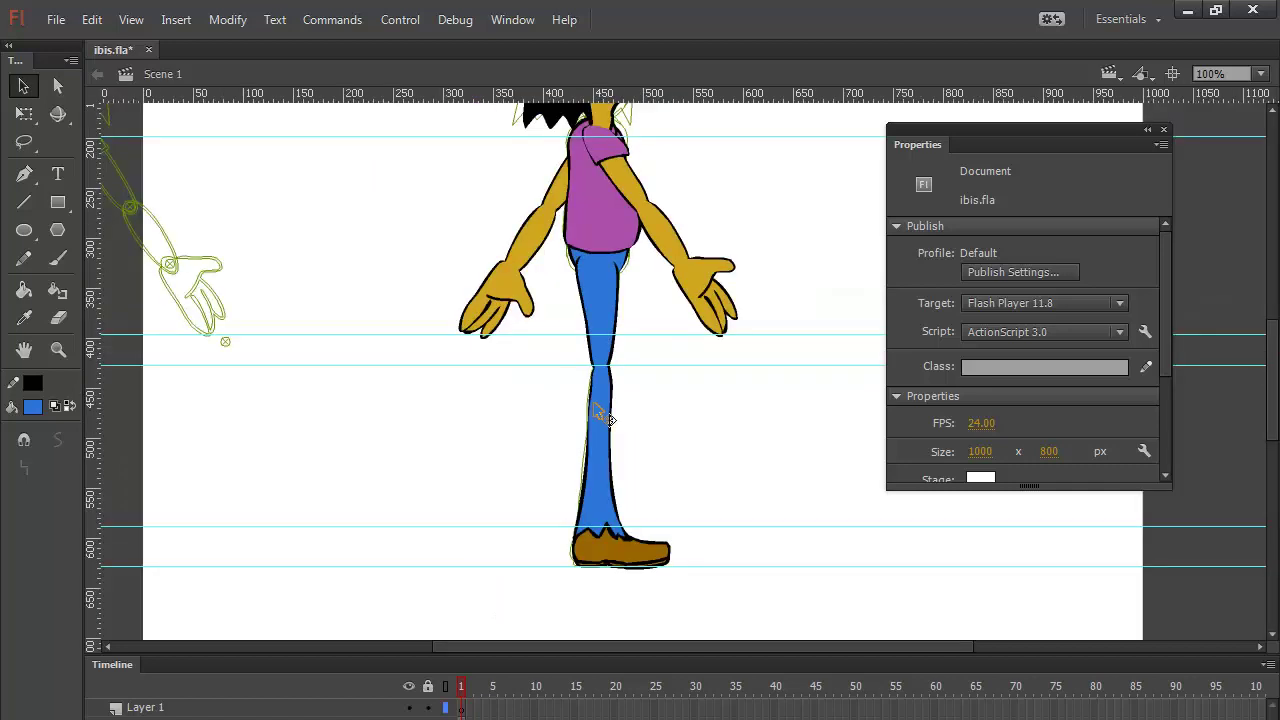
drag(568, 515, 551, 535)
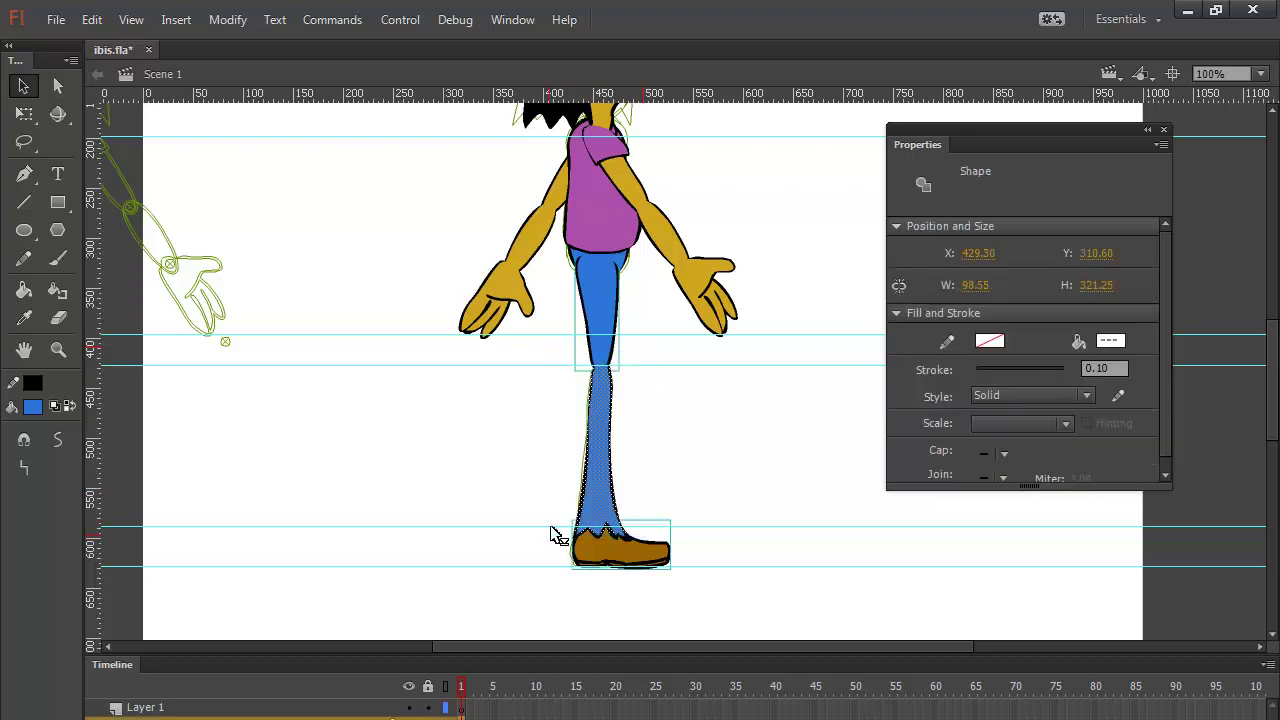
shift+click(608, 310)
shift+click(655, 562)
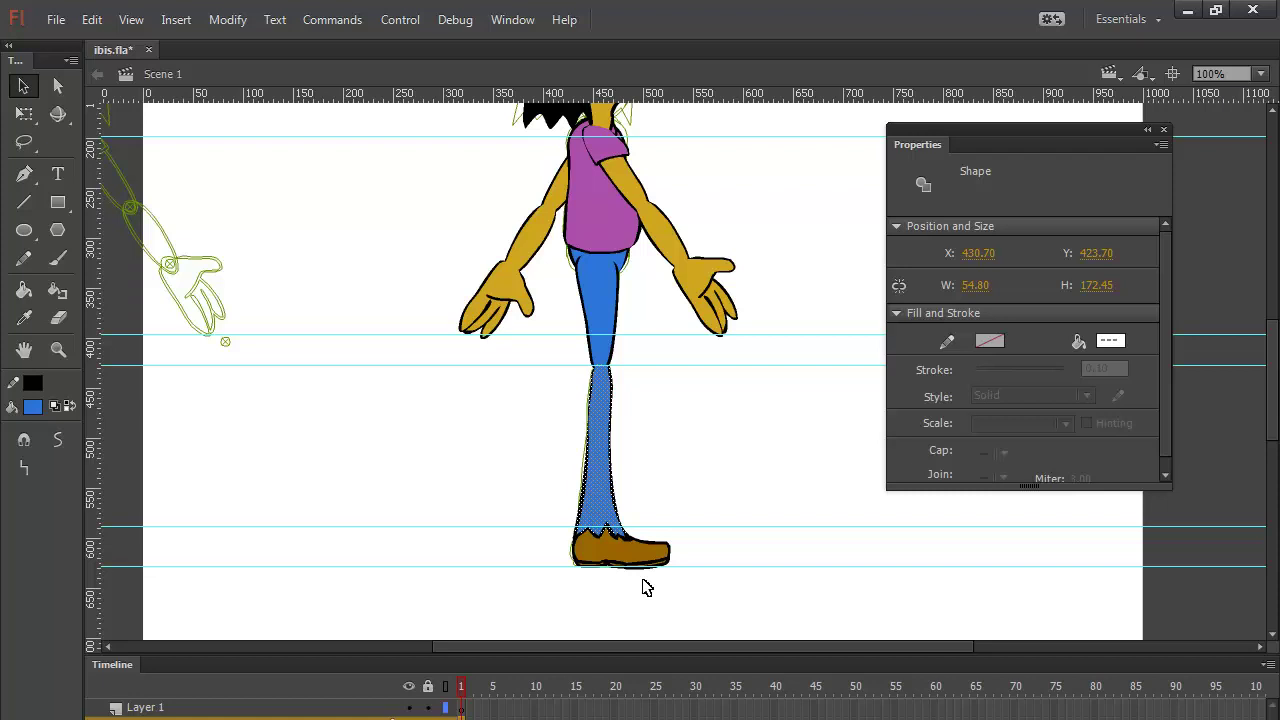
key(ctrl+g)
Step: Cut the lower-leg group to check the foot underneath for stray pieces, and paste it back in place
right_click(611, 445)
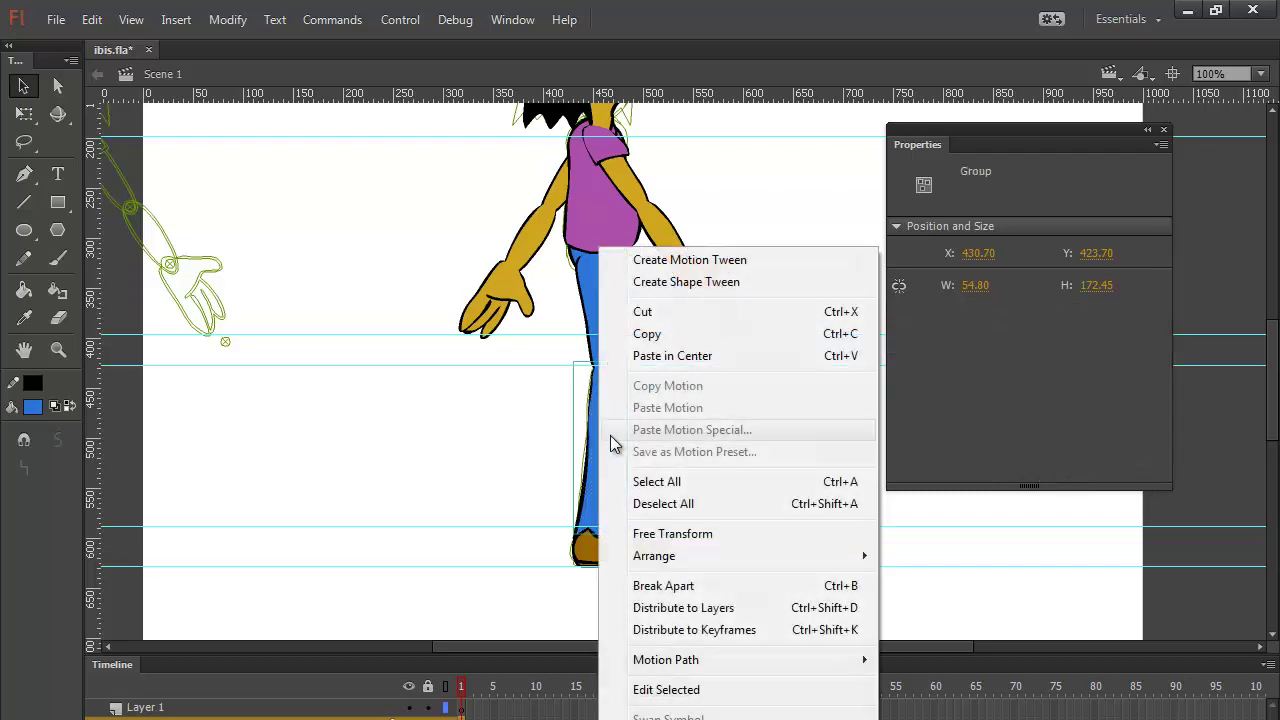
click(645, 312)
click(612, 561)
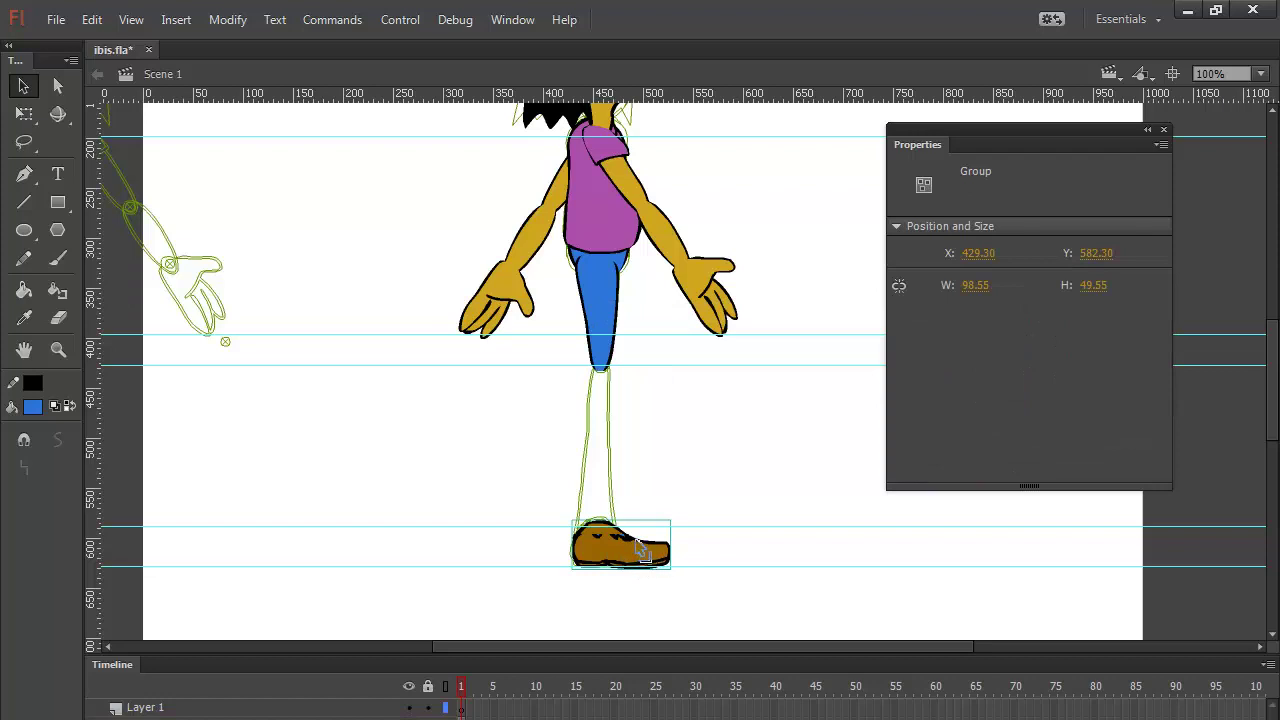
key(ctrl+shift+a)
key(ctrl+shift+v)
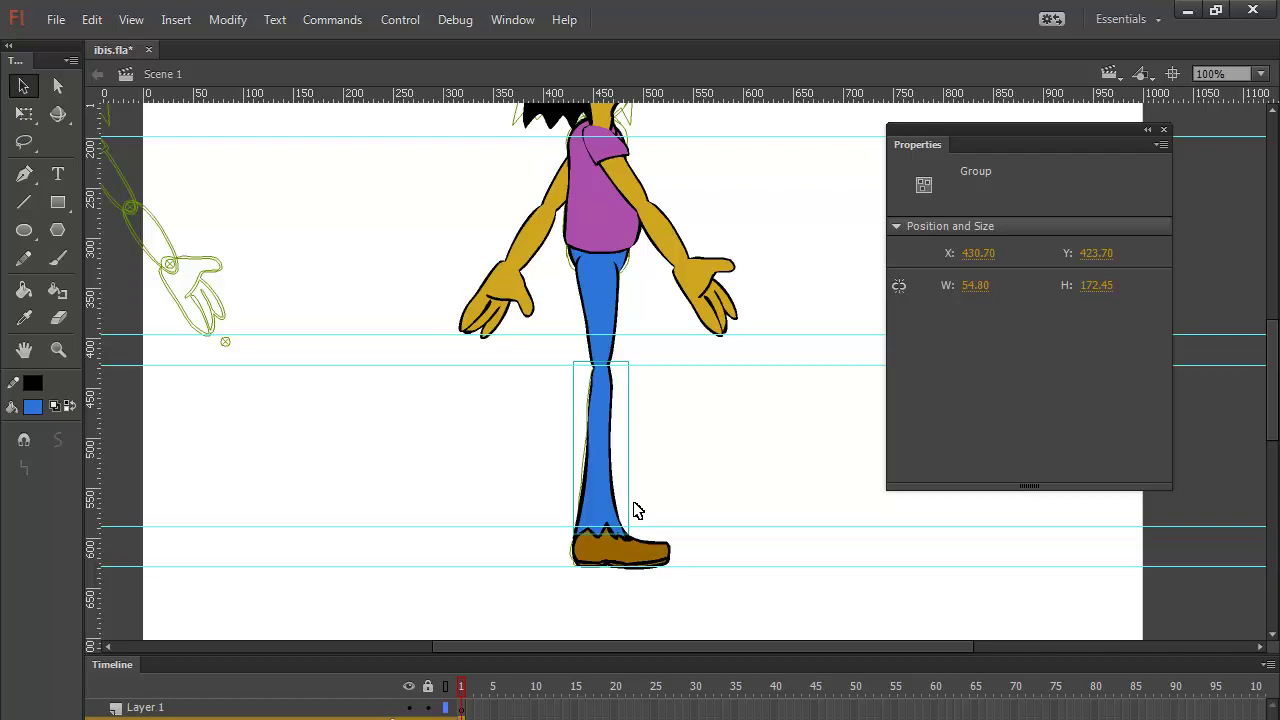
Step: Break the lower-leg group apart and regroup it together with the stray hem pieces lying over the foot, excluding the foot
key(ctrl+b)
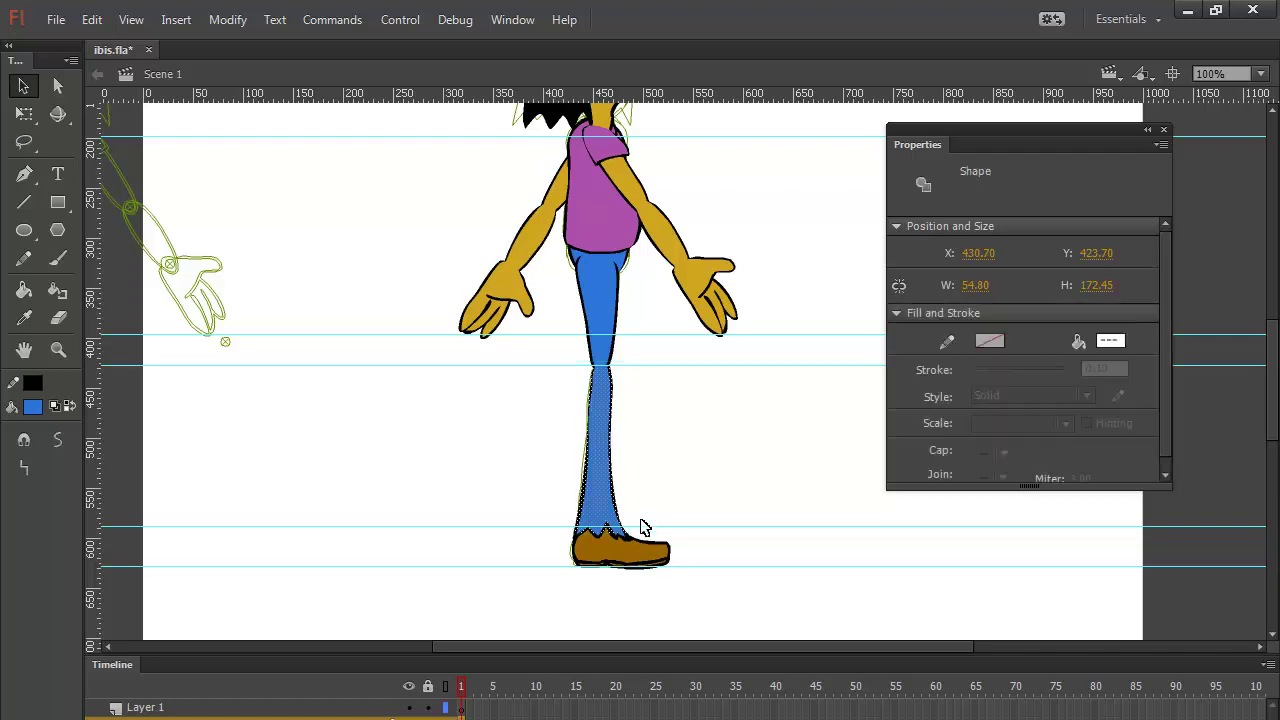
mouse_move(547, 343)
mouse_down()
mouse_move(569, 434)
mouse_move(644, 562)
mouse_move(663, 563)
mouse_up()
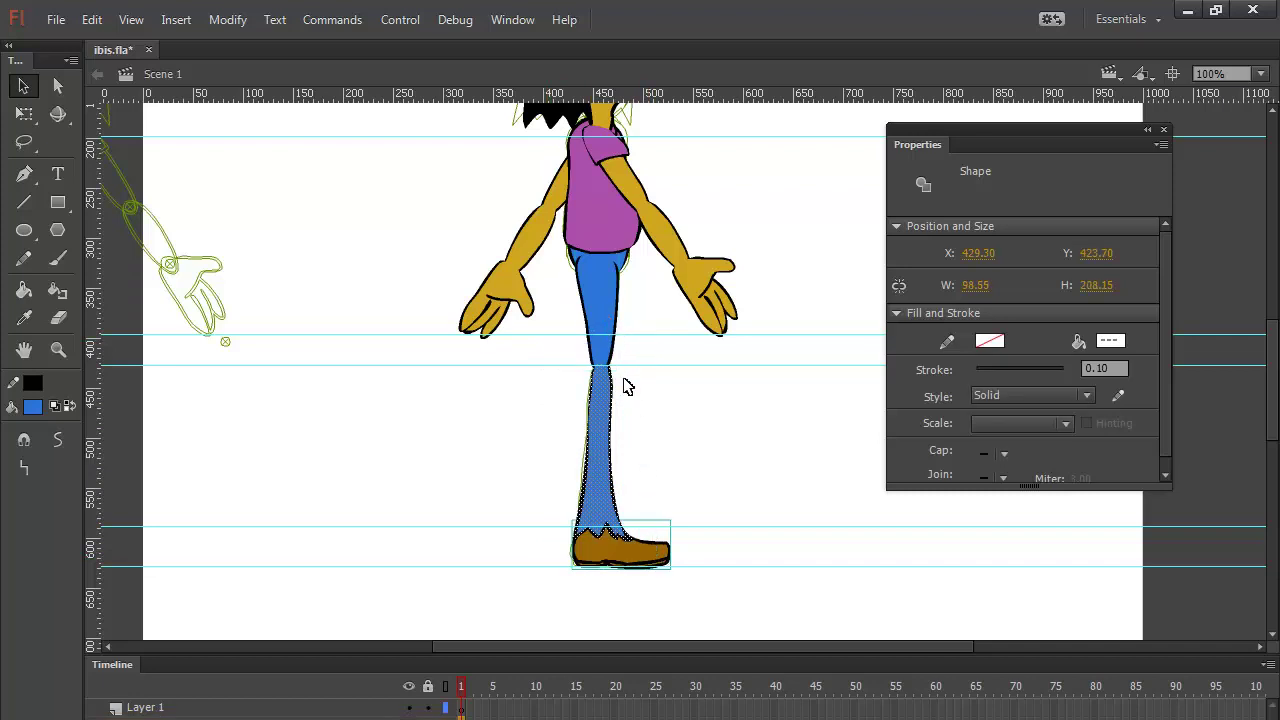
shift+click(667, 552)
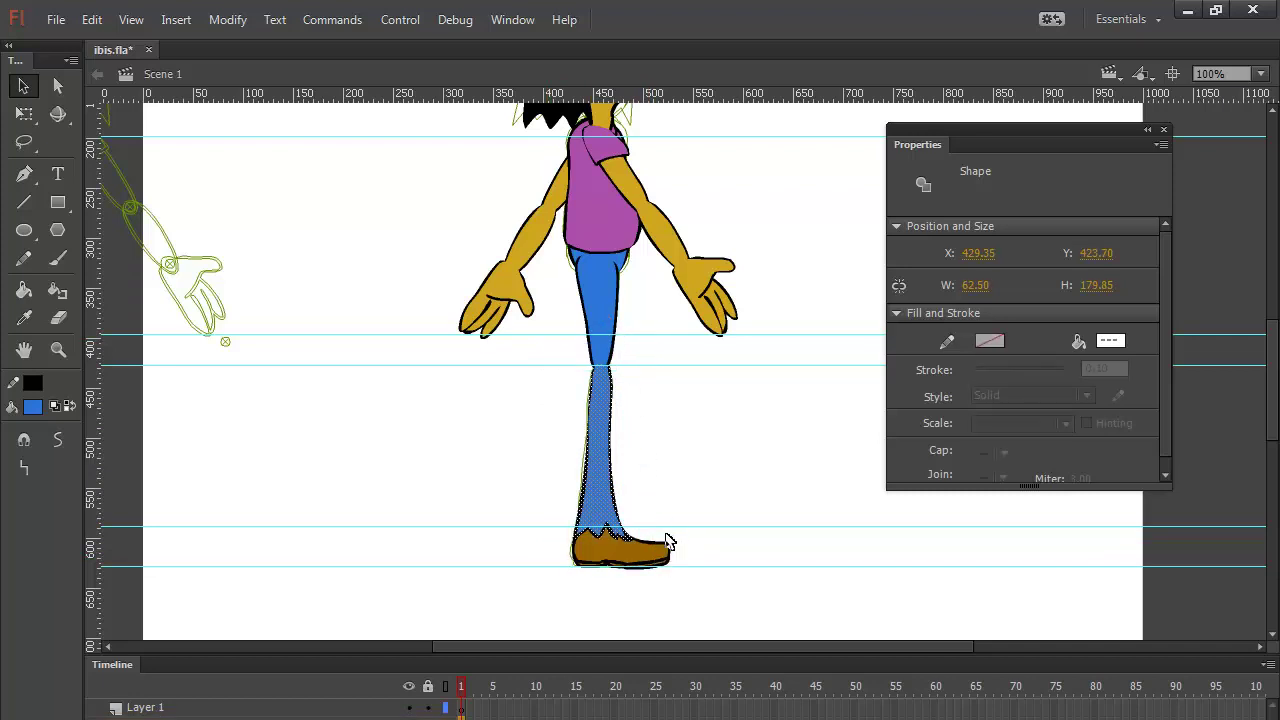
key(ctrl+g)
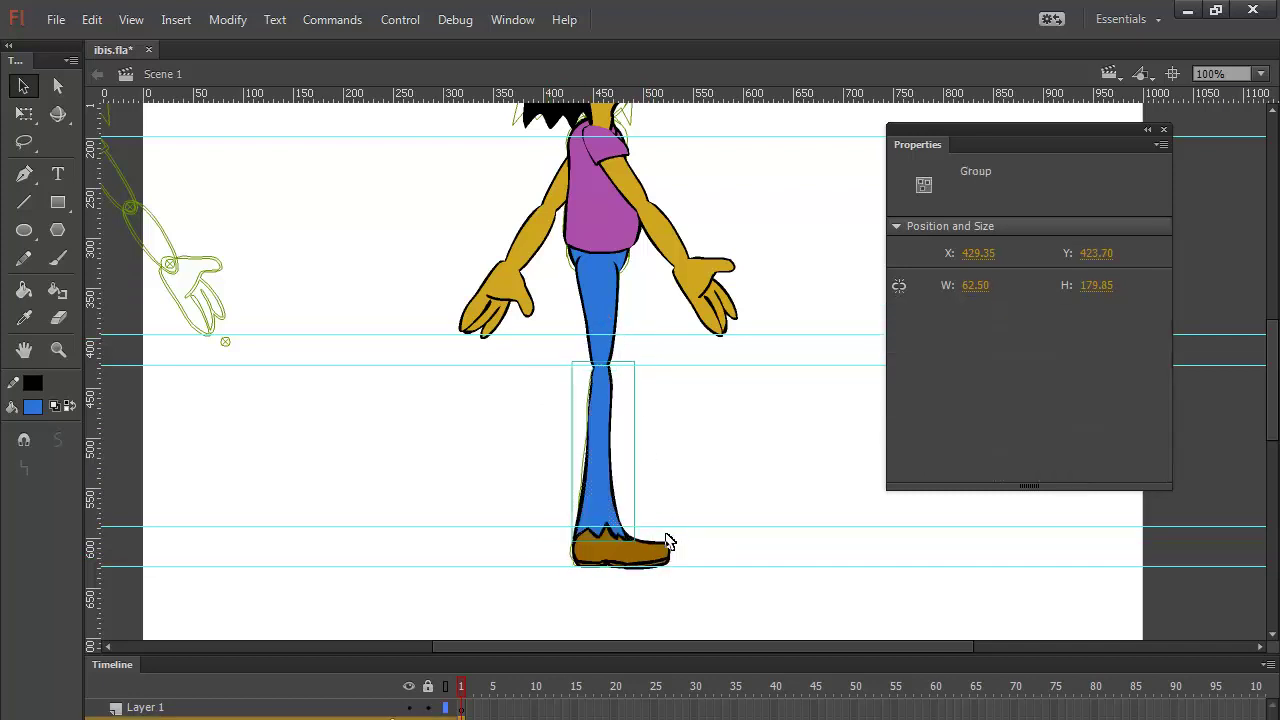
Step: Cut the regrouped lower leg to recheck the foot for leftovers, and paste it back in place
key(ctrl+x)
click(635, 550)
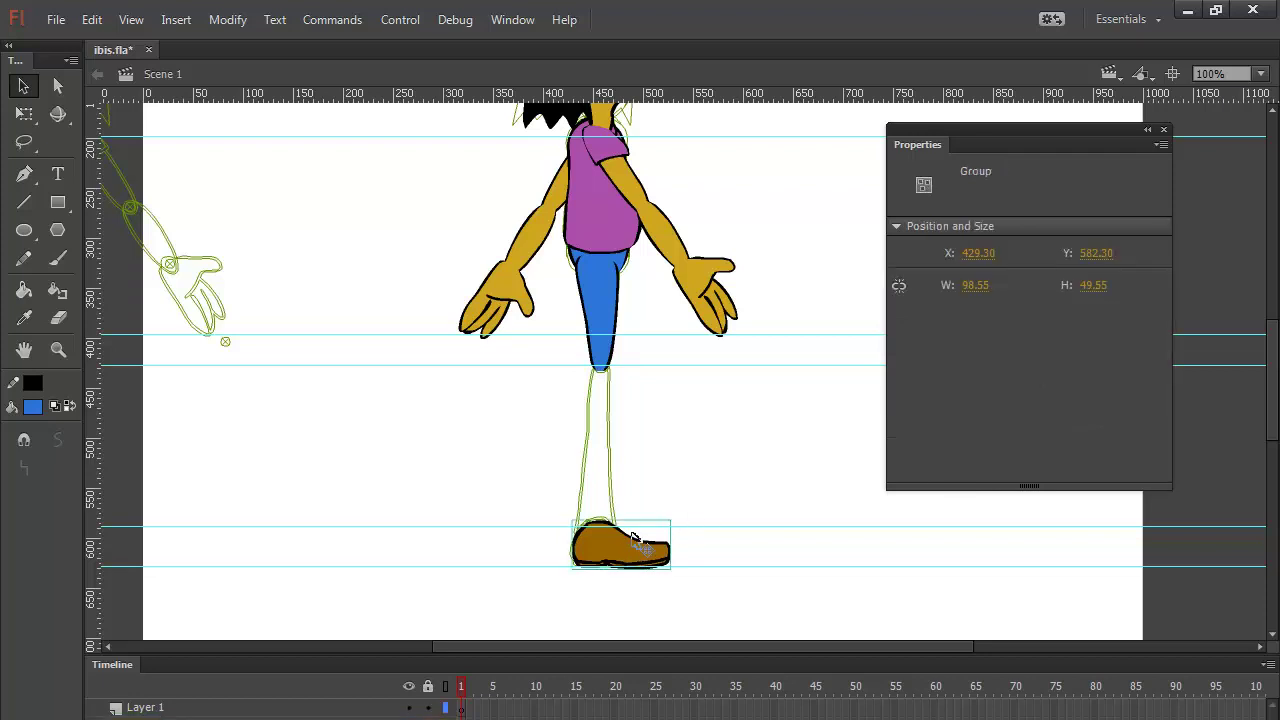
right_click(702, 461)
click(797, 533)
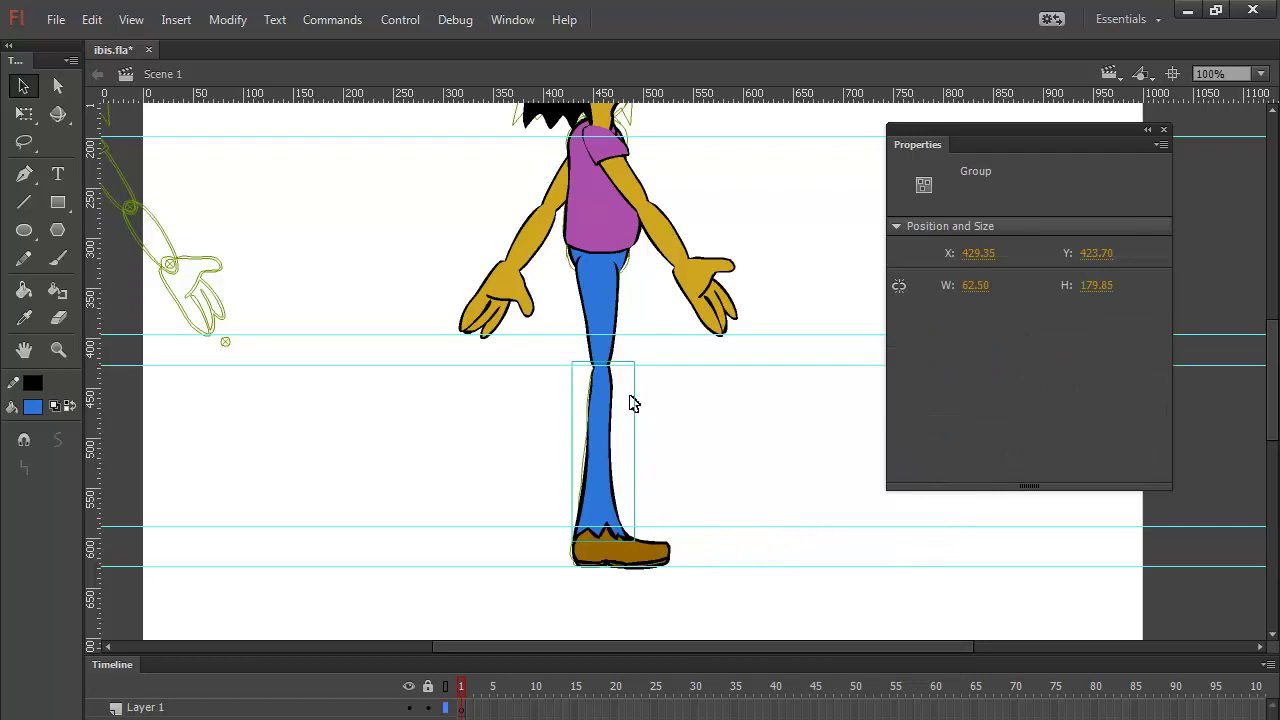
Step: Duplicate the thigh, lower leg and foot groups in place and shift the copy 10 px to the left
click(616, 322)
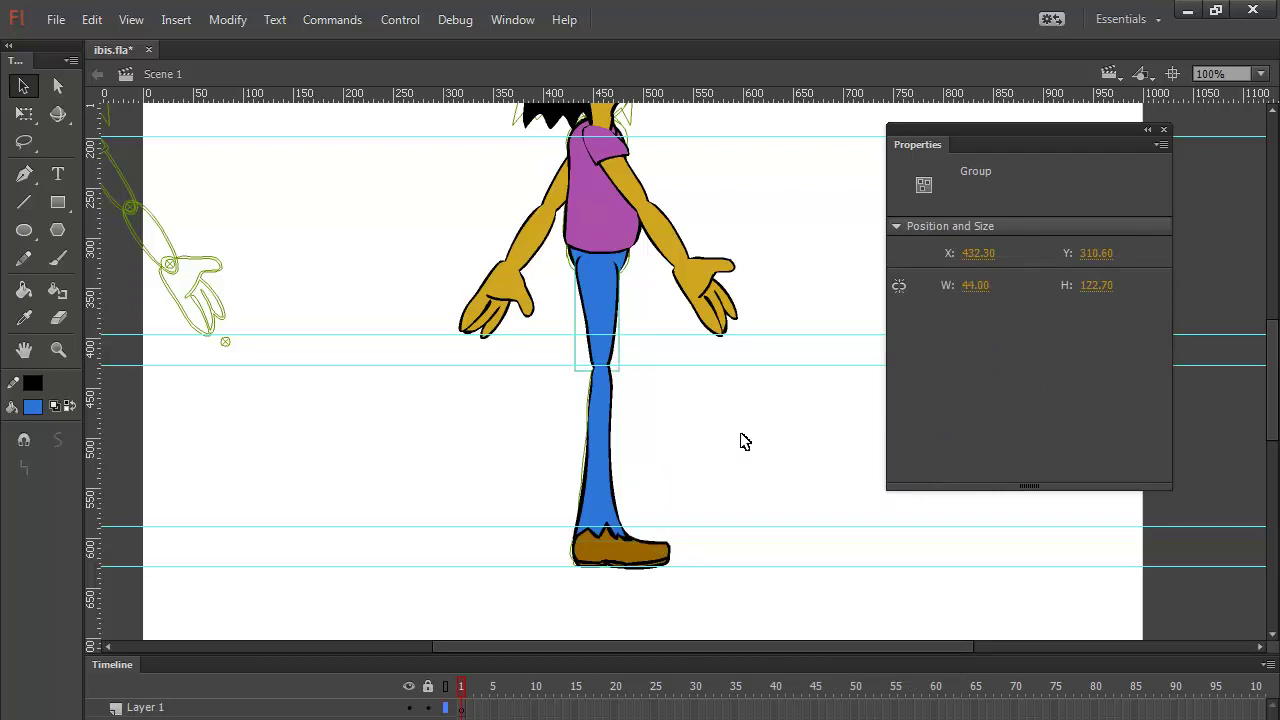
click(626, 340)
click(612, 425)
shift+click(620, 310)
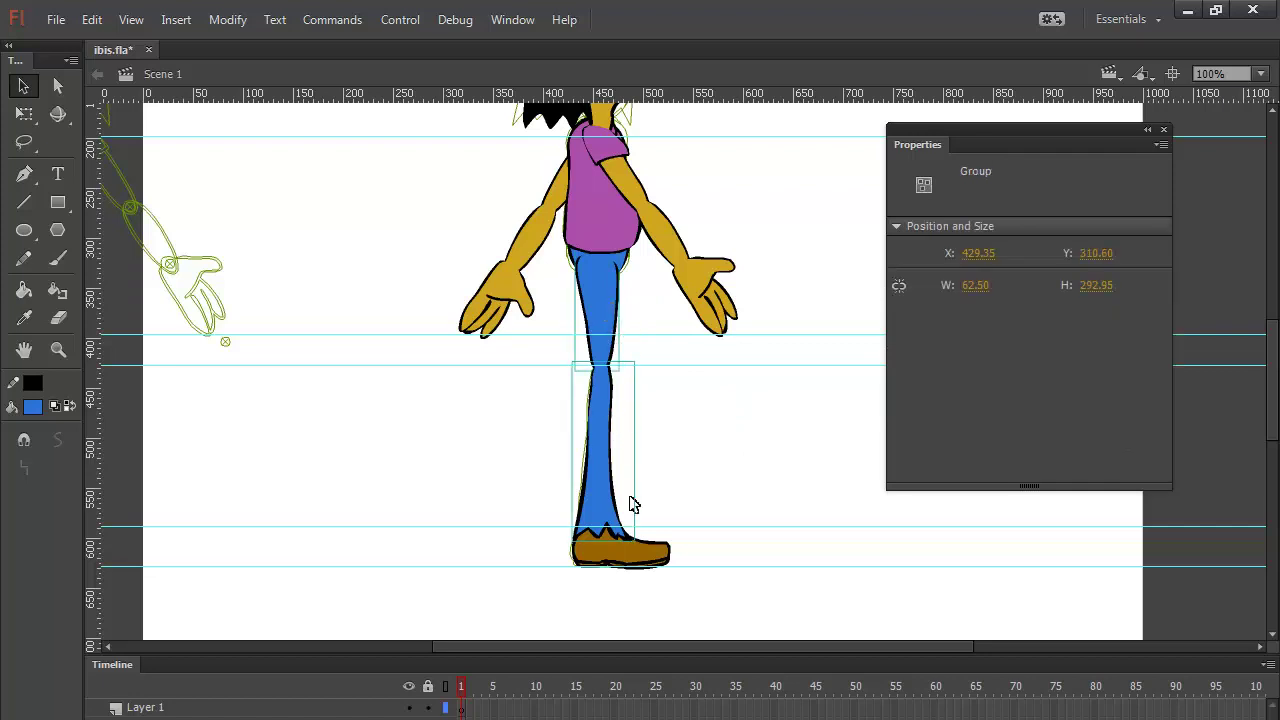
shift+click(655, 560)
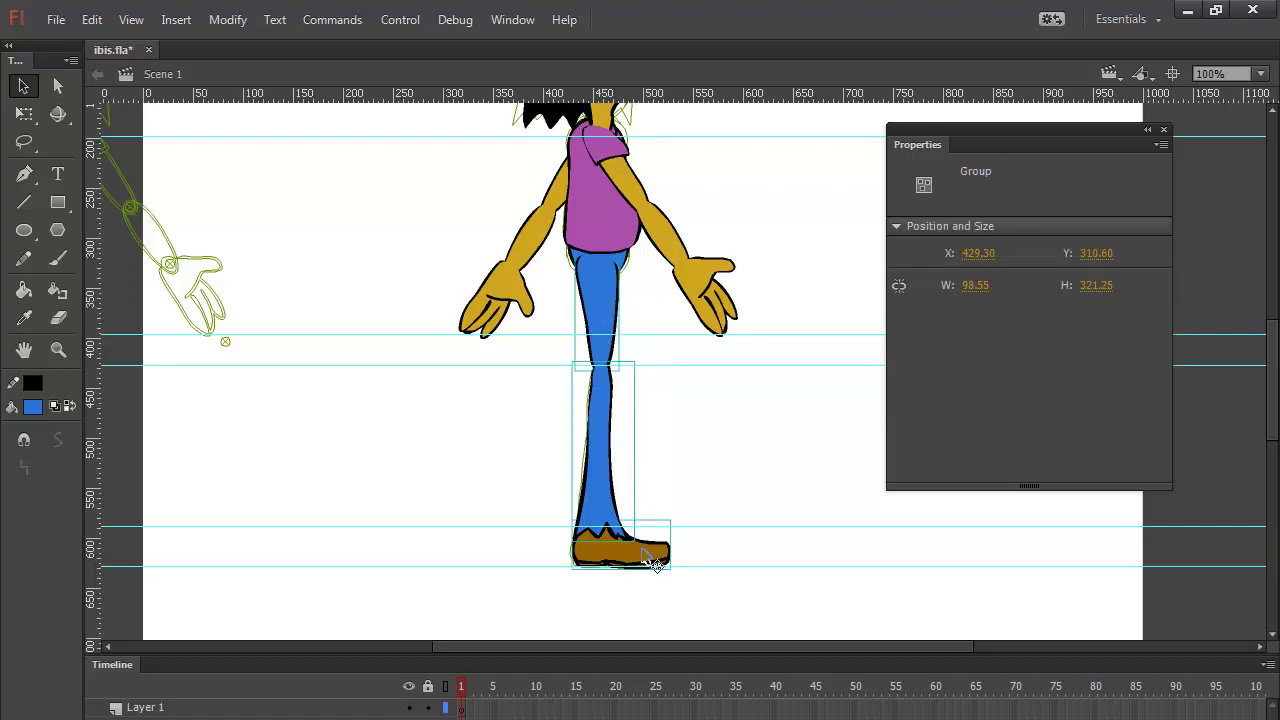
key(shift+Right)
key(shift+Down)
key(ctrl+z)
key(ctrl+z)
key(shift+Left)
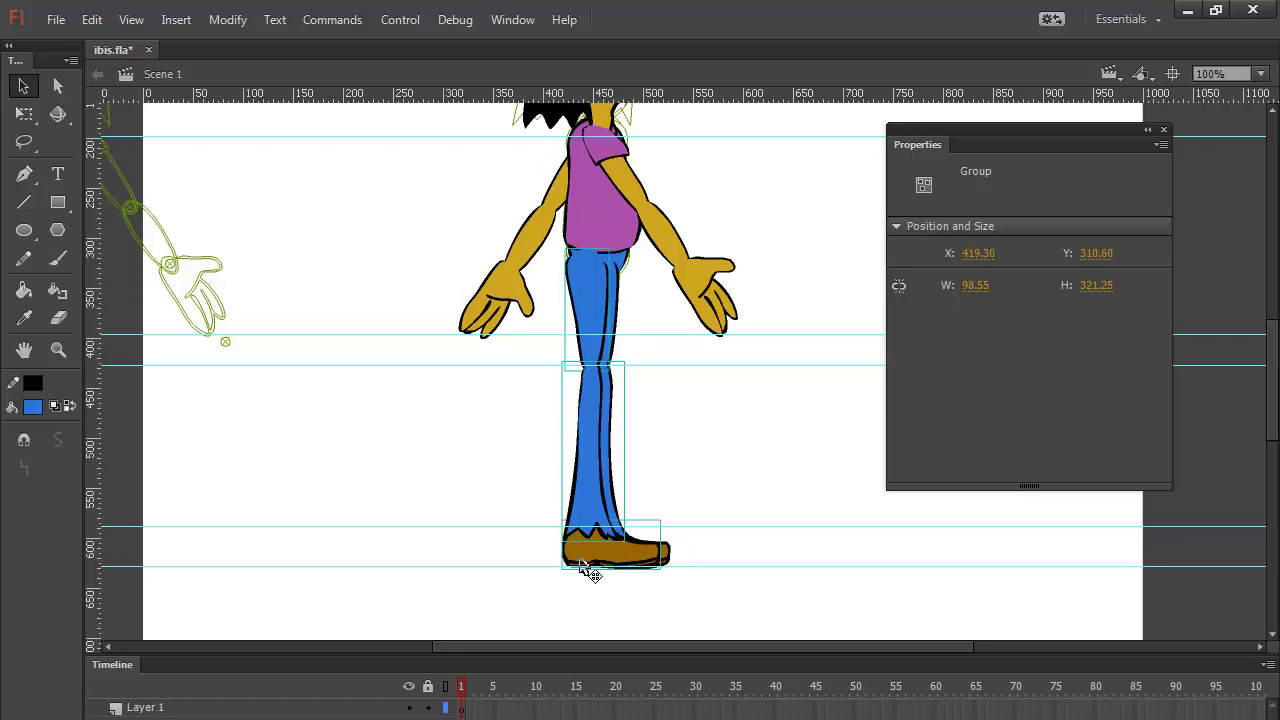
Step: Send the duplicated leg to the back and shift it 10 px right so it sits directly behind the front leg
right_click(592, 445)
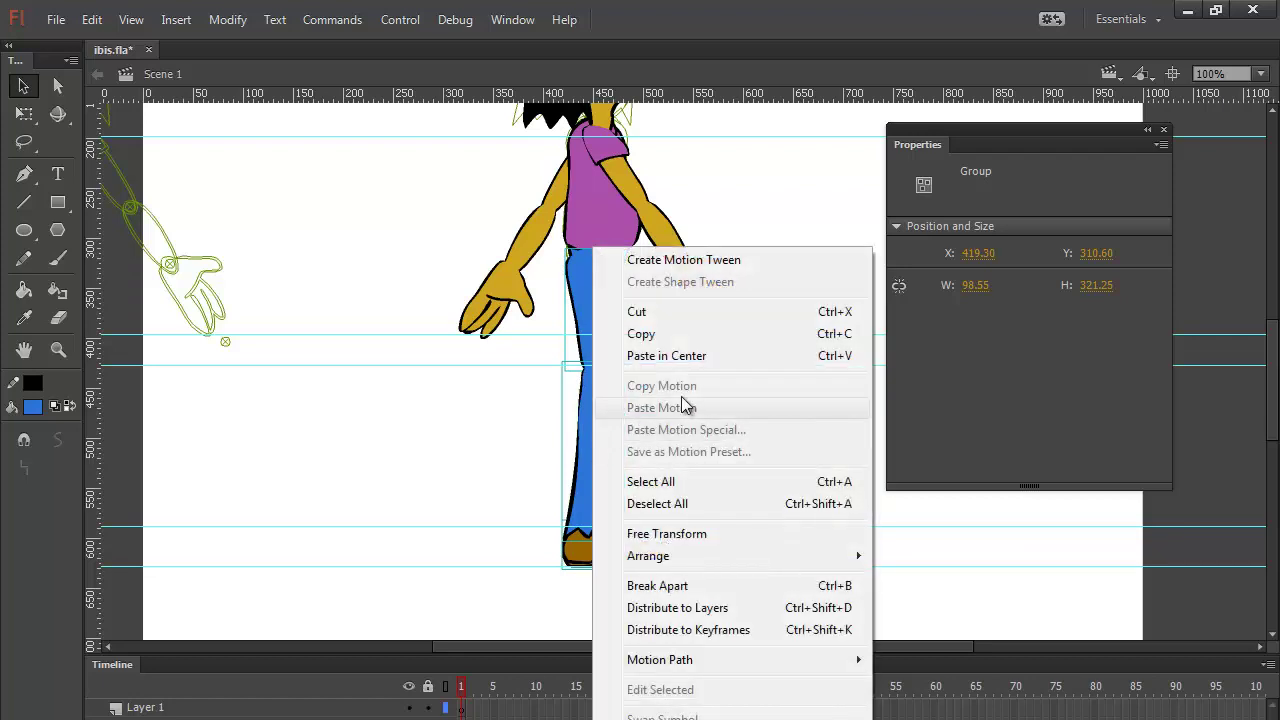
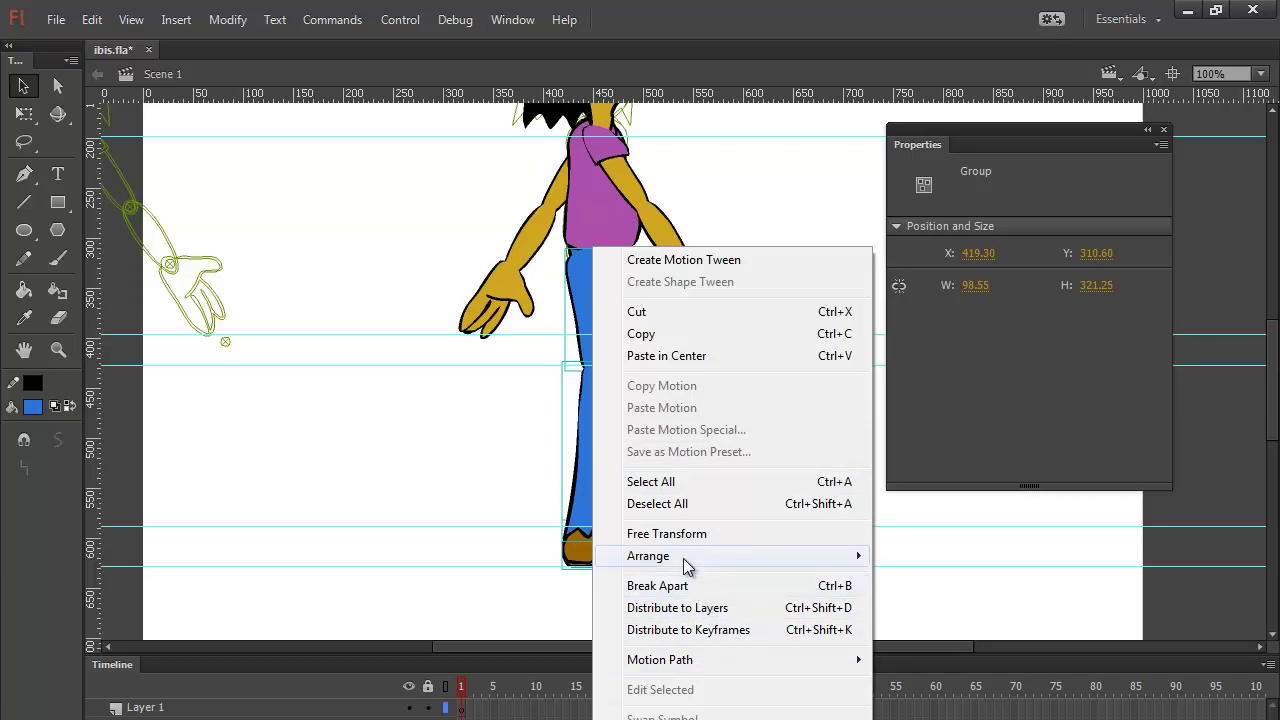
mouse_move(696, 567)
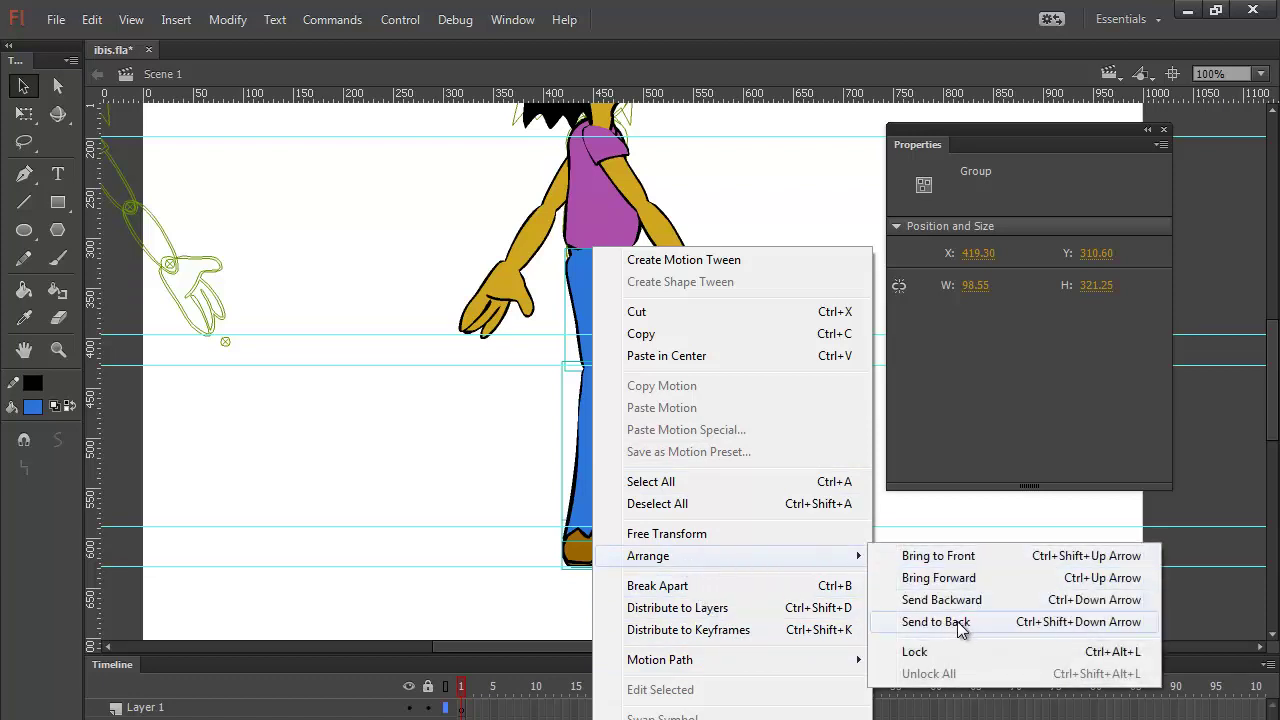
click(958, 622)
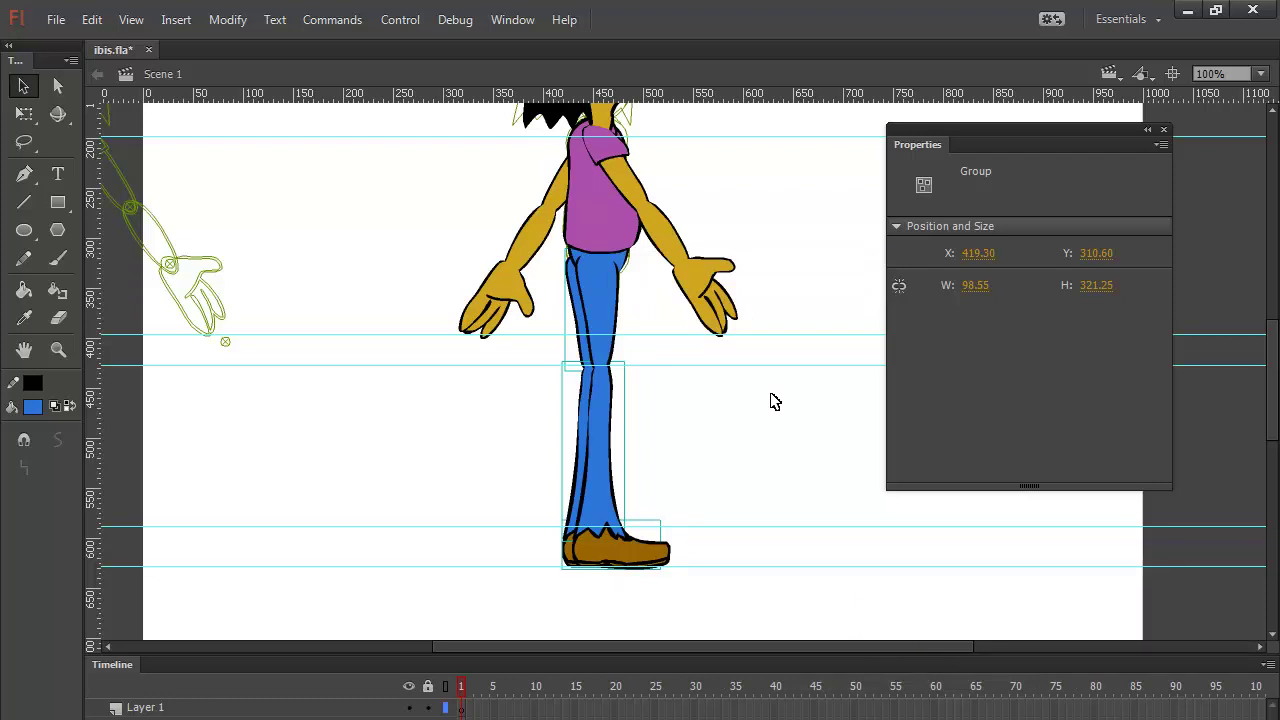
key(shift+Right)
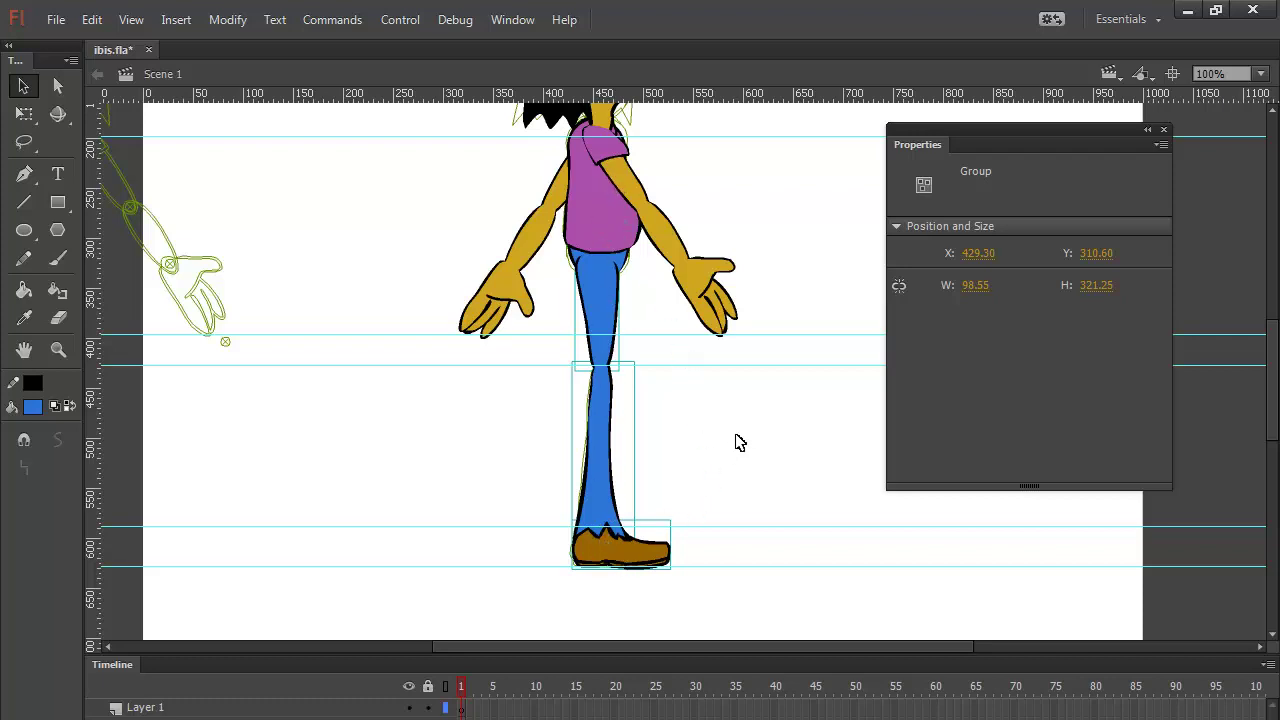
click(770, 430)
Step: Show the layers as outlines with the Brush tool active, and compare the side view with the joint markers on the front-view reference
drag(792, 220, 666, 363)
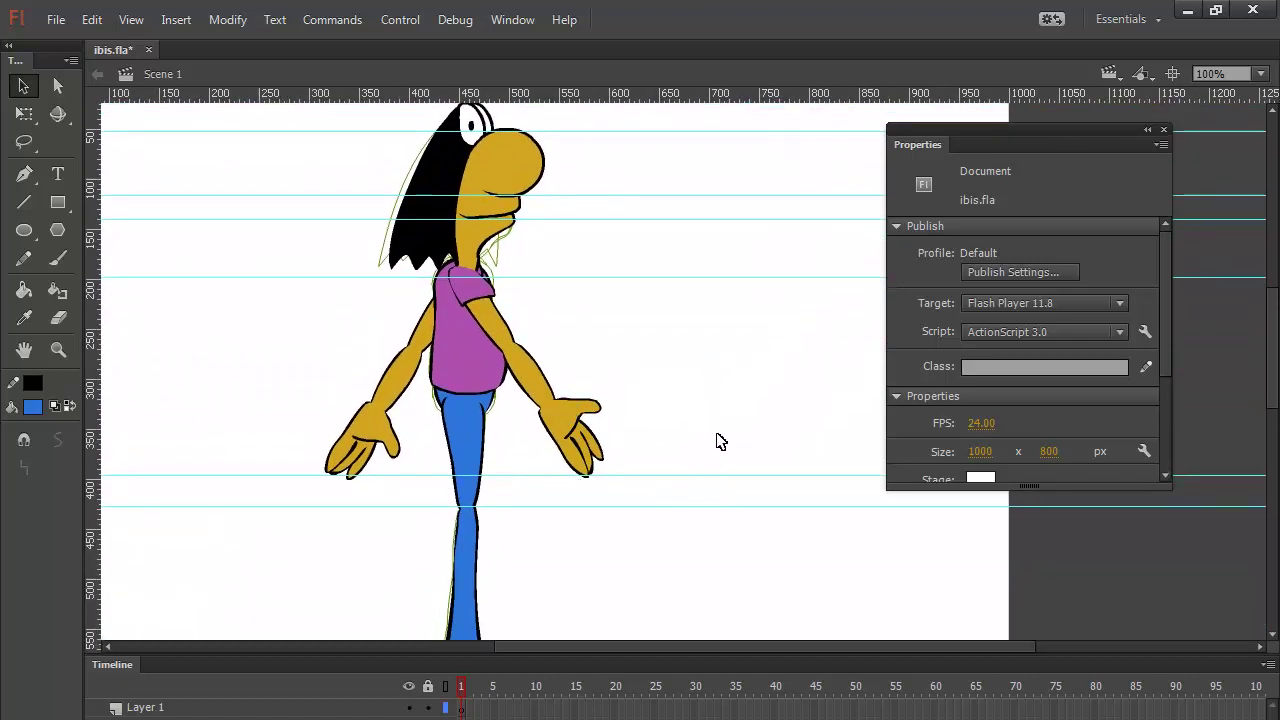
click(58, 258)
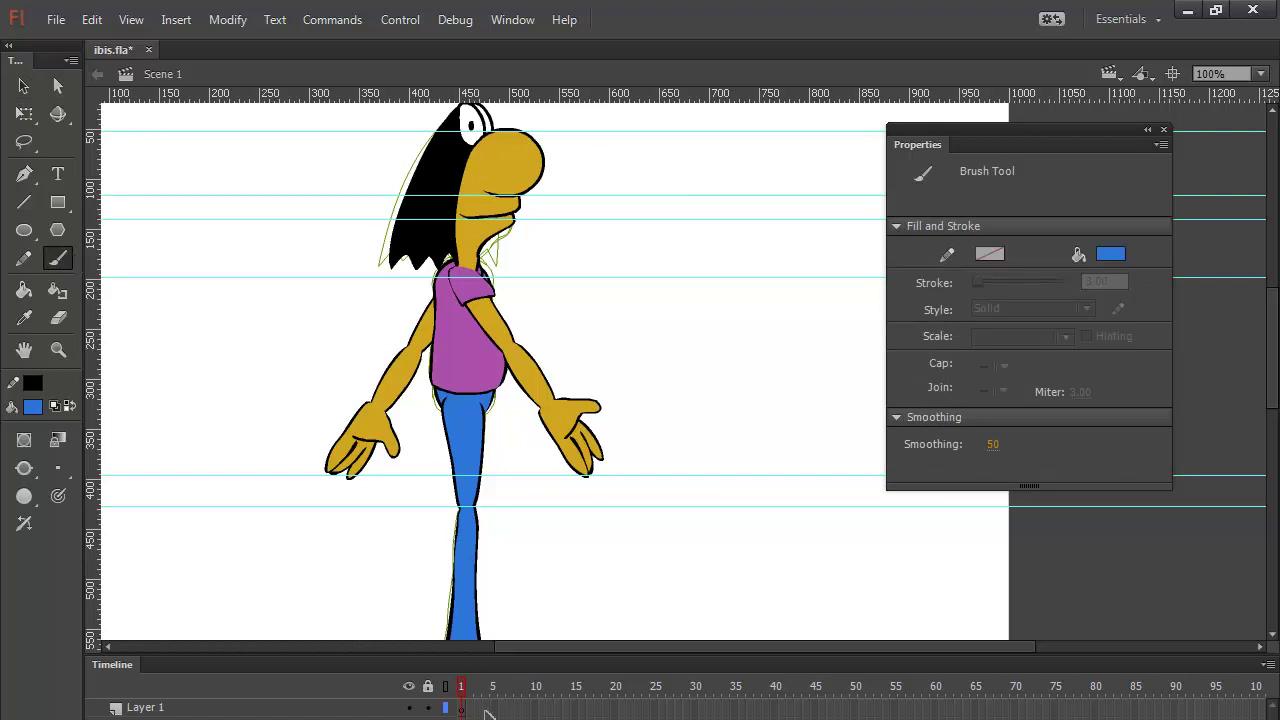
key(ctrl+alt+shift+o)
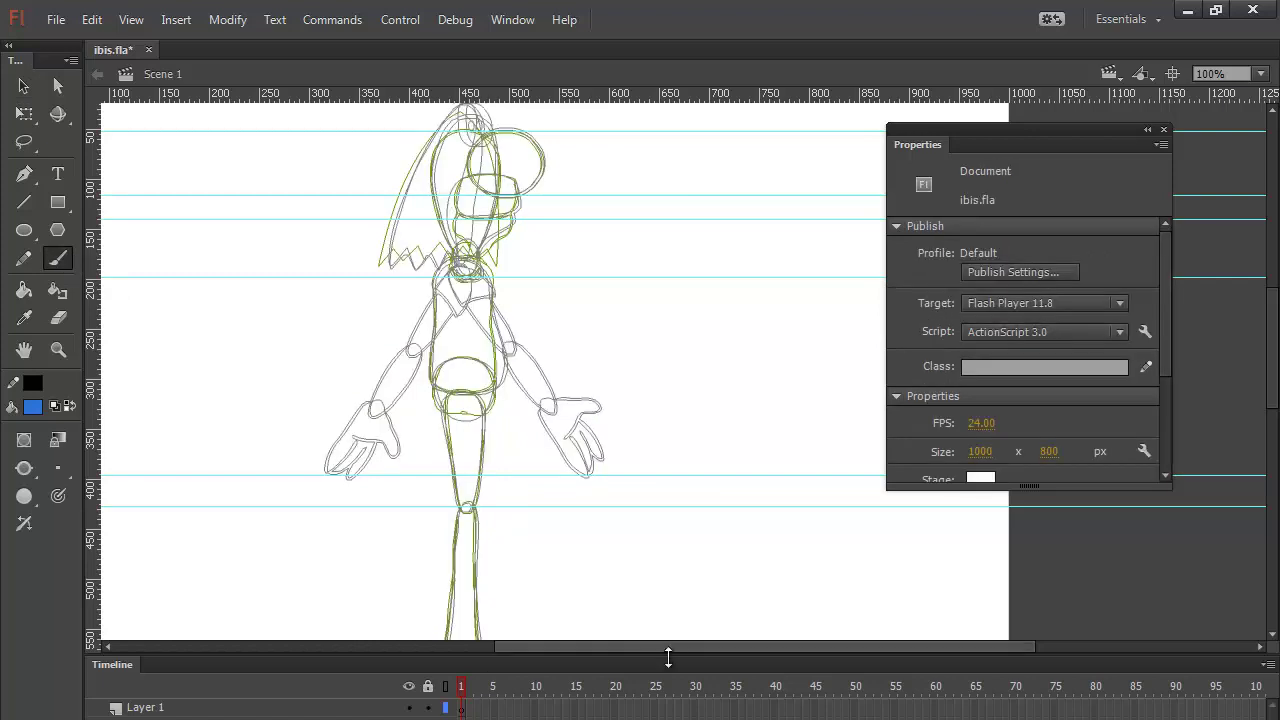
drag(679, 647, 462, 645)
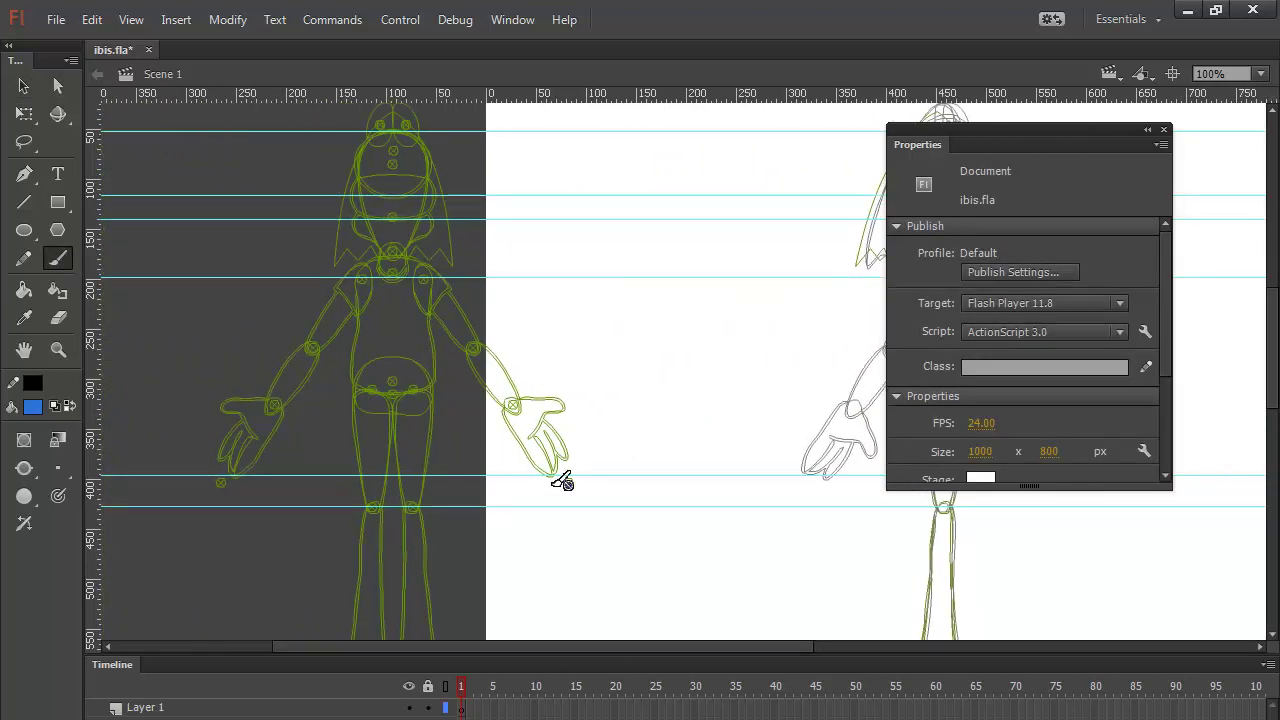
drag(630, 645, 812, 641)
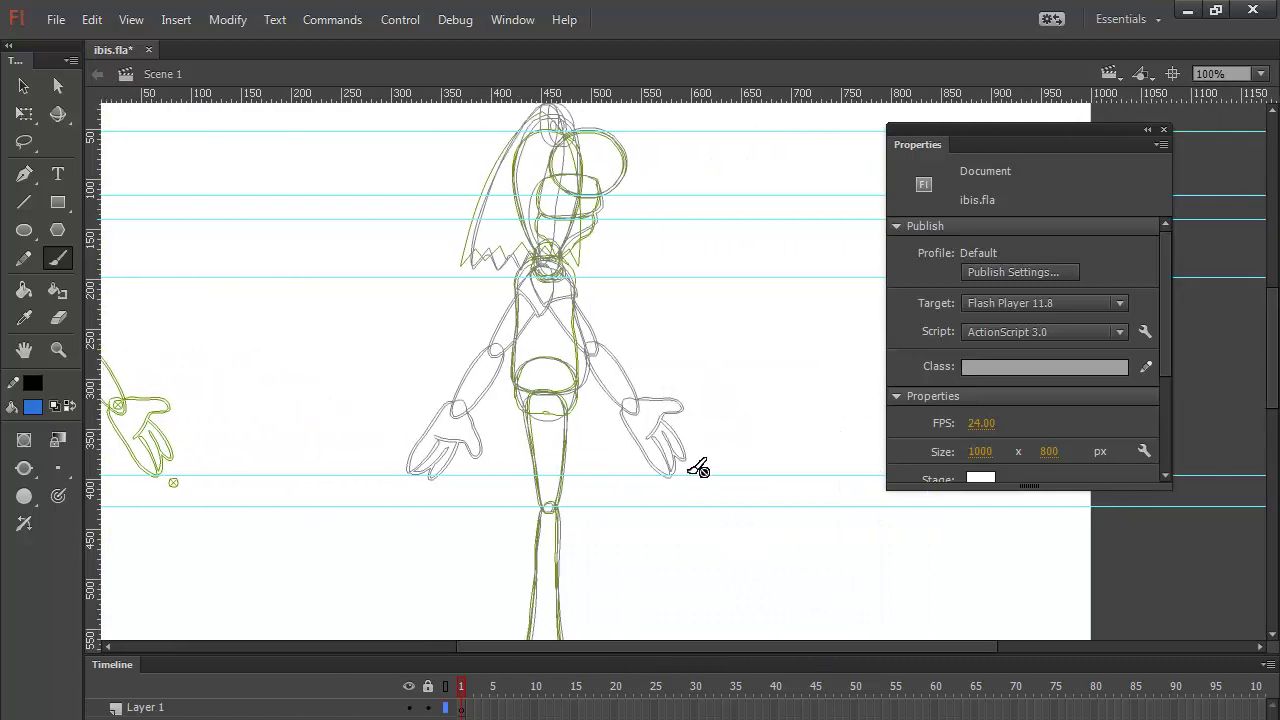
Step: Try a freehand brush stroke around the wrist and palm of the front hand, and undo it
click(447, 708)
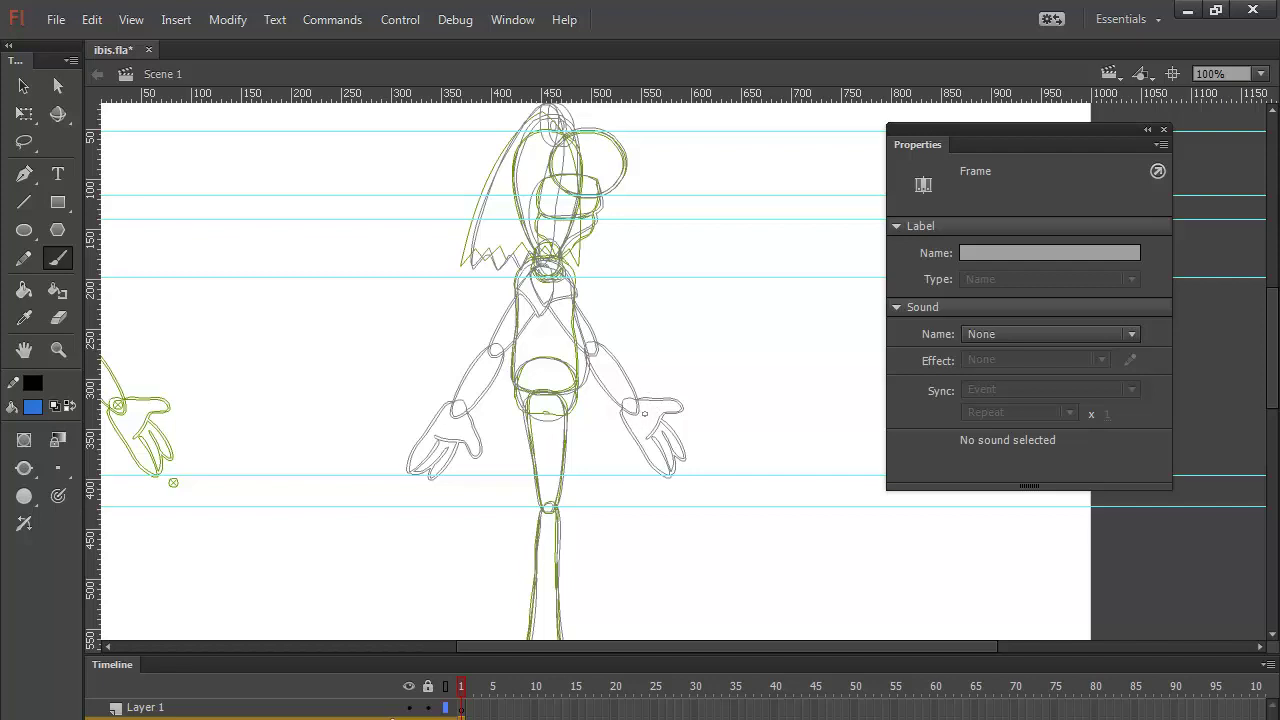
drag(632, 396, 668, 441)
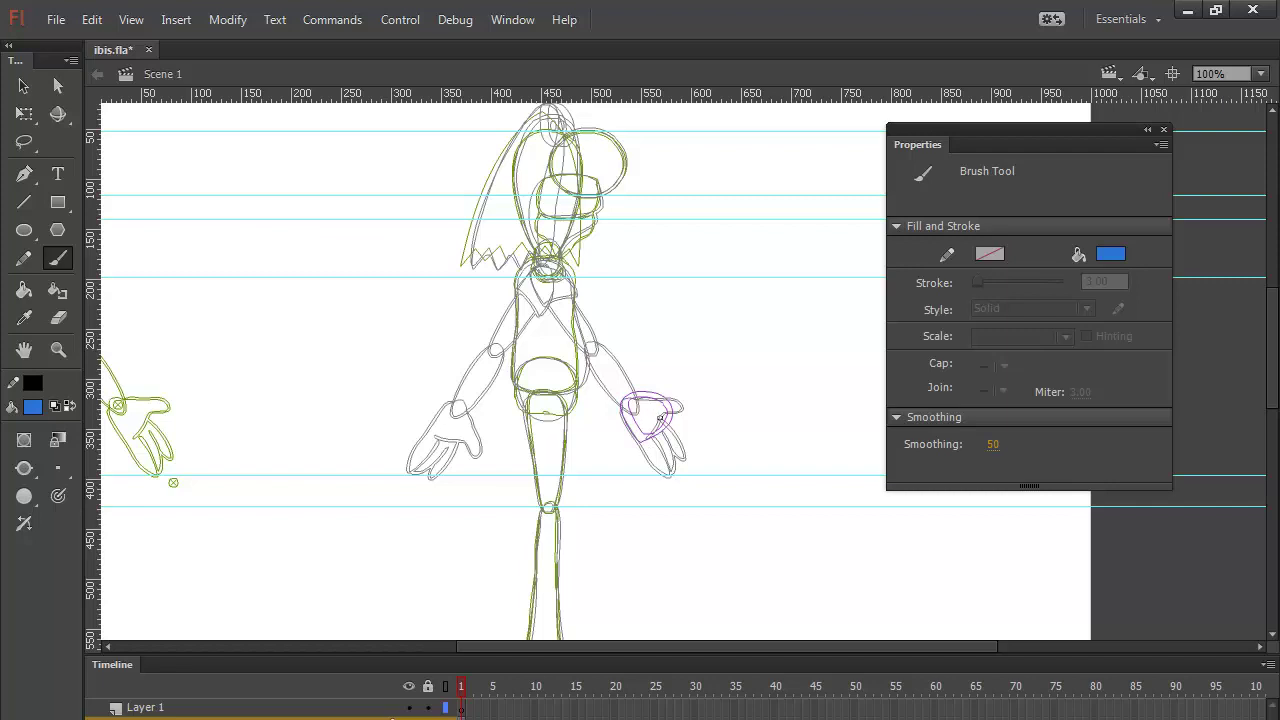
key(ctrl+z)
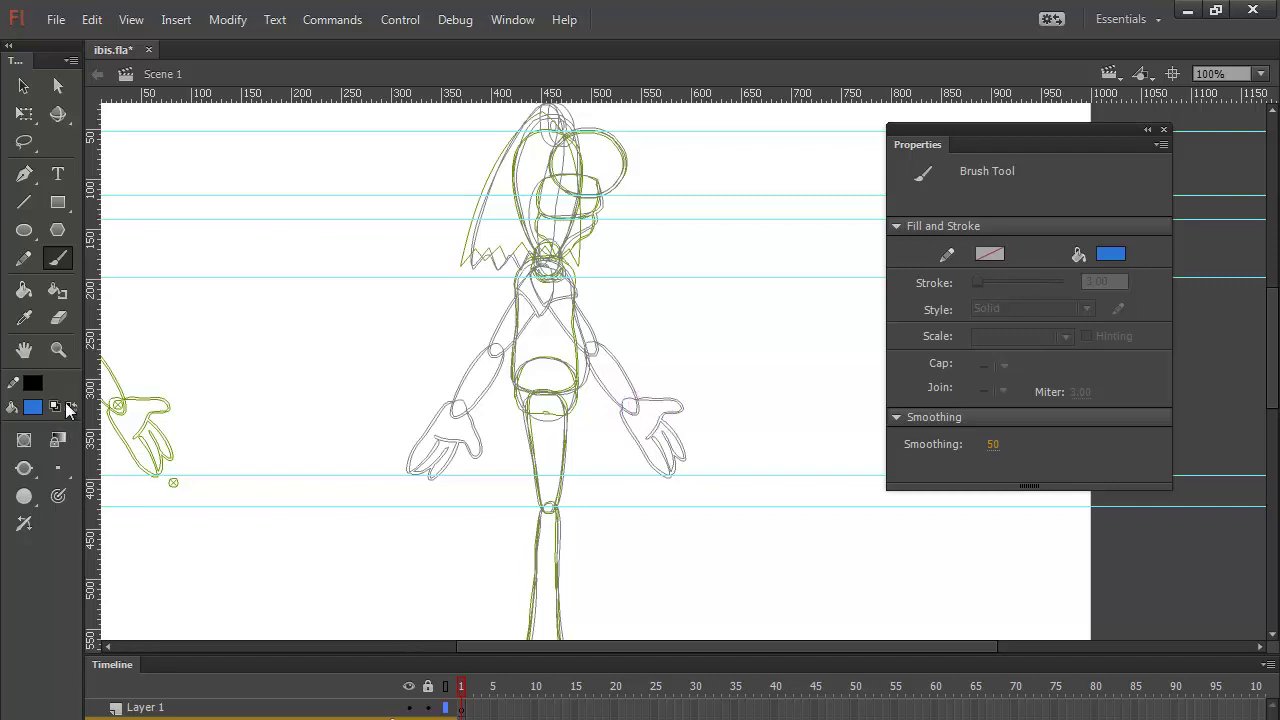
Step: Swap the stroke and fill colours so the brush paints black, and roughly sketch the palm, fingers and thumb over the figure's right-side reference hand
click(70, 410)
click(453, 708)
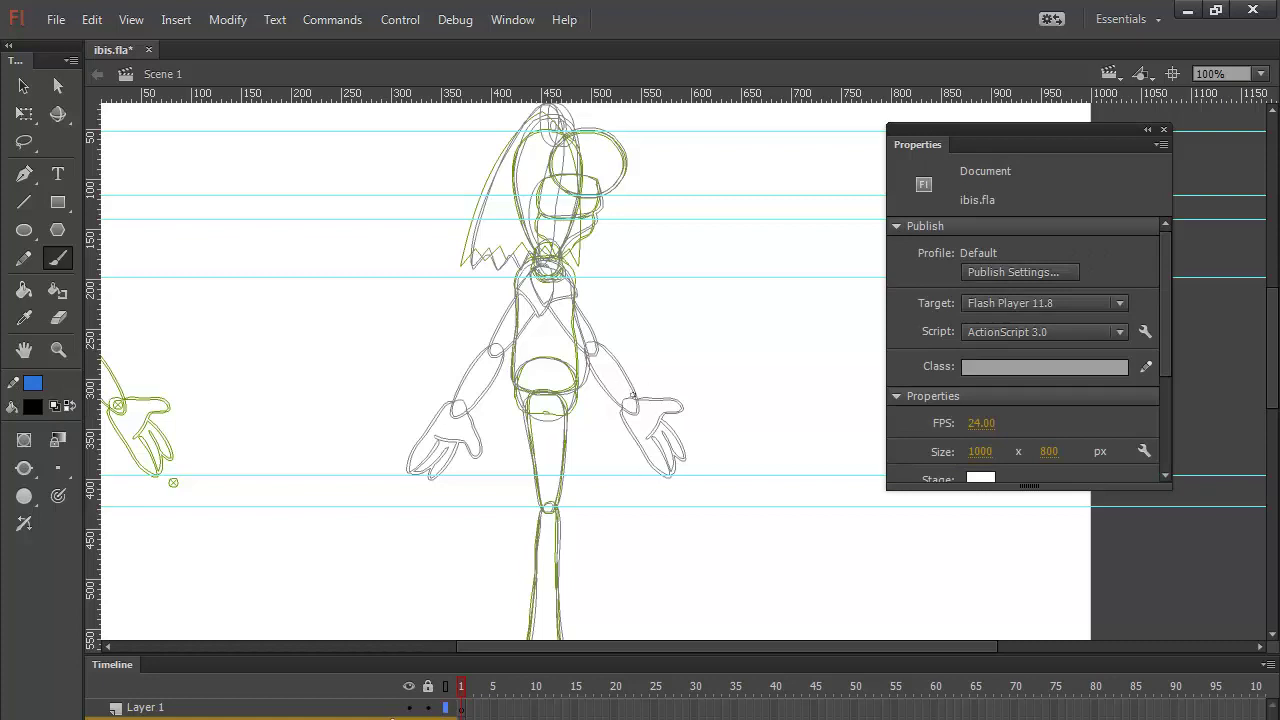
mouse_move(623, 397)
mouse_down()
mouse_move(660, 438)
mouse_move(668, 400)
mouse_move(668, 428)
mouse_move(650, 442)
mouse_move(664, 395)
mouse_move(684, 452)
mouse_up()
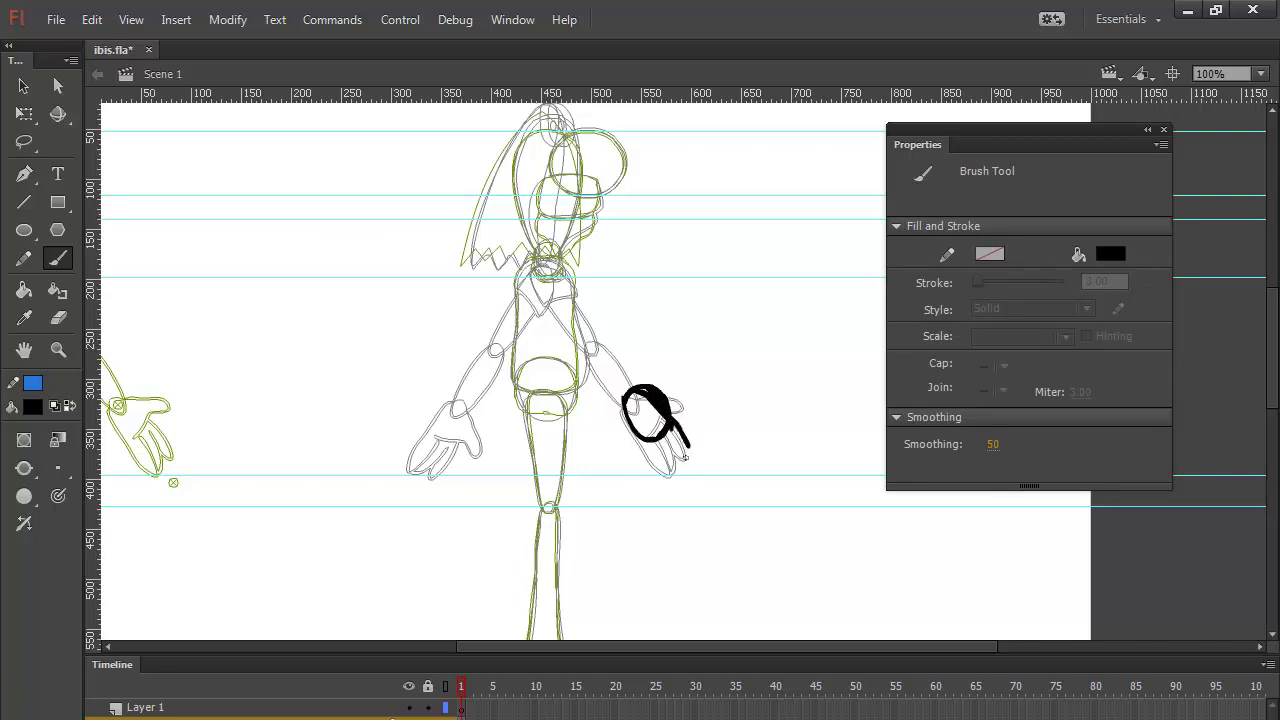
mouse_move(668, 405)
mouse_down()
mouse_move(682, 470)
mouse_move(670, 486)
mouse_up()
mouse_move(660, 430)
mouse_down()
mouse_move(672, 486)
mouse_move(656, 468)
mouse_move(654, 484)
mouse_up()
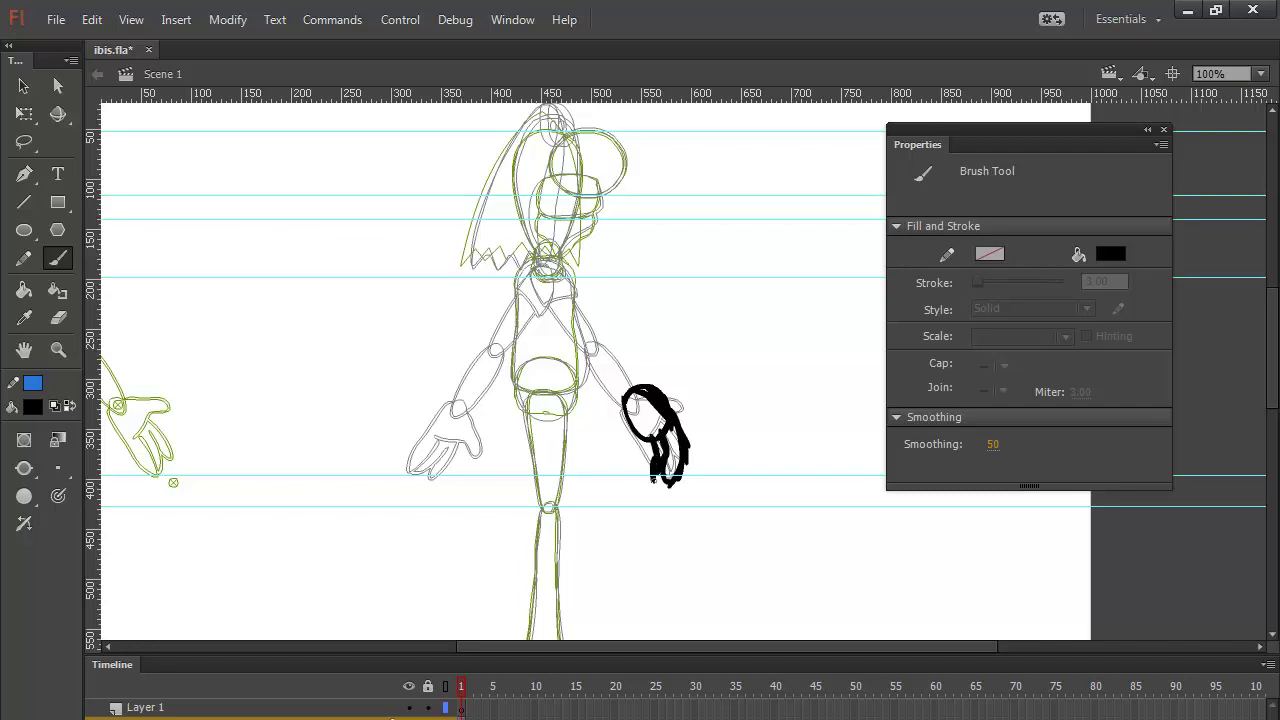
drag(638, 436, 654, 484)
mouse_move(624, 410)
mouse_down()
mouse_move(634, 450)
mouse_move(640, 432)
mouse_up()
Step: Roughly sketch the matching palm and fingers in black brush strokes over the figure's left-side reference hand
mouse_move(436, 412)
mouse_down()
mouse_move(474, 412)
mouse_move(440, 406)
mouse_move(472, 426)
mouse_move(416, 465)
mouse_move(420, 490)
mouse_move(430, 462)
mouse_move(446, 476)
mouse_move(464, 396)
mouse_up()
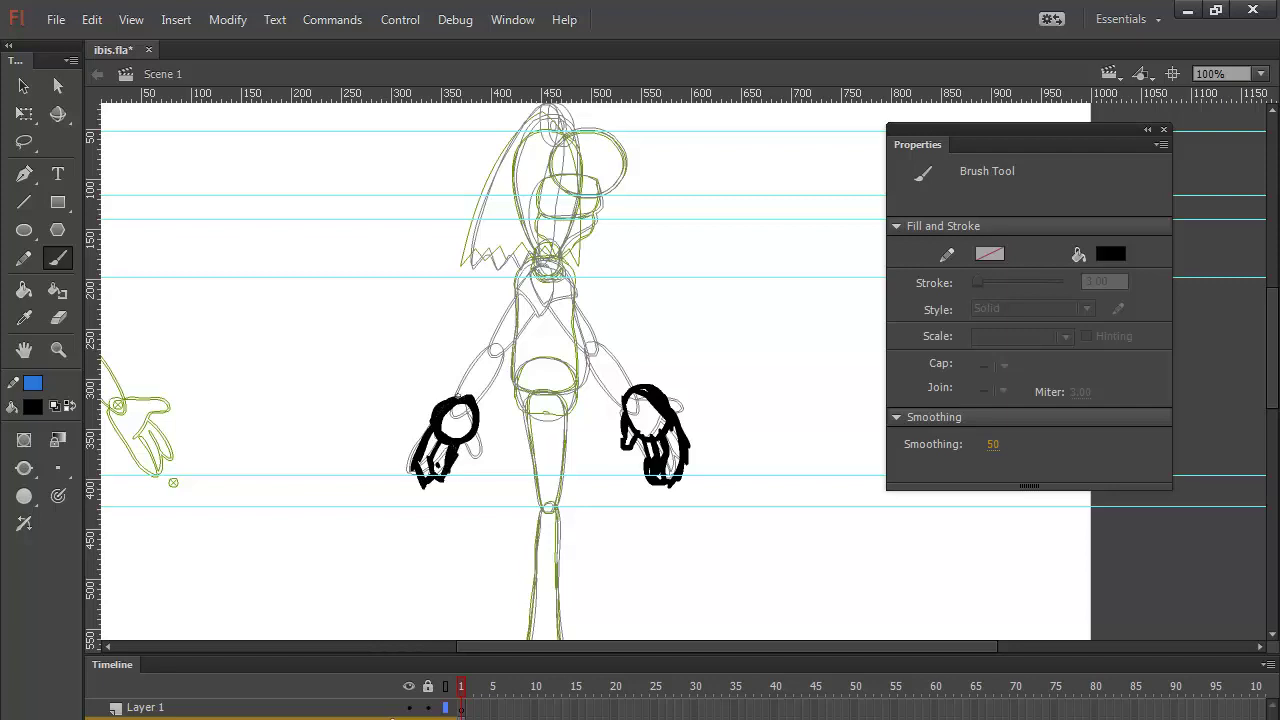
drag(450, 462, 454, 484)
mouse_move(462, 434)
mouse_down()
mouse_move(460, 482)
mouse_move(484, 412)
mouse_move(479, 458)
mouse_up()
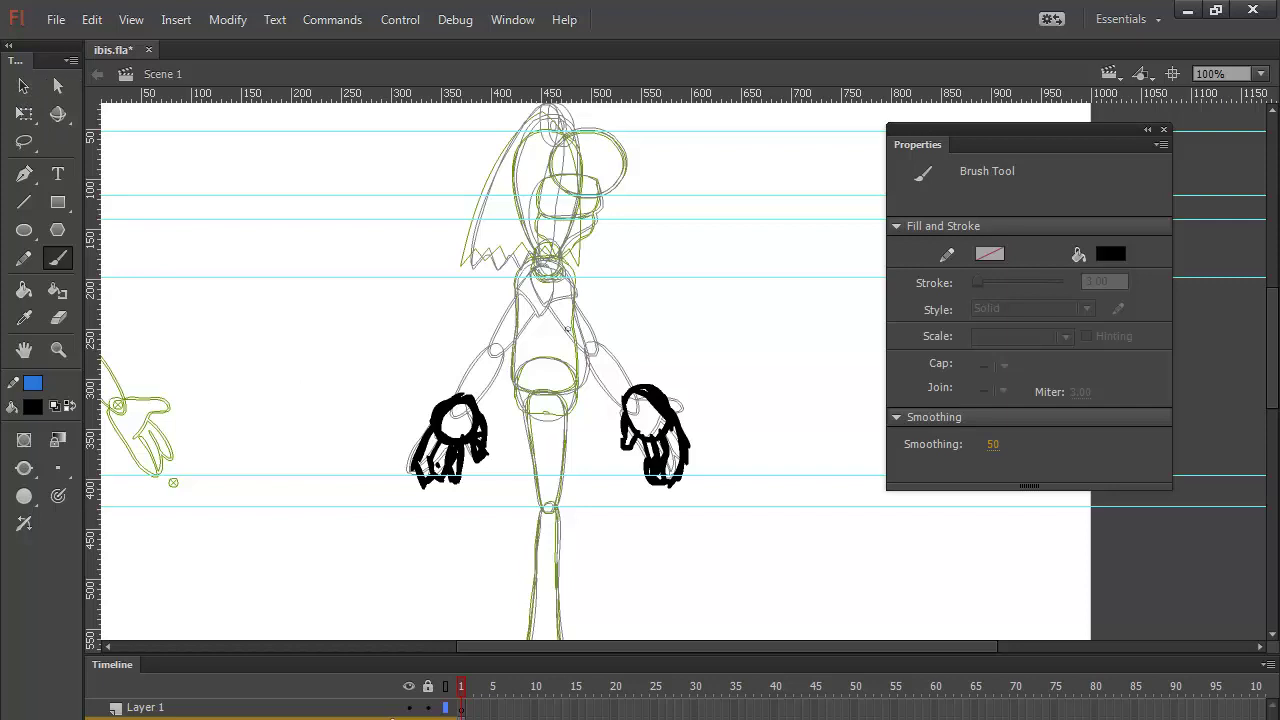
Step: Show the rough hand sketches as outlines and make Layer 1 active for the clean tracing
key(ctrl+alt+shift+o)
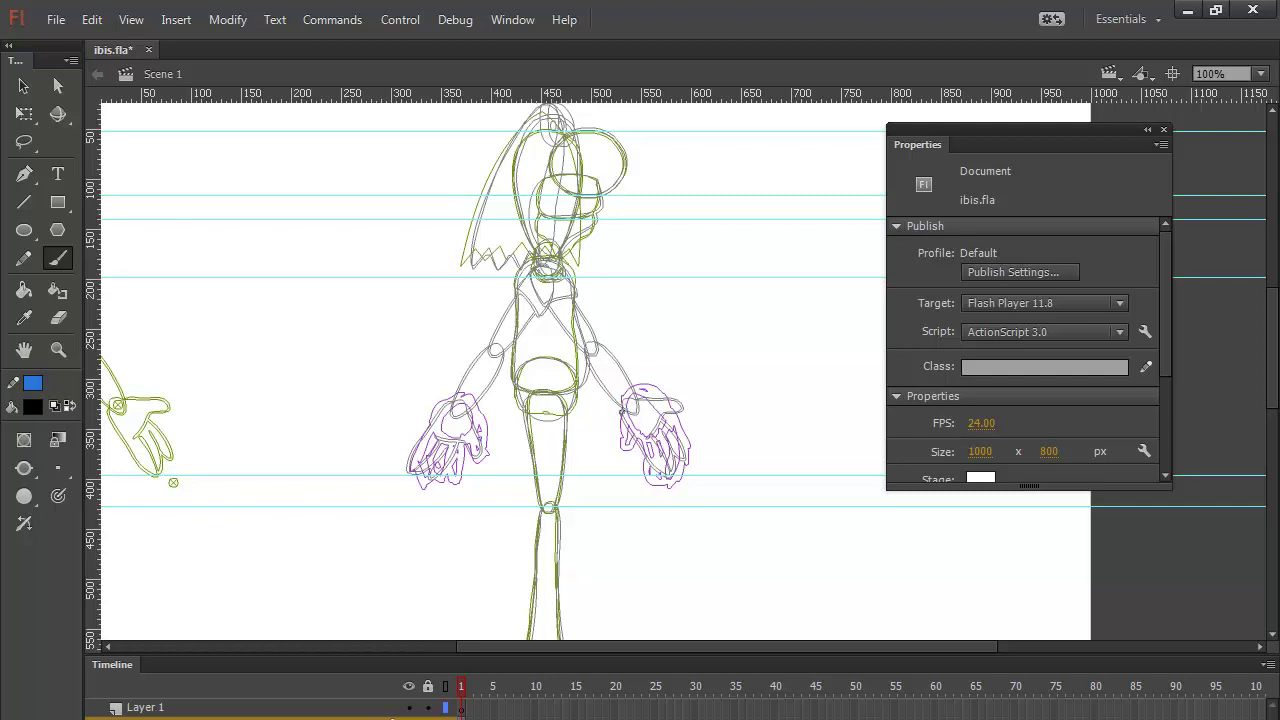
key(ctrl+=)
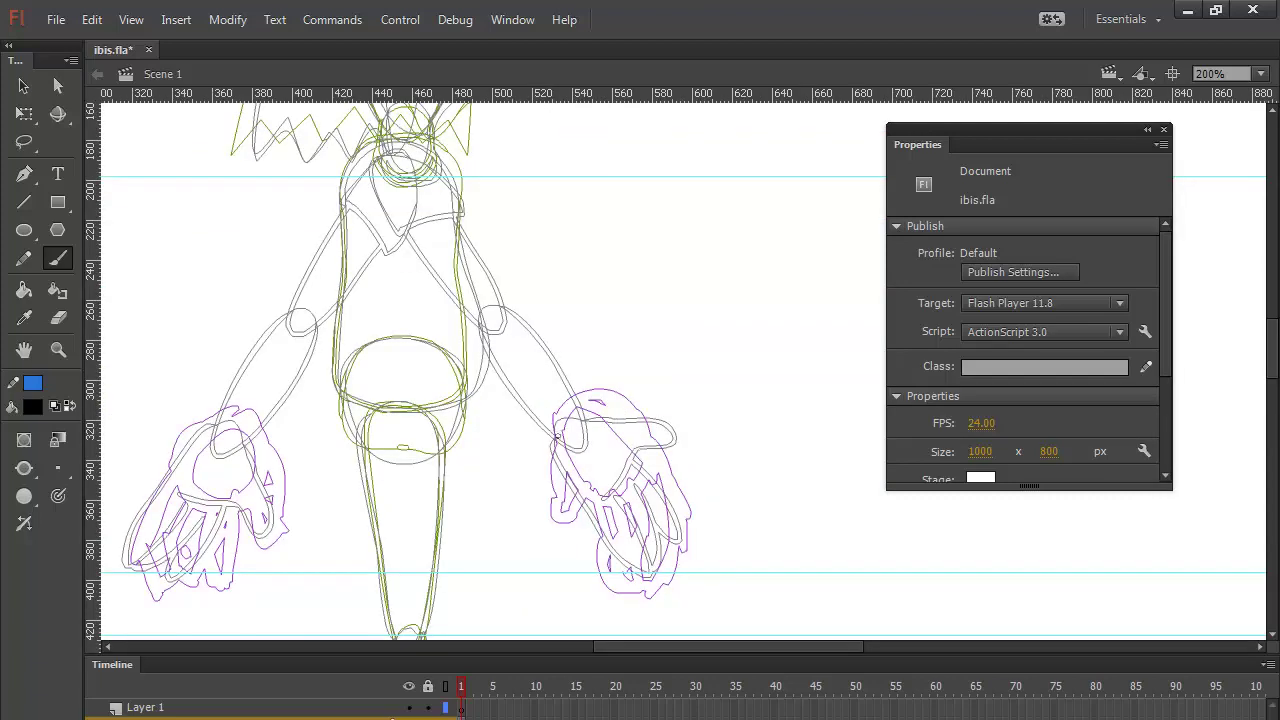
mouse_move(556, 425)
mouse_down()
mouse_move(580, 488)
mouse_move(640, 492)
mouse_up()
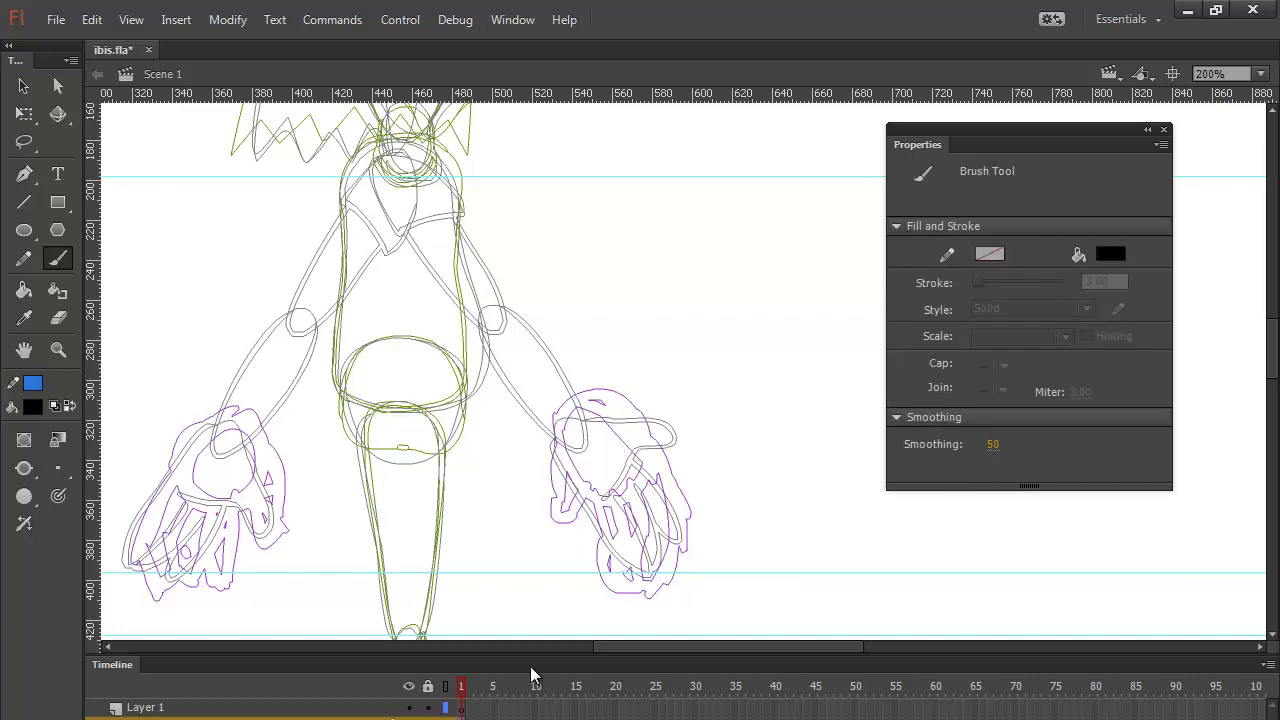
click(465, 707)
click(605, 457)
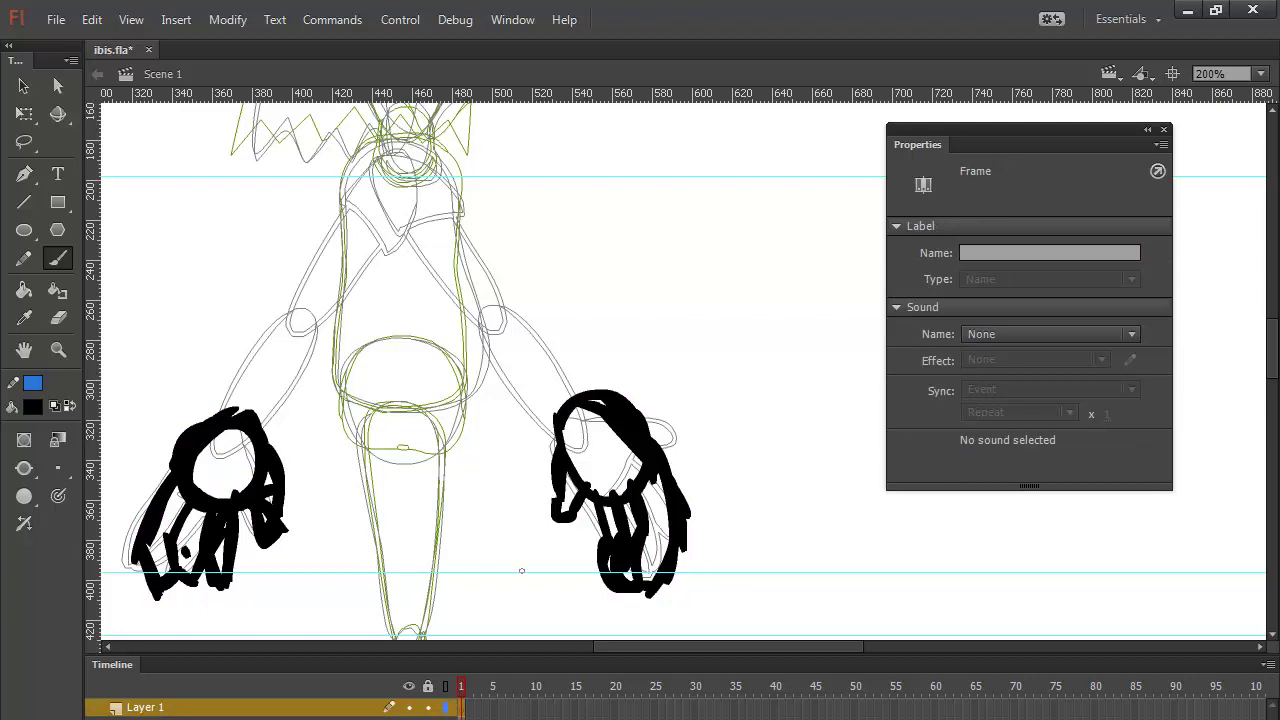
click(446, 707)
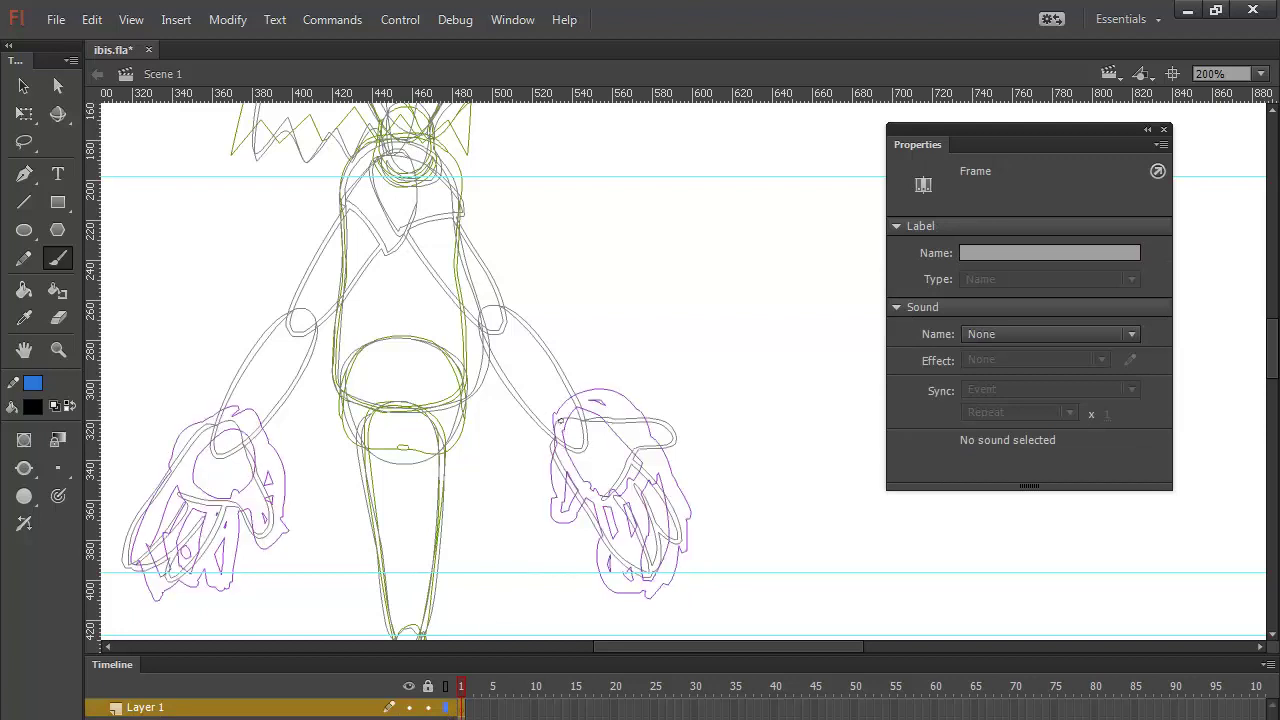
Step: Trace the right-side hand's palm, fingers and thumb in black brush strokes, and close the wrist opening with a straight line
mouse_move(558, 420)
mouse_down()
mouse_move(578, 490)
mouse_move(646, 514)
mouse_move(653, 540)
mouse_move(637, 580)
mouse_move(668, 558)
mouse_move(680, 512)
mouse_move(670, 482)
mouse_move(638, 430)
mouse_move(575, 400)
mouse_up()
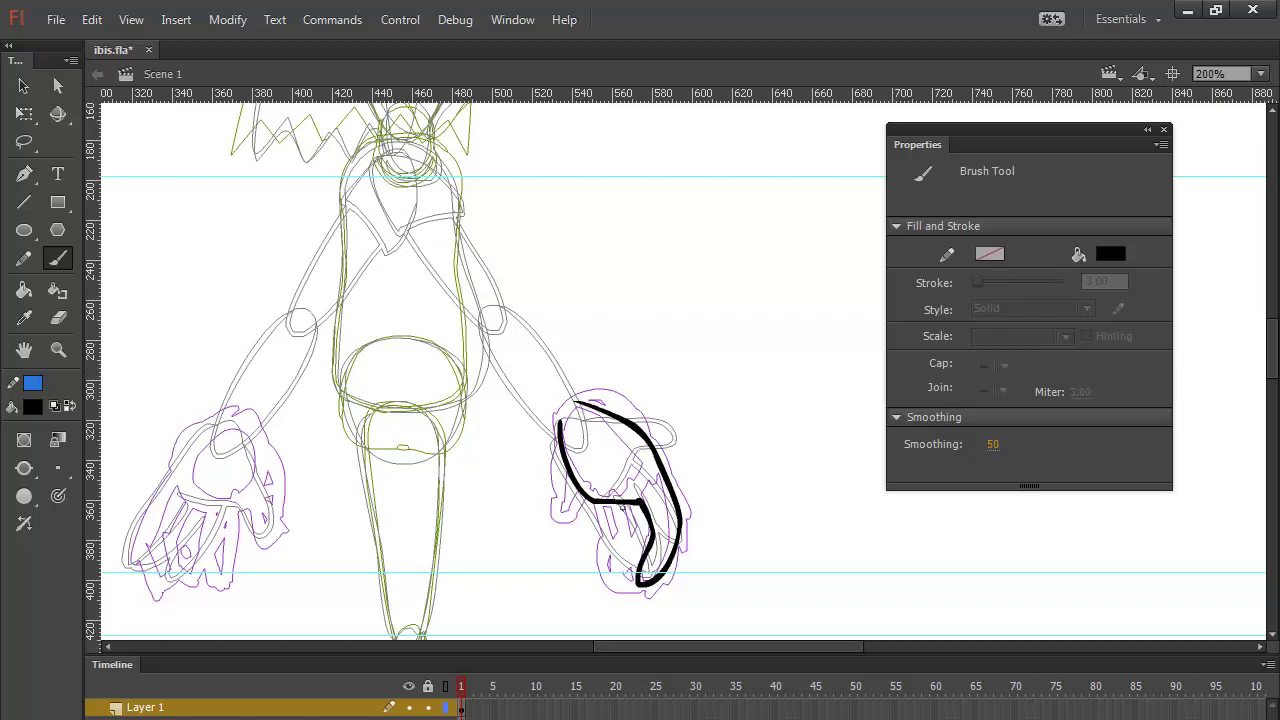
mouse_move(620, 504)
mouse_down()
mouse_move(648, 594)
mouse_move(664, 568)
mouse_up()
mouse_move(600, 505)
mouse_down()
mouse_move(619, 586)
mouse_move(647, 557)
mouse_up()
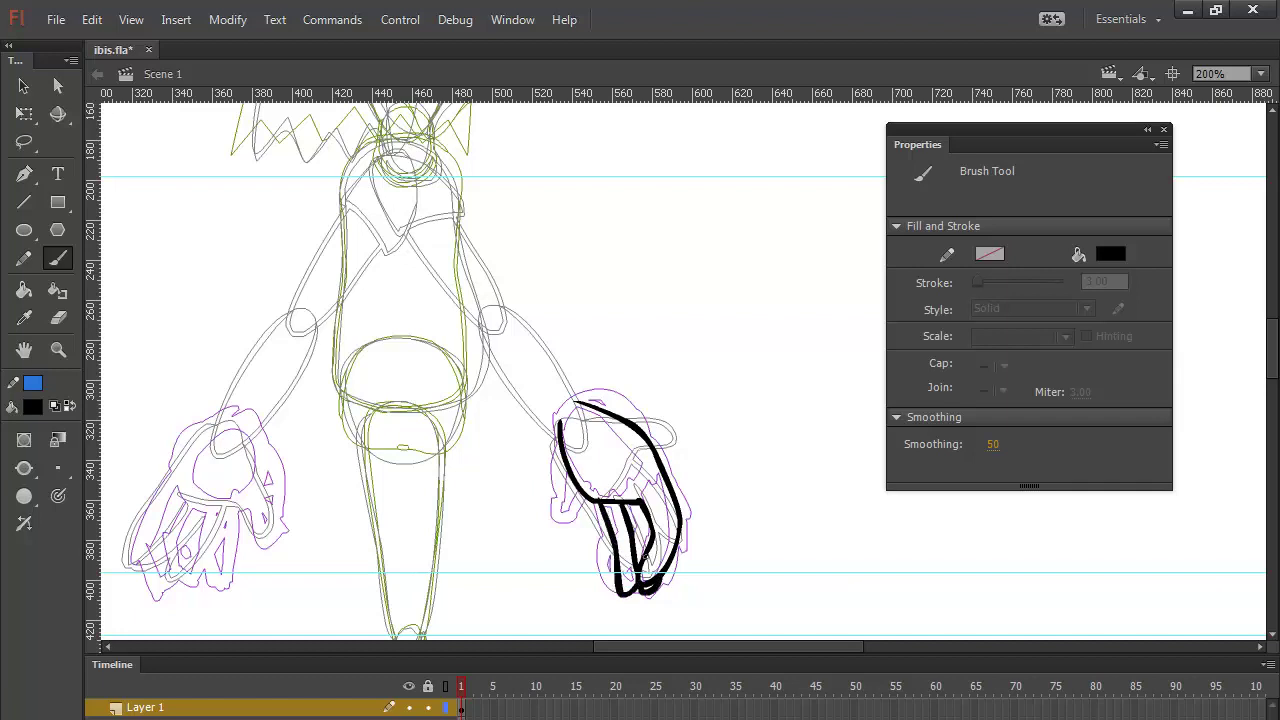
mouse_move(563, 452)
mouse_down()
mouse_move(568, 522)
mouse_move(588, 530)
mouse_up()
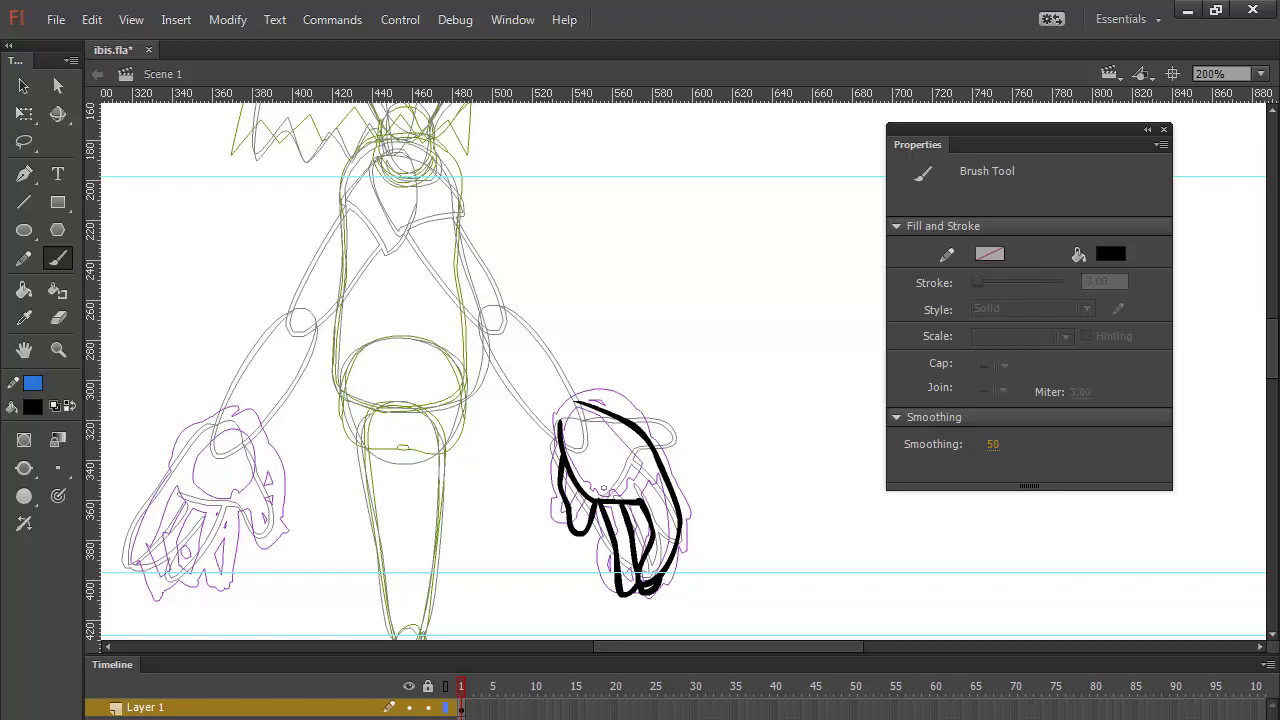
click(24, 201)
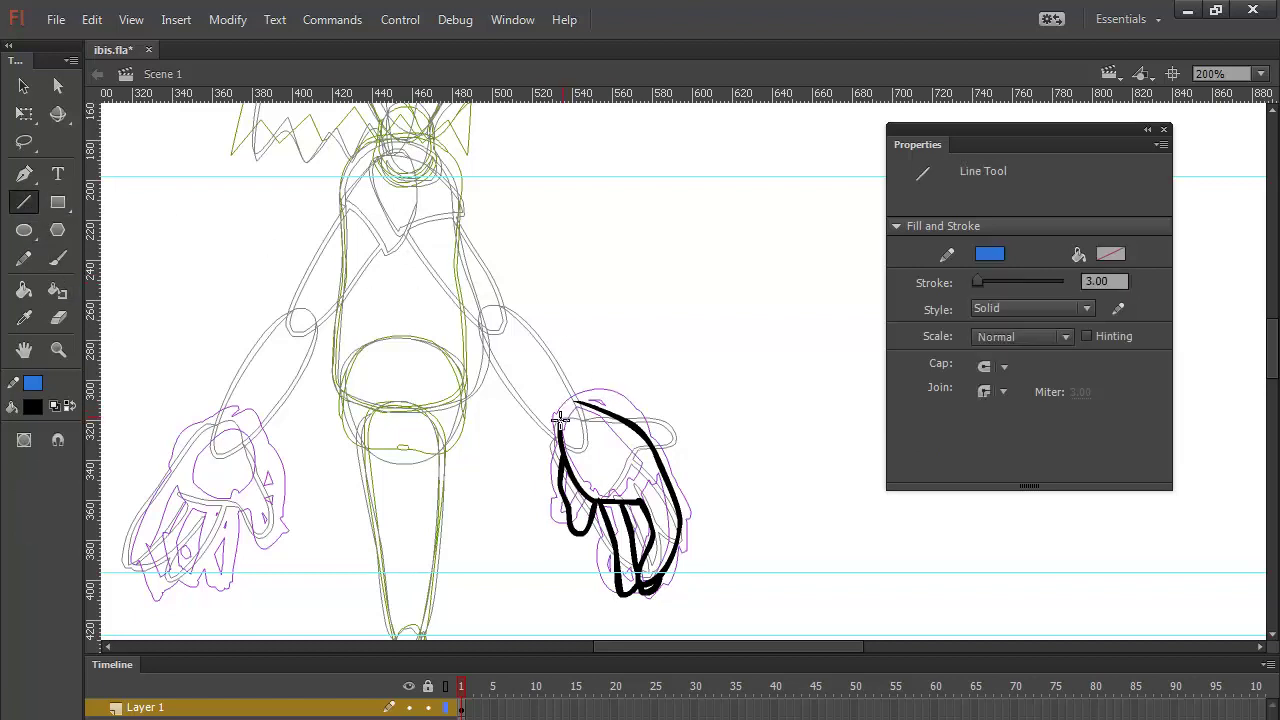
drag(561, 414, 577, 401)
Step: Show the body artwork in full colour, sample the face's gold as the fill colour, and fill the hand with it
click(446, 718)
click(33, 408)
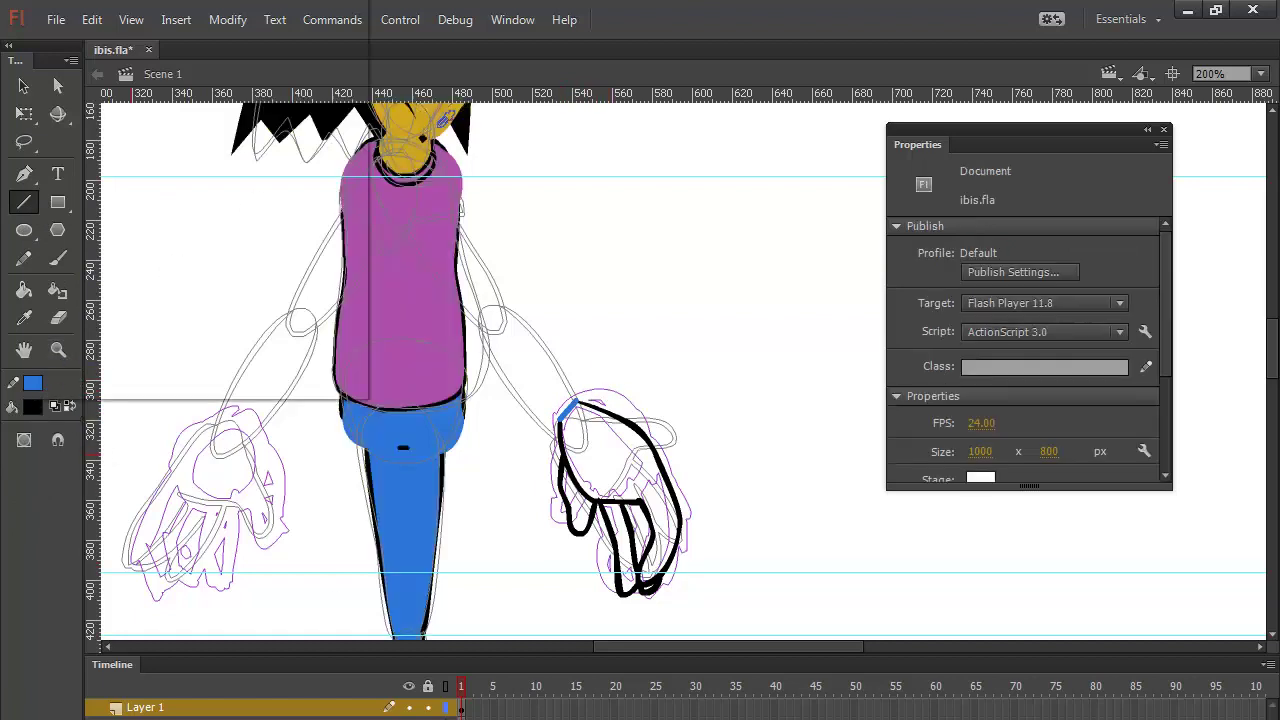
click(445, 118)
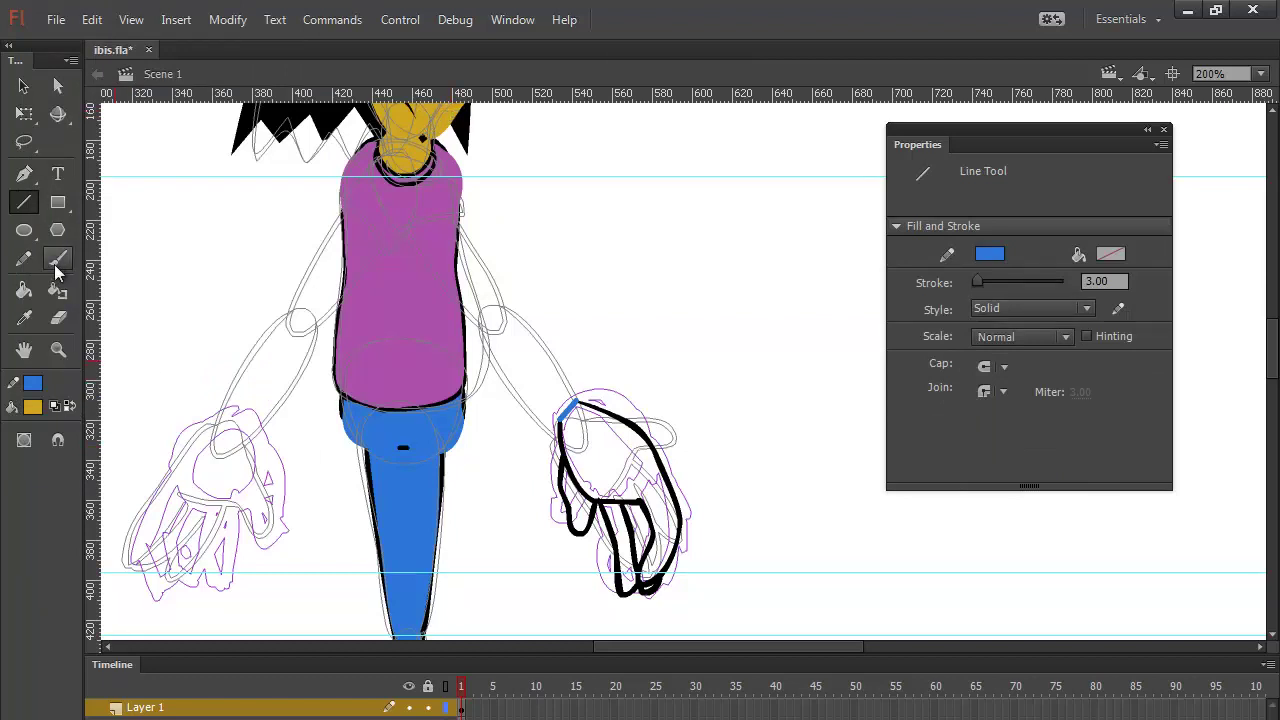
key(k)
click(616, 474)
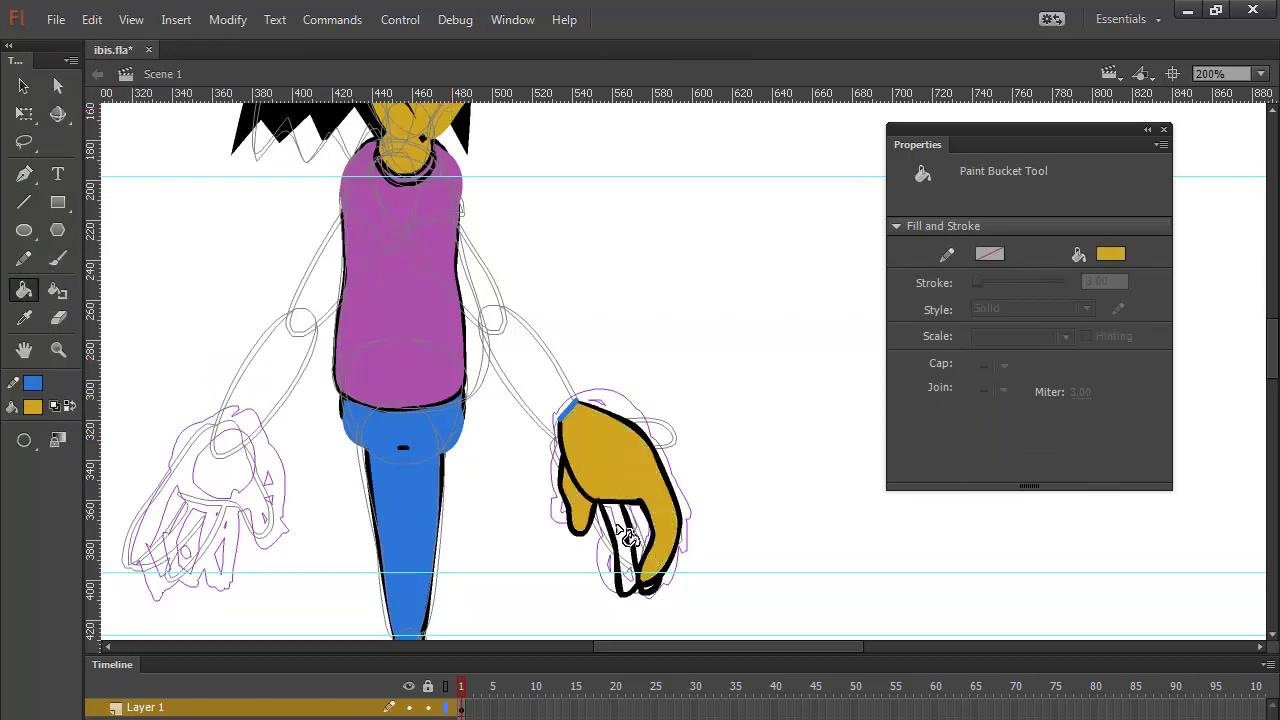
Step: Try to fill the small fingertip at the bottom of the hand with gold, and undo the fills
click(658, 598)
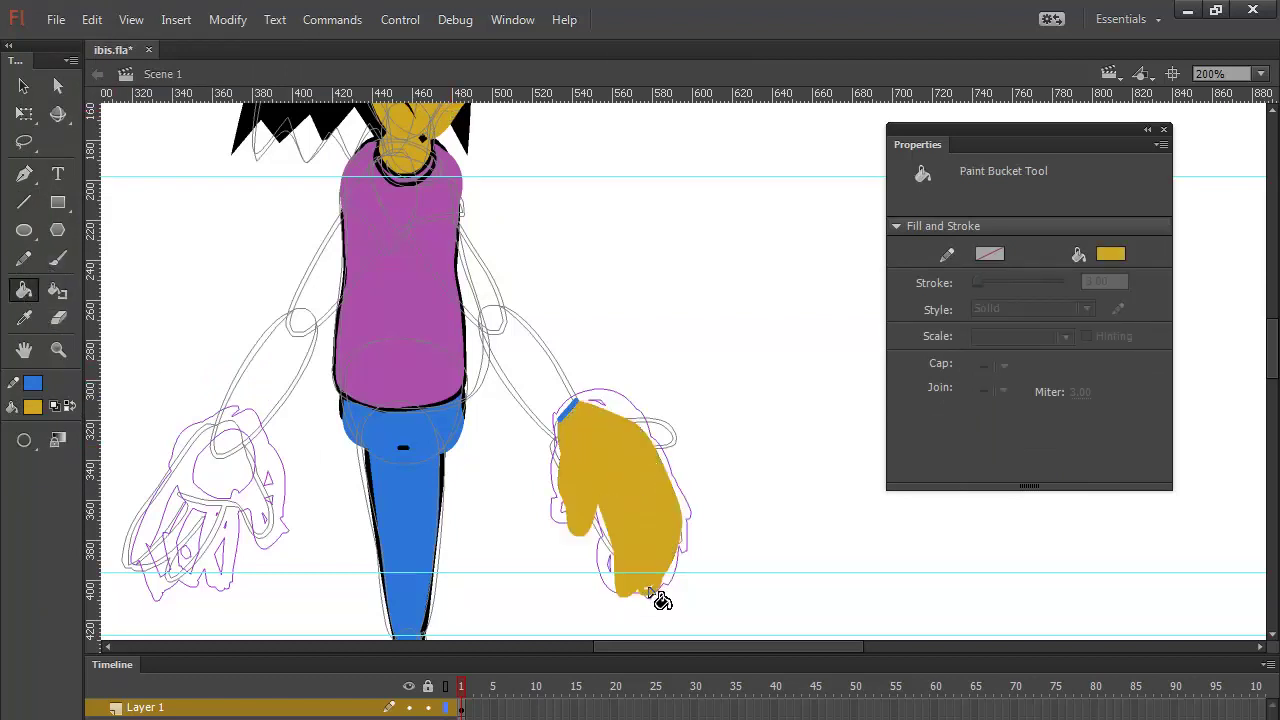
key(ctrl+z)
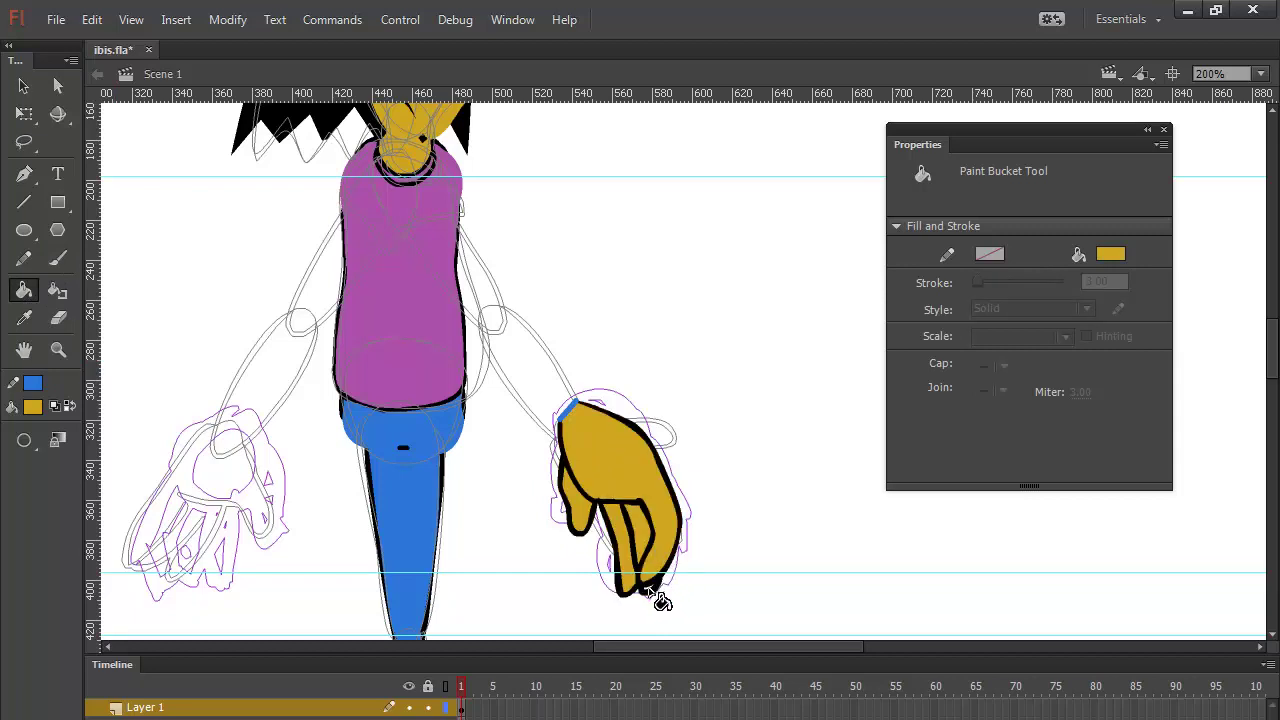
click(658, 598)
key(ctrl+z)
click(654, 584)
key(ctrl+z)
Step: Delete the blue line closing the hand's wrist
key(ctrl+=)
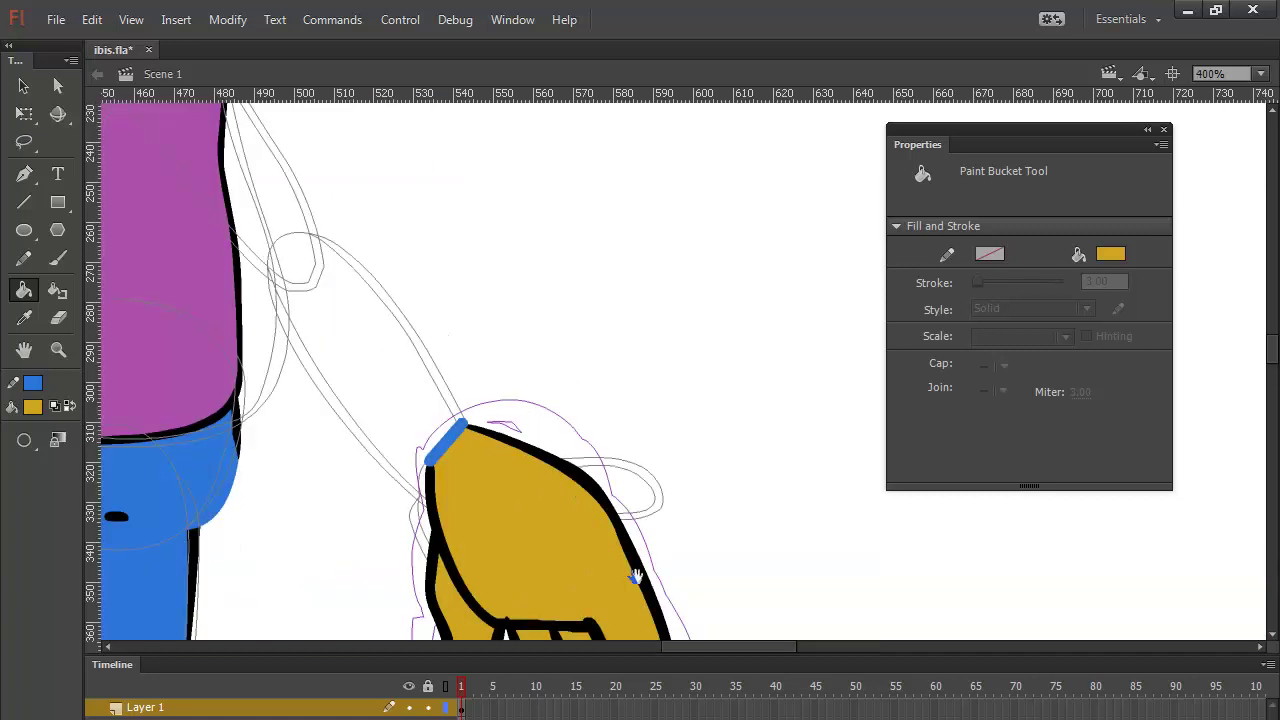
drag(694, 551, 640, 249)
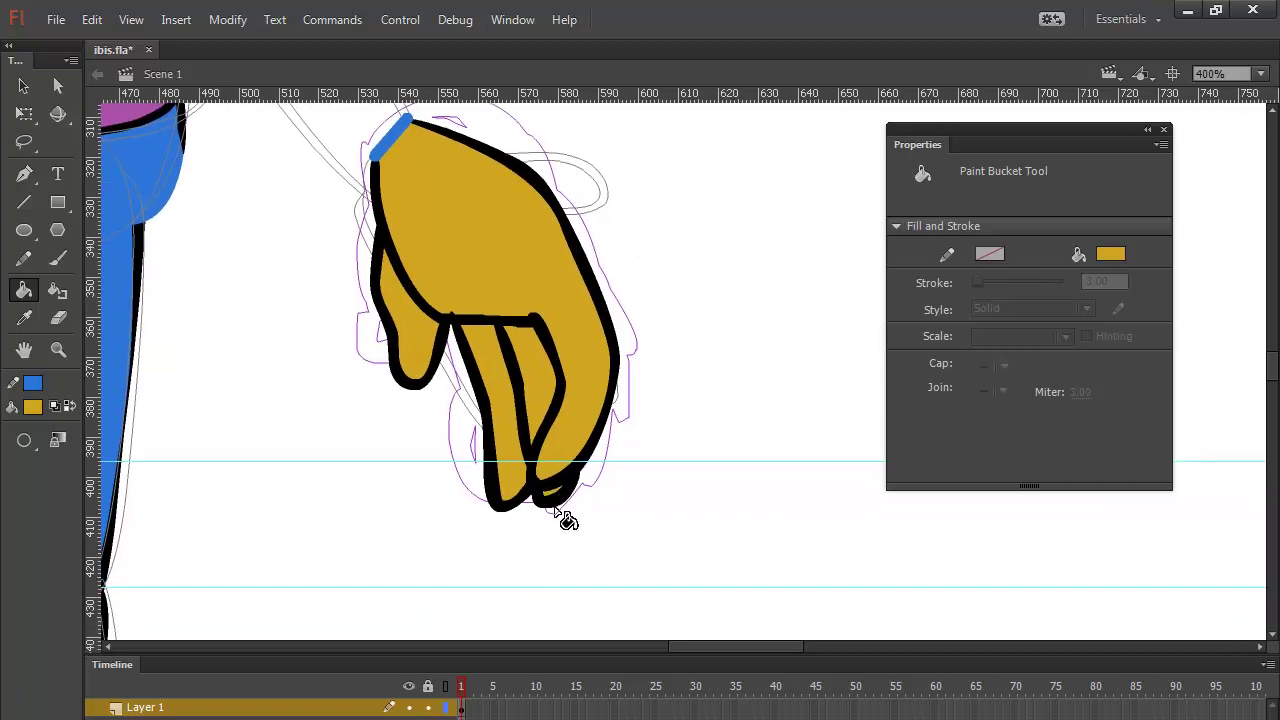
key(v)
click(405, 128)
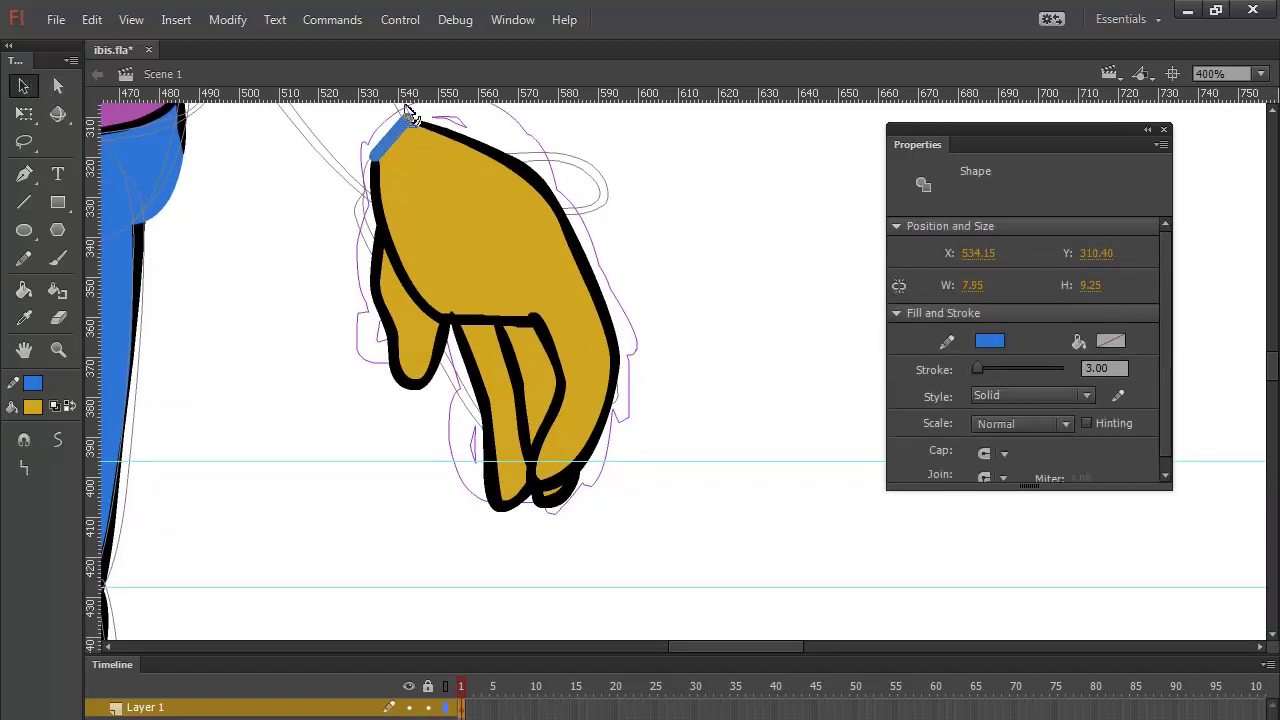
key(Delete)
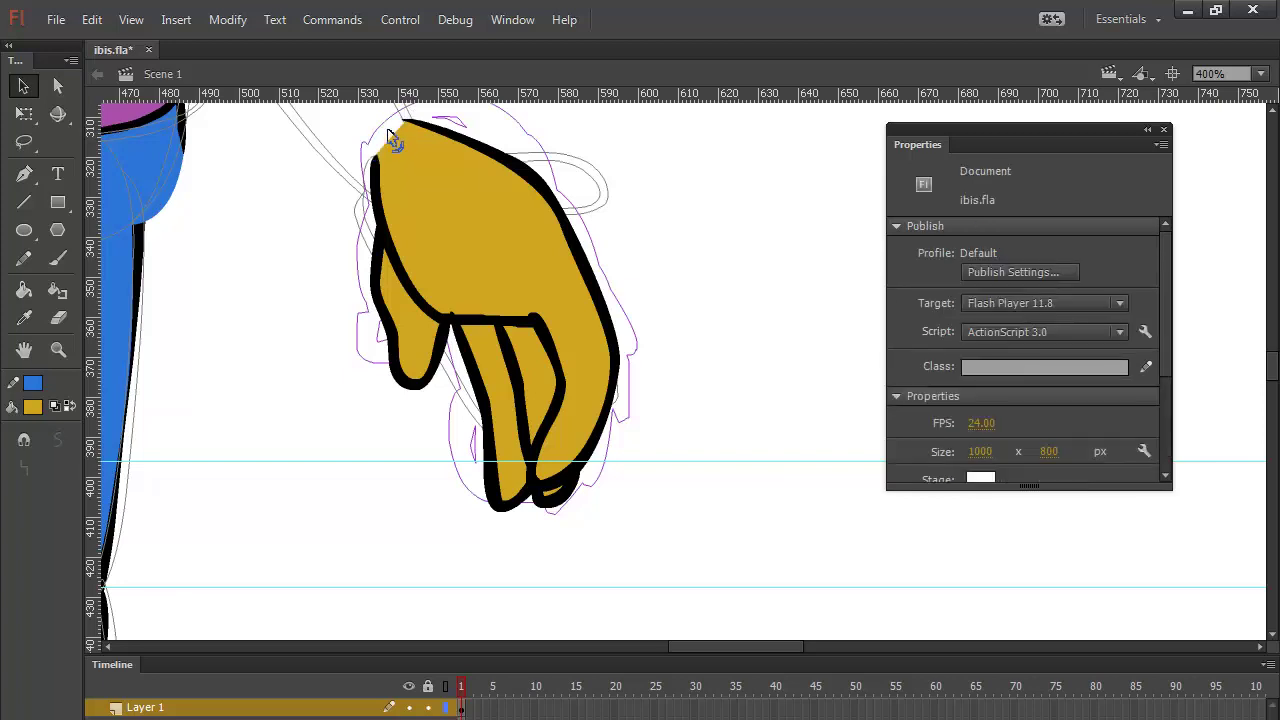
Step: Select the whole hand drawing and smooth its shapes
drag(302, 118, 670, 537)
click(57, 440)
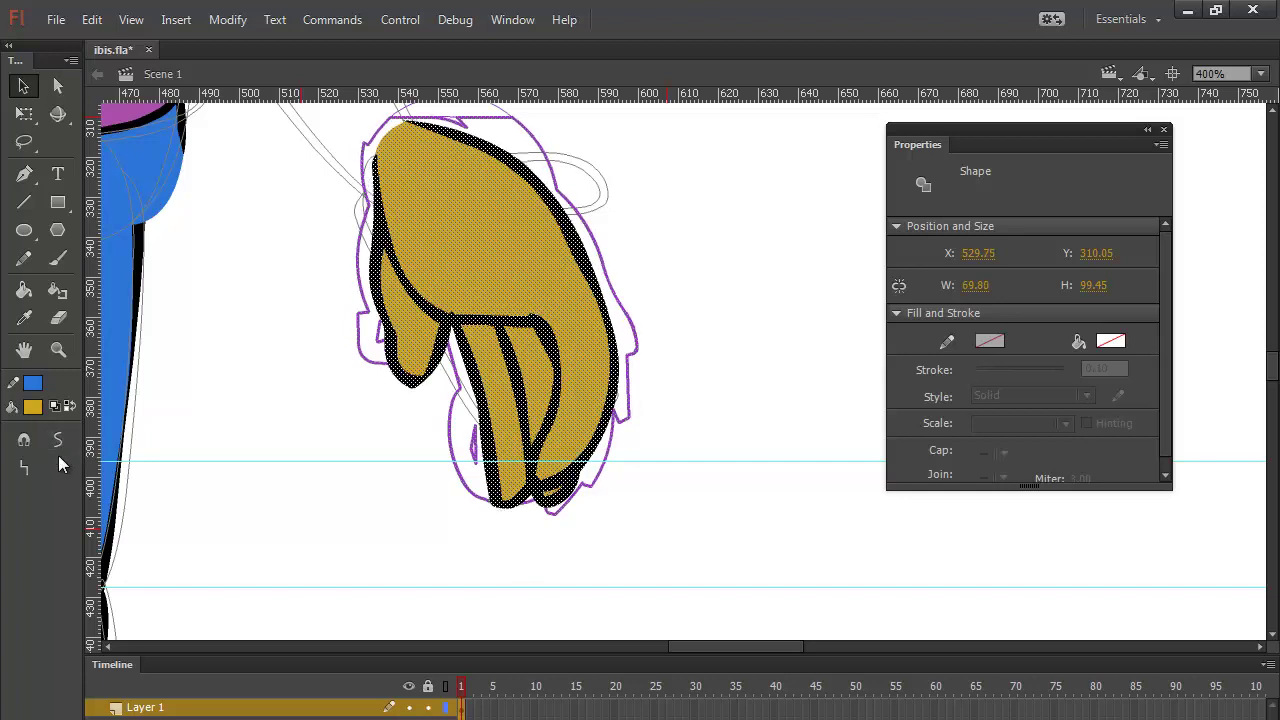
click(706, 349)
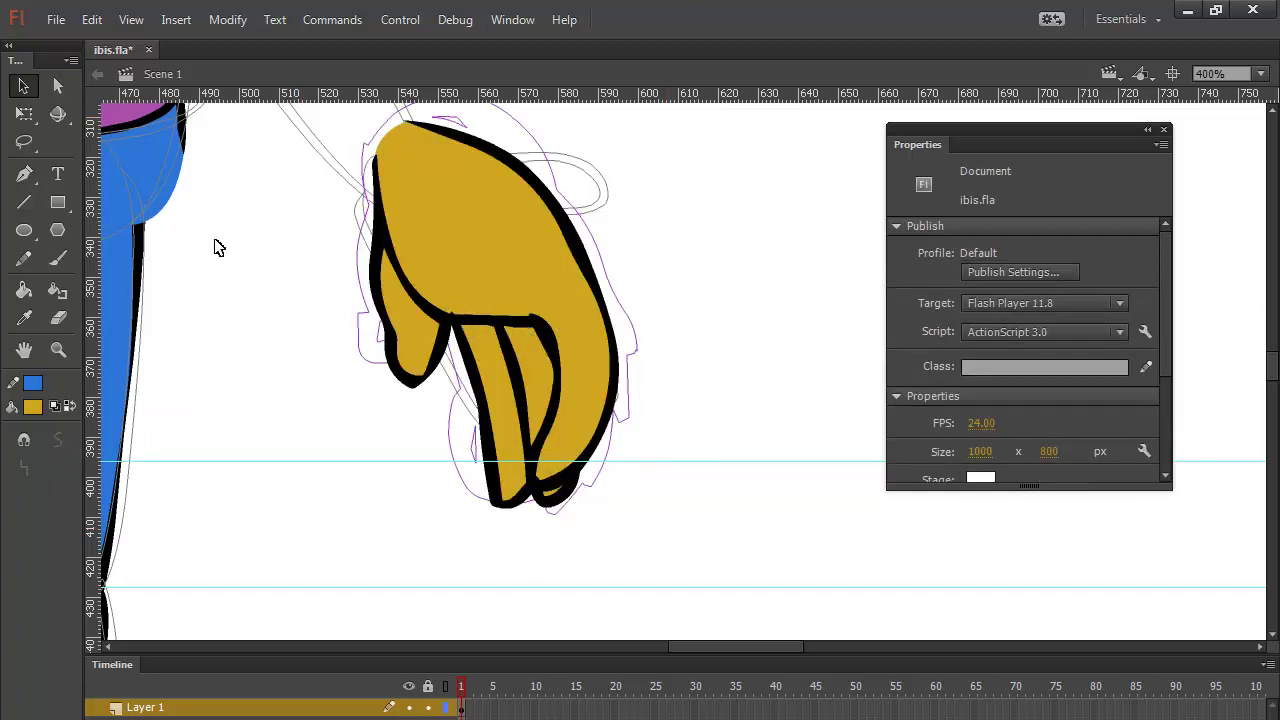
Step: Clean up the redundant anchor points at the finger bases and wrist, and adjust the curves around the palm
click(62, 84)
click(466, 324)
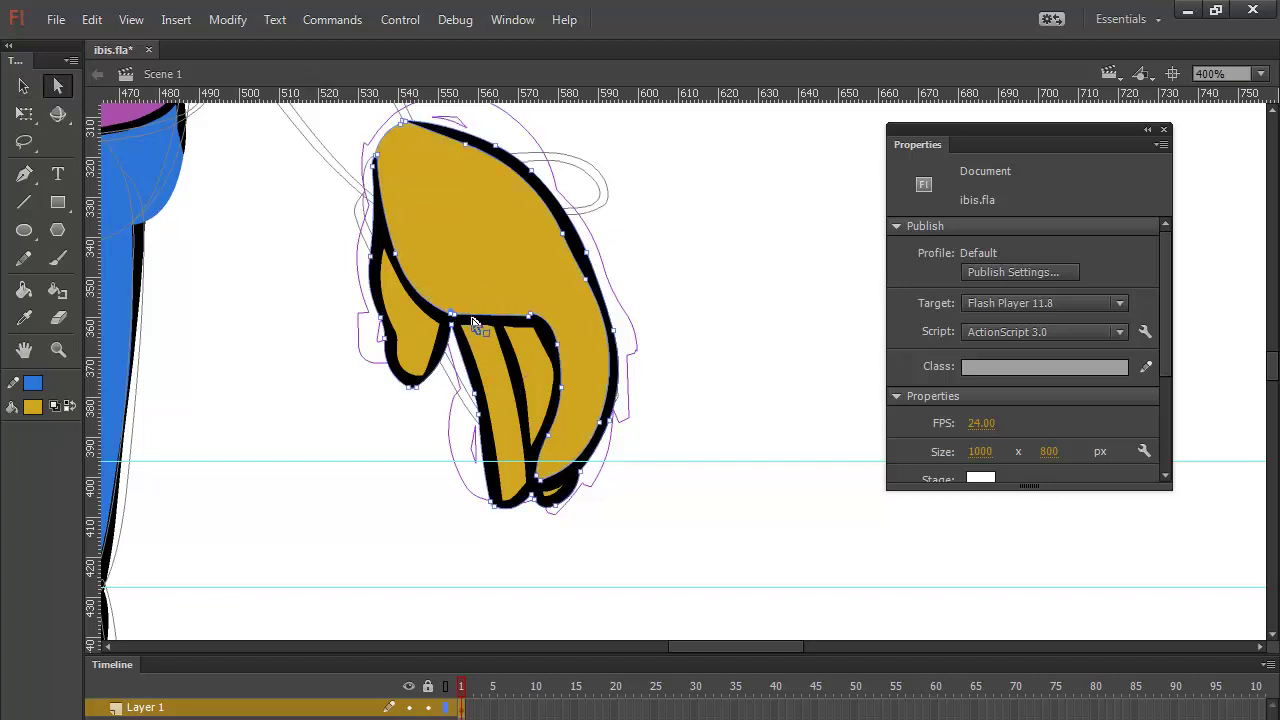
click(546, 325)
mouse_move(563, 362)
mouse_down()
mouse_move(537, 320)
mouse_move(553, 352)
mouse_up()
click(401, 120)
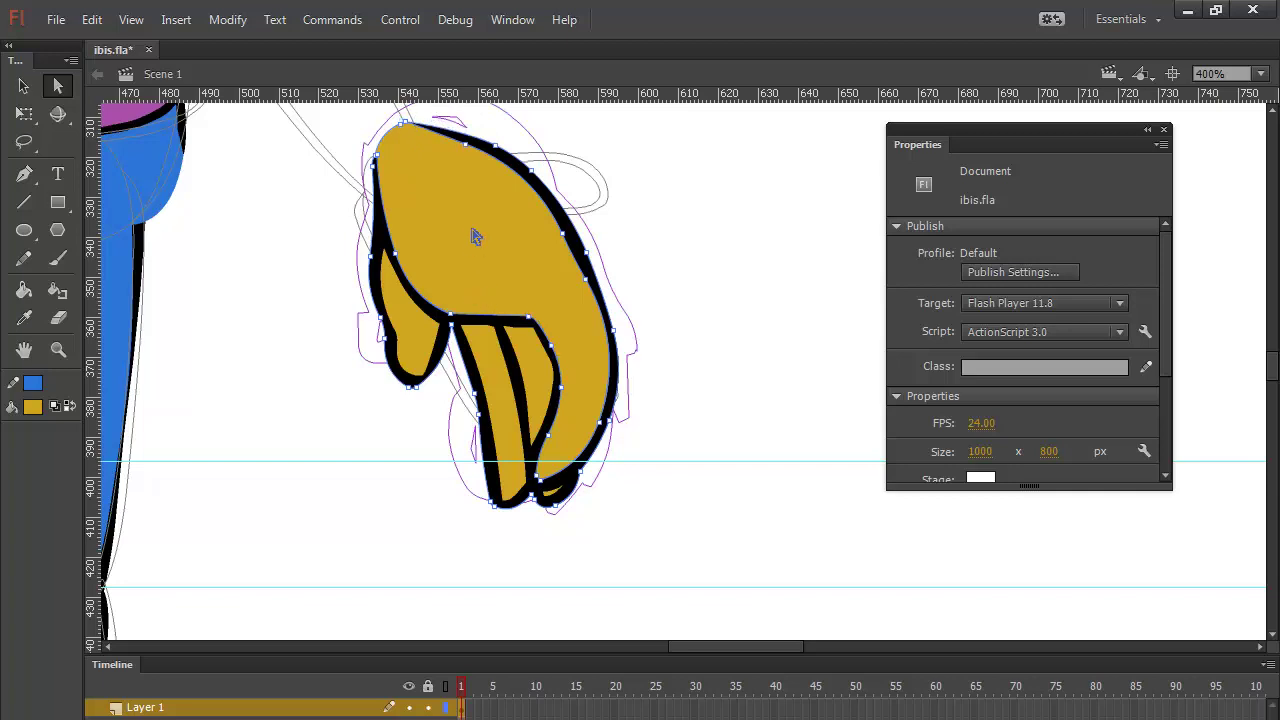
click(407, 118)
drag(400, 263, 391, 214)
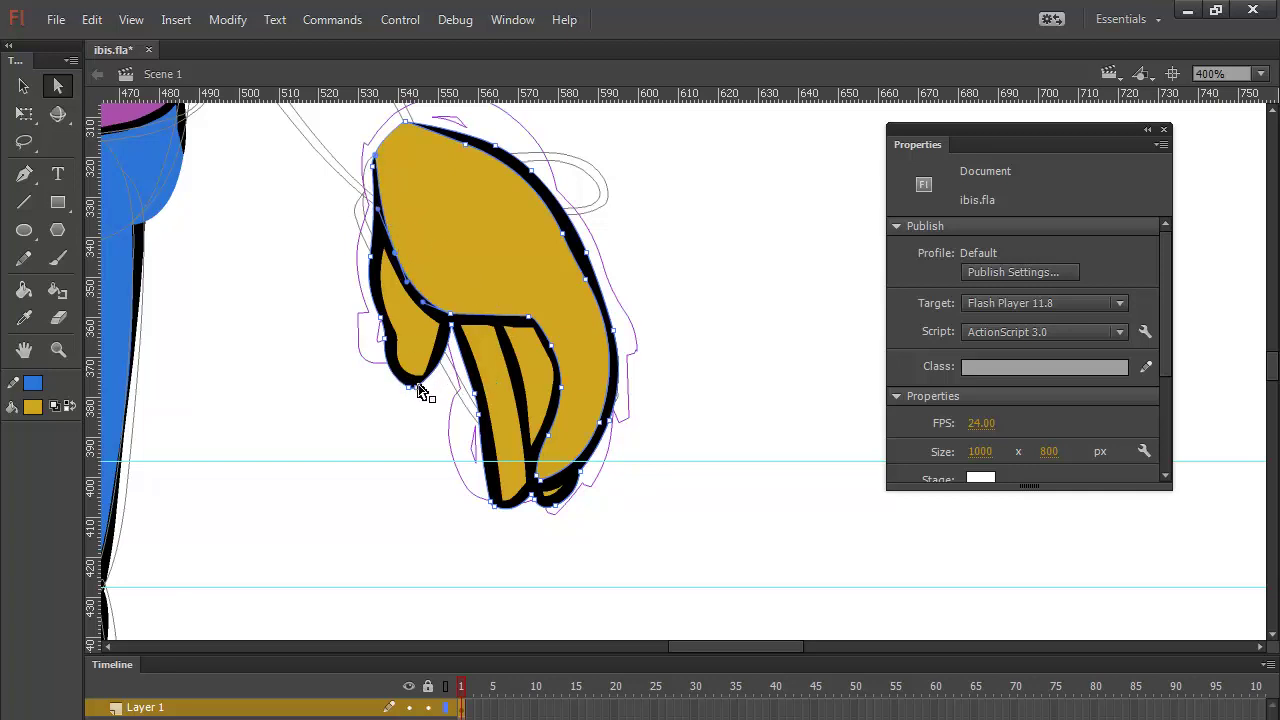
Step: Refine the thumb tip's curve and remove surplus anchor points along the adjacent finger's outer edge
drag(430, 376, 411, 390)
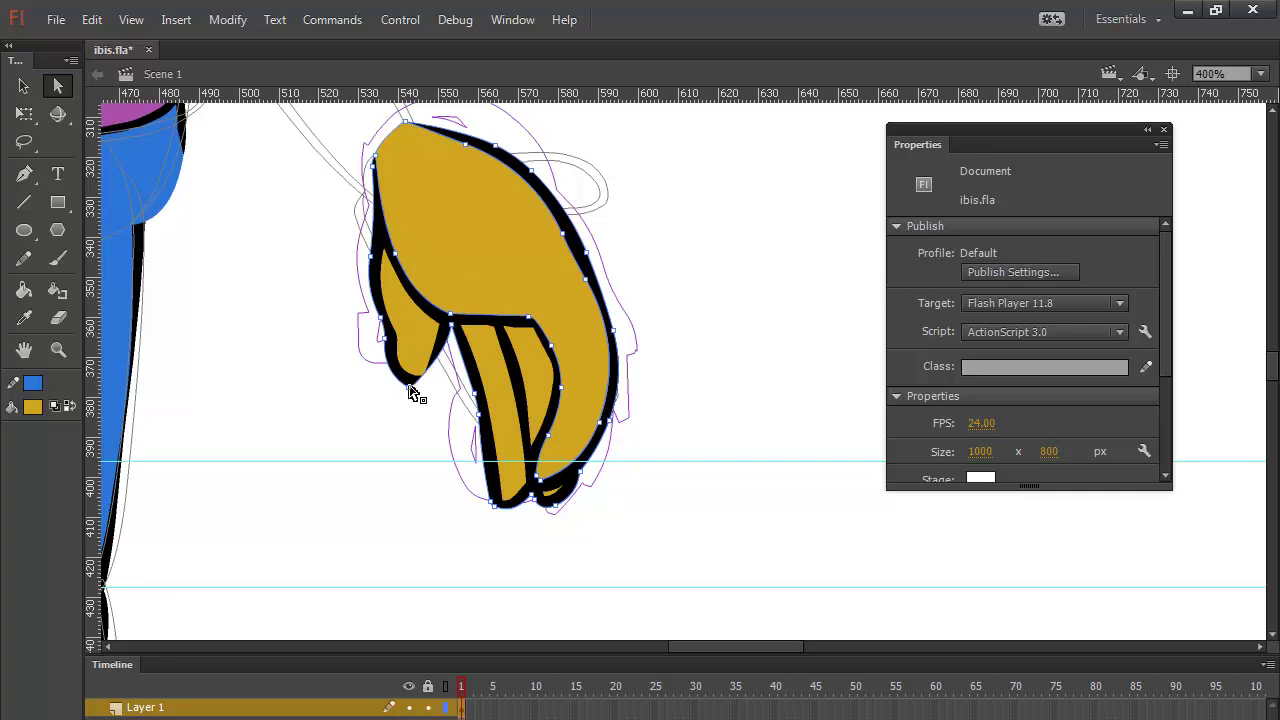
click(412, 387)
drag(388, 388, 397, 382)
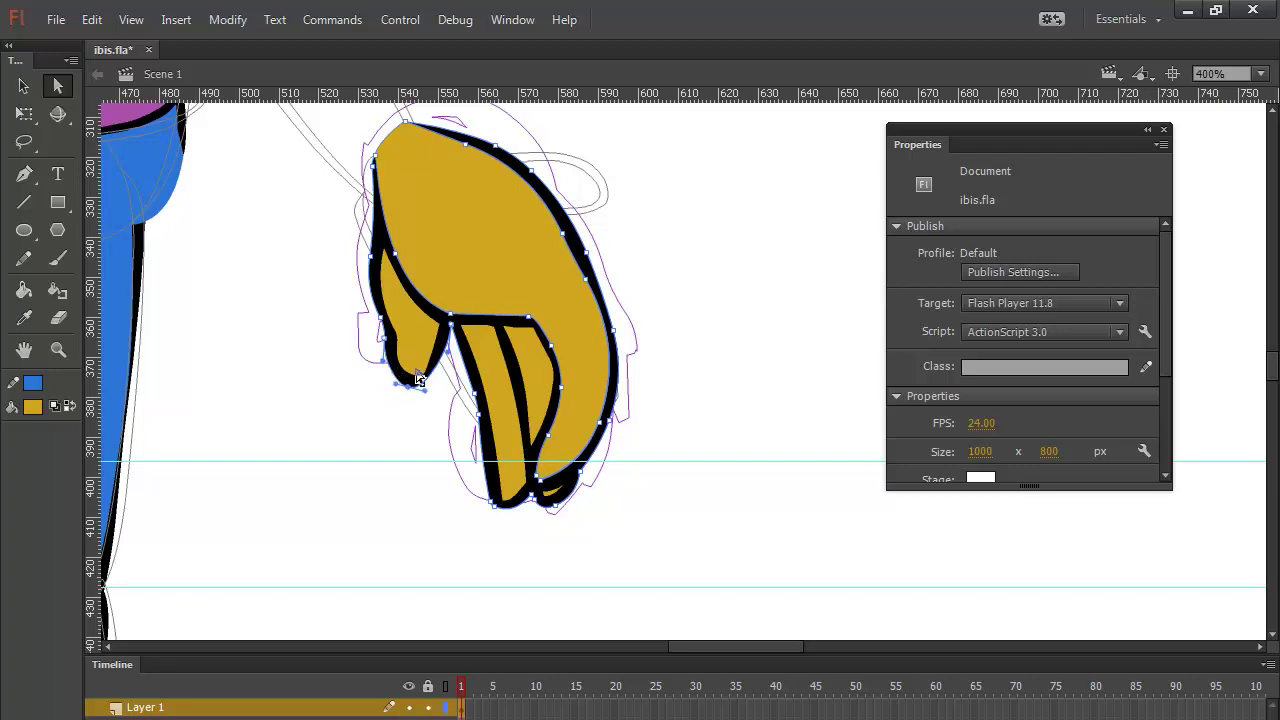
click(498, 487)
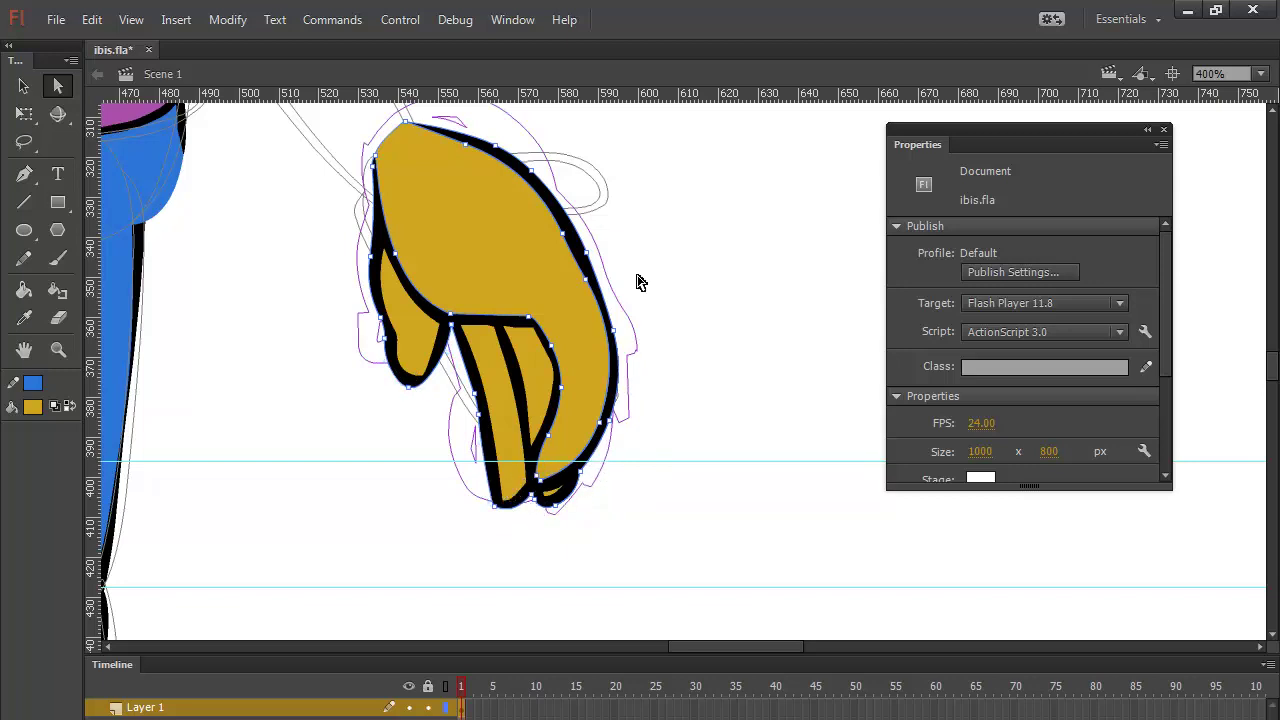
click(487, 397)
click(487, 397)
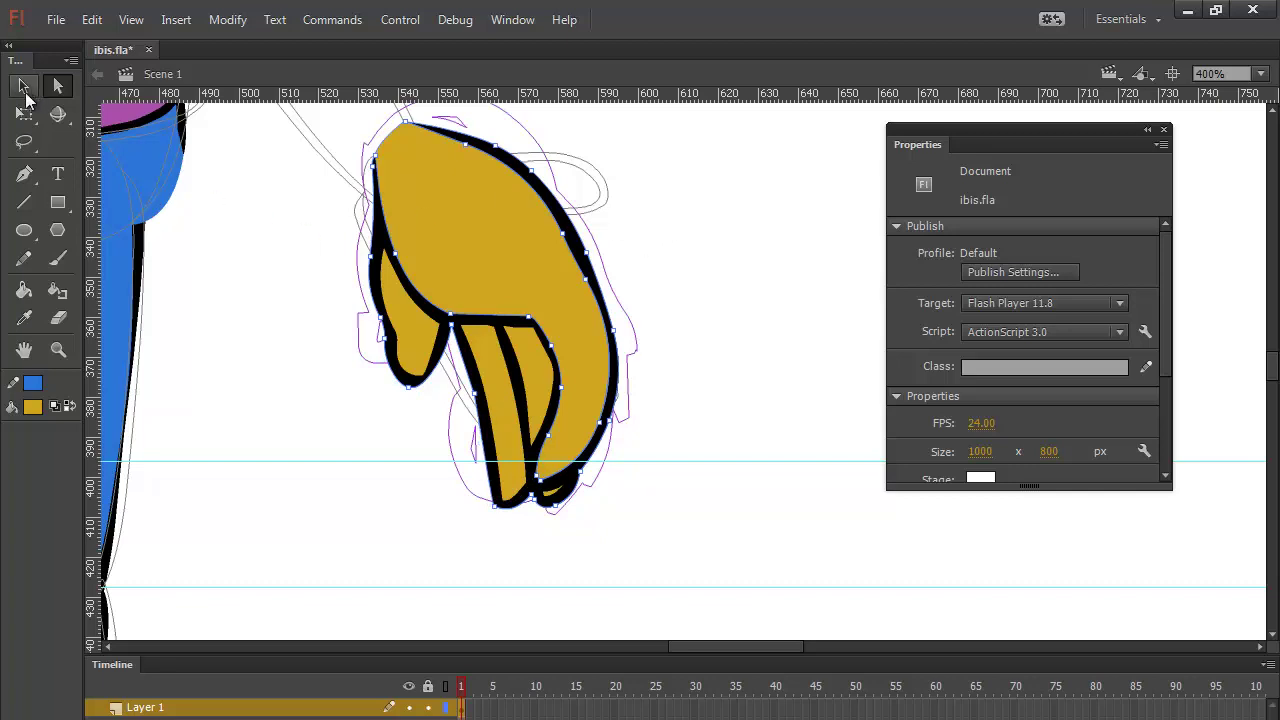
Step: Select the whole hand drawing, group it and convert it to a Movie Clip symbol
click(23, 86)
mouse_move(270, 126)
mouse_down()
mouse_move(683, 471)
mouse_move(660, 487)
mouse_up()
drag(357, 571, 632, 110)
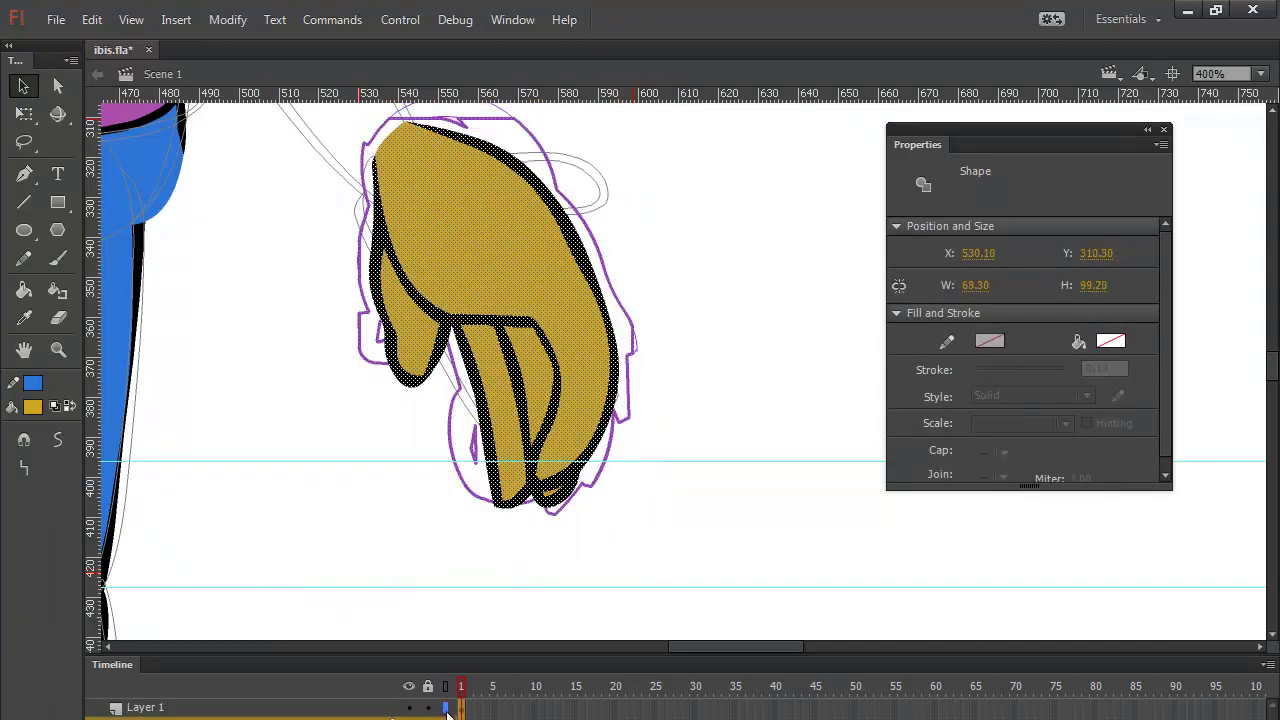
key(Escape)
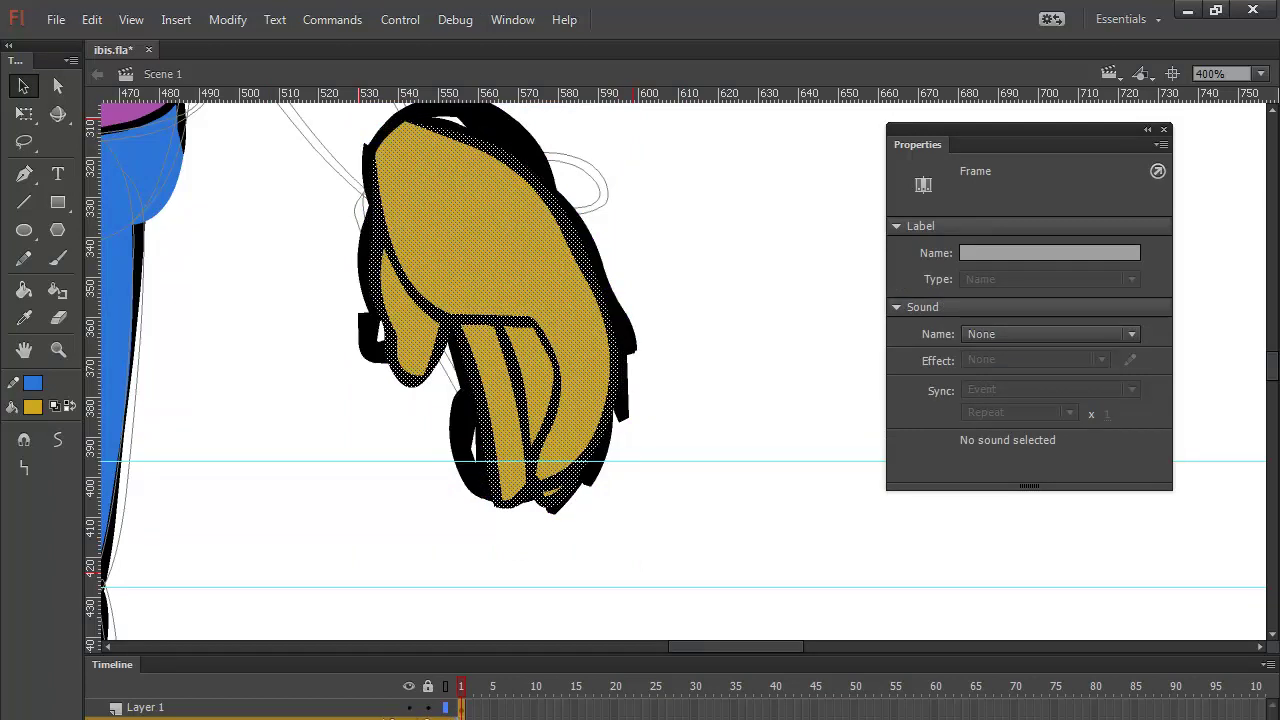
click(466, 708)
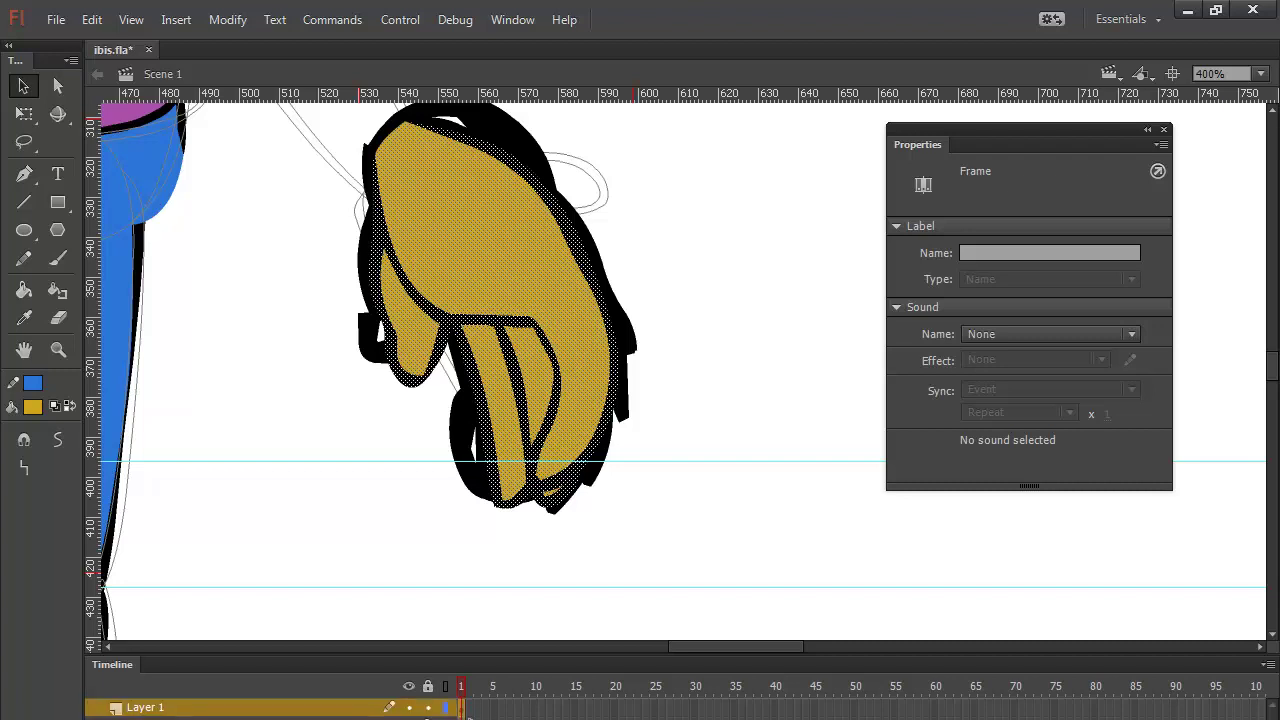
key(ctrl+g)
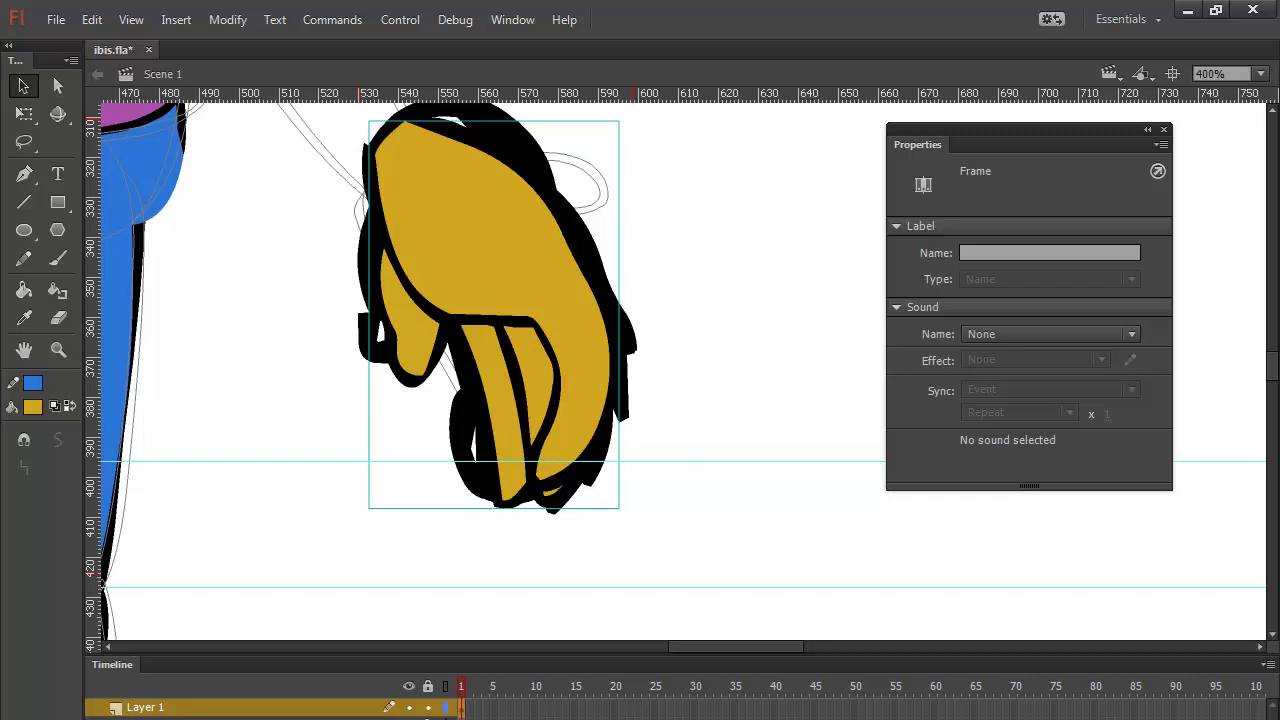
key(F8)
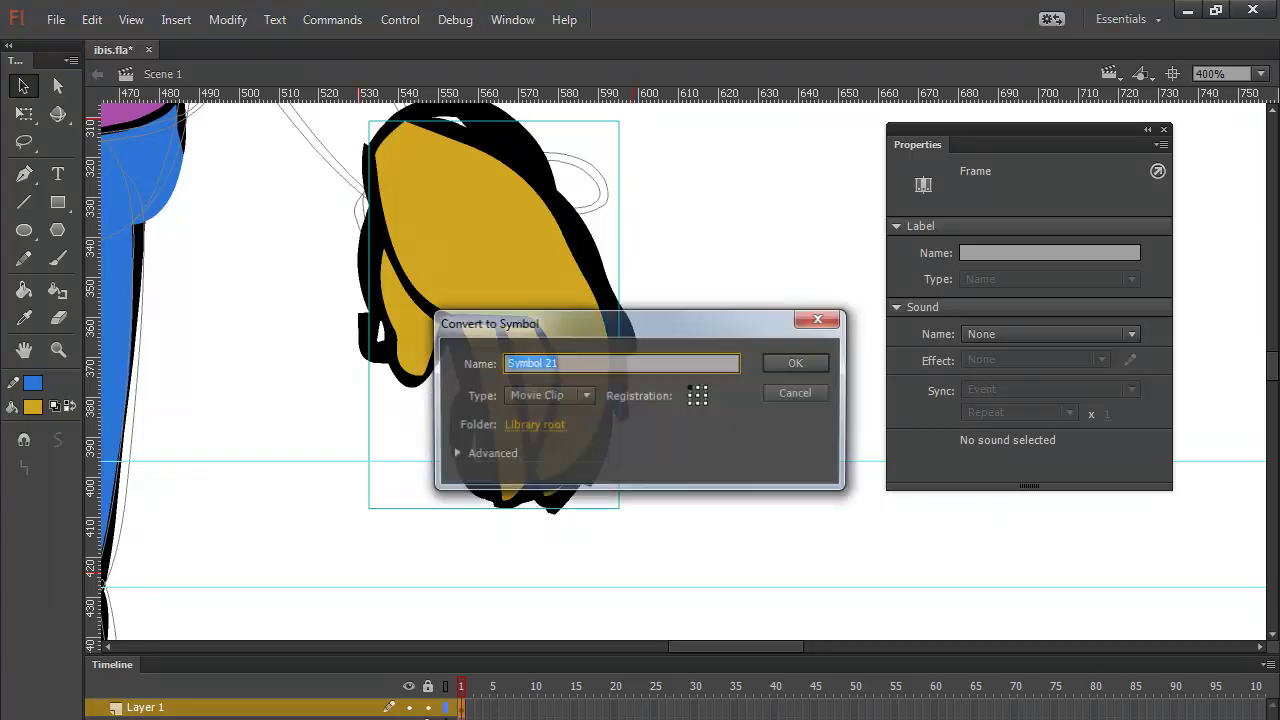
click(800, 363)
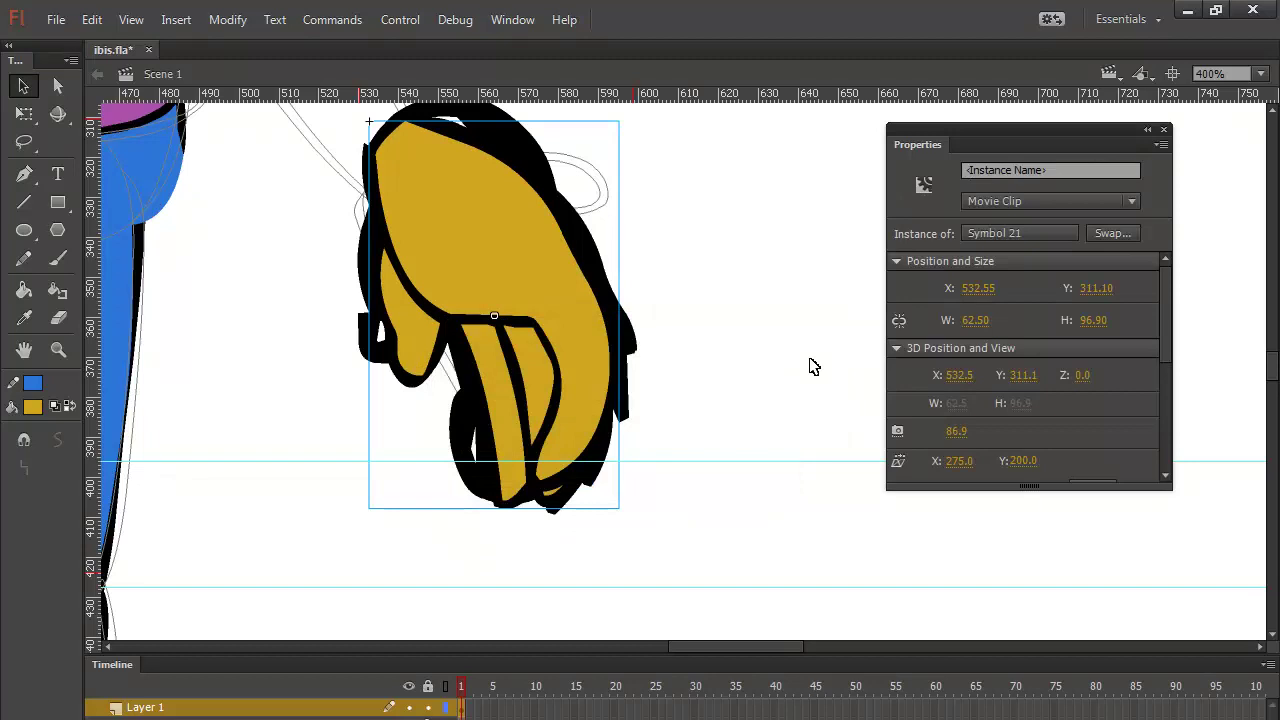
Step: Delete the rough black hand sketches around both hands
key(ctrl+minus)
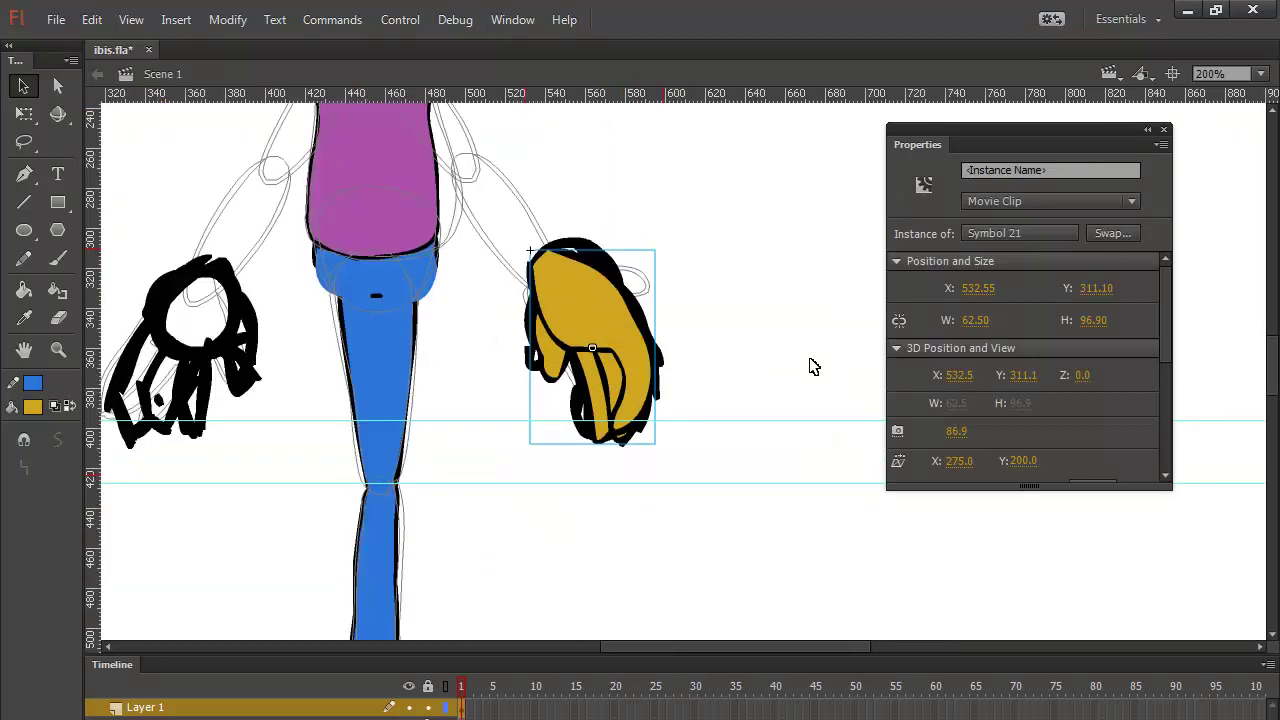
key(ctrl+minus)
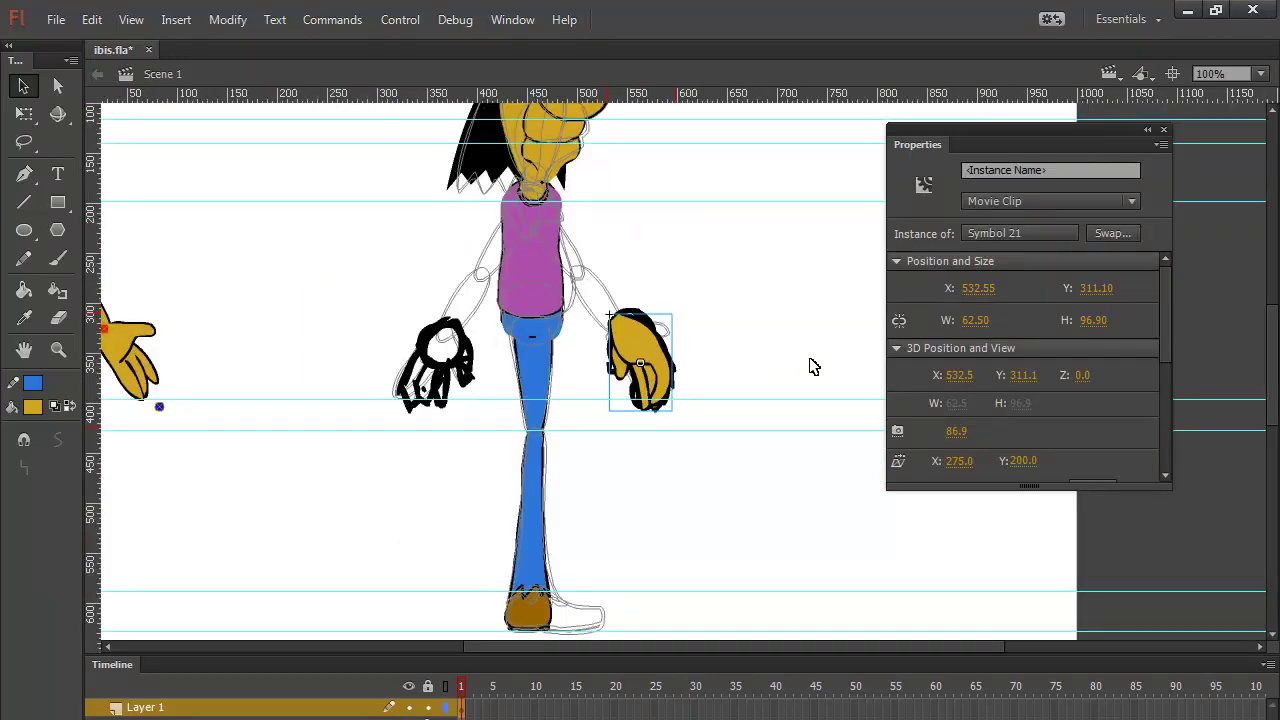
key(ctrl+shift+a)
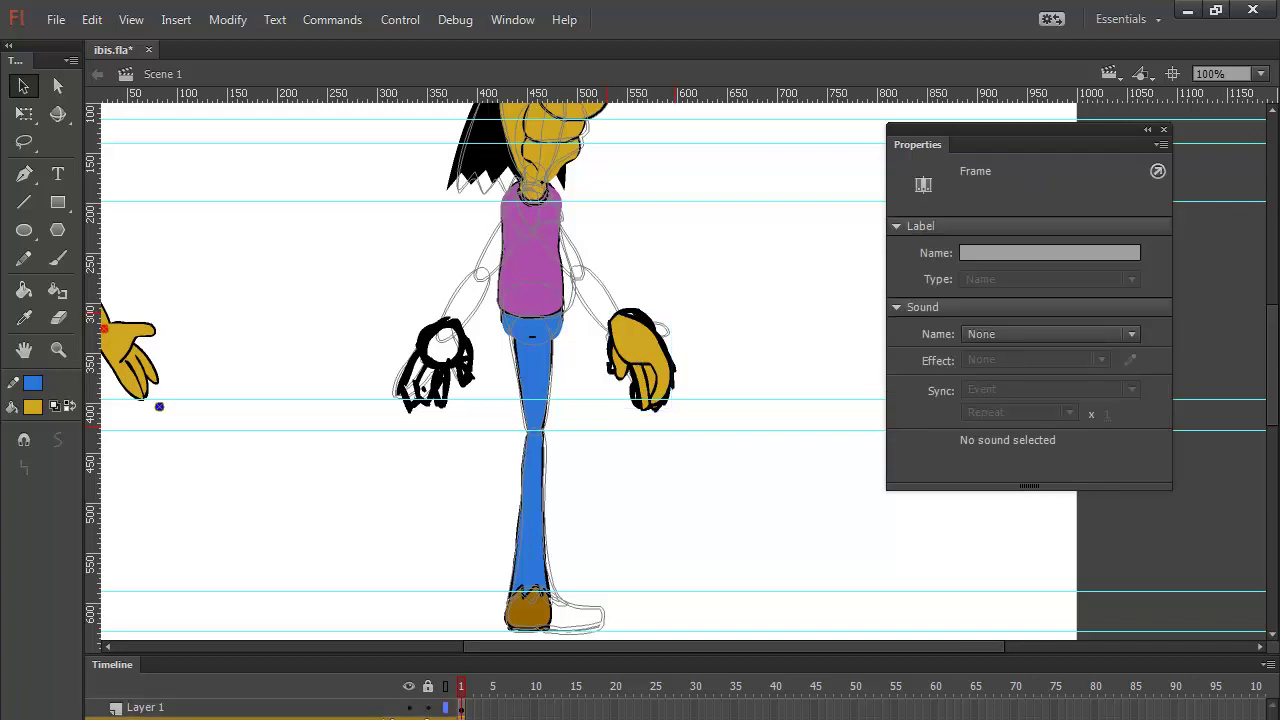
key(Delete)
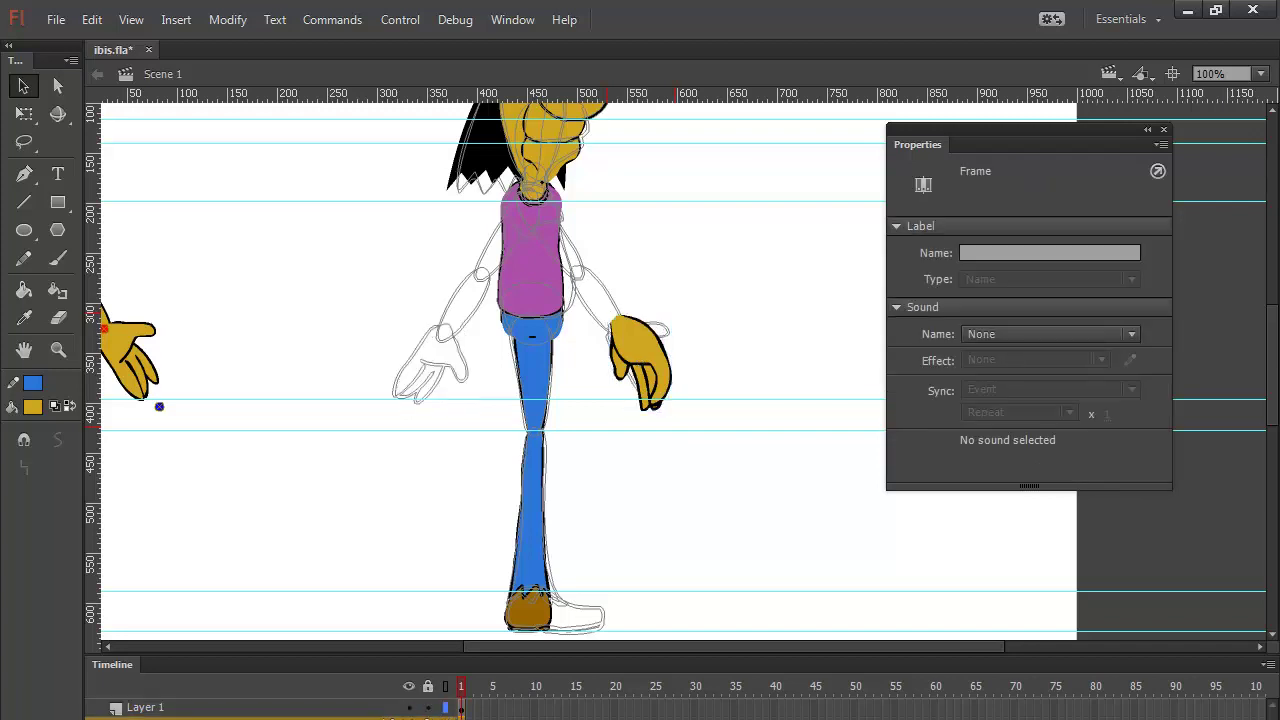
Step: Try duplicating the finished hand with an offset
click(614, 446)
click(648, 352)
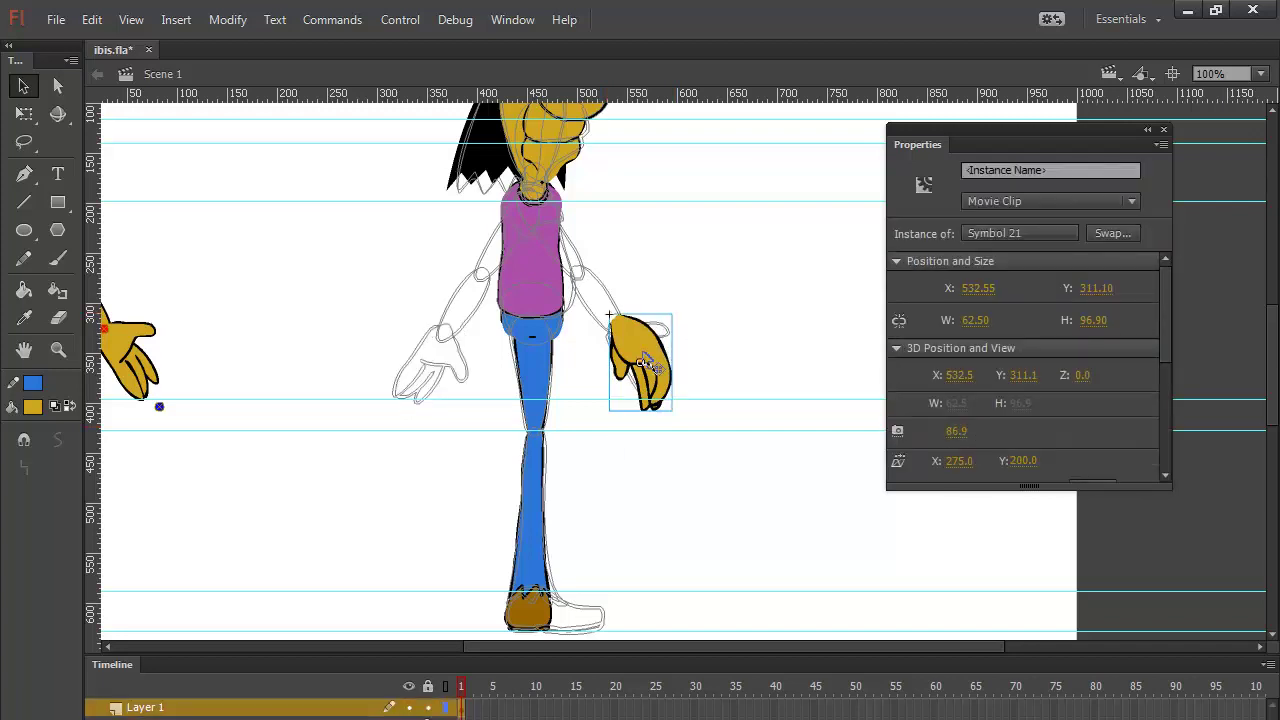
key(shift+Right)
key(shift+Down)
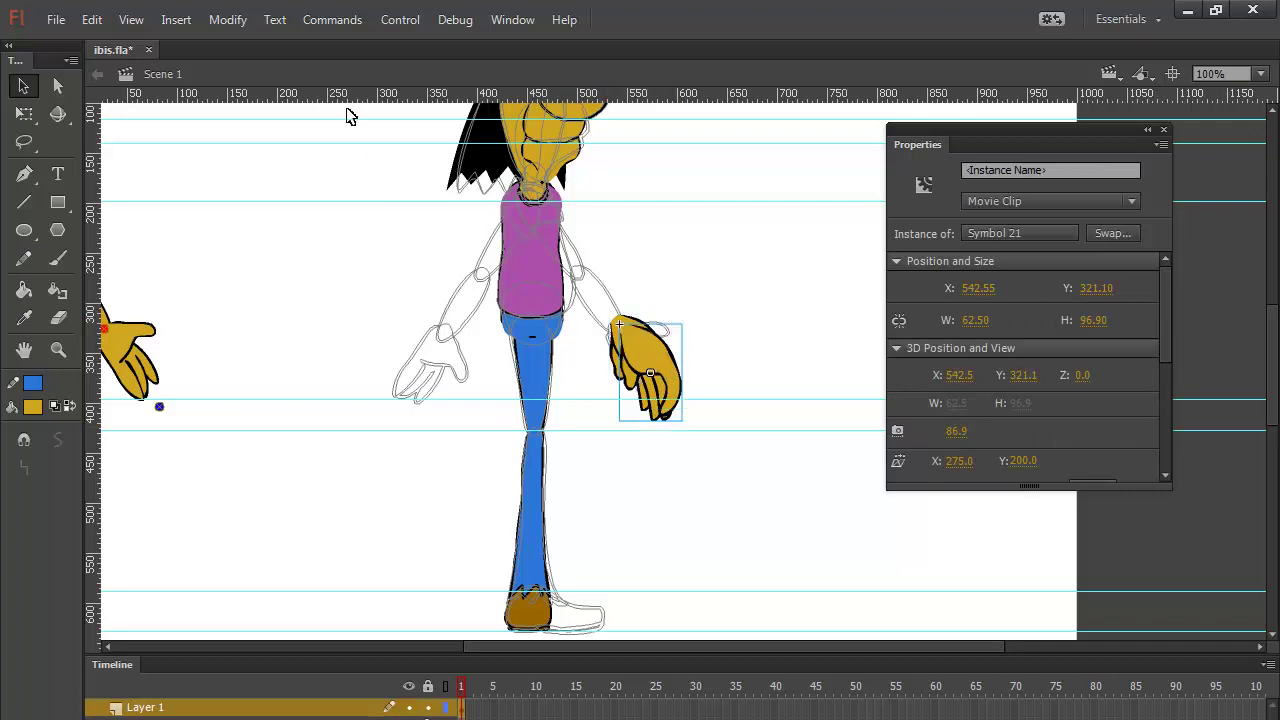
key(ctrl+z)
key(ctrl+z)
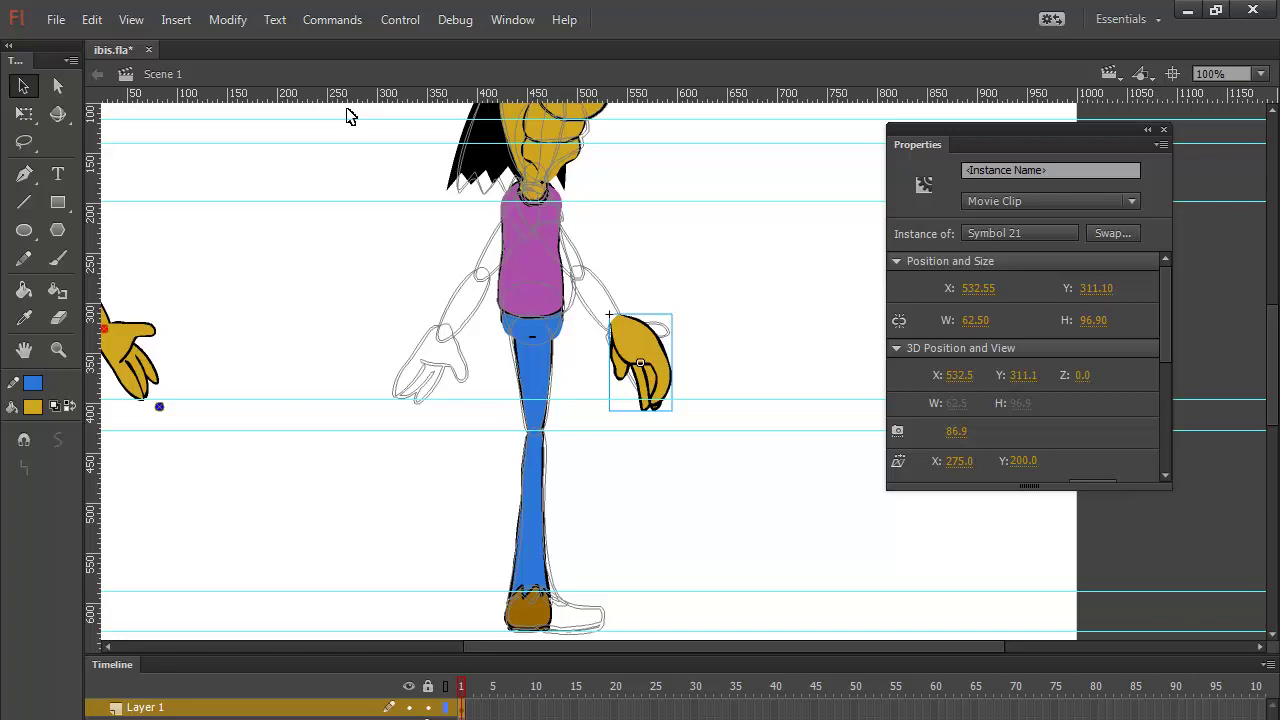
Step: Copy the finished hand in place and shift the copy 180 px left to the opposite arm
key(shift+Left)
key(shift+Left)
key(shift+Left)
key(shift+Left)
key(shift+Left)
key(shift+Left)
key(shift+Left)
key(shift+Left)
key(shift+Left)
key(shift+Left)
key(shift+Left)
key(shift+Left)
key(shift+Left)
key(shift+Left)
key(shift+Left)
key(shift+Left)
key(shift+Left)
key(shift+Left)
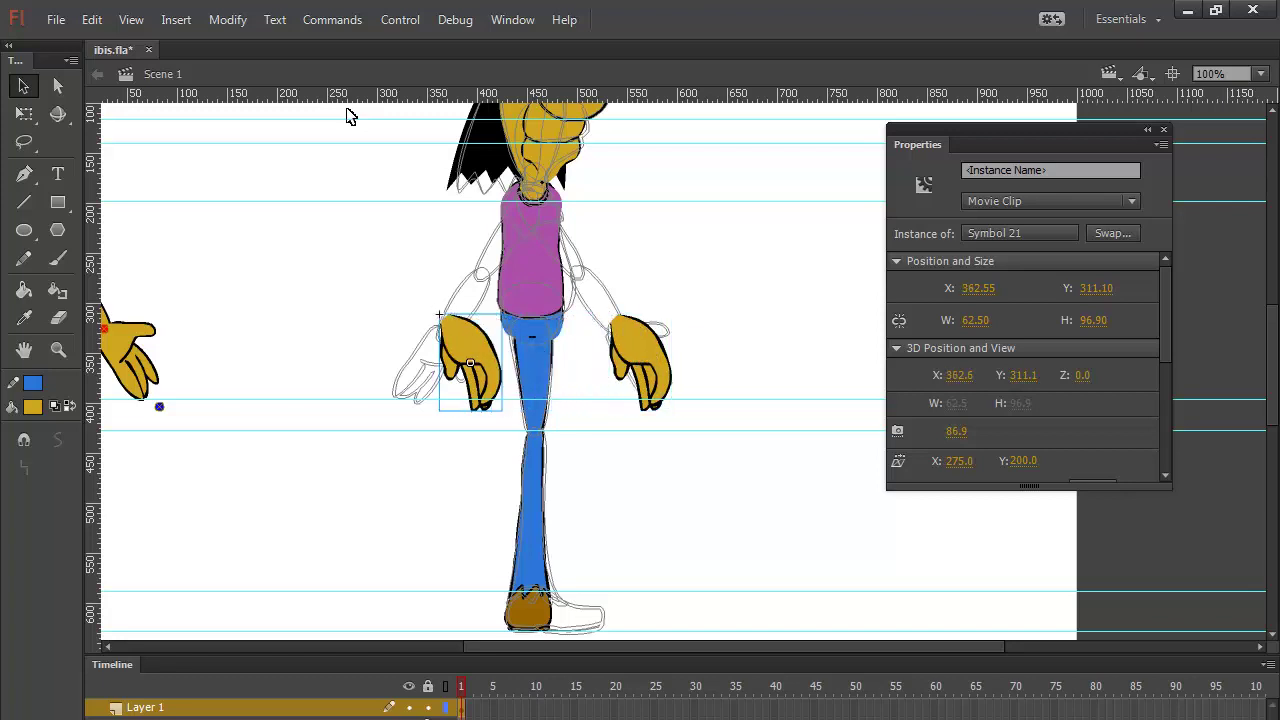
Step: Flip the copied hand horizontally and shift it 30 px left onto the wrist
click(240, 20)
mouse_move(434, 272)
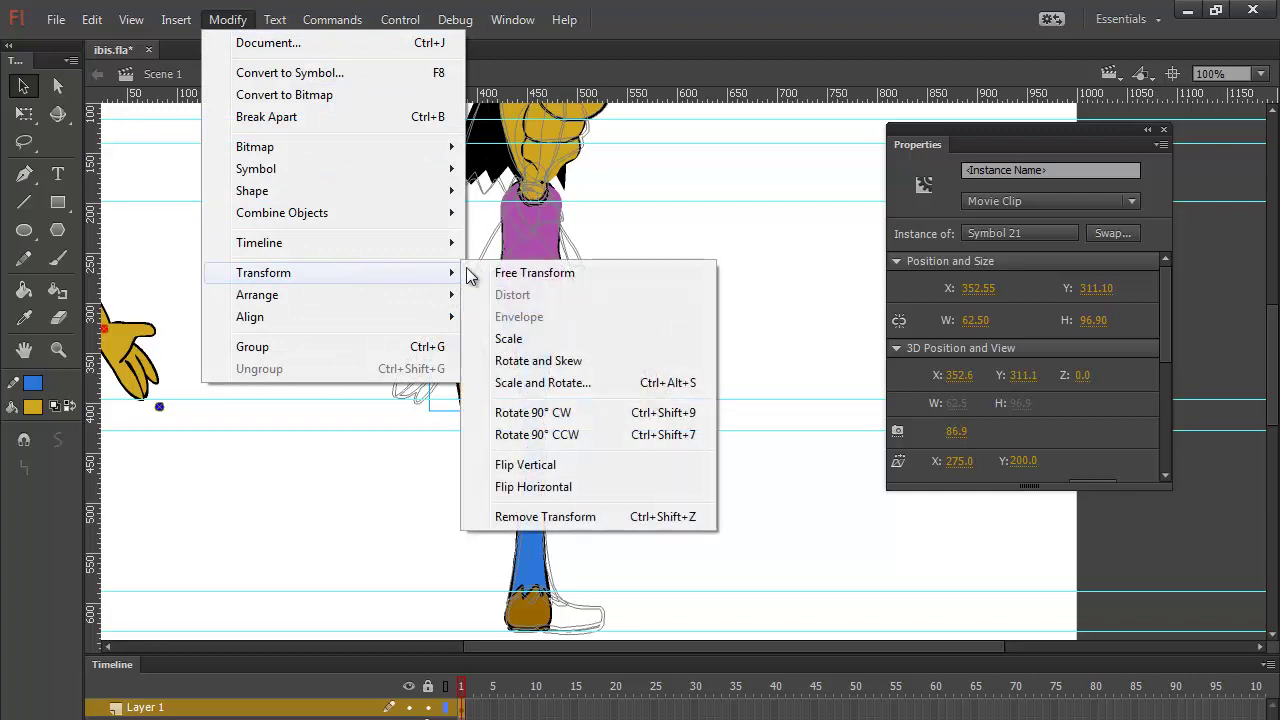
click(577, 487)
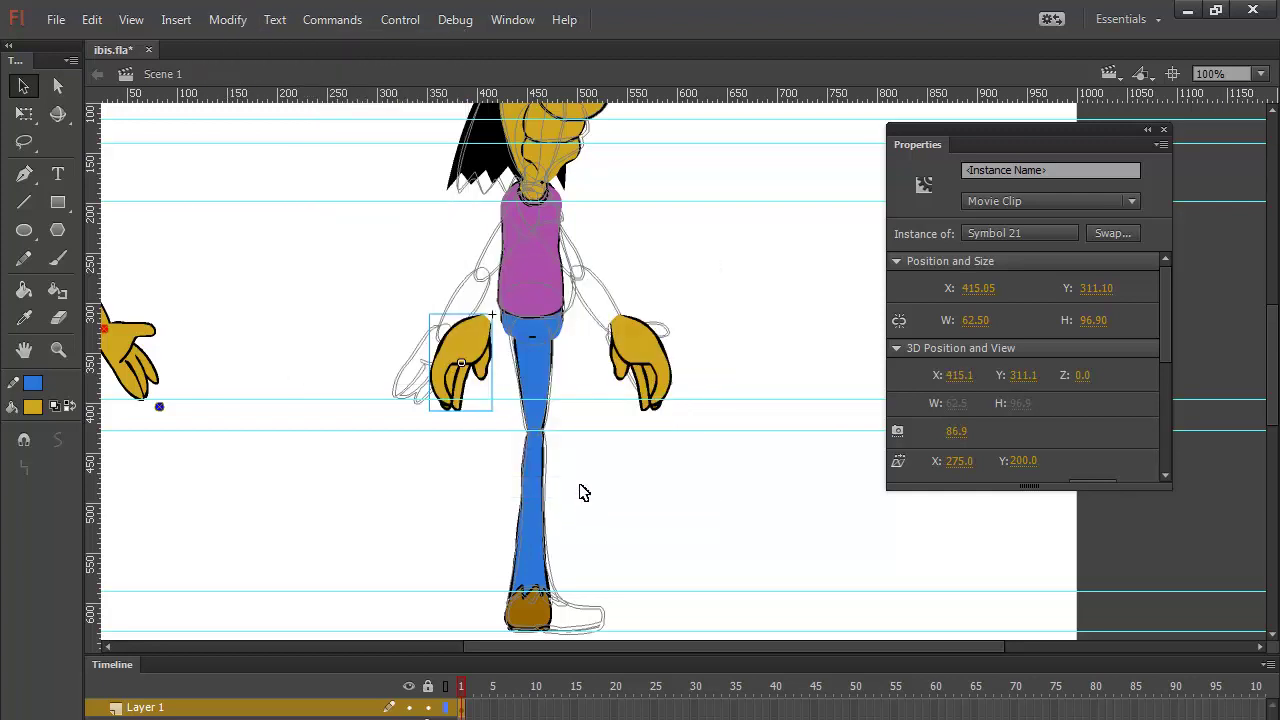
key(shift+Left)
key(shift+Left)
key(shift+Left)
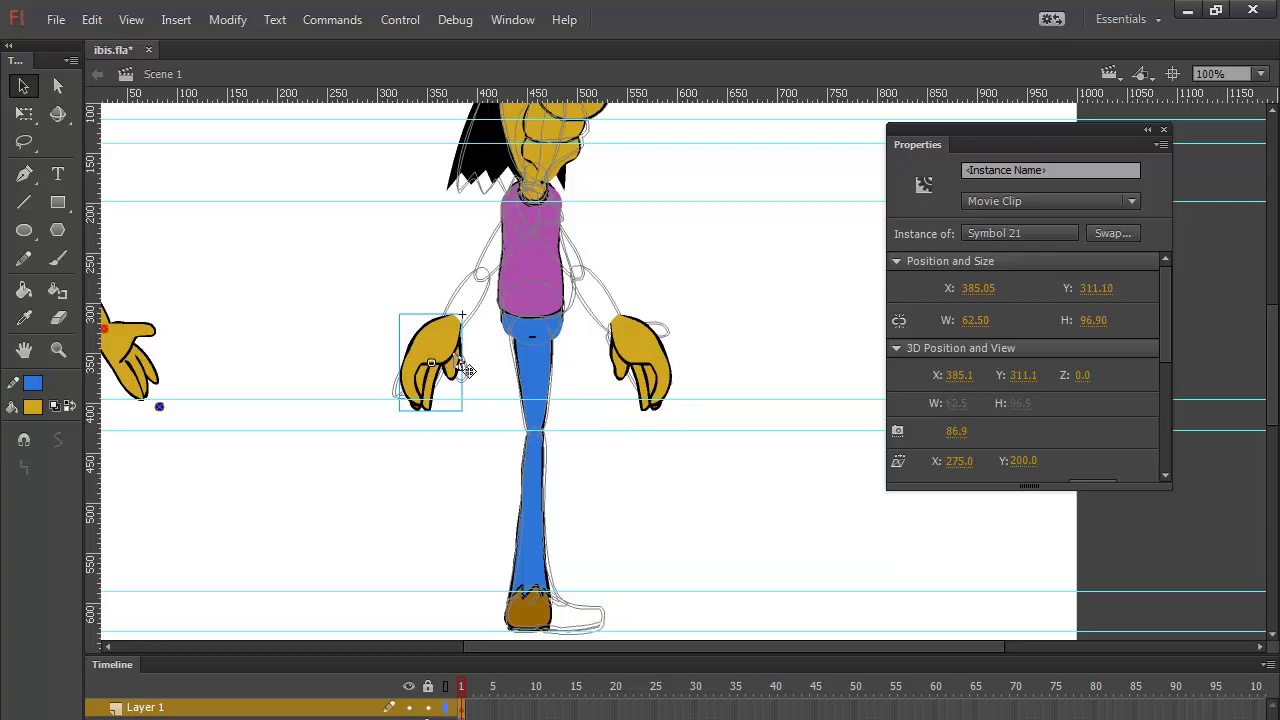
Step: Select both hands and scale them together with Free Transform to about 275 × 98 px overall
shift+click(648, 362)
click(24, 113)
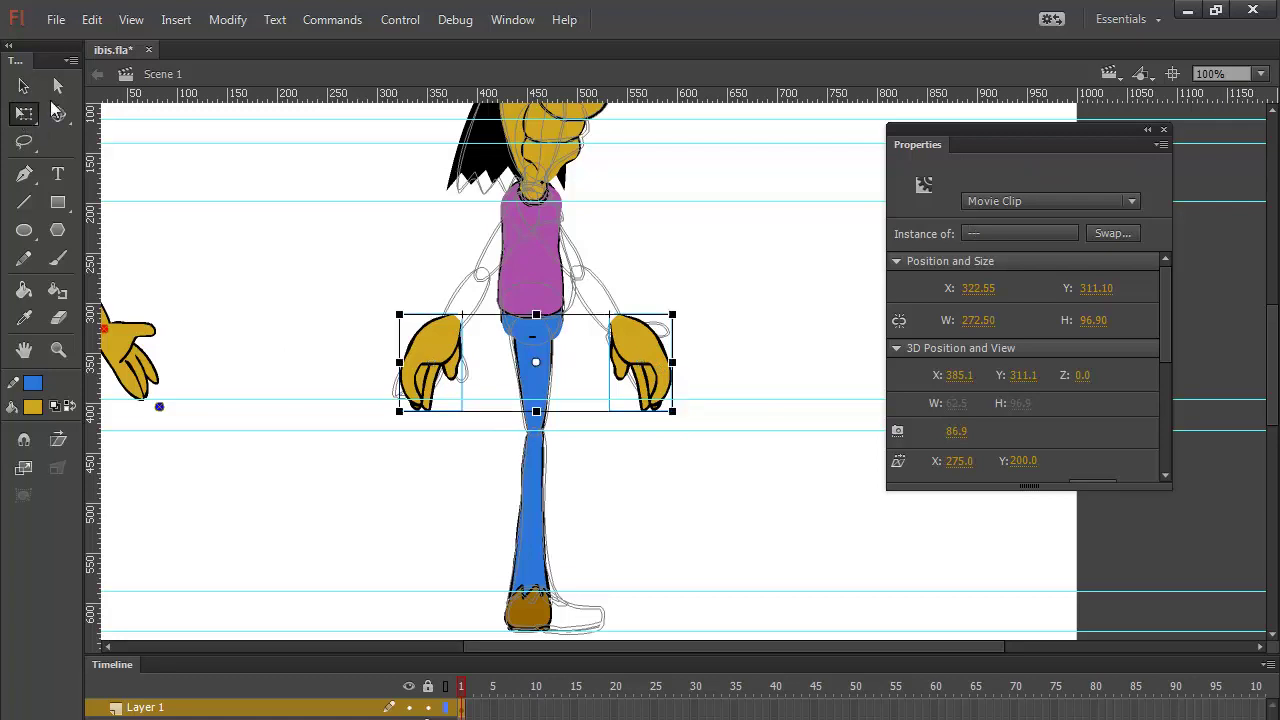
drag(671, 409, 686, 417)
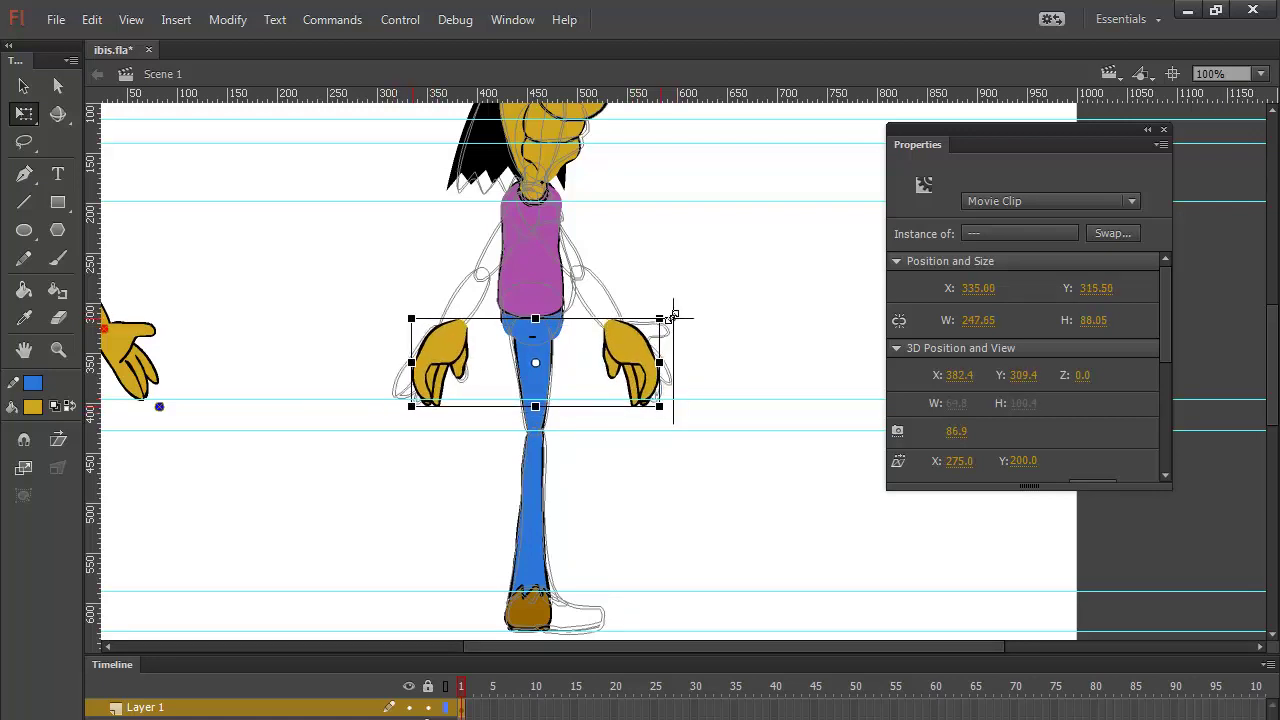
drag(668, 317, 675, 313)
key(ctrl+z)
key(ctrl+y)
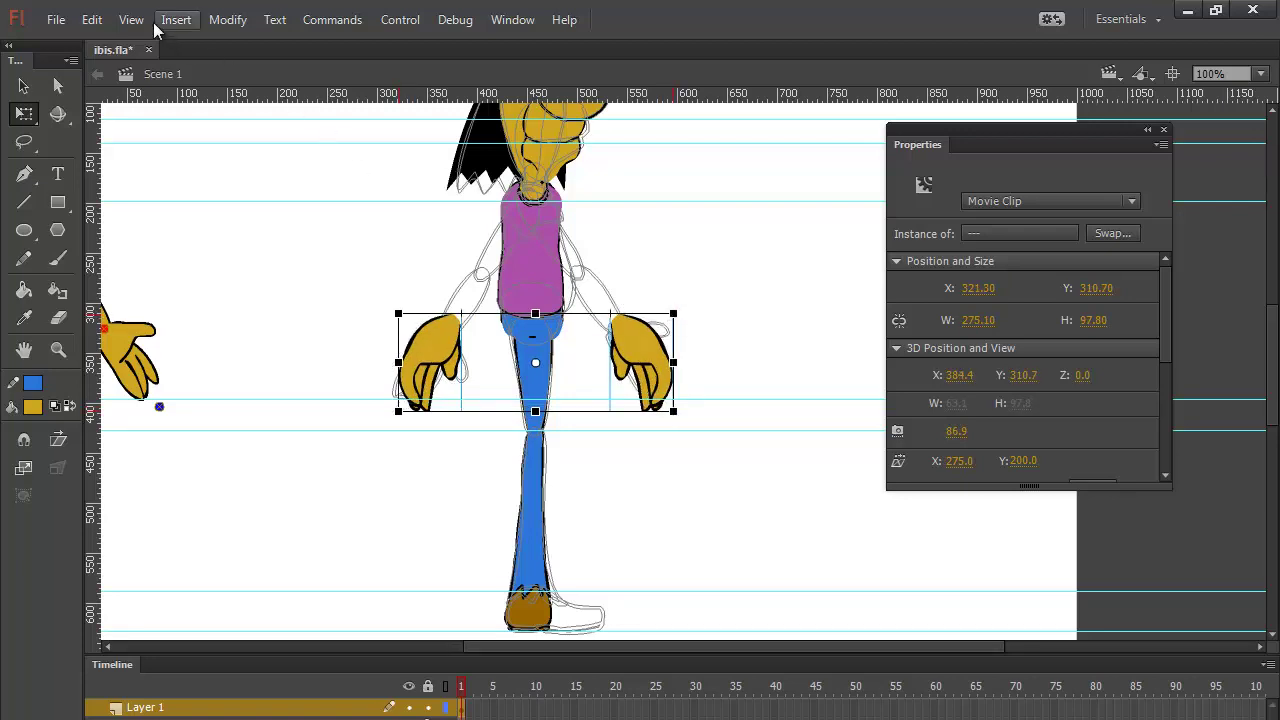
Step: Hide the guides on the stage
click(131, 20)
mouse_move(216, 246)
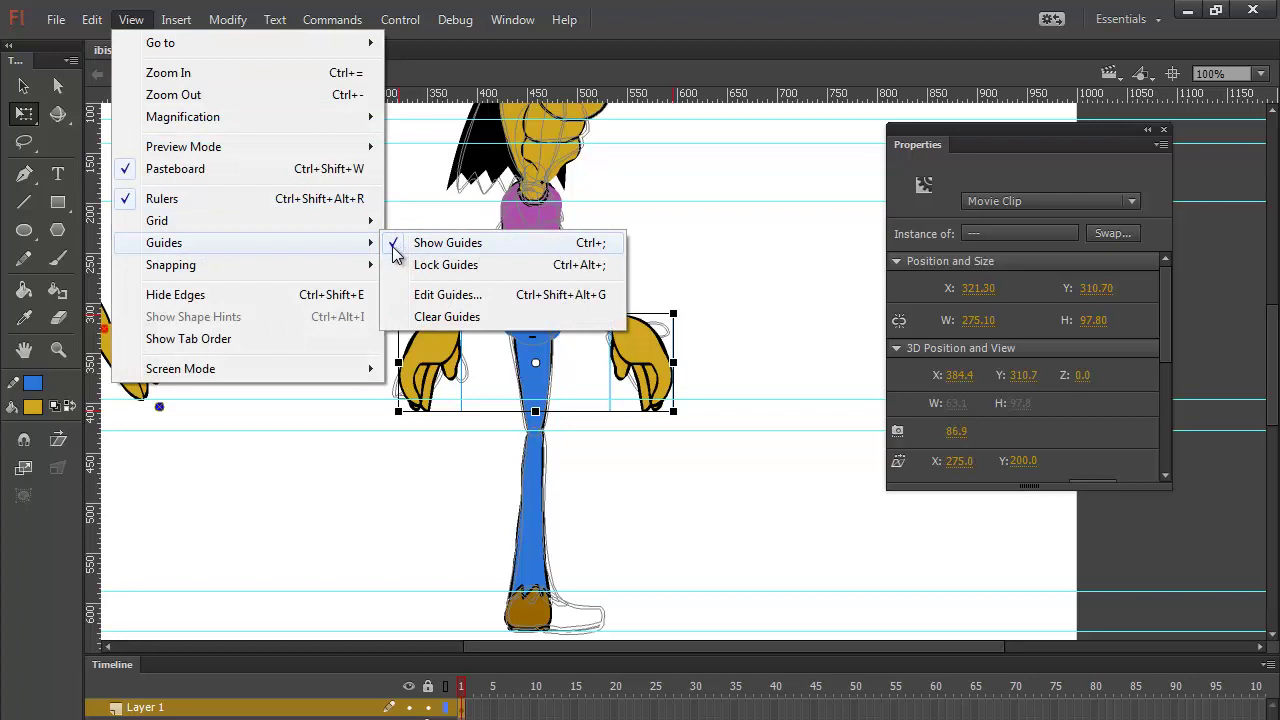
click(440, 243)
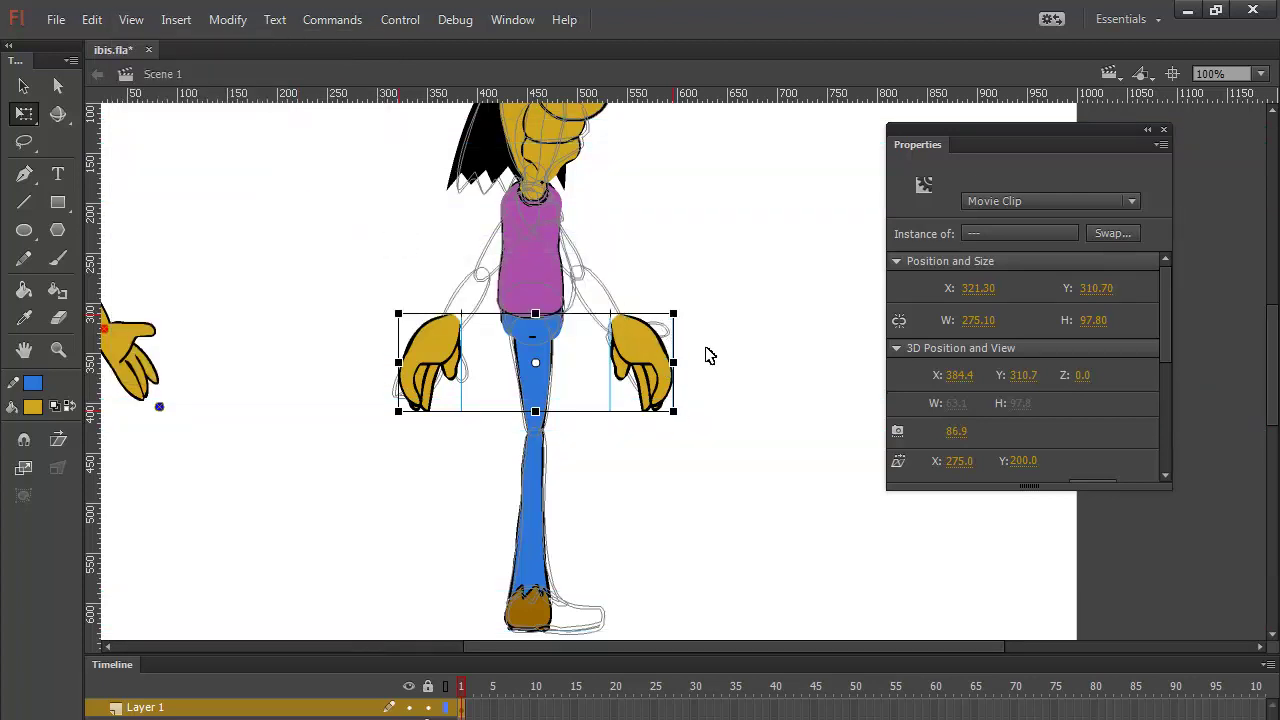
Step: Scale both hands down together to about 225 × 80 px overall to match the original hands' height
drag(672, 409, 679, 405)
key(ctrl+equal)
key(ctrl+equal)
key(ctrl+equal)
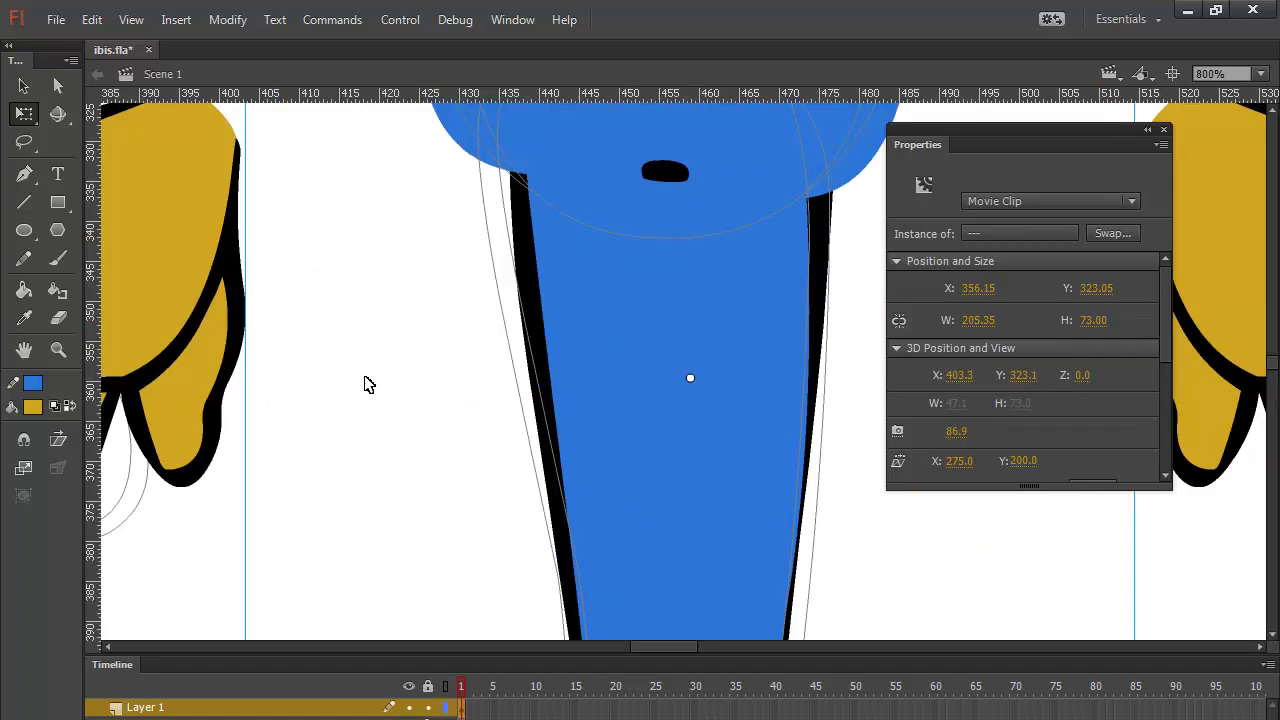
drag(430, 394, 820, 97)
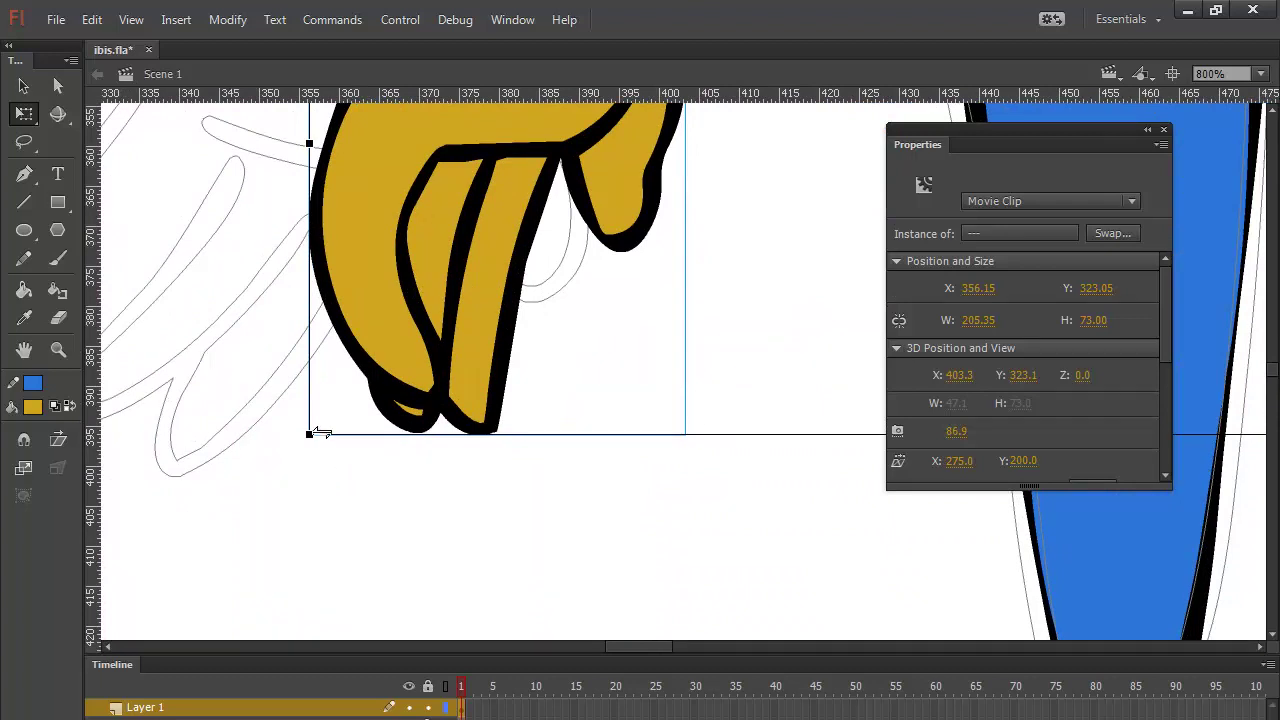
drag(310, 436, 229, 480)
key(ctrl+minus)
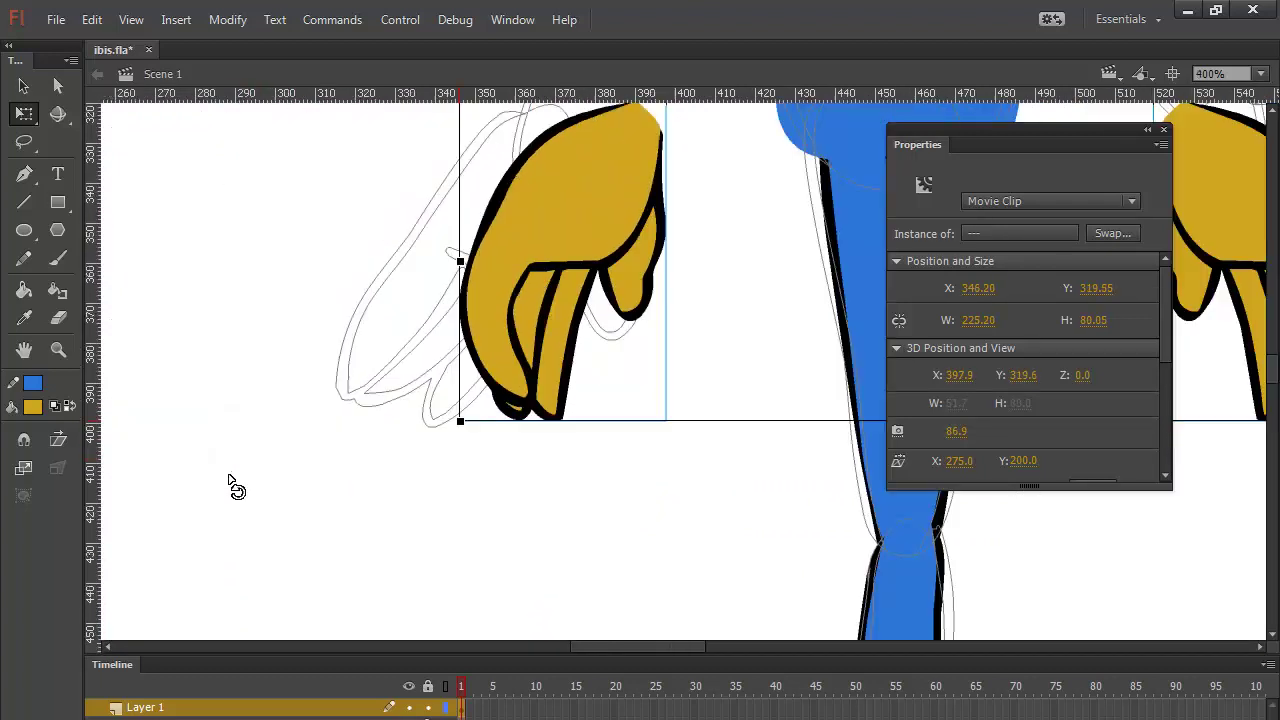
key(ctrl+minus)
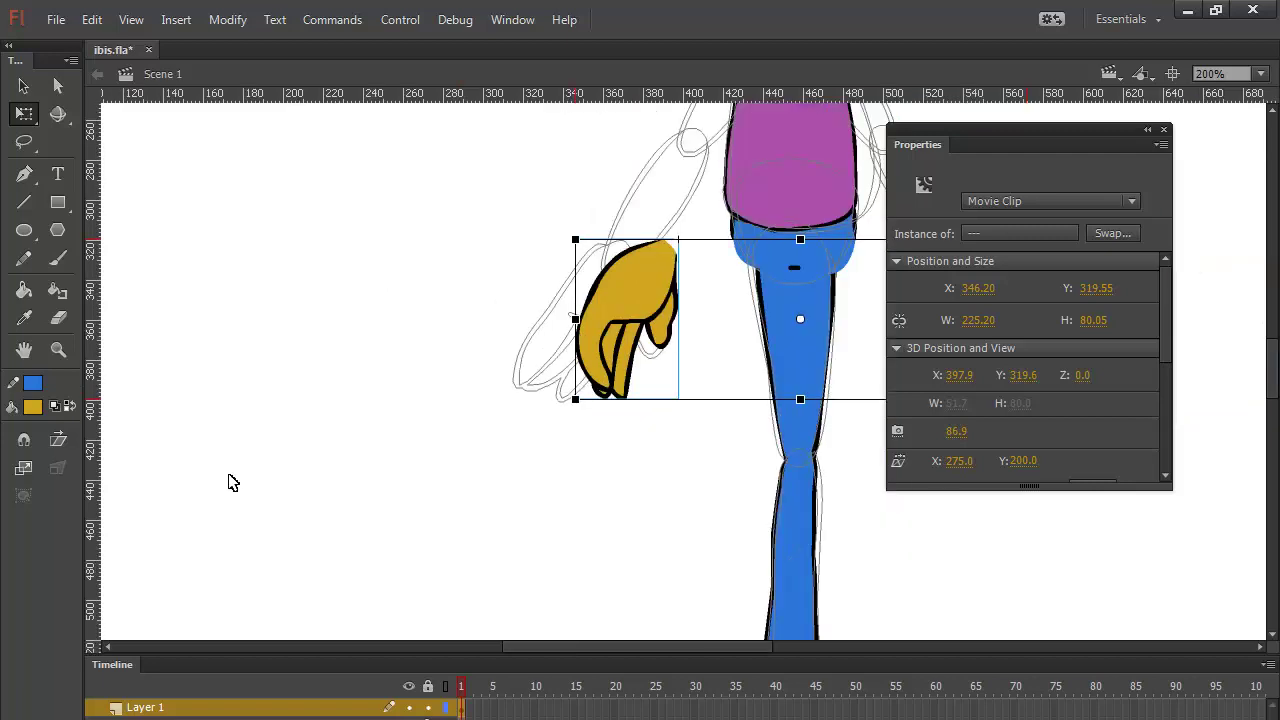
Step: Select only the front arm's hand and nudge it 13 px right so that it meets the forearm
drag(674, 463, 235, 490)
click(745, 327)
click(610, 330)
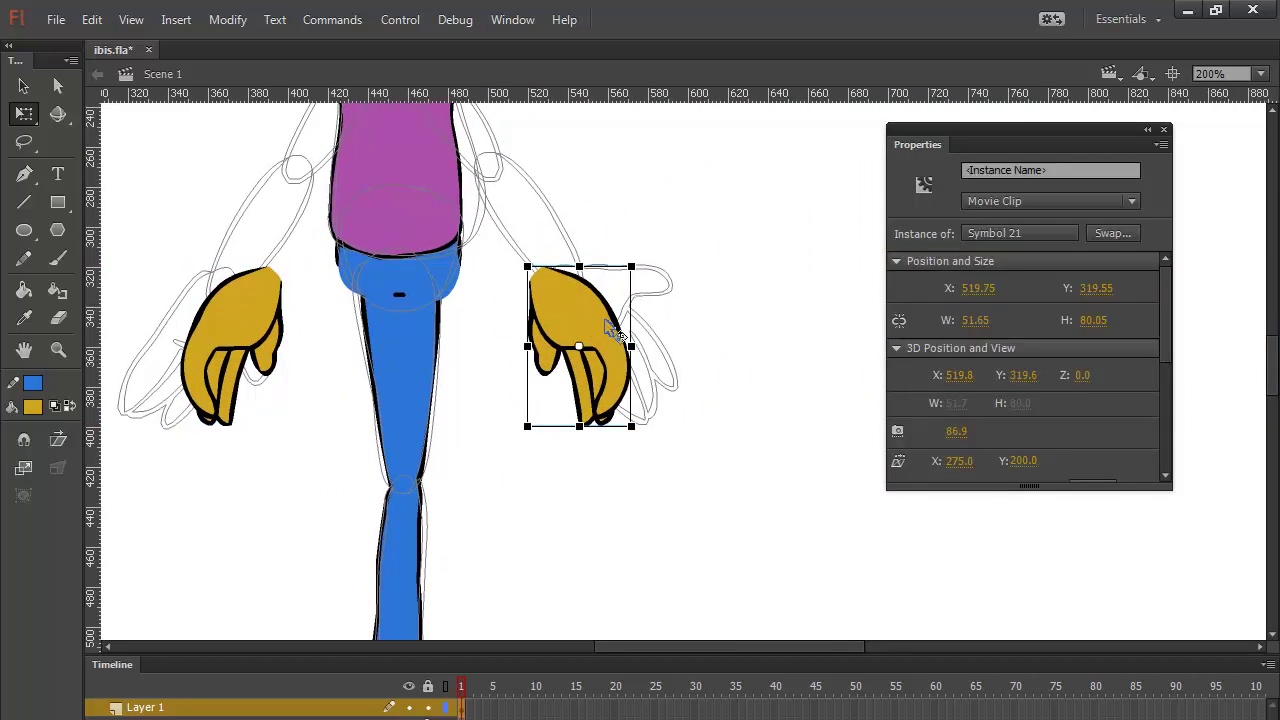
key(Right)
key(Right)
key(Right)
key(Right)
key(Right)
key(Right)
key(Right)
key(Right)
key(Right)
key(Right)
key(Right)
key(Right)
key(Right)
key(Right)
key(Right)
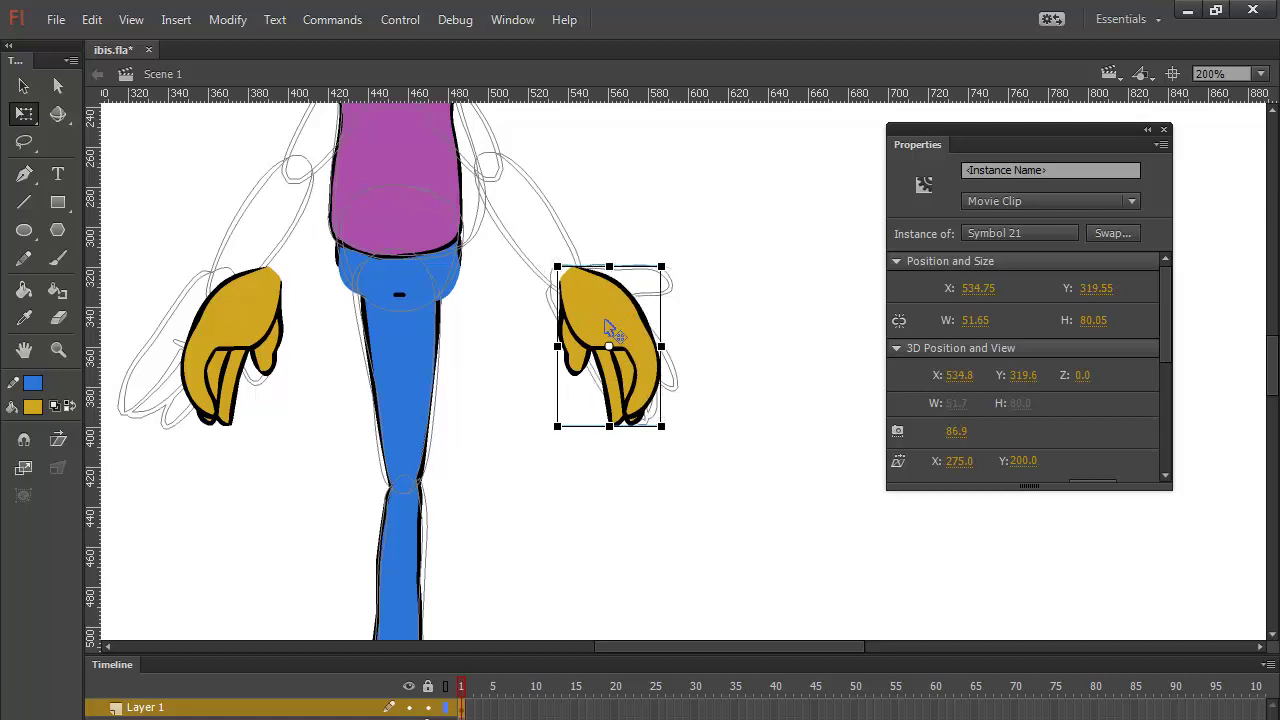
key(Left)
key(Left)
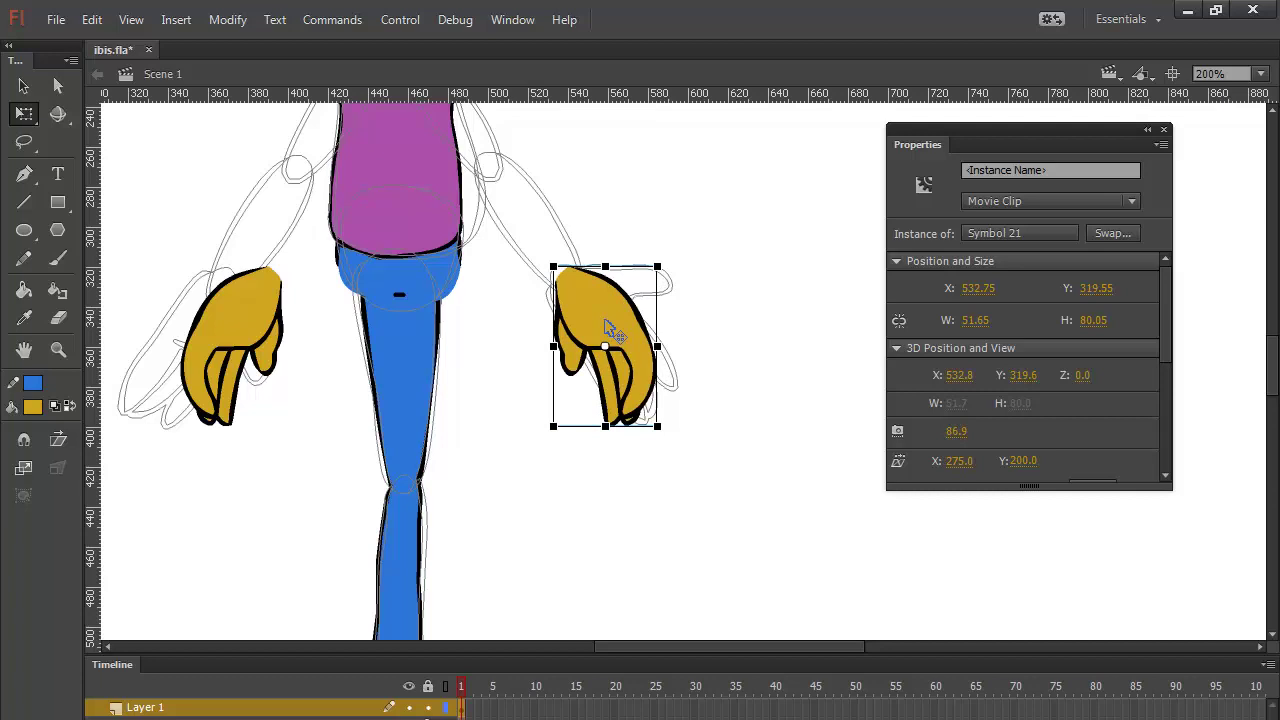
Step: Select the rear arm's flipped hand and nudge it 20 px left to line up with its forearm
click(249, 300)
key(Left)
key(Left)
key(Left)
key(Left)
key(Left)
key(Left)
key(Left)
key(Left)
key(Left)
key(Left)
key(Left)
key(Left)
key(Left)
key(Left)
key(Left)
key(Left)
key(Left)
key(Left)
key(Left)
key(Left)
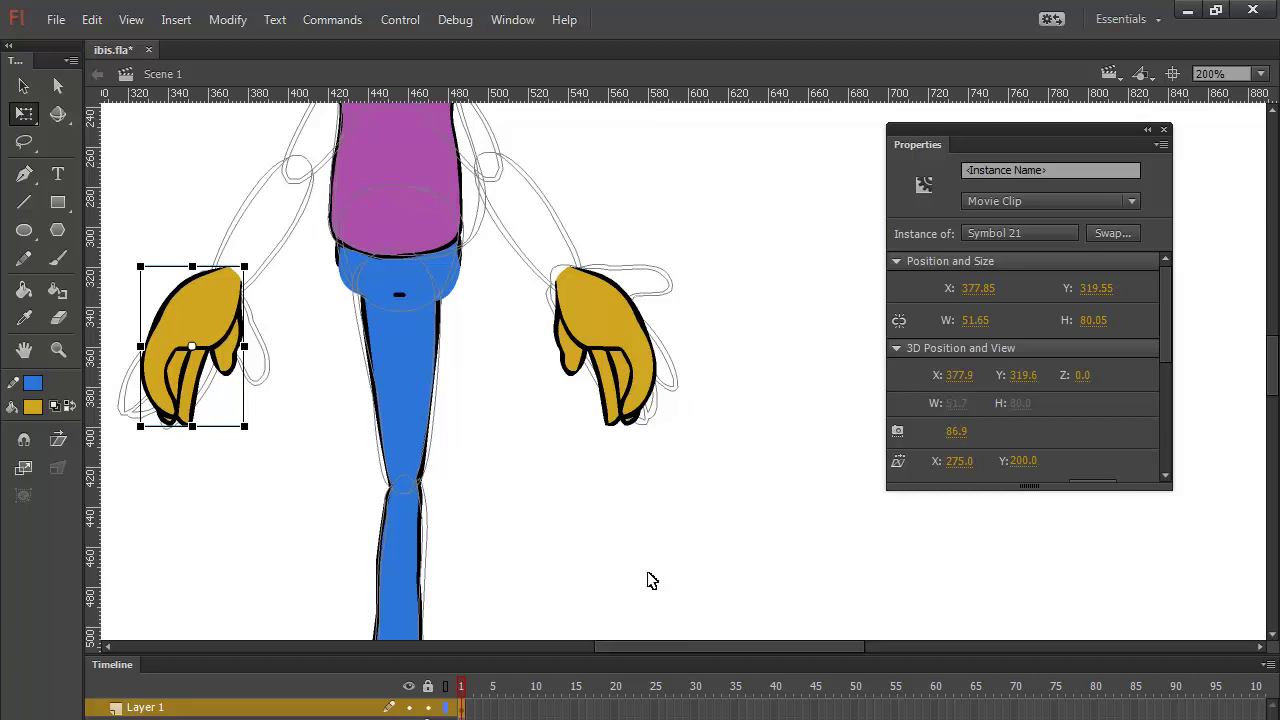
Step: Display the layer's artwork in full colour and delete the old open hands behind both new hands
key(ctrl+minus)
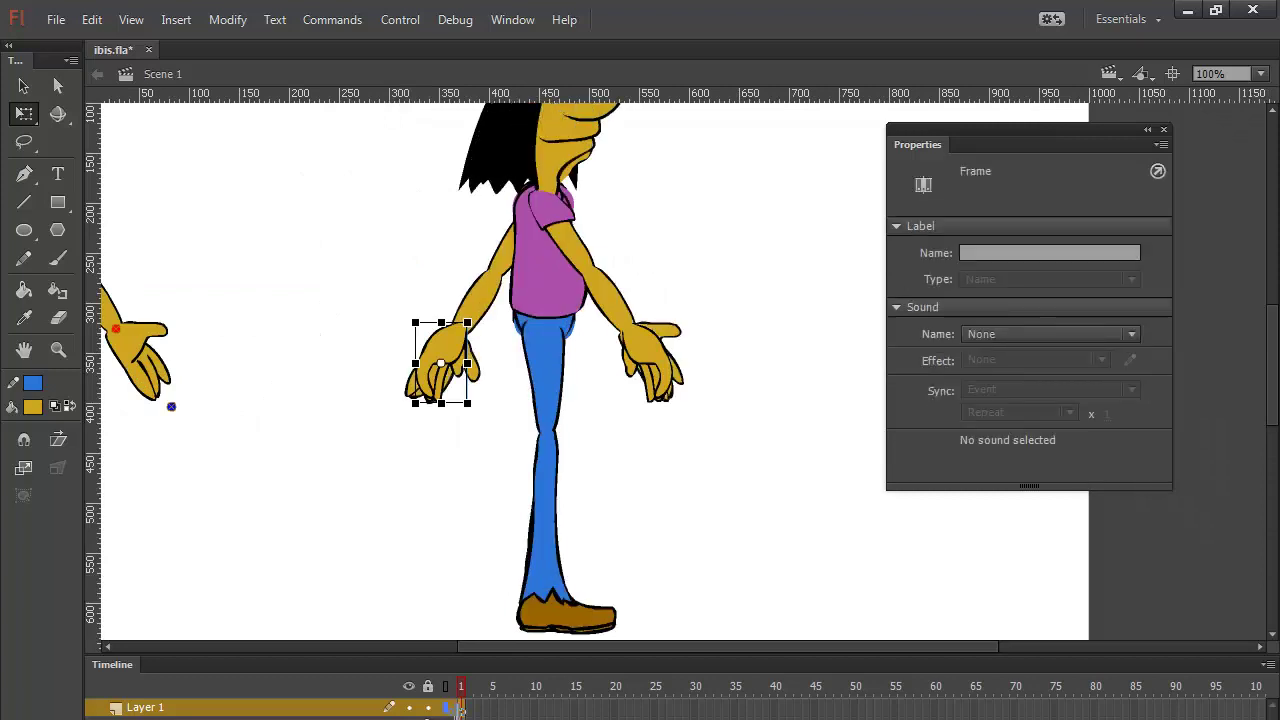
click(675, 312)
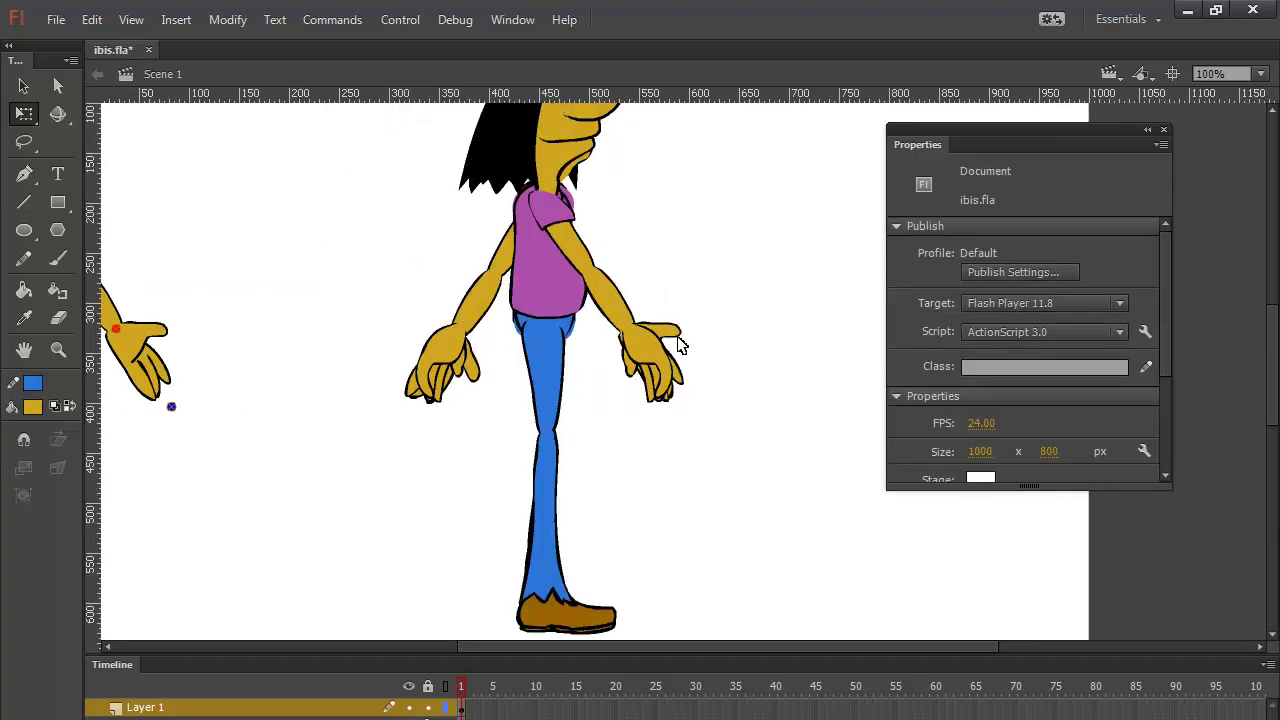
click(680, 335)
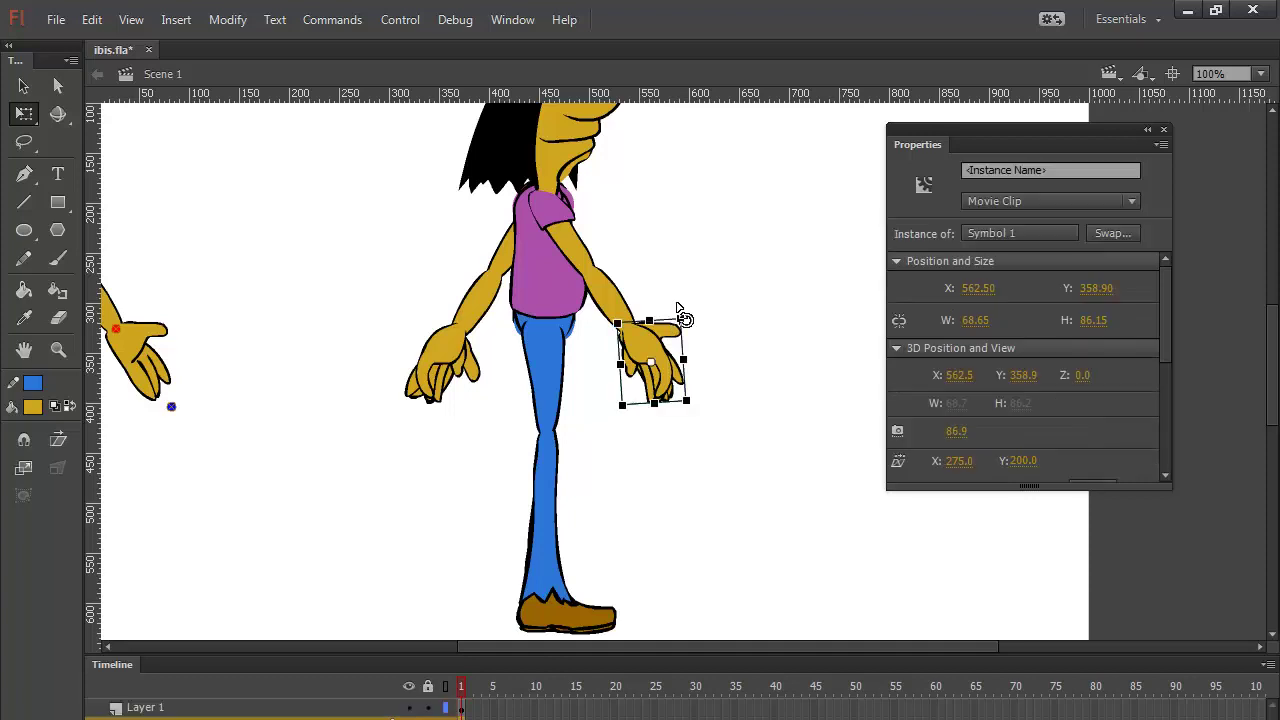
click(679, 310)
click(462, 388)
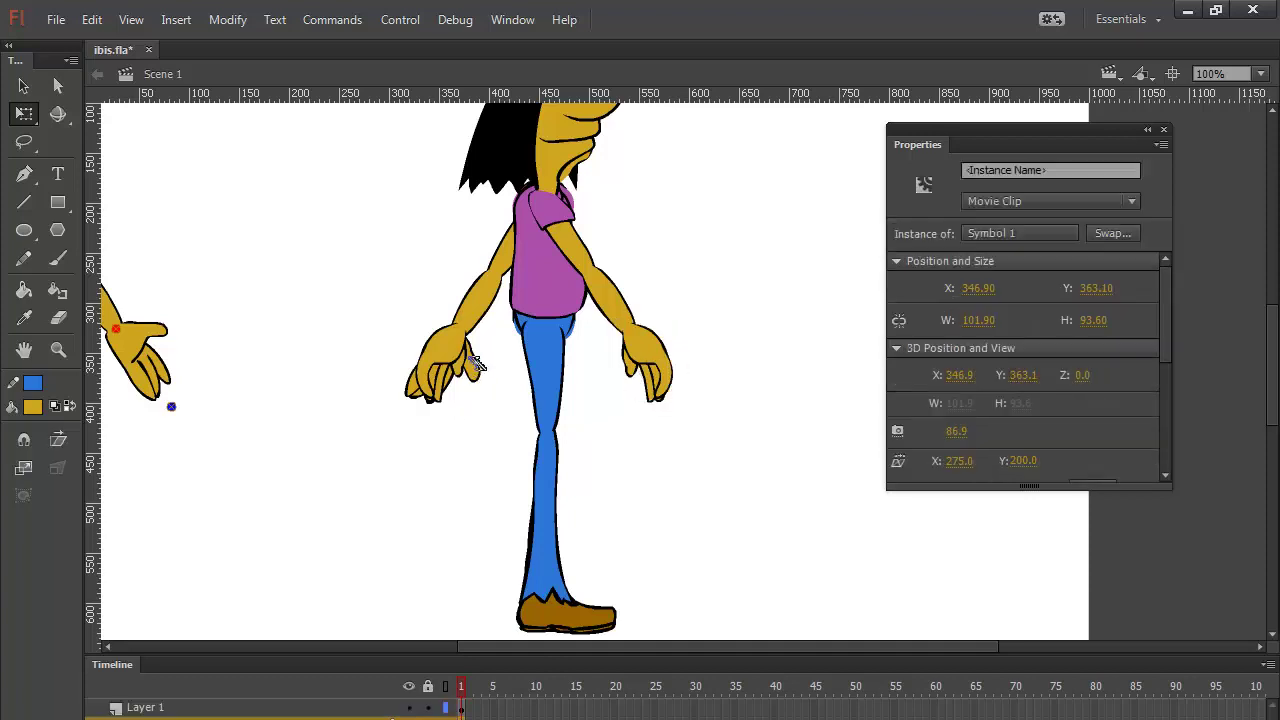
drag(462, 388, 472, 376)
click(478, 370)
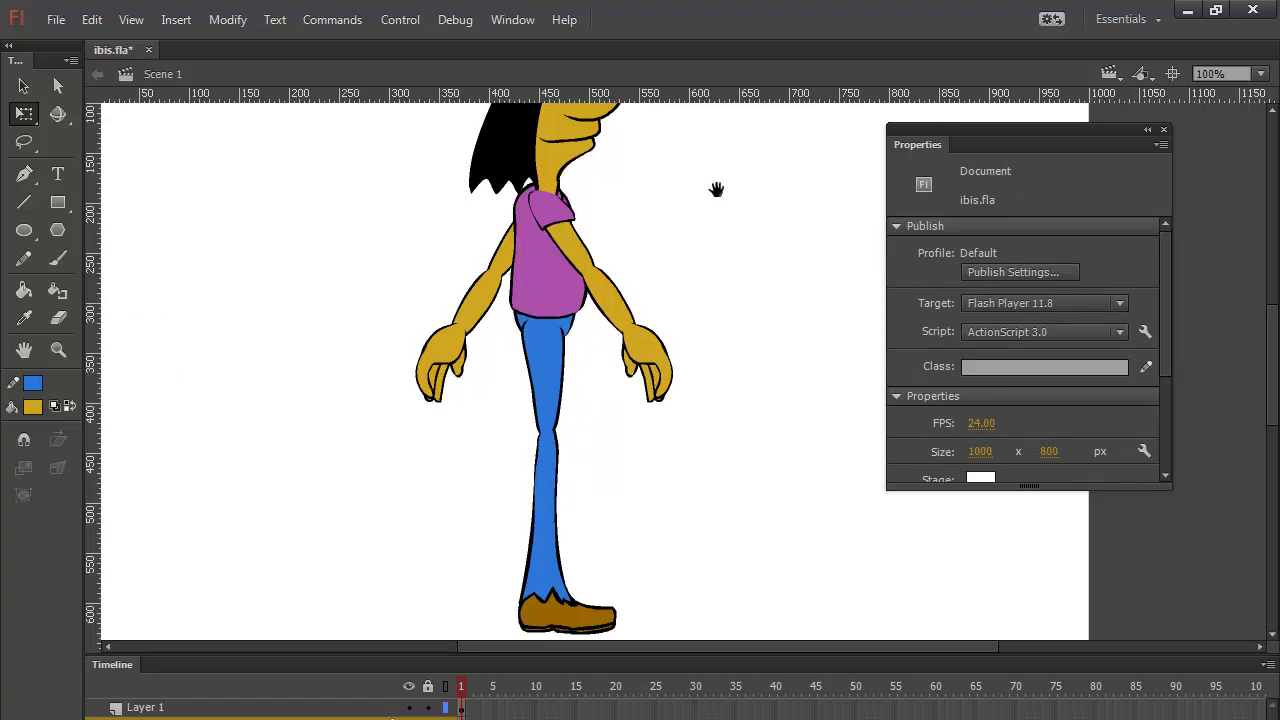
Step: Open the front-view character's hand symbol on the stage side, Left_hand_0 (Symbol 1), for in-place editing at 200% zoom
mouse_move(716, 190)
mouse_down()
mouse_move(689, 383)
mouse_move(656, 405)
mouse_move(726, 283)
mouse_move(749, 189)
mouse_move(880, 242)
mouse_up()
drag(482, 503, 780, 526)
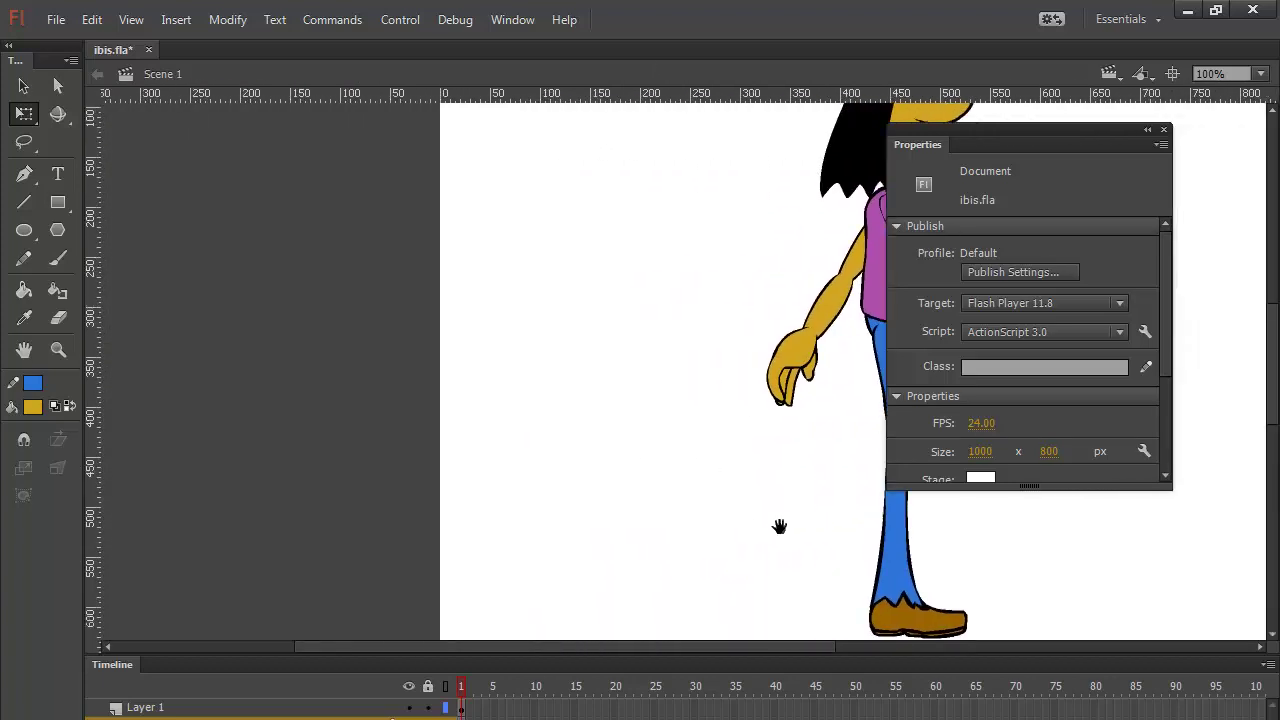
mouse_move(534, 500)
mouse_down()
mouse_move(694, 471)
mouse_move(571, 486)
mouse_move(597, 386)
mouse_move(500, 423)
mouse_move(478, 511)
mouse_up()
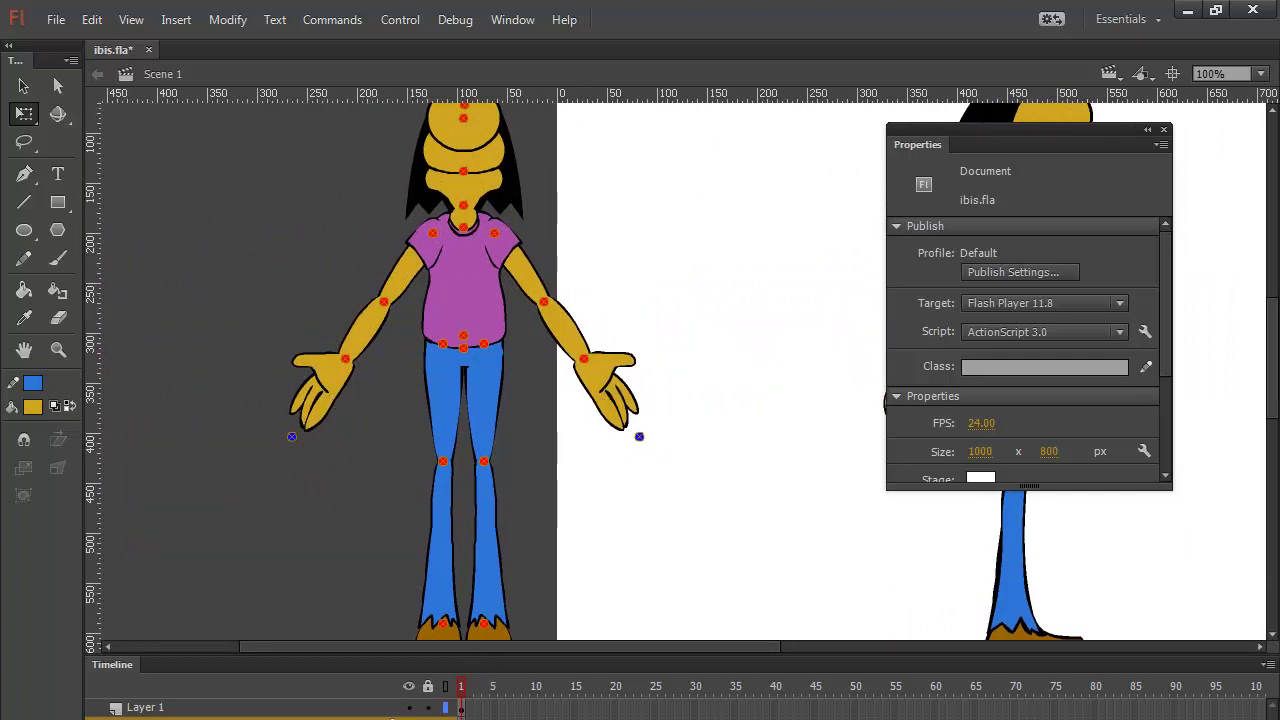
double_click(612, 388)
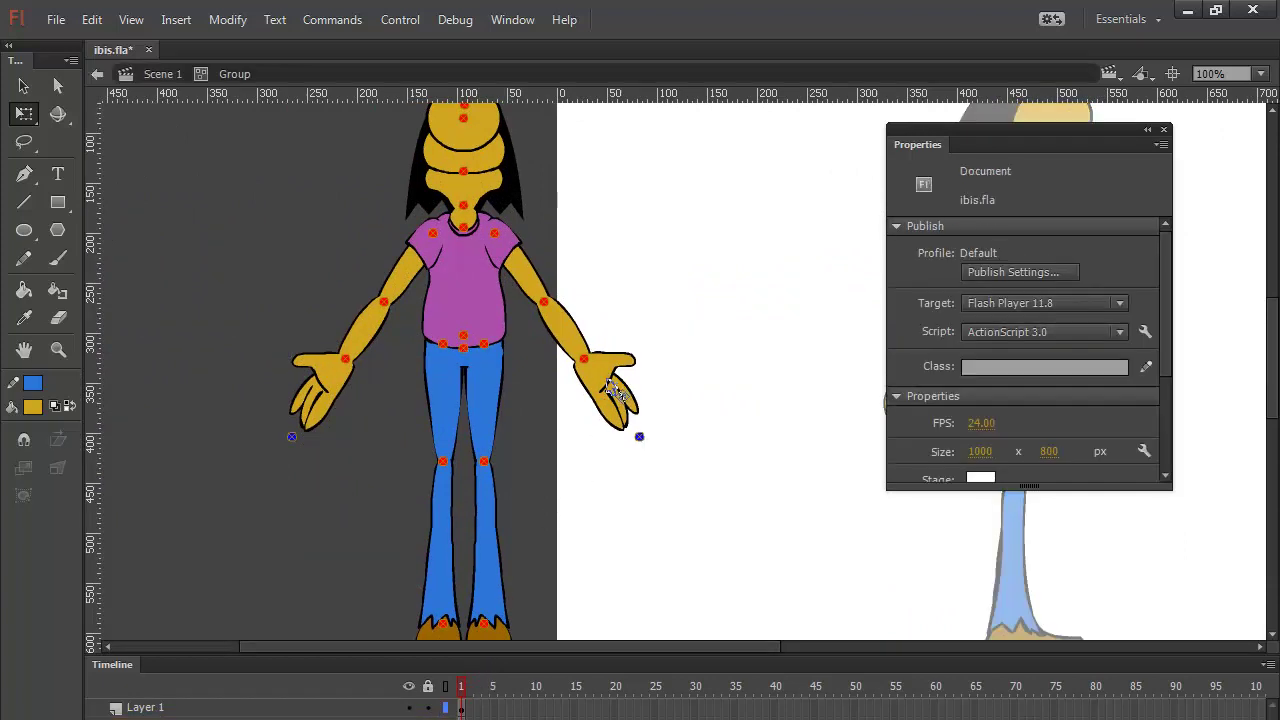
click(617, 380)
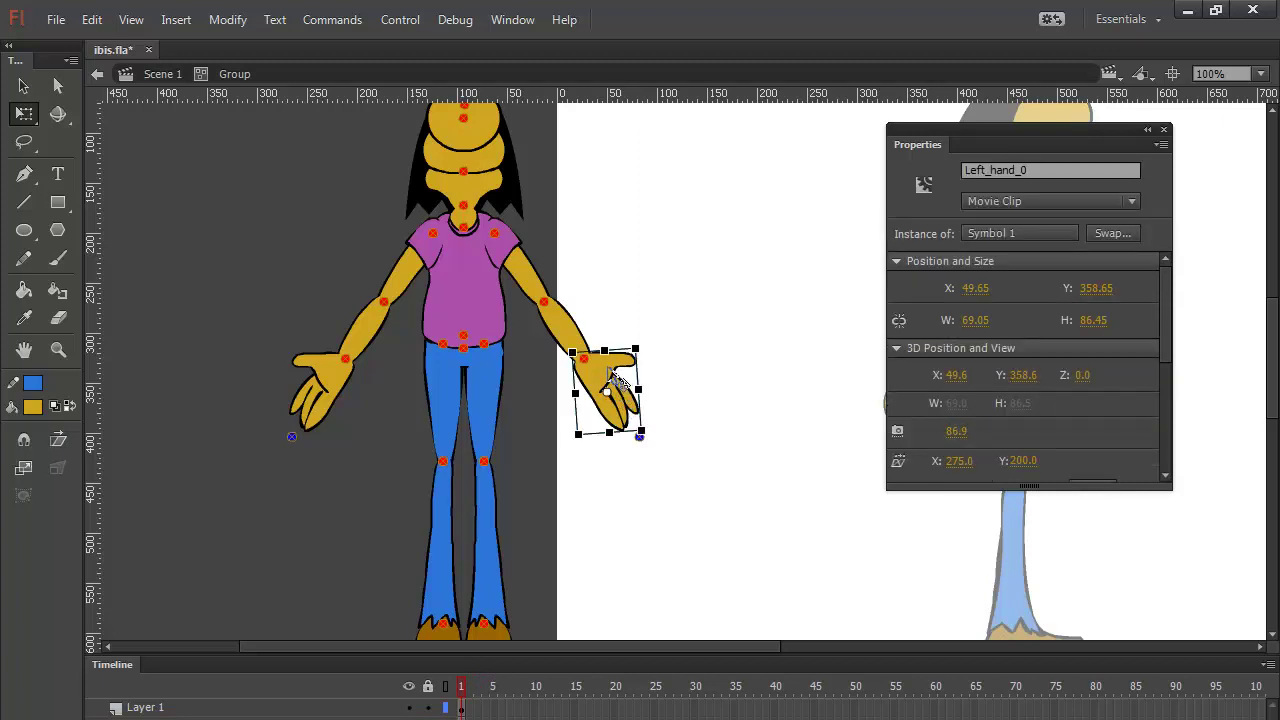
double_click(612, 380)
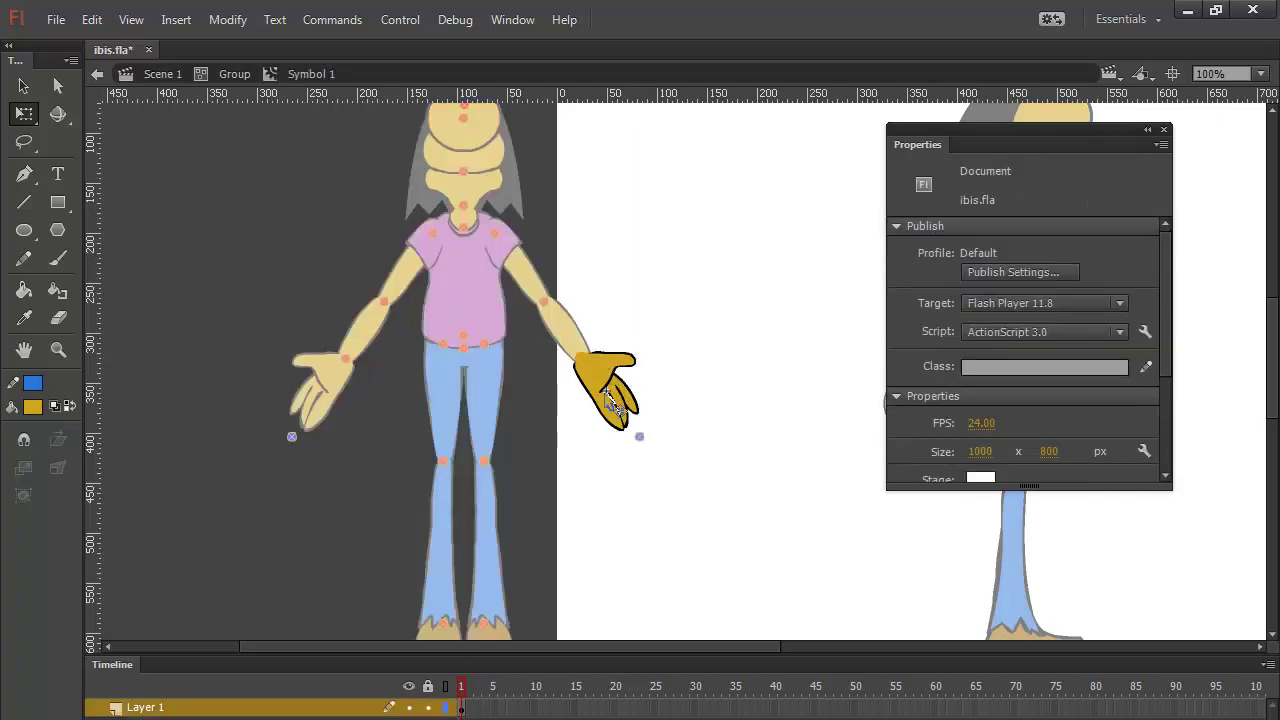
key(ctrl+=)
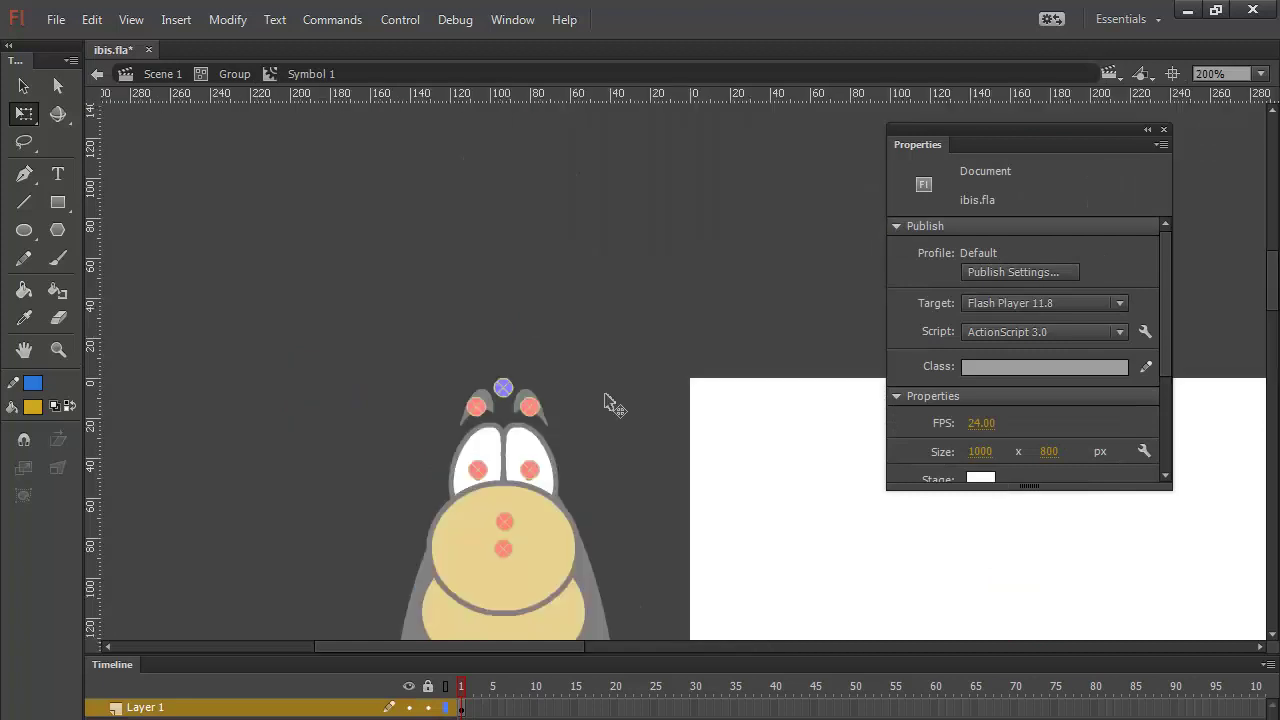
drag(734, 563, 673, 62)
drag(766, 474, 686, 246)
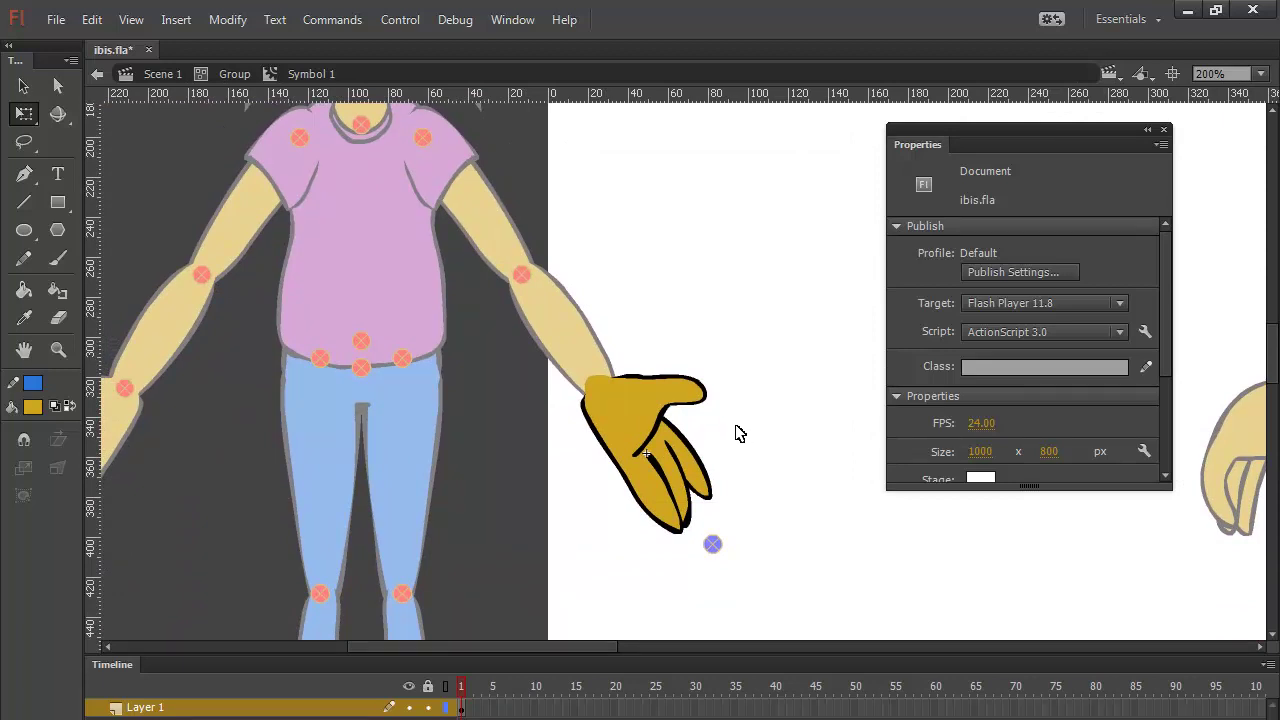
Step: Copy the Relaxed hand, lock its layer, and paste the copy in place on a new layer above it
drag(768, 314, 518, 594)
right_click(657, 449)
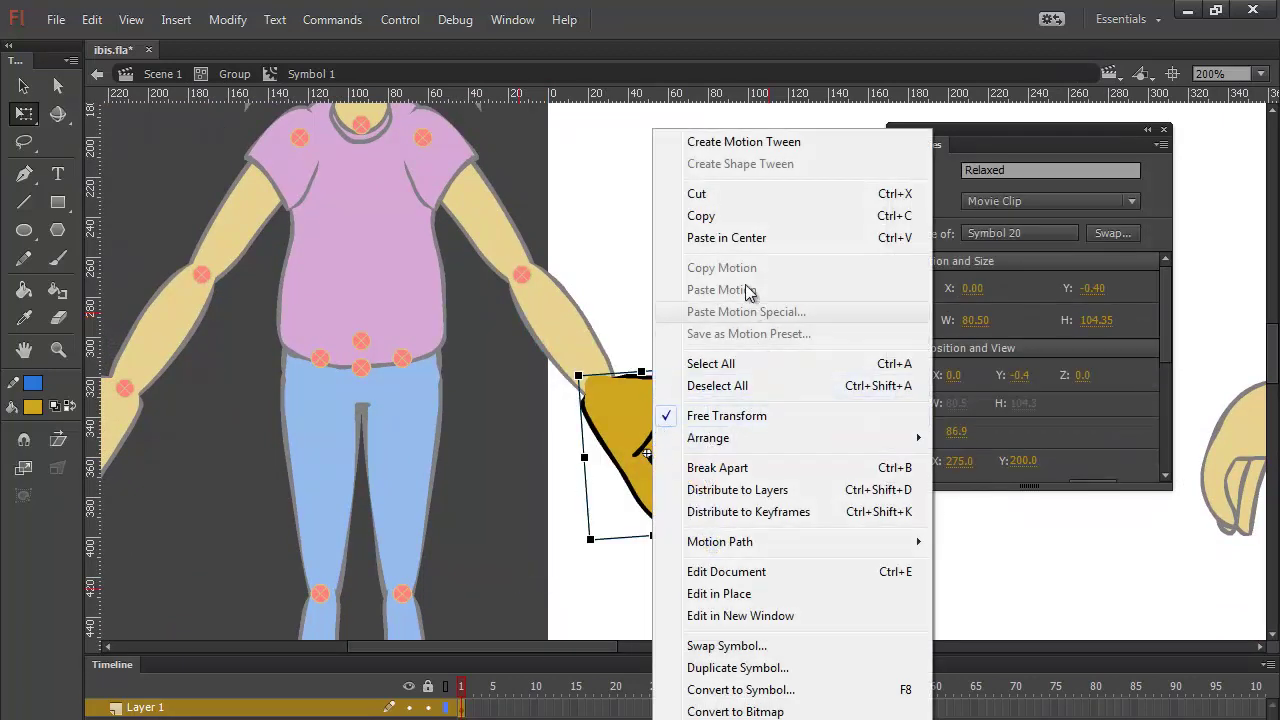
click(723, 217)
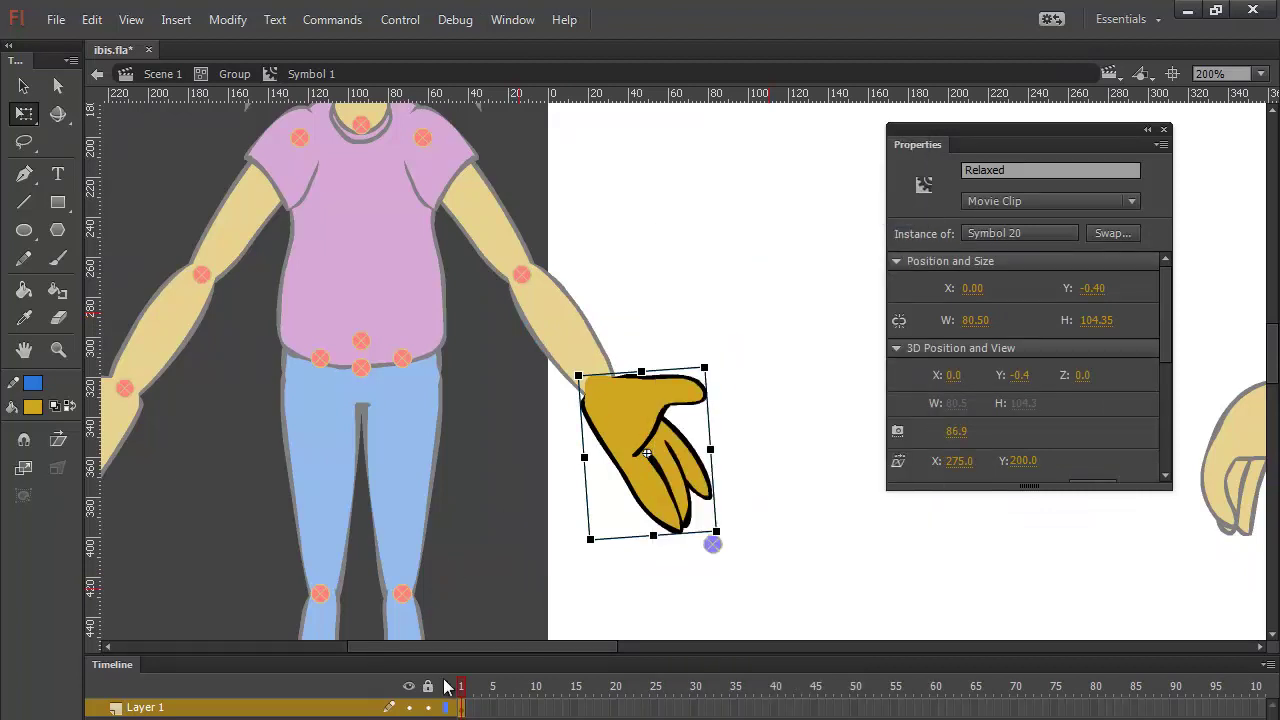
click(428, 707)
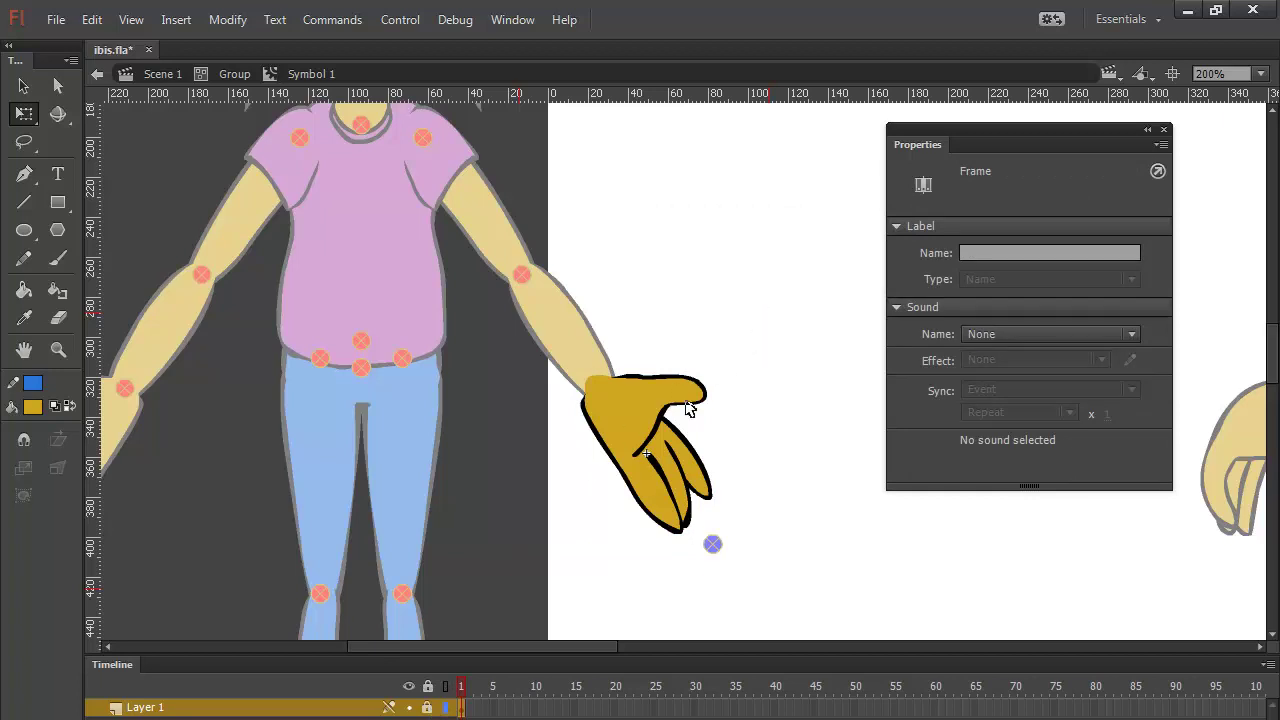
click(94, 718)
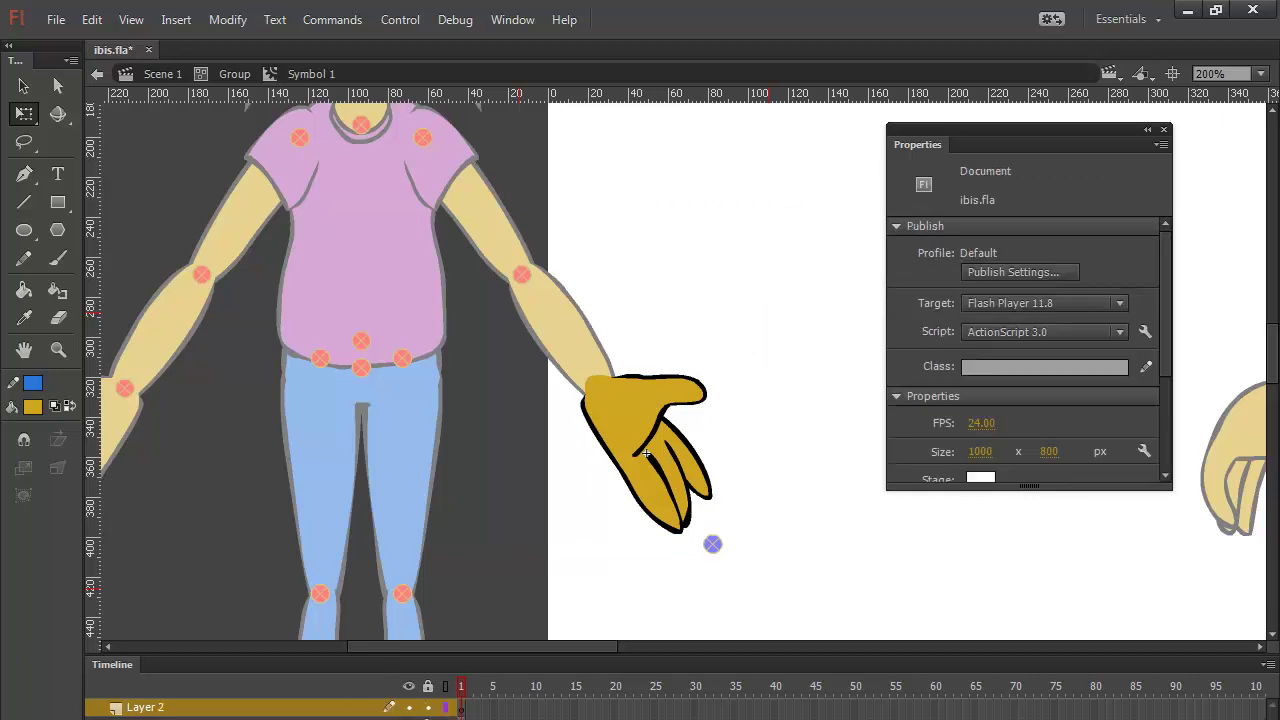
right_click(730, 313)
click(822, 394)
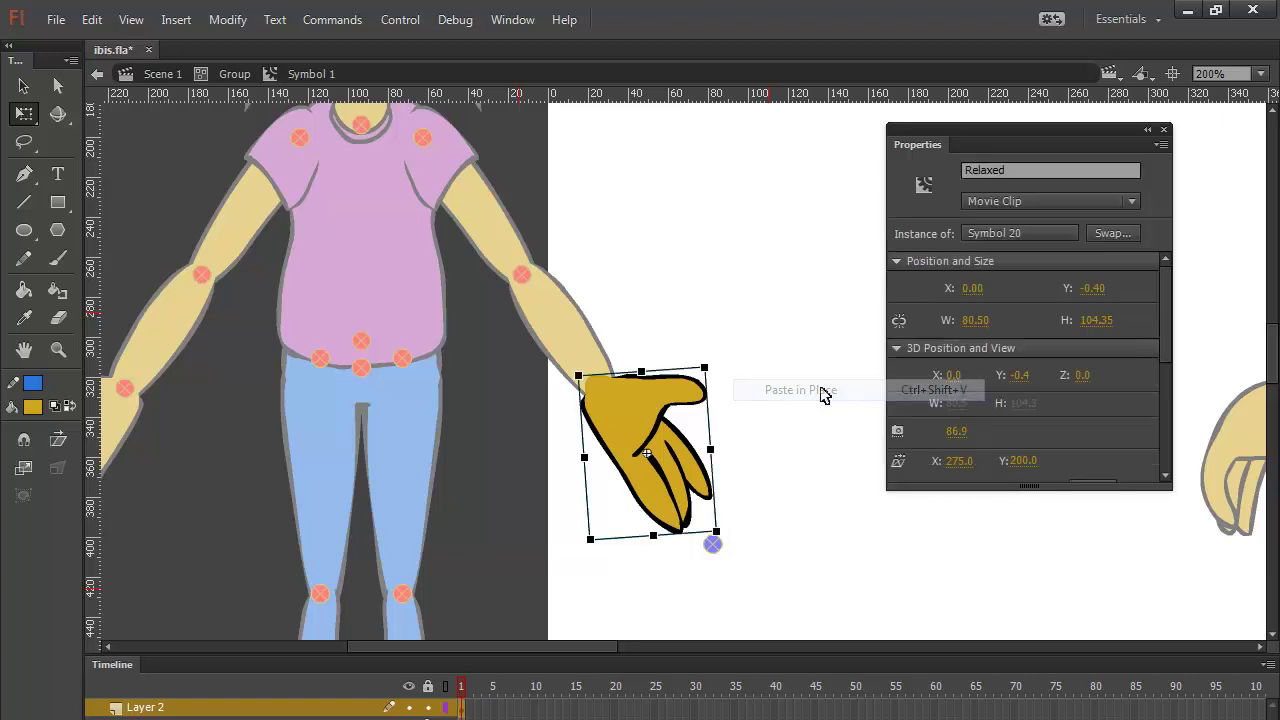
Step: Flip the pasted Relaxed hand horizontally and rotate it counterclockwise so that its fingers follow the original hand's direction
click(228, 20)
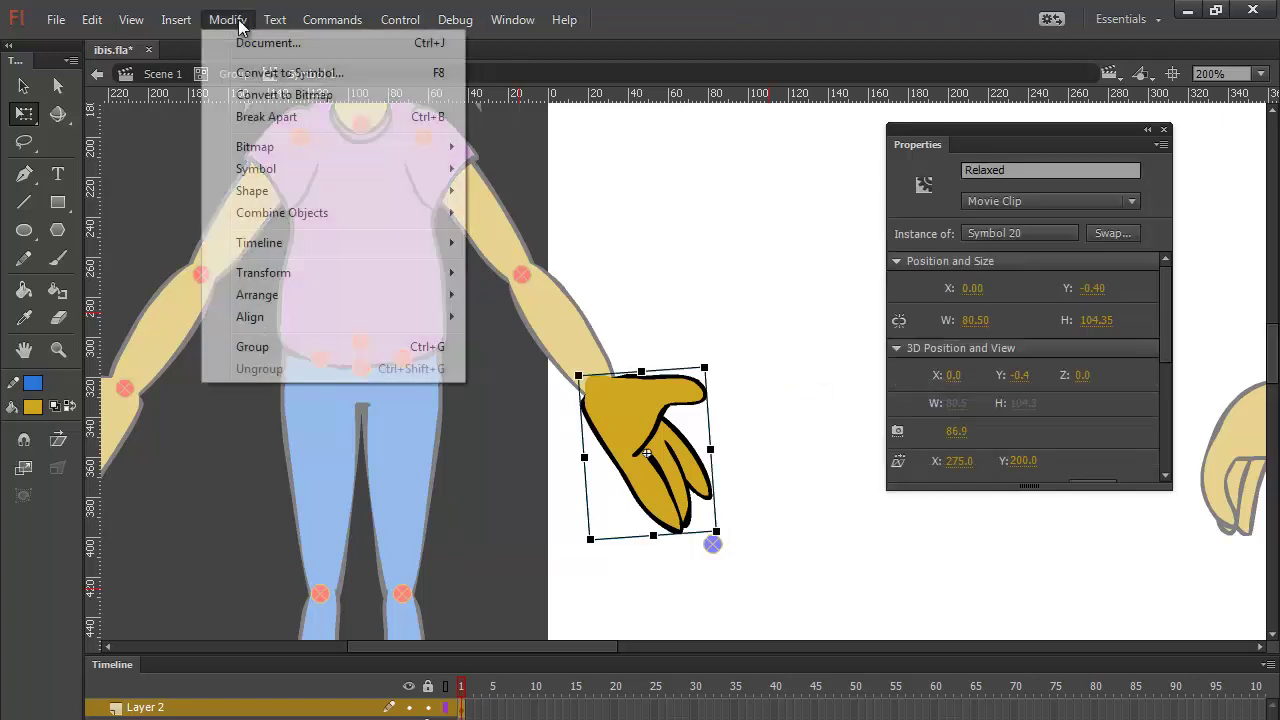
mouse_move(346, 277)
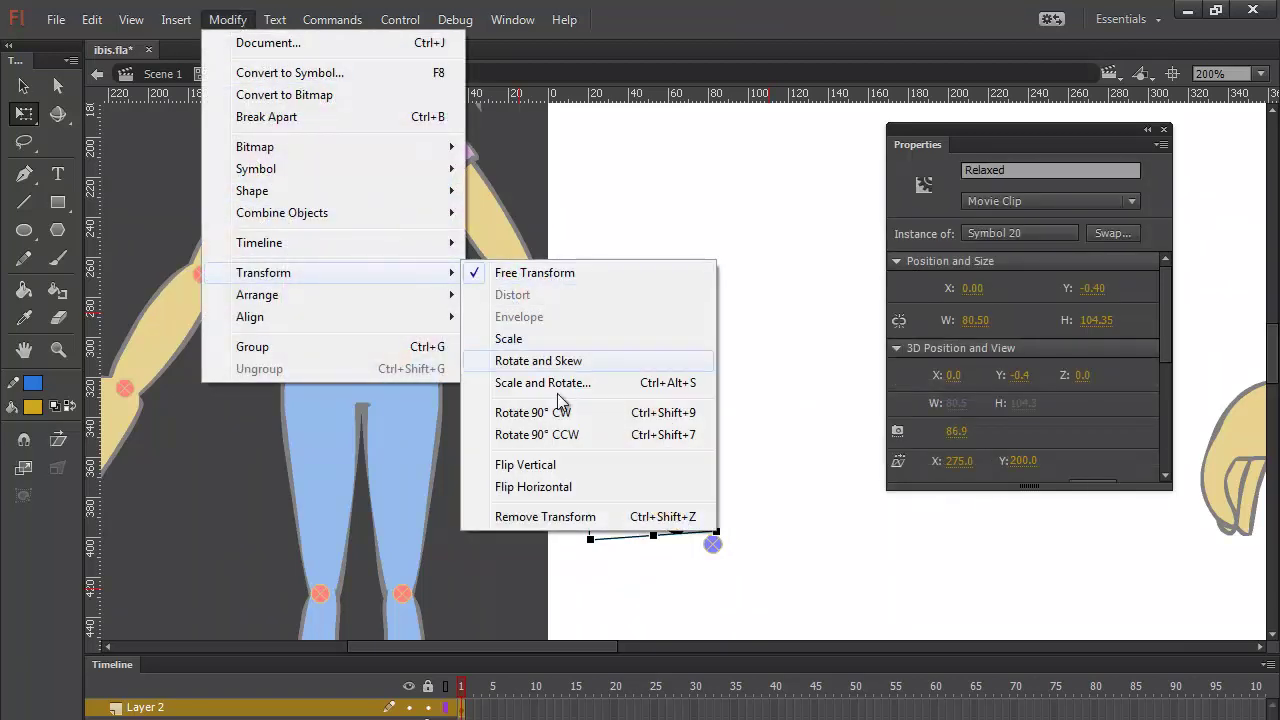
click(560, 487)
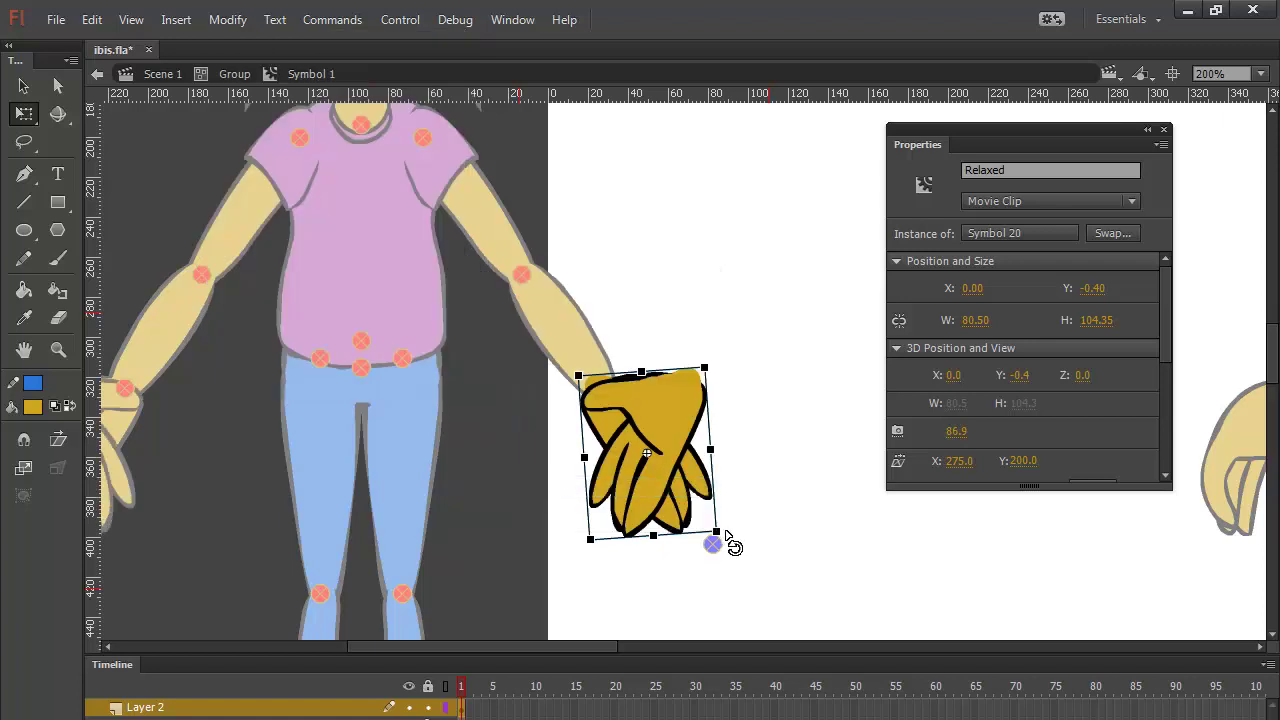
drag(728, 532, 803, 420)
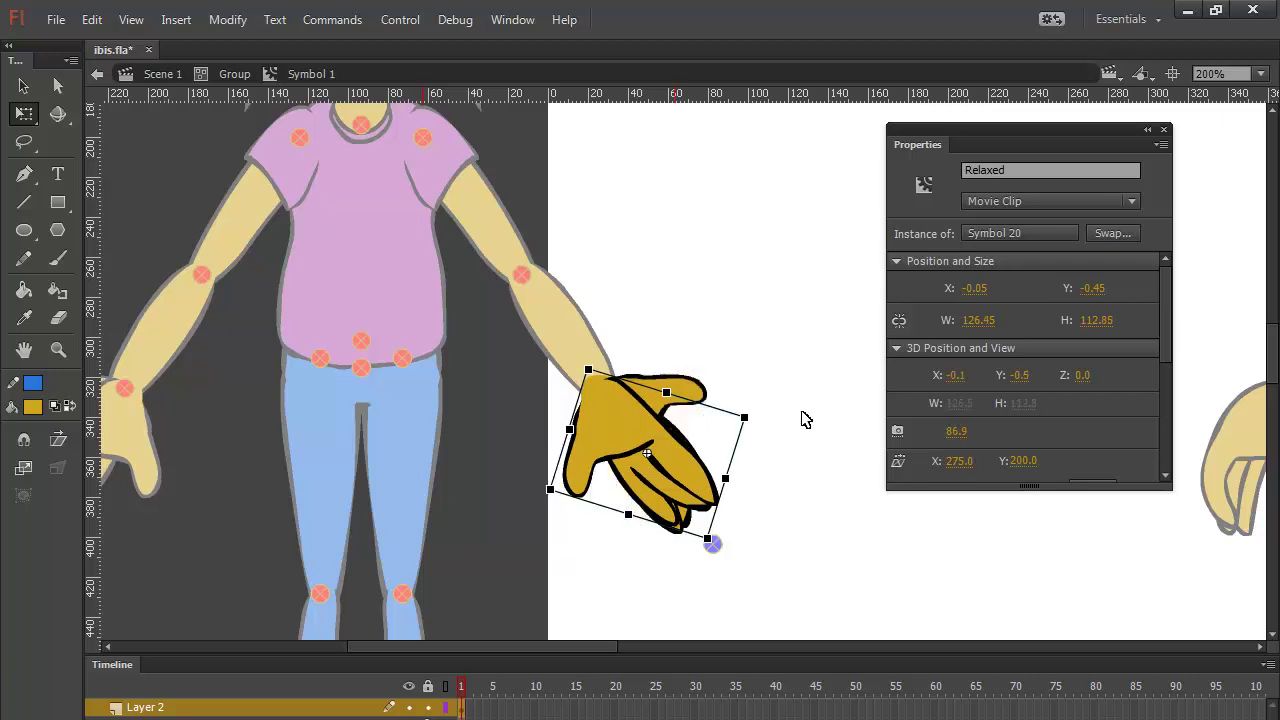
Step: Display both hand layers as outlines and brush a black downward-hanging hand outline with separate fingers over them on a new layer
click(446, 708)
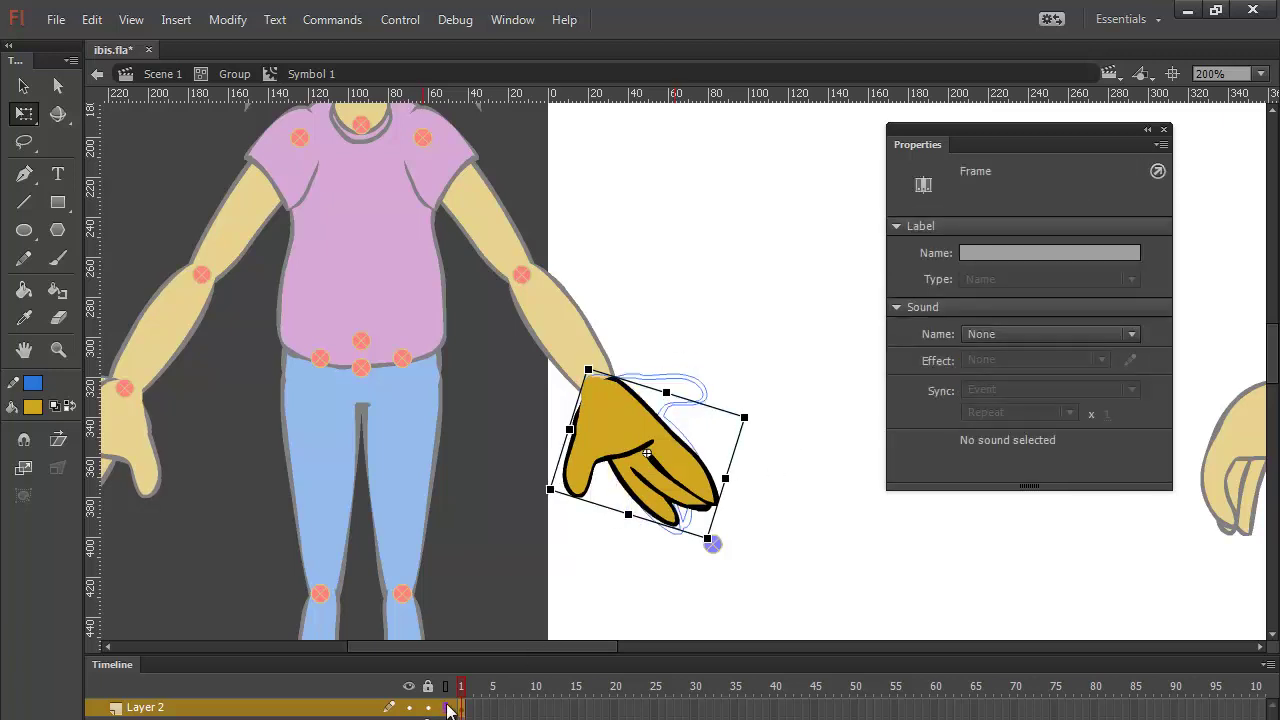
click(57, 258)
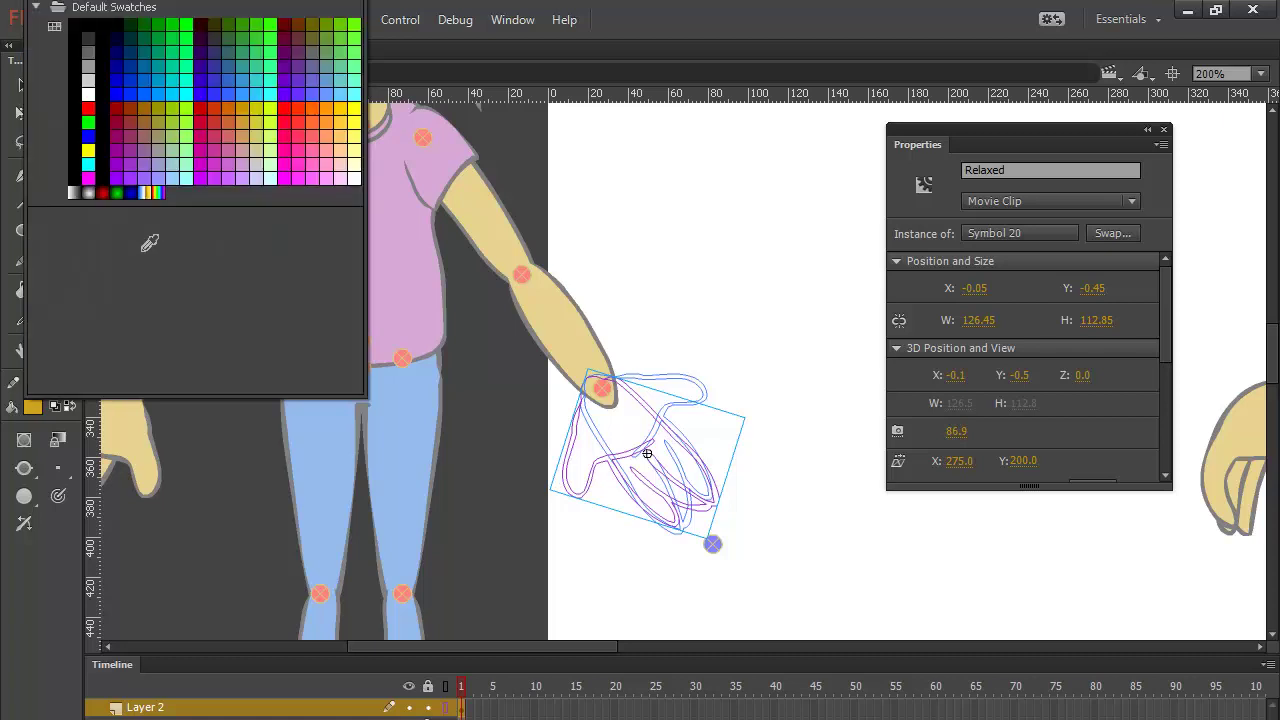
click(73, 151)
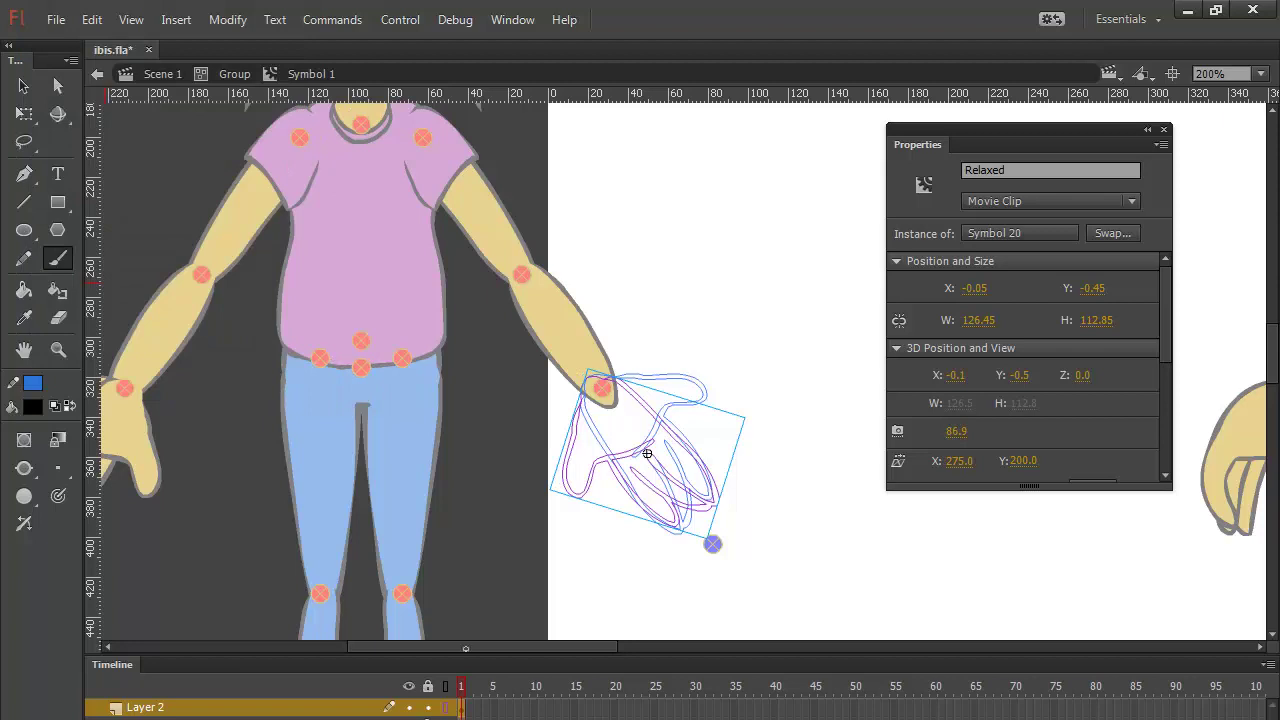
click(647, 453)
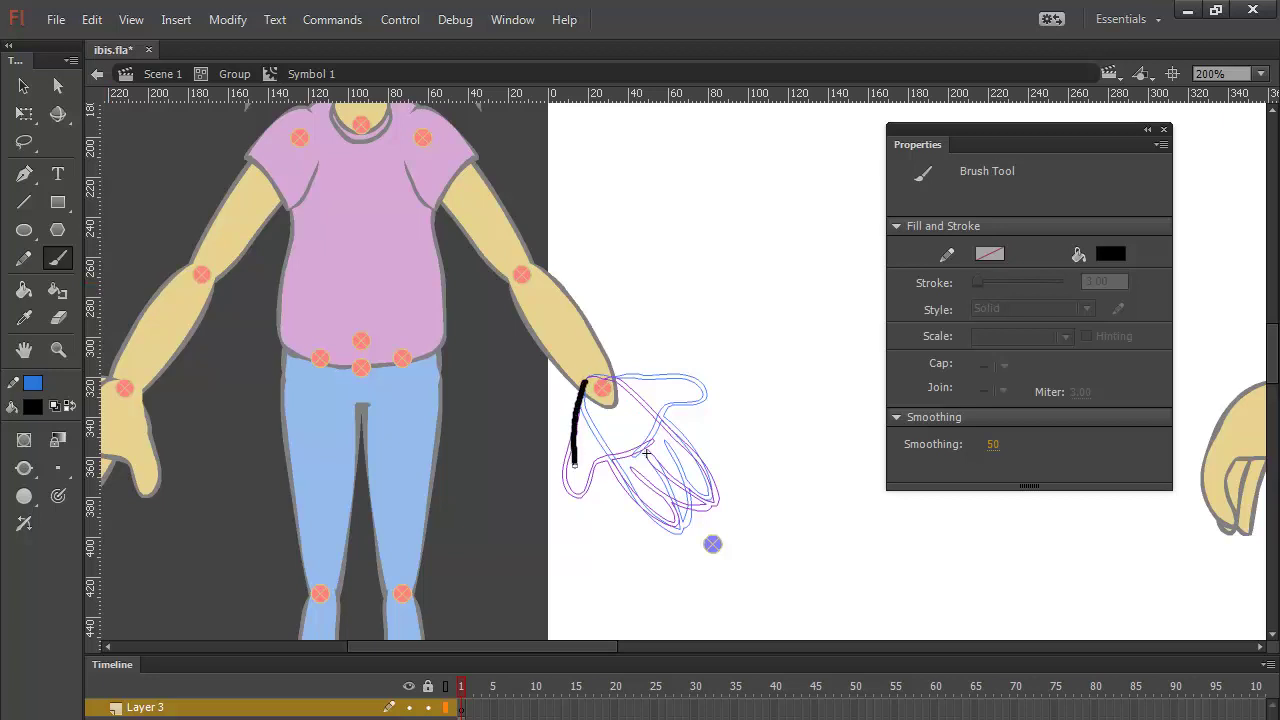
mouse_move(577, 487)
mouse_down()
mouse_move(588, 508)
mouse_move(604, 461)
mouse_up()
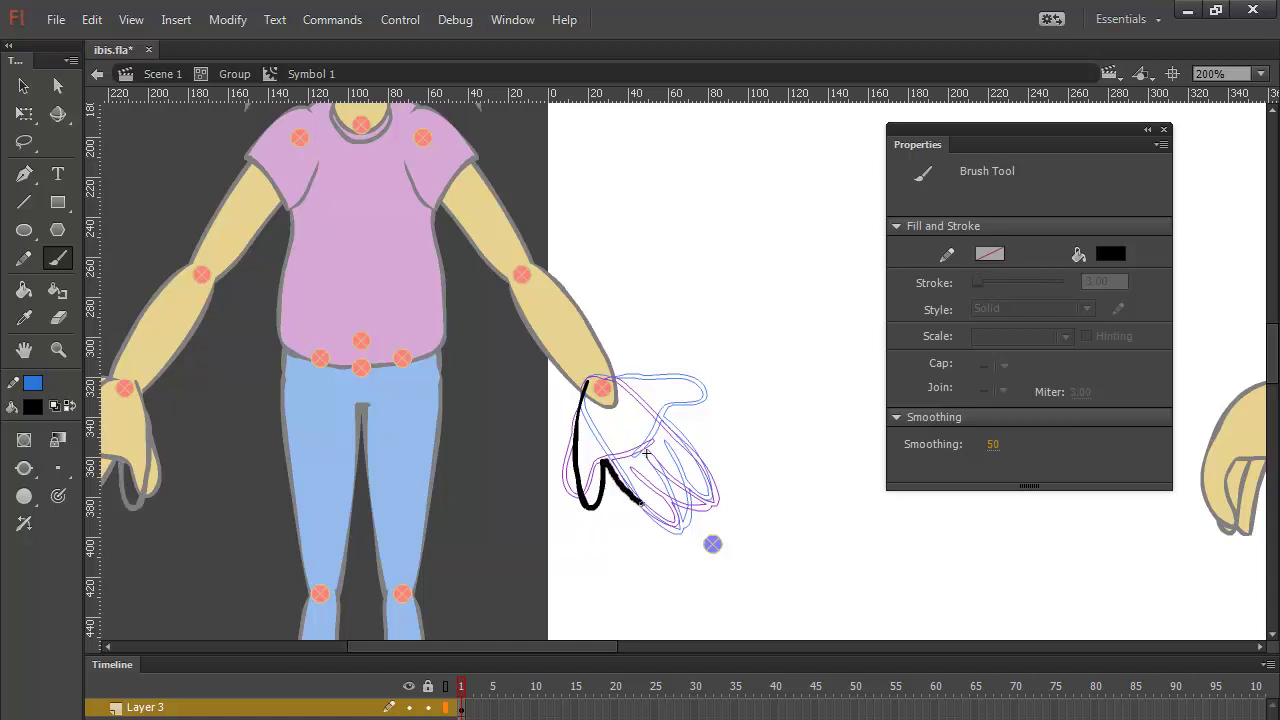
mouse_move(654, 515)
mouse_down()
mouse_move(668, 530)
mouse_move(655, 455)
mouse_up()
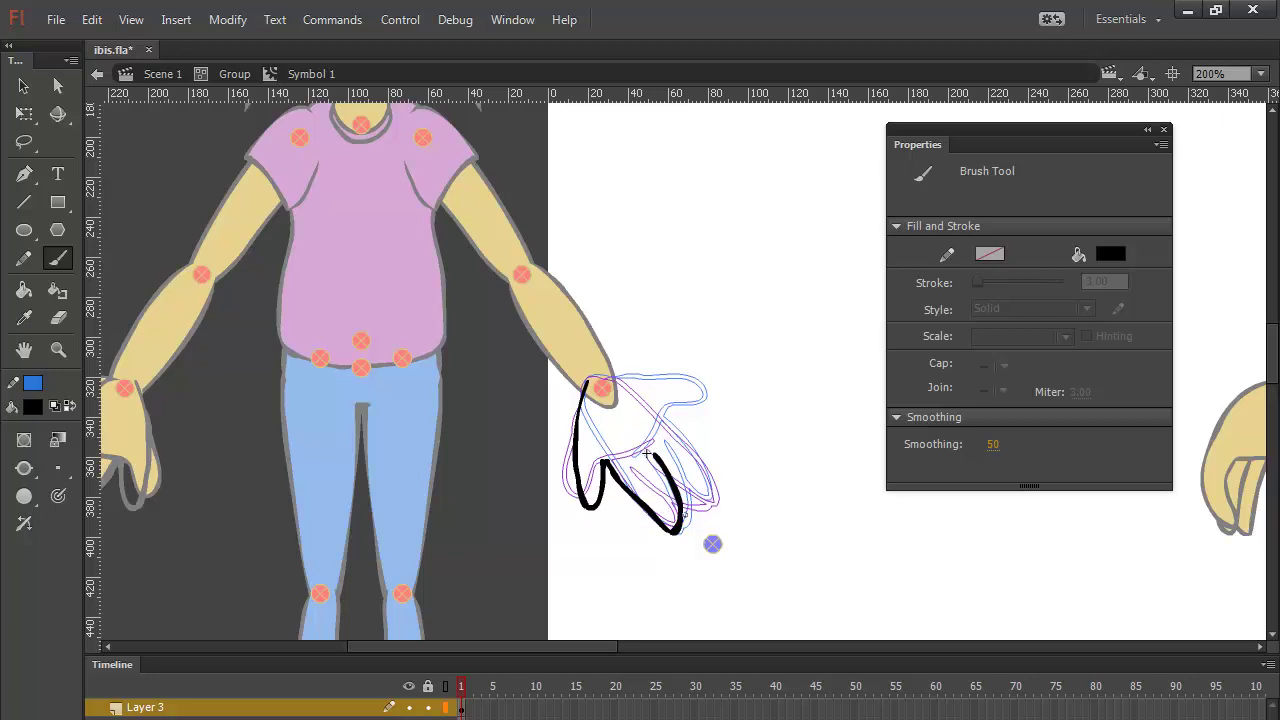
drag(690, 515, 690, 463)
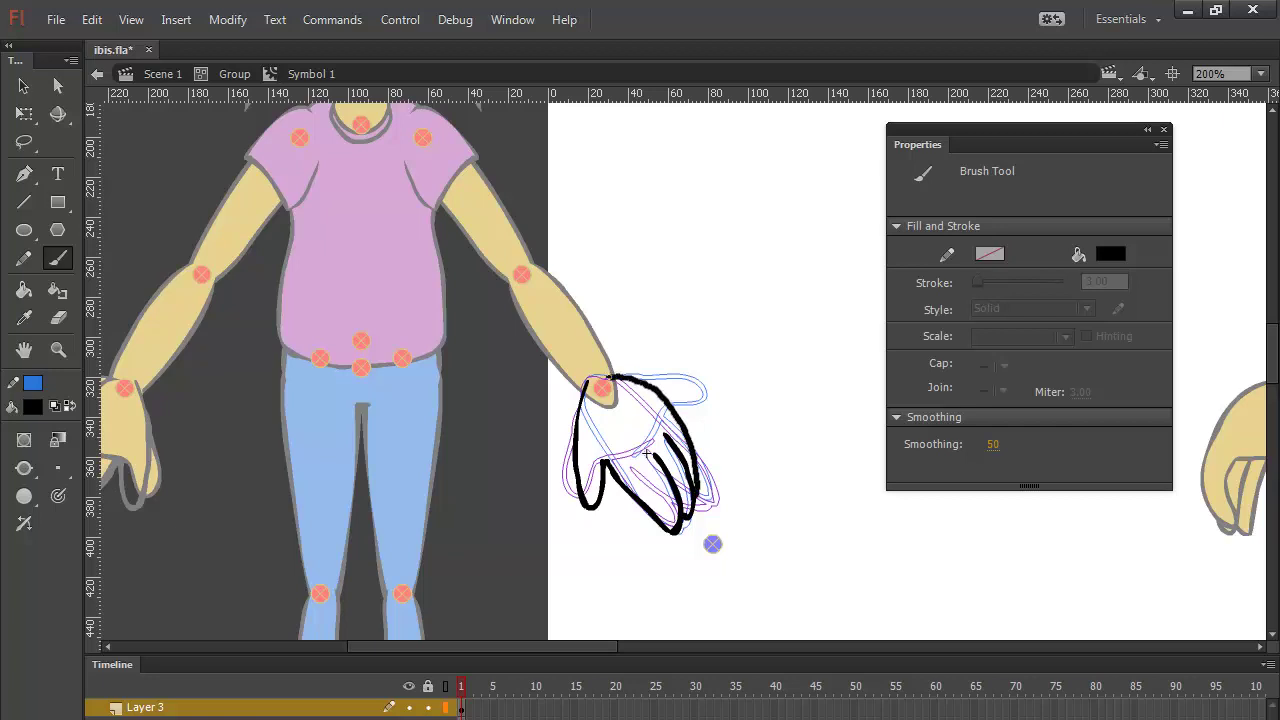
key(ctrl+z)
Step: Select the whole brushed hand outline and smooth its strokes
click(23, 85)
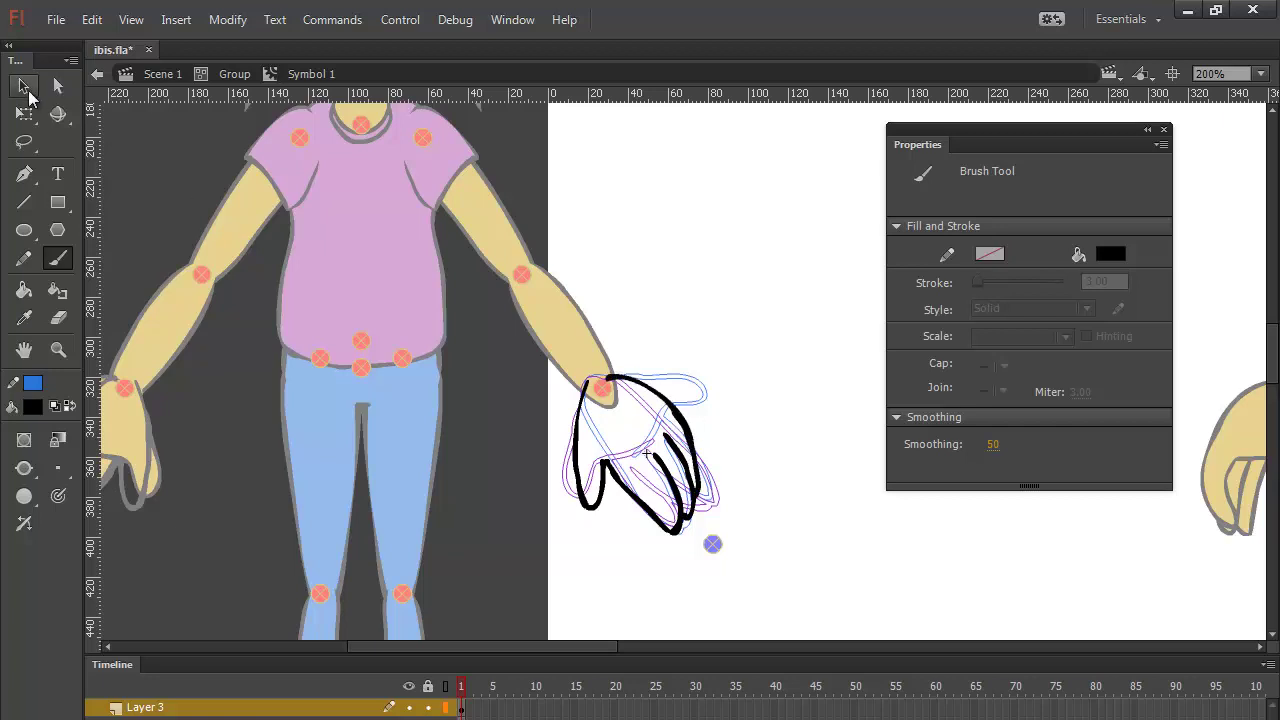
drag(728, 312, 525, 583)
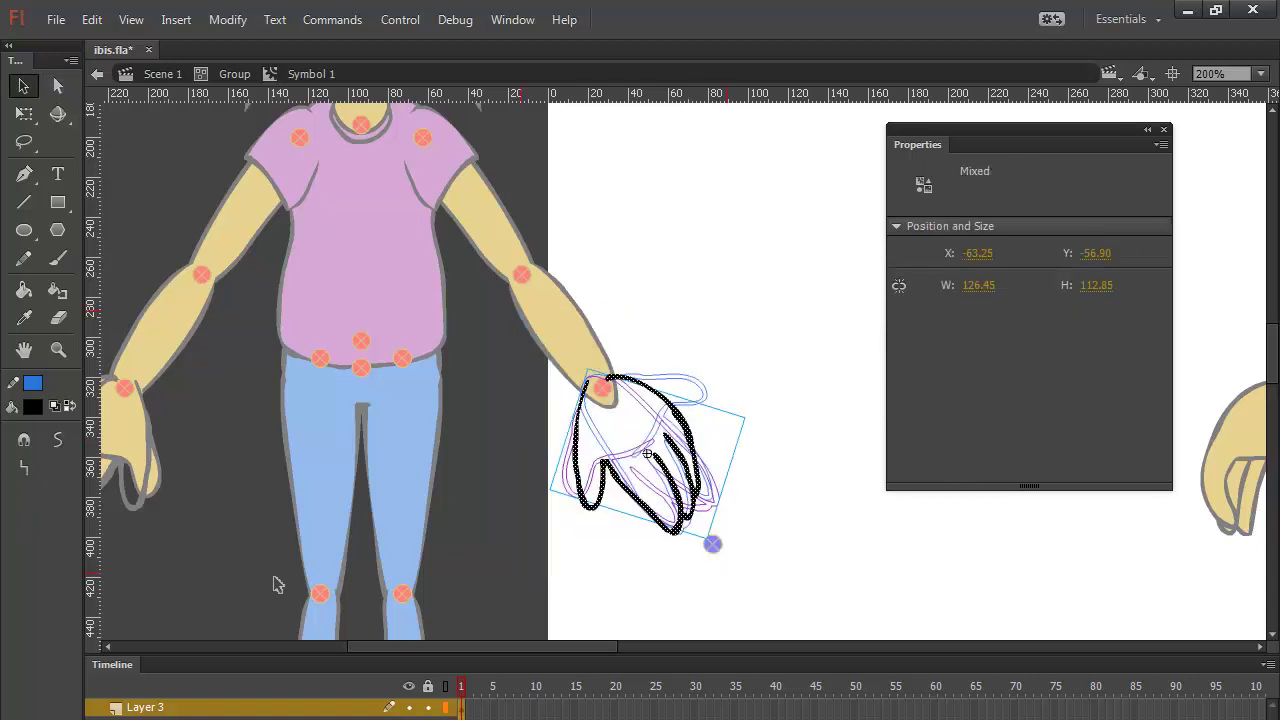
click(61, 442)
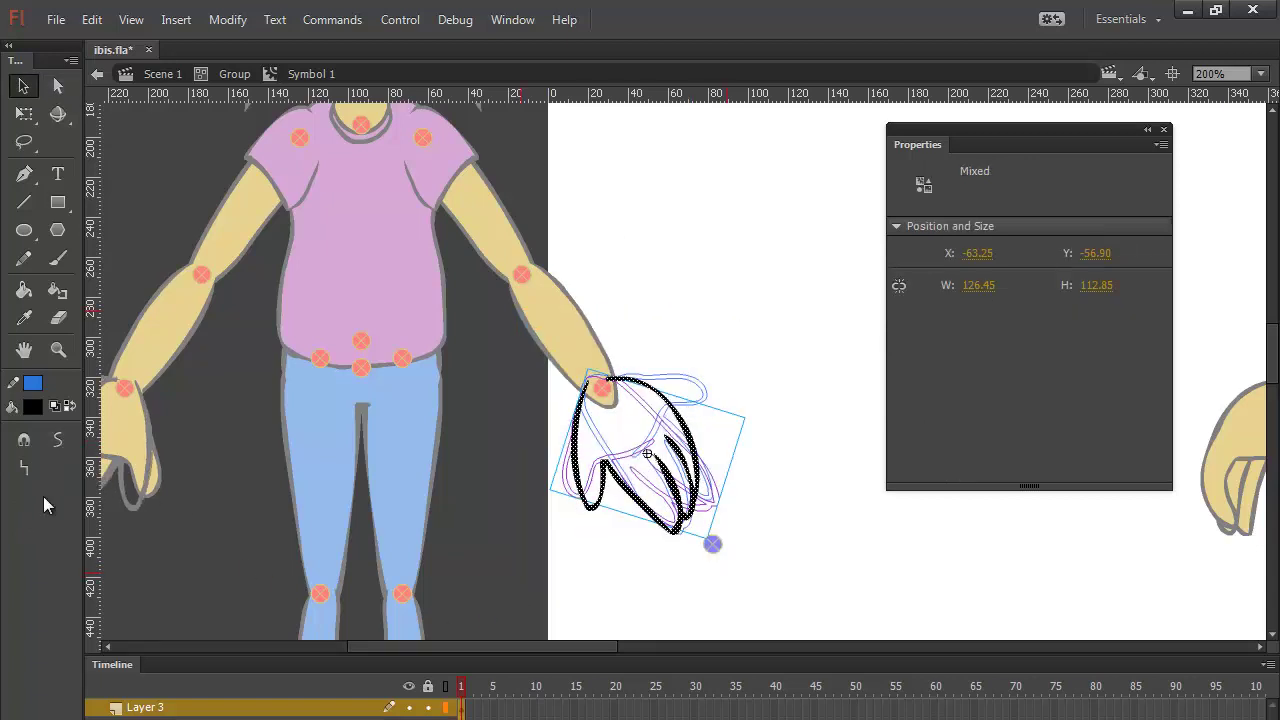
click(745, 317)
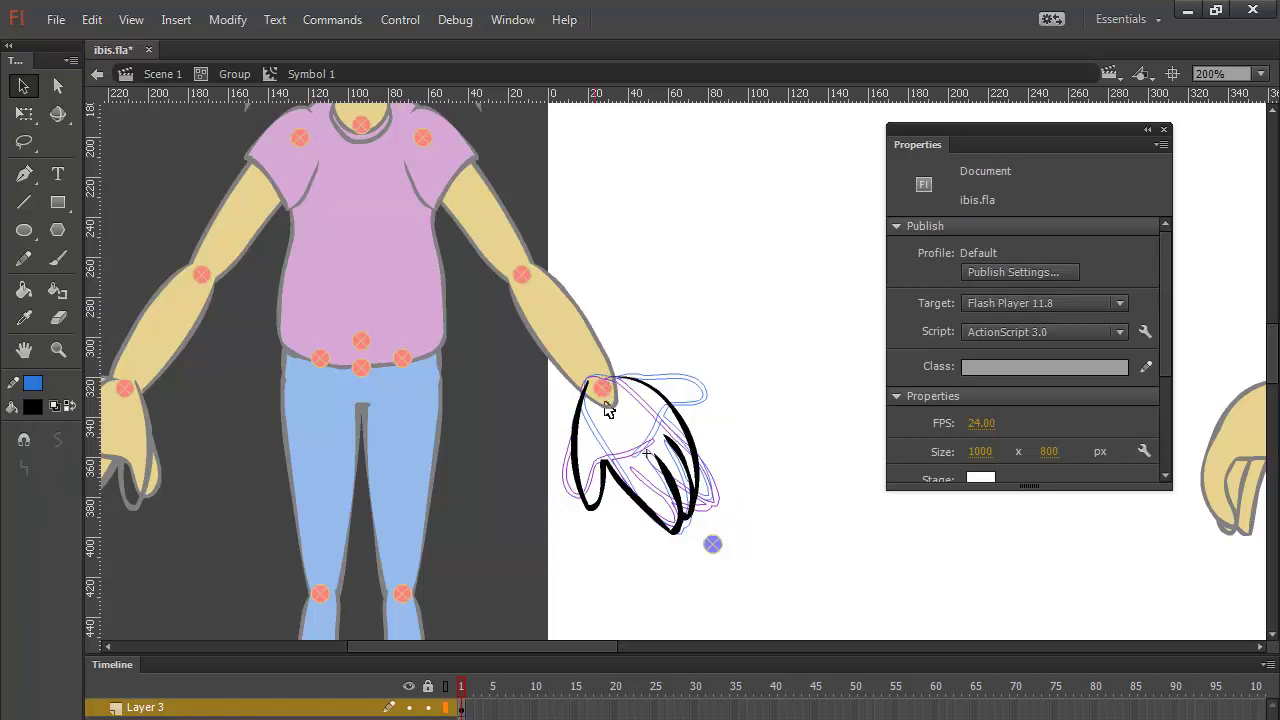
Step: Close the wrist opening with a 0.10 blue line and fill the new hand with the skin gold, using Close Medium Gaps
key(n)
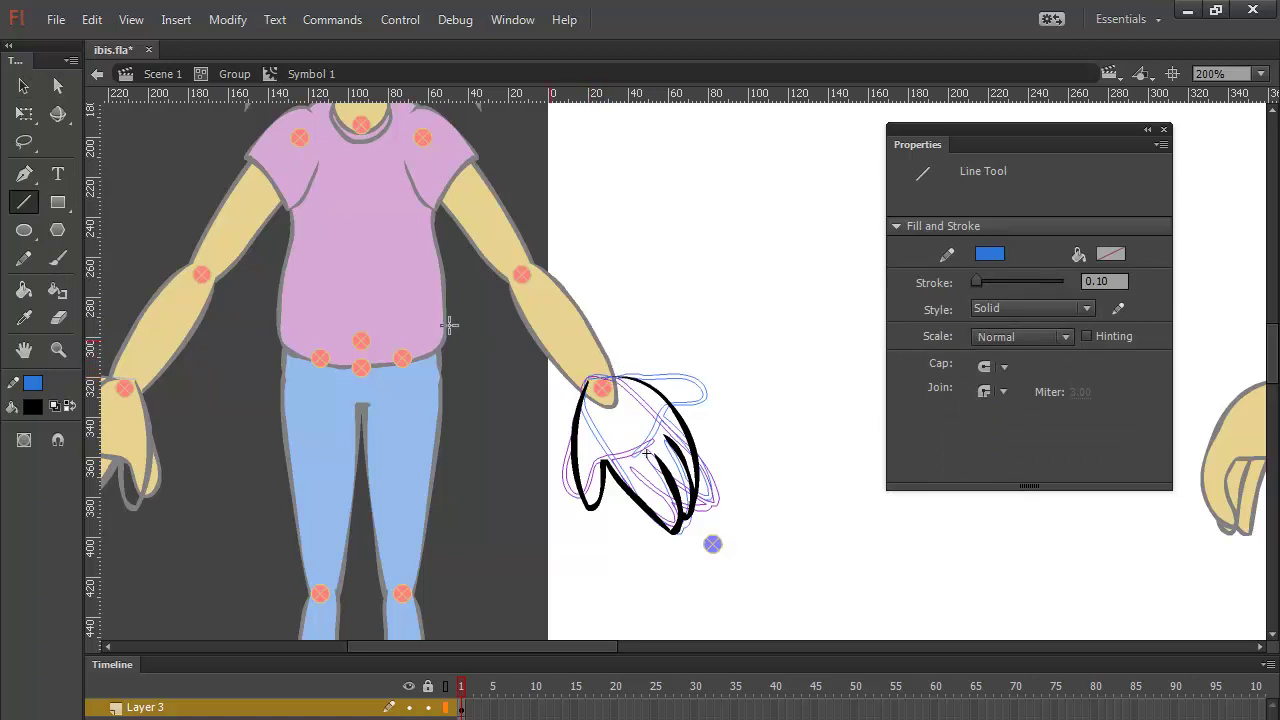
click(24, 290)
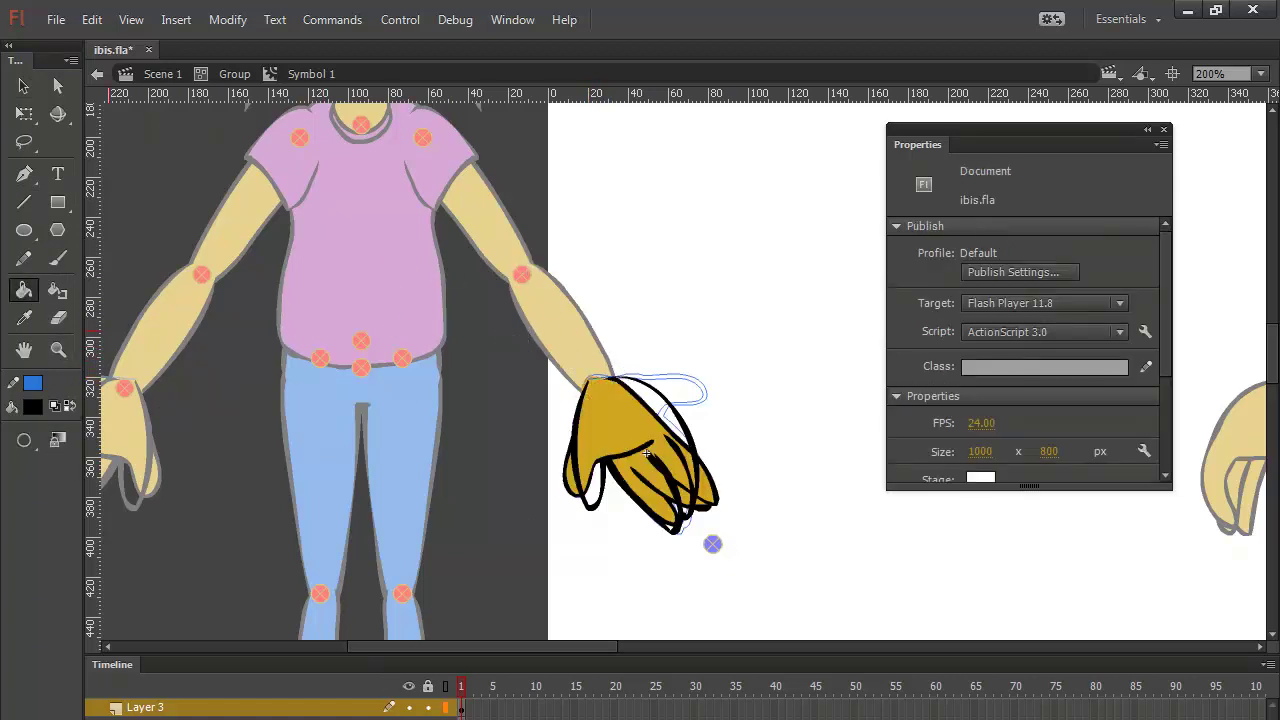
click(33, 406)
click(590, 410)
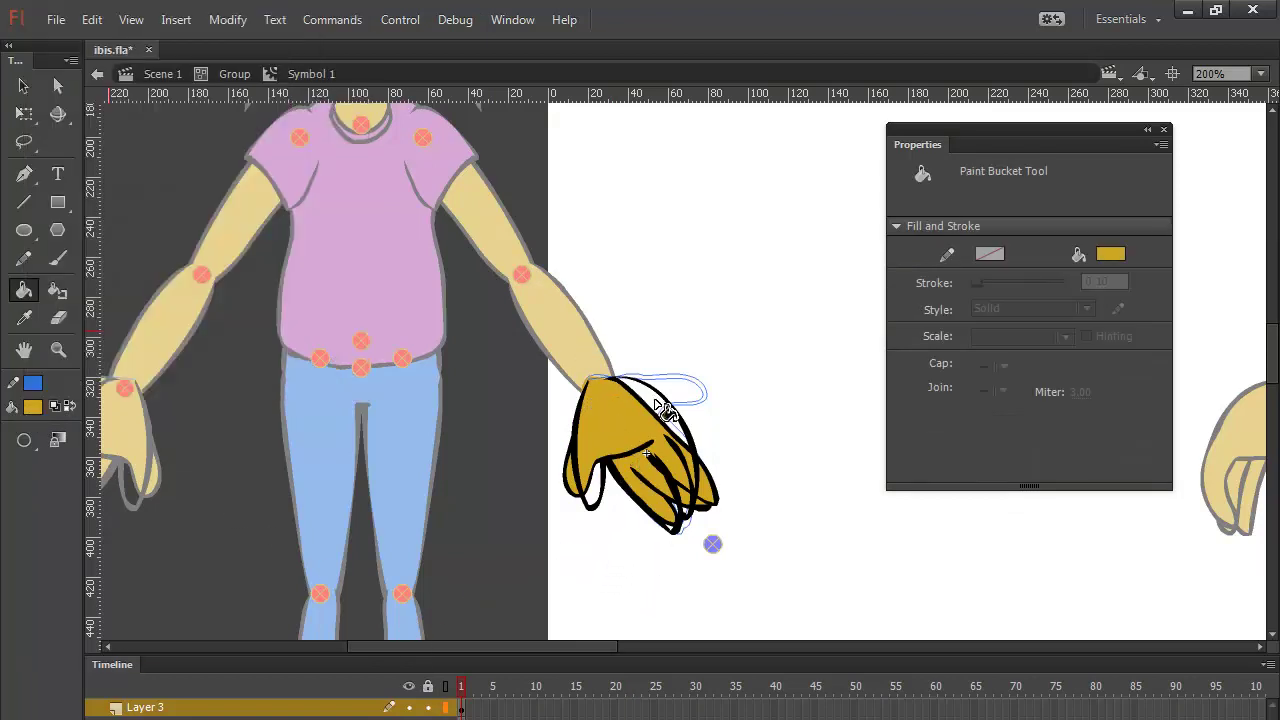
click(463, 708)
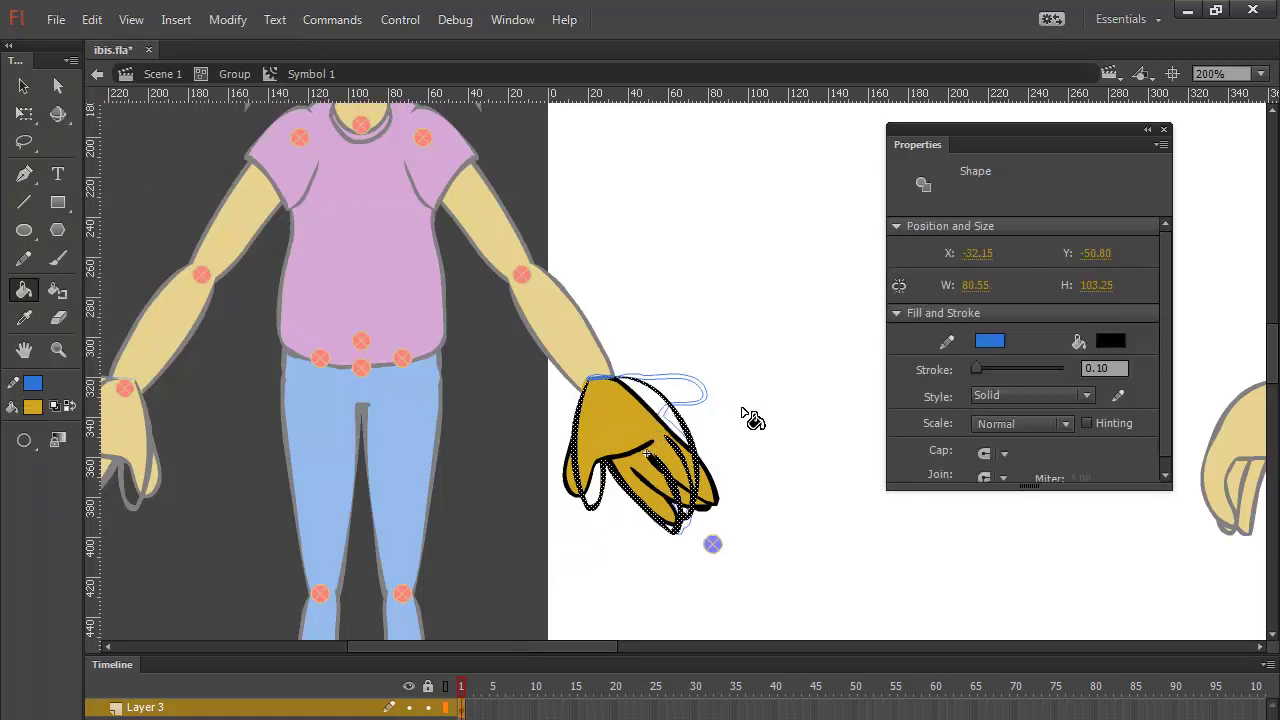
click(24, 441)
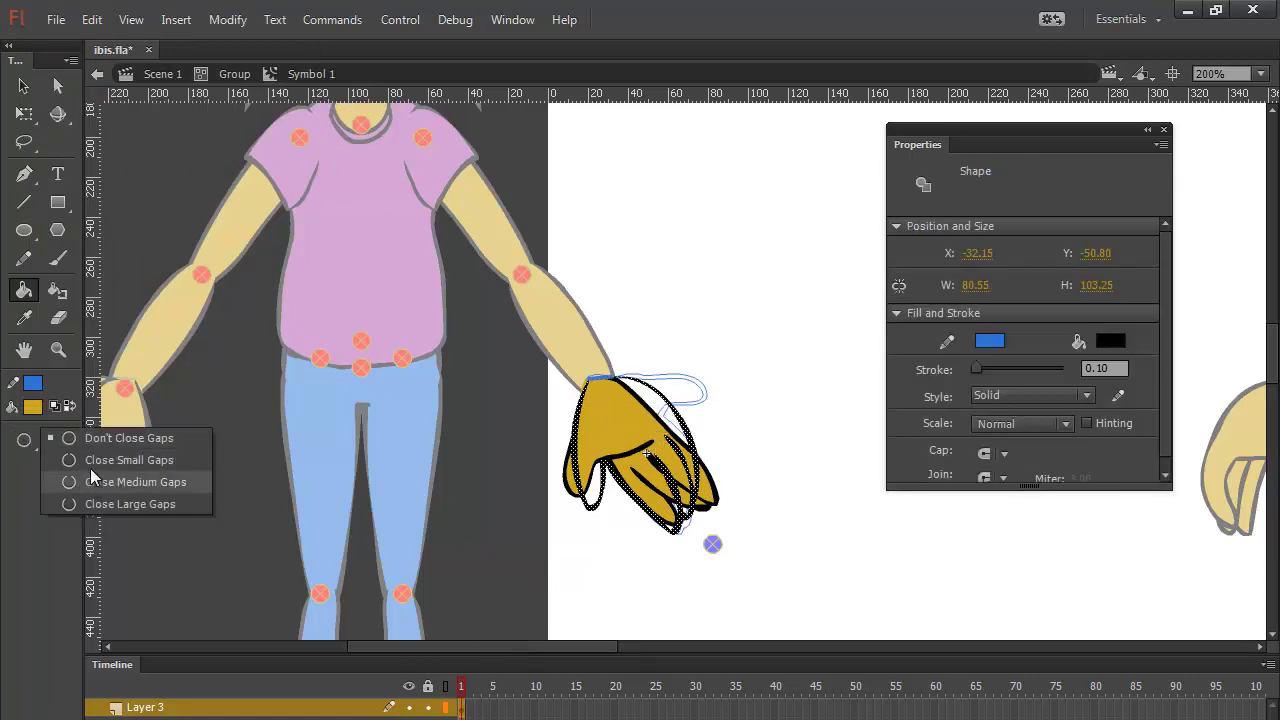
click(92, 472)
click(650, 435)
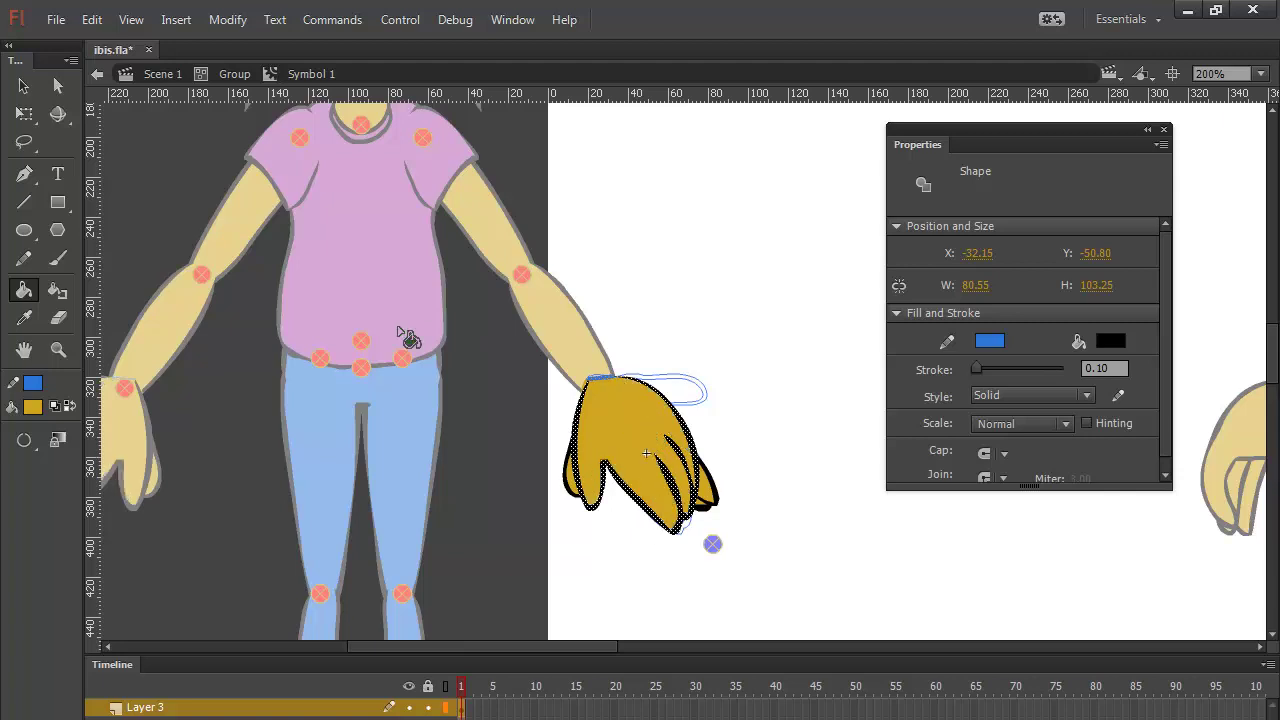
click(24, 86)
click(697, 330)
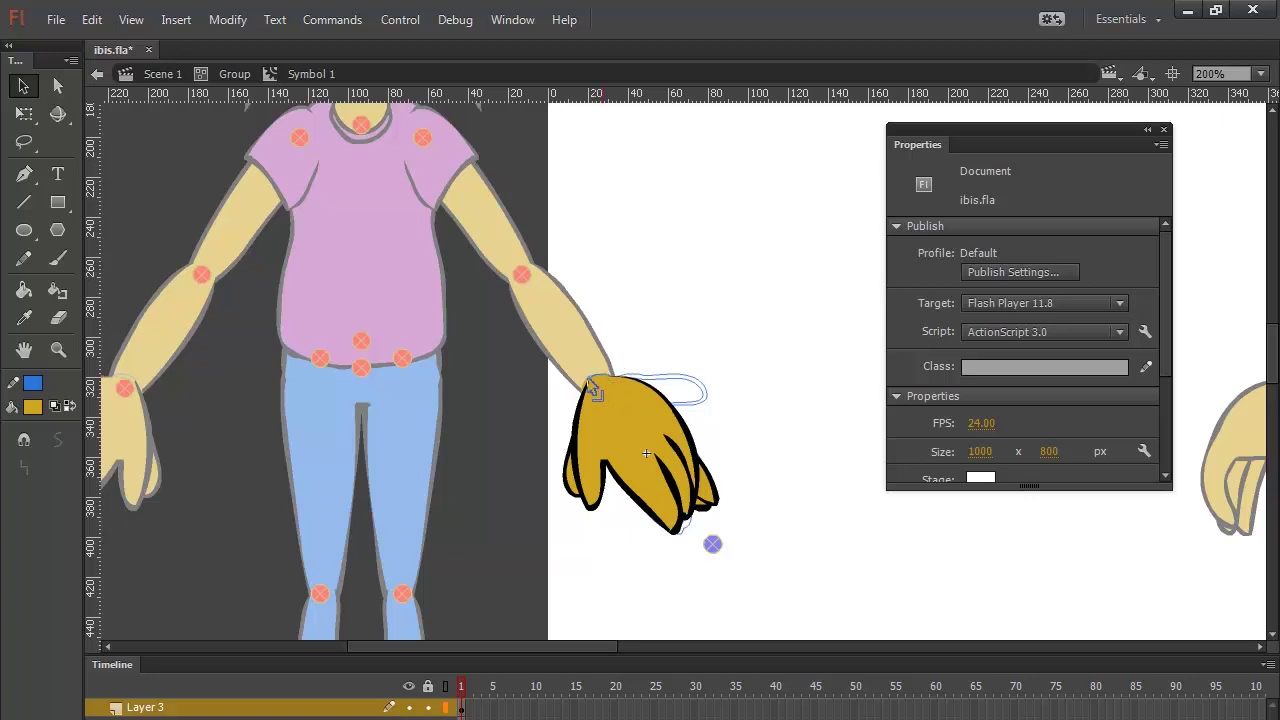
drag(556, 372, 626, 402)
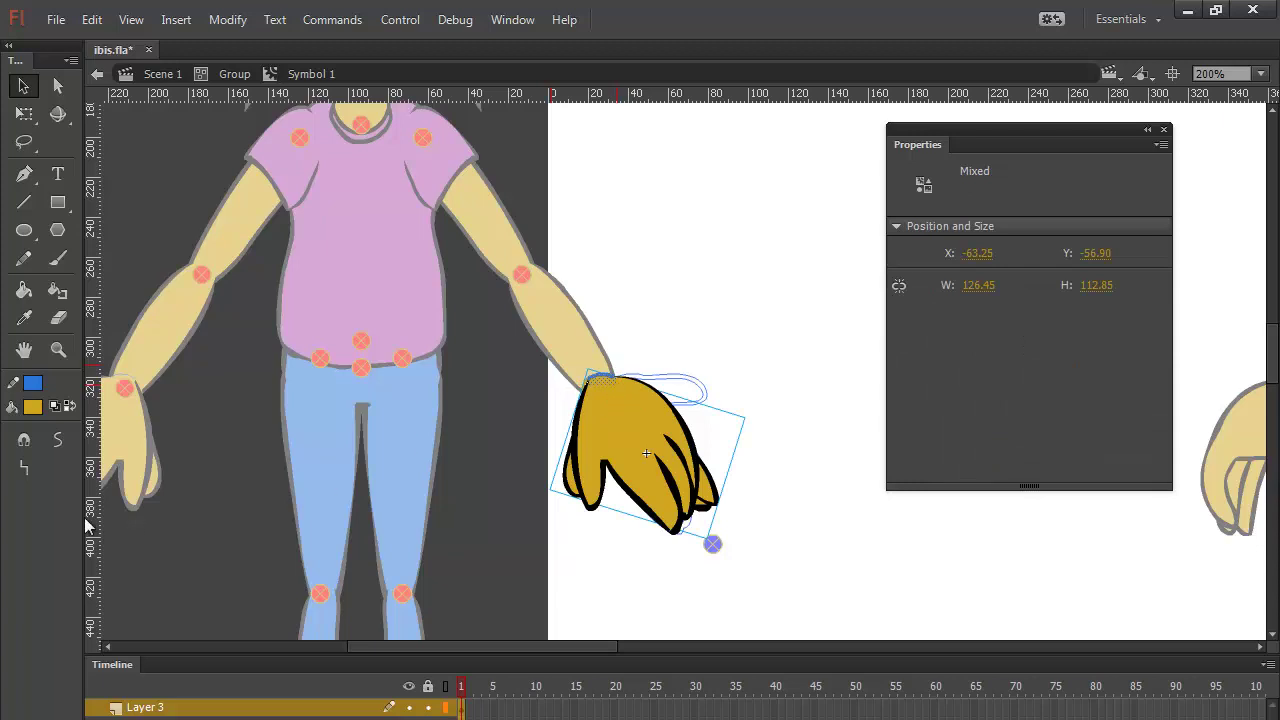
click(760, 450)
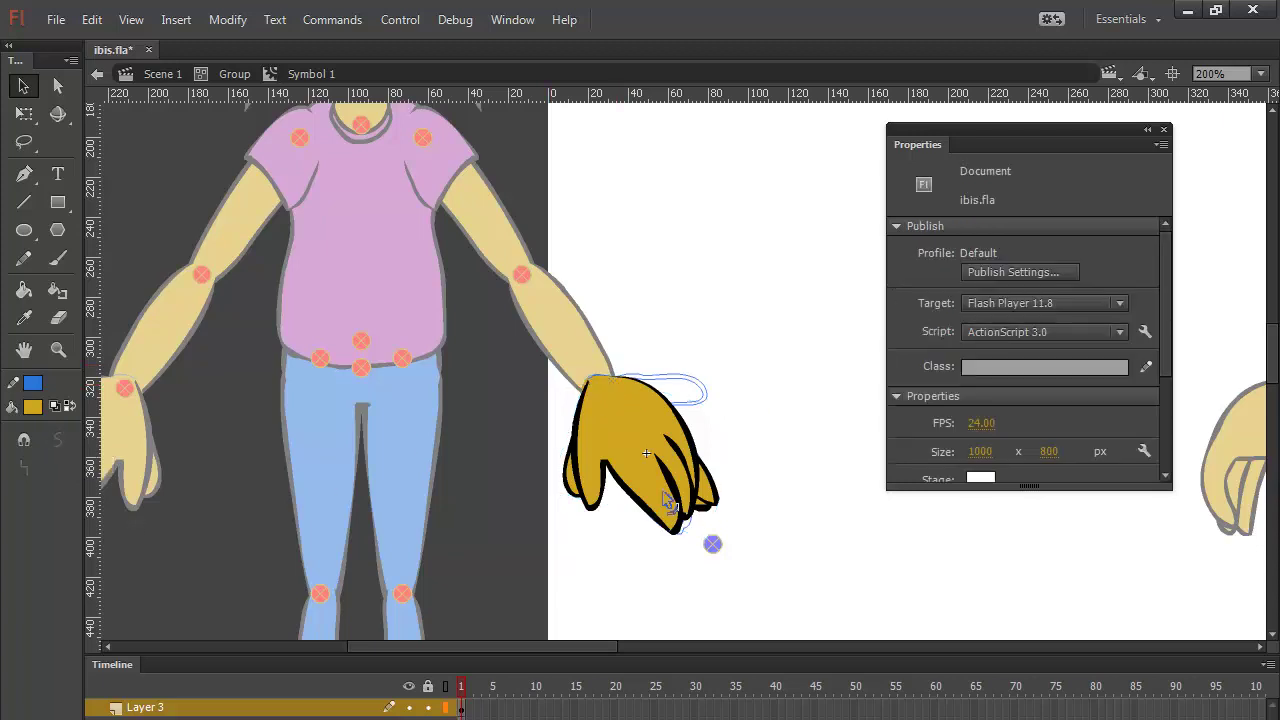
Step: Turn off the outline display of both reference hand layers and cut the instance name Relaxed from the flipped hand copy
click(646, 454)
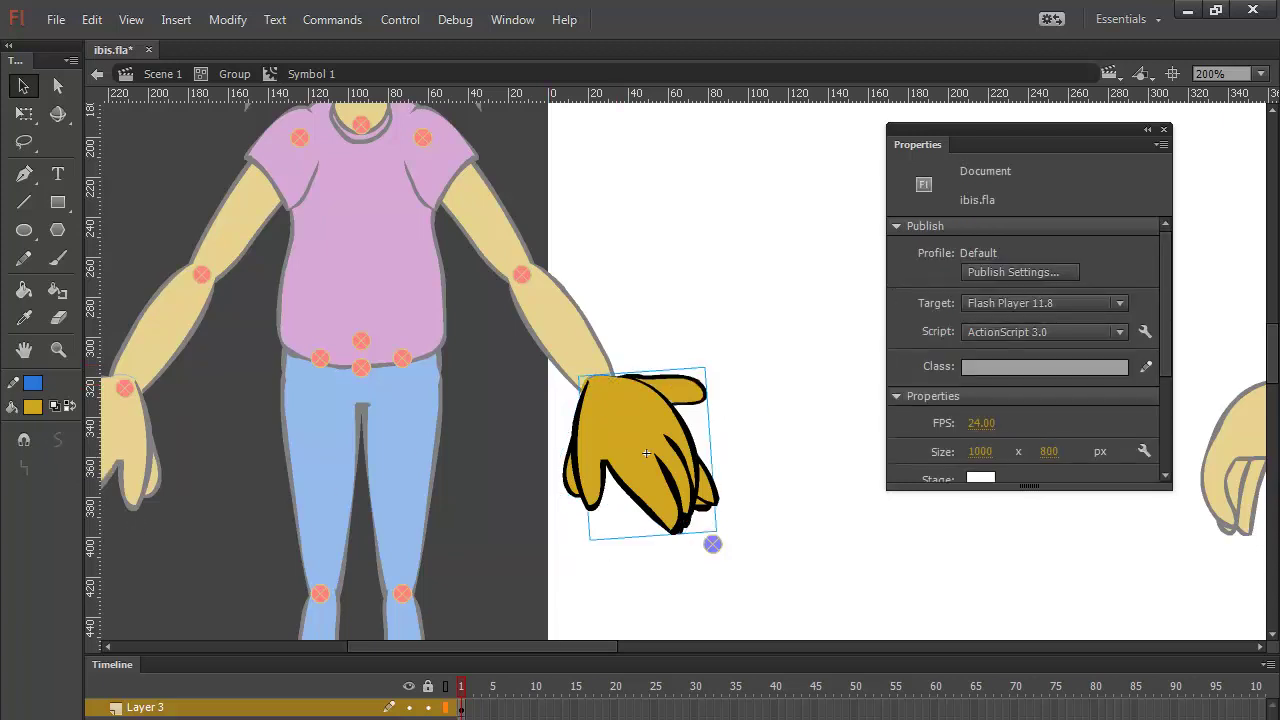
click(646, 454)
click(714, 508)
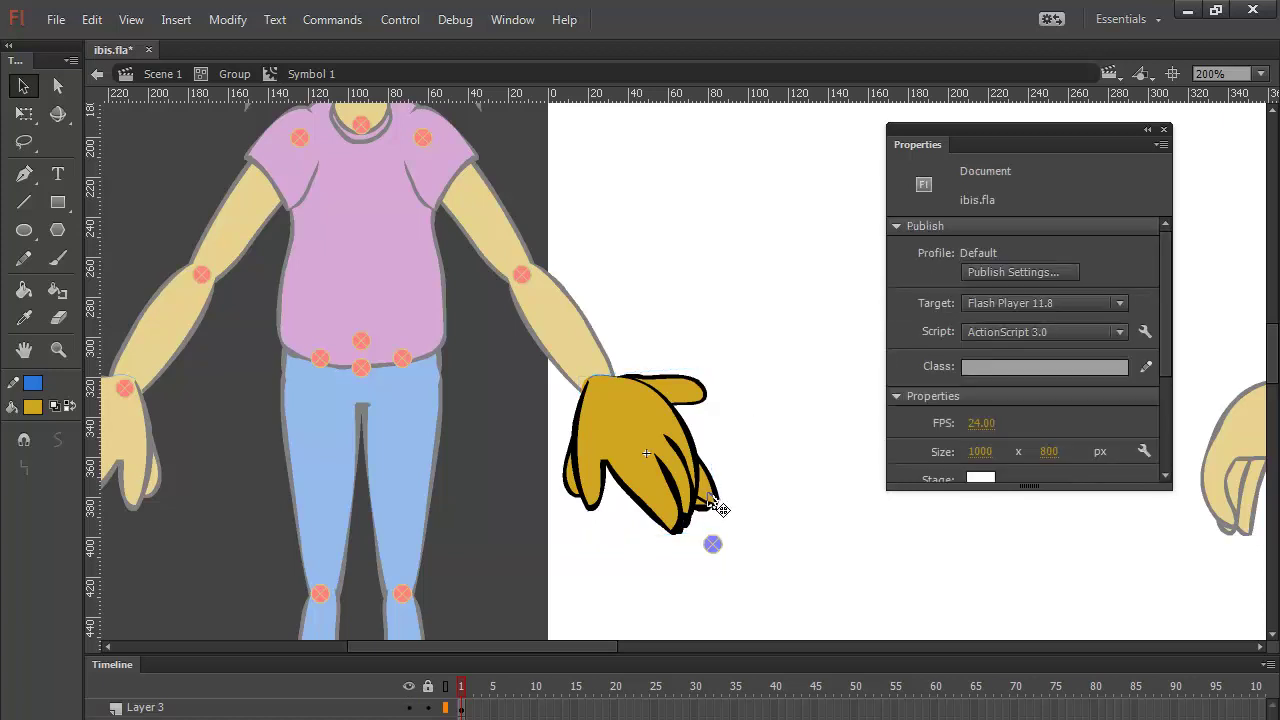
click(714, 503)
click(987, 165)
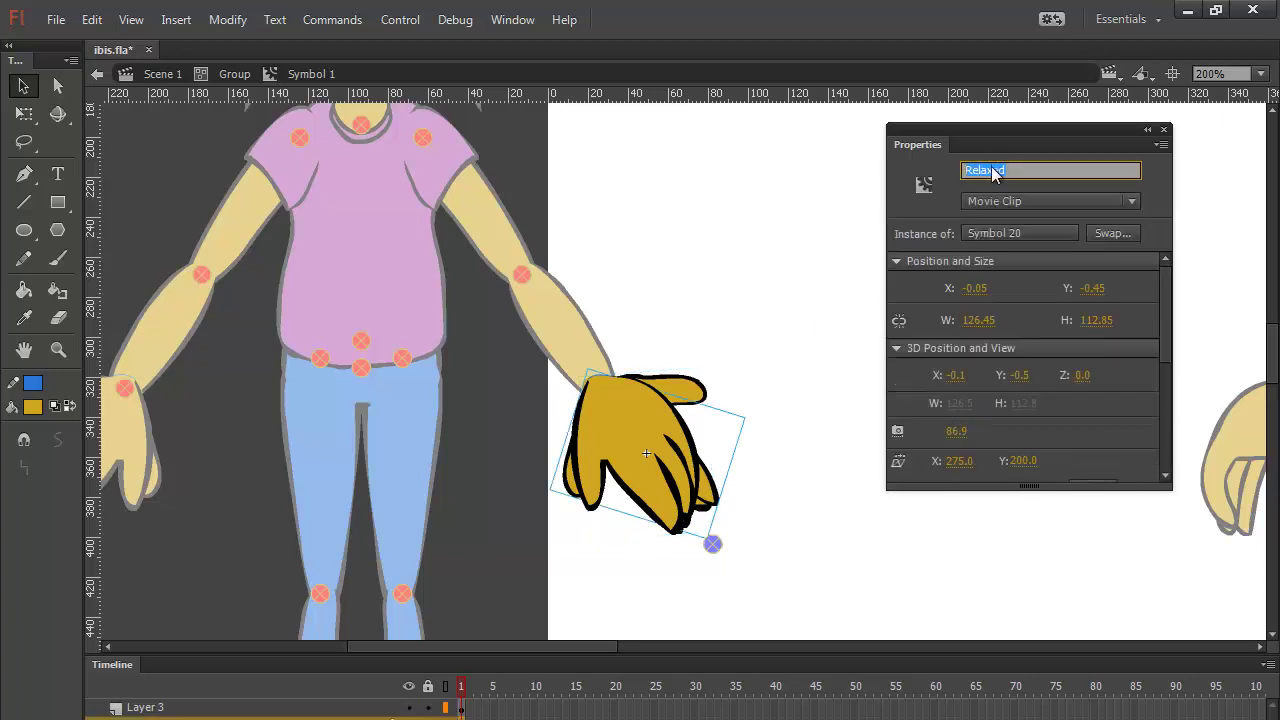
right_click(991, 171)
click(1038, 210)
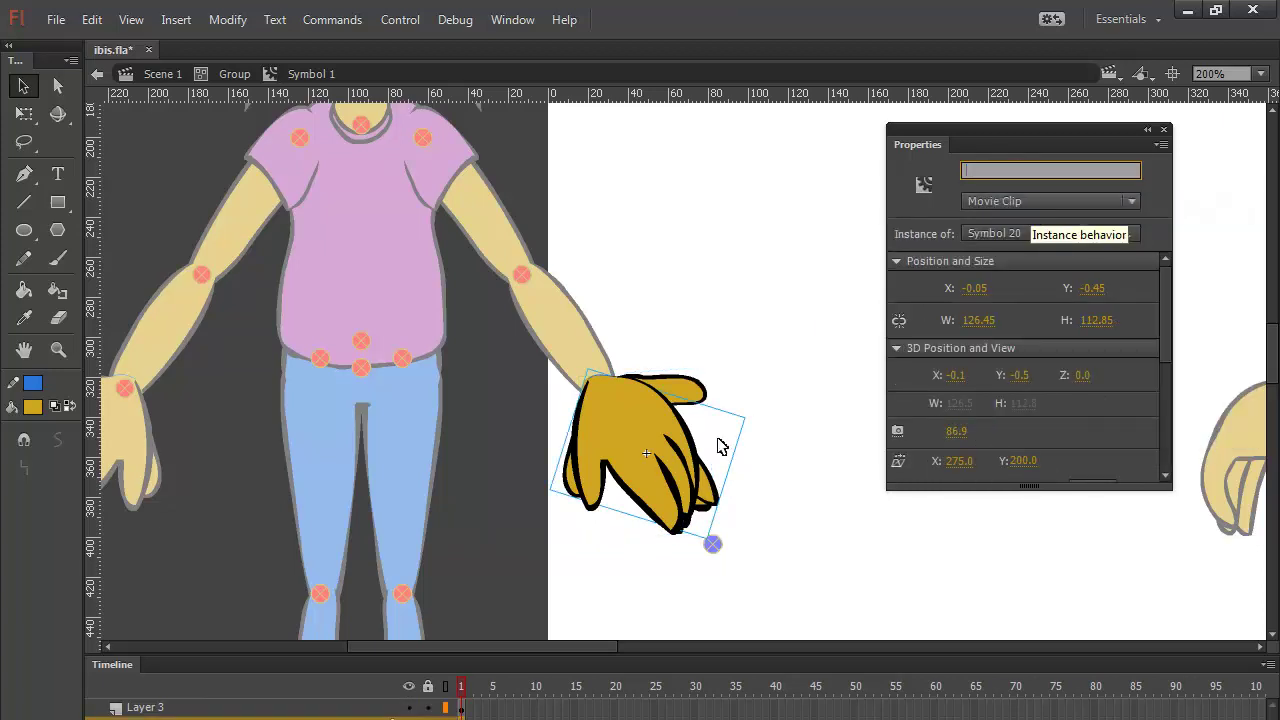
Step: Delete the flipped hand copy and the original Relaxed hand behind the newly drawn hand
click(734, 494)
click(726, 503)
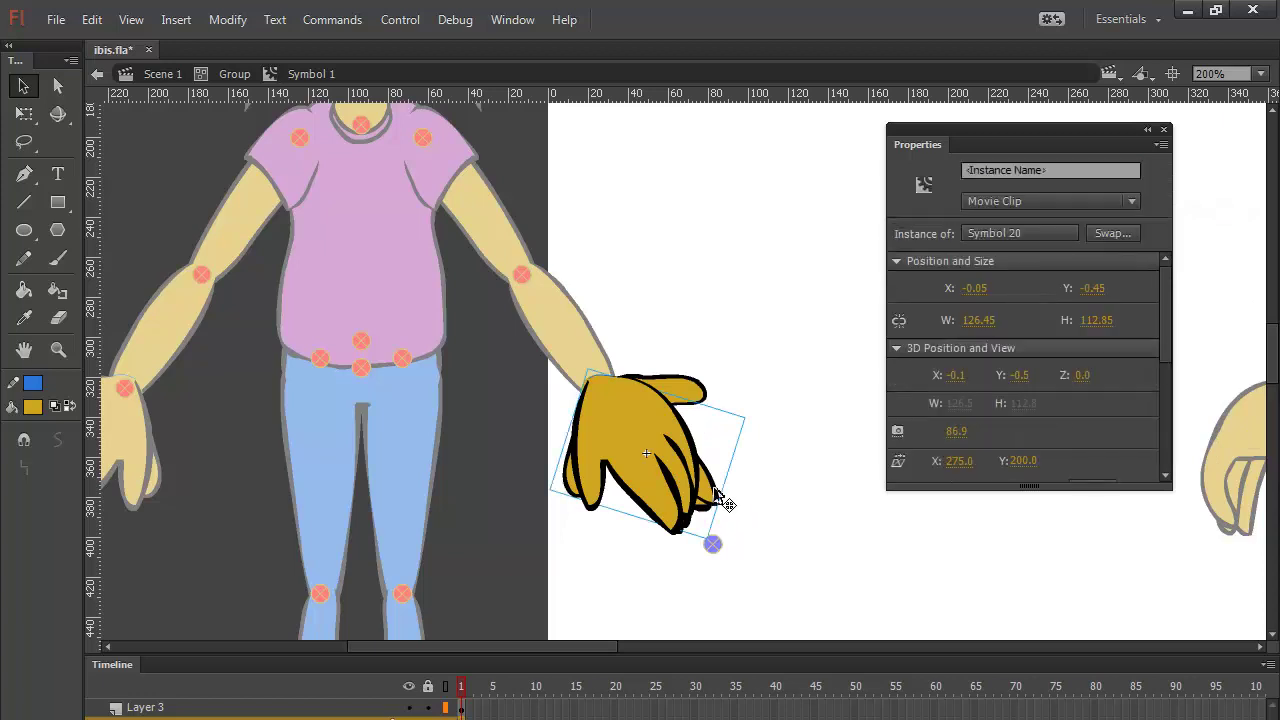
click(726, 503)
click(705, 388)
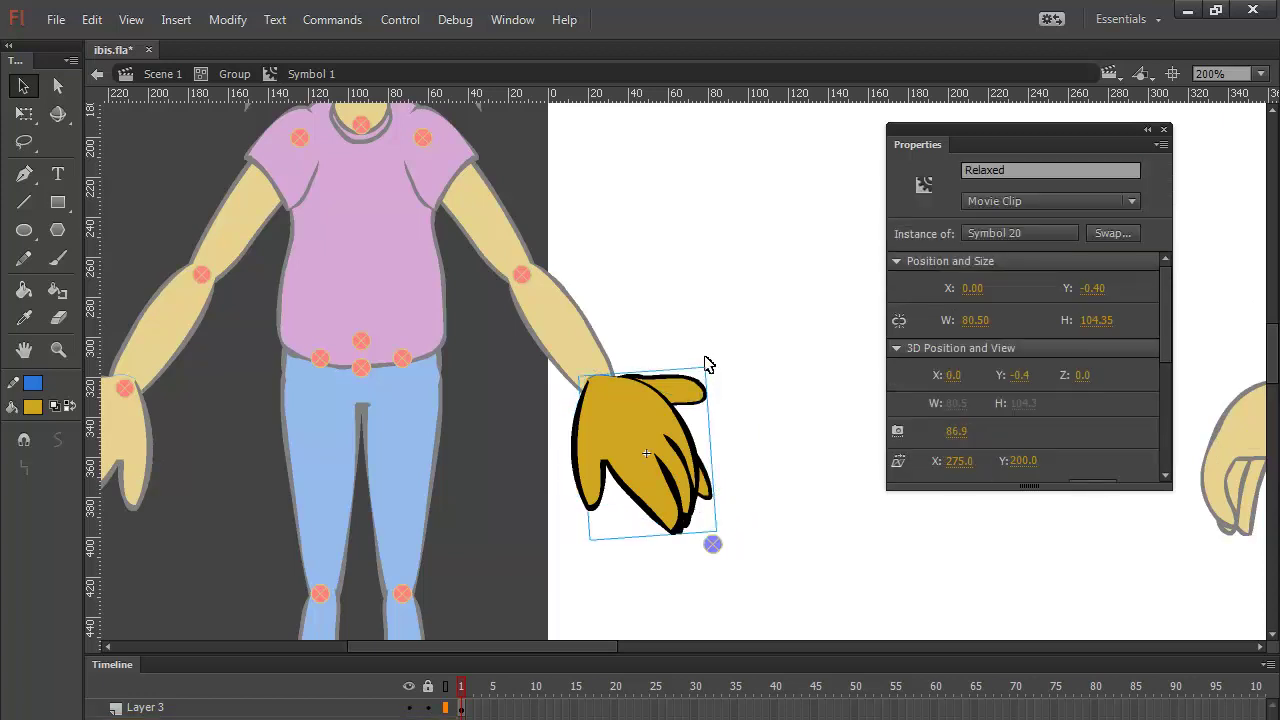
click(705, 362)
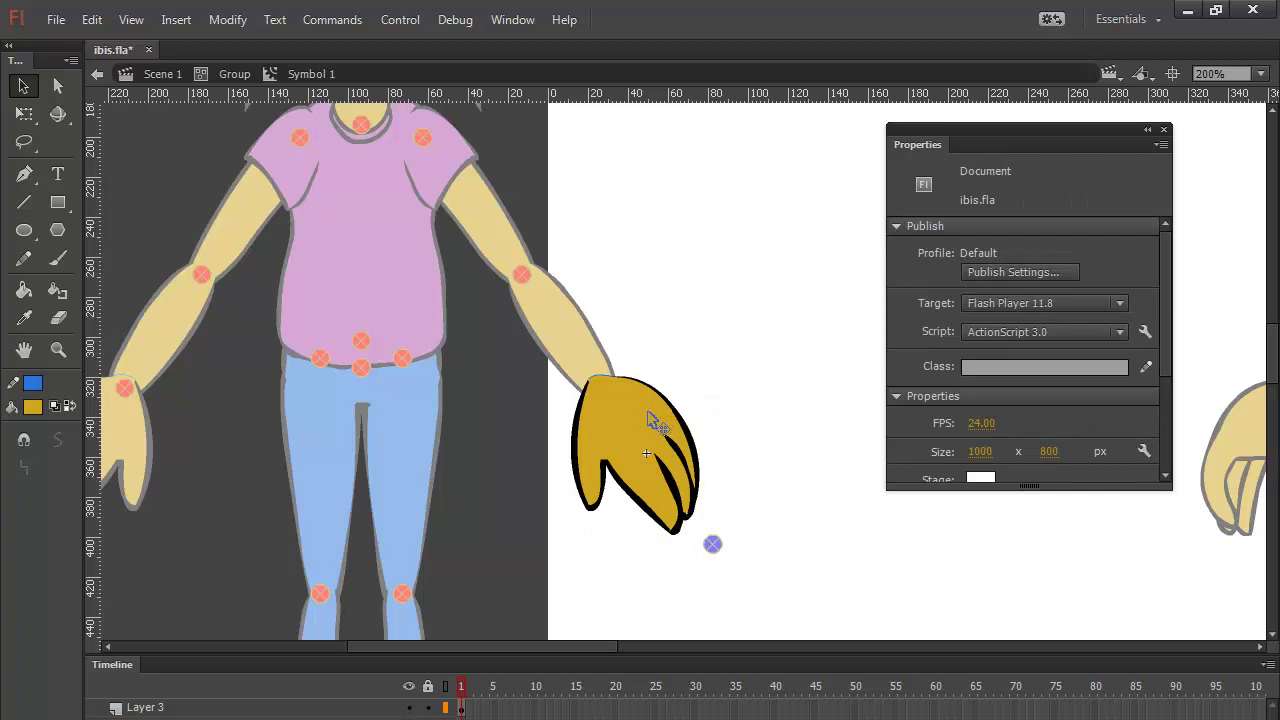
Step: Delete the blue line that closes the wrist opening of the new hand
click(658, 420)
click(606, 377)
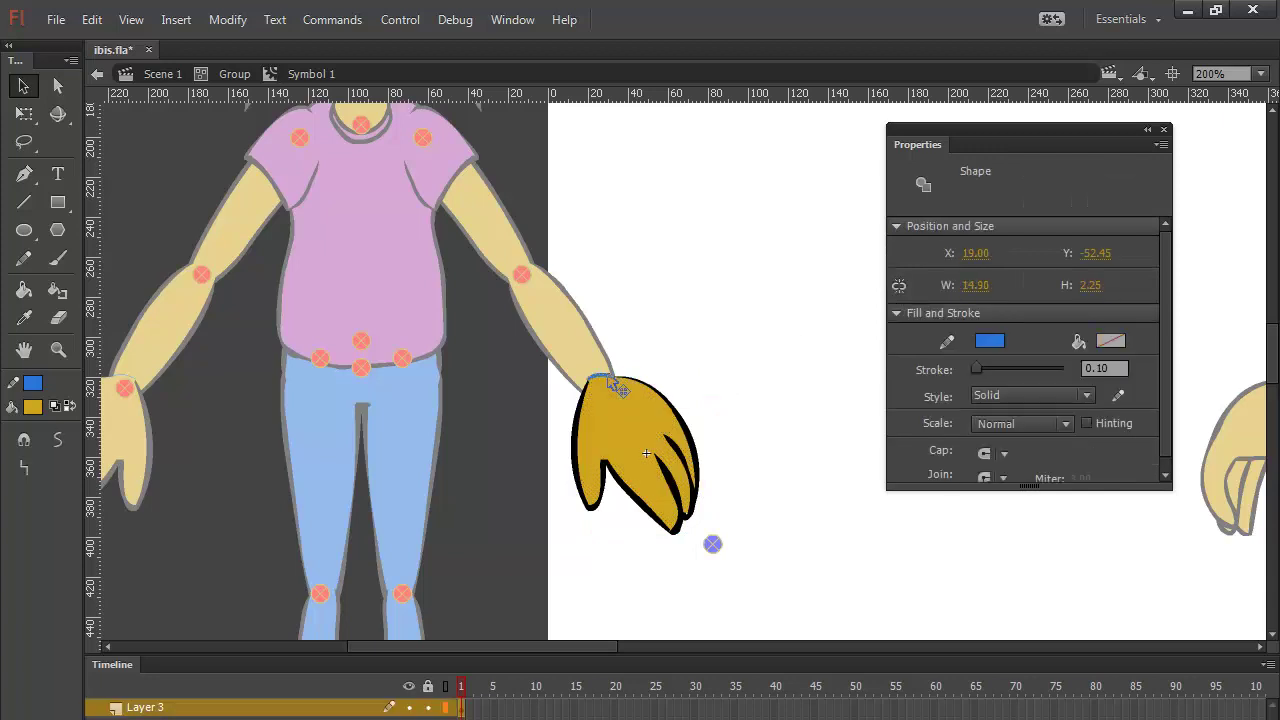
click(618, 357)
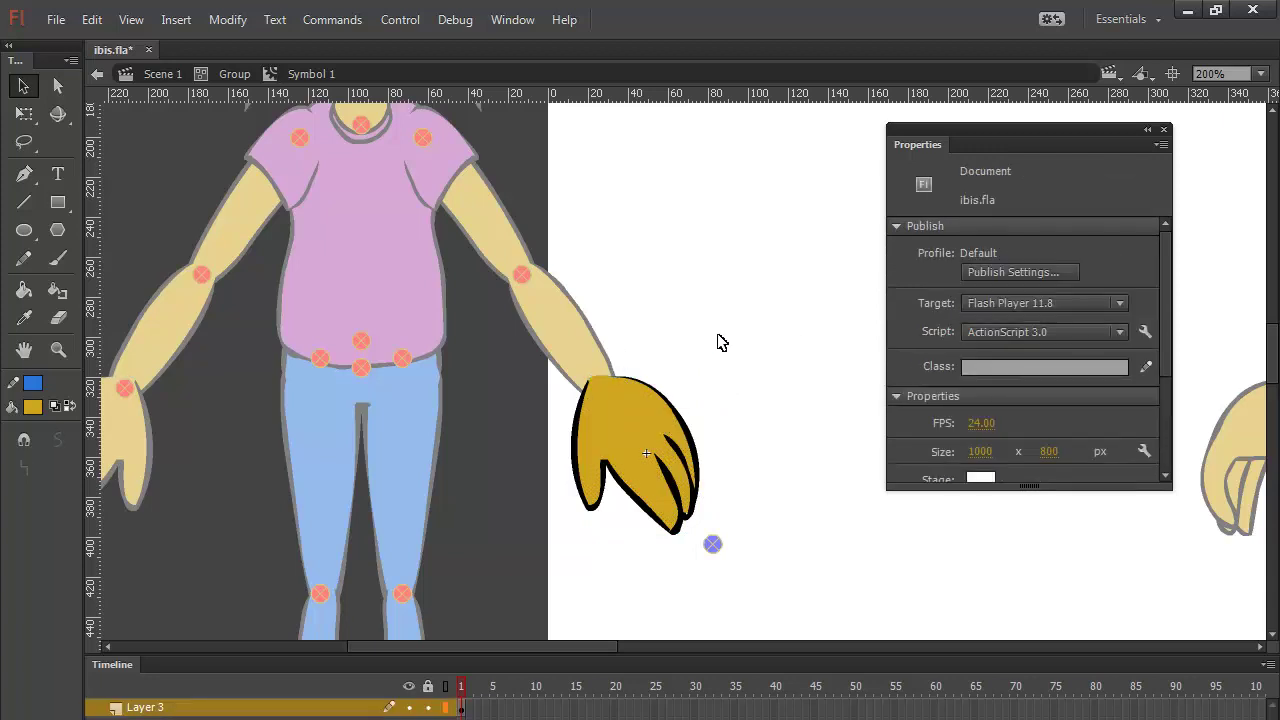
Step: Find and delete the leftover blue line fragment where the wrist opening meets the hand's outer outline
drag(718, 337, 560, 555)
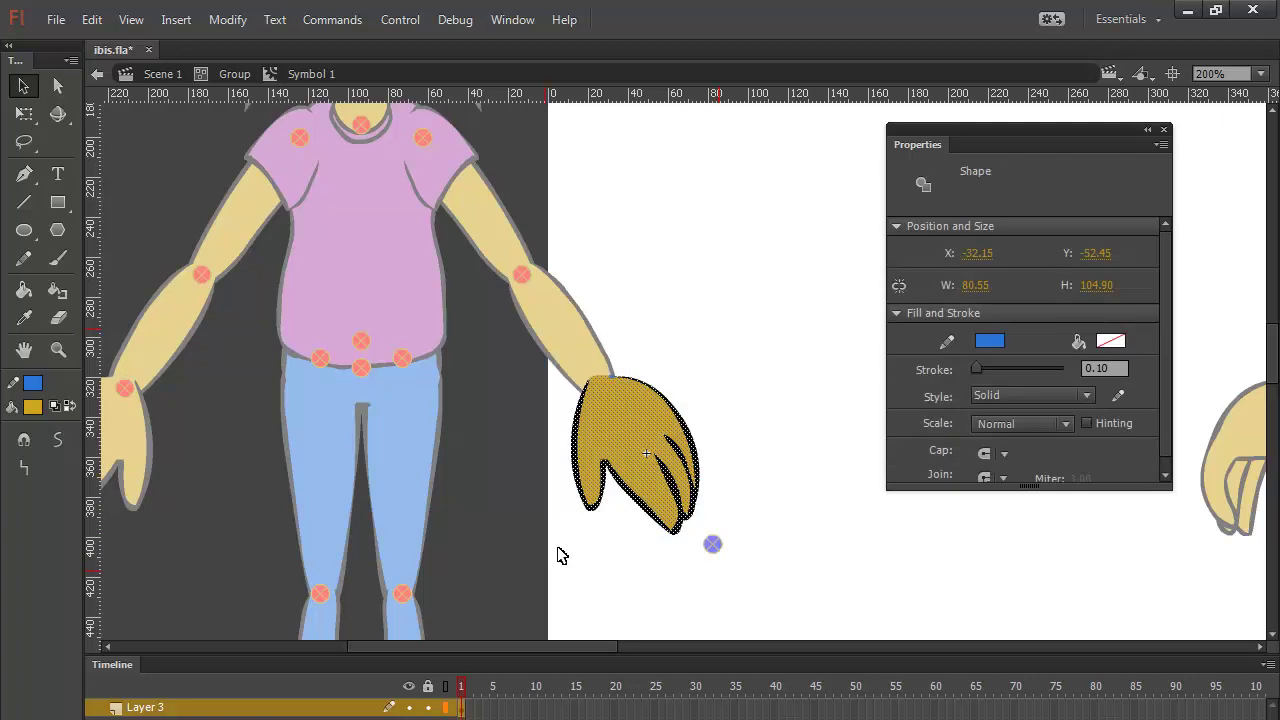
click(636, 358)
click(616, 382)
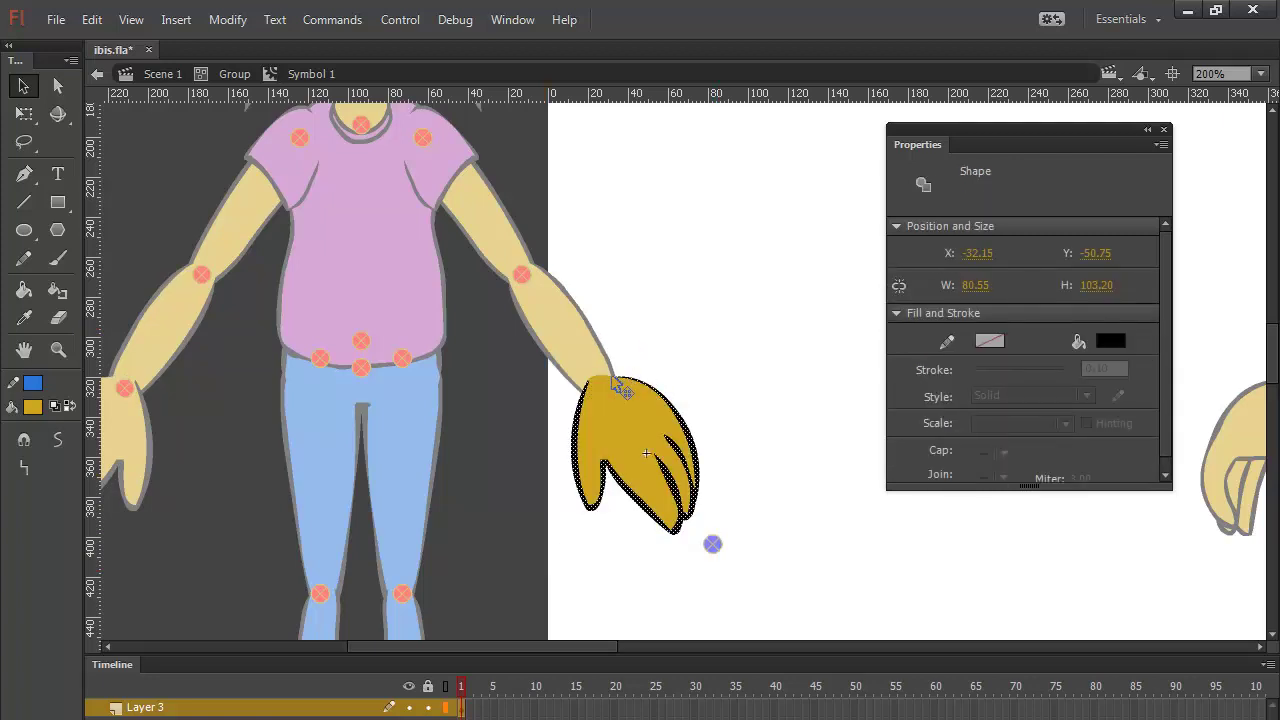
click(620, 388)
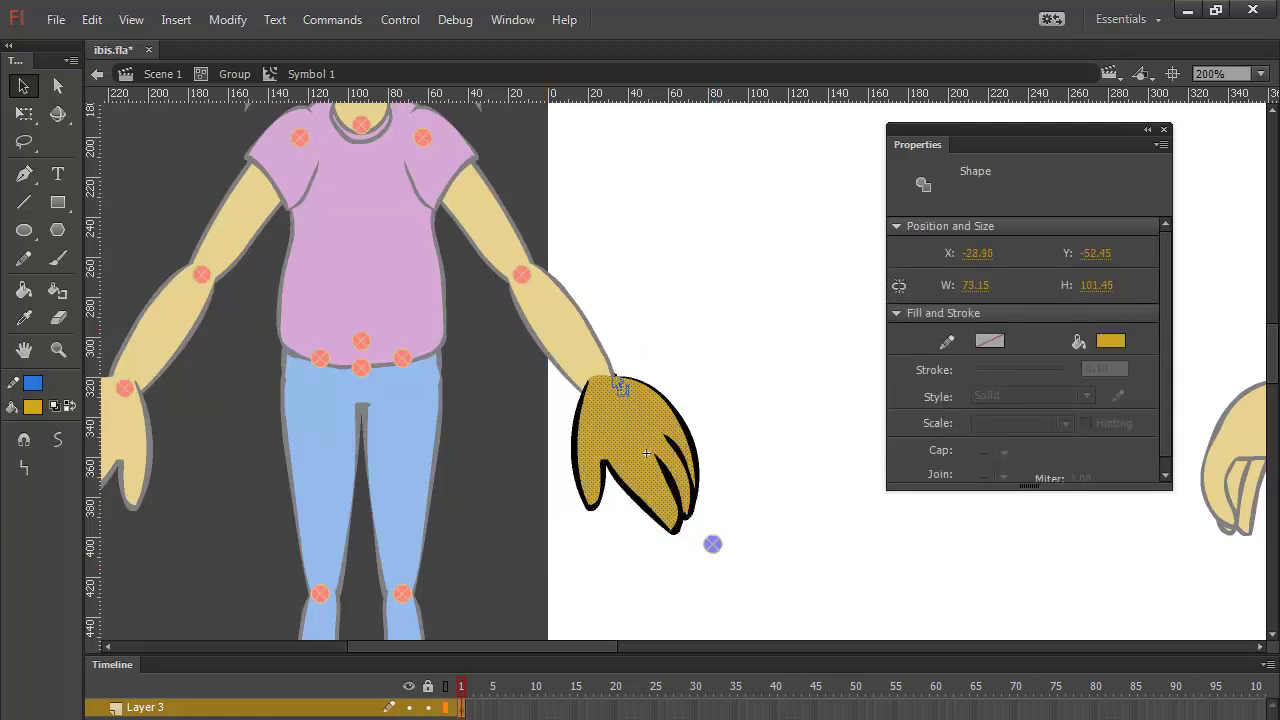
click(598, 390)
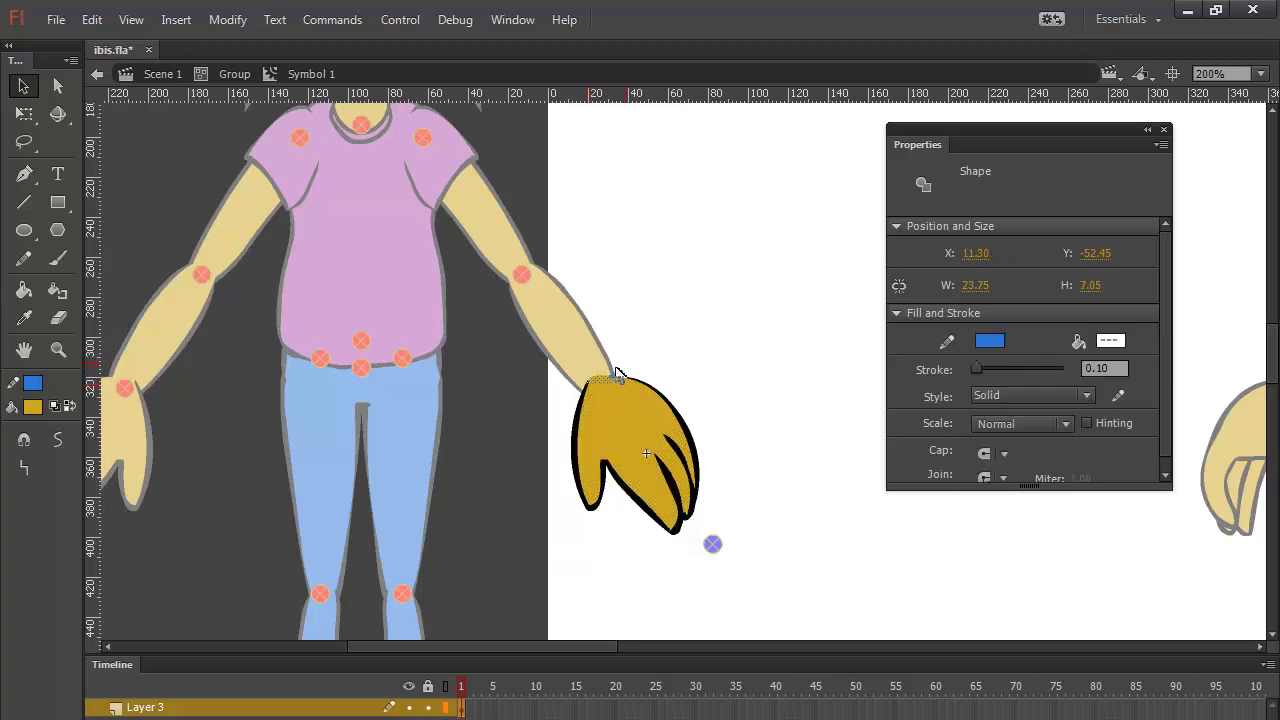
scroll(620, 383, up, 3)
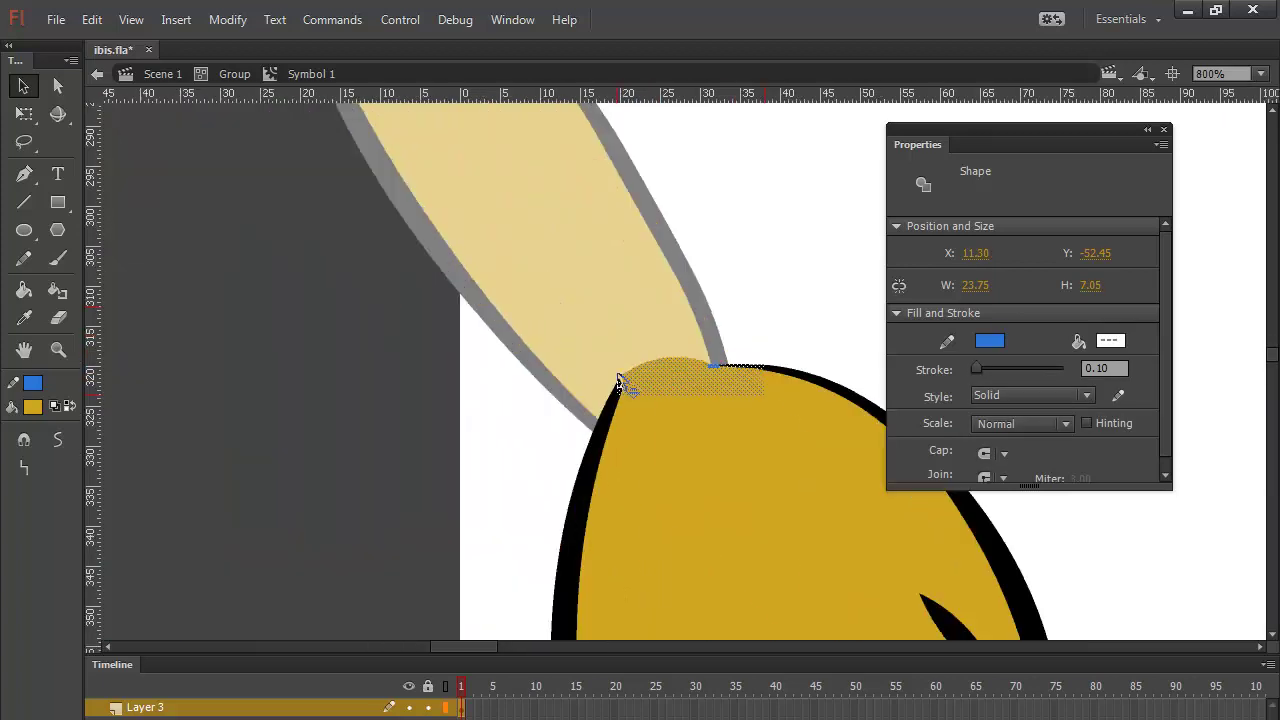
key(Delete)
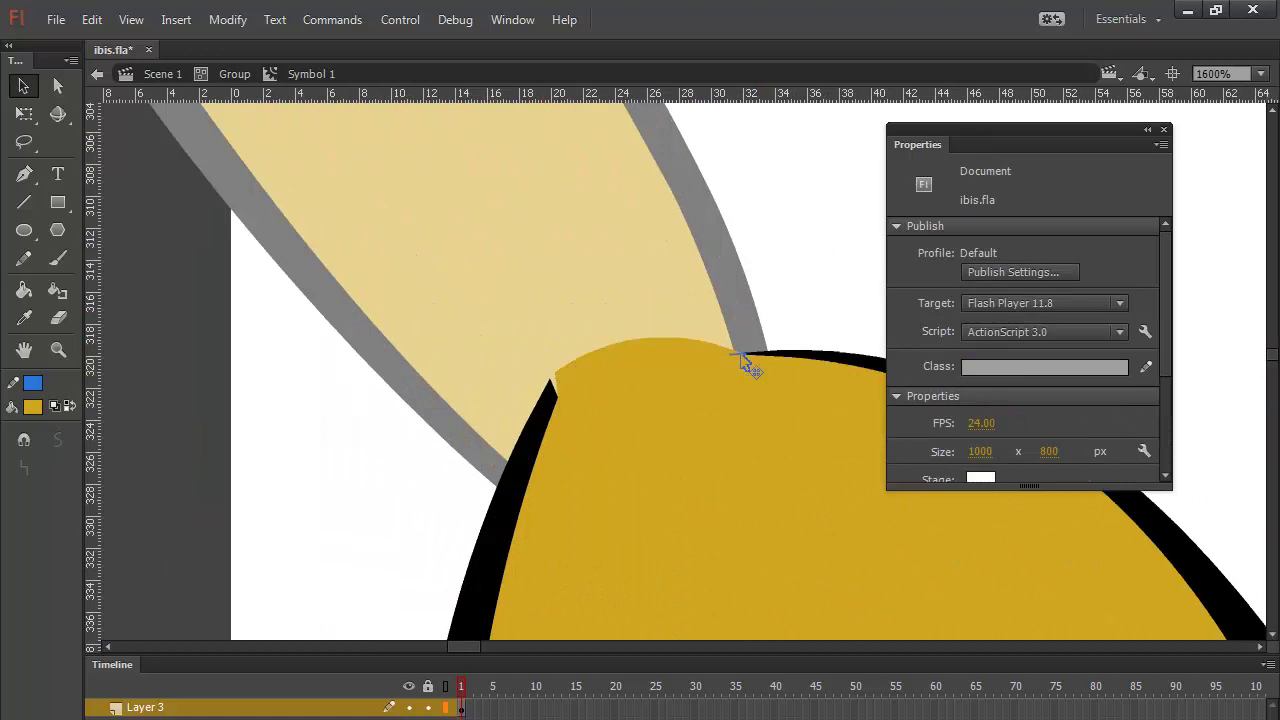
click(742, 355)
key(Delete)
Step: With Snap to Objects on, reshape the thumb-side wrist corner so the black outline meets the forearm edge, and remove the stray gold sliver
click(24, 441)
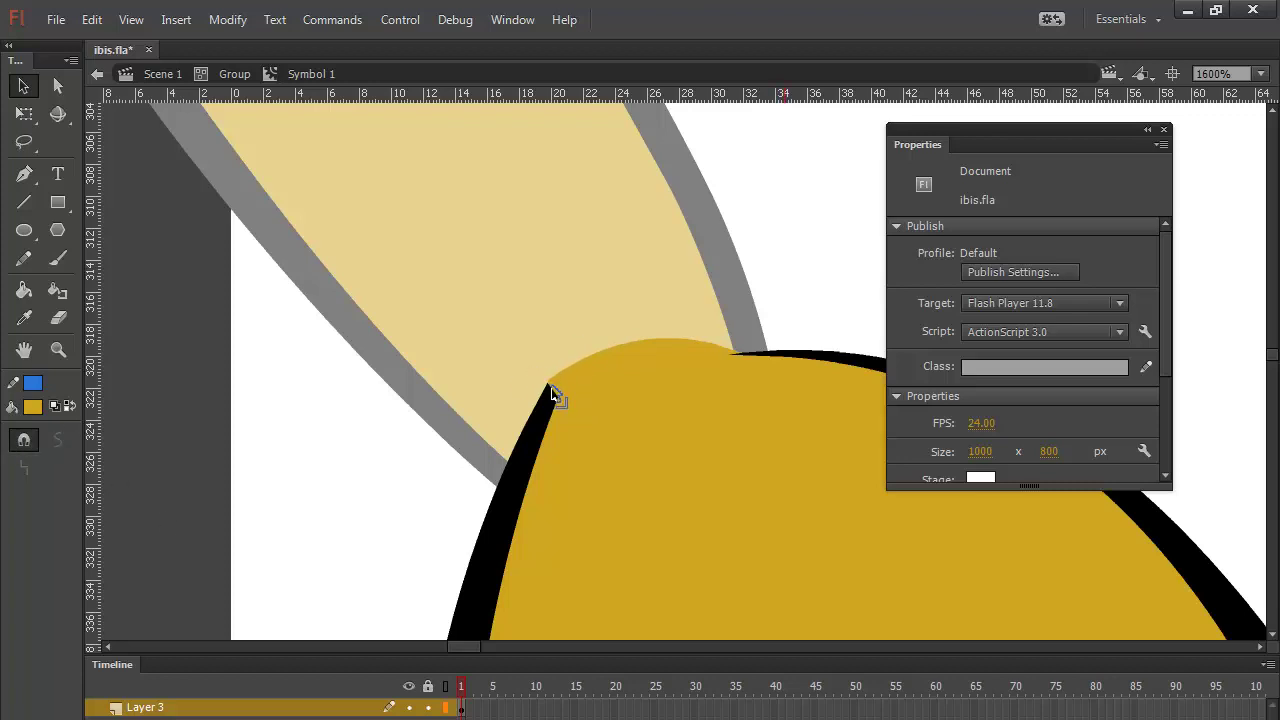
drag(551, 382, 510, 460)
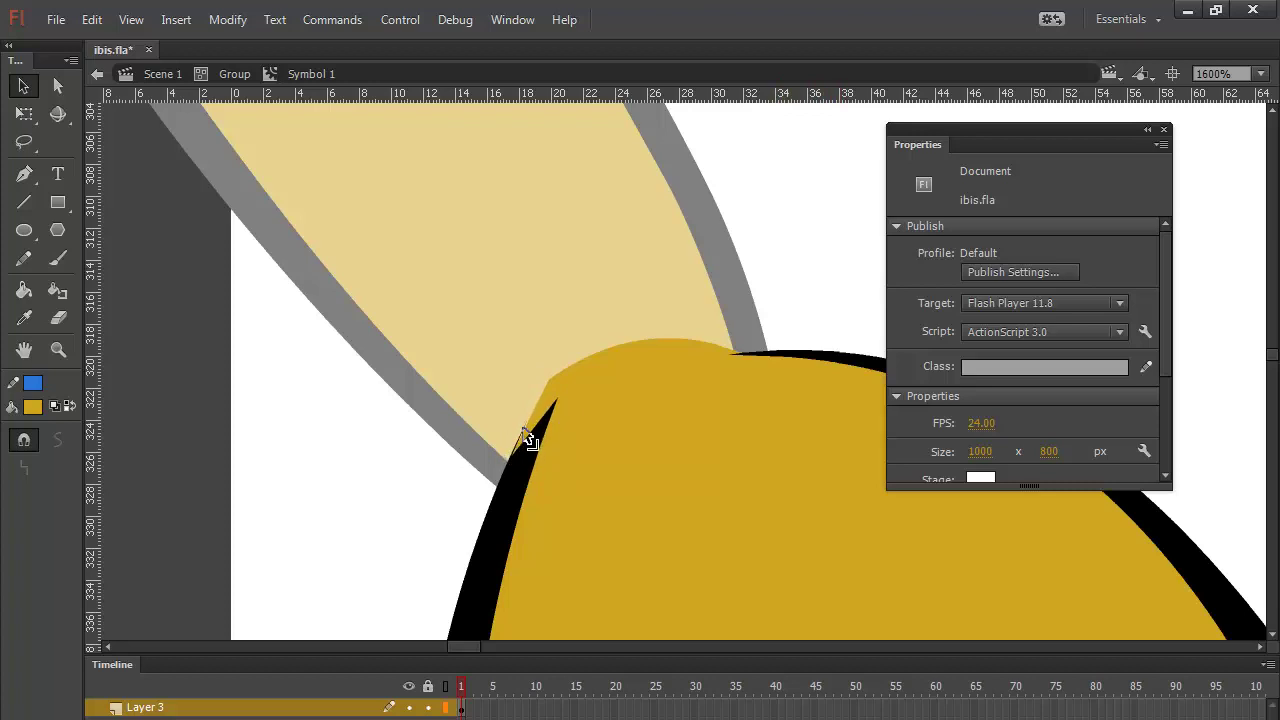
key(ctrl+z)
mouse_move(551, 389)
mouse_down()
mouse_move(514, 452)
mouse_move(549, 409)
mouse_up()
click(546, 409)
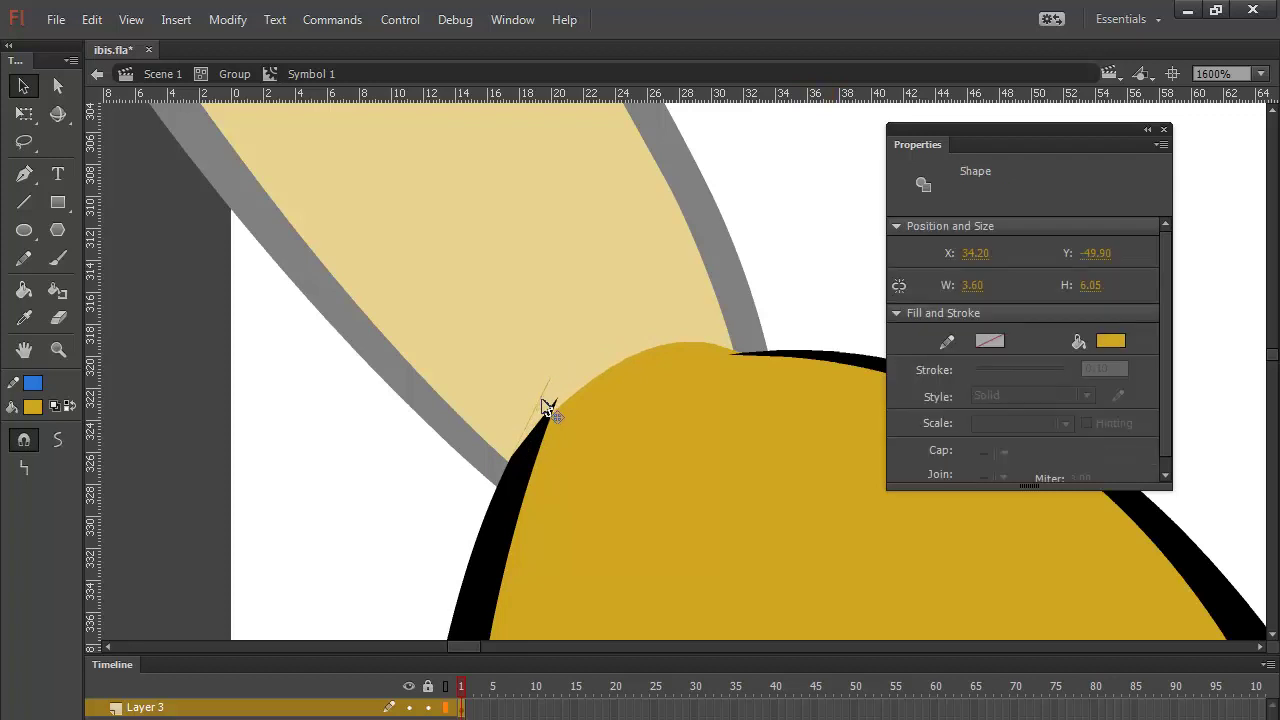
click(540, 400)
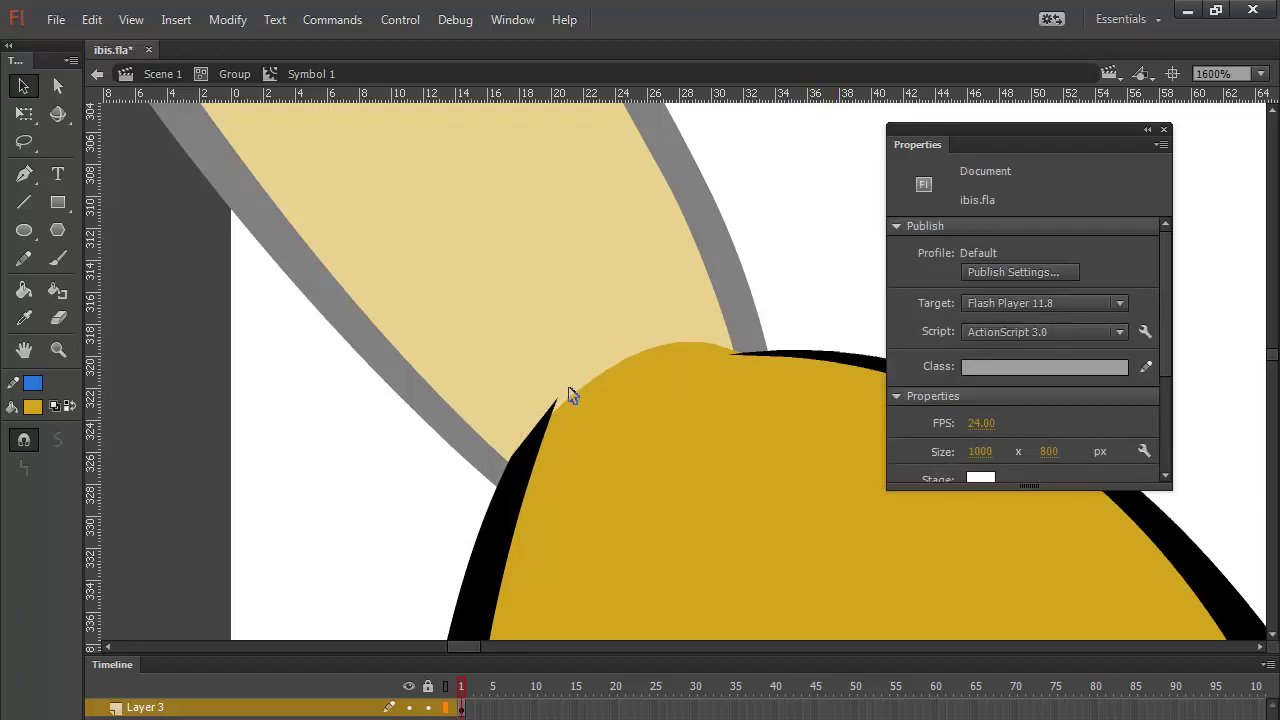
drag(551, 418, 554, 421)
Step: Smooth the wrist end of the hand and flatten the curve of the gold fill between the two outline tips
mouse_move(328, 320)
mouse_down()
mouse_move(755, 422)
mouse_move(752, 462)
mouse_up()
click(60, 445)
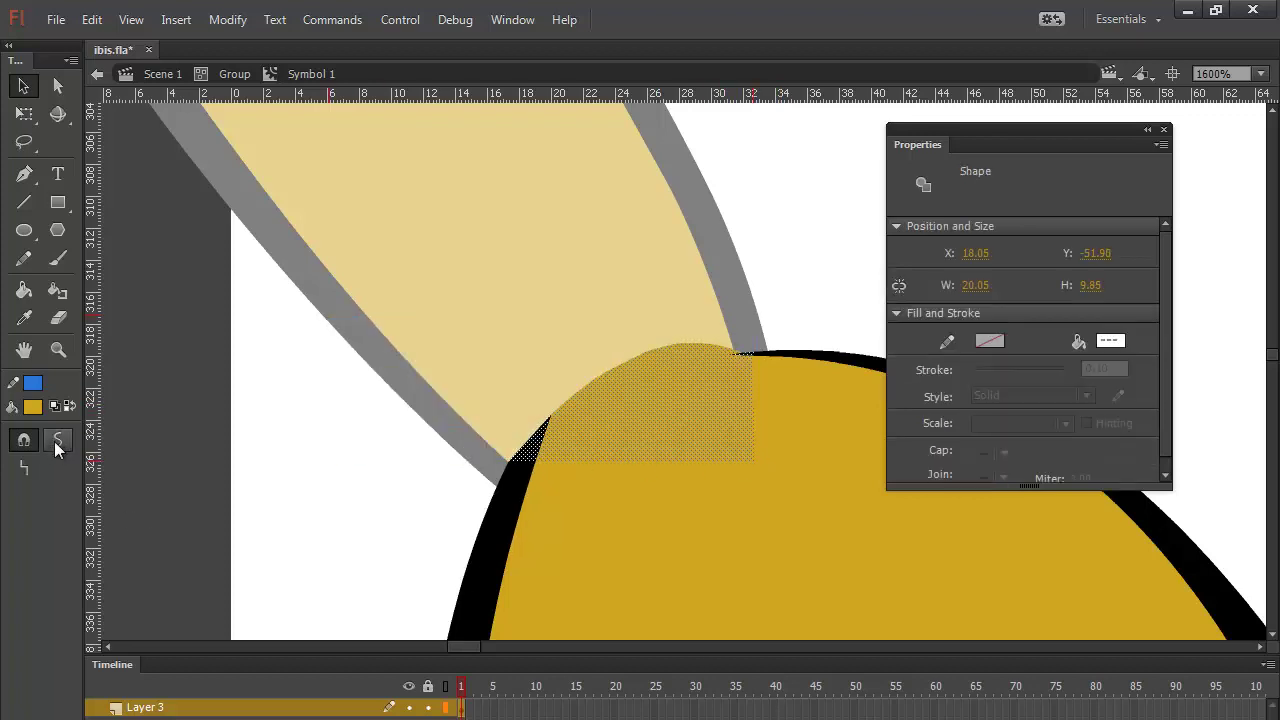
click(794, 271)
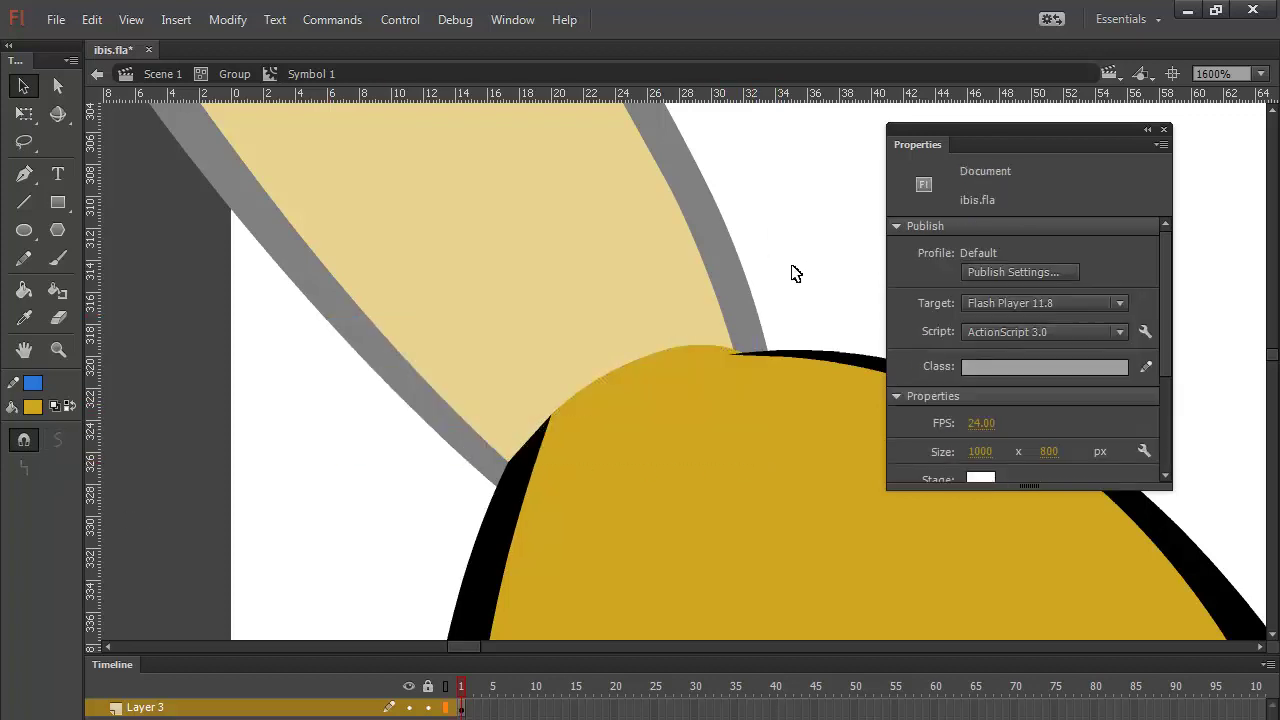
drag(673, 366, 611, 386)
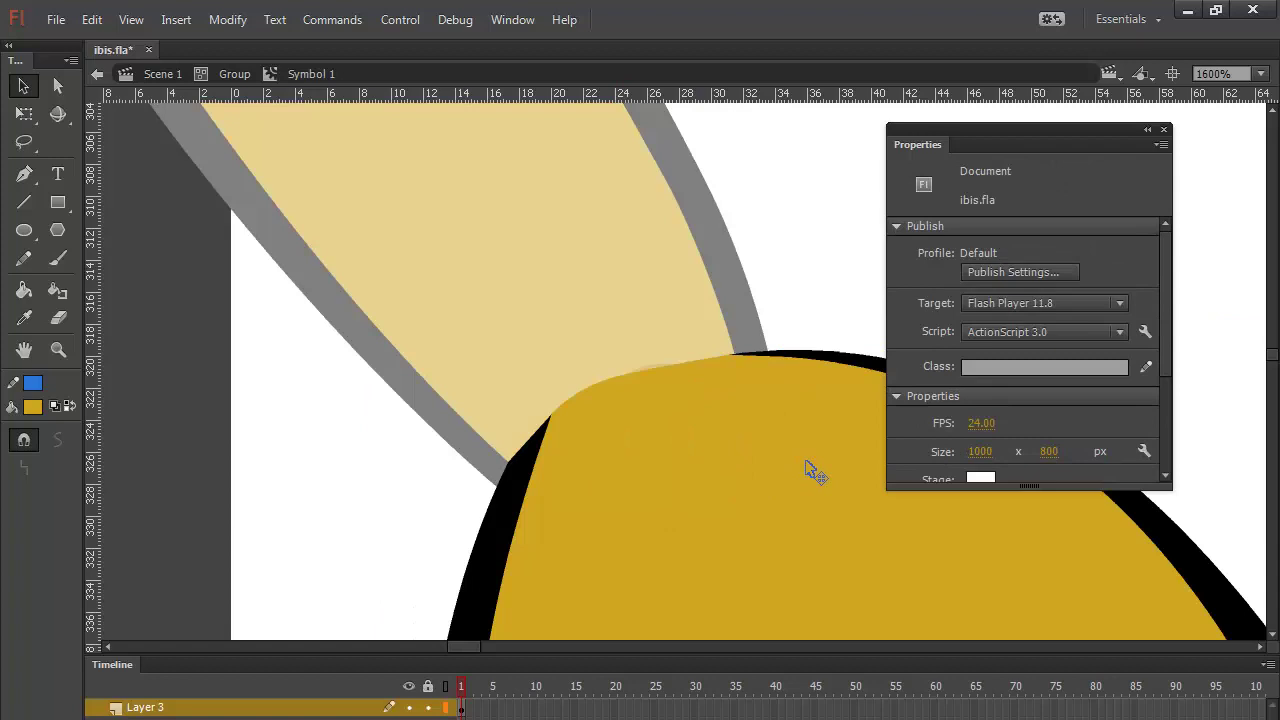
Step: Select the complete new hand, outline and fill, and convert it to a movie clip symbol
click(600, 566)
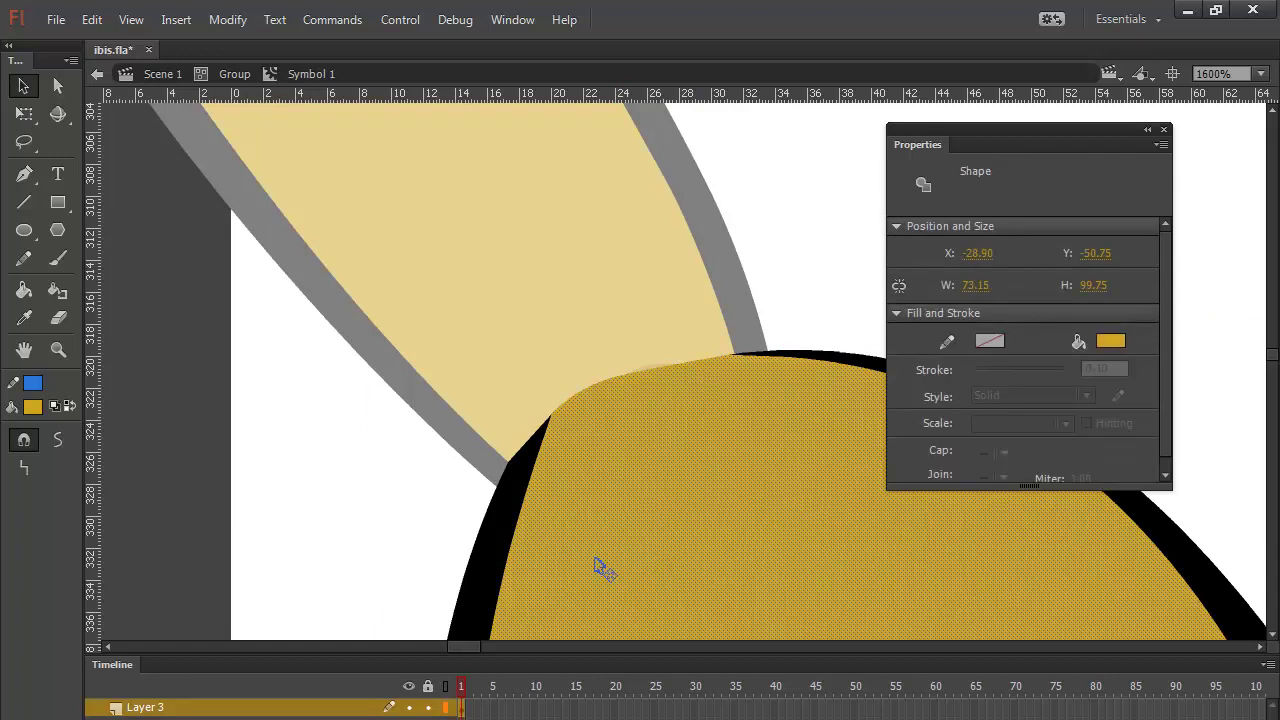
key(ctrl+minus)
key(ctrl+minus)
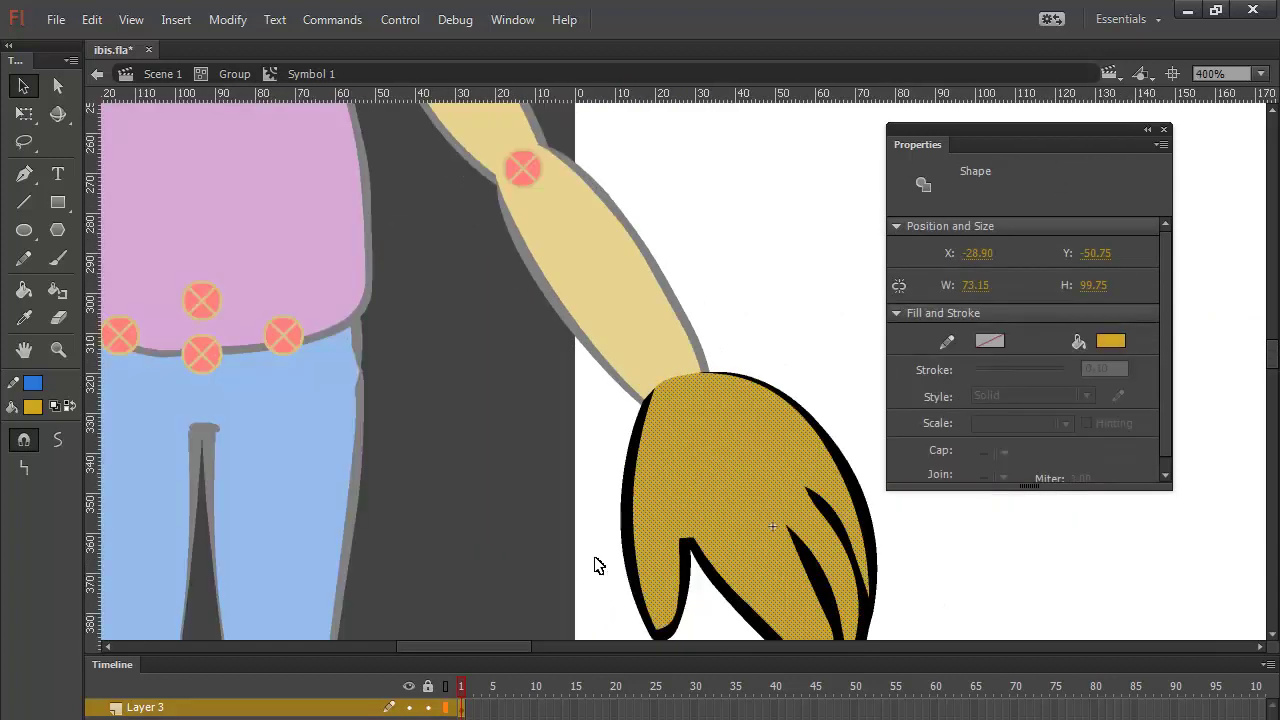
drag(810, 342, 620, 220)
mouse_move(700, 183)
mouse_down()
mouse_move(615, 445)
mouse_move(445, 577)
mouse_move(391, 577)
mouse_move(393, 565)
mouse_up()
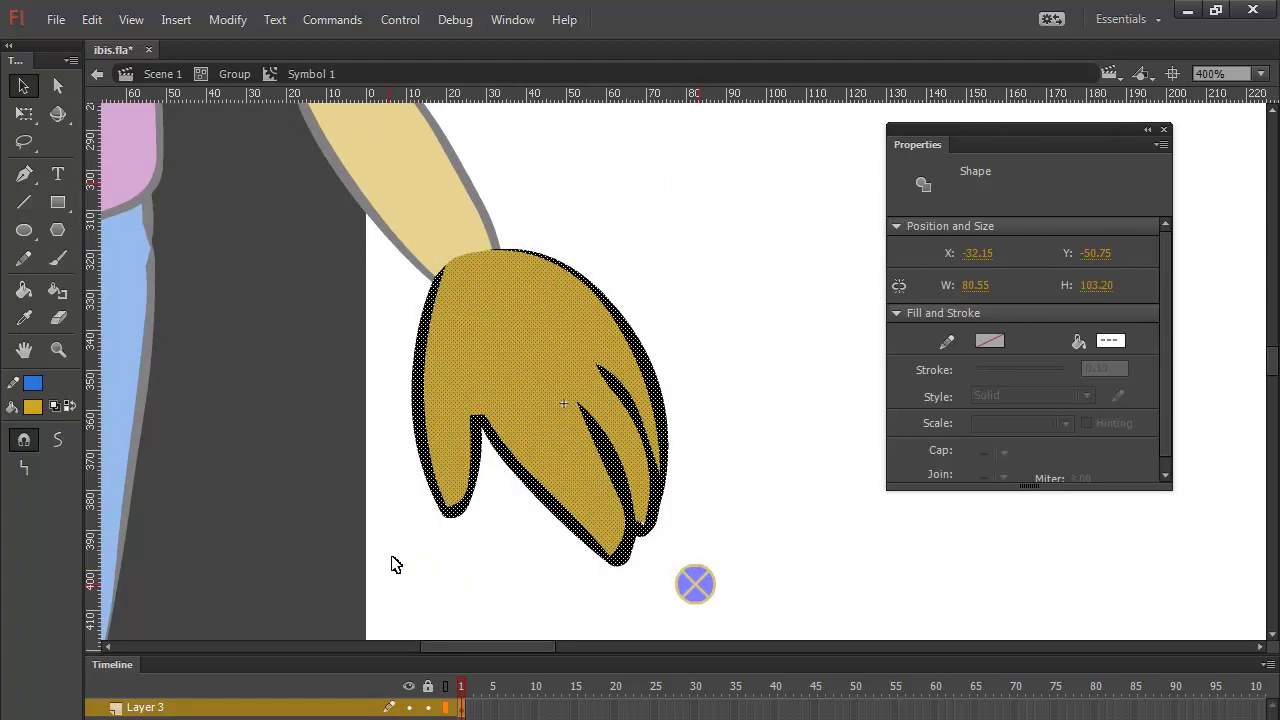
key(F8)
click(789, 363)
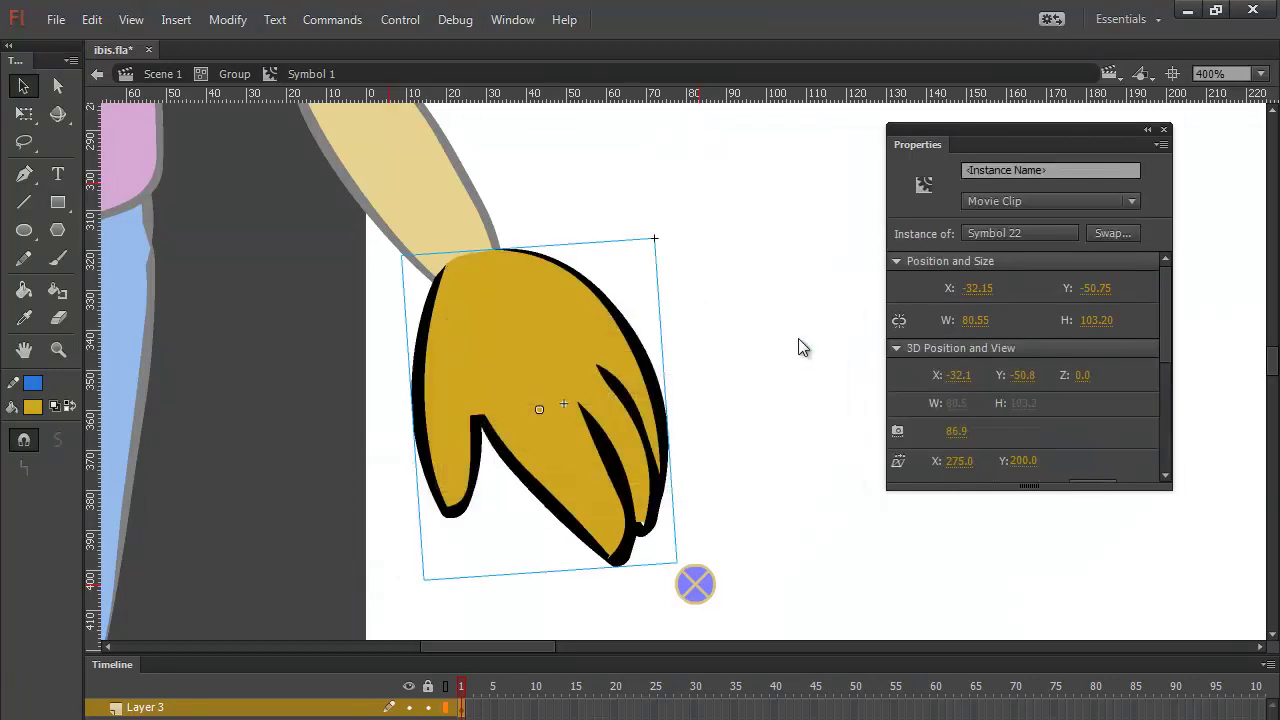
Step: Paste the cut name Relaxed as the new hand's instance name
click(1031, 172)
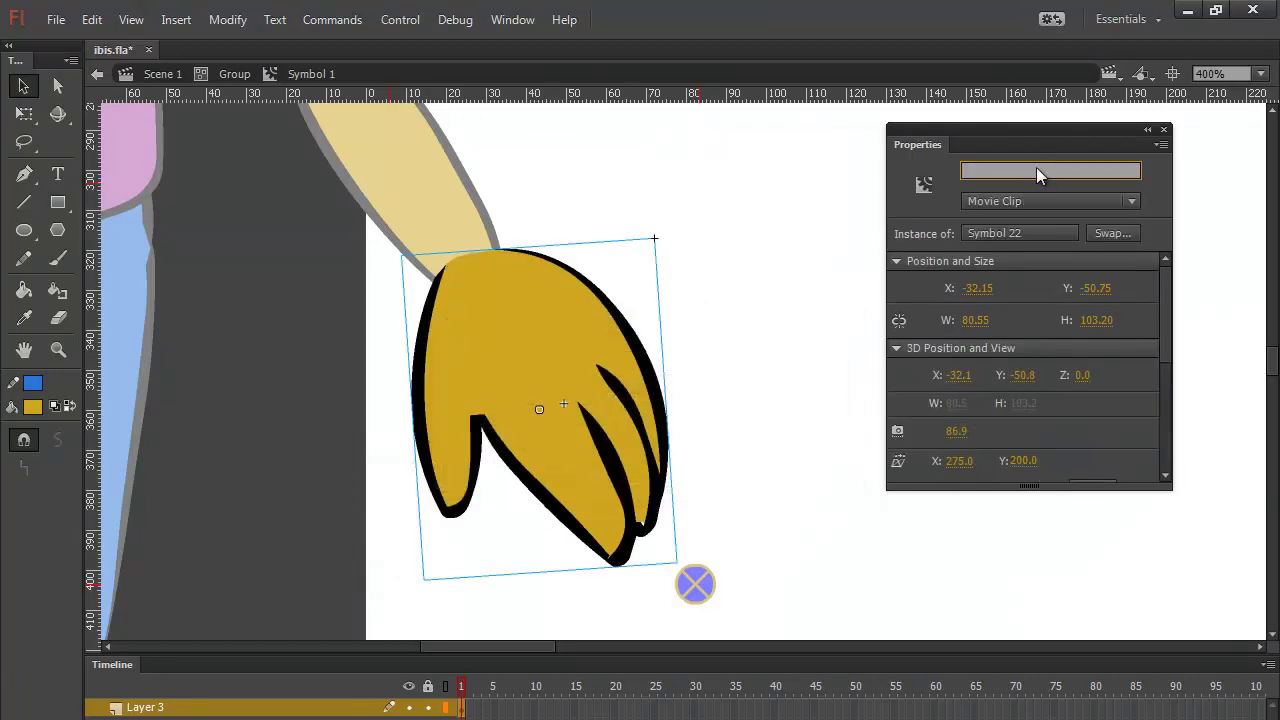
right_click(1036, 167)
click(1066, 251)
click(766, 402)
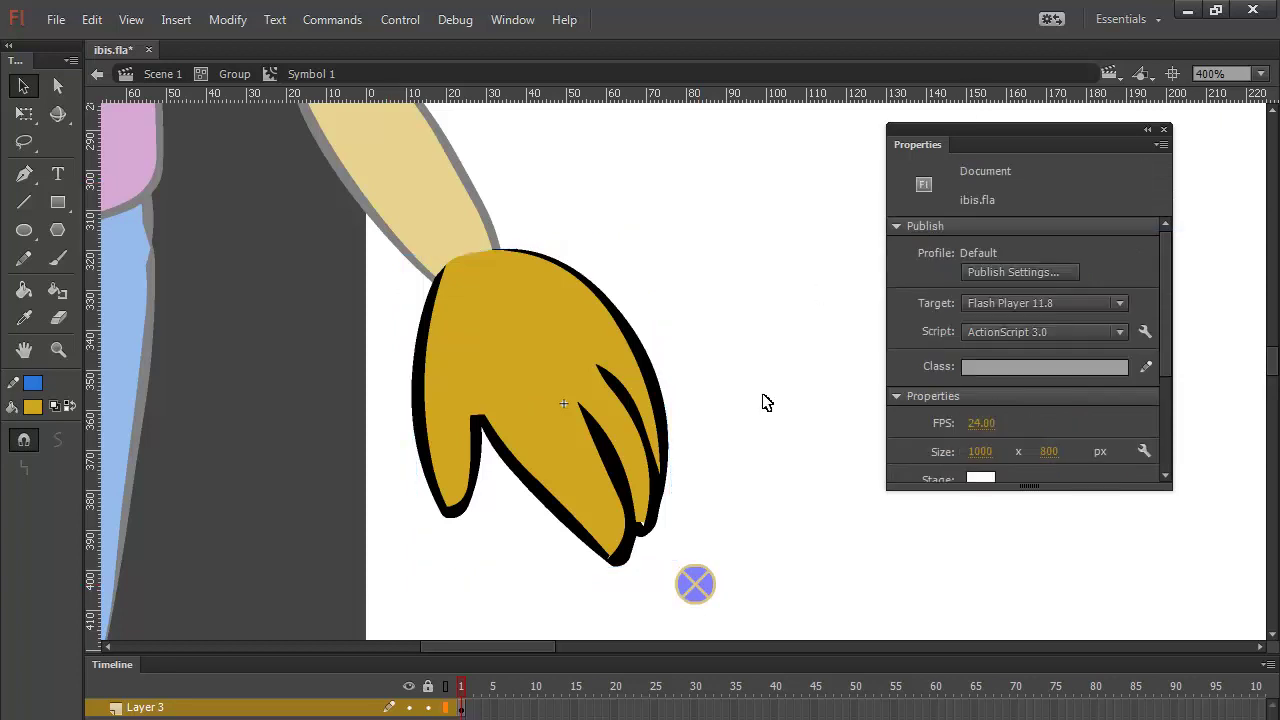
Step: Open the new hand symbol for editing and adjust the anchor point on the outer finger line
double_click(646, 522)
click(645, 533)
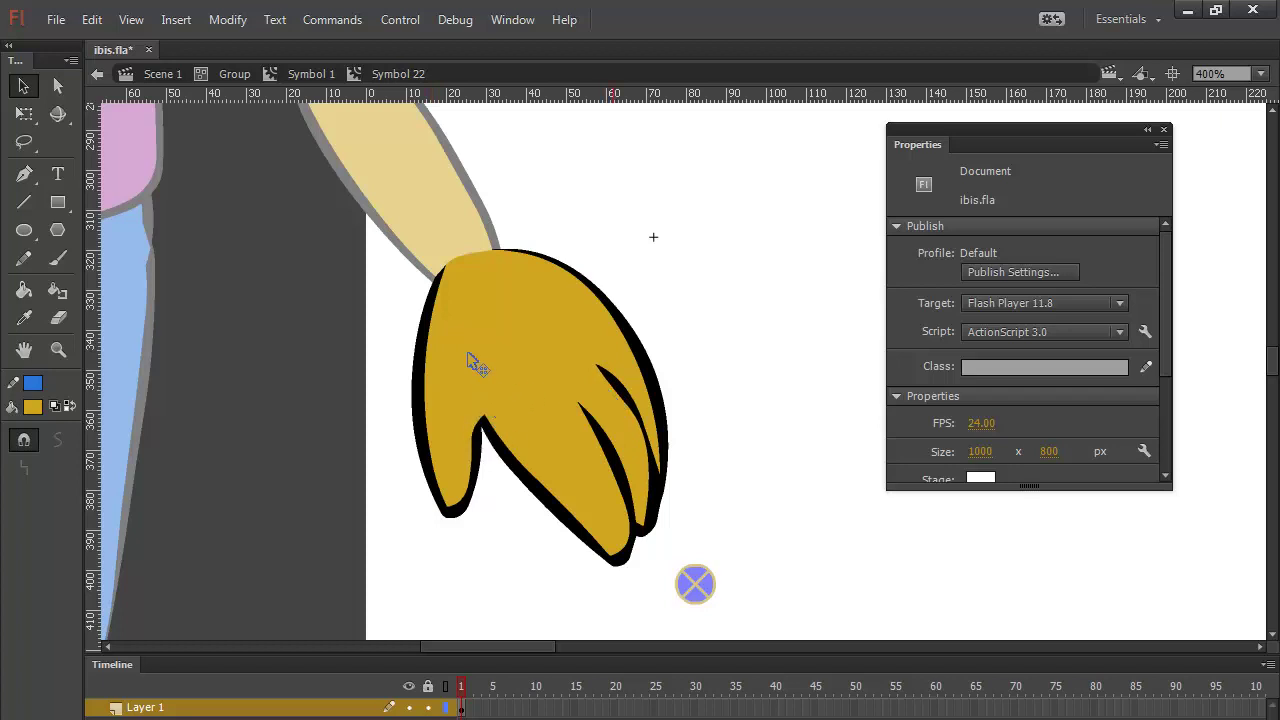
key(a)
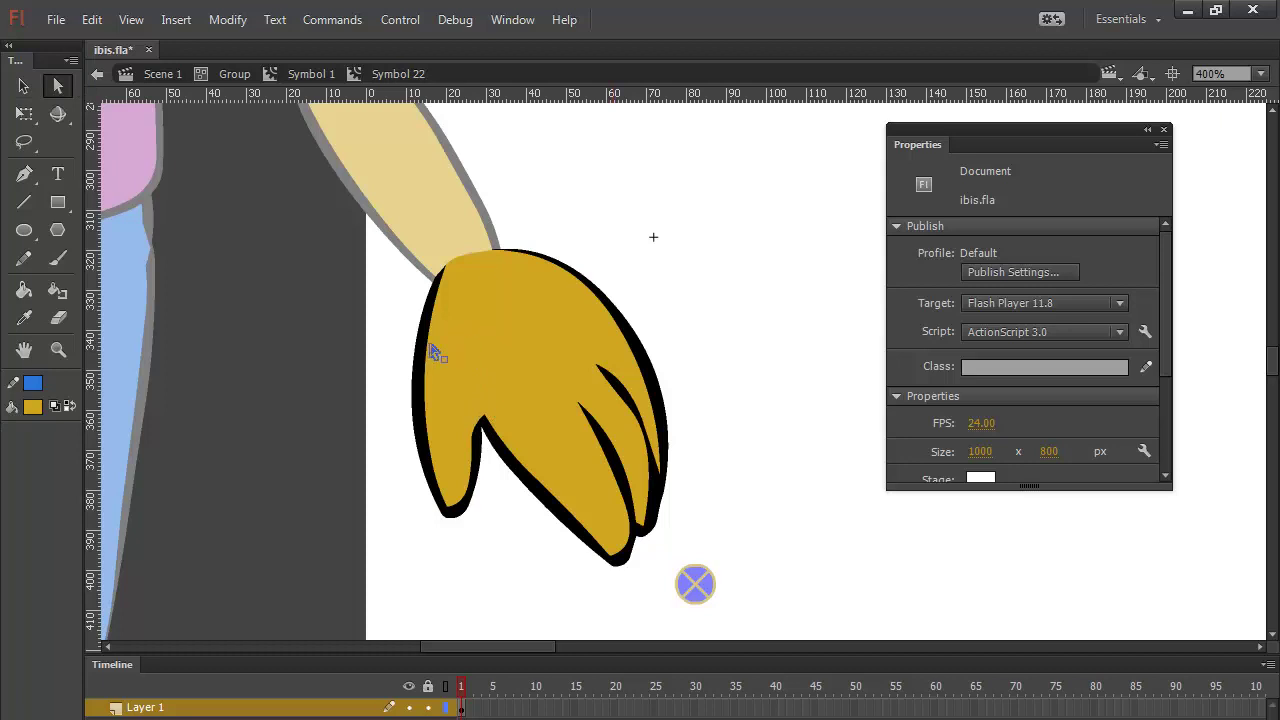
click(494, 440)
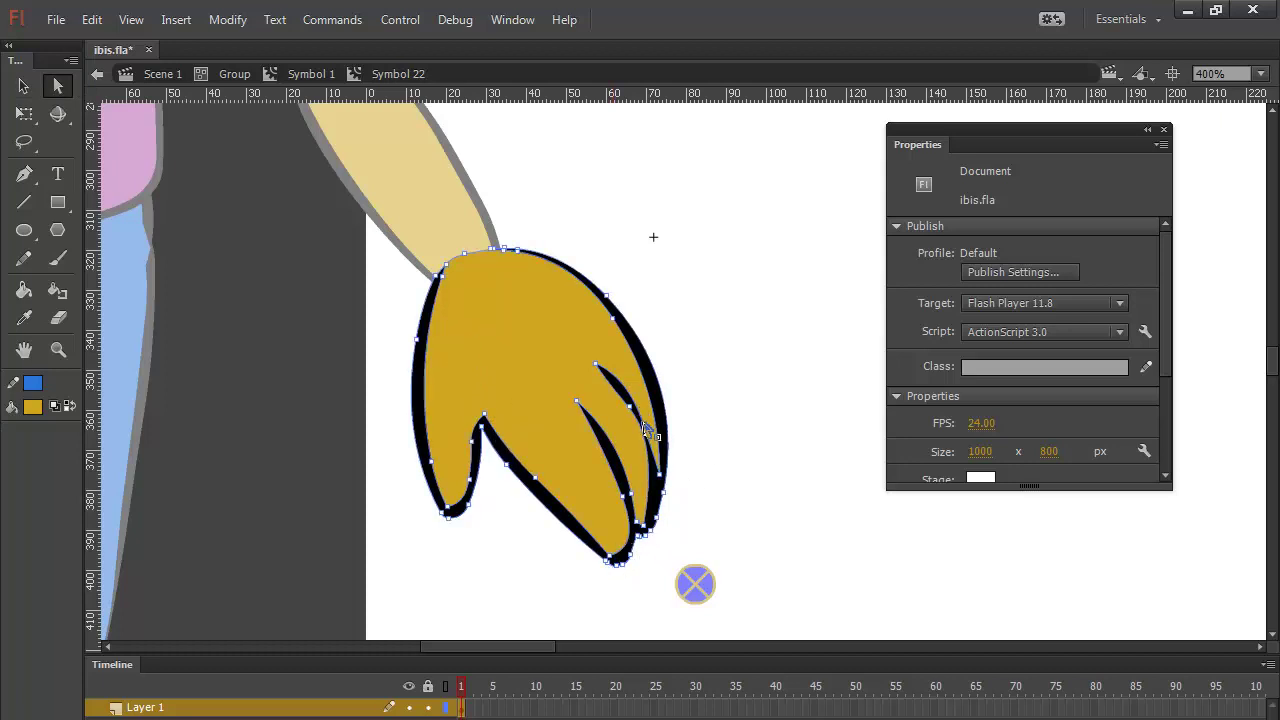
drag(645, 428, 648, 430)
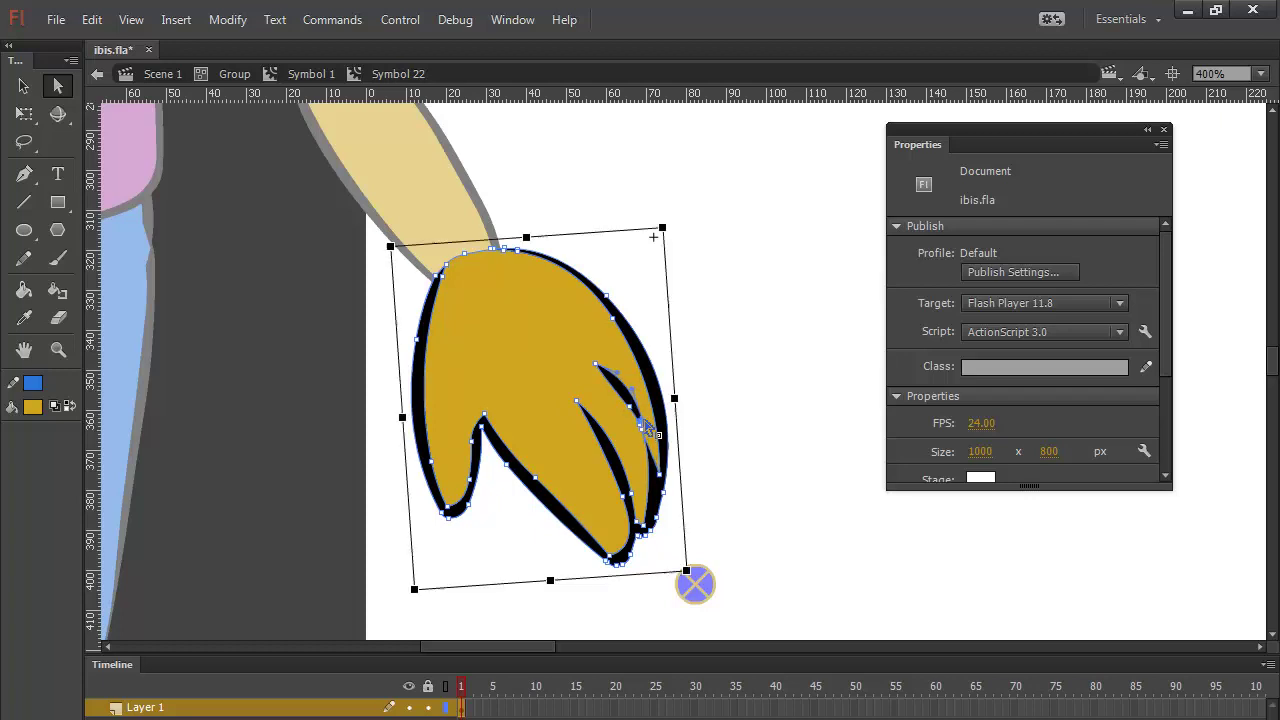
key(ctrl+z)
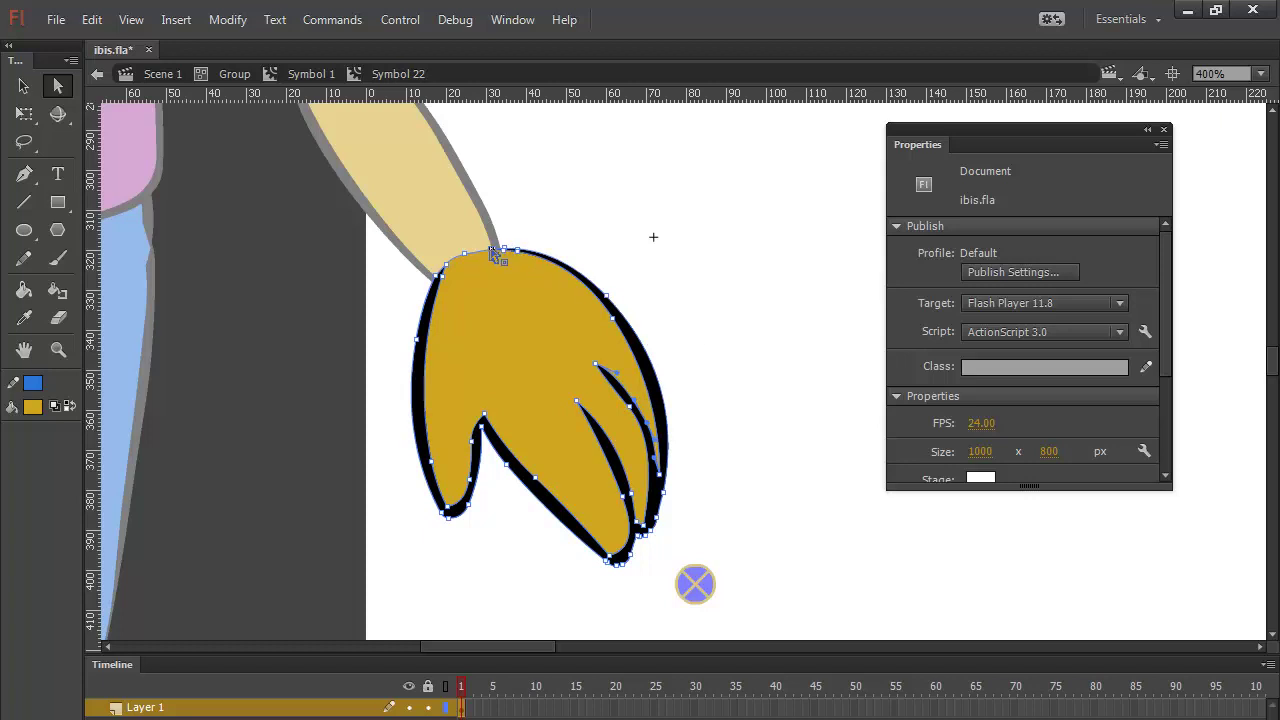
key(Delete)
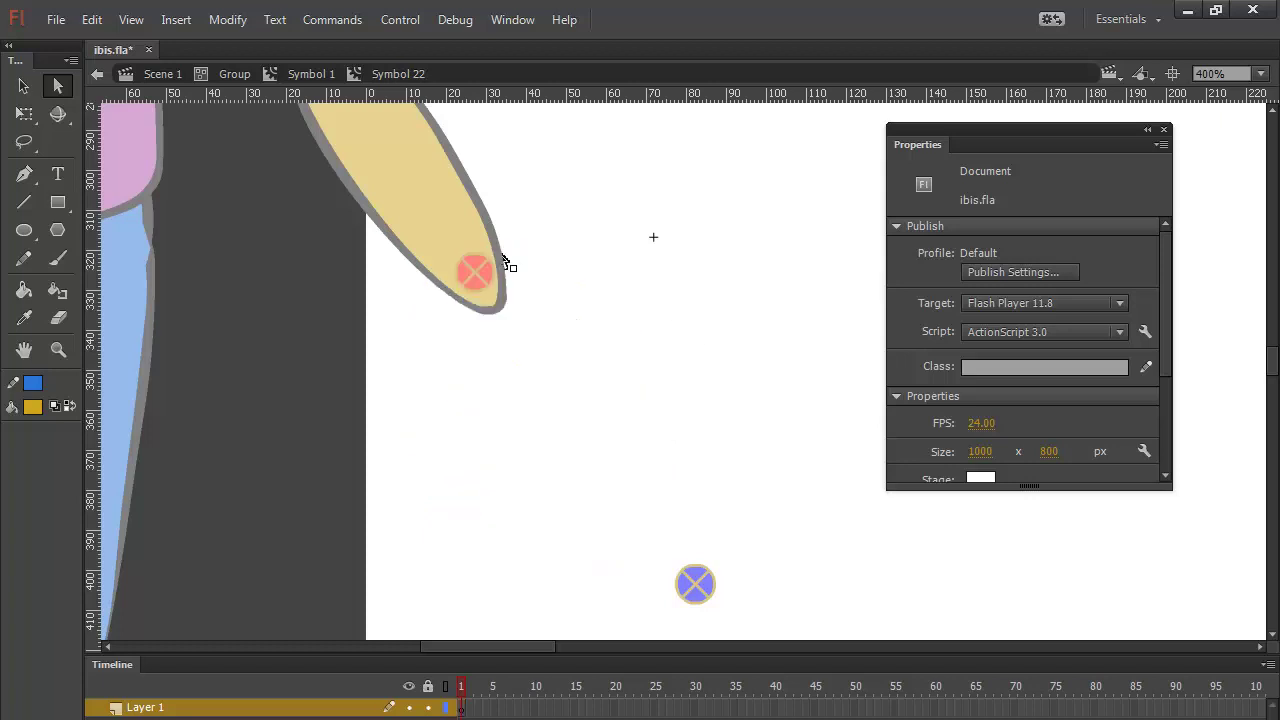
key(ctrl+z)
click(543, 209)
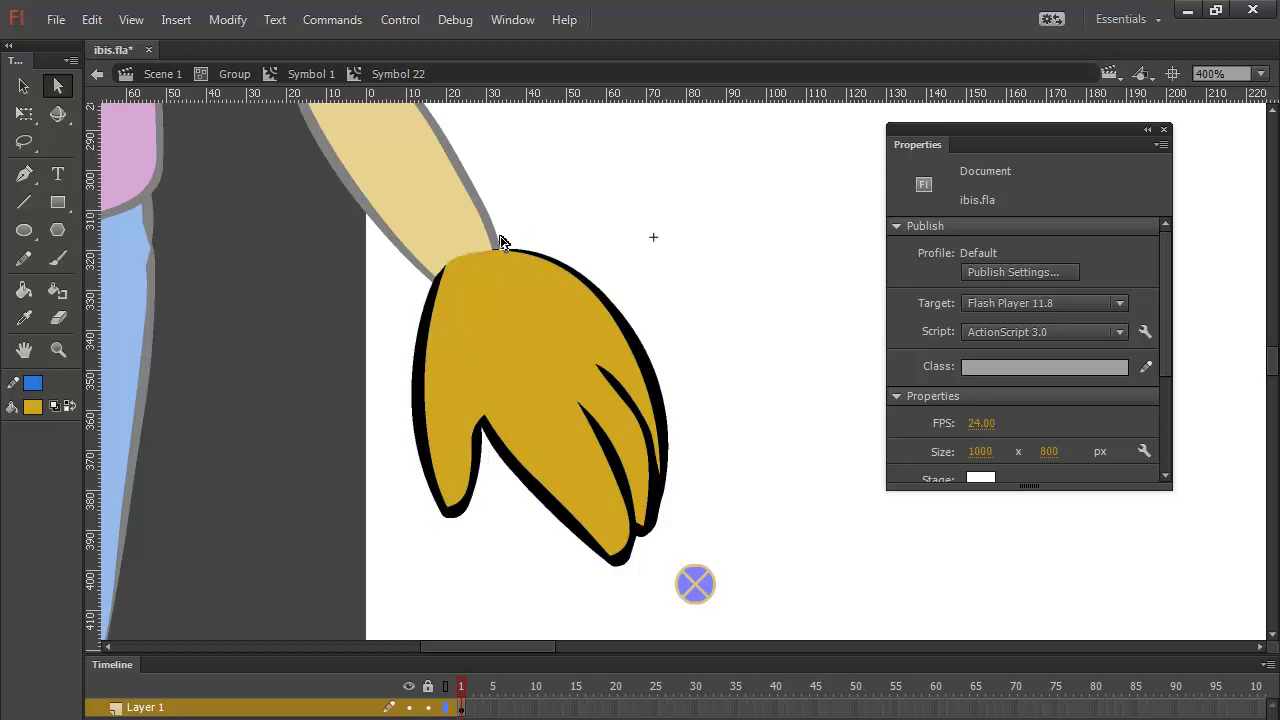
Step: Leave the hand symbols and the front-view group, returning to Scene 1 at 100% zoom with the side-view figure in view
key(v)
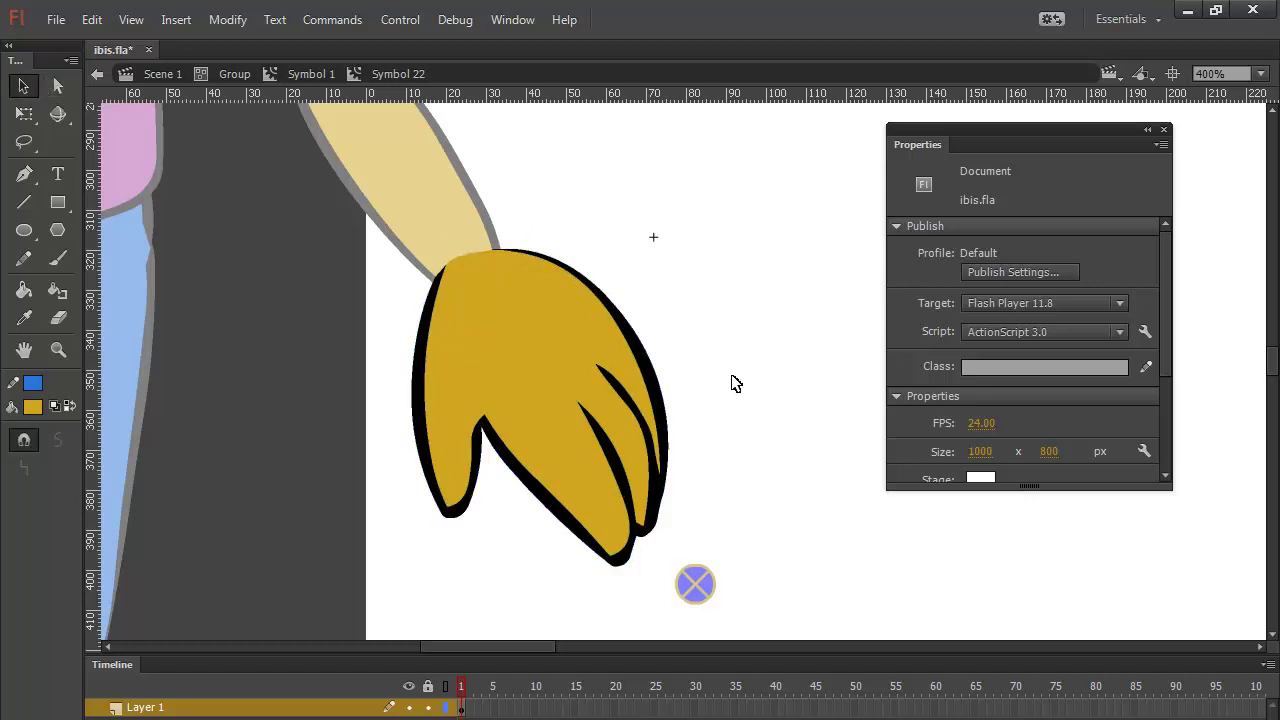
double_click(735, 384)
double_click(738, 387)
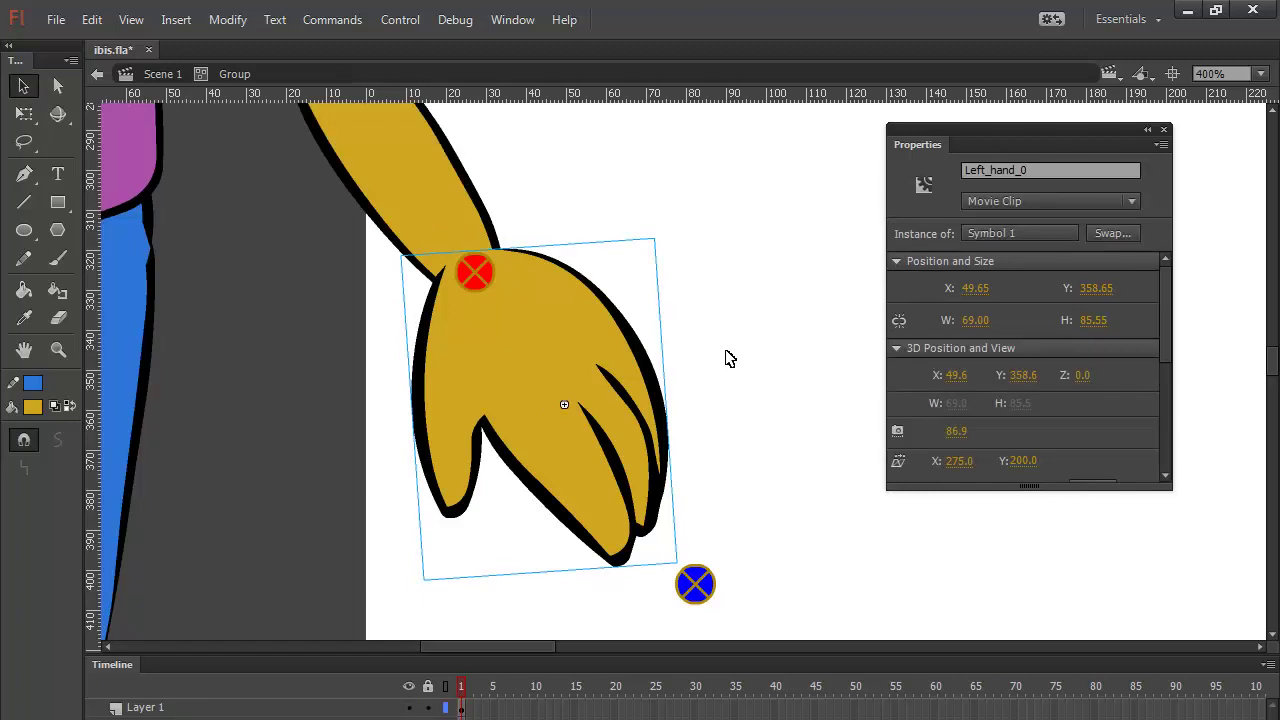
key(ctrl+1)
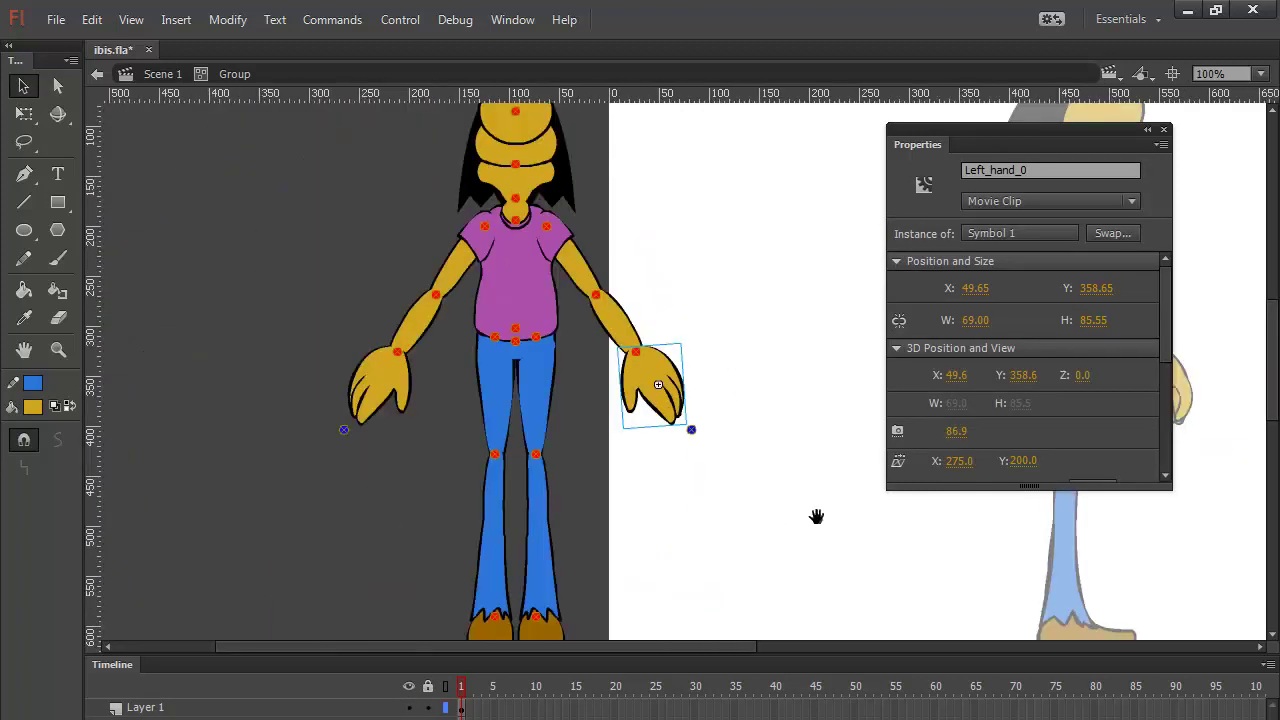
drag(814, 517, 420, 506)
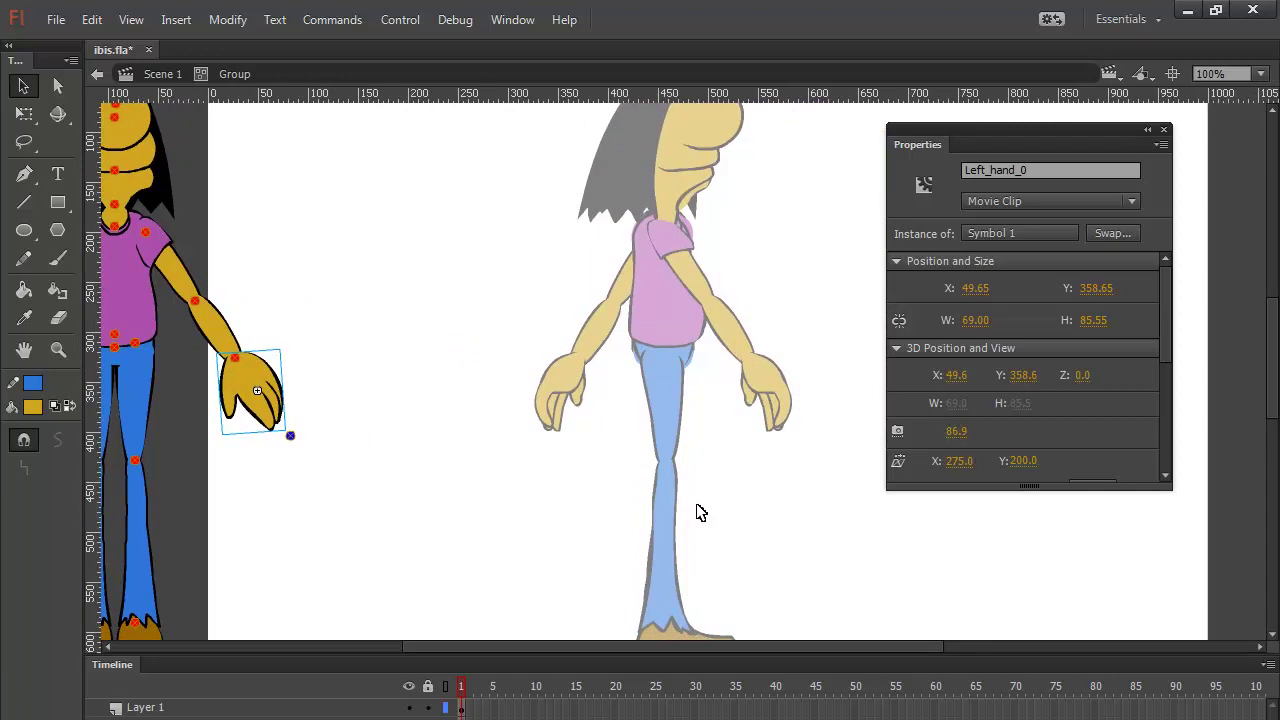
click(555, 500)
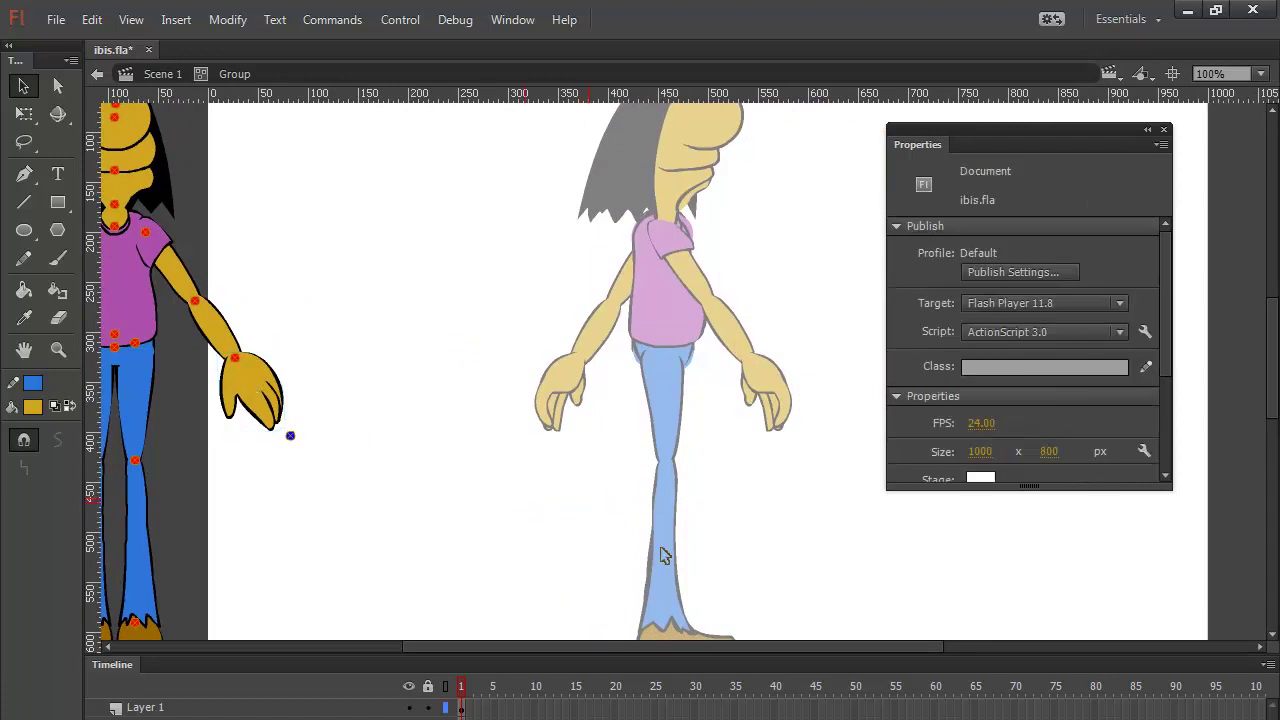
double_click(778, 505)
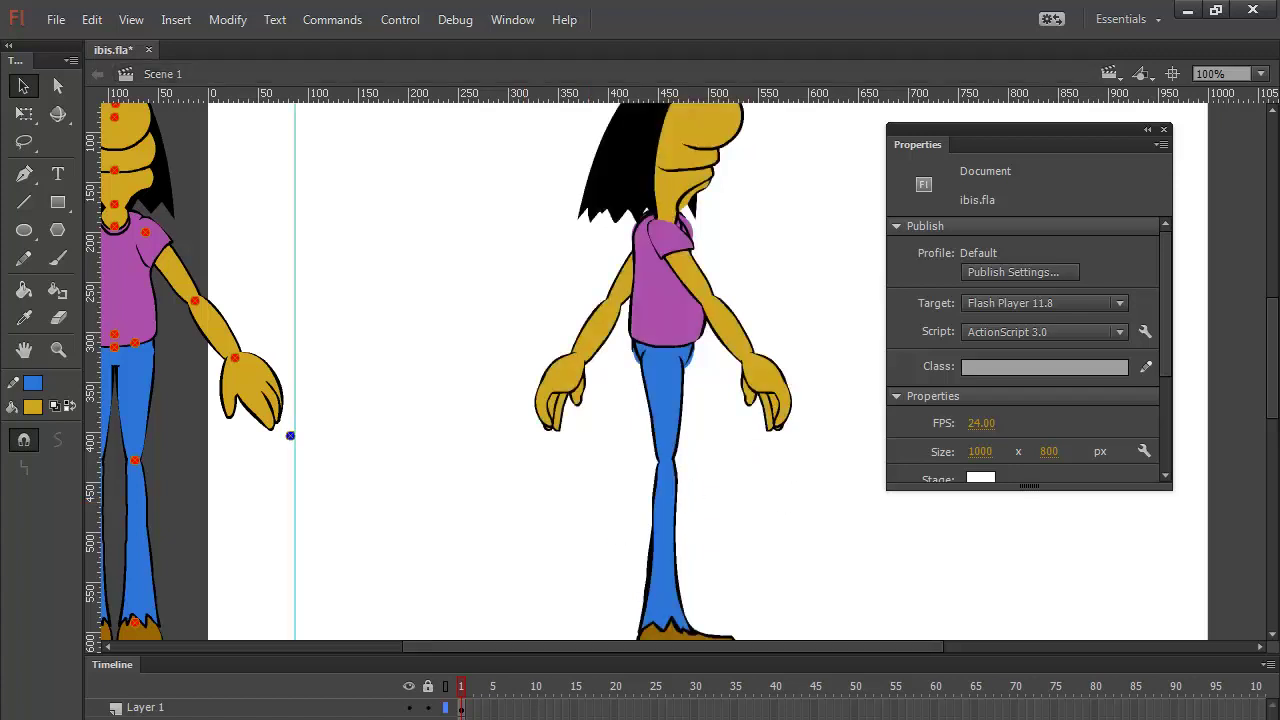
click(461, 712)
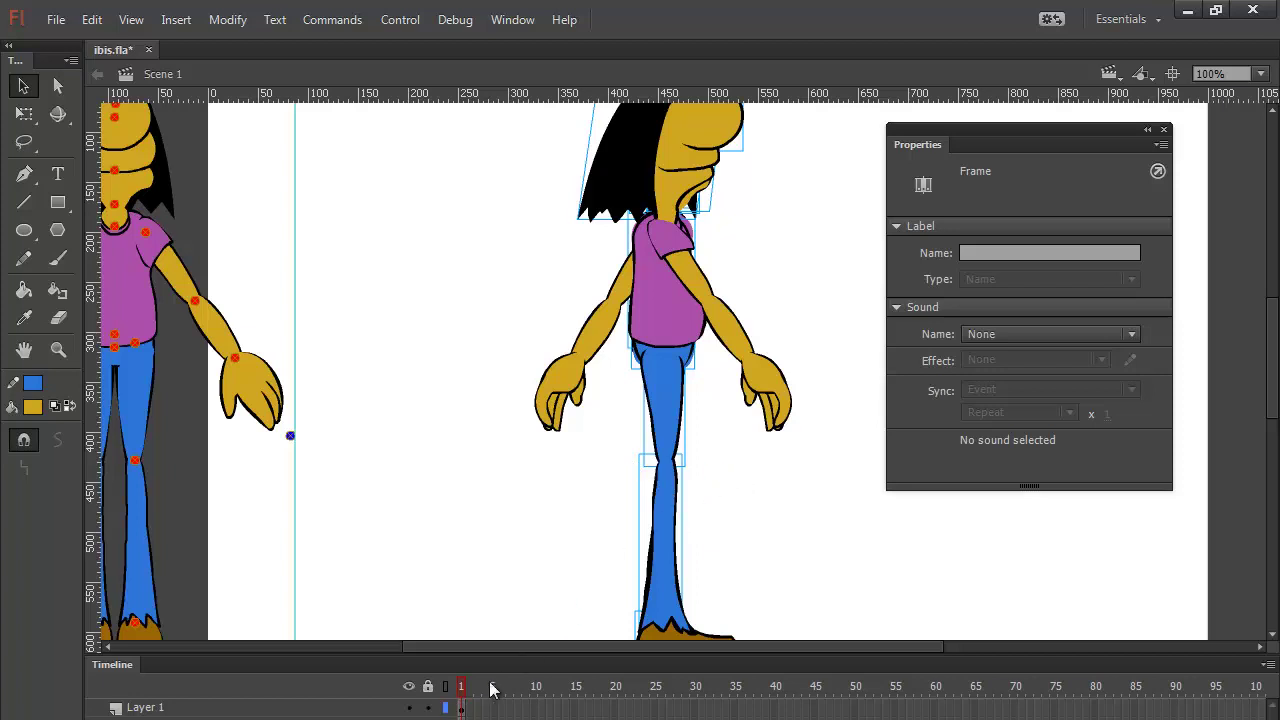
click(466, 712)
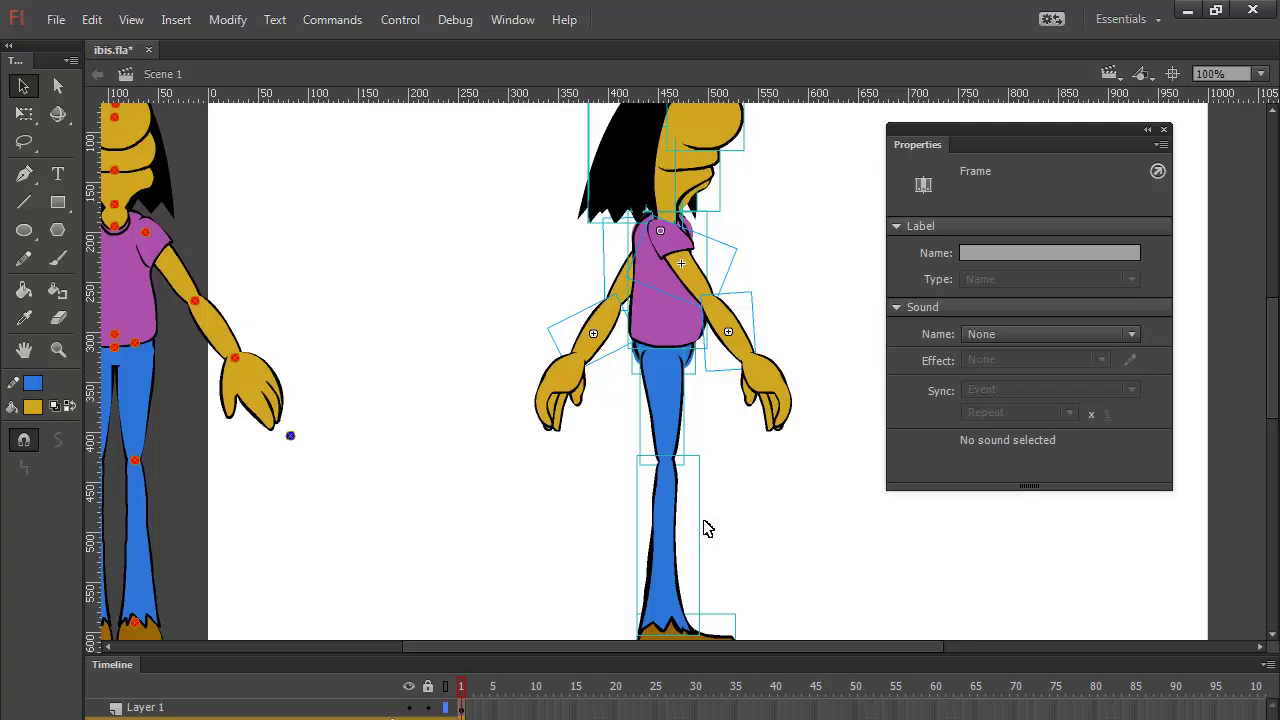
key(ctrl+g)
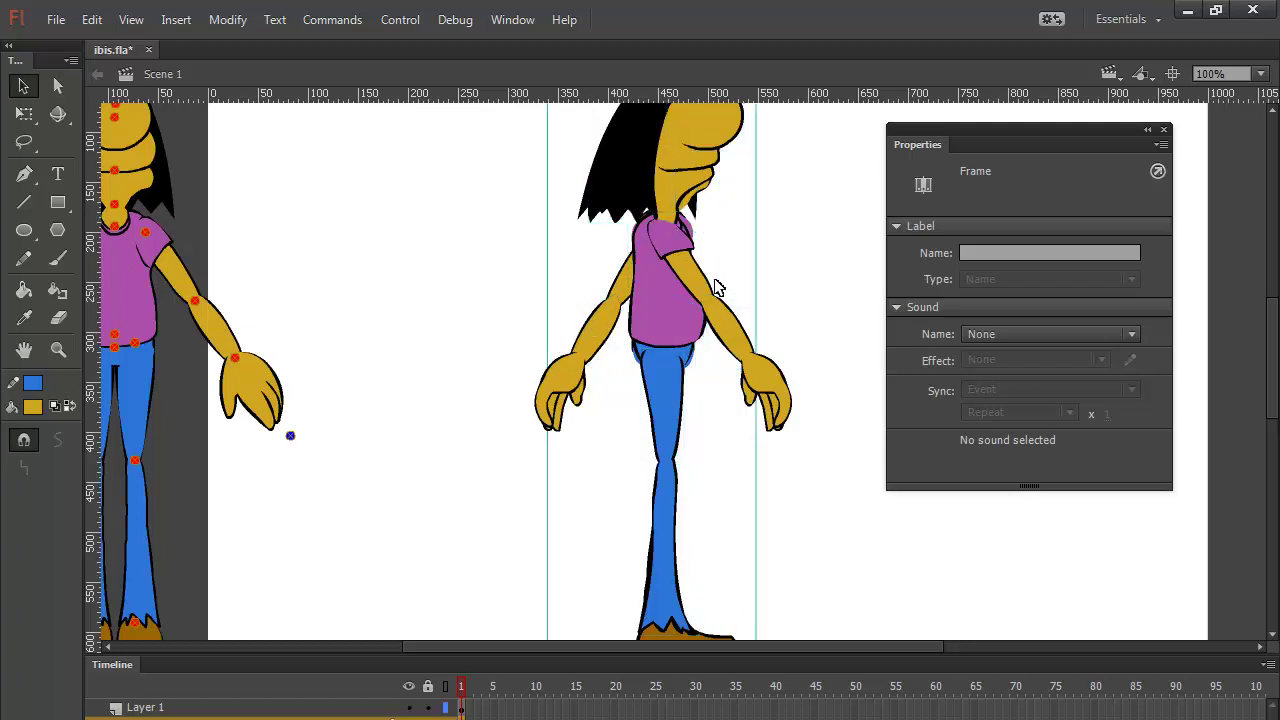
click(679, 297)
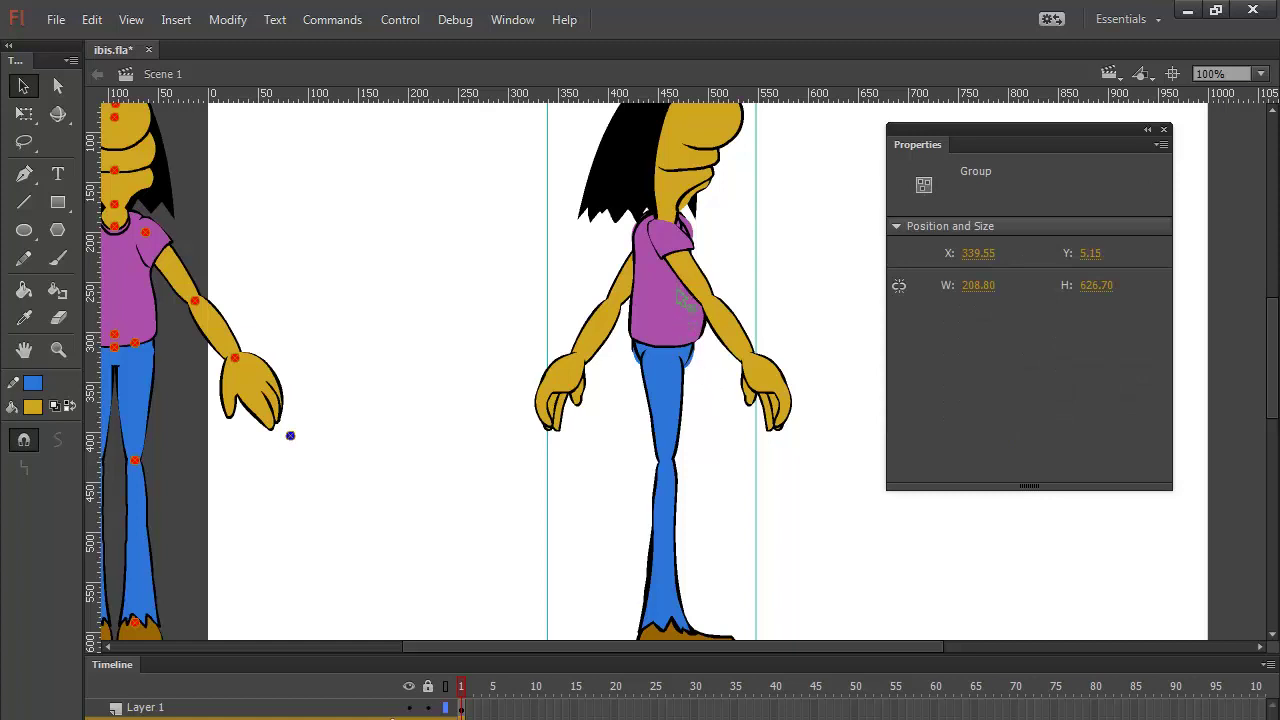
key(shift+Left)
key(shift+Left)
key(shift+Left)
key(shift+Left)
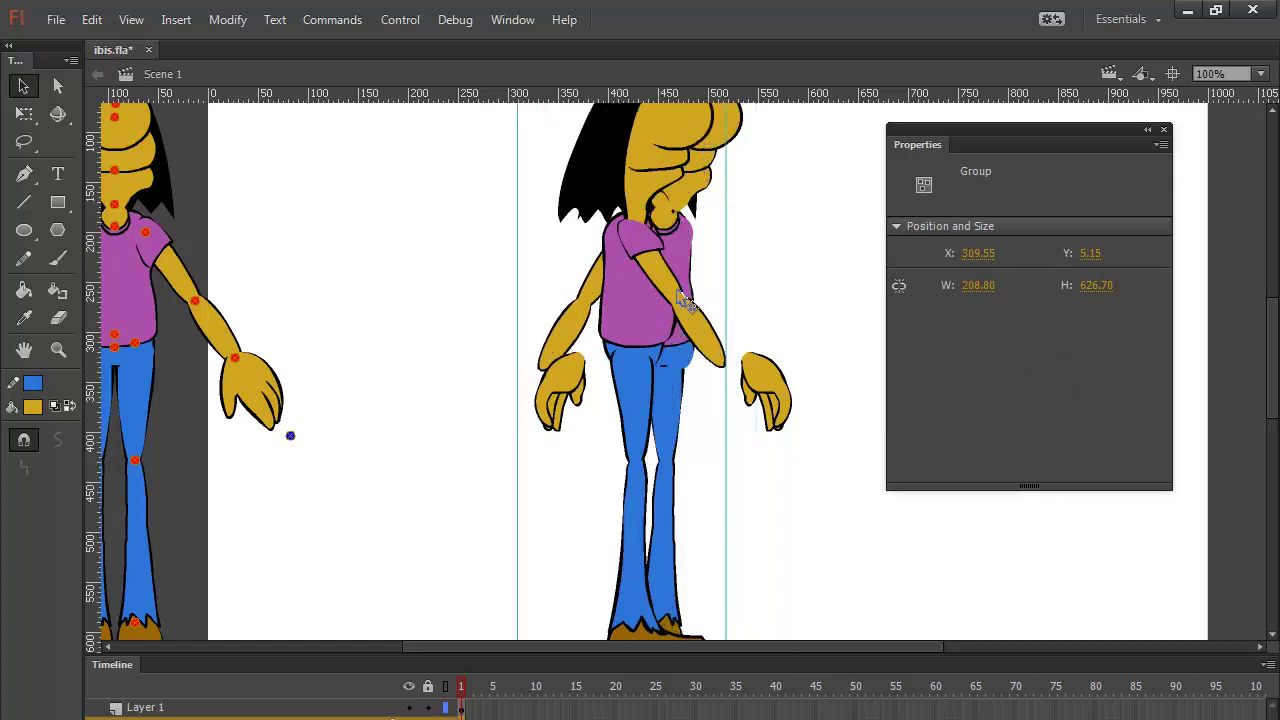
key(shift+Right)
key(shift+Right)
key(shift+Right)
key(shift+Right)
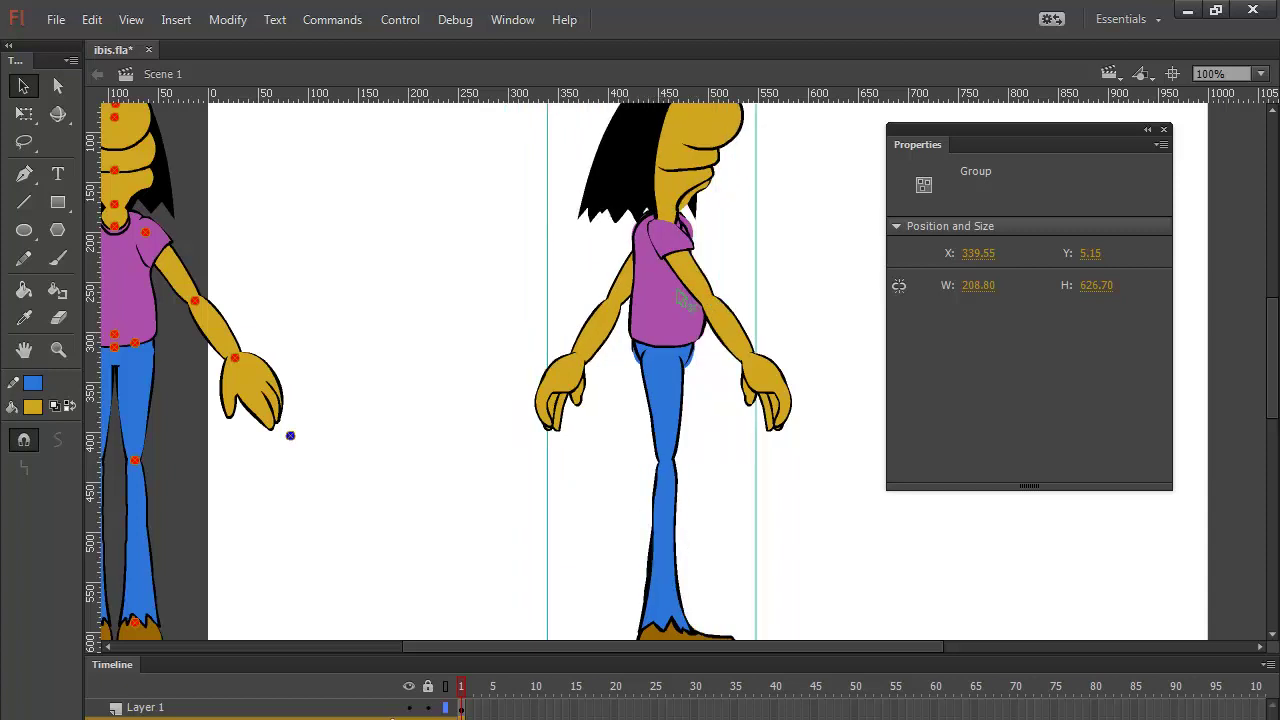
key(ctrl+shift+g)
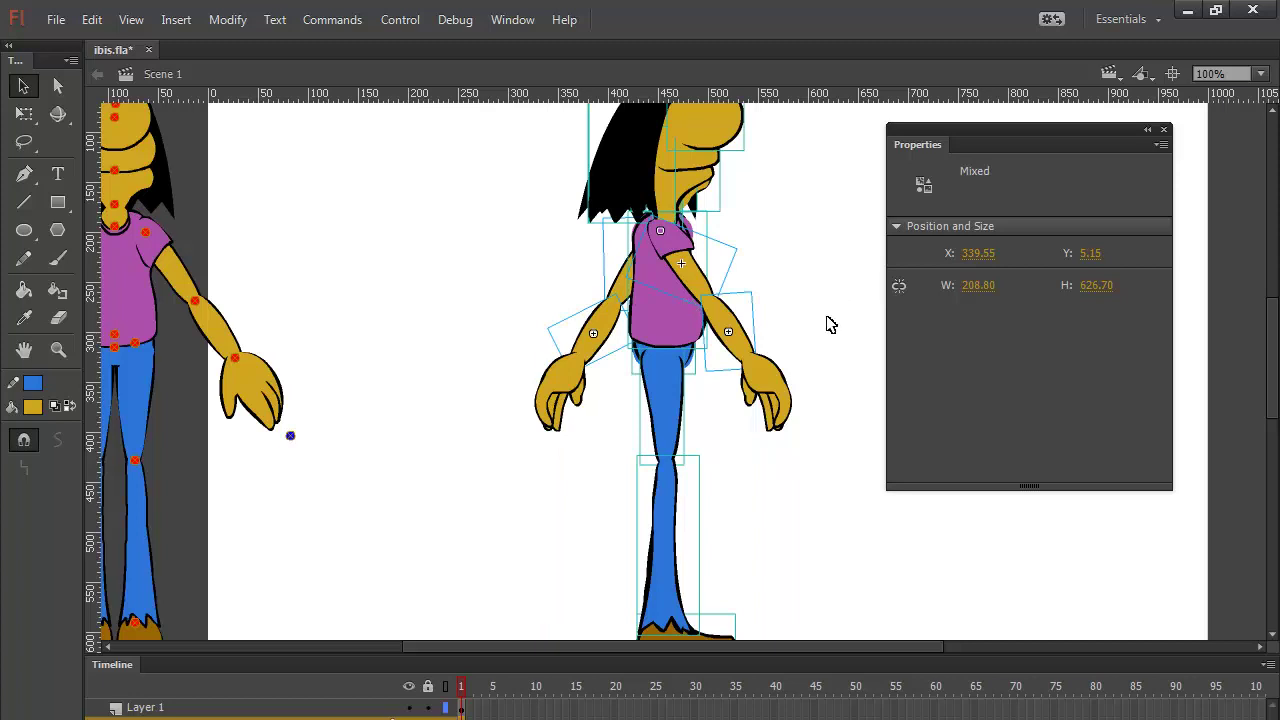
Step: Select the side-view body parts together with both separate hands and cut them from the stage
click(783, 381)
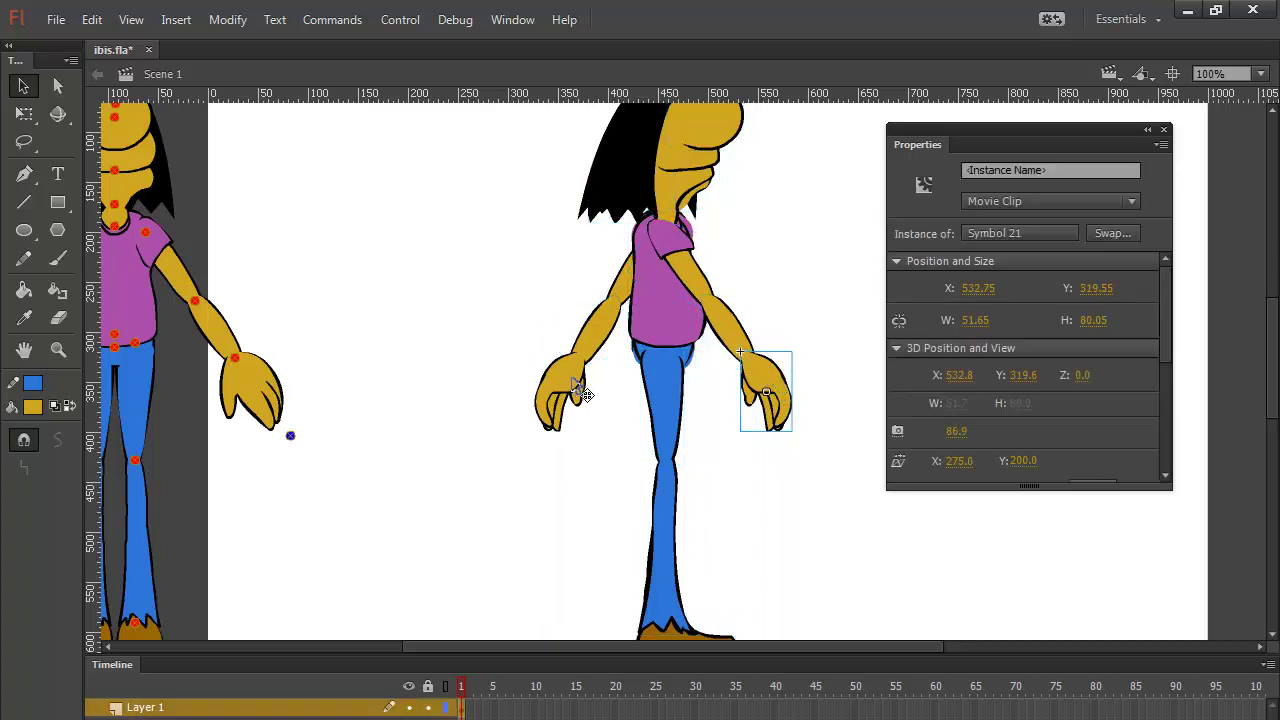
click(466, 708)
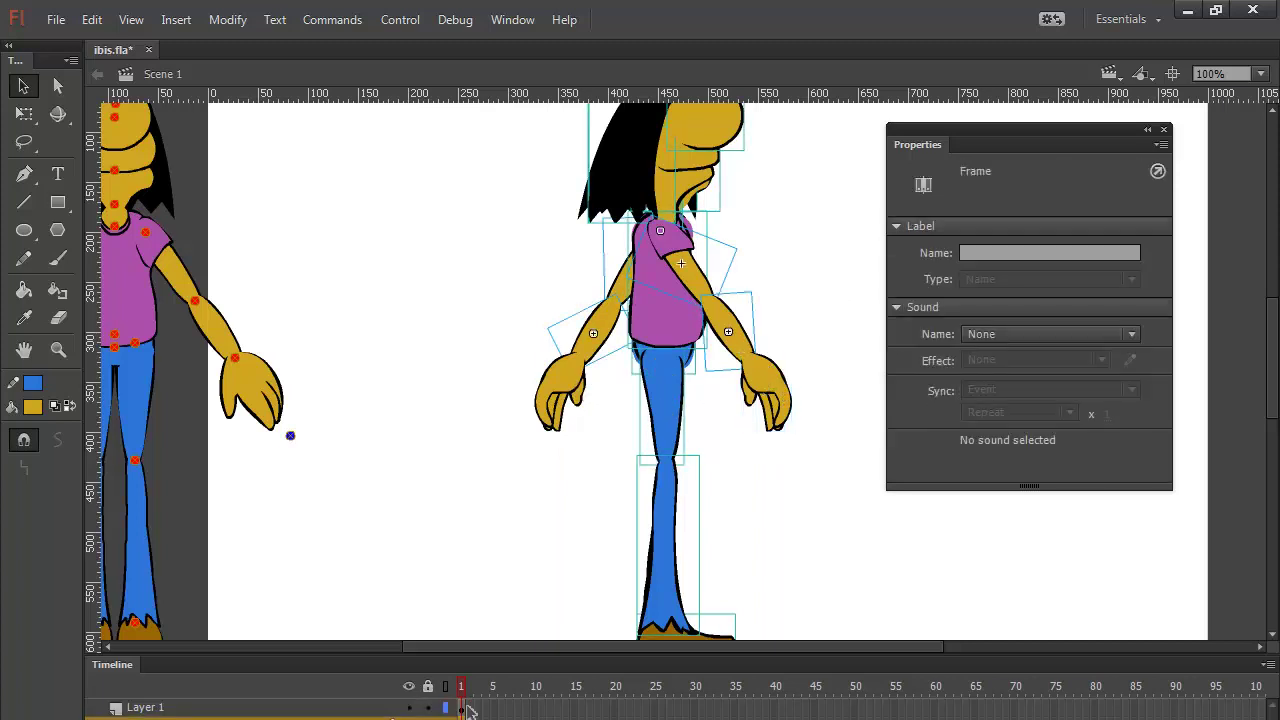
click(460, 707)
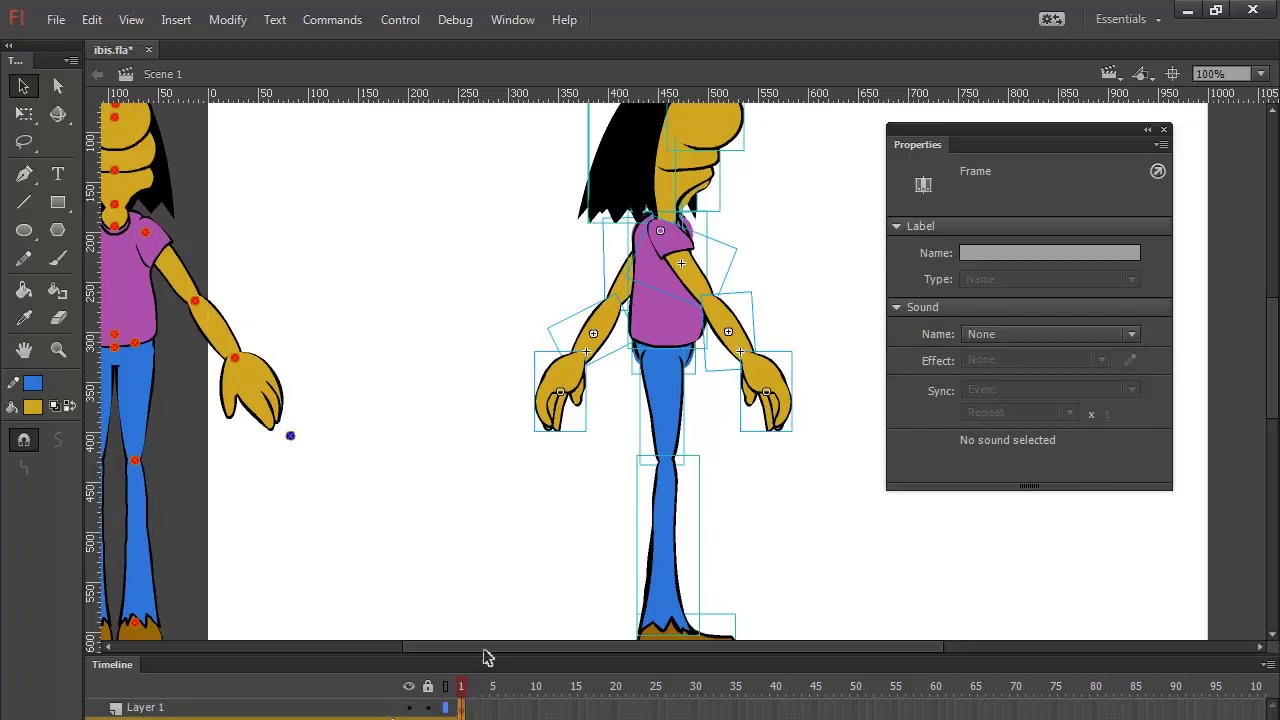
right_click(811, 293)
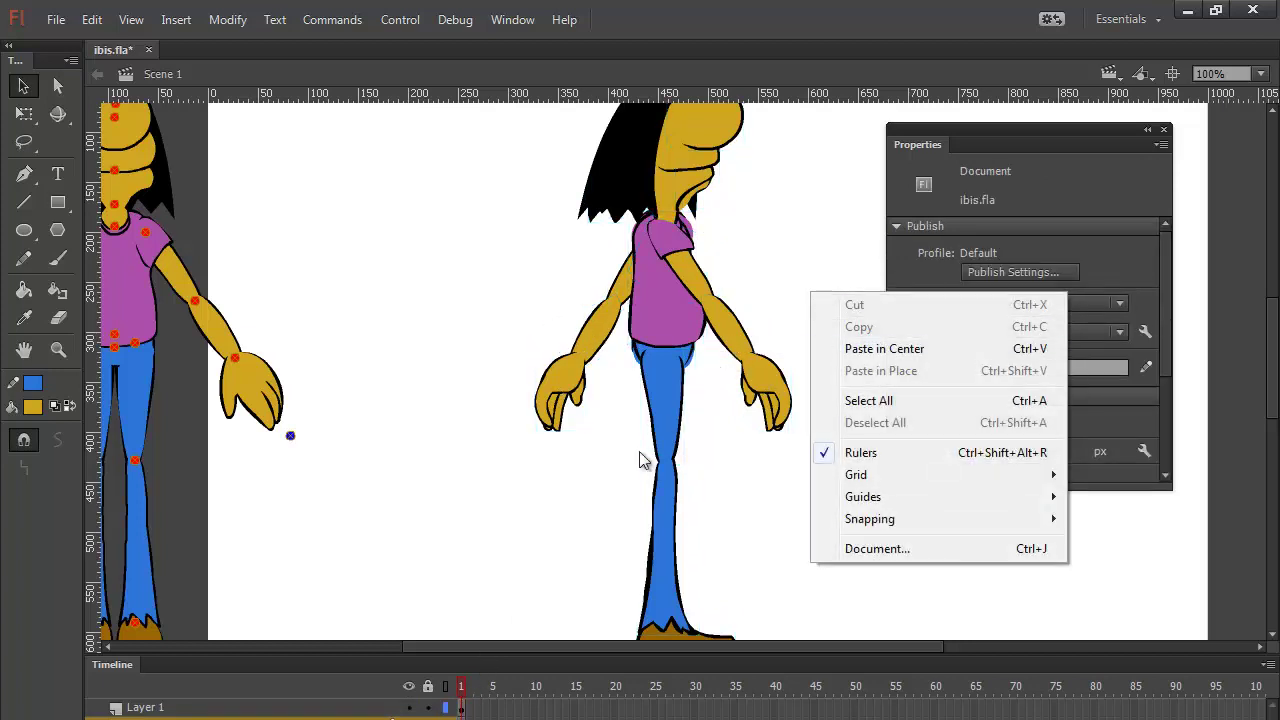
click(463, 708)
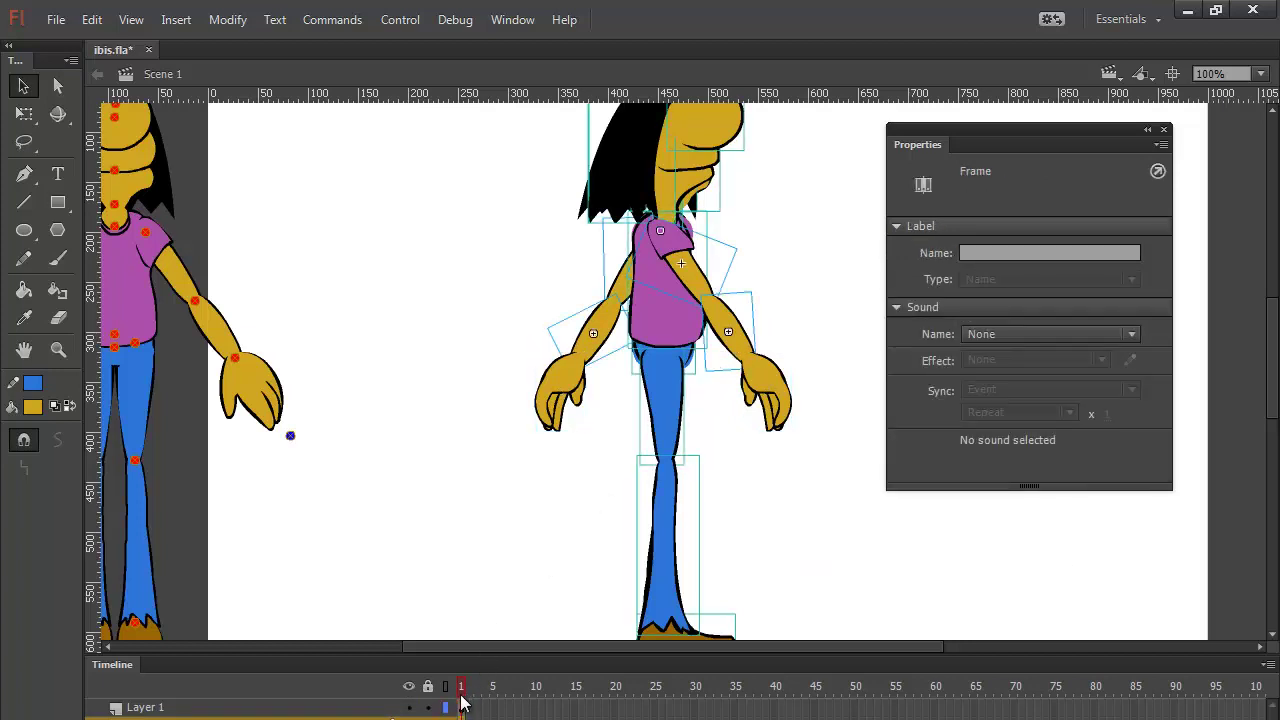
right_click(704, 333)
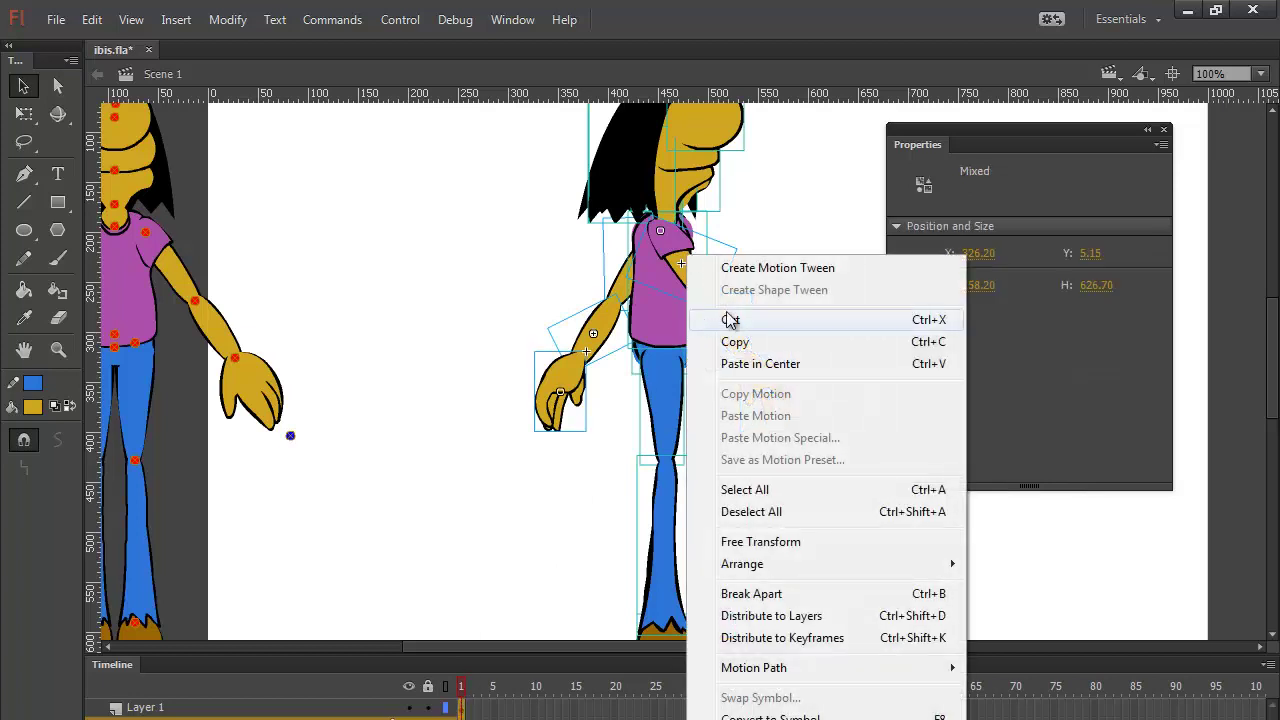
click(764, 323)
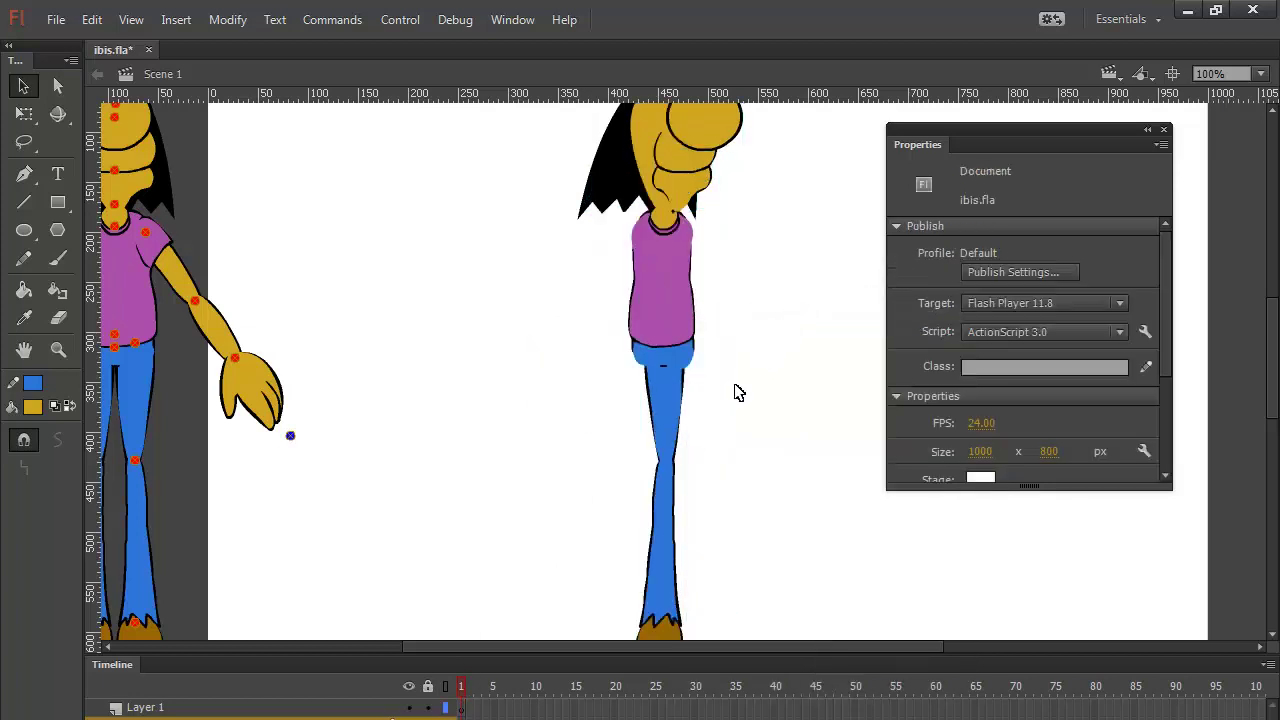
Step: Select all the leftover body parts that lay underneath the side-view figure and delete them
key(ctrl+minus)
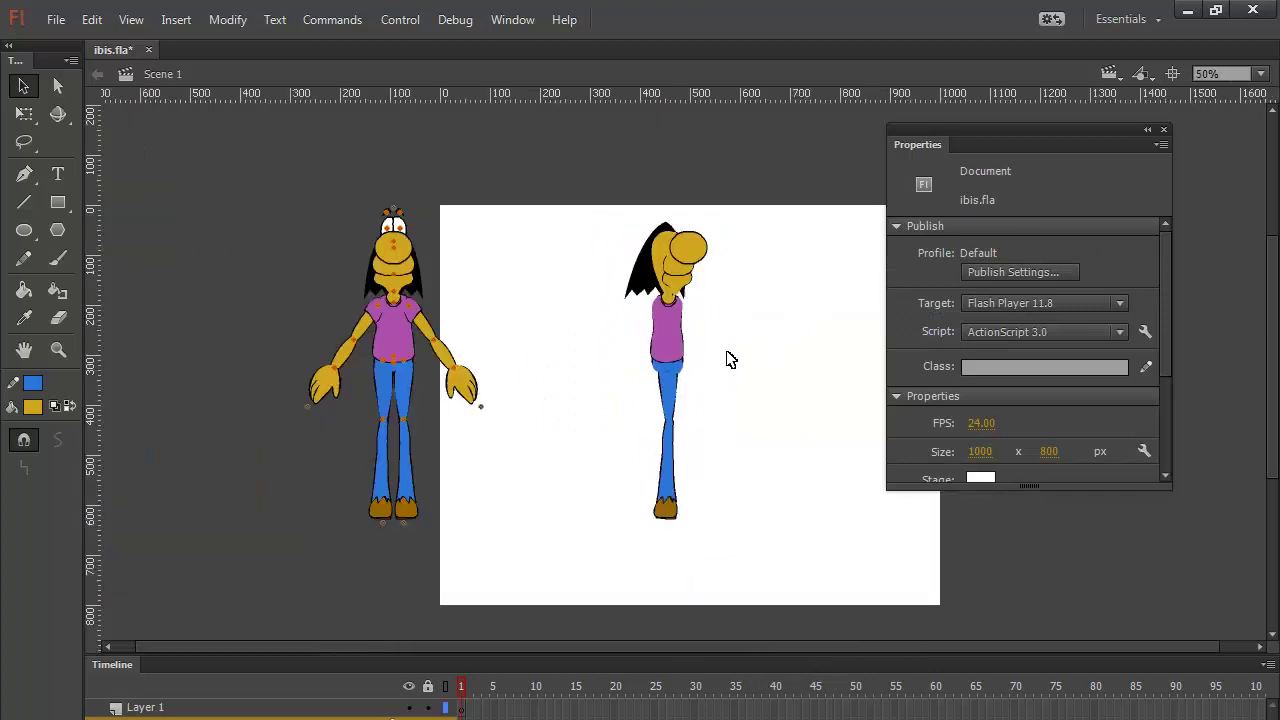
drag(726, 192, 612, 562)
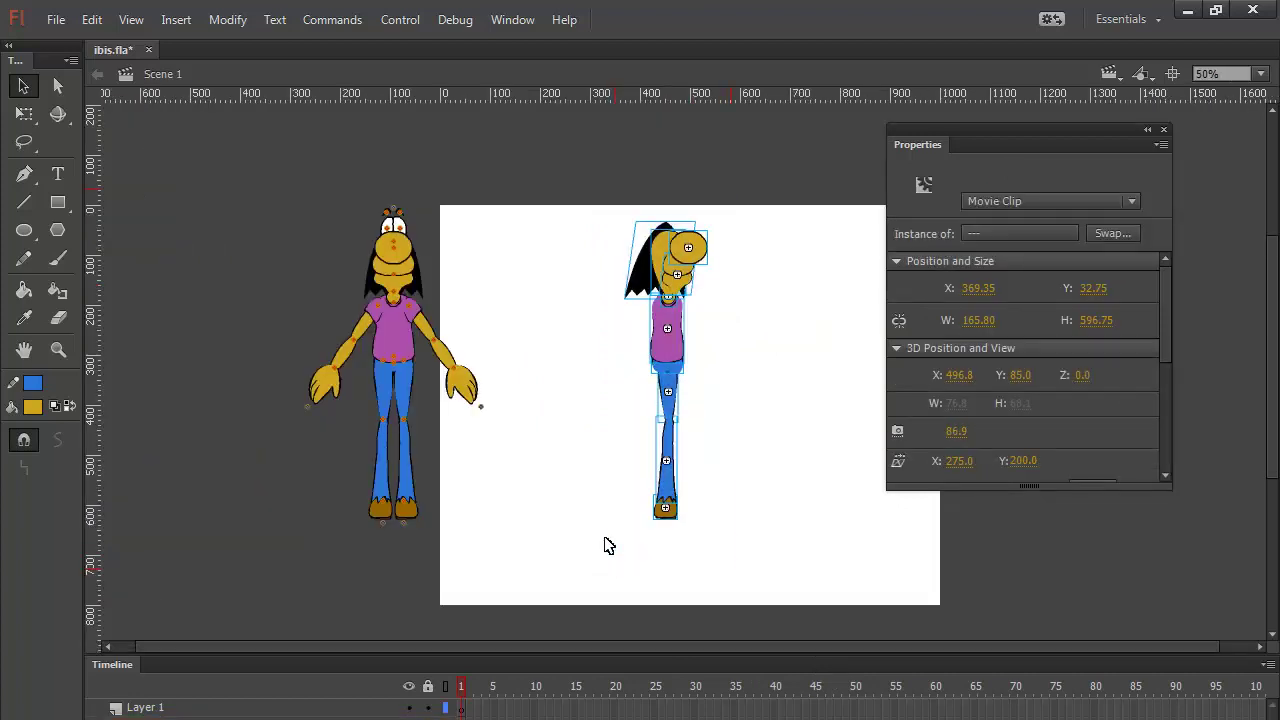
key(Delete)
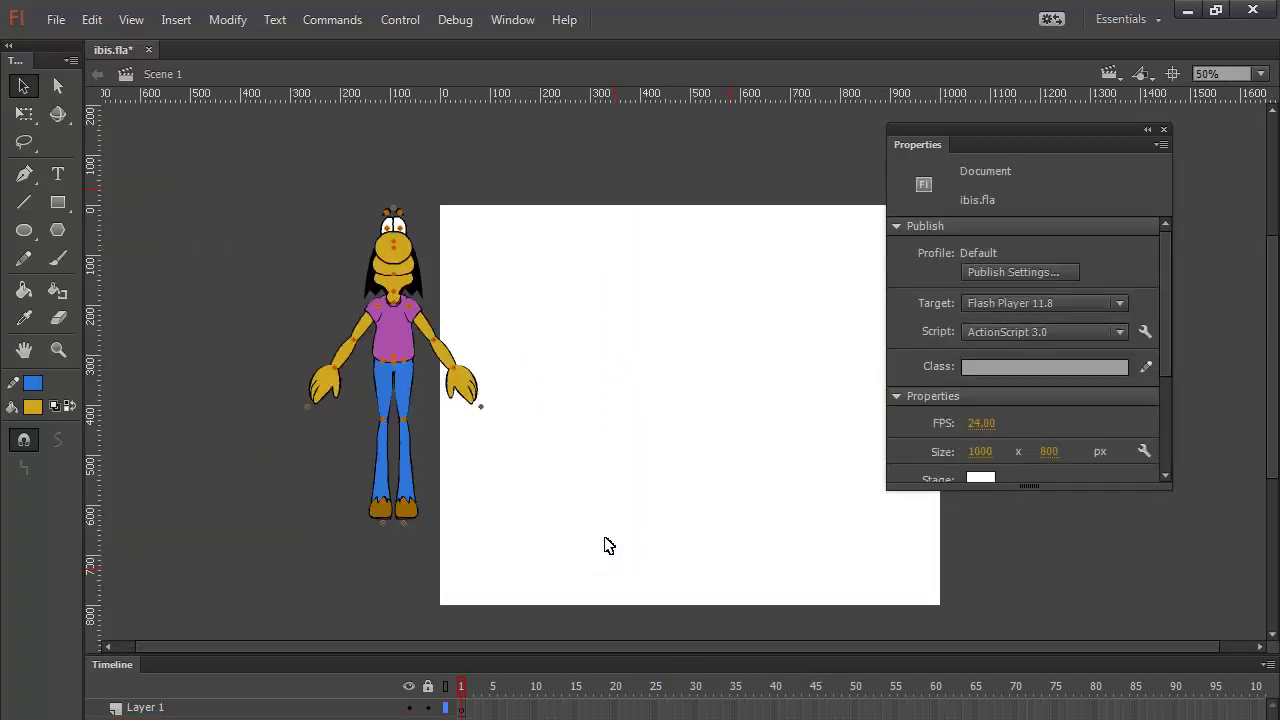
Step: Paste the cut side-view figure in place and group all its parts
right_click(697, 276)
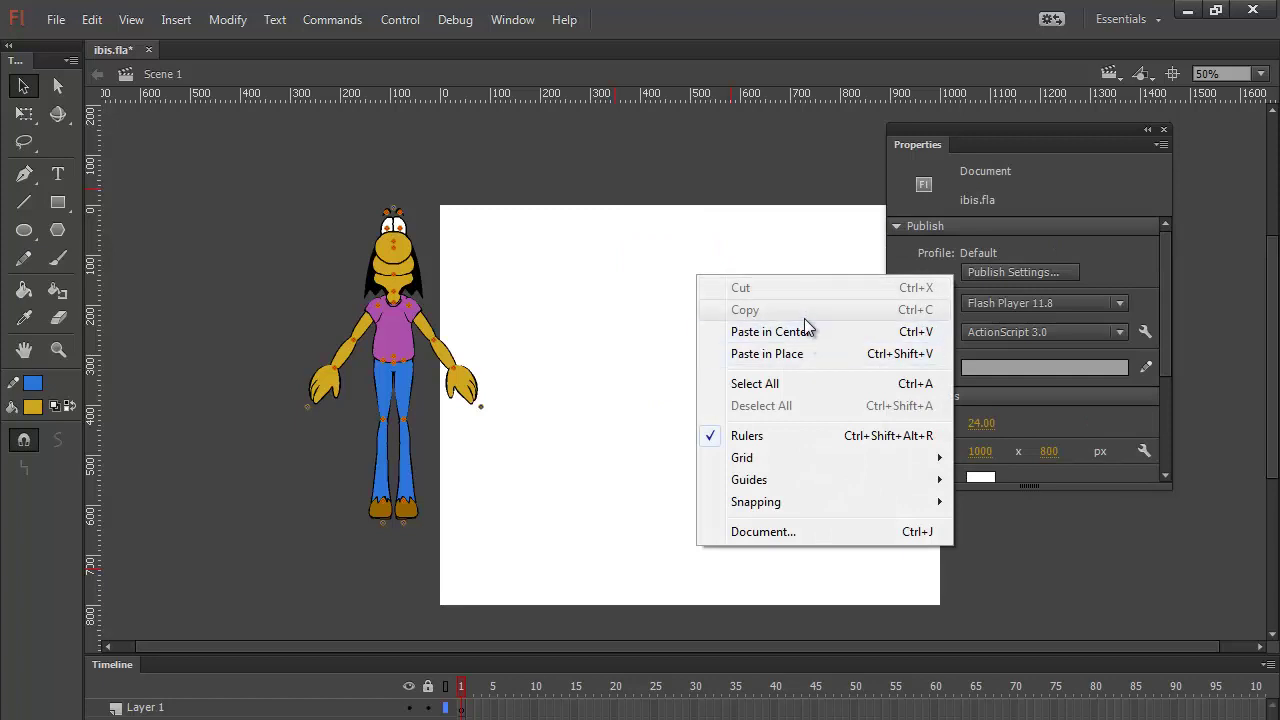
click(797, 355)
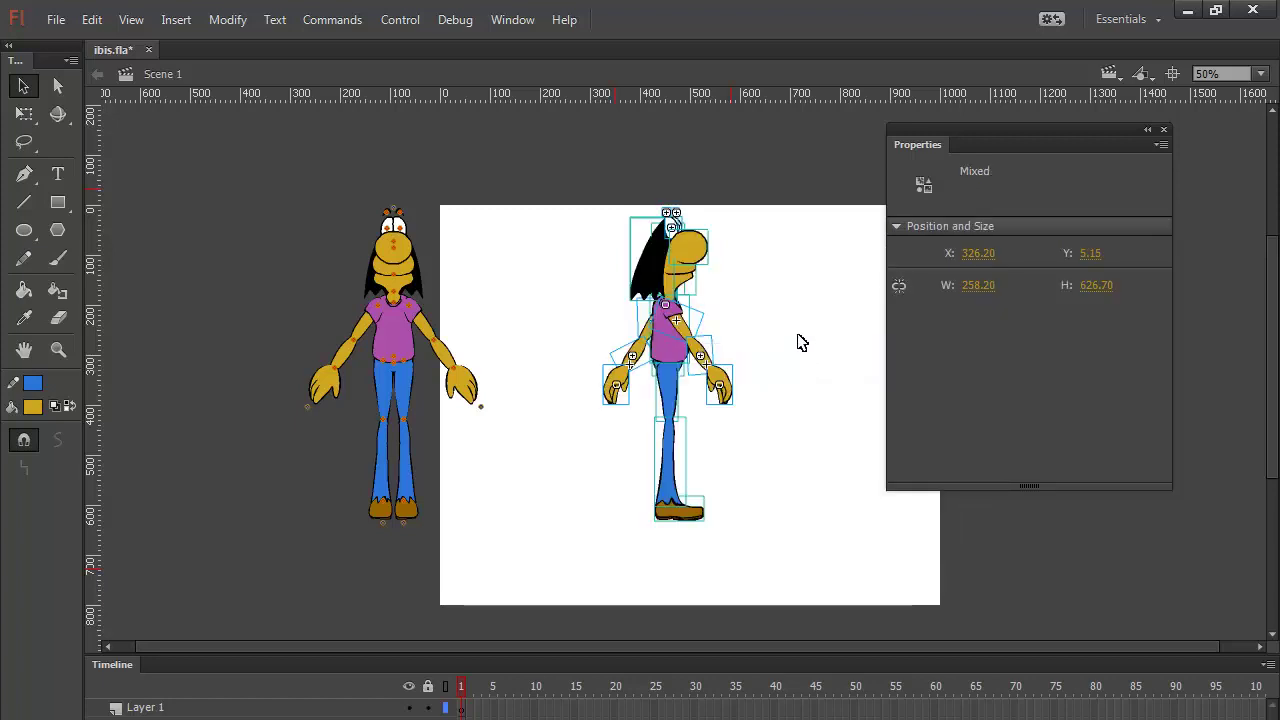
key(ctrl+g)
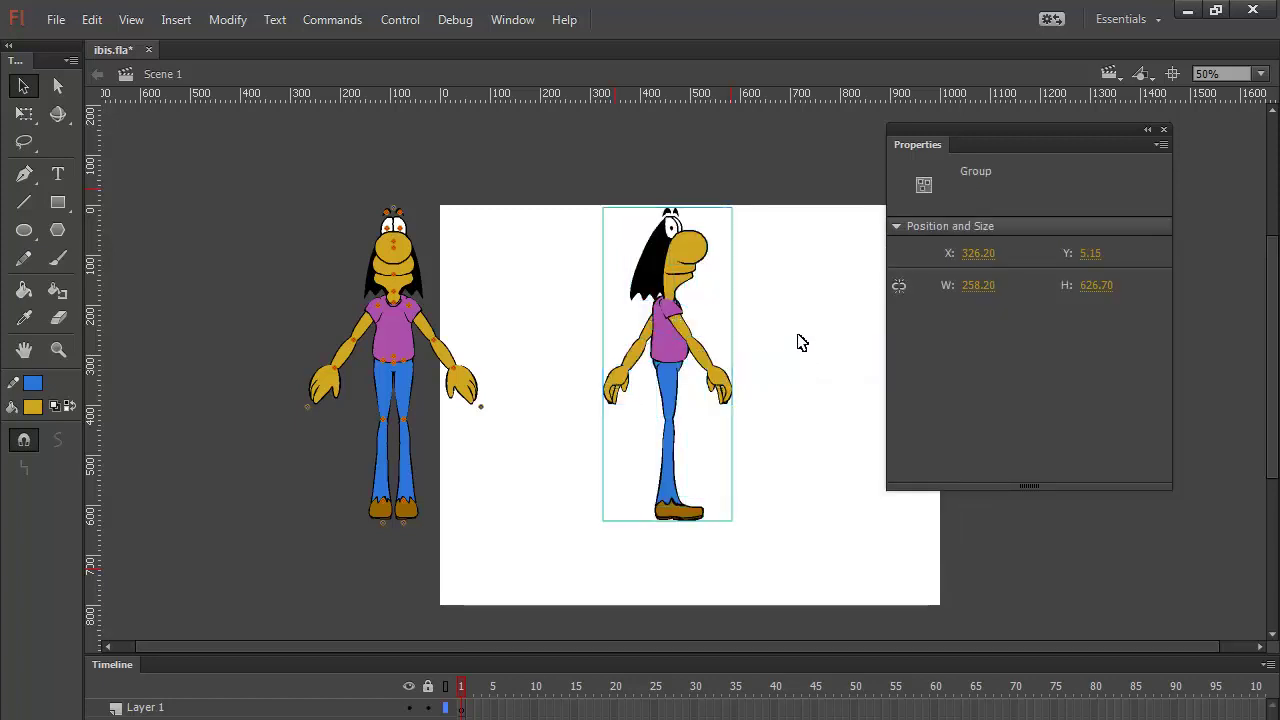
Step: Move the grouped side-view figure over the front view, to X -273.80, to compare their proportions
key(shift+Left)
key(shift+Left)
key(shift+Left)
key(shift+Left)
key(shift+Left)
key(shift+Left)
key(shift+Left)
key(shift+Left)
key(shift+Left)
key(shift+Left)
key(shift+Left)
key(shift+Left)
key(shift+Left)
key(shift+Left)
key(shift+Left)
key(shift+Left)
key(shift+Left)
key(shift+Left)
key(shift+Left)
key(shift+Left)
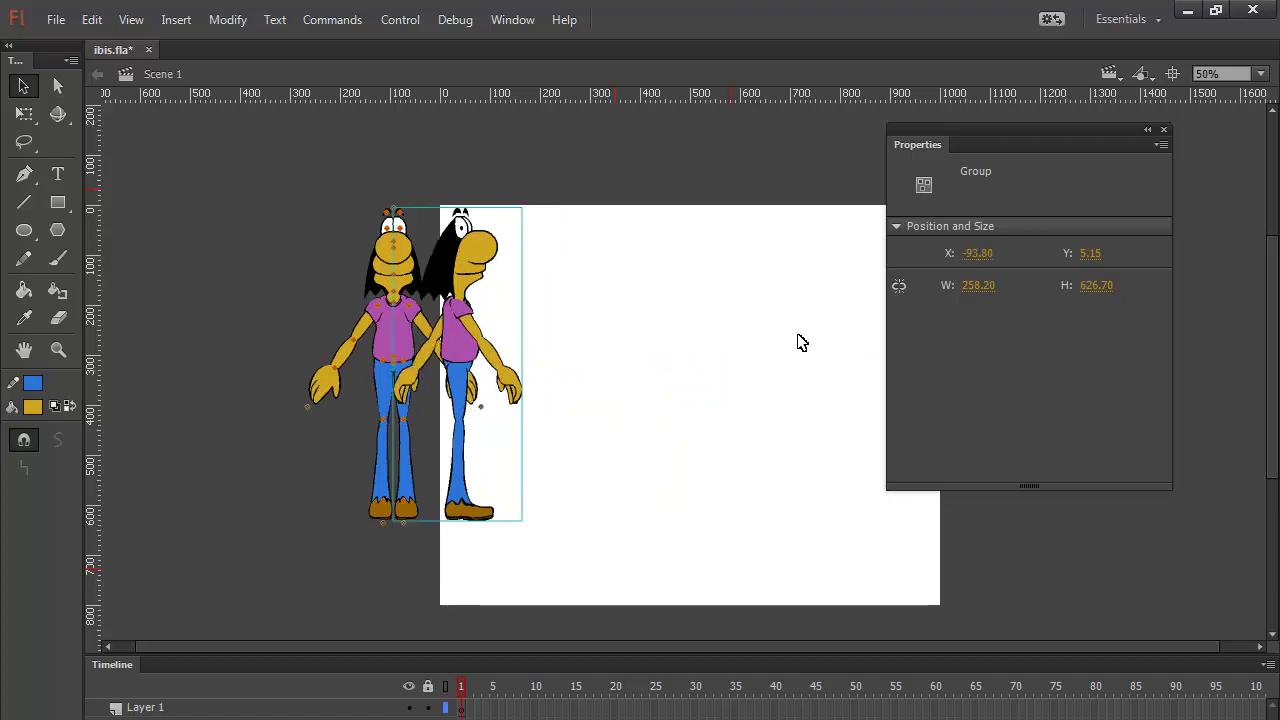
key(shift+Left)
key(shift+Left)
key(shift+Left)
key(shift+Left)
key(shift+Left)
key(shift+Left)
key(shift+Left)
key(shift+Left)
key(shift+Left)
key(shift+Left)
key(shift+Left)
key(shift+Left)
key(shift+Left)
key(shift+Left)
key(shift+Left)
key(shift+Left)
key(shift+Left)
key(shift+Left)
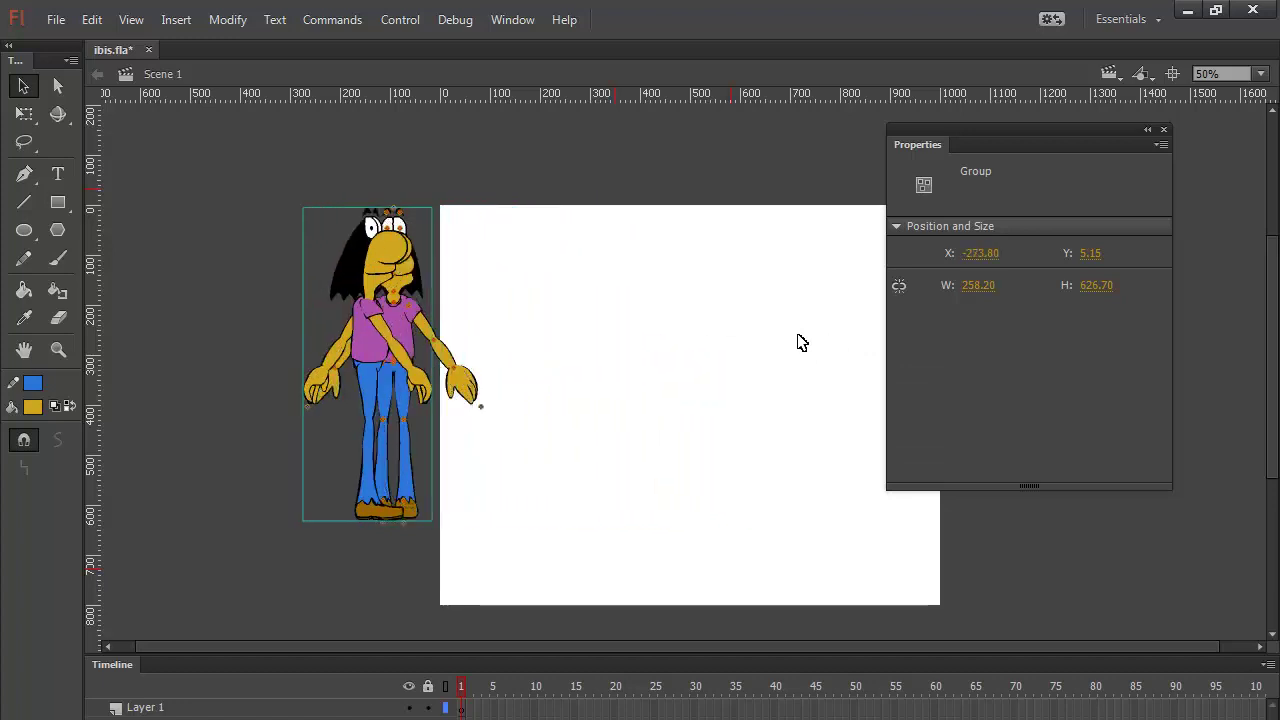
Step: Move the side-view group back off the front view onto the stage, to X 166.20
key(shift+Right)
key(shift+Right)
key(shift+Right)
key(shift+Right)
key(shift+Right)
key(shift+Right)
key(shift+Right)
key(shift+Right)
key(shift+Right)
key(shift+Right)
key(shift+Right)
key(shift+Right)
key(shift+Right)
key(shift+Right)
key(shift+Right)
key(shift+Right)
key(shift+Right)
key(shift+Right)
key(shift+Right)
key(shift+Right)
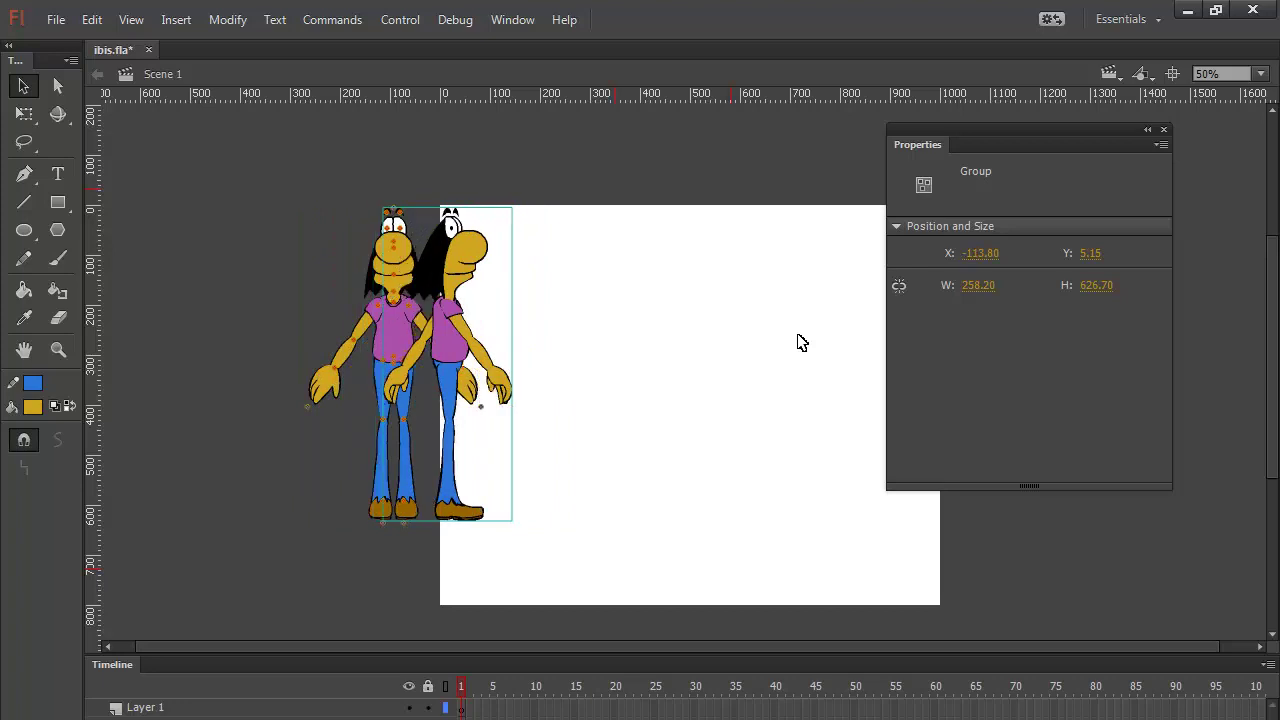
key(shift+Right)
key(shift+Right)
key(shift+Right)
key(shift+Right)
key(shift+Right)
key(shift+Right)
key(shift+Right)
key(shift+Right)
key(shift+Right)
key(shift+Right)
key(shift+Right)
key(shift+Right)
key(shift+Right)
key(shift+Right)
key(shift+Right)
key(shift+Right)
key(shift+Right)
key(shift+Right)
key(shift+Right)
key(shift+Right)
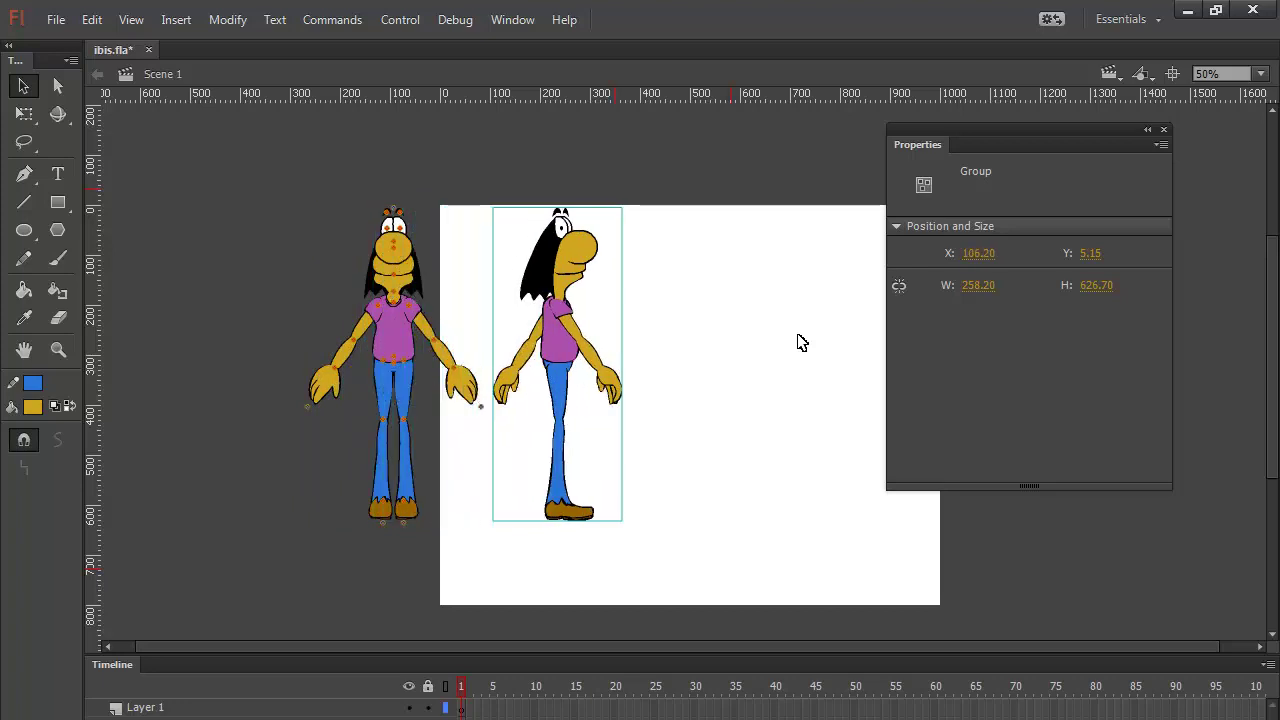
key(shift+Right)
key(shift+Right)
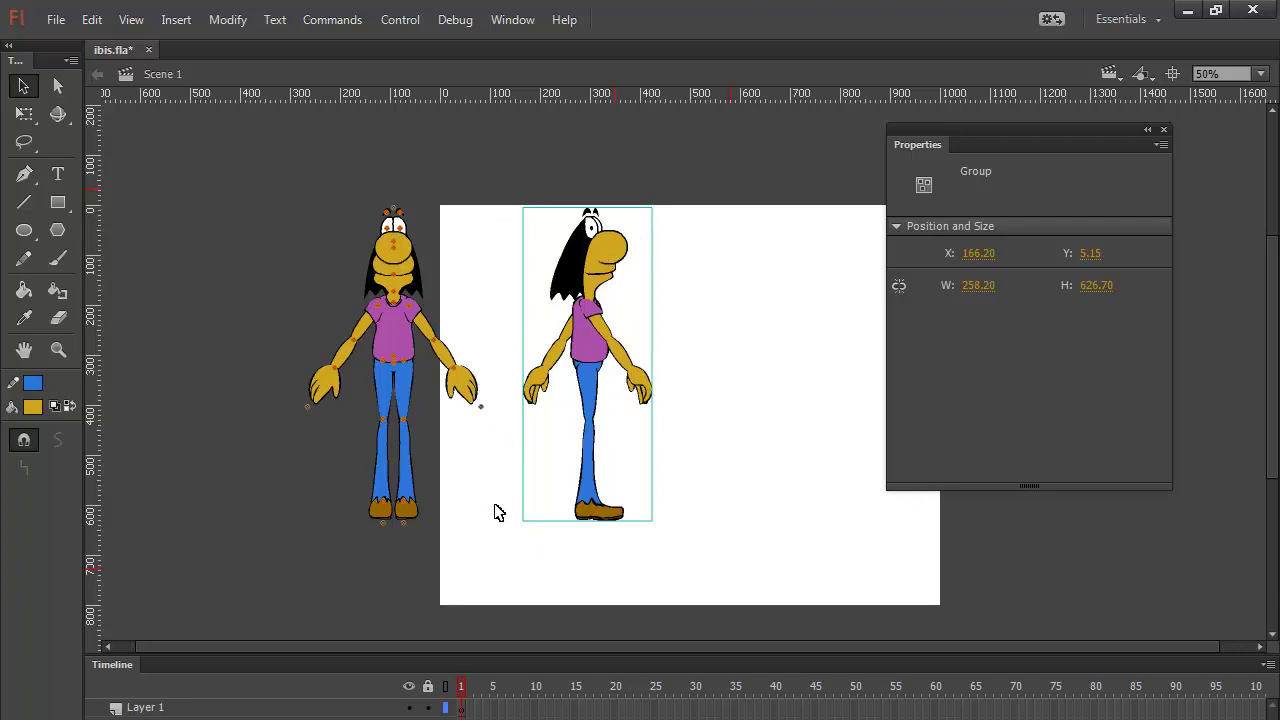
Step: Reselect the side-view group and move it farther from the front view, to X 326.20
click(498, 246)
drag(688, 172, 505, 558)
key(shift+Right)
key(shift+Right)
key(shift+Right)
key(shift+Right)
key(shift+Right)
key(shift+Right)
key(shift+Right)
key(shift+Right)
key(shift+Right)
key(shift+Right)
key(shift+Right)
key(shift+Right)
key(shift+Right)
key(shift+Right)
key(shift+Right)
key(shift+Right)
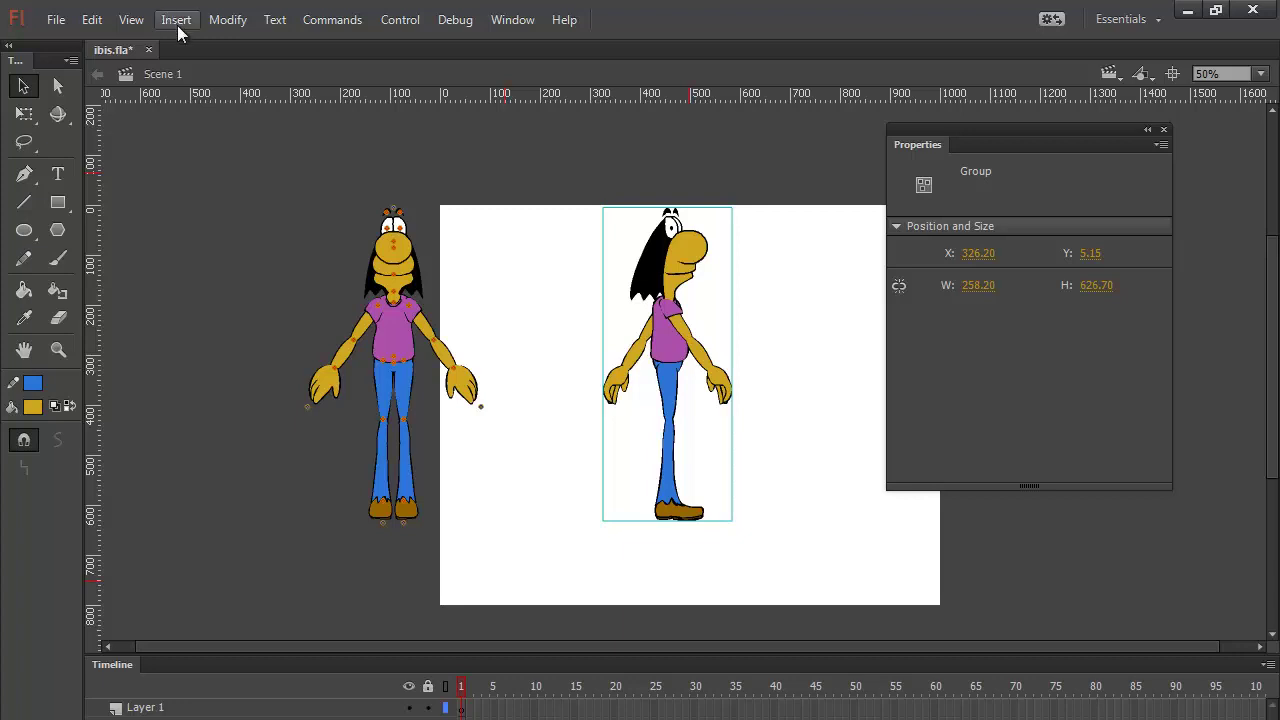
Step: Show the horizontal guides and lock them, leaving nothing selected on the stage
click(133, 24)
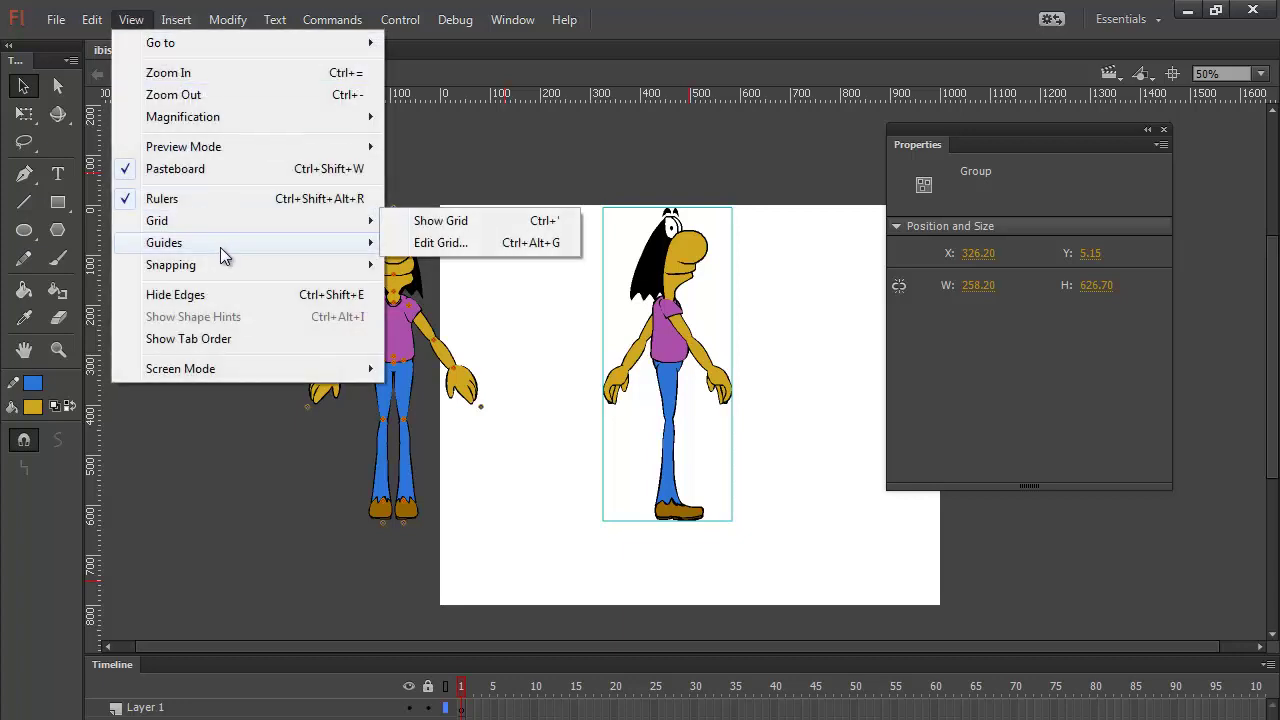
mouse_move(266, 250)
click(478, 252)
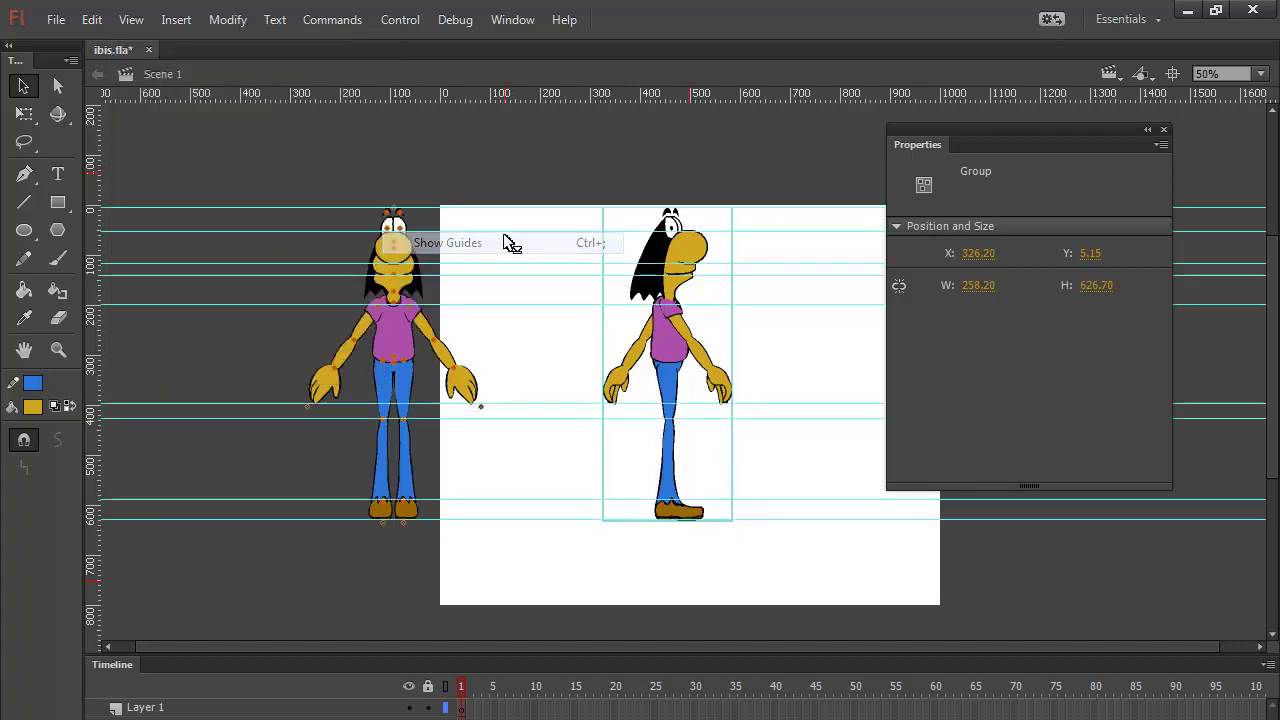
click(130, 21)
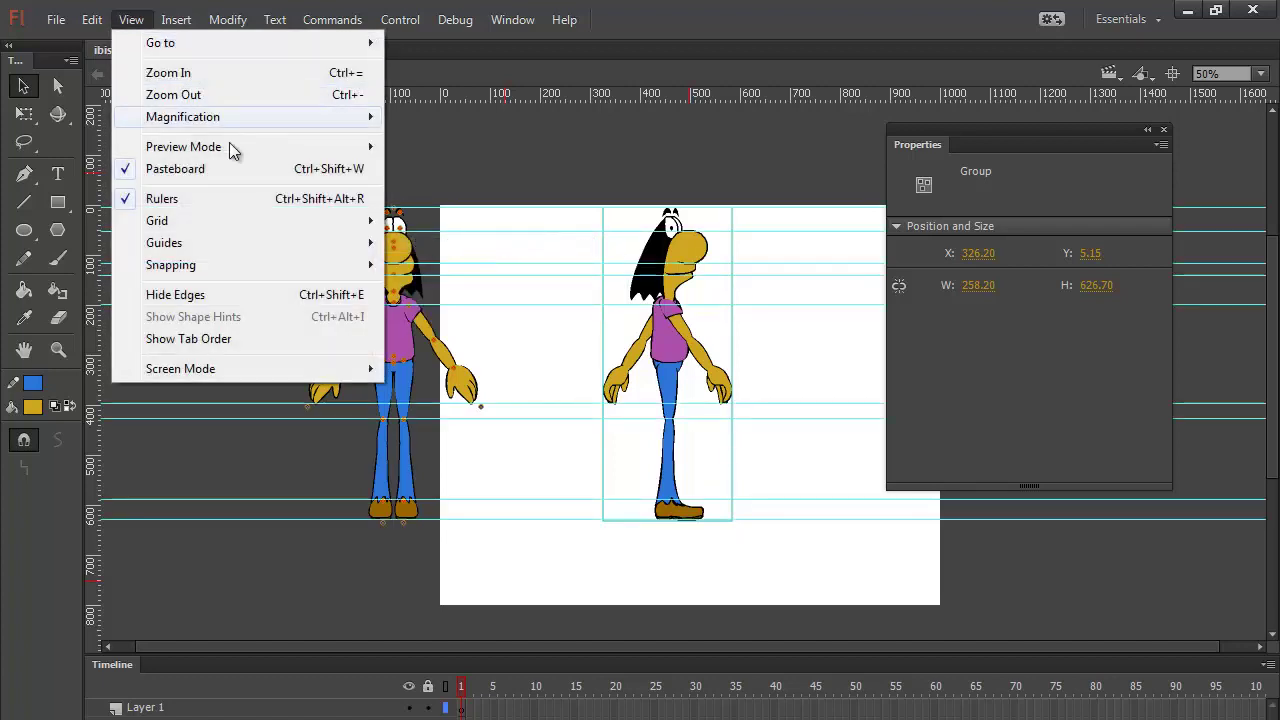
mouse_move(304, 244)
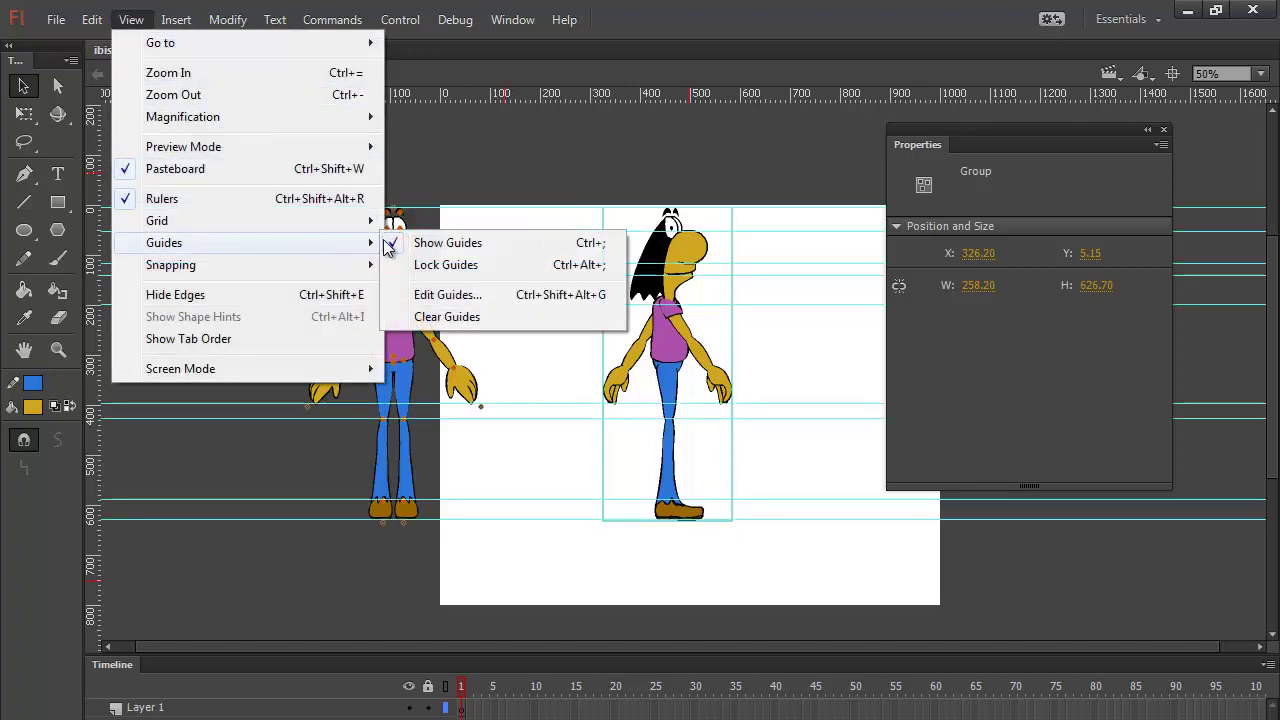
click(479, 267)
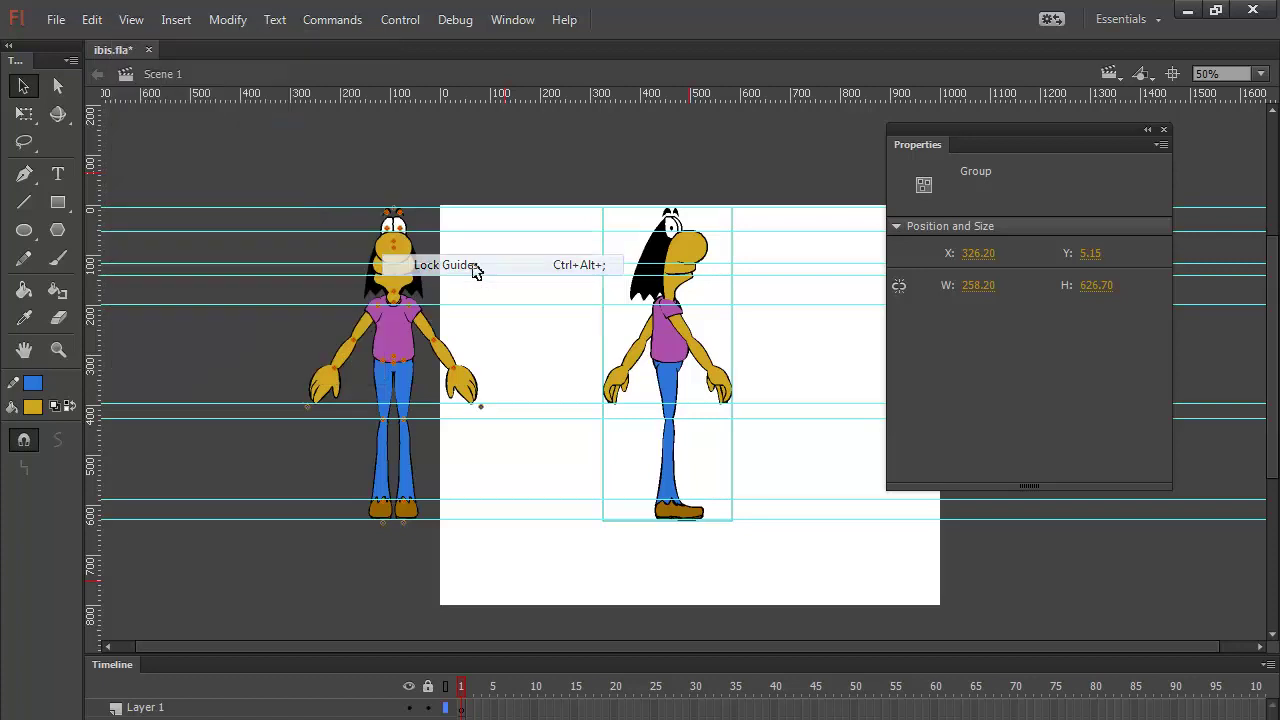
click(557, 241)
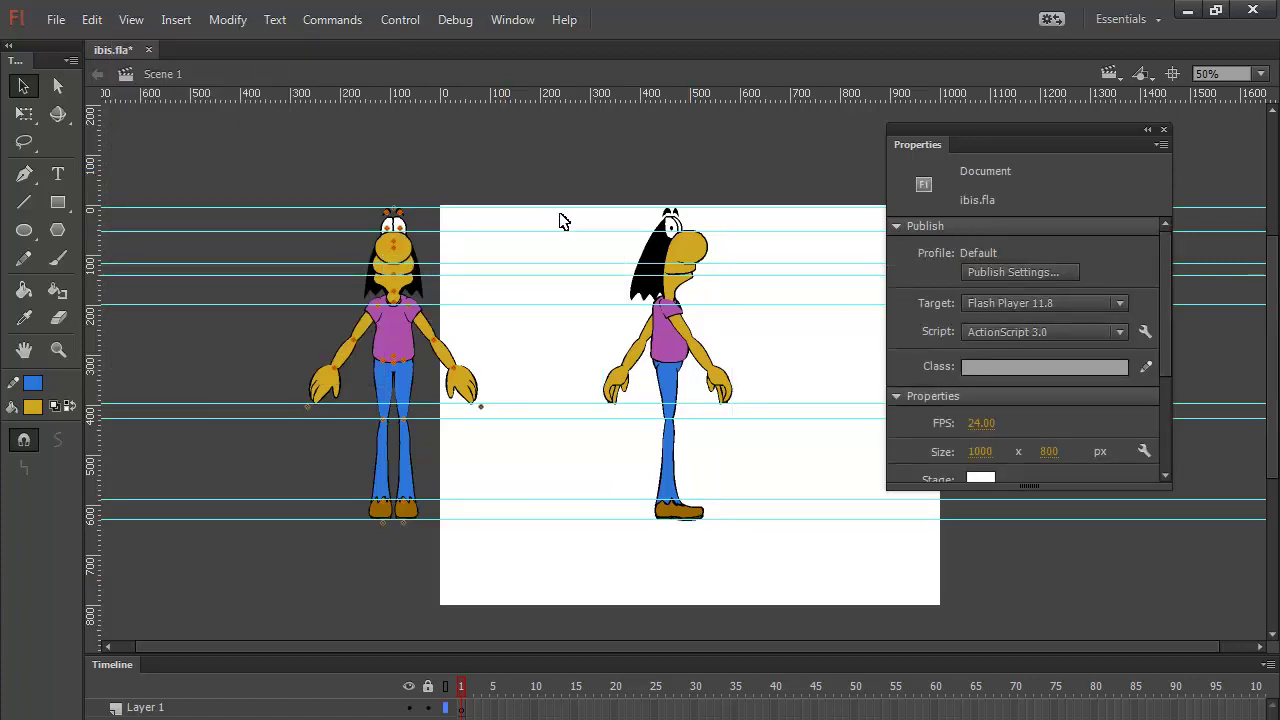
Step: Select the side-view group and move it horizontally to X 486.20, keeping it aligned with the guides
drag(778, 176, 580, 538)
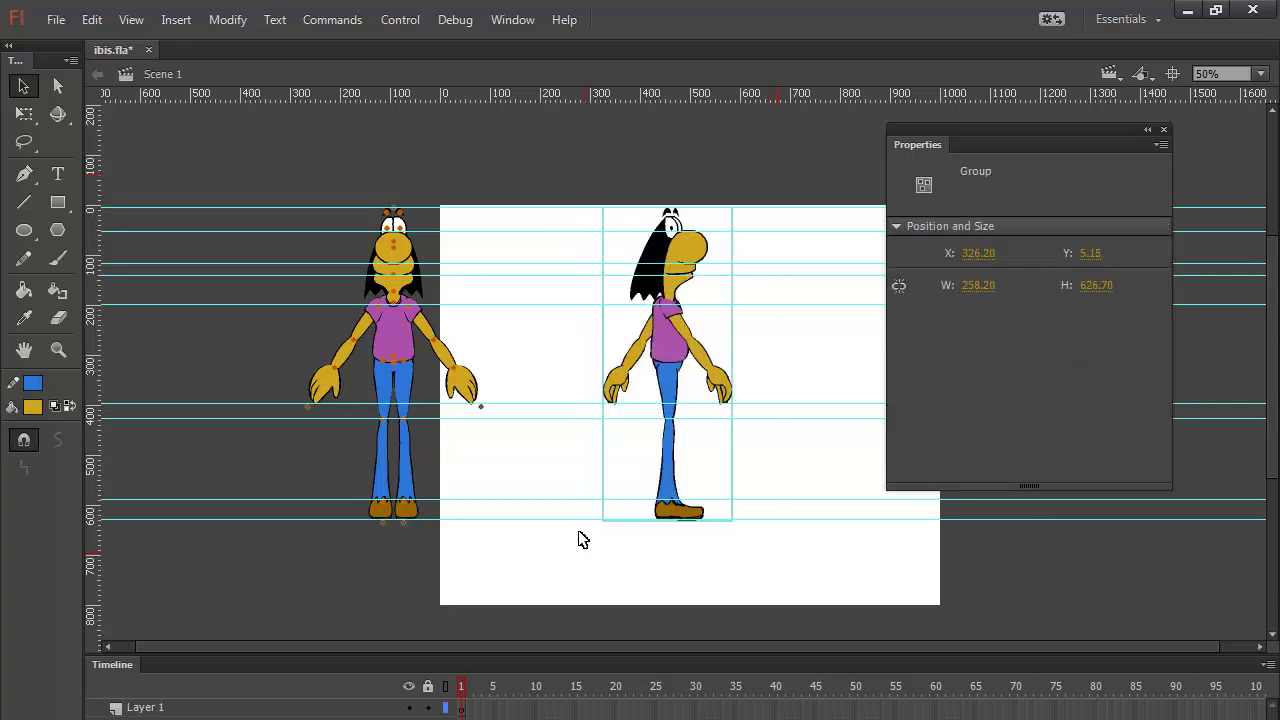
key(shift+Right)
key(shift+Right)
key(shift+Right)
key(shift+Right)
key(shift+Right)
key(shift+Right)
key(shift+Right)
key(shift+Right)
key(shift+Right)
key(shift+Right)
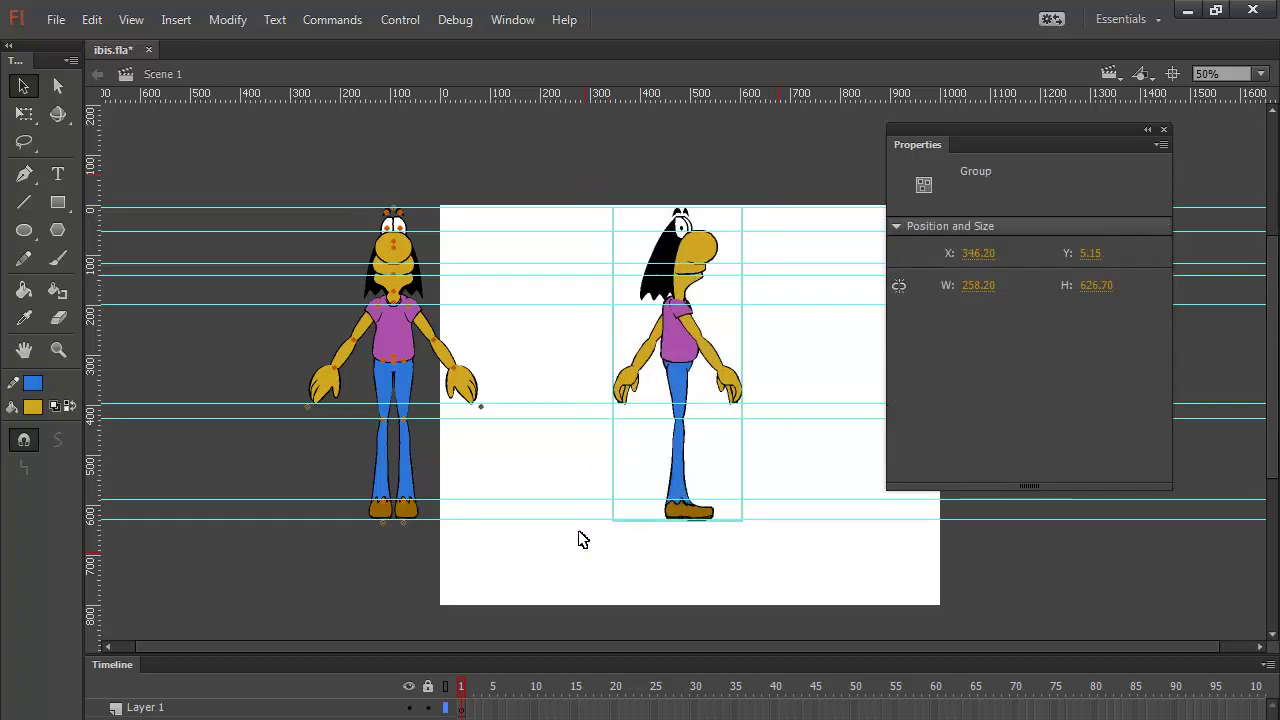
key(shift+Right)
key(shift+Right)
key(shift+Right)
key(shift+Right)
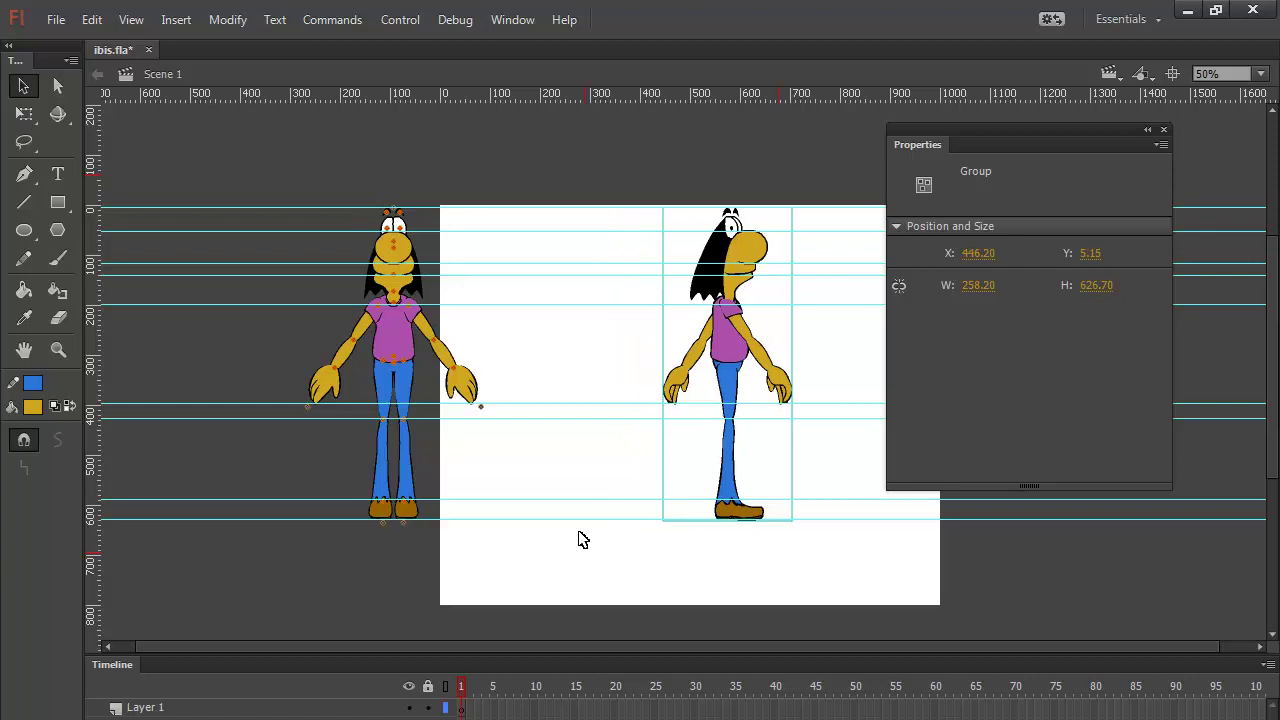
key(shift+Right)
key(shift+Right)
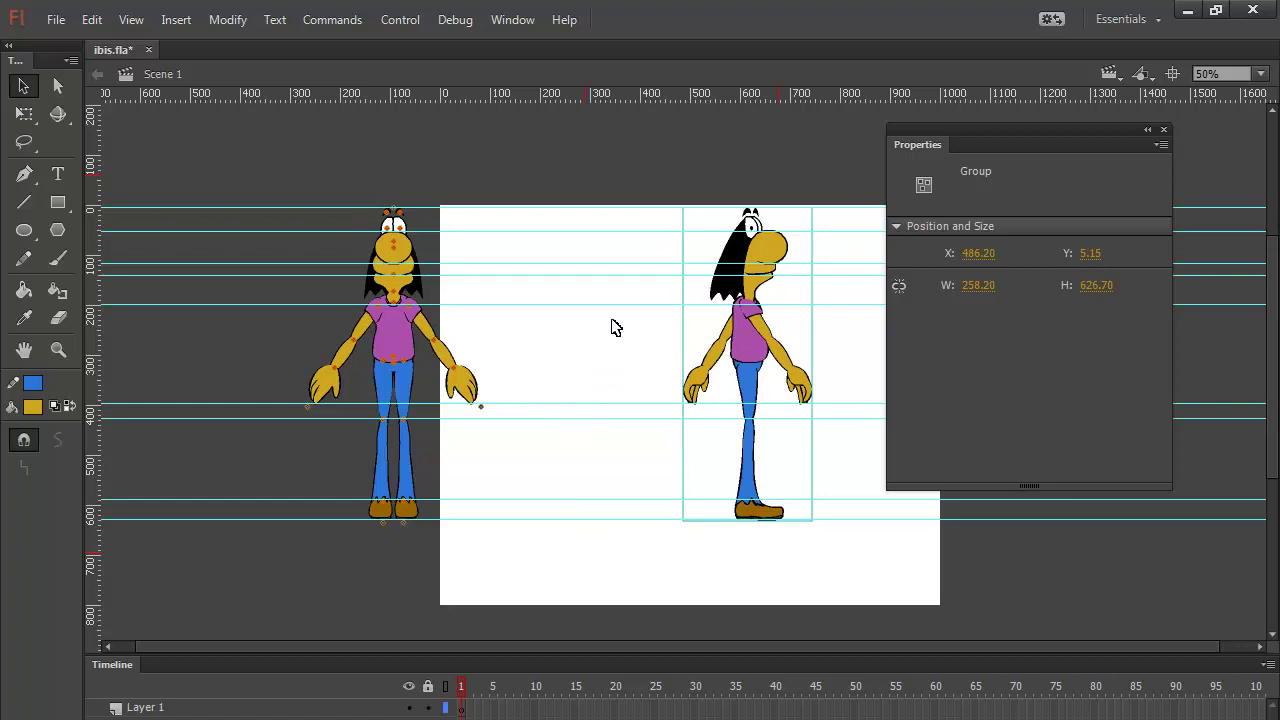
Step: Paste a copy of the side-view group in place and move the copy to X 146.20, Y 5.15, beside the front view
key(ctrl+equal)
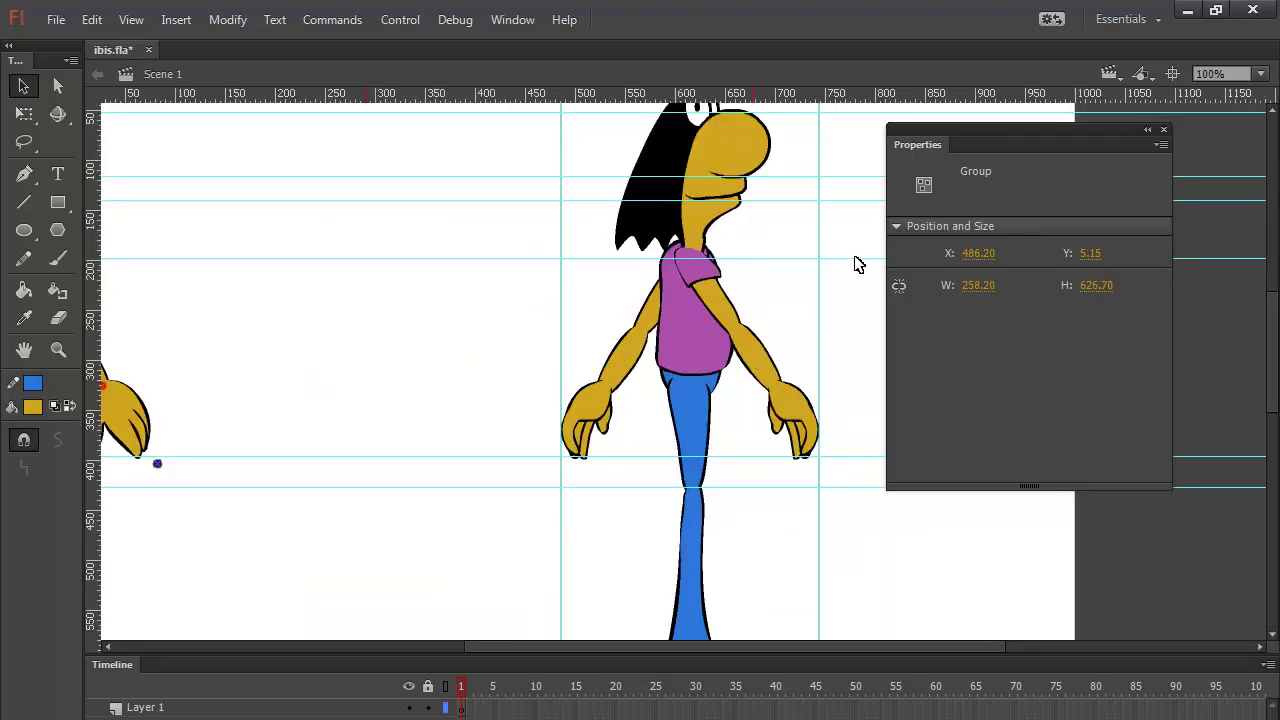
key(shift+Right)
key(shift+Down)
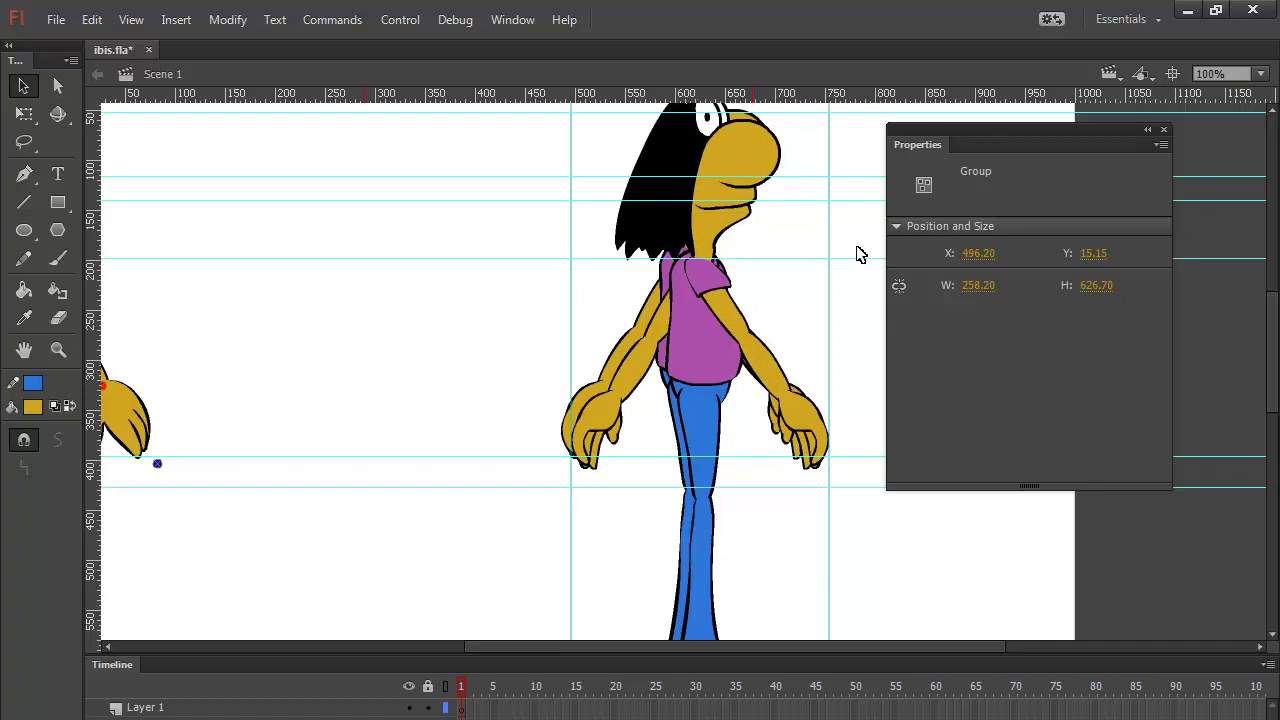
key(shift+Up)
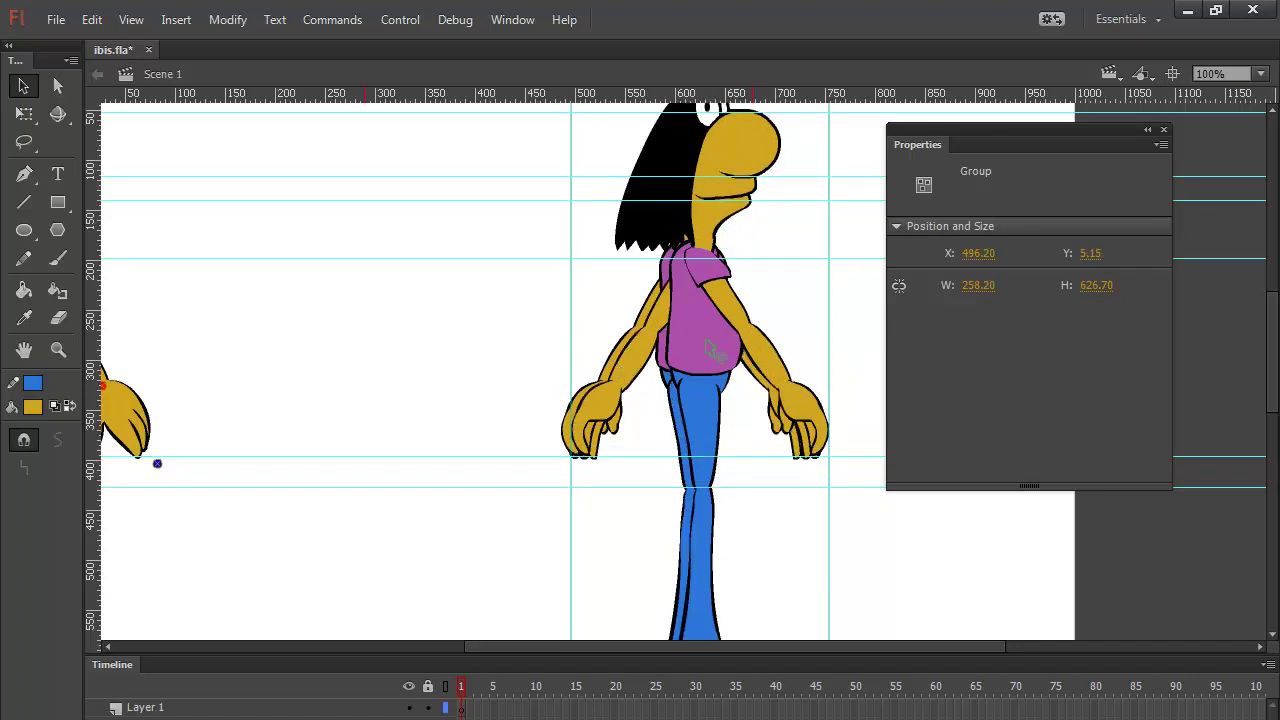
key(ctrl+shift+v)
key(shift+Left)
key(shift+Left)
key(shift+Left)
key(shift+Left)
key(shift+Left)
key(shift+Left)
key(shift+Left)
key(shift+Left)
key(shift+Left)
key(shift+Left)
key(shift+Left)
key(shift+Left)
key(shift+Left)
key(shift+Left)
key(shift+Left)
key(shift+Left)
key(shift+Left)
key(shift+Left)
key(shift+Left)
key(shift+Left)
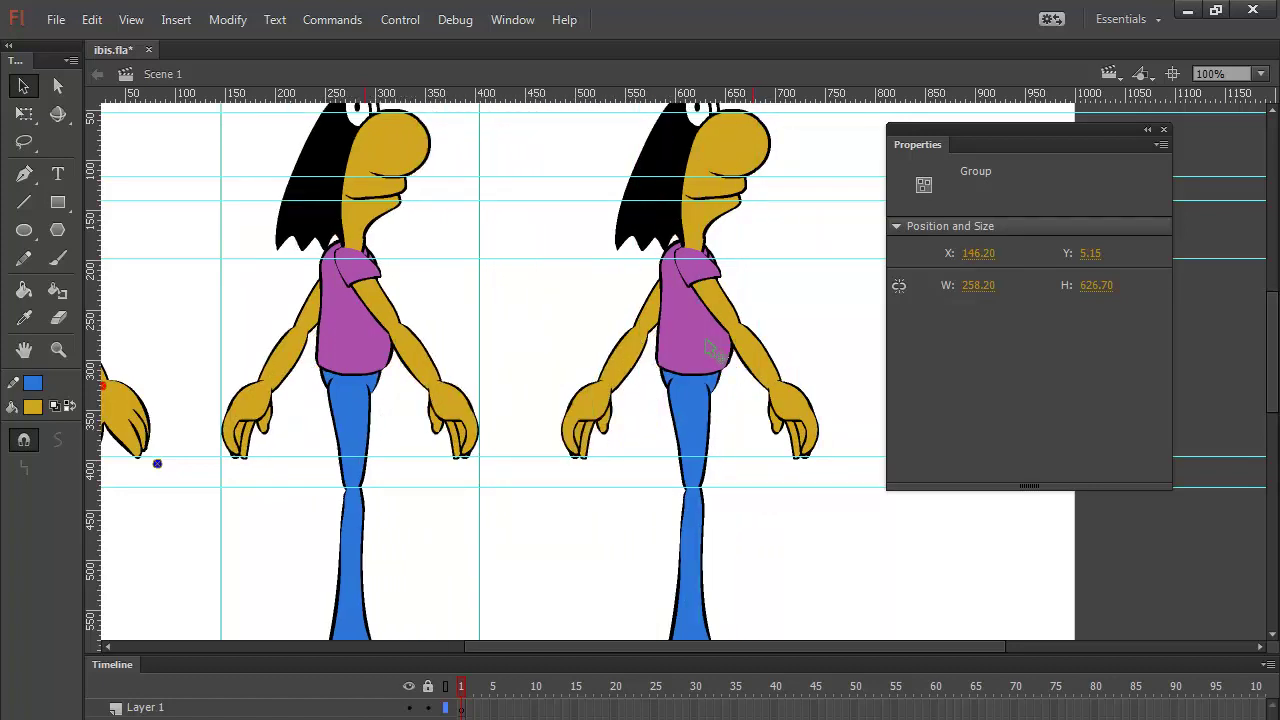
Step: Ungroup the copied side-view figure into its body parts and close the Properties panel
key(ctrl+shift+g)
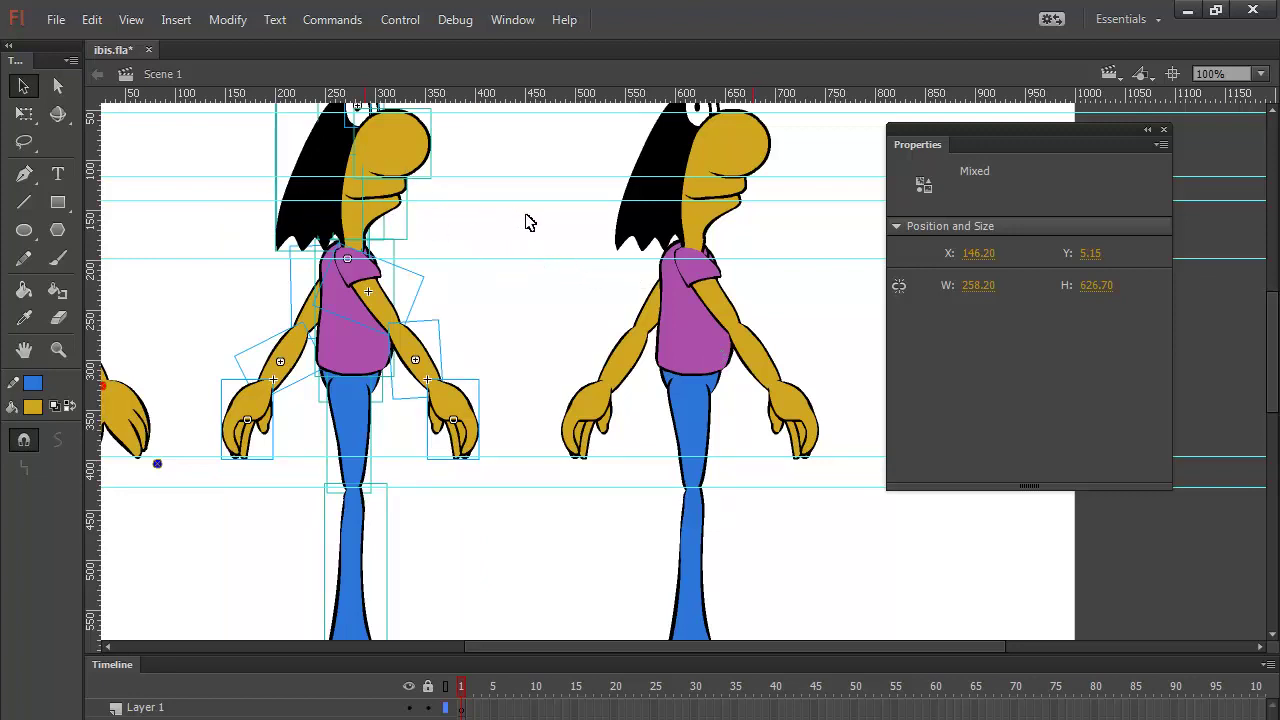
drag(553, 310, 695, 316)
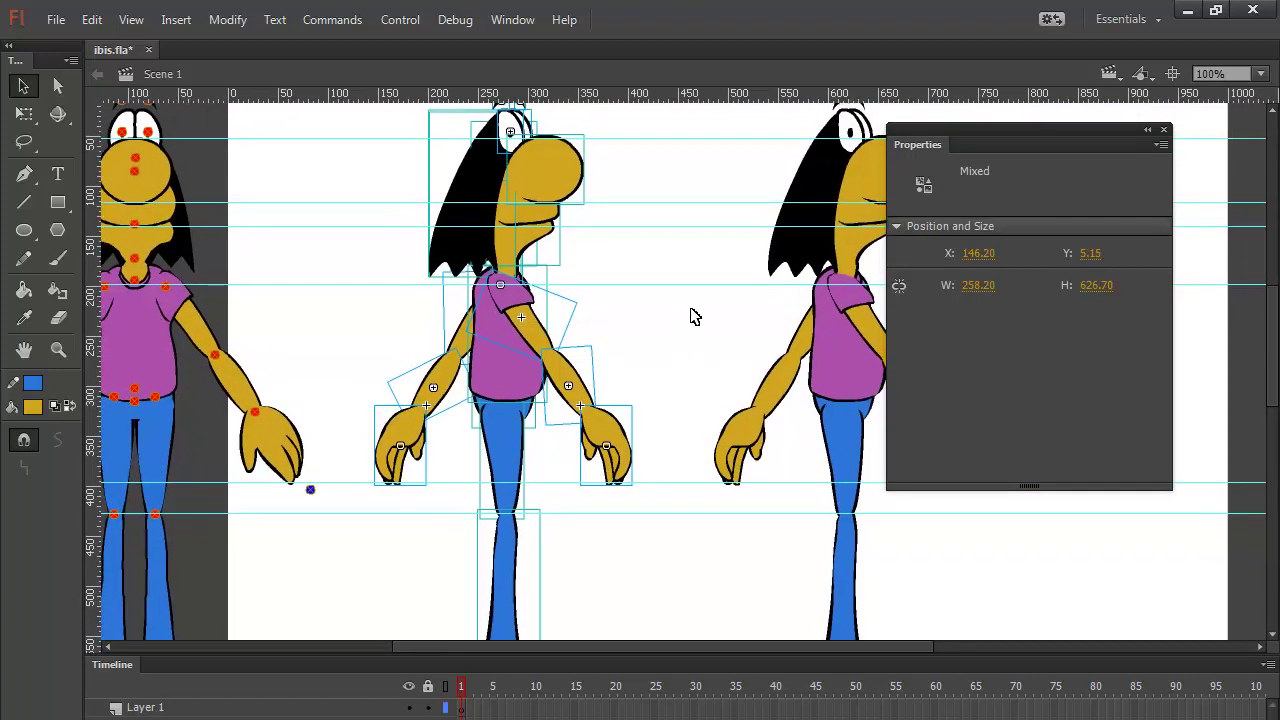
click(1164, 129)
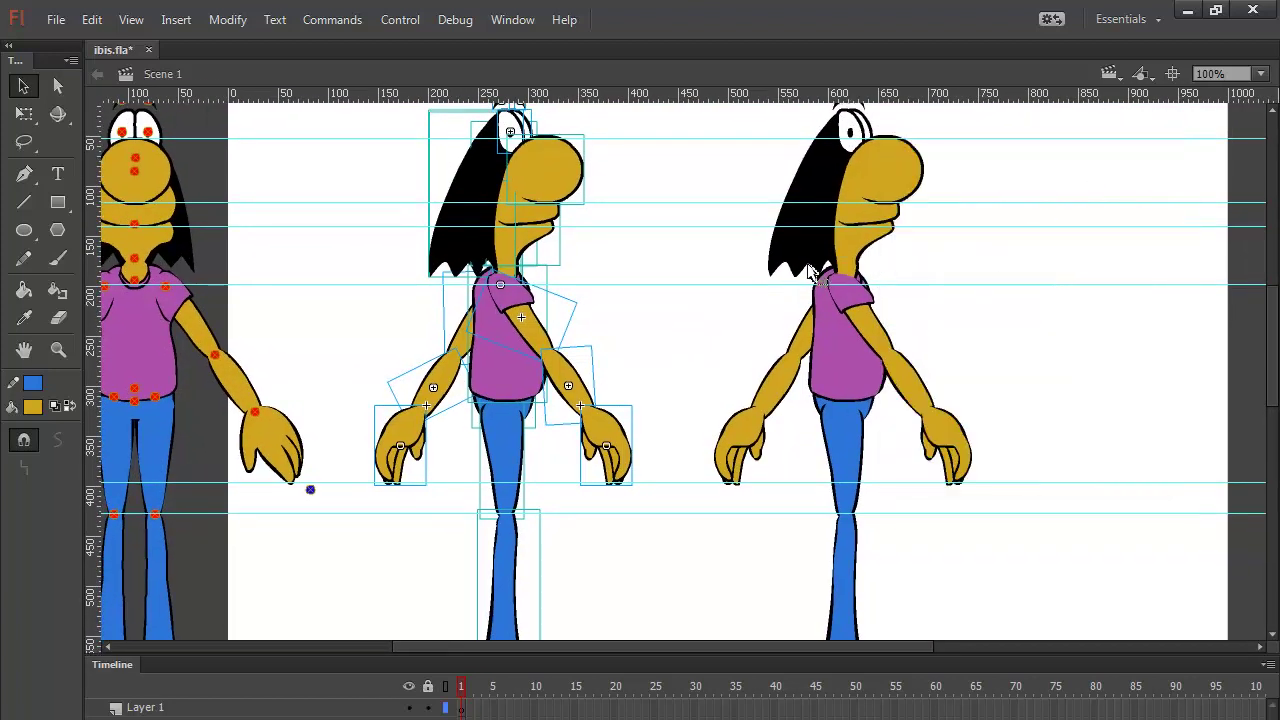
click(640, 180)
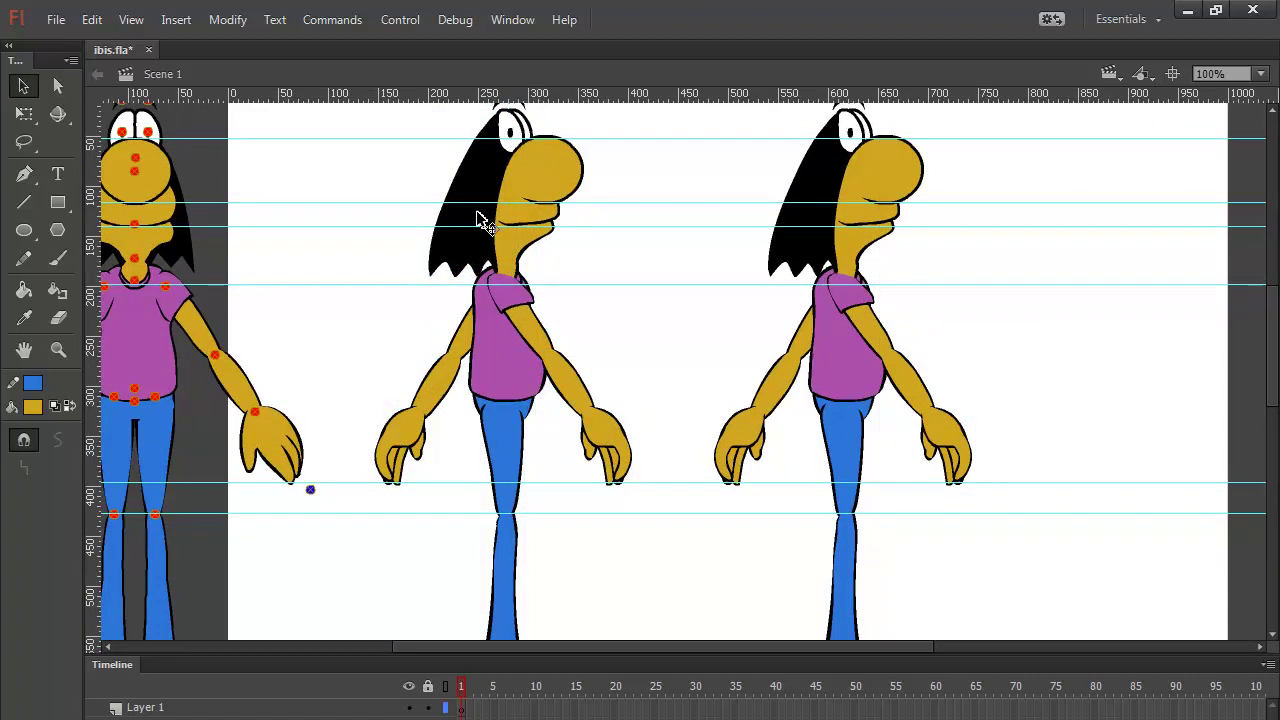
Step: Select the middle figure's hair and head shape together and move them left, well clear of the body
drag(418, 163, 478, 247)
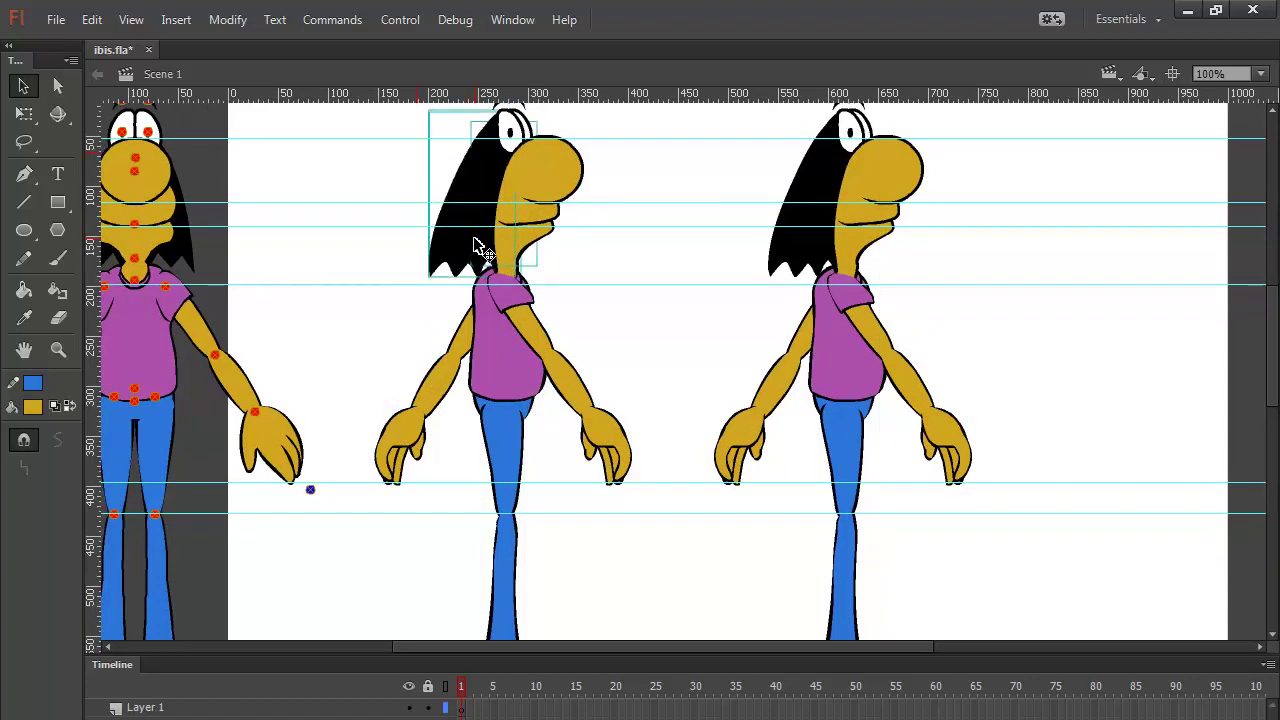
key(shift+Left)
key(shift+Left)
key(shift+Left)
key(shift+Left)
key(shift+Left)
key(shift+Left)
key(shift+Left)
key(shift+Left)
key(shift+Left)
key(shift+Left)
key(shift+Left)
key(shift+Left)
key(shift+Left)
key(shift+Left)
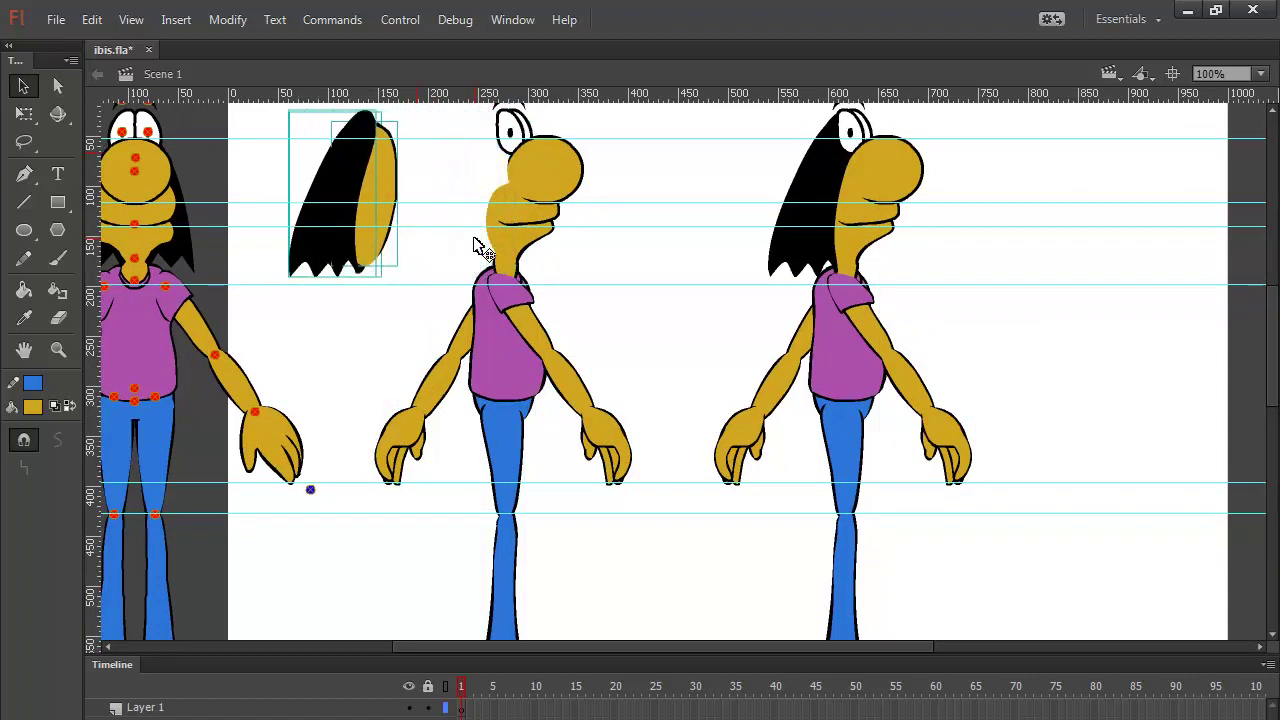
key(shift+Left)
key(shift+Left)
key(shift+Left)
key(shift+Left)
key(shift+Left)
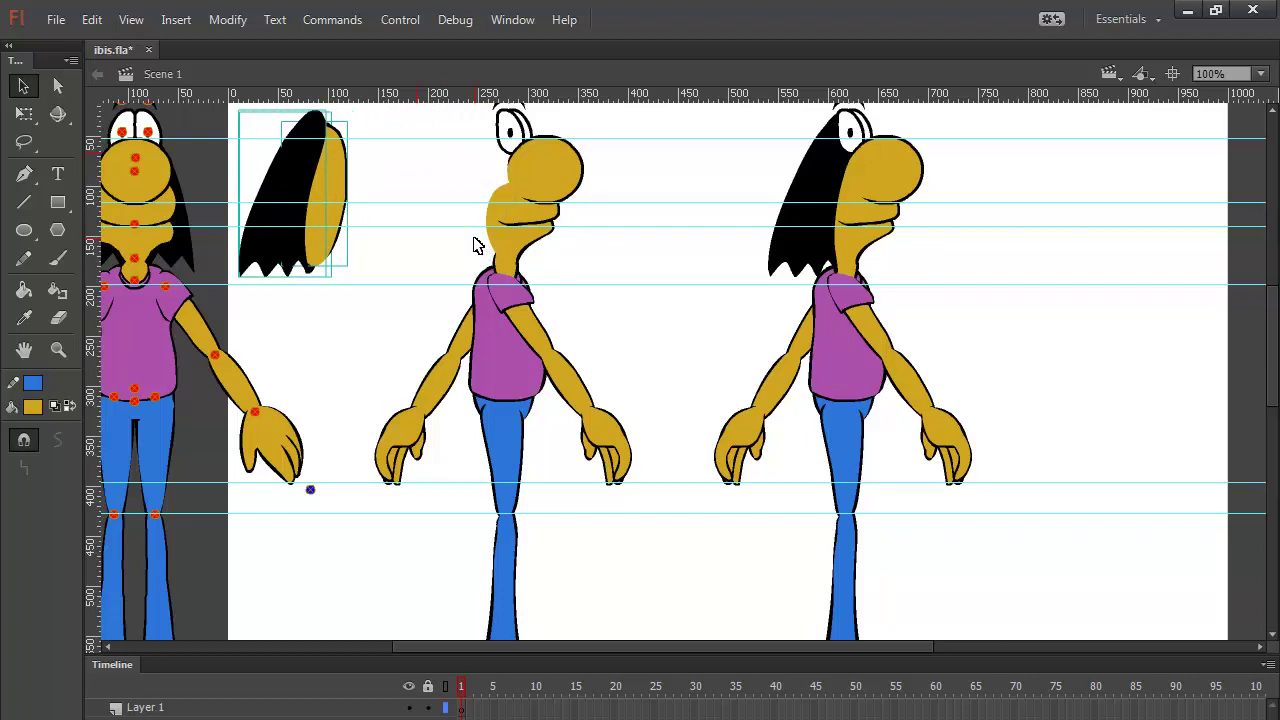
Step: Move the head shape alone back to the right behind the middle figure's face, leaving the hair set aside
click(340, 178)
key(shift+Right)
key(shift+Right)
key(shift+Right)
key(shift+Right)
key(shift+Right)
key(shift+Right)
key(shift+Right)
key(shift+Right)
key(shift+Right)
key(shift+Right)
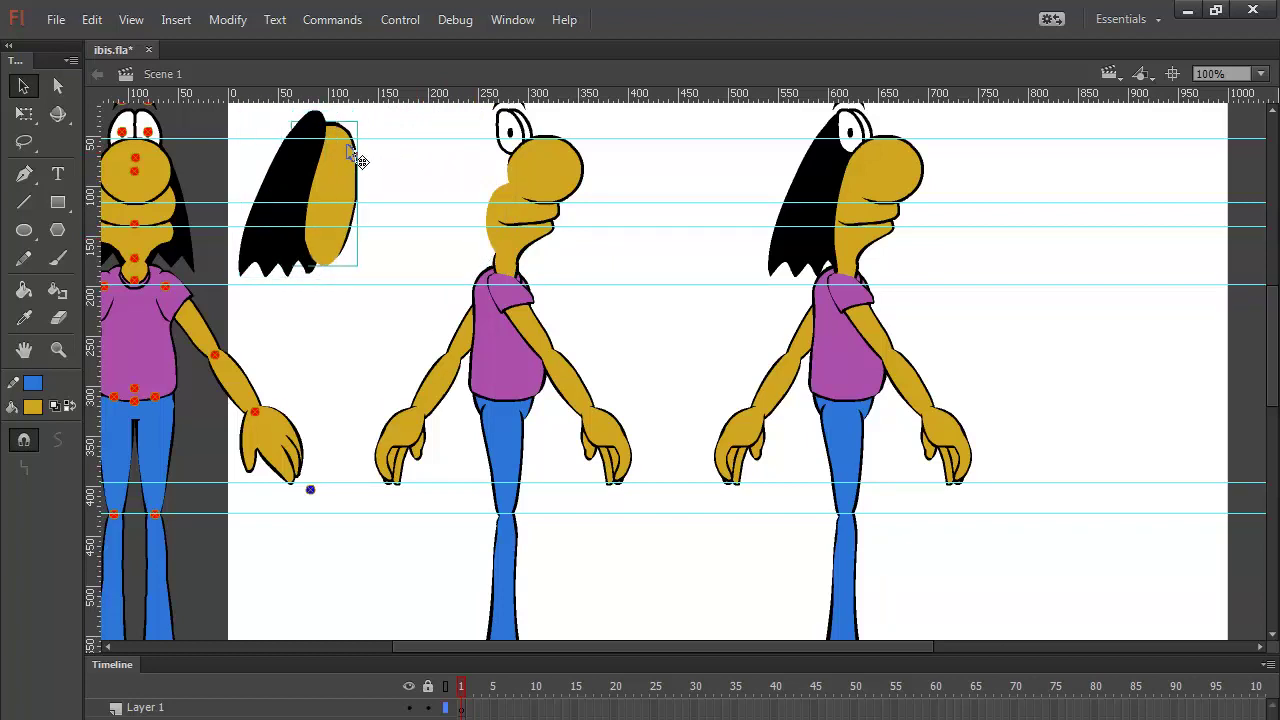
key(shift+Right)
key(shift+Right)
key(shift+Right)
key(shift+Right)
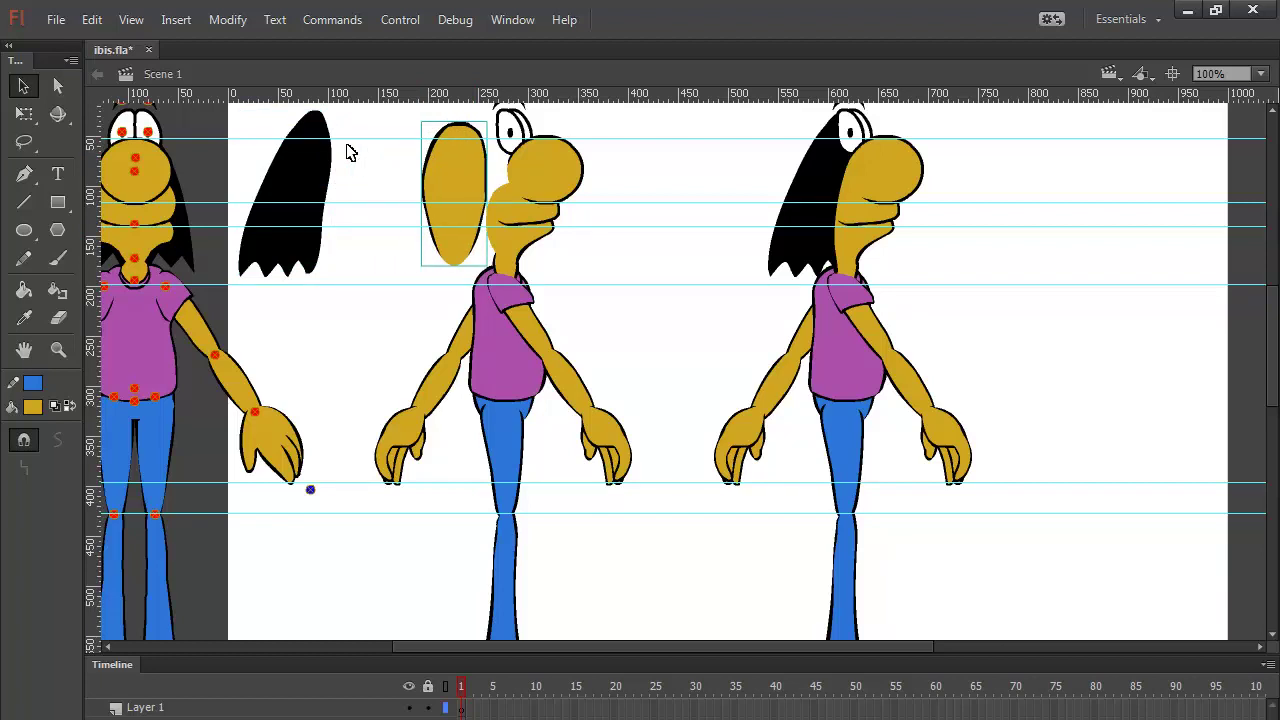
key(shift+Right)
key(shift+Right)
key(shift+Right)
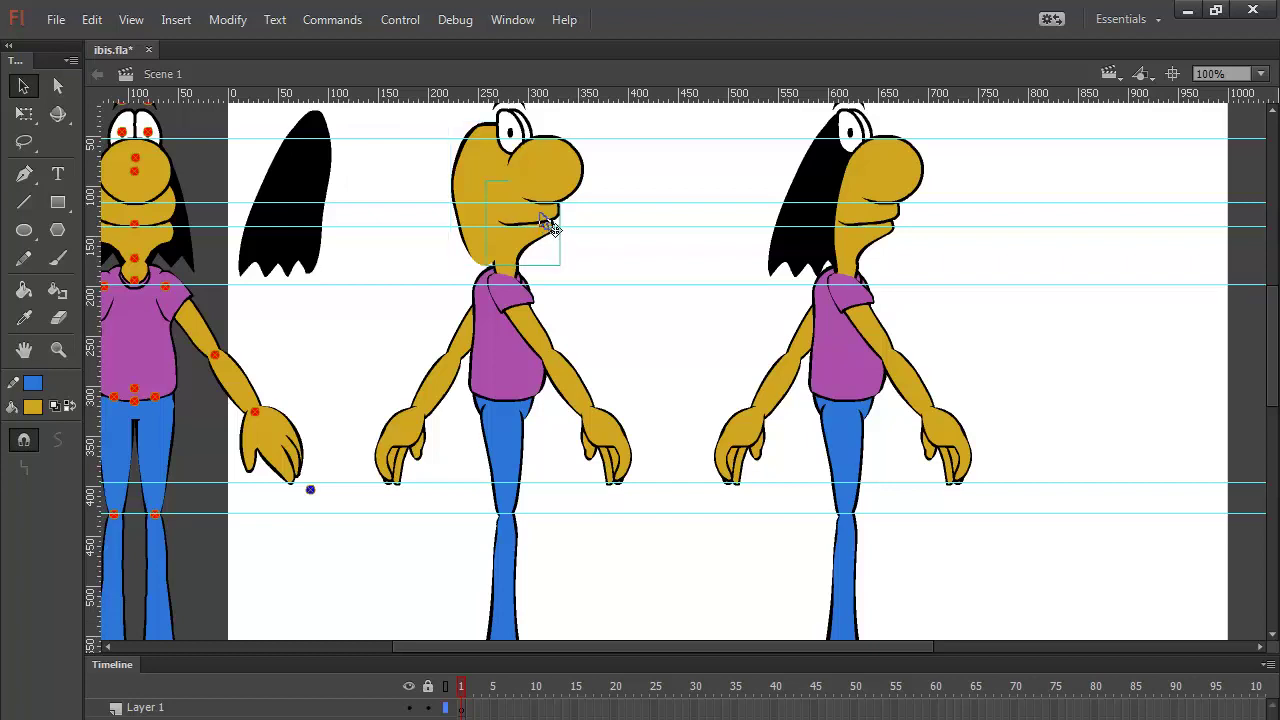
Step: Shift the middle figure's mouth and jaw piece slightly left, and move the nose left and rotate it clockwise
drag(537, 229, 531, 227)
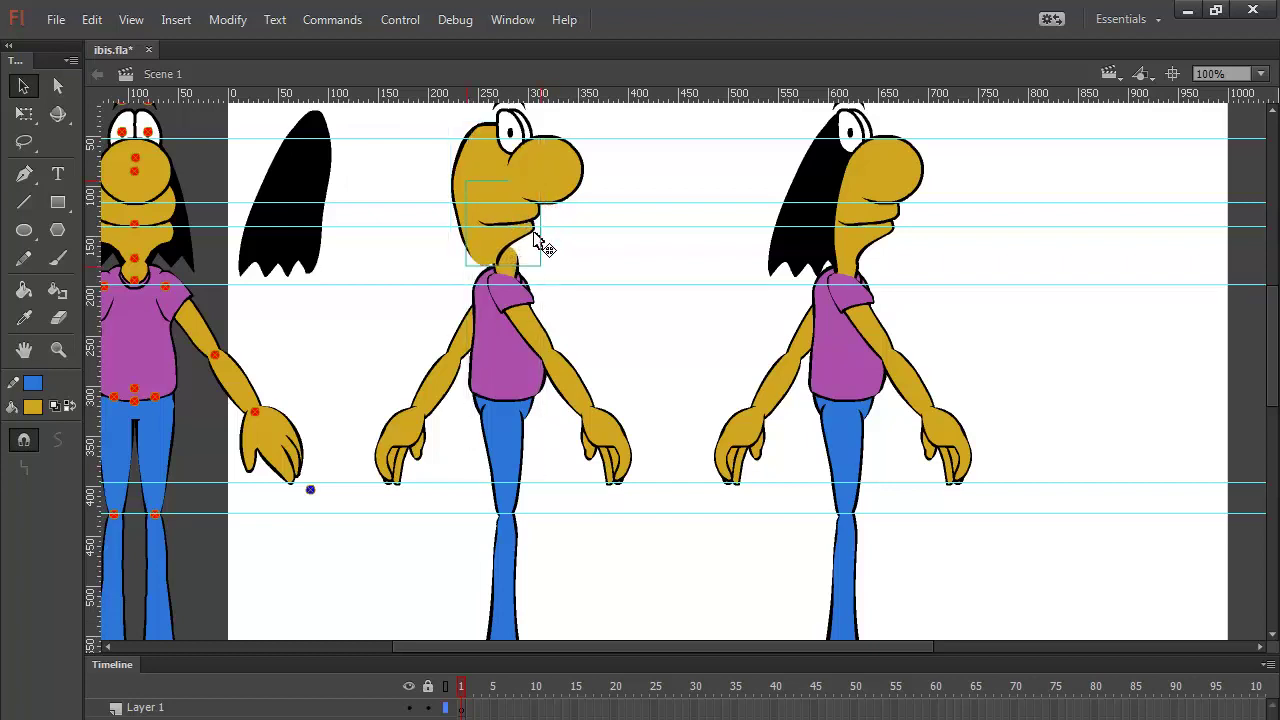
click(480, 165)
click(562, 172)
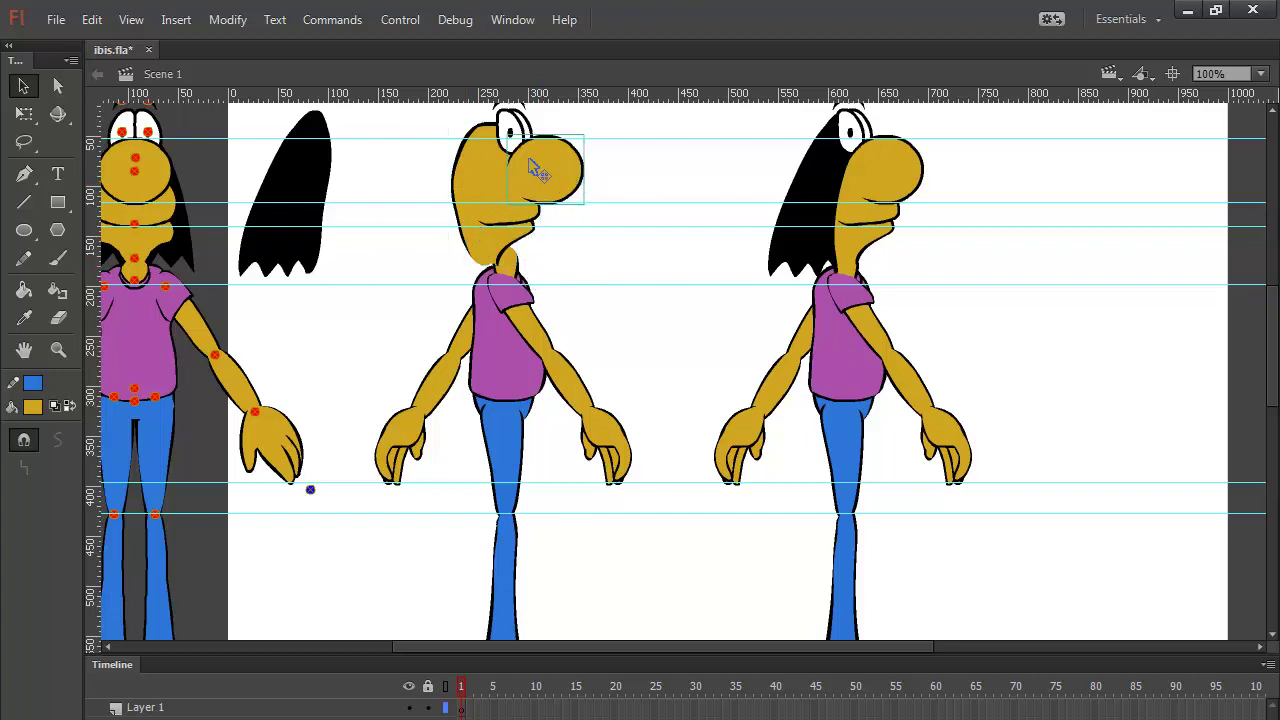
click(32, 118)
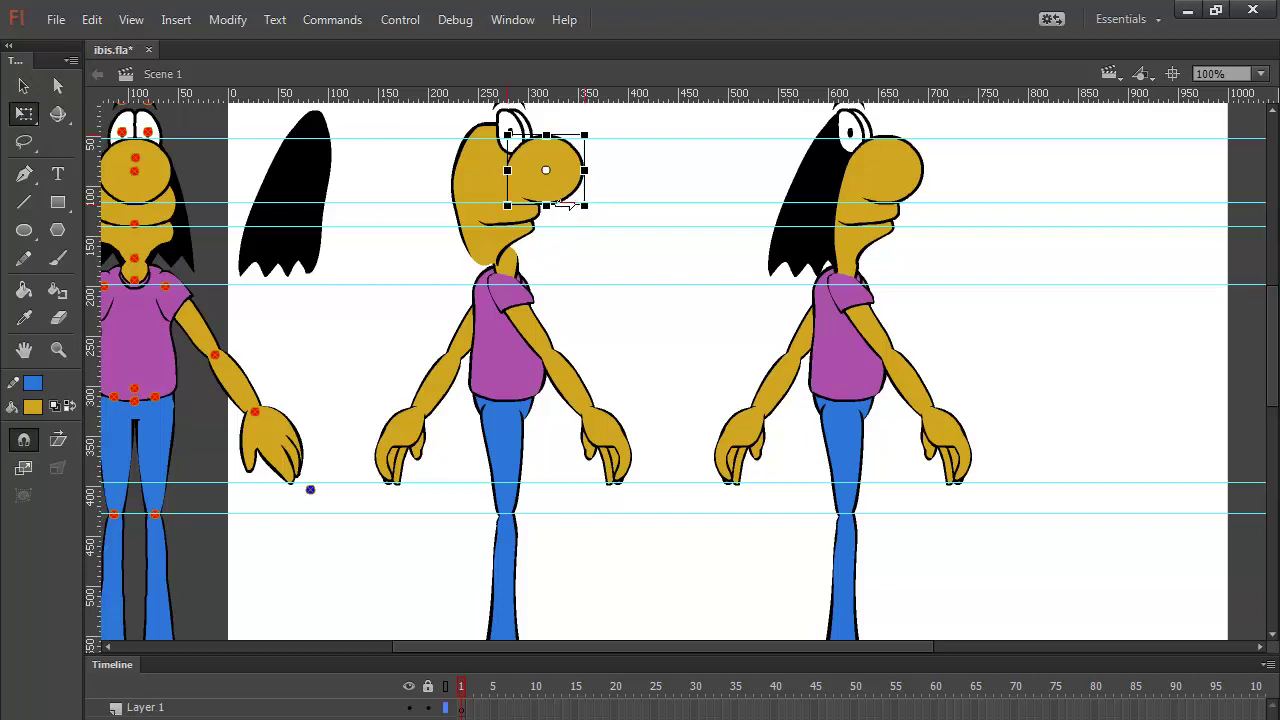
drag(565, 131, 564, 201)
drag(591, 142, 588, 150)
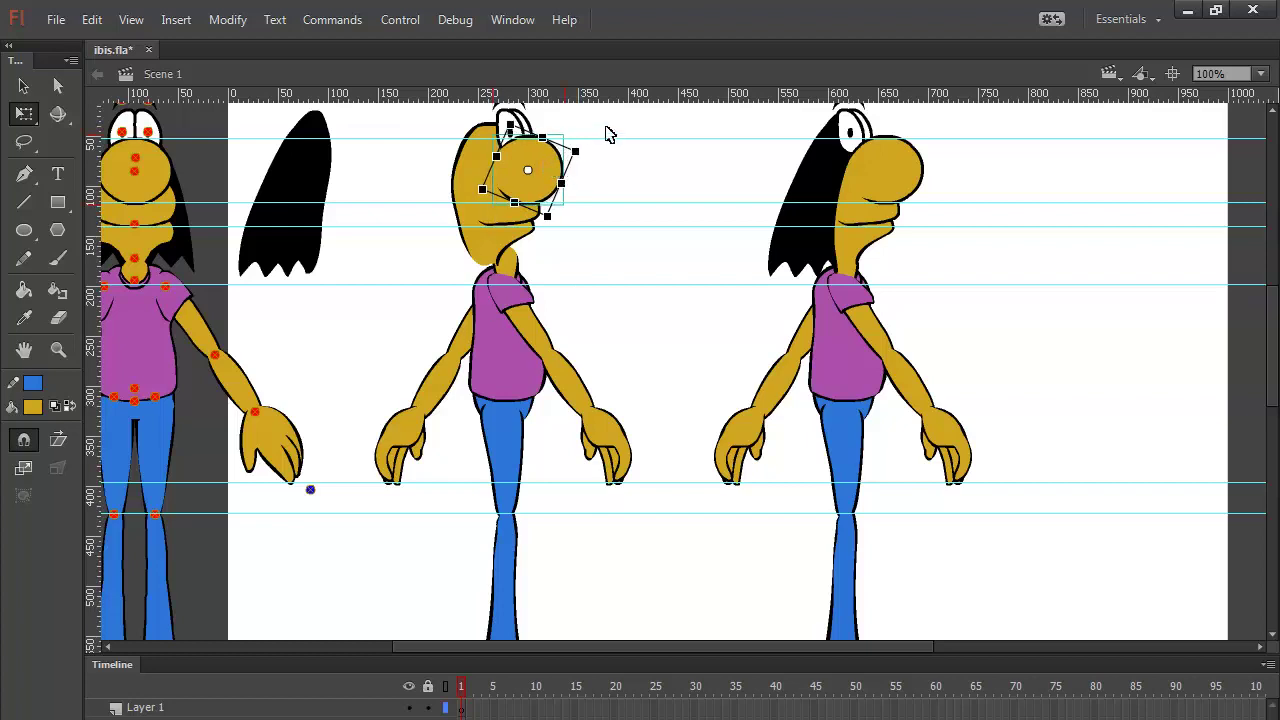
Step: Fine-tune the rotated nose's horizontal position so it sits slightly further left above the mouth
click(606, 145)
click(535, 183)
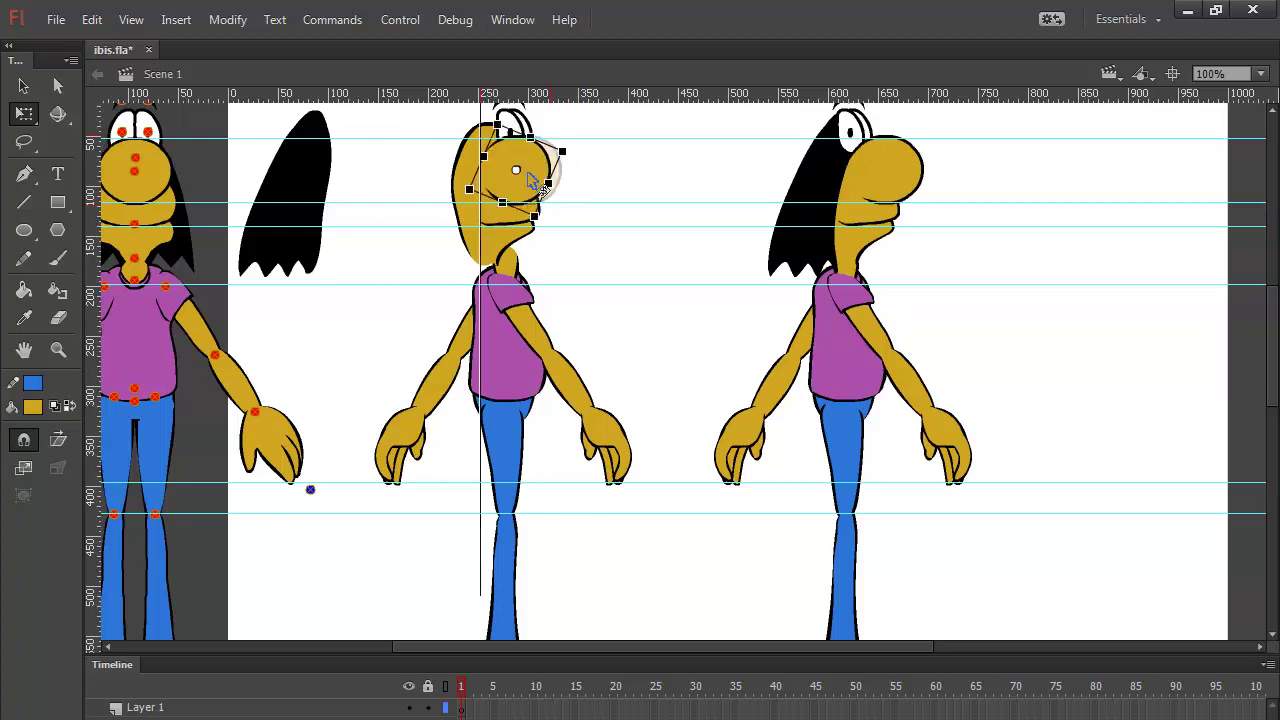
drag(535, 183, 561, 166)
key(Right)
key(Right)
key(Right)
key(Right)
key(Right)
key(Right)
key(Right)
key(Right)
key(Right)
key(Right)
key(Right)
key(Right)
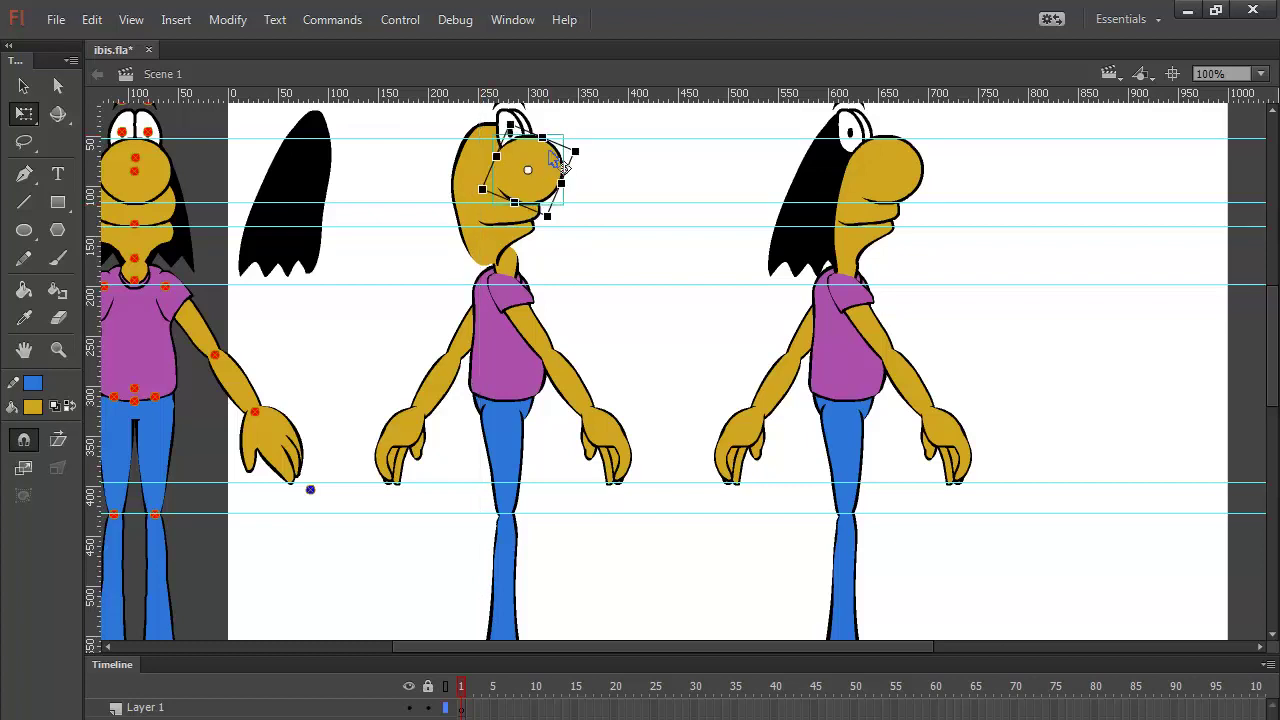
key(Left)
key(Left)
key(Left)
key(Left)
key(Left)
key(Left)
key(Left)
key(Left)
key(Left)
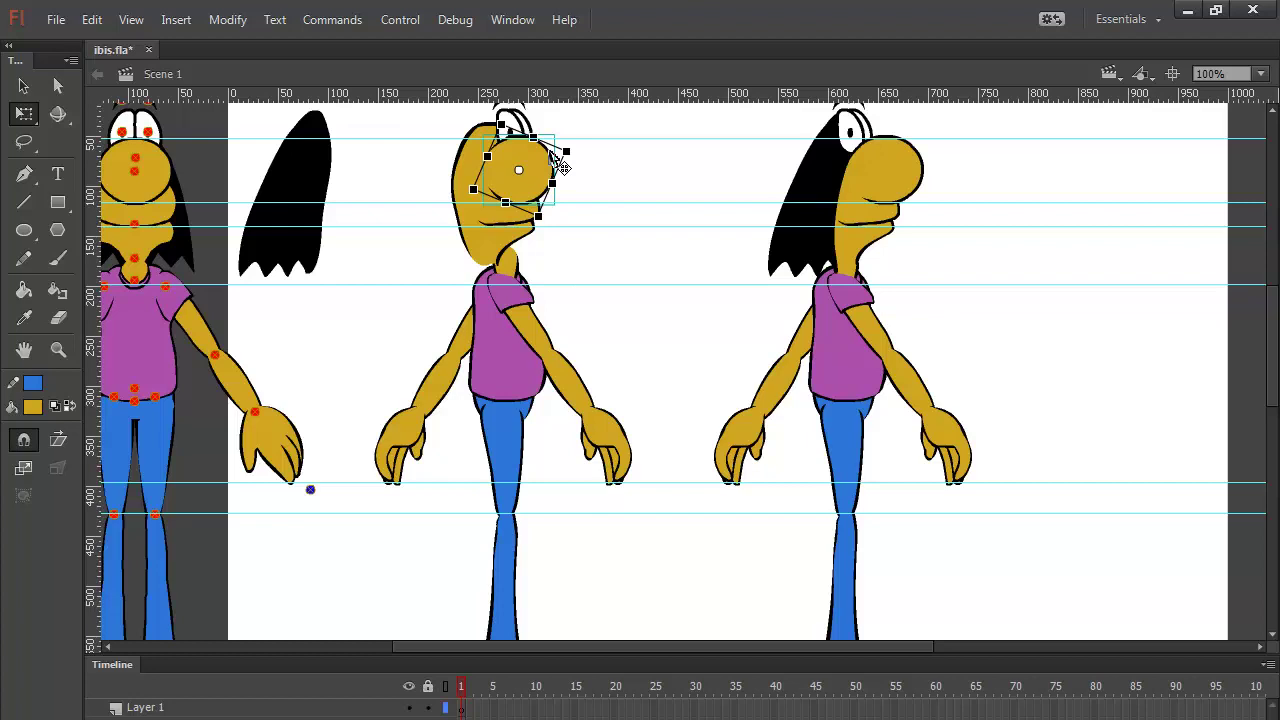
key(Left)
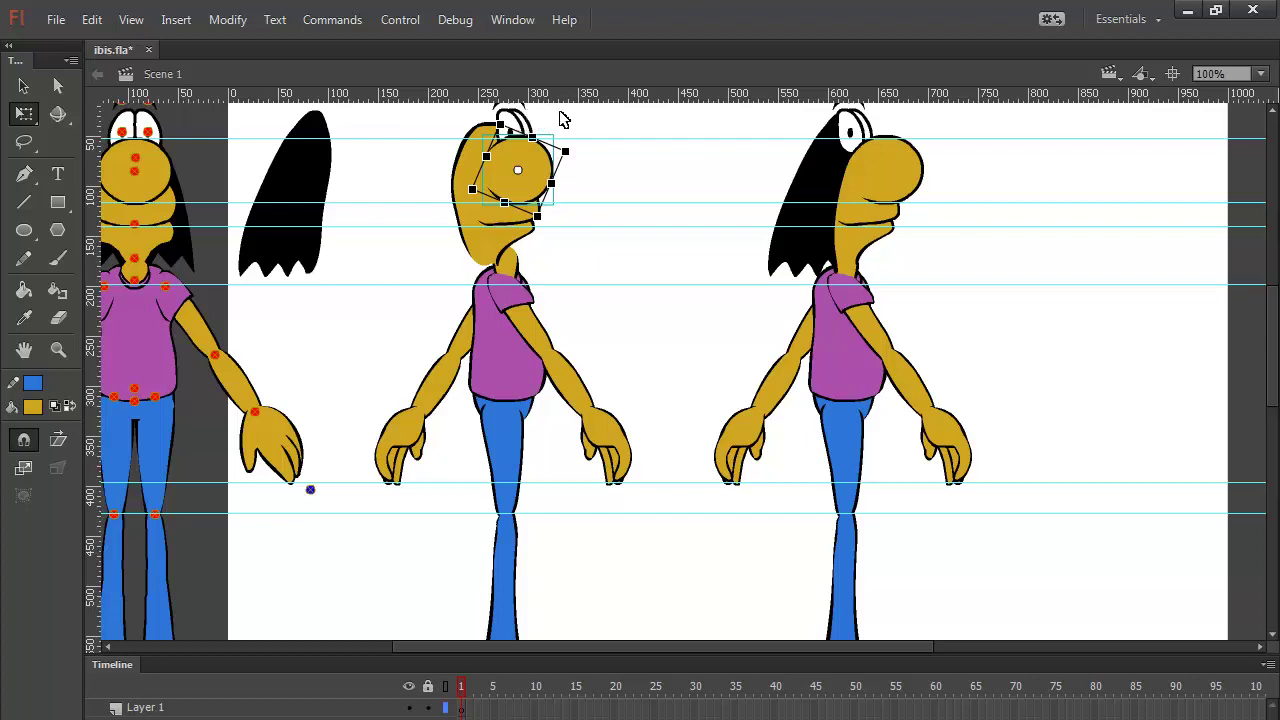
Step: Flip the middle figure's near eye horizontally and move it left so it sits beside the far eye
click(561, 119)
click(512, 124)
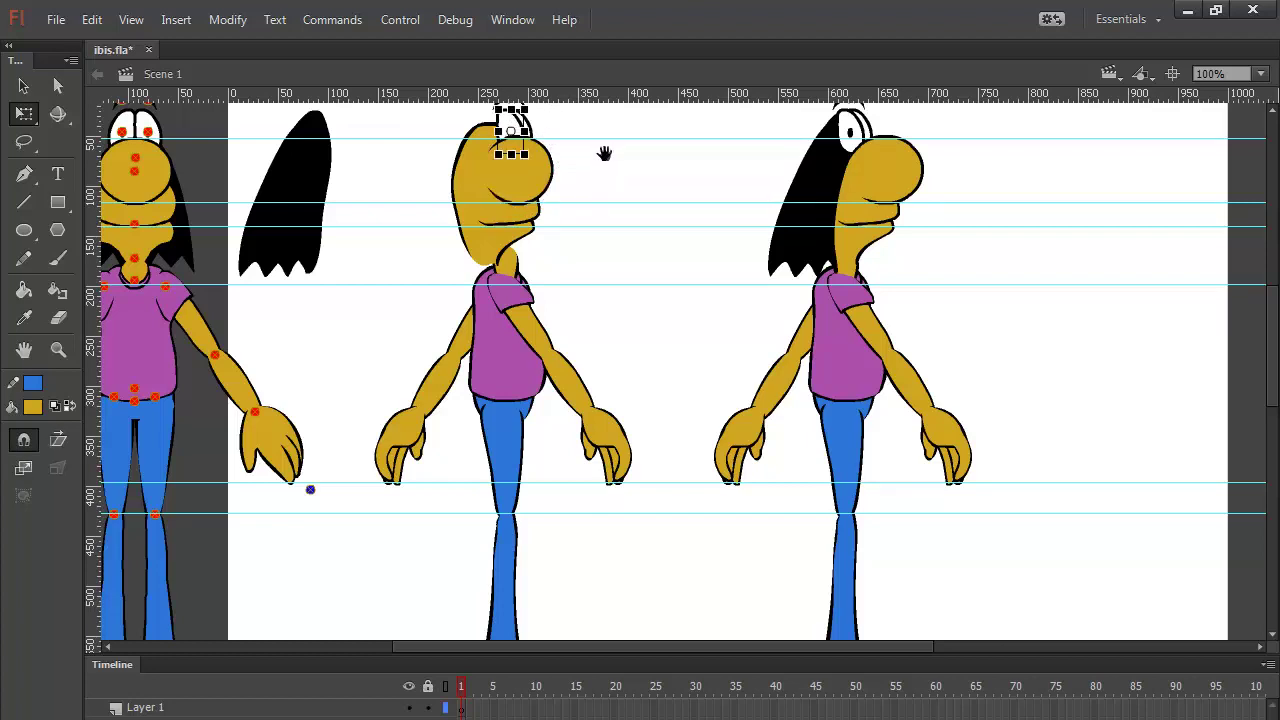
drag(603, 152, 612, 255)
click(228, 20)
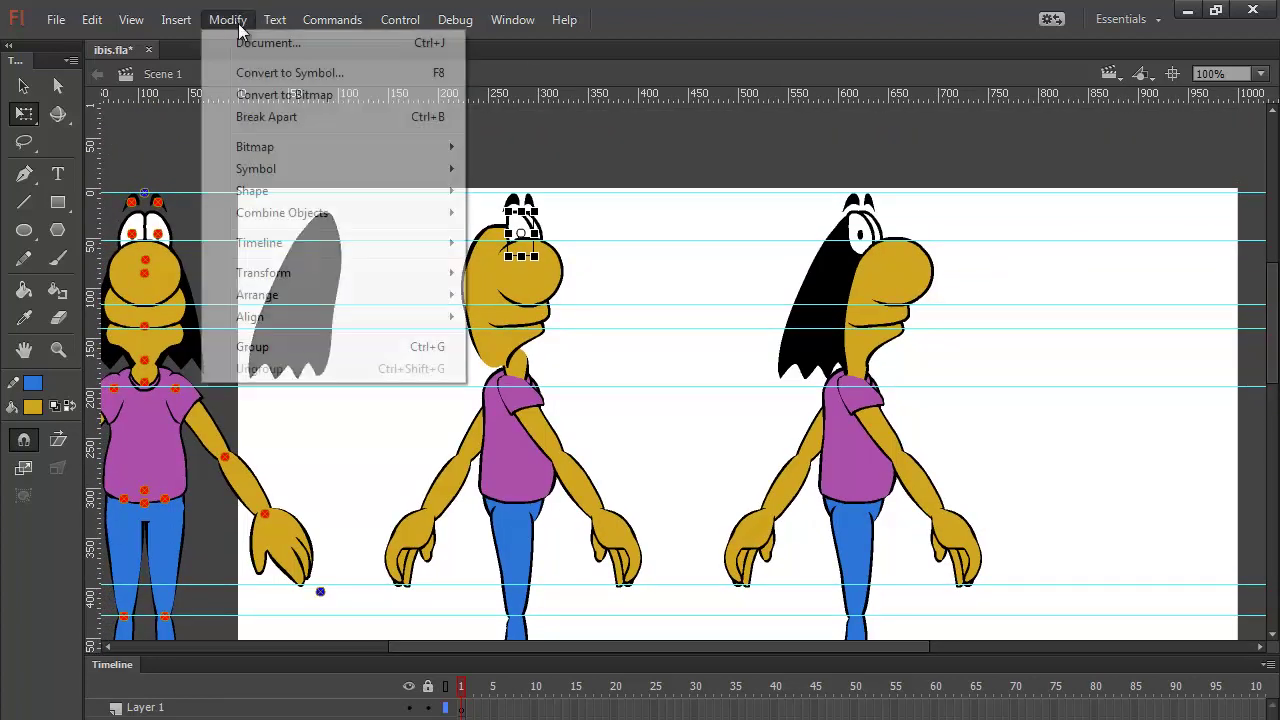
mouse_move(331, 273)
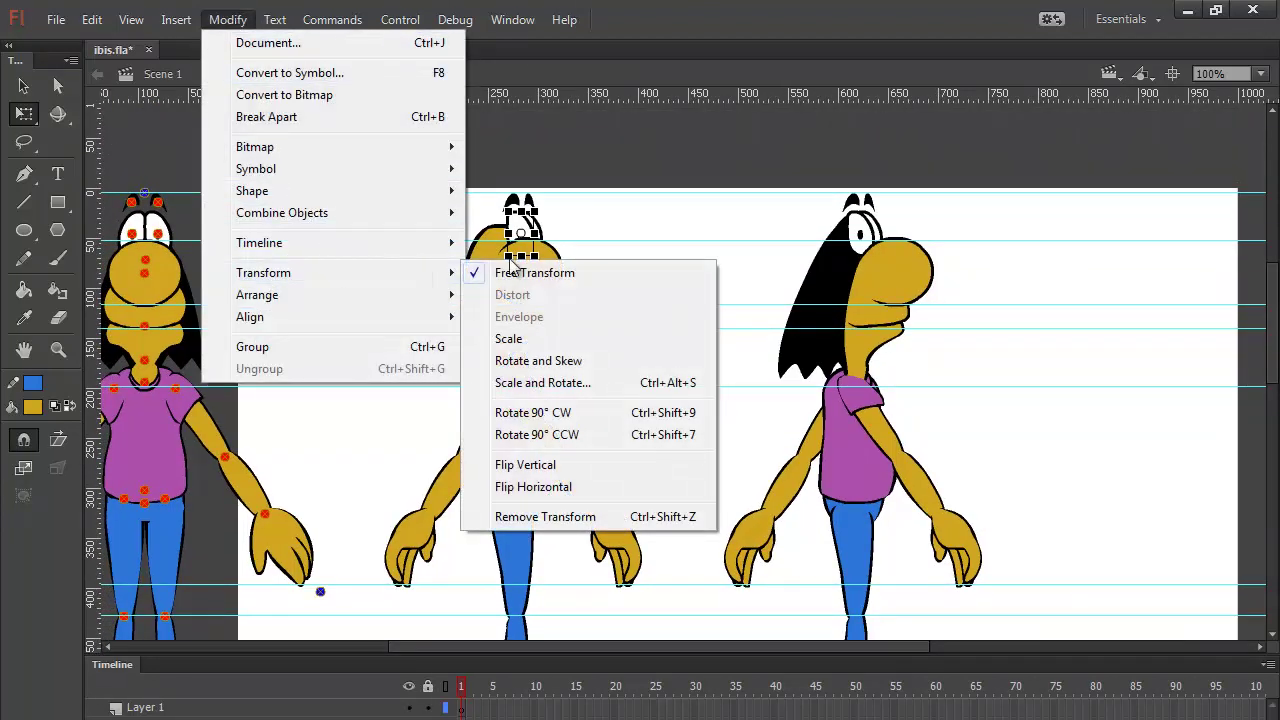
click(566, 487)
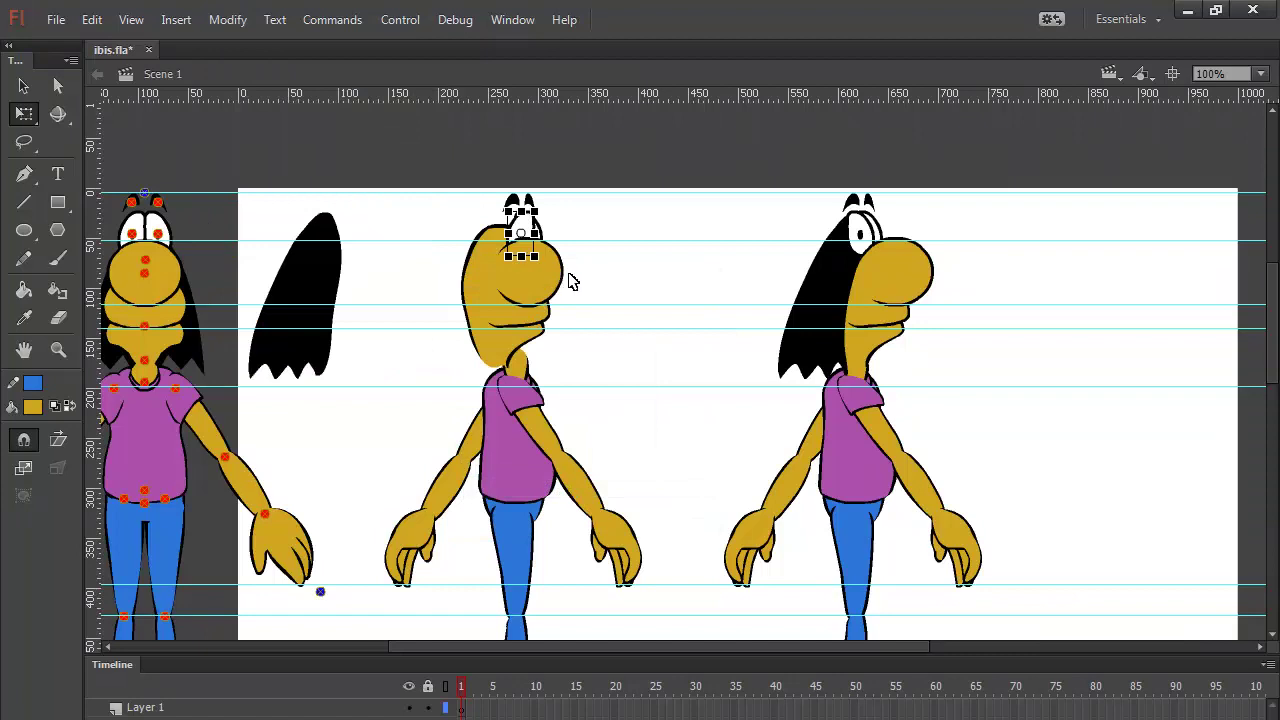
key(shift+Left)
key(shift+Left)
key(shift+Left)
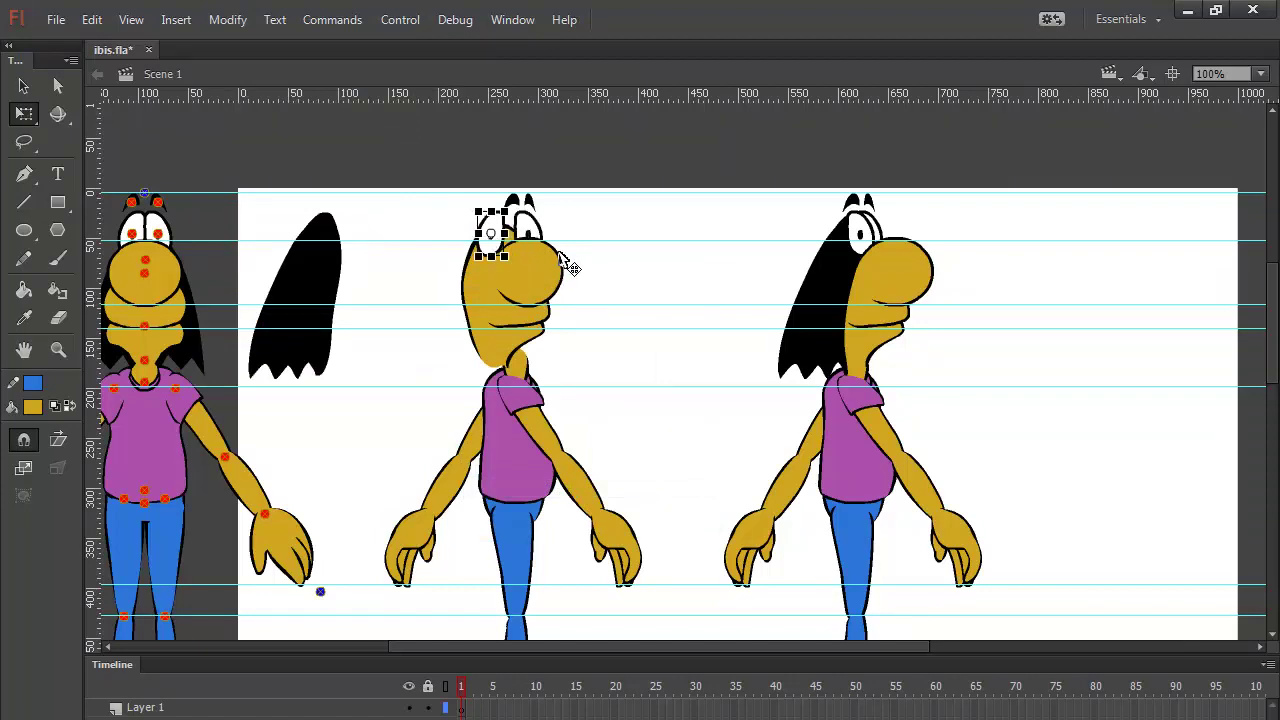
key(shift+Right)
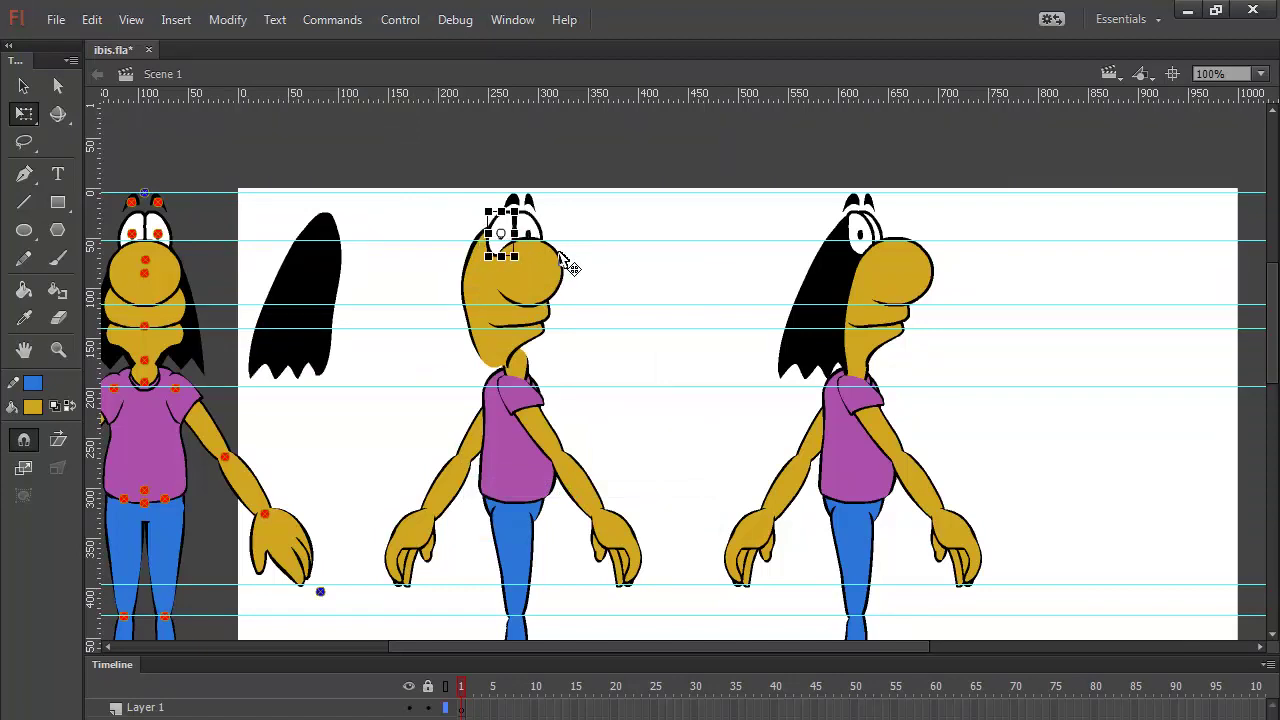
Step: Skew the flipped eye slightly along its upper edge and nudge it a little further left
key(ctrl+equal)
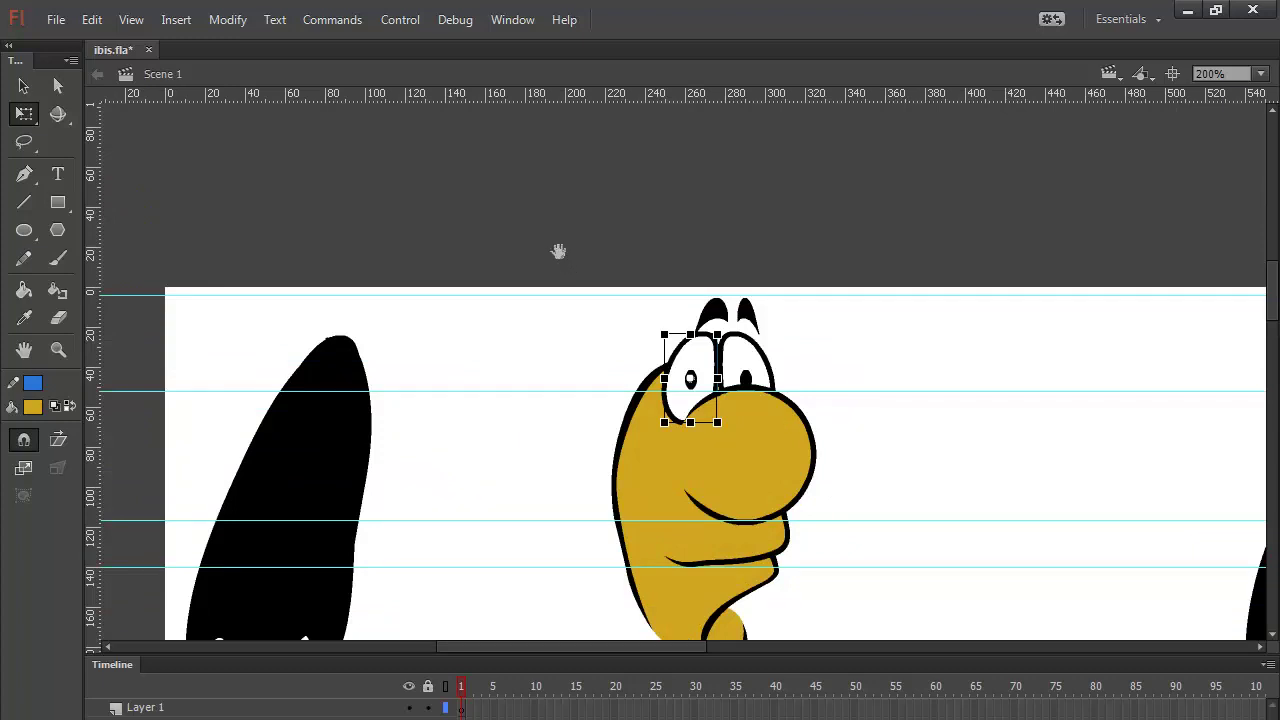
drag(894, 343, 763, 277)
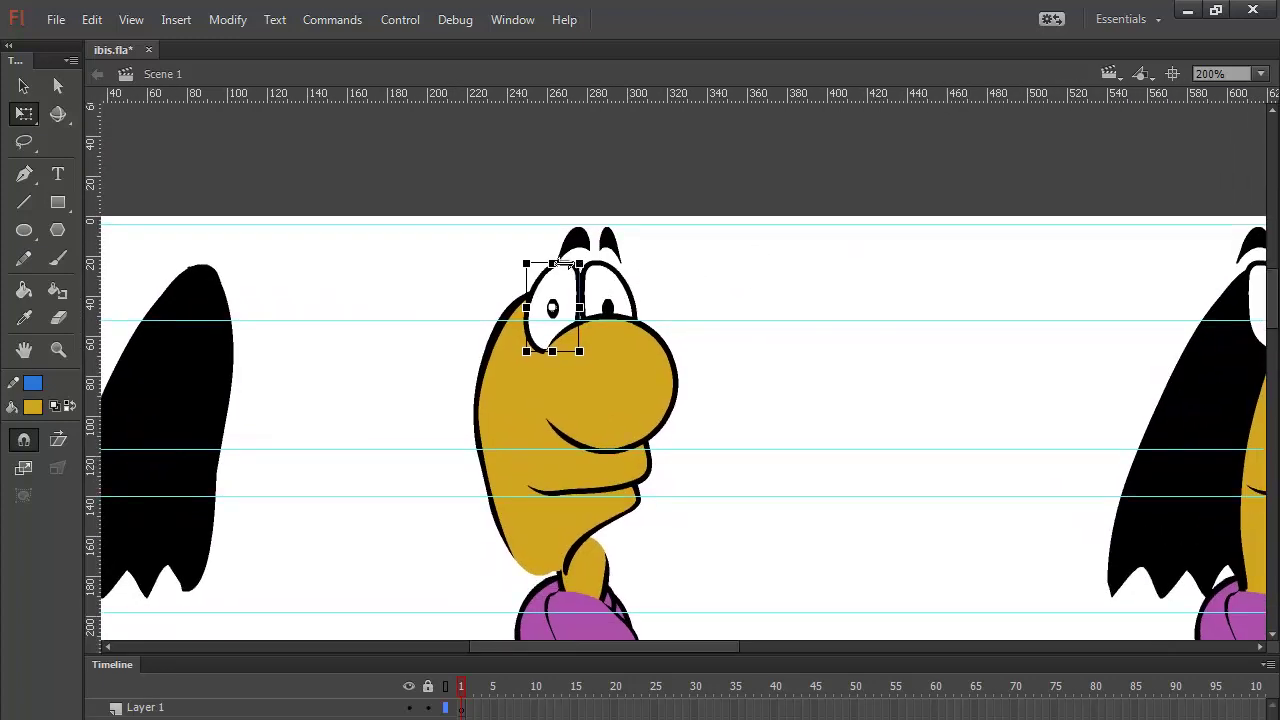
drag(566, 263, 563, 262)
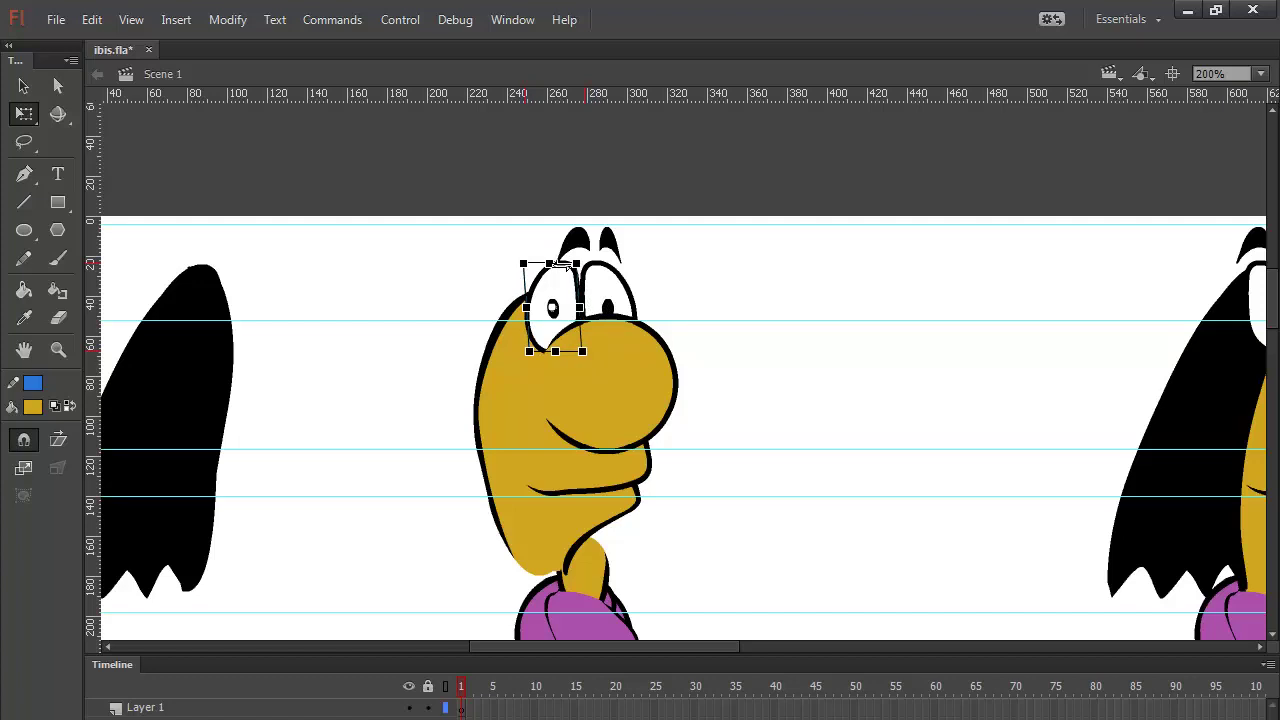
drag(566, 264, 570, 265)
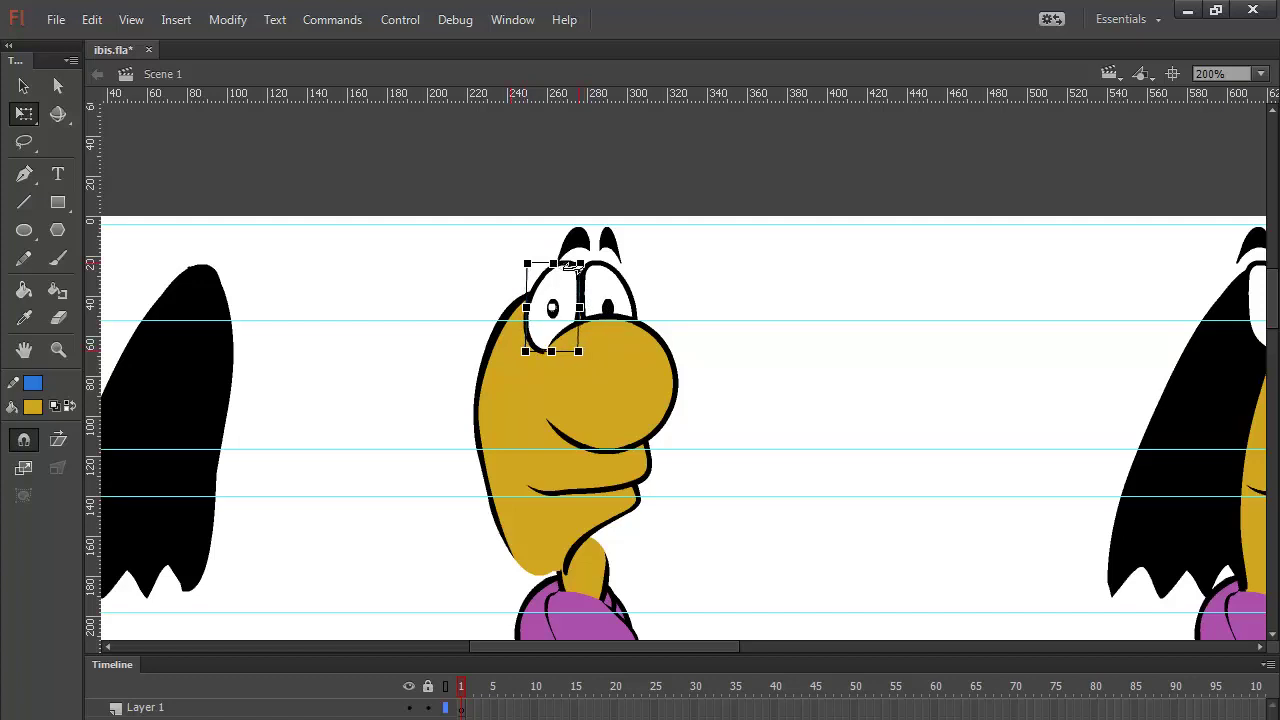
key(Left)
key(Left)
key(Left)
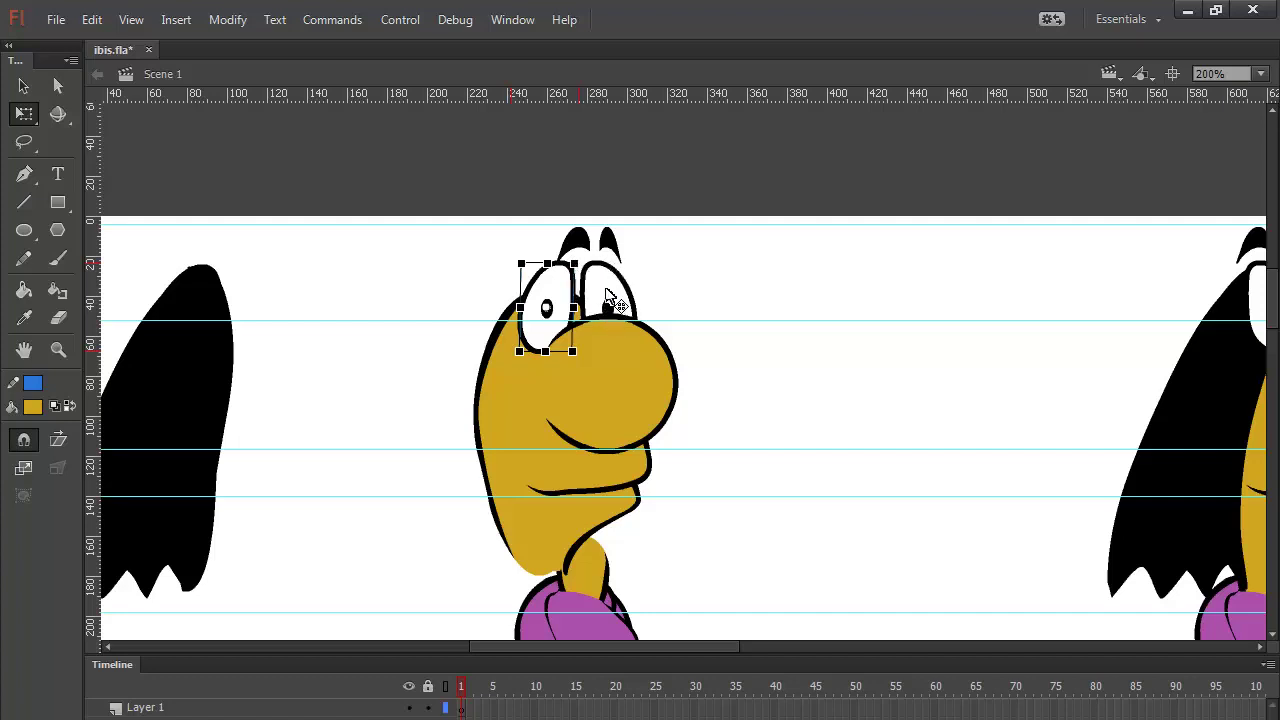
Step: Nudge the far eye left until it meets the flipped eye, leaving nothing selected
click(611, 298)
key(Left)
key(Left)
key(Left)
key(Left)
key(Left)
key(Left)
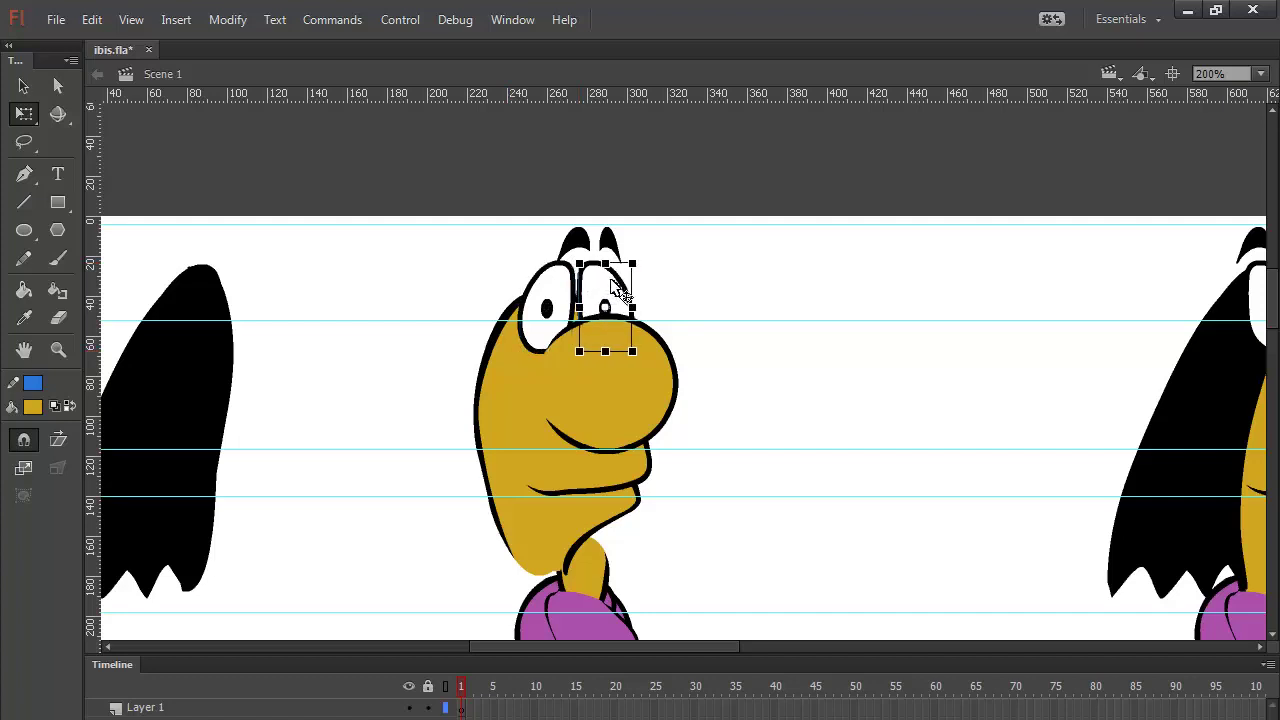
key(Left)
key(Left)
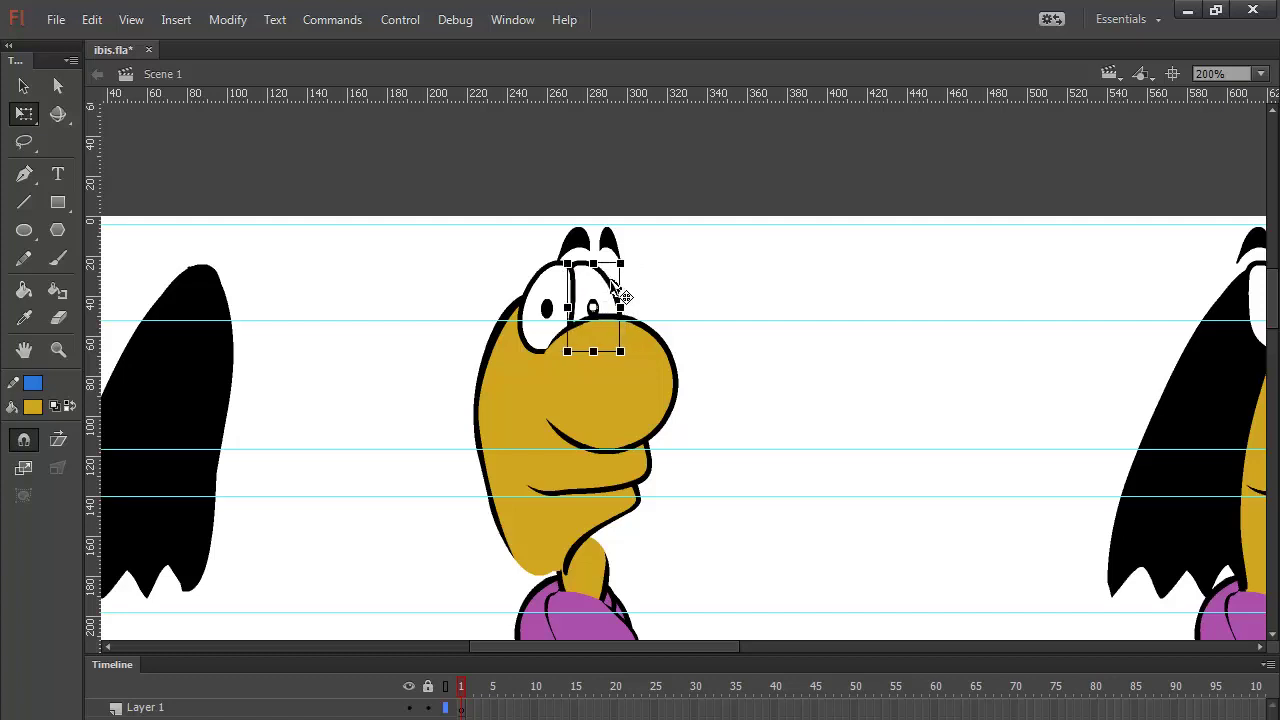
click(721, 279)
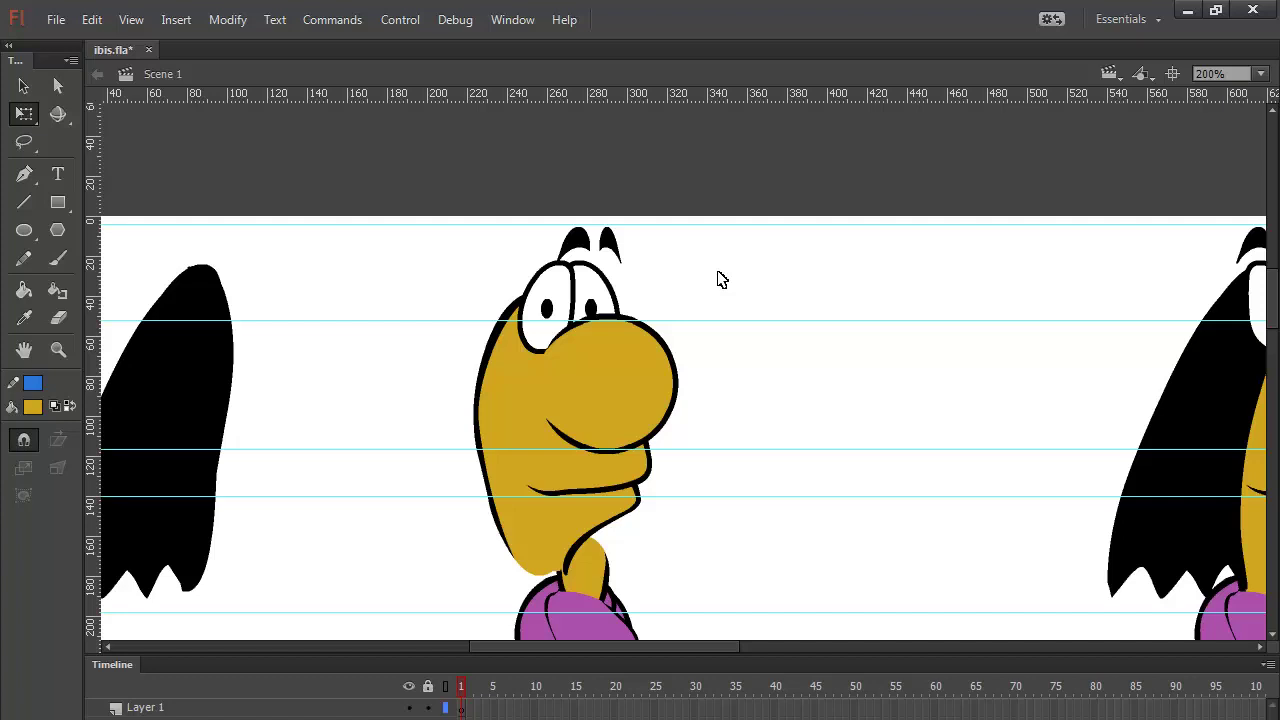
Step: Lower the mouth and jaw piece slightly beneath the nose and deselect it
click(512, 430)
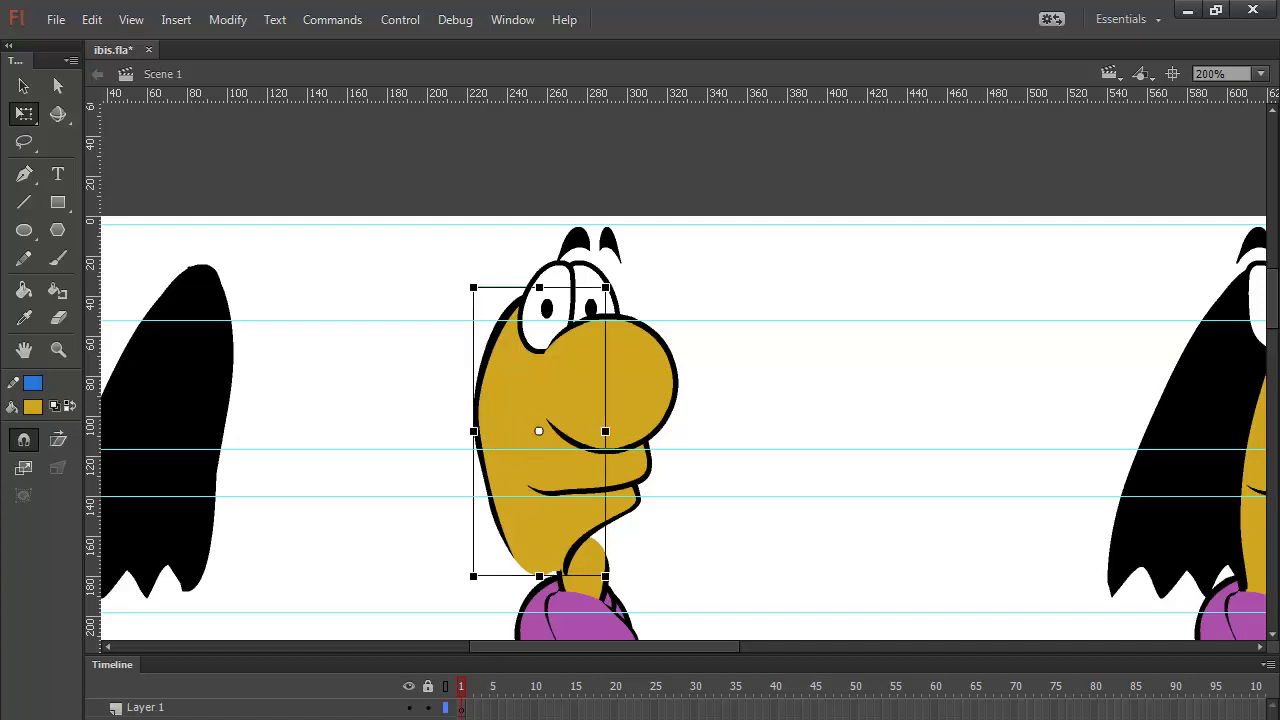
key(ctrl+alt+shift+o)
key(ctrl+alt+shift+o)
mouse_move(640, 483)
mouse_down()
mouse_move(829, 457)
mouse_move(636, 490)
mouse_move(646, 494)
mouse_up()
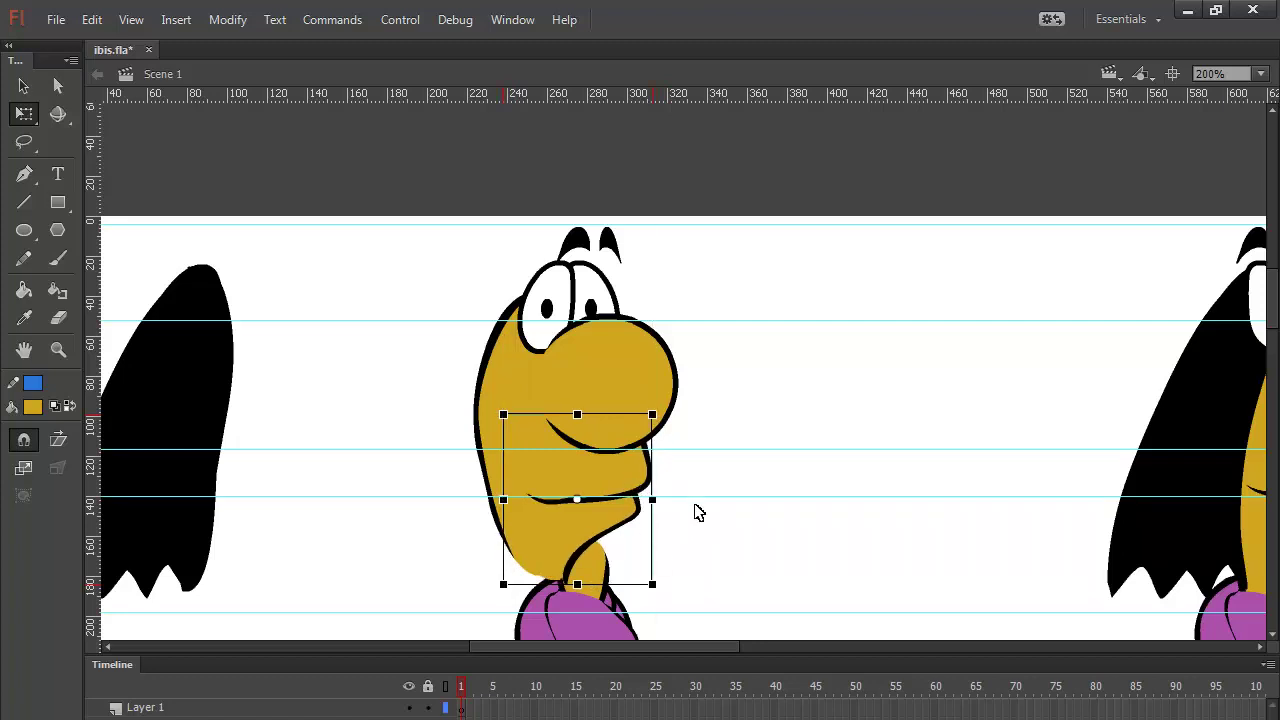
click(705, 521)
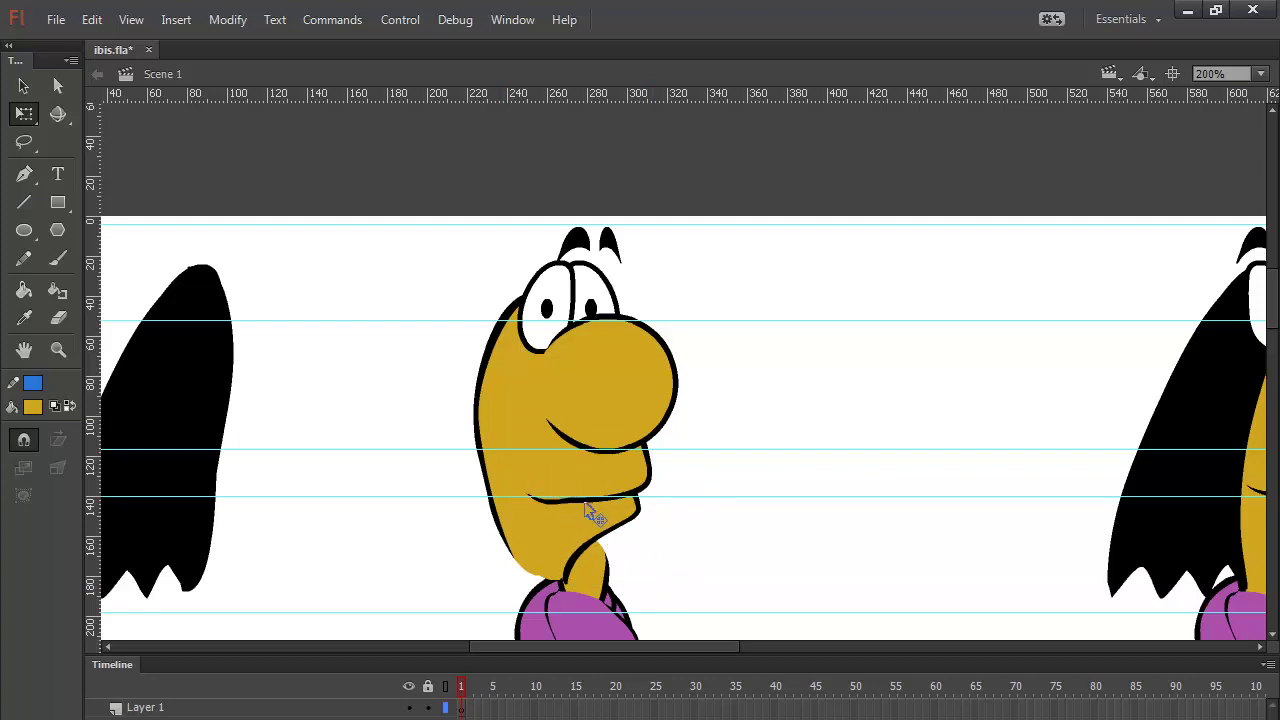
Step: Move the neck left under the back of the jaw, and shift the torso left and slightly up beneath it
click(606, 580)
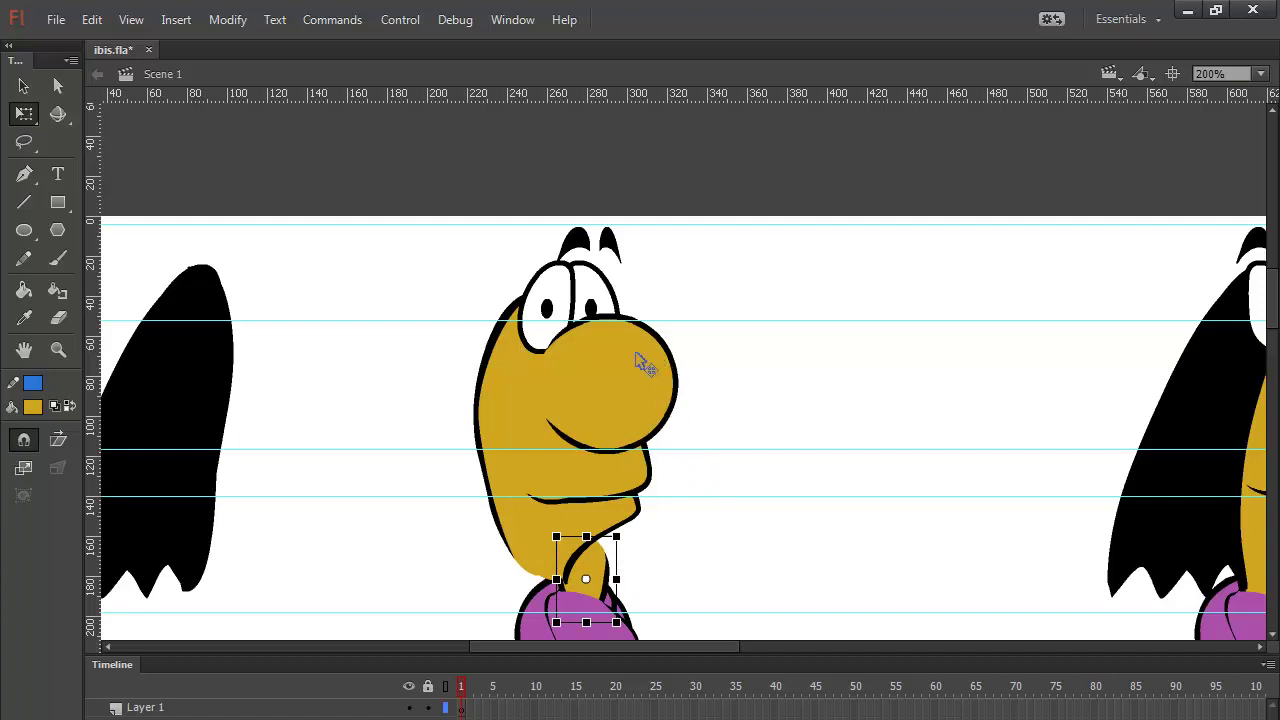
drag(770, 568, 749, 343)
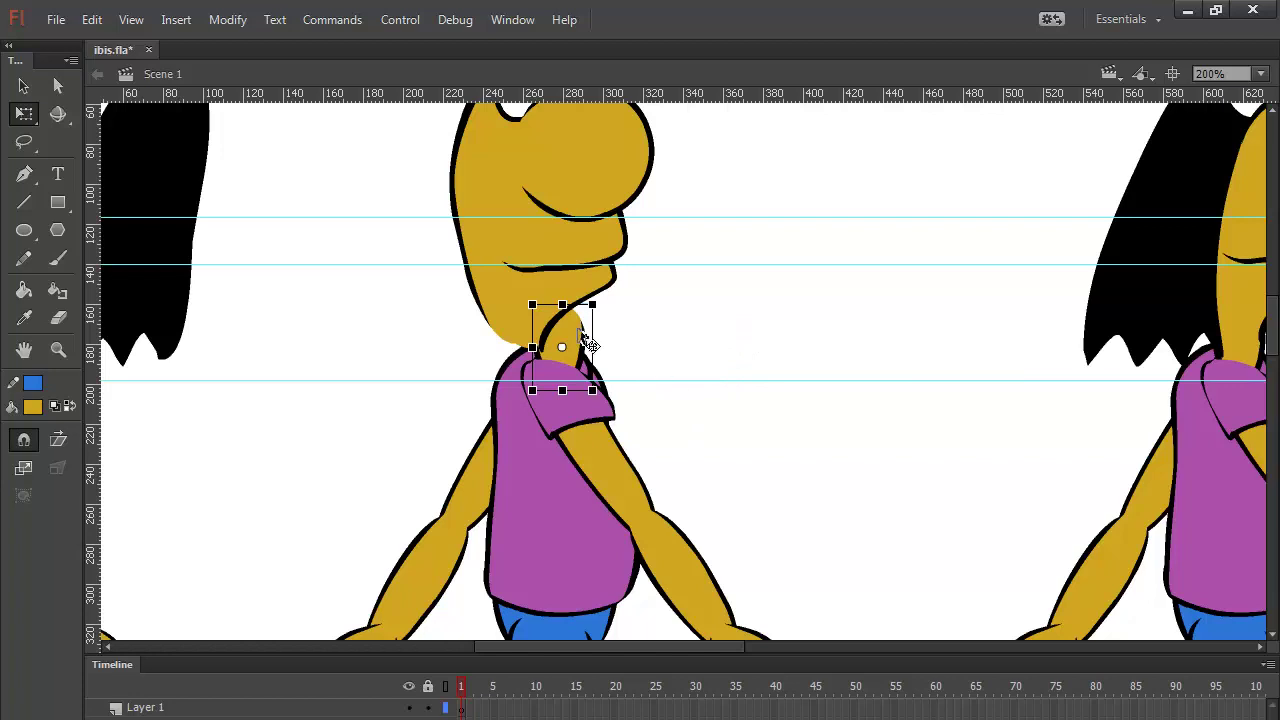
drag(586, 341, 552, 350)
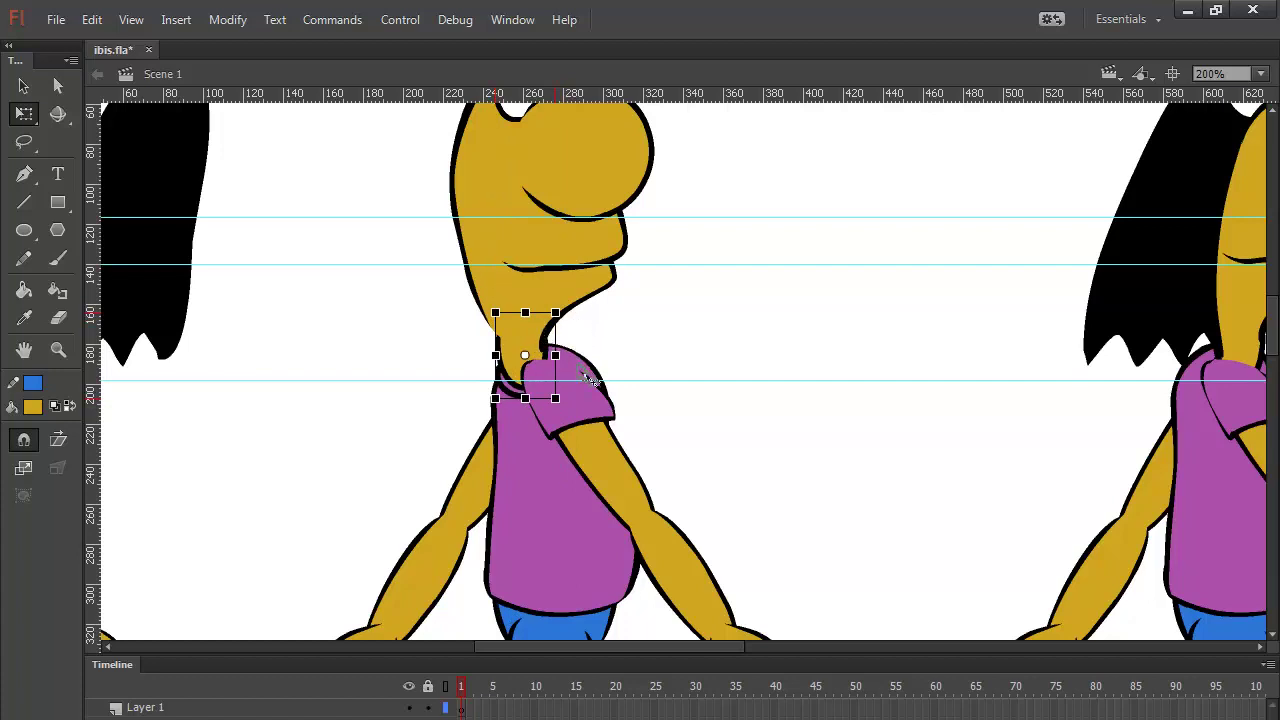
drag(557, 486, 533, 467)
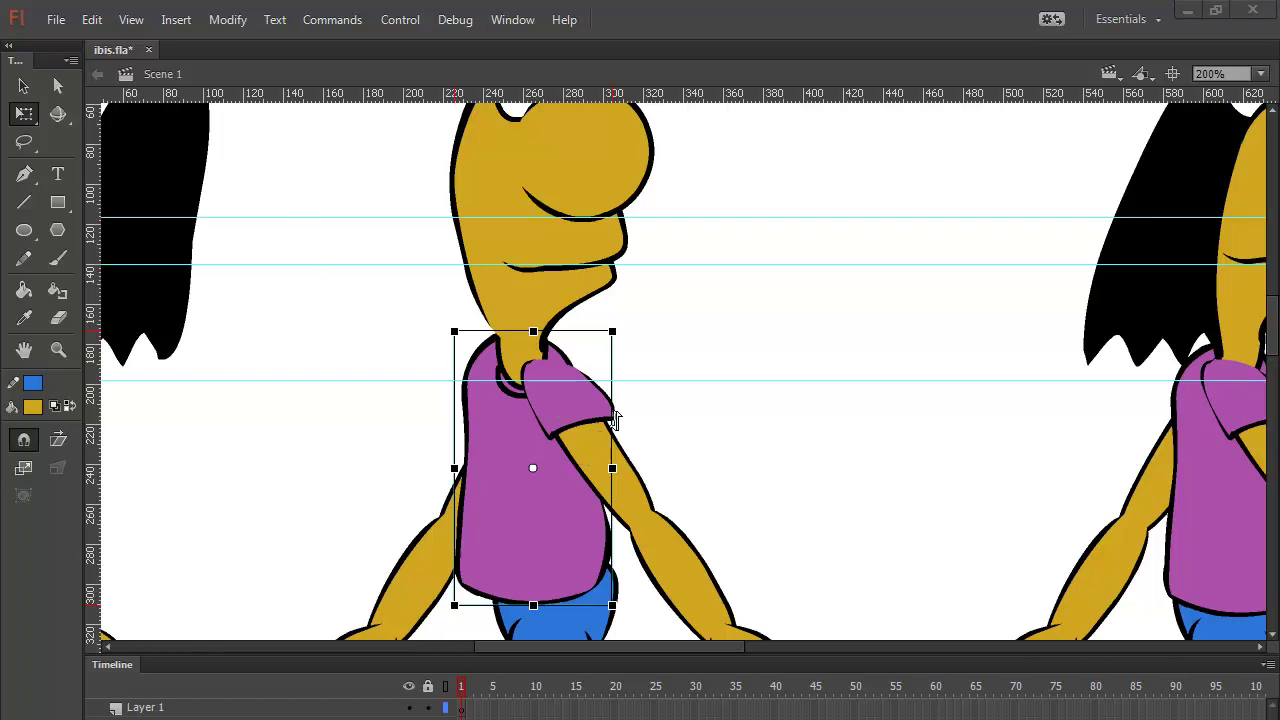
Step: Skew the torso slightly so its front side rises and its back side drops, and deselect it
click(611, 468)
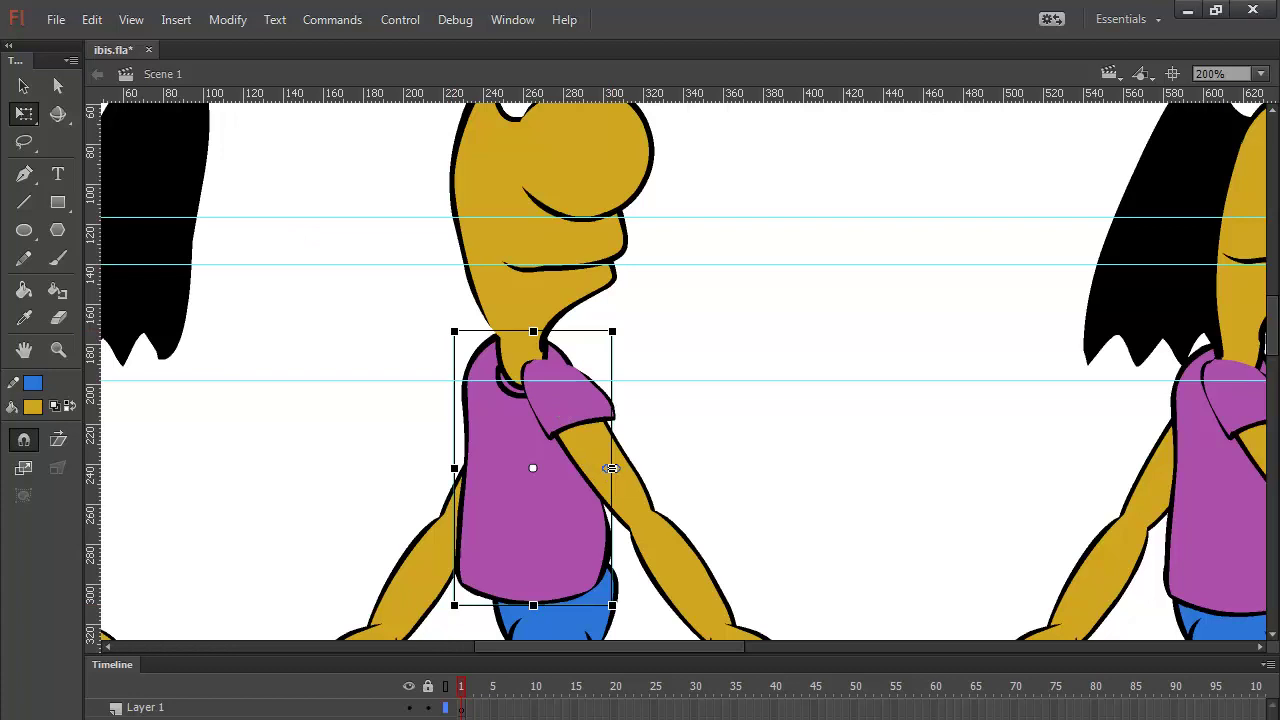
drag(611, 468, 617, 495)
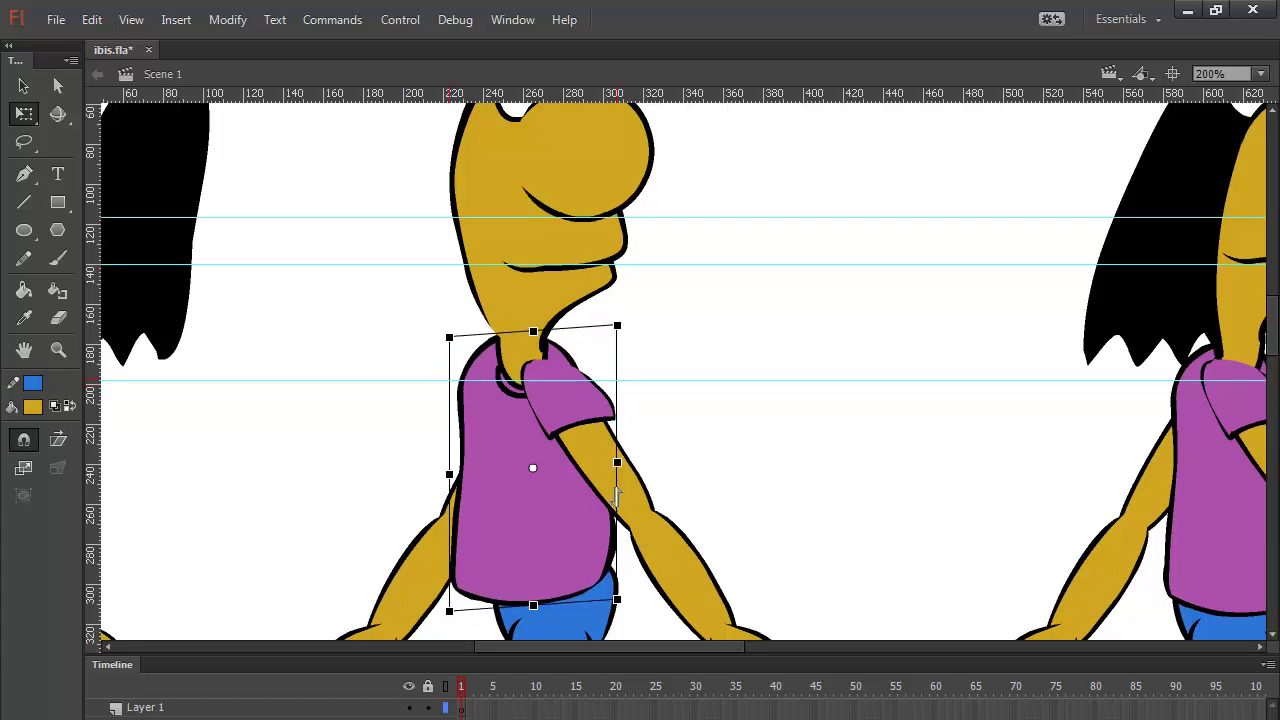
click(663, 503)
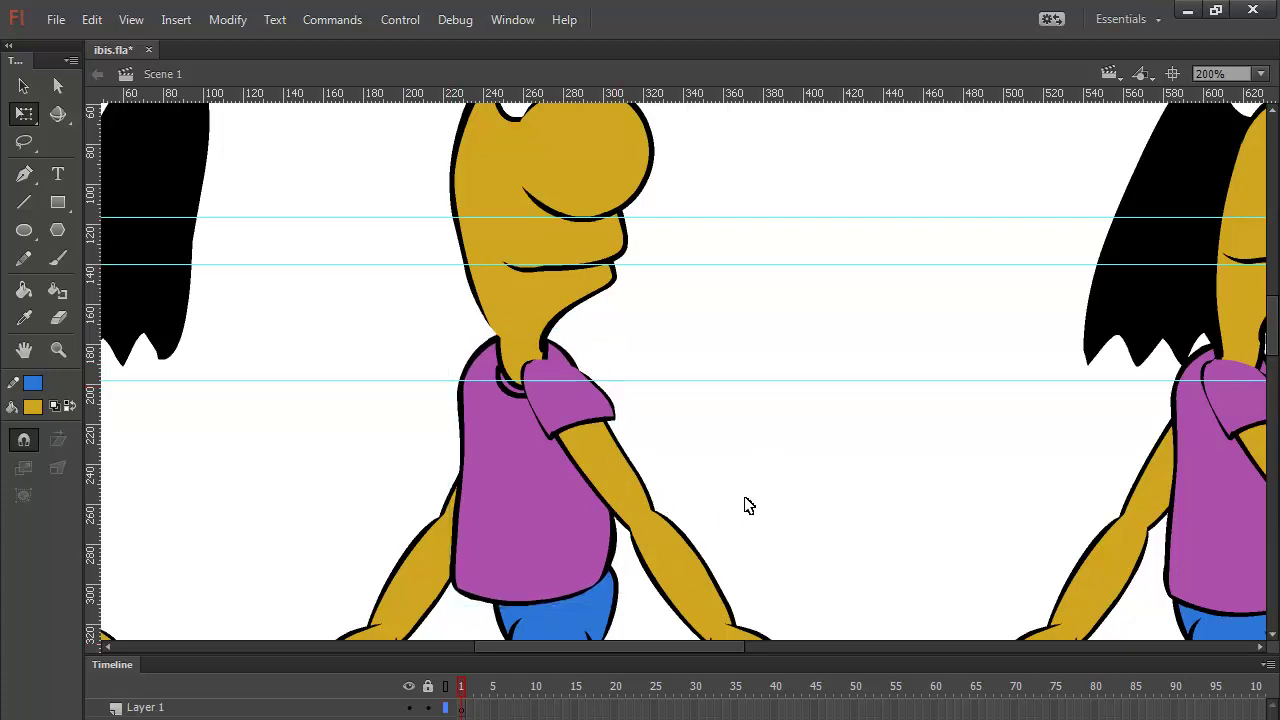
Step: Group the upper arm, forearm and hand of the arm in front of the torso
drag(729, 646, 686, 646)
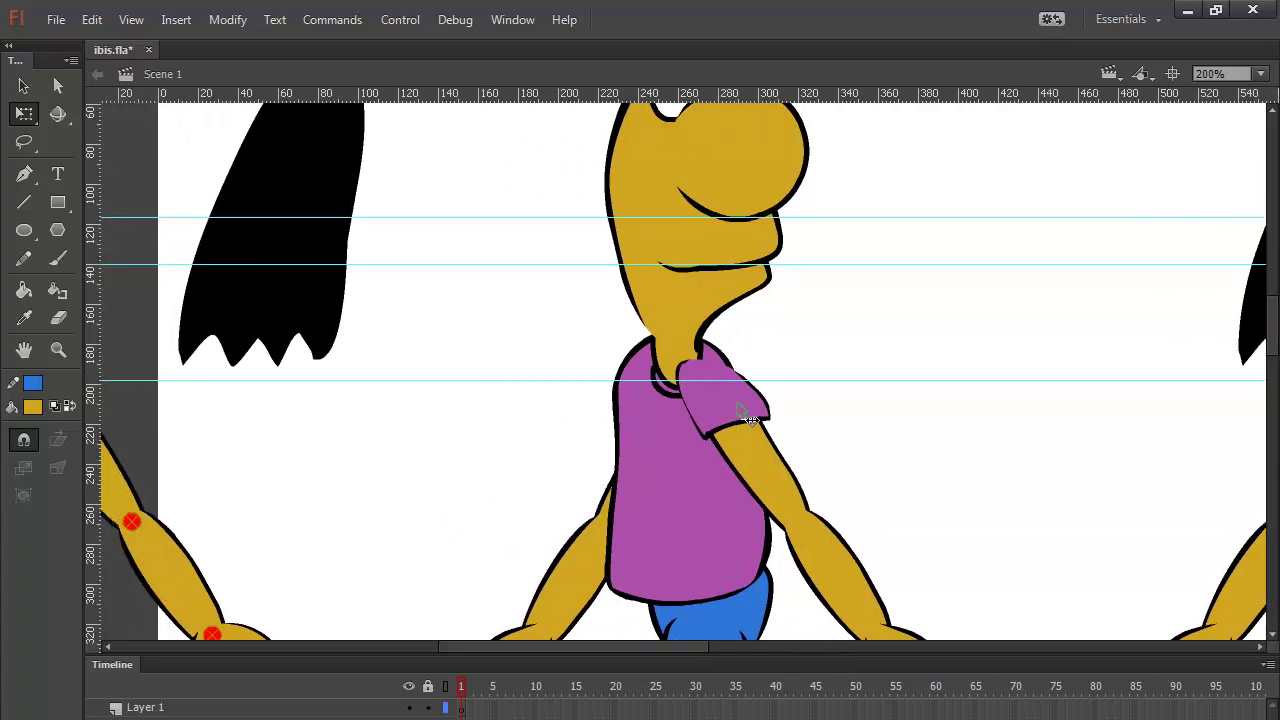
click(750, 419)
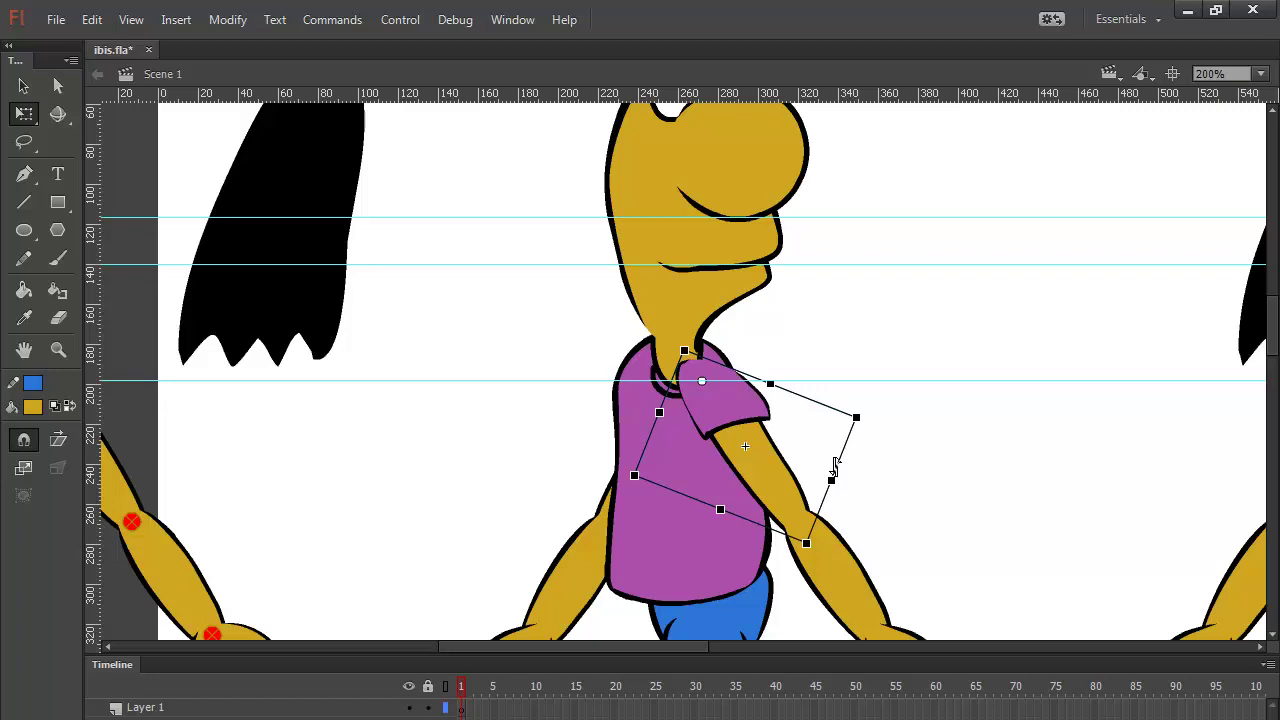
click(959, 518)
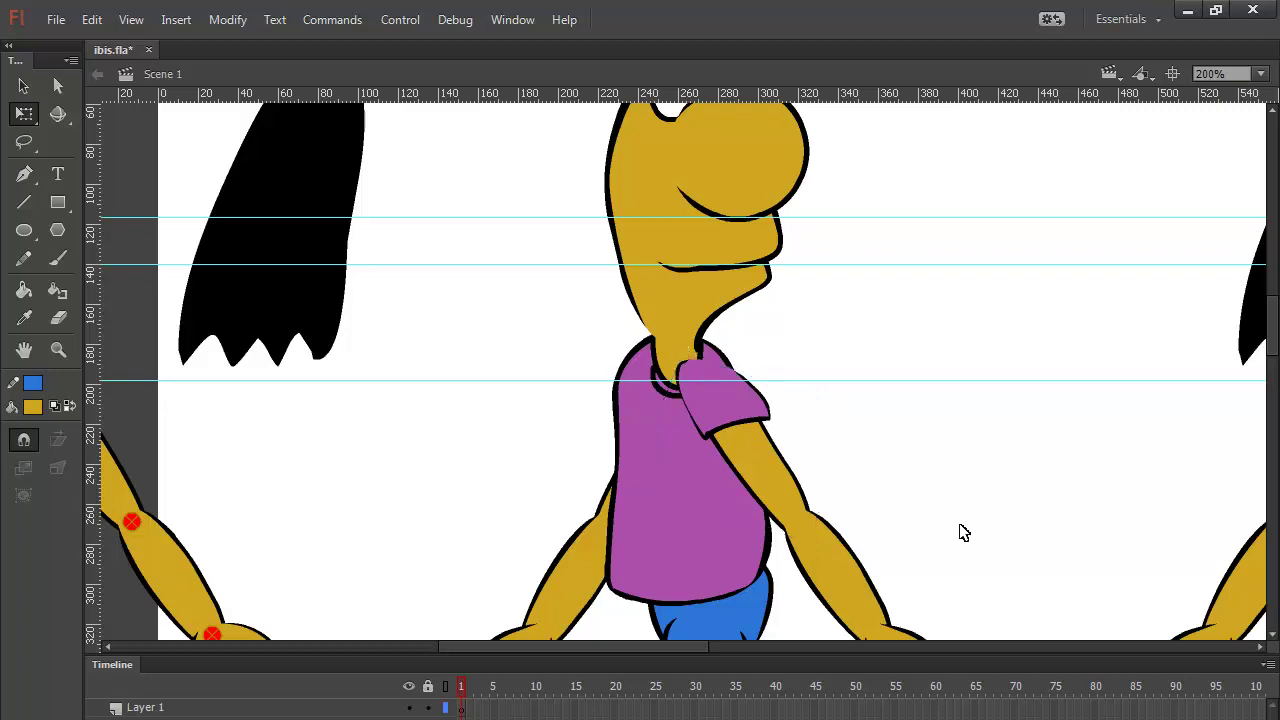
drag(957, 517, 831, 329)
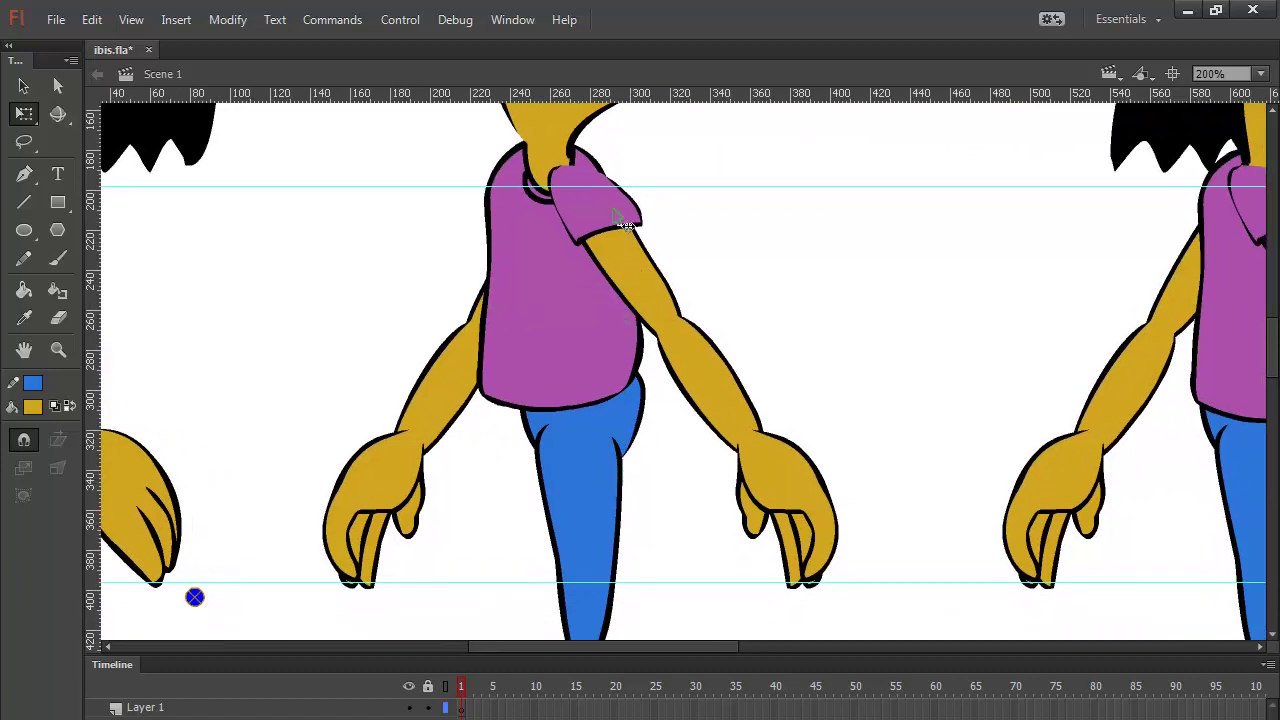
click(618, 218)
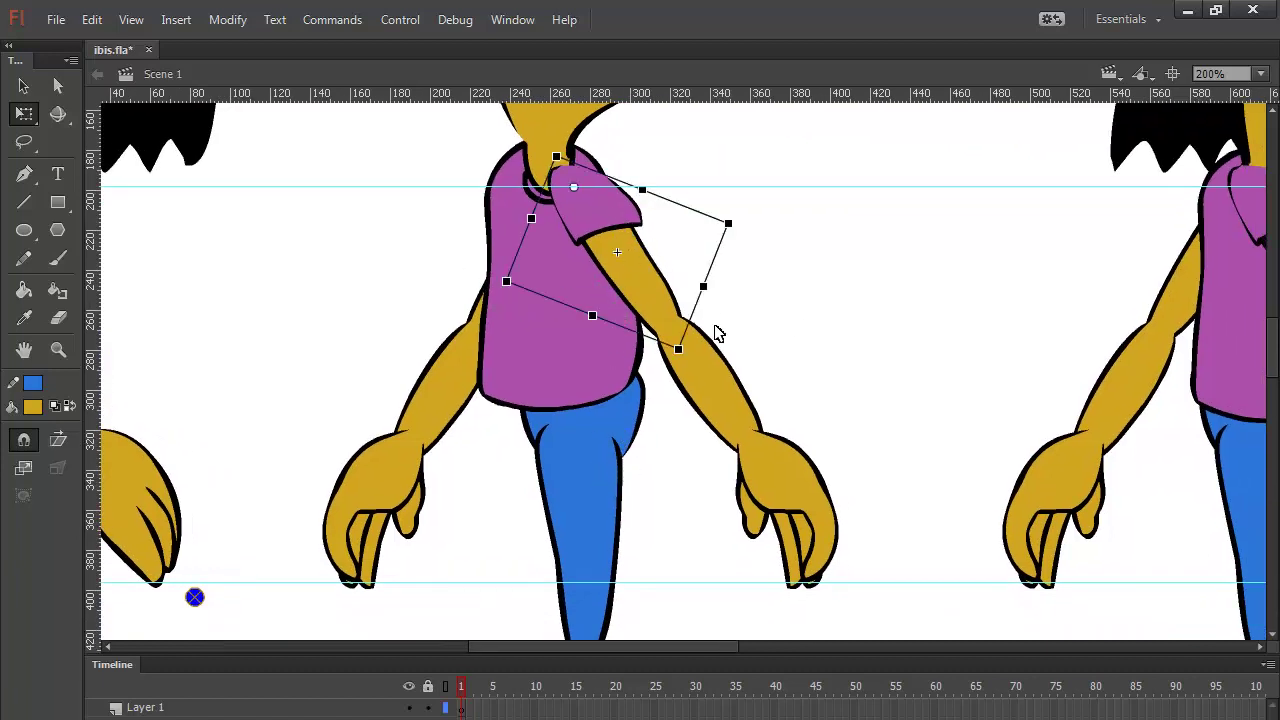
shift+click(725, 418)
shift+click(795, 497)
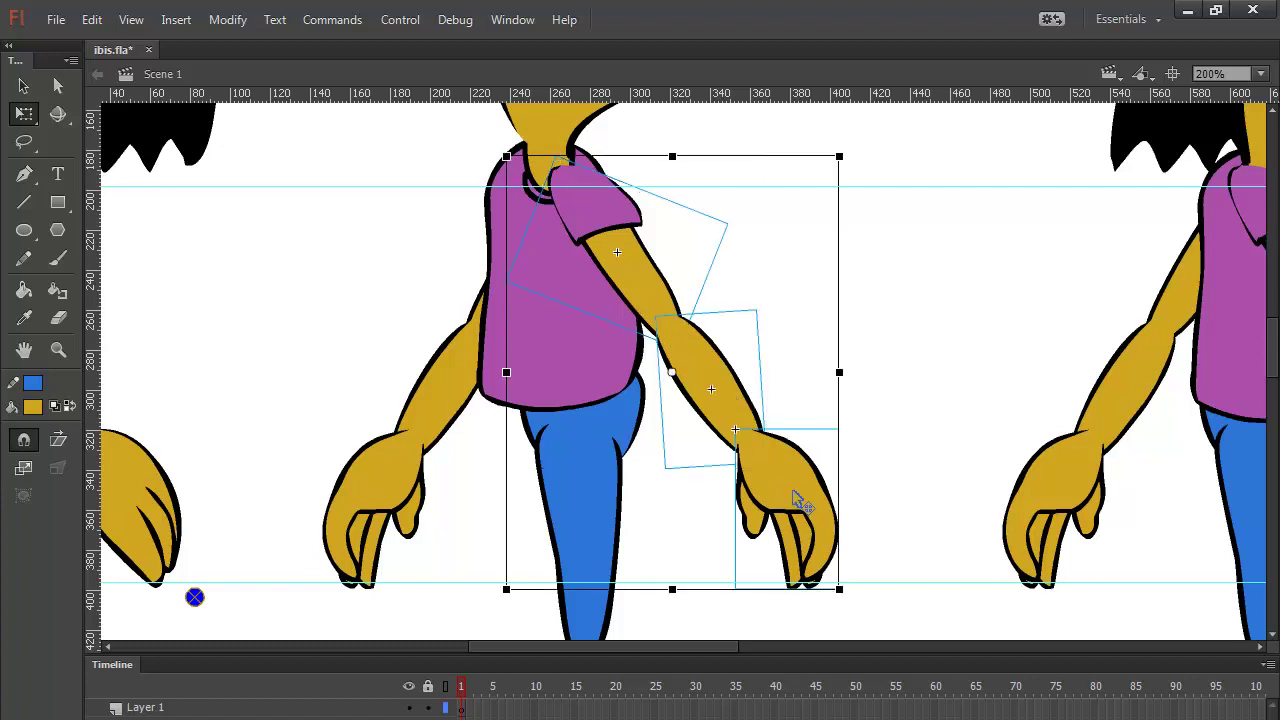
key(ctrl+g)
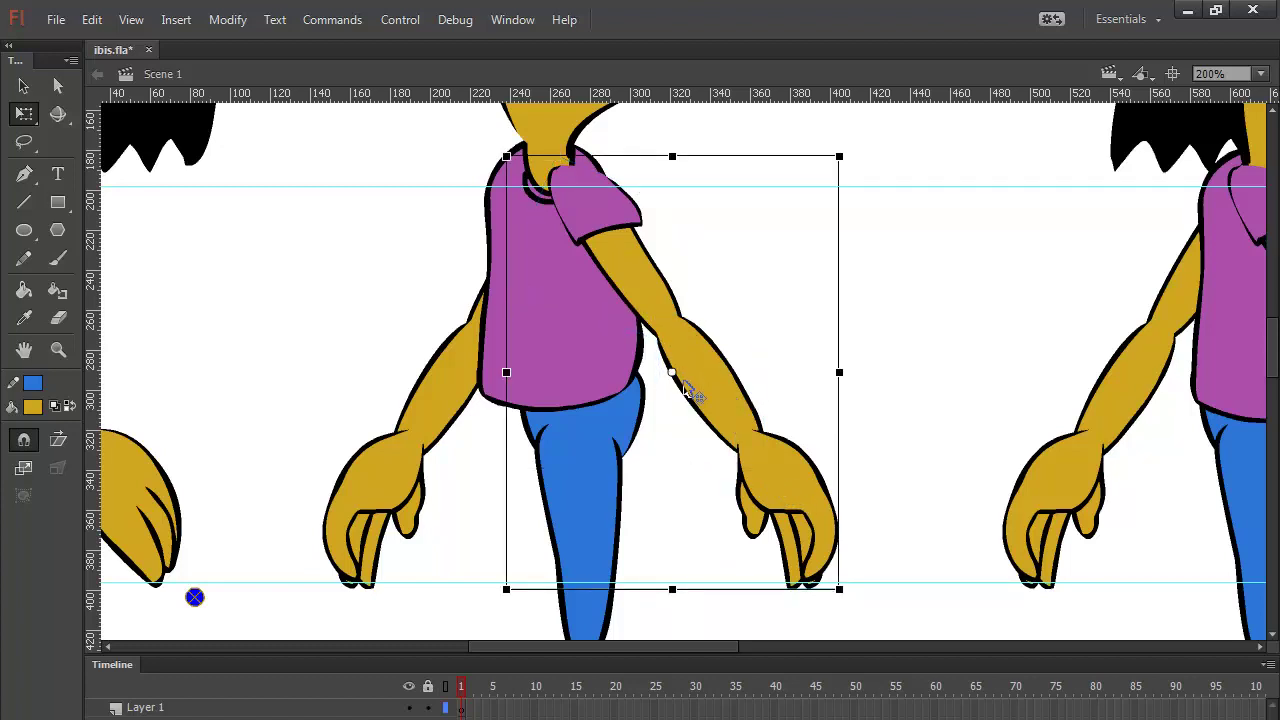
Step: Delete the forearm, upper arm and hand of the arm behind the torso
click(478, 316)
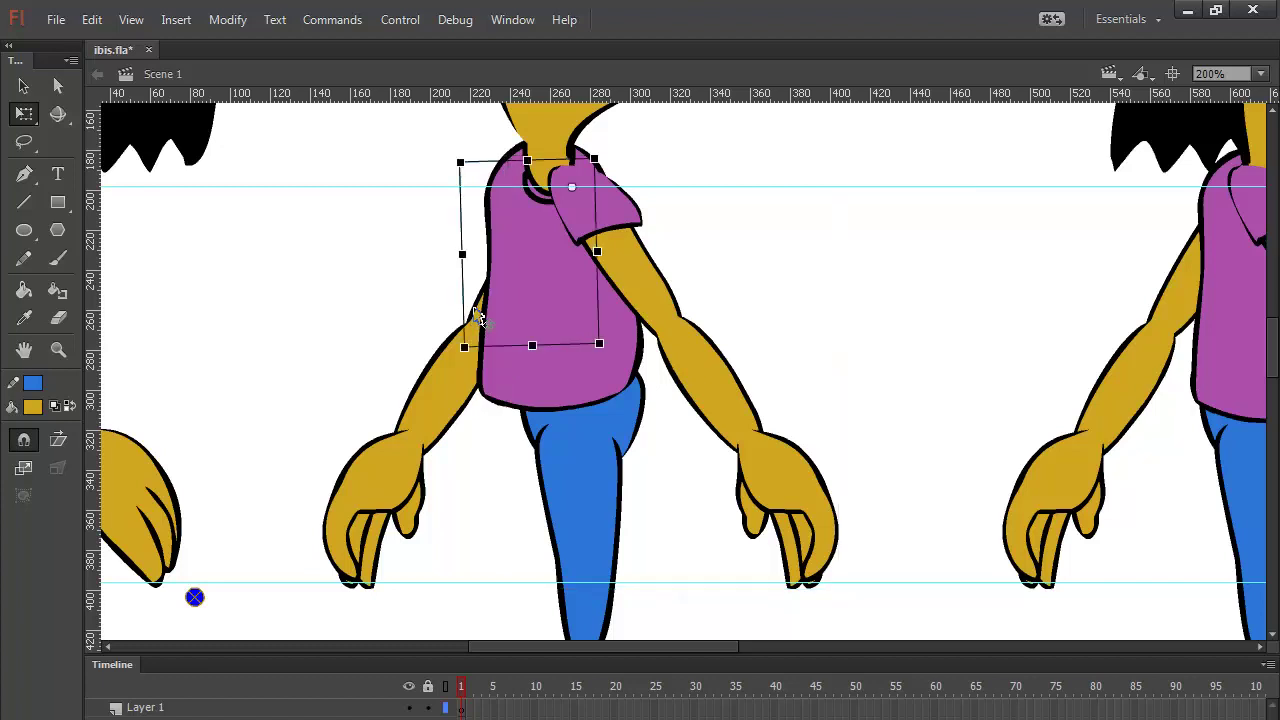
click(386, 329)
click(445, 391)
key(Delete)
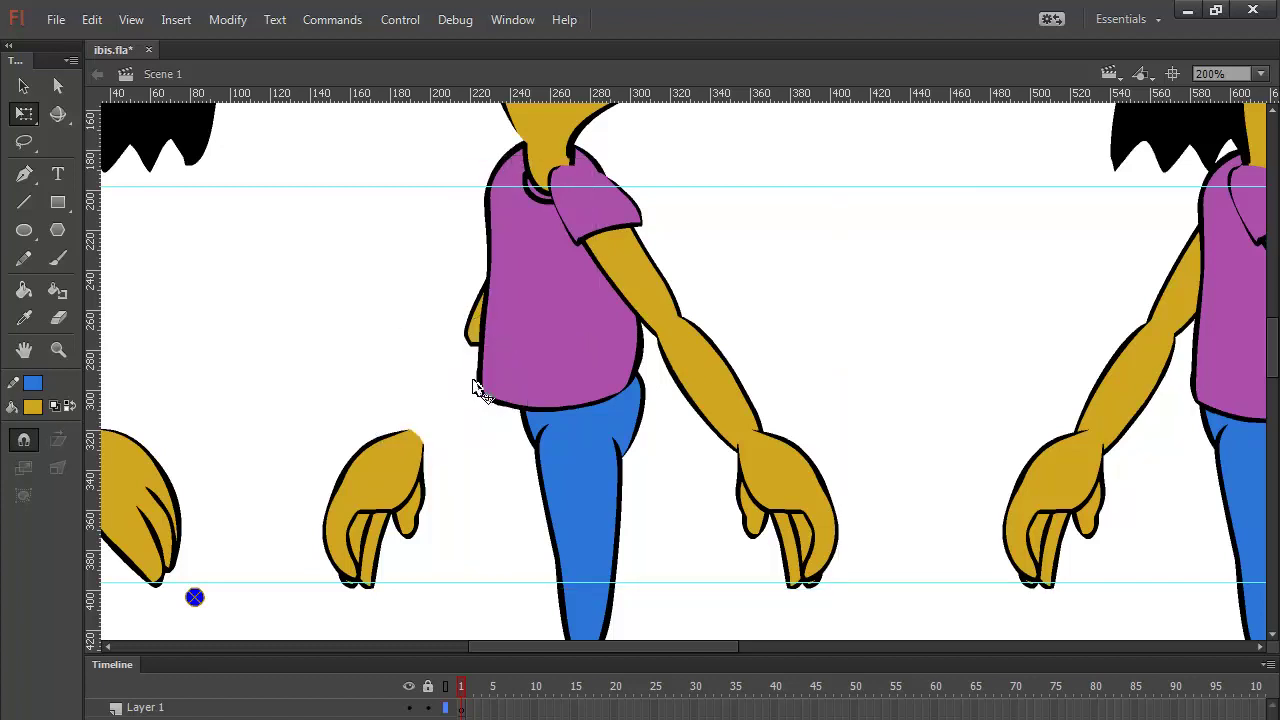
click(466, 332)
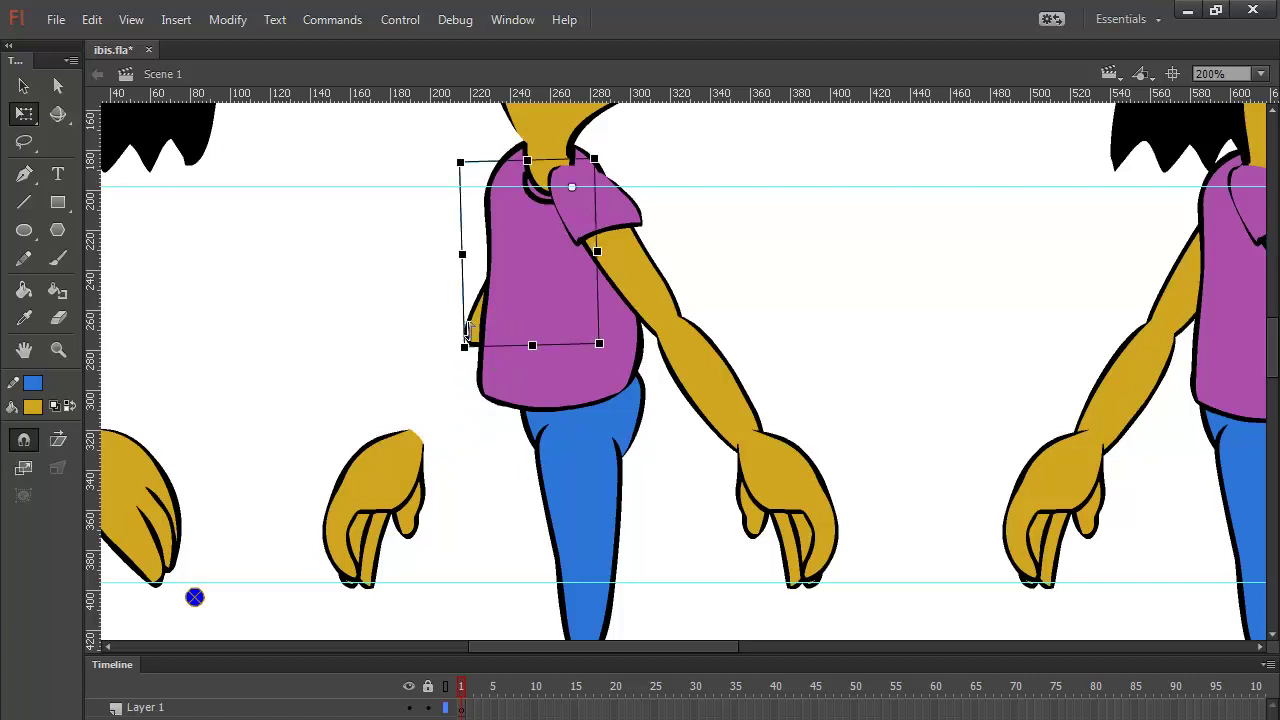
key(Delete)
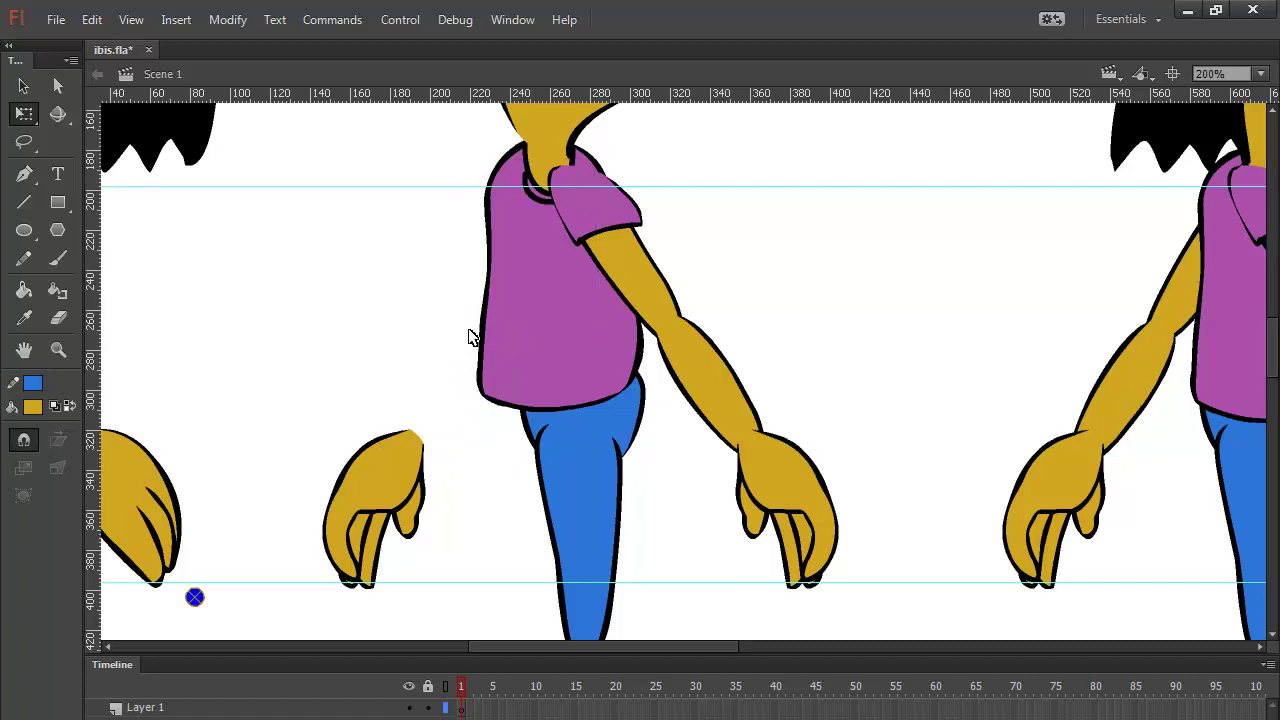
click(392, 474)
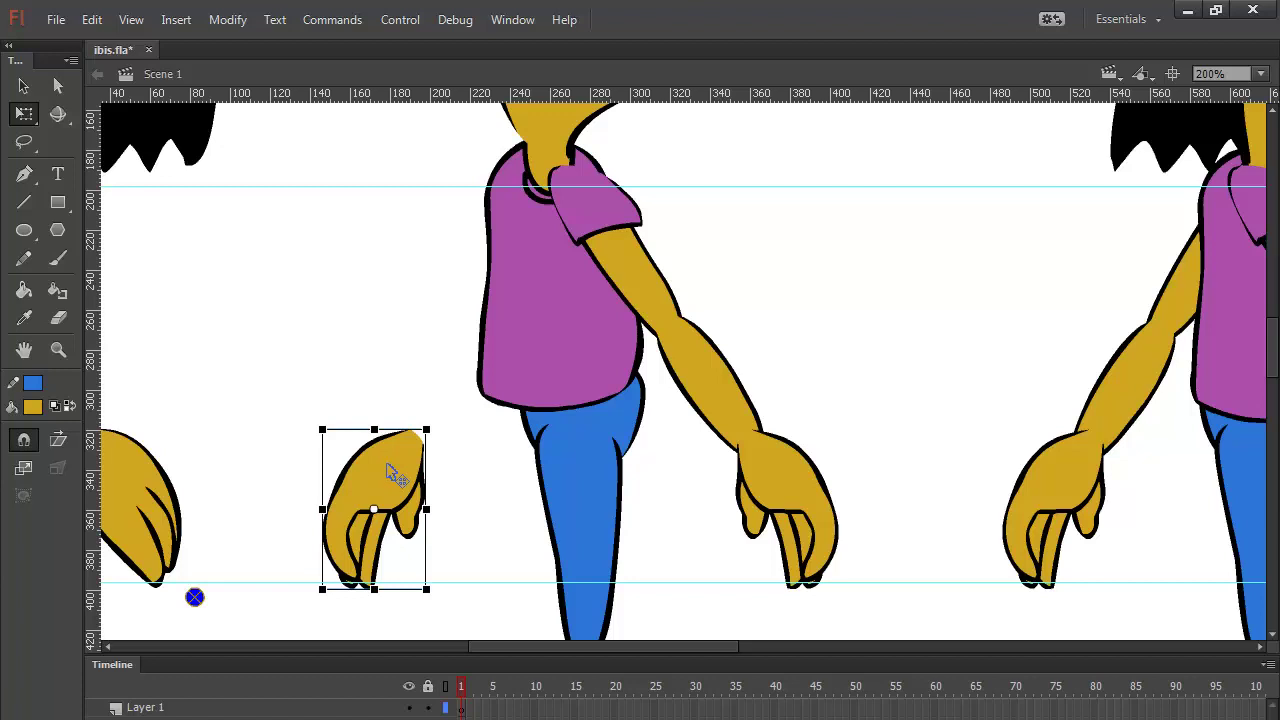
key(Delete)
Step: Move the grouped arm's pivot to the shoulder and rotate the arm down toward the character's back side
click(649, 278)
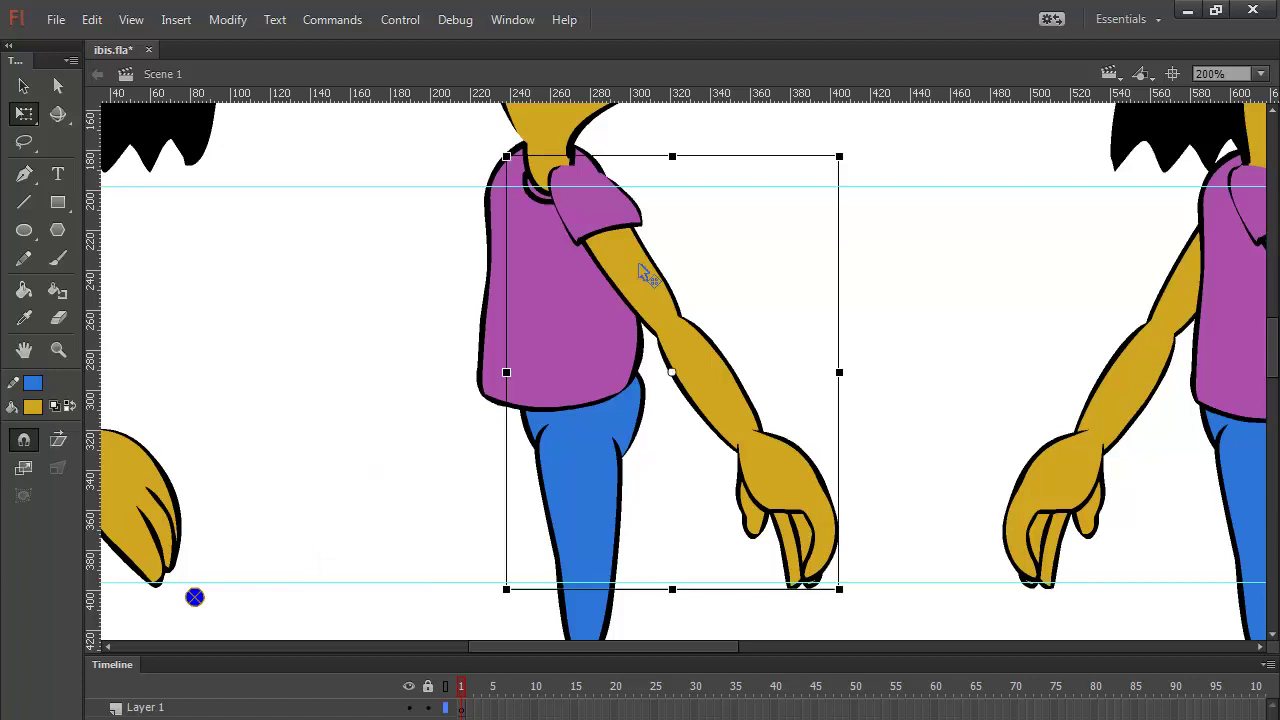
drag(672, 373, 576, 187)
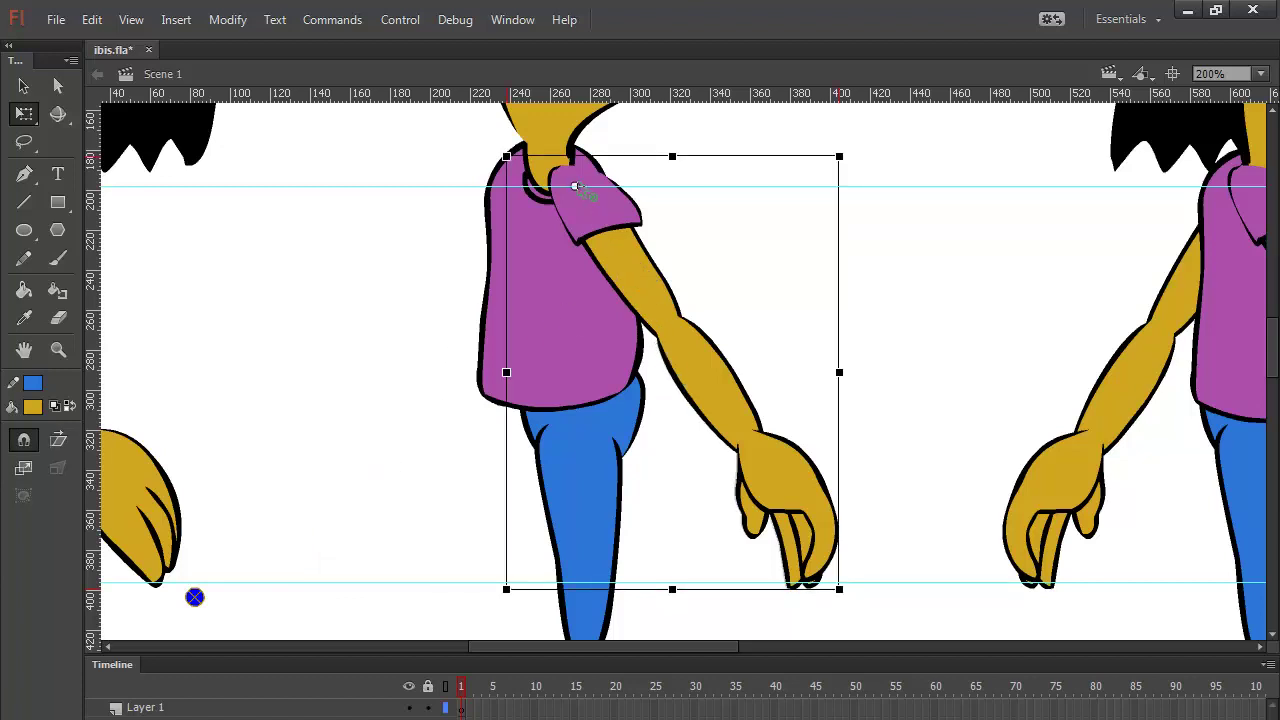
drag(851, 594, 443, 531)
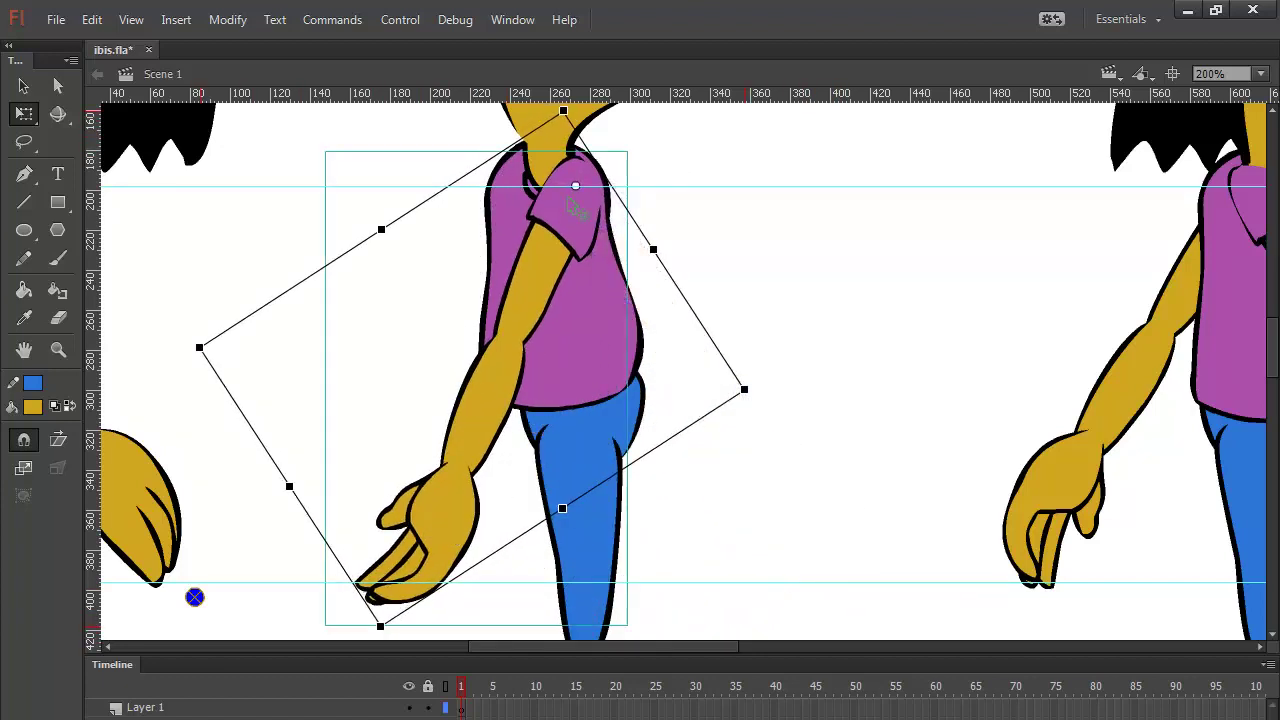
Step: Nudge the rotated arm left until its sleeve sits on the torso's back shoulder
key(Left)
key(Left)
key(Left)
key(Left)
key(Left)
key(Left)
key(Left)
key(Left)
key(Left)
key(Left)
key(Left)
key(Left)
key(Left)
key(Left)
key(Left)
key(Left)
key(Left)
key(Left)
key(Left)
key(Left)
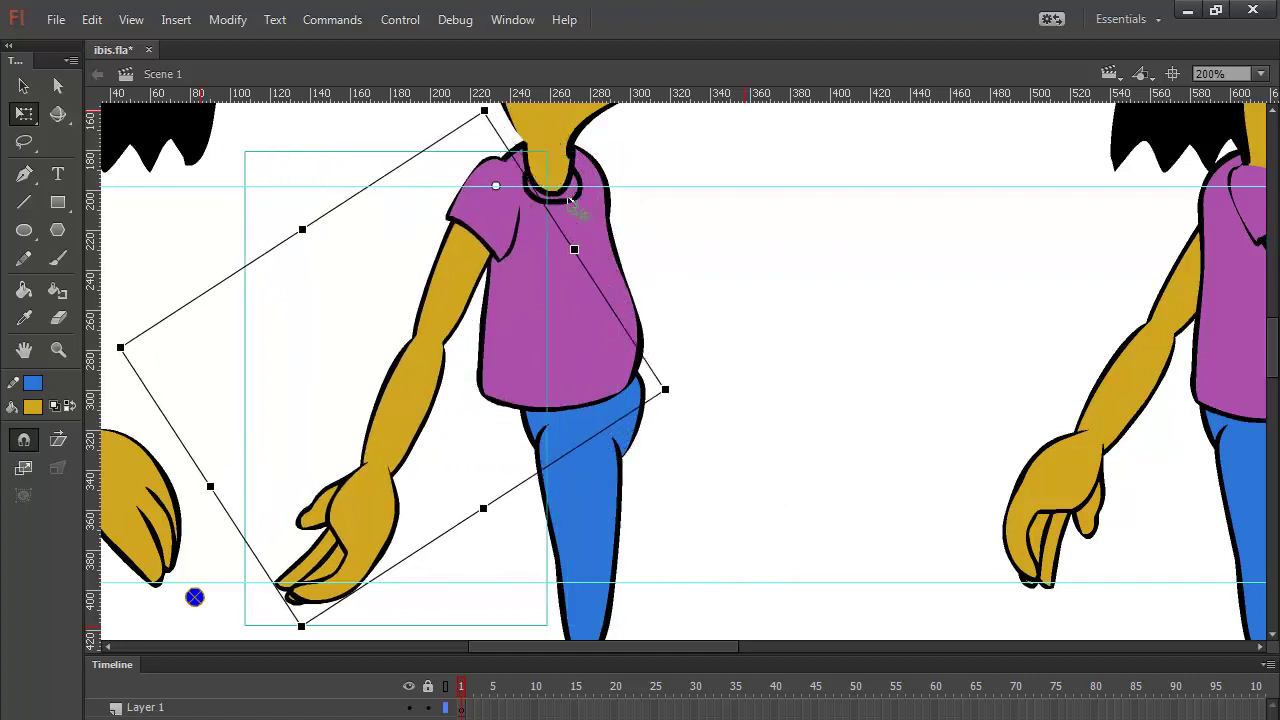
key(Up)
key(Up)
key(Up)
key(Up)
key(Up)
key(Down)
key(Down)
key(Down)
key(Down)
key(Down)
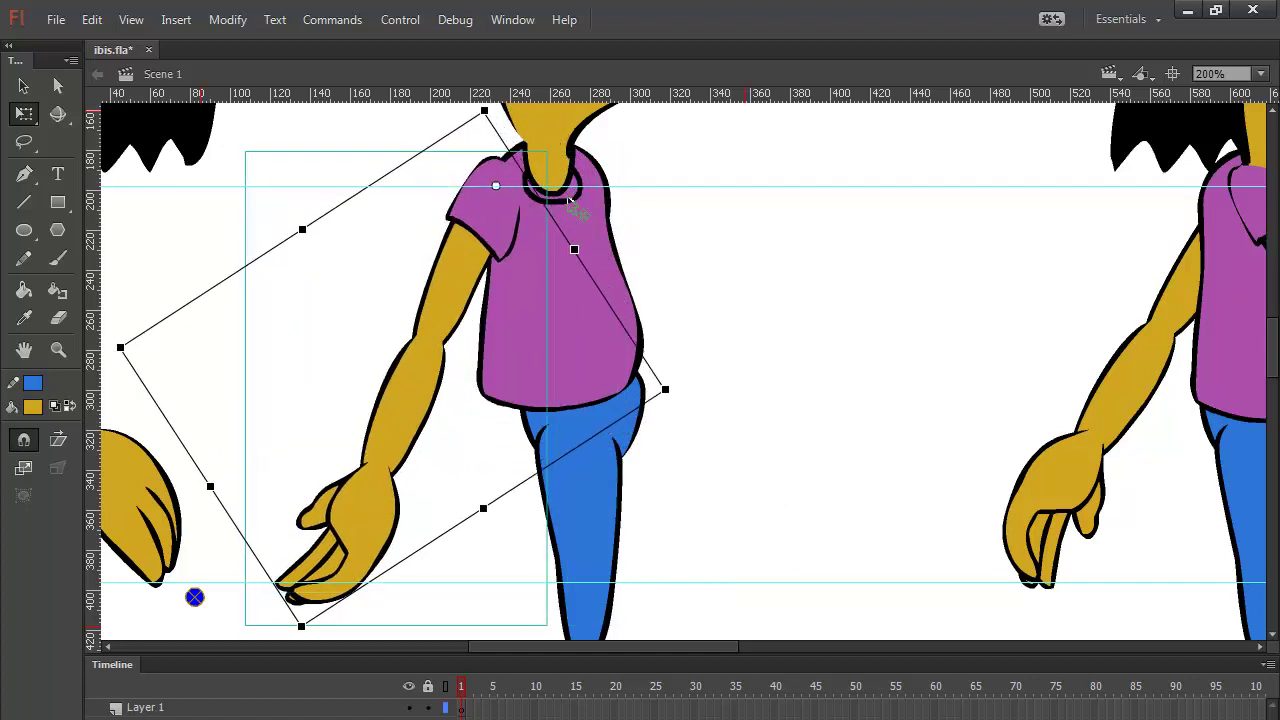
key(Right)
key(Right)
key(Right)
key(Right)
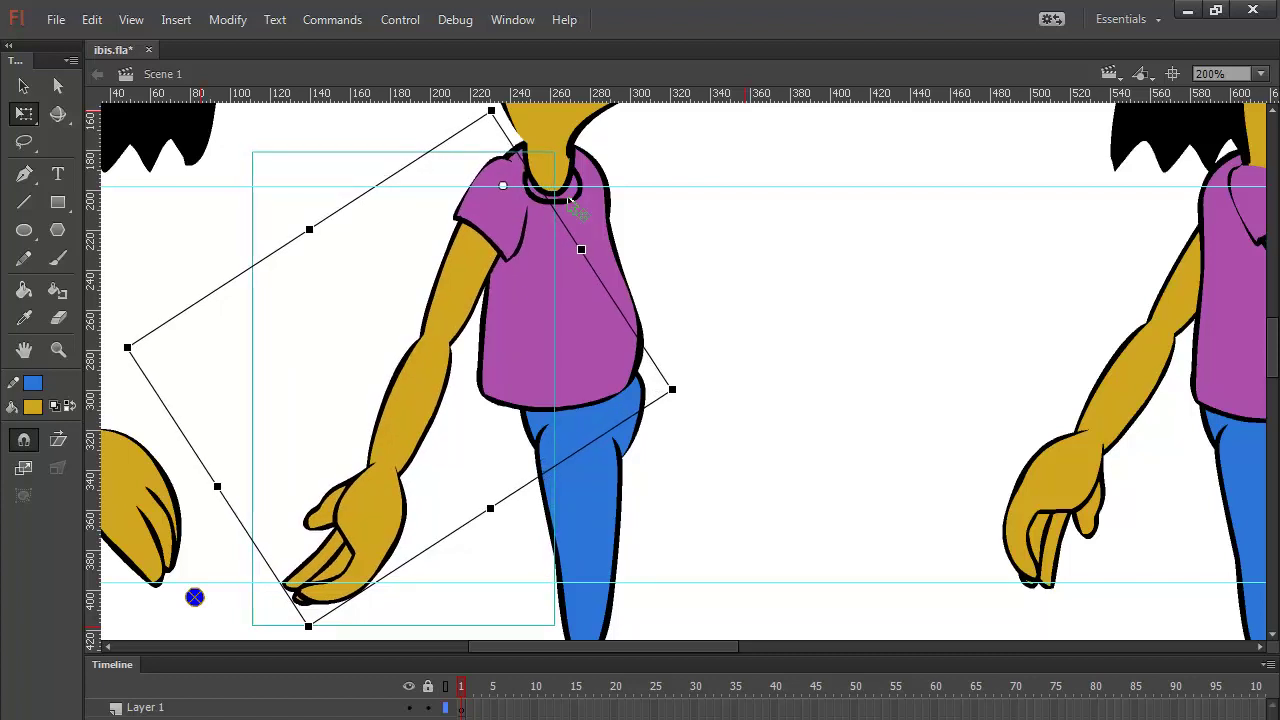
key(Right)
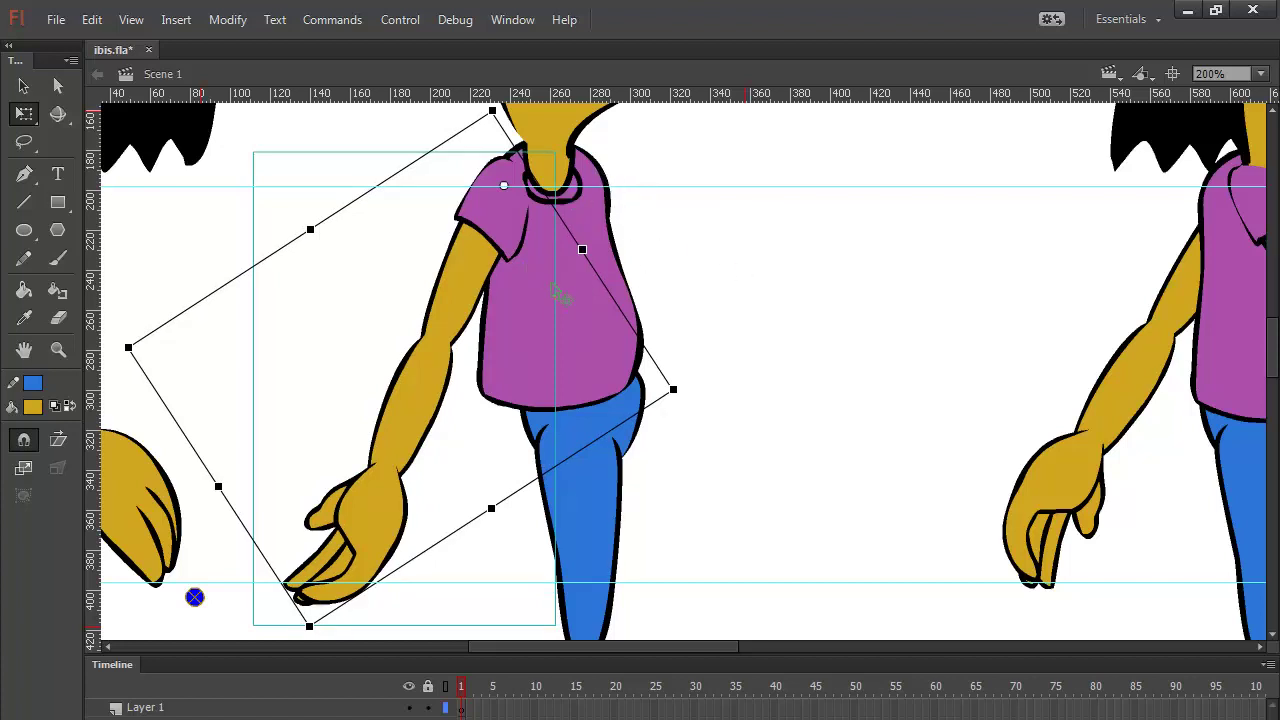
key(ctrl+z)
Step: Duplicate the arm and shift the copy right to the torso's opposite shoulder
key(ctrl+d)
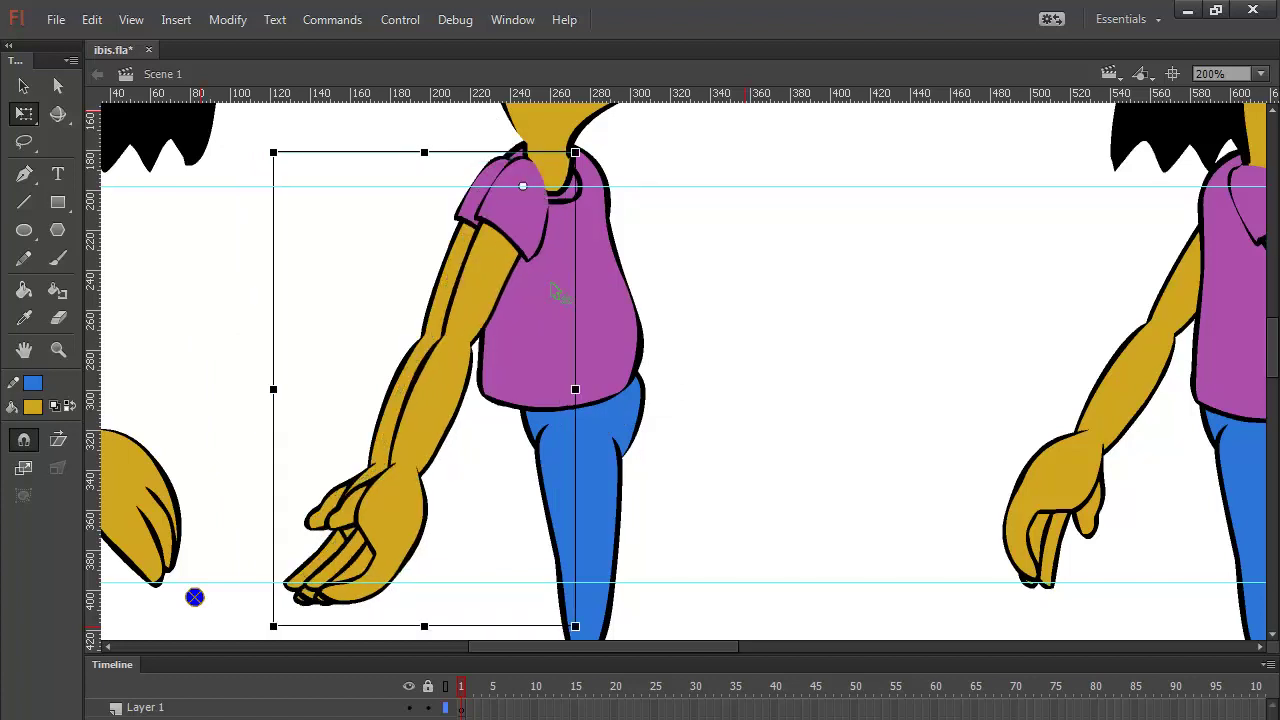
key(shift+Right)
key(shift+Right)
key(shift+Right)
key(shift+Right)
key(shift+Right)
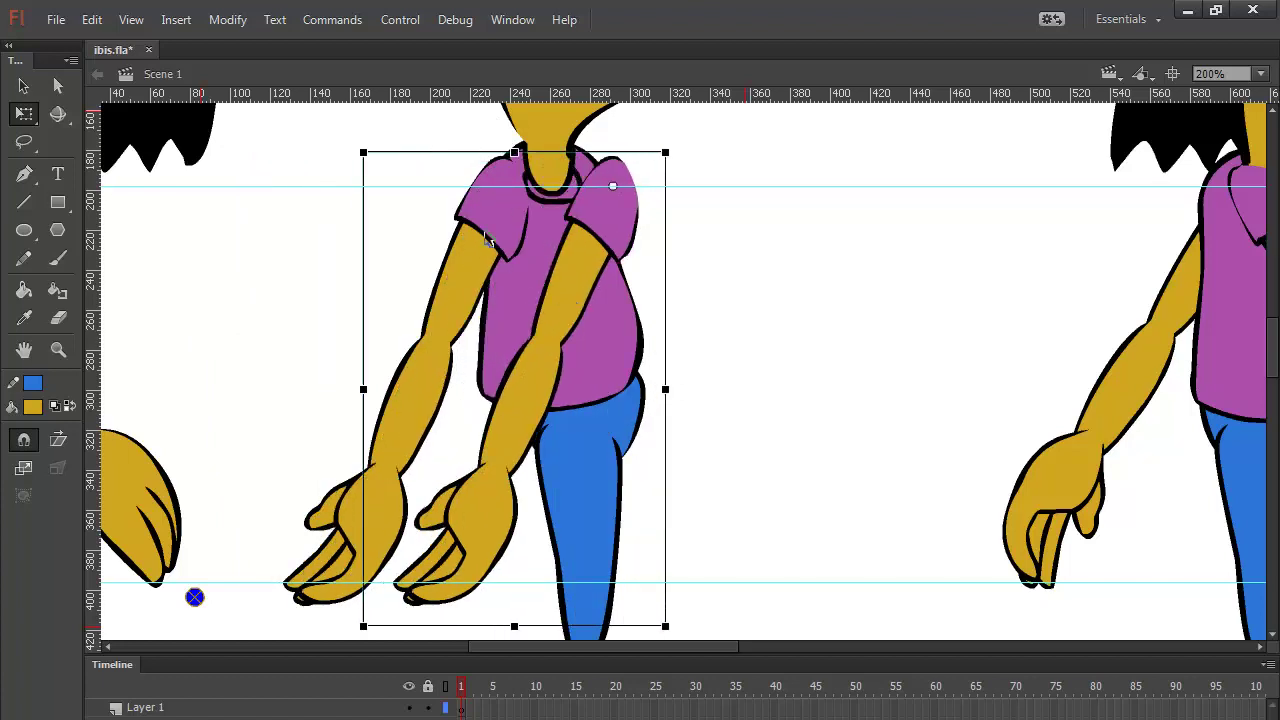
Step: Flip the duplicated arm horizontally and place it behind the torso
click(250, 20)
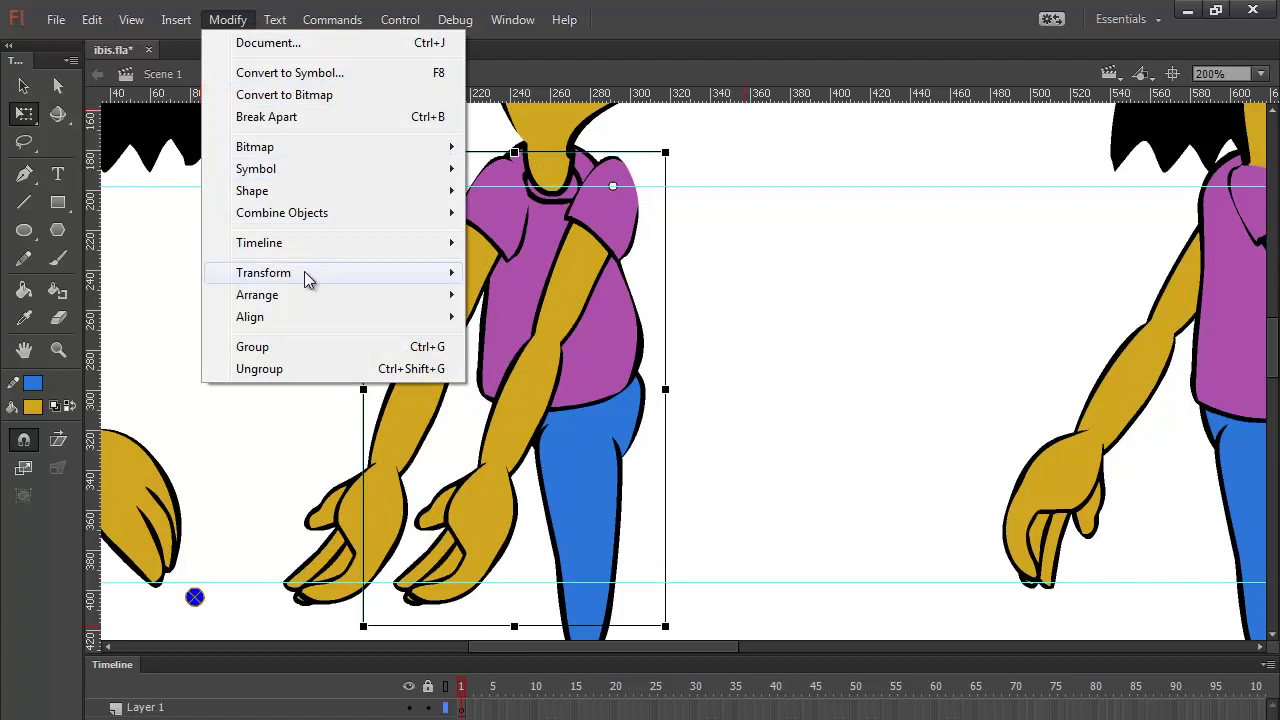
mouse_move(304, 271)
click(572, 486)
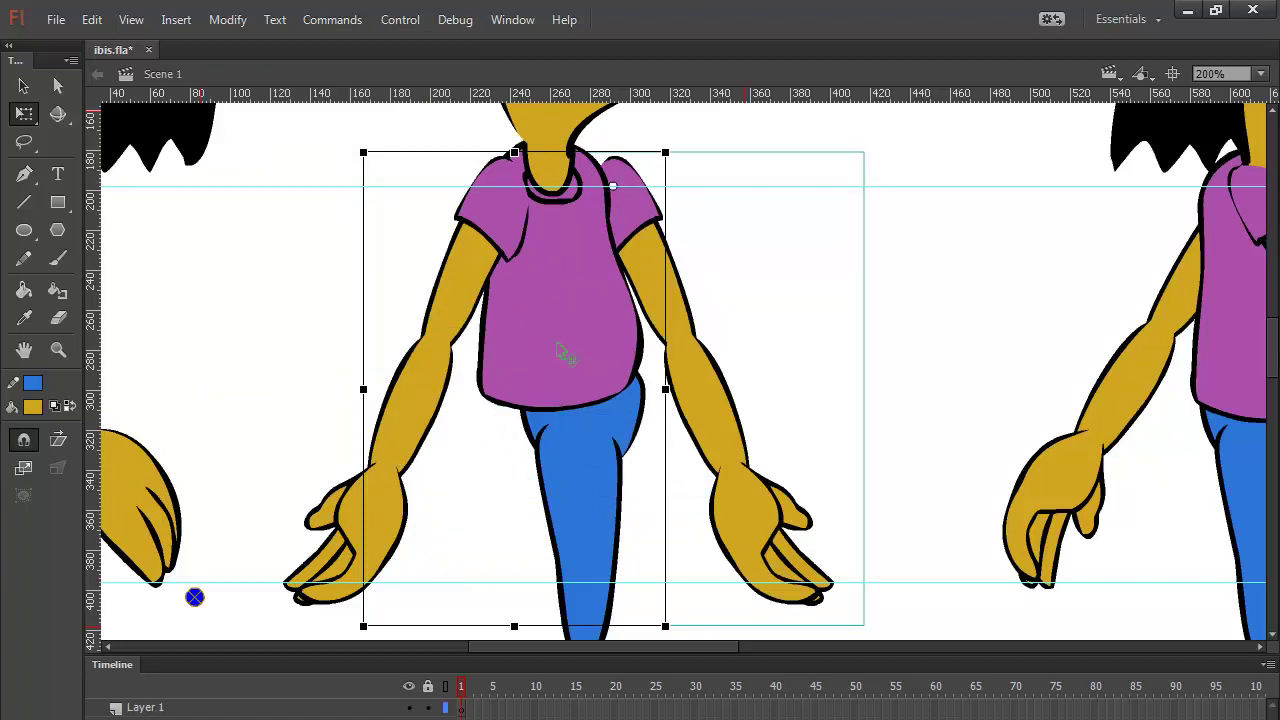
Step: Nudge the flipped arm left until its shoulder tucks in behind the torso
key(Left)
key(Left)
key(Left)
key(Left)
key(Left)
key(Left)
key(Left)
key(Left)
key(Left)
key(Left)
key(Left)
key(Left)
key(Left)
key(Left)
key(Left)
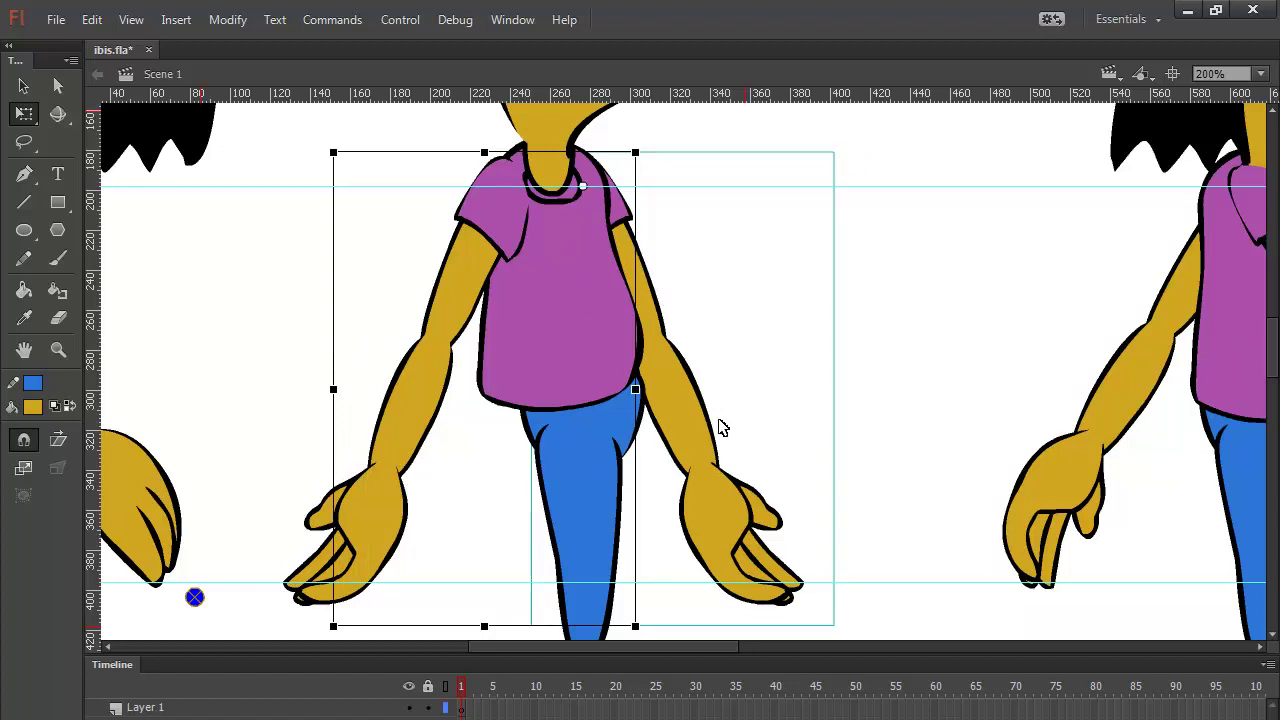
Step: Move the blue hip piece of the middle figure left under the shirt, past the rear edge of the thigh
click(766, 406)
click(703, 420)
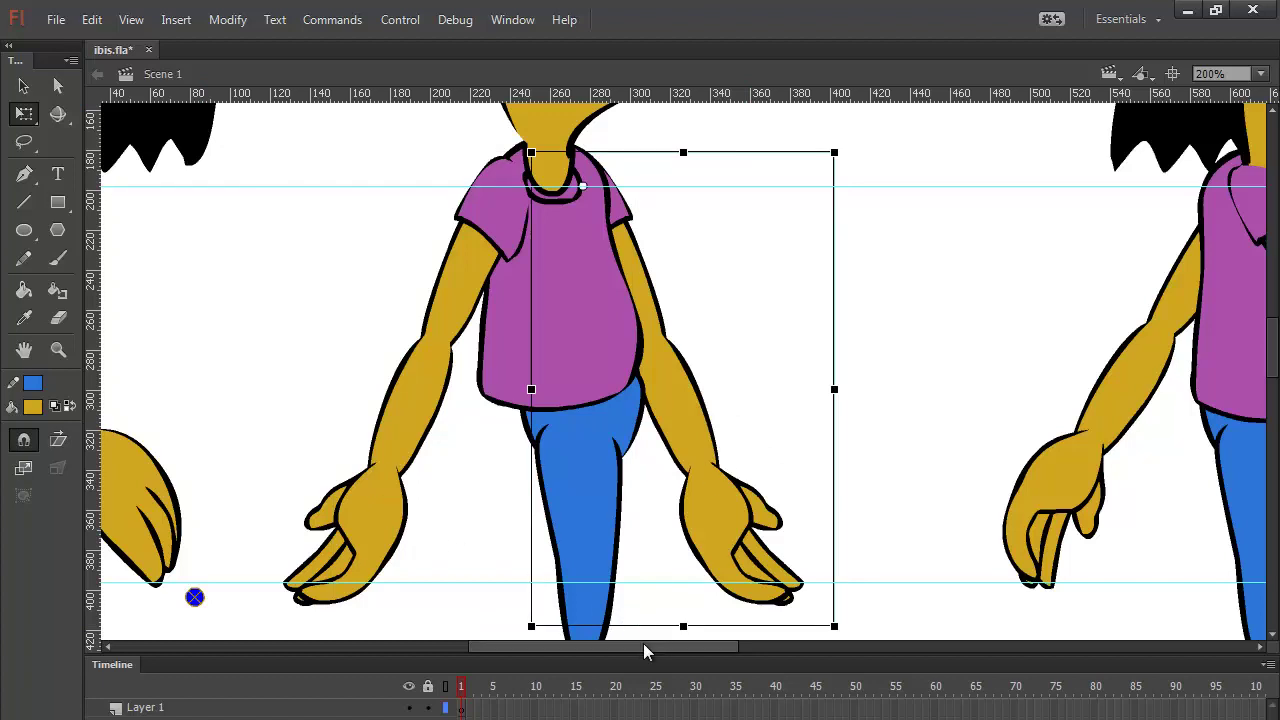
mouse_move(643, 643)
mouse_down()
mouse_move(505, 642)
mouse_move(622, 640)
mouse_up()
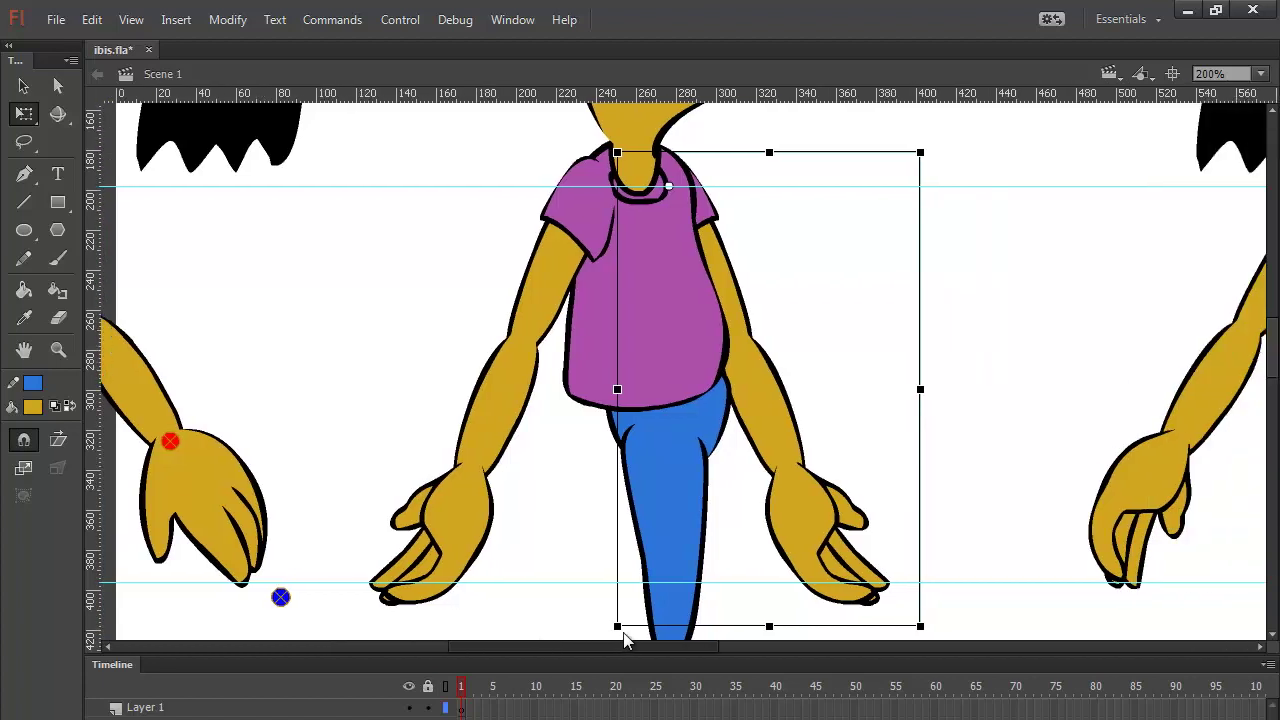
click(714, 428)
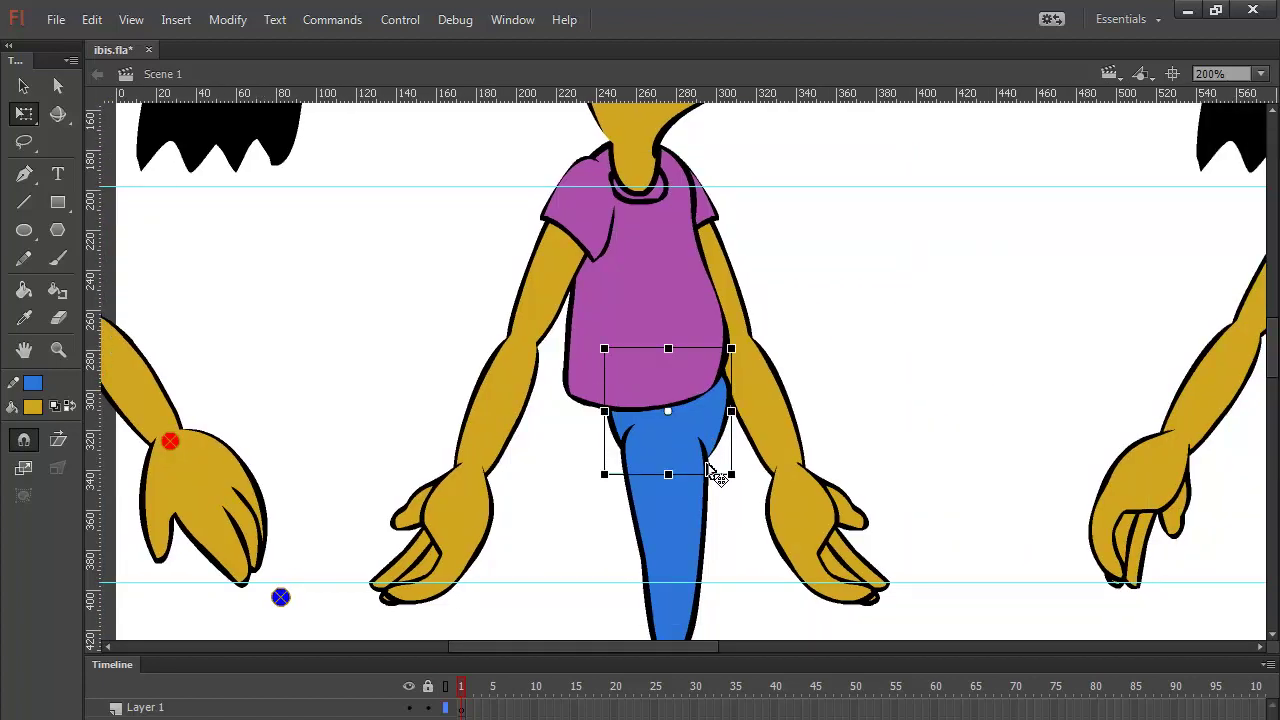
key(Left)
key(Left)
key(Left)
key(Left)
key(Left)
key(Left)
key(Left)
key(Left)
key(Left)
key(Left)
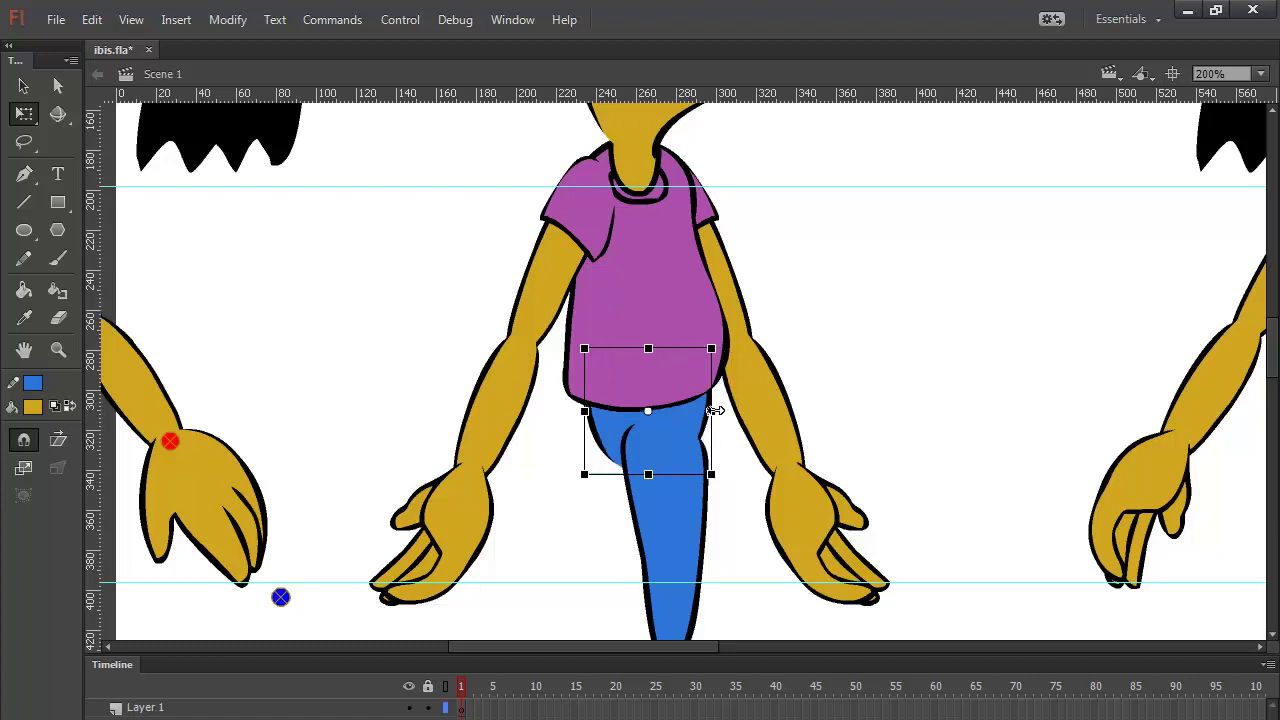
Step: Widen the middle figure's hip piece slightly and nudge it a little further left
drag(712, 411, 720, 410)
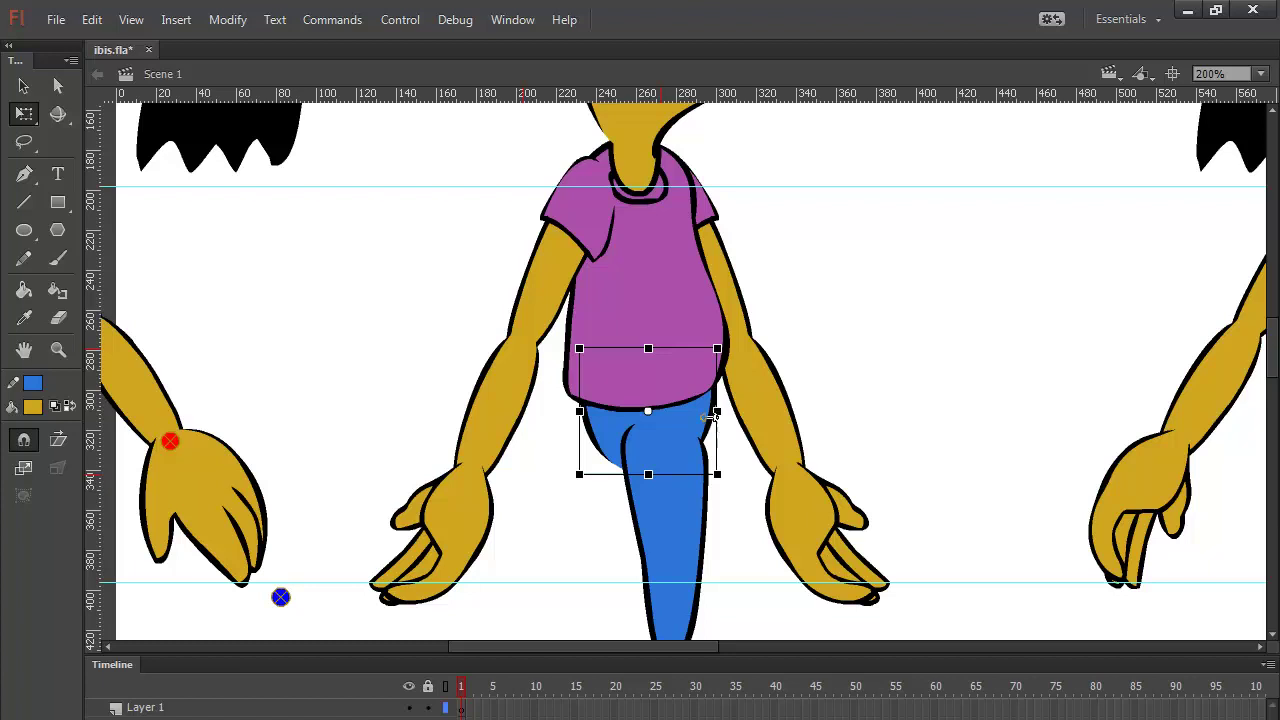
key(Left)
key(Left)
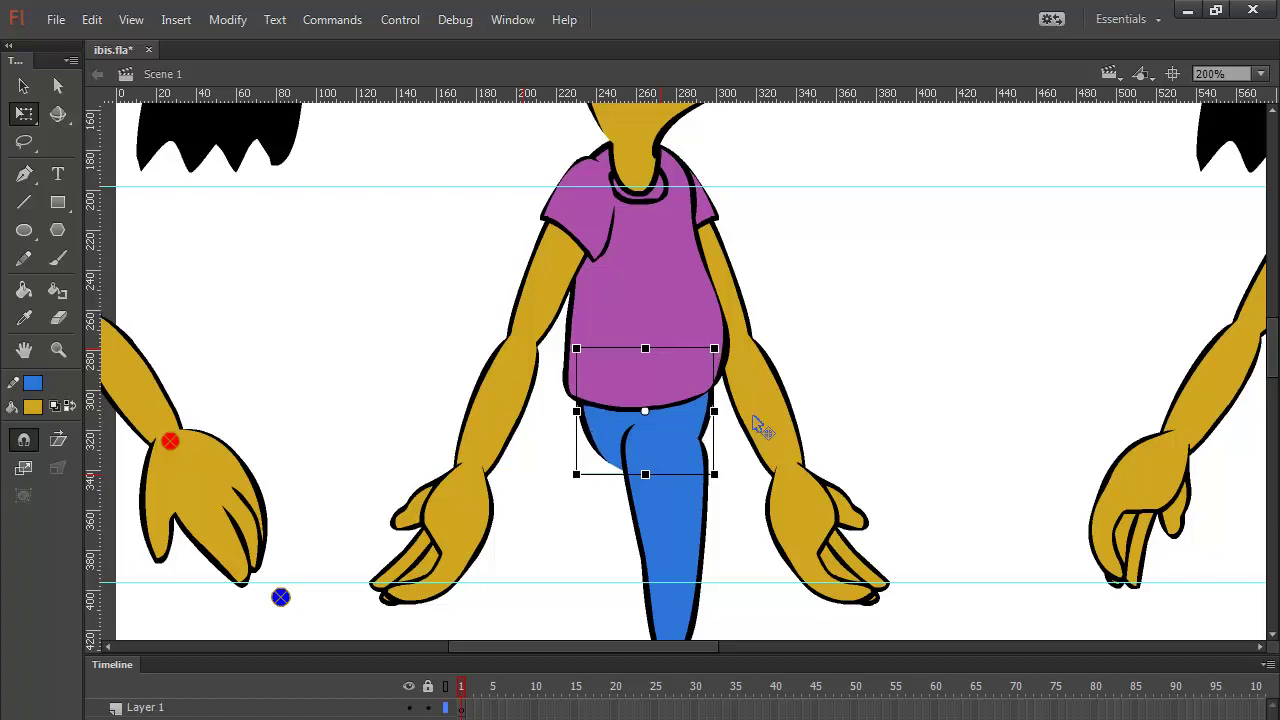
Step: Select the middle figure's front thigh, lower leg and shoe together and offset them left so the front leg partly overlaps the other leg
click(692, 524)
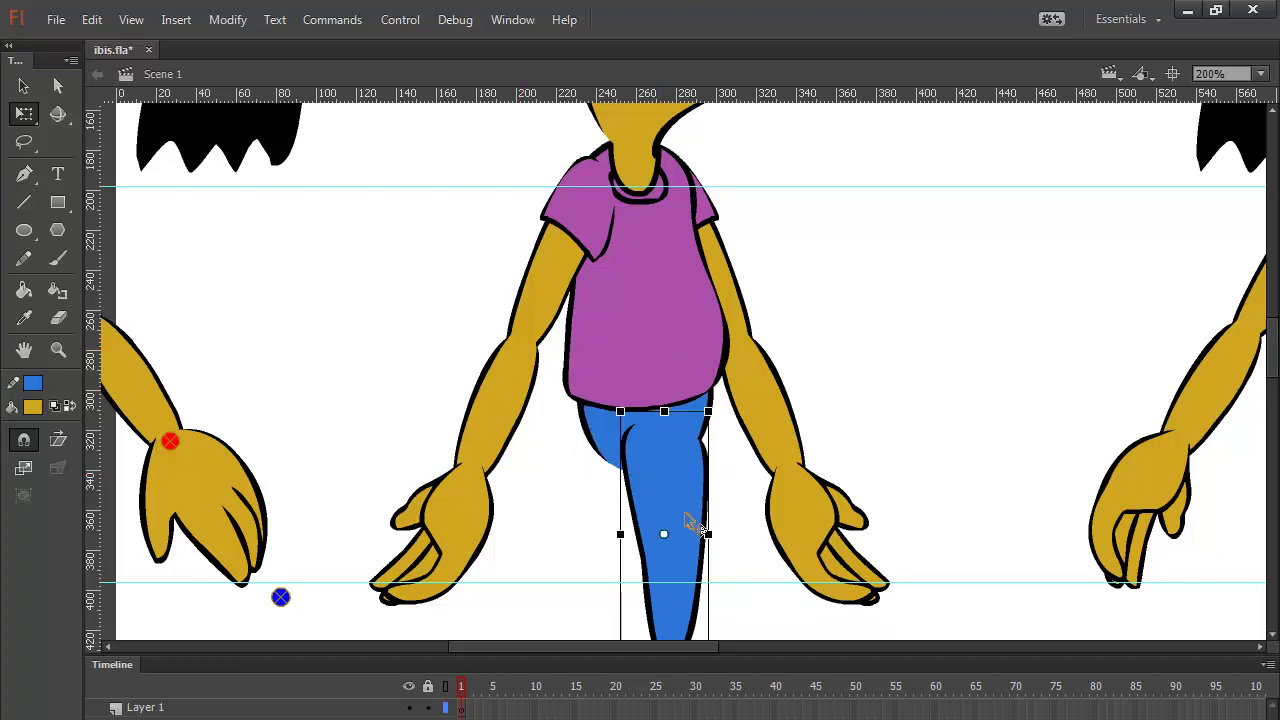
scroll(886, 329, down, 3)
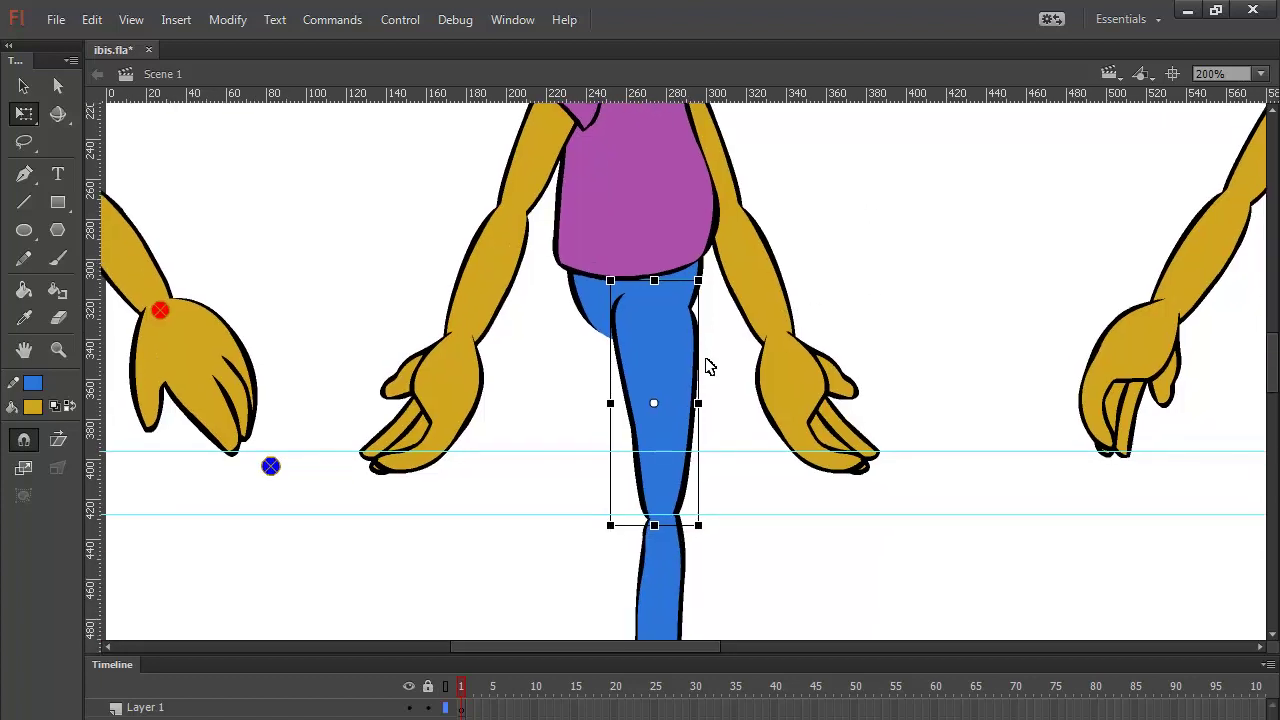
scroll(931, 386, down, 1)
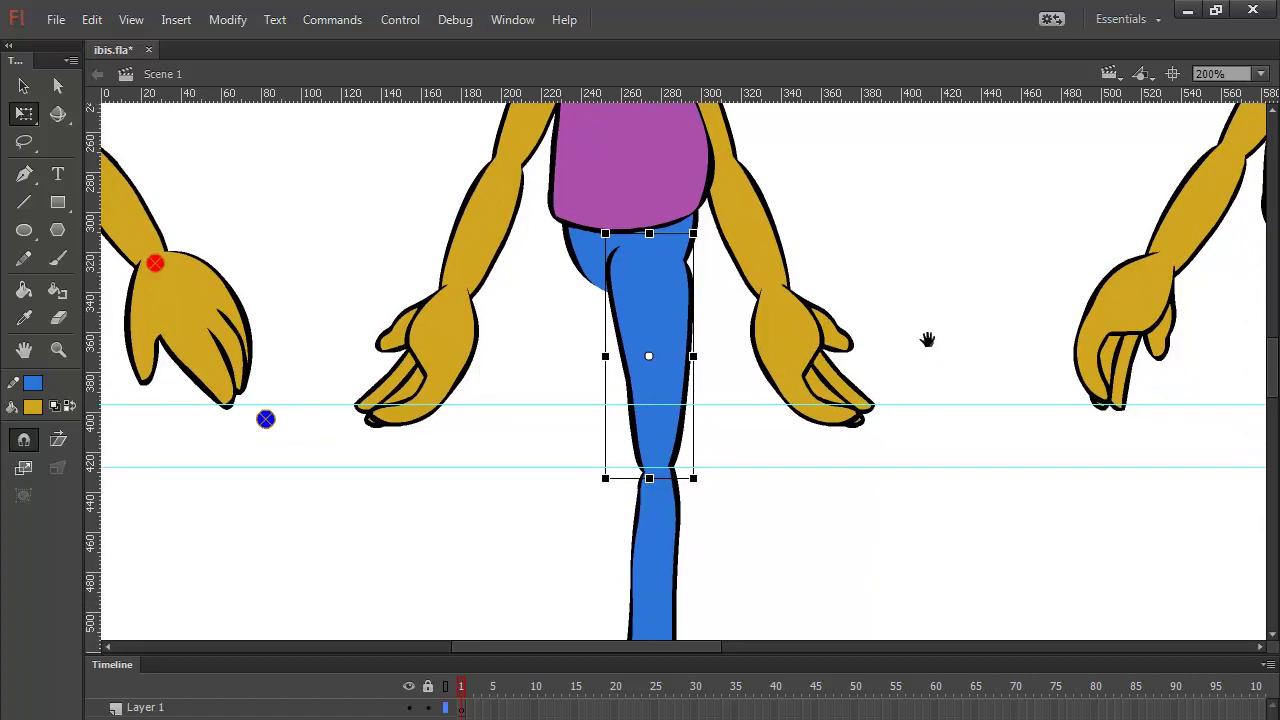
drag(777, 537, 853, 335)
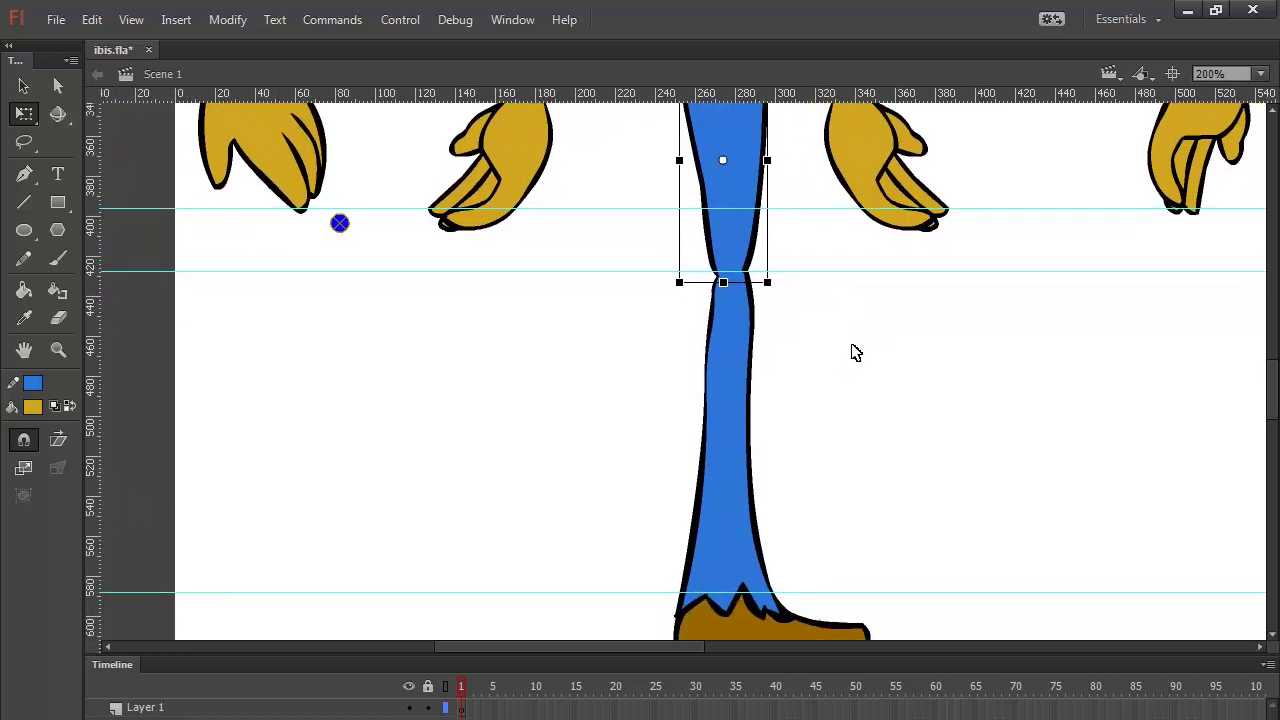
key(ctrl+minus)
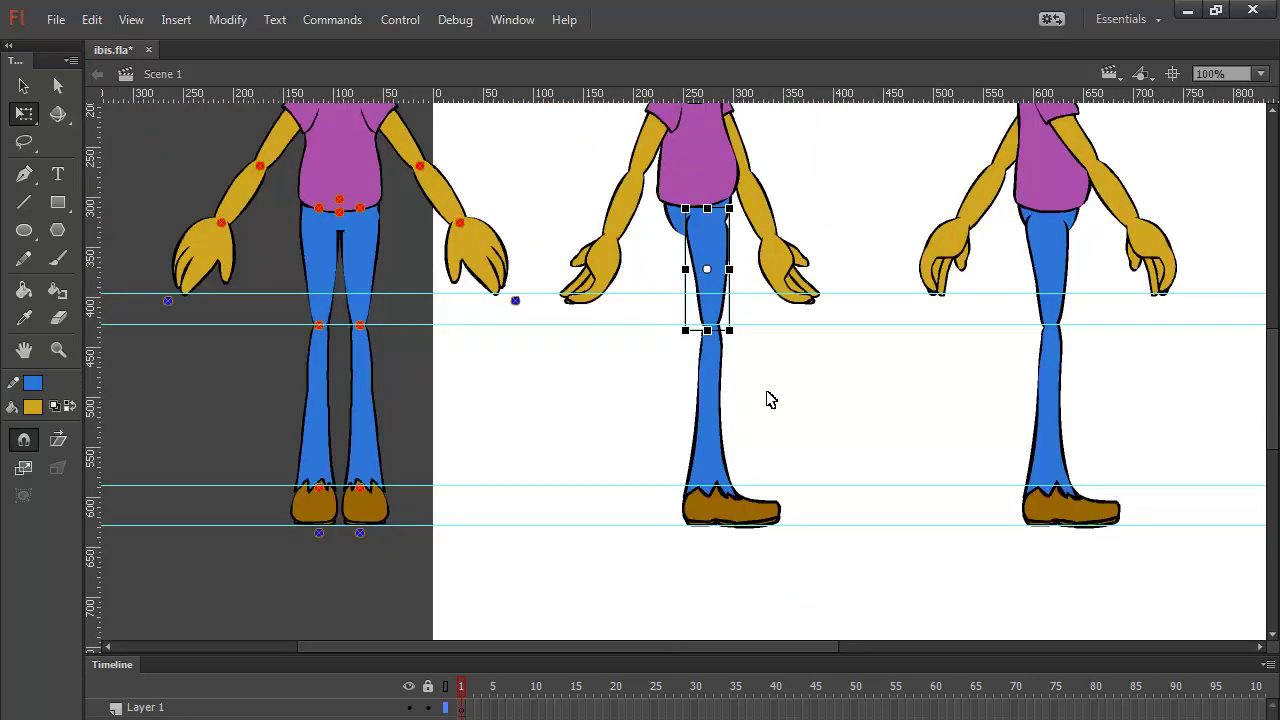
click(708, 418)
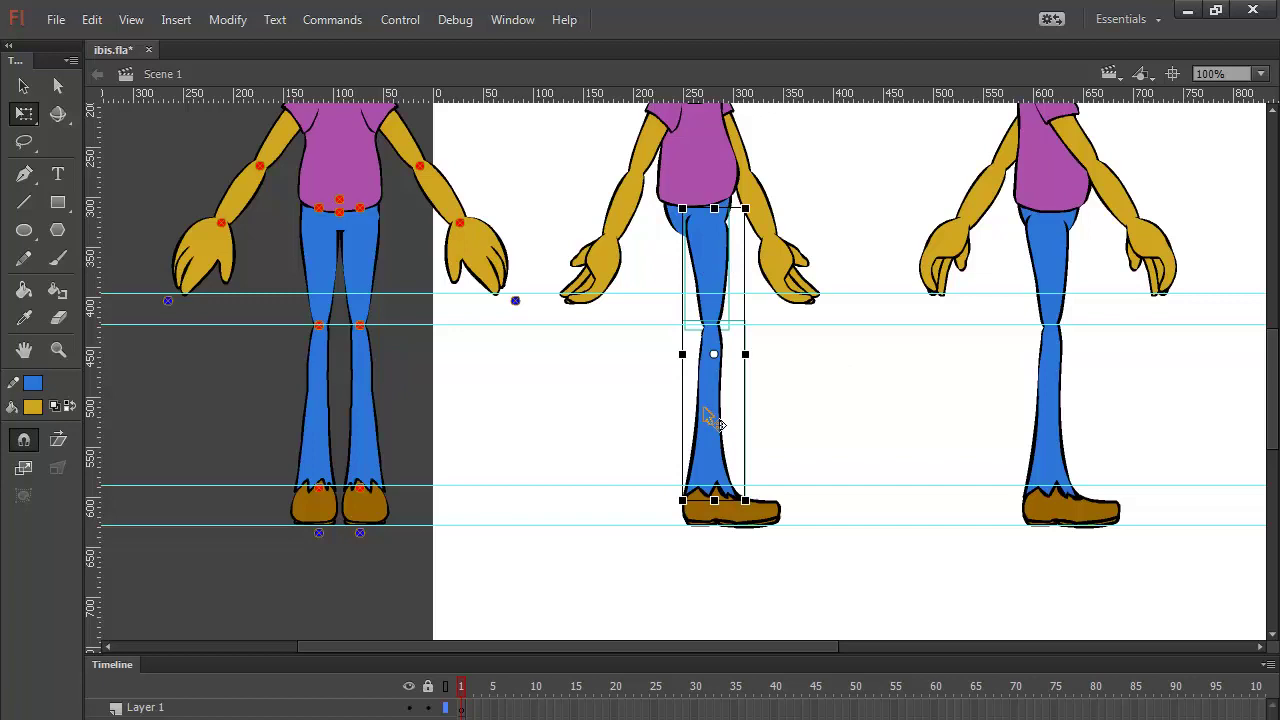
click(814, 366)
click(707, 270)
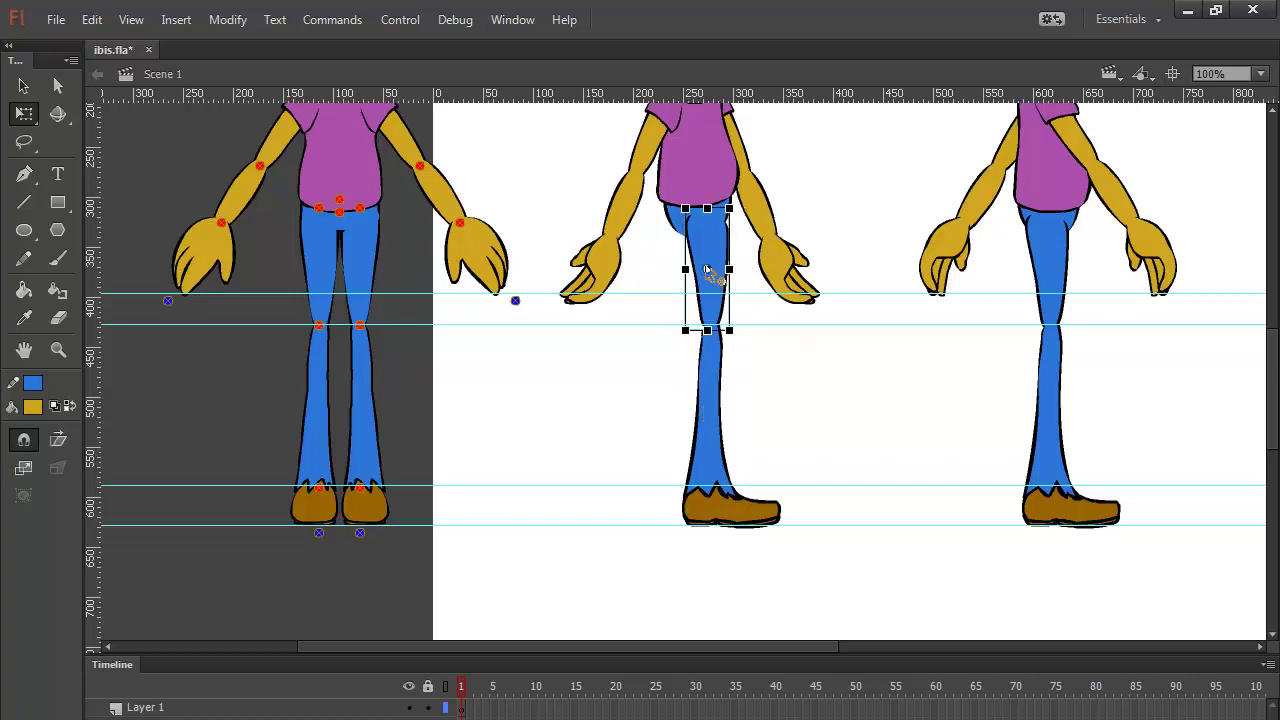
shift+click(723, 422)
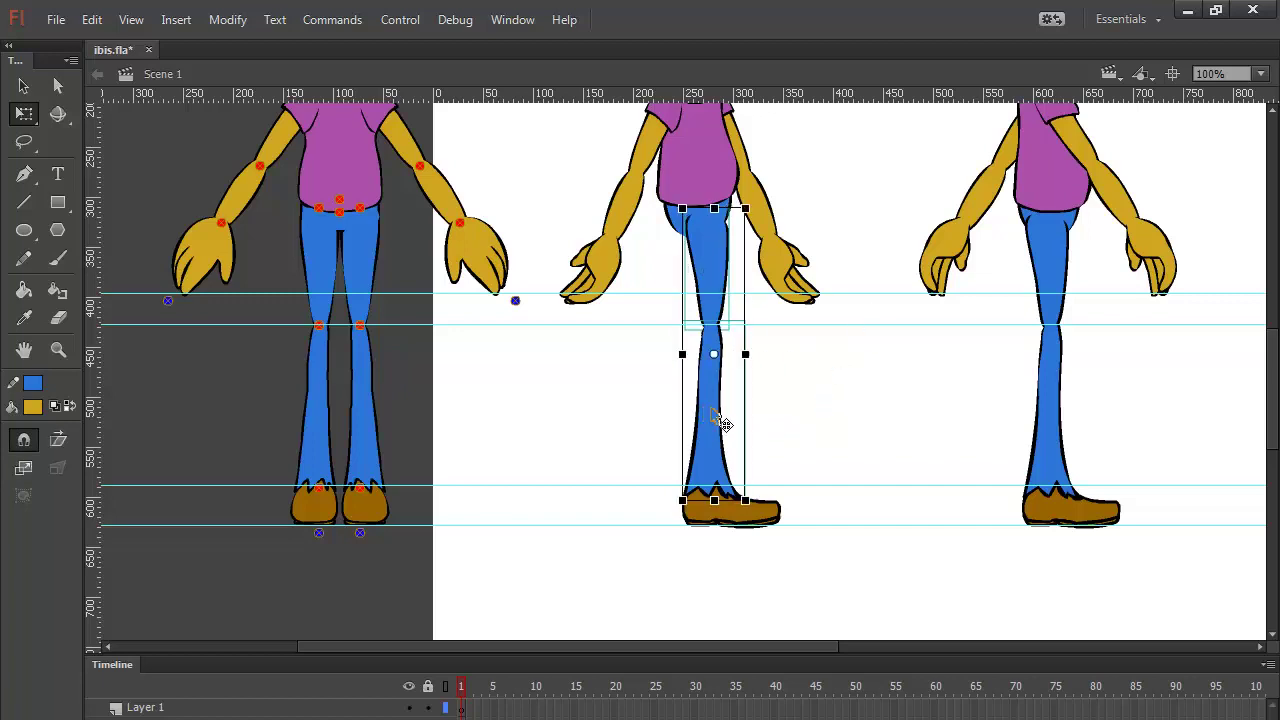
drag(745, 500, 770, 532)
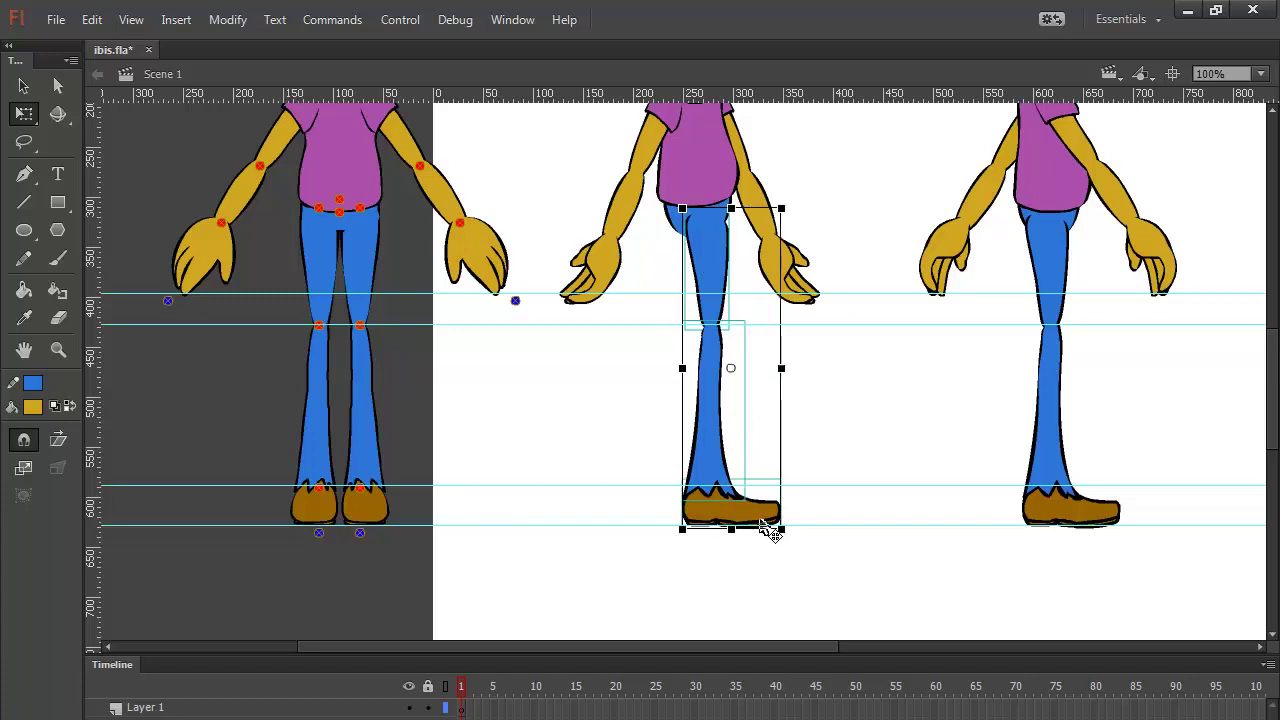
key(shift+Left)
key(shift+Left)
key(shift+Left)
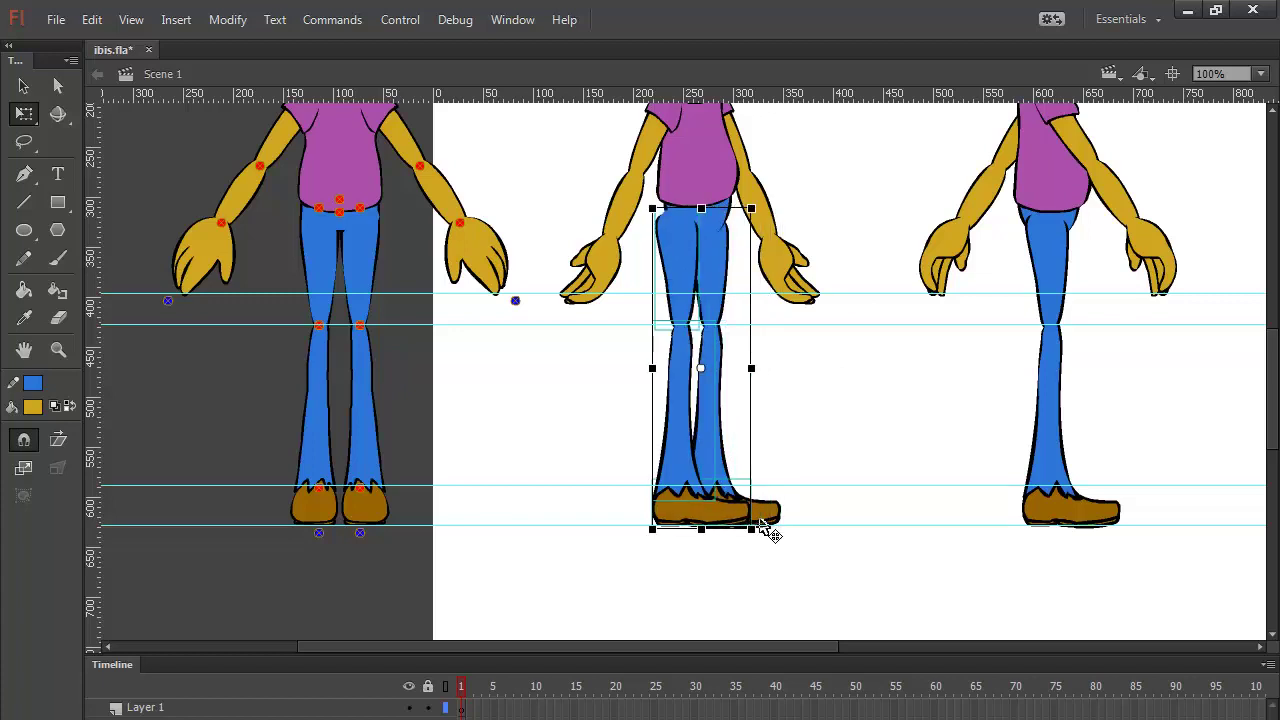
key(shift+Right)
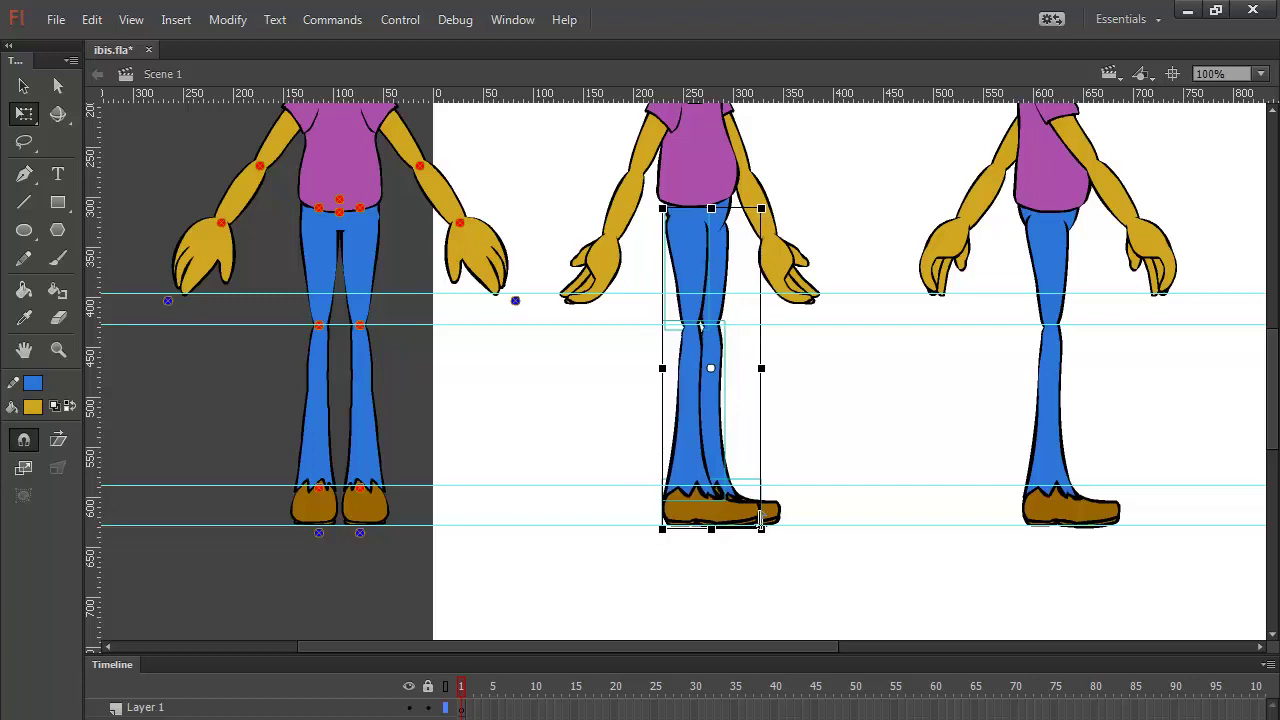
key(Right)
key(Right)
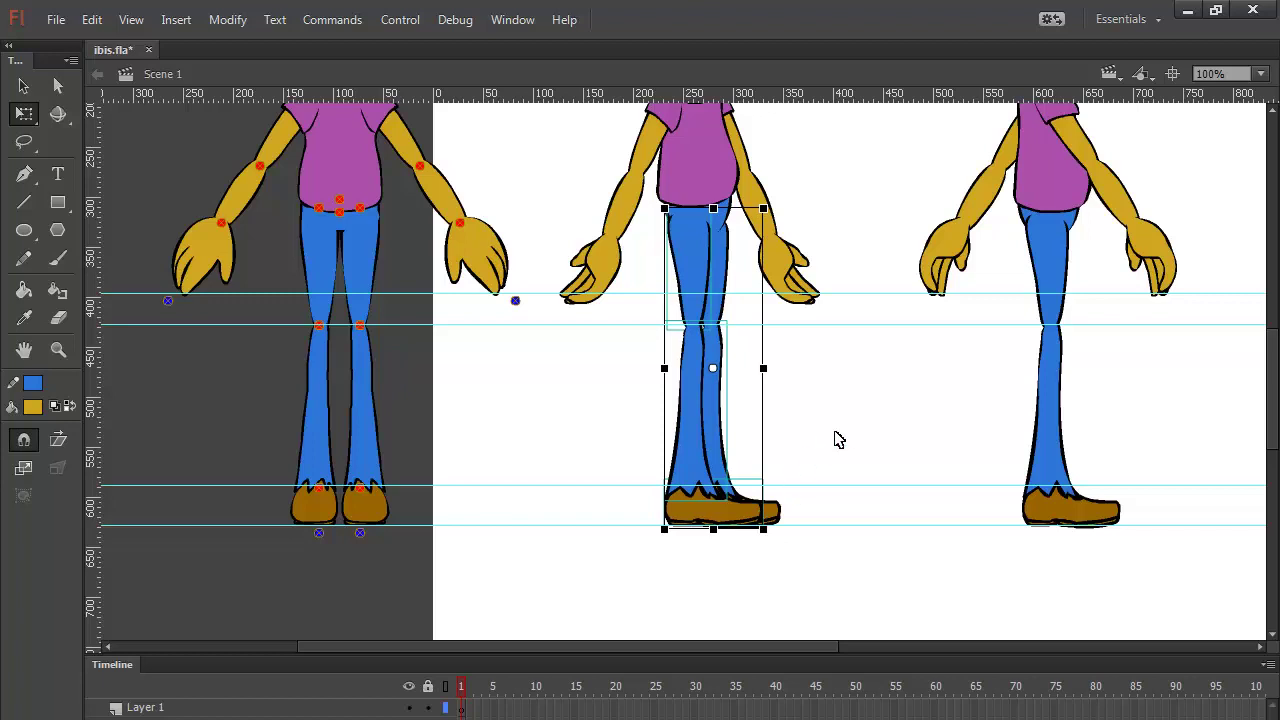
click(731, 250)
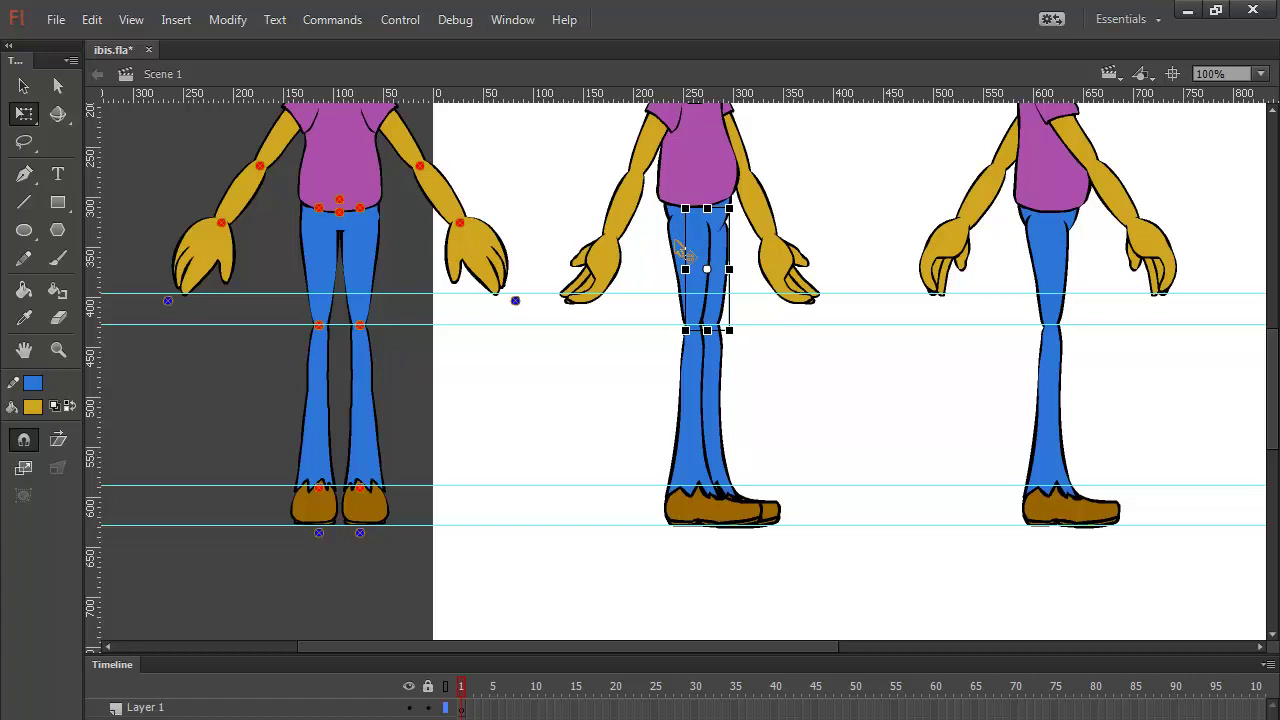
click(845, 427)
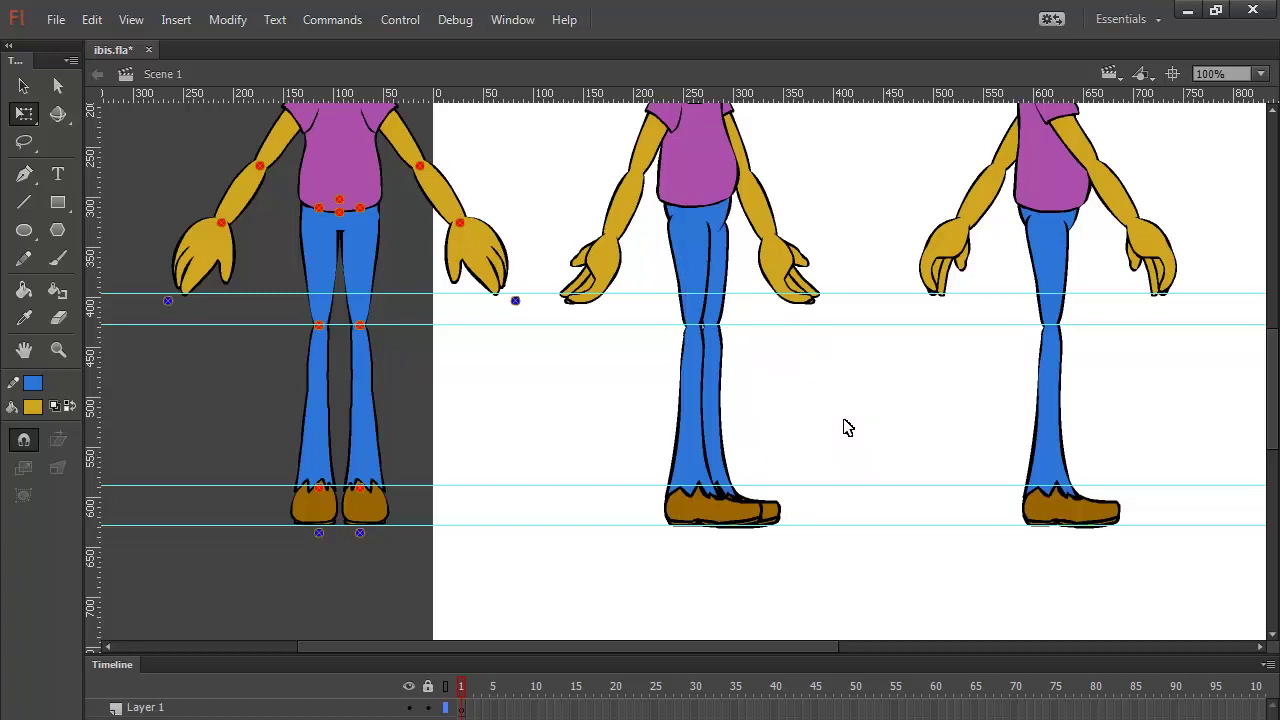
Step: Try placing the loose profile hair piece behind the middle figure's head, and undo the placement
key(ctrl+minus)
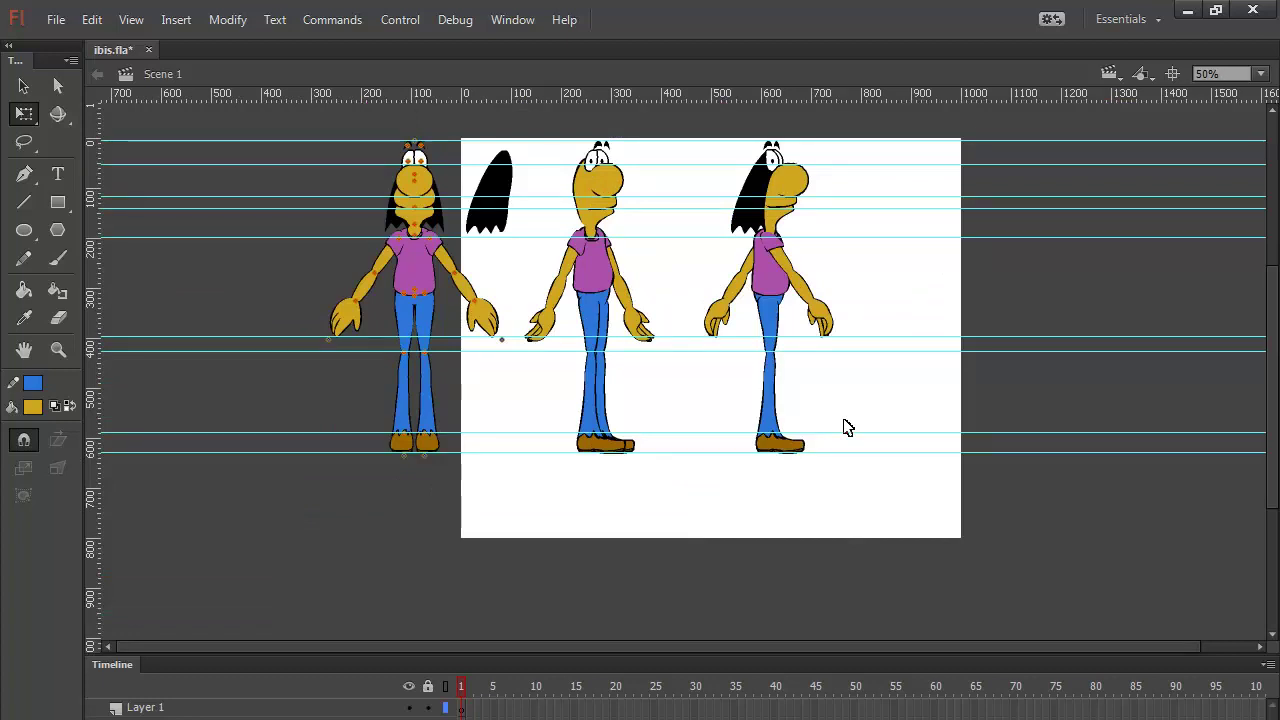
key(ctrl+equal)
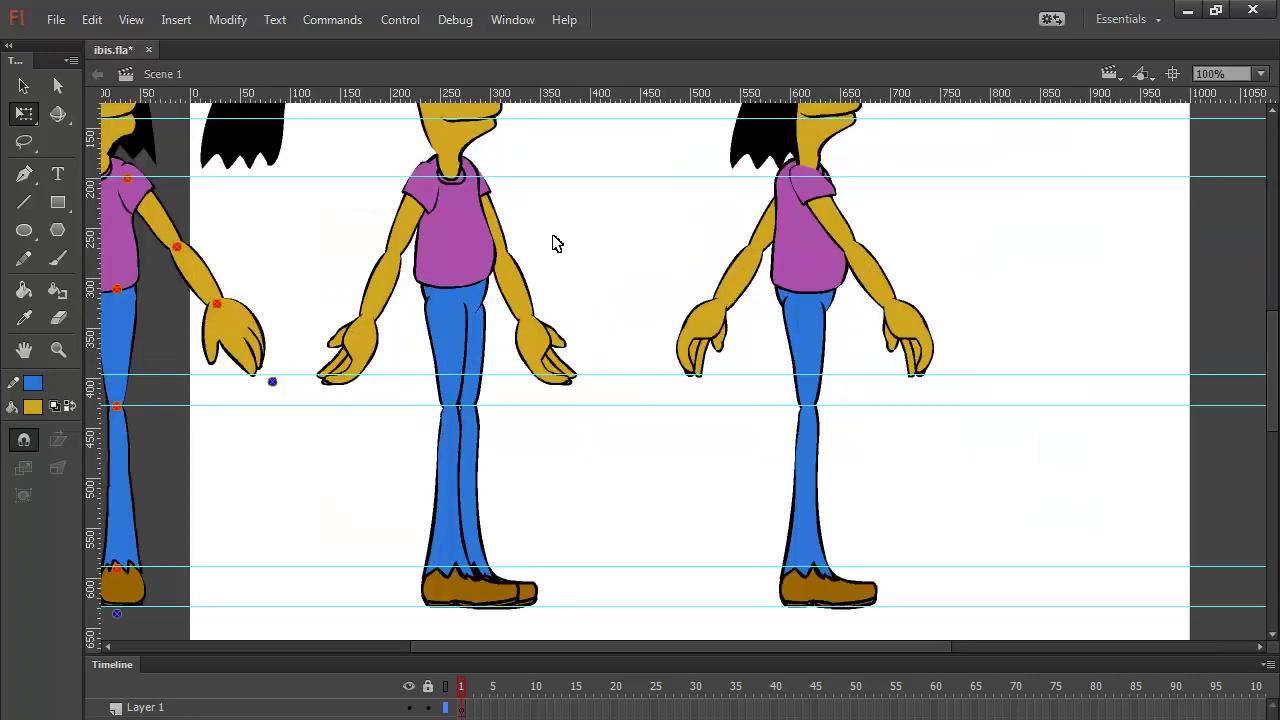
drag(589, 246, 671, 429)
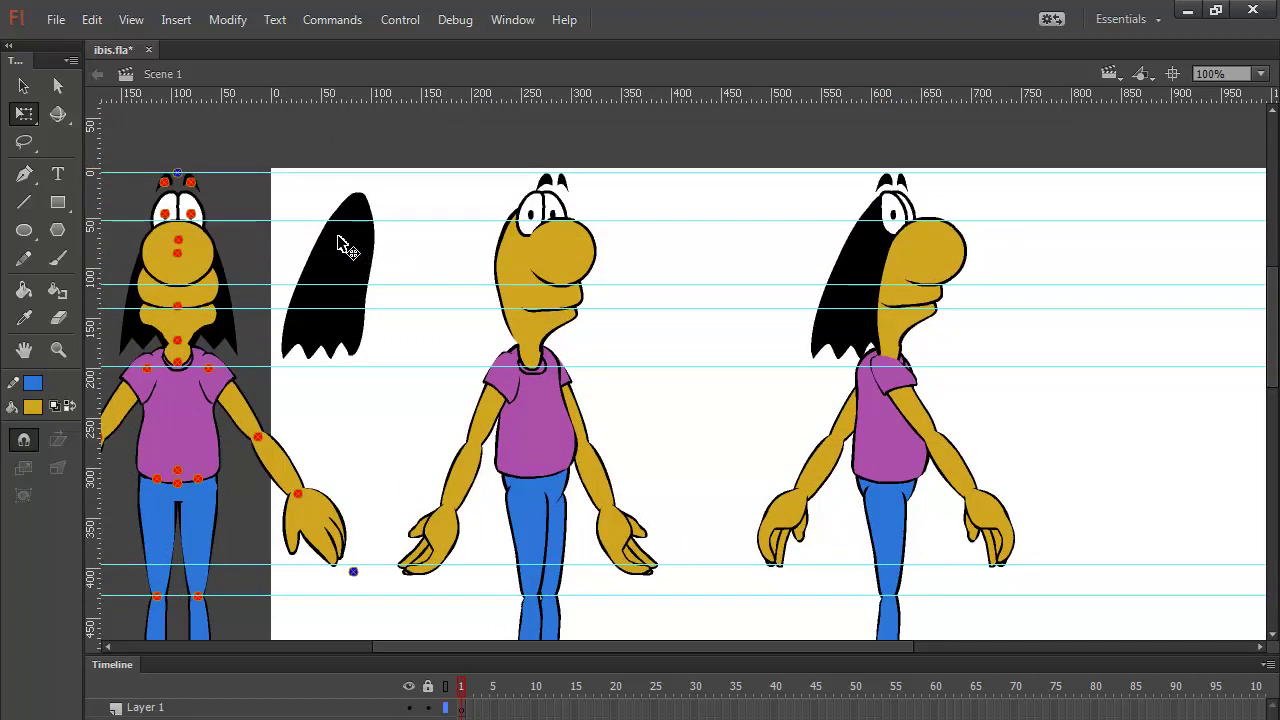
drag(343, 245, 477, 257)
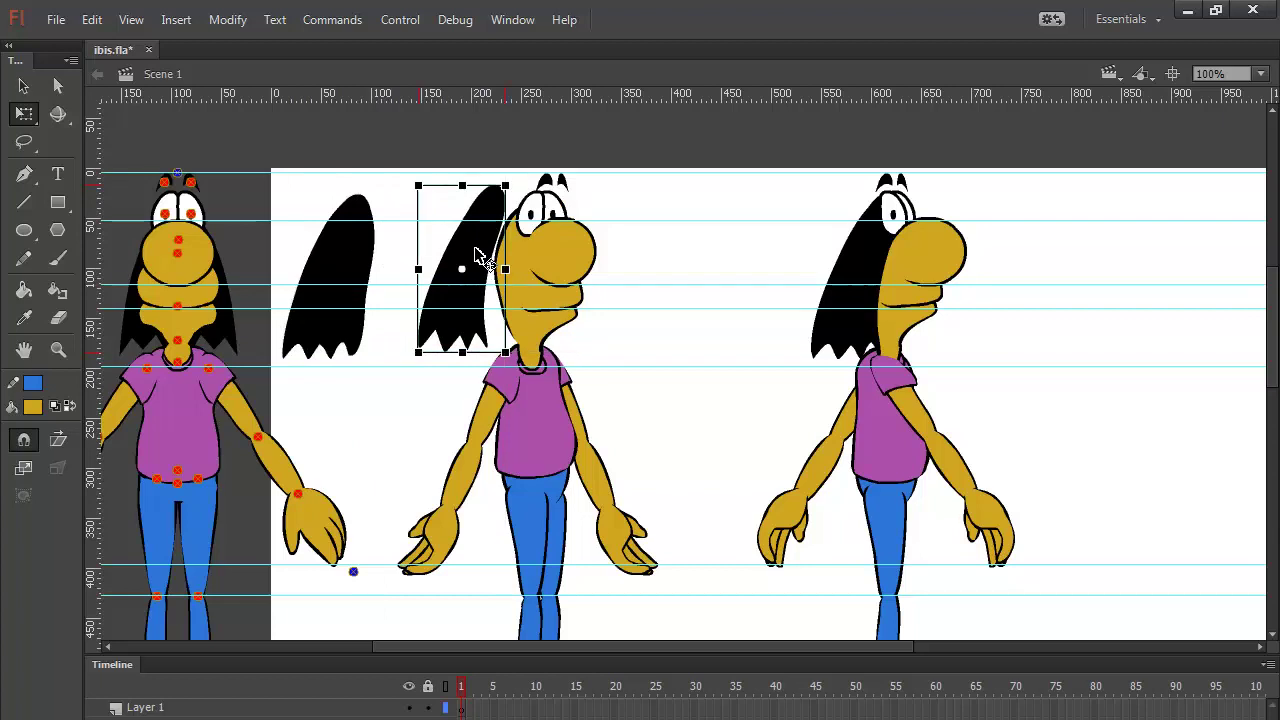
key(ctrl+z)
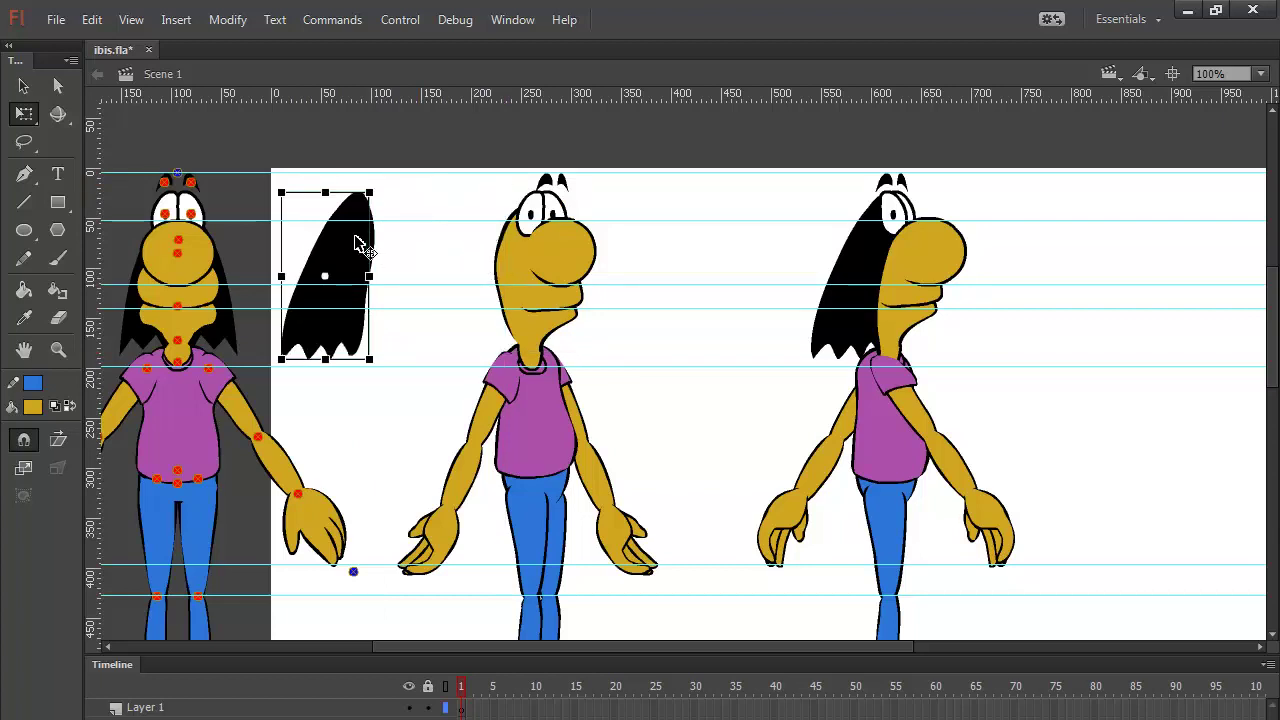
Step: Copy the black hair from inside the front-view figure's group and return to the main scene
click(280, 343)
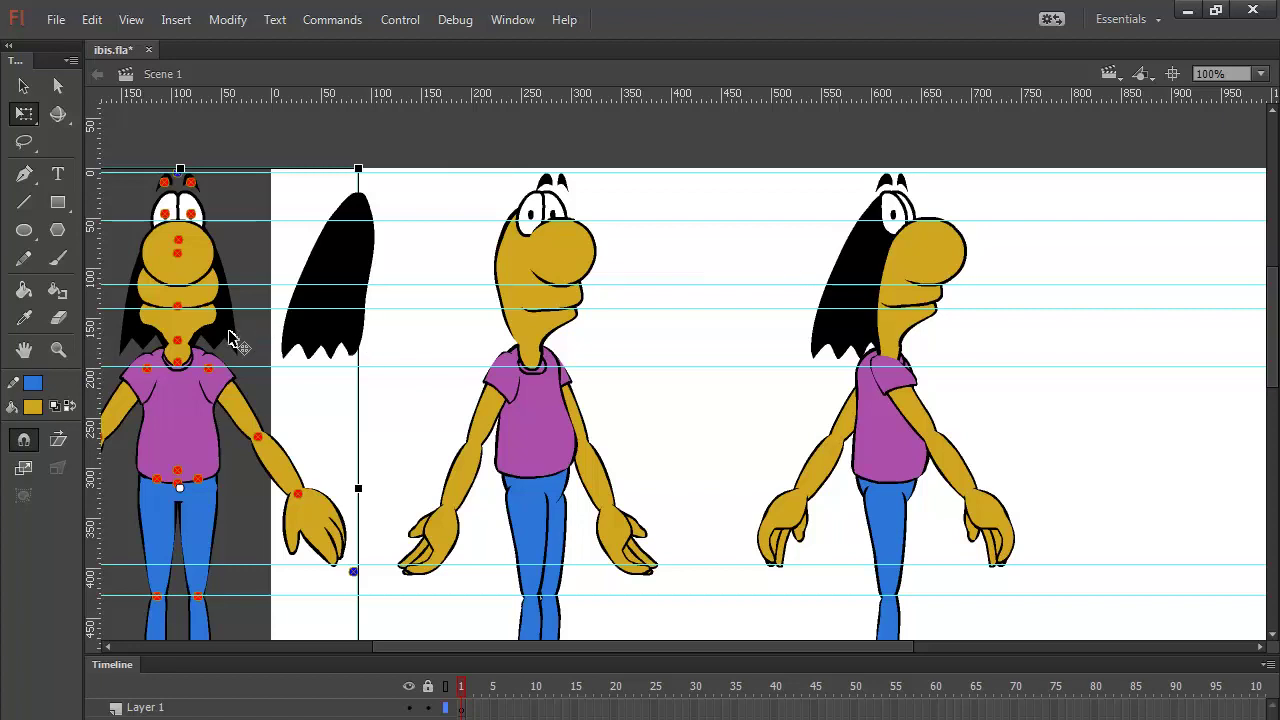
double_click(233, 340)
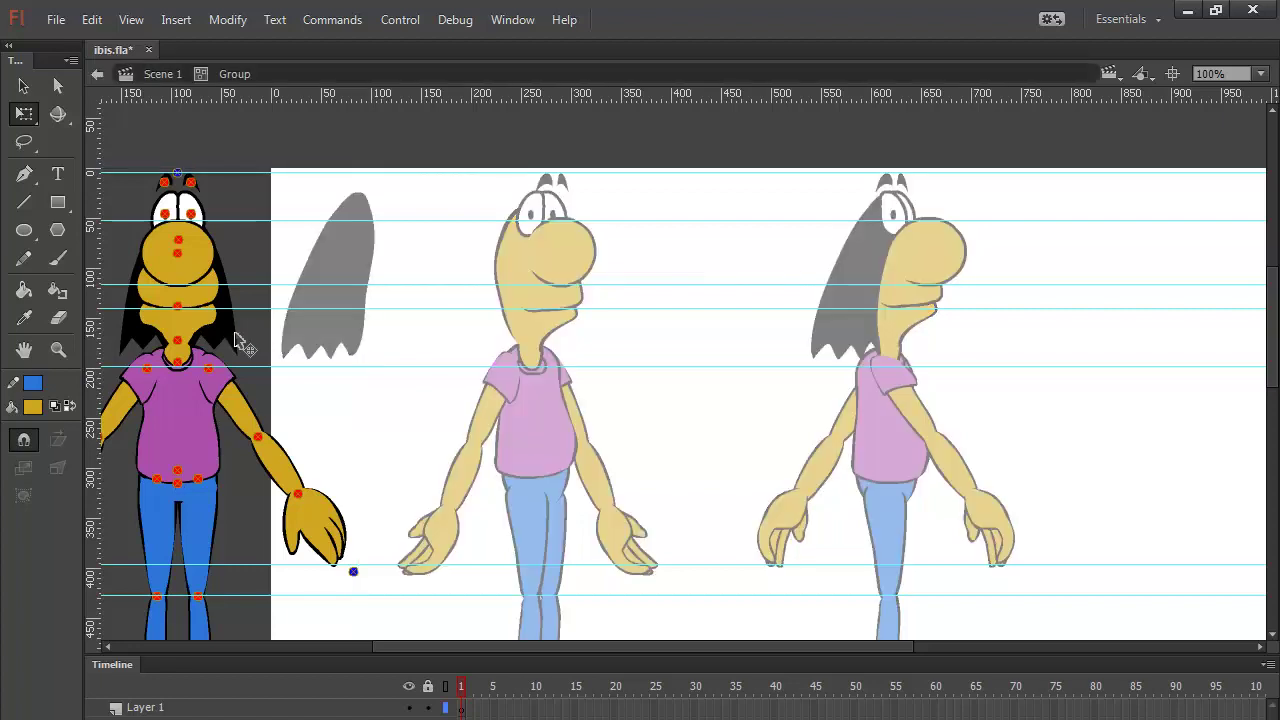
click(230, 335)
right_click(226, 329)
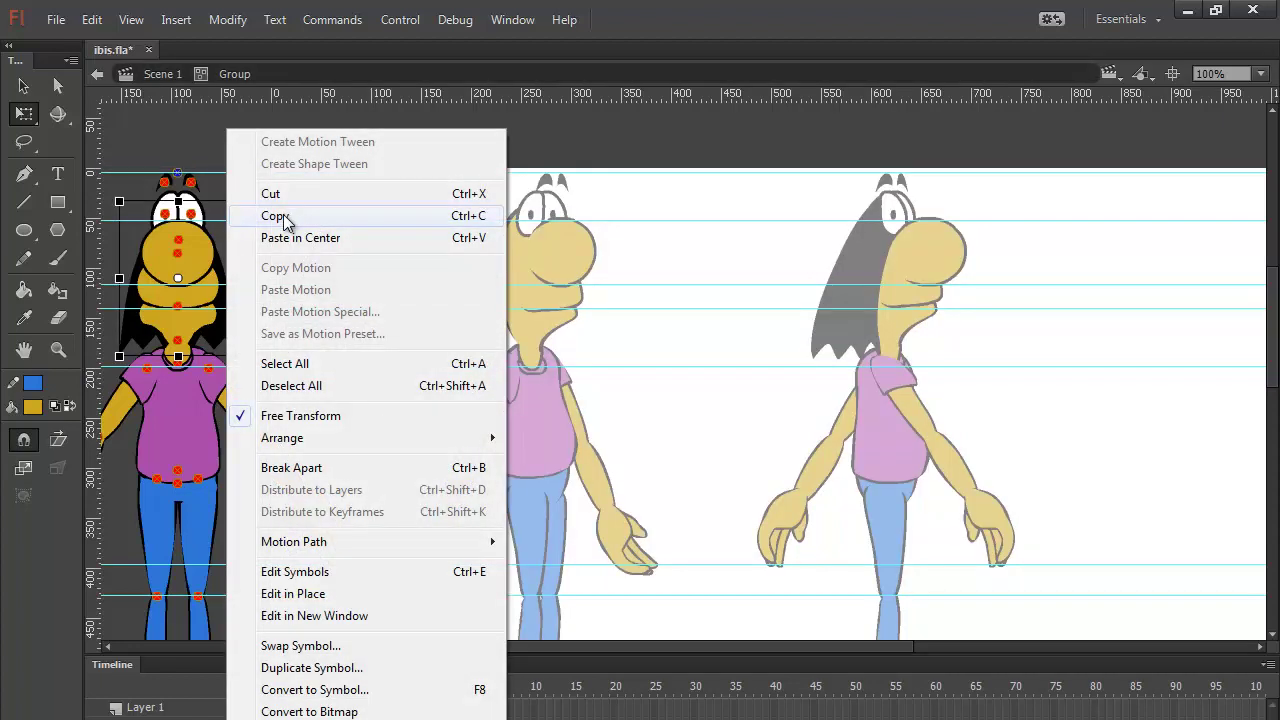
click(284, 212)
double_click(417, 186)
click(434, 200)
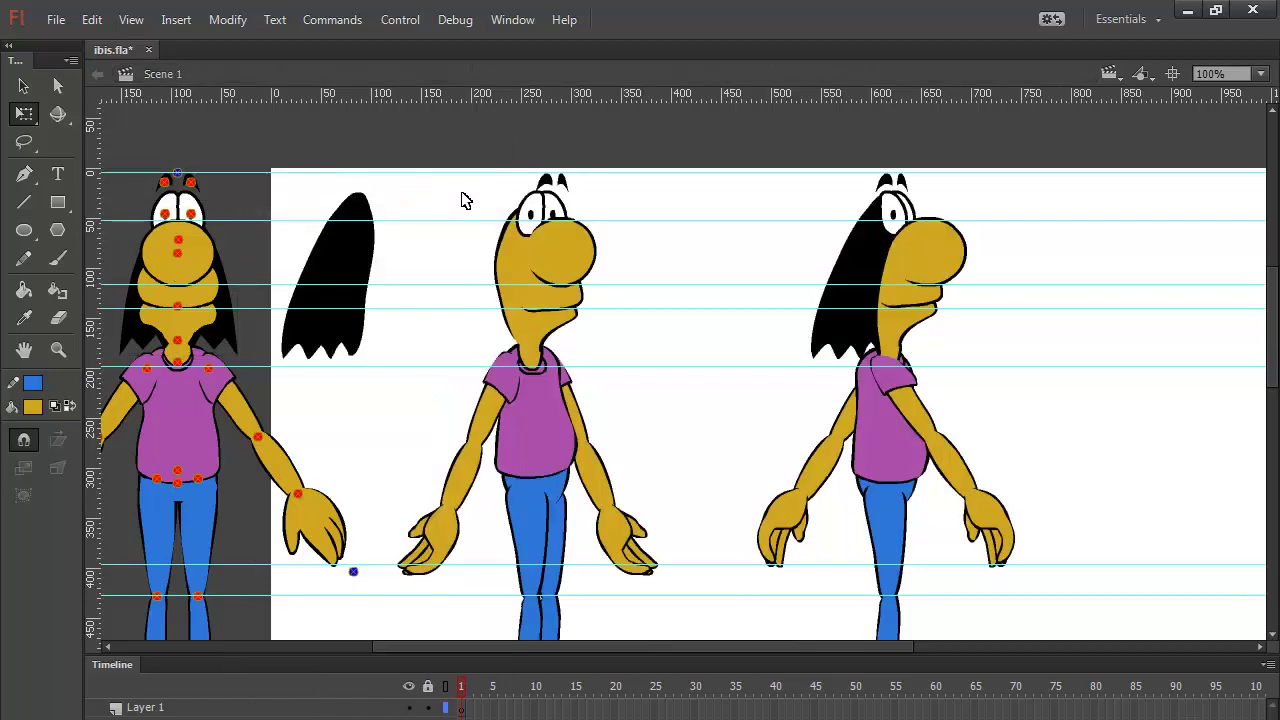
Step: Paste the copied hair and align it over the front-view figure's head at the original hair's height
right_click(462, 193)
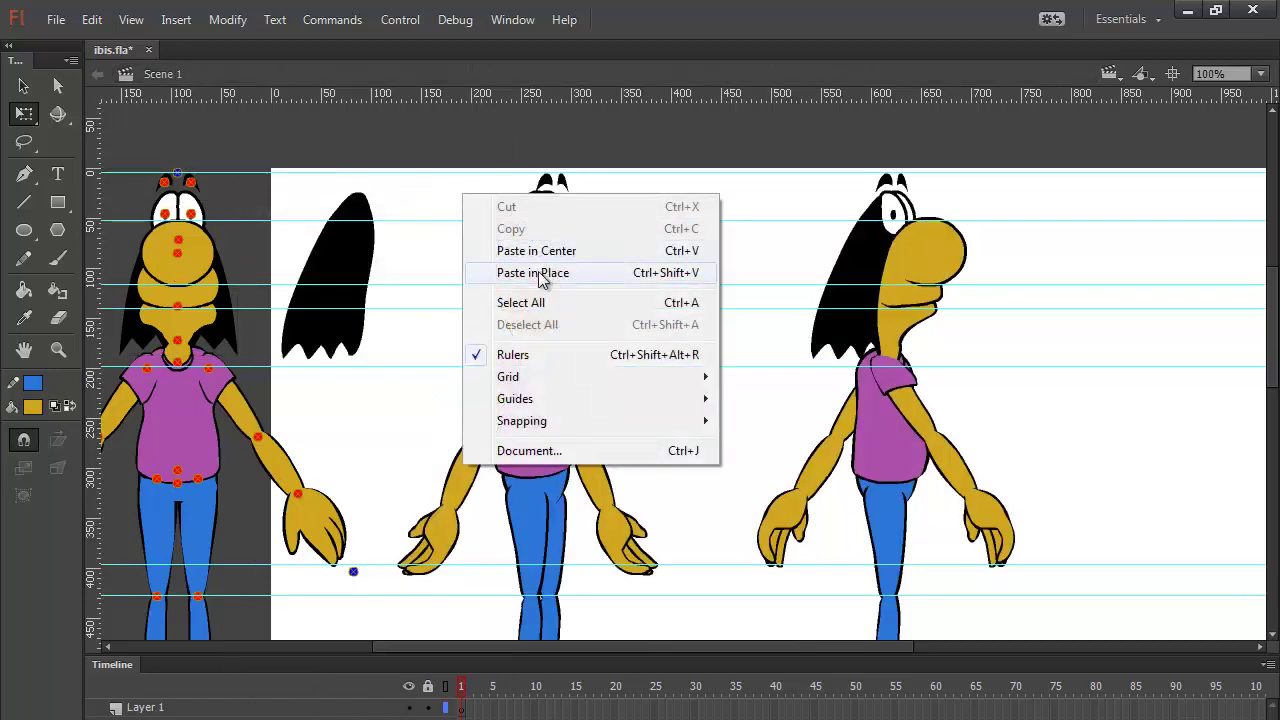
click(536, 251)
drag(427, 265, 205, 248)
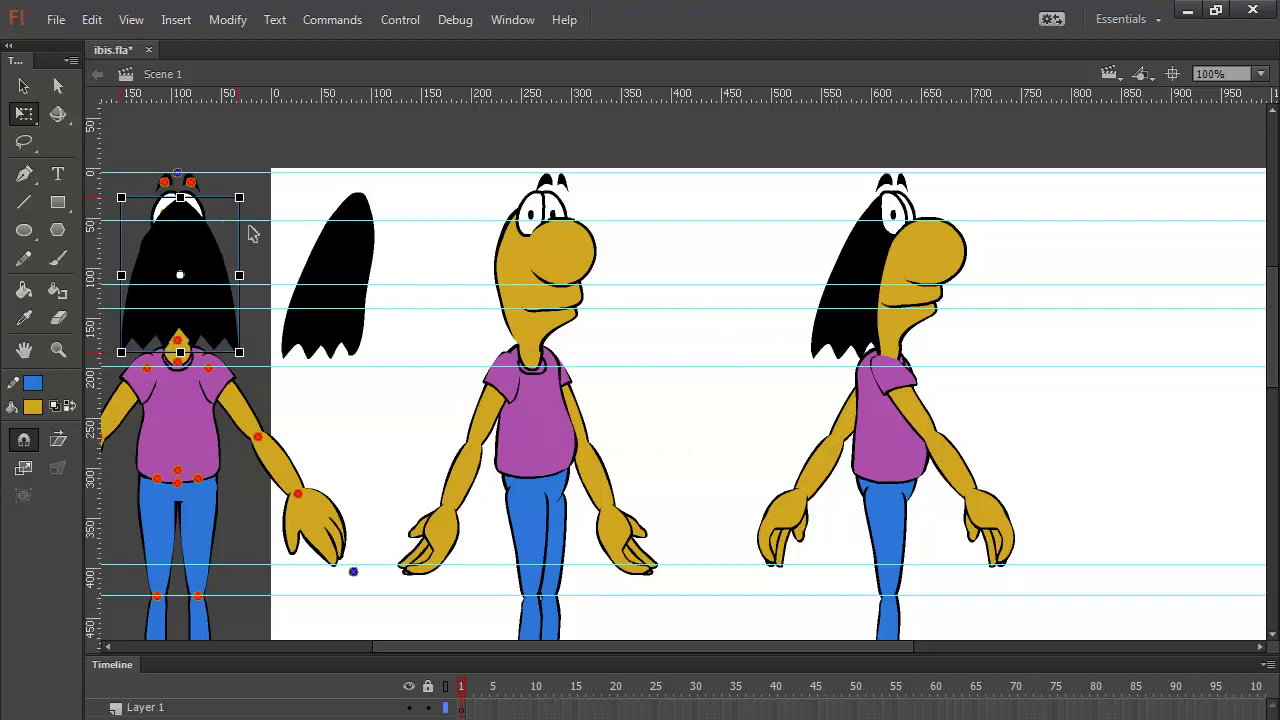
Step: Move the pasted hair horizontally from the front-view figure onto the middle figure's head
key(shift+Right)
key(shift+Right)
key(shift+Right)
key(shift+Right)
key(shift+Right)
key(shift+Right)
key(shift+Right)
key(shift+Right)
key(shift+Right)
key(shift+Right)
key(shift+Right)
key(shift+Right)
key(shift+Right)
key(shift+Right)
key(shift+Right)
key(shift+Right)
key(shift+Right)
key(shift+Right)
key(shift+Right)
key(shift+Right)
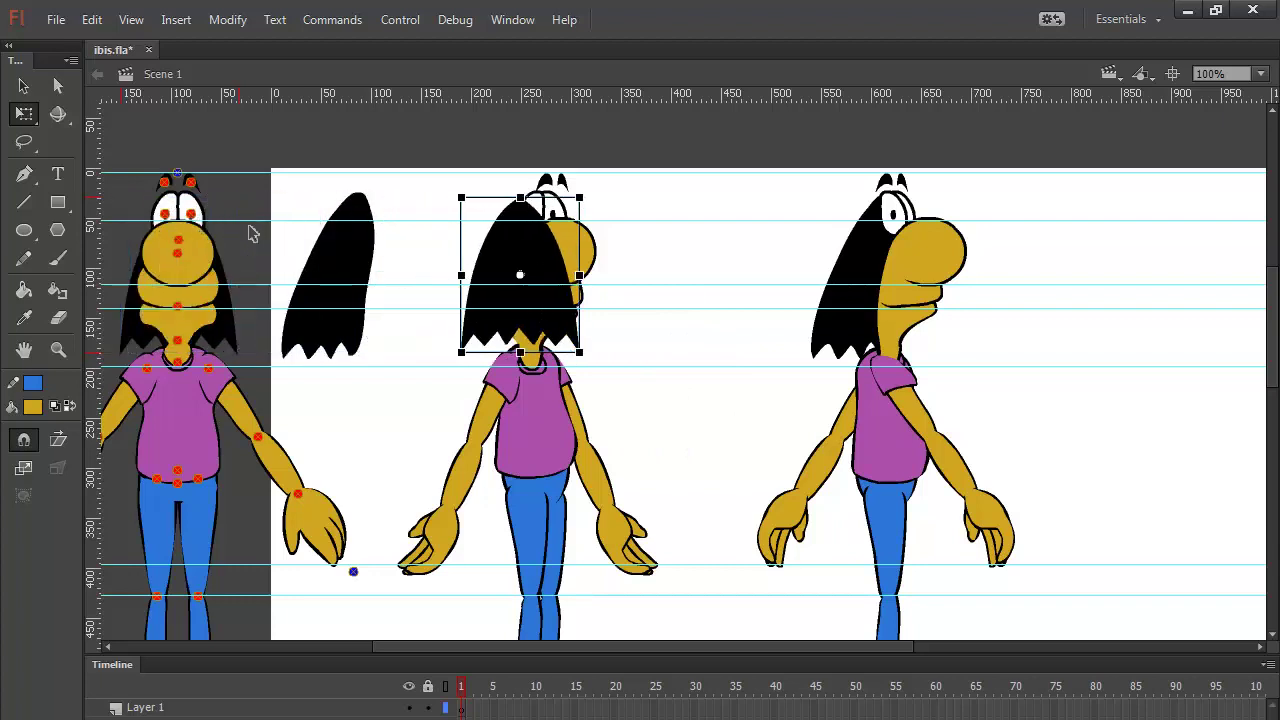
Step: Send the pasted hair behind the middle figure's face and neck, and skew its lower edge slightly toward the back of the head
key(ctrl+Down)
key(ctrl+Down)
key(ctrl+Down)
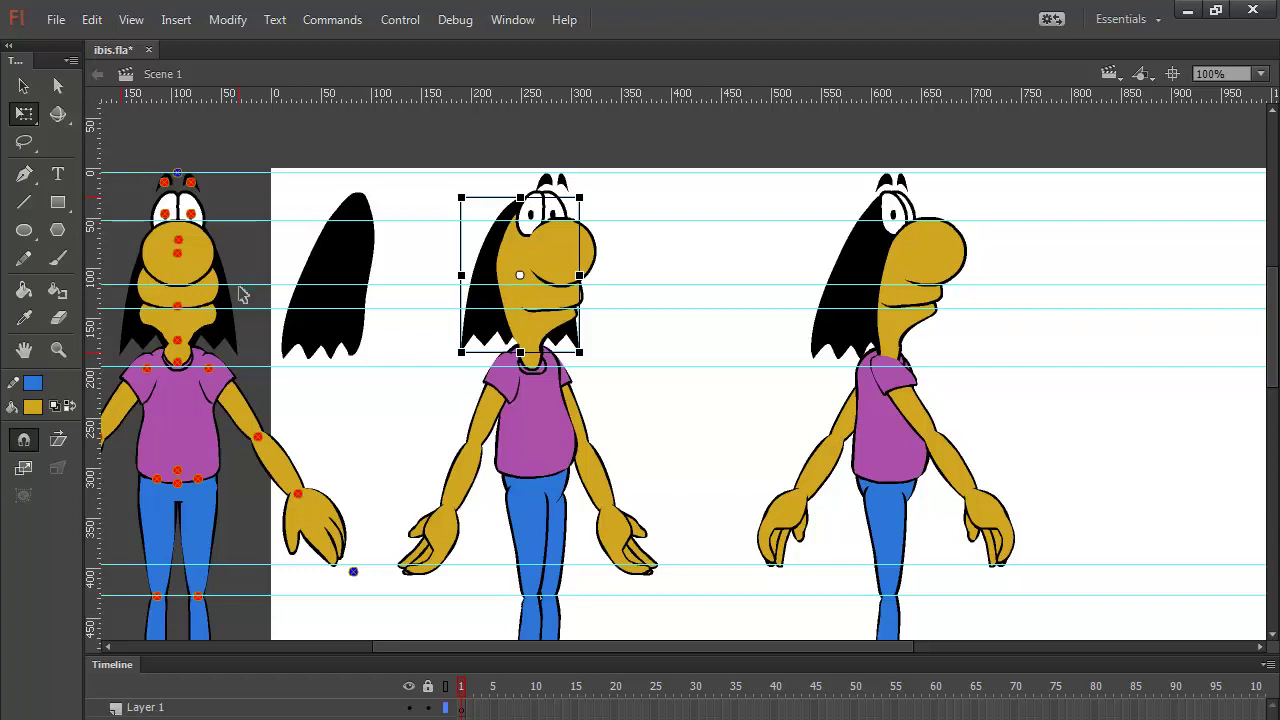
drag(555, 352, 547, 348)
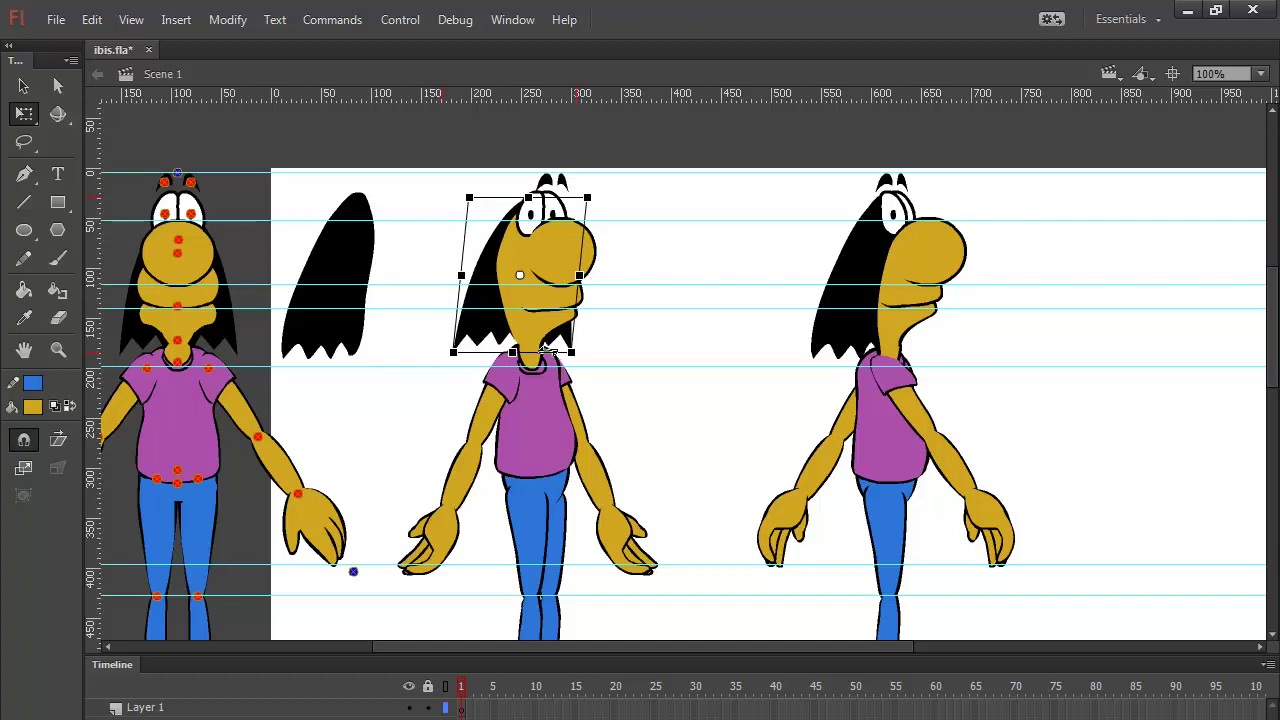
click(640, 346)
Step: Duplicate the loose hair shape beside the front-view figure and position the copy over the middle figure's back hair
click(357, 256)
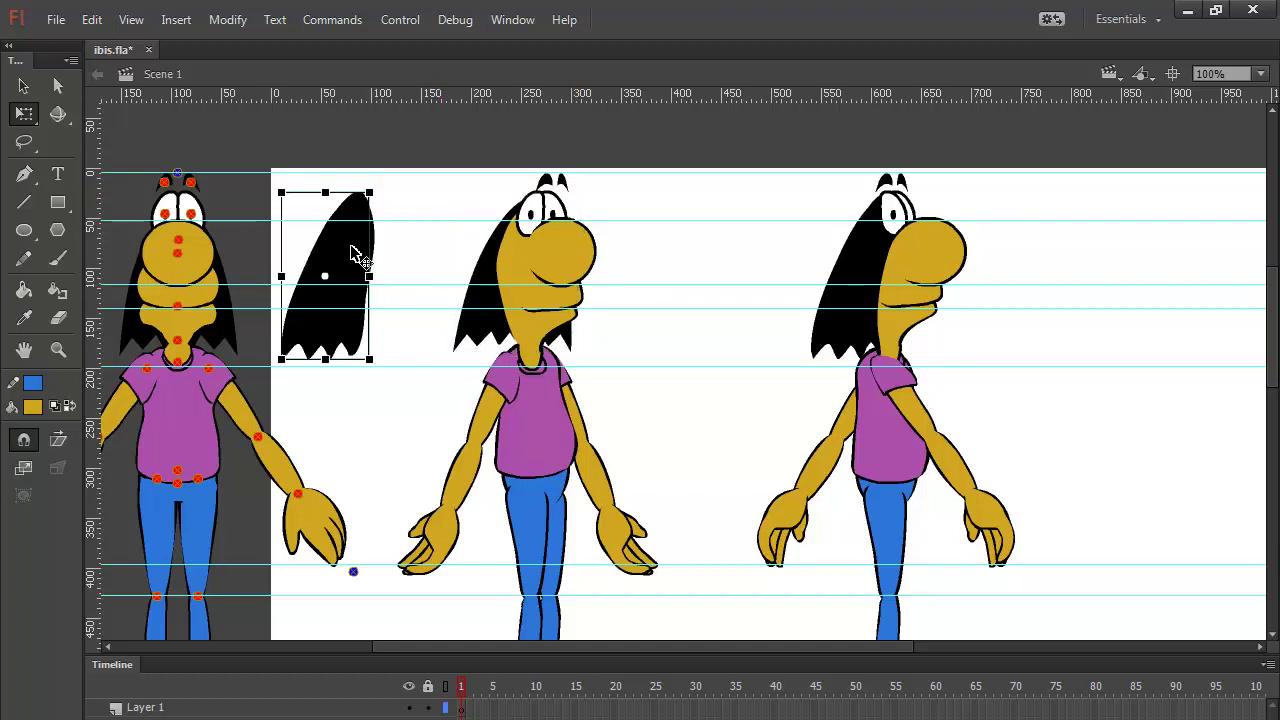
key(ctrl+d)
key(shift+Right)
key(shift+Right)
key(shift+Right)
key(shift+Right)
key(shift+Right)
key(shift+Right)
key(shift+Right)
key(shift+Right)
key(shift+Right)
key(shift+Right)
key(shift+Right)
key(shift+Right)
key(shift+Right)
key(shift+Right)
key(shift+Right)
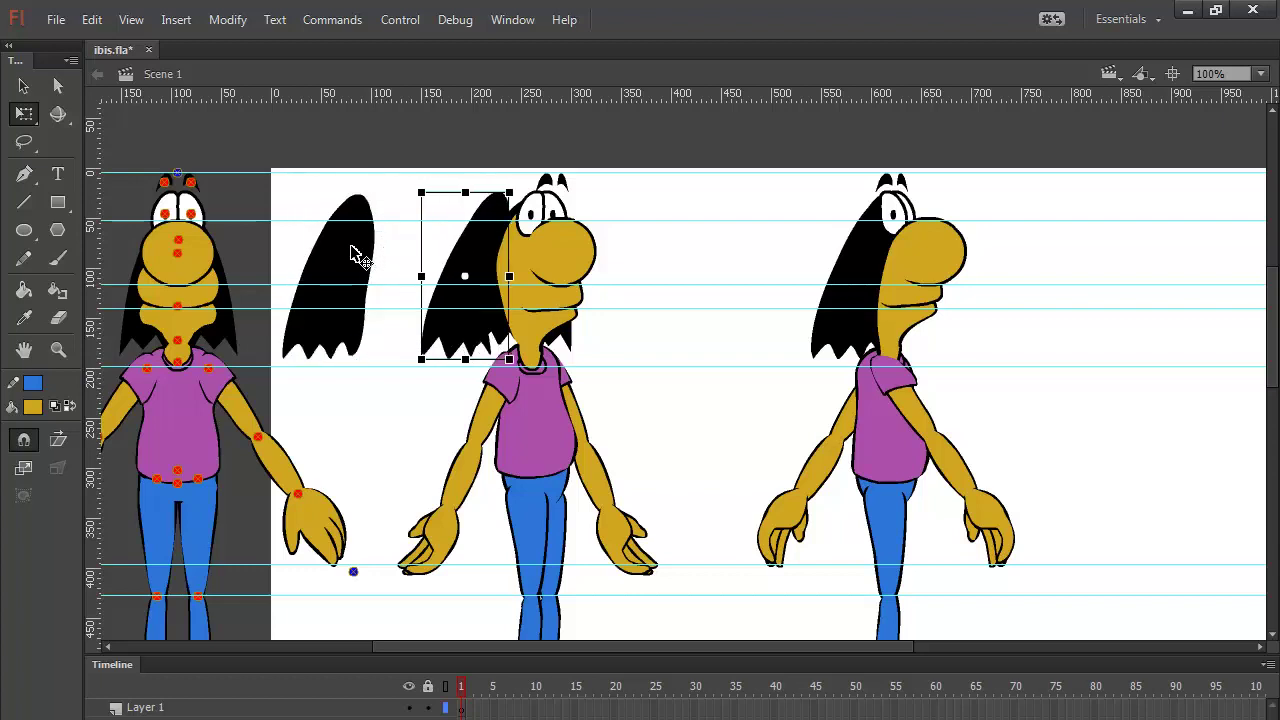
key(shift+Right)
key(shift+Down)
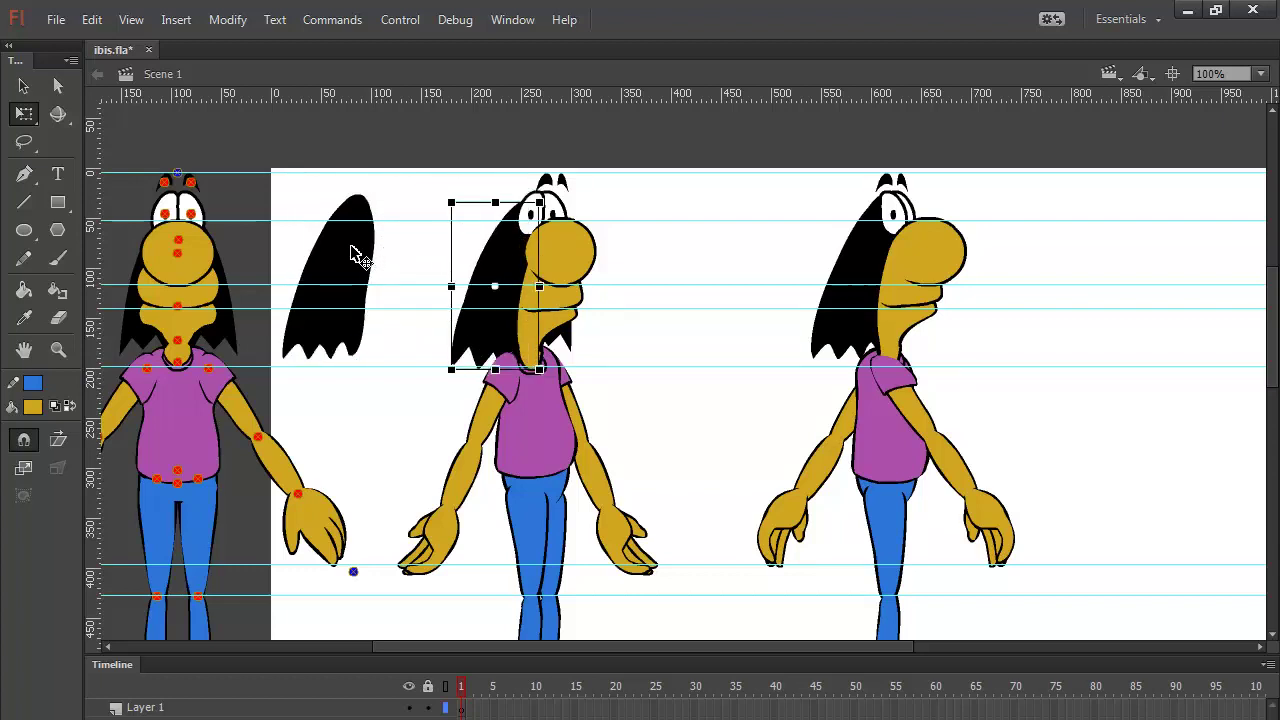
key(shift+Up)
key(shift+Left)
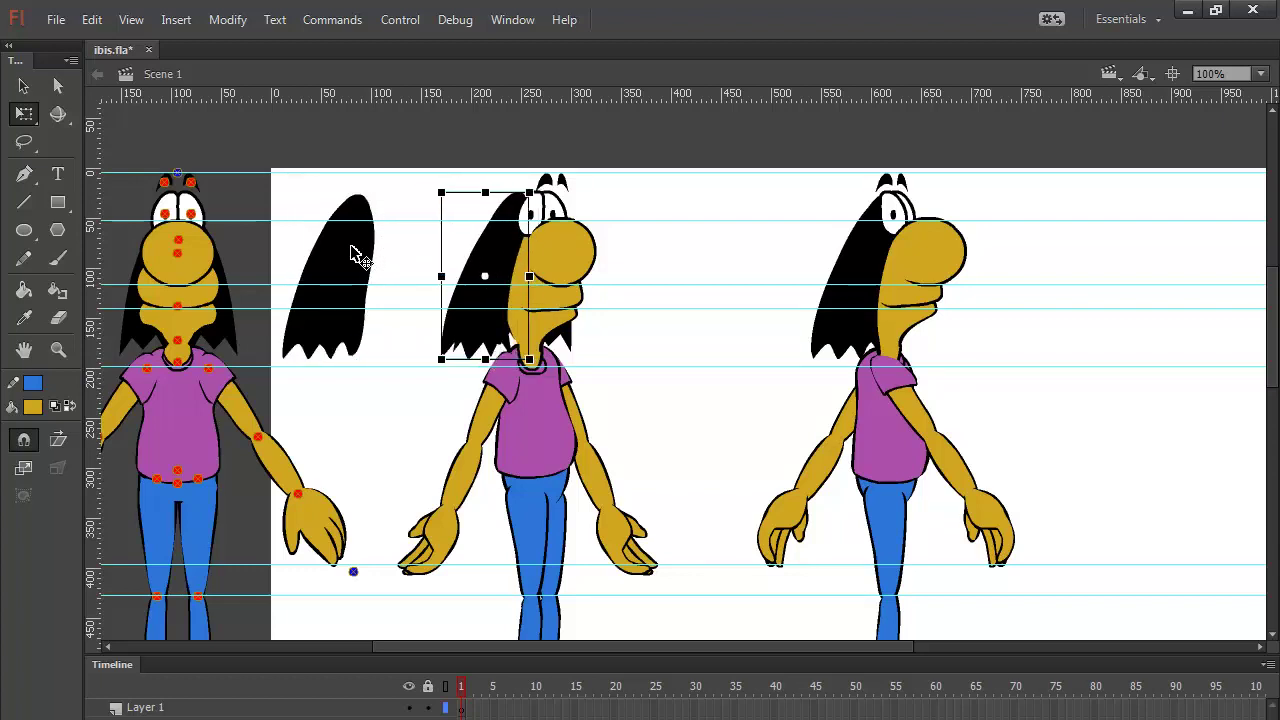
key(shift+Right)
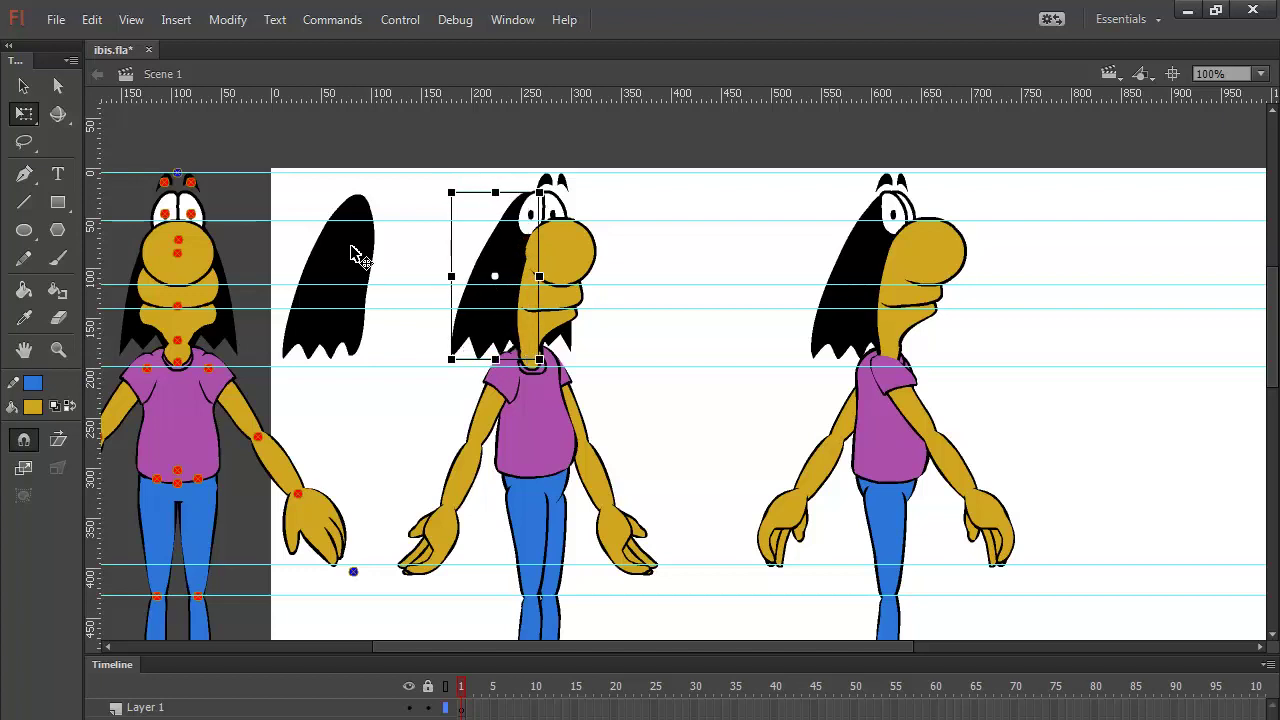
key(shift+Right)
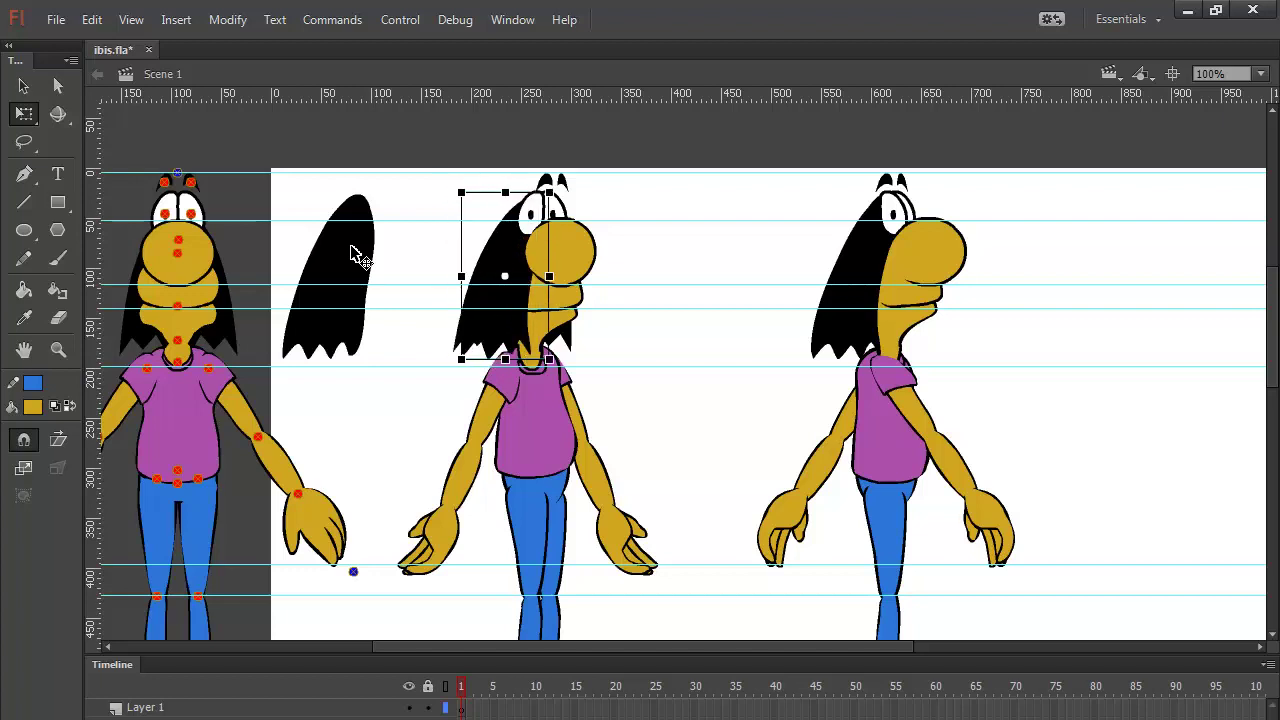
key(shift+Left)
Step: Shorten the duplicated hair from its top and bottom and adjust its back edge to fit the middle figure's head
key(ctrl+equal)
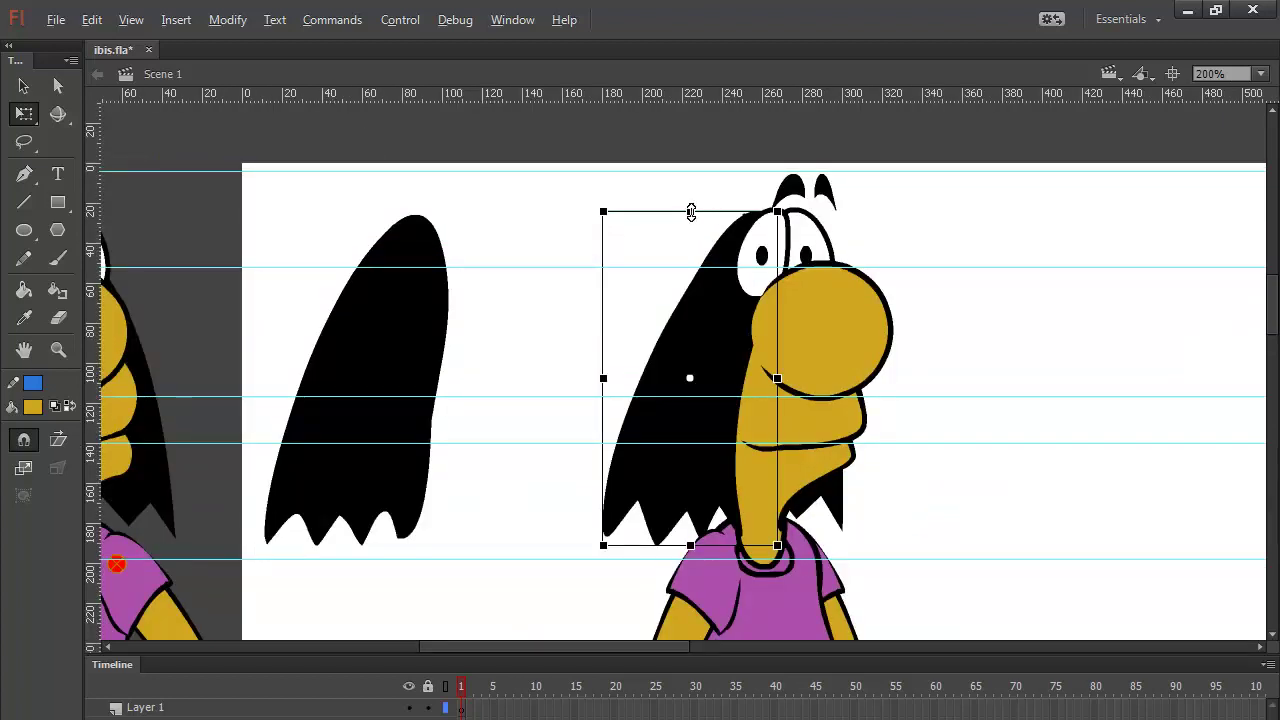
mouse_move(691, 211)
mouse_down()
mouse_move(694, 243)
mouse_move(701, 222)
mouse_move(690, 230)
mouse_up()
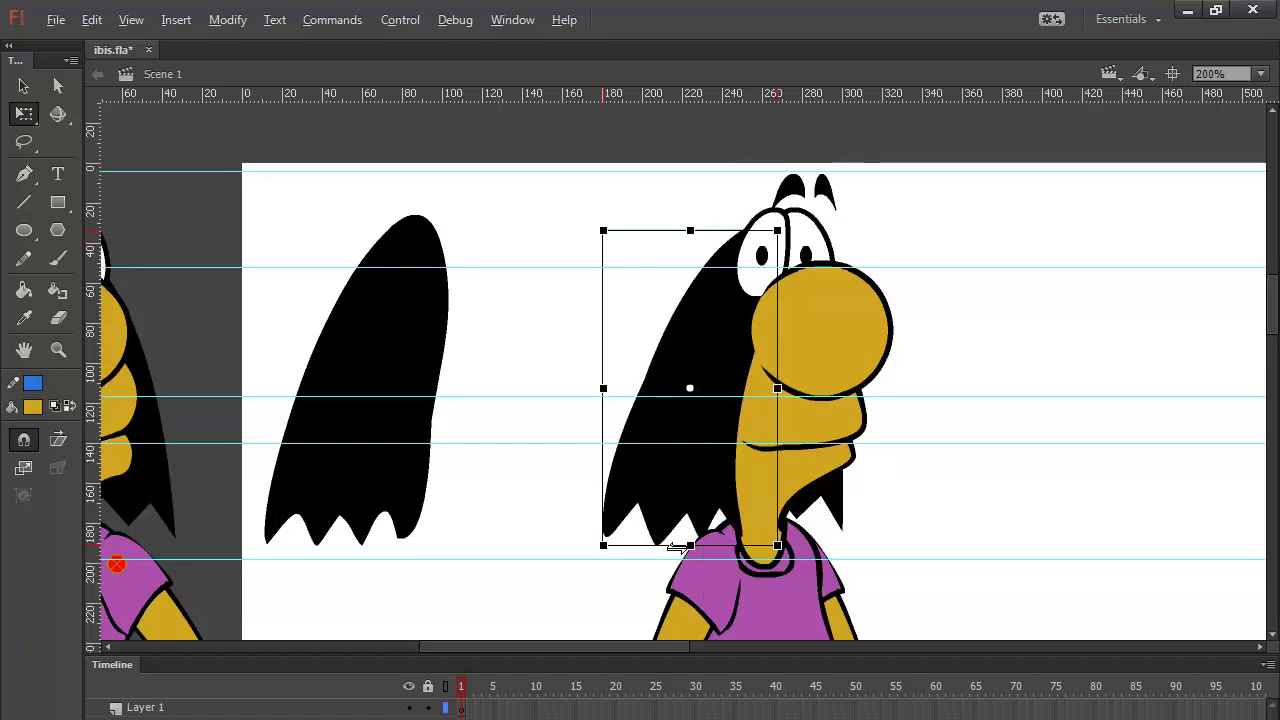
mouse_move(689, 538)
mouse_down()
mouse_move(694, 505)
mouse_move(700, 525)
mouse_move(686, 532)
mouse_up()
drag(608, 381, 600, 383)
Step: Delete the leftover loose hair shape between the front-view and middle figures
click(530, 360)
click(415, 345)
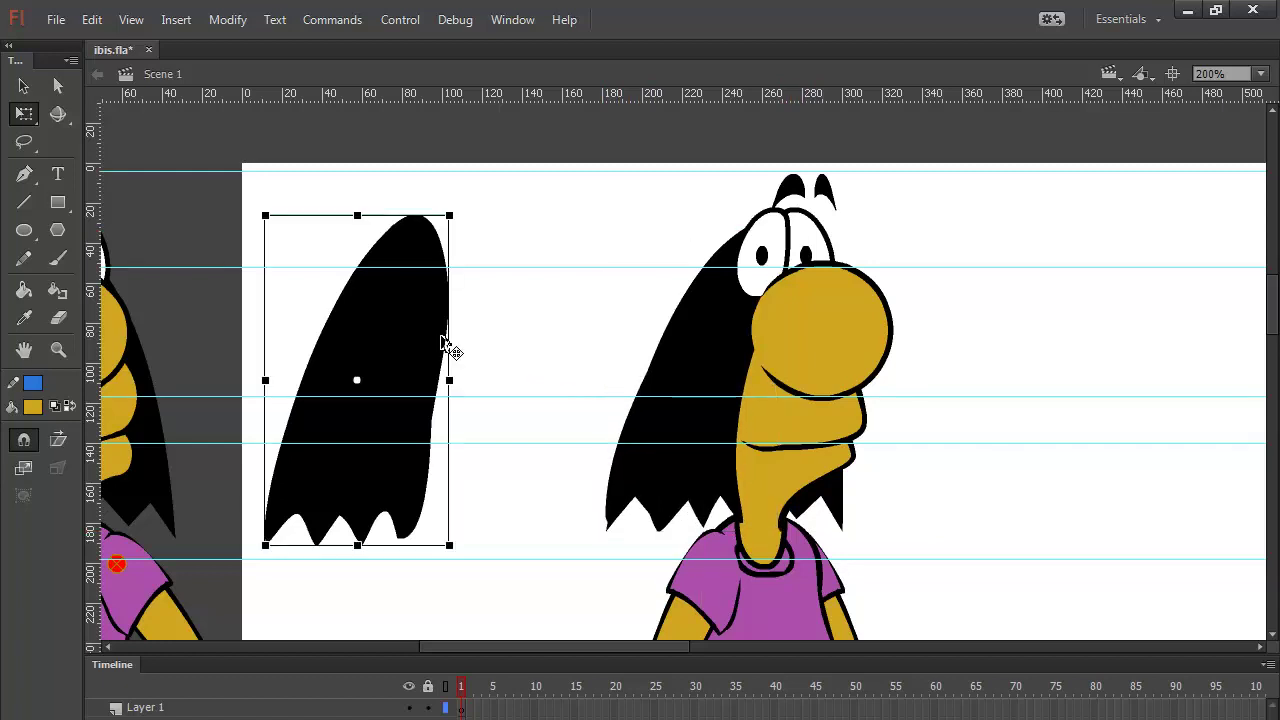
key(Delete)
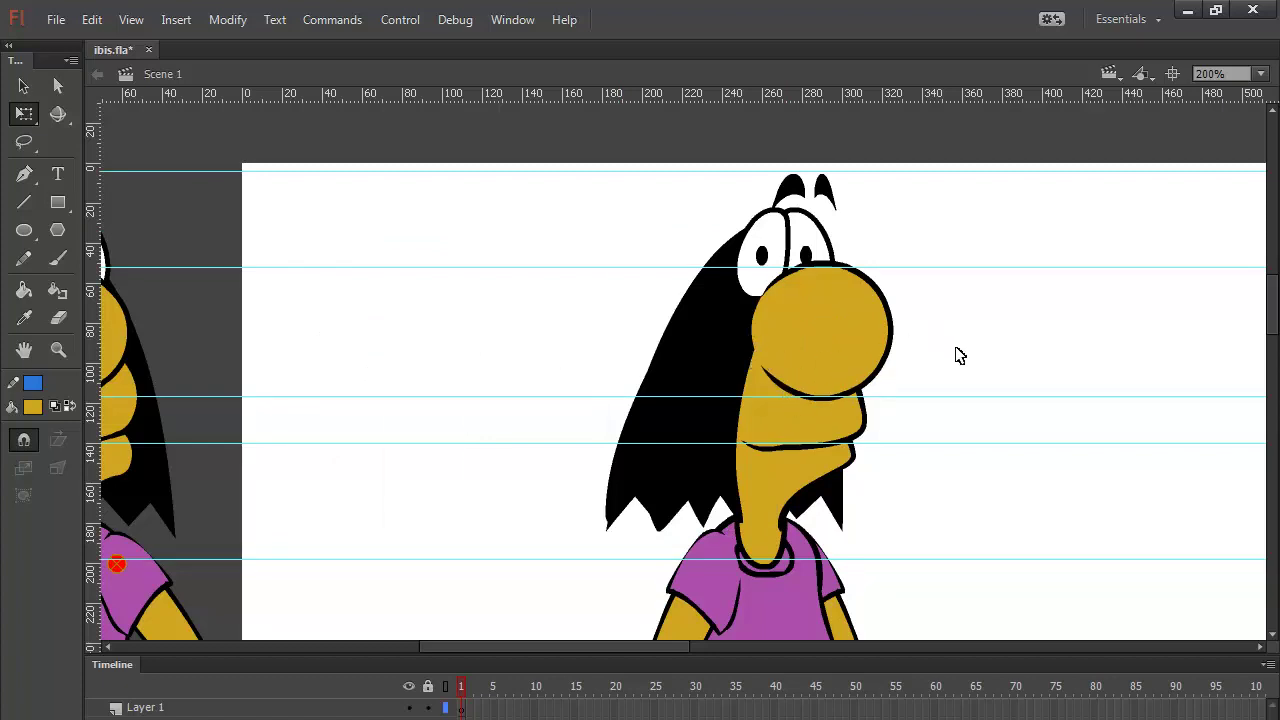
Step: On the layer below Layer 1, rough out the palm and thumb of the middle figure's hand on its facing side with a black brush
key(ctrl+minus)
key(ctrl+minus)
key(ctrl+equal)
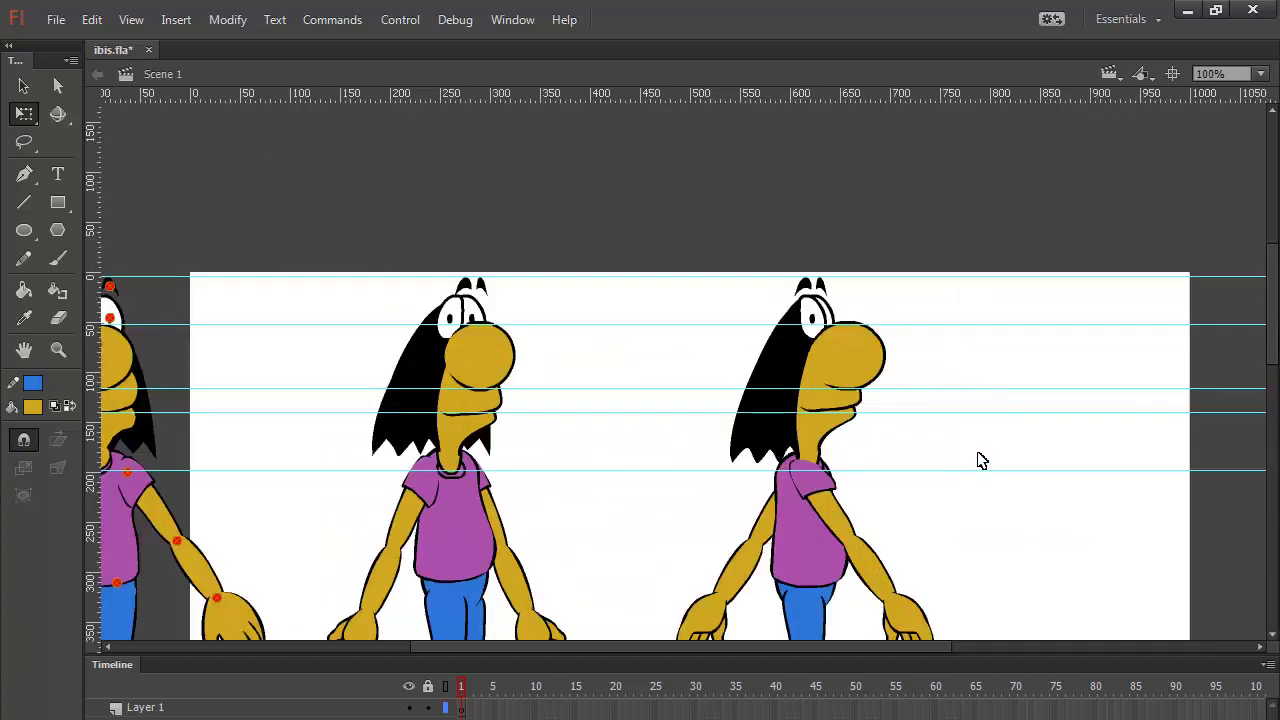
drag(994, 529, 1158, 271)
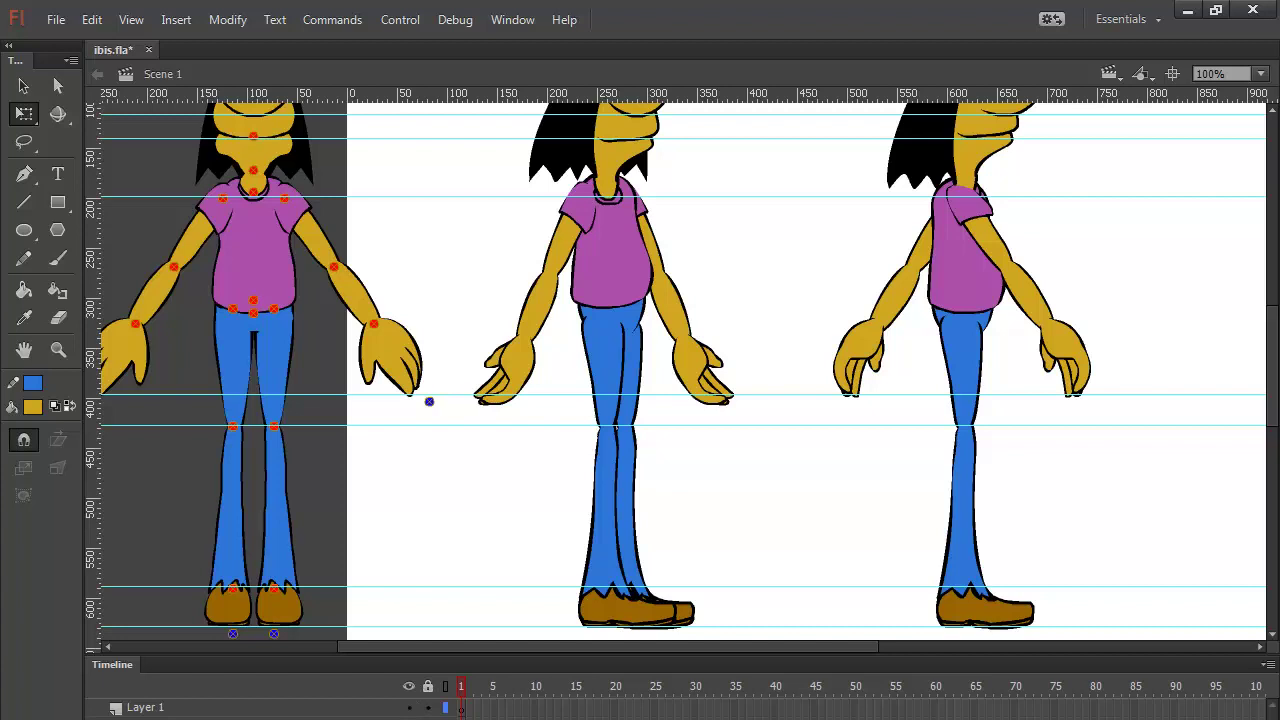
click(393, 716)
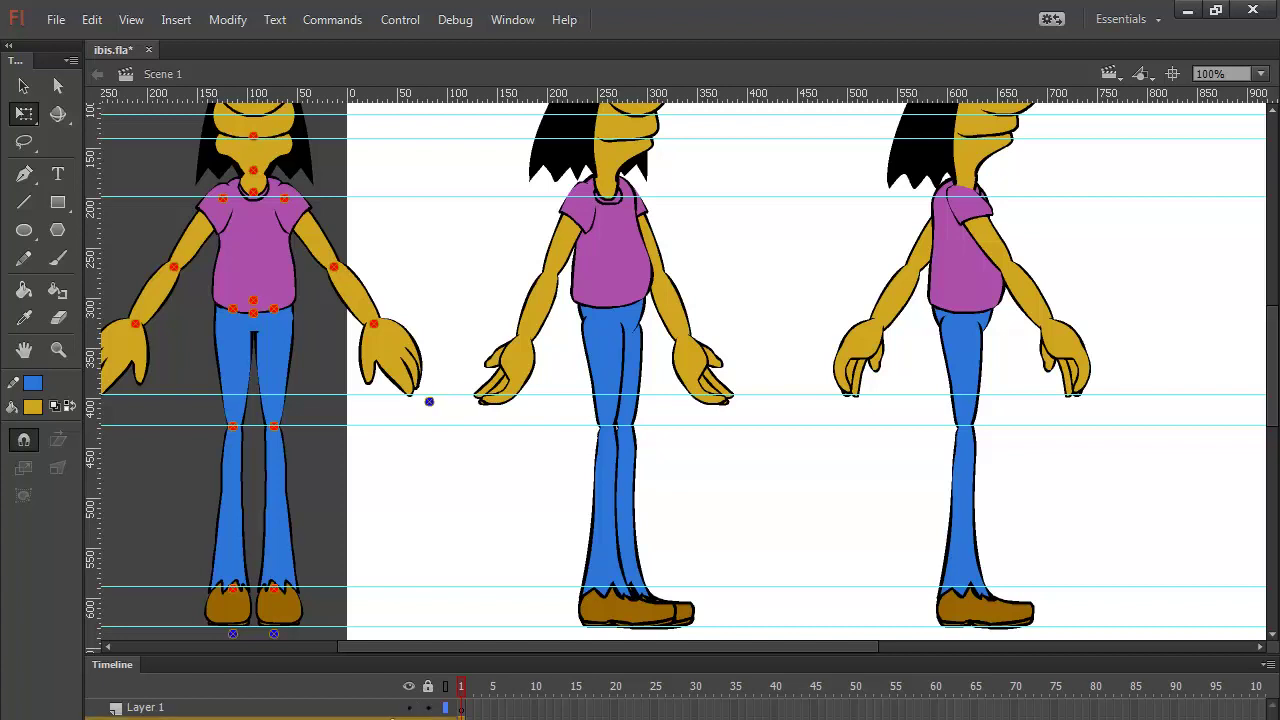
key(ctrl+equal)
key(ctrl+equal)
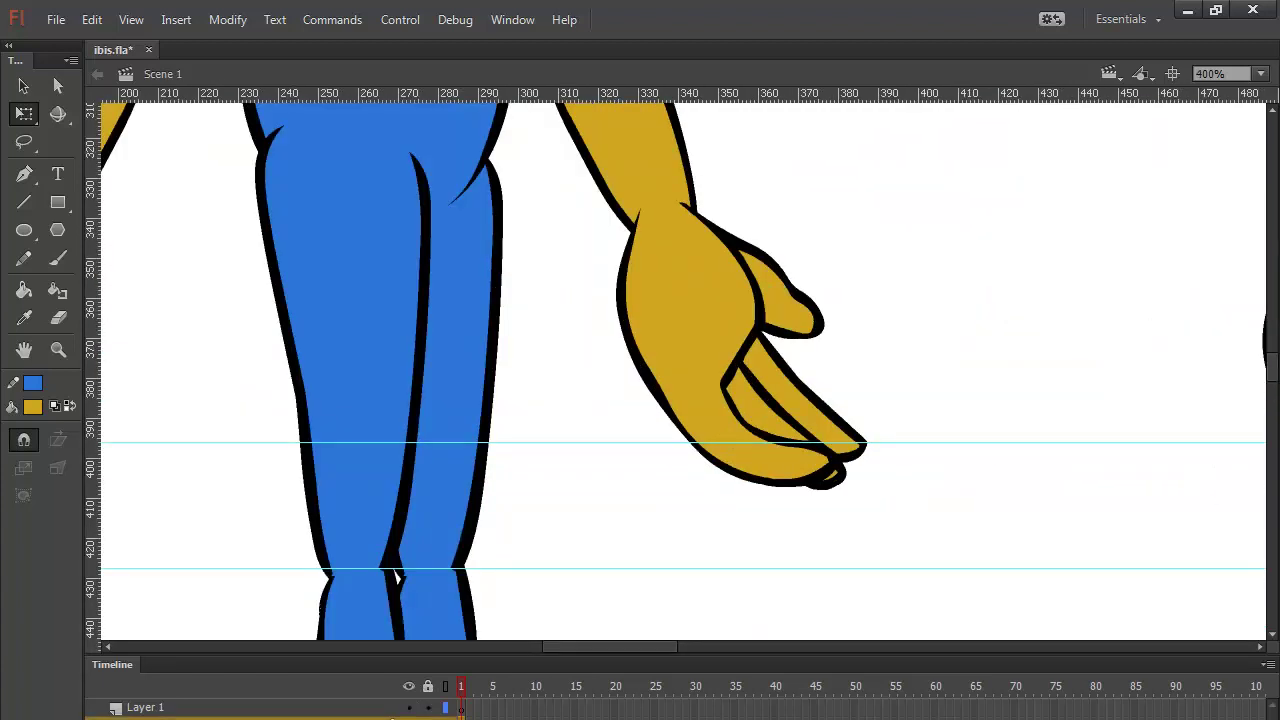
mouse_move(621, 398)
mouse_down()
mouse_move(933, 423)
mouse_move(931, 411)
mouse_move(965, 395)
mouse_move(763, 406)
mouse_move(566, 391)
mouse_move(626, 394)
mouse_up()
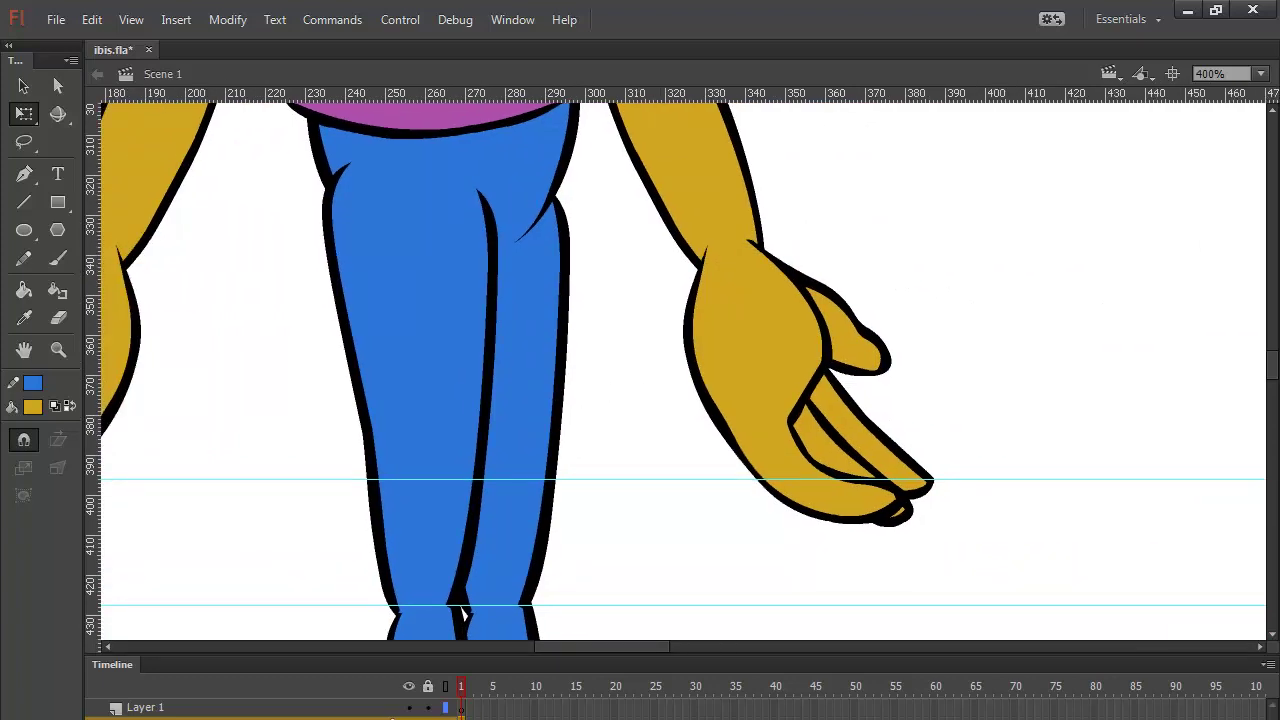
key(b)
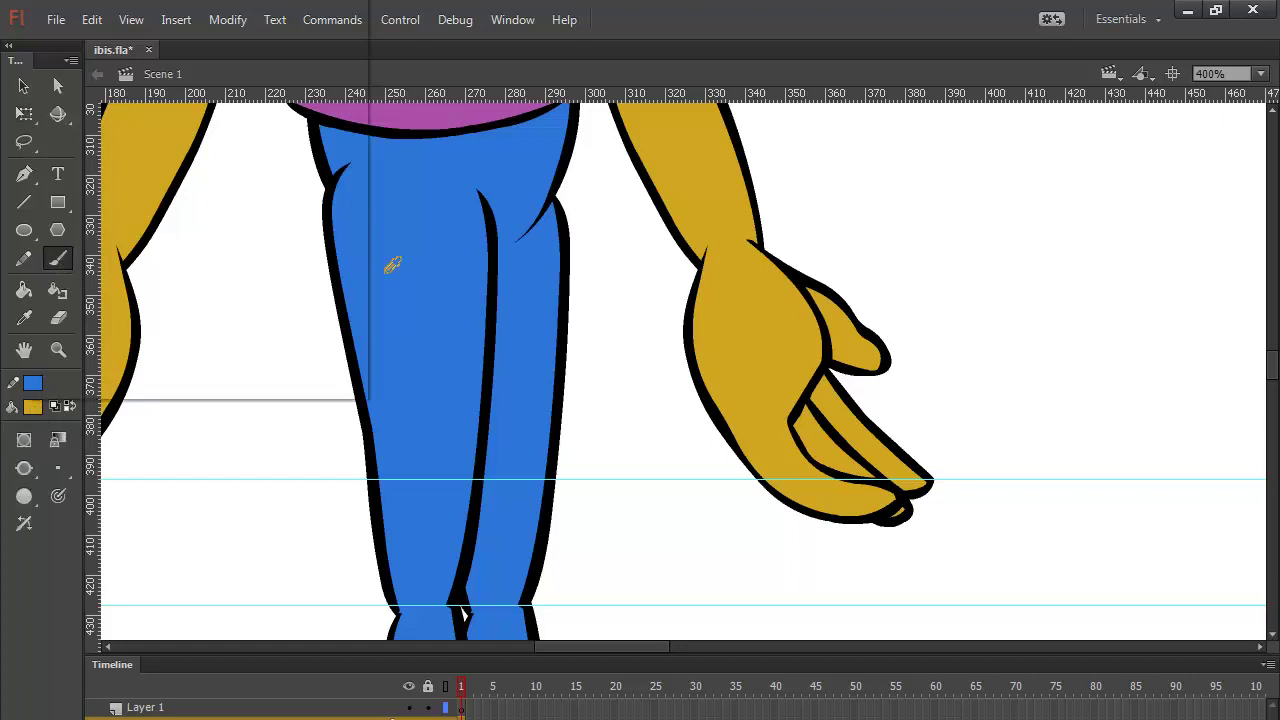
click(33, 406)
click(125, 50)
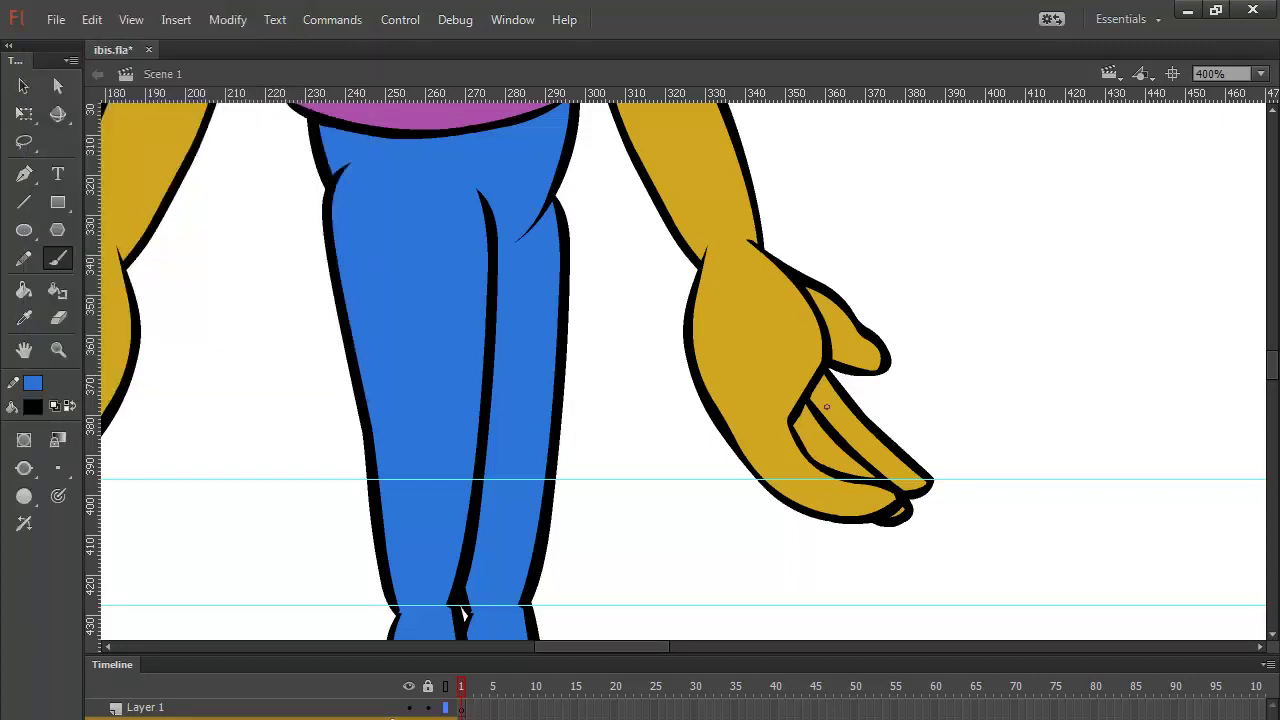
mouse_move(783, 292)
mouse_down()
mouse_move(805, 370)
mouse_move(720, 400)
mouse_move(705, 320)
mouse_up()
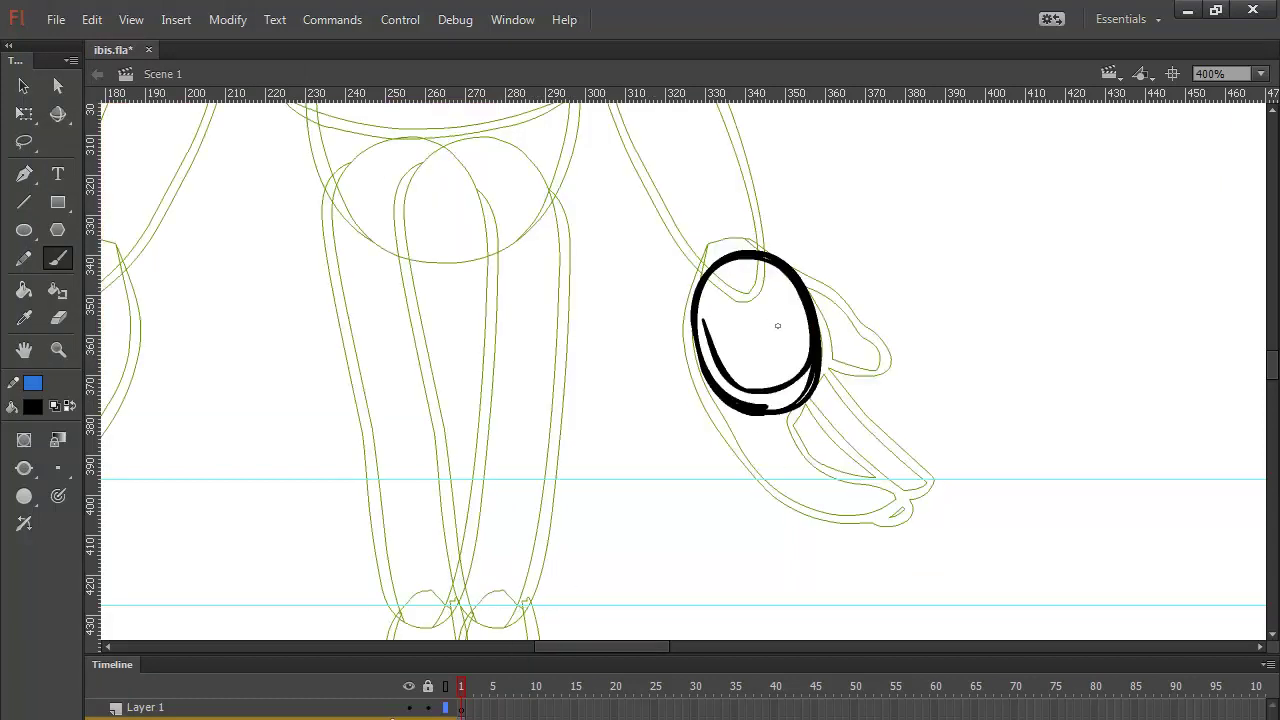
mouse_move(752, 362)
mouse_down()
mouse_move(700, 340)
mouse_move(740, 300)
mouse_up()
mouse_move(695, 392)
mouse_down()
mouse_move(670, 462)
mouse_move(721, 472)
mouse_move(704, 474)
mouse_move(745, 412)
mouse_up()
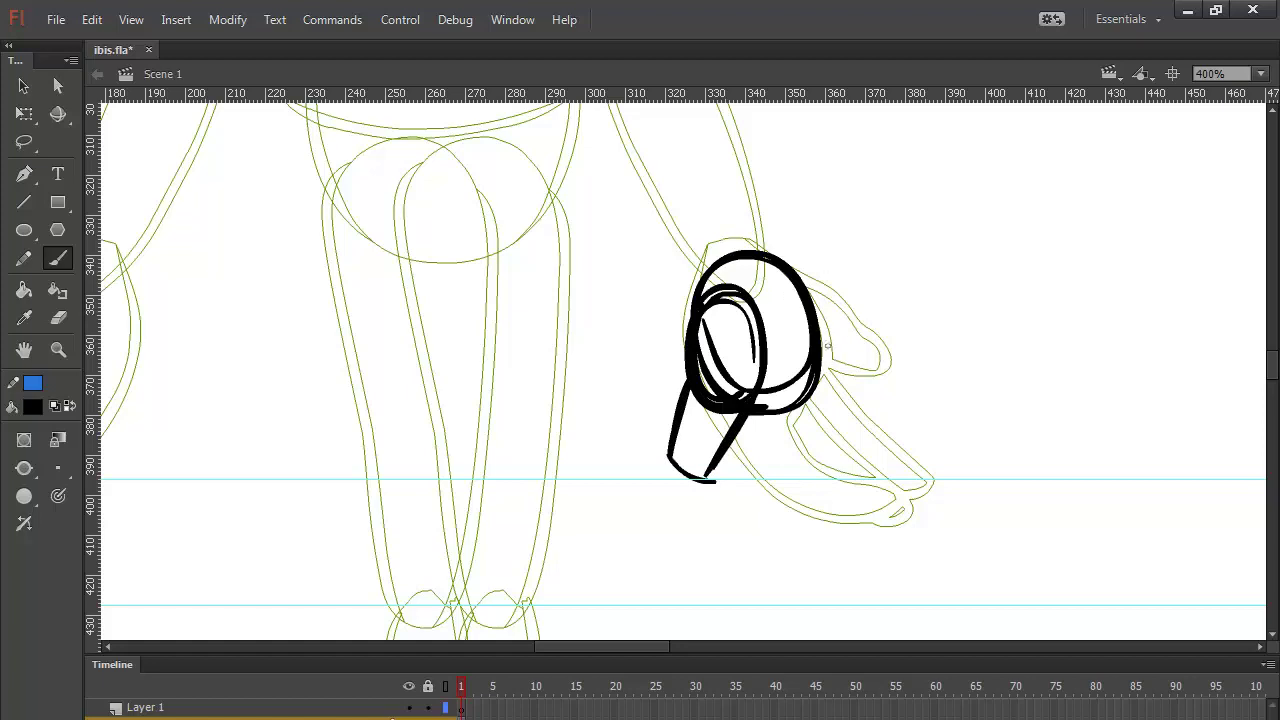
Step: Sketch the fingers hanging down from the palm of the middle figure's hand on its facing side
mouse_move(824, 348)
mouse_down()
mouse_move(852, 440)
mouse_move(857, 482)
mouse_up()
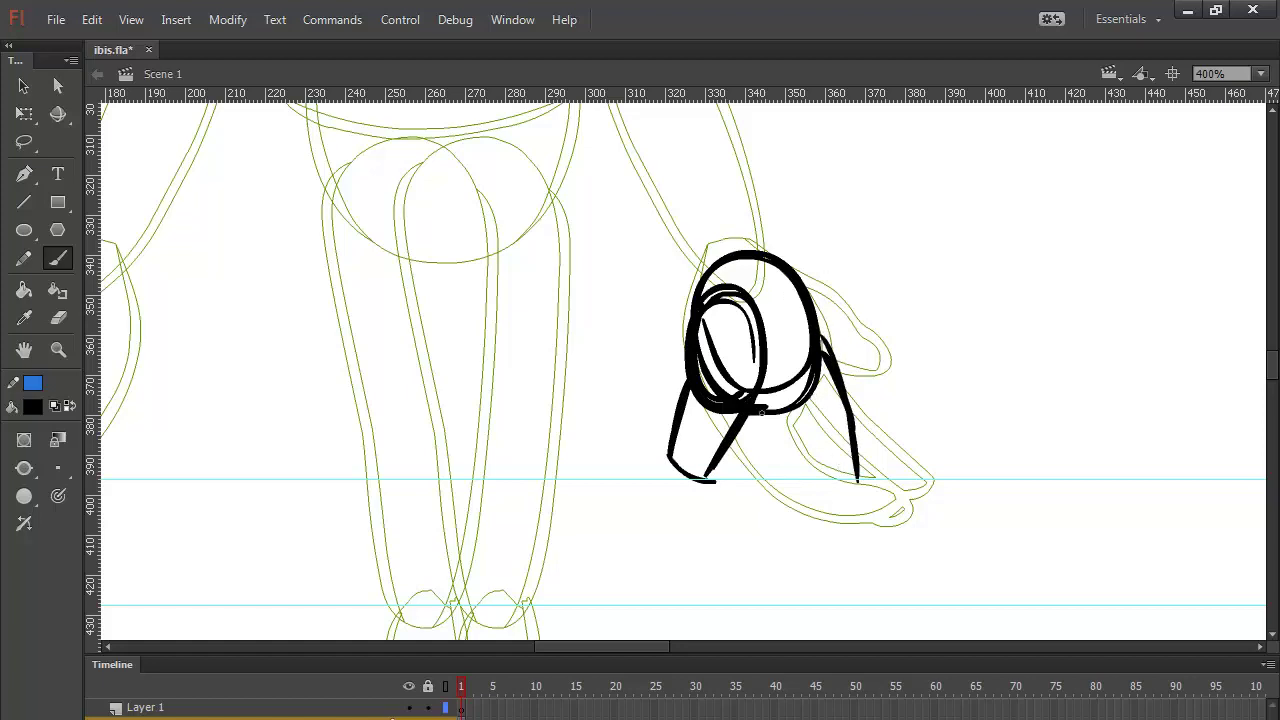
mouse_move(809, 399)
mouse_down()
mouse_move(811, 462)
mouse_move(793, 490)
mouse_up()
mouse_move(758, 416)
mouse_down()
mouse_move(762, 487)
mouse_move(748, 516)
mouse_move(800, 484)
mouse_up()
drag(820, 385, 784, 471)
mouse_move(816, 299)
mouse_down()
mouse_move(834, 454)
mouse_move(790, 512)
mouse_move(822, 465)
mouse_up()
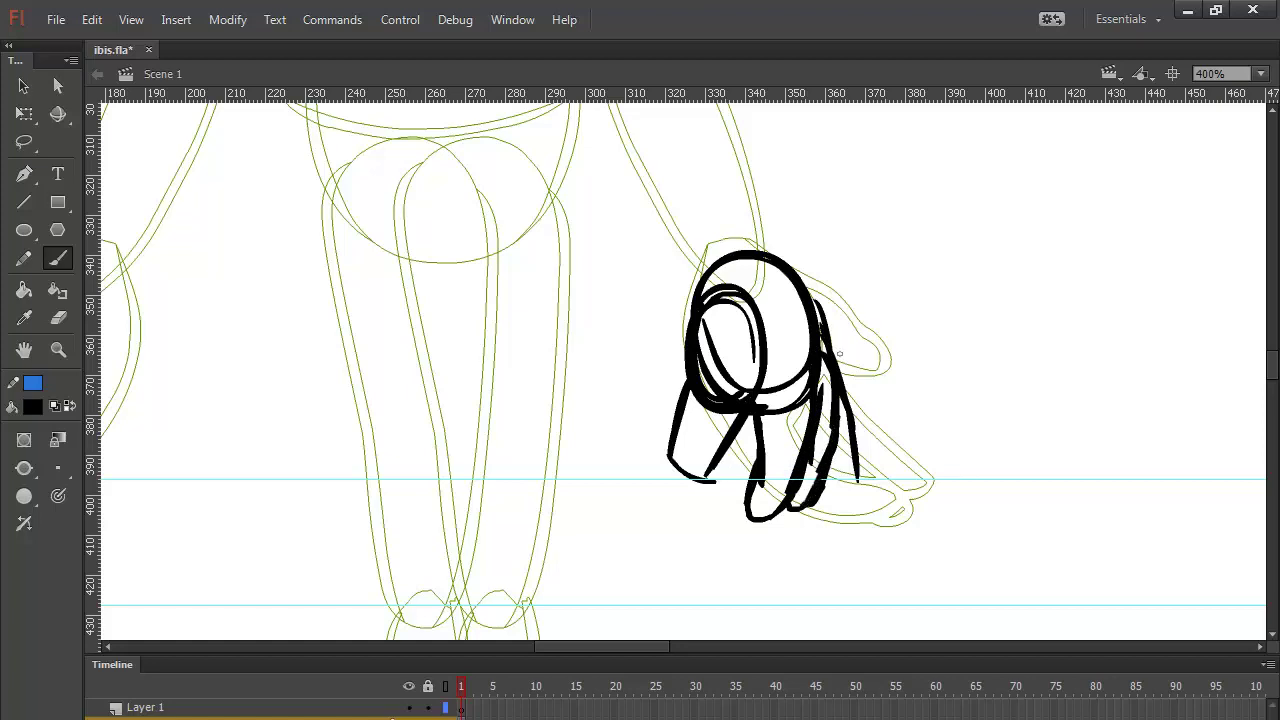
drag(840, 352, 841, 432)
drag(830, 318, 826, 446)
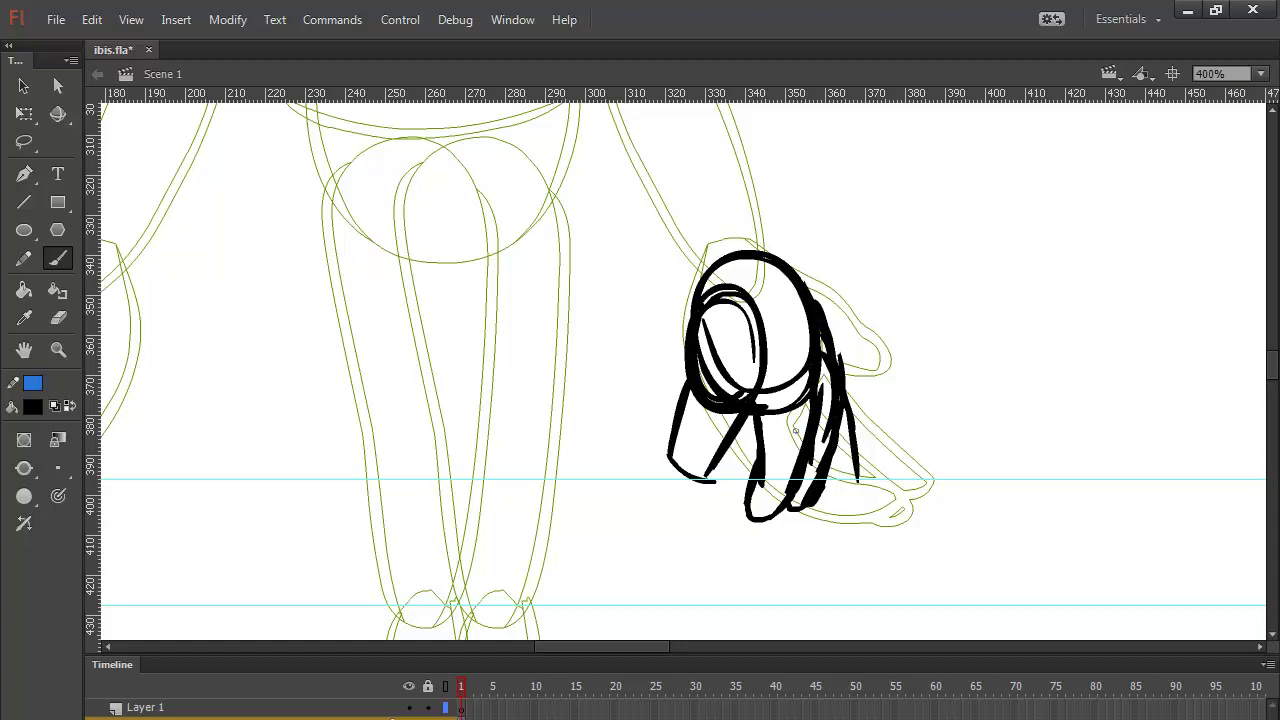
Step: Strengthen the sketched finger edges and the gap beside the thumb on the same hand with extra brush strokes
drag(757, 428, 748, 476)
drag(828, 430, 790, 500)
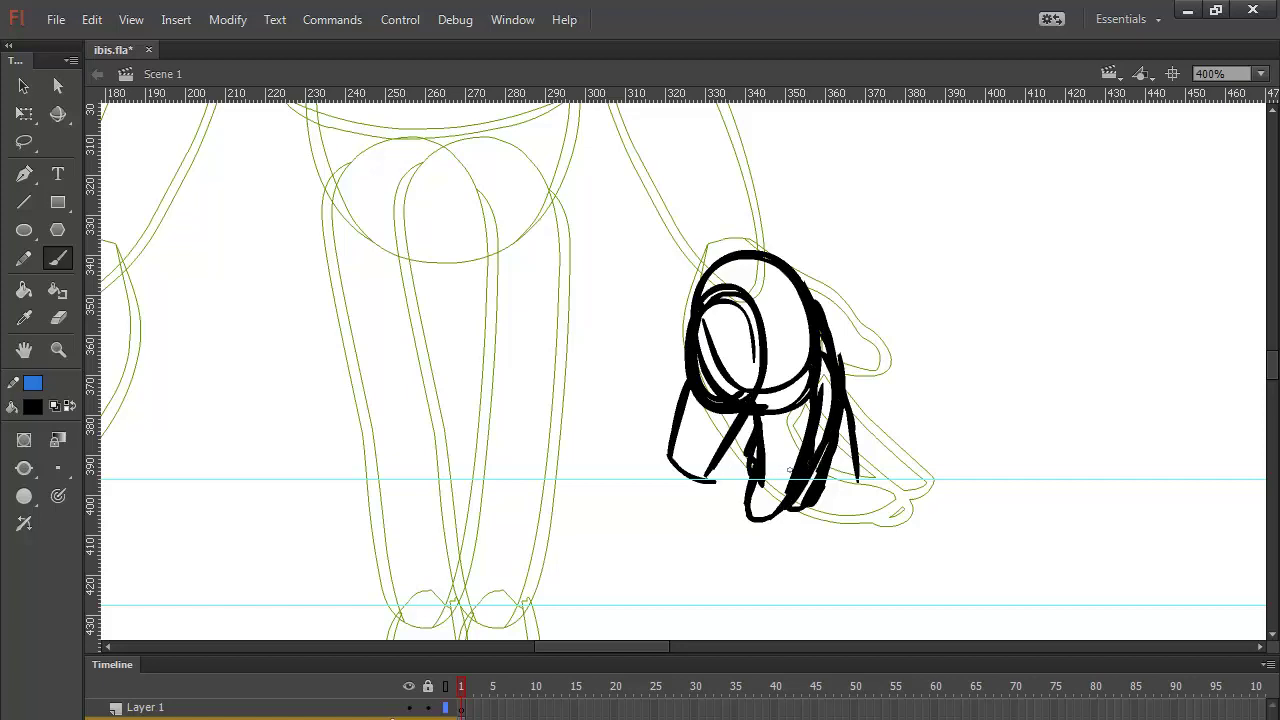
drag(752, 478, 744, 496)
mouse_move(750, 414)
mouse_down()
mouse_move(733, 451)
mouse_move(749, 422)
mouse_move(733, 459)
mouse_move(747, 493)
mouse_move(756, 448)
mouse_up()
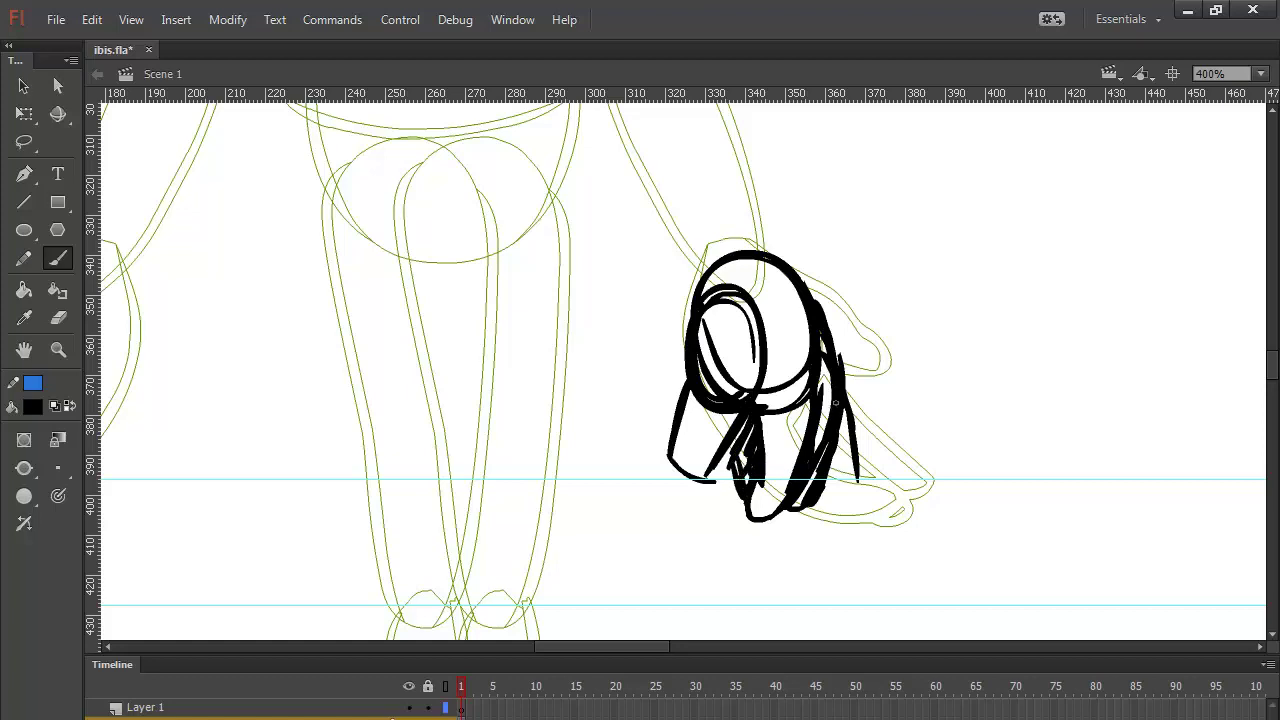
mouse_move(823, 338)
mouse_down()
mouse_move(830, 398)
mouse_move(818, 396)
mouse_up()
mouse_move(768, 456)
mouse_down()
mouse_move(776, 396)
mouse_move(764, 438)
mouse_move(760, 426)
mouse_move(770, 462)
mouse_up()
Step: Display the sketch layer as outlines and trace the hand's clean contour, thumb and finger lines in black on Layer 1
click(446, 718)
click(464, 708)
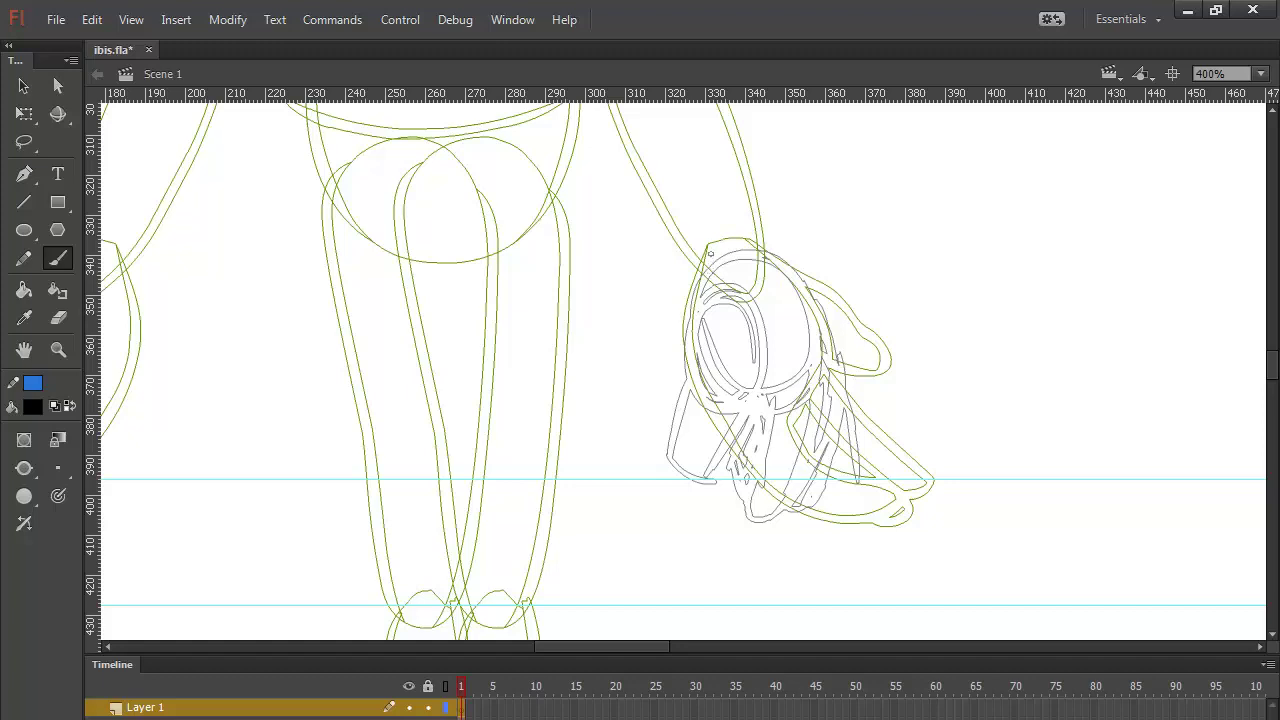
mouse_move(710, 252)
mouse_down()
mouse_move(676, 463)
mouse_move(700, 478)
mouse_move(726, 456)
mouse_move(751, 390)
mouse_move(779, 419)
mouse_move(752, 519)
mouse_move(807, 473)
mouse_move(838, 367)
mouse_move(821, 301)
mouse_move(750, 243)
mouse_up()
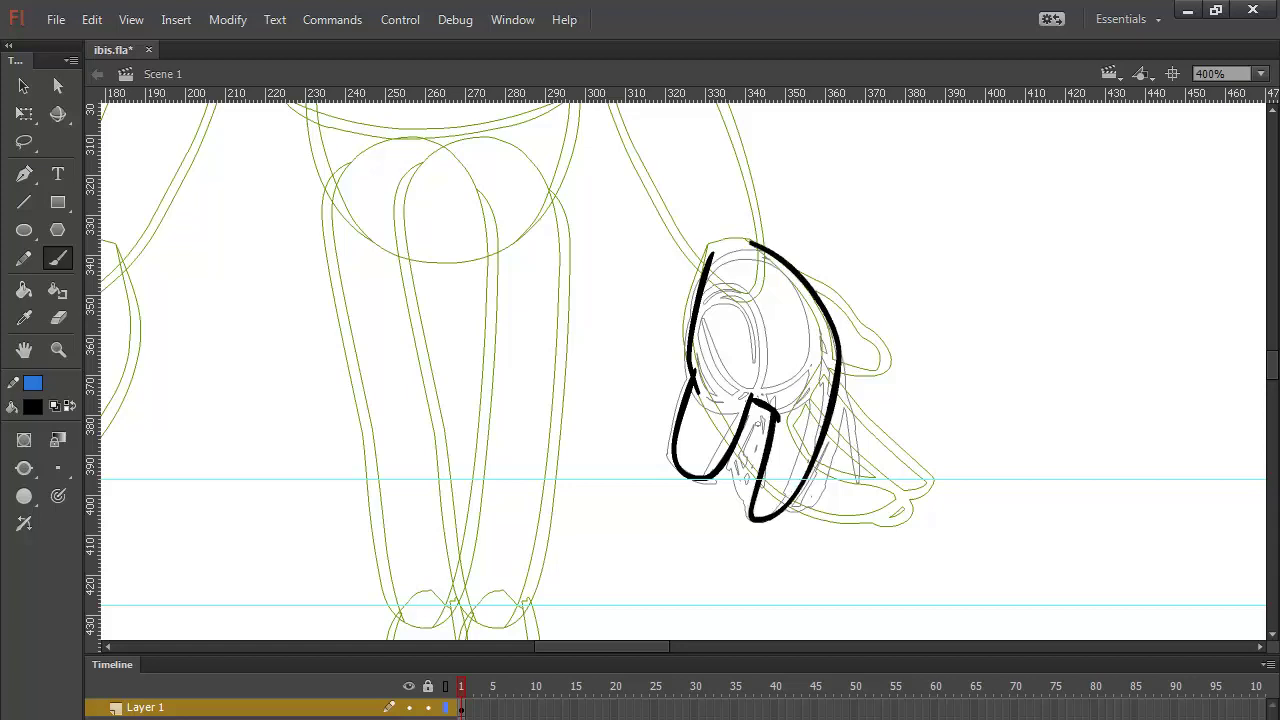
mouse_move(764, 410)
mouse_down()
mouse_move(740, 472)
mouse_move(738, 508)
mouse_move(752, 512)
mouse_up()
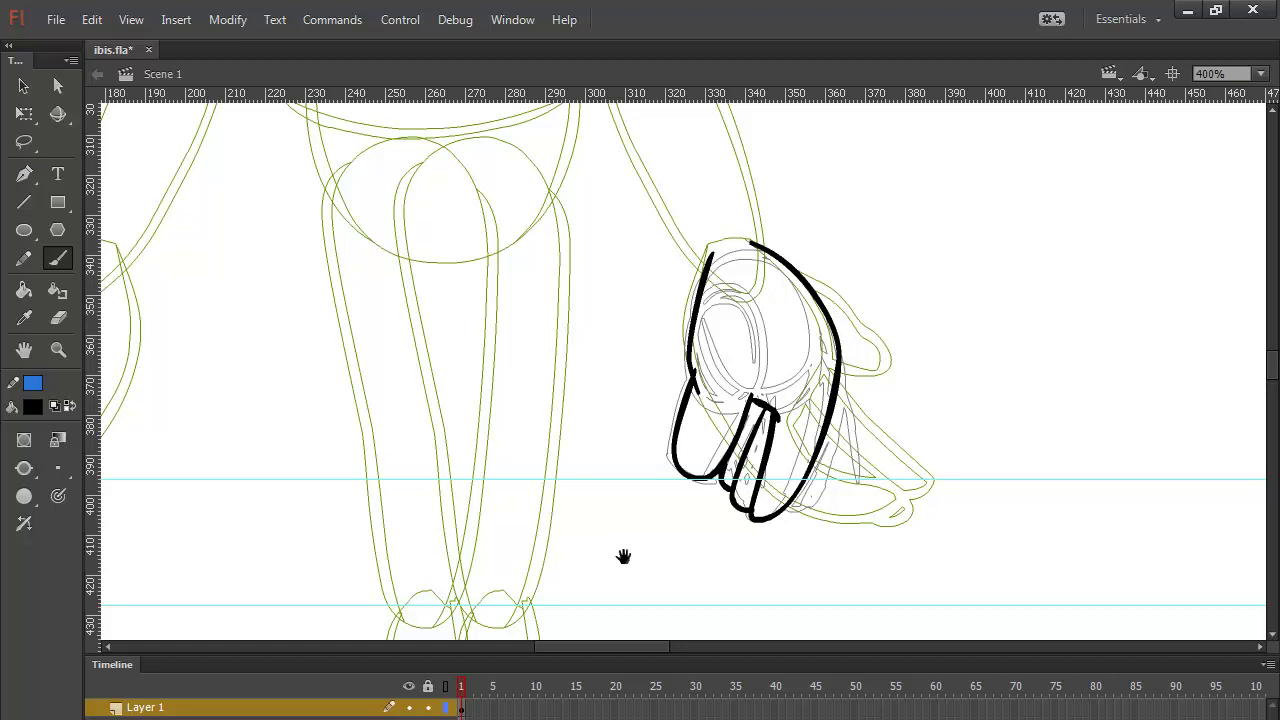
Step: On the sketch layer, draw a rough oval palm over the middle figure's other hand, on the back-of-head side
drag(623, 554, 1004, 520)
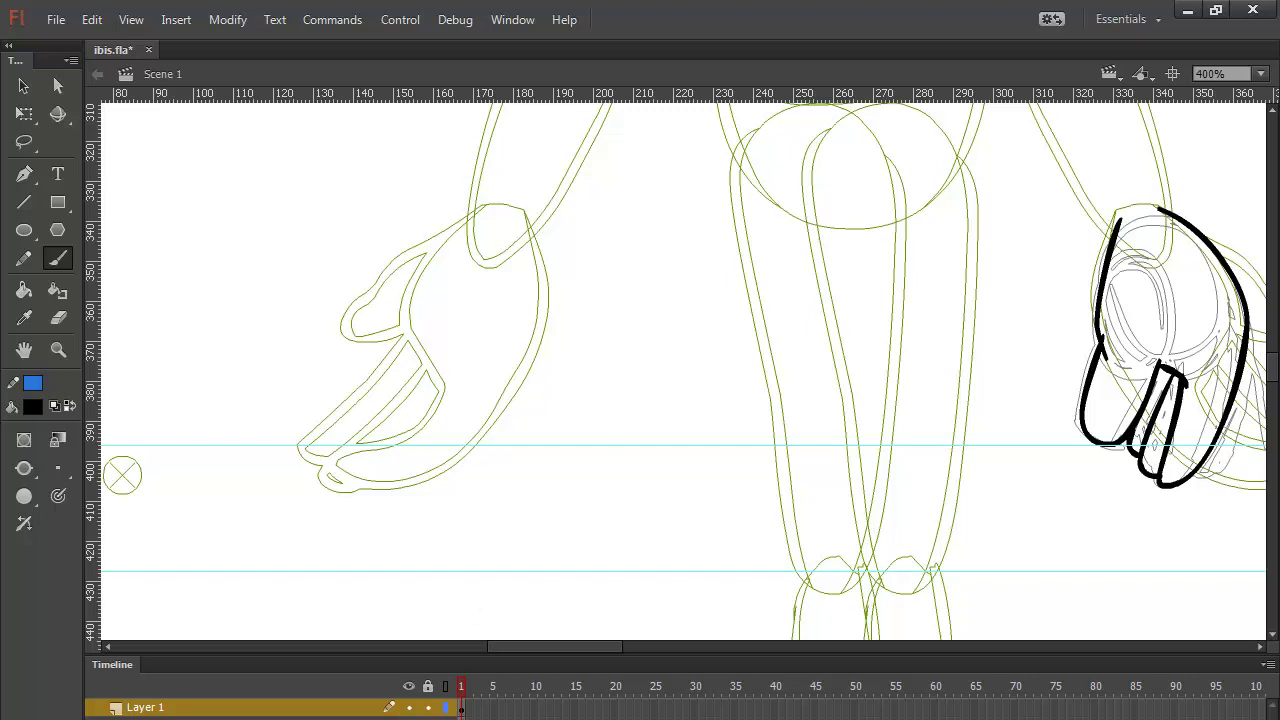
click(393, 716)
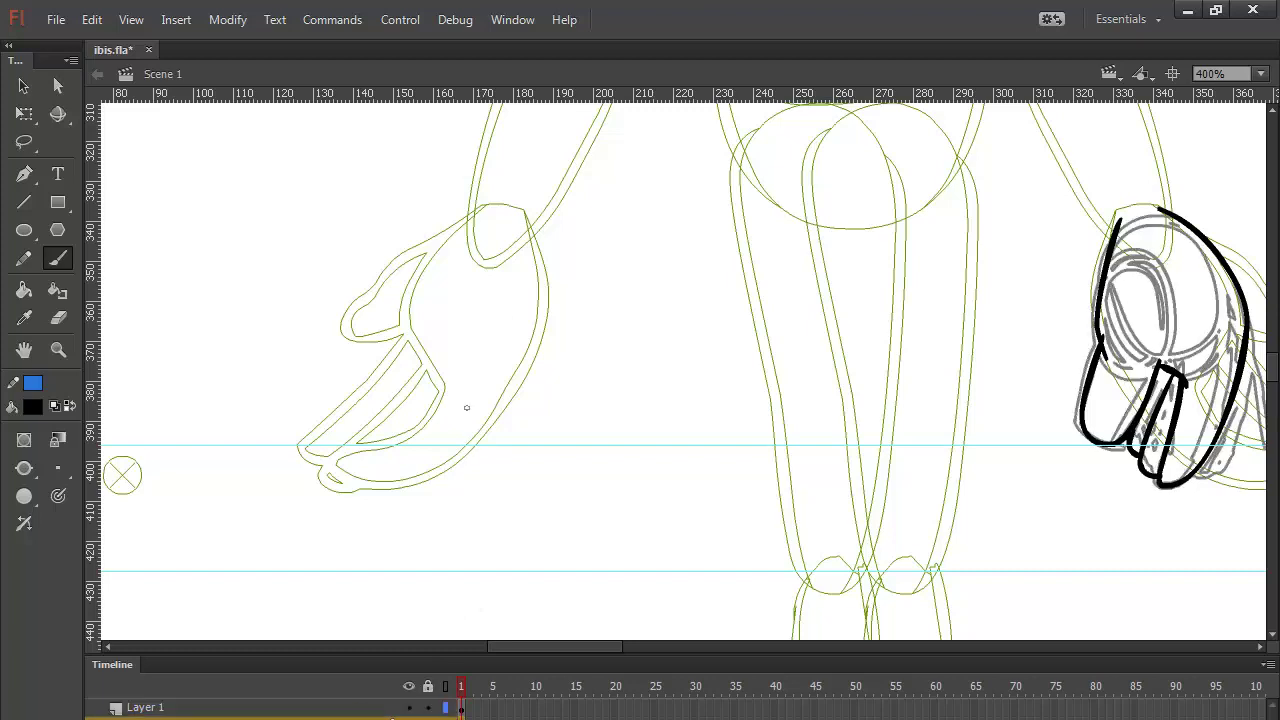
mouse_move(433, 369)
mouse_down()
mouse_move(425, 300)
mouse_move(520, 235)
mouse_move(546, 340)
mouse_up()
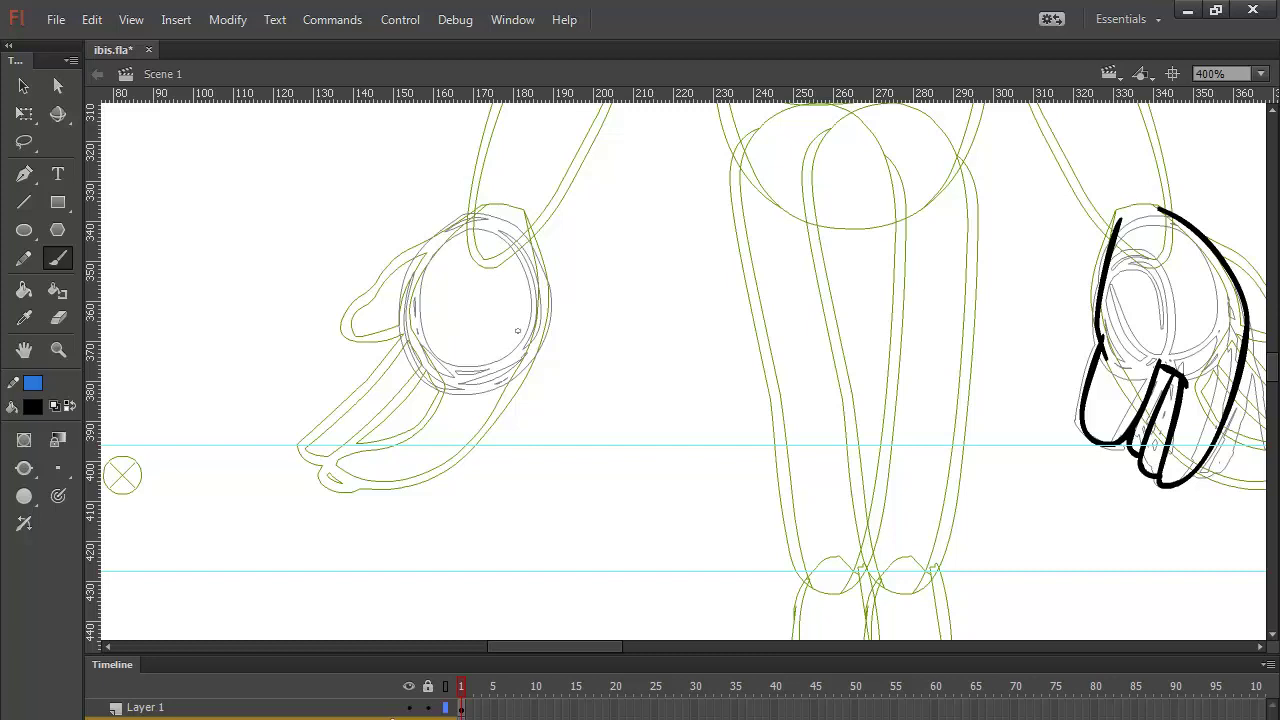
Step: On the sketch layer, rough in the finger block and thumb below the palm of the middle figure's hand on the back-of-head side
key(ctrl+minus)
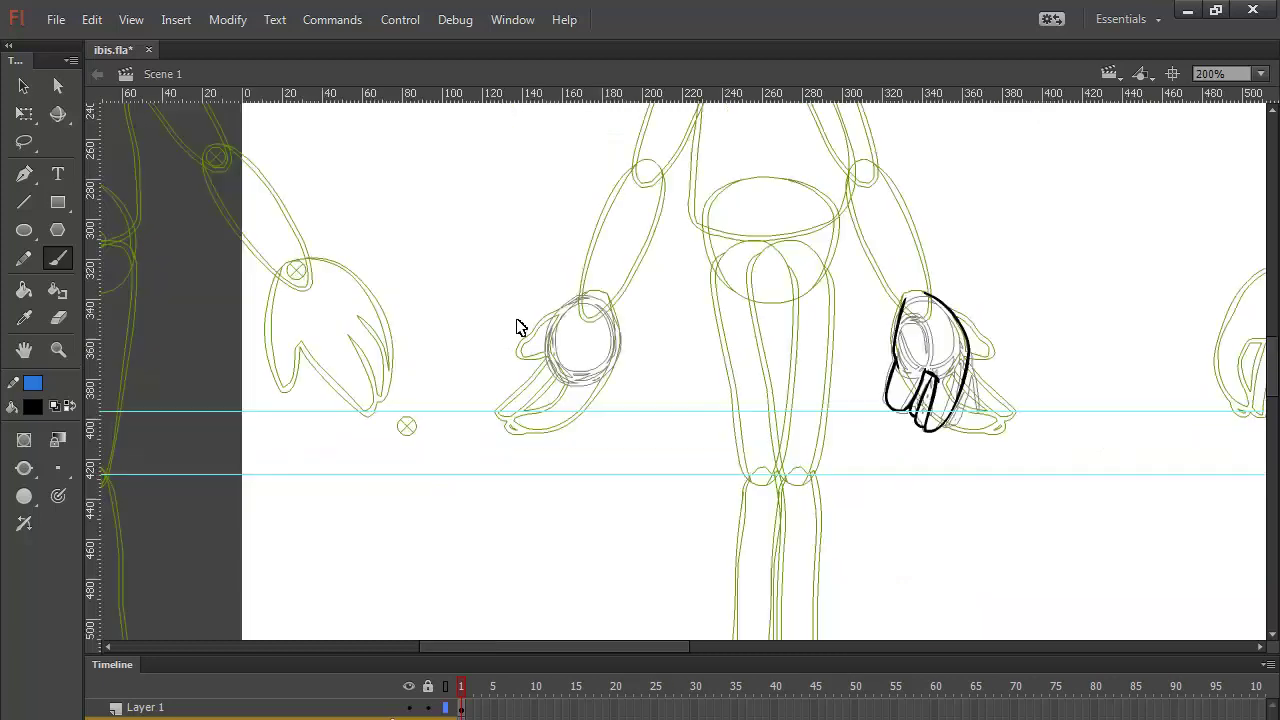
key(ctrl+minus)
key(ctrl+equal)
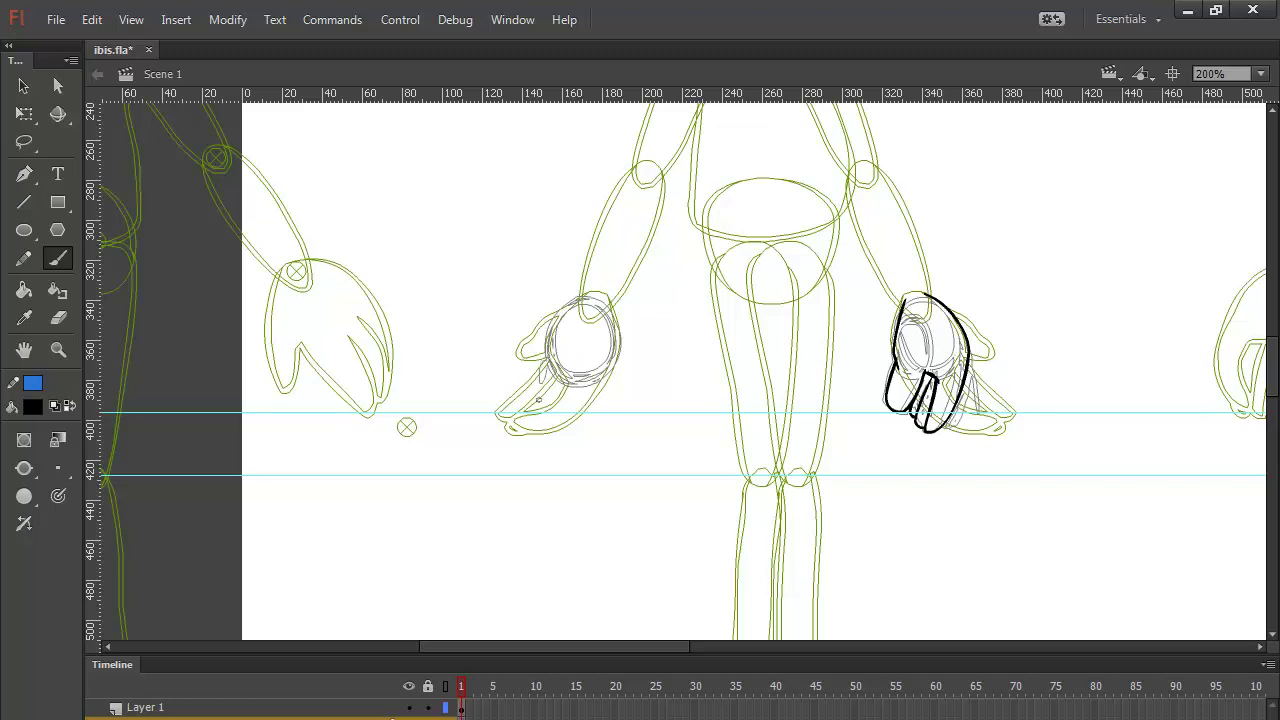
drag(549, 337, 534, 391)
key(ctrl+z)
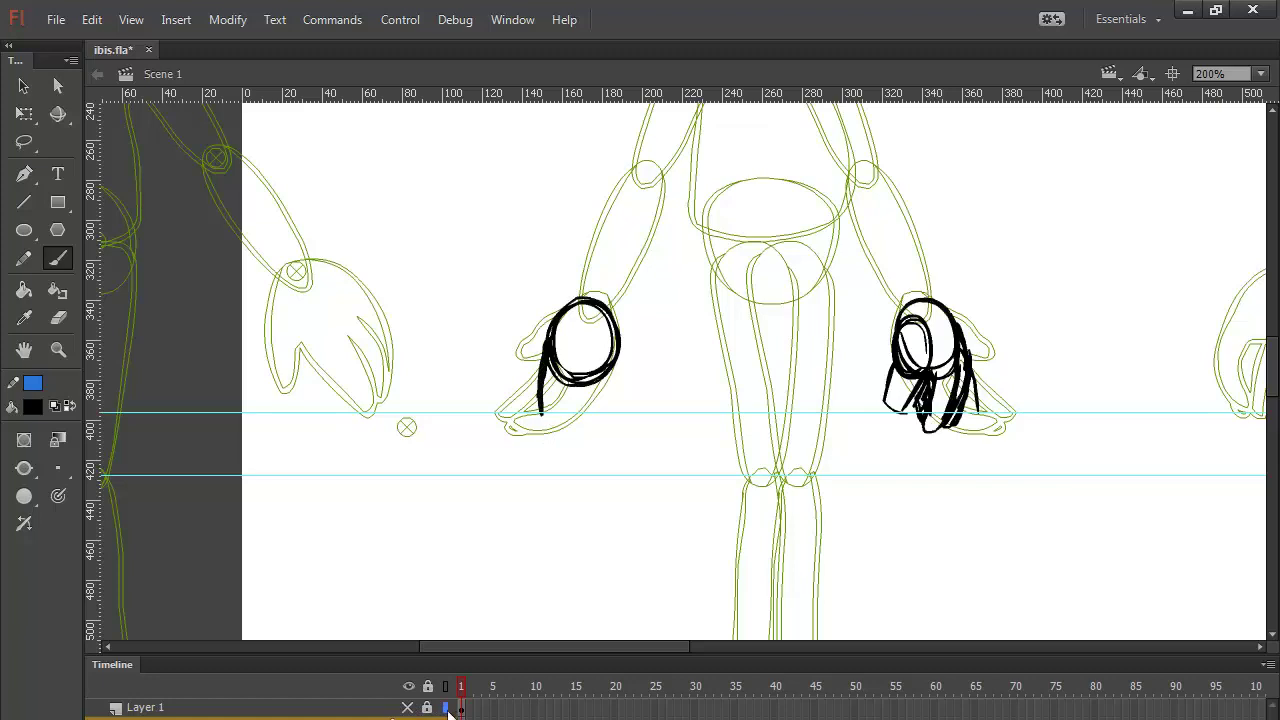
drag(546, 415, 580, 424)
mouse_move(548, 368)
mouse_down()
mouse_move(590, 429)
mouse_move(612, 358)
mouse_move(628, 374)
mouse_move(606, 416)
mouse_move(632, 372)
mouse_up()
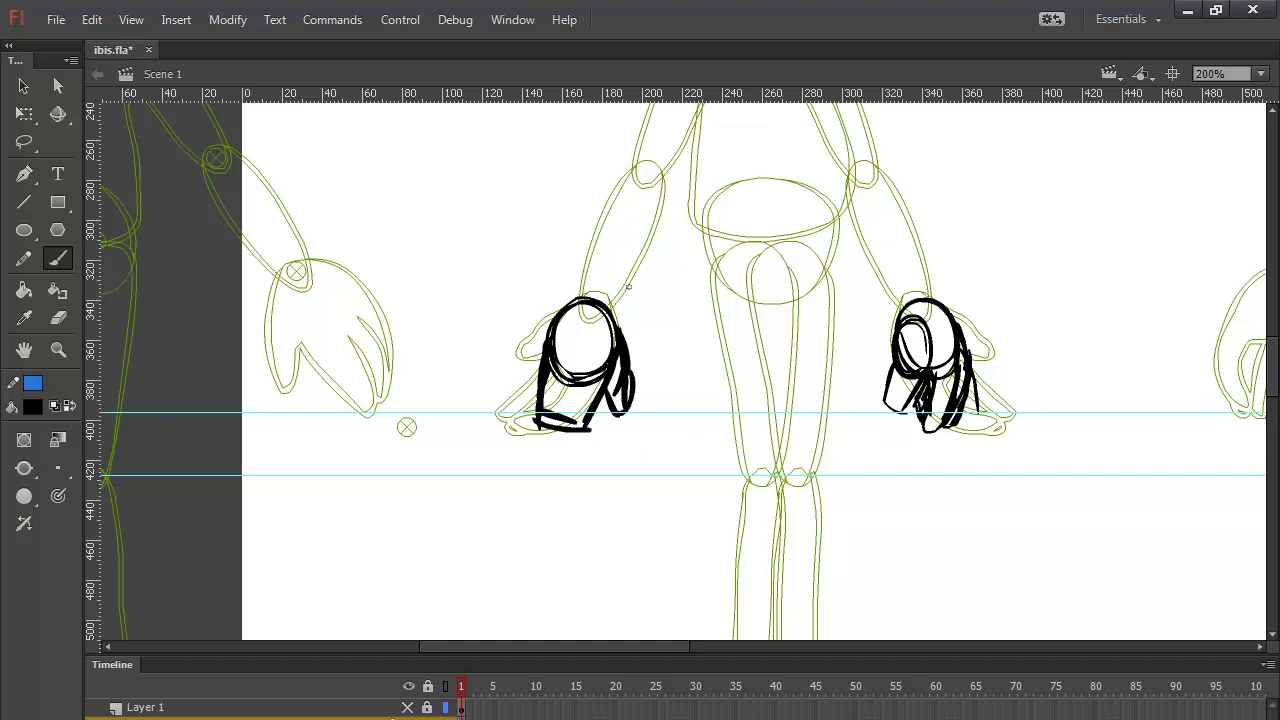
Step: Thicken the sketched hand's outer edge and add the finger divisions and fingertip strokes with the brush
drag(548, 326, 538, 406)
drag(548, 334, 530, 414)
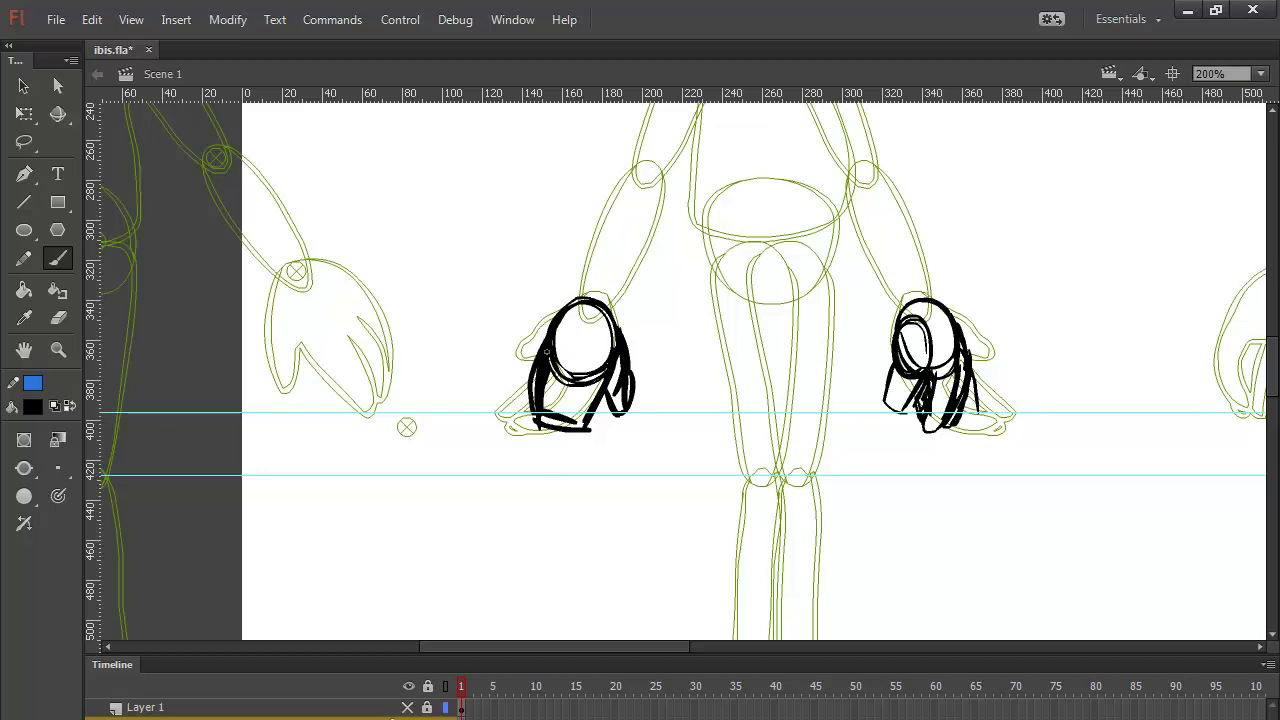
mouse_move(536, 368)
mouse_down()
mouse_move(534, 402)
mouse_move(542, 444)
mouse_move(576, 436)
mouse_up()
drag(582, 382, 568, 438)
drag(562, 370, 556, 412)
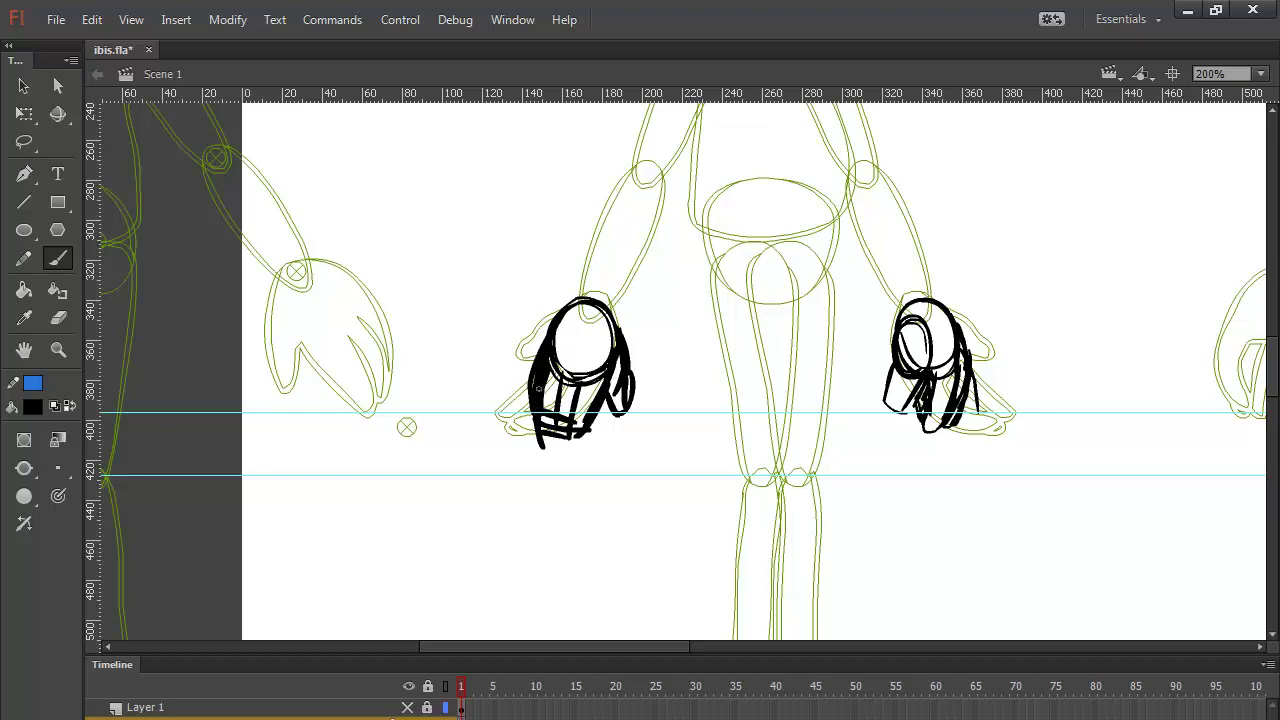
drag(572, 304, 586, 293)
Step: Display the sketch layer as outlines and trace the back-of-head-side hand's contour, fingers and thumb in black on Layer 1
click(408, 708)
click(428, 708)
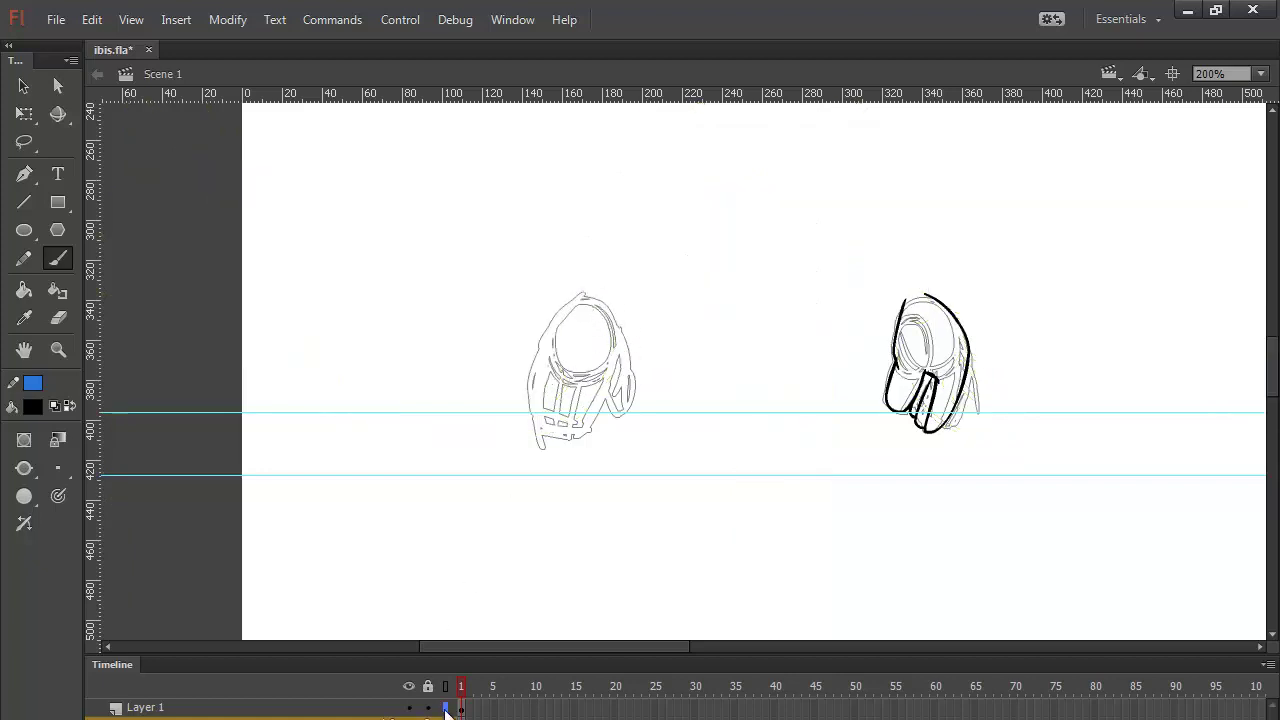
click(385, 707)
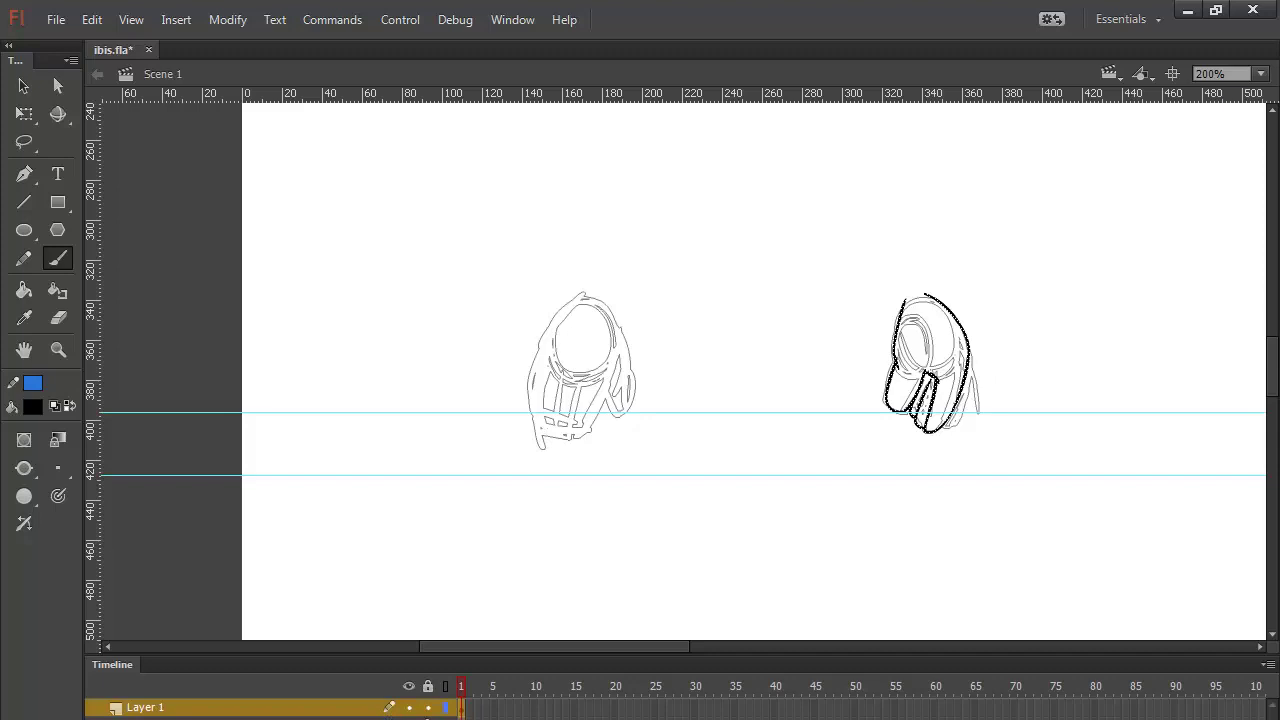
mouse_move(583, 292)
mouse_down()
mouse_move(535, 369)
mouse_move(541, 437)
mouse_up()
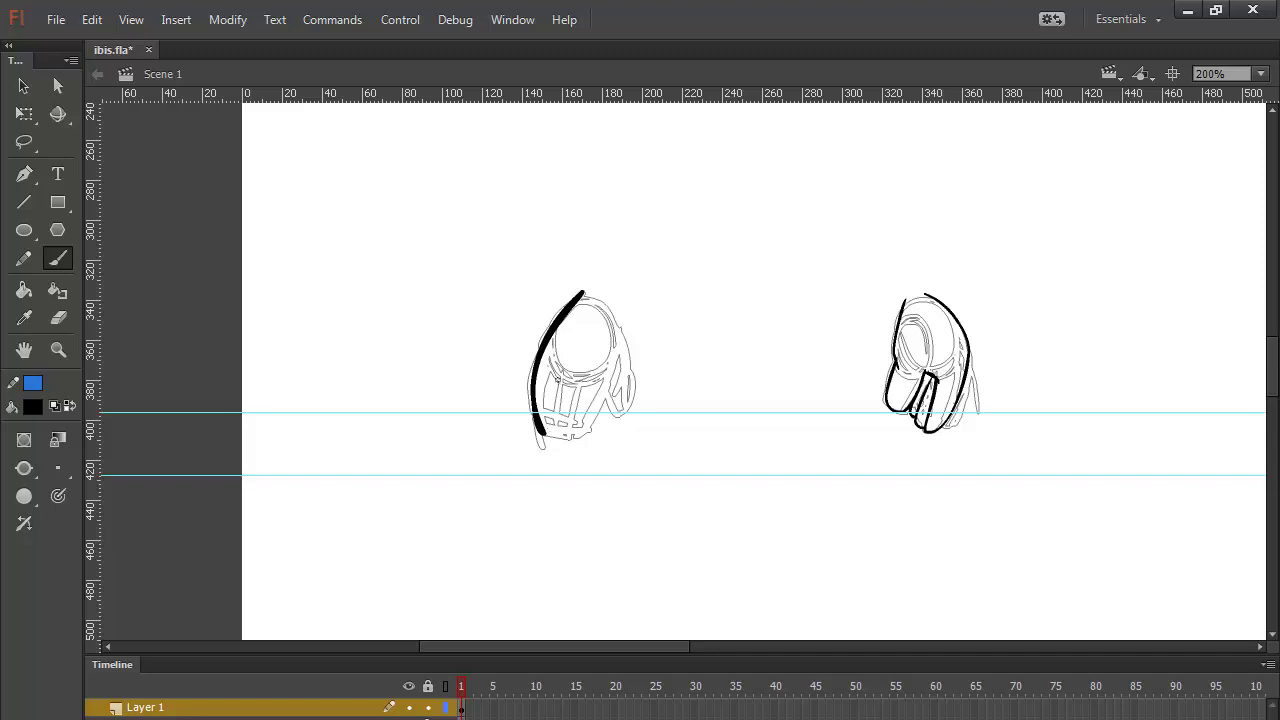
mouse_move(557, 378)
mouse_down()
mouse_move(554, 436)
mouse_move(568, 436)
mouse_move(586, 380)
mouse_up()
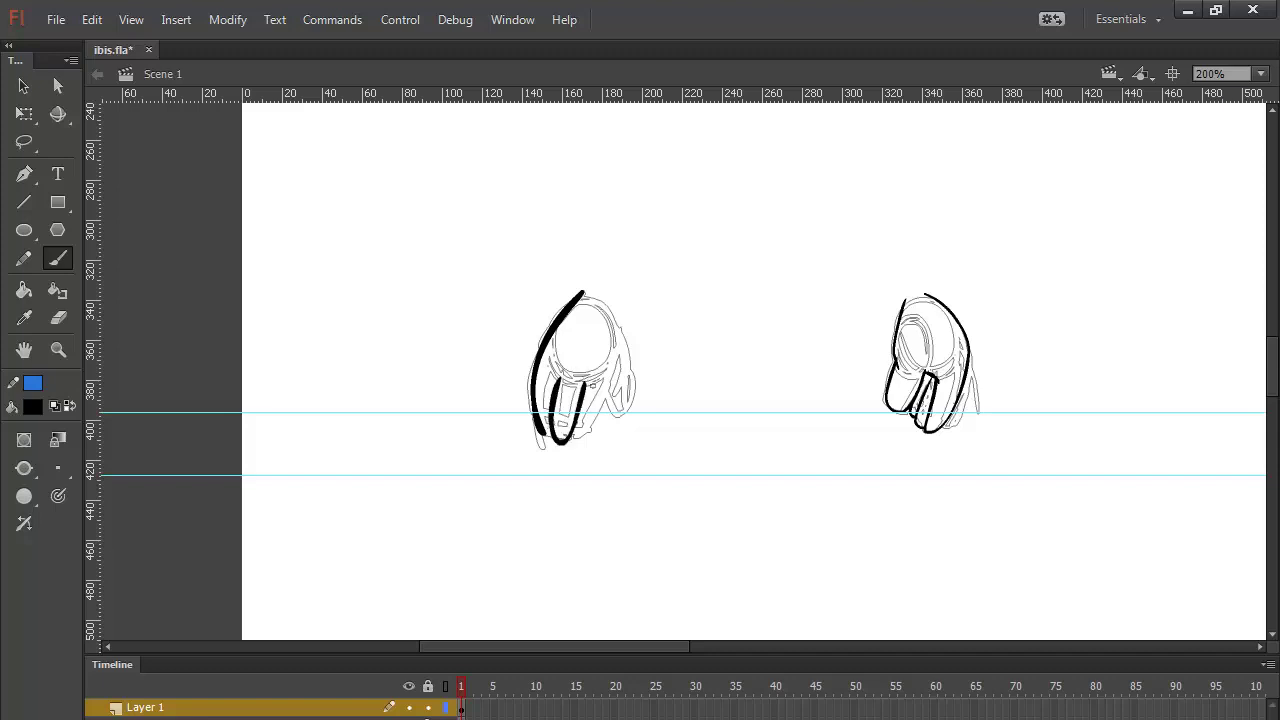
mouse_move(542, 430)
mouse_down()
mouse_move(590, 428)
mouse_move(612, 368)
mouse_up()
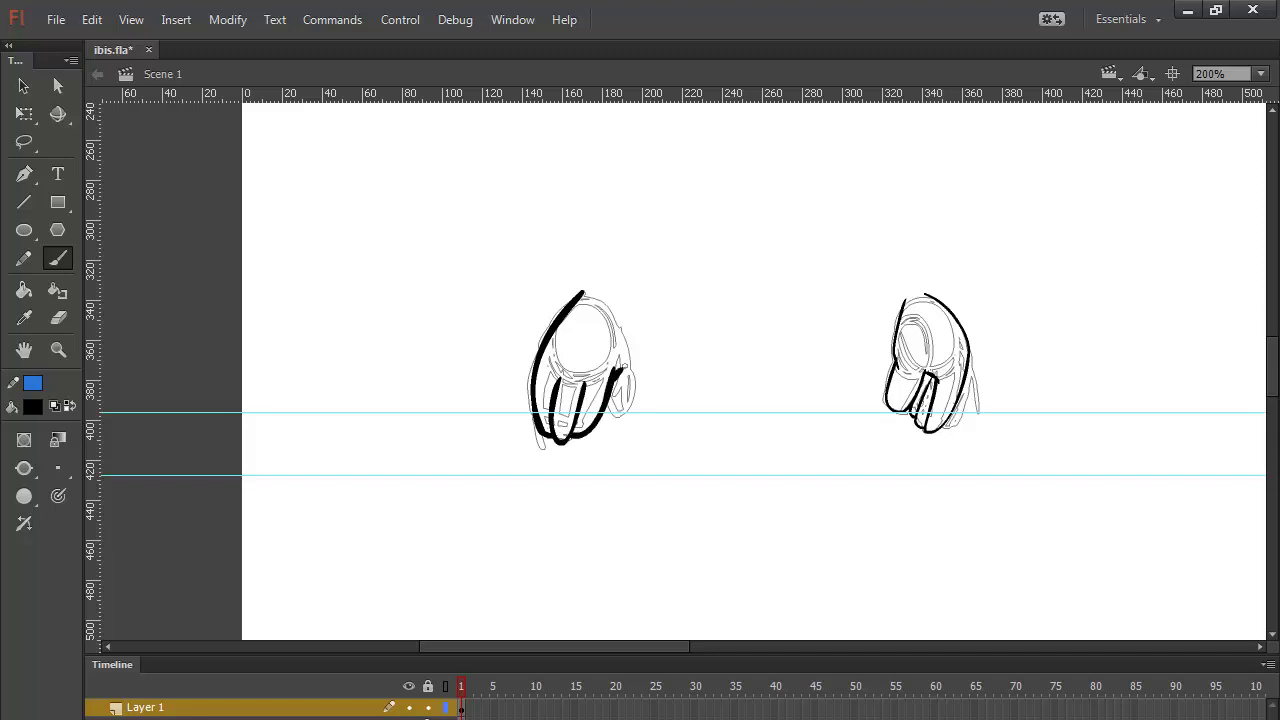
mouse_move(619, 376)
mouse_down()
mouse_move(612, 410)
mouse_move(638, 388)
mouse_up()
drag(610, 302, 640, 400)
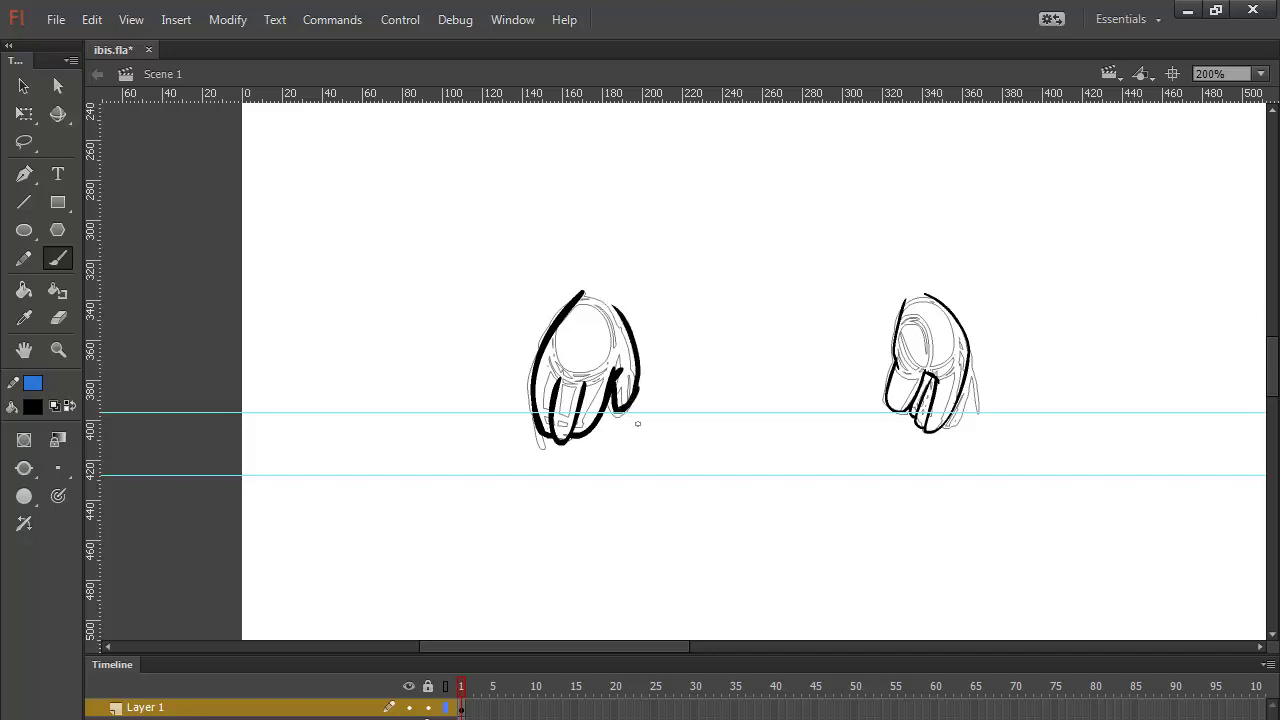
Step: Close the traced hand's open wrist with a straight line and fill the hand with the skin colour sampled from the arm
click(24, 201)
drag(583, 292, 612, 298)
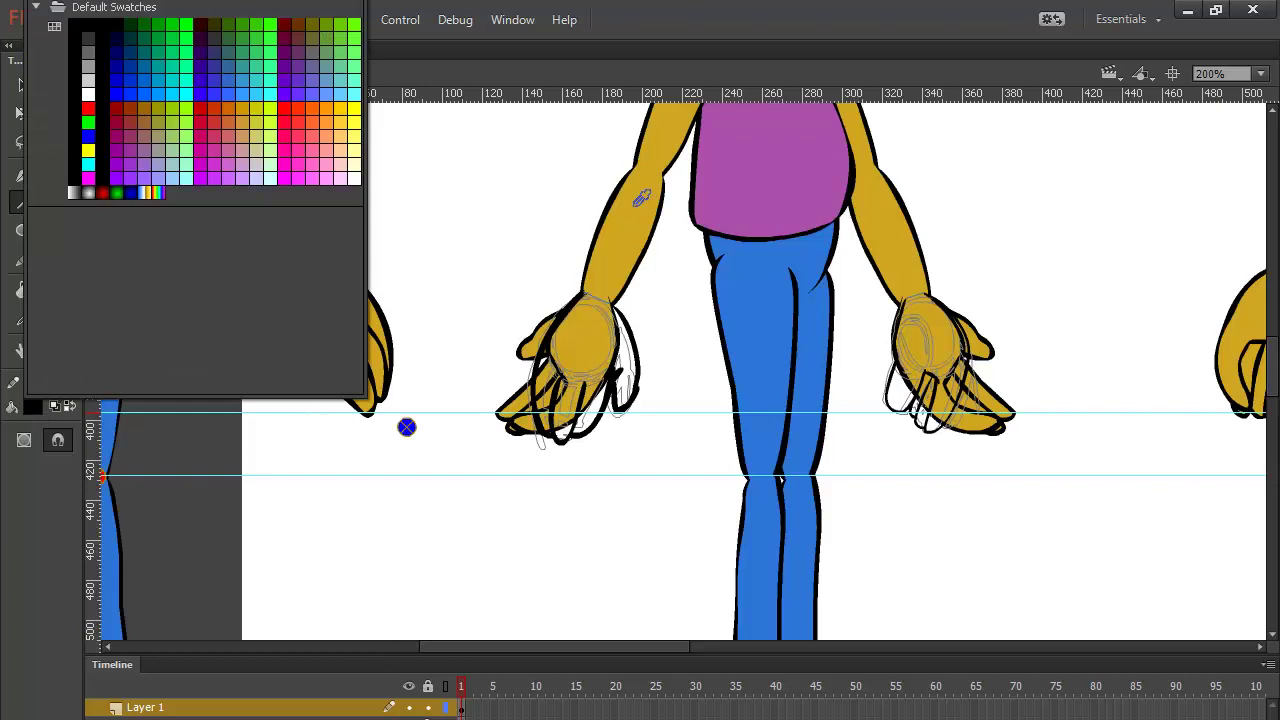
click(640, 200)
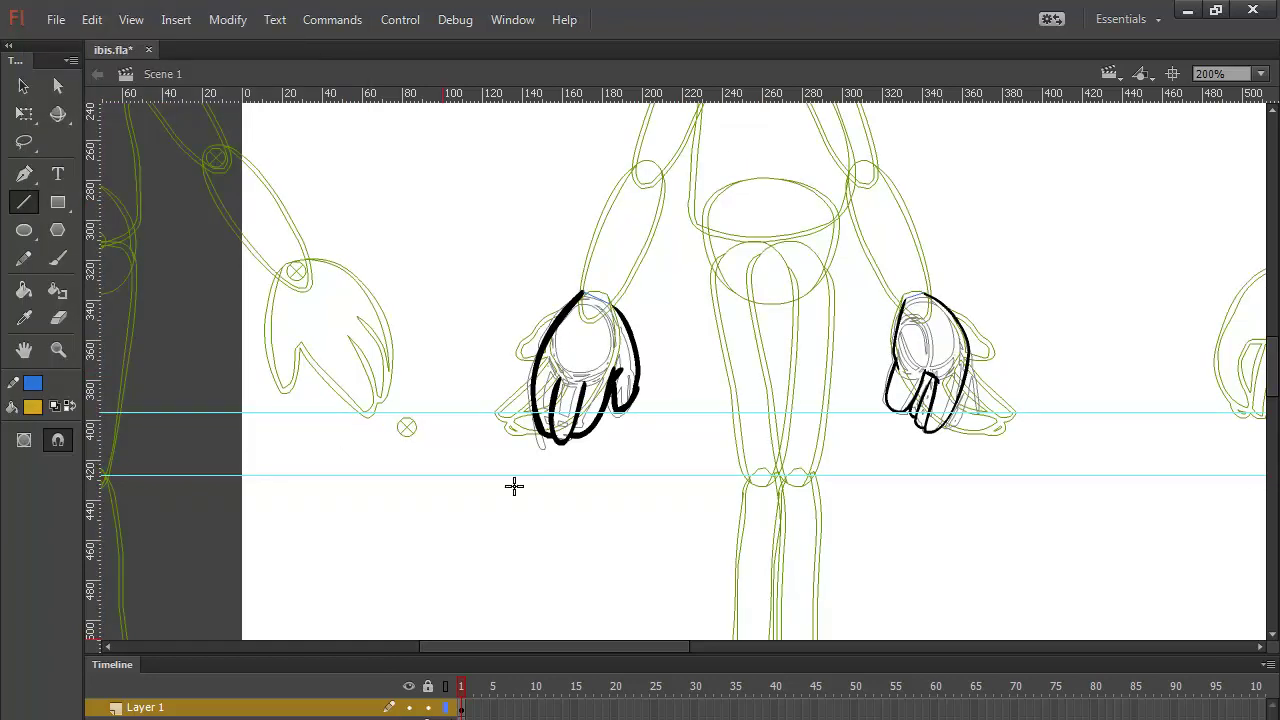
click(24, 290)
click(598, 380)
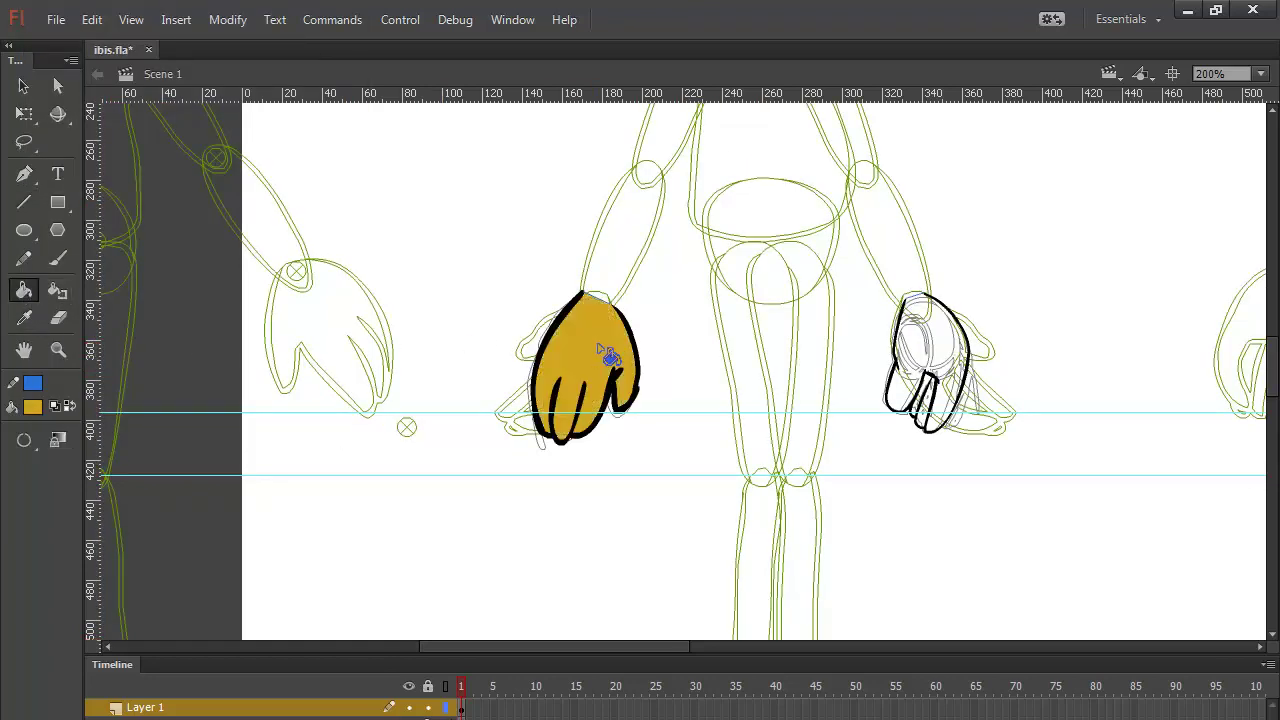
Step: Fill the palm and separate finger areas of the facing-side hand with the same skin colour
click(955, 350)
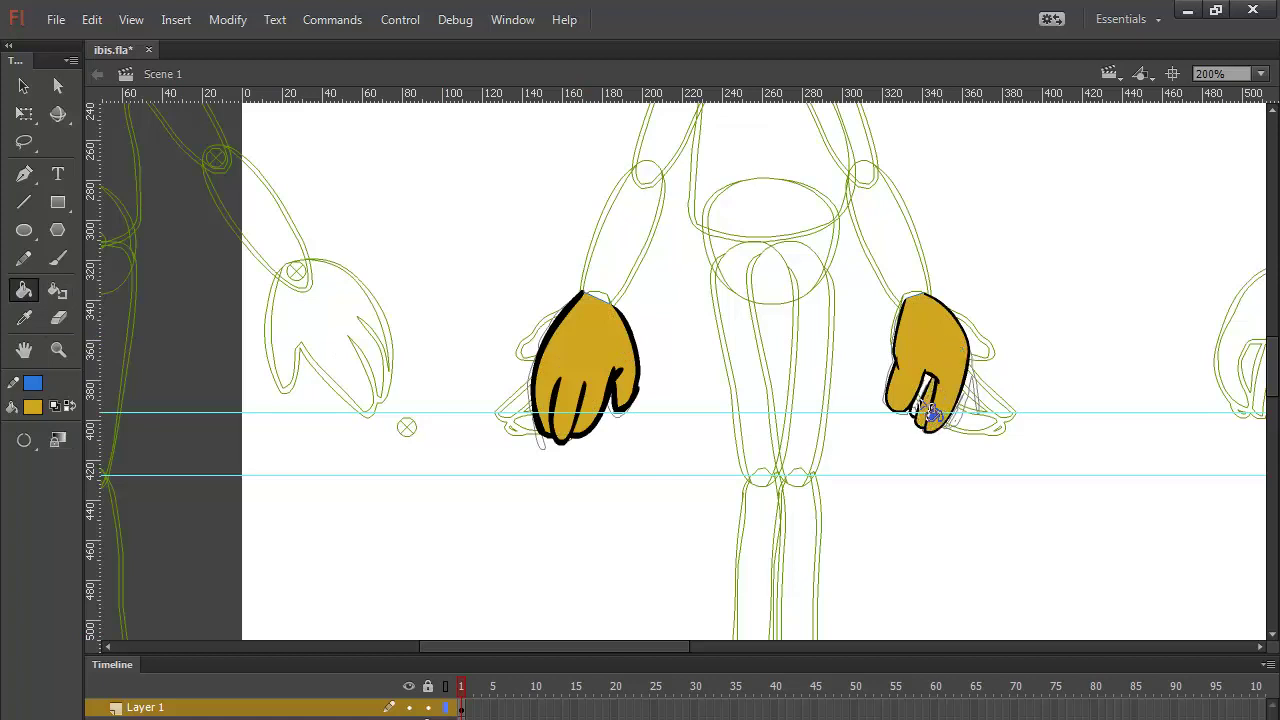
click(924, 405)
click(918, 407)
click(59, 259)
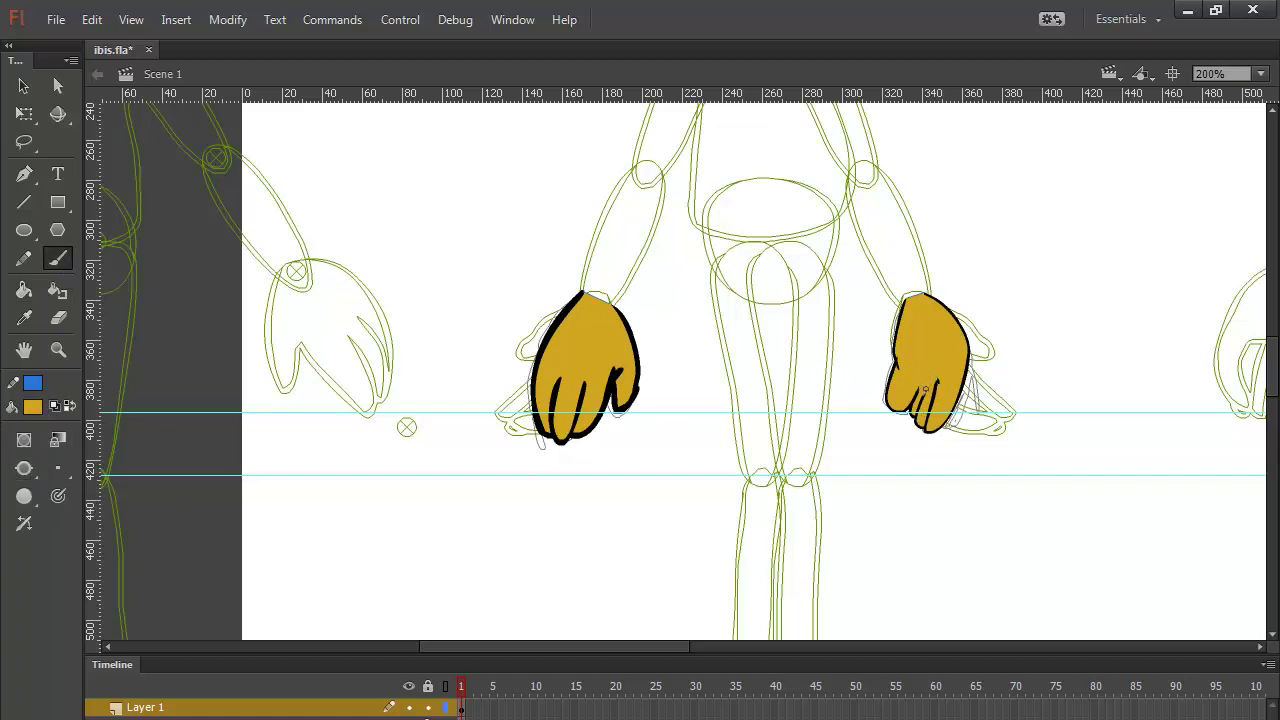
drag(918, 363, 918, 365)
Step: Bend the facing-side hand's wrist line into an upward curve following the arm's end, and remove the blue stroke
key(v)
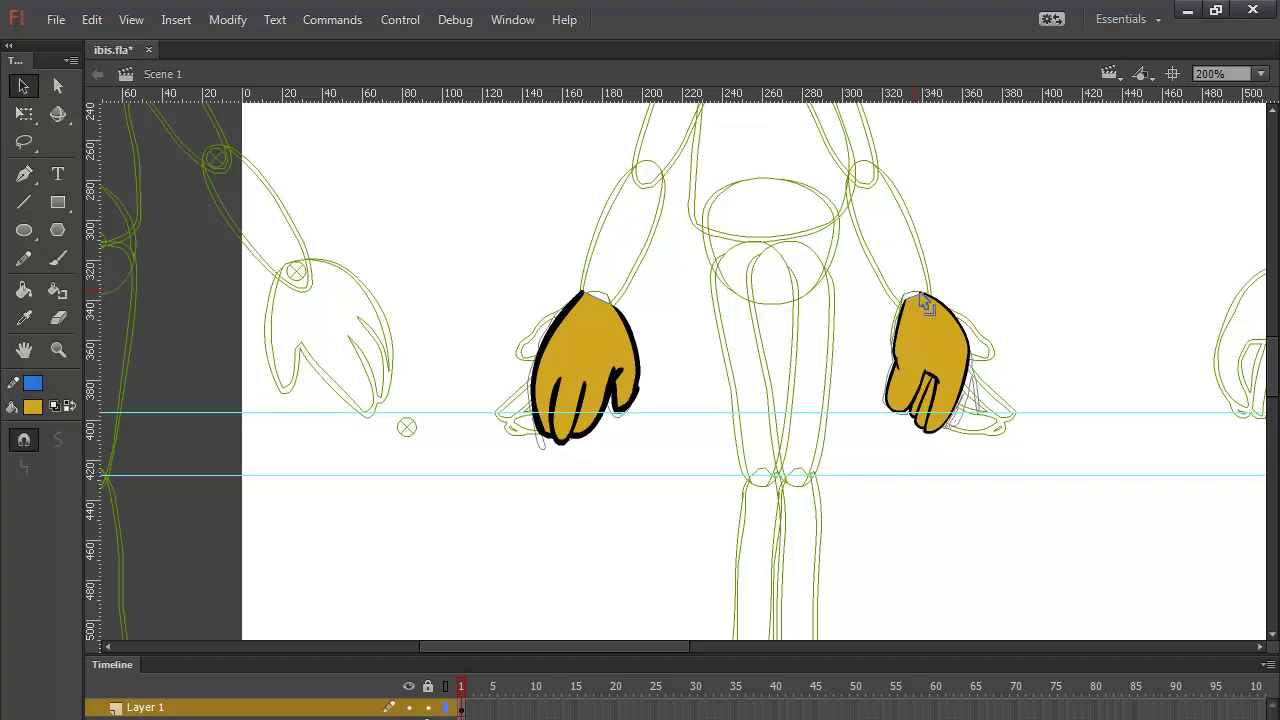
drag(927, 306, 901, 304)
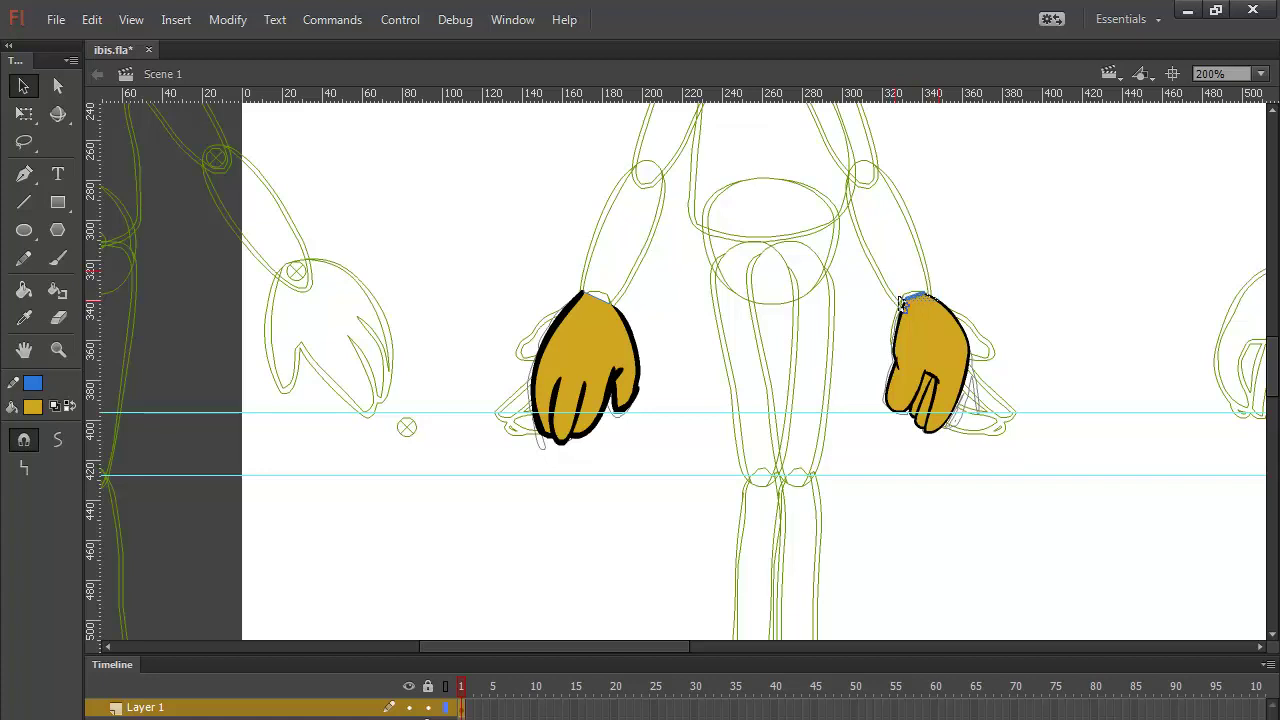
key(ctrl+equal)
key(ctrl+equal)
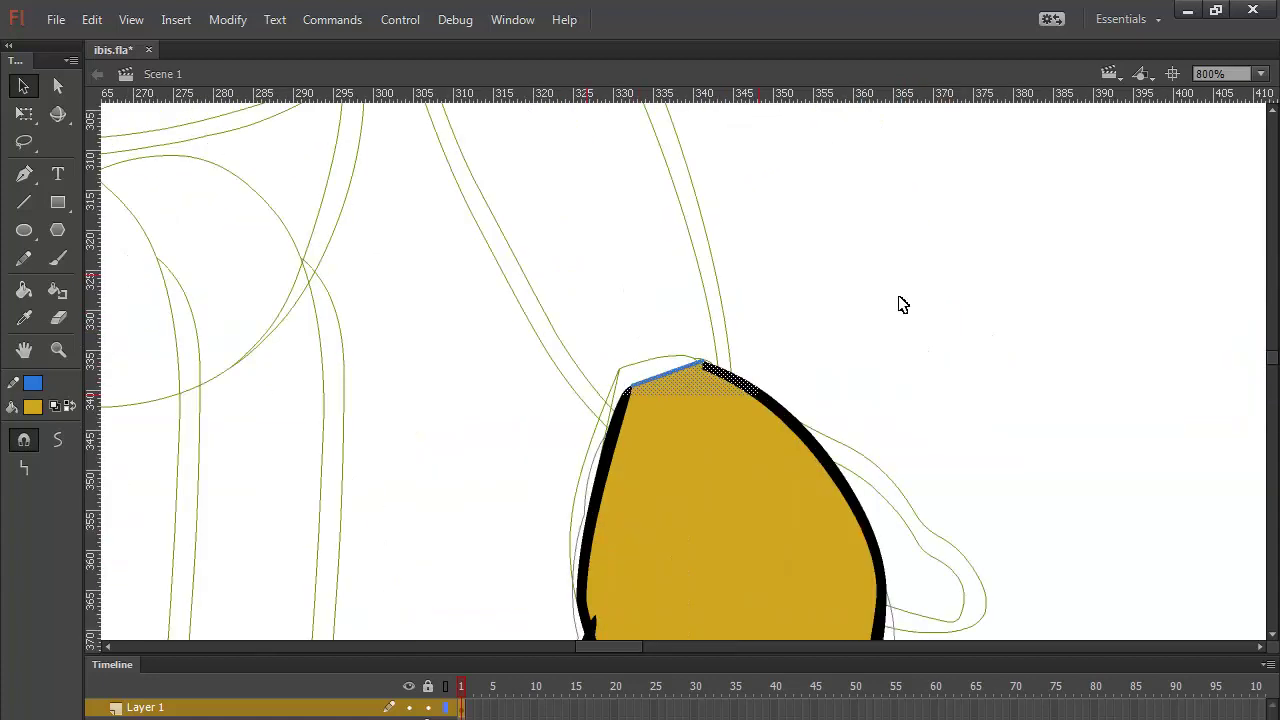
click(826, 340)
drag(668, 373, 694, 369)
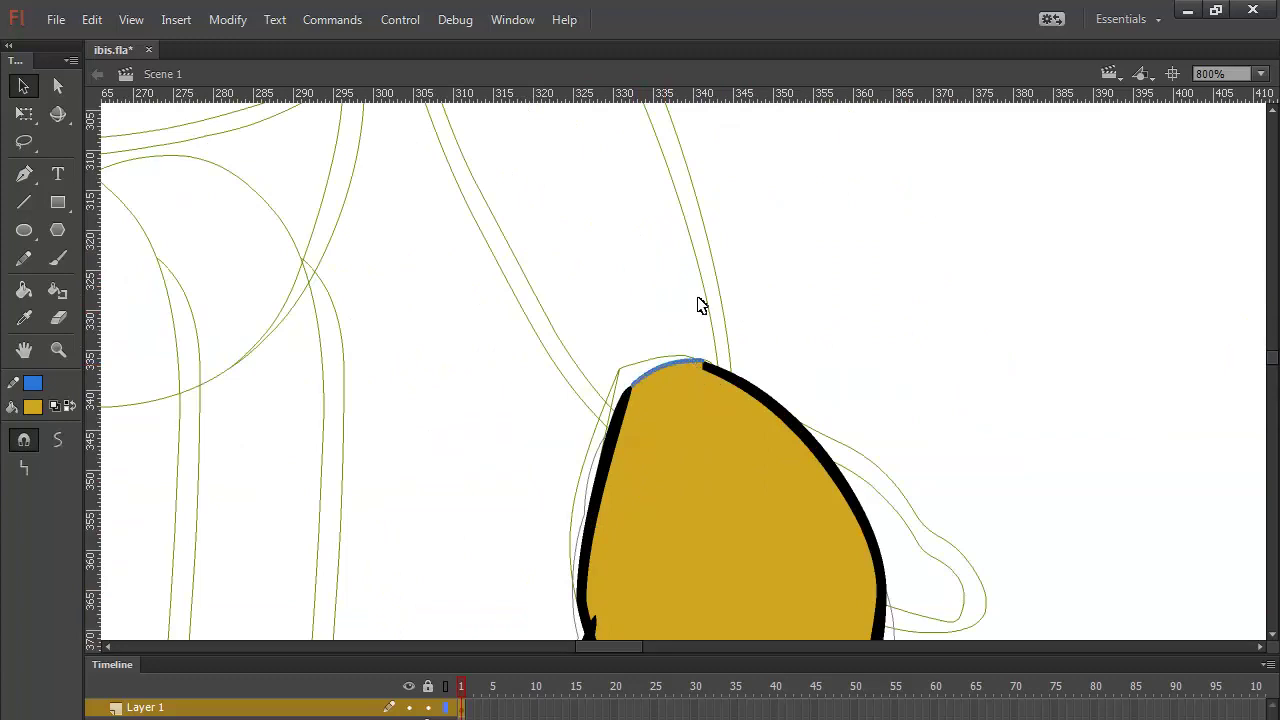
Step: Curve the back-of-head-side hand's wrist edge, remove its blue stroke, and taper and thin the black outline beside it
drag(378, 400, 853, 369)
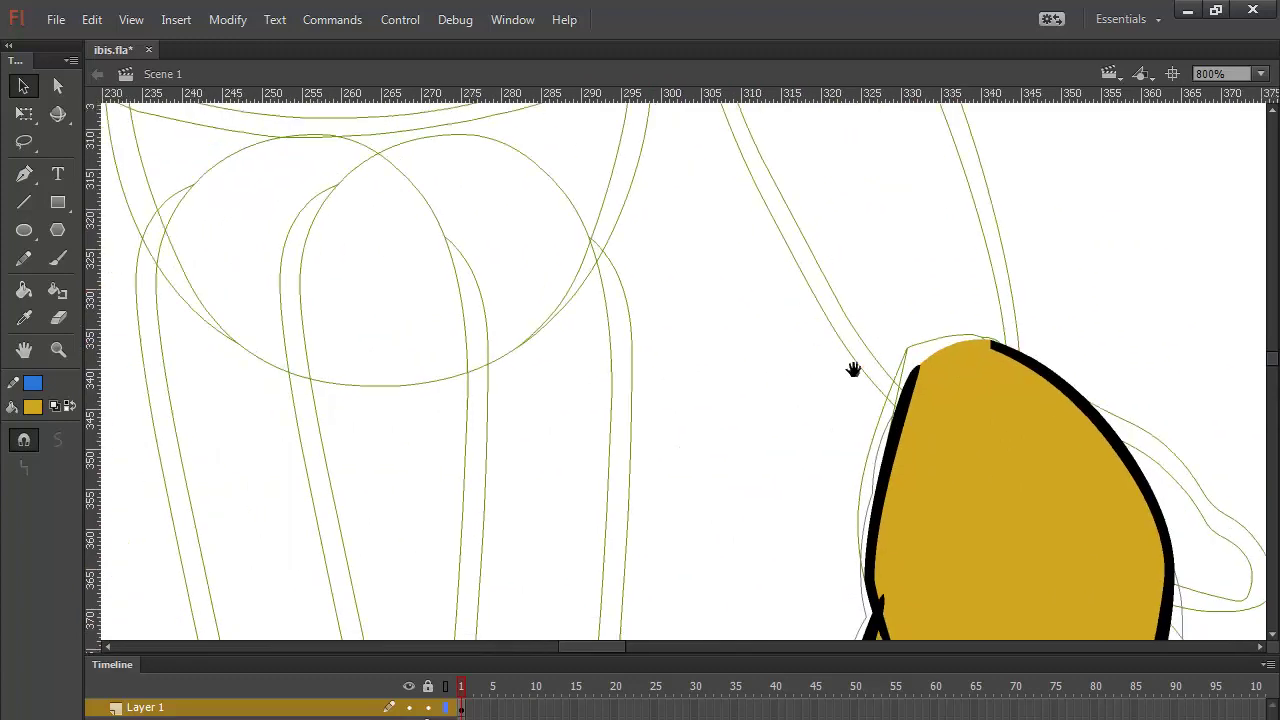
drag(414, 466, 957, 440)
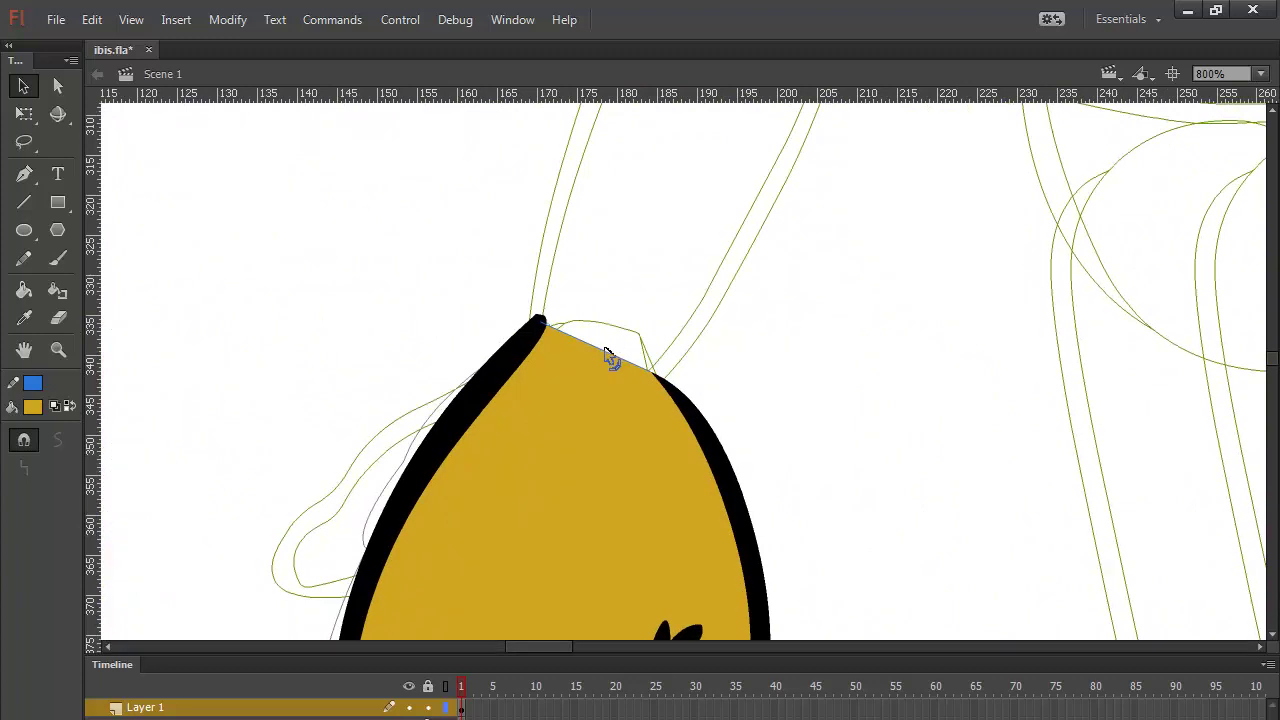
drag(606, 352, 630, 338)
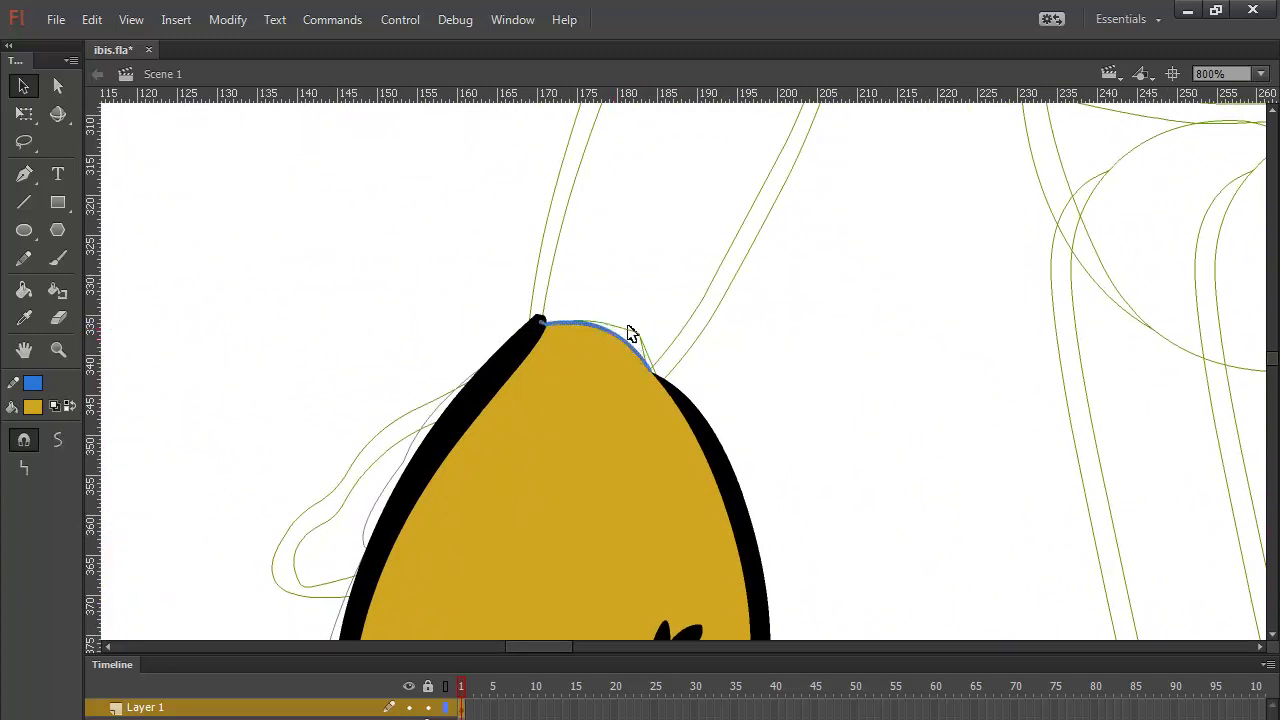
drag(538, 319, 545, 322)
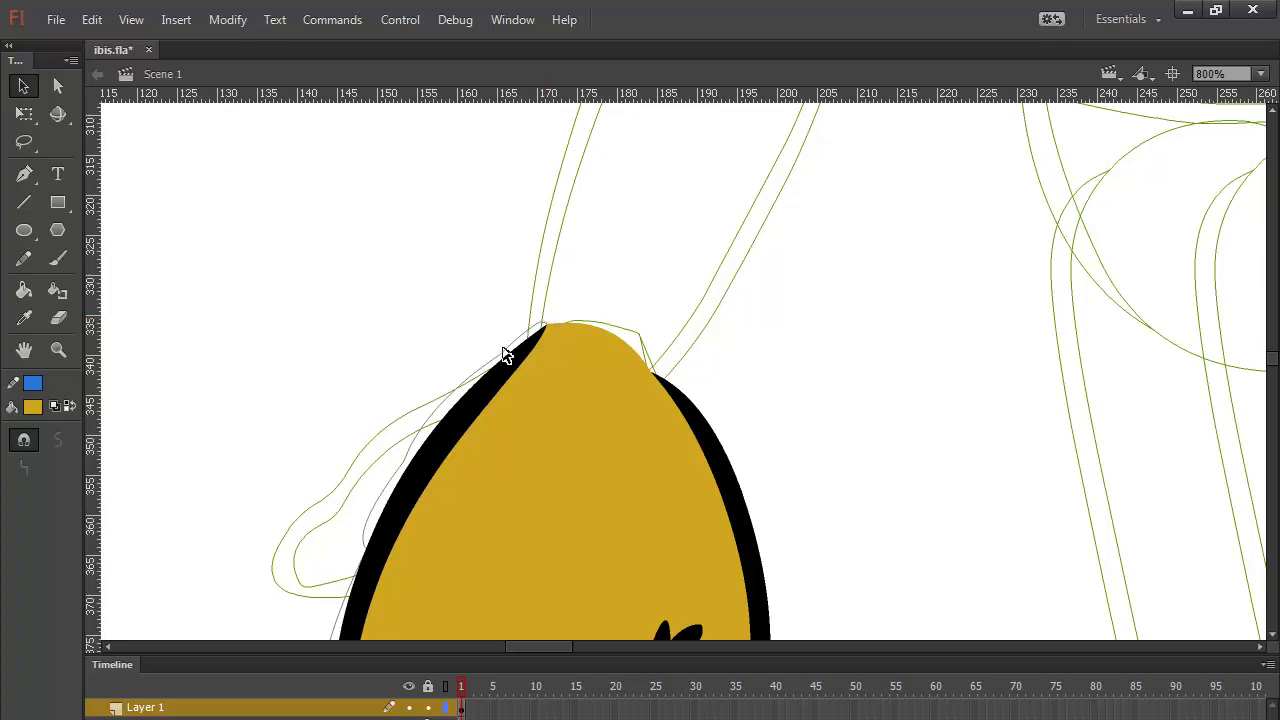
drag(506, 353, 494, 404)
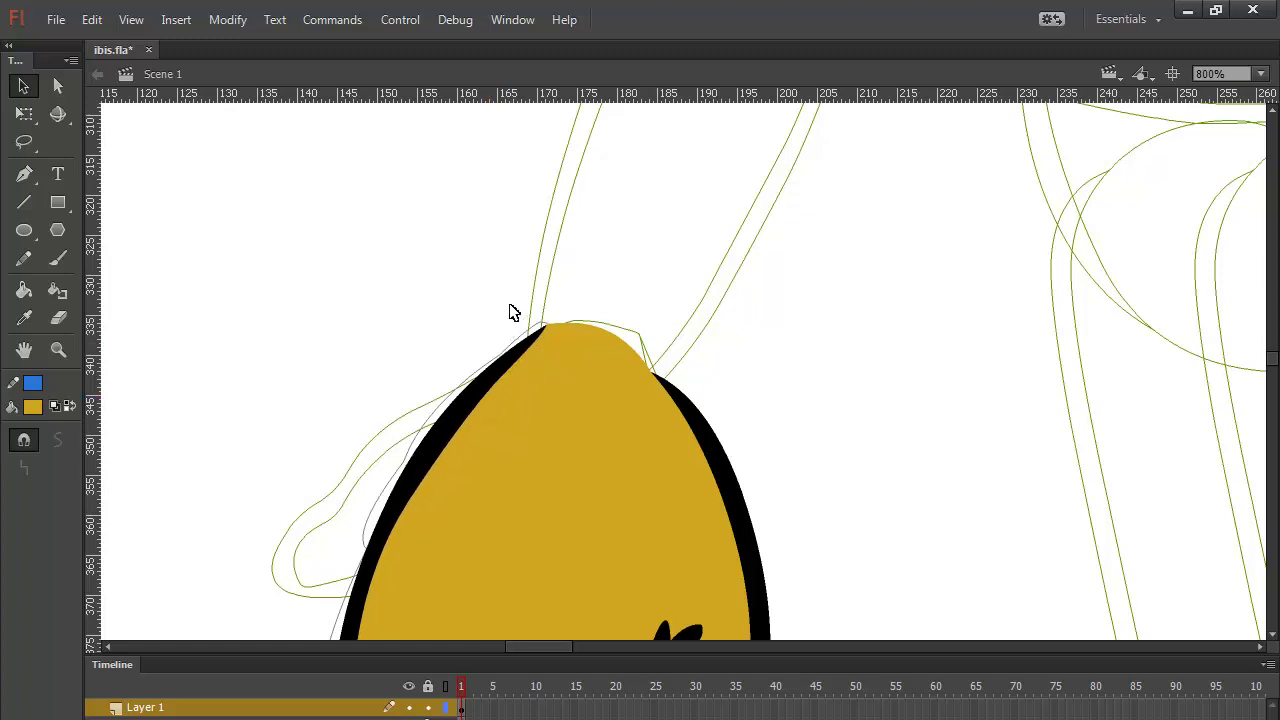
key(ctrl+minus)
key(ctrl+minus)
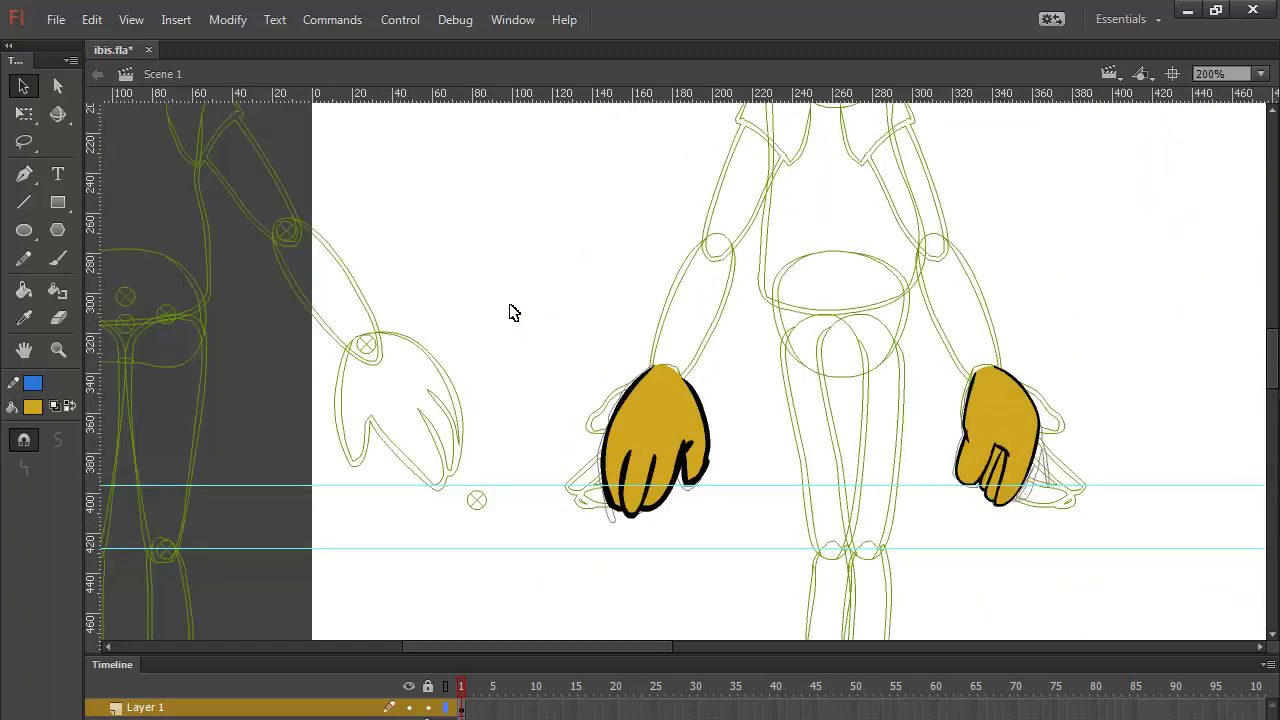
Step: Smooth the bump on the outer outline of the back-of-head-side hand's thumb
key(ctrl+equal)
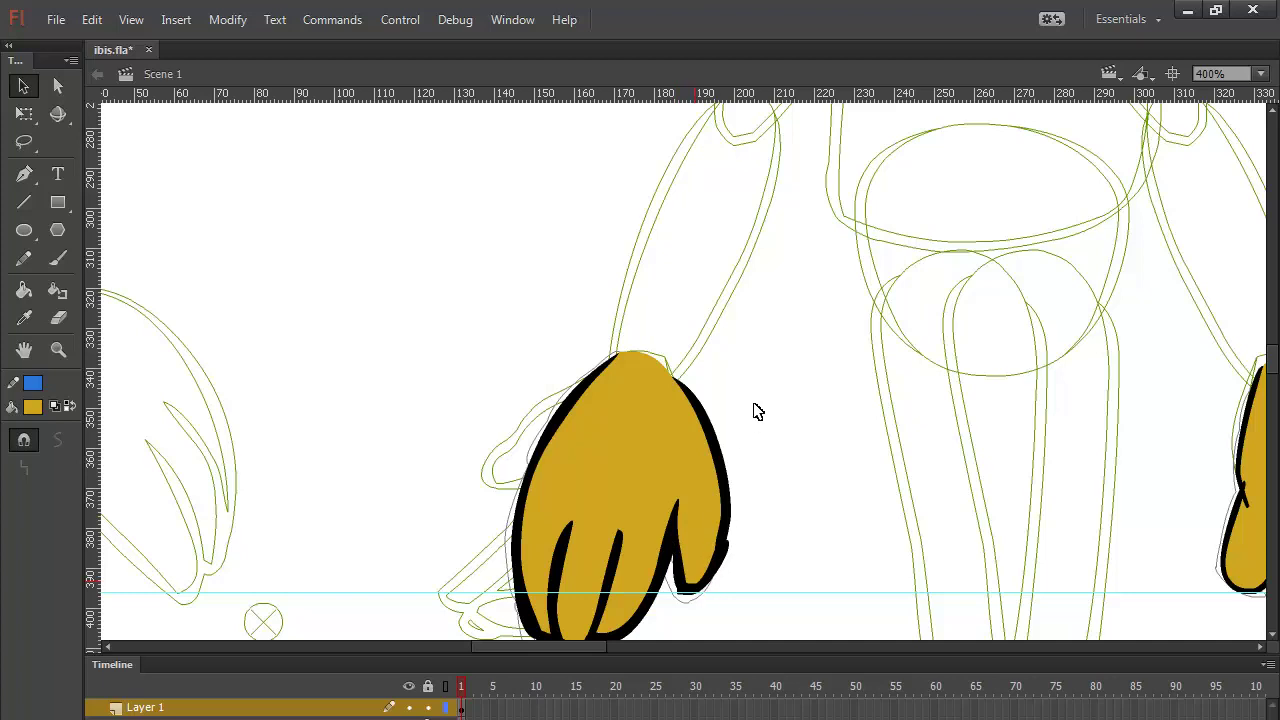
drag(757, 412, 703, 592)
click(56, 443)
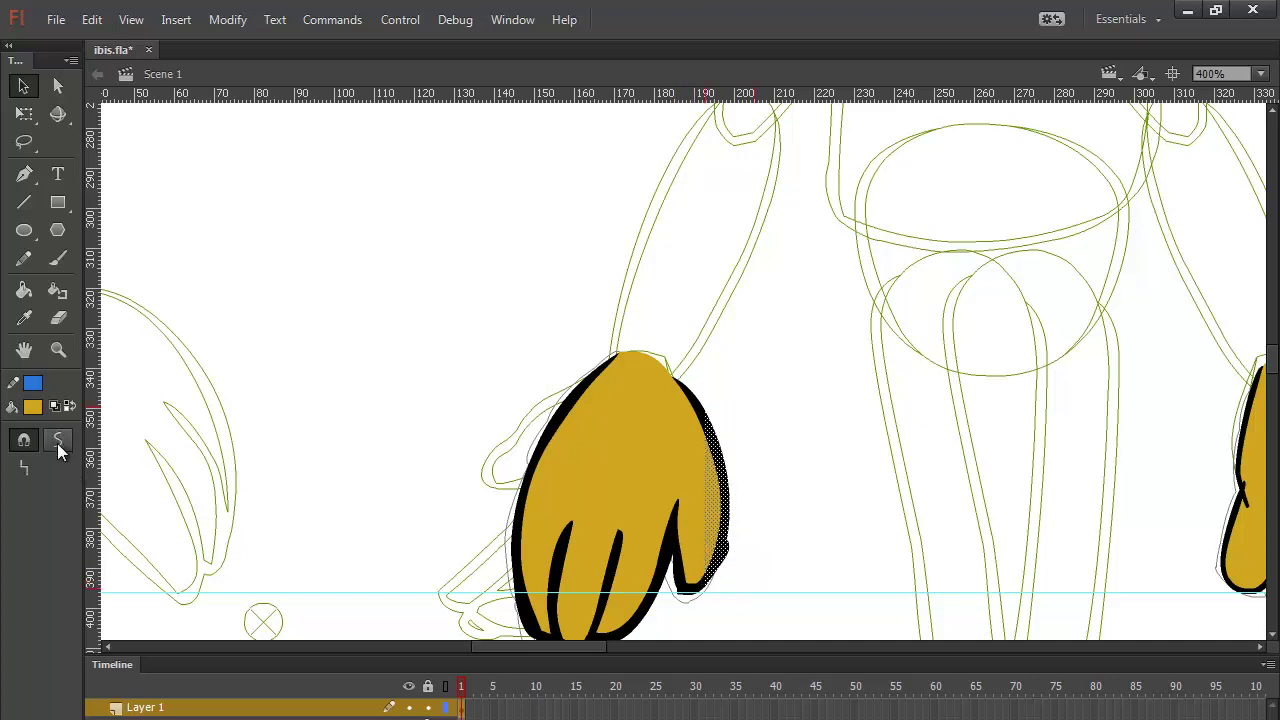
click(732, 545)
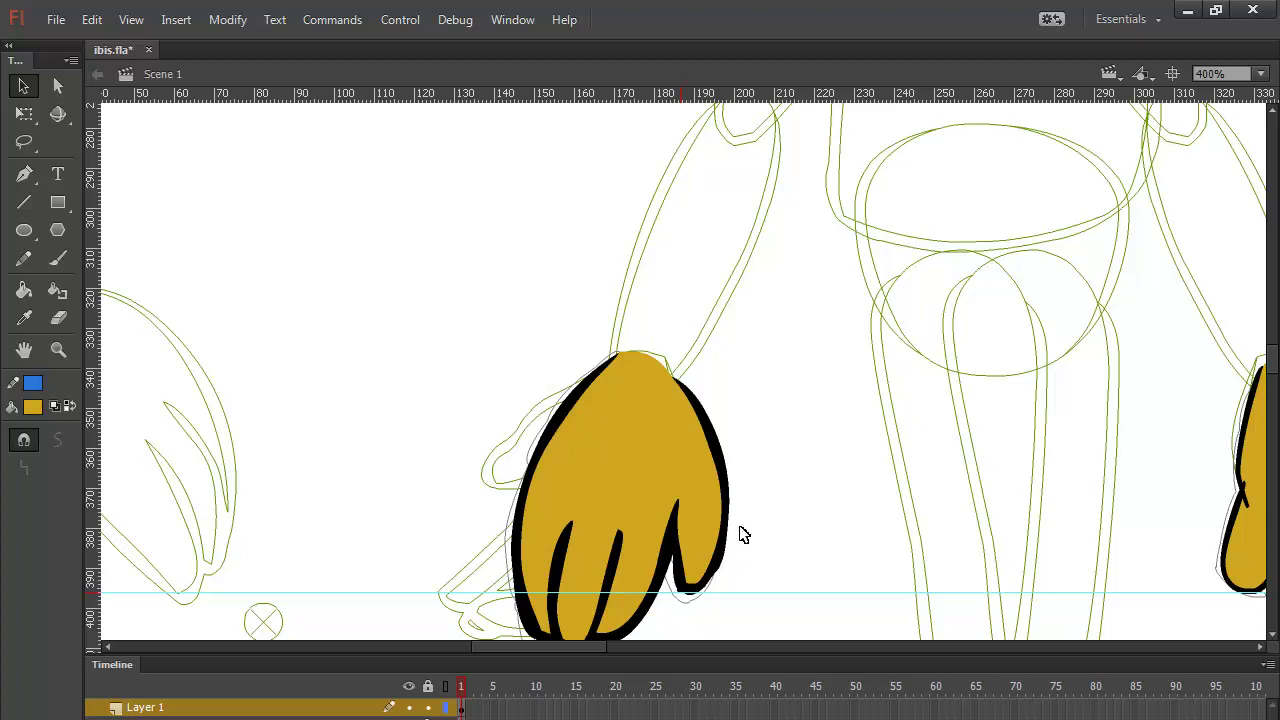
Step: Group each of the two redrawn hands separately and show the character artwork in full colour again
key(ctrl+minus)
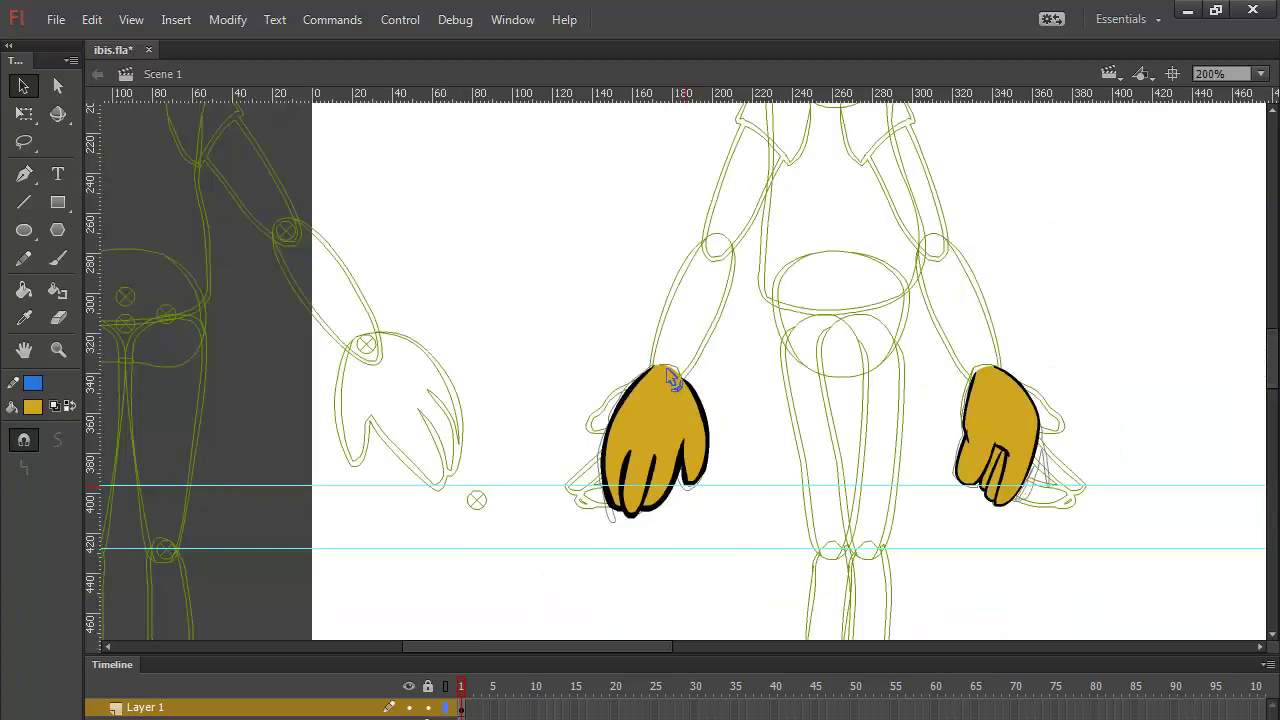
mouse_move(570, 334)
mouse_down()
mouse_move(754, 529)
mouse_move(745, 523)
mouse_up()
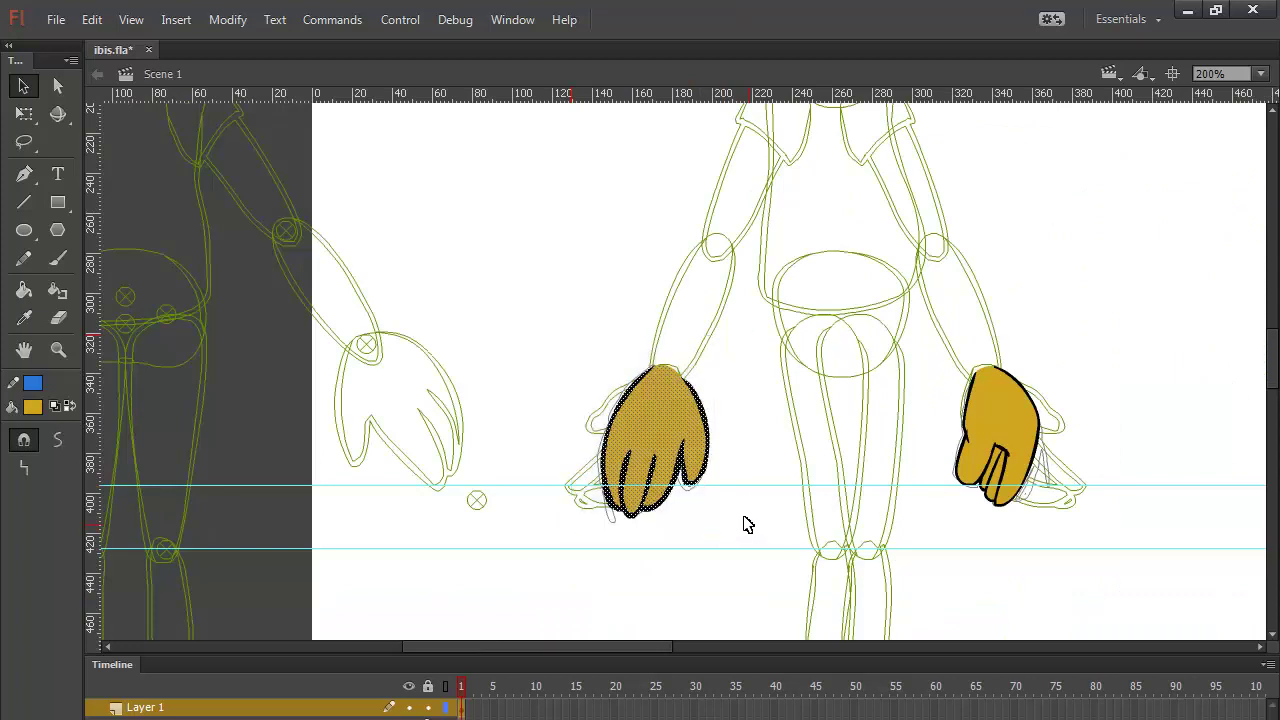
key(ctrl+g)
mouse_move(1079, 339)
mouse_down()
mouse_move(1034, 443)
mouse_move(942, 546)
mouse_up()
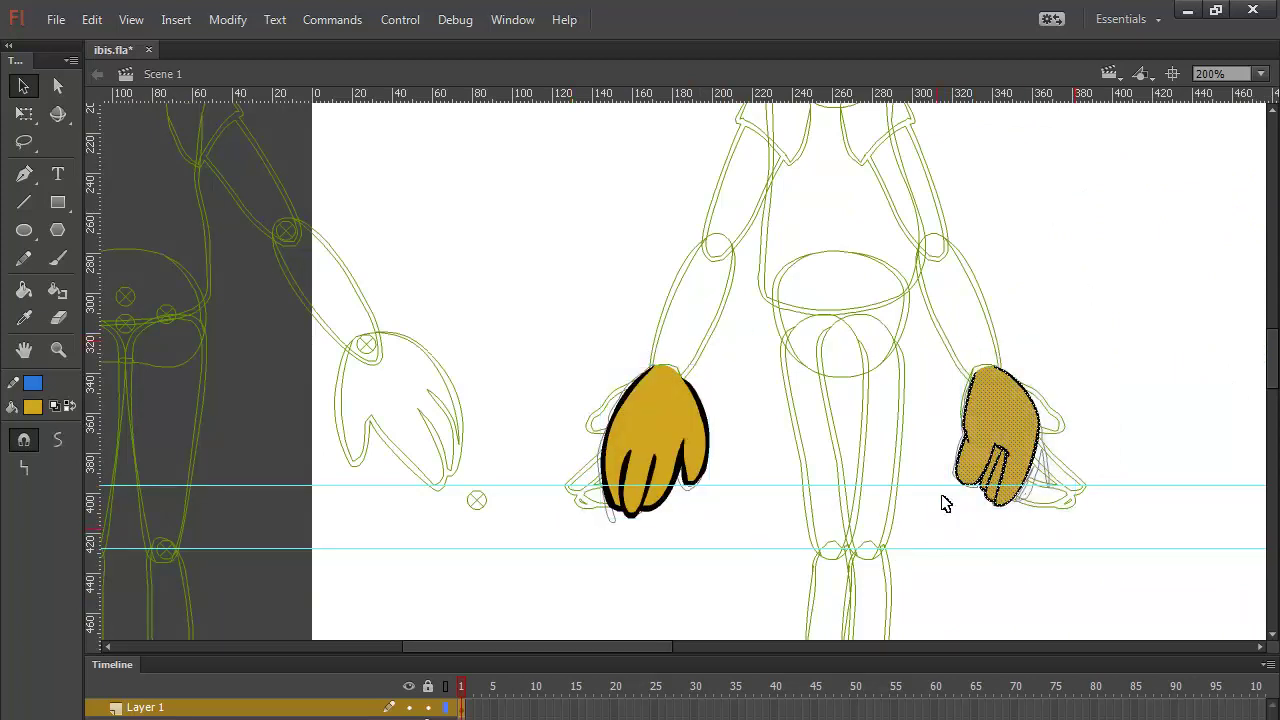
key(ctrl+g)
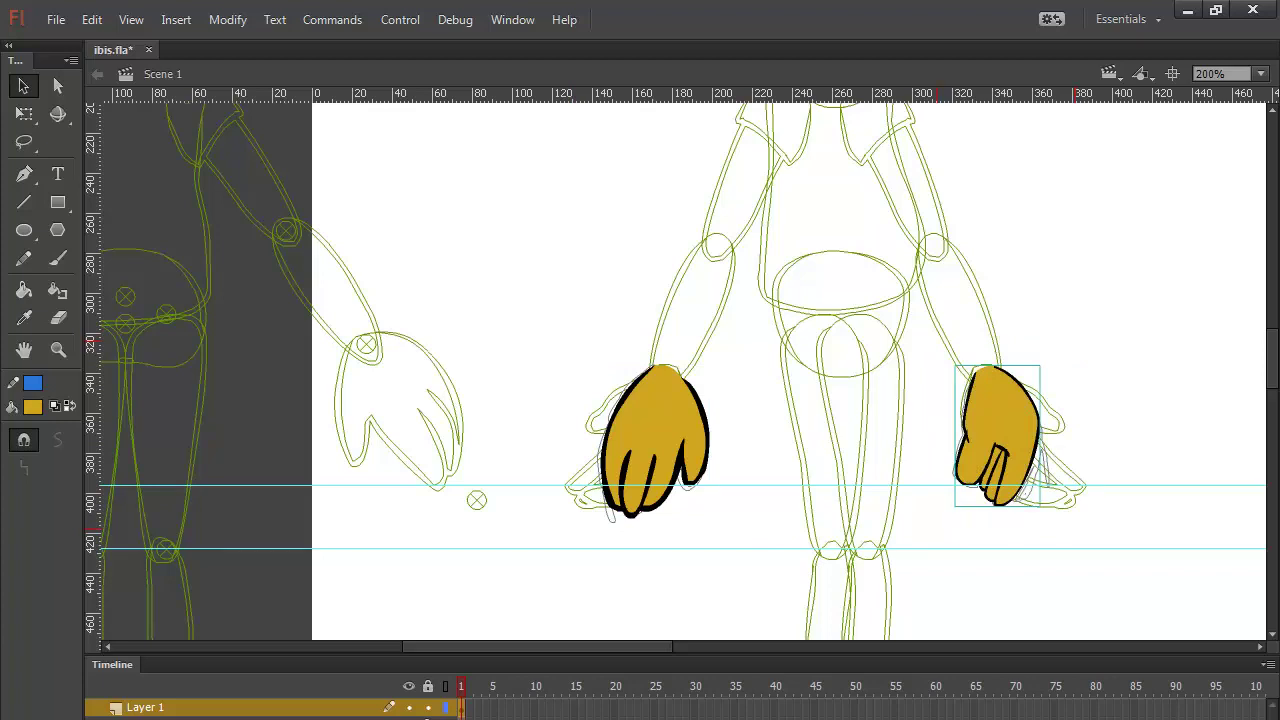
key(ctrl+shift+a)
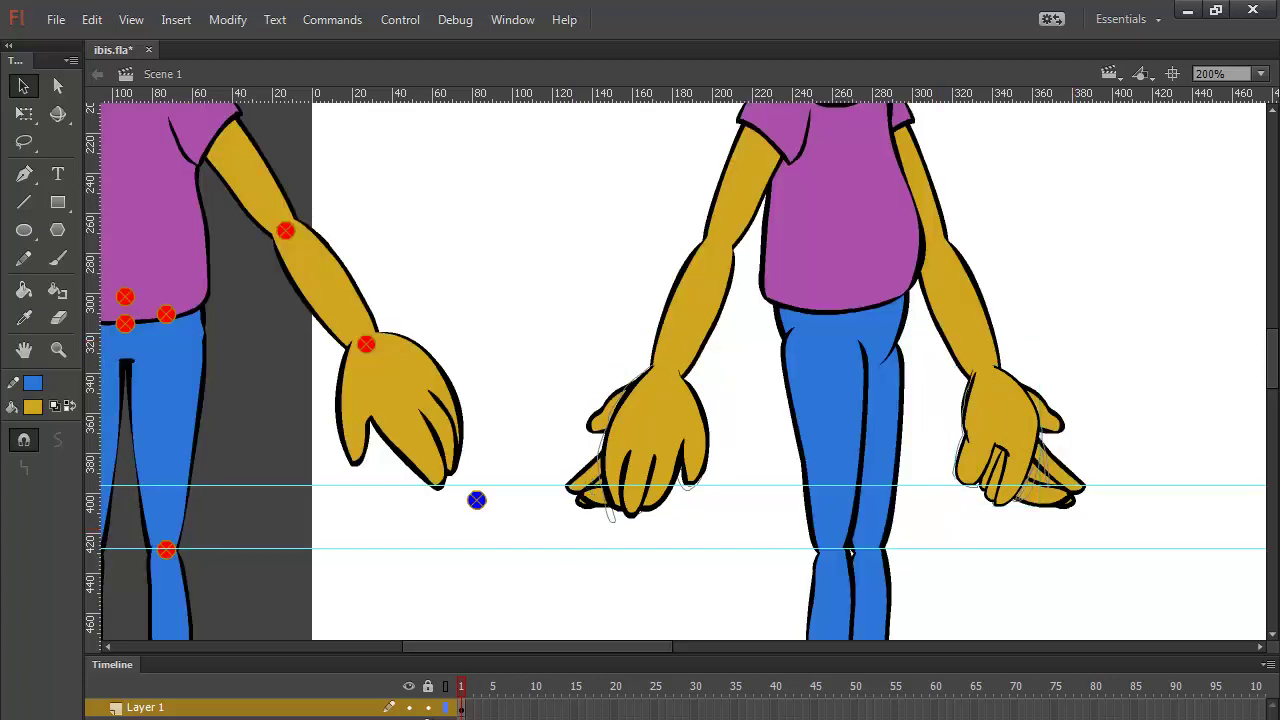
Step: Ungroup the back-of-head-side arm of the middle figure and delete the old hand behind the redrawn one
click(595, 480)
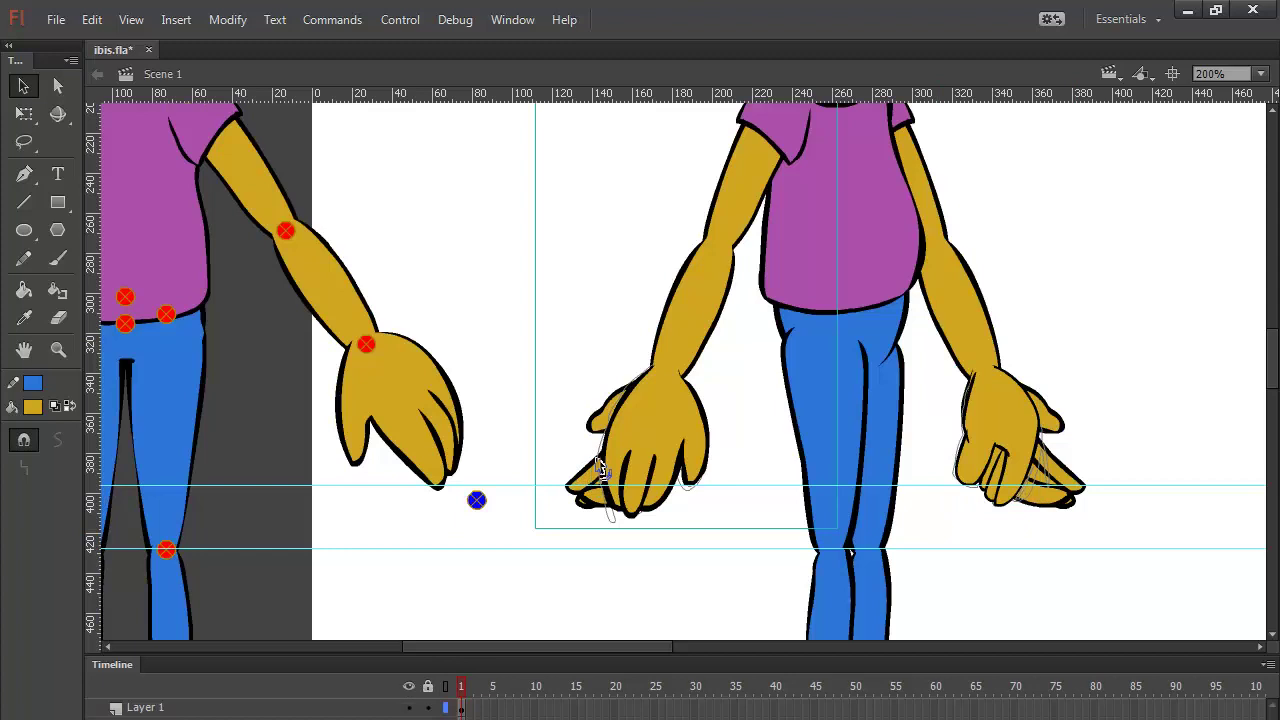
key(ctrl+shift+g)
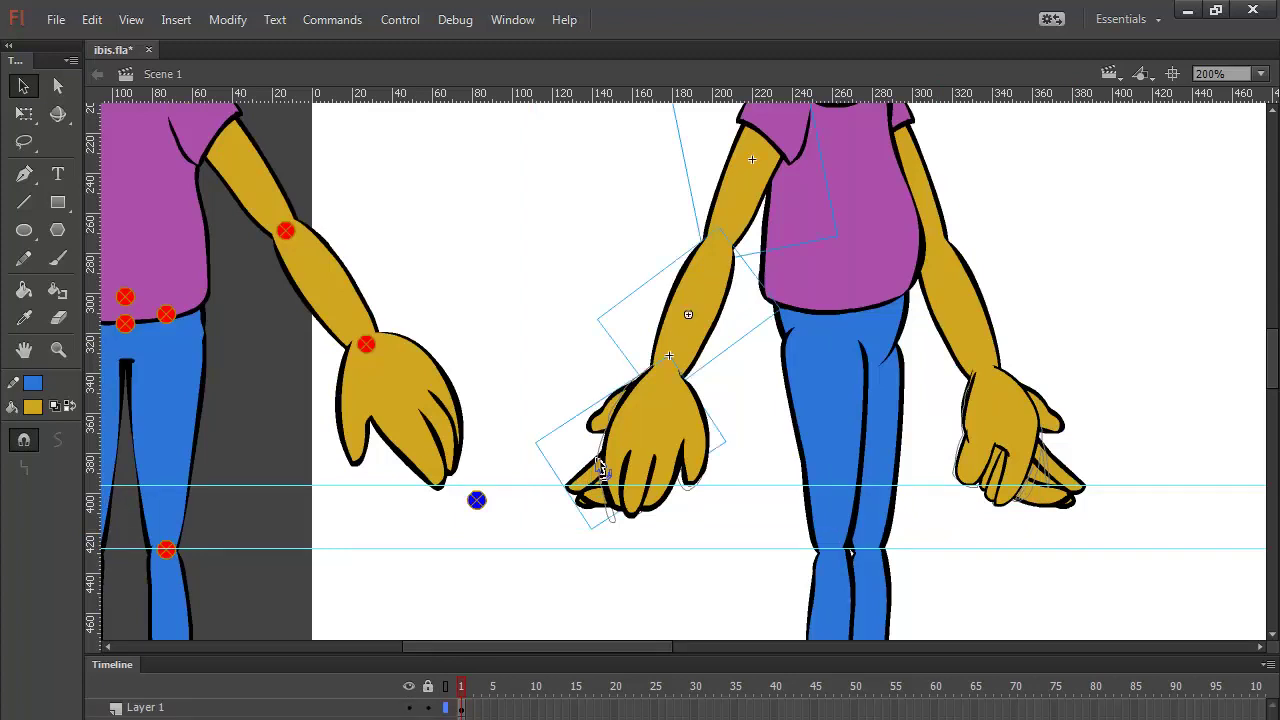
click(551, 323)
click(595, 402)
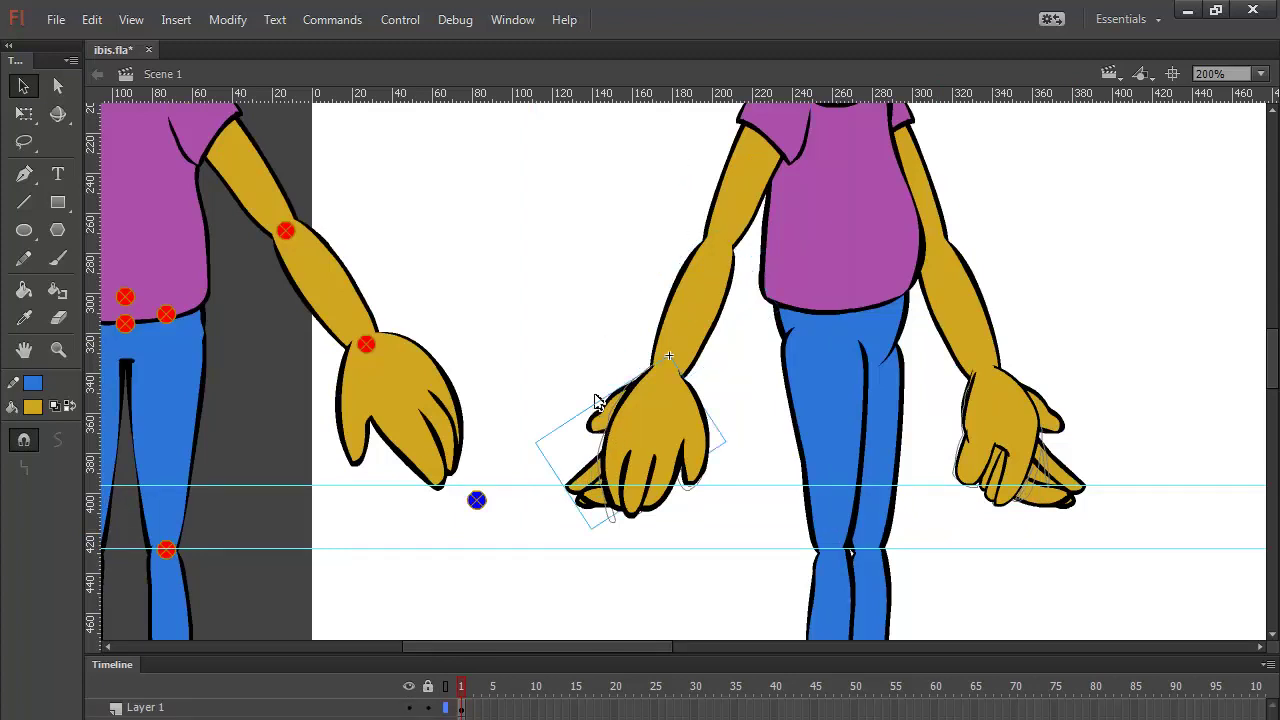
key(ctrl+shift+z)
Step: Ungroup the facing-side arm of the middle figure and delete its old hand behind the redrawn one
click(1064, 427)
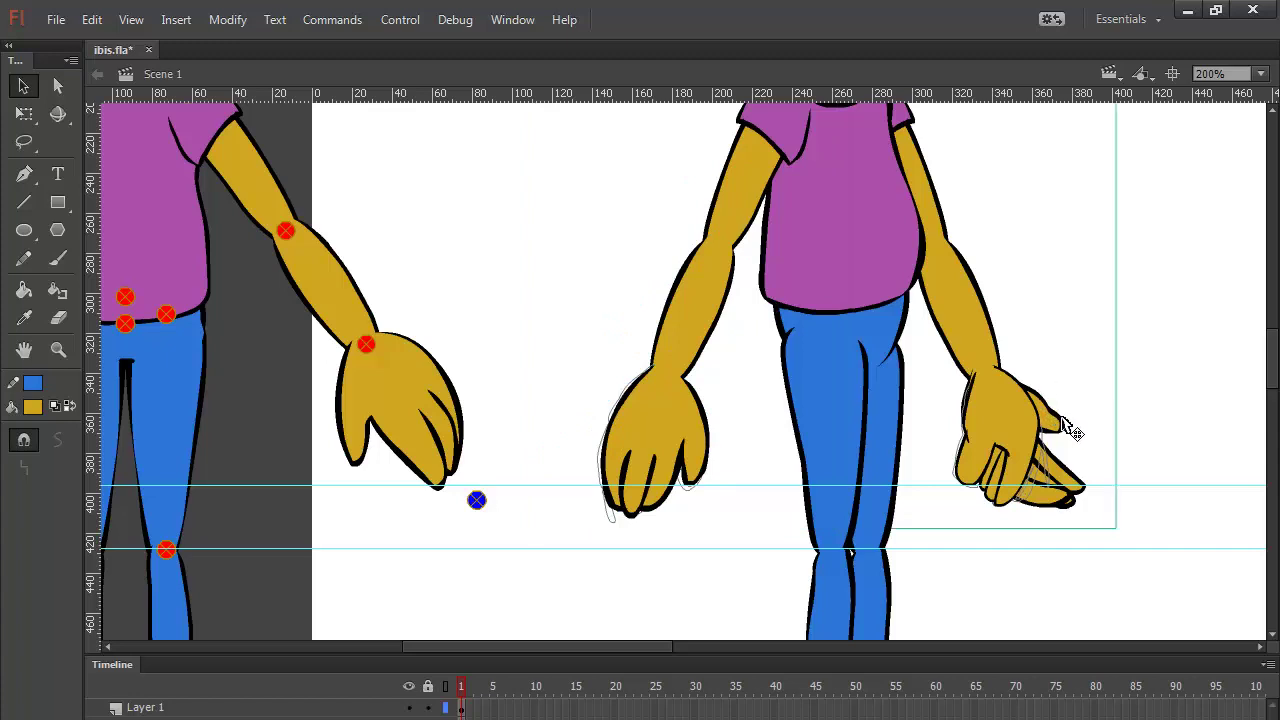
key(ctrl+shift+g)
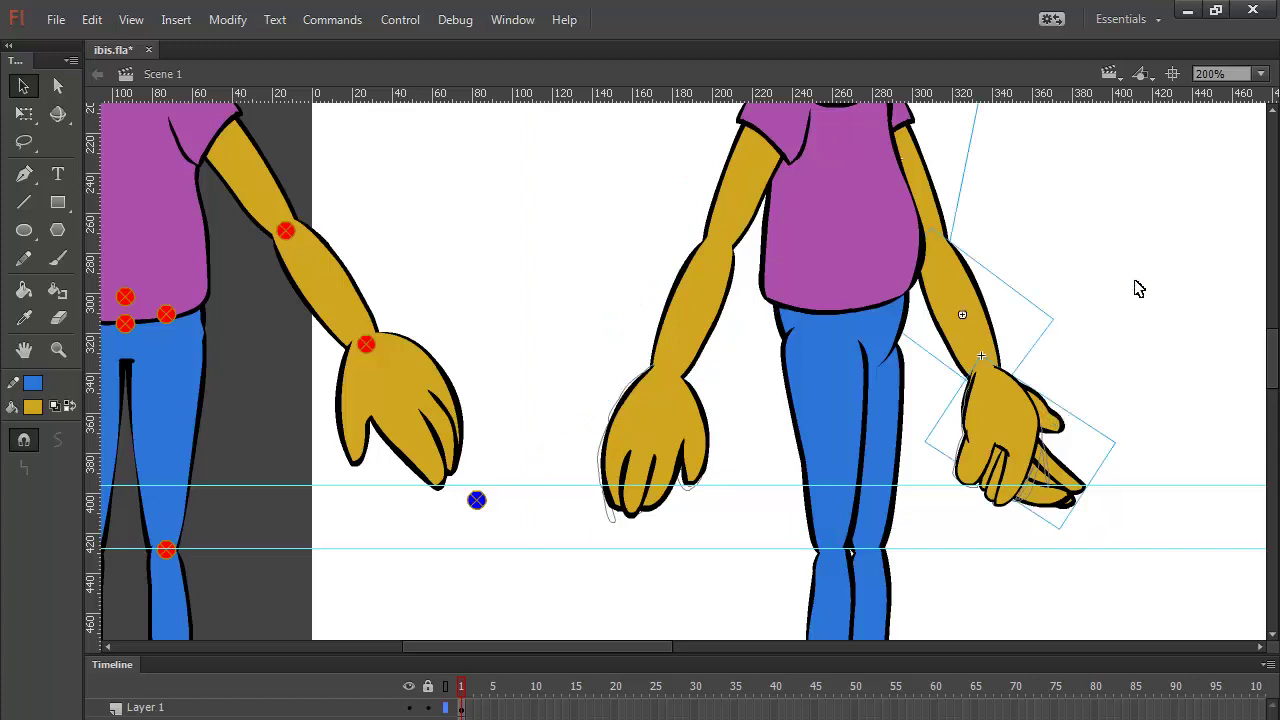
click(1139, 312)
click(1066, 432)
key(ctrl+shift+z)
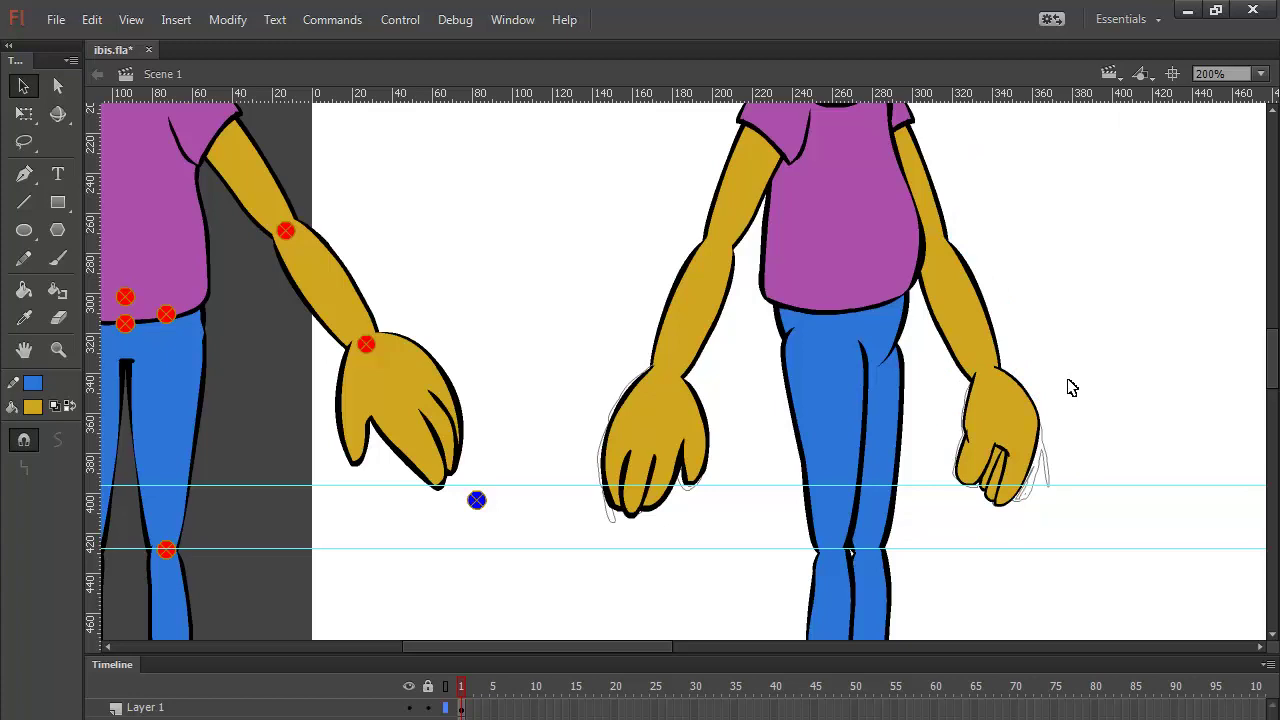
Step: Show the artwork as outlines, set the brush fill to black, and add a new layer for redrawing the middle figure's mouth and jaw
key(ctrl+minus)
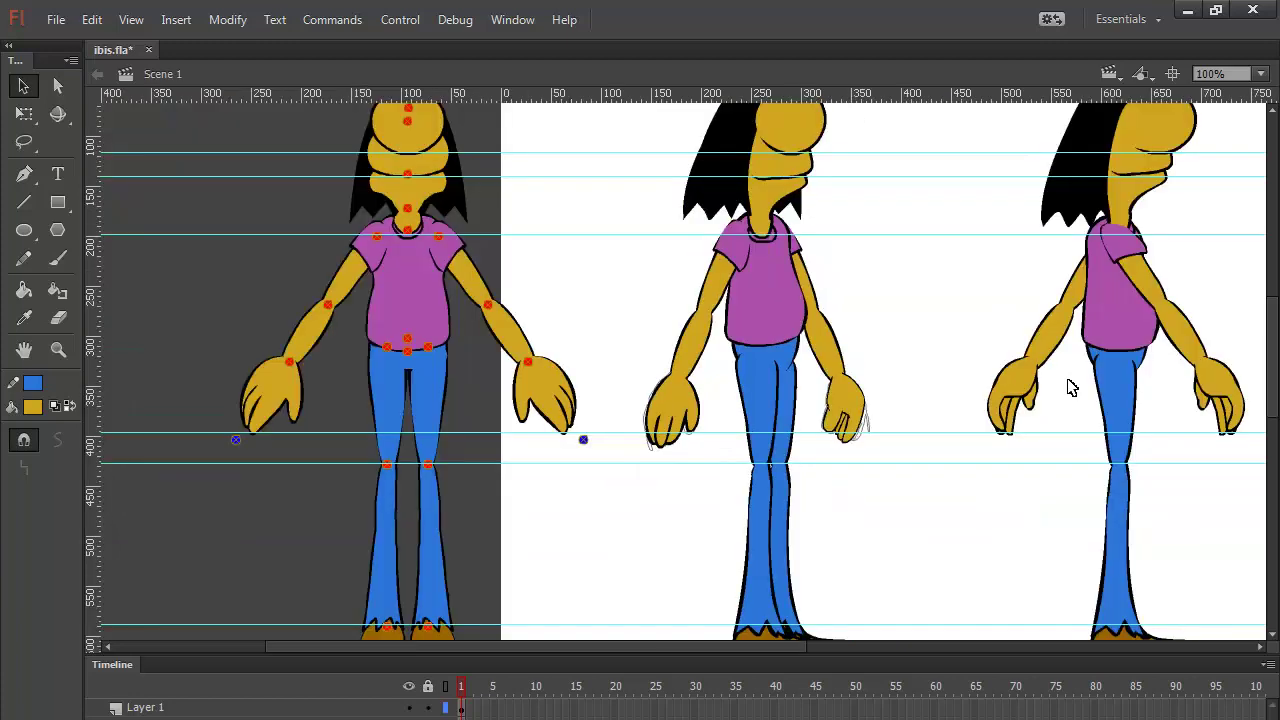
key(ctrl+minus)
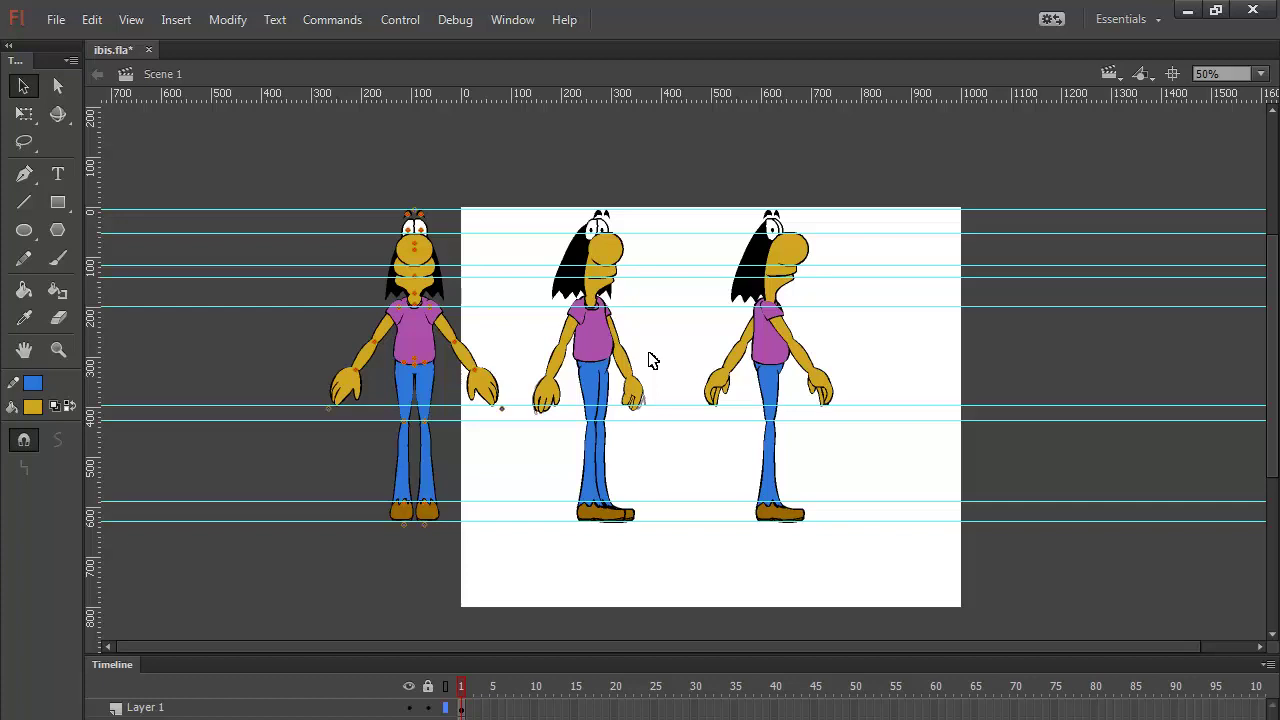
key(ctrl+equal)
key(ctrl+equal)
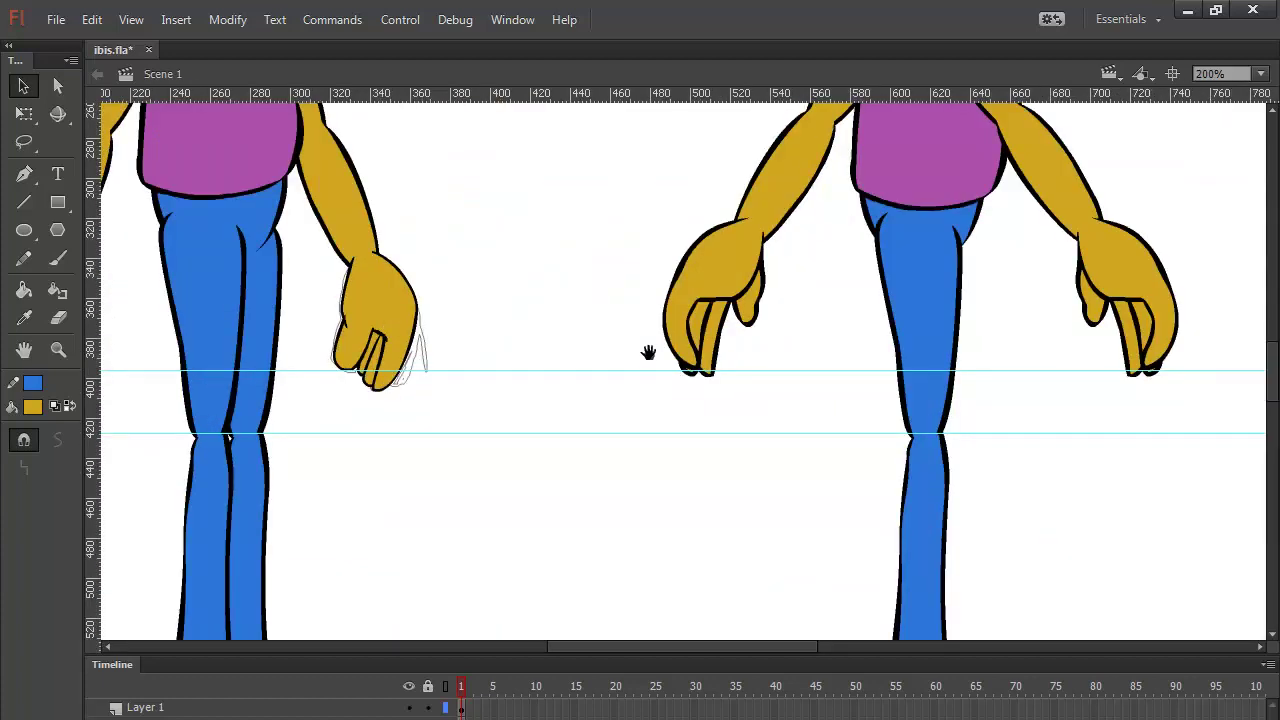
drag(545, 190, 778, 593)
drag(709, 291, 782, 465)
click(620, 431)
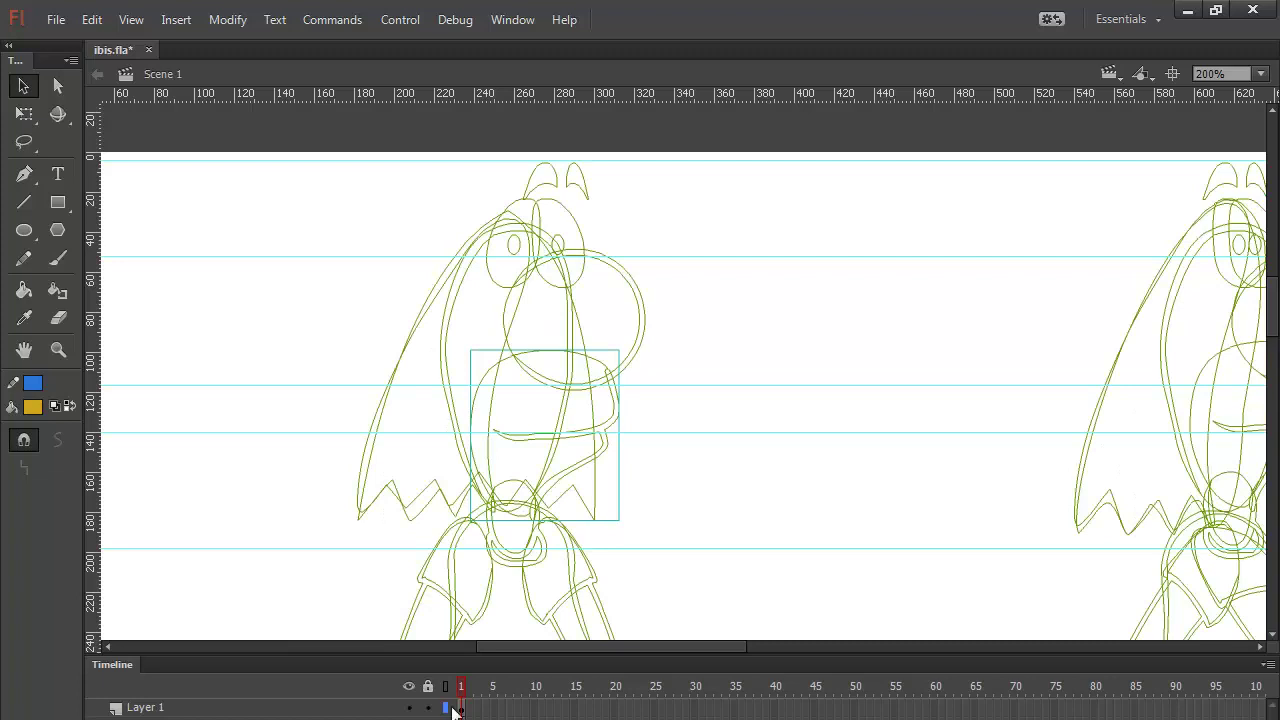
click(57, 258)
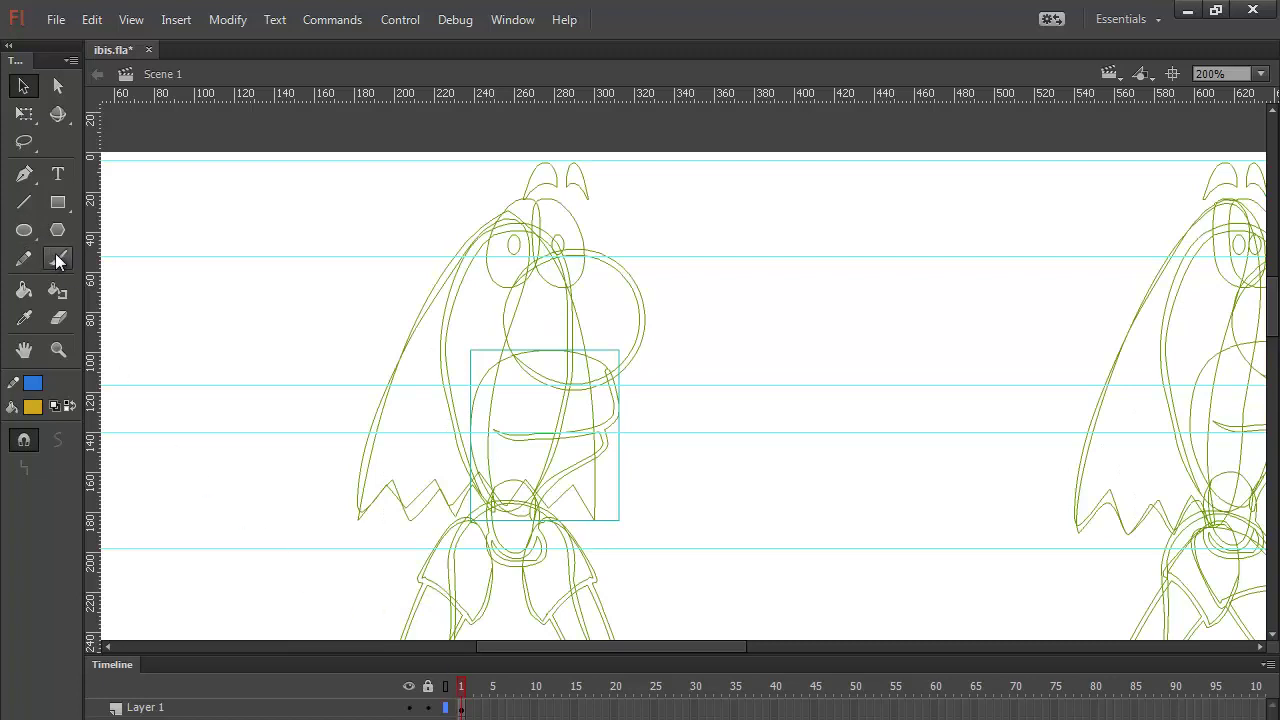
click(35, 408)
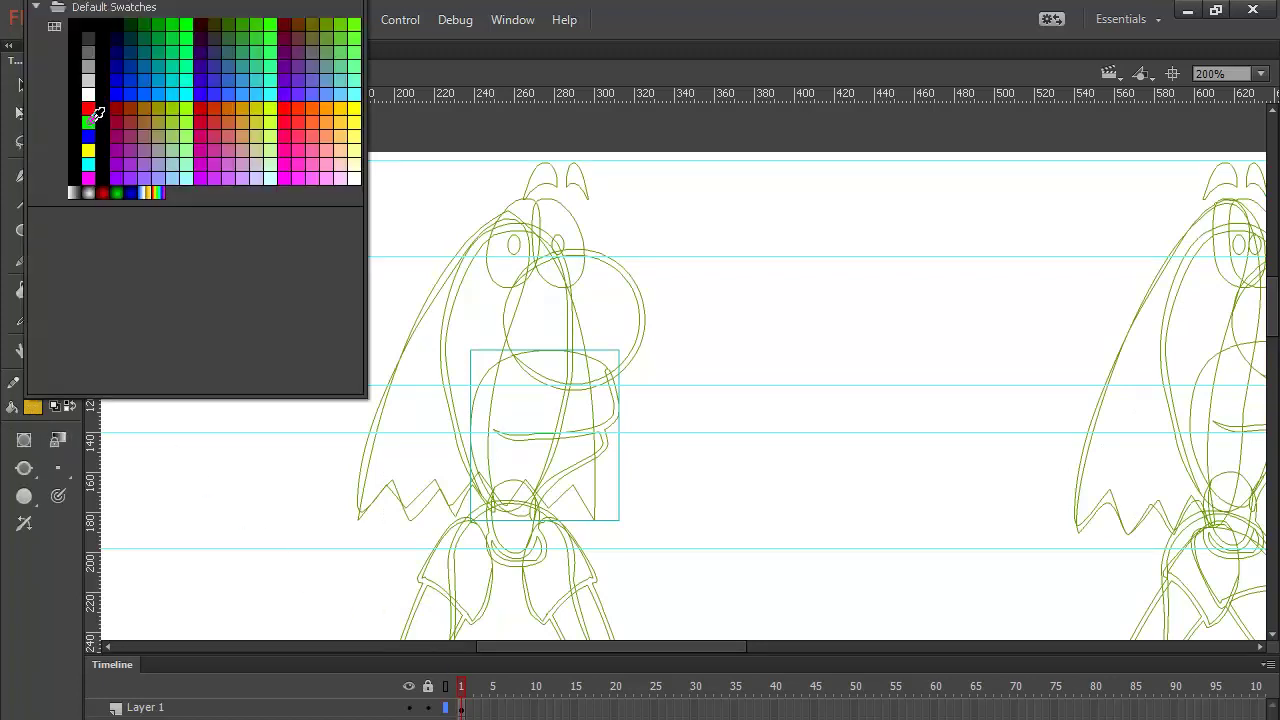
click(75, 127)
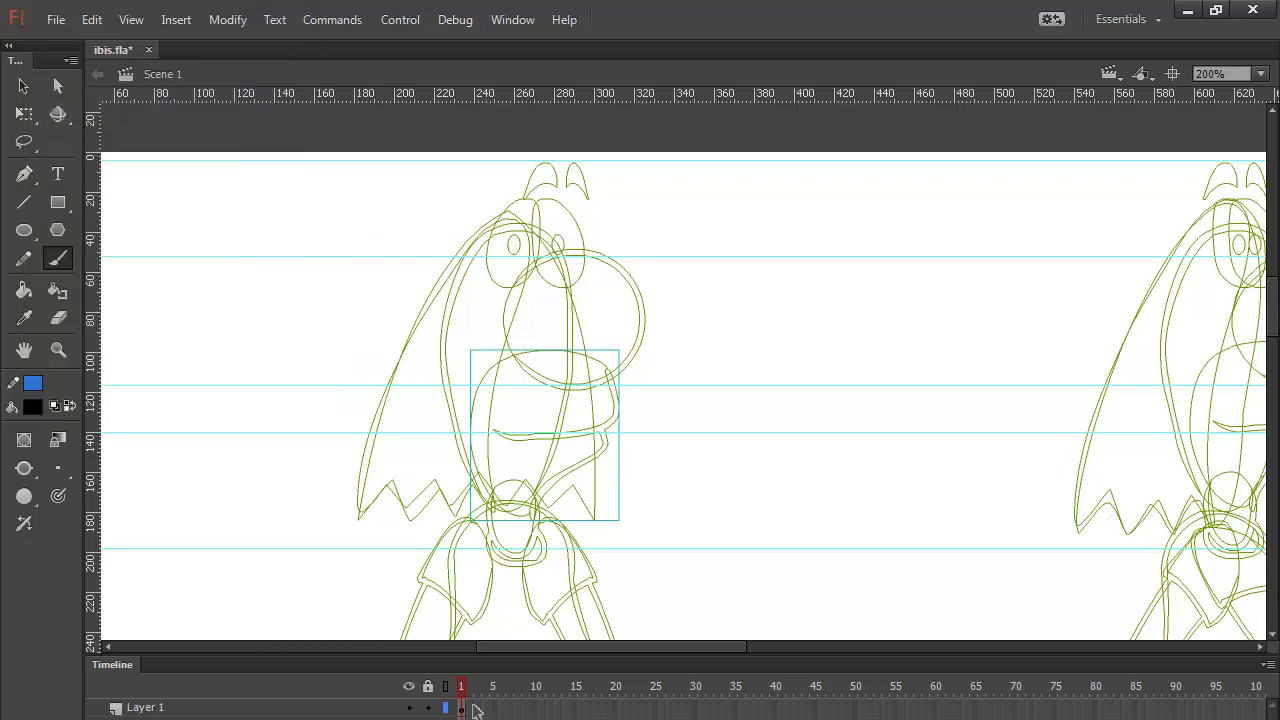
click(351, 710)
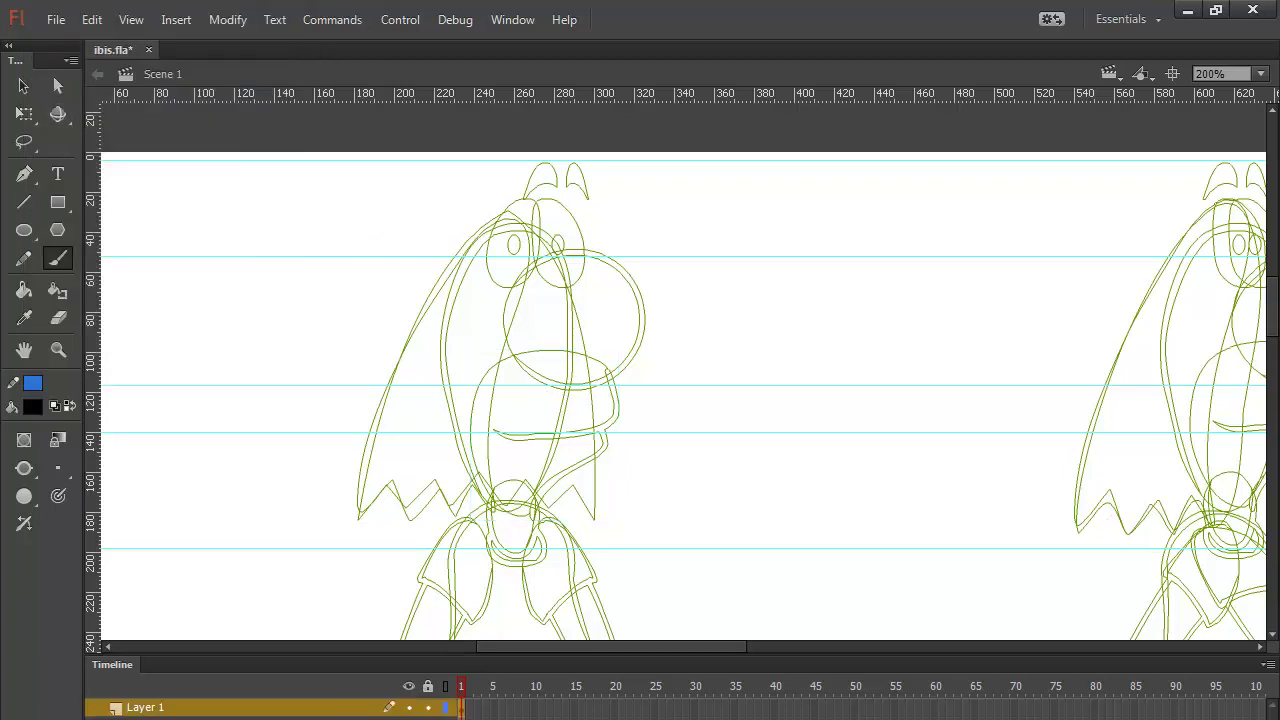
click(94, 718)
Step: Roughly sketch the mouth line, the protruding upper lip, the chin and the front of the neck in black over the outlines
drag(497, 432, 590, 425)
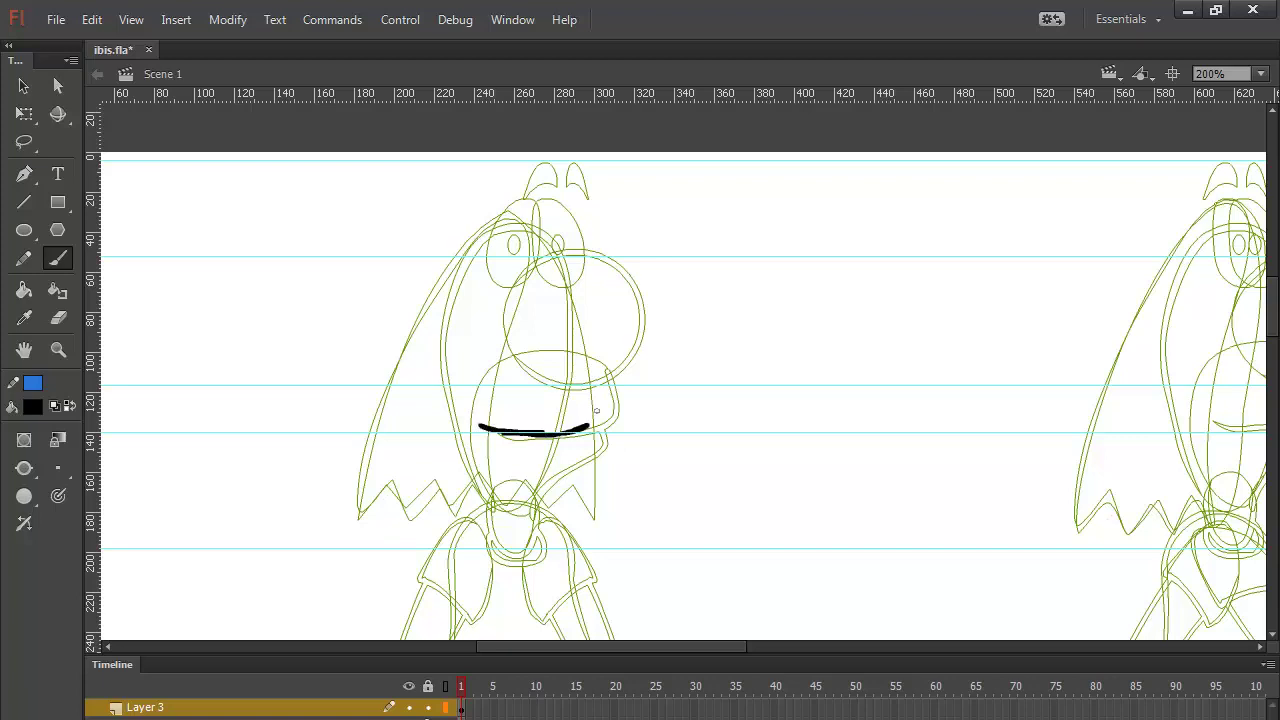
drag(488, 427, 612, 414)
mouse_move(586, 358)
mouse_down()
mouse_move(613, 393)
mouse_move(607, 442)
mouse_move(541, 484)
mouse_up()
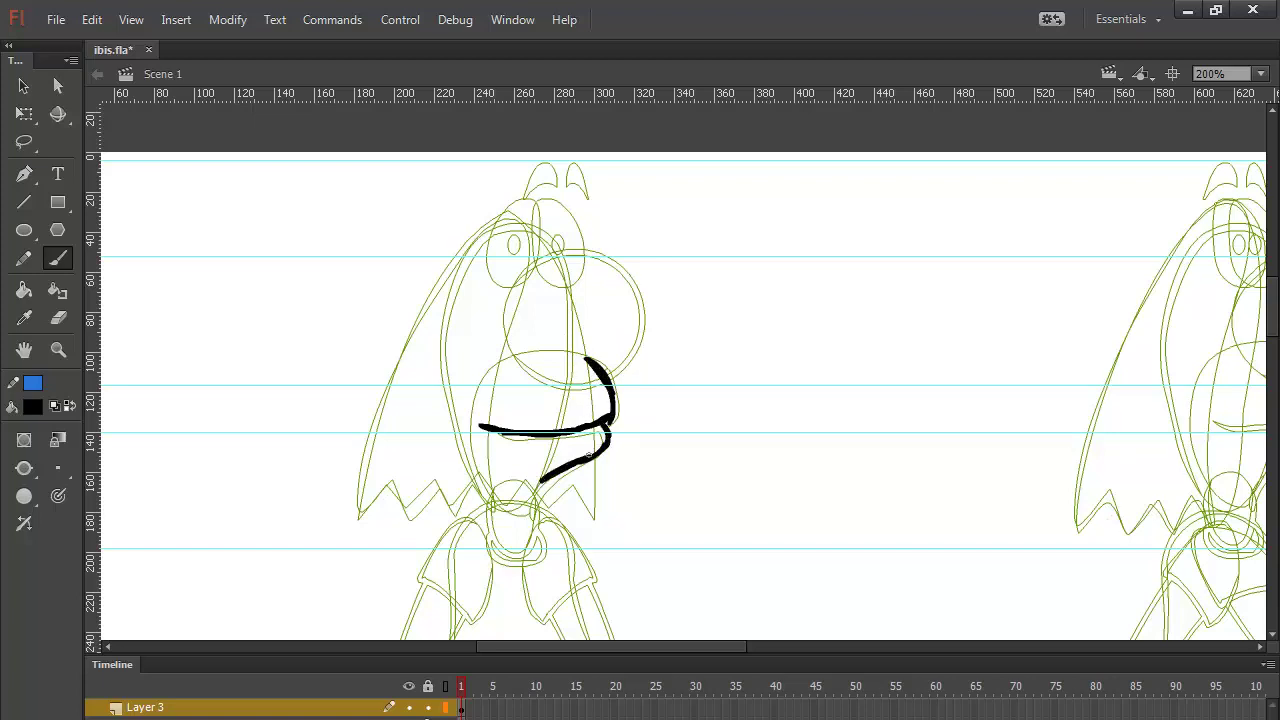
mouse_move(598, 448)
mouse_down()
mouse_move(532, 489)
mouse_move(554, 474)
mouse_move(533, 522)
mouse_up()
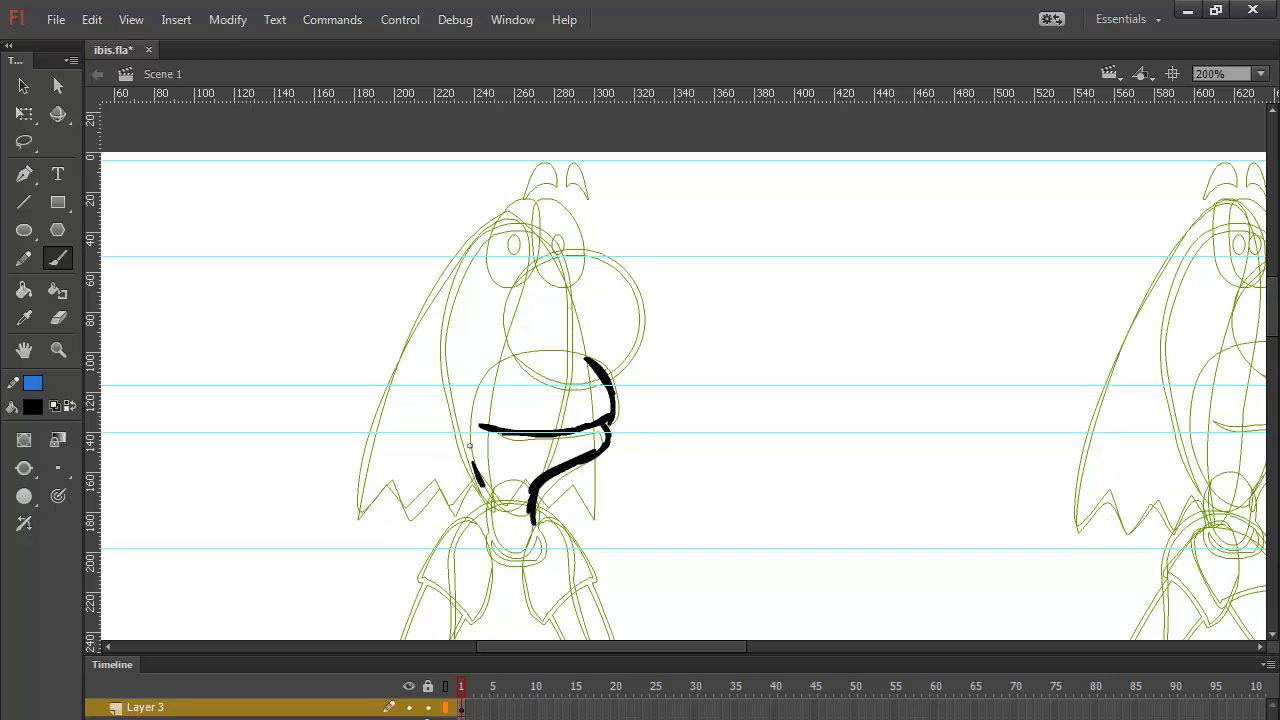
Step: Sketch the back of the neck and jaw and the muzzle's rounded top, then thicken the rough contours on both sides
drag(469, 446, 494, 518)
mouse_move(467, 444)
mouse_down()
mouse_move(467, 413)
mouse_move(533, 360)
mouse_move(573, 358)
mouse_move(495, 376)
mouse_up()
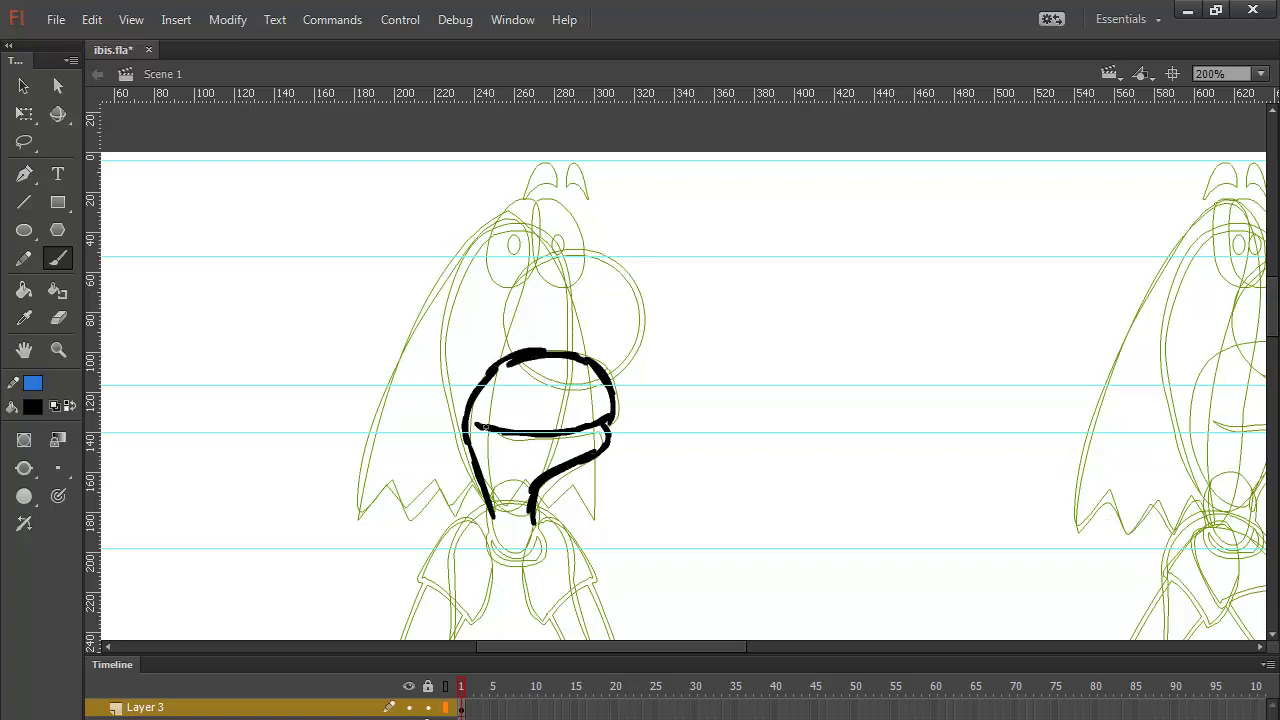
mouse_move(461, 424)
mouse_down()
mouse_move(522, 350)
mouse_move(488, 506)
mouse_up()
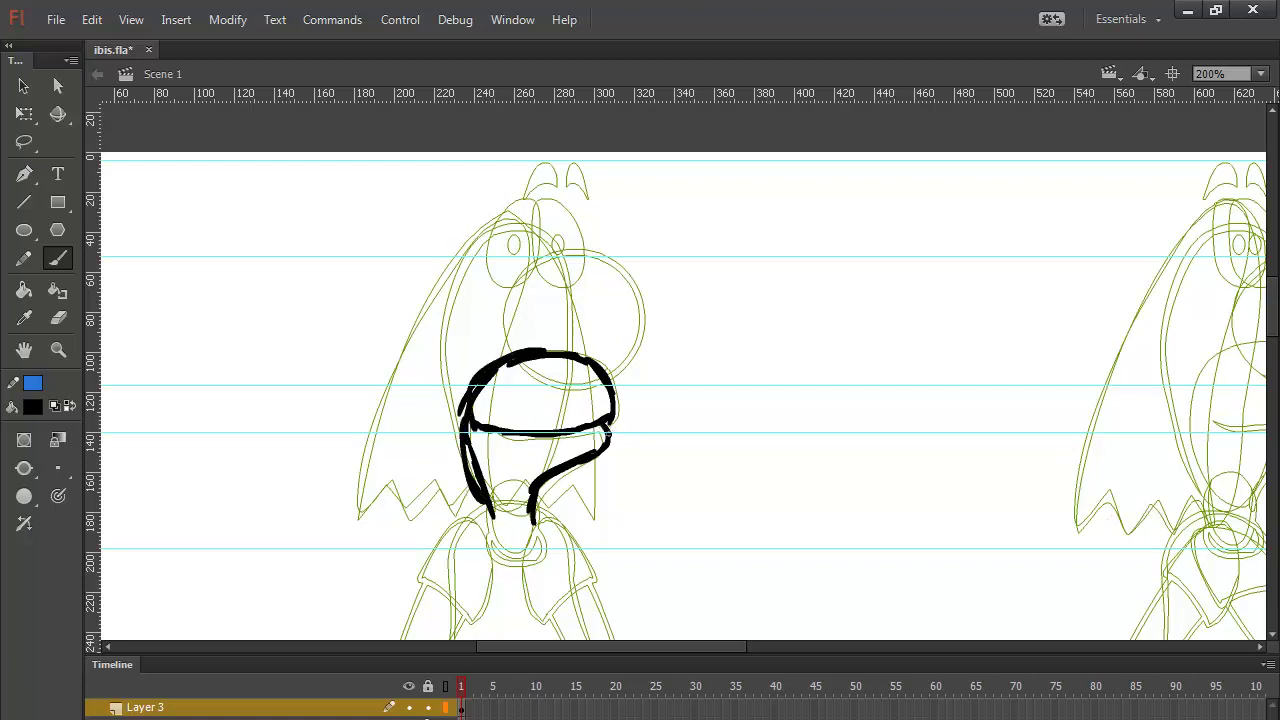
mouse_move(599, 362)
mouse_down()
mouse_move(608, 422)
mouse_move(597, 374)
mouse_up()
drag(596, 443, 531, 516)
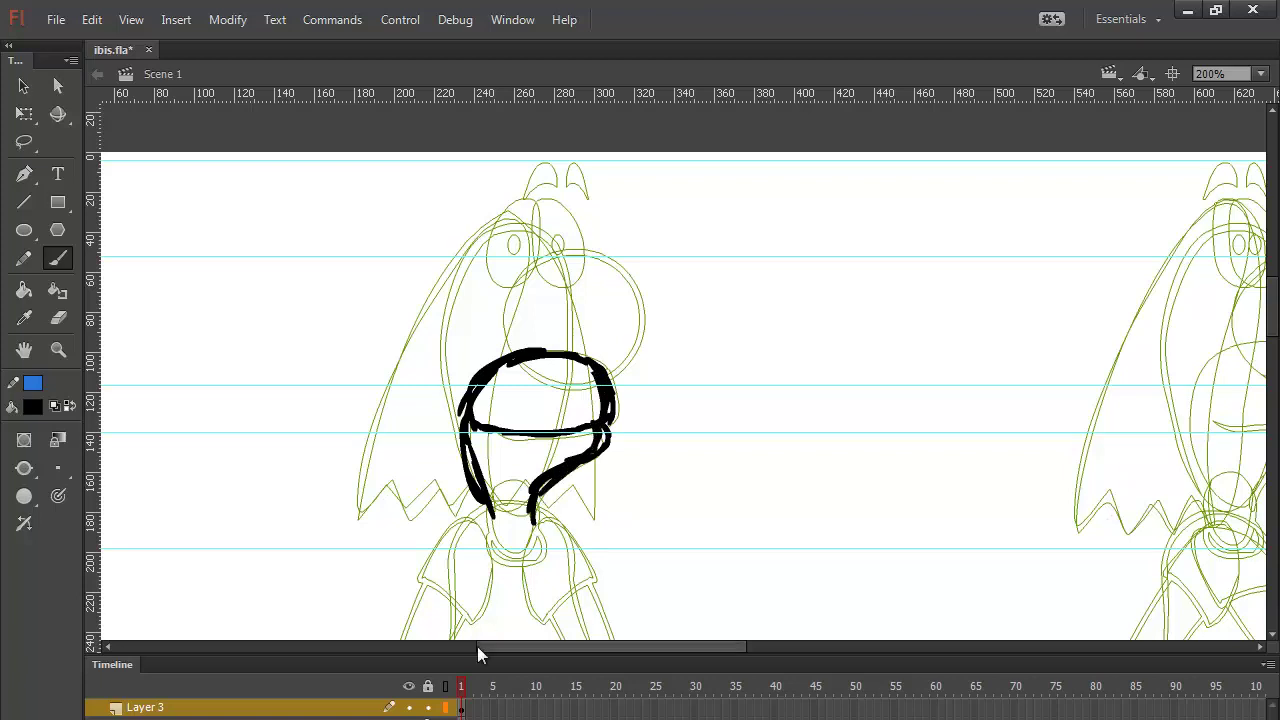
Step: Lock the sketch layer as outlines and, on a new layer, ink the mouth line, chin, both neck edges and upper lip
click(429, 708)
click(445, 708)
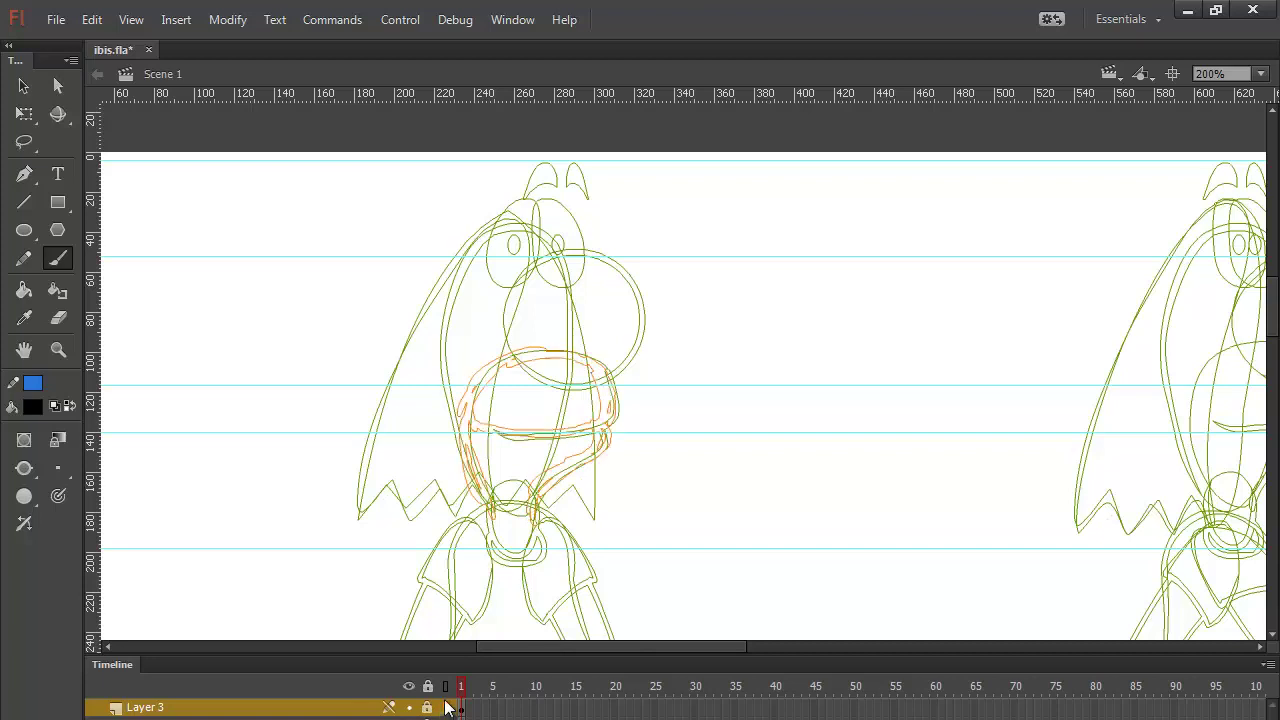
click(59, 260)
mouse_move(467, 423)
mouse_down()
mouse_move(528, 436)
mouse_move(609, 418)
mouse_up()
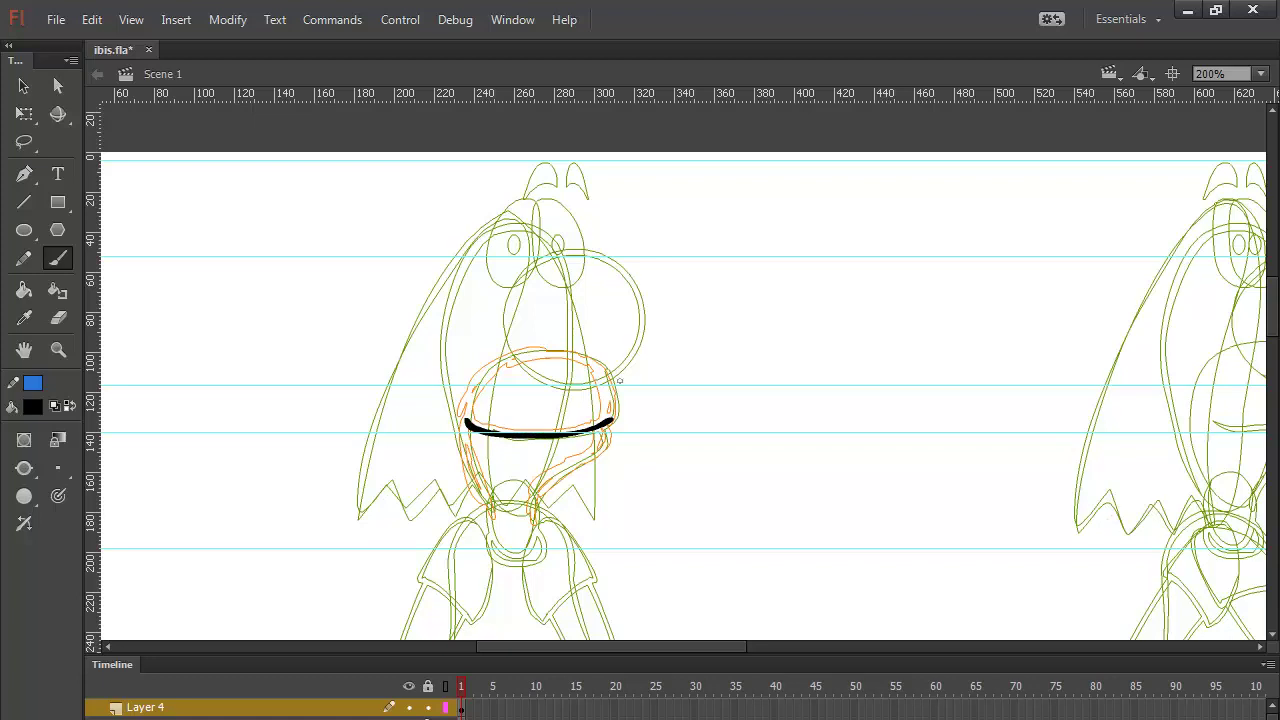
mouse_move(602, 450)
mouse_down()
mouse_move(540, 486)
mouse_move(523, 526)
mouse_up()
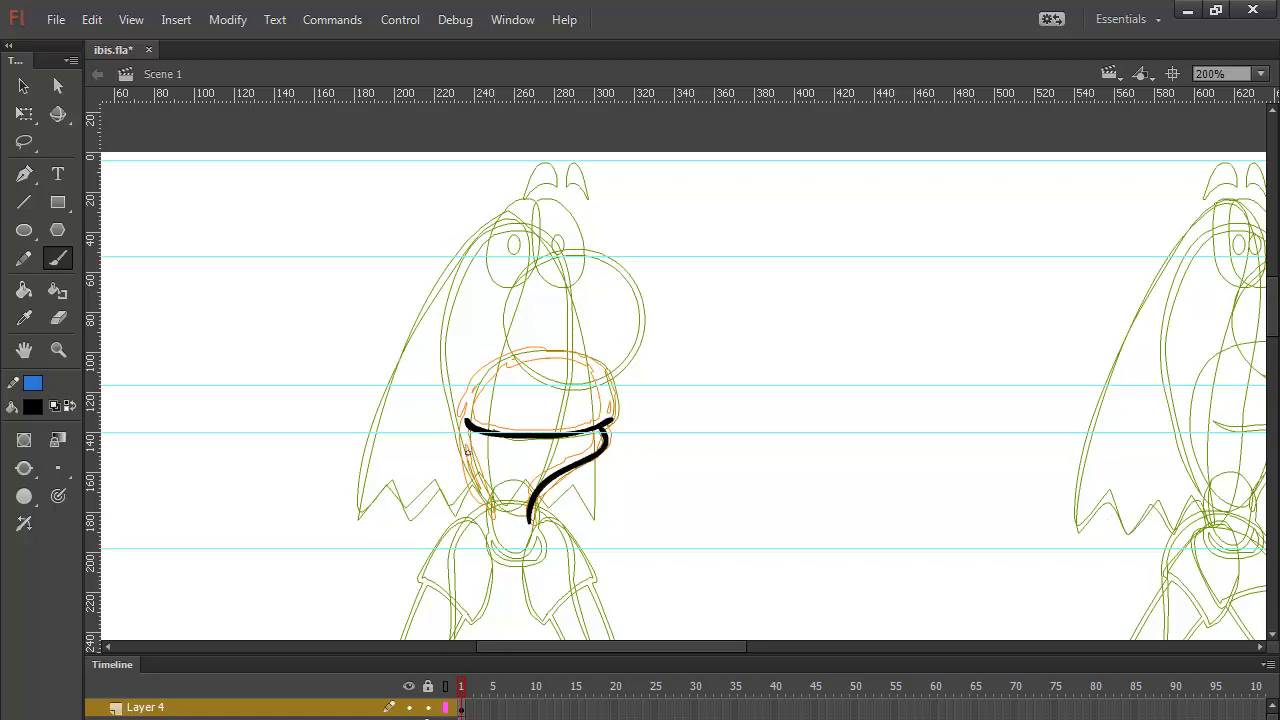
drag(468, 460, 493, 520)
drag(600, 372, 584, 363)
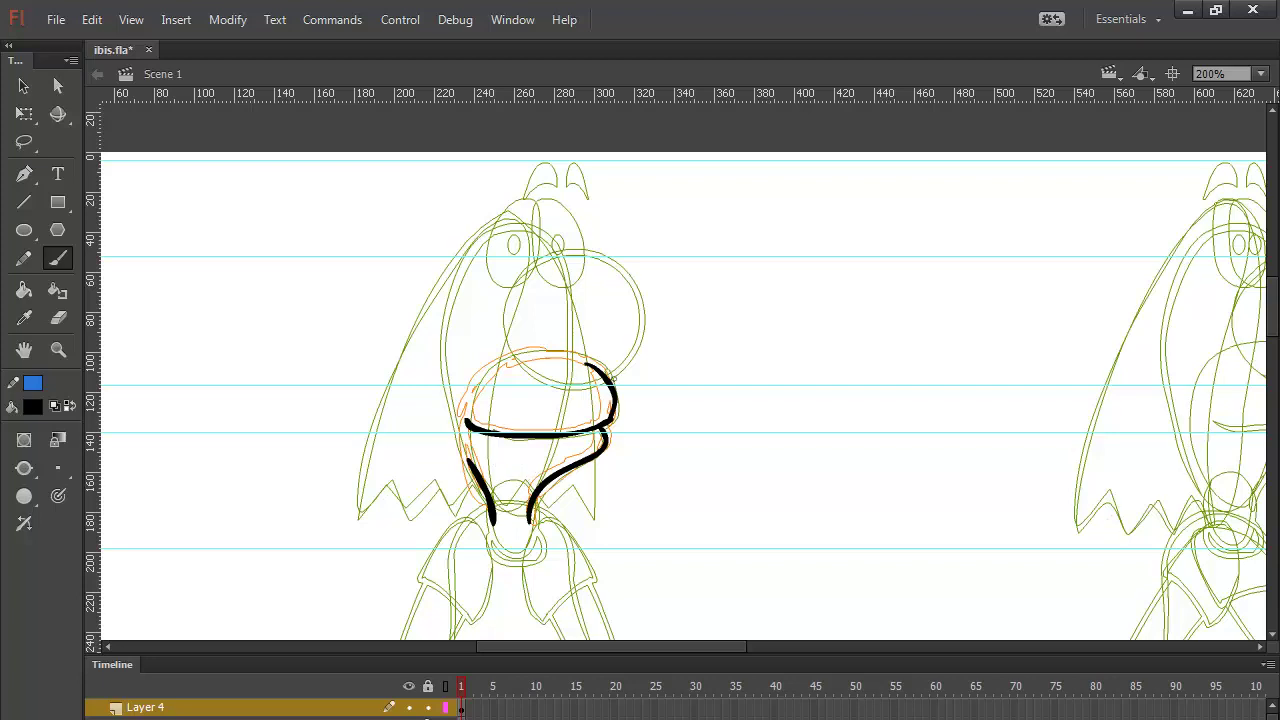
Step: Smooth all the inked mouth and neck strokes and hide the other layers so only these strokes are displayed
key(v)
drag(661, 336, 443, 541)
click(55, 441)
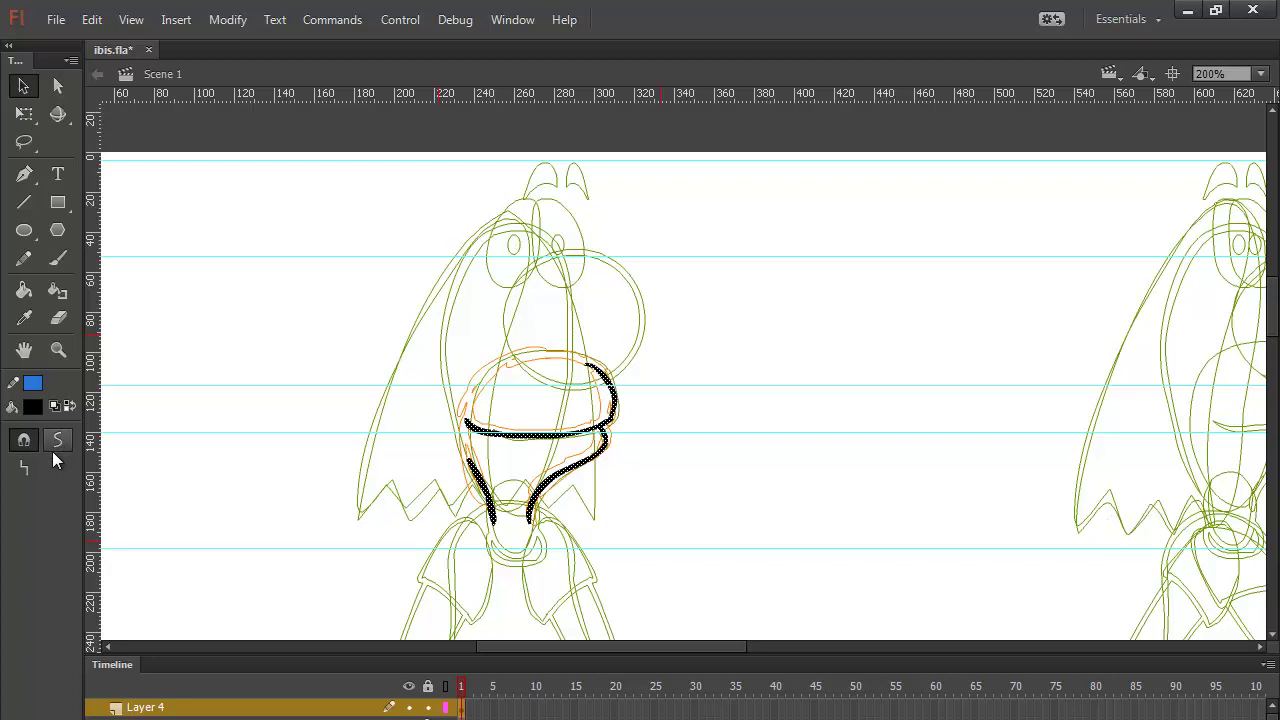
click(666, 388)
click(428, 716)
drag(660, 332, 405, 562)
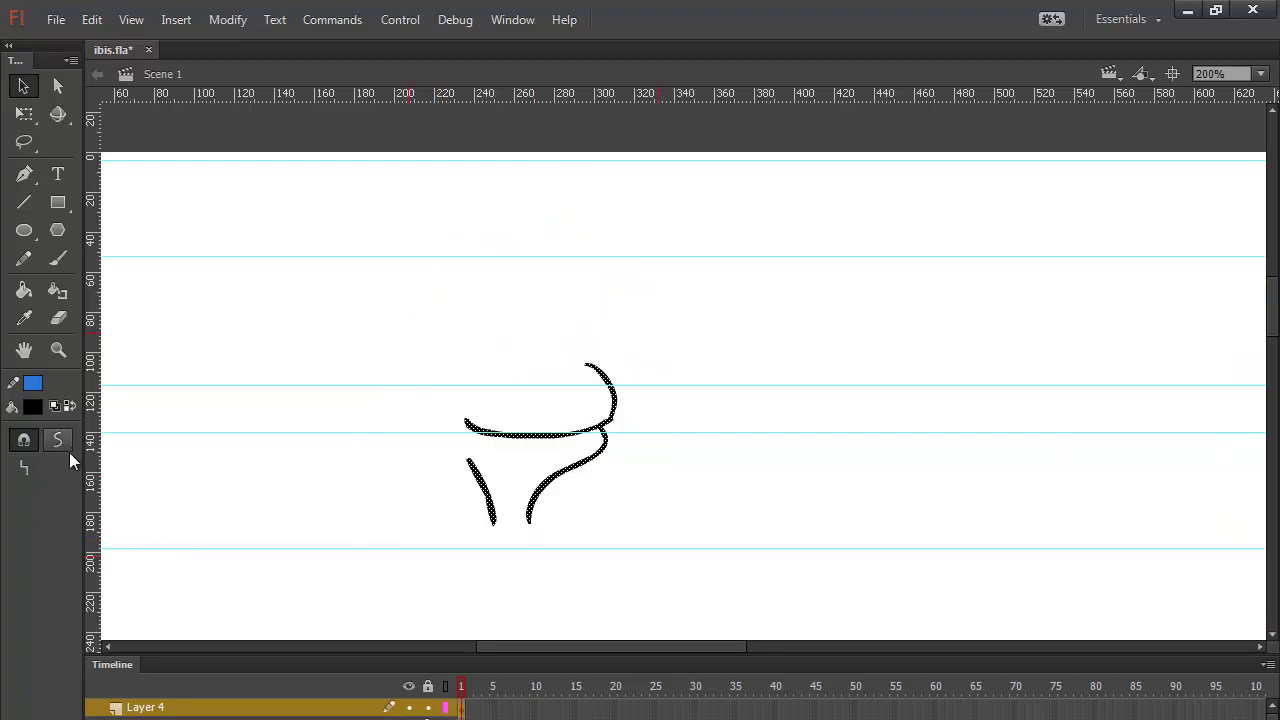
click(738, 336)
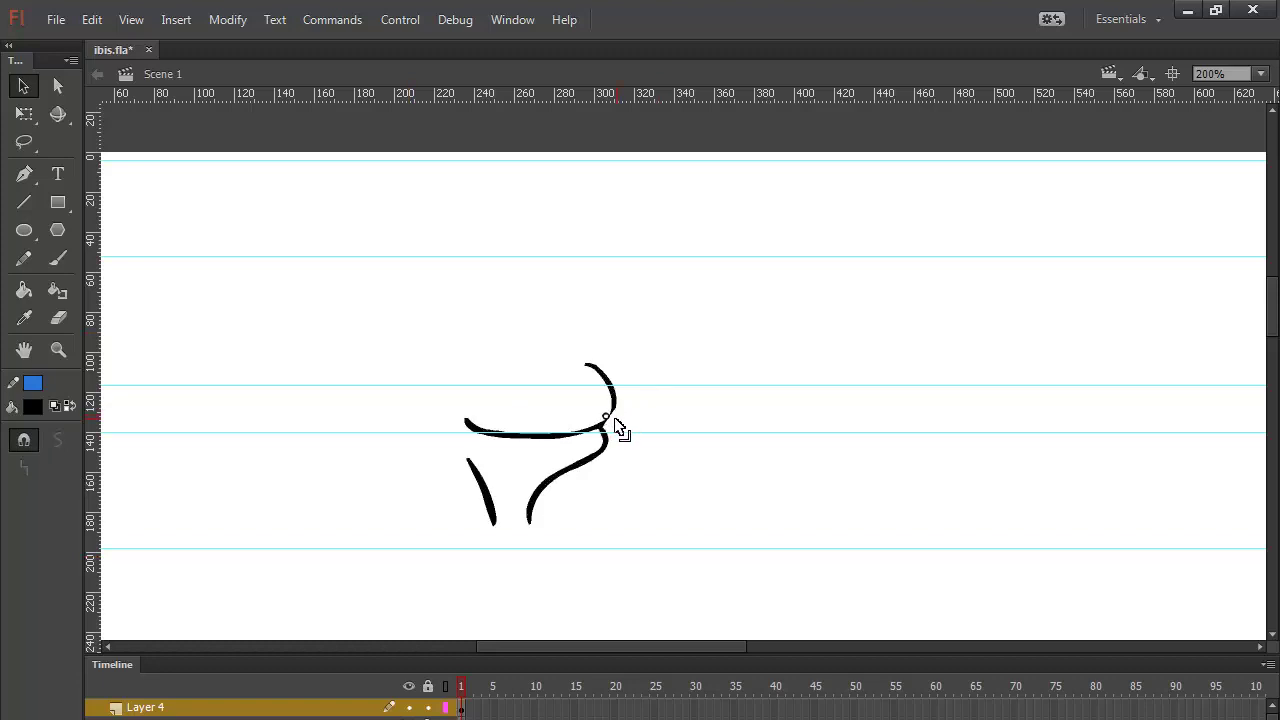
Step: Pull out the pinched corner where the upper lip meets the mouth line and smooth it into a continuous curve
drag(614, 419, 621, 422)
key(ctrl+z)
click(584, 437)
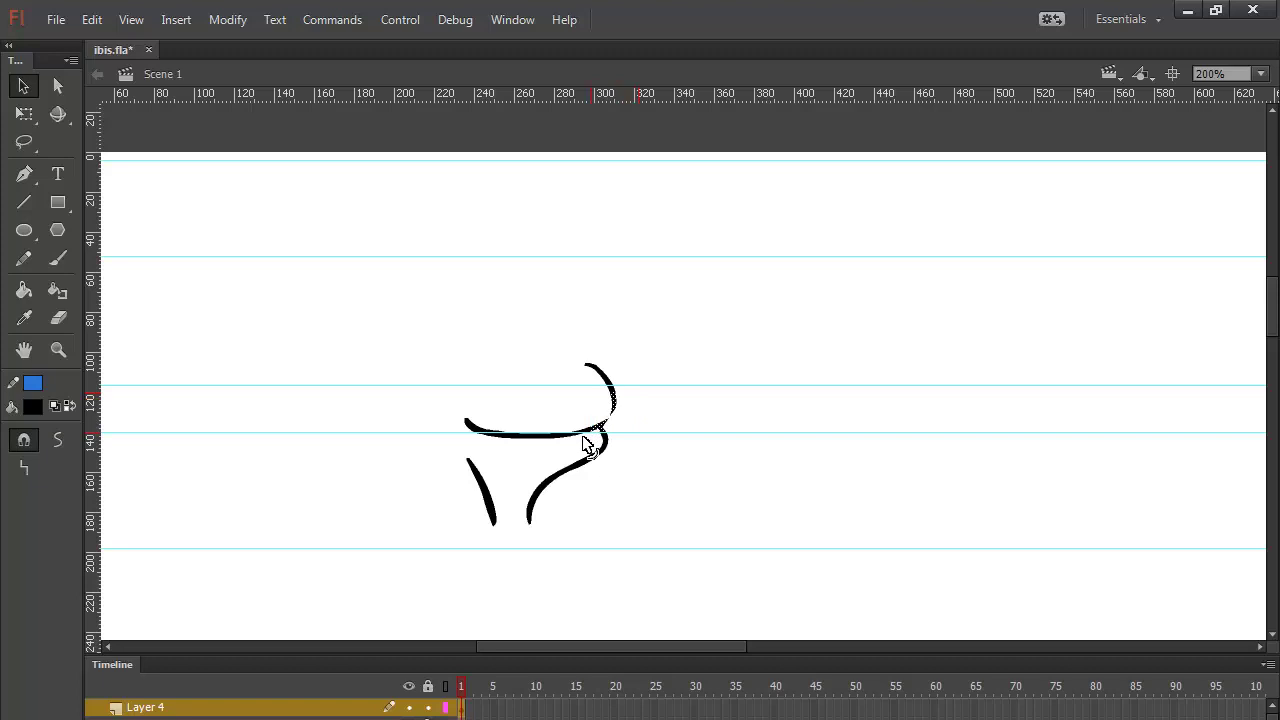
key(ctrl+equal)
key(ctrl+equal)
key(ctrl+equal)
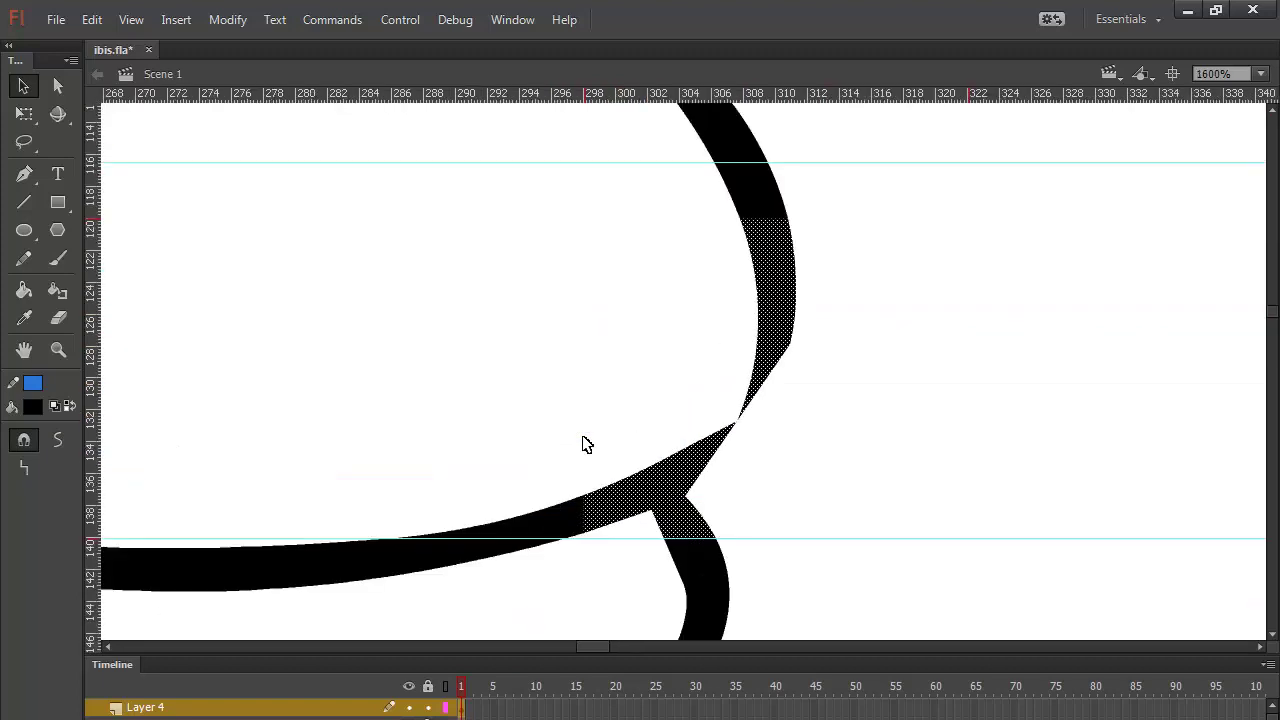
click(894, 362)
mouse_move(737, 424)
mouse_down()
mouse_move(730, 437)
mouse_move(741, 402)
mouse_move(757, 421)
mouse_move(777, 389)
mouse_move(763, 413)
mouse_up()
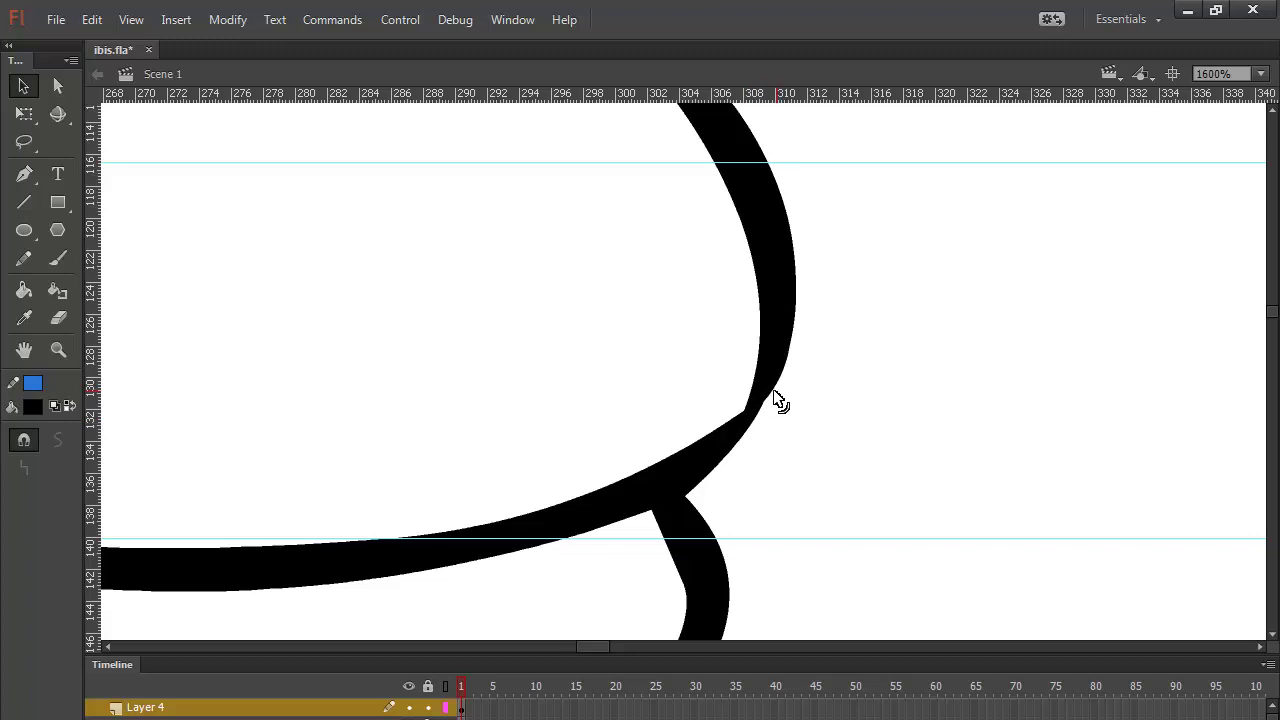
drag(813, 337, 648, 496)
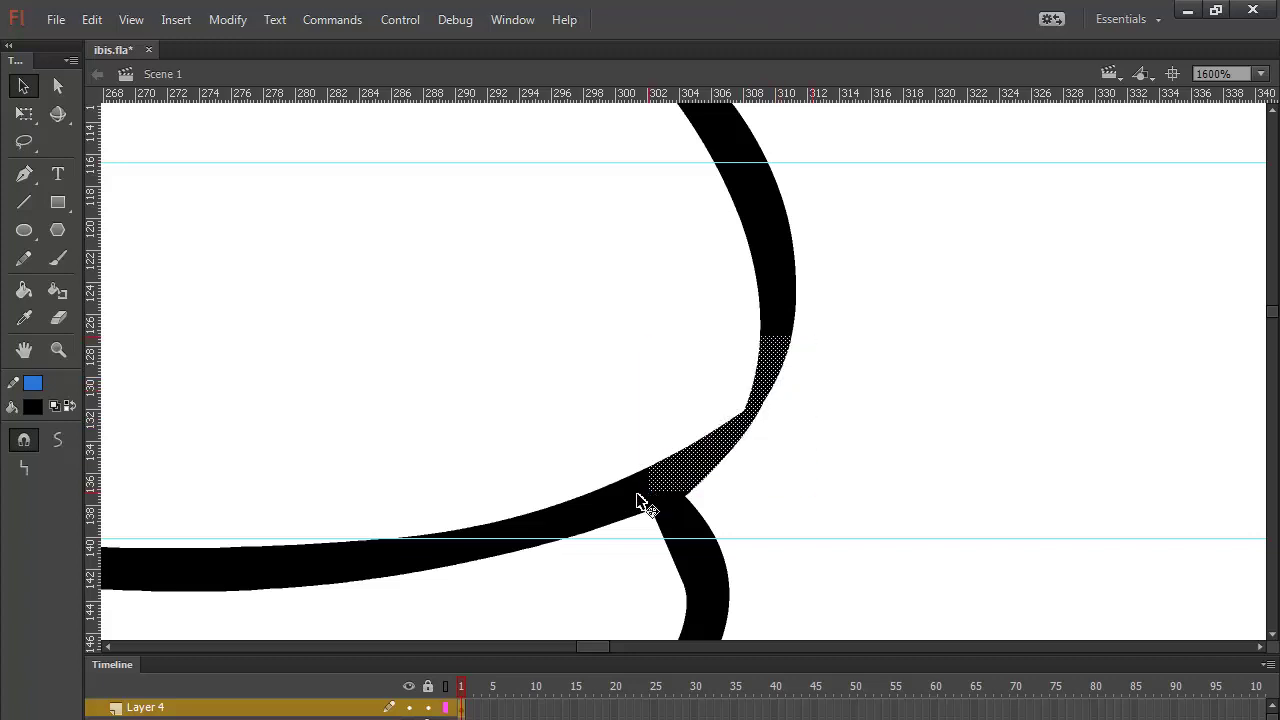
click(55, 444)
click(914, 370)
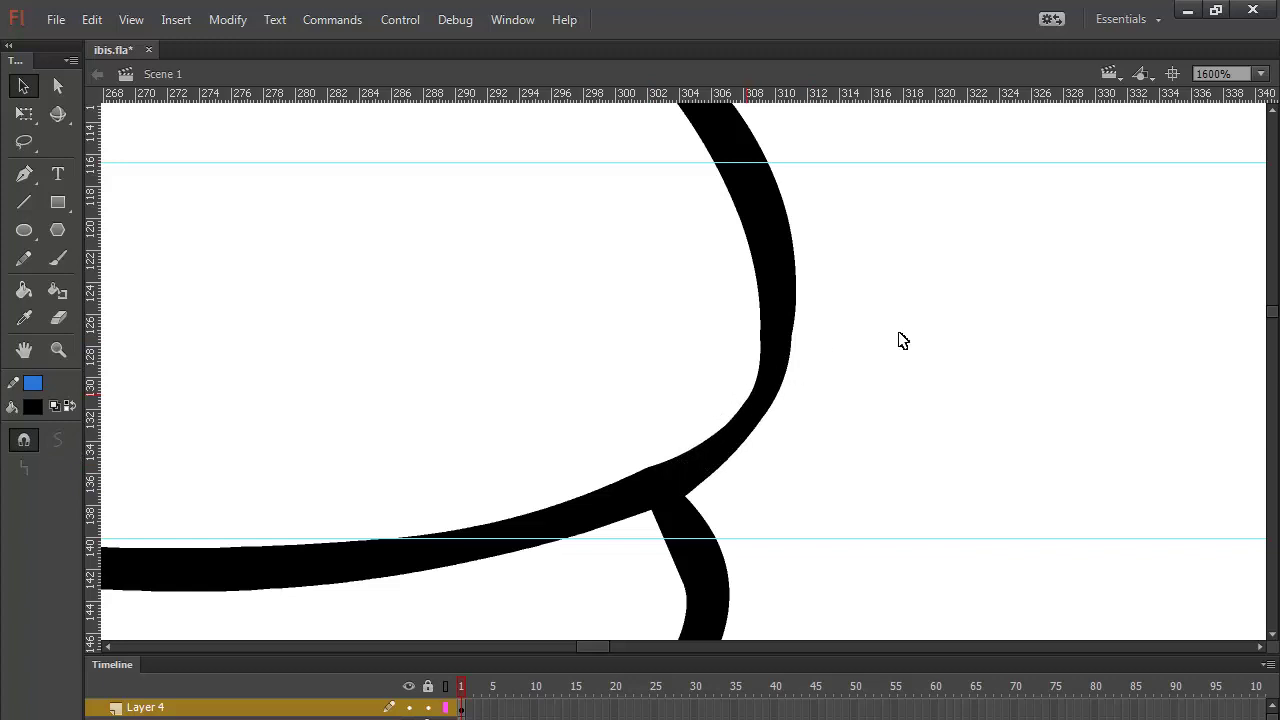
Step: Taper the upper end of the upper lip stroke and the back end of the mouth line into sharp points
key(ctrl+minus)
key(ctrl+minus)
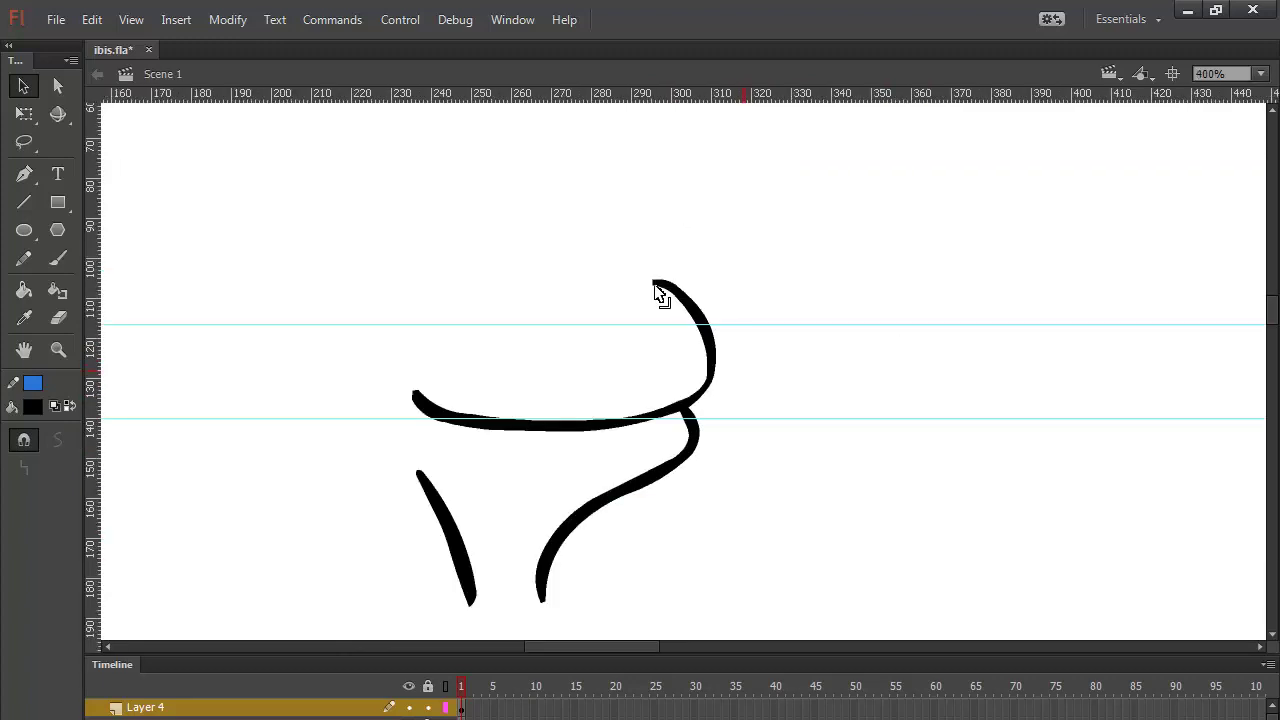
mouse_move(655, 283)
mouse_down()
mouse_move(643, 286)
mouse_move(667, 290)
mouse_up()
mouse_move(417, 394)
mouse_down()
mouse_move(466, 431)
mouse_move(471, 420)
mouse_up()
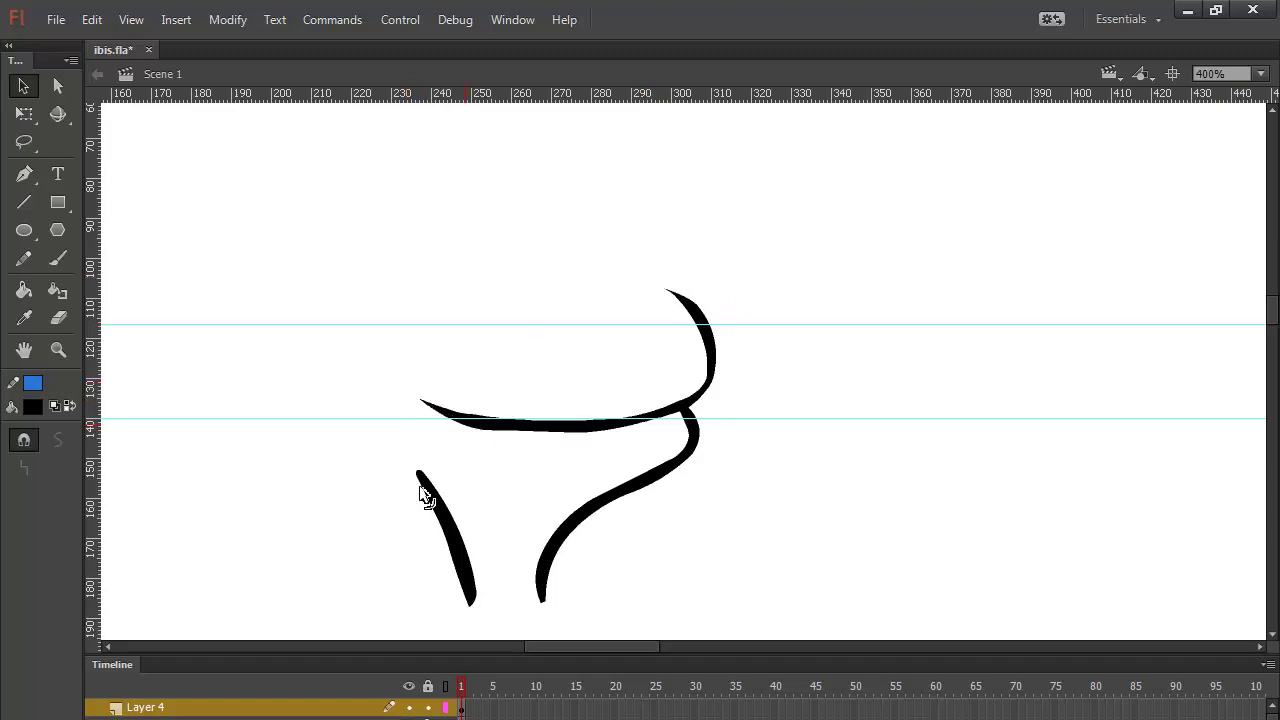
Step: Smooth and slim the back neck stroke, and taper the lower end of the front neck stroke to a point
drag(422, 473, 490, 618)
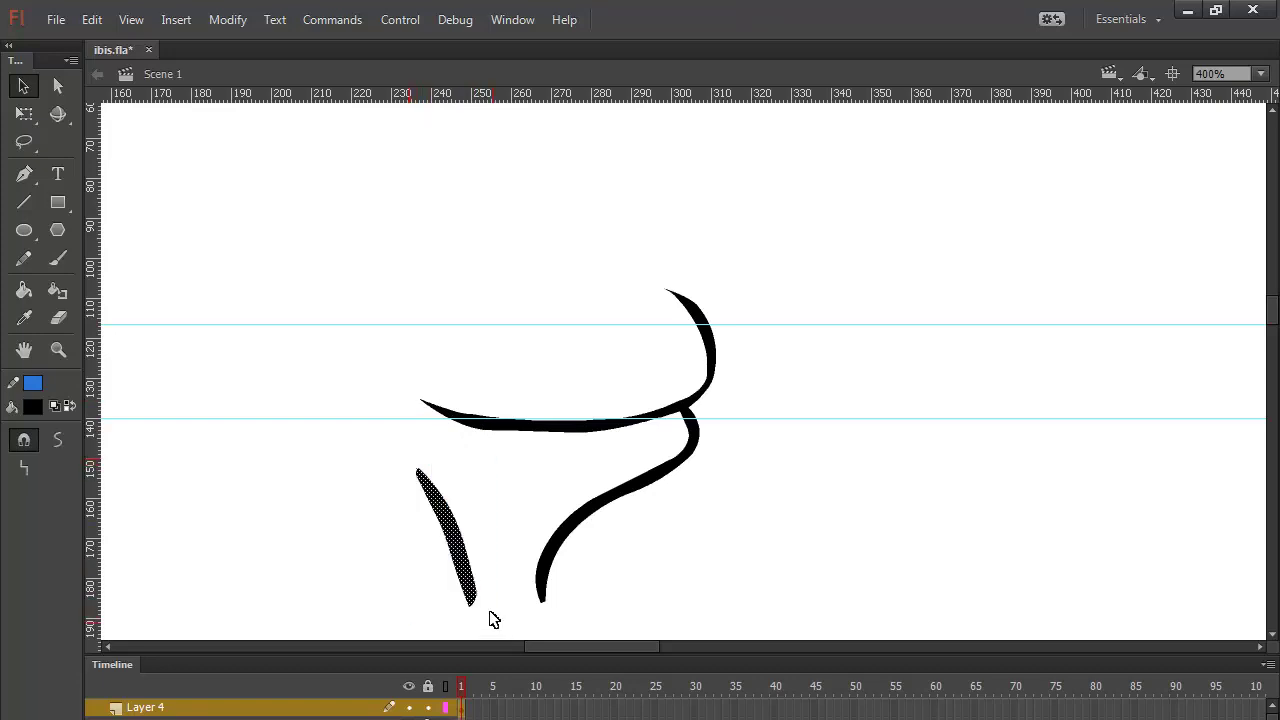
click(57, 439)
click(57, 437)
click(474, 531)
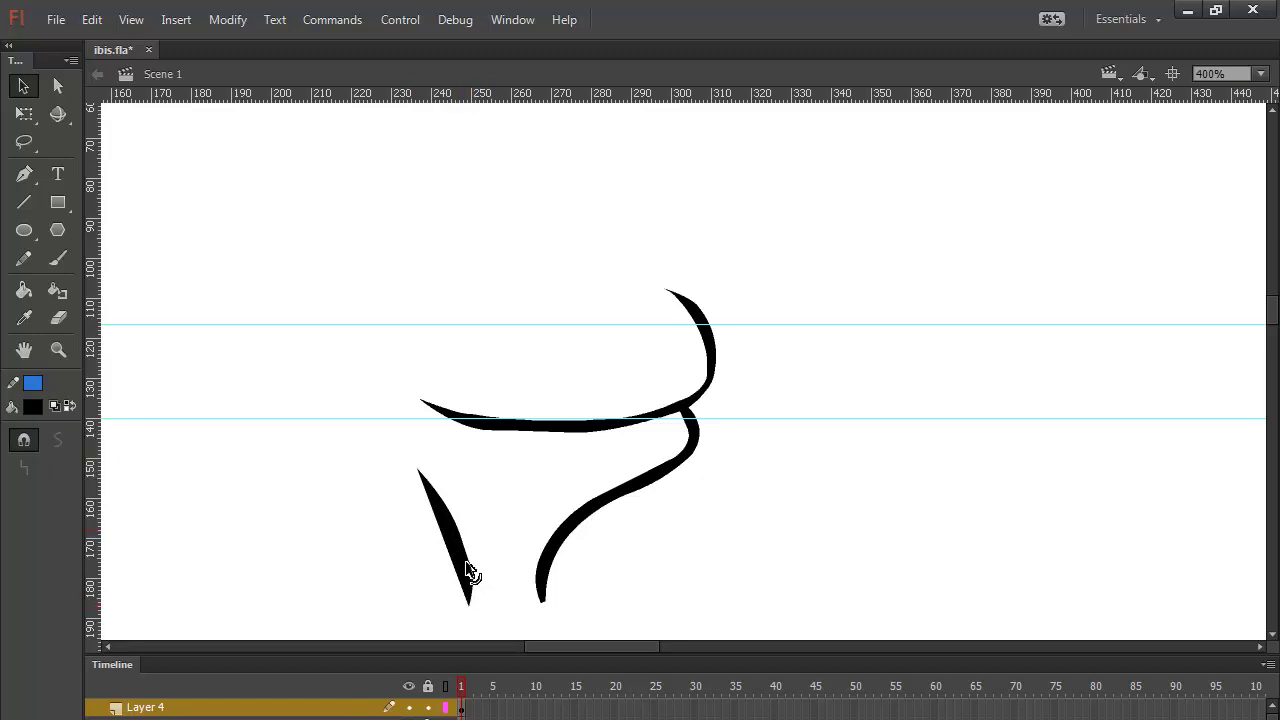
mouse_move(470, 572)
mouse_down()
mouse_move(446, 546)
mouse_move(462, 548)
mouse_up()
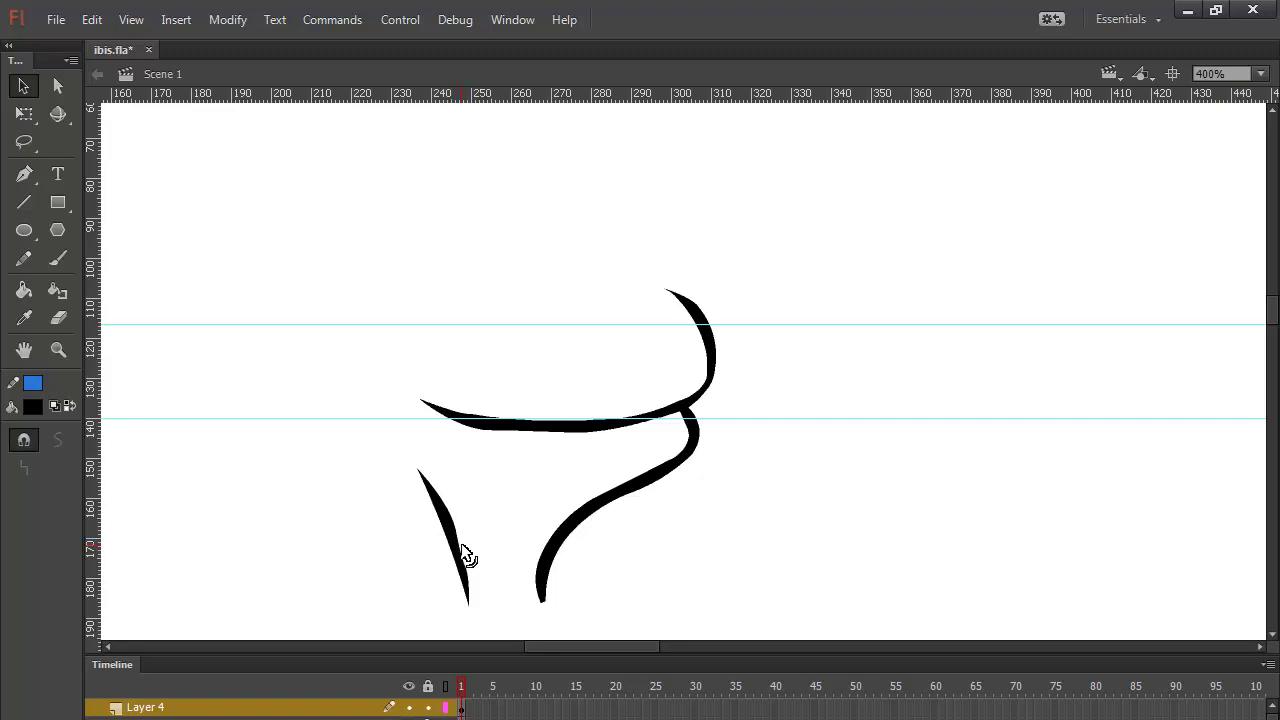
mouse_move(540, 603)
mouse_down()
mouse_move(543, 634)
mouse_move(541, 600)
mouse_up()
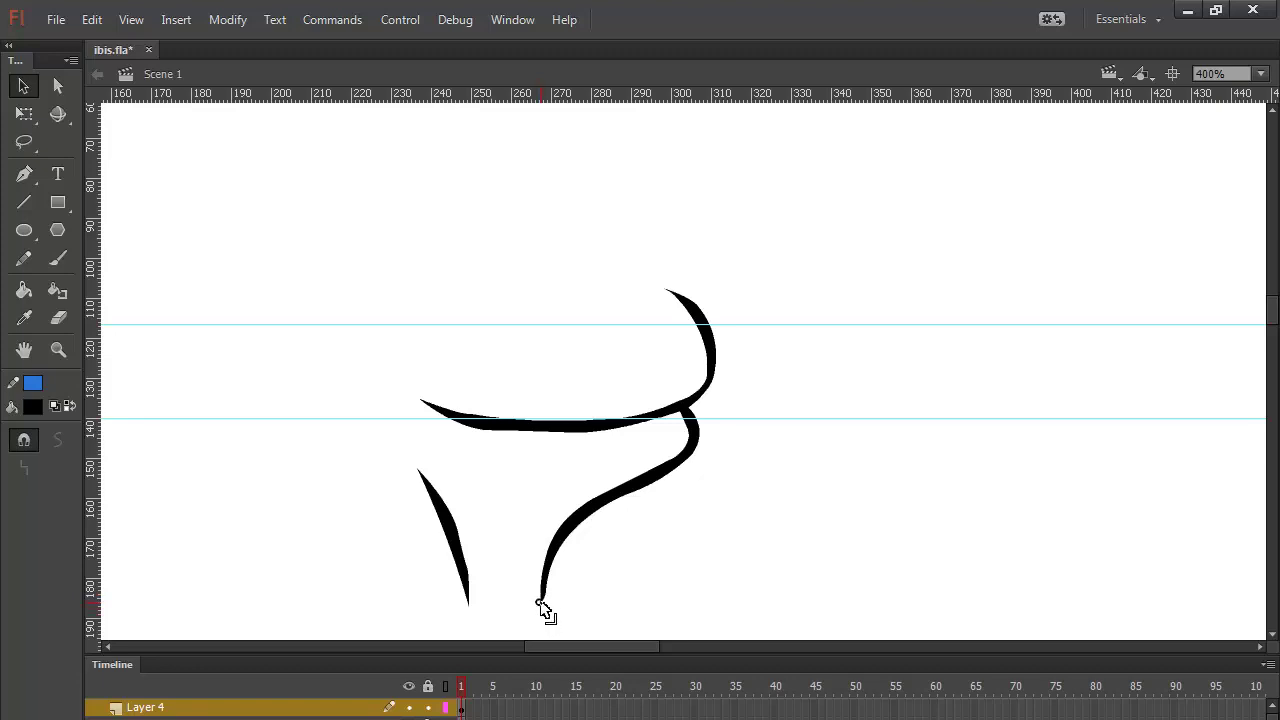
drag(546, 601, 546, 606)
Step: Show the other layers as outlines and close the shape with pencil lines around the muzzle's back and top and across the neck's base
click(25, 203)
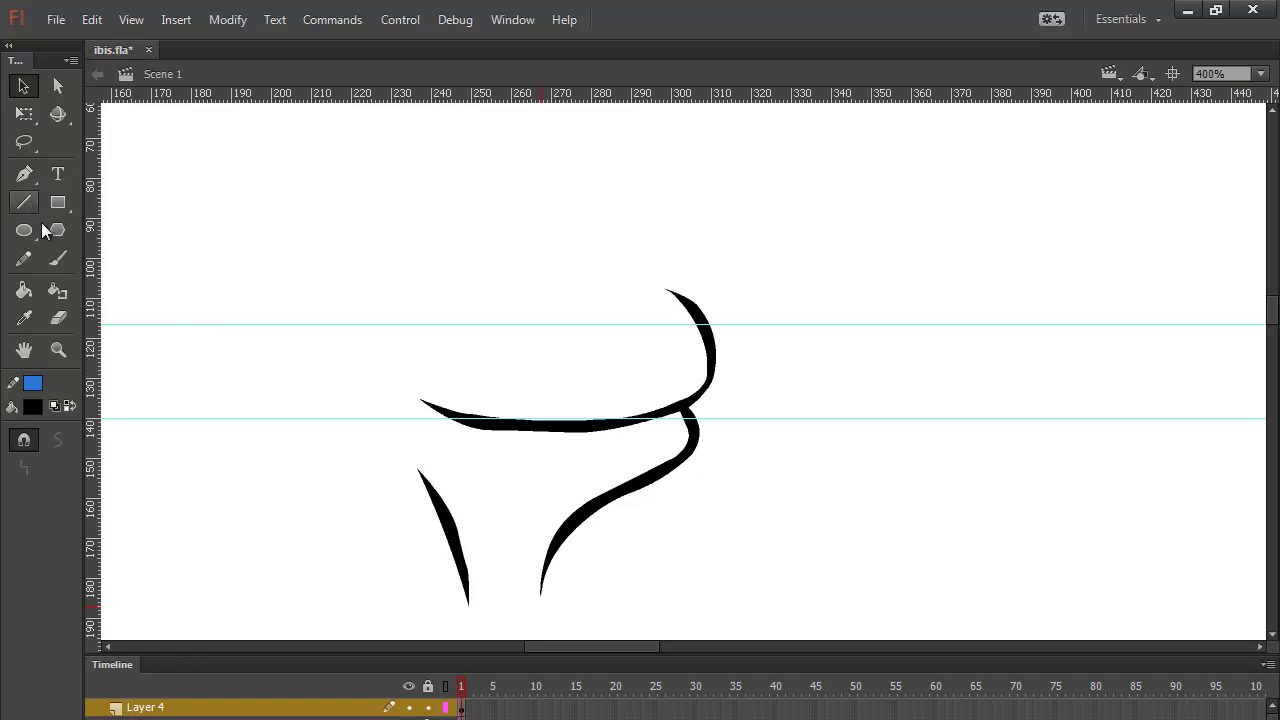
click(24, 258)
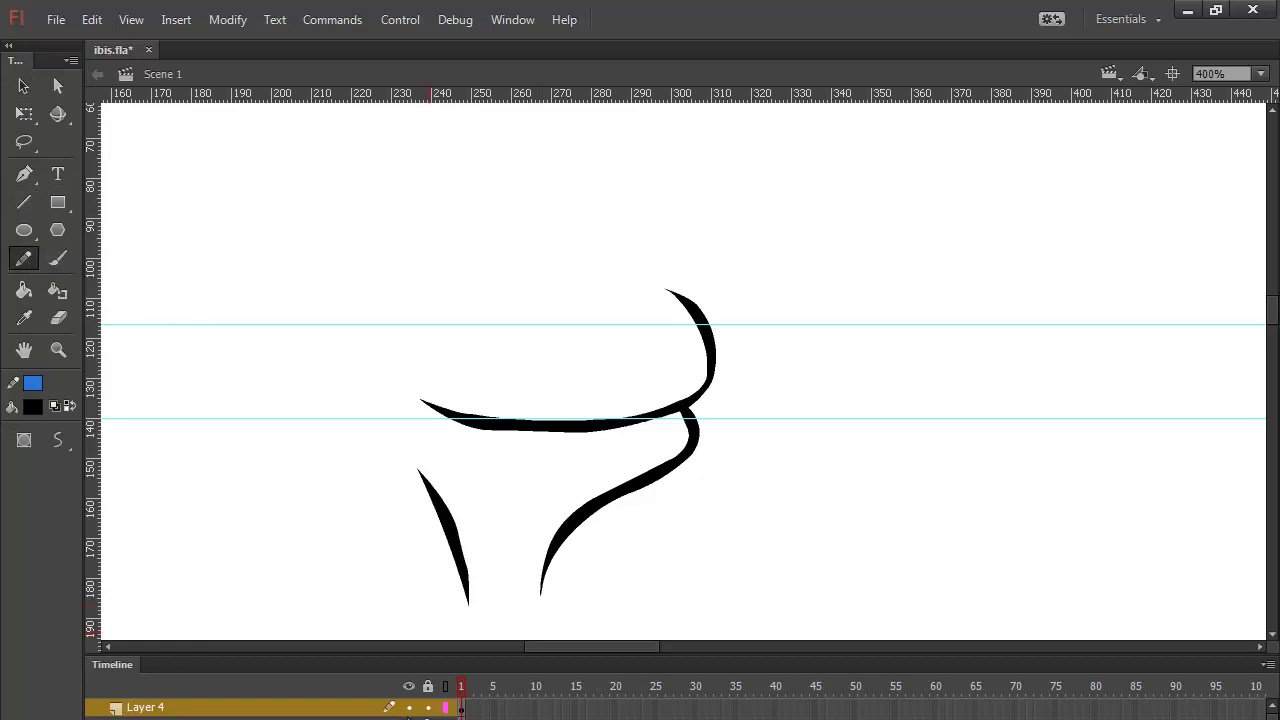
click(409, 718)
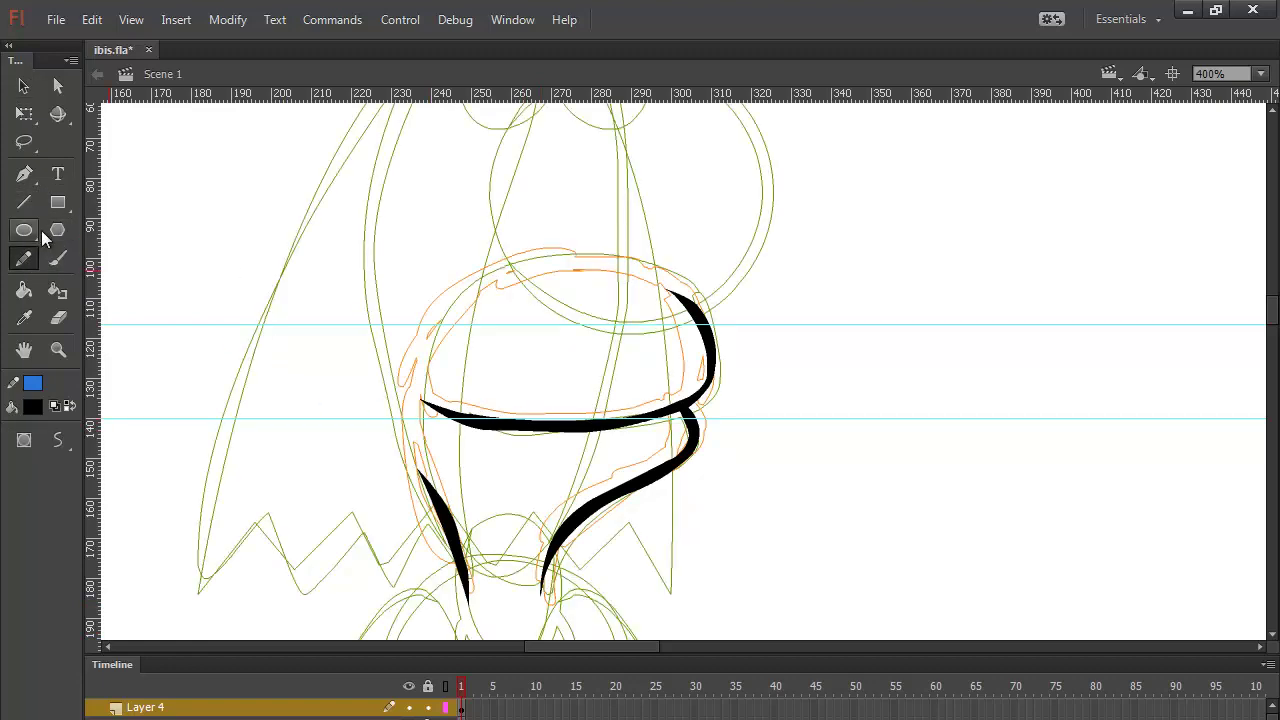
key(n)
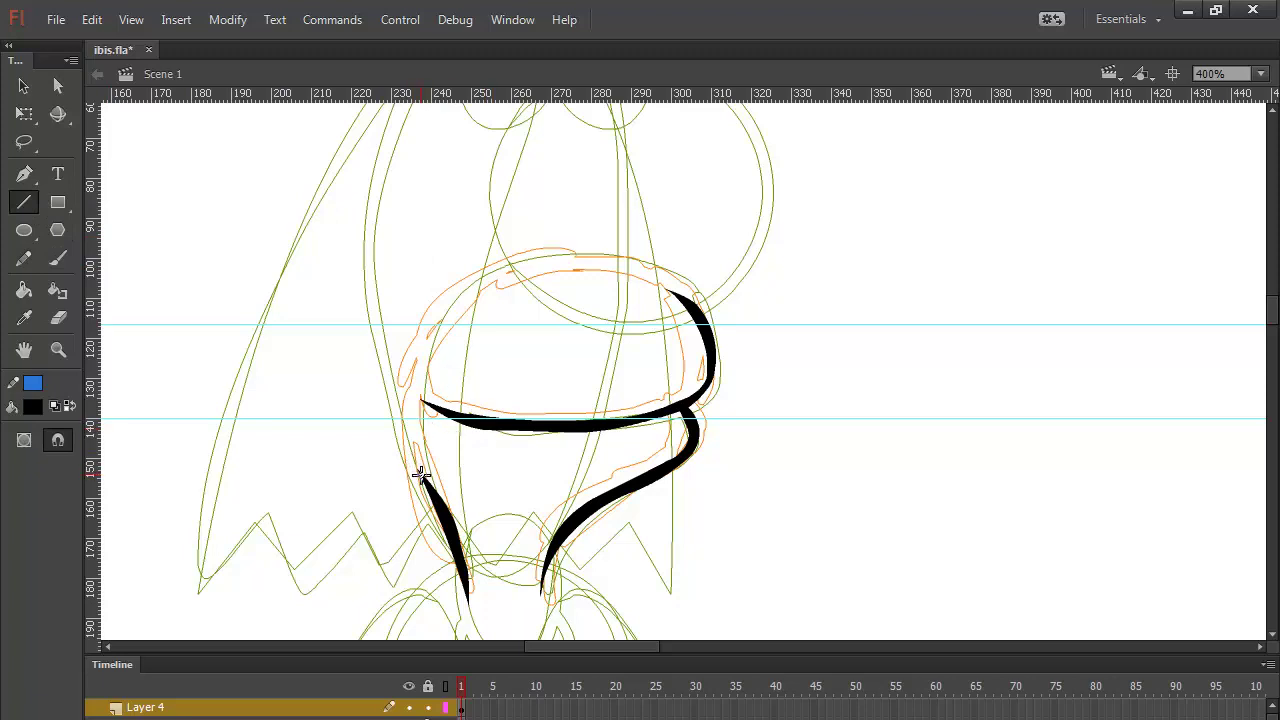
click(24, 258)
mouse_move(428, 468)
mouse_down()
mouse_move(411, 421)
mouse_move(415, 362)
mouse_move(468, 296)
mouse_move(530, 270)
mouse_move(630, 262)
mouse_move(691, 283)
mouse_up()
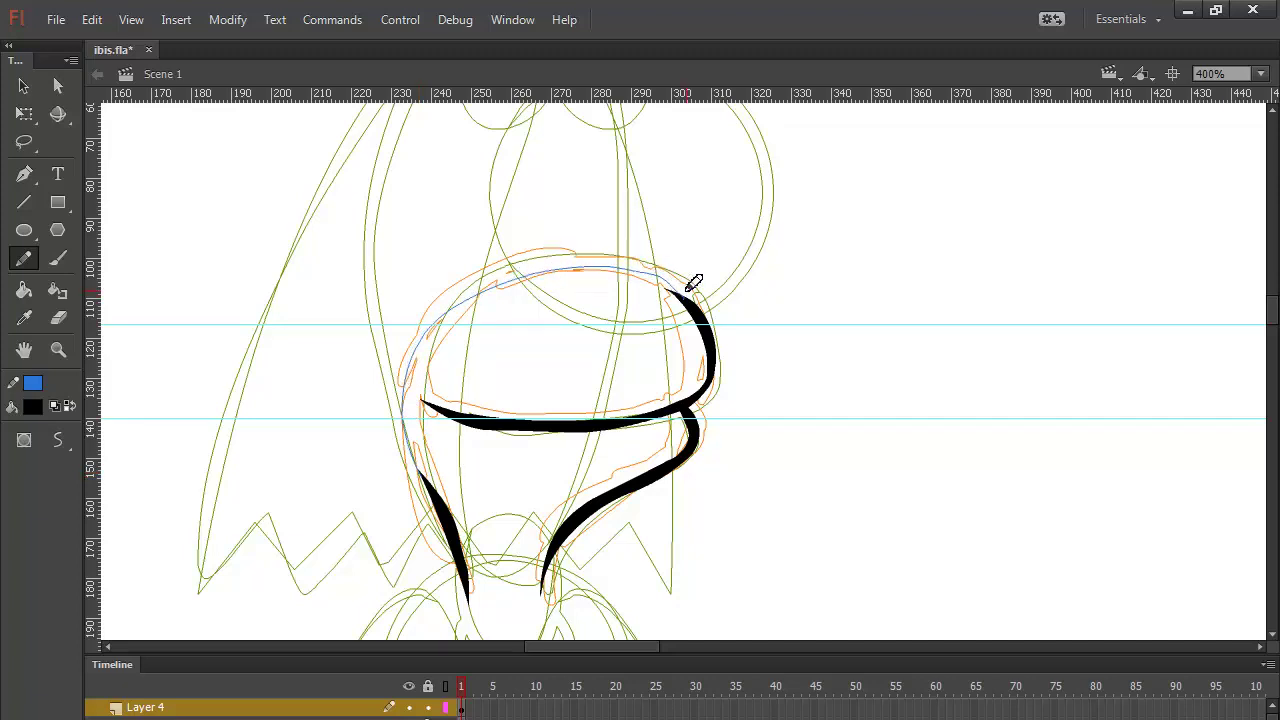
mouse_move(470, 590)
mouse_down()
mouse_move(526, 610)
mouse_move(562, 566)
mouse_up()
Step: Sample the character's golden skin colour and fill the muzzle, jaw and neck areas of the new drawing with it
click(24, 290)
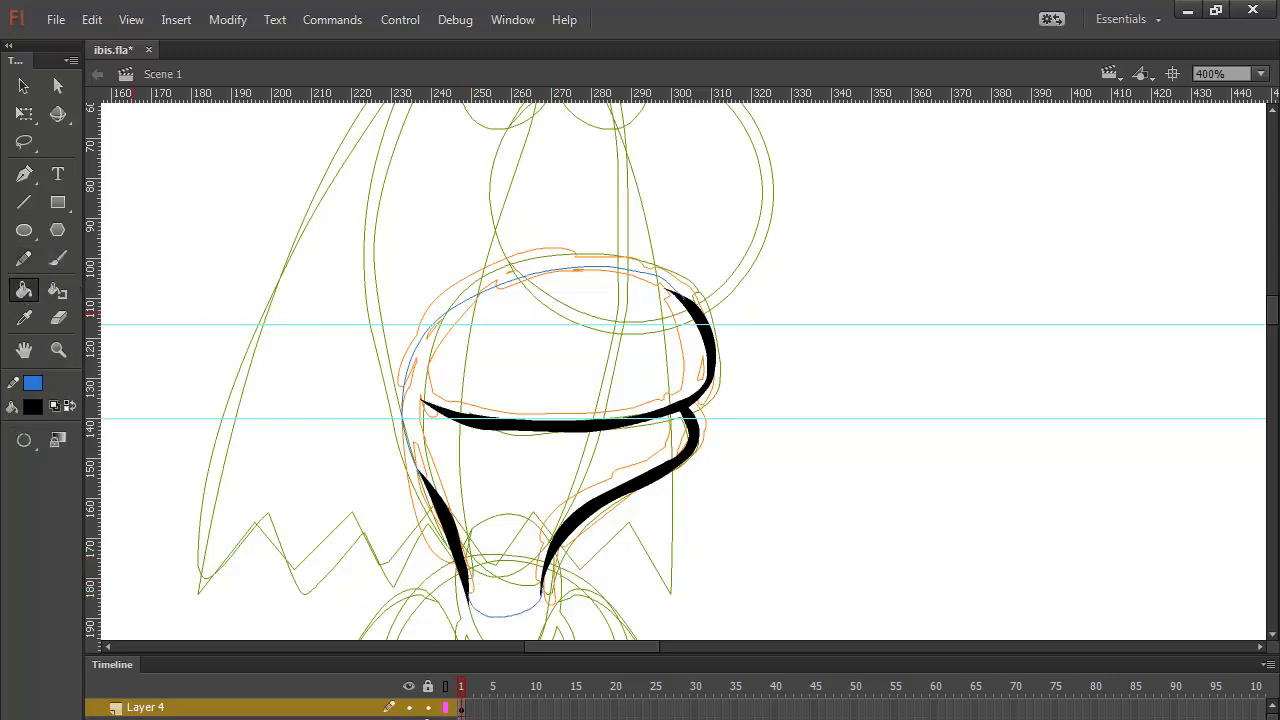
click(445, 686)
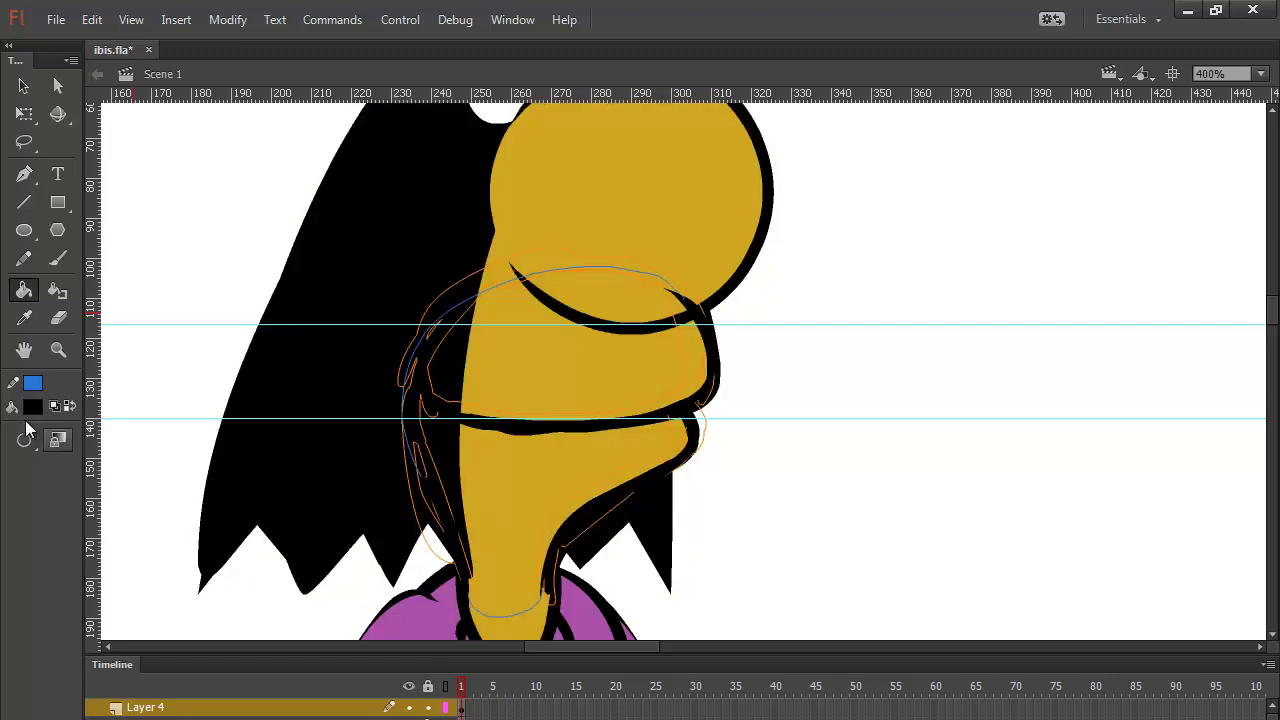
alt+click(537, 389)
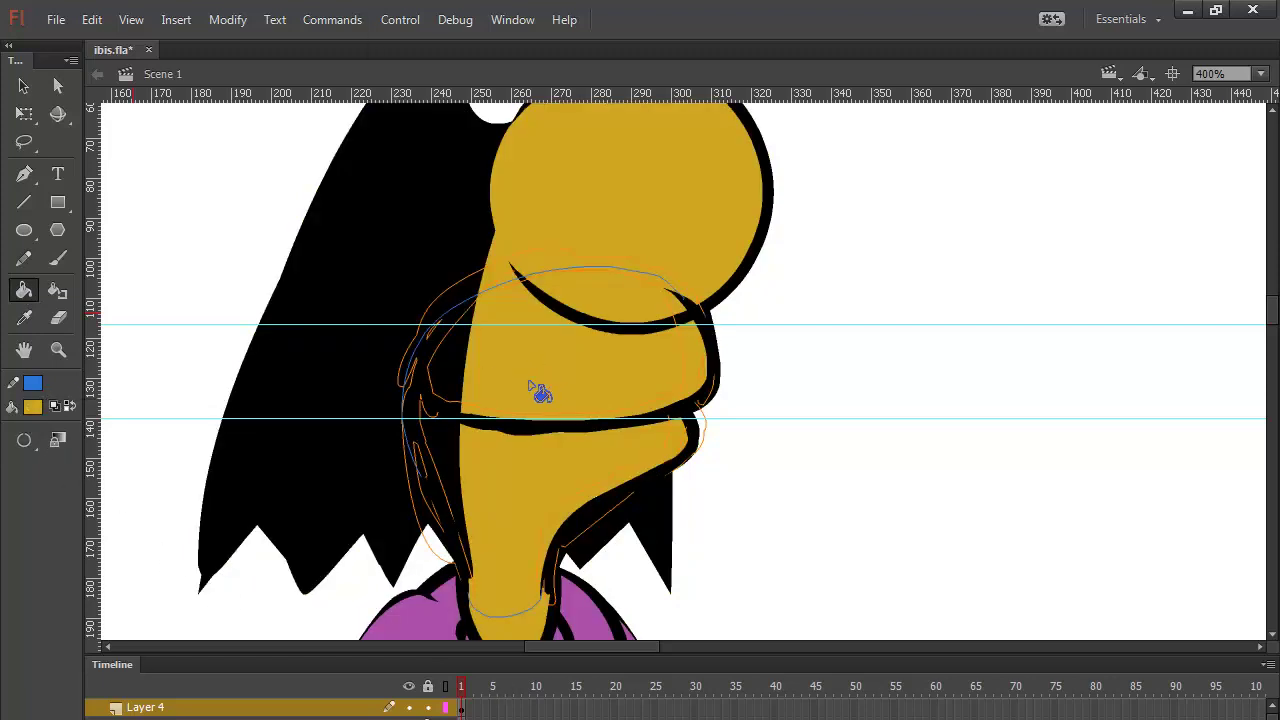
click(445, 687)
click(446, 707)
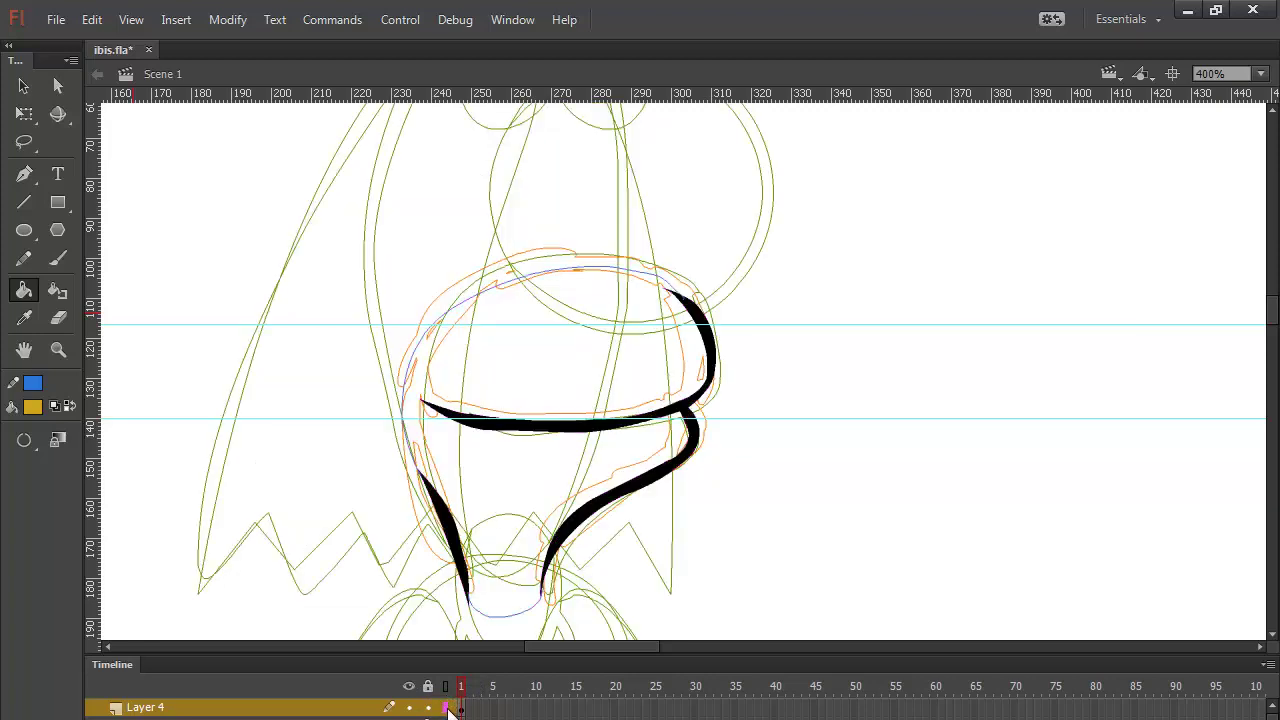
click(572, 470)
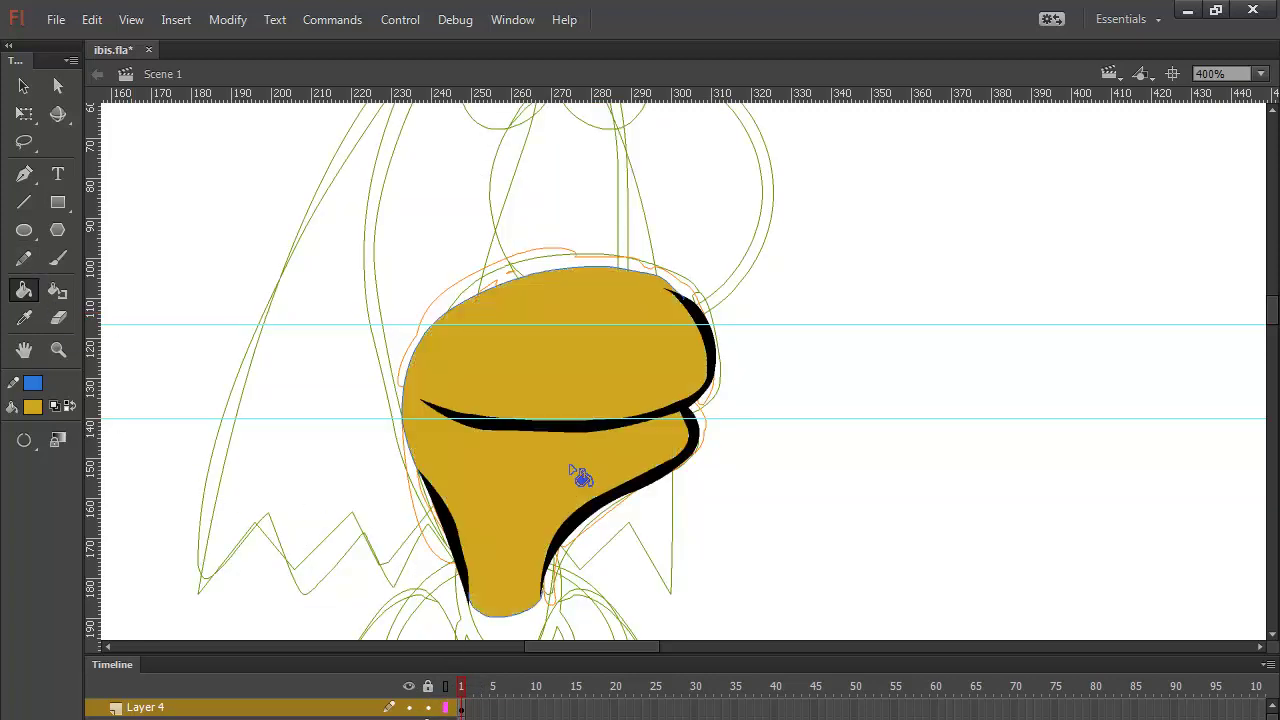
Step: Delete the blue pencil lines bounding the fill along the muzzle's top and back and at the neck's base
click(24, 86)
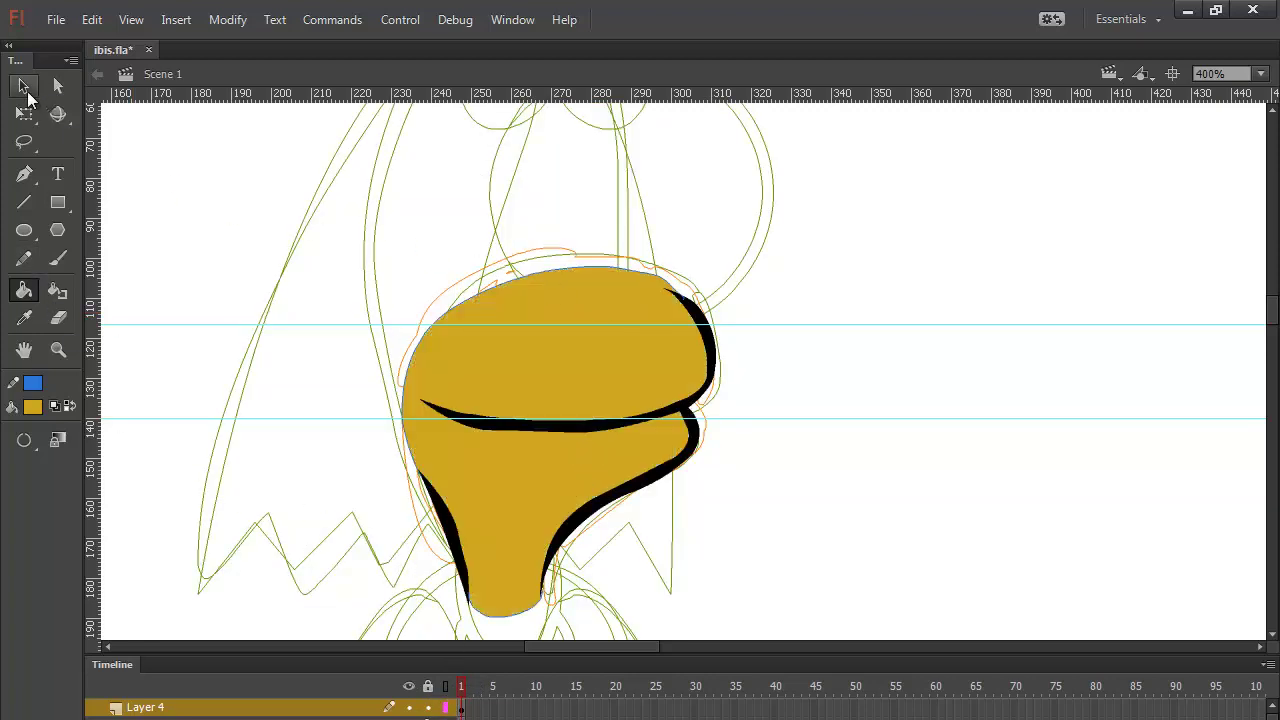
click(538, 277)
key(Delete)
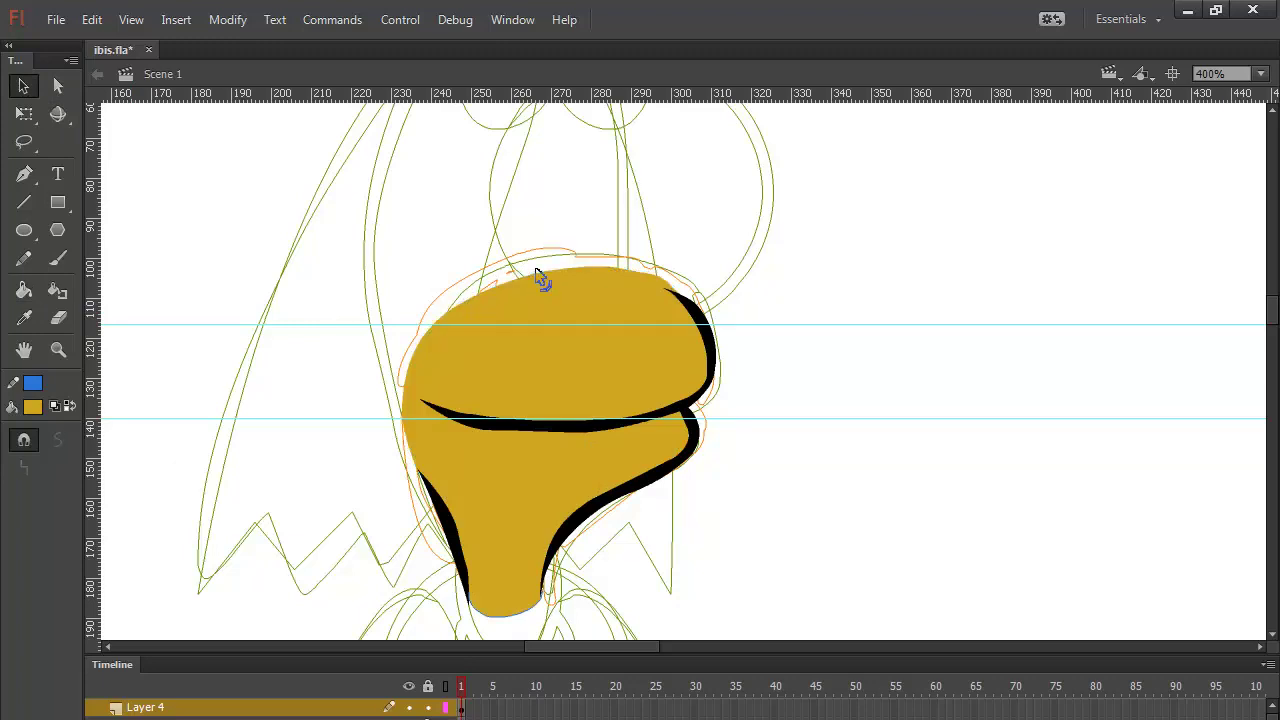
click(530, 606)
key(Delete)
Step: Smooth the edges of the golden fill at the muzzle's top, the back of the head and the neck's base
drag(744, 226, 378, 640)
click(57, 441)
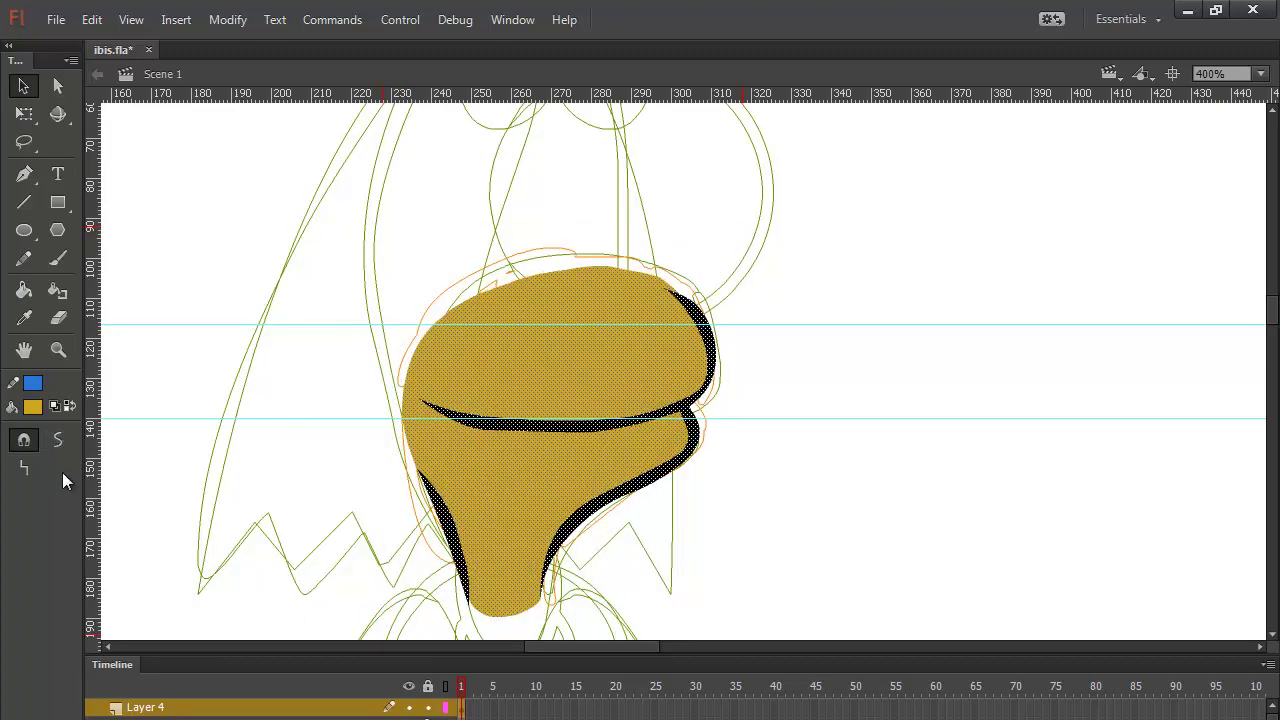
drag(703, 197, 337, 348)
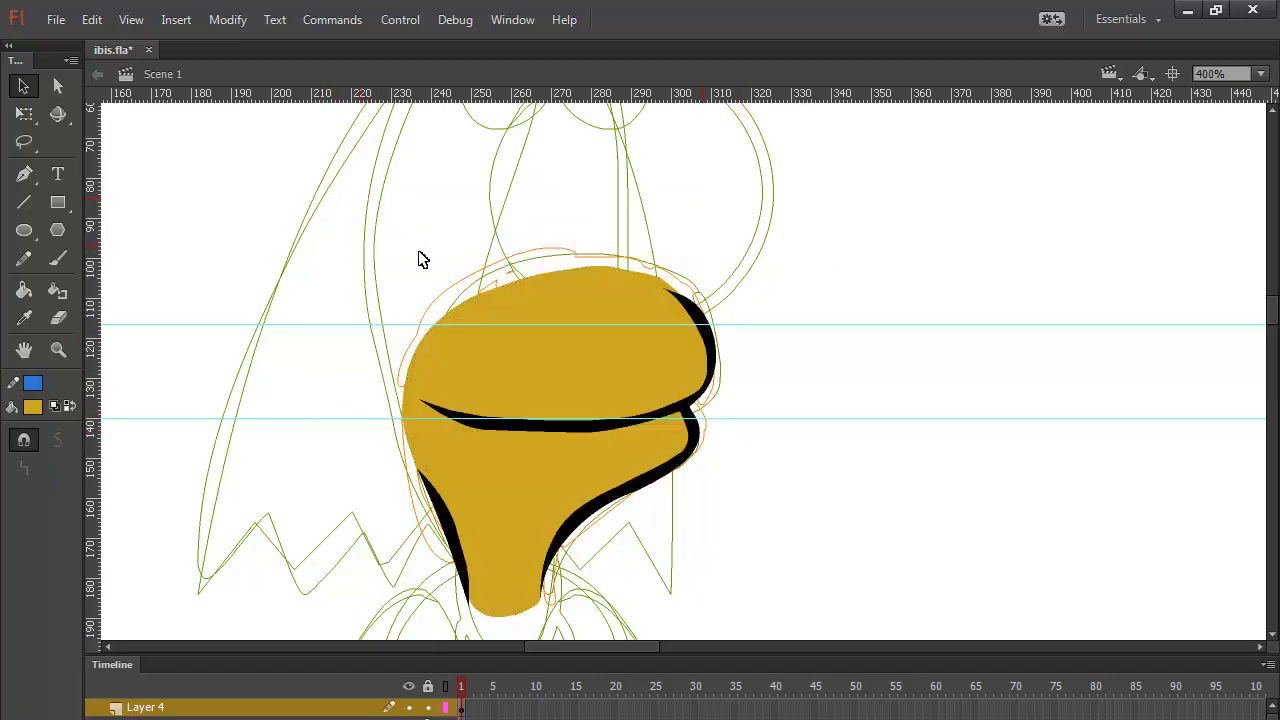
drag(671, 216, 400, 378)
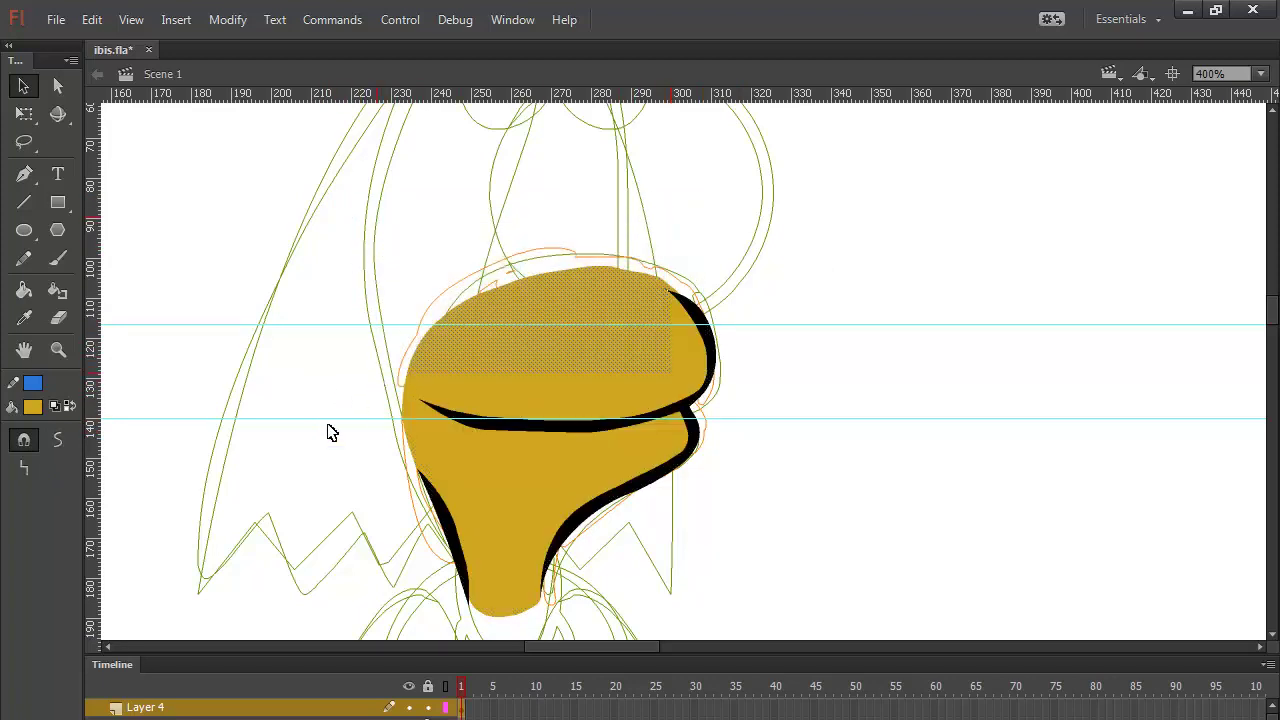
click(57, 440)
drag(352, 310, 432, 538)
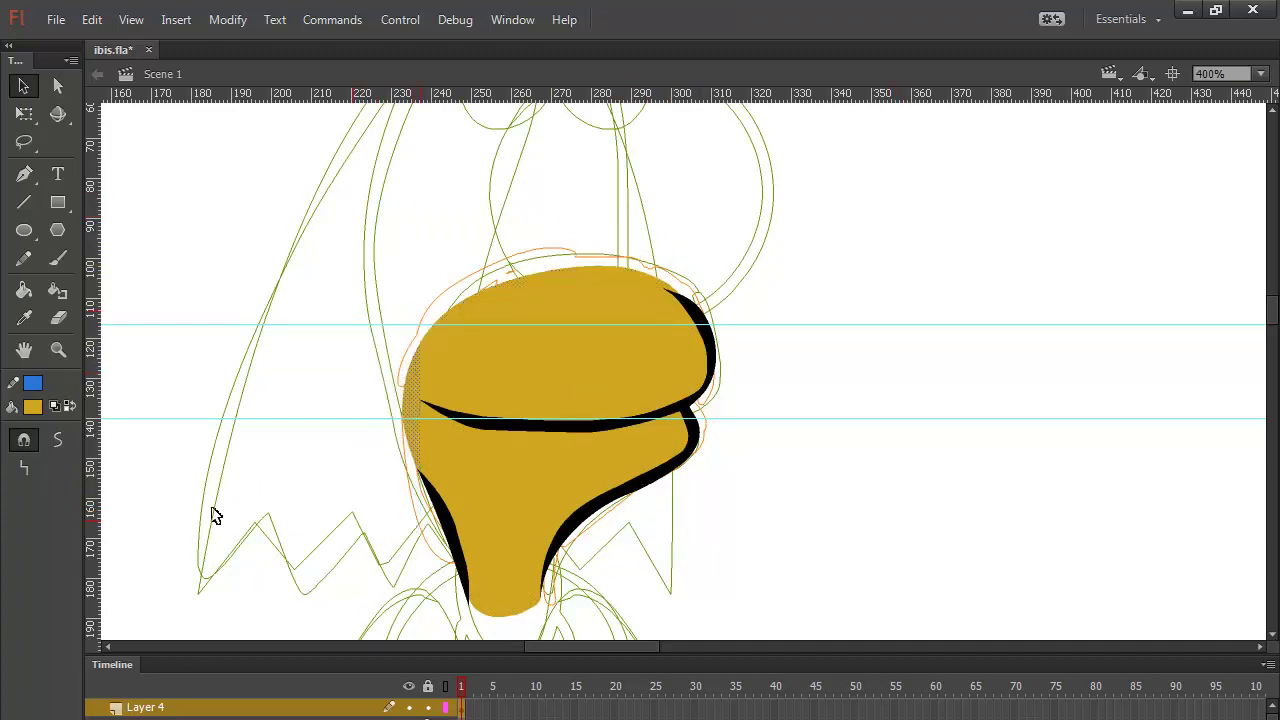
click(57, 440)
click(707, 500)
drag(450, 628, 584, 568)
click(57, 443)
click(817, 506)
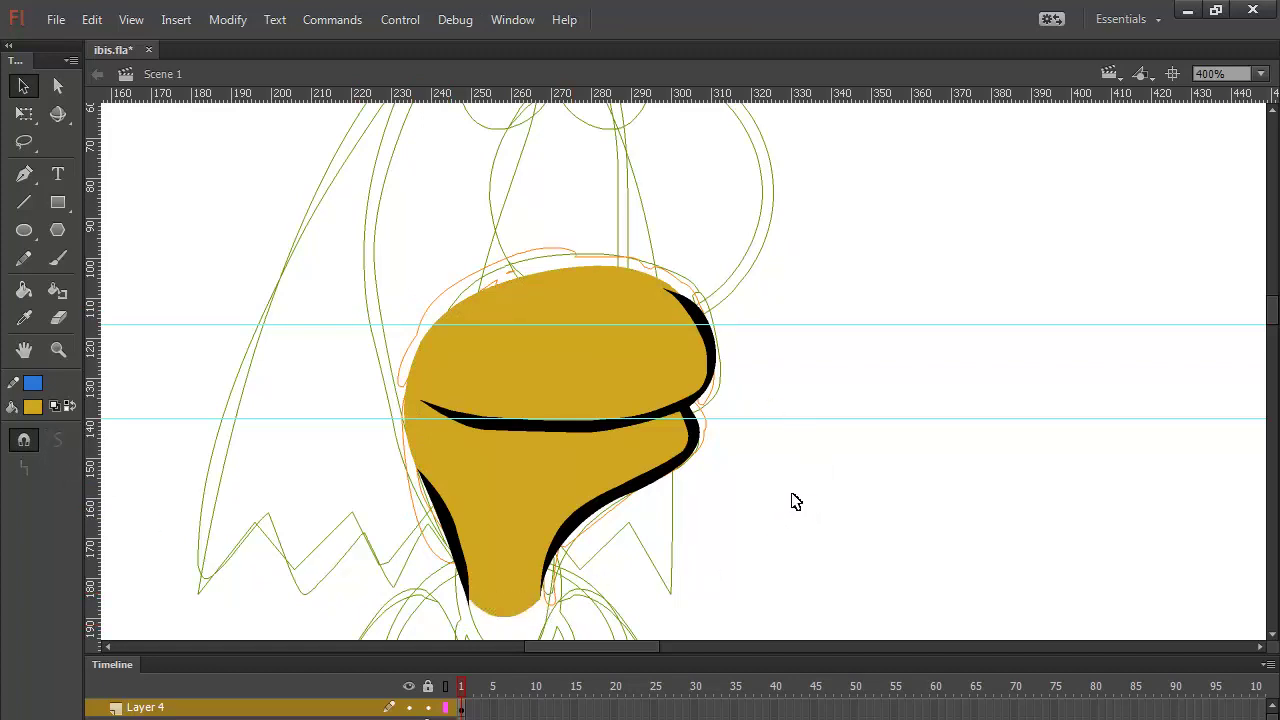
Step: Group the finished mouth and jaw drawing, and delete the rough black sketch strokes from the sketch layer
drag(784, 246, 330, 644)
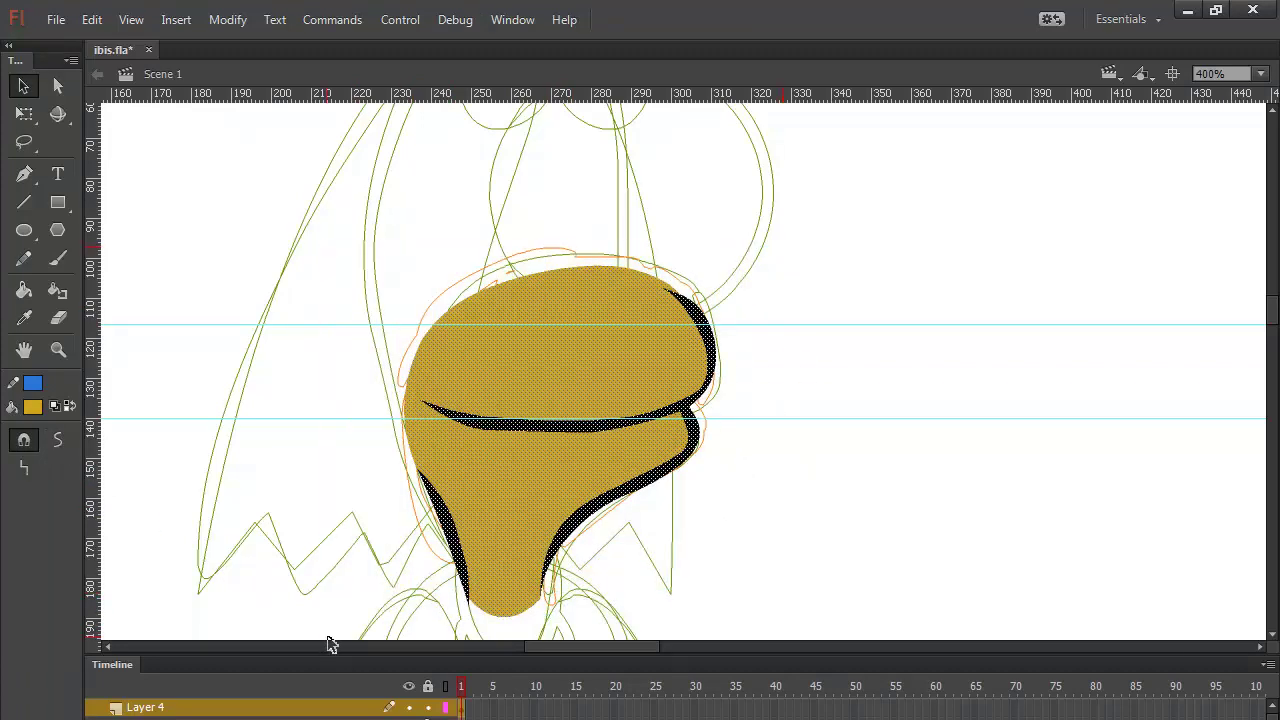
key(ctrl+g)
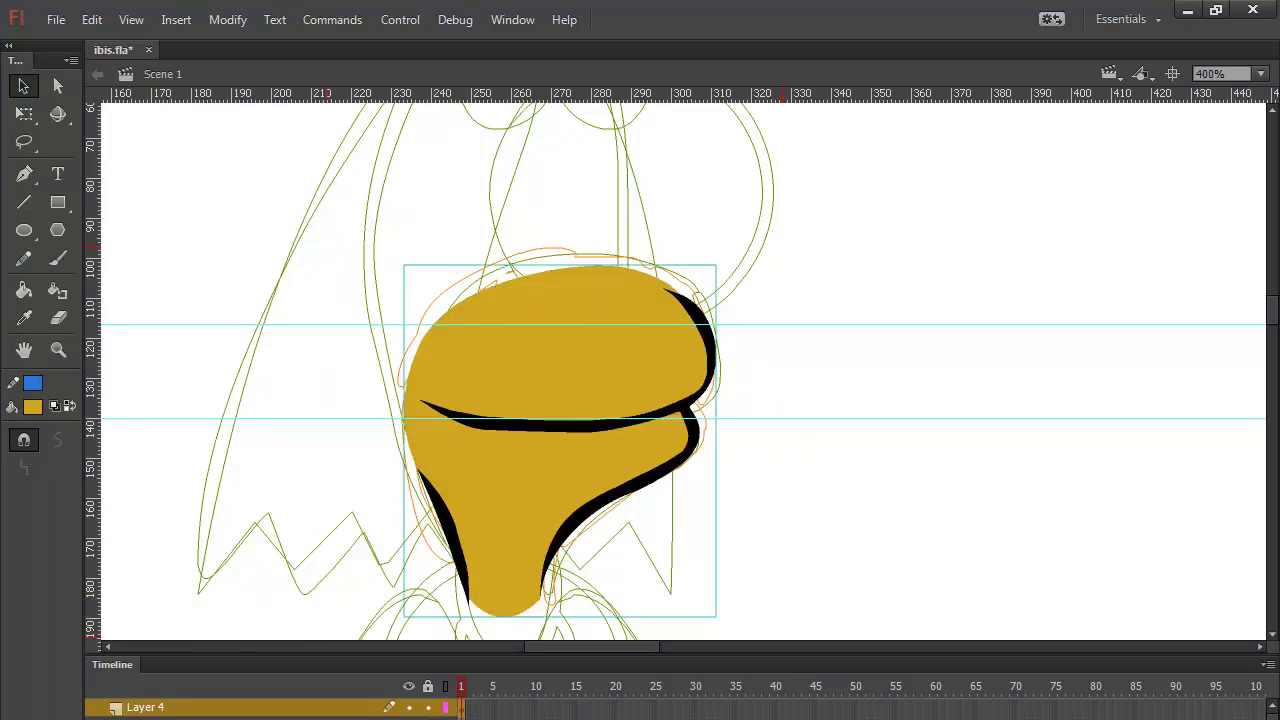
key(ctrl+shift+v)
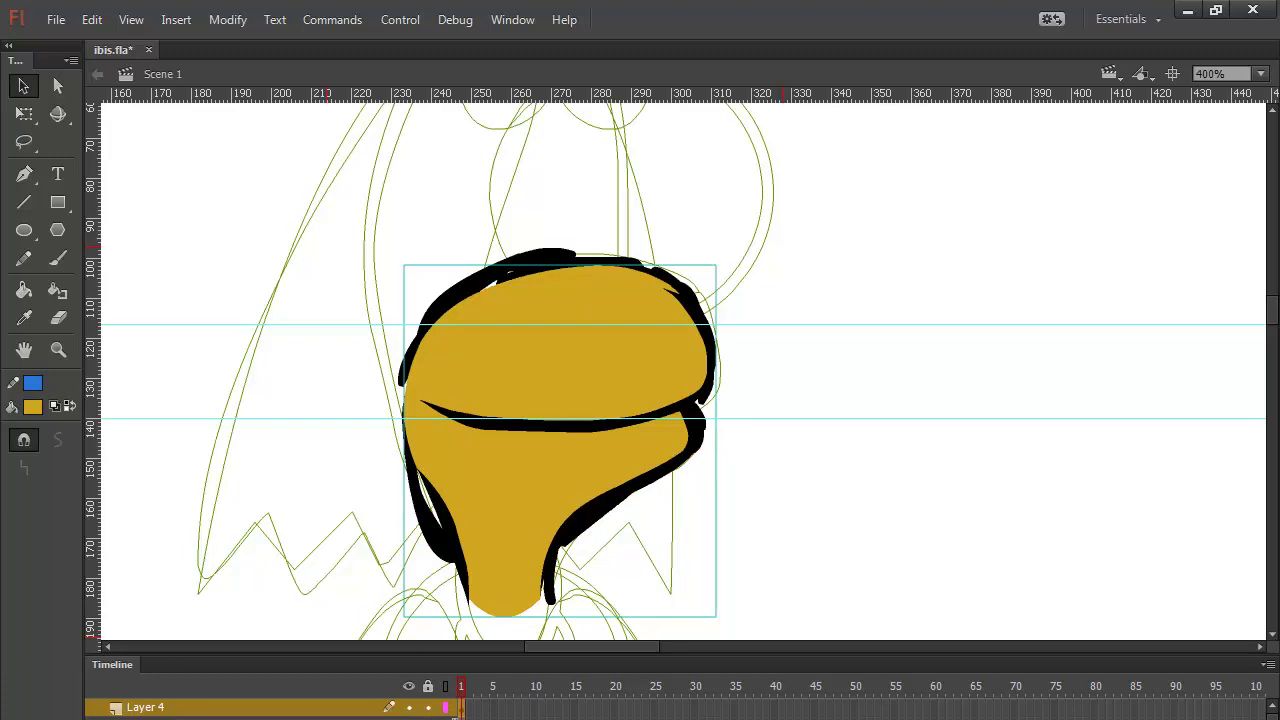
key(ctrl+shift+g)
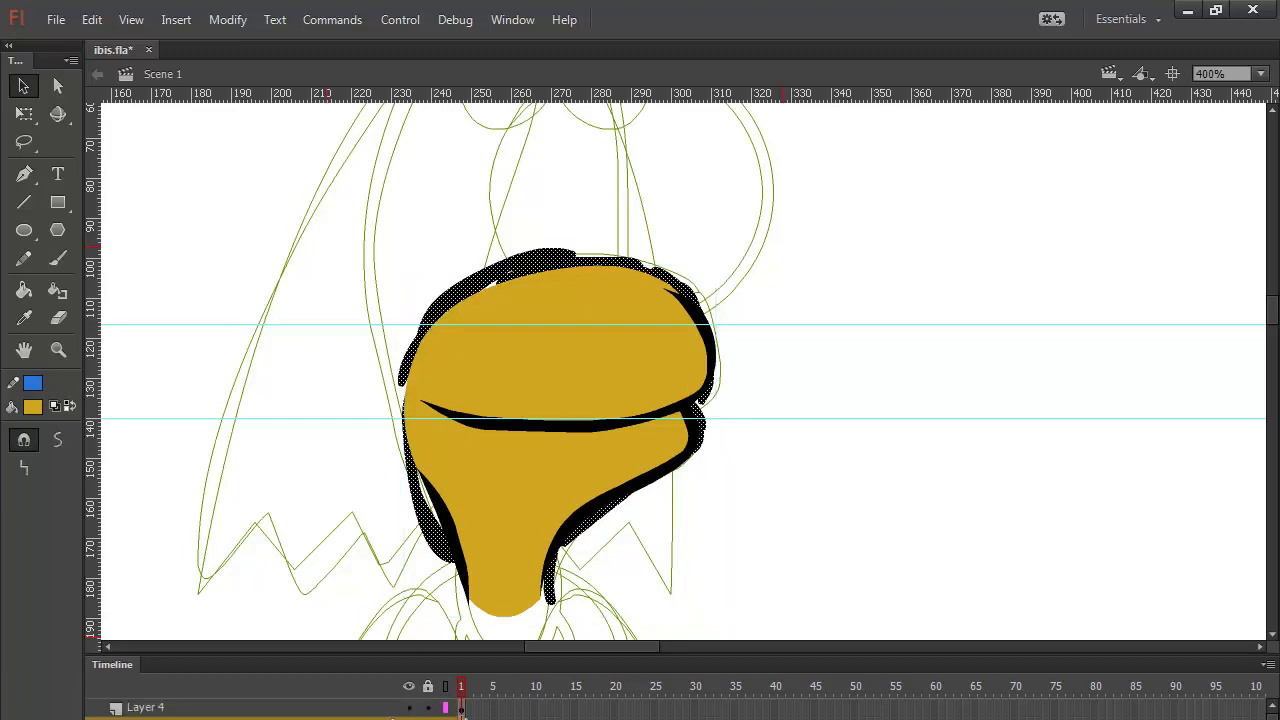
key(Delete)
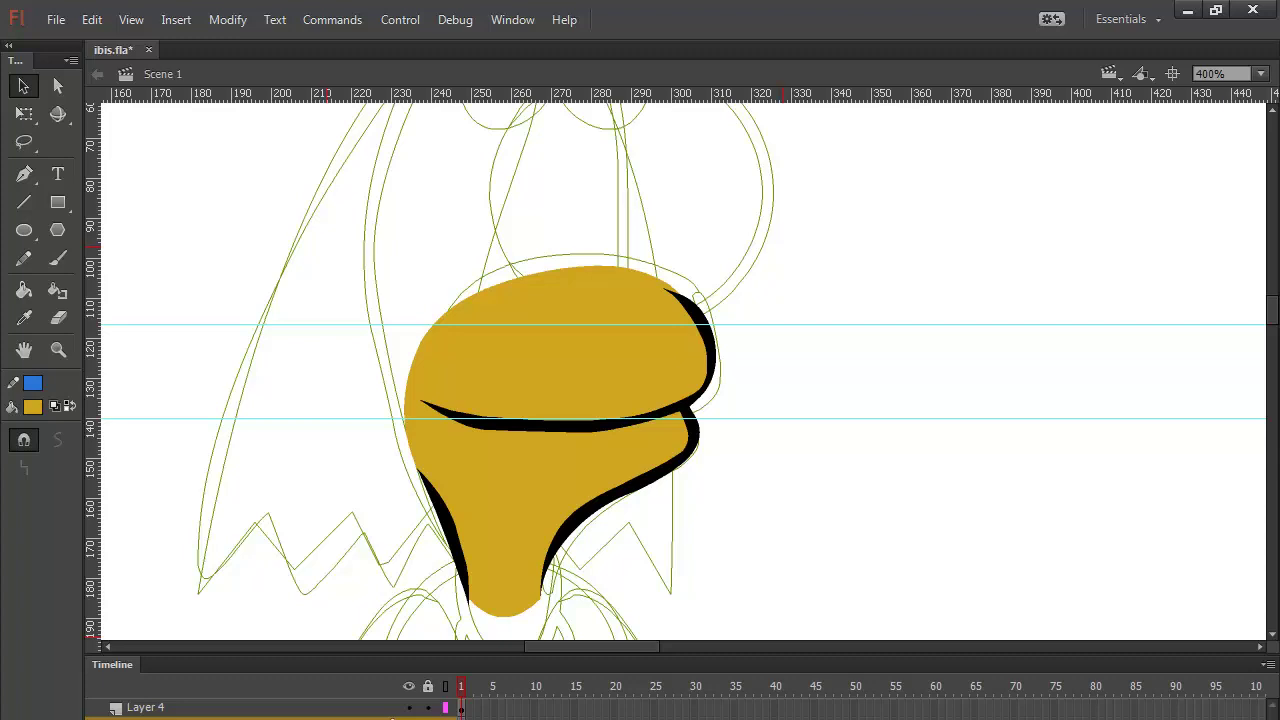
Step: Display the character layer in full colour and cut the new mouth group from Layer 4
click(445, 718)
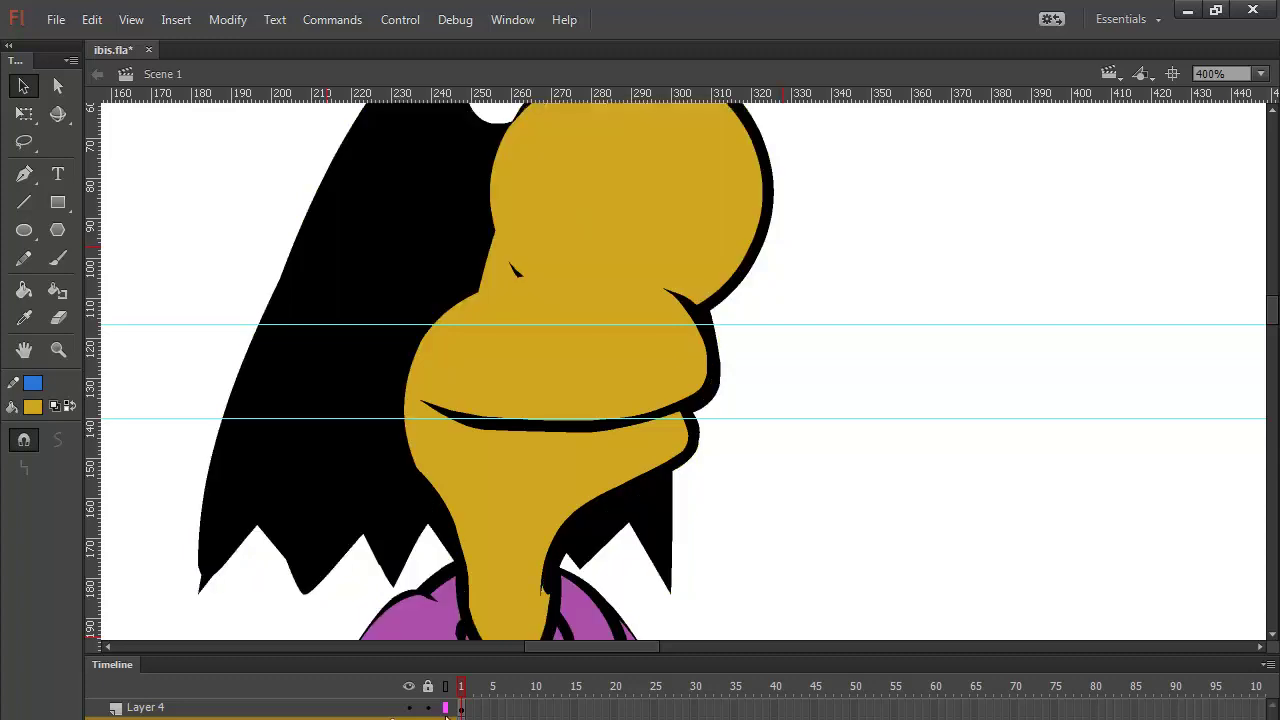
click(634, 434)
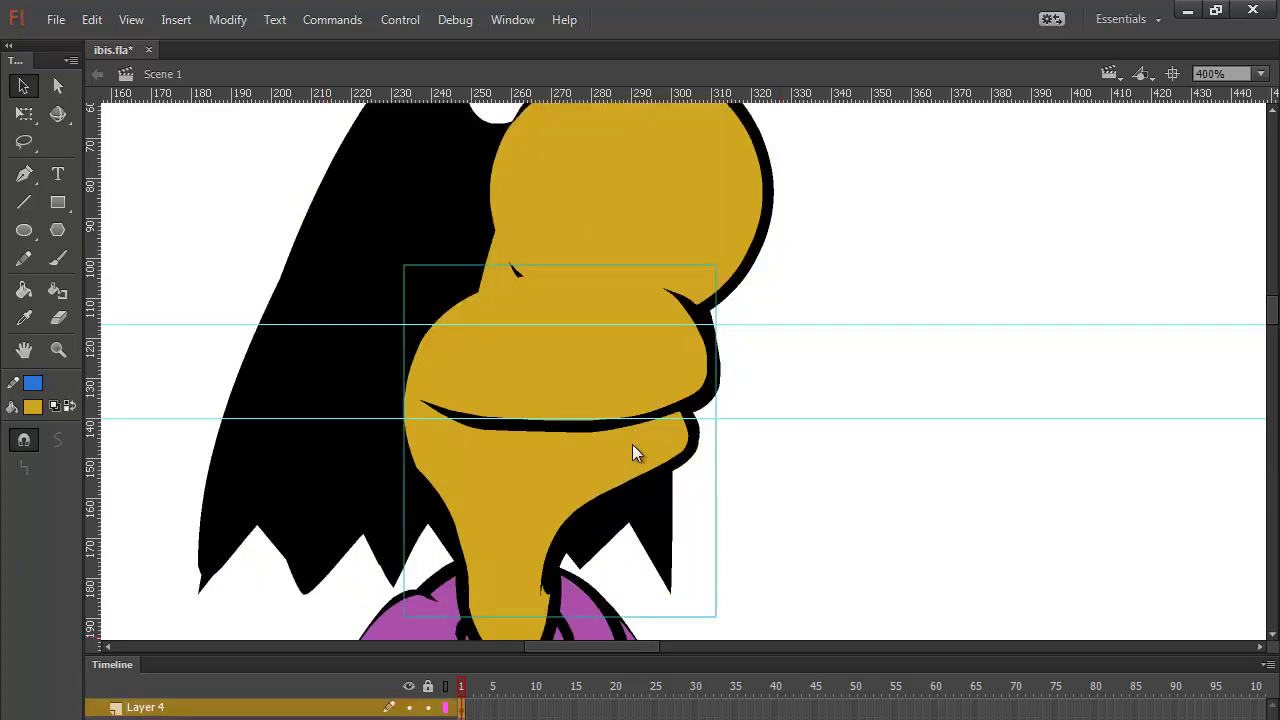
right_click(634, 449)
click(681, 334)
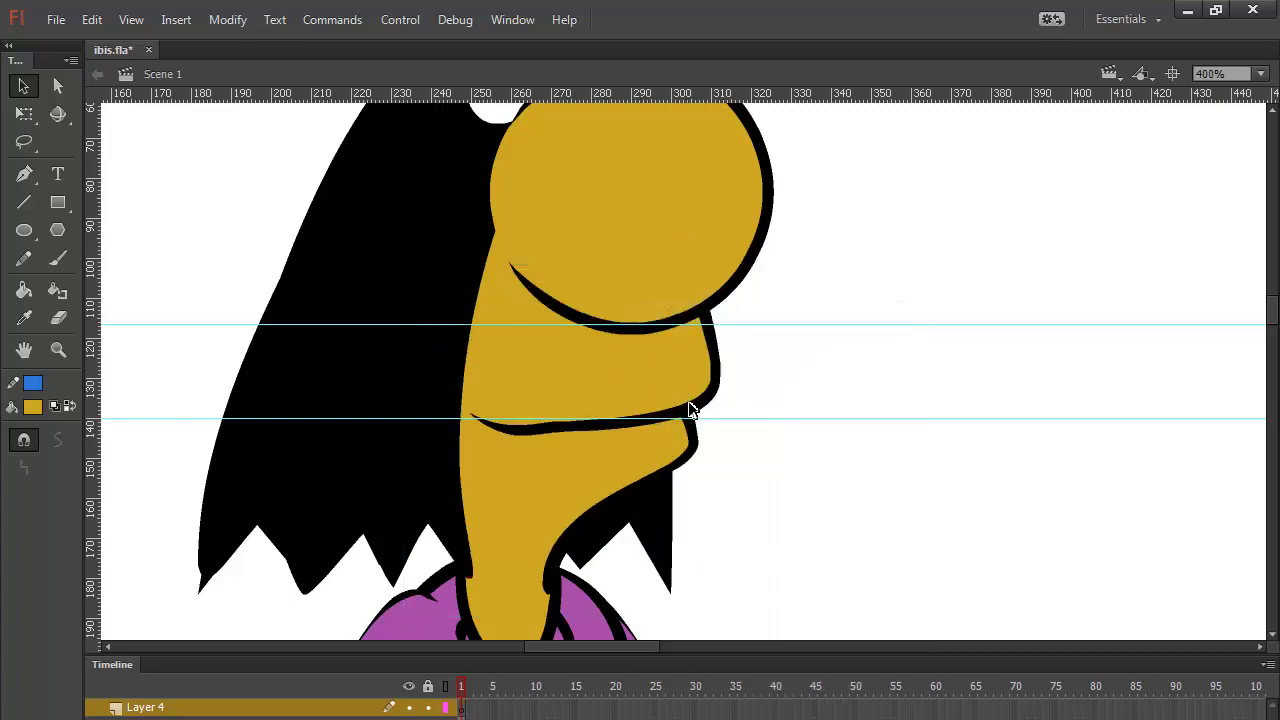
Step: Delete the old mouth and jaw from the character layer and paste the new mouth group there in place
click(160, 719)
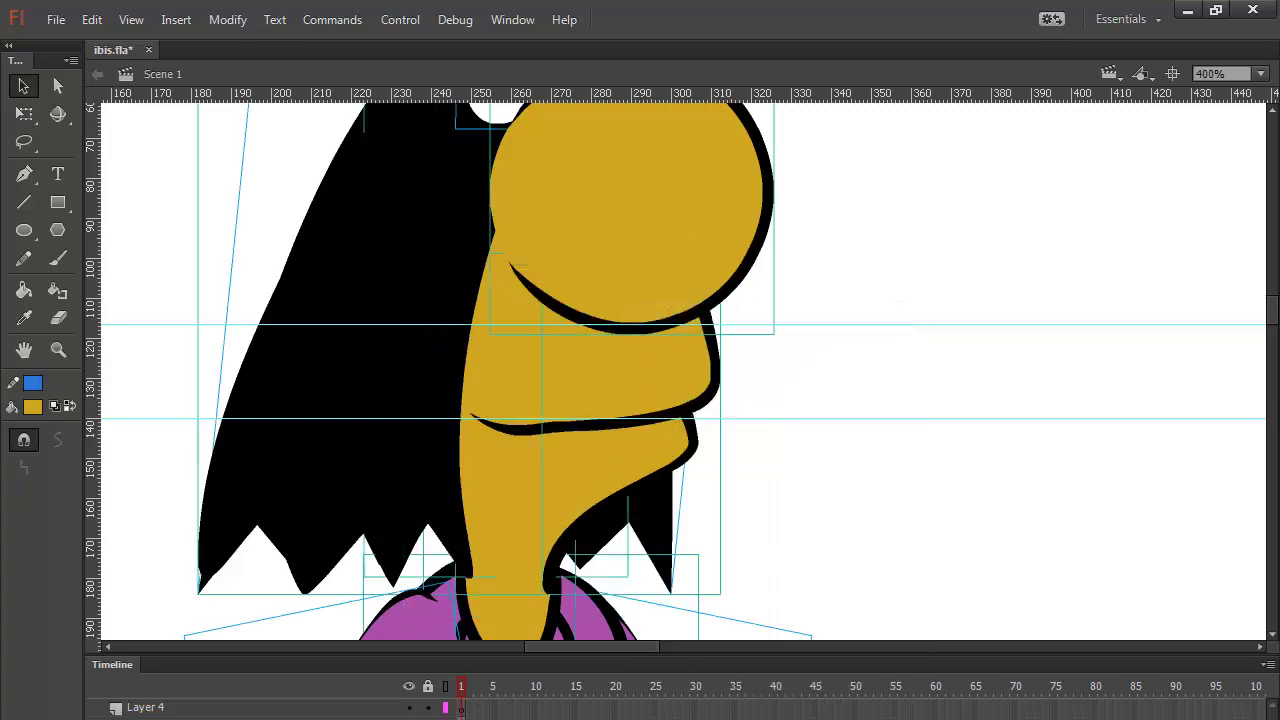
click(799, 440)
click(715, 365)
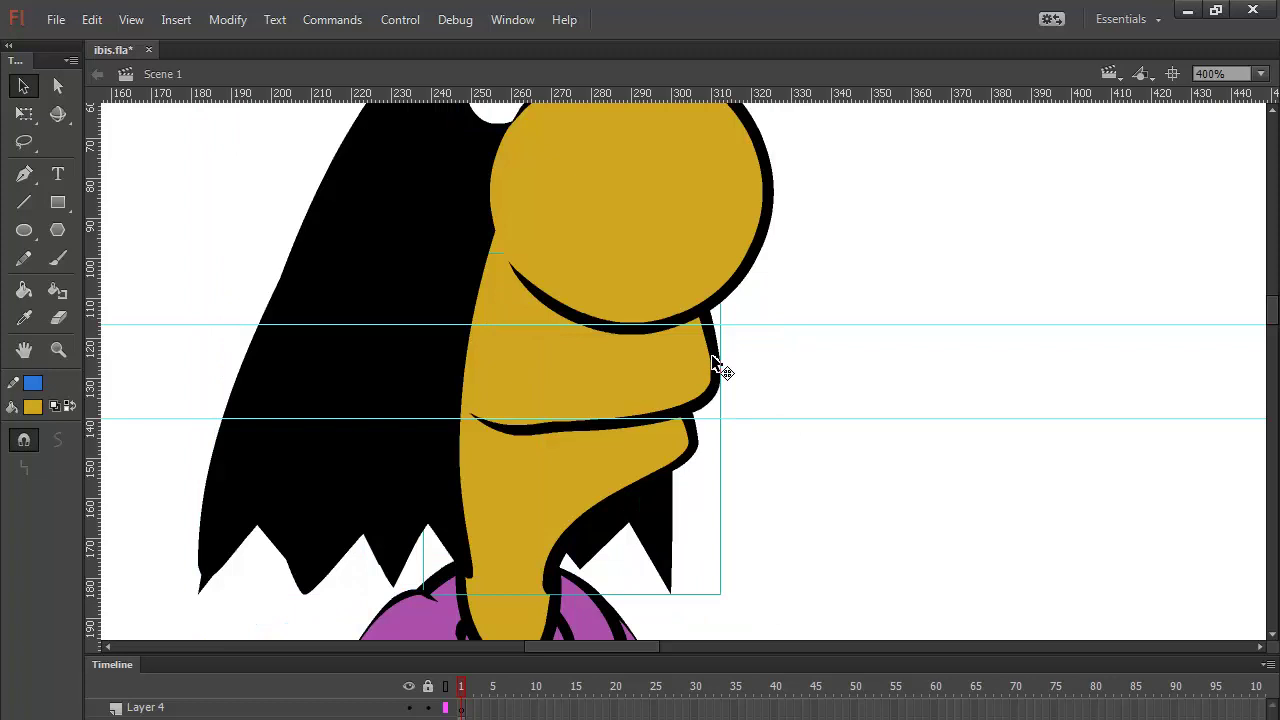
key(Delete)
right_click(856, 362)
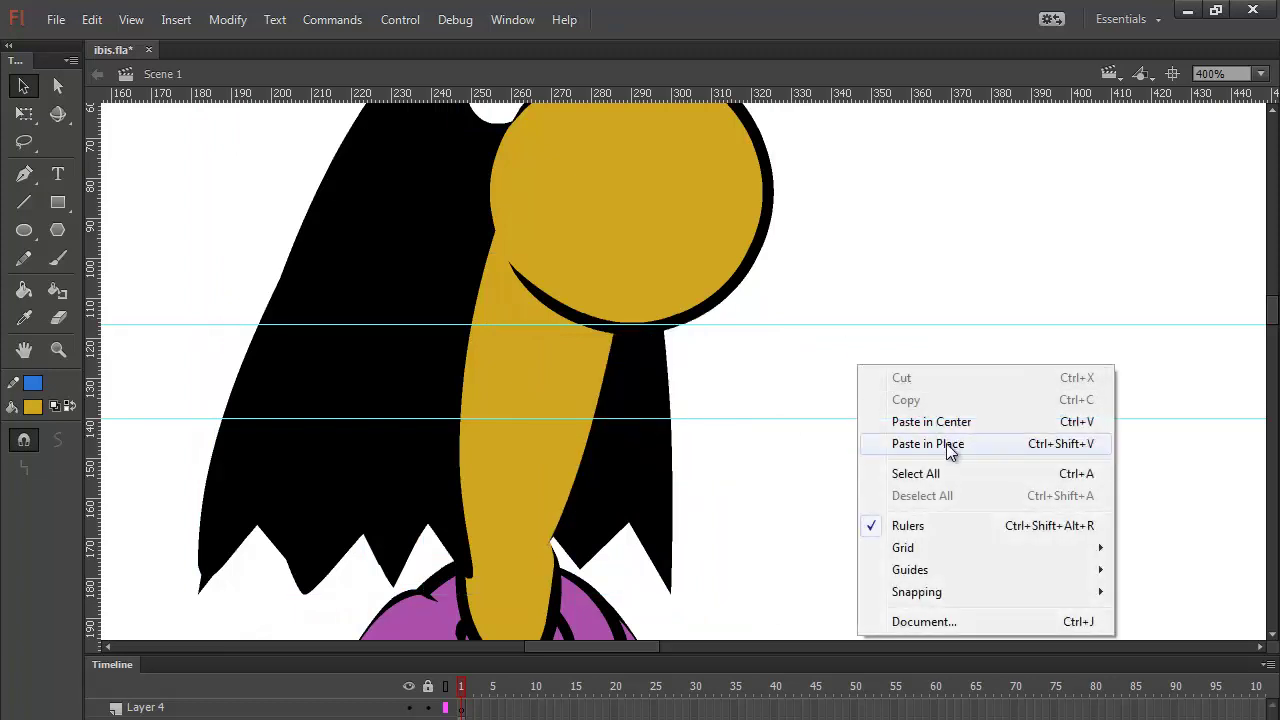
click(880, 443)
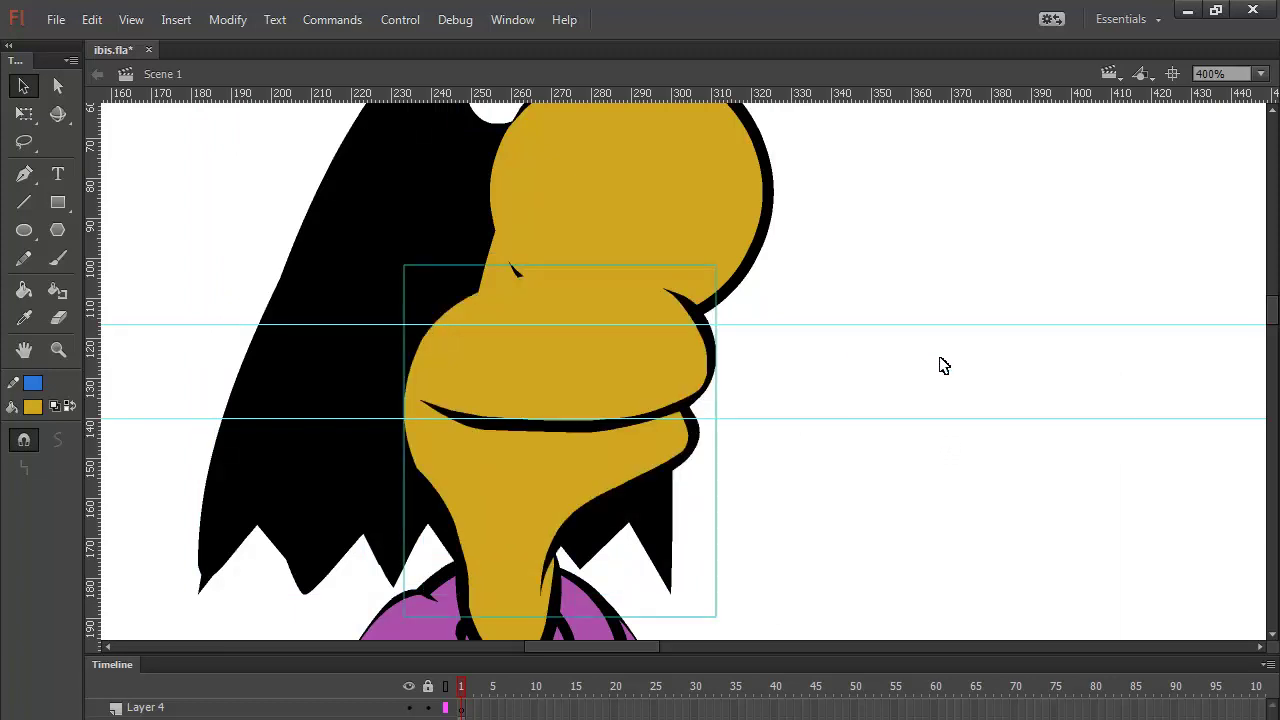
Step: Send the new mouth and jaw group backward so it sits behind the nose and the hair, and deselect it
key(ctrl+Down)
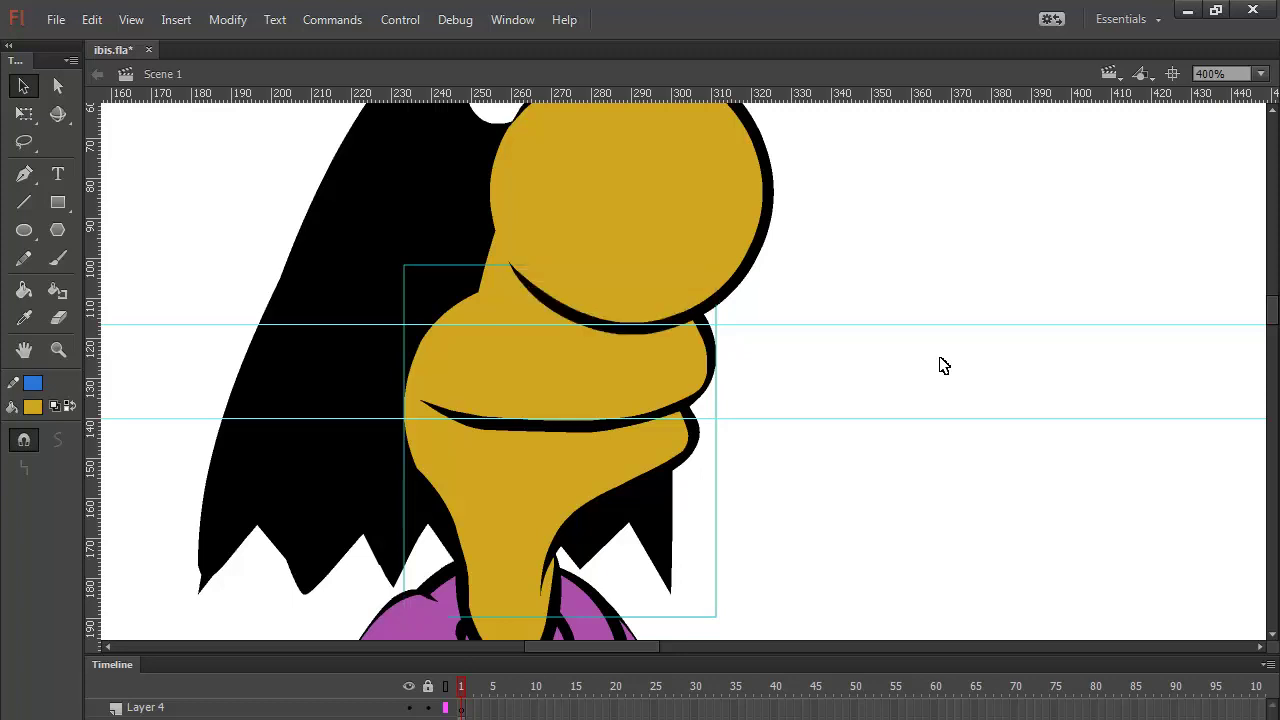
key(ctrl+Down)
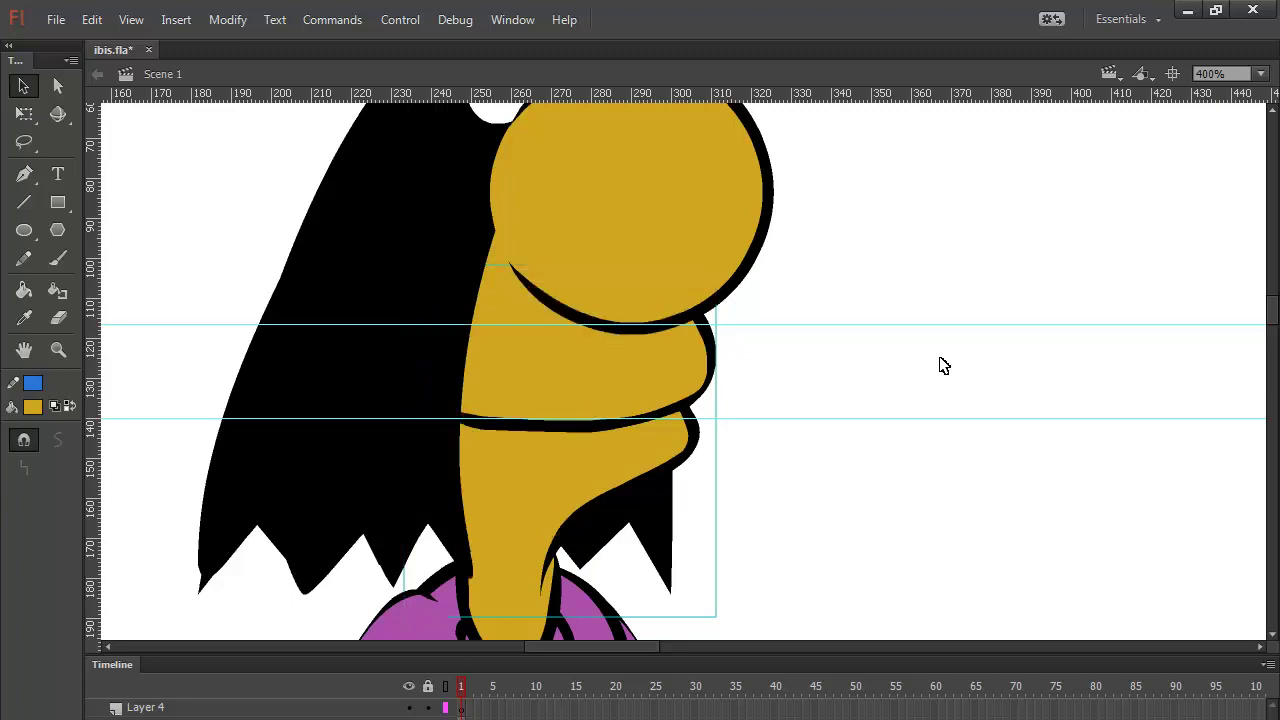
click(863, 292)
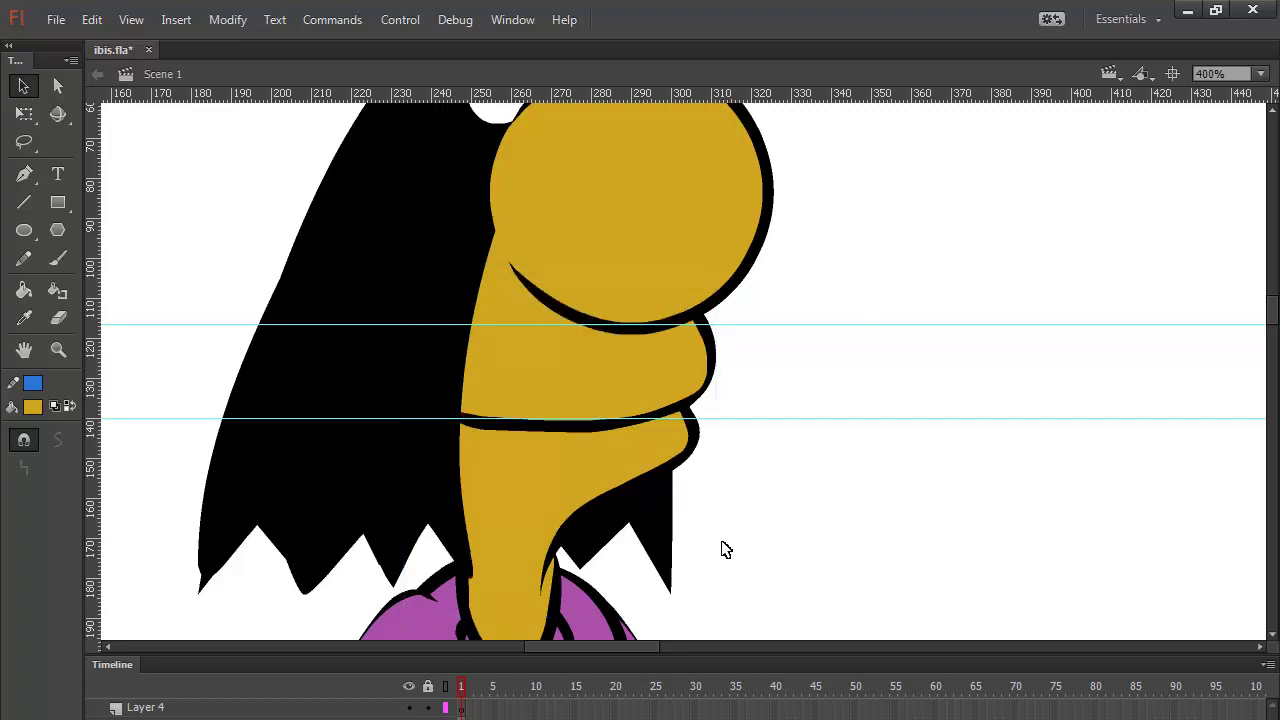
Step: Narrow the neck and collar piece with object snapping off, and skew and rotate it slightly to follow the turned torso
key(ctrl+minus)
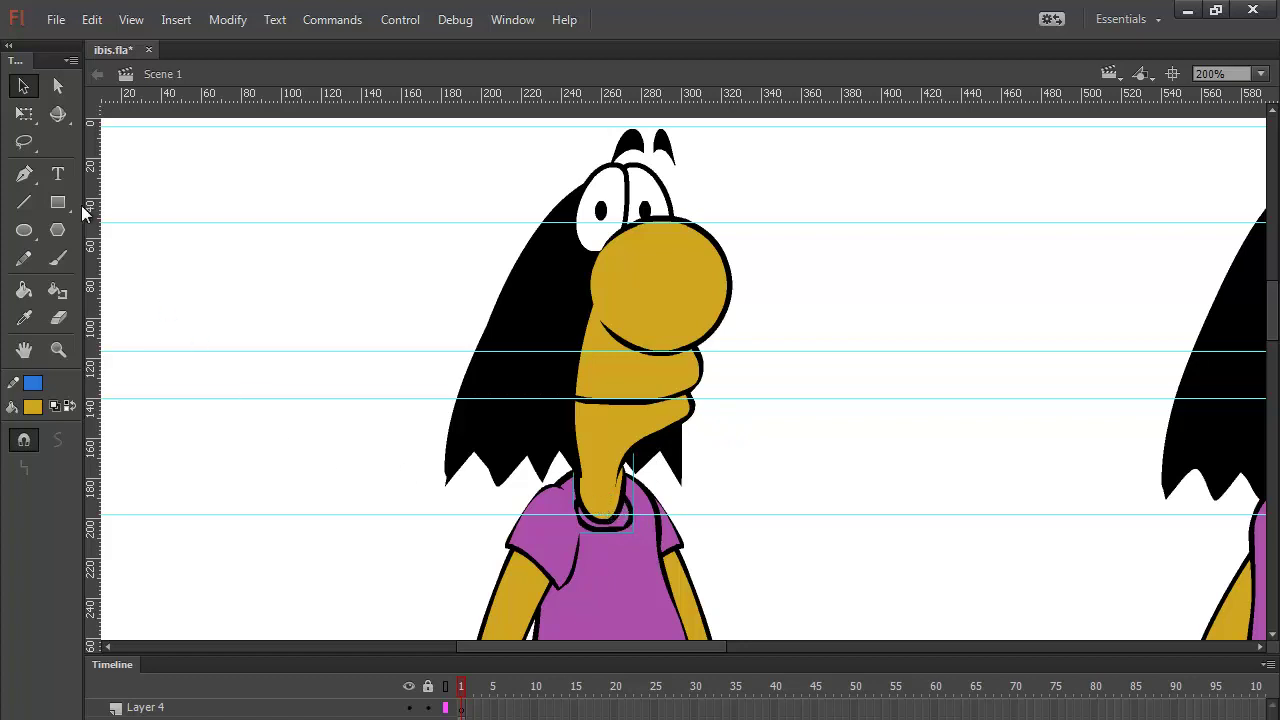
click(24, 113)
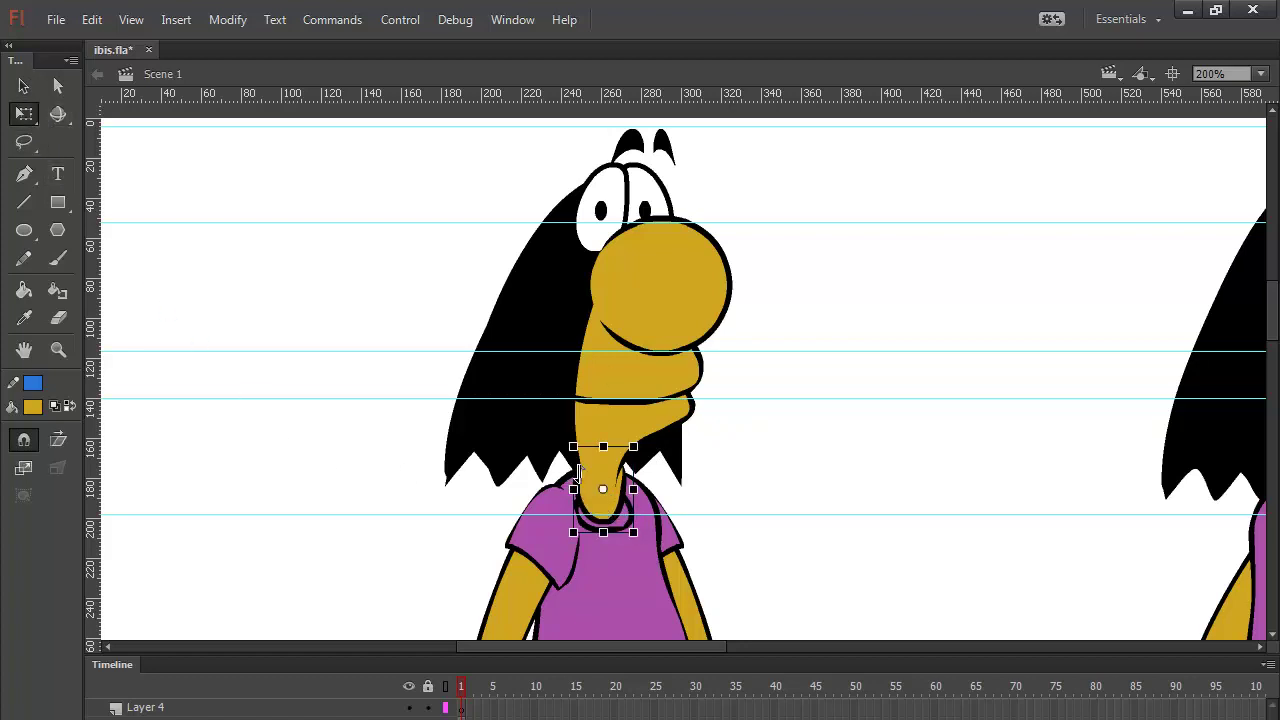
drag(575, 490, 628, 489)
click(24, 440)
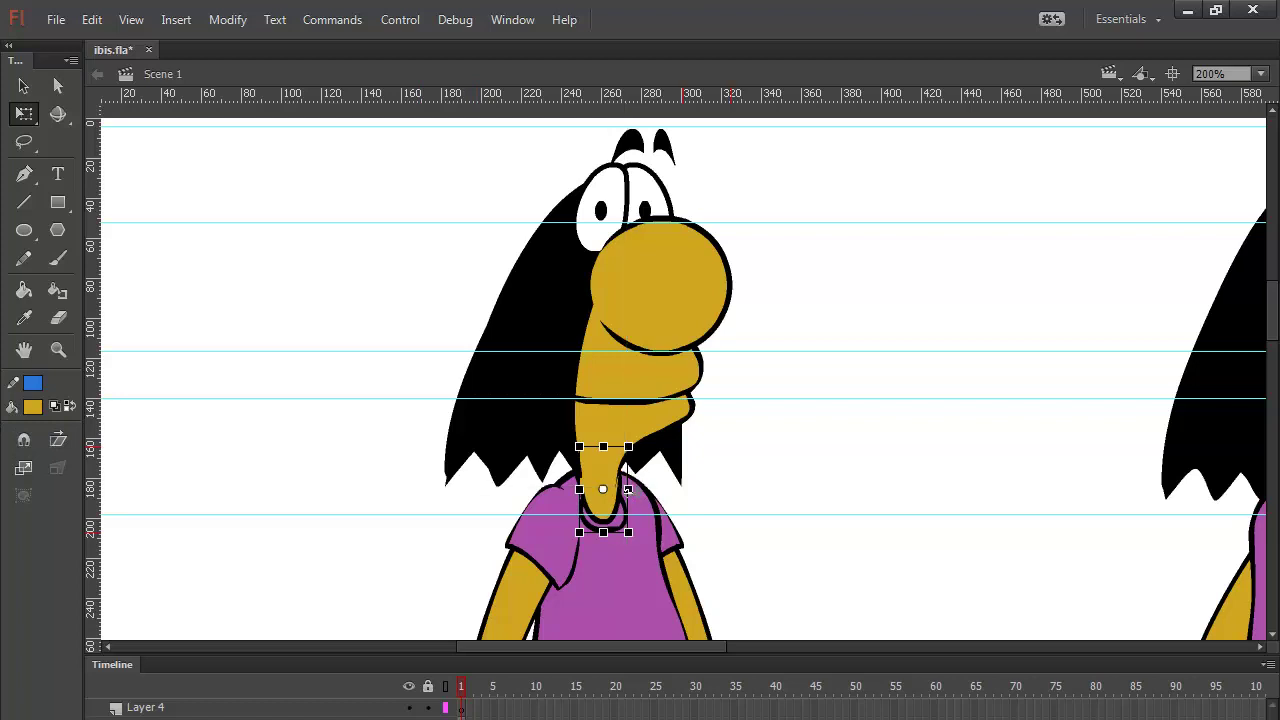
mouse_move(603, 530)
mouse_down()
mouse_move(632, 488)
mouse_move(618, 525)
mouse_up()
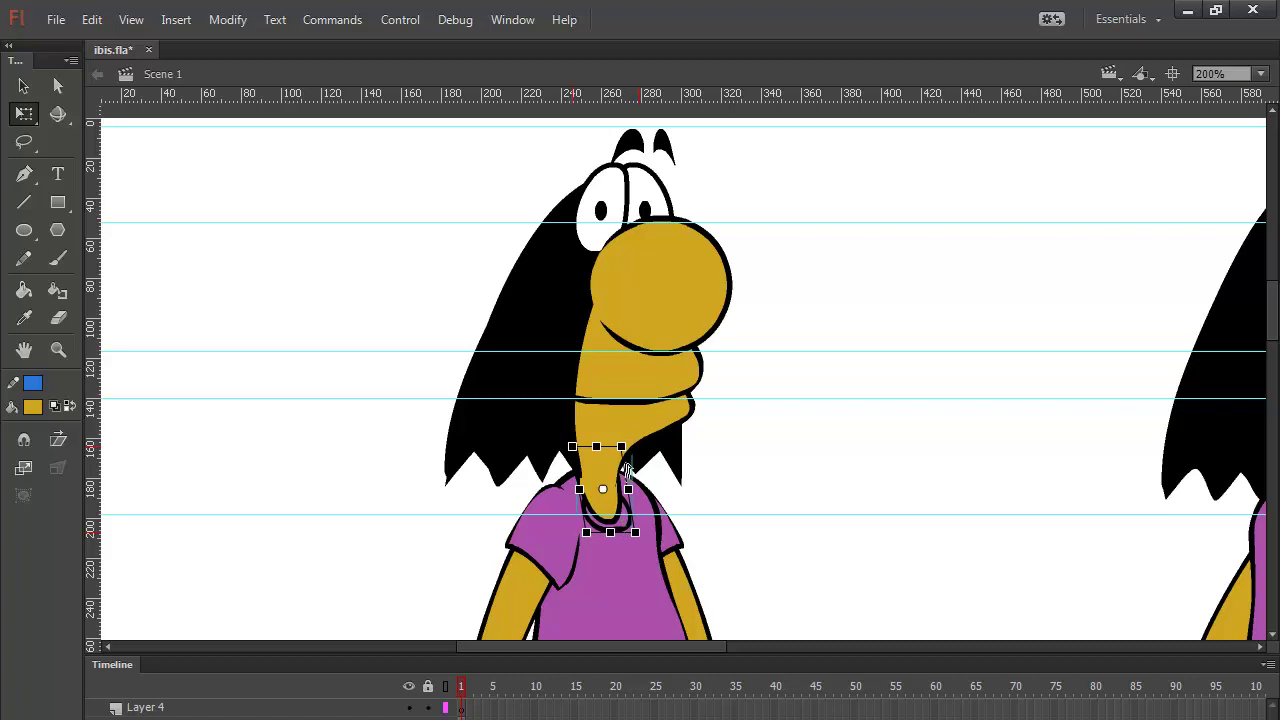
drag(631, 465, 625, 463)
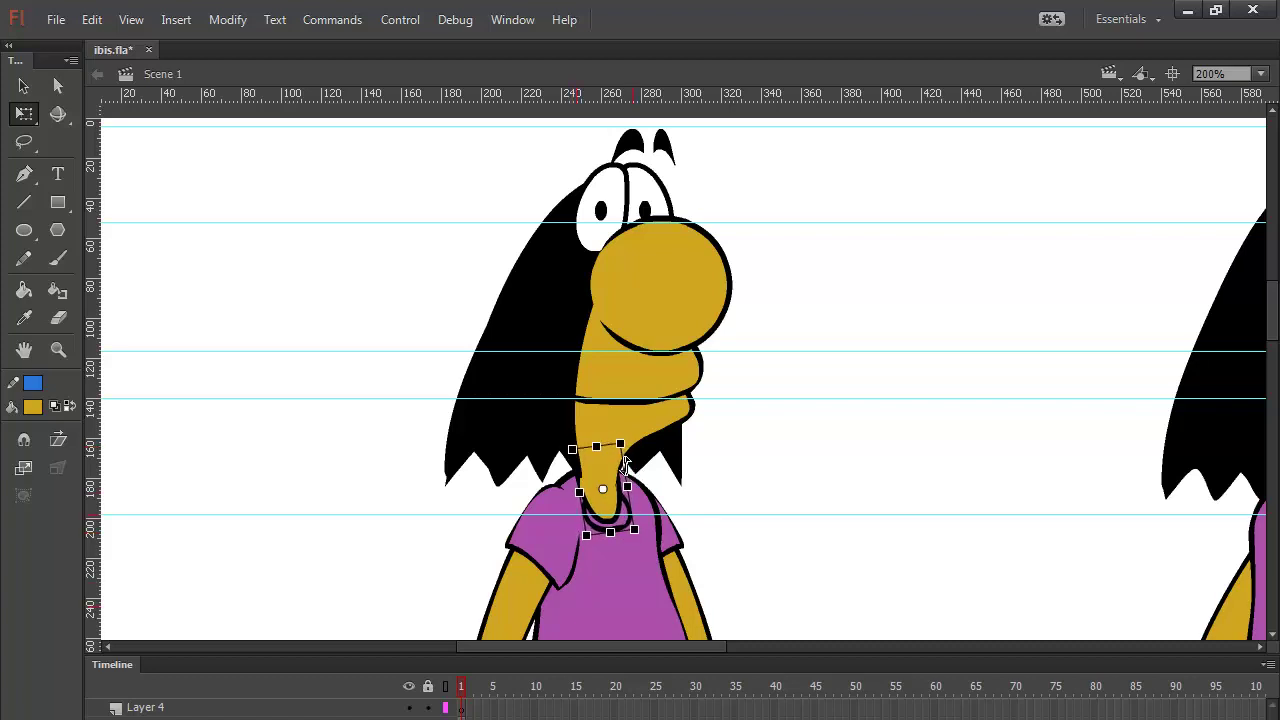
click(731, 448)
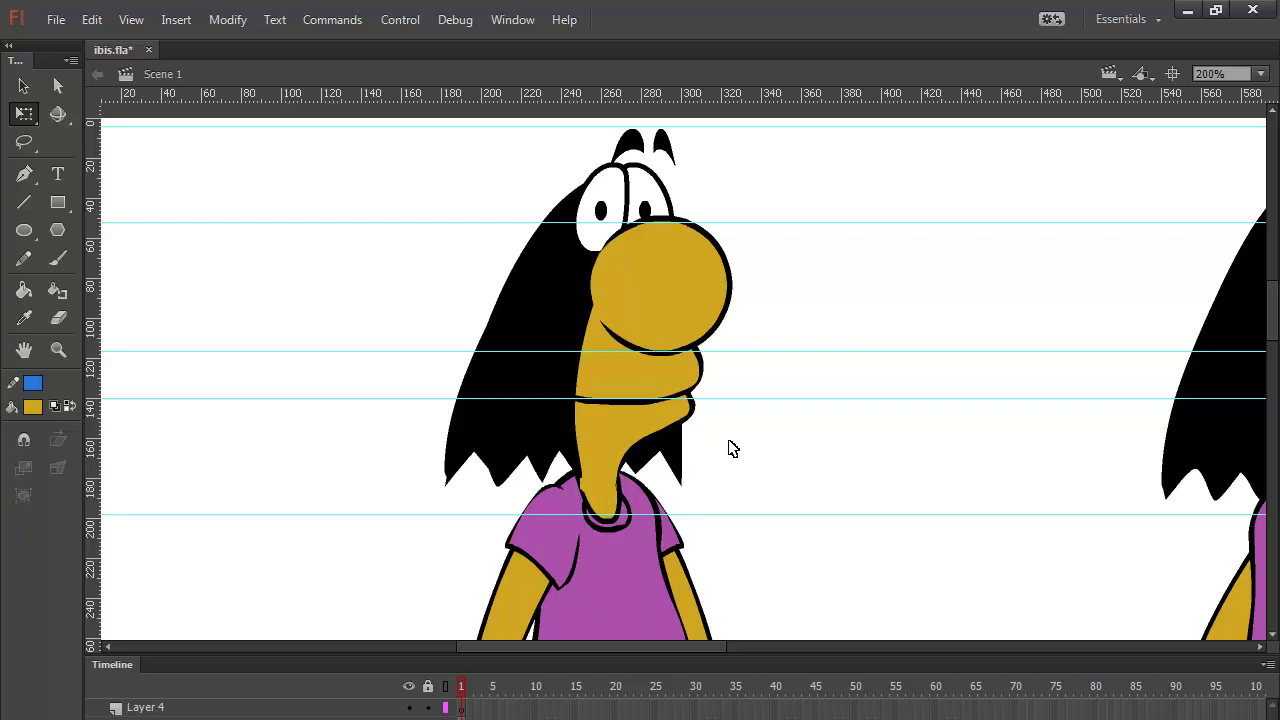
Step: Delete the leftover sketch strokes around both hands of the three-quarter figure and remove Layer 4
key(ctrl+1)
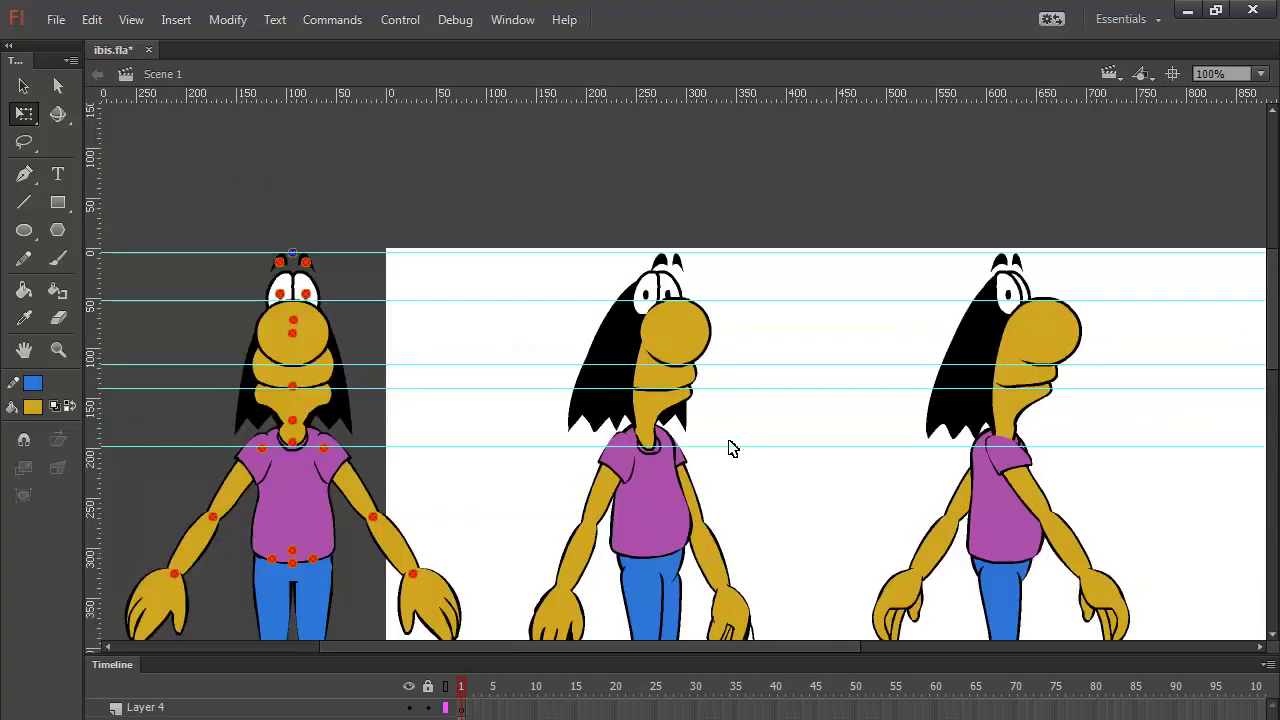
key(ctrl+minus)
key(ctrl+minus)
key(ctrl+equal)
key(ctrl+equal)
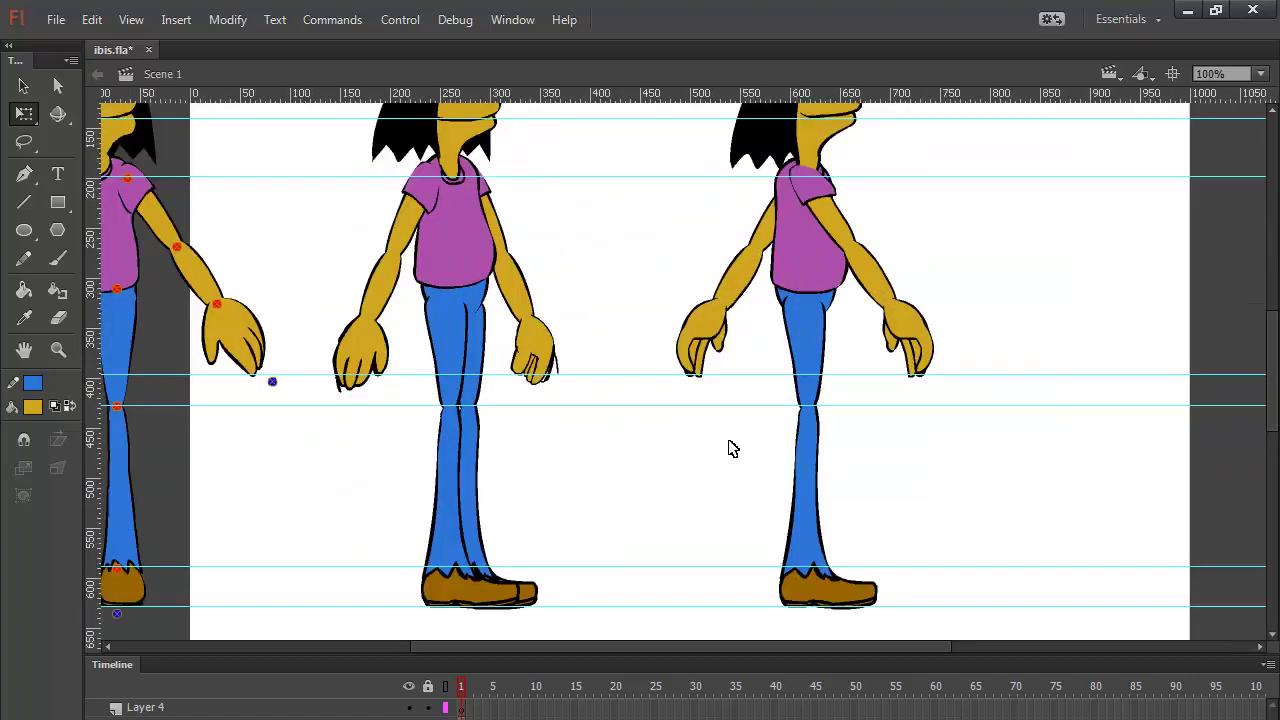
click(563, 375)
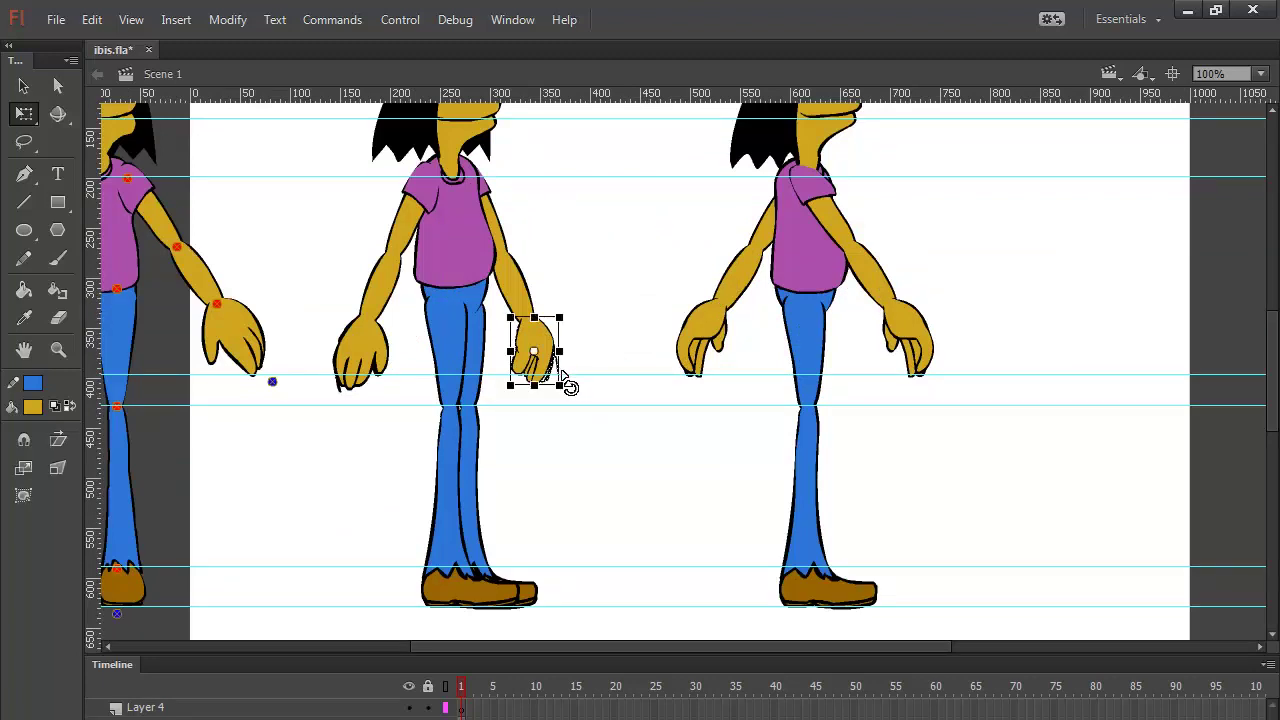
shift+click(360, 355)
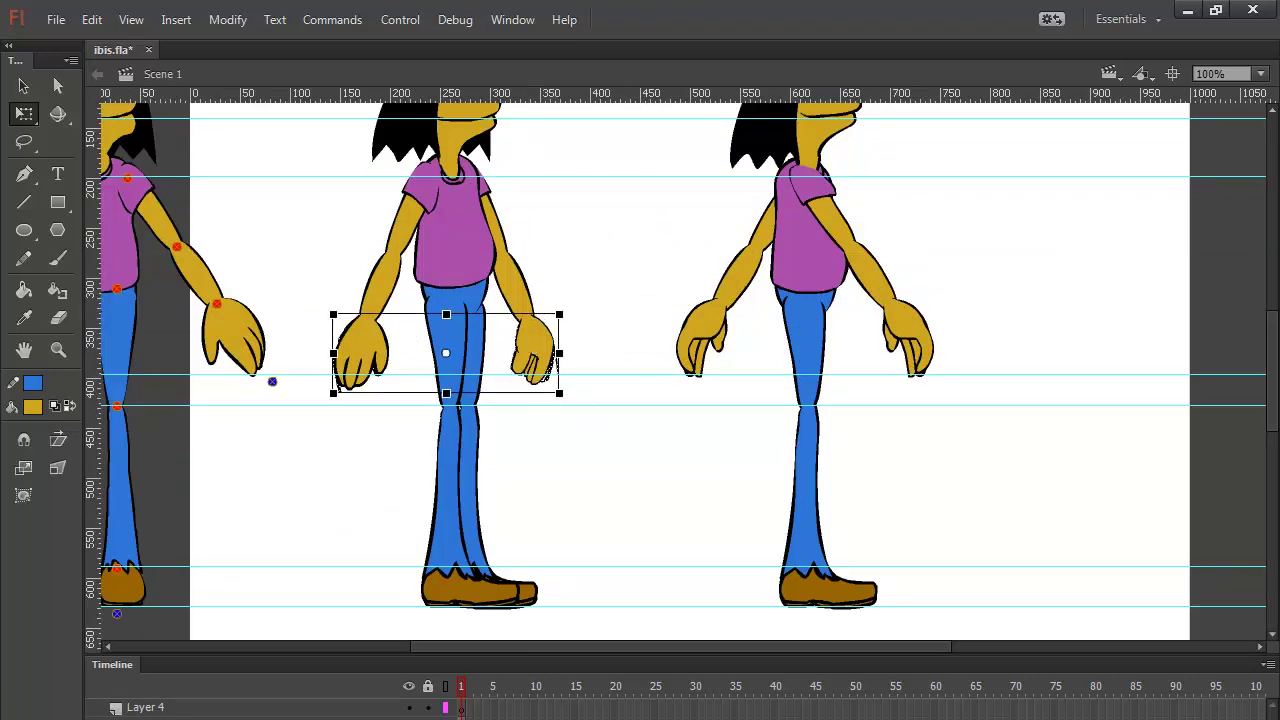
key(Escape)
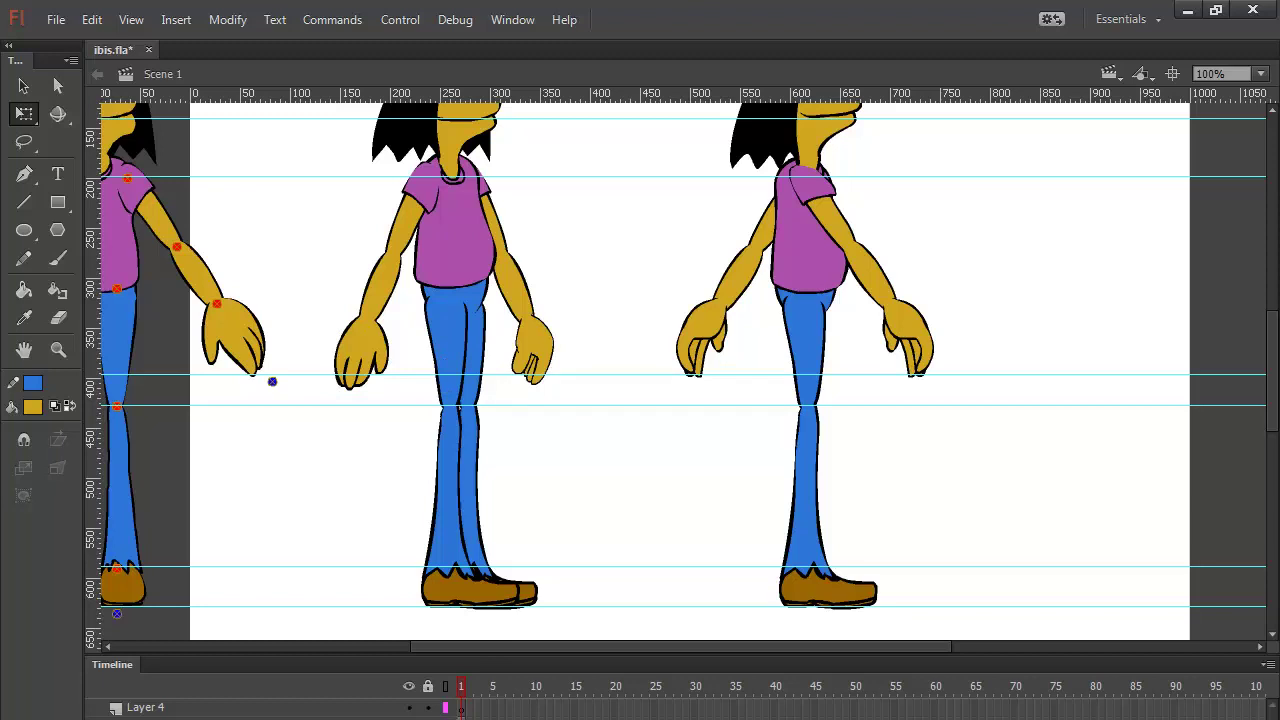
click(280, 708)
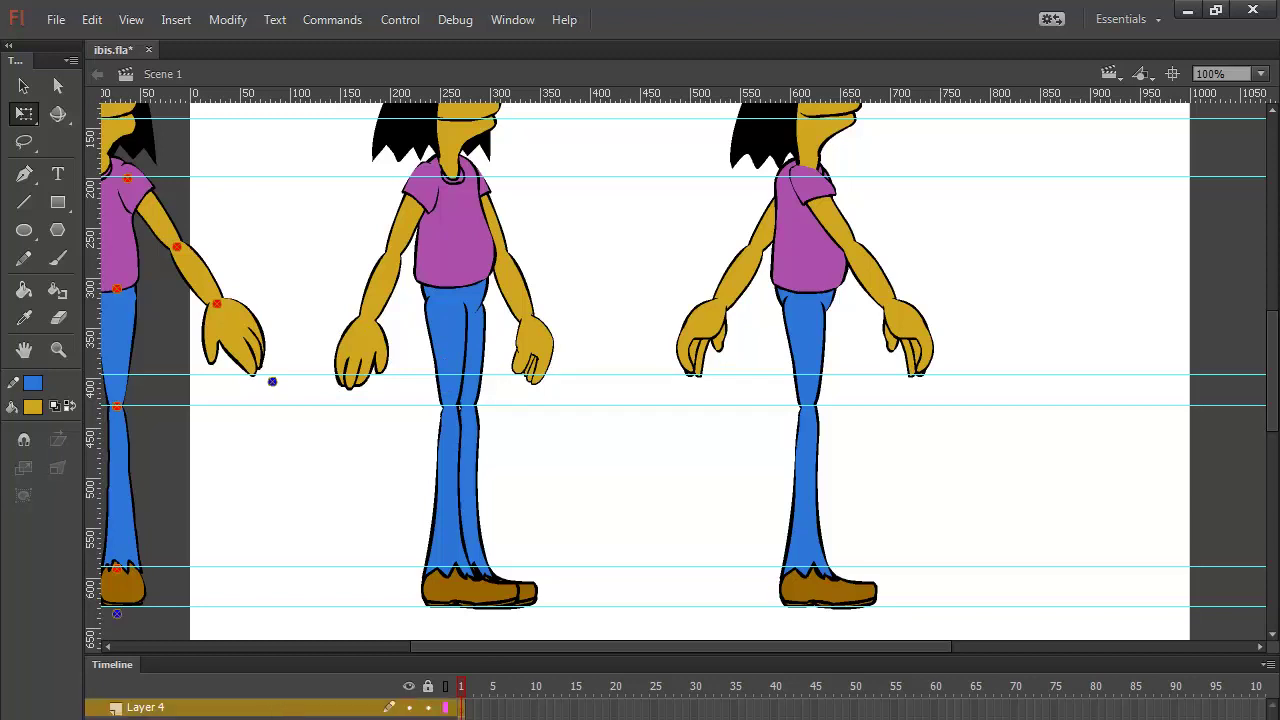
key(Delete)
Step: Select all parts of the three-quarter figure from head to shoes and group them
drag(567, 621, 333, 3)
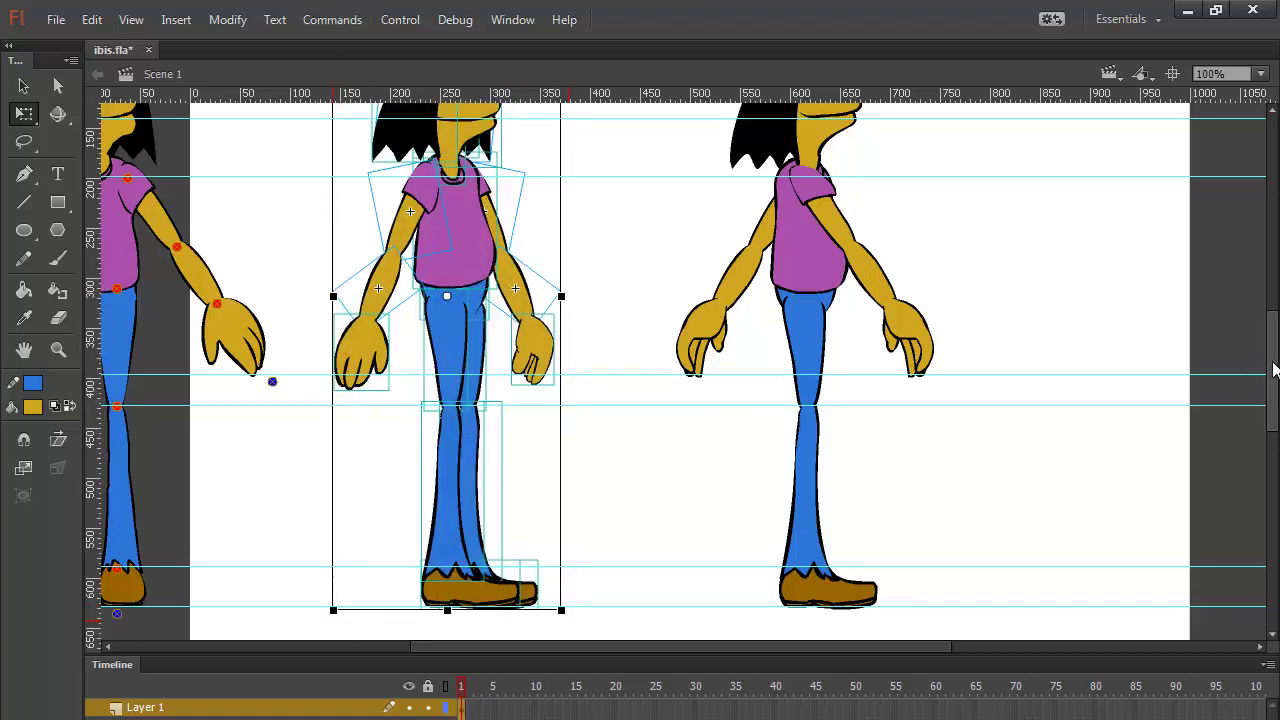
drag(1271, 372, 1268, 330)
scroll(1268, 330, down, 2)
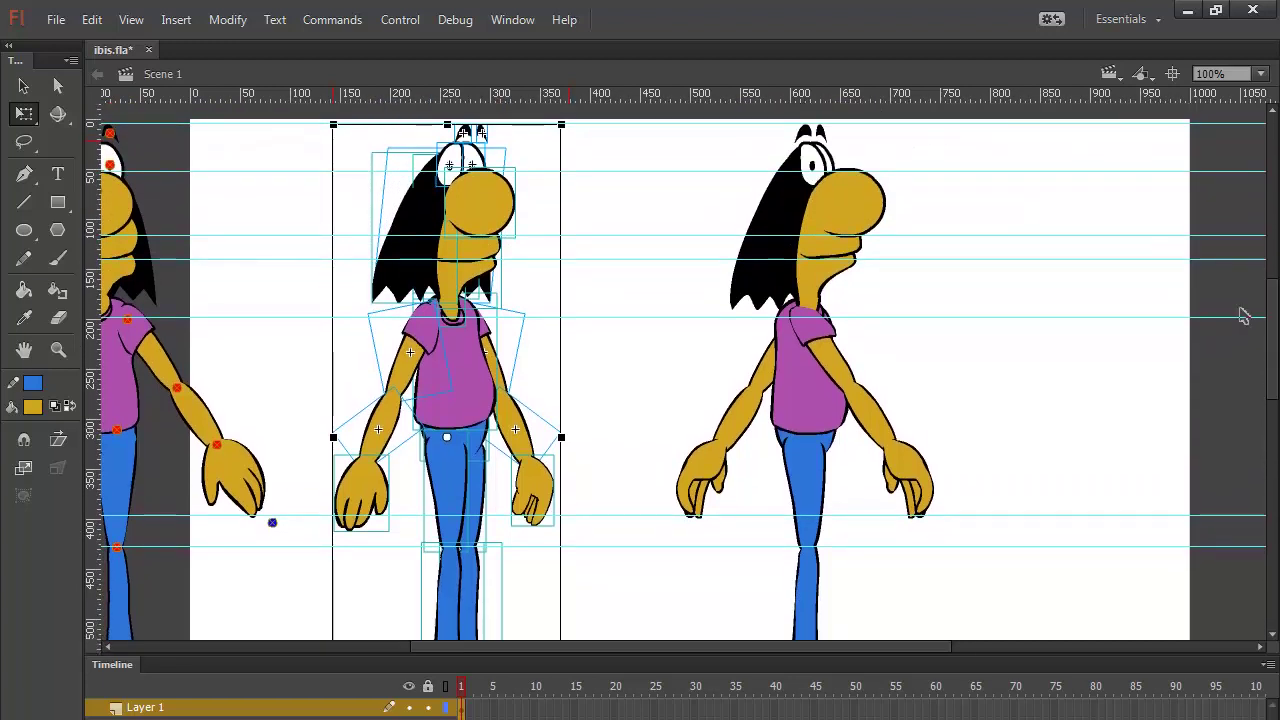
Step: Try to shift the front, three-quarter and side figures horizontally together
click(832, 379)
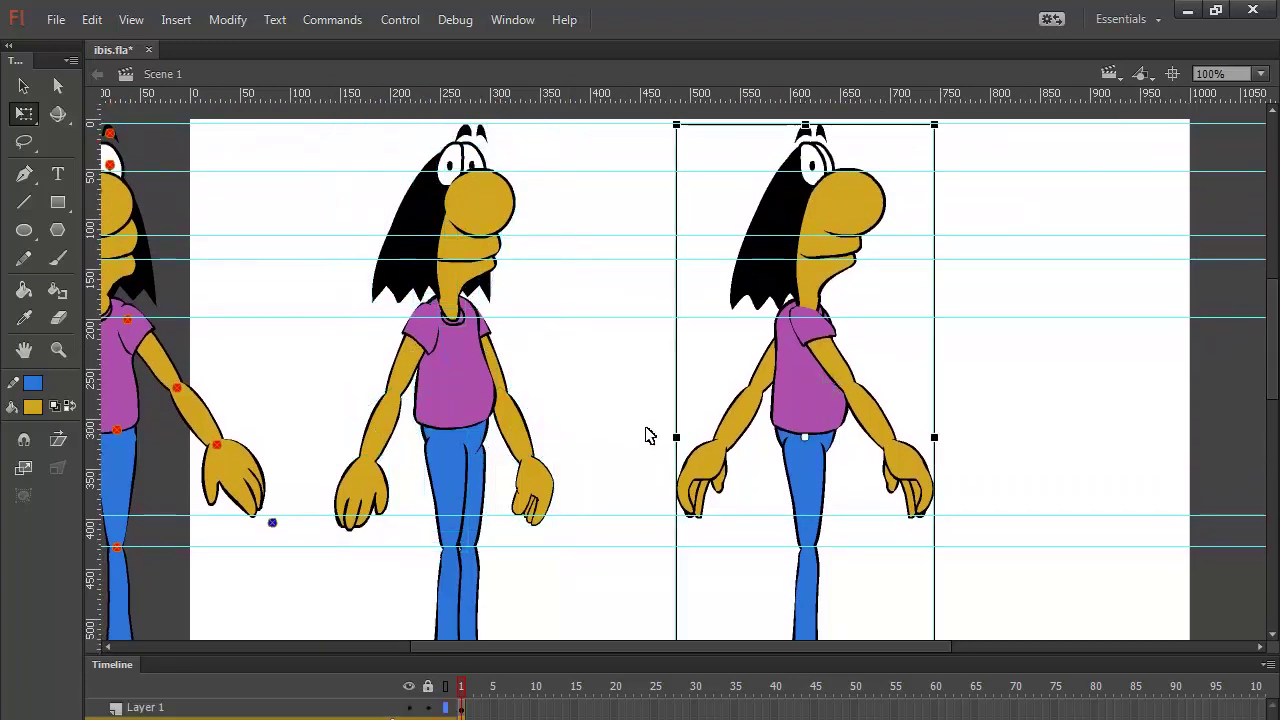
shift+click(388, 400)
click(232, 460)
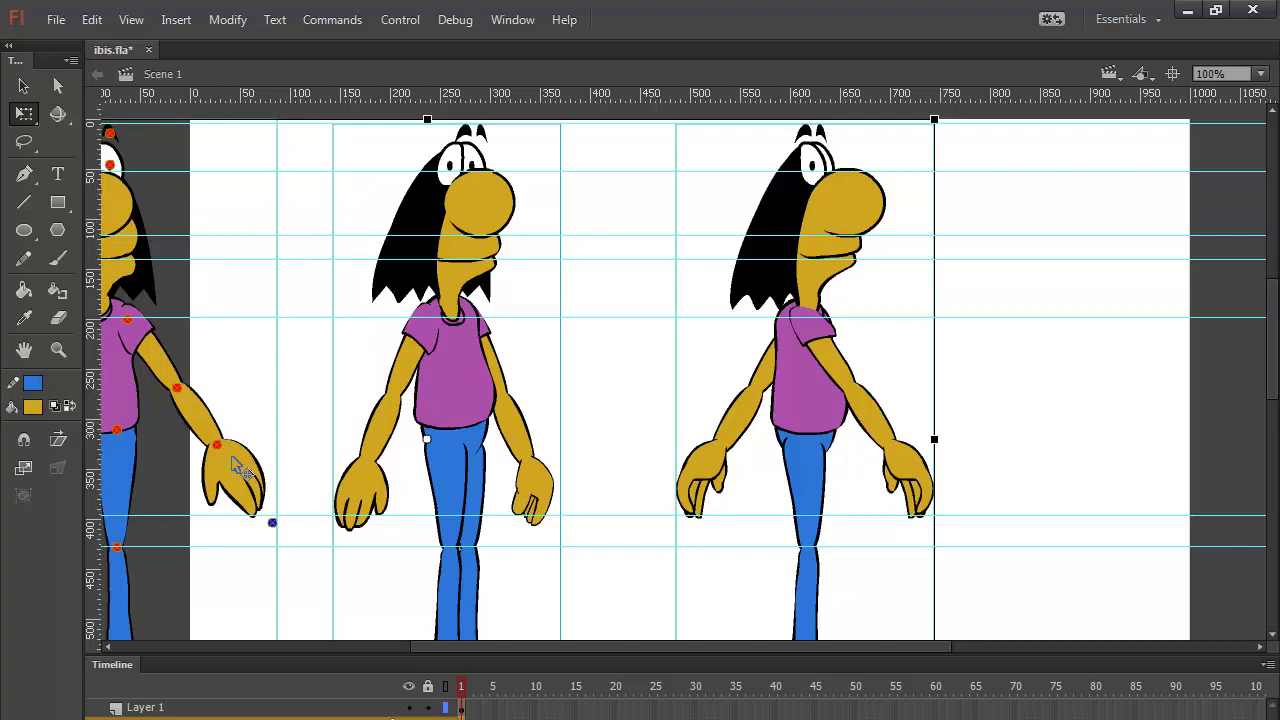
key(shift+Right)
key(shift+Right)
key(shift+Right)
key(shift+Right)
key(shift+Right)
key(shift+Right)
key(shift+Right)
key(shift+Right)
key(shift+Right)
key(shift+Right)
key(shift+Right)
key(shift+Right)
key(shift+Right)
key(shift+Right)
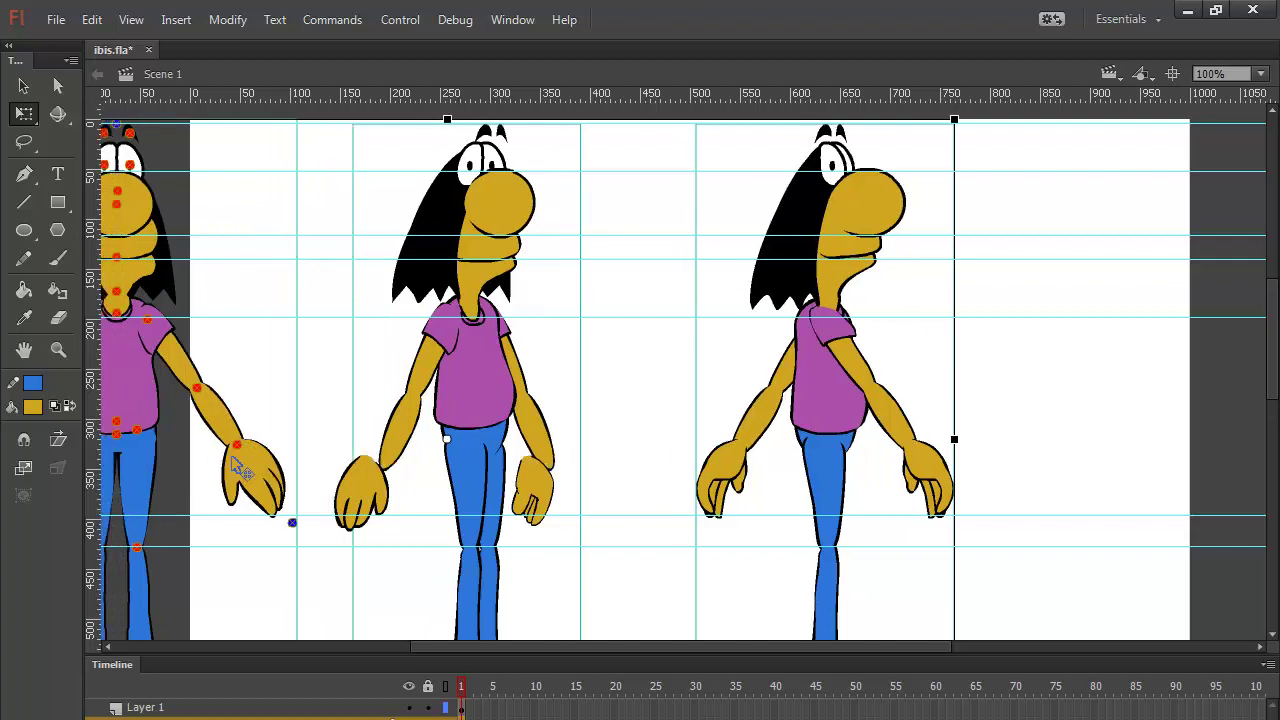
key(shift+Right)
key(shift+Right)
key(shift+Right)
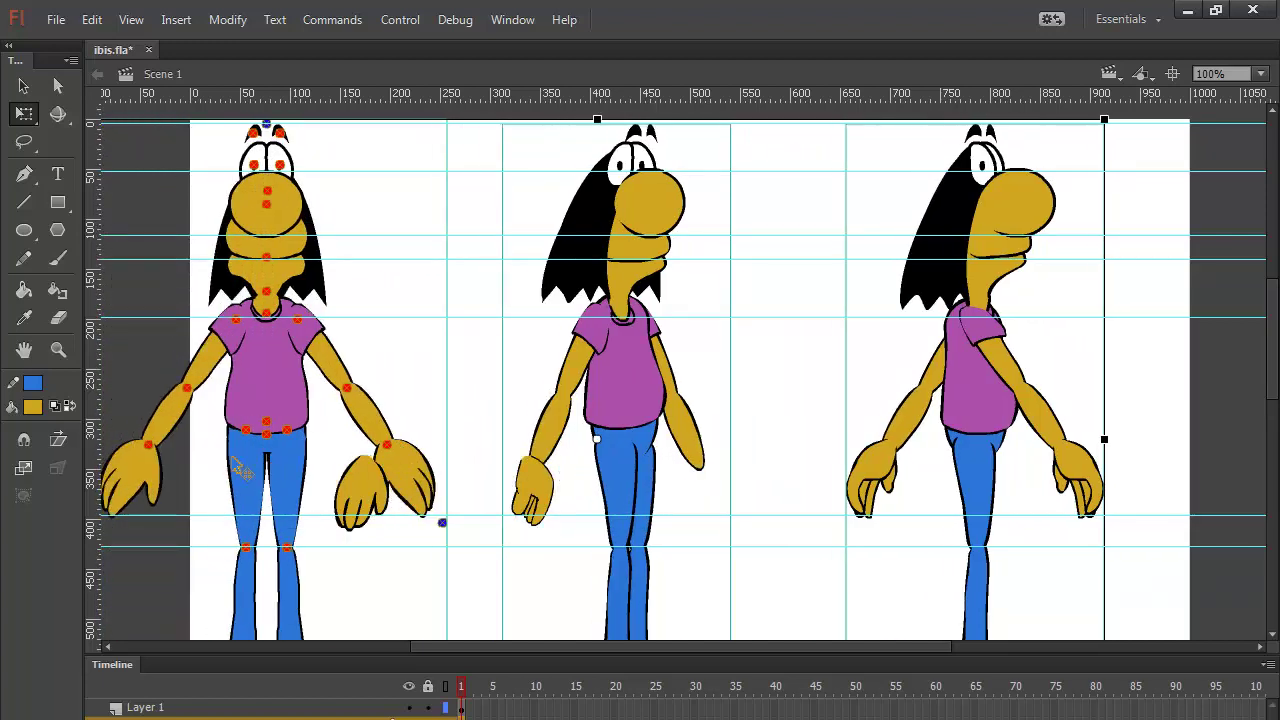
key(shift+Left)
key(shift+Left)
key(shift+Left)
key(shift+Left)
key(shift+Left)
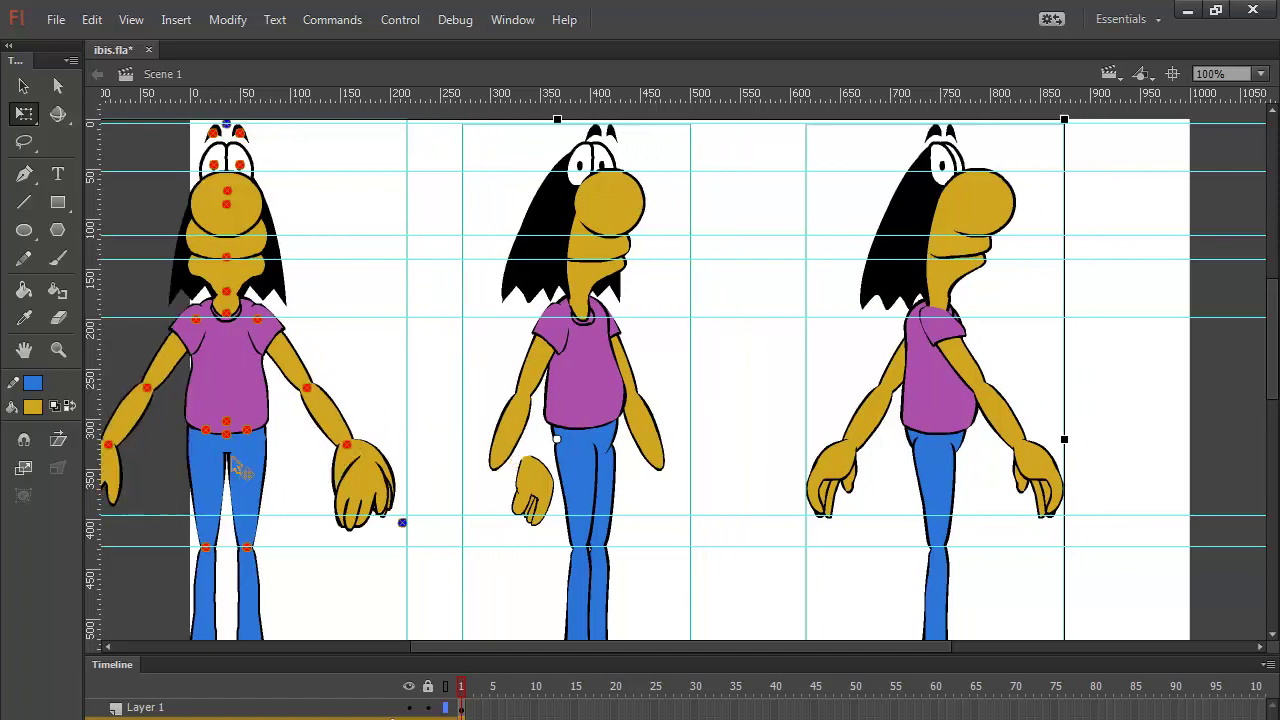
key(shift+Right)
key(shift+Right)
key(shift+Right)
key(shift+Right)
key(shift+Right)
key(shift+Right)
key(shift+Right)
key(shift+Right)
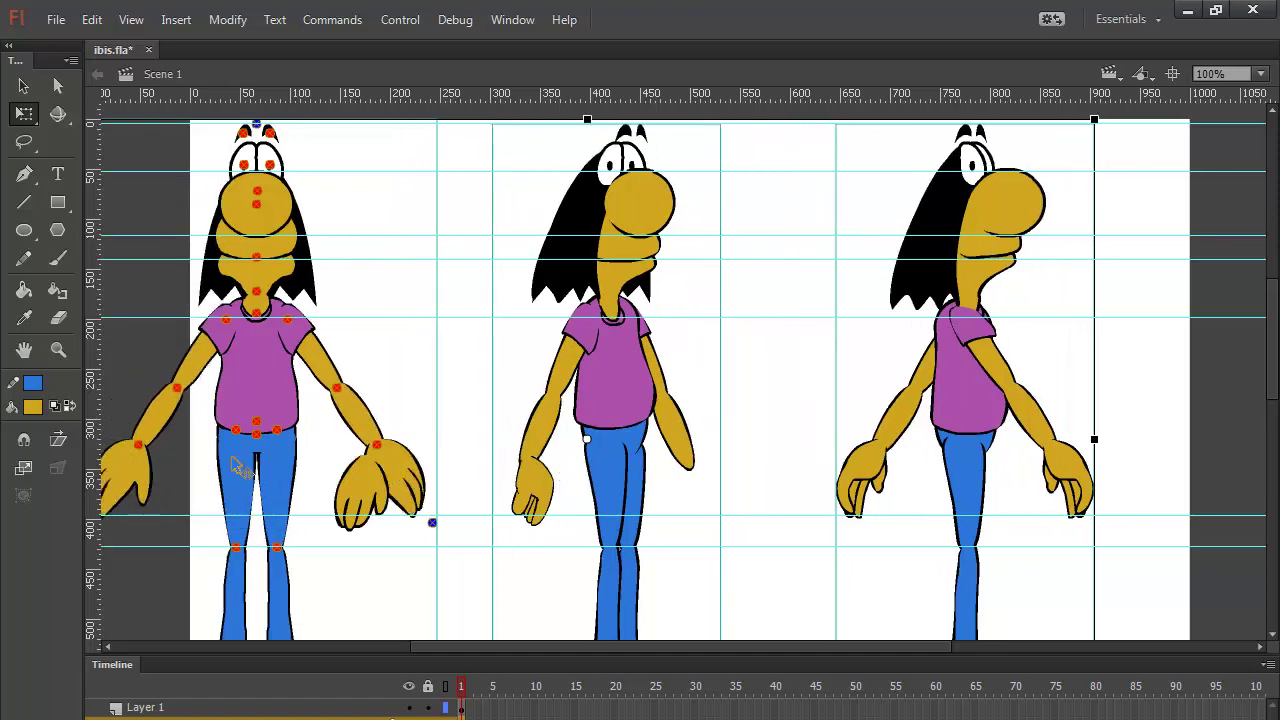
key(shift+Right)
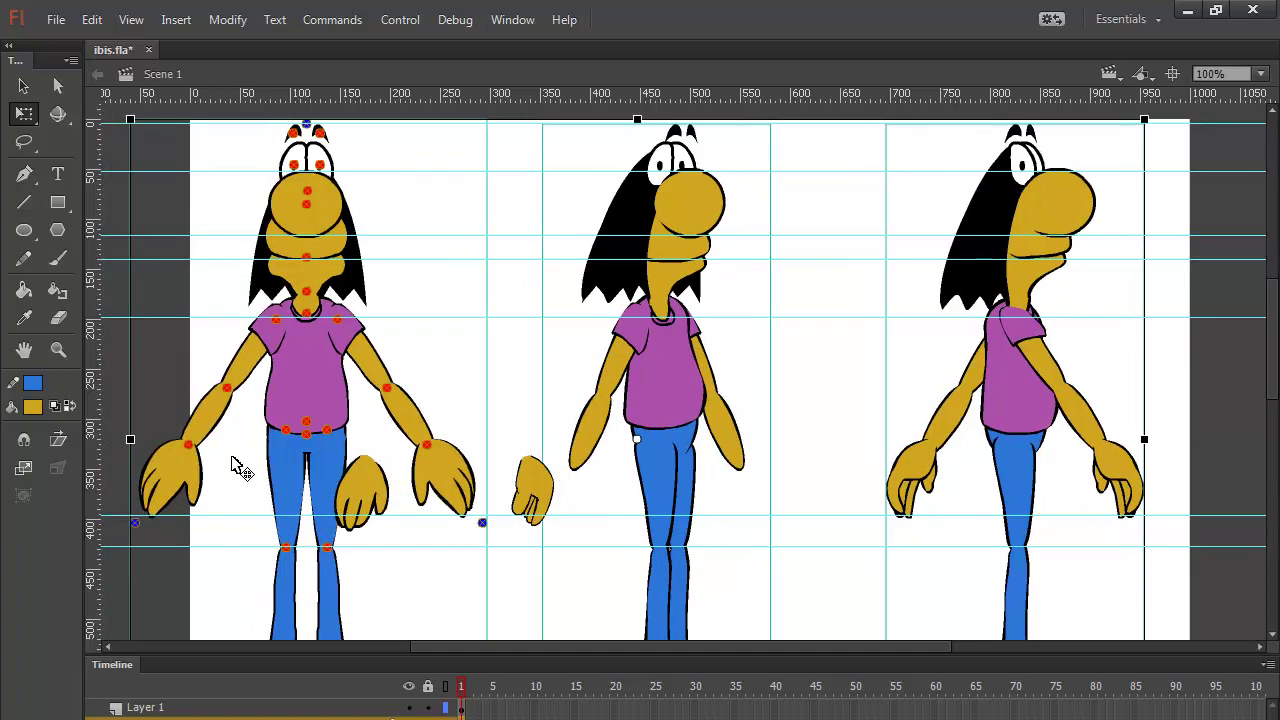
key(shift+Left)
key(shift+Left)
key(shift+Left)
key(shift+Left)
key(shift+Left)
key(shift+Left)
key(shift+Left)
key(shift+Left)
key(shift+Left)
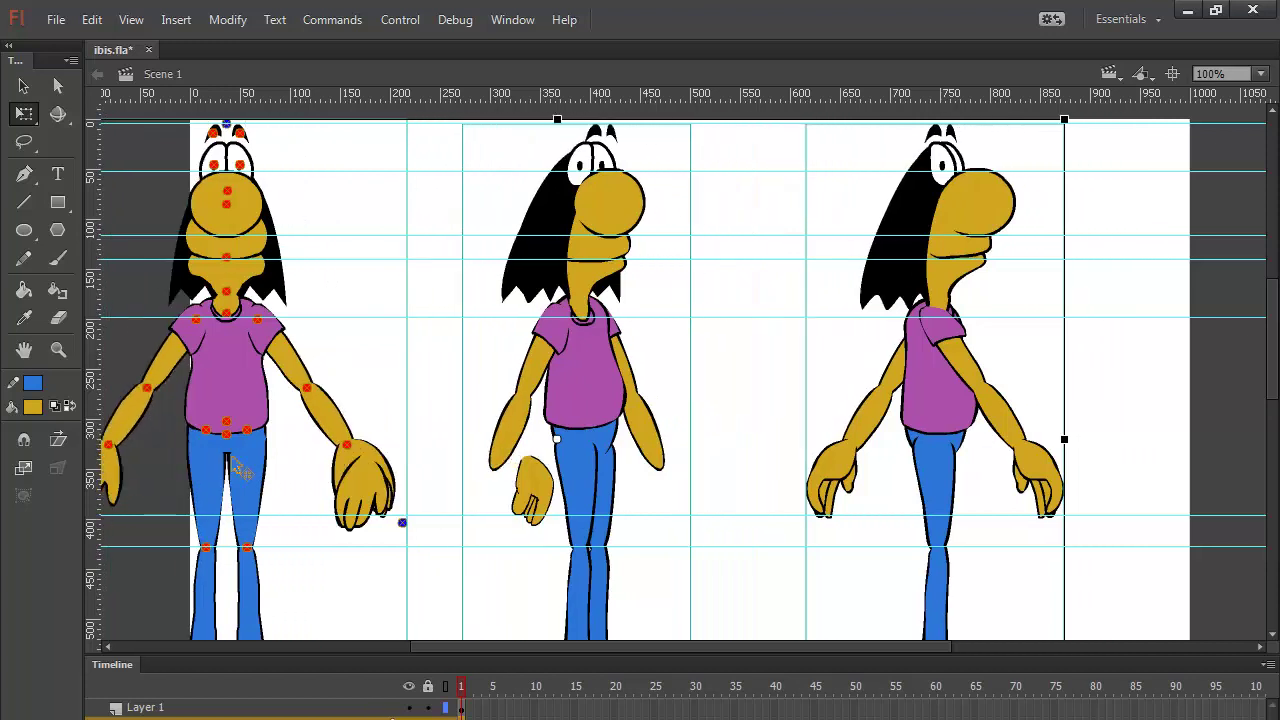
key(shift+Left)
key(shift+Left)
key(shift+Left)
key(shift+Left)
key(shift+Left)
key(shift+Left)
key(shift+Left)
key(shift+Left)
key(shift+Left)
key(shift+Left)
key(shift+Left)
key(shift+Left)
key(shift+Left)
key(shift+Left)
key(shift+Left)
key(shift+Left)
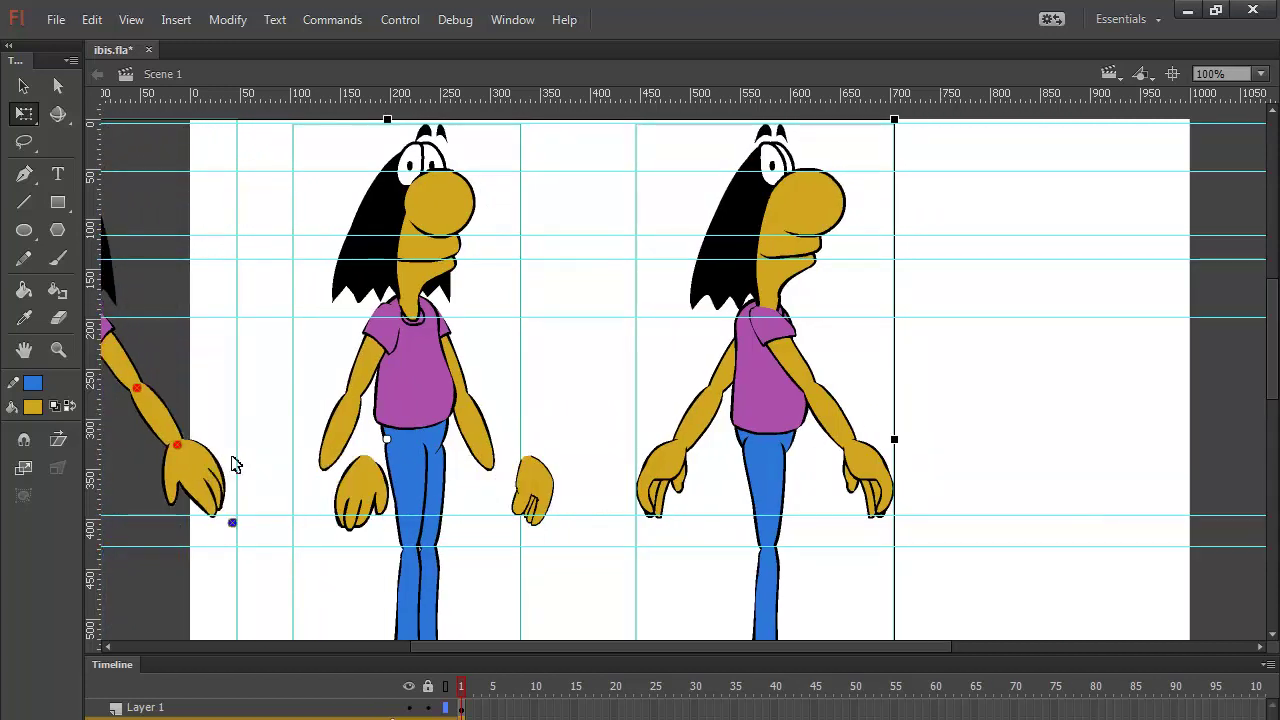
key(shift+Right)
key(shift+Right)
key(shift+Right)
key(shift+Right)
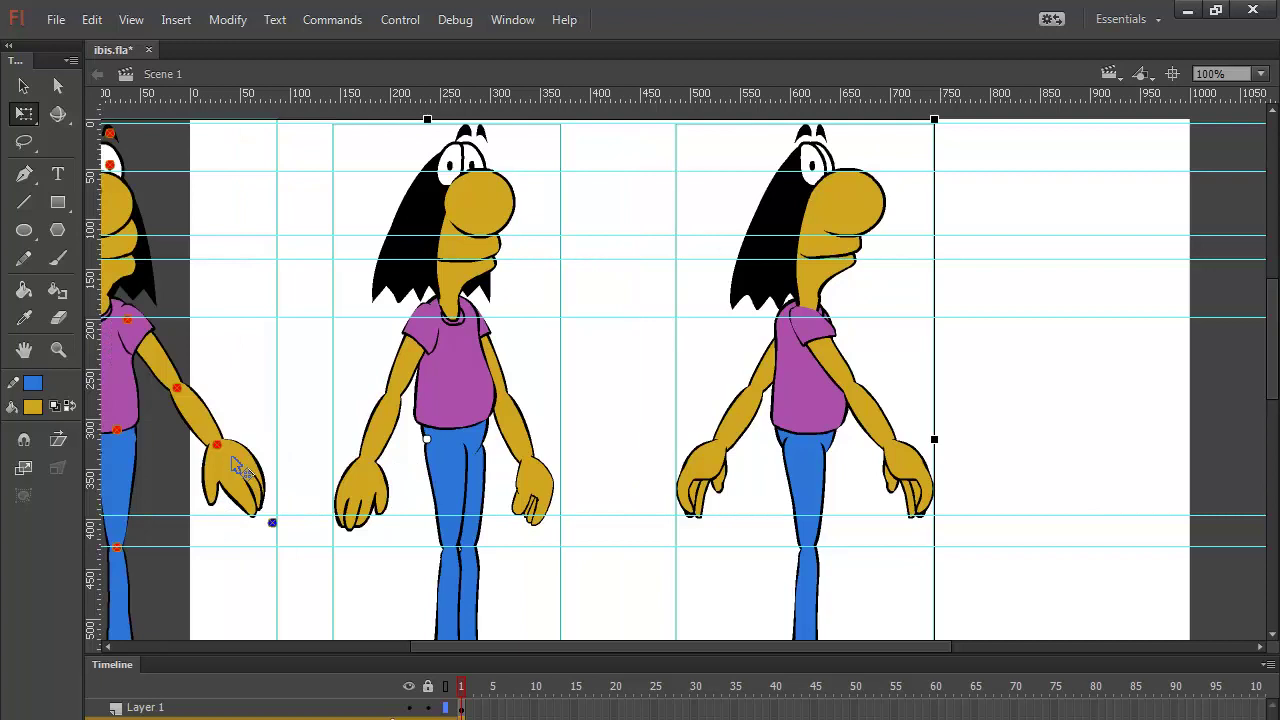
Step: Ungroup the three-quarter figure and add both of its separate hands to the selection
click(610, 430)
click(514, 420)
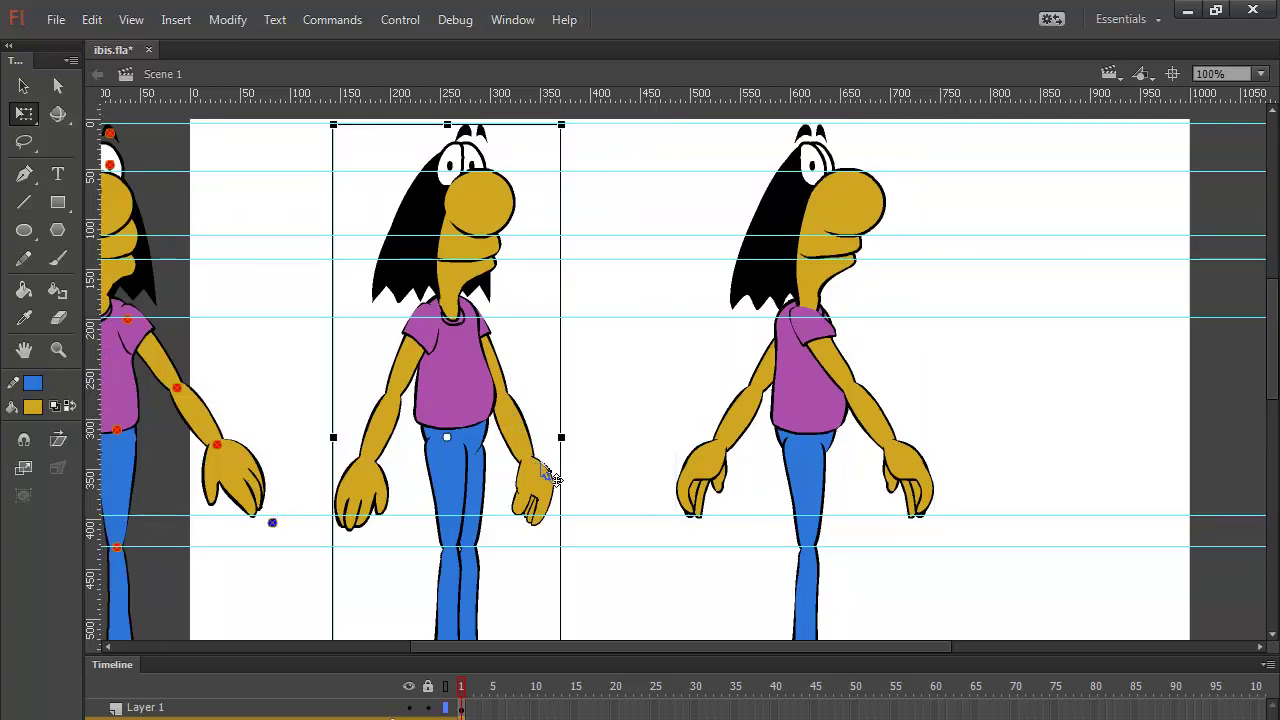
key(ctrl+b)
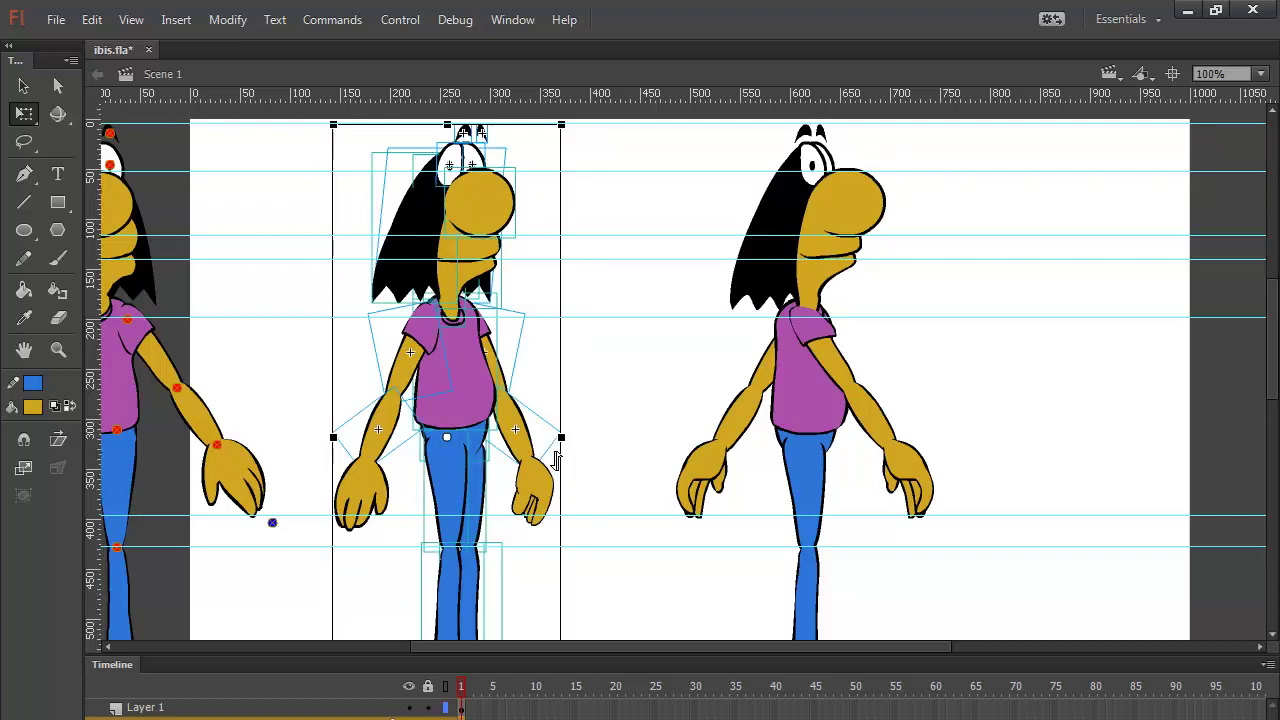
click(543, 500)
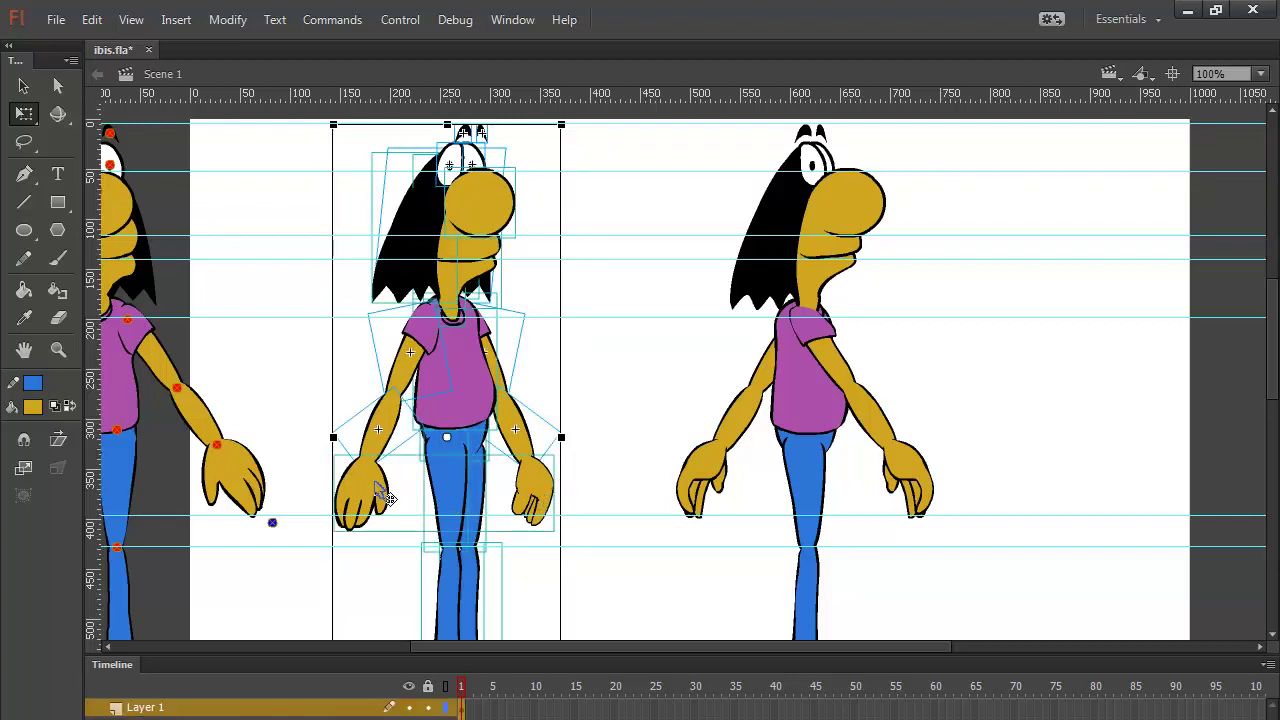
Step: Move all selected parts in place onto the layer below Layer 1 and group them as one figure
right_click(540, 497)
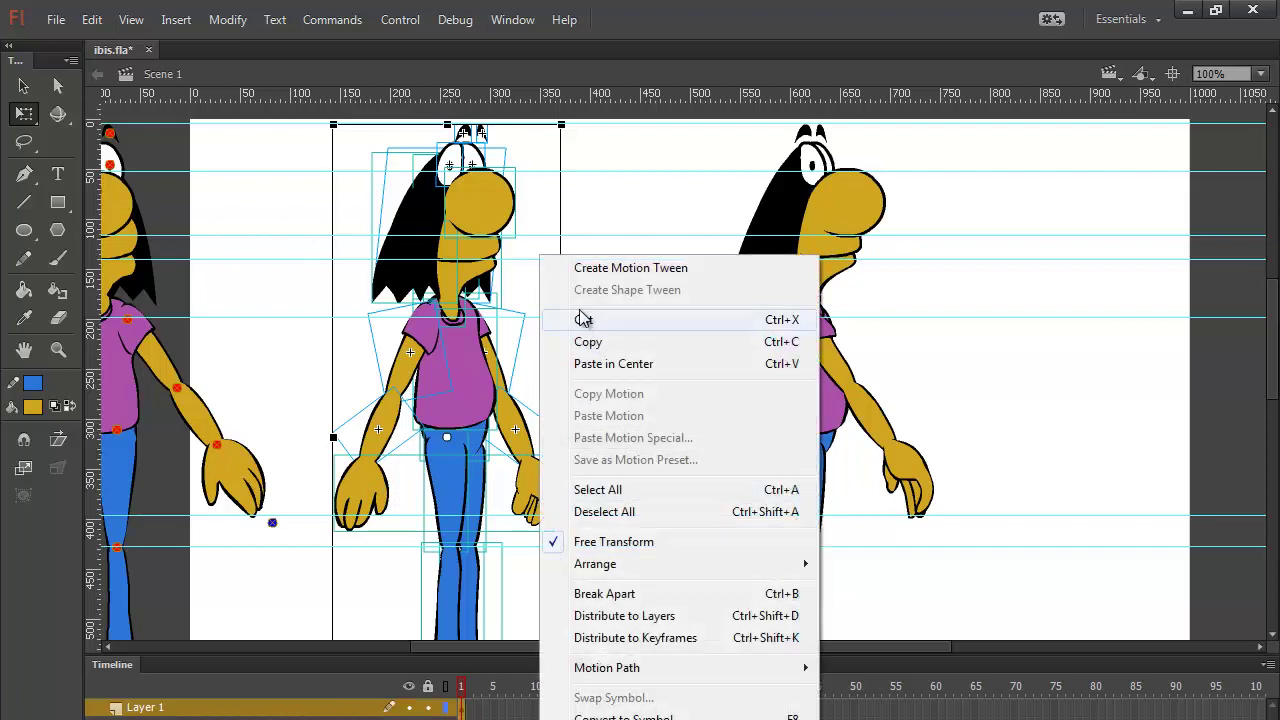
click(586, 321)
click(463, 717)
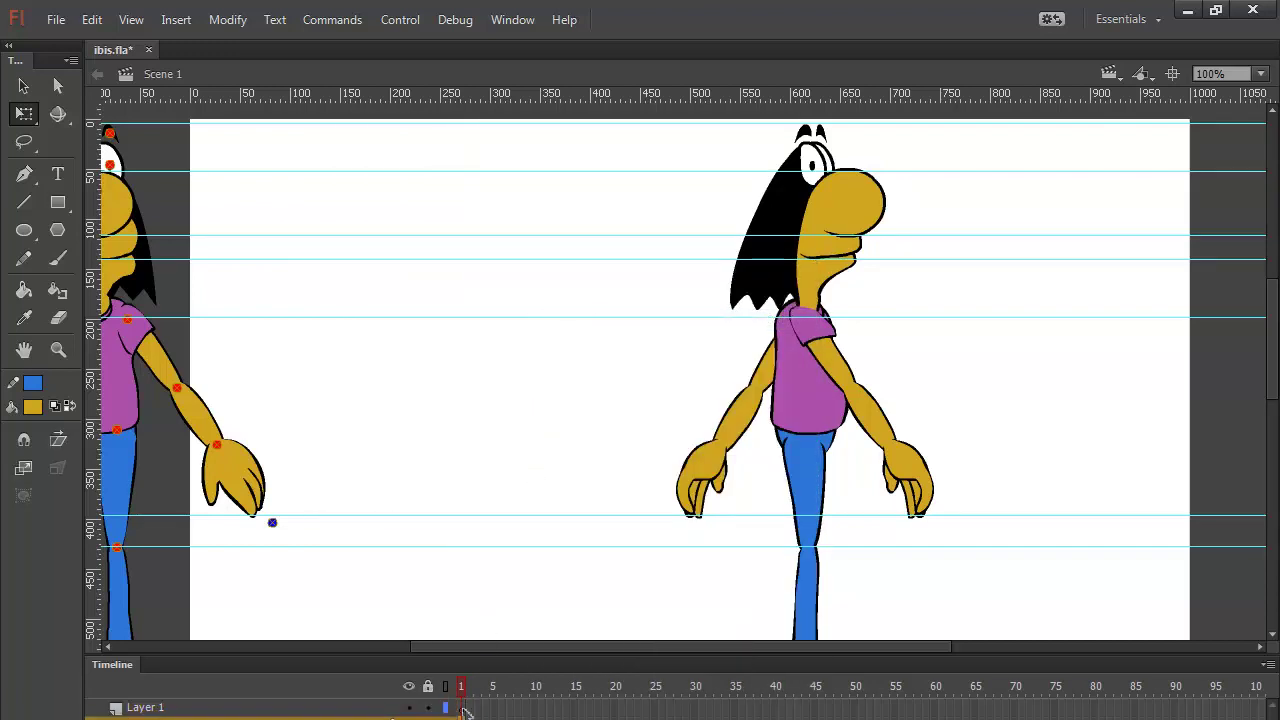
click(564, 434)
right_click(518, 433)
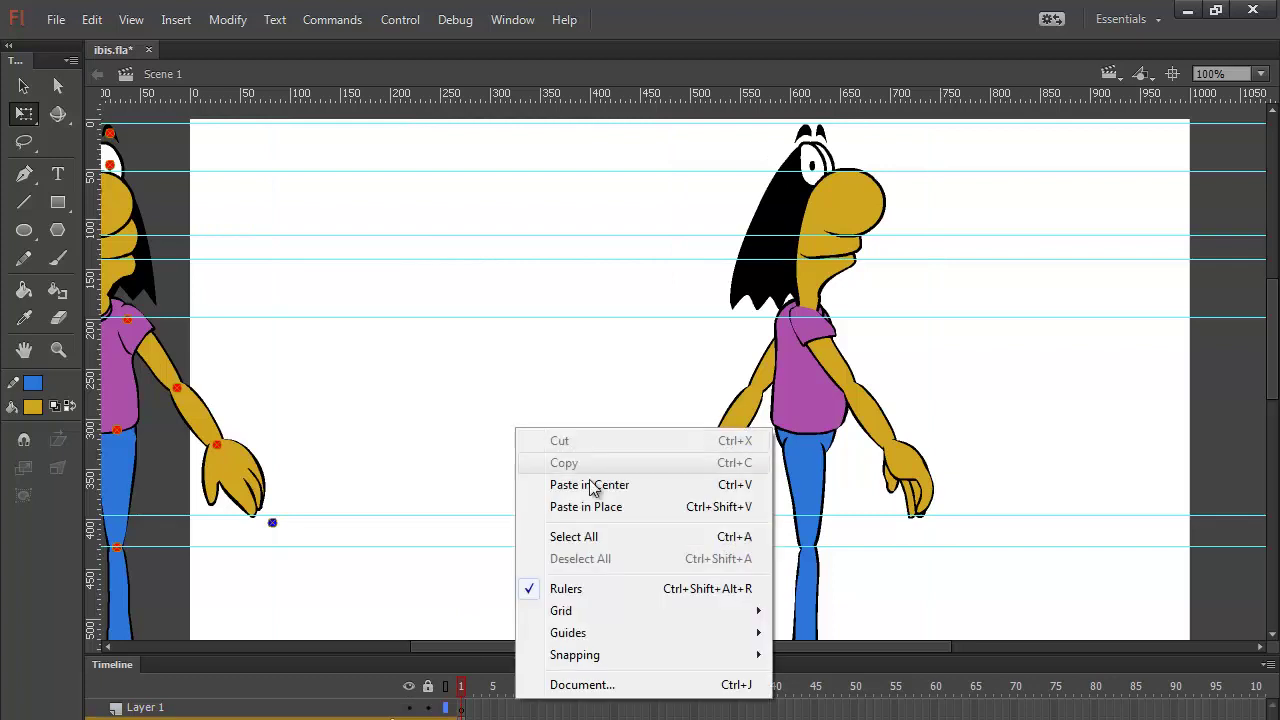
click(610, 510)
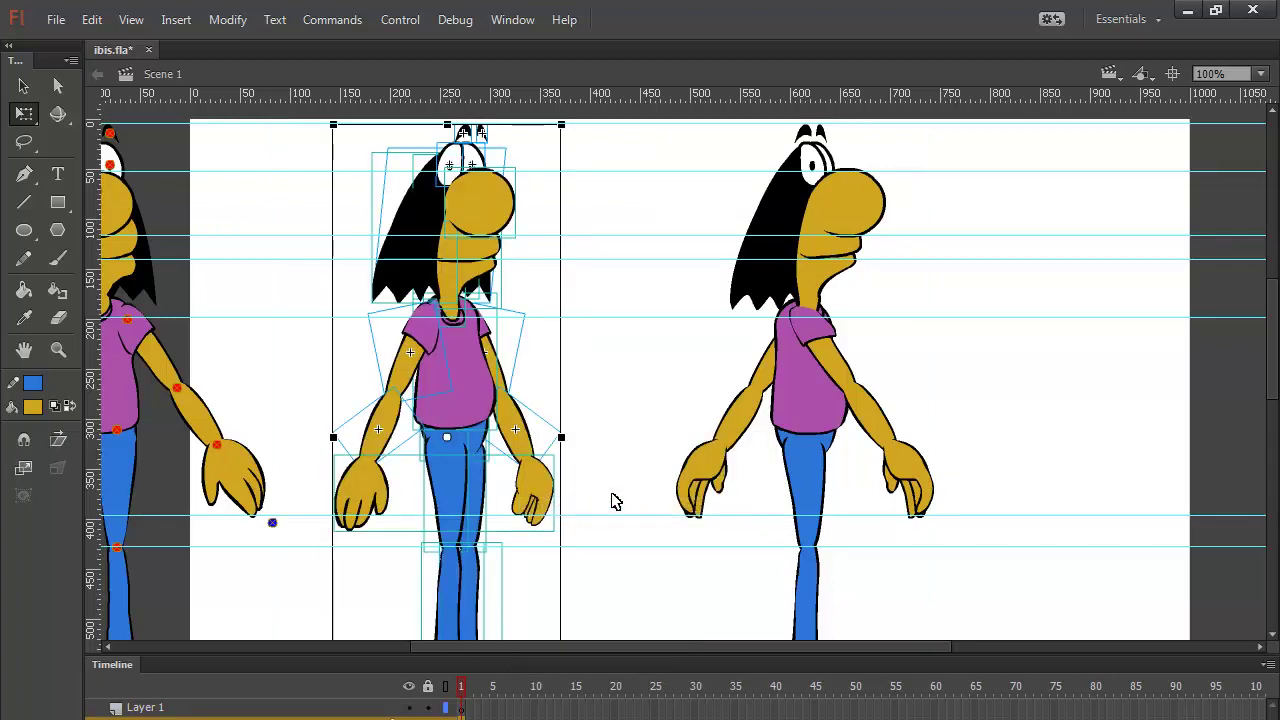
key(ctrl+g)
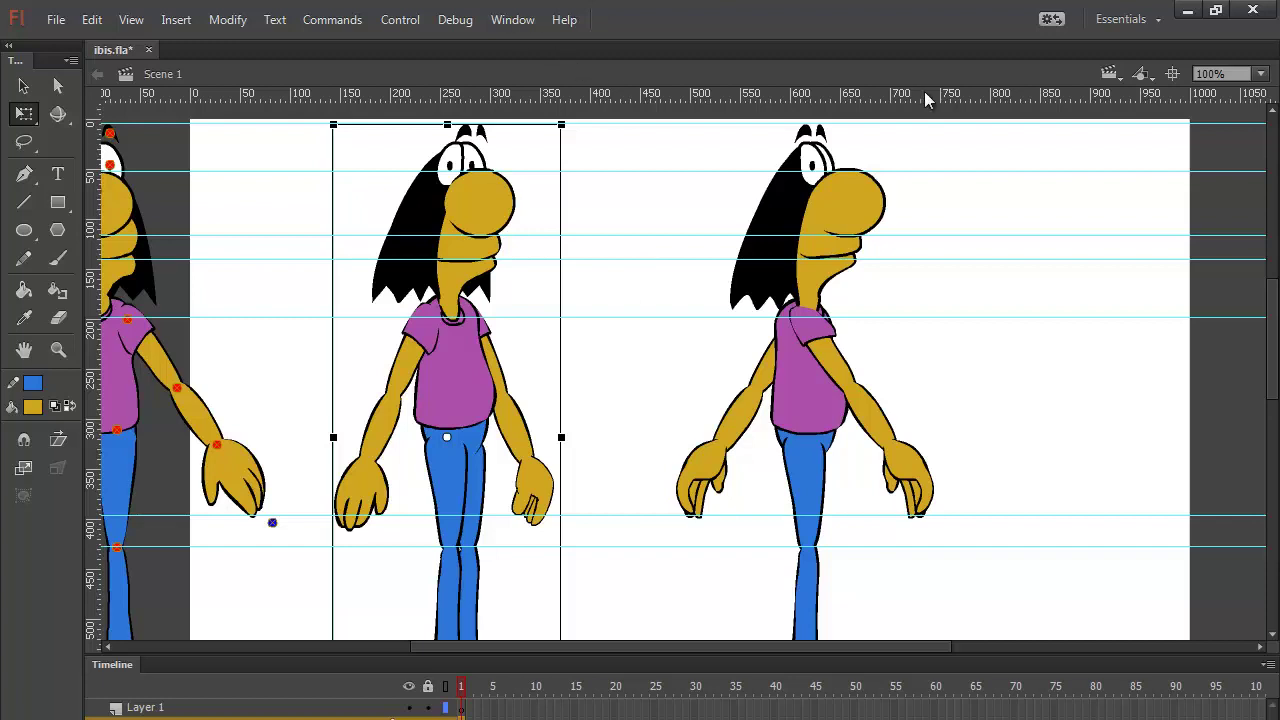
Step: Select the front, three-quarter and side figures together
click(650, 368)
drag(634, 366, 771, 354)
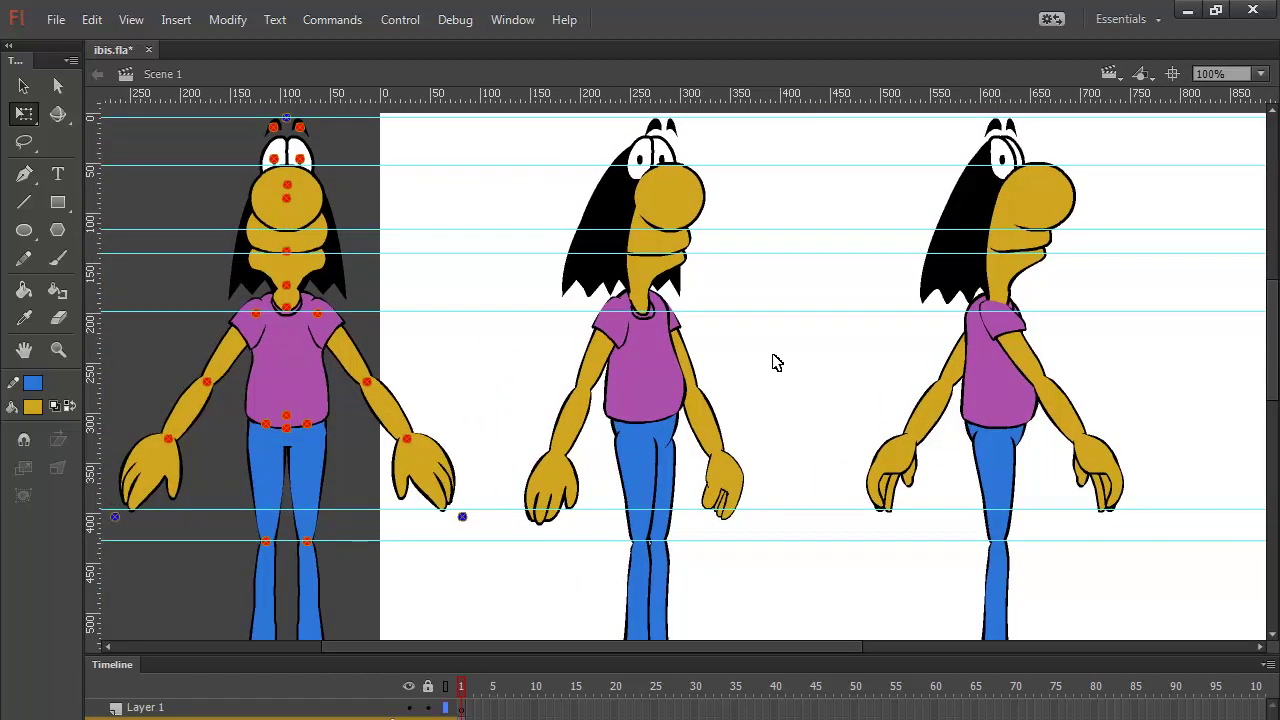
key(ctrl+minus)
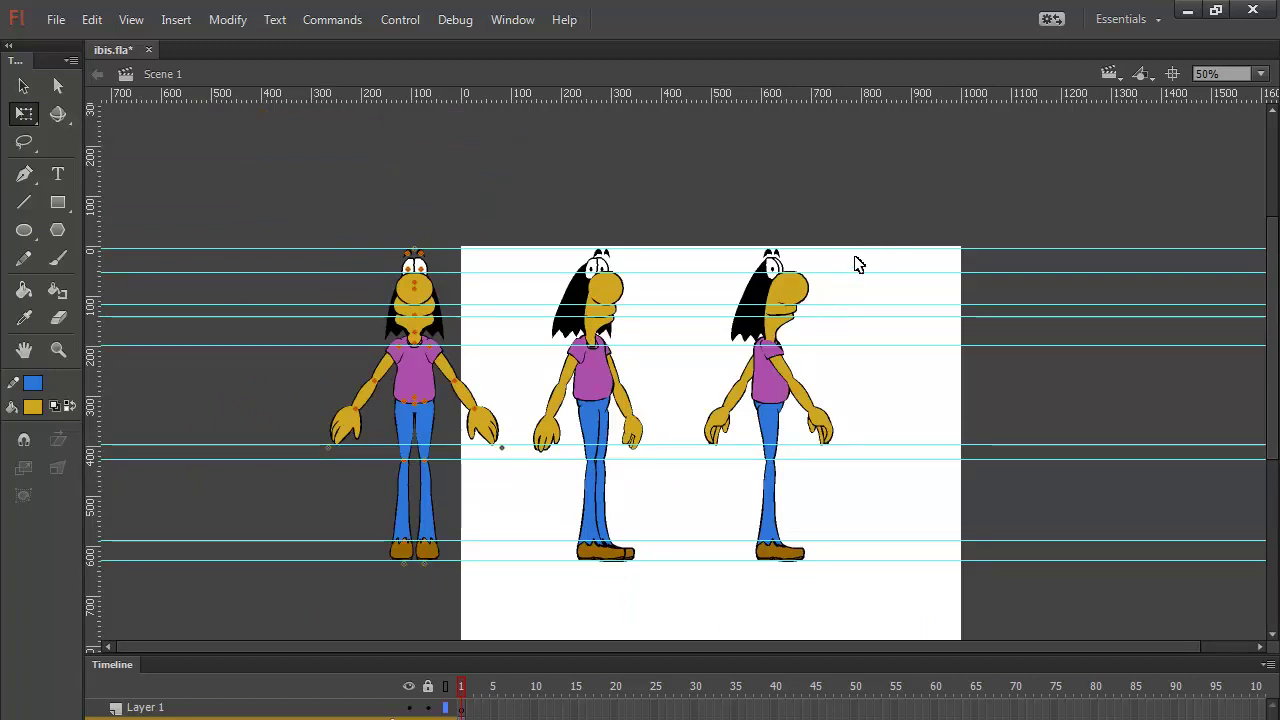
drag(869, 231, 529, 584)
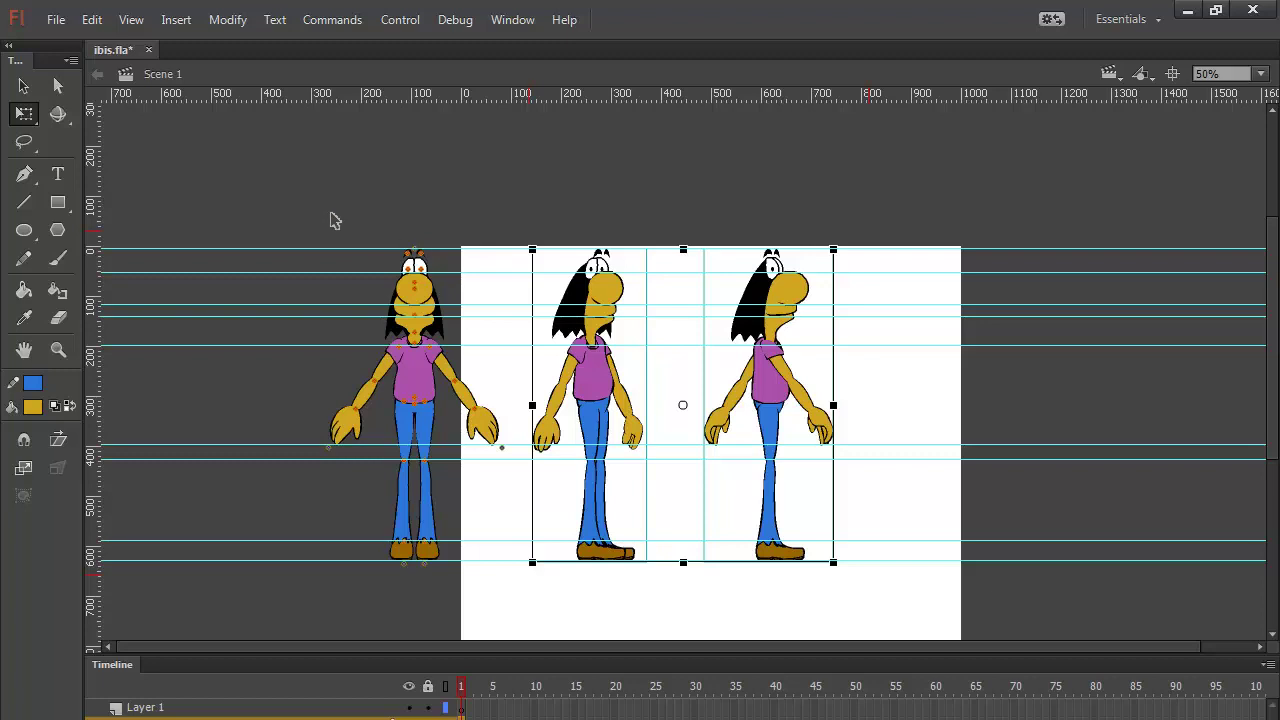
drag(330, 213, 873, 582)
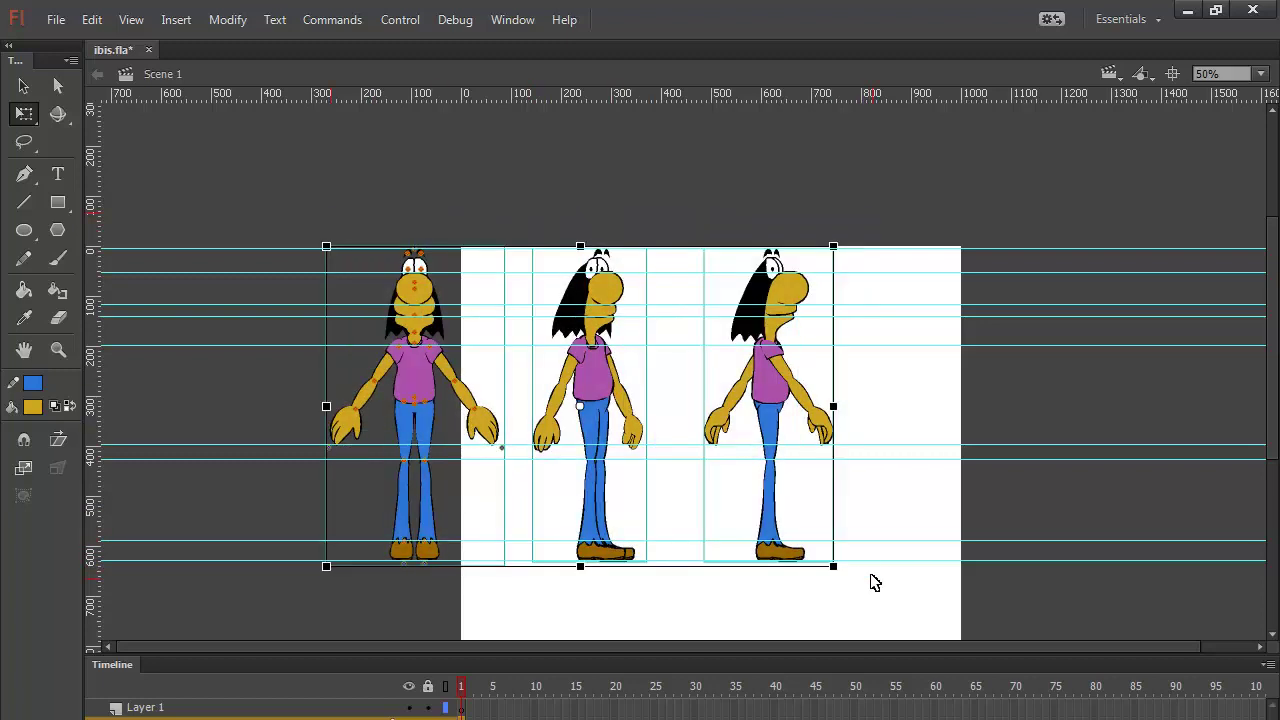
Step: Try to move the three selected figures straight down the stage
key(shift+Down)
key(shift+Down)
key(shift+Down)
key(shift+Down)
key(shift+Down)
key(shift+Down)
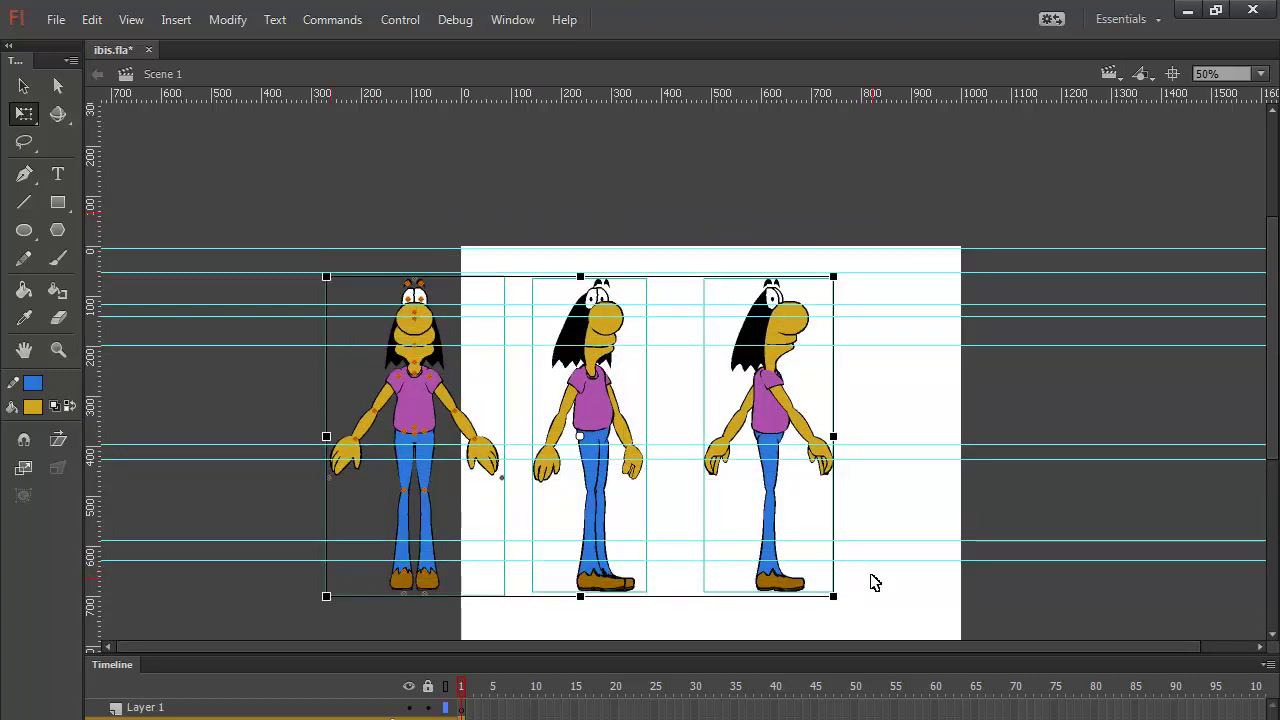
key(shift+Down)
key(shift+Down)
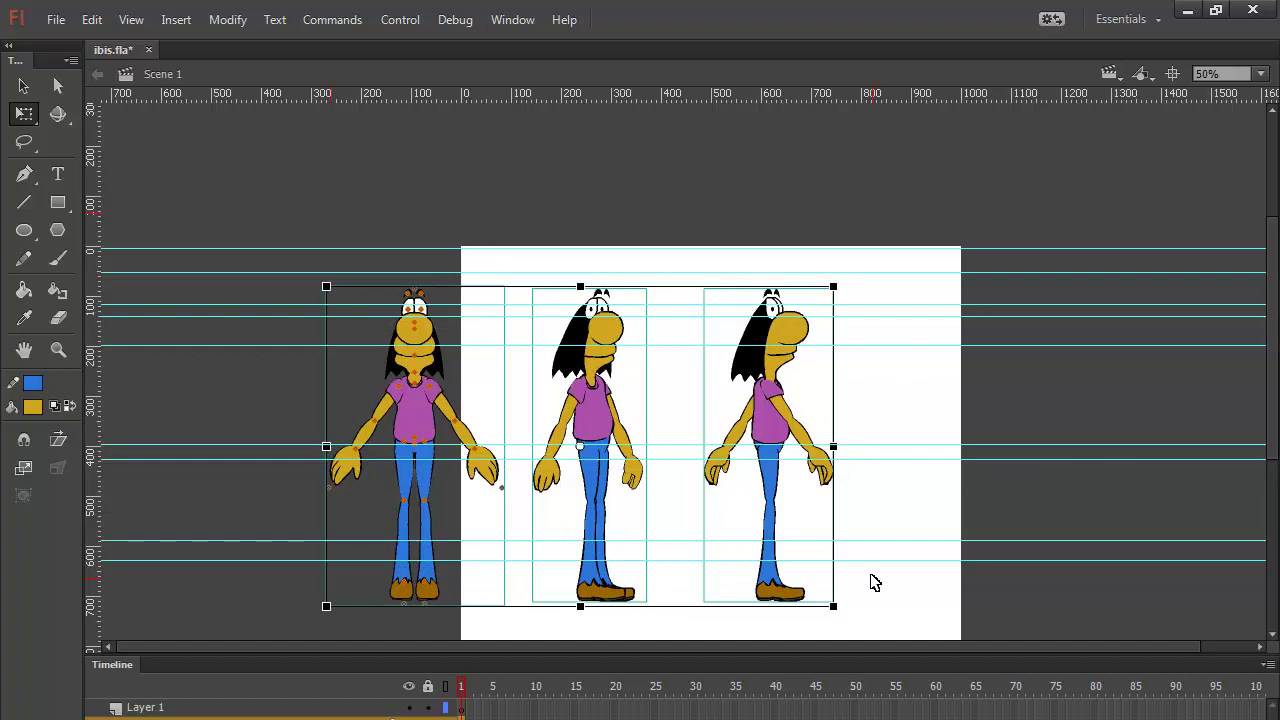
key(ctrl+alt+4)
Step: Move the three figures horizontally together until the front figure's outer hand lines up with the stage's left edge
key(shift+Right)
key(shift+Right)
key(shift+Right)
key(shift+Right)
key(shift+Right)
key(shift+Right)
key(shift+Right)
key(shift+Right)
key(shift+Right)
key(shift+Right)
key(shift+Right)
key(shift+Right)
key(shift+Right)
key(shift+Right)
key(shift+Right)
key(shift+Right)
key(shift+Right)
key(shift+Right)
key(shift+Right)
key(shift+Right)
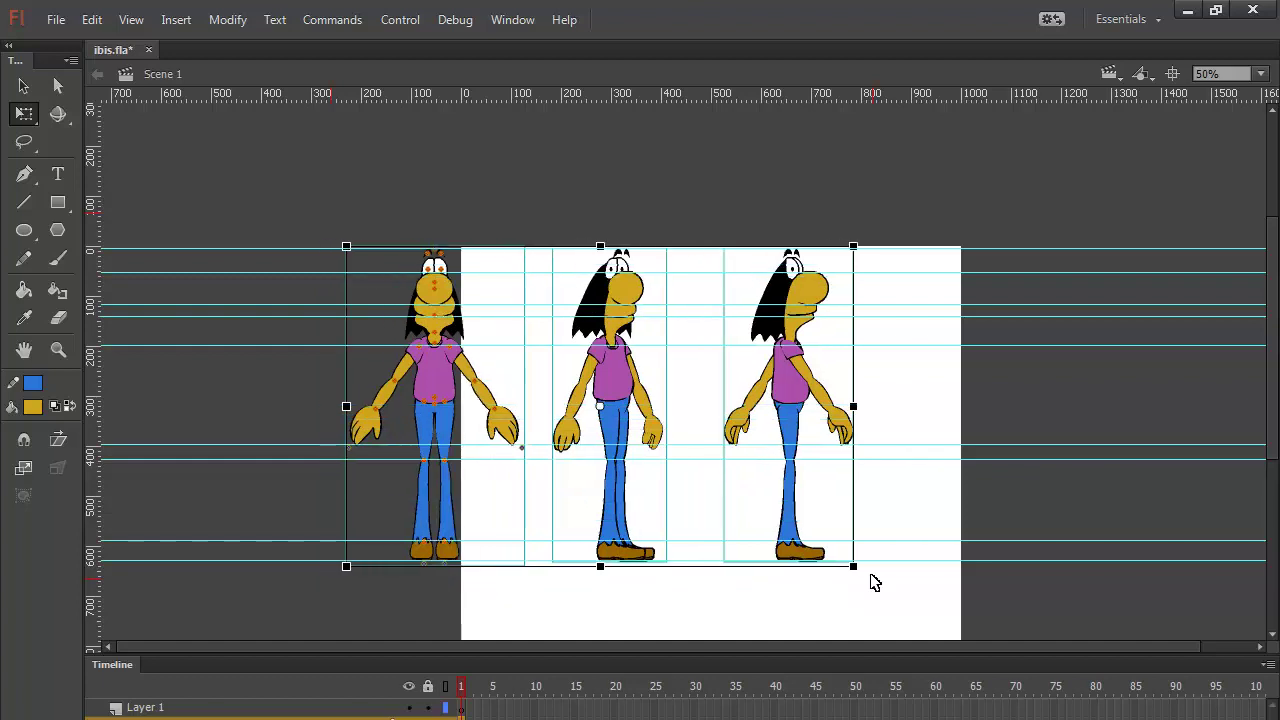
key(shift+Right)
key(shift+Right)
key(shift+Right)
key(shift+Right)
key(shift+Right)
key(shift+Right)
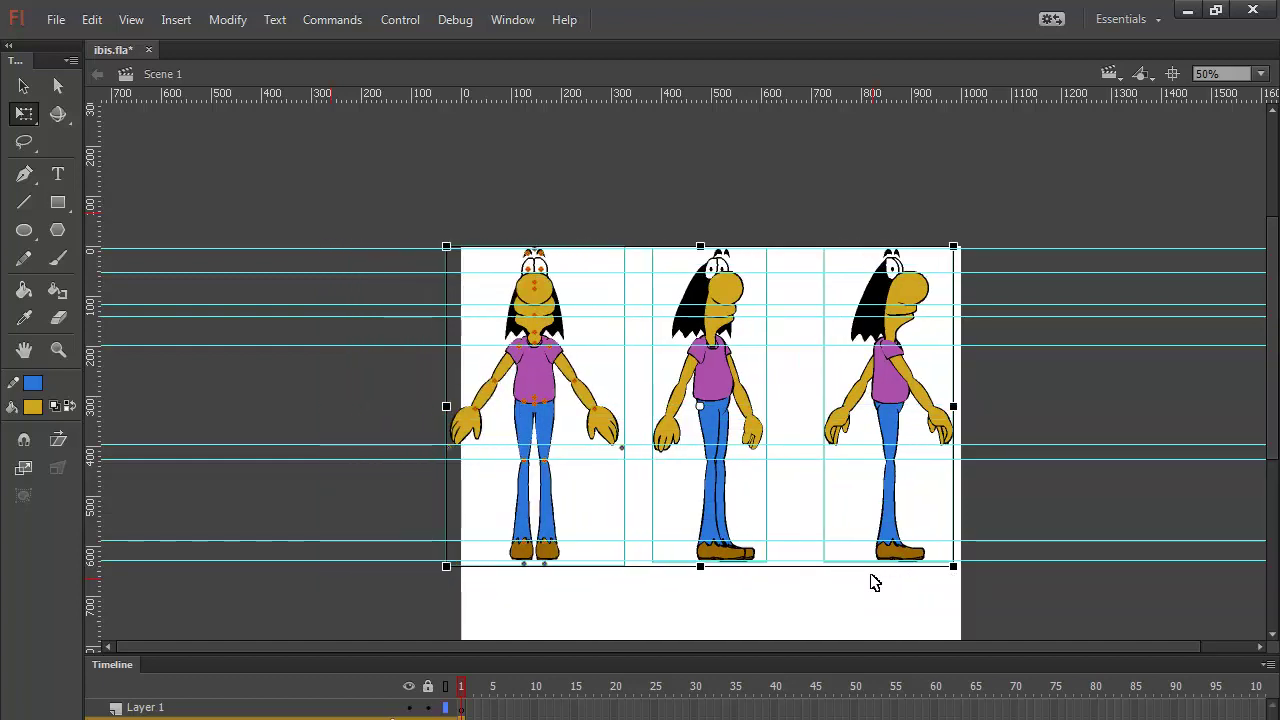
key(Left)
key(Left)
key(Left)
key(Left)
key(Left)
key(Left)
key(Left)
key(Left)
key(Left)
key(Left)
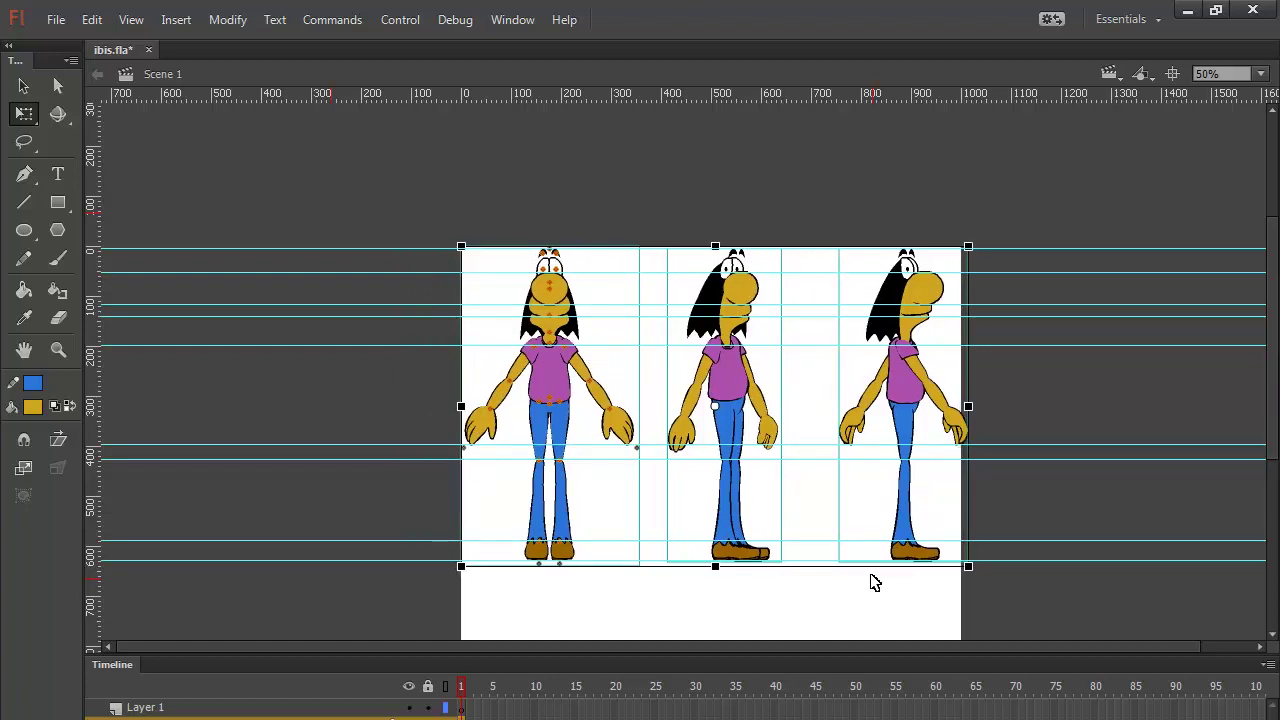
Step: Duplicate the three figures and align the copies exactly over the originals
key(ctrl+d)
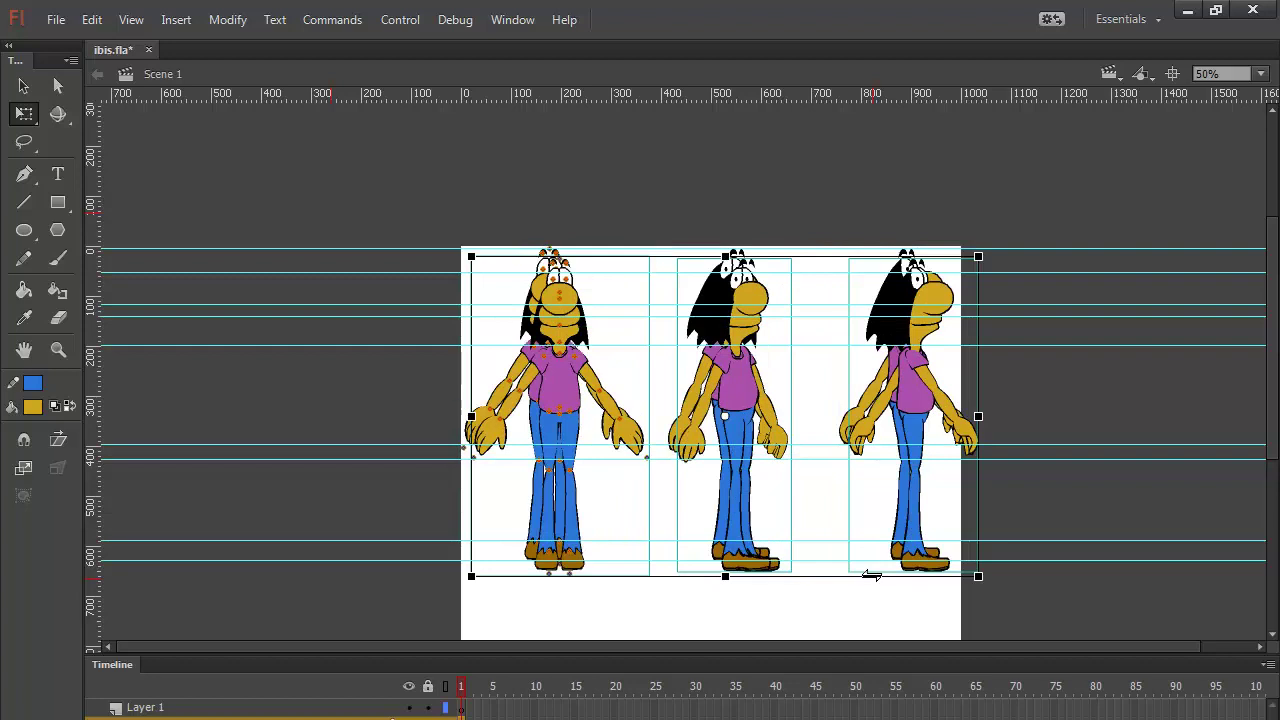
key(shift+Up)
key(shift+Up)
key(shift+Left)
key(shift+Left)
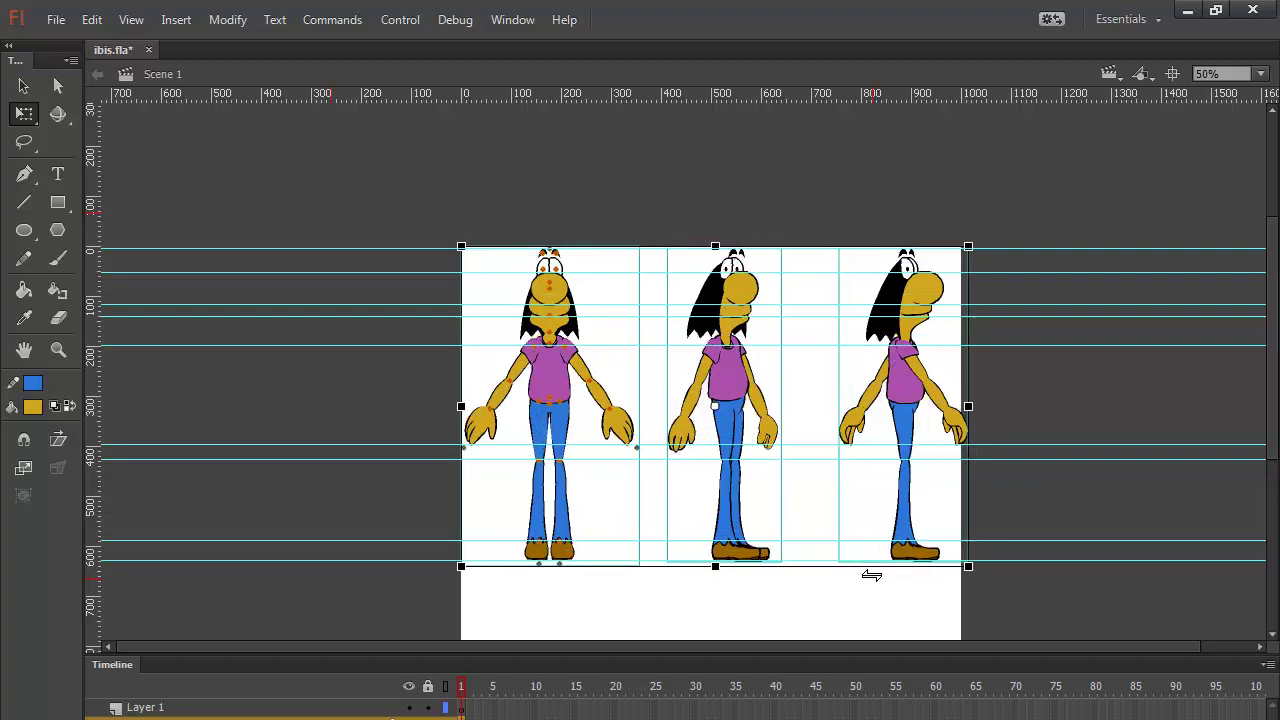
Step: Move the duplicated figures straight down to form a second row just below the original figures' shoes
key(shift+Down)
key(shift+Down)
key(shift+Down)
key(shift+Down)
key(shift+Down)
key(shift+Down)
key(shift+Down)
key(shift+Down)
key(shift+Down)
key(shift+Down)
key(shift+Down)
key(shift+Down)
key(shift+Down)
key(shift+Down)
key(shift+Down)
key(shift+Down)
key(shift+Down)
key(shift+Down)
key(shift+Down)
key(shift+Down)
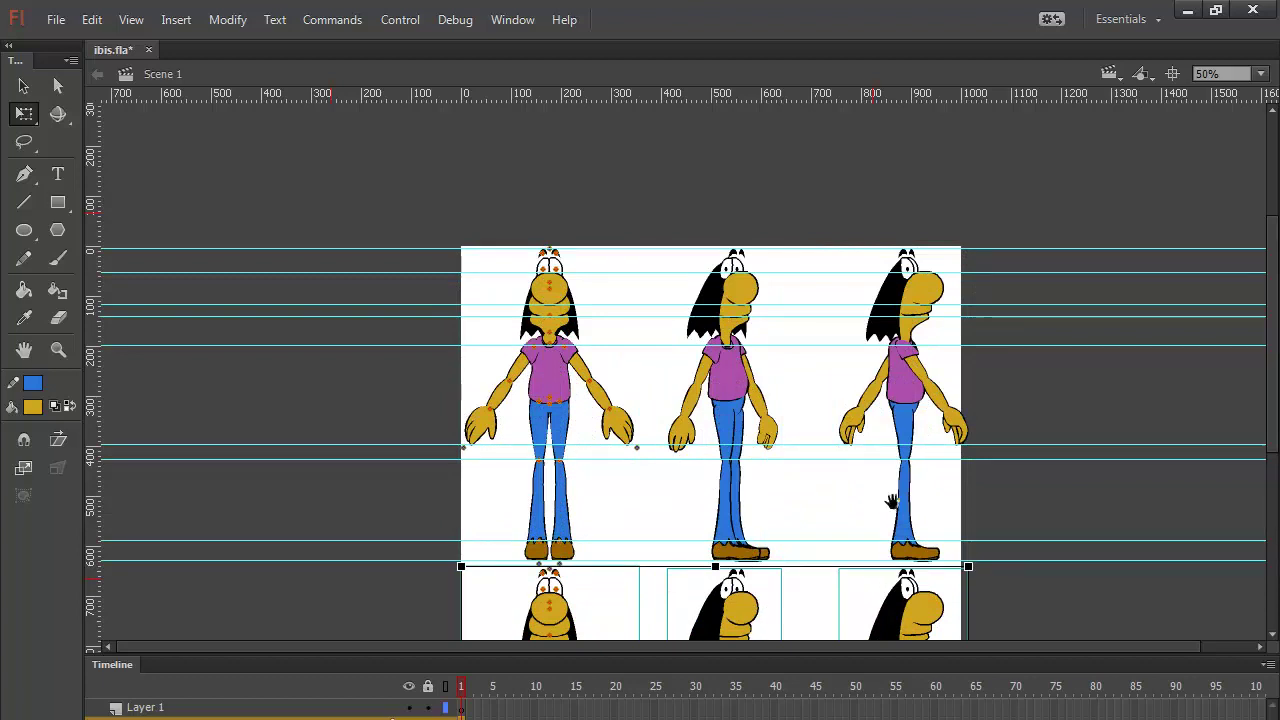
drag(834, 494, 694, 260)
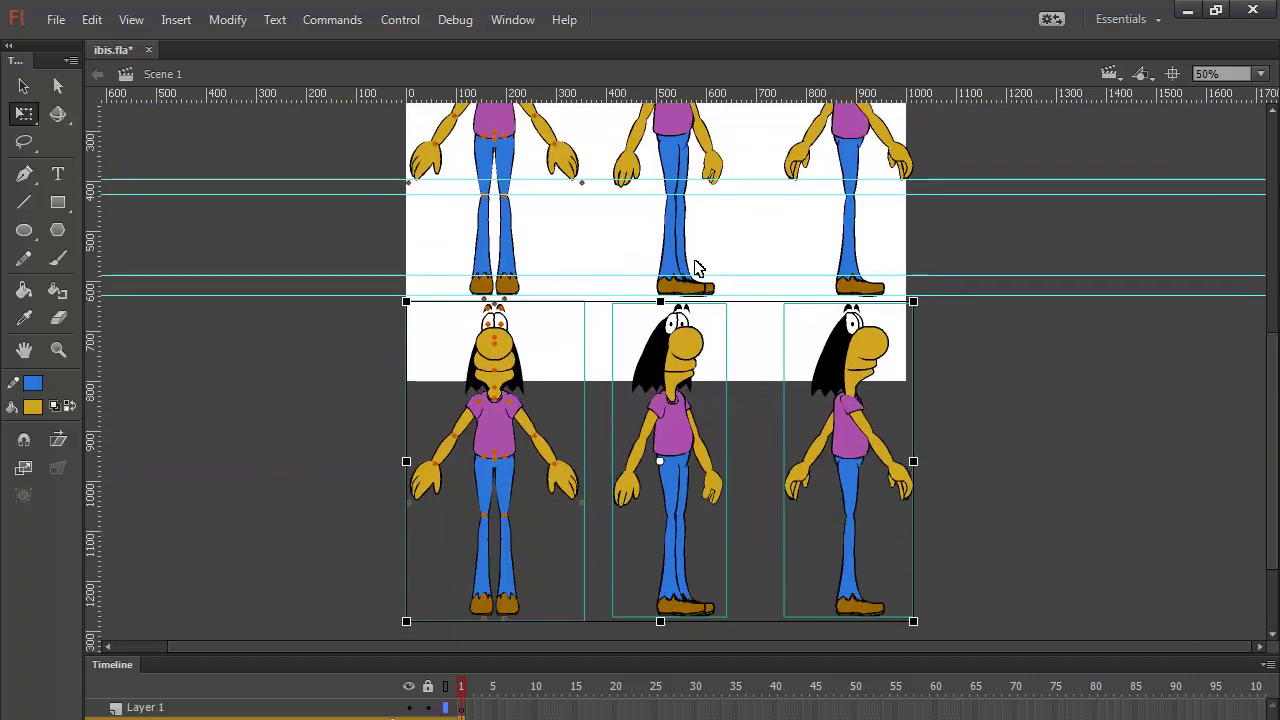
click(342, 425)
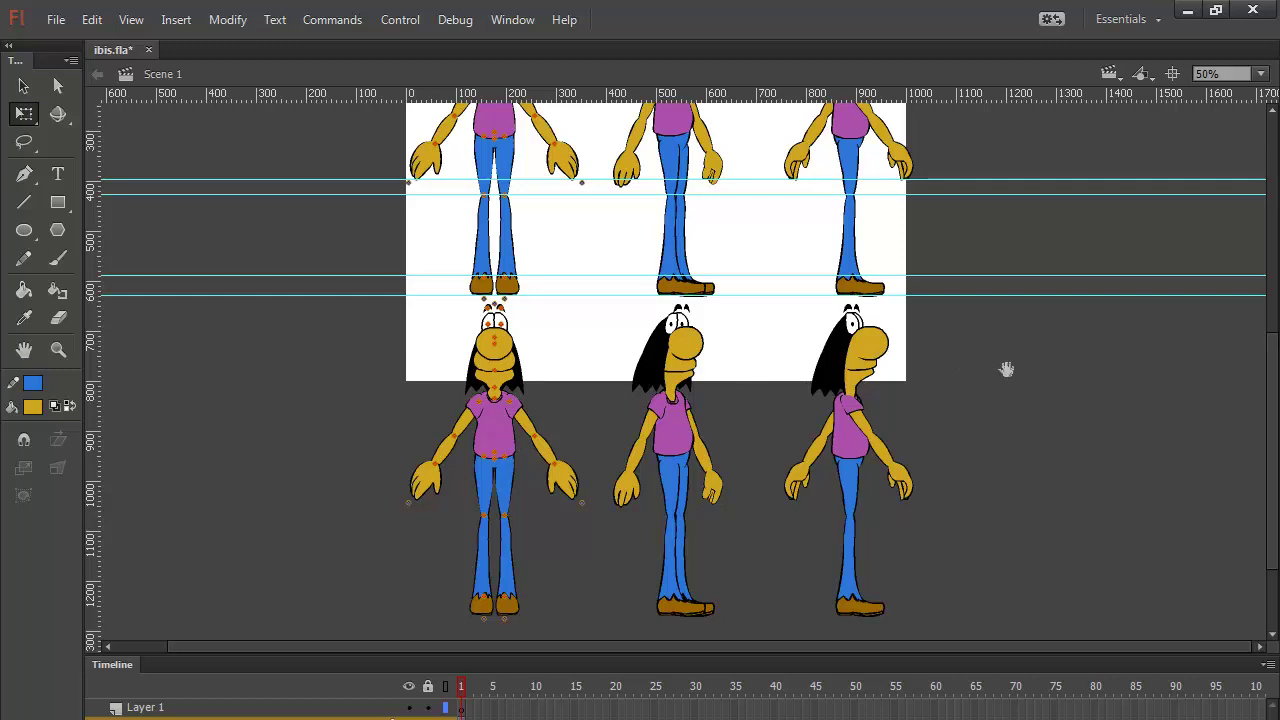
Step: Select the three-quarter and side figures of both rows and shift them right to open a figure-wide gap beside the front view
drag(1008, 368, 767, 525)
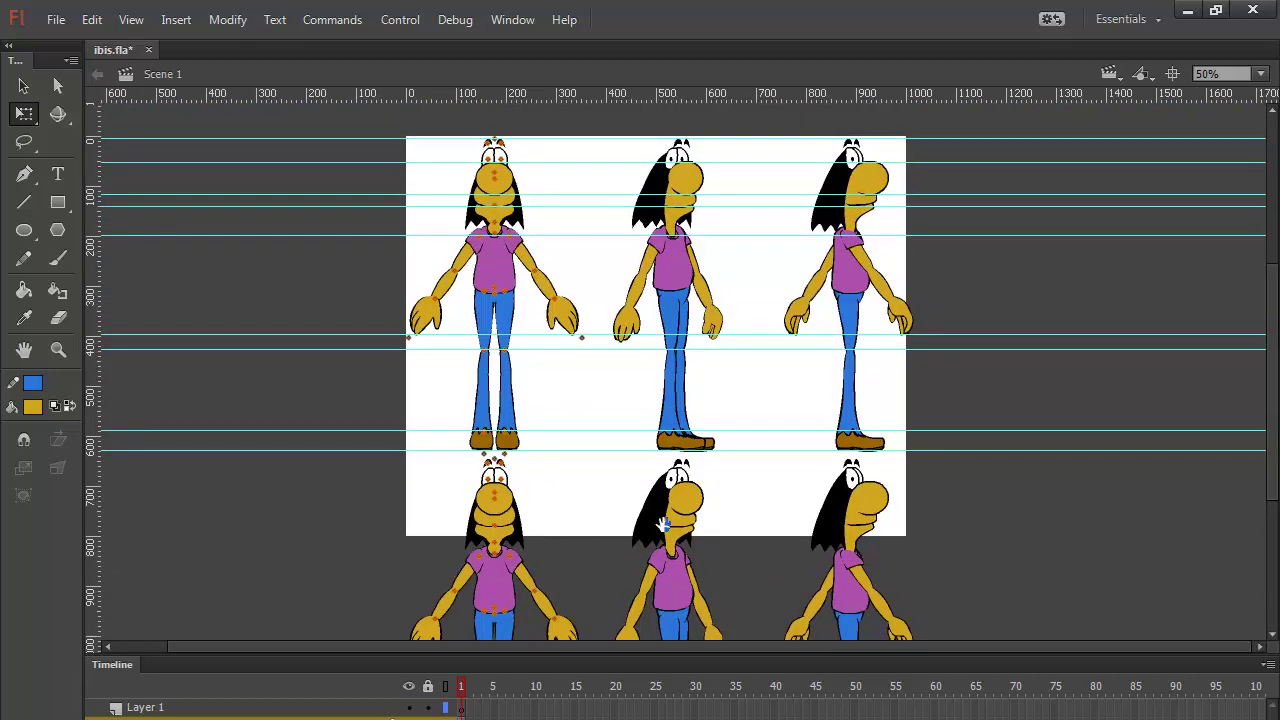
click(704, 283)
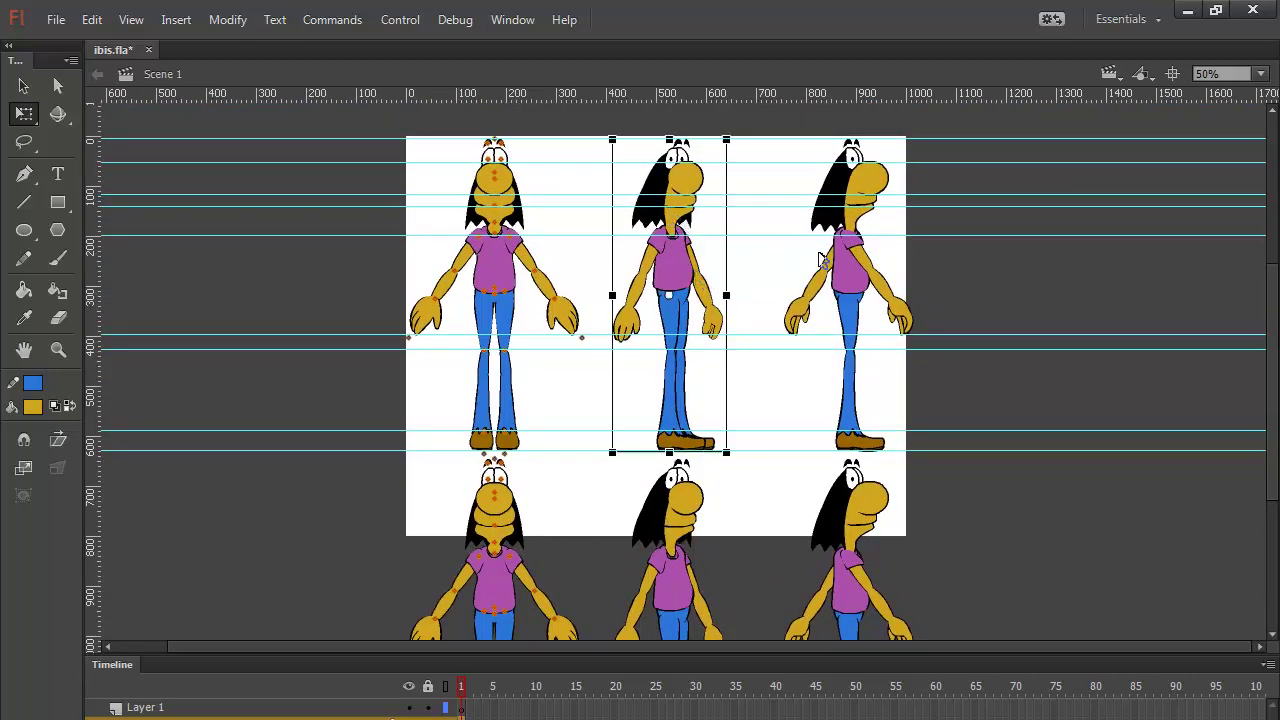
shift+click(856, 272)
shift+click(880, 529)
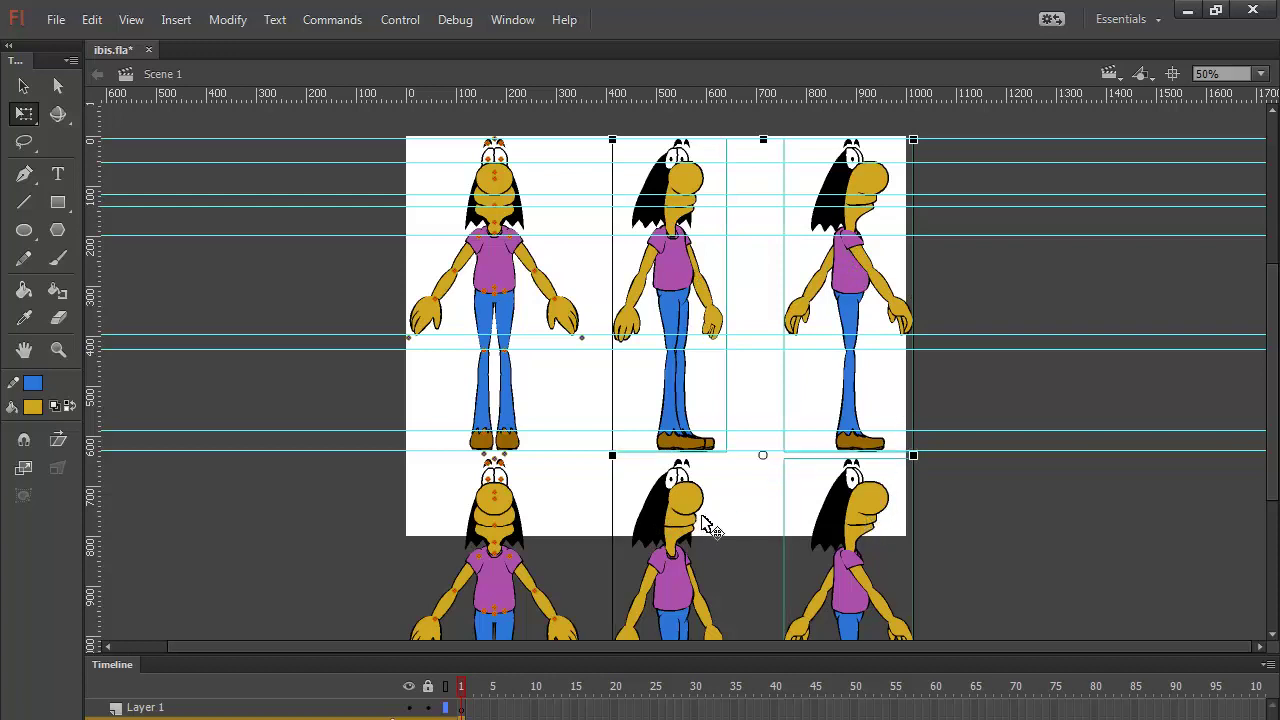
shift+click(706, 526)
key(shift+Right)
key(shift+Right)
key(shift+Right)
key(shift+Right)
key(shift+Right)
key(shift+Right)
key(shift+Right)
key(shift+Right)
key(shift+Right)
key(shift+Right)
key(shift+Right)
key(shift+Right)
key(shift+Right)
key(shift+Right)
key(shift+Right)
key(shift+Right)
key(shift+Right)
key(shift+Right)
key(shift+Right)
key(shift+Right)
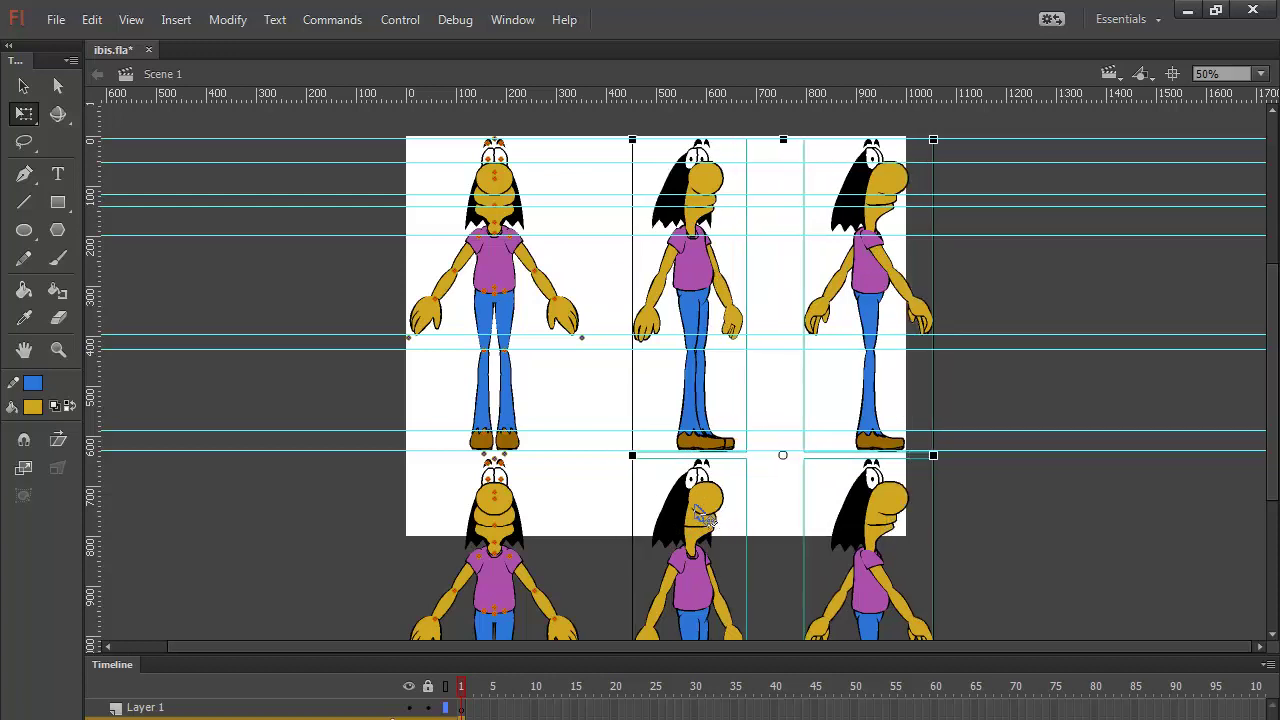
key(shift+Right)
key(shift+Right)
key(shift+Right)
key(shift+Right)
key(shift+Right)
key(shift+Right)
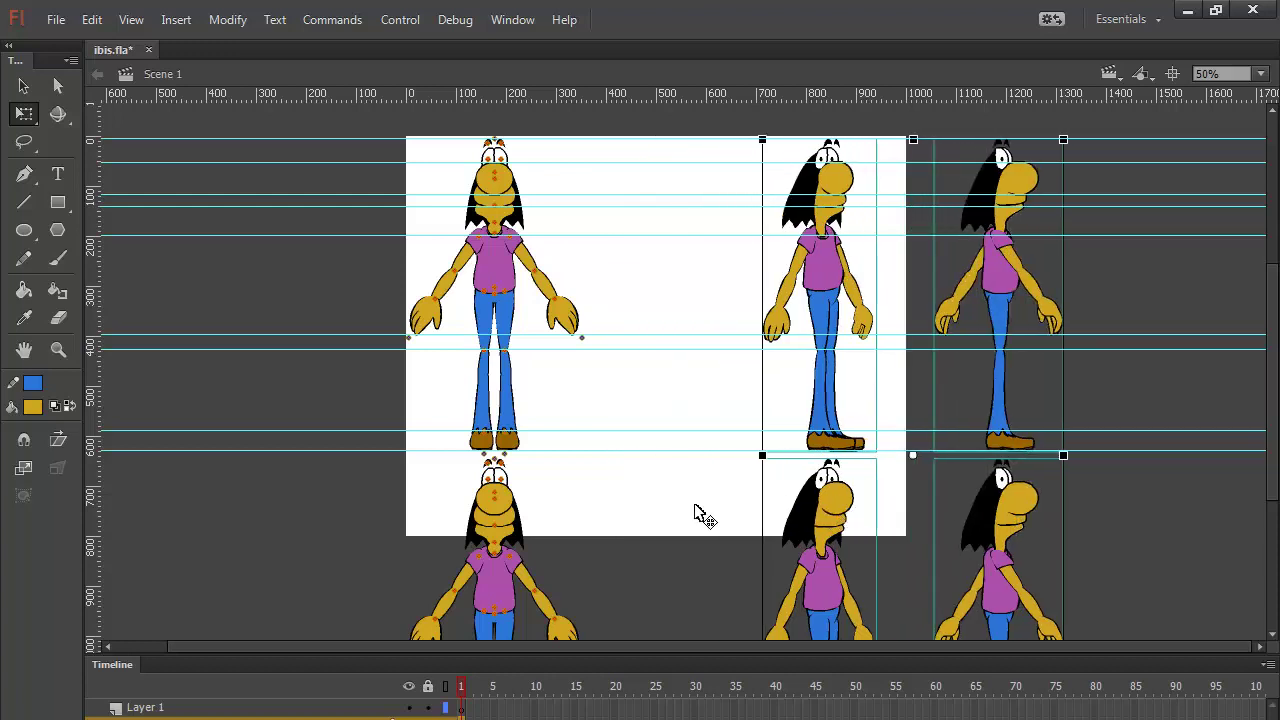
Step: Move the lower front figure straight up until it lies exactly over the upper front figure
click(515, 502)
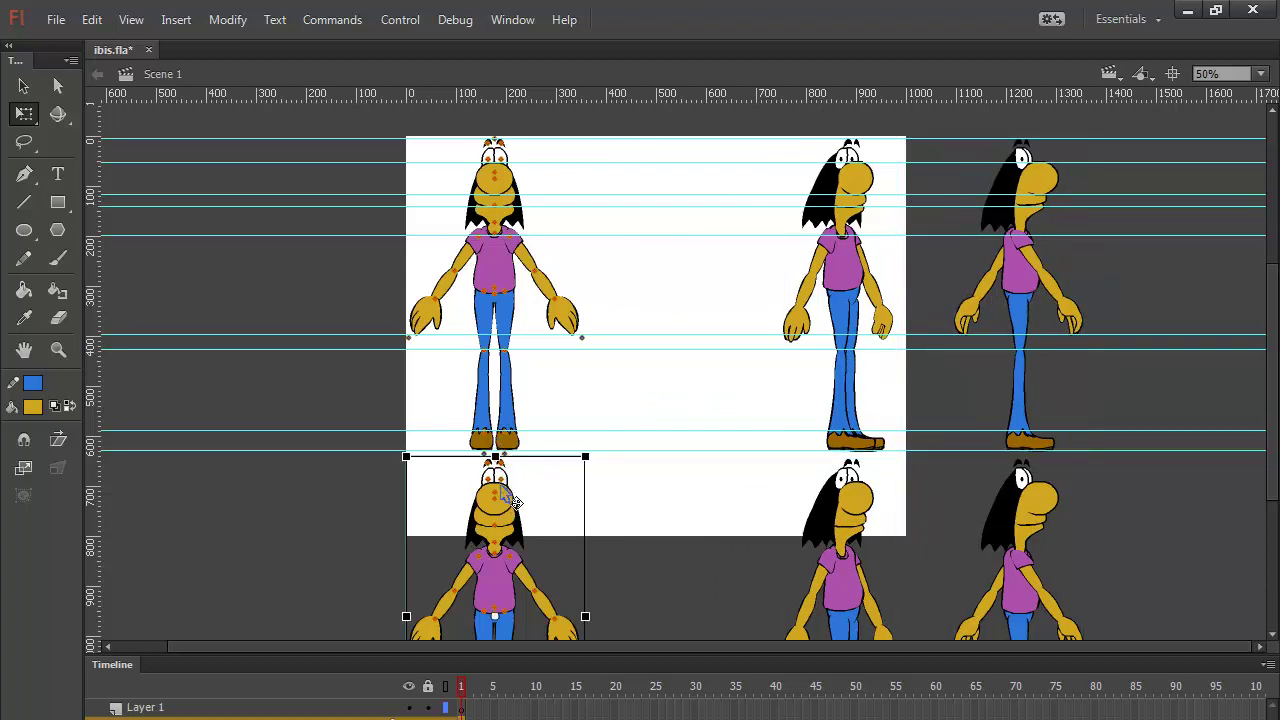
key(shift+Up)
key(shift+Up)
key(shift+Up)
key(shift+Up)
key(shift+Up)
key(shift+Up)
key(shift+Up)
key(shift+Up)
key(shift+Up)
key(shift+Up)
key(shift+Up)
key(shift+Up)
key(shift+Up)
key(shift+Up)
key(shift+Up)
key(shift+Up)
key(shift+Up)
key(shift+Up)
key(shift+Up)
key(shift+Up)
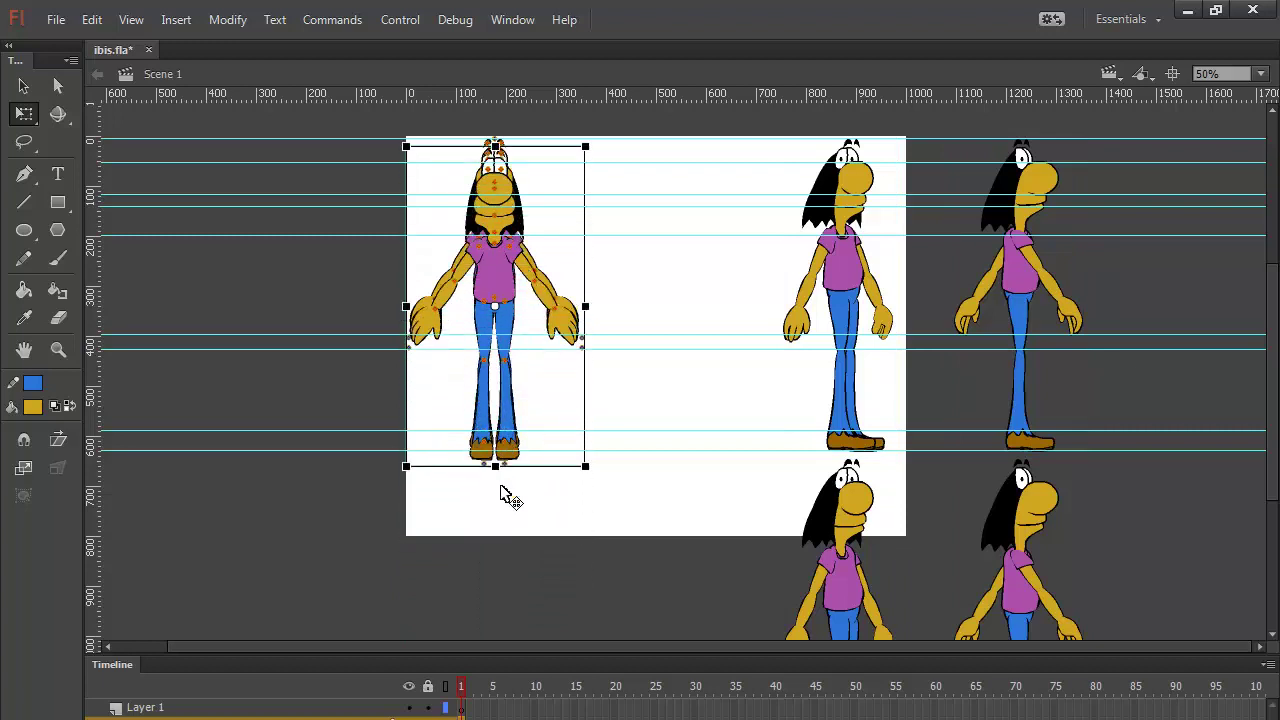
key(shift+Up)
key(shift+Up)
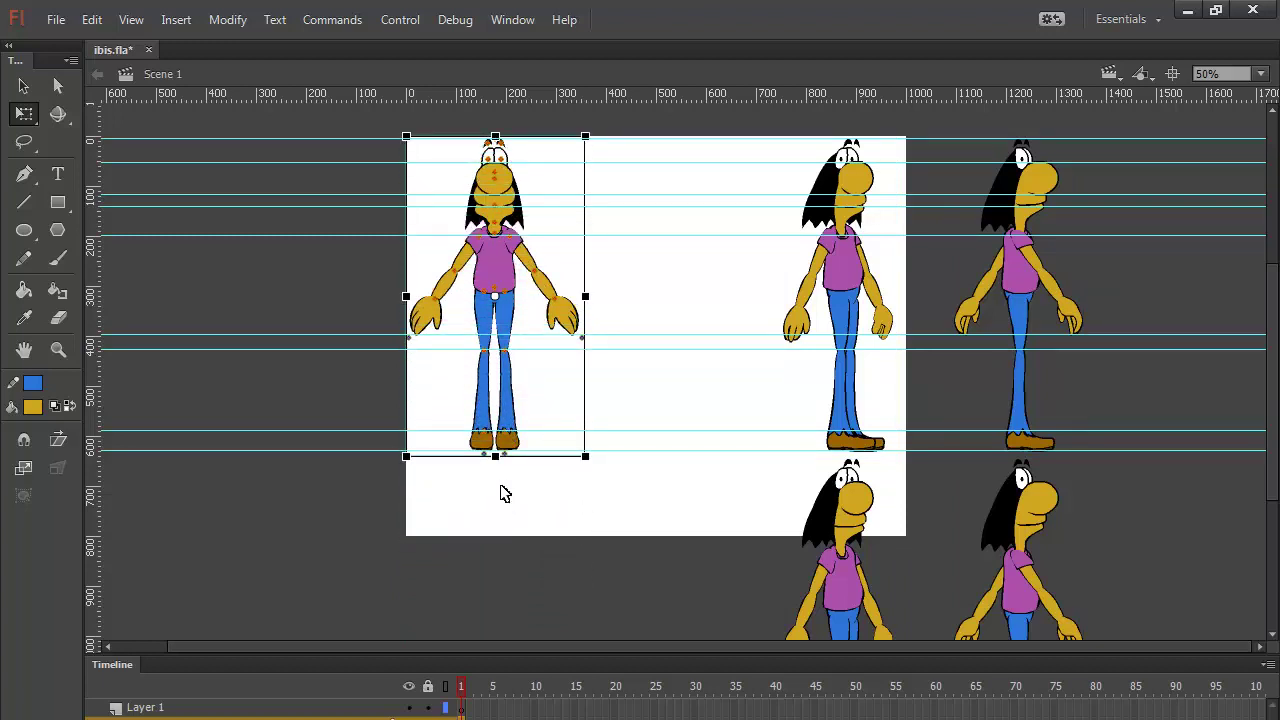
click(503, 492)
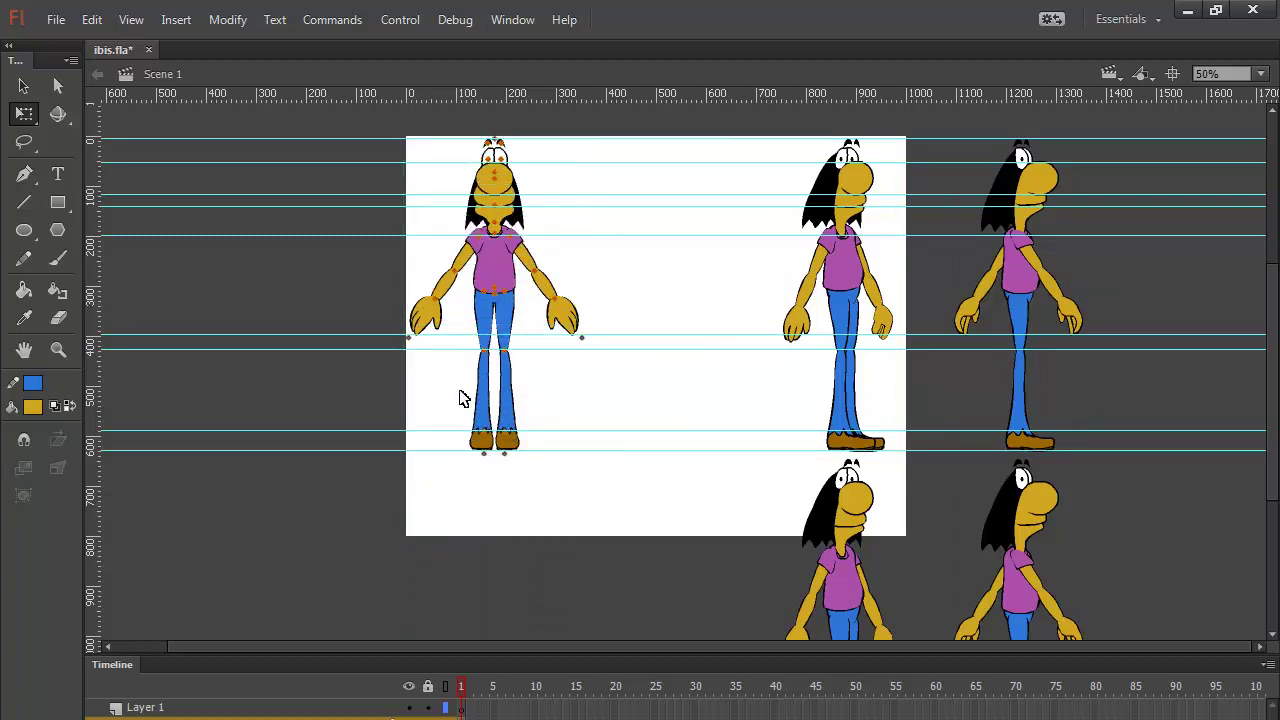
Step: Duplicate the front figure and place the copy level with it, in the gap before the upper three-quarter figure
click(520, 288)
key(ctrl+d)
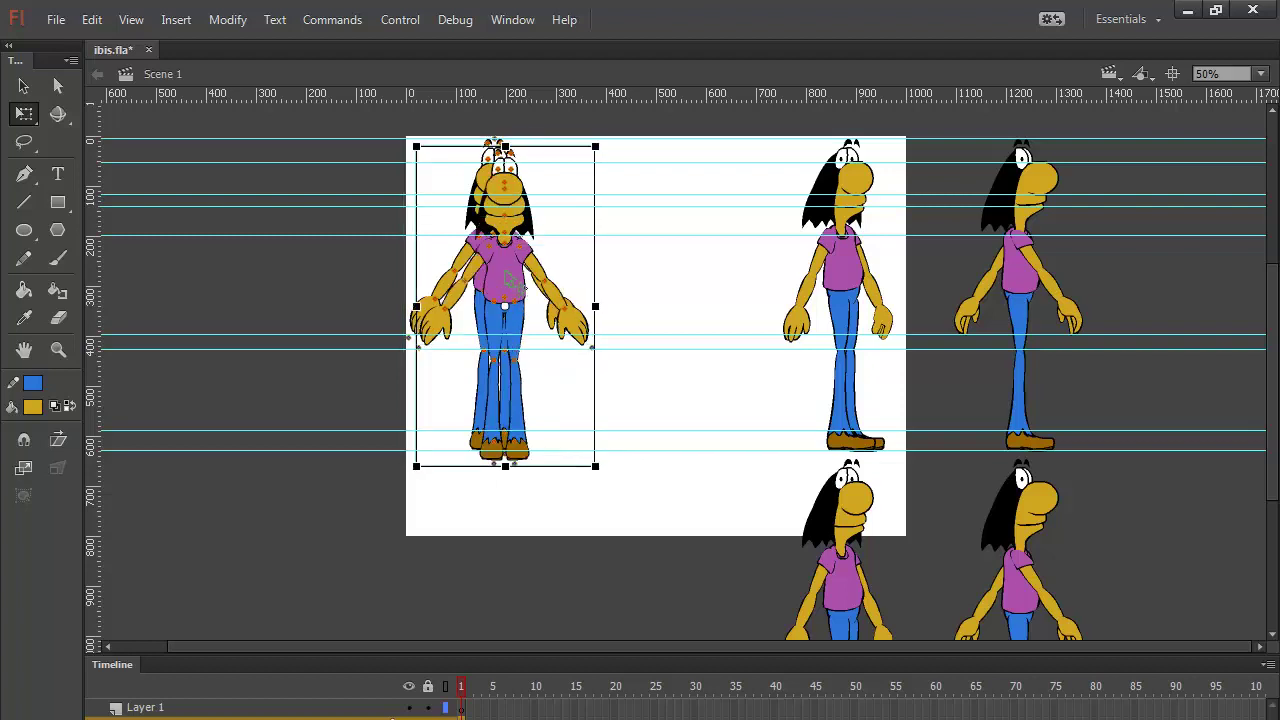
key(shift+Up)
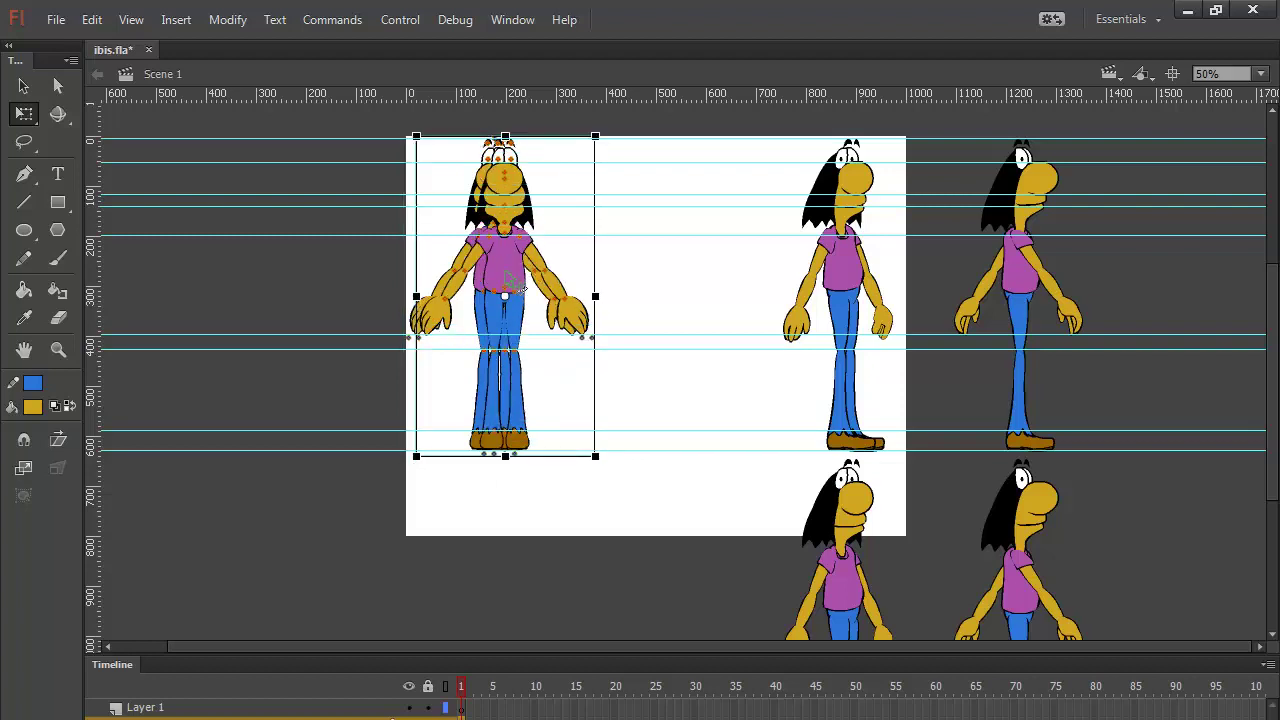
key(shift+Right)
key(shift+Right)
key(shift+Right)
key(shift+Right)
key(shift+Right)
key(shift+Right)
key(shift+Right)
key(shift+Right)
key(shift+Right)
key(shift+Right)
key(shift+Right)
key(shift+Right)
key(shift+Right)
key(shift+Right)
key(shift+Right)
key(shift+Right)
key(shift+Right)
key(shift+Right)
key(shift+Right)
key(shift+Right)
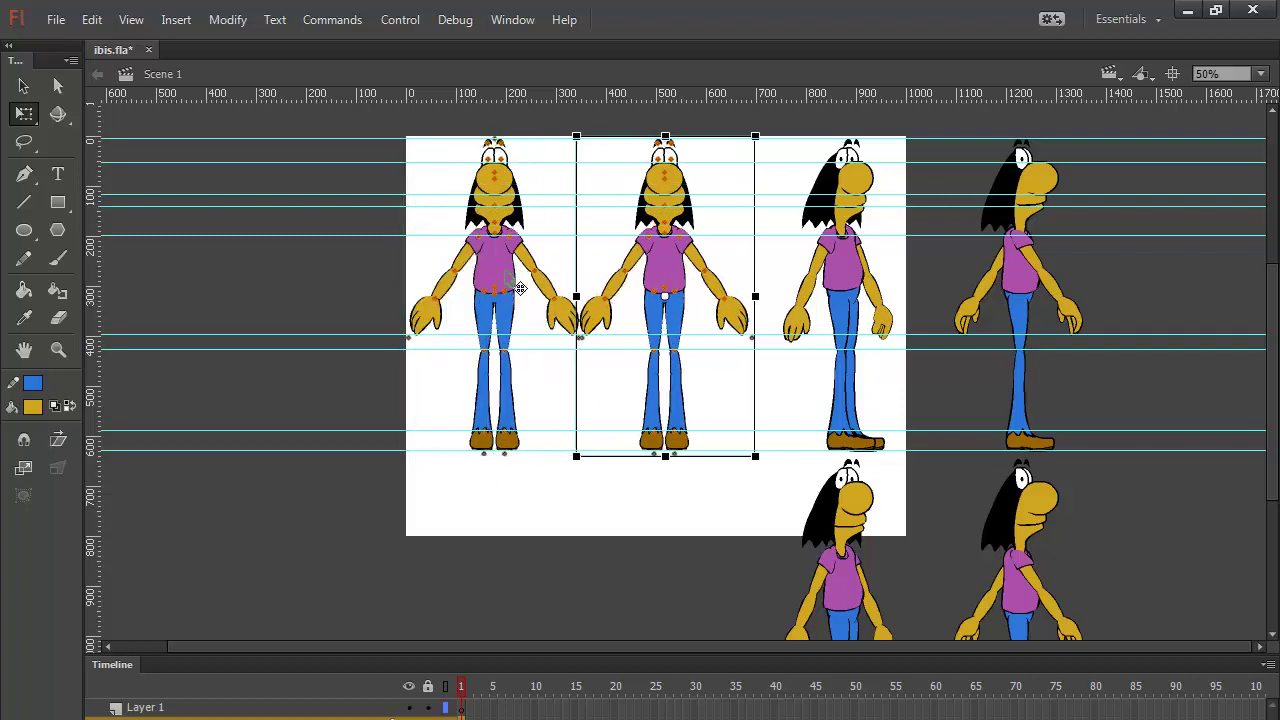
key(shift+Right)
key(shift+Right)
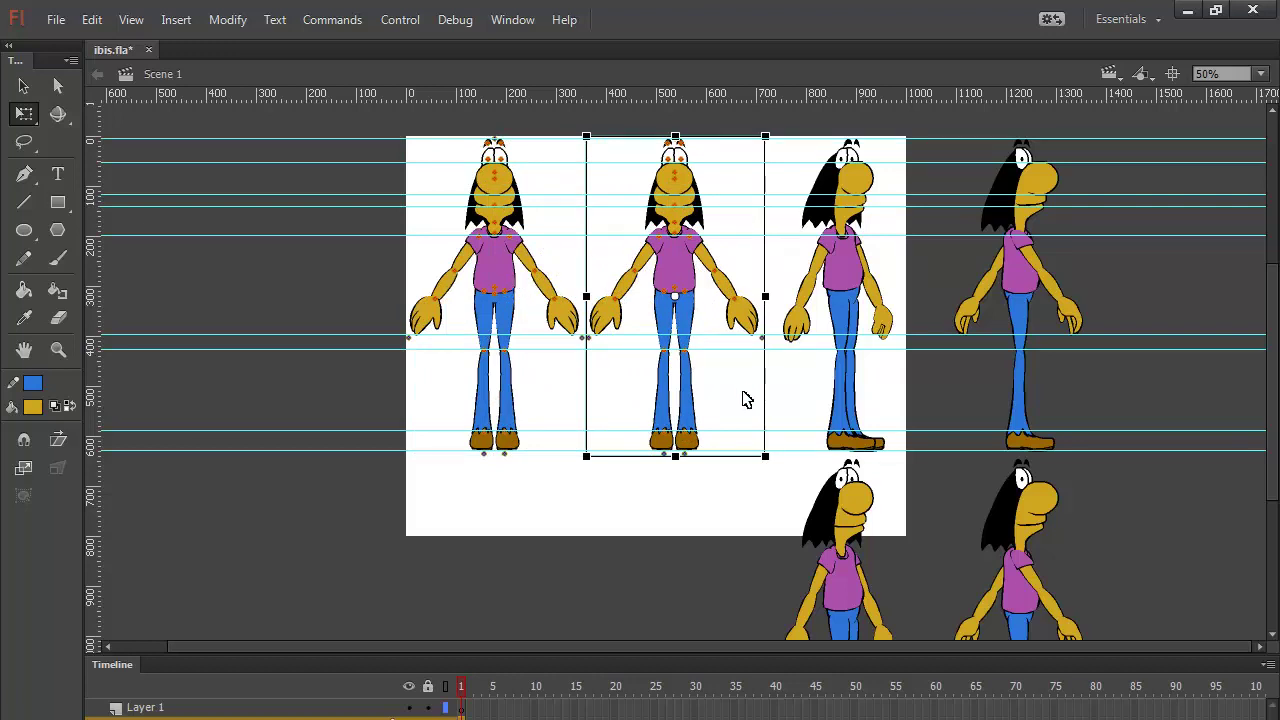
Step: Flip the upper three-quarter figure horizontally so that it faces the opposite way
drag(757, 531, 628, 547)
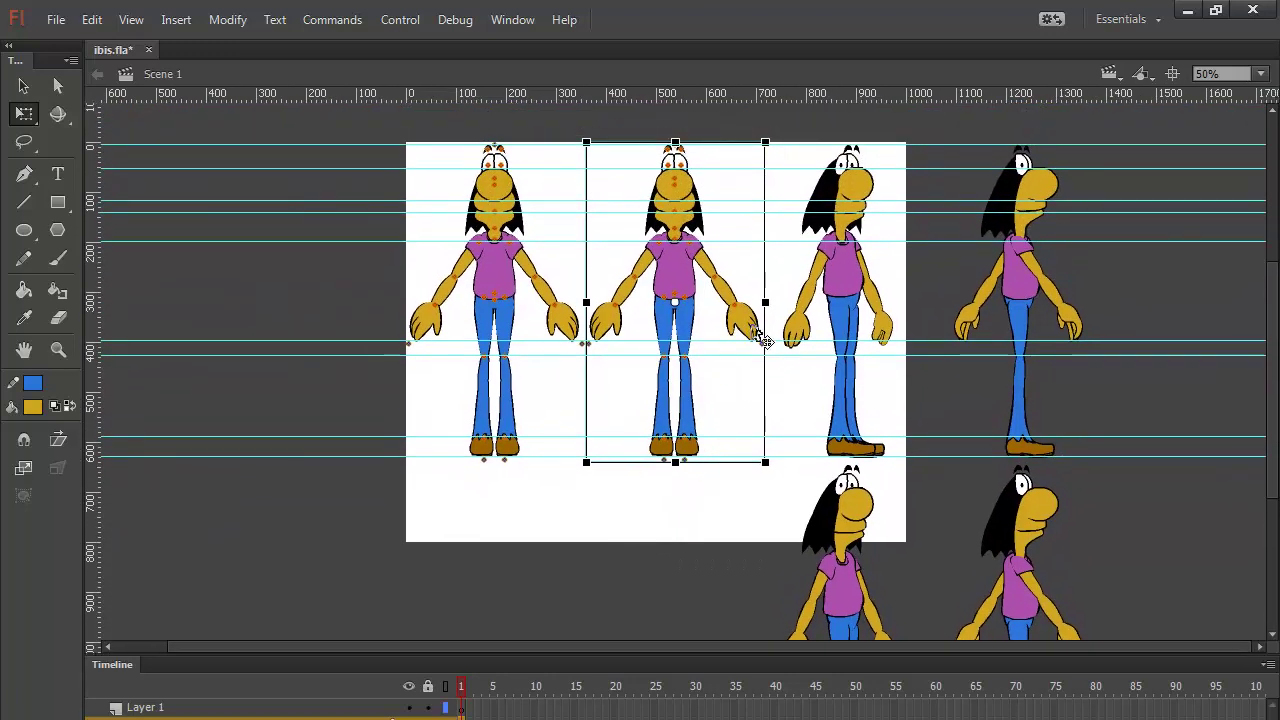
click(869, 282)
click(228, 20)
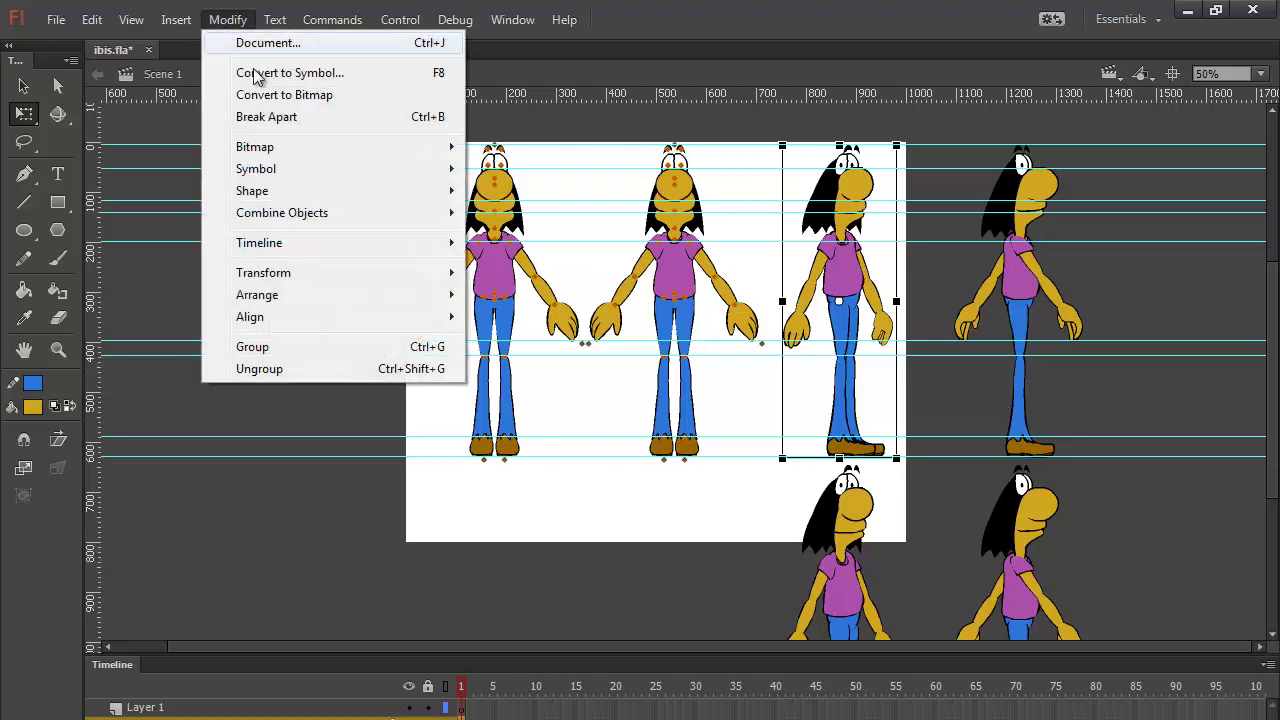
mouse_move(334, 284)
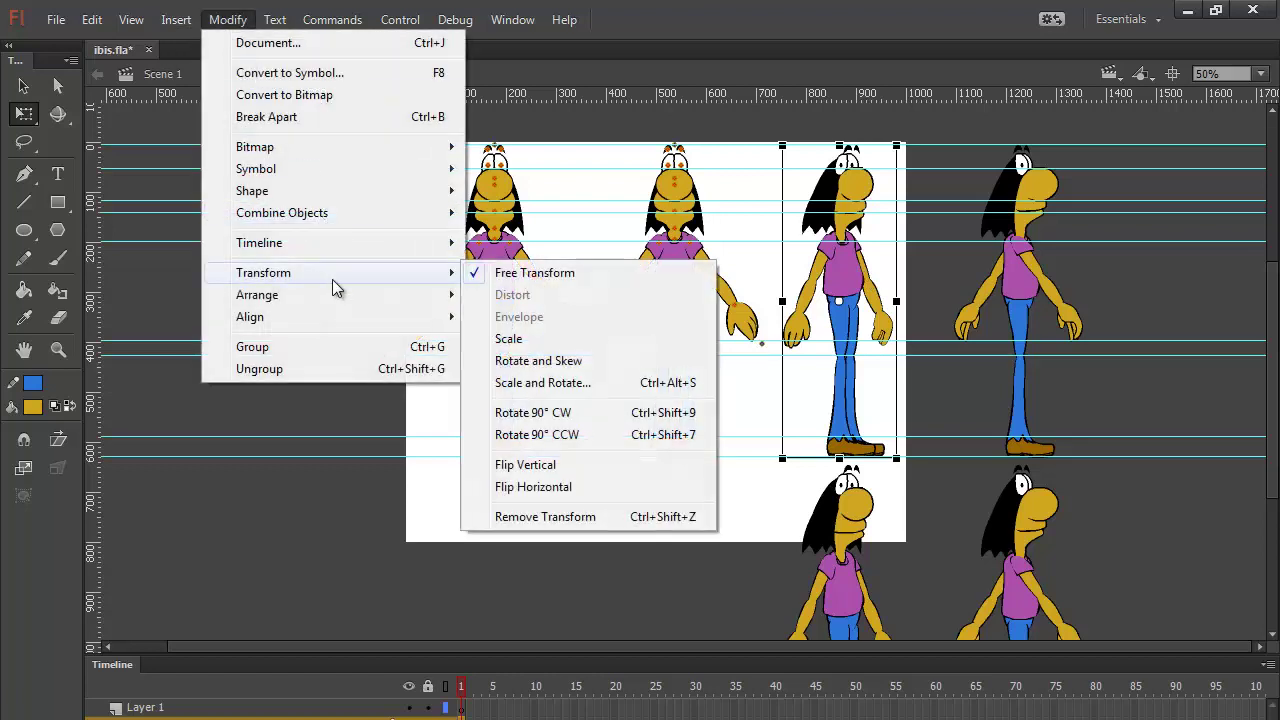
click(578, 490)
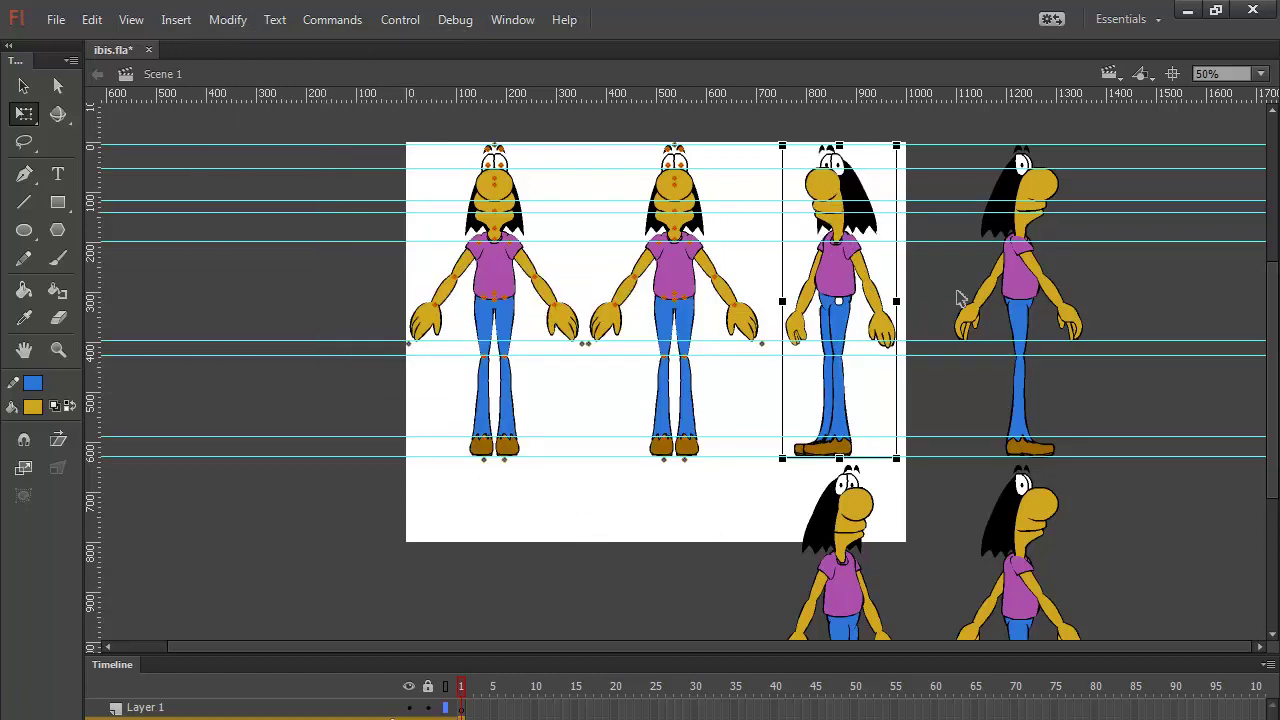
Step: Mirror the upper side-view figure horizontally in place to match the flipped three-quarter figure beside it
click(1035, 290)
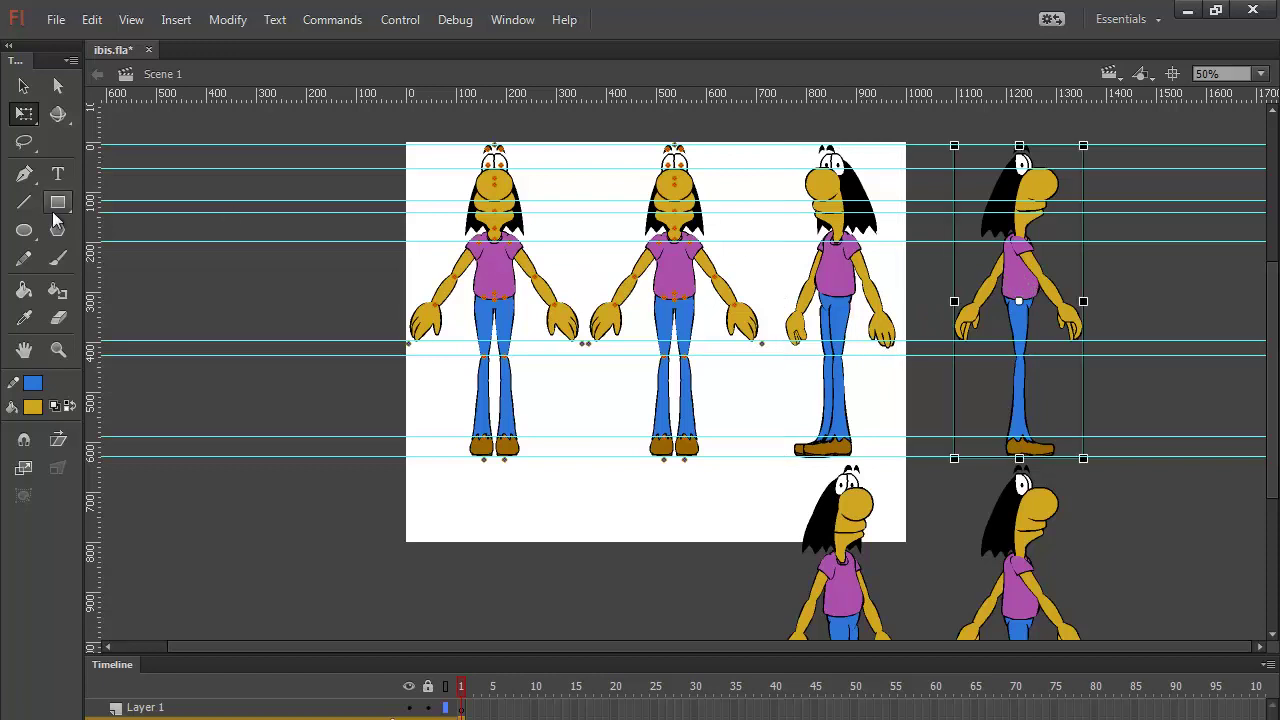
click(240, 20)
mouse_move(305, 280)
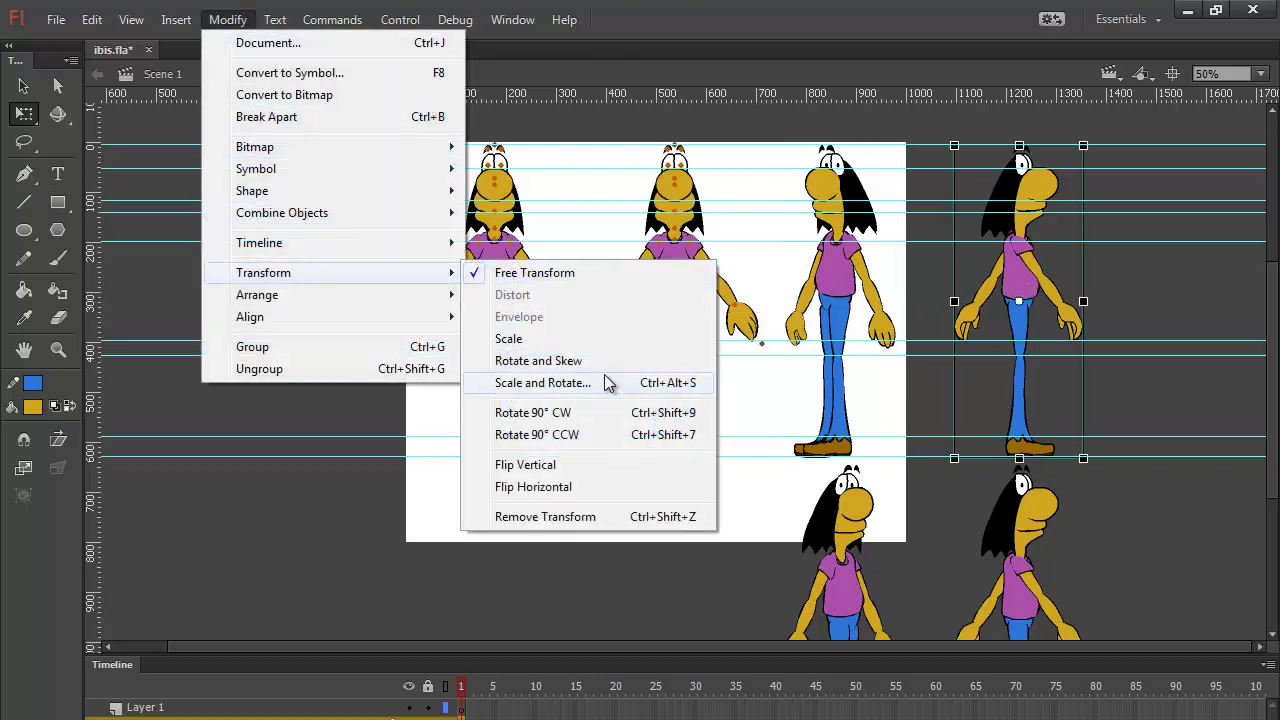
click(581, 489)
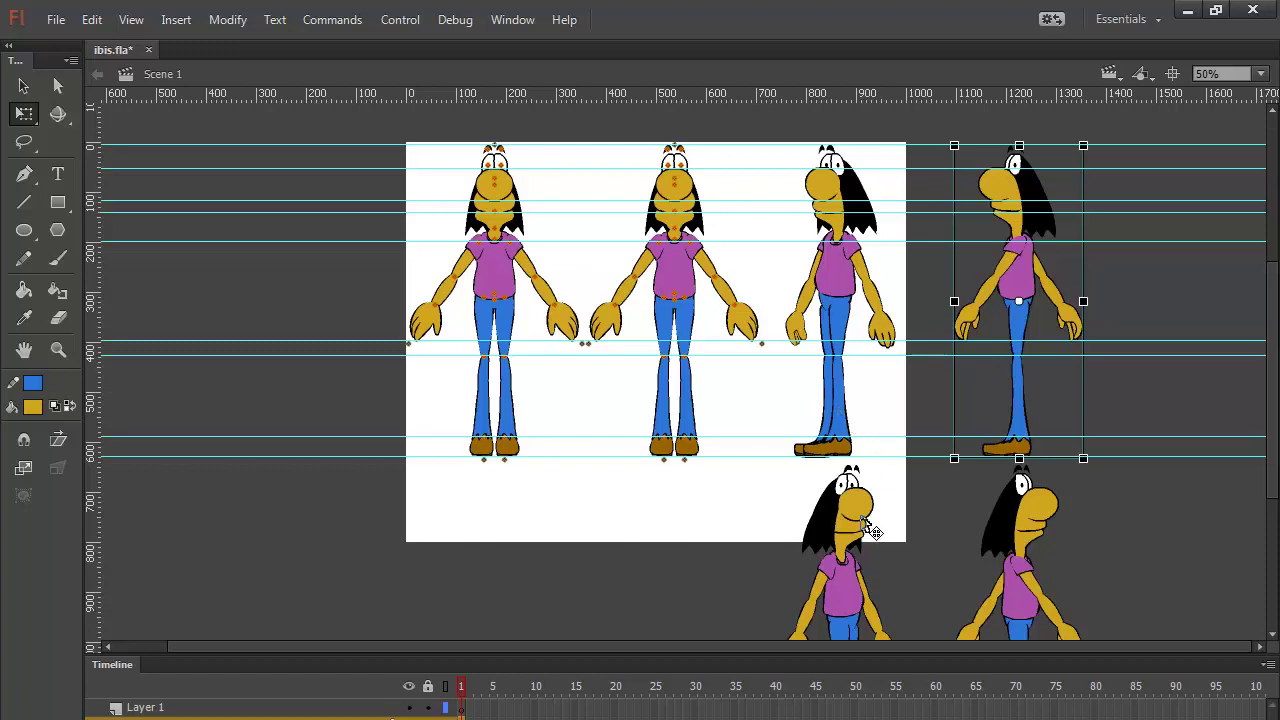
Step: Duplicate the upper and lower three-quarter figures together and shift the copies straight right until they stand just beyond the side-view figures
click(843, 300)
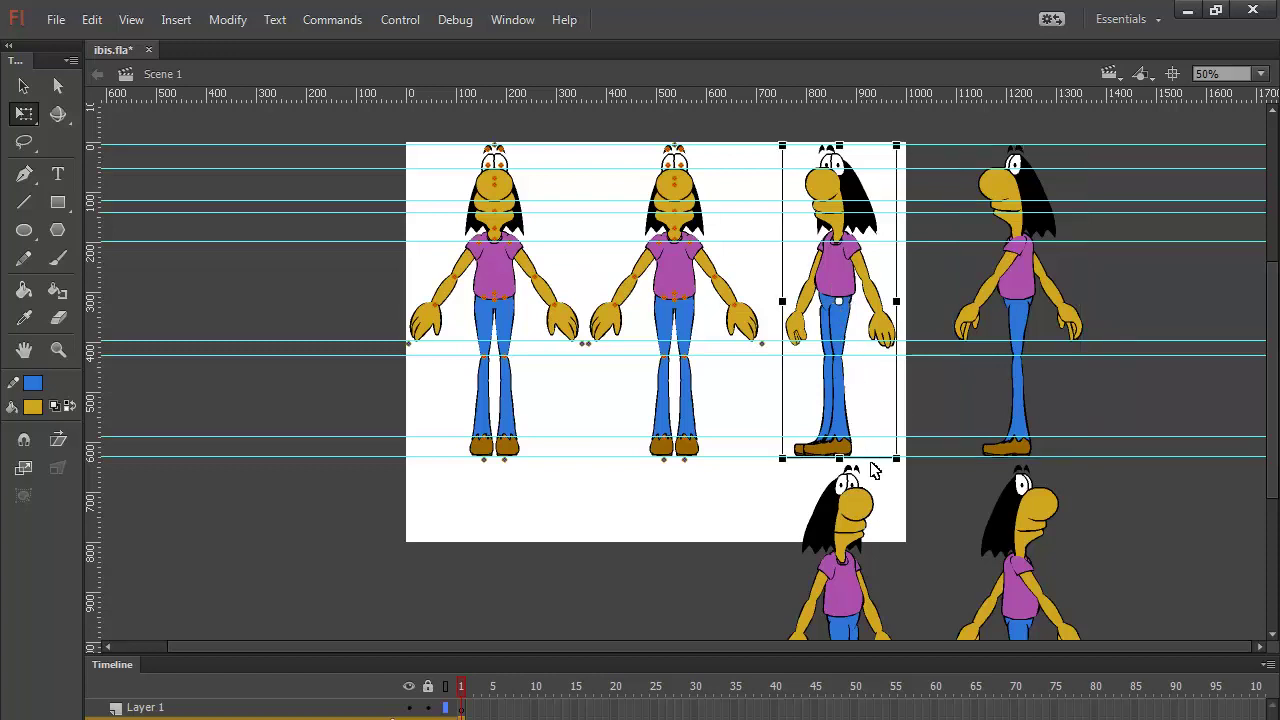
shift+click(856, 522)
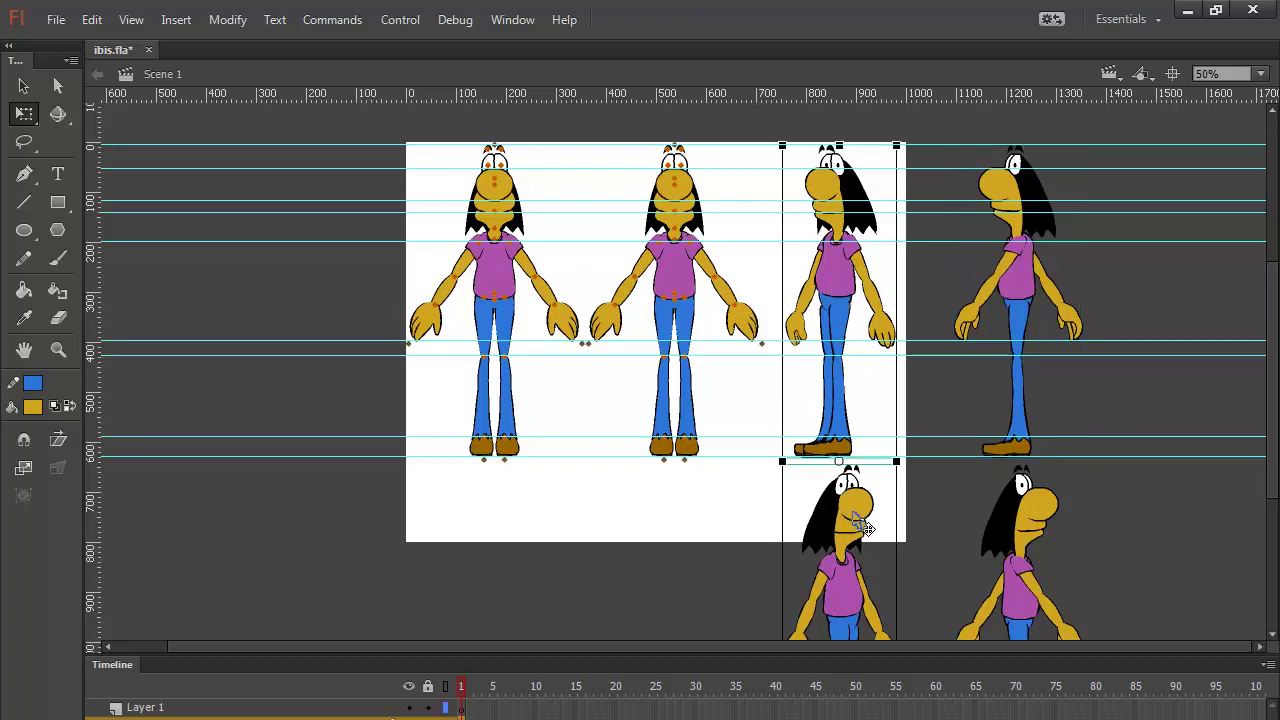
key(ctrl+d)
key(shift+Up)
key(shift+Up)
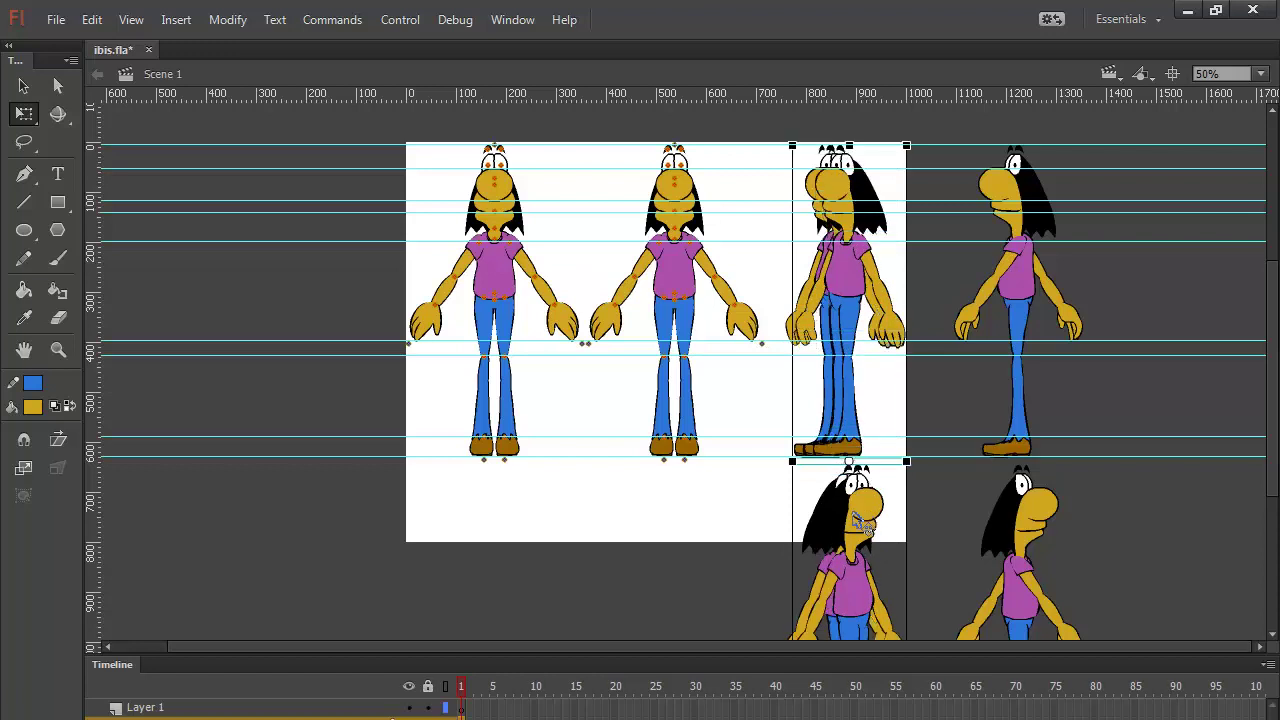
key(shift+Right)
key(shift+Right)
key(shift+Right)
key(shift+Right)
key(shift+Right)
key(shift+Right)
key(shift+Right)
key(shift+Right)
key(shift+Right)
key(shift+Right)
key(shift+Right)
key(shift+Right)
key(shift+Right)
key(shift+Right)
key(shift+Right)
key(shift+Right)
key(shift+Right)
key(shift+Right)
key(shift+Right)
key(shift+Right)
key(shift+Right)
key(shift+Right)
key(shift+Right)
key(shift+Right)
key(shift+Right)
key(shift+Right)
key(shift+Right)
key(shift+Right)
key(shift+Right)
key(shift+Right)
key(shift+Right)
key(shift+Right)
key(shift+Right)
key(shift+Right)
key(shift+Right)
key(shift+Right)
key(shift+Right)
key(shift+Right)
key(shift+Right)
key(shift+Right)
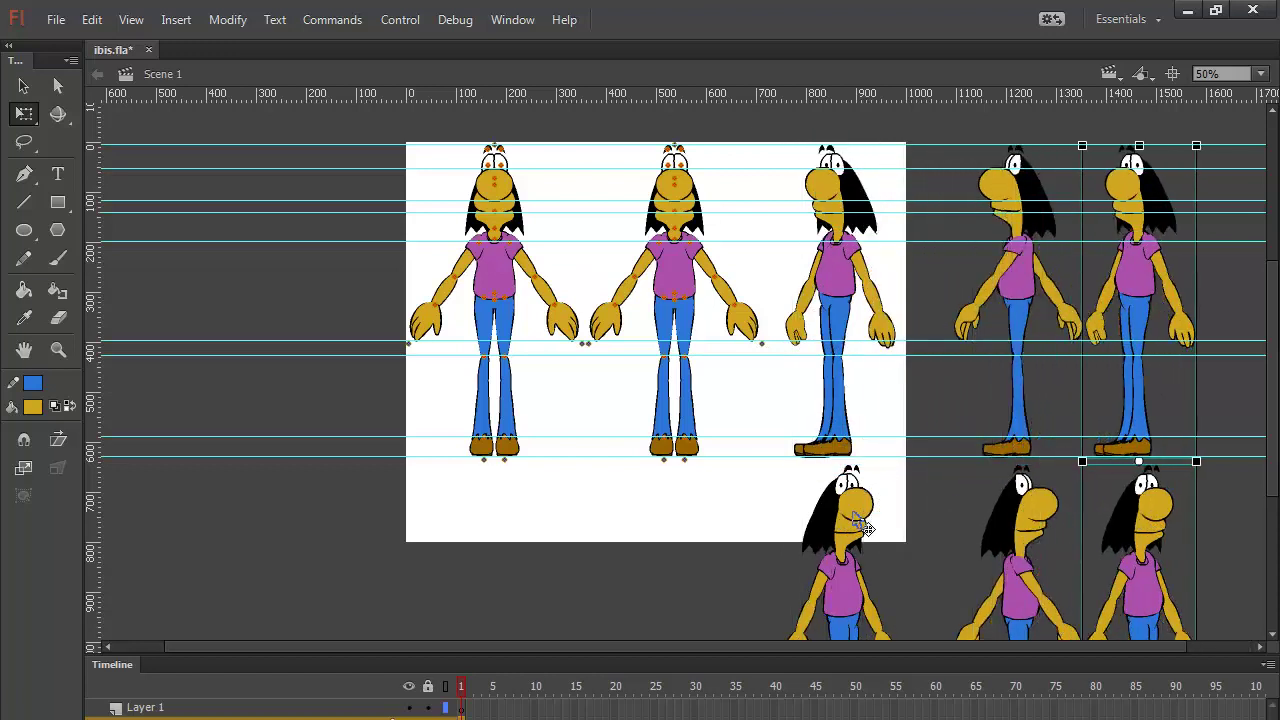
key(shift+Right)
key(shift+Right)
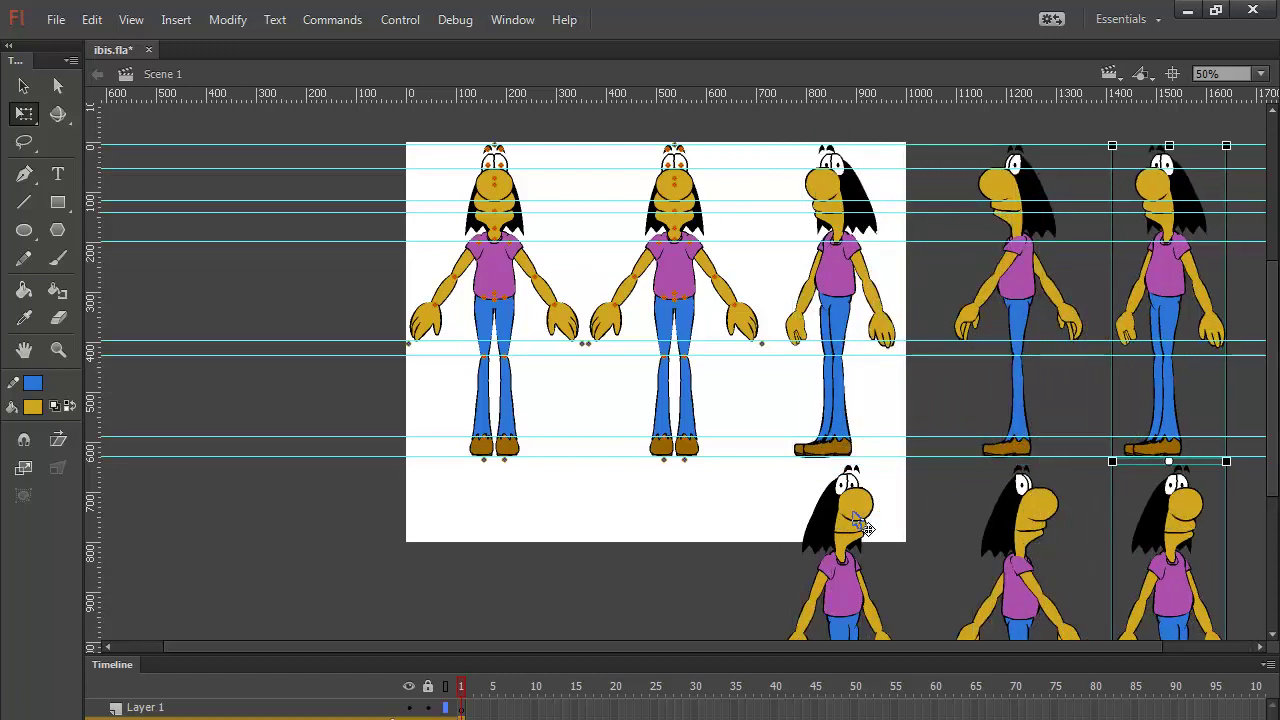
click(682, 538)
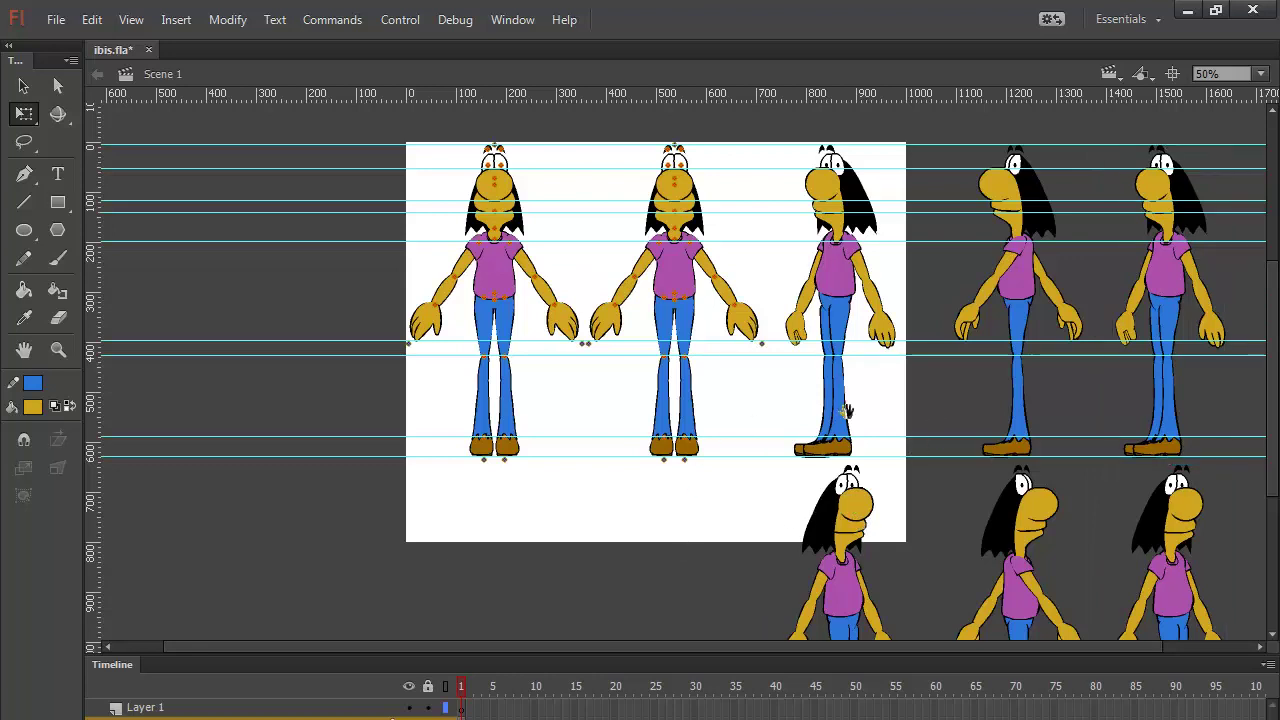
Step: Choose the Brush tool, open the Puppet Producer extension and move its window beside the first front figure
drag(846, 412, 482, 440)
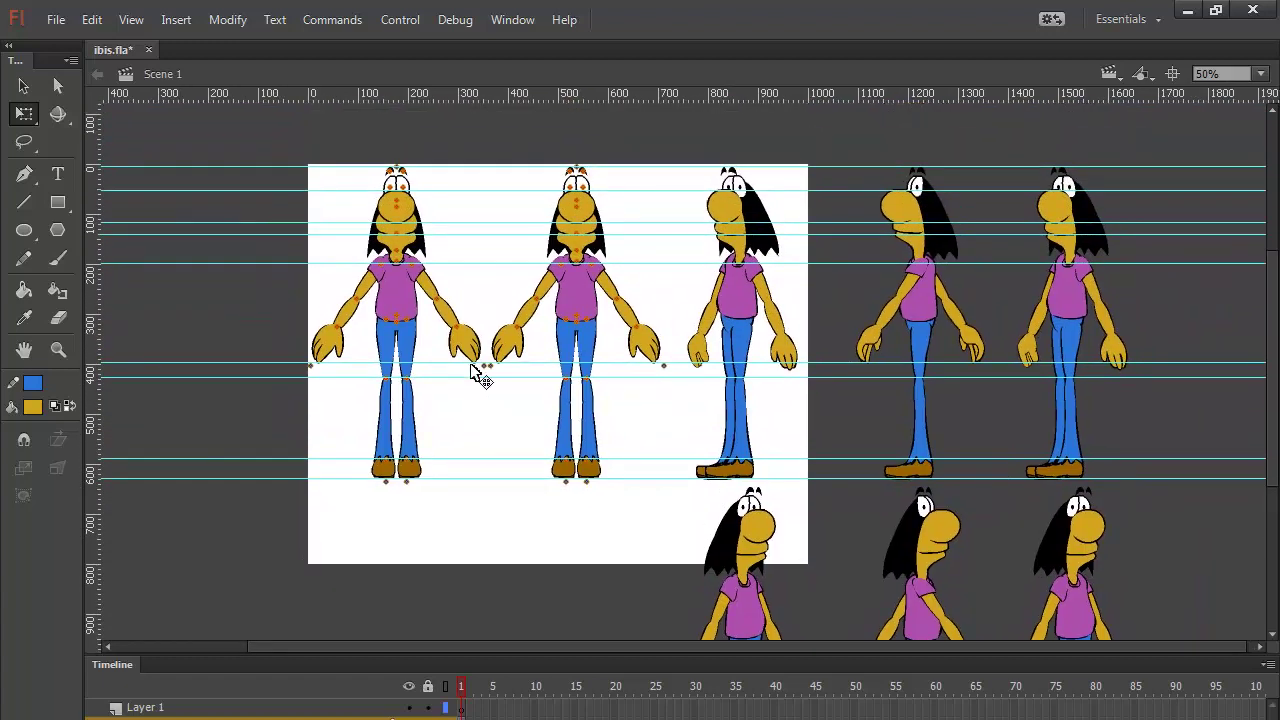
click(60, 261)
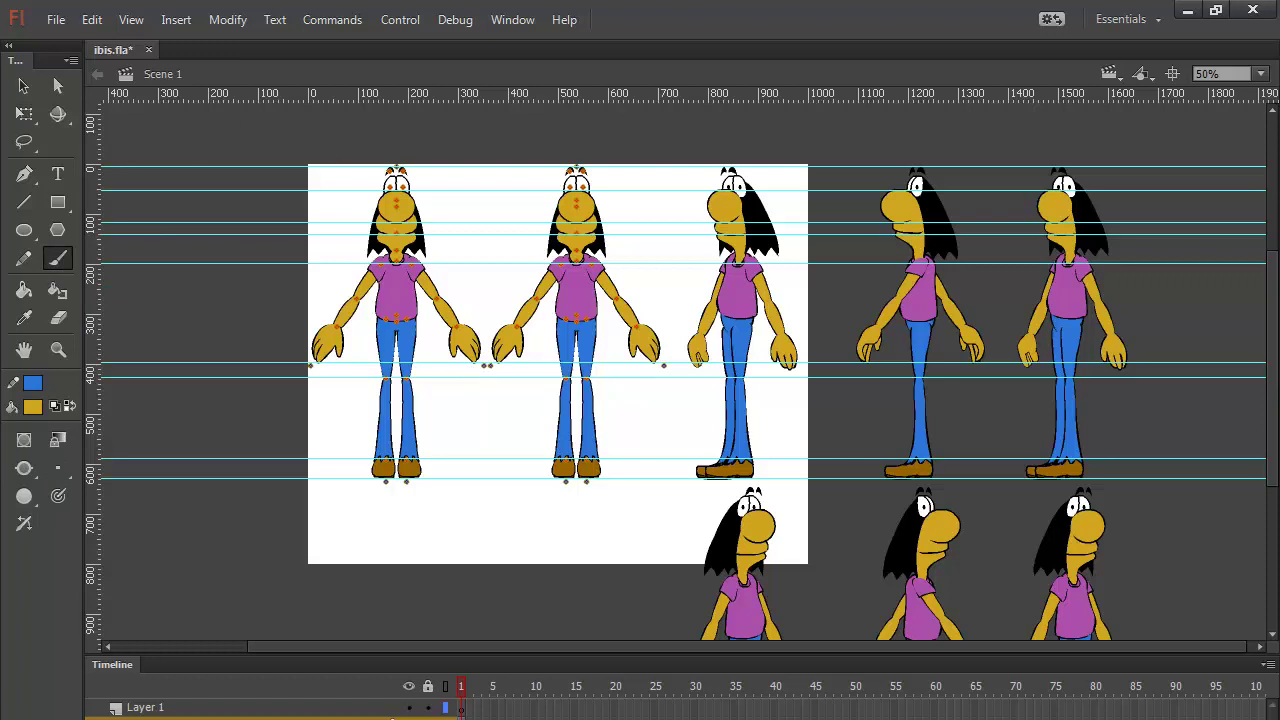
click(512, 19)
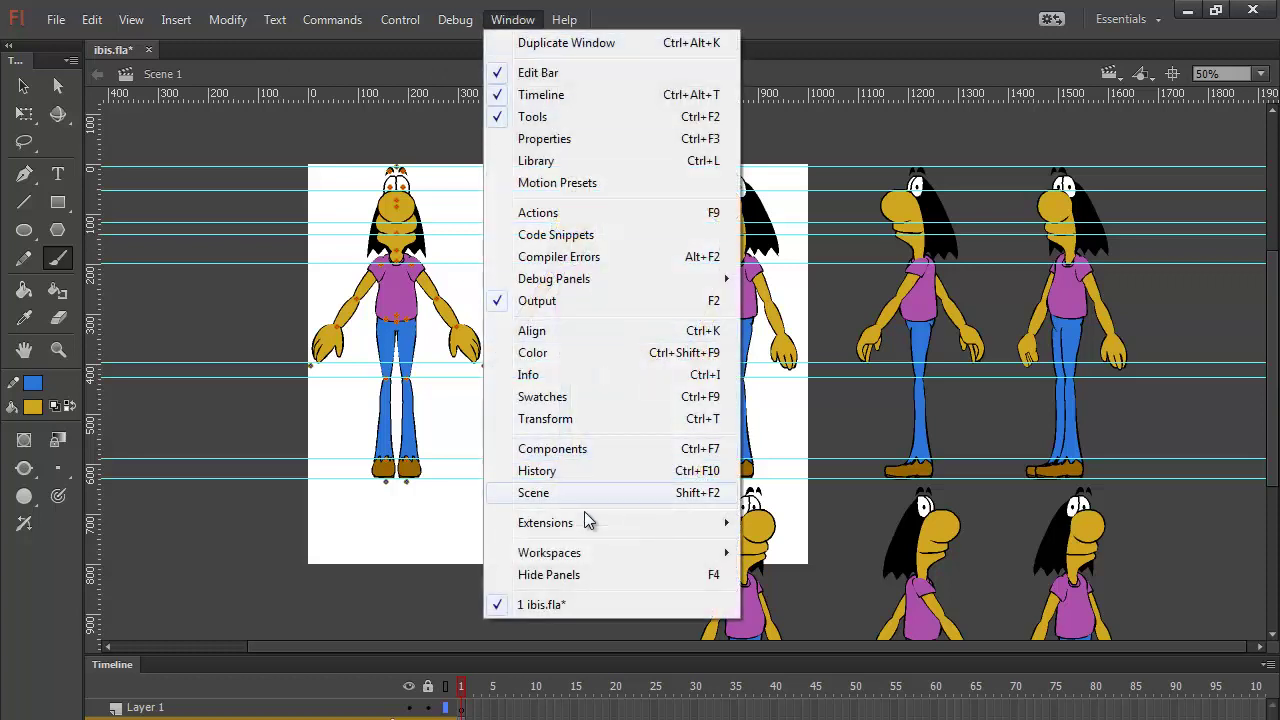
mouse_move(600, 522)
click(788, 524)
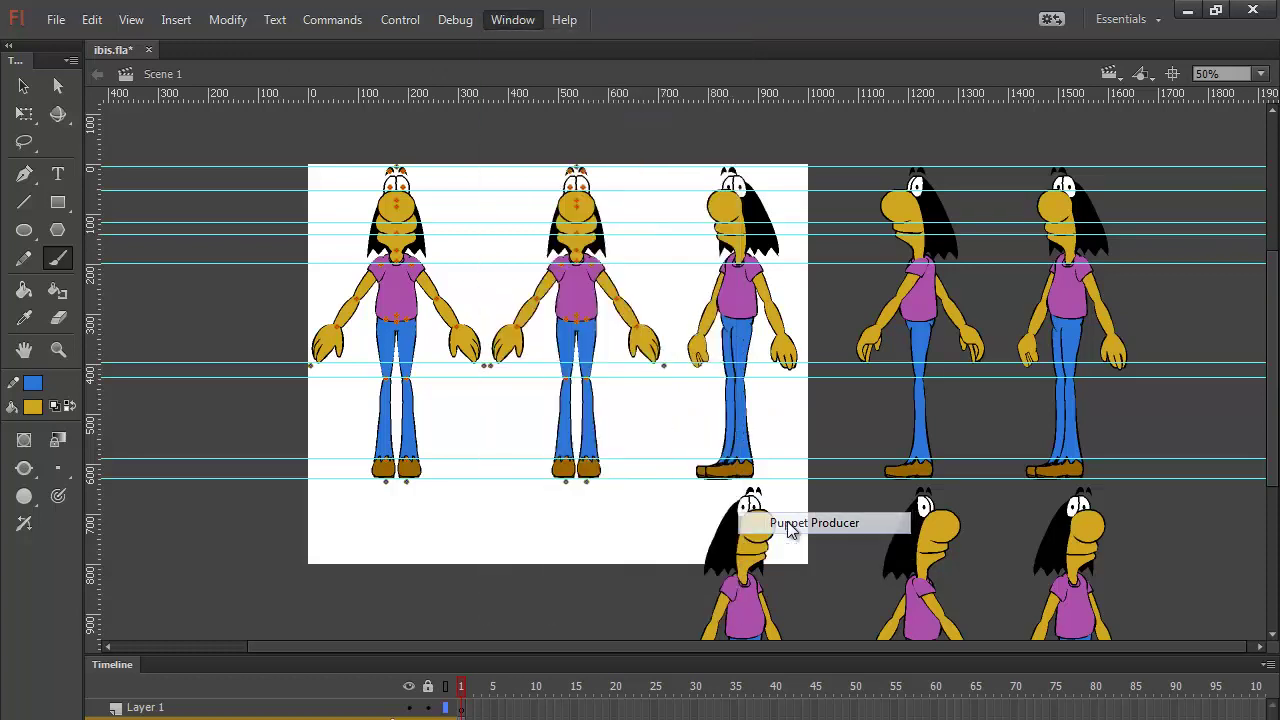
drag(742, 222, 140, 345)
Step: Undo the trial brush label beside the first front figure and set the fill colour to black on Layer 1
drag(336, 174, 330, 186)
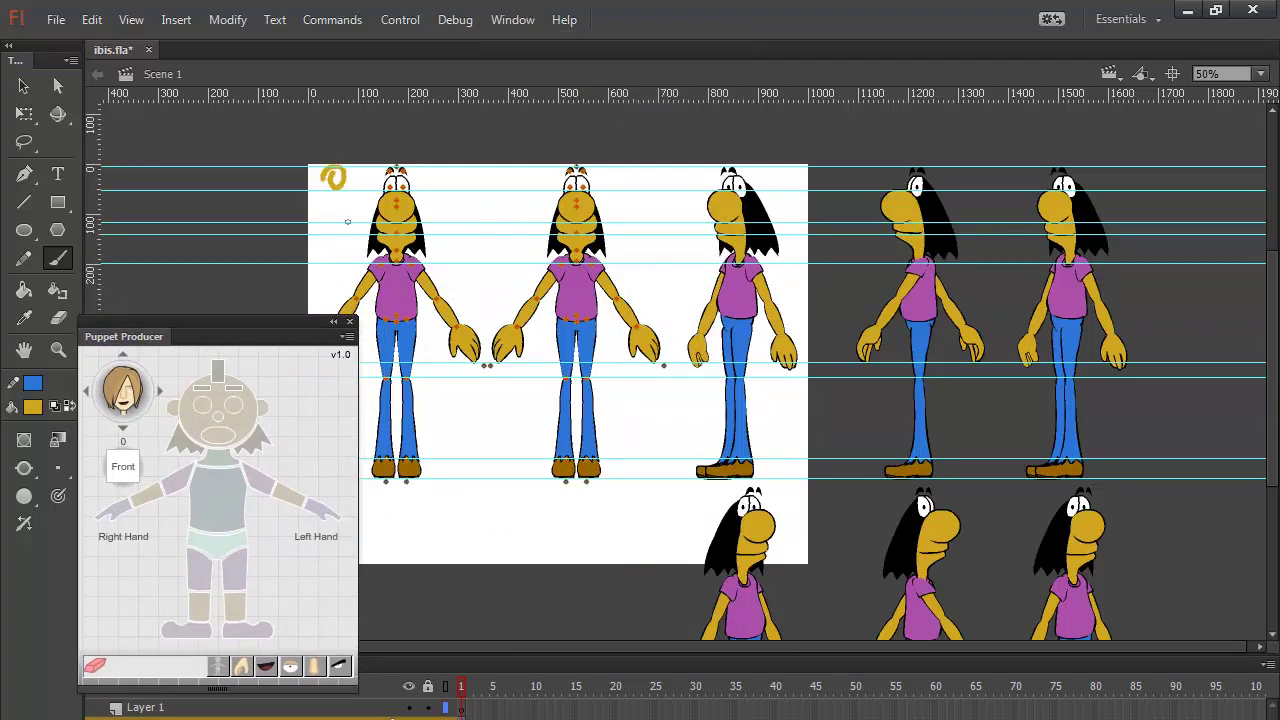
key(ctrl+z)
click(346, 710)
click(33, 405)
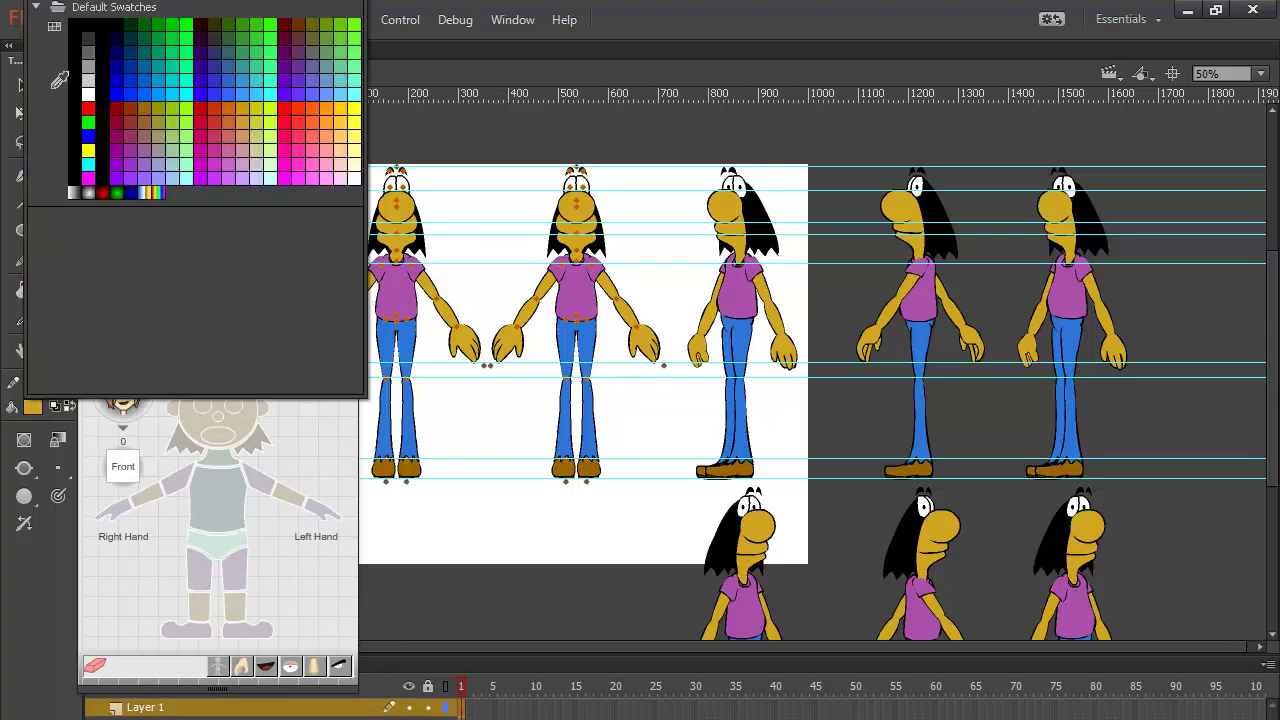
click(86, 24)
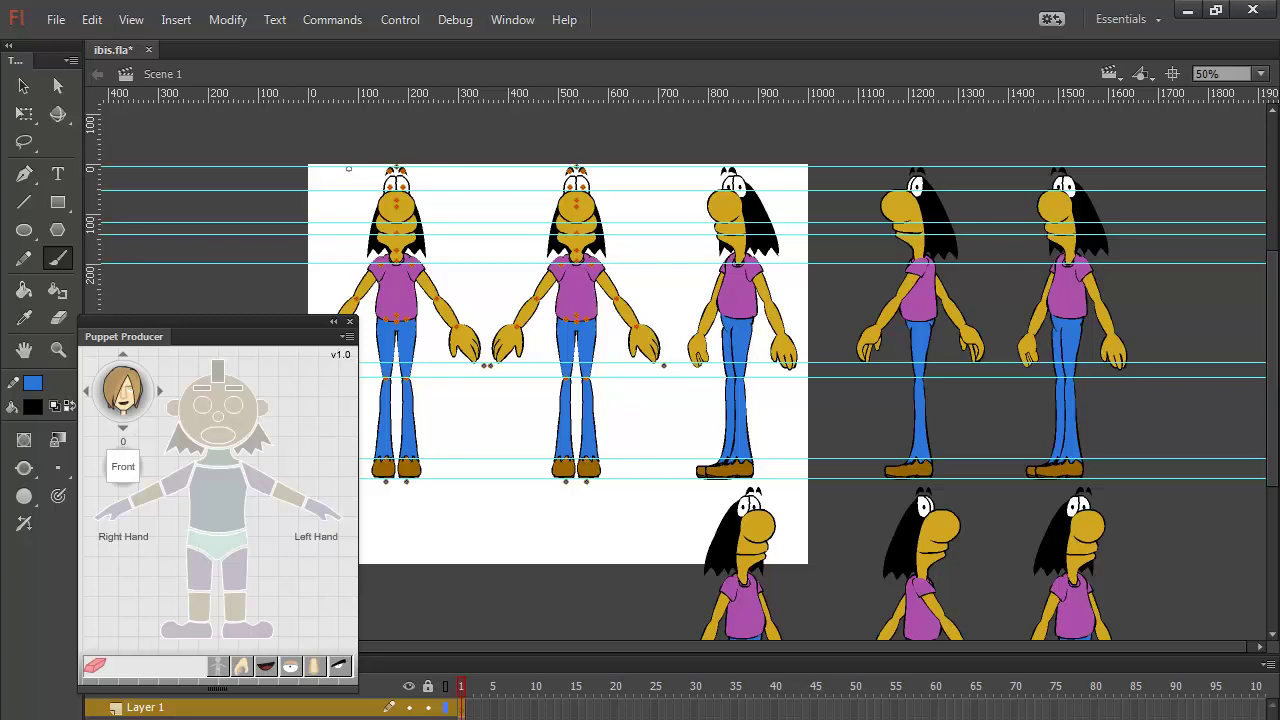
Step: Hand-letter 0 by the first front figure, 45 by the lower three-quarter figure and 90 by the lower side figure, turning the puppet view to 90
drag(348, 169, 360, 192)
drag(680, 509, 704, 523)
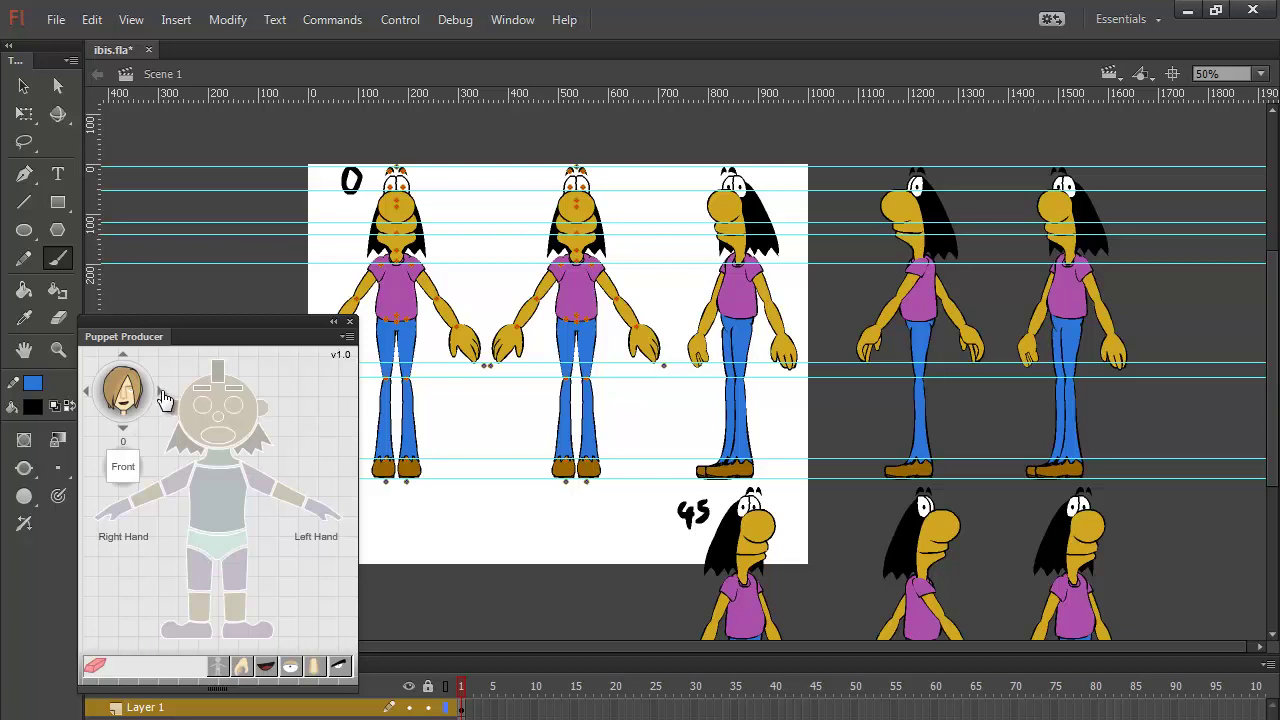
click(161, 396)
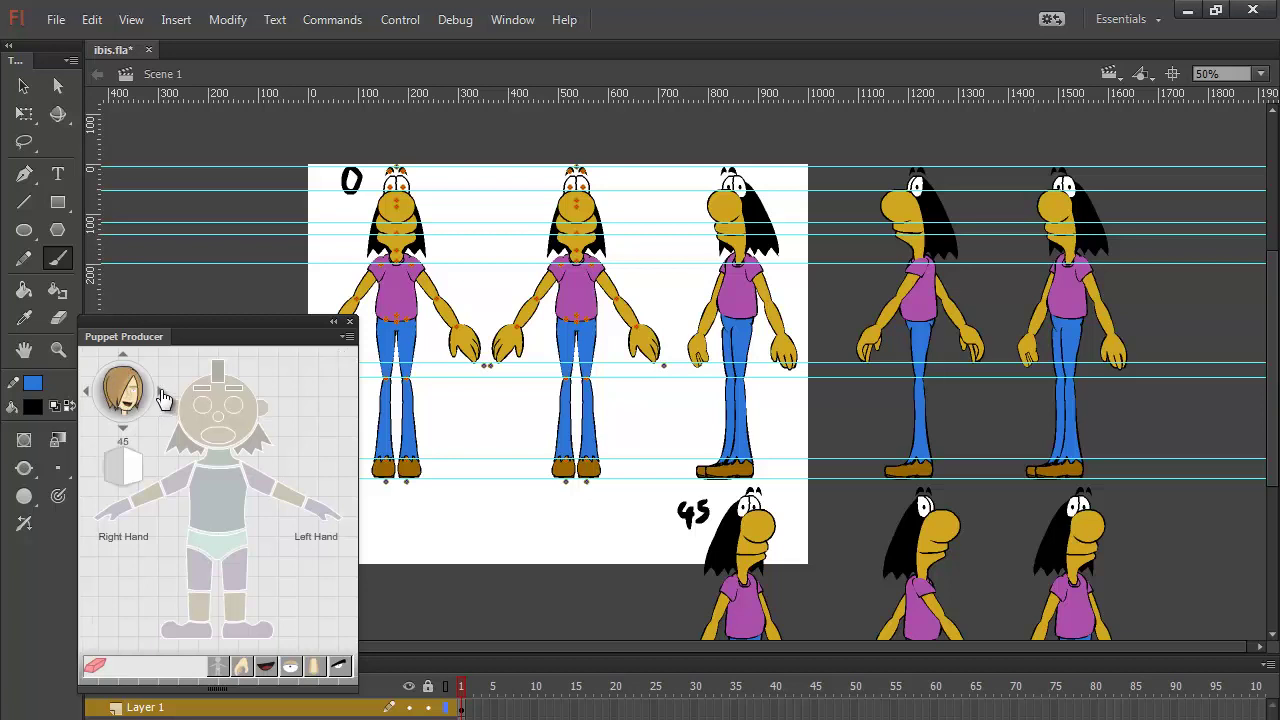
click(160, 394)
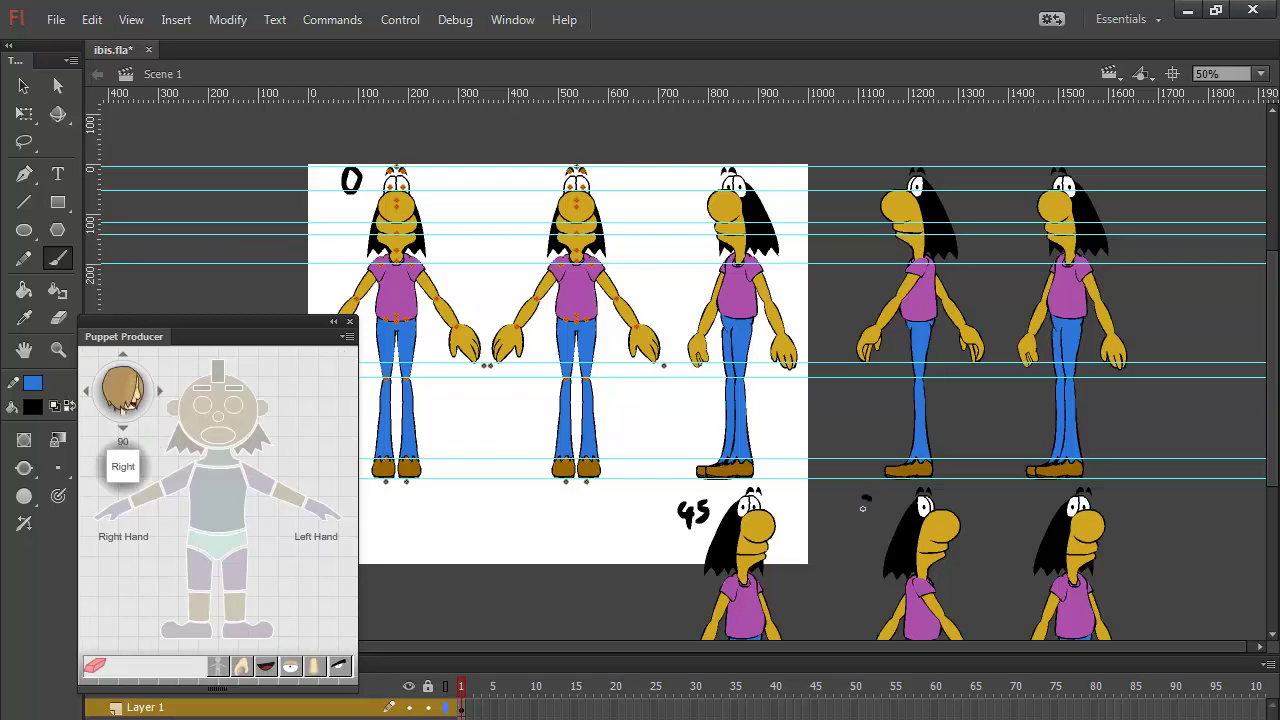
mouse_move(863, 507)
mouse_down()
mouse_move(866, 518)
mouse_move(881, 500)
mouse_up()
Step: Turn the puppet view through 135 to 180, hand-lettering 135 by the lower three-quarter copy and 180 by the second front figure
click(160, 390)
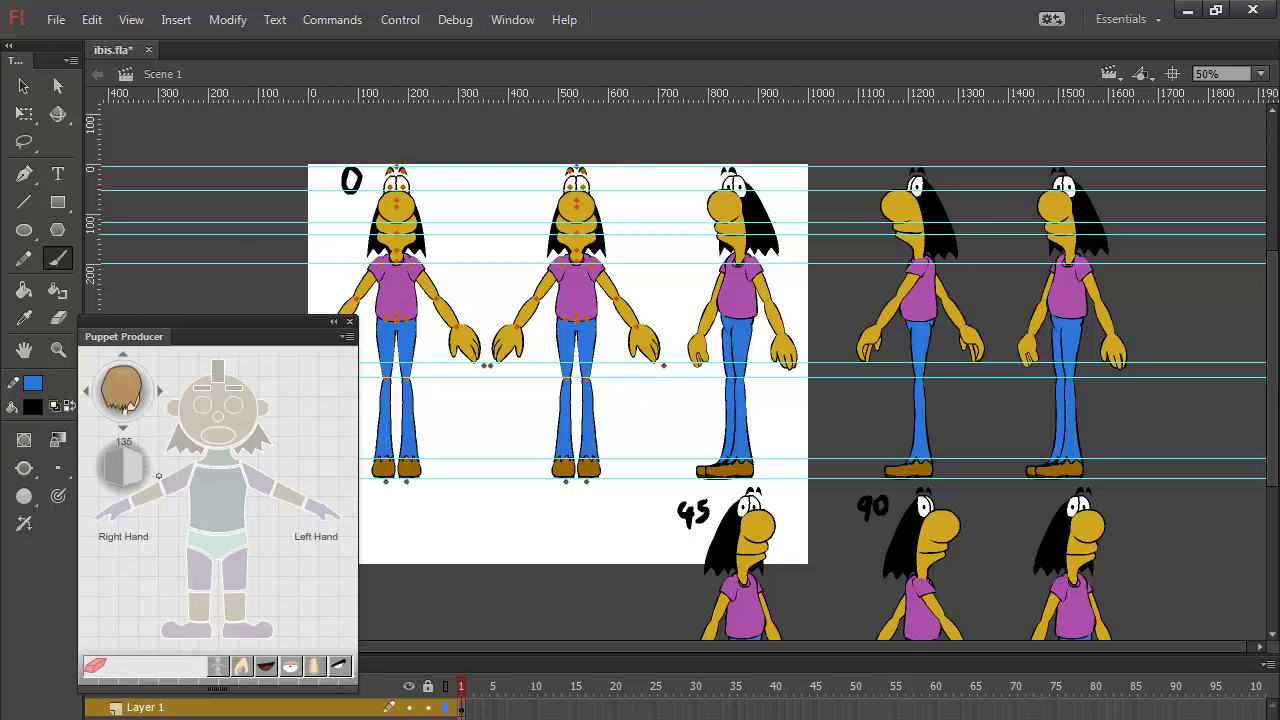
drag(1037, 492, 1034, 511)
click(159, 390)
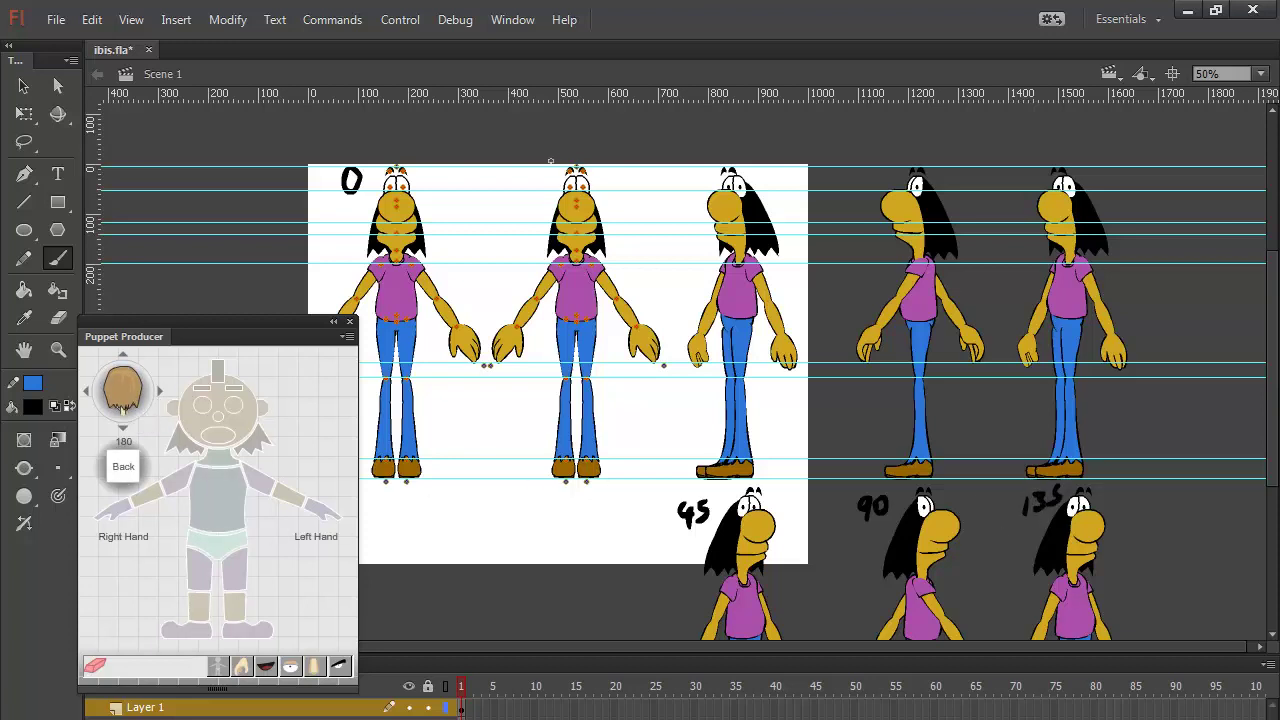
drag(536, 156, 547, 147)
Step: Turn the puppet view through 225 to 270, hand-lettering 225 above the upper three-quarter copy and 270 above the upper side figure
click(159, 391)
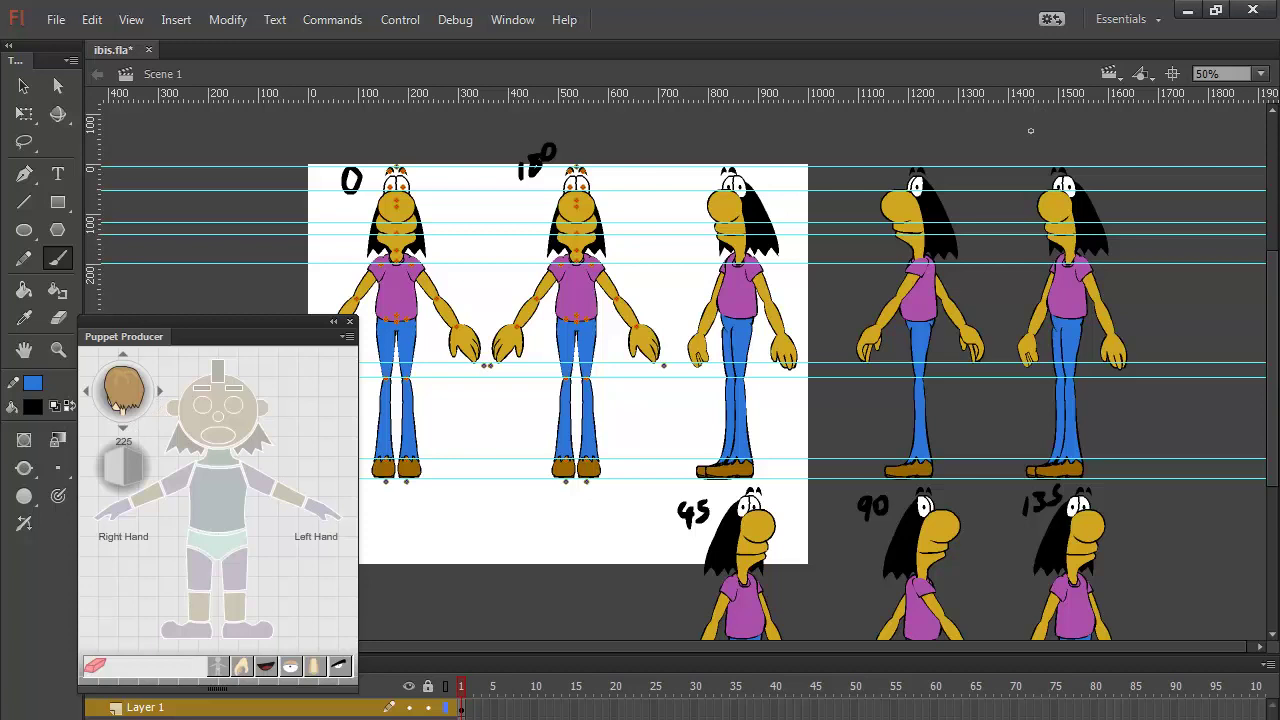
mouse_move(1030, 130)
mouse_down()
mouse_move(1034, 150)
mouse_move(1062, 151)
mouse_up()
drag(1068, 124, 1066, 152)
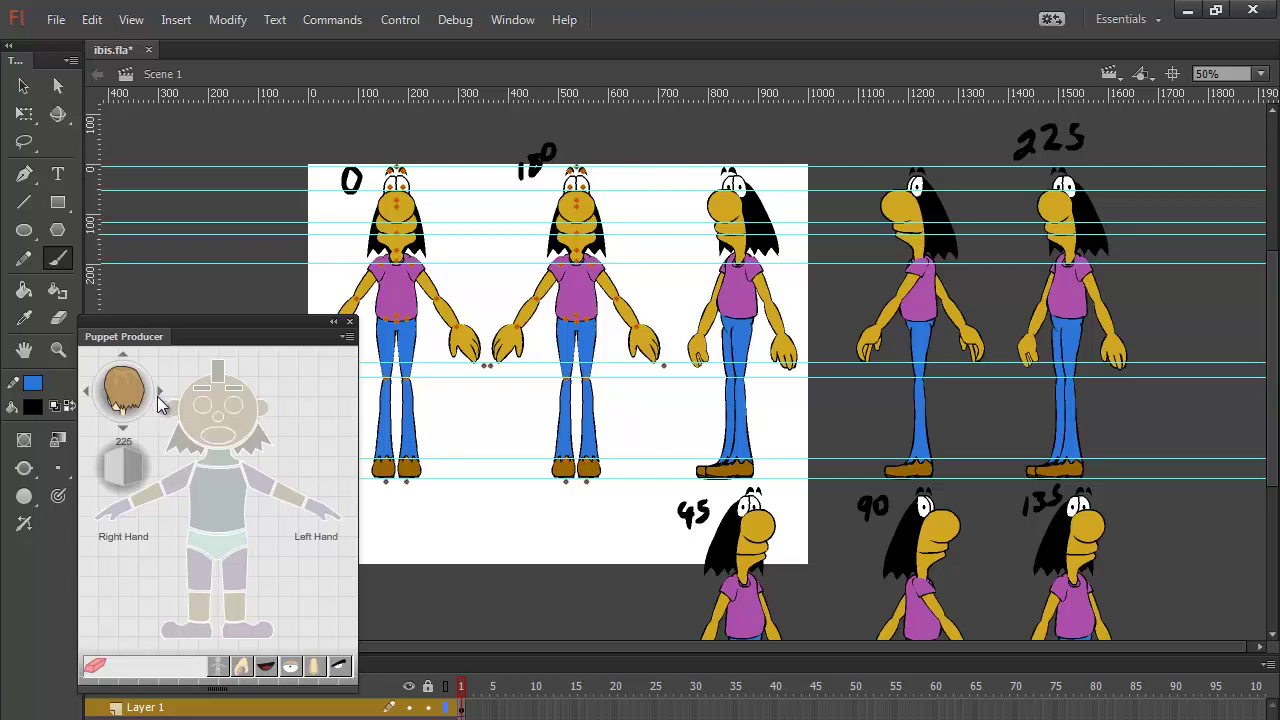
click(161, 396)
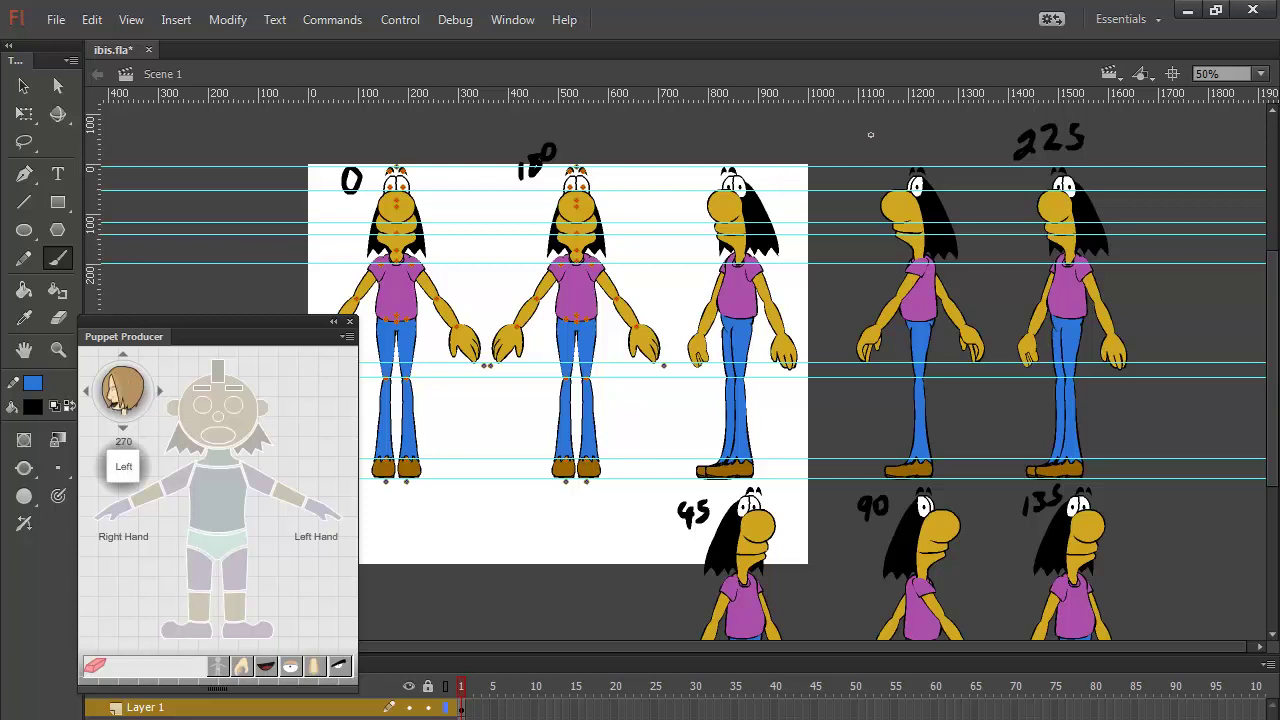
mouse_move(858, 133)
mouse_down()
mouse_move(862, 150)
mouse_move(887, 148)
mouse_up()
drag(912, 121, 910, 123)
Step: Turn the puppet view to 315 and hand-letter 315 above the first flipped three-quarter figure
click(161, 396)
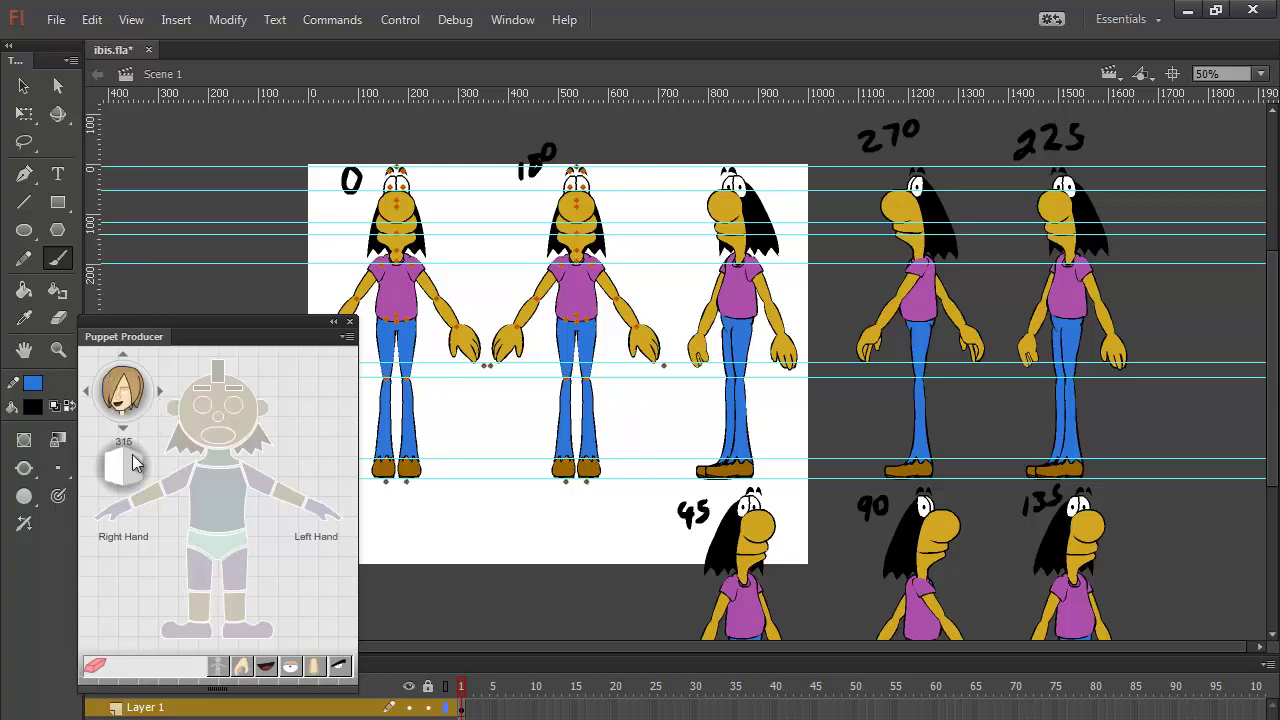
mouse_move(666, 140)
mouse_down()
mouse_move(668, 162)
mouse_move(694, 162)
mouse_up()
drag(701, 141, 703, 157)
drag(703, 133, 712, 133)
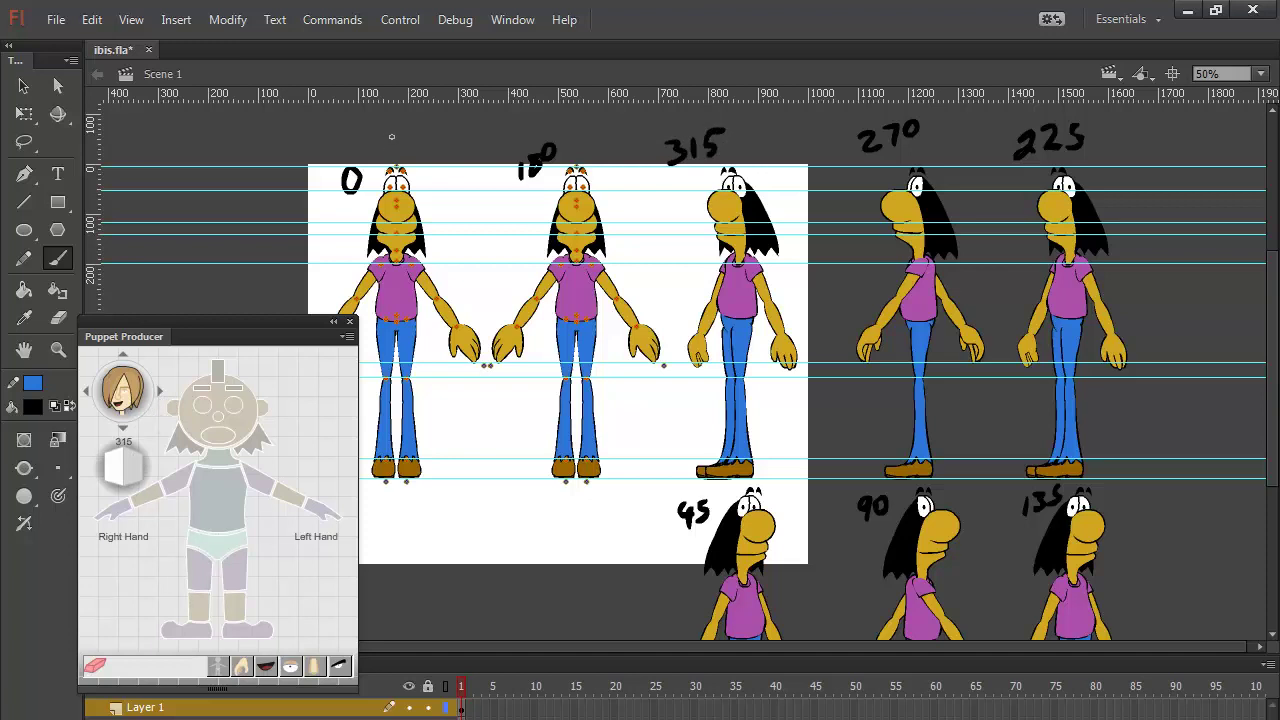
Step: Paint check marks beside the figures labelled 0, 45, 90, 315 and 270
drag(387, 140, 418, 120)
drag(778, 500, 806, 480)
drag(951, 490, 990, 463)
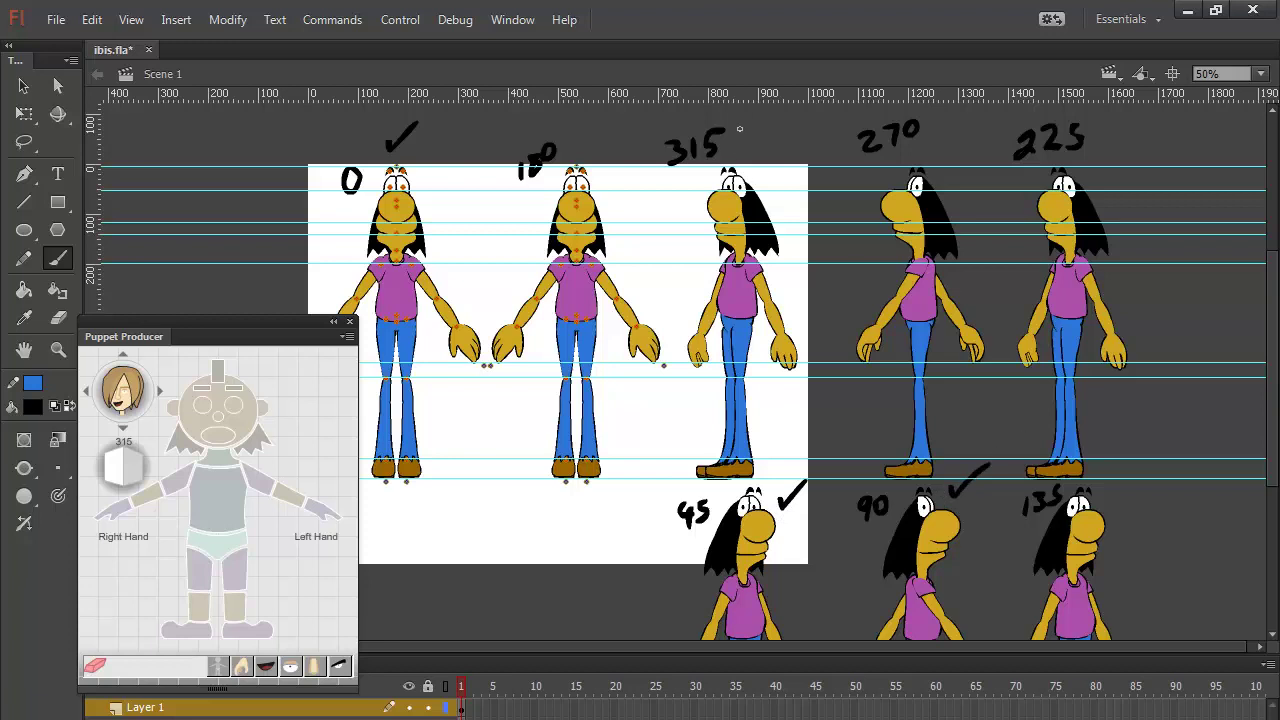
drag(740, 129, 772, 110)
drag(935, 122, 975, 104)
Step: Paint crosses beside the figures labelled 225, 135 and 180, and close the Puppet Producer window
mouse_move(1109, 138)
mouse_down()
mouse_move(1131, 127)
mouse_move(1118, 148)
mouse_up()
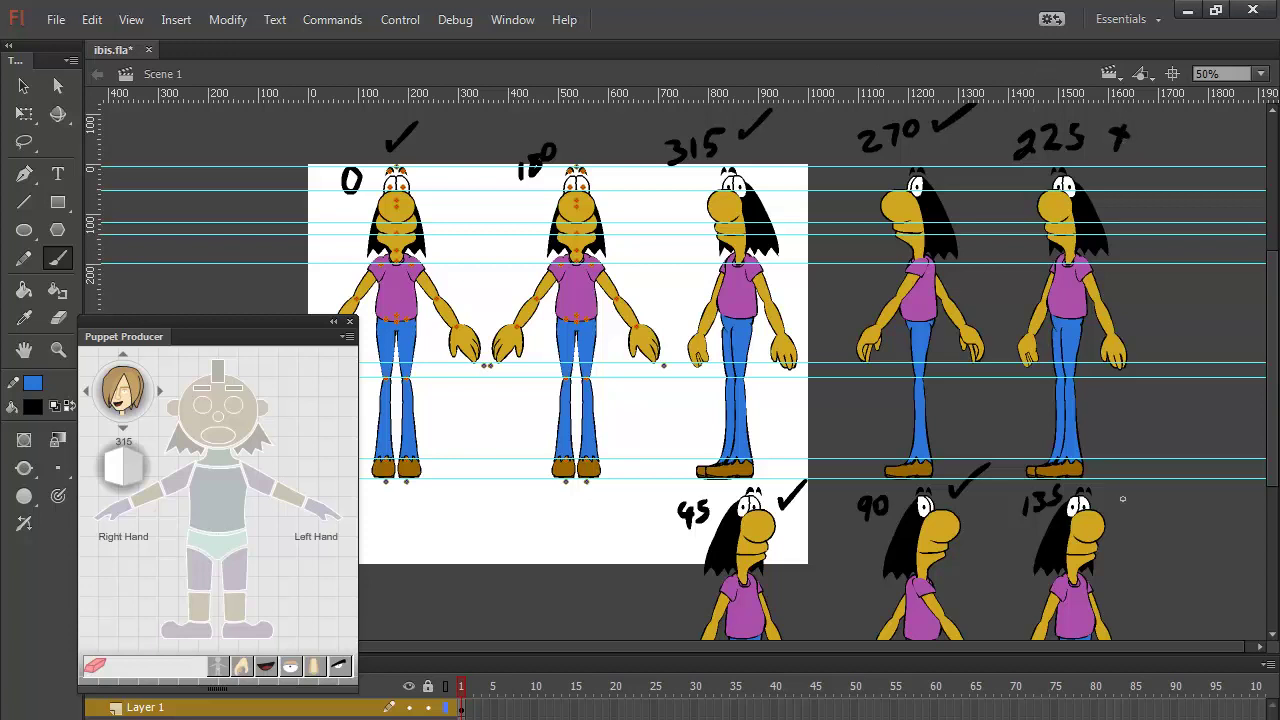
drag(1120, 492, 1134, 508)
drag(1132, 490, 1118, 512)
drag(573, 123, 580, 136)
click(349, 322)
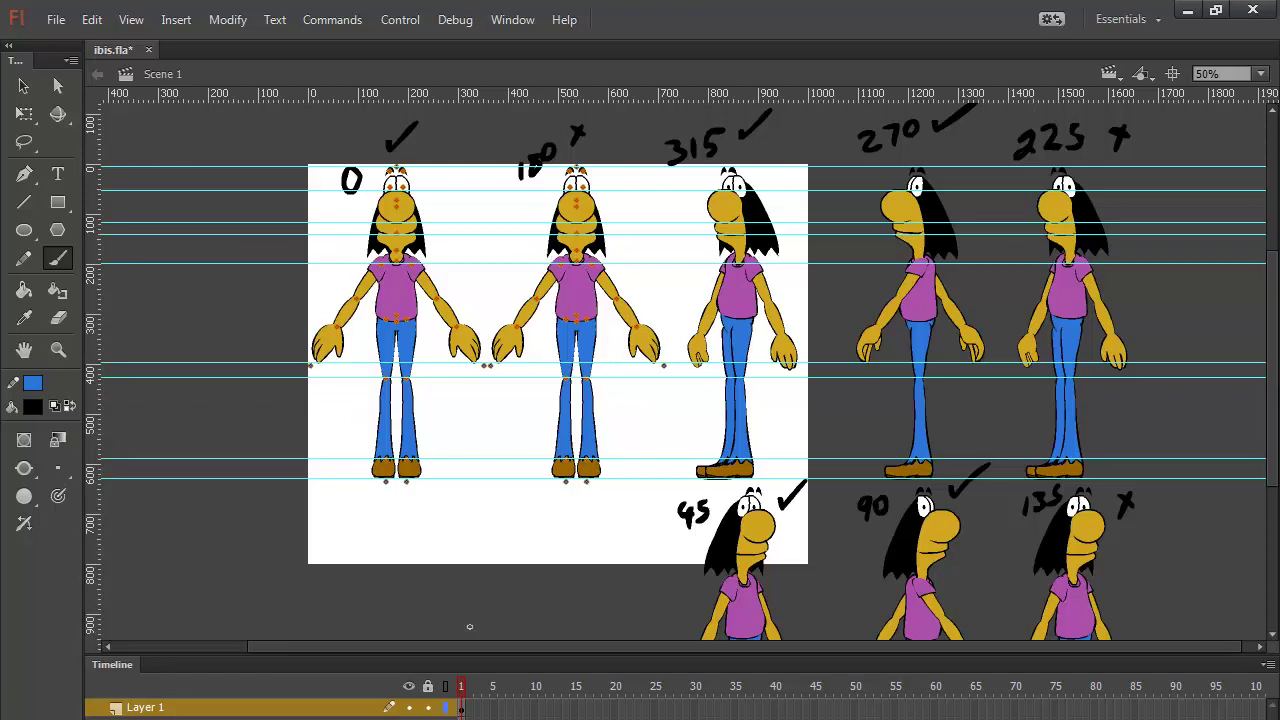
Step: Remove the joint markers from the head, torso, arms and hands of the figure labelled 180
click(428, 708)
key(ctrl+=)
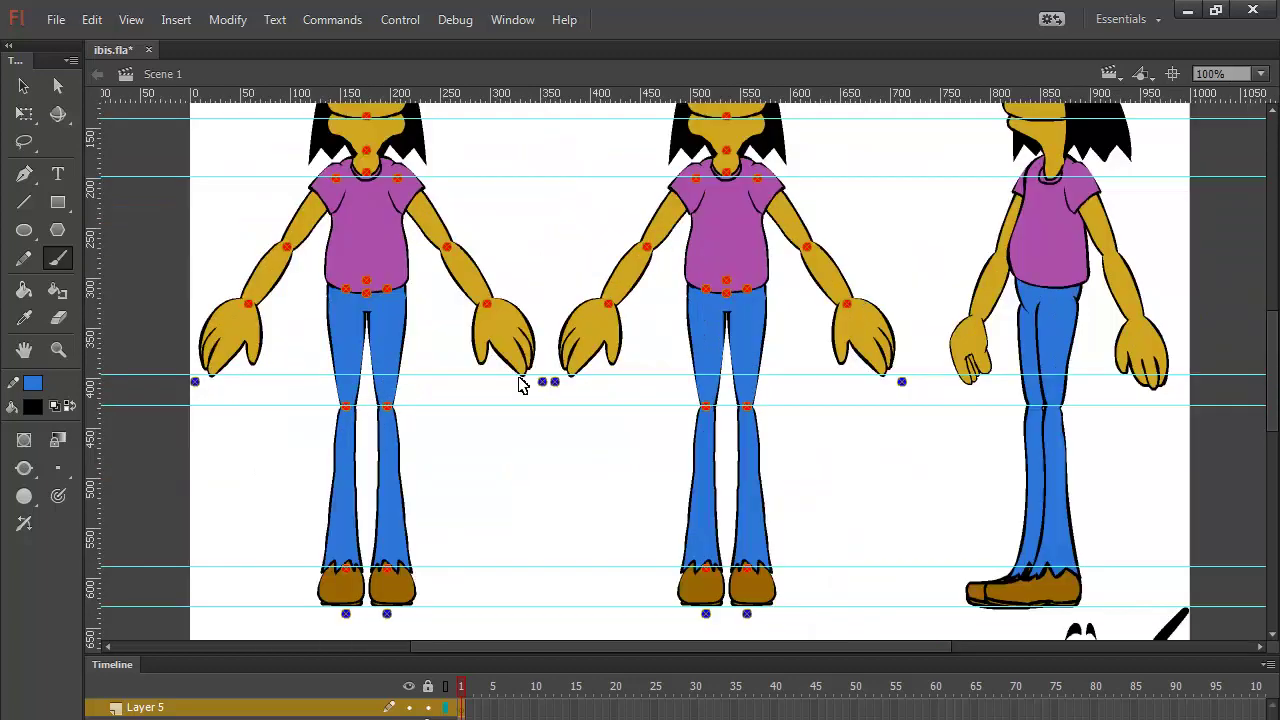
drag(646, 409, 399, 422)
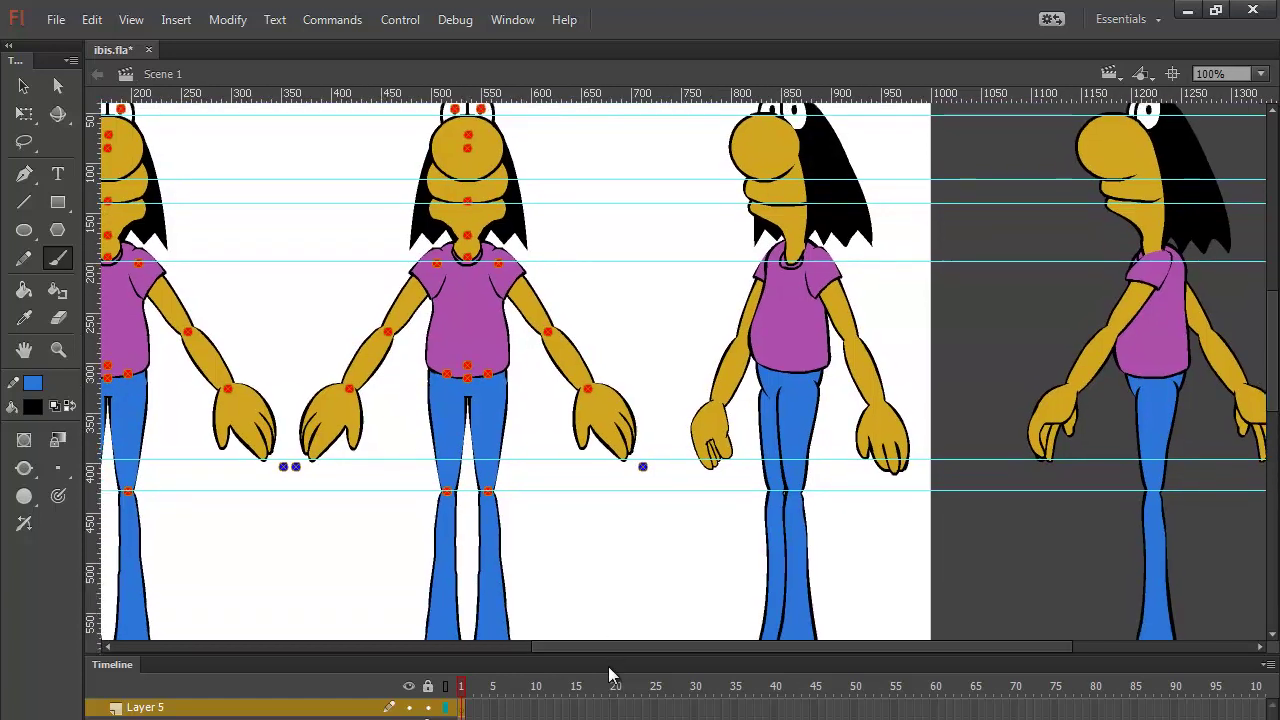
drag(607, 655, 607, 666)
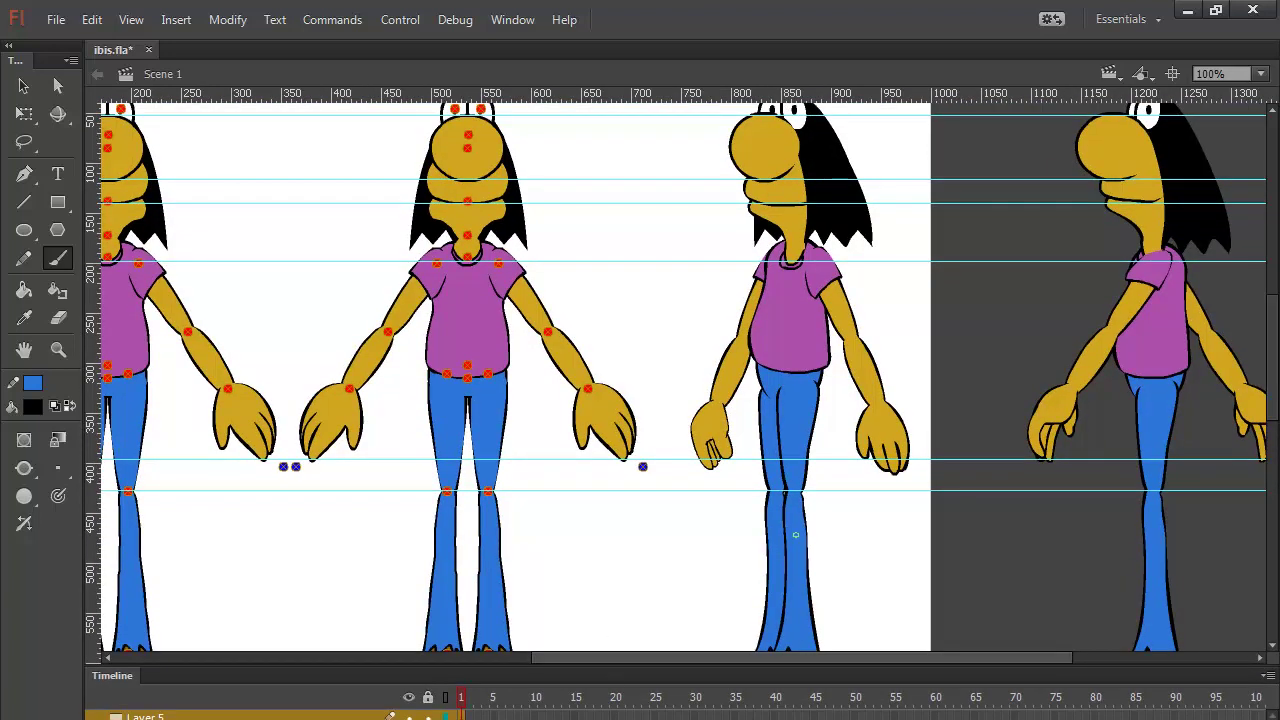
mouse_move(1272, 357)
mouse_down()
mouse_move(1275, 390)
mouse_move(1275, 355)
mouse_move(1275, 366)
mouse_up()
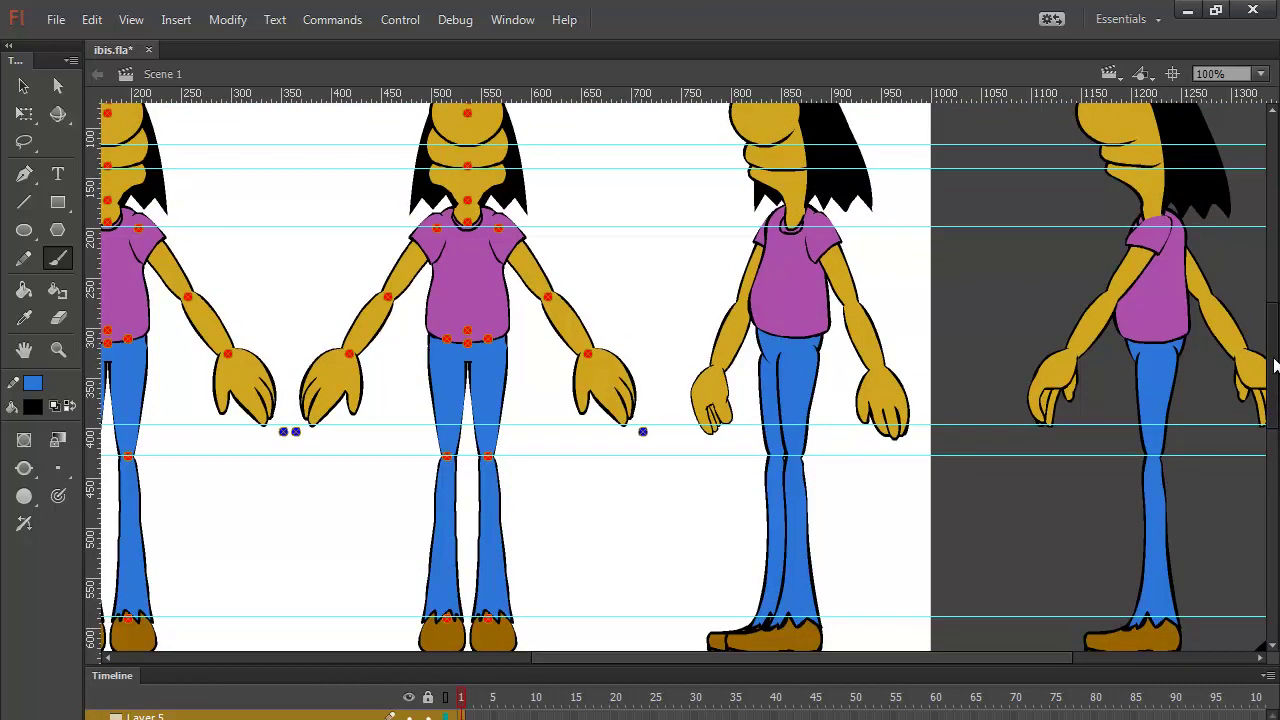
mouse_move(1275, 366)
mouse_down()
mouse_move(1275, 340)
mouse_move(1274, 362)
mouse_up()
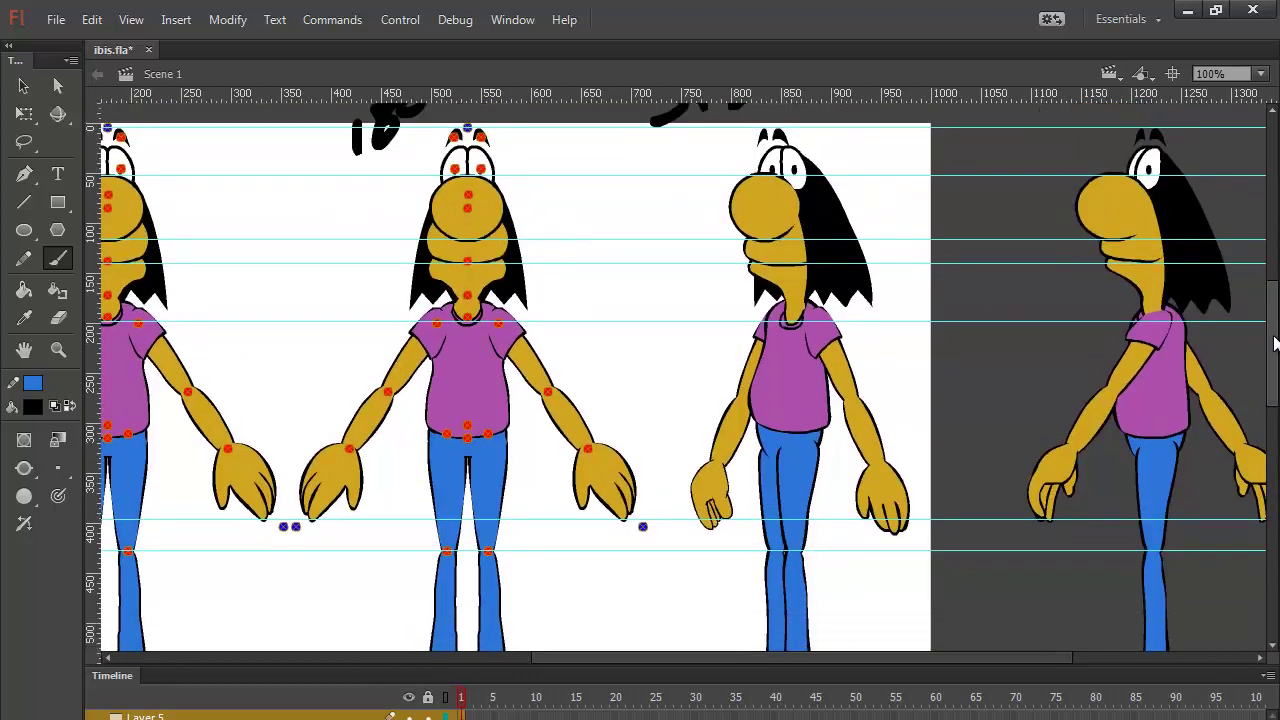
key(v)
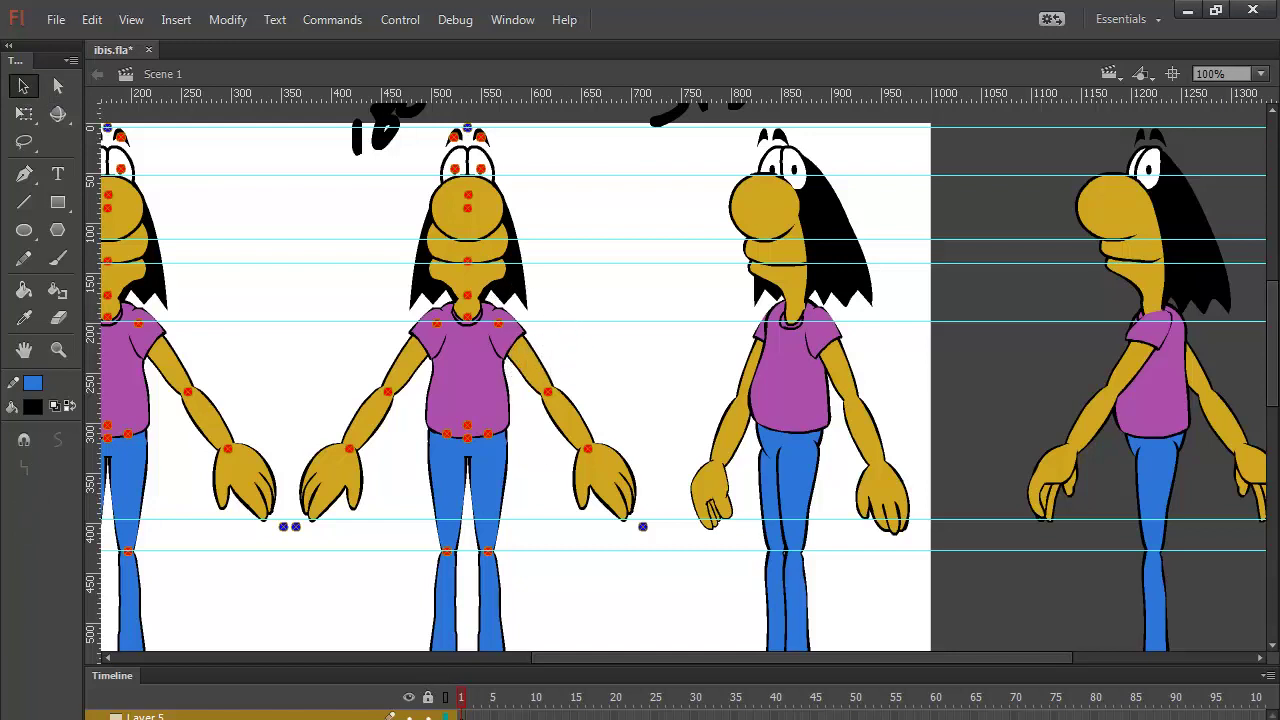
click(495, 402)
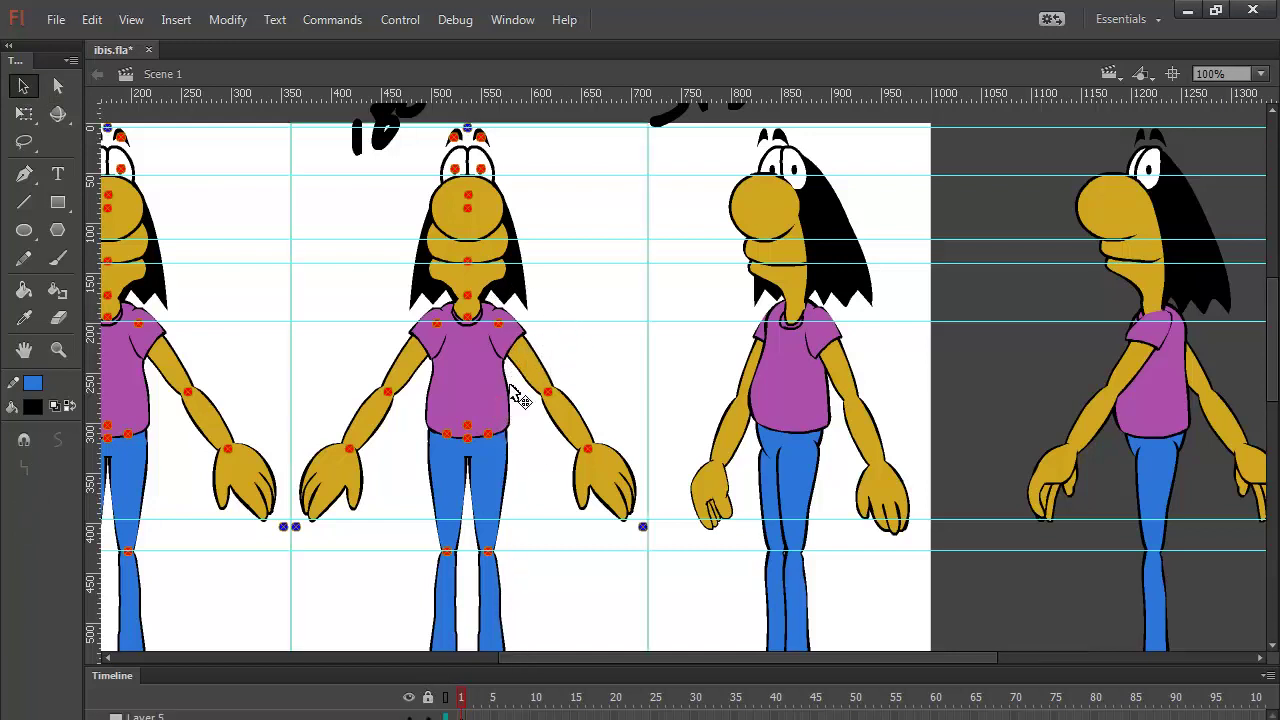
click(568, 390)
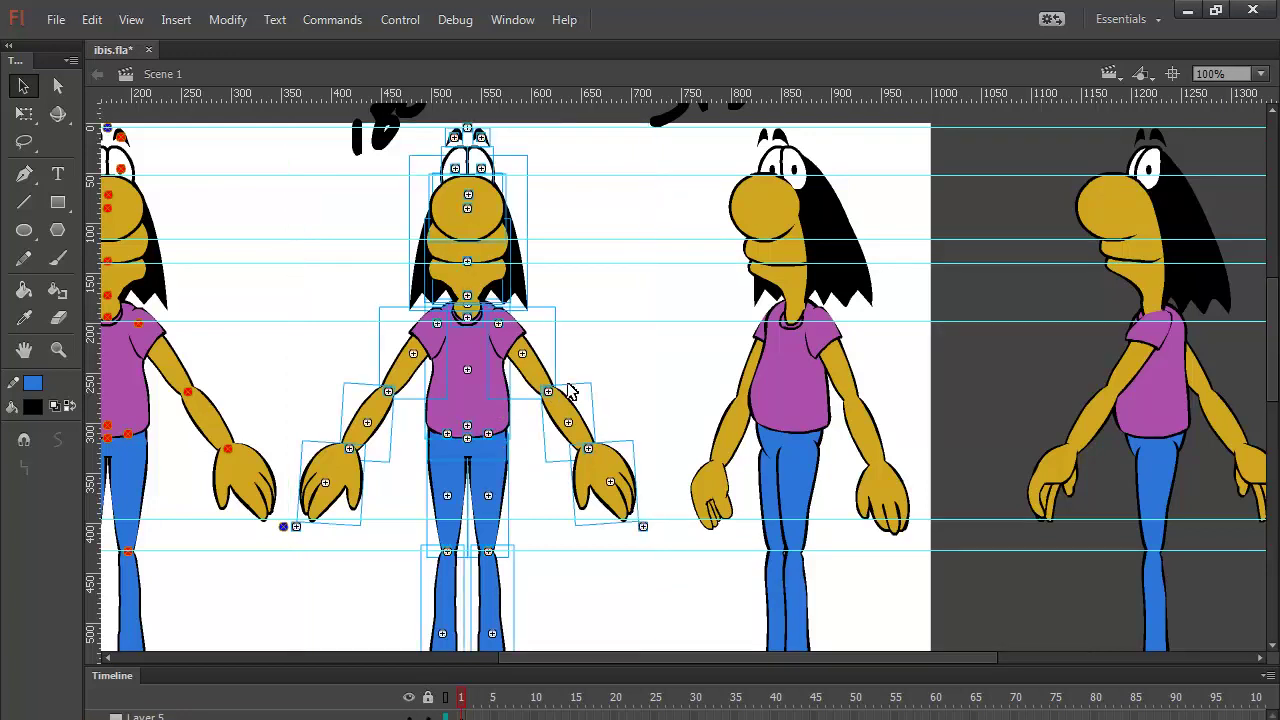
click(658, 368)
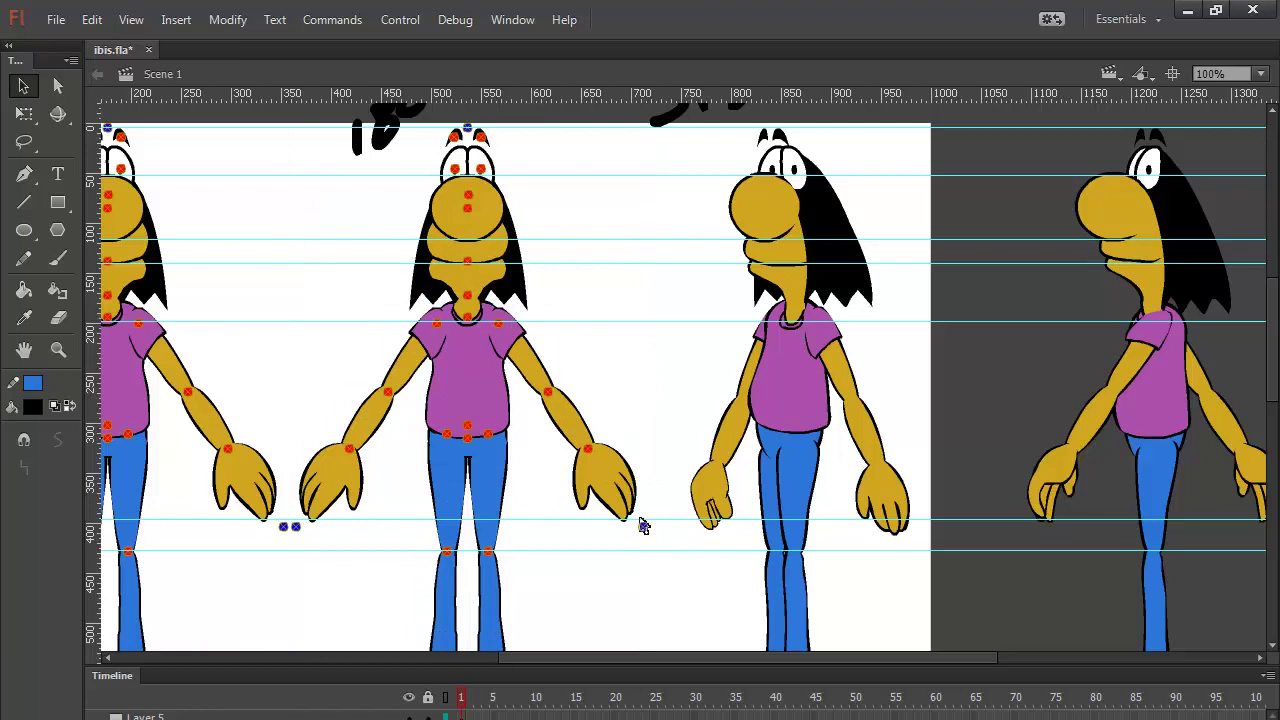
click(643, 527)
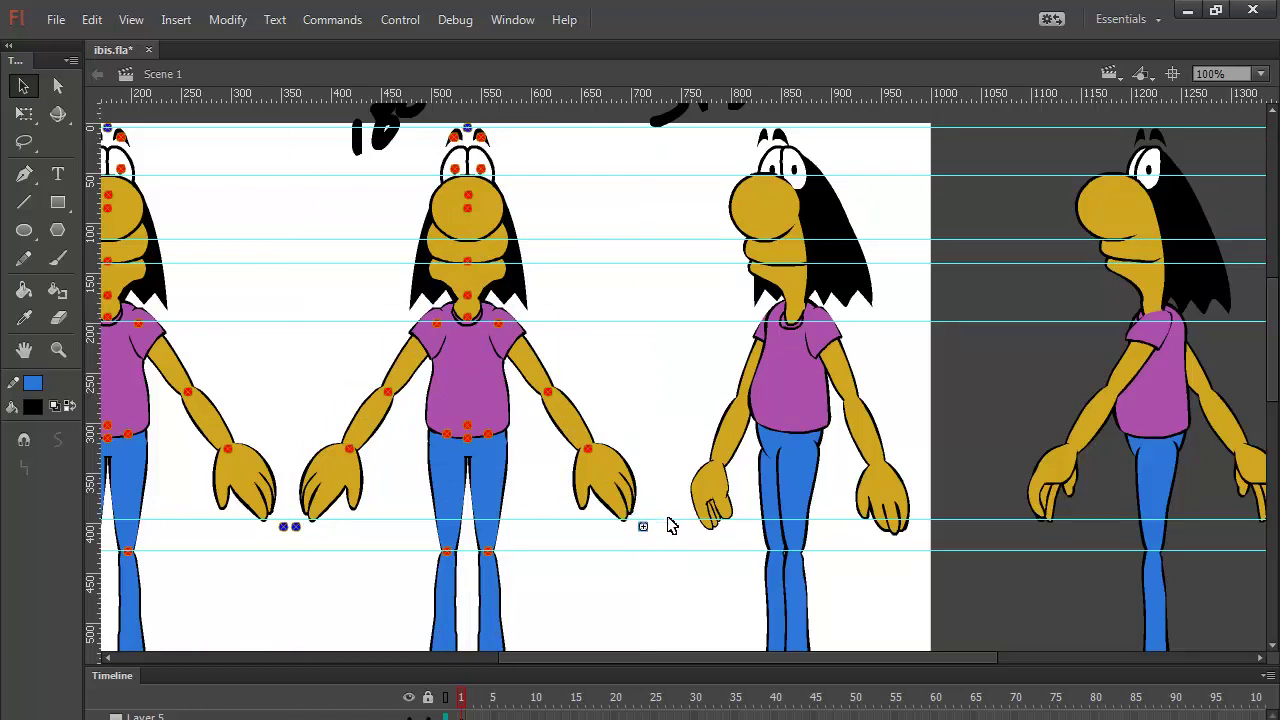
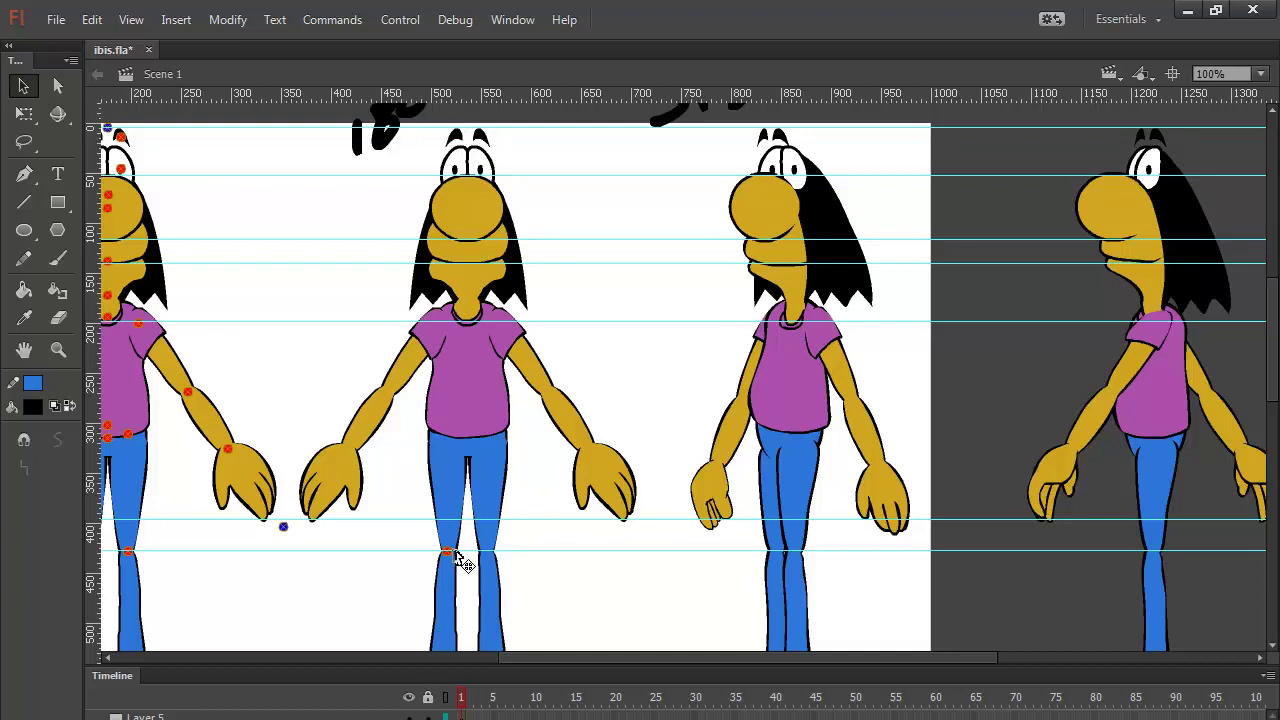
Step: Delete the remaining joint markers at the knee, ankles and feet of the 180 figure
scroll(557, 583, down, 5)
scroll(557, 583, up, 3)
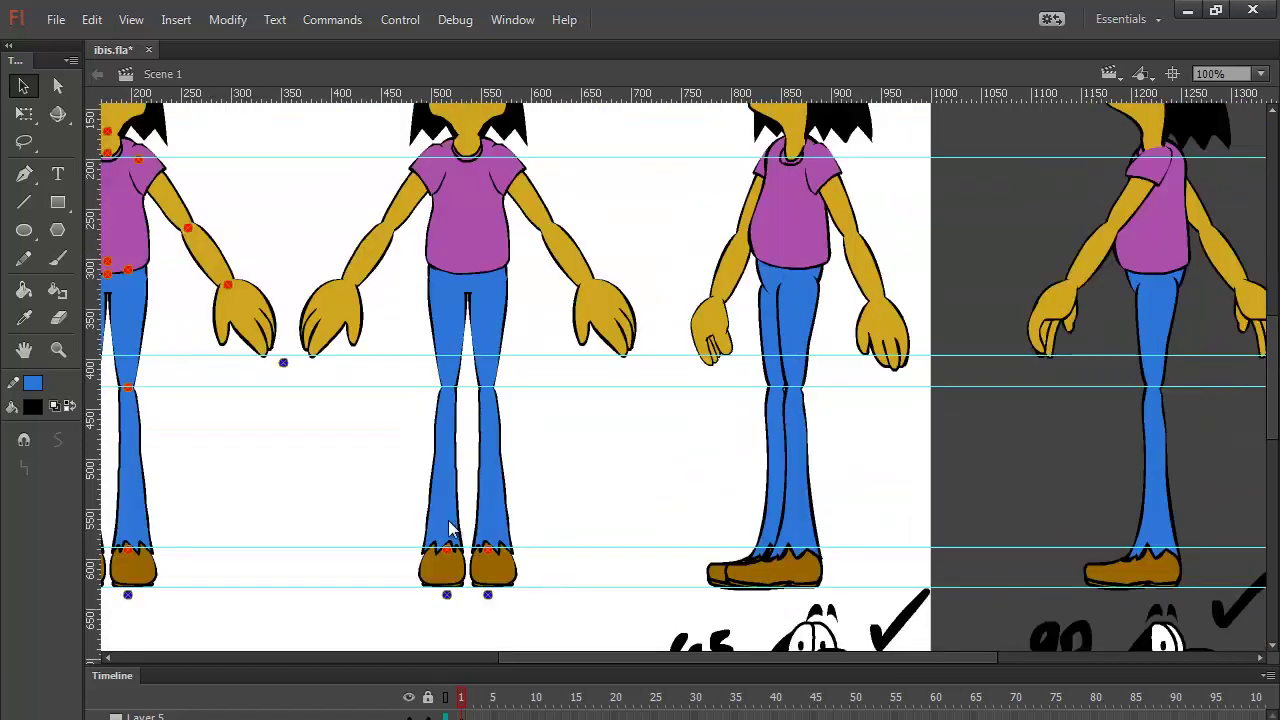
click(488, 594)
click(447, 594)
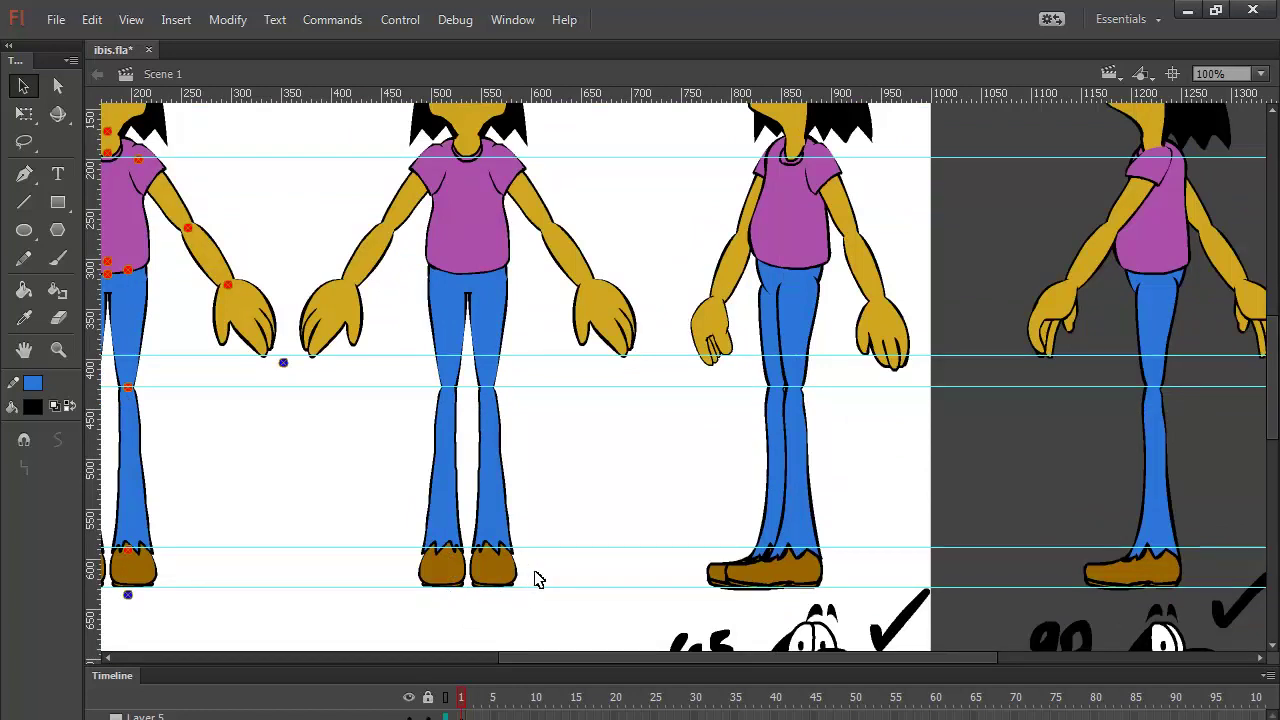
Step: Bring the 180 figure's blue pelvis piece in front of the shirt and open its group for editing
click(480, 288)
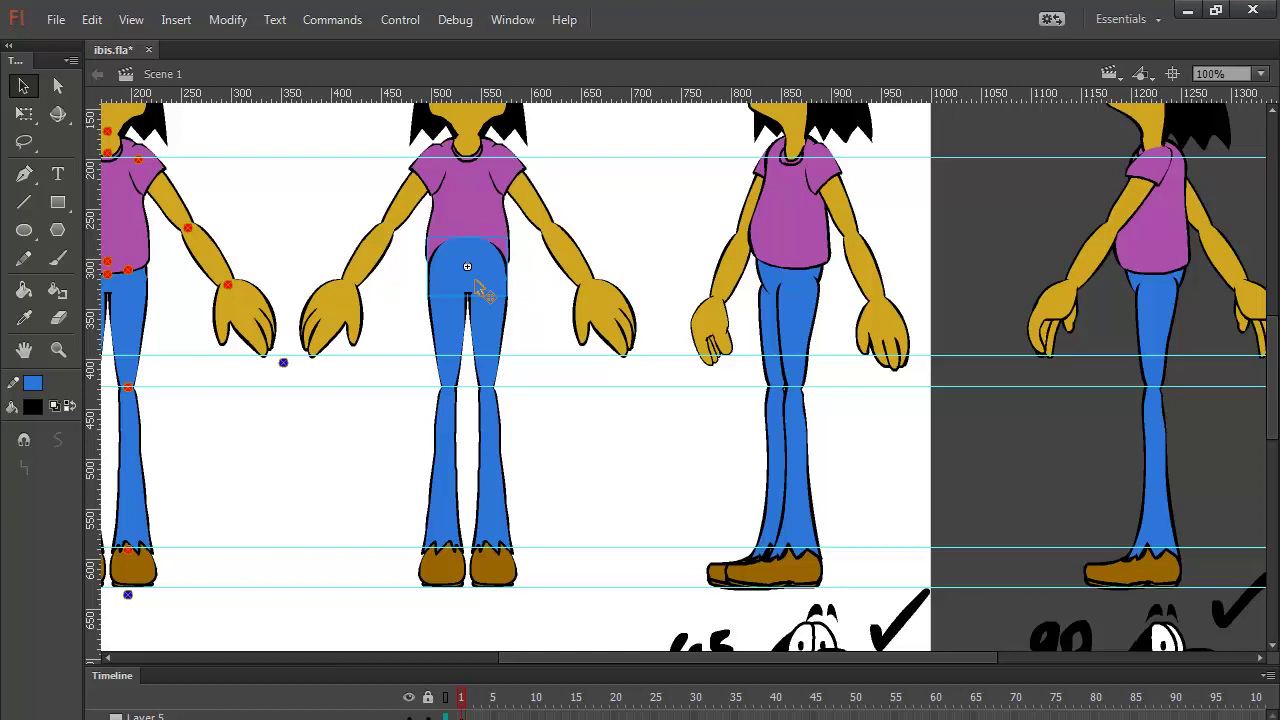
key(ctrl+shift+Down)
key(ctrl+shift+Up)
double_click(474, 272)
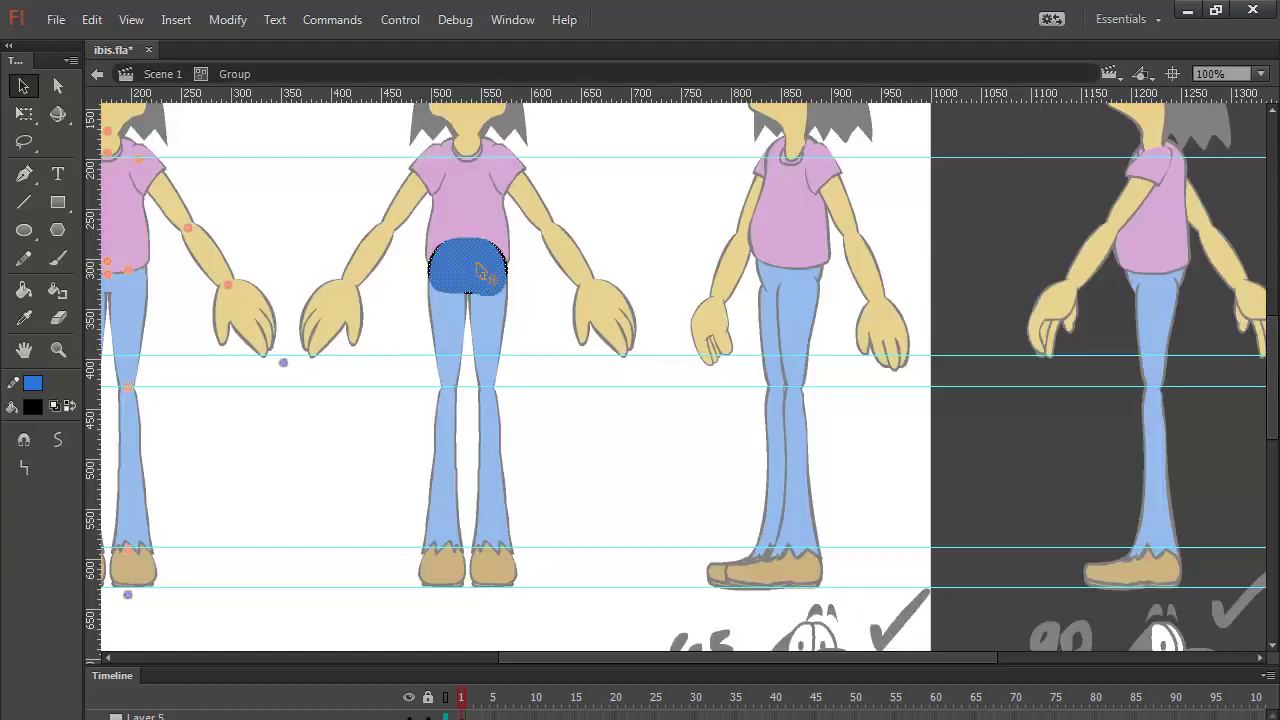
key(ctrl+equal)
key(ctrl+equal)
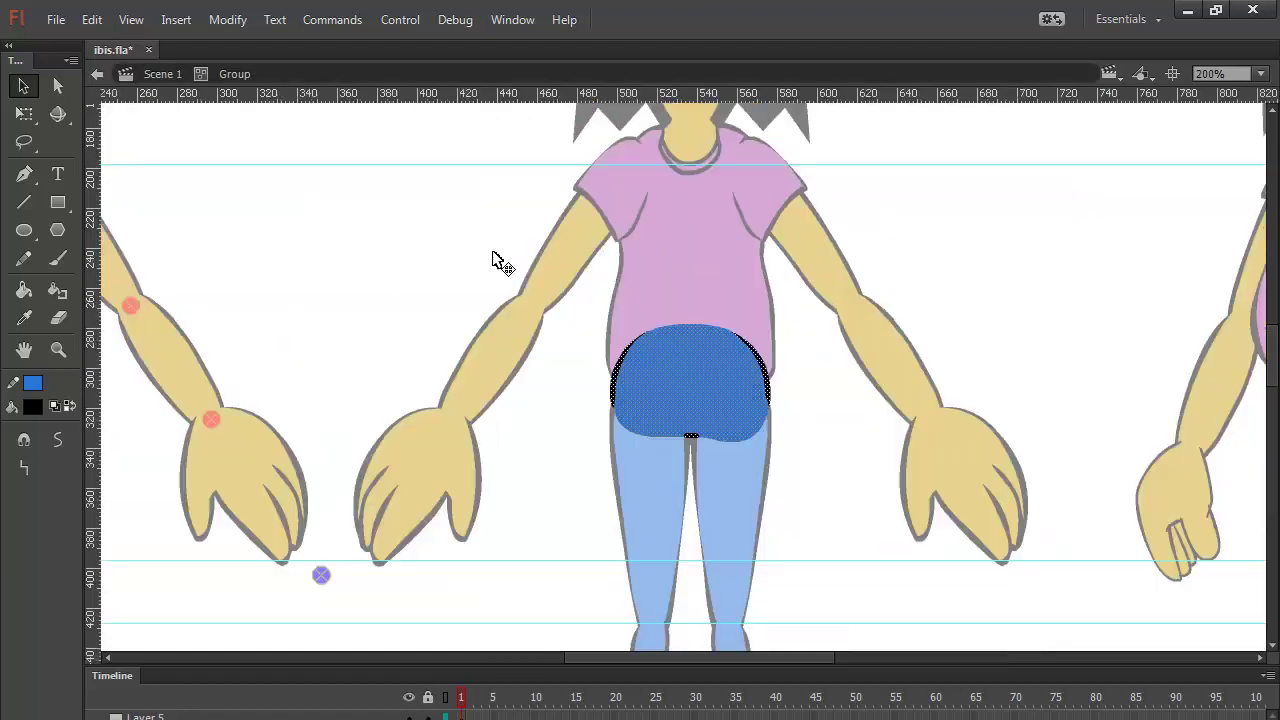
click(622, 510)
drag(615, 497, 623, 511)
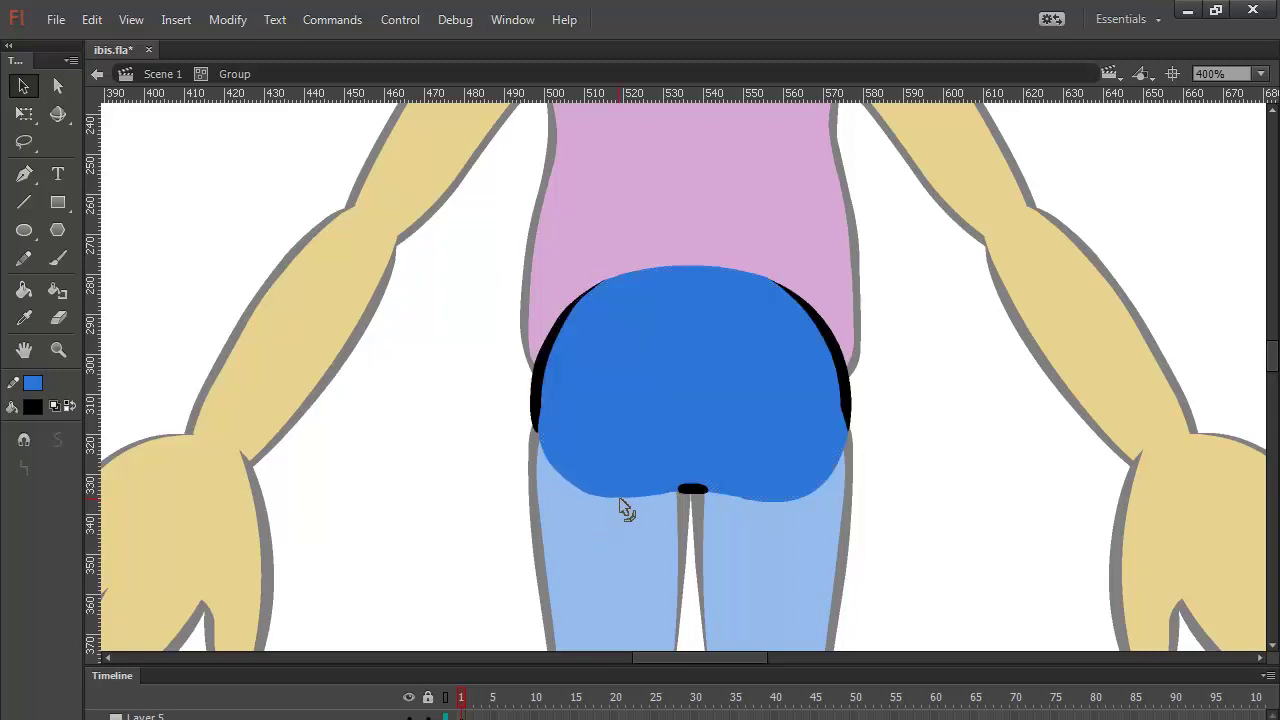
Step: Paint a curved black buttock crease along the pelvis piece's lower edge with a larger brush
click(57, 258)
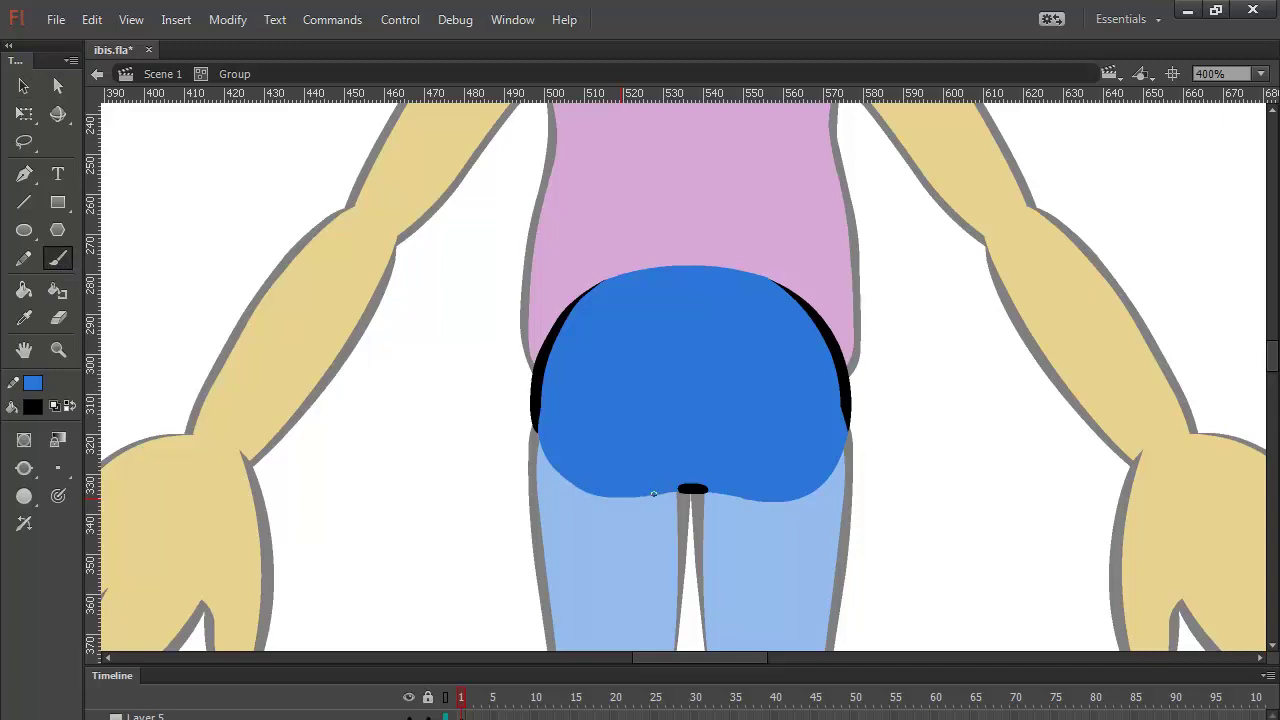
click(57, 468)
click(105, 527)
drag(645, 494, 798, 499)
drag(697, 491, 594, 493)
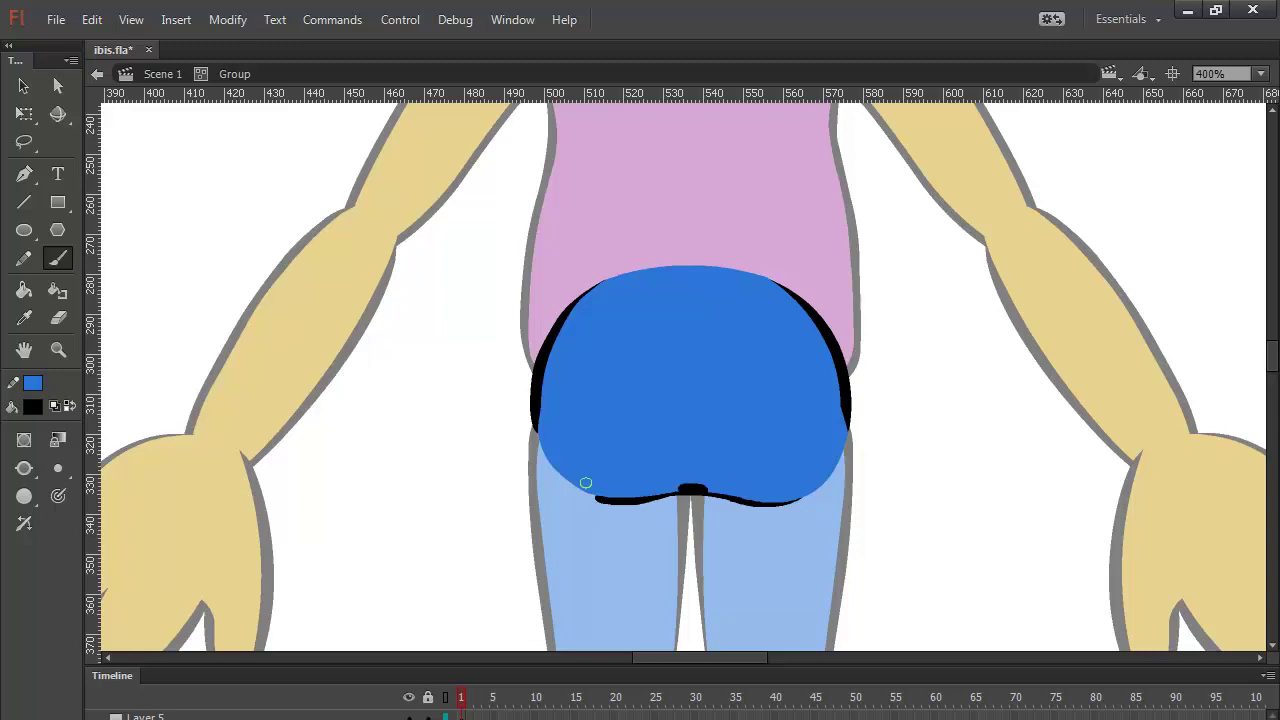
Step: Delete the short black crotch mark above the buttock crease, cleaning off its leftover sliver
click(24, 87)
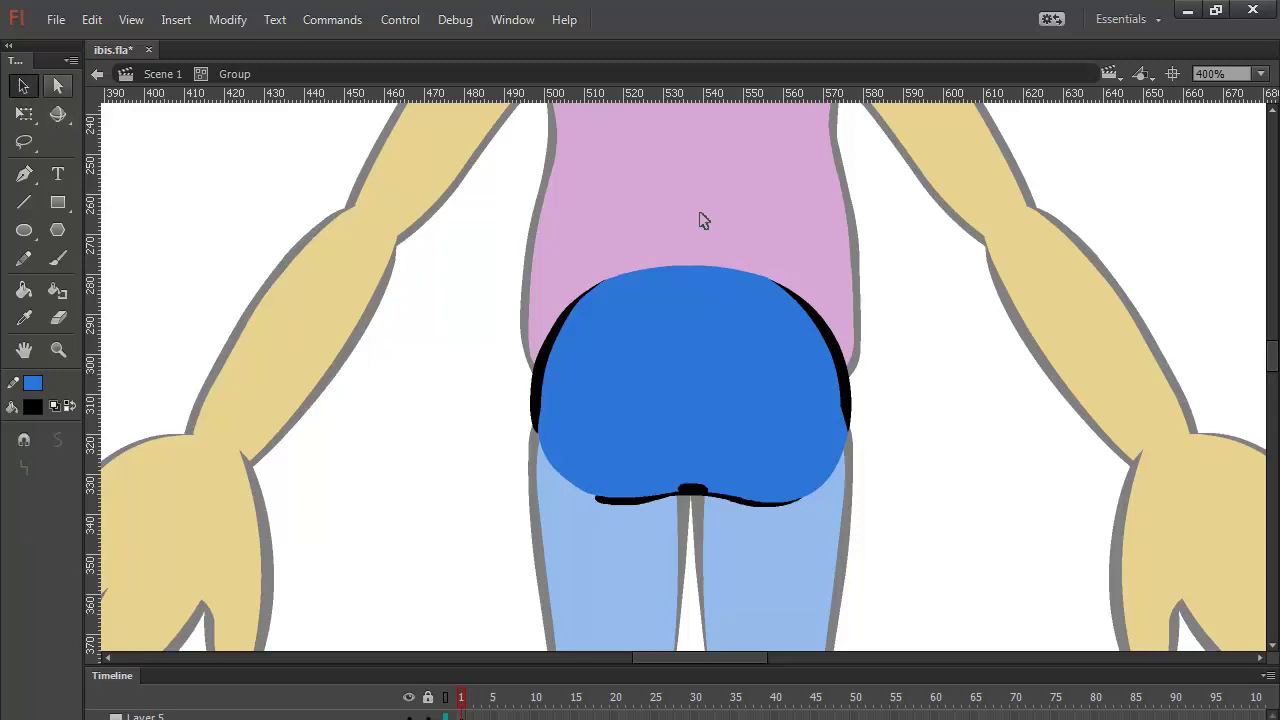
mouse_move(670, 492)
mouse_down()
mouse_move(718, 488)
mouse_move(690, 491)
mouse_move(701, 486)
mouse_up()
click(701, 491)
key(Delete)
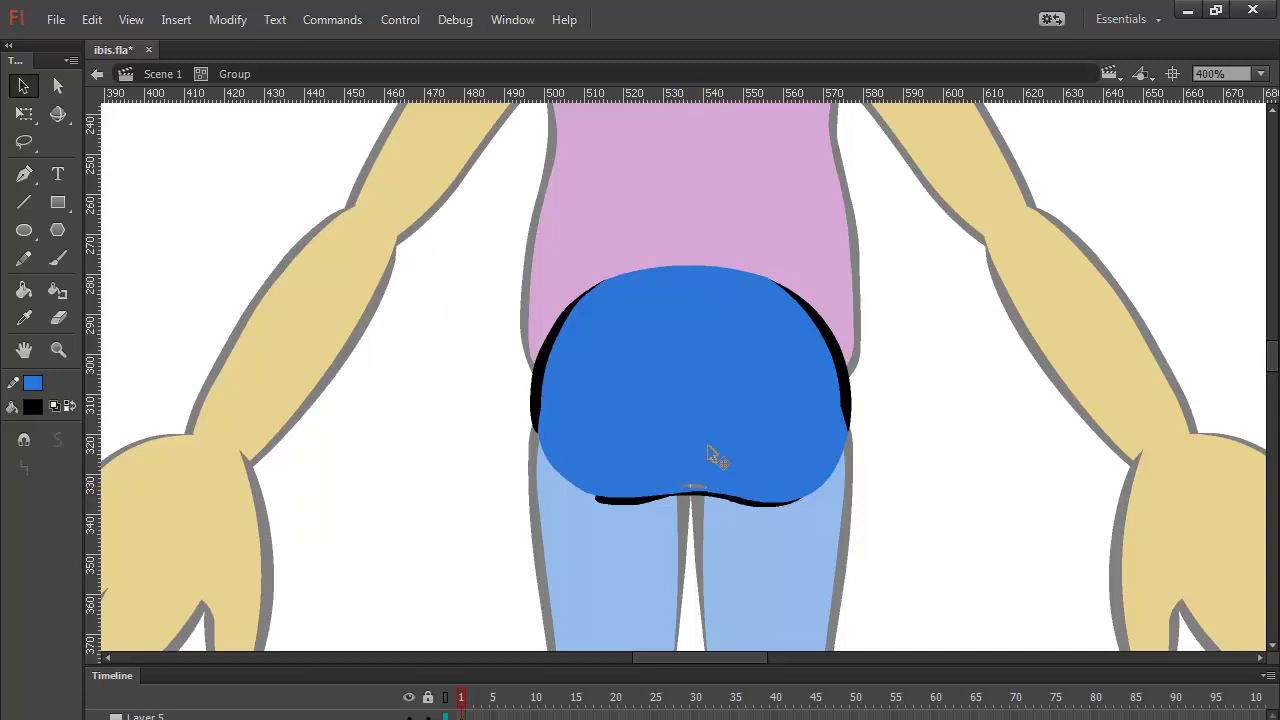
drag(692, 487, 749, 480)
Step: Change the brush mode and choose a smaller brush, then outline a back pocket on the right half of the pelvis piece
click(57, 259)
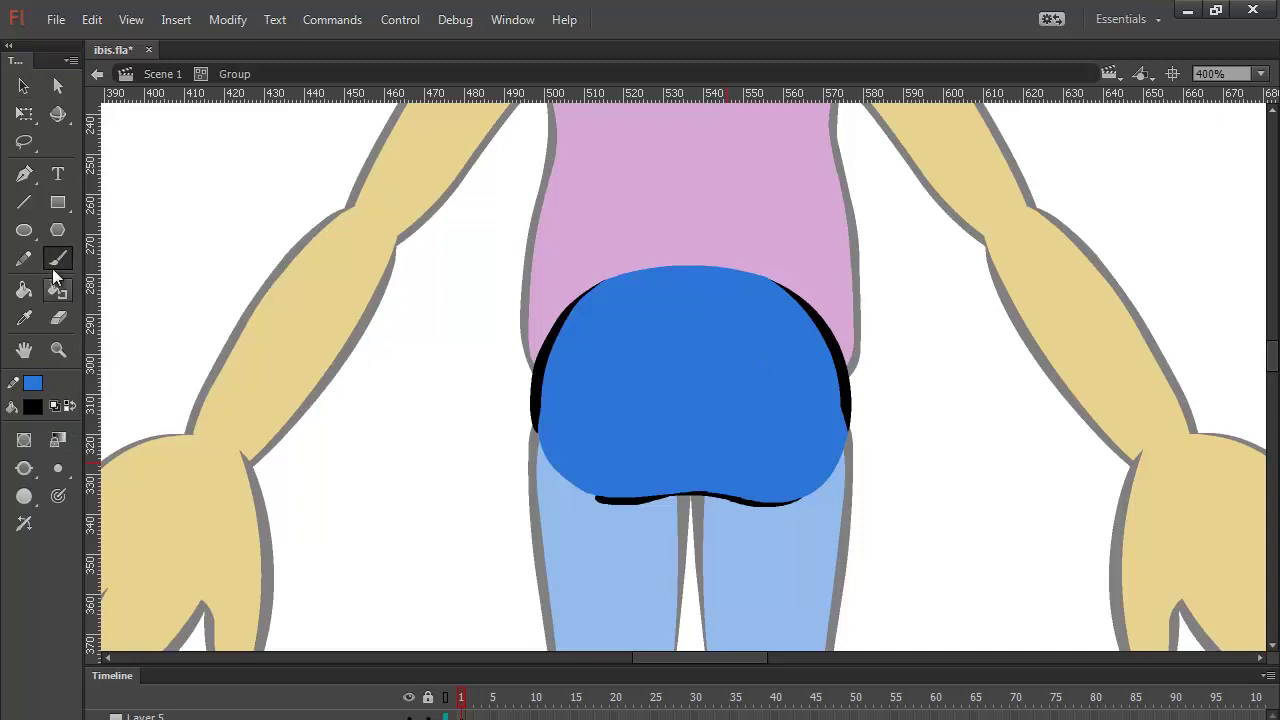
click(59, 469)
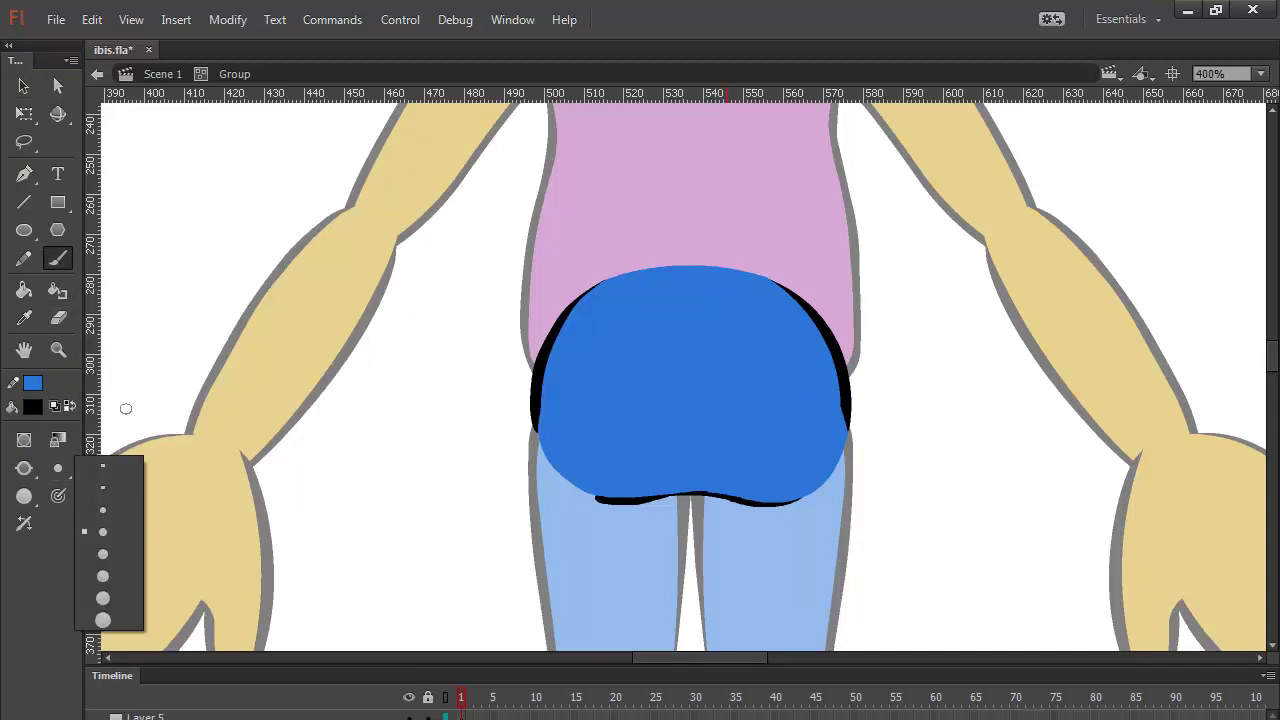
click(104, 486)
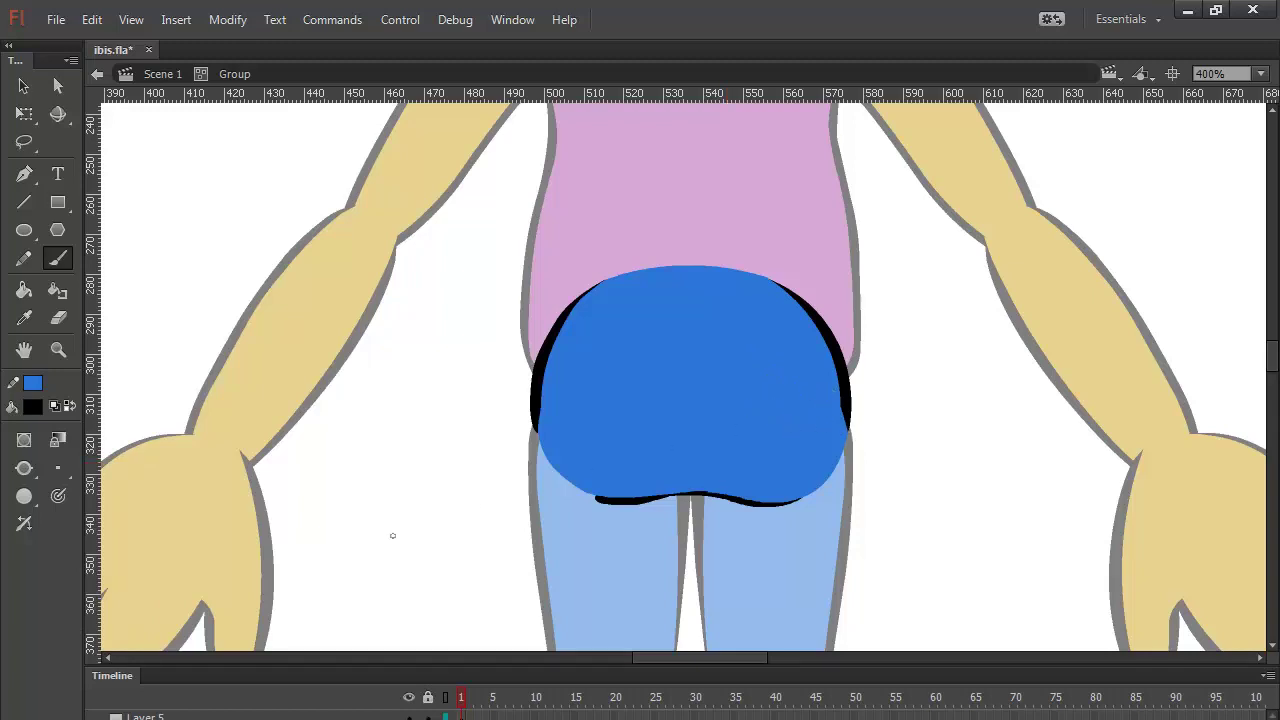
click(24, 468)
click(108, 489)
click(24, 468)
click(128, 460)
drag(738, 397, 814, 396)
mouse_move(734, 398)
mouse_down()
mouse_move(745, 470)
mouse_move(786, 482)
mouse_up()
mouse_move(819, 401)
mouse_down()
mouse_move(814, 462)
mouse_move(786, 482)
mouse_move(818, 442)
mouse_up()
drag(740, 403, 819, 400)
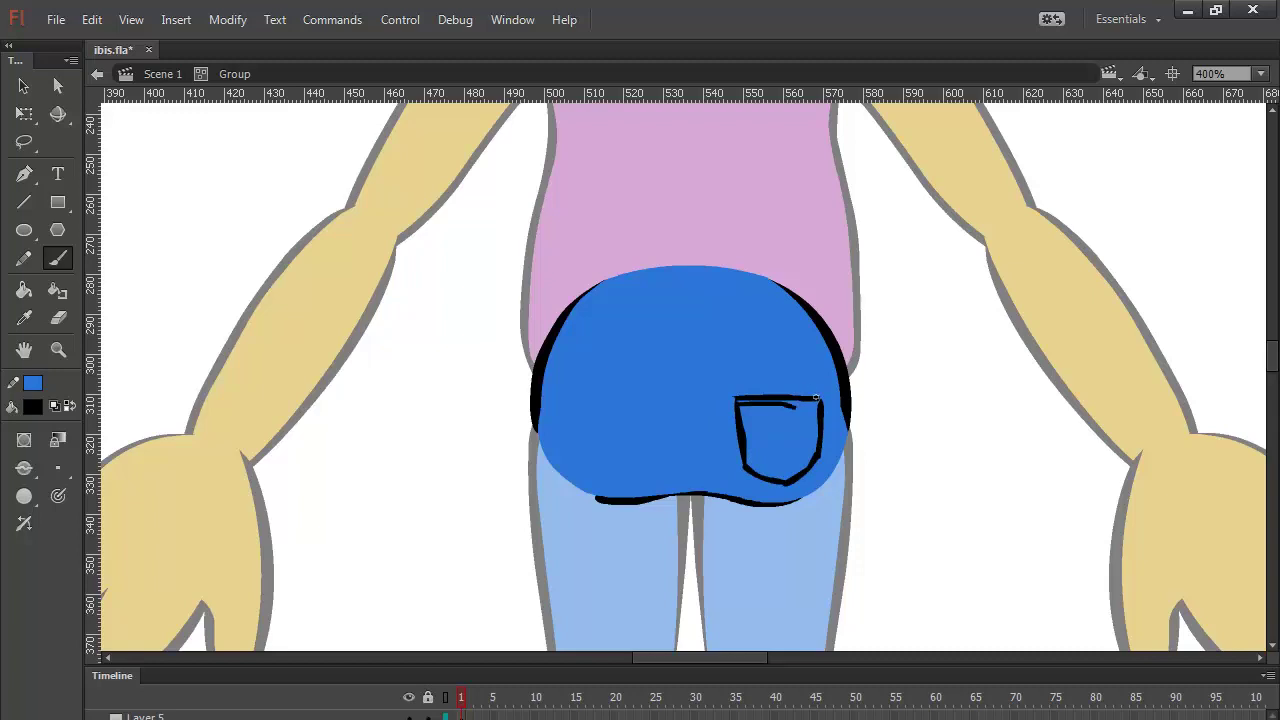
Step: Select the painted pocket outline and smooth its strokes
click(24, 86)
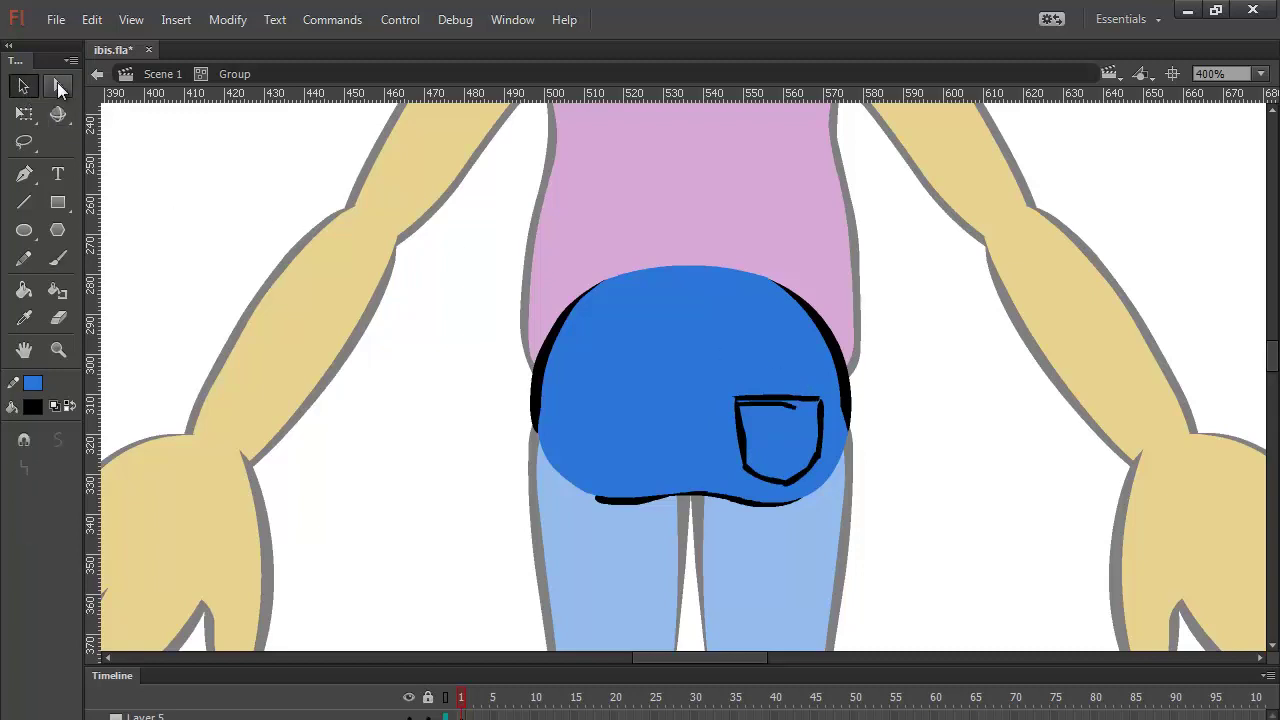
click(781, 401)
click(58, 442)
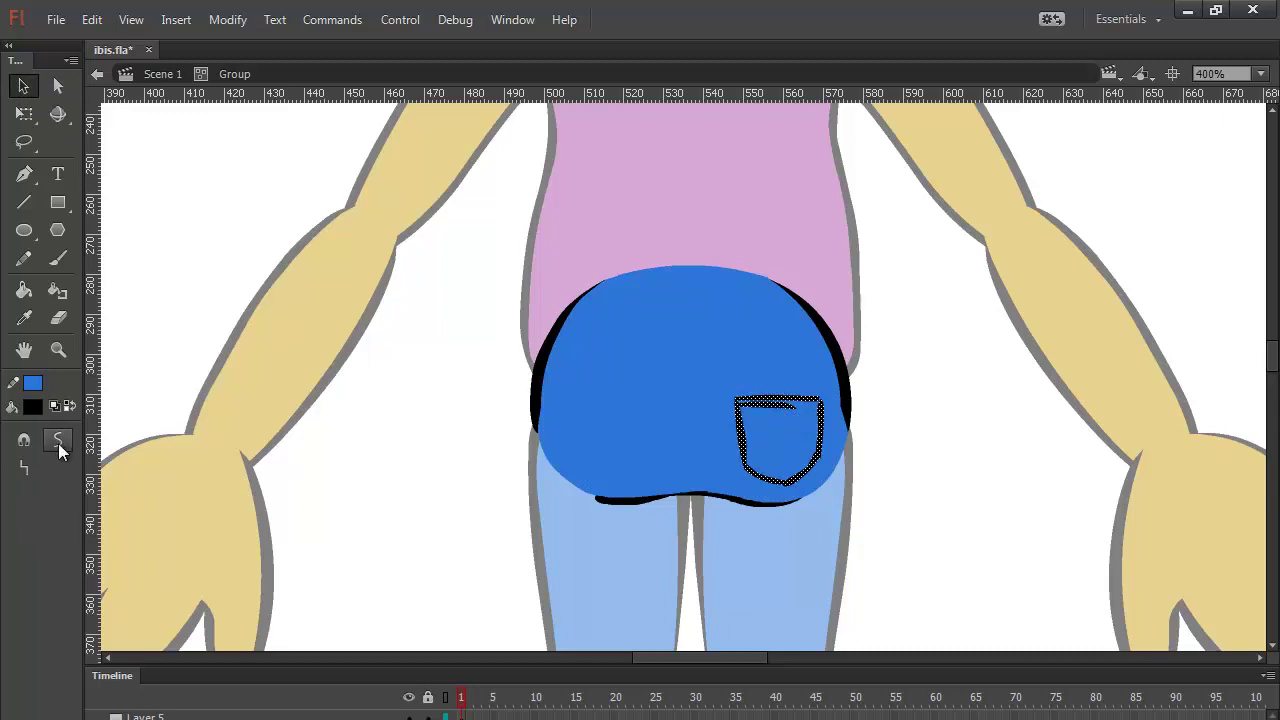
click(58, 446)
click(942, 430)
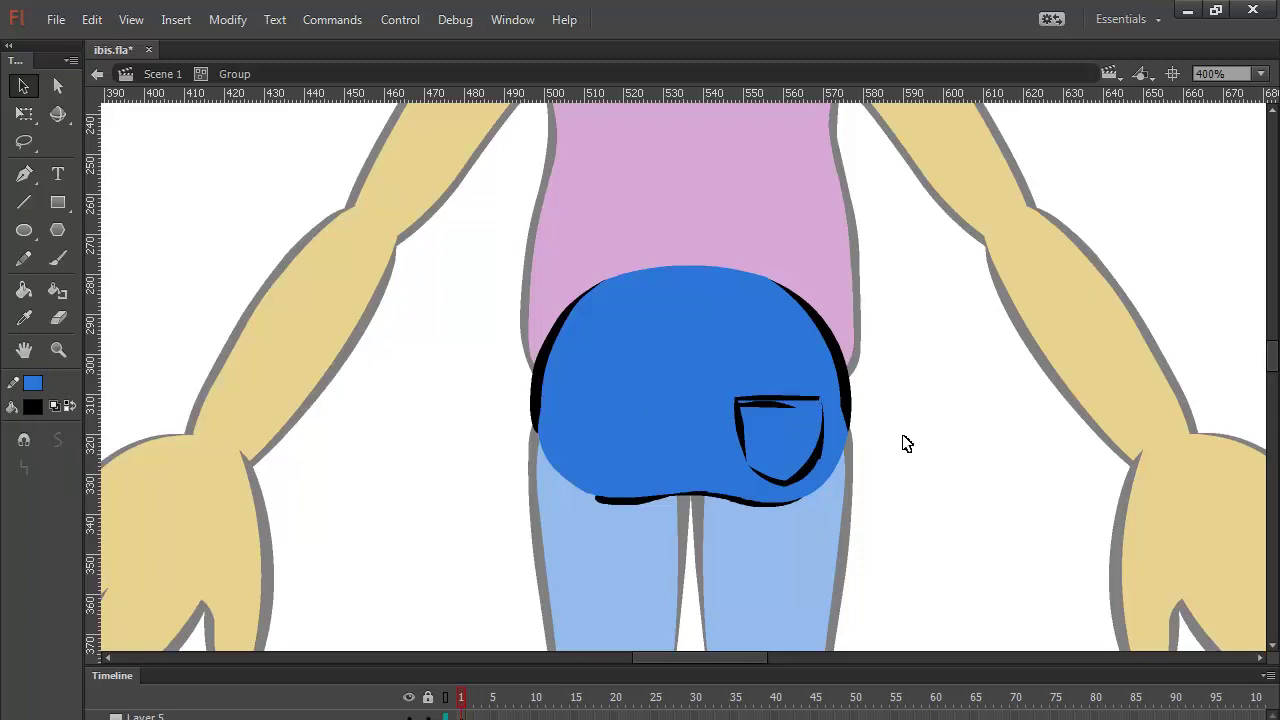
Step: Convert all of the pelvis artwork to a symbol and return to the main scene
drag(907, 259, 464, 543)
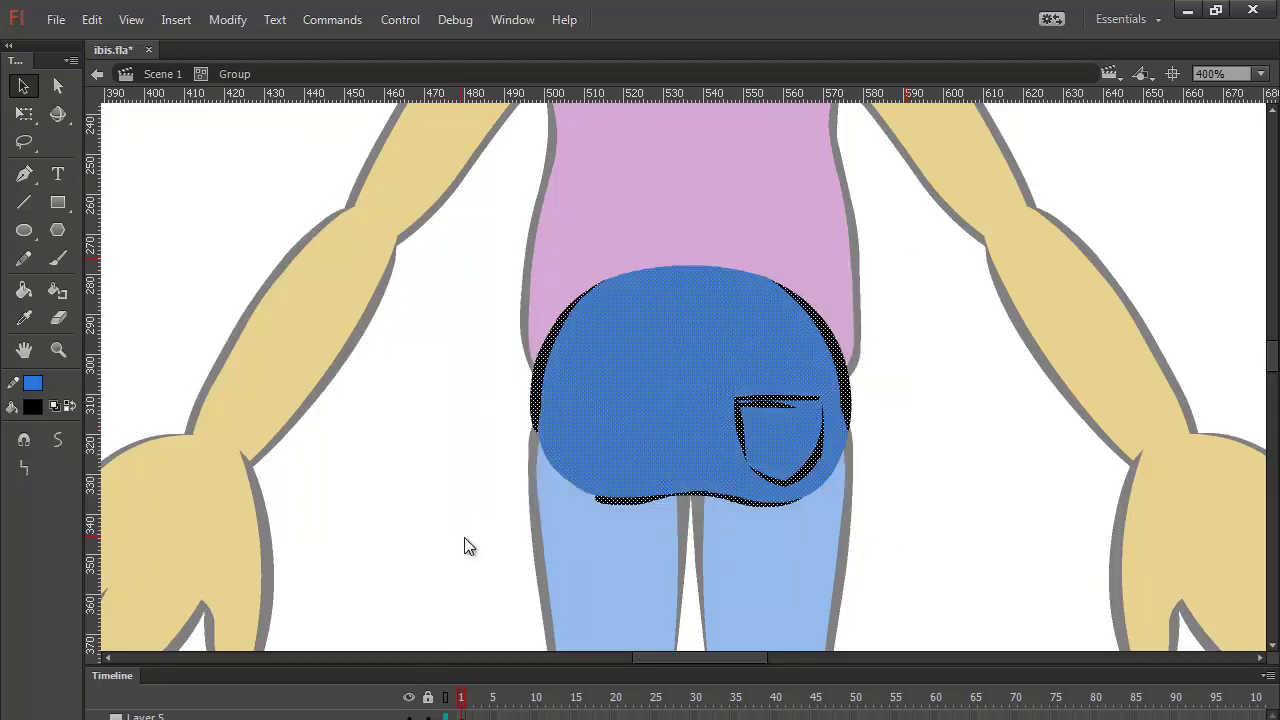
key(F8)
key(Return)
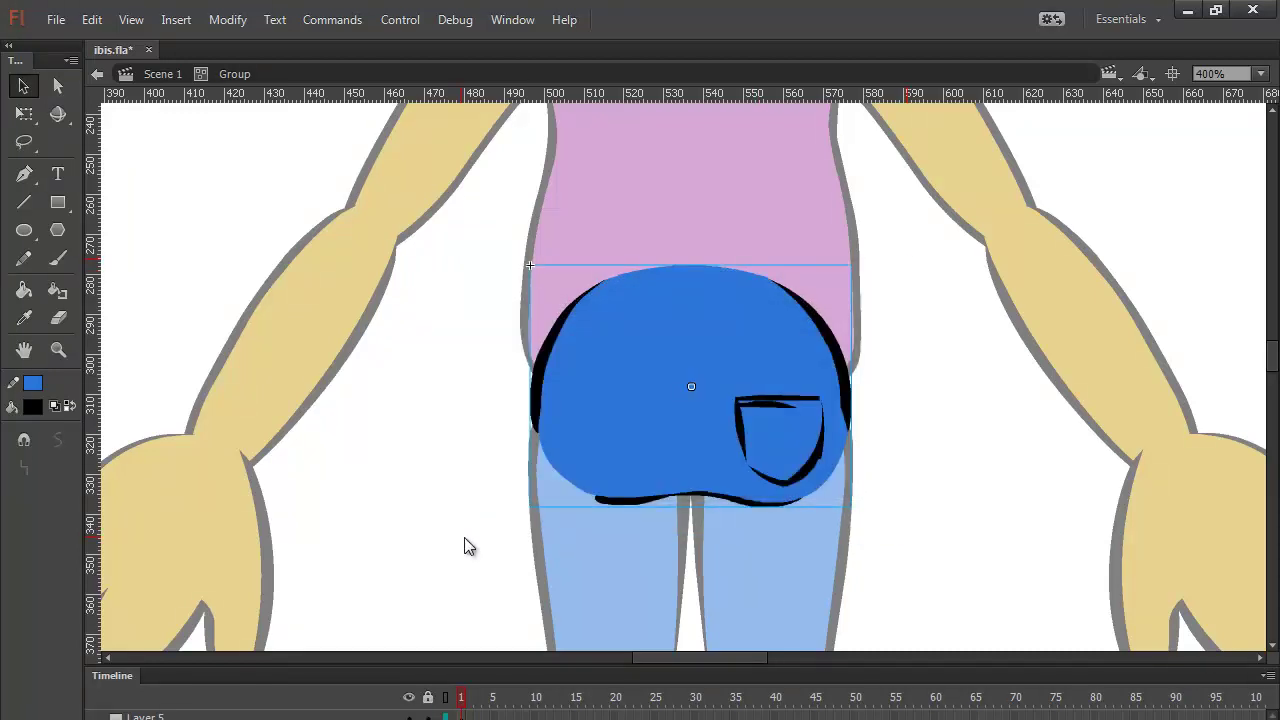
click(913, 299)
double_click(918, 306)
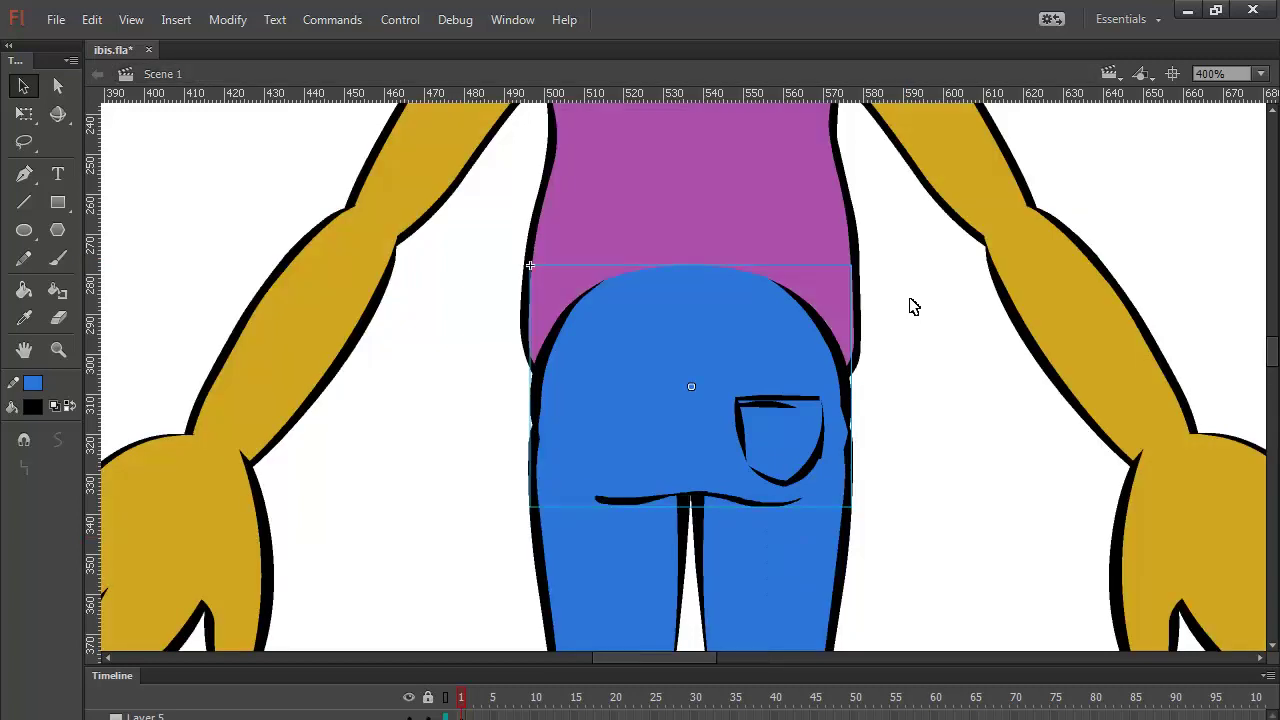
Step: Examine the 180 figure's redrawn pelvis and right thigh beside the neighbouring figures, from full-body to close-up view
click(760, 420)
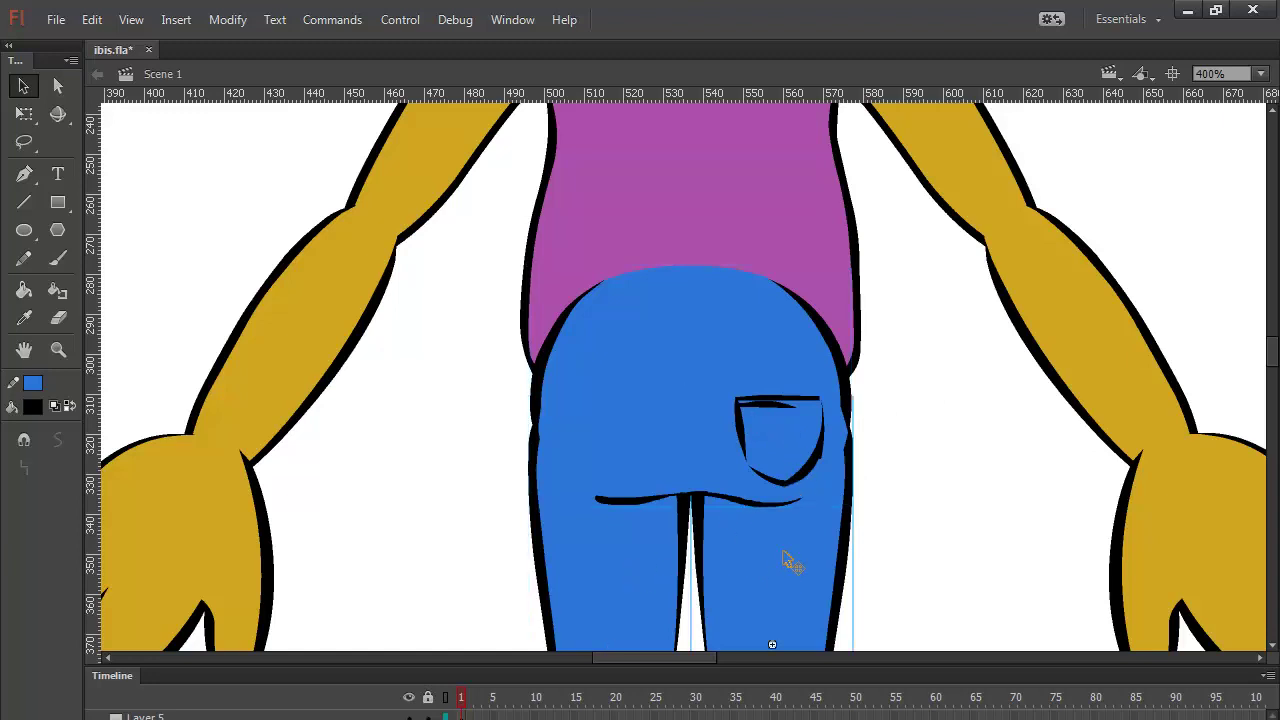
key(ctrl+1)
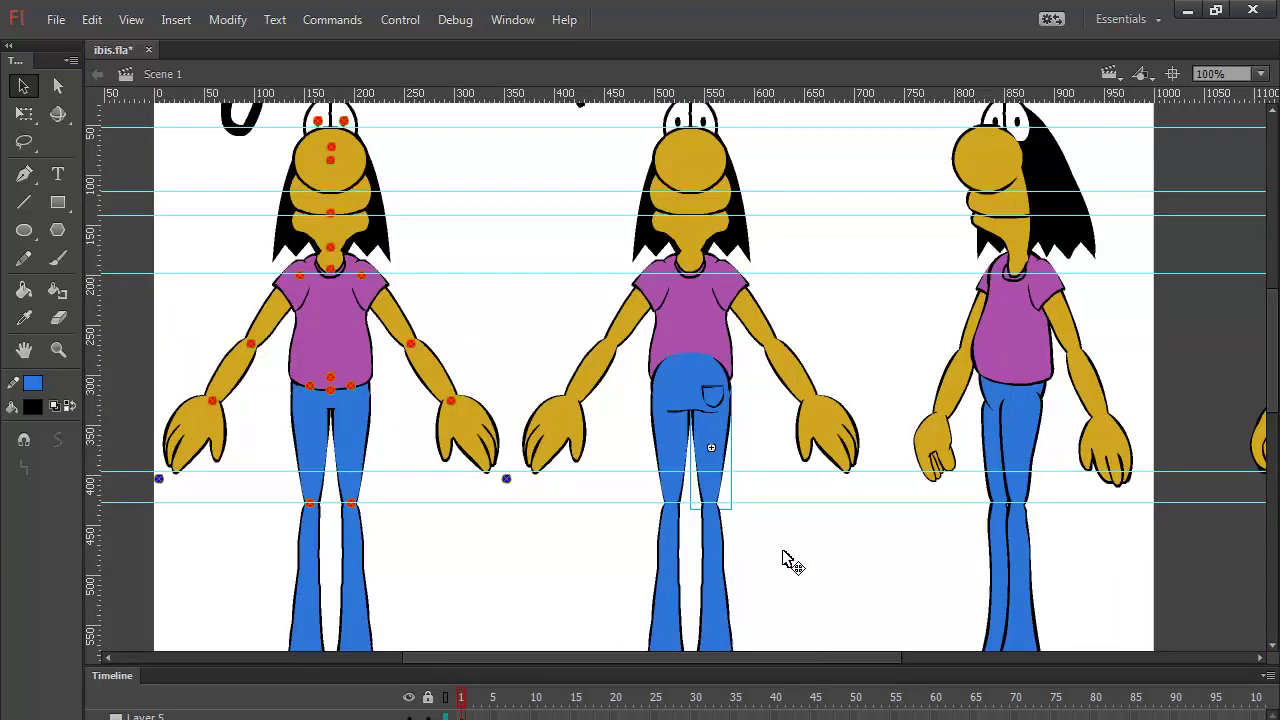
key(ctrl+minus)
key(ctrl+equal)
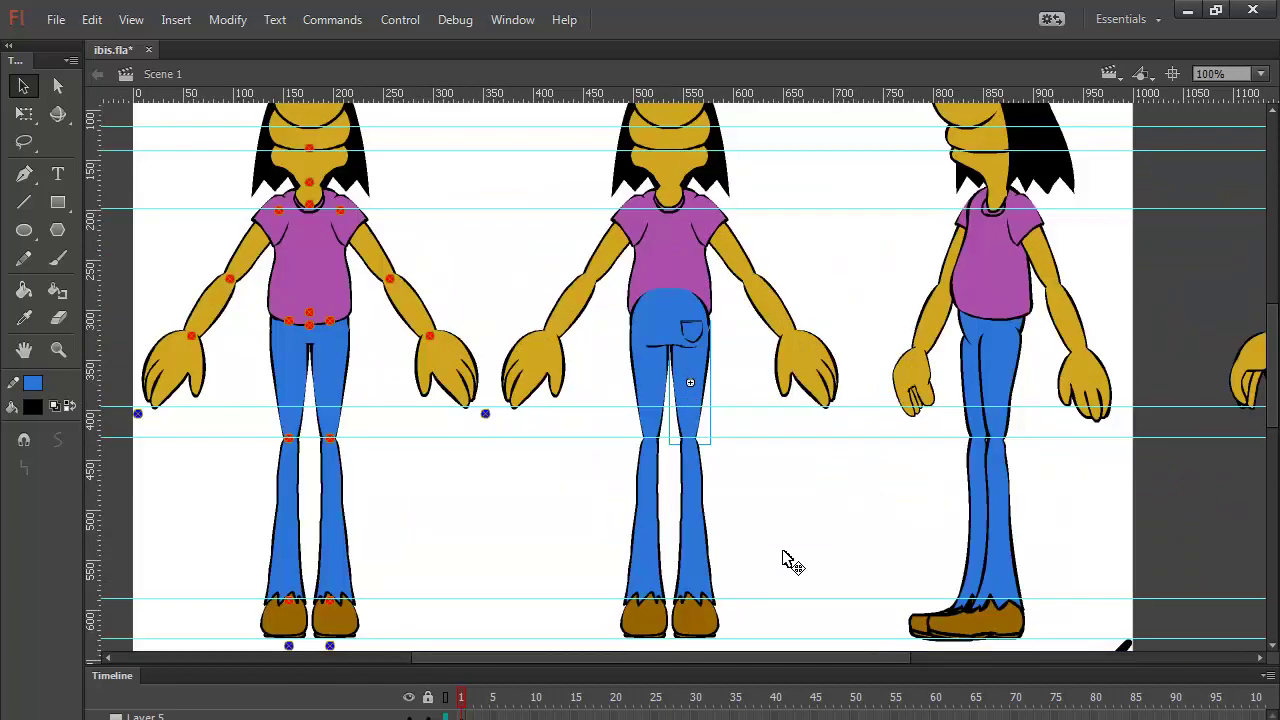
key(ctrl+minus)
key(ctrl+equal)
key(ctrl+equal)
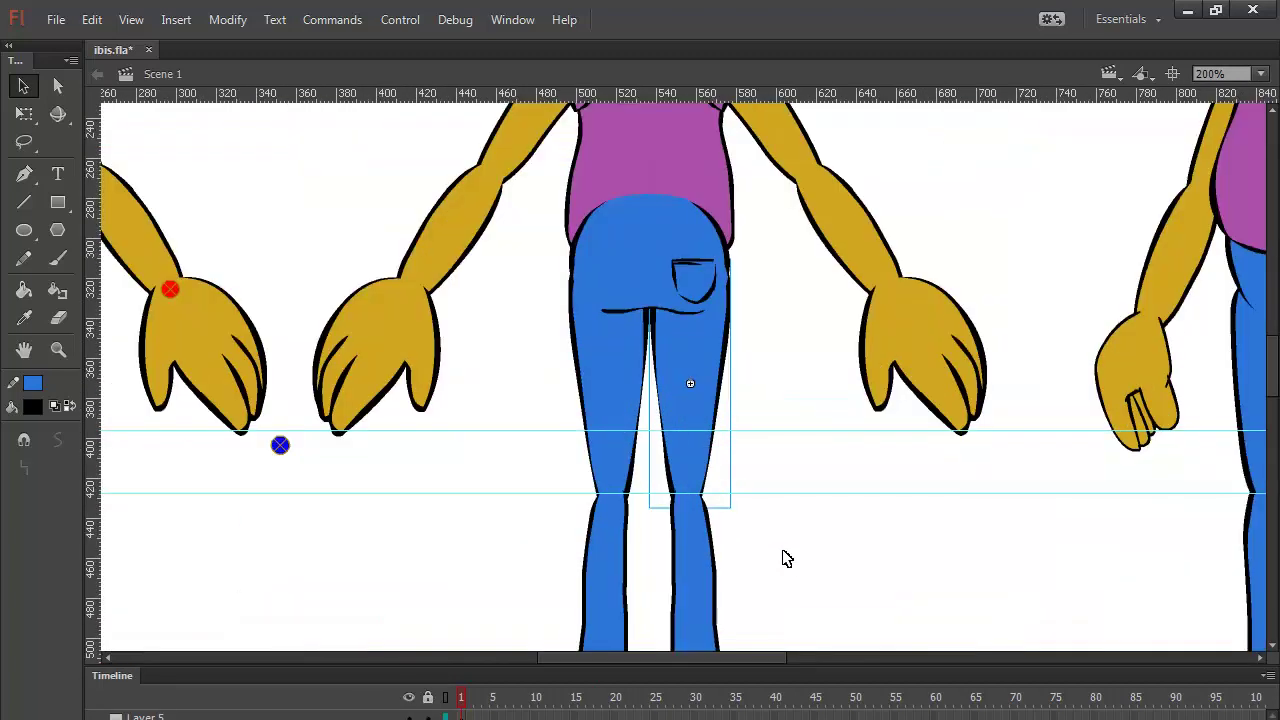
Step: Send the 180 figure's mouth and jaw piece to the back of the stacking order
drag(983, 197, 843, 425)
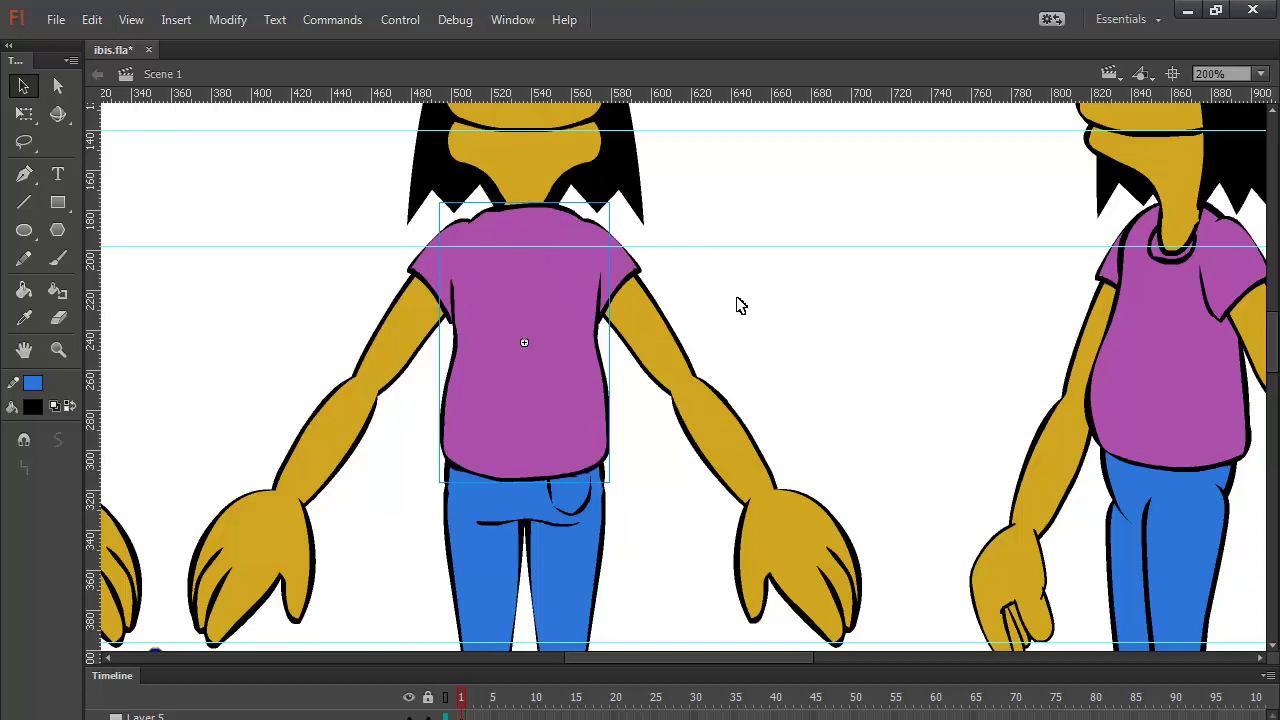
click(651, 315)
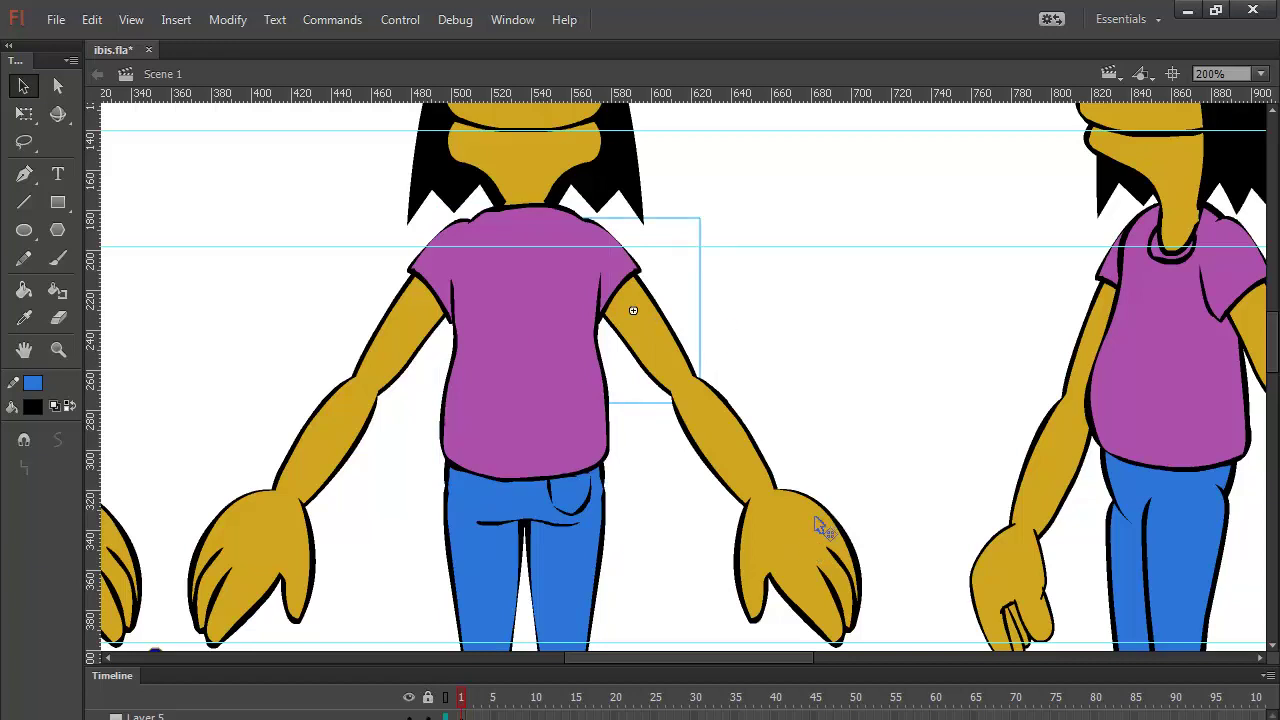
drag(818, 255, 746, 434)
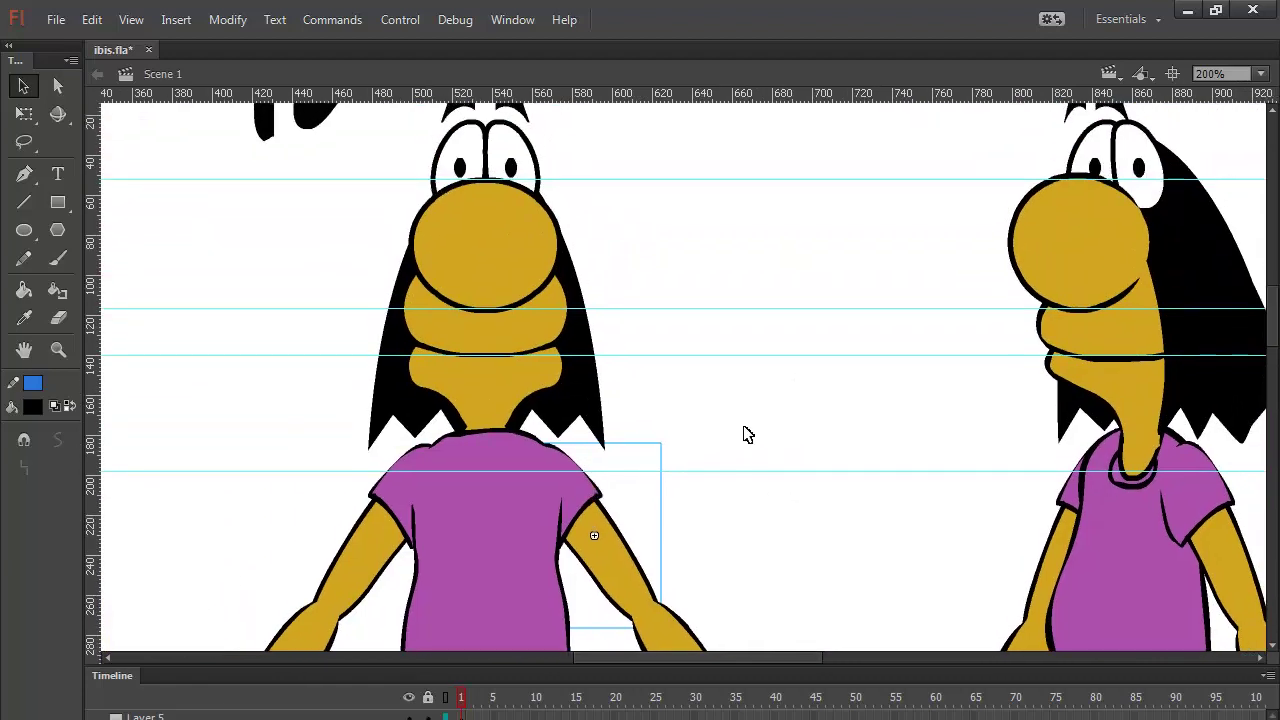
click(520, 346)
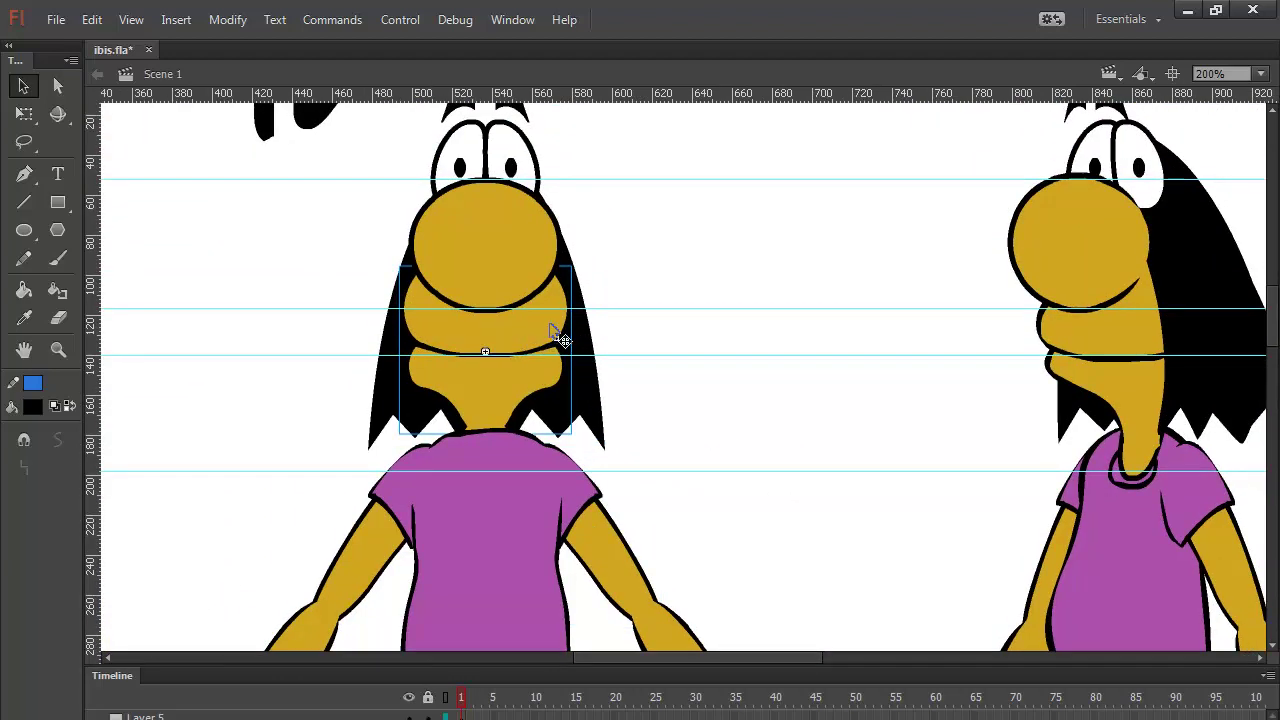
right_click(526, 340)
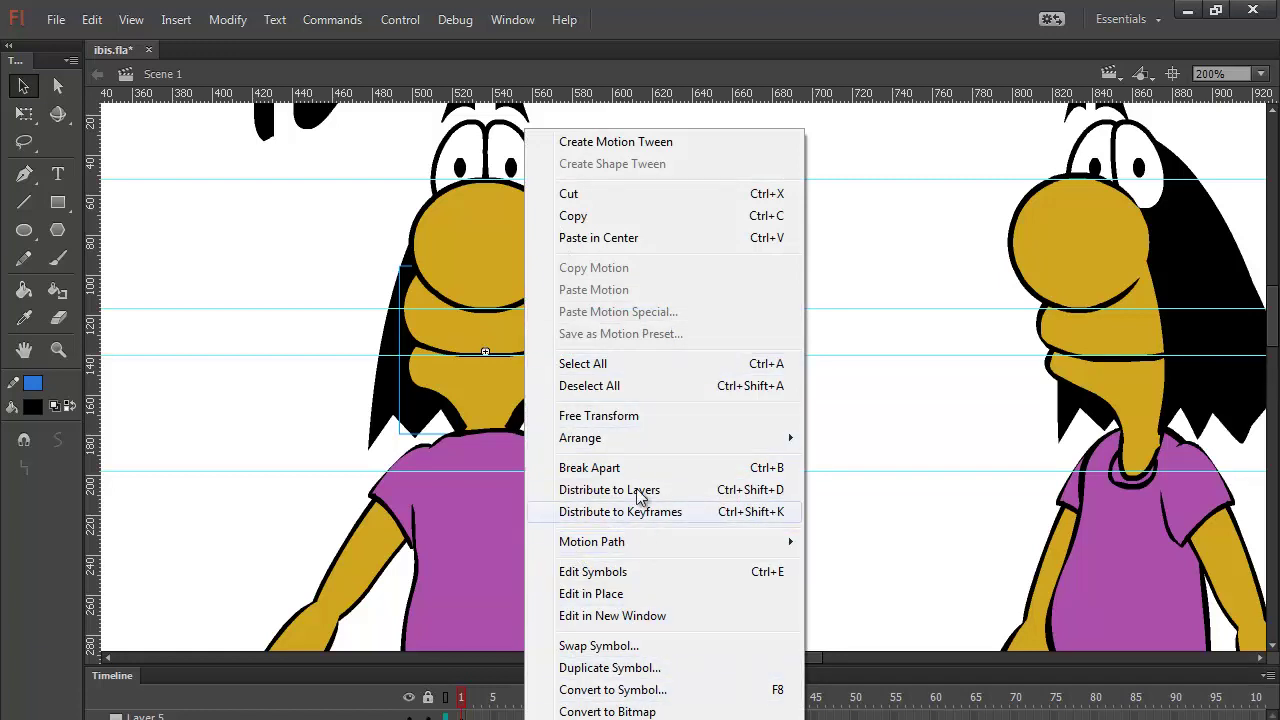
mouse_move(650, 441)
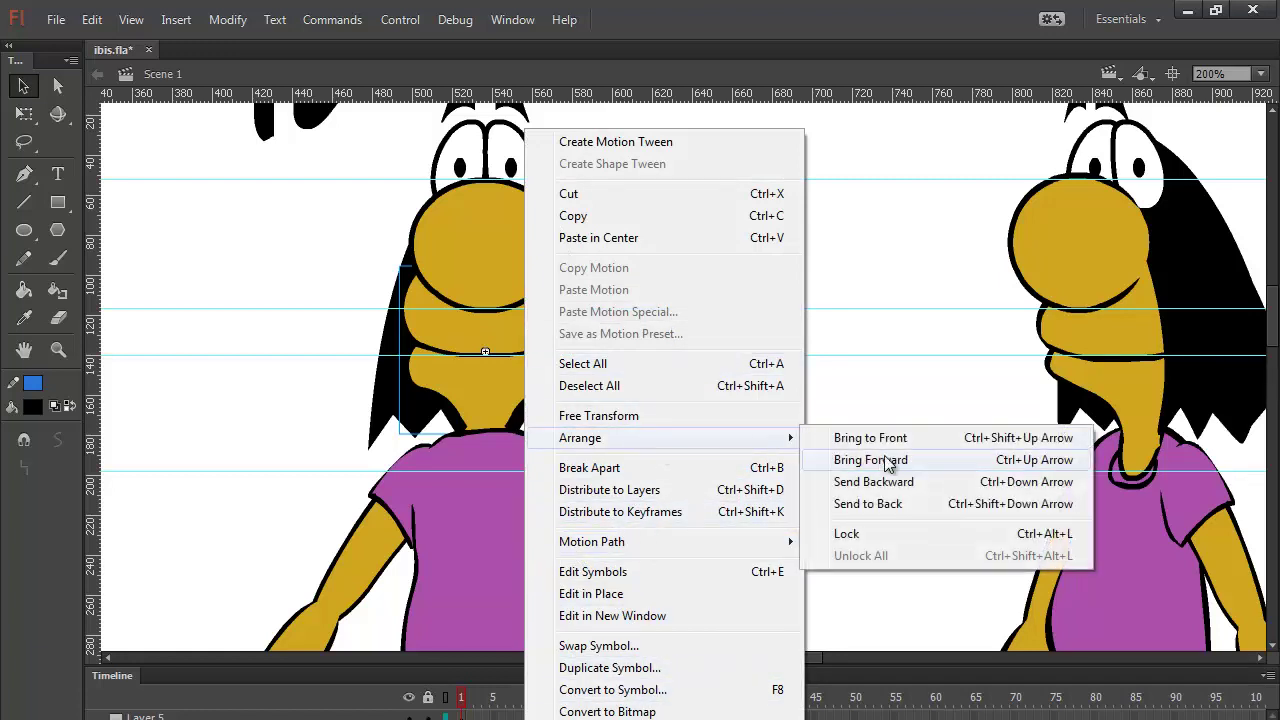
click(910, 504)
Step: Send the 180 figure's face and neck piece to the back, behind the hair
click(531, 347)
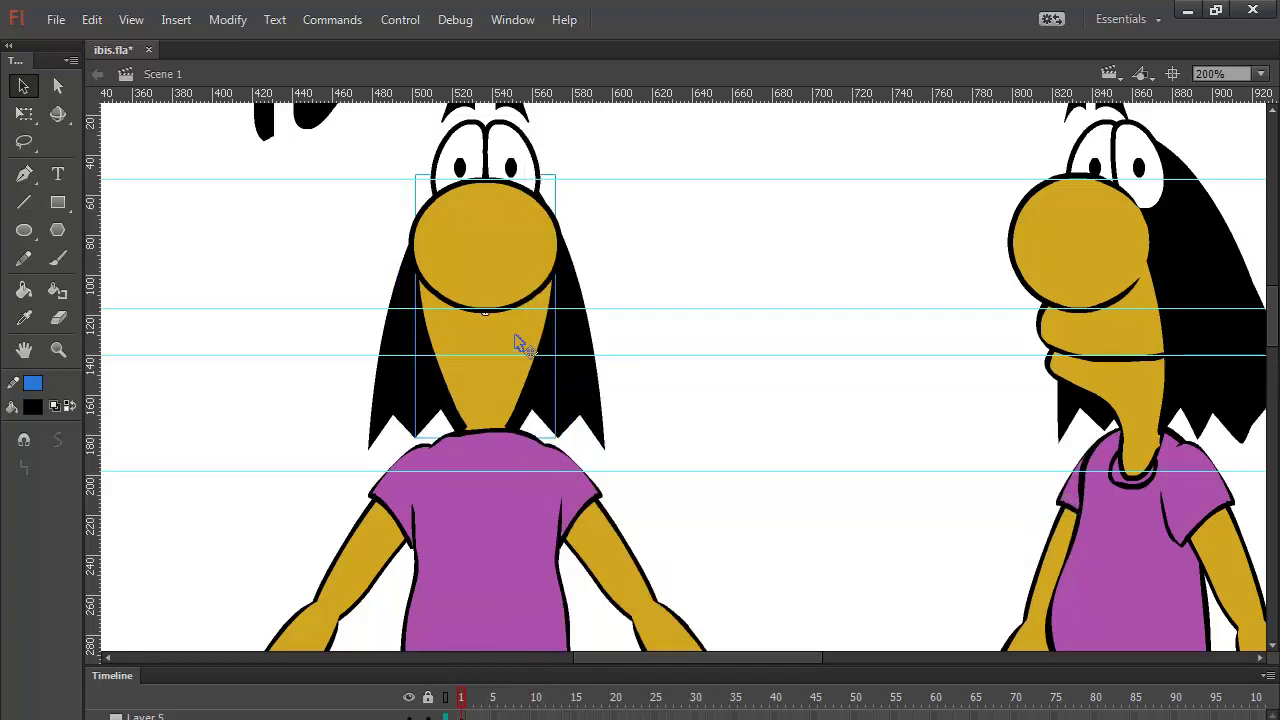
right_click(519, 344)
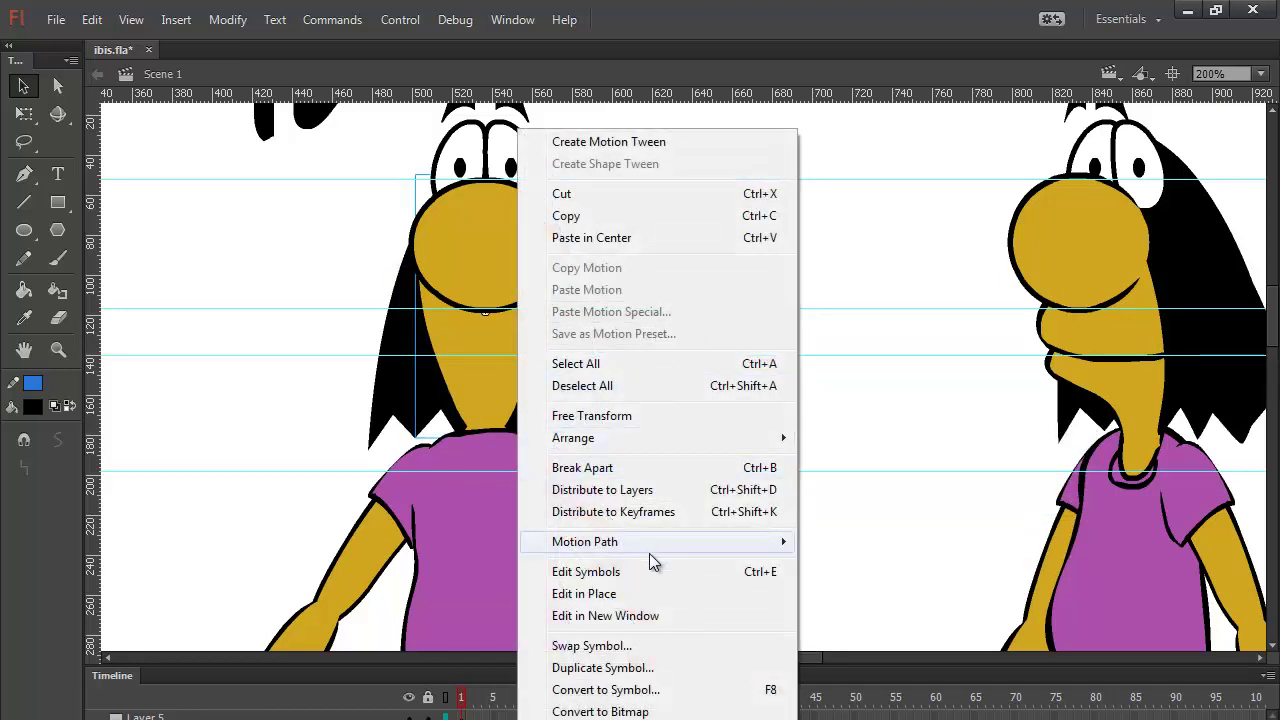
click(506, 340)
key(ctrl+shift+Down)
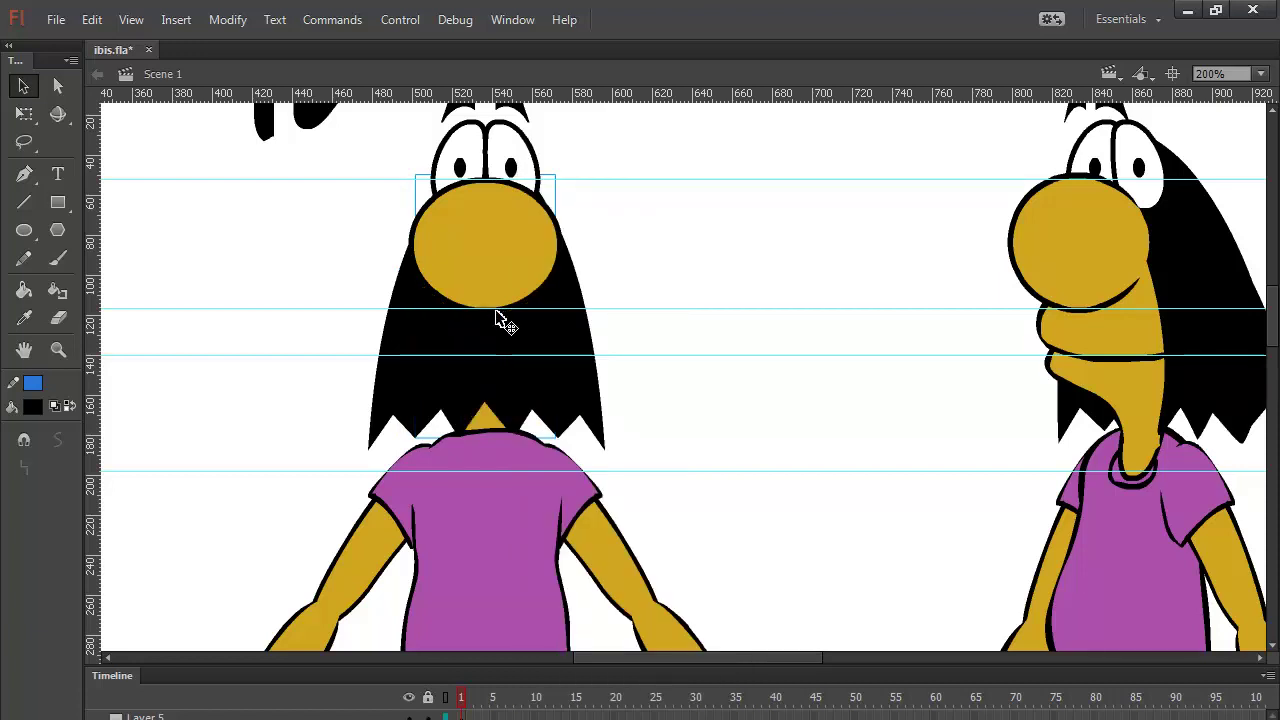
key(ctrl+Up)
key(ctrl+Down)
Step: Bring the 180 figure's hair forward in the stacking order until it covers the nose and the lower part of the eyes
click(565, 402)
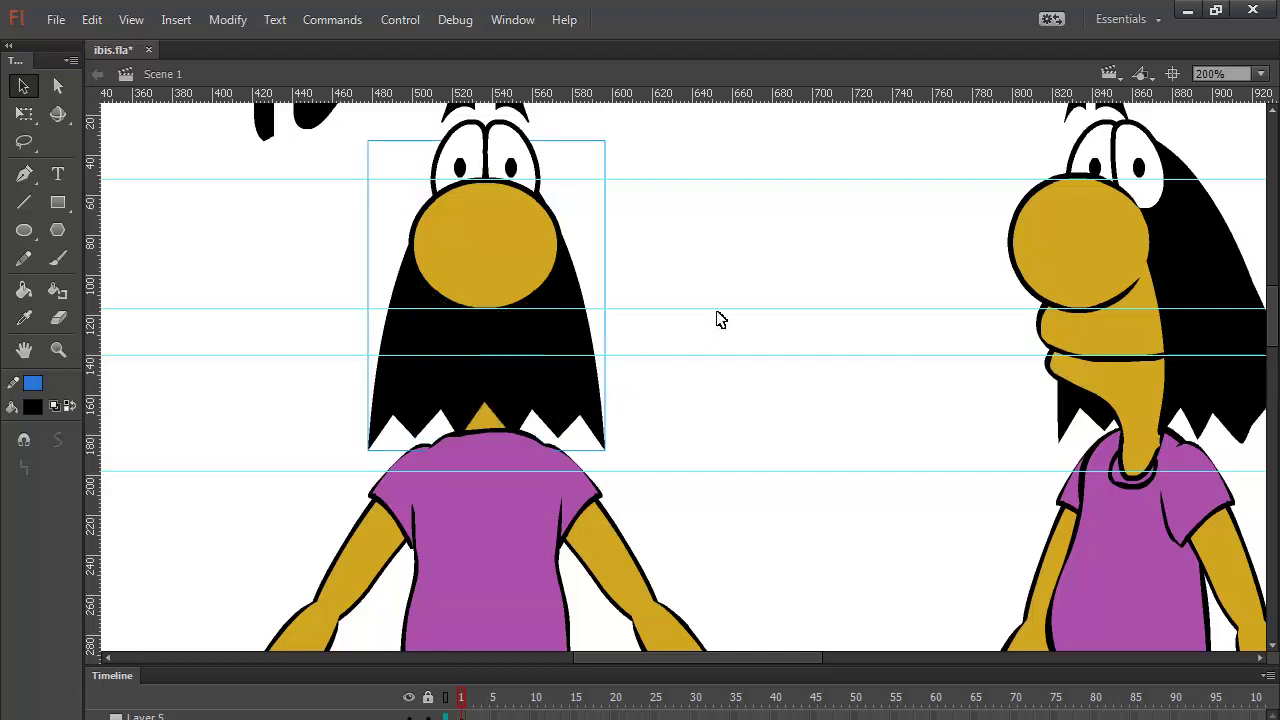
key(ctrl+Up)
key(ctrl+Up)
key(ctrl+Up)
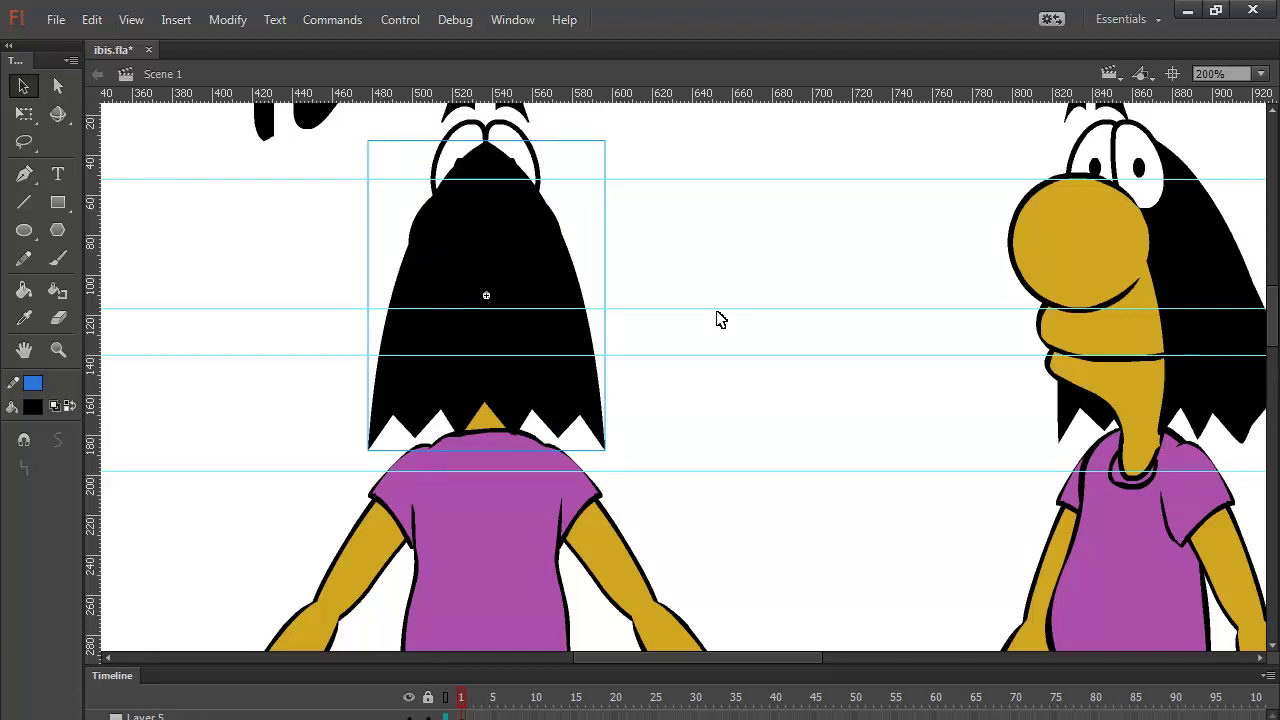
Step: Flip both of the 180 figure's eyes horizontally, and reduce their height slightly from above
click(518, 132)
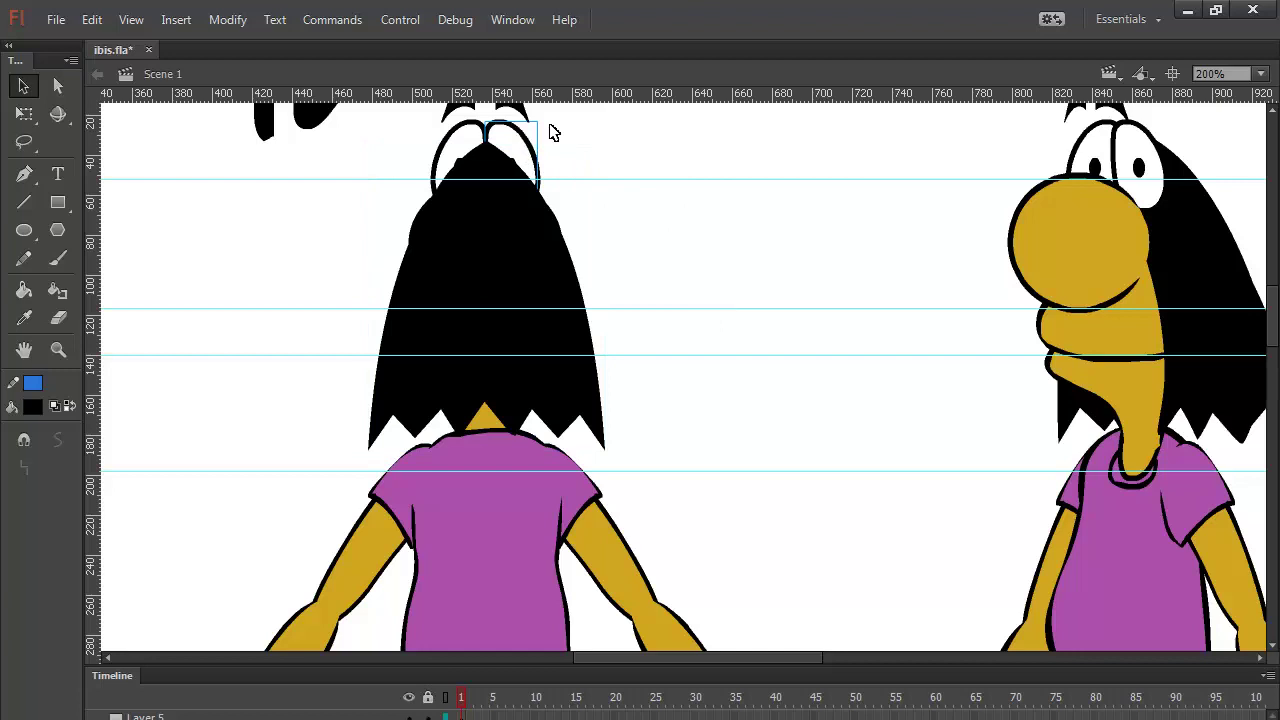
shift+click(477, 132)
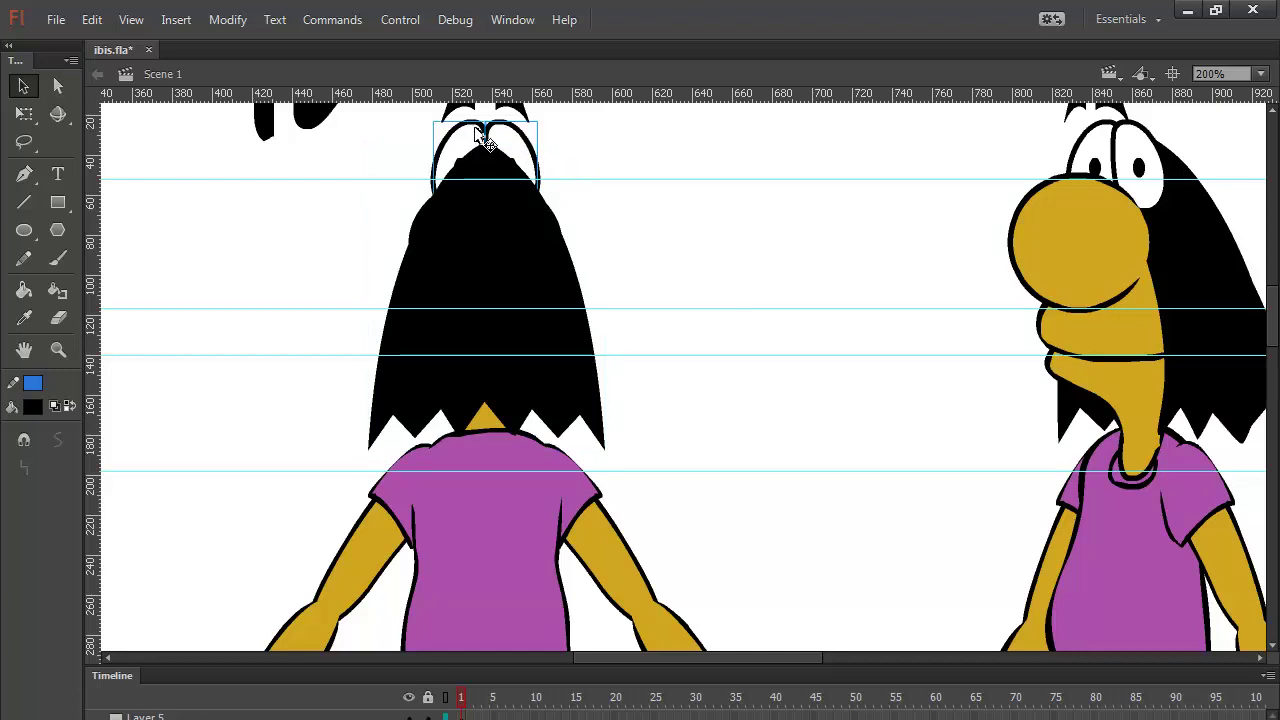
click(228, 20)
mouse_move(322, 276)
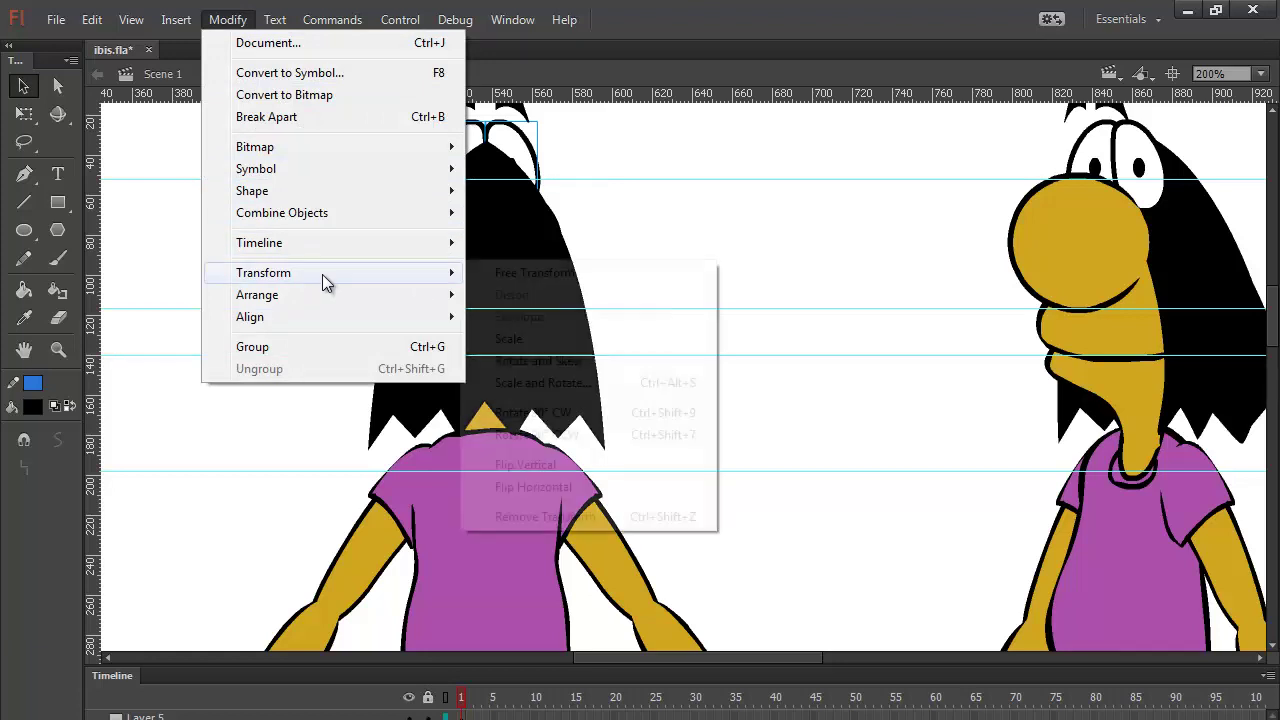
click(560, 487)
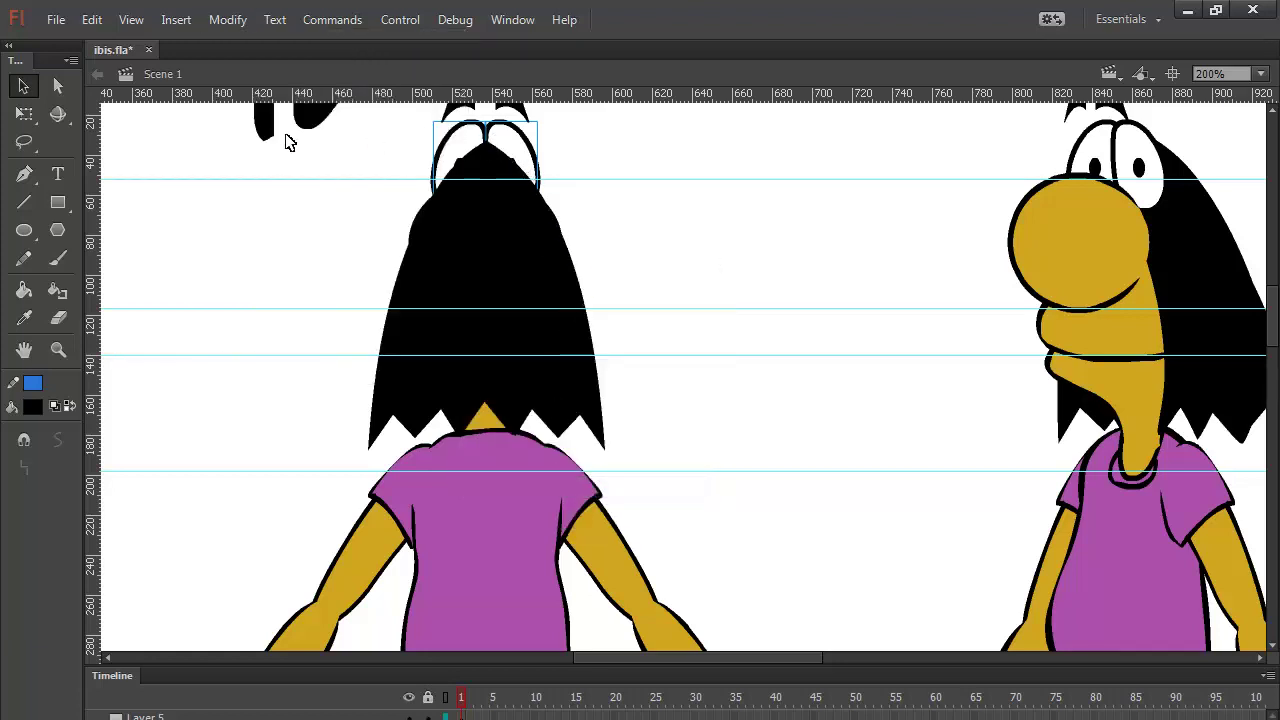
click(25, 113)
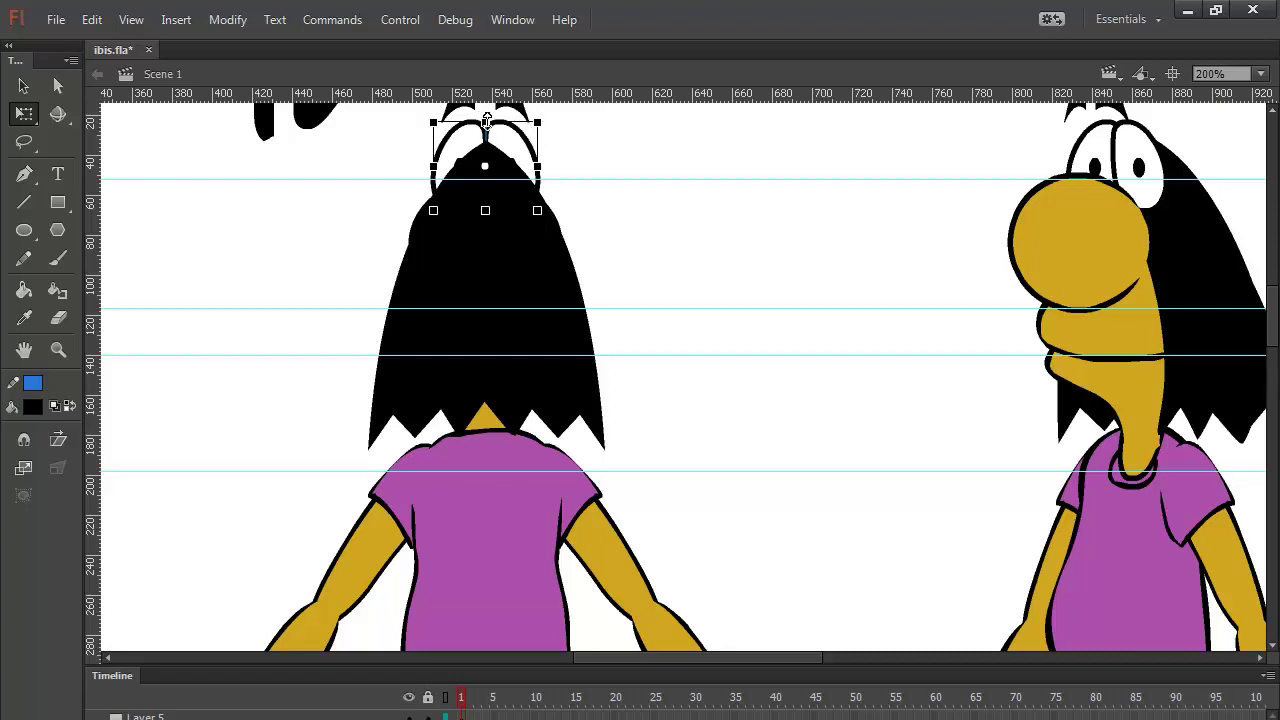
drag(487, 121, 486, 136)
drag(537, 173, 530, 173)
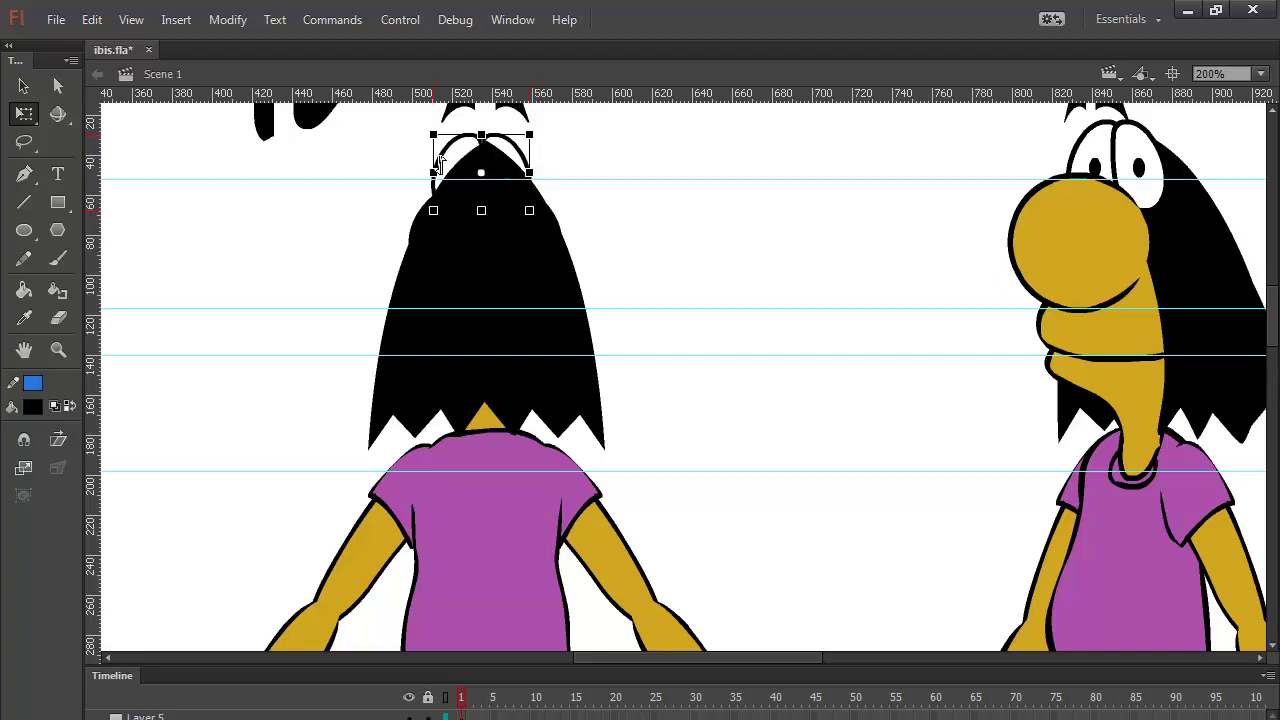
drag(433, 172, 440, 172)
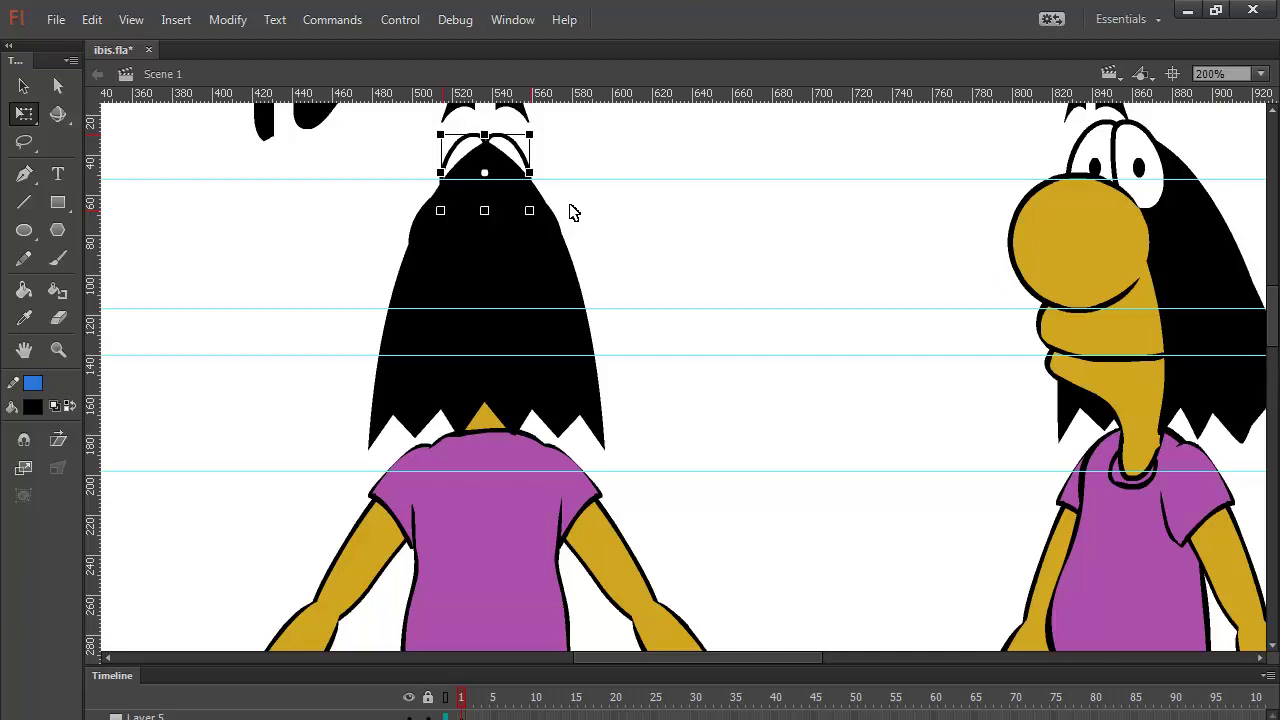
key(ctrl+z)
key(ctrl+z)
Step: Narrow the 180 figure's eyes evenly from both sides, and shrink the nose until it hides completely within the hair
drag(537, 172, 527, 170)
click(575, 157)
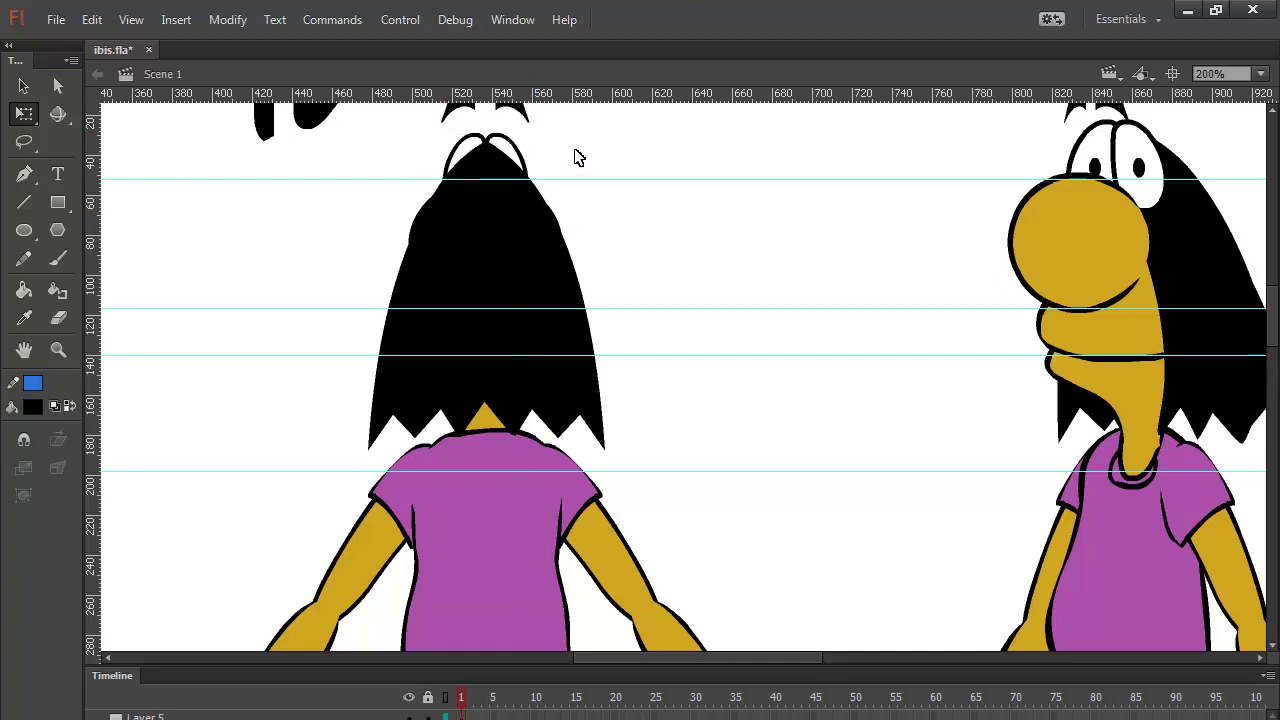
click(443, 220)
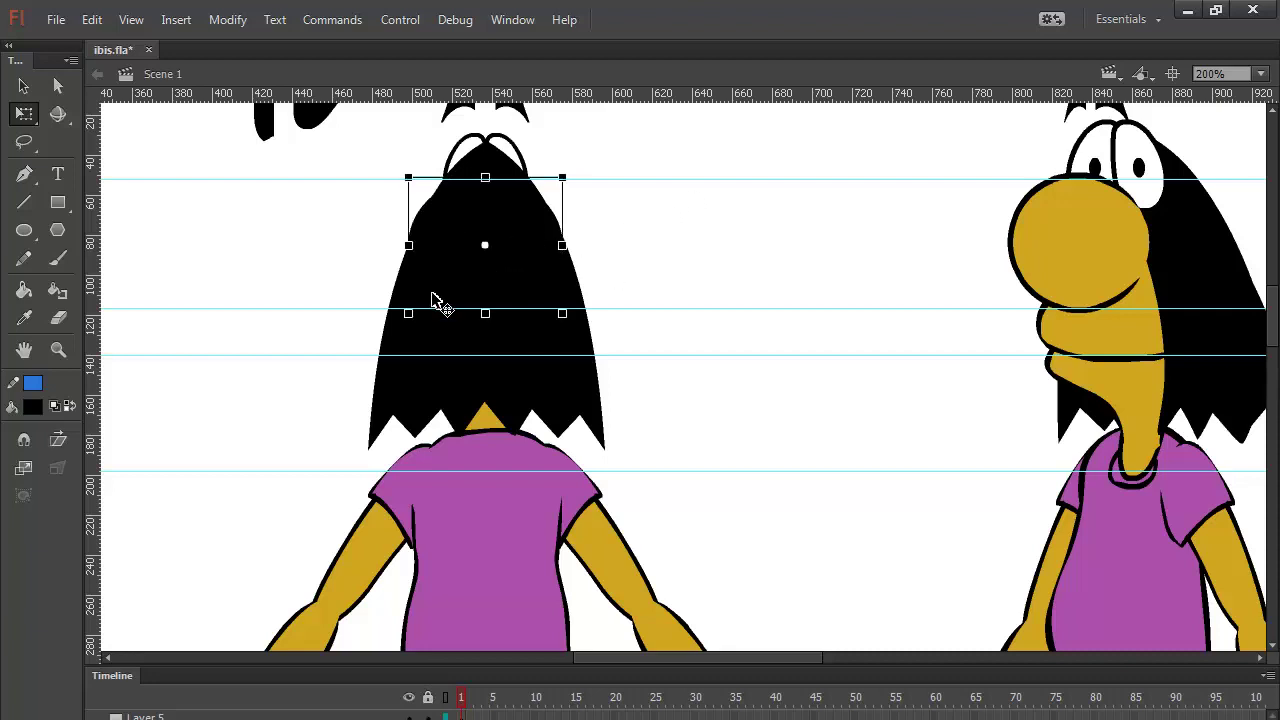
drag(410, 313, 426, 297)
click(660, 226)
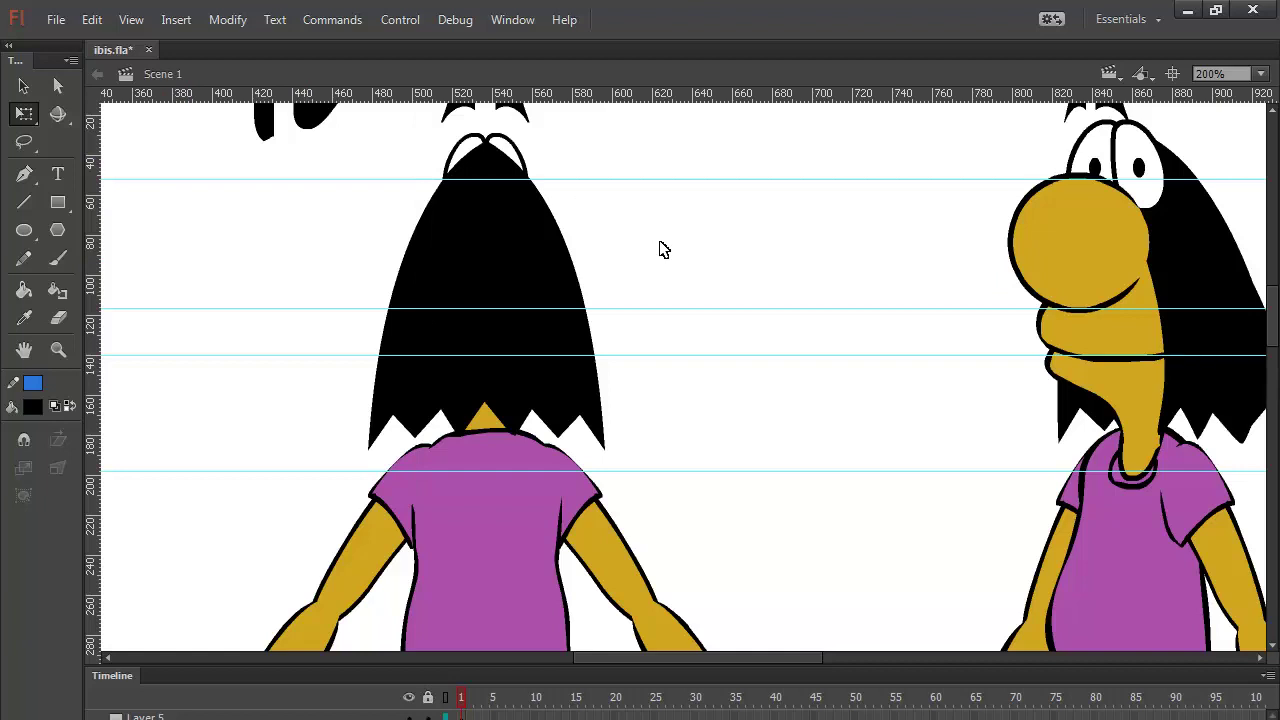
Step: Select both of the 180 figure's eyebrows and flip them horizontally
key(space)
drag(663, 258, 654, 350)
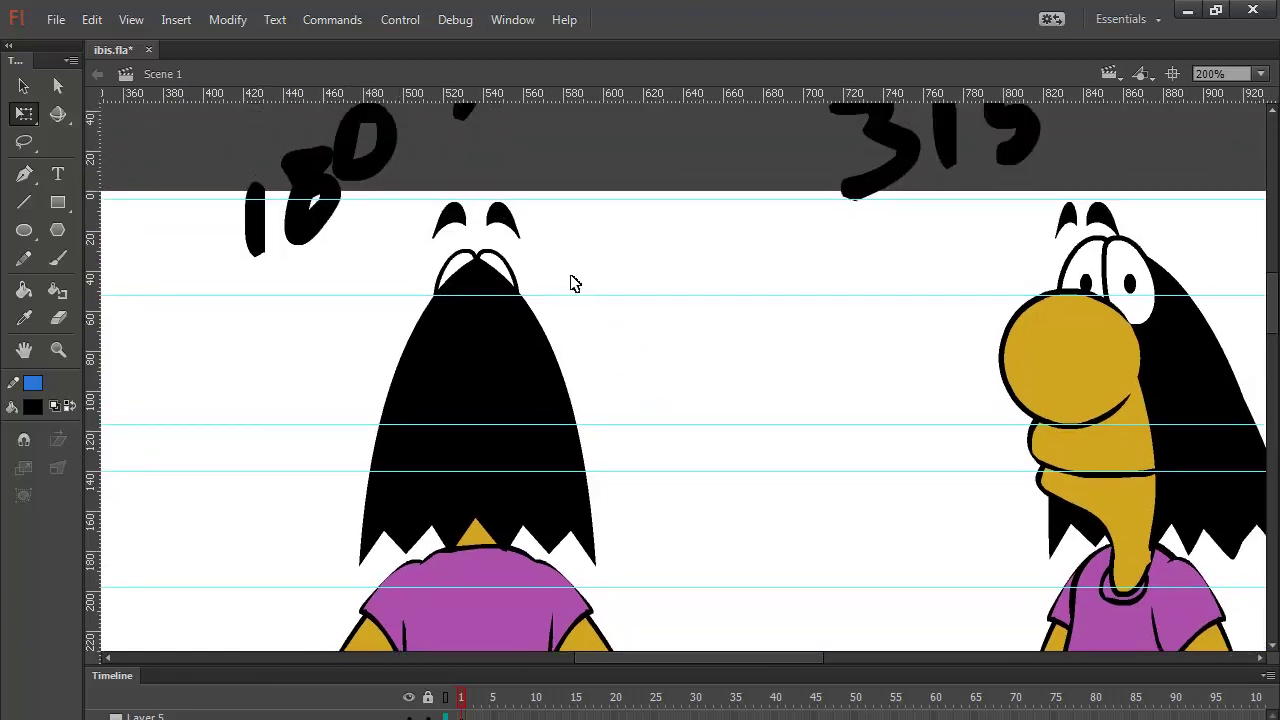
drag(570, 222, 425, 222)
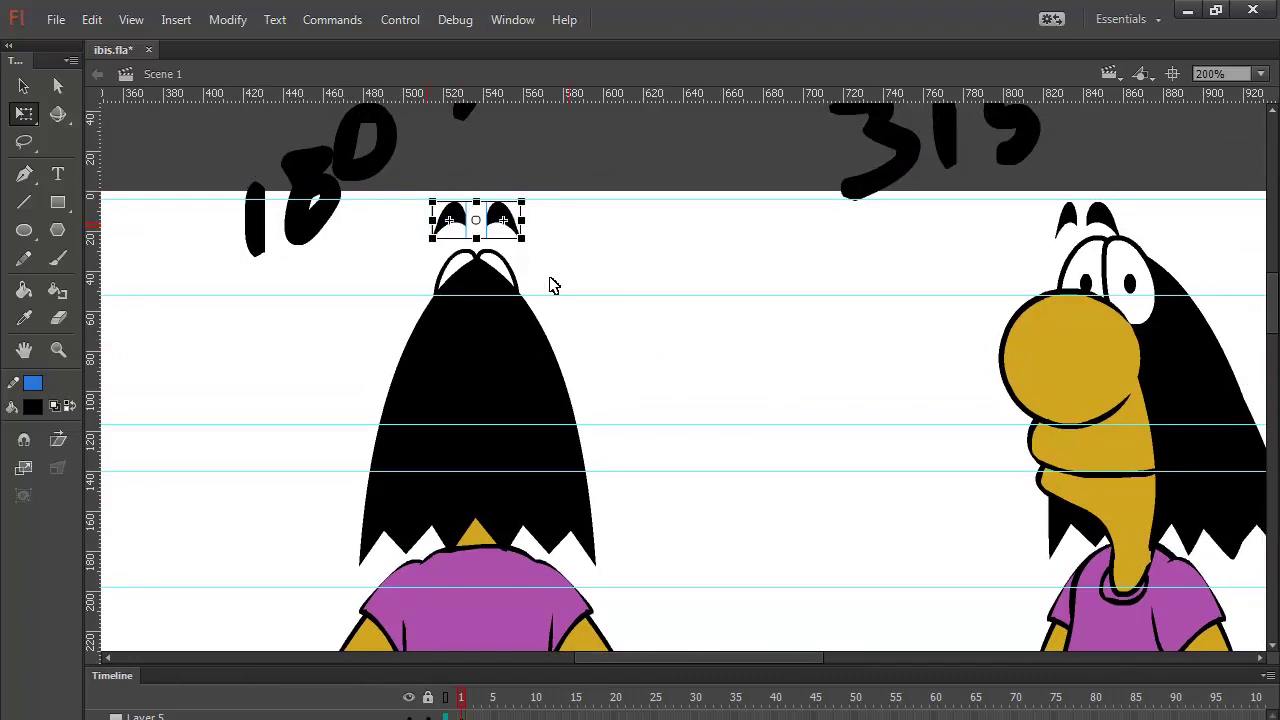
click(320, 20)
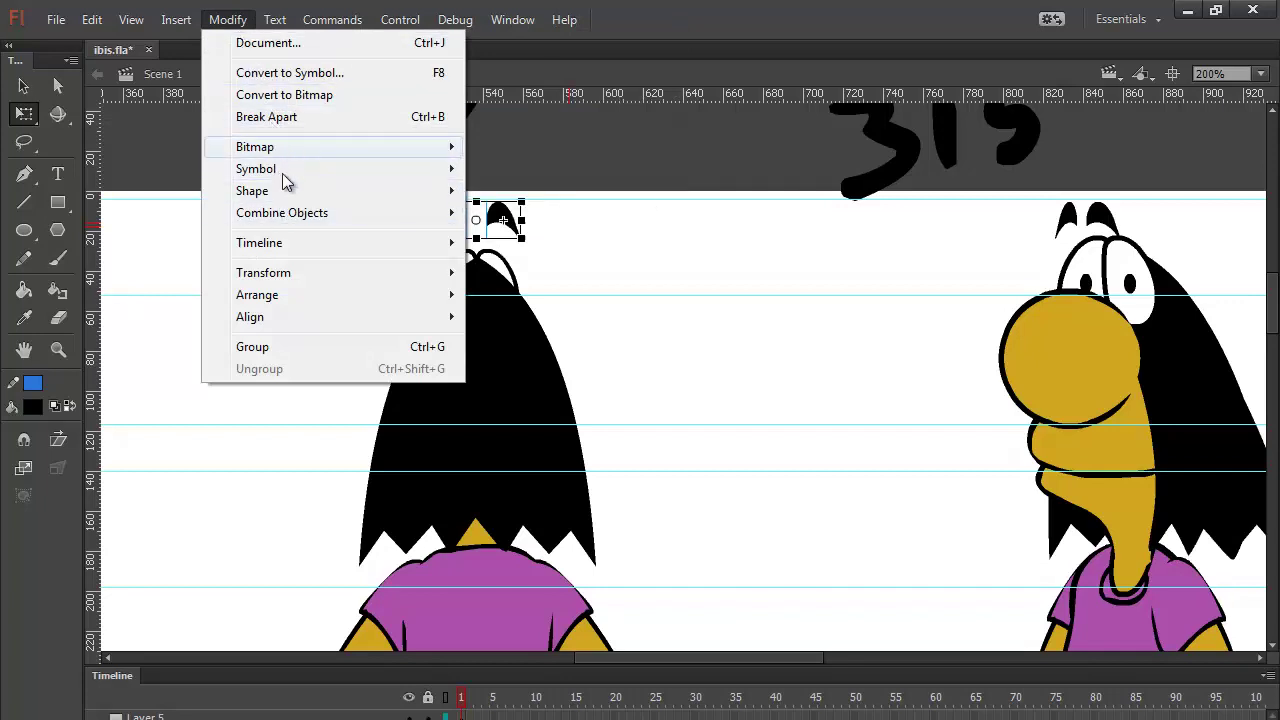
mouse_move(380, 283)
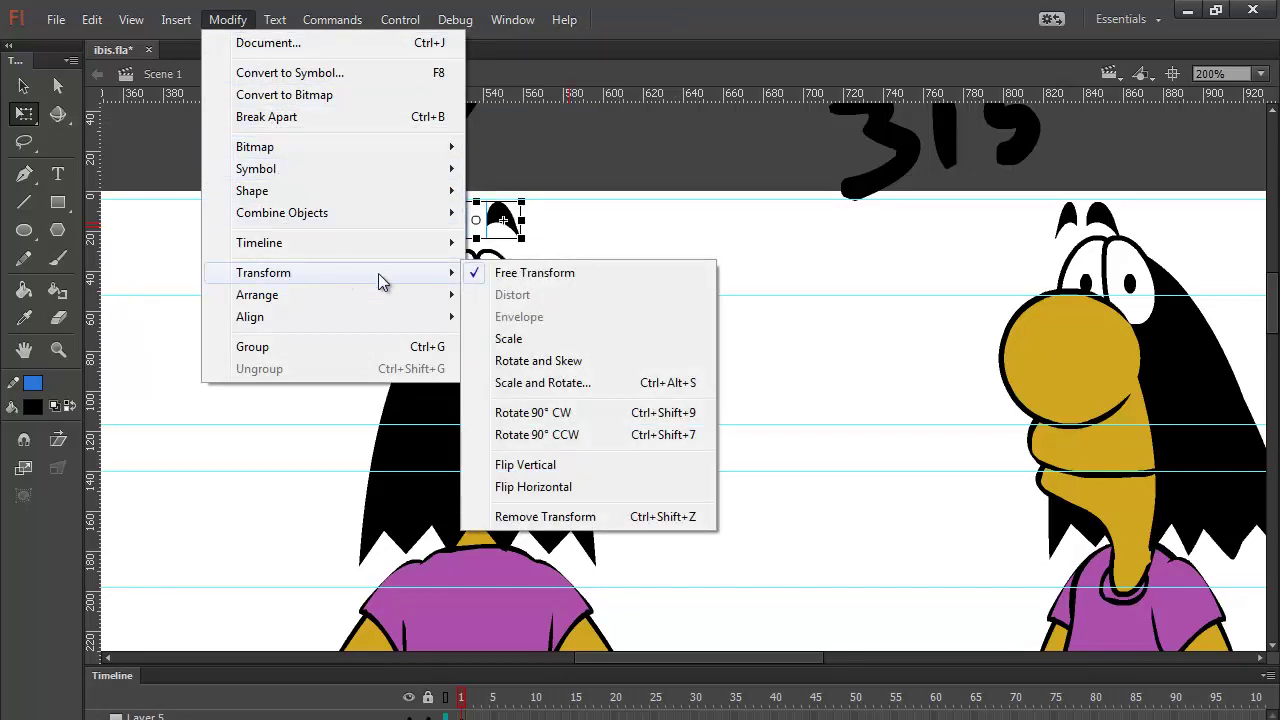
click(560, 487)
click(616, 240)
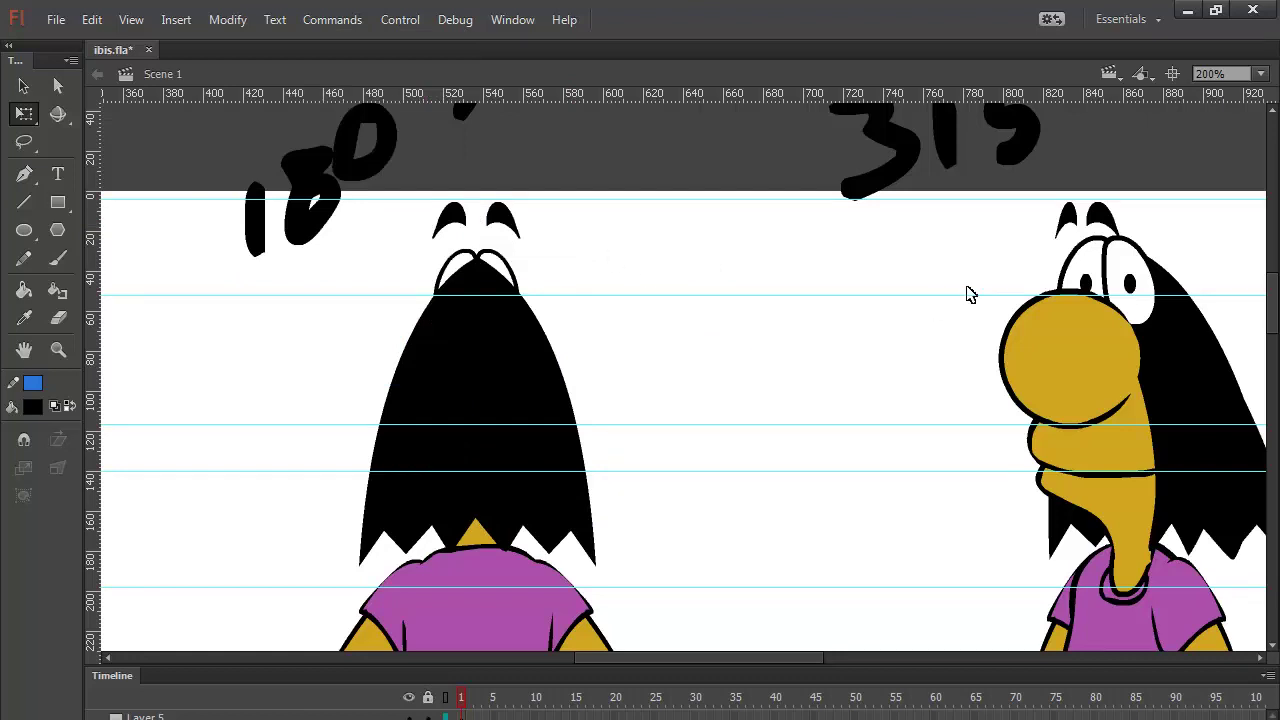
Step: Inside the 315 figure's group, shift the right-hand eyebrow about 10 px to the right, and return to the main scene
click(1102, 217)
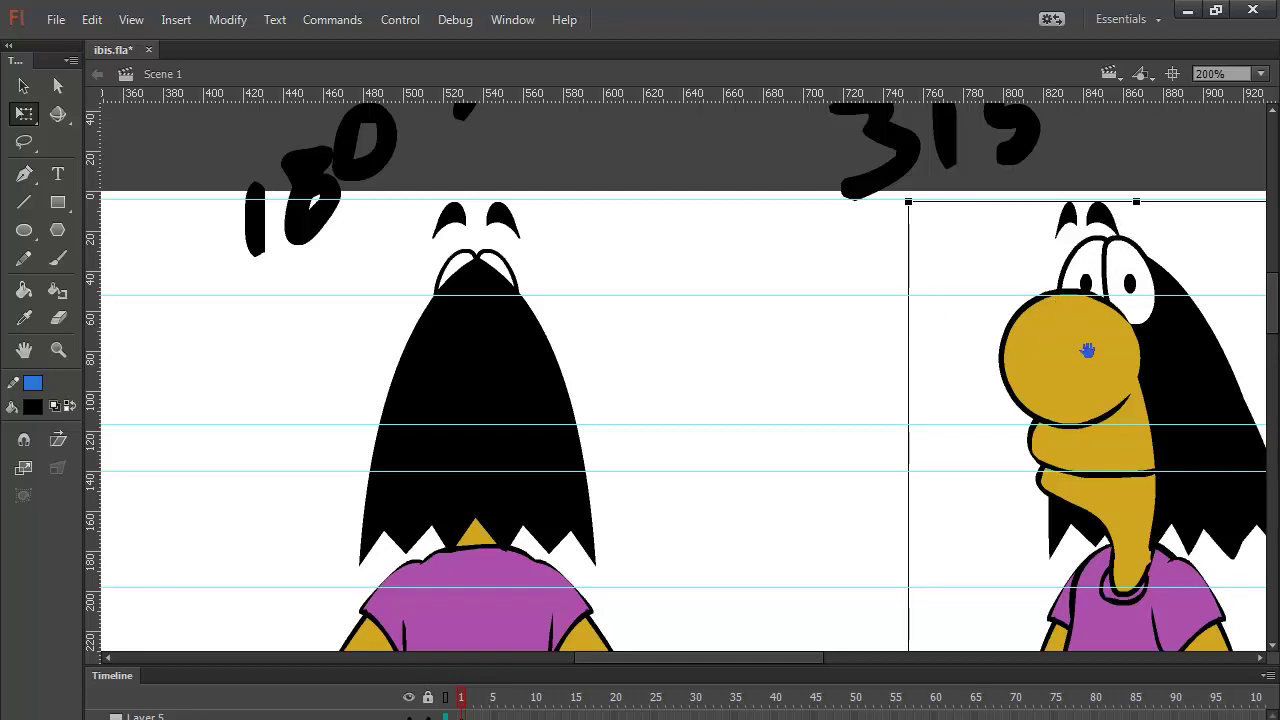
drag(1085, 352, 605, 320)
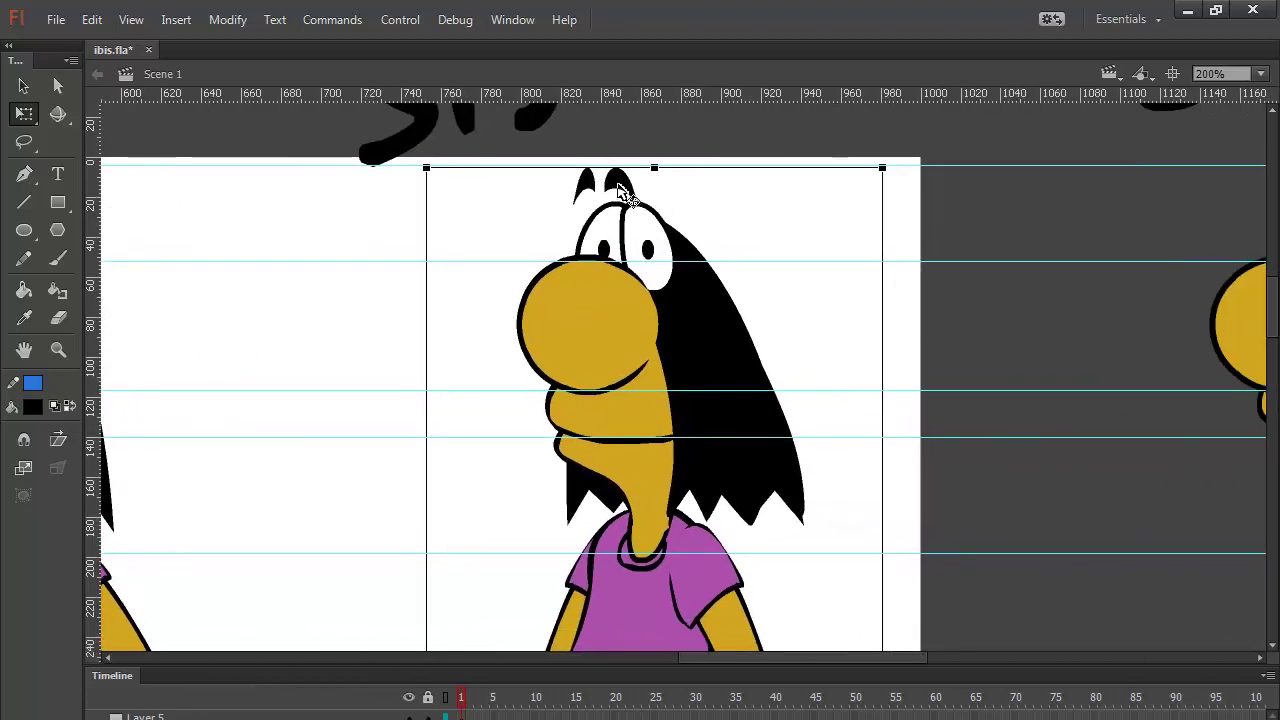
double_click(636, 188)
click(636, 188)
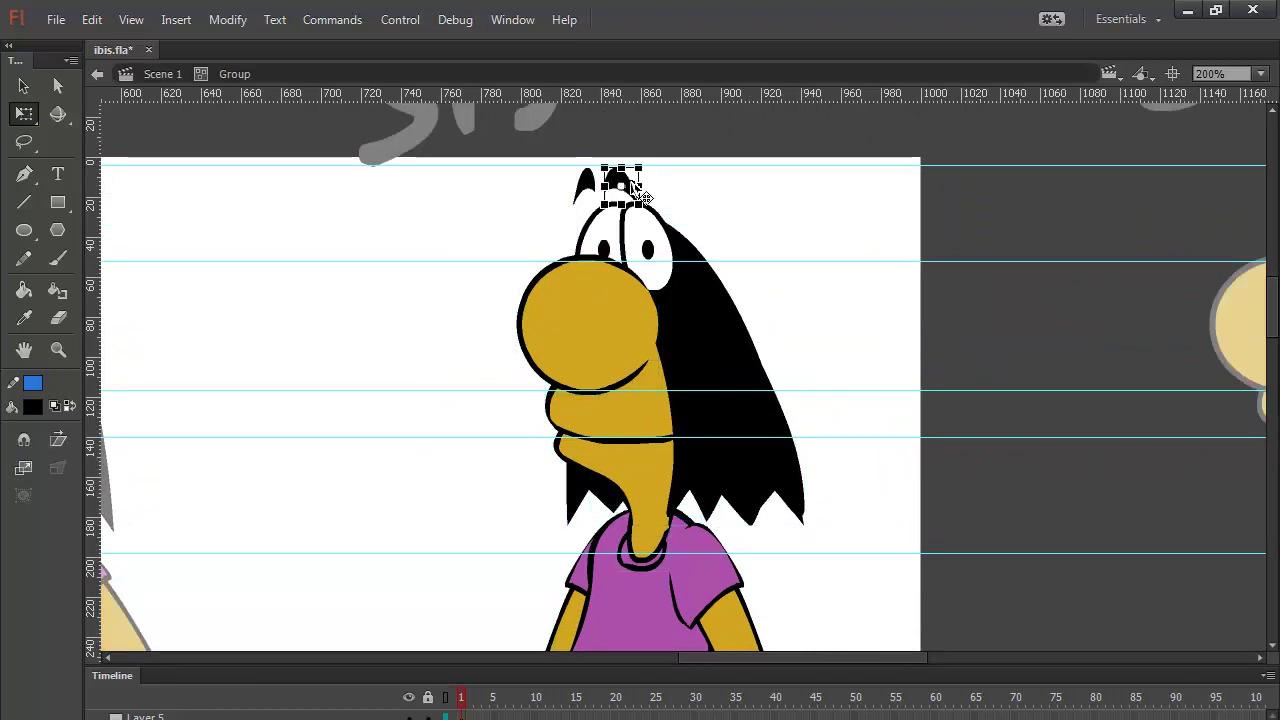
key(Right)
key(Right)
key(Right)
key(Right)
key(Right)
key(Right)
key(Right)
key(Right)
key(Right)
key(Right)
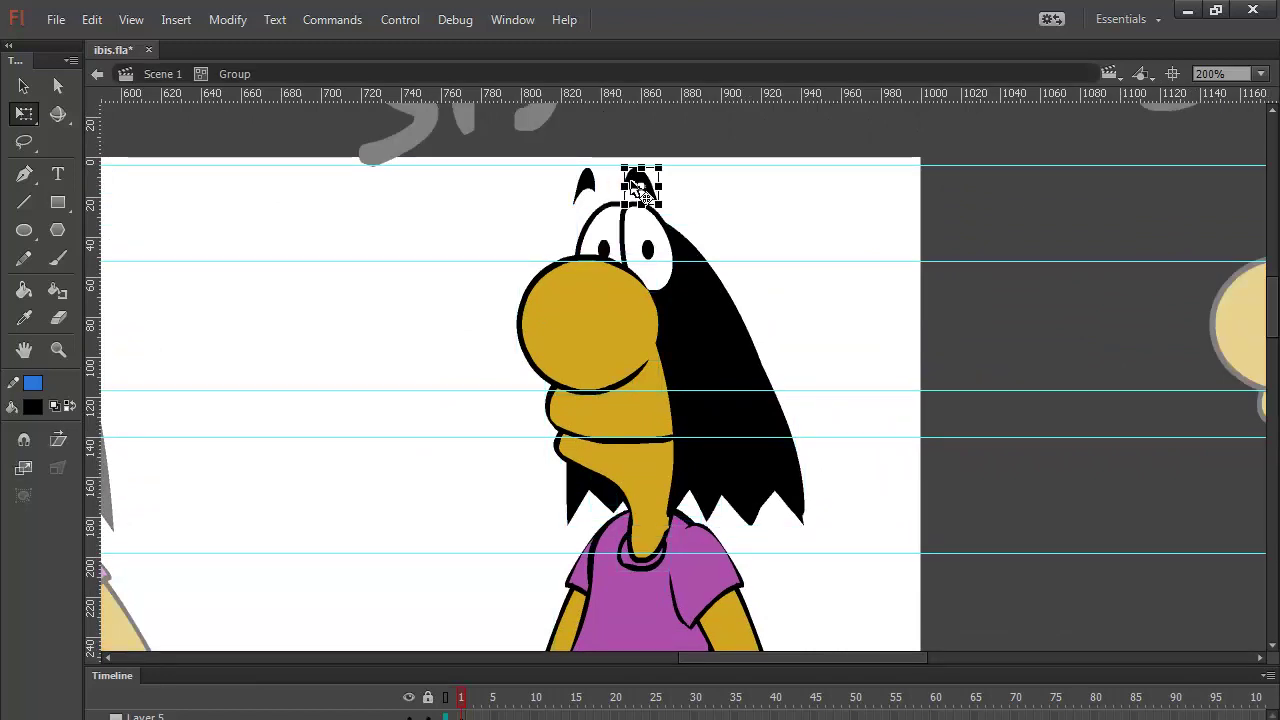
double_click(772, 305)
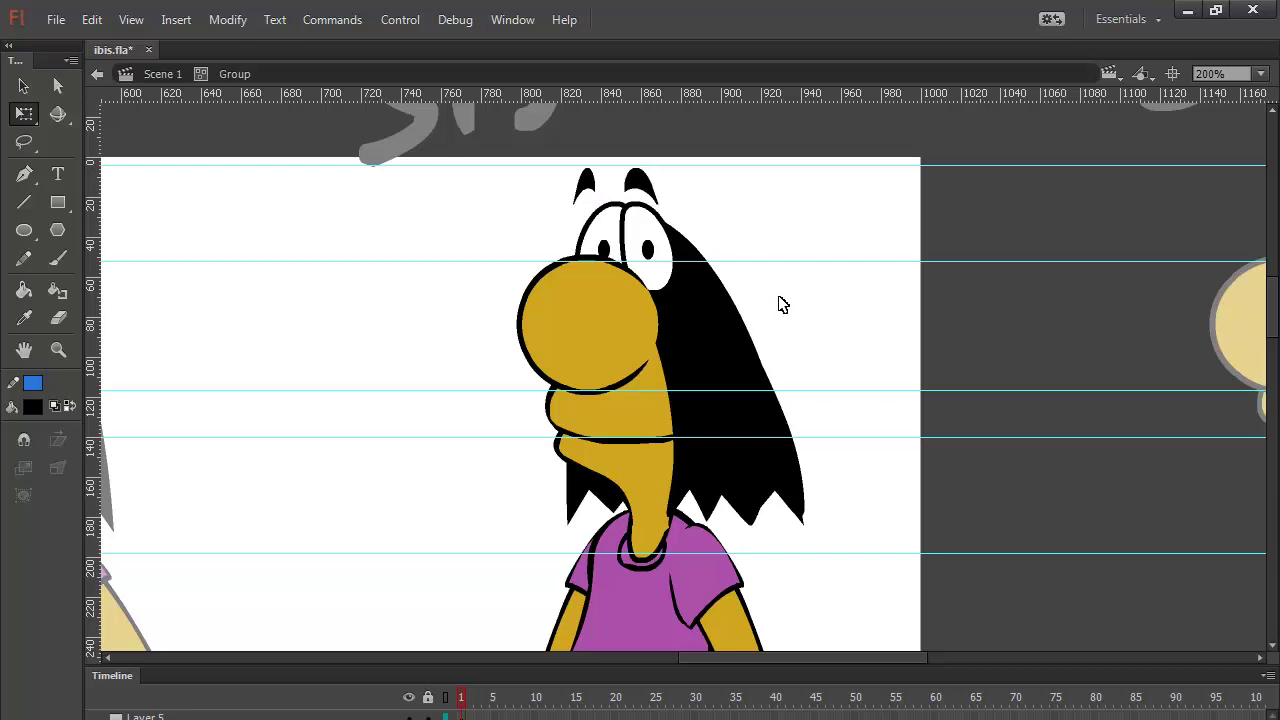
Step: Inside the 45 figure's group, shift the left-hand eyebrow about 10 px to the left, and return to the main scene
scroll(680, 384, down, 5)
scroll(680, 376, down, 10)
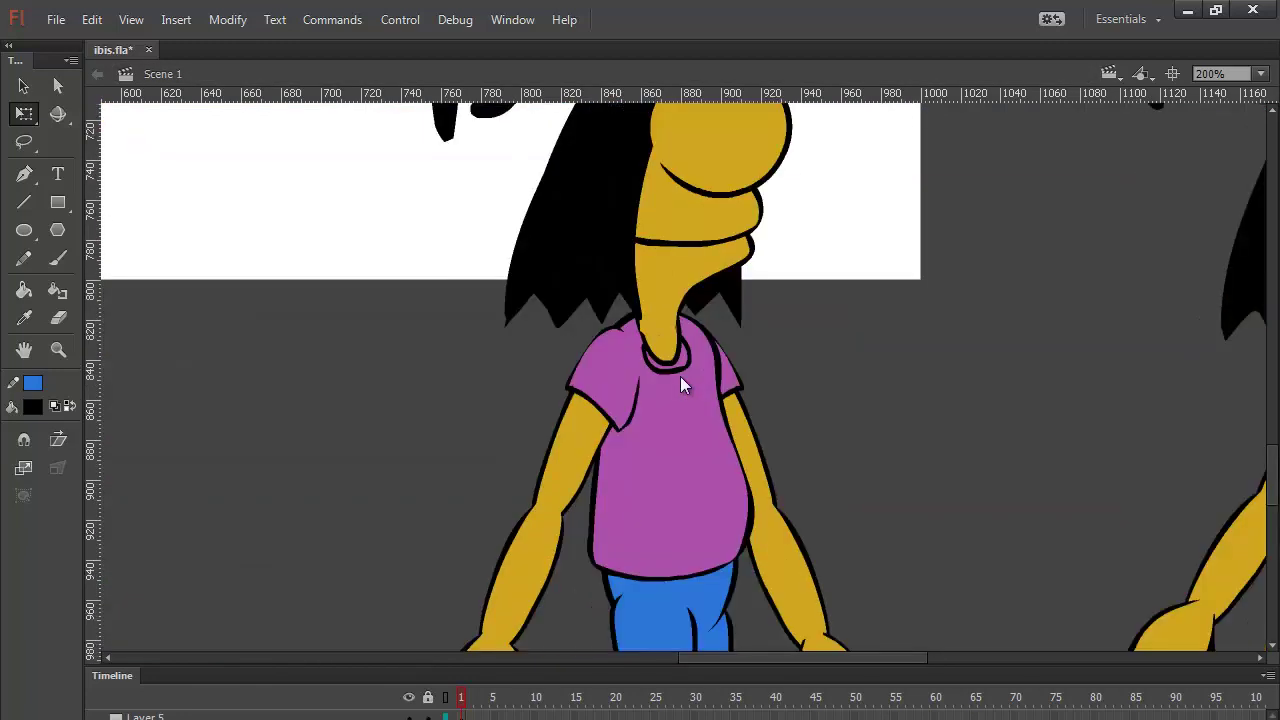
scroll(670, 352, up, 3)
double_click(672, 352)
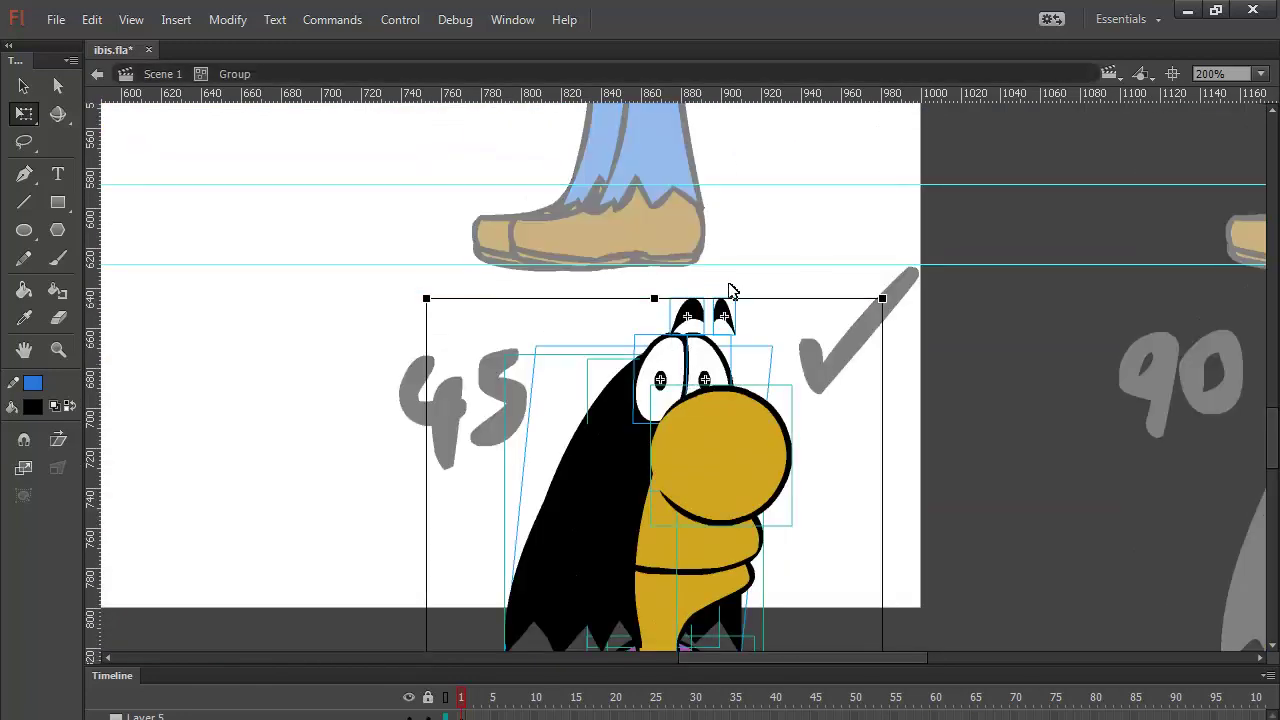
click(730, 290)
click(694, 316)
drag(697, 318, 677, 318)
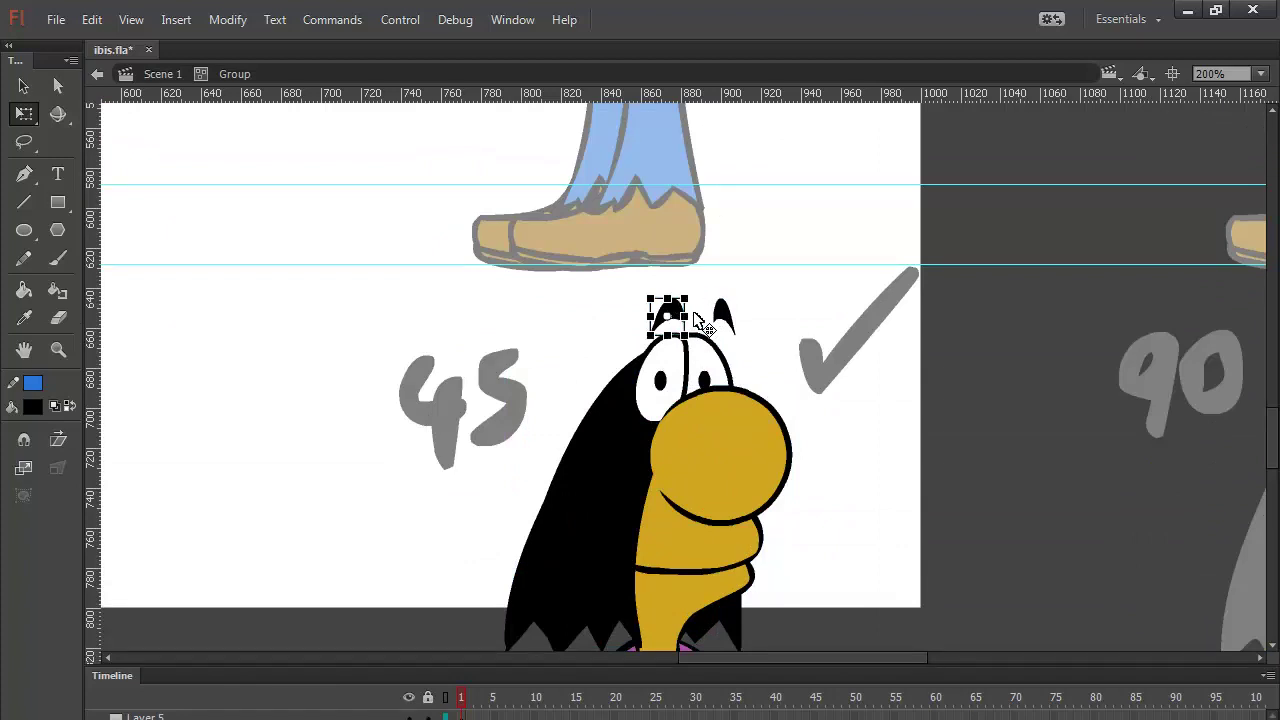
double_click(460, 211)
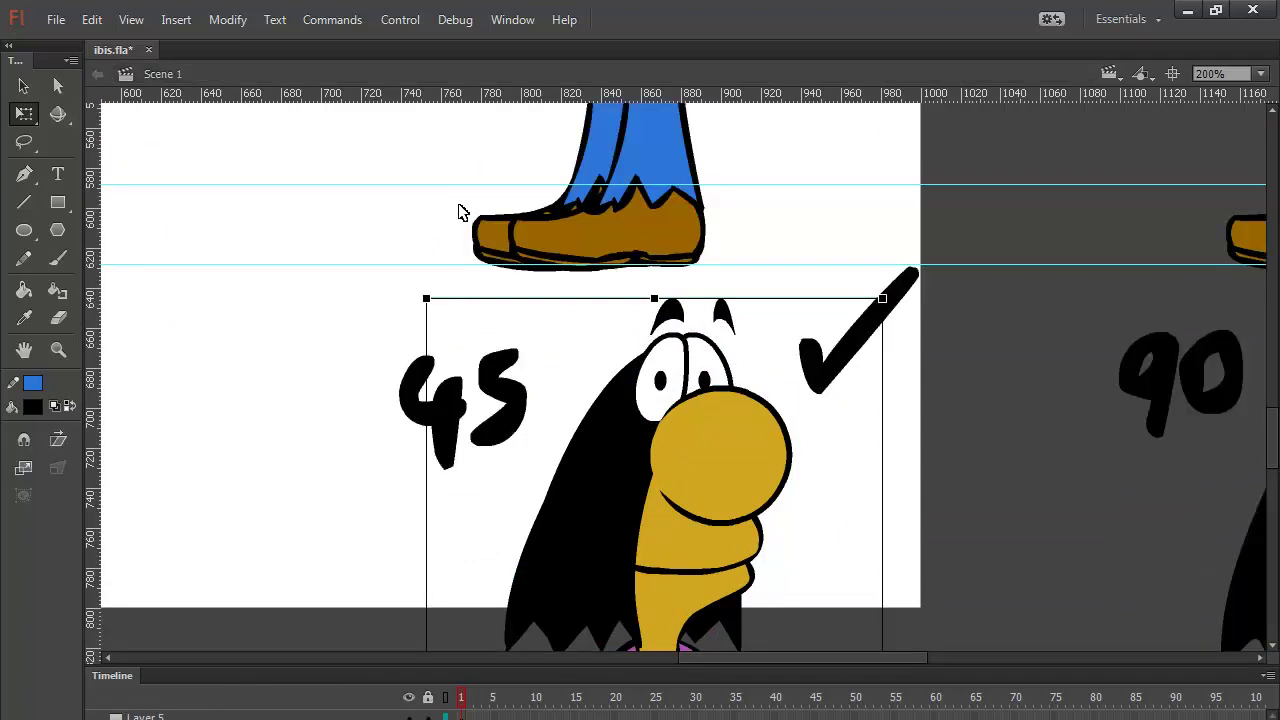
Step: Target Layer 5 with the Brush tool at the 180 figure's right-hand hand, and display the existing artwork as outlines
key(ctrl+minus)
key(ctrl+minus)
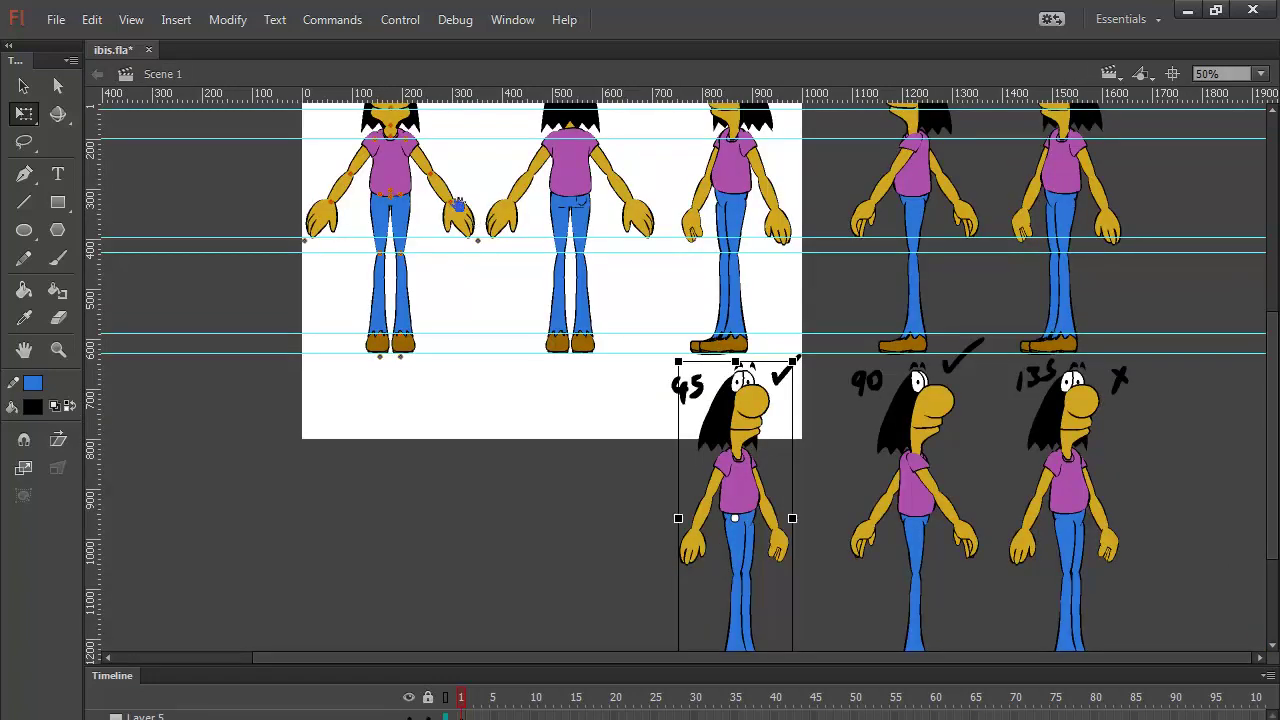
scroll(531, 345, up, 4)
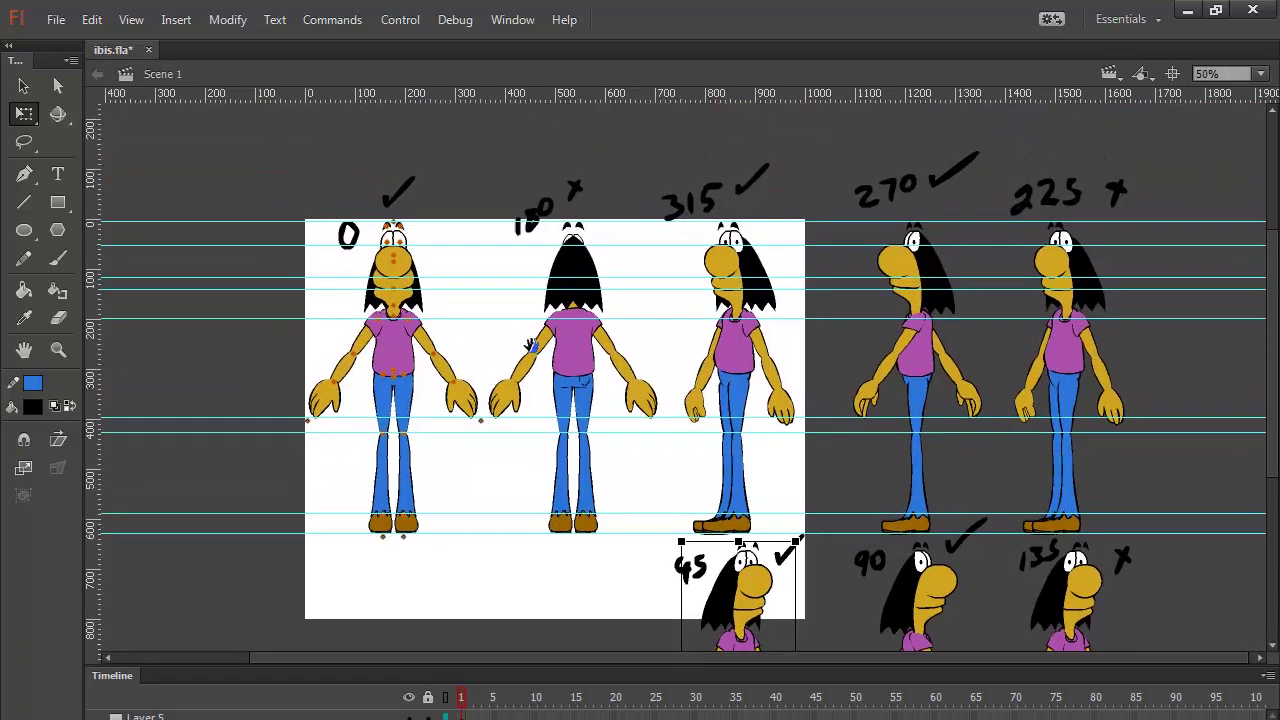
scroll(525, 345, up, 1)
scroll(520, 330, down, 2)
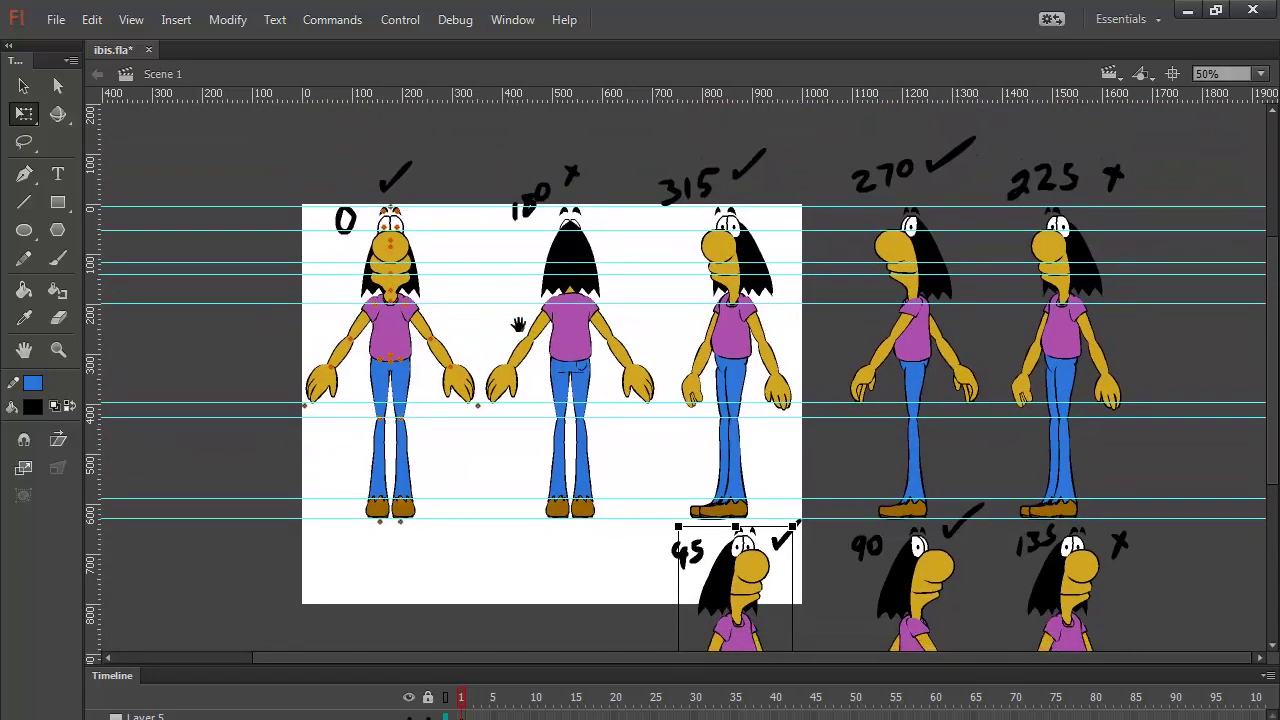
click(641, 388)
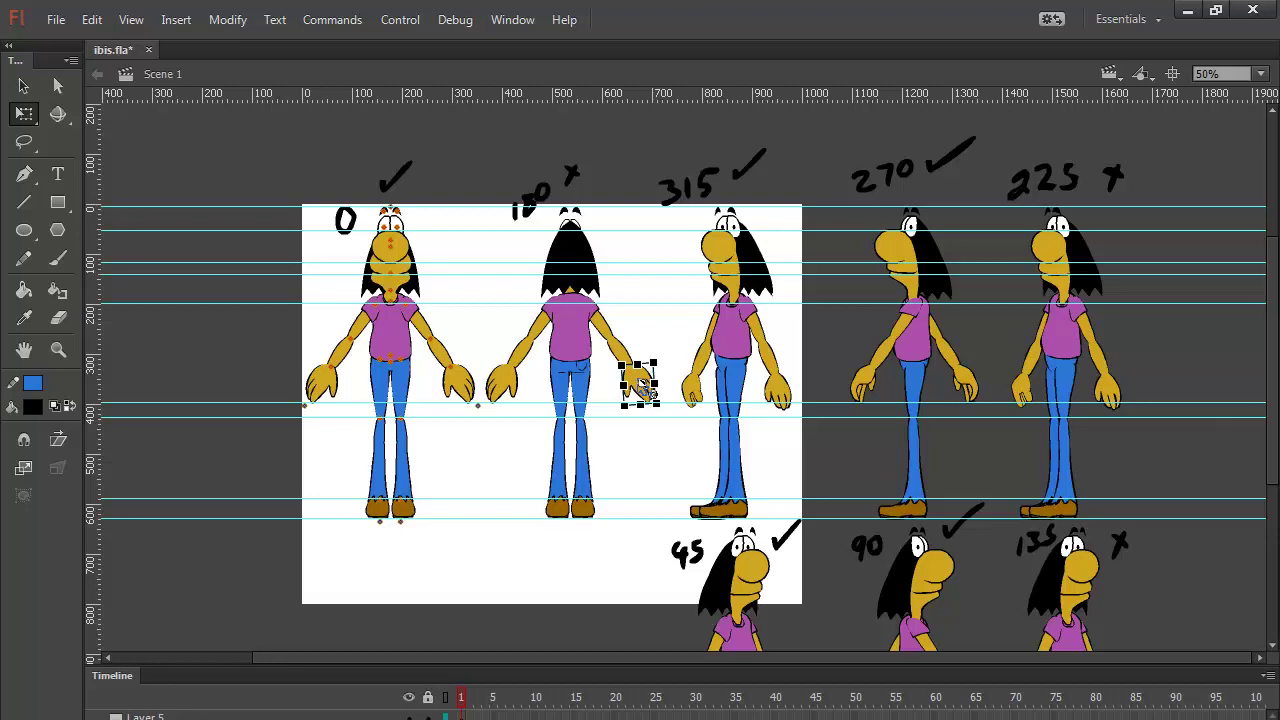
key(ctrl+equal)
key(ctrl+equal)
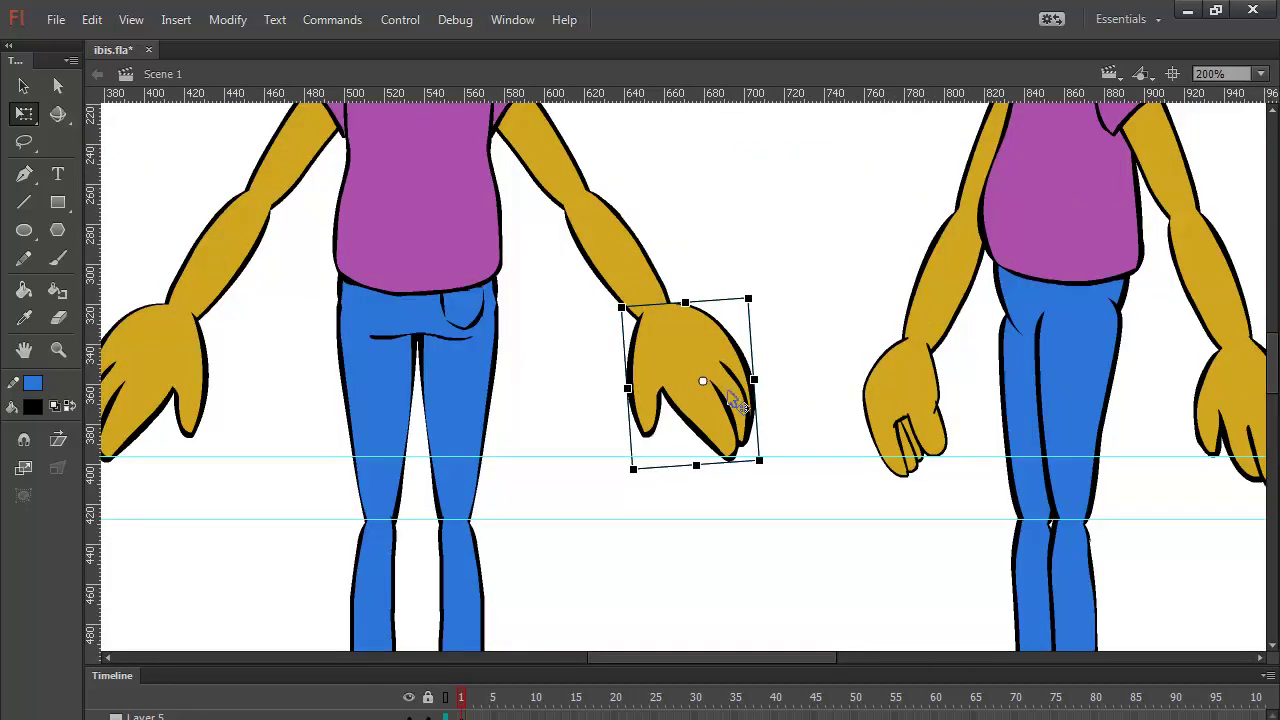
click(696, 478)
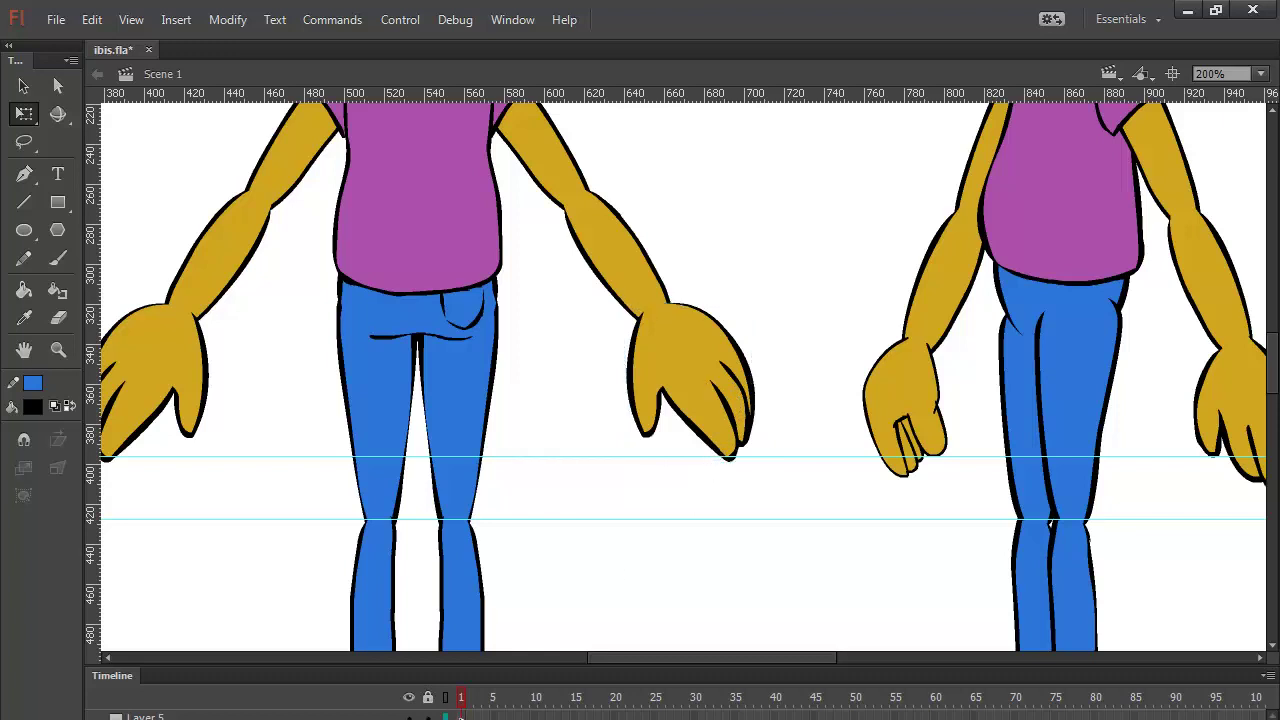
click(470, 712)
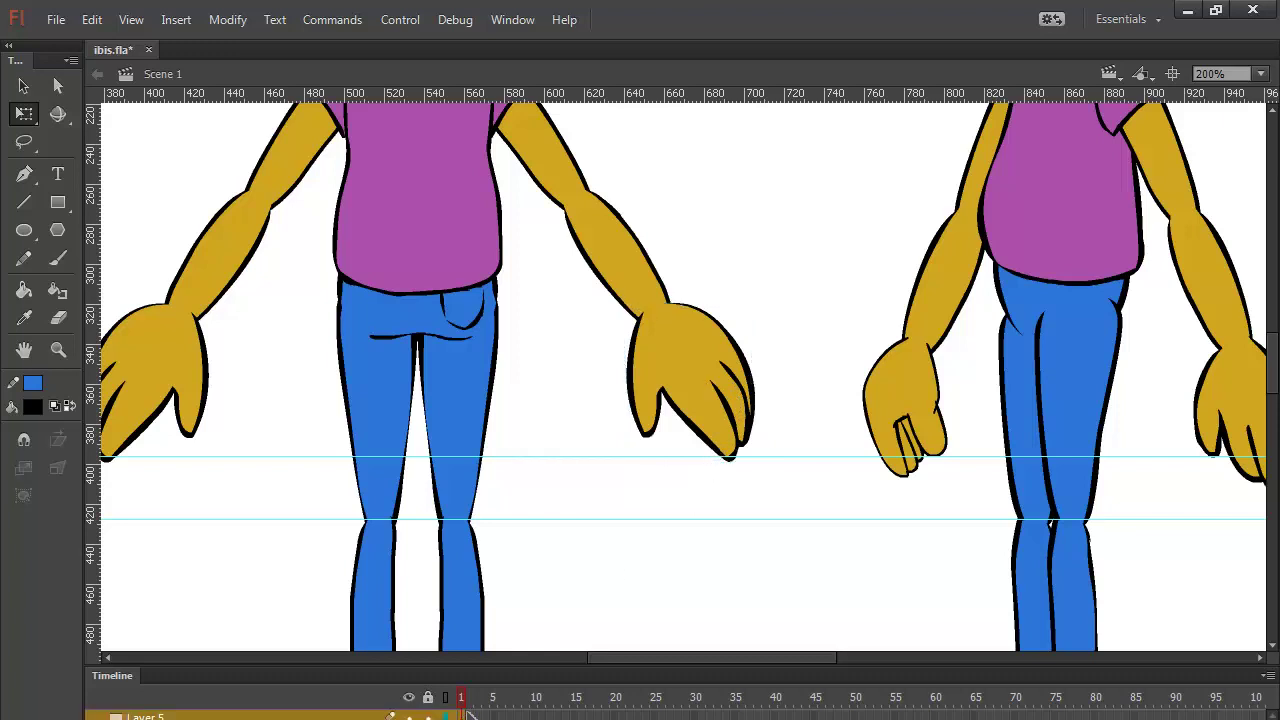
click(60, 261)
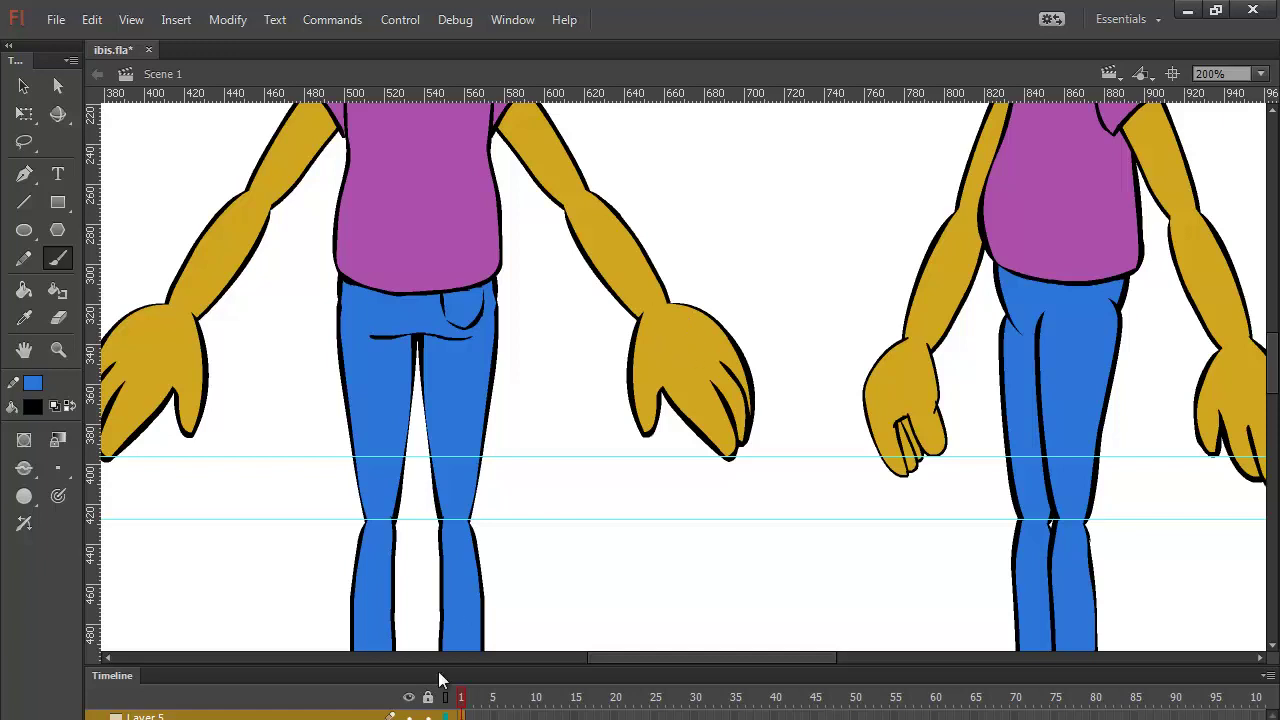
key(ctrl+alt+shift+o)
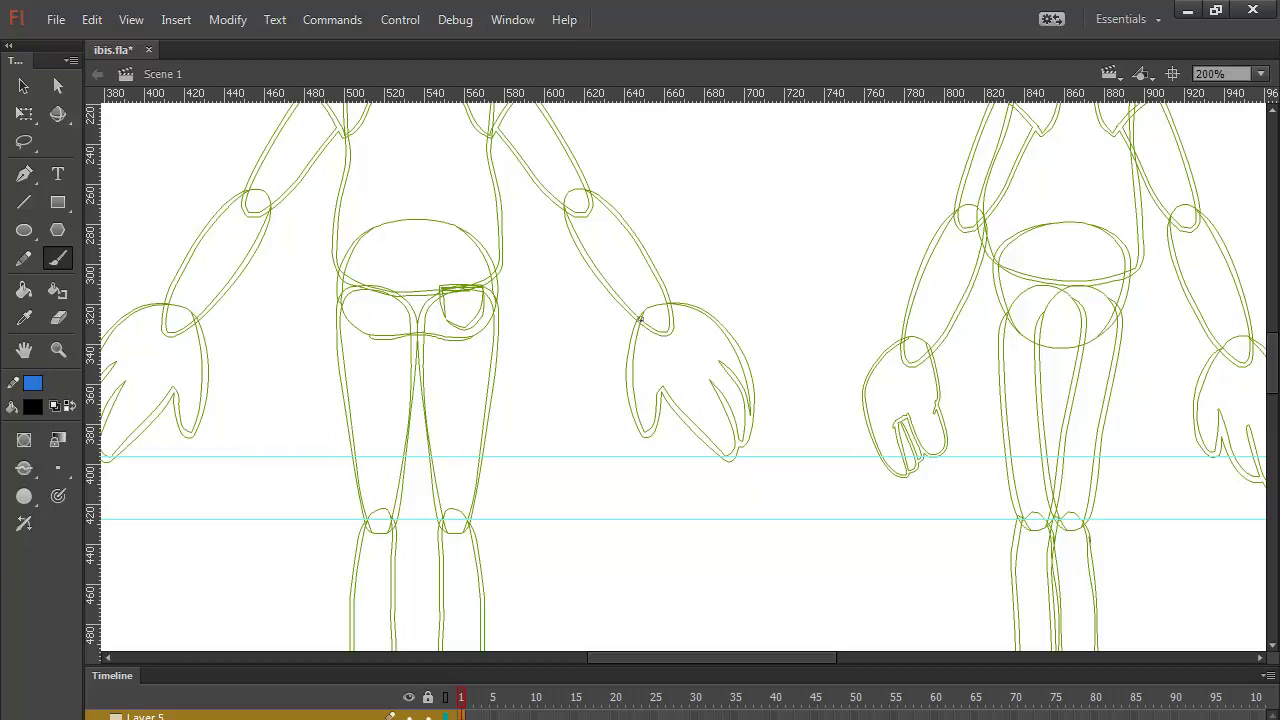
Step: Brush a new black hand outline over the 180 figure's right-hand hand, with the thumb inward and the fingers curled downward
mouse_move(633, 336)
mouse_down()
mouse_move(630, 407)
mouse_move(643, 431)
mouse_move(665, 383)
mouse_up()
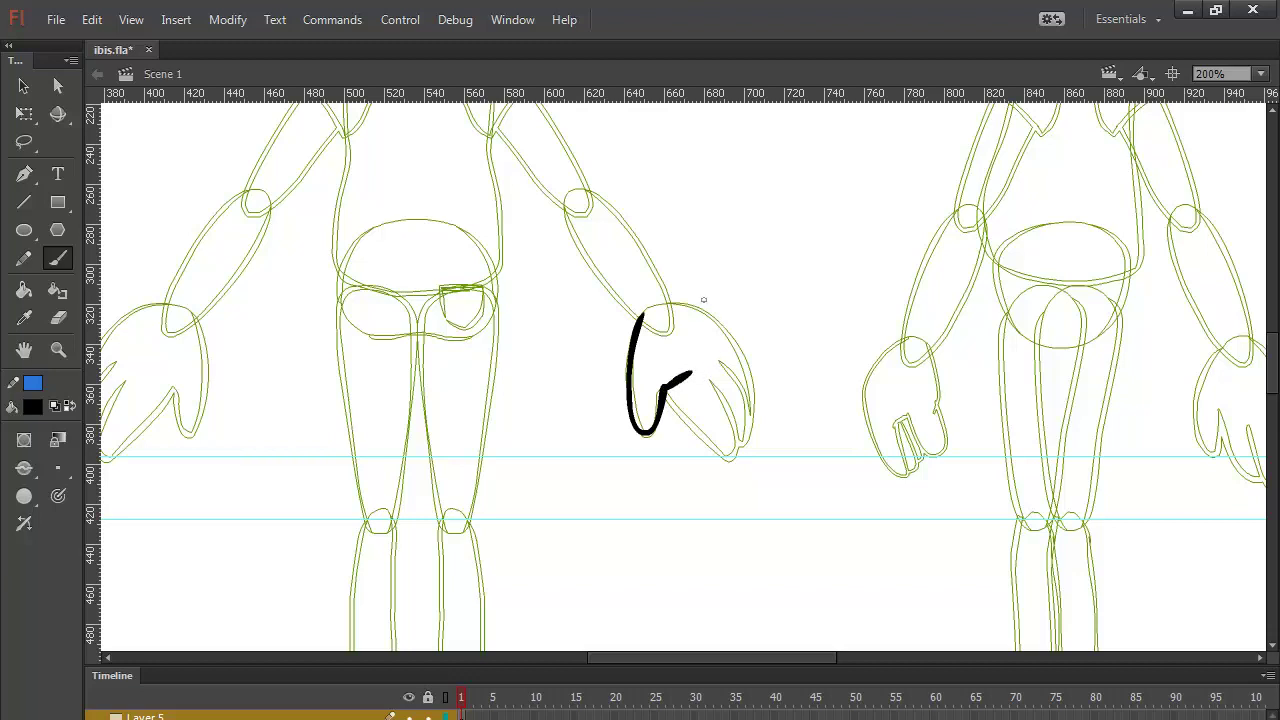
mouse_move(663, 301)
mouse_down()
mouse_move(712, 313)
mouse_move(746, 354)
mouse_up()
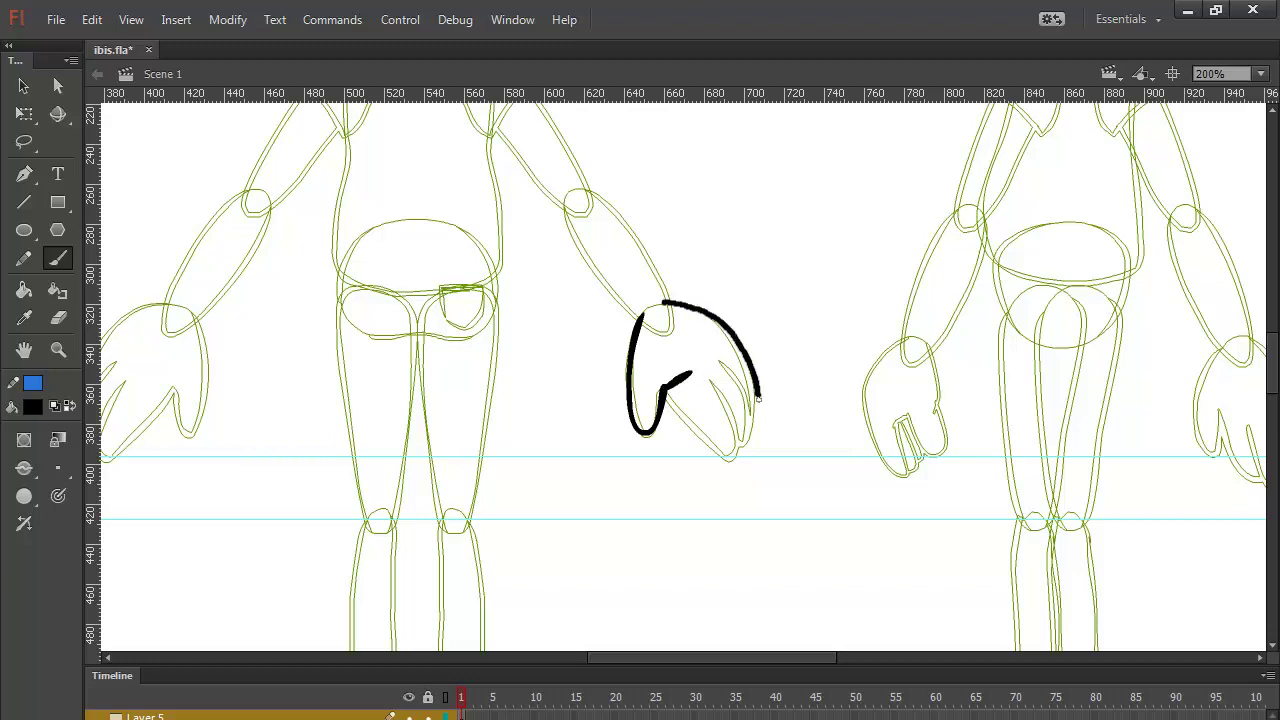
mouse_move(733, 410)
mouse_down()
mouse_move(716, 368)
mouse_move(717, 433)
mouse_move(736, 452)
mouse_up()
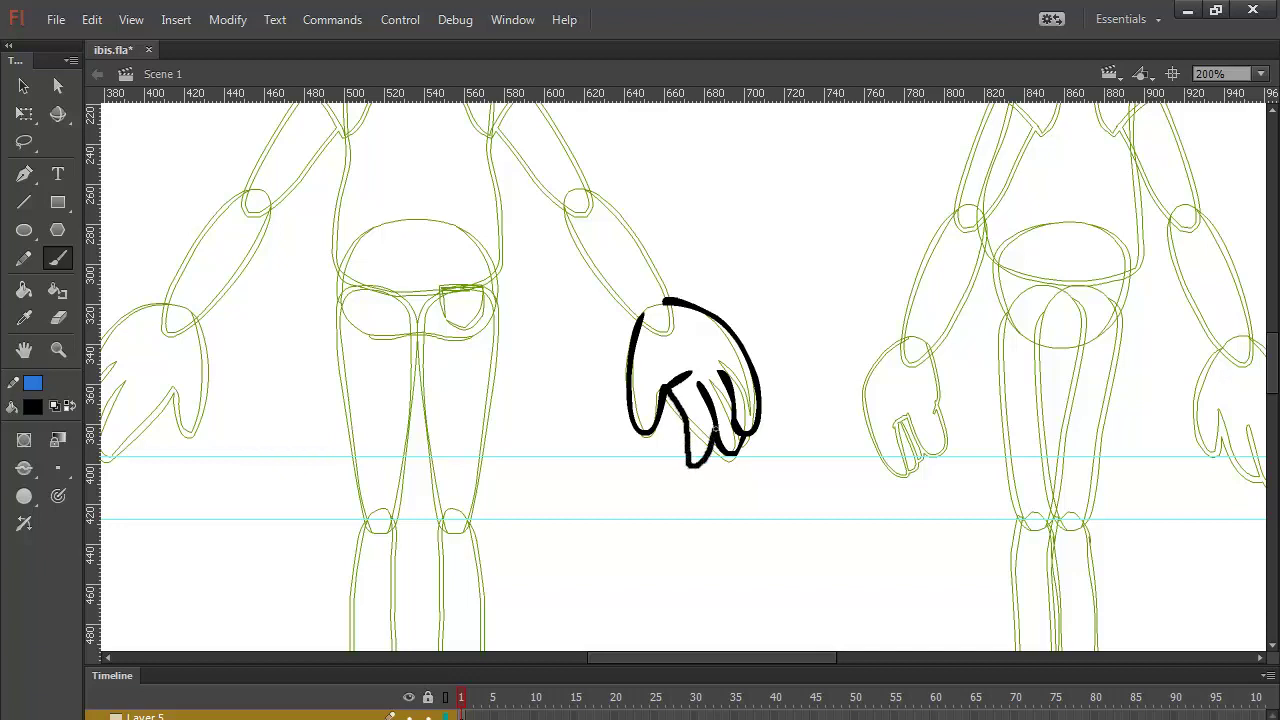
key(ctrl+z)
Step: Close the new hand's wrist gap with a thin line bent into a curve, and restore the full-colour display
key(n)
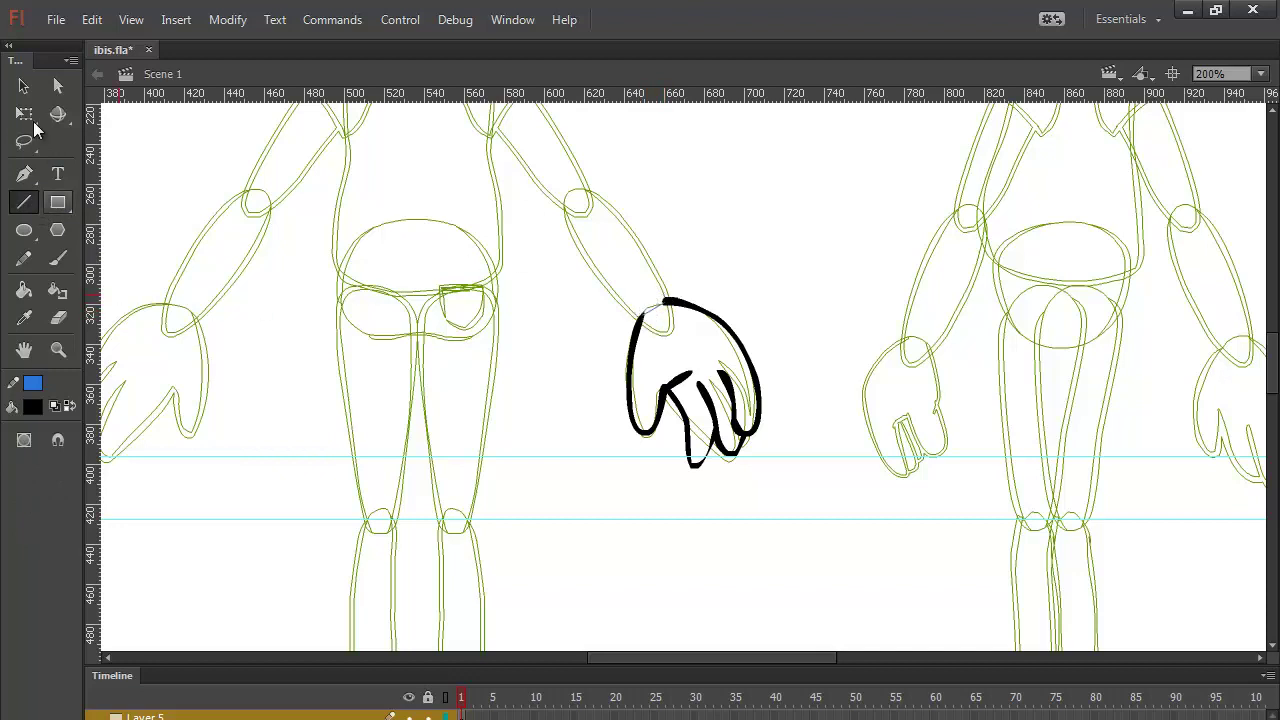
key(v)
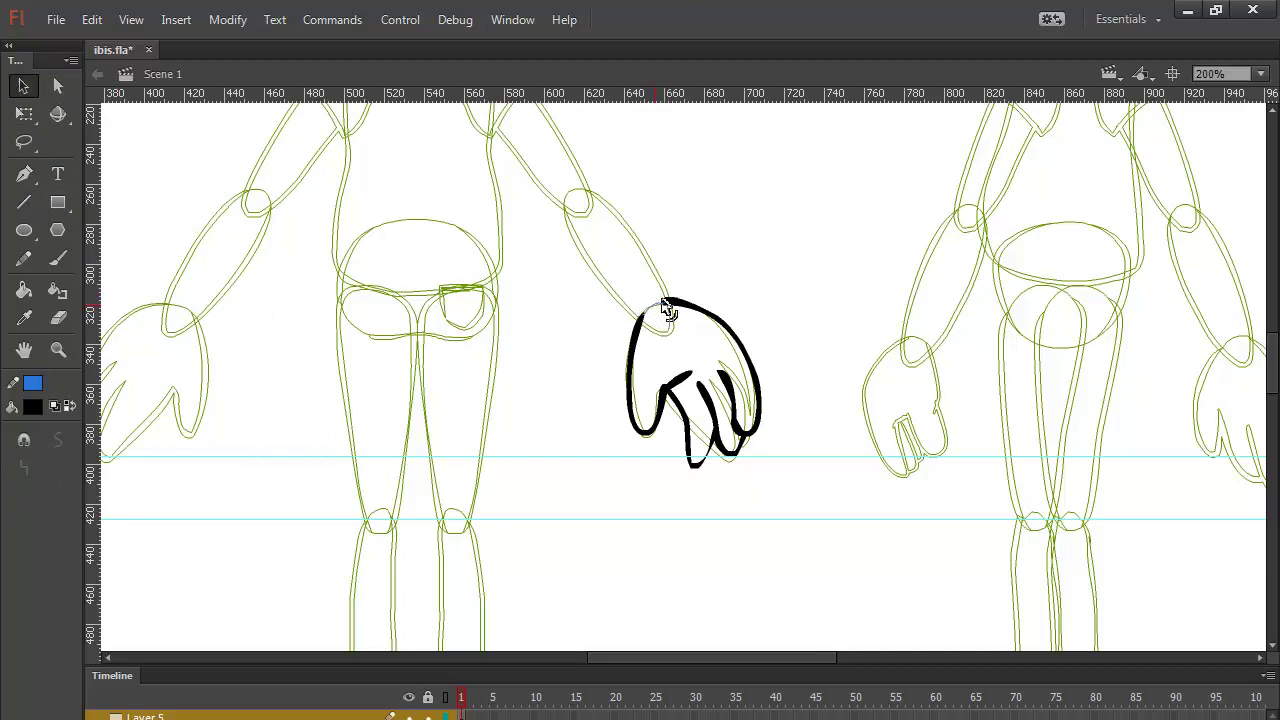
key(ctrl+s)
click(692, 308)
click(792, 254)
click(445, 718)
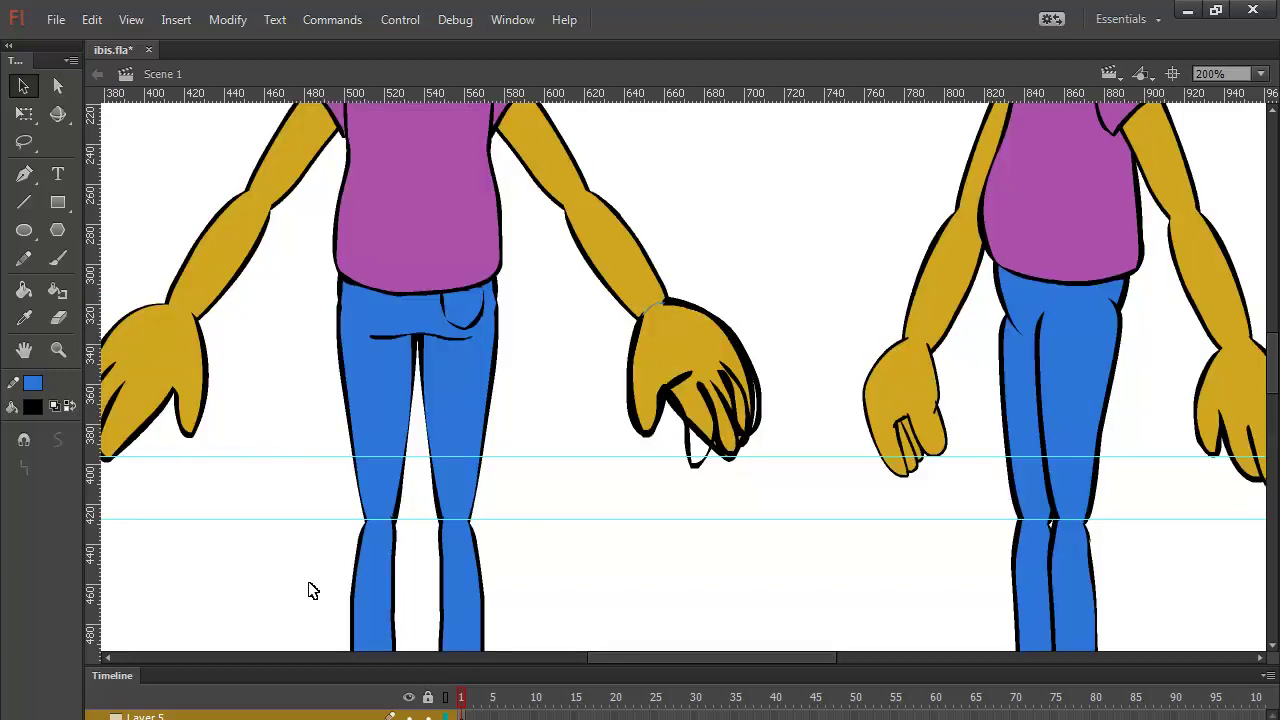
Step: Fill the new hand and its fingers with the forearm's gold colour, and remove the thin closing line at the wrist
click(40, 408)
click(626, 272)
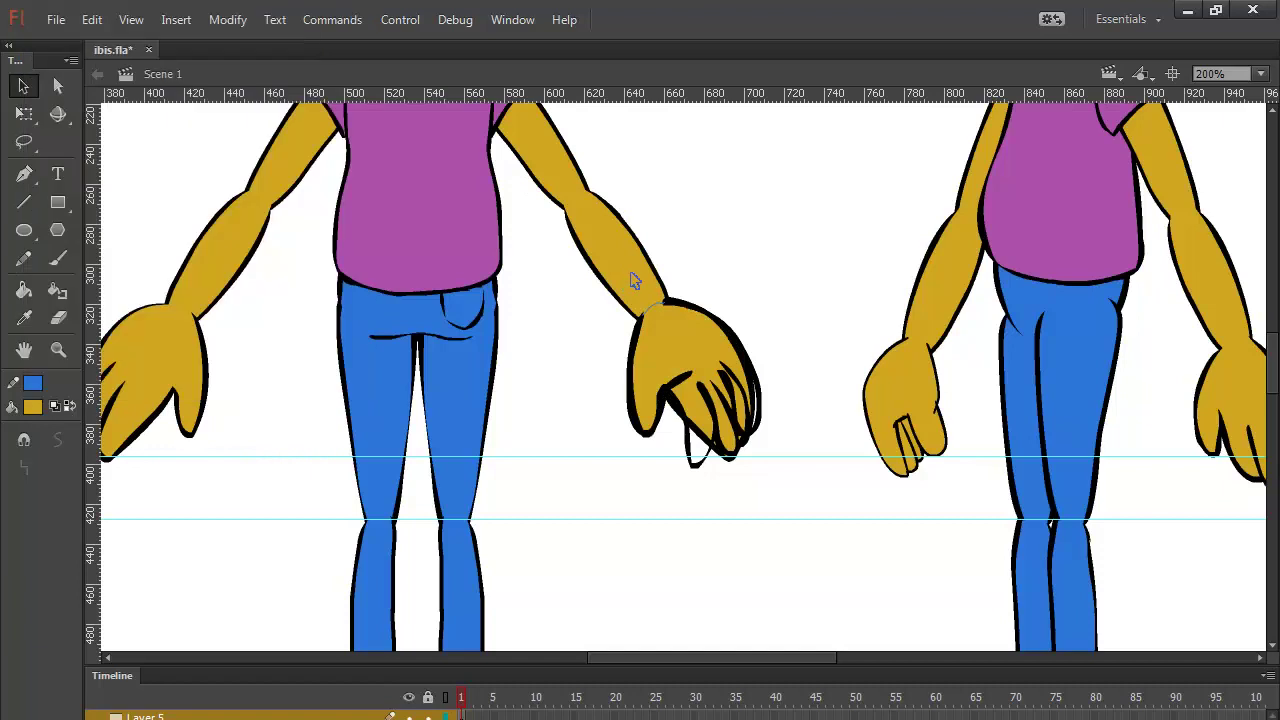
click(24, 290)
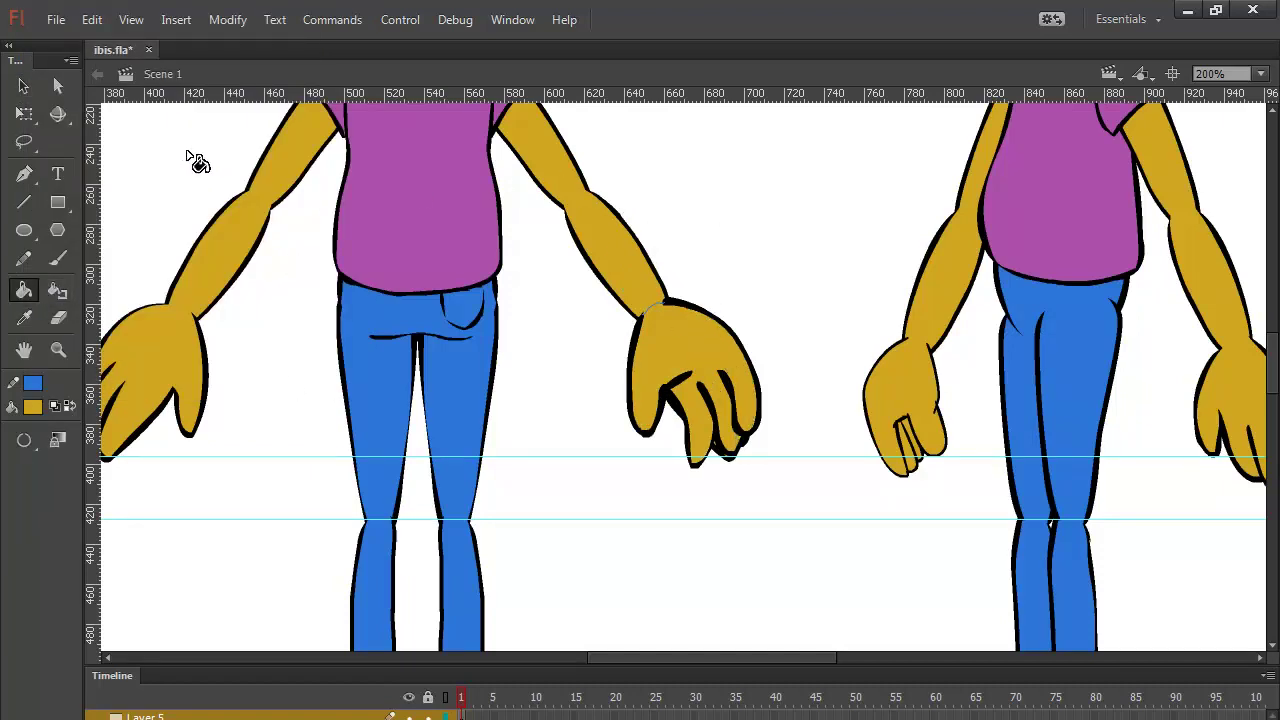
click(24, 86)
drag(658, 312, 666, 297)
Step: Select the entire new hand drawing and convert it to a Movie Clip symbol
drag(786, 257, 611, 529)
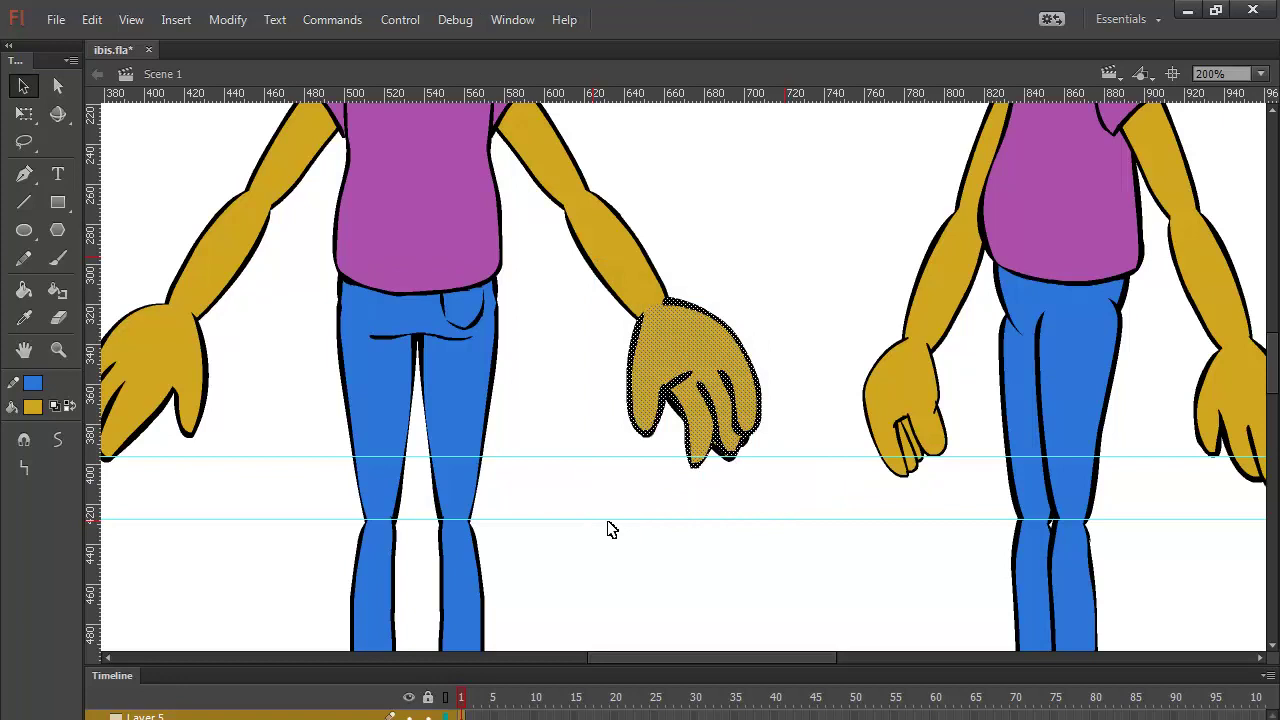
key(F8)
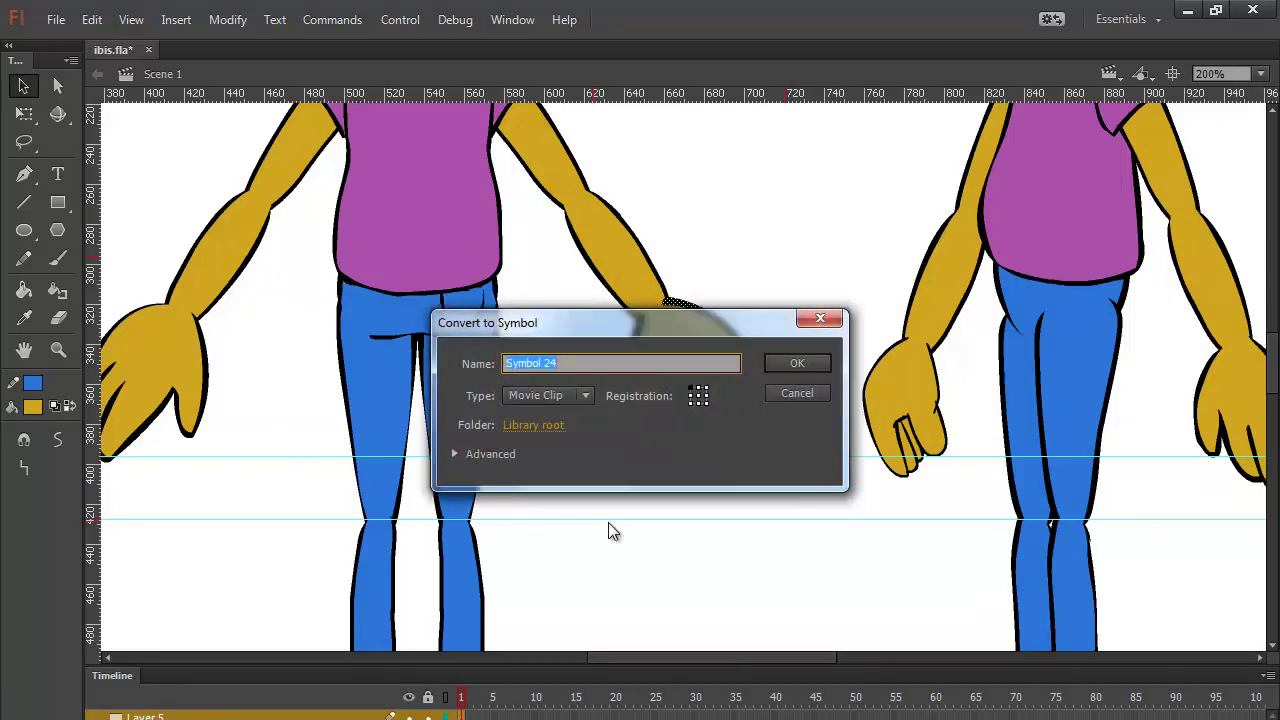
click(800, 364)
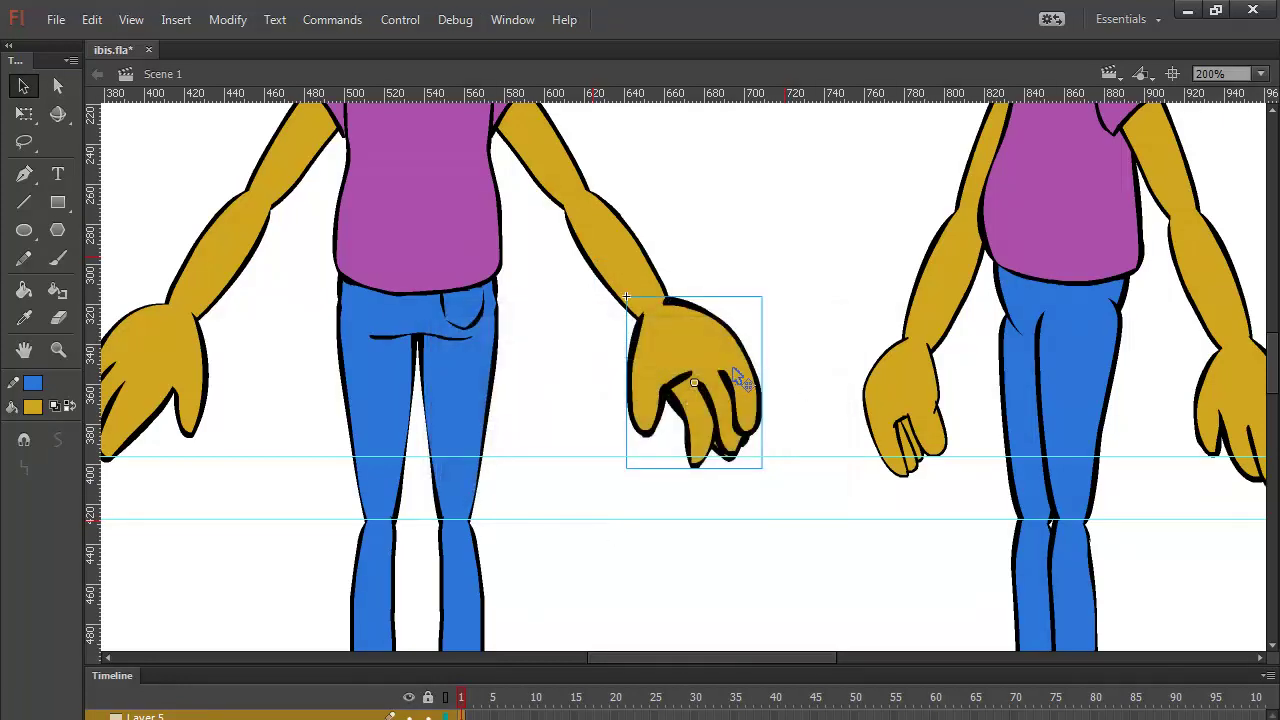
Step: Duplicate the new hand and move the copy about 245 px left of the original, keeping both hands level
drag(748, 372, 758, 382)
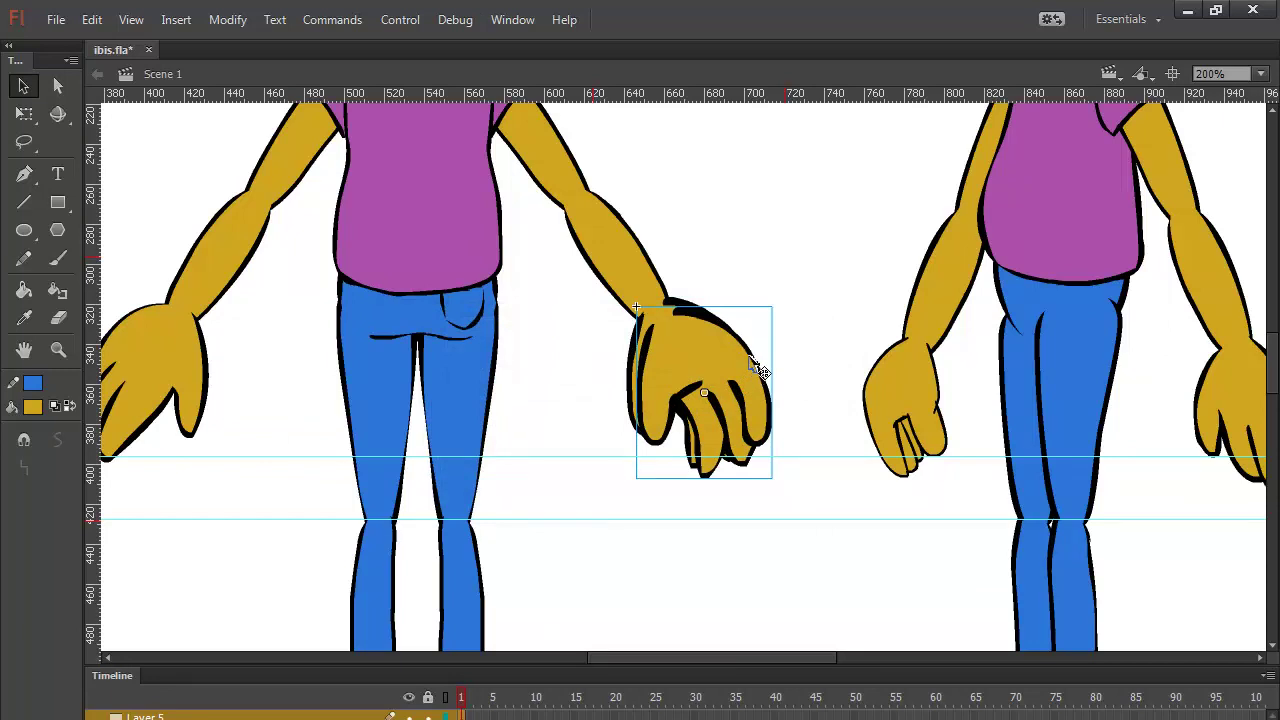
key(shift+Left)
key(shift+Left)
key(shift+Left)
key(shift+Left)
key(shift+Left)
key(shift+Left)
key(shift+Left)
key(shift+Left)
key(shift+Left)
key(shift+Left)
key(shift+Left)
key(shift+Left)
key(shift+Left)
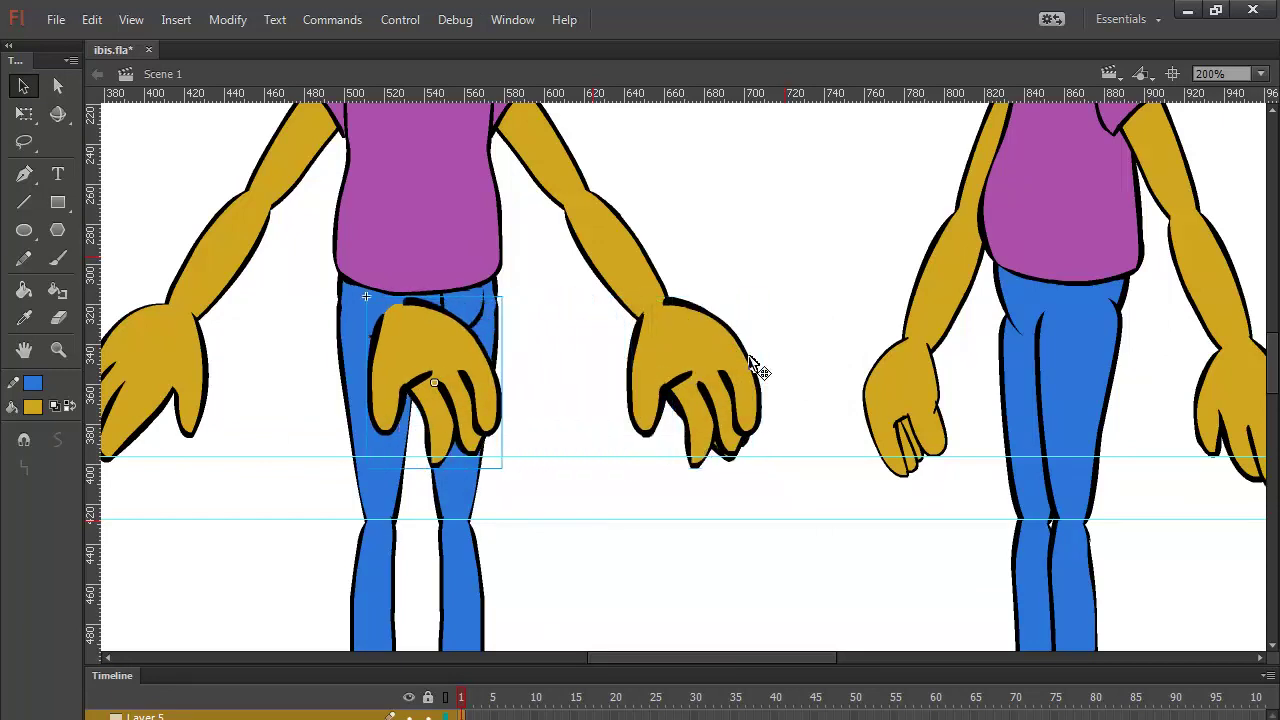
key(shift+Left)
key(shift+Left)
key(shift+Left)
key(shift+Left)
key(shift+Left)
key(shift+Left)
key(shift+Left)
key(shift+Left)
key(shift+Left)
key(shift+Left)
key(shift+Left)
key(shift+Left)
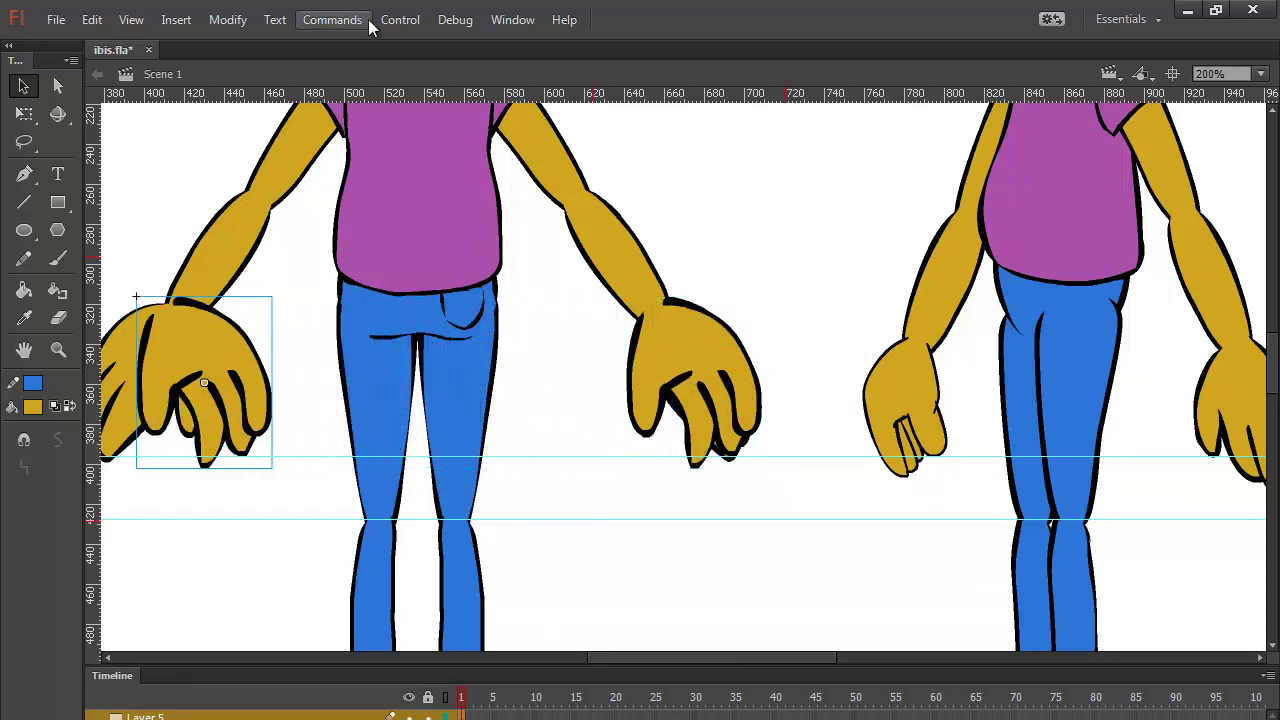
Step: Flip the copied hand horizontally and shift it 30 px left to meet the 180 figure's left-hand wrist
click(234, 20)
mouse_move(341, 274)
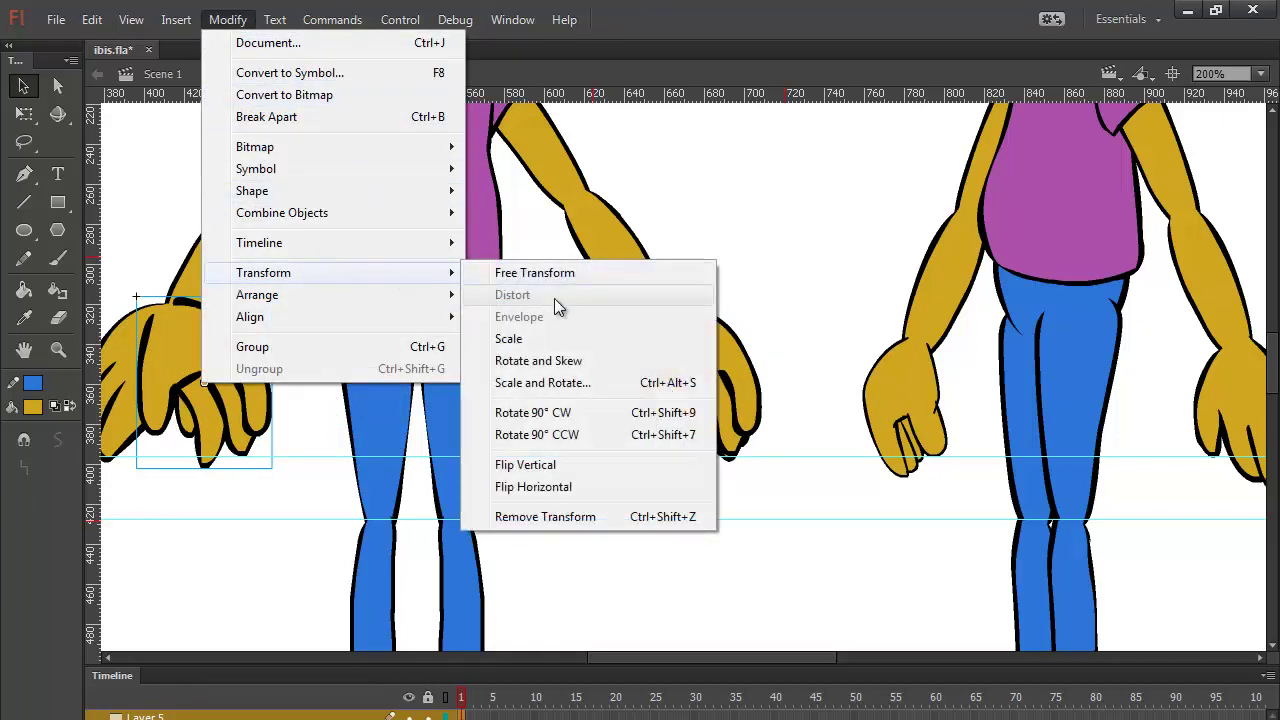
click(567, 486)
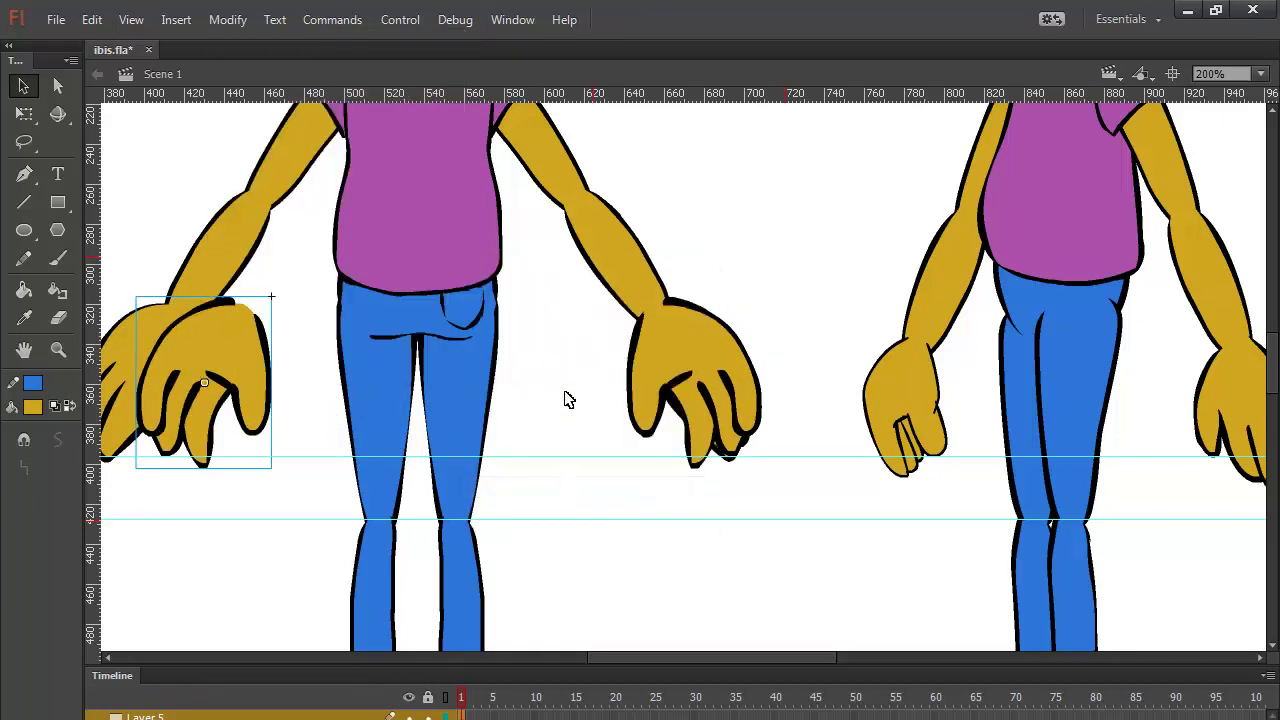
key(shift+Left)
key(shift+Left)
key(shift+Left)
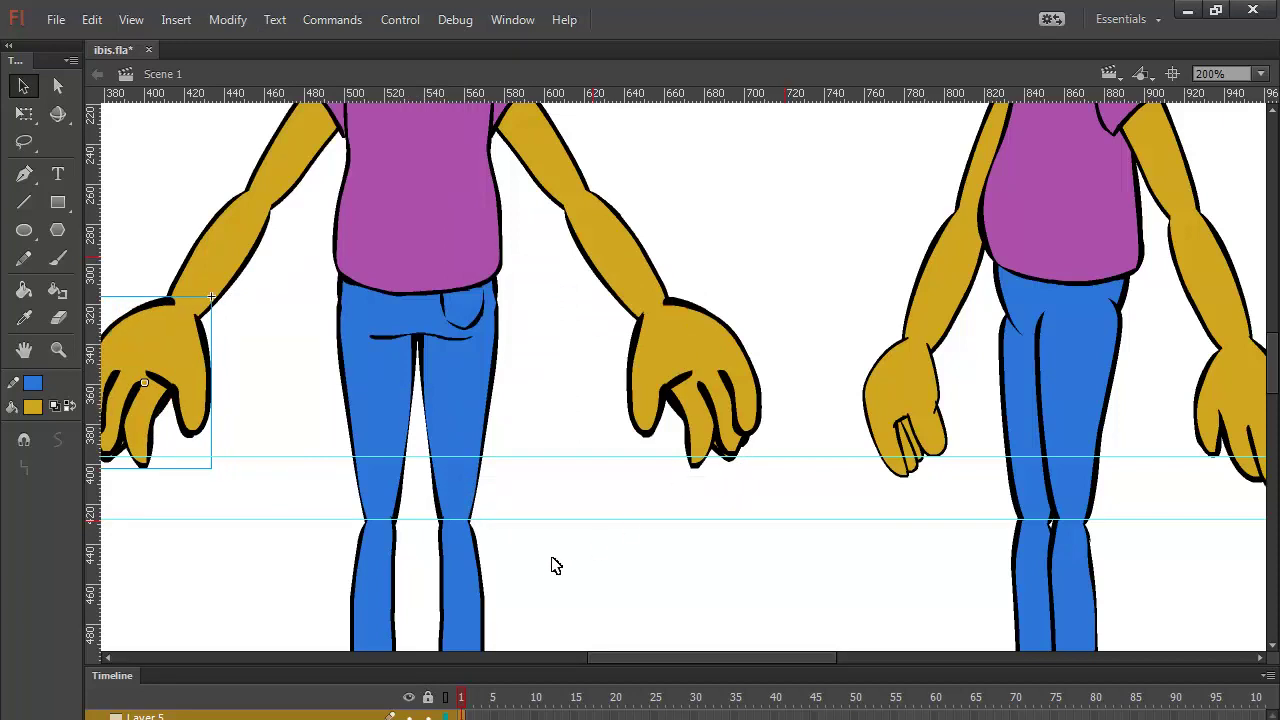
Step: Select both new hands, hide Layer 5, and delete the 180 figure's two old hands underneath
shift+click(705, 362)
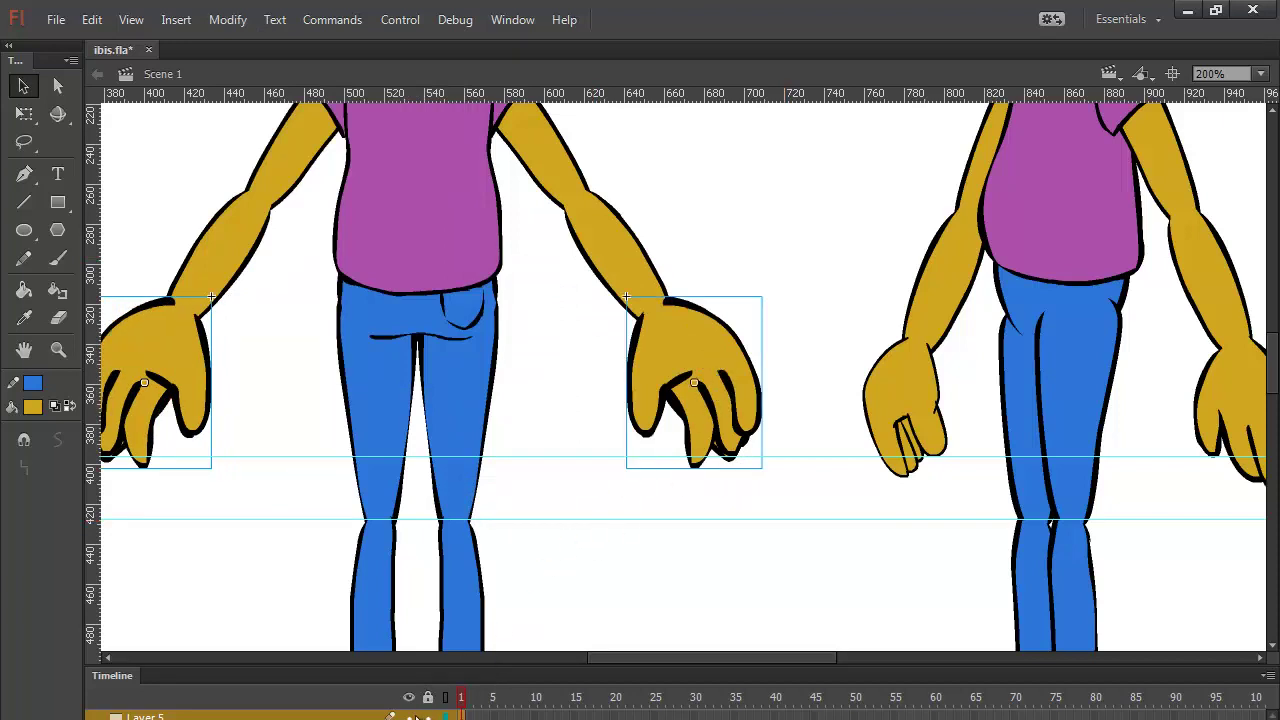
click(410, 716)
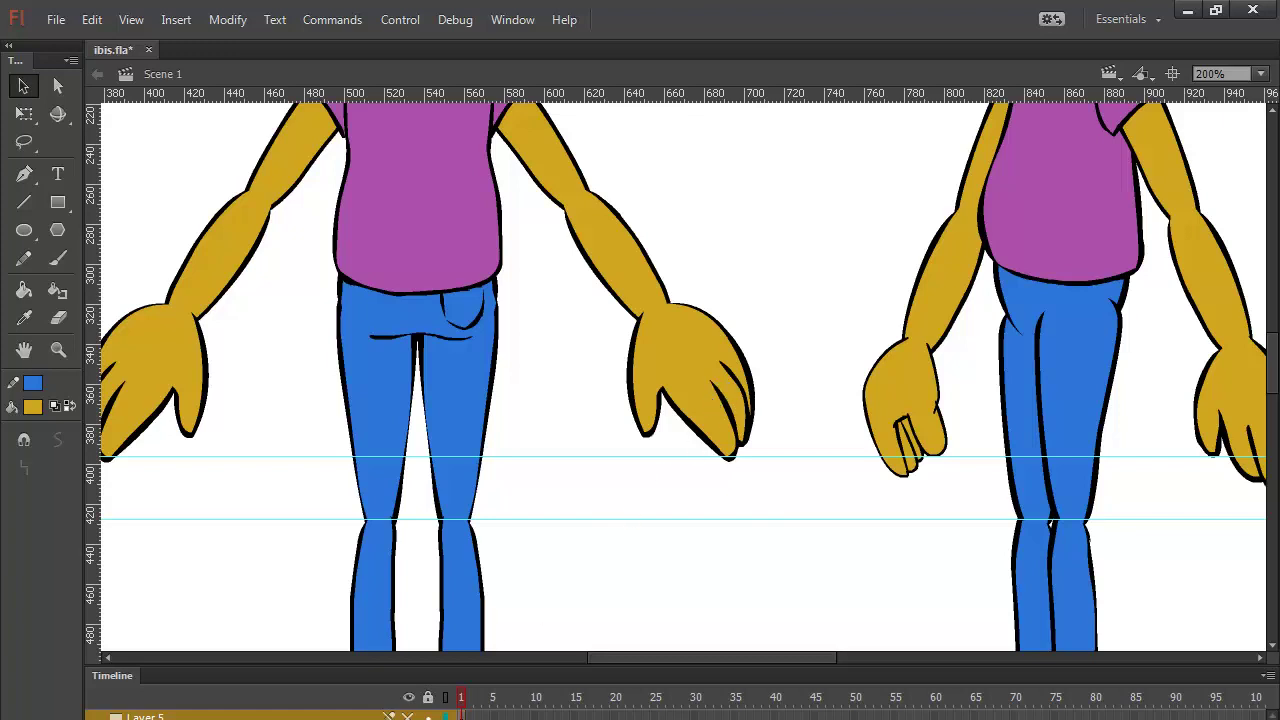
click(703, 382)
click(728, 323)
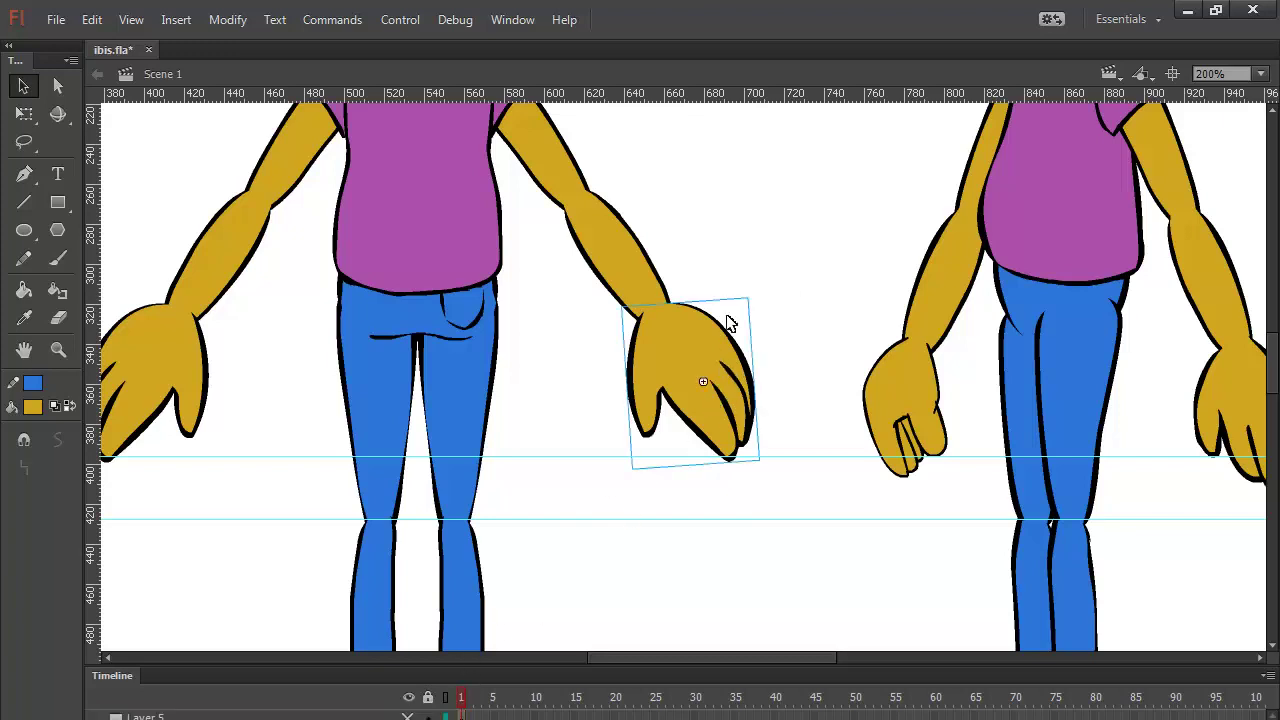
key(Delete)
click(206, 405)
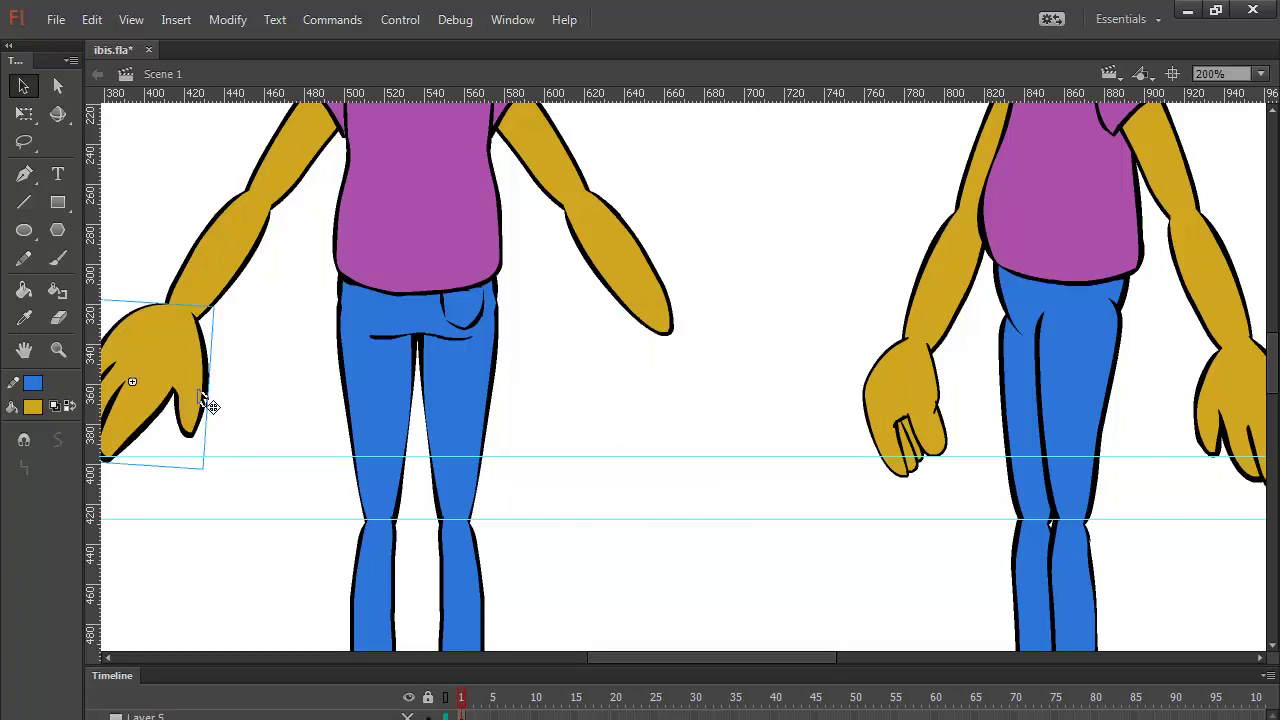
key(Delete)
Step: Show Layer 5 again, cut both new hands from it, and paste them in place on the 180 figure's arm layer
click(408, 716)
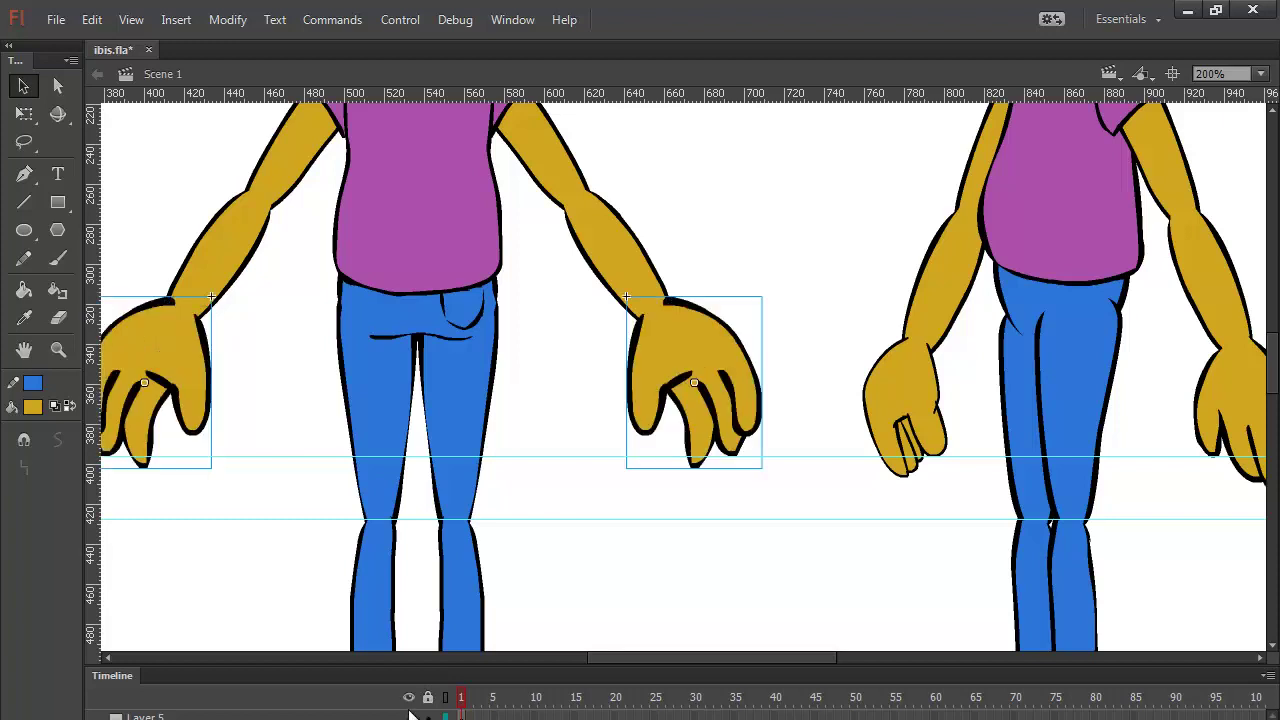
right_click(684, 350)
click(714, 320)
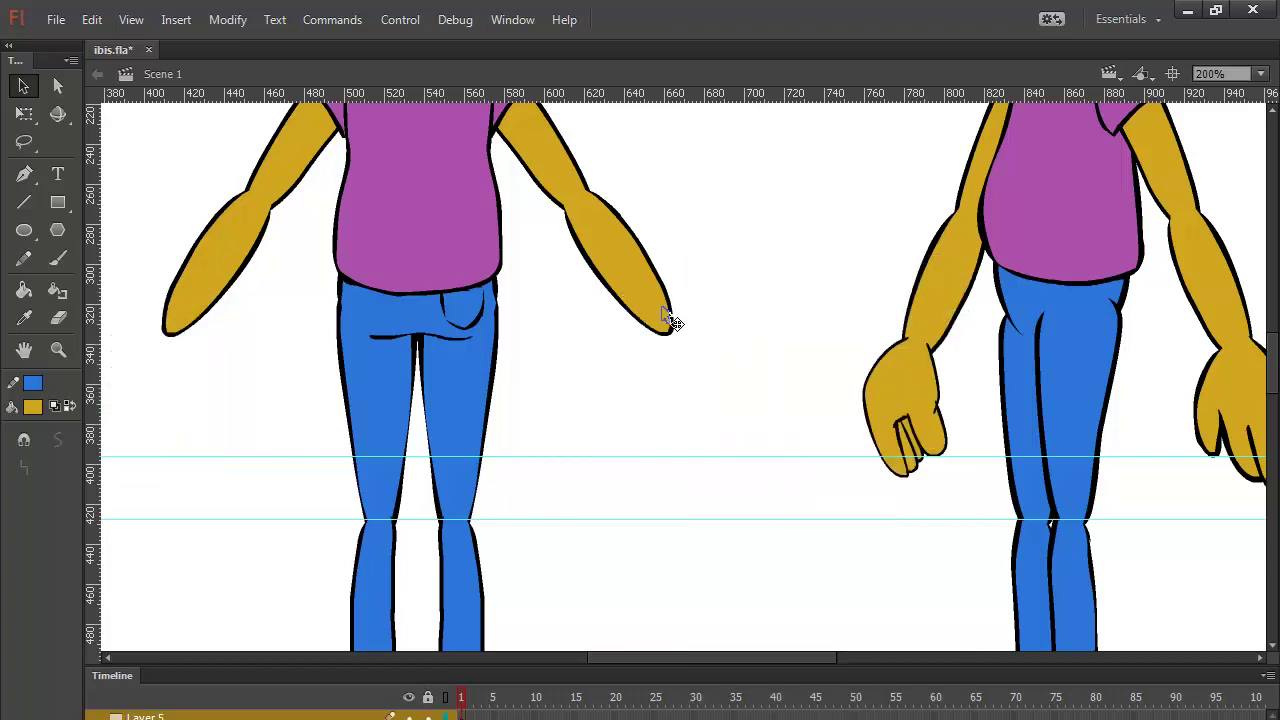
click(663, 327)
right_click(731, 285)
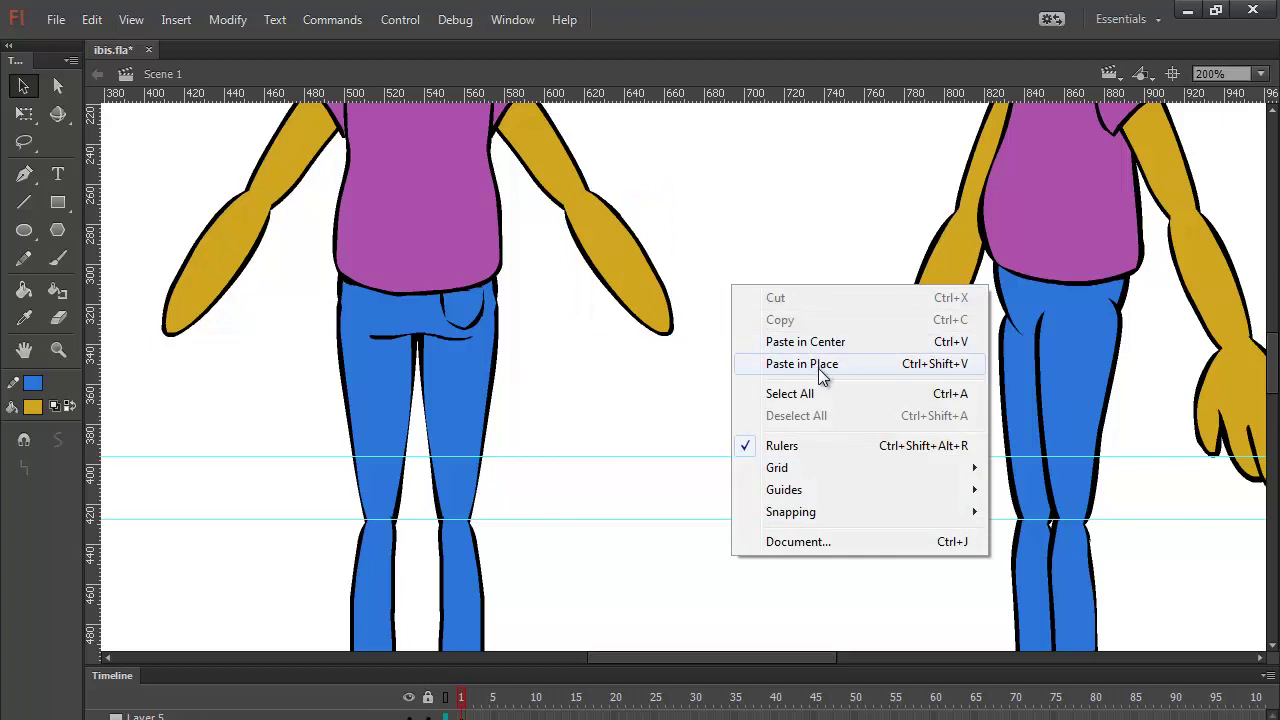
click(822, 366)
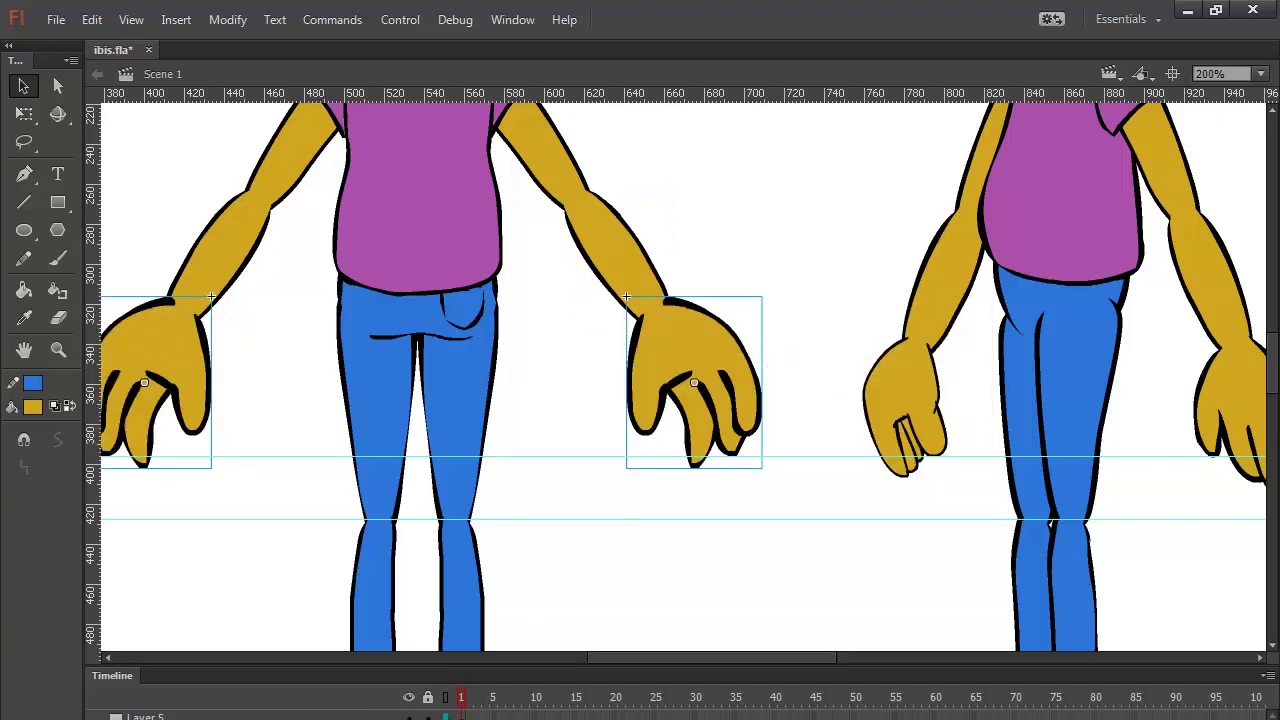
key(ctrl+minus)
key(ctrl+minus)
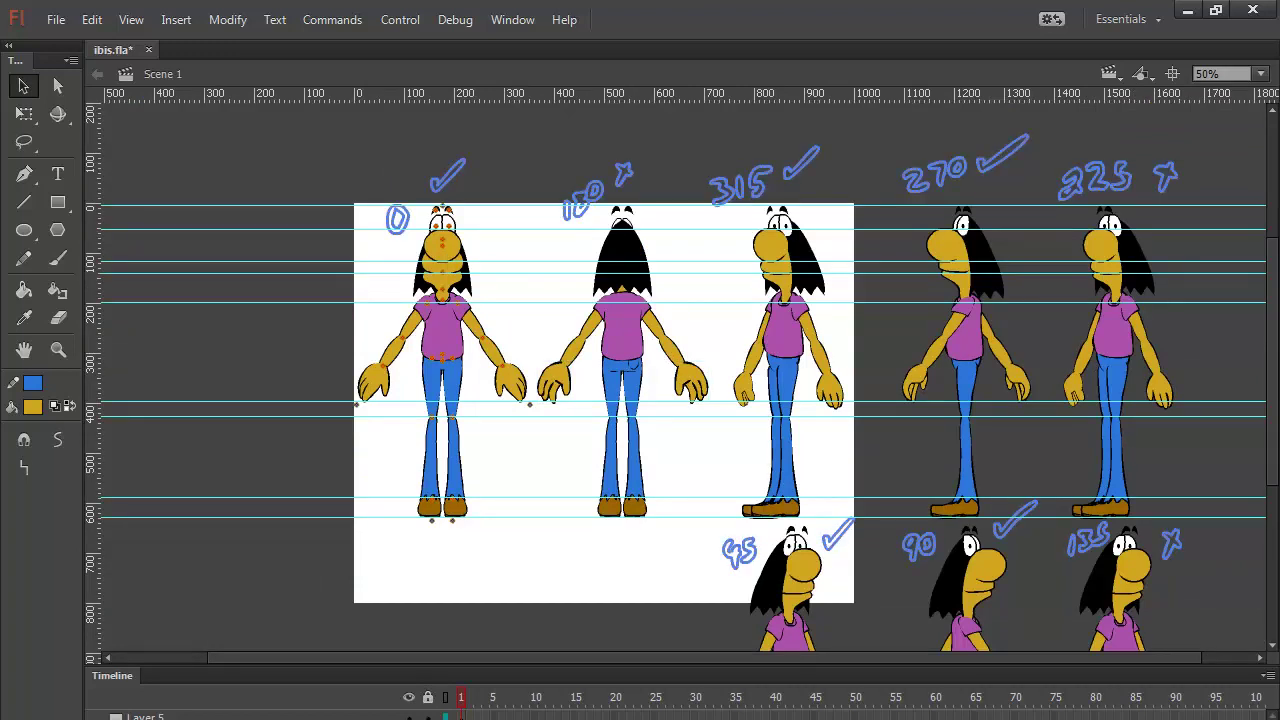
Step: Turn off outline display for the unlocked Layer 1 and delete the X mark beside the 180 label
scroll(300, 715, down, 3)
click(442, 718)
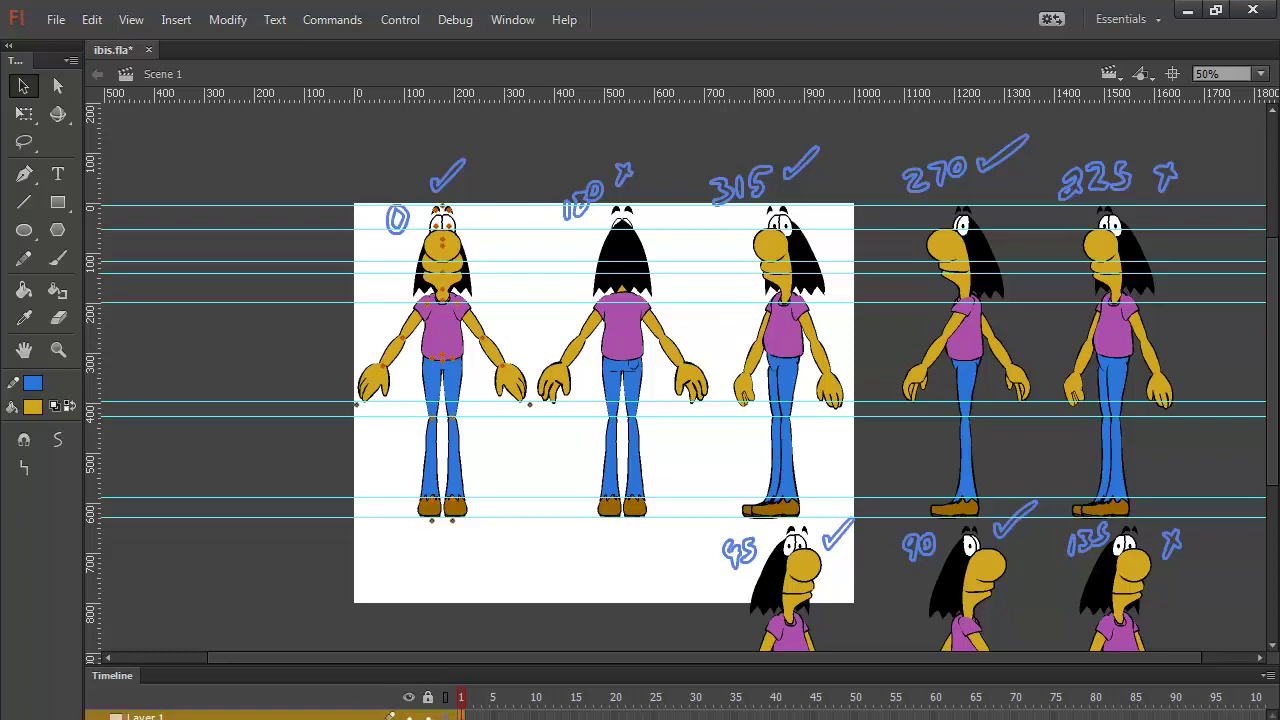
click(427, 718)
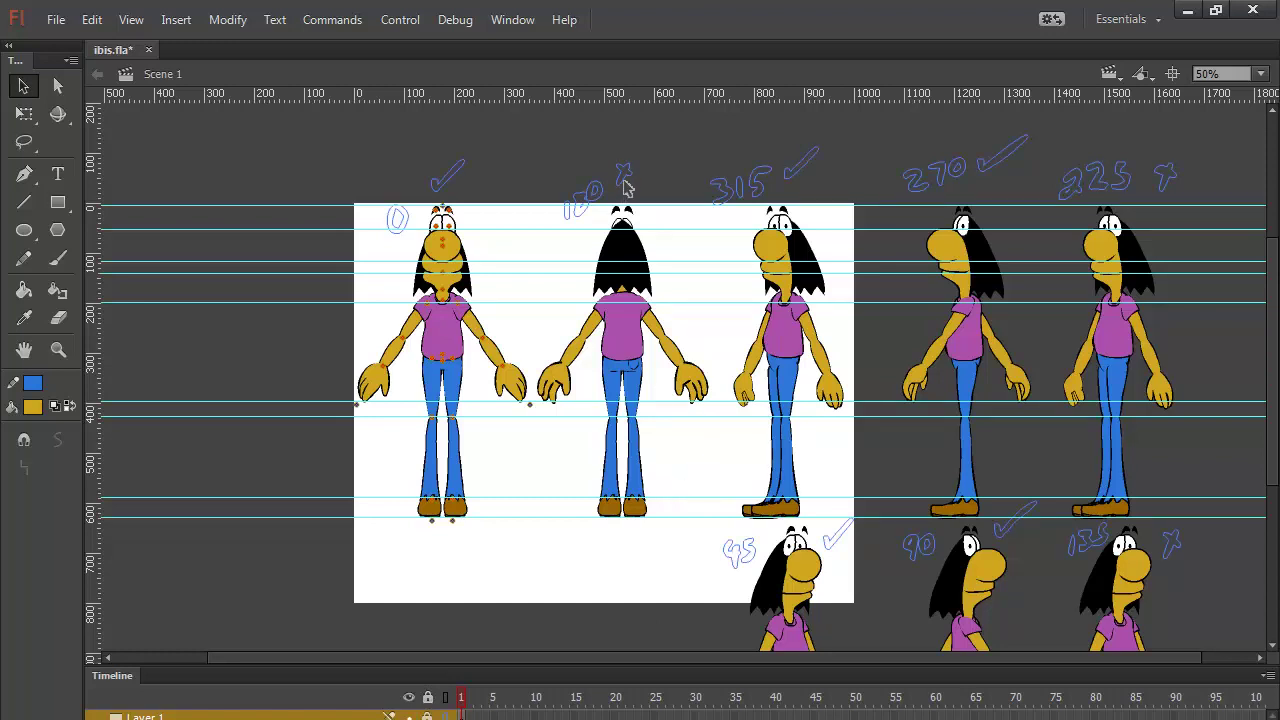
click(446, 714)
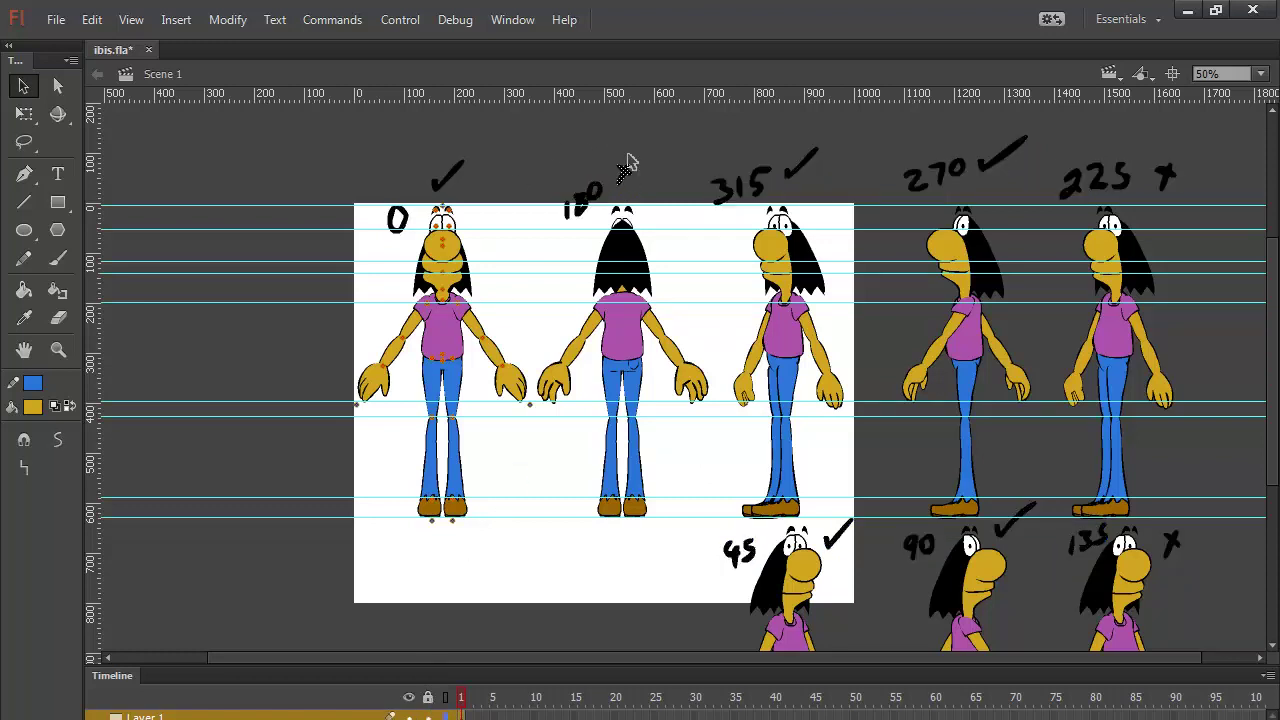
Step: Reset the colours to a white stroke and black fill, and brush a check mark beside the 180 label
key(b)
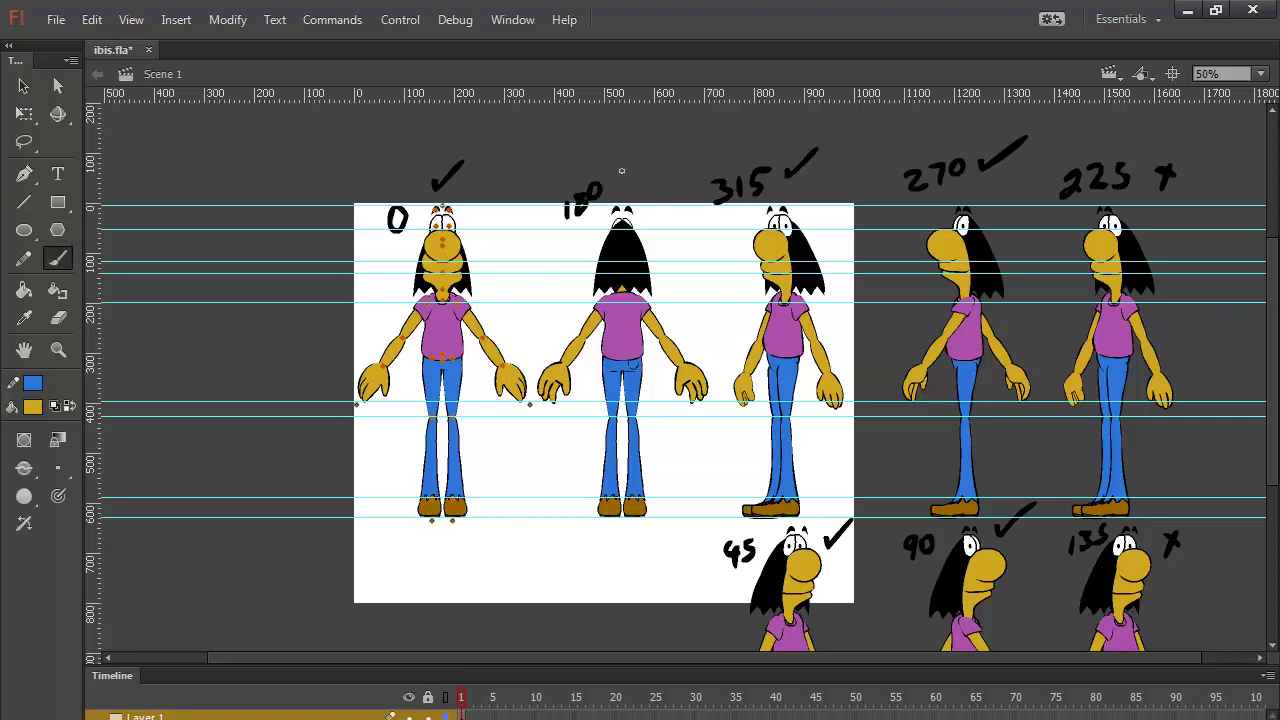
drag(622, 170, 650, 146)
key(ctrl+z)
click(55, 408)
click(70, 407)
mouse_move(620, 172)
mouse_down()
mouse_move(638, 186)
mouse_move(670, 146)
mouse_up()
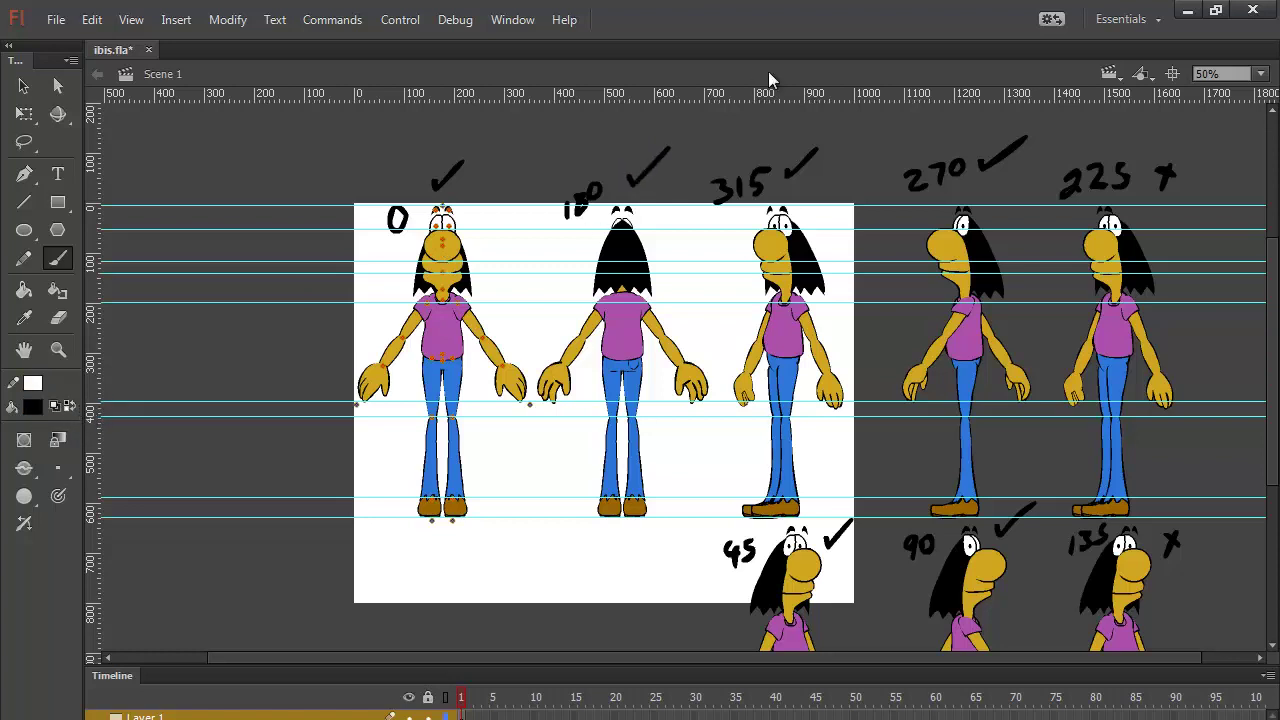
drag(876, 406, 820, 264)
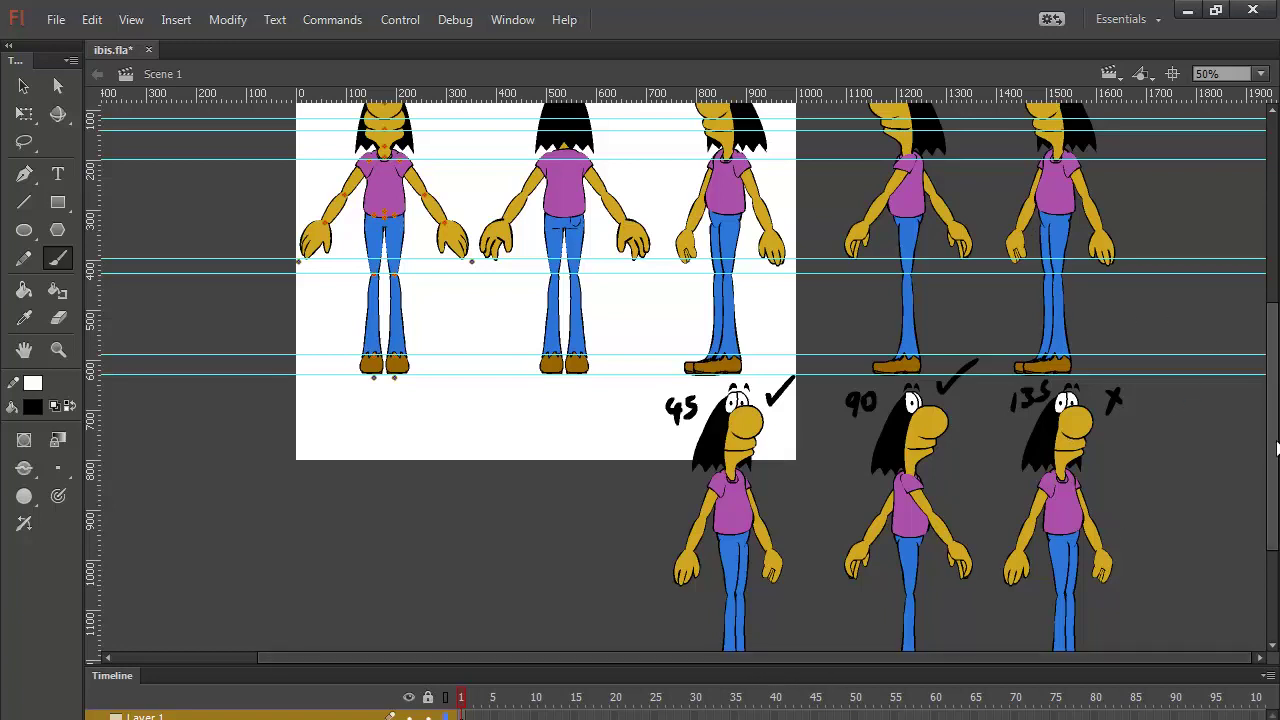
scroll(1257, 461, down, 3)
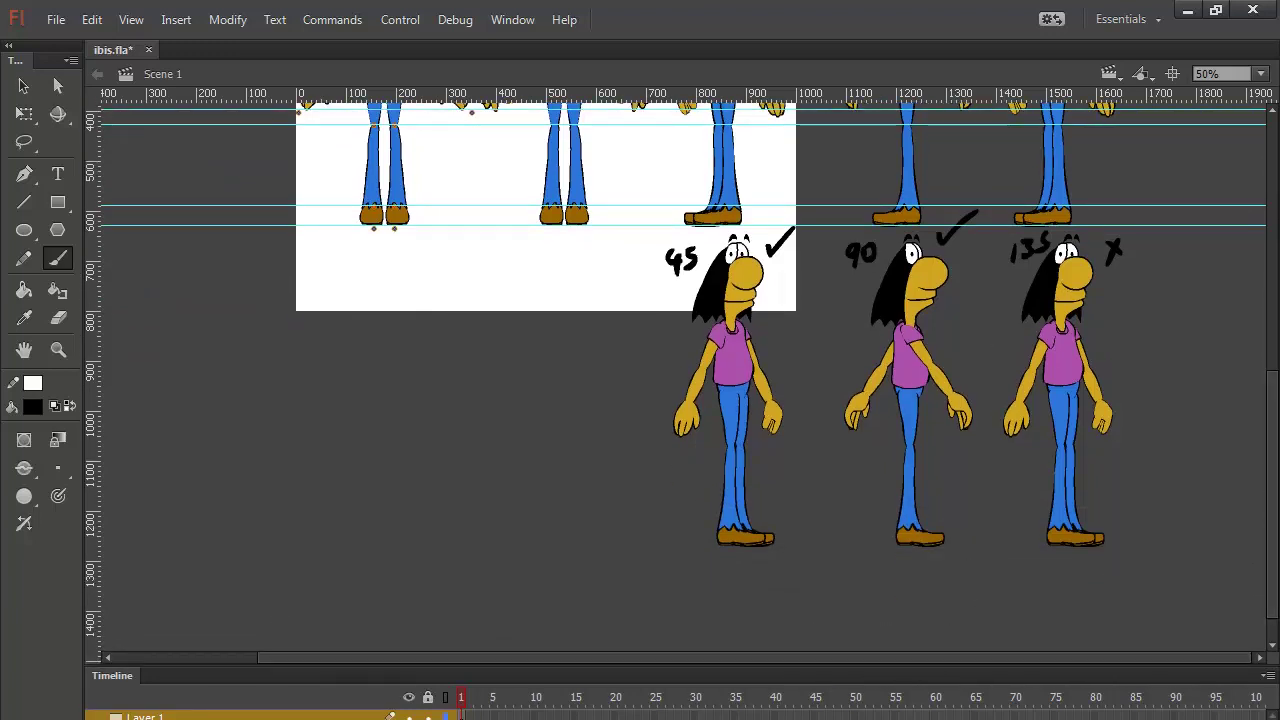
key(ctrl+a)
key(ctrl+b)
key(ctrl+z)
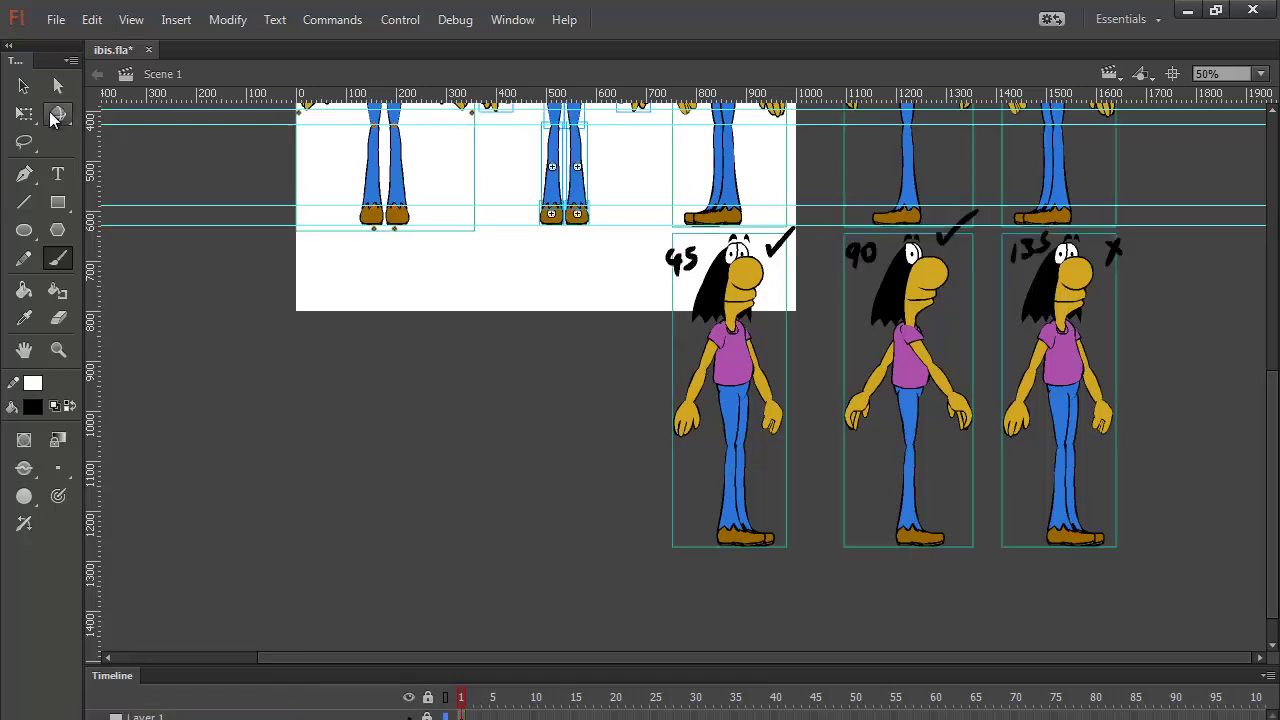
Step: Clear the current selection and select only the 135 figure in the lower row
click(23, 86)
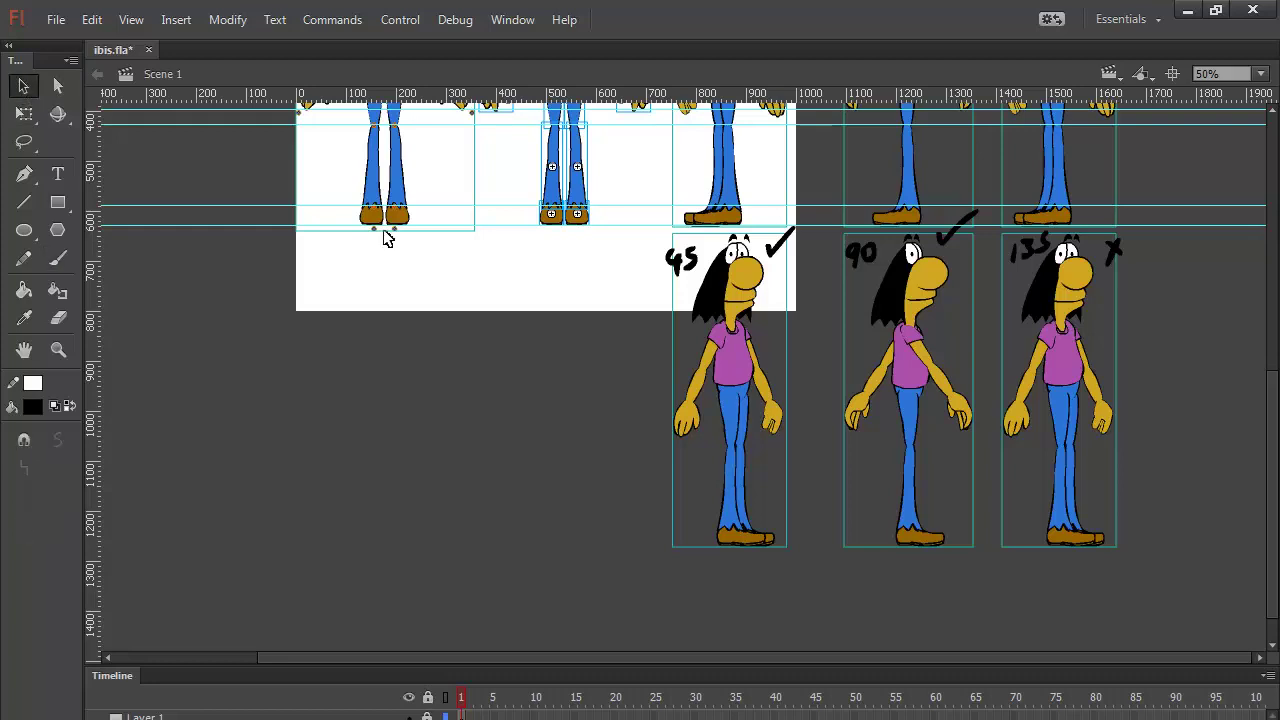
click(1127, 429)
click(1083, 390)
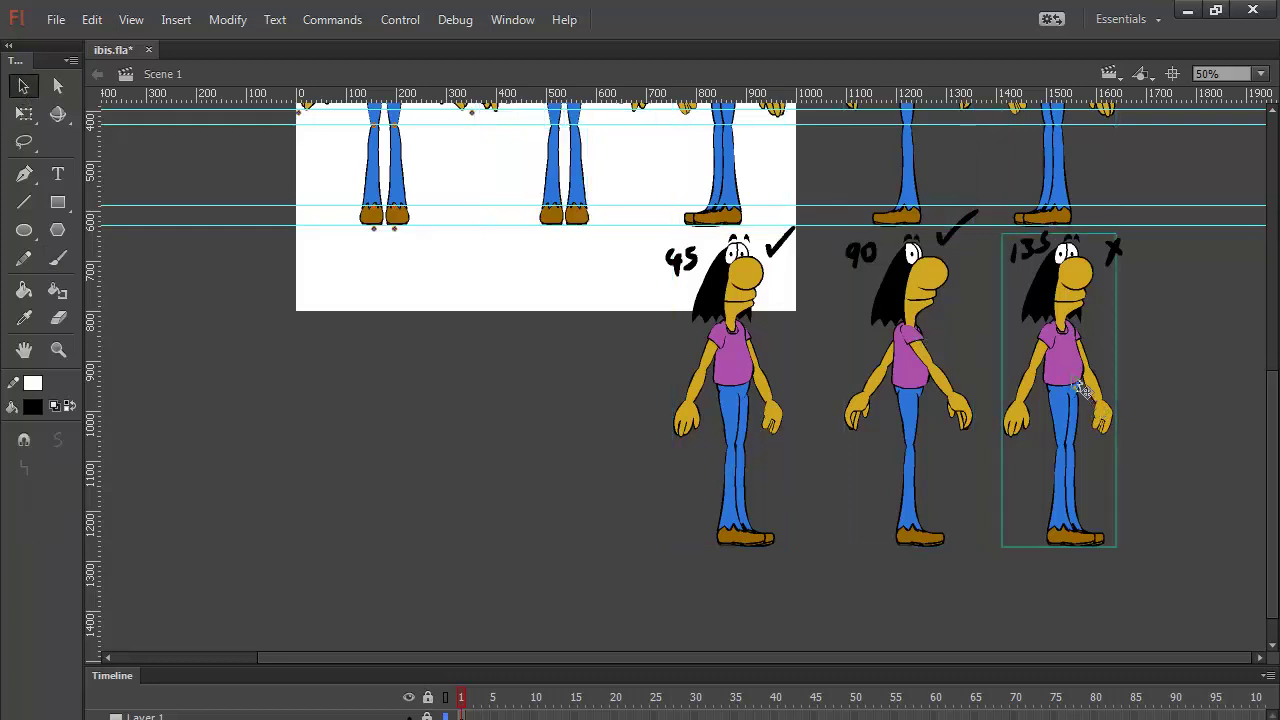
key(ctrl+=)
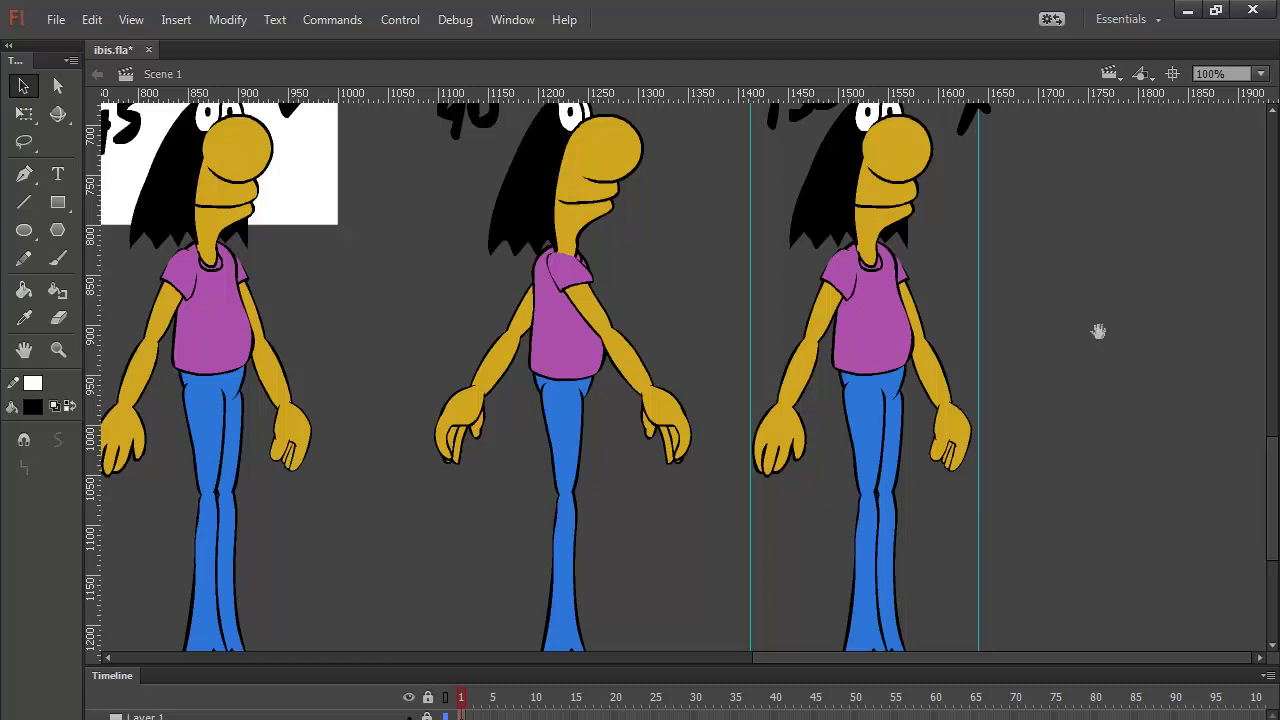
drag(678, 329, 686, 400)
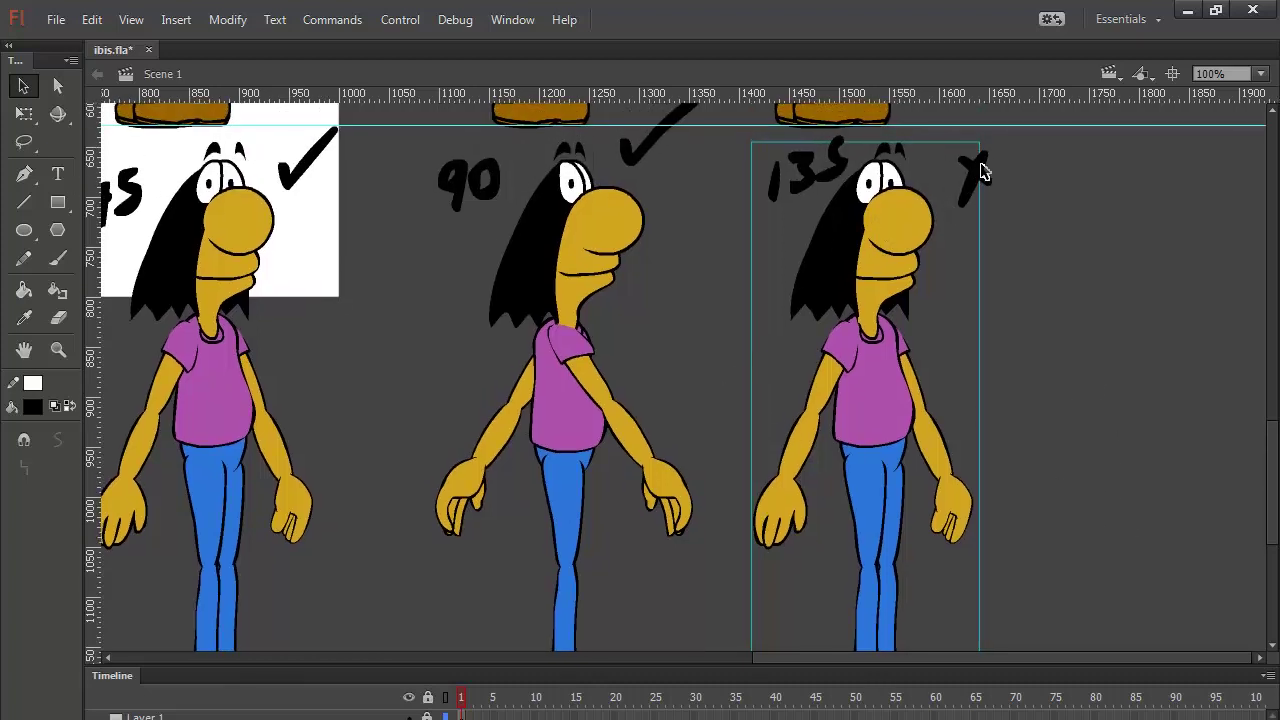
click(978, 182)
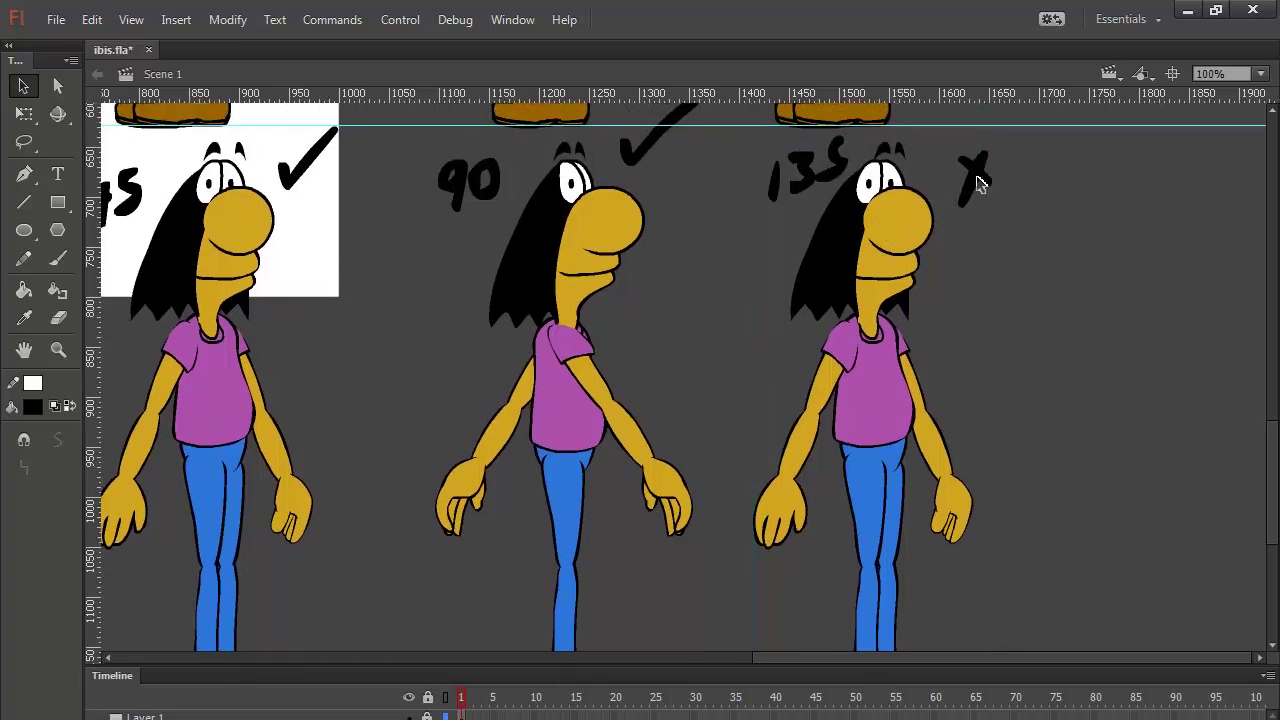
click(899, 244)
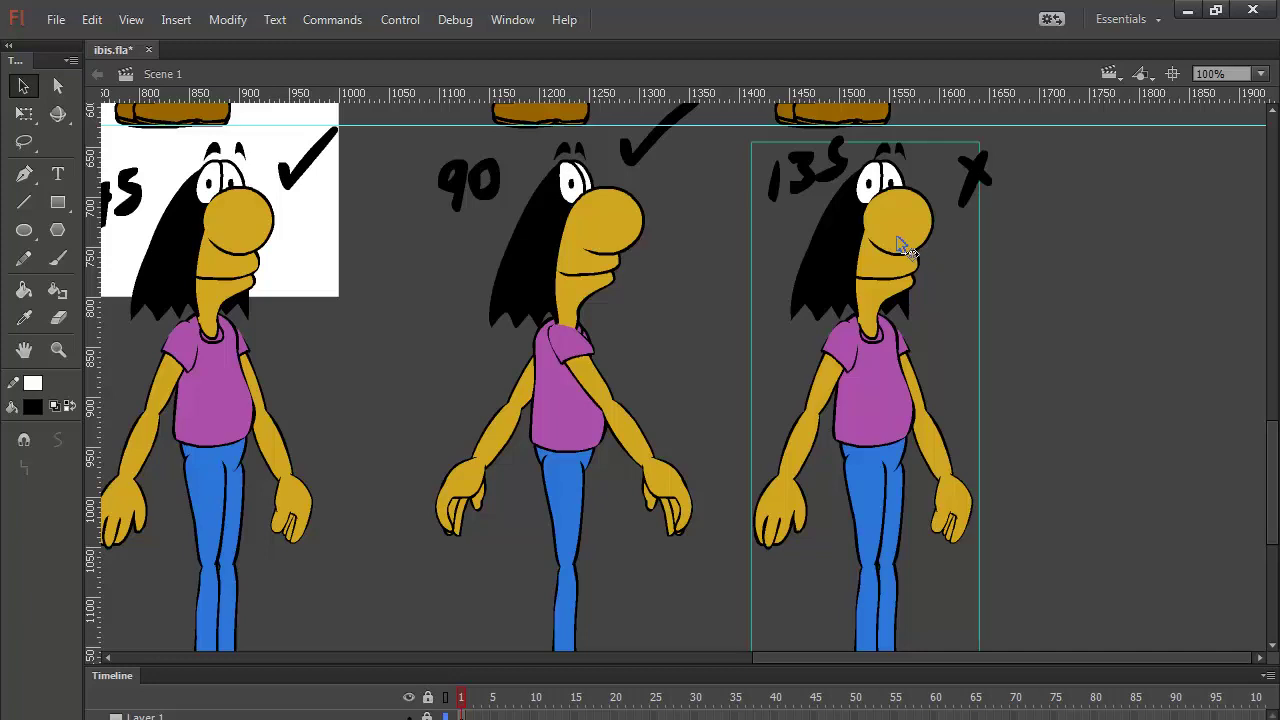
Step: Ungroup the lower figure marked 135 and shift its left eyebrow about 10 px to the left
key(ctrl+shift+g)
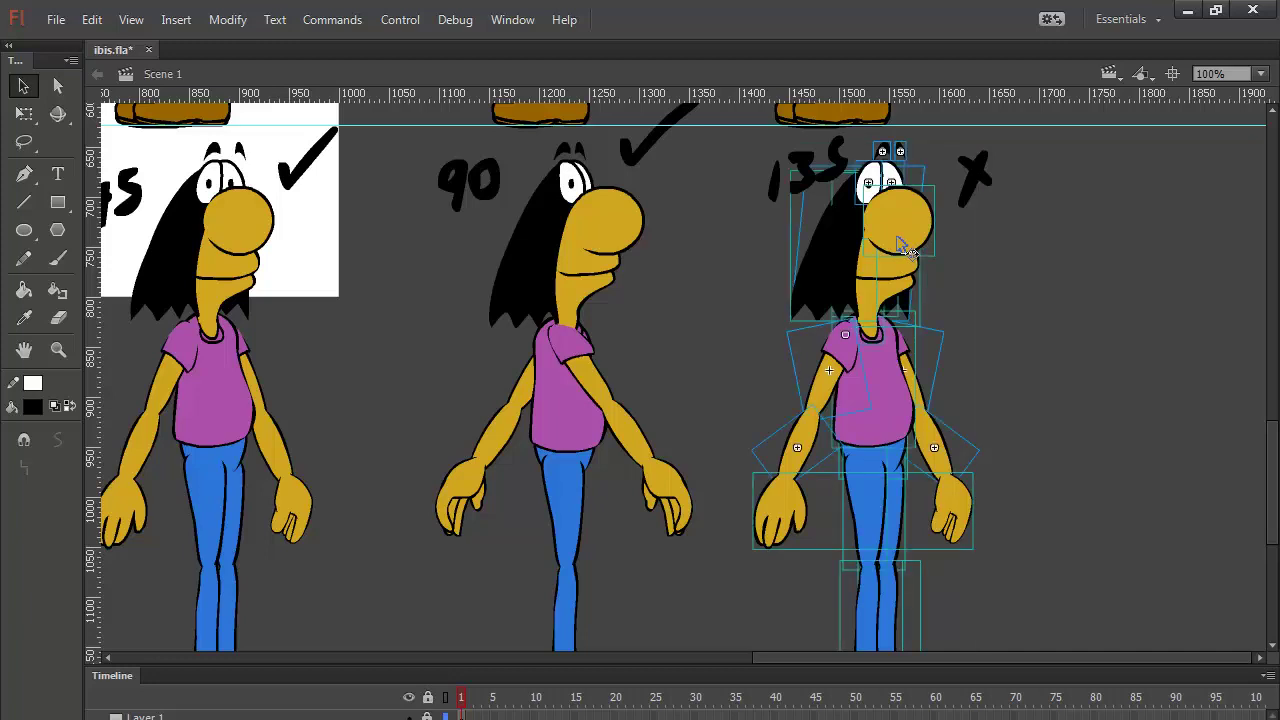
click(1020, 245)
click(889, 124)
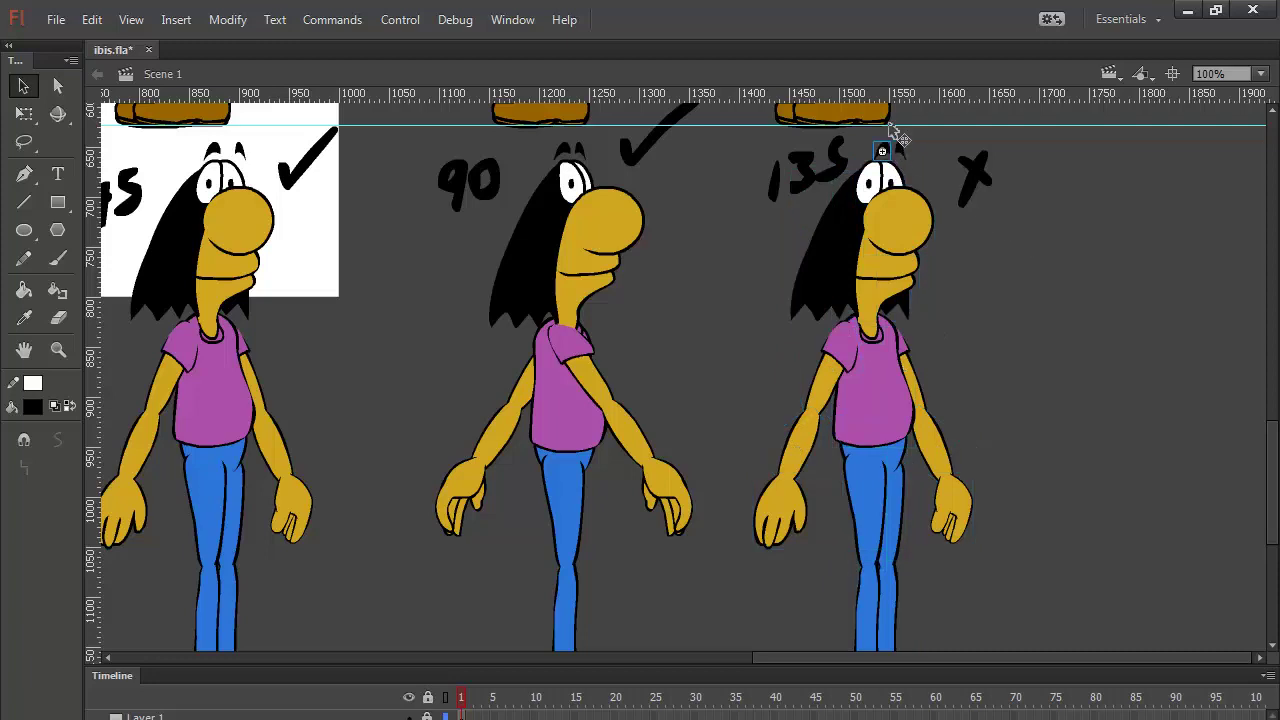
key(shift+Left)
key(shift+Right)
key(ctrl+=)
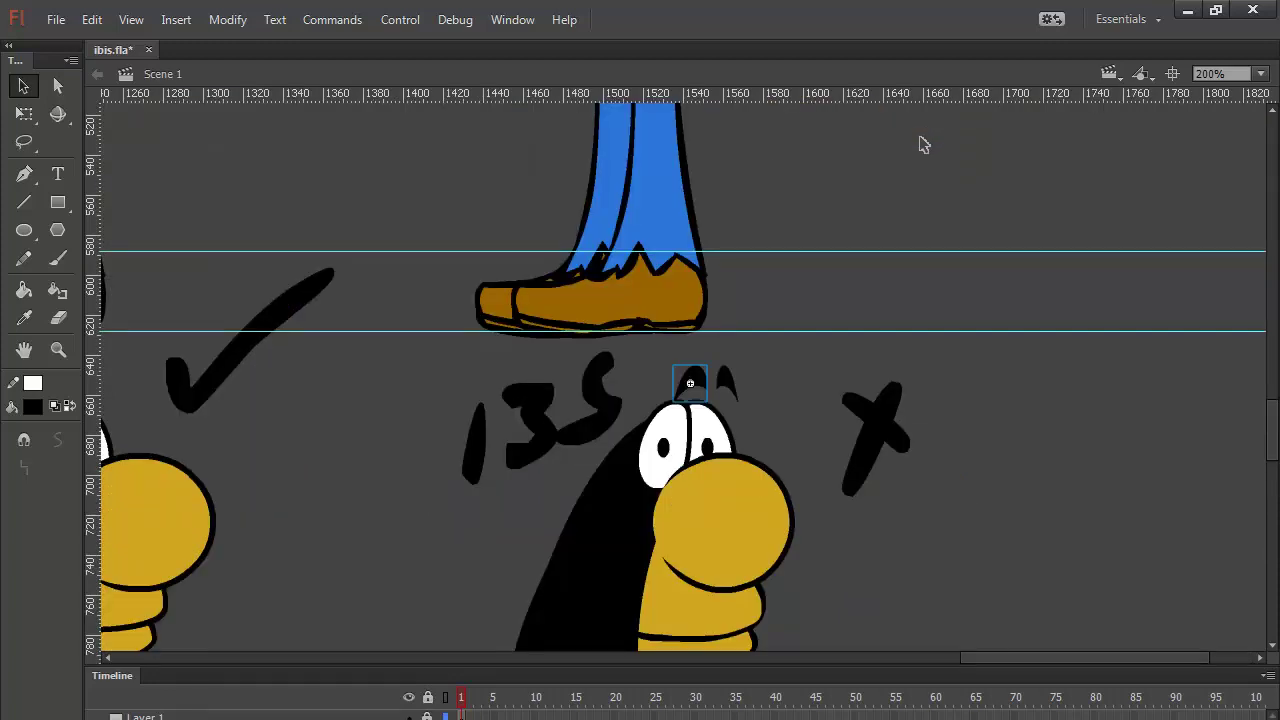
key(shift+Left)
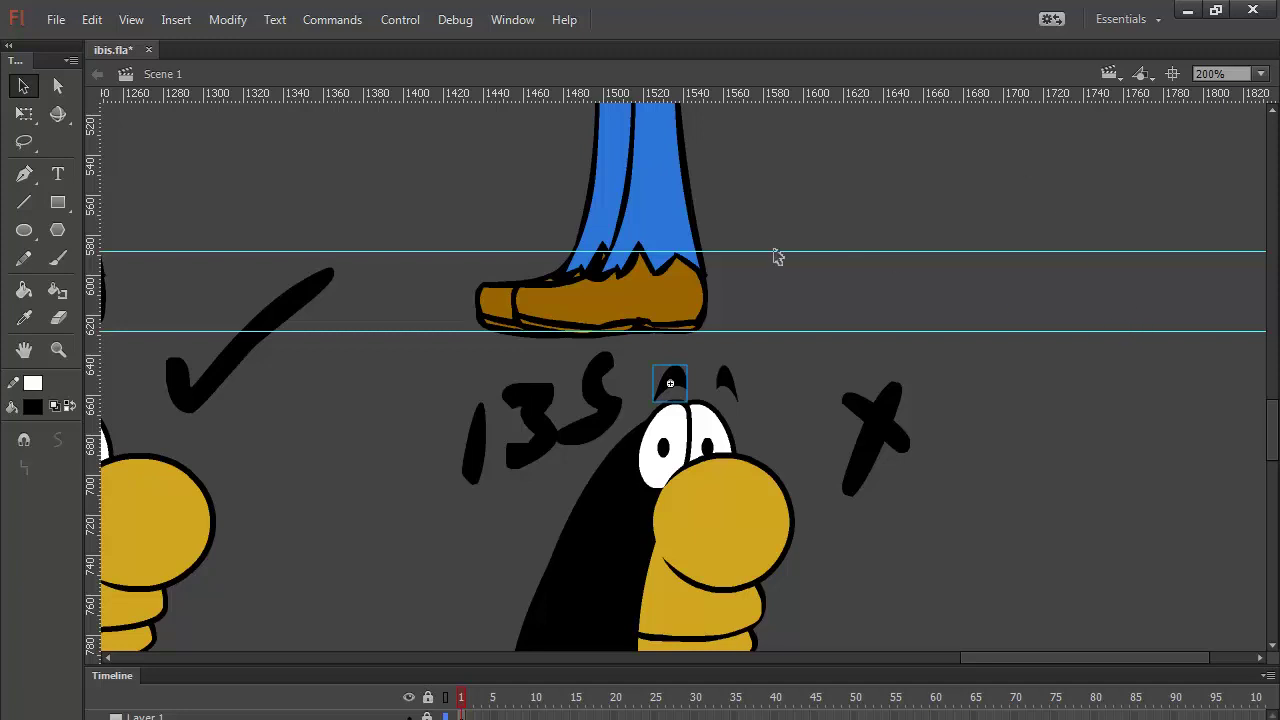
Step: Inside the 225 figure's group, shift the right eyebrow about 10 px to the right, then leave the group
click(690, 215)
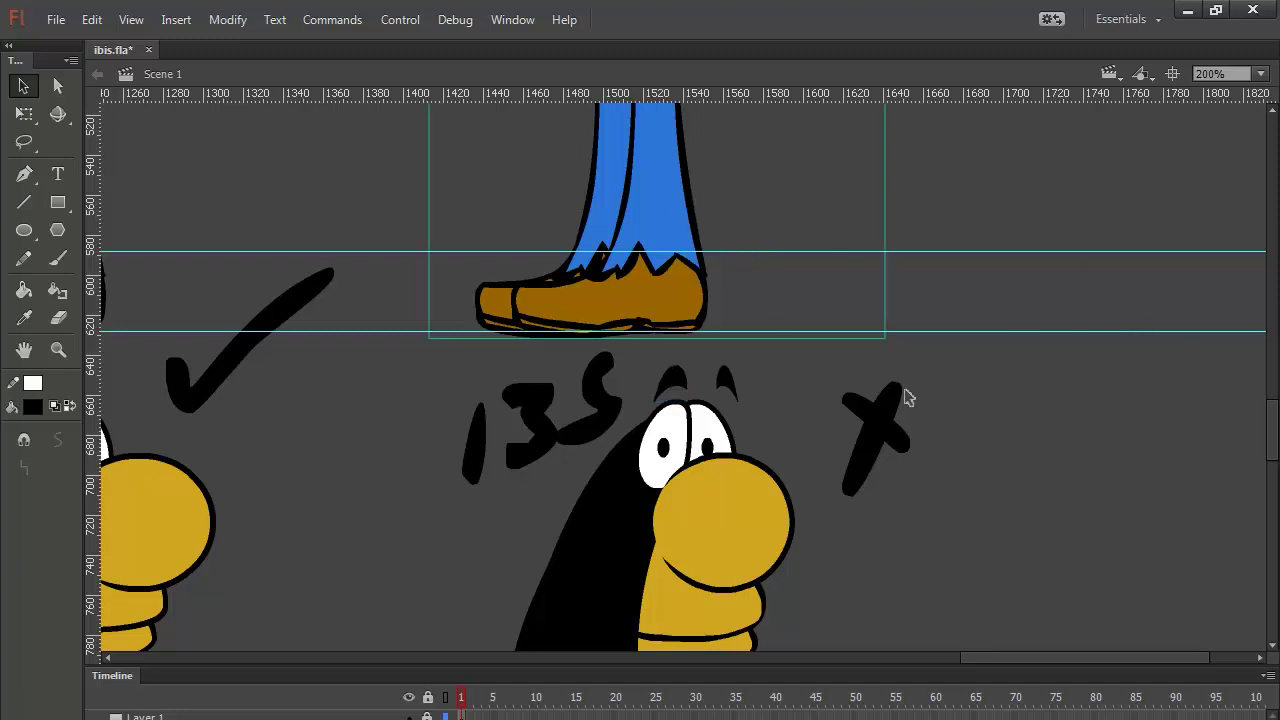
drag(1272, 430, 1263, 306)
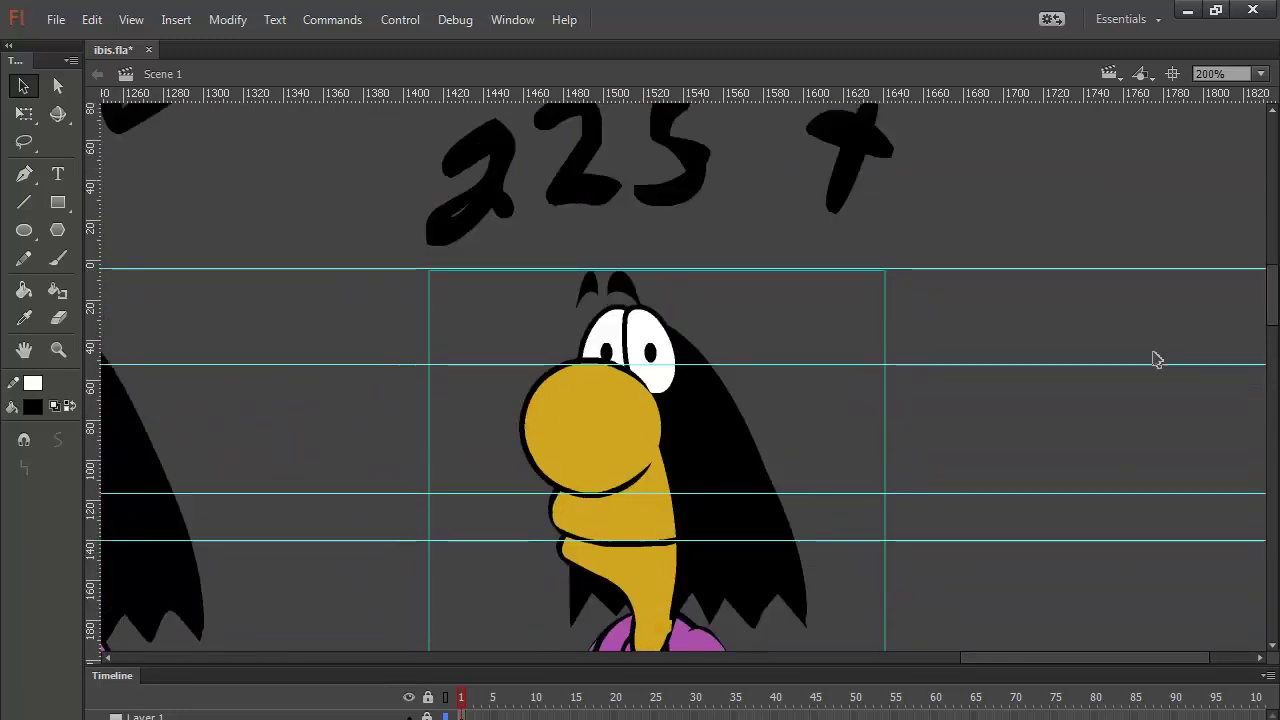
double_click(620, 285)
click(624, 288)
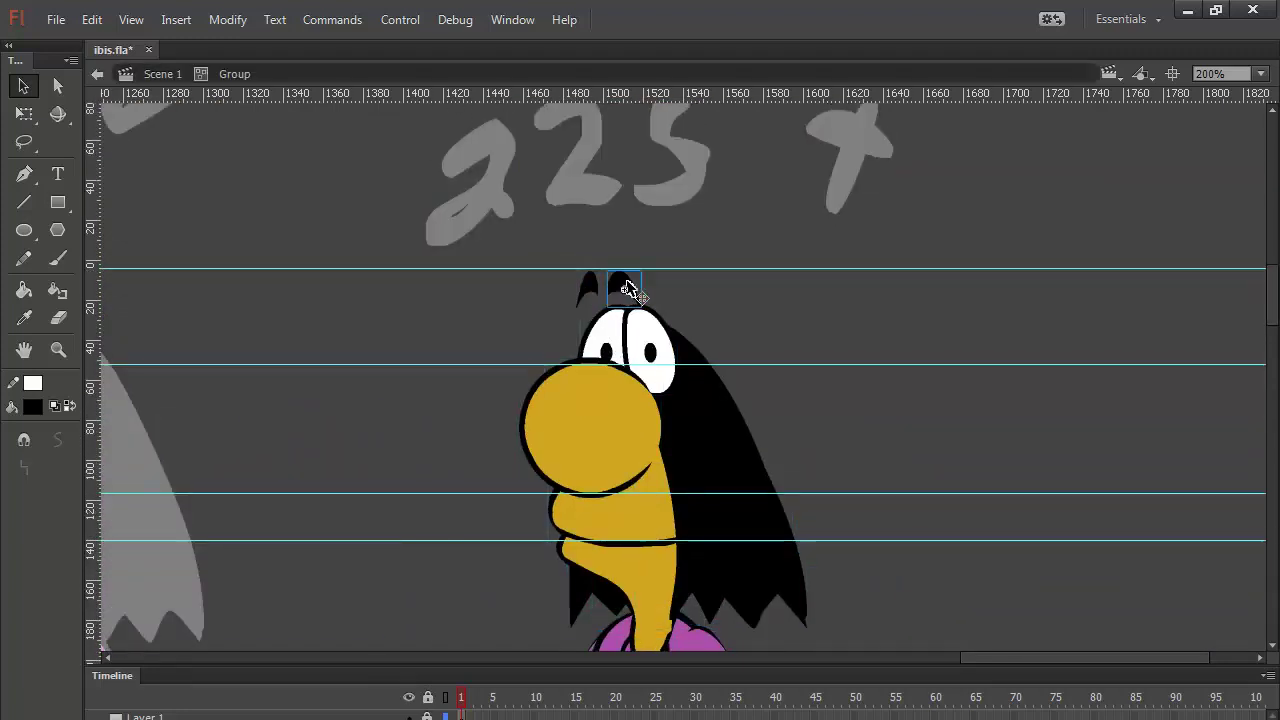
drag(627, 289, 647, 289)
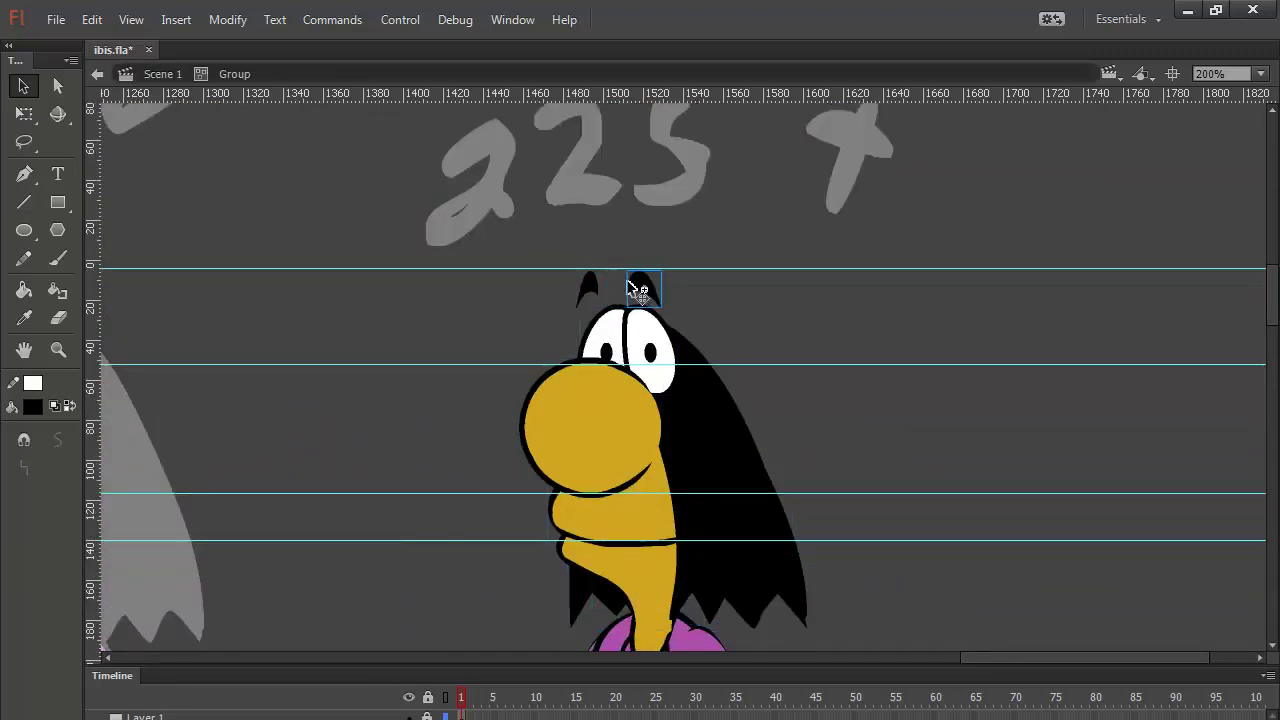
double_click(716, 309)
Step: Detach the Timeline into a floating panel so more of the lower figures can be seen
scroll(875, 420, down, 15)
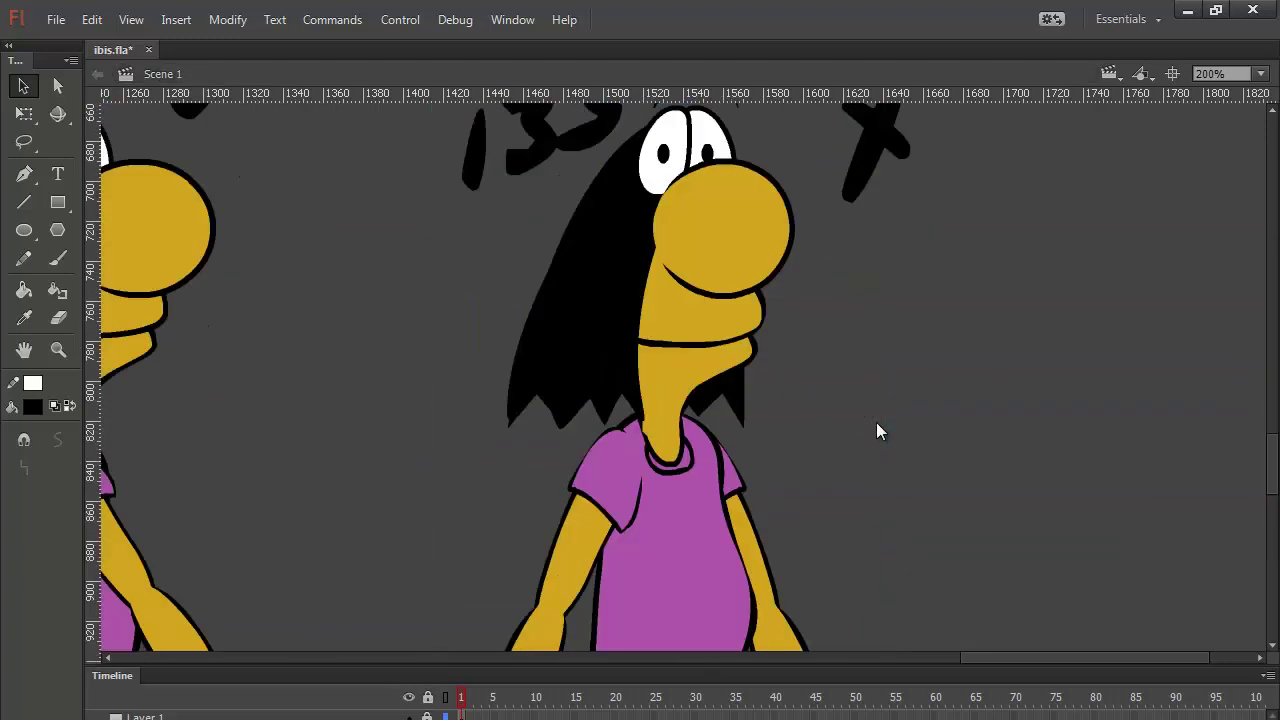
scroll(876, 432, up, 8)
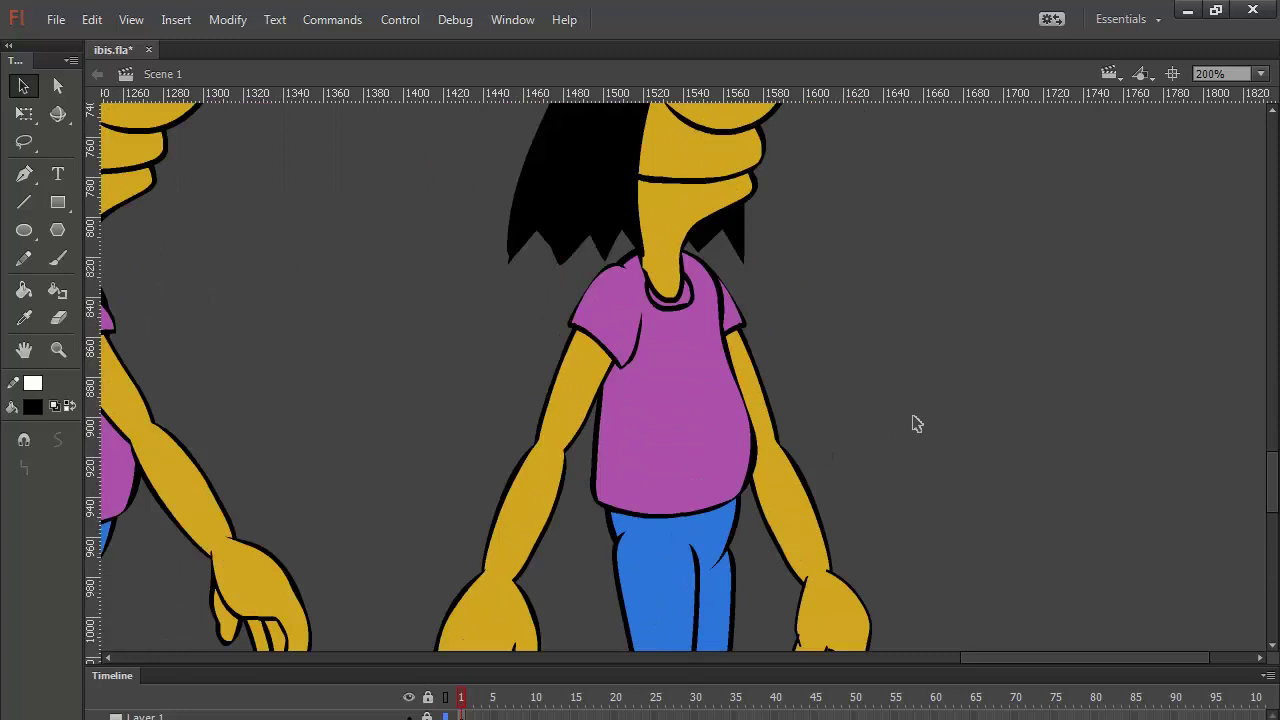
key(ctrl+minus)
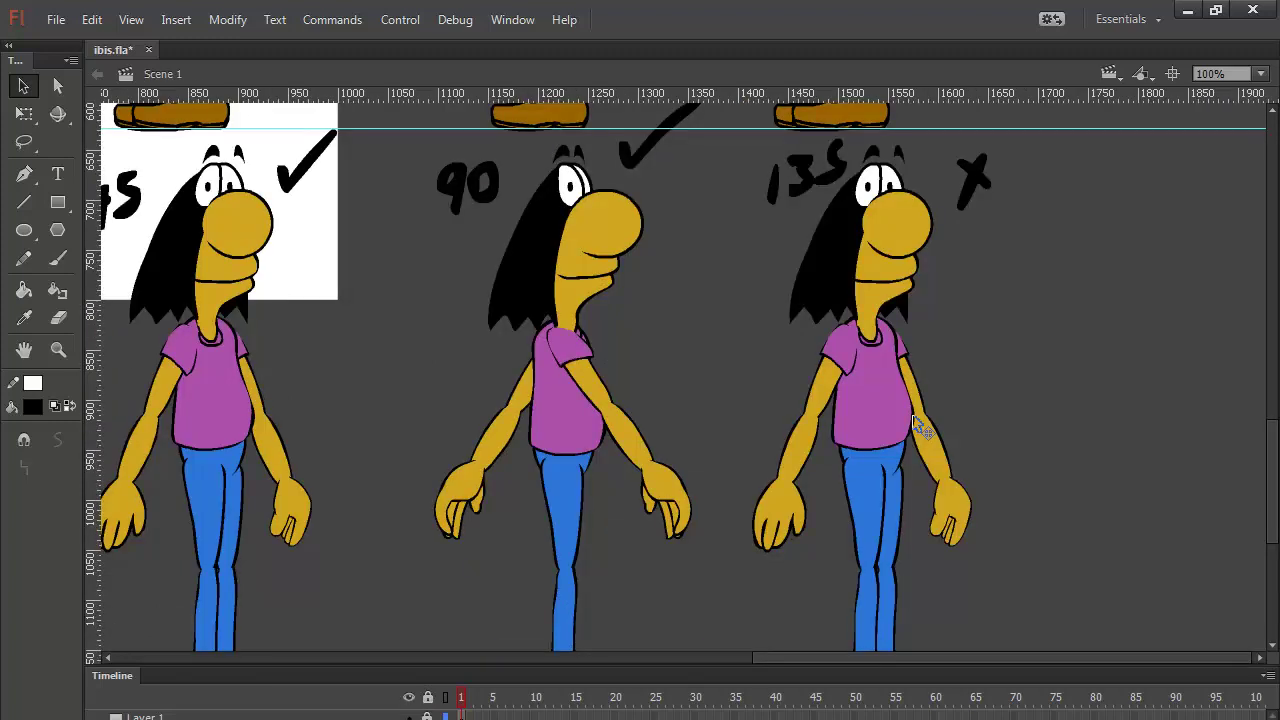
scroll(714, 323, down, 3)
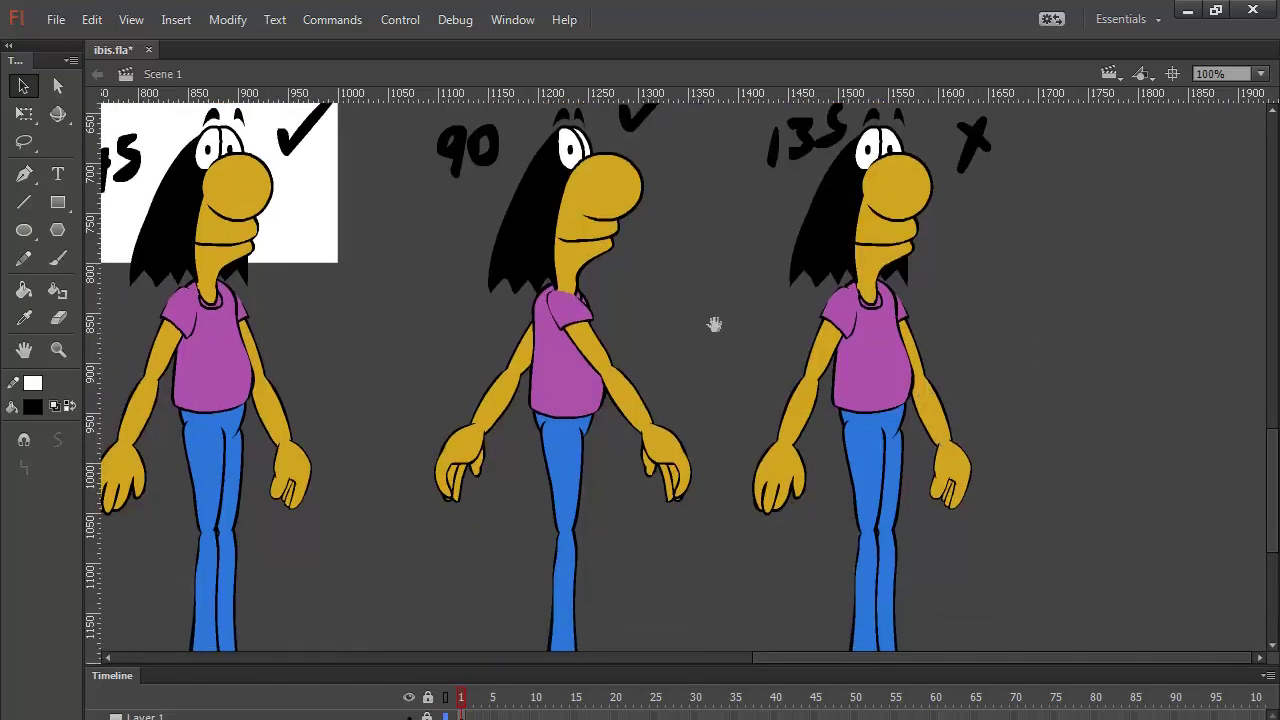
drag(714, 325, 677, 363)
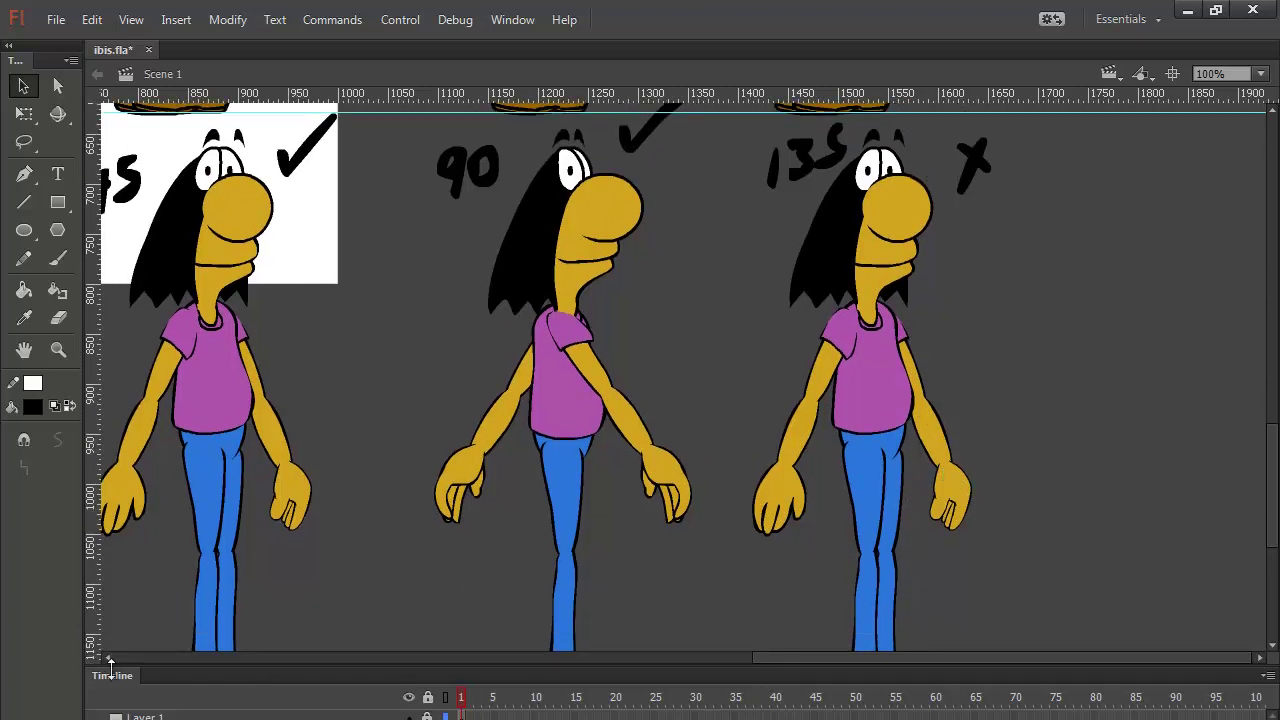
drag(117, 681, 274, 511)
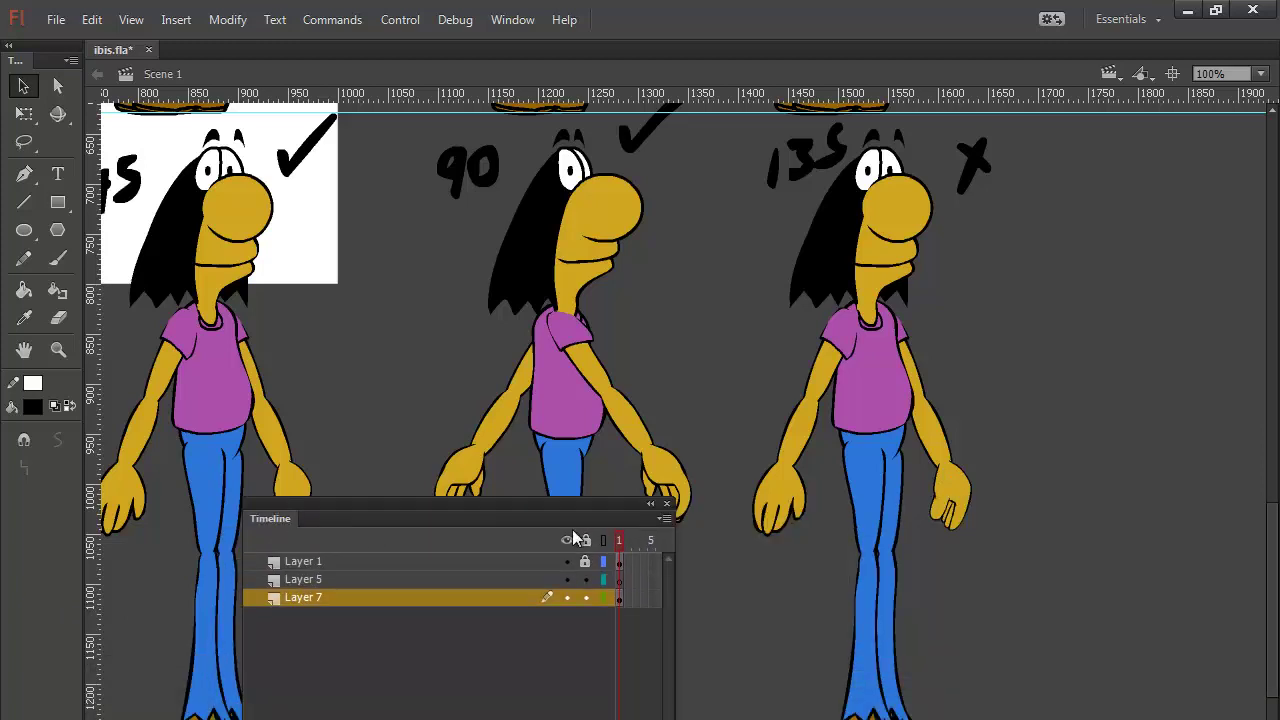
drag(565, 510, 464, 347)
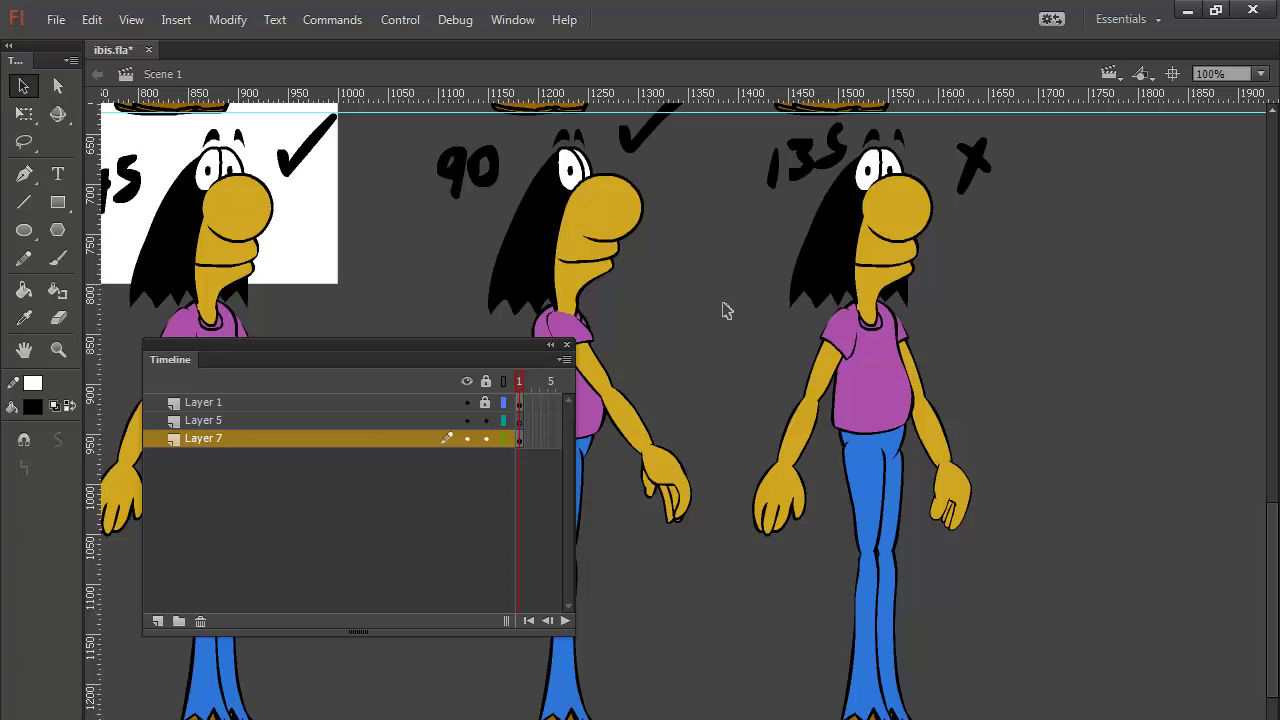
Step: Enlarge the document's stage to 1709 x 1313 px so that it covers both rows of figures
key(ctrl+F3)
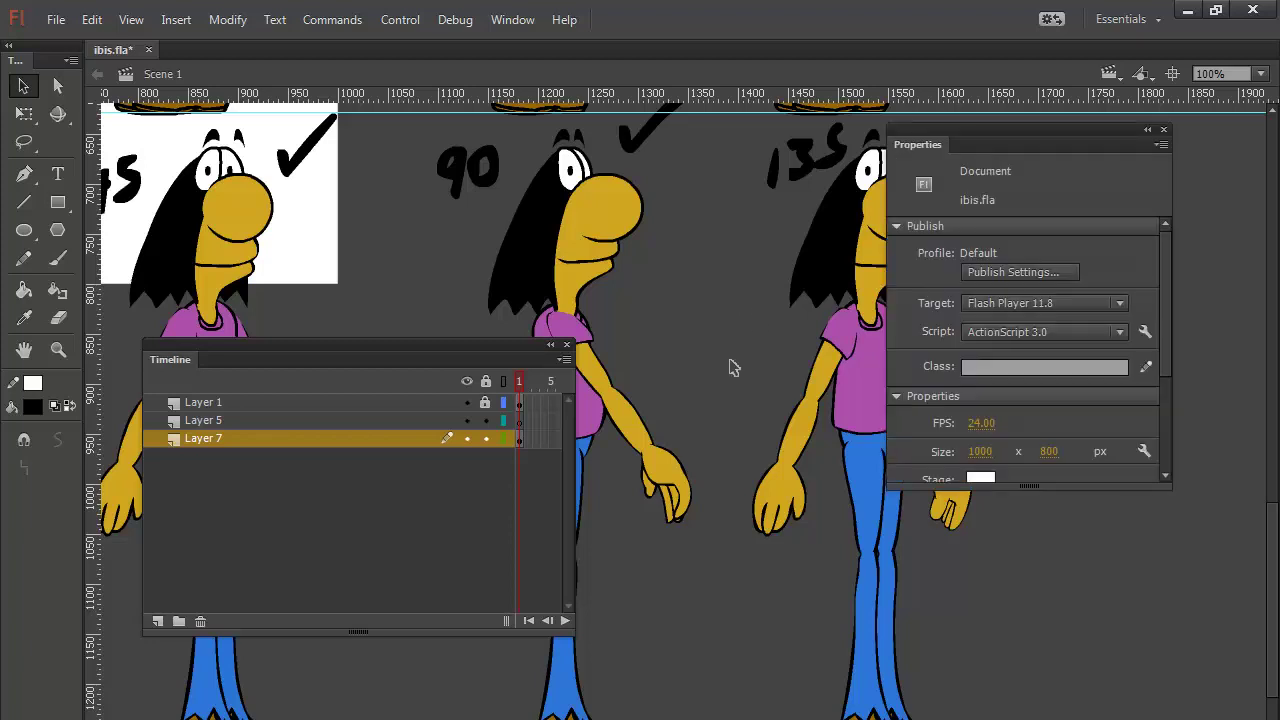
key(ctrl+minus)
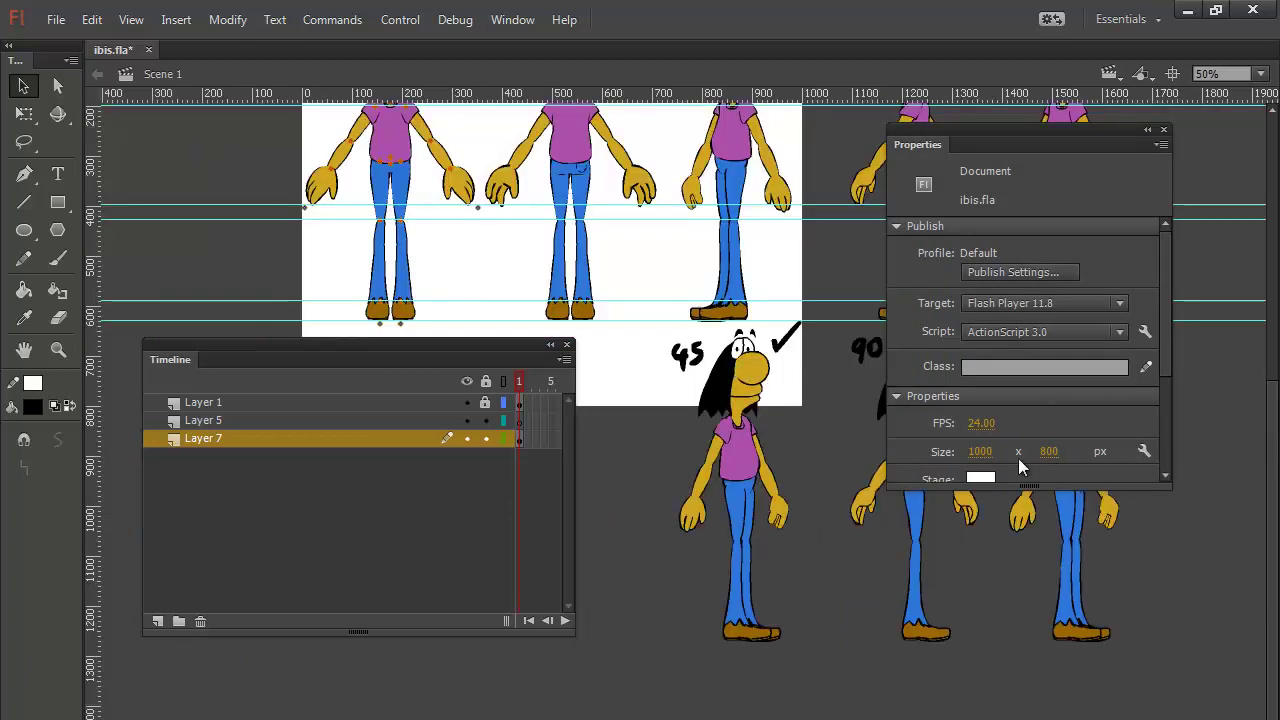
drag(977, 451, 1082, 451)
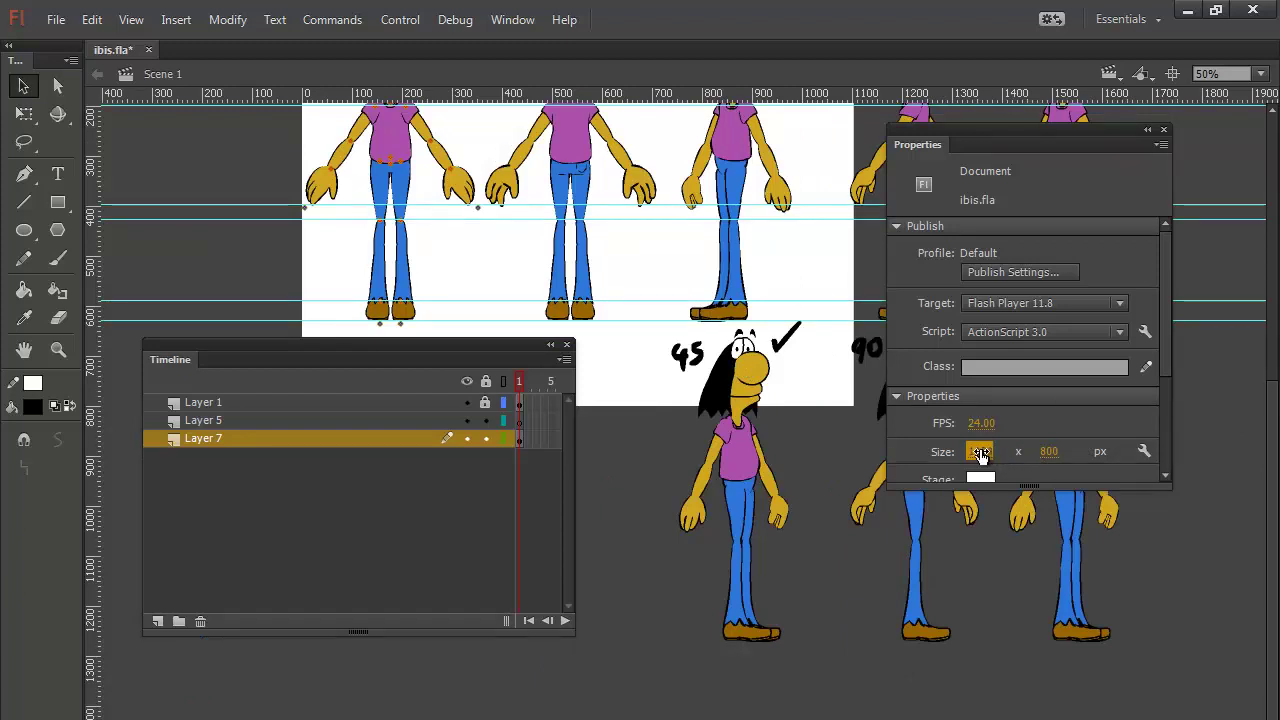
drag(977, 451, 1092, 457)
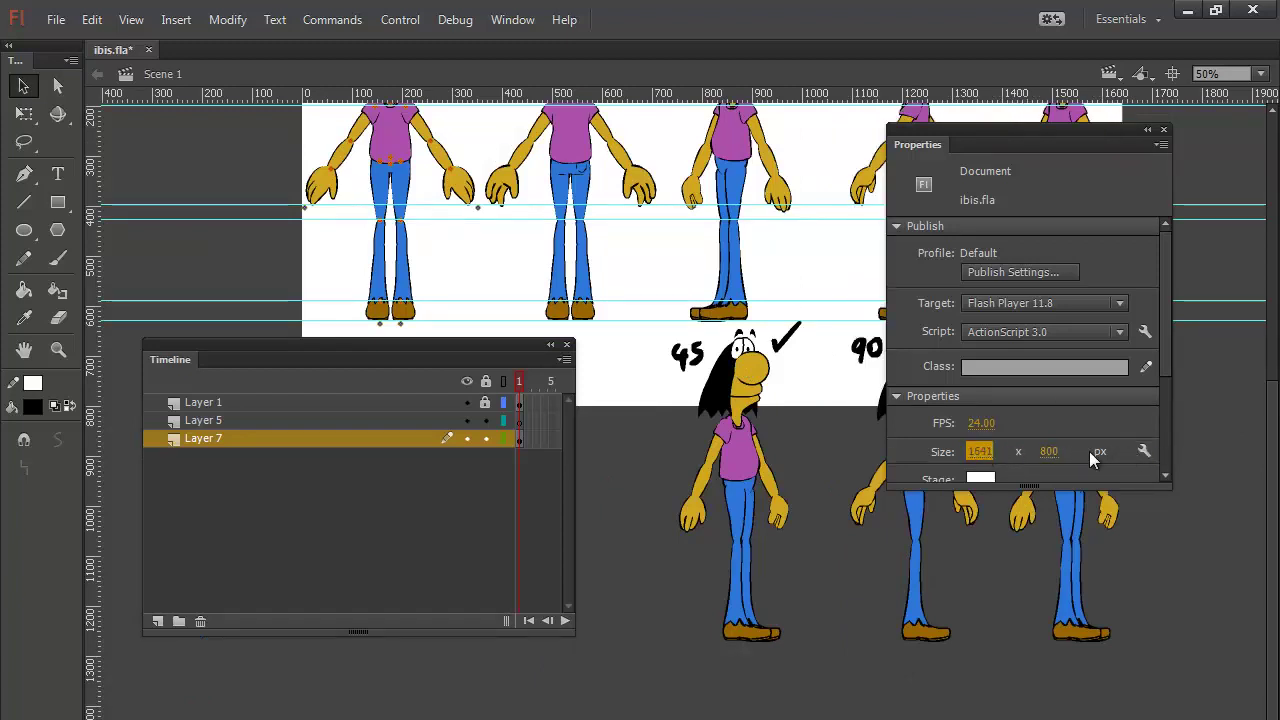
drag(981, 455, 1176, 453)
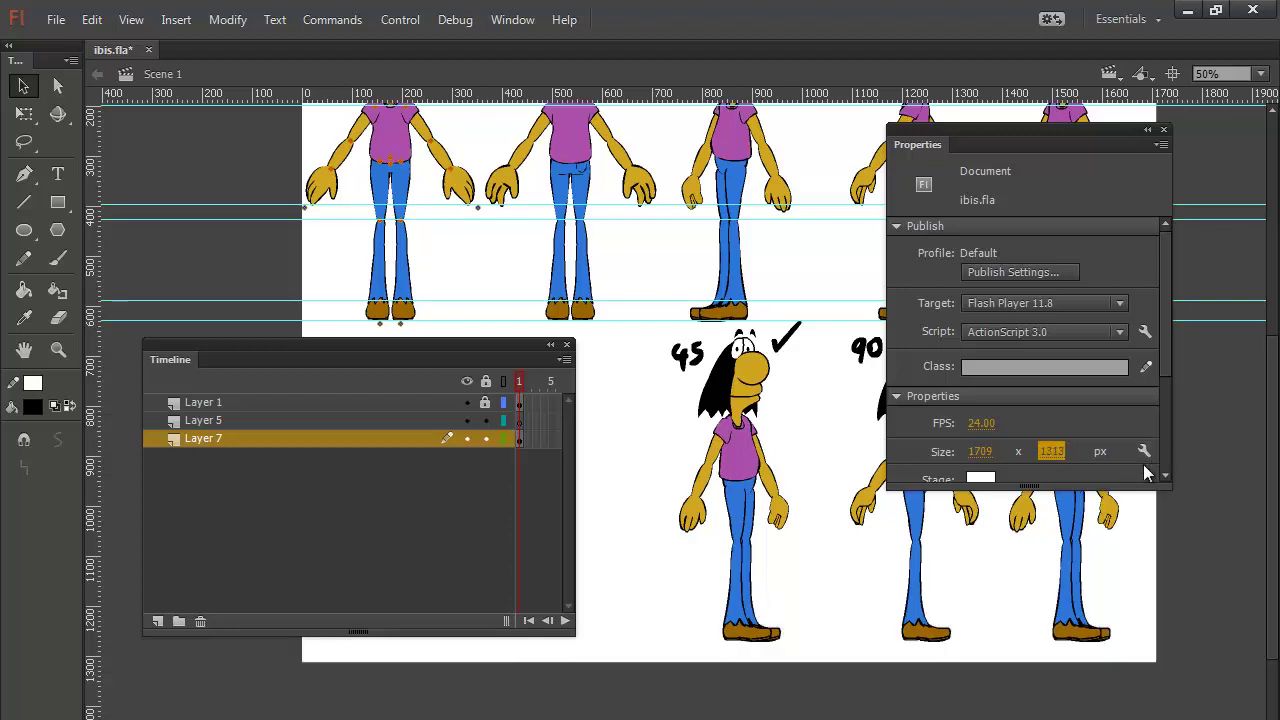
click(1163, 129)
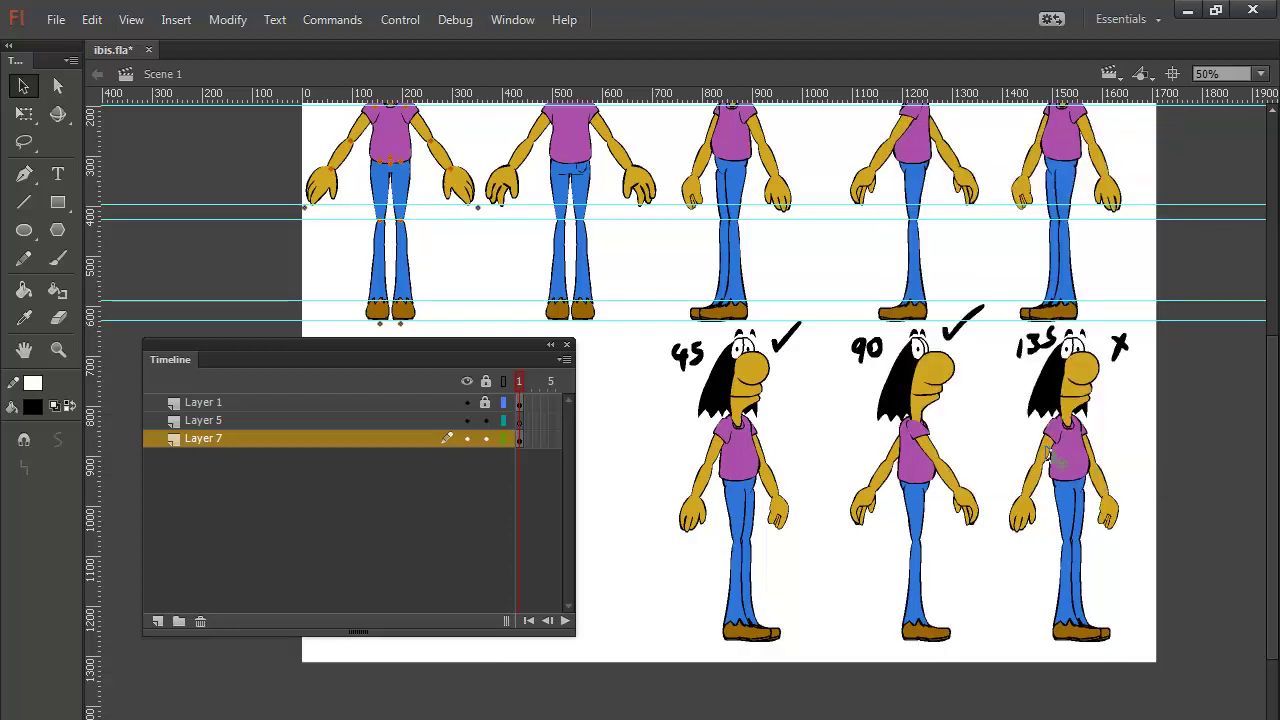
Step: Move the floating Timeline clear of the lower figures and ungroup the 135 figure's pair of hands
drag(1008, 404, 638, 410)
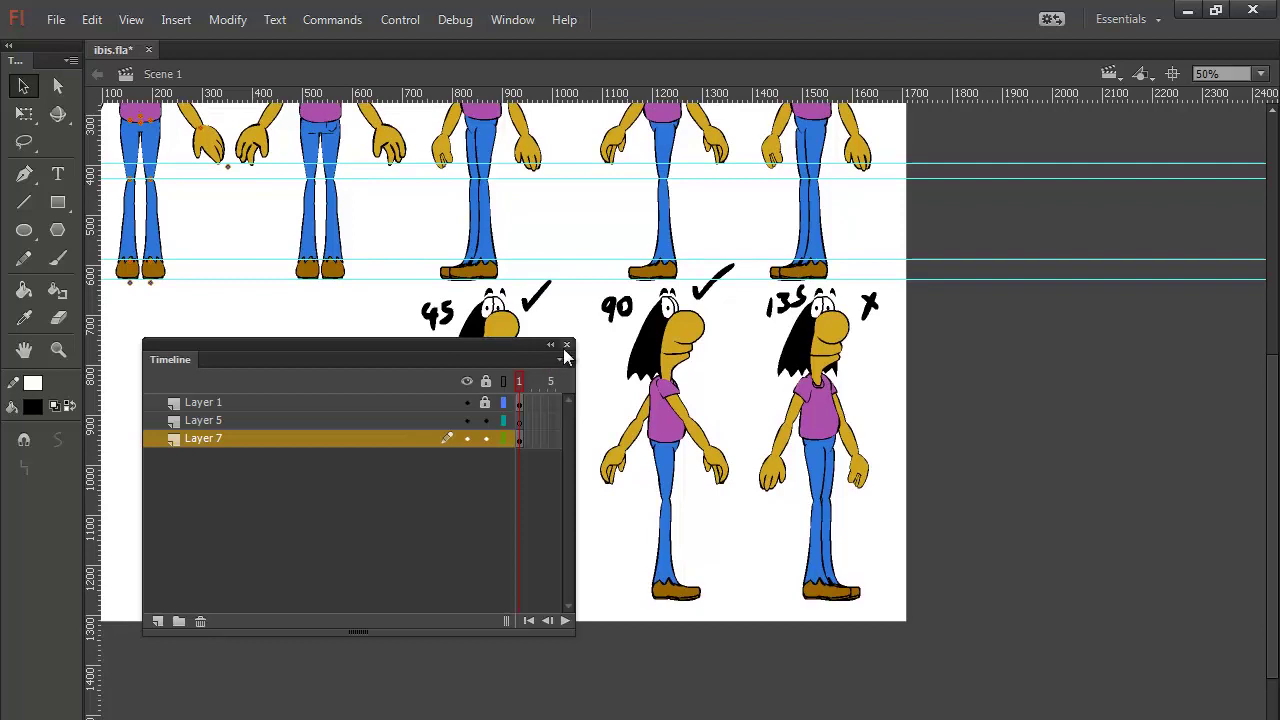
drag(476, 346, 305, 538)
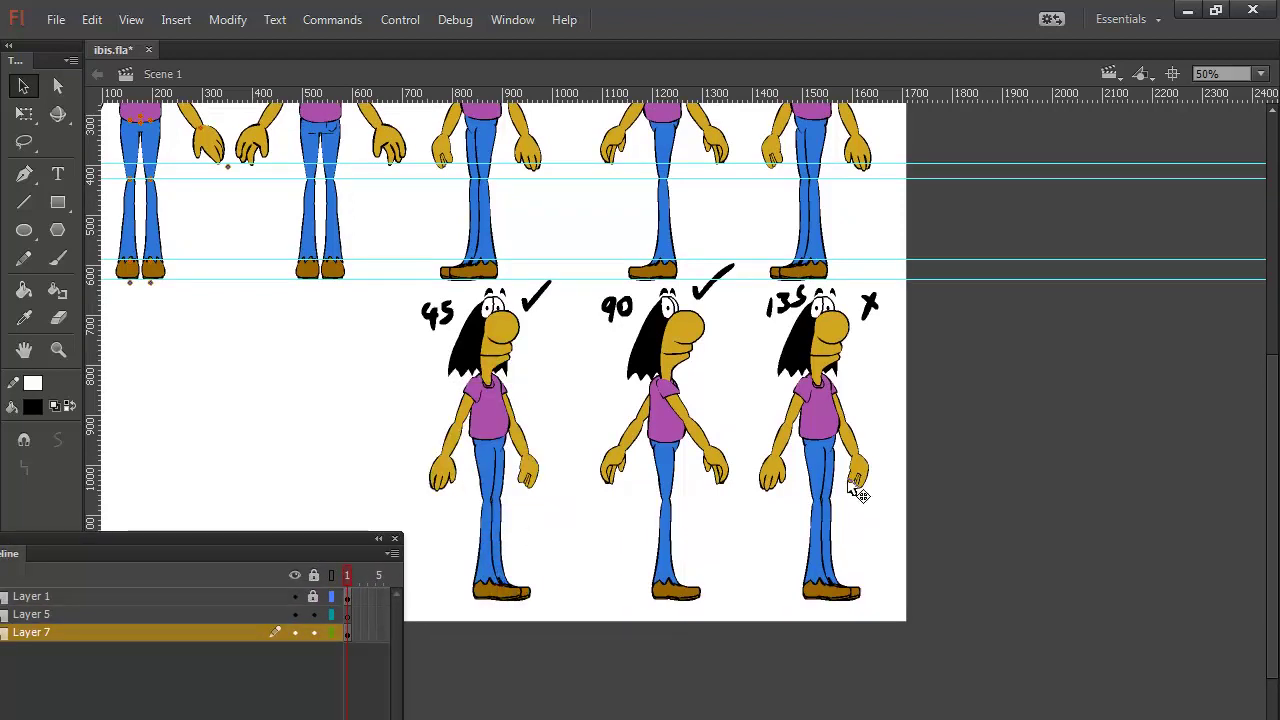
click(855, 482)
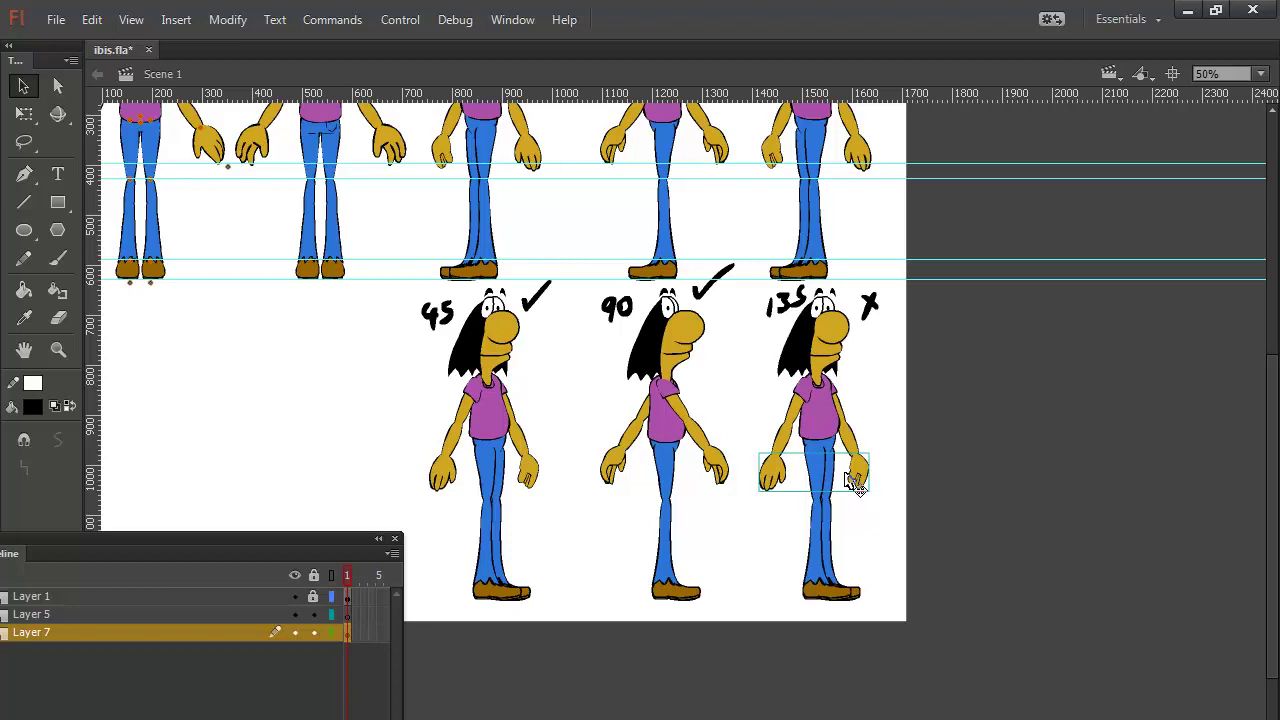
key(ctrl+shift+g)
scroll(855, 482, up, 2)
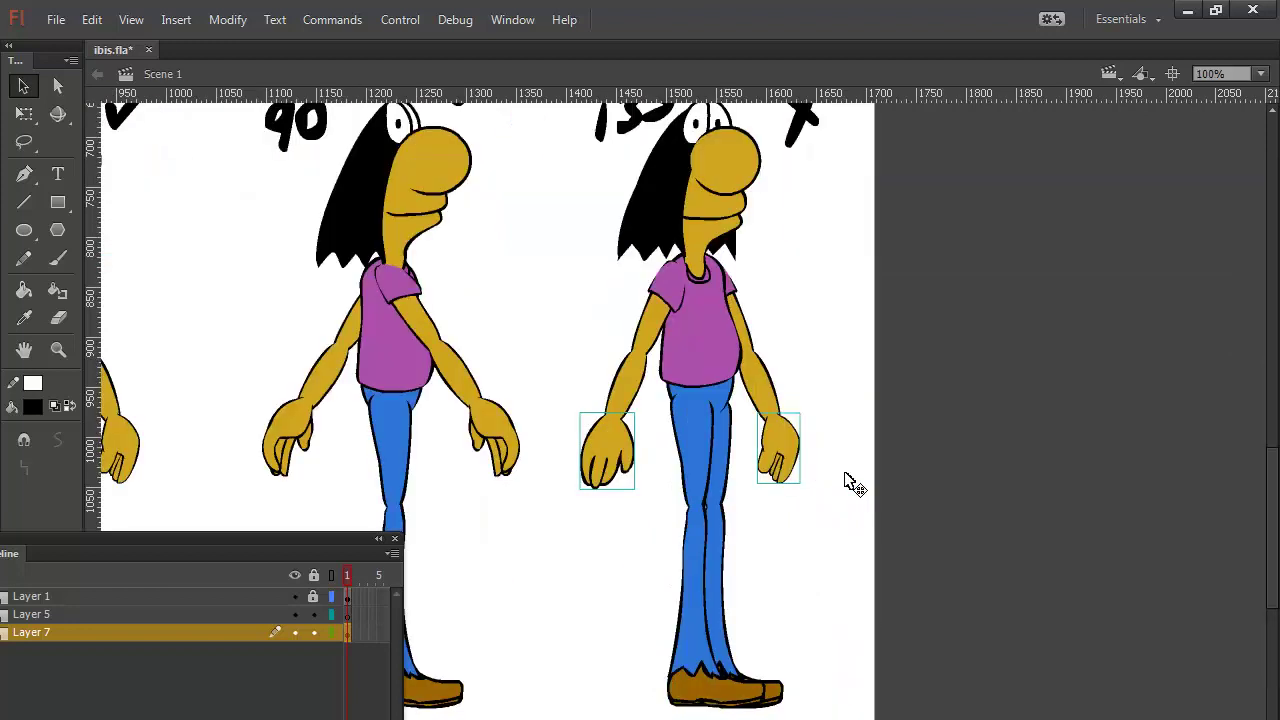
scroll(853, 483, down, 1)
Step: Ungroup the lower figure marked 90 into its separate body parts
click(680, 304)
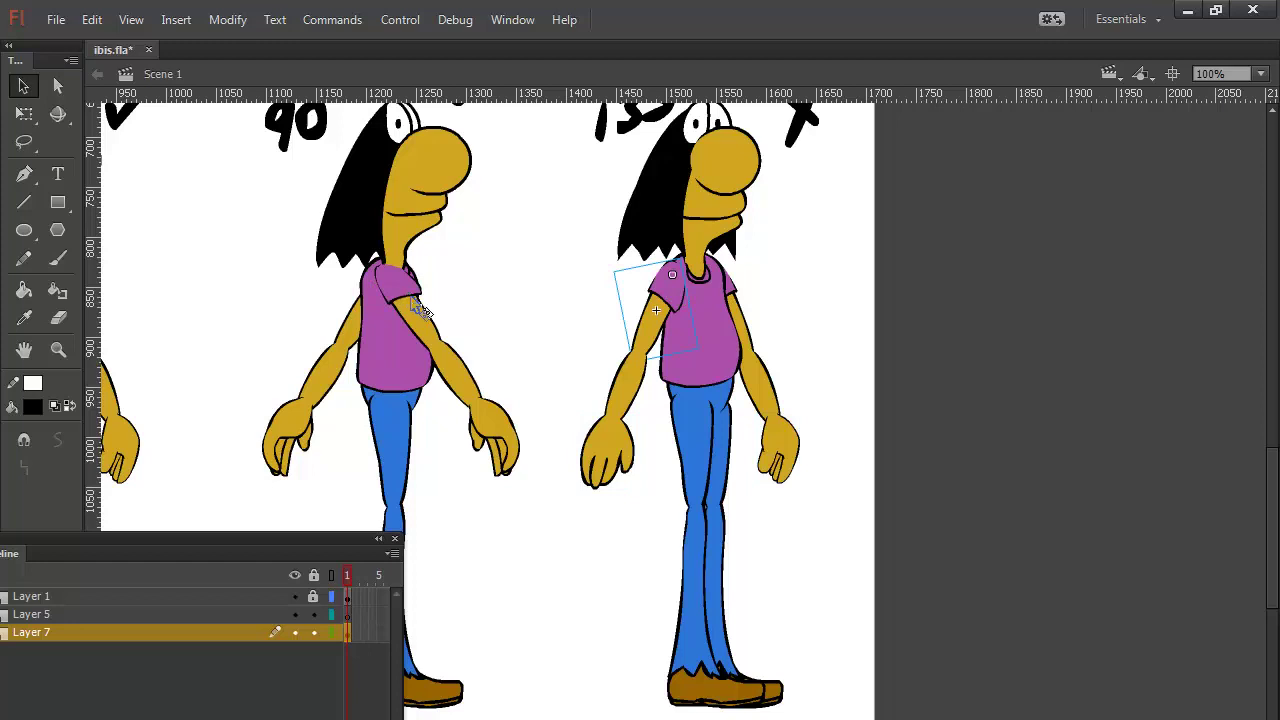
click(420, 307)
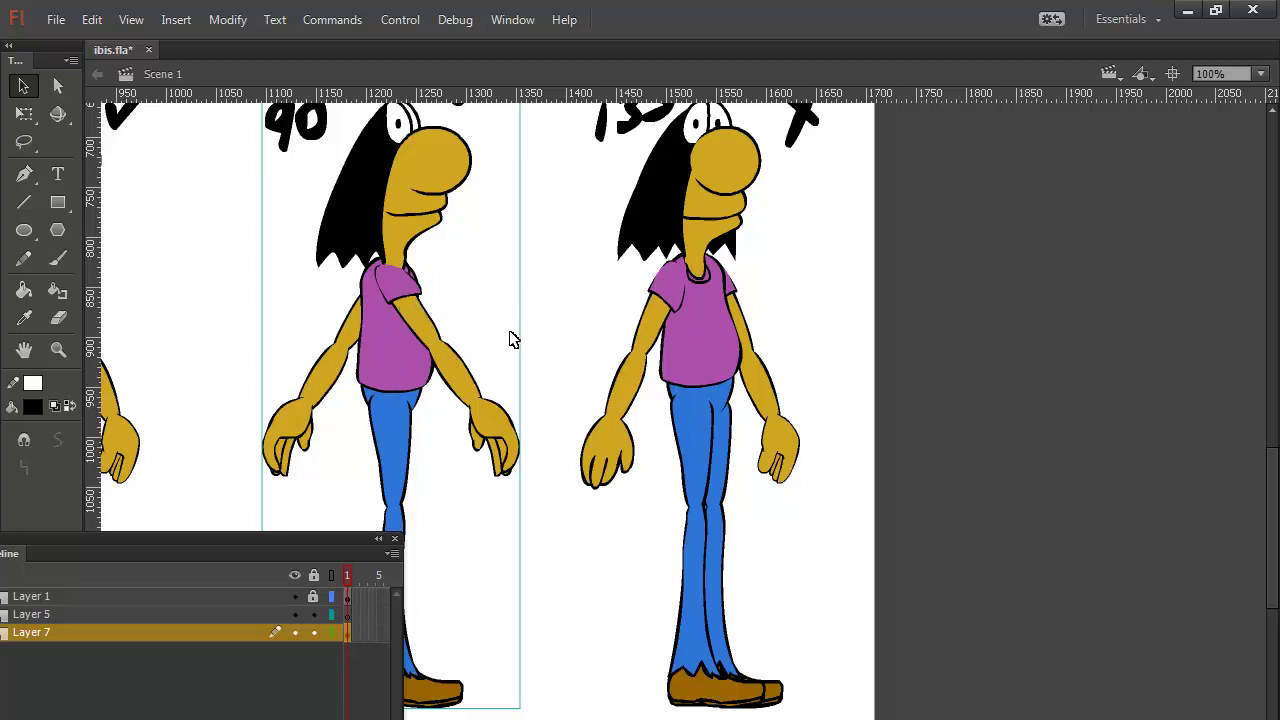
key(ctrl+shift+g)
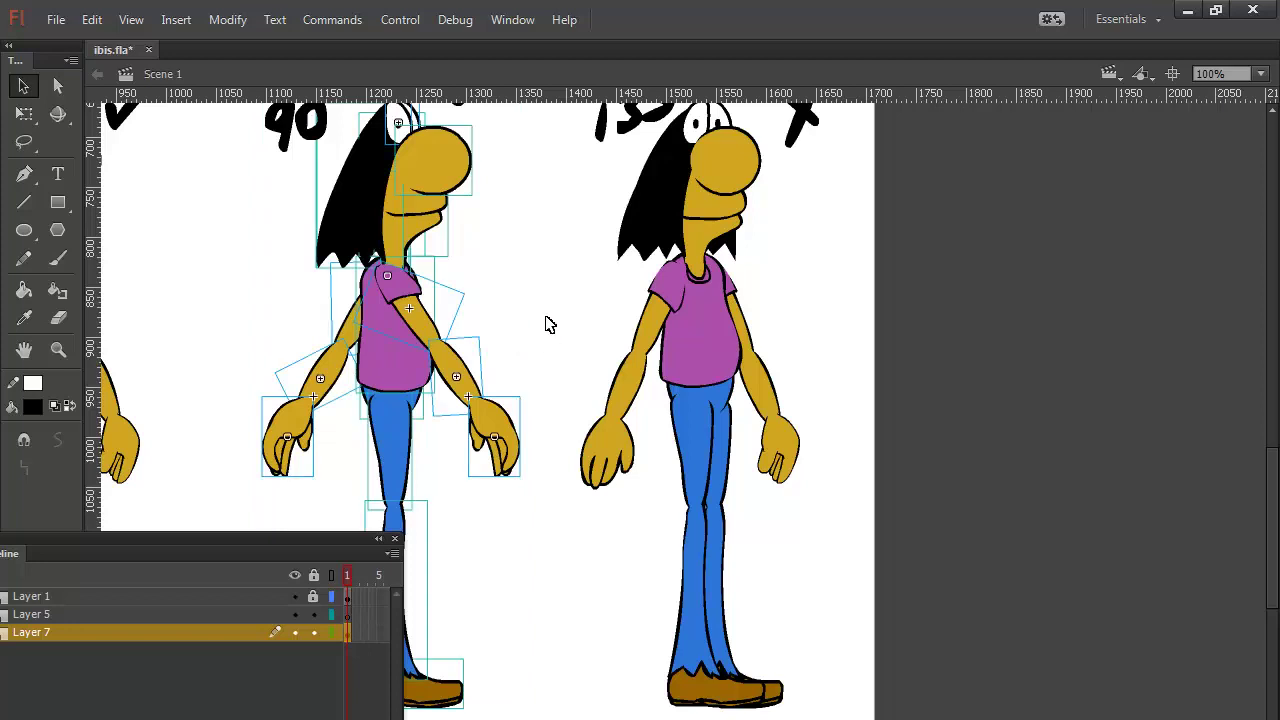
click(548, 324)
Step: Duplicate the 90 figure's front upper arm, forearm and hand, and move the copy horizontally to just right of the 135 figure
click(420, 305)
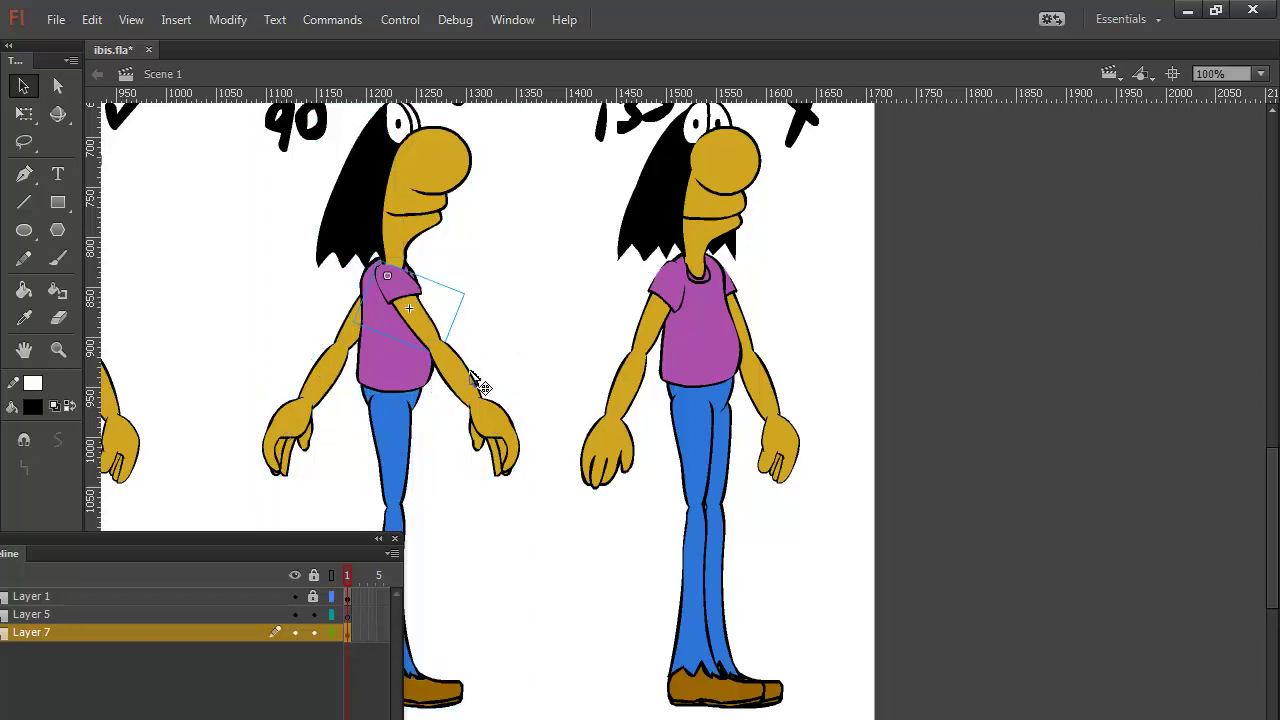
shift+click(476, 392)
shift+click(493, 432)
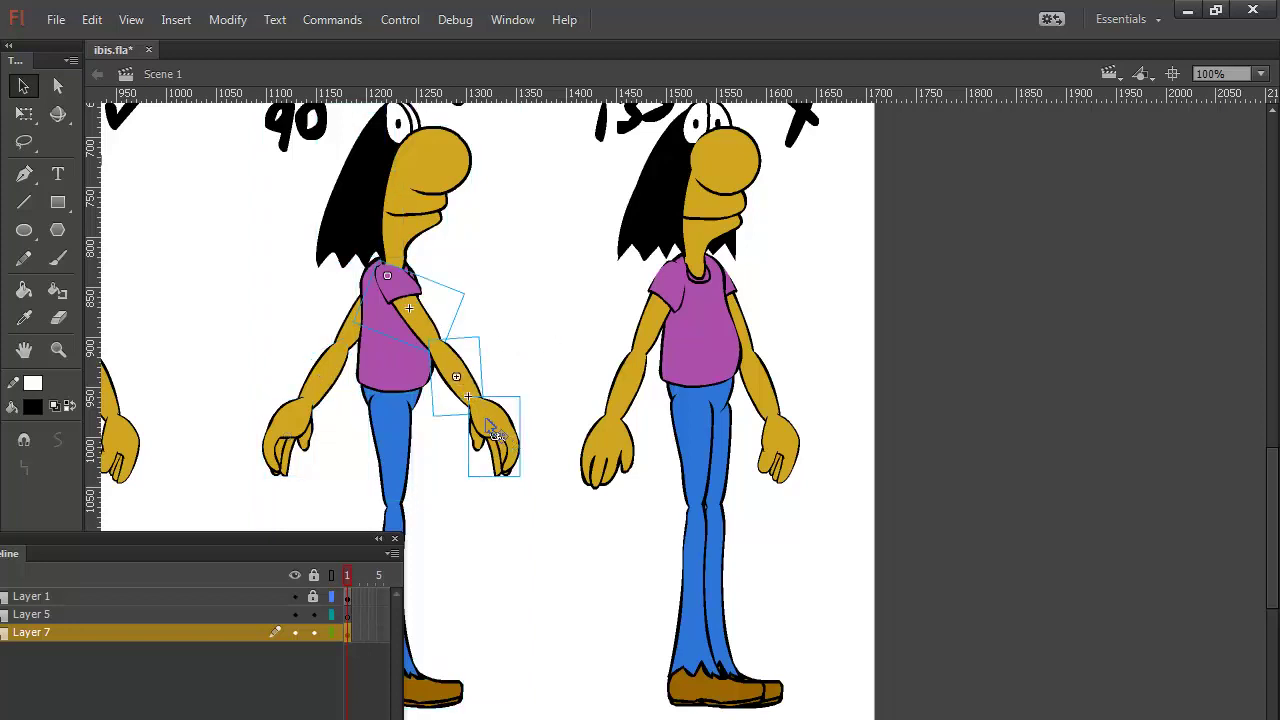
key(shift+Right)
key(shift+Down)
key(shift+Up)
key(shift+Right)
key(shift+Right)
key(shift+Right)
key(shift+Right)
key(shift+Right)
key(shift+Right)
key(shift+Right)
key(shift+Right)
key(shift+Right)
key(shift+Right)
key(shift+Right)
key(shift+Right)
key(shift+Right)
key(shift+Right)
key(shift+Right)
key(shift+Right)
key(shift+Right)
key(shift+Right)
key(shift+Right)
key(shift+Right)
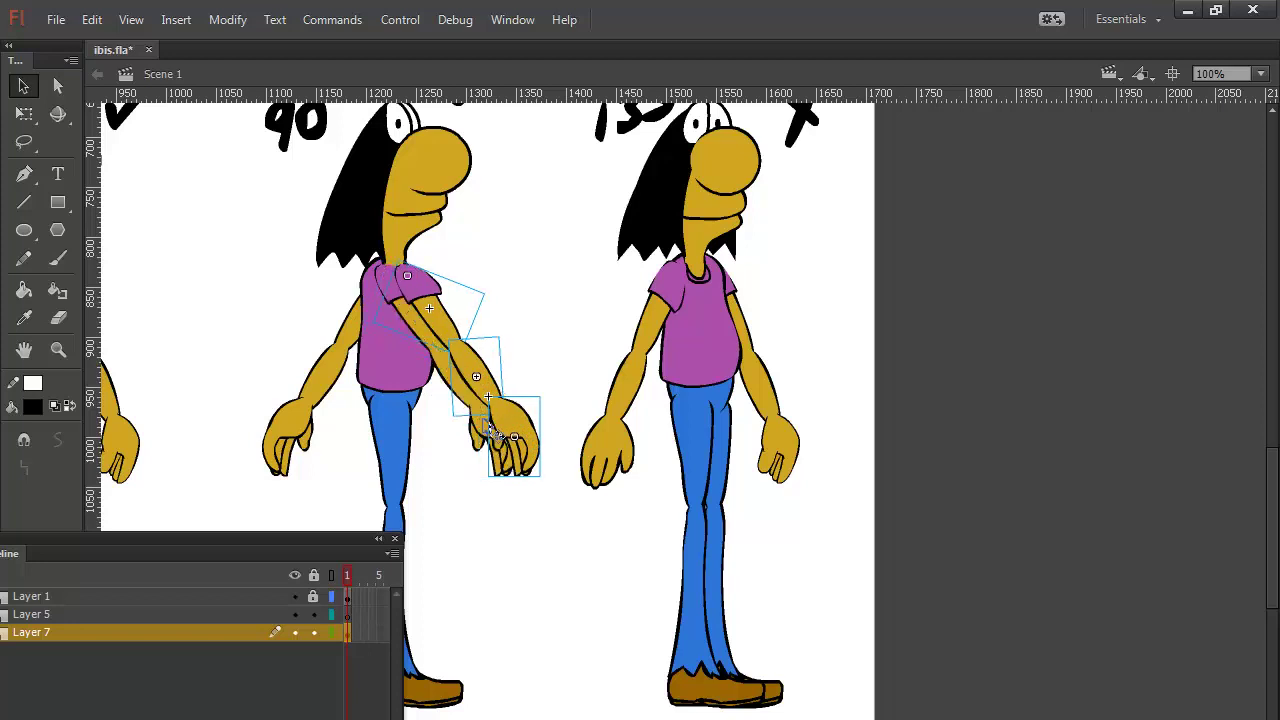
key(shift+Right)
key(shift+Right)
key(shift+Right)
key(shift+Right)
key(shift+Right)
key(shift+Right)
key(shift+Right)
key(shift+Right)
key(shift+Right)
key(shift+Right)
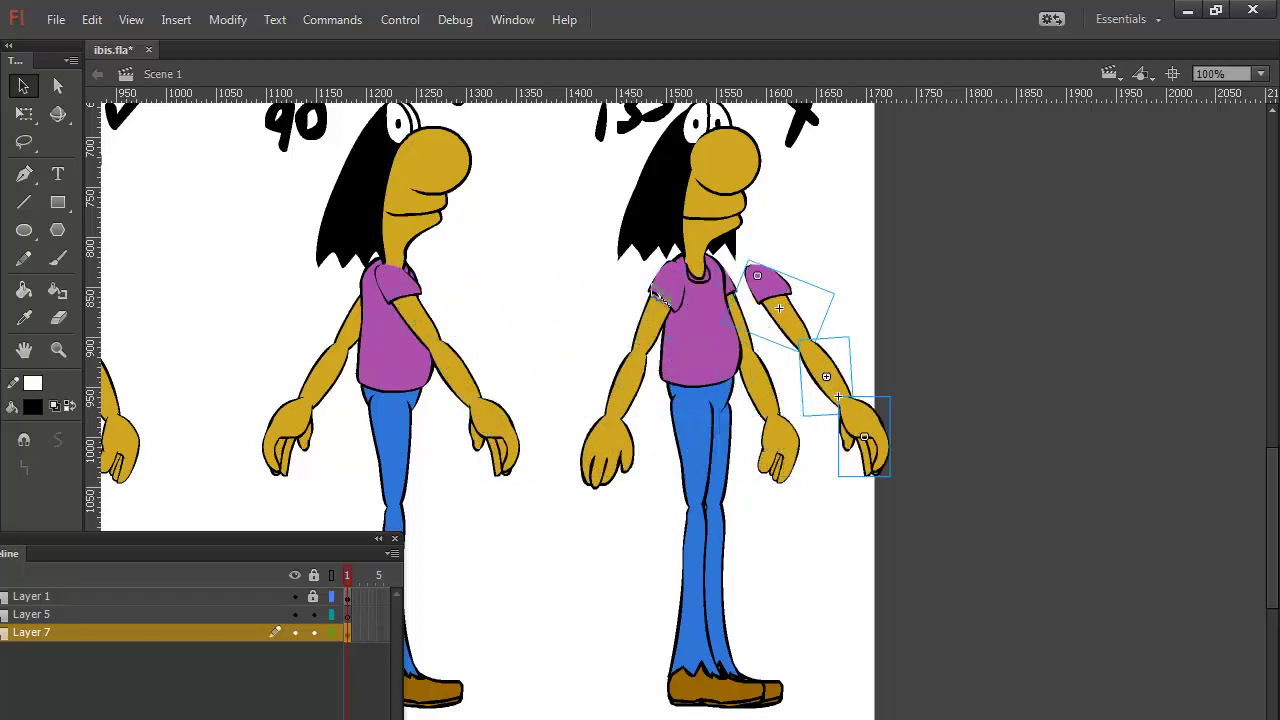
Step: Delete the 135 figure's near upper arm with its sleeve, its forearm and its open hand
click(655, 322)
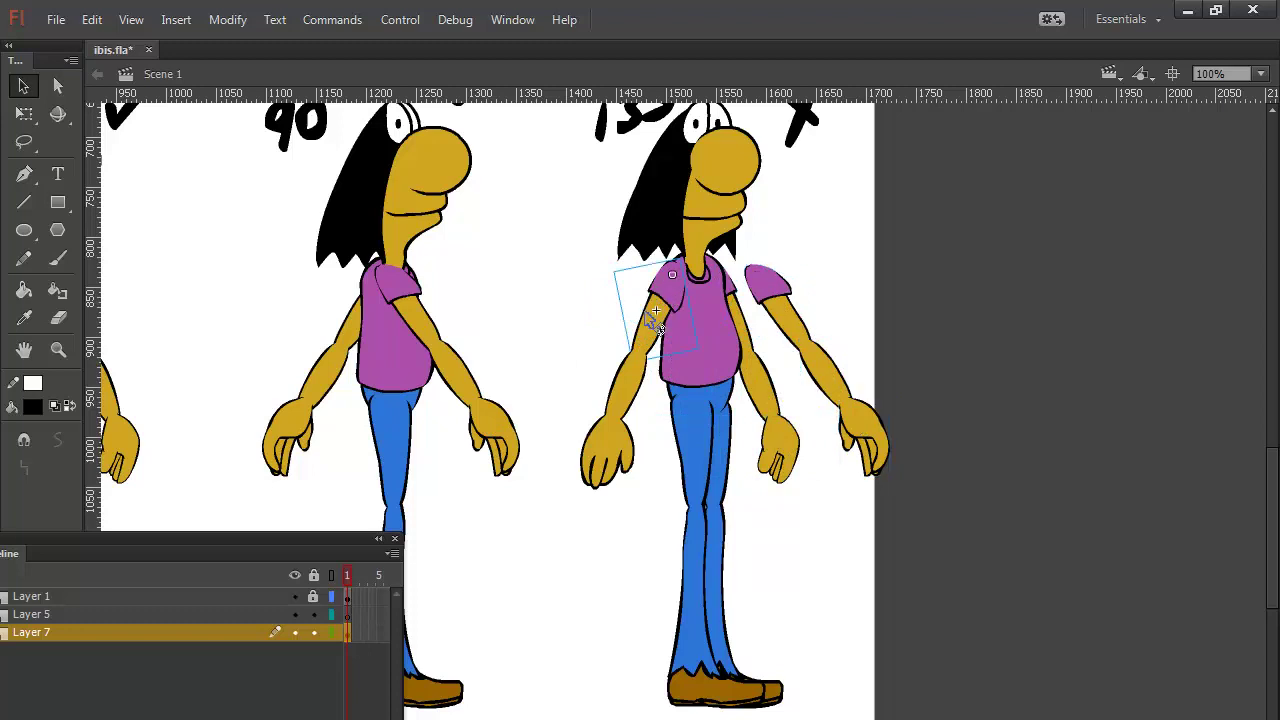
key(Delete)
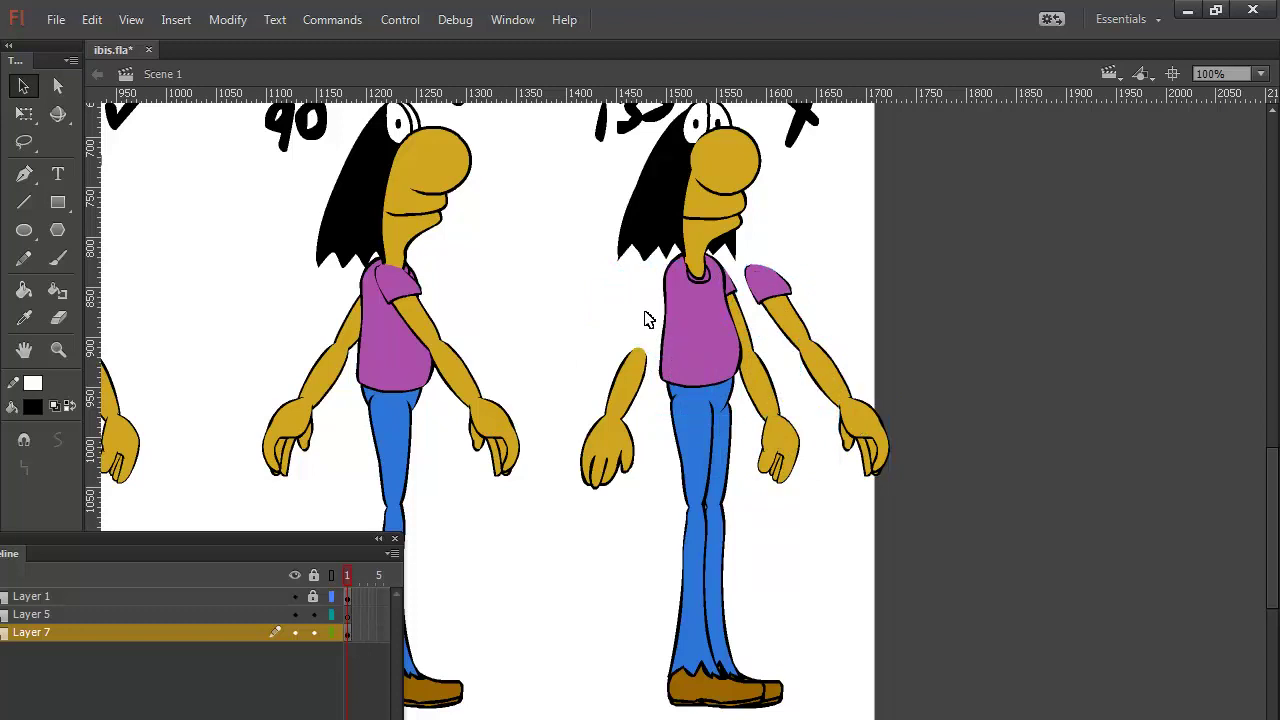
drag(603, 358, 620, 495)
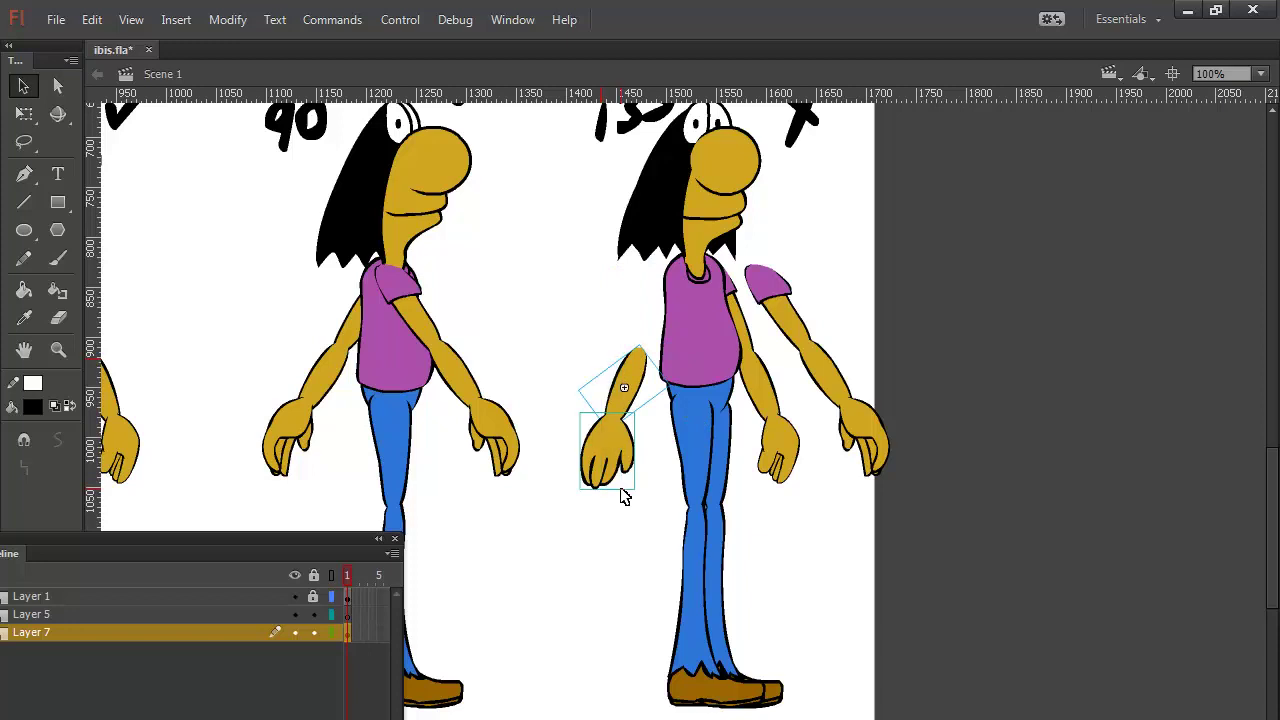
key(Delete)
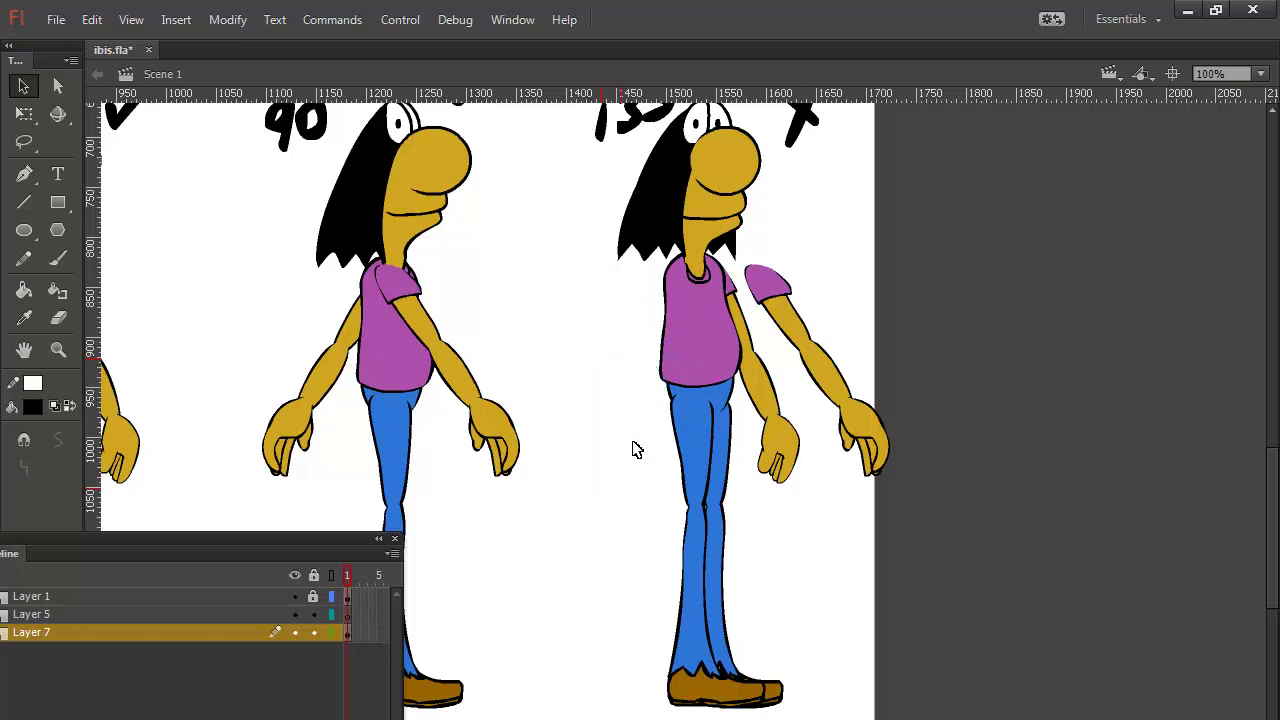
Step: Move the 135 figure's remaining upper arm, forearm and hand horizontally past the torso into the gap beside the 90 figure
click(741, 306)
click(795, 437)
click(798, 451)
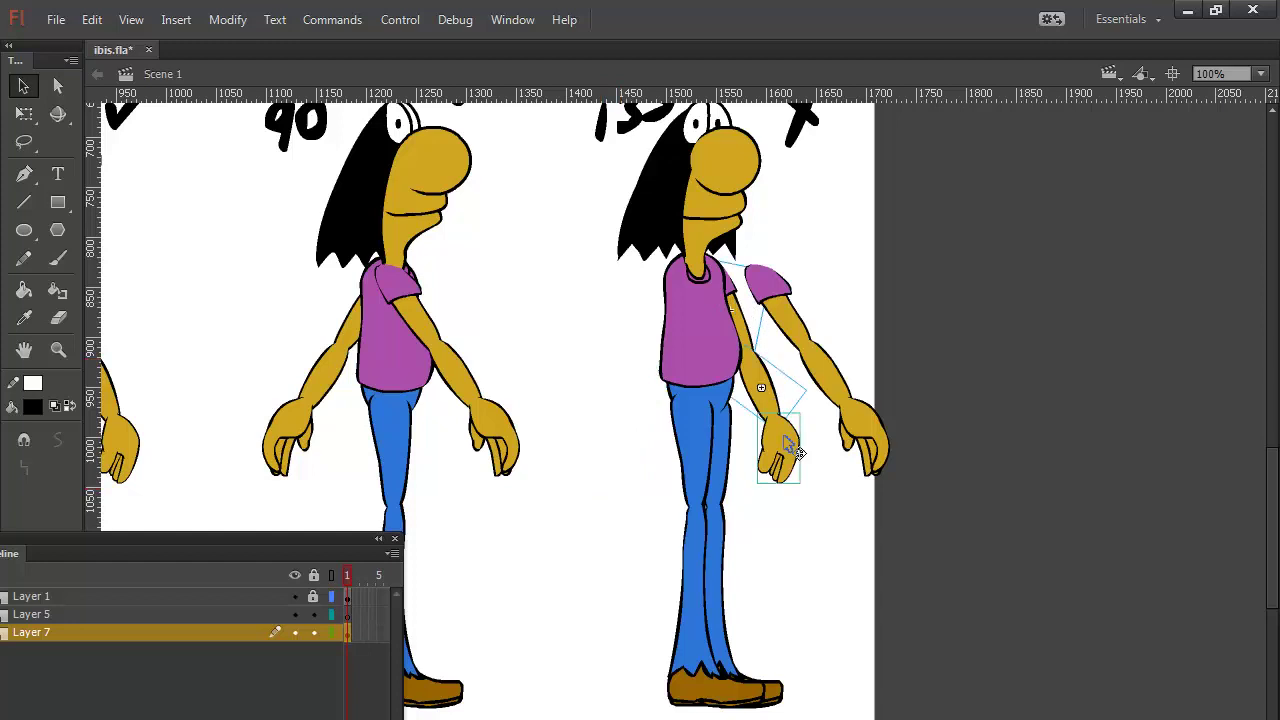
key(shift+Left)
key(shift+Left)
key(shift+Left)
key(shift+Left)
key(shift+Left)
key(shift+Left)
key(shift+Left)
key(shift+Left)
key(shift+Left)
key(shift+Left)
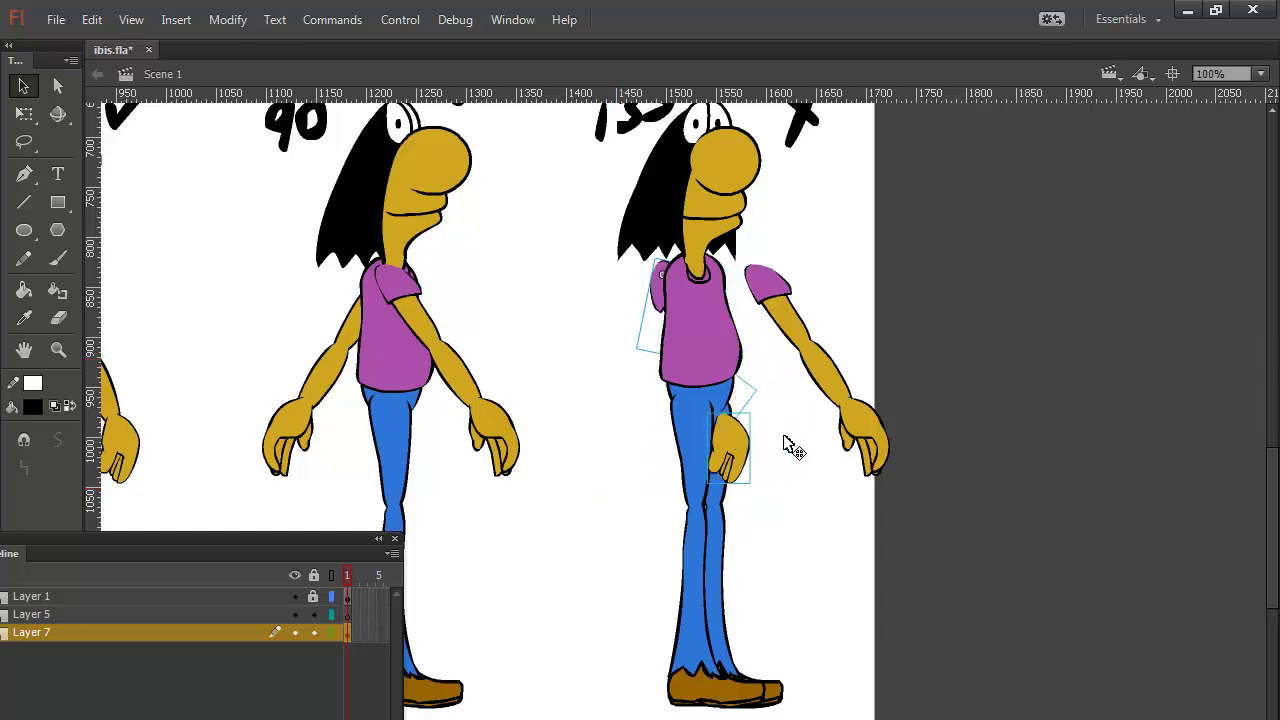
key(shift+Left)
key(shift+Left)
key(shift+Left)
key(shift+Left)
key(shift+Left)
key(shift+Left)
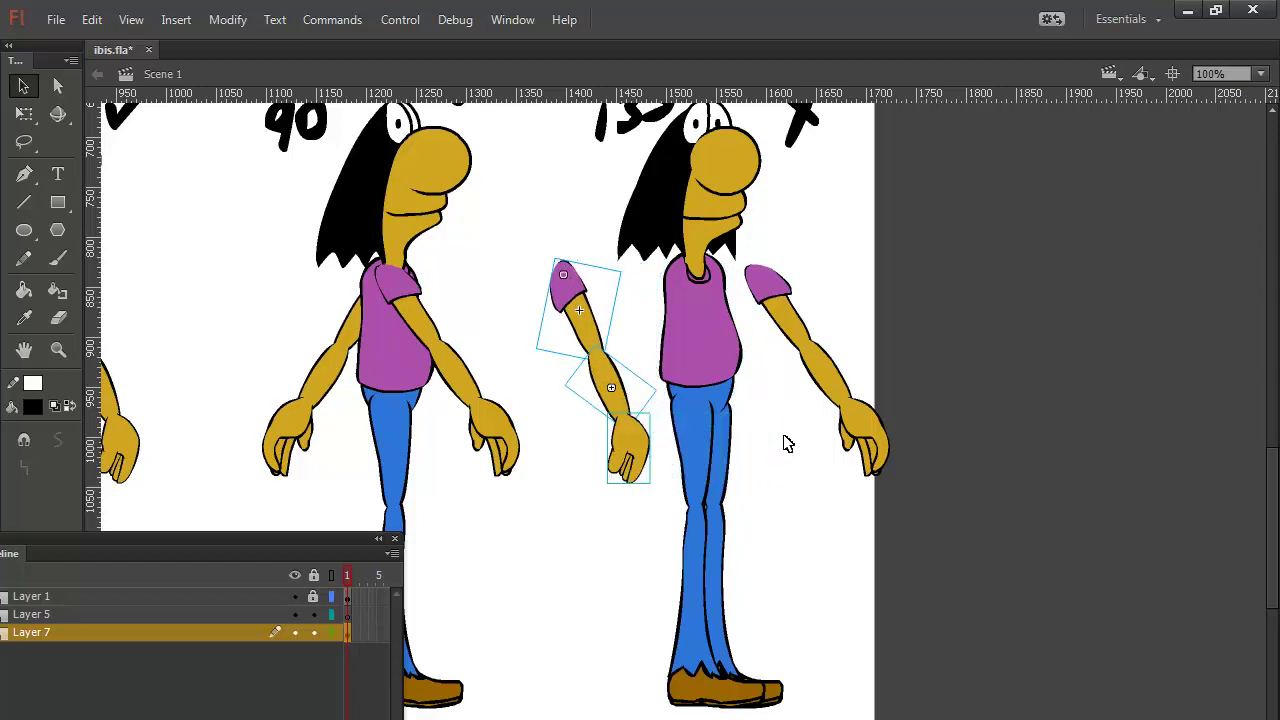
Step: Move the arm copied from the 90 figure horizontally onto the 135 figure's torso, with its sleeve over the shoulder
click(713, 326)
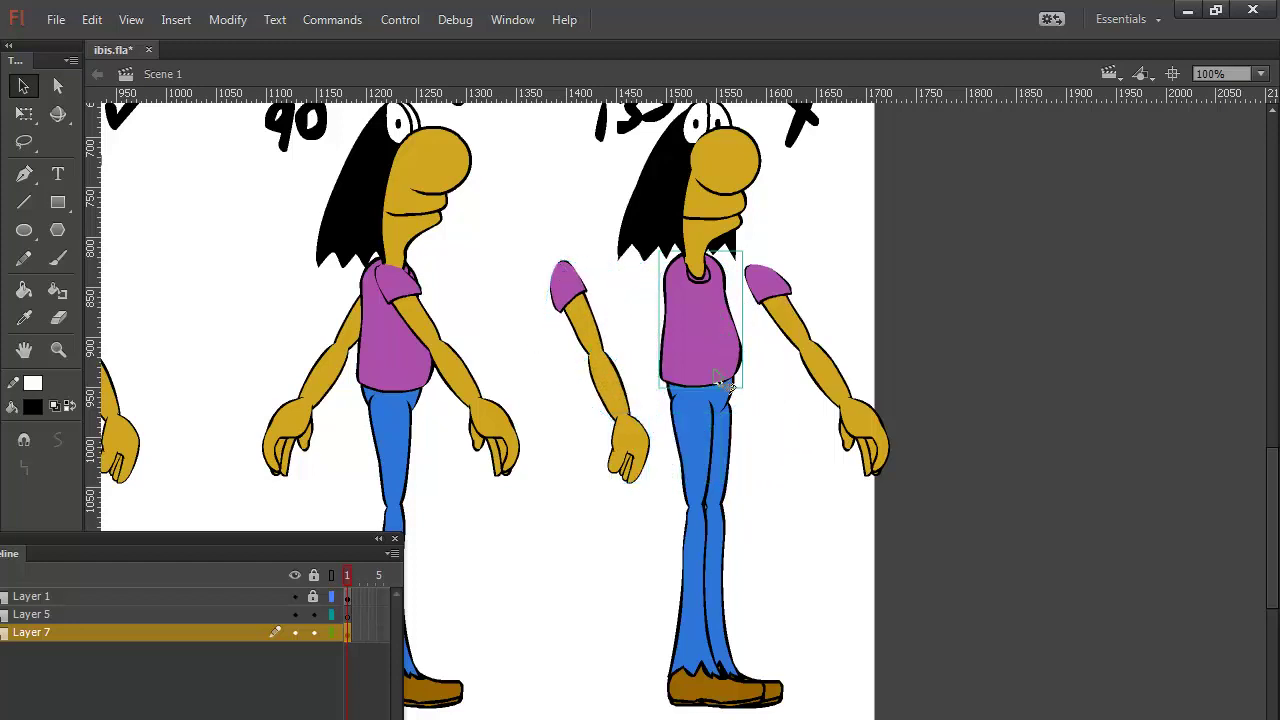
click(28, 118)
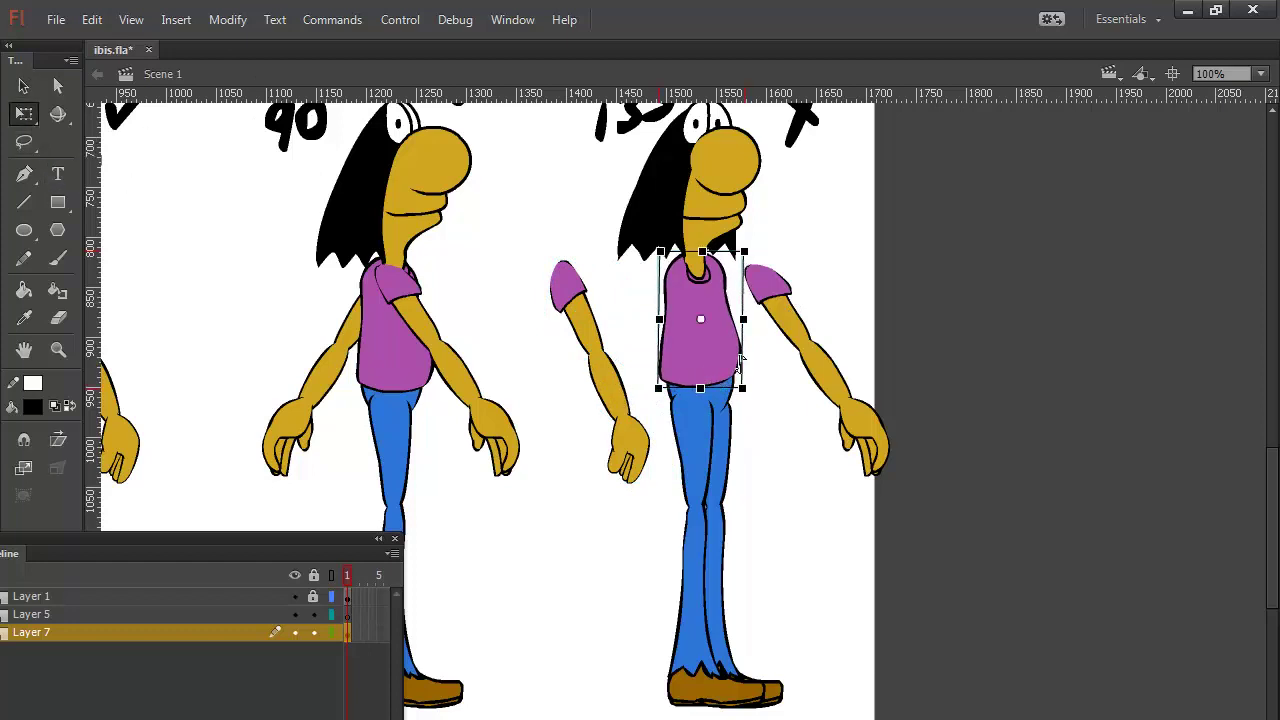
drag(785, 253, 896, 461)
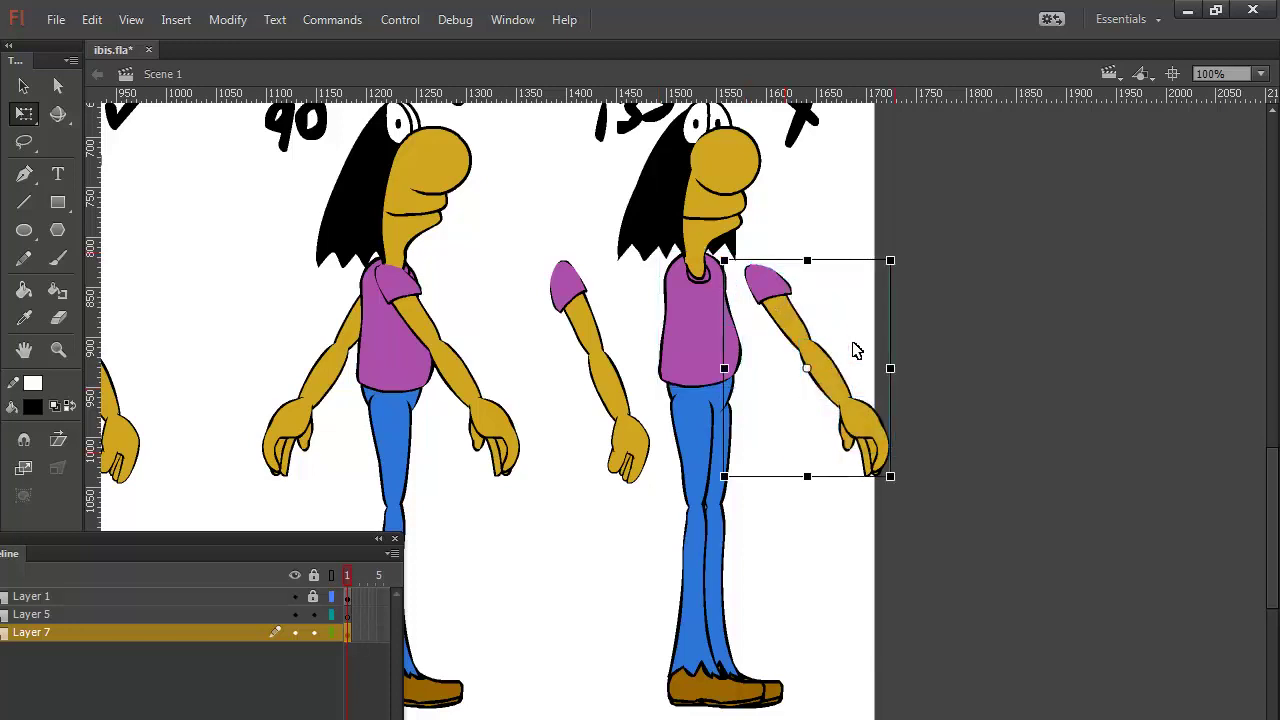
key(shift+Left)
key(shift+Left)
key(shift+Left)
key(shift+Left)
key(shift+Left)
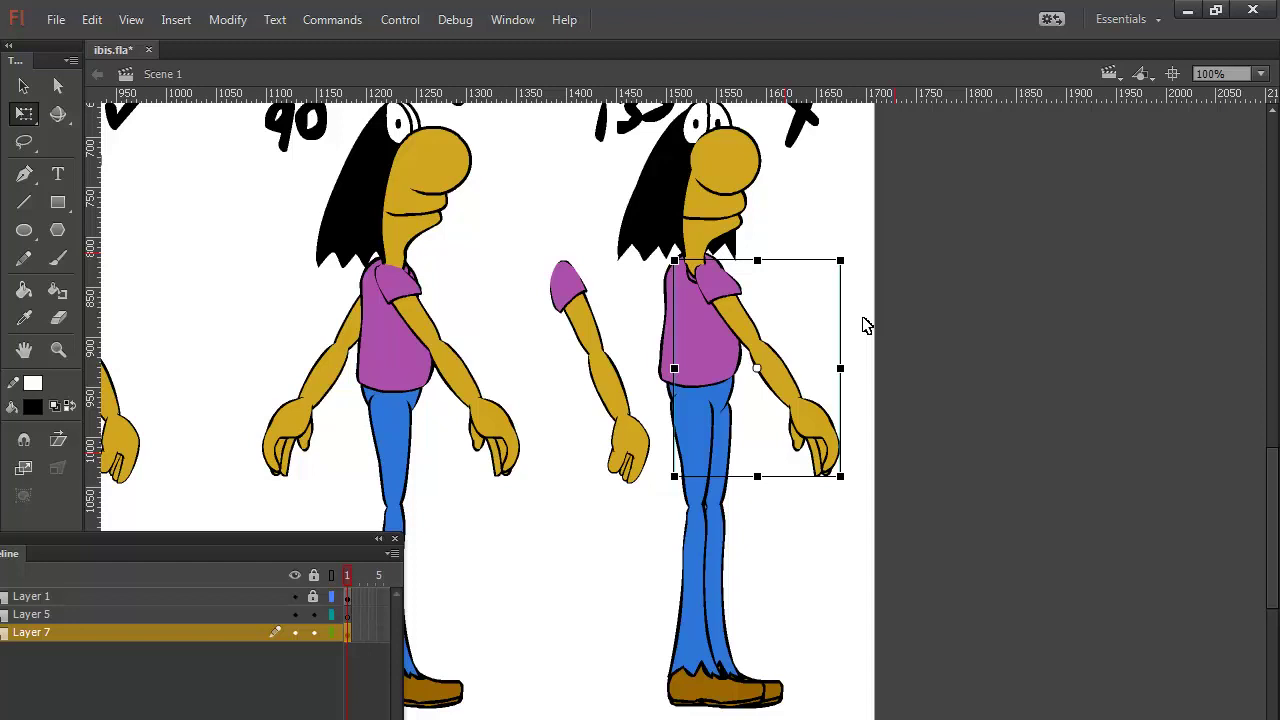
key(shift+Right)
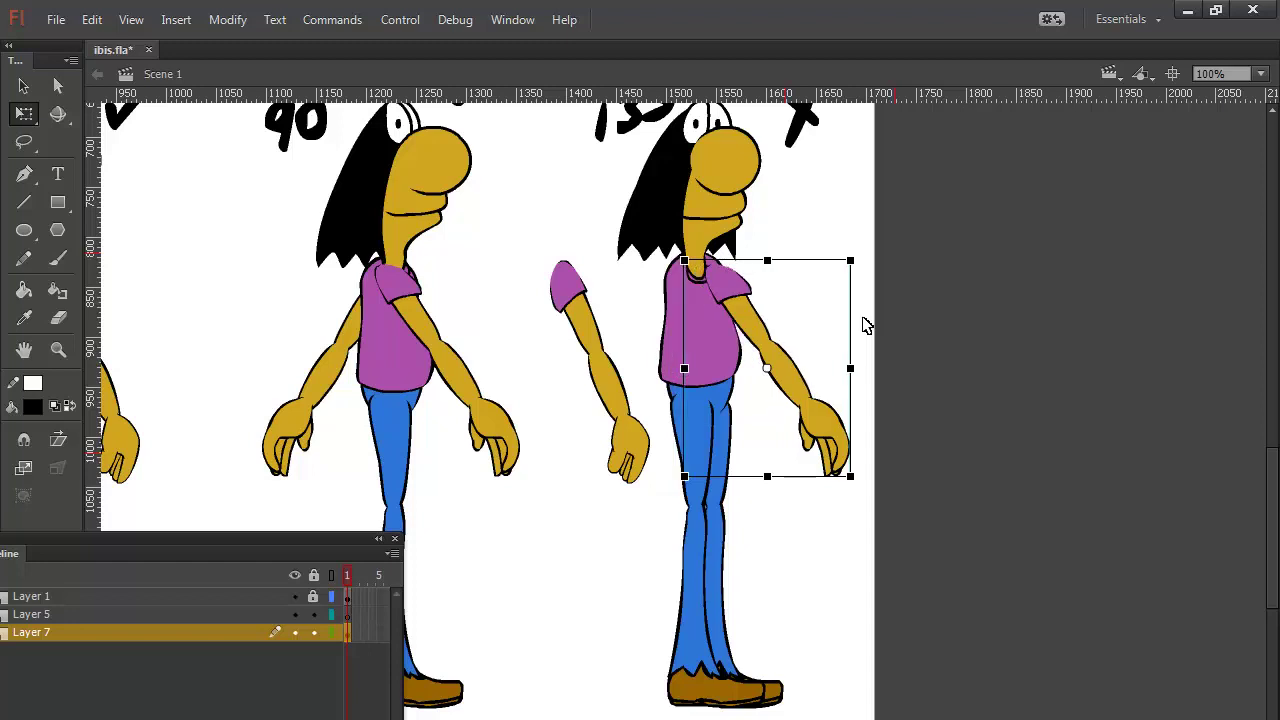
key(shift+Left)
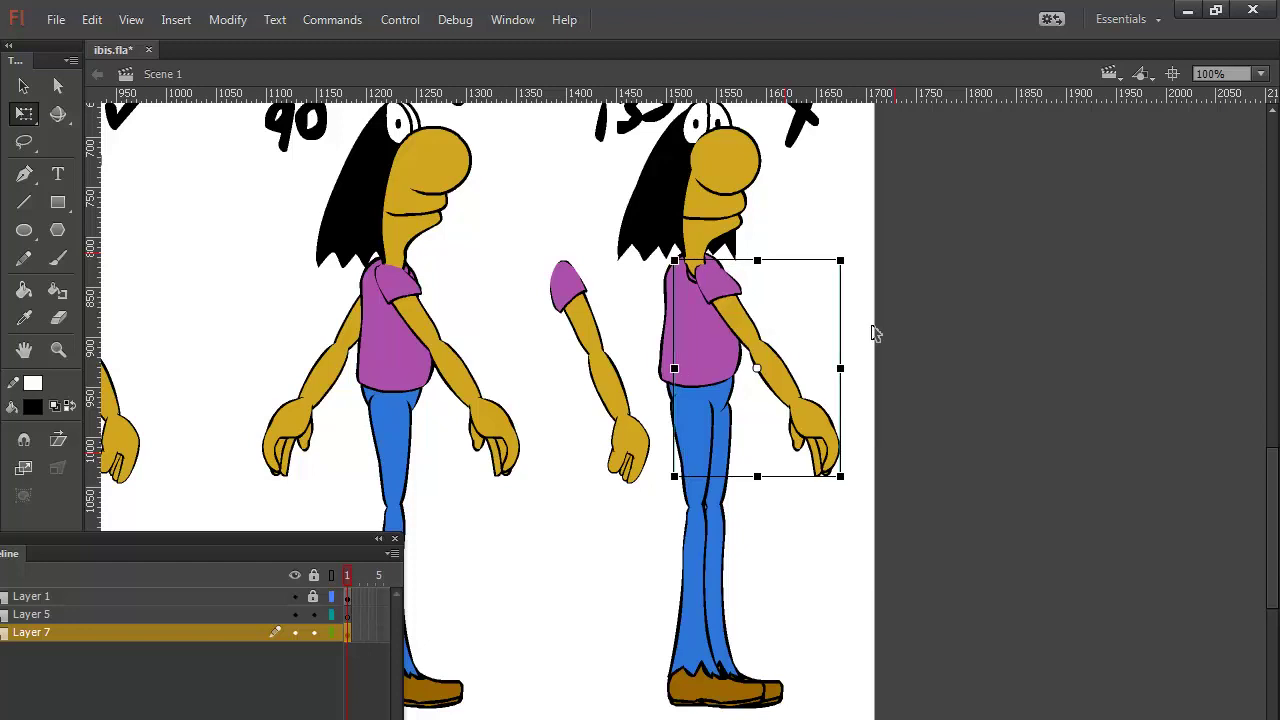
key(Left)
key(Left)
key(Left)
key(Left)
key(Left)
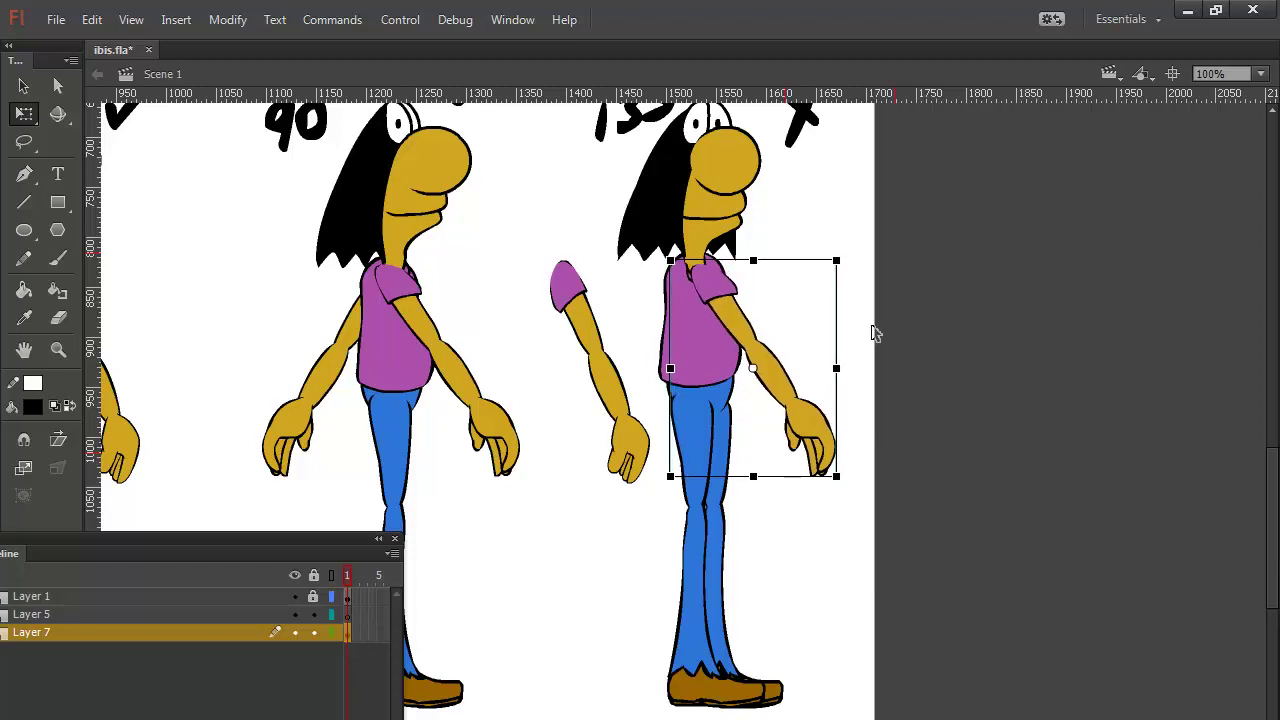
key(Left)
key(Left)
key(Left)
key(Left)
key(Left)
key(Left)
key(Left)
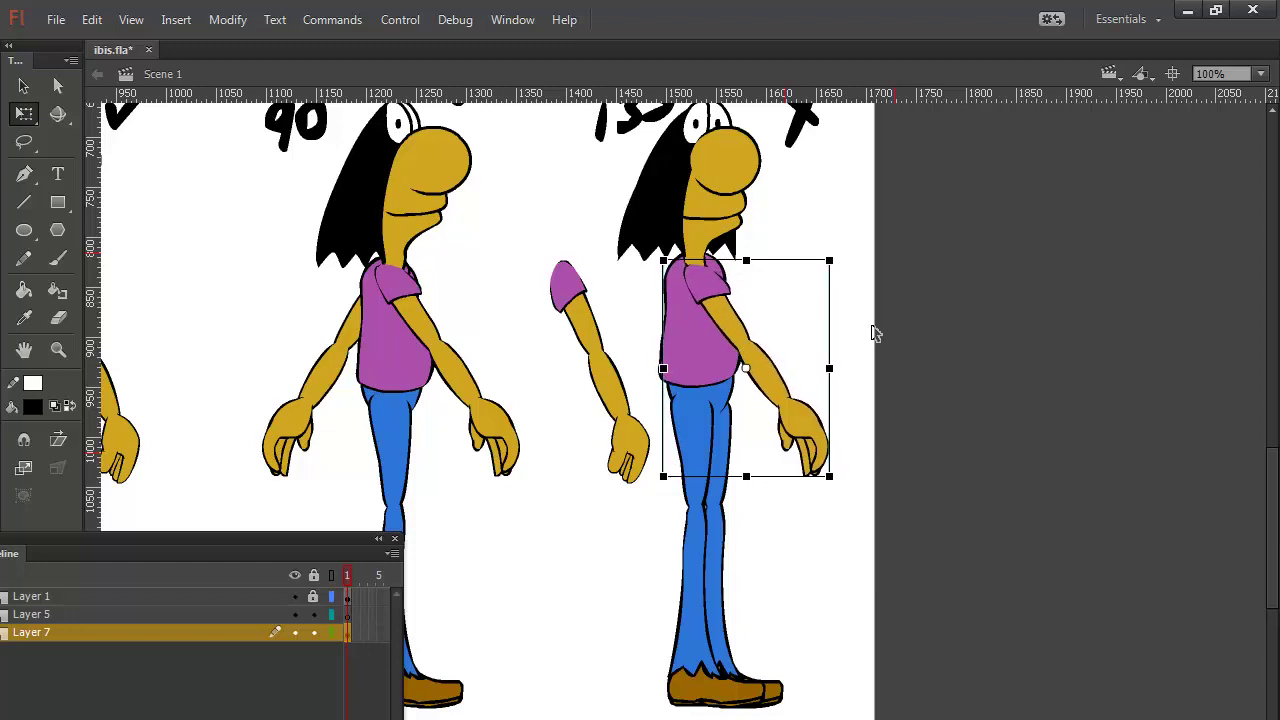
key(Left)
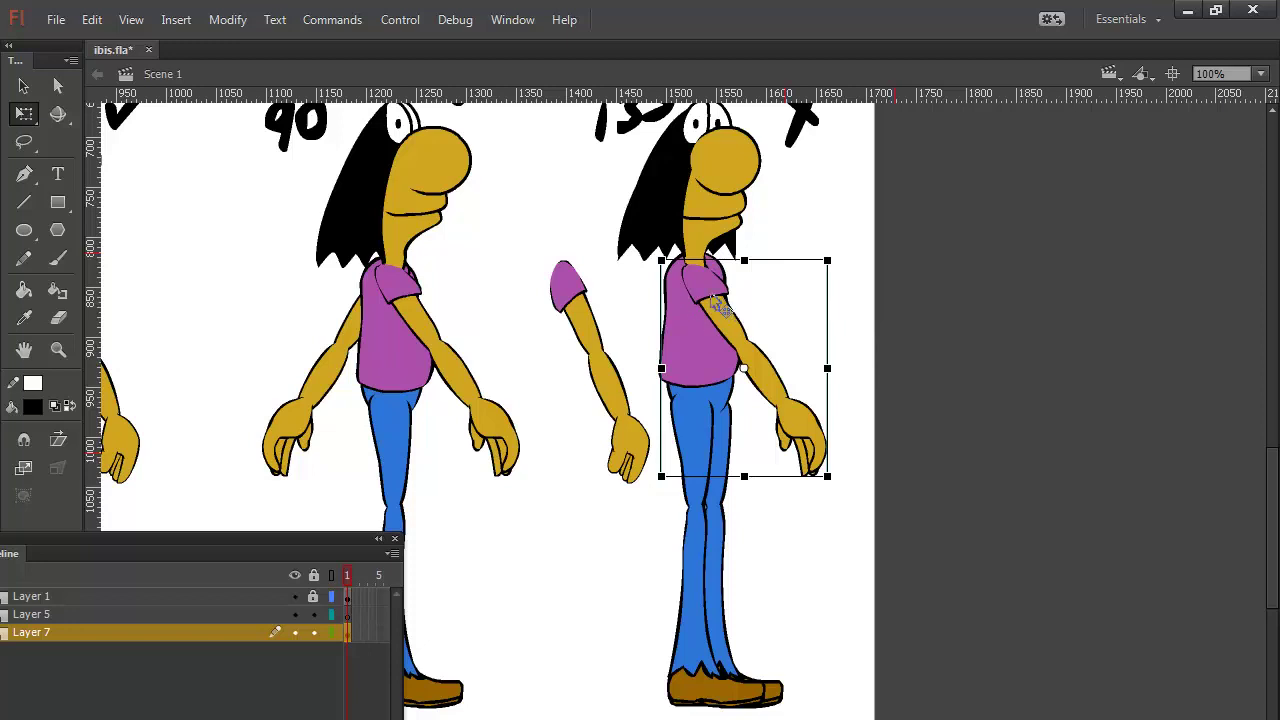
Step: Delete the old upper arm, forearm and hand set aside between the 90 and 135 figures
drag(549, 263, 628, 485)
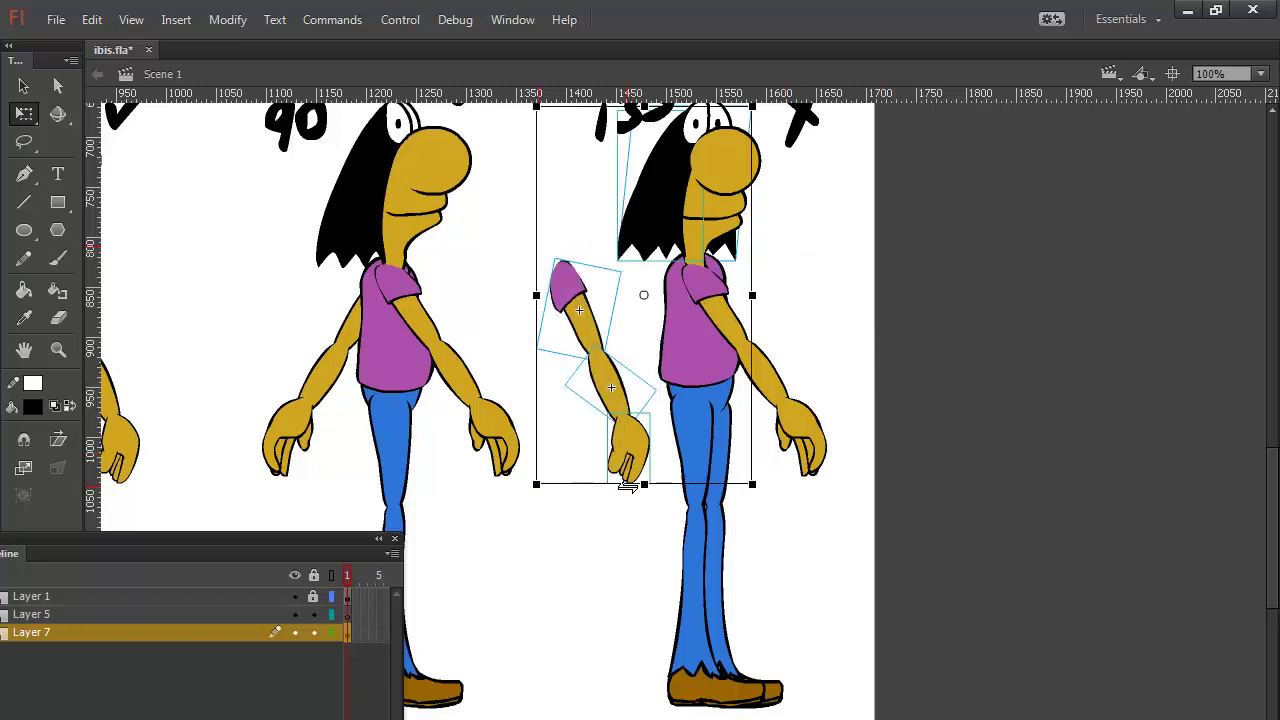
click(517, 274)
drag(613, 287, 586, 503)
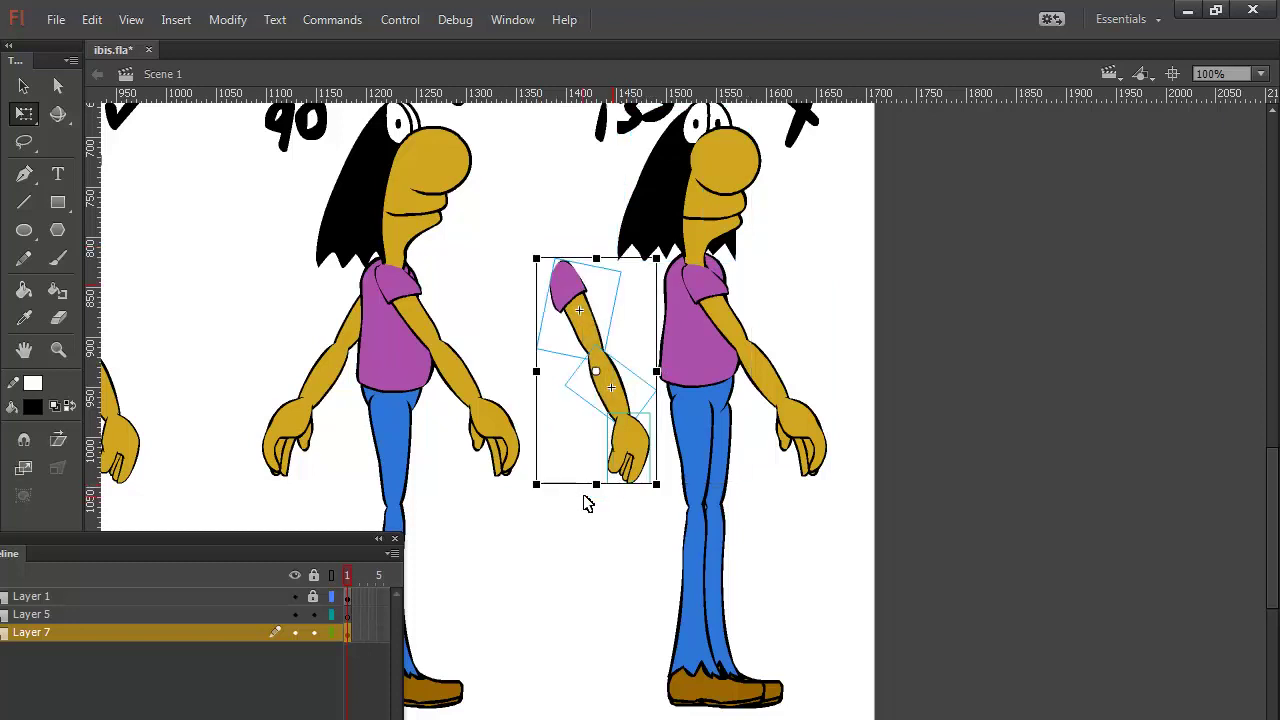
key(Delete)
Step: Duplicate the 135 figure's new arm and rotate one of the two around the shoulder so it swings backward behind the torso
click(792, 400)
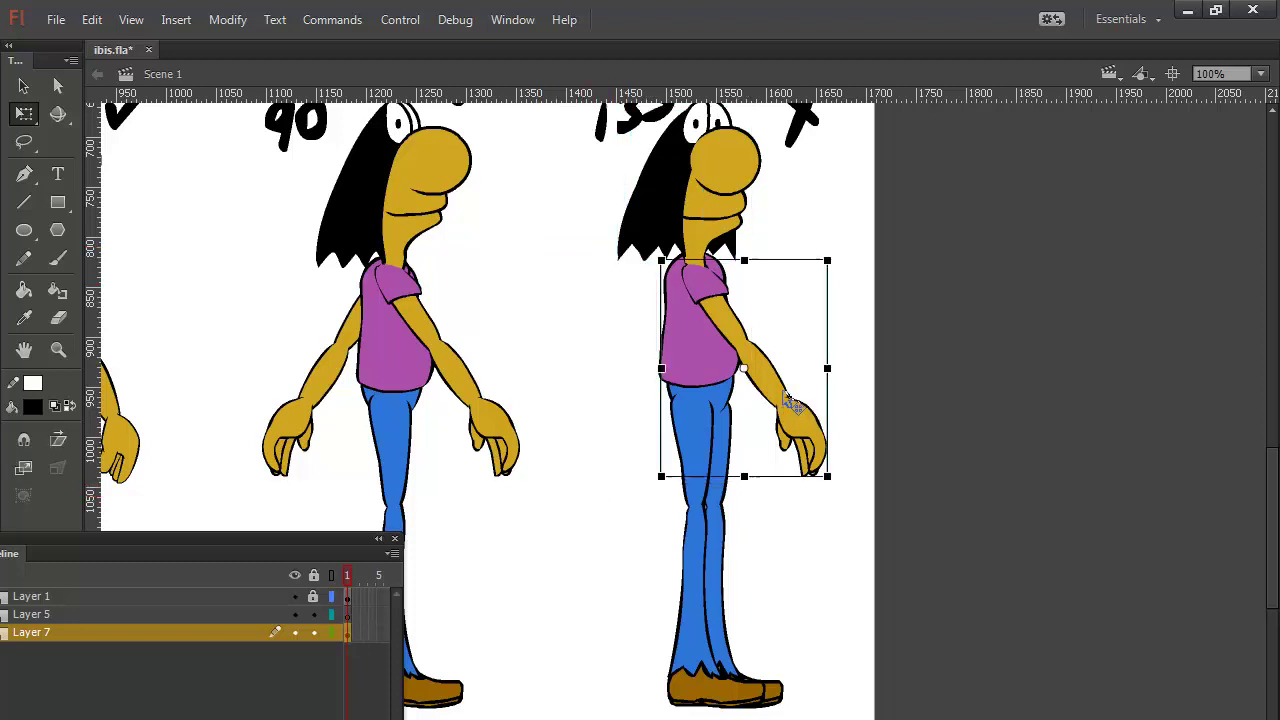
key(shift+Right)
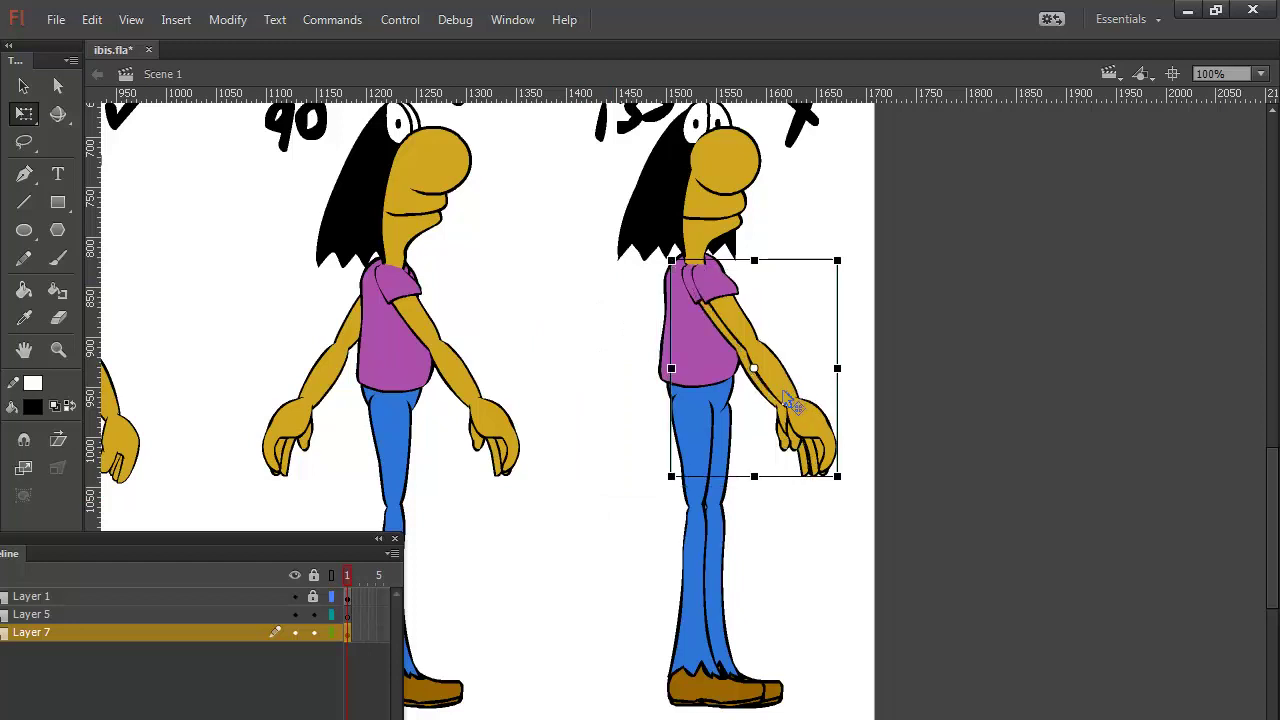
key(shift+Left)
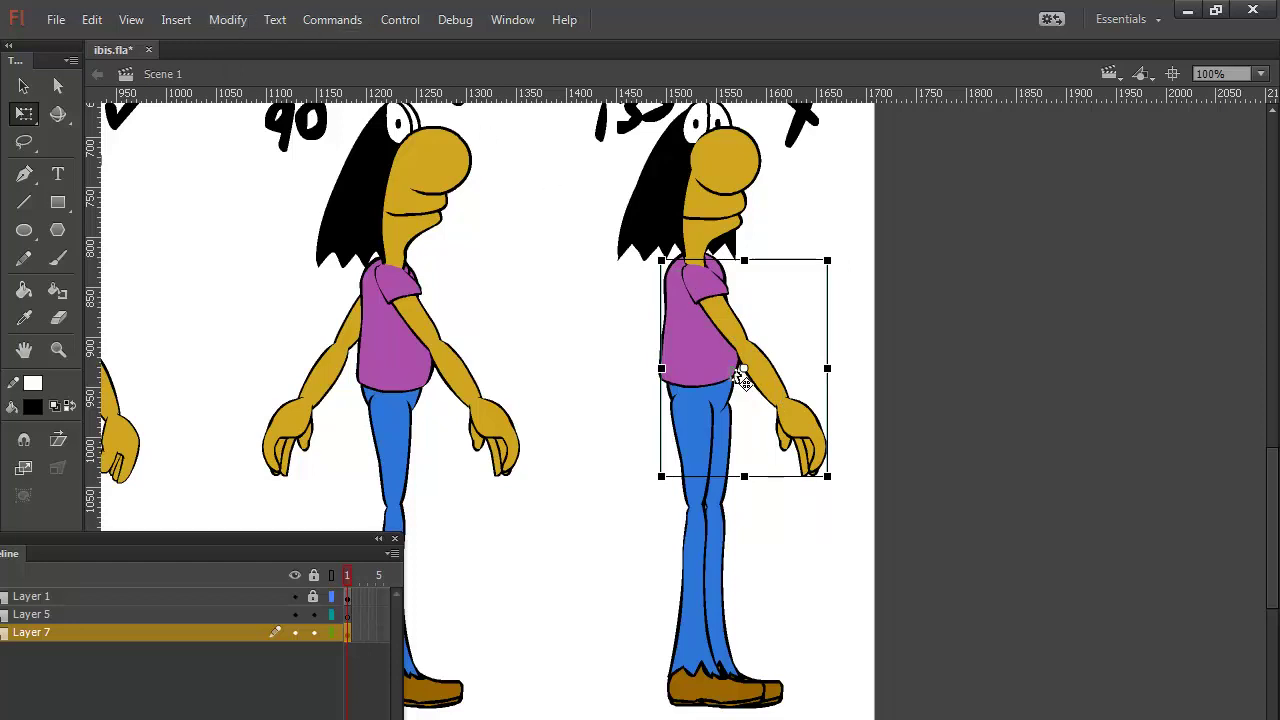
drag(744, 368, 694, 278)
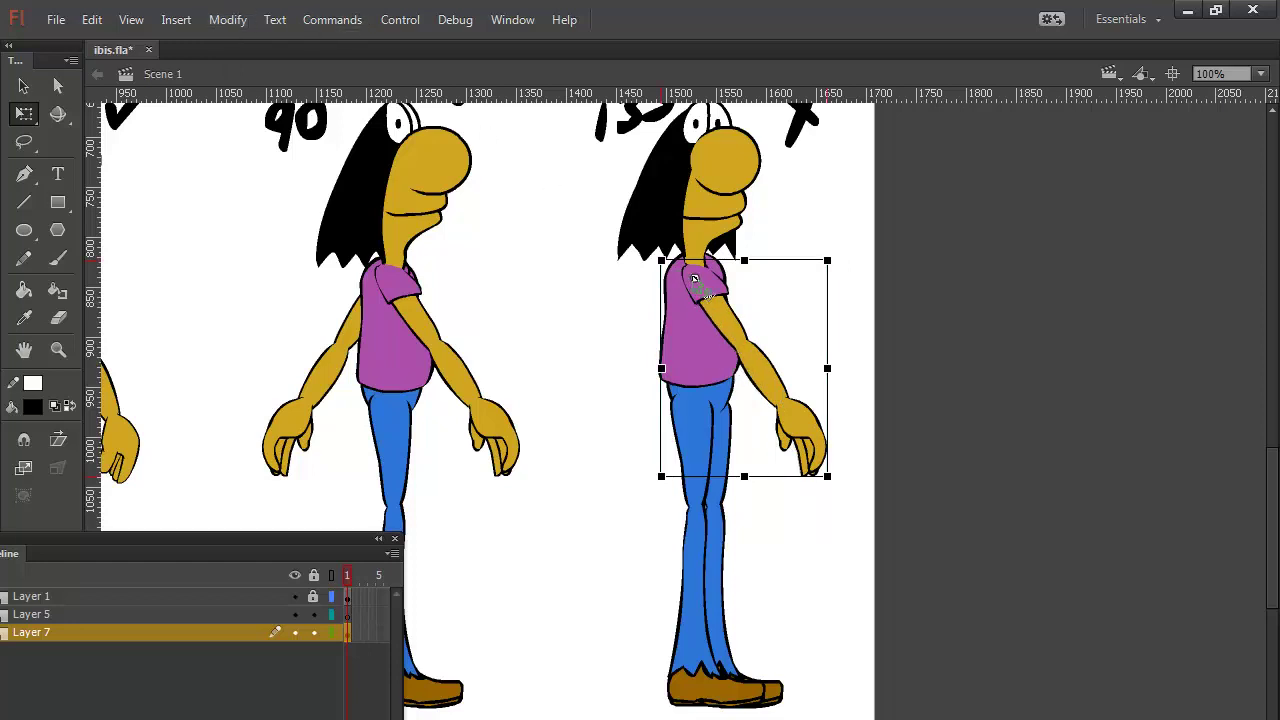
drag(840, 491, 587, 508)
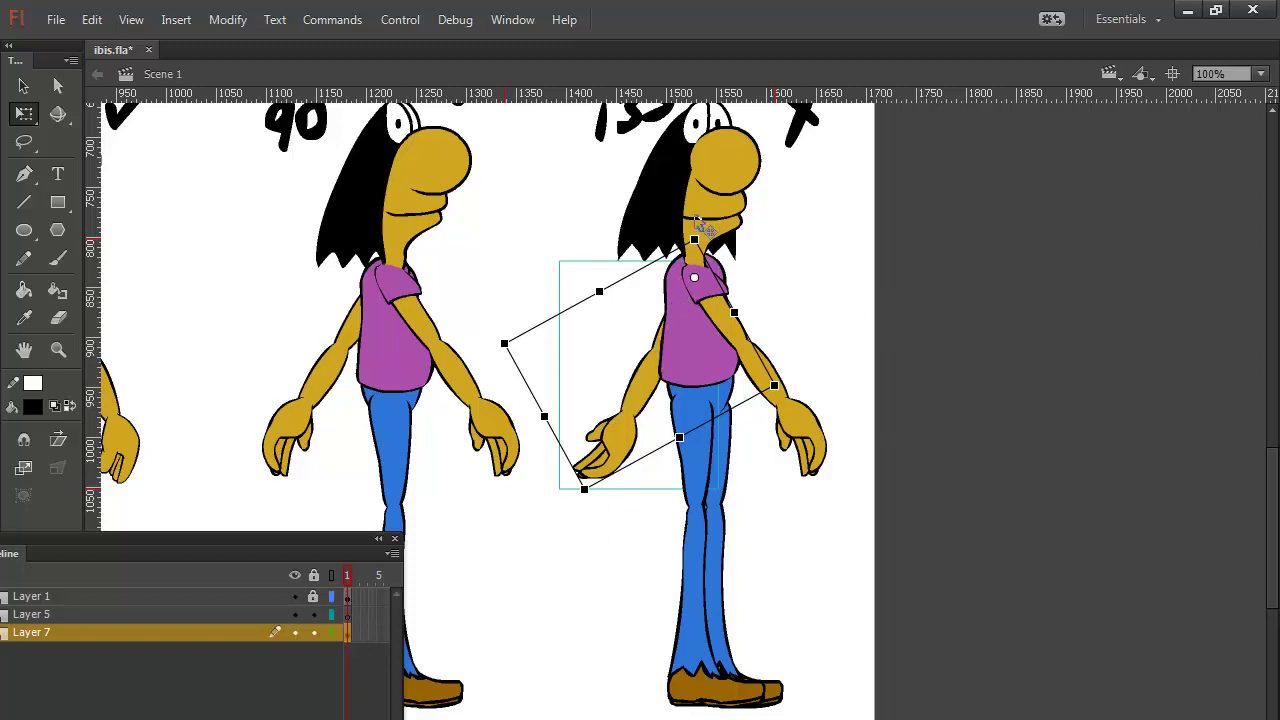
Step: Move the 135 figure's front hair piece horizontally away from the head, to beyond the X mark
click(670, 198)
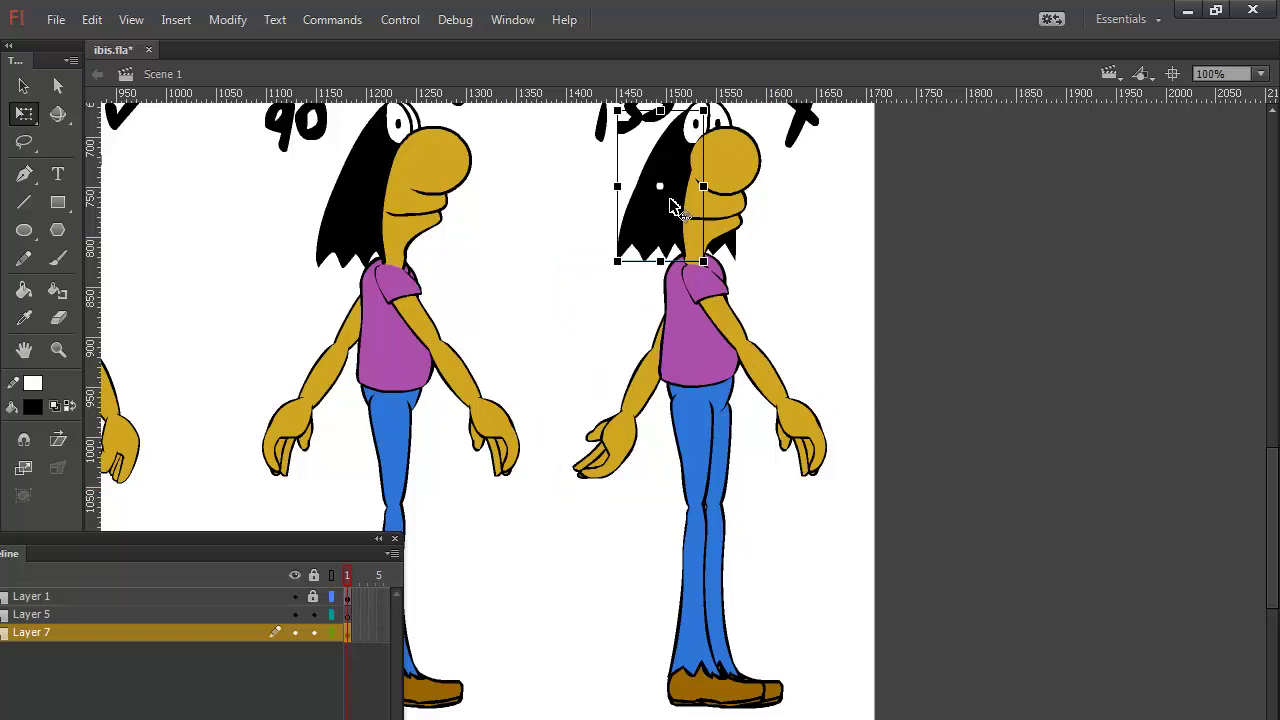
key(shift+Right)
key(shift+Right)
key(shift+Right)
key(shift+Right)
key(shift+Right)
key(shift+Right)
key(shift+Right)
key(shift+Right)
key(shift+Right)
key(shift+Right)
key(shift+Right)
key(shift+Right)
key(shift+Right)
key(shift+Right)
key(shift+Right)
key(shift+Right)
key(shift+Right)
key(shift+Right)
key(shift+Right)
key(shift+Right)
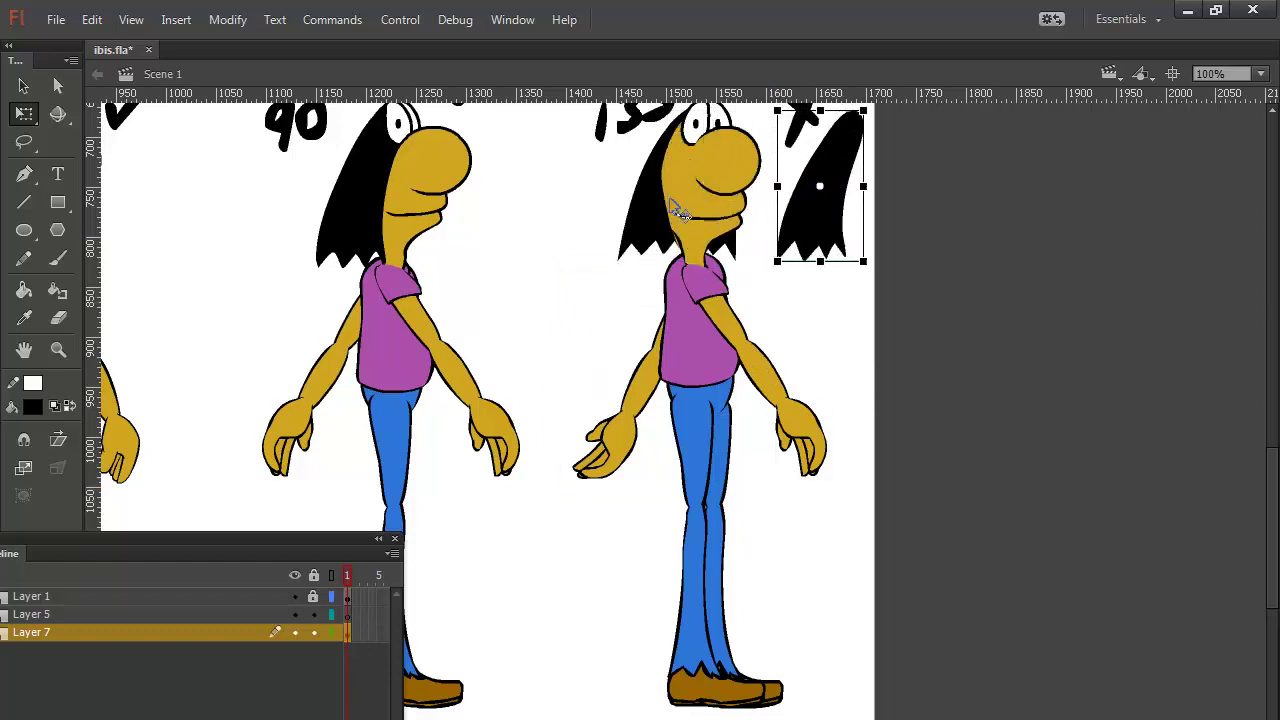
Step: Bring the 135 figure's back hair piece forward in the stacking order, in front of the face
click(644, 219)
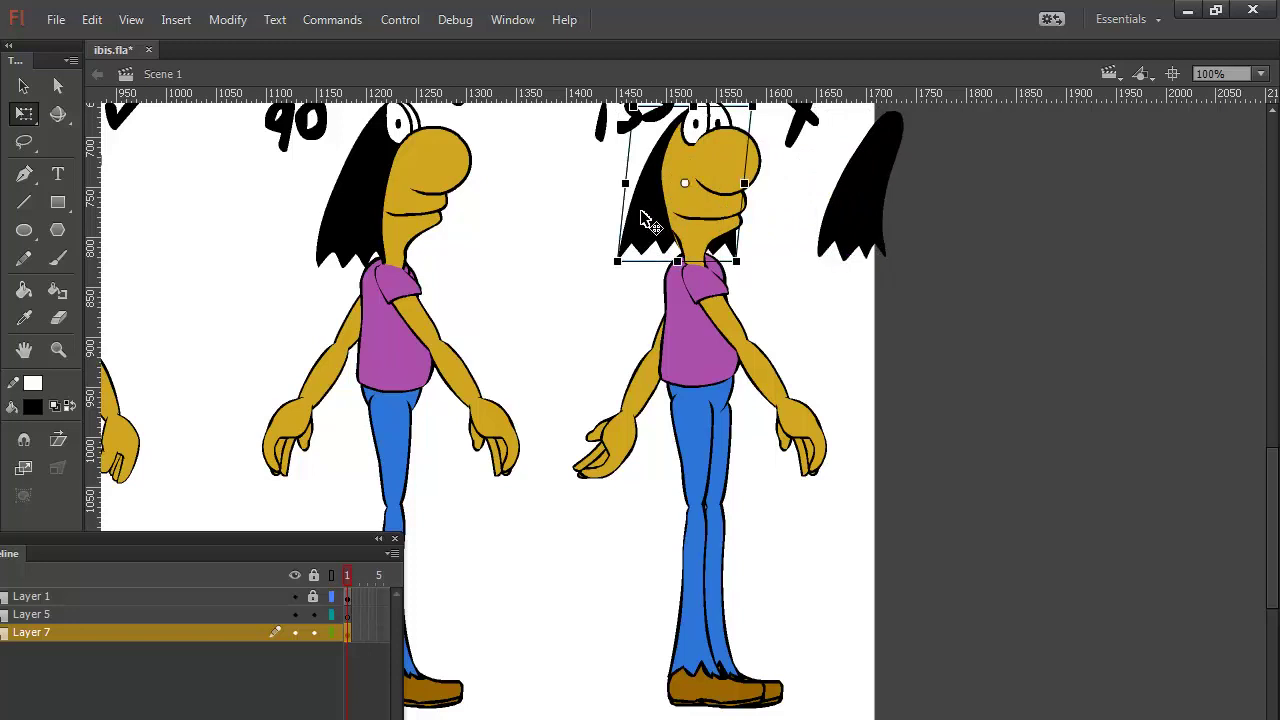
key(ctrl+Up)
key(ctrl+Up)
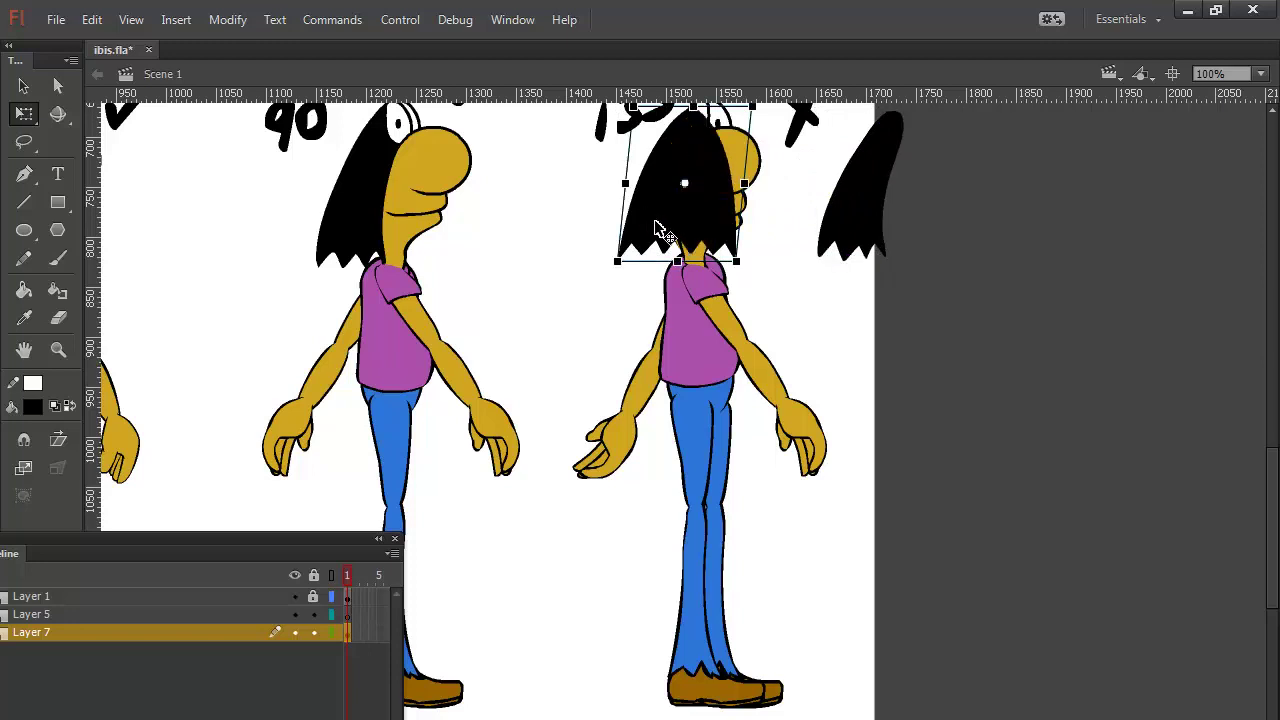
Step: Try shifting the 135 figure's nose horizontally further behind the hair, and return it to its place
click(757, 166)
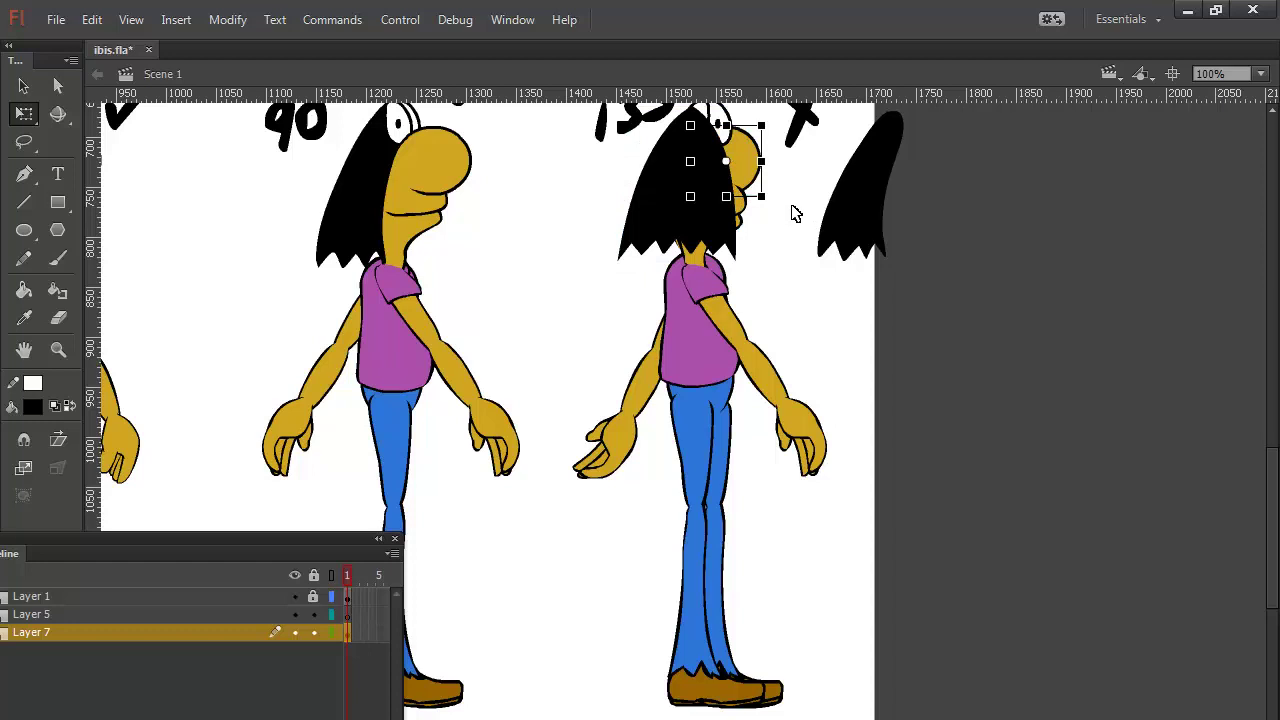
key(space)
drag(788, 192, 590, 325)
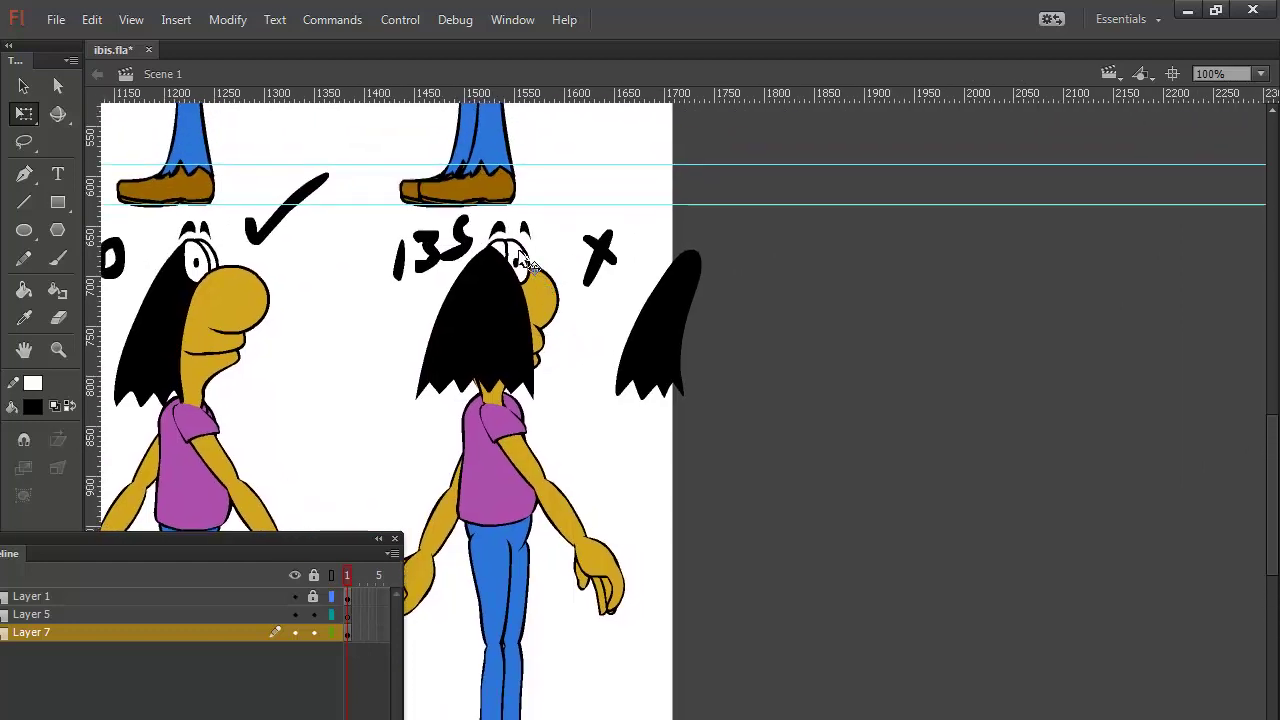
click(520, 256)
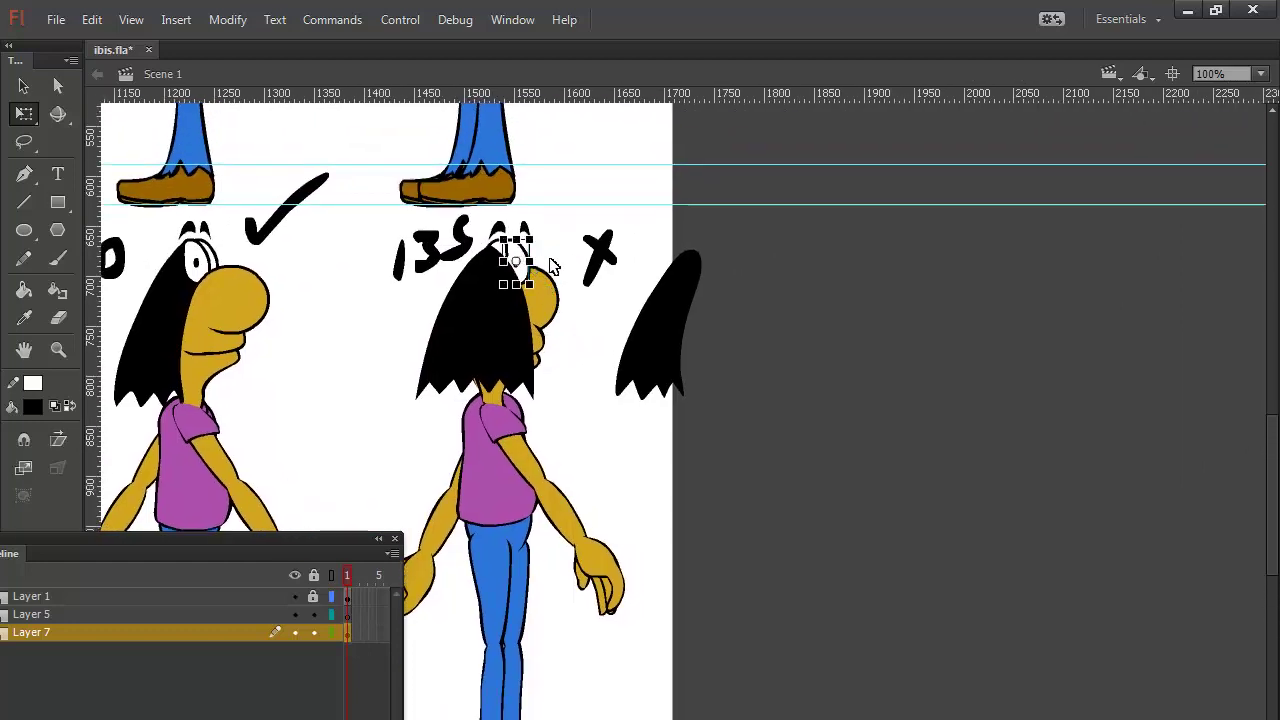
click(555, 394)
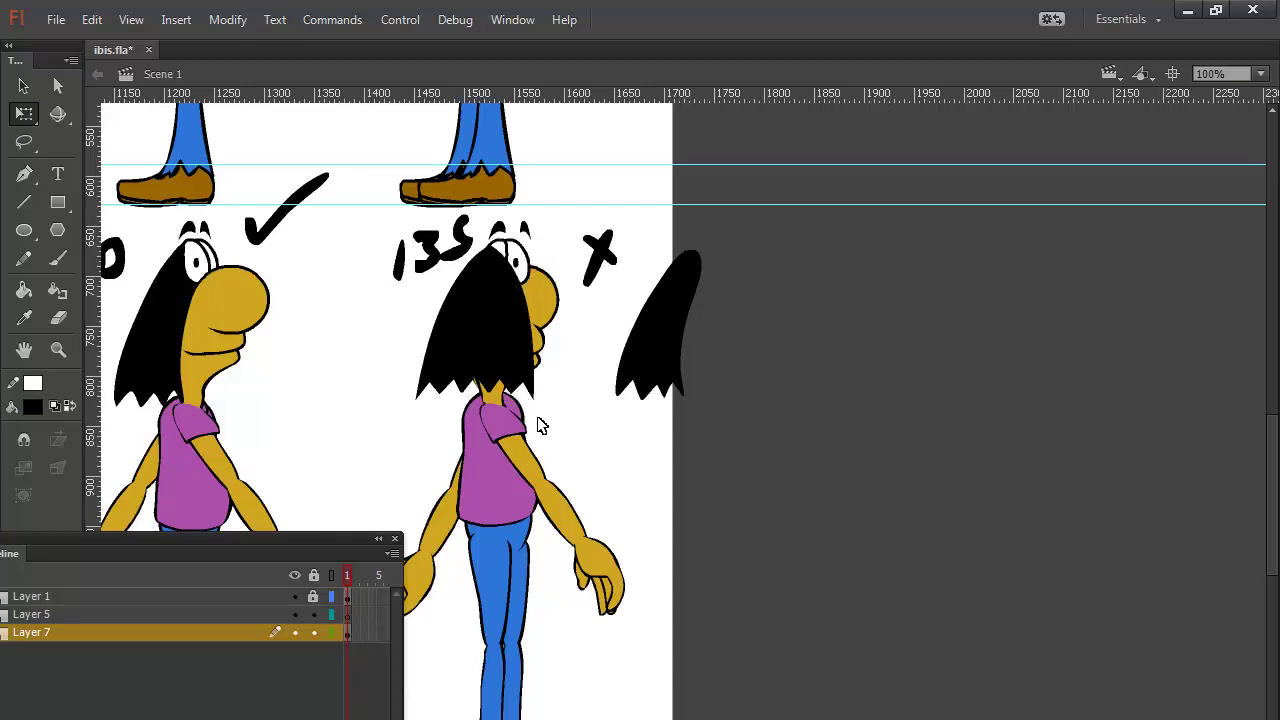
click(562, 311)
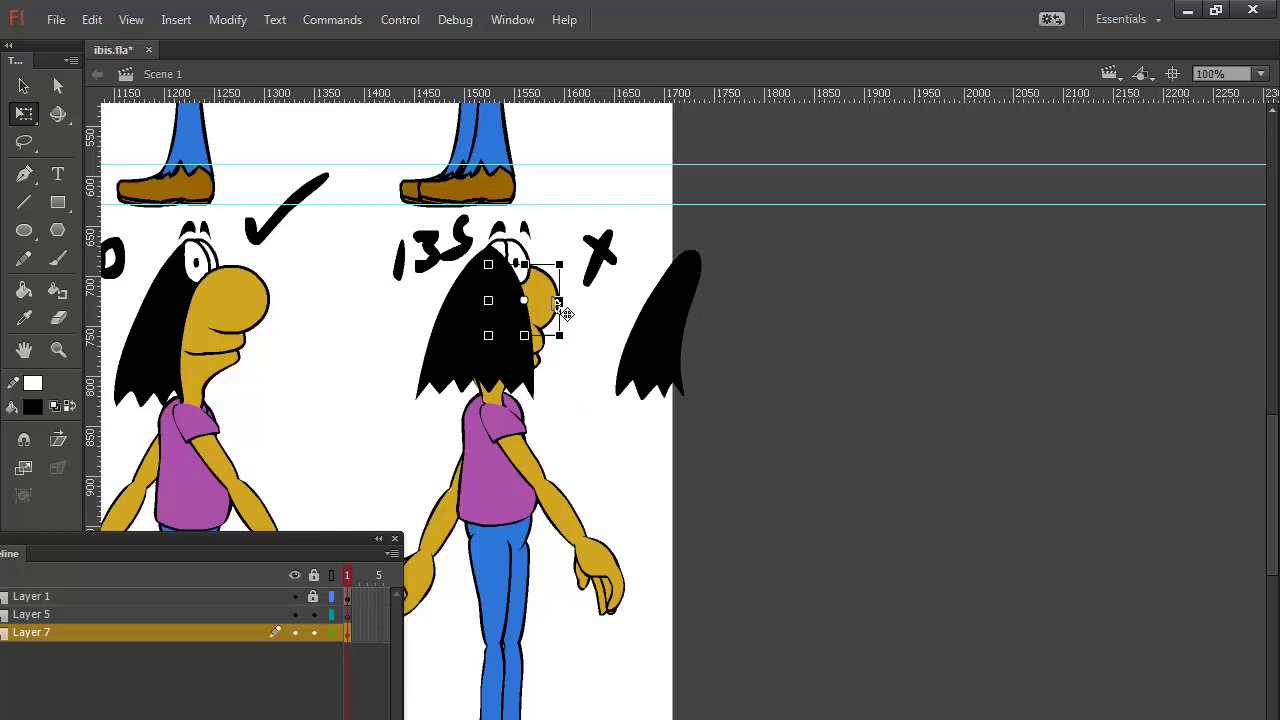
key(shift+Left)
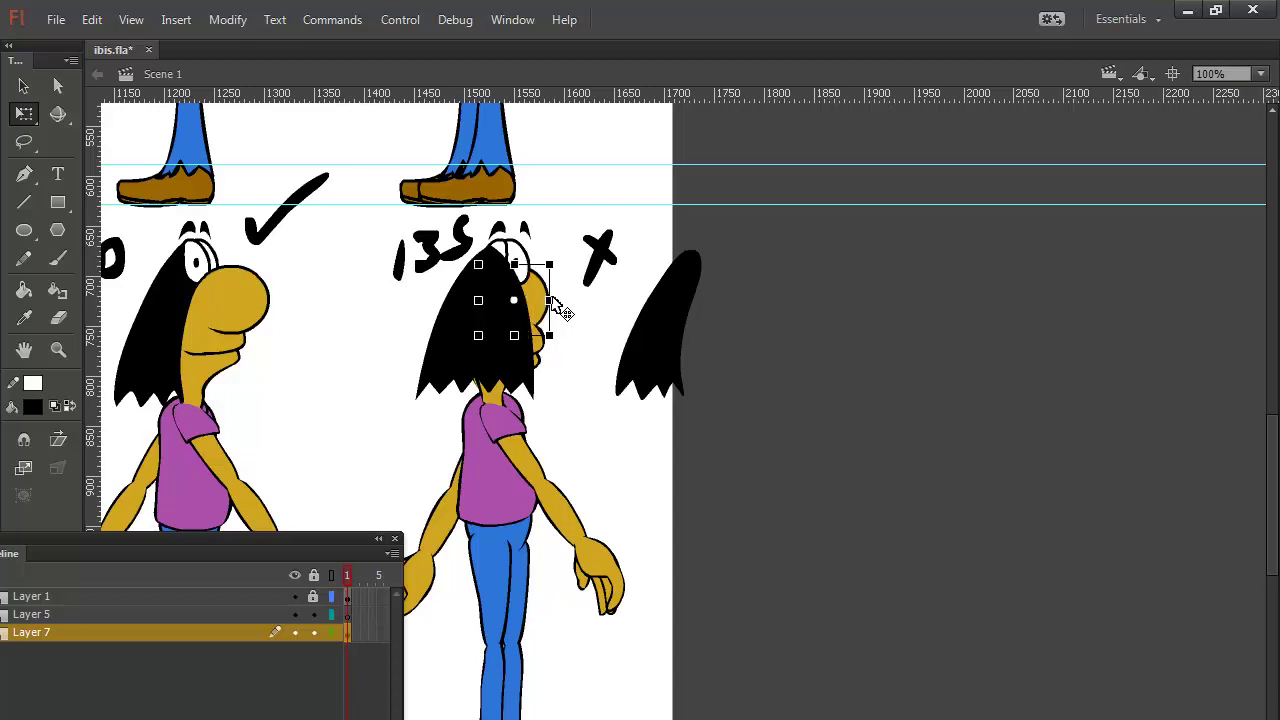
key(shift+Right)
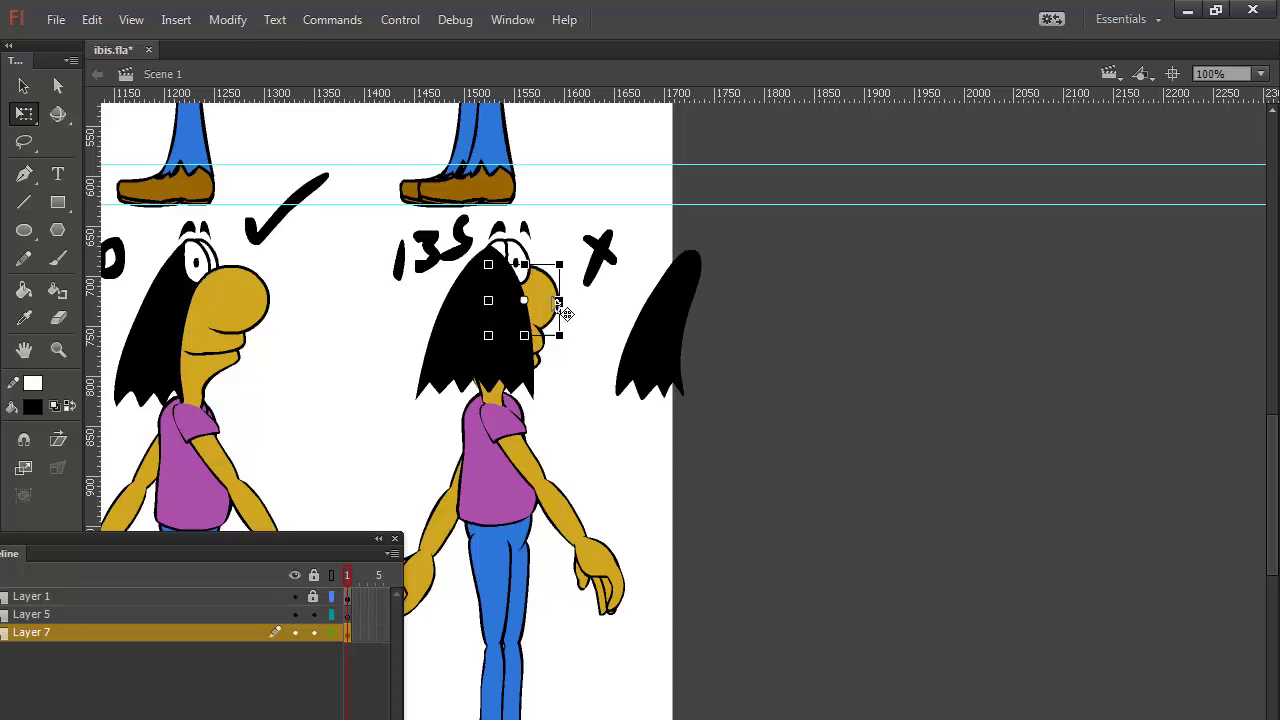
Step: Adjust the slant of the 135 figure's hair and stretch its lower edge slightly downward
click(530, 372)
click(524, 388)
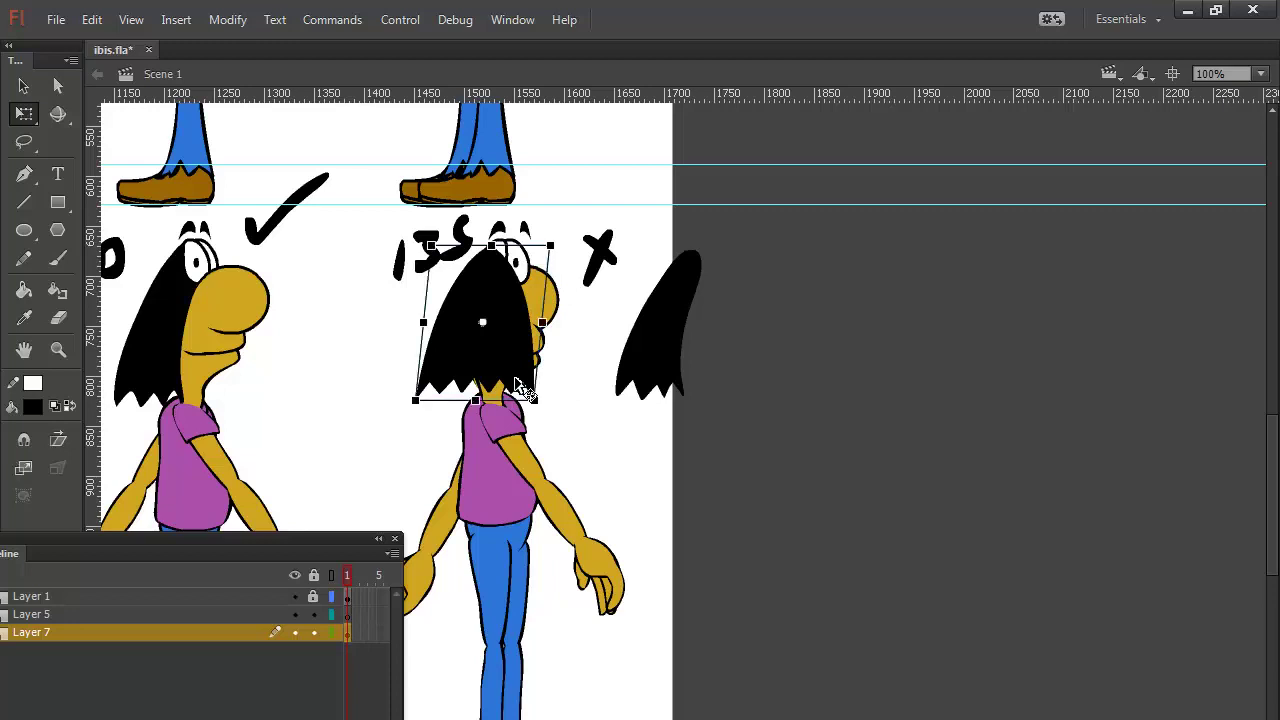
drag(508, 401, 520, 406)
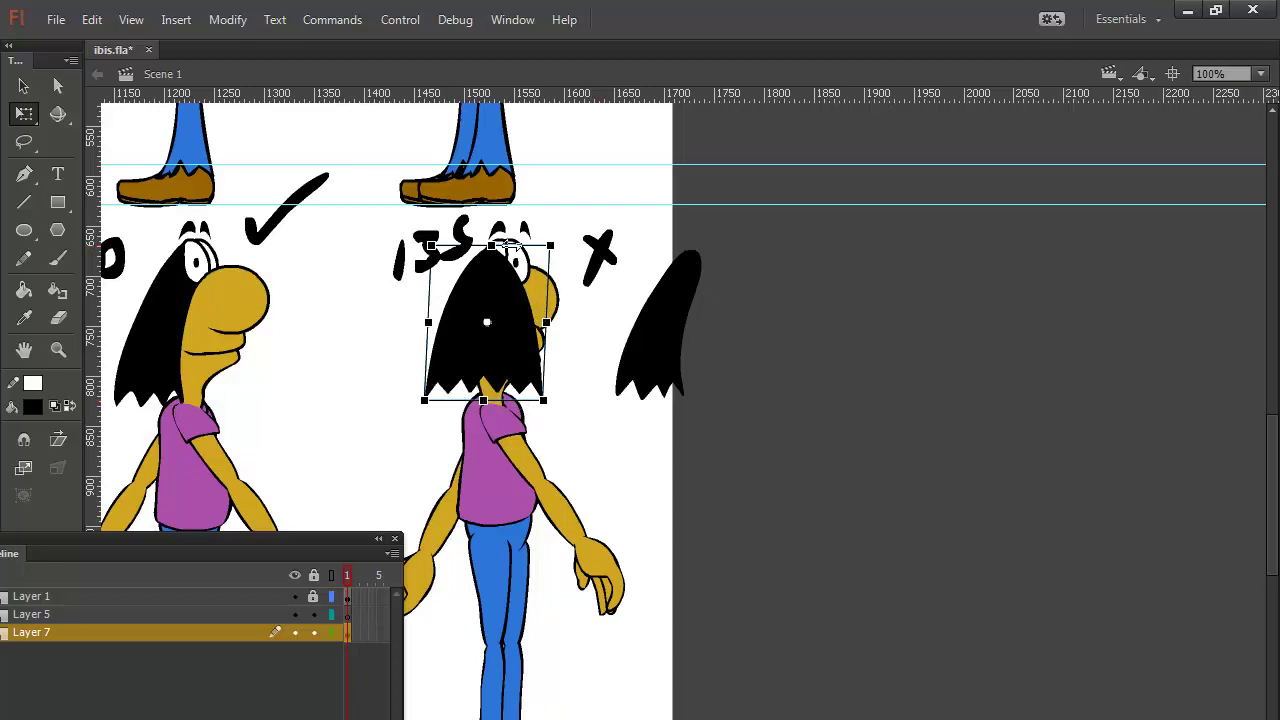
drag(509, 244, 513, 245)
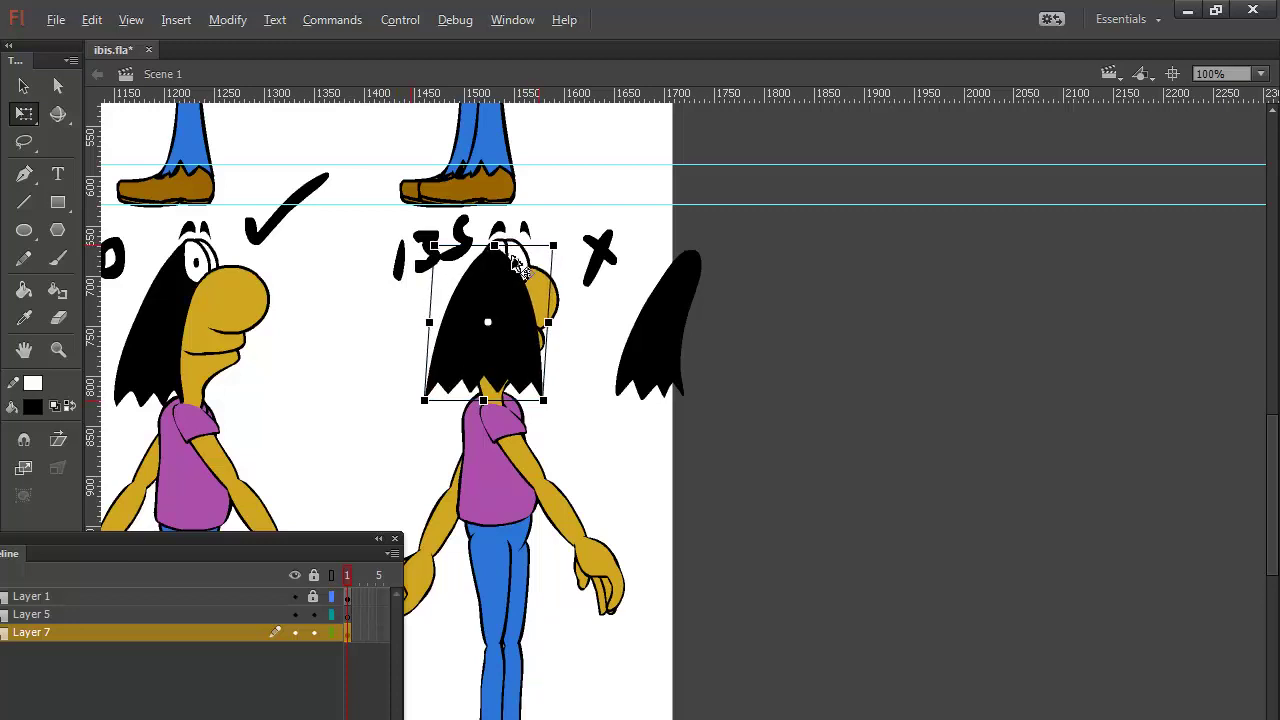
drag(455, 401, 524, 408)
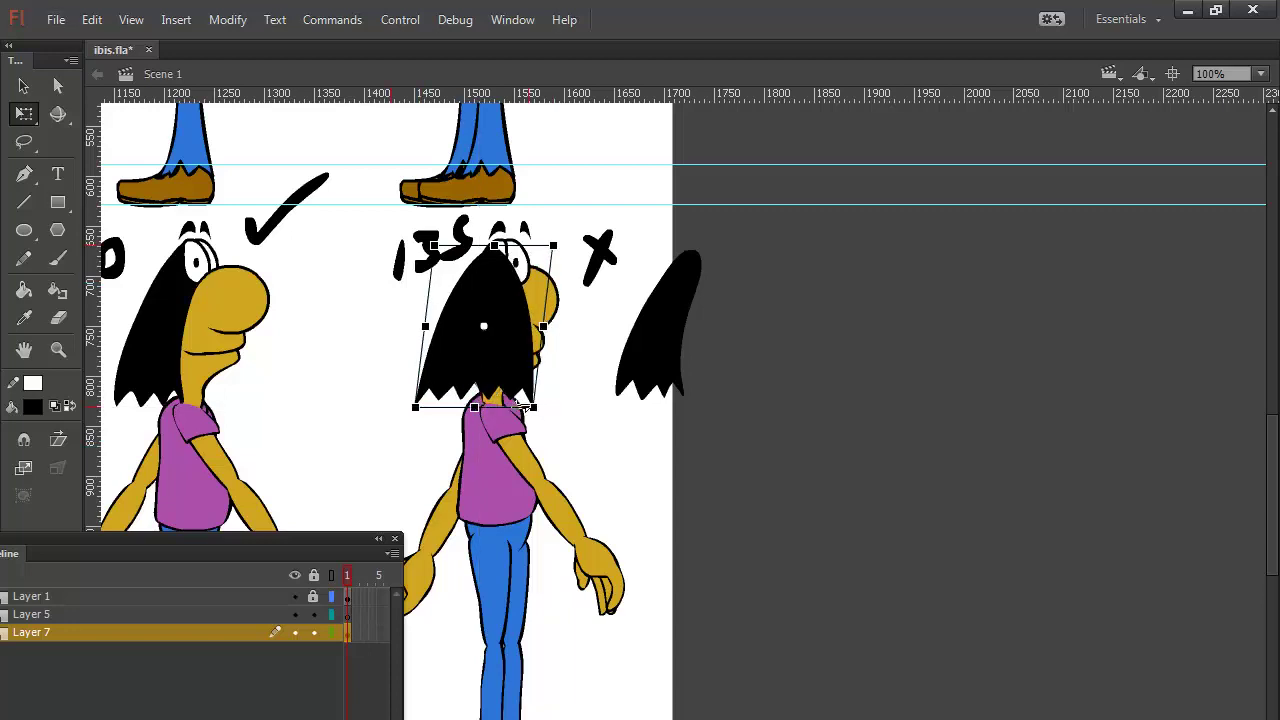
click(585, 372)
Step: Shift both eyes of the 135 figure back behind the hair and reduce their height slightly
click(503, 252)
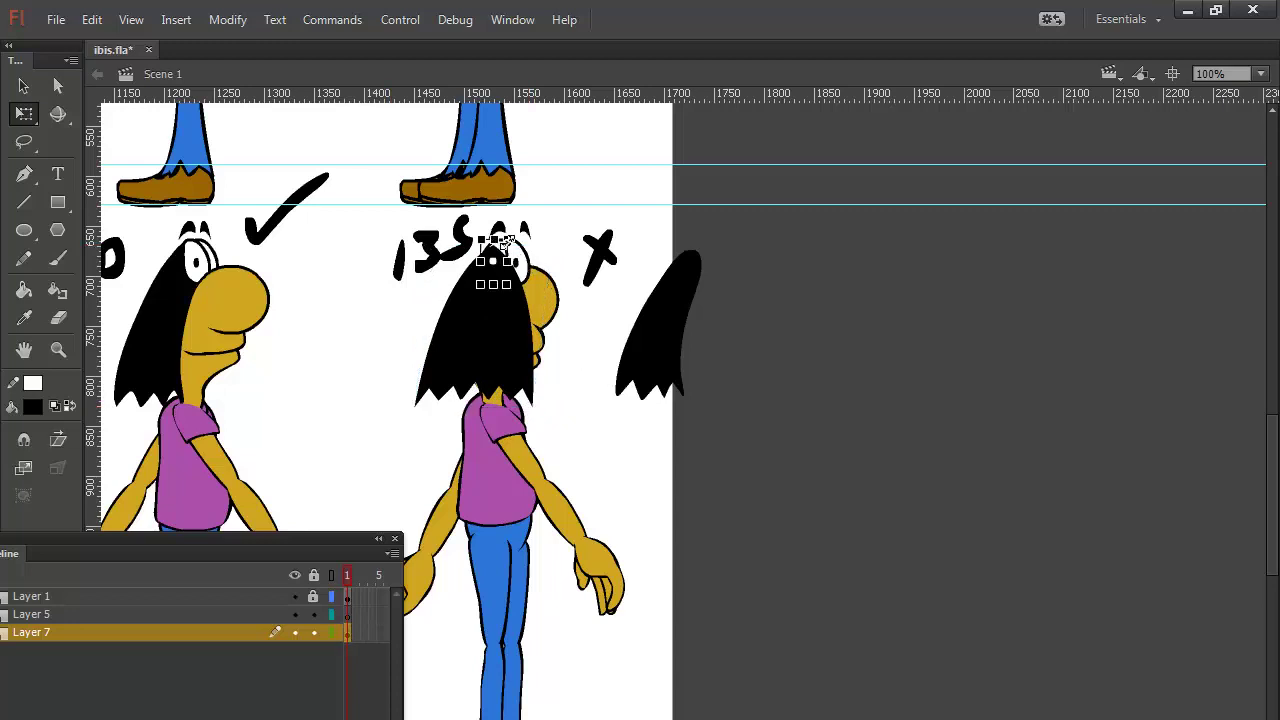
drag(538, 265, 535, 262)
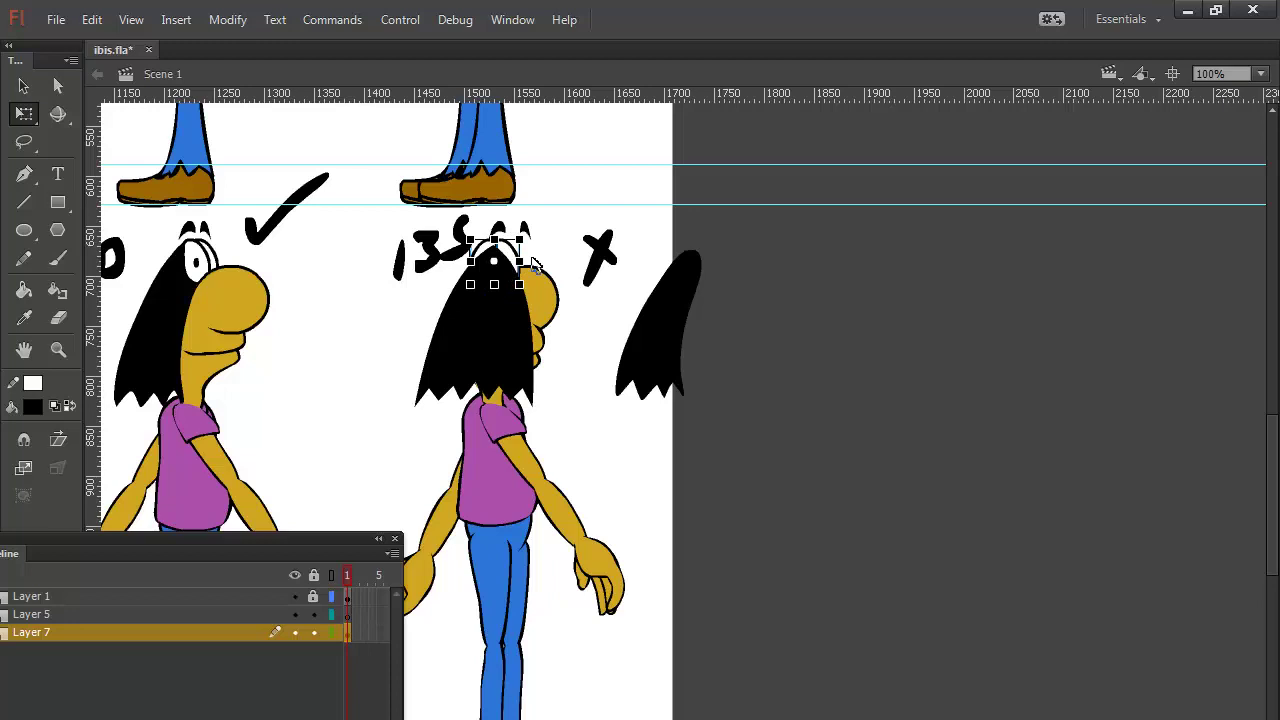
key(ctrl+=)
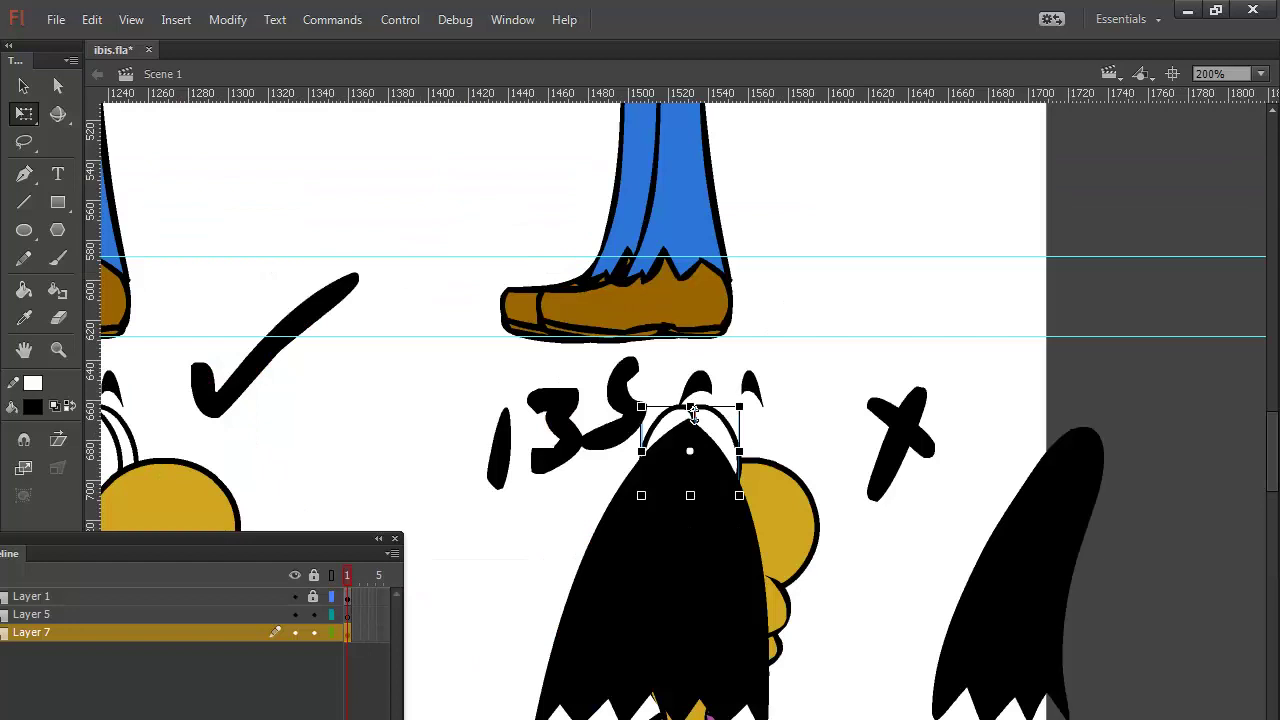
drag(693, 413, 693, 417)
mouse_move(693, 417)
mouse_down()
mouse_move(733, 416)
mouse_move(710, 440)
mouse_move(687, 437)
mouse_up()
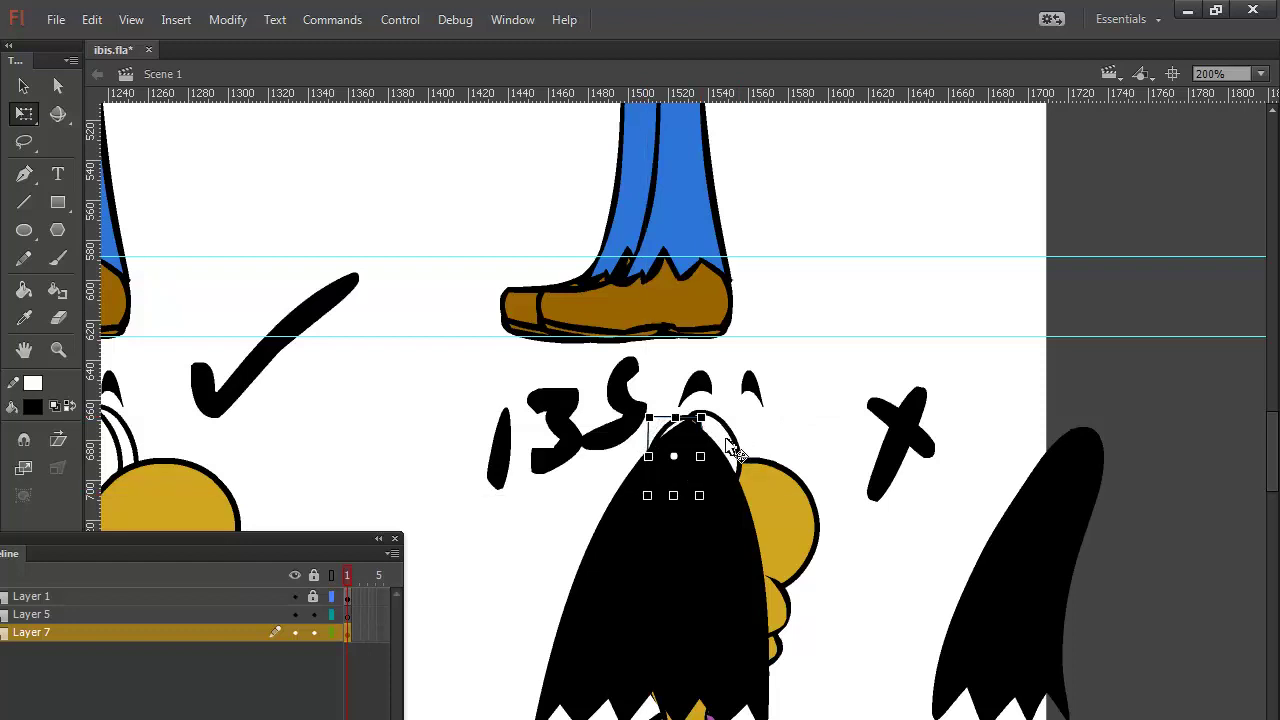
key(ctrl+z)
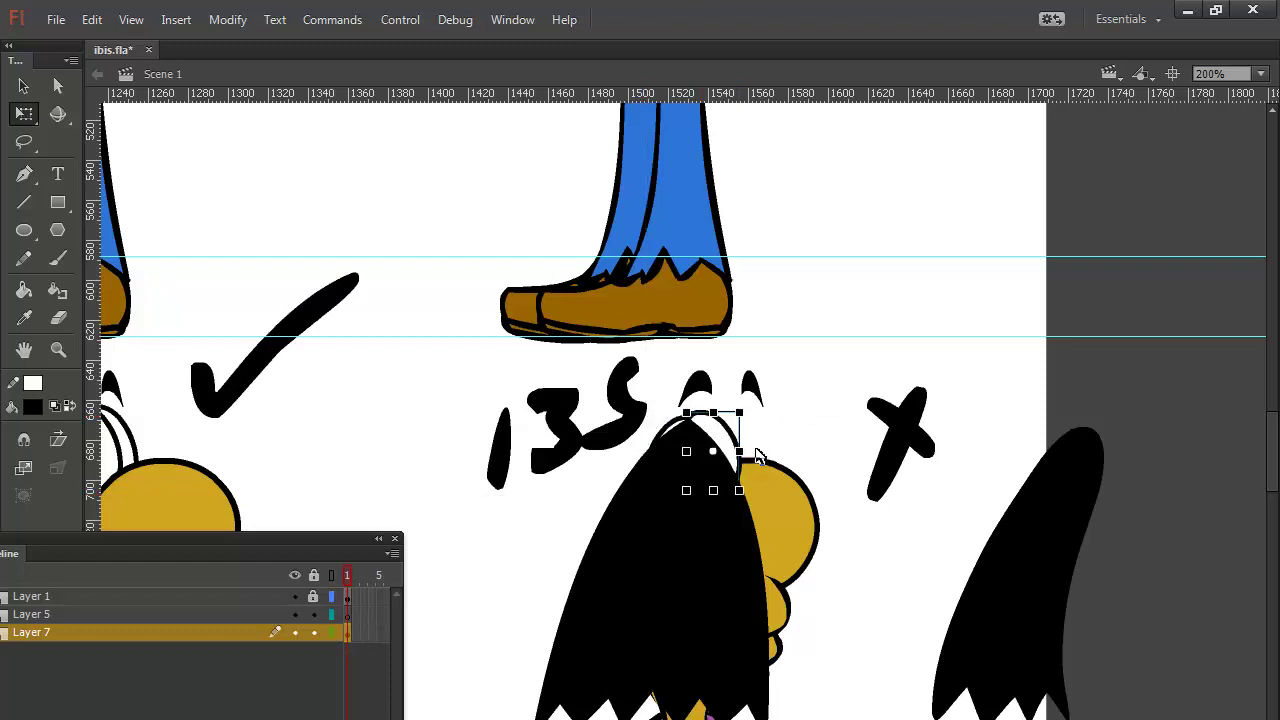
Step: Nudge the 135 figure's eye nearest the nose slightly down and to the left, closer to the hair
drag(759, 455, 759, 455)
key(Down)
key(Down)
key(Down)
key(Left)
key(Left)
key(Left)
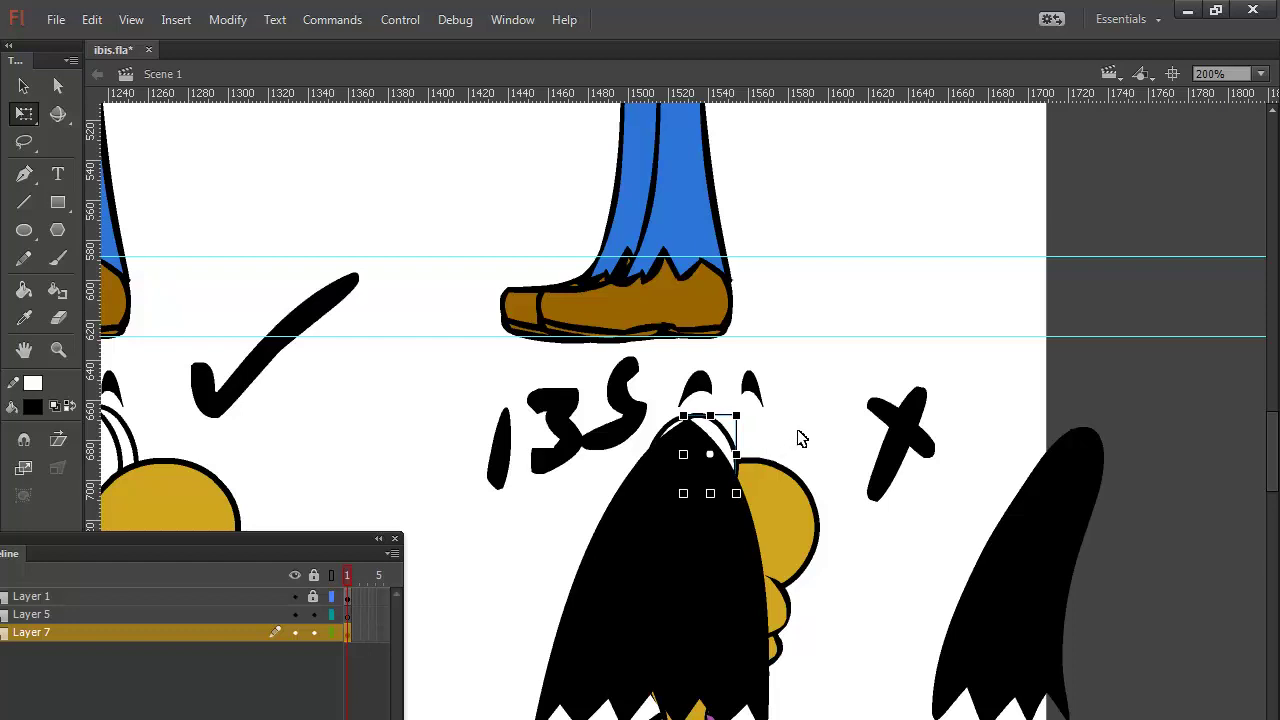
click(801, 438)
Step: Move both eyebrows of the 135 figure horizontally to the left until they sit above the shifted eyes
click(700, 388)
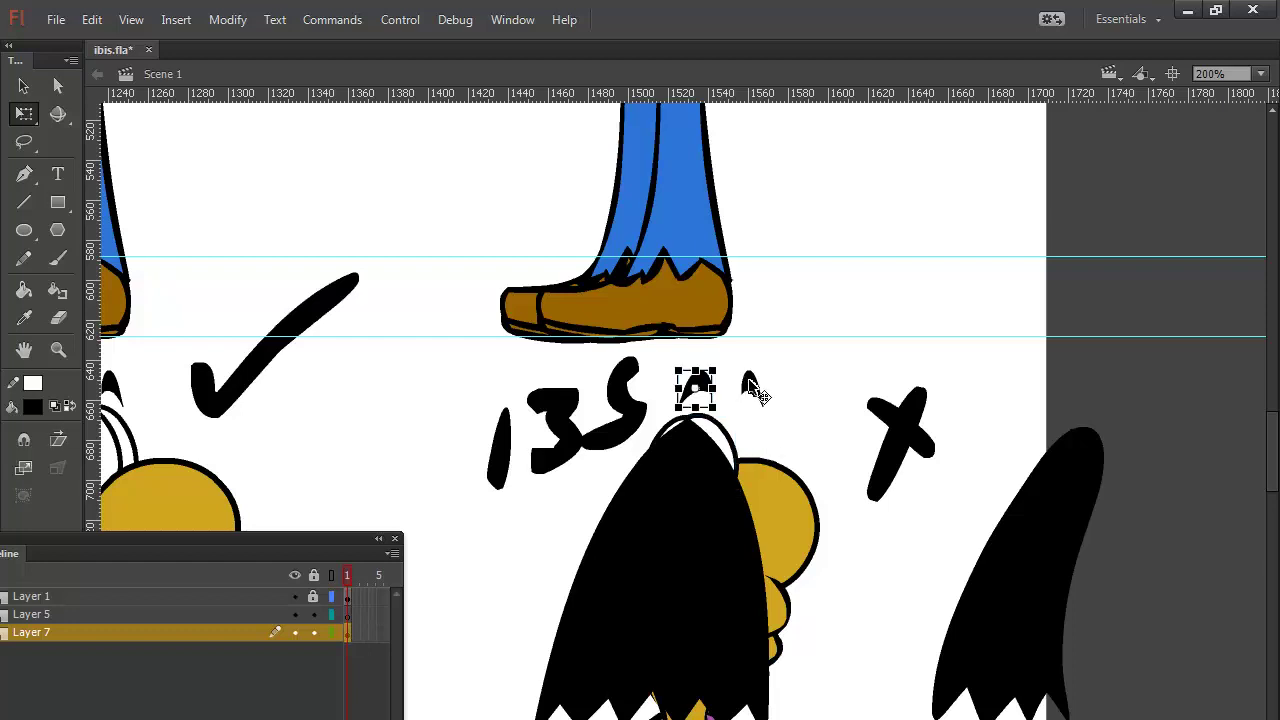
shift+click(752, 388)
key(Left)
key(Left)
key(Left)
key(Left)
key(Left)
key(Left)
key(Left)
key(Left)
key(Left)
key(Left)
key(Left)
key(Left)
key(Left)
key(Left)
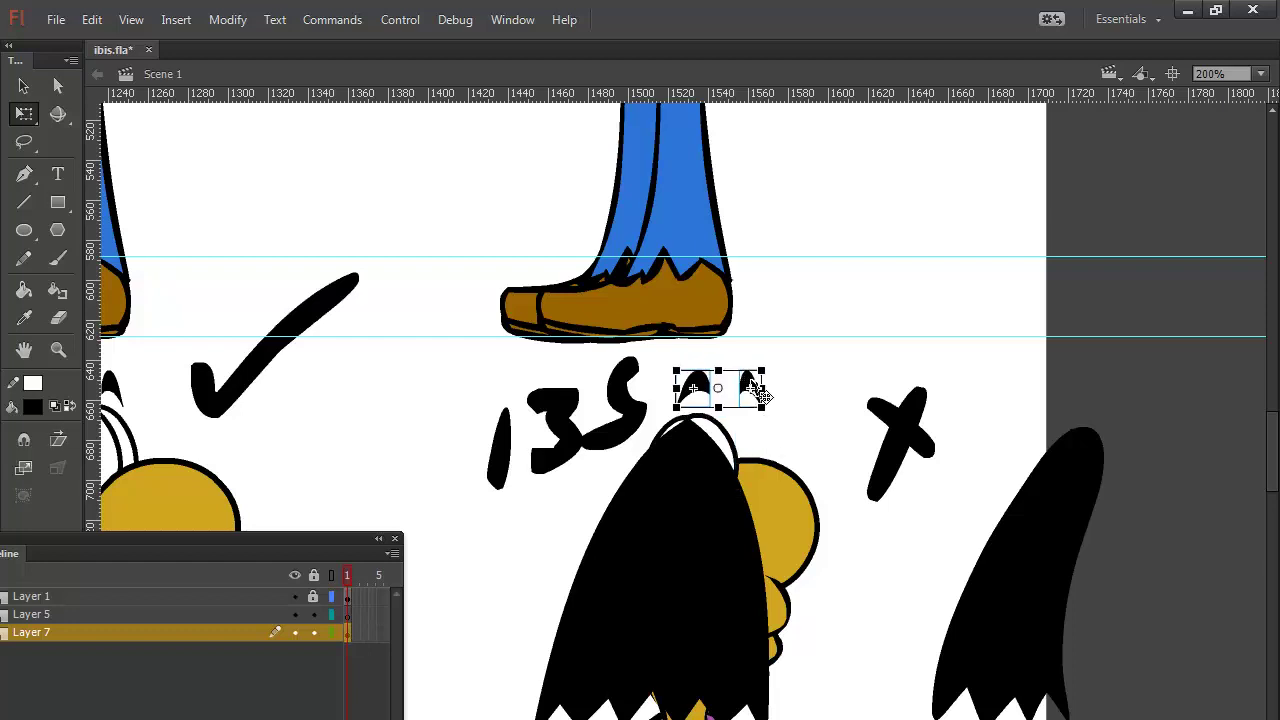
key(Left)
key(Left)
key(Left)
key(Left)
key(Left)
key(Left)
key(Left)
key(Left)
key(Left)
key(Left)
key(Left)
key(Left)
key(Left)
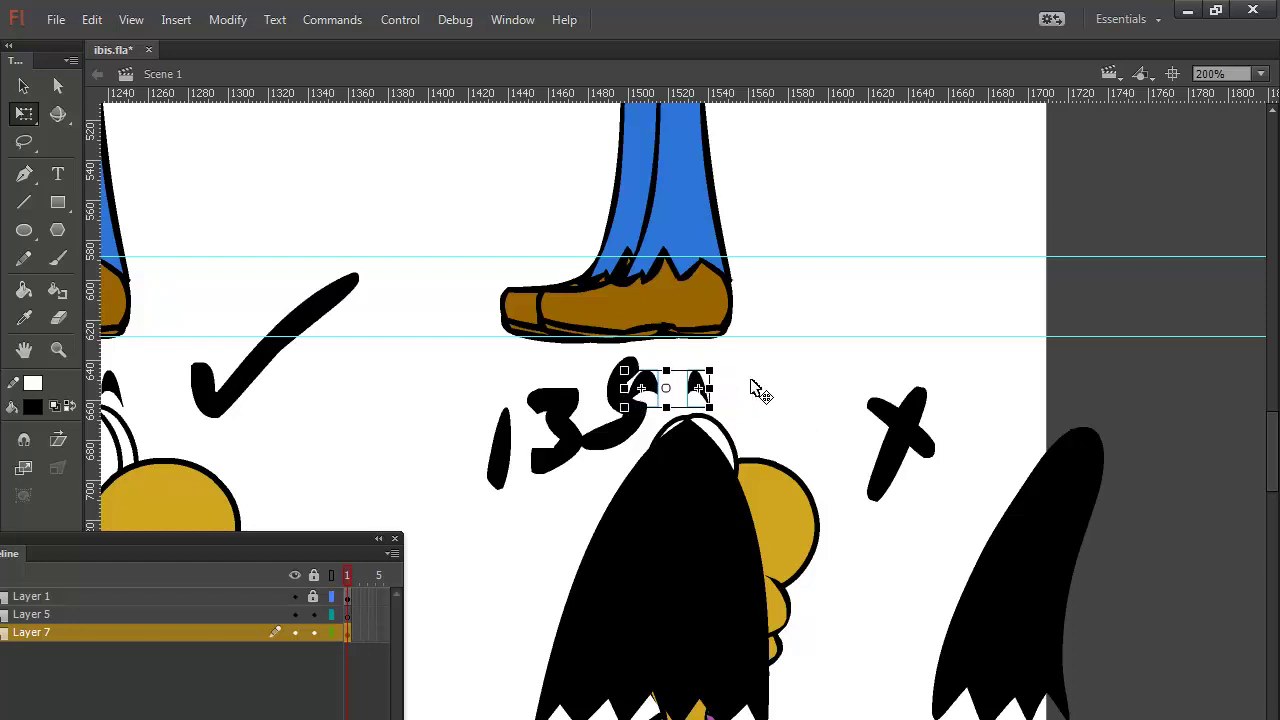
key(Right)
key(Right)
key(Right)
key(Right)
key(Right)
key(Right)
key(Right)
key(Right)
key(Right)
key(Right)
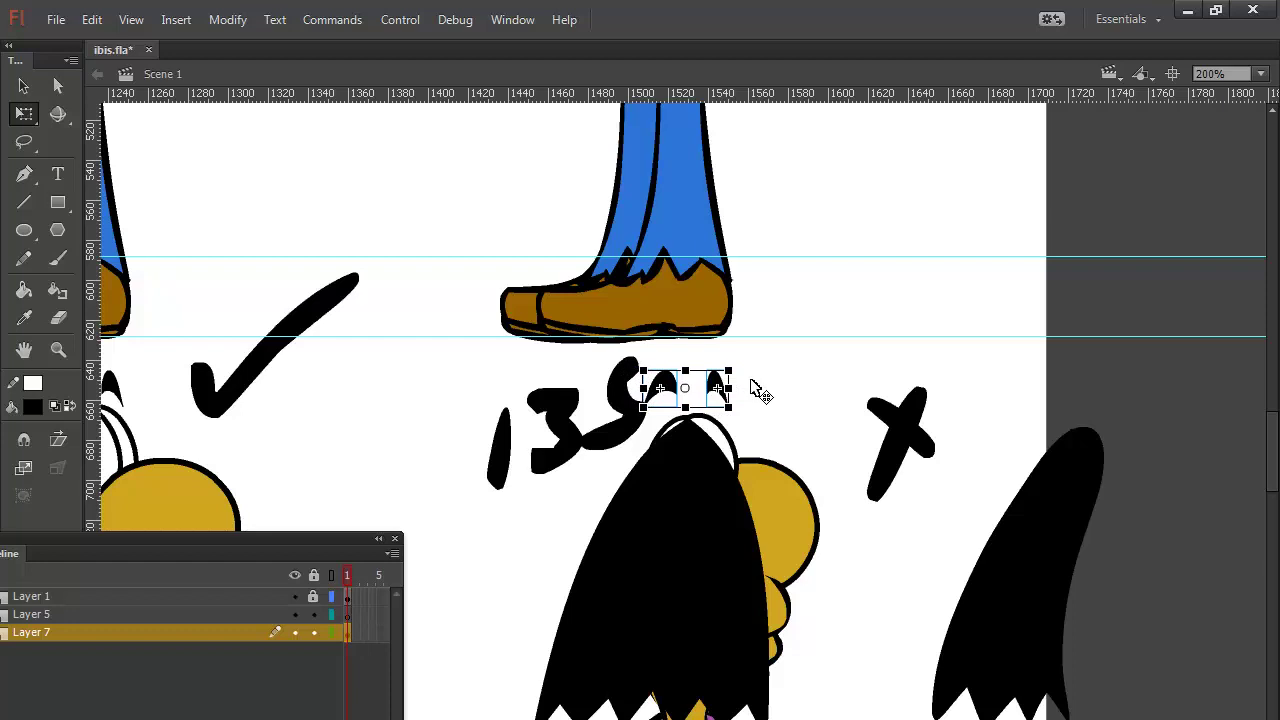
Step: Flip the 135 figure's pair of eyebrows horizontally
click(228, 19)
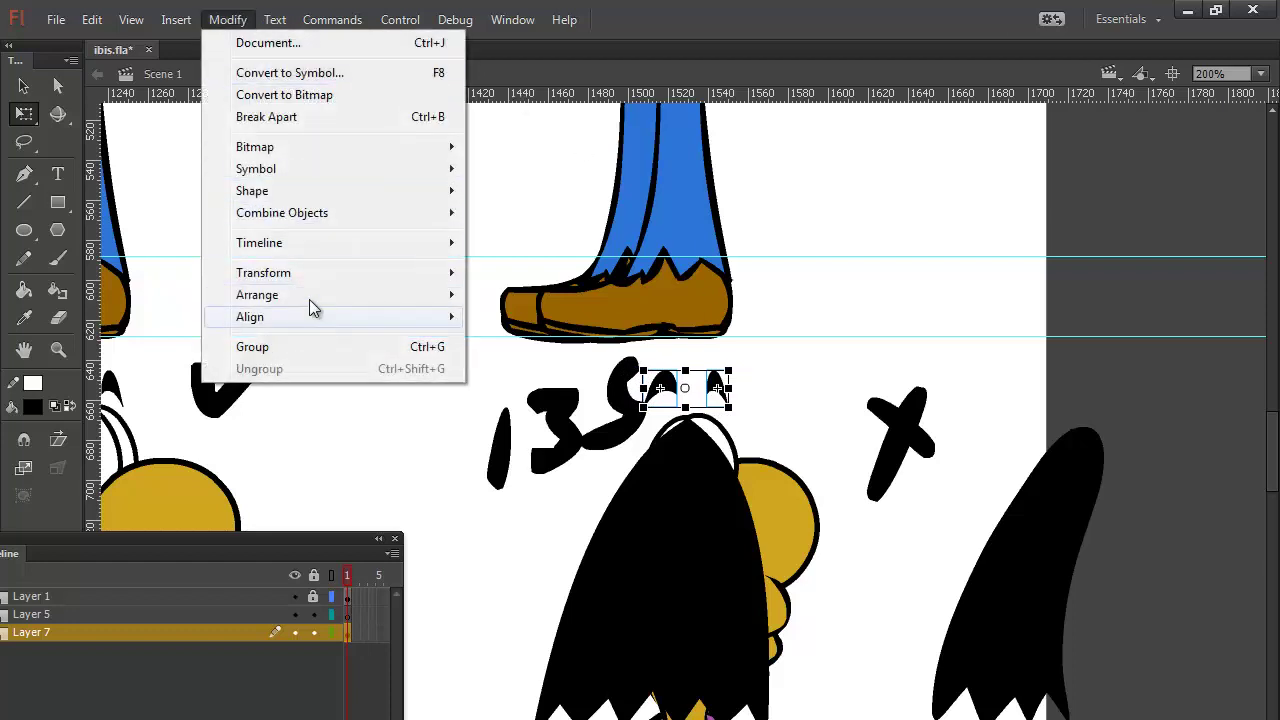
mouse_move(321, 276)
click(586, 492)
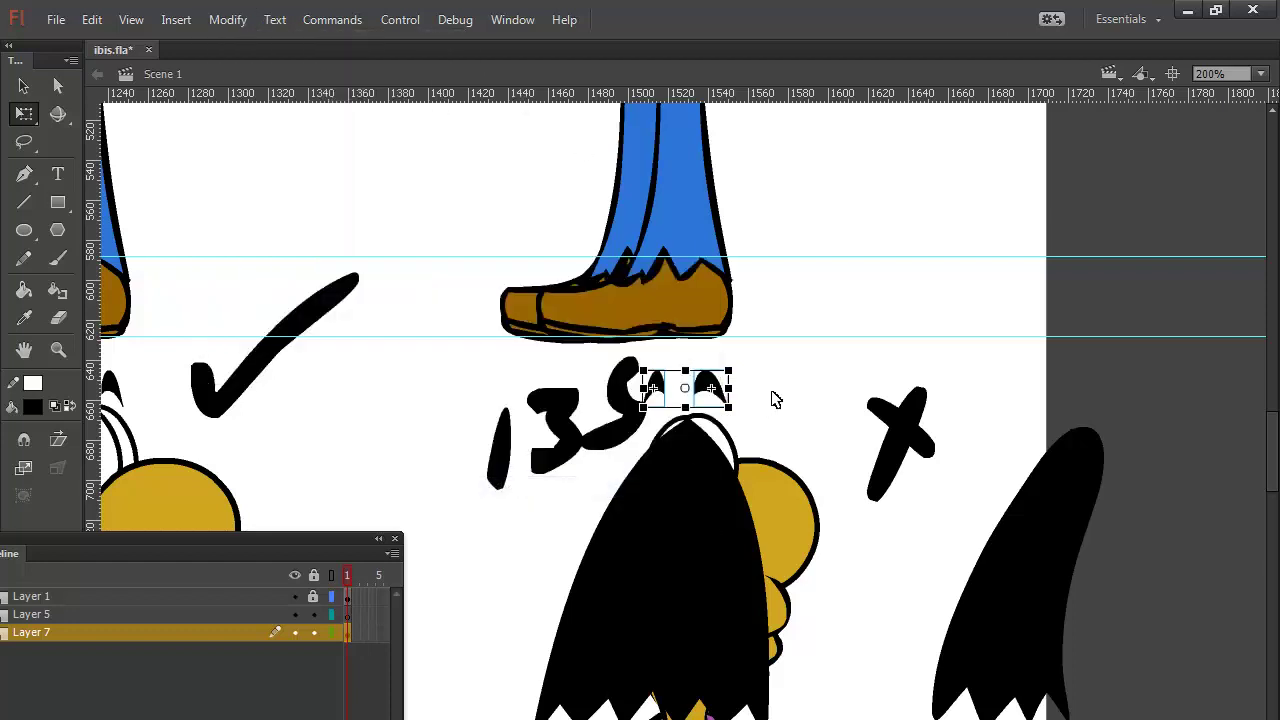
click(786, 388)
Step: Move the 135 figure's narrower eyebrow to the right, closer to the wider one
click(710, 388)
click(655, 388)
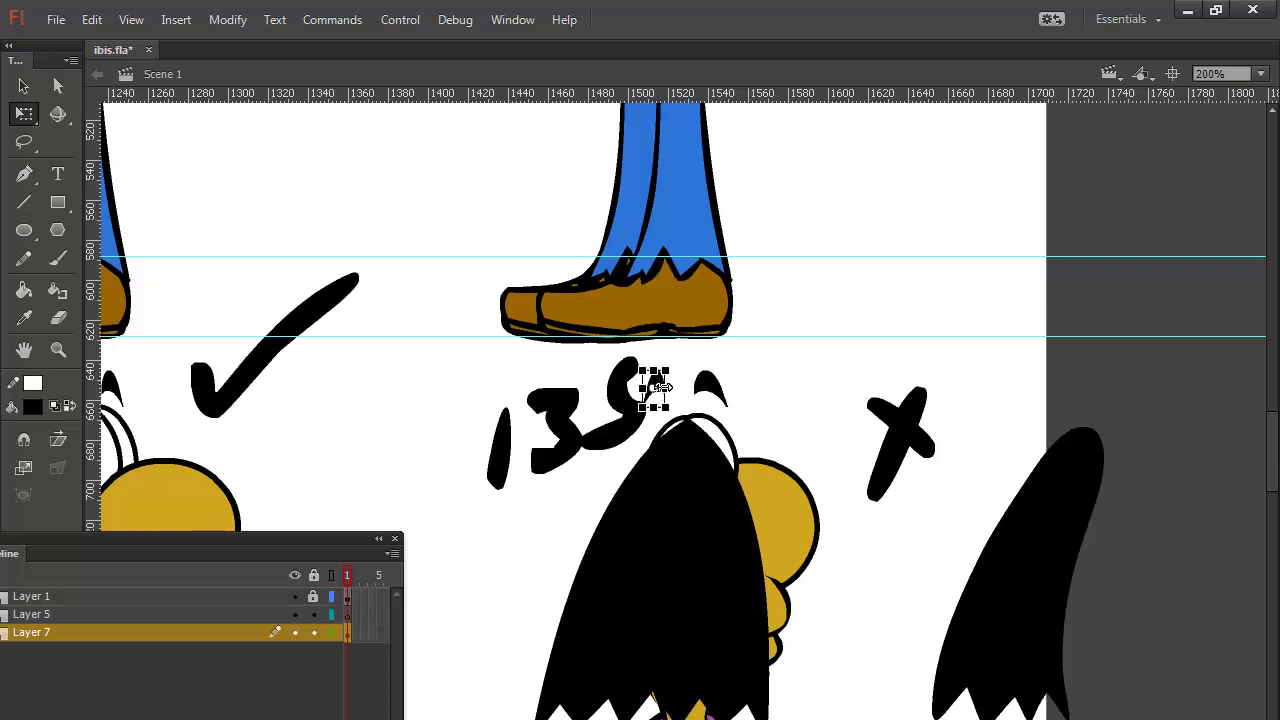
key(Right)
key(Right)
key(Right)
key(Right)
key(Right)
key(Right)
key(Right)
key(Right)
key(Right)
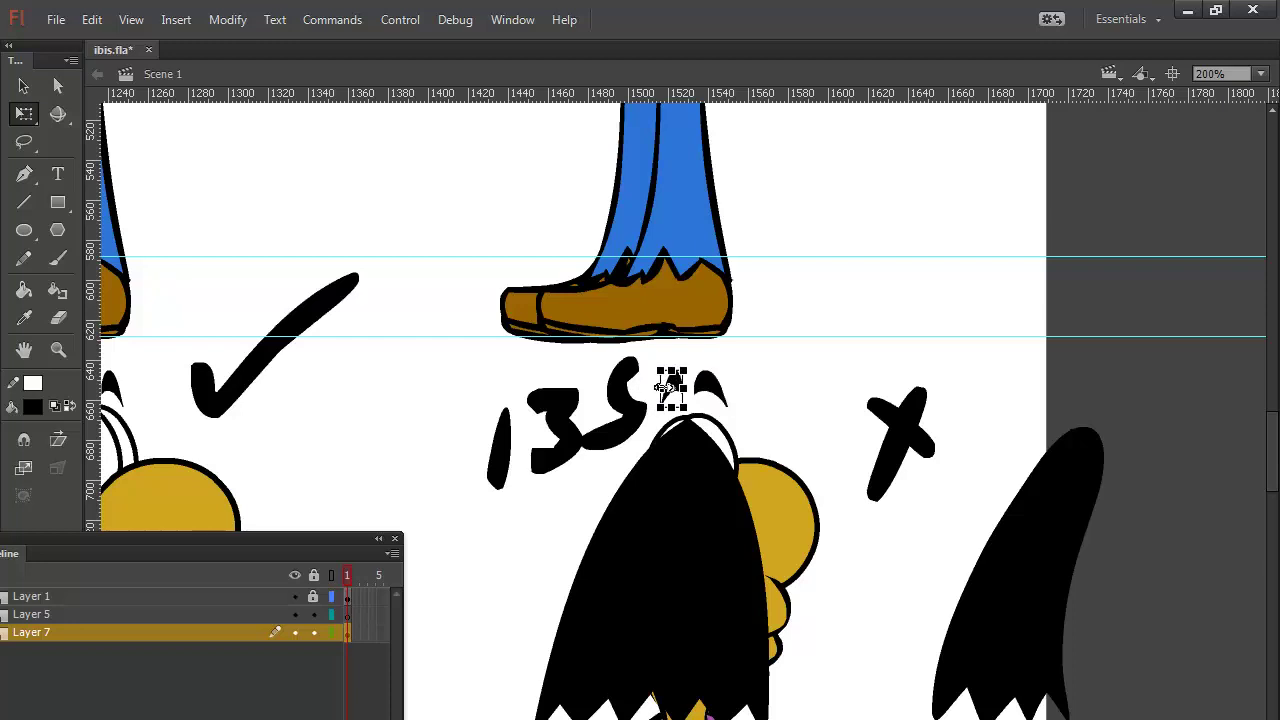
click(824, 406)
Step: Delete the spare front hair piece beyond the X mark
drag(925, 578, 894, 409)
click(995, 400)
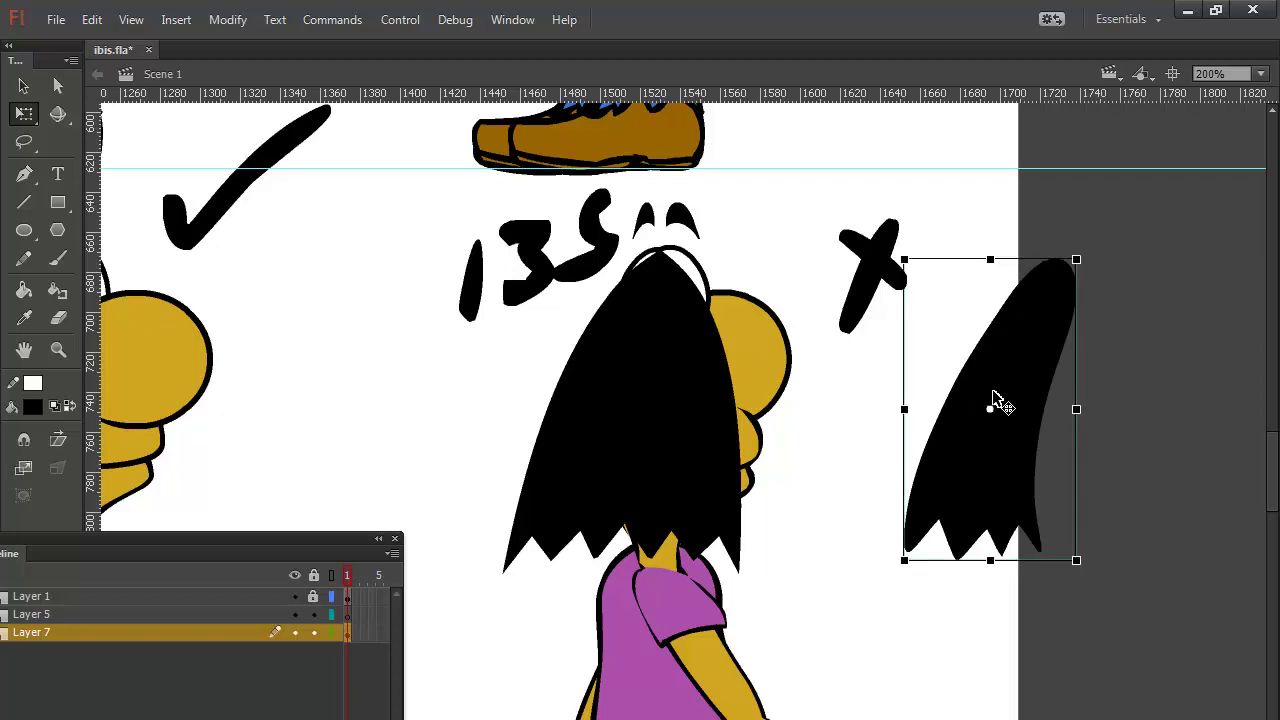
key(Delete)
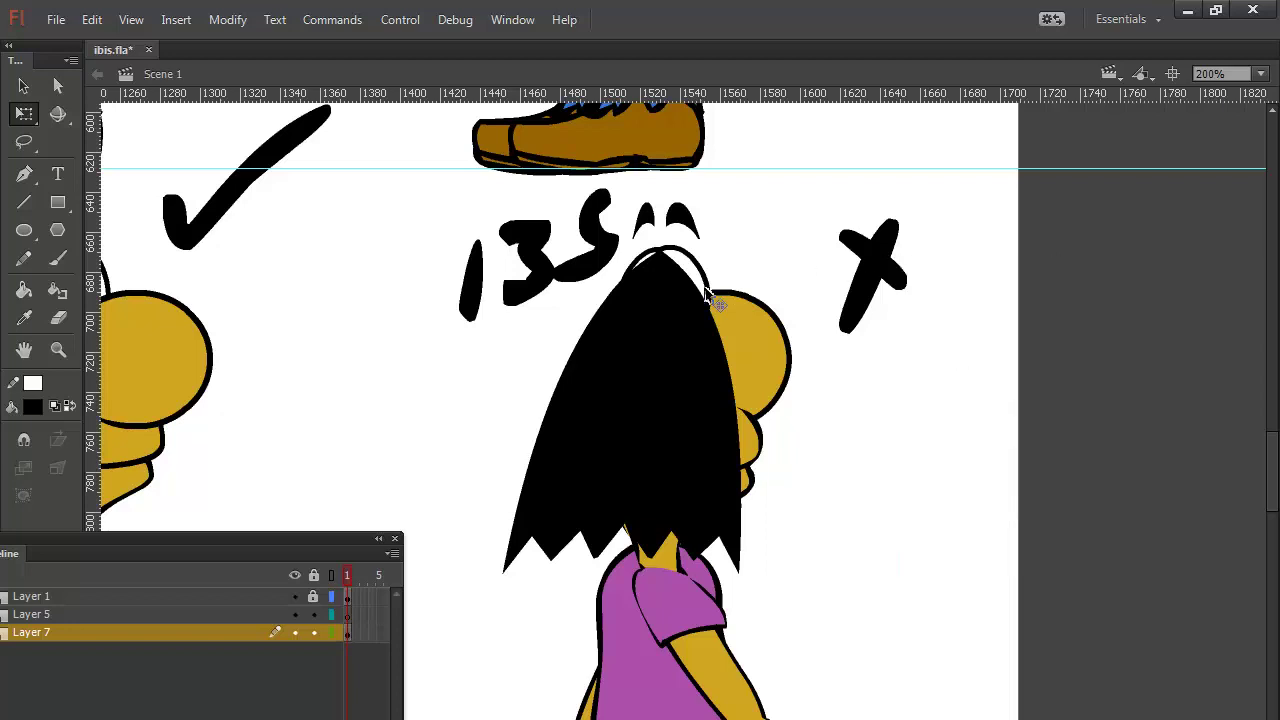
Step: Move the 135 figure's arm in front of the torso horizontally to the right, toward the shirt's edge
drag(816, 610, 783, 336)
click(692, 356)
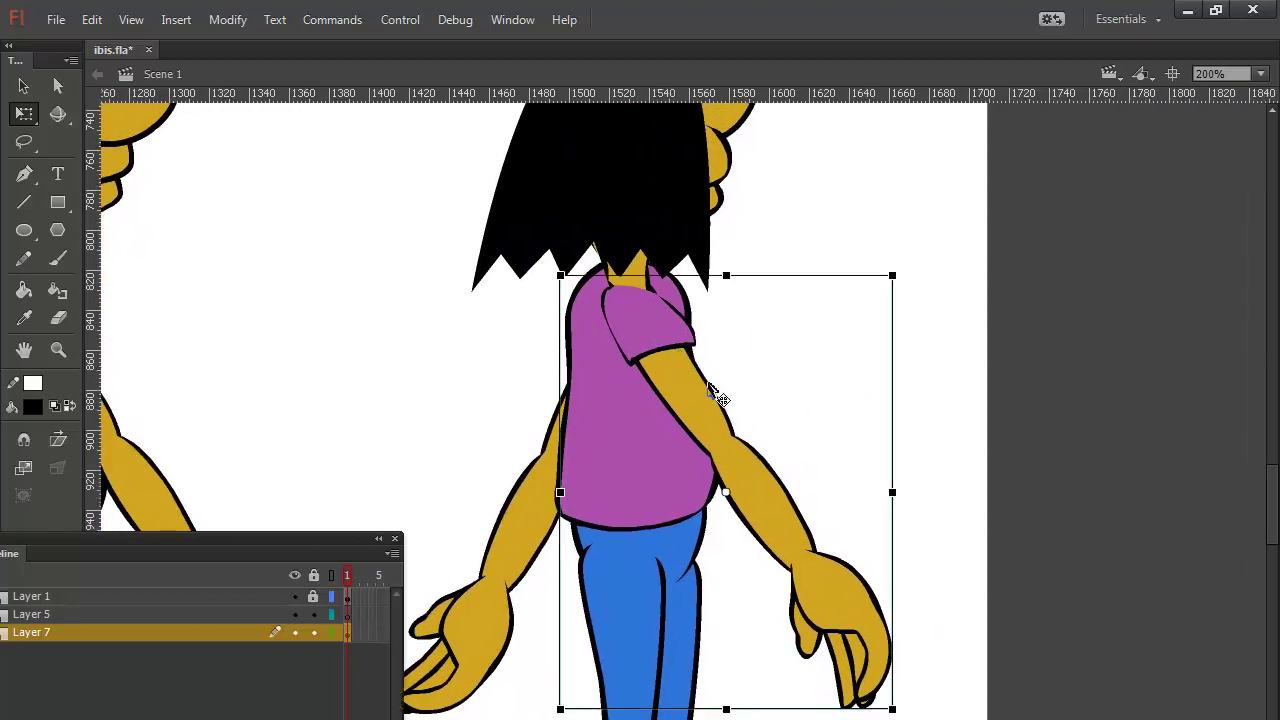
key(Right)
key(Right)
key(Right)
key(Right)
key(Right)
key(Right)
key(Right)
key(Right)
key(Right)
key(Right)
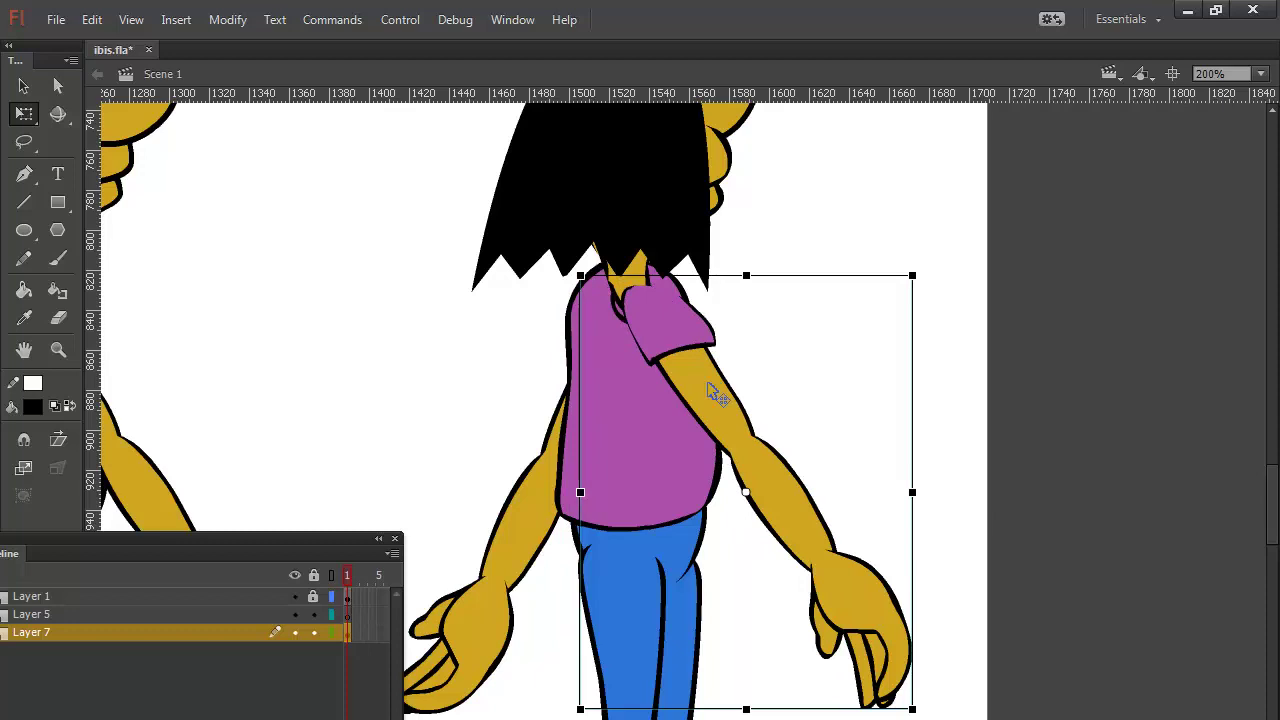
click(620, 289)
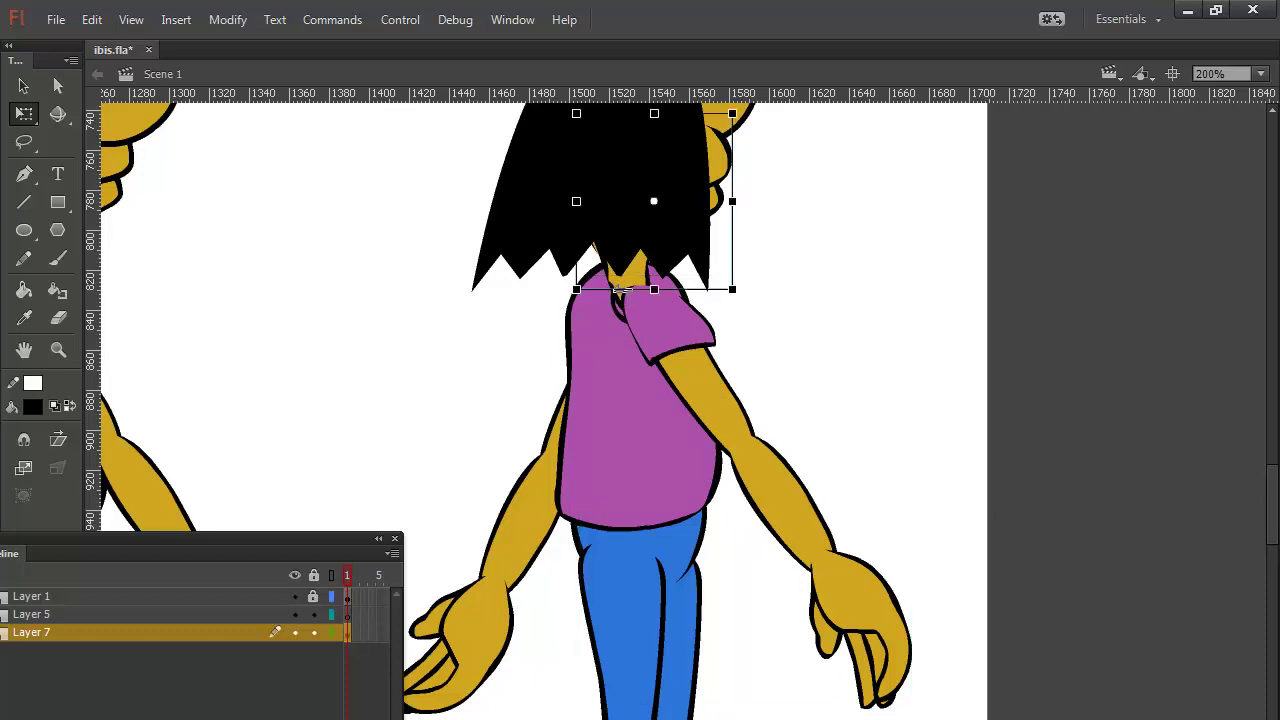
click(620, 313)
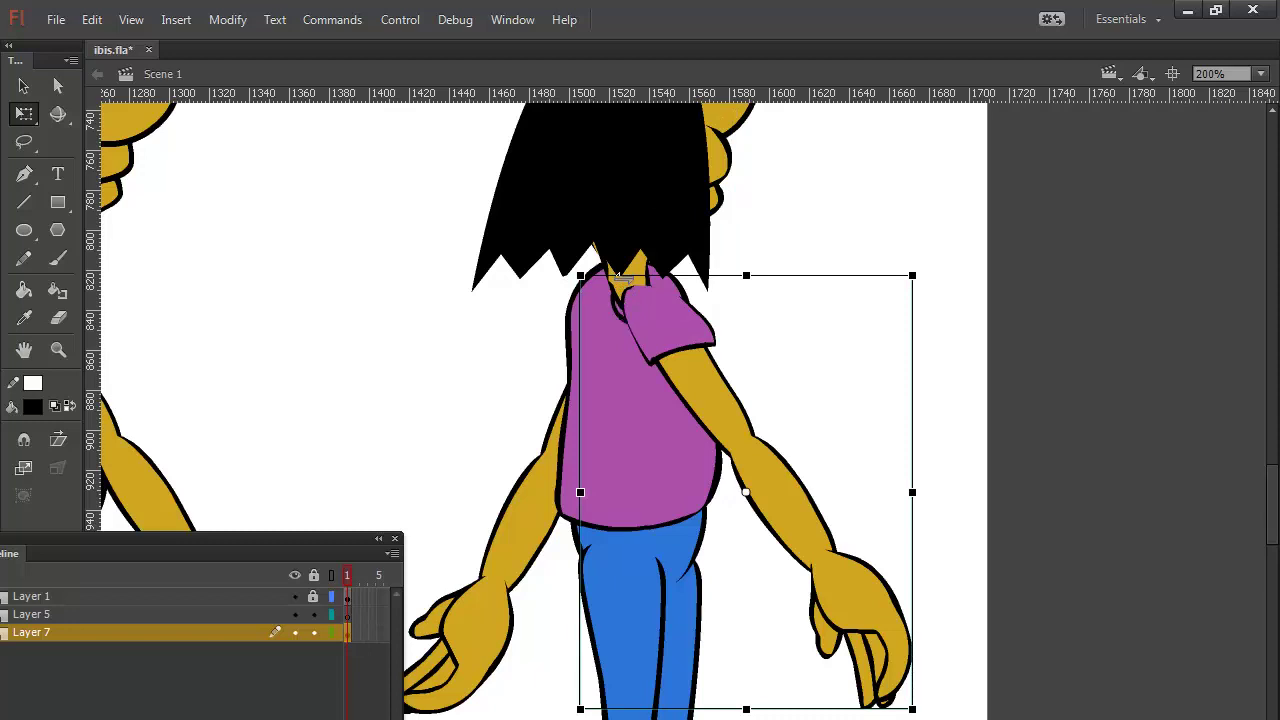
click(645, 275)
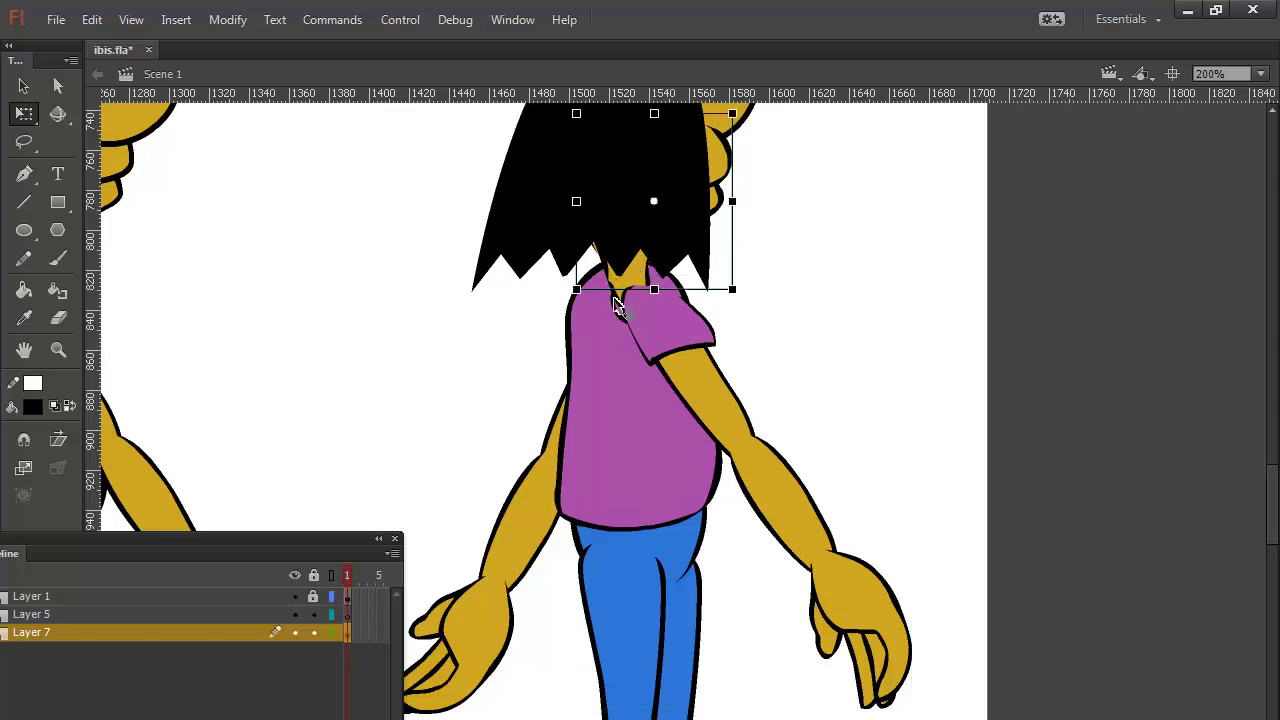
click(618, 305)
Step: Move the 135 figure's arm behind the torso to the left so its sleeve shows beyond the shirt
click(560, 420)
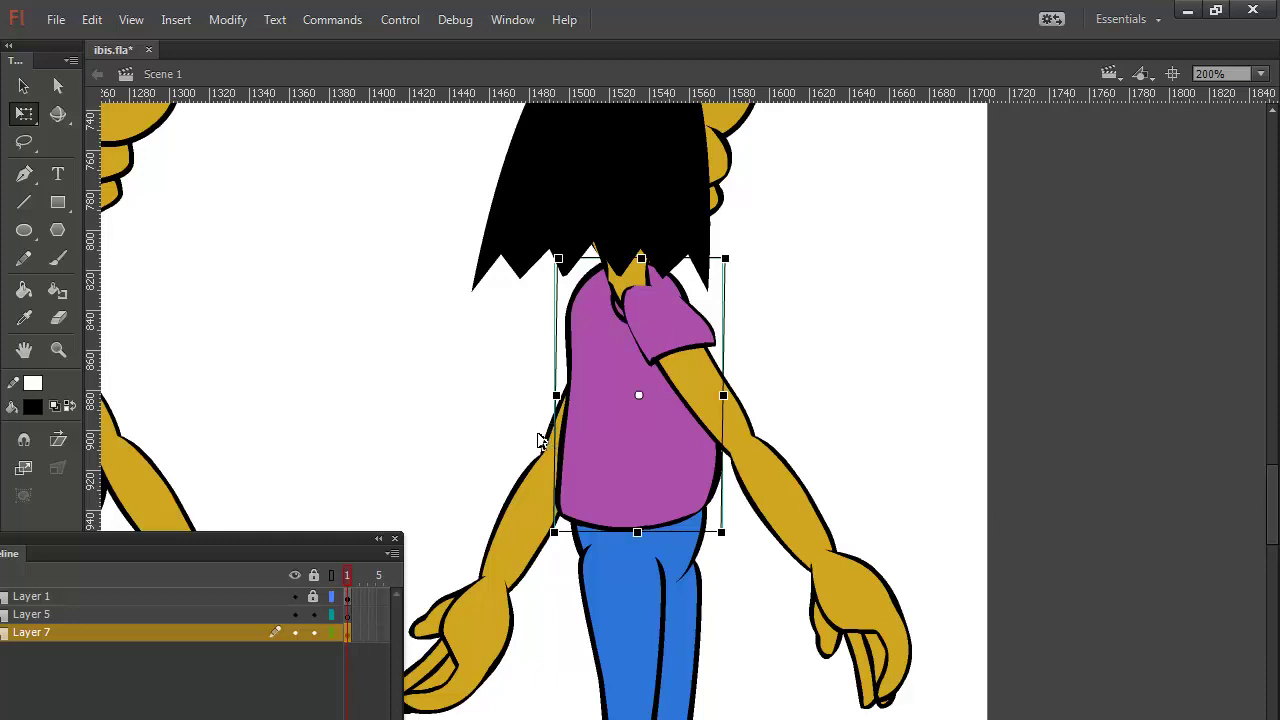
click(540, 504)
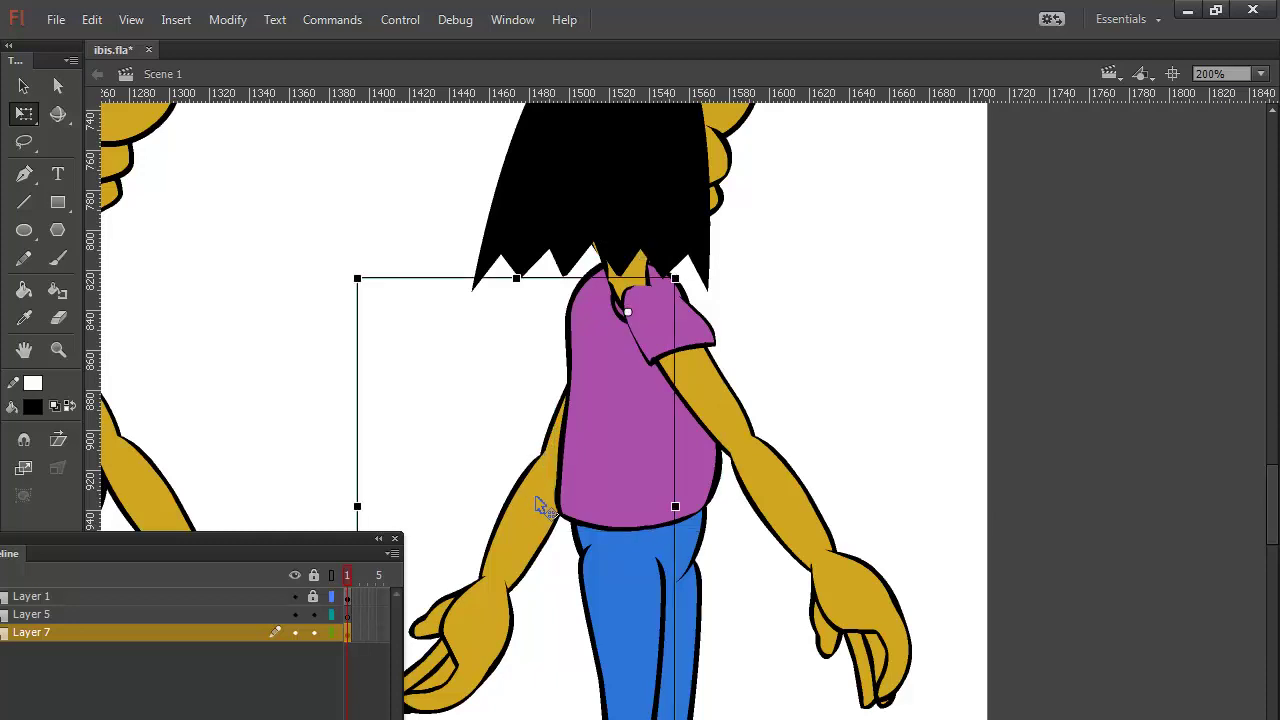
key(Left)
key(Left)
key(Left)
key(Left)
key(Left)
key(Left)
key(Left)
key(Left)
key(Left)
key(Left)
key(Left)
key(Left)
key(Left)
key(Left)
key(Left)
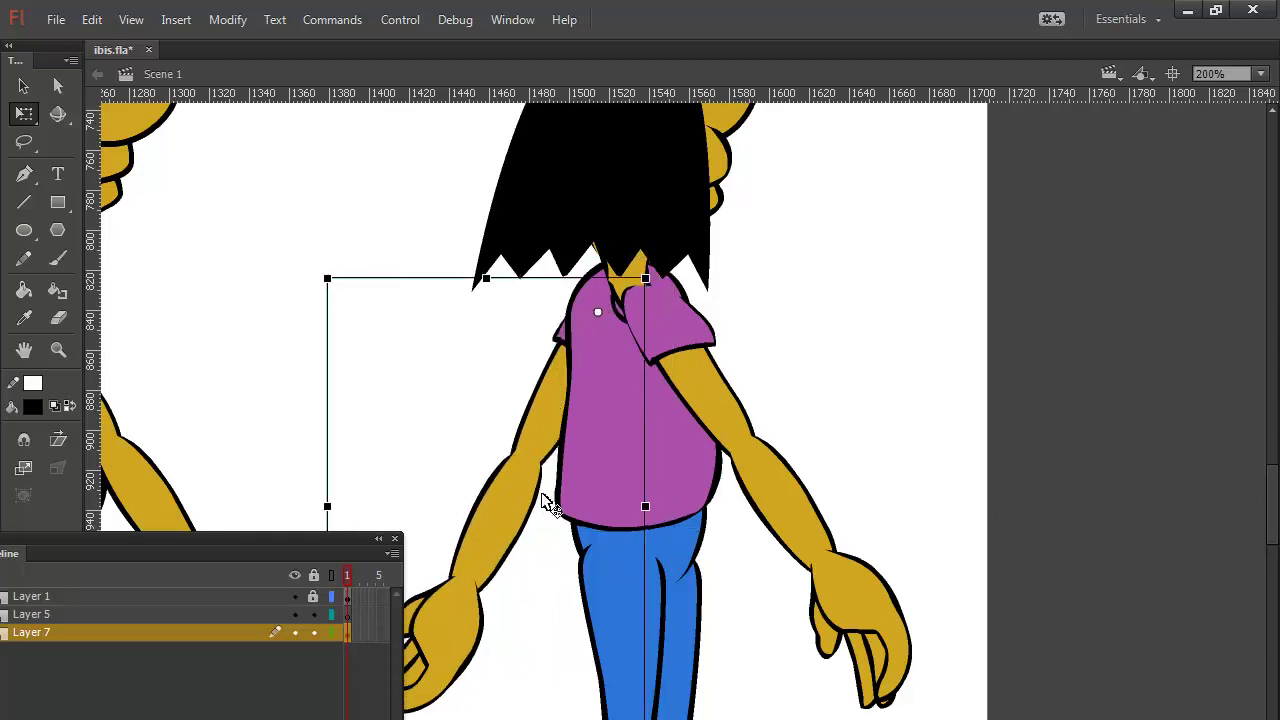
Step: Nudge the 135 figure's front arm further right, clear of the shirt's collar
click(678, 356)
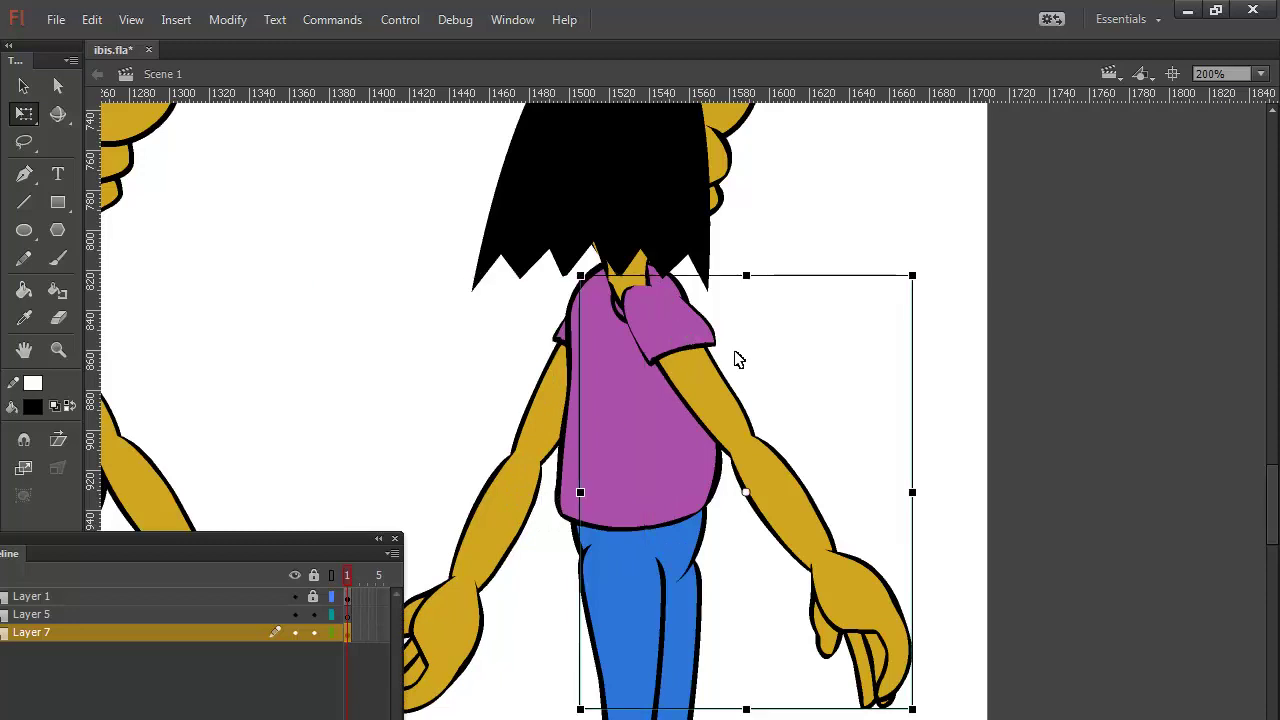
key(Right)
key(Right)
key(Right)
key(Right)
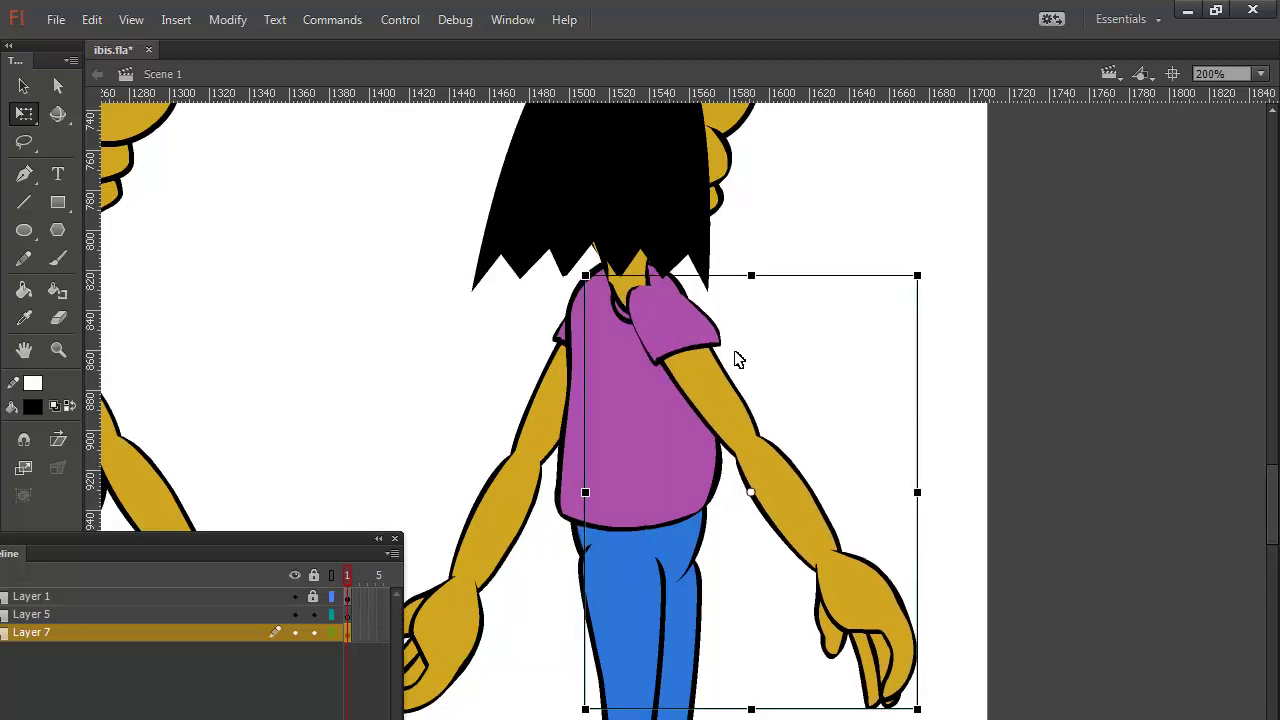
key(Right)
key(Right)
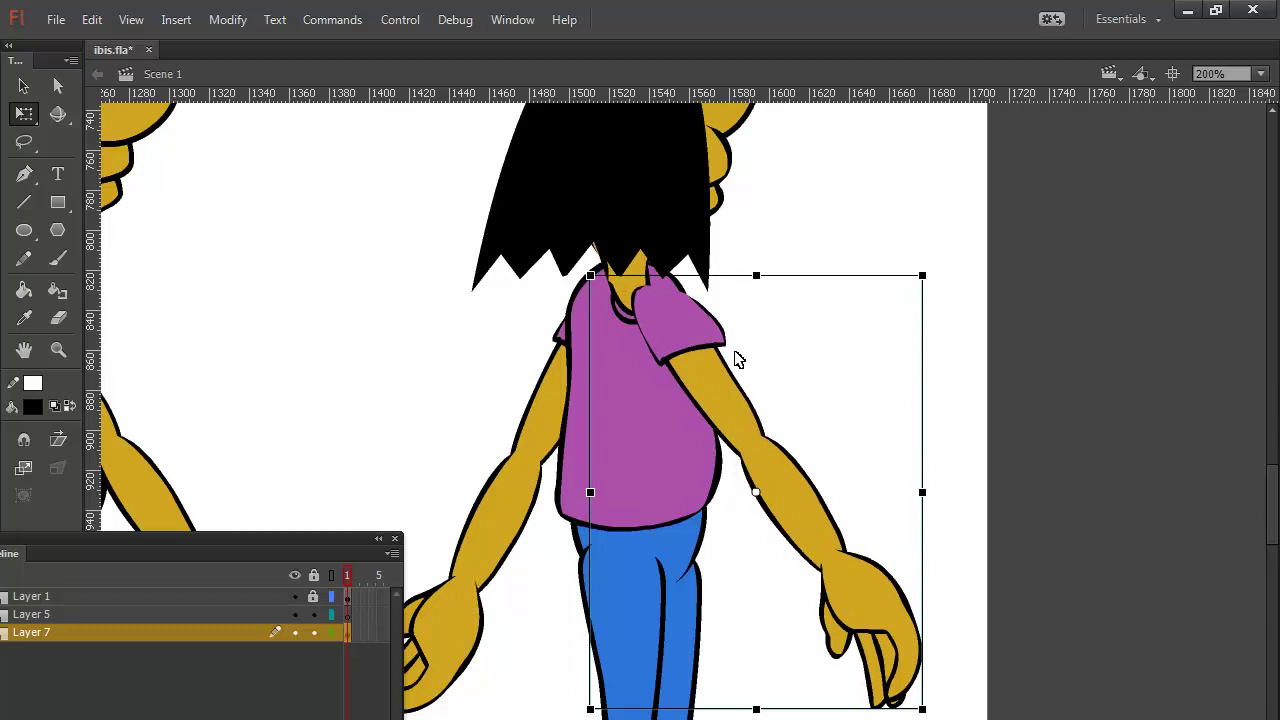
Step: Send the thigh, lower leg and foot of the 135 figure's left-hand leg behind the other leg
scroll(683, 404, down, 3)
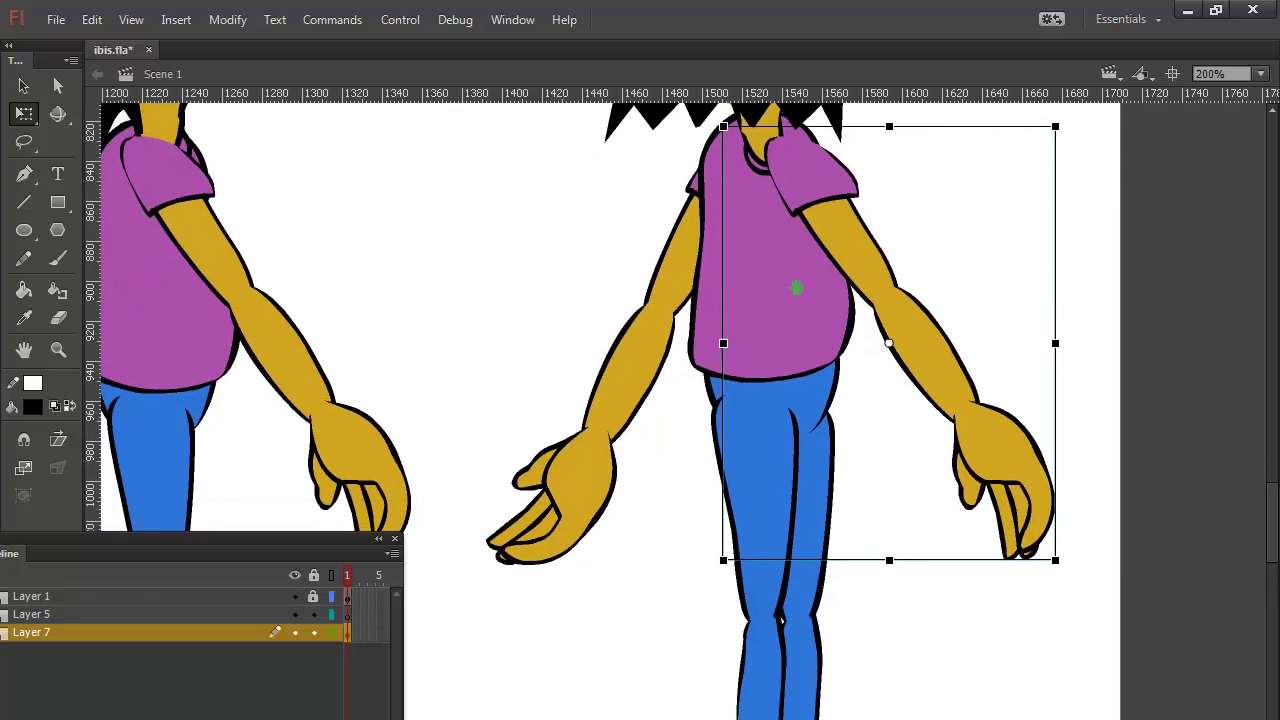
drag(734, 258, 866, 189)
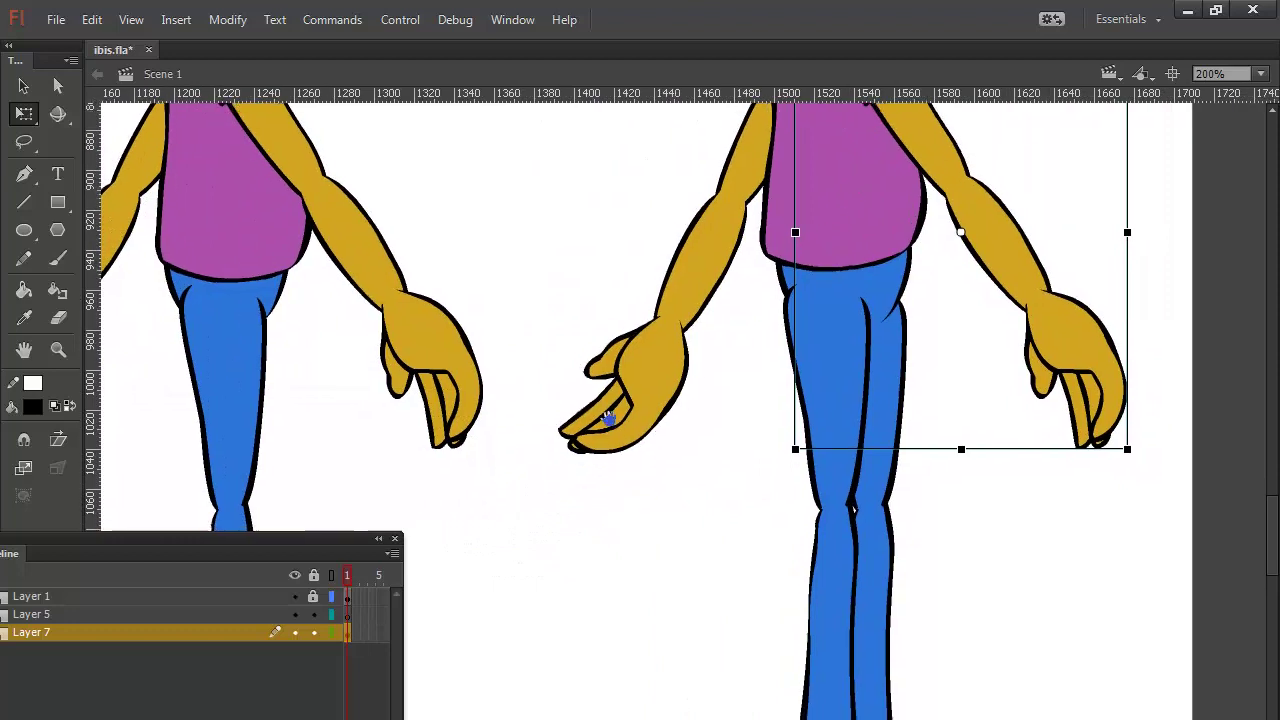
drag(614, 516, 543, 393)
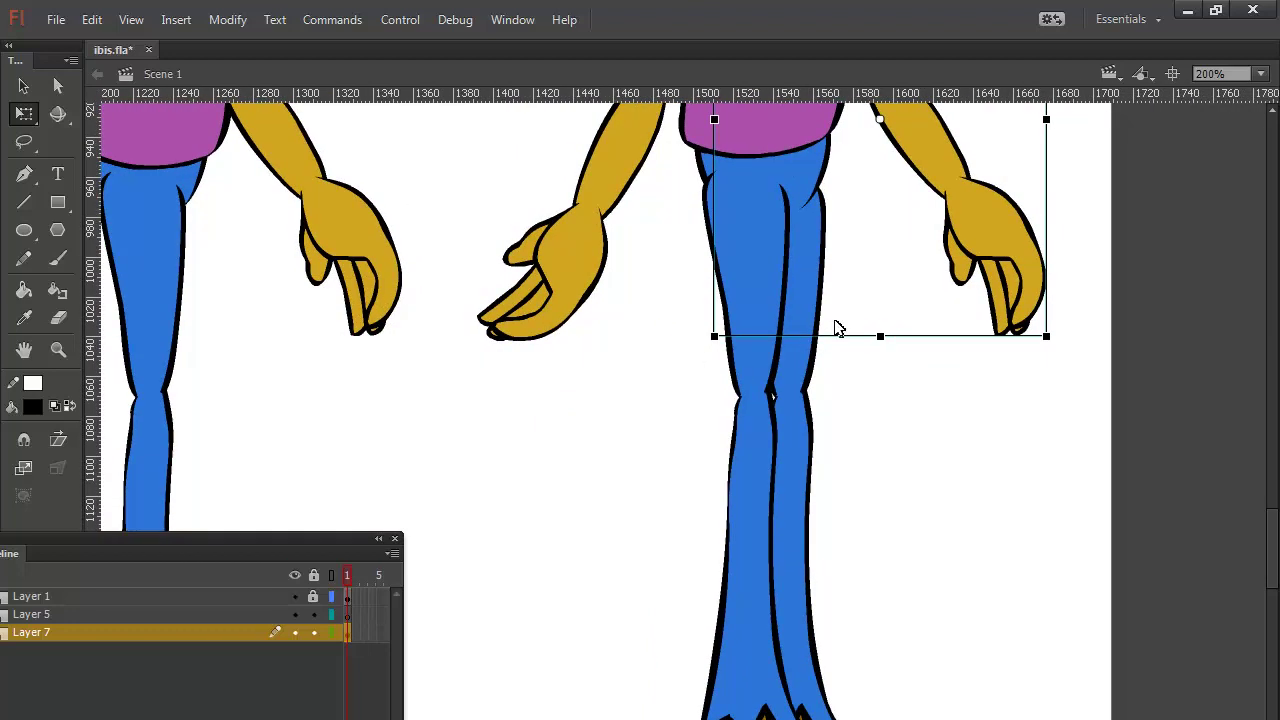
click(757, 286)
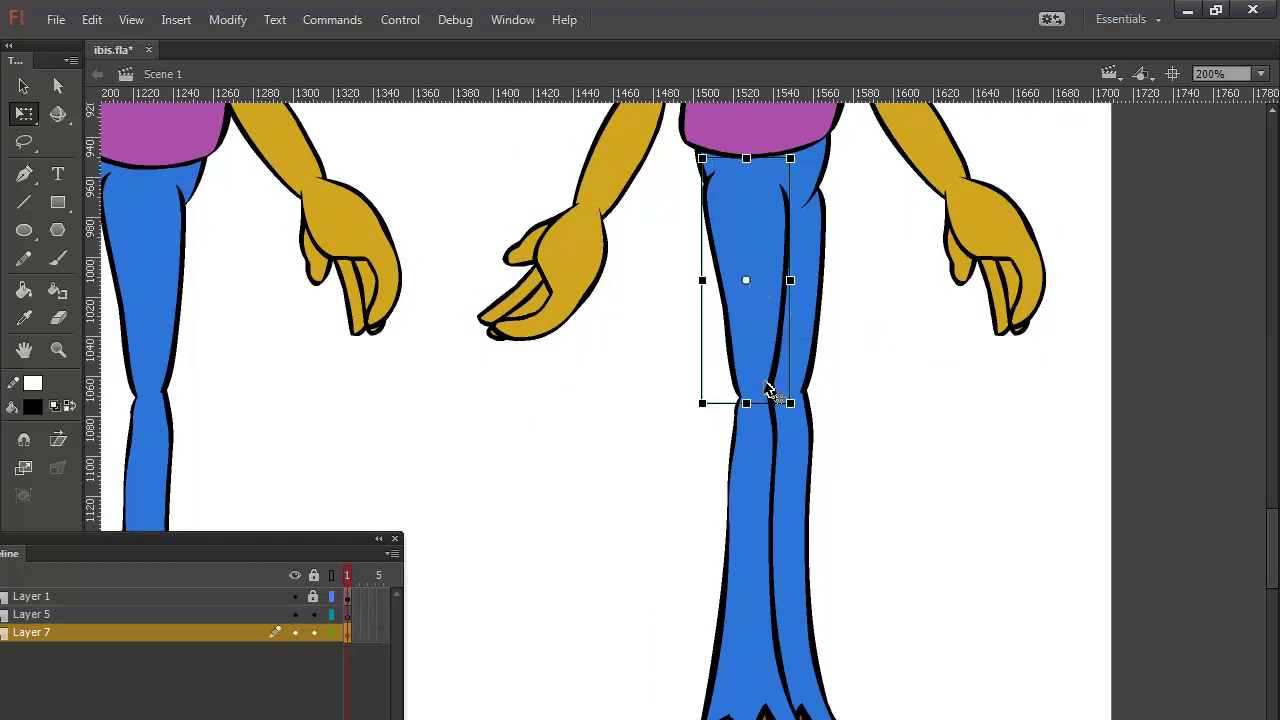
shift+click(757, 490)
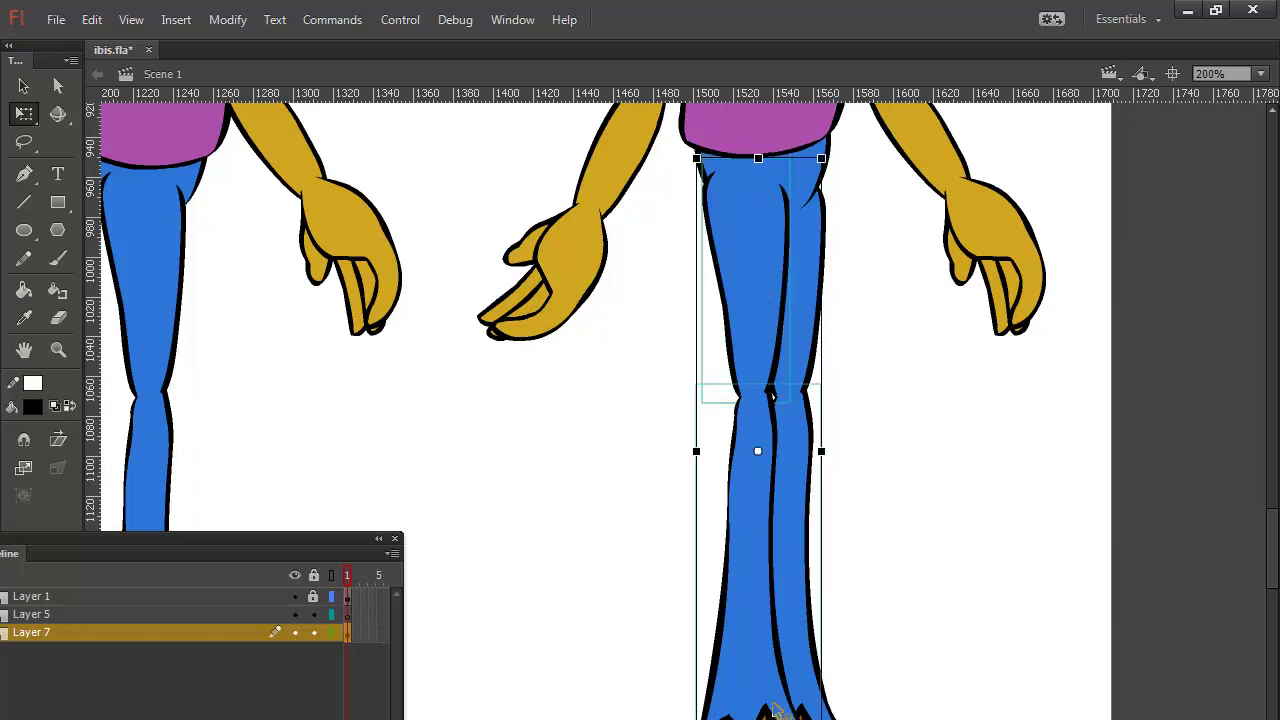
shift+click(760, 650)
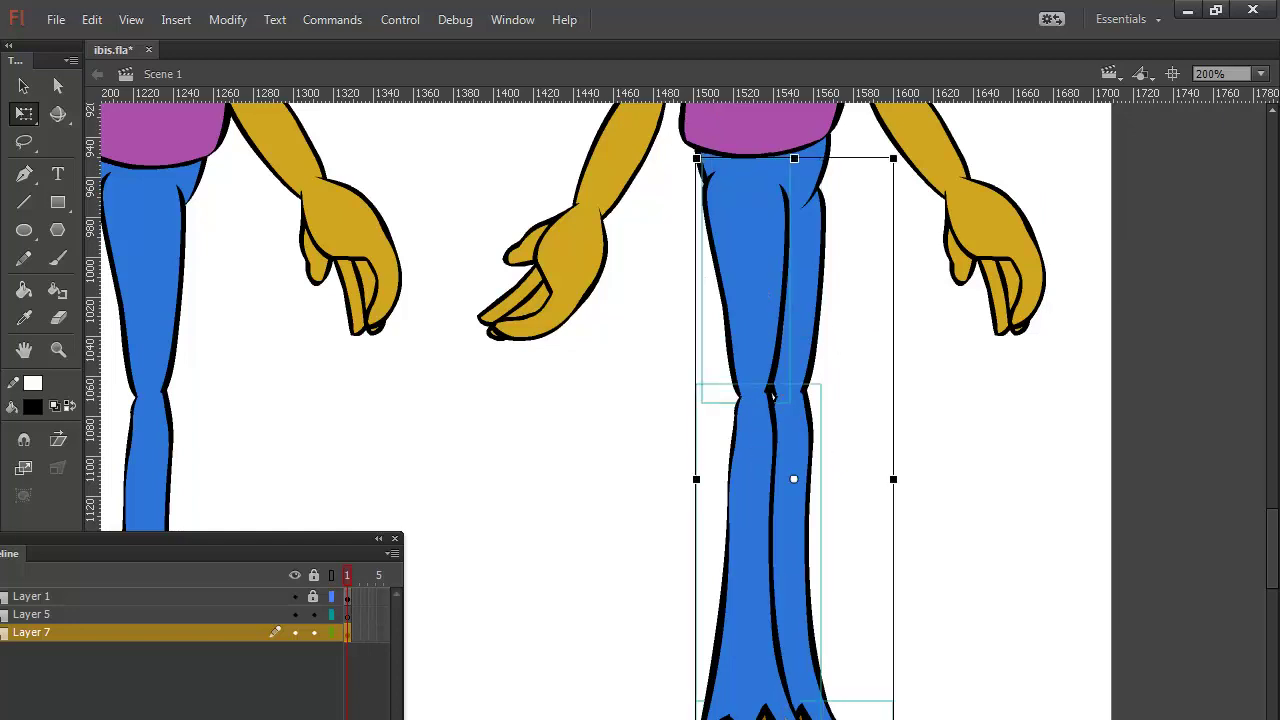
key(ctrl+Down)
key(ctrl+Down)
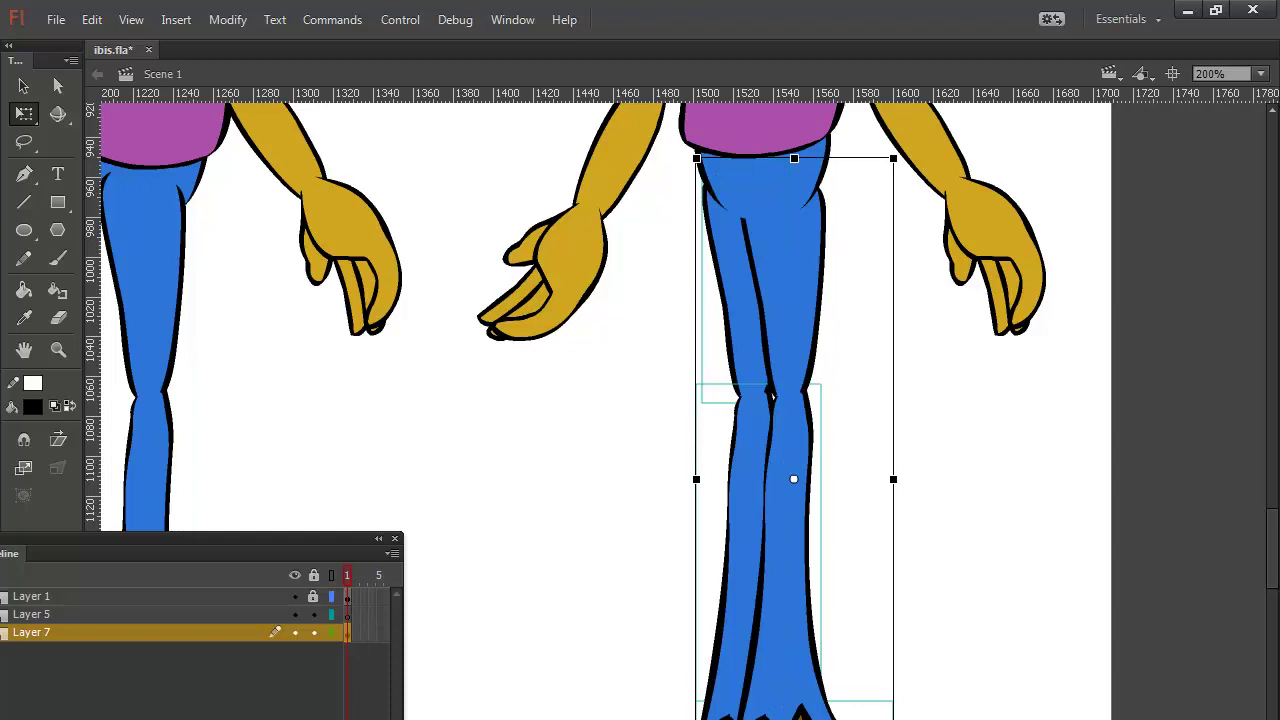
Step: Bring the right-hand leg's thigh, lower leg and foot forward so the thigh lies in front of the hips
click(782, 271)
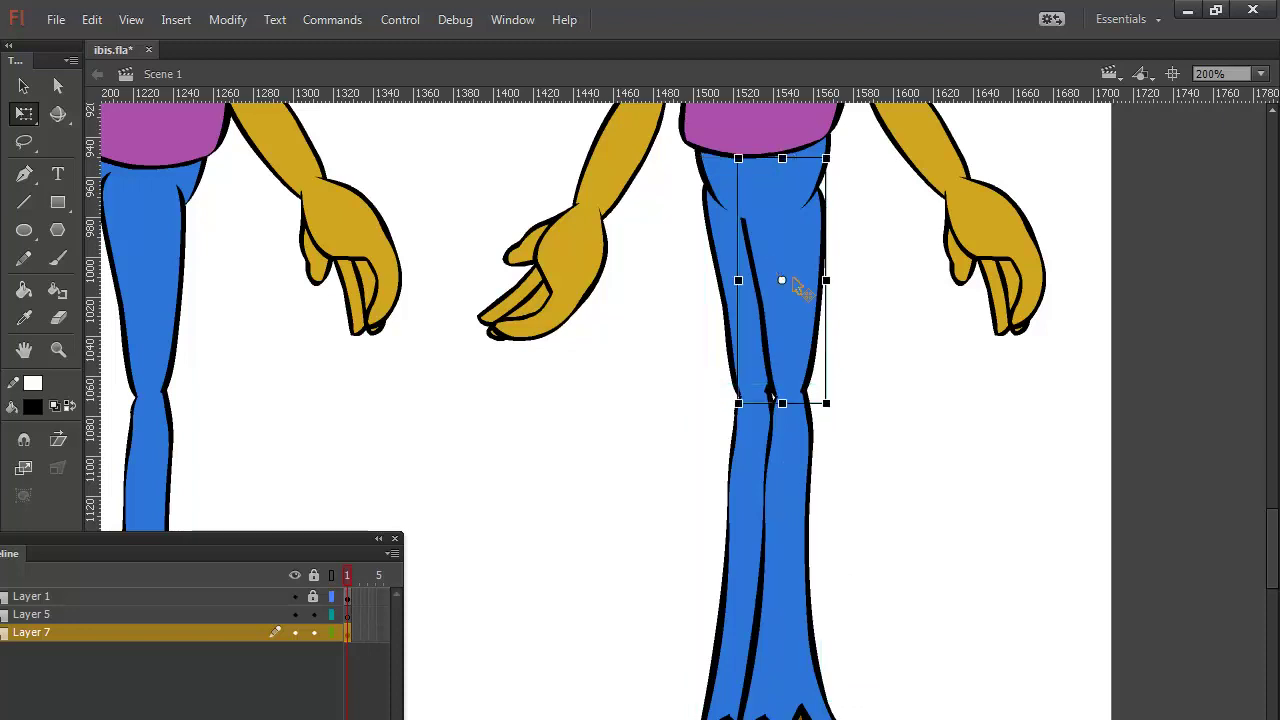
shift+click(803, 575)
shift+click(806, 716)
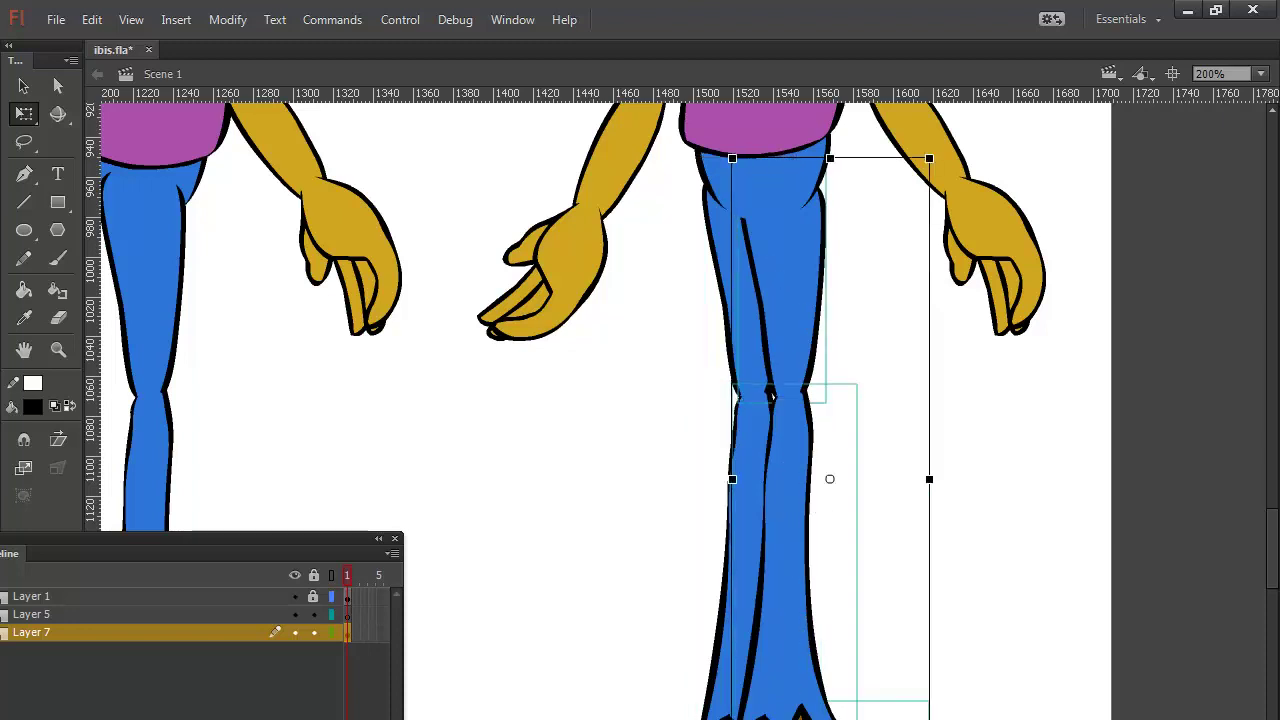
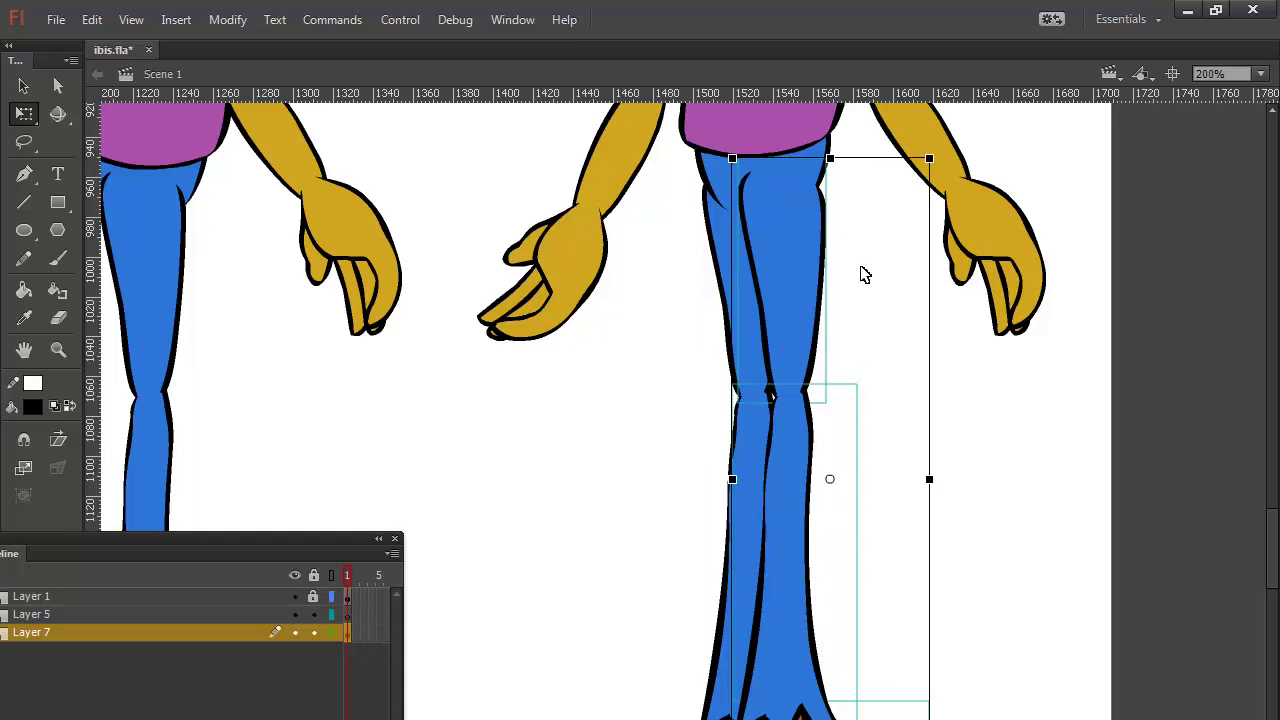
Step: Try to hide the upper inner outline of the front thigh by pulling its blue fill over it
double_click(795, 262)
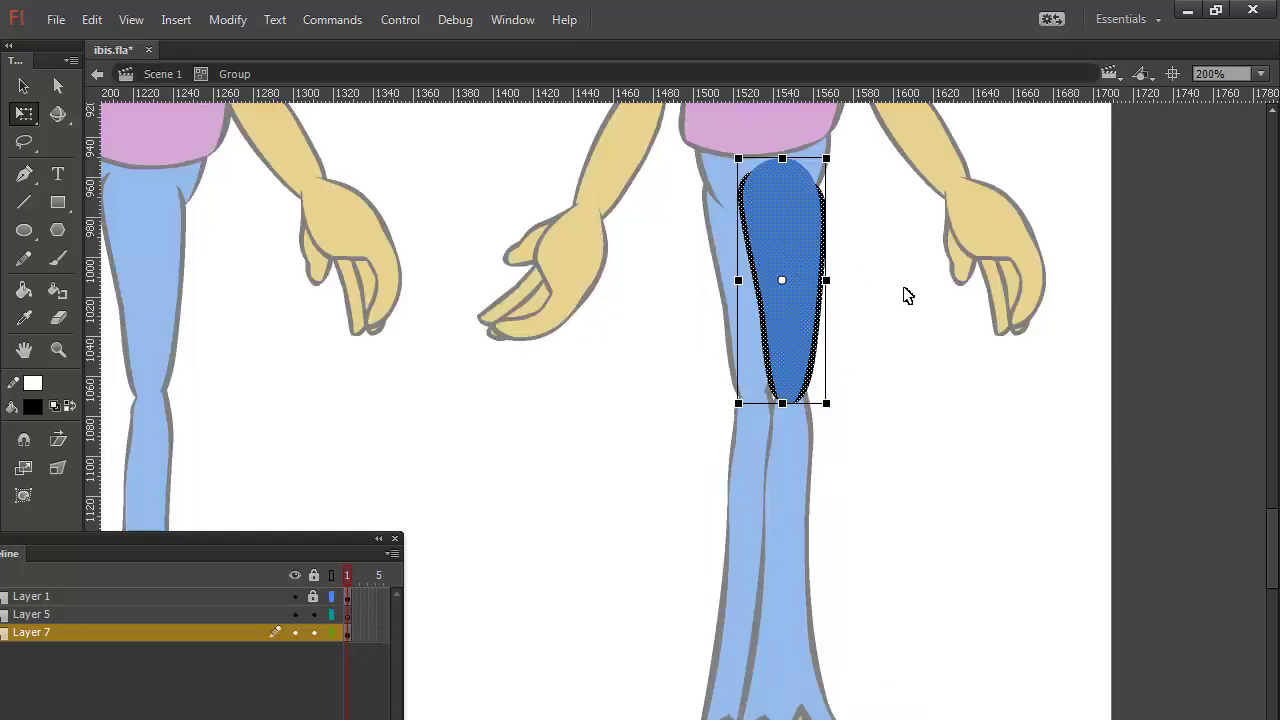
click(868, 282)
double_click(868, 240)
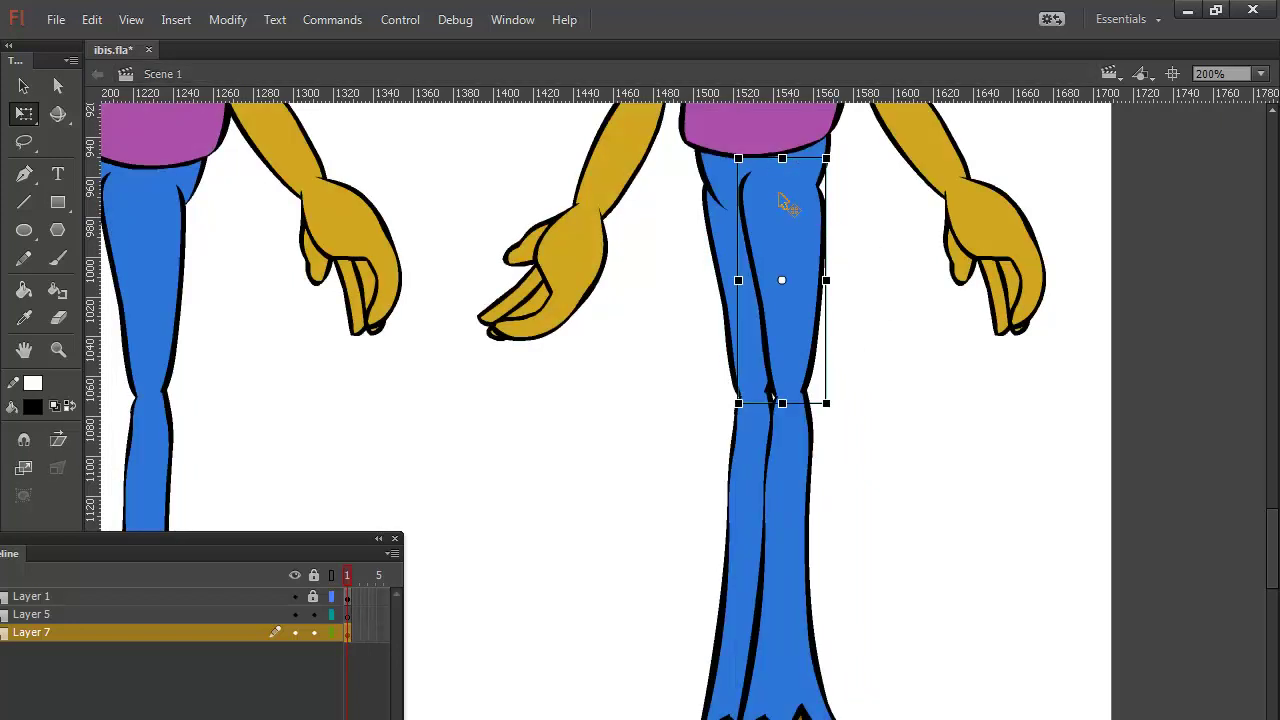
click(726, 185)
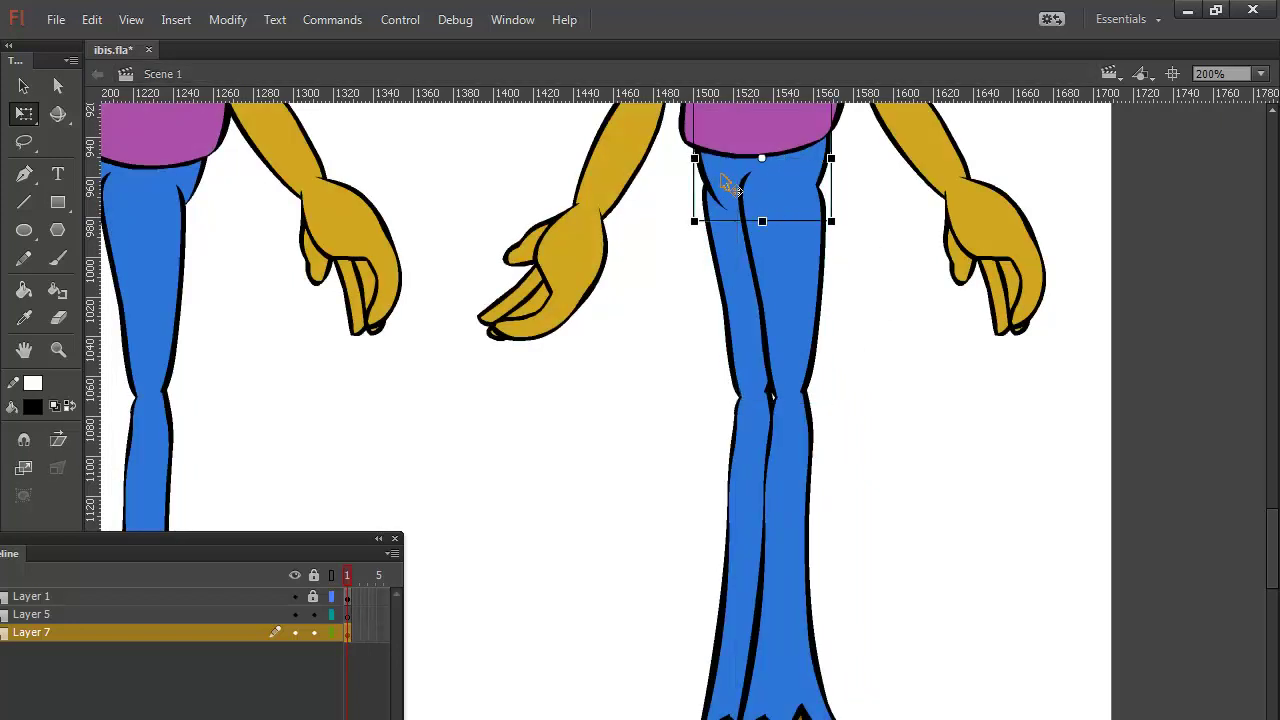
double_click(727, 186)
key(Delete)
double_click(677, 311)
double_click(728, 240)
drag(789, 396, 826, 394)
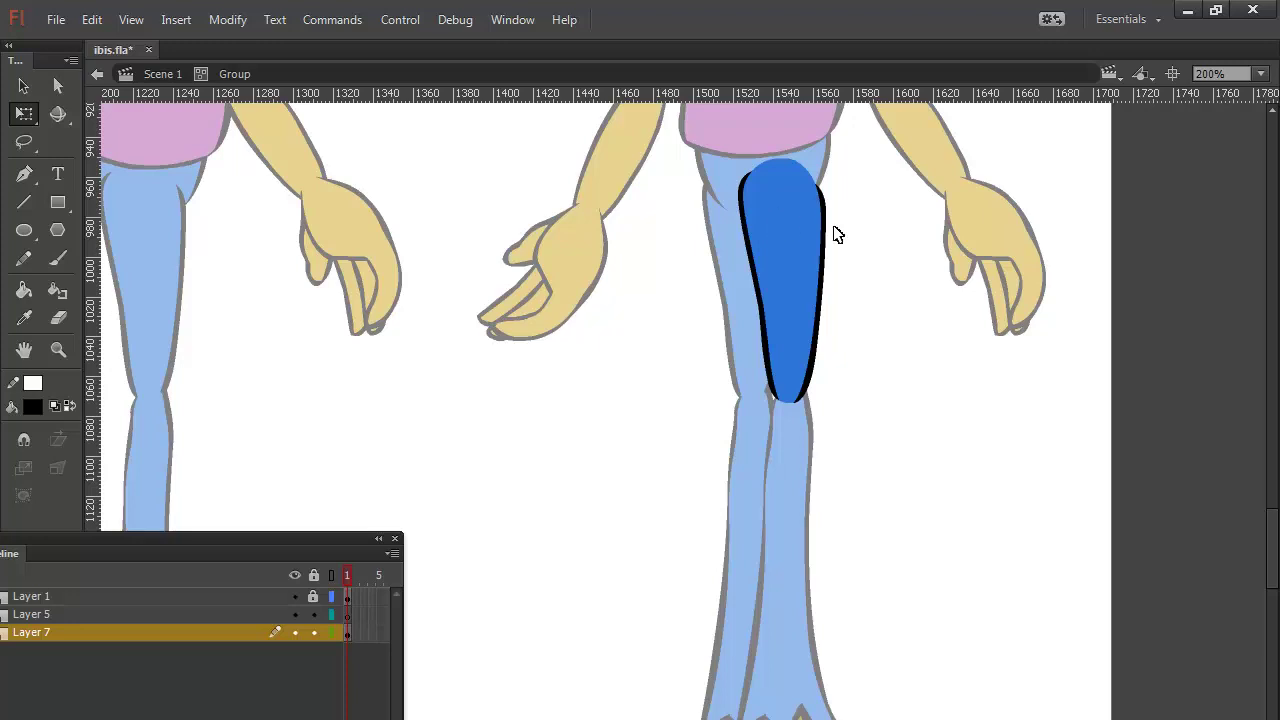
mouse_move(750, 210)
mouse_down()
mouse_move(731, 180)
mouse_move(740, 205)
mouse_up()
double_click(868, 249)
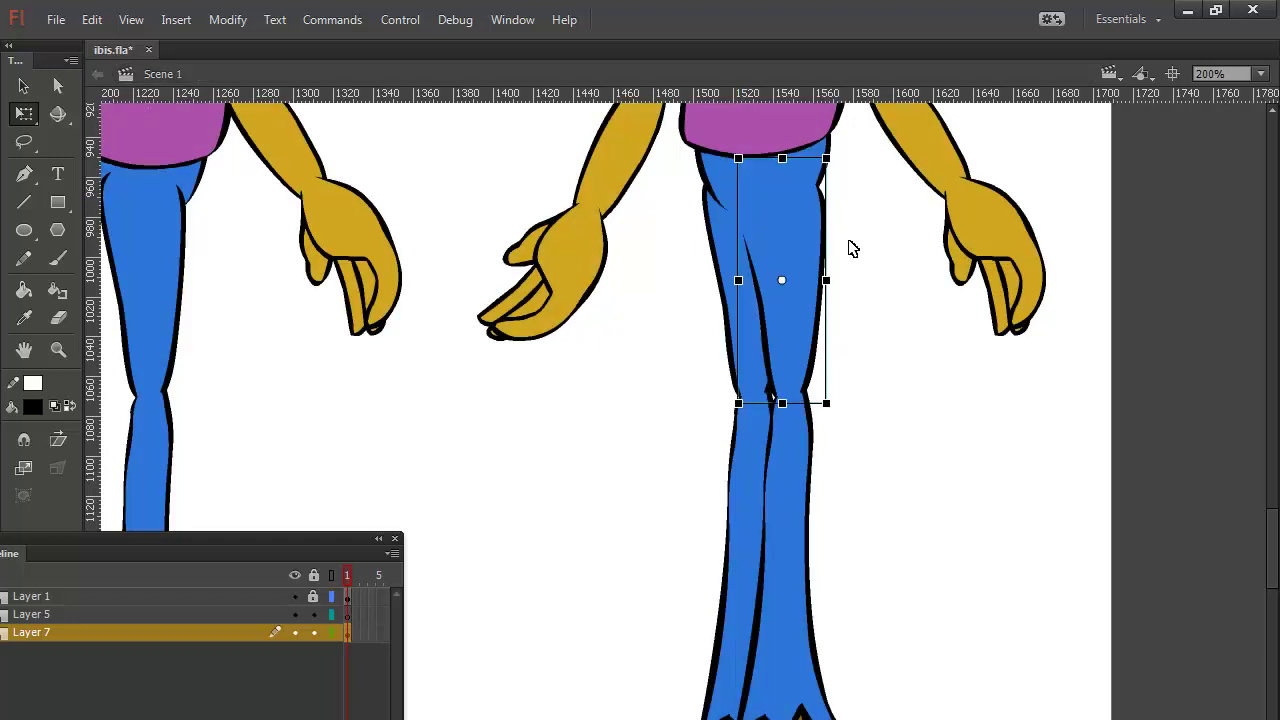
Step: Inside the front thigh's group, pull the blue fill over the upper inner outline up to the rounded top
double_click(803, 214)
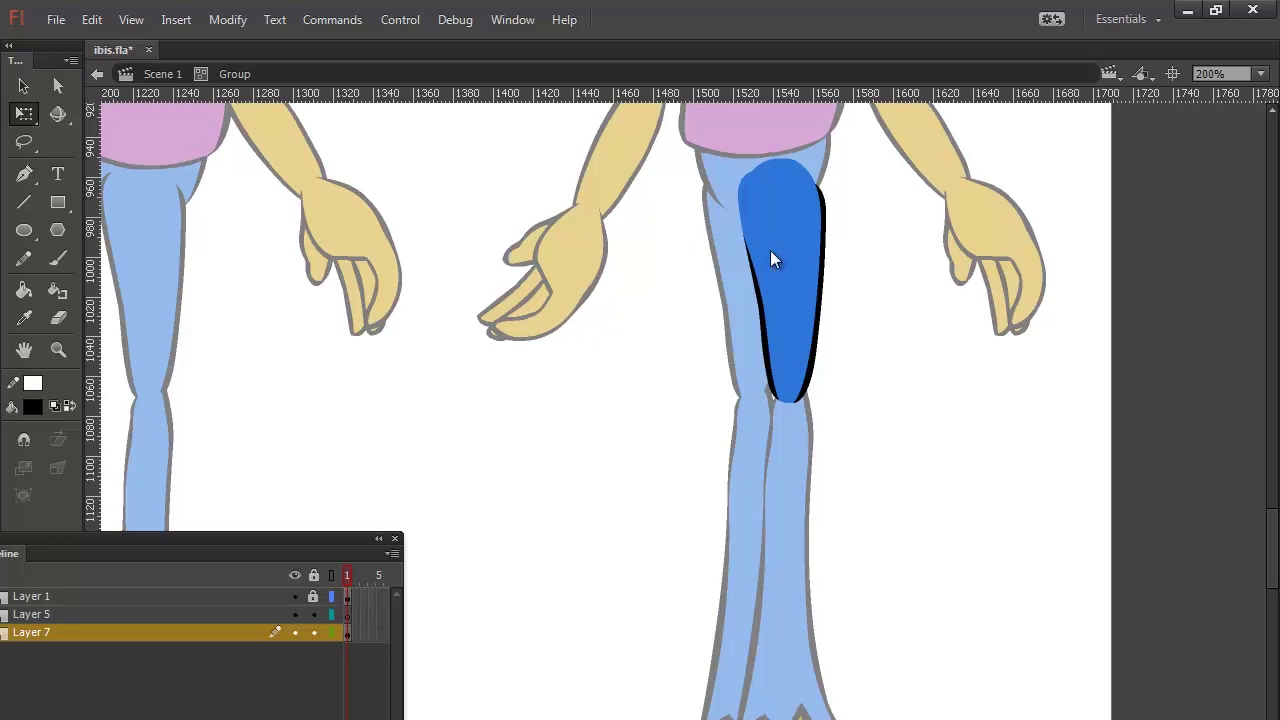
drag(852, 158, 717, 247)
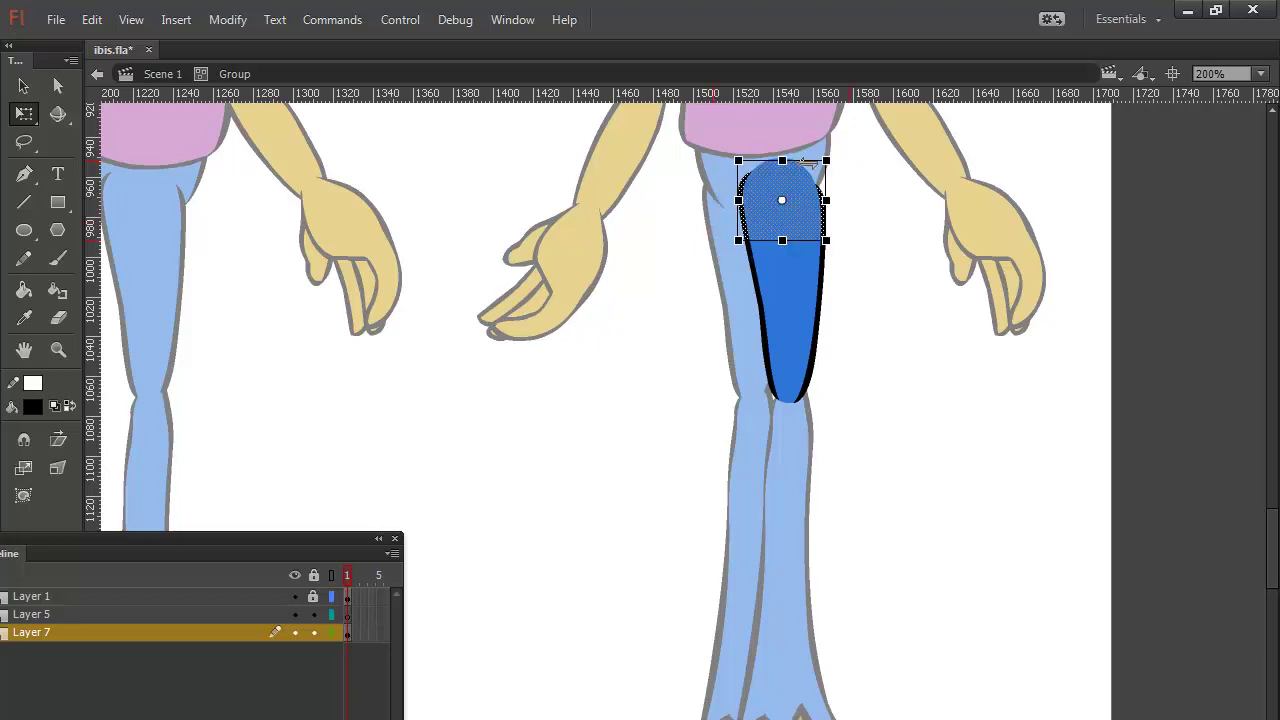
key(ctrl+equal)
key(ctrl+equal)
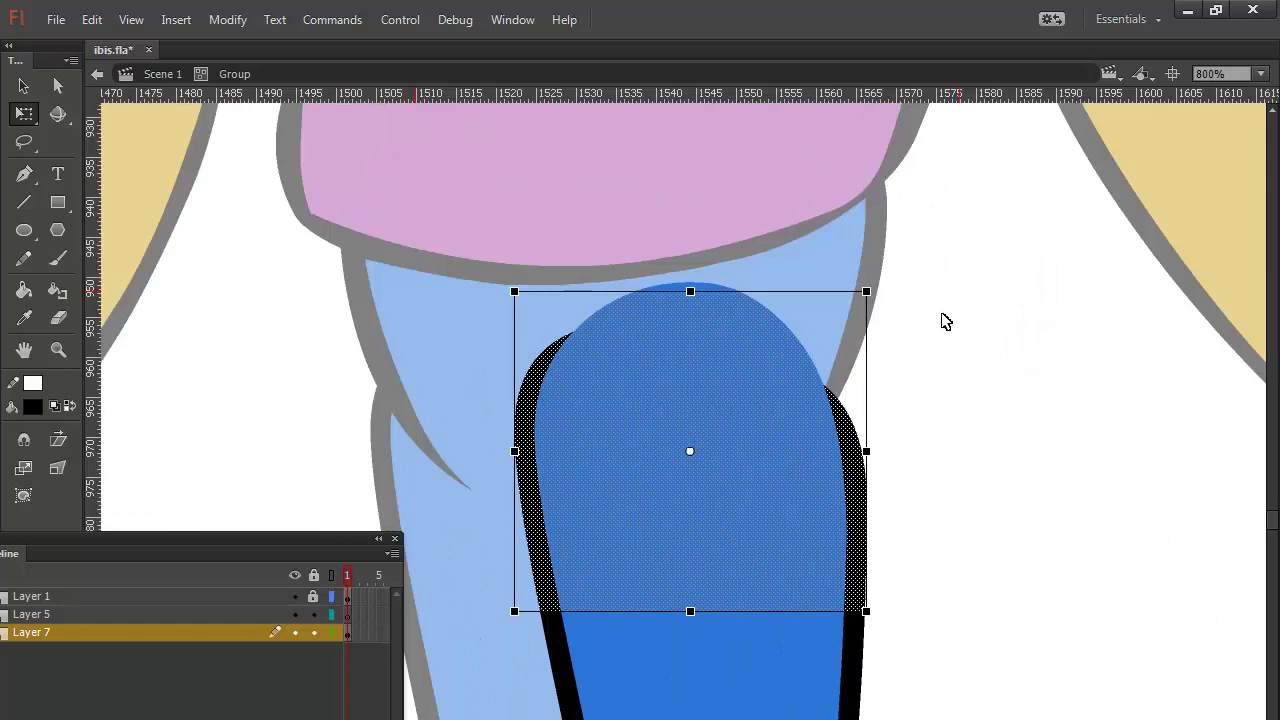
click(975, 336)
drag(543, 474, 527, 470)
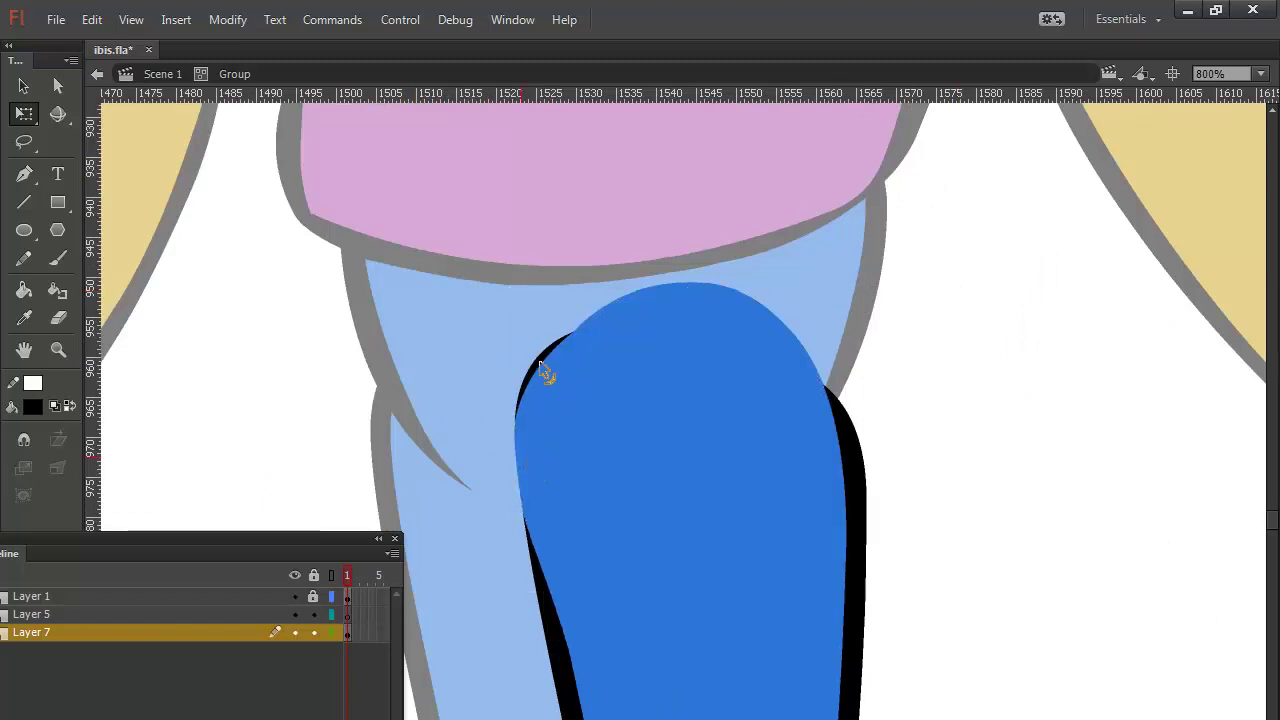
drag(540, 363, 543, 349)
click(519, 400)
click(490, 370)
Step: Select the upper part of the front thigh's fill and smooth it repeatedly into an even rounded edge
mouse_move(474, 226)
mouse_down()
mouse_move(726, 514)
mouse_move(824, 507)
mouse_up()
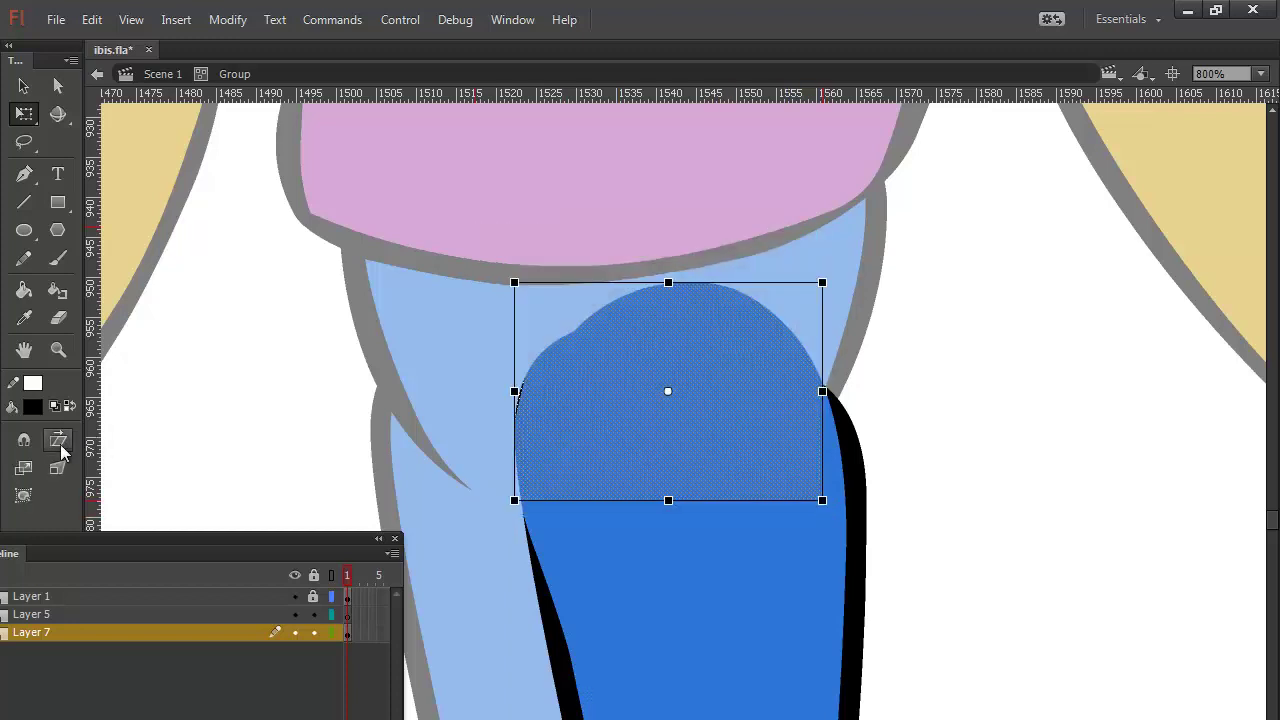
click(24, 86)
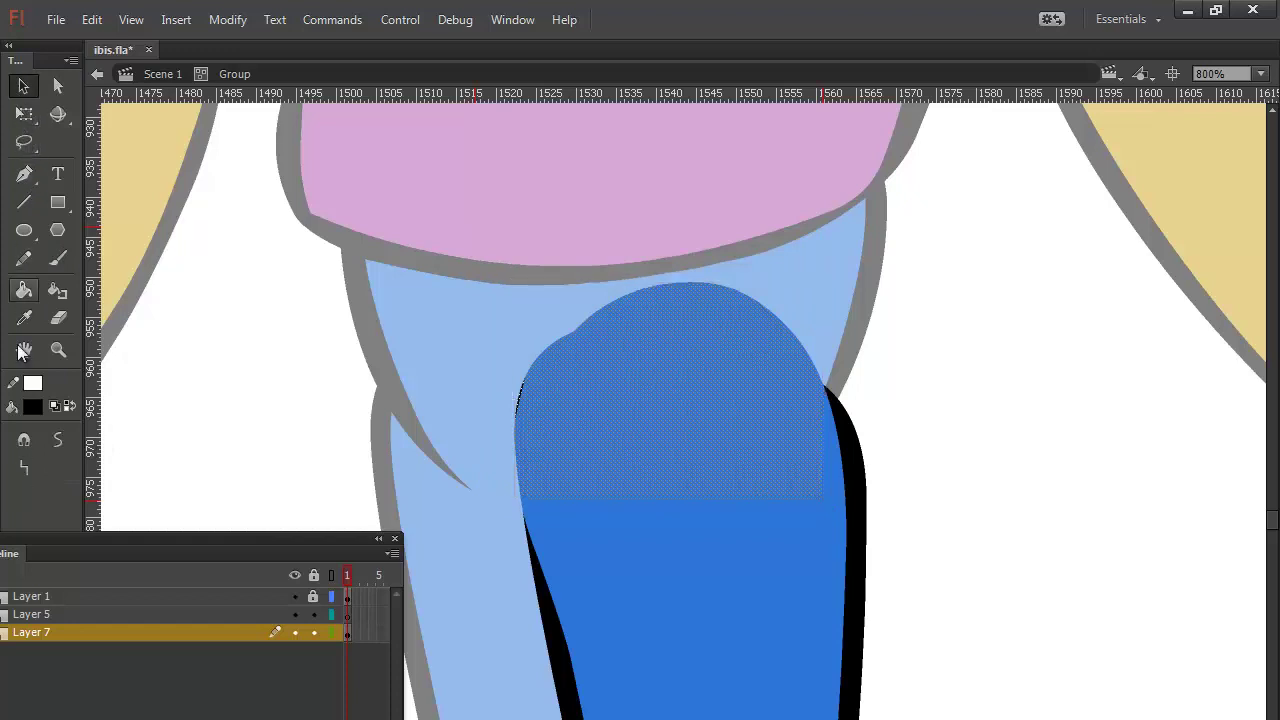
click(58, 443)
click(58, 443)
click(58, 443)
click(58, 443)
click(58, 443)
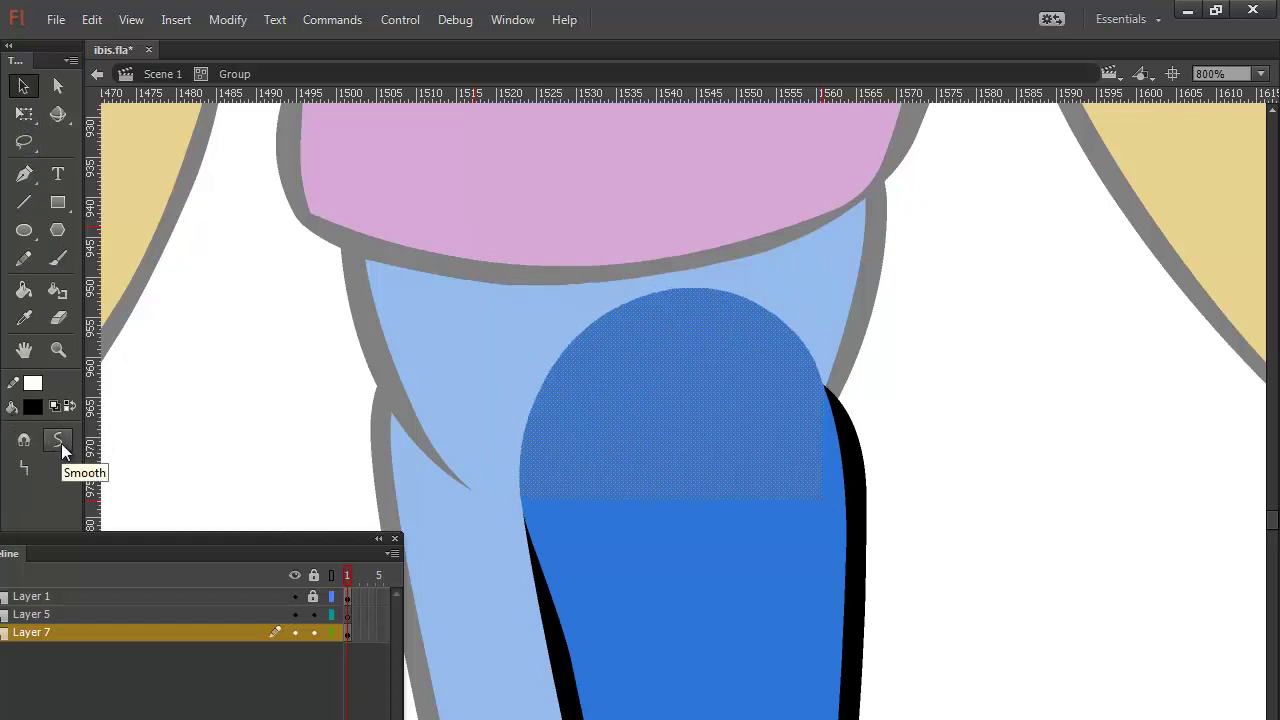
click(58, 443)
click(58, 443)
Step: Raise the top end of the front thigh's outer outline to meet the hip outline, and leave the group
click(874, 391)
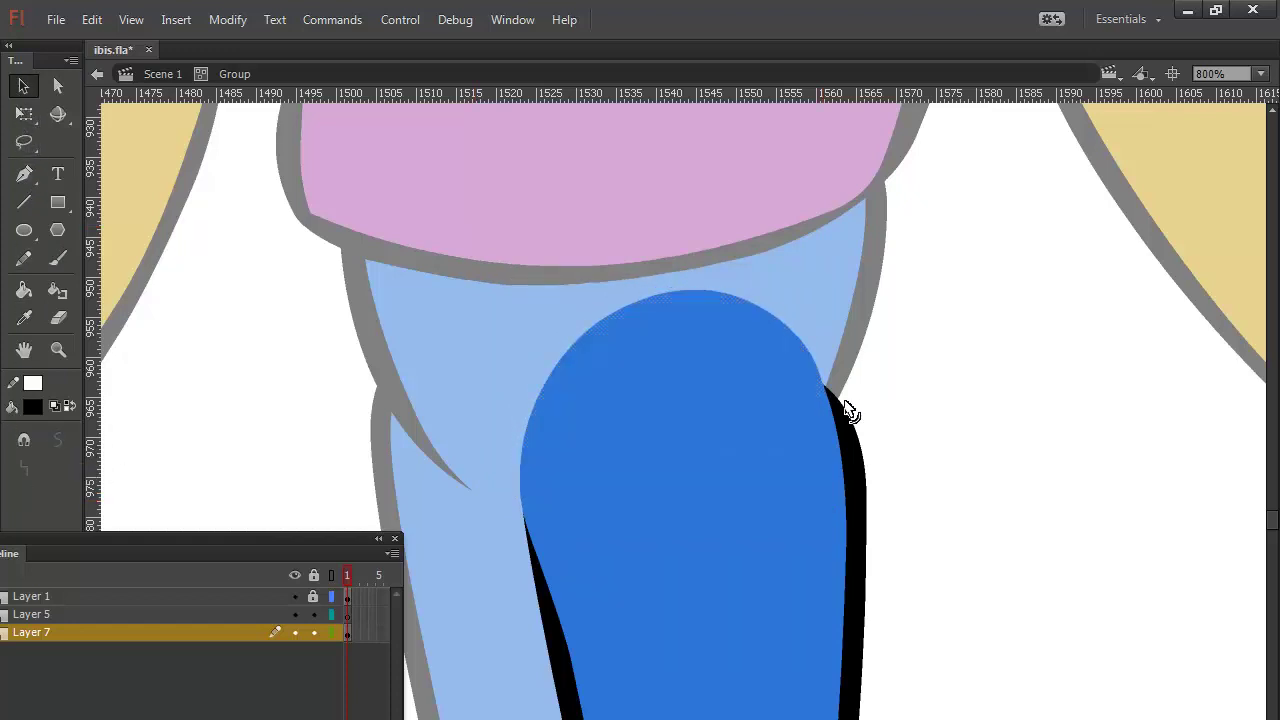
mouse_move(846, 414)
mouse_down()
mouse_move(849, 386)
mouse_move(829, 374)
mouse_move(846, 377)
mouse_move(834, 394)
mouse_move(847, 377)
mouse_up()
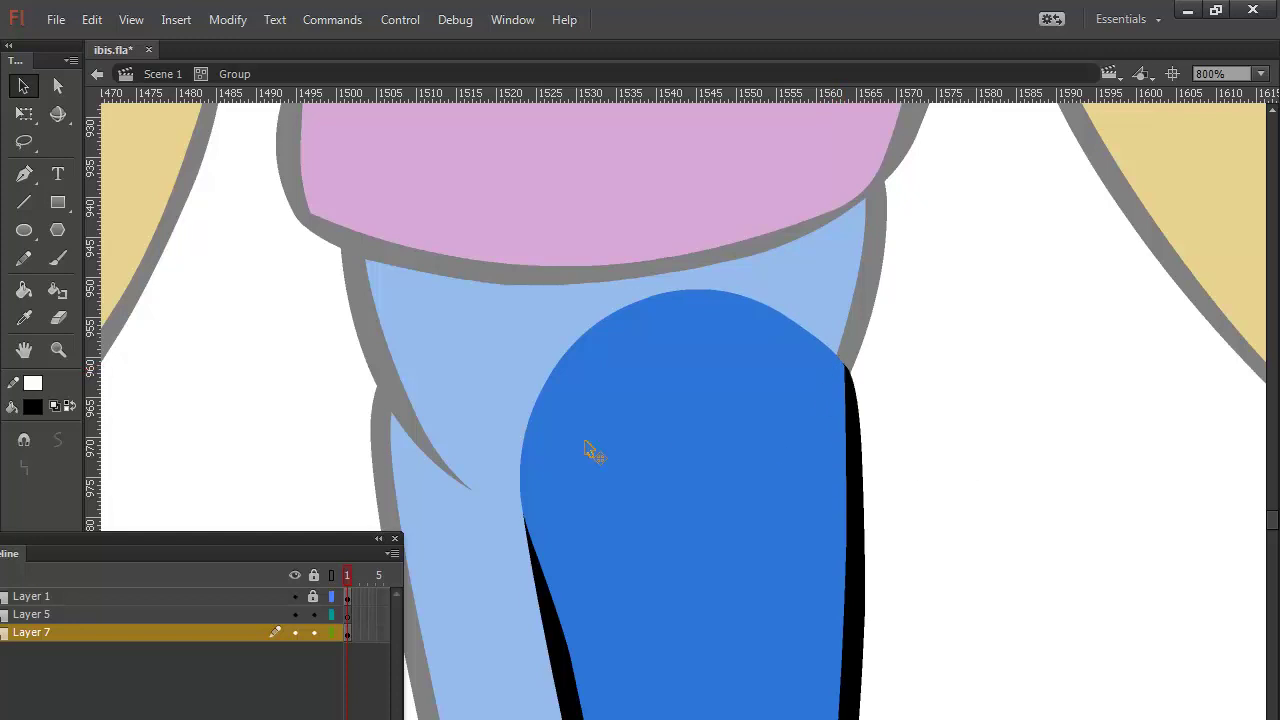
double_click(406, 394)
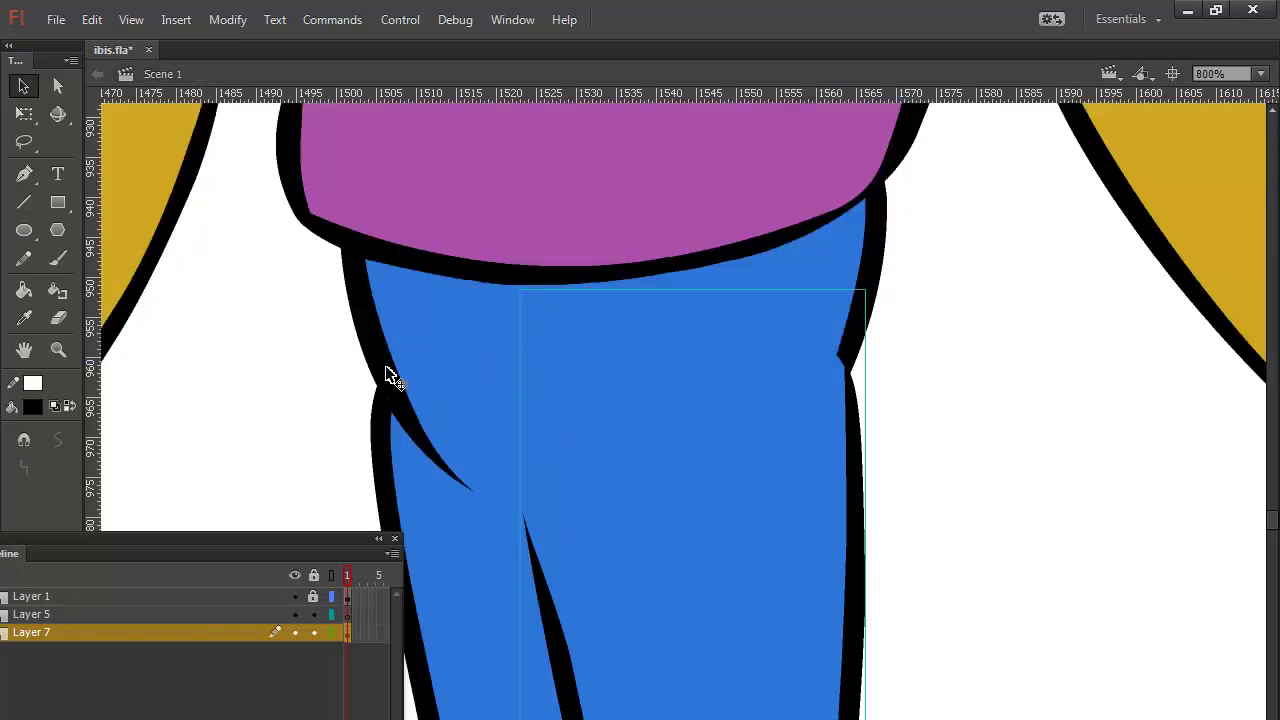
Step: Stretch the hip's left crease line toward the inner thigh line and reshape it into a thin, tapered curve
double_click(388, 370)
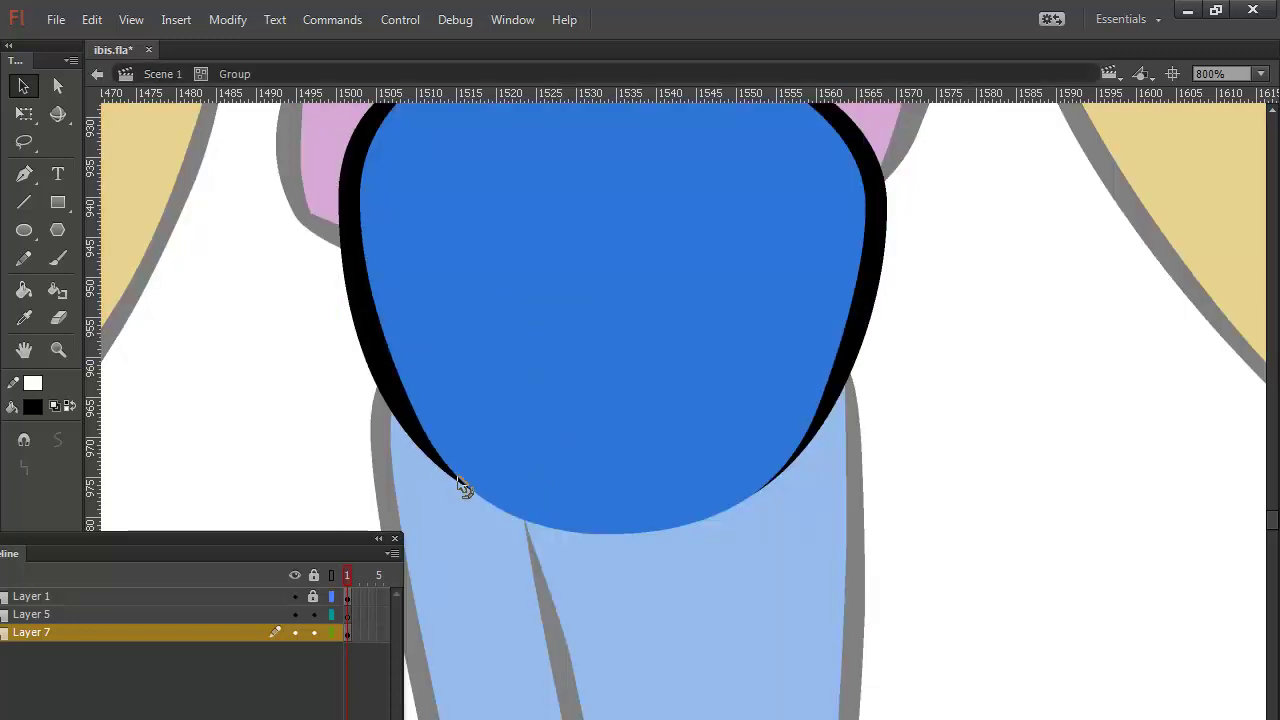
mouse_move(458, 478)
mouse_down()
mouse_move(561, 518)
mouse_move(483, 486)
mouse_move(471, 500)
mouse_move(555, 492)
mouse_up()
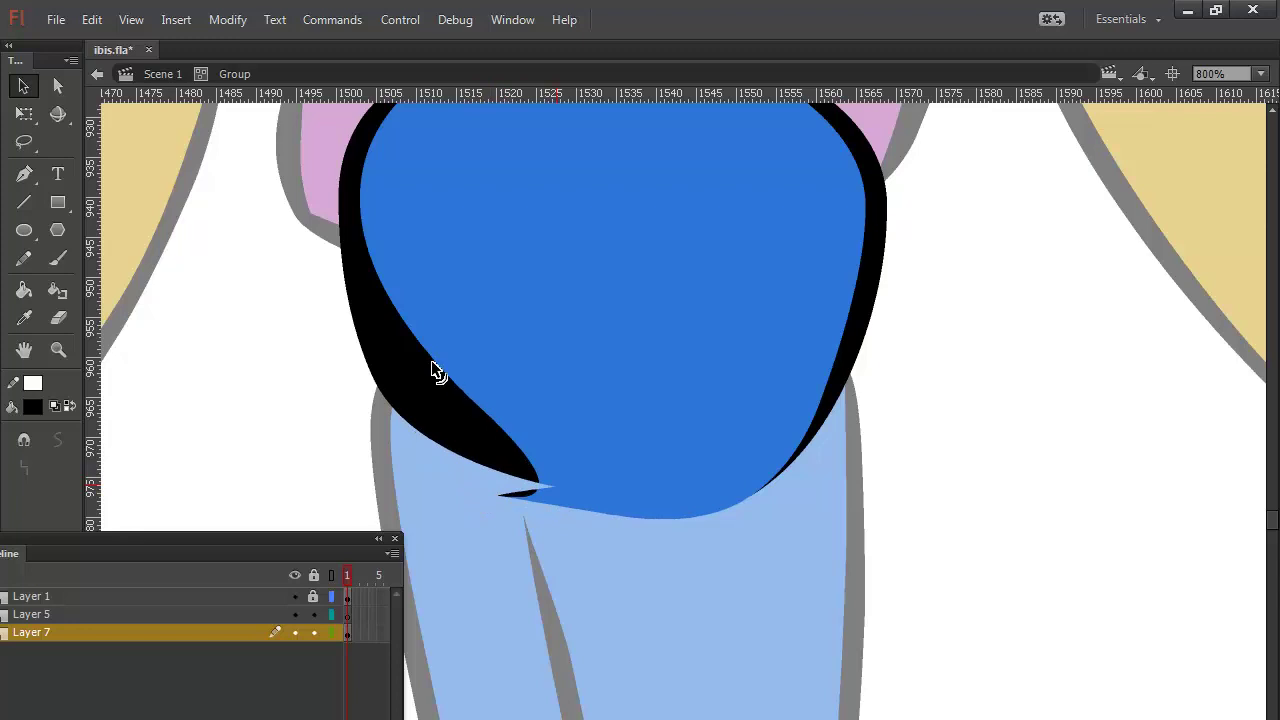
mouse_move(437, 366)
mouse_down()
mouse_move(418, 398)
mouse_move(437, 420)
mouse_up()
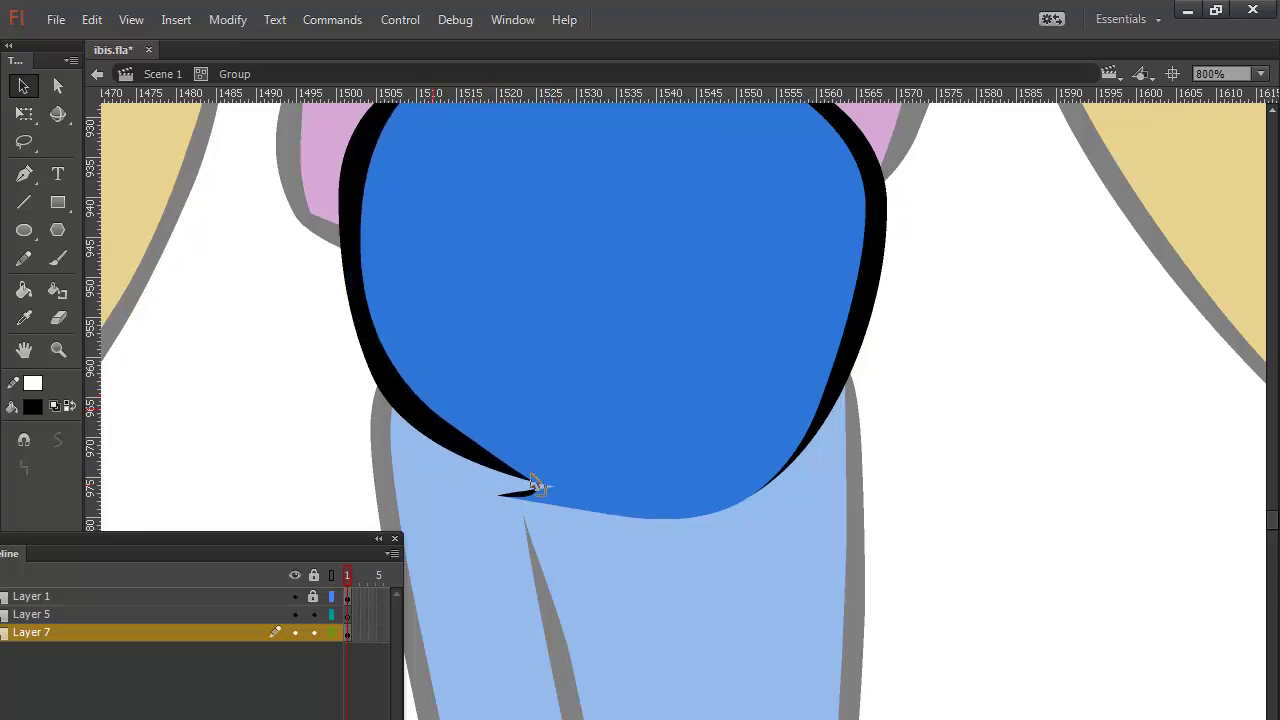
drag(504, 497, 546, 499)
Step: Delete the ragged strip of fill and outline along the bottom edge of the hip shape
click(548, 503)
click(495, 510)
drag(449, 516, 900, 493)
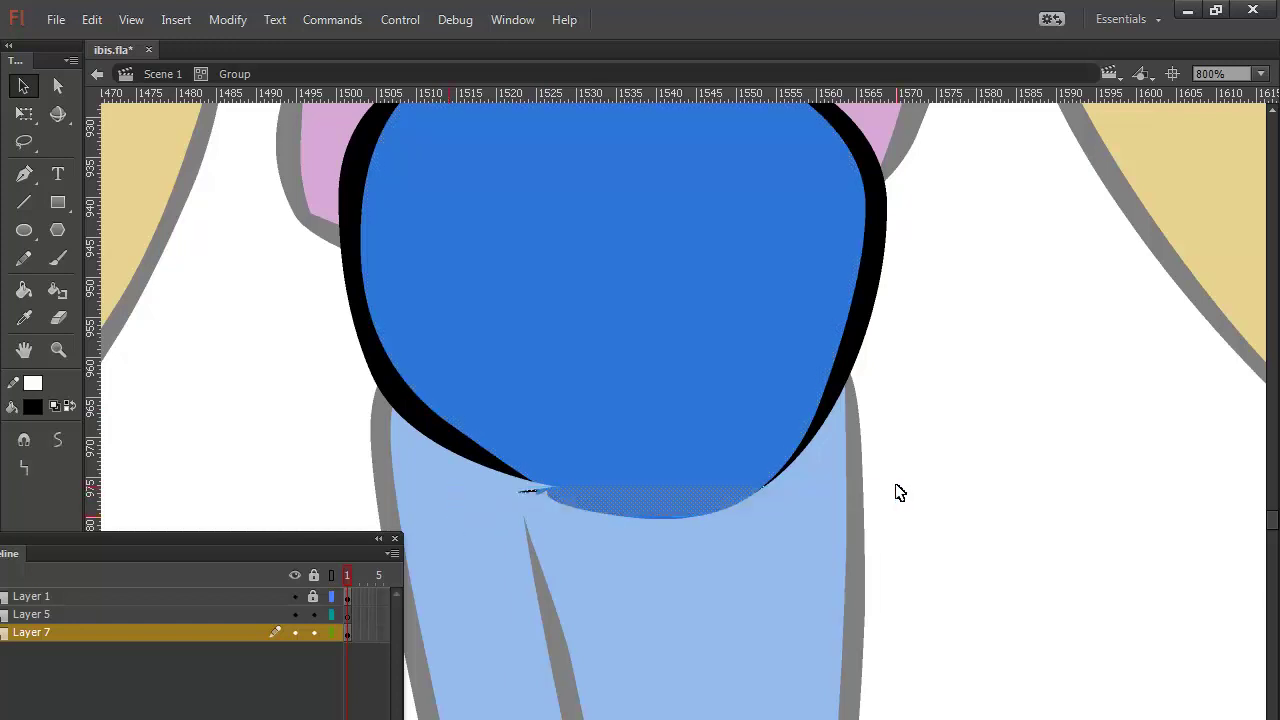
key(Delete)
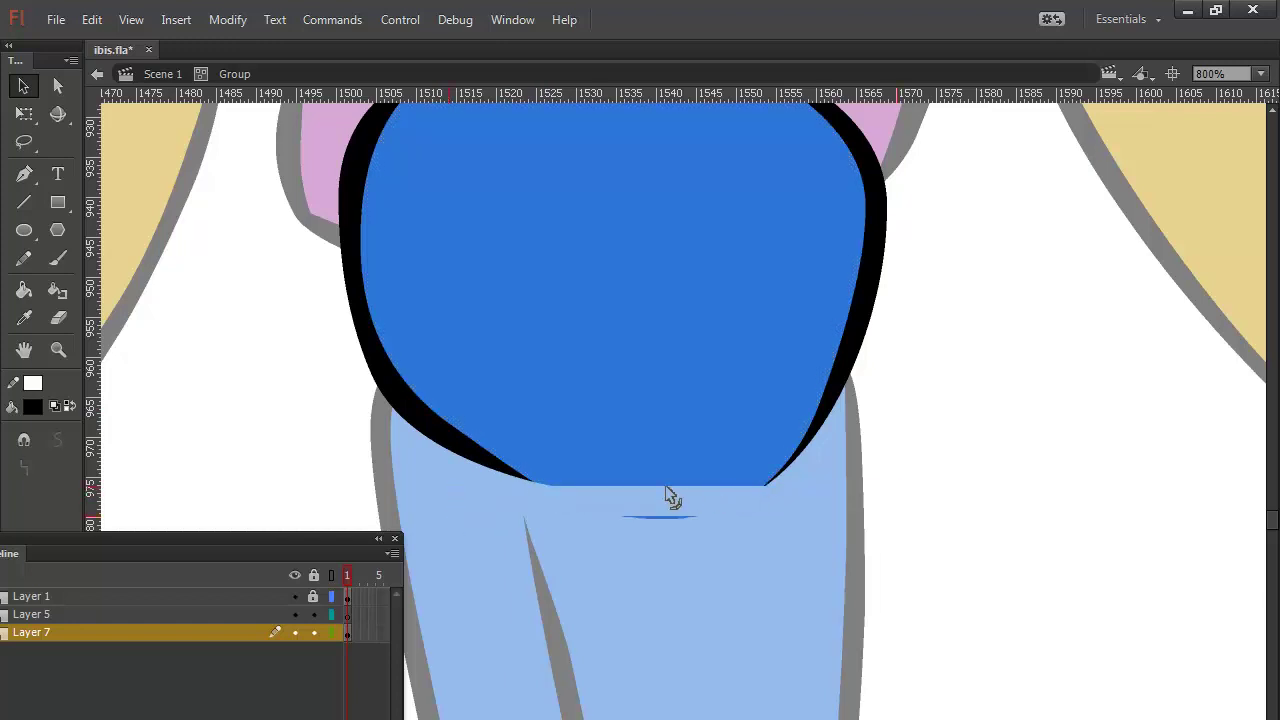
Step: Curve the hip fill's bottom edge downward, refine the left crease line's taper, and leave the group
drag(671, 490, 677, 531)
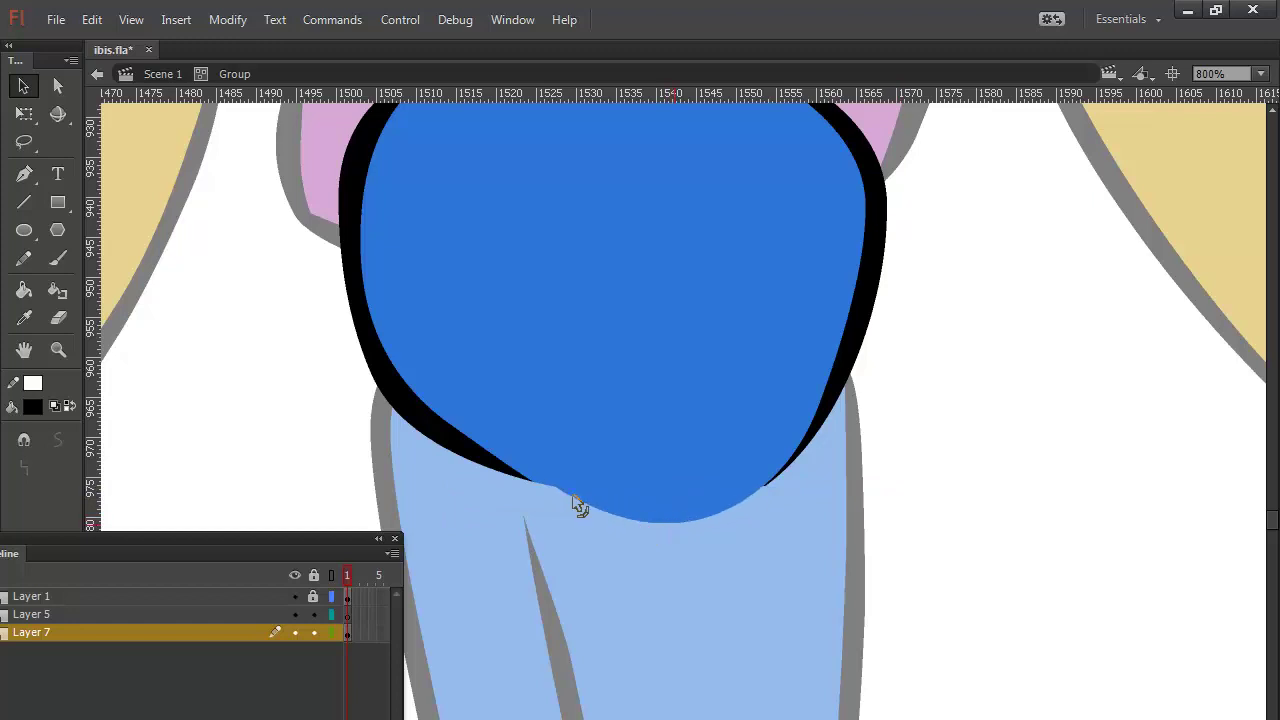
drag(554, 500, 537, 491)
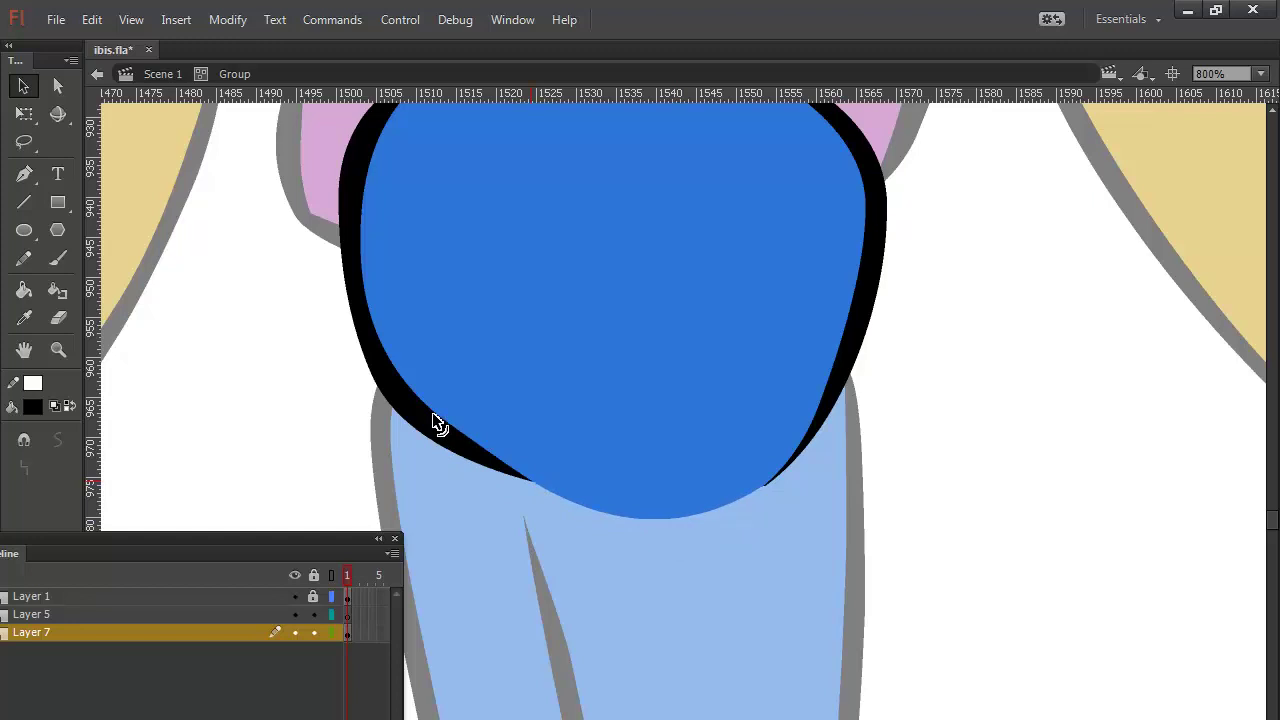
drag(434, 423, 446, 437)
drag(530, 492, 546, 491)
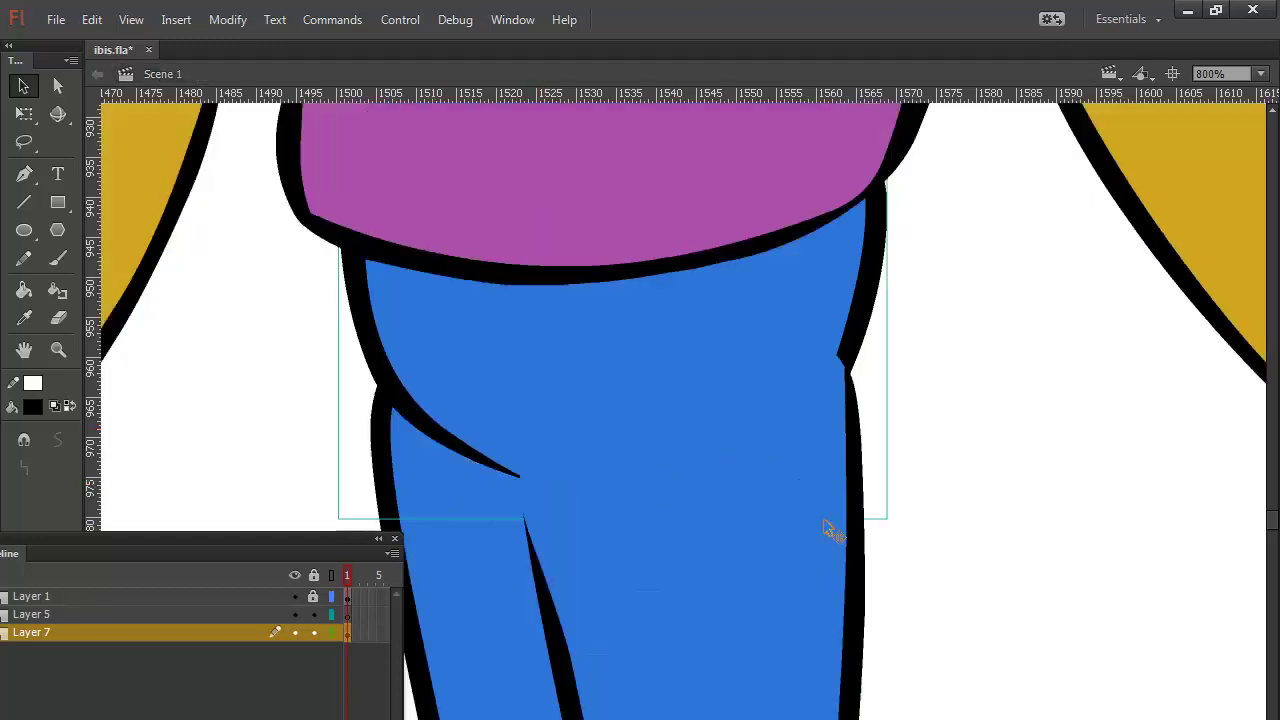
double_click(830, 528)
Step: Extend the front thigh's inner outline up toward the hip crease and smooth that section of the edge
double_click(568, 634)
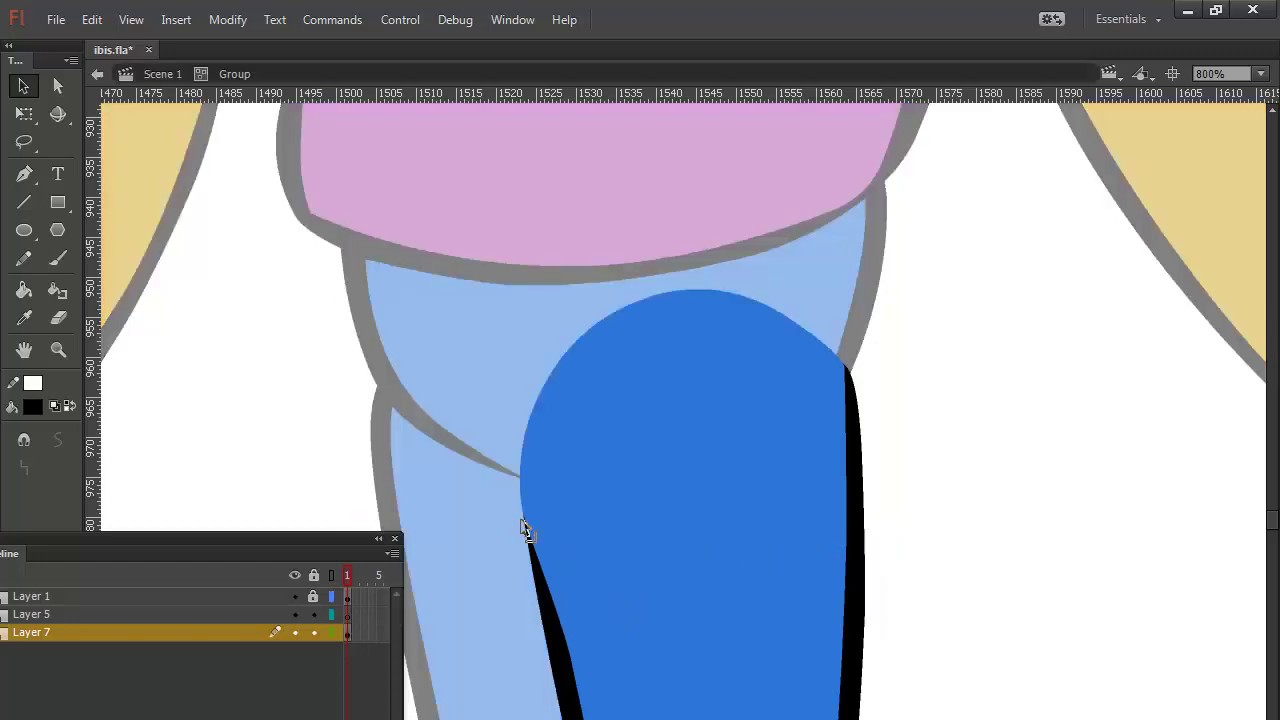
drag(524, 524, 517, 453)
drag(464, 347, 566, 612)
click(53, 443)
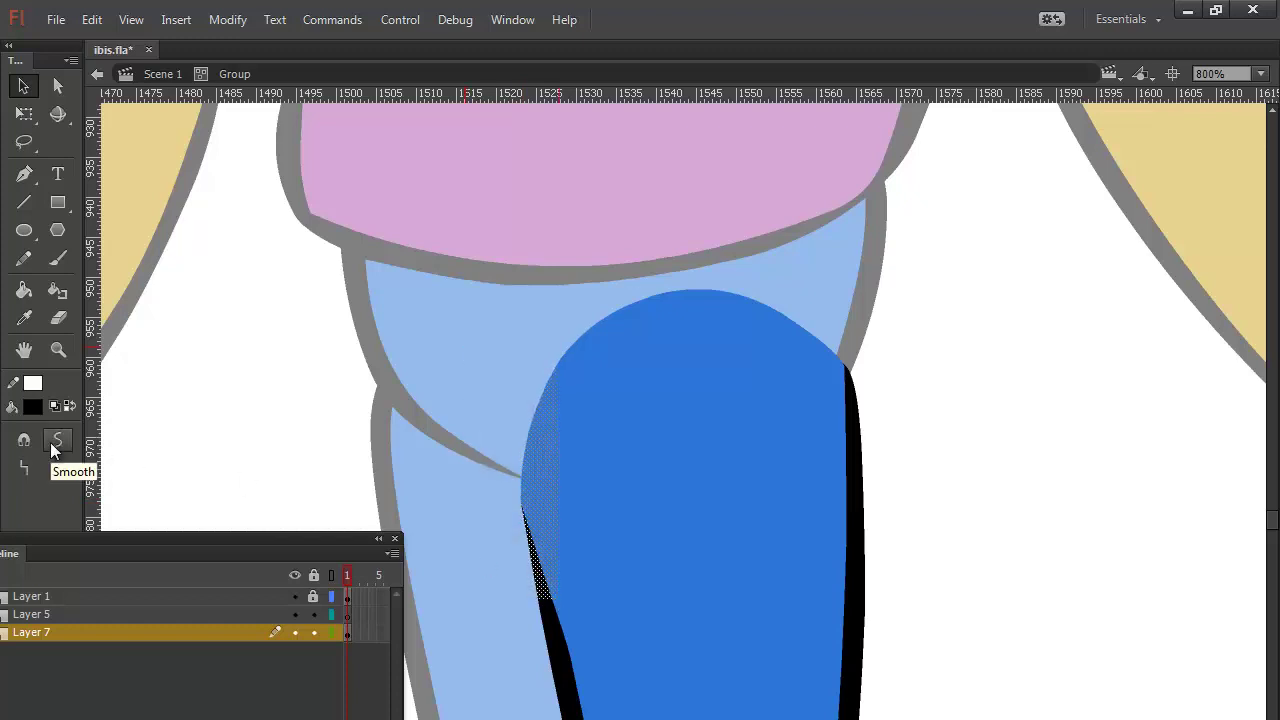
Step: Pull the front thigh's inner outline up to meet the hip crease tip, curve the adjoining edges, and leave the group
click(353, 433)
drag(526, 514, 520, 488)
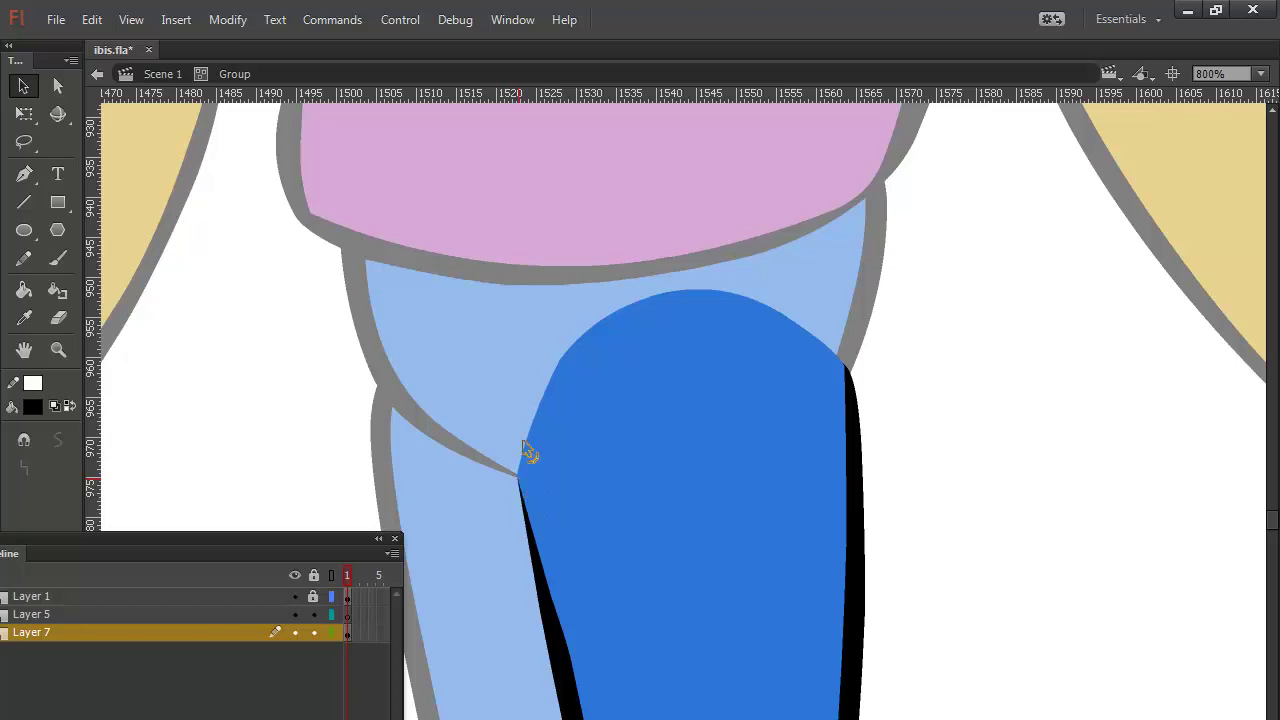
drag(534, 443, 530, 428)
drag(526, 499, 529, 491)
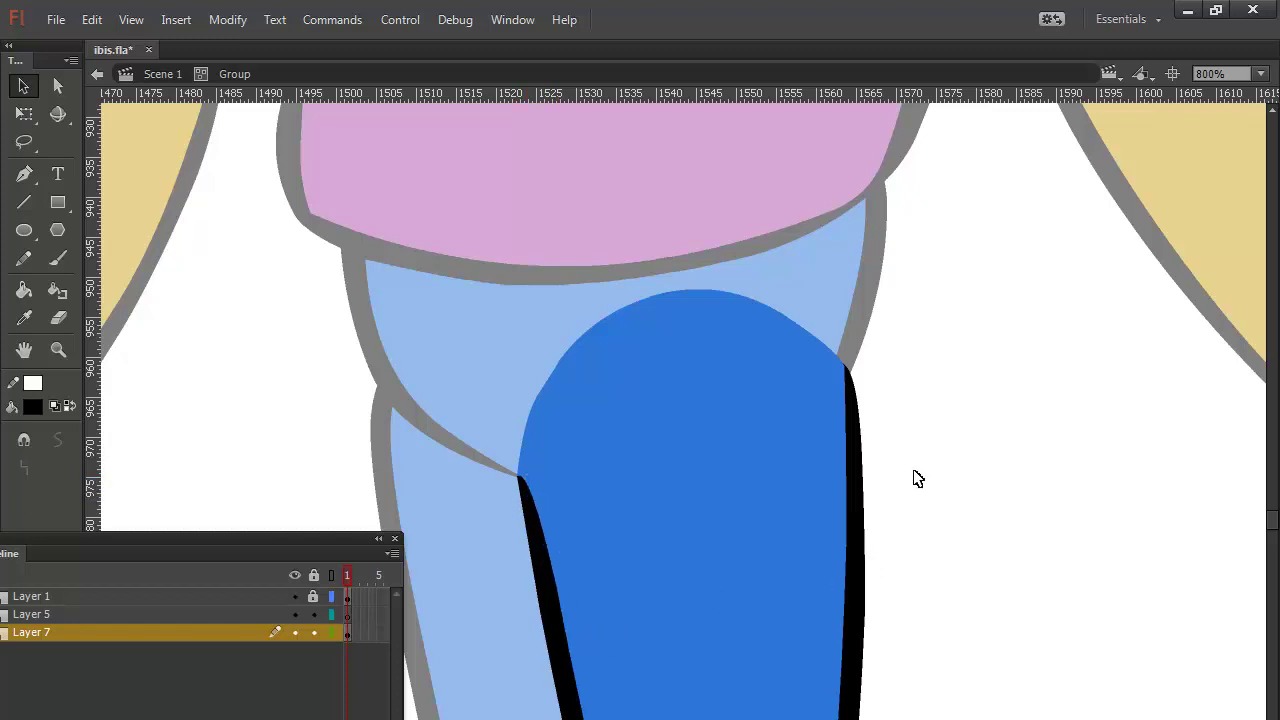
double_click(922, 512)
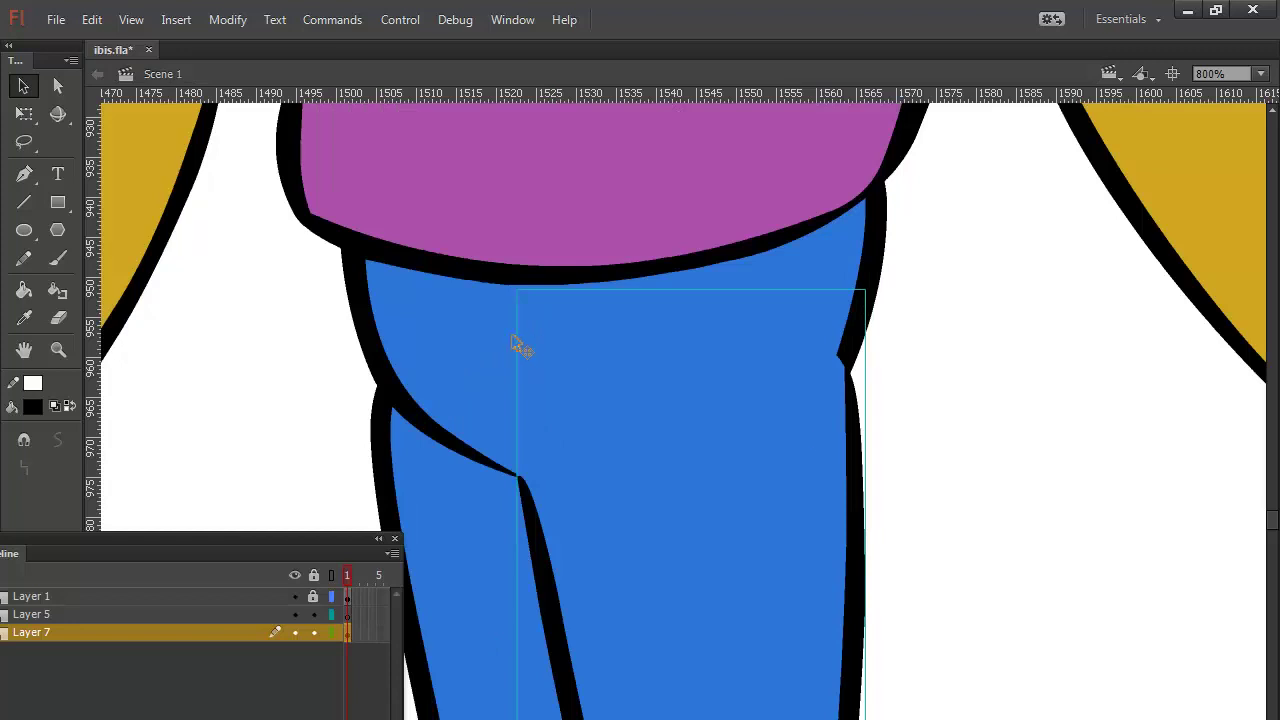
Step: Brush a black four-sided back pocket outline onto the hip shape and leave the group
double_click(466, 336)
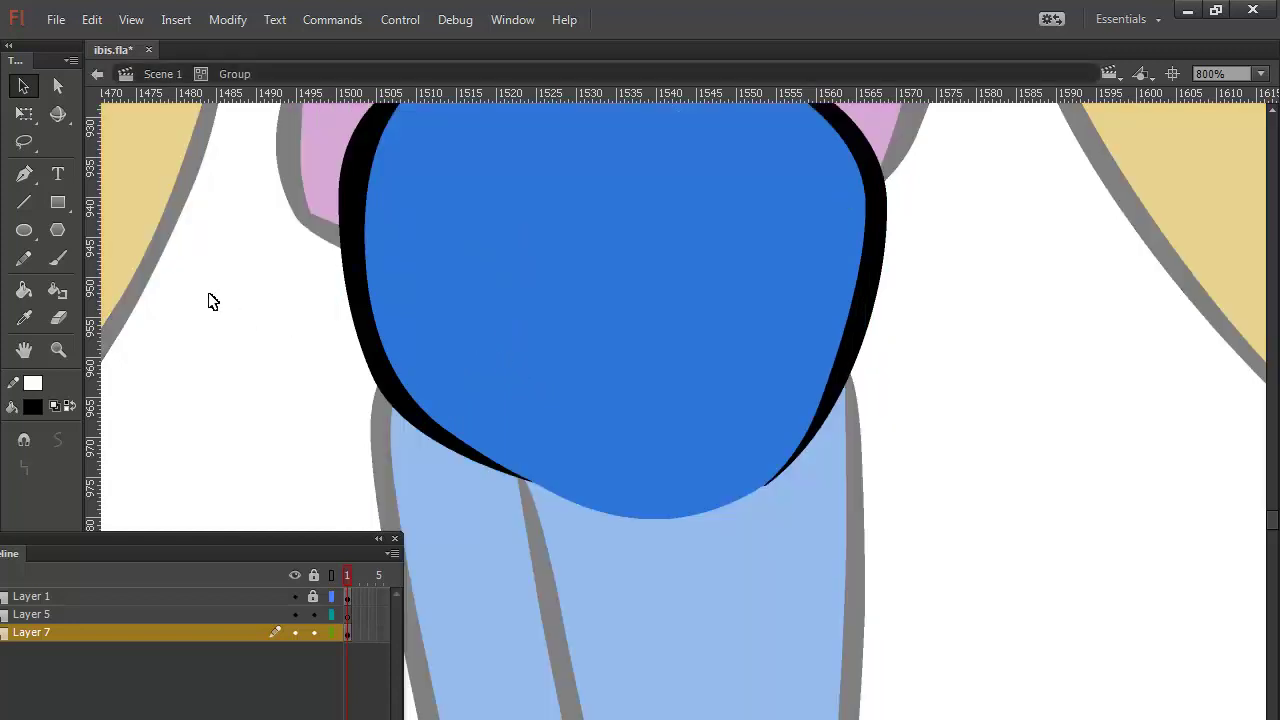
click(52, 256)
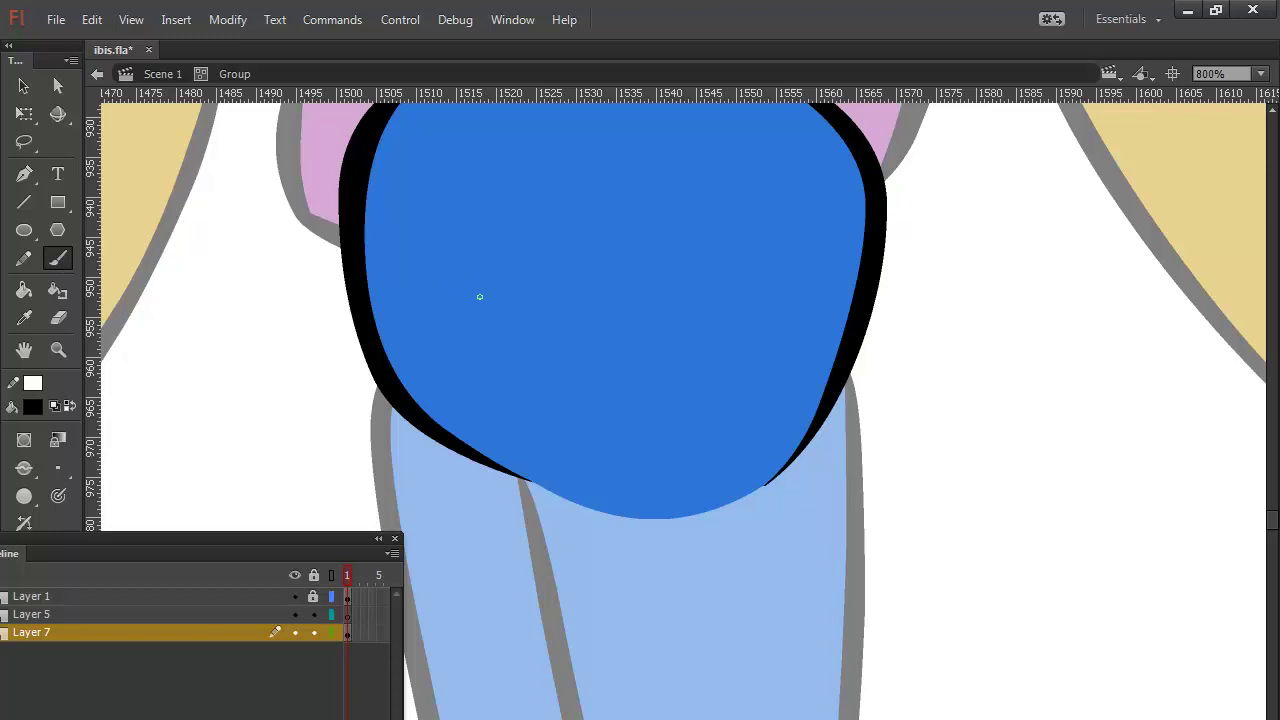
mouse_move(479, 297)
mouse_down()
mouse_move(586, 308)
mouse_move(594, 407)
mouse_move(532, 419)
mouse_move(490, 359)
mouse_move(478, 299)
mouse_up()
click(24, 86)
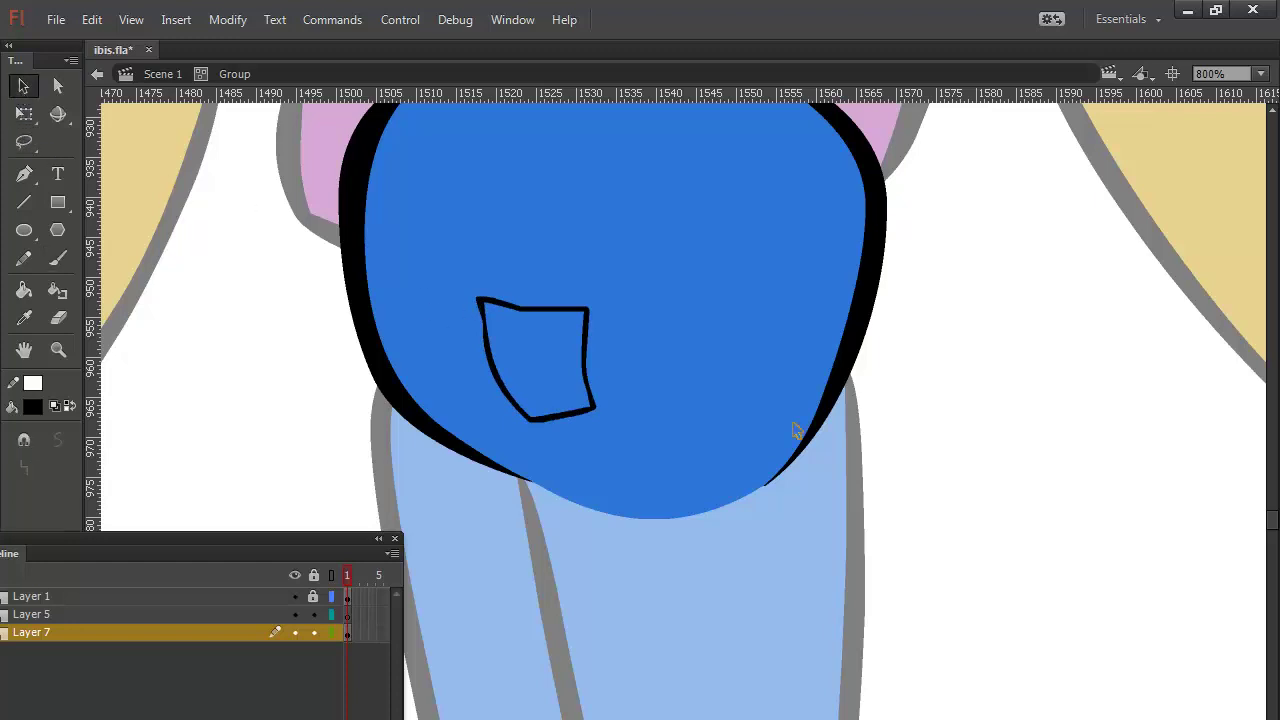
double_click(1044, 458)
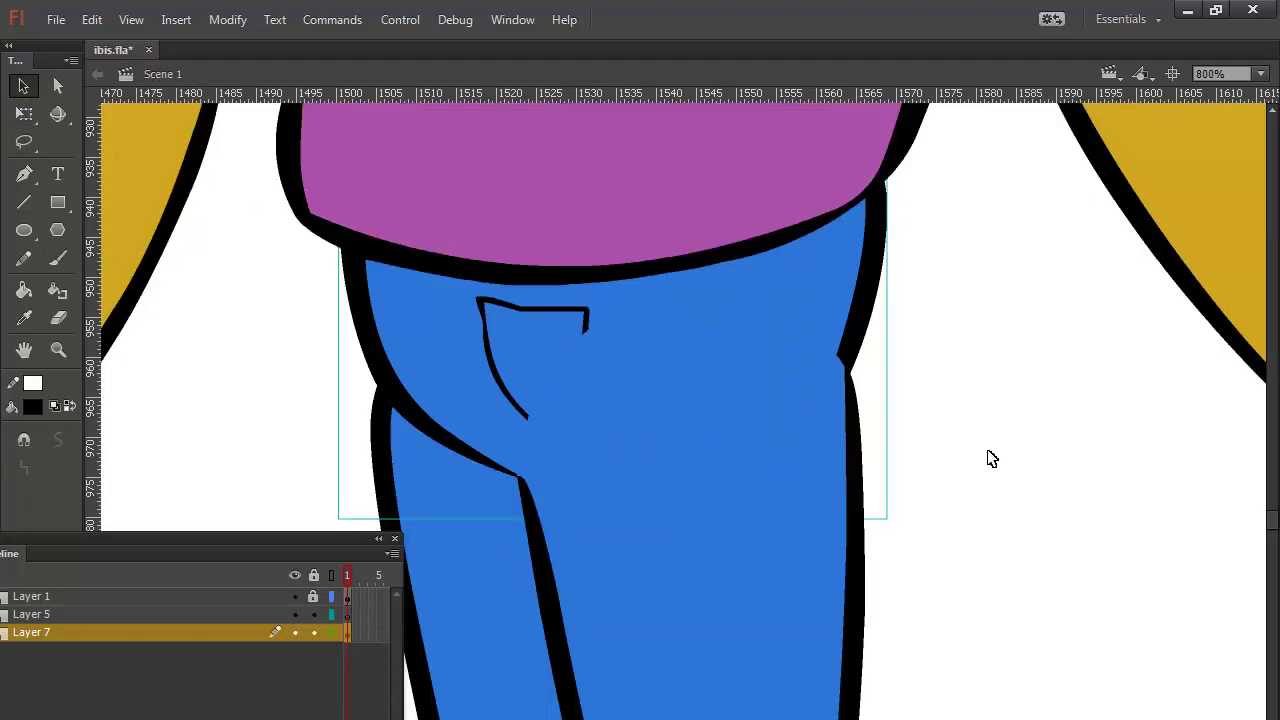
Step: Reopen the hip group and smooth the whole pocket outline
double_click(500, 314)
click(530, 318)
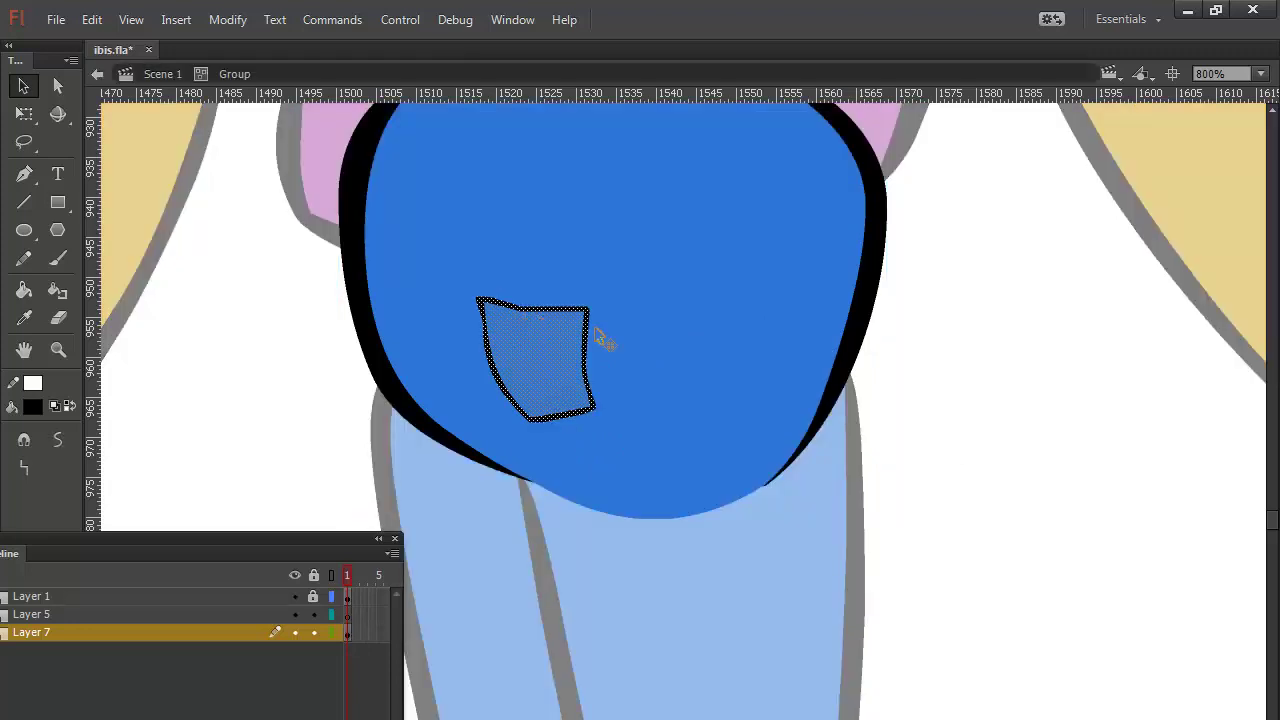
click(914, 386)
double_click(492, 304)
click(331, 363)
click(494, 299)
double_click(491, 303)
click(56, 430)
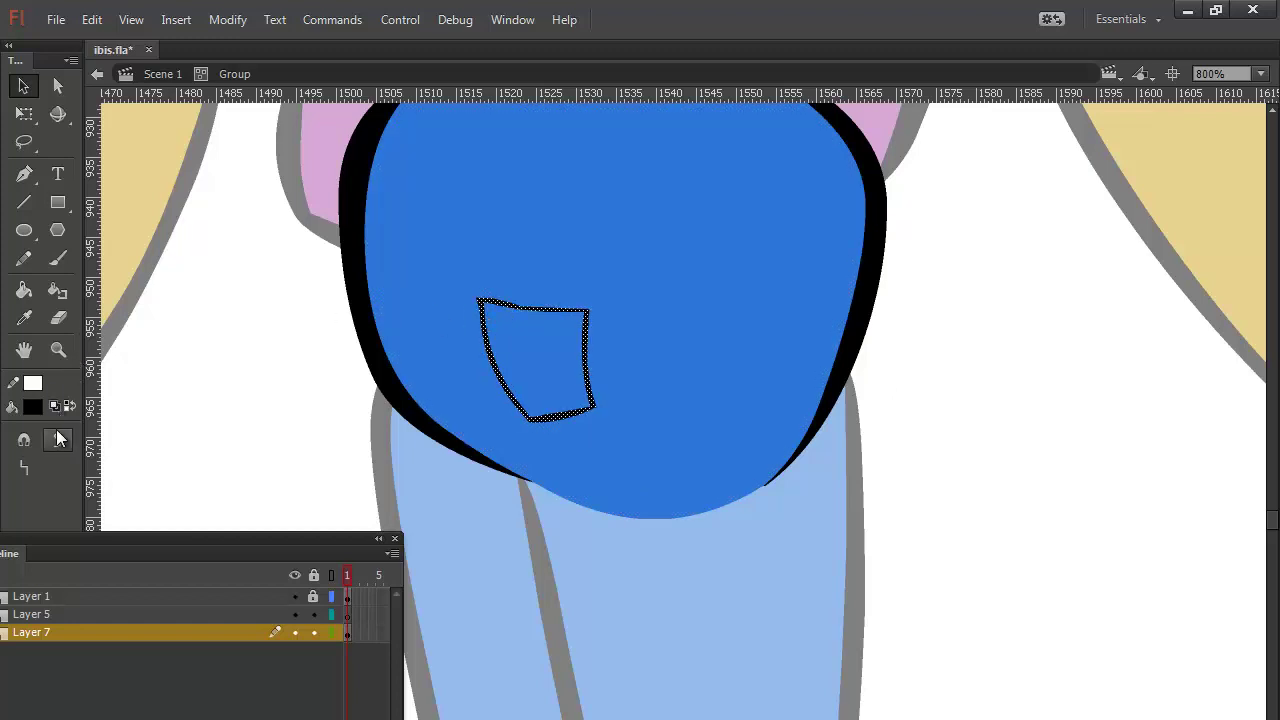
click(372, 378)
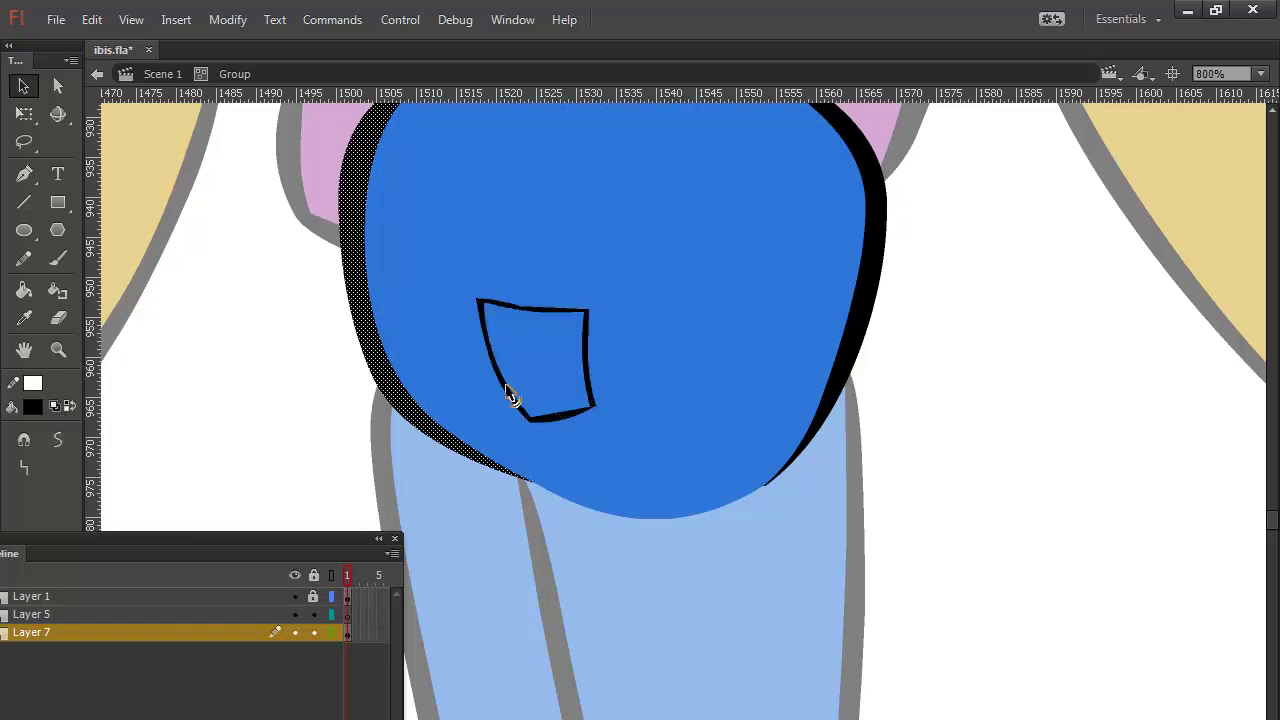
Step: Group the pocket outline and nudge it toward the hip's left outline and slightly upward
double_click(514, 396)
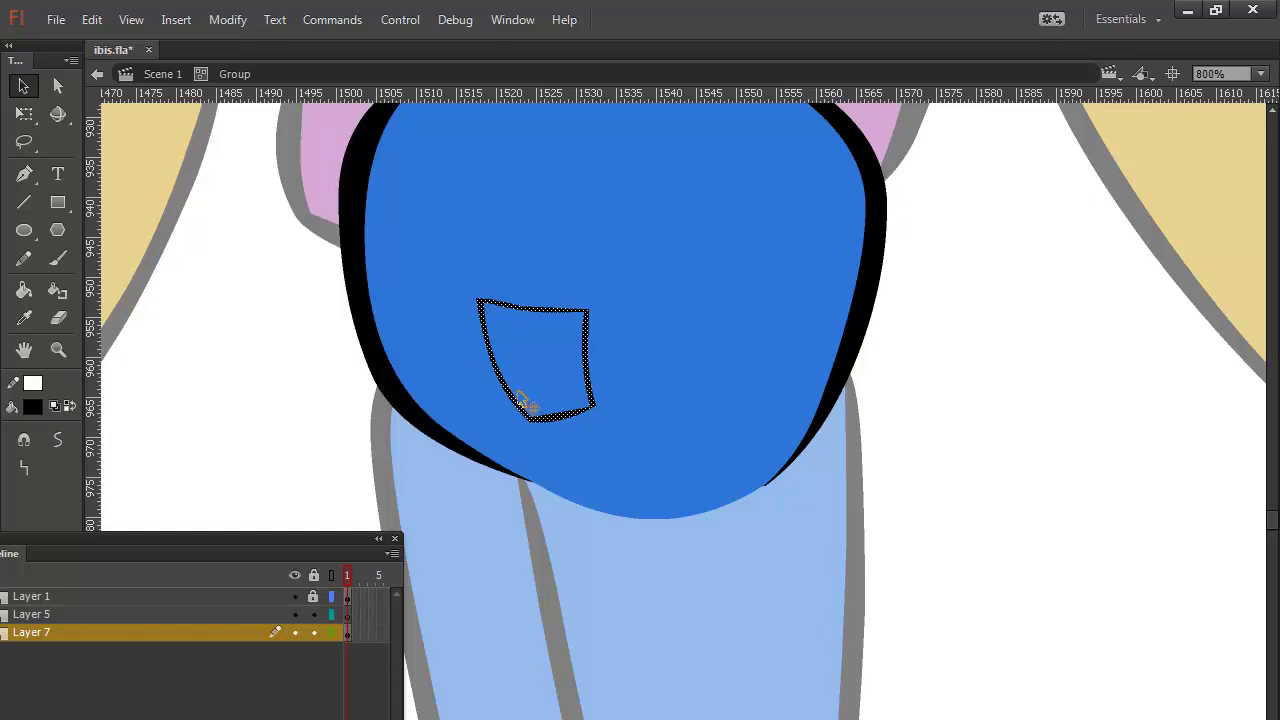
key(ctrl+g)
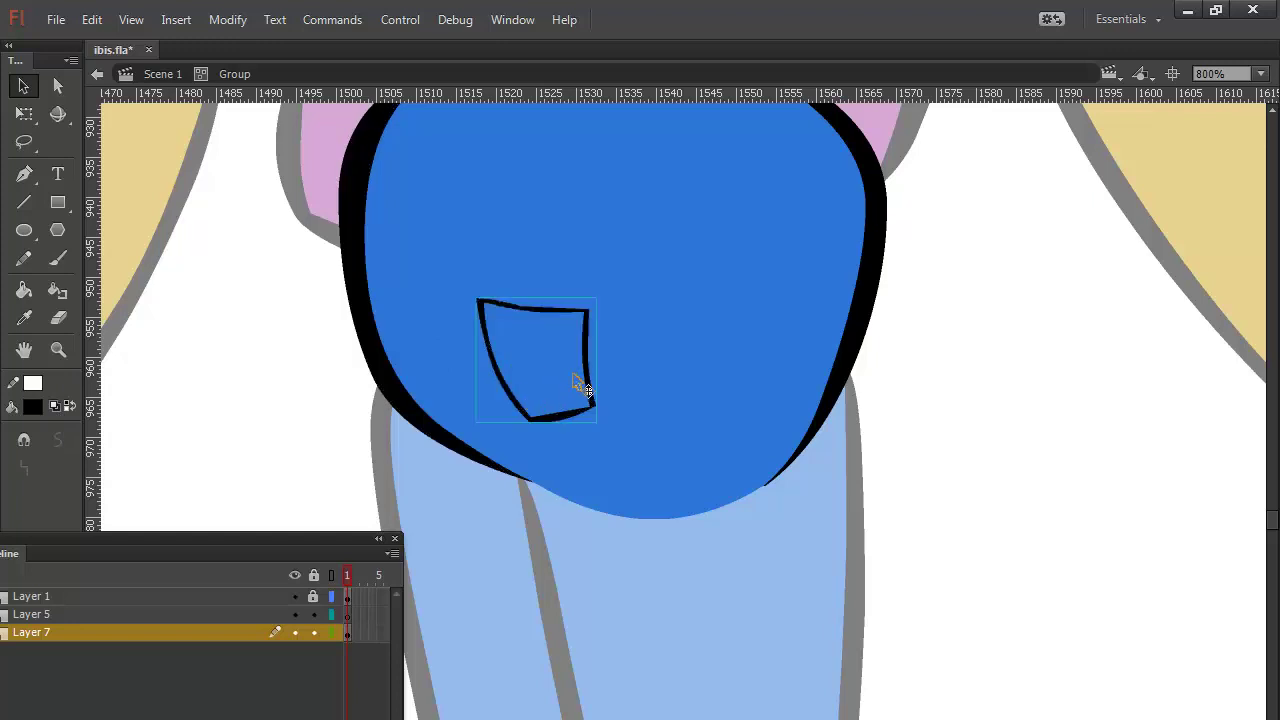
key(Left)
key(Left)
key(Left)
key(Left)
key(Left)
key(Left)
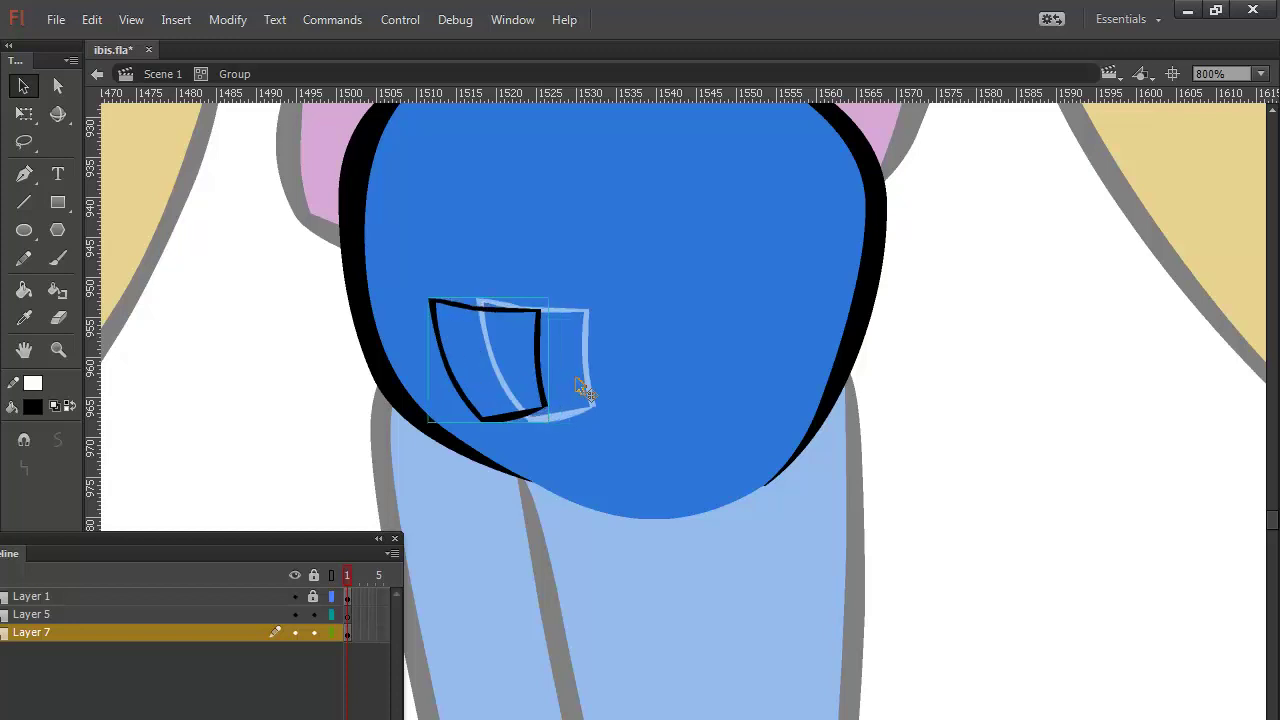
key(Up)
key(Up)
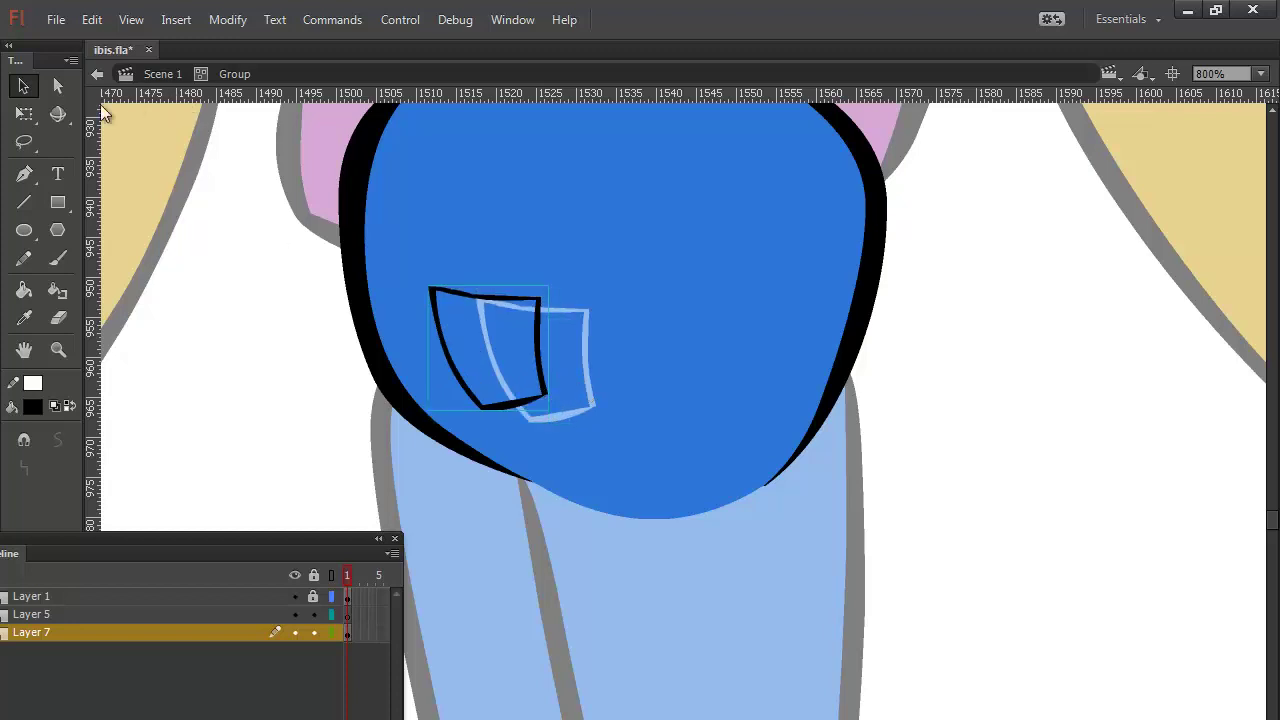
Step: Skew the pocket vertically so its top edge slopes down toward the right
click(24, 113)
drag(548, 325, 548, 332)
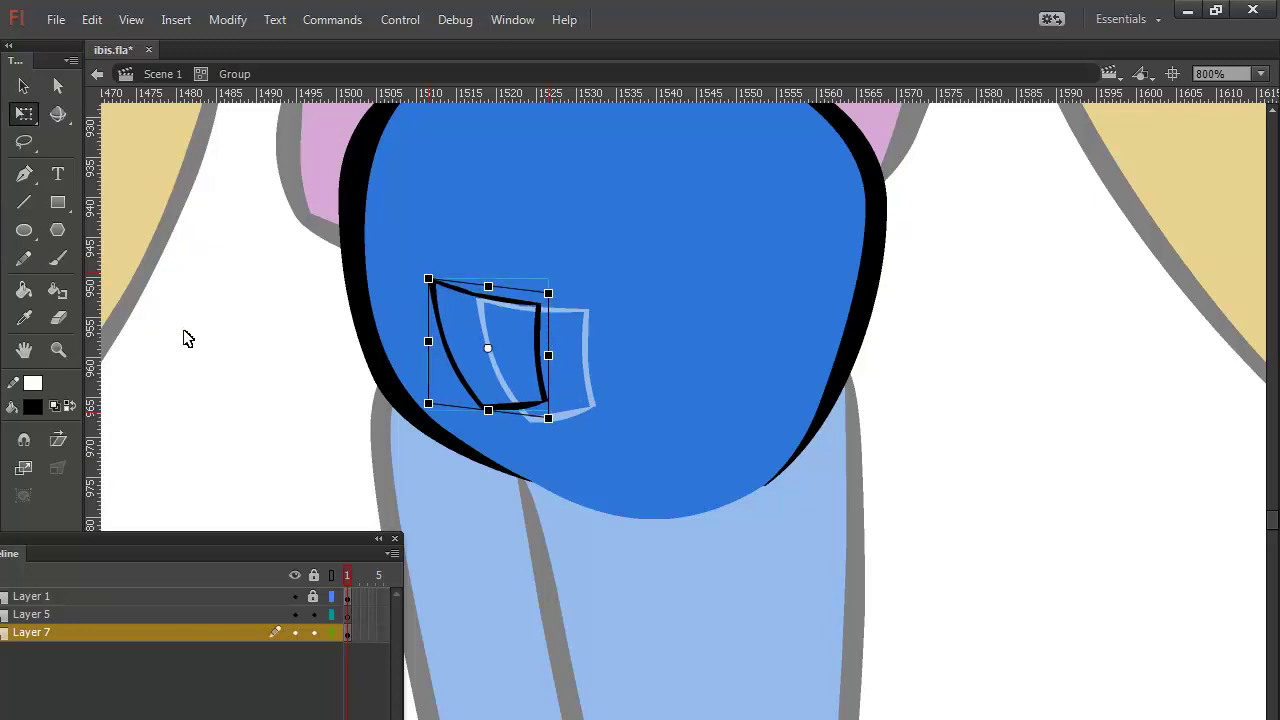
click(186, 337)
Step: Fill the pale gaps at the pocket's original position with the blue sampled from the hip
click(24, 290)
click(33, 408)
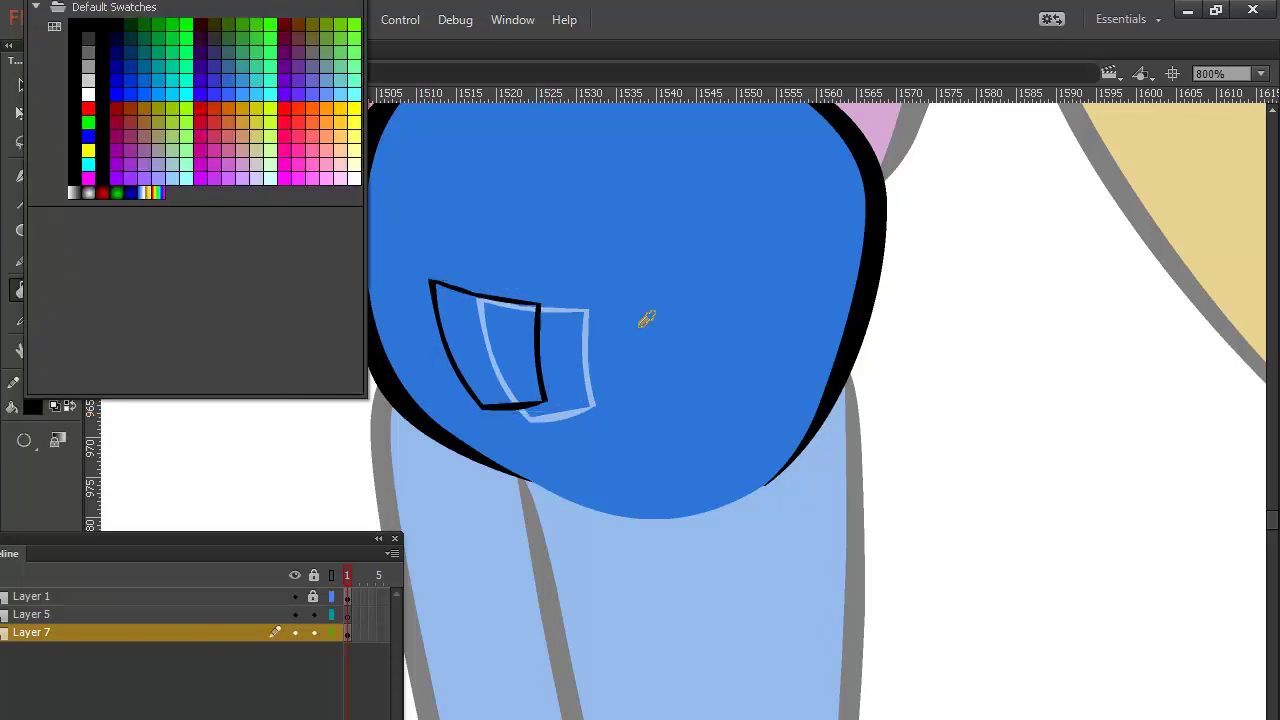
click(646, 317)
click(588, 345)
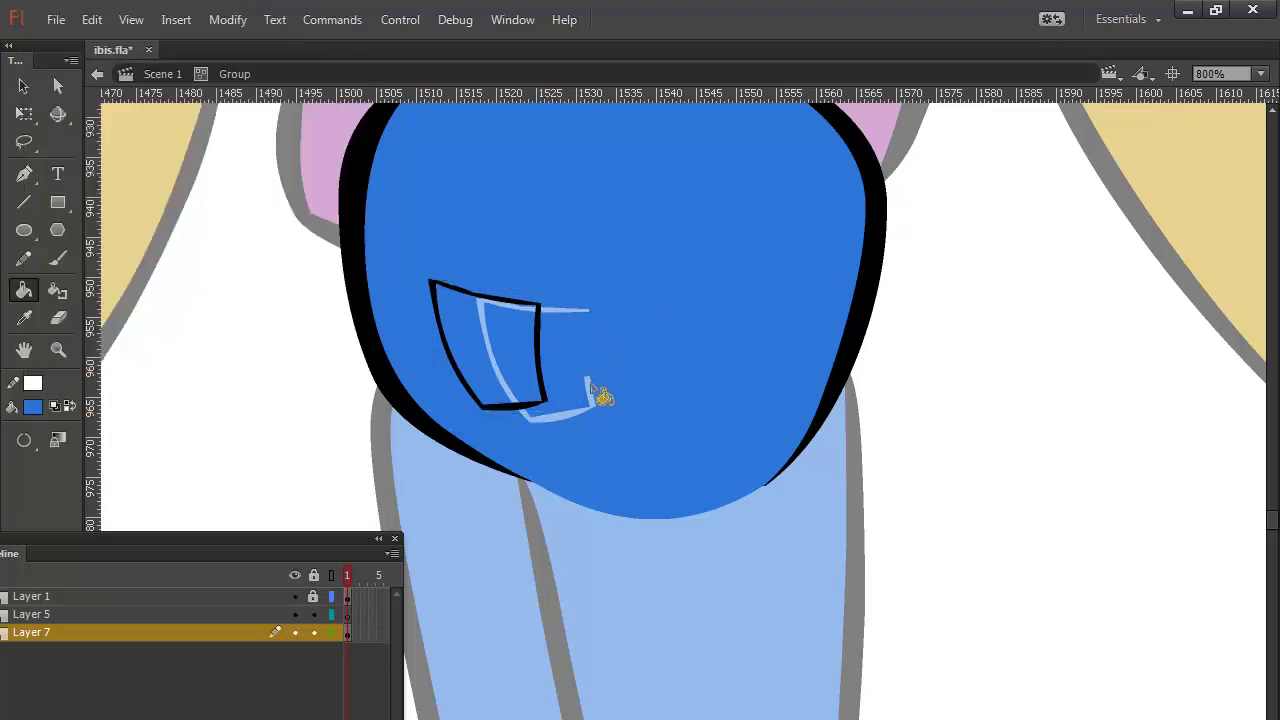
click(592, 402)
click(562, 415)
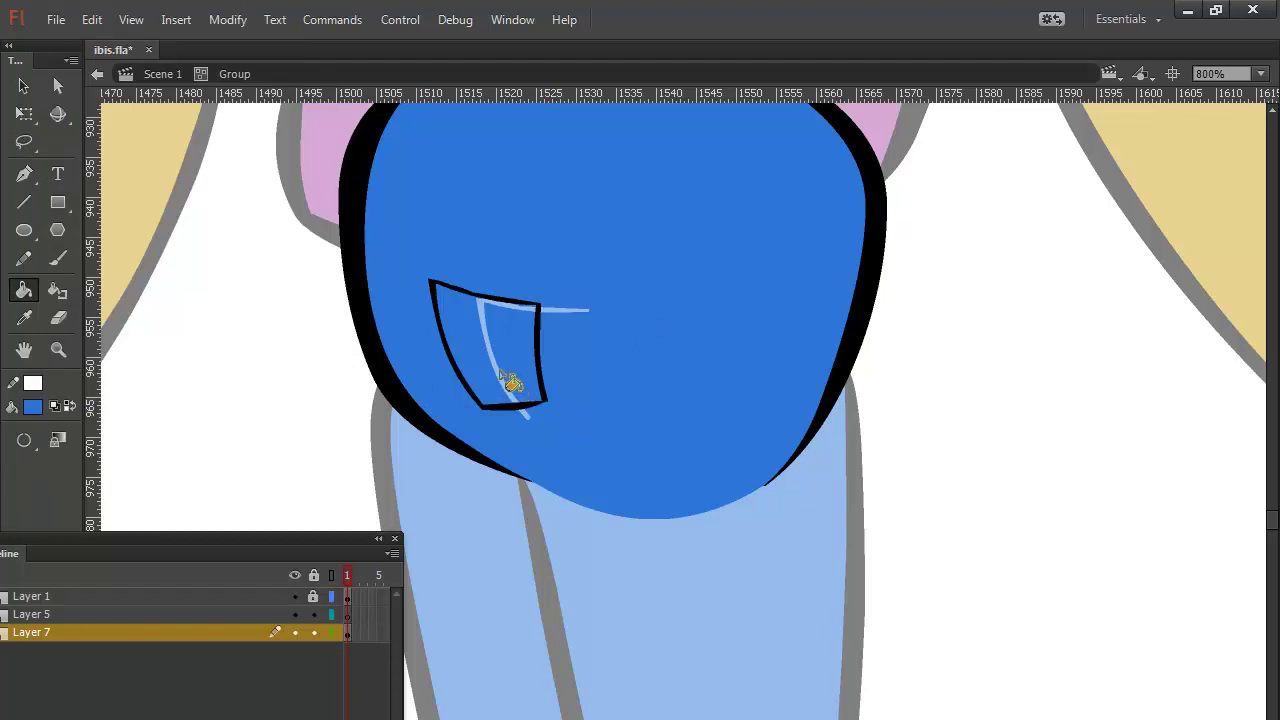
click(506, 381)
click(488, 322)
click(507, 311)
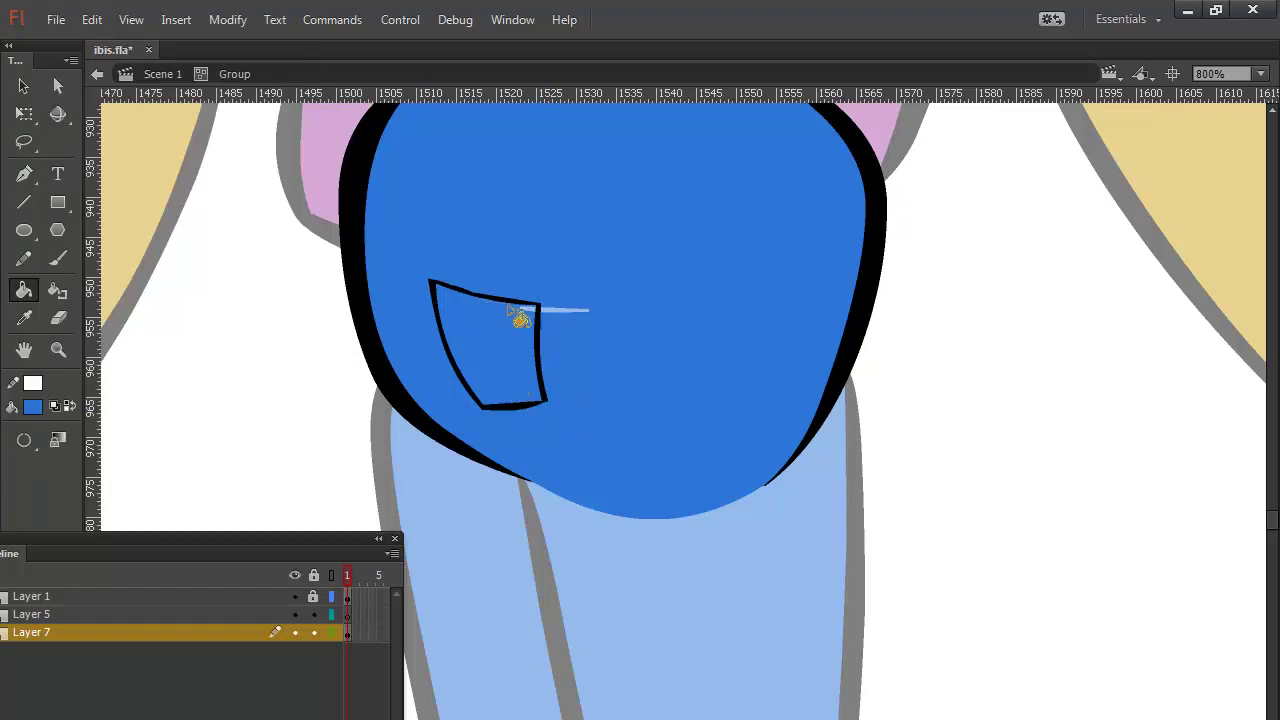
click(552, 312)
click(22, 86)
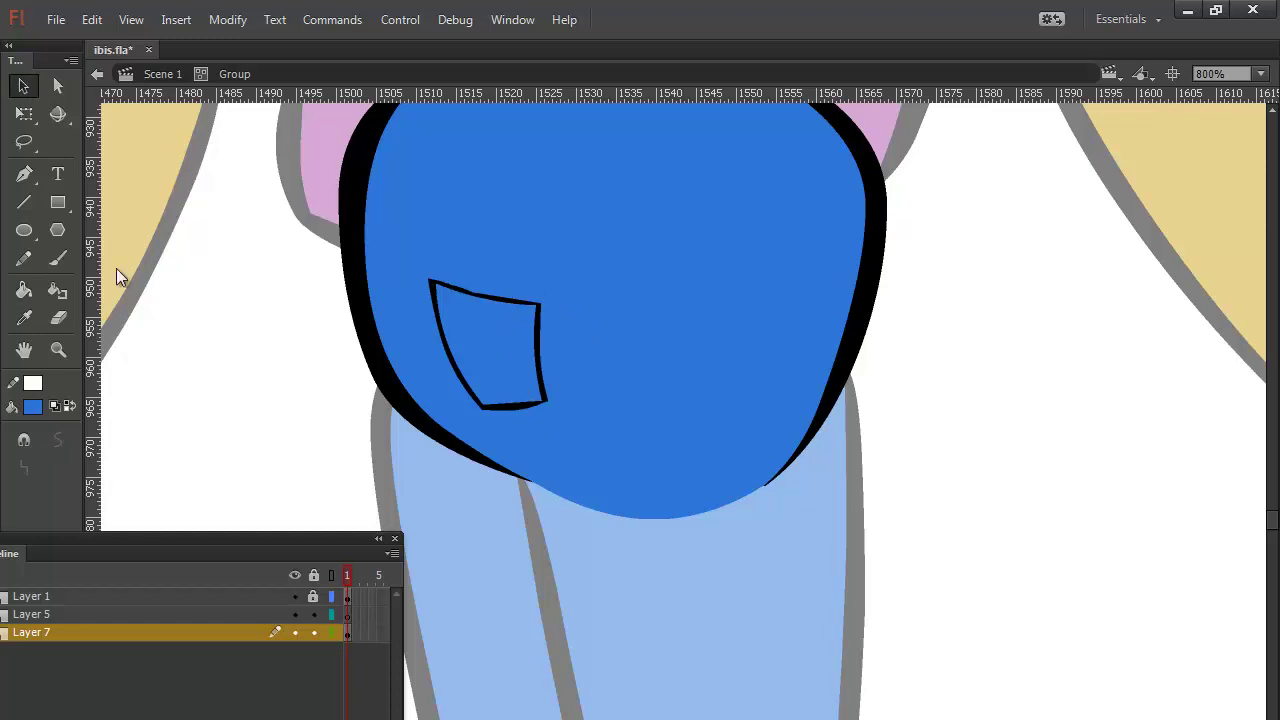
Step: Brush a black hem line just below the pocket's top edge and leave the hip group
click(58, 258)
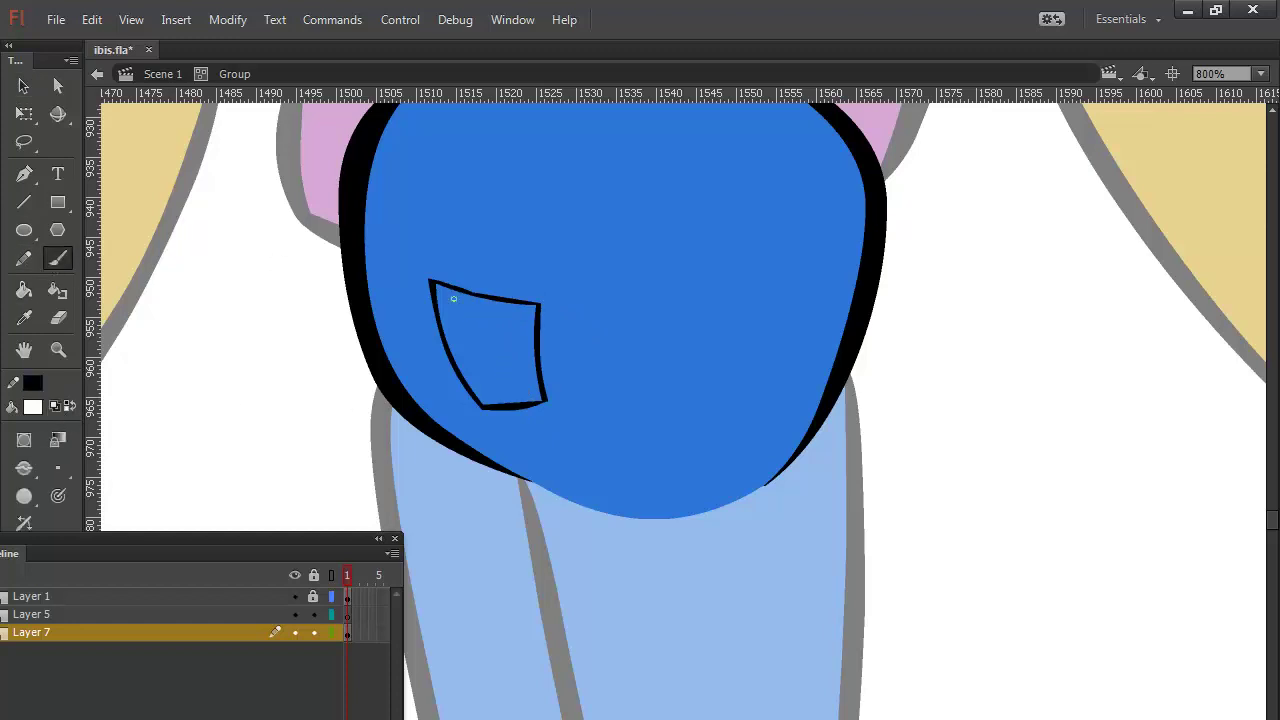
drag(436, 289, 498, 311)
key(ctrl+z)
click(69, 406)
drag(432, 290, 536, 312)
key(v)
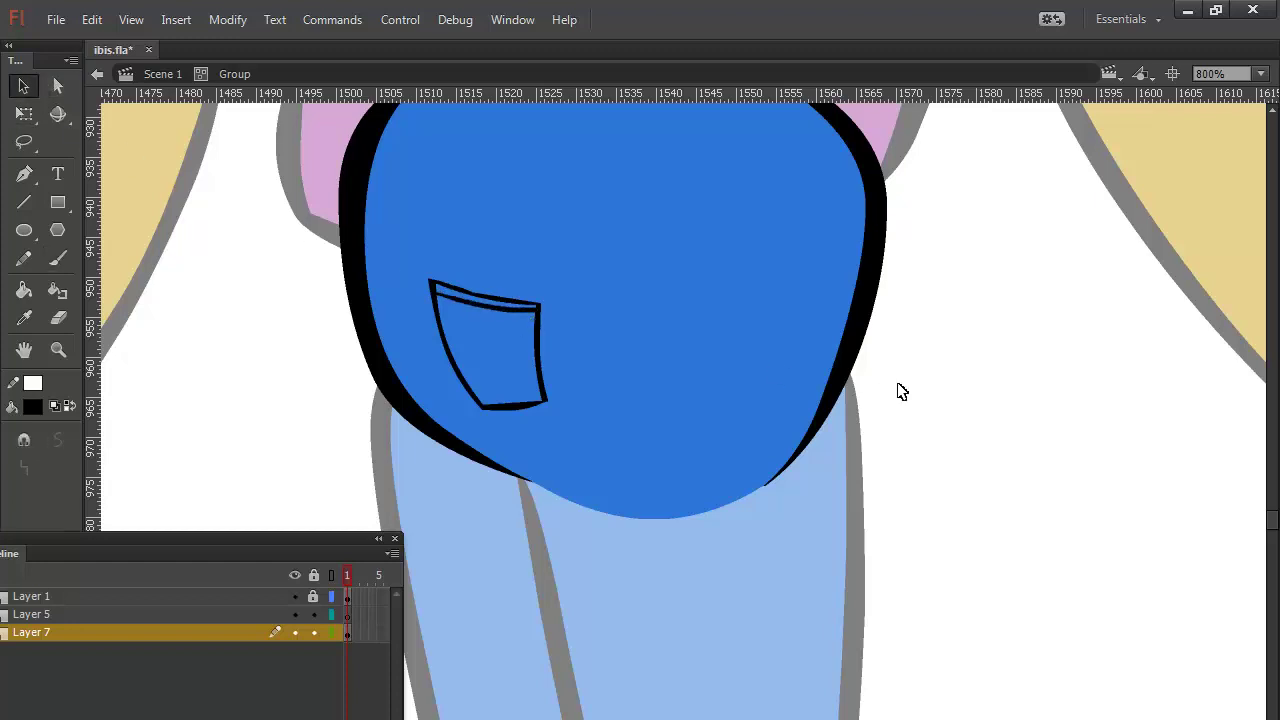
double_click(958, 392)
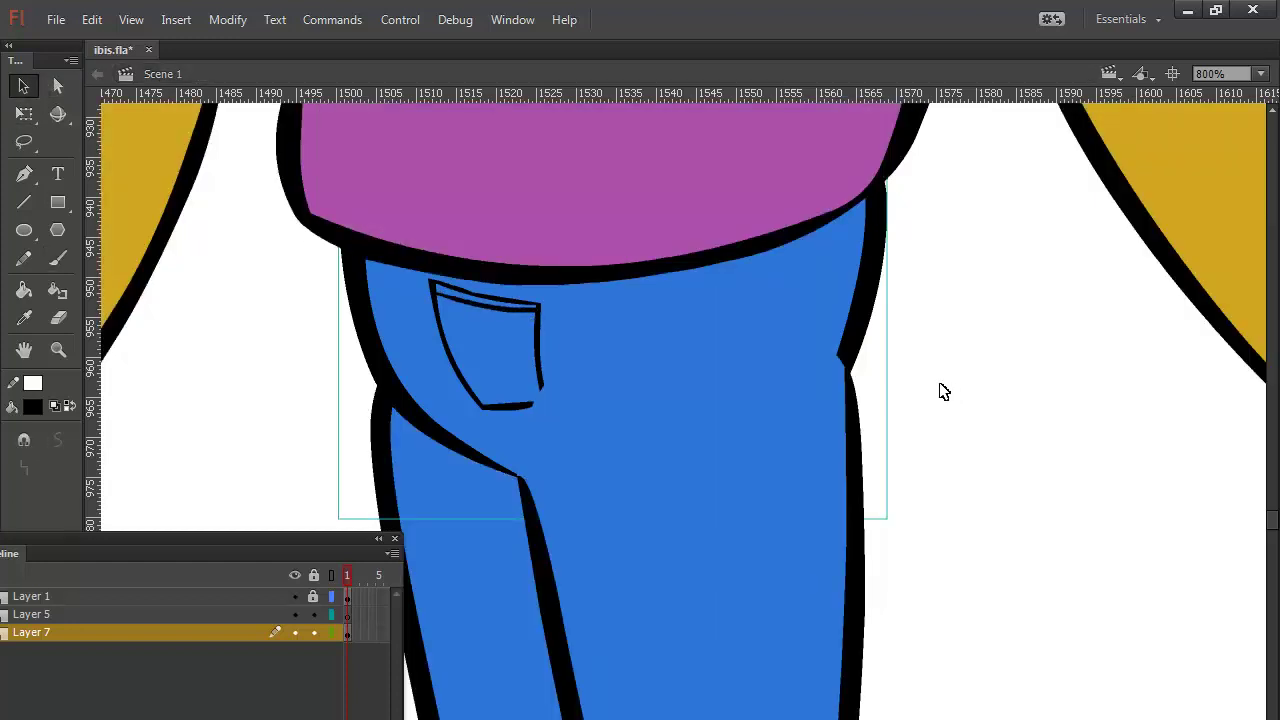
Step: Smooth the front thigh's rounded top repeatedly until its fill clears the pocket, then leave the group
double_click(683, 412)
mouse_move(428, 238)
mouse_down()
mouse_move(835, 488)
mouse_move(860, 471)
mouse_move(862, 486)
mouse_up()
click(61, 437)
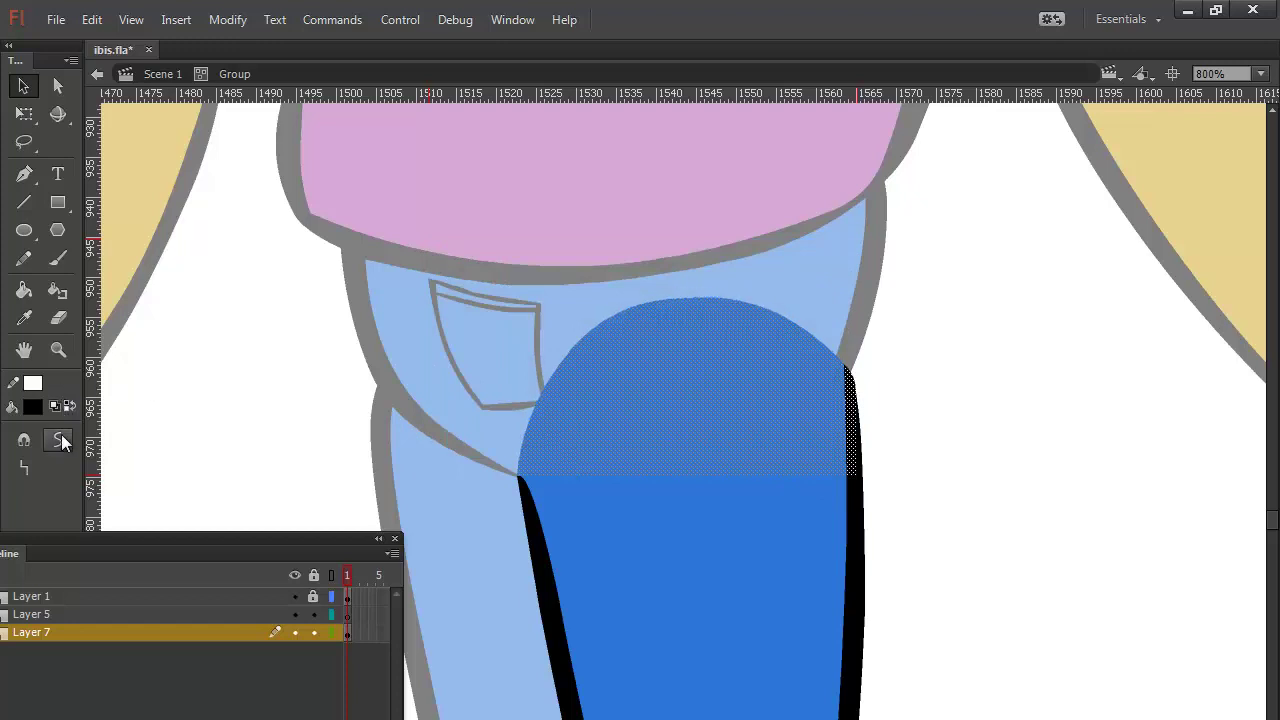
click(61, 437)
click(61, 437)
click(61, 437)
click(61, 437)
click(61, 437)
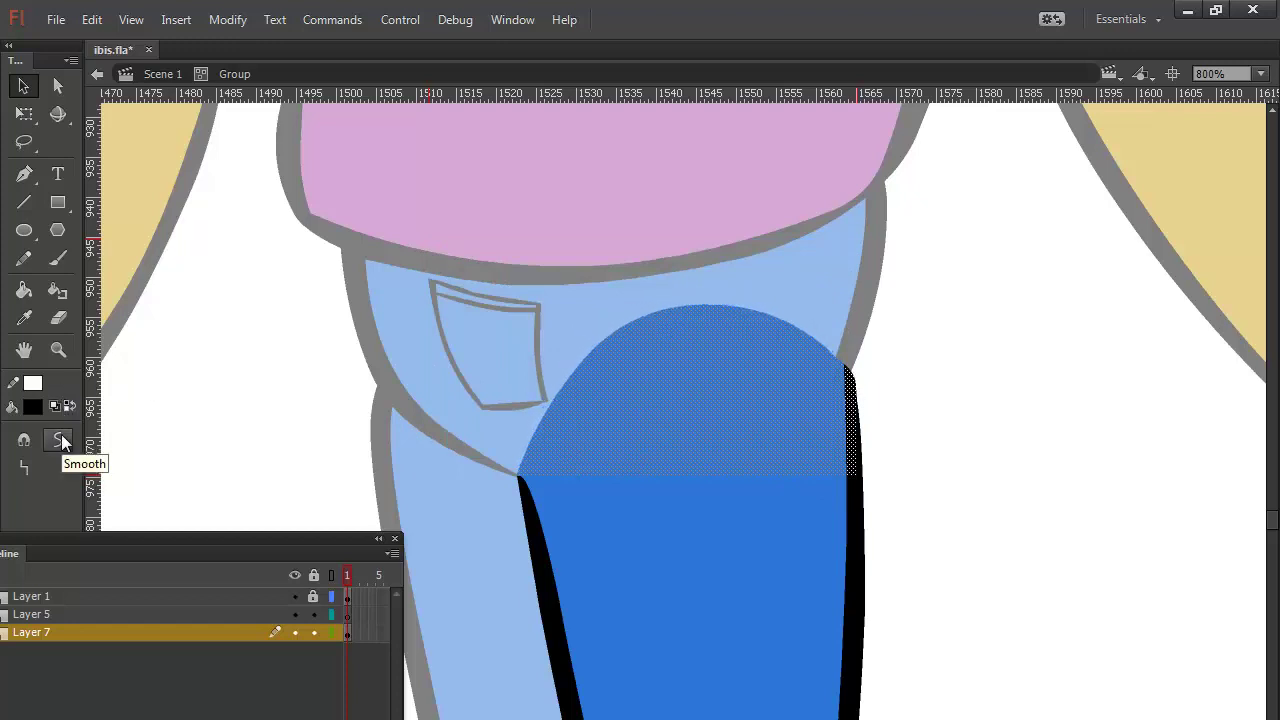
click(61, 437)
click(61, 437)
click(61, 437)
click(61, 437)
click(61, 437)
click(61, 437)
click(252, 413)
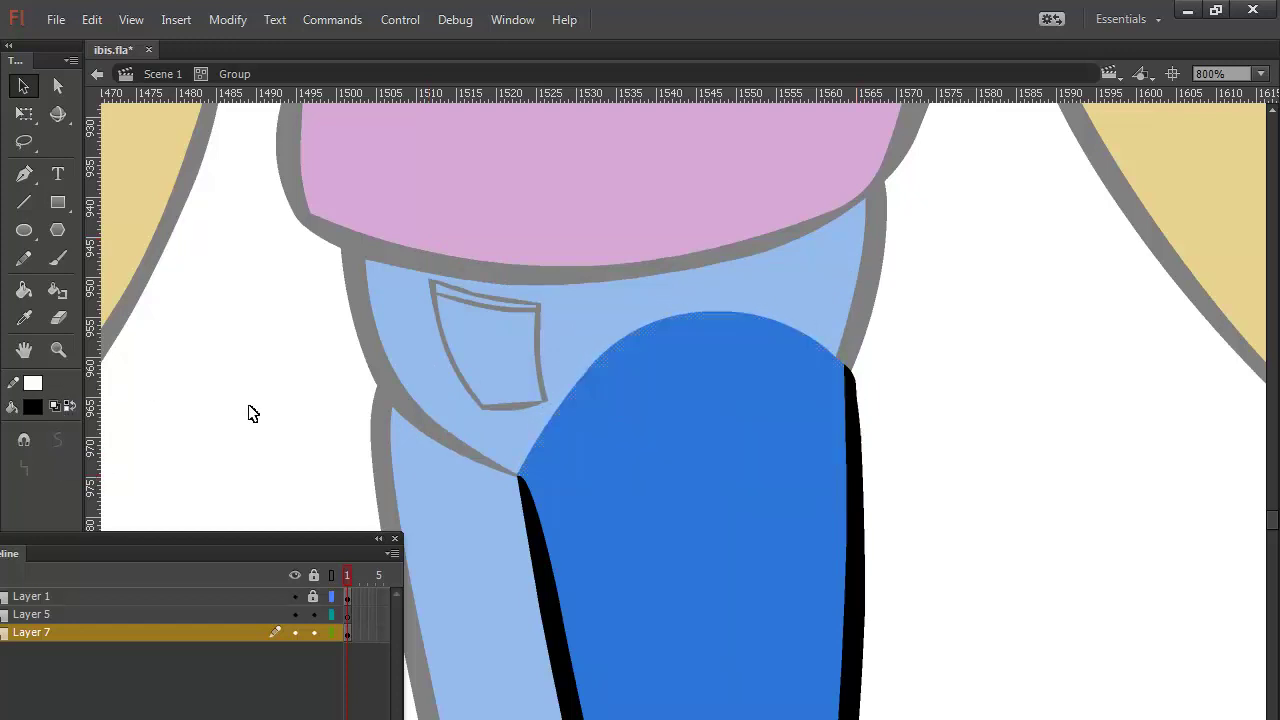
double_click(434, 484)
Step: In the rear leg group, taper the upper ends of the thigh's left and right outlines
double_click(419, 479)
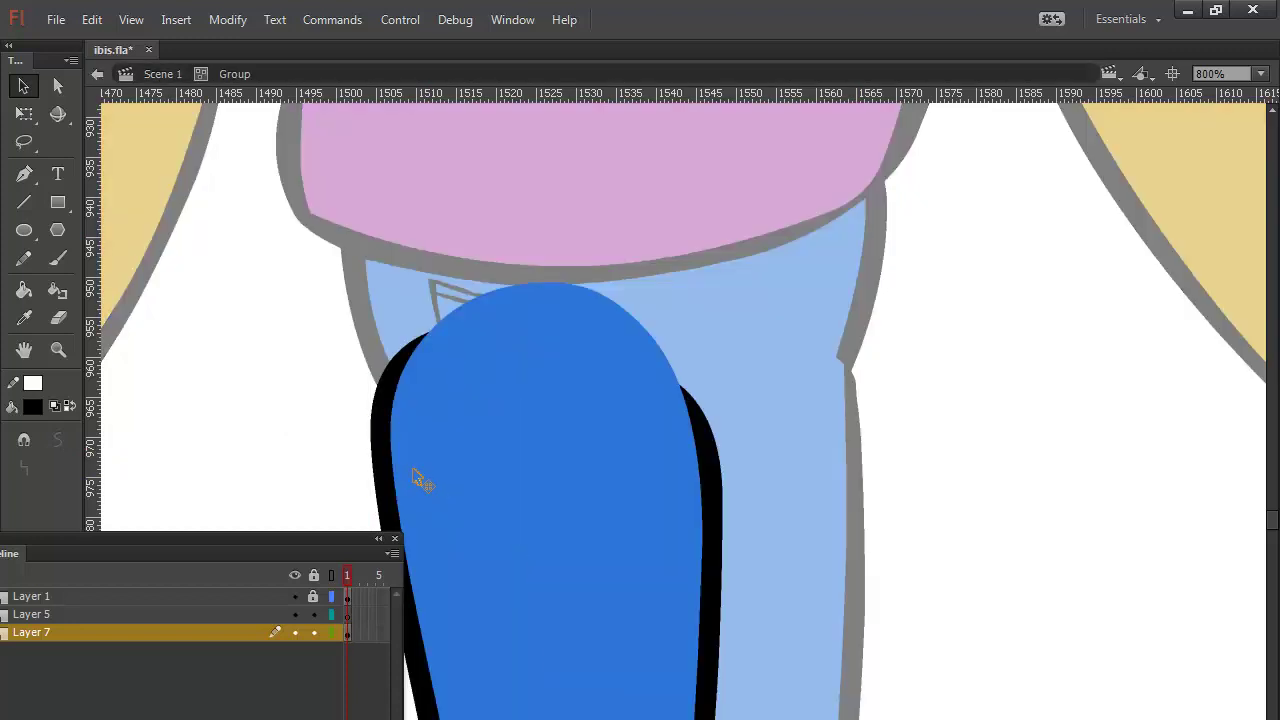
drag(400, 410, 394, 377)
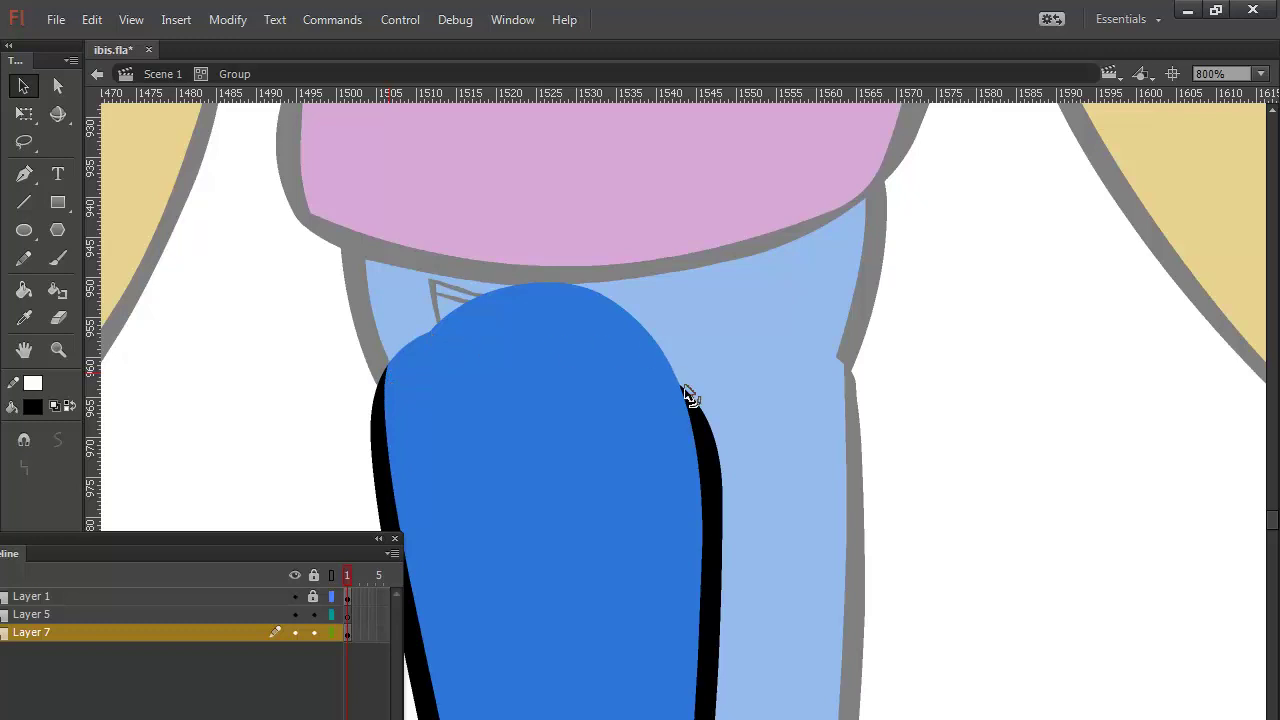
drag(706, 416, 686, 386)
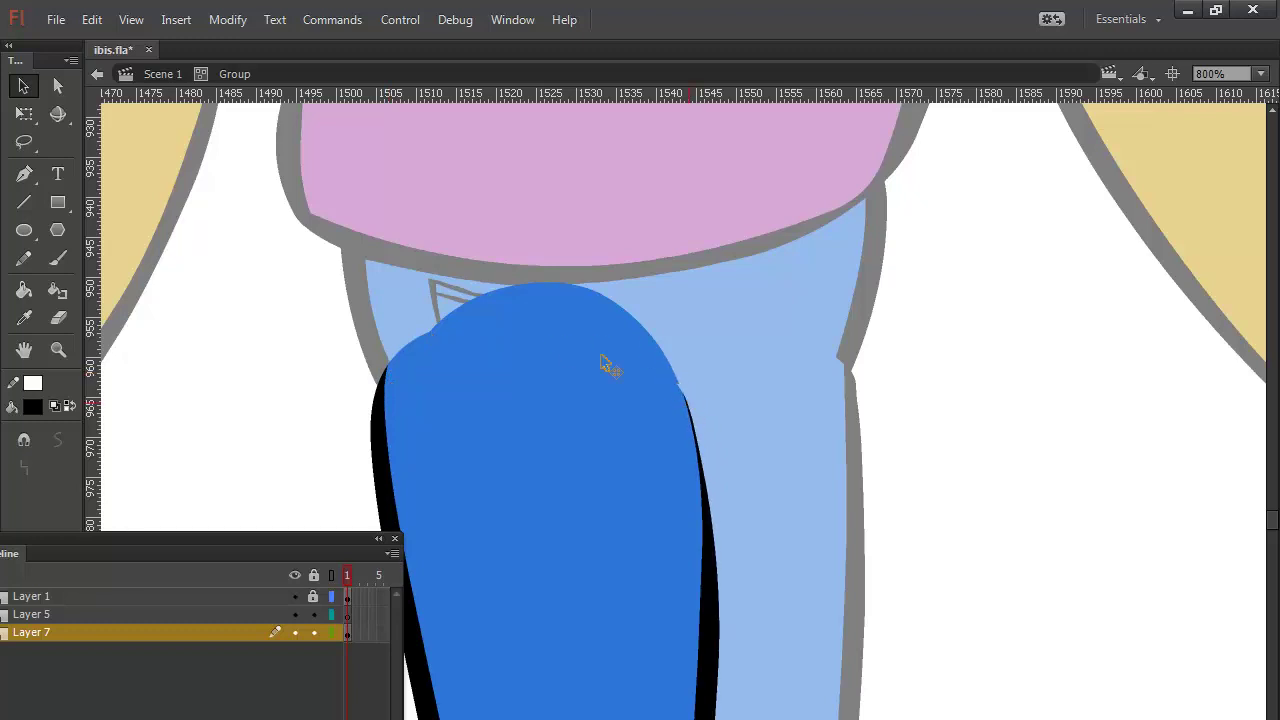
Step: Smooth the upper edge of the rear thigh's fill
drag(227, 223, 717, 399)
click(58, 432)
click(58, 432)
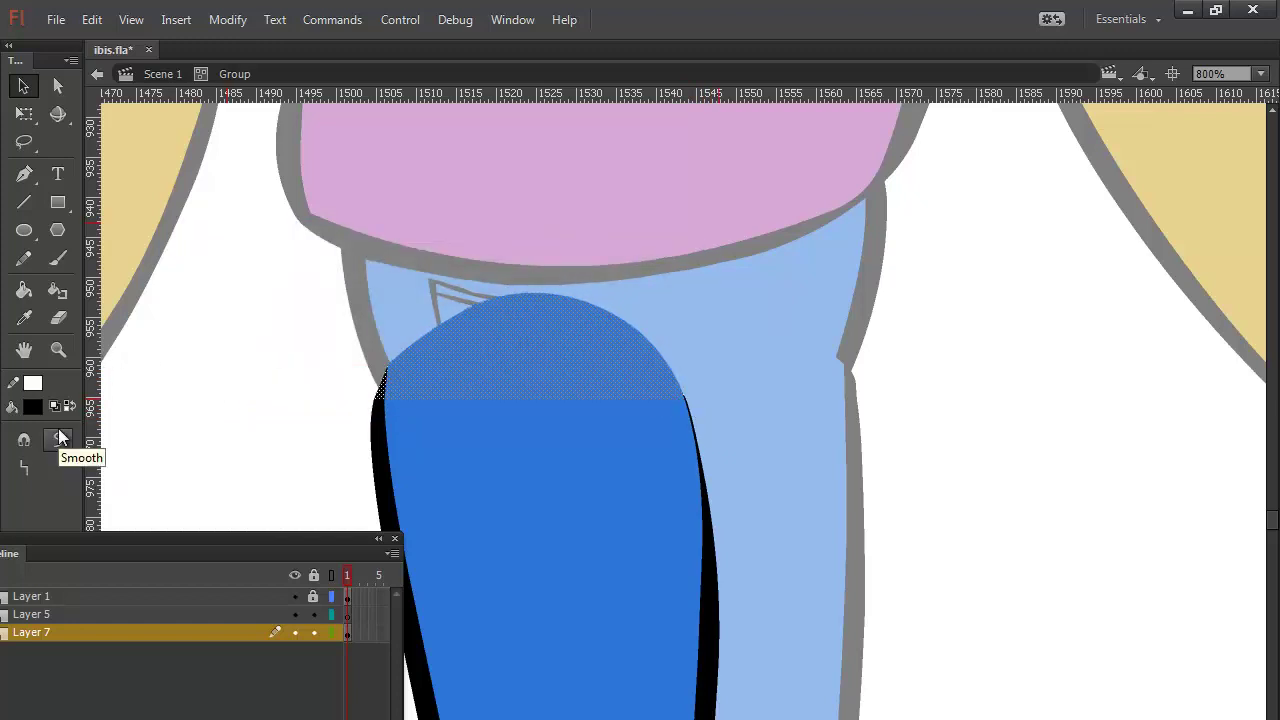
click(58, 432)
click(58, 432)
click(329, 414)
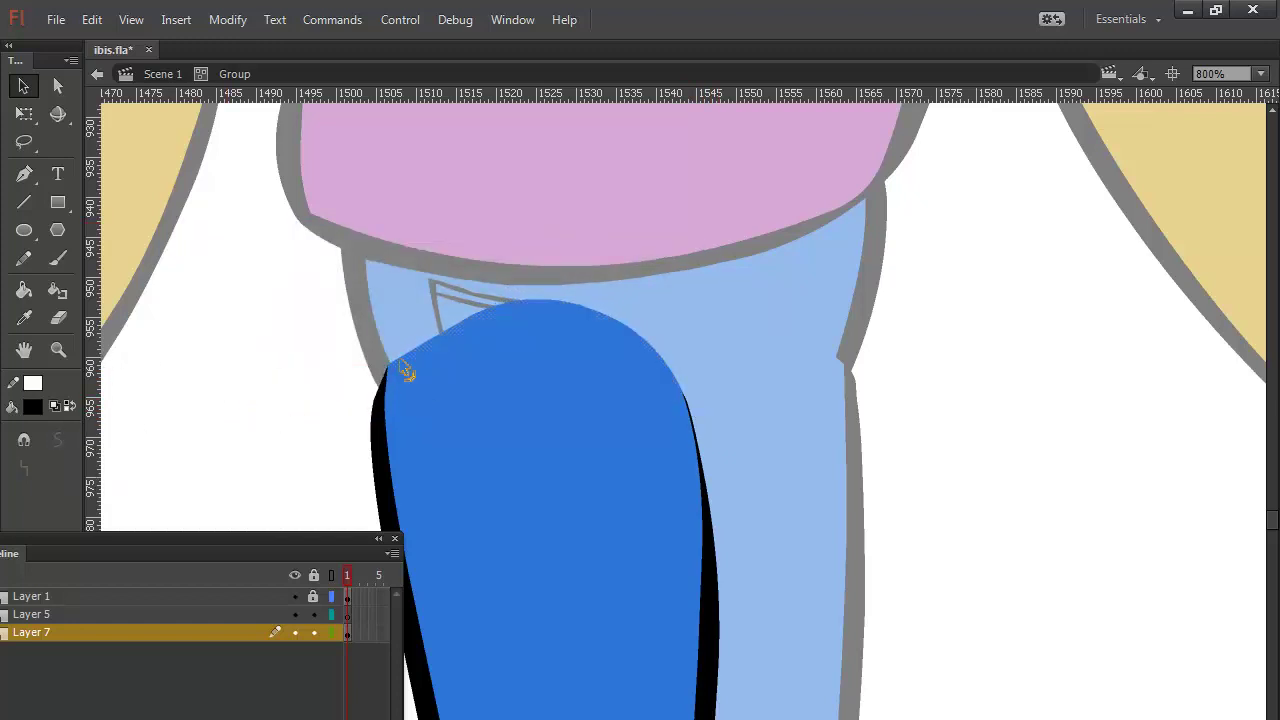
Step: Reshape the rear thigh's top edge into a lower, flatter curve and leave the group
drag(437, 340, 420, 349)
drag(510, 318, 521, 322)
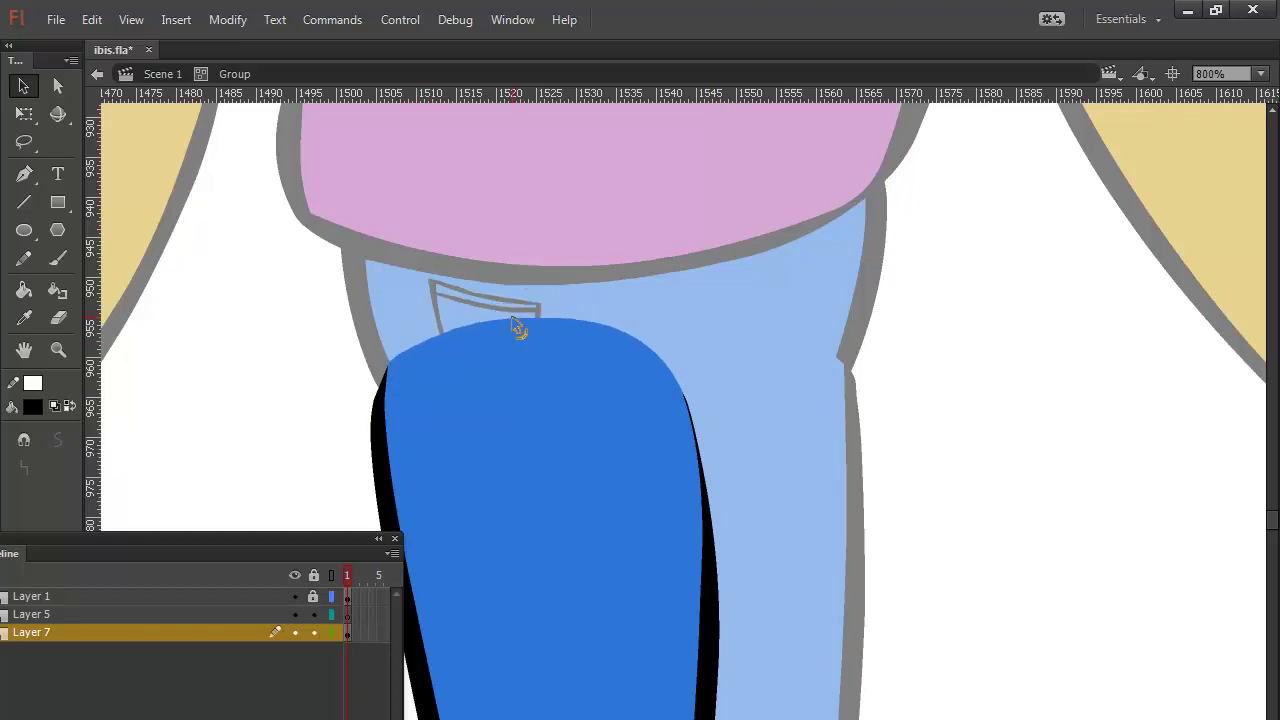
double_click(311, 360)
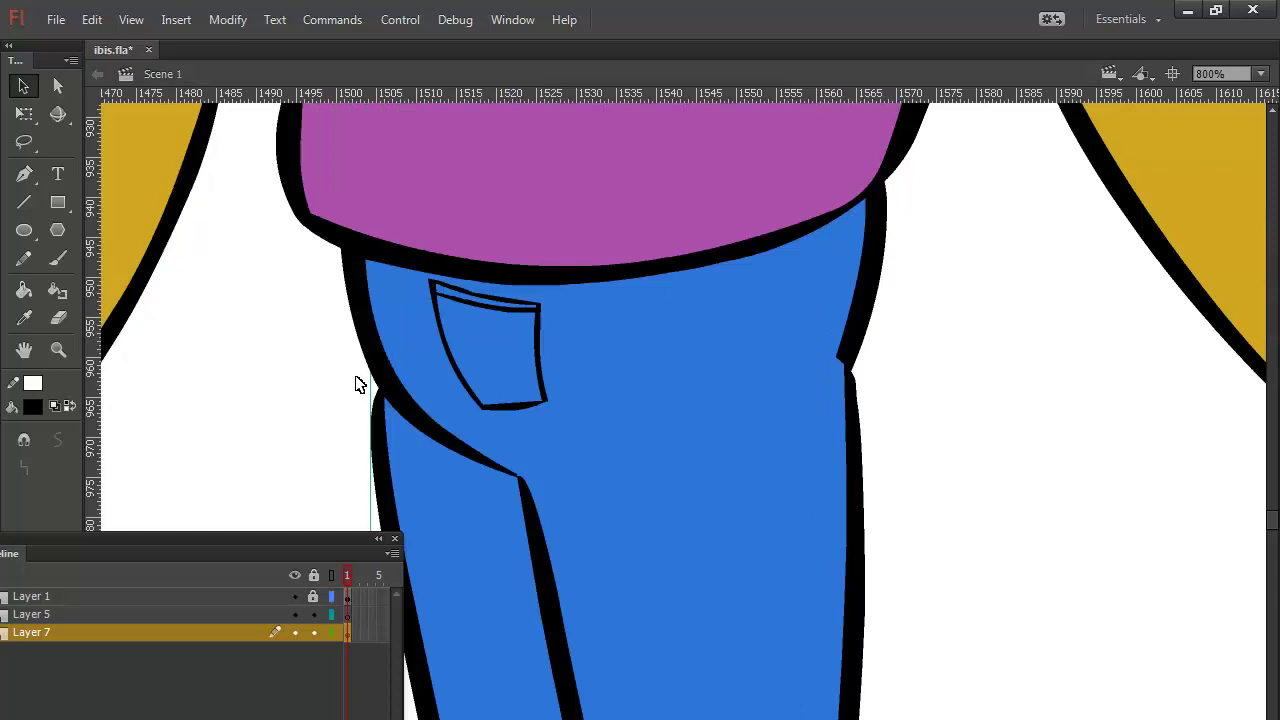
Step: Reopen the rear leg group and thin the upper part of the thigh's left outline where it meets the hip
double_click(384, 431)
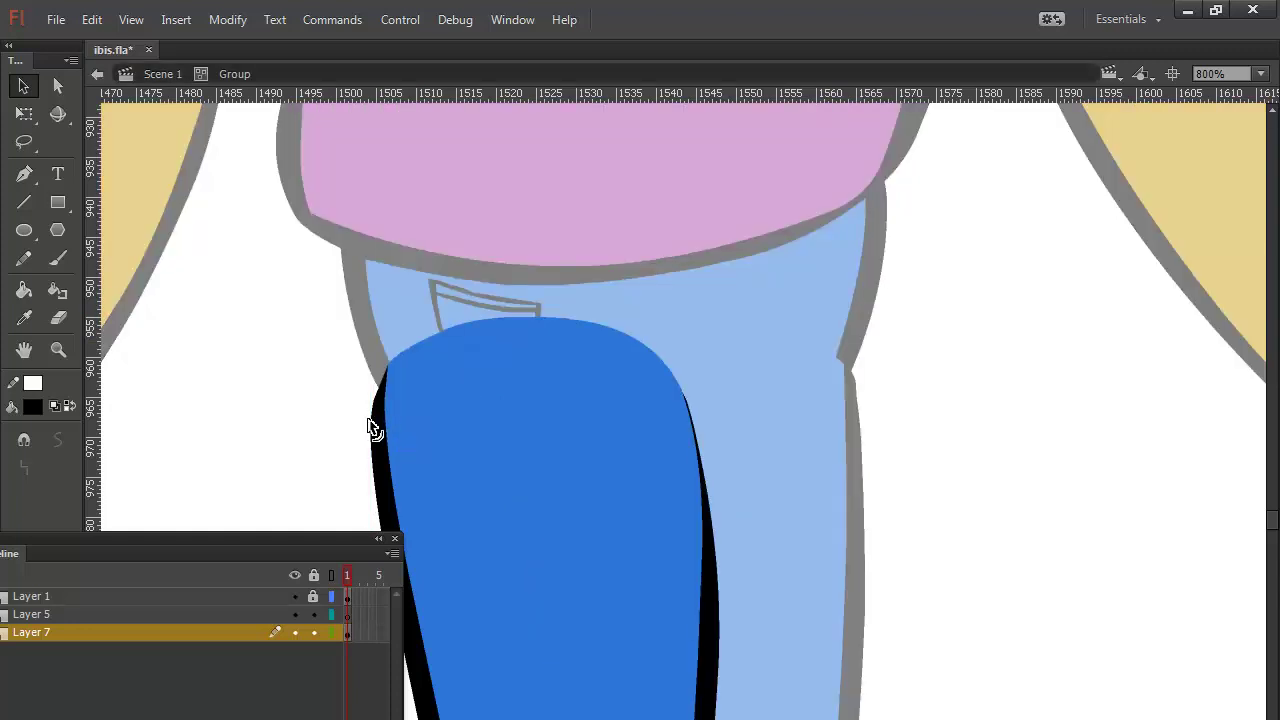
drag(381, 422, 377, 393)
drag(418, 455, 414, 309)
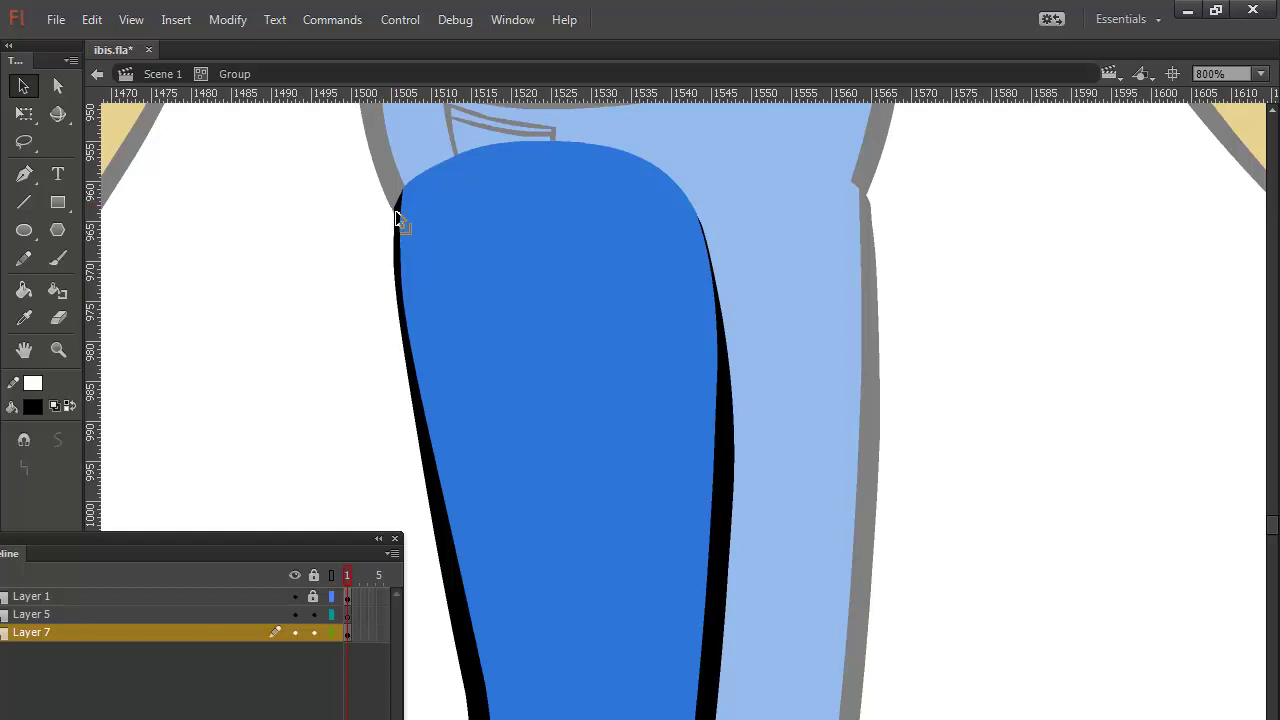
Step: Leave the rear leg group, then touch up the upper end of the front thigh's outer outline at the hip in its group
double_click(371, 306)
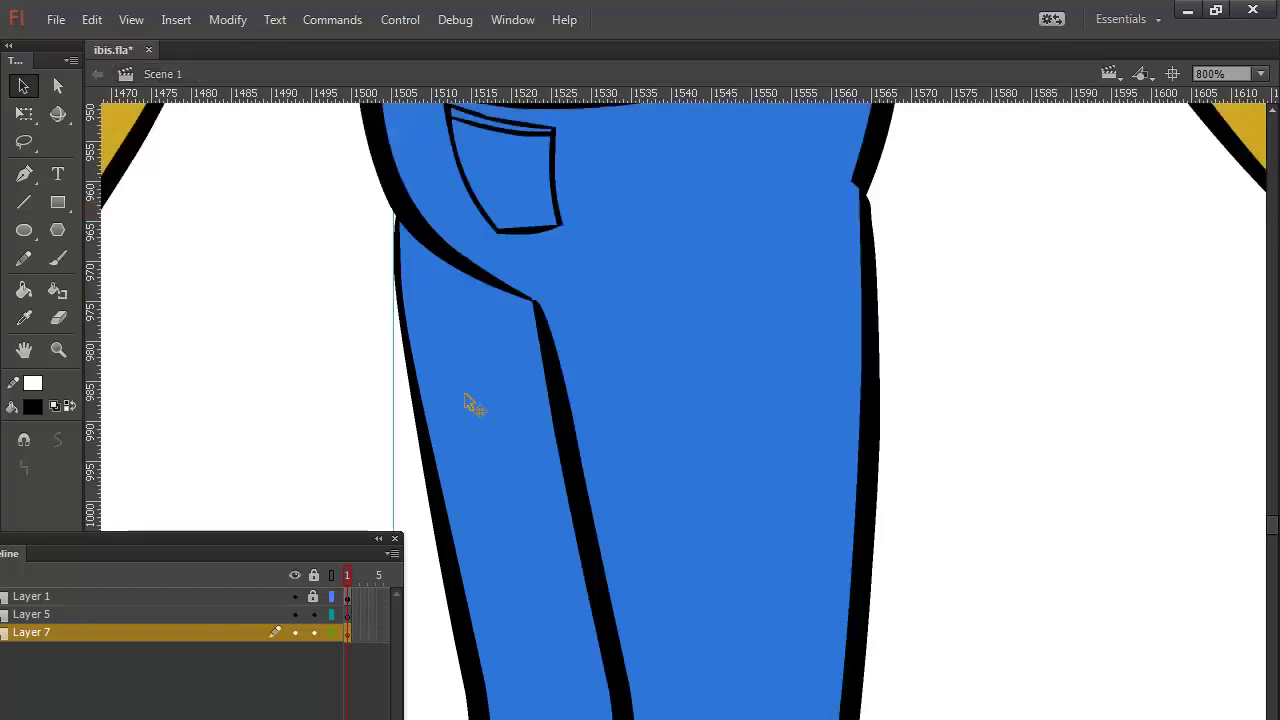
key(ctrl+minus)
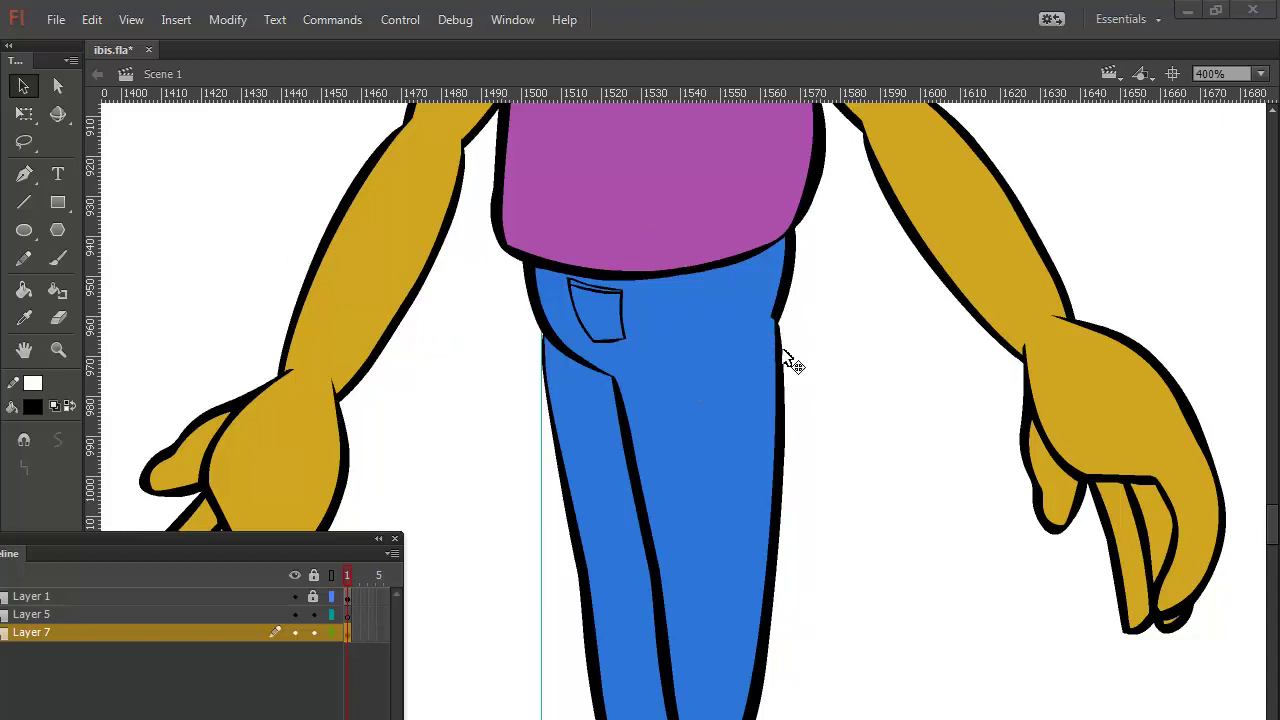
double_click(778, 338)
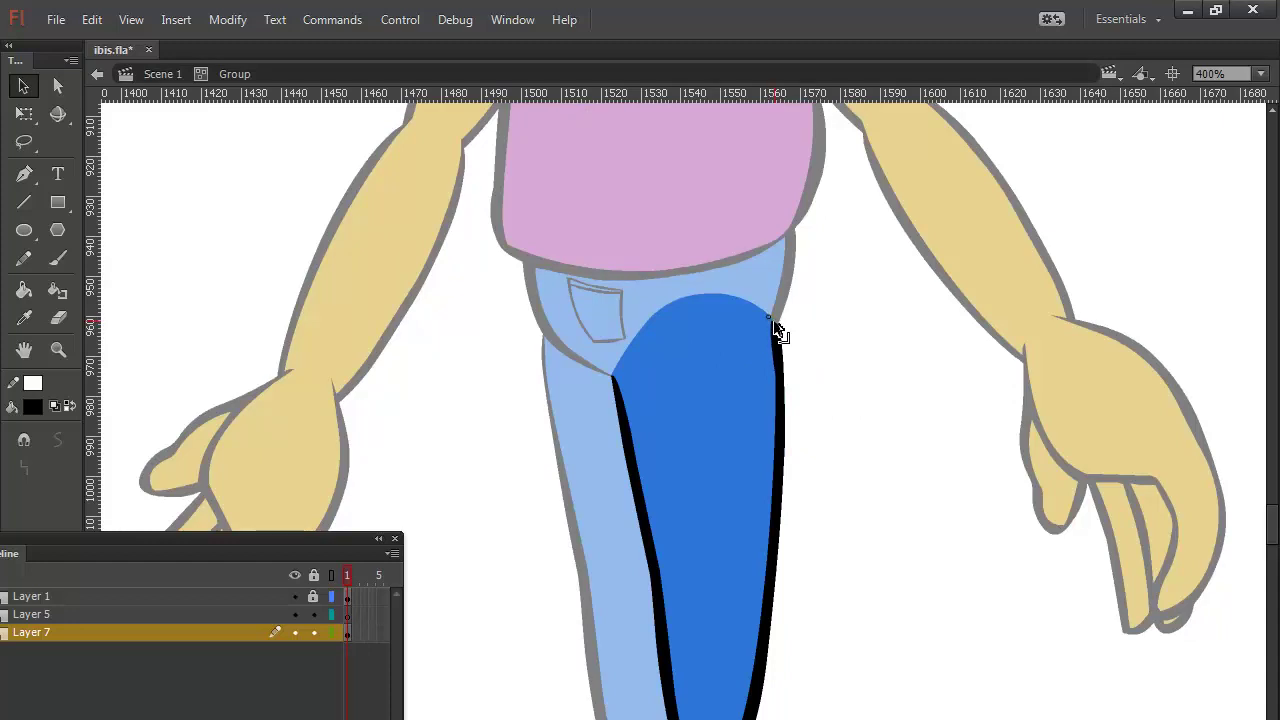
double_click(855, 426)
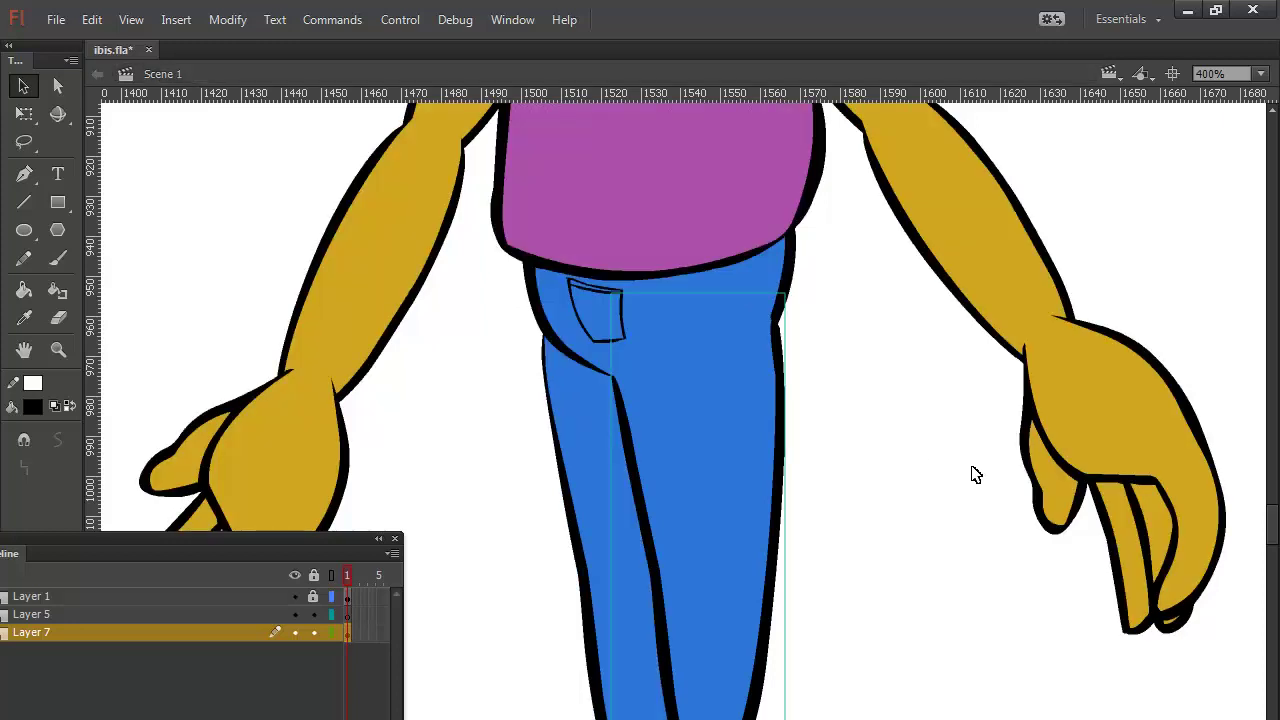
click(869, 433)
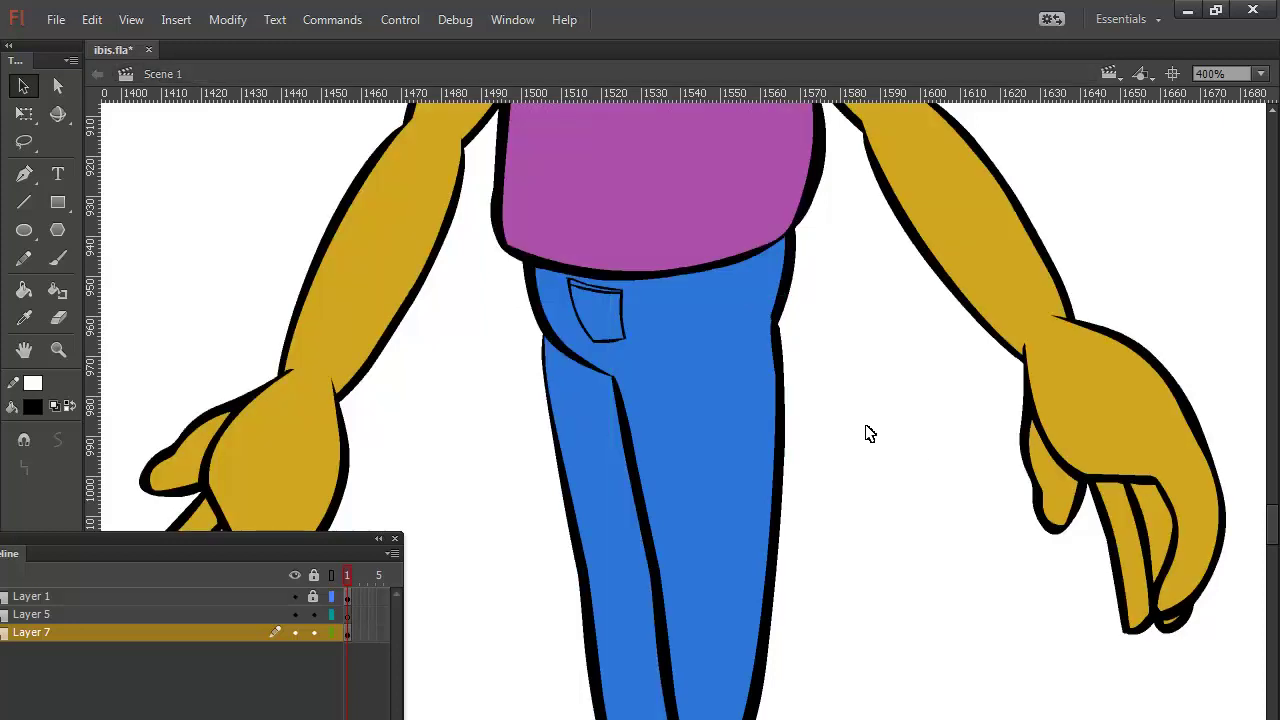
key(ctrl+minus)
key(ctrl+minus)
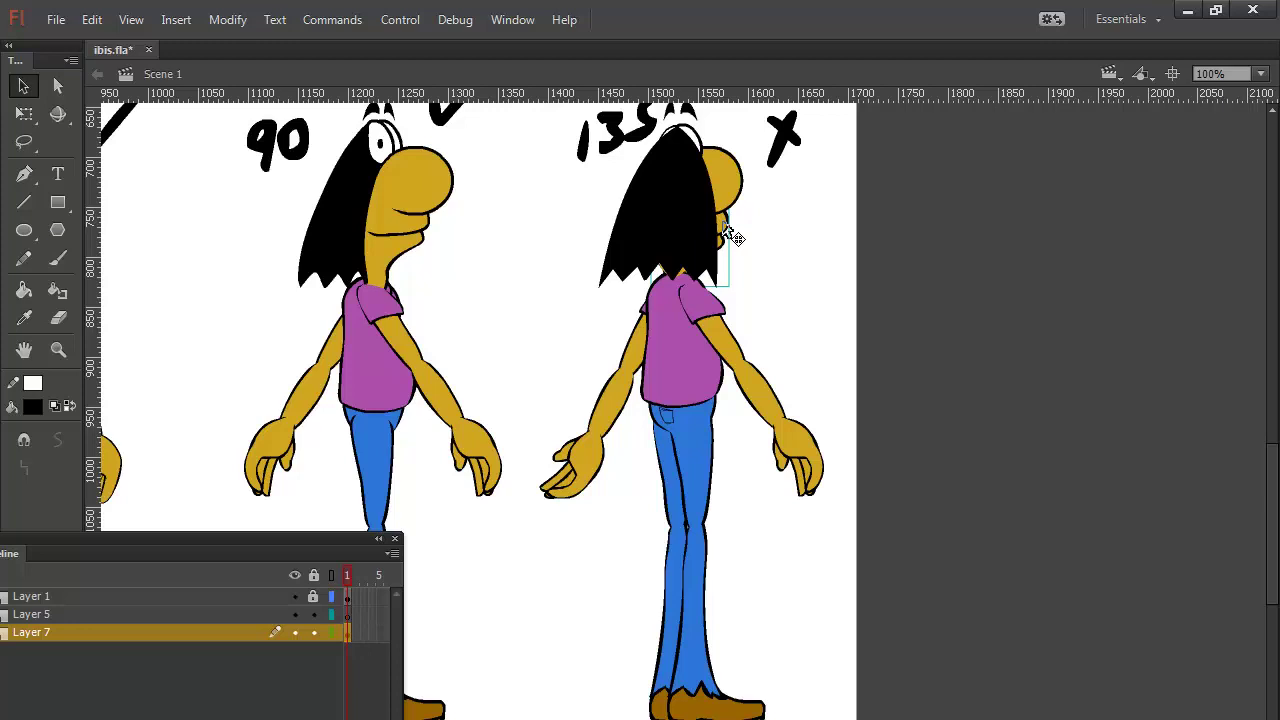
Step: Open the 135-degree figure's torso group and review the shirts in the finished front, back and side views
click(786, 297)
double_click(672, 348)
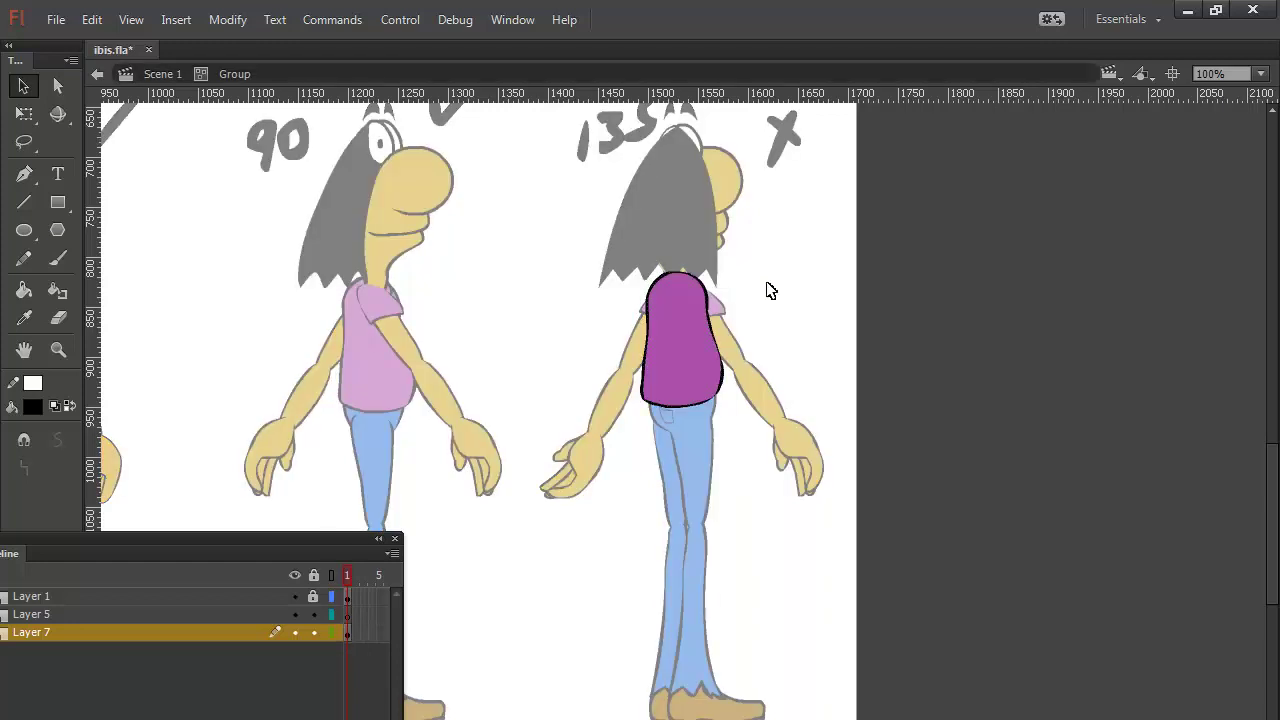
key(ctrl+2)
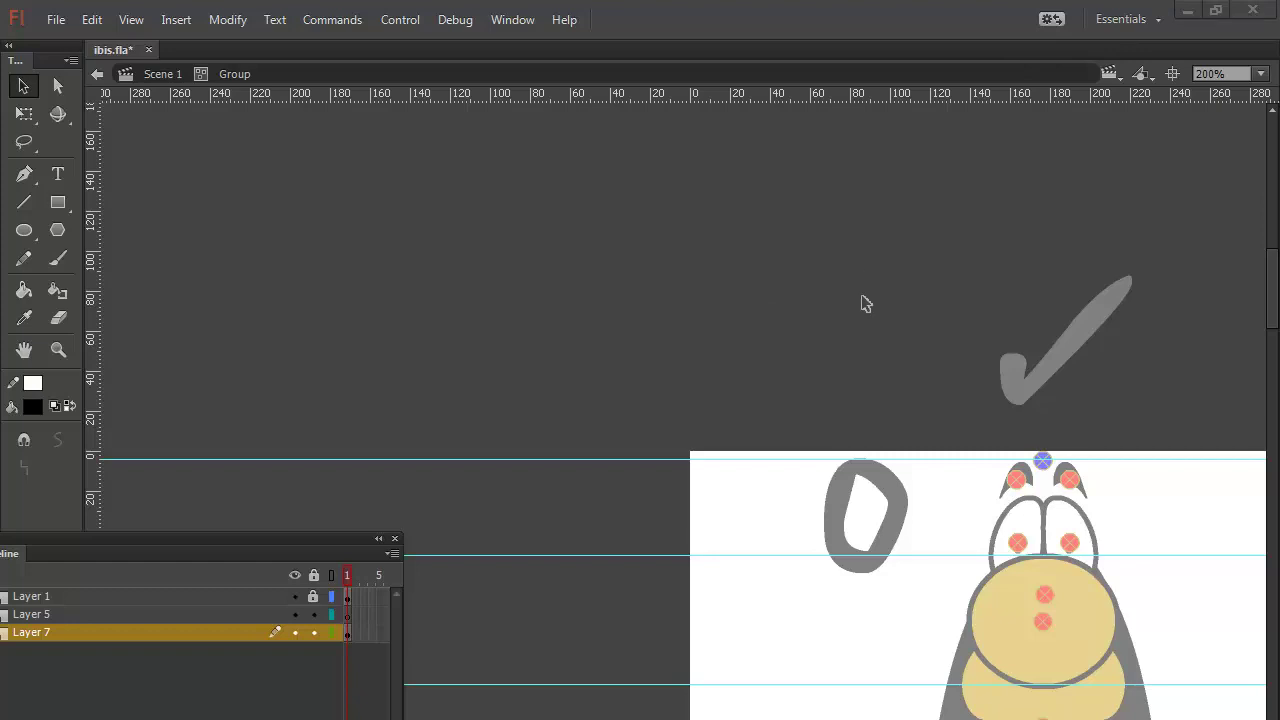
scroll(866, 306, down, 10)
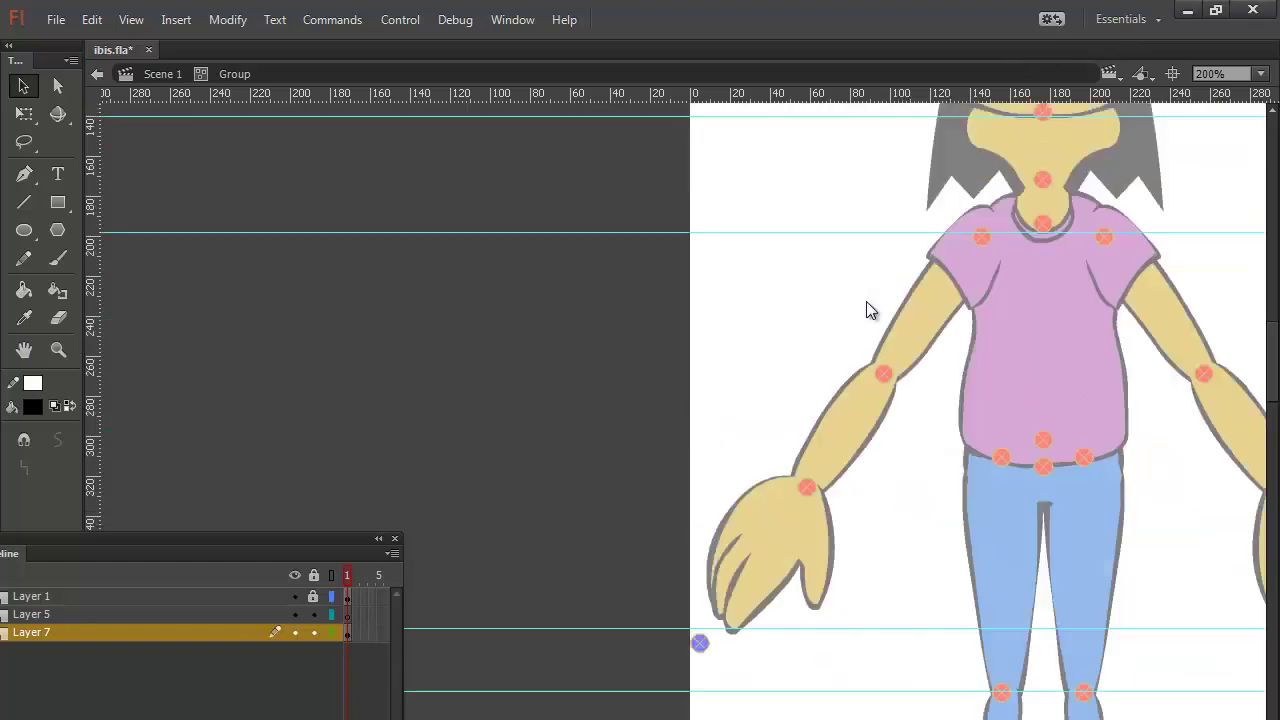
drag(736, 338, 648, 338)
scroll(648, 338, right, 15)
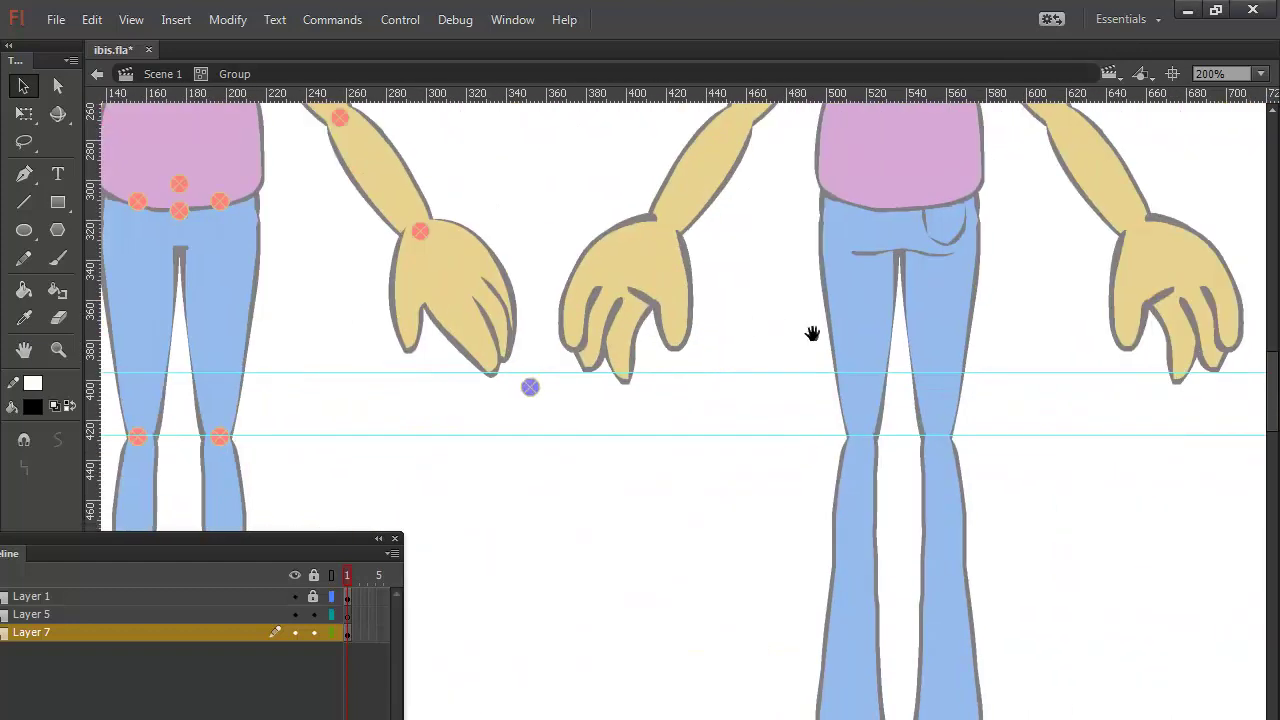
scroll(340, 345, right, 5)
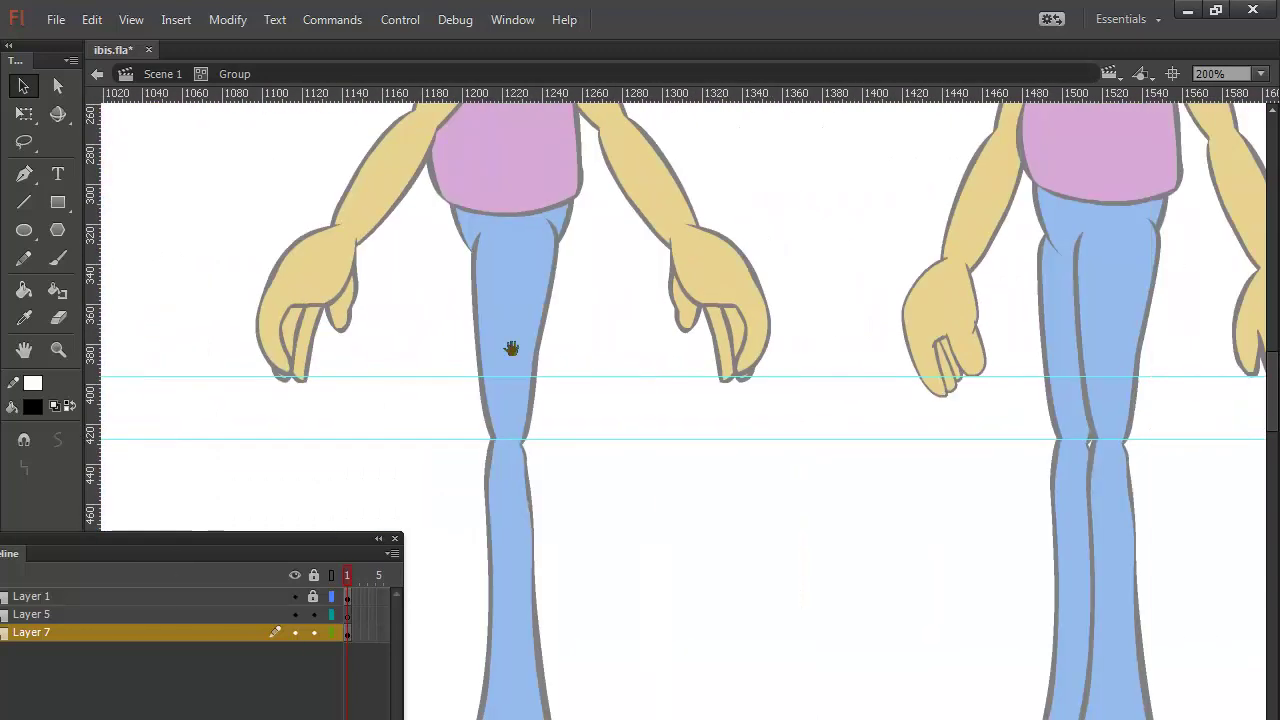
scroll(611, 354, down, 8)
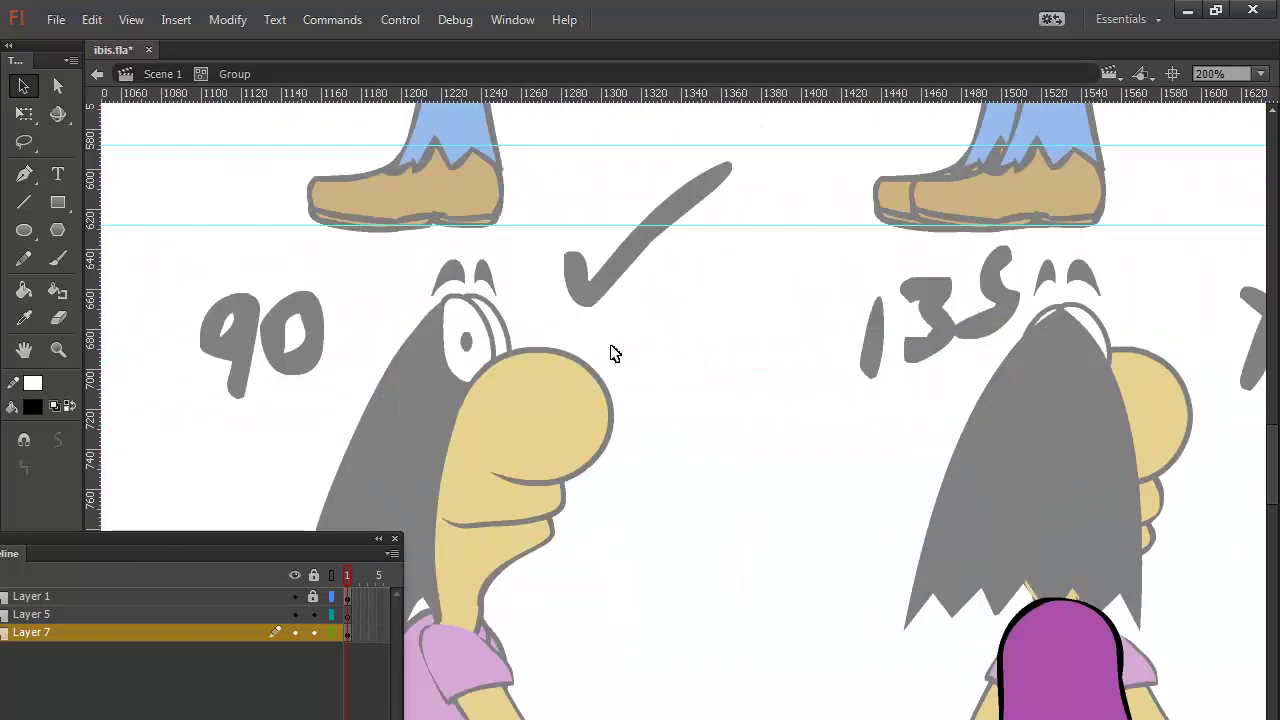
scroll(614, 354, down, 4)
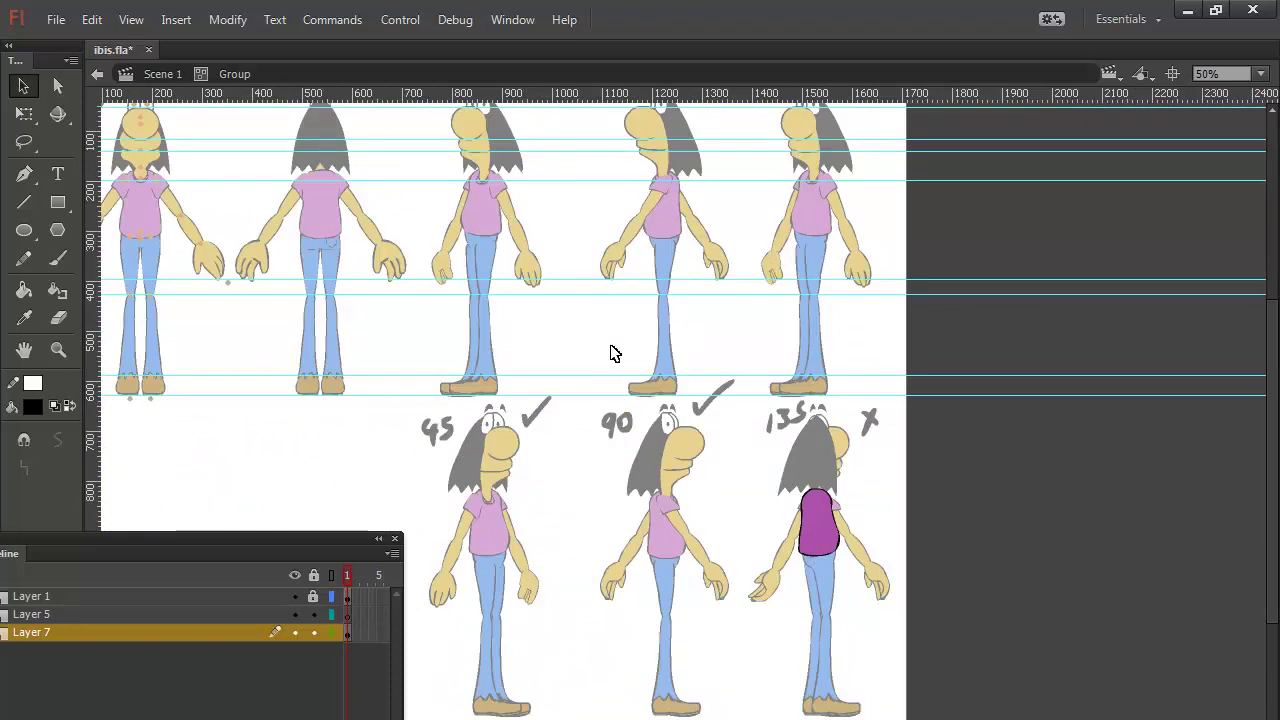
Step: Paint two curved black brush strokes at the top of the torso to form the shirt's collar
mouse_move(766, 466)
mouse_down()
mouse_move(852, 540)
mouse_move(848, 528)
mouse_up()
scroll(848, 528, up, 5)
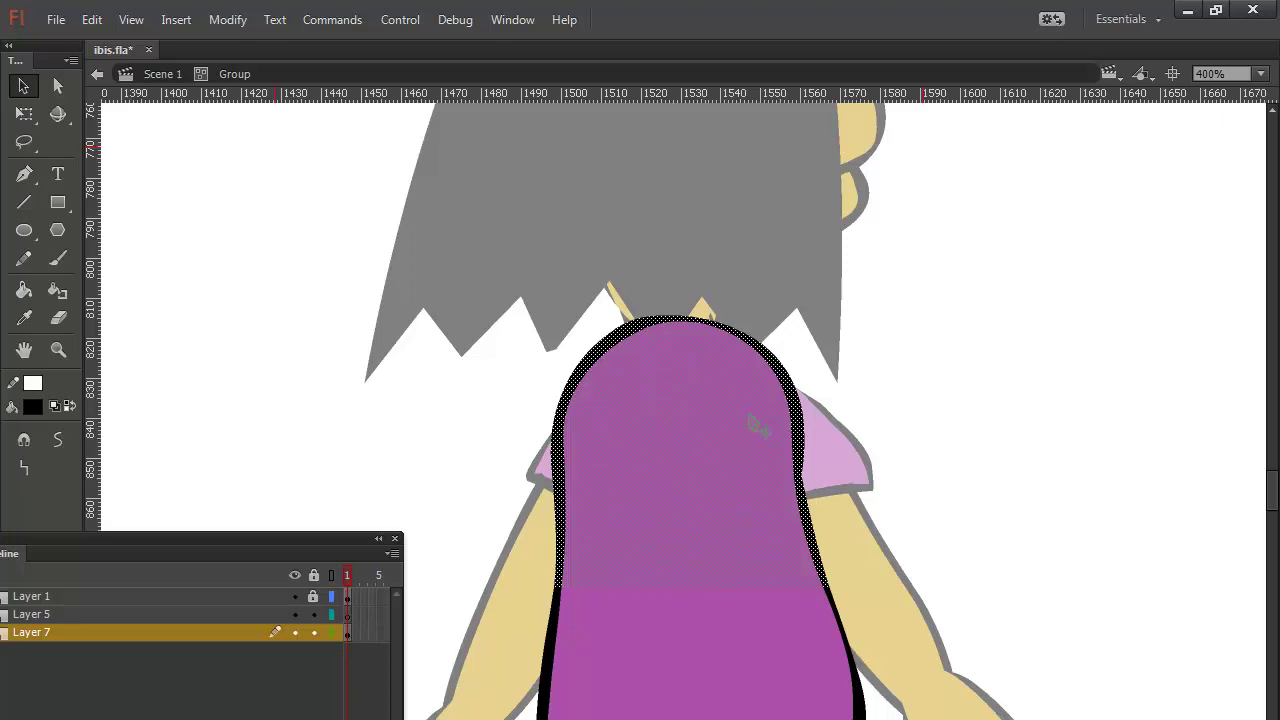
click(58, 259)
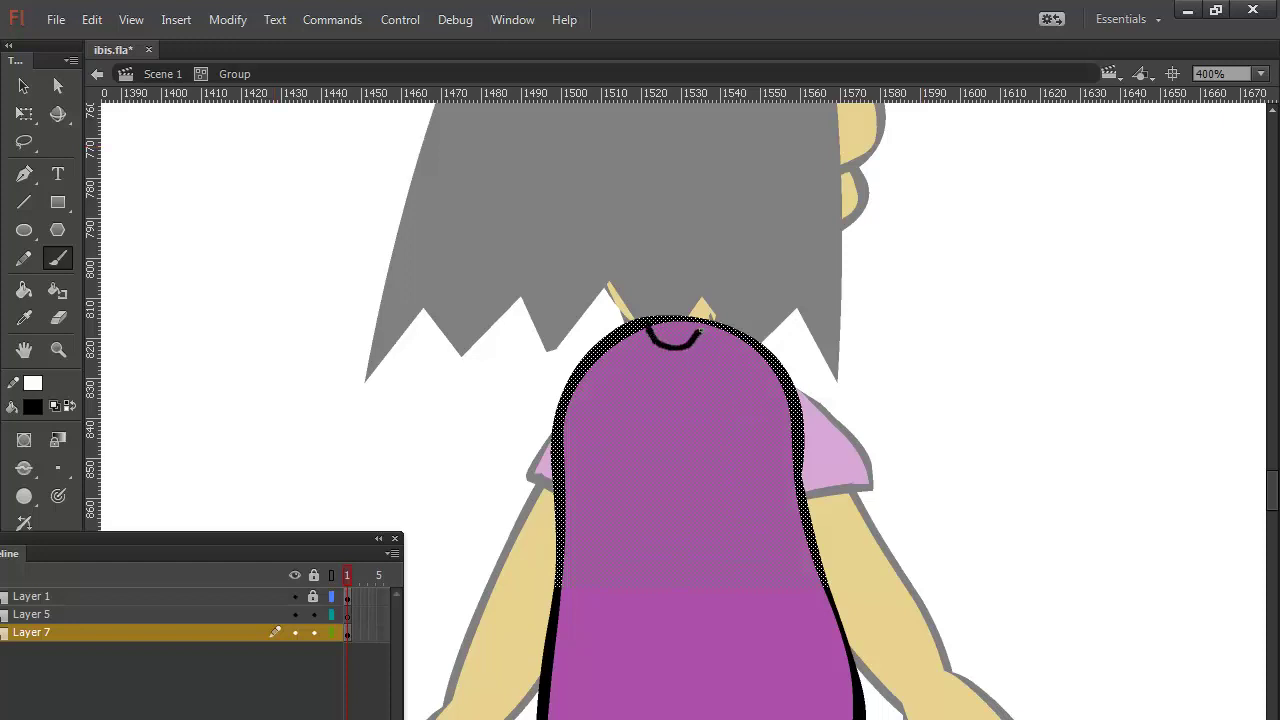
click(705, 325)
drag(664, 354, 716, 326)
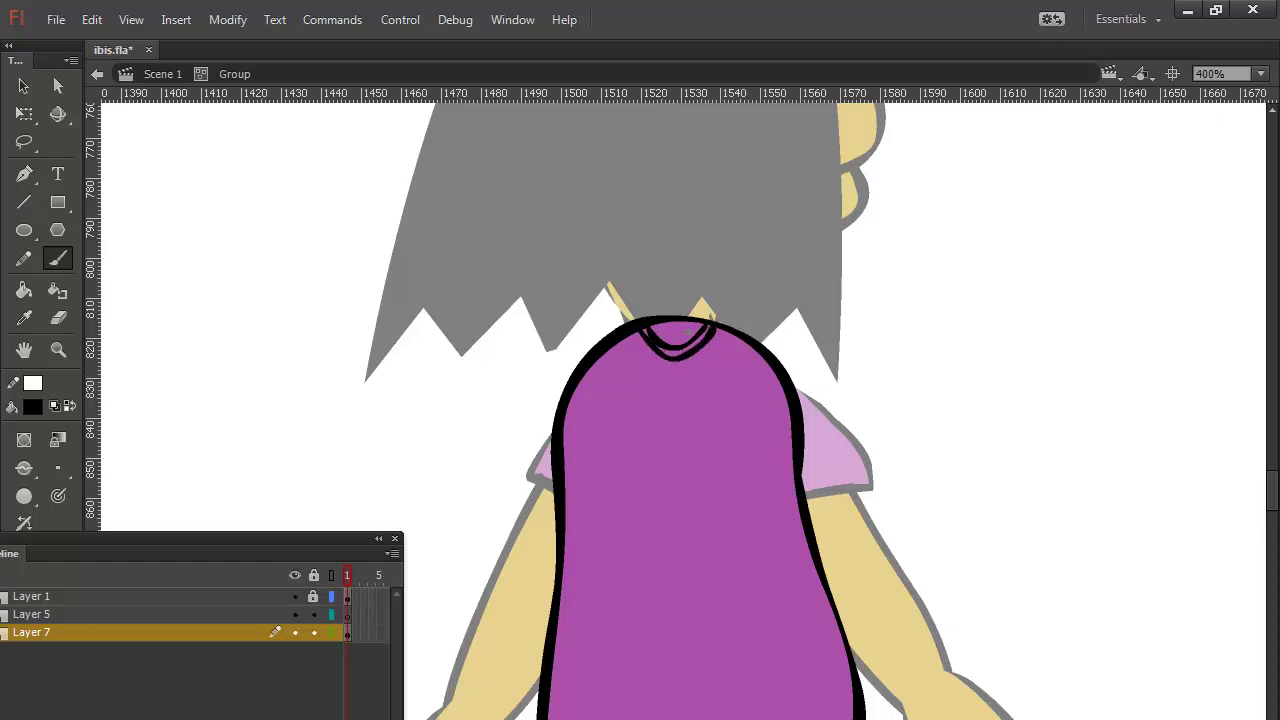
Step: Set the fill color to the golden skin tone, fill the area inside the torso's collar, and leave the group
click(24, 290)
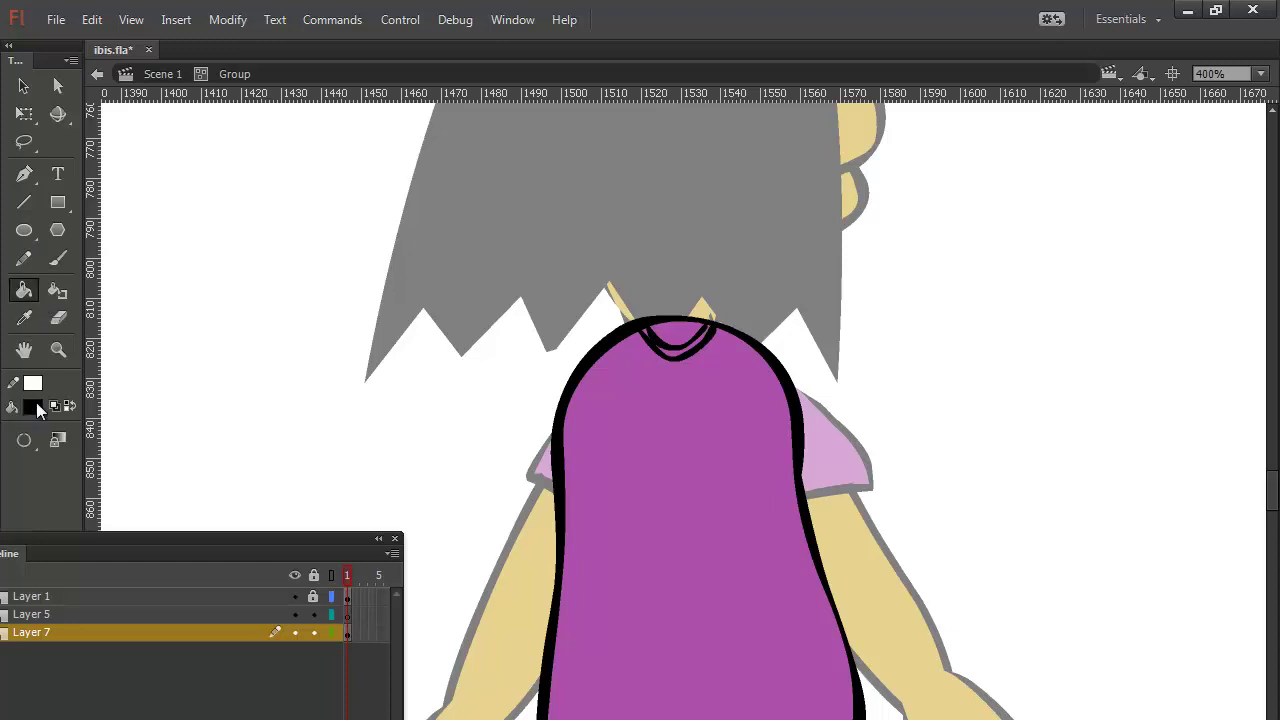
click(23, 86)
double_click(446, 508)
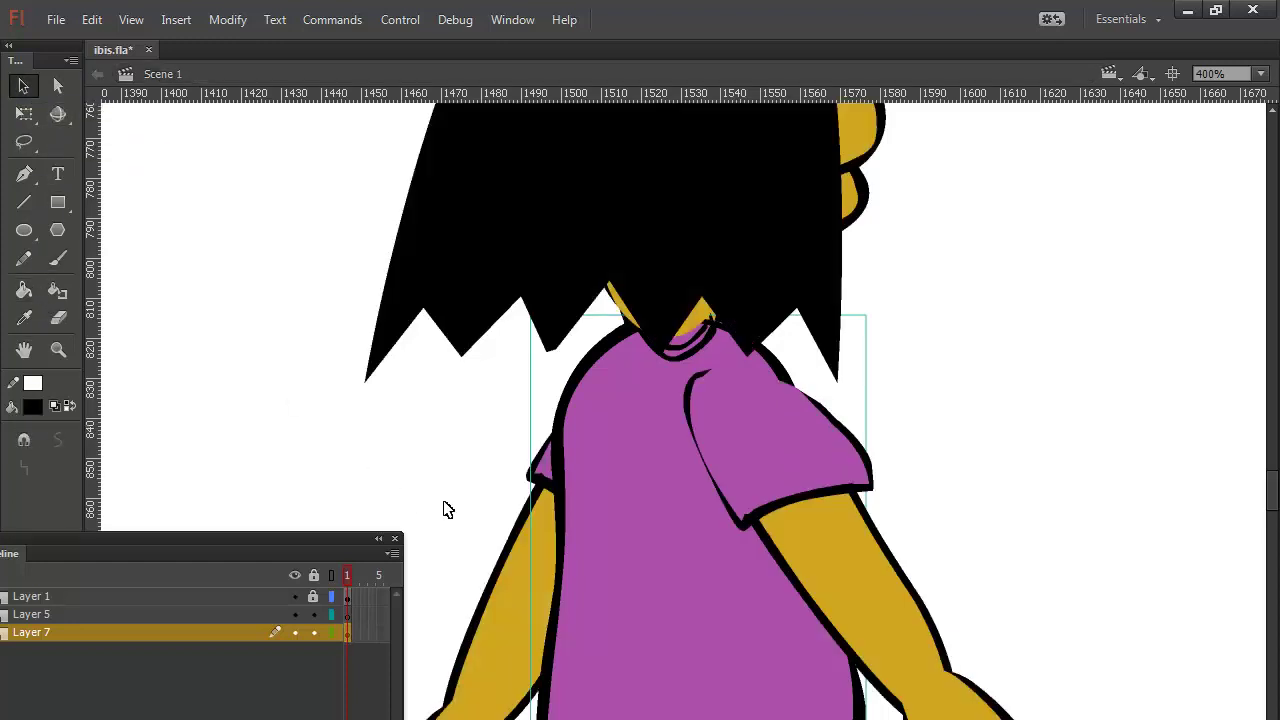
click(33, 406)
click(534, 580)
double_click(656, 422)
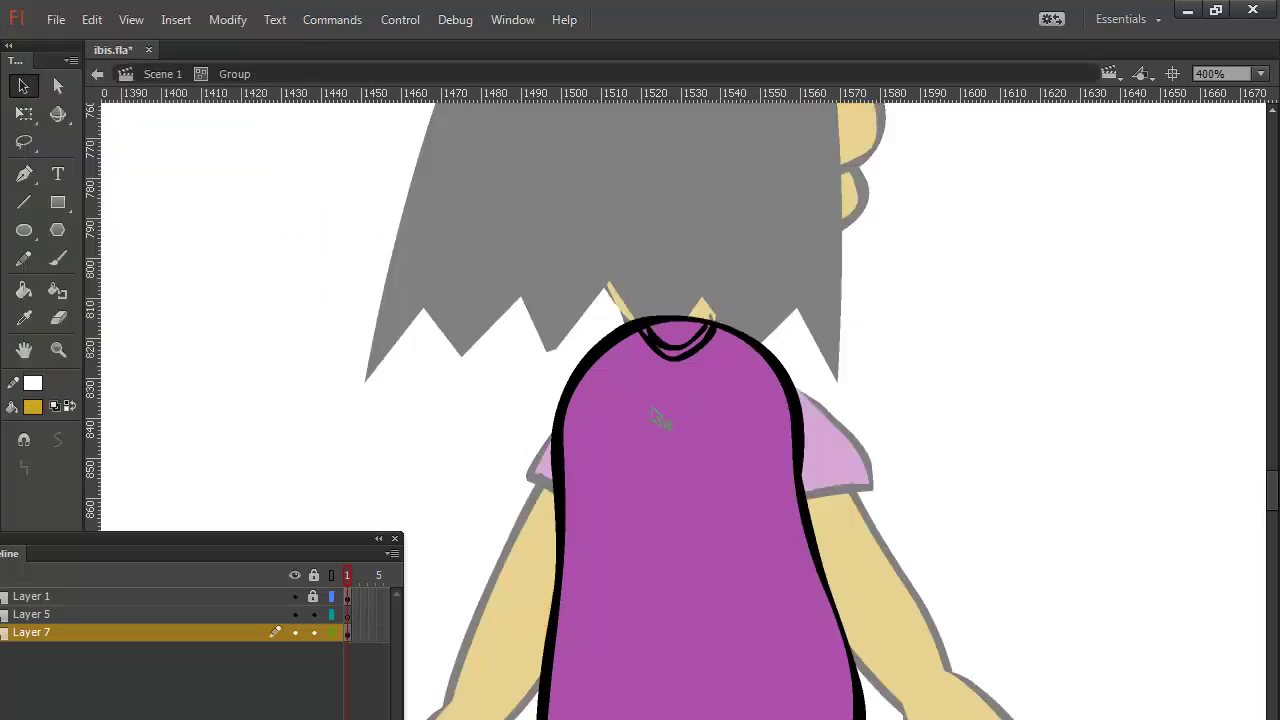
click(24, 290)
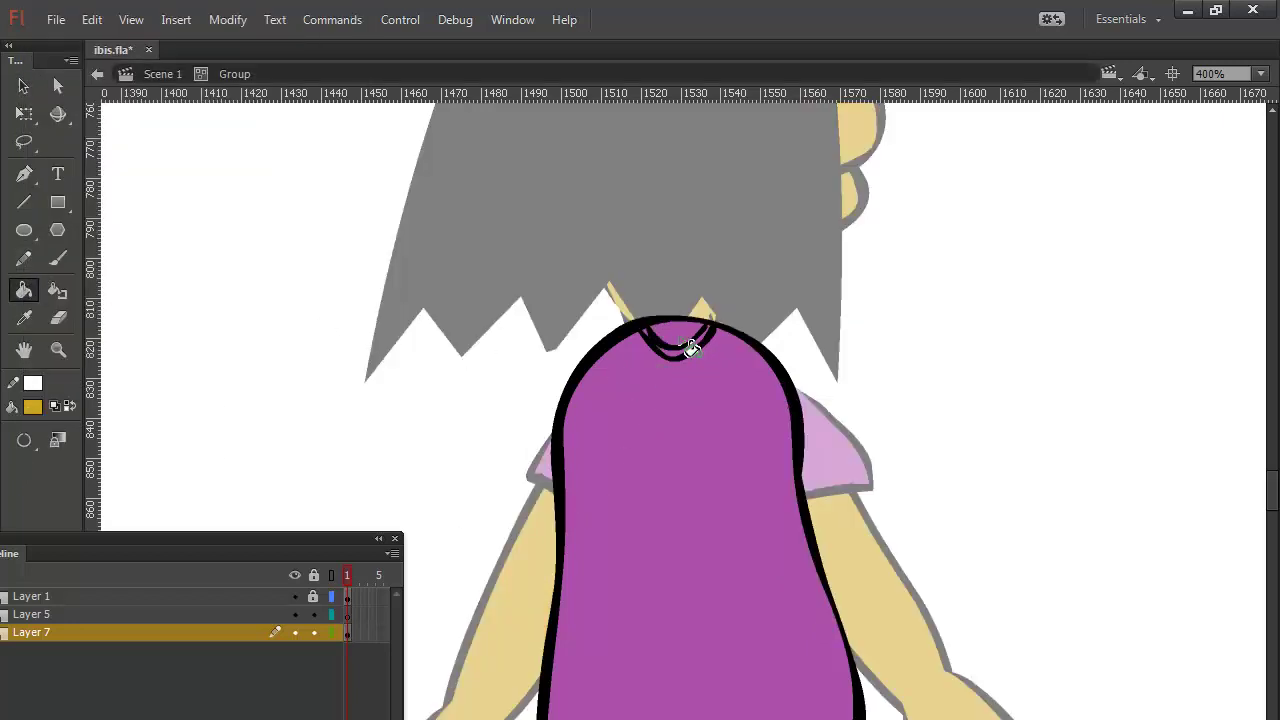
click(682, 338)
click(23, 86)
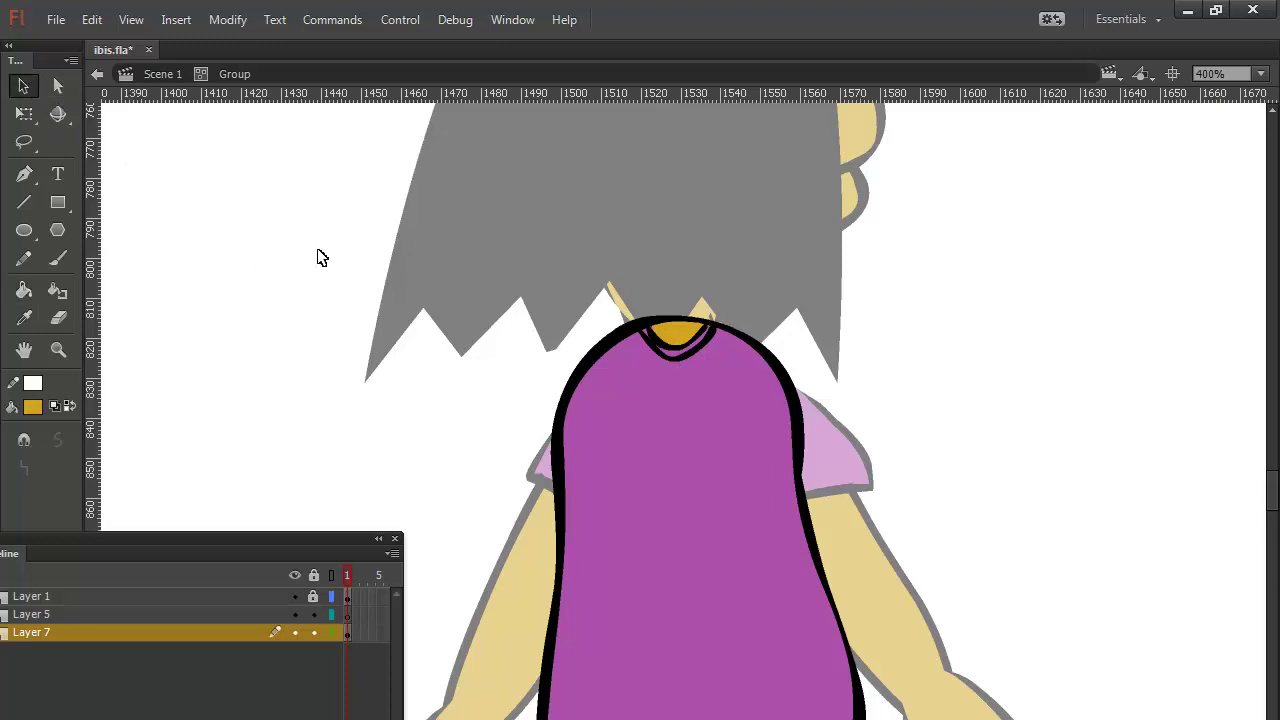
double_click(320, 256)
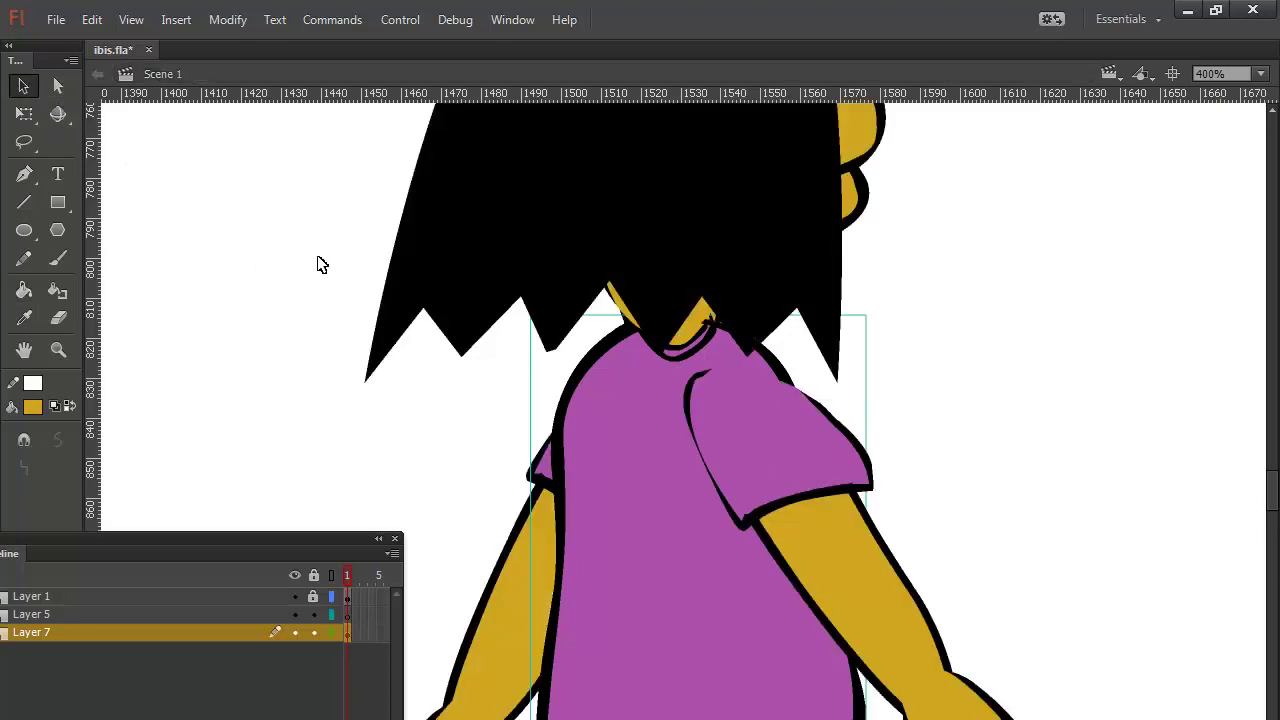
Step: In the neck group, raise the fill's curved lower edge and extend the lower end of the left outline, then leave the group
click(703, 327)
double_click(705, 328)
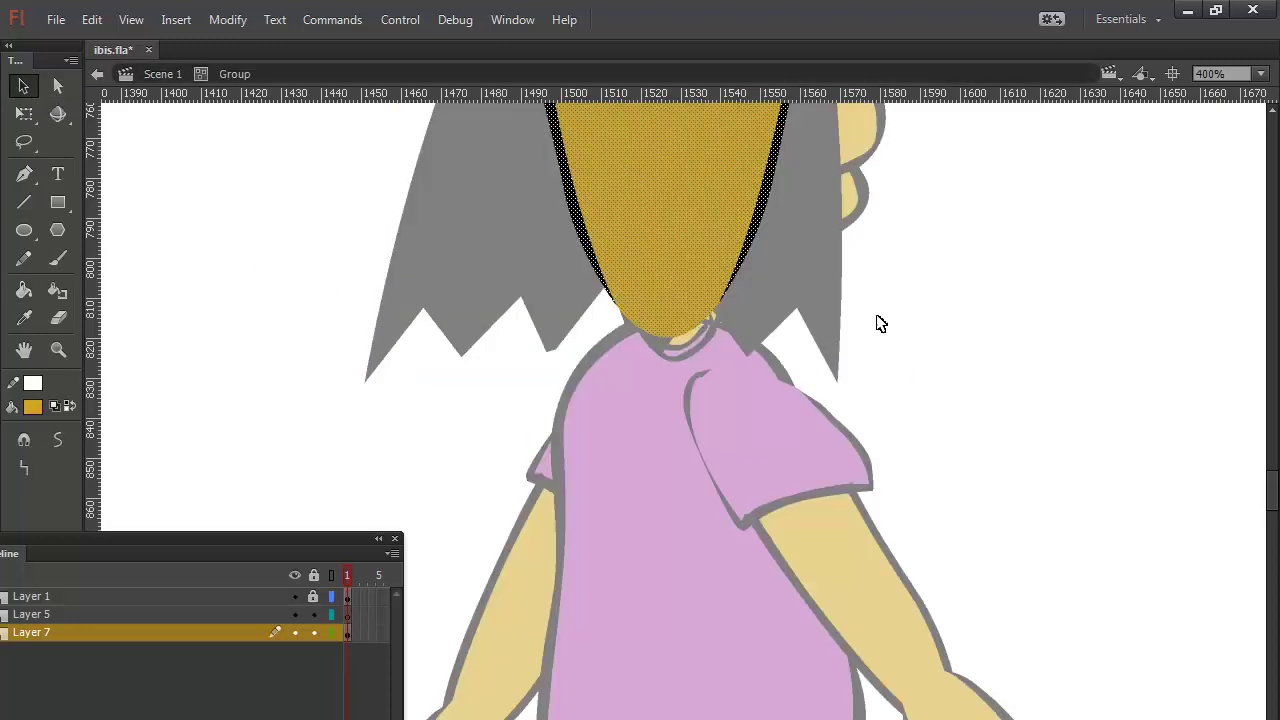
click(985, 334)
click(697, 302)
click(651, 353)
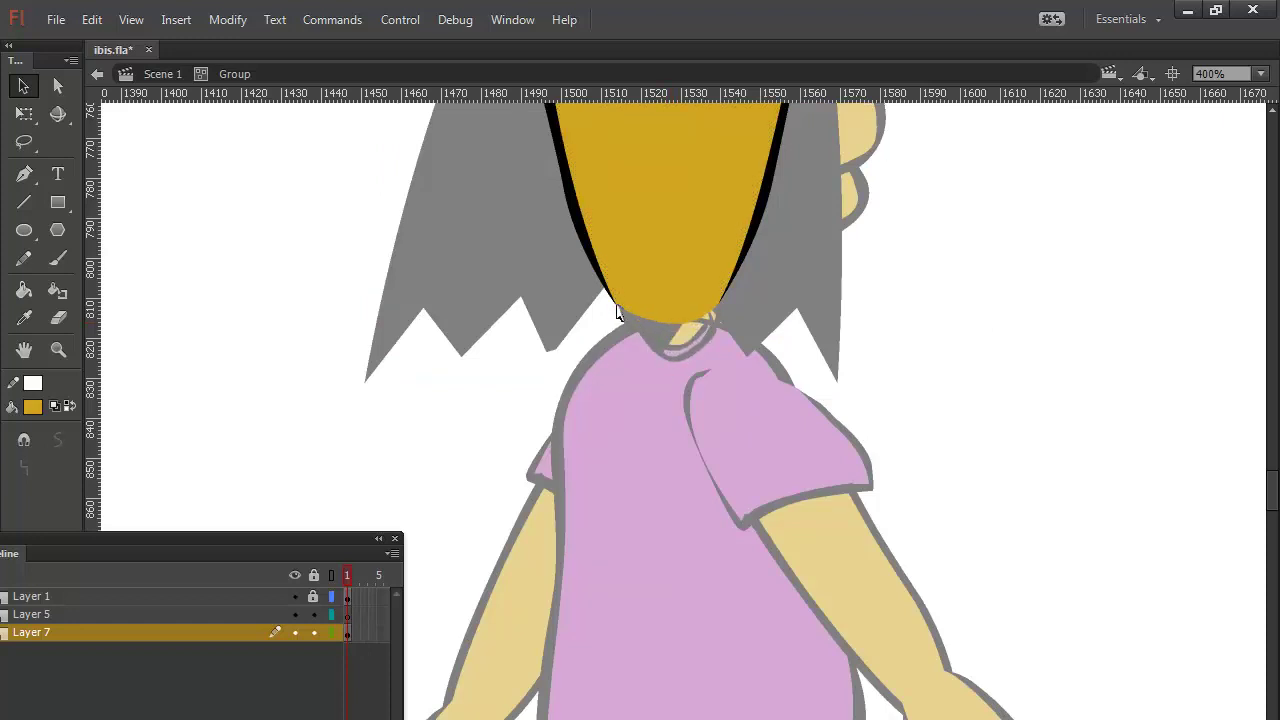
drag(617, 312, 628, 317)
double_click(958, 345)
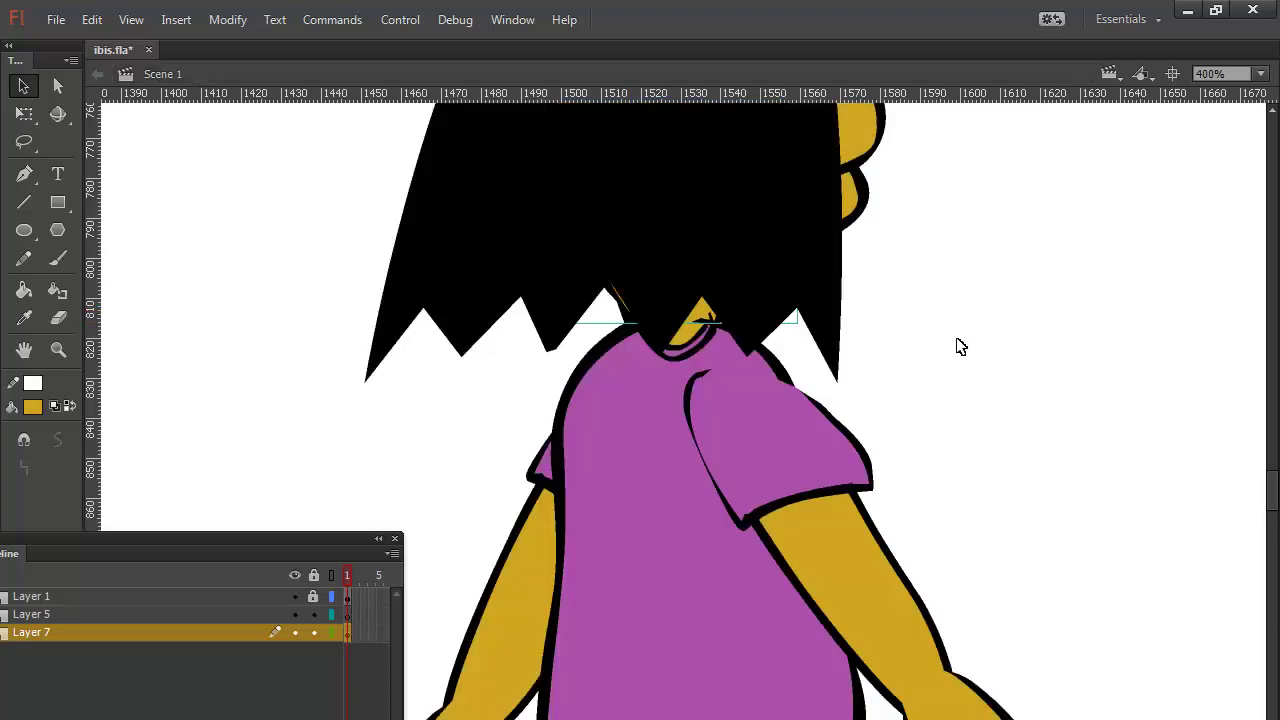
Step: Reopen the neck group and adjust the neck's lower right edge where it meets the collar, then leave the group
double_click(705, 328)
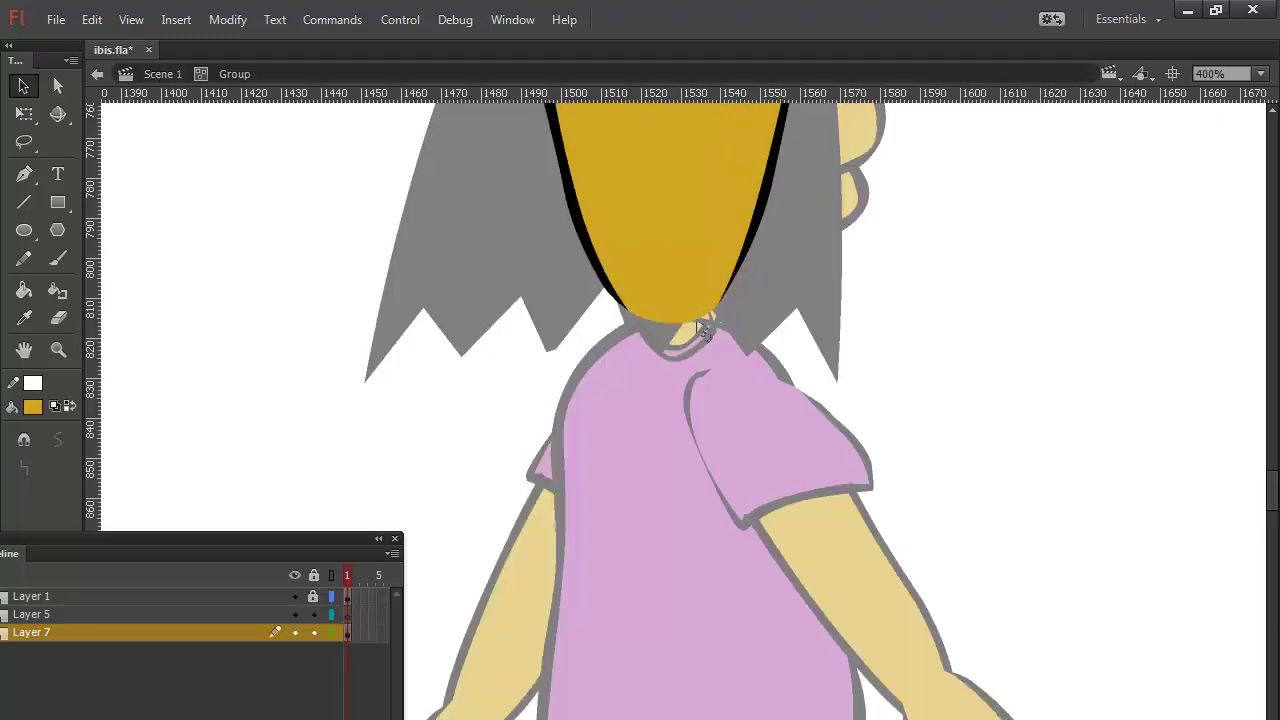
drag(700, 330, 704, 338)
double_click(938, 346)
click(970, 348)
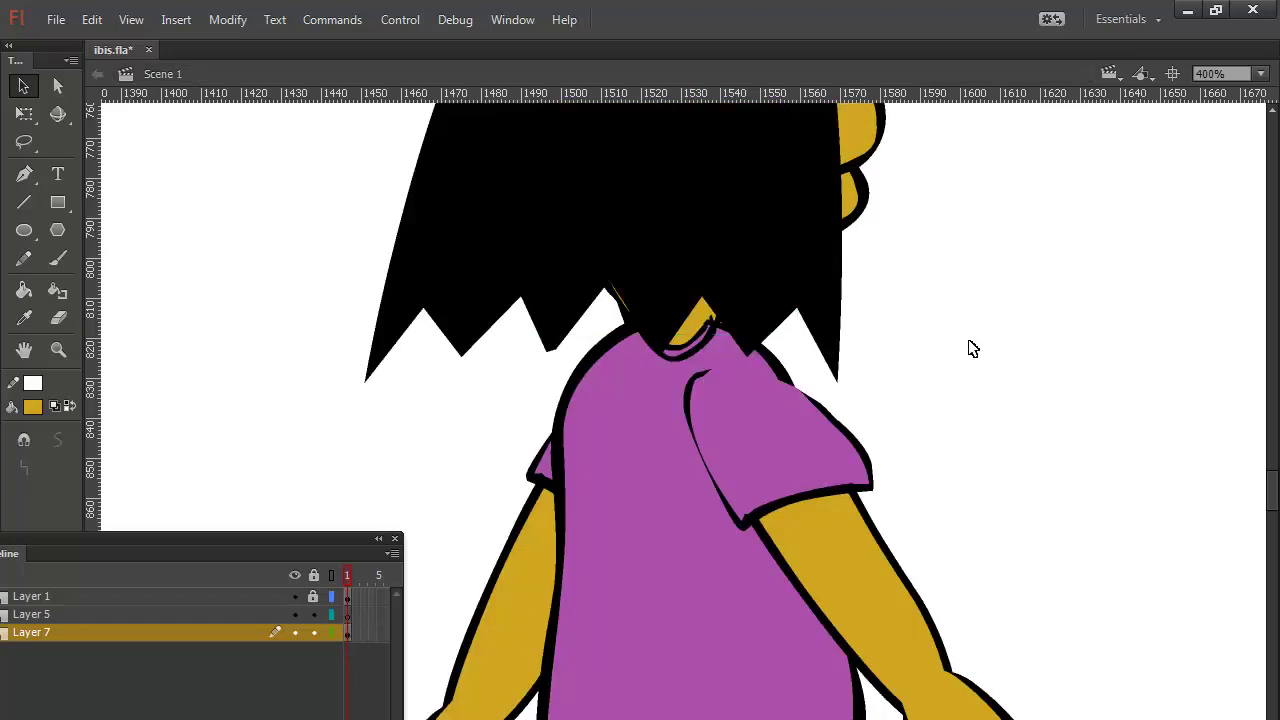
Step: Compare the 135-degree figure's rear hand with the hands of the other turnaround views
key(ctrl+minus)
key(ctrl+minus)
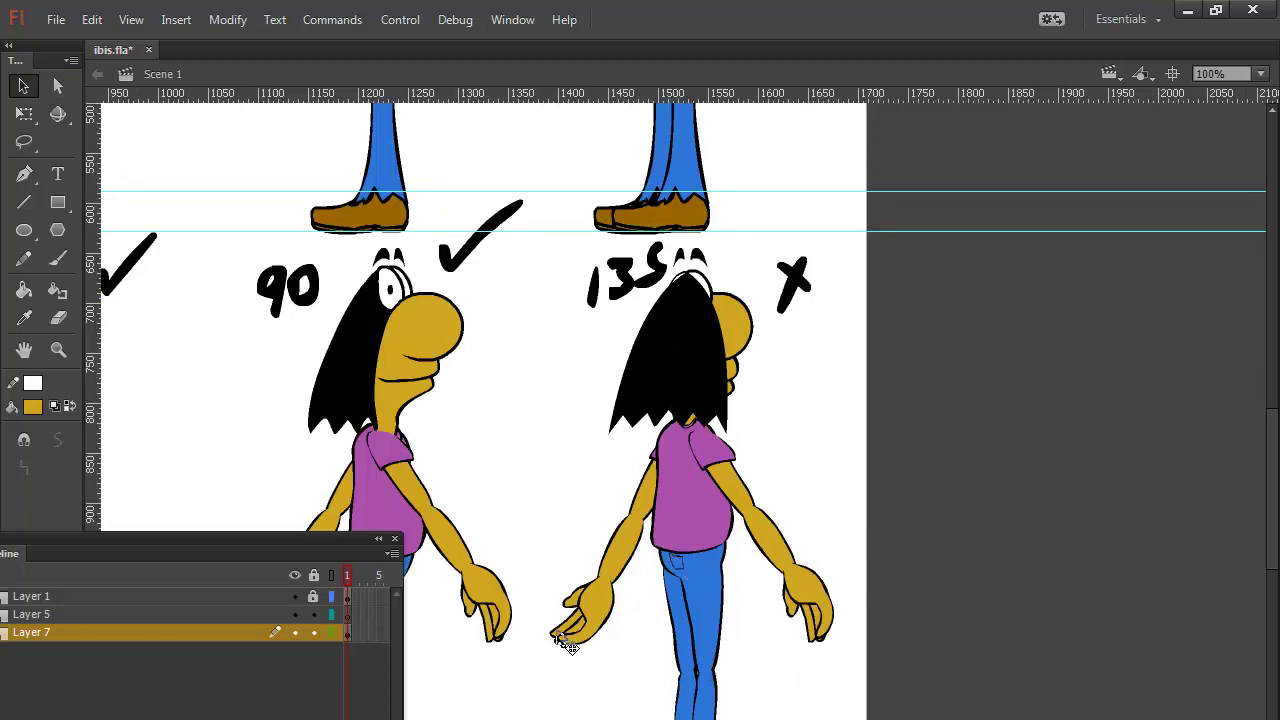
click(605, 628)
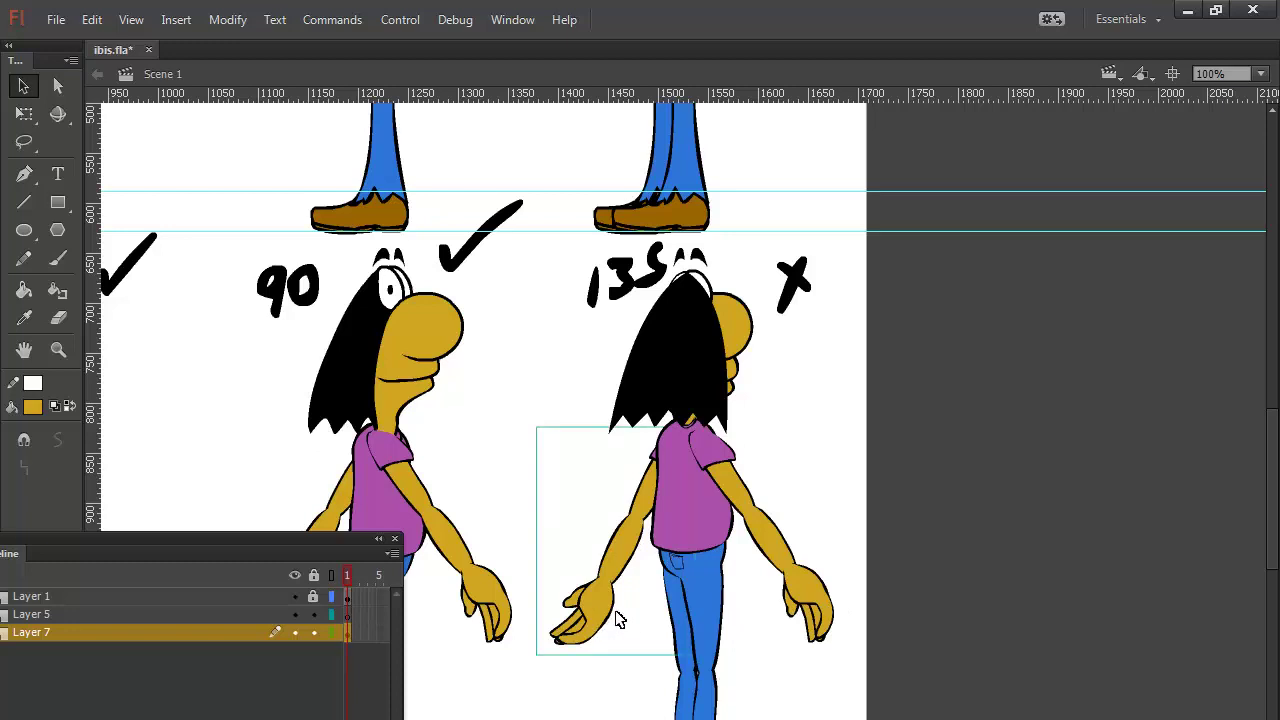
click(505, 690)
drag(505, 690, 831, 520)
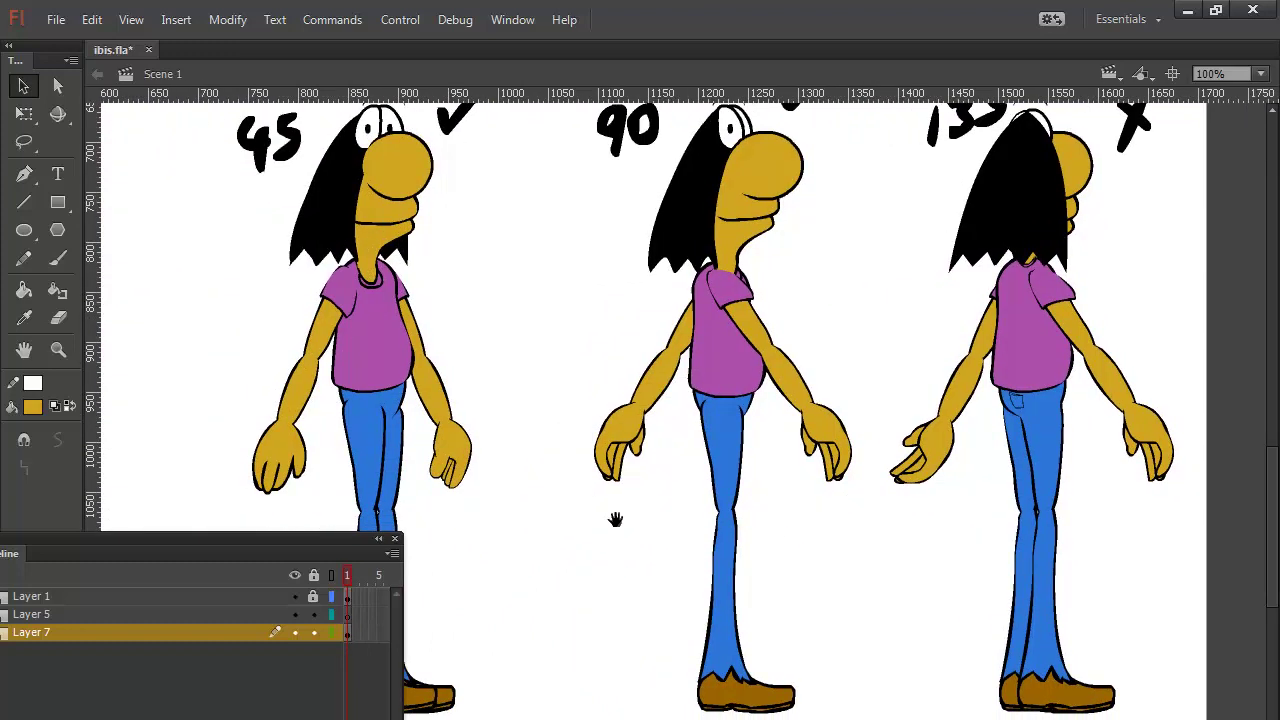
drag(516, 530, 624, 543)
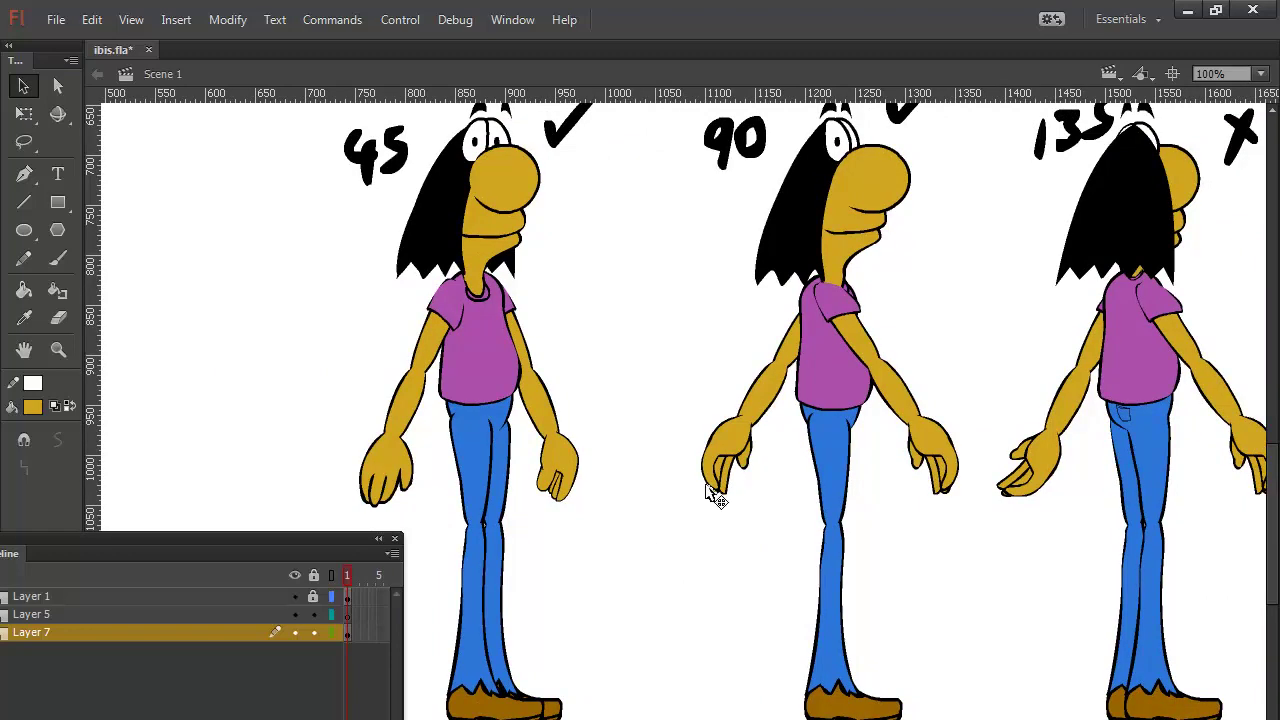
drag(685, 369, 581, 584)
drag(624, 432, 588, 628)
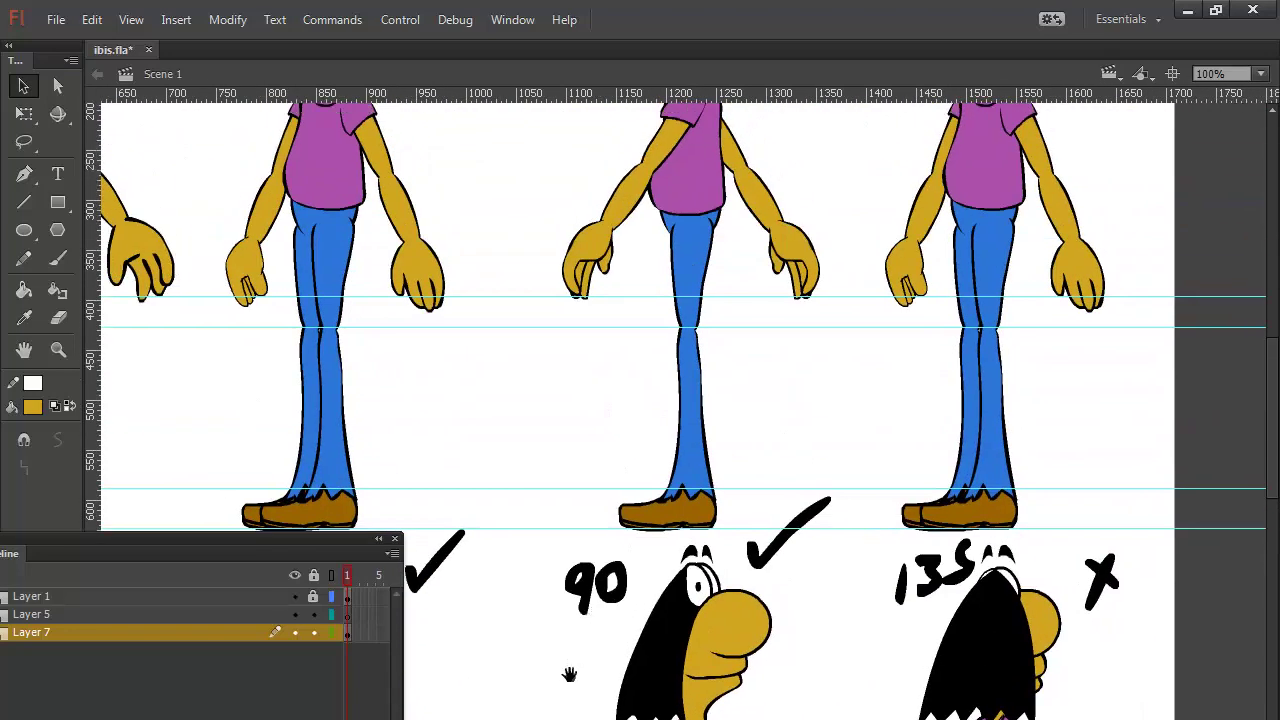
drag(568, 674, 563, 527)
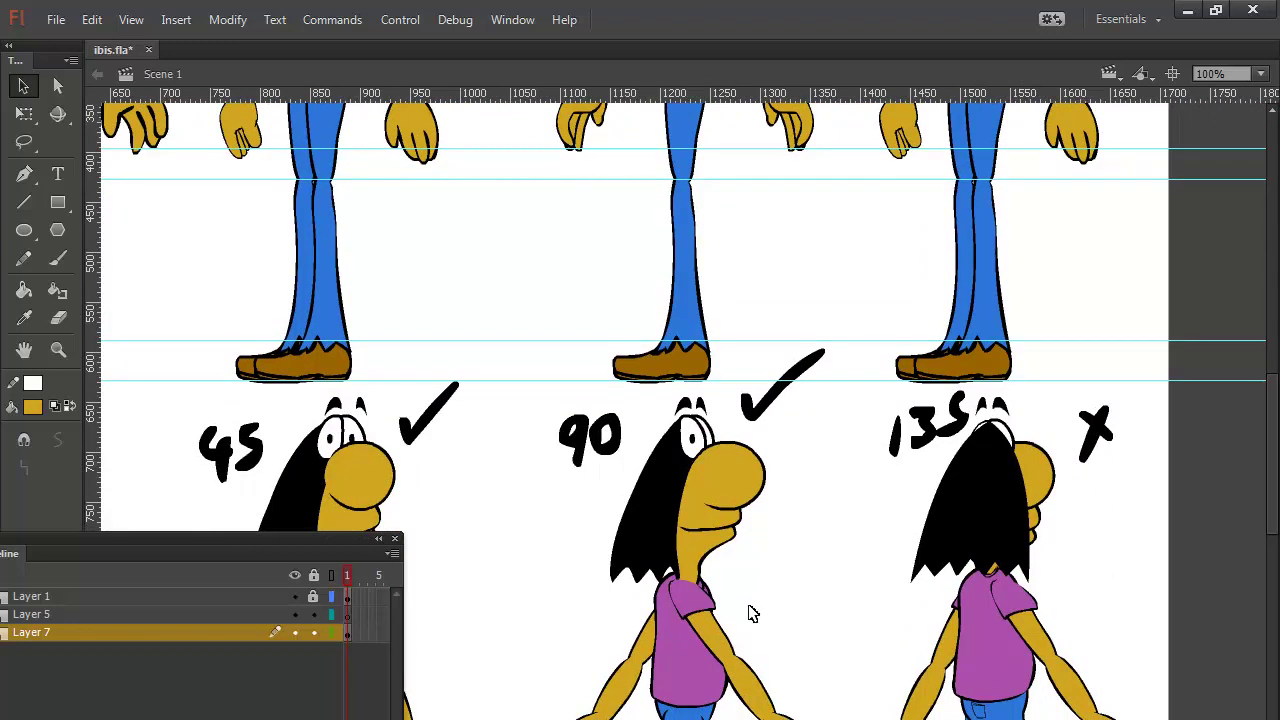
Step: Copy the rear hand from inside the 45-degree figure's body group in the row above
click(250, 133)
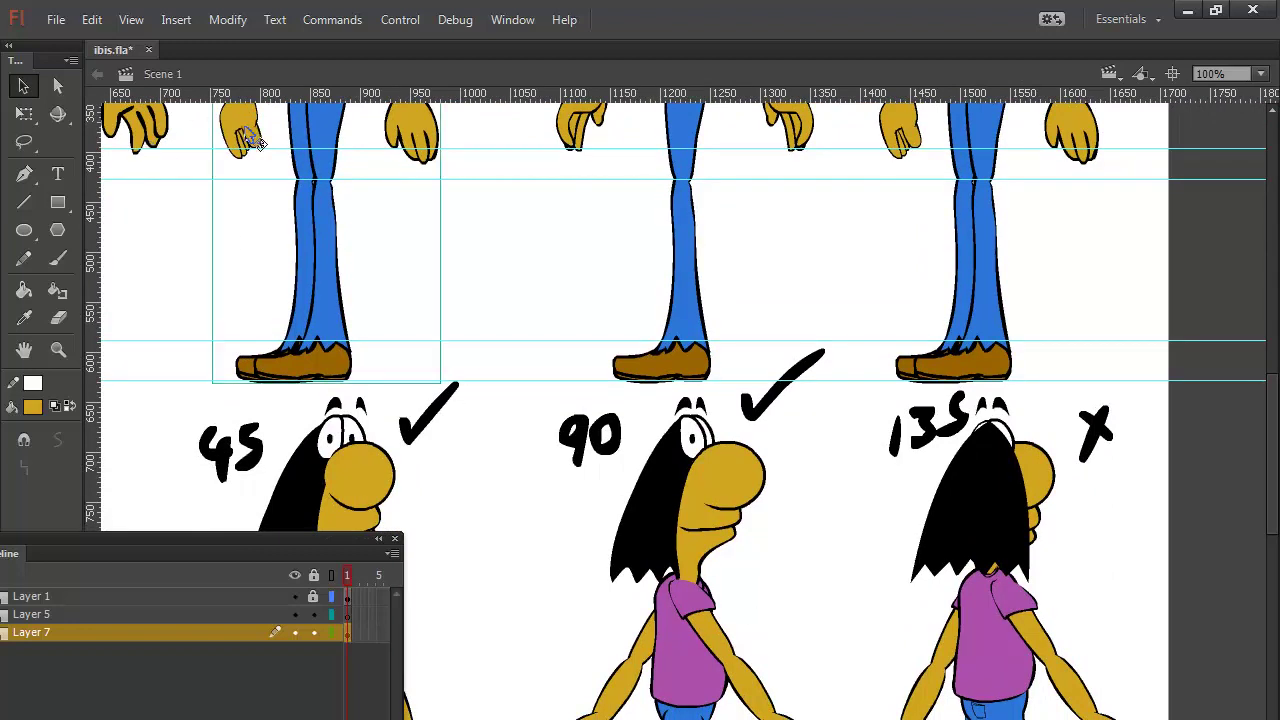
double_click(252, 140)
right_click(240, 132)
key(Escape)
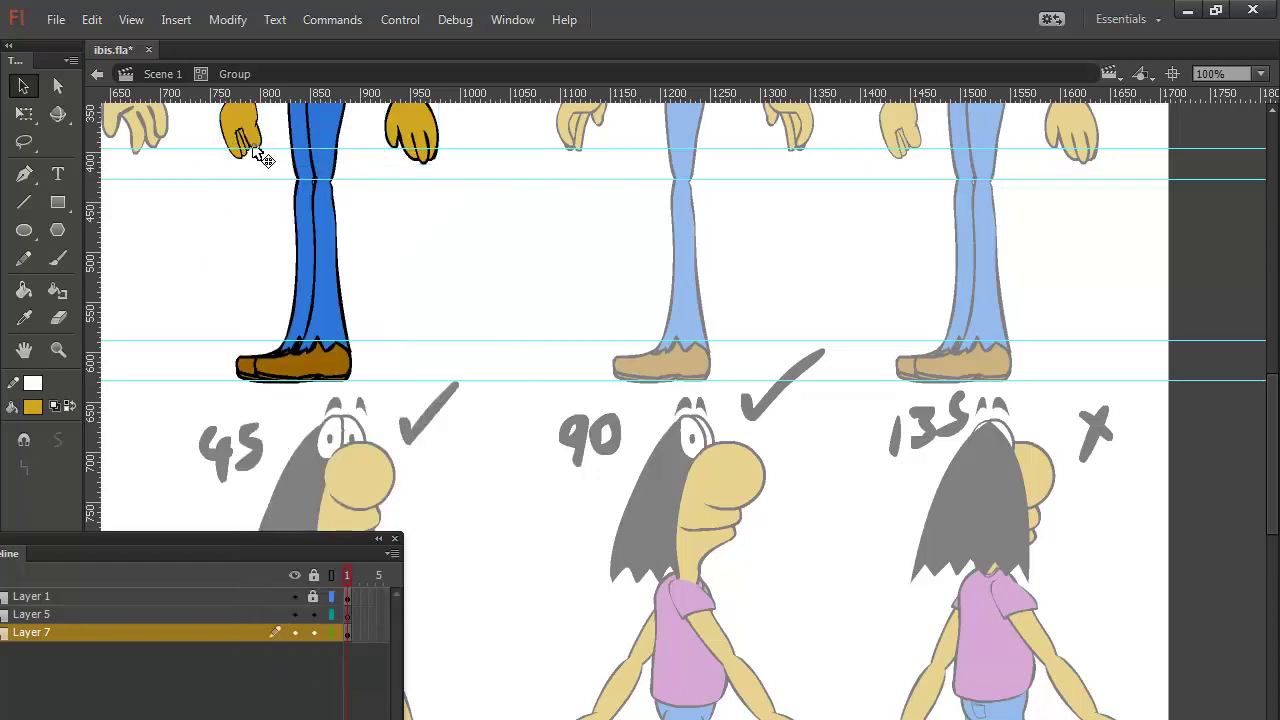
right_click(254, 140)
click(312, 225)
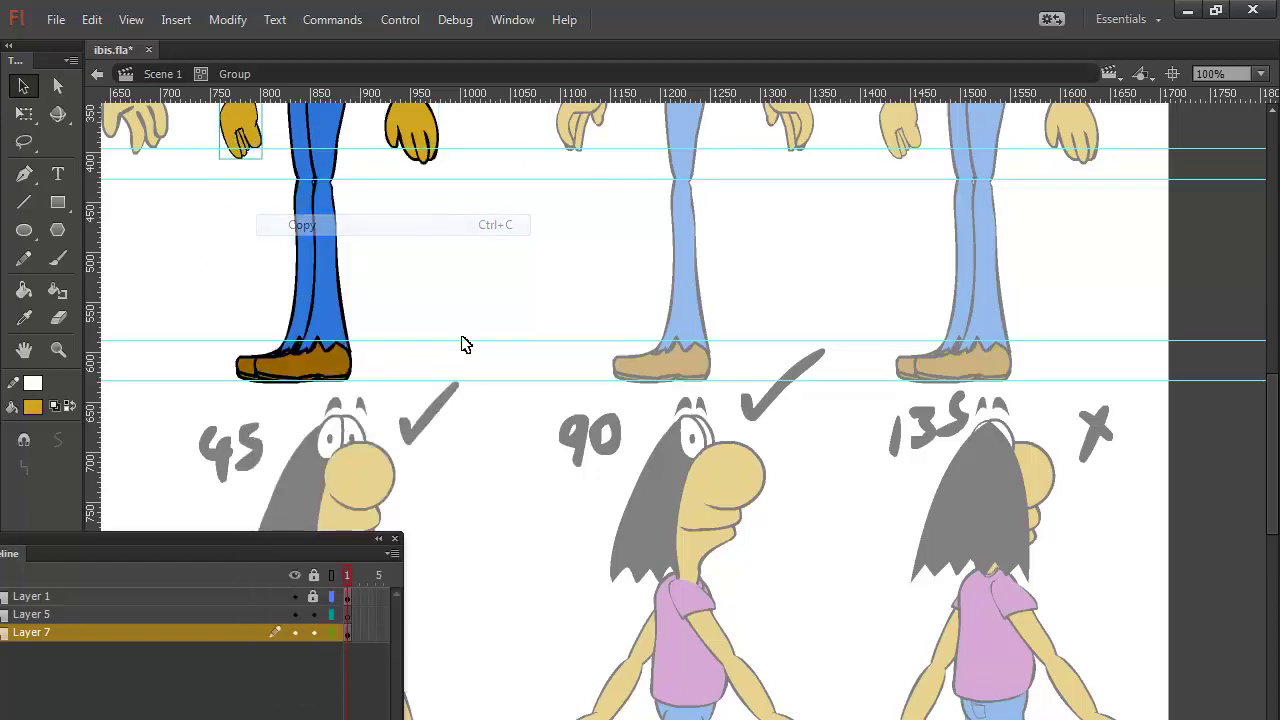
Step: Try the copied hand over the 135-degree figure's rear hand, then delete the copy
double_click(818, 582)
drag(829, 603, 614, 334)
right_click(615, 343)
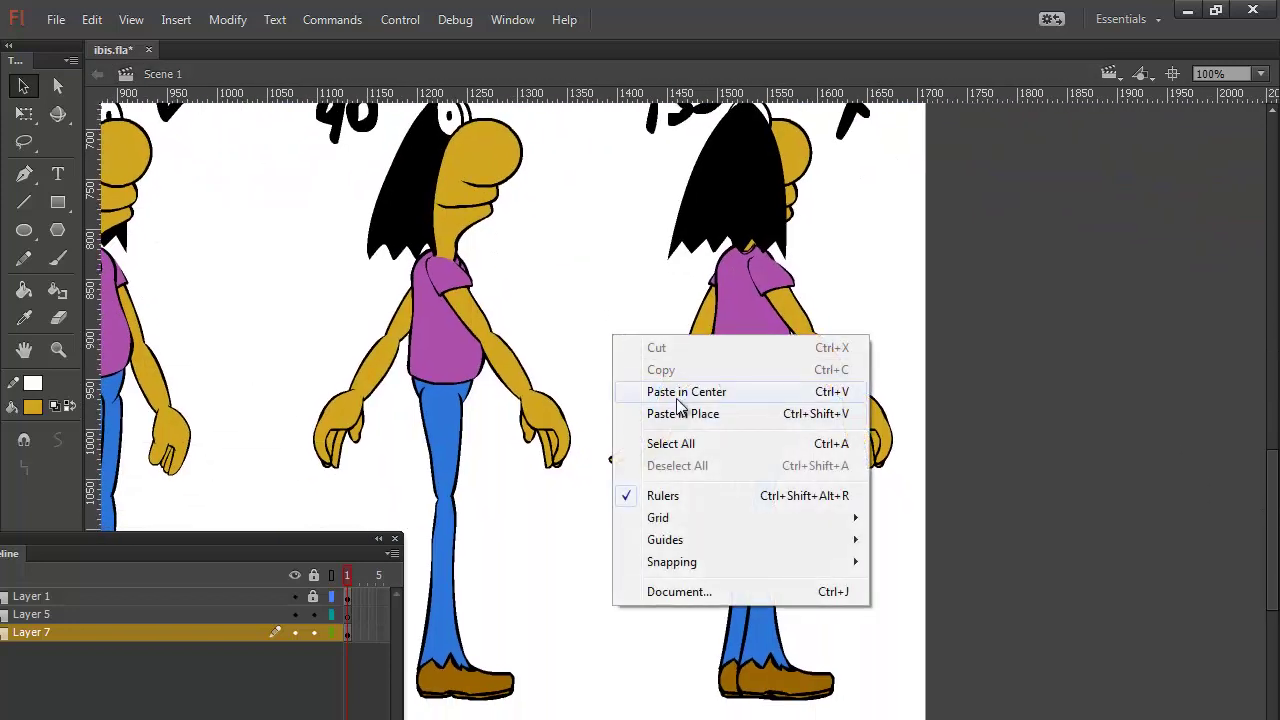
click(675, 393)
drag(690, 458, 662, 450)
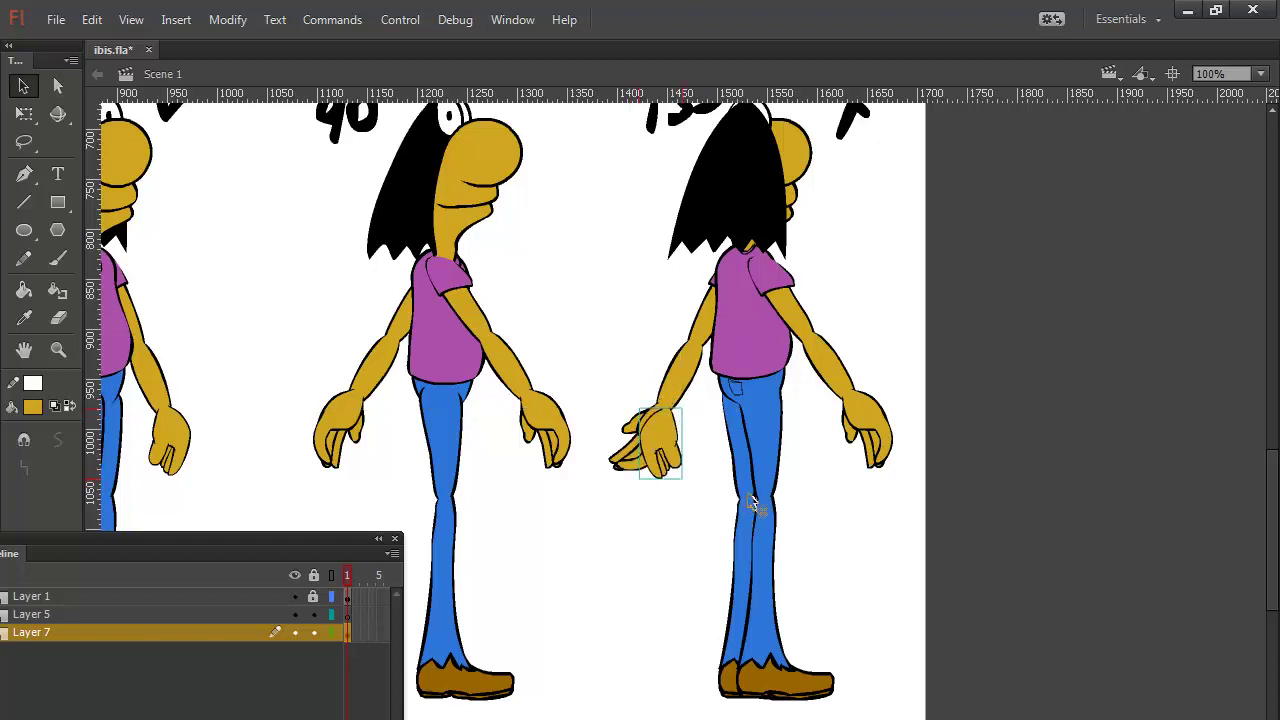
key(Delete)
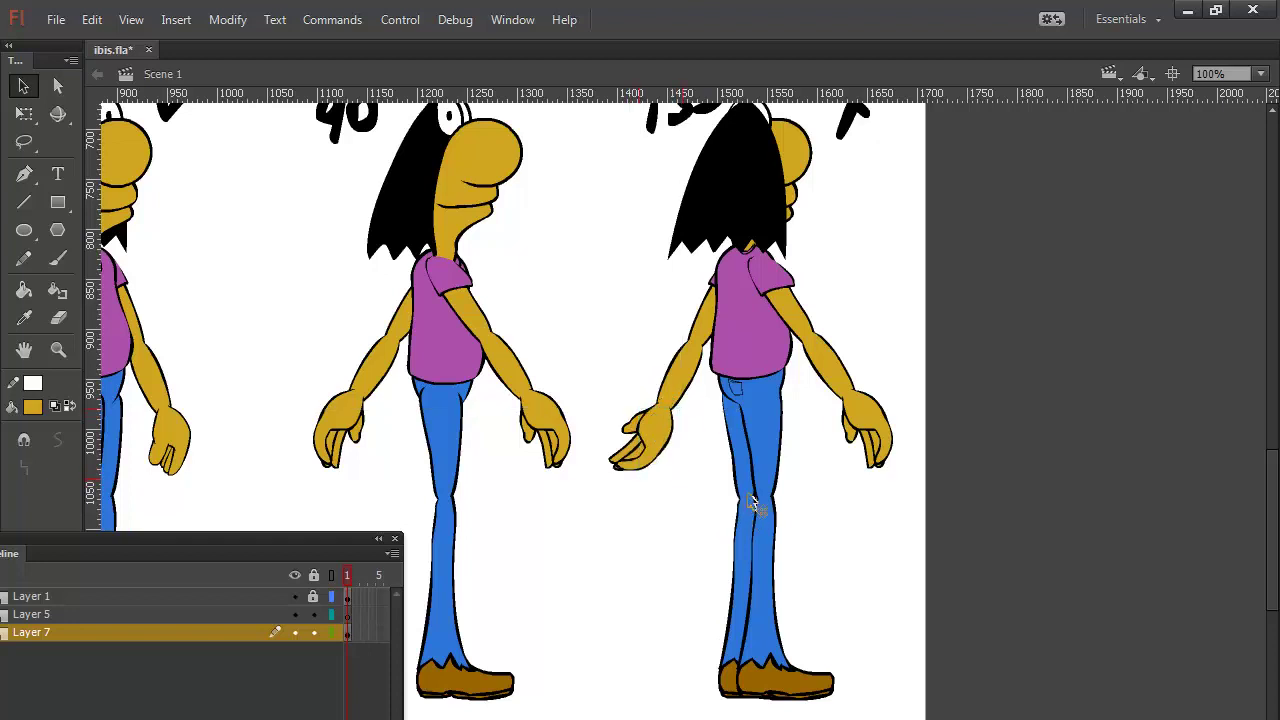
Step: Ungroup the 135-degree figure's rear arm, and dock the timeline below the stage at a reduced height
click(671, 450)
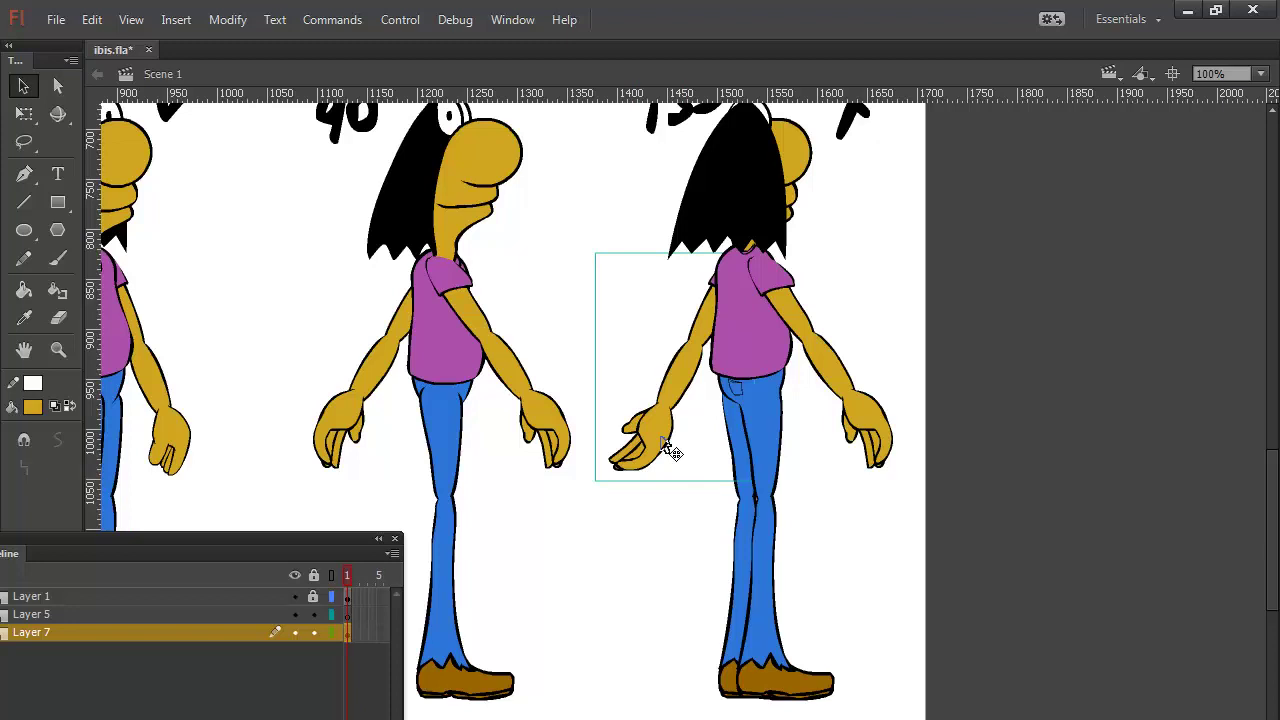
click(671, 452)
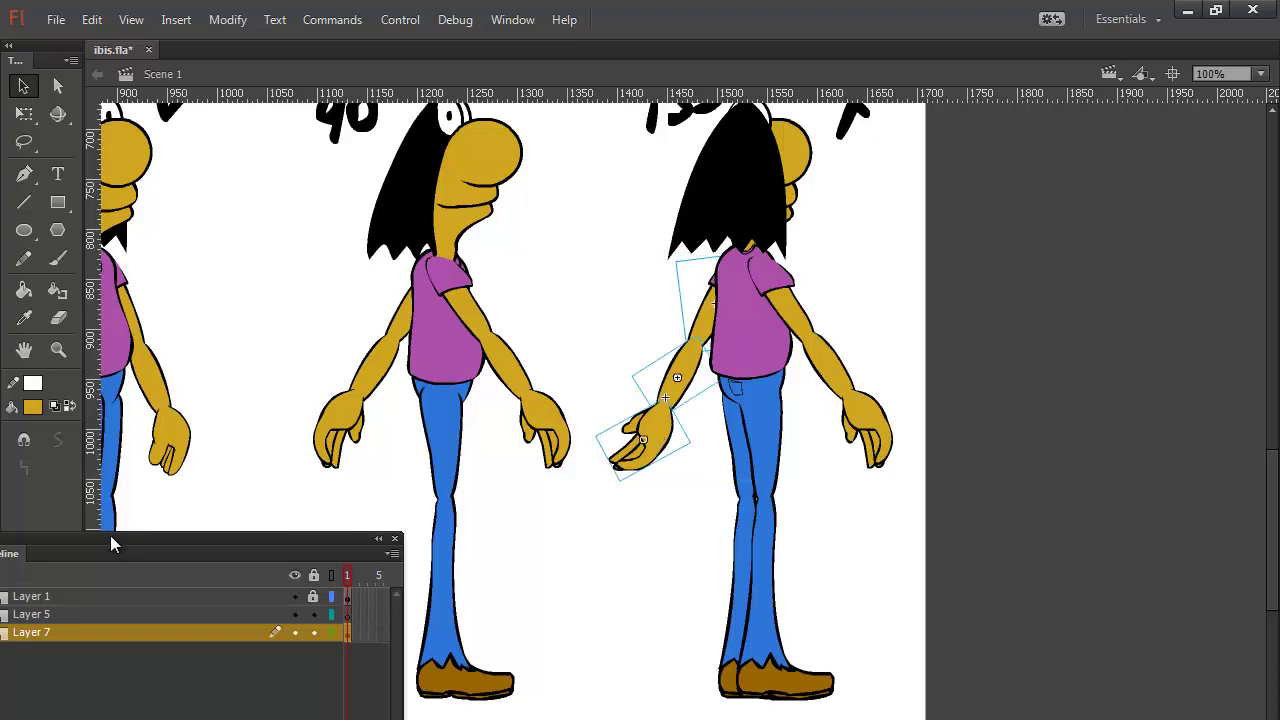
drag(119, 549, 348, 719)
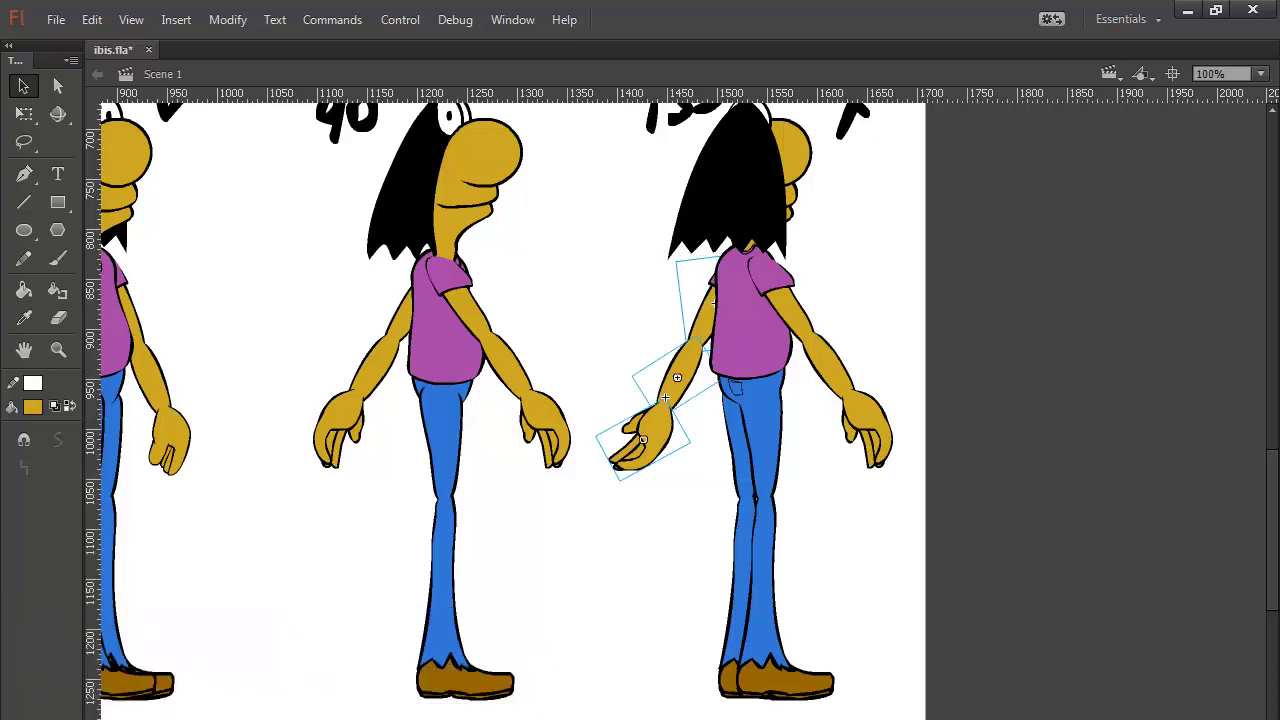
click(954, 413)
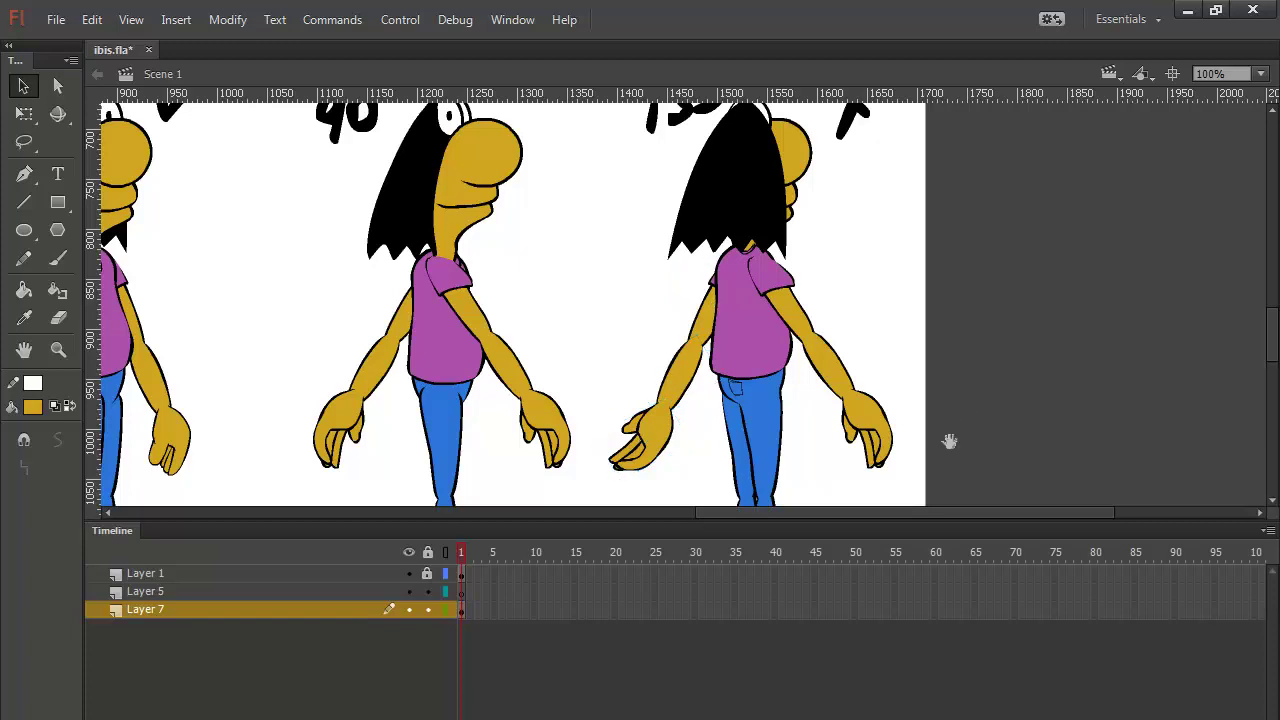
drag(950, 441, 843, 374)
drag(548, 519, 543, 690)
Step: Brush a rough black sketch of a new hand over the 135-degree figure's rear hand, with an oval palm, thumb and three fingers
click(573, 388)
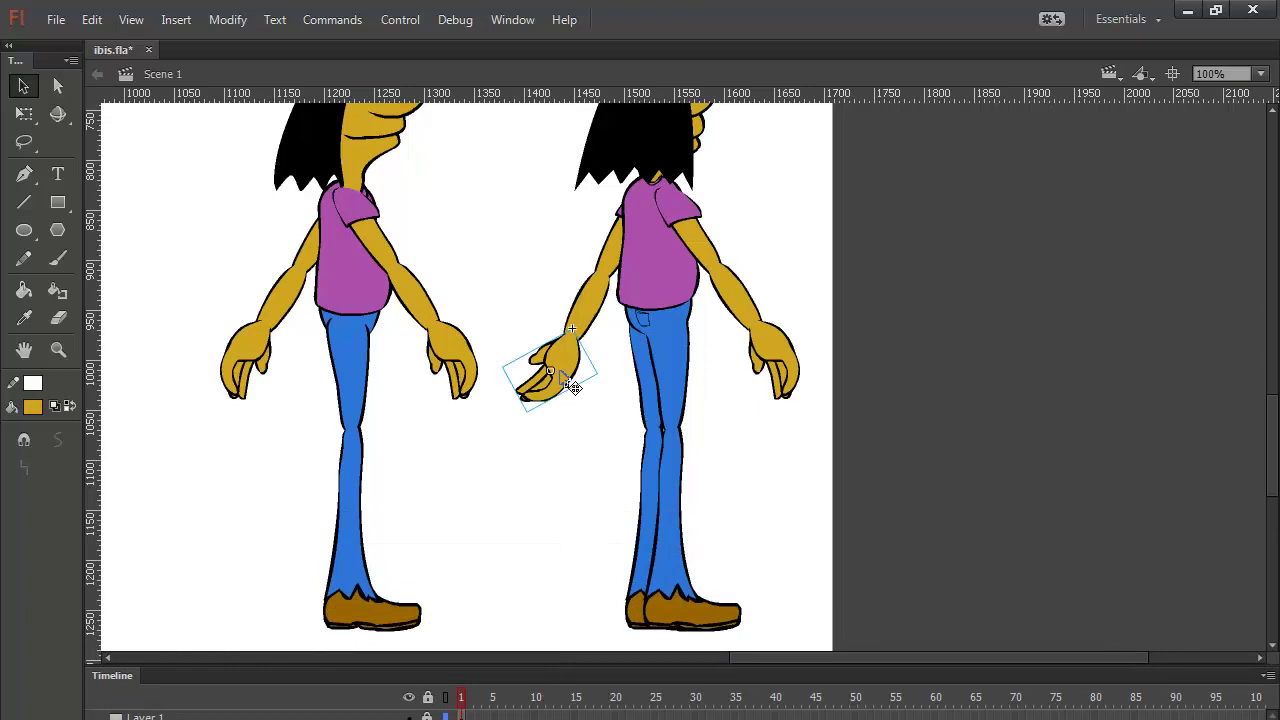
key(ctrl+equal)
key(ctrl+equal)
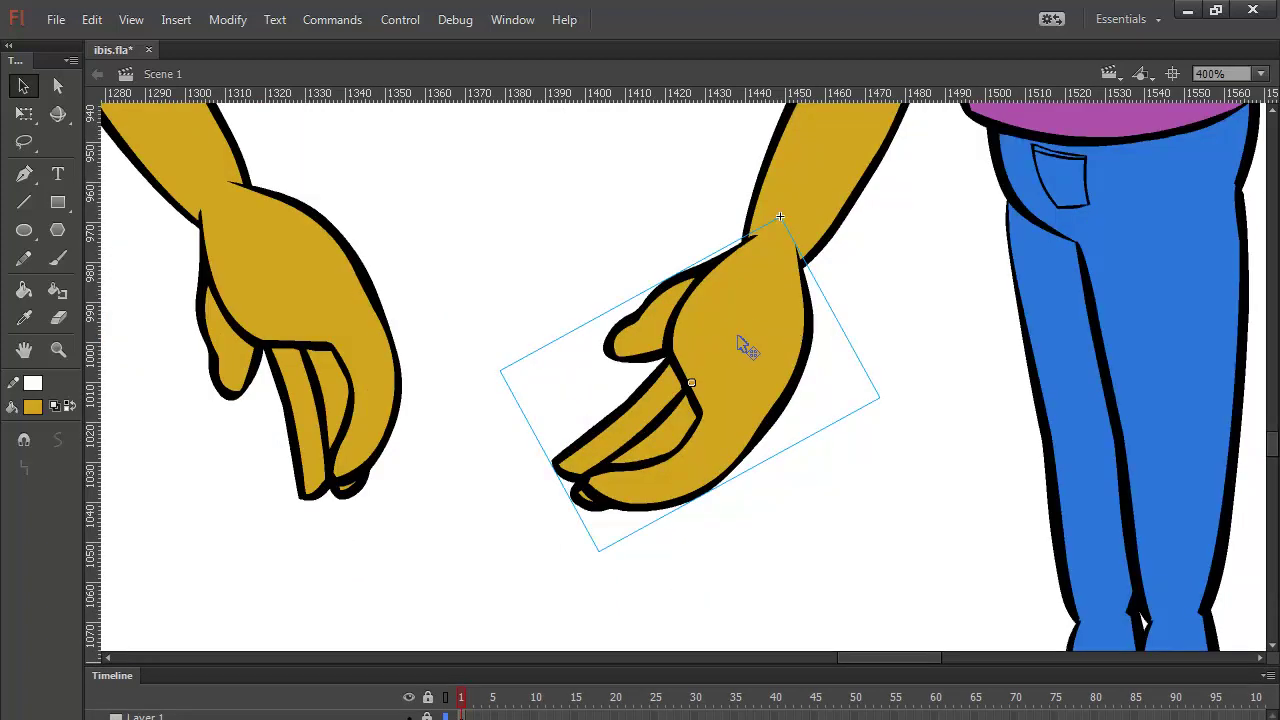
click(462, 714)
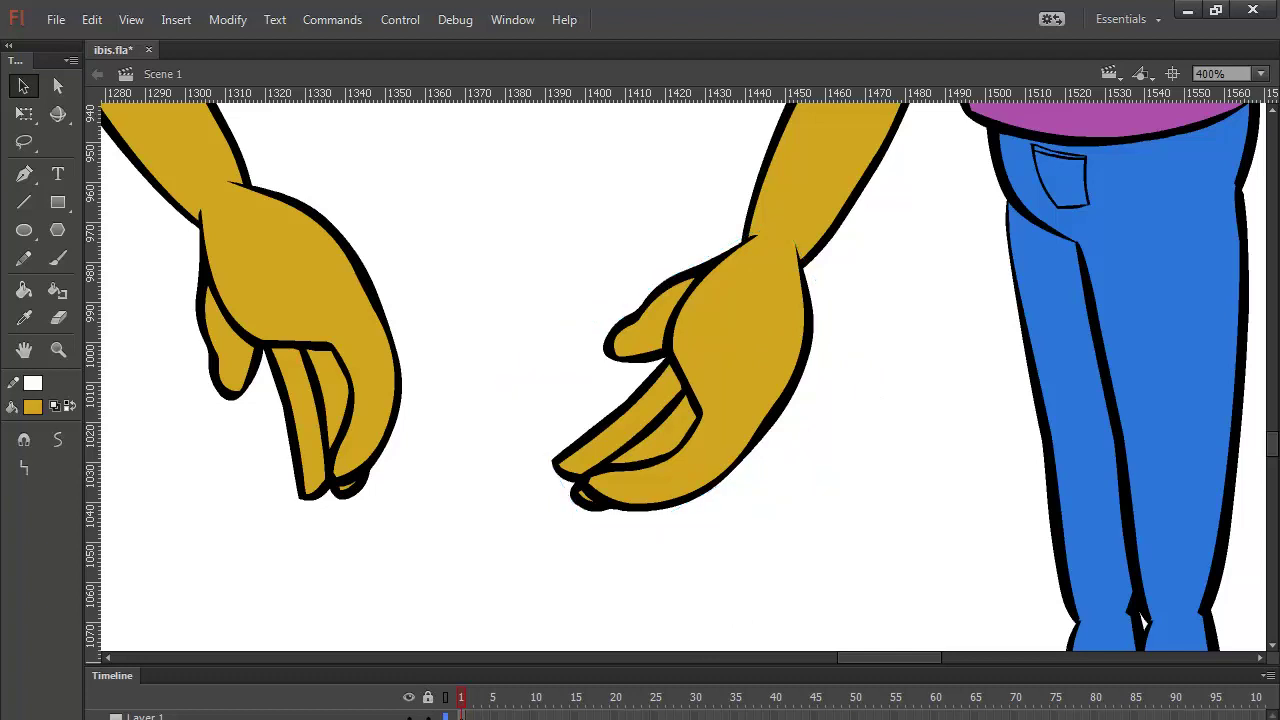
click(427, 716)
click(57, 259)
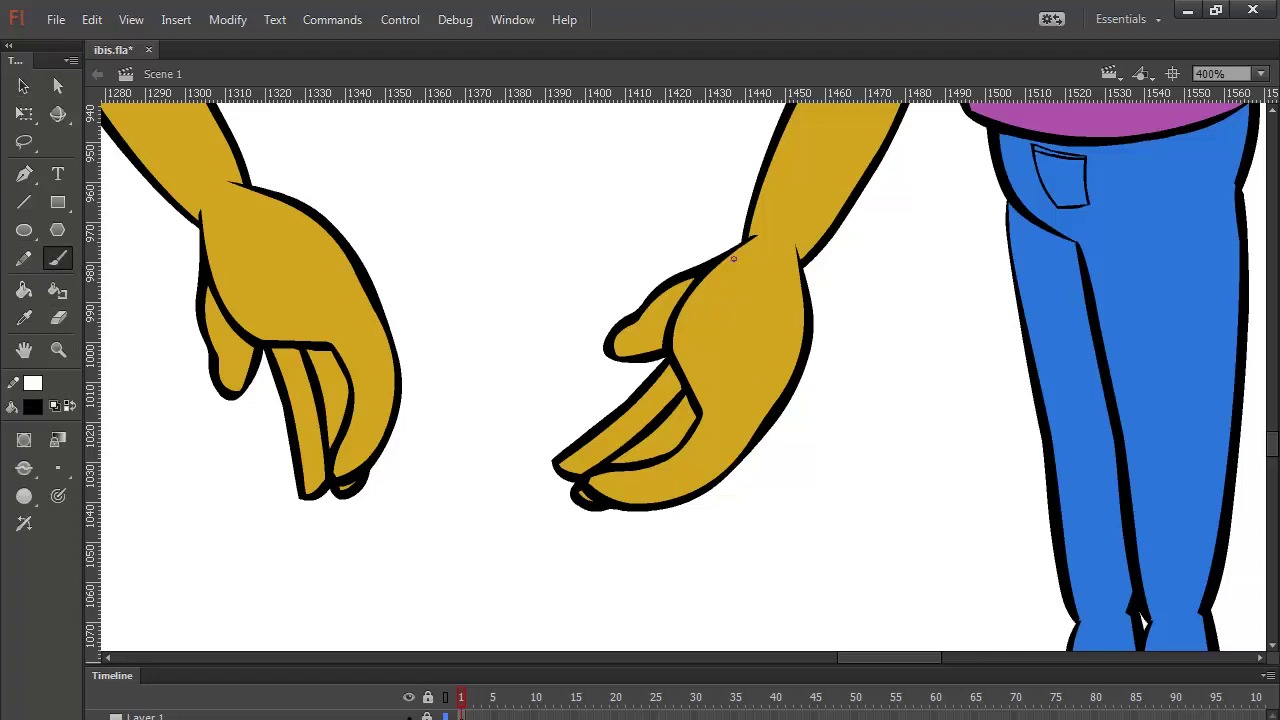
mouse_move(733, 259)
mouse_down()
mouse_move(802, 290)
mouse_move(802, 349)
mouse_move(716, 392)
mouse_move(678, 324)
mouse_move(700, 270)
mouse_move(809, 352)
mouse_move(761, 386)
mouse_up()
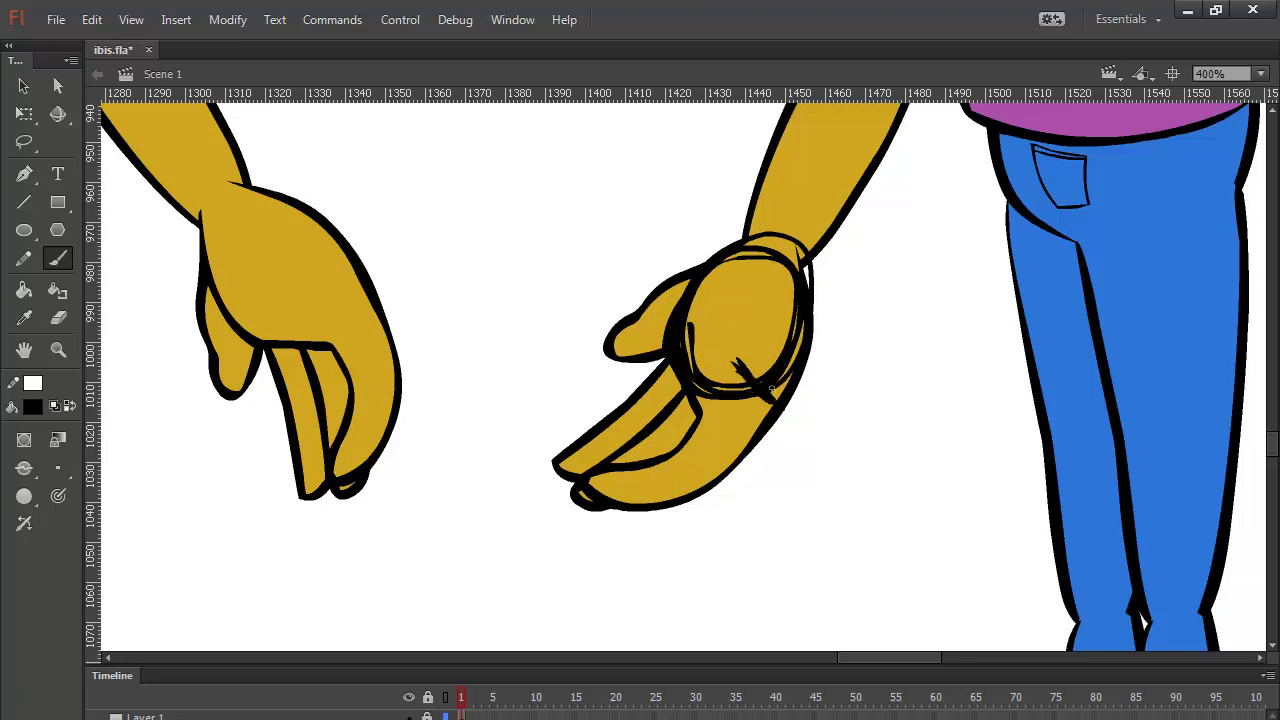
mouse_move(804, 301)
mouse_down()
mouse_move(818, 330)
mouse_move(808, 385)
mouse_move(762, 462)
mouse_move(800, 465)
mouse_move(810, 396)
mouse_up()
mouse_move(695, 401)
mouse_down()
mouse_move(658, 506)
mouse_move(669, 560)
mouse_move(750, 415)
mouse_up()
drag(678, 545, 758, 410)
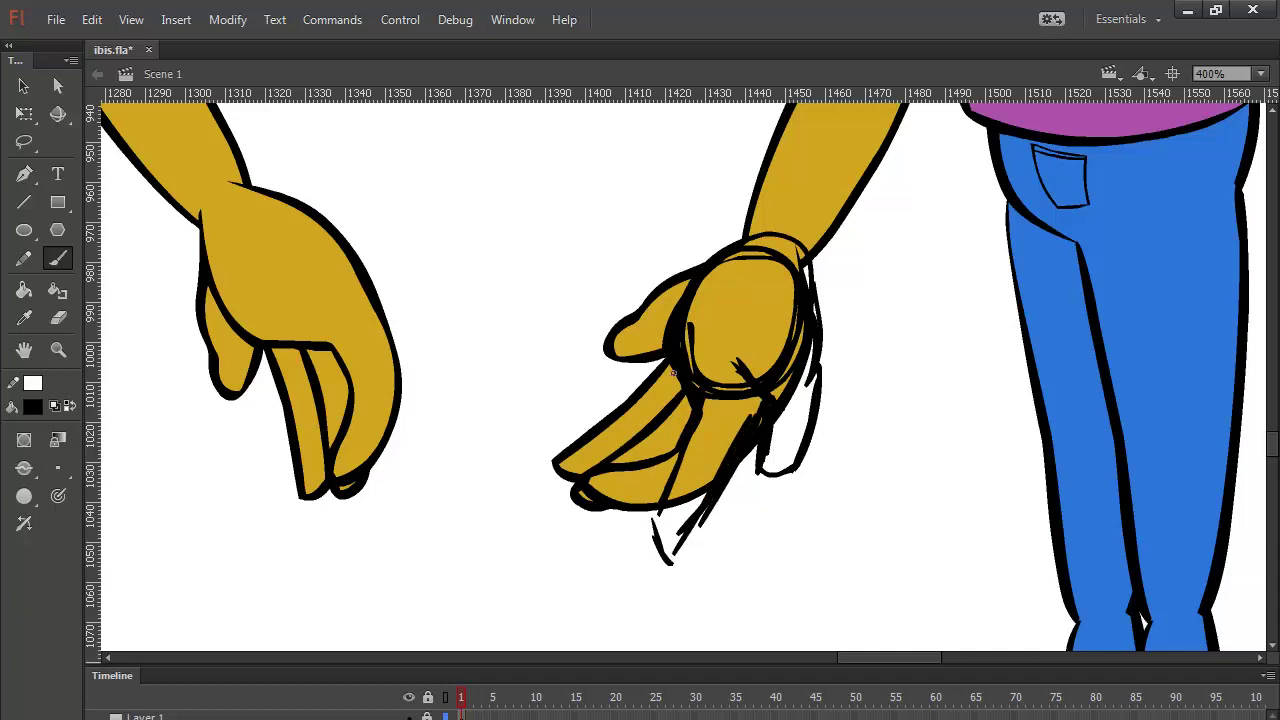
mouse_move(676, 370)
mouse_down()
mouse_move(654, 428)
mouse_move(614, 473)
mouse_move(612, 540)
mouse_up()
mouse_move(612, 538)
mouse_down()
mouse_move(661, 486)
mouse_move(654, 511)
mouse_up()
mouse_move(666, 358)
mouse_down()
mouse_move(594, 423)
mouse_move(621, 407)
mouse_move(563, 448)
mouse_move(606, 478)
mouse_up()
drag(614, 462, 652, 440)
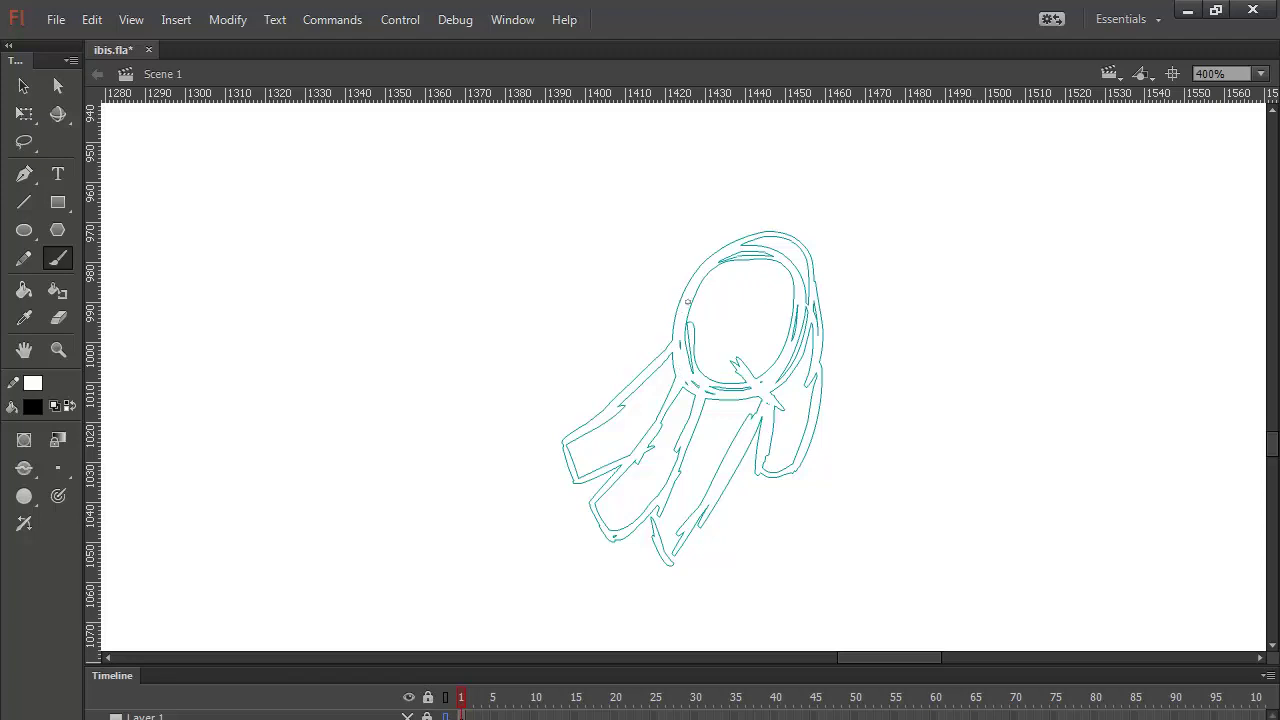
Step: Ink clean black outlines over the rough sketch for the palm, three fingers and thumb, leaving the wrist open
mouse_move(772, 233)
mouse_down()
mouse_move(696, 290)
mouse_move(678, 343)
mouse_move(698, 389)
mouse_move(737, 412)
mouse_move(690, 444)
mouse_move(641, 541)
mouse_move(660, 568)
mouse_move(772, 390)
mouse_up()
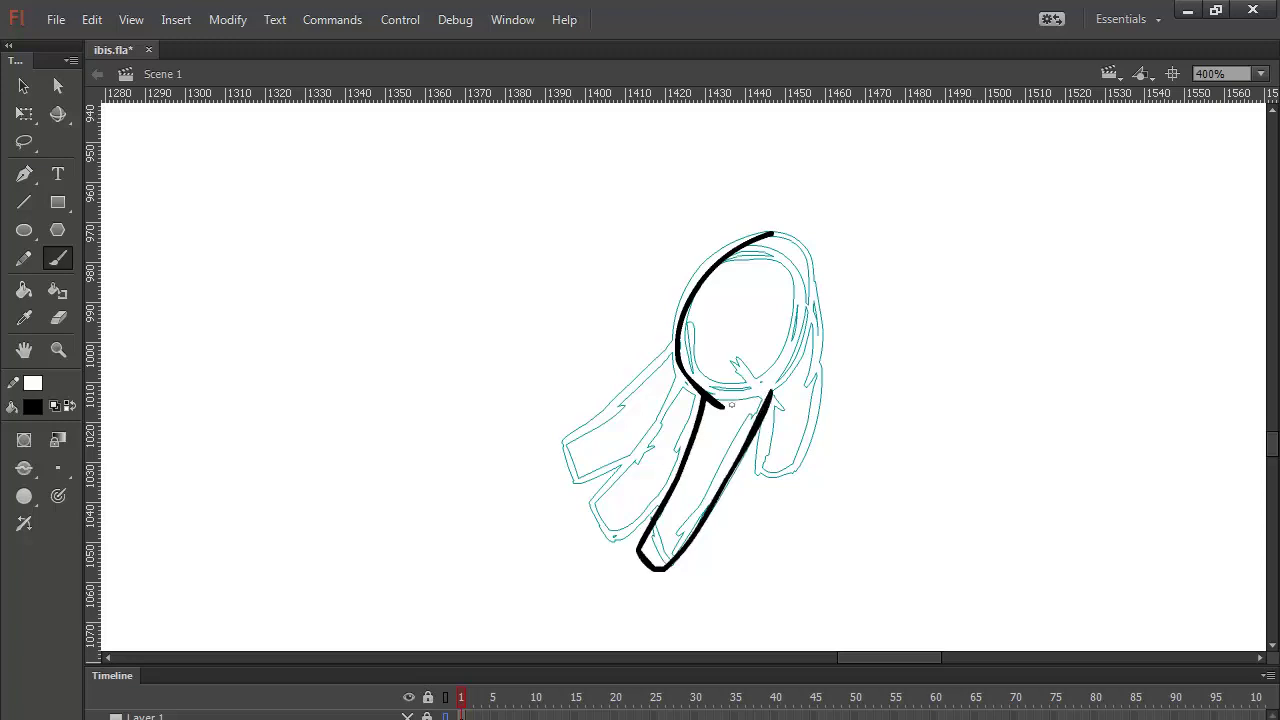
mouse_move(678, 371)
mouse_down()
mouse_move(597, 496)
mouse_move(598, 534)
mouse_move(662, 507)
mouse_up()
mouse_move(677, 345)
mouse_down()
mouse_move(566, 443)
mouse_move(580, 471)
mouse_move(628, 452)
mouse_up()
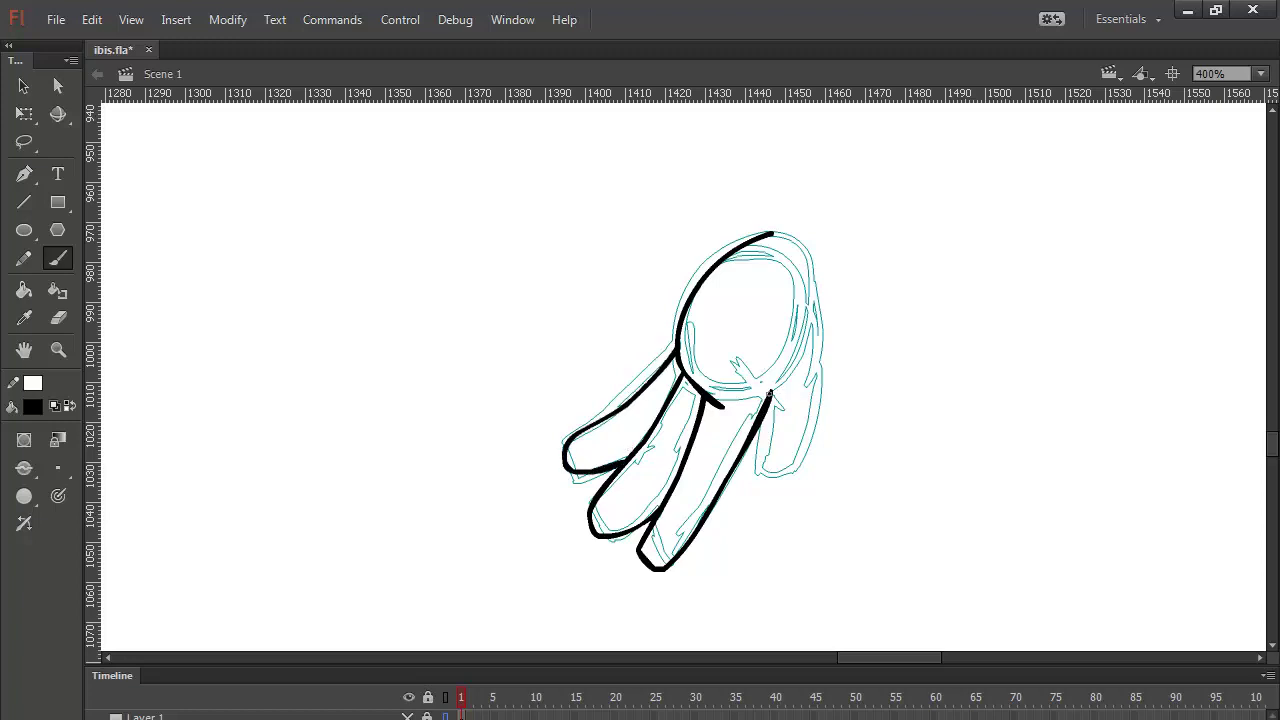
drag(770, 395, 786, 389)
mouse_move(777, 390)
mouse_down()
mouse_move(775, 472)
mouse_move(810, 452)
mouse_move(821, 418)
mouse_move(805, 255)
mouse_up()
drag(760, 398, 792, 386)
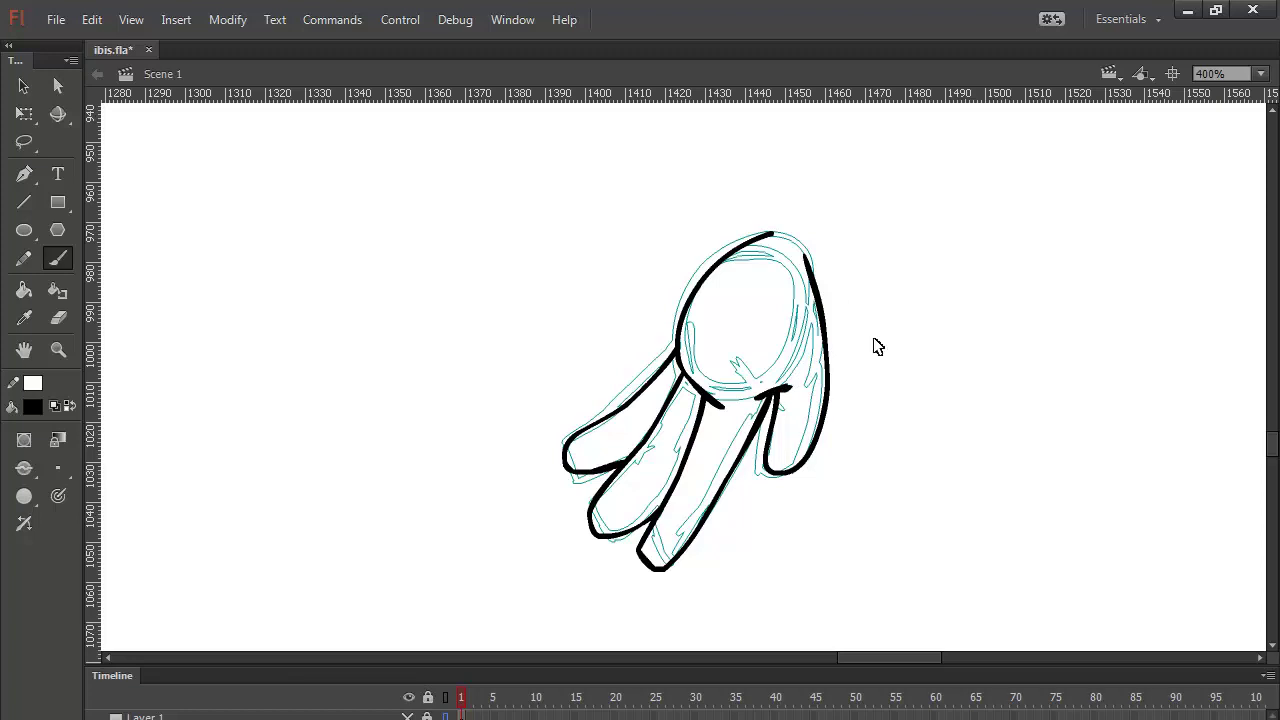
key(ctrl+z)
Step: Close the inked hand's wrist with a curved white line, and fill the palm, thumb and fingers with the arm's golden skin tone
click(24, 201)
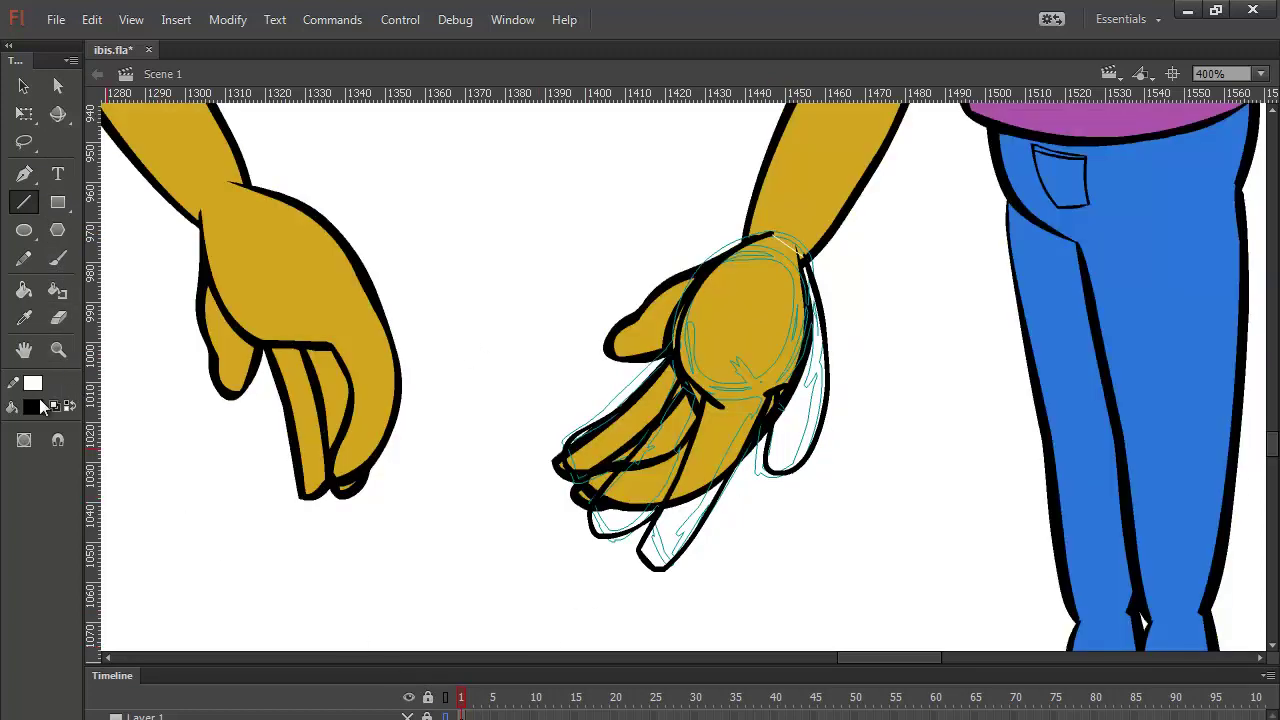
click(32, 406)
click(803, 186)
click(24, 290)
click(768, 311)
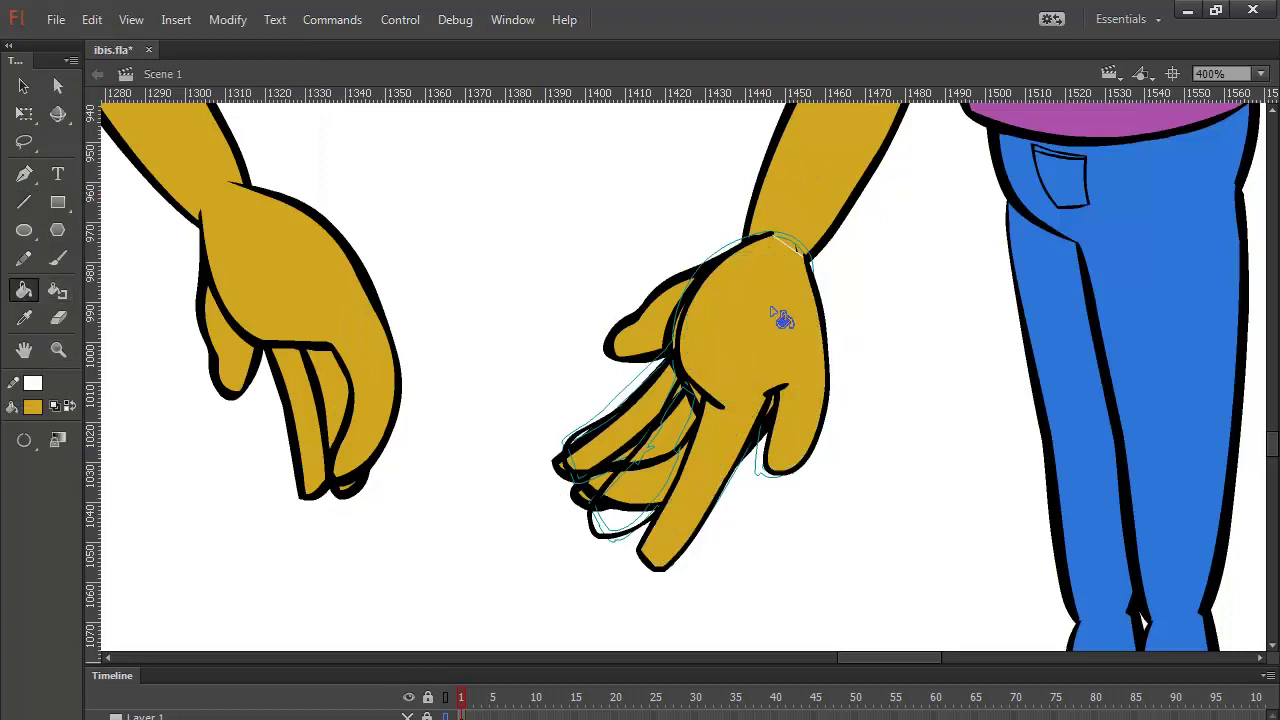
click(24, 86)
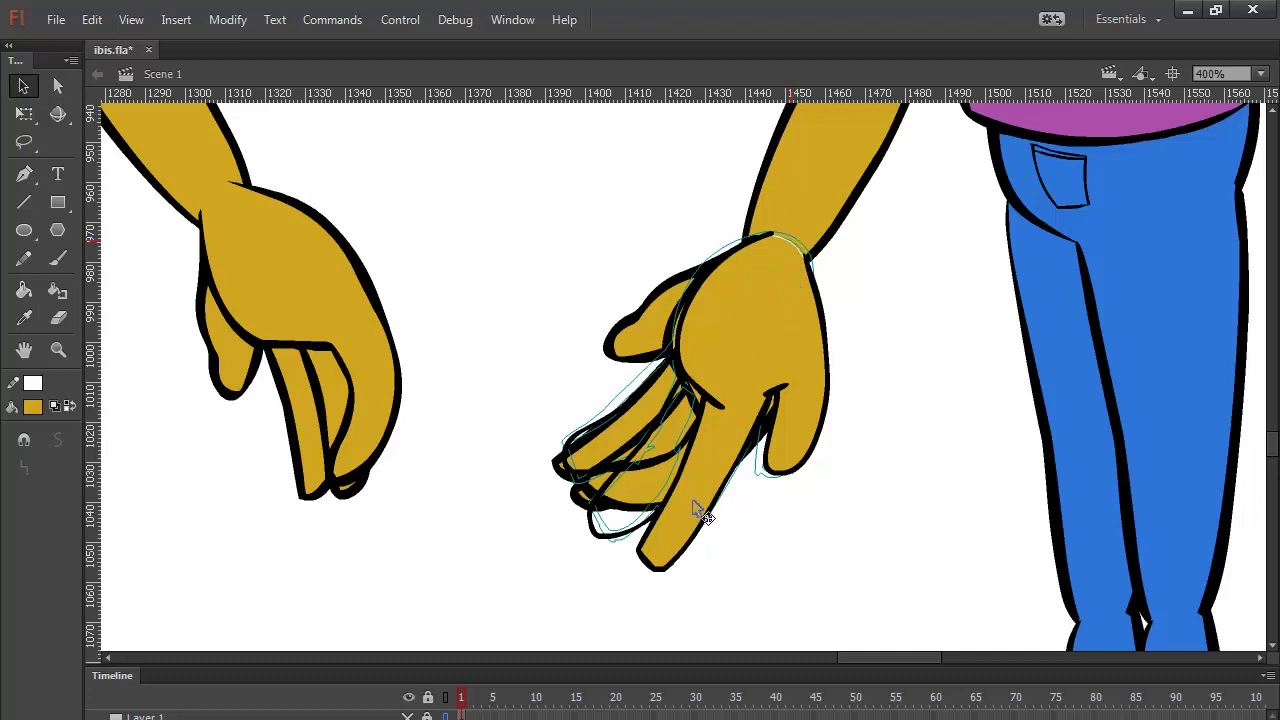
click(24, 290)
click(634, 463)
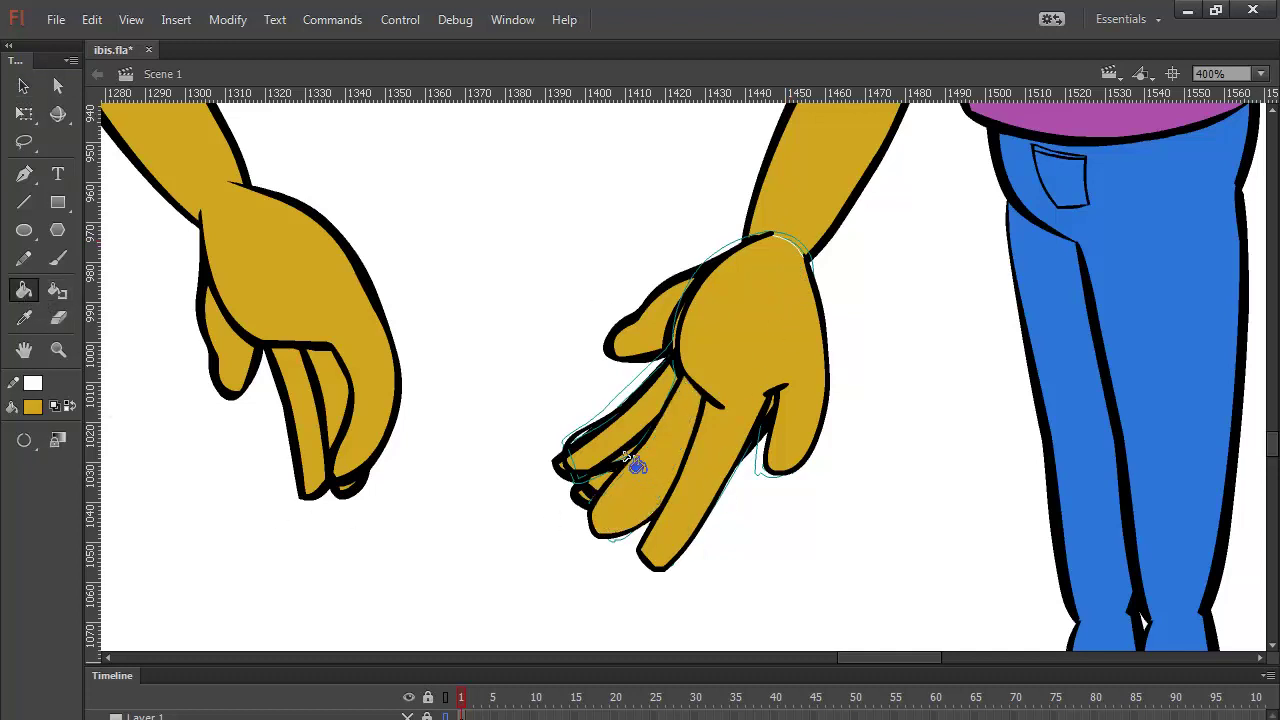
click(651, 446)
Step: Delete the white closing line at the wrist and group the finished hand artwork
key(v)
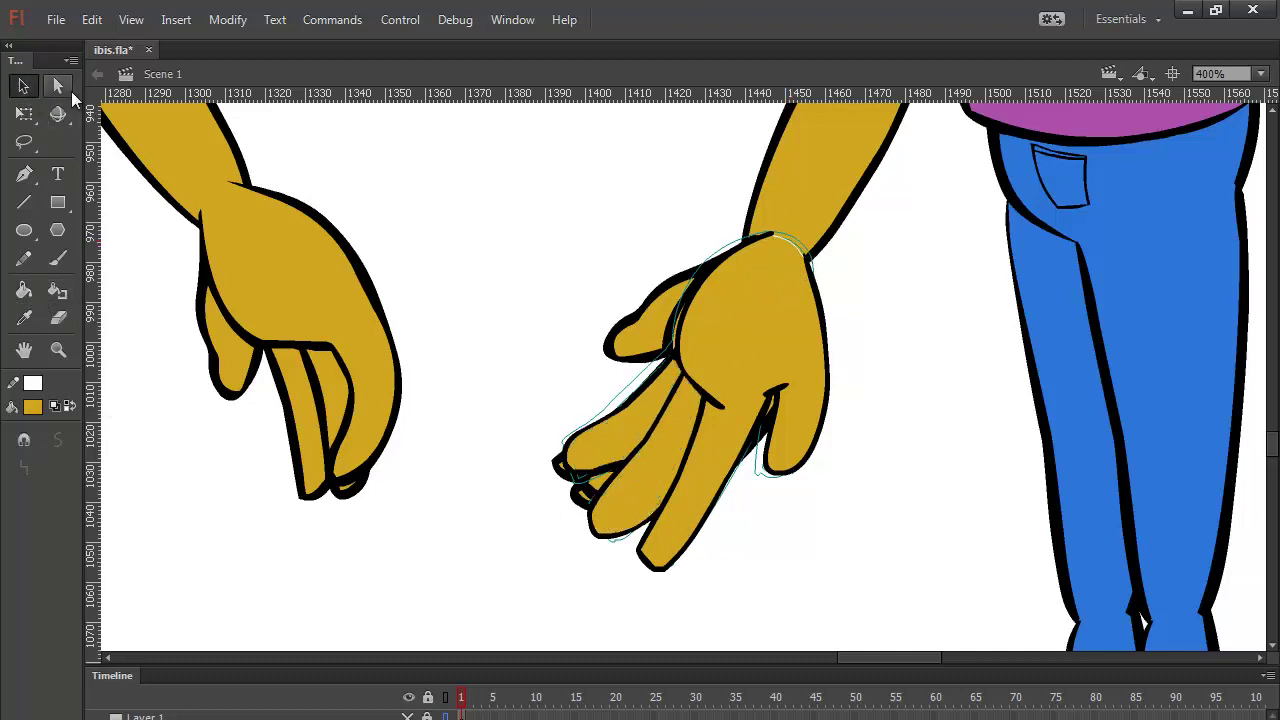
click(790, 248)
key(Delete)
click(463, 716)
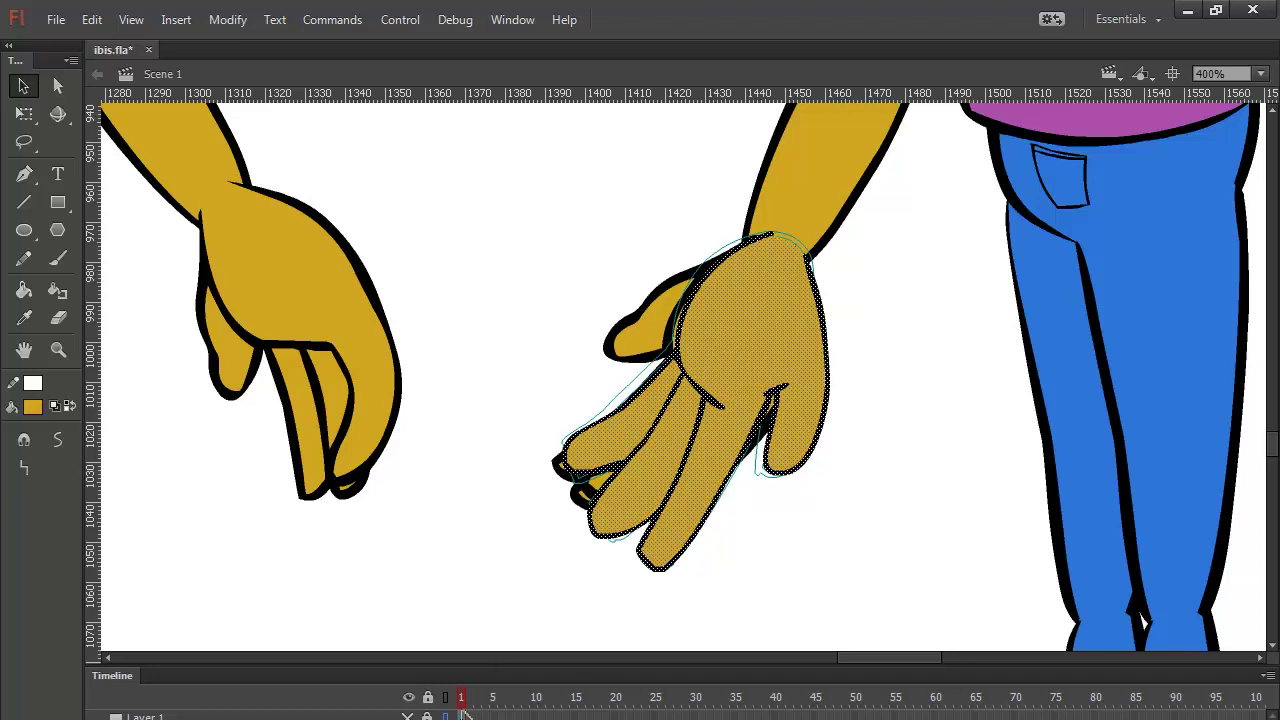
key(ctrl+g)
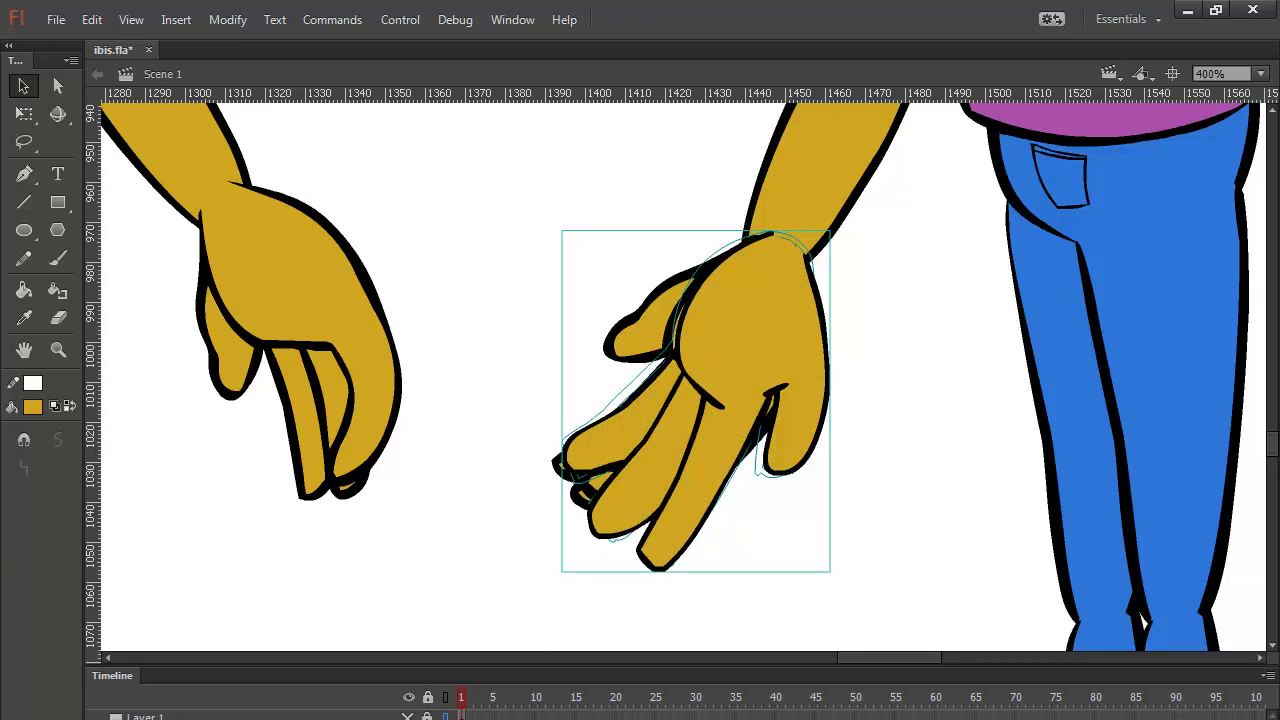
Step: Cut the grouped new hand from its layer and delete the rough sketch beneath it
right_click(780, 335)
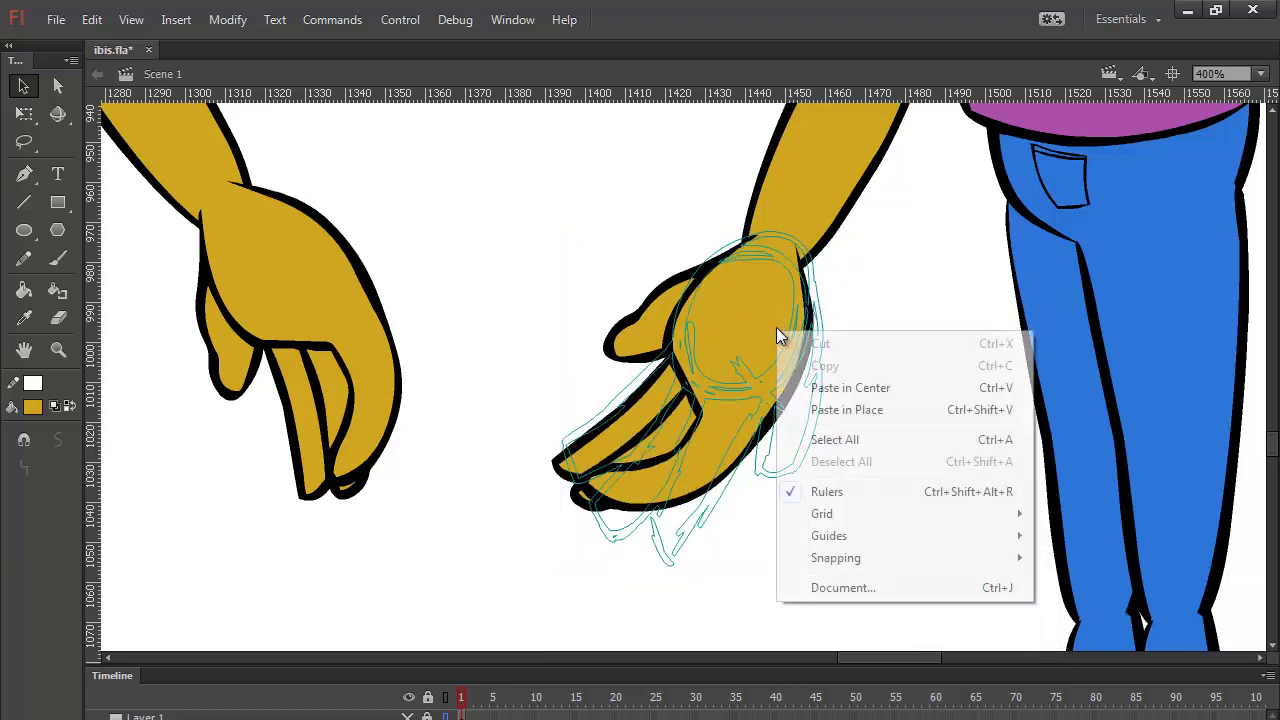
click(918, 289)
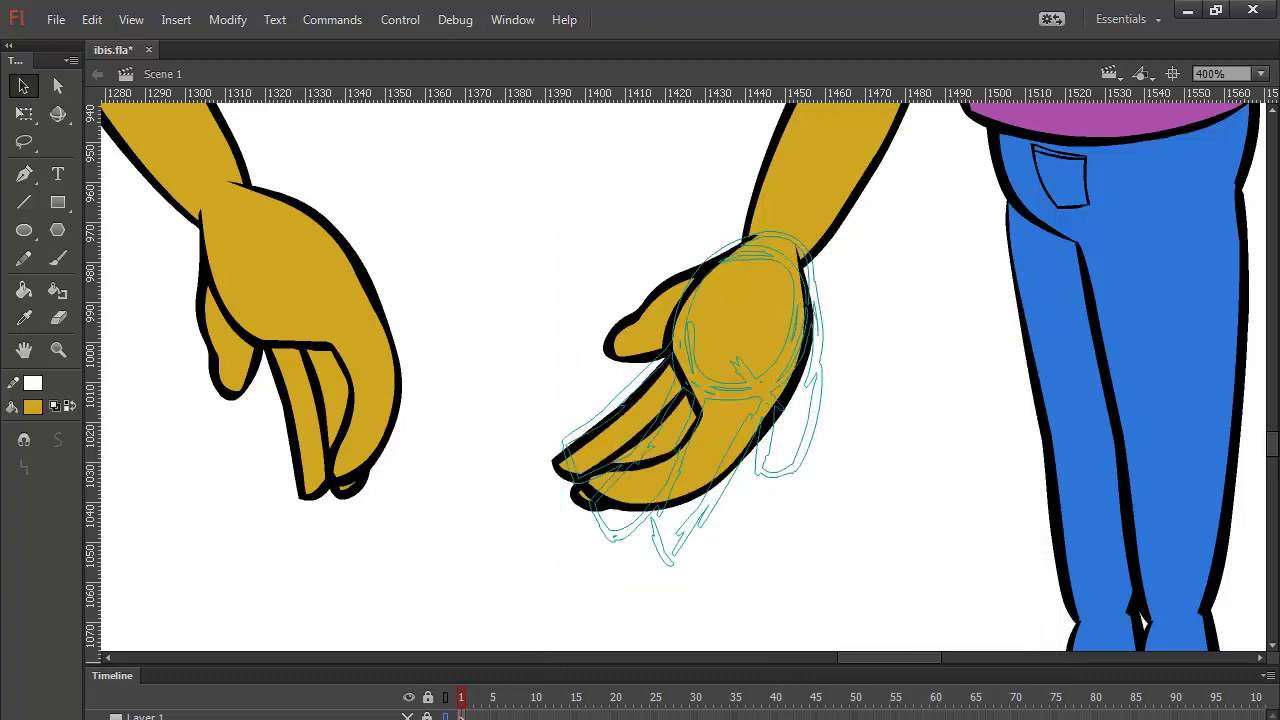
key(ctrl+a)
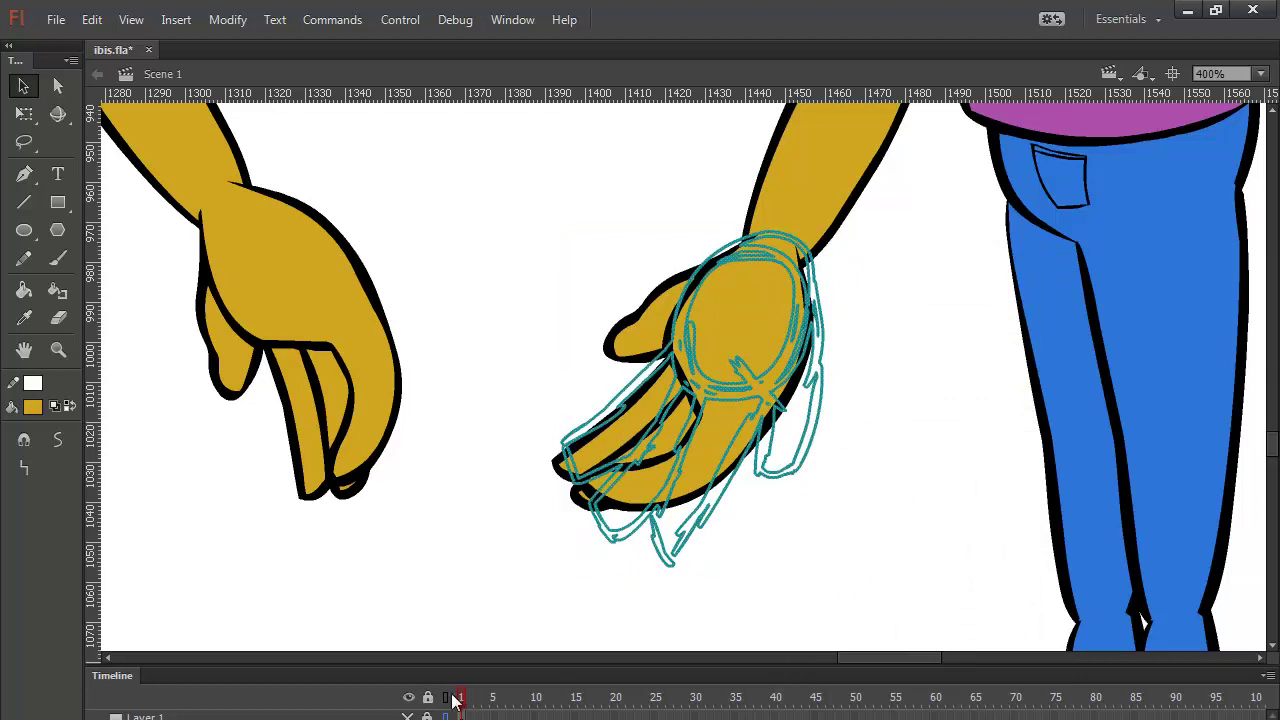
key(Delete)
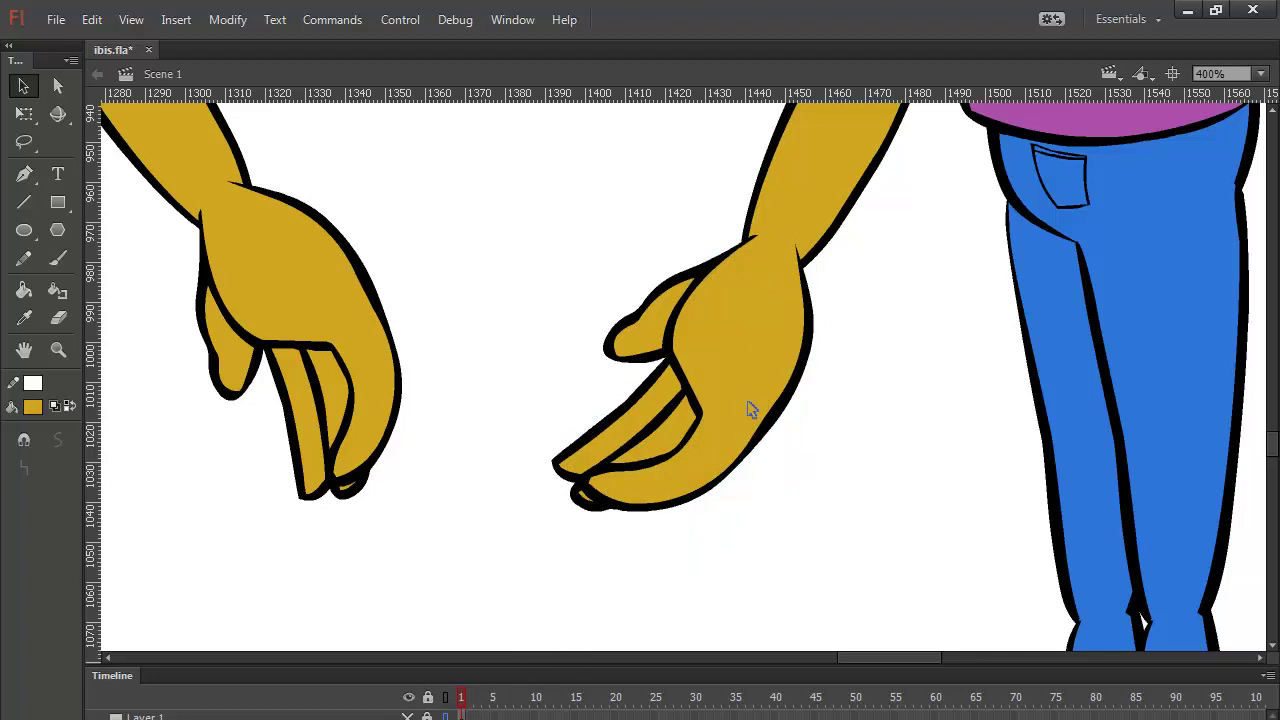
Step: Delete the 135-degree figure's old rear hand and paste the new hand in place at the end of the forearm
click(580, 492)
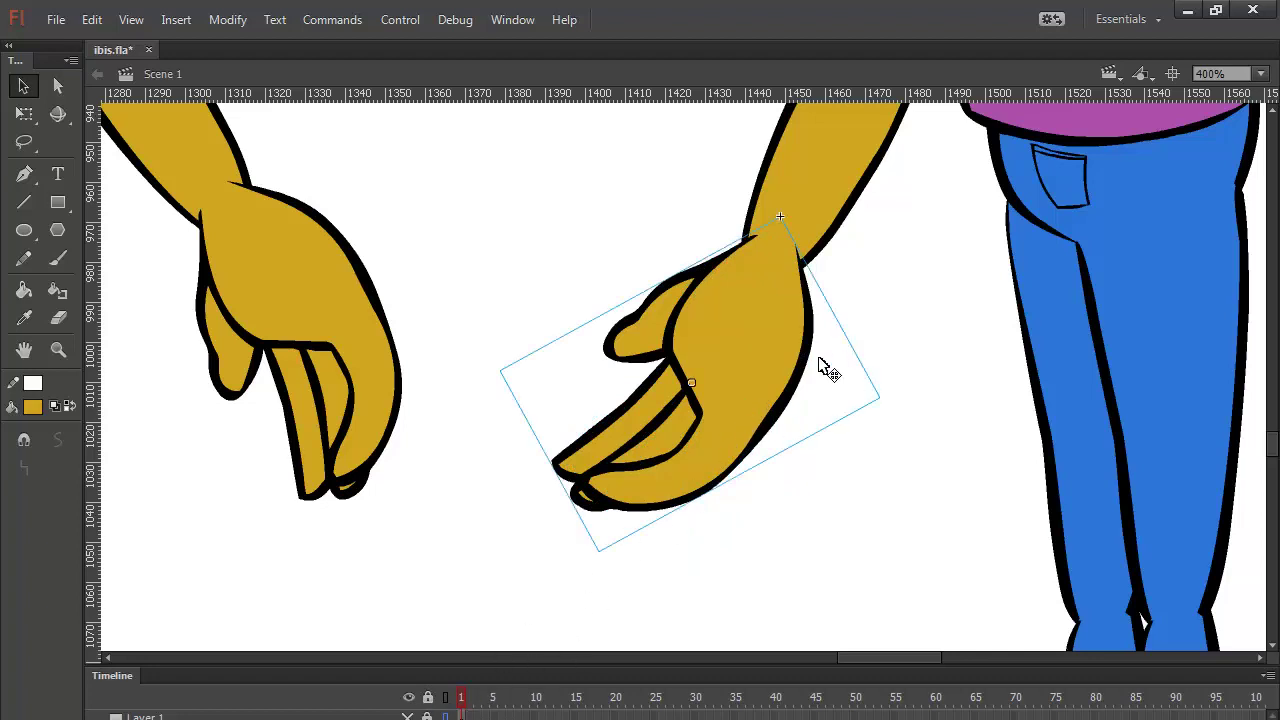
key(ctrl+x)
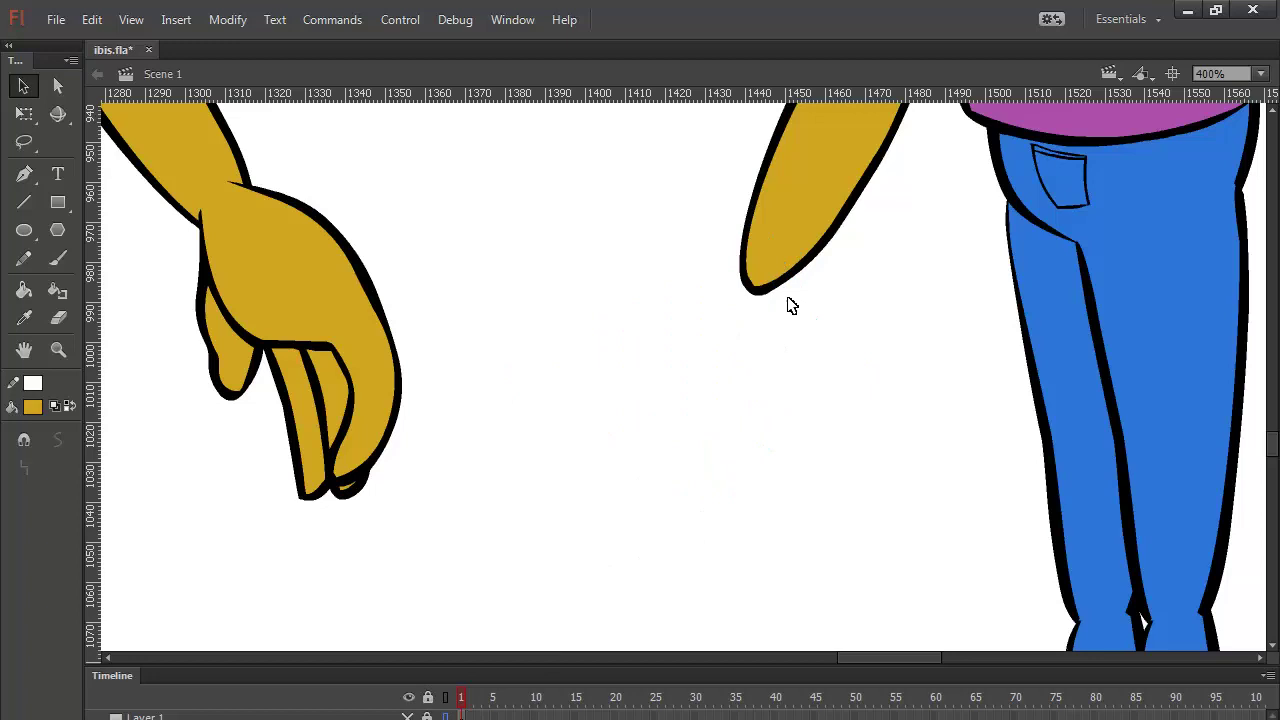
right_click(845, 341)
click(916, 420)
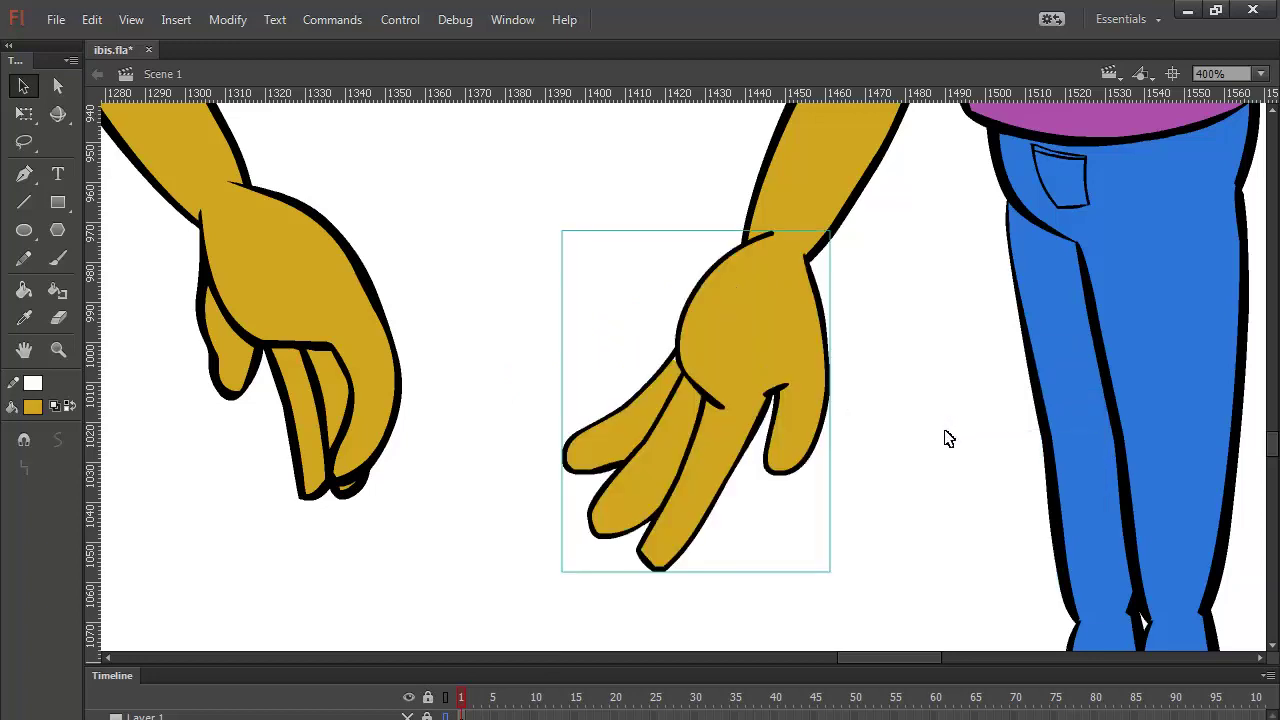
Step: Inside the new hand's group, shorten the outline that crosses the wrist and smooth the wrist's upper edge
double_click(750, 260)
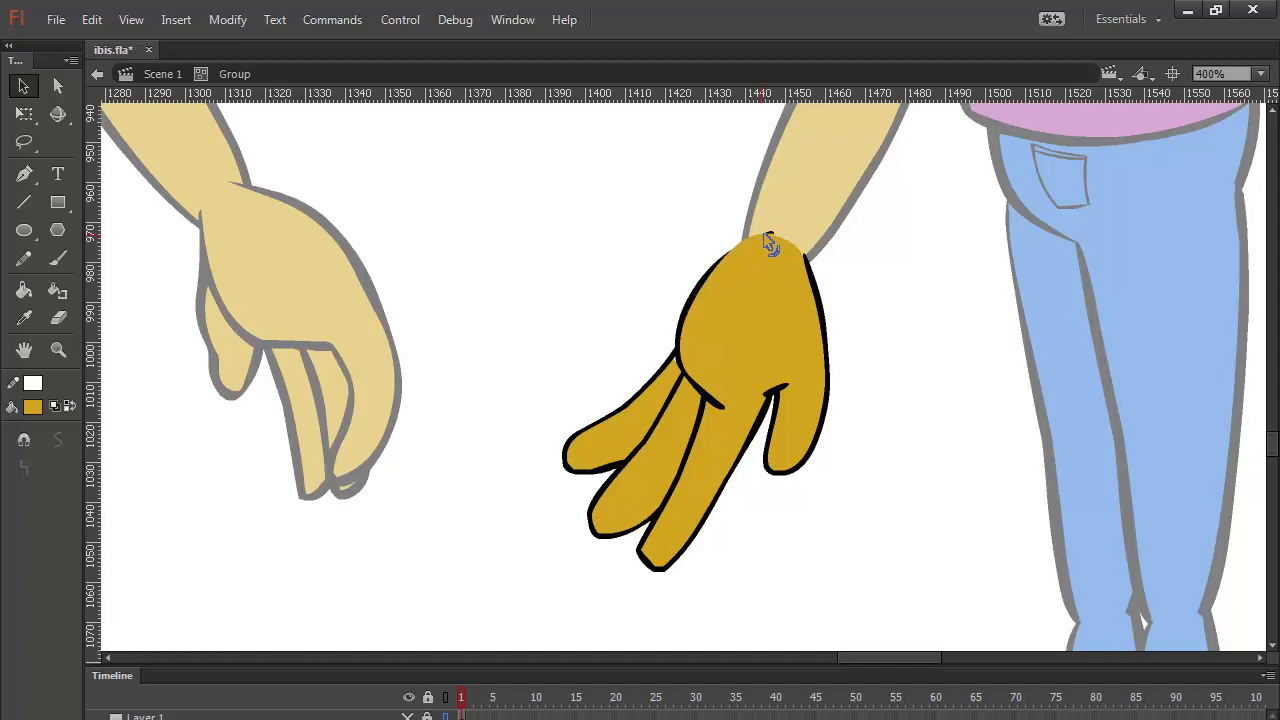
drag(768, 243, 802, 231)
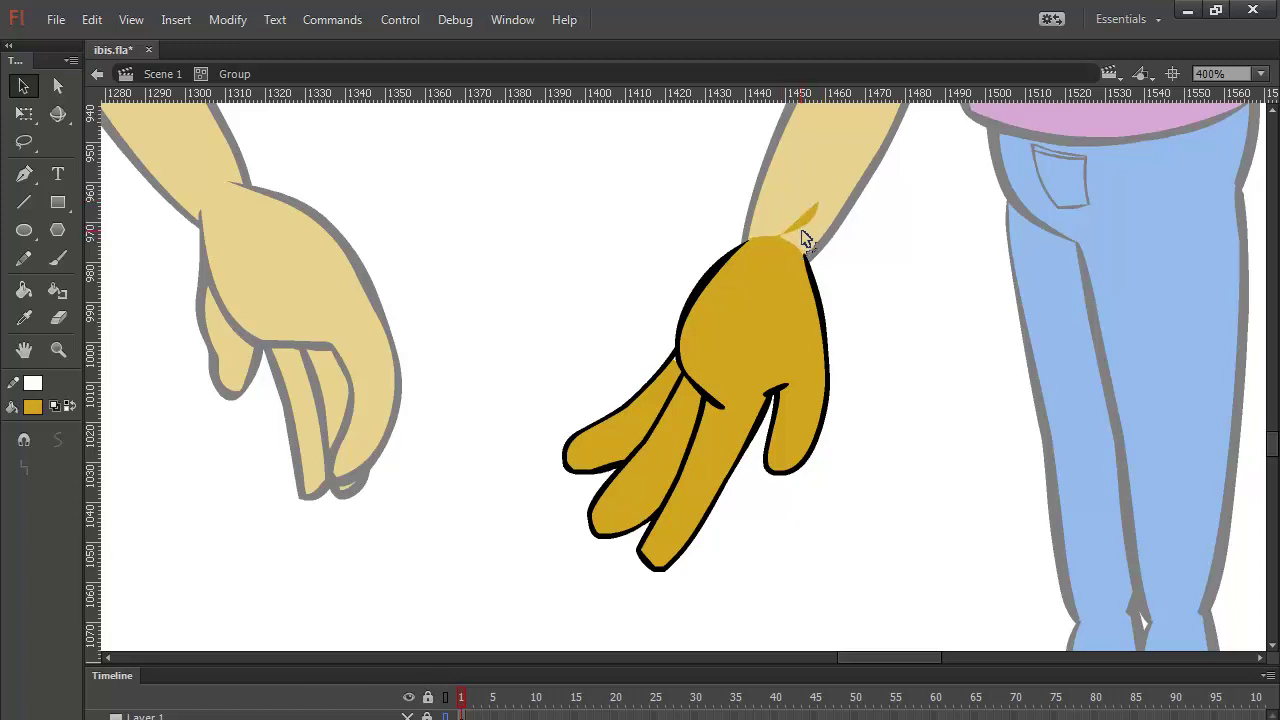
key(ctrl+z)
drag(728, 223, 842, 268)
click(64, 447)
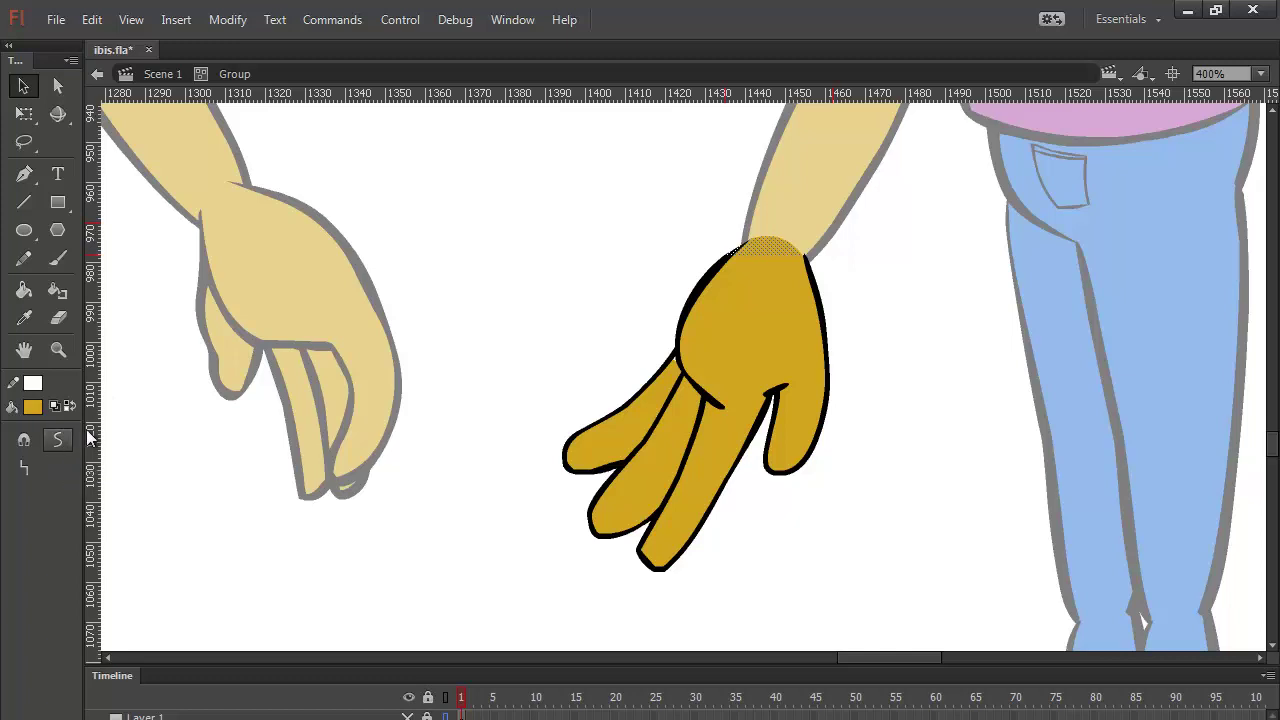
click(863, 272)
double_click(897, 423)
Step: Reopen the hand group, set the brush to Paint Behind, and return to the main scene
double_click(675, 383)
key(b)
click(24, 467)
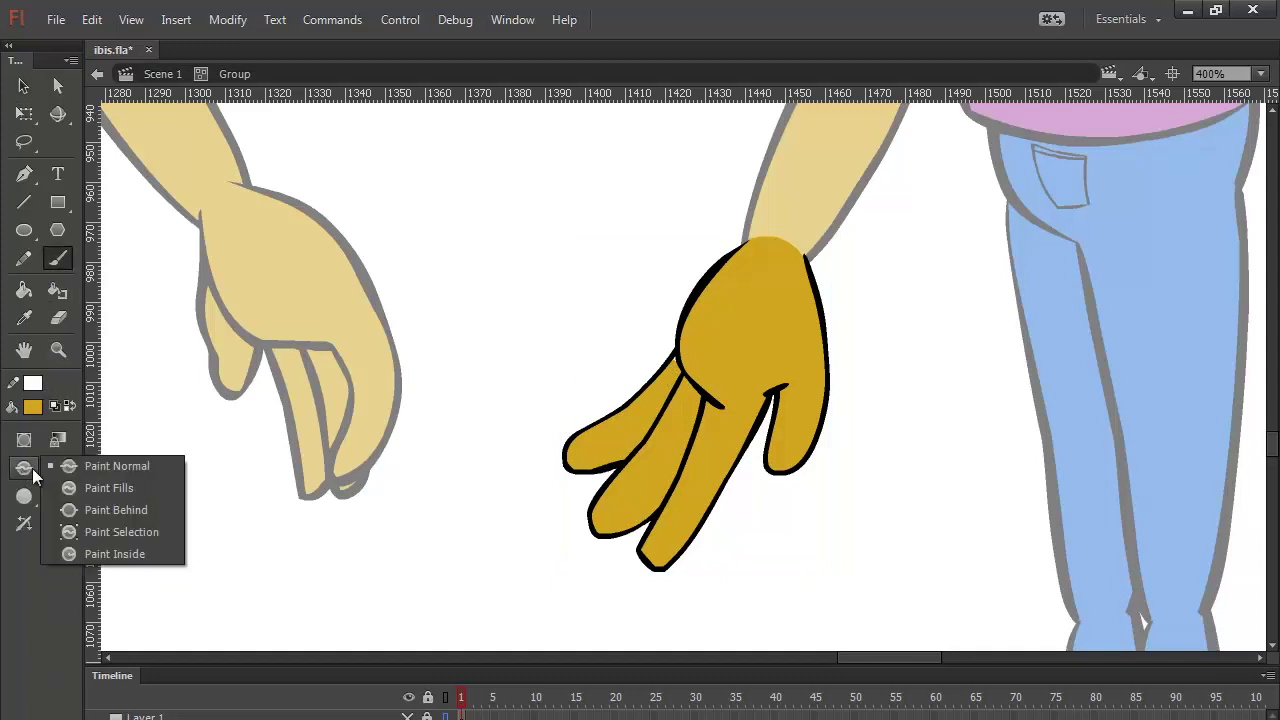
click(133, 507)
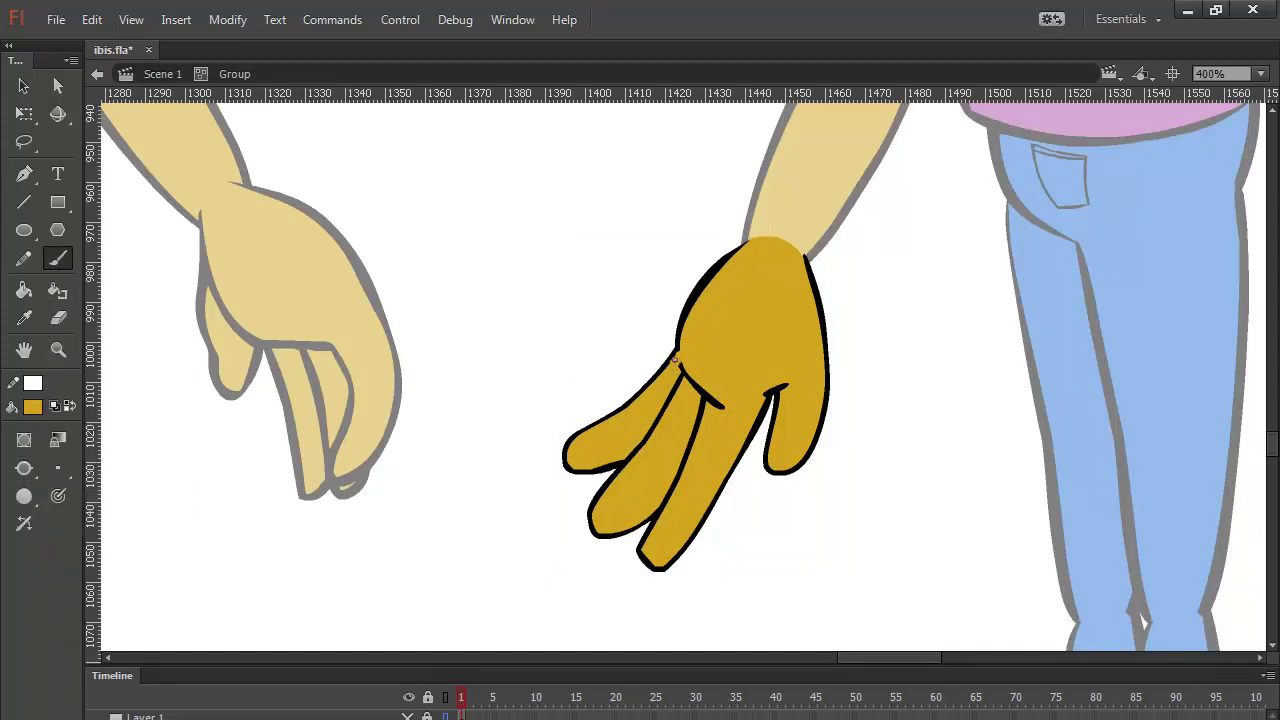
click(24, 86)
double_click(950, 385)
click(950, 385)
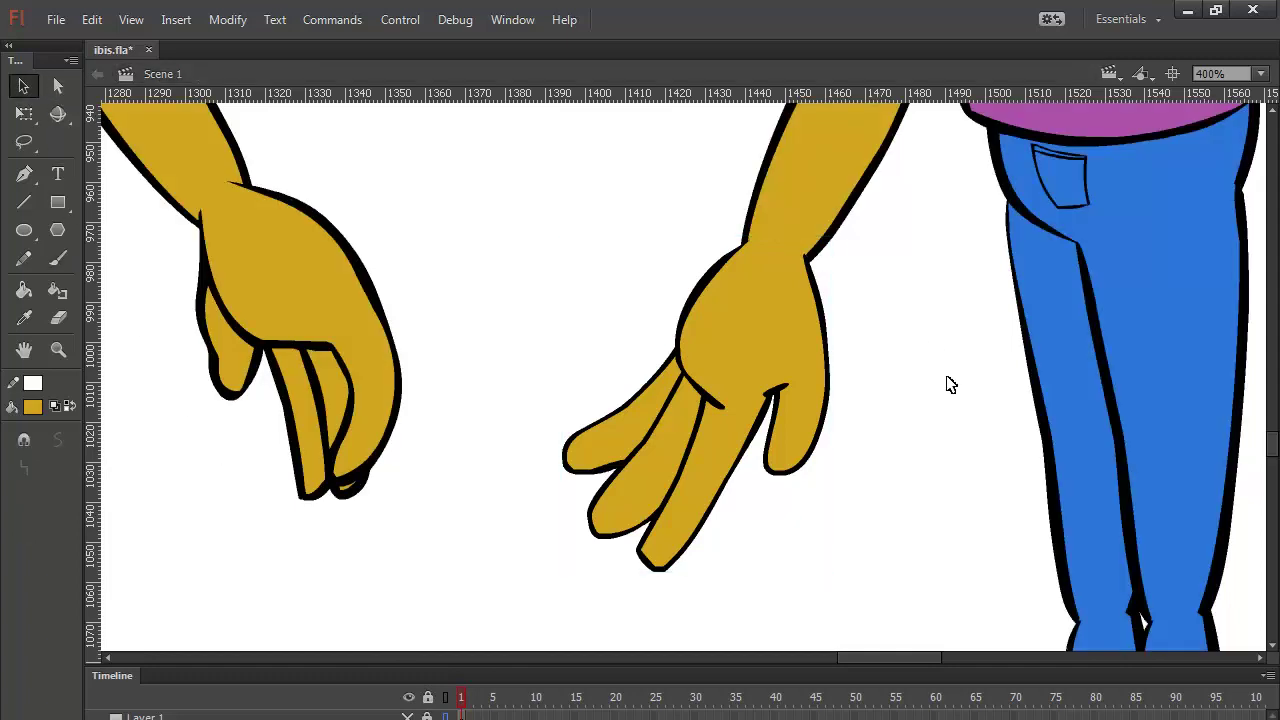
Step: Delete the old fifth figure at the end of the upper row, above the 135-degree view
key(ctrl+minus)
key(ctrl+minus)
key(ctrl+minus)
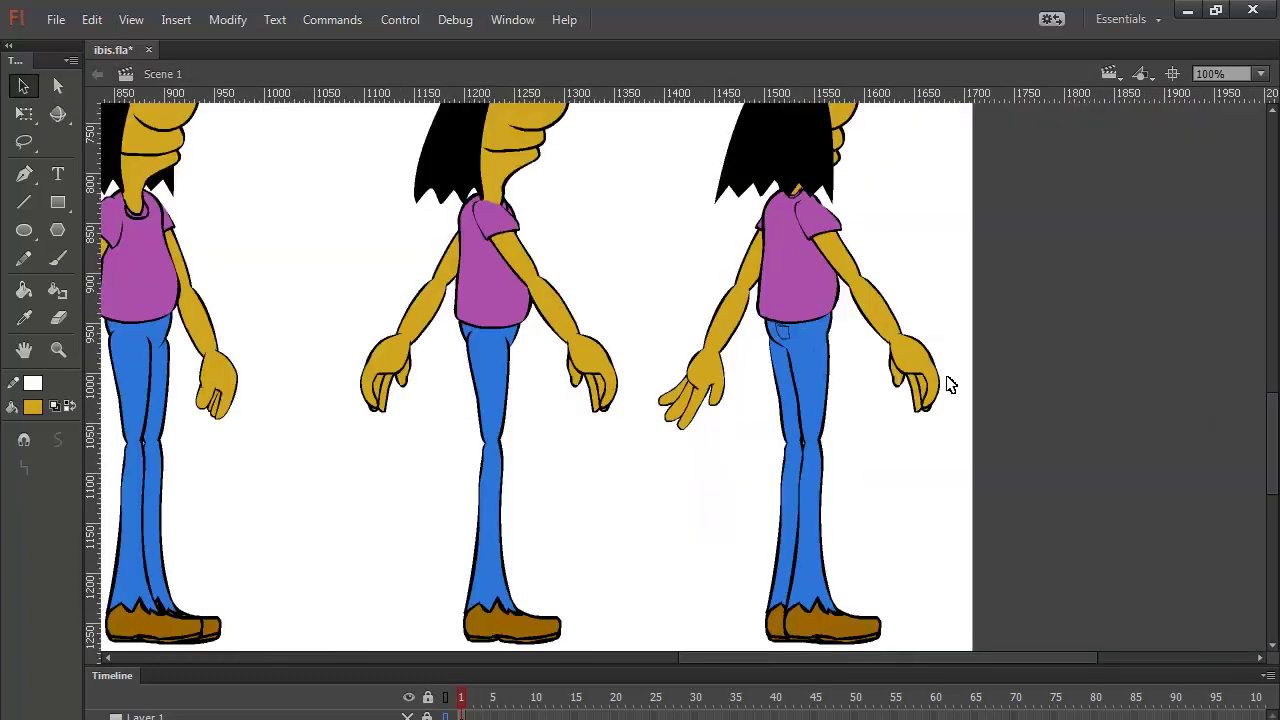
key(ctrl+equal)
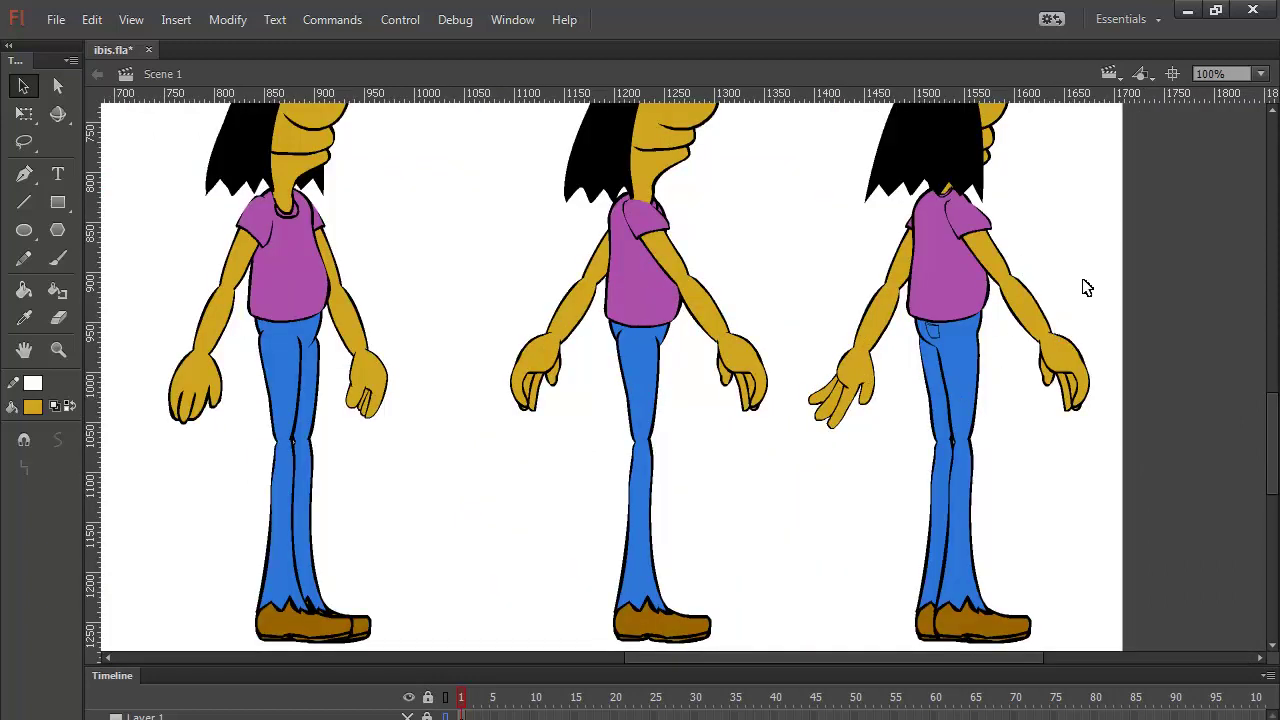
drag(1086, 283, 686, 523)
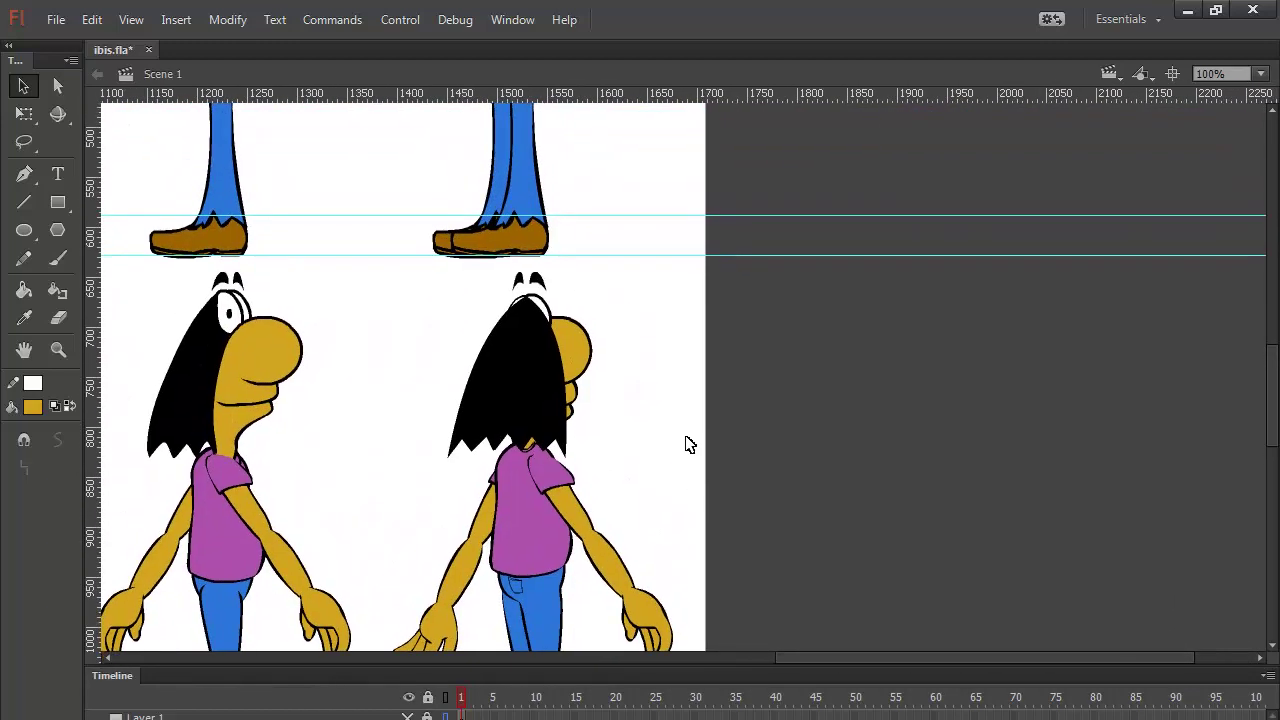
key(ctrl+minus)
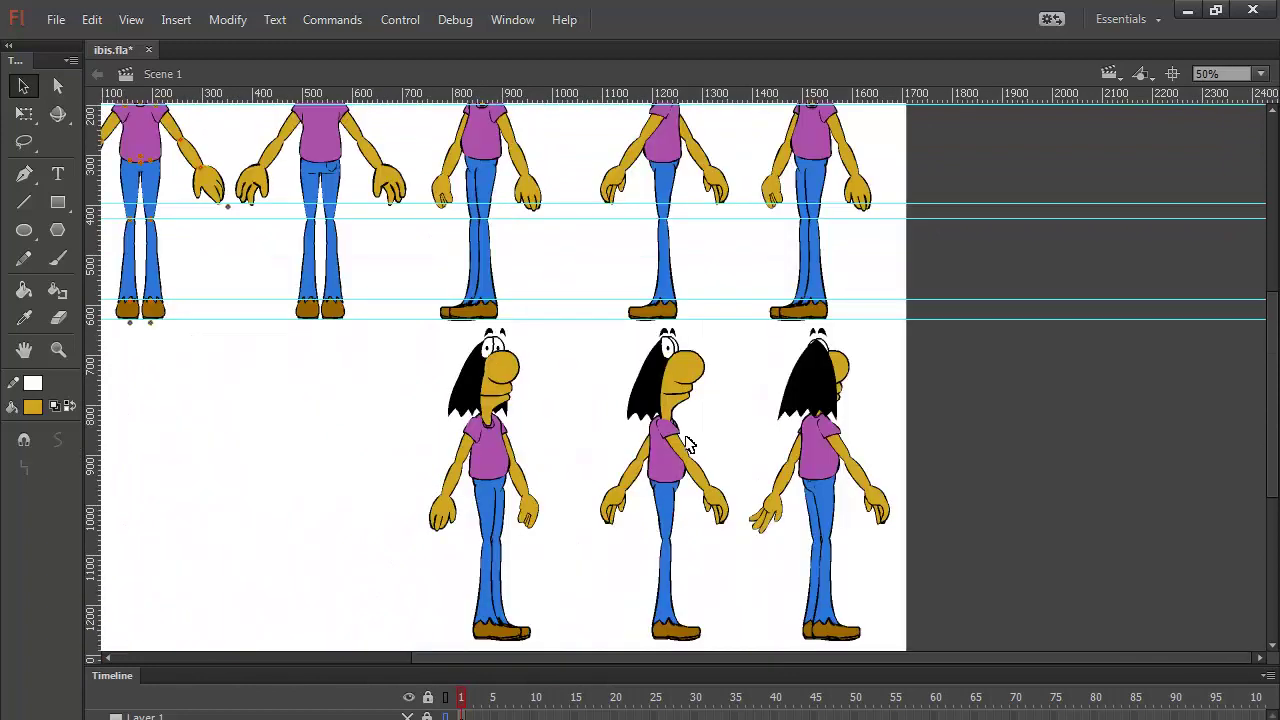
scroll(994, 209, up, 4)
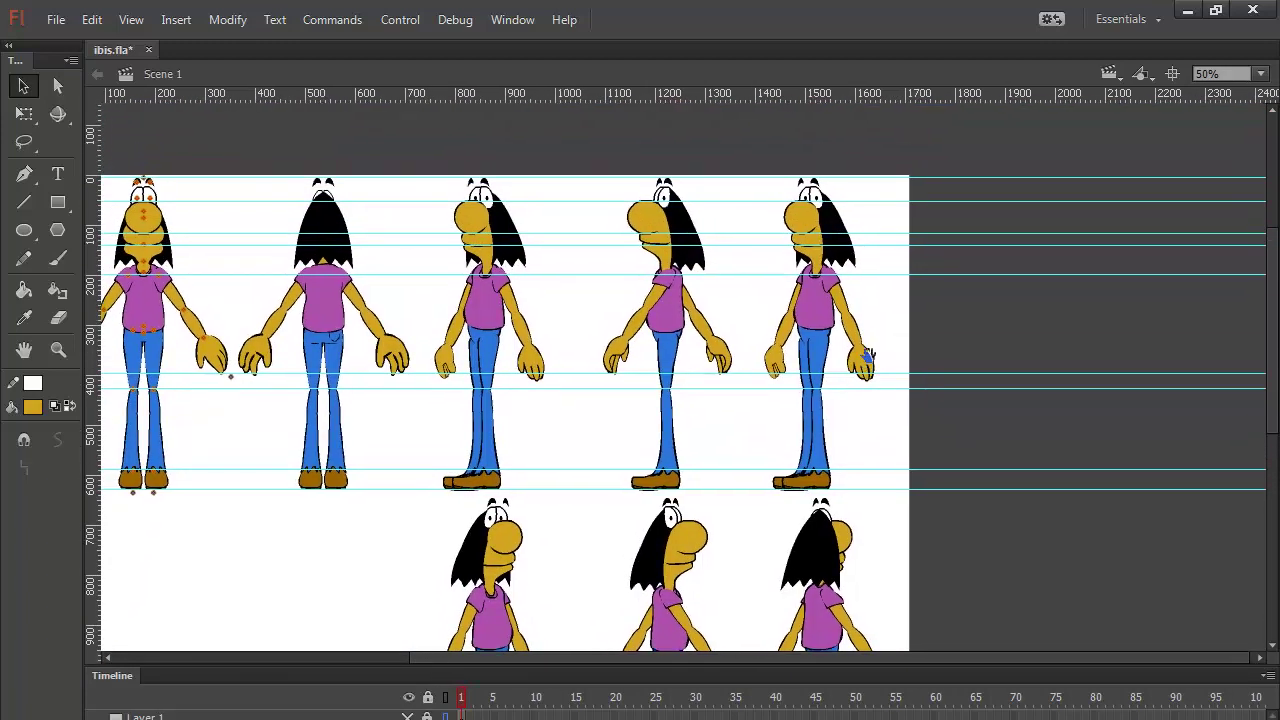
drag(922, 150, 770, 485)
key(Delete)
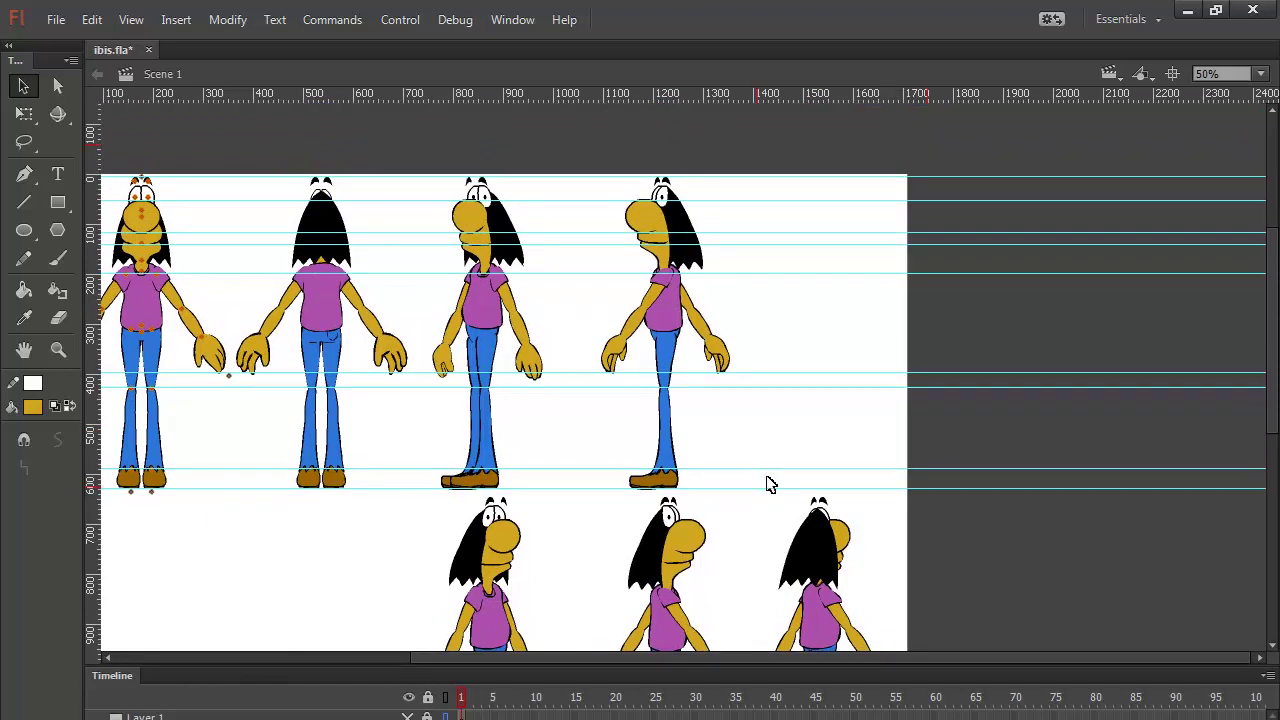
Step: Group all parts of the finished 135-degree figure and place a duplicate exactly over the original
drag(983, 479, 960, 286)
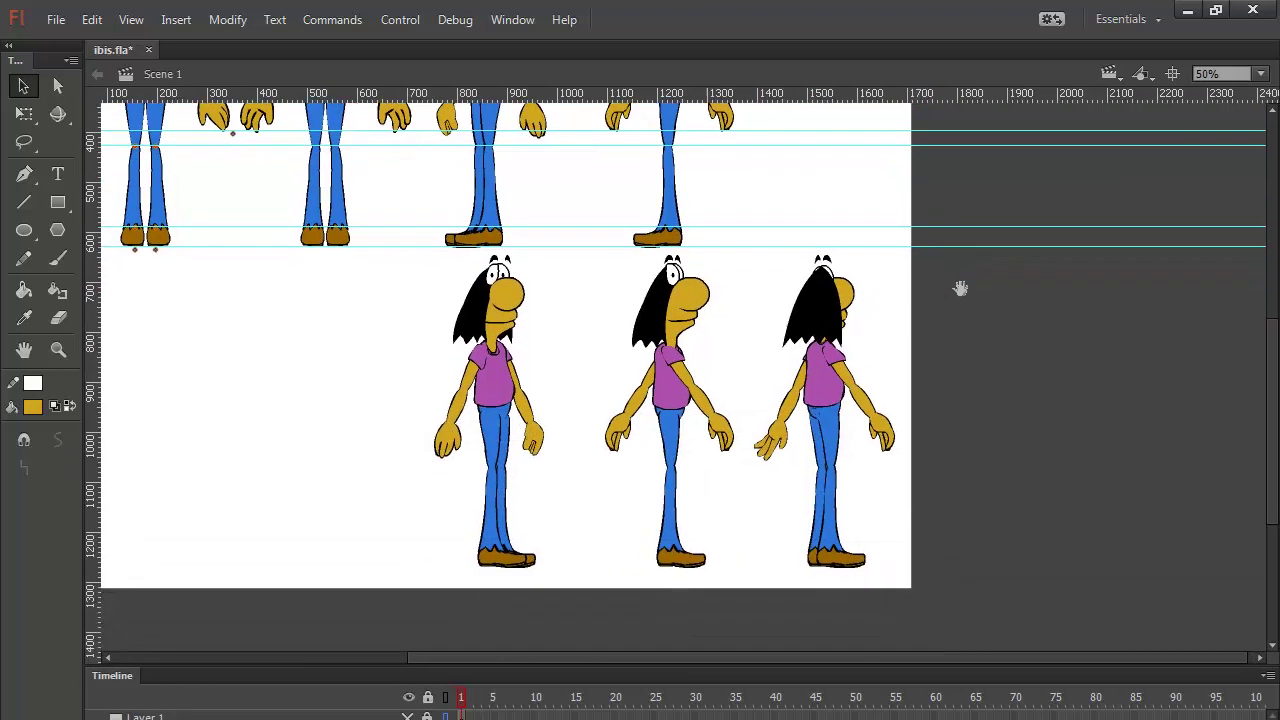
drag(959, 214, 760, 600)
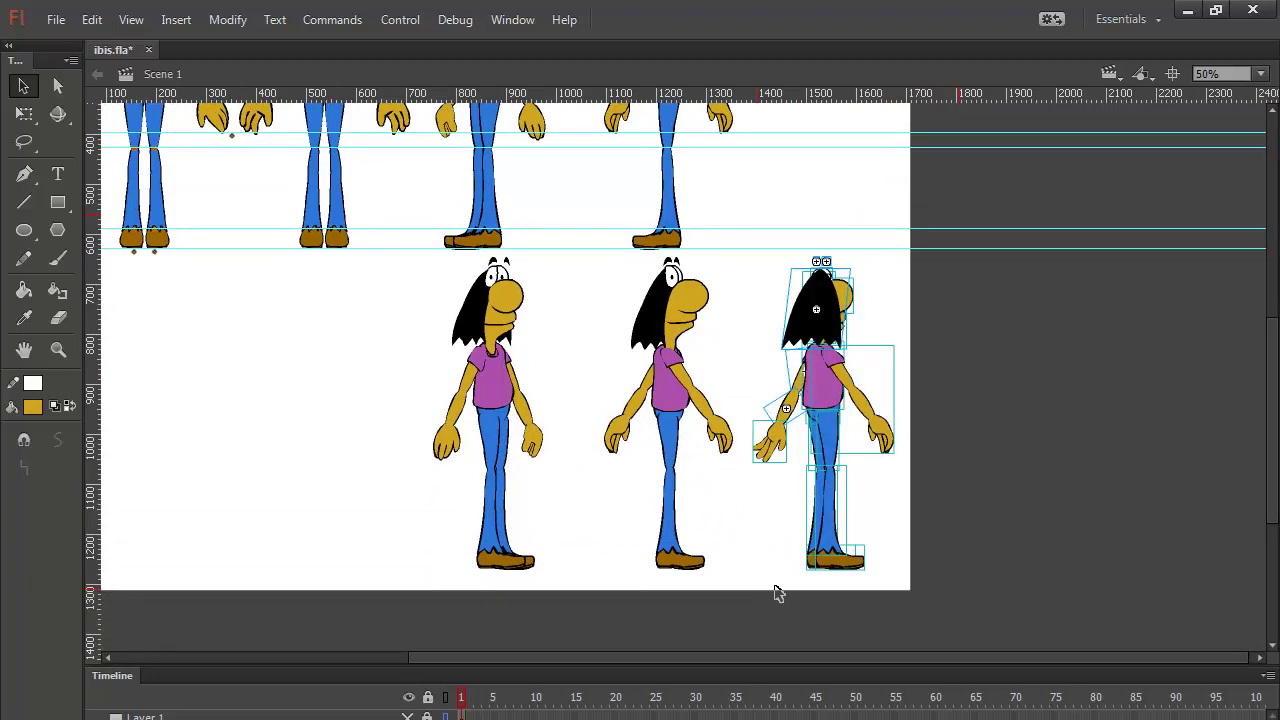
key(ctrl+g)
key(ctrl+d)
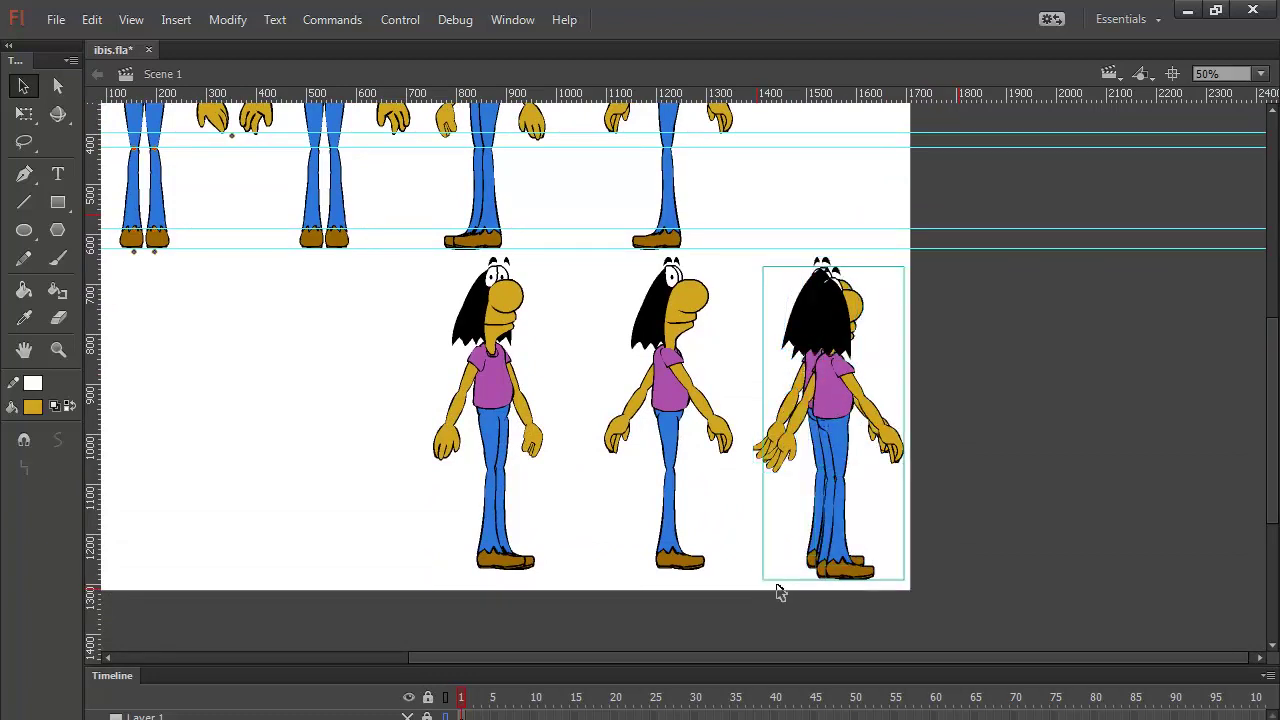
key(shift+Up)
key(shift+Up)
key(shift+Left)
key(shift+Left)
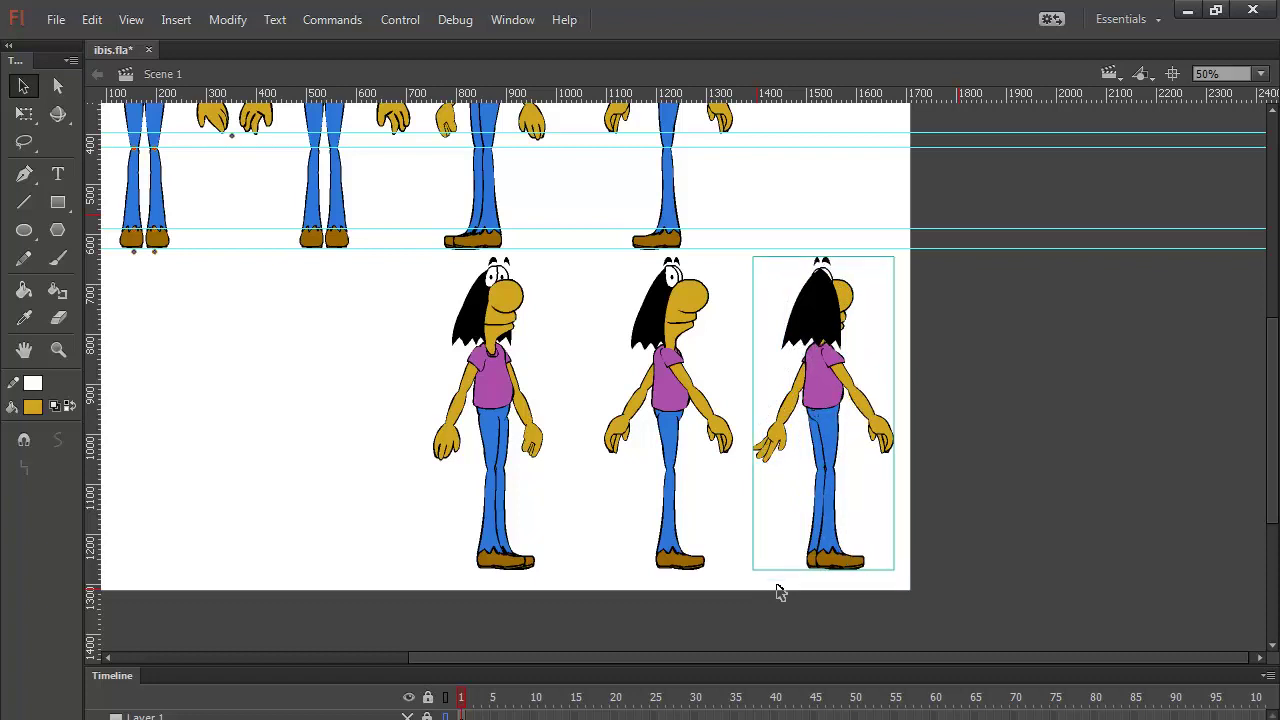
Step: Move the duplicated figure straight up into the empty 225-degree place, with its shoes on the upper row's foot guideline
key(shift+Up)
key(shift+Up)
key(shift+Up)
key(shift+Up)
key(shift+Up)
key(shift+Up)
key(shift+Up)
key(shift+Up)
key(shift+Up)
key(shift+Up)
key(shift+Up)
key(shift+Up)
key(shift+Up)
key(shift+Up)
key(shift+Up)
key(shift+Up)
key(shift+Up)
key(shift+Up)
key(shift+Up)
key(shift+Up)
key(shift+Up)
key(shift+Up)
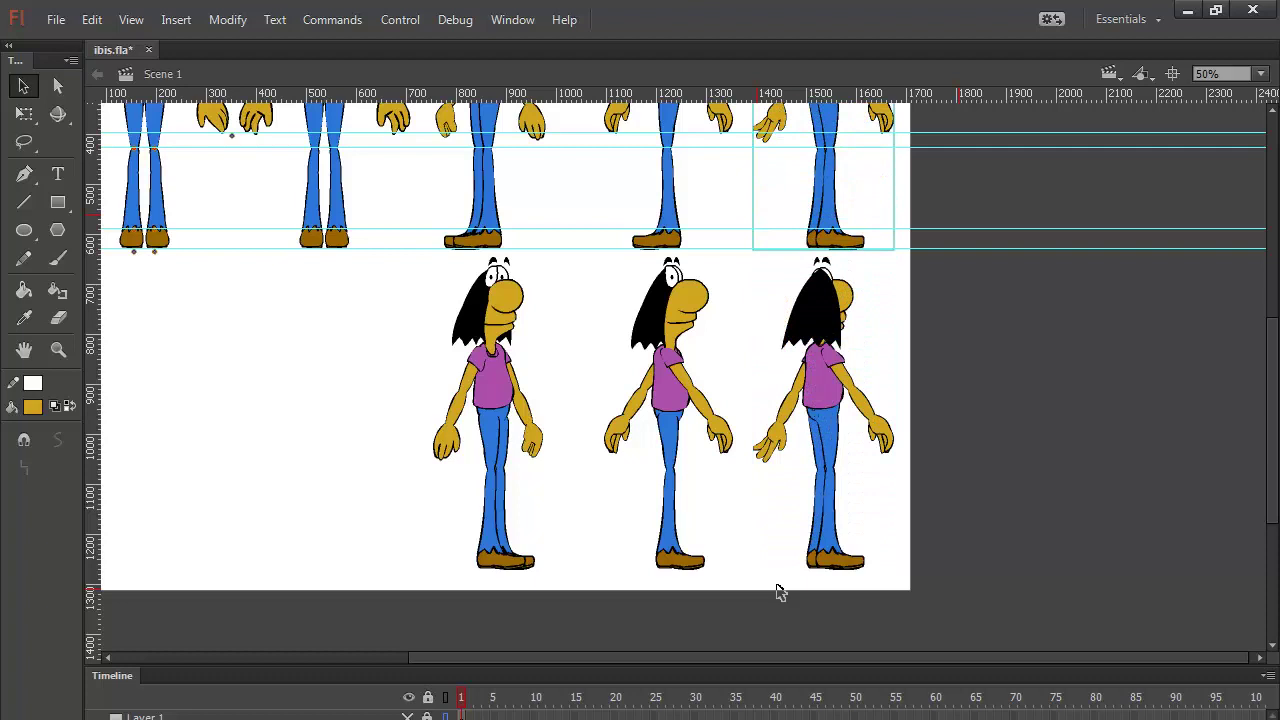
scroll(986, 543, up, 5)
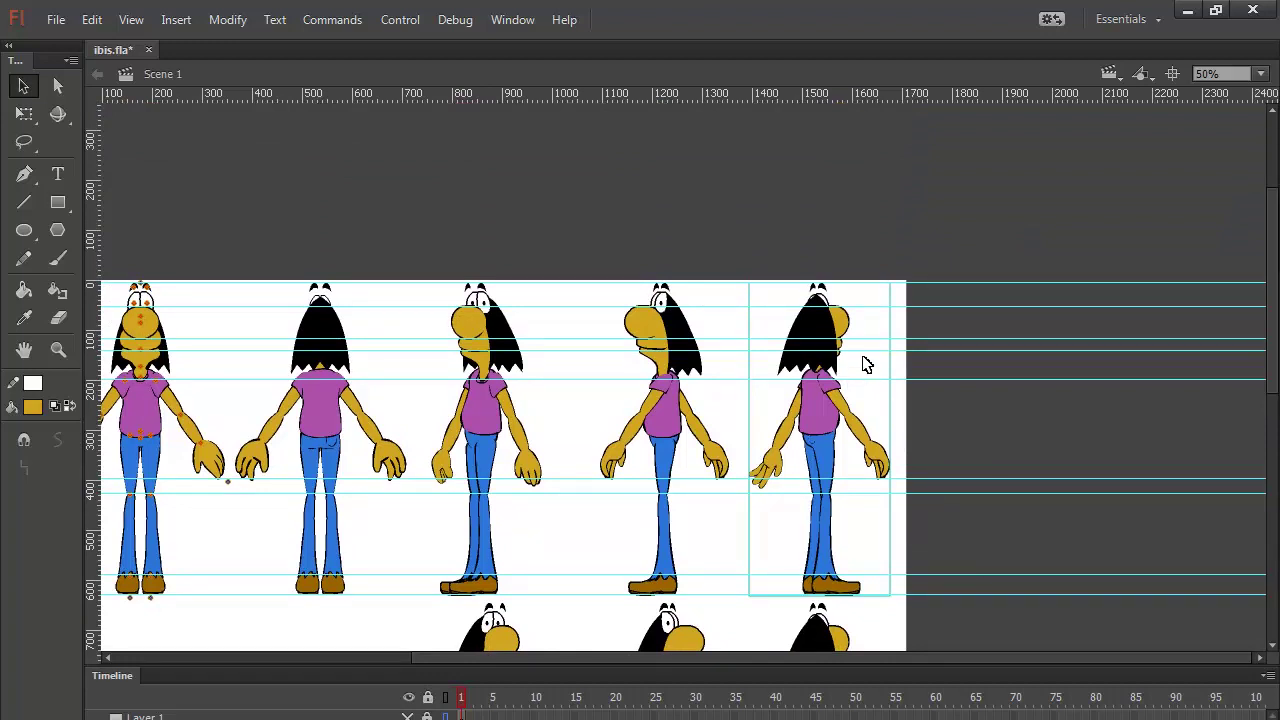
Step: Paint golden tick marks over the crosses beside the 225 and 135 labels
click(794, 246)
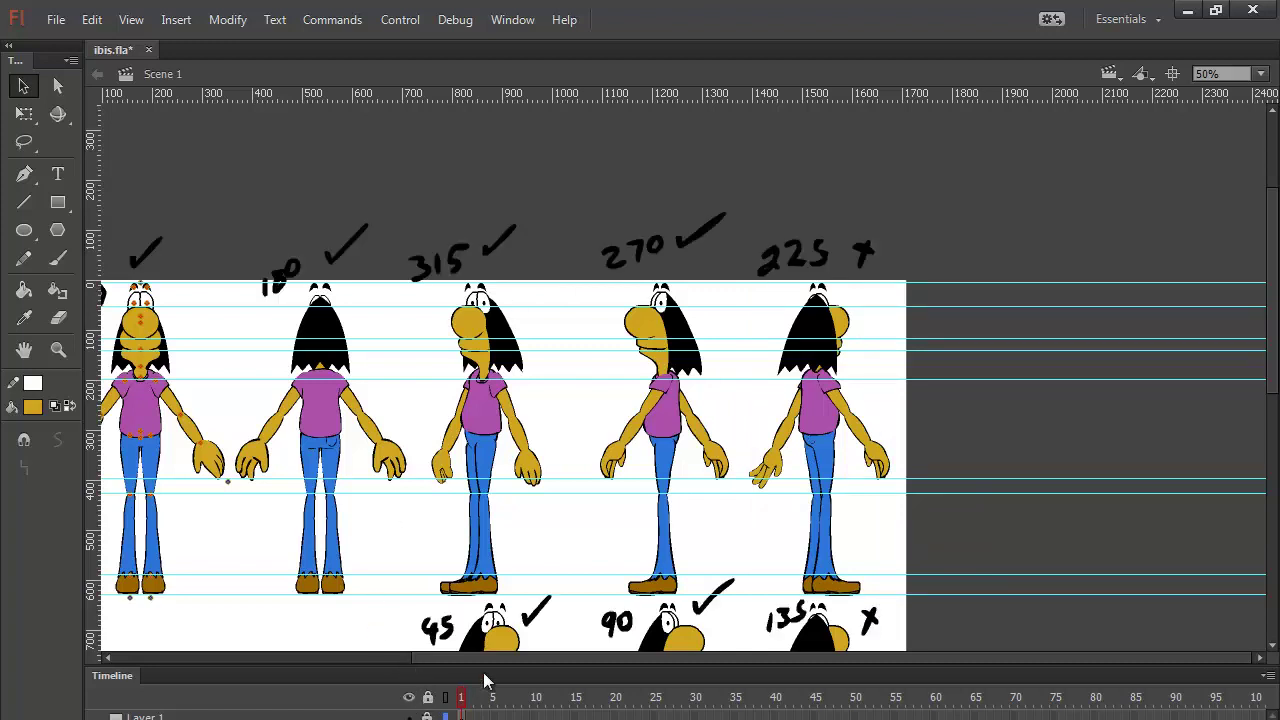
click(58, 258)
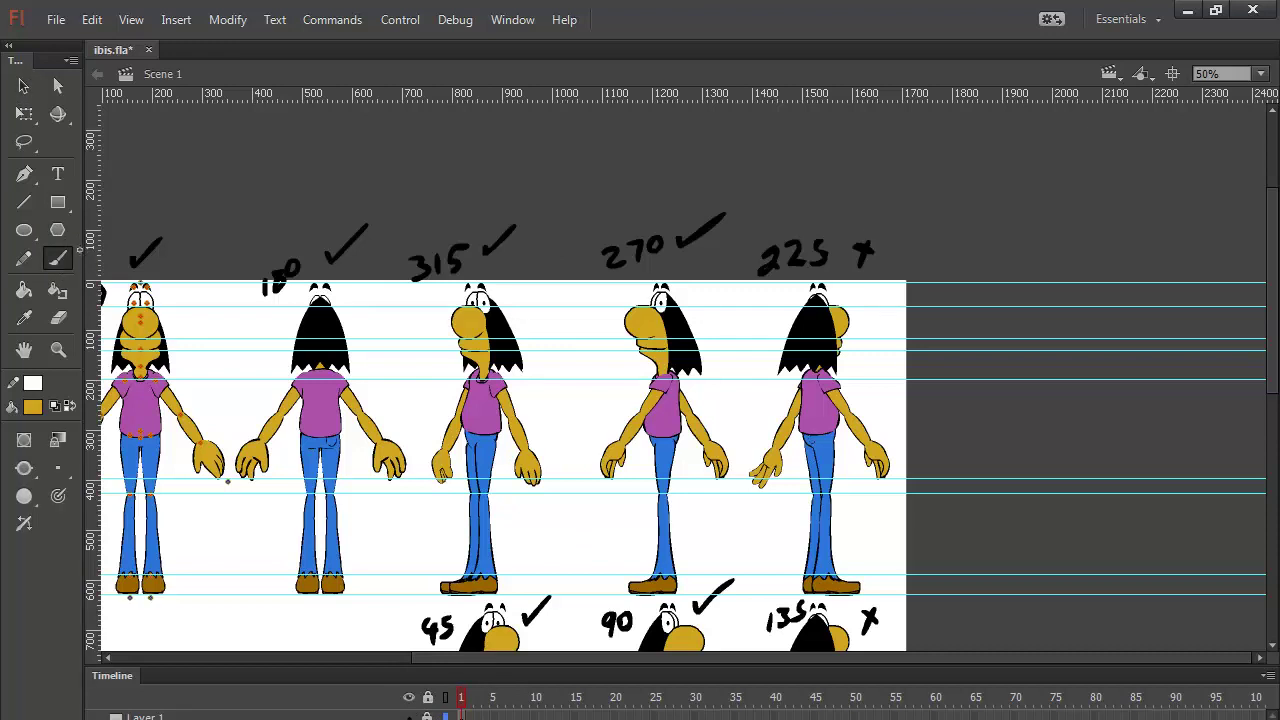
mouse_move(866, 243)
mouse_down()
mouse_move(862, 263)
mouse_move(920, 200)
mouse_up()
mouse_move(868, 602)
mouse_down()
mouse_move(887, 387)
mouse_move(887, 416)
mouse_move(948, 363)
mouse_up()
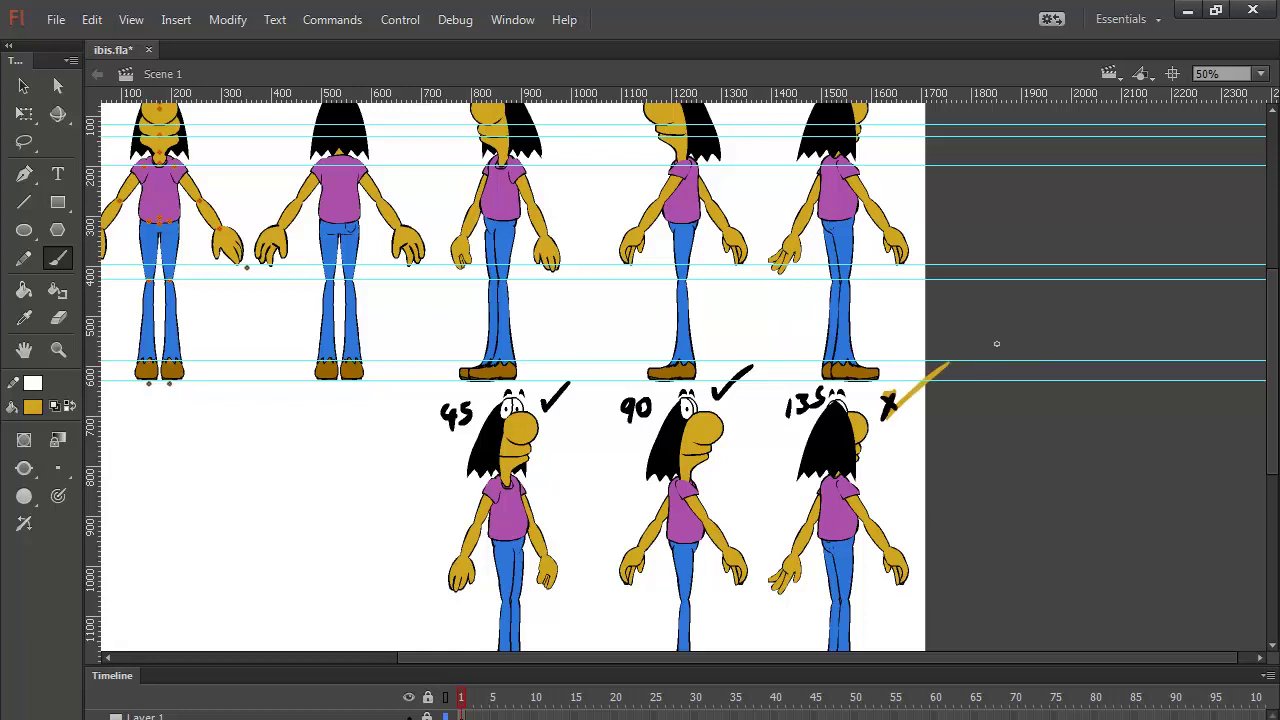
drag(994, 266, 994, 409)
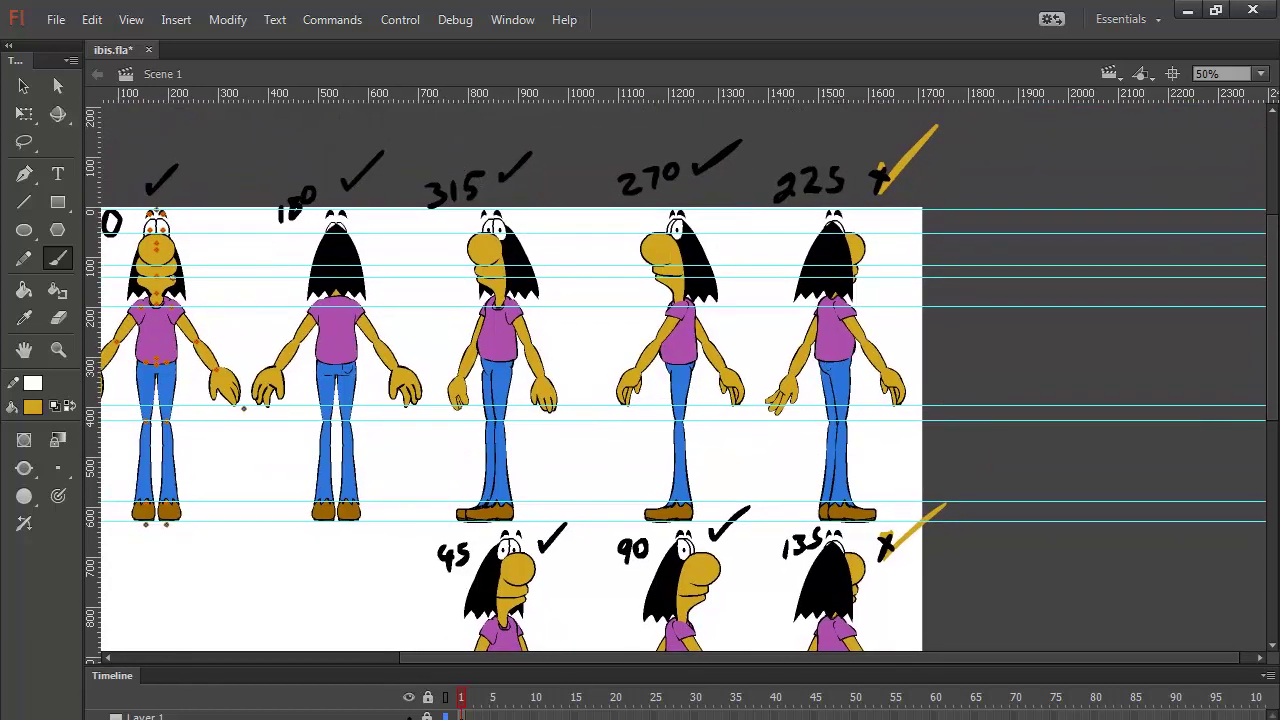
drag(533, 426, 762, 340)
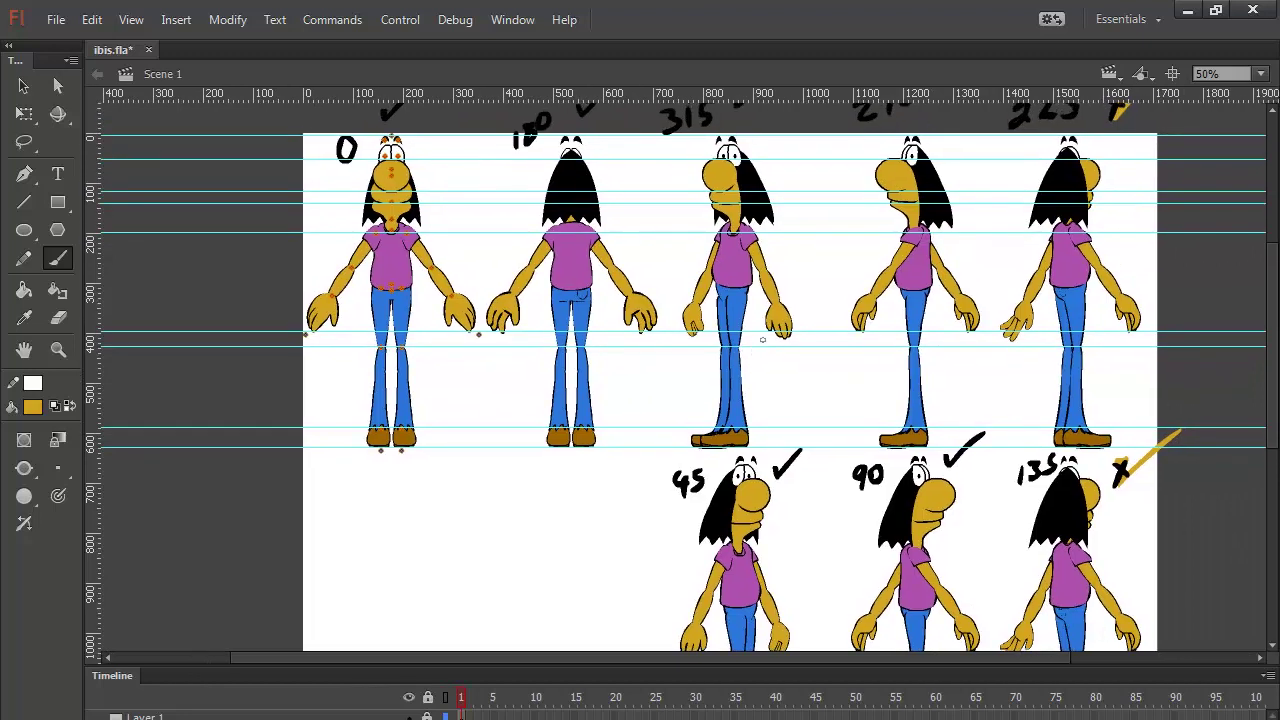
click(23, 86)
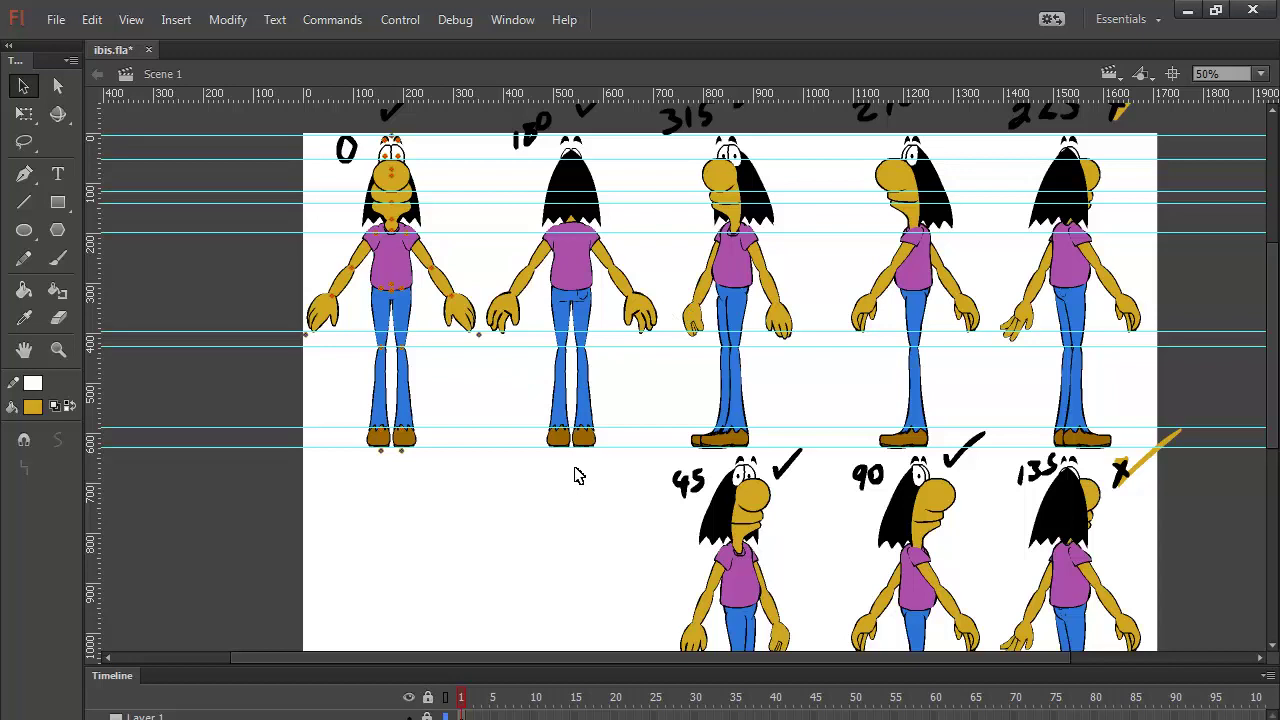
scroll(578, 475, down, 3)
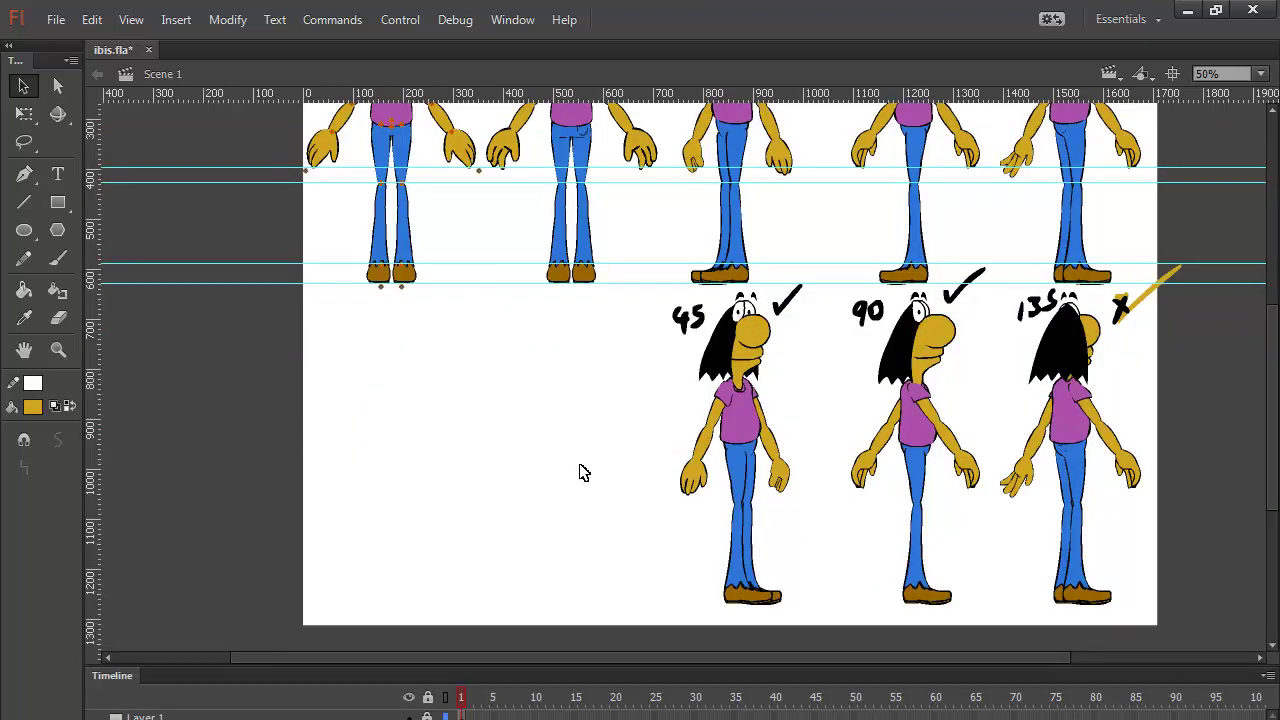
scroll(584, 472, up, 3)
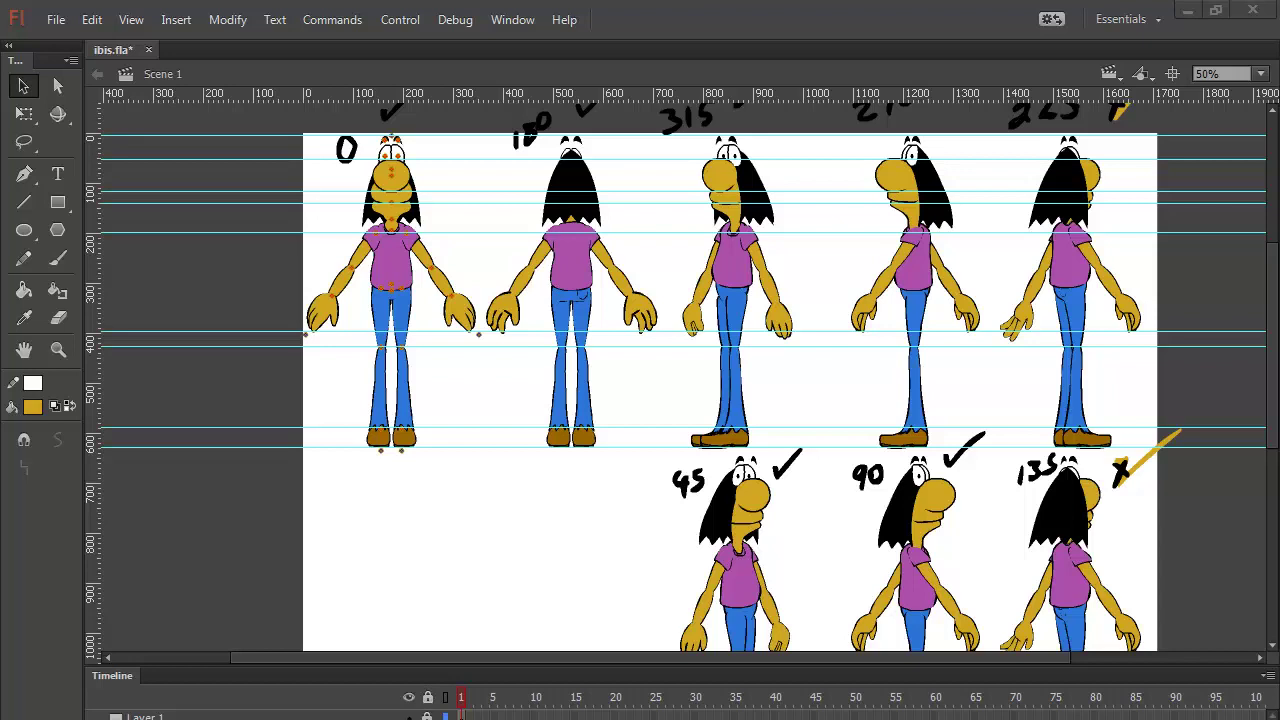
drag(1272, 355, 1273, 366)
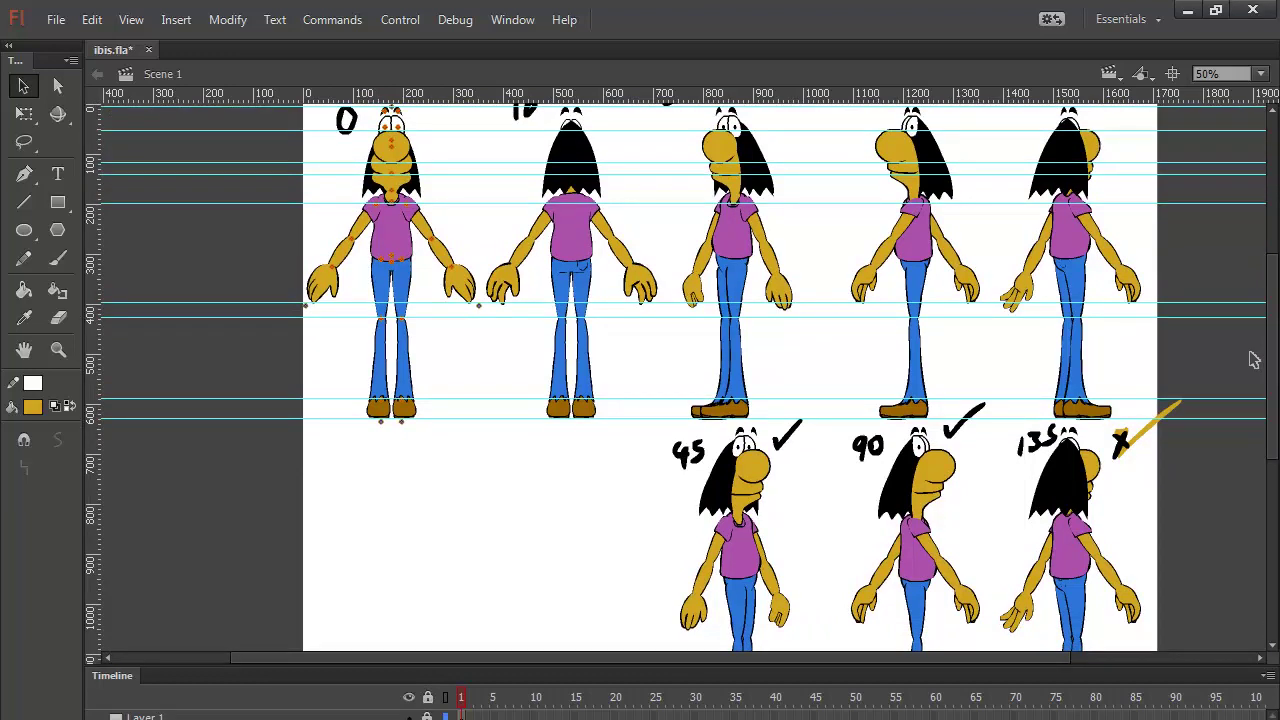
Step: Hide the handwritten angle labels, make Layer 6 the active layer, and turn off the guides
click(57, 258)
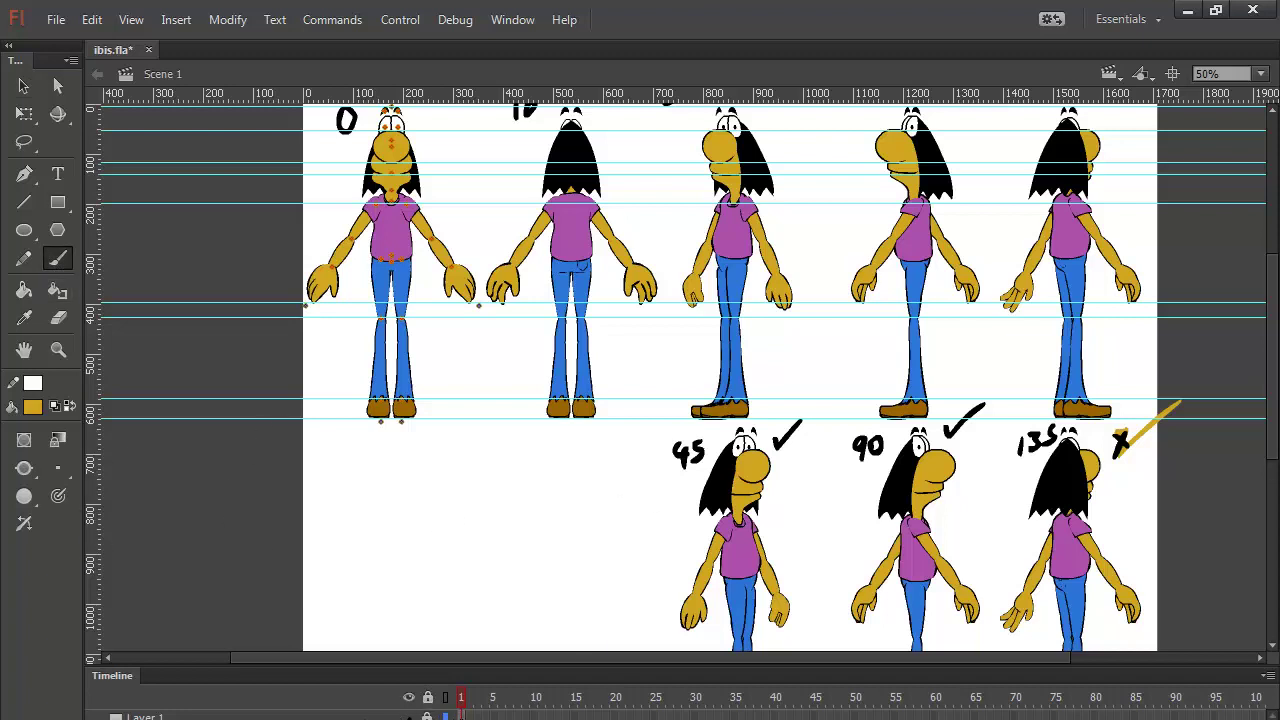
click(347, 714)
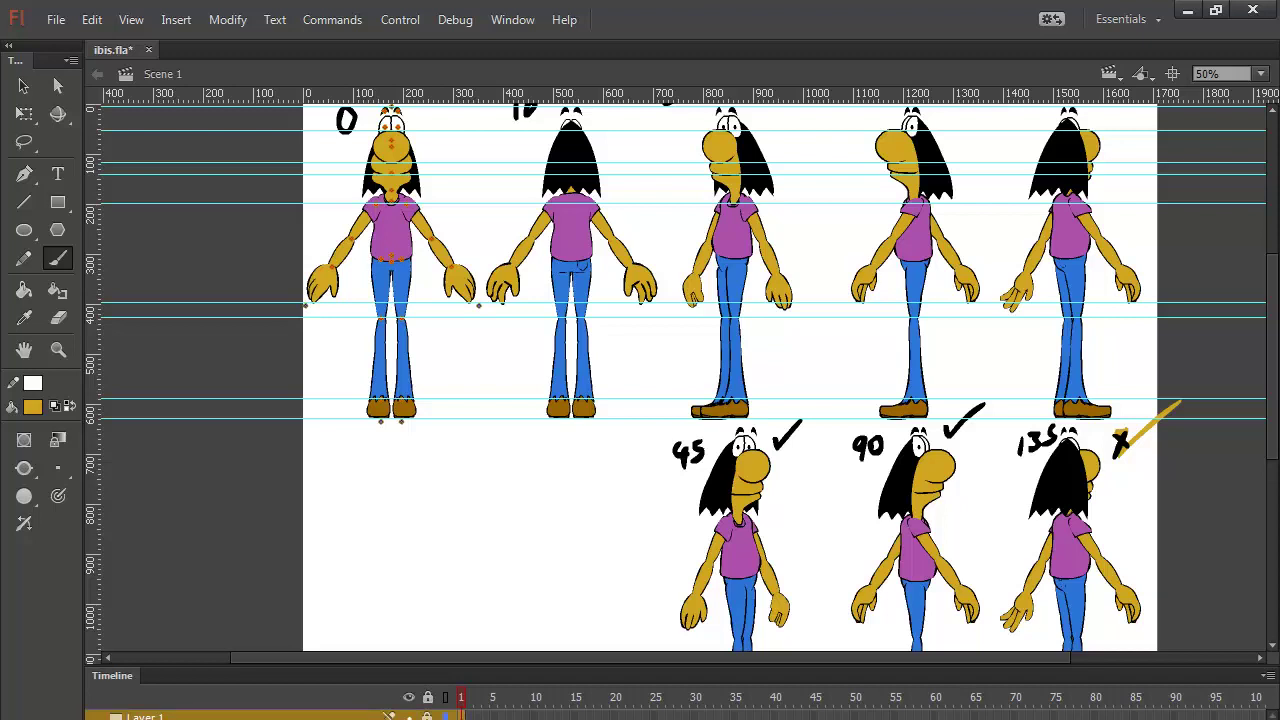
click(133, 719)
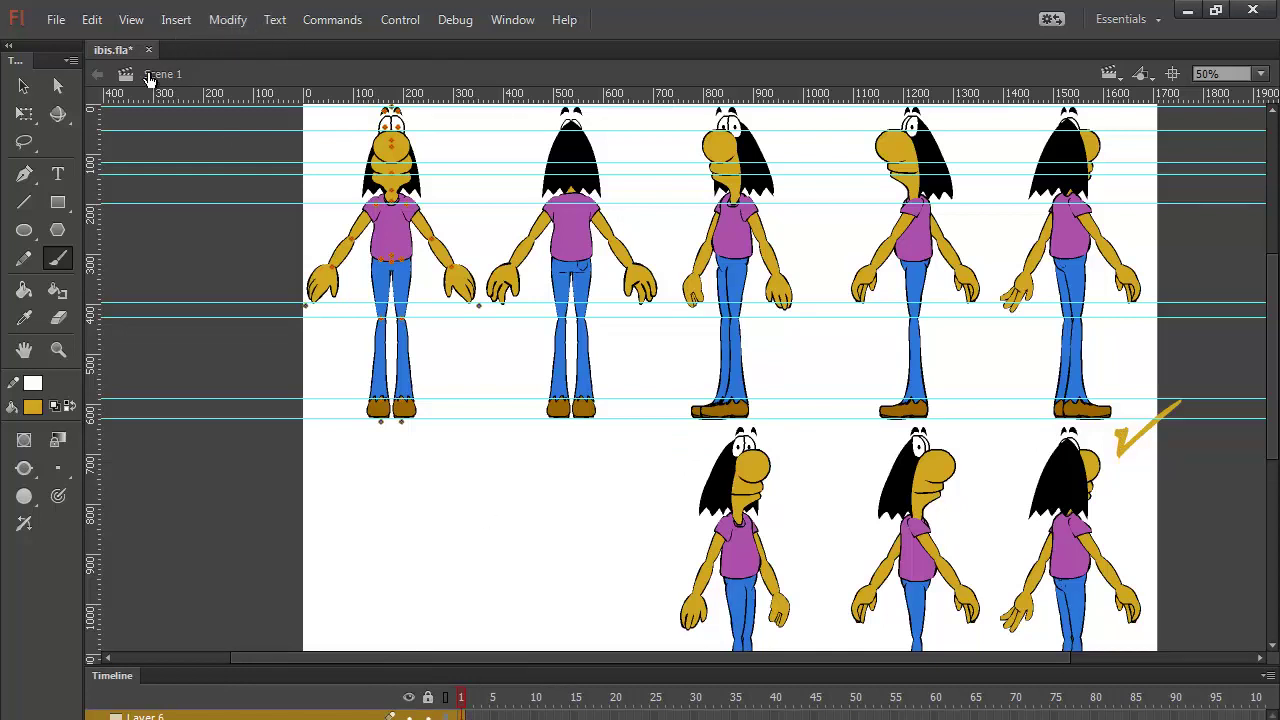
click(133, 20)
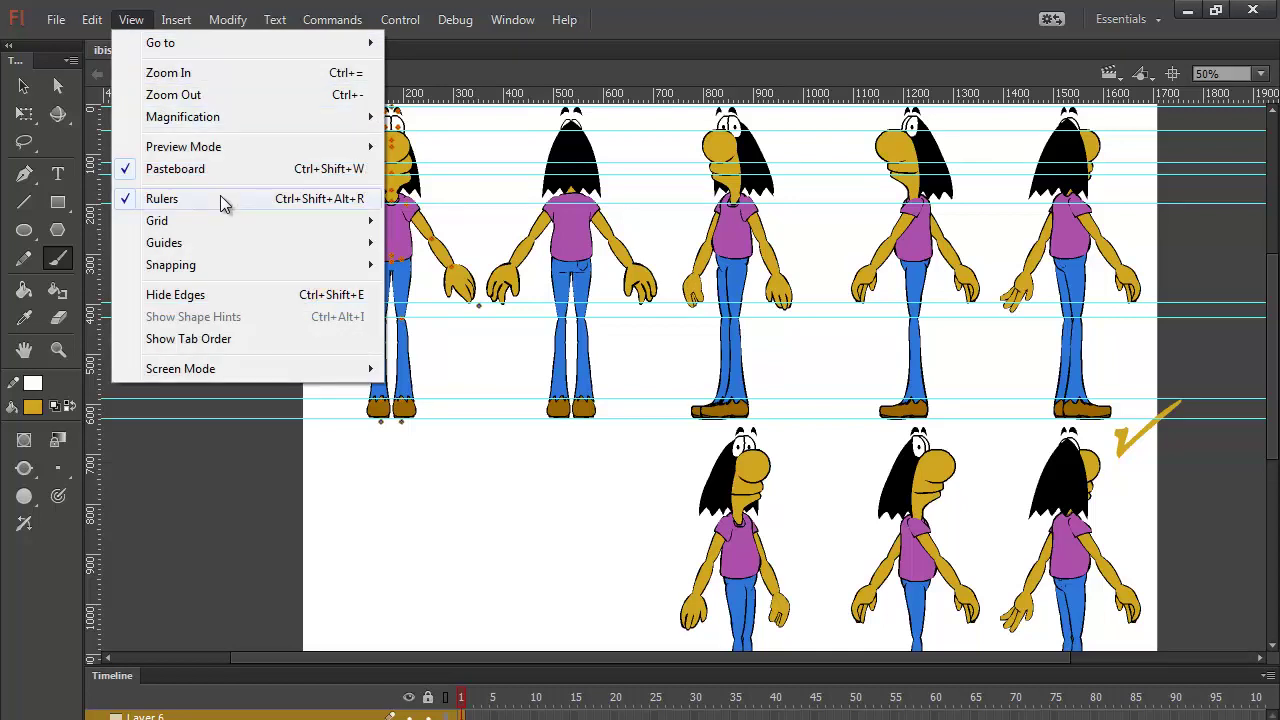
mouse_move(219, 242)
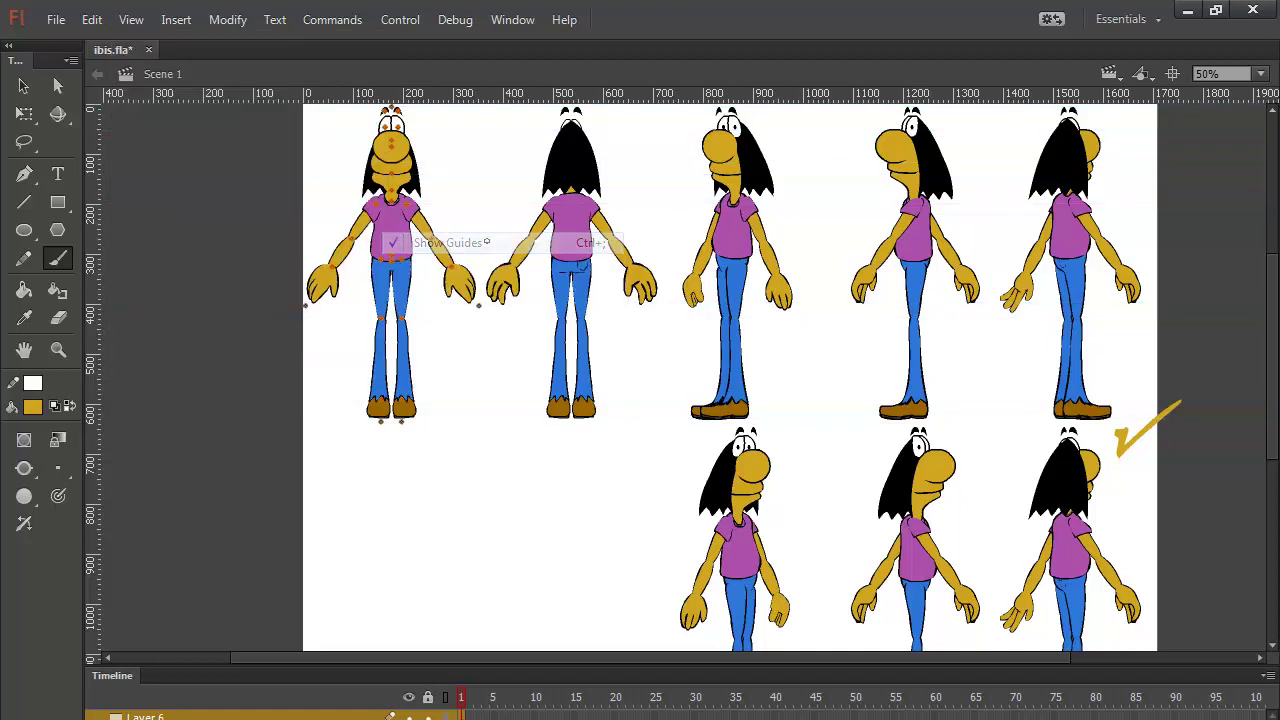
click(480, 244)
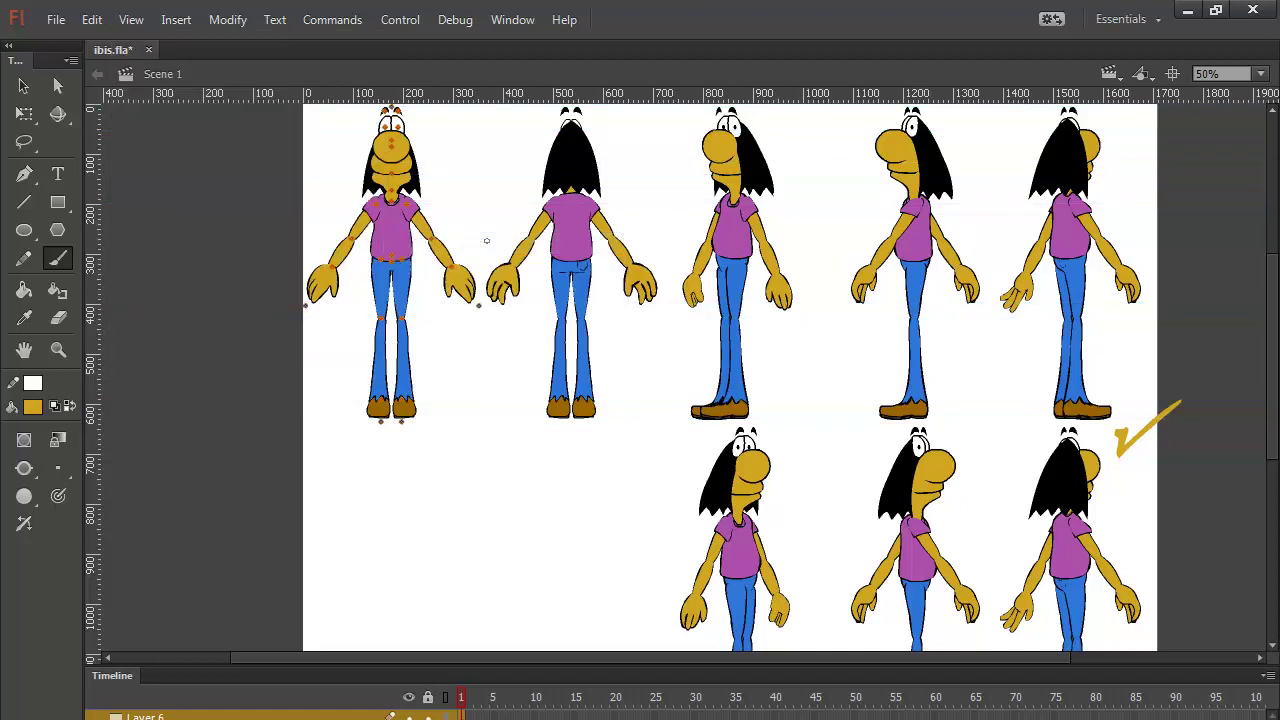
key(ctrl+equal)
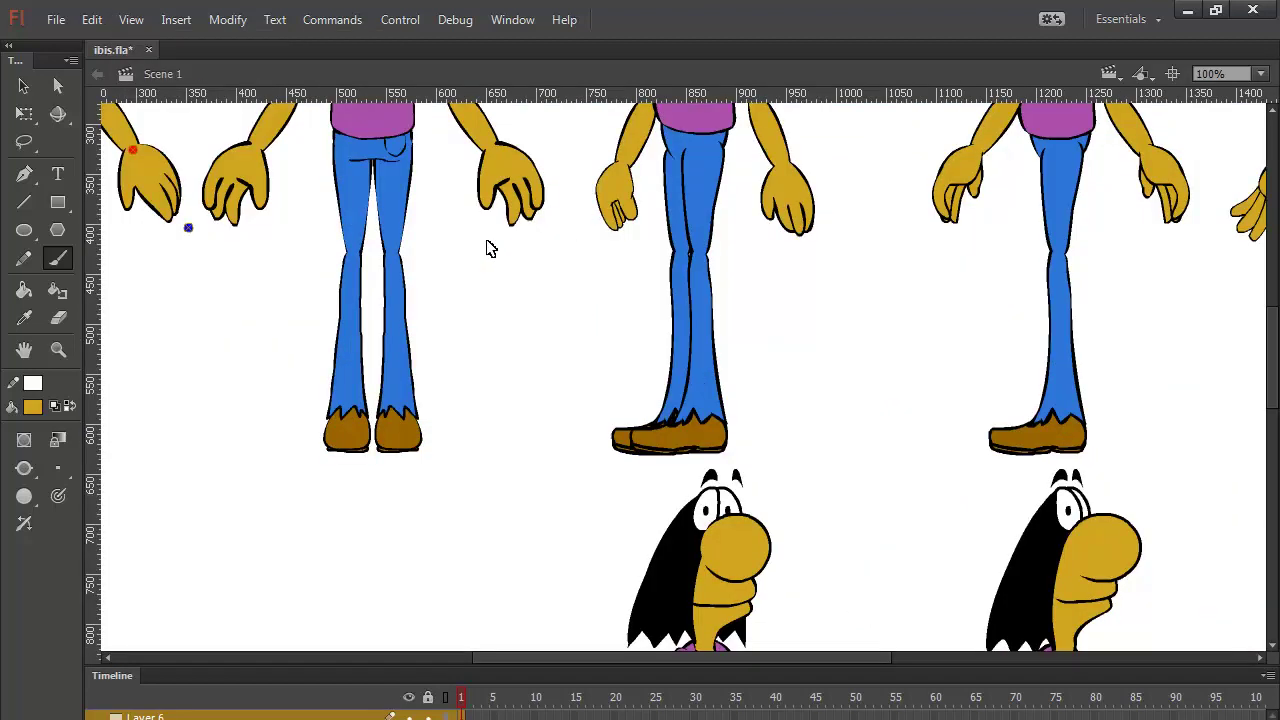
key(ctrl+equal)
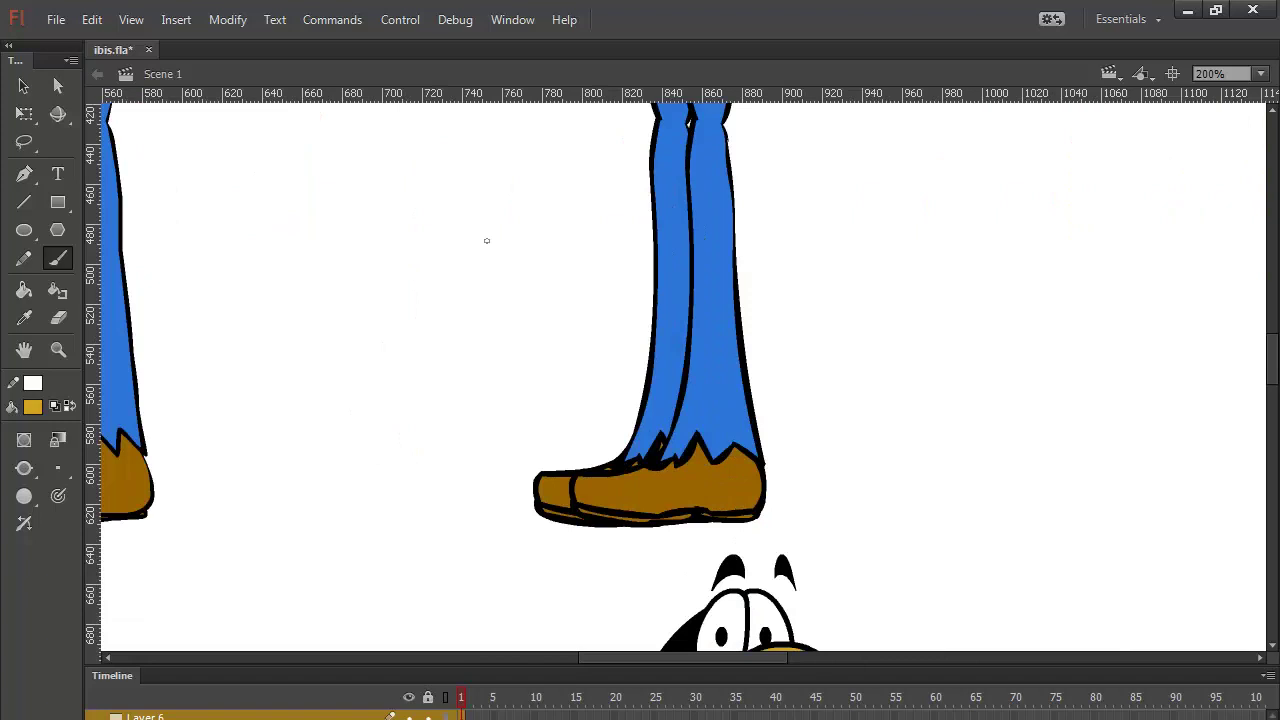
Step: Paint a black circle outline around the front-view figure's neck and fill it with the golden skin colour
drag(377, 212, 862, 585)
mouse_move(487, 175)
mouse_down()
mouse_move(514, 257)
mouse_move(777, 409)
mouse_up()
drag(471, 266, 577, 286)
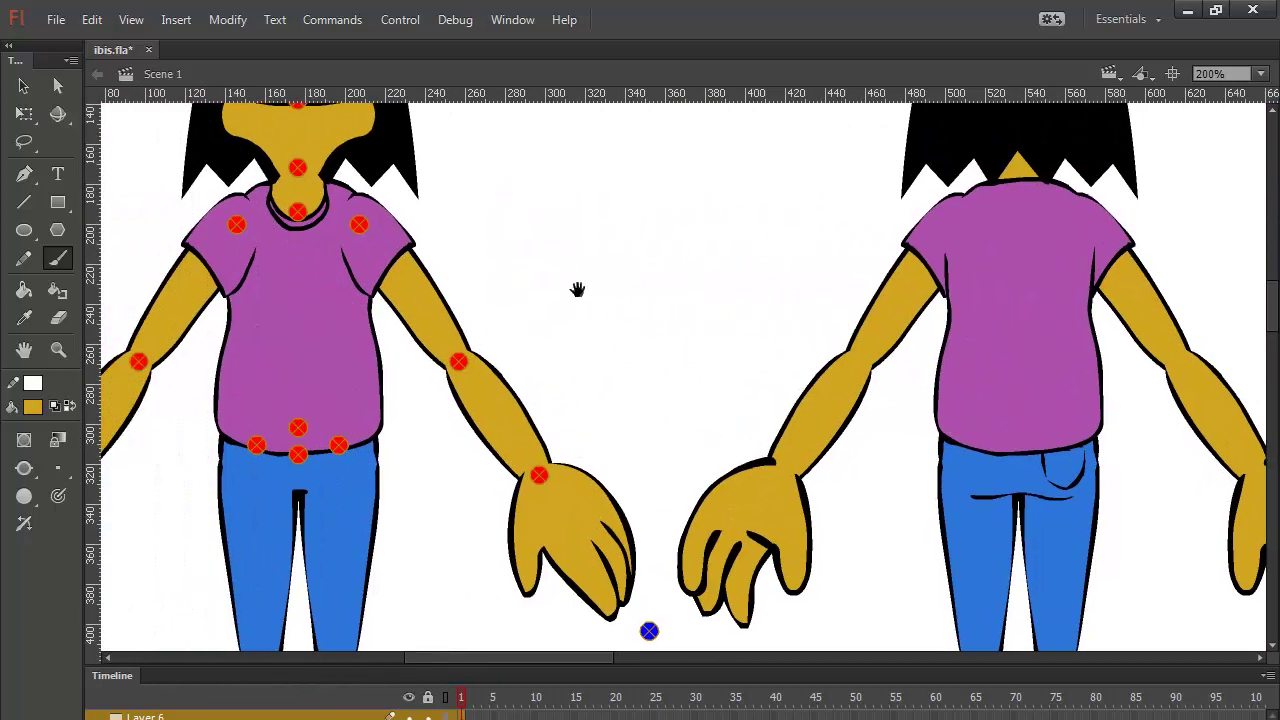
drag(664, 290, 808, 309)
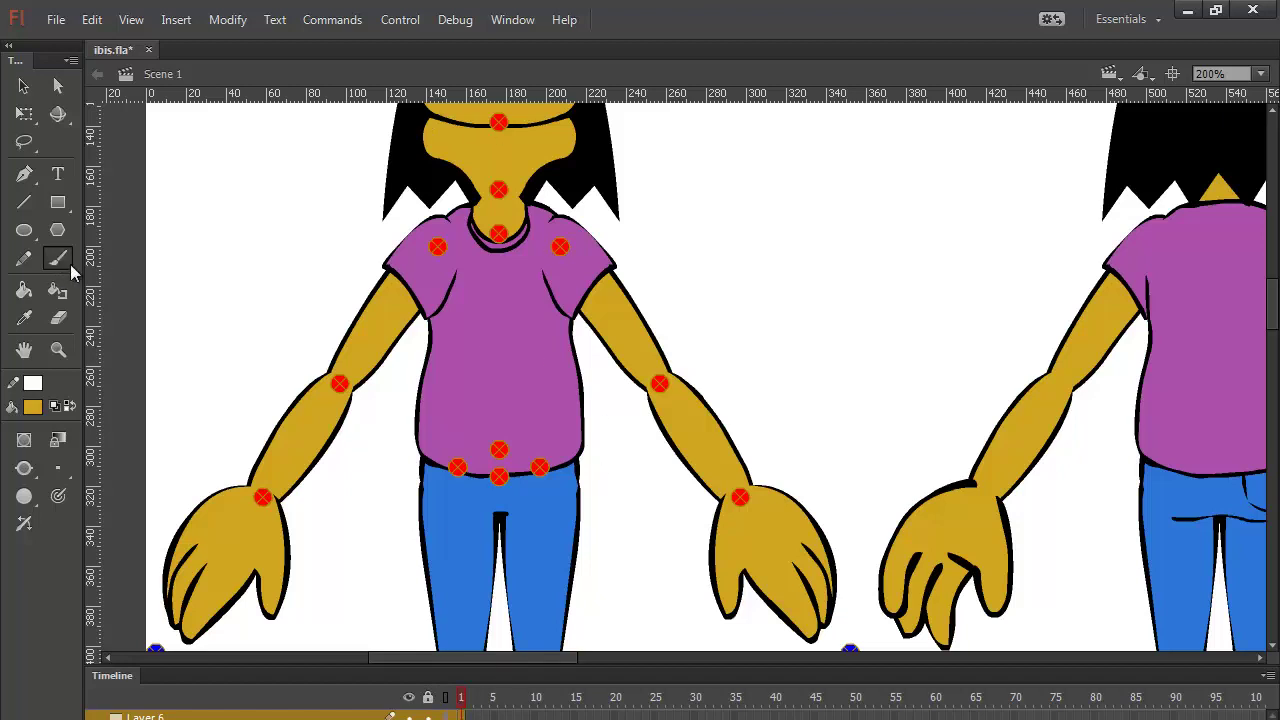
click(33, 406)
click(89, 111)
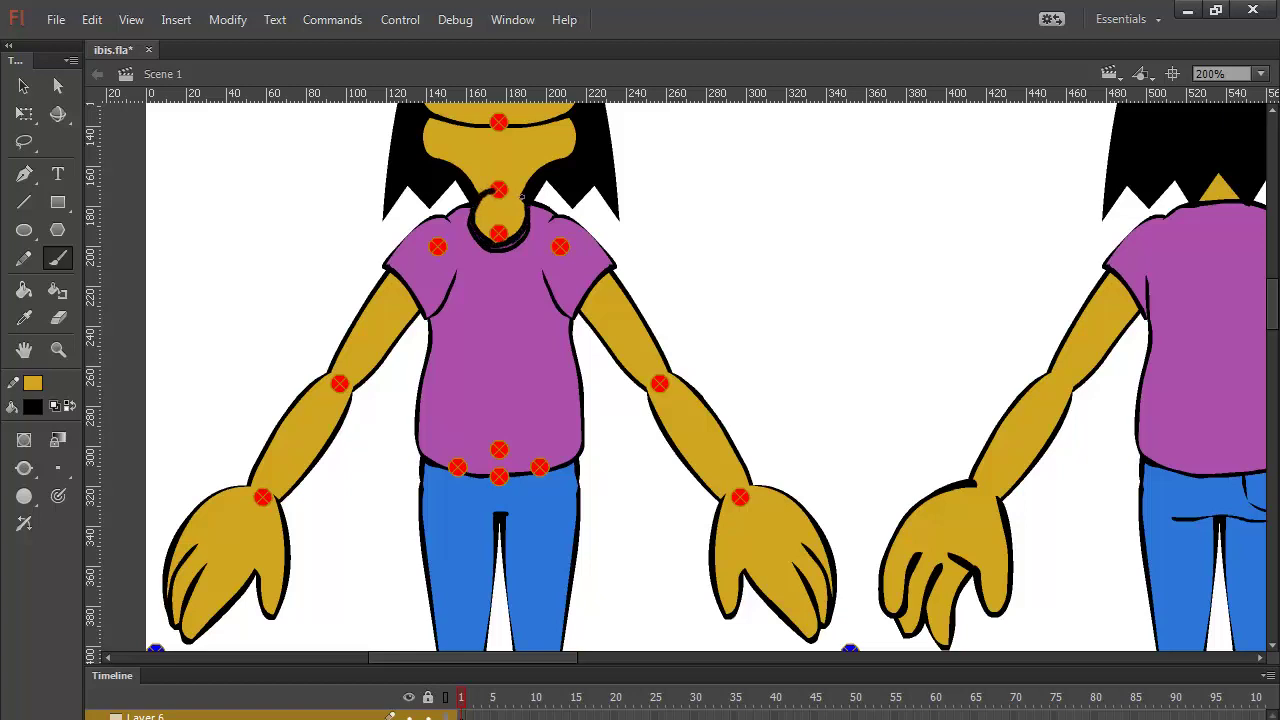
drag(486, 193, 530, 222)
click(24, 290)
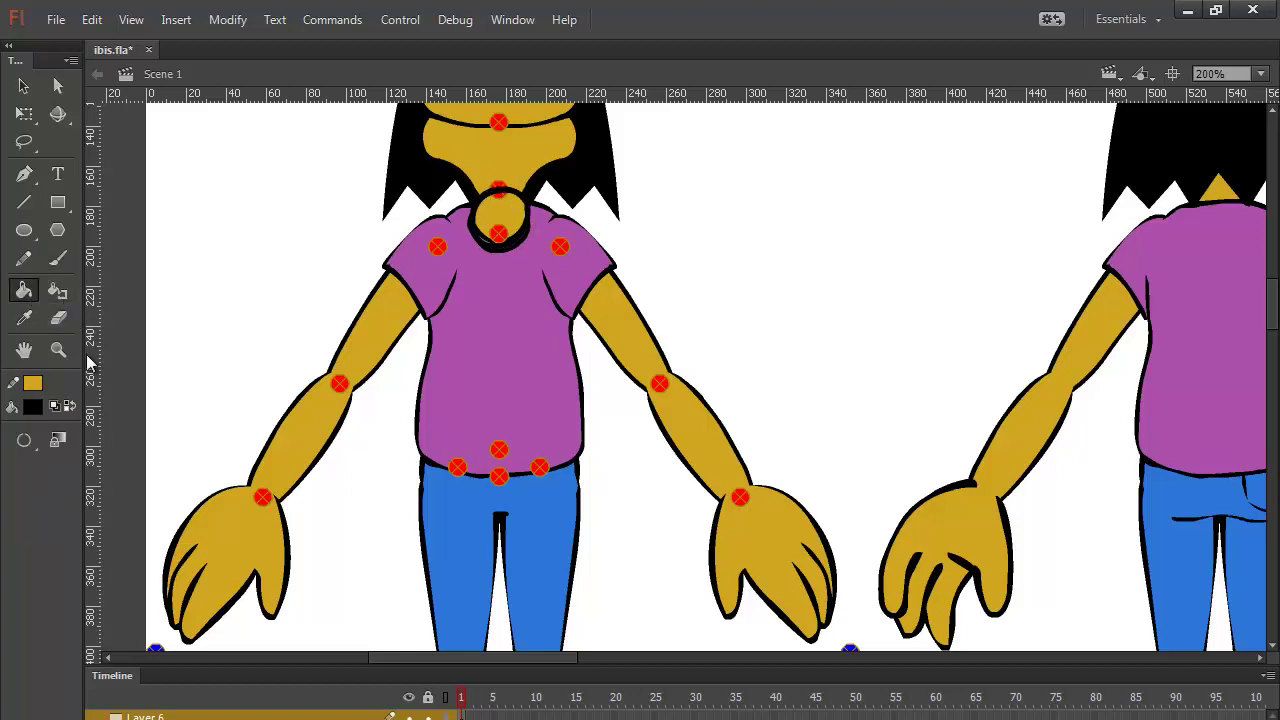
click(69, 405)
click(518, 220)
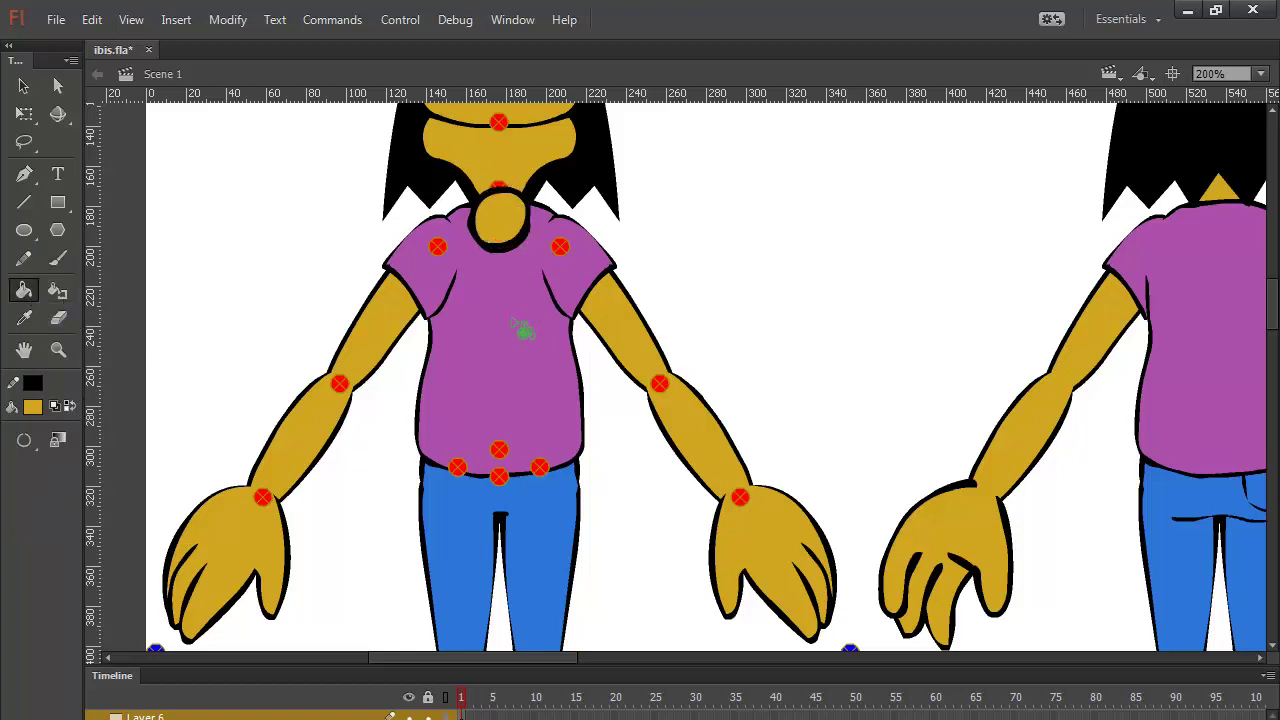
Step: Paint a circle over the front-view figure's left-hand shoulder and recolour its outline black
click(58, 260)
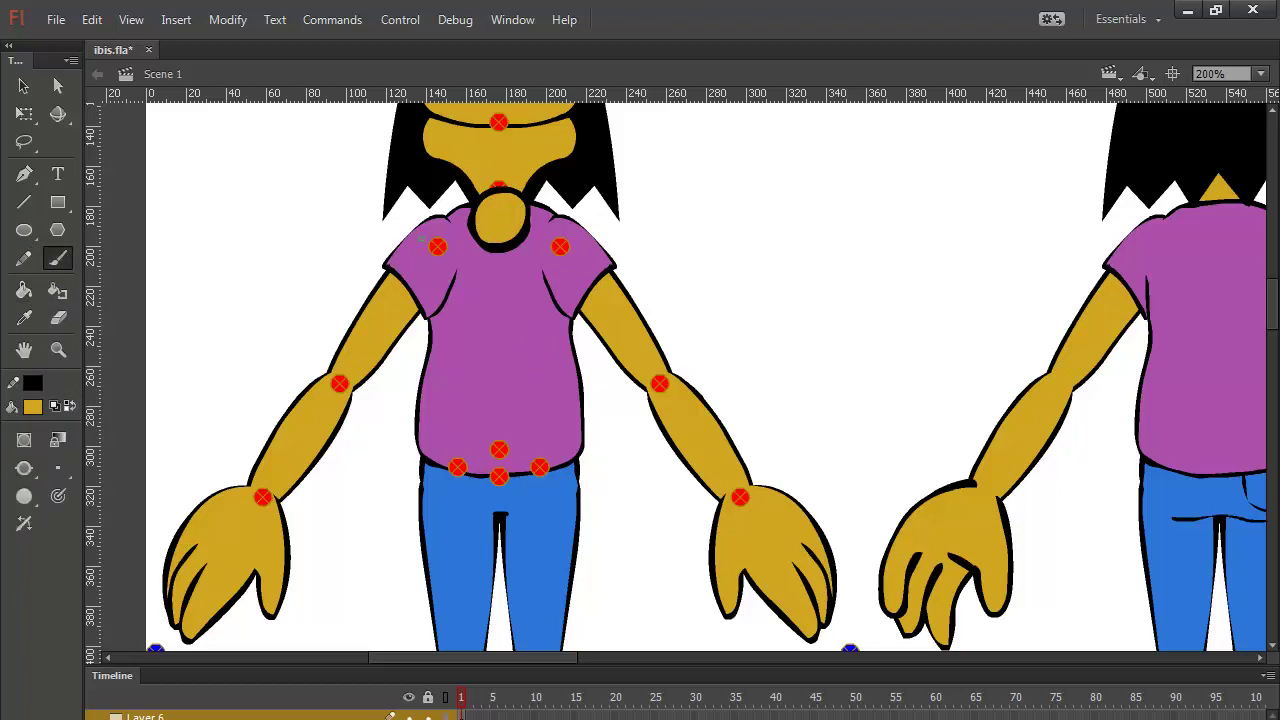
mouse_move(428, 220)
mouse_down()
mouse_move(401, 248)
mouse_move(408, 296)
mouse_move(452, 290)
mouse_move(465, 248)
mouse_move(443, 221)
mouse_move(421, 224)
mouse_up()
click(23, 86)
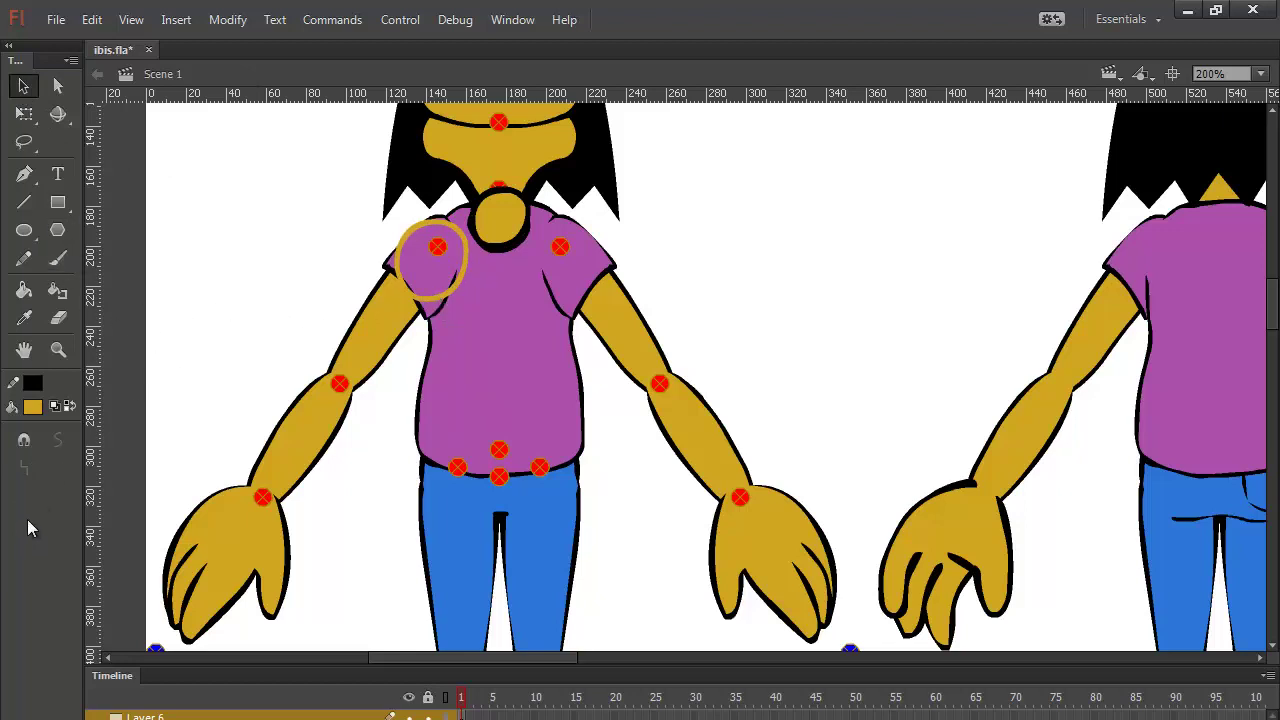
click(70, 406)
click(70, 406)
click(70, 406)
click(24, 290)
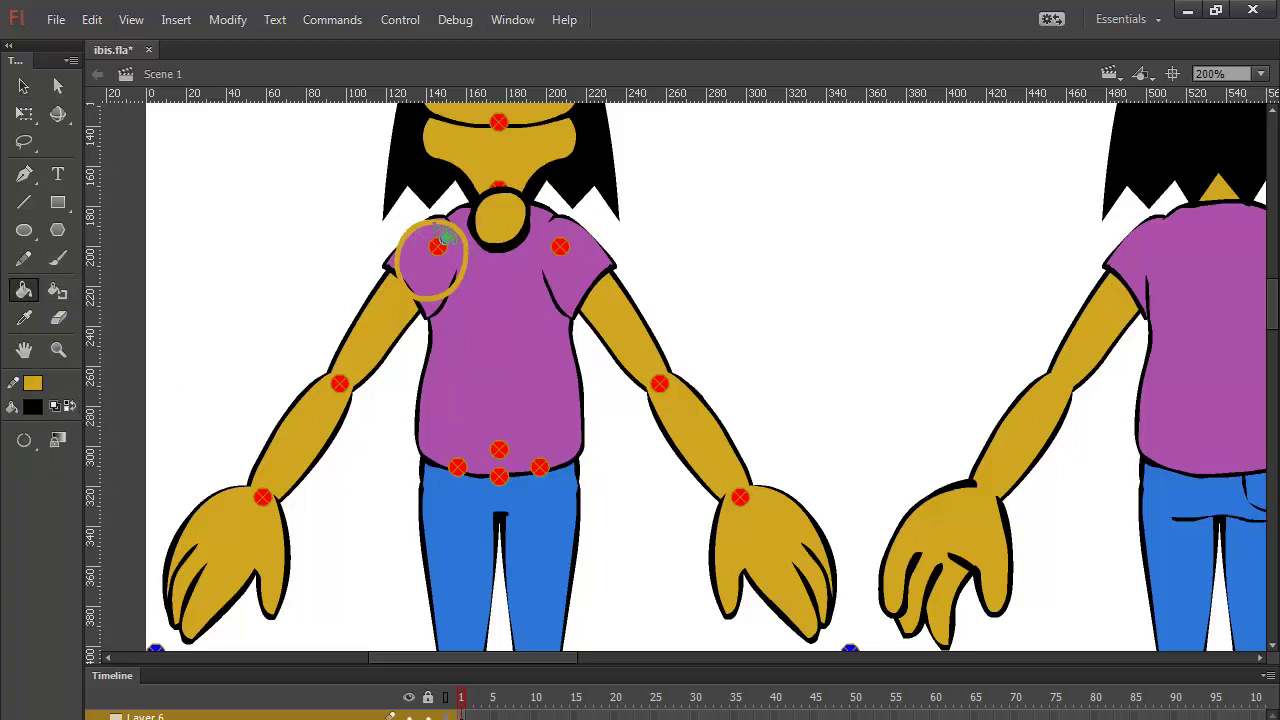
click(438, 247)
Step: Fill the shoulder circle with the shirt's purple, sampled from the front-view figure
click(70, 406)
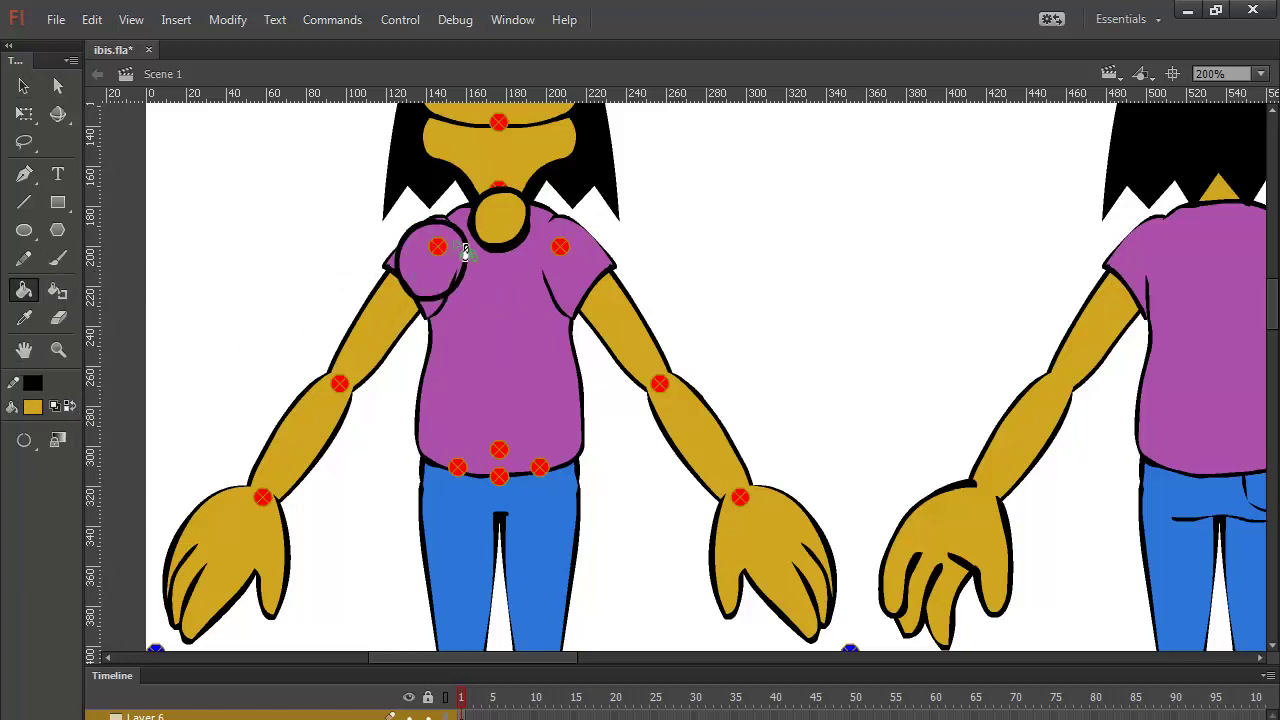
click(445, 291)
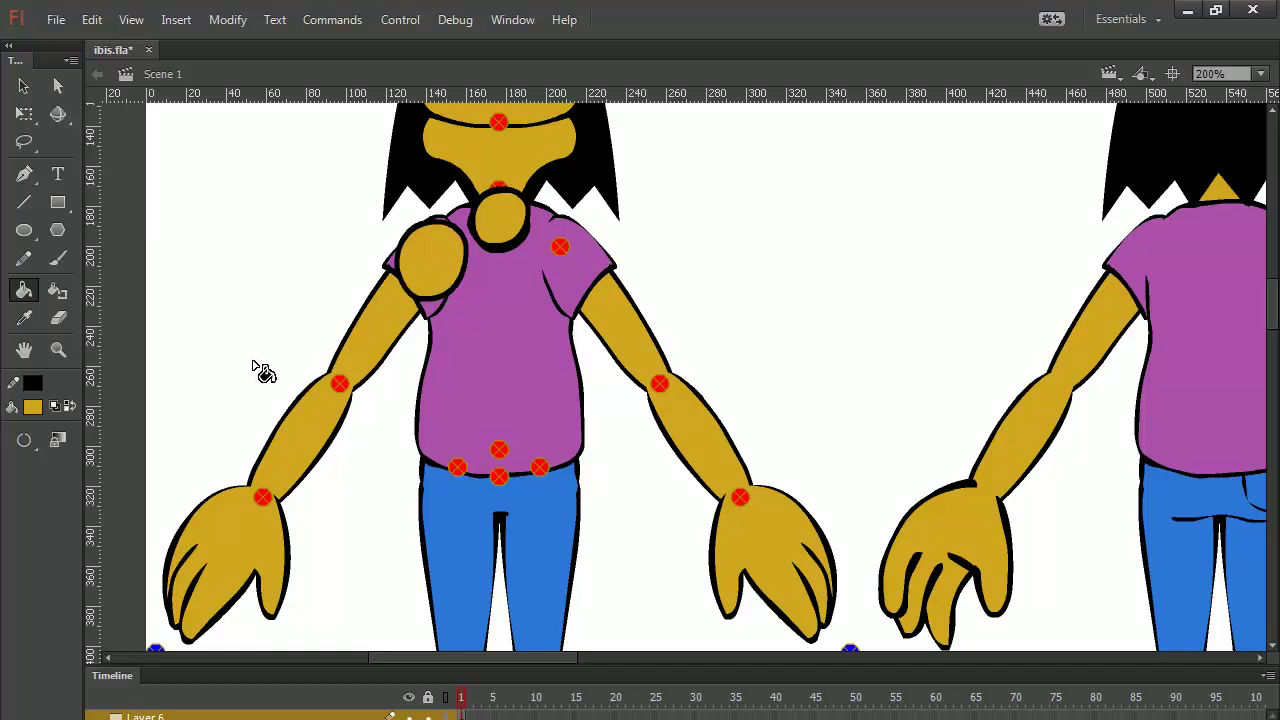
click(32, 410)
click(509, 316)
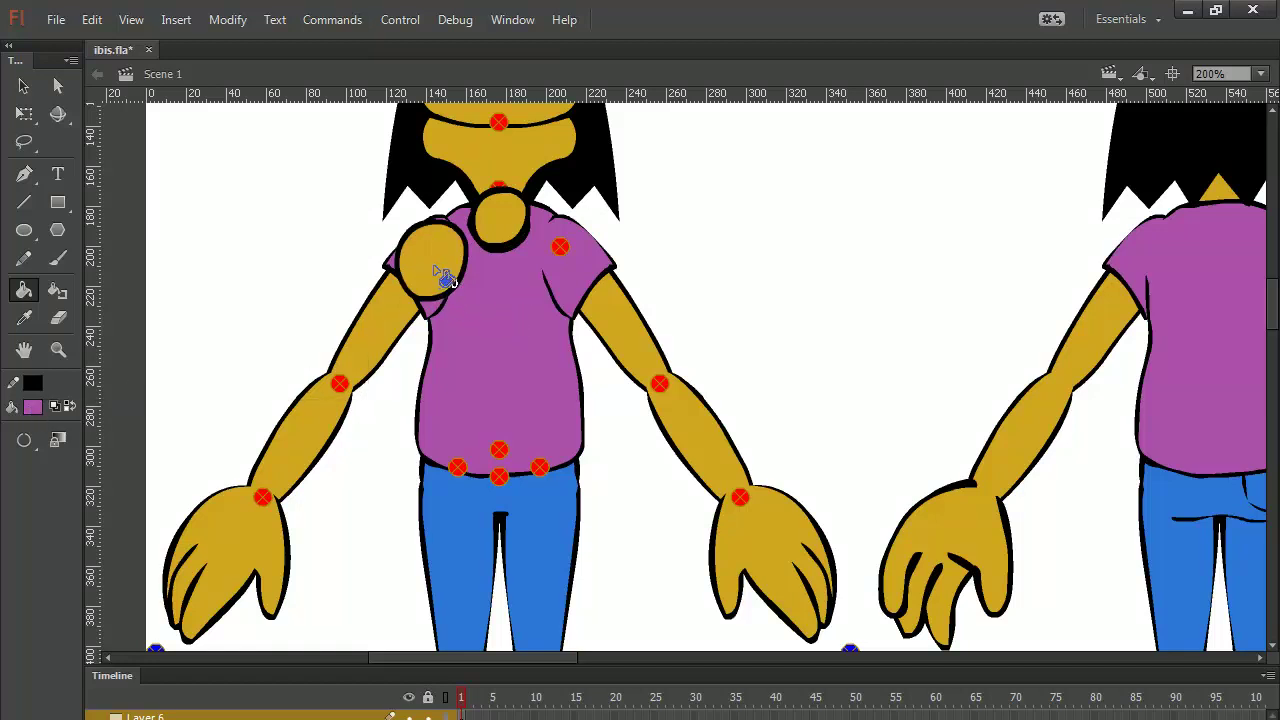
click(443, 277)
Step: Select the purple shoulder circle together with its outline and convert it to a movie clip symbol
click(23, 86)
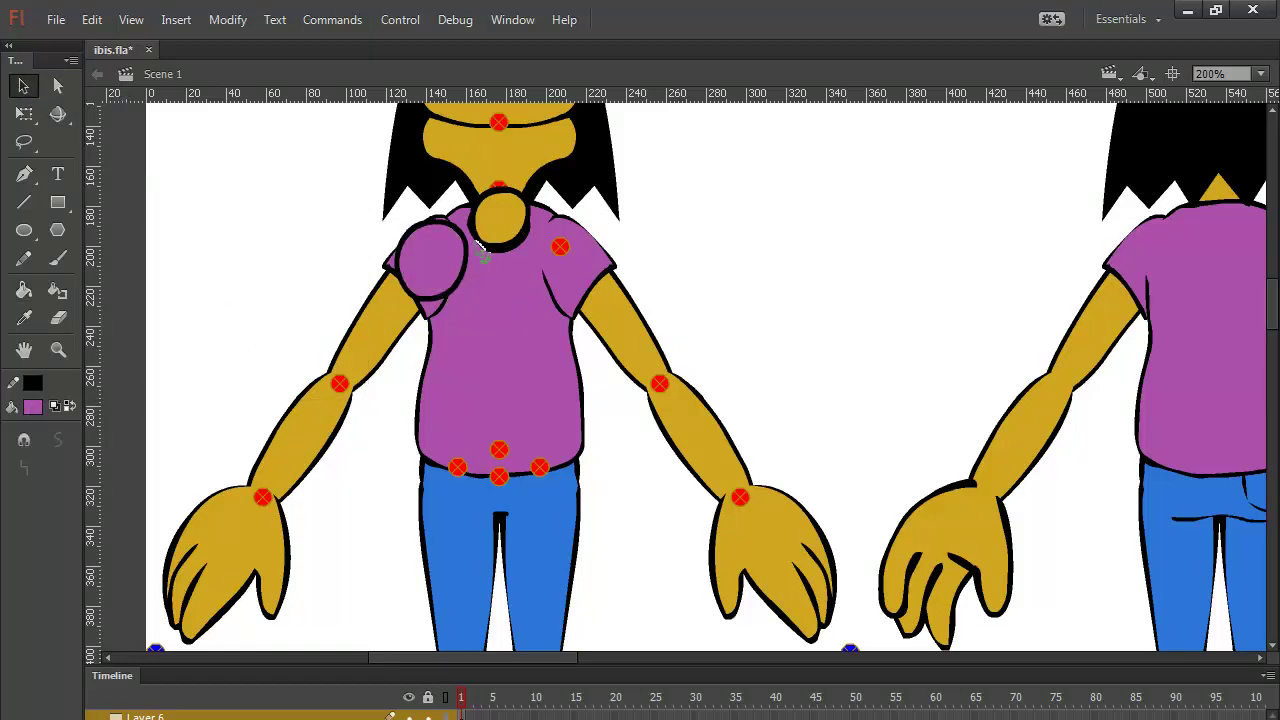
click(441, 268)
click(464, 244)
key(F8)
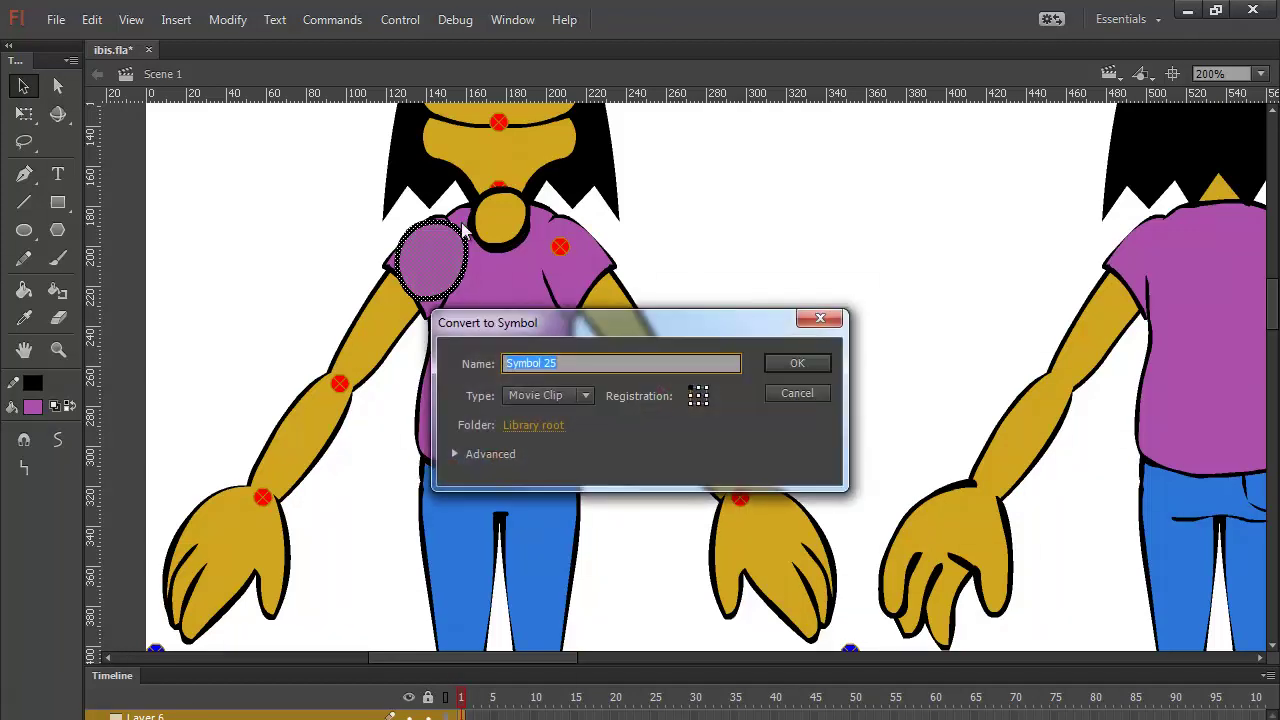
key(Return)
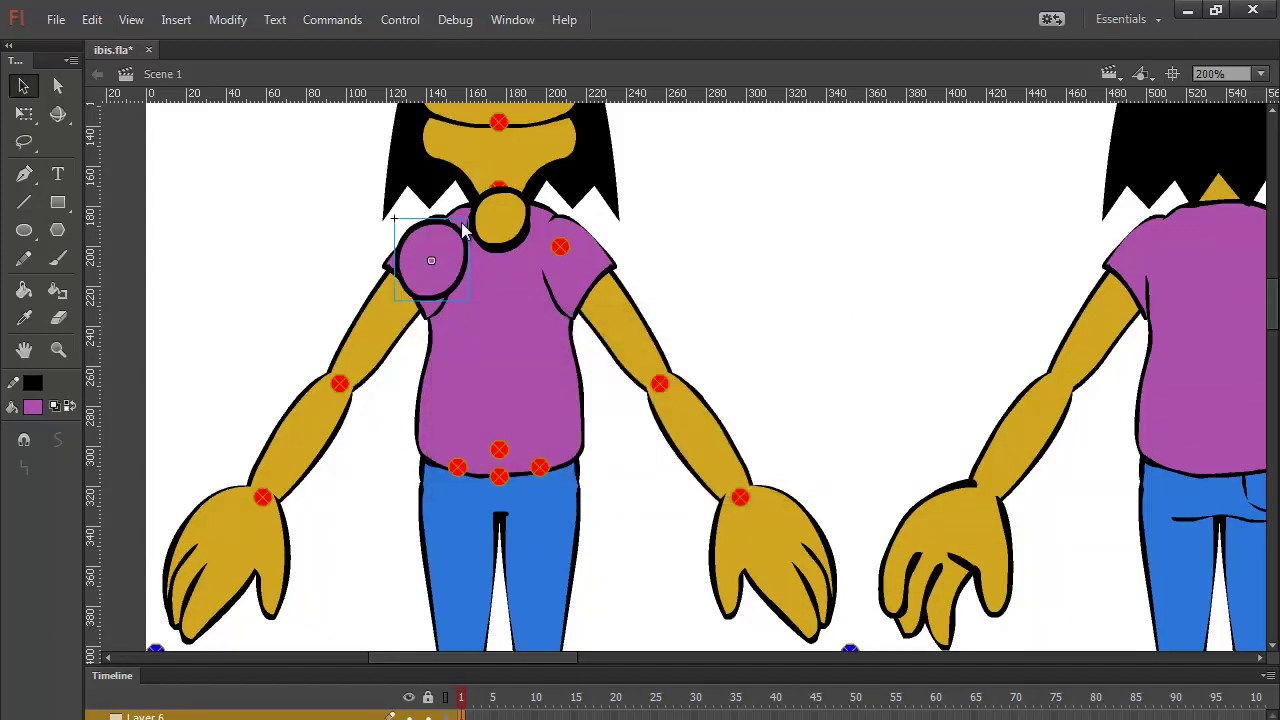
Step: Select the golden neck circle together with its outline and convert it to a movie clip symbol
click(517, 227)
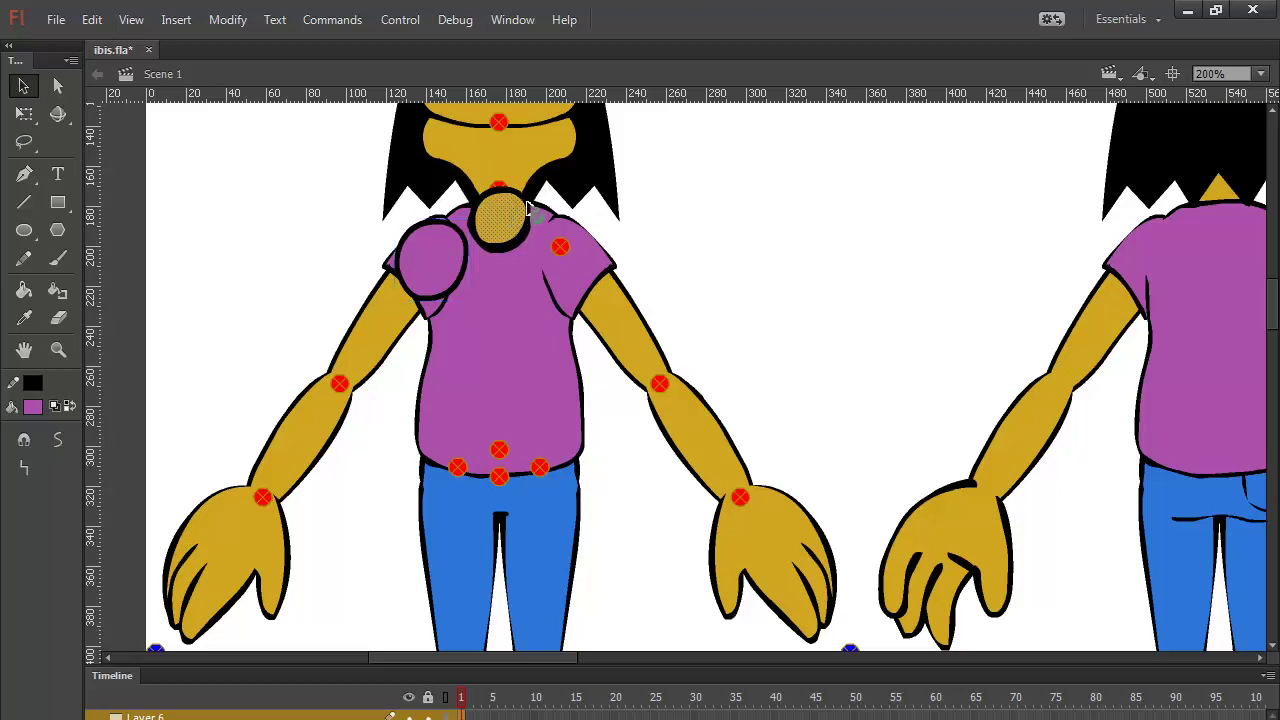
double_click(527, 208)
key(F8)
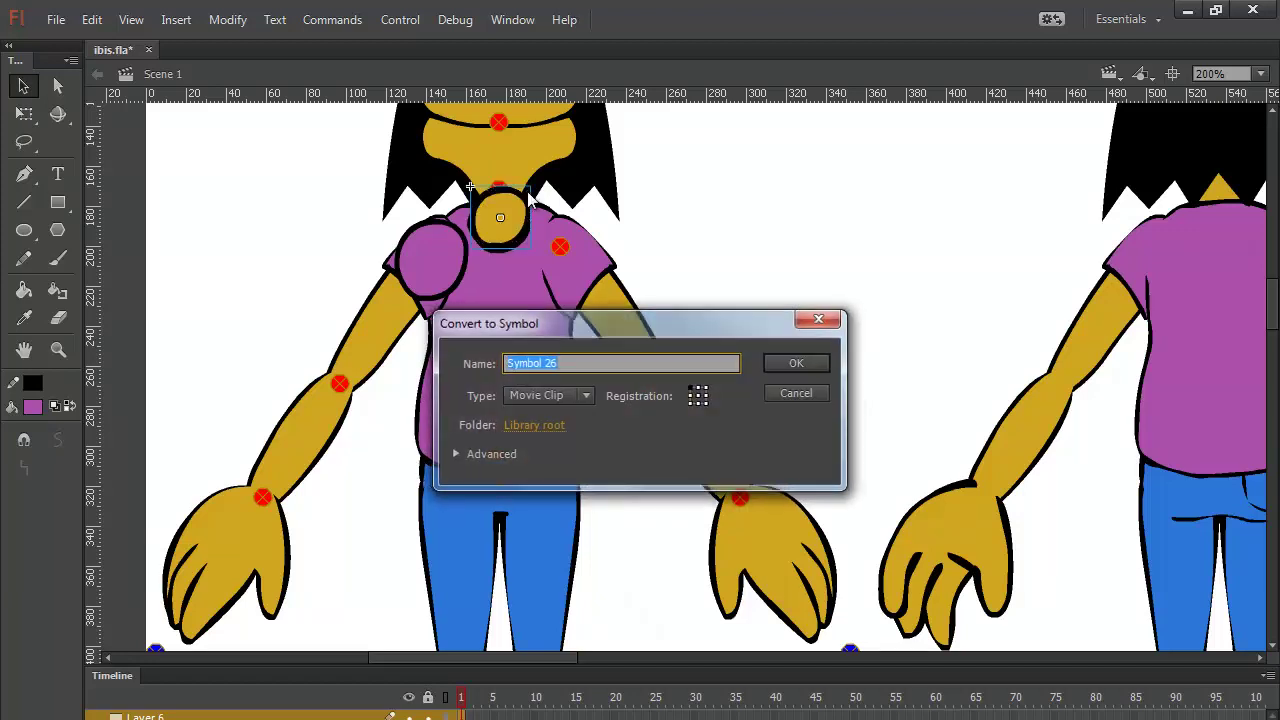
key(Return)
Step: Duplicate the purple shoulder circle and align the copy level with the original
click(465, 254)
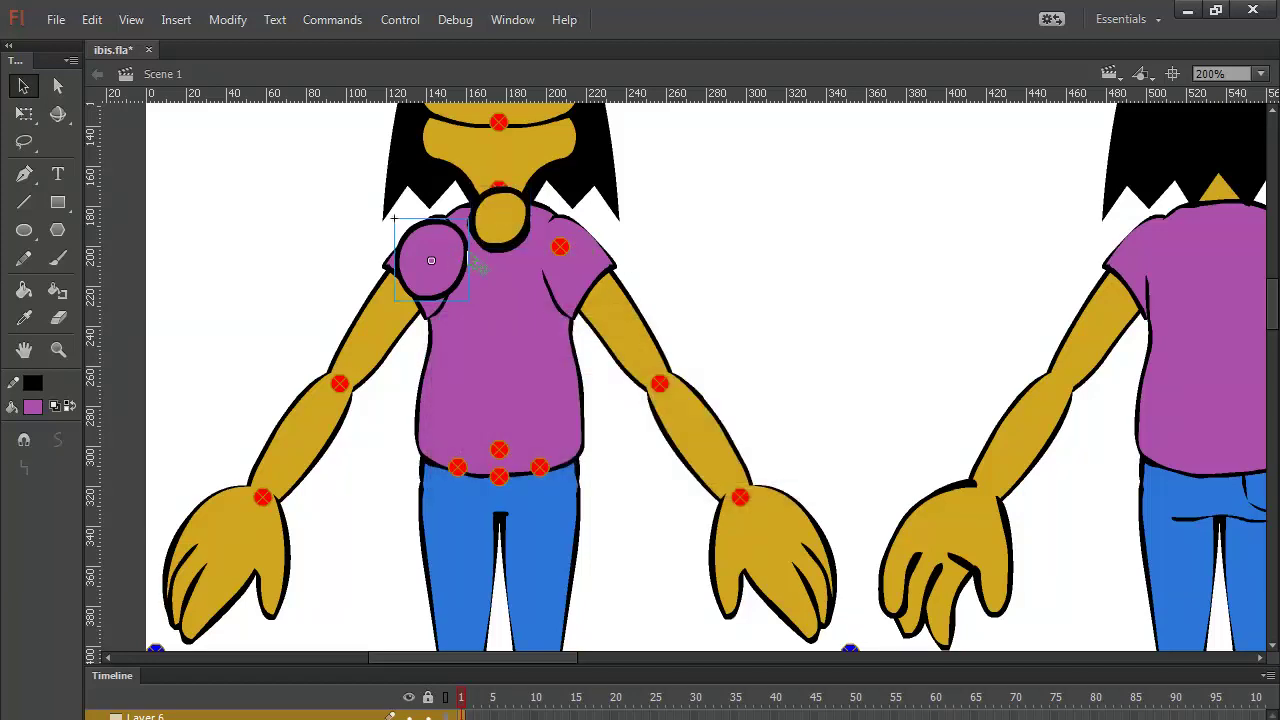
drag(466, 255, 475, 263)
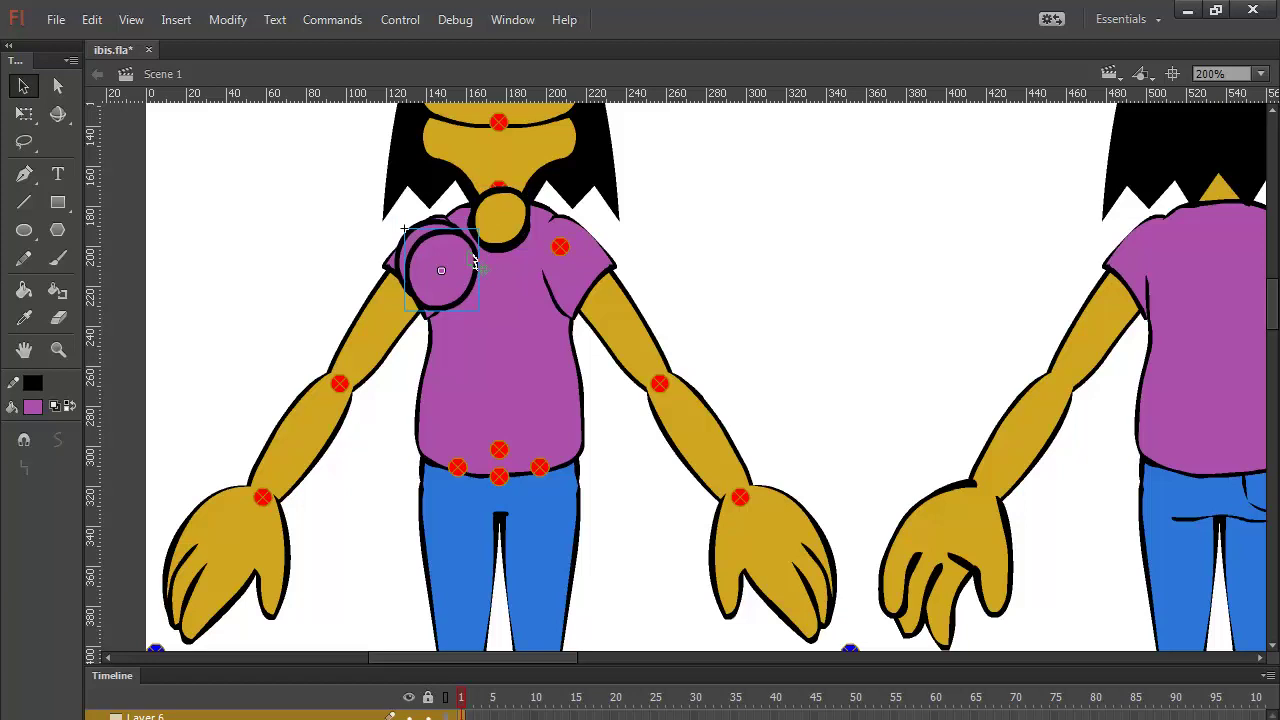
key(Up)
key(Up)
key(Up)
key(Up)
key(Up)
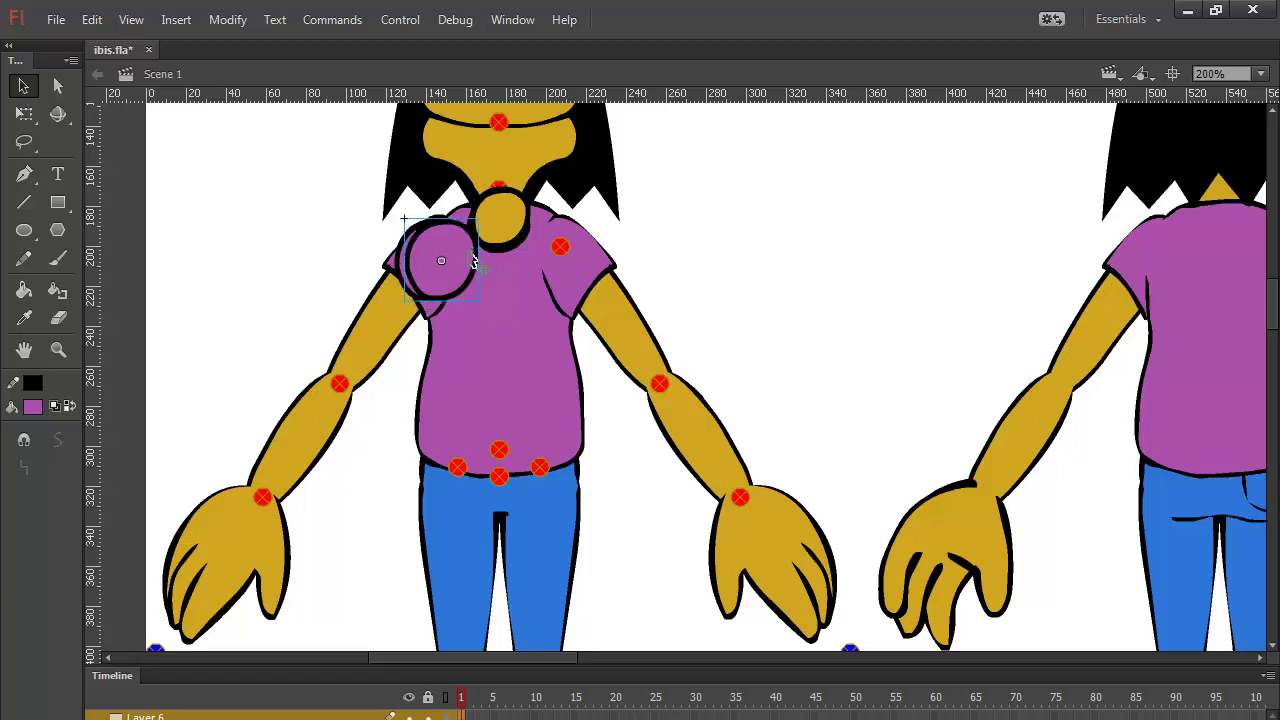
Step: Move the copied purple circle horizontally onto the front-view figure's opposite shoulder, mirroring the first circle's position
key(shift+Right)
key(shift+Right)
key(shift+Right)
key(shift+Right)
key(shift+Right)
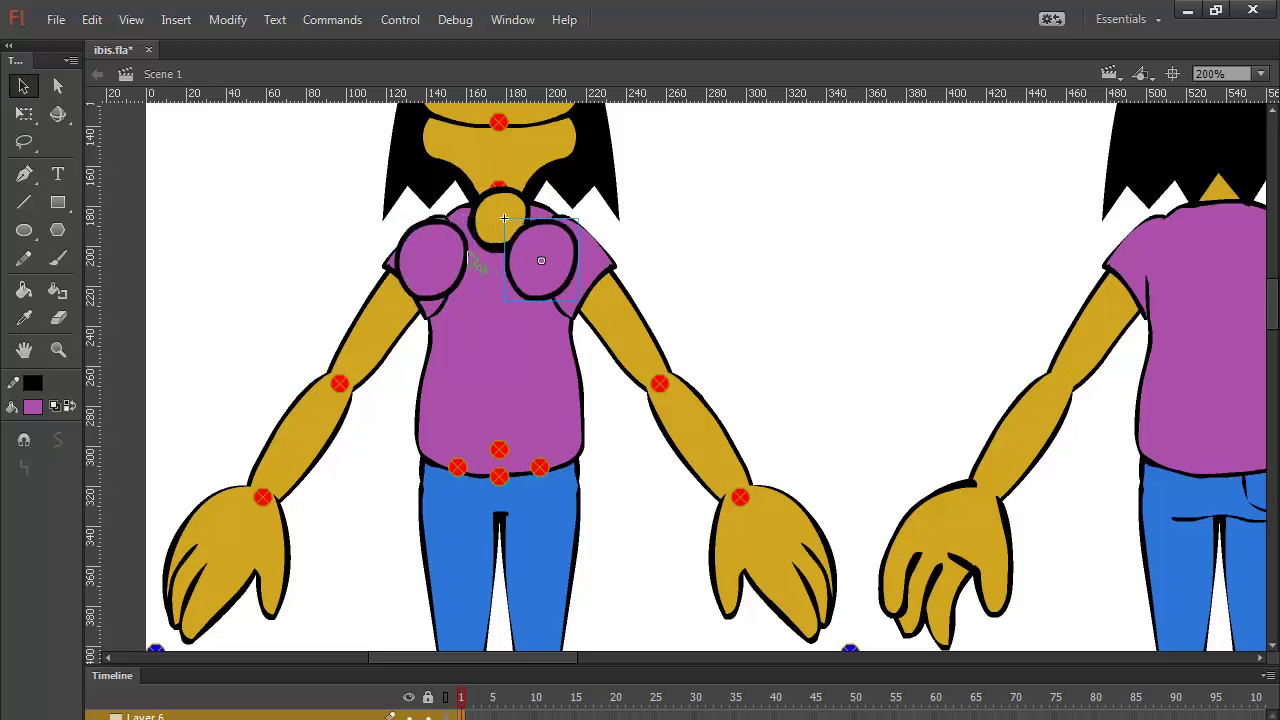
key(shift+Right)
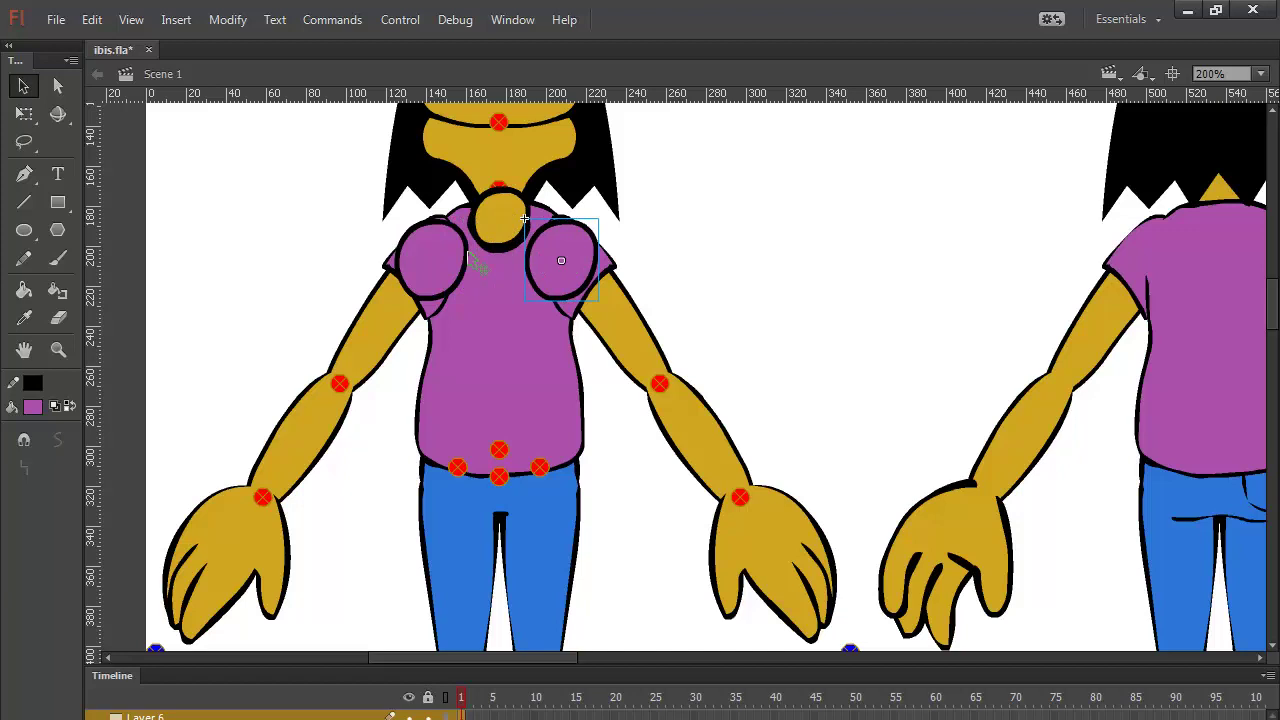
key(Right)
key(Right)
key(Right)
key(Right)
key(Right)
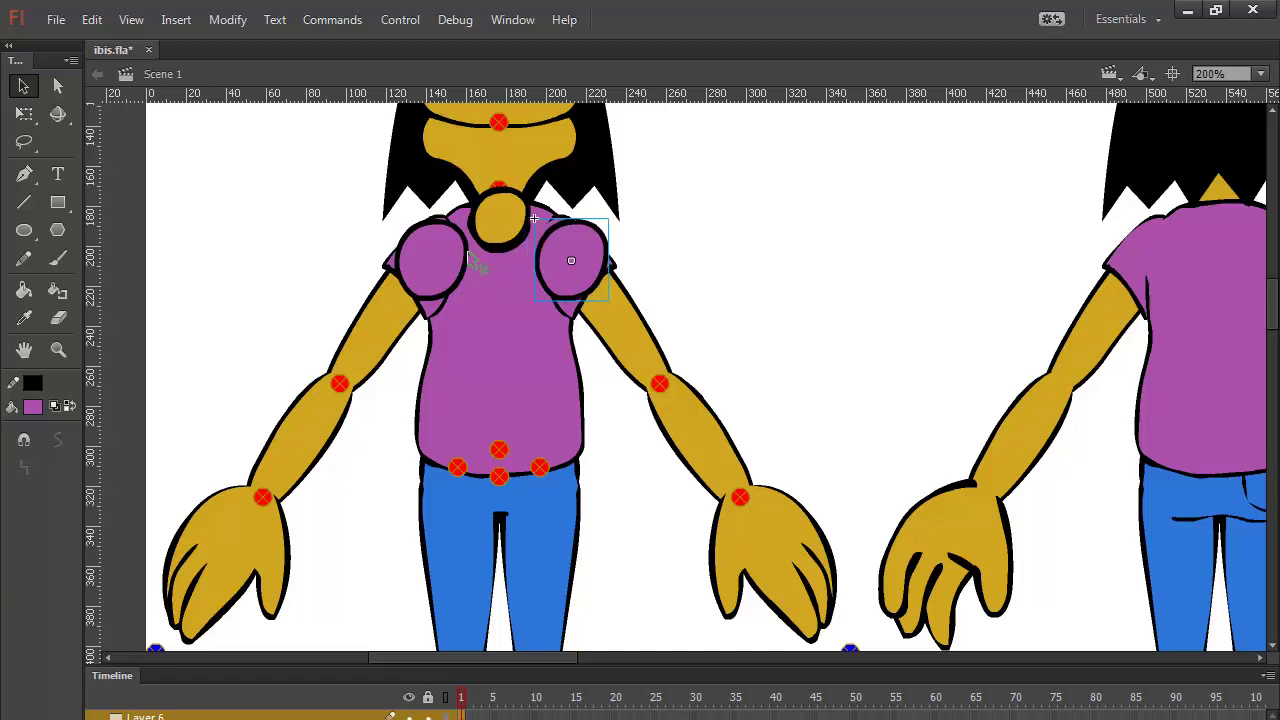
key(Left)
key(Left)
key(Left)
key(Left)
key(Left)
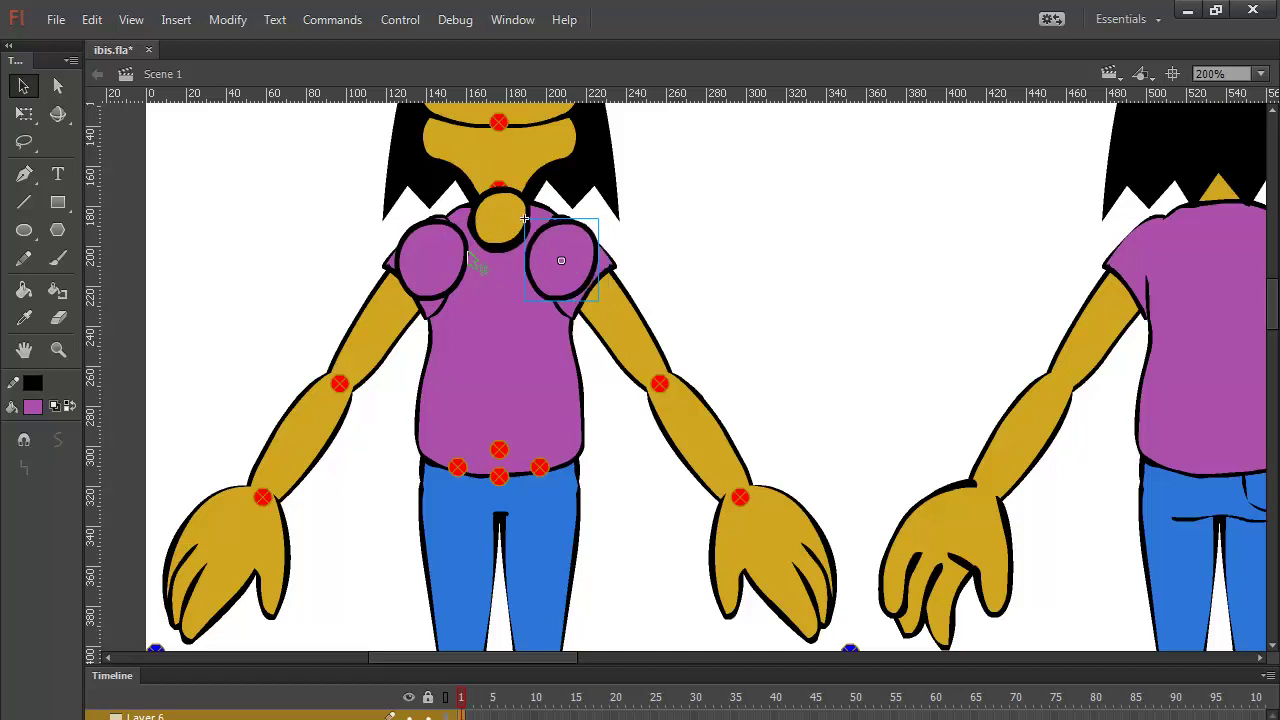
key(Right)
key(Right)
key(Right)
key(Right)
key(Right)
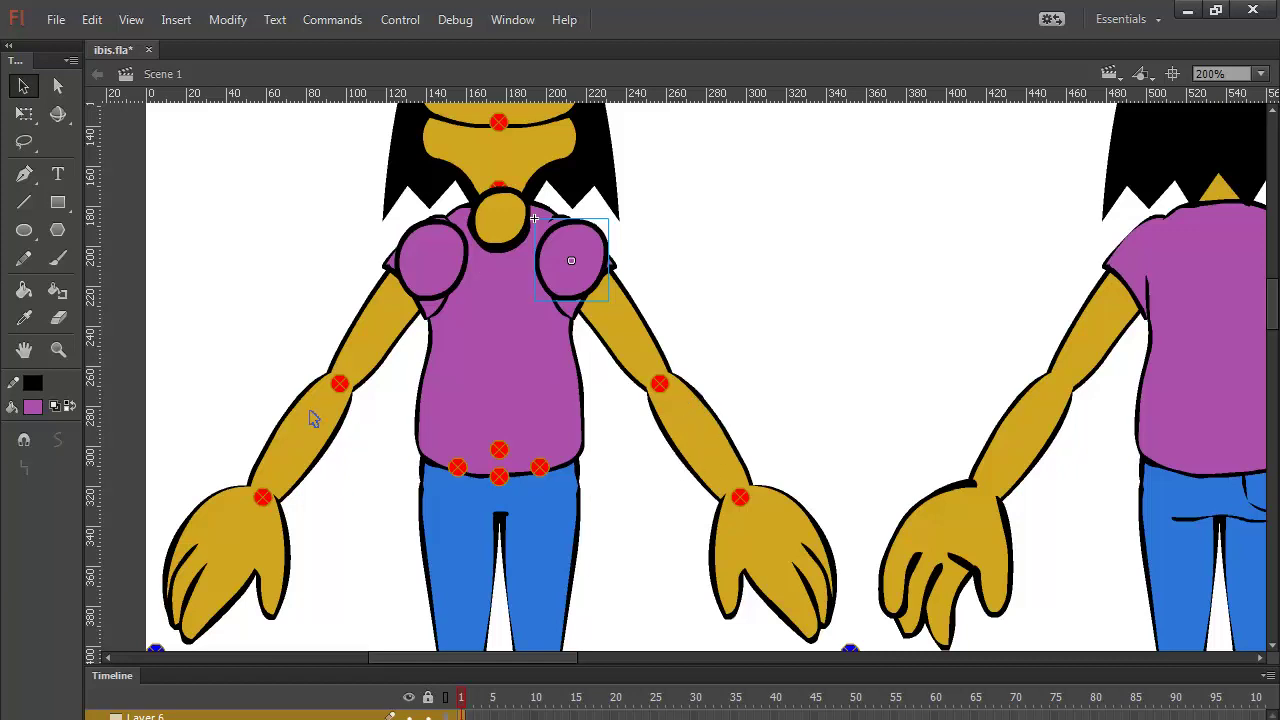
Step: Paint a small black circle outline over the front-view figure's right-hand forearm and set the fill colour to the golden skin tone
click(58, 258)
click(68, 405)
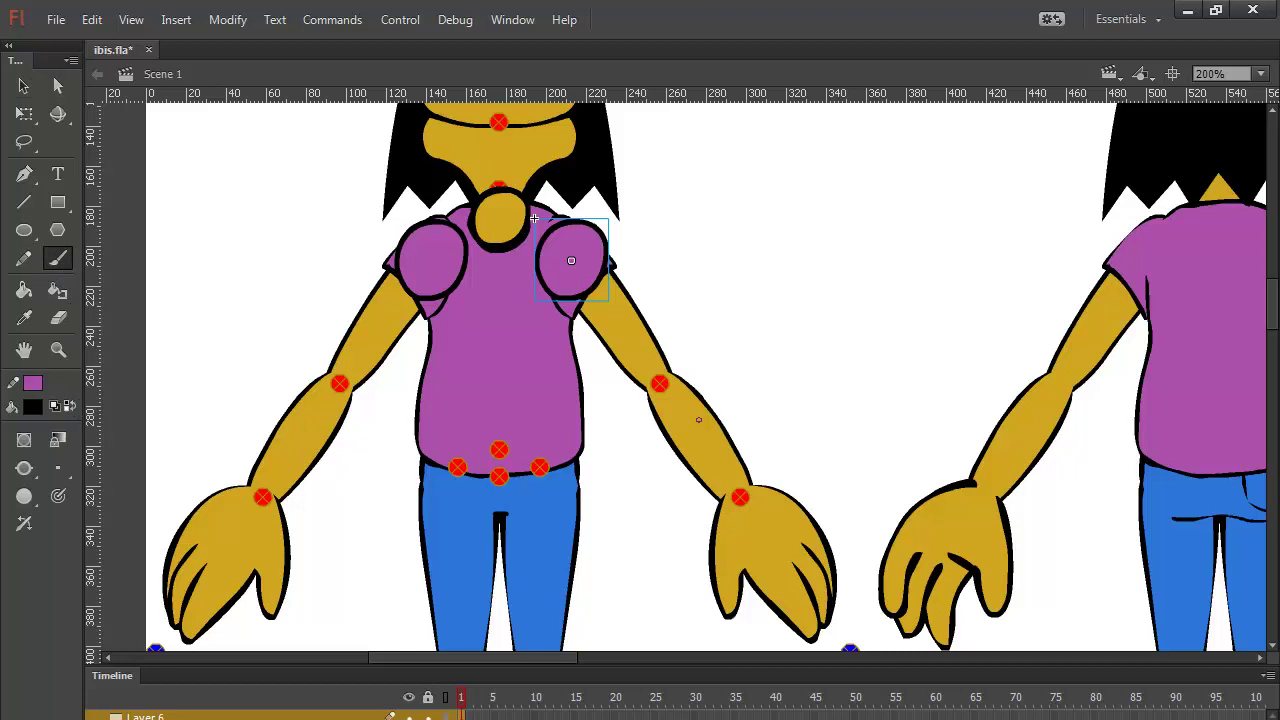
mouse_move(712, 413)
mouse_down()
mouse_move(684, 411)
mouse_move(674, 448)
mouse_move(722, 442)
mouse_move(710, 410)
mouse_up()
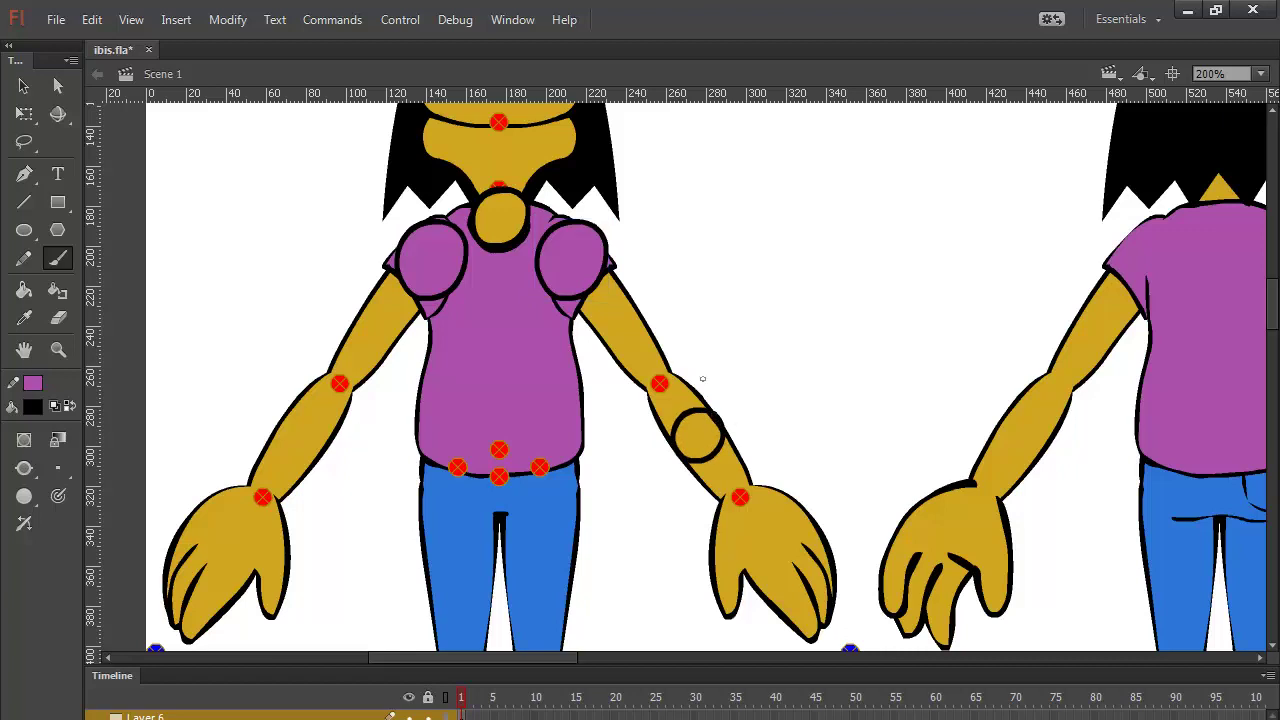
click(70, 405)
click(34, 400)
click(700, 434)
Step: Try to fill the forearm circle with the golden skin colour, and undo the fill
click(24, 290)
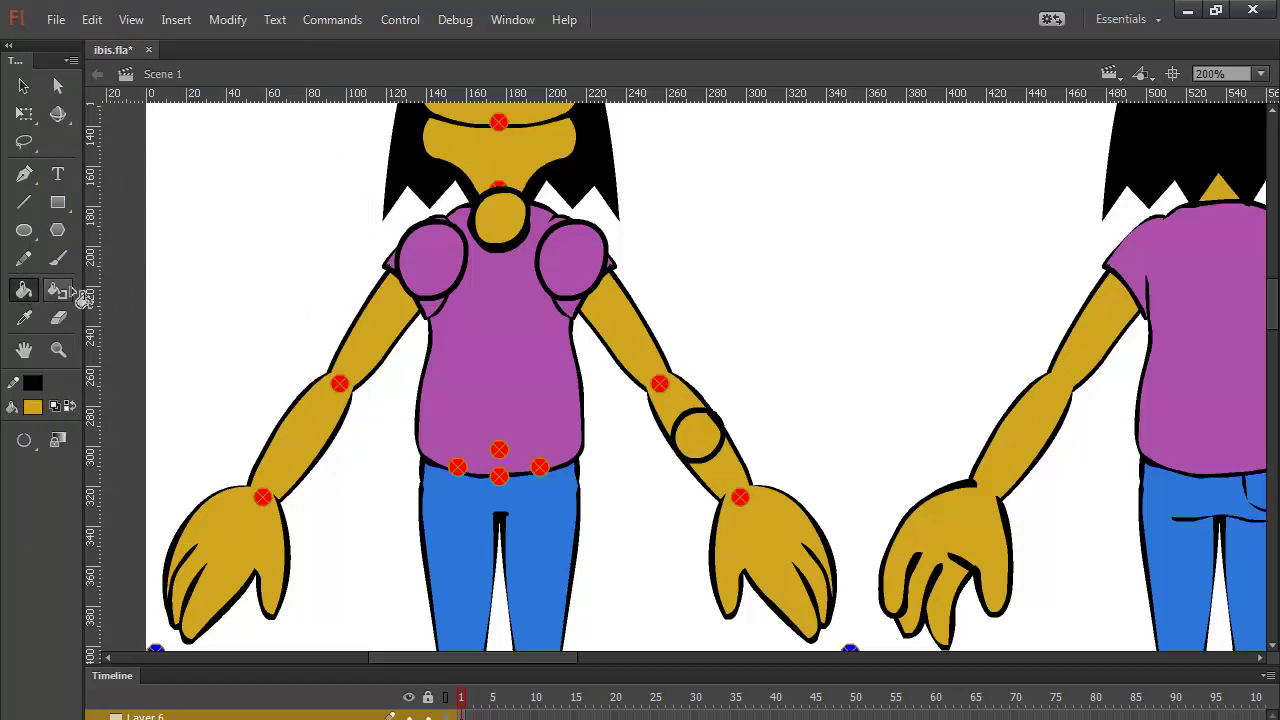
click(713, 433)
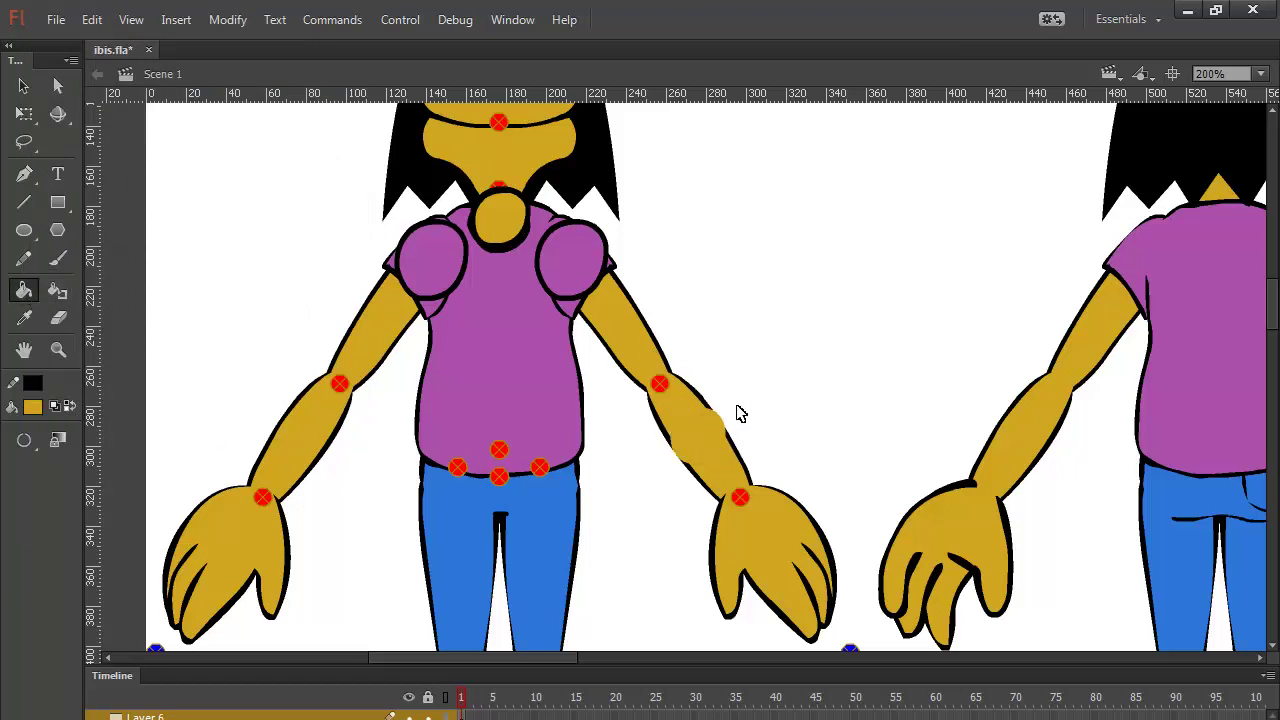
key(ctrl+z)
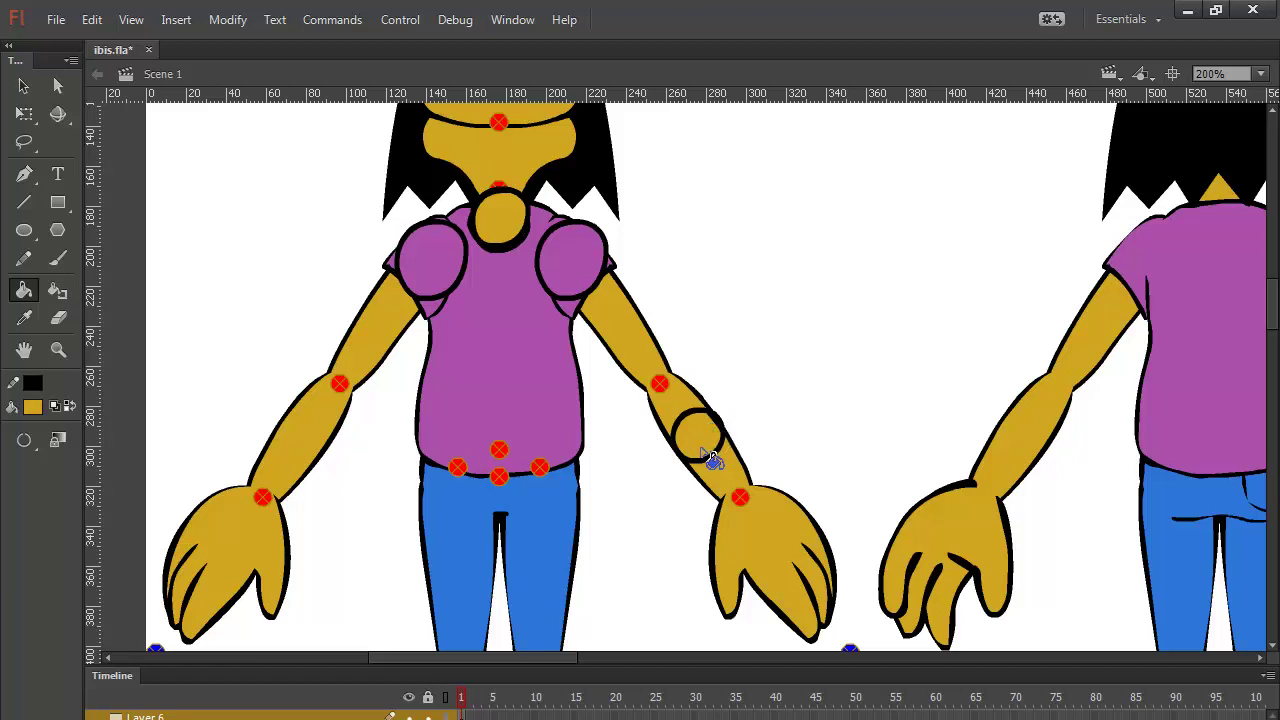
click(24, 440)
click(86, 456)
Step: Move the black circle outline off the forearm into the empty space between the right-hand arm and the leg
click(24, 86)
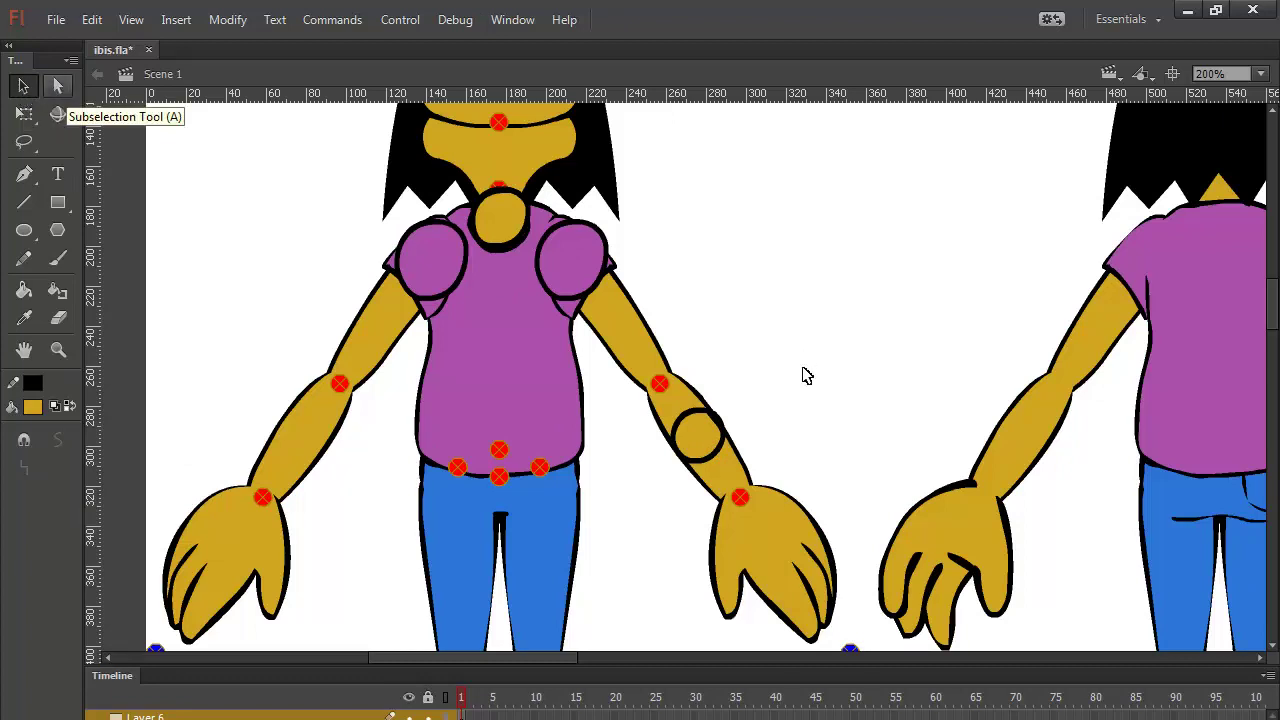
drag(750, 388, 680, 503)
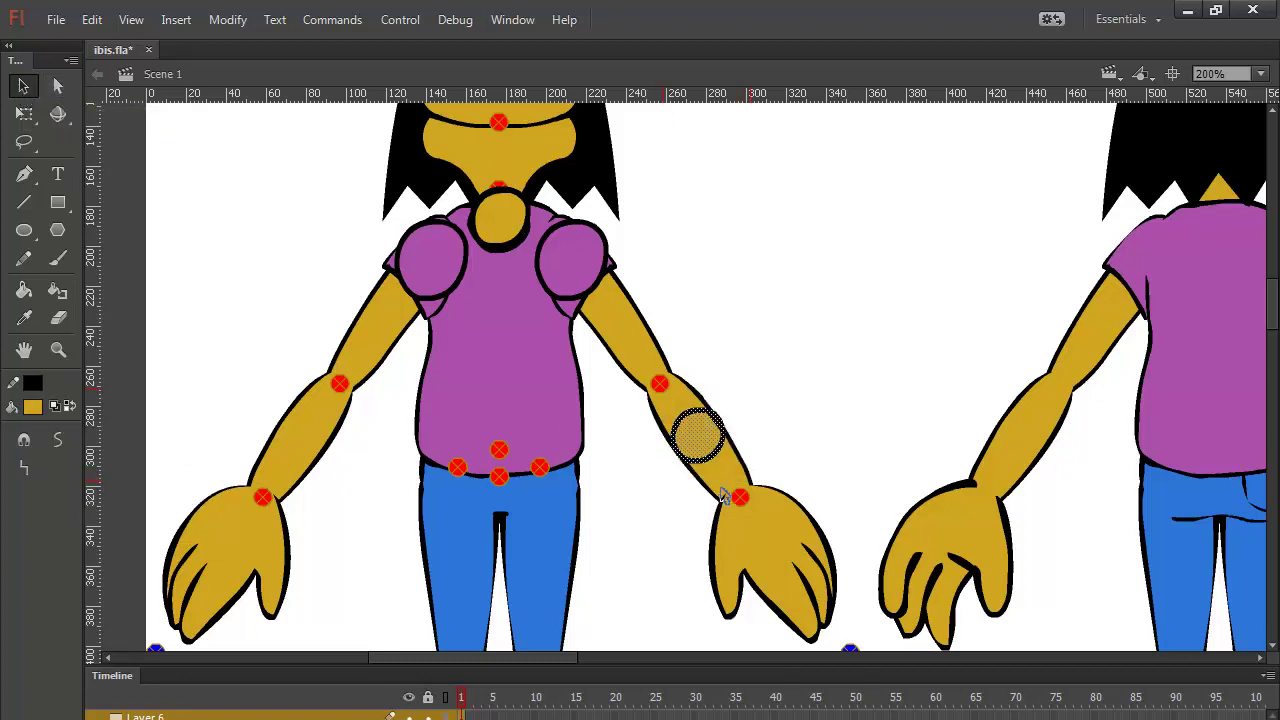
click(743, 426)
click(724, 437)
drag(728, 440, 679, 507)
click(691, 508)
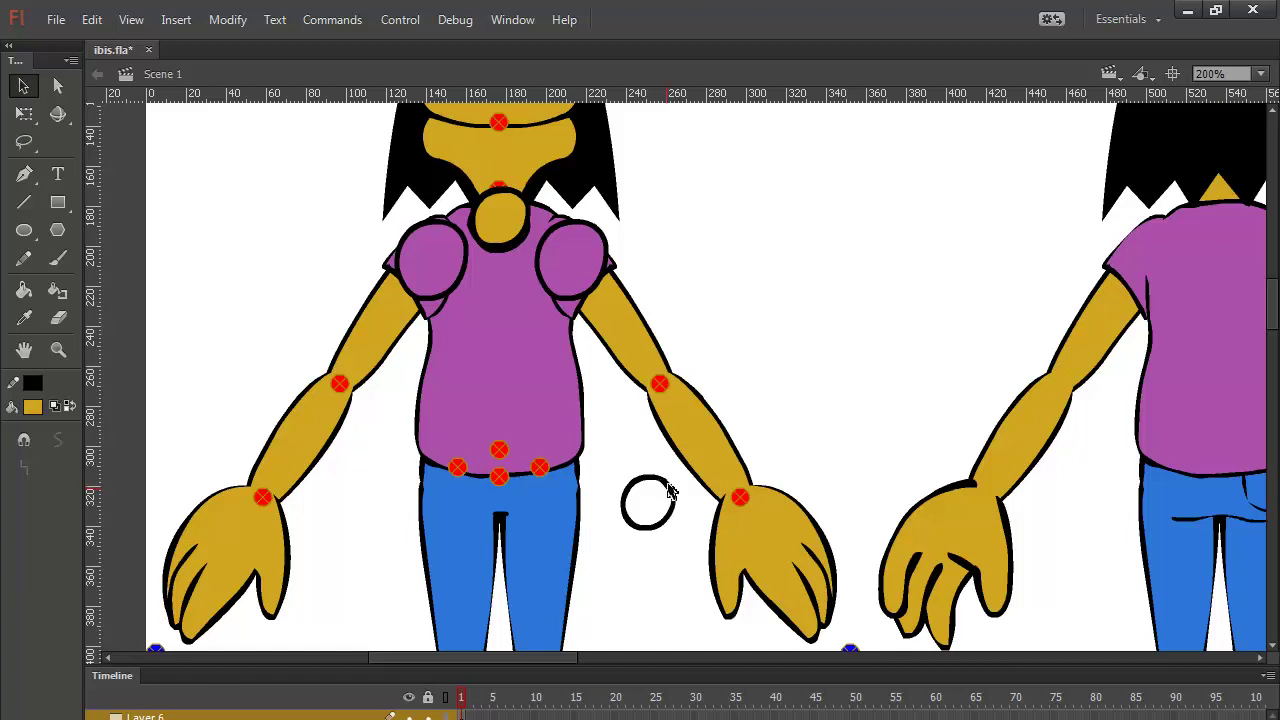
click(709, 436)
click(735, 383)
Step: Fill the moved circle with the golden skin colour and convert the whole circle to a movie clip symbol
click(24, 290)
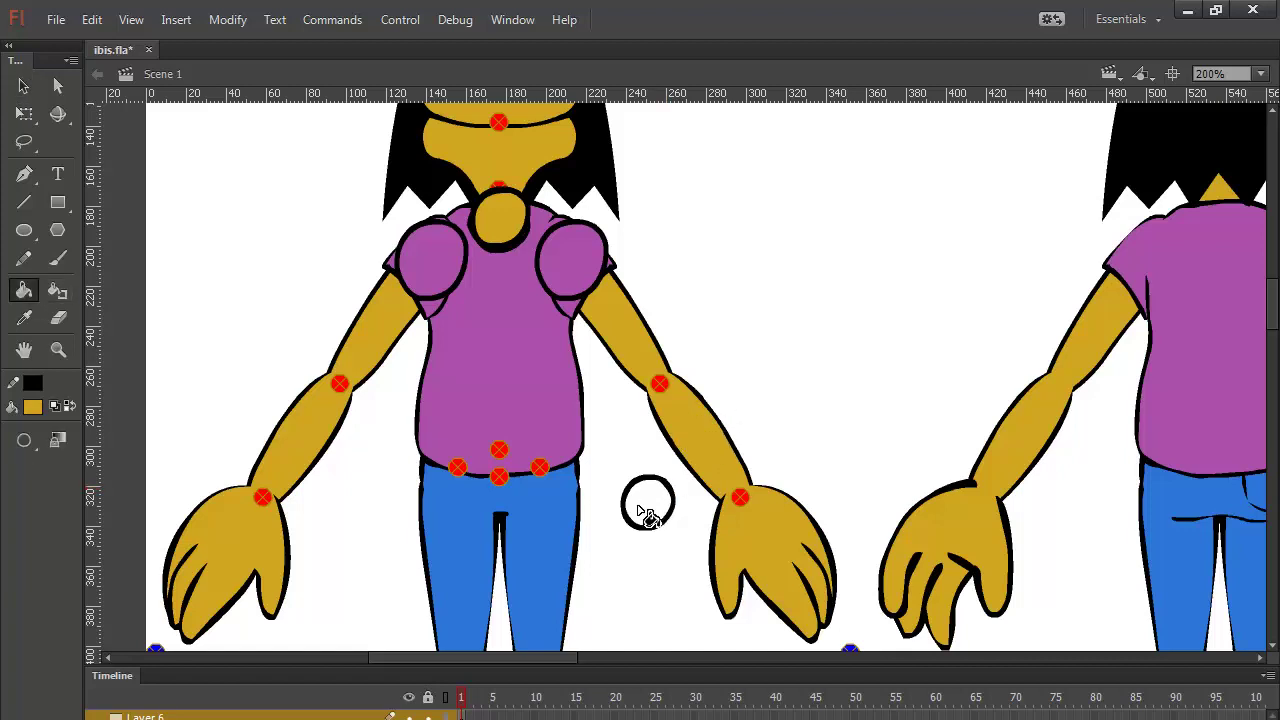
click(646, 508)
click(22, 88)
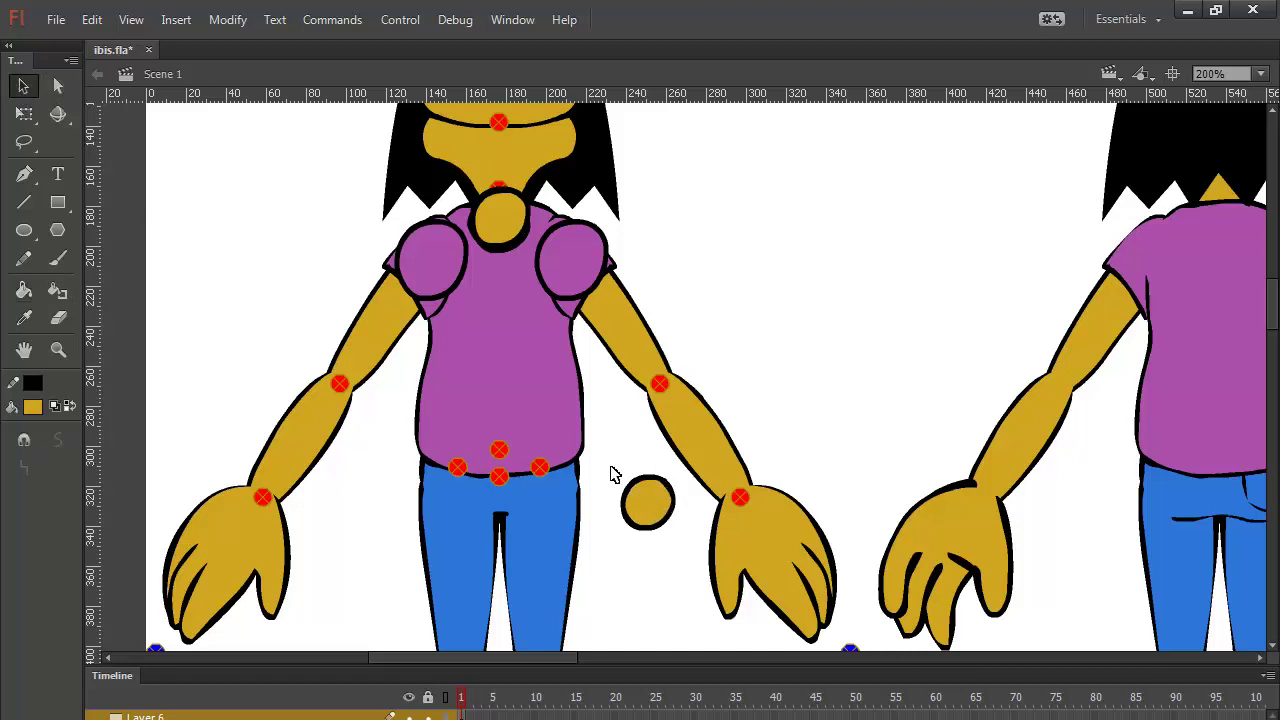
drag(608, 458, 678, 550)
key(F8)
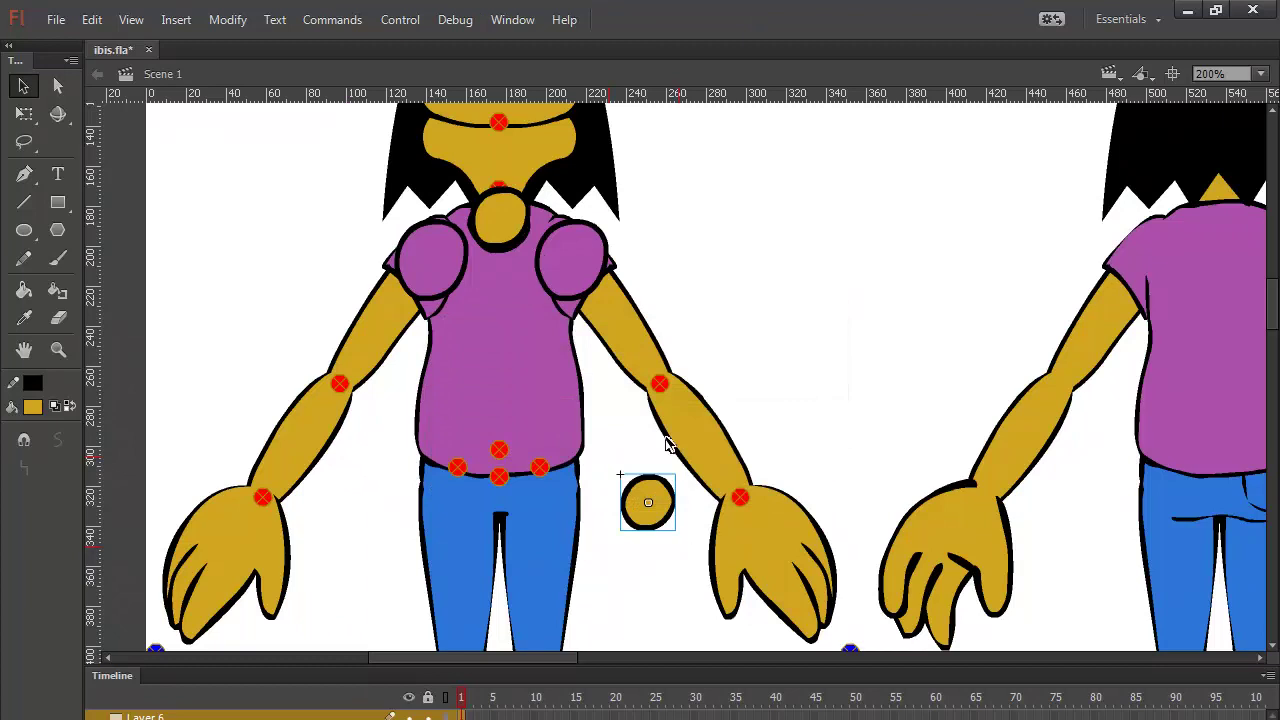
Step: Place the golden circle symbol on the front-view figure's right-hand forearm and duplicate it slightly to the side at the same height
drag(652, 502, 703, 445)
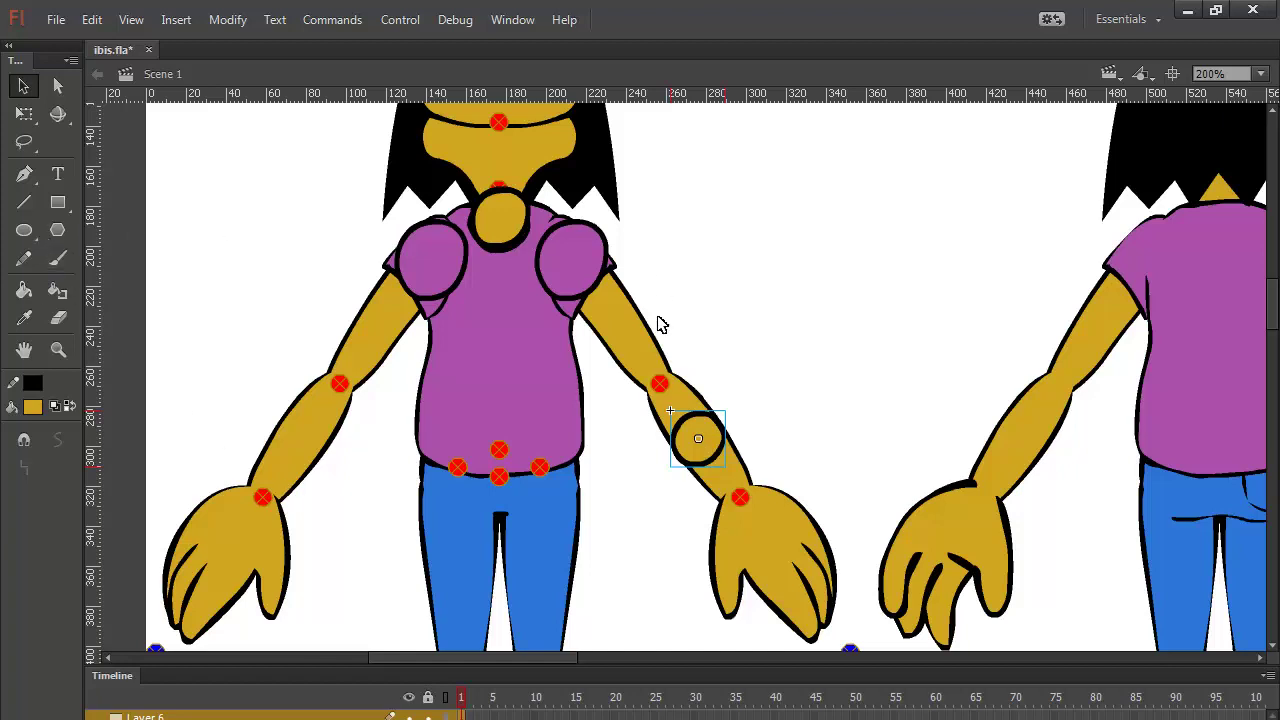
drag(695, 442, 706, 453)
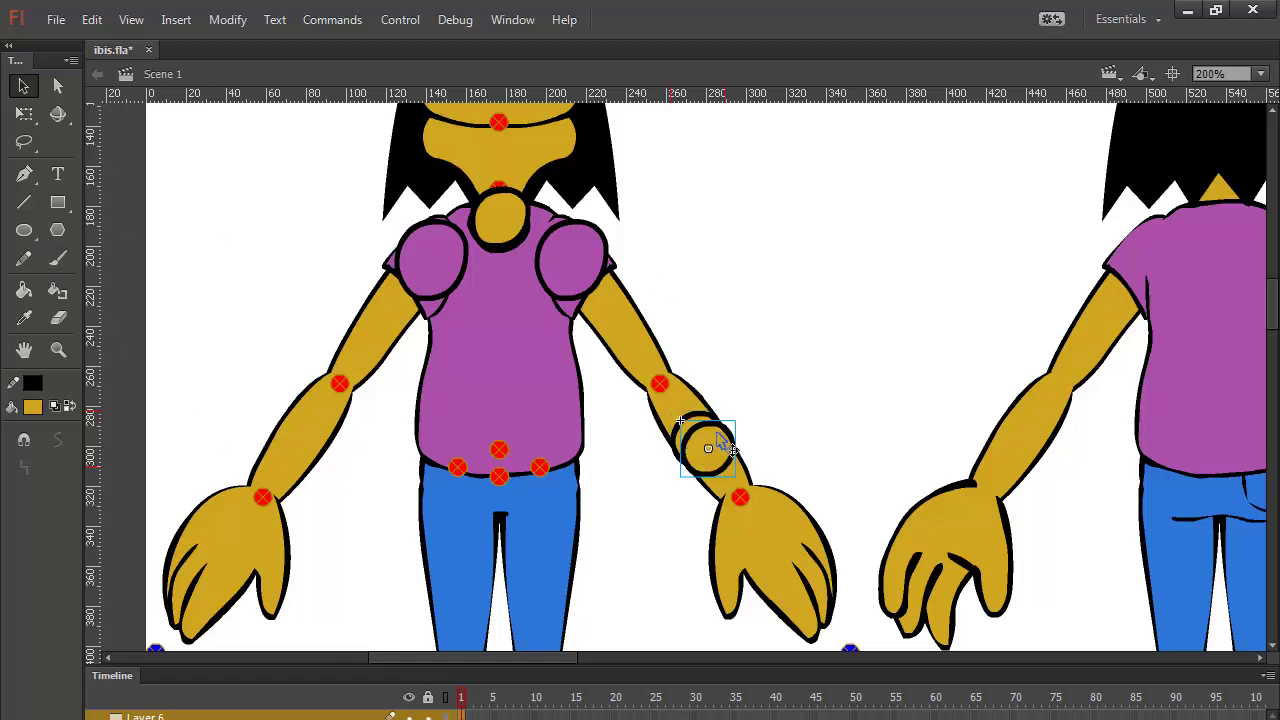
key(Up)
key(Up)
key(Up)
key(Up)
key(Up)
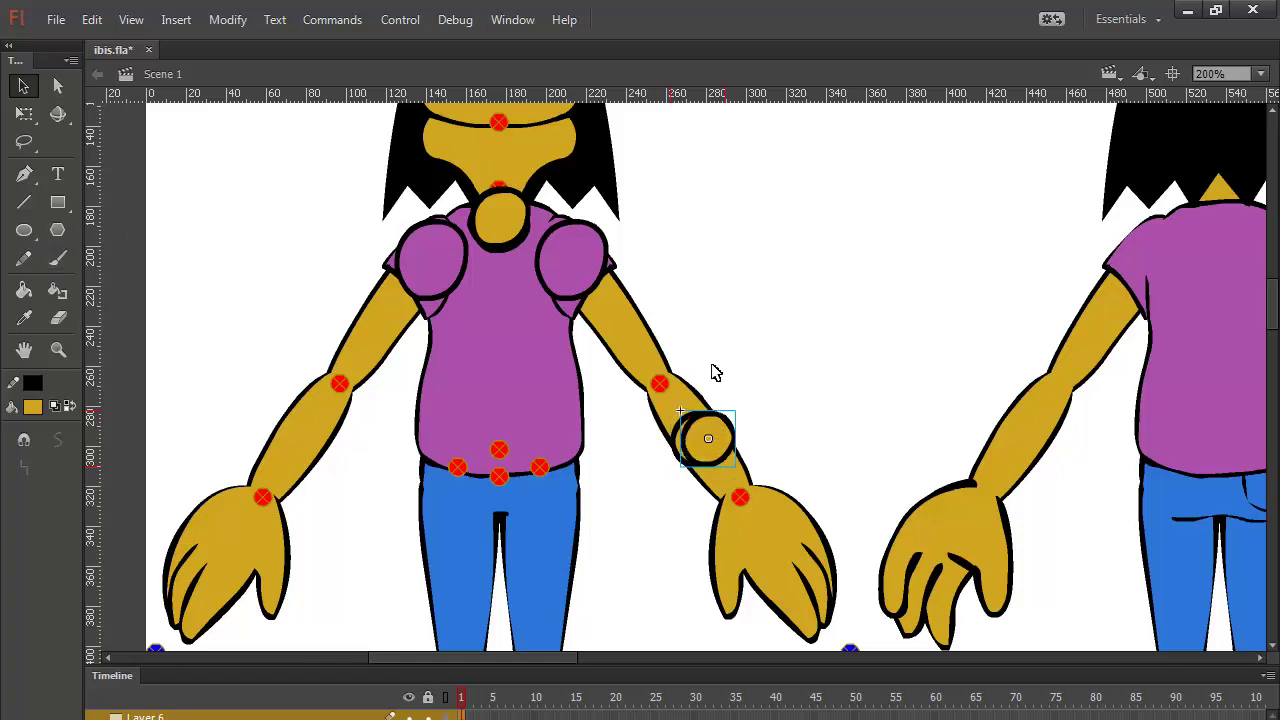
Step: Move the duplicate golden circle horizontally across onto the front-view figure's left-hand forearm
key(shift+Left)
key(shift+Left)
key(shift+Left)
key(shift+Left)
key(shift+Left)
key(shift+Left)
key(shift+Left)
key(shift+Left)
key(shift+Left)
key(shift+Left)
key(shift+Left)
key(shift+Left)
key(shift+Left)
key(shift+Left)
key(shift+Left)
key(shift+Left)
key(shift+Left)
key(shift+Left)
key(shift+Left)
key(shift+Left)
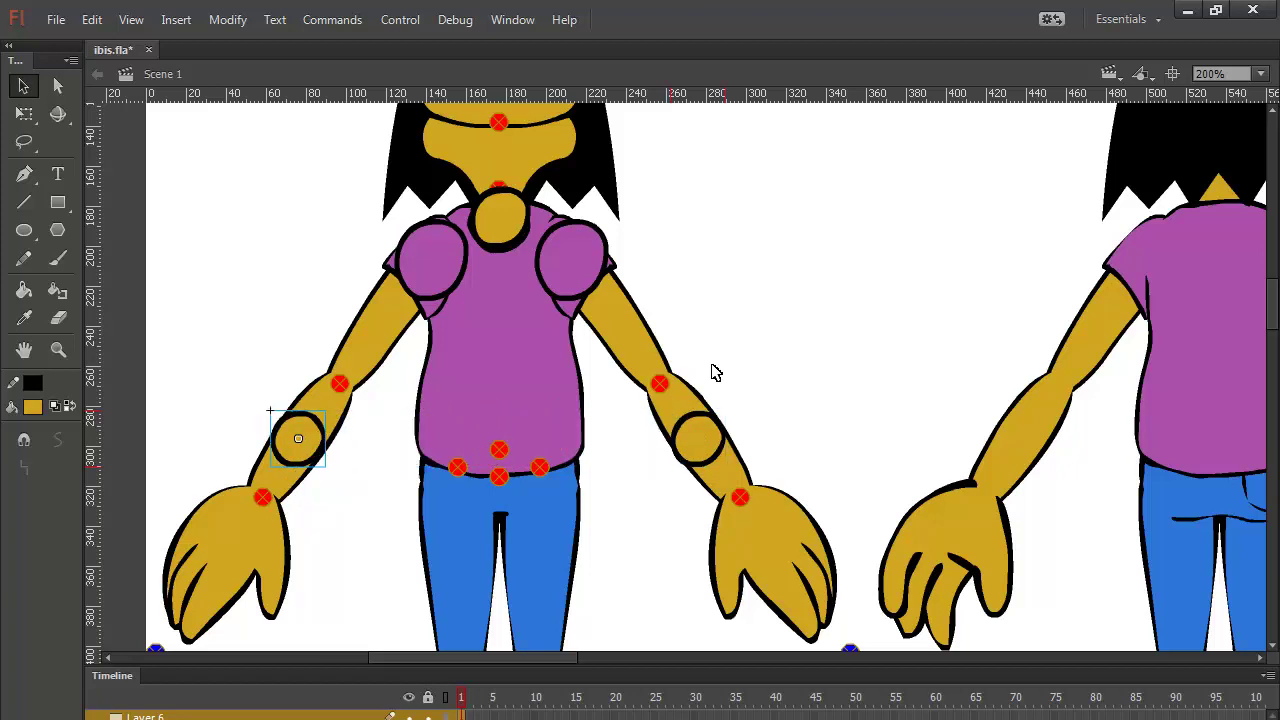
key(Right)
key(Right)
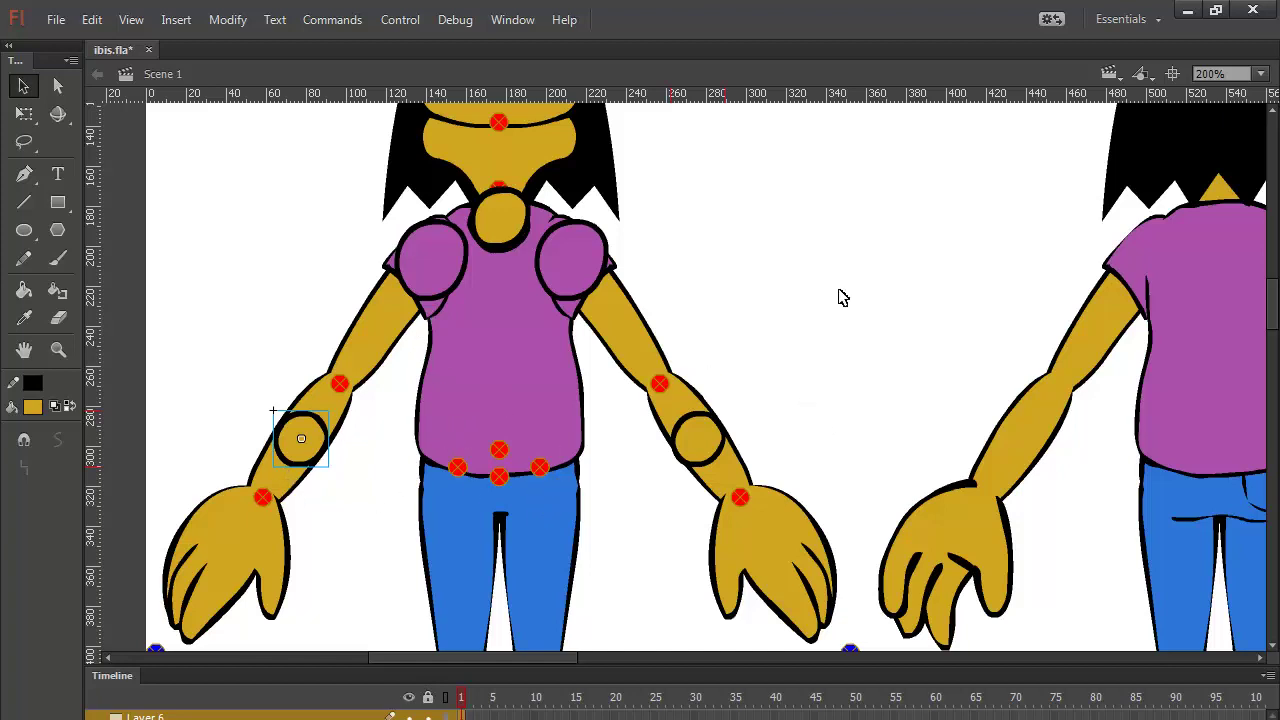
Step: Select the neck circle, both shoulder circles and both forearm circles, and move them together straight down below the front-view figure's feet
click(517, 233)
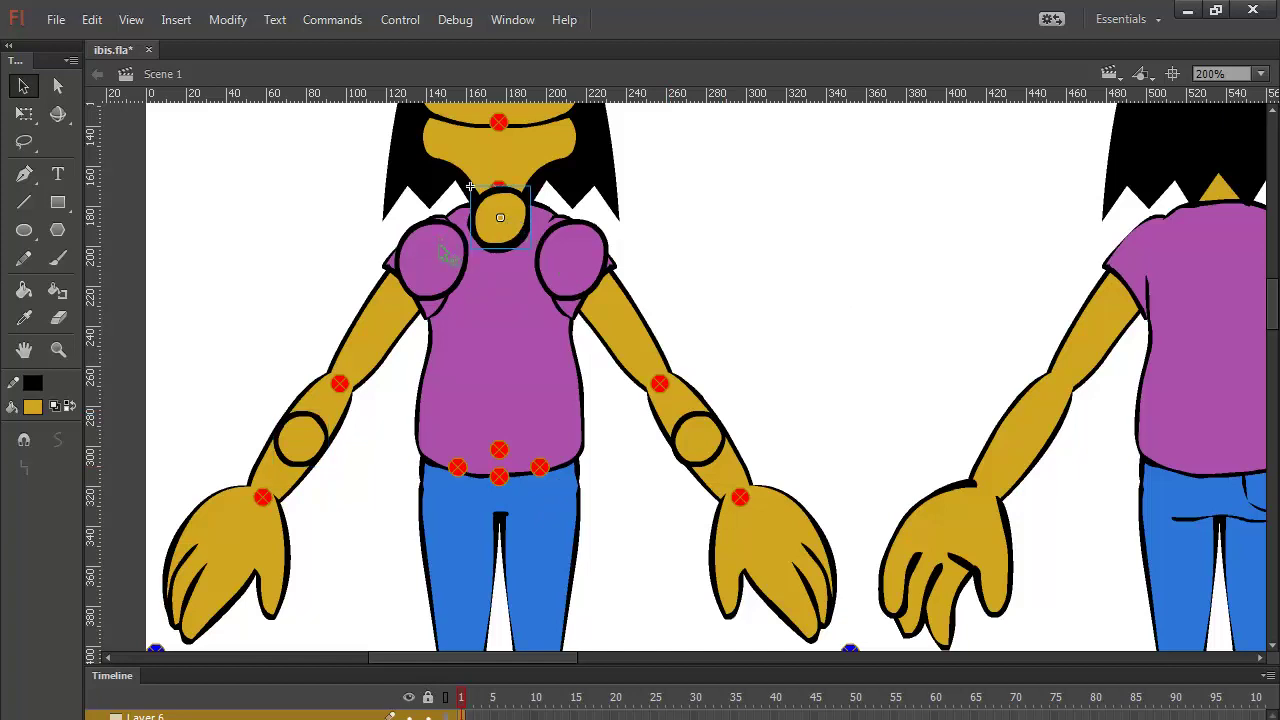
click(435, 258)
shift+click(575, 262)
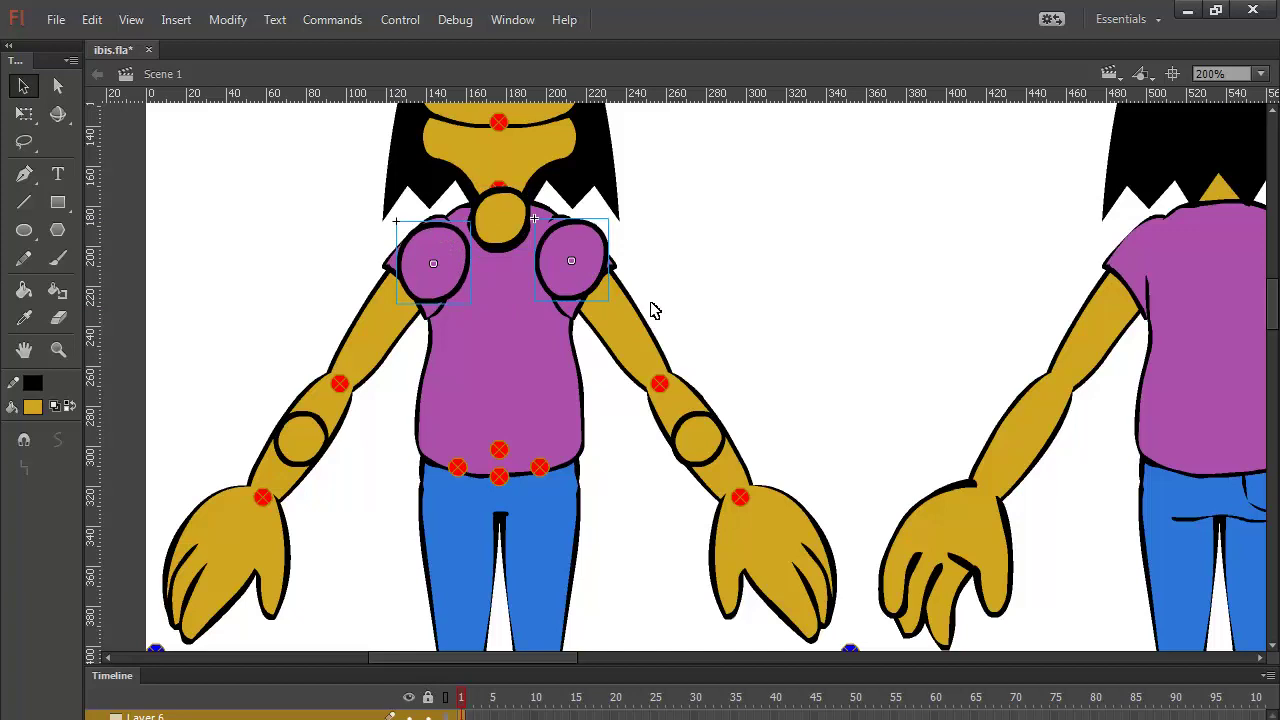
shift+click(502, 222)
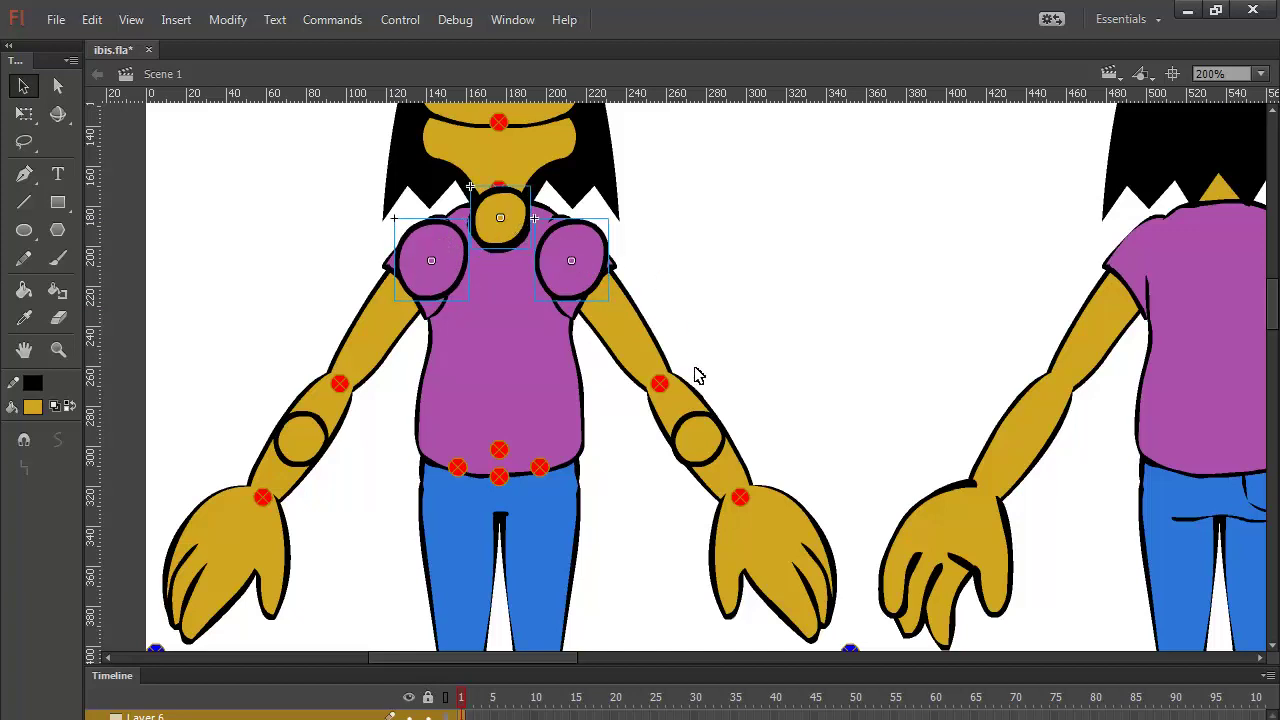
shift+click(697, 438)
shift+click(314, 428)
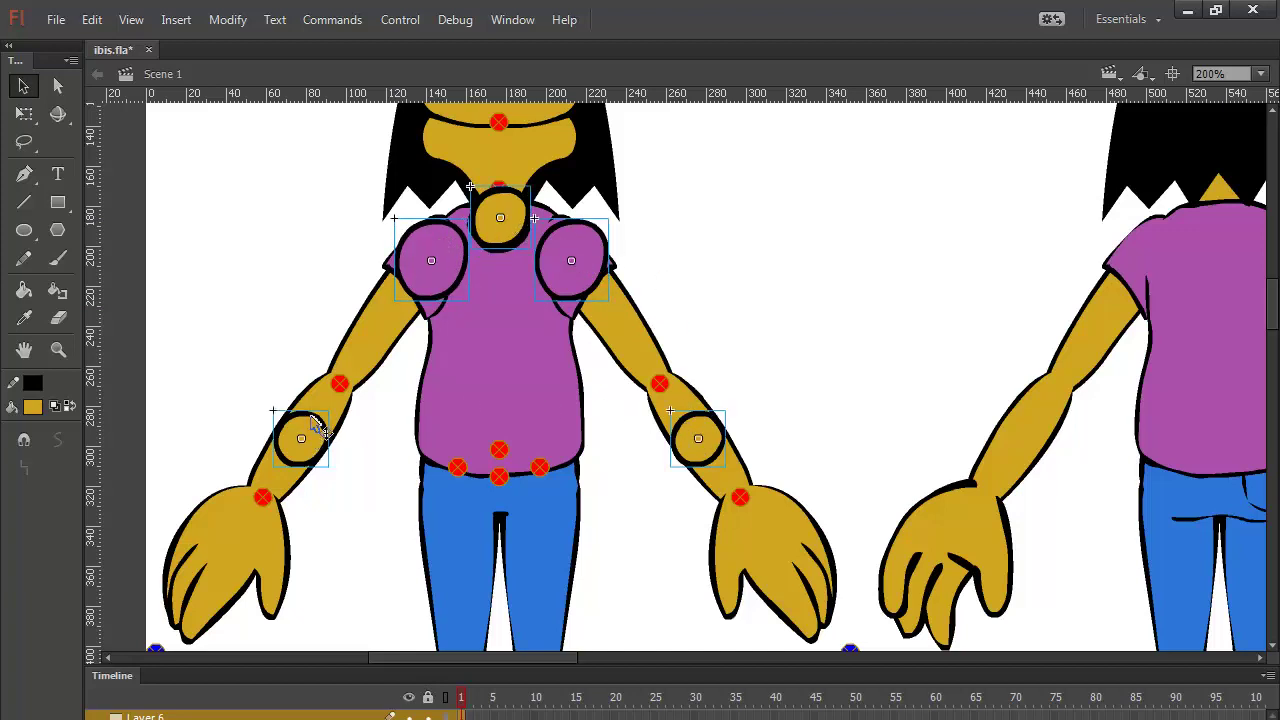
key(ctrl+minus)
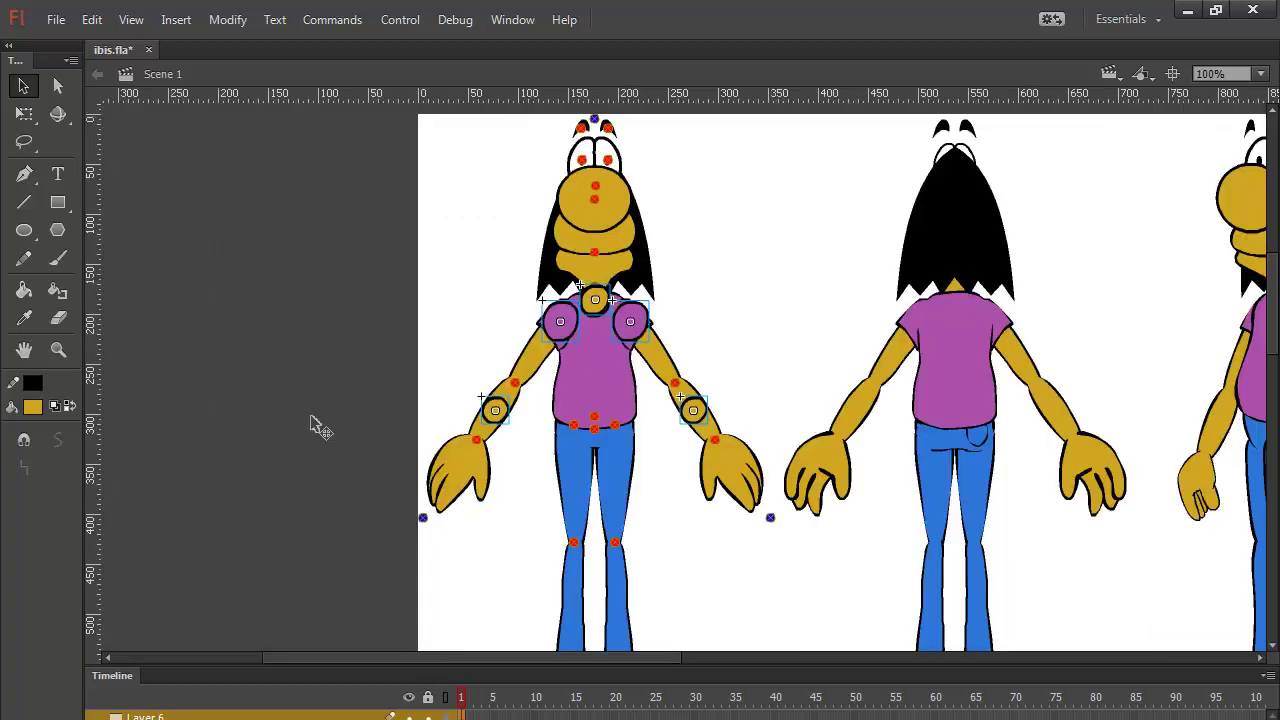
key(ctrl+minus)
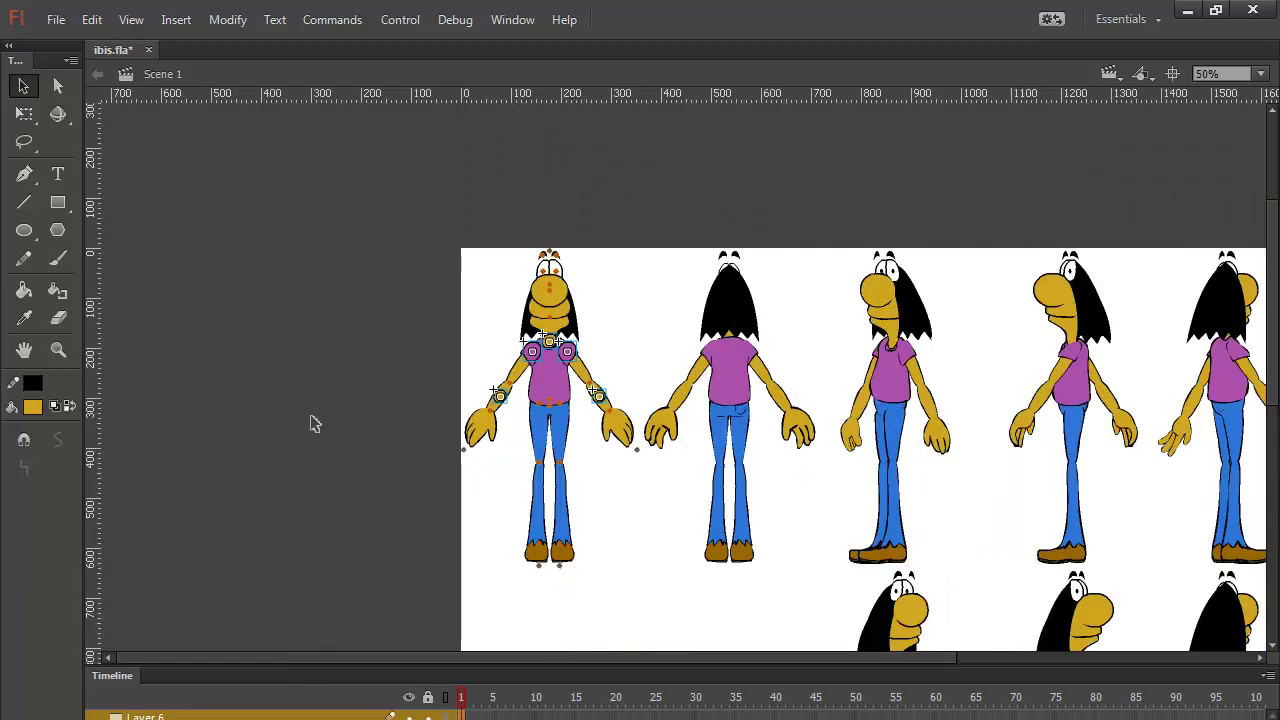
key(shift+Down)
key(shift+Down)
key(shift+Down)
key(shift+Down)
key(shift+Down)
key(shift+Down)
key(shift+Down)
key(shift+Down)
key(shift+Down)
key(shift+Down)
key(shift+Down)
key(shift+Down)
key(shift+Down)
key(shift+Down)
key(shift+Down)
key(shift+Down)
key(shift+Down)
key(shift+Down)
key(shift+Down)
key(shift+Down)
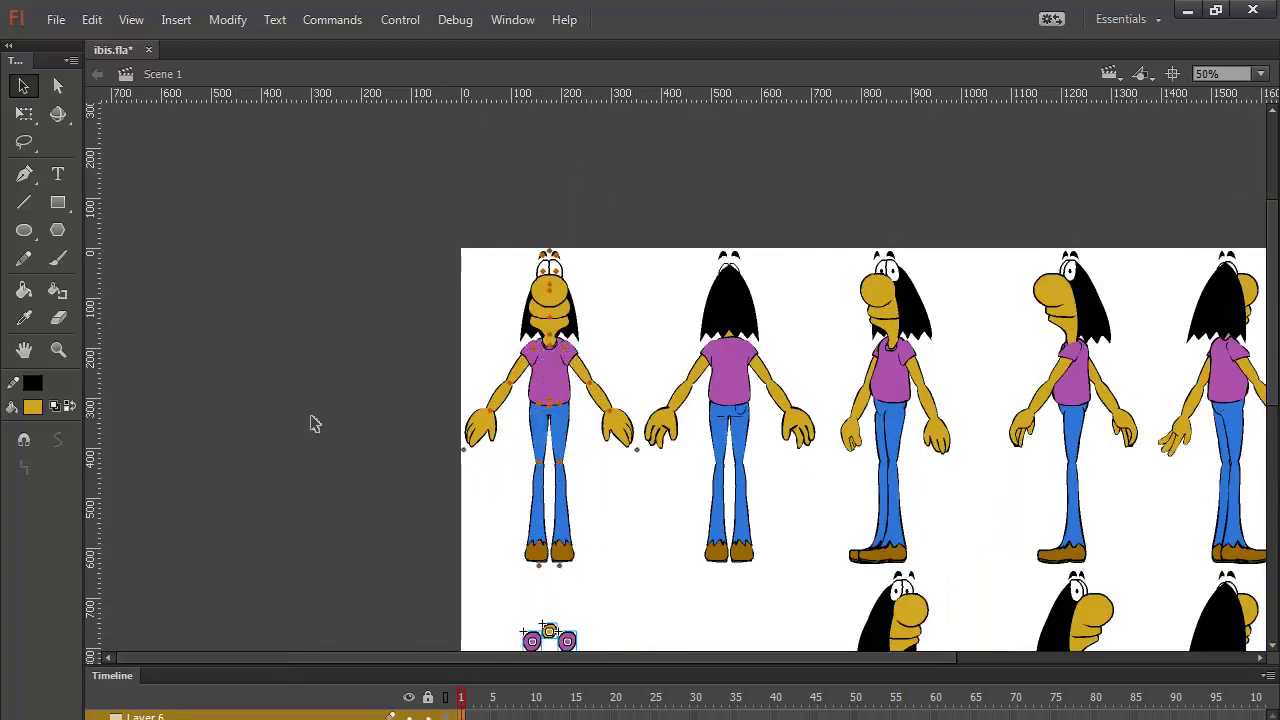
key(shift+Down)
key(shift+Down)
key(shift+Down)
key(shift+Down)
key(shift+Down)
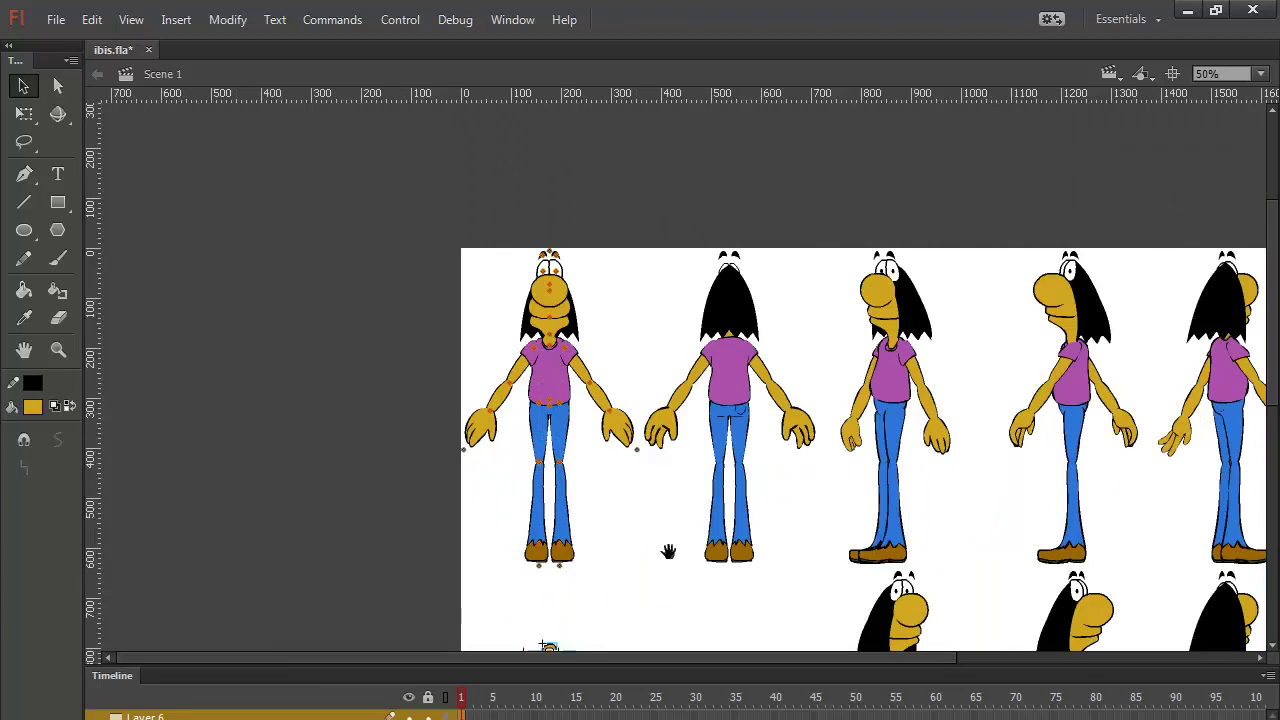
Step: Add two vertical guides, one through each blue foot marker of the front-view figure
drag(669, 549, 663, 362)
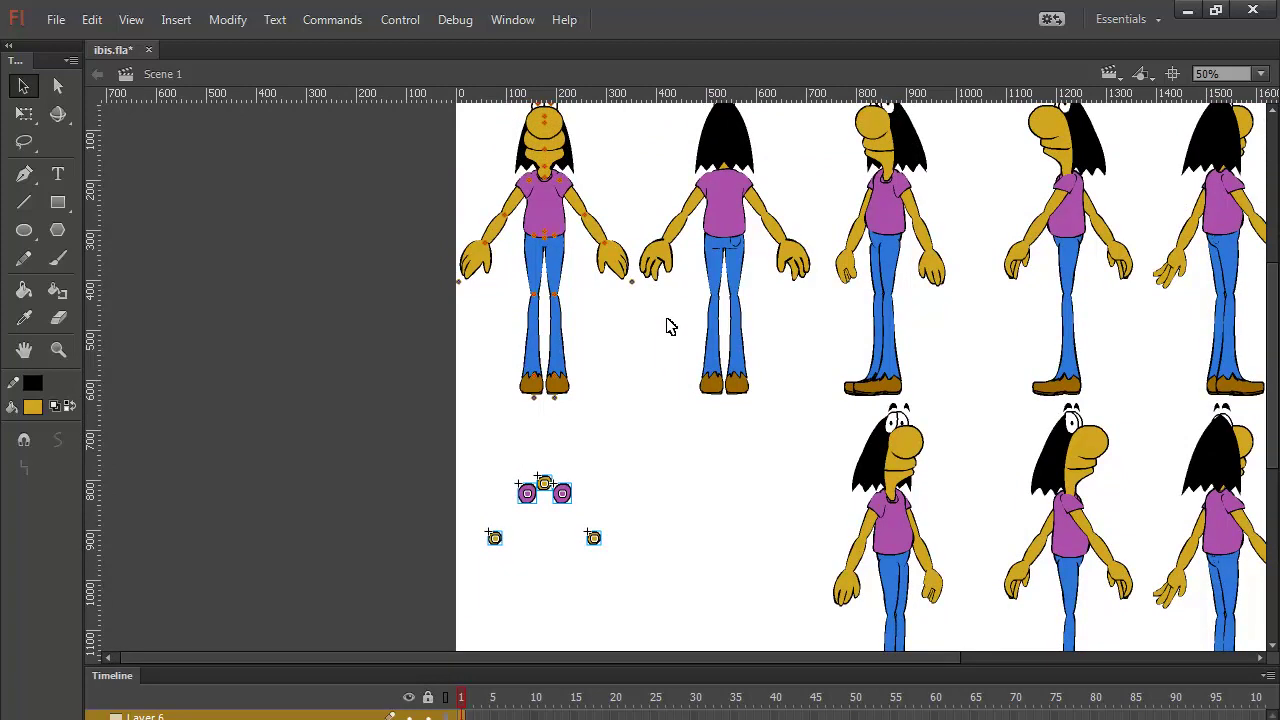
key(ctrl+equal)
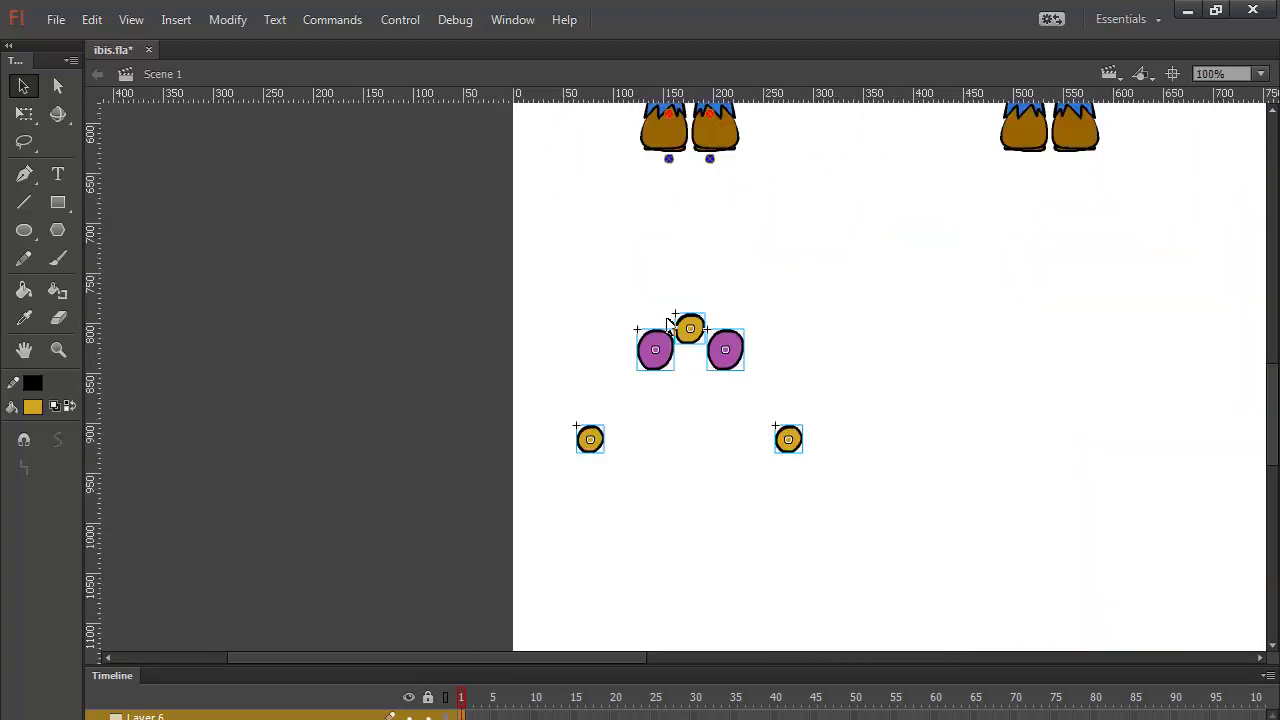
drag(855, 266, 573, 392)
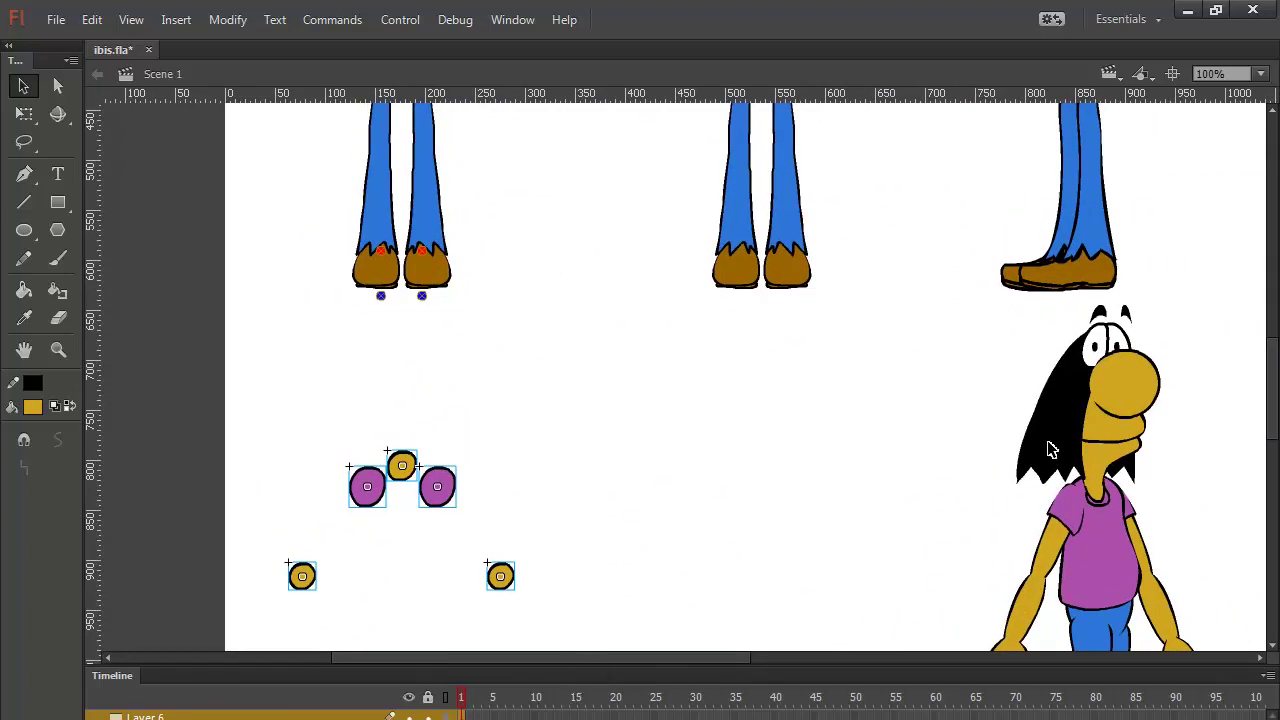
mouse_move(1266, 400)
mouse_down()
mouse_move(1268, 362)
mouse_move(1268, 408)
mouse_up()
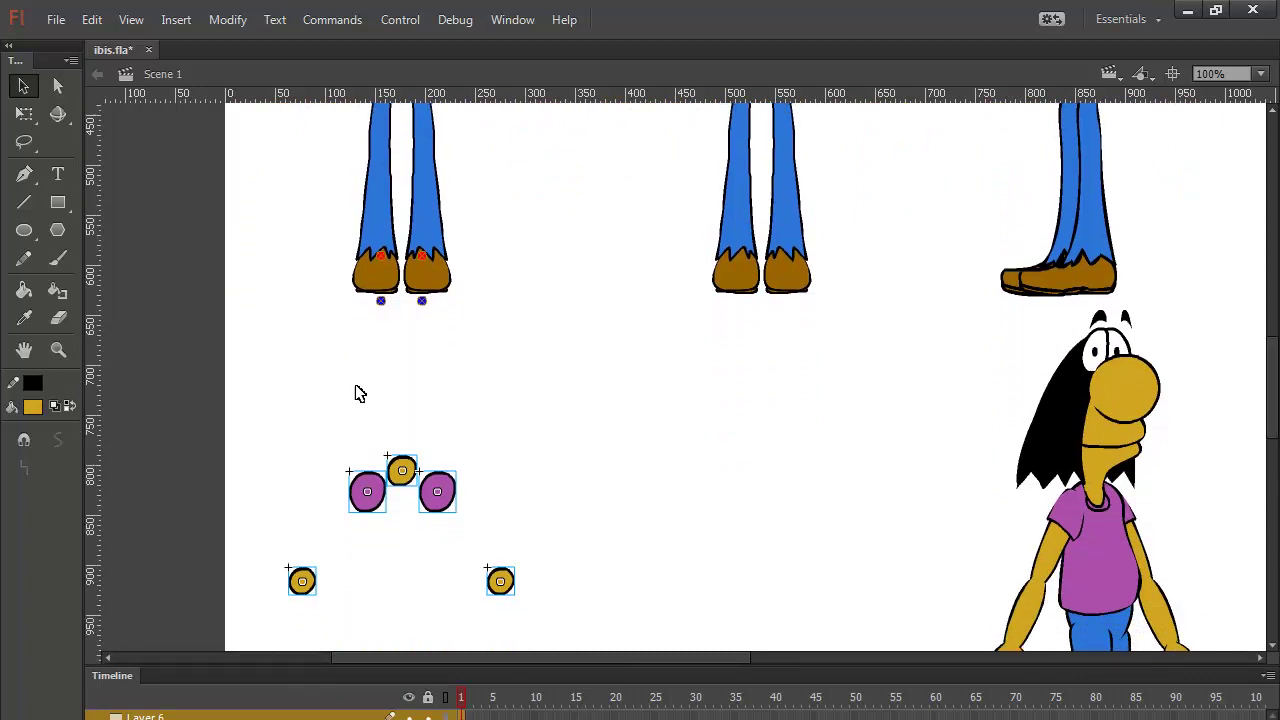
drag(97, 350, 424, 334)
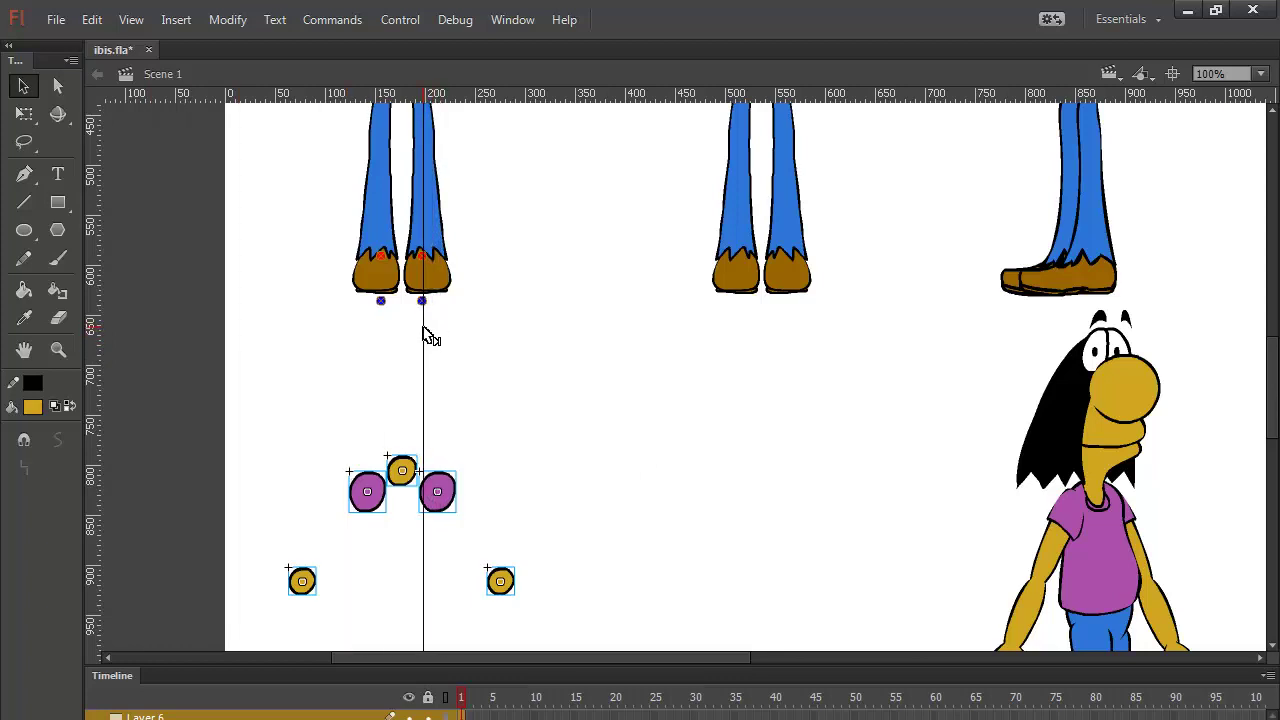
drag(424, 334, 421, 335)
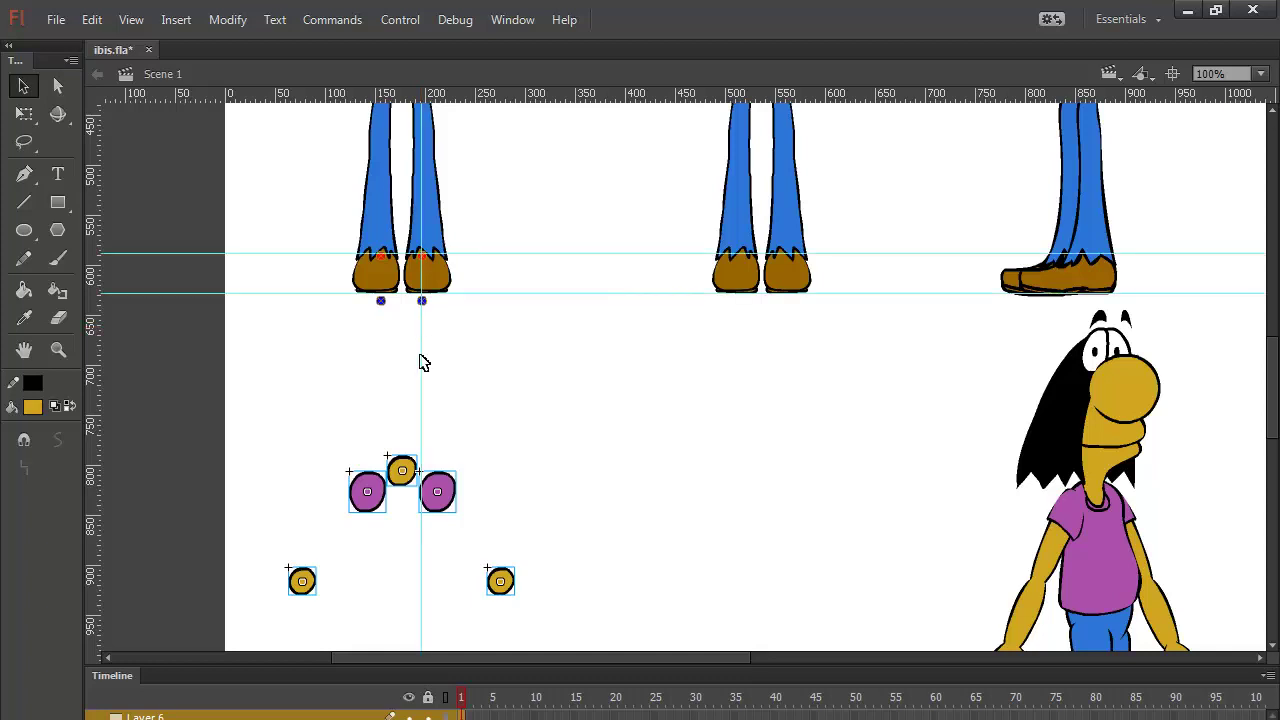
drag(97, 366, 381, 320)
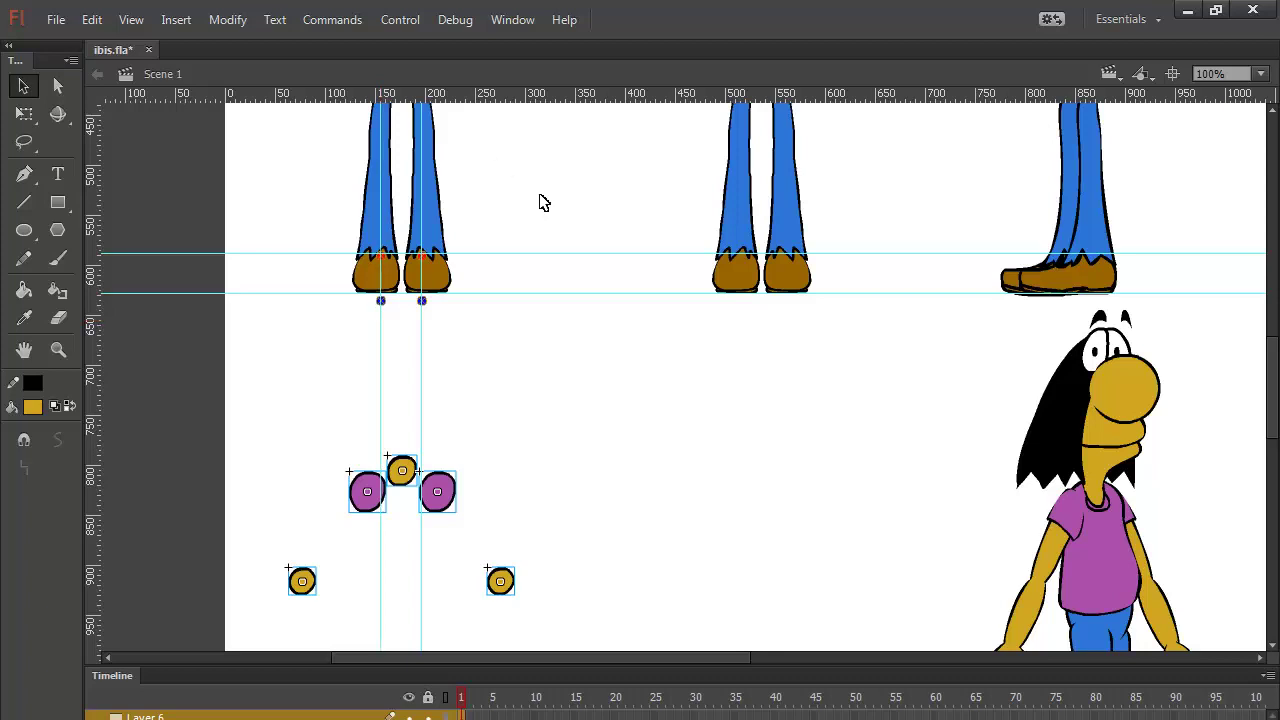
Step: Add a vertical guide through the front-view figure's centre line, aligned with its central joint markers
drag(569, 166, 523, 500)
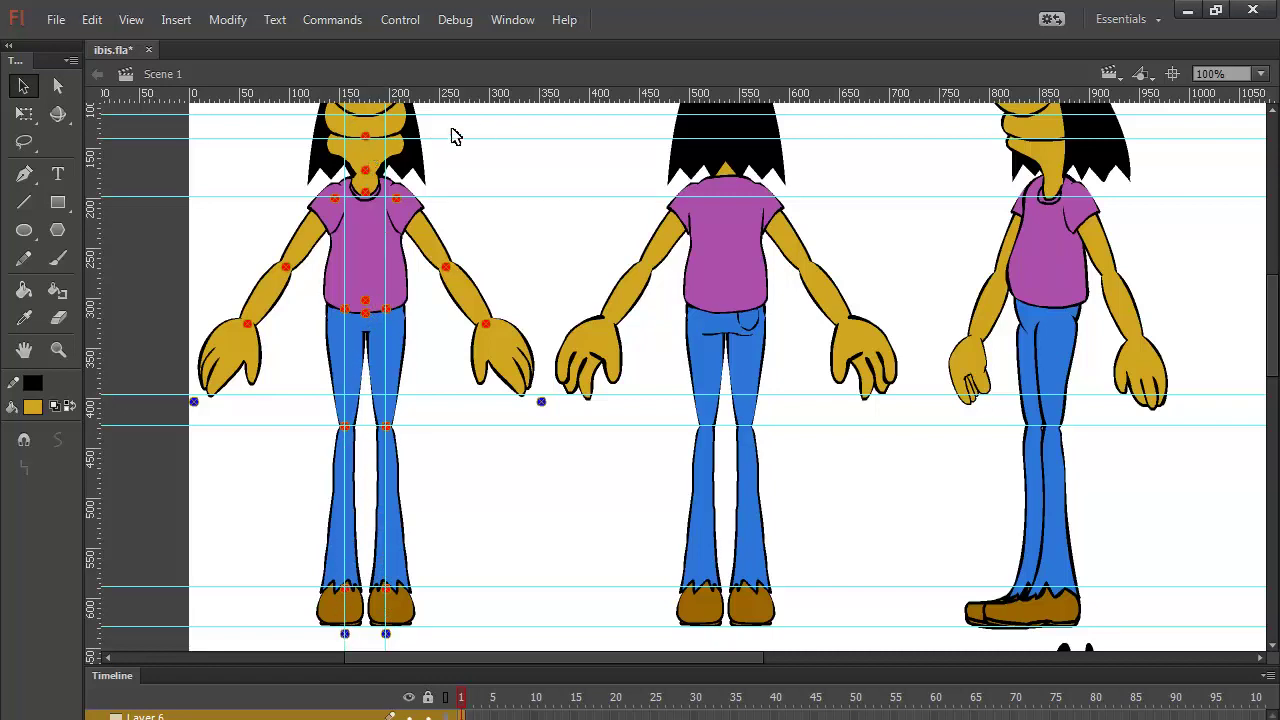
scroll(480, 214, up, 5)
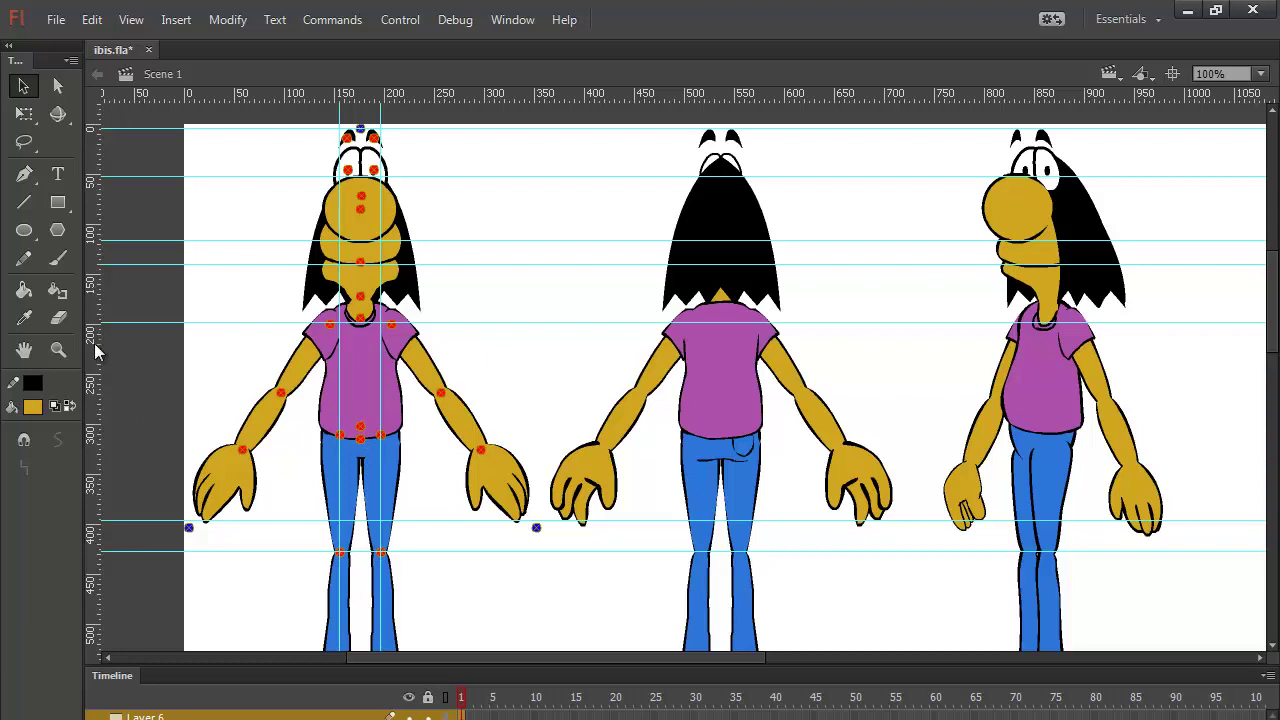
drag(97, 354, 362, 460)
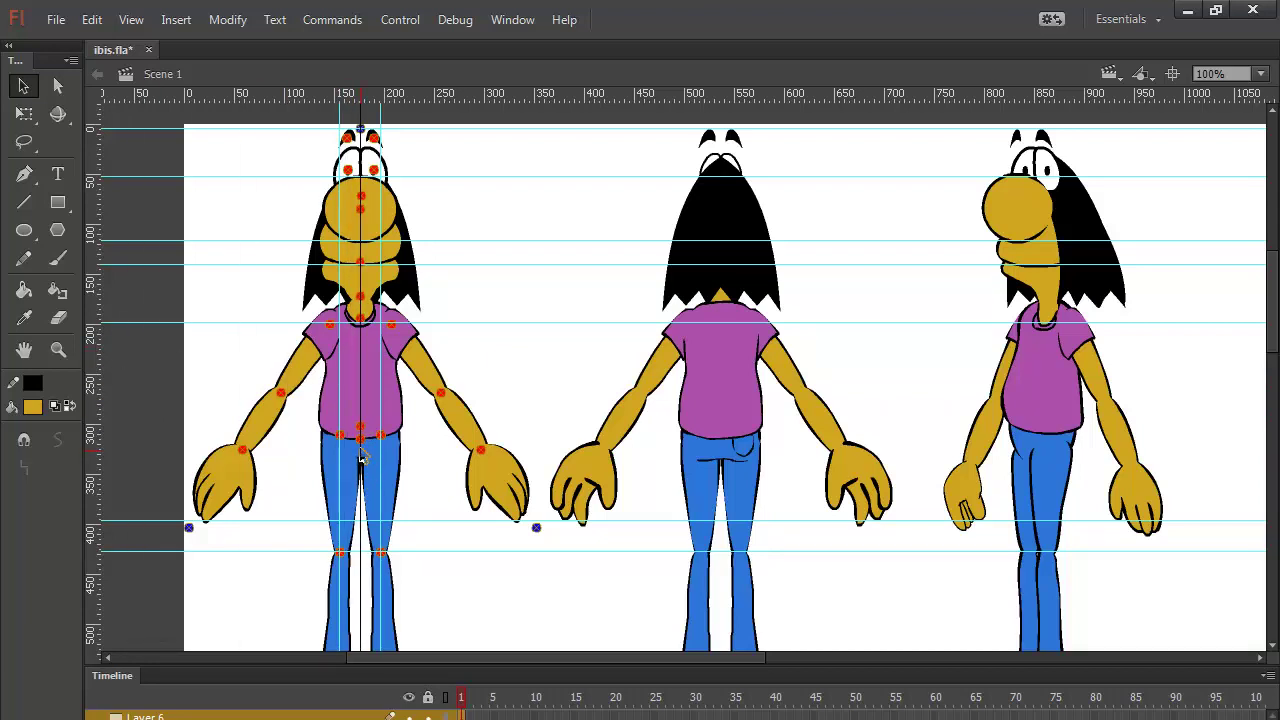
drag(362, 458, 363, 457)
Step: Add two vertical guides, one at each shoulder joint marker of the front-view figure
drag(497, 586, 487, 411)
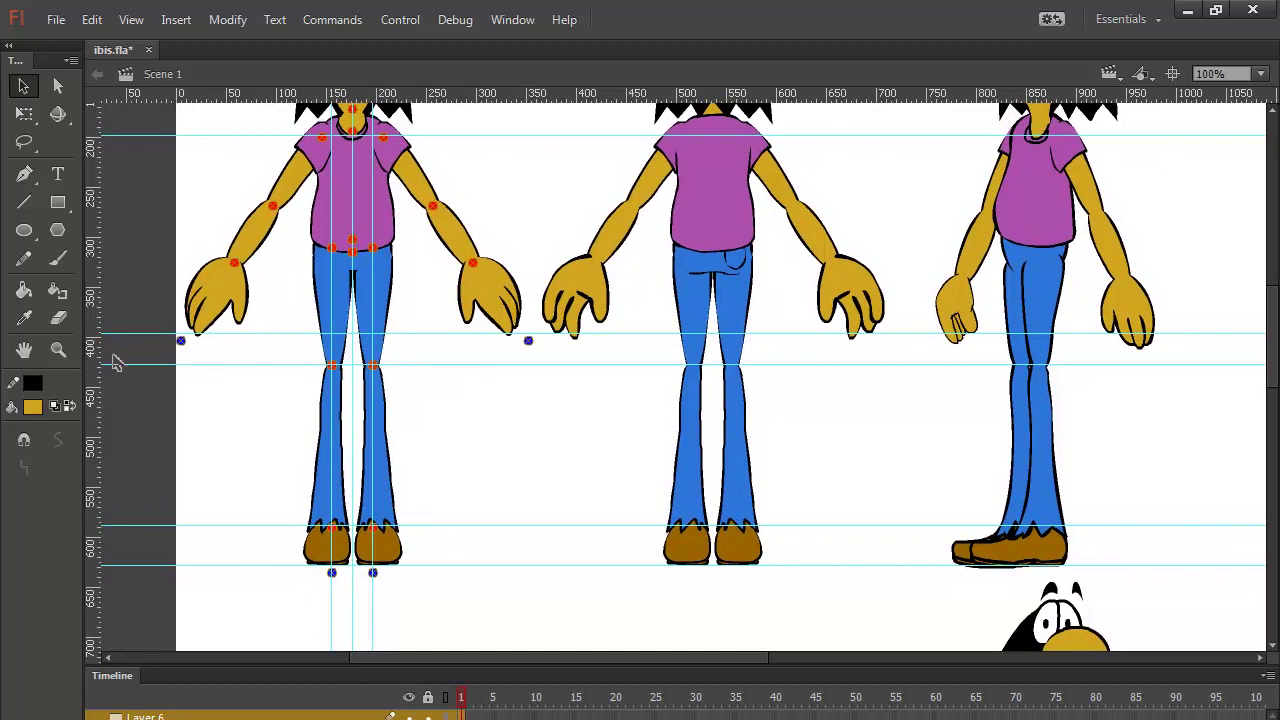
drag(95, 298, 384, 175)
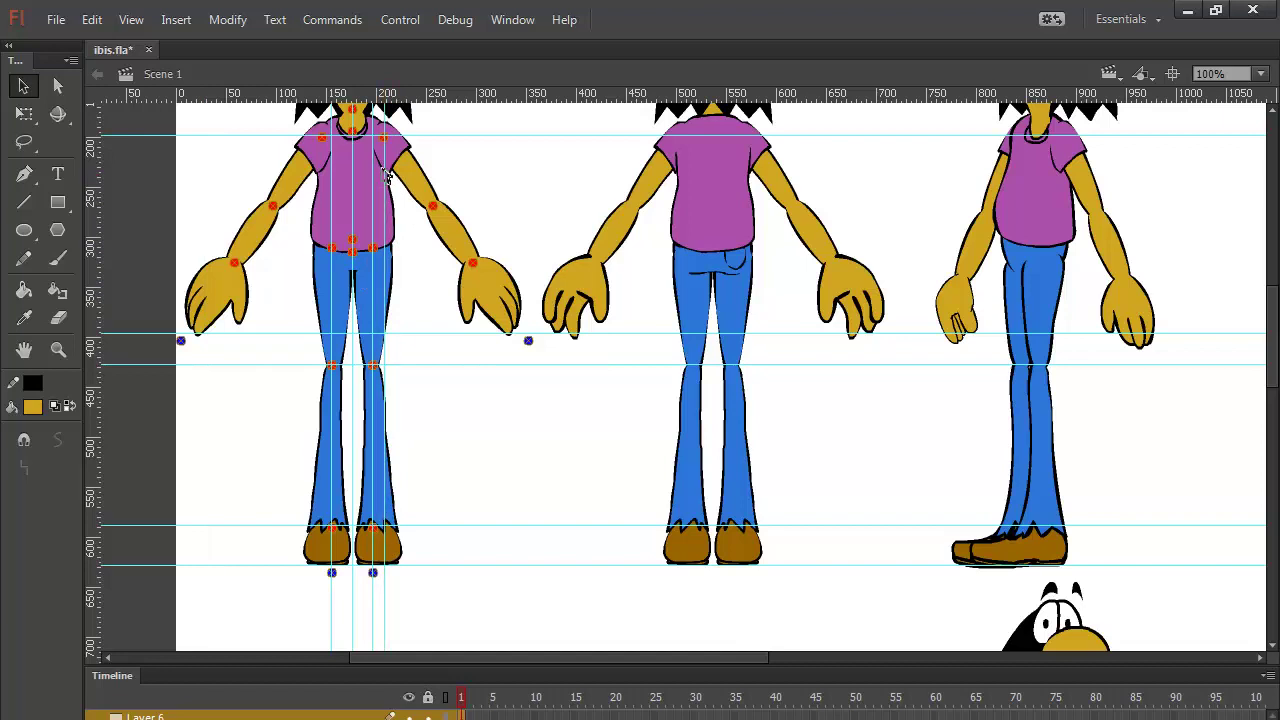
drag(90, 275, 325, 177)
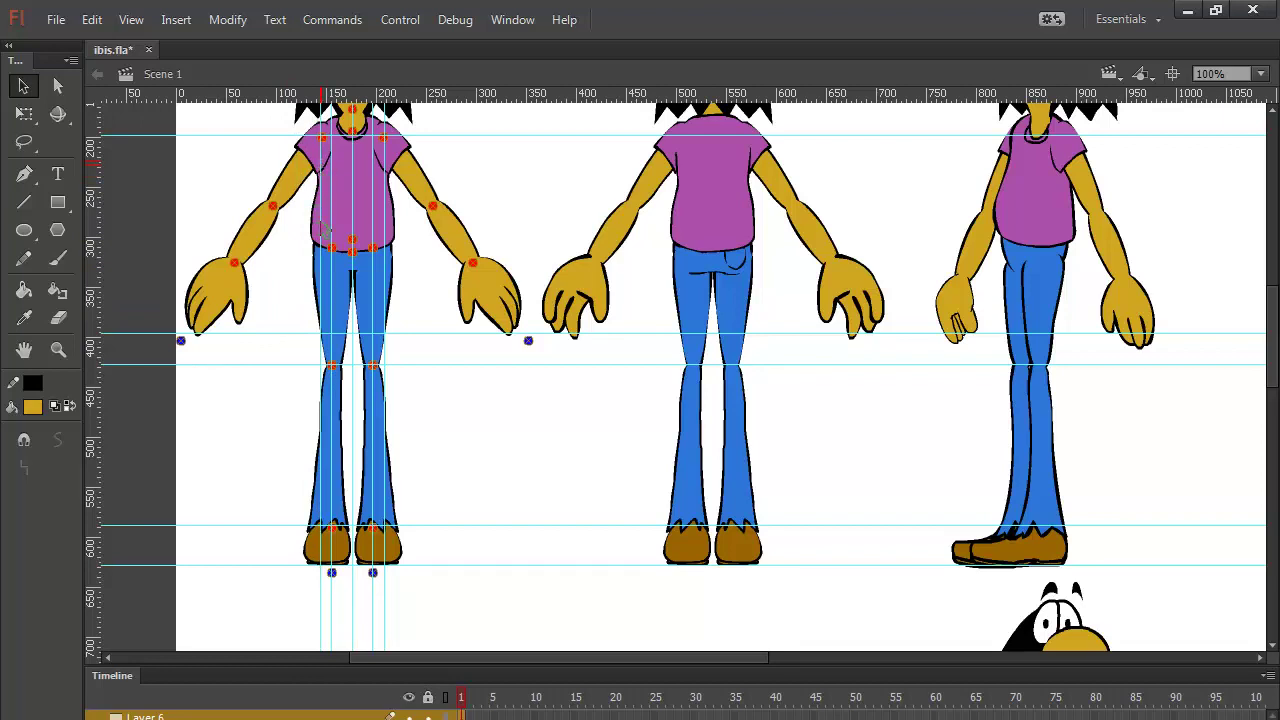
Step: Unlock the guides and realign the left-hand shoulder guide with the centre of its joint marker
click(133, 22)
mouse_move(360, 243)
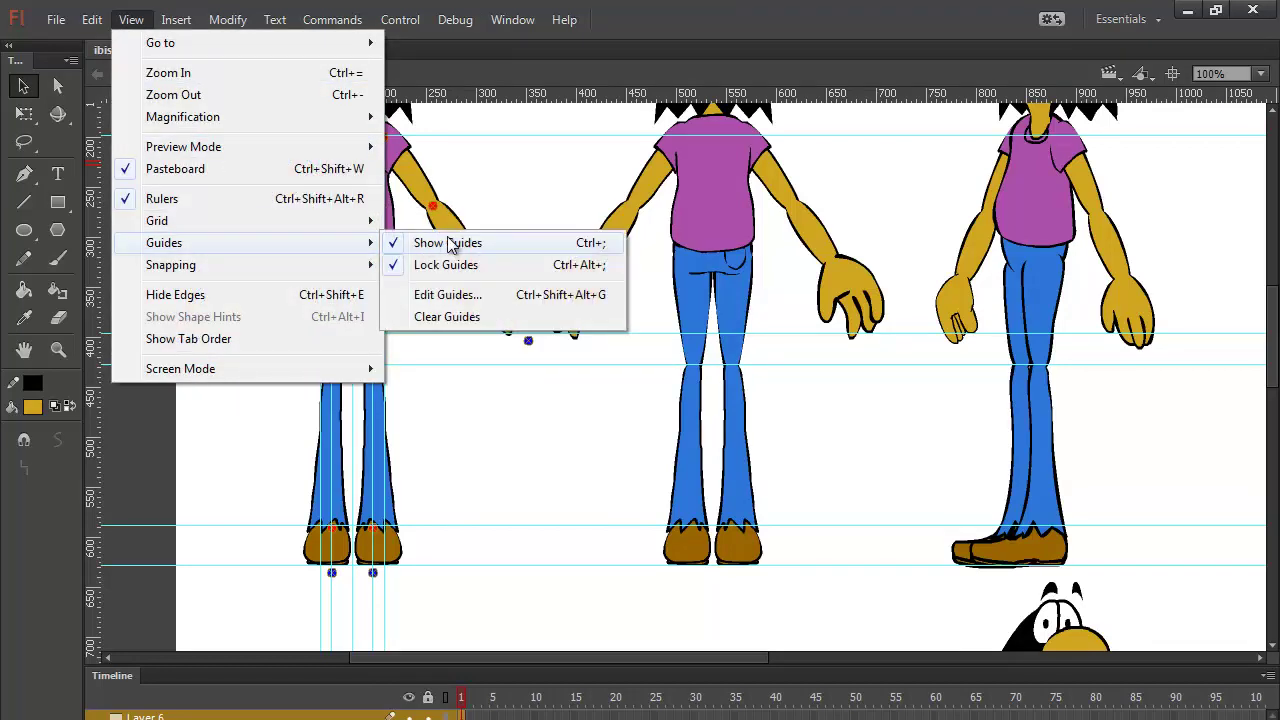
click(471, 266)
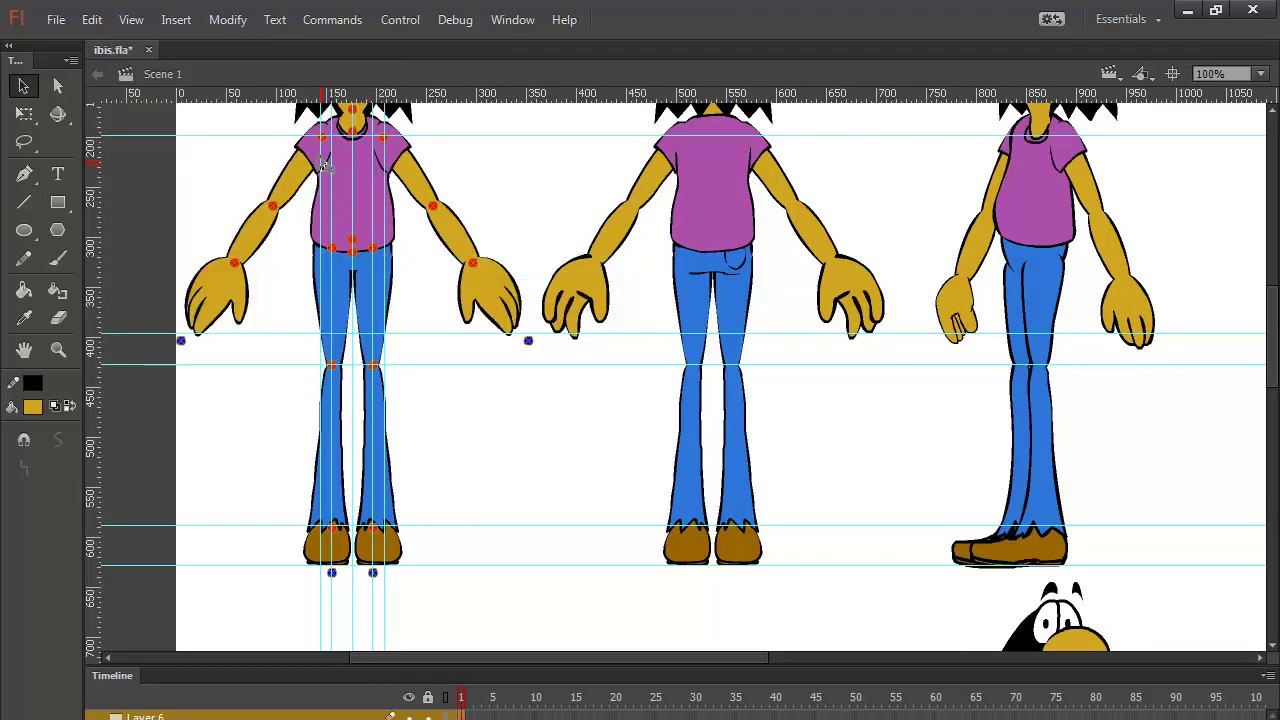
drag(322, 156, 325, 175)
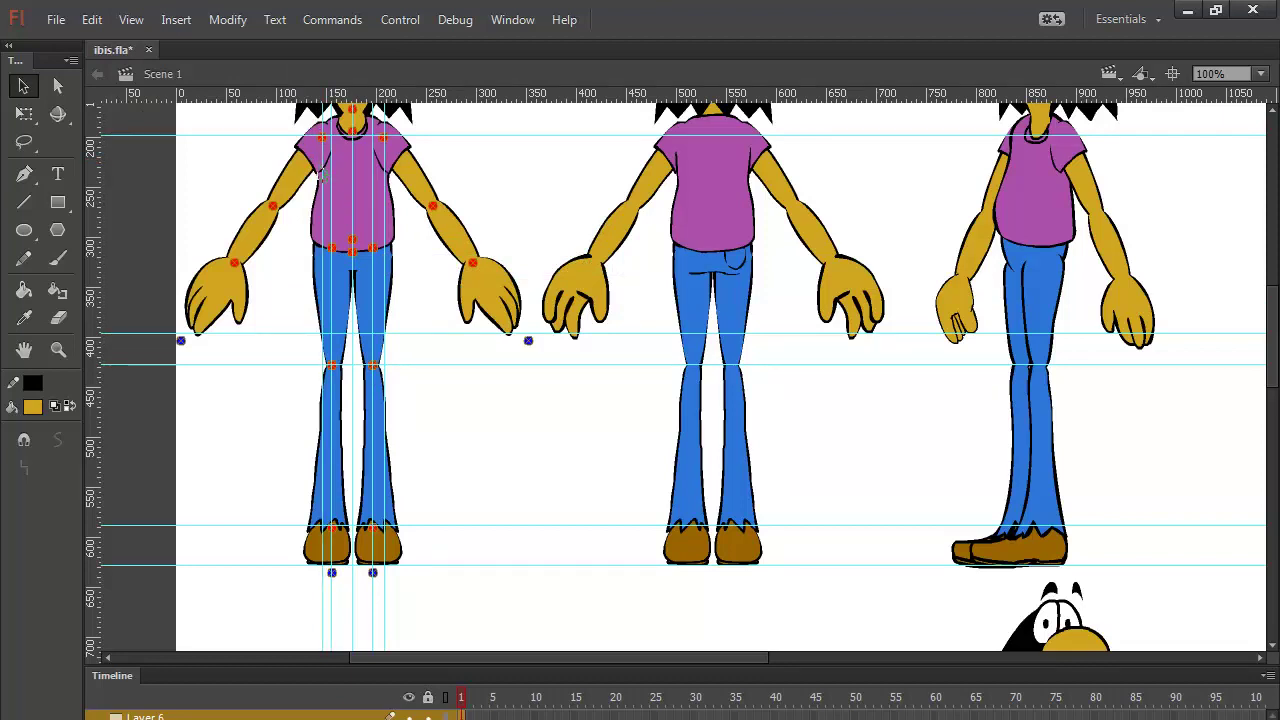
Step: Select the neck and two shoulder patches and move them straight up over the front-view figure's neck and shoulder joints
drag(500, 591, 481, 233)
click(487, 356)
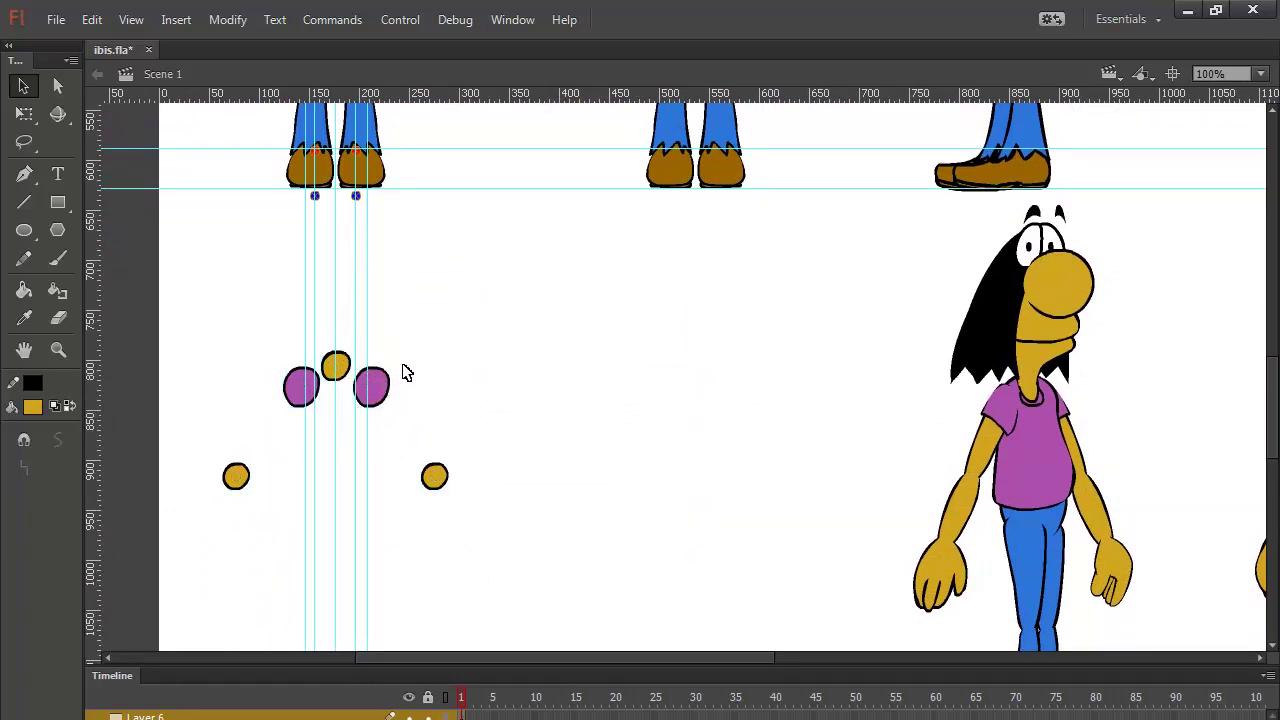
drag(420, 249, 417, 463)
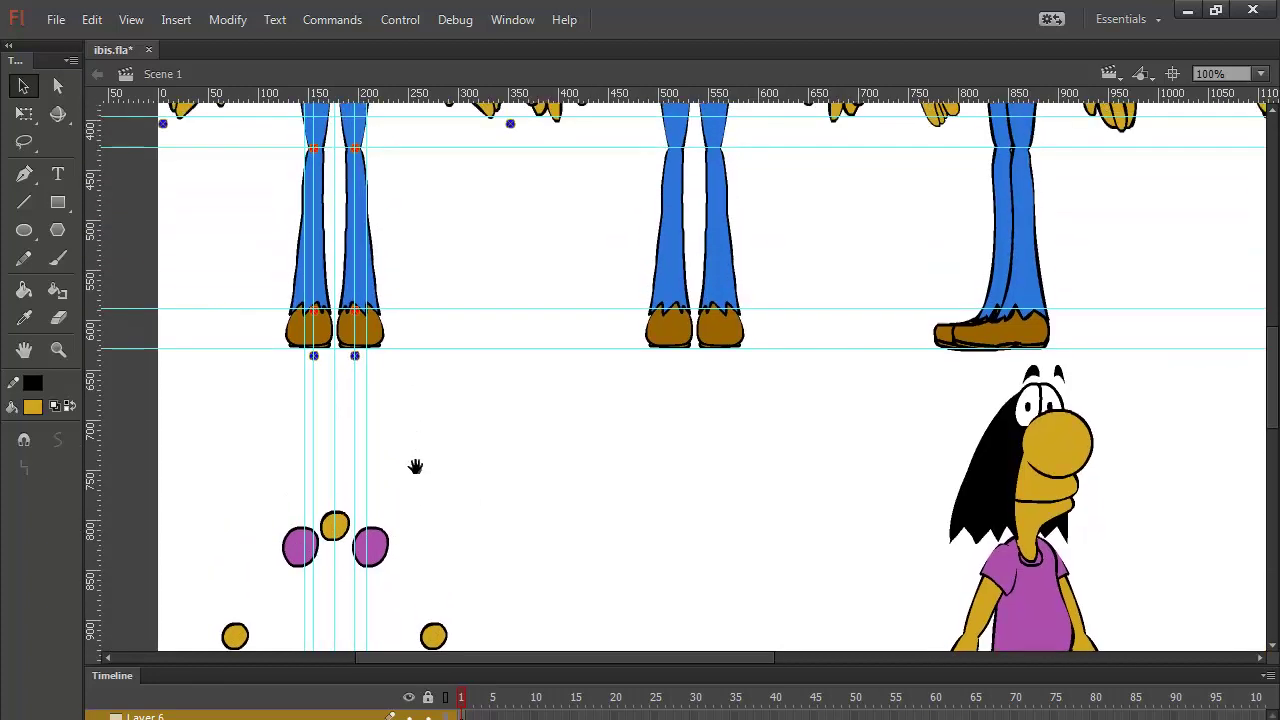
drag(427, 322, 428, 217)
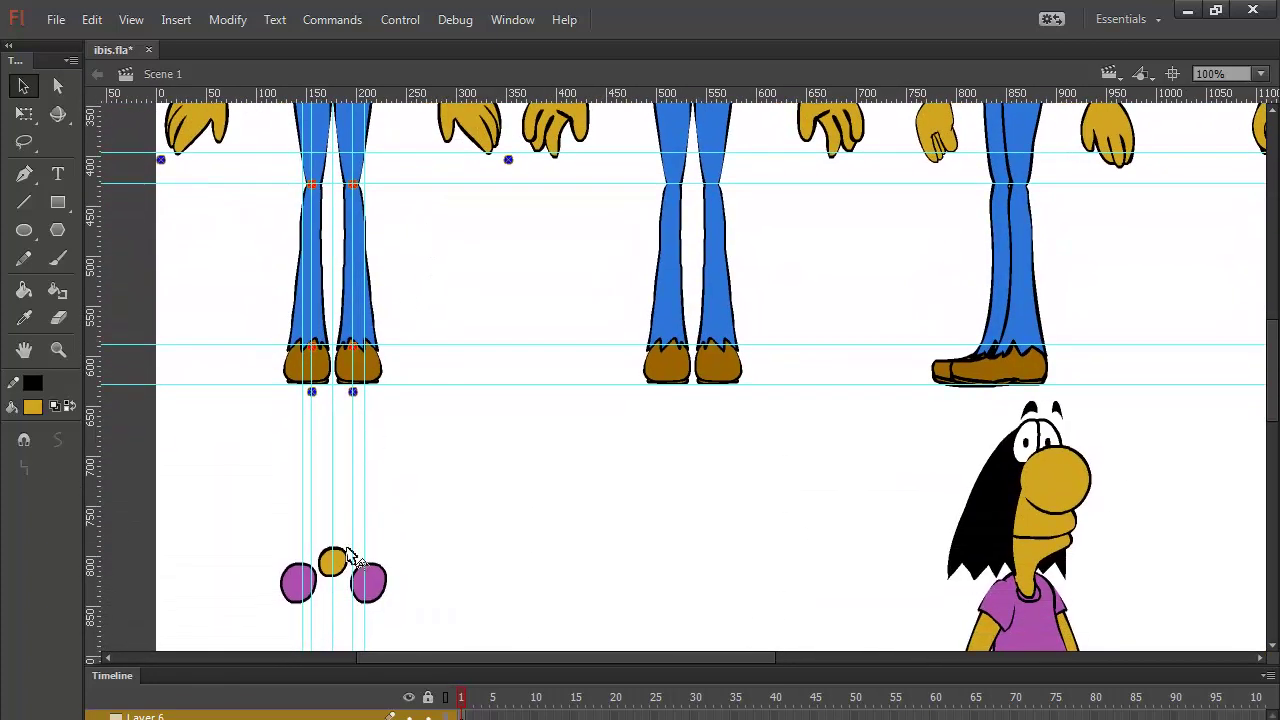
drag(253, 537, 406, 578)
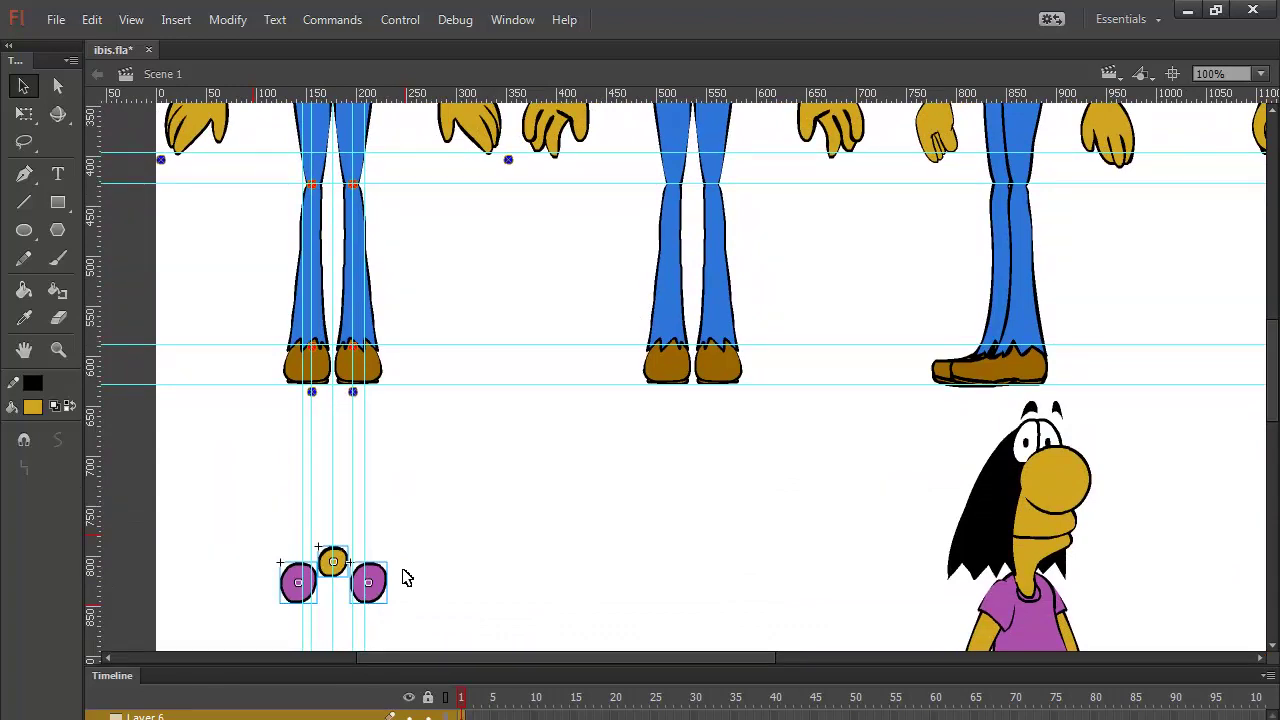
key(shift+Up)
key(shift+Up)
key(shift+Up)
key(shift+Up)
key(shift+Up)
key(shift+Up)
key(shift+Up)
key(shift+Up)
key(shift+Up)
key(shift+Up)
key(shift+Up)
key(shift+Up)
key(shift+Up)
key(shift+Up)
key(shift+Up)
key(shift+Up)
key(shift+Up)
key(shift+Up)
key(shift+Up)
key(shift+Up)
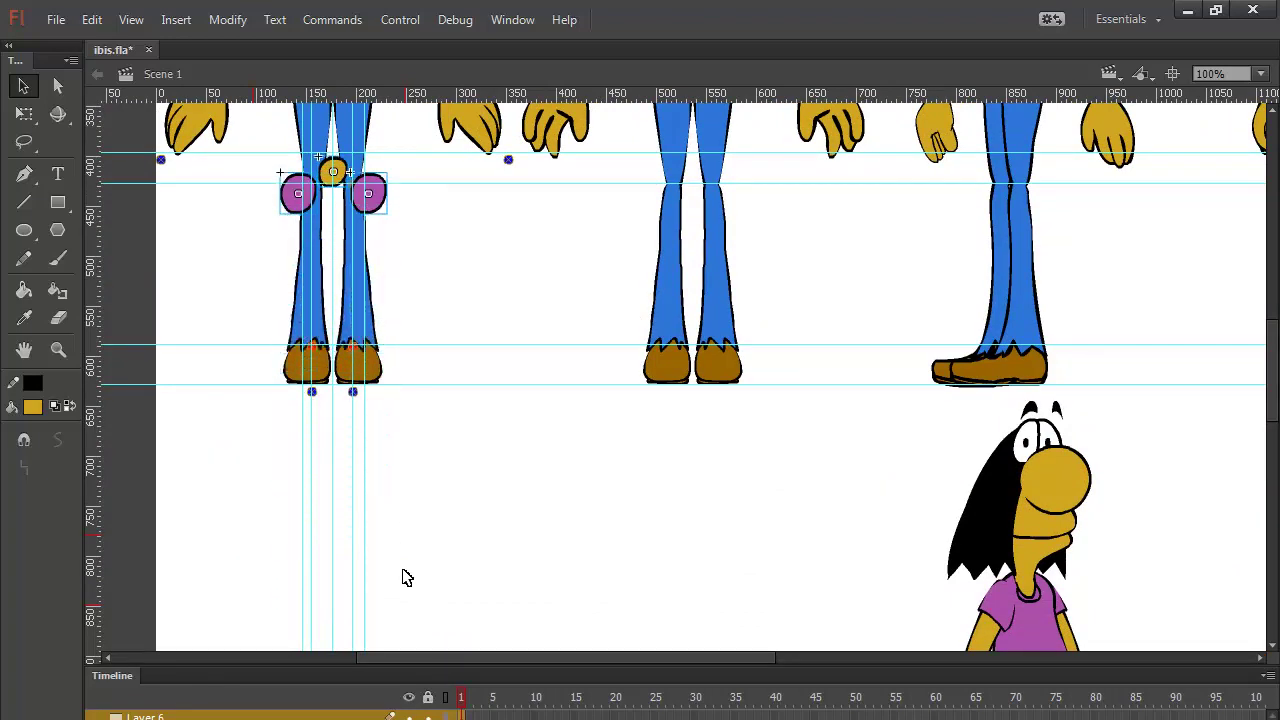
key(shift+Up)
key(shift+Up)
key(shift+Up)
key(shift+Up)
key(shift+Up)
key(shift+Up)
key(shift+Up)
key(shift+Up)
drag(530, 320, 537, 587)
key(shift+Up)
key(shift+Up)
key(shift+Up)
key(shift+Up)
key(shift+Up)
key(shift+Up)
key(shift+Up)
key(shift+Up)
key(shift+Up)
key(shift+Up)
key(shift+Up)
key(shift+Up)
key(shift+Up)
key(shift+Up)
key(shift+Up)
key(shift+Up)
key(shift+Up)
key(shift+Up)
key(shift+Up)
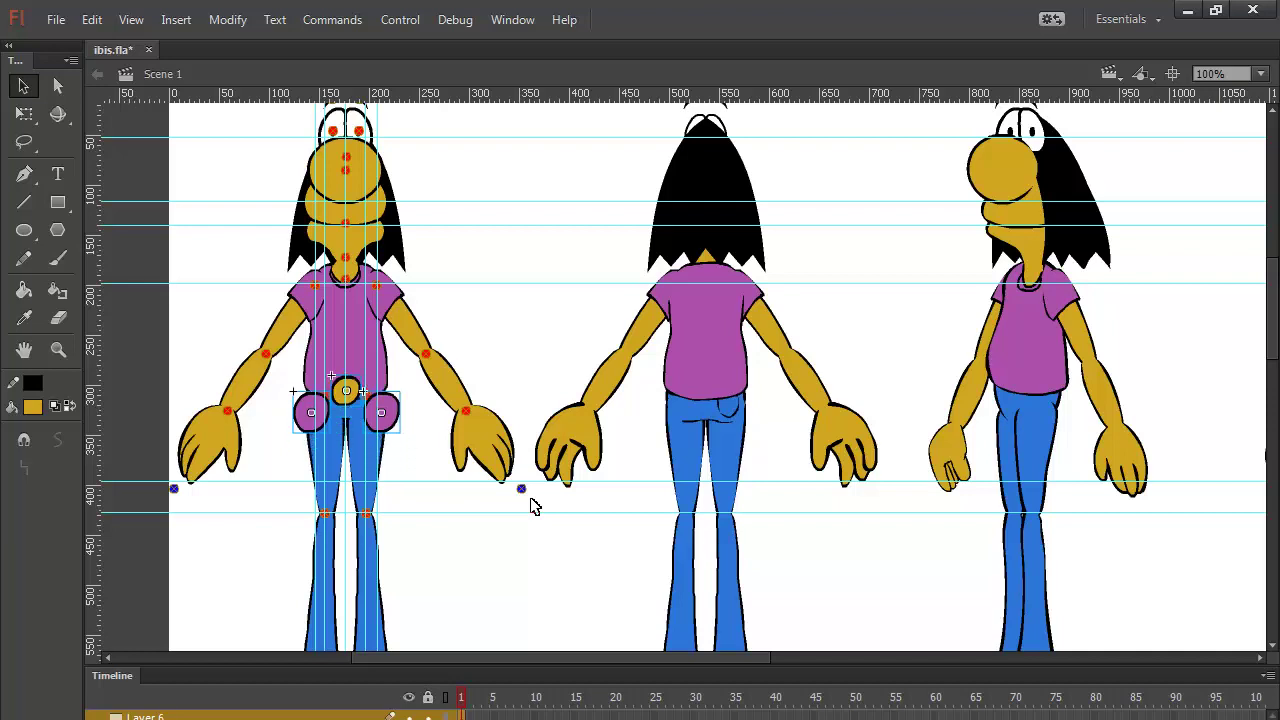
key(shift+Down)
key(shift+Down)
key(shift+Down)
key(shift+Down)
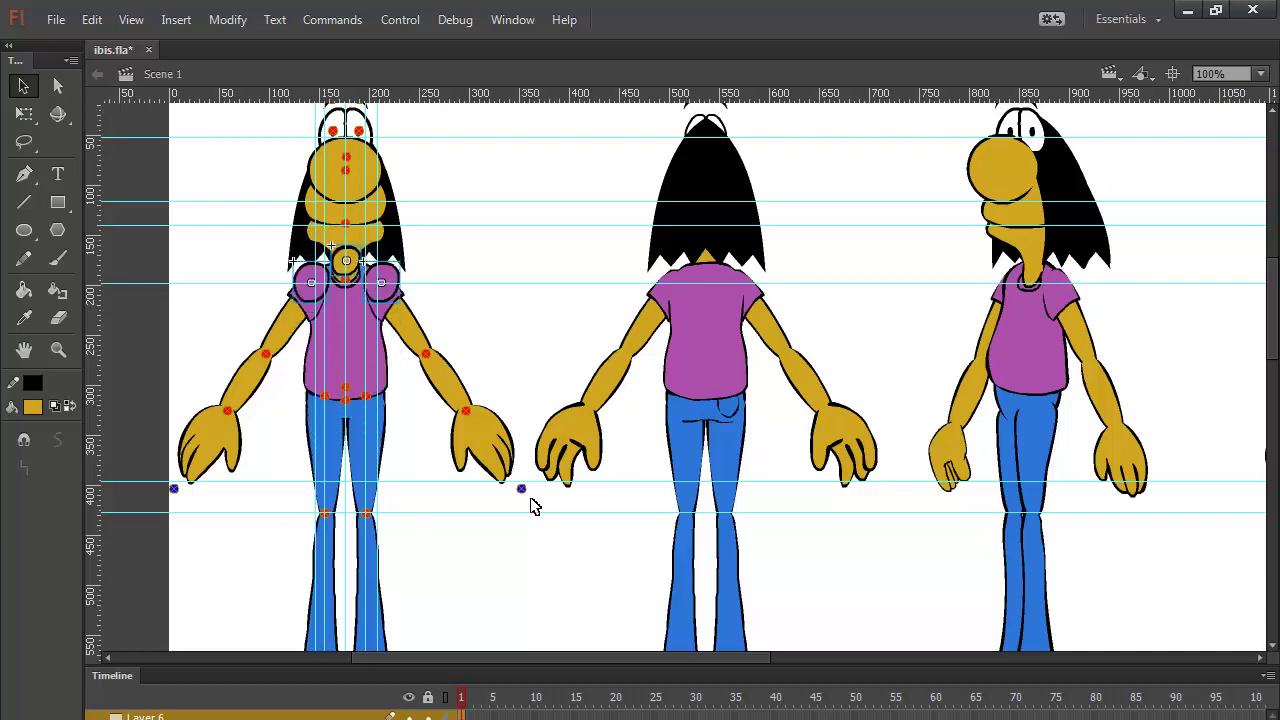
Step: Move the neck and shoulder patches straight back down to the empty area below the front-view figure
key(shift+Down)
key(shift+Down)
key(shift+Down)
key(shift+Down)
key(shift+Down)
key(shift+Down)
key(shift+Down)
key(shift+Down)
key(shift+Down)
key(shift+Down)
key(shift+Down)
key(shift+Down)
key(shift+Down)
key(shift+Down)
key(shift+Down)
key(shift+Down)
key(shift+Down)
key(shift+Down)
key(shift+Down)
key(shift+Down)
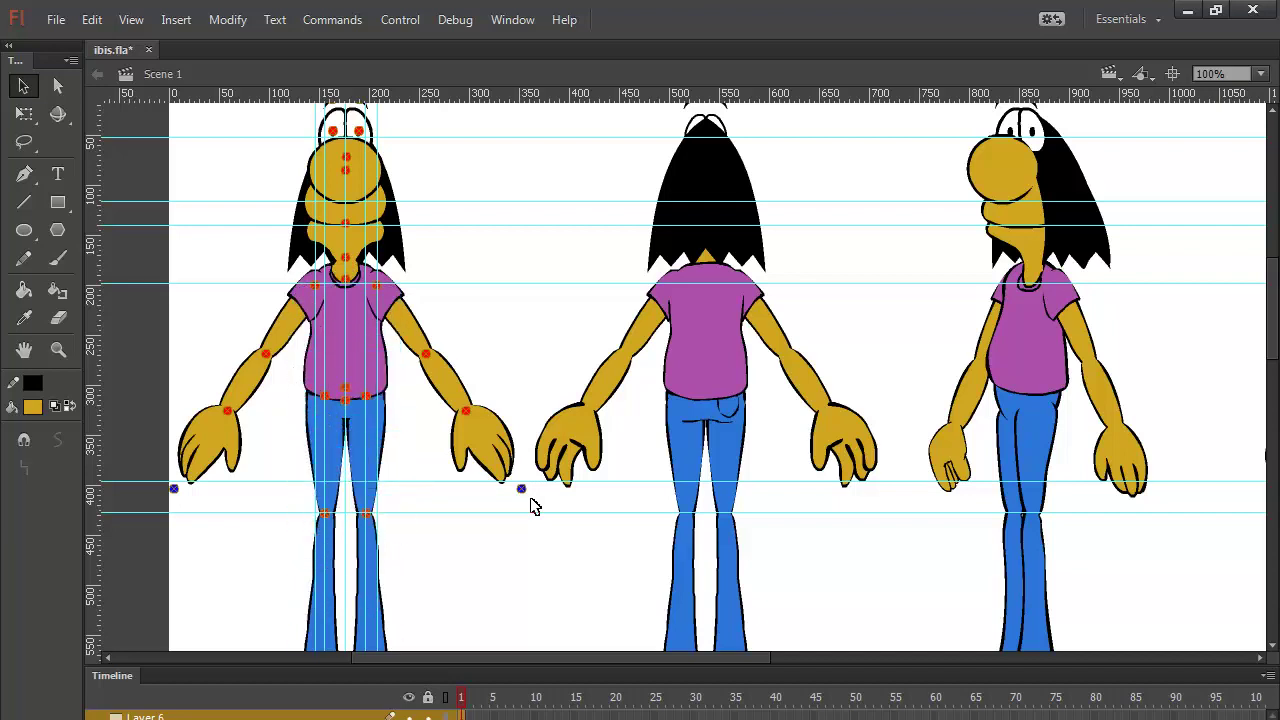
drag(606, 531, 628, 113)
key(shift+Down)
key(shift+Down)
key(shift+Down)
key(shift+Down)
key(shift+Down)
key(shift+Down)
key(shift+Down)
key(shift+Down)
key(shift+Down)
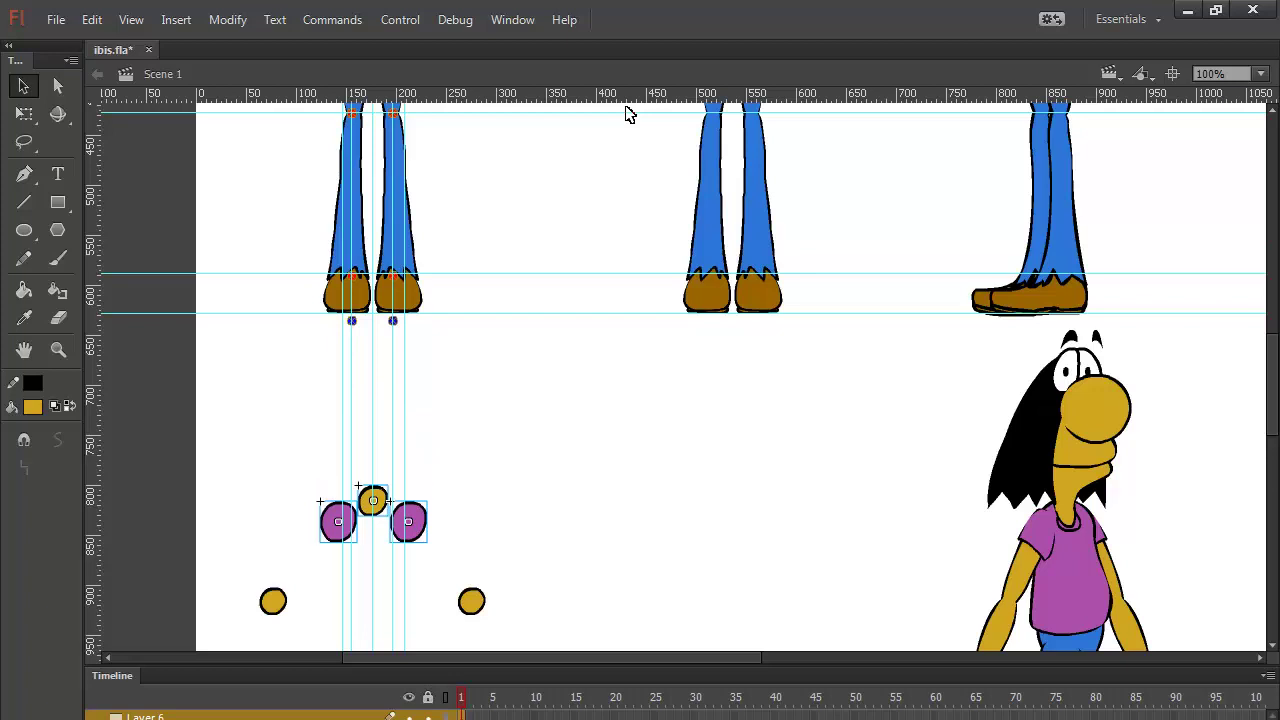
Step: Deselect the patches, open the Puppet Producer extension beside them and switch its character view to Top
click(557, 516)
click(512, 20)
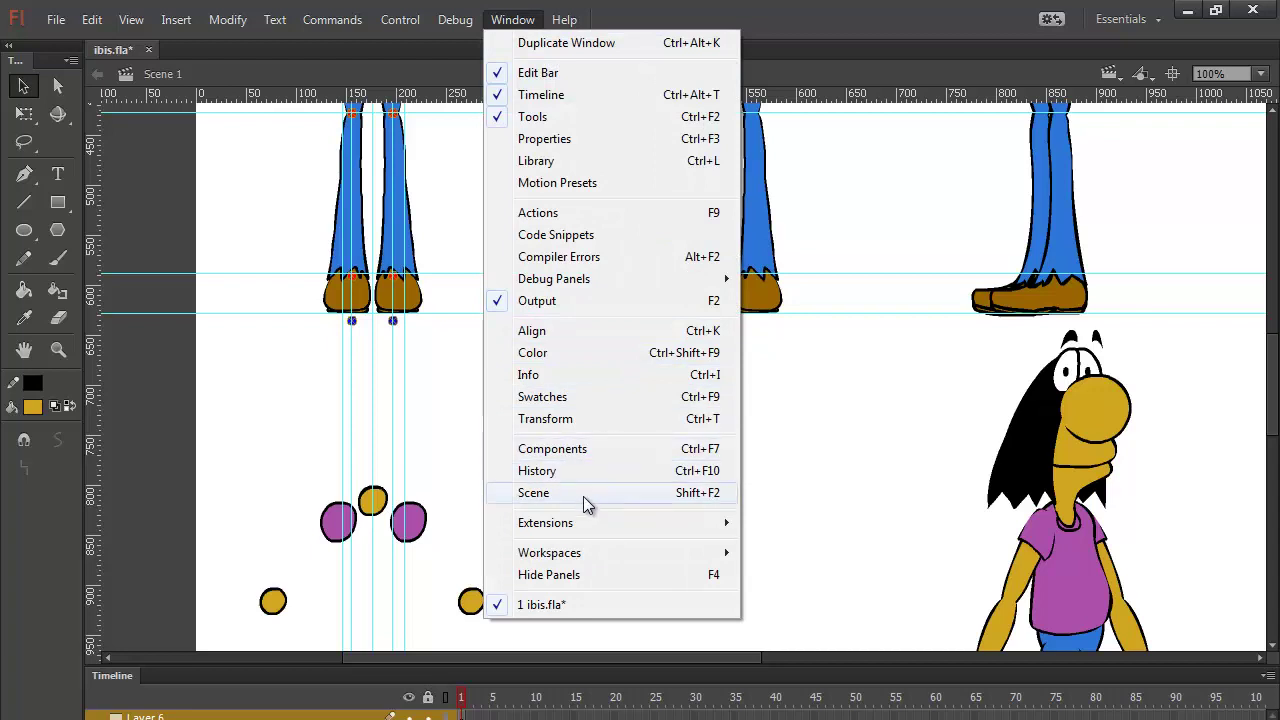
mouse_move(589, 523)
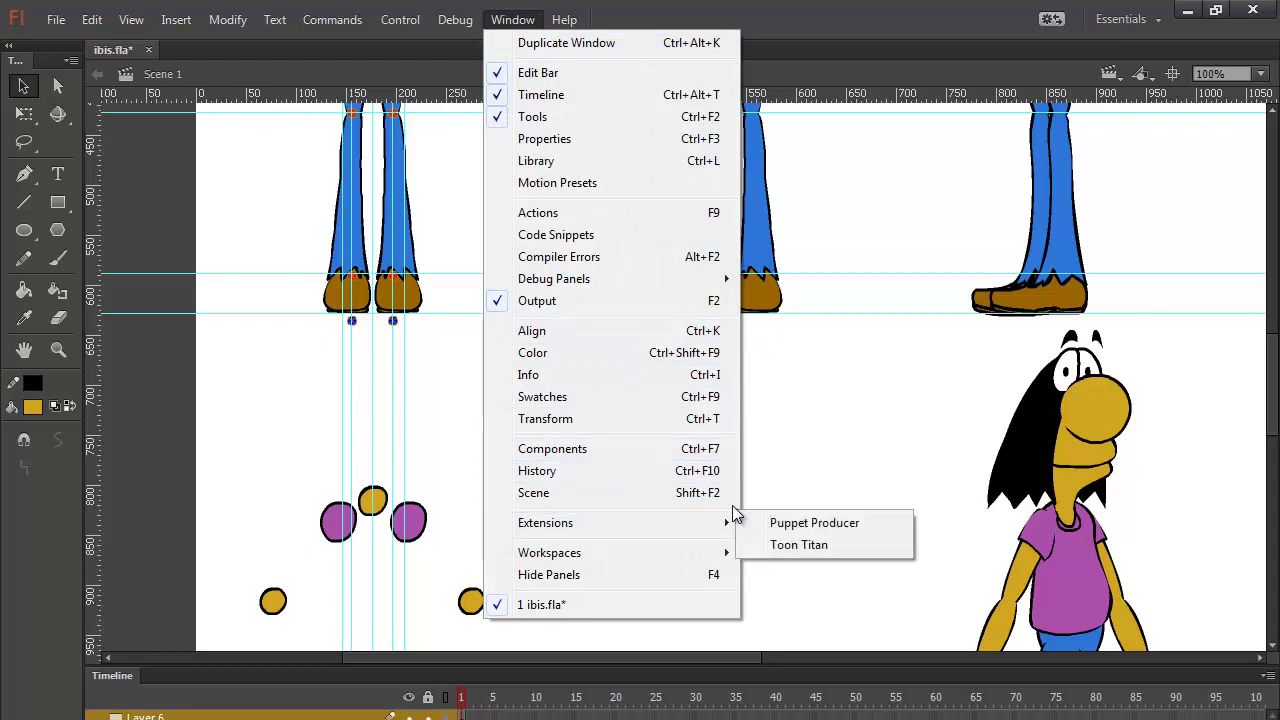
click(848, 530)
drag(143, 338, 752, 239)
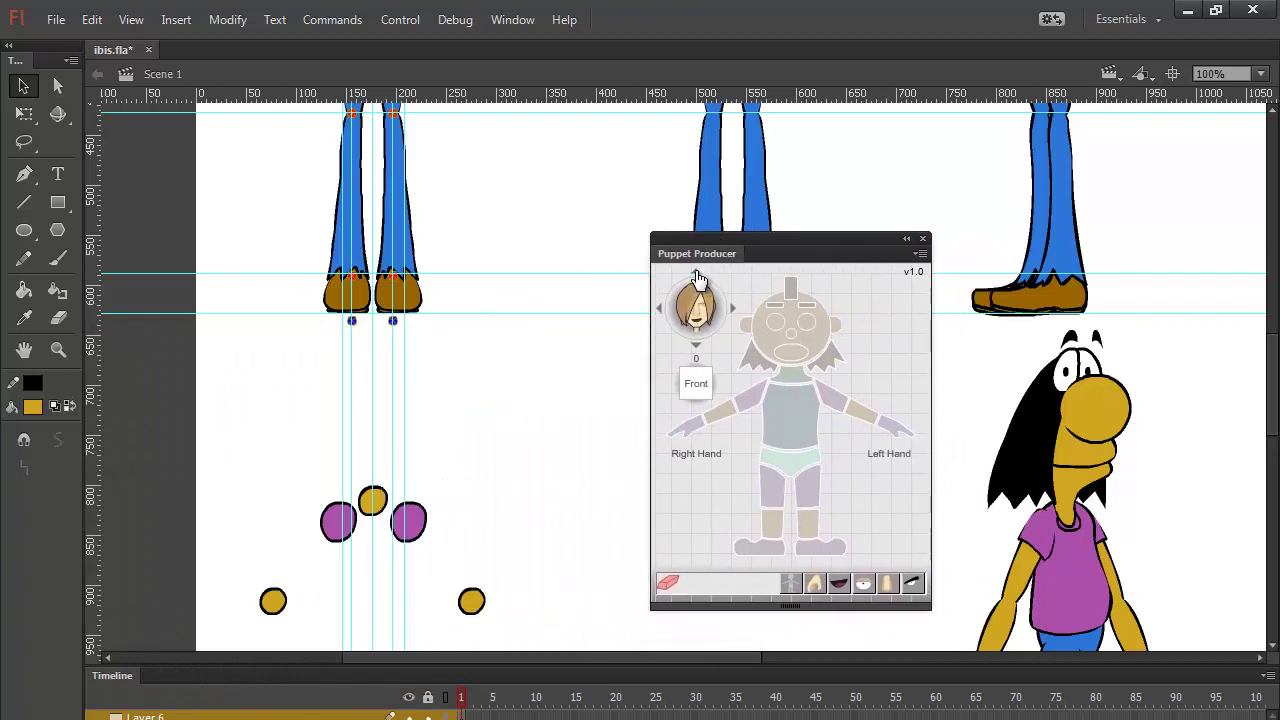
click(698, 278)
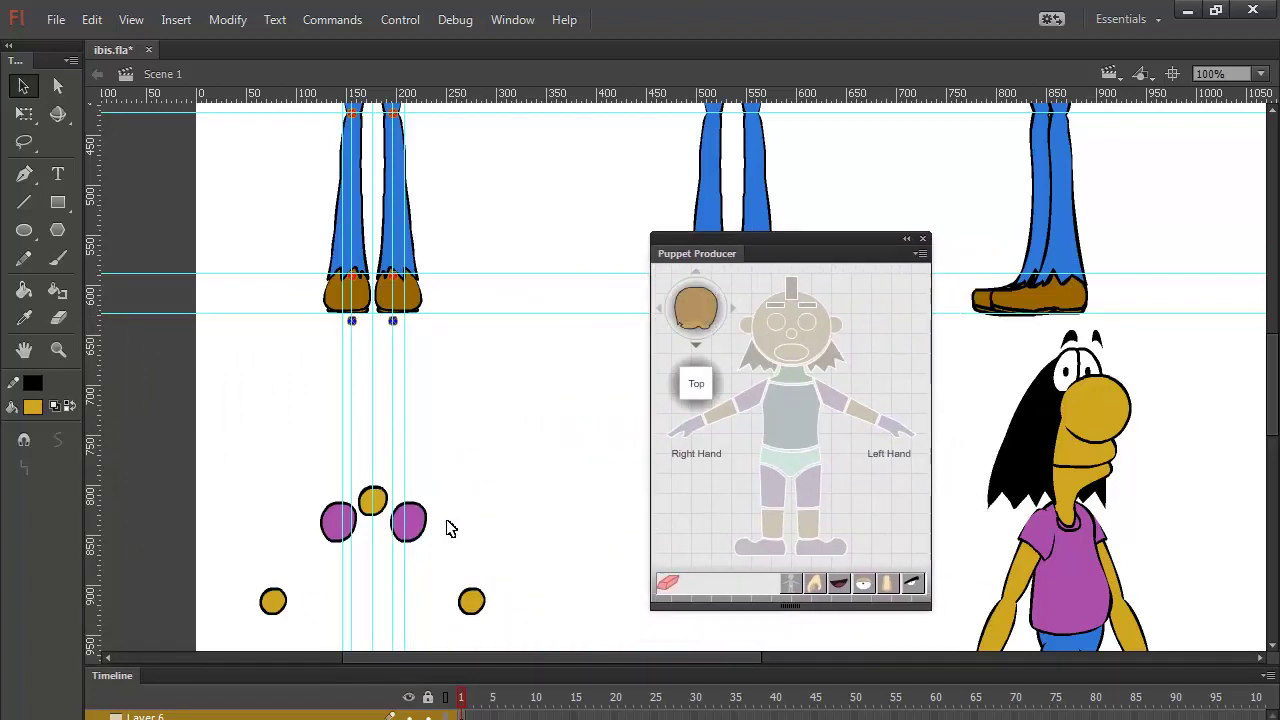
Step: Assign the gold upper patch as the neck and the purple patches as left and right upper arms, centring each joint marker on its guide
click(380, 505)
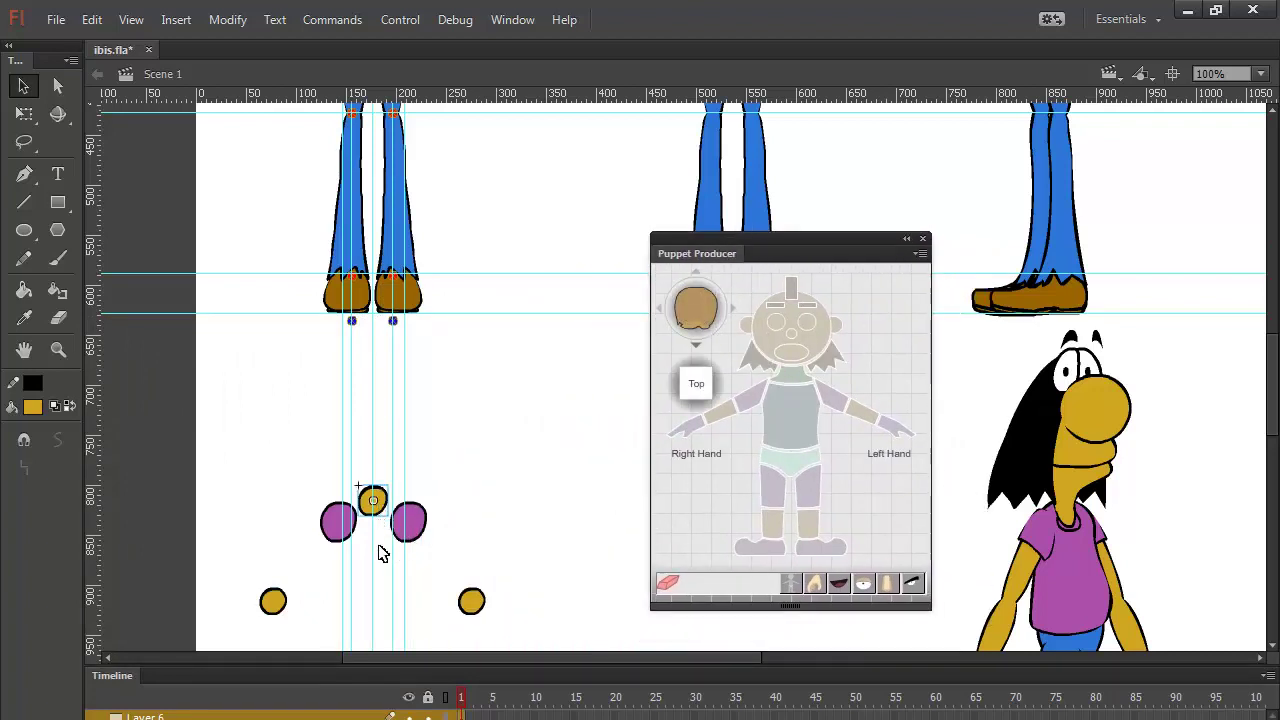
click(797, 390)
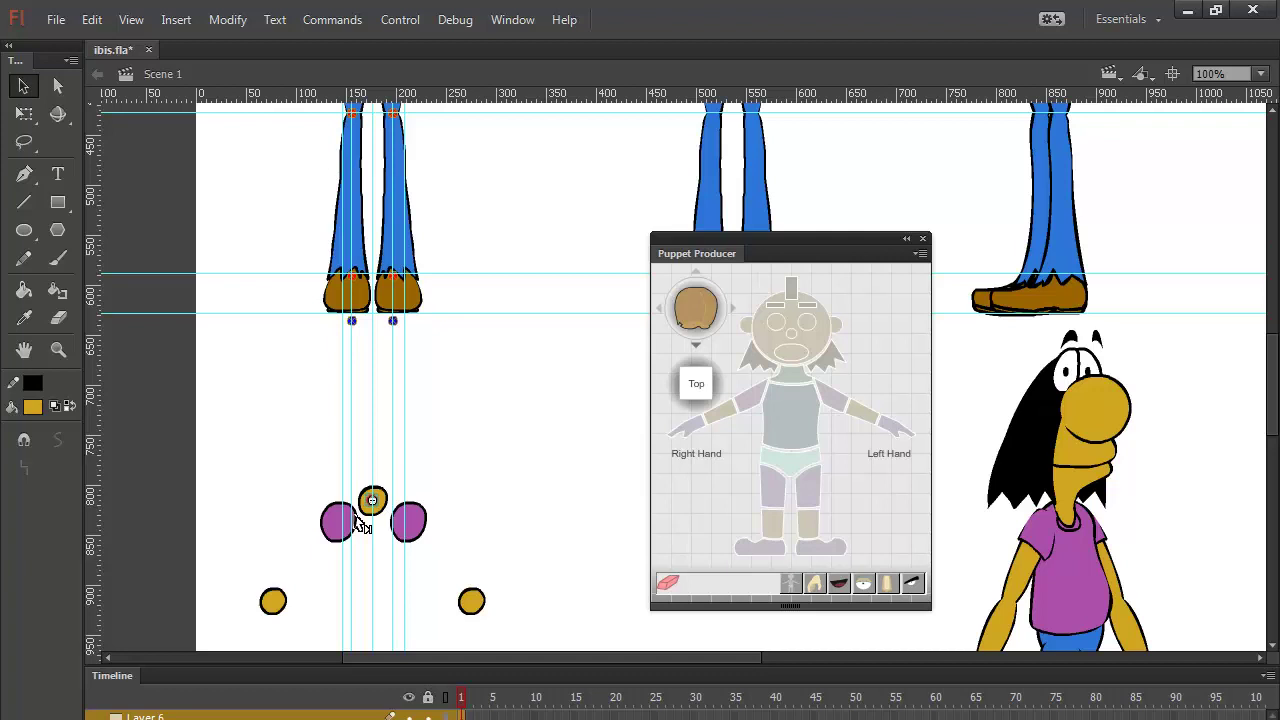
click(420, 530)
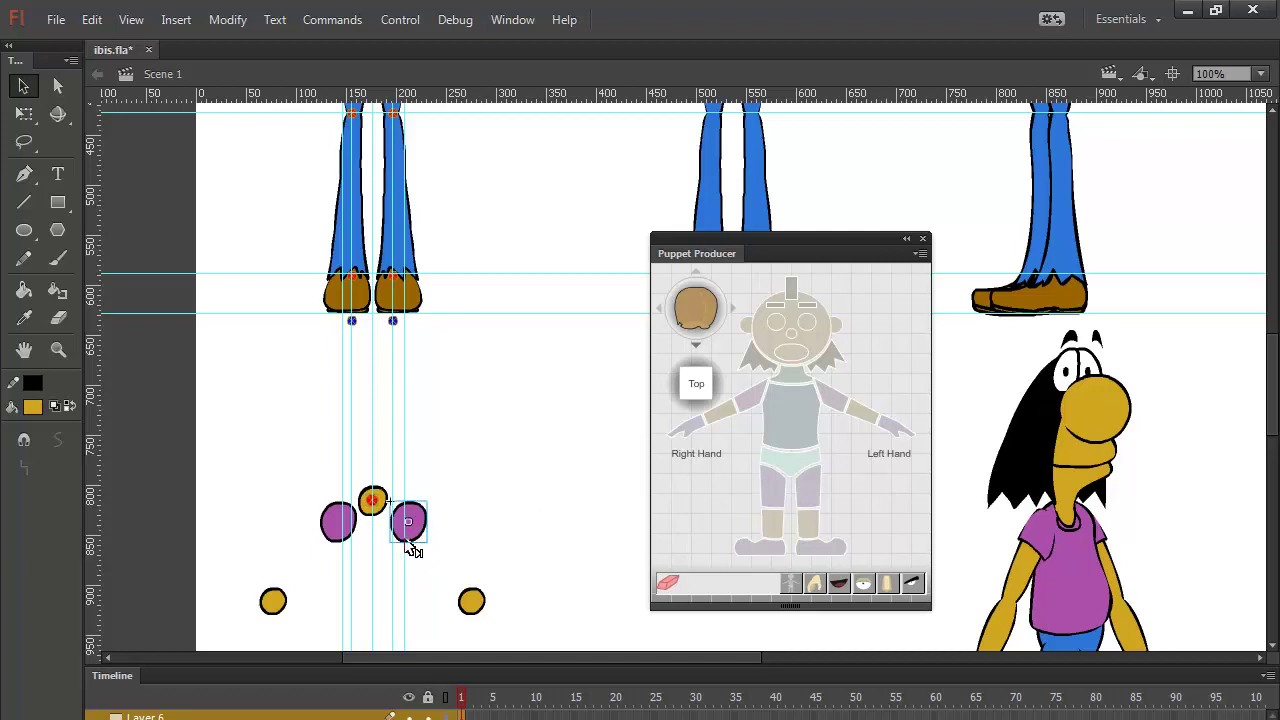
click(836, 406)
drag(389, 481, 420, 533)
click(340, 523)
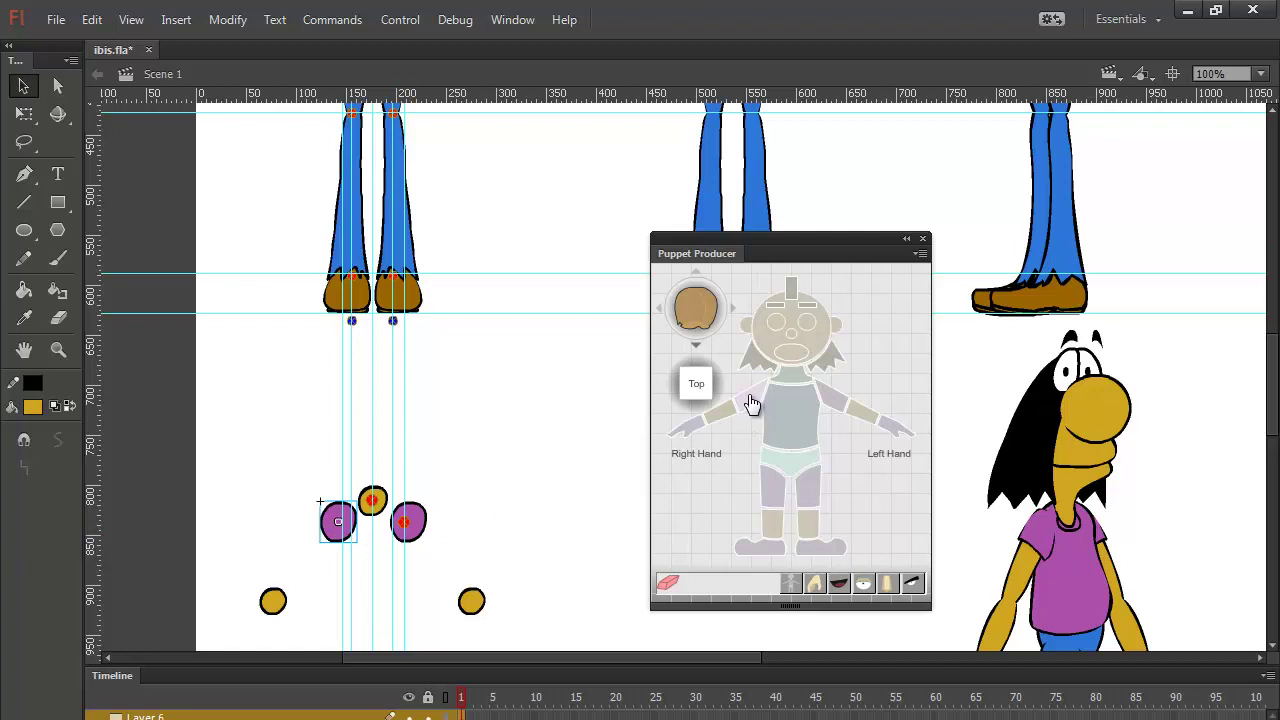
click(752, 403)
mouse_move(320, 482)
mouse_down()
mouse_move(357, 540)
mouse_move(425, 539)
mouse_up()
Step: Move the two gold elbow patches inward so each sits on the shoulder guide beneath its purple patch
click(480, 609)
drag(473, 602, 410, 613)
click(300, 612)
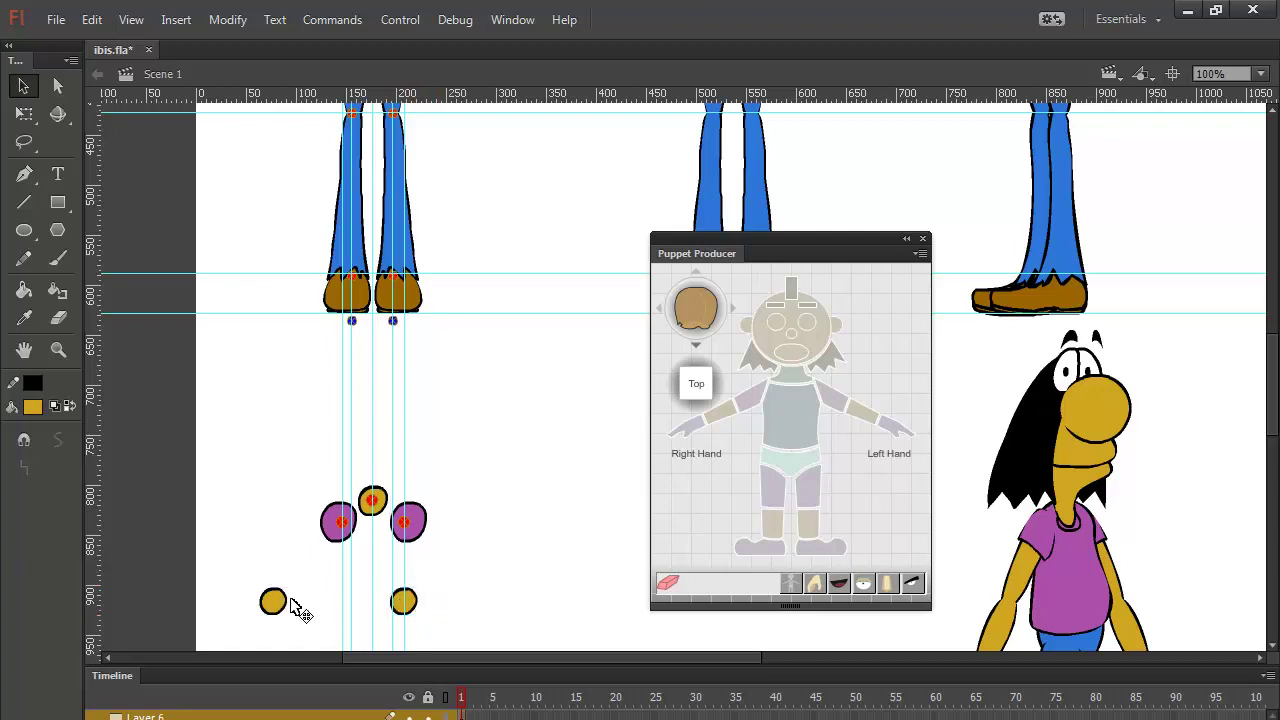
drag(272, 601, 342, 604)
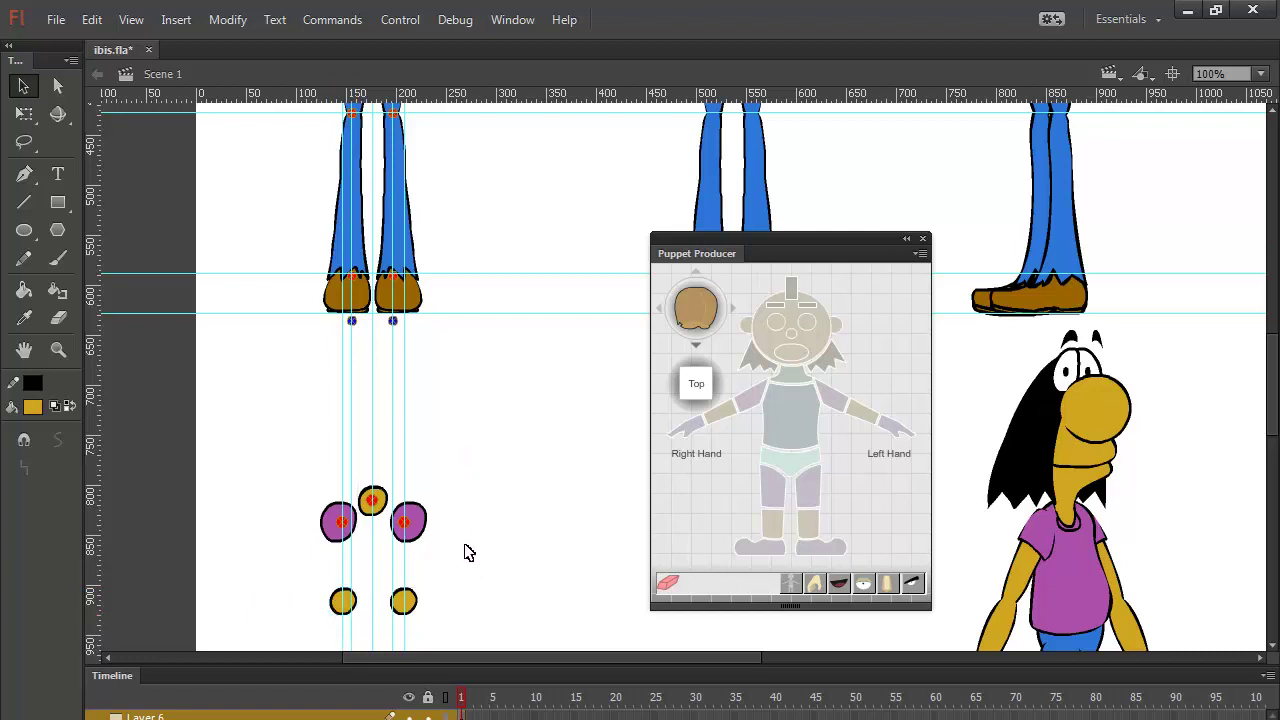
Step: Align the character's left elbow patch to the horizontal centre of the shoulder patch above it, with Align to stage turned off
click(343, 601)
key(ctrl+equal)
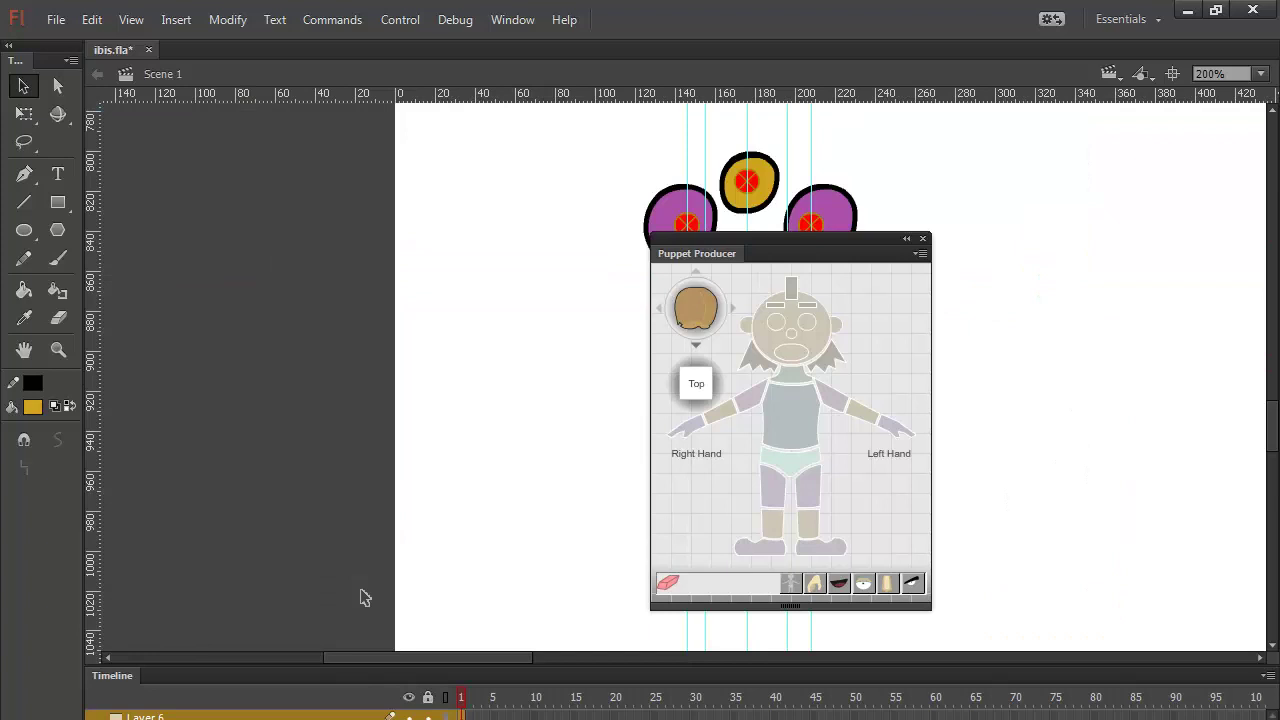
drag(975, 320, 646, 343)
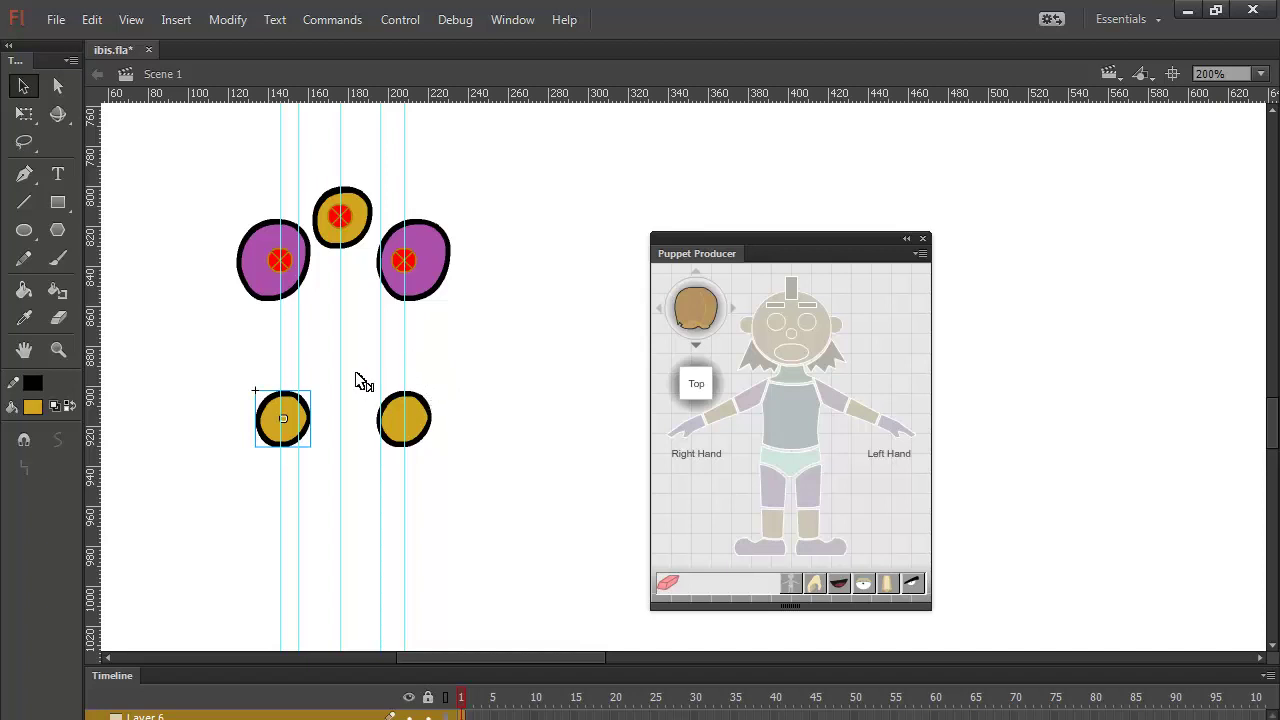
click(425, 420)
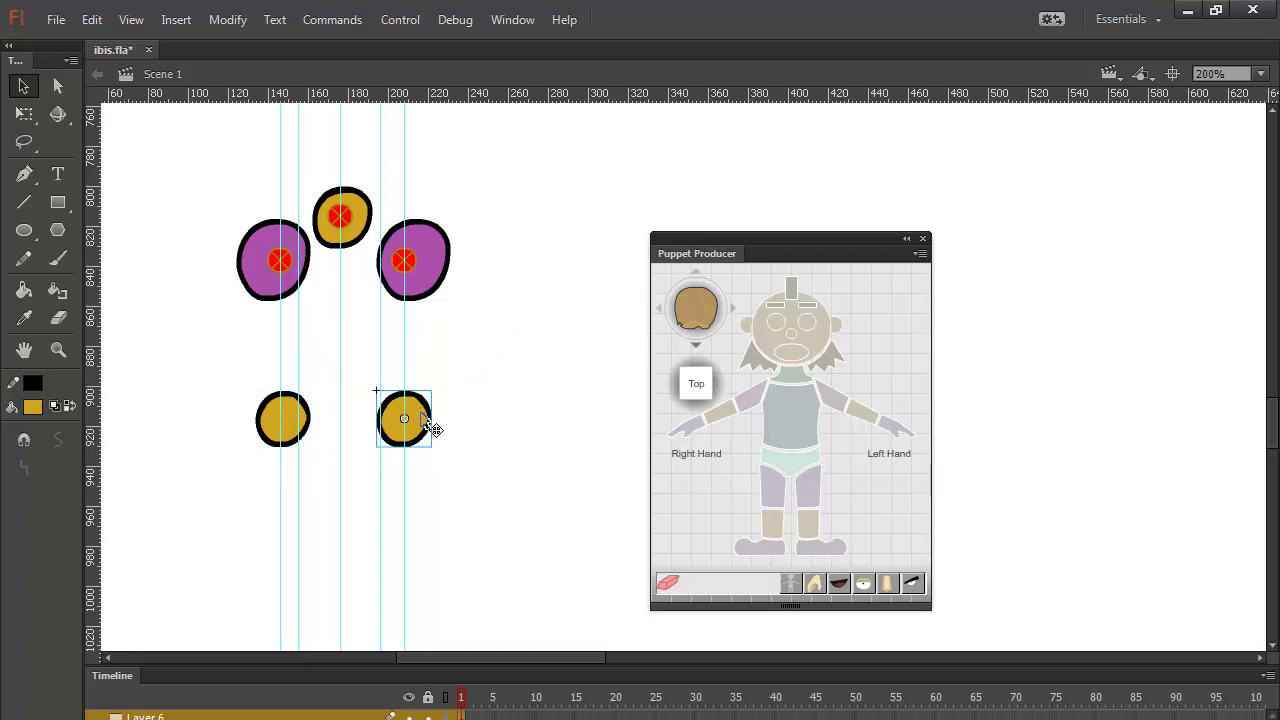
shift+click(448, 272)
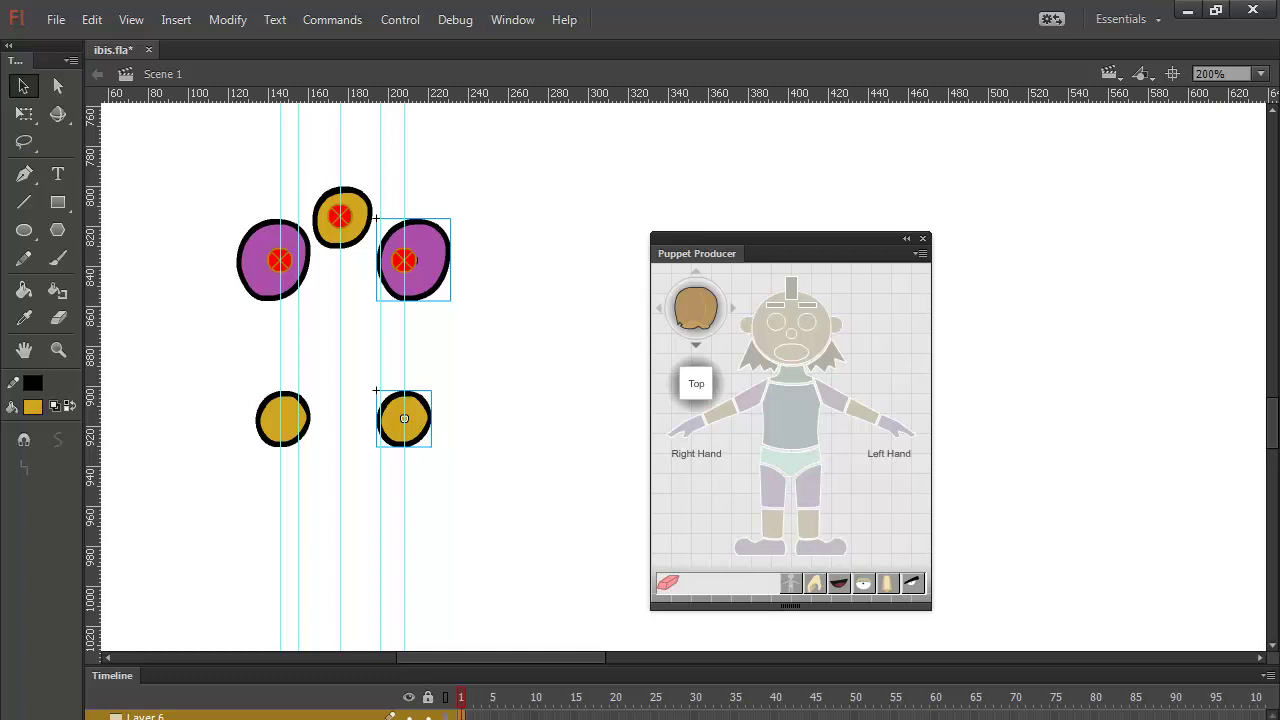
key(ctrl+k)
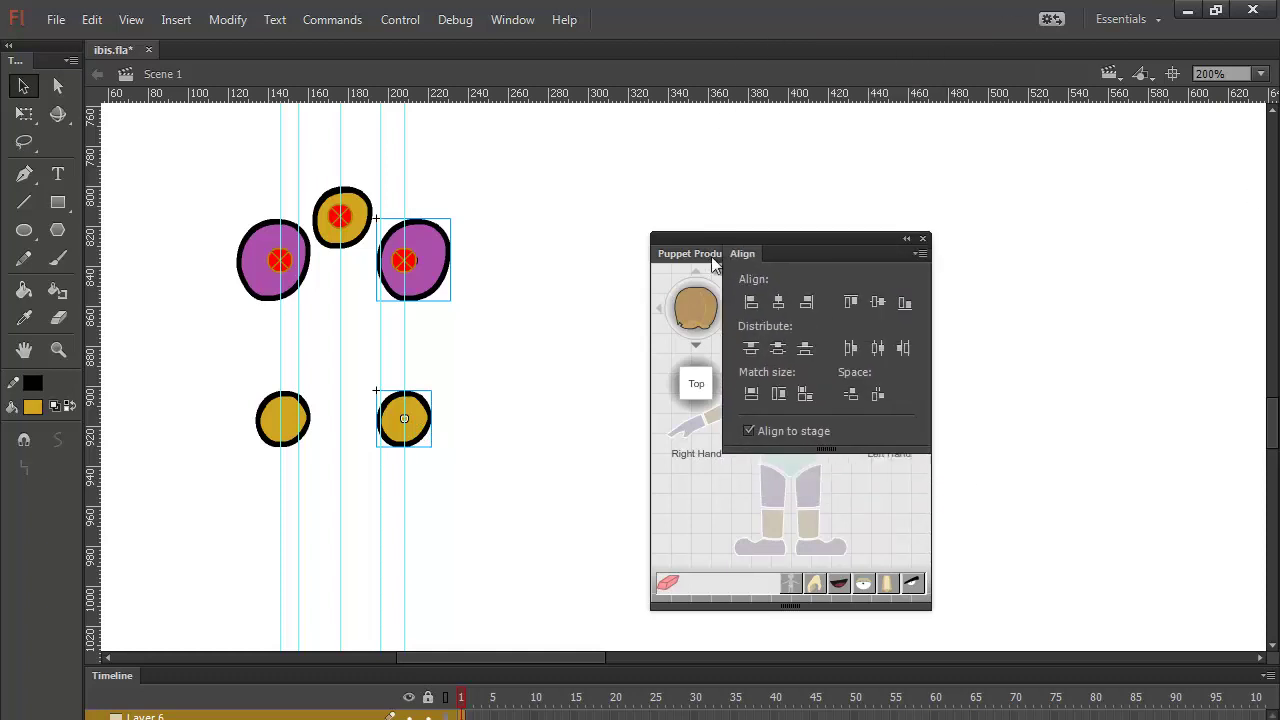
drag(768, 253, 630, 227)
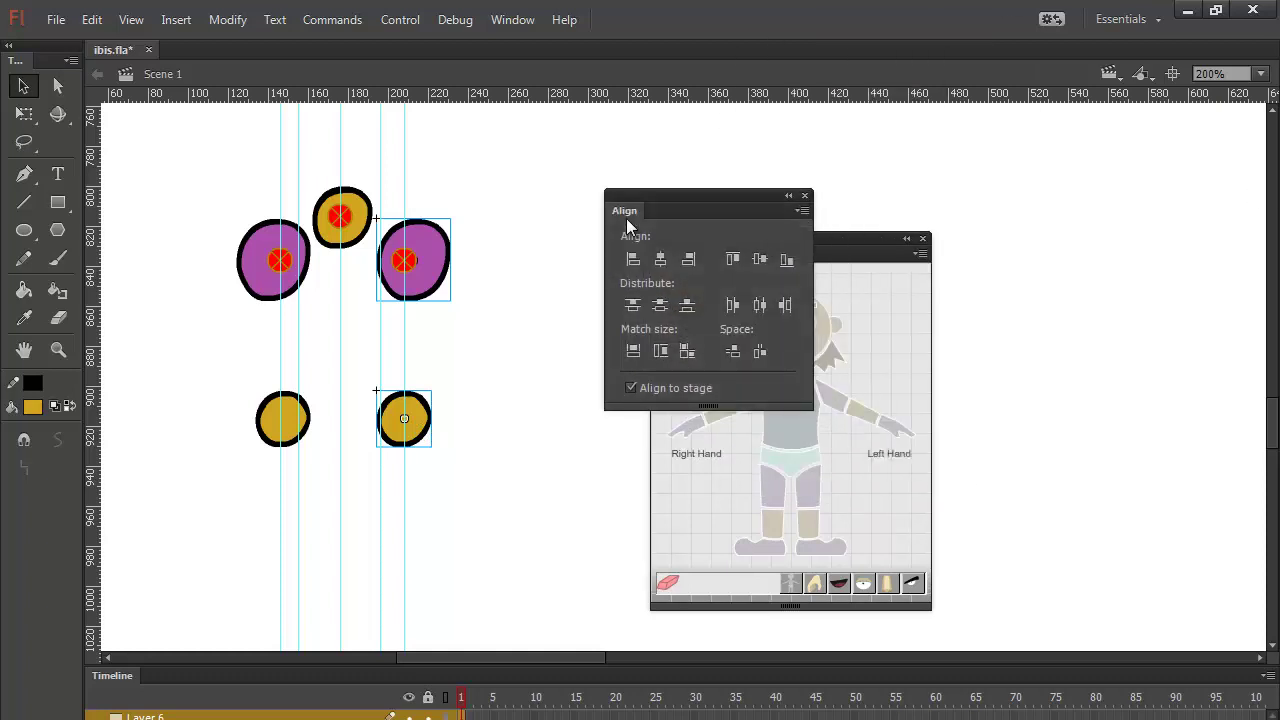
click(631, 388)
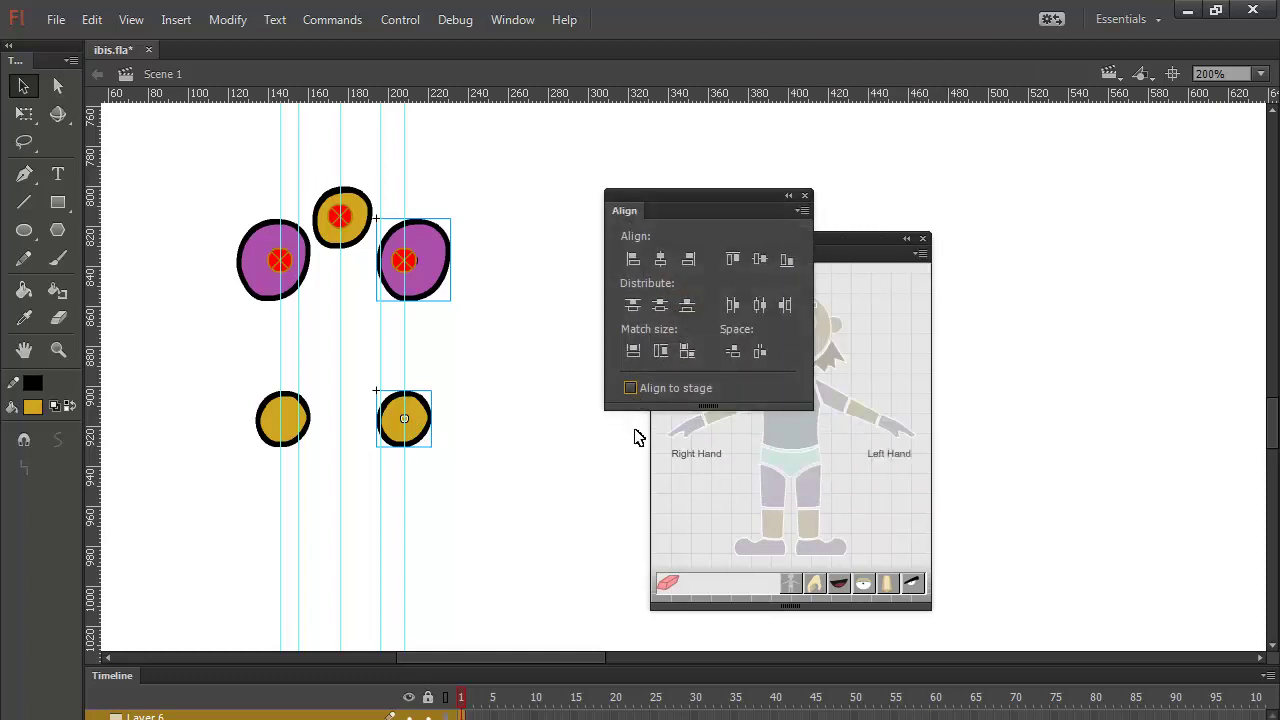
click(662, 262)
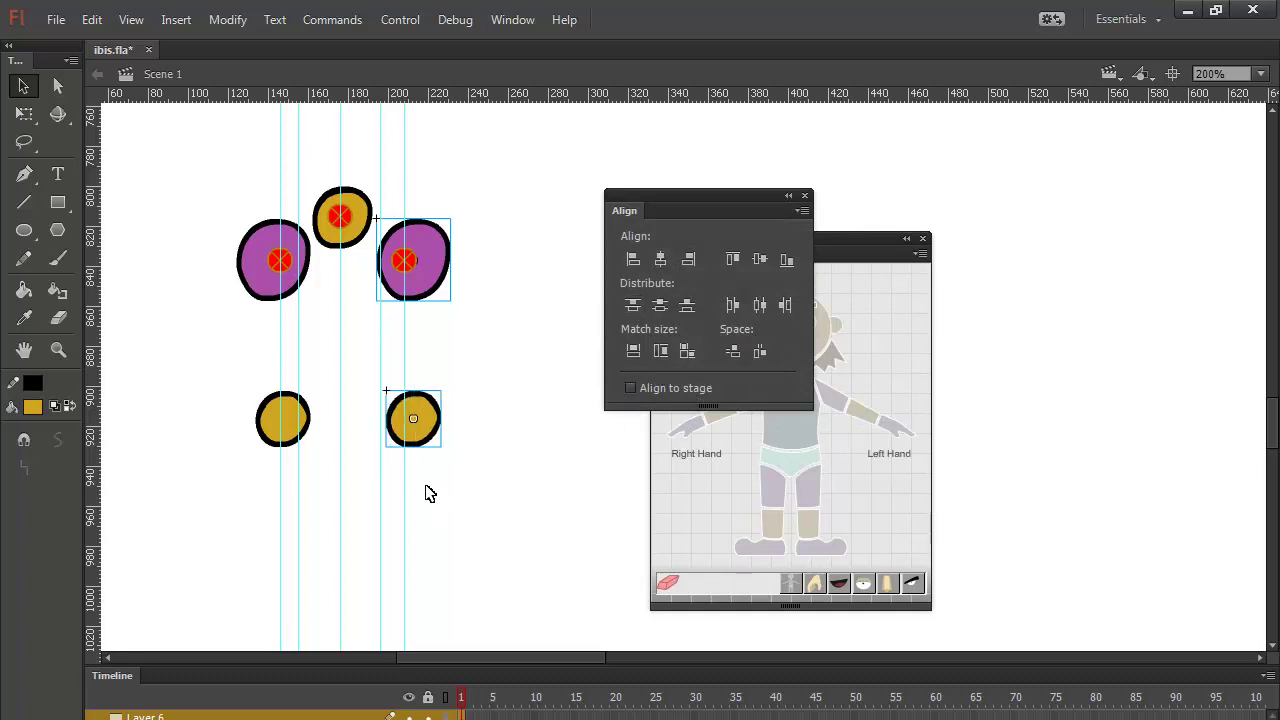
Step: Align the character's right elbow patch to the horizontal centre of the shoulder patch above it
click(271, 296)
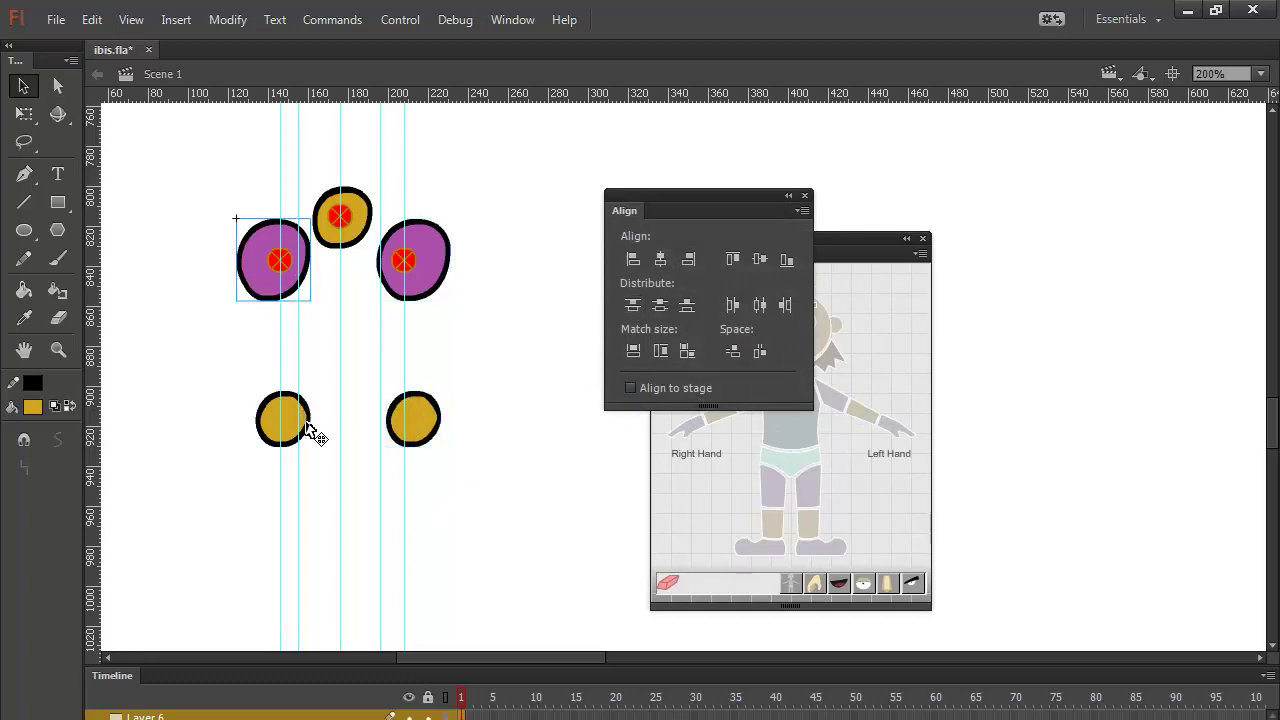
shift+click(270, 437)
click(660, 262)
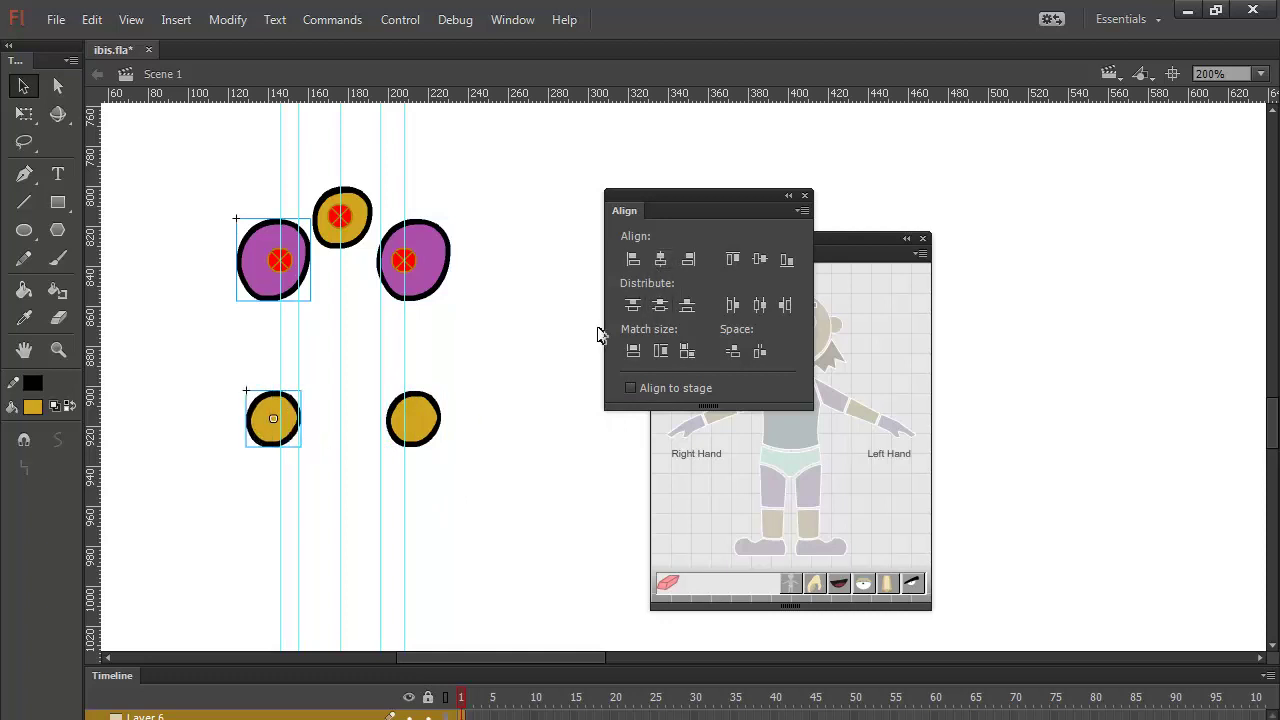
click(525, 418)
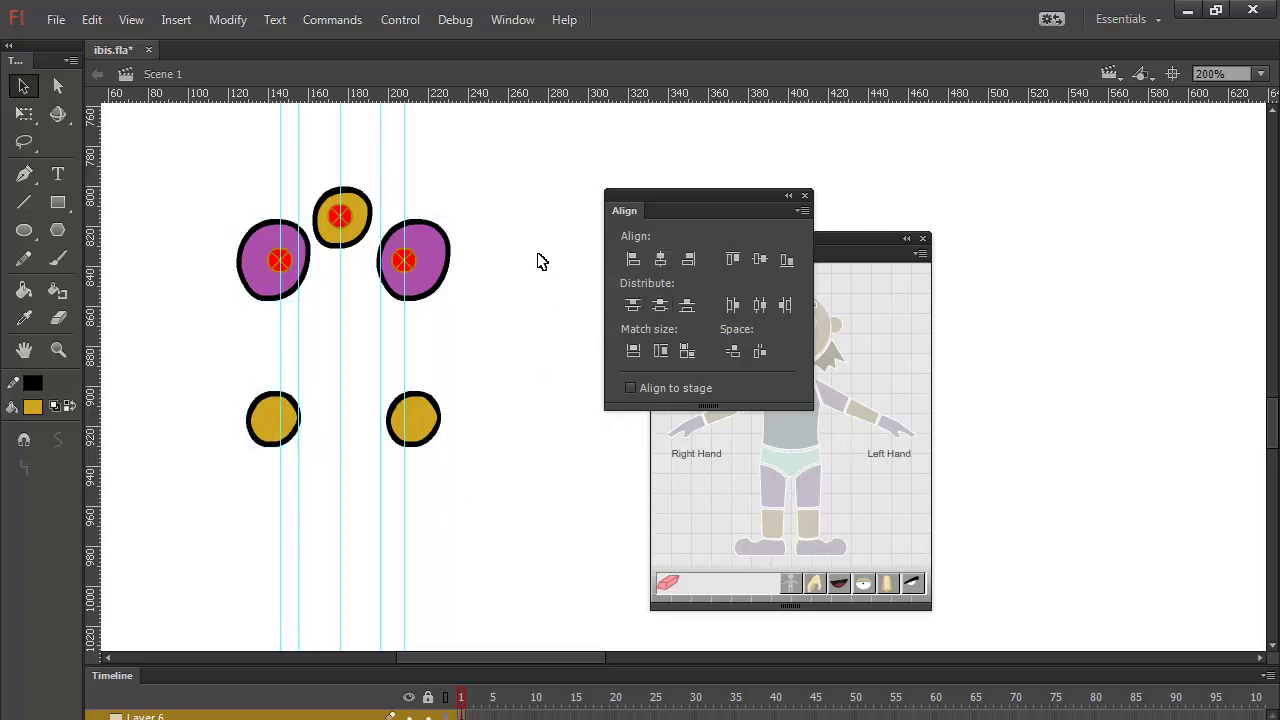
Step: Assign the elbow patches as the left and right forearms in Puppet Producer and place each joint marker on its shoulder guide
click(428, 425)
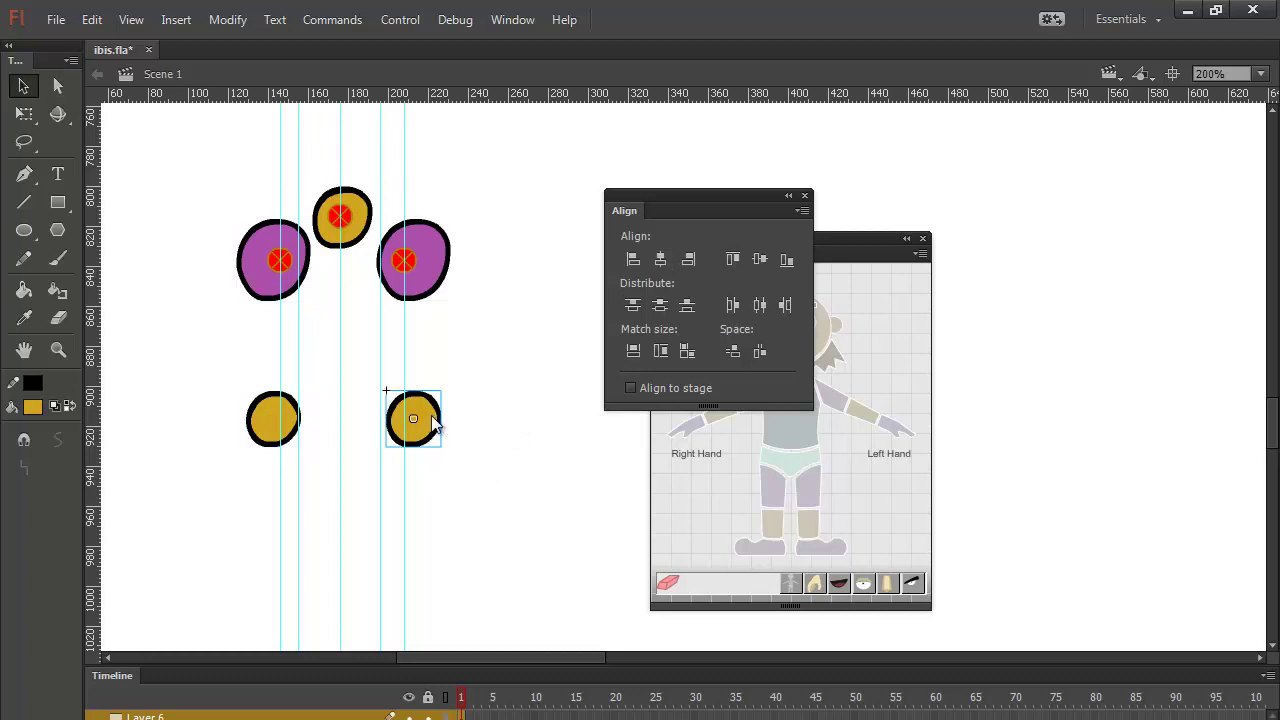
drag(693, 202, 1081, 210)
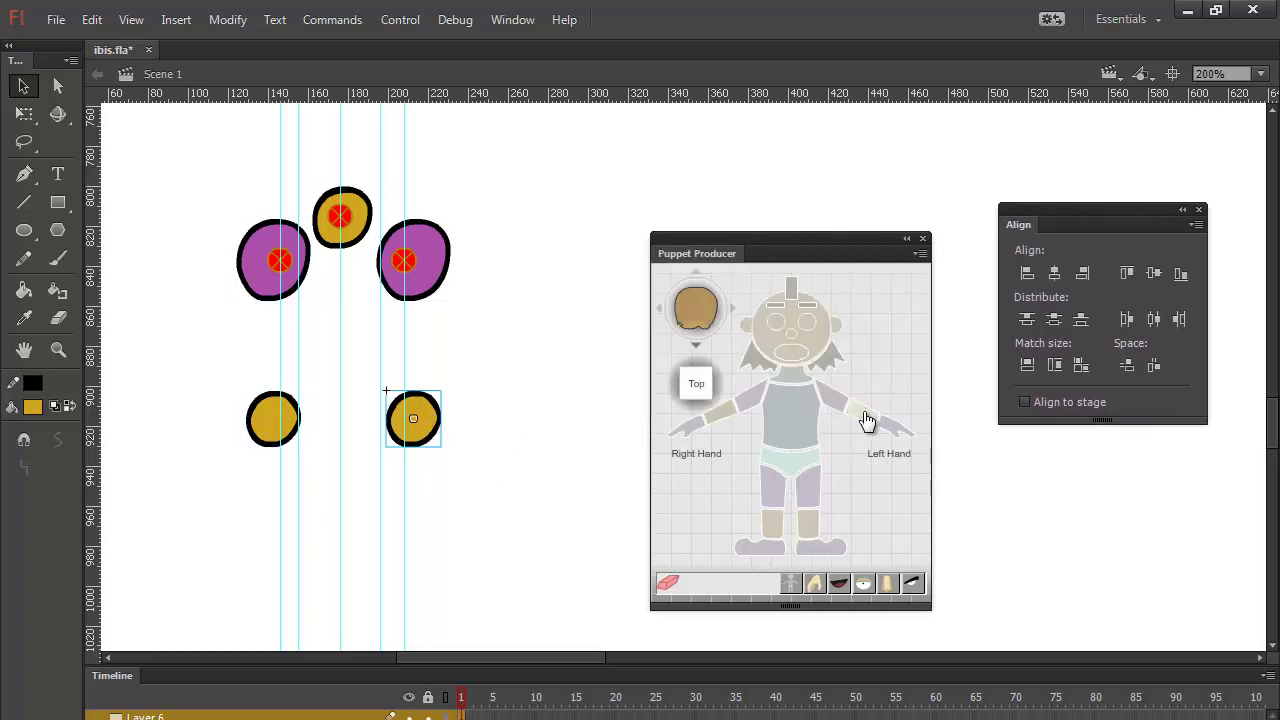
click(860, 418)
mouse_move(404, 372)
mouse_down()
mouse_move(393, 385)
mouse_move(412, 420)
mouse_move(358, 434)
mouse_move(403, 405)
mouse_move(404, 418)
mouse_up()
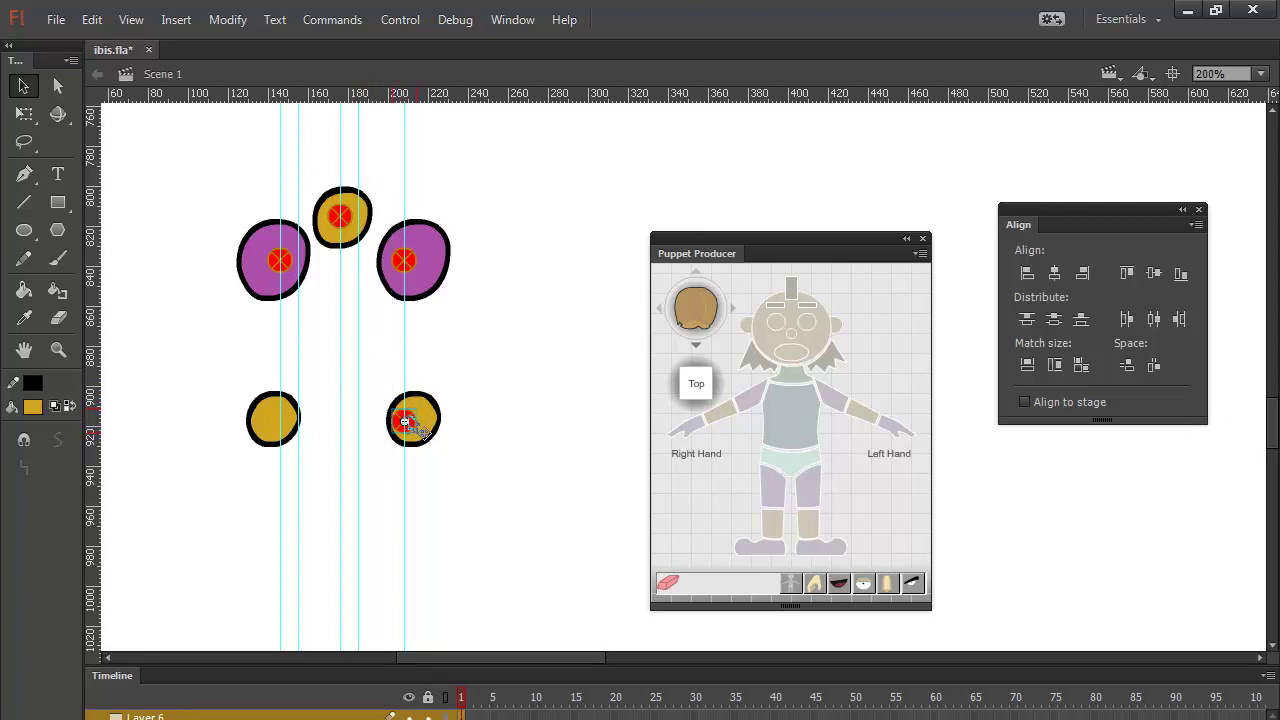
click(273, 420)
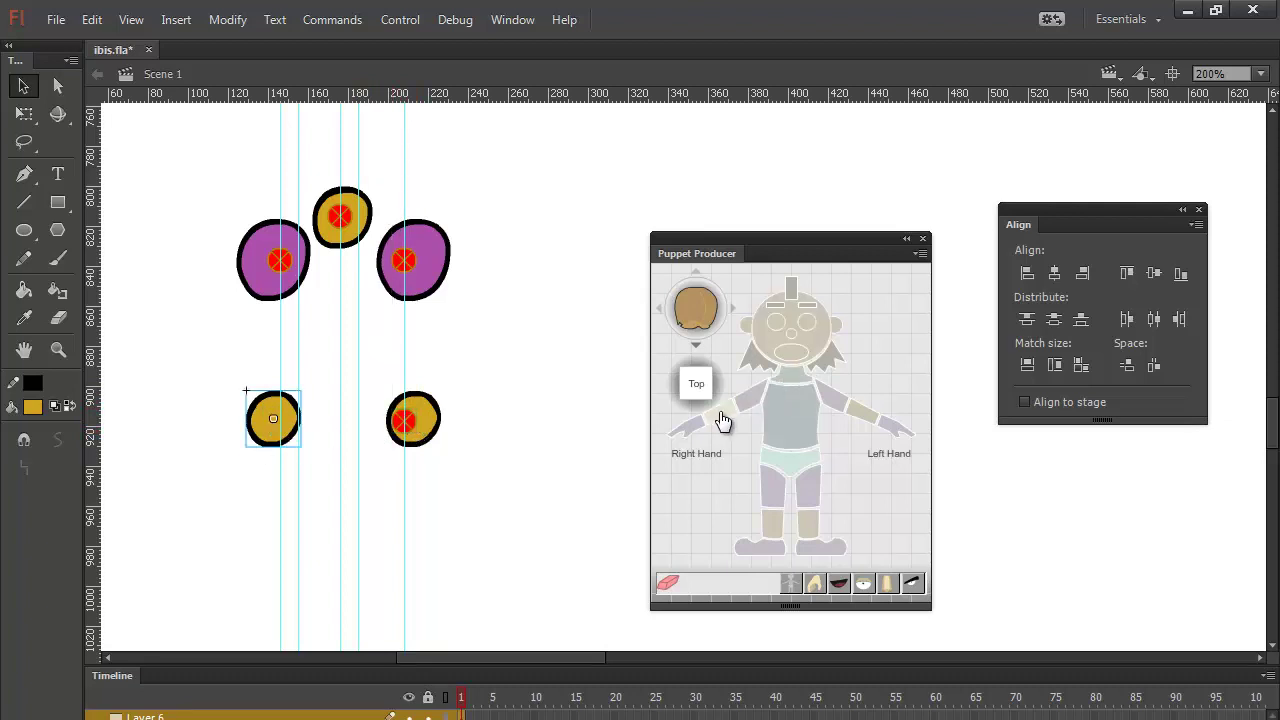
click(690, 384)
drag(256, 371, 286, 426)
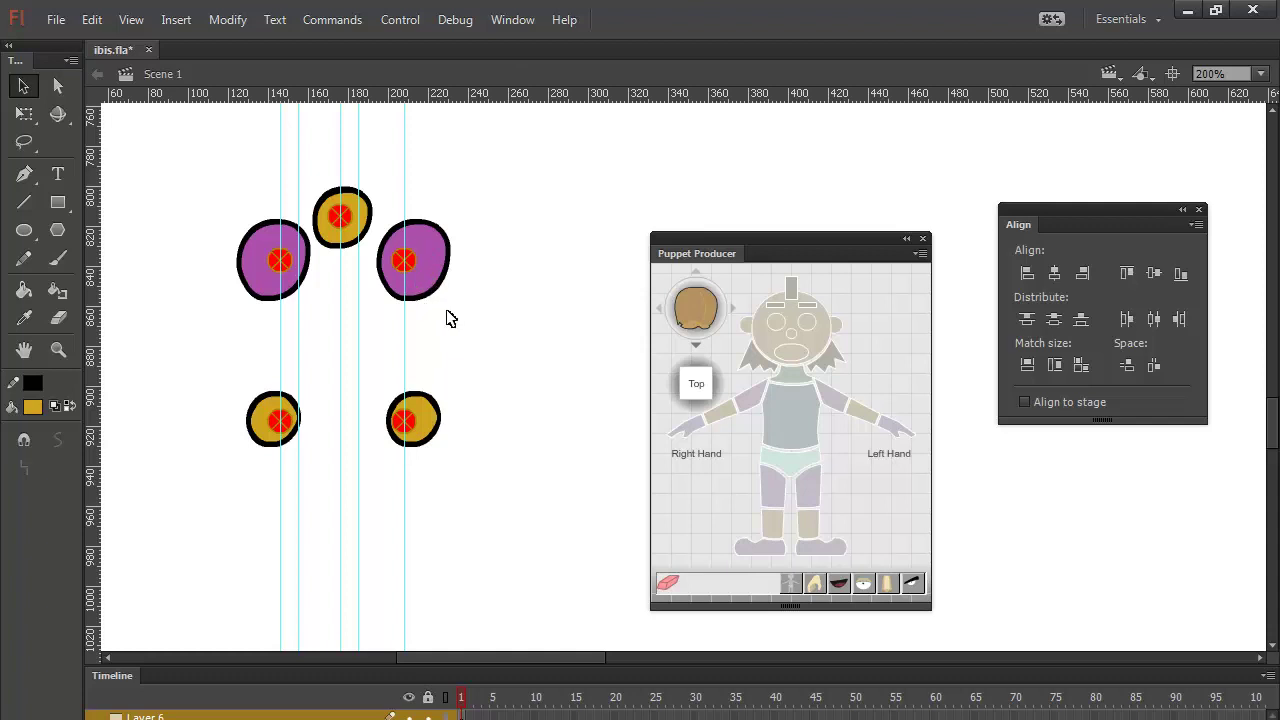
Step: Move the off-centre vertical guide onto the joint markers of the character's left foot in the front view, and lock the guides
scroll(510, 260, up, 10)
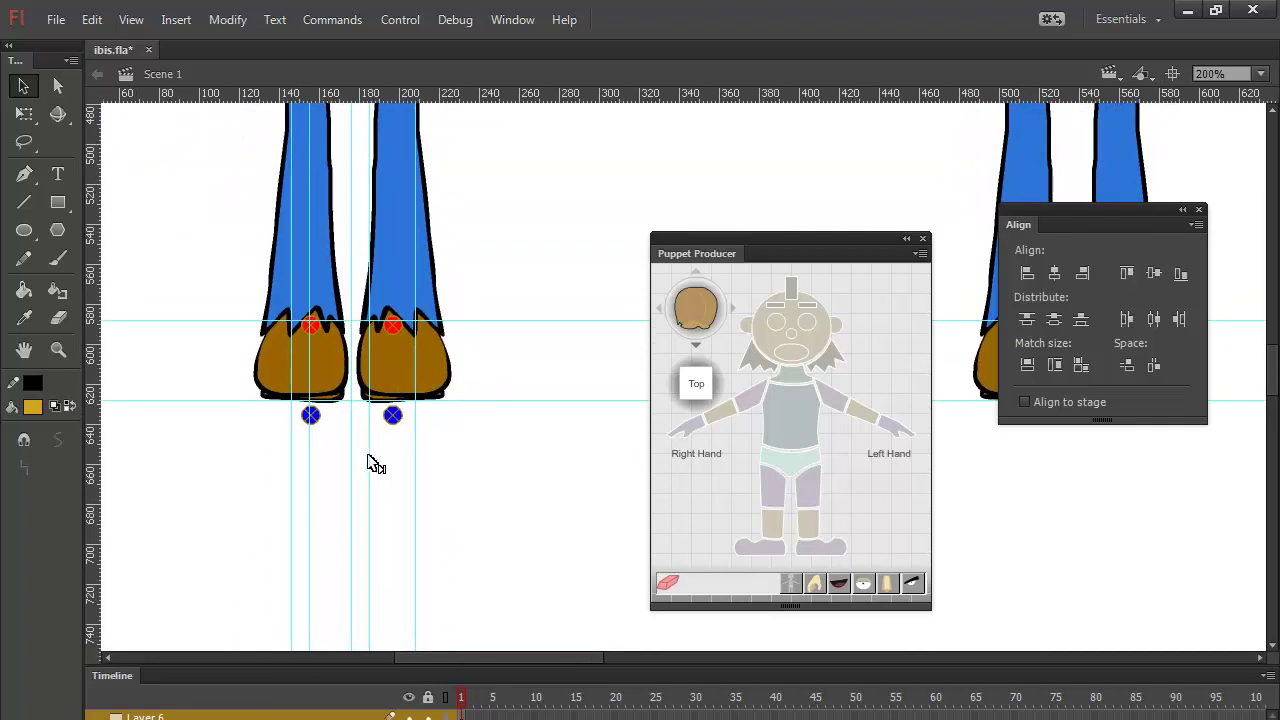
drag(370, 463, 392, 465)
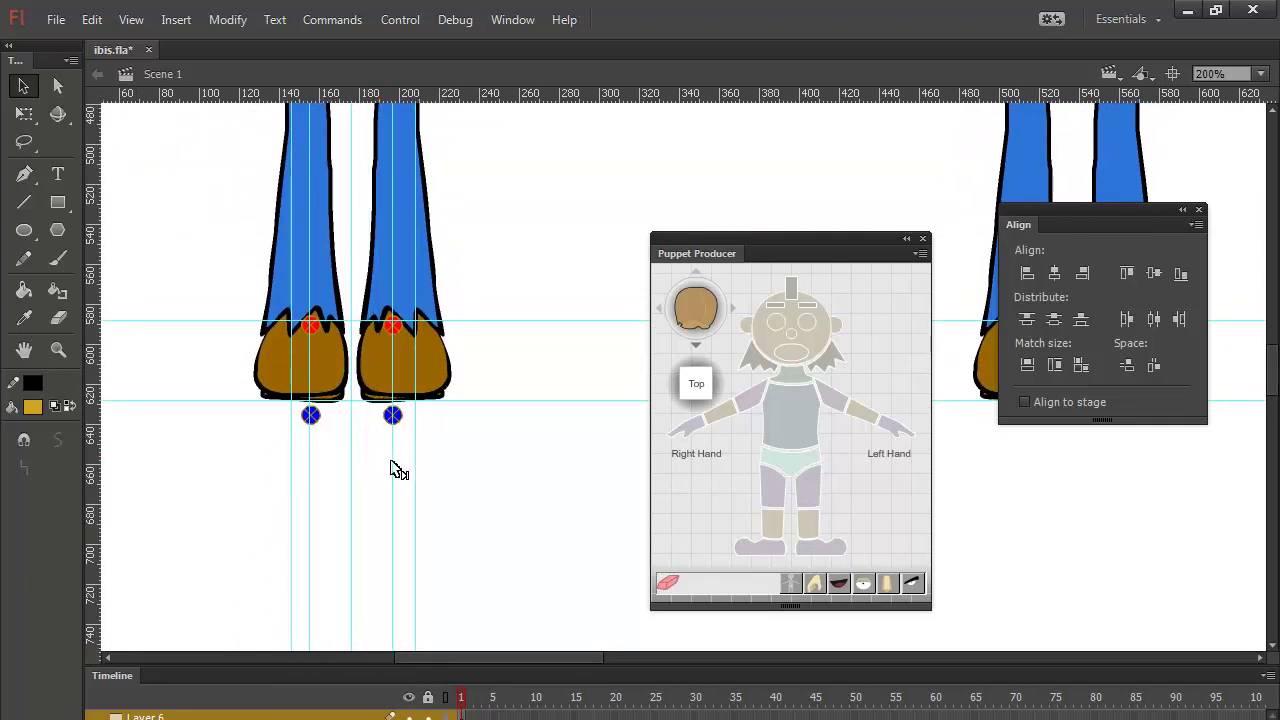
click(131, 20)
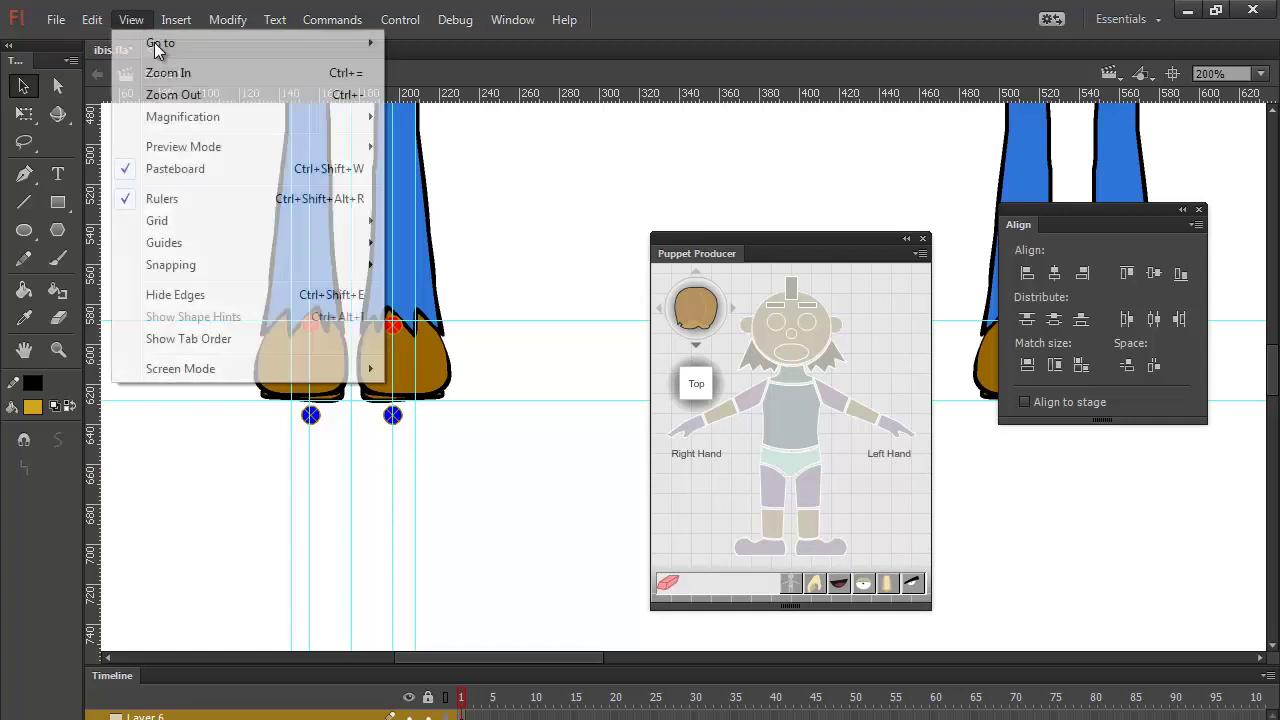
mouse_move(365, 247)
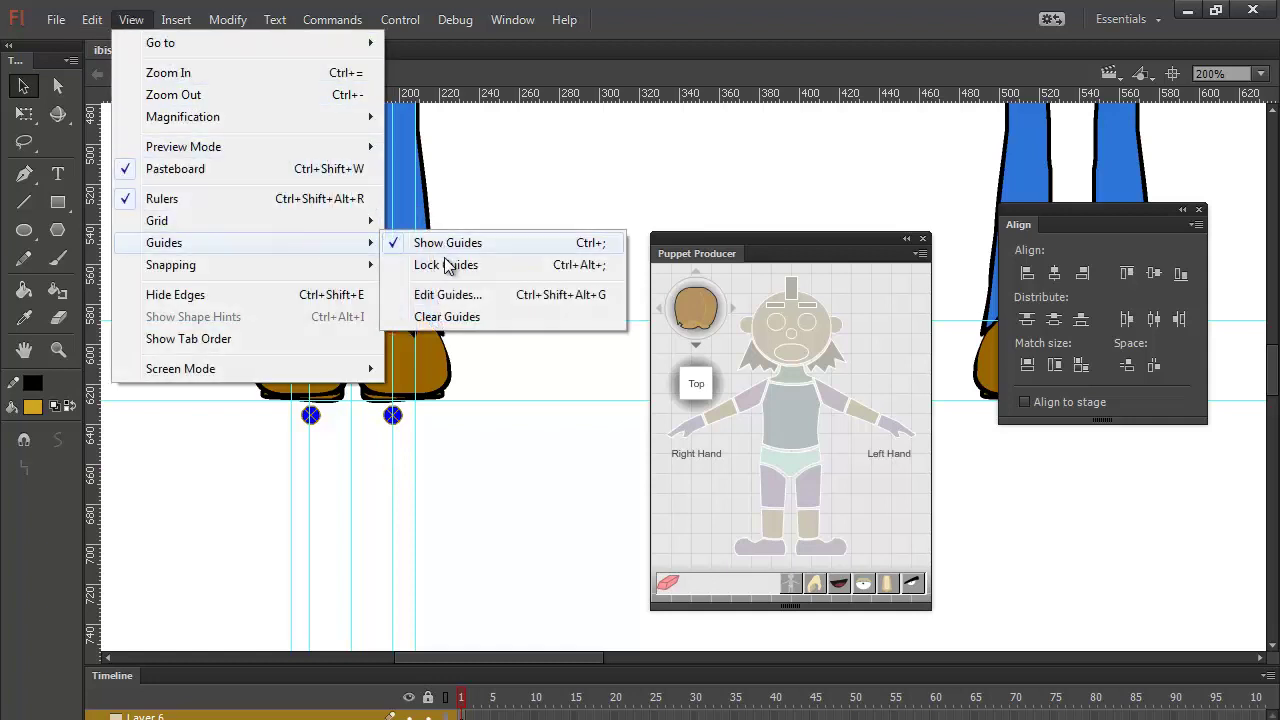
click(452, 264)
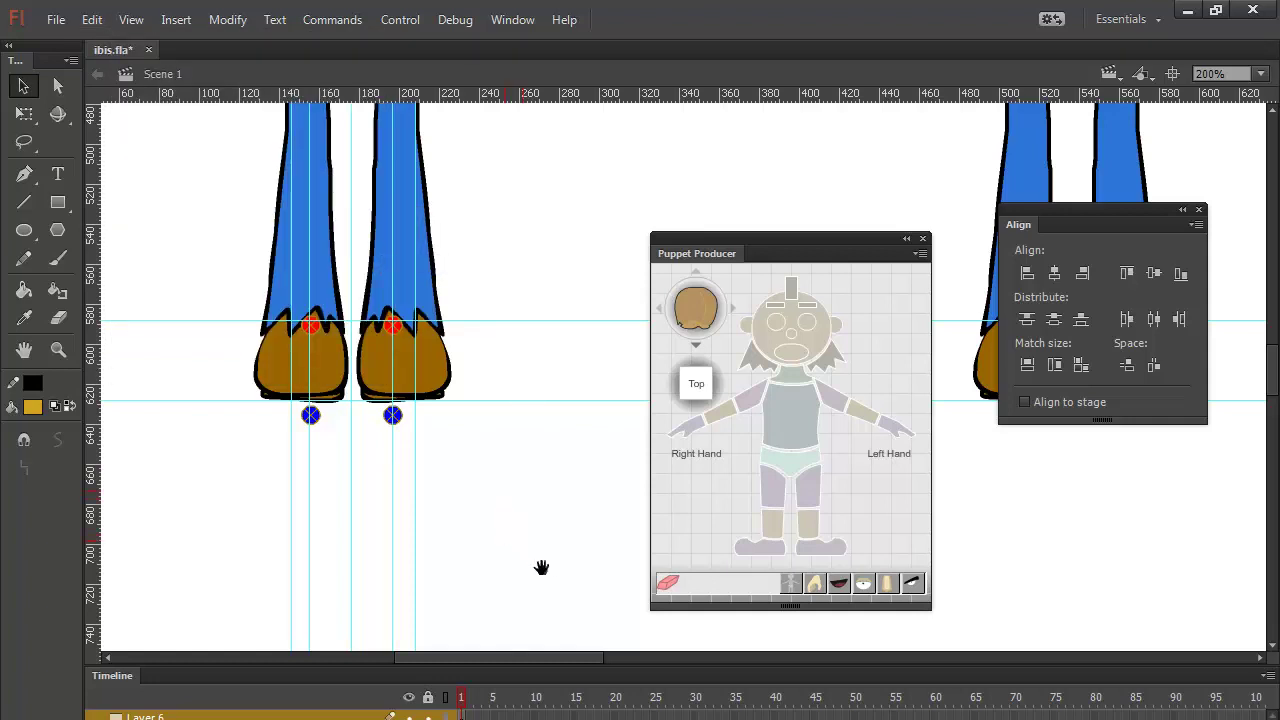
Step: Show the artwork as outlines and trace a closed black Brush contour around the hips of the front view, swapping fill and stroke colours
drag(543, 566, 457, 249)
drag(474, 457, 530, 412)
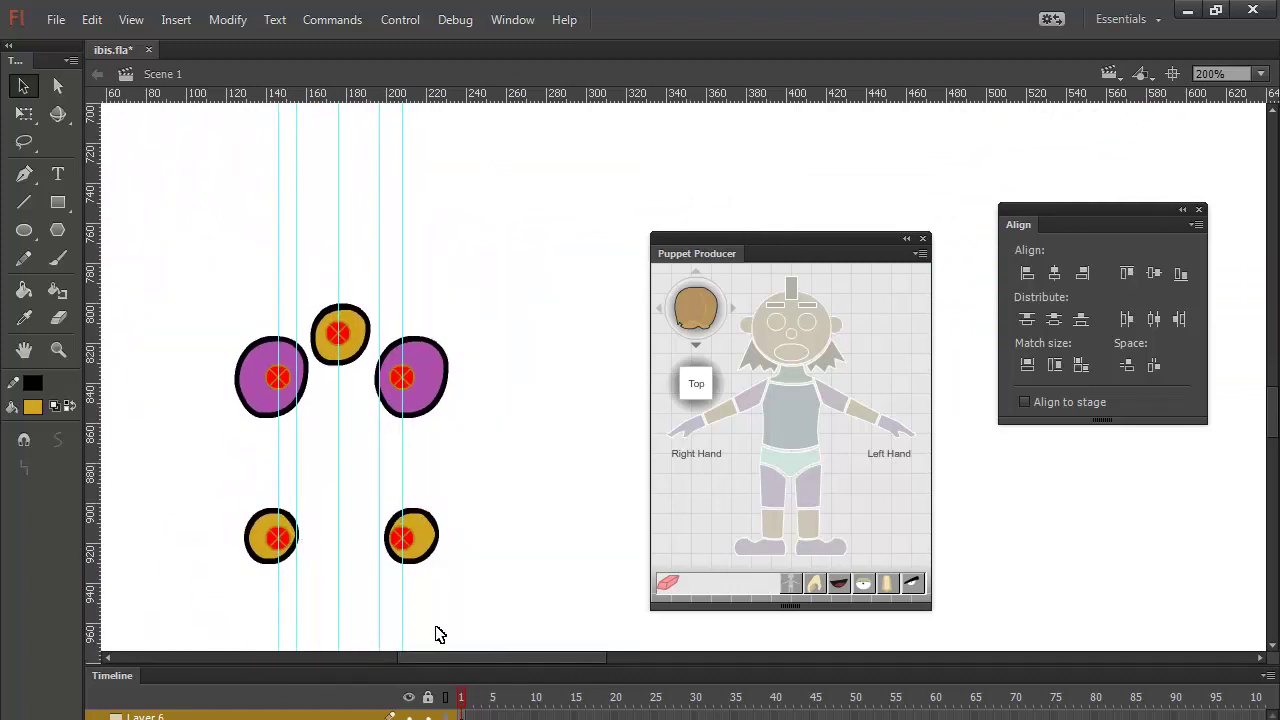
drag(514, 206, 531, 409)
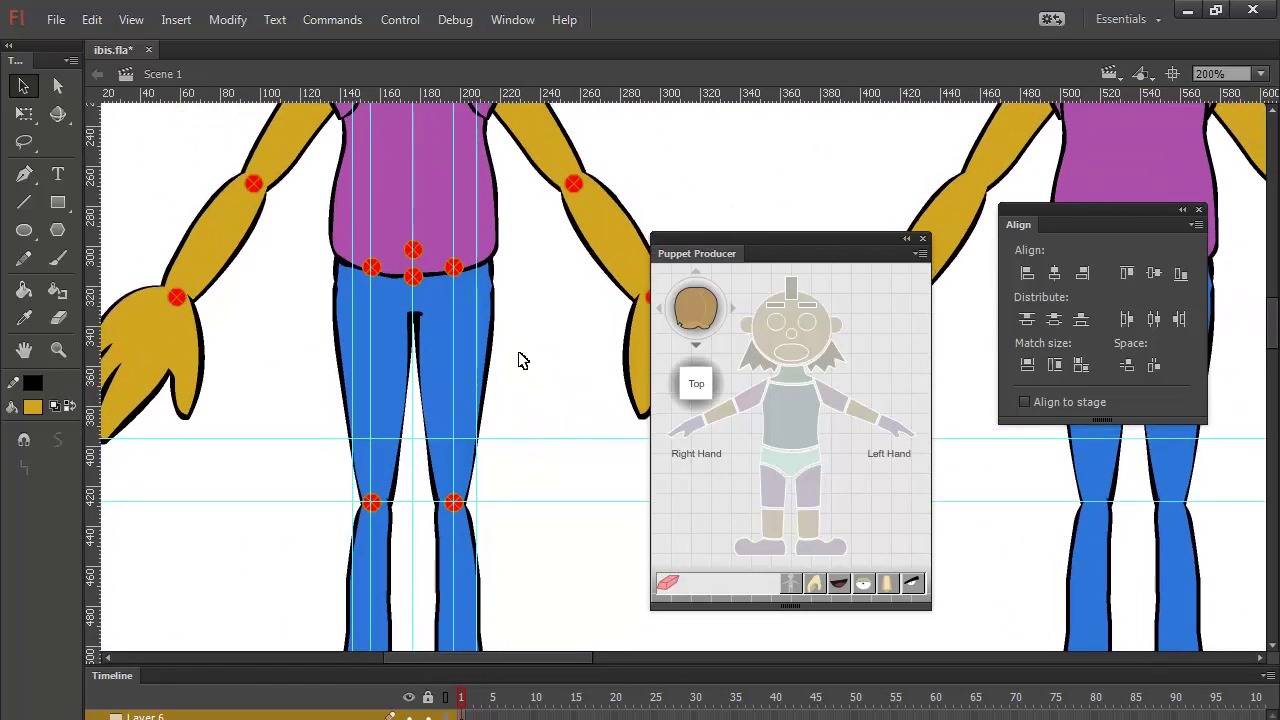
key(ctrl+alt+shift+o)
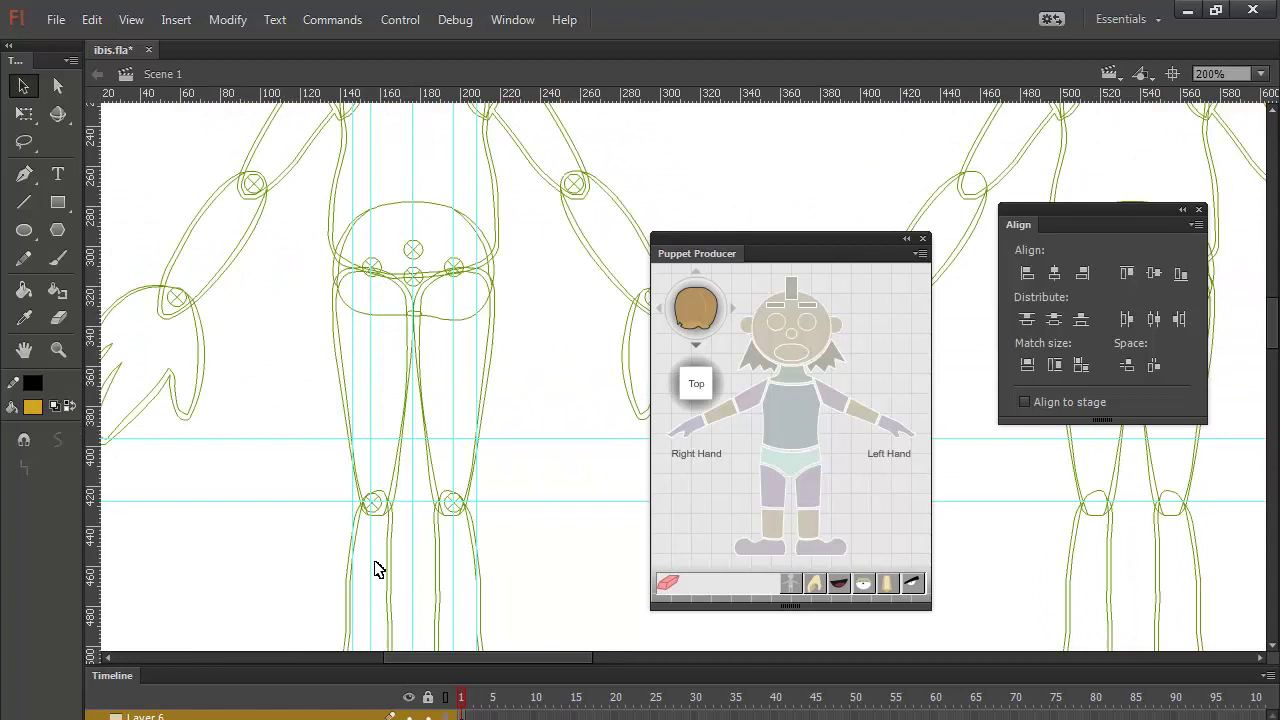
click(59, 261)
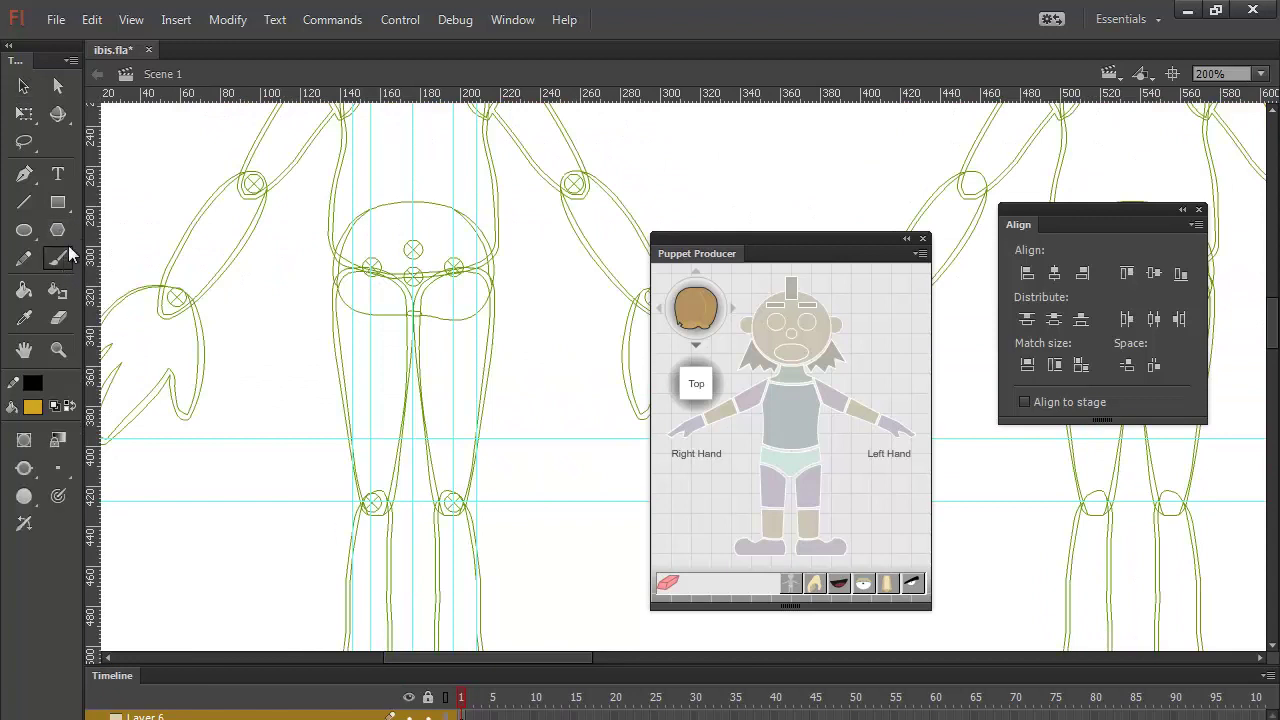
click(72, 406)
mouse_move(371, 212)
mouse_down()
mouse_move(349, 236)
mouse_move(351, 306)
mouse_up()
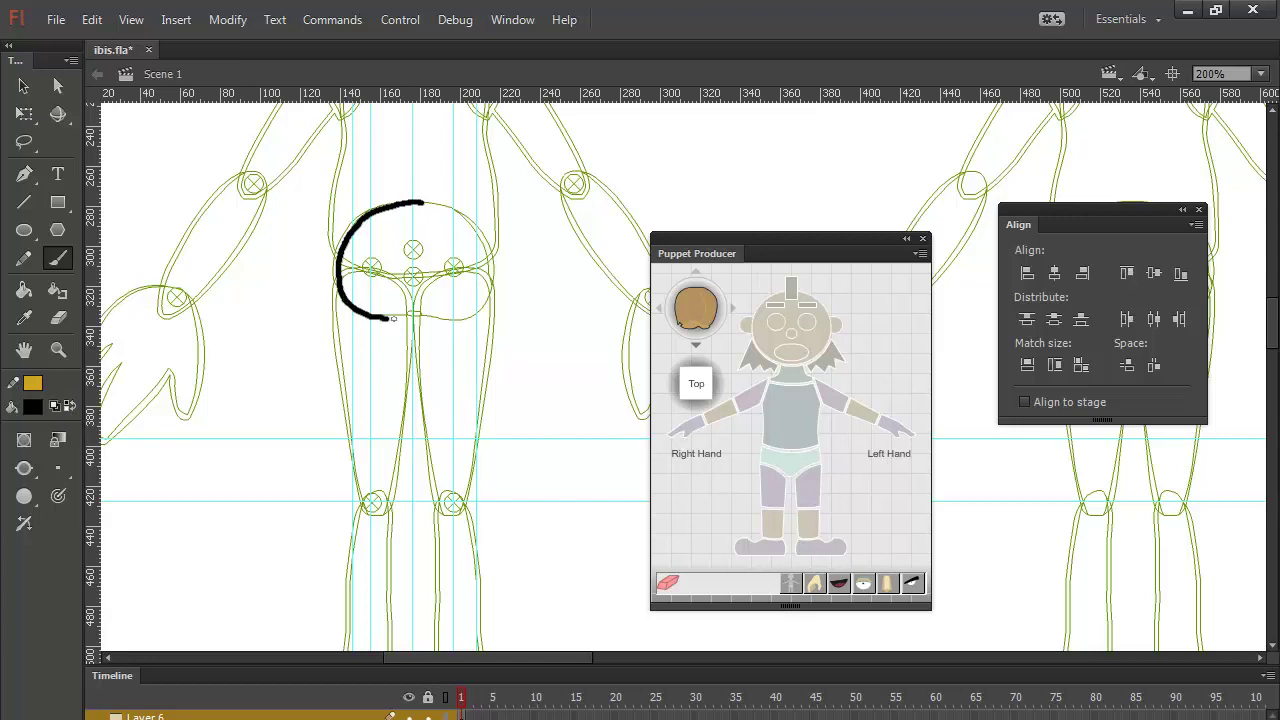
drag(478, 305, 493, 261)
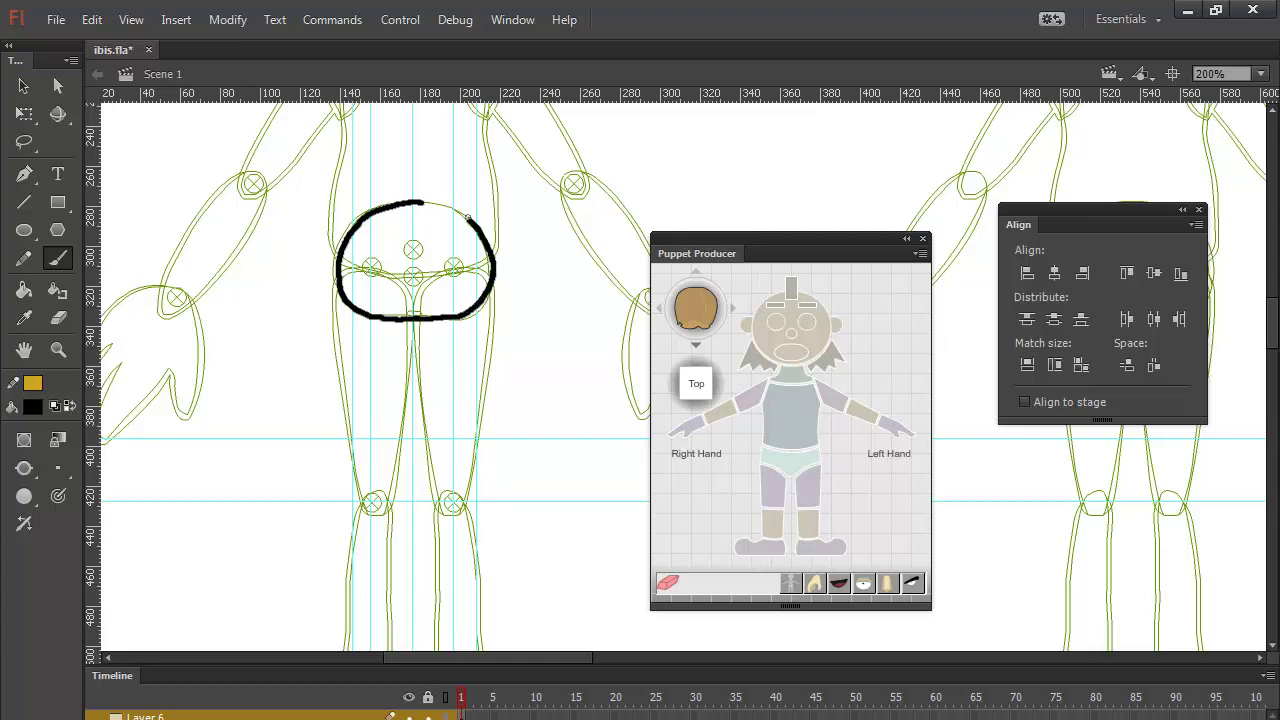
Step: Brush a closed black oval outline around the front figure's hips and fill it with the trousers' blue
drag(399, 205, 378, 212)
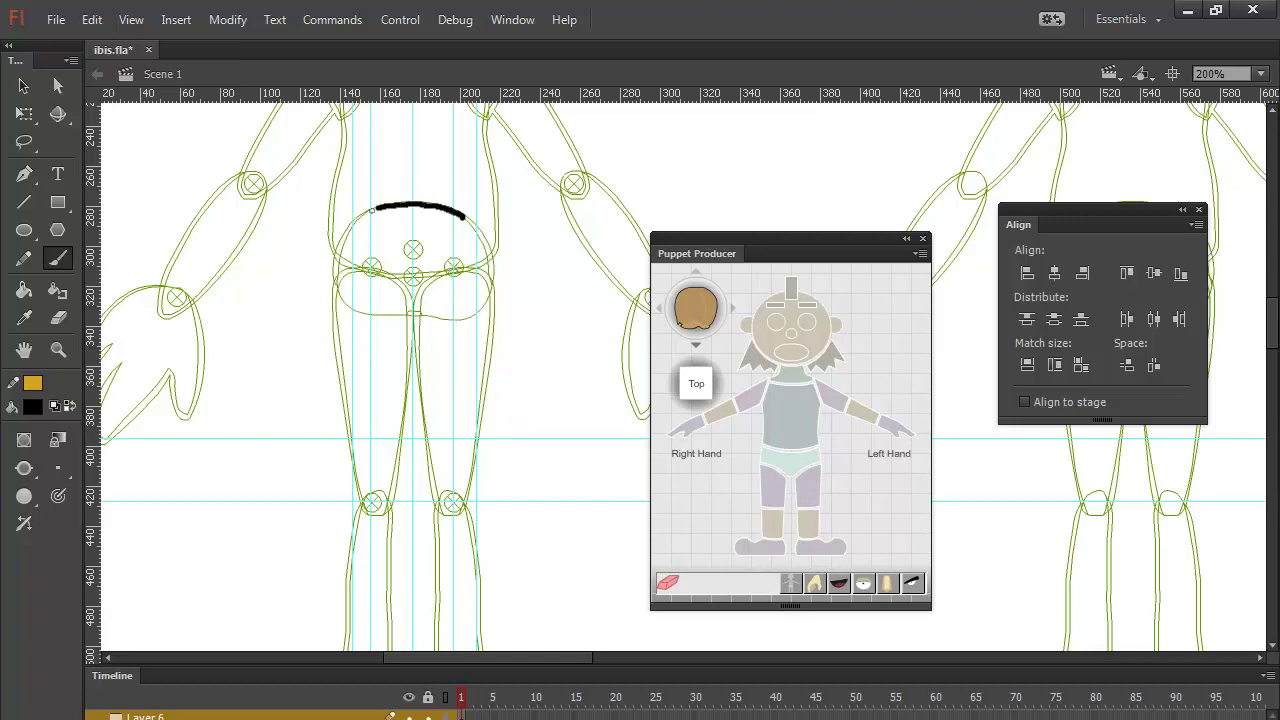
mouse_move(372, 210)
mouse_down()
mouse_move(336, 260)
mouse_move(338, 283)
mouse_move(380, 314)
mouse_move(468, 311)
mouse_move(495, 273)
mouse_move(466, 214)
mouse_up()
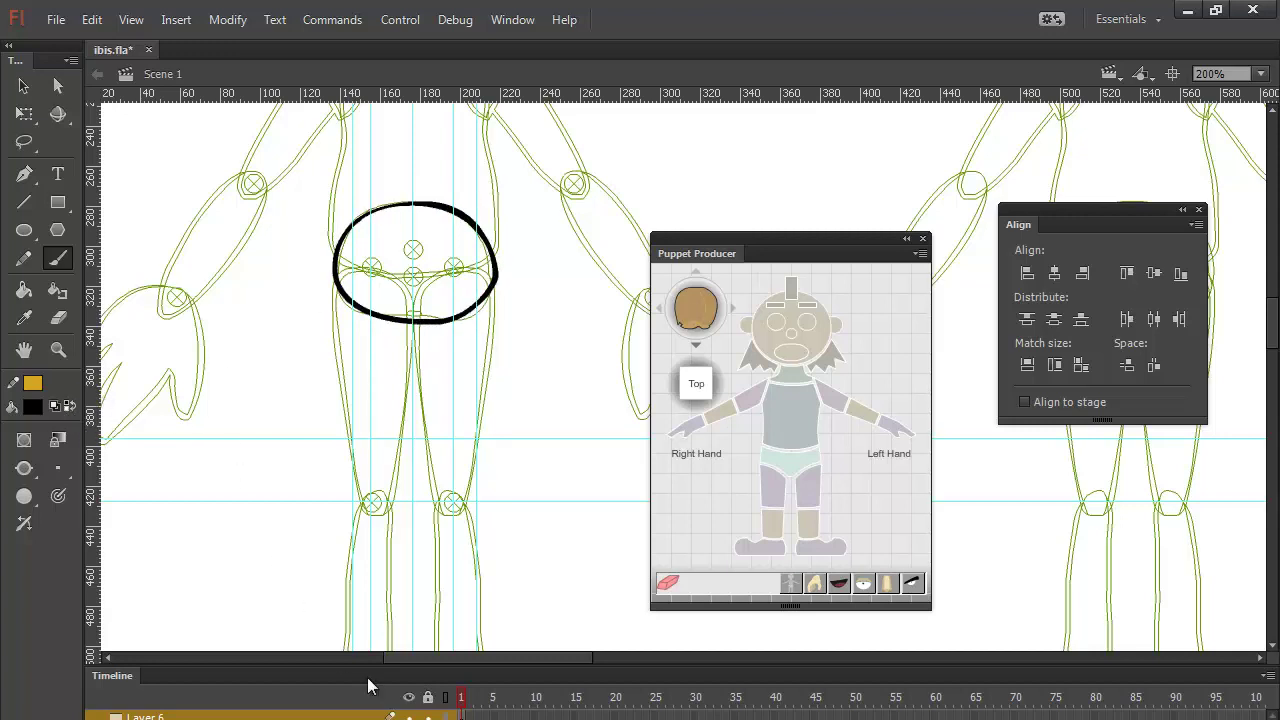
click(66, 405)
click(33, 406)
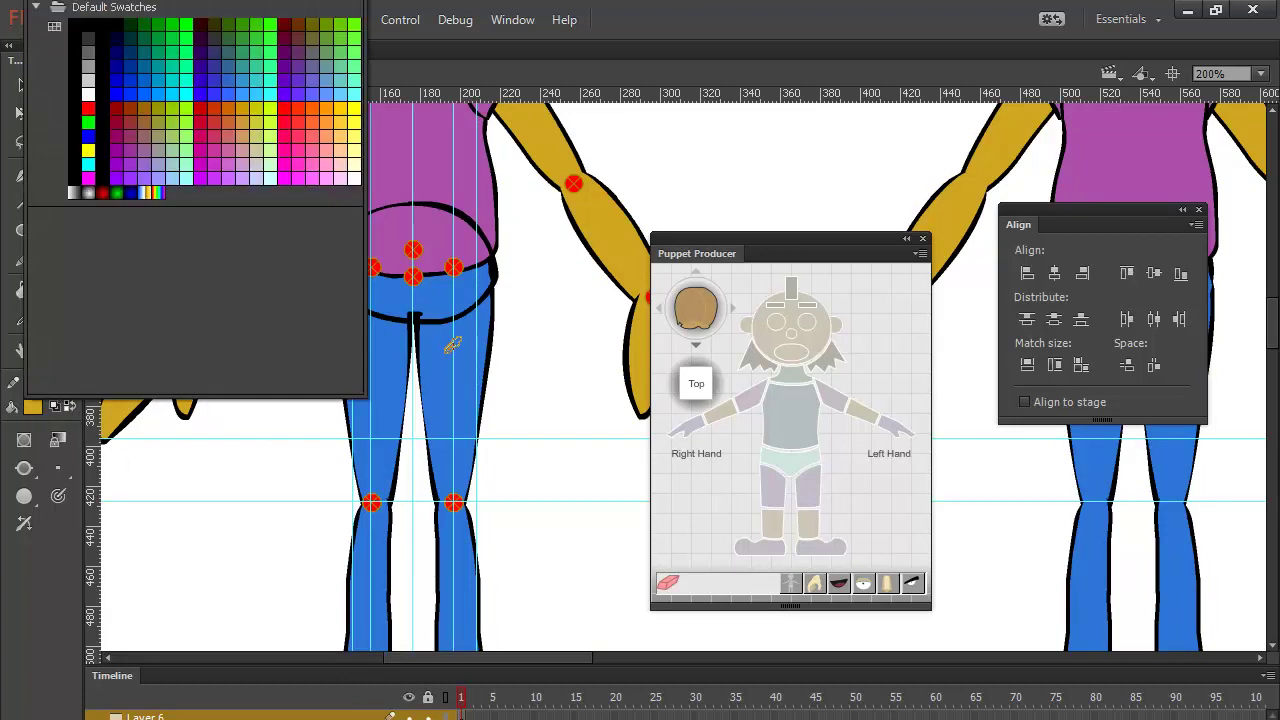
click(447, 323)
click(24, 290)
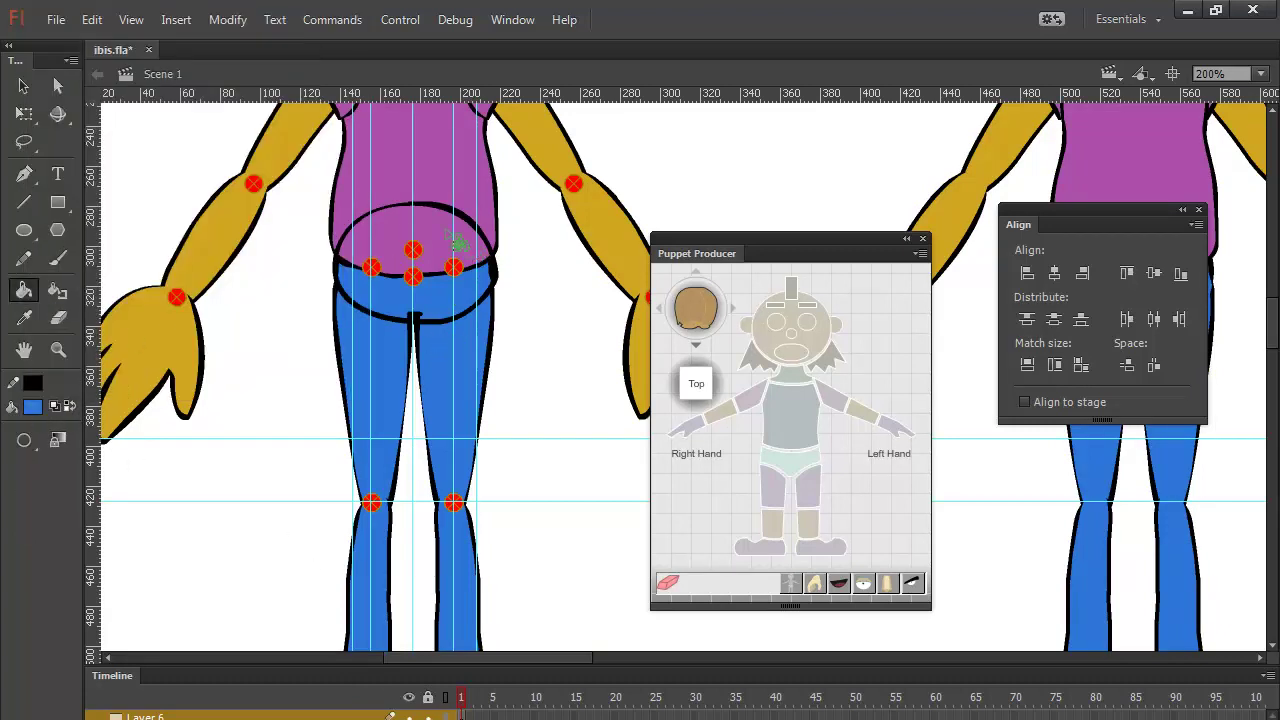
click(457, 250)
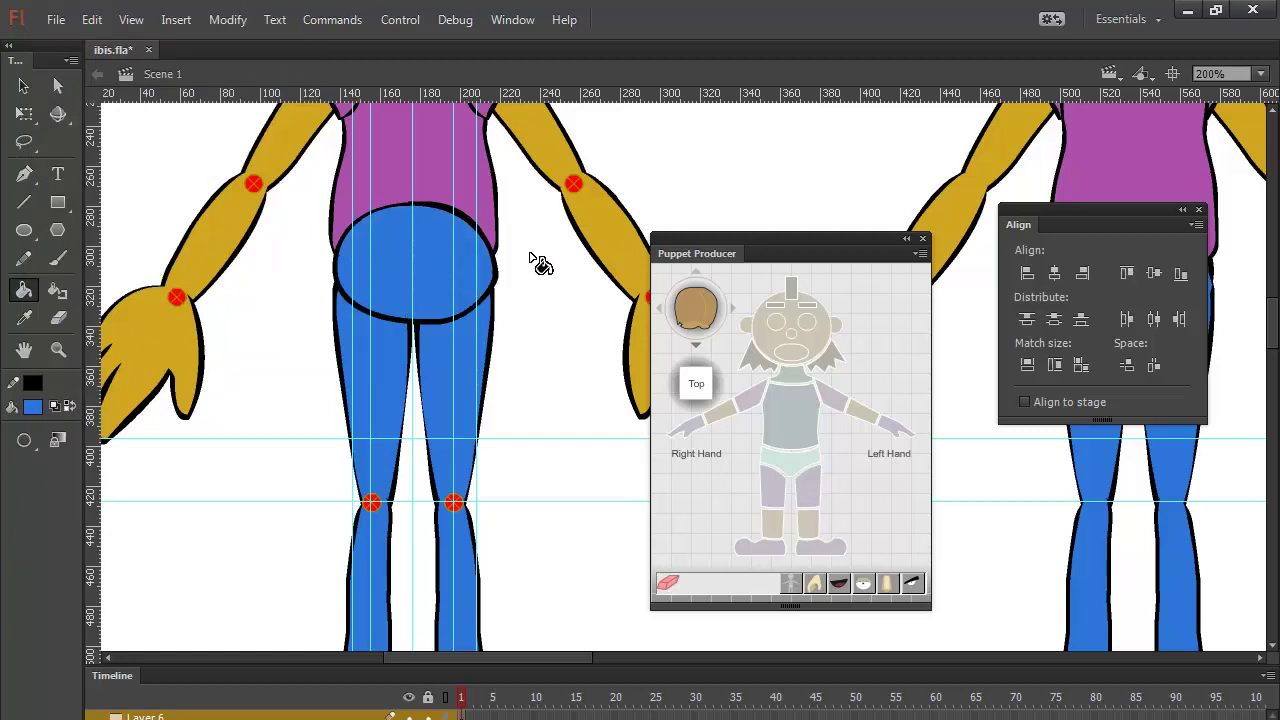
Step: Convert the blue hip oval and its outline to a symbol and move it down below the loose joint pieces
click(24, 86)
click(447, 277)
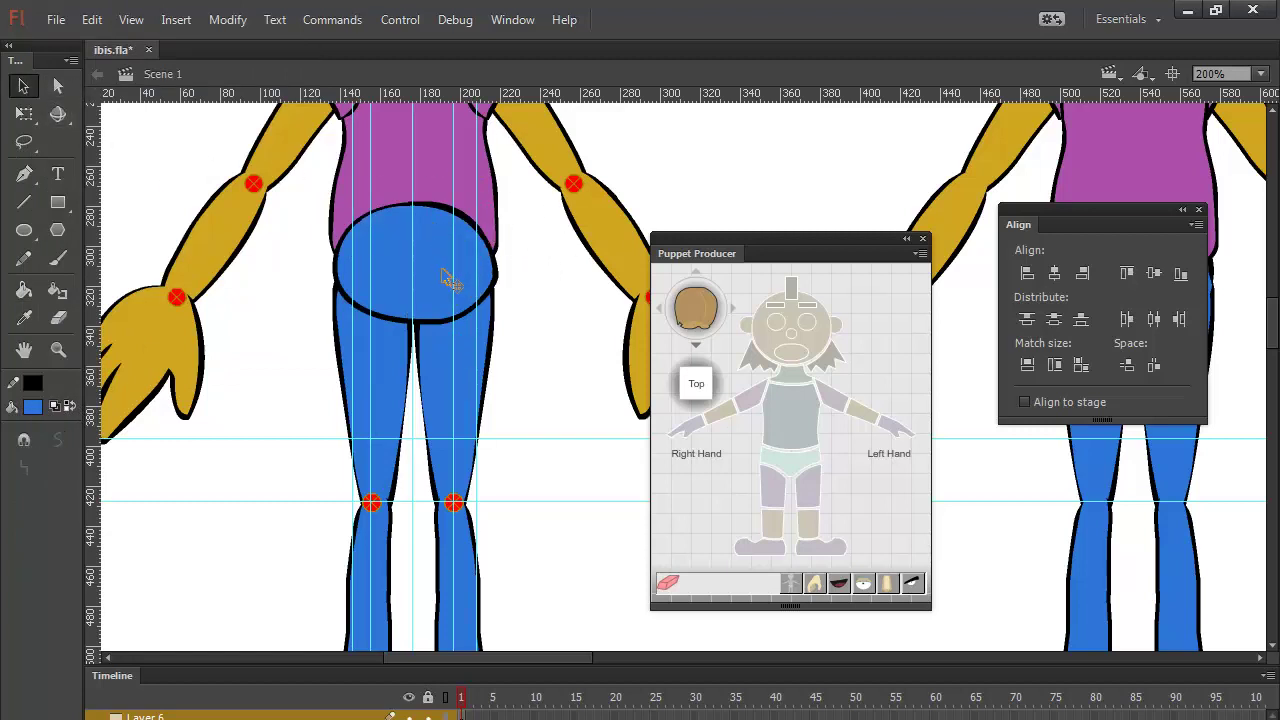
shift+click(458, 208)
key(F8)
click(796, 364)
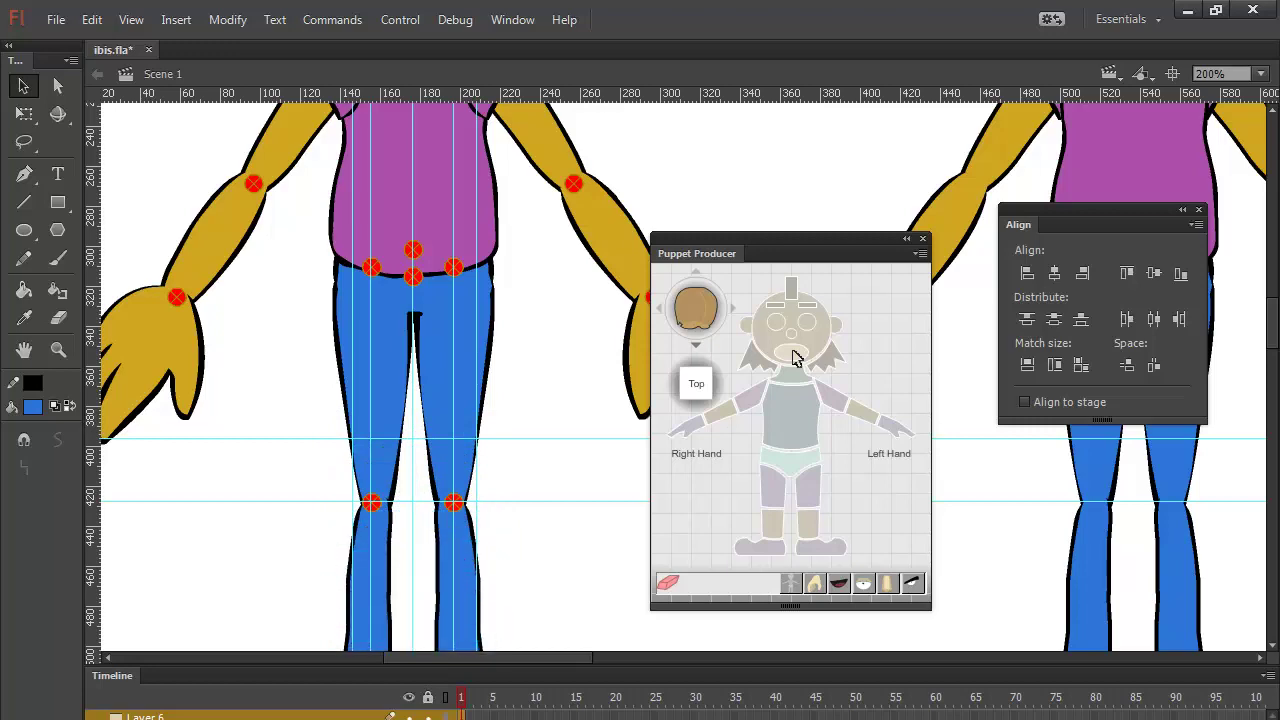
drag(554, 560, 563, 100)
drag(566, 514, 584, 170)
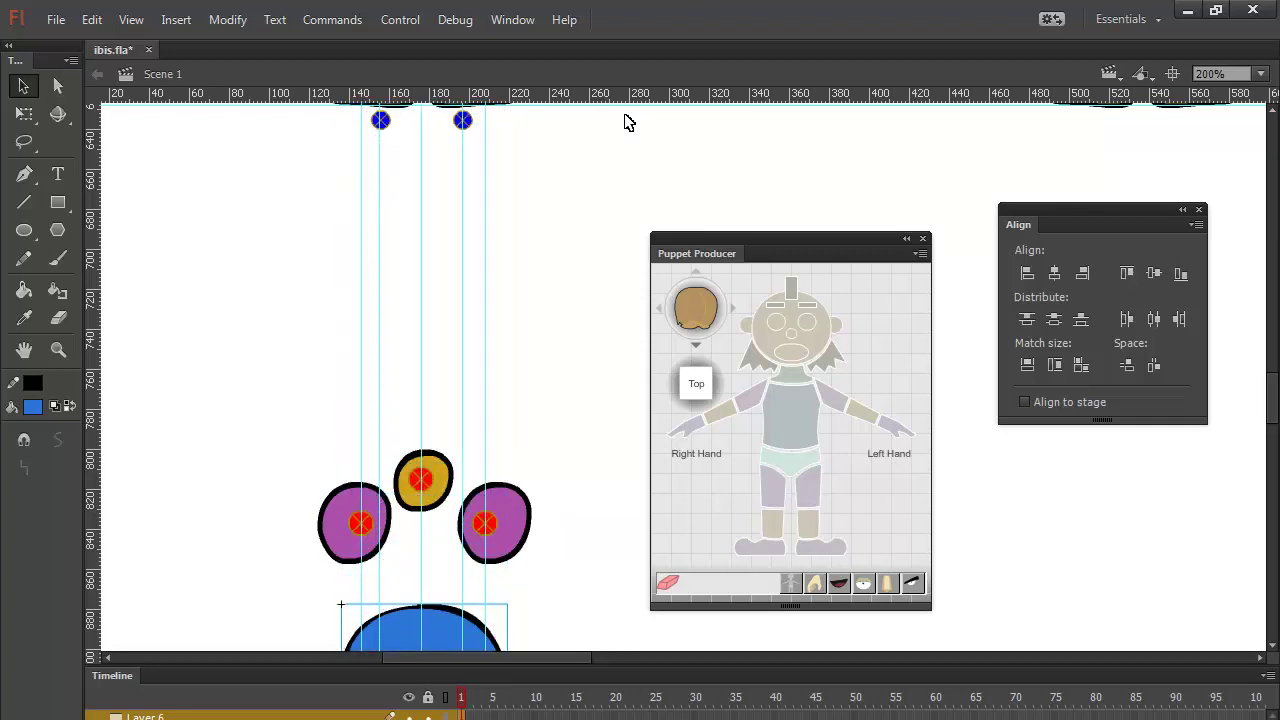
drag(551, 560, 548, 213)
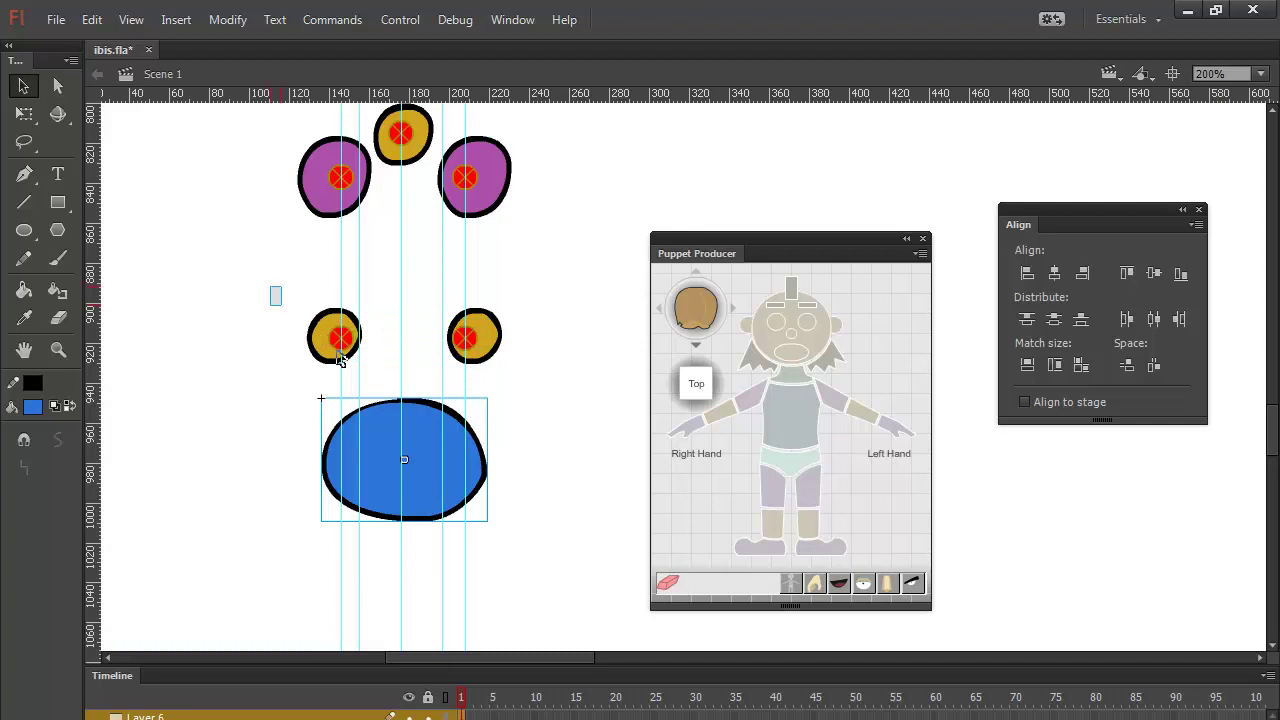
Step: Move the two lower mustard joint circles straight up about 35 px, closer beneath the purple shoulder circles
drag(271, 287, 533, 362)
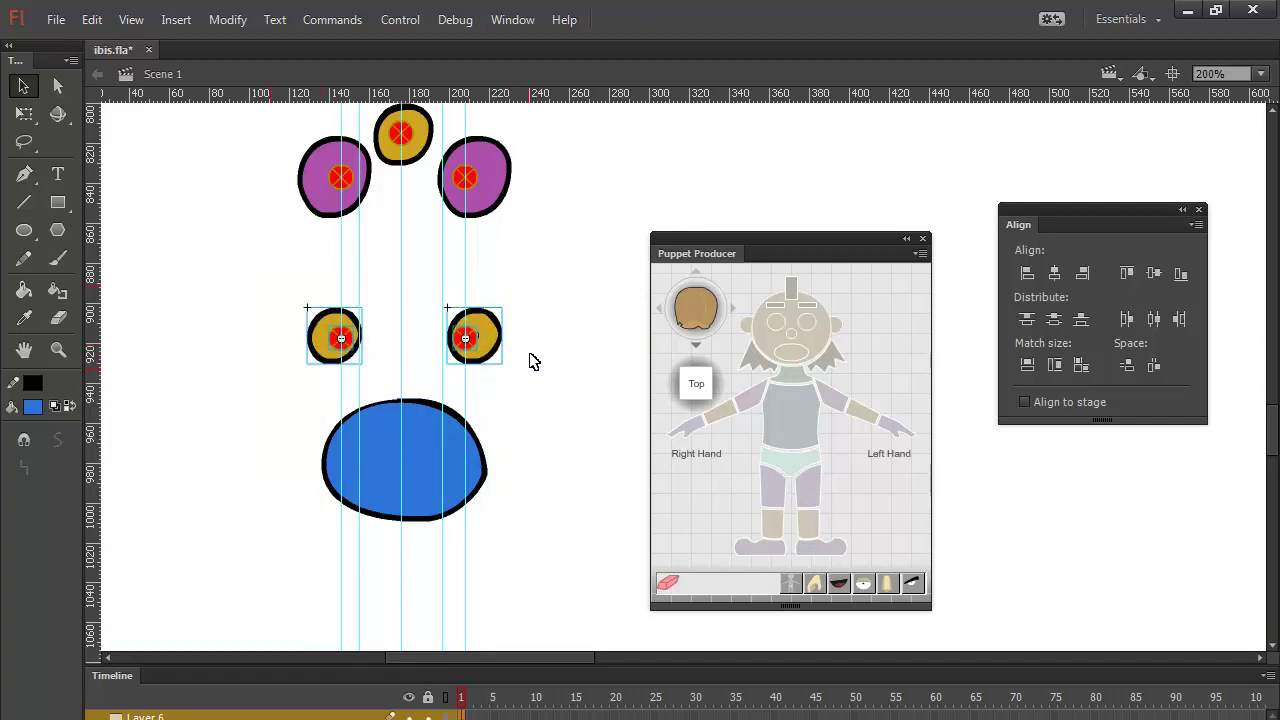
key(Up)
key(Up)
key(Up)
key(Up)
key(Up)
key(Up)
key(Up)
key(Up)
key(Up)
key(Up)
key(Up)
key(Up)
key(Up)
key(Up)
key(Up)
key(Up)
key(Up)
key(Up)
key(Up)
key(Up)
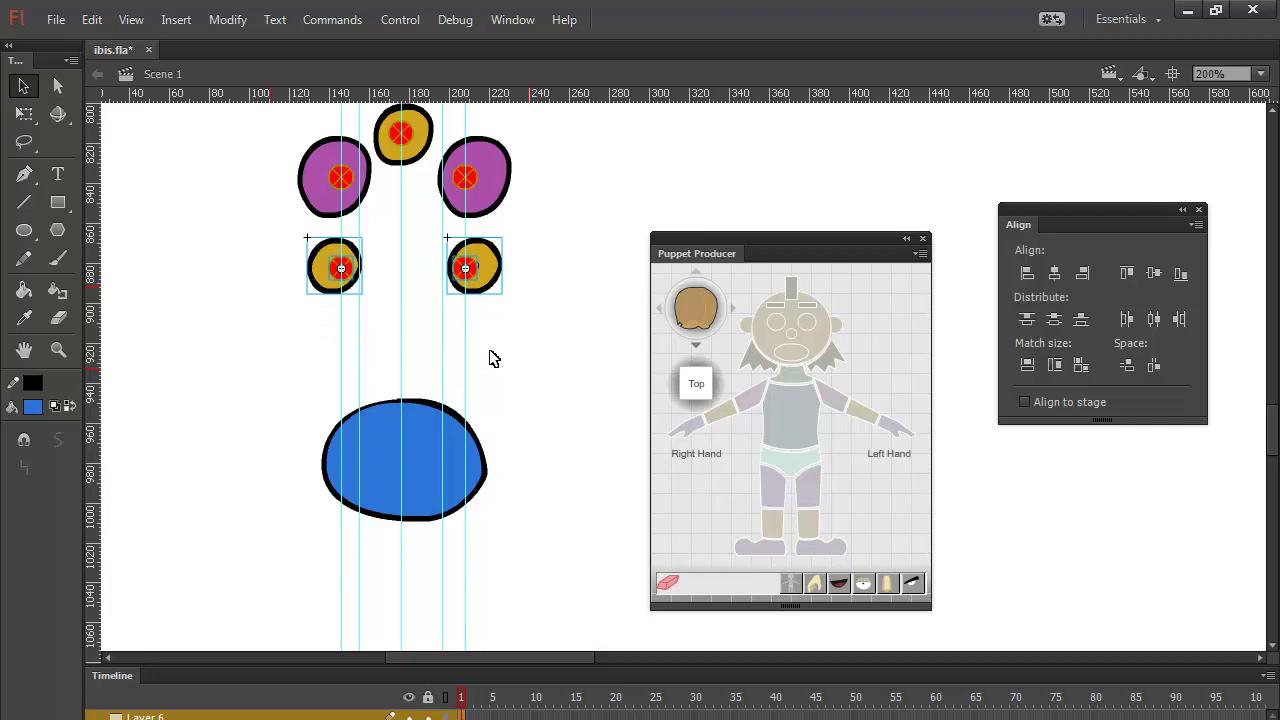
Step: Move the blue hip oval straight up about 25 px, closer to the mustard joint circles
click(463, 440)
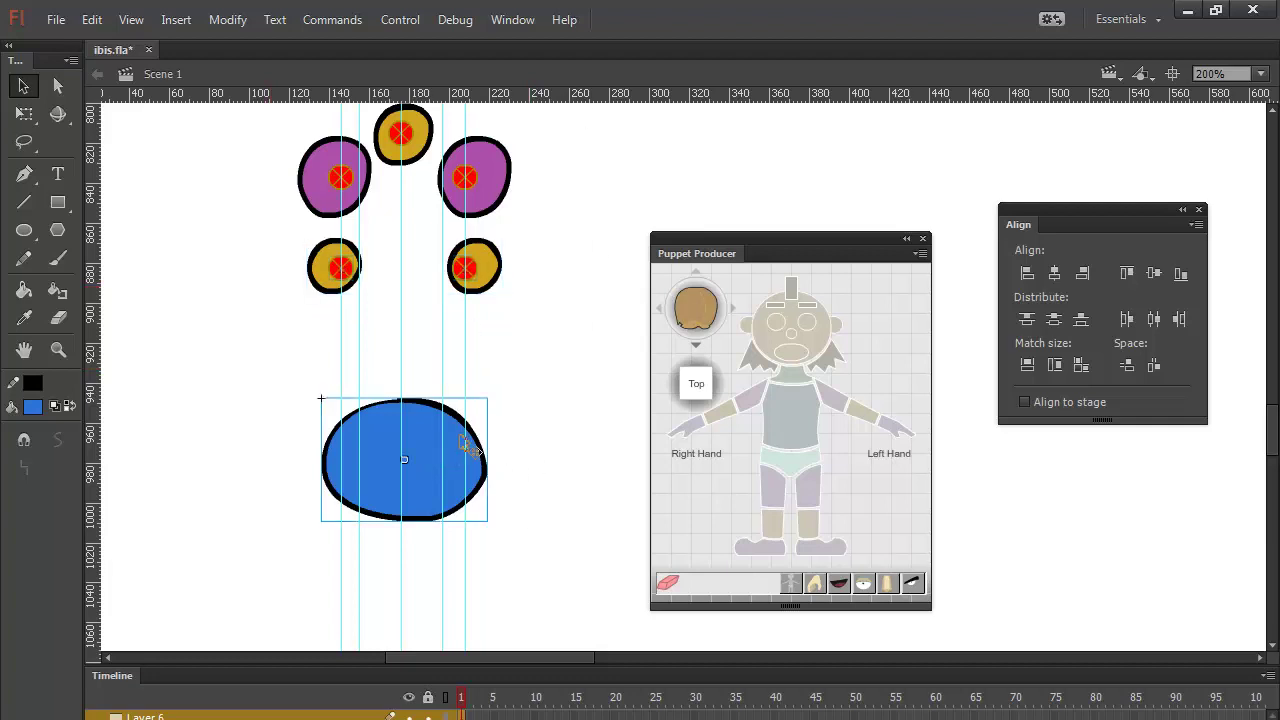
key(Up)
key(Up)
key(Up)
key(Up)
key(Up)
key(Up)
key(Up)
key(Up)
key(Up)
key(Up)
key(Up)
key(Up)
key(Up)
key(Up)
key(Up)
key(Up)
key(Up)
key(Up)
key(Up)
key(Up)
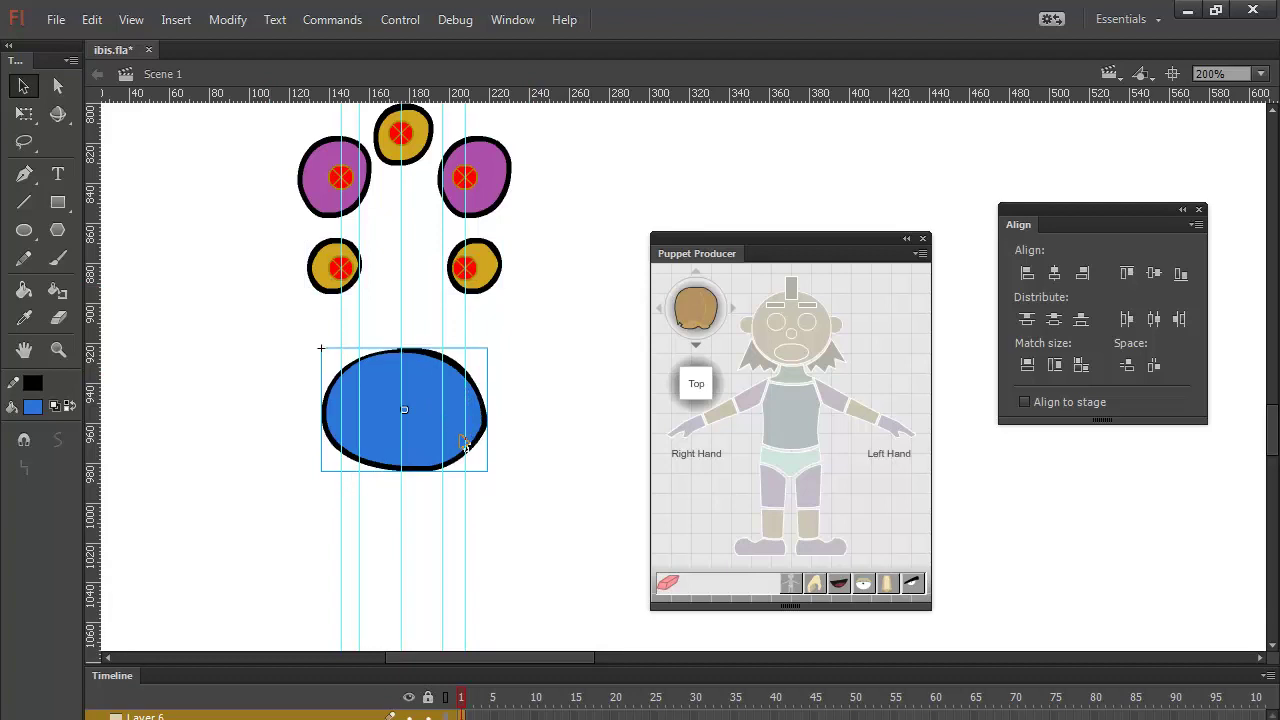
Step: Place a red joint marker at the centre of the blue hip oval, on the middle vertical guide
click(795, 476)
drag(332, 360, 414, 426)
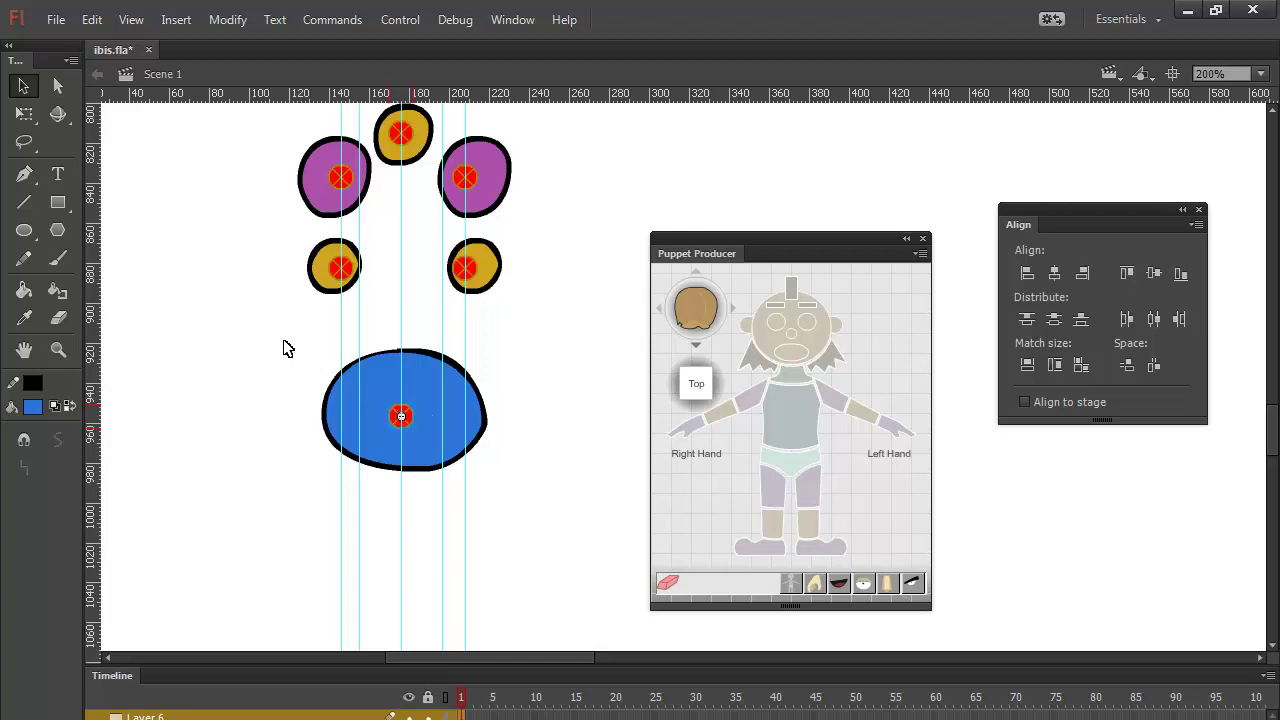
click(482, 418)
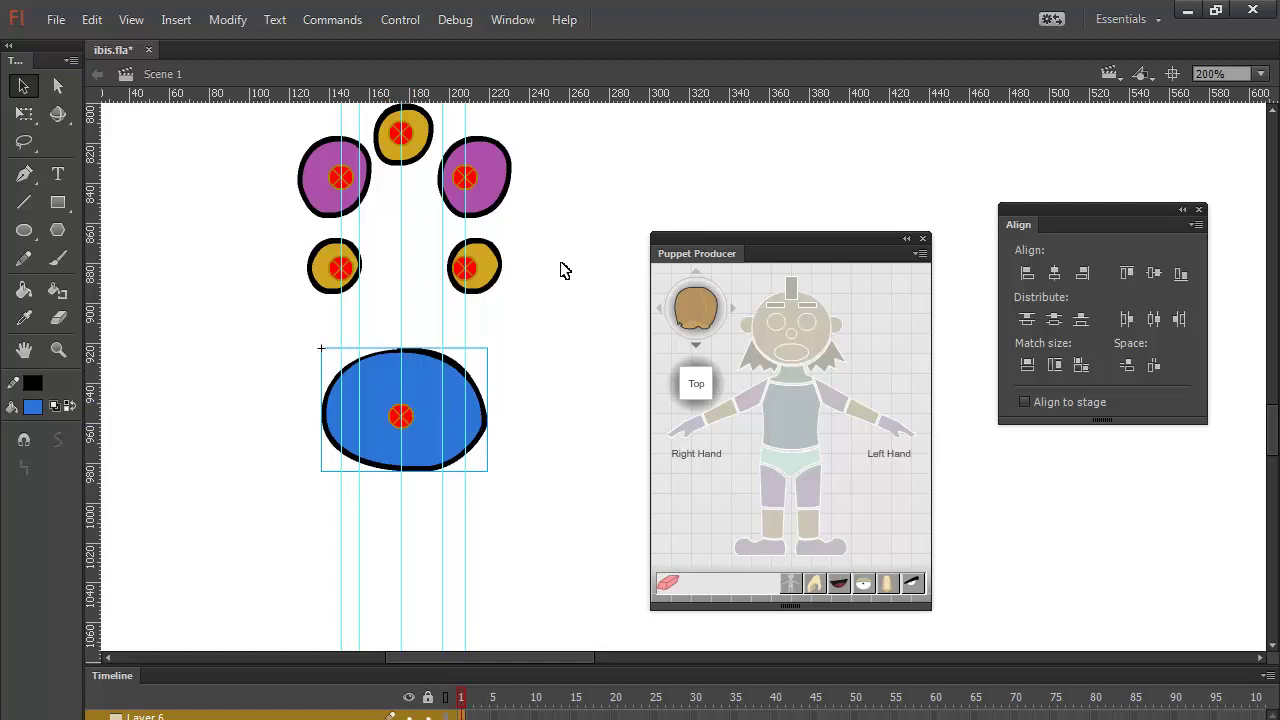
drag(571, 191, 563, 400)
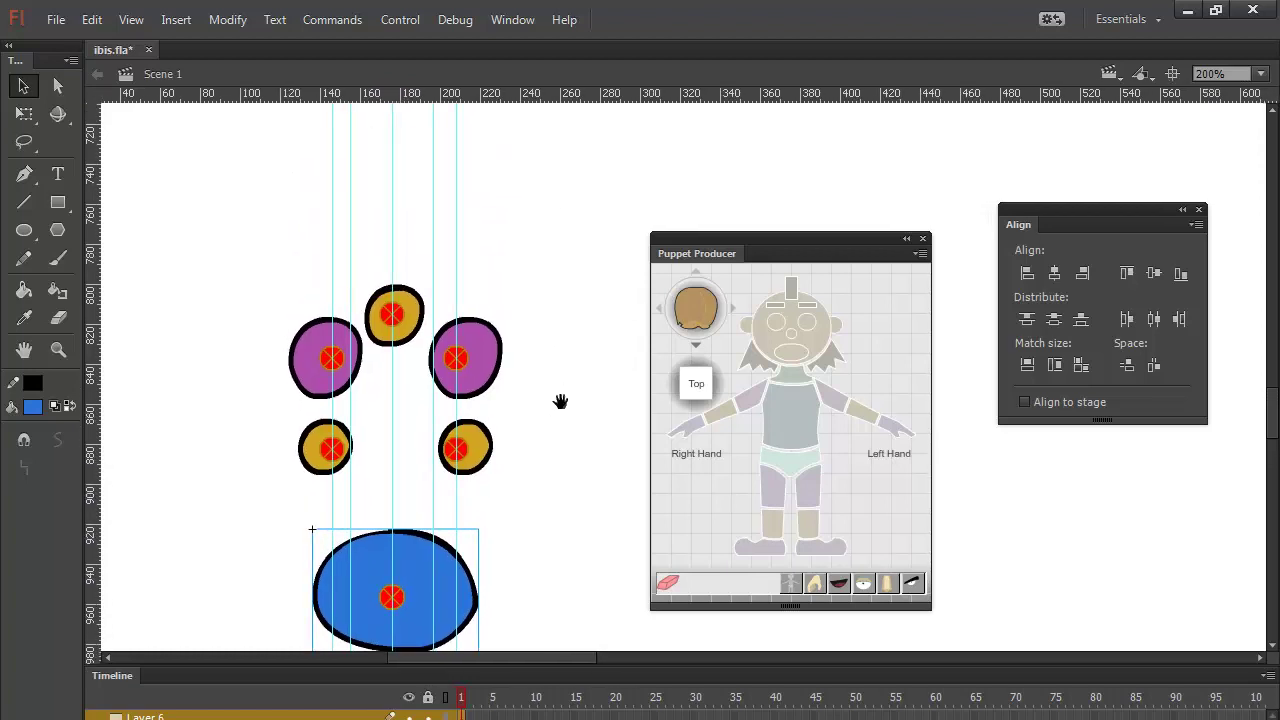
drag(548, 155, 547, 226)
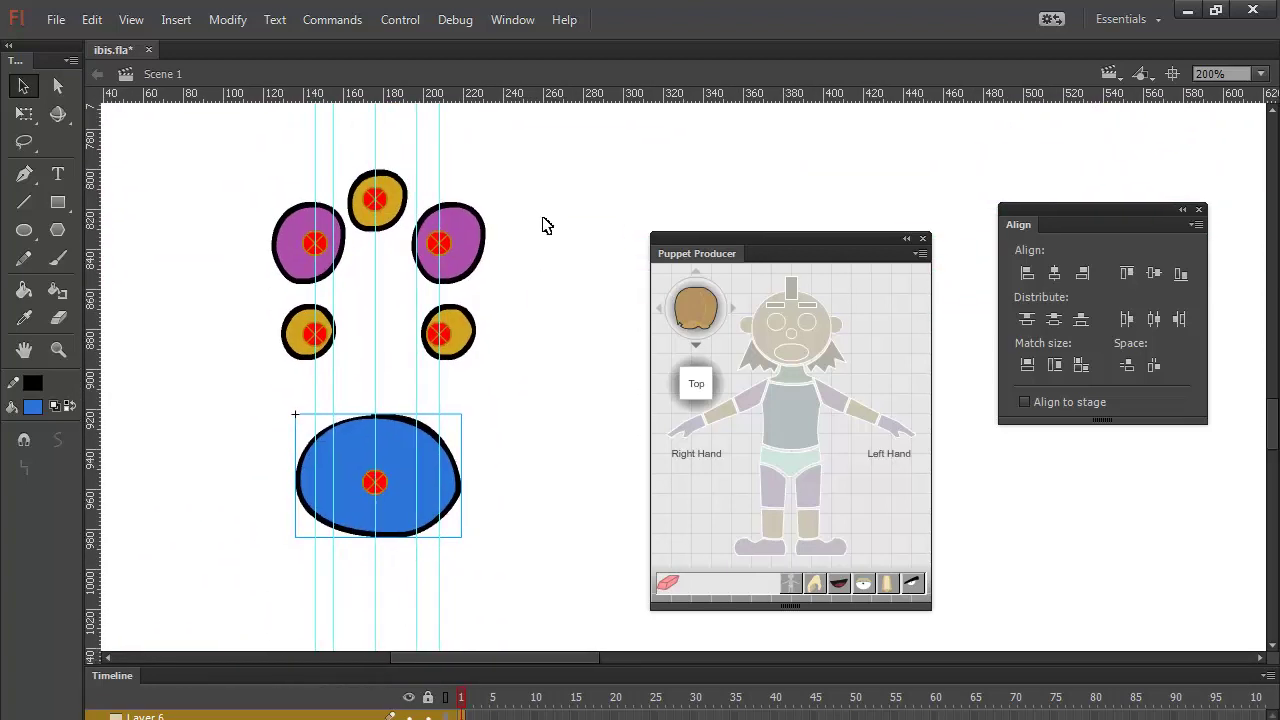
key(ctrl+minus)
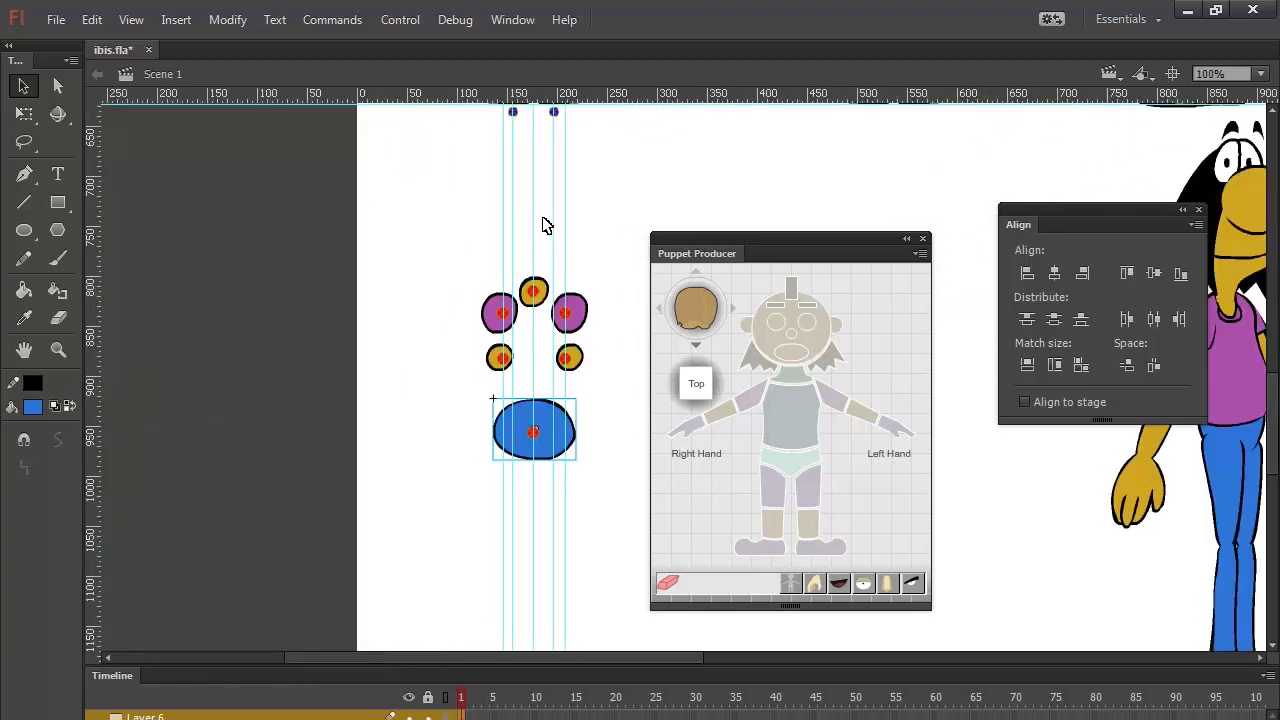
drag(603, 428, 380, 450)
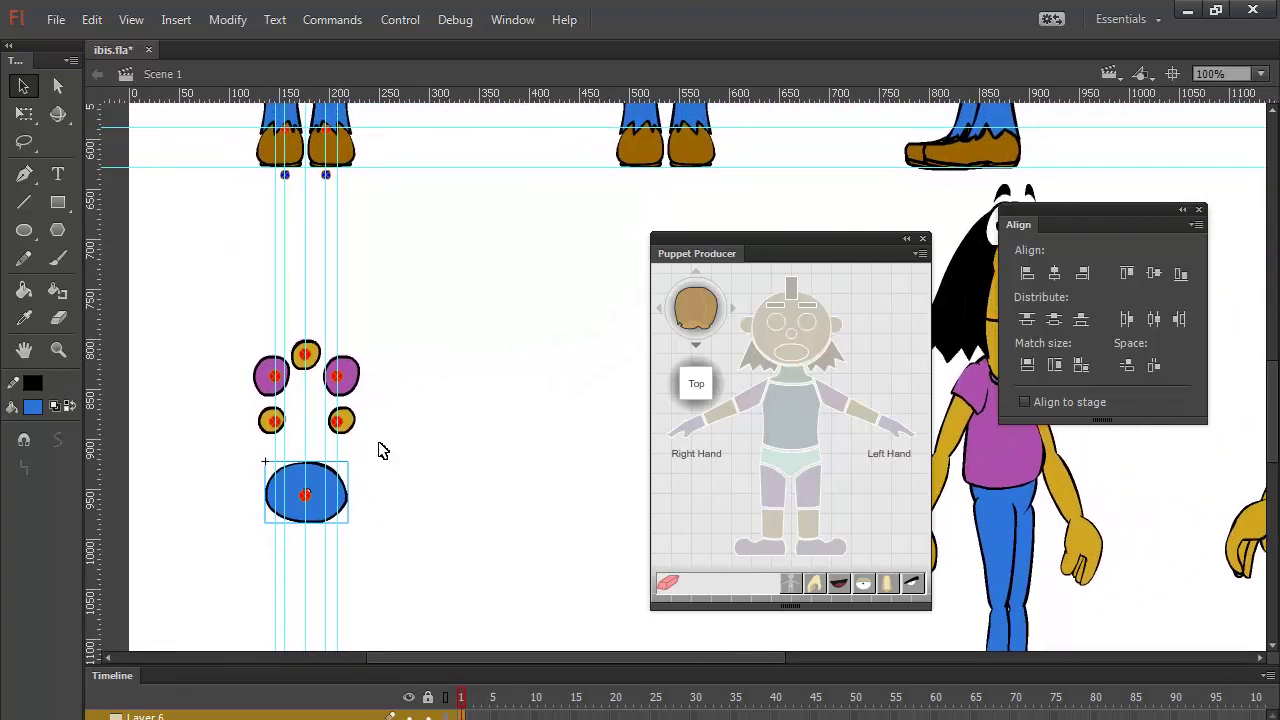
key(ctrl+equal)
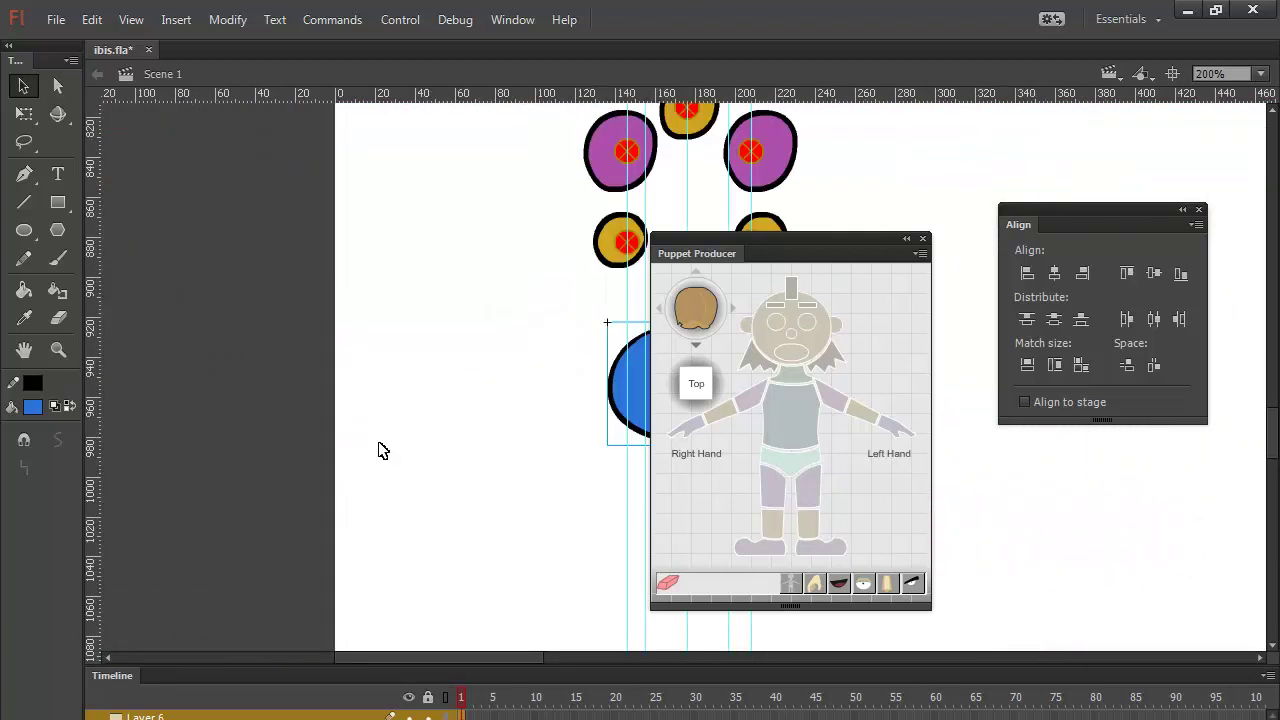
key(ctrl+minus)
key(ctrl+equal)
drag(947, 160, 577, 257)
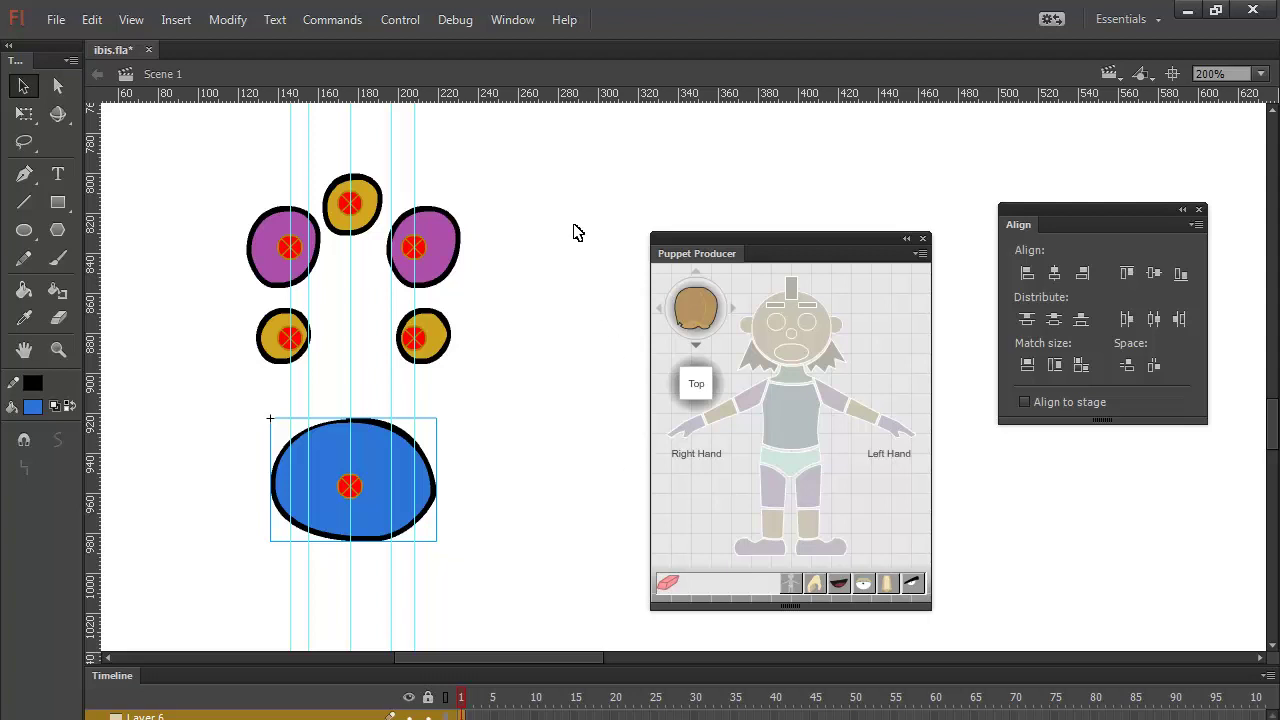
Step: Brush a blue rounded belly outline over the front figure's lower shirt, with a small navel circle inside it
drag(543, 178, 545, 565)
drag(514, 230, 518, 600)
drag(535, 205, 529, 320)
drag(595, 162, 597, 362)
click(58, 258)
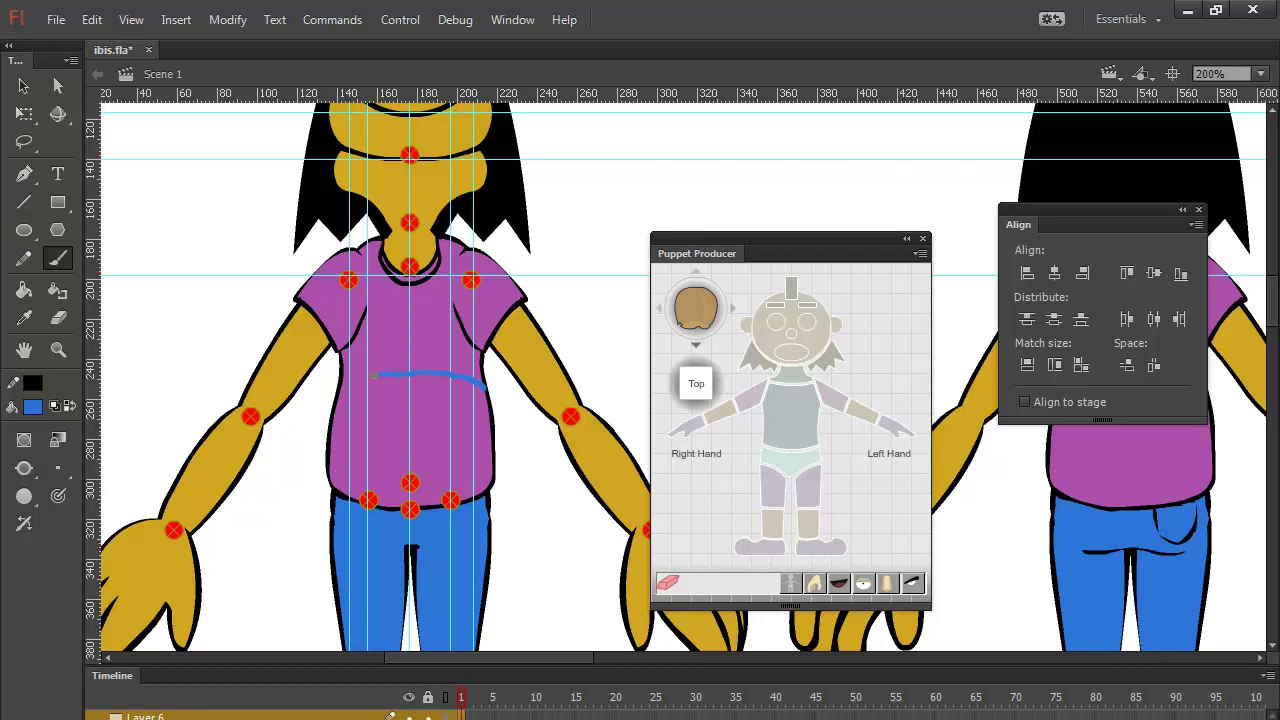
drag(333, 405, 327, 467)
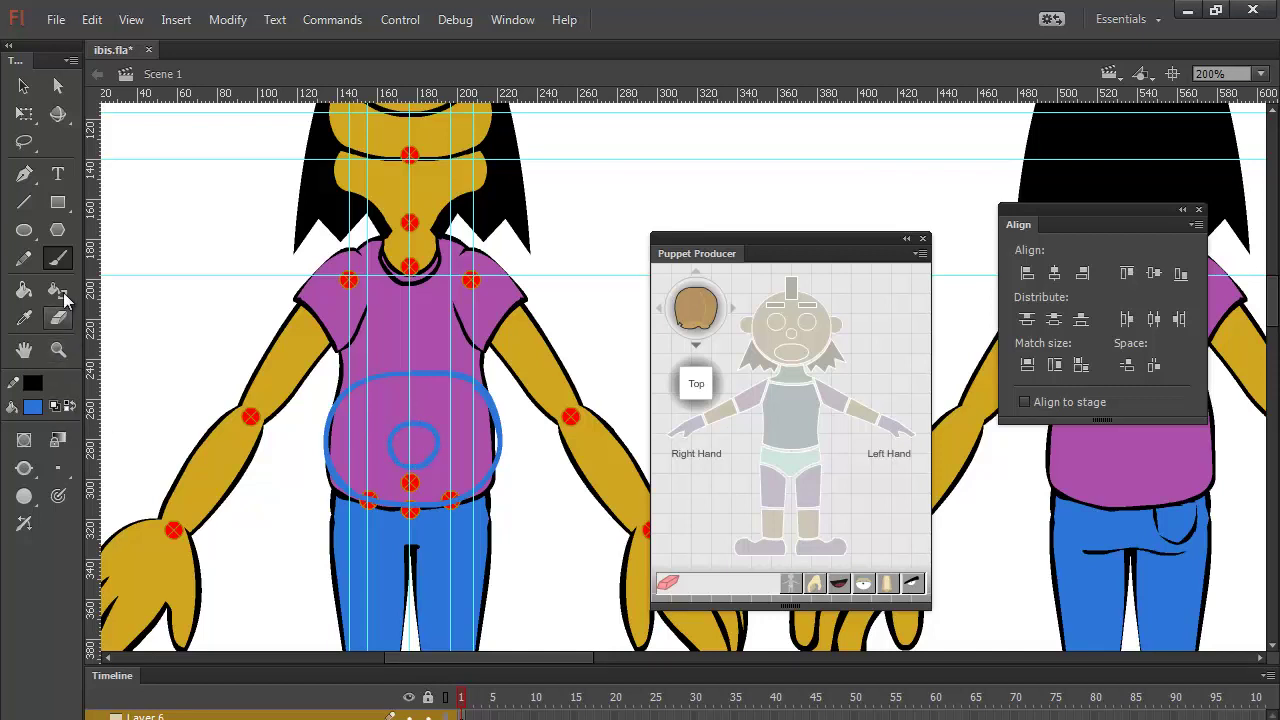
Step: Fill the navel circle with the mustard skin colour sampled from the figure's neck area
click(24, 290)
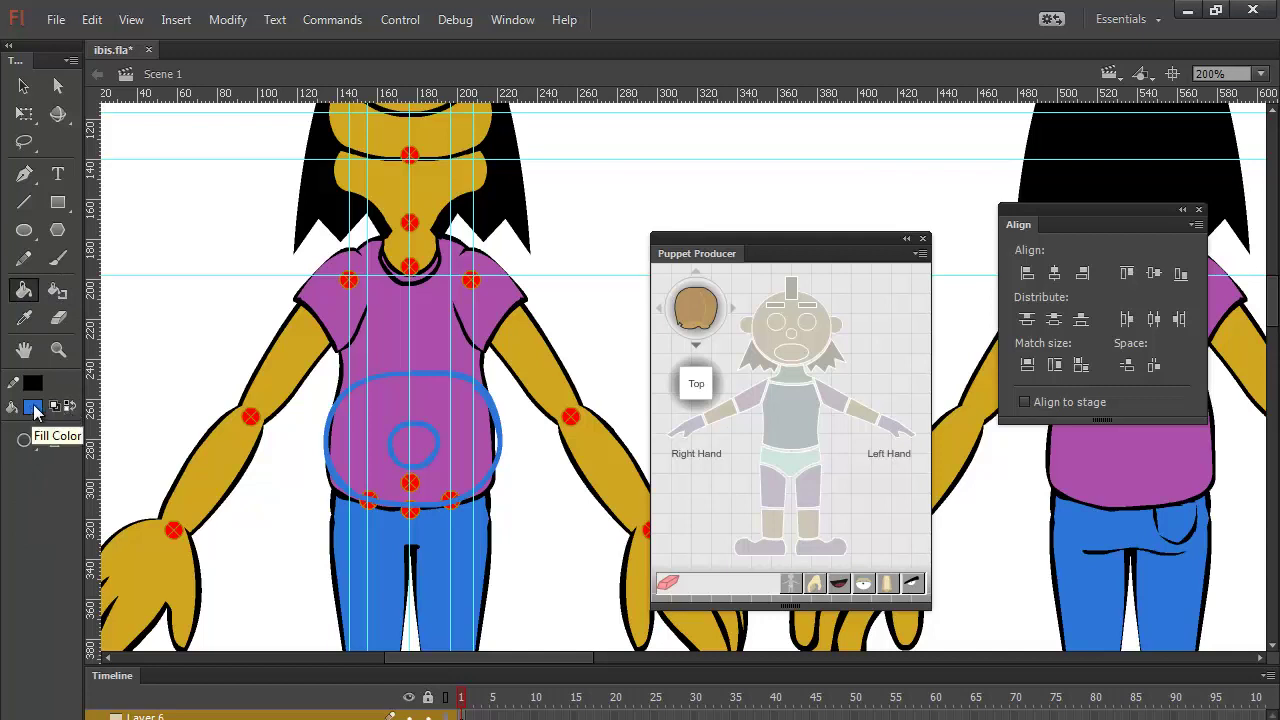
click(33, 406)
click(434, 182)
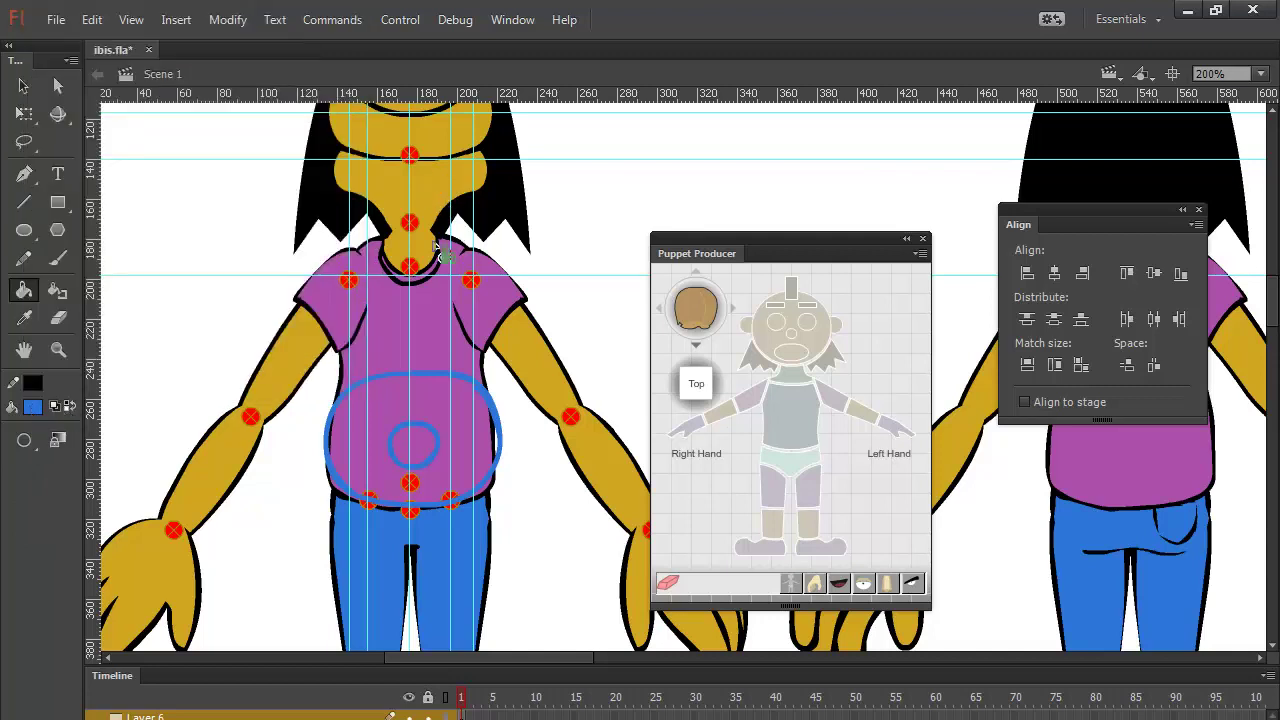
click(421, 452)
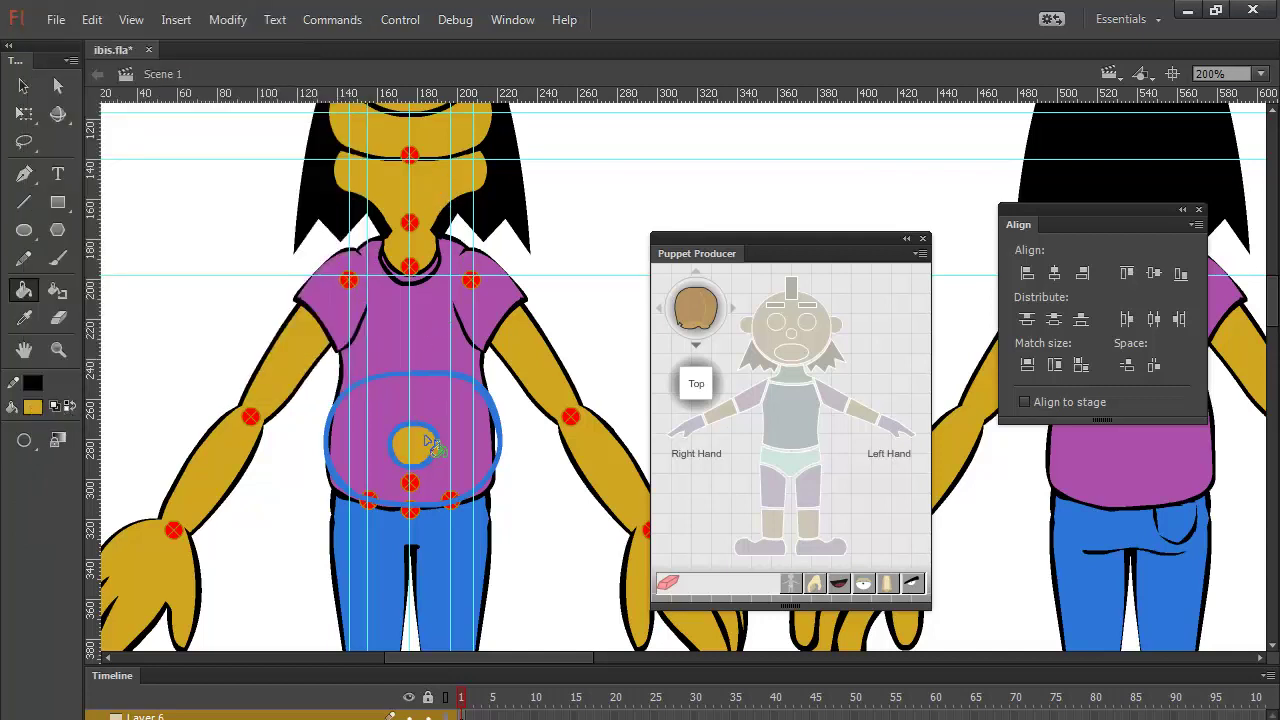
Step: Recolour the belly and navel outlines black and fill the belly with the shirt's purple
click(70, 406)
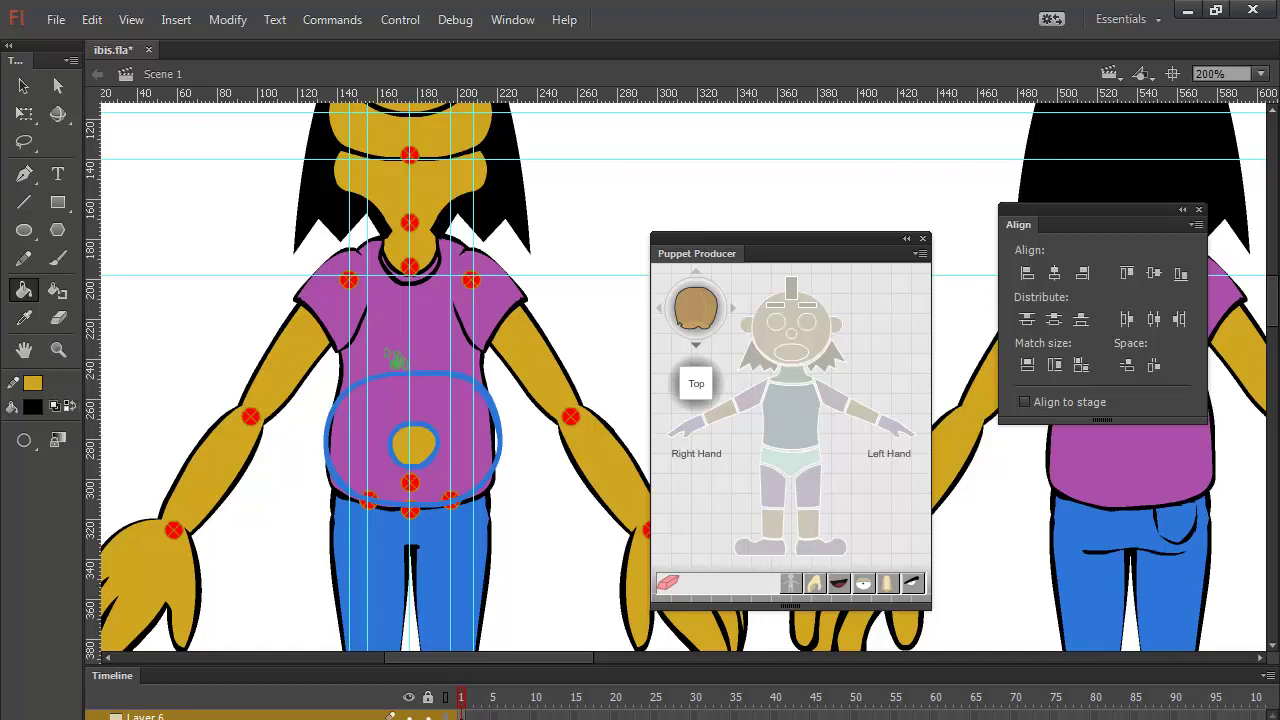
click(420, 446)
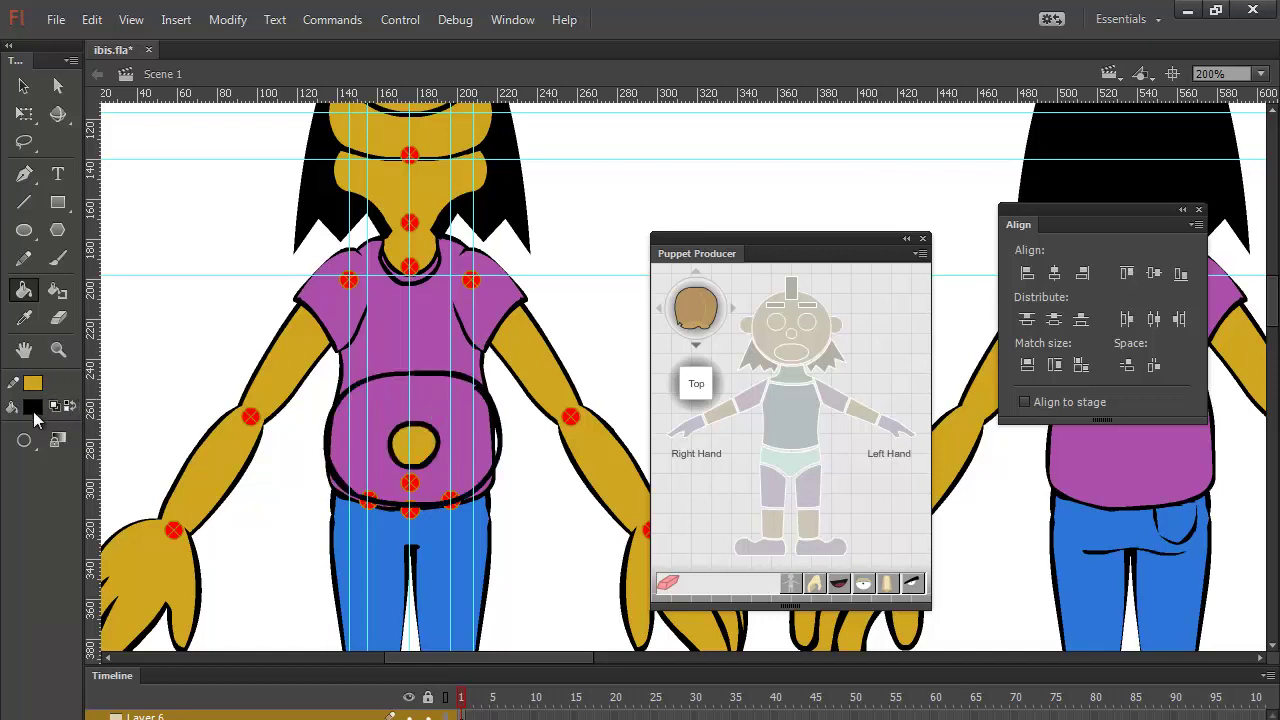
click(433, 333)
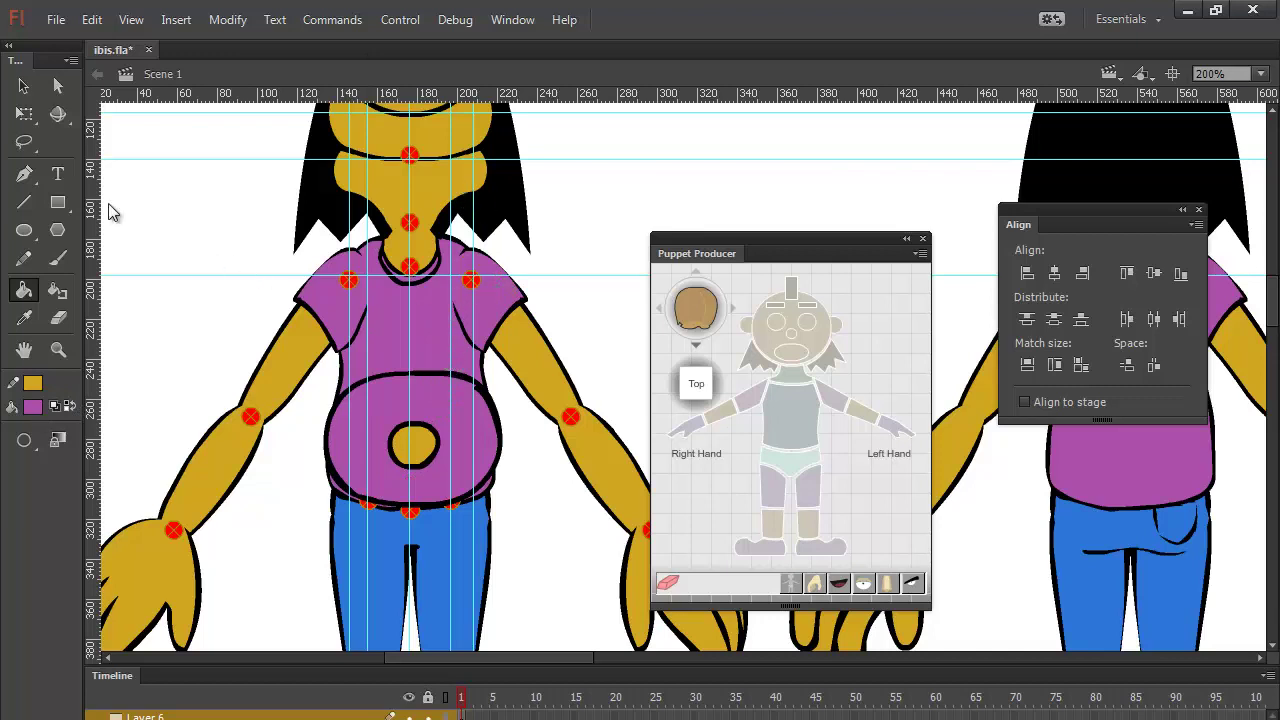
Step: Convert the whole belly drawing, including the navel, to a Movie Clip symbol with a centred registration point
click(23, 86)
drag(300, 544, 520, 360)
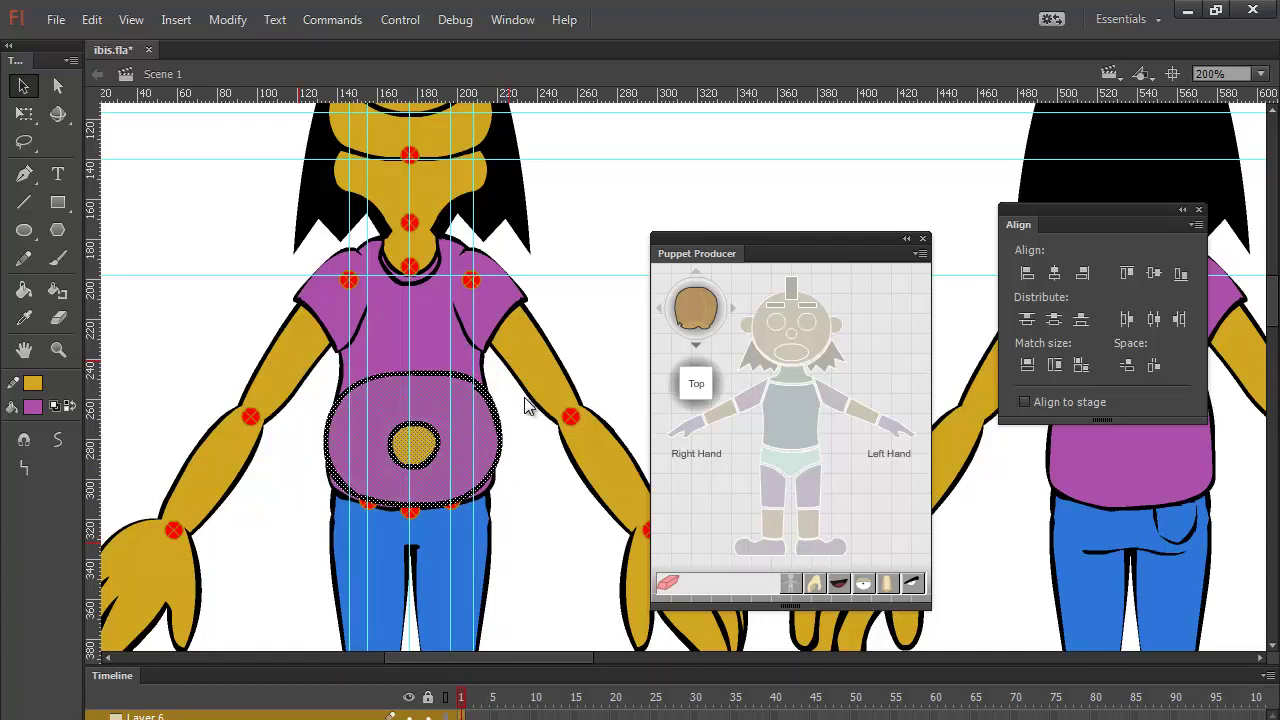
key(F8)
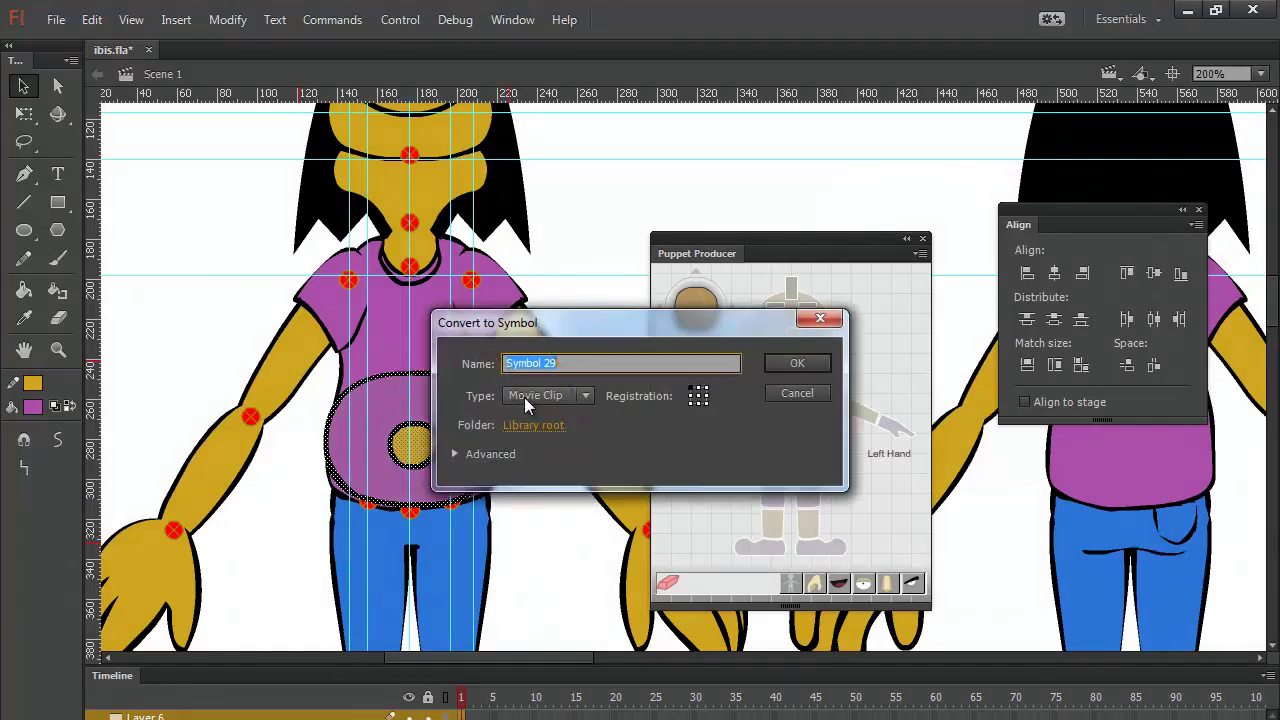
click(699, 400)
click(792, 364)
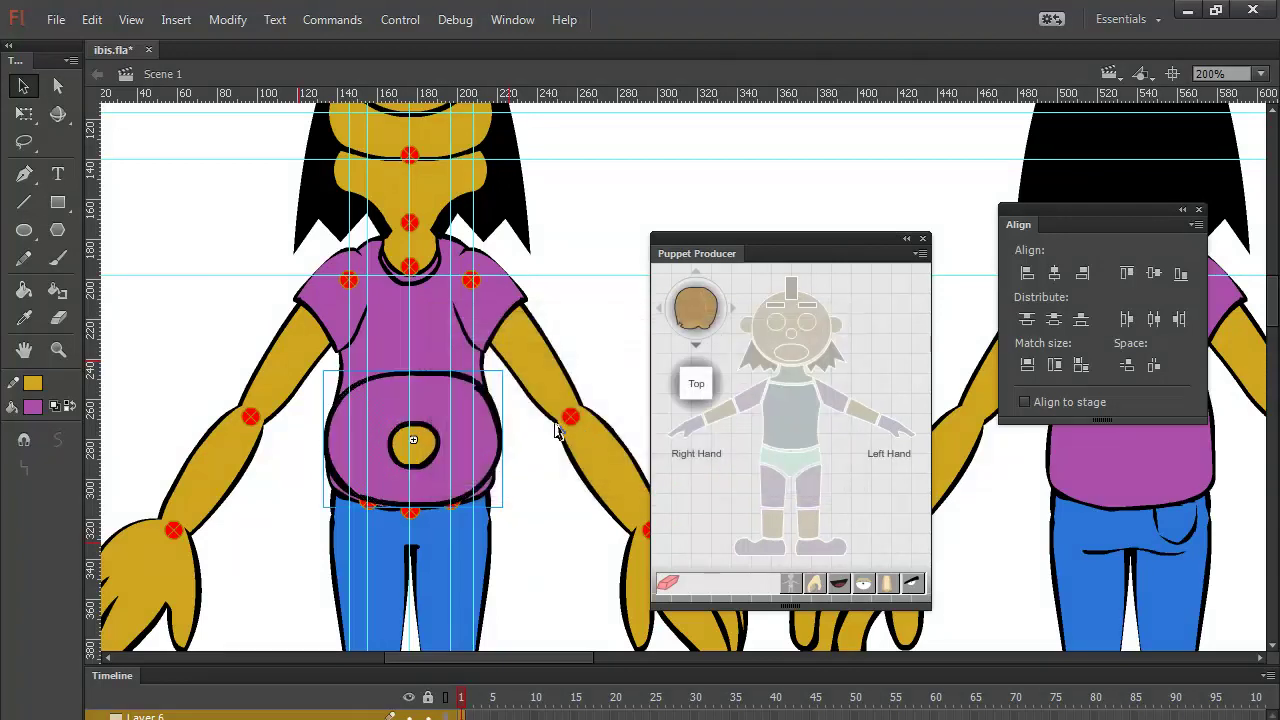
Step: Move the belly symbol straight down from the torso, past the feet, to the joint pieces below the front figure
key(shift+Down)
key(shift+Down)
key(shift+Down)
key(shift+Down)
key(shift+Down)
key(shift+Down)
key(shift+Down)
key(shift+Down)
key(shift+Down)
key(shift+Down)
key(shift+Down)
key(shift+Down)
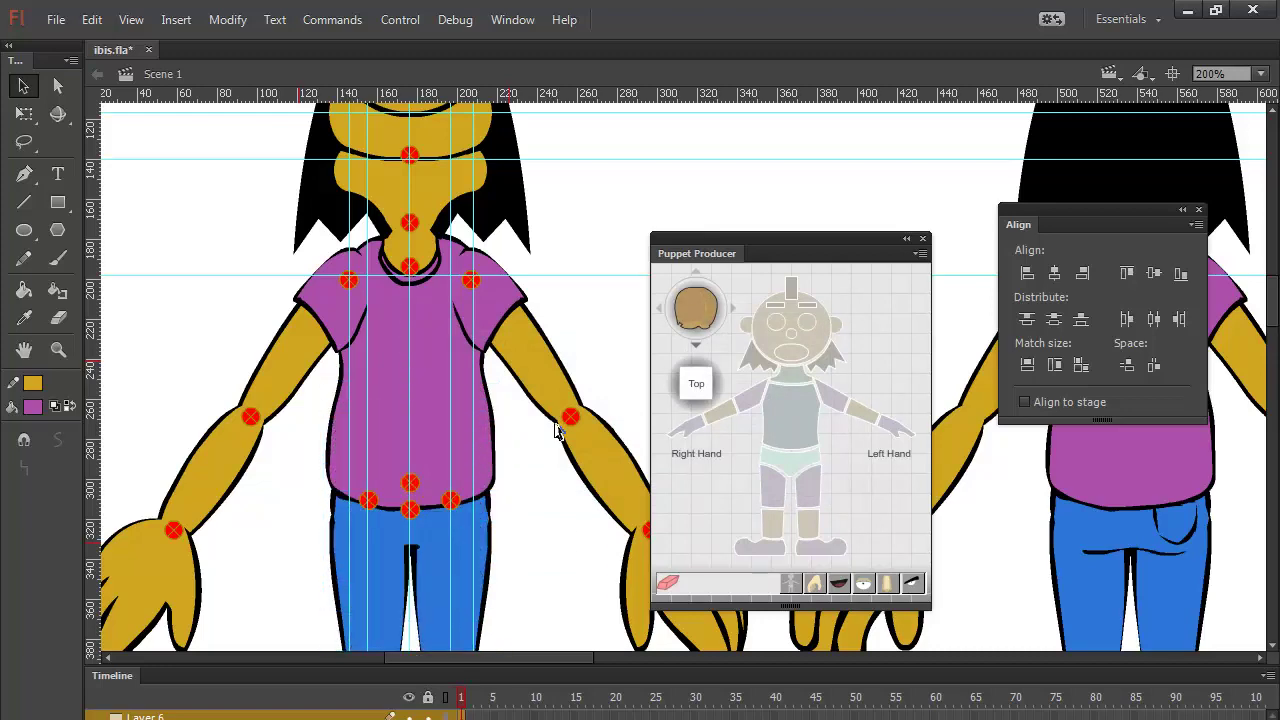
scroll(526, 434, down, 10)
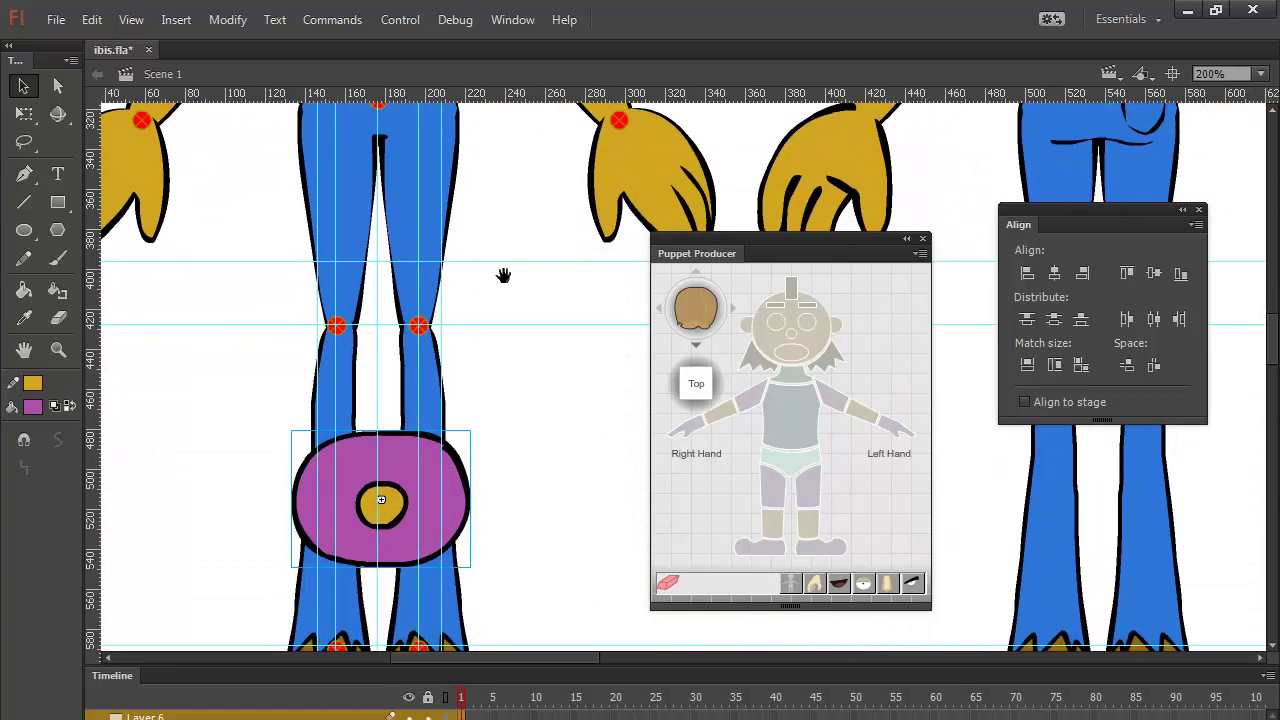
scroll(527, 421, down, 5)
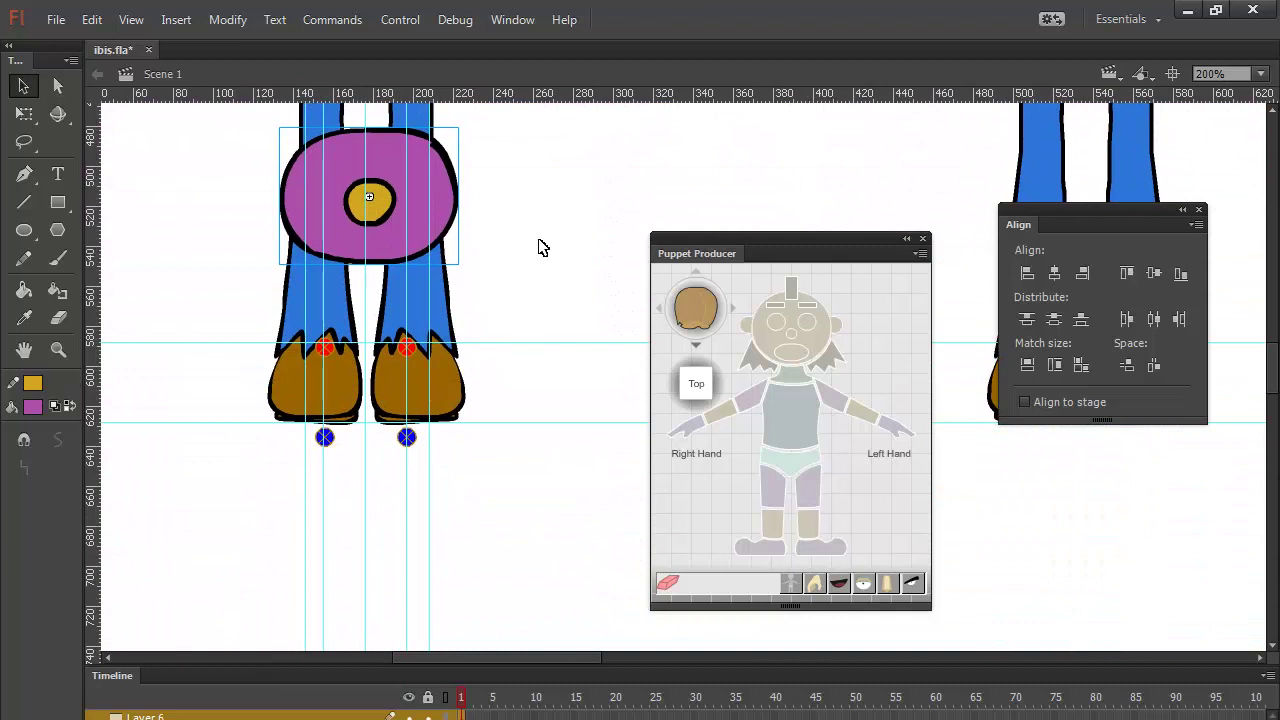
key(shift+Down)
key(shift+Down)
key(shift+Down)
key(shift+Down)
key(shift+Down)
key(shift+Down)
key(shift+Down)
key(shift+Down)
key(shift+Down)
key(shift+Down)
key(shift+Down)
key(shift+Down)
key(shift+Down)
key(shift+Down)
key(shift+Down)
key(shift+Down)
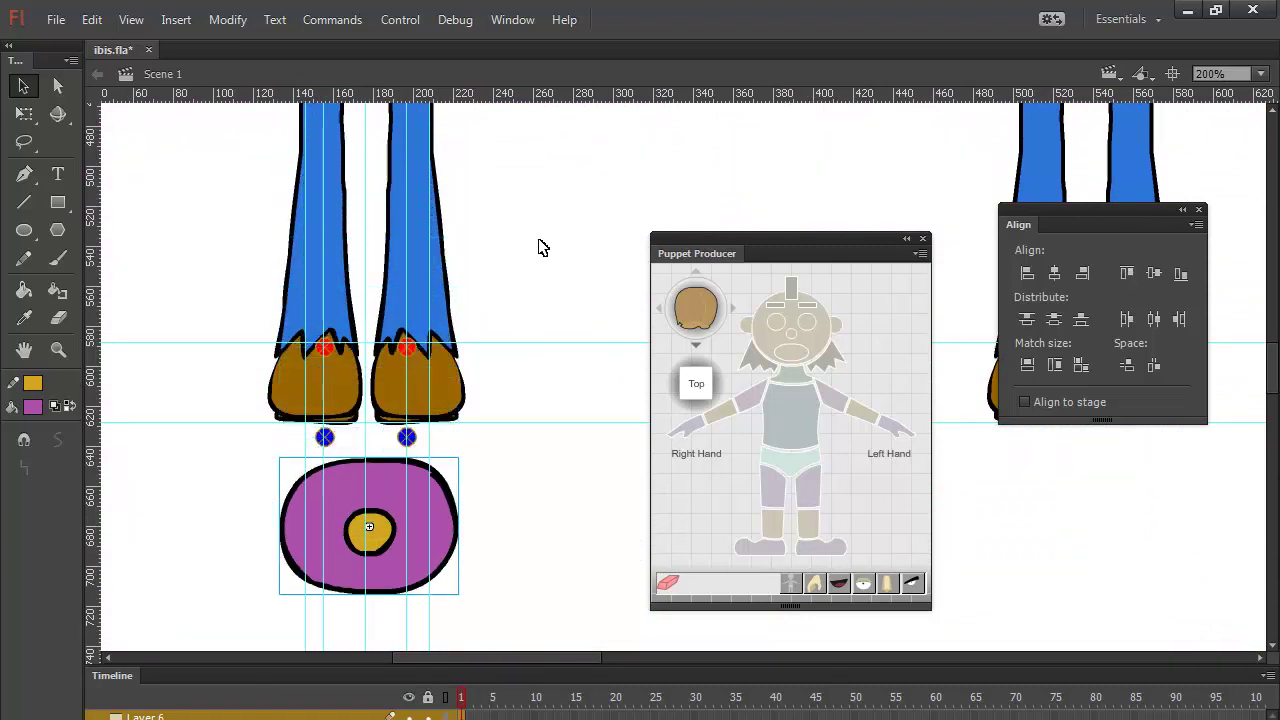
key(shift+Down)
key(shift+Down)
key(shift+Down)
key(shift+Down)
key(shift+Down)
key(shift+Down)
key(shift+Down)
key(shift+Down)
key(shift+Down)
key(shift+Down)
key(shift+Down)
scroll(491, 281, down, 3)
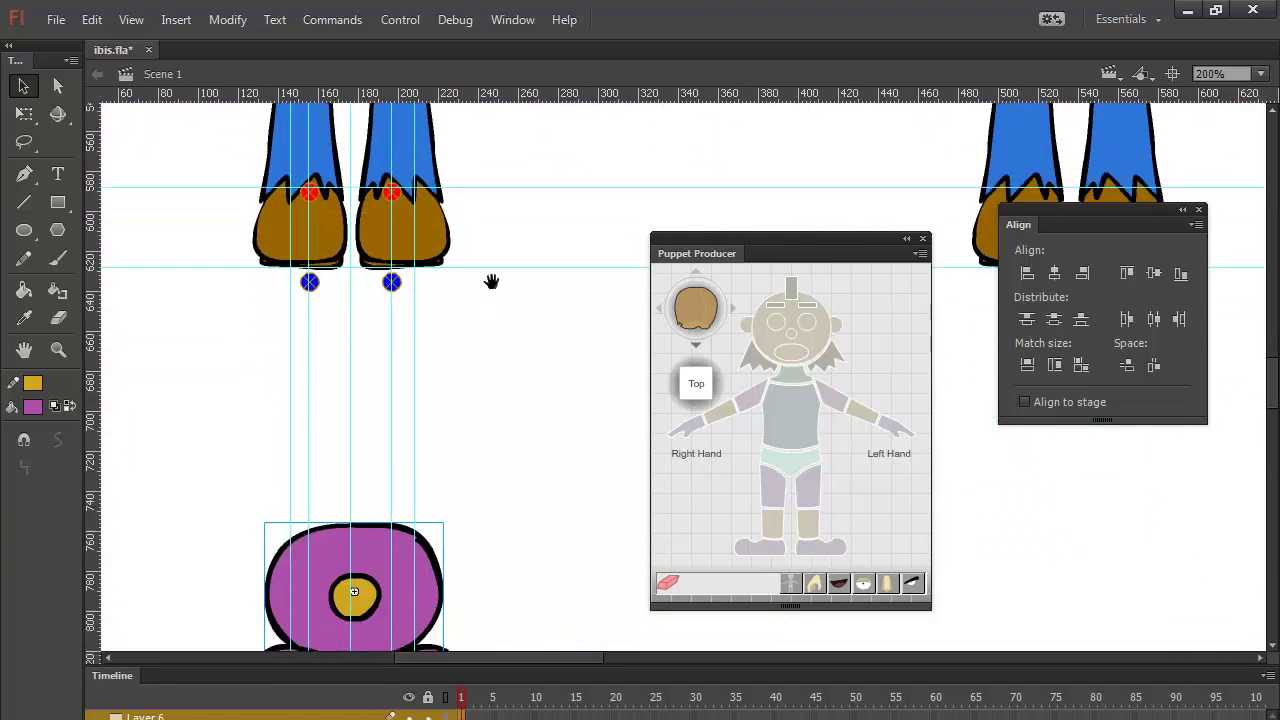
scroll(491, 281, down, 6)
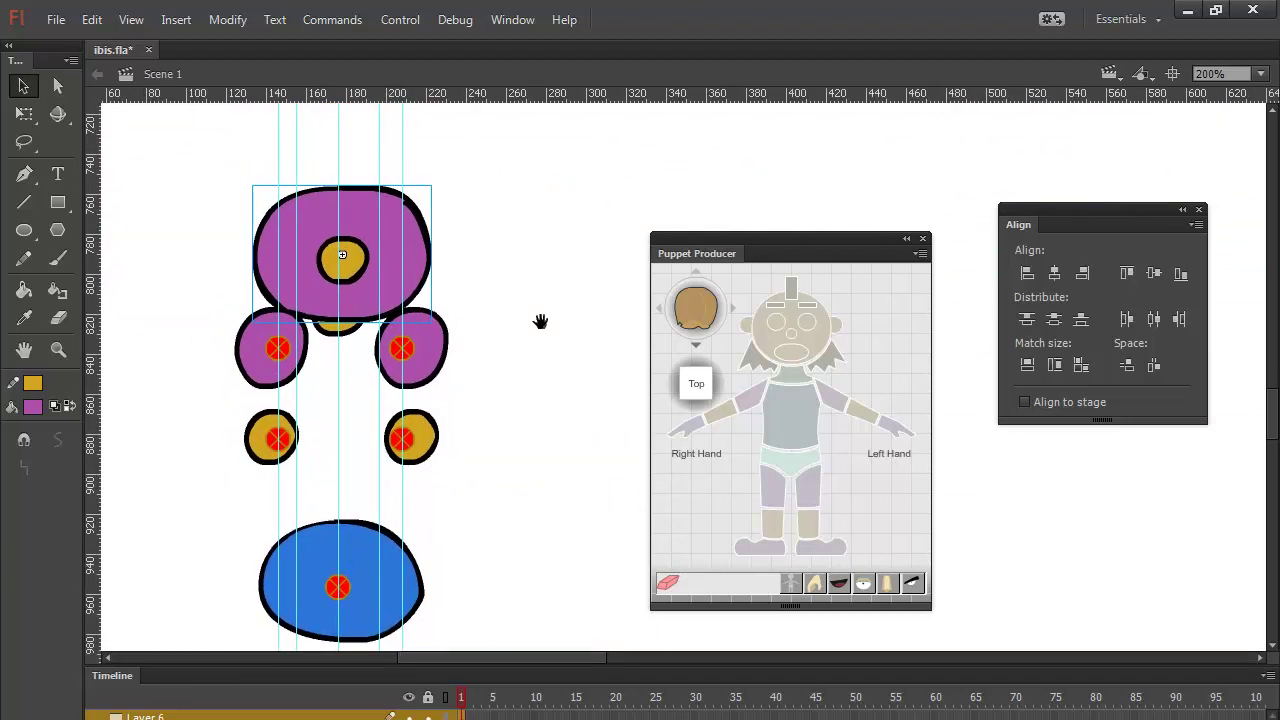
drag(540, 321, 566, 234)
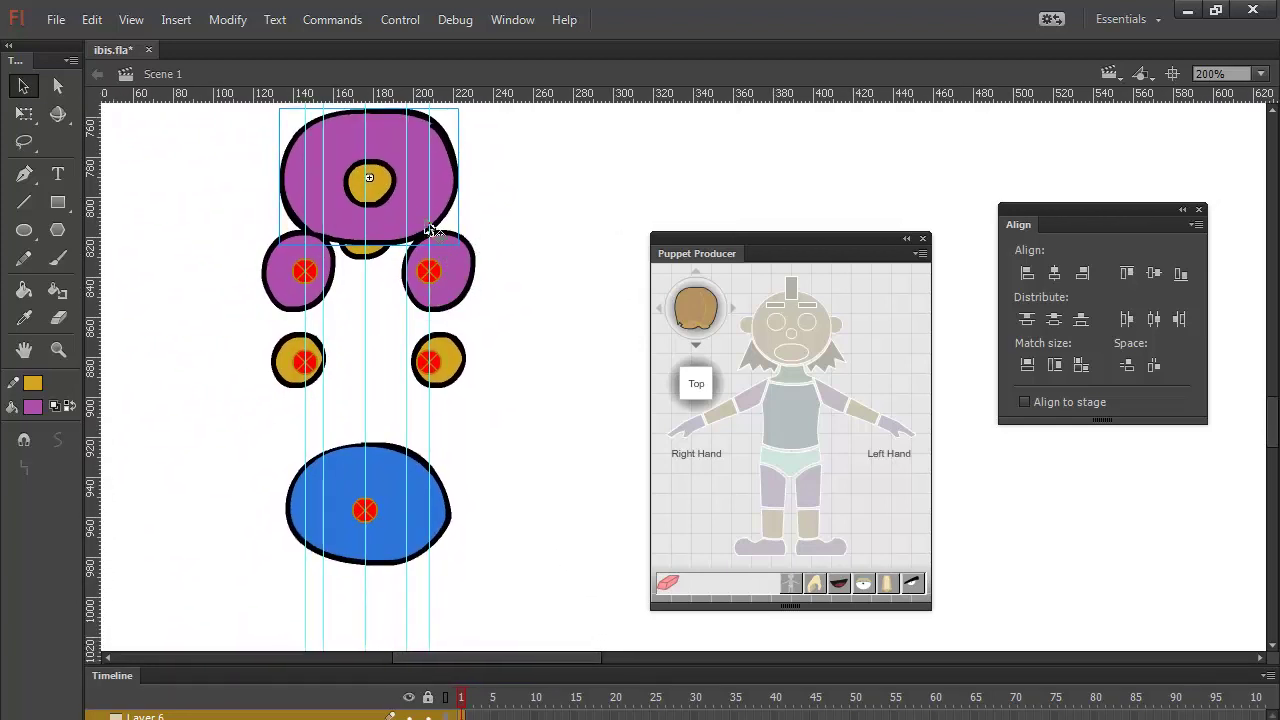
Step: Lower the belly symbol to sit directly above the blue hip piece, keeping its horizontal position
drag(400, 210, 393, 474)
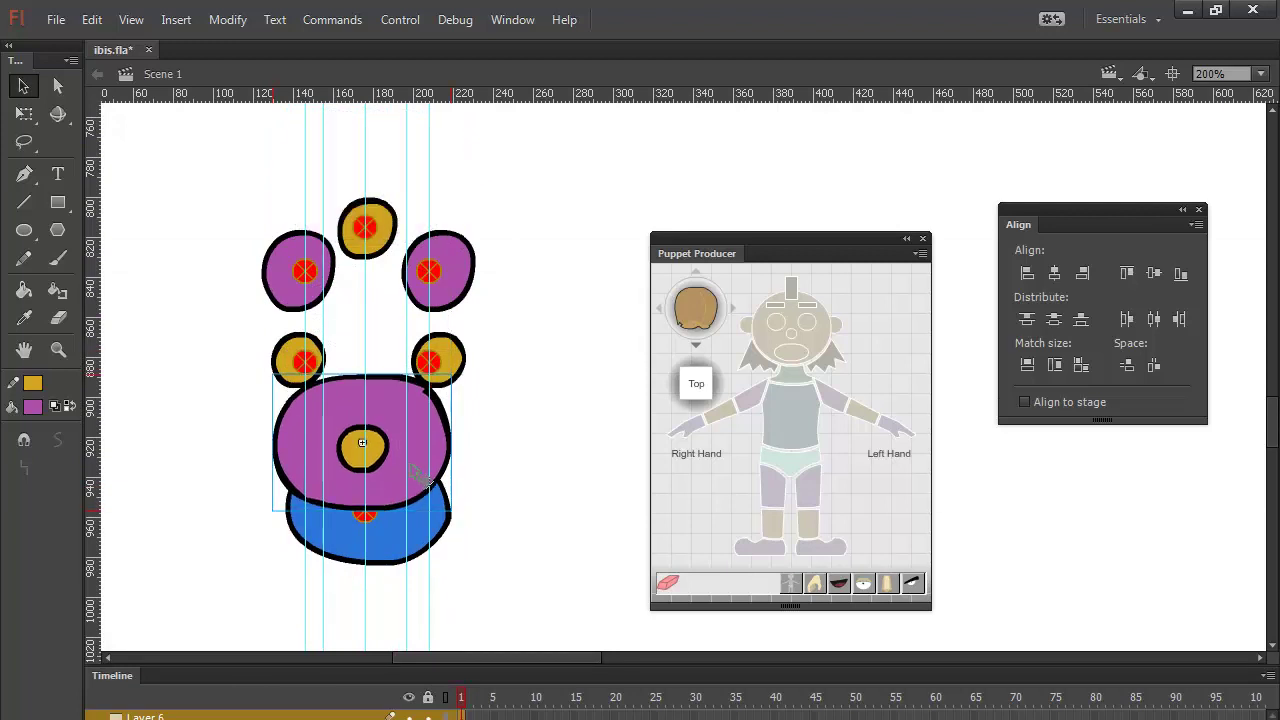
key(ctrl+z)
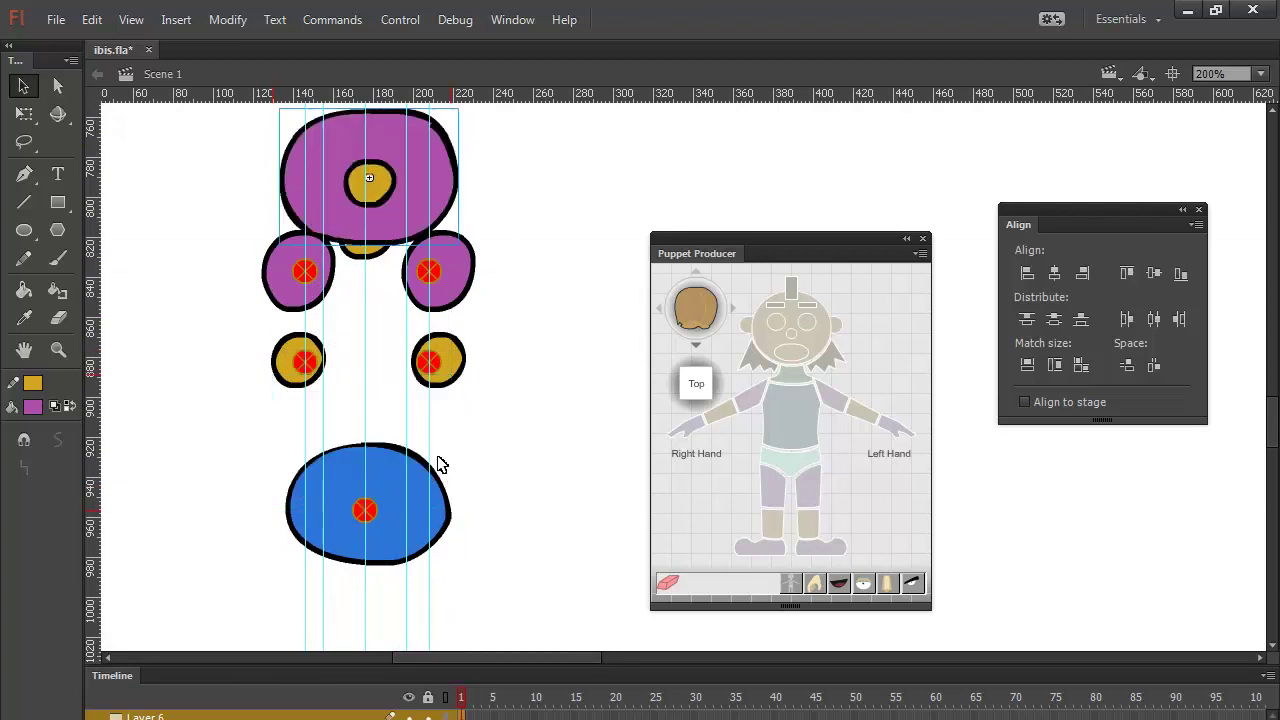
key(shift+Down)
key(shift+Down)
key(shift+Down)
key(shift+Down)
key(shift+Down)
key(shift+Down)
key(shift+Down)
key(shift+Down)
key(shift+Down)
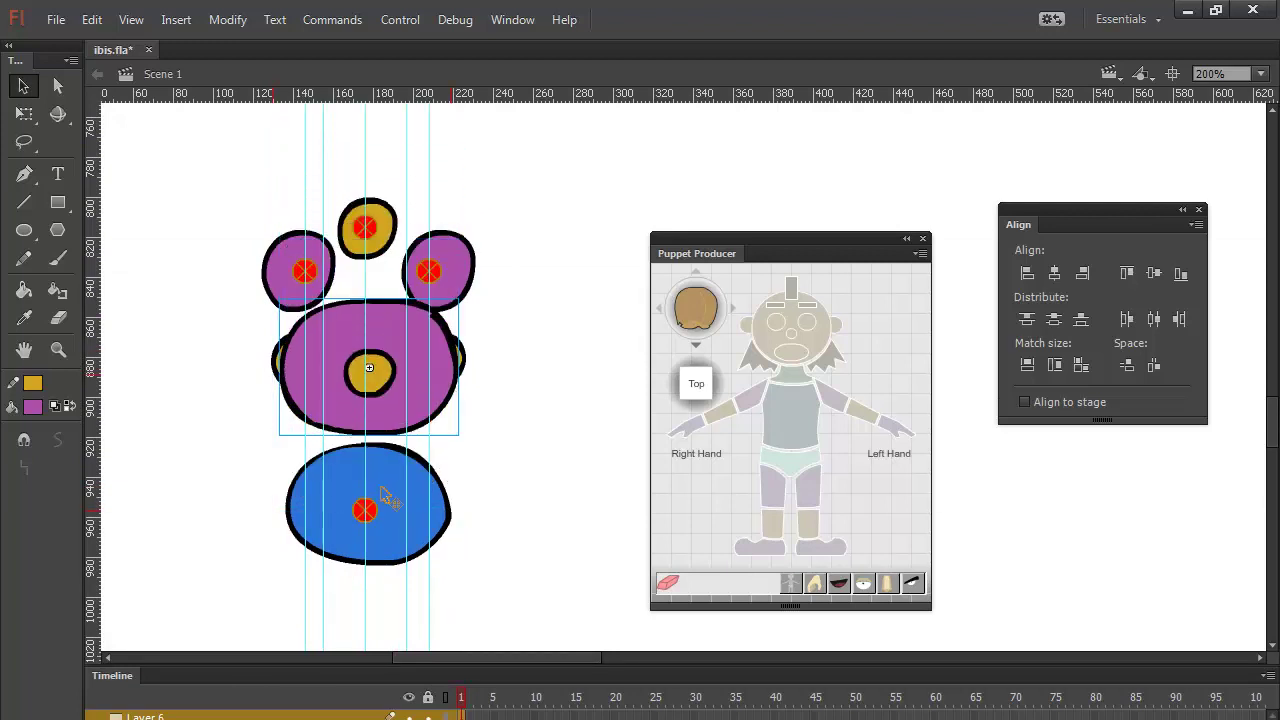
Step: Move the belly and the blue hip piece down together until they clear the two lower mustard joint pieces
shift+click(381, 488)
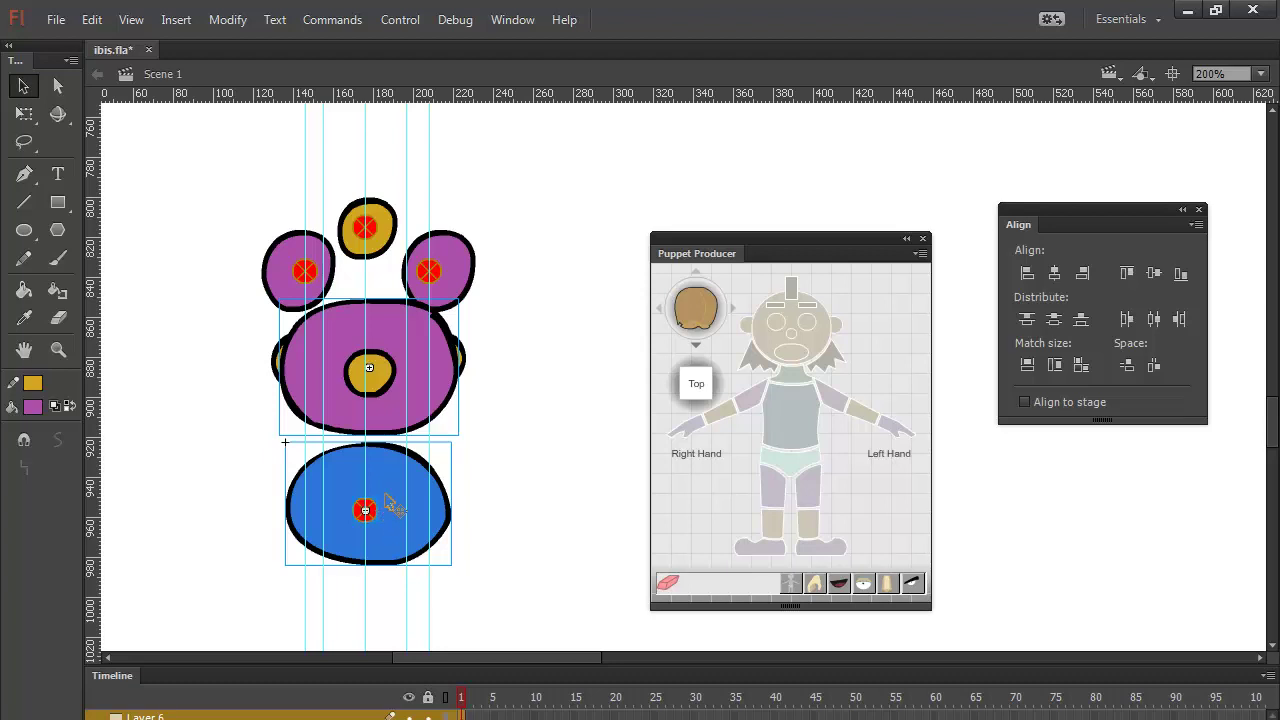
key(shift+Down)
key(shift+Down)
key(shift+Down)
key(shift+Down)
key(shift+Down)
key(shift+Down)
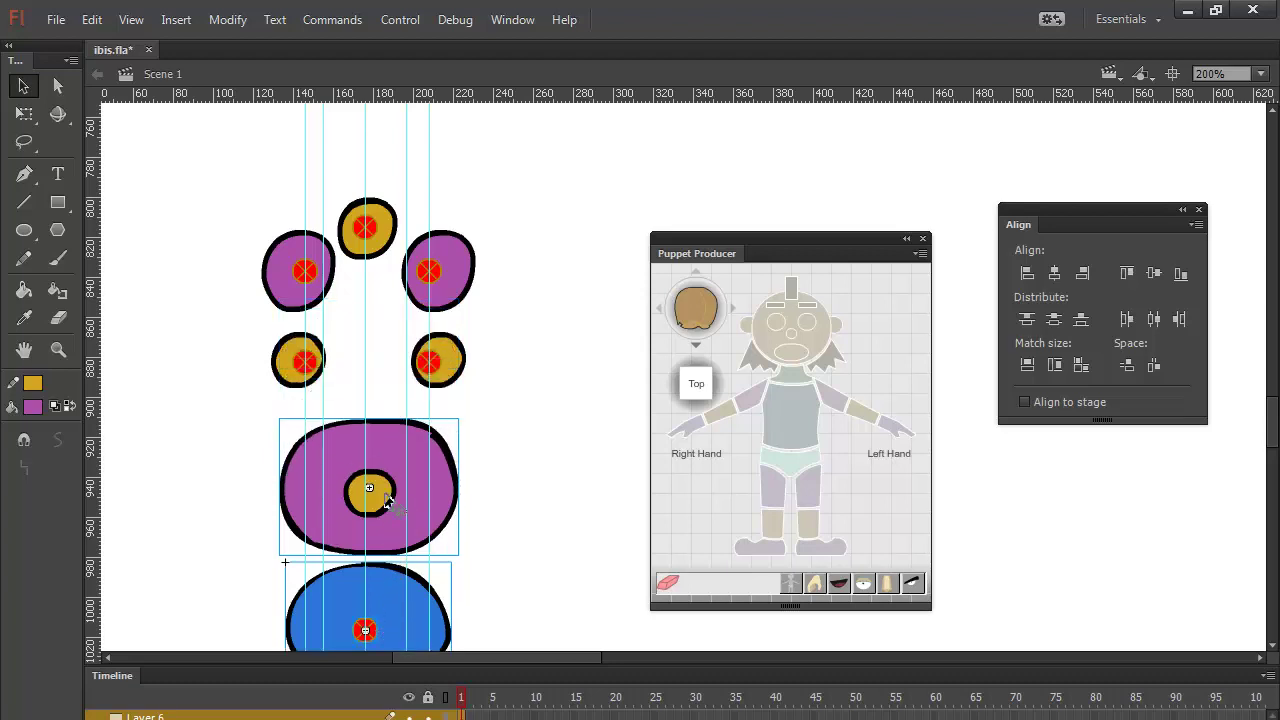
scroll(523, 377, down, 4)
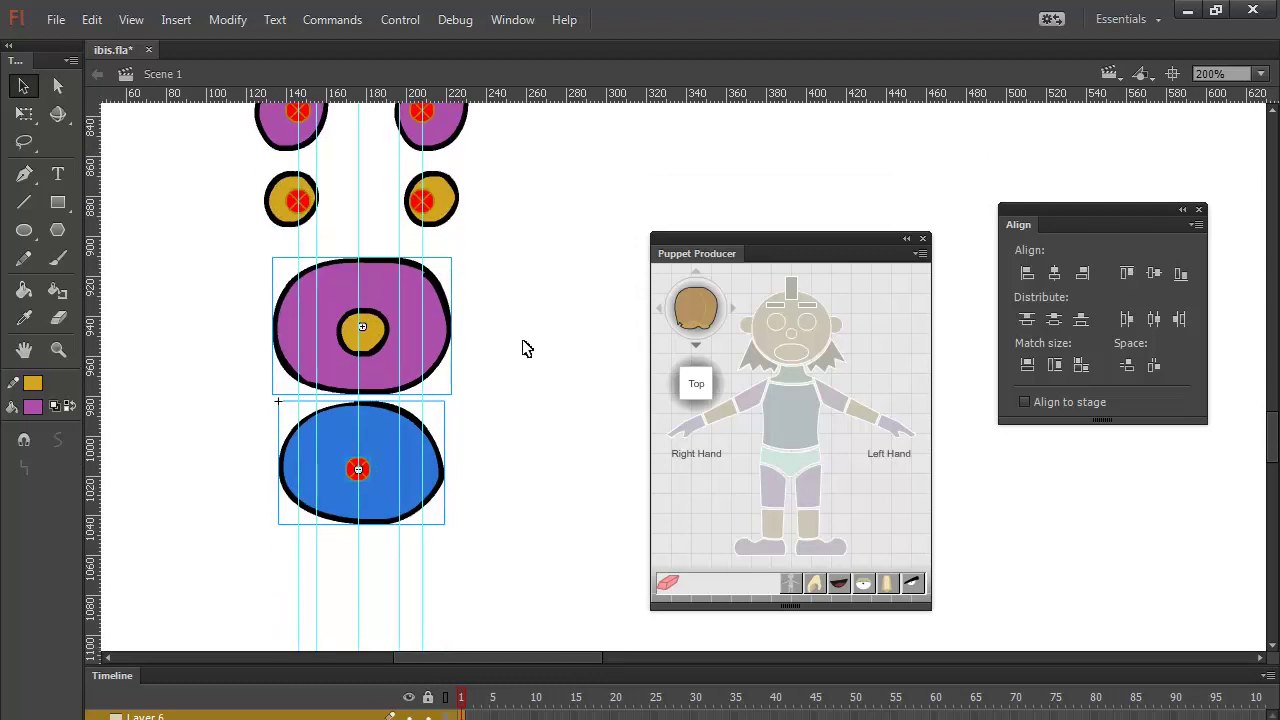
Step: Add a red pivot marker for the belly and place it inside the navel on the central vertical guide
click(477, 325)
click(394, 347)
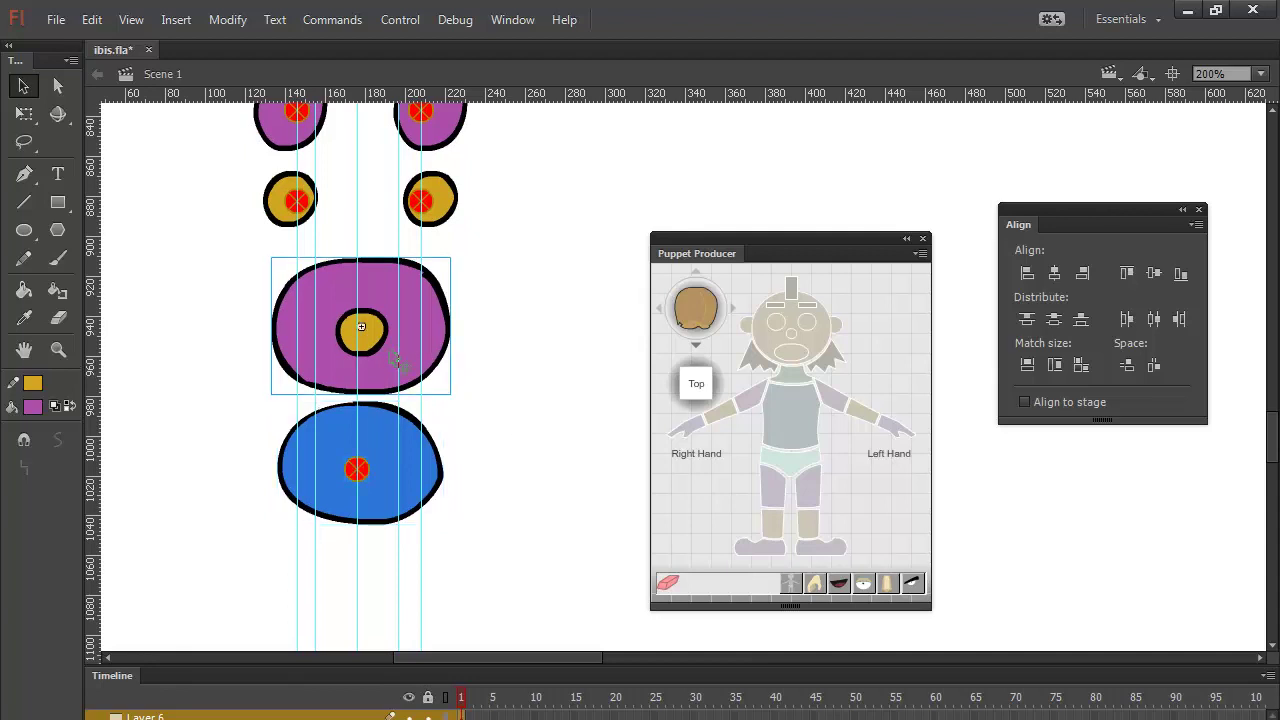
click(802, 422)
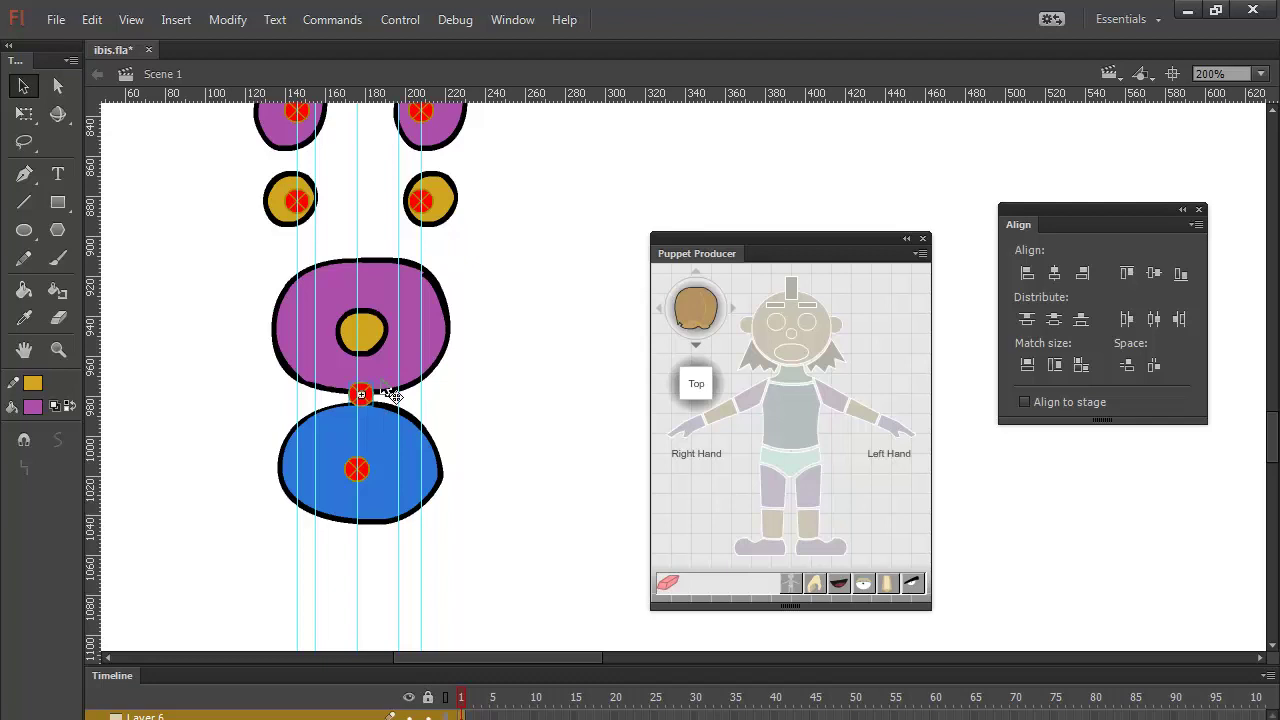
drag(361, 395, 361, 333)
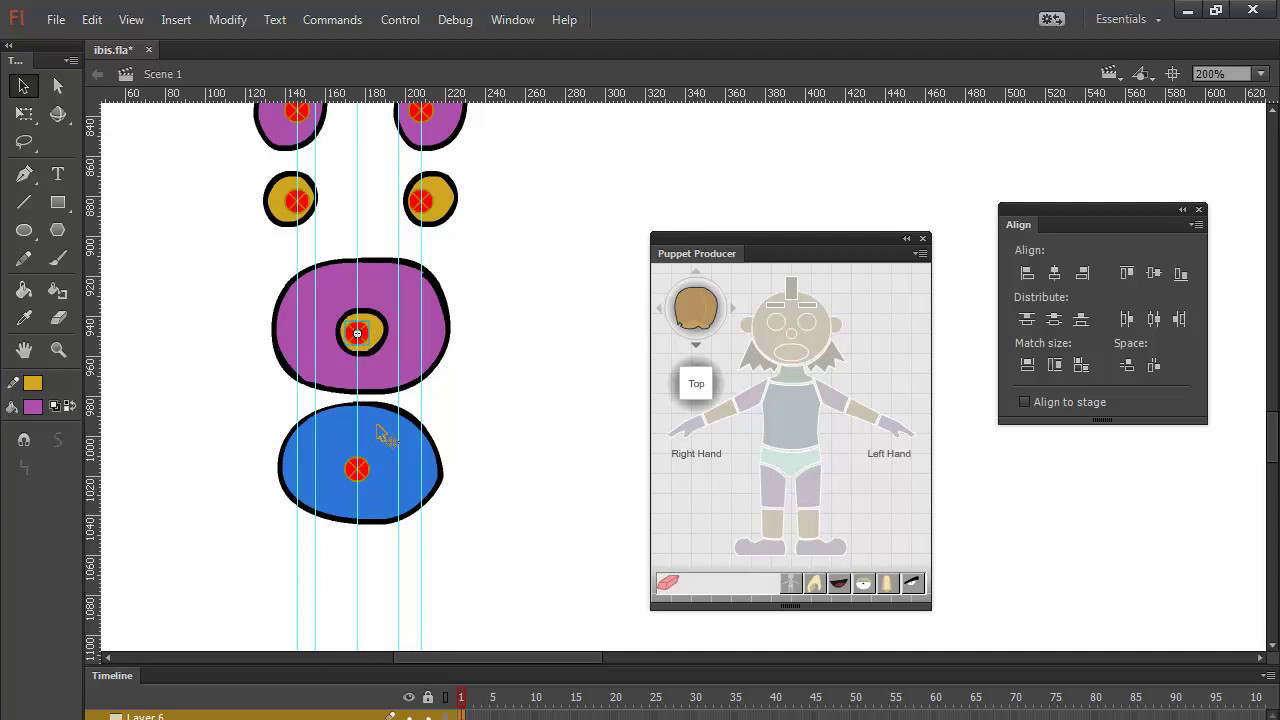
Step: Brush a round black outline over the front figure's left thigh for a leg joint piece
scroll(515, 360, up, 3)
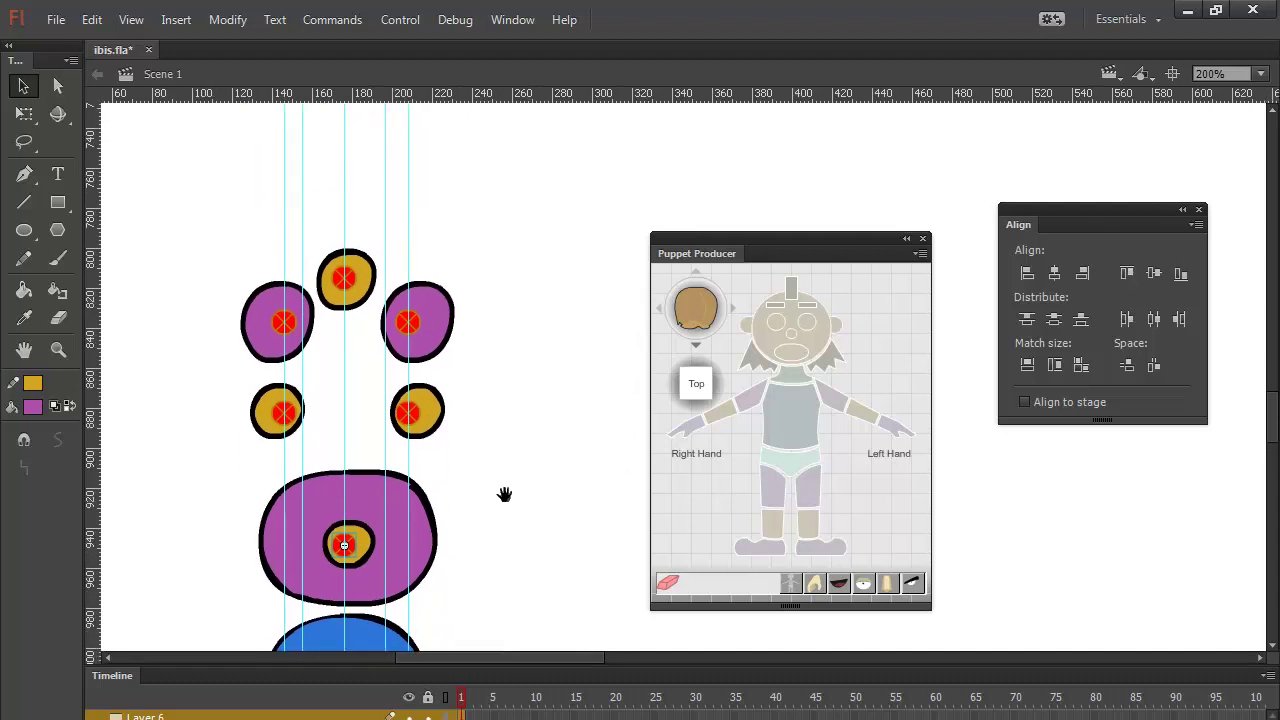
scroll(495, 420, right, 1)
scroll(488, 365, down, 3)
scroll(497, 349, up, 8)
scroll(497, 349, left, 1)
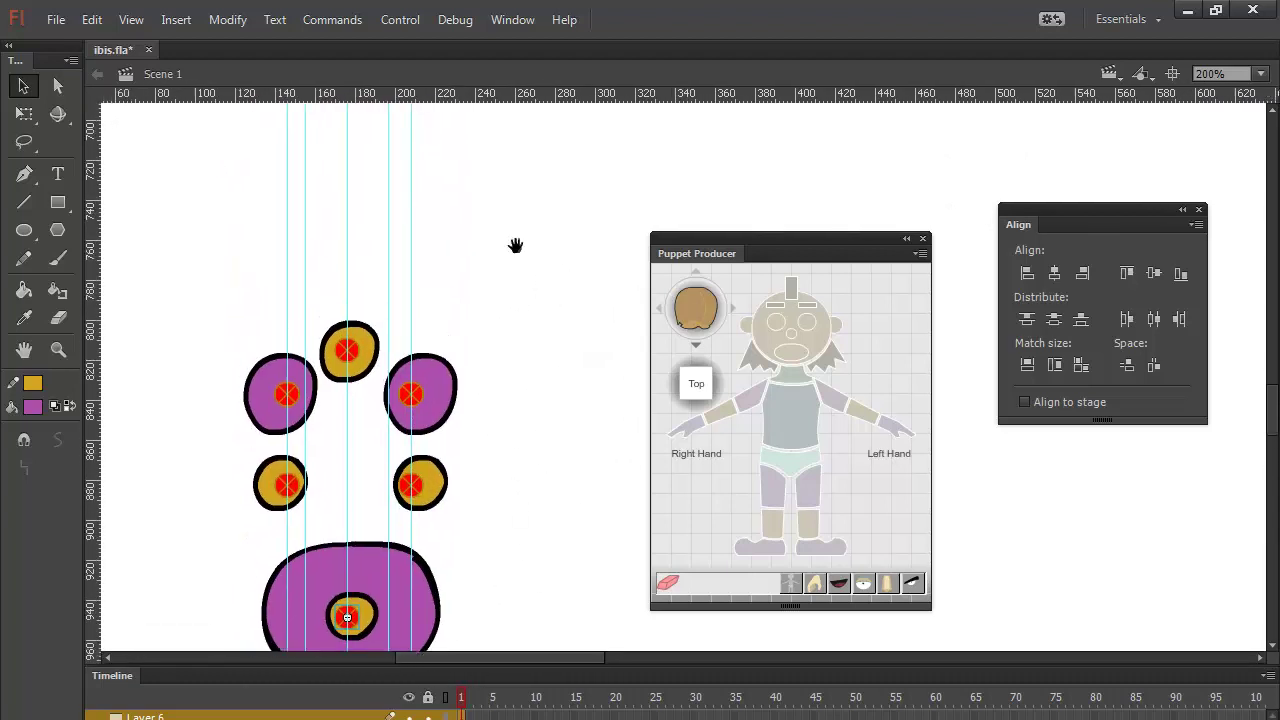
scroll(514, 386, up, 7)
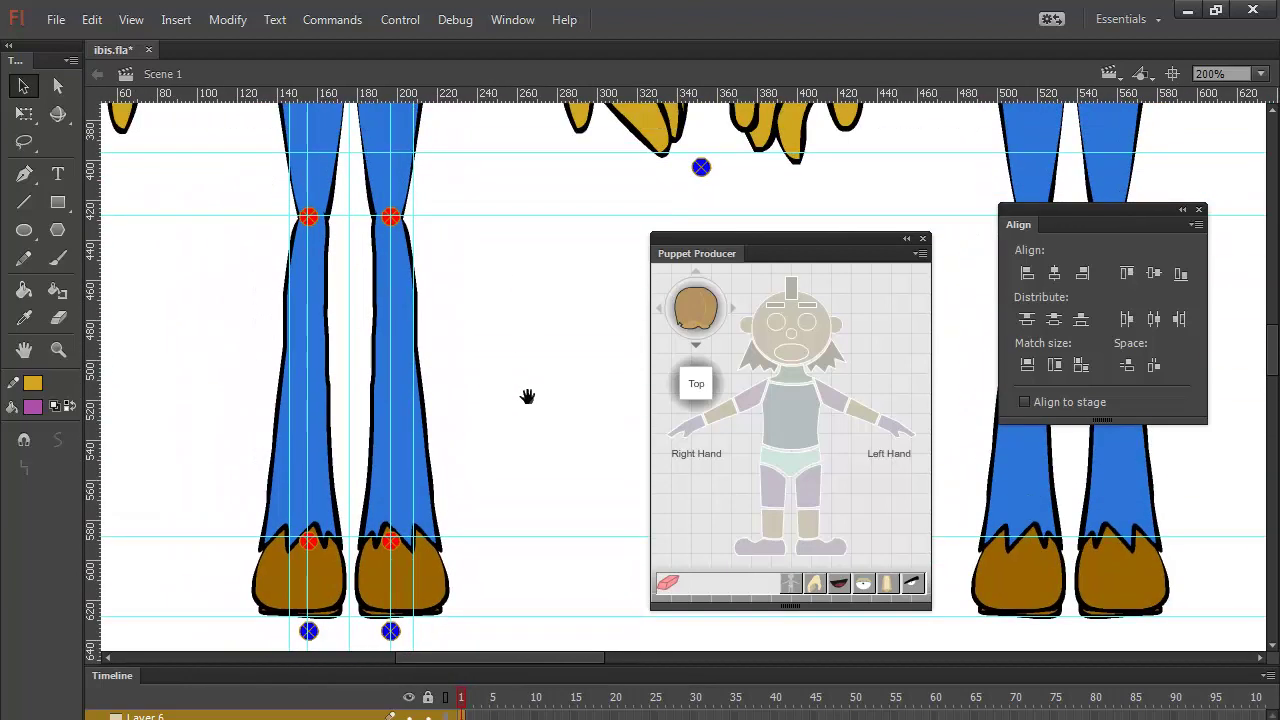
click(57, 258)
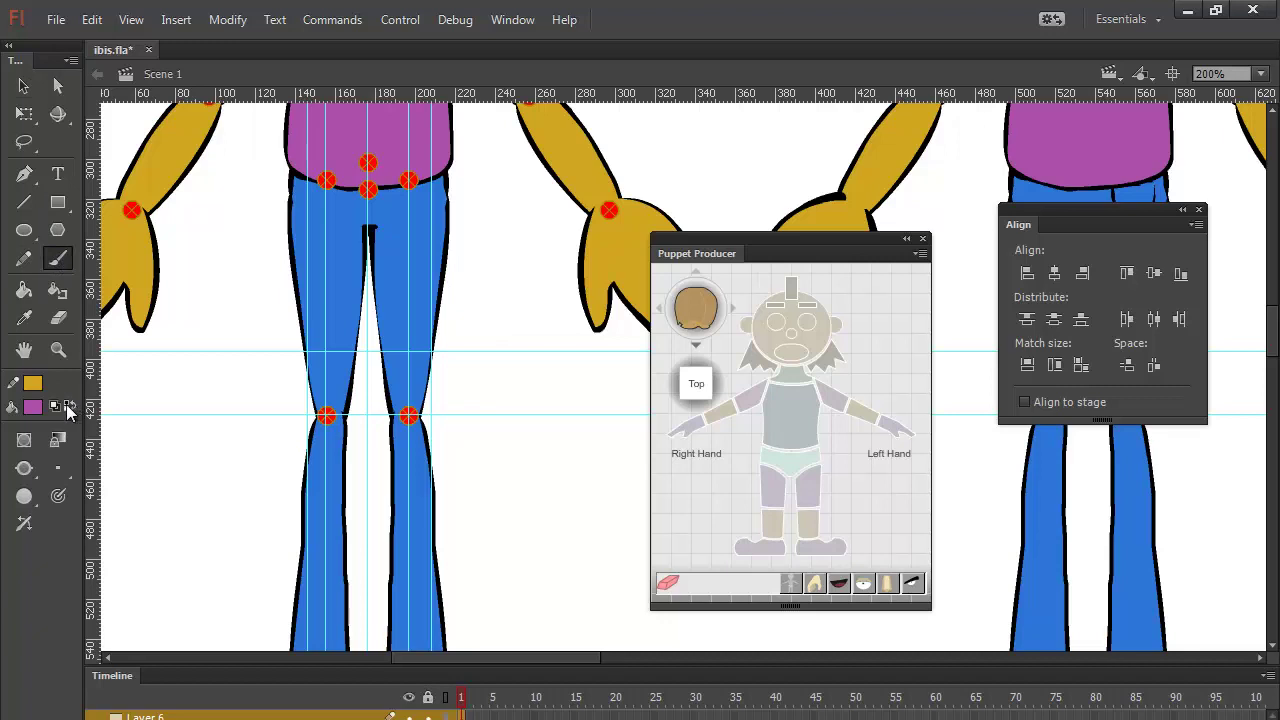
click(33, 406)
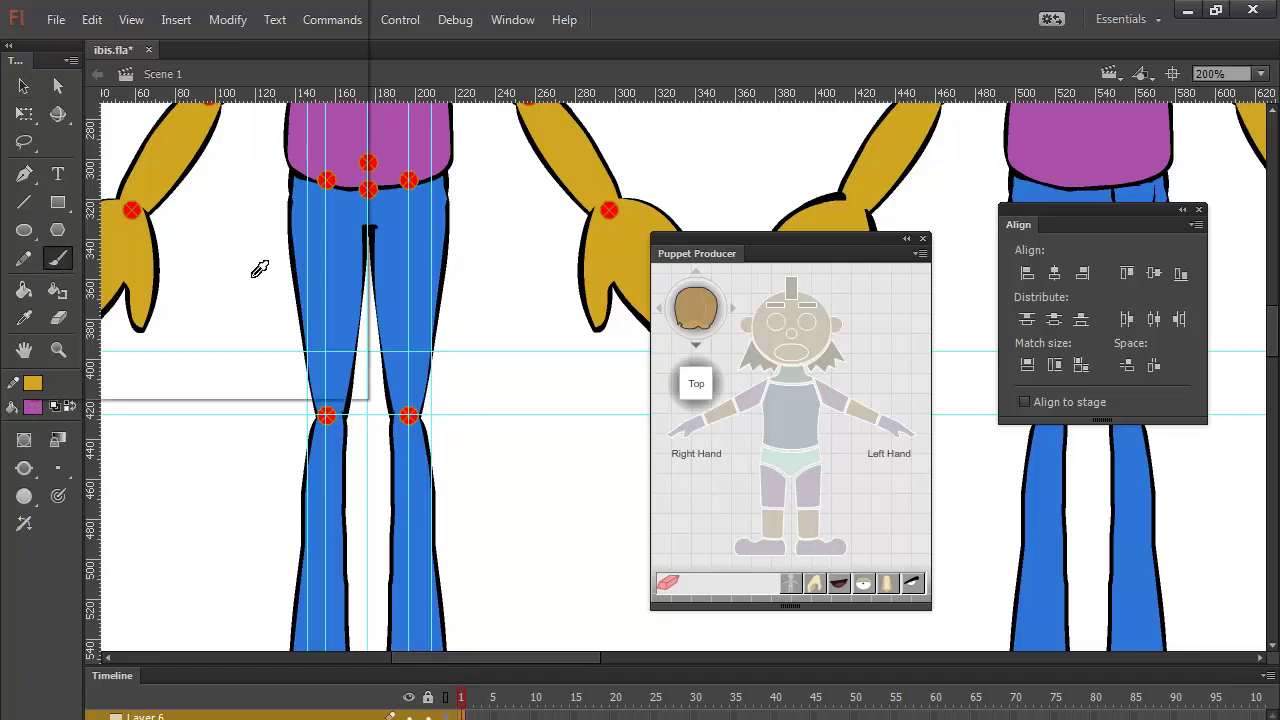
click(82, 87)
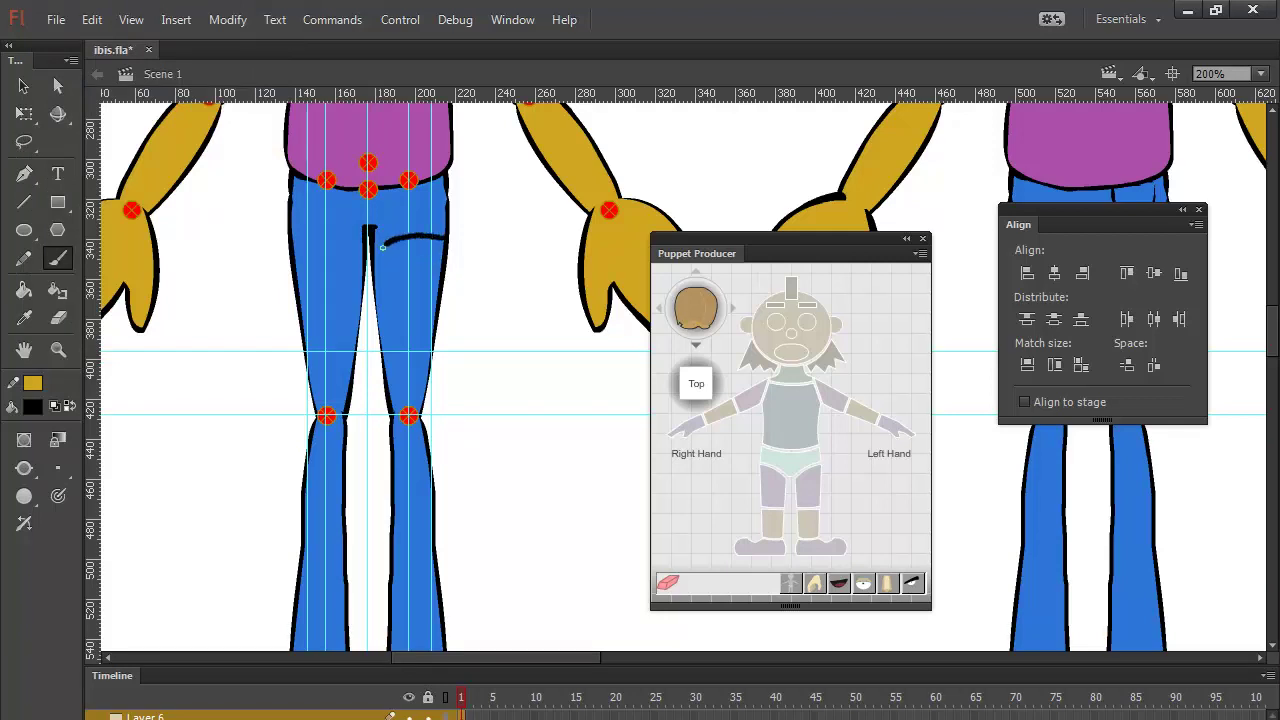
mouse_move(374, 282)
mouse_down()
mouse_move(405, 307)
mouse_move(426, 303)
mouse_move(451, 283)
mouse_move(442, 231)
mouse_up()
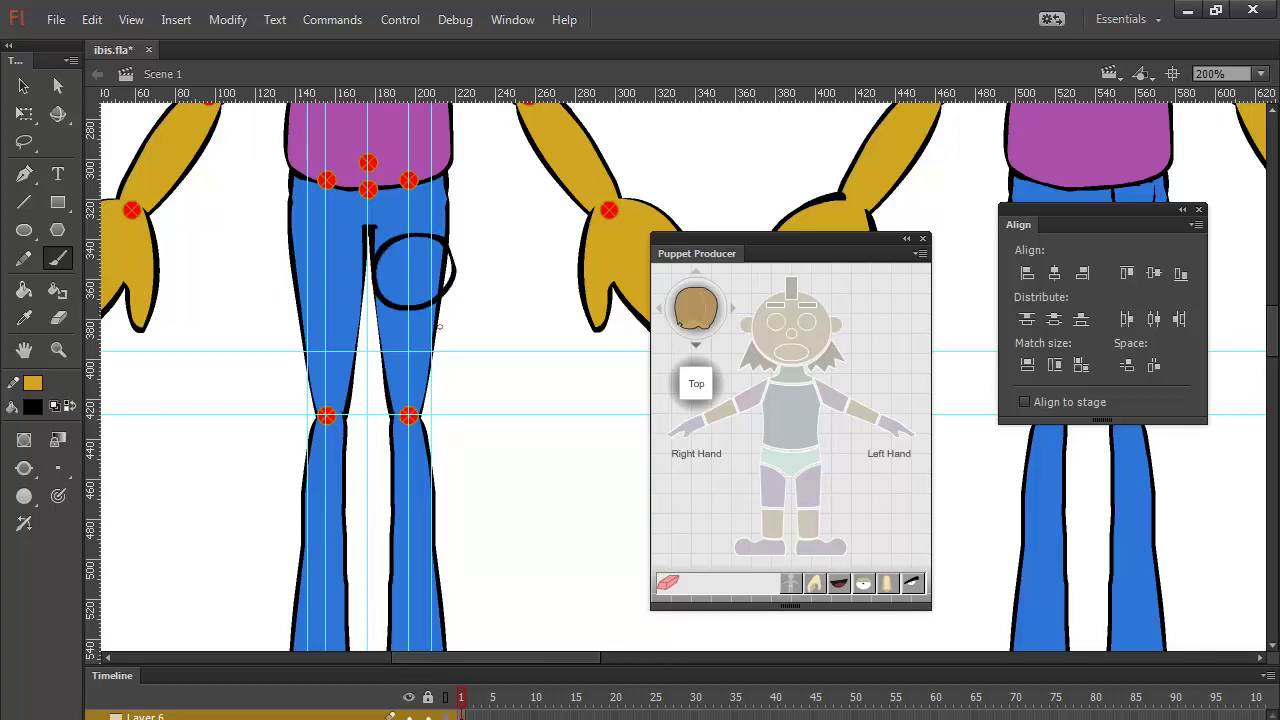
Step: Brush a round black outline over the left lower leg just above the shoe, replacing a first attempt placed too high
scroll(440, 411, down, 4)
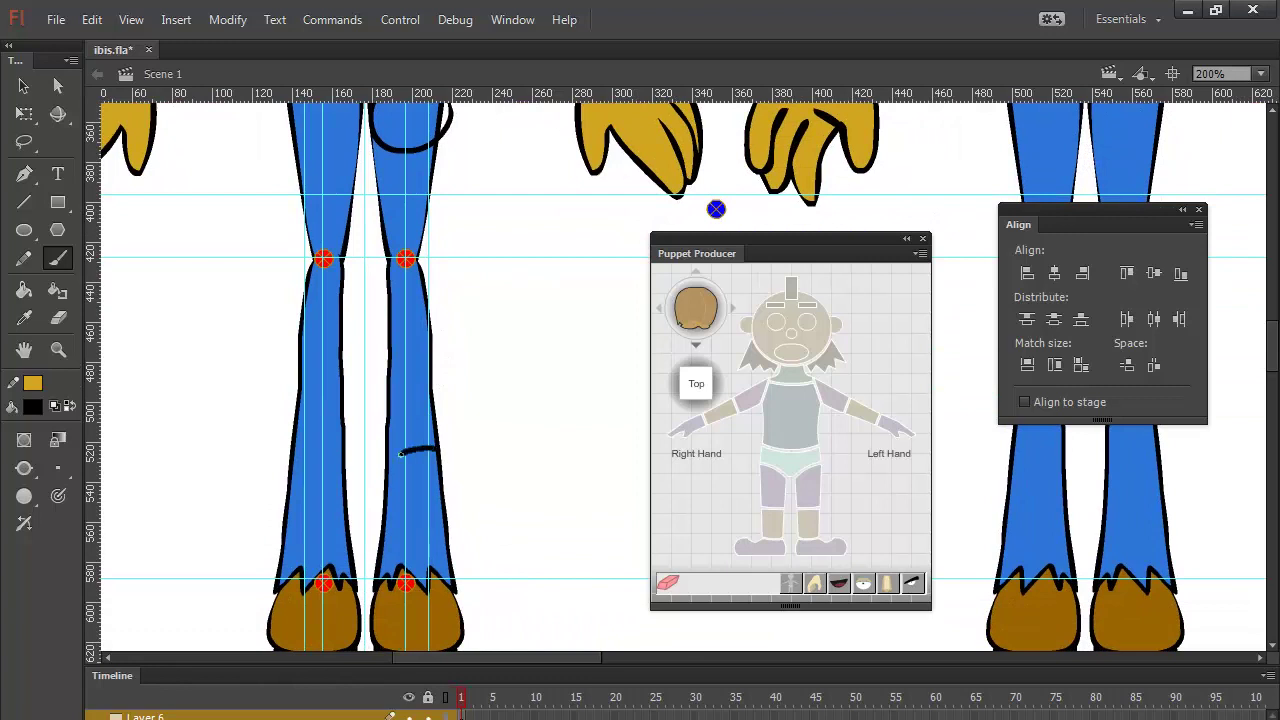
mouse_move(387, 486)
mouse_down()
mouse_move(421, 506)
mouse_move(444, 458)
mouse_move(431, 453)
mouse_up()
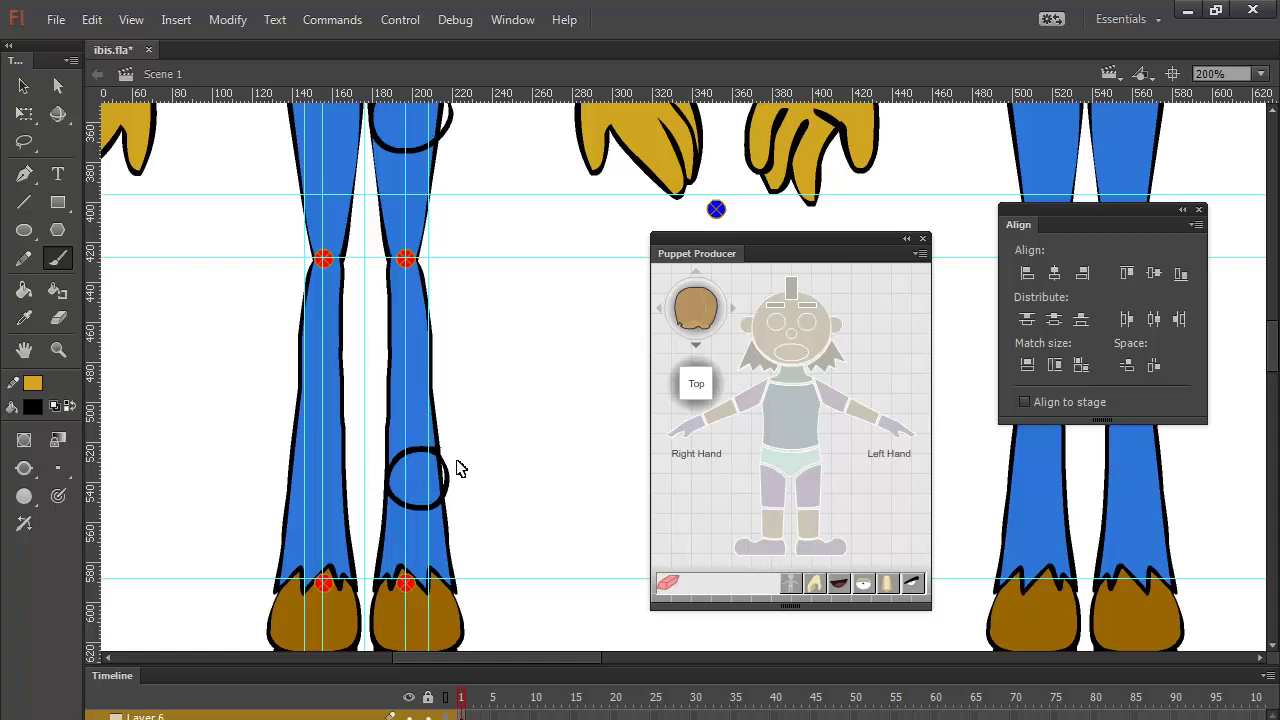
key(ctrl+z)
mouse_move(396, 482)
mouse_down()
mouse_move(385, 532)
mouse_move(426, 546)
mouse_move(454, 510)
mouse_move(431, 478)
mouse_move(405, 476)
mouse_up()
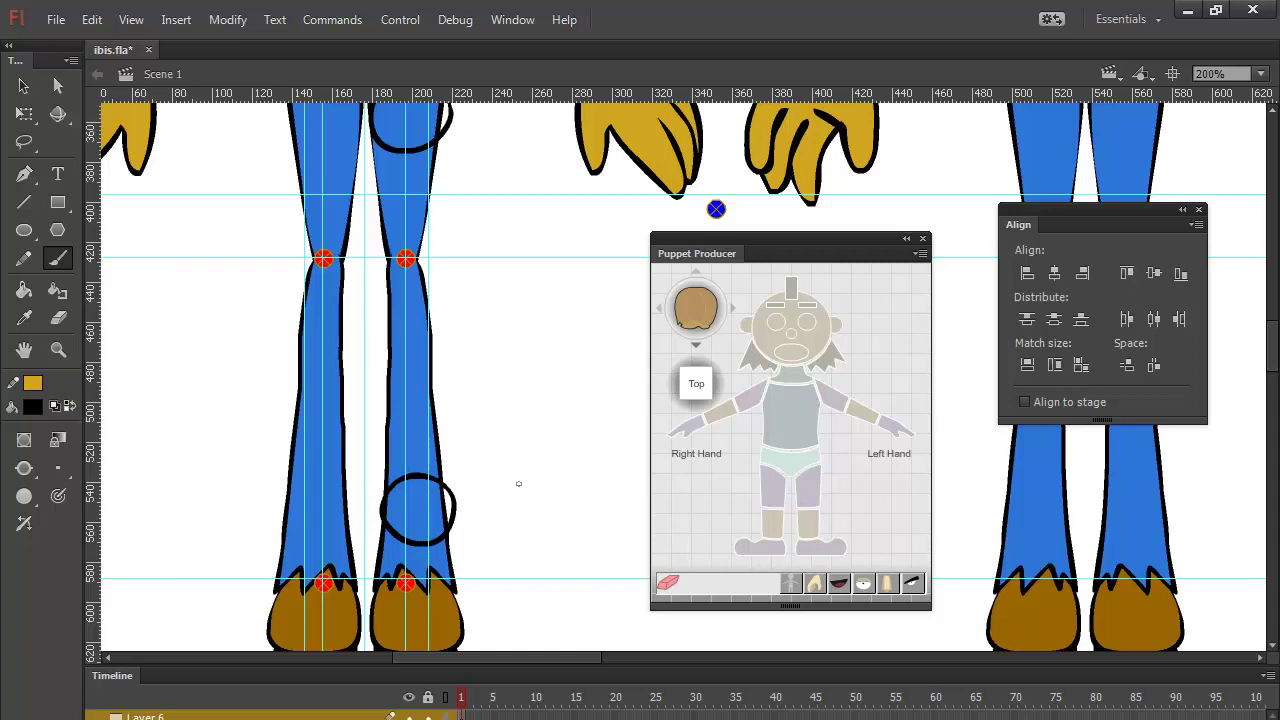
Step: Brush a long black oval from the left trouser hem to below the shoe, with a zigzag cuff line across it
drag(520, 511, 545, 369)
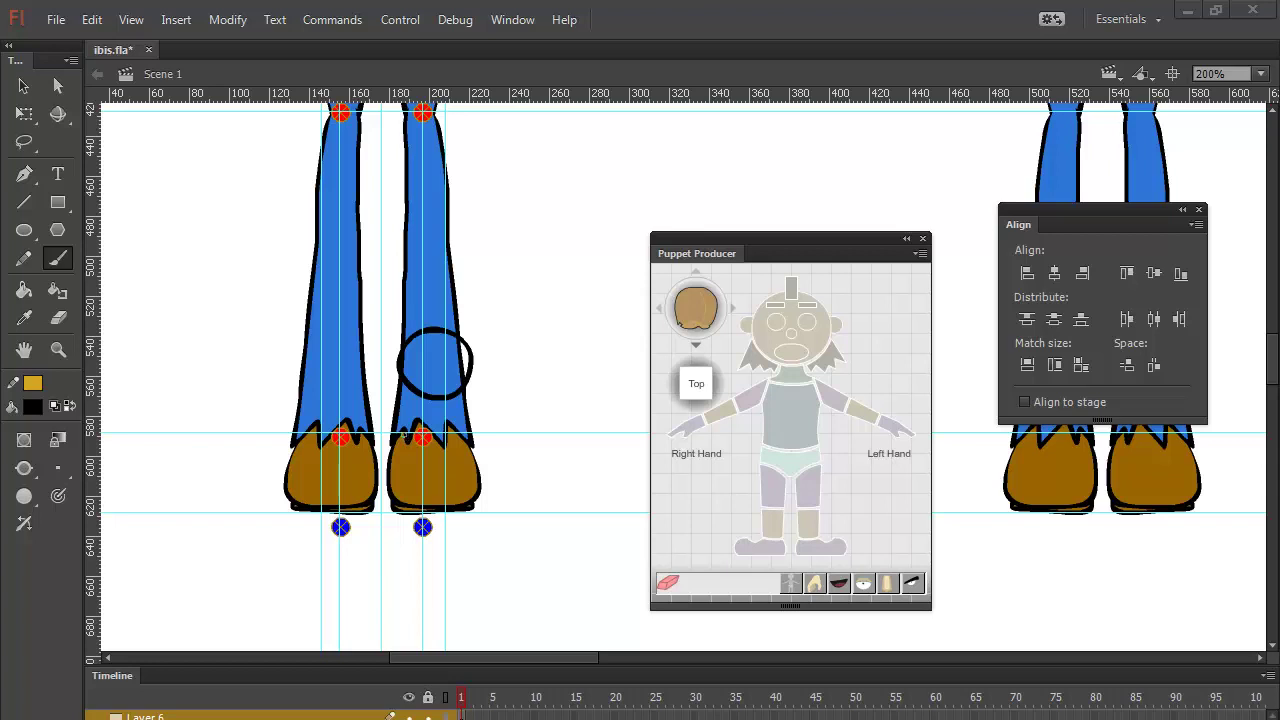
click(391, 455)
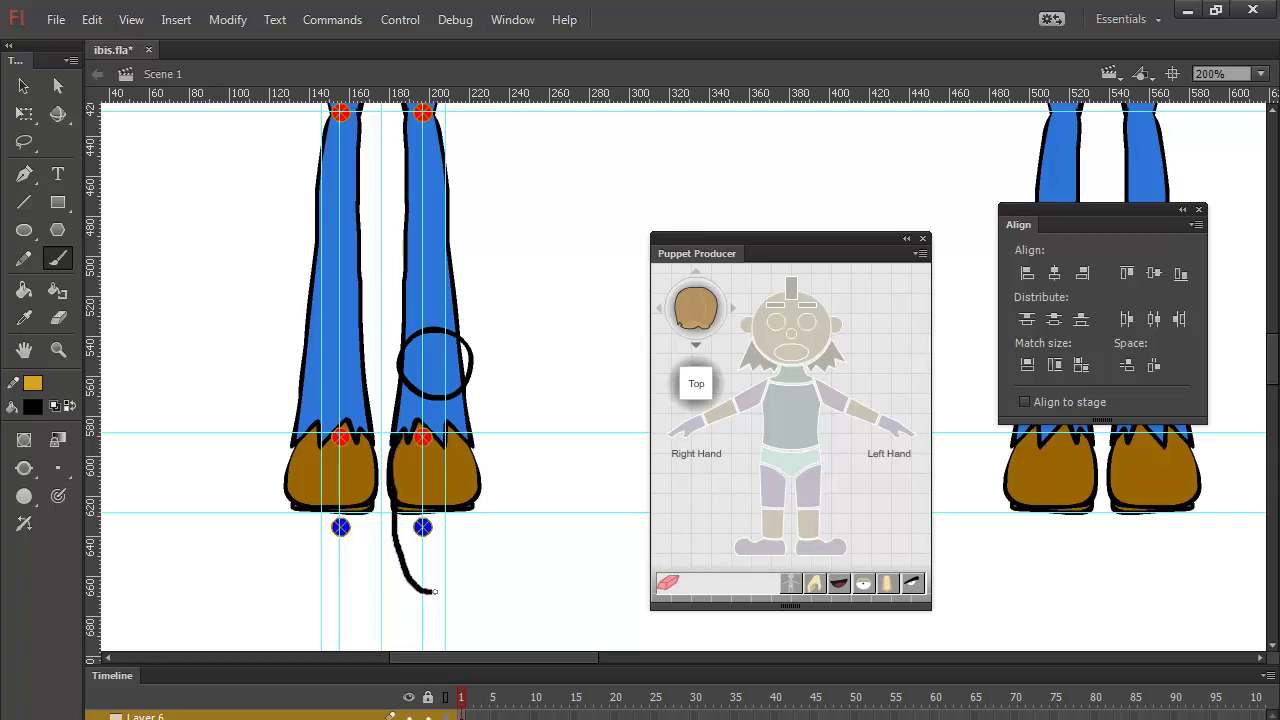
drag(466, 568, 476, 522)
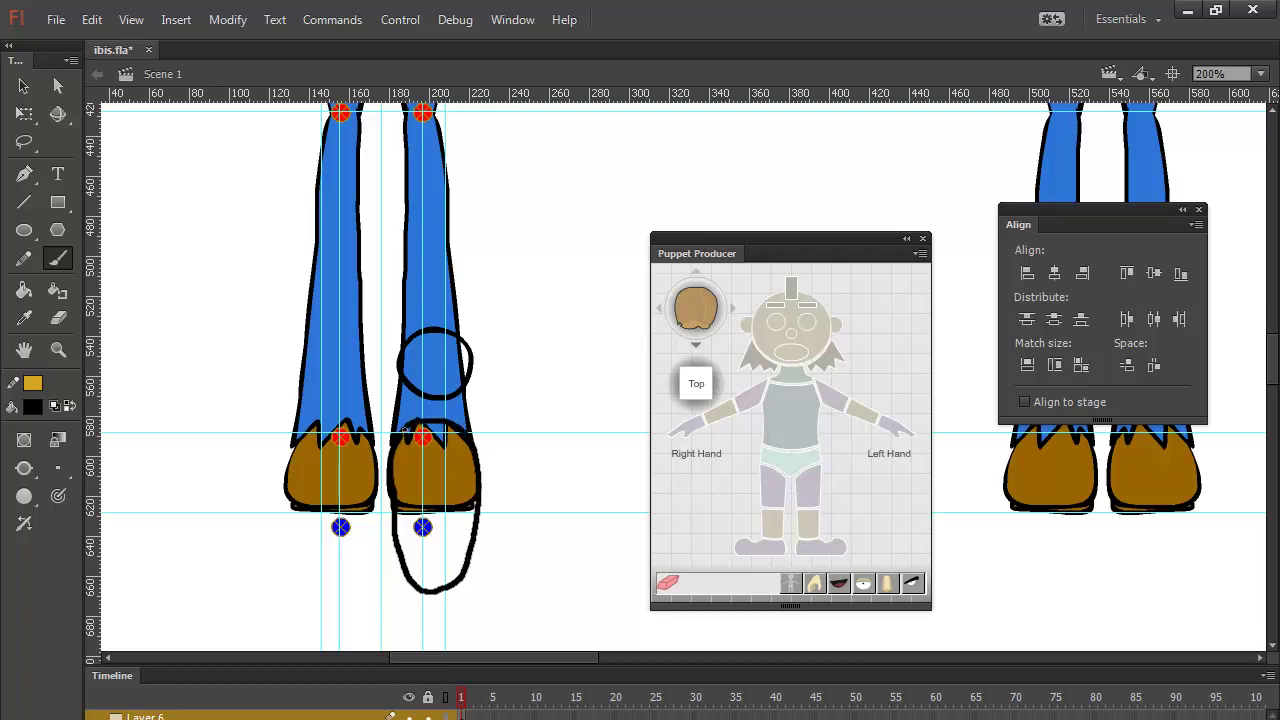
drag(392, 448, 392, 473)
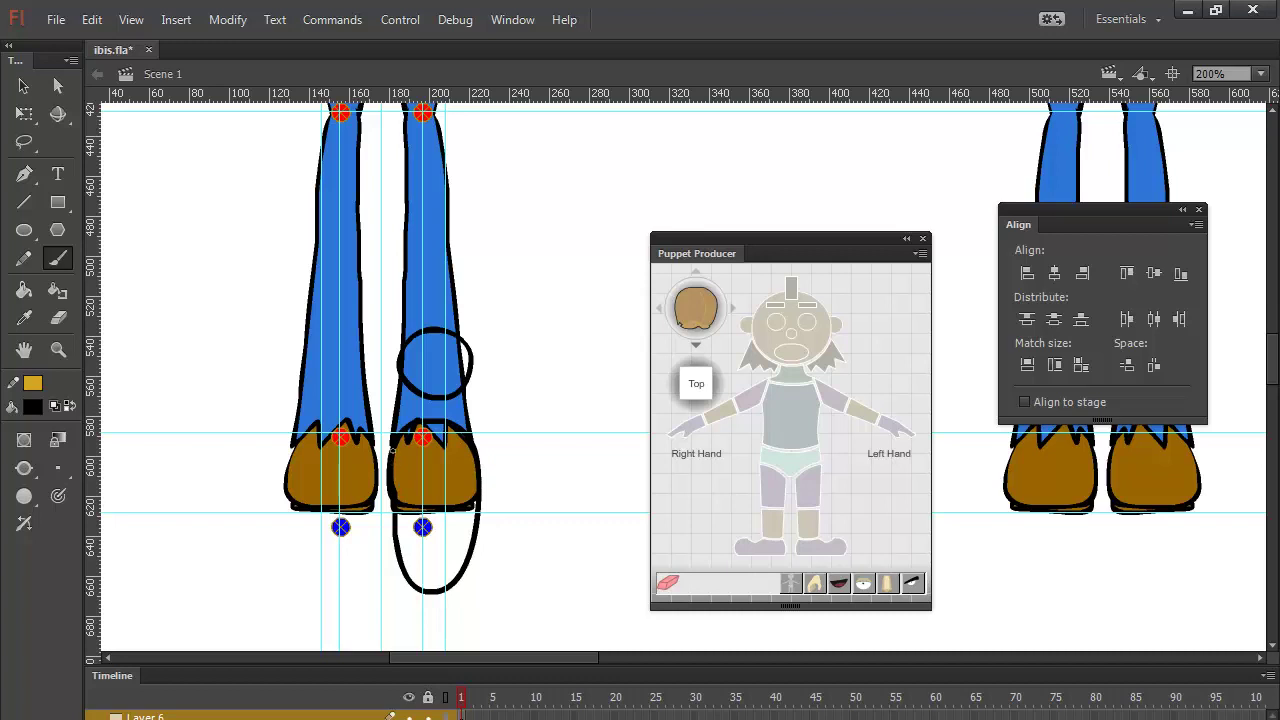
mouse_move(398, 480)
mouse_down()
mouse_move(418, 470)
mouse_move(442, 488)
mouse_move(460, 484)
mouse_move(464, 455)
mouse_move(471, 467)
mouse_up()
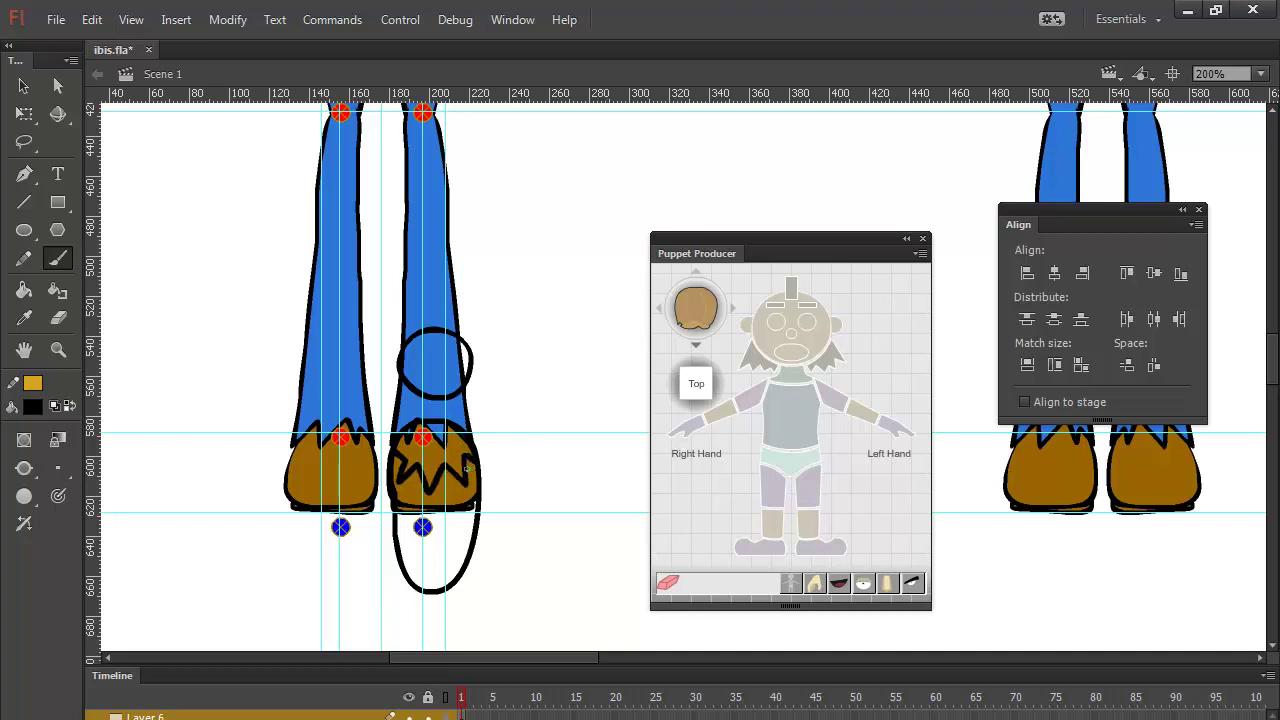
Step: Fill the thigh and lower-leg circles and the area above the zigzag cuff line with the trousers' blue
click(24, 289)
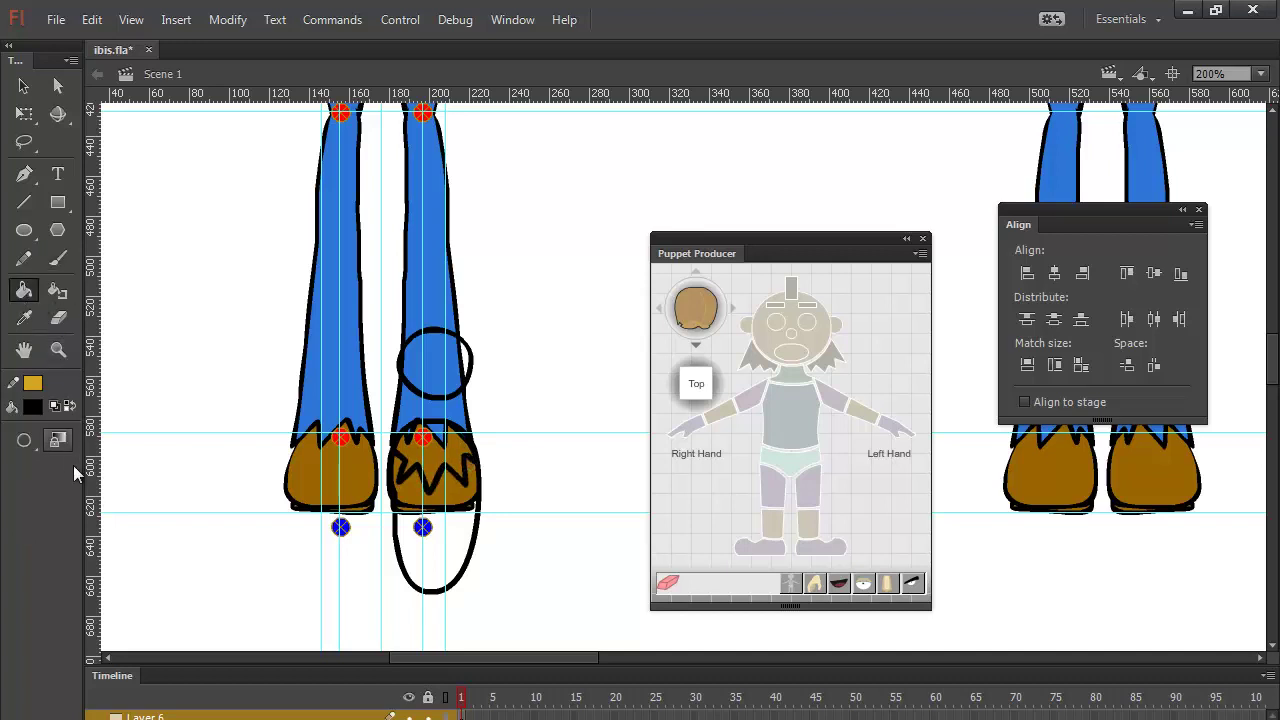
click(33, 407)
click(443, 400)
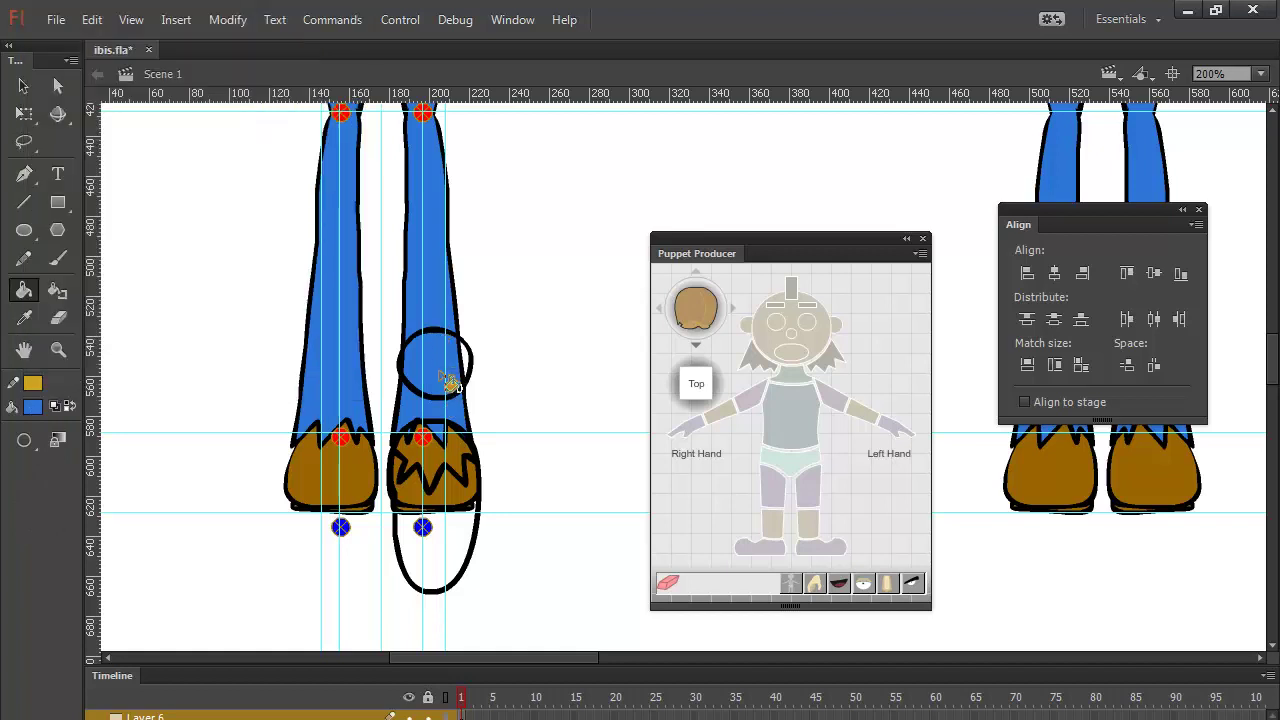
click(448, 385)
click(460, 454)
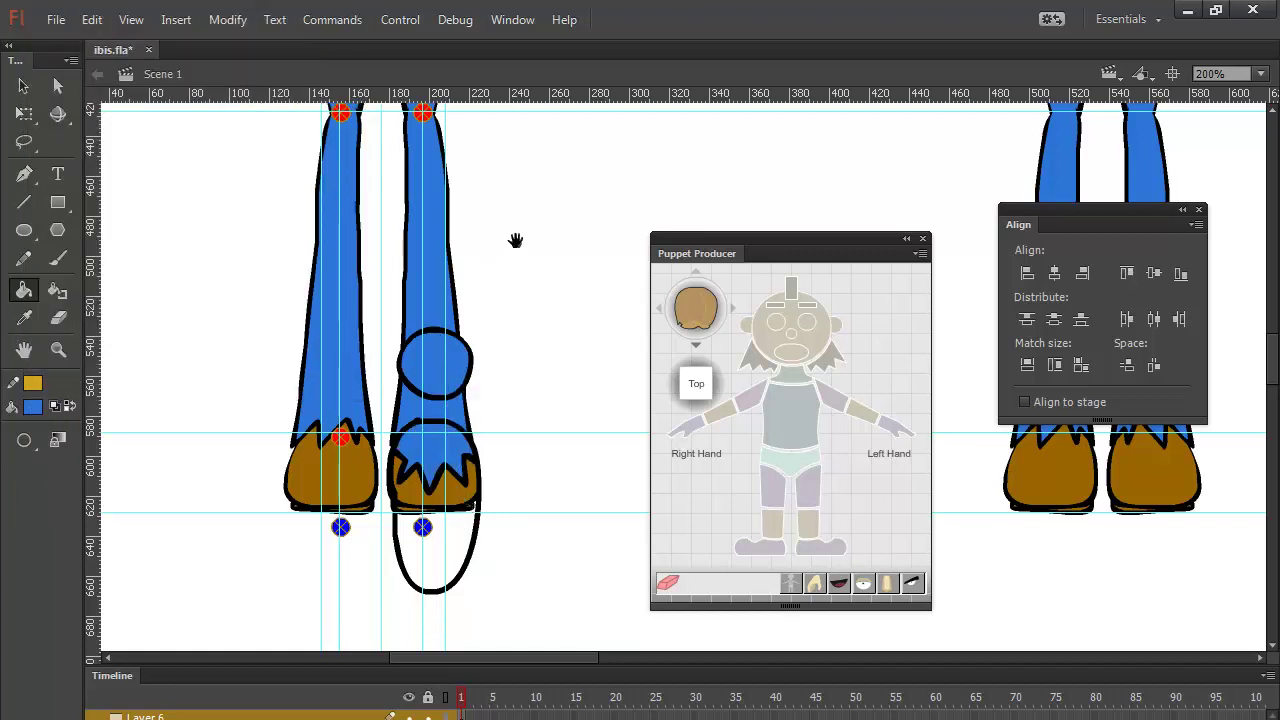
drag(515, 240, 514, 437)
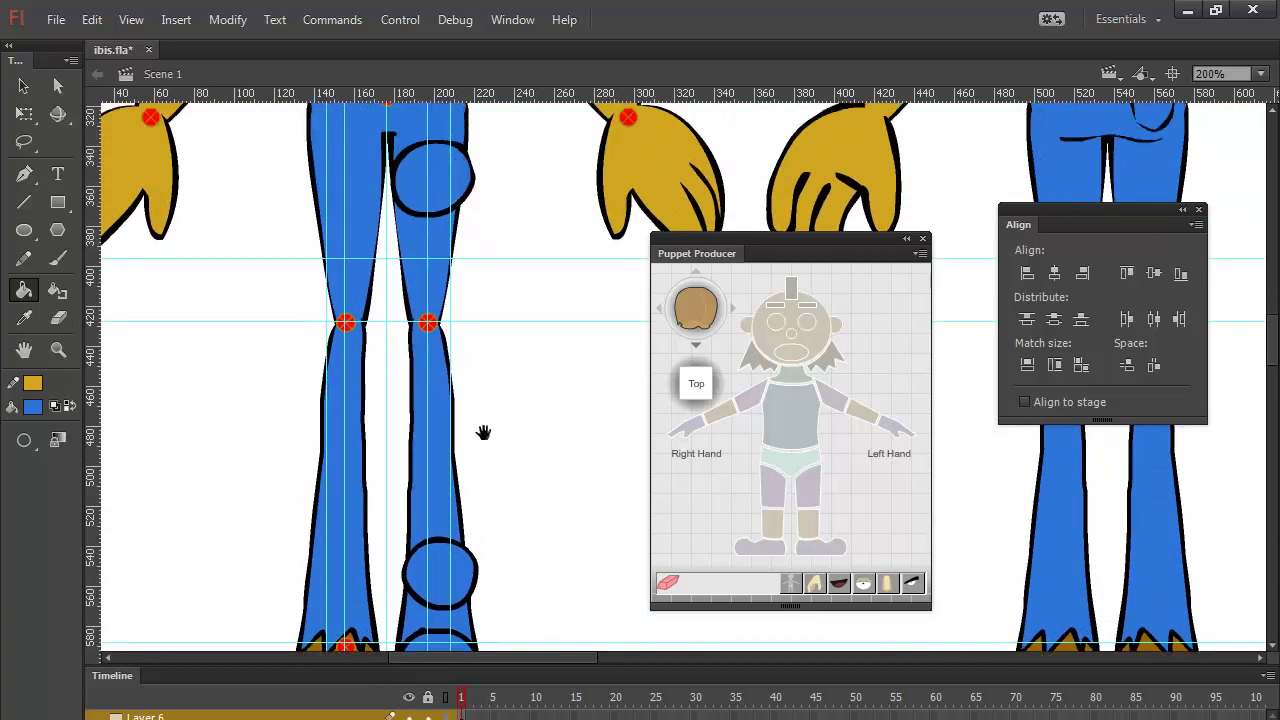
Step: Fill the top-view foot below the zigzag cuff line with the shoes' brown
drag(526, 484, 531, 297)
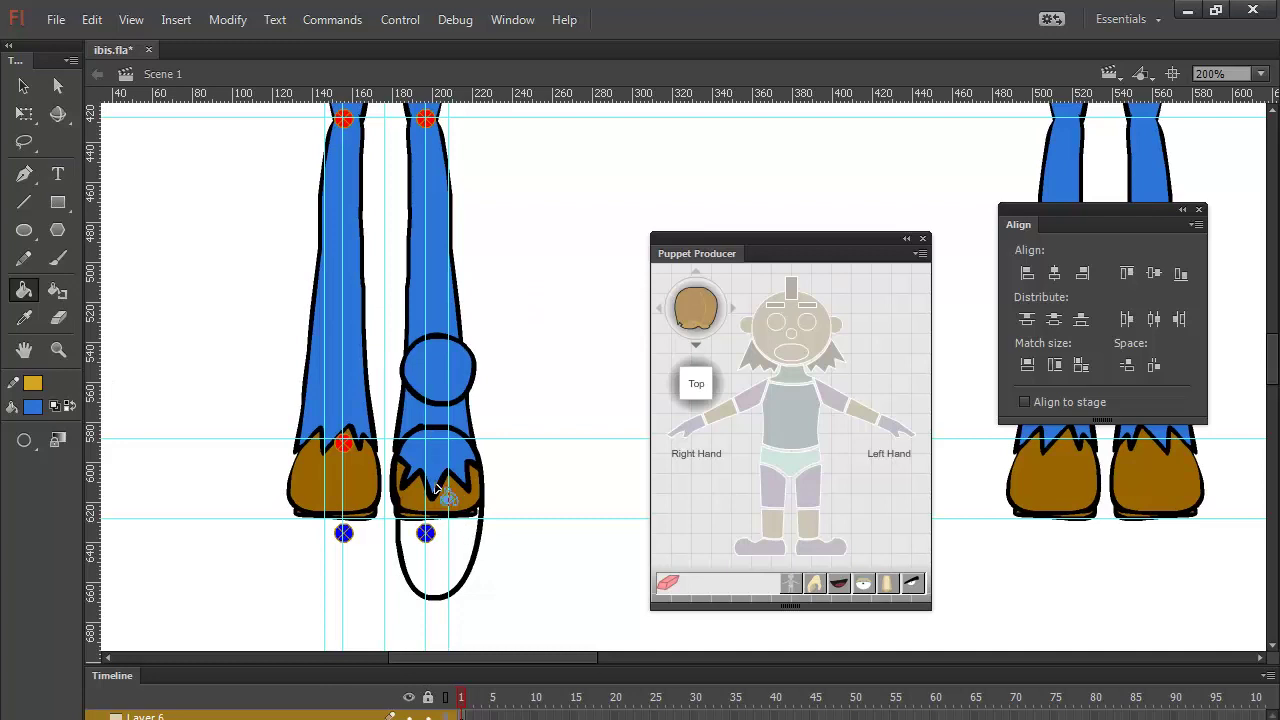
click(26, 292)
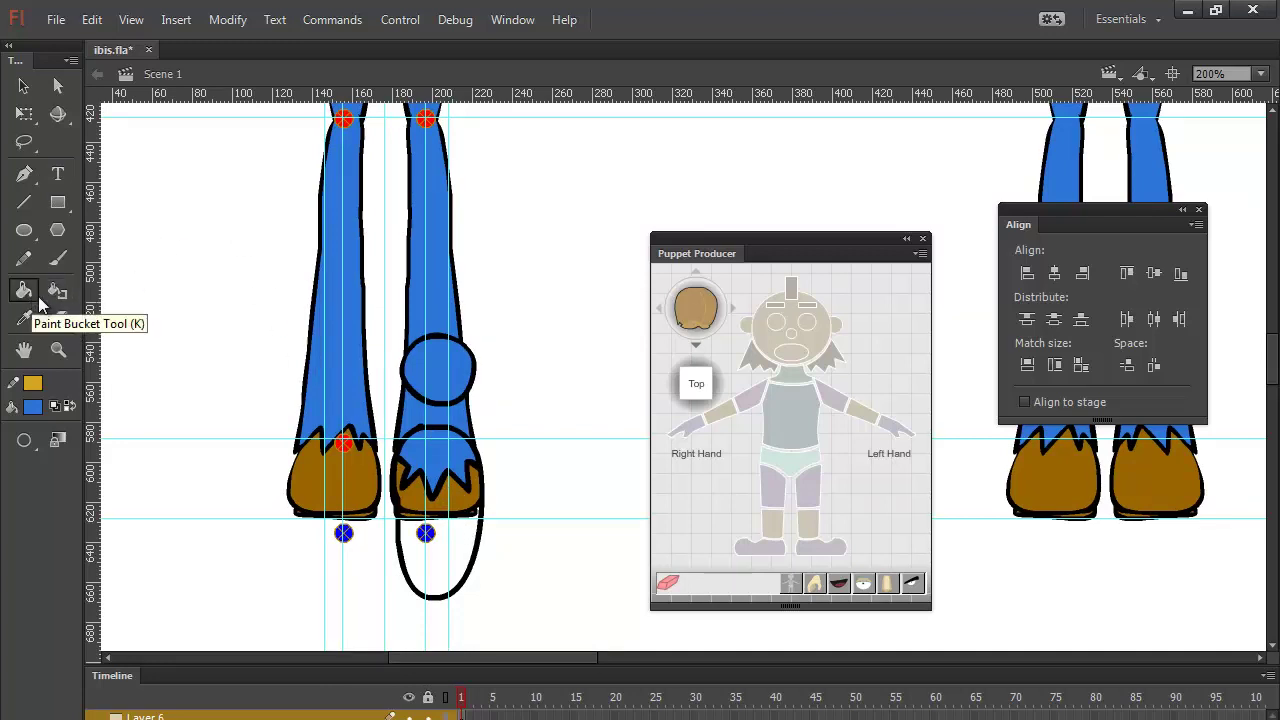
click(34, 404)
click(428, 484)
click(446, 552)
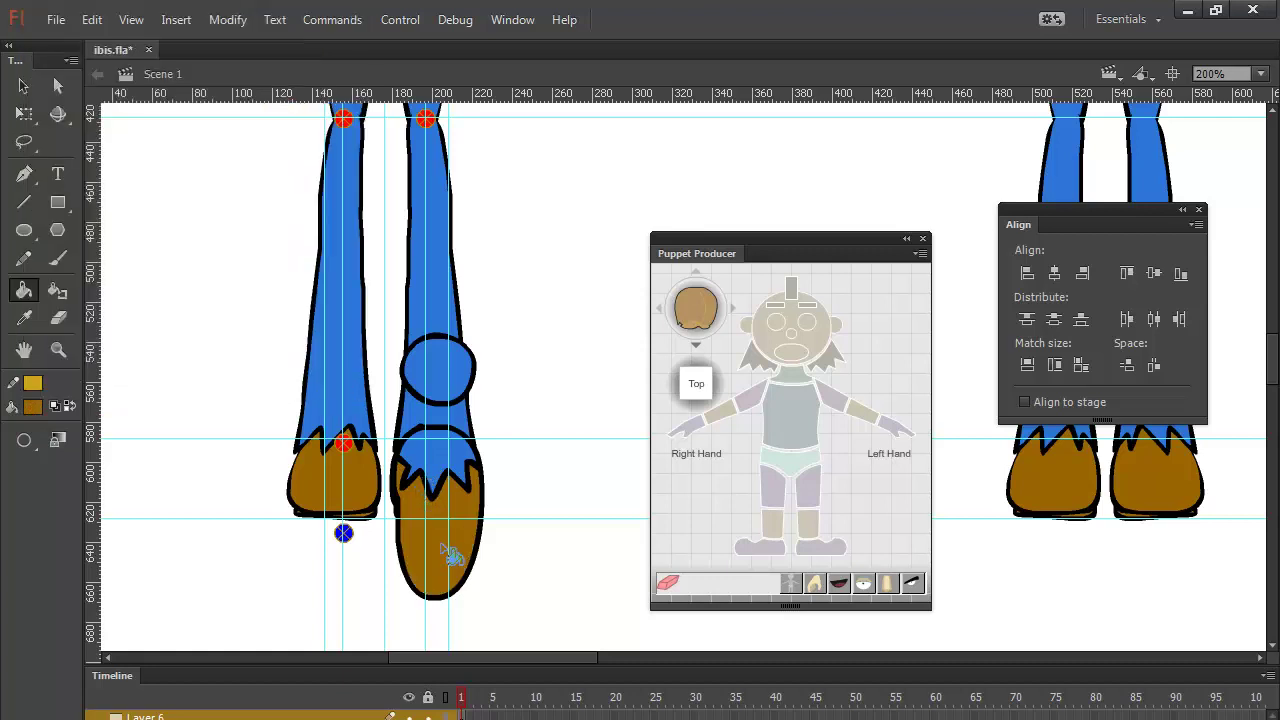
Step: Convert the whole lower-leg circle, fill and outline, to a movie clip symbol
click(24, 87)
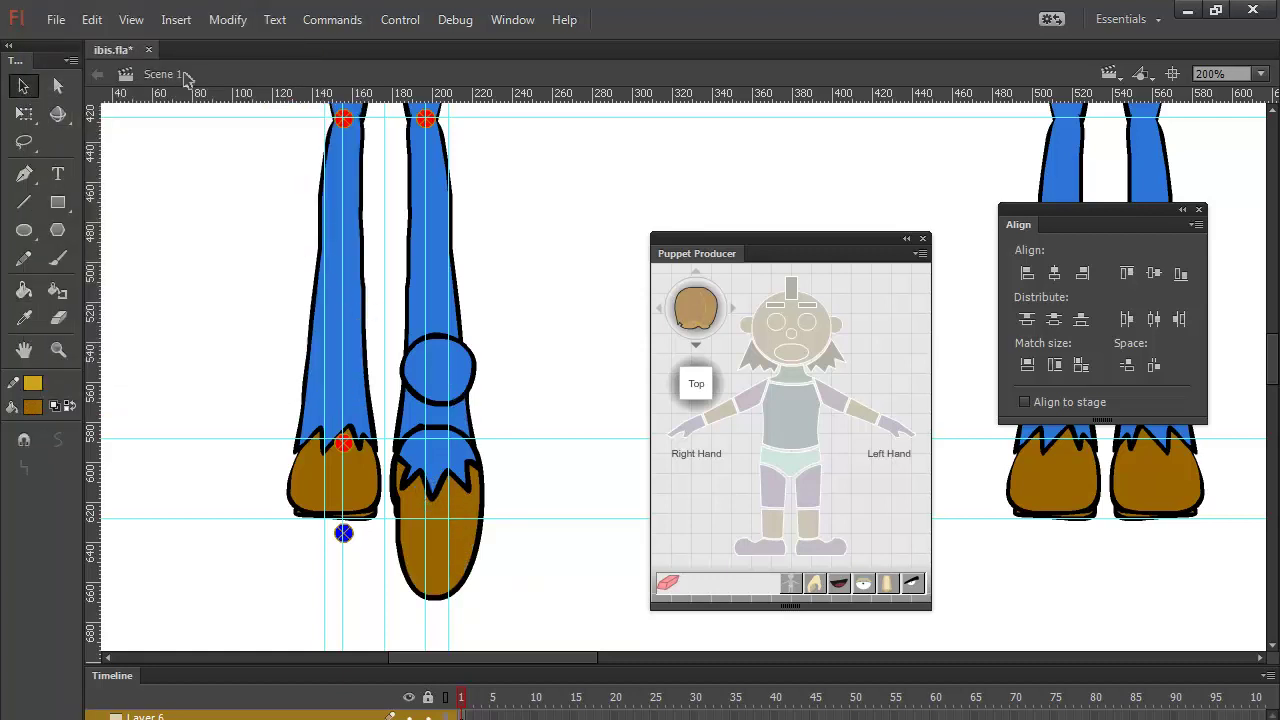
drag(500, 310, 396, 426)
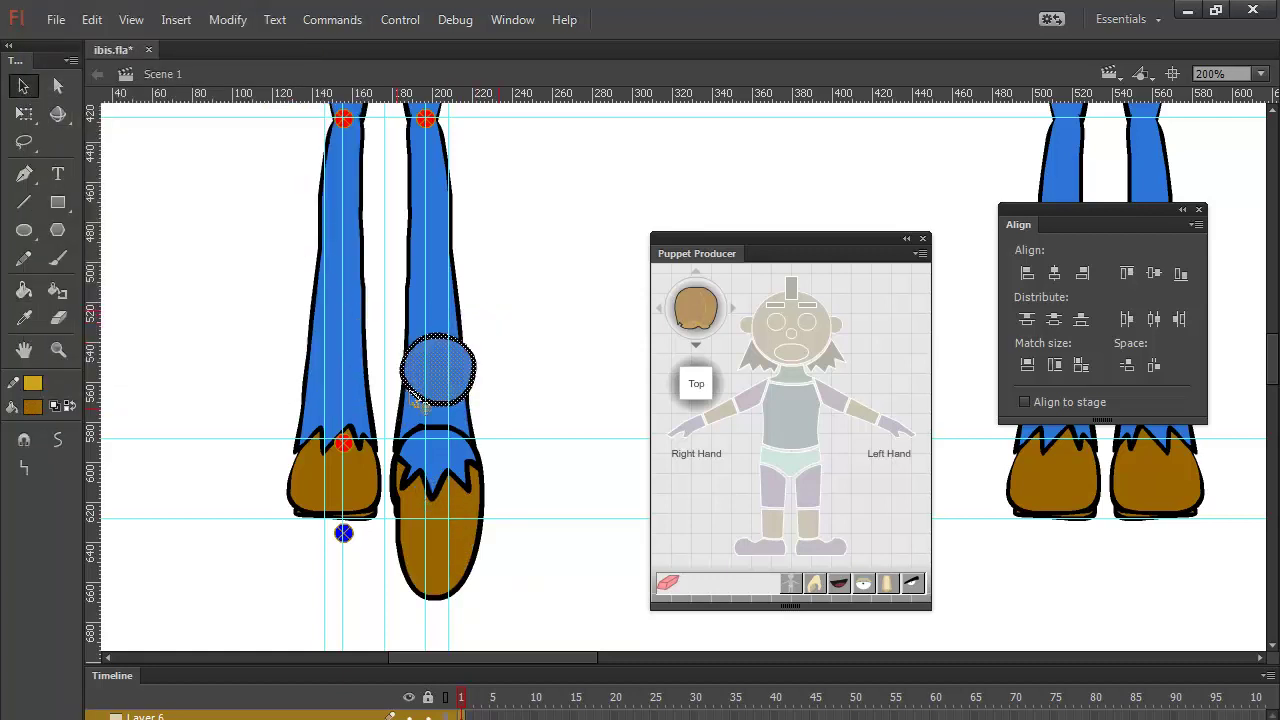
key(F8)
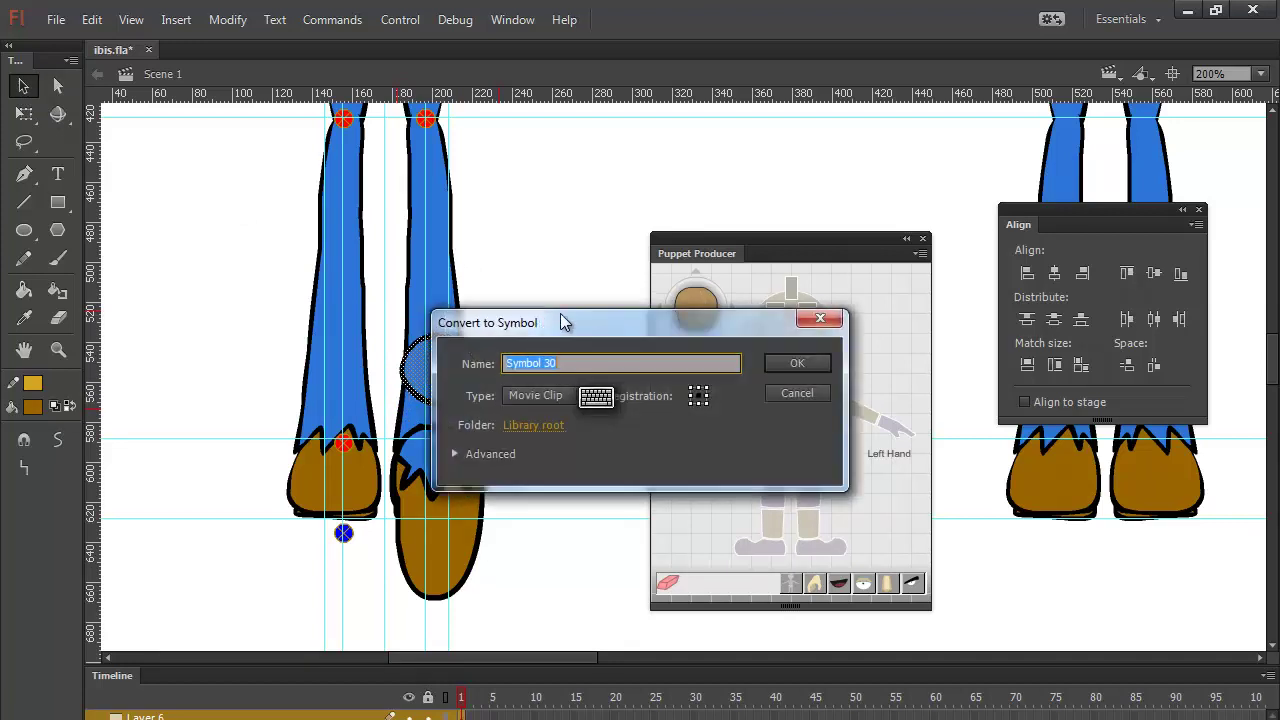
click(801, 364)
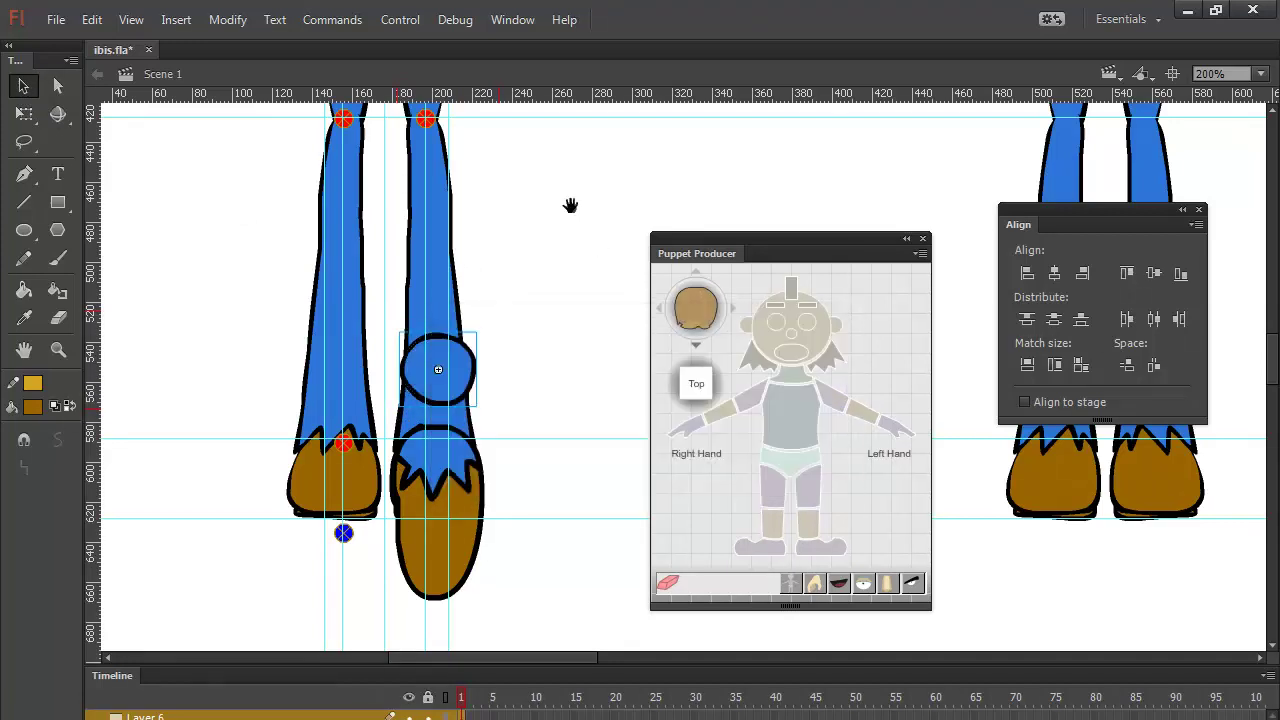
drag(571, 206, 564, 445)
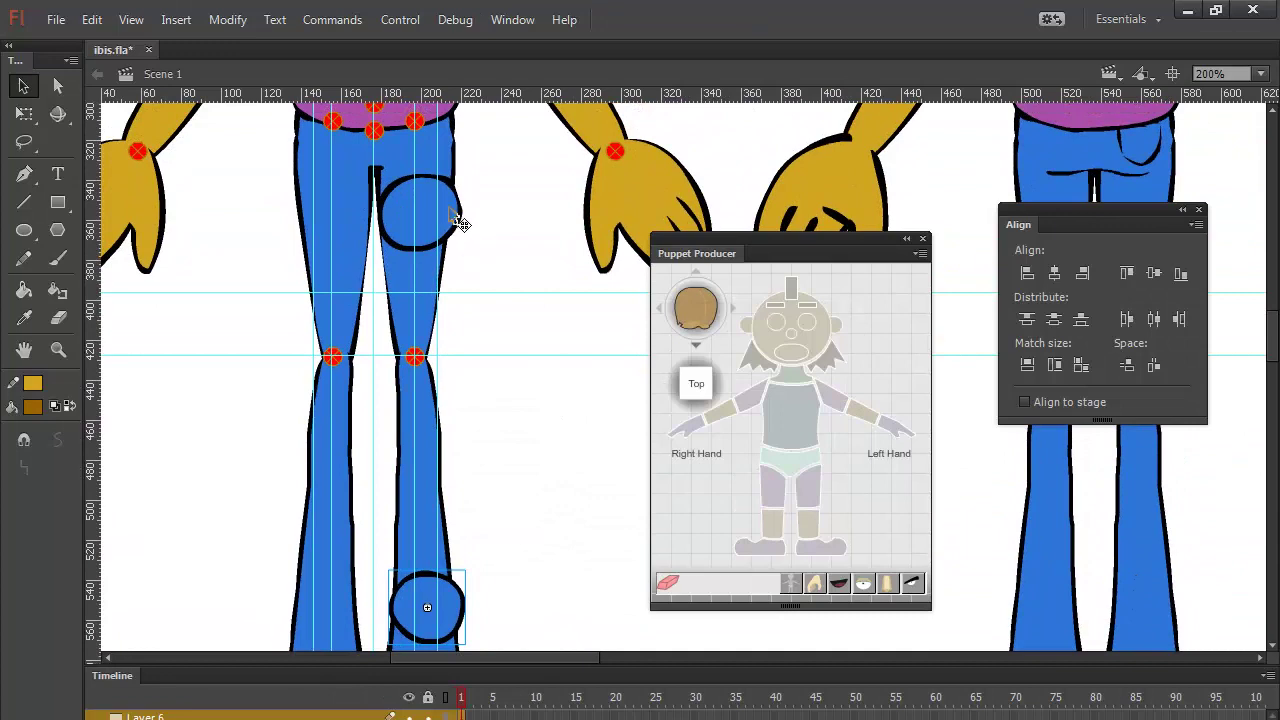
click(456, 228)
key(F8)
click(788, 365)
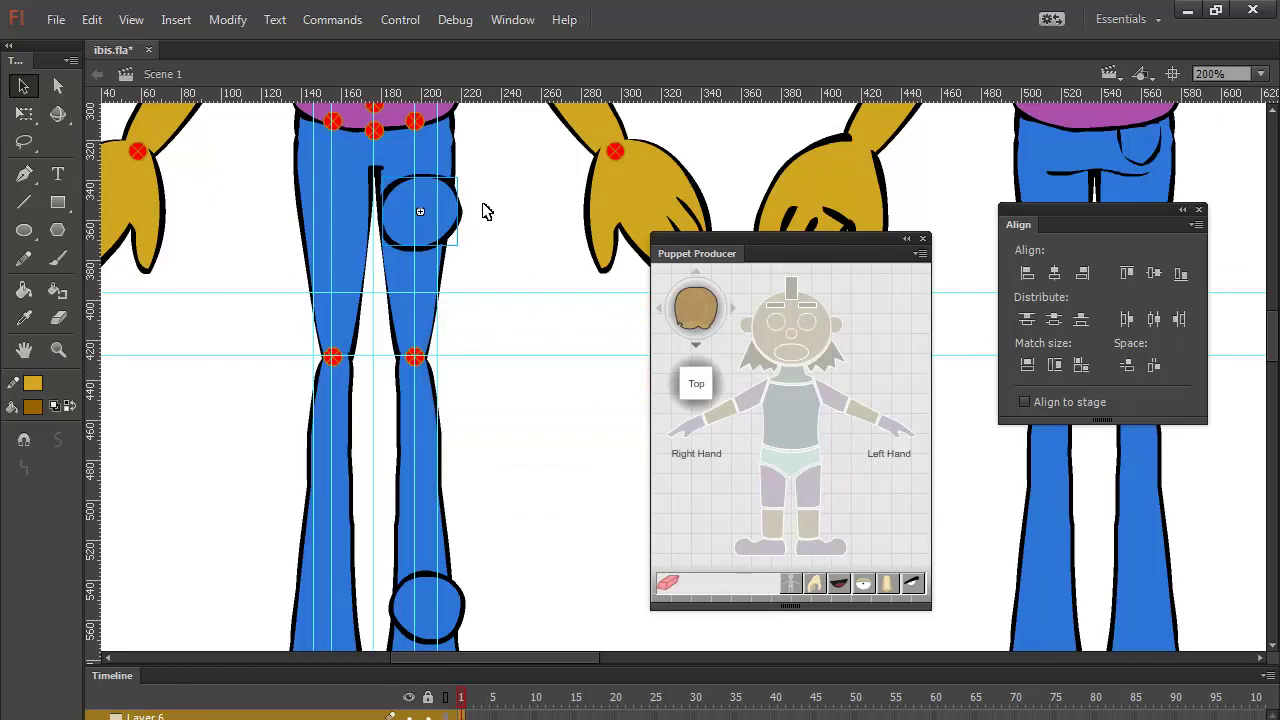
key(ctrl+b)
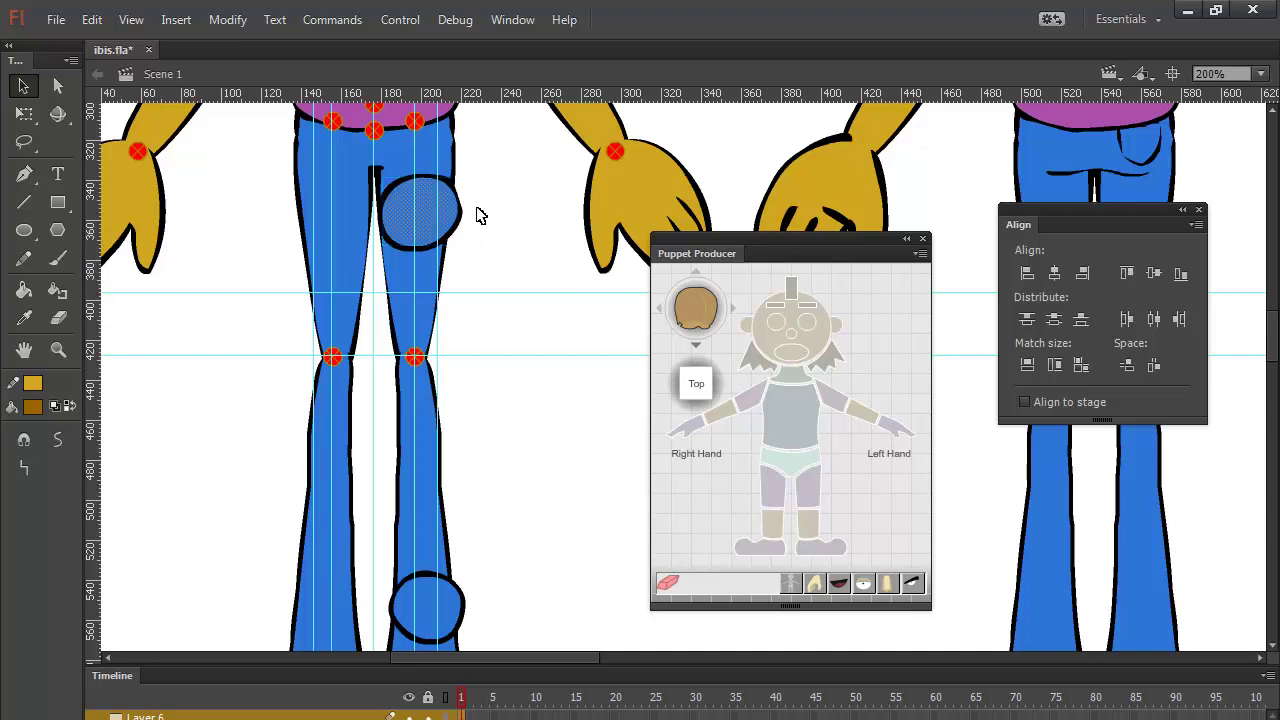
Step: Convert the thigh circle's fill and outline together to a movie clip symbol
key(ctrl+b)
key(F8)
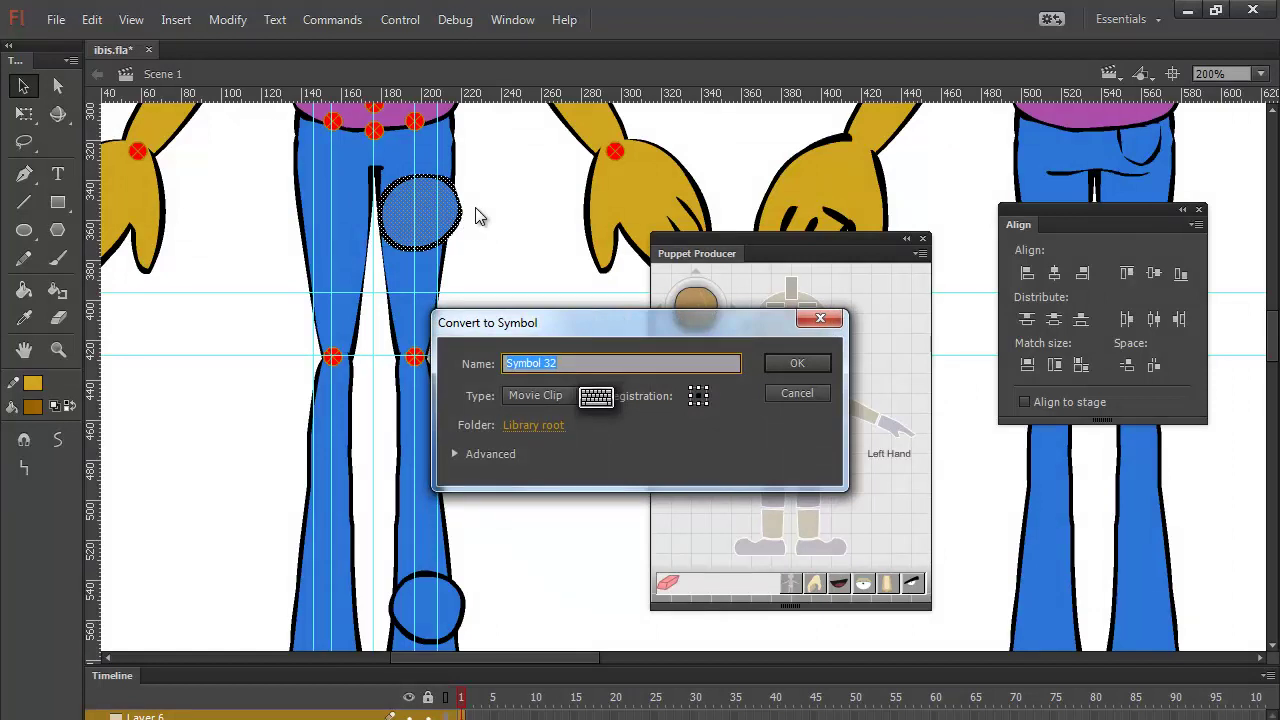
click(781, 366)
Step: Move the thigh circle straight down the leg until it sits just above the lower-leg circle
click(458, 612)
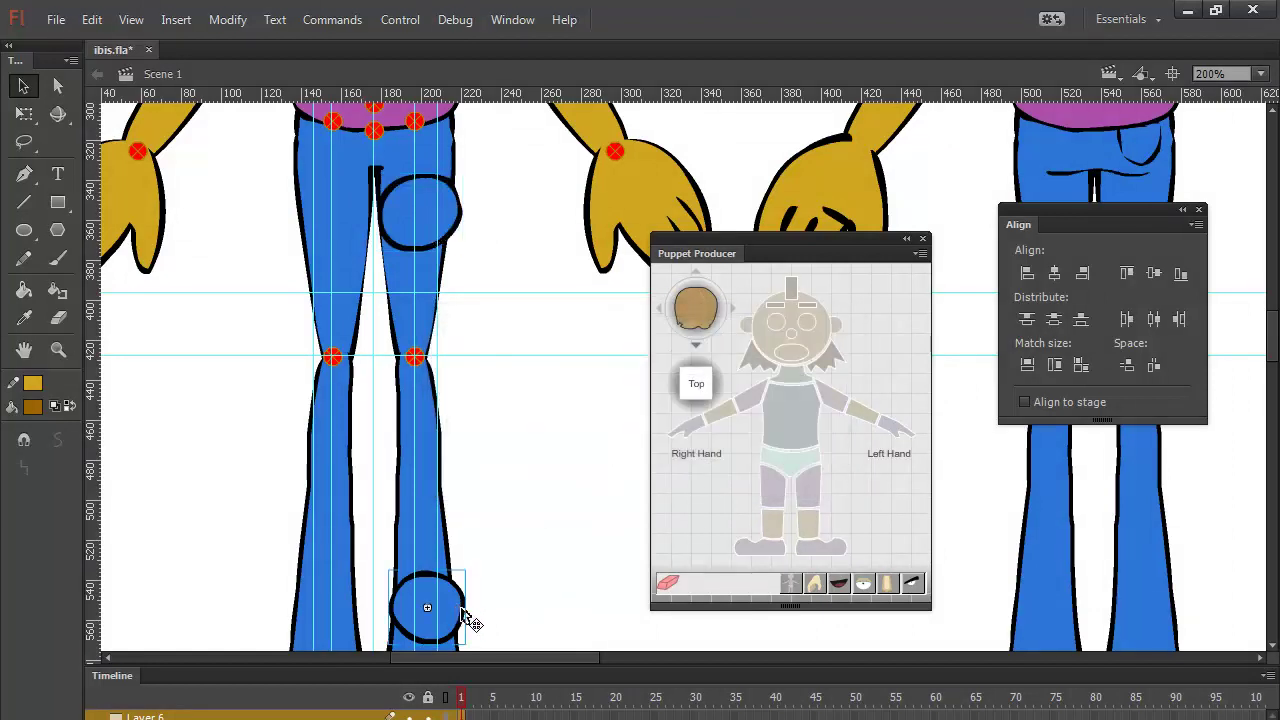
click(458, 222)
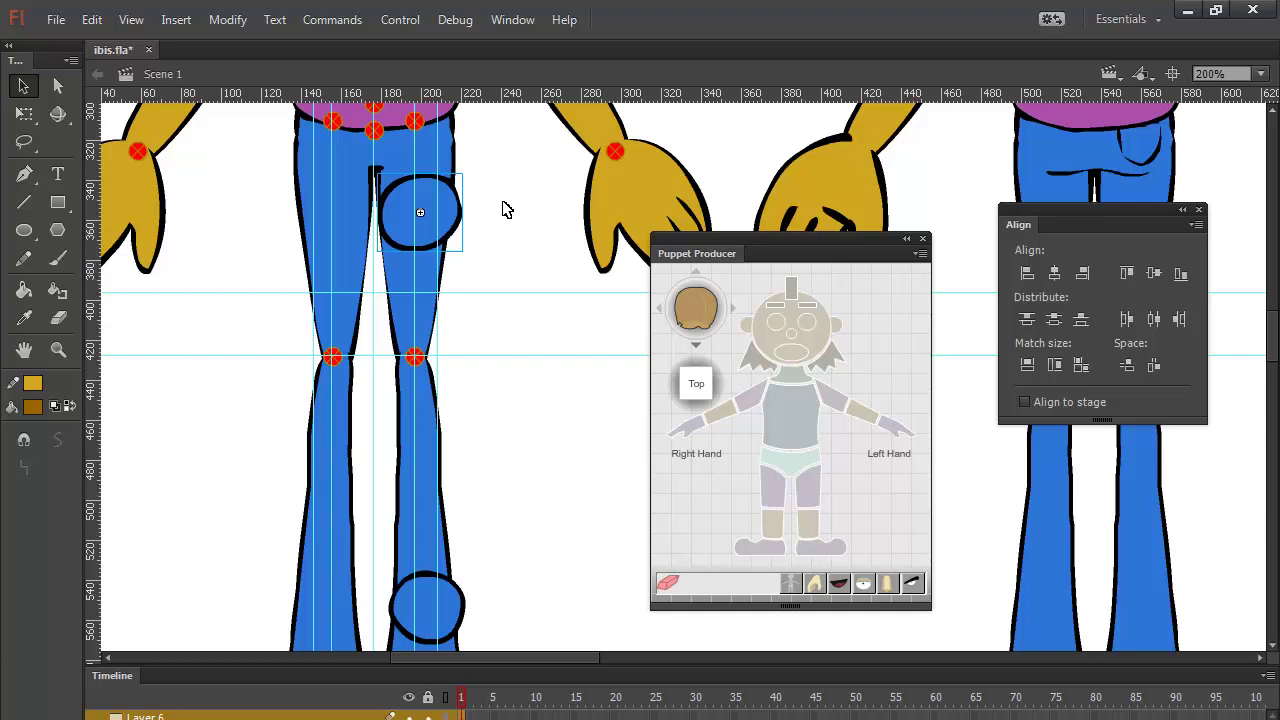
key(shift+Down)
key(shift+Down)
key(shift+Down)
key(shift+Down)
key(shift+Down)
key(shift+Down)
key(shift+Down)
key(shift+Down)
key(shift+Down)
key(shift+Down)
key(shift+Down)
key(shift+Down)
key(shift+Down)
key(shift+Down)
key(shift+Down)
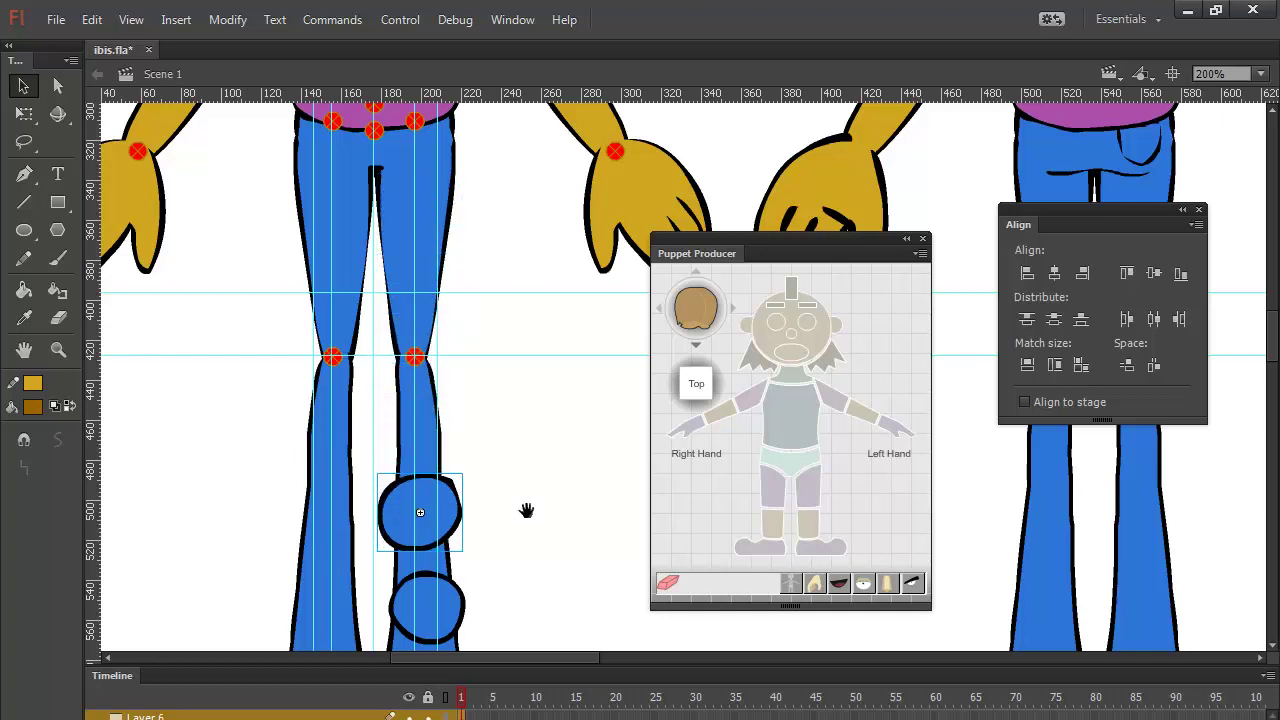
Step: Group all shapes of the top-view foot and select the group together with the two leg circles
drag(526, 511, 560, 238)
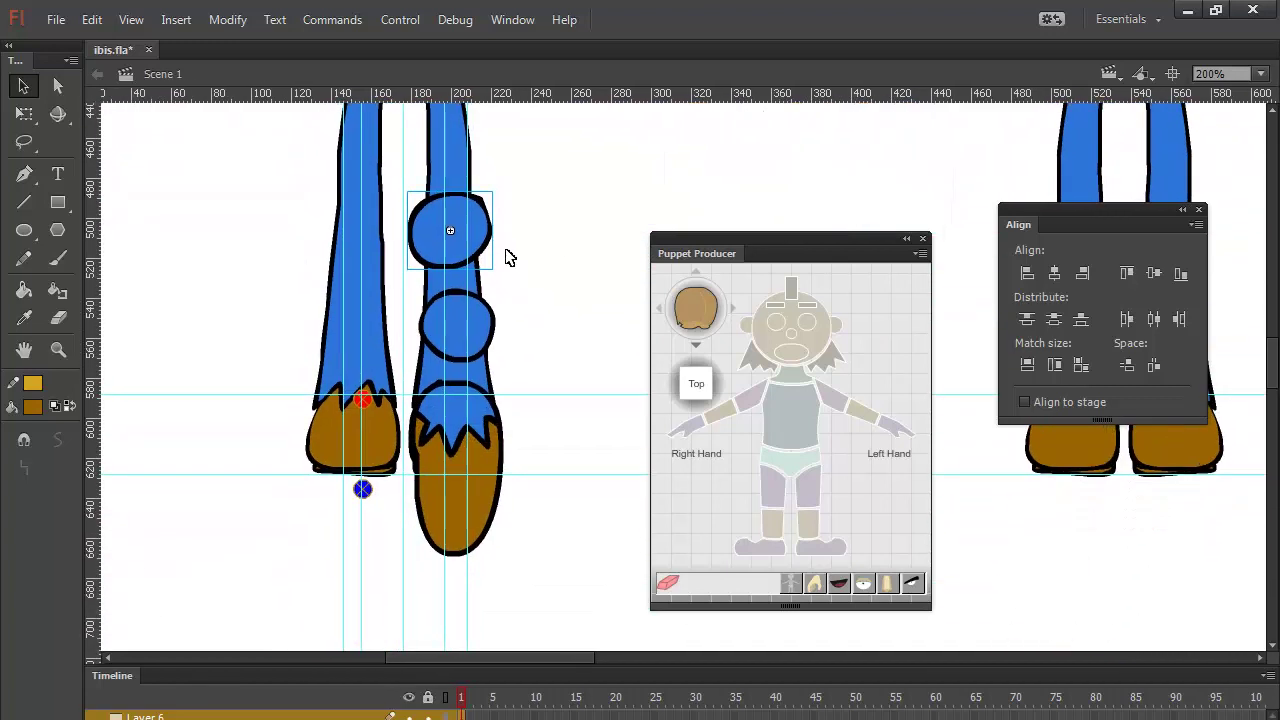
shift+click(488, 336)
shift+click(490, 418)
mouse_move(516, 368)
mouse_down()
mouse_move(420, 523)
mouse_move(408, 582)
mouse_move(480, 406)
mouse_move(403, 561)
mouse_move(408, 586)
mouse_up()
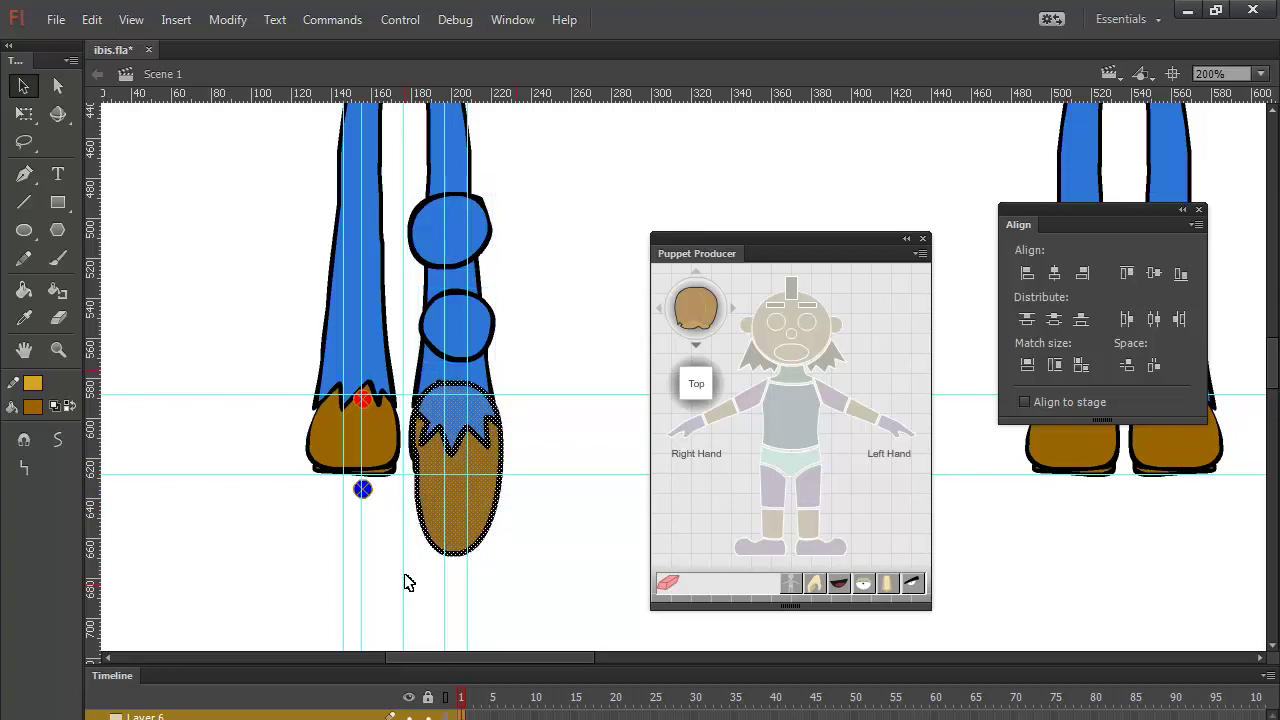
key(ctrl+g)
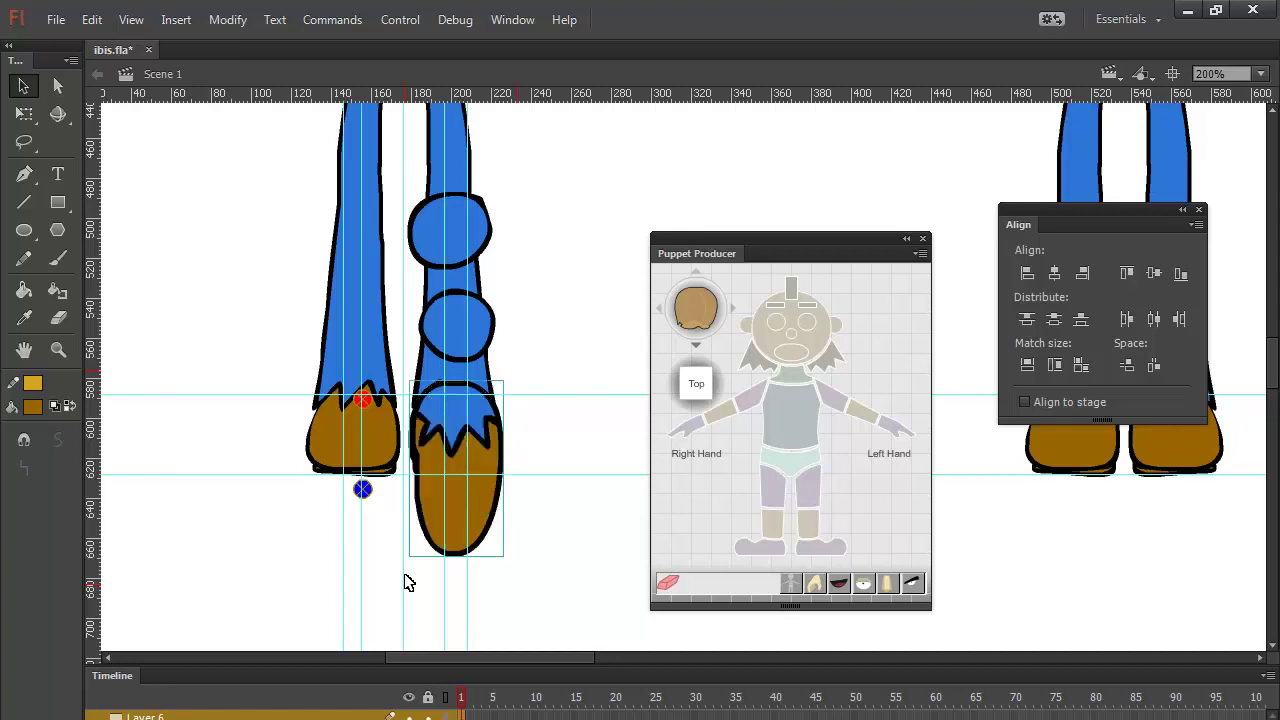
shift+click(490, 238)
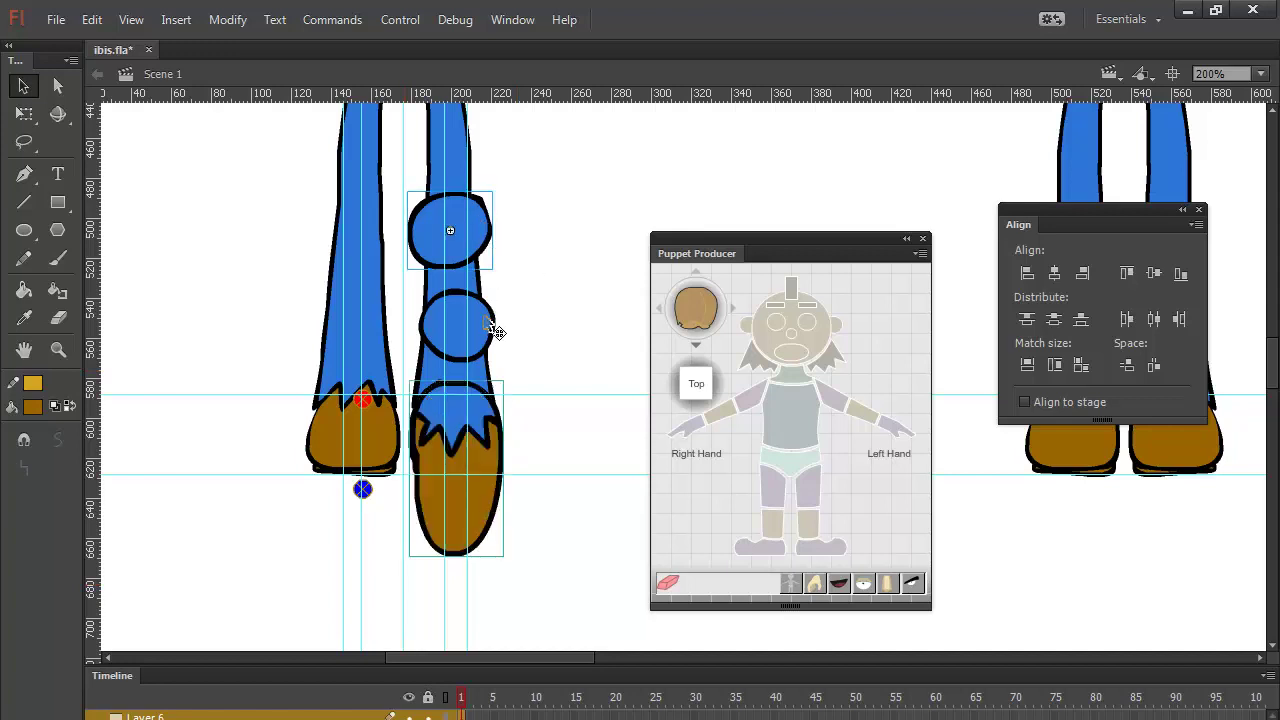
shift+click(491, 329)
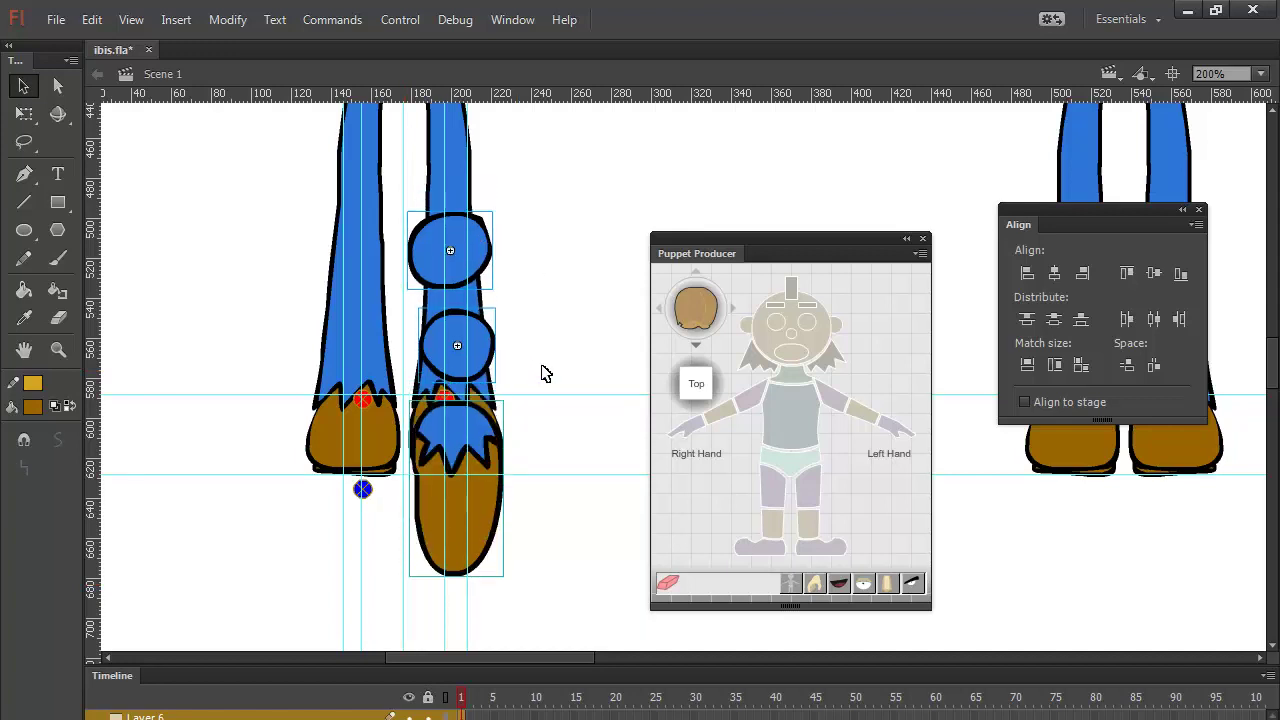
Step: Try to move the two leg circles and the foot down below the blue hips piece, and undo the move
key(shift+Down)
key(shift+Down)
key(shift+Down)
key(shift+Down)
key(shift+Down)
key(shift+Down)
key(shift+Down)
key(shift+Down)
key(shift+Down)
key(shift+Down)
key(shift+Down)
key(shift+Down)
key(shift+Down)
key(shift+Down)
key(shift+Down)
key(shift+Down)
key(shift+Down)
key(shift+Down)
key(shift+Down)
key(shift+Down)
key(shift+Down)
key(shift+Down)
key(shift+Down)
key(shift+Down)
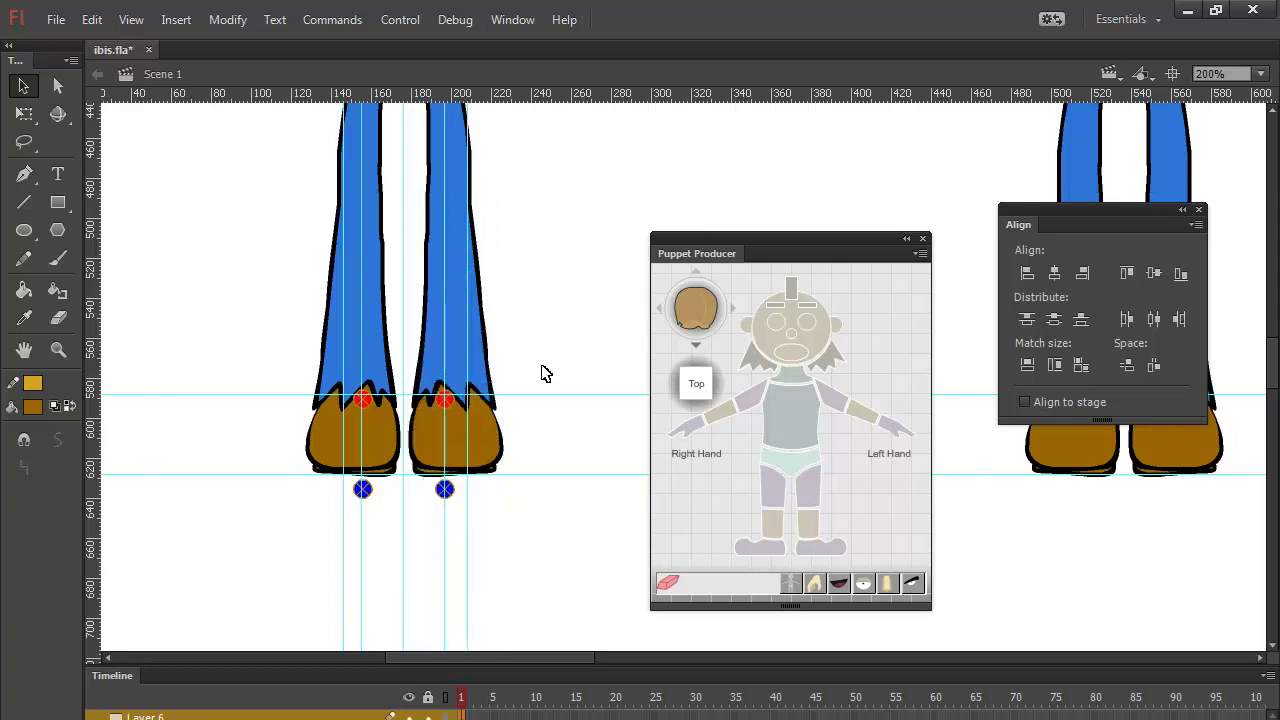
scroll(537, 563, down, 10)
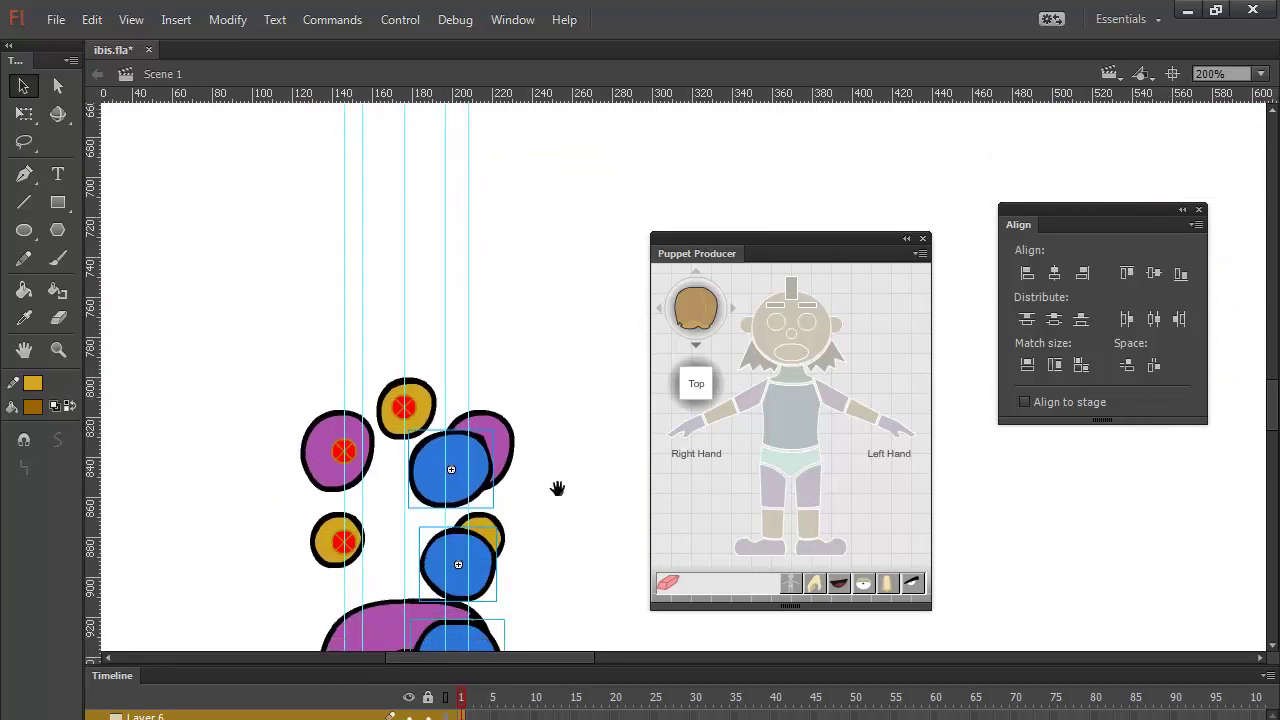
scroll(564, 262, down, 5)
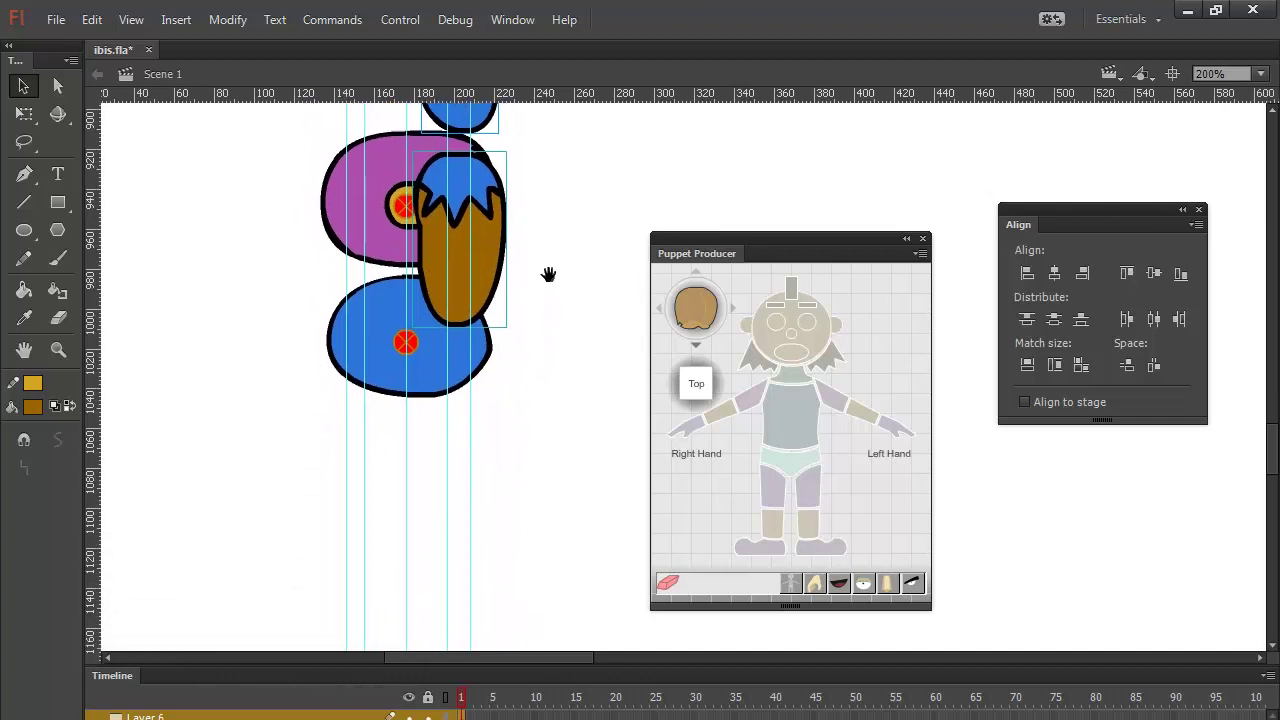
drag(549, 287, 553, 307)
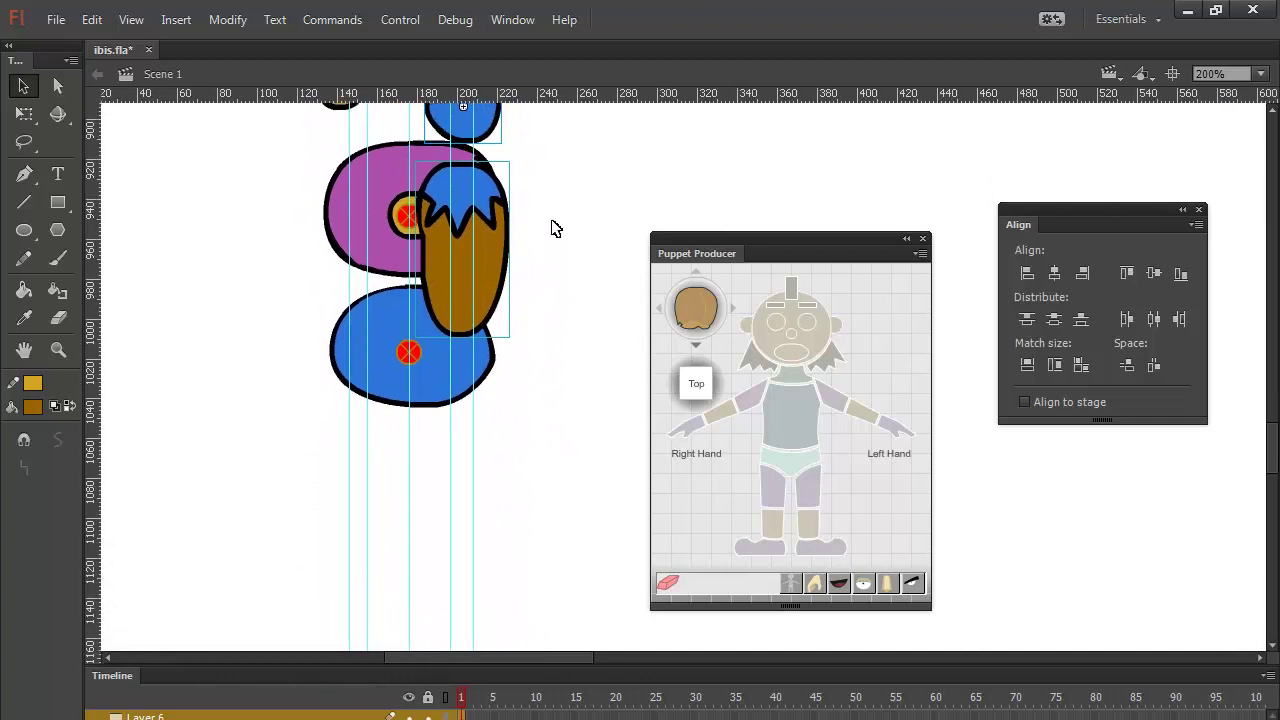
key(shift+Down)
key(shift+Down)
key(shift+Down)
key(shift+Down)
key(shift+Down)
key(shift+Down)
key(shift+Down)
key(shift+Down)
key(shift+Down)
key(shift+Down)
key(shift+Down)
key(shift+Down)
key(shift+Down)
key(shift+Down)
key(shift+Down)
key(shift+Down)
key(shift+Down)
key(shift+Down)
key(shift+Down)
key(shift+Down)
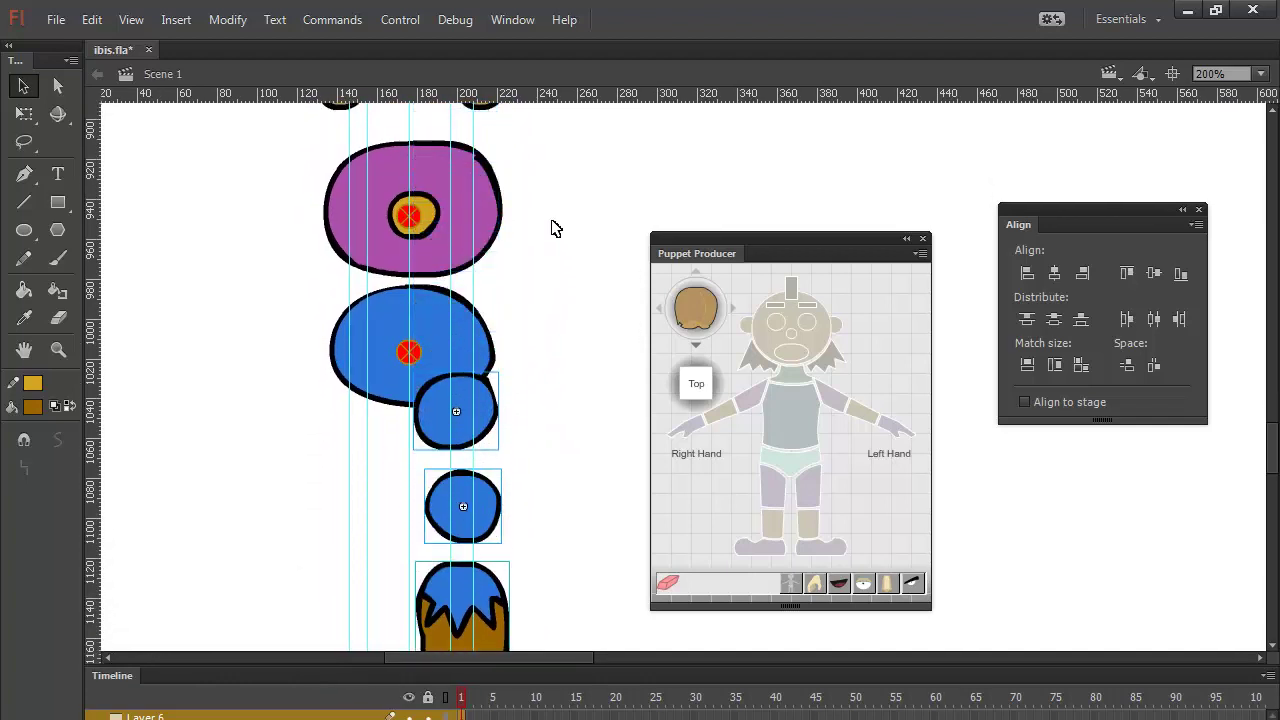
key(shift+Down)
key(shift+Down)
key(shift+Down)
key(shift+Down)
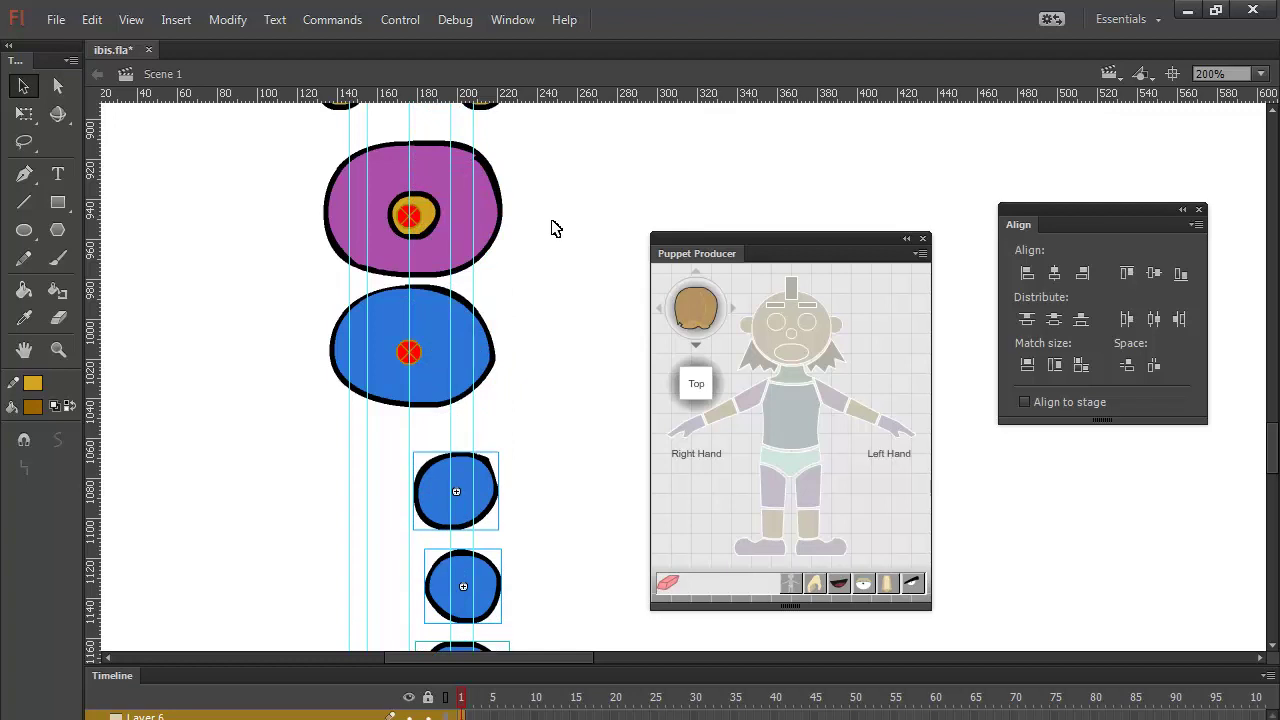
click(816, 448)
key(Delete)
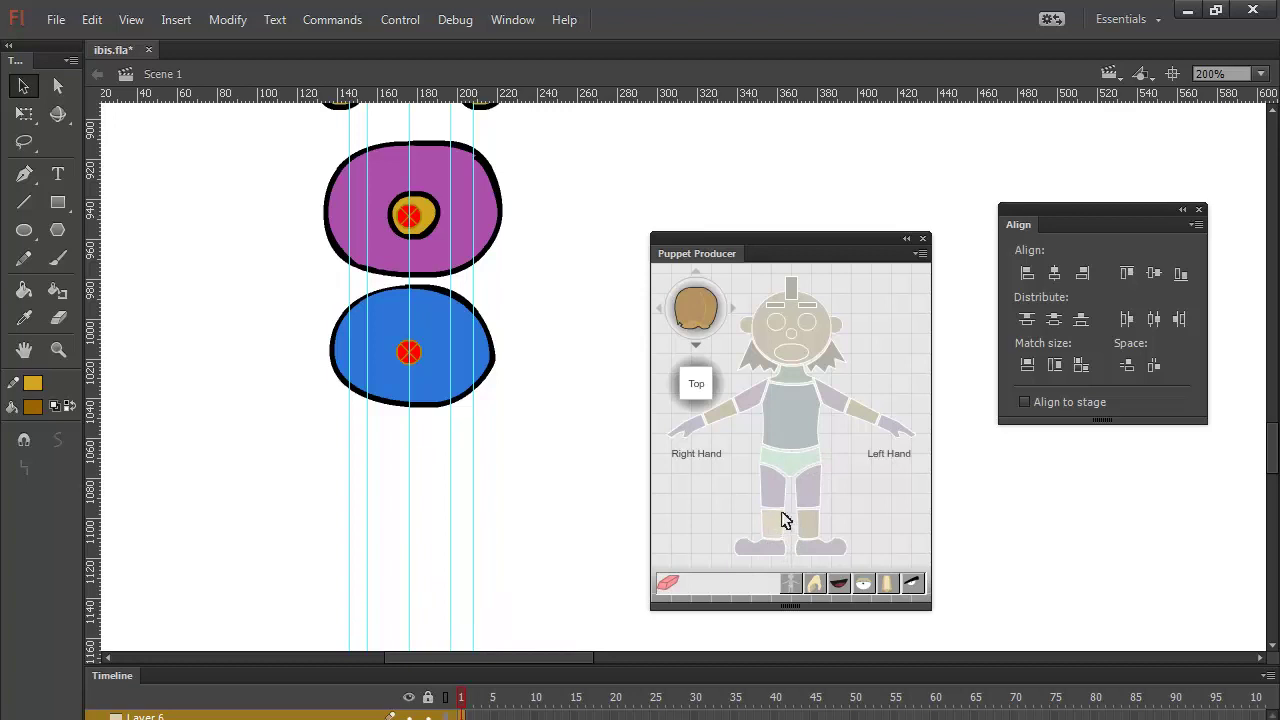
drag(1268, 455, 1262, 365)
scroll(1260, 360, down, 3)
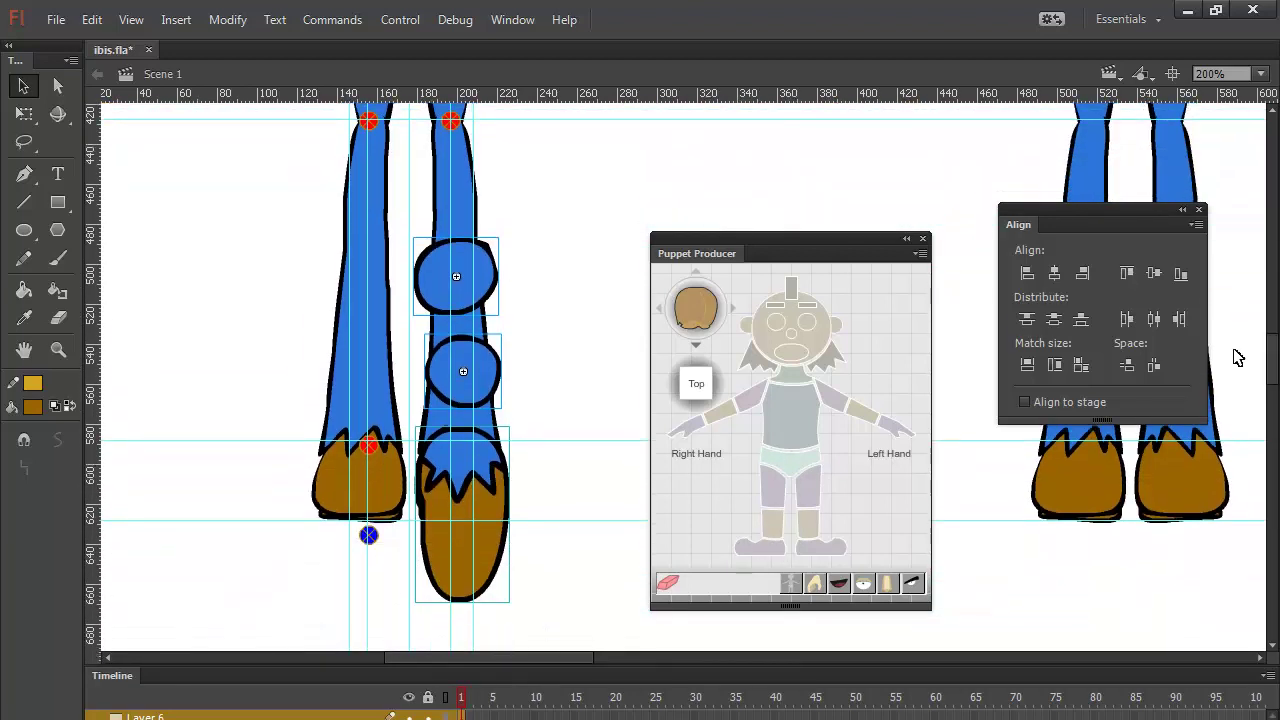
Step: Duplicate the two leg circles and the foot, and nudge the copies exactly over the originals
key(Right)
key(Right)
key(Right)
key(Right)
key(Right)
key(Down)
key(Down)
key(Down)
key(Down)
key(Down)
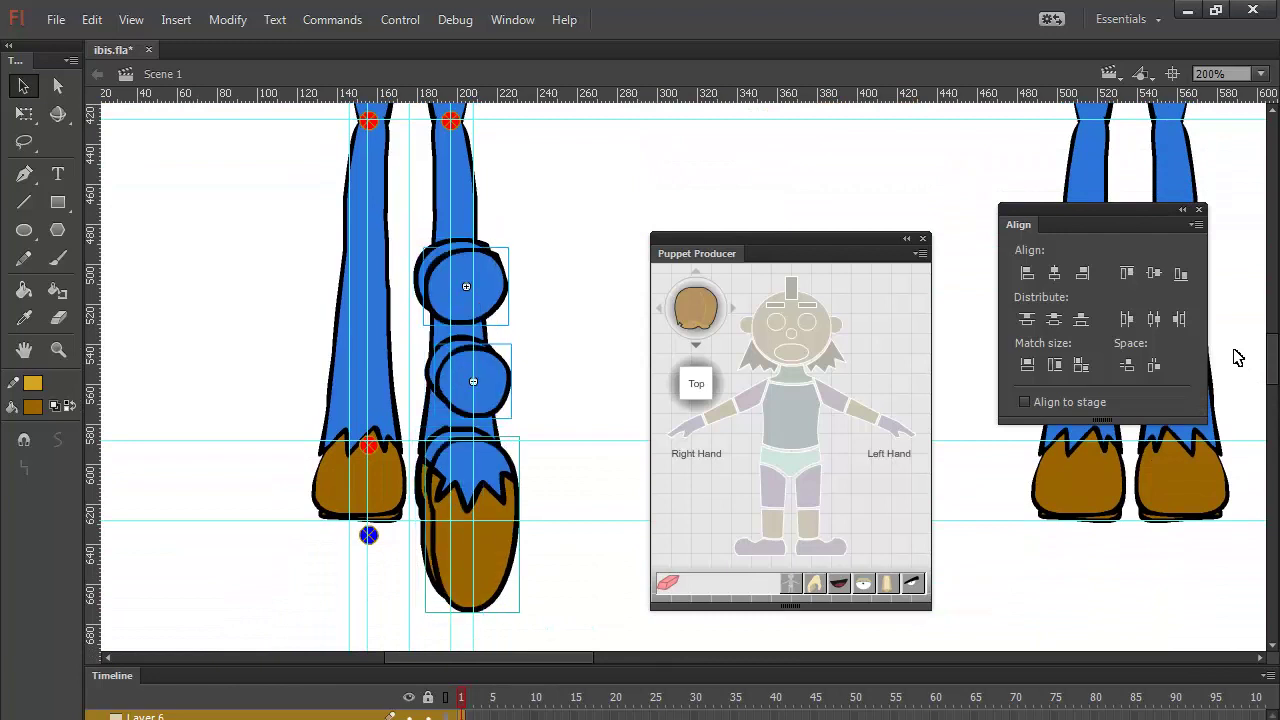
key(Up)
key(Up)
key(Up)
key(Up)
key(Up)
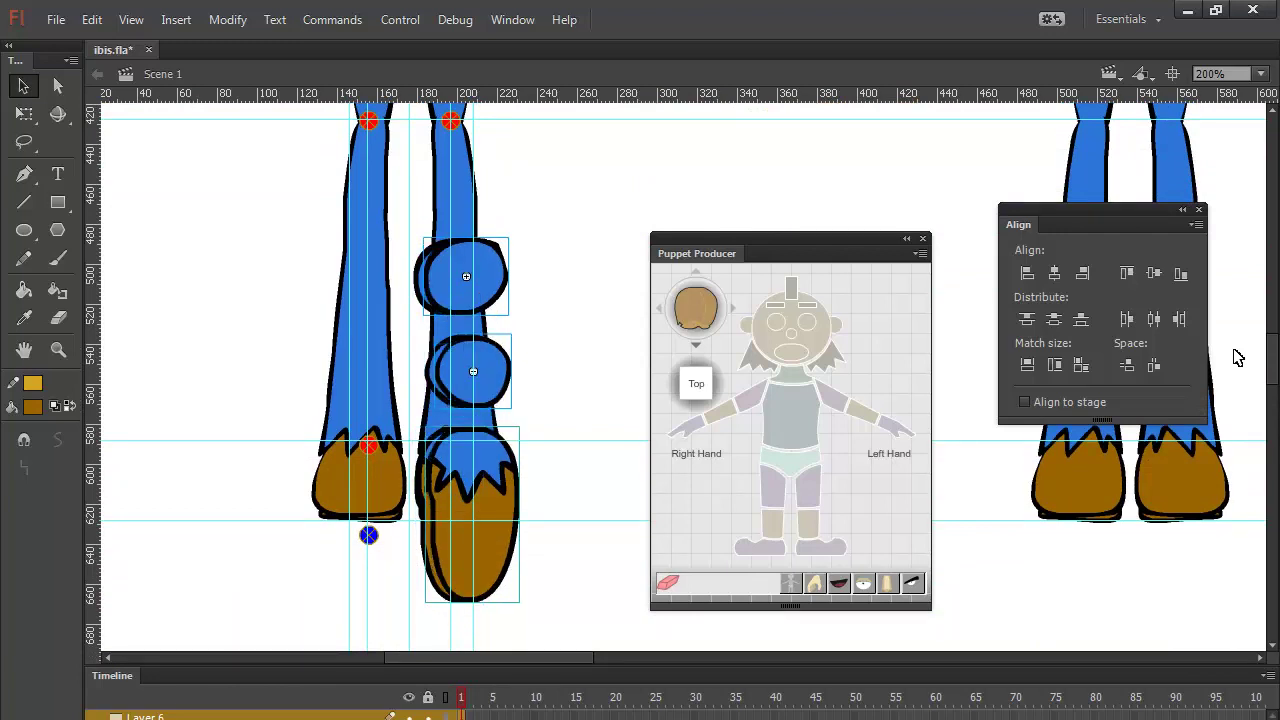
key(Left)
key(Left)
key(Left)
key(Left)
key(Left)
Step: Flip the duplicated leg circles and foot horizontally and move them straight across onto the figure's other leg
click(230, 22)
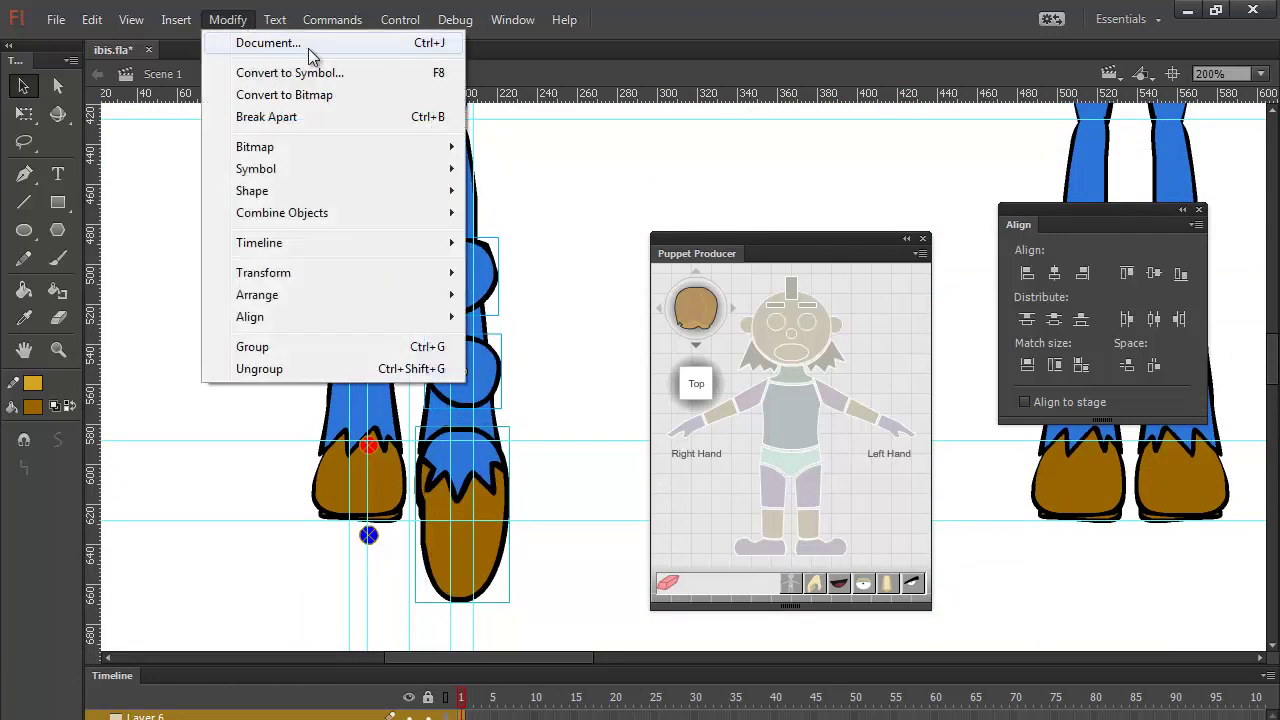
mouse_move(333, 272)
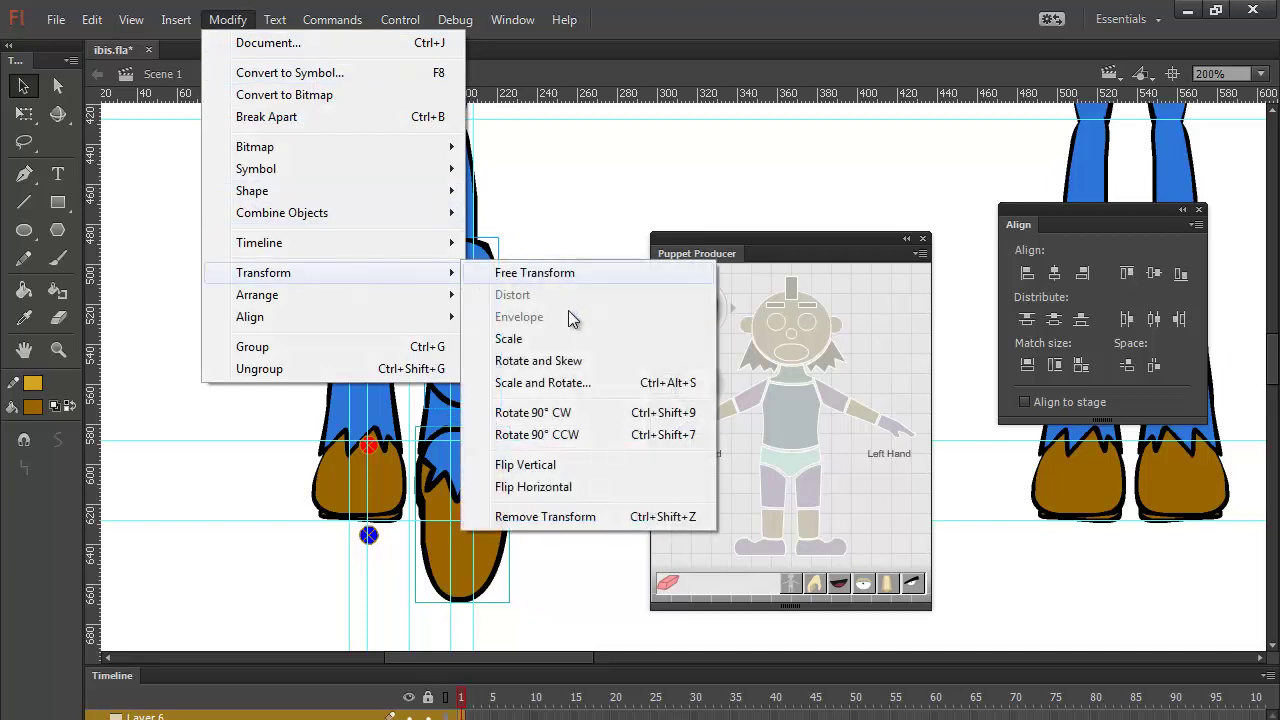
click(563, 486)
key(Left)
key(Left)
key(Left)
key(Left)
key(Left)
key(Left)
key(Left)
key(Left)
key(Left)
key(Left)
key(Left)
key(Left)
key(Left)
key(Left)
key(Left)
key(Left)
key(Left)
key(Left)
key(Left)
key(Left)
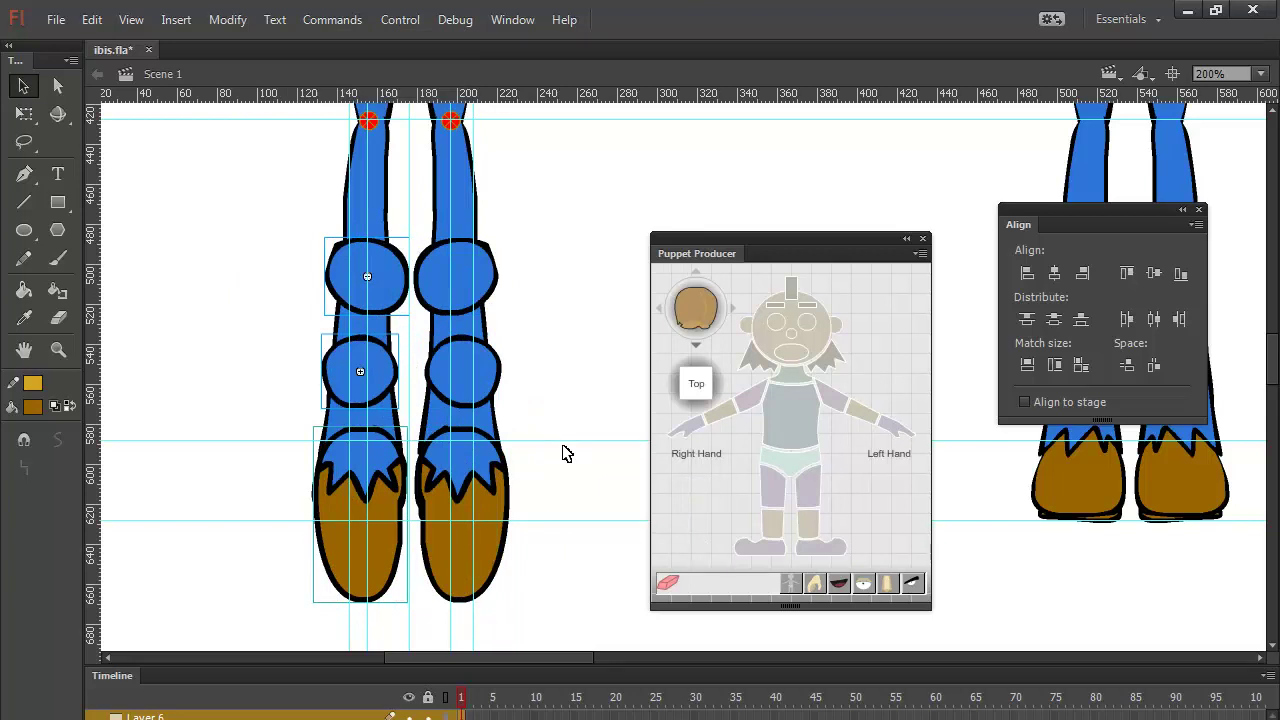
Step: Add the other leg's two circles and foot to the selection and move all six pieces straight down below the blue hips piece
shift+click(491, 286)
shift+click(500, 380)
shift+click(510, 476)
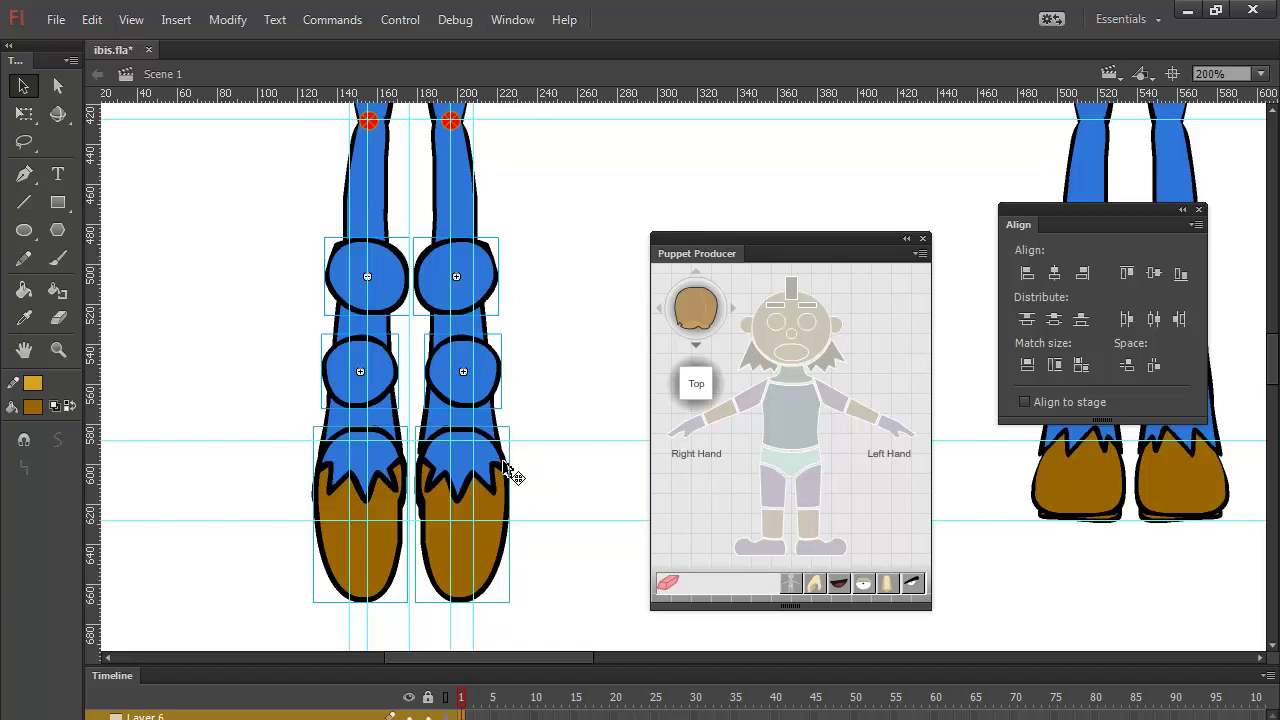
key(ctrl+minus)
key(ctrl+minus)
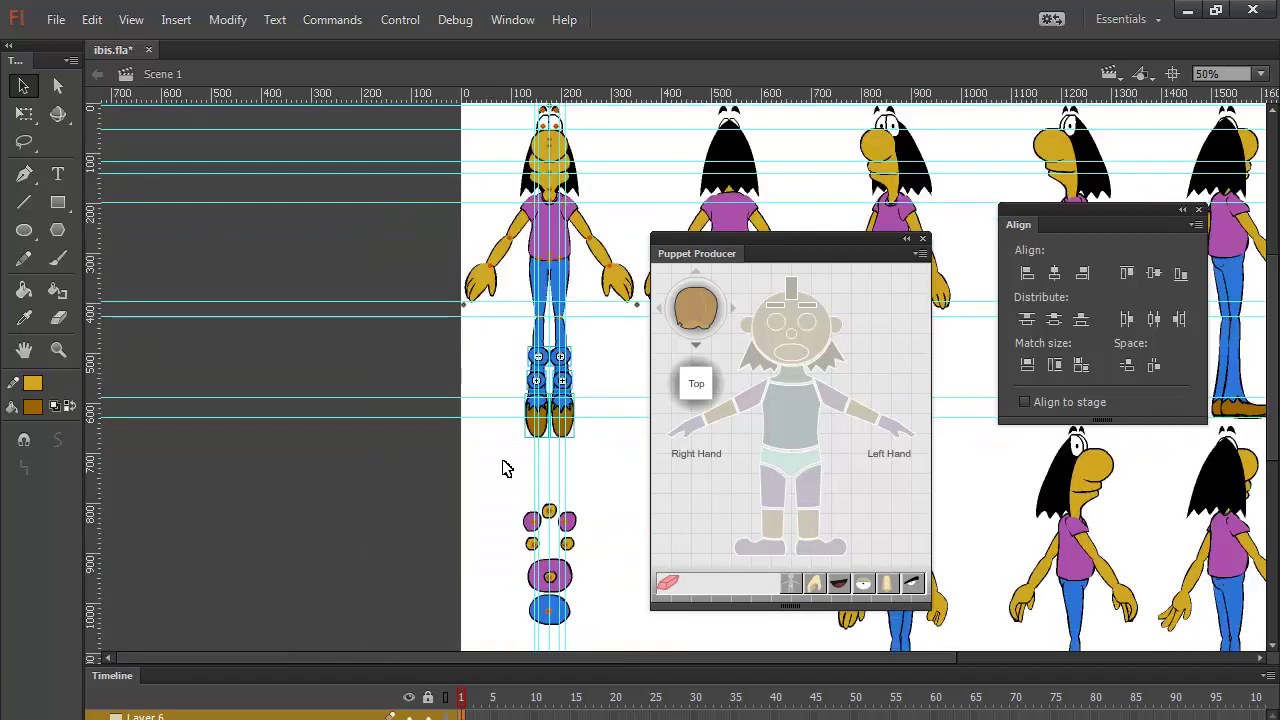
key(shift+Down)
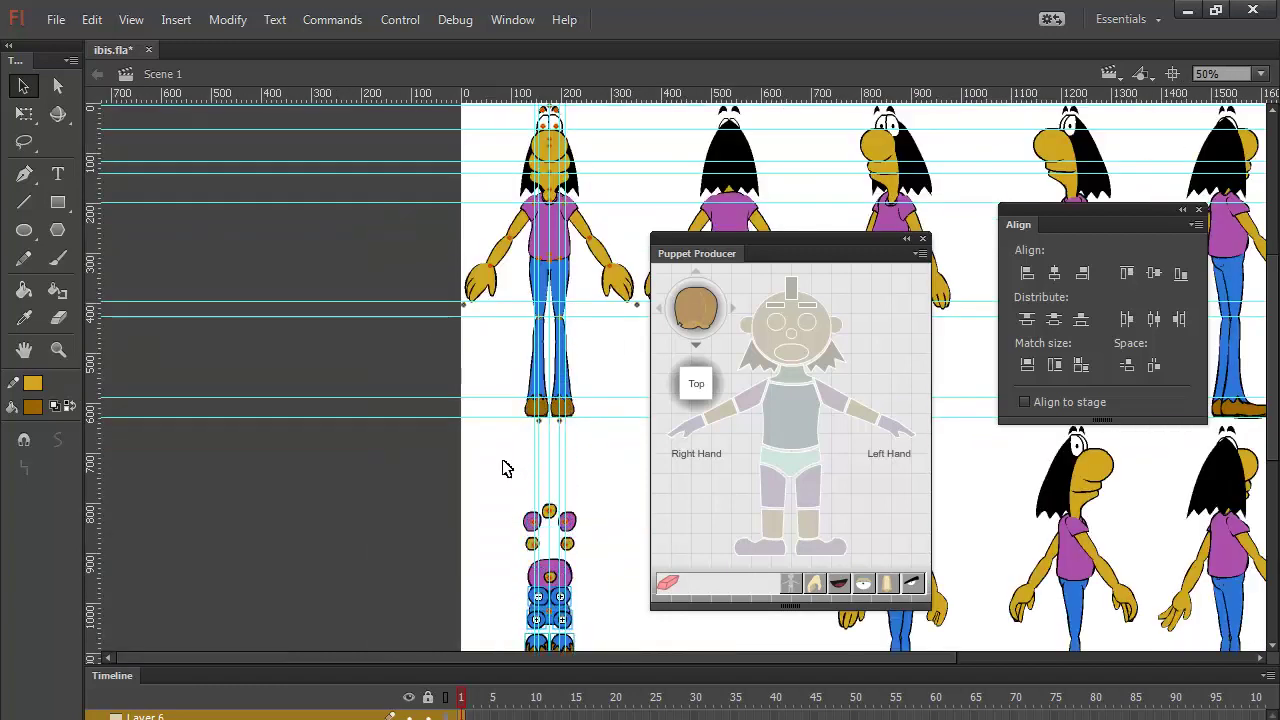
drag(614, 523, 377, 271)
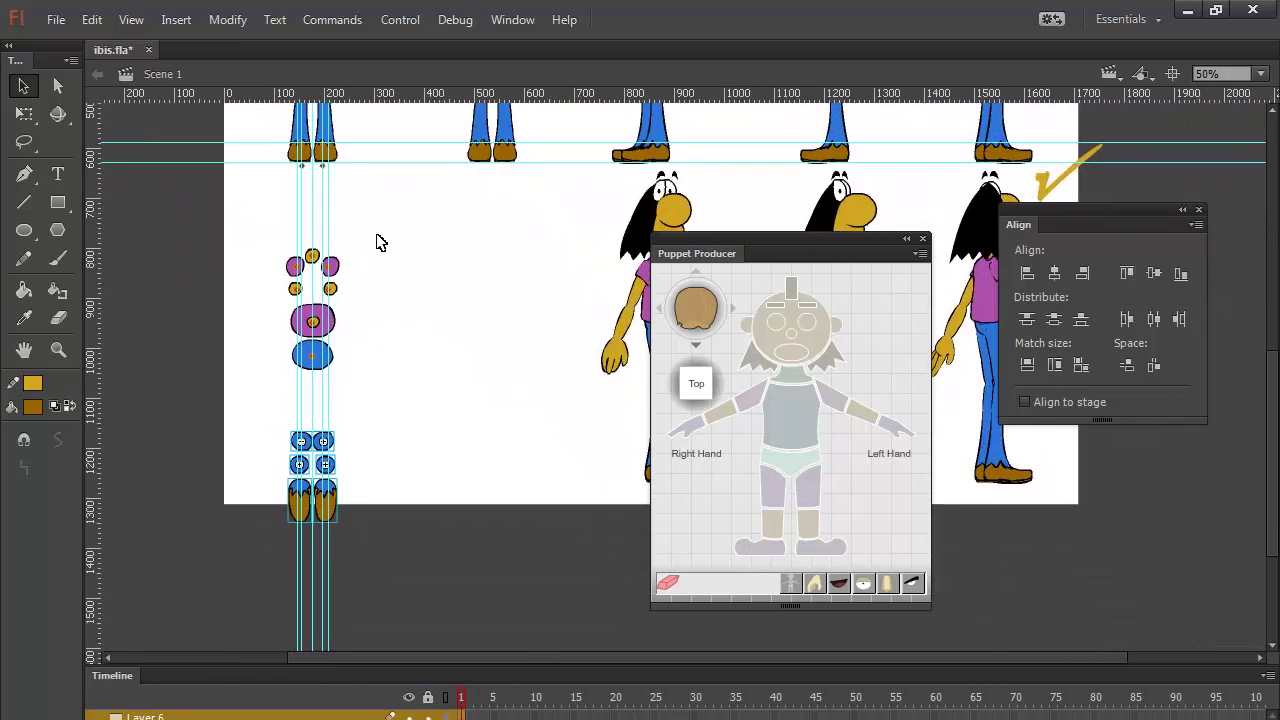
key(shift+Up)
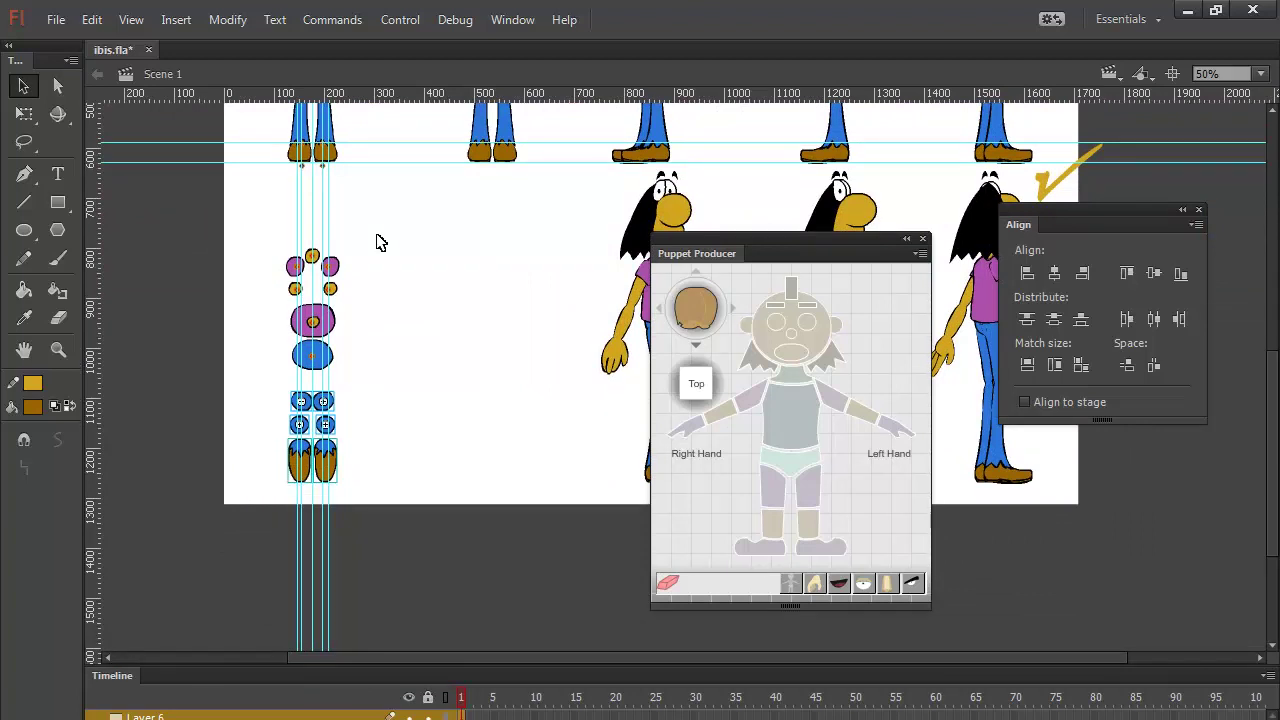
click(417, 428)
Step: Assign the two upper leg circles as the puppet's left and right upper legs in the Top view
click(326, 401)
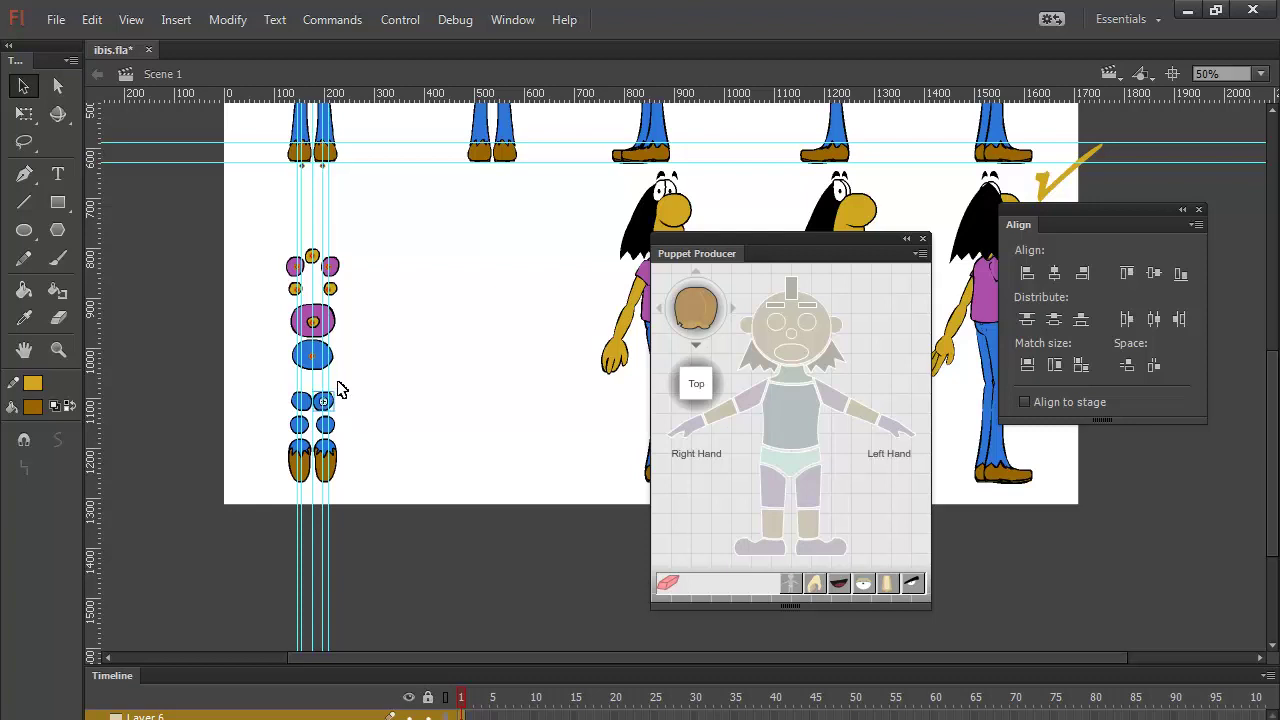
key(ctrl+=)
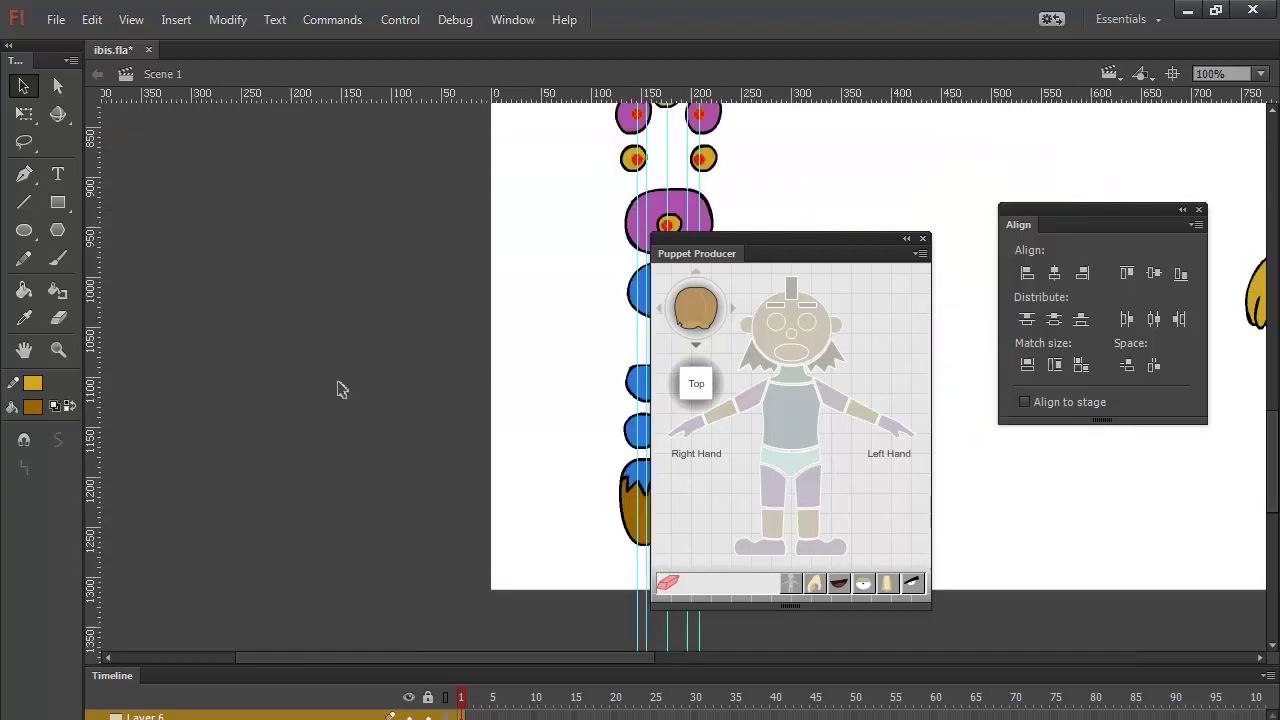
key(ctrl+=)
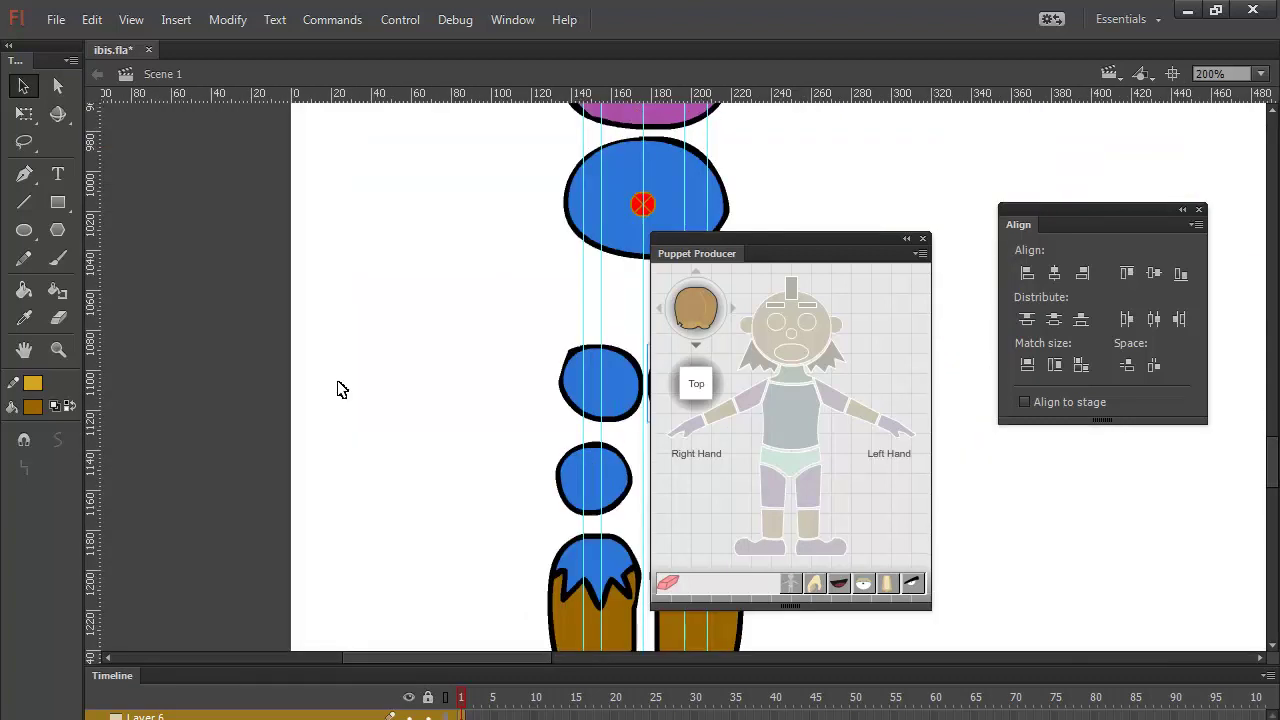
drag(1051, 517, 735, 440)
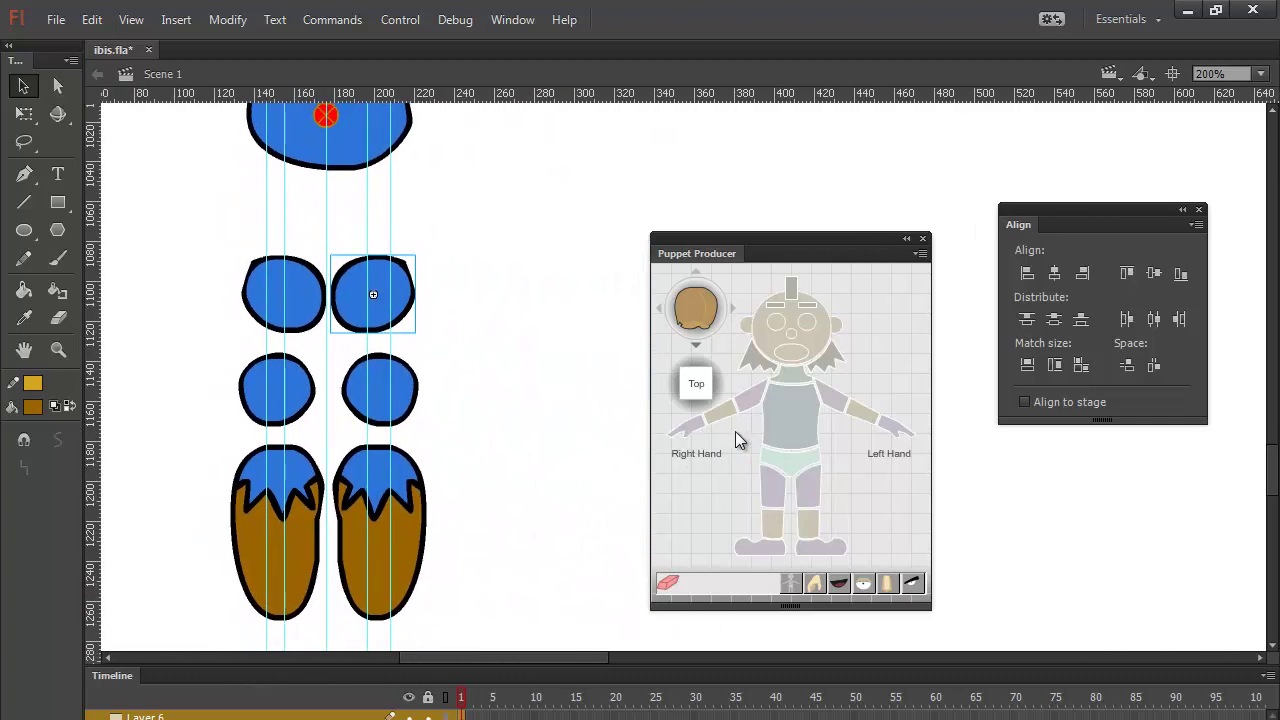
click(814, 494)
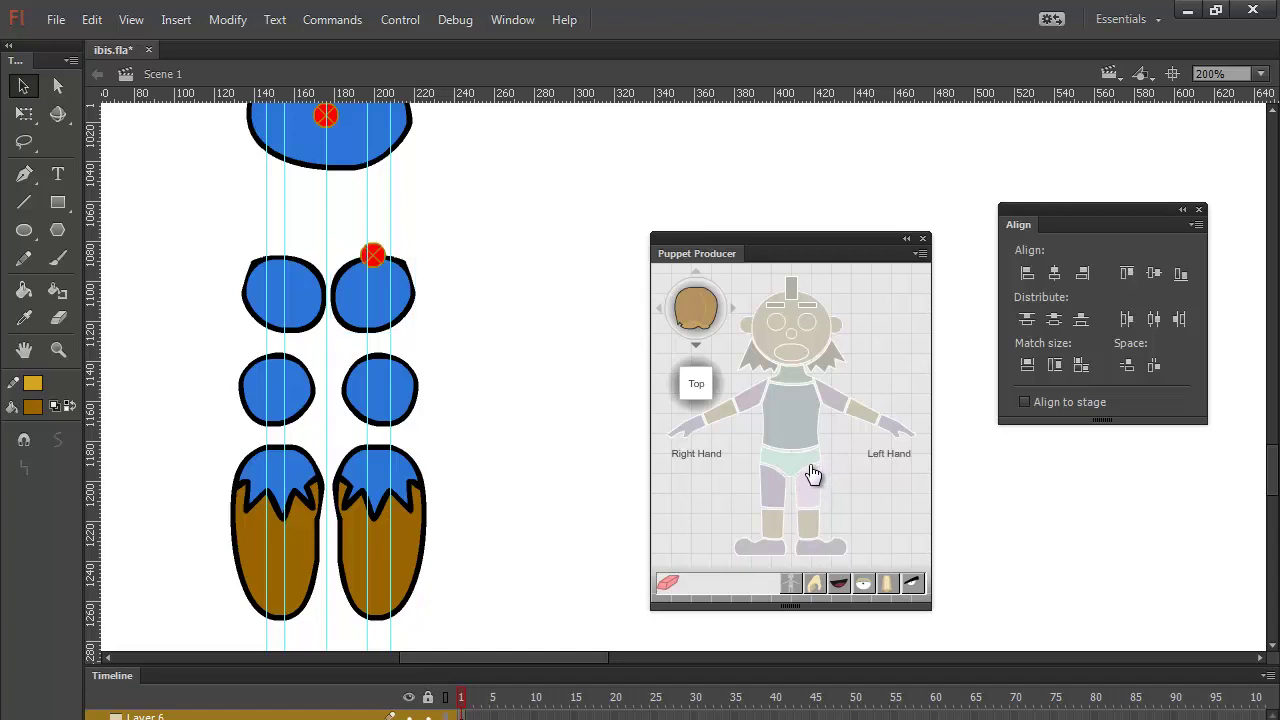
click(312, 306)
click(773, 496)
Step: Assign the two lower leg circles as the puppet's left and right lower legs in the Top view
click(412, 402)
click(814, 529)
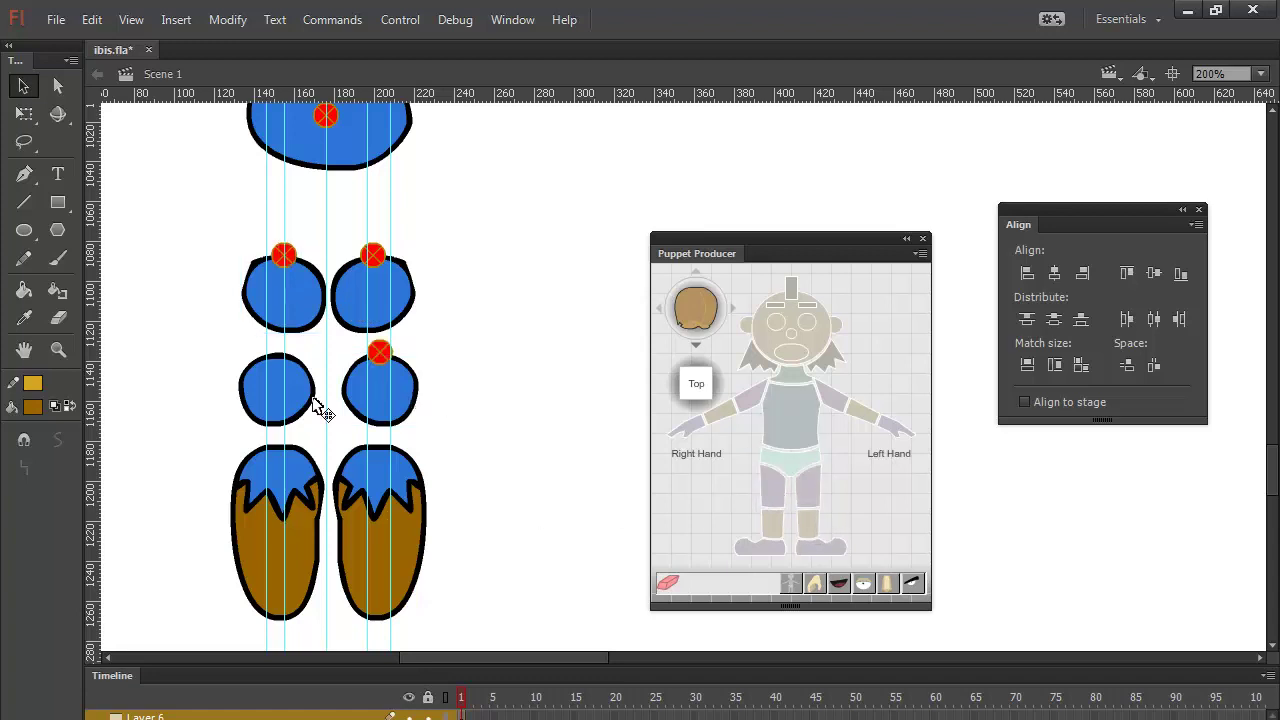
click(312, 400)
click(792, 533)
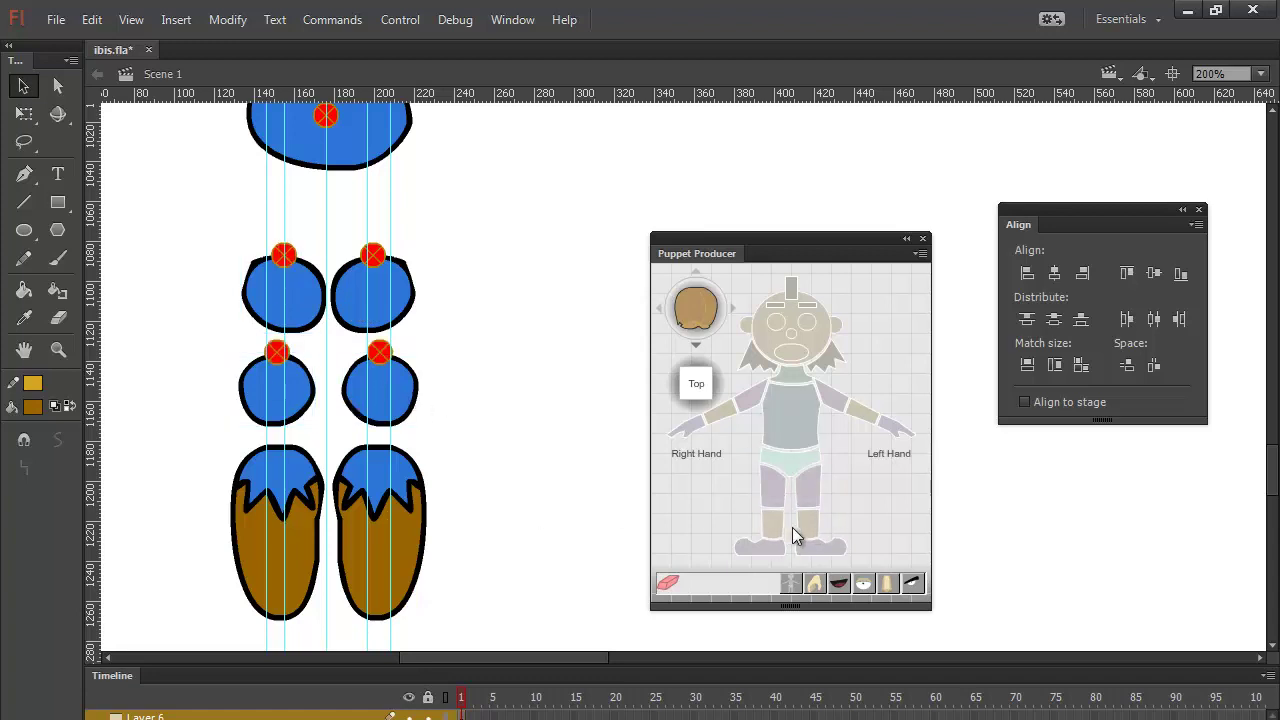
Step: Assign the two top-view feet as the puppet's left and right feet, accepting their conversion to symbols
click(410, 490)
click(833, 557)
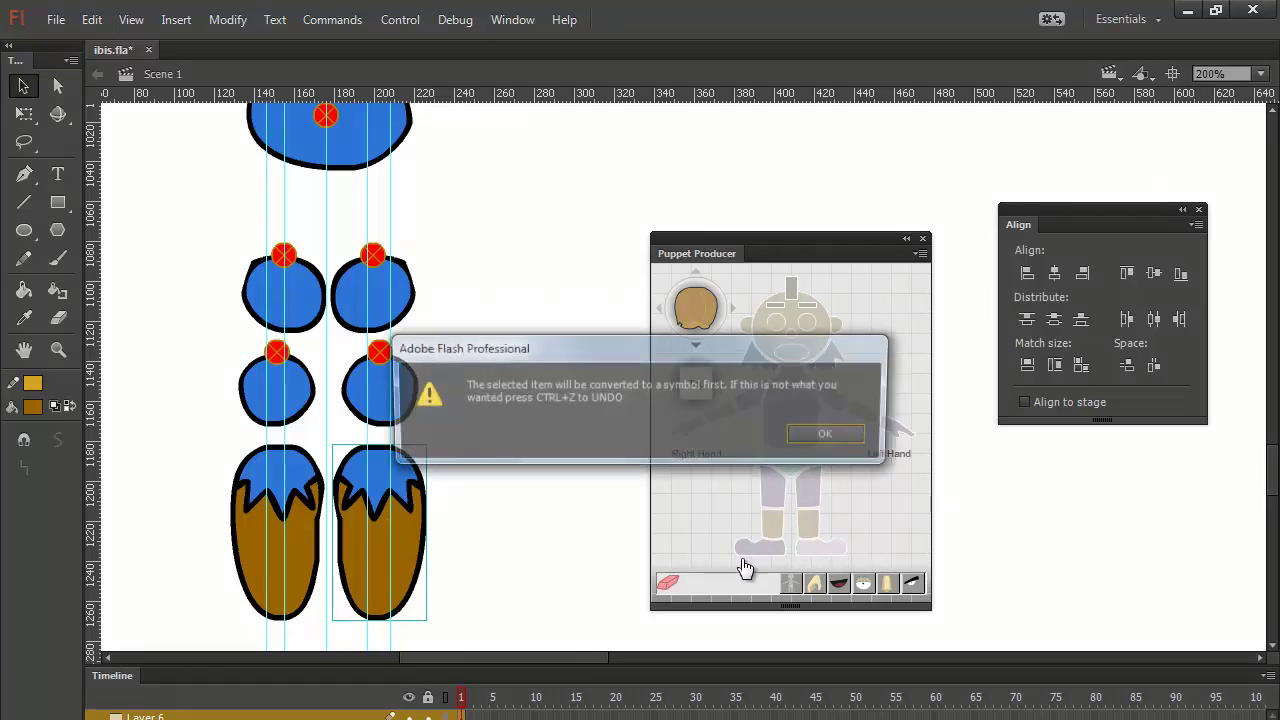
click(824, 436)
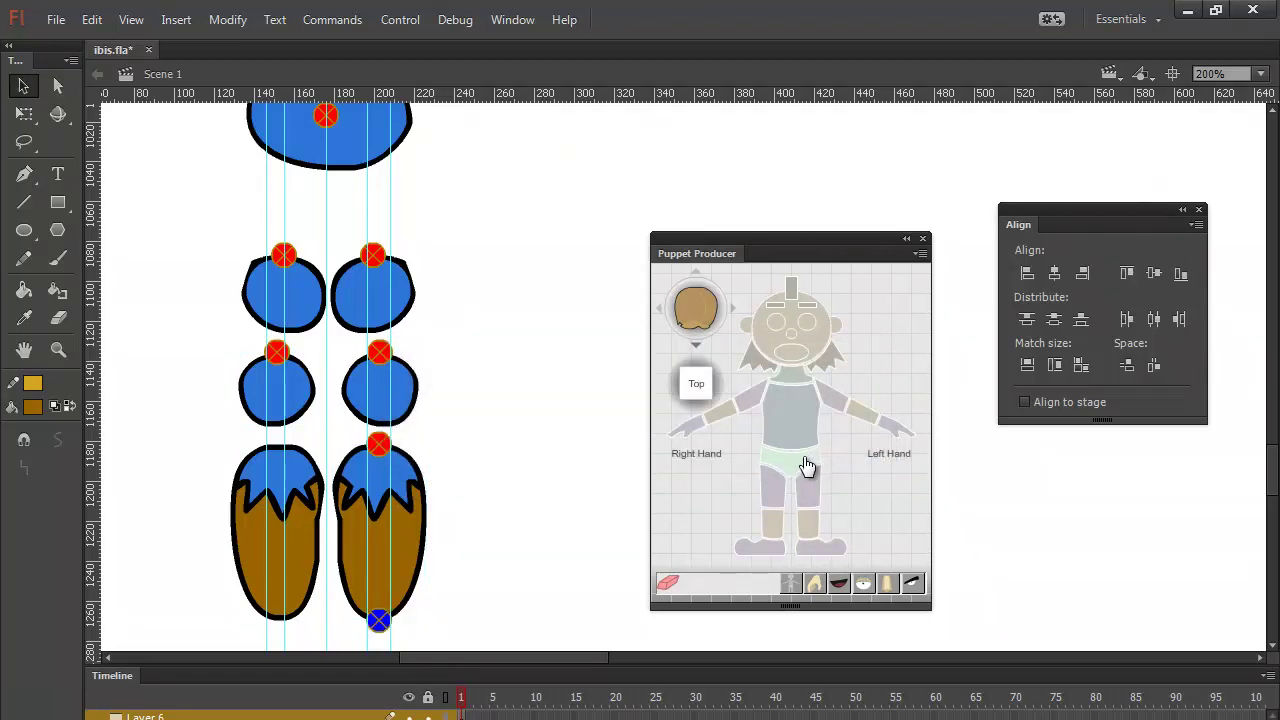
click(319, 516)
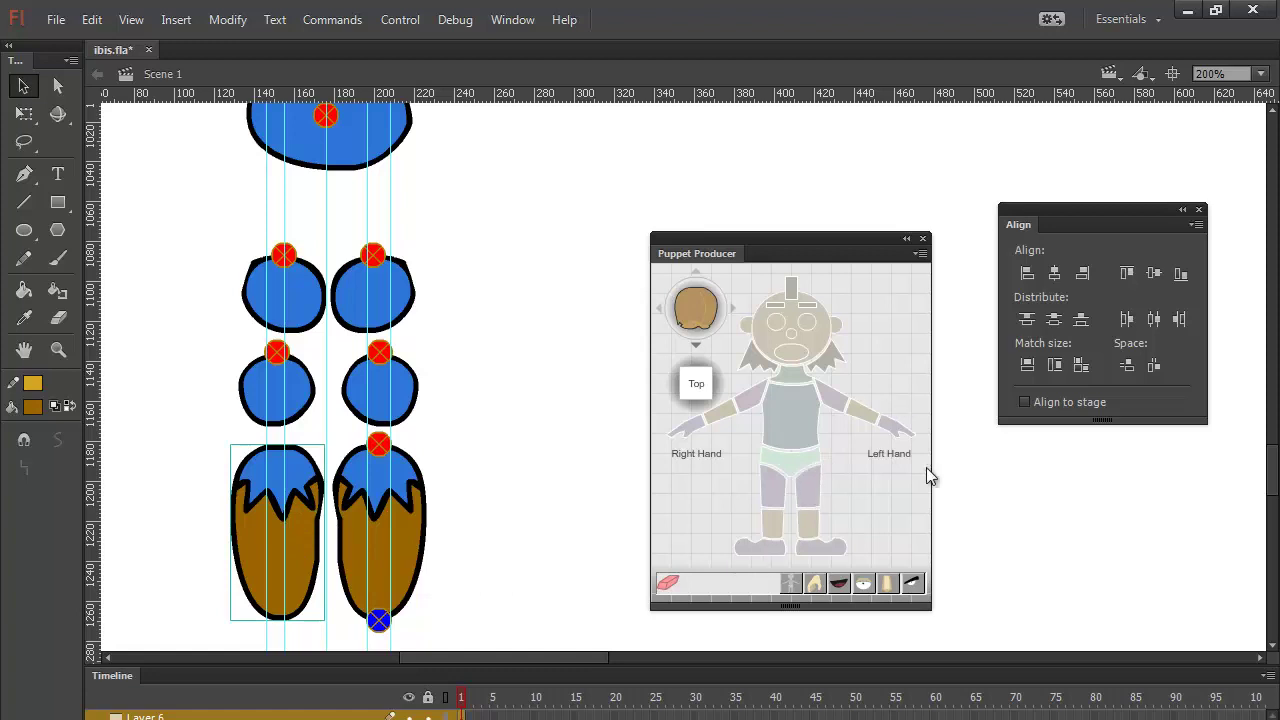
click(753, 550)
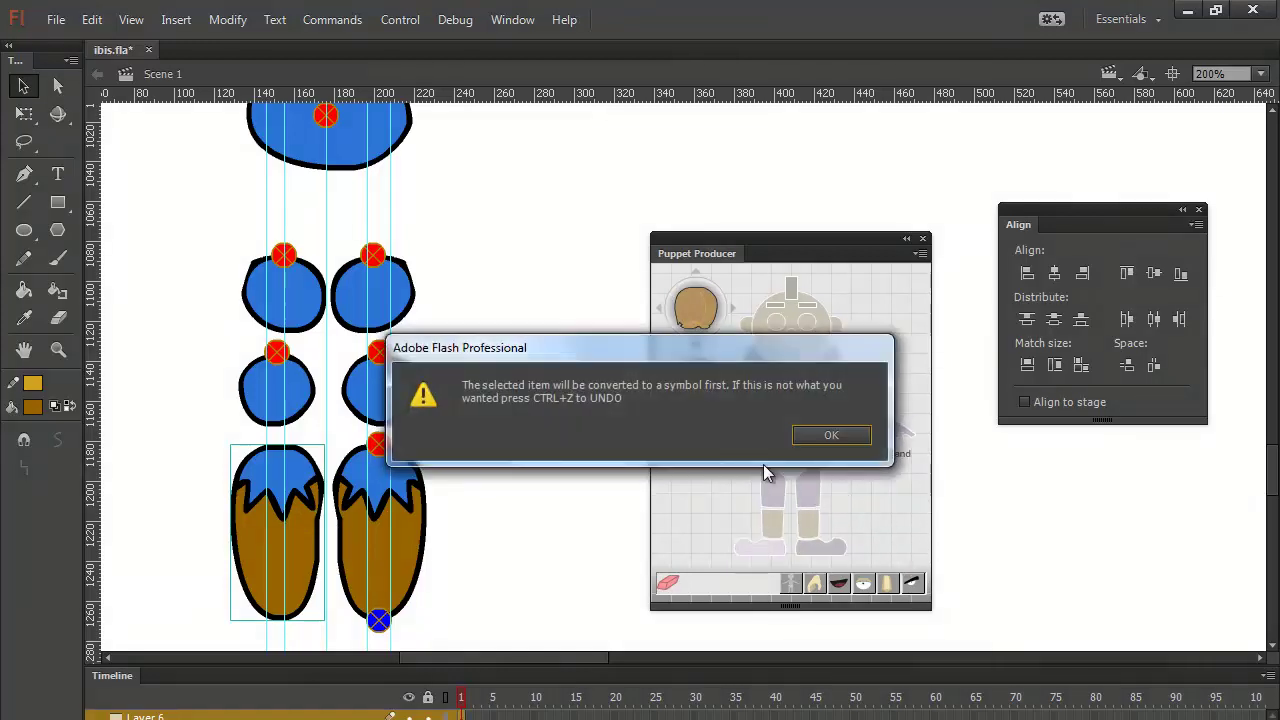
click(829, 437)
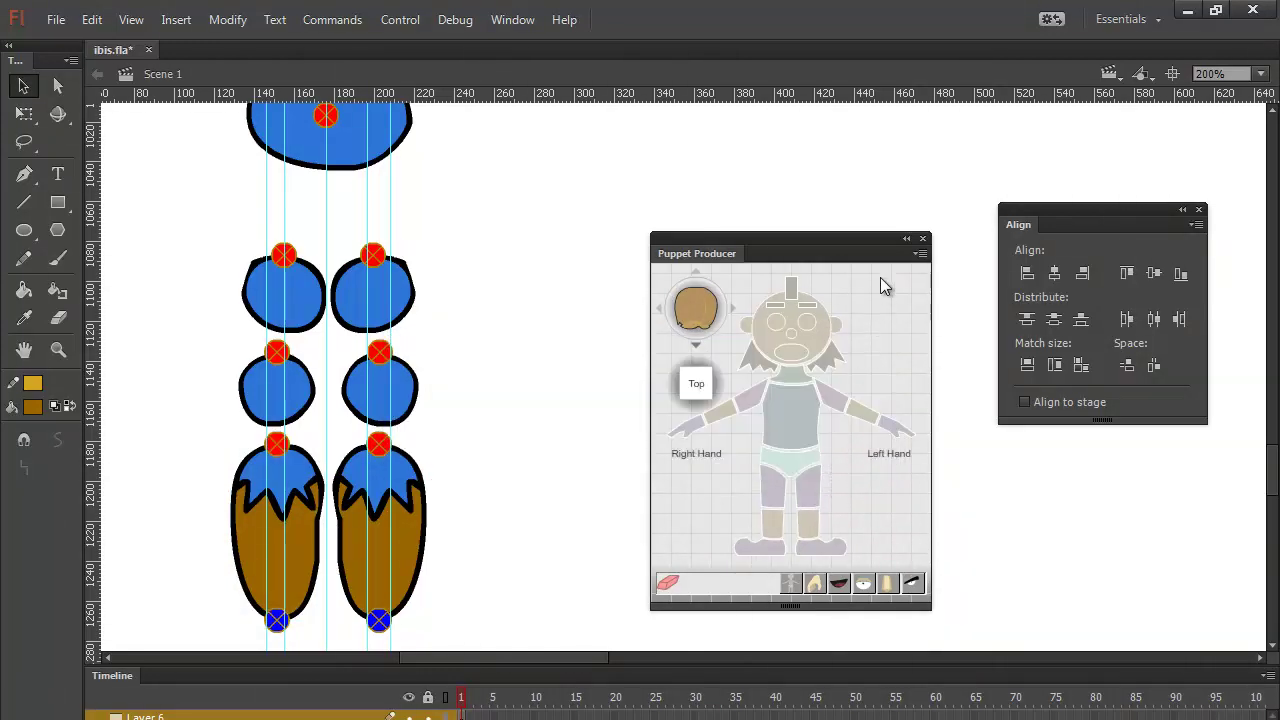
Step: Nudge both blue toe markers straight down until they sit just below the tips of the feet
click(285, 622)
click(383, 622)
key(Down)
key(Down)
key(Down)
key(Down)
key(Down)
key(Down)
key(Down)
key(Down)
key(Down)
key(Down)
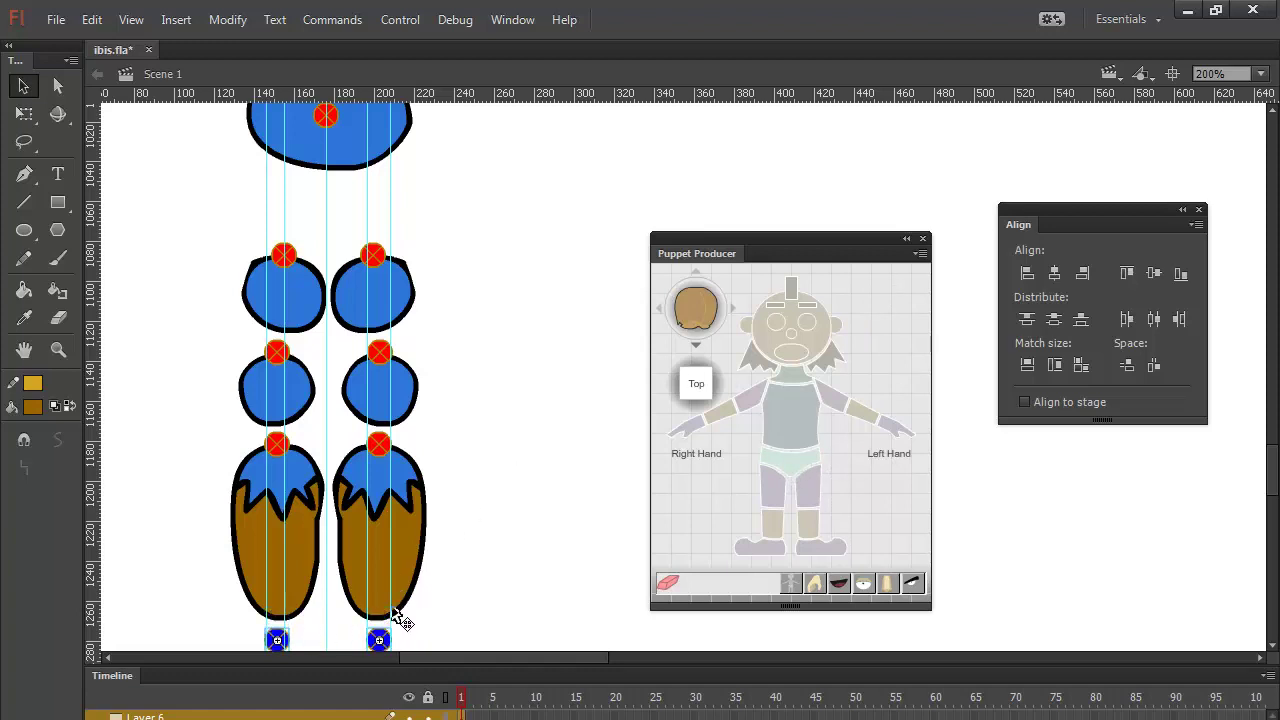
Step: Nudge both red ankle markers down from the feet's upper edge into the blue cuff area
click(278, 445)
shift+click(384, 447)
key(Down)
key(Down)
key(Down)
key(Down)
key(Down)
key(Down)
key(Down)
key(Down)
key(Down)
key(Down)
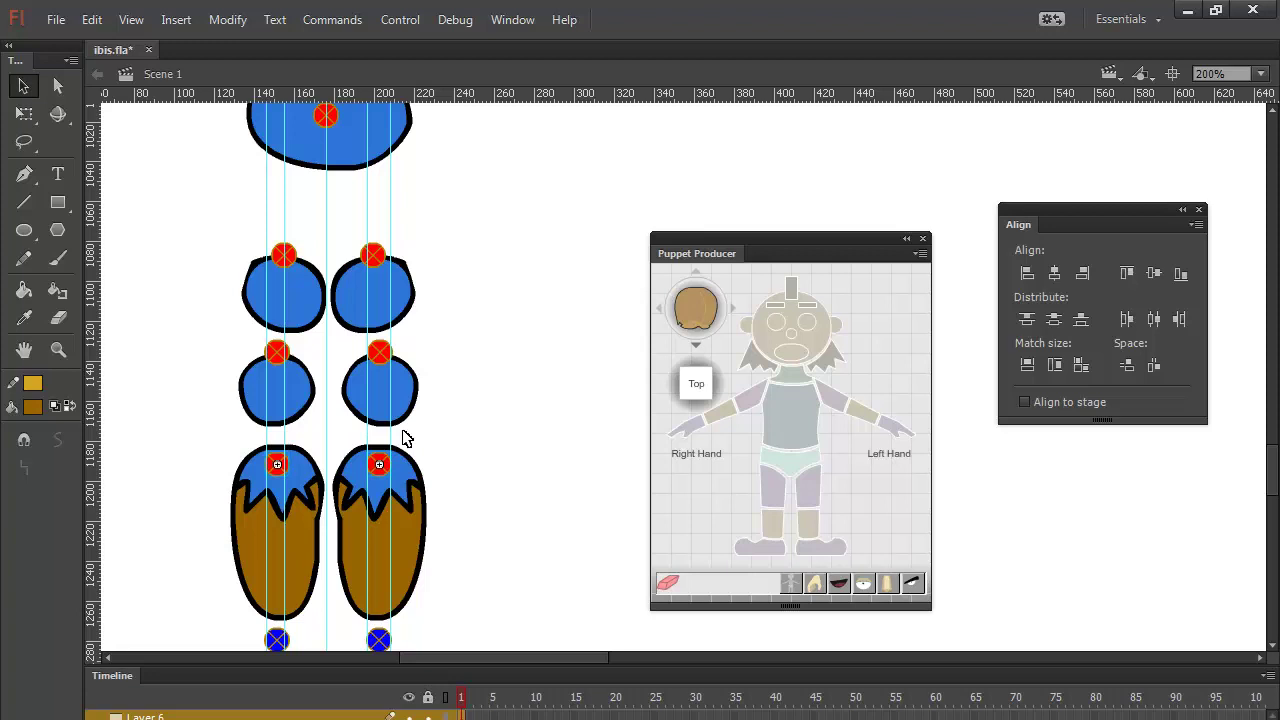
Step: Add both red lower-leg markers to the selection and nudge the markers down until these two sit in the middle of the lower leg circles
click(381, 352)
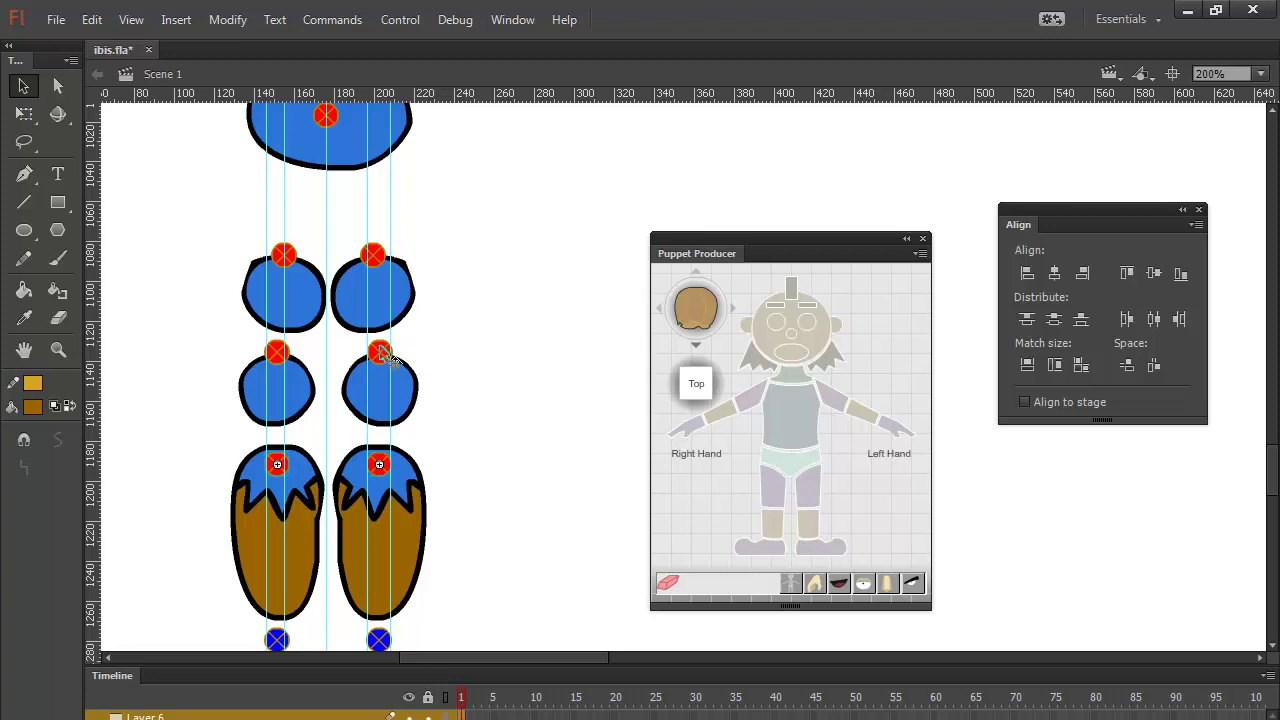
shift+click(279, 352)
key(Down)
key(Down)
key(Down)
key(Down)
key(Down)
key(Down)
key(Down)
key(Down)
key(Down)
key(Down)
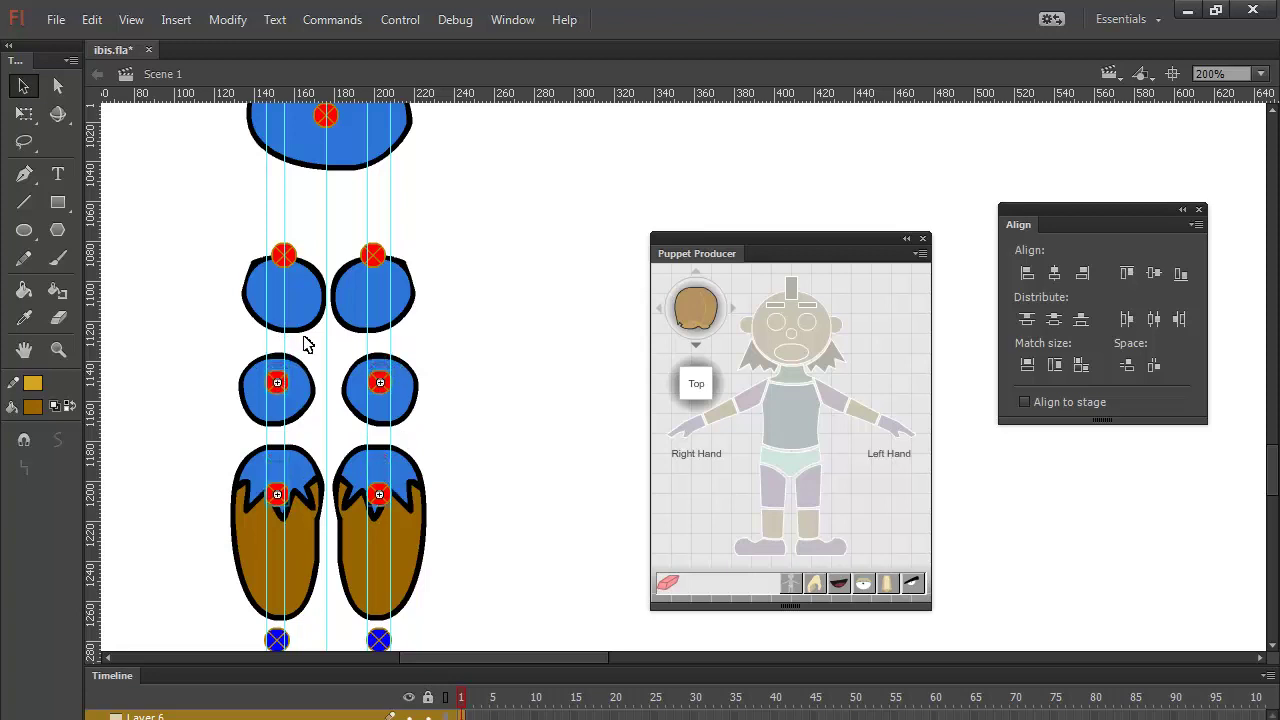
key(Down)
key(Down)
key(Down)
key(Down)
key(Down)
key(Down)
key(Down)
key(Down)
key(Down)
key(Down)
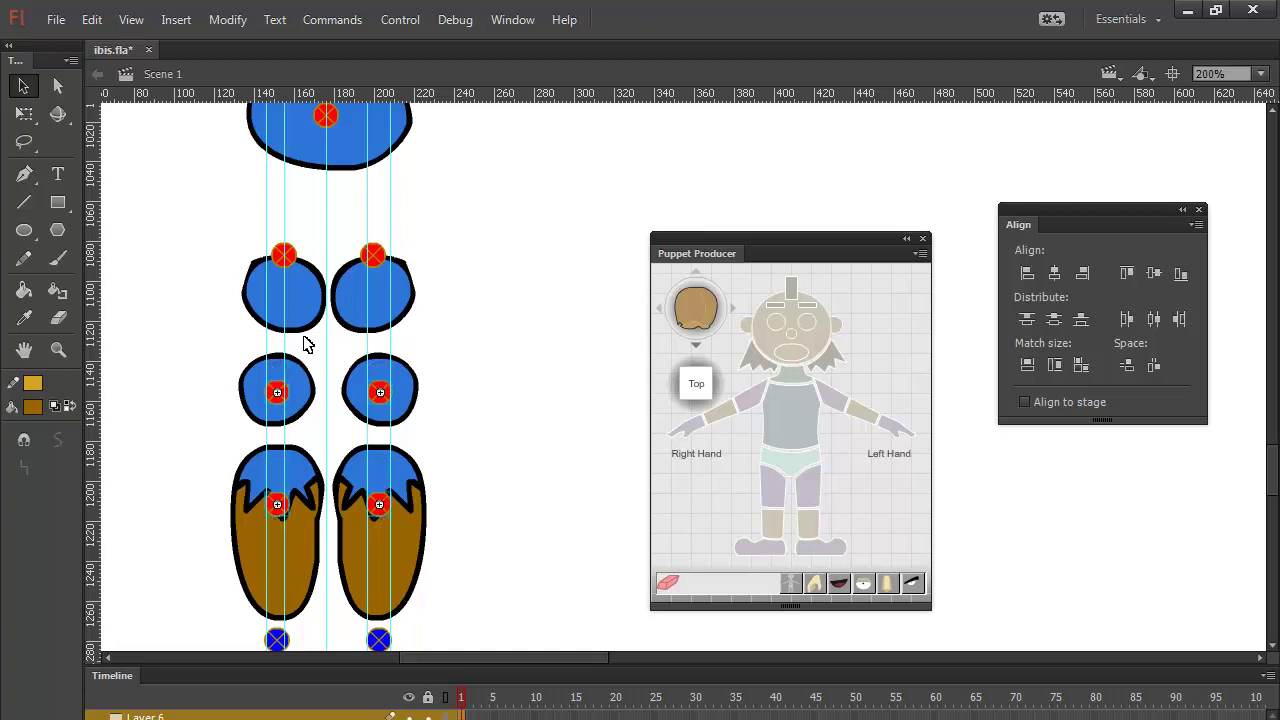
key(Up)
key(Up)
key(Up)
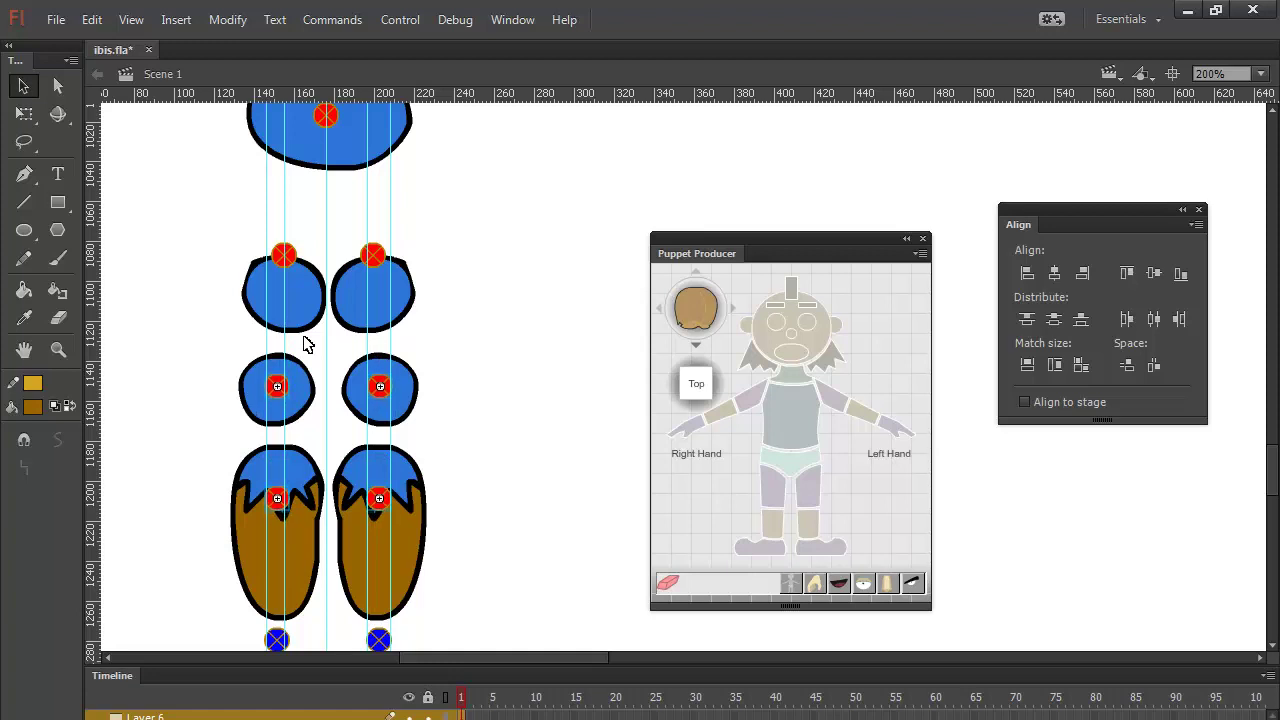
Step: Drop the lower-leg markers from the selection and nudge both red ankle markers back up into the feet's blue cuffs
shift+click(380, 388)
shift+click(278, 388)
key(Up)
key(Up)
key(Up)
key(Up)
key(Up)
key(Up)
key(Up)
key(Up)
key(Up)
key(Up)
key(Up)
key(Up)
key(Up)
key(Up)
key(Up)
key(Up)
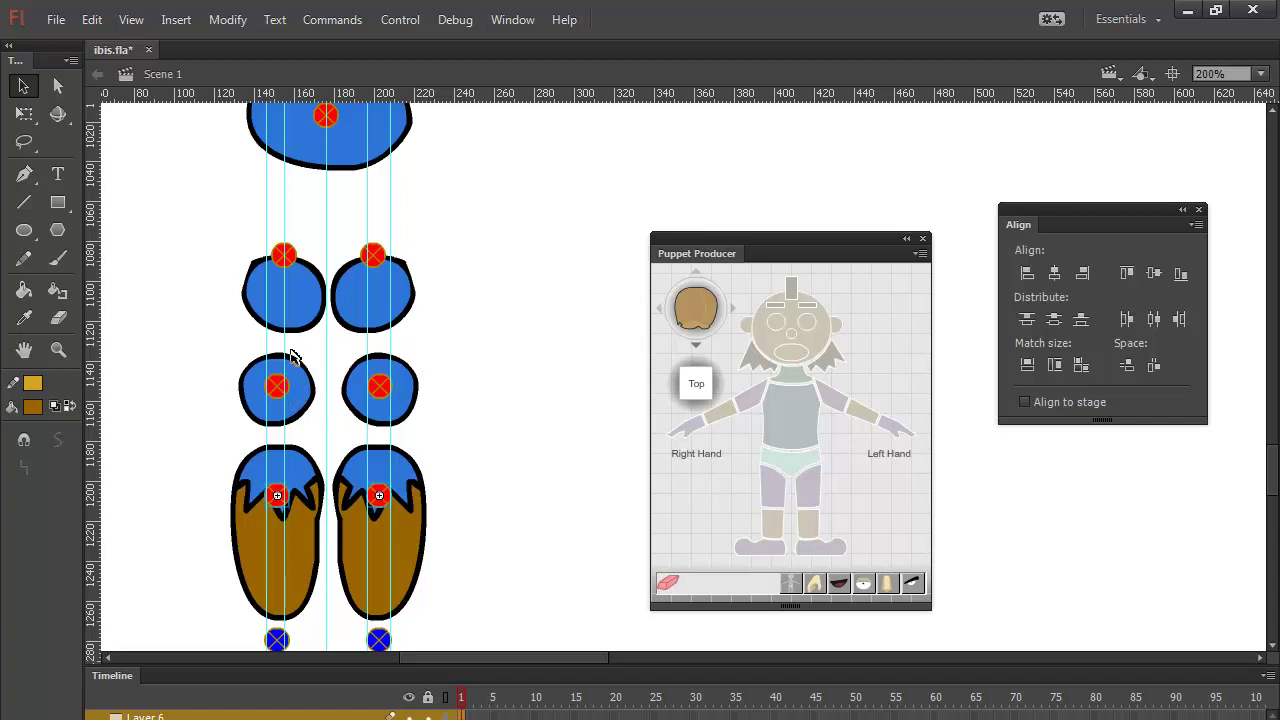
key(Up)
key(Up)
key(Up)
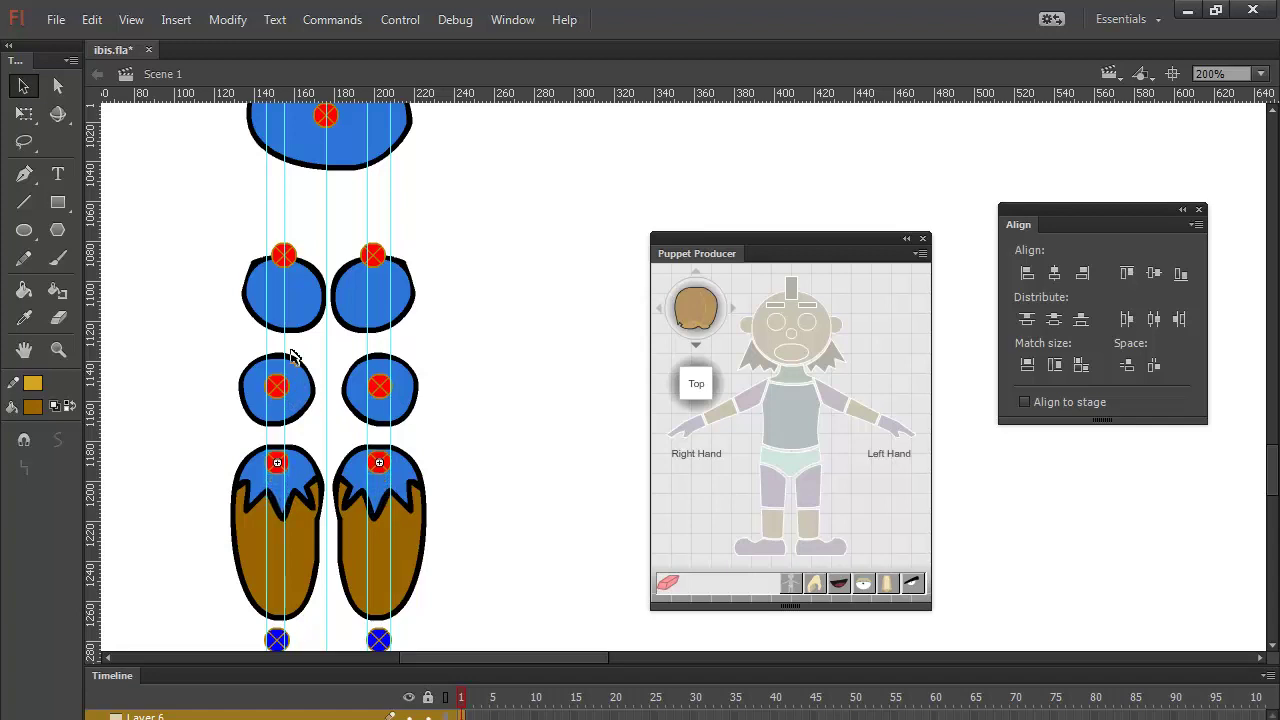
Step: Select both red upper-leg markers and nudge them down near the middle of the upper leg circles
shift+click(278, 463)
shift+click(380, 462)
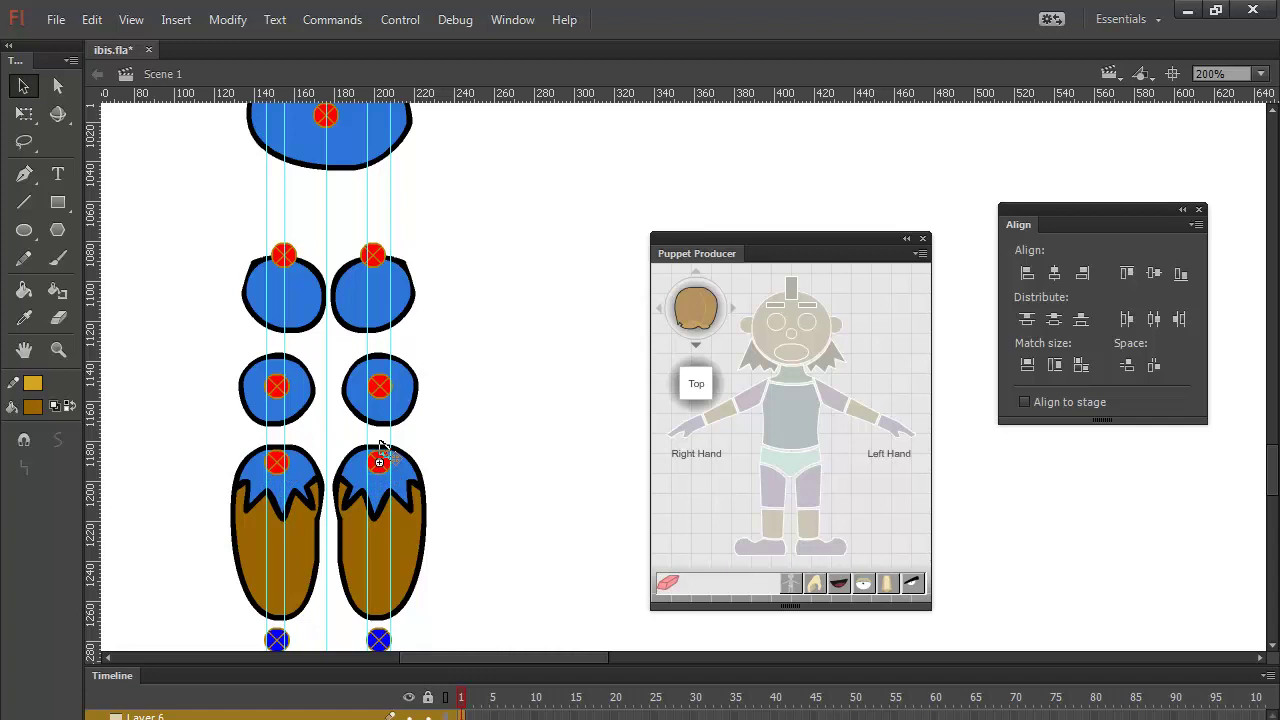
click(374, 257)
shift+click(285, 257)
key(Down)
key(Down)
key(Down)
key(Down)
key(Down)
key(Down)
key(Down)
key(Down)
key(Down)
key(Down)
key(Down)
key(Down)
key(Down)
key(Down)
key(Down)
key(Down)
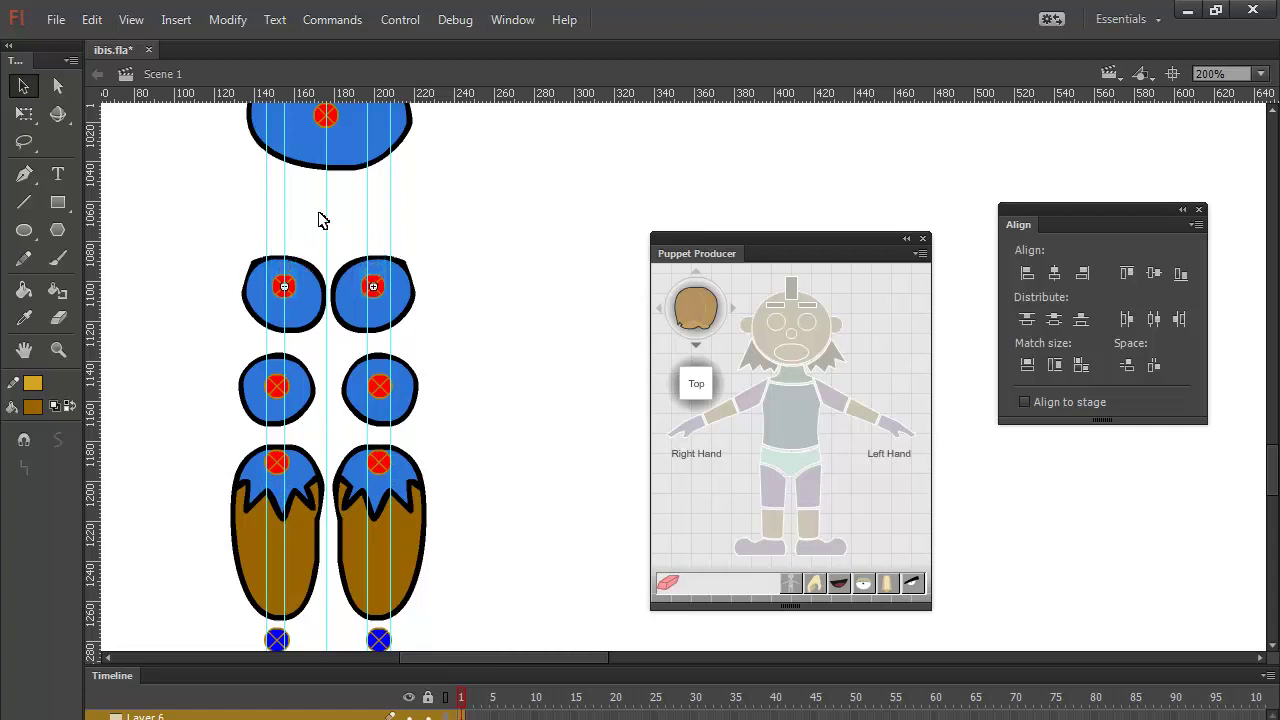
key(Down)
key(Down)
Step: Align the puppet's left leg markers, including the blue toe marker, on their horizontal centres and shift them onto the leg's vertical guide
click(375, 289)
shift+click(381, 387)
shift+click(379, 462)
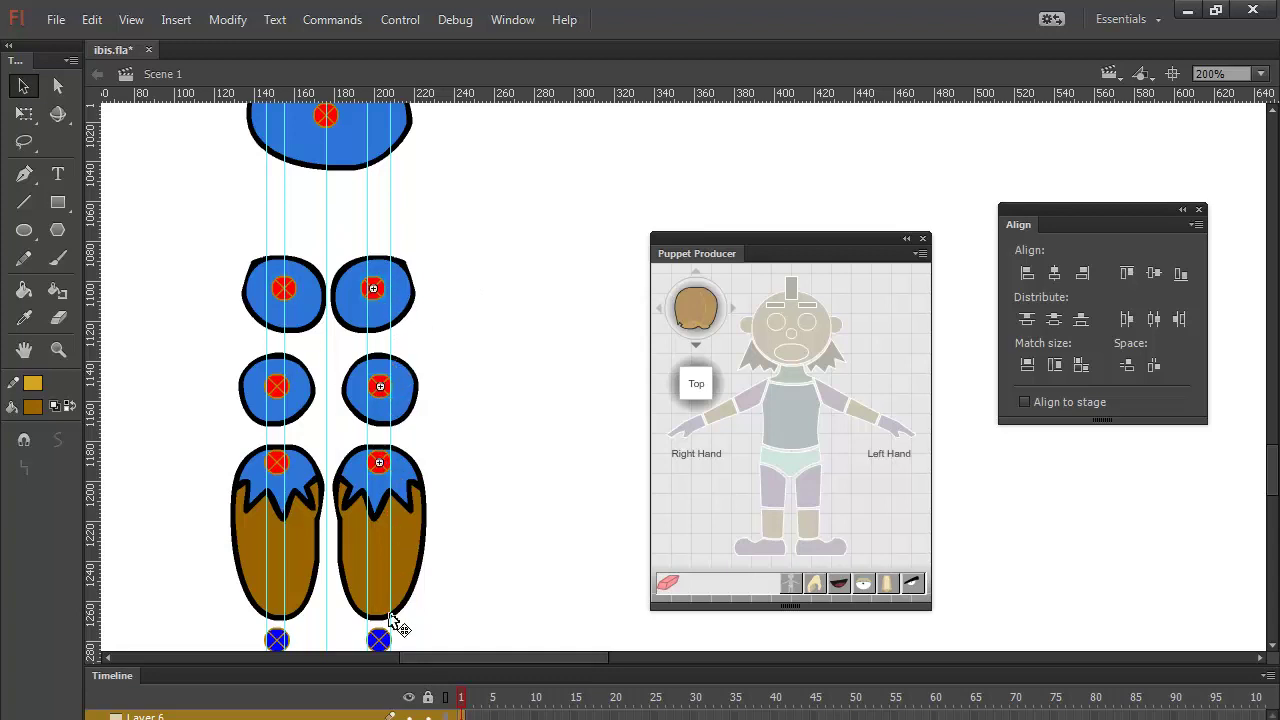
shift+click(378, 640)
drag(1023, 214, 553, 202)
click(585, 260)
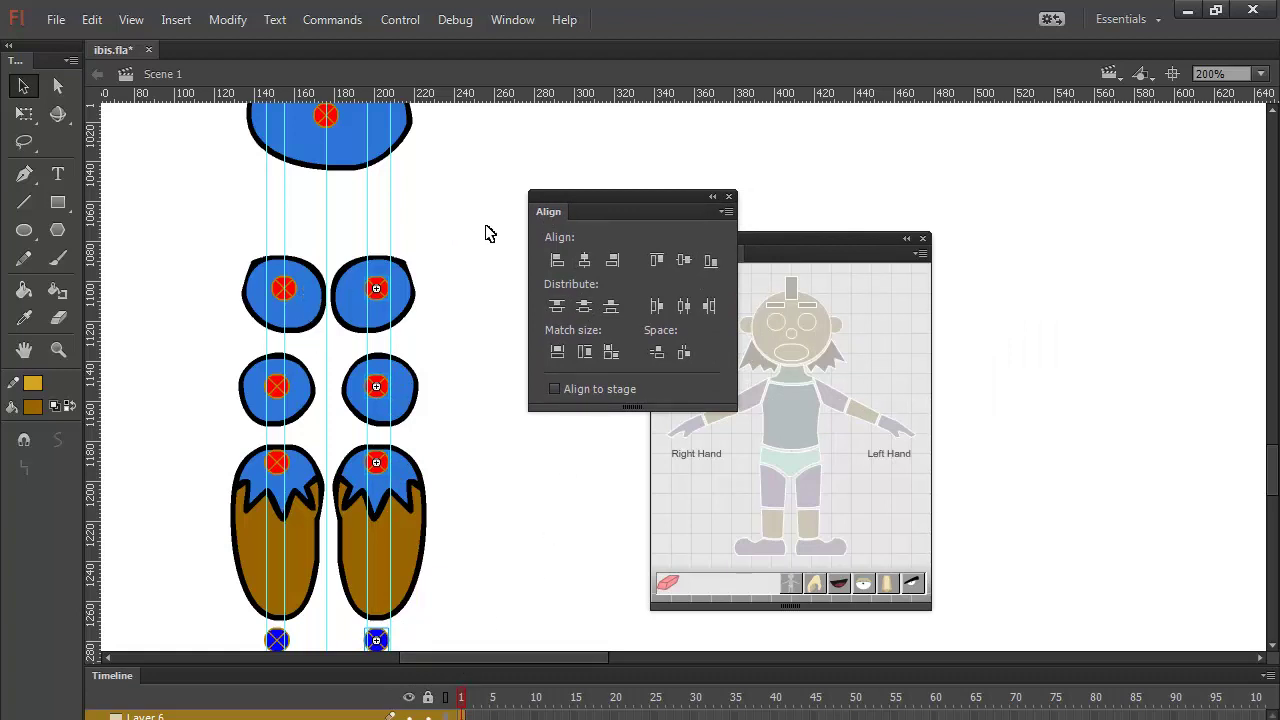
drag(457, 194, 459, 419)
drag(452, 102, 451, 466)
drag(446, 292, 449, 491)
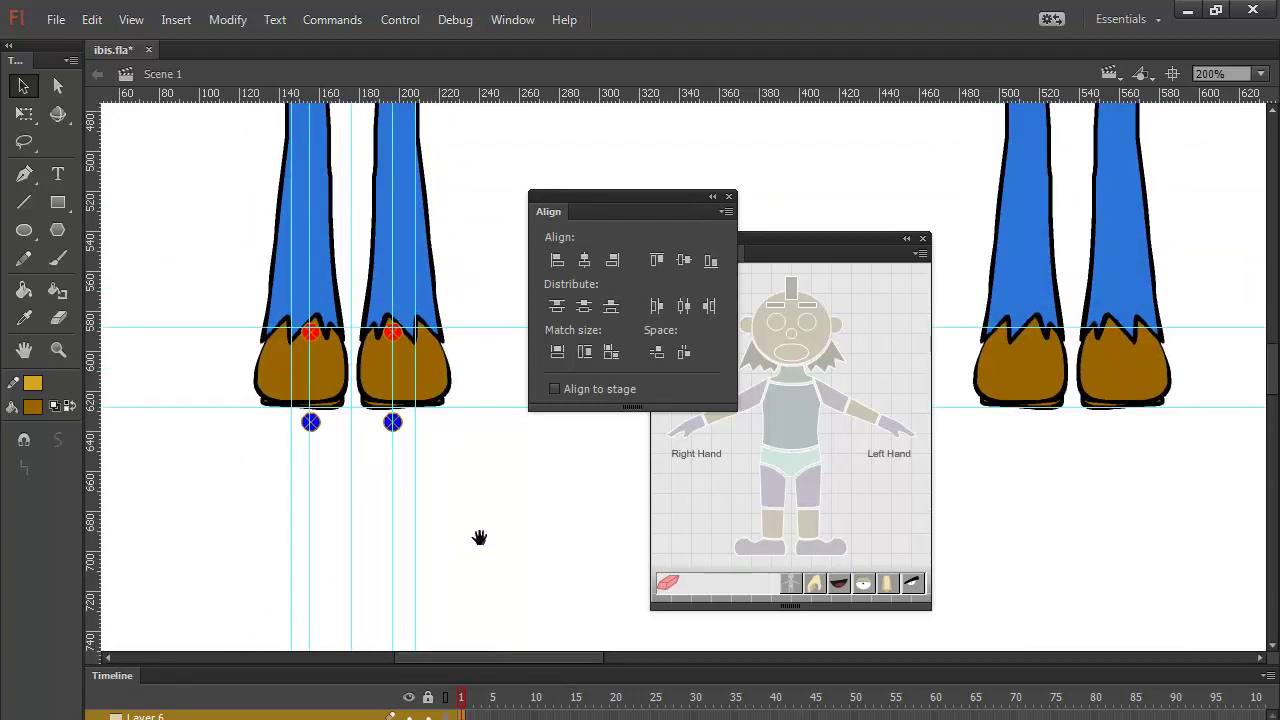
drag(480, 534, 490, 163)
drag(500, 571, 491, 274)
drag(480, 486, 521, 218)
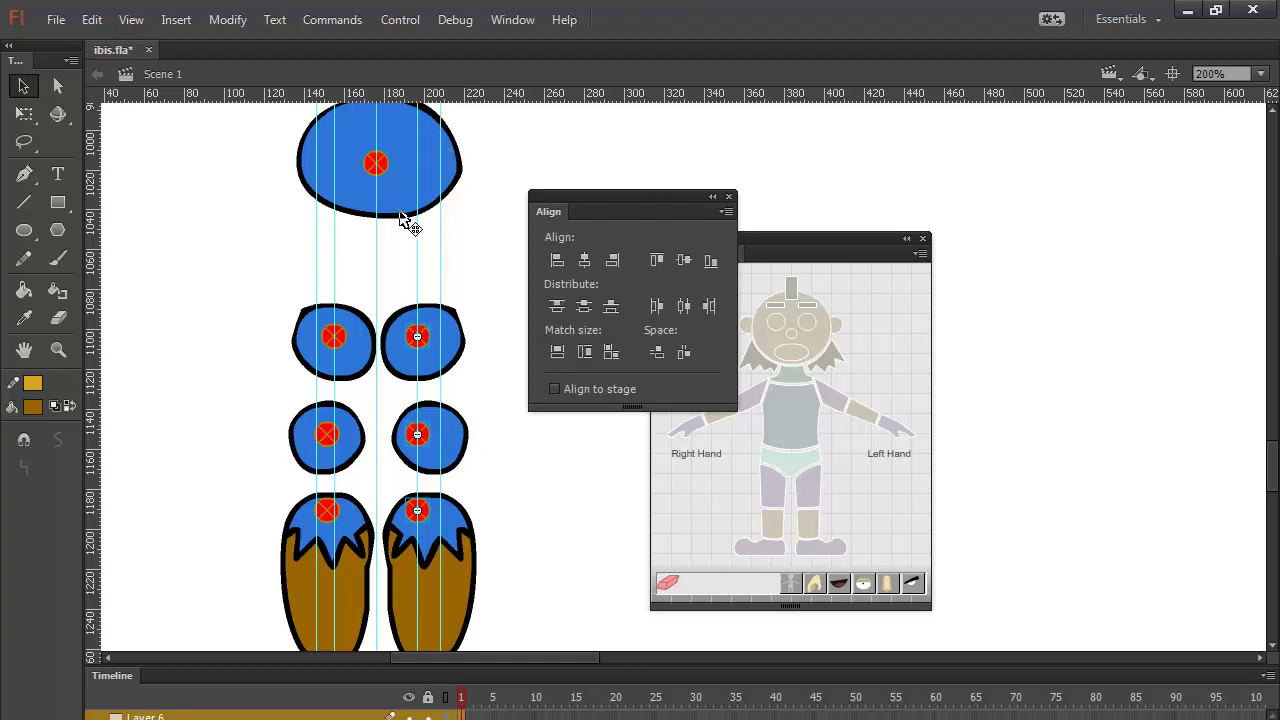
Step: Align the puppet's right leg markers on their horizontal centres and nudge them onto that leg's vertical guide
click(365, 345)
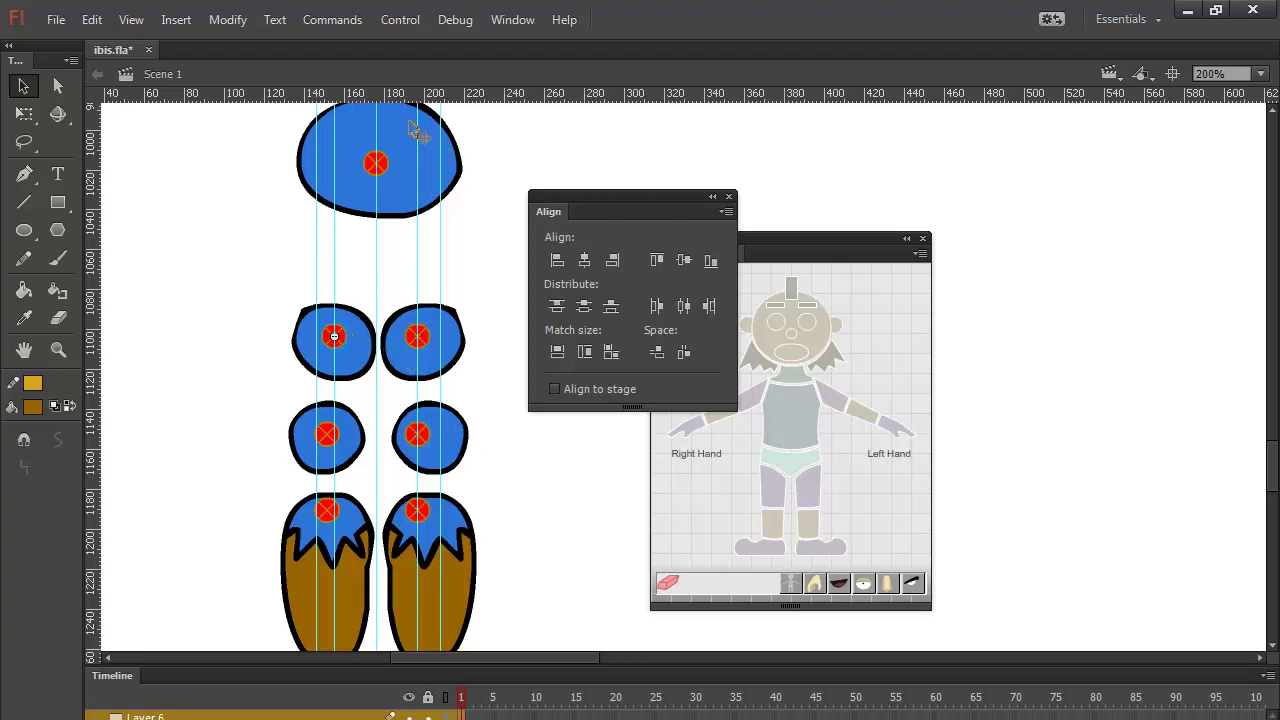
shift+click(345, 440)
shift+click(333, 505)
key(Right)
key(Right)
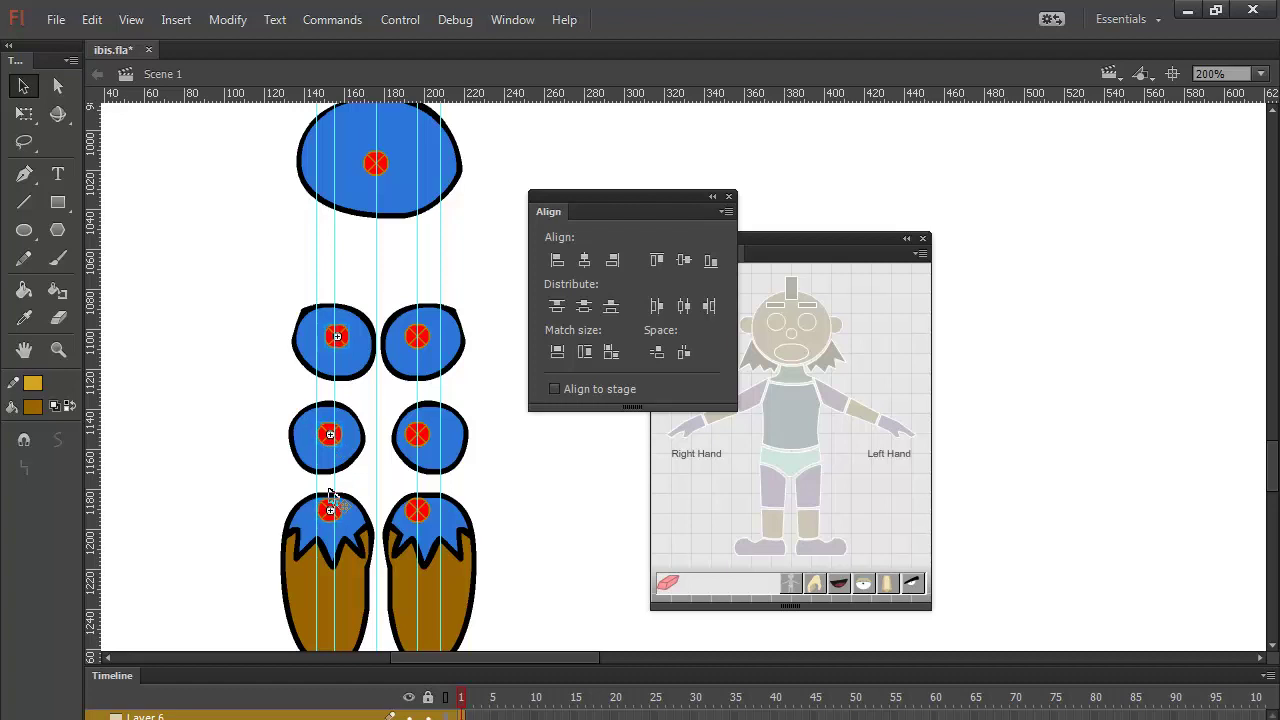
click(586, 262)
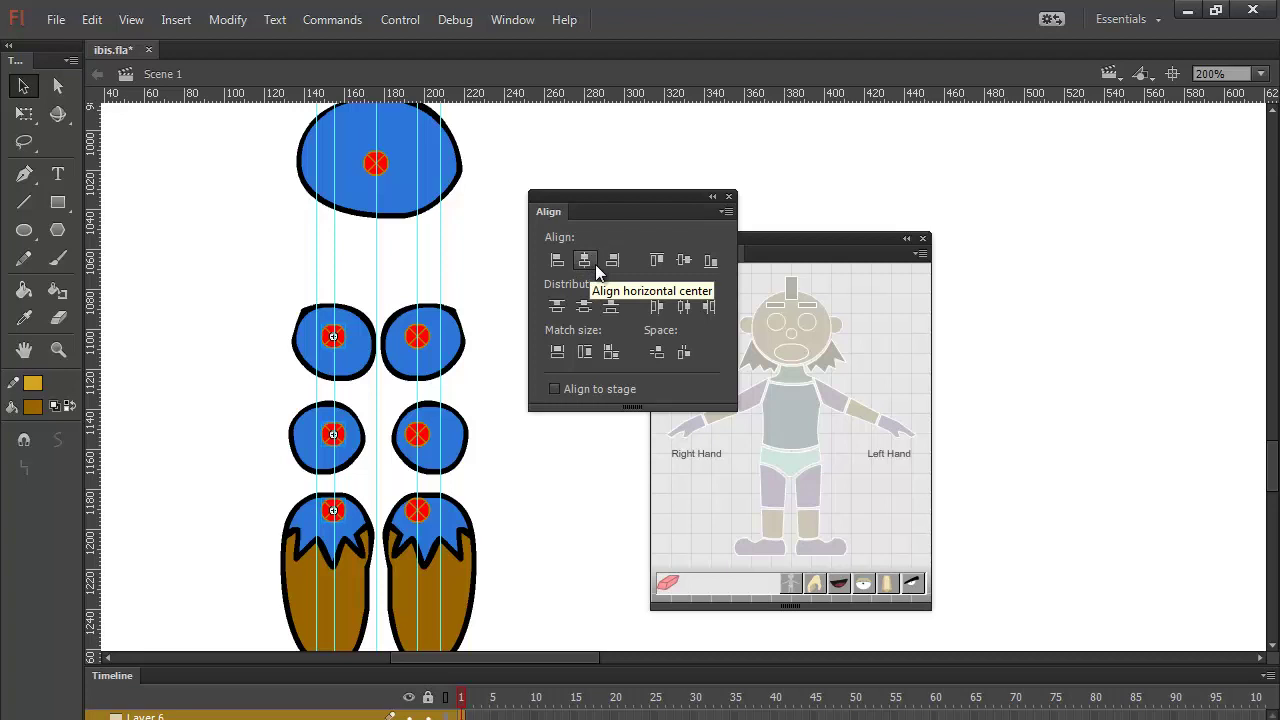
key(Right)
click(531, 497)
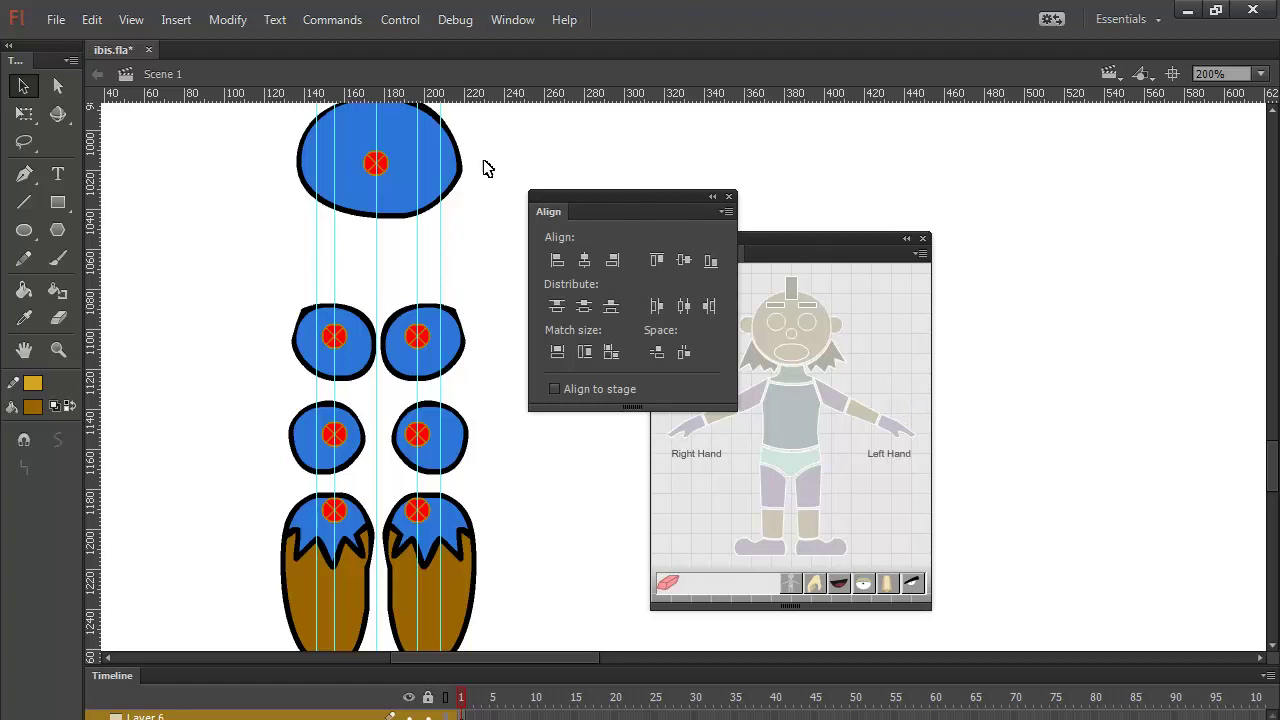
Step: Examine the front figure's head and body above the top-view pieces
drag(489, 191, 460, 449)
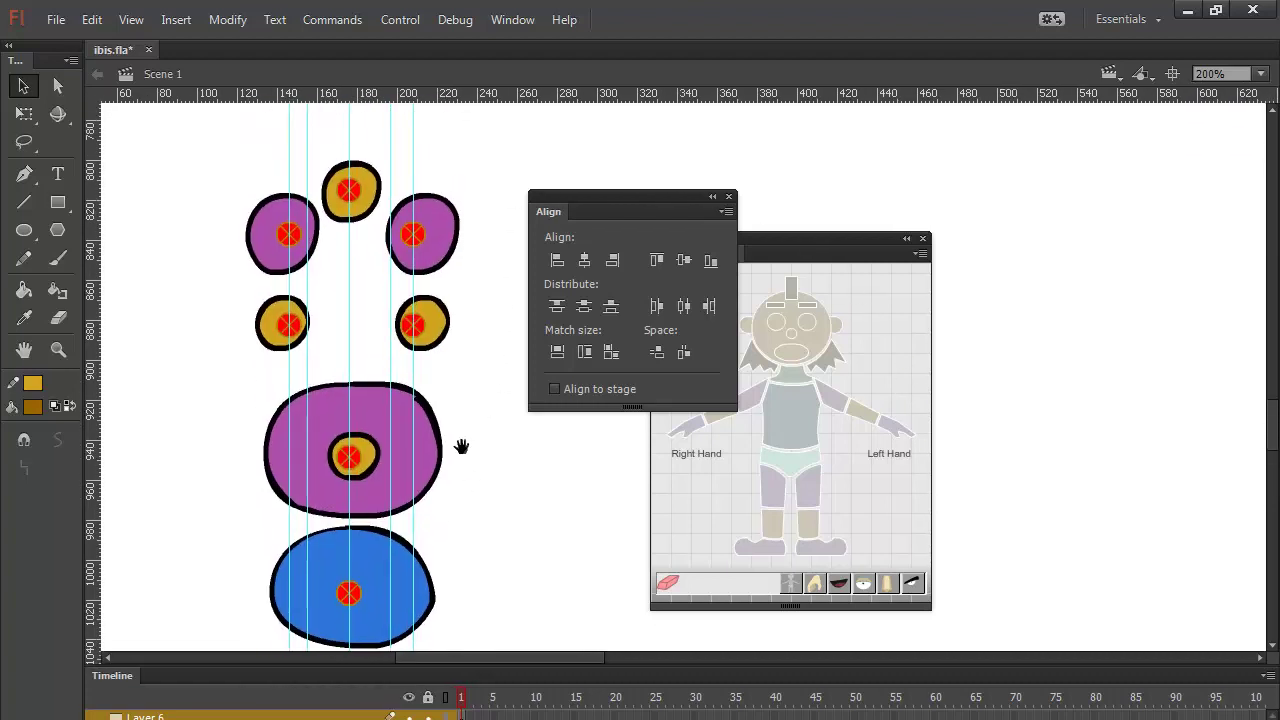
drag(480, 326, 449, 463)
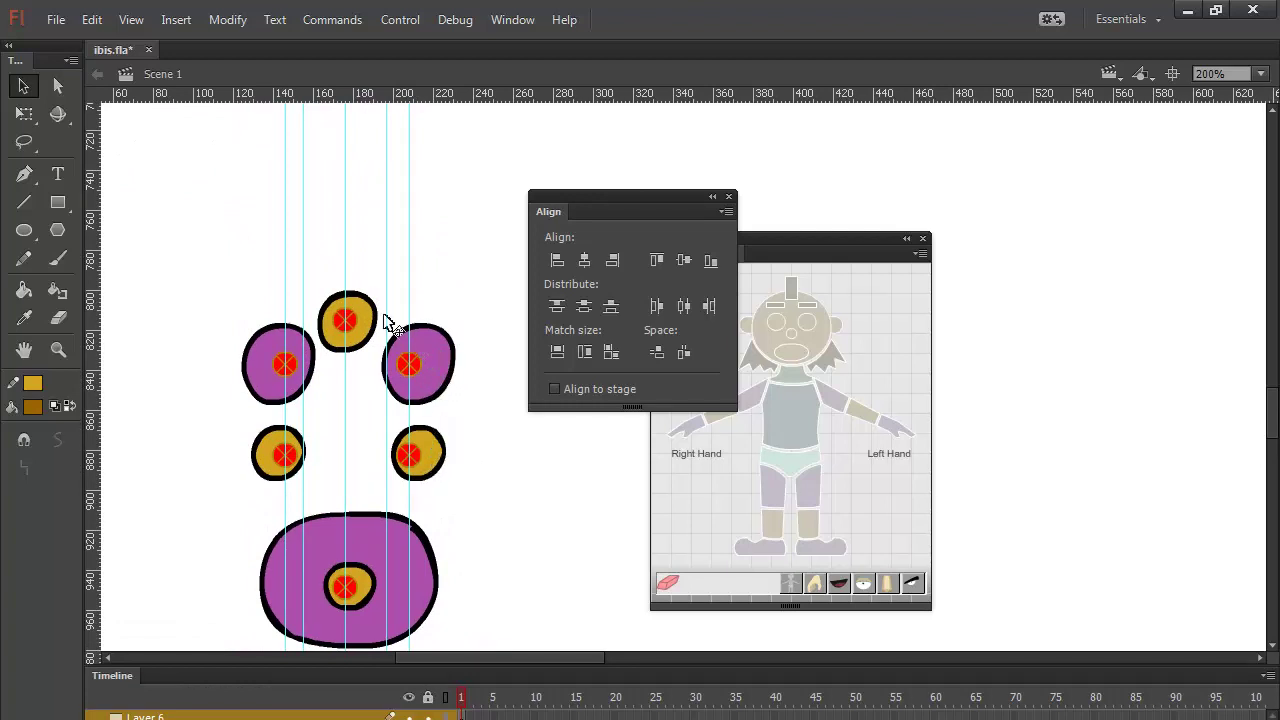
drag(459, 228, 420, 501)
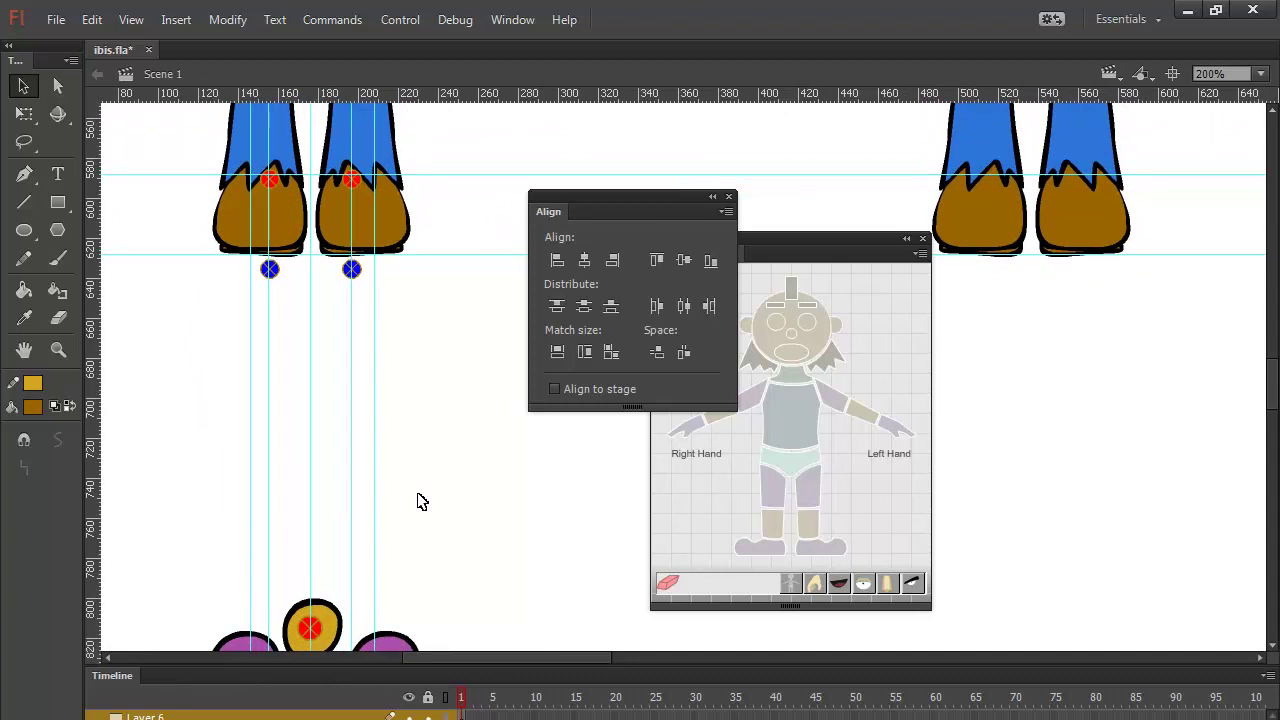
key(ctrl+minus)
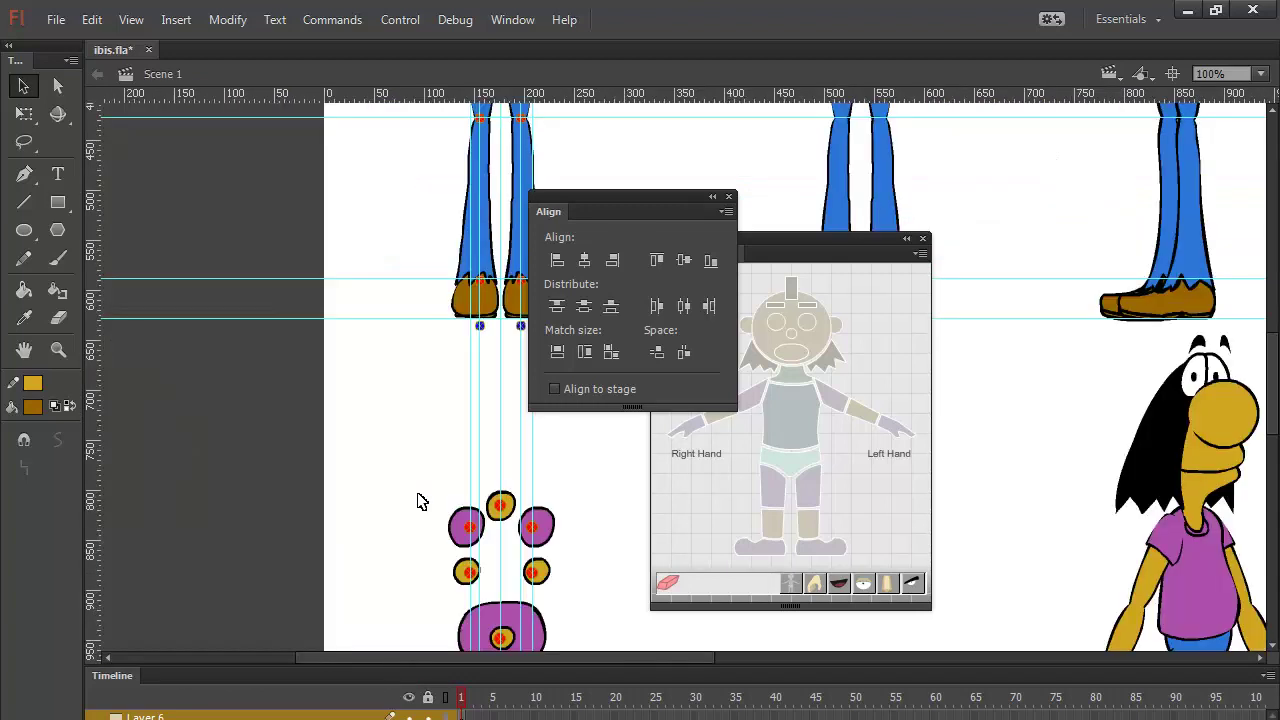
drag(586, 474, 374, 620)
drag(414, 334, 448, 598)
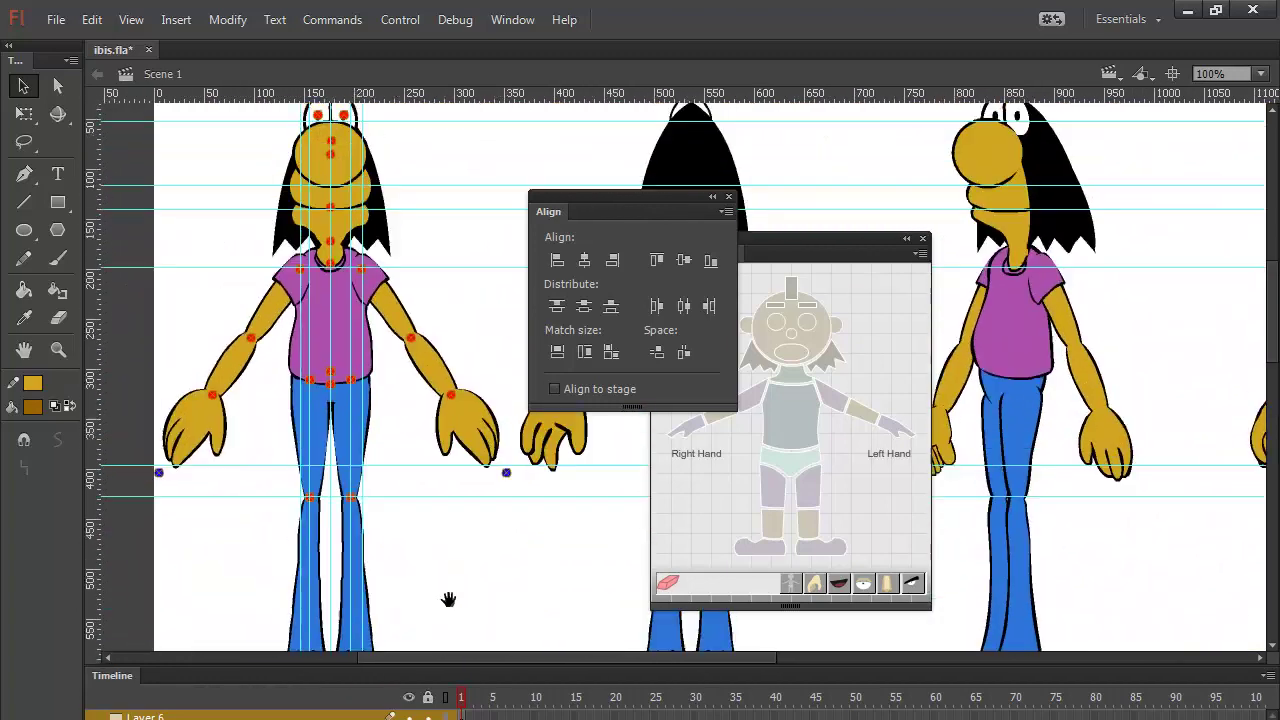
drag(456, 316, 456, 350)
drag(454, 229, 463, 278)
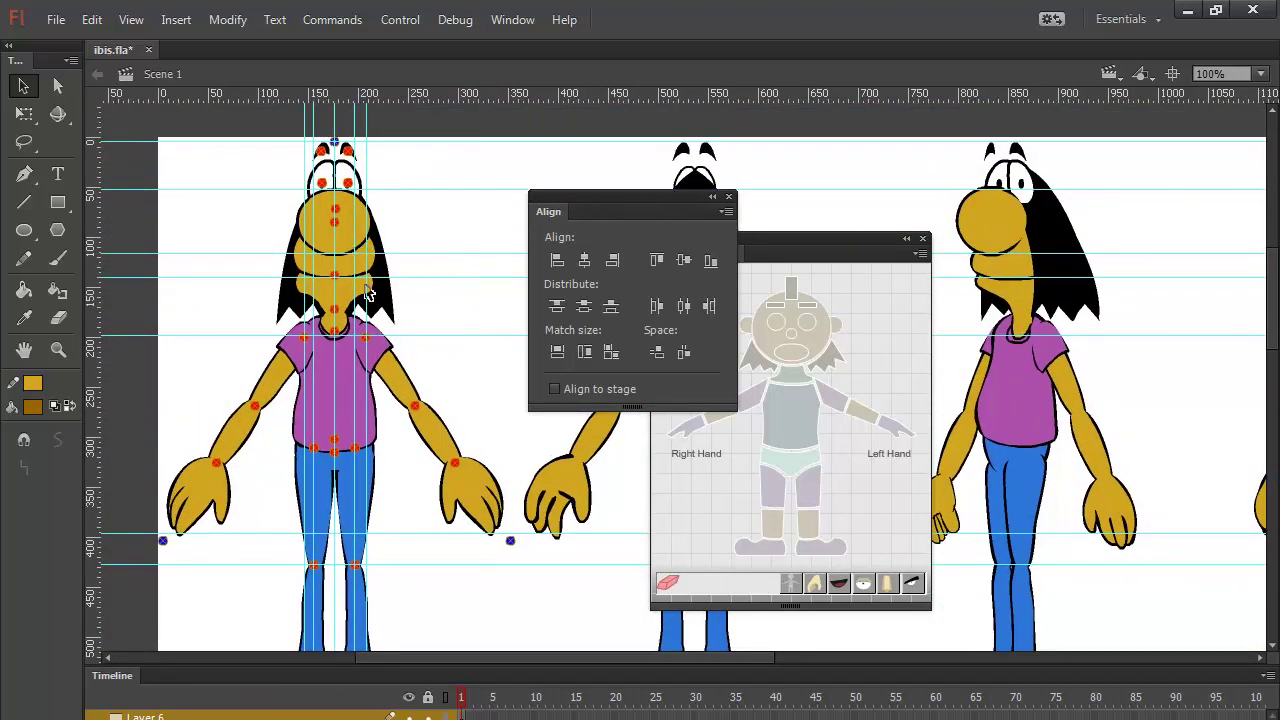
click(58, 258)
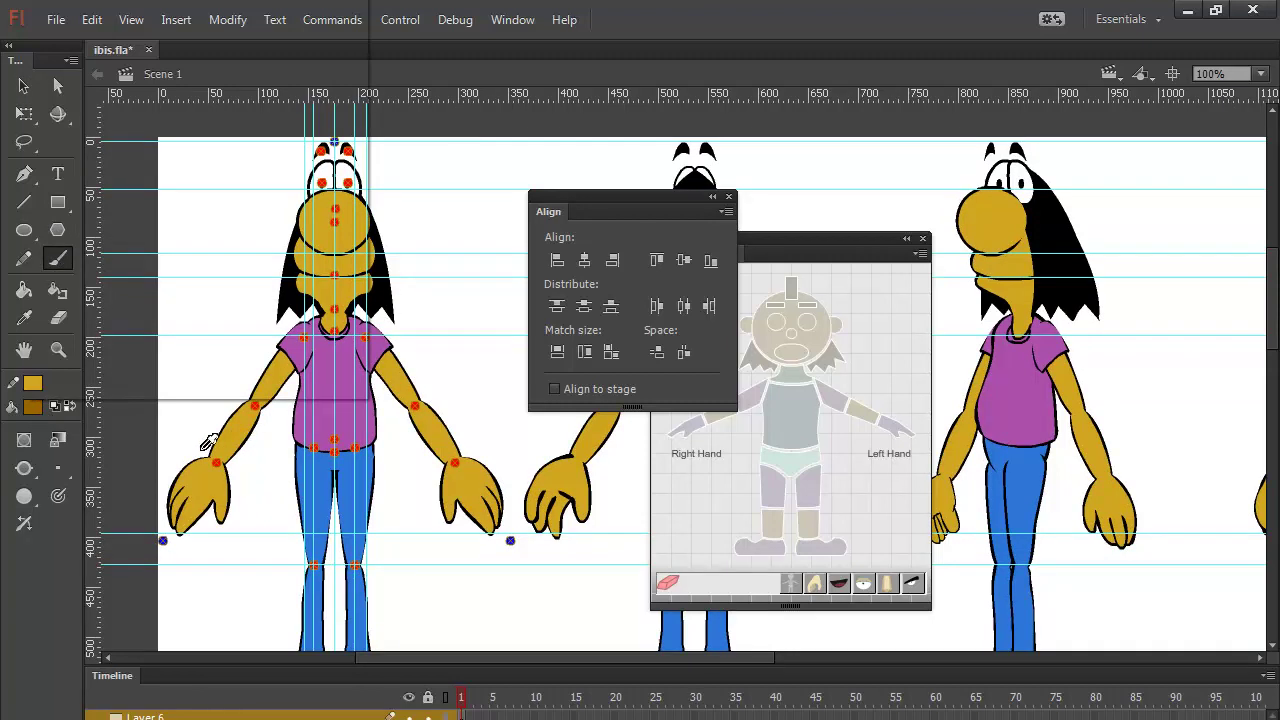
click(33, 406)
click(78, 178)
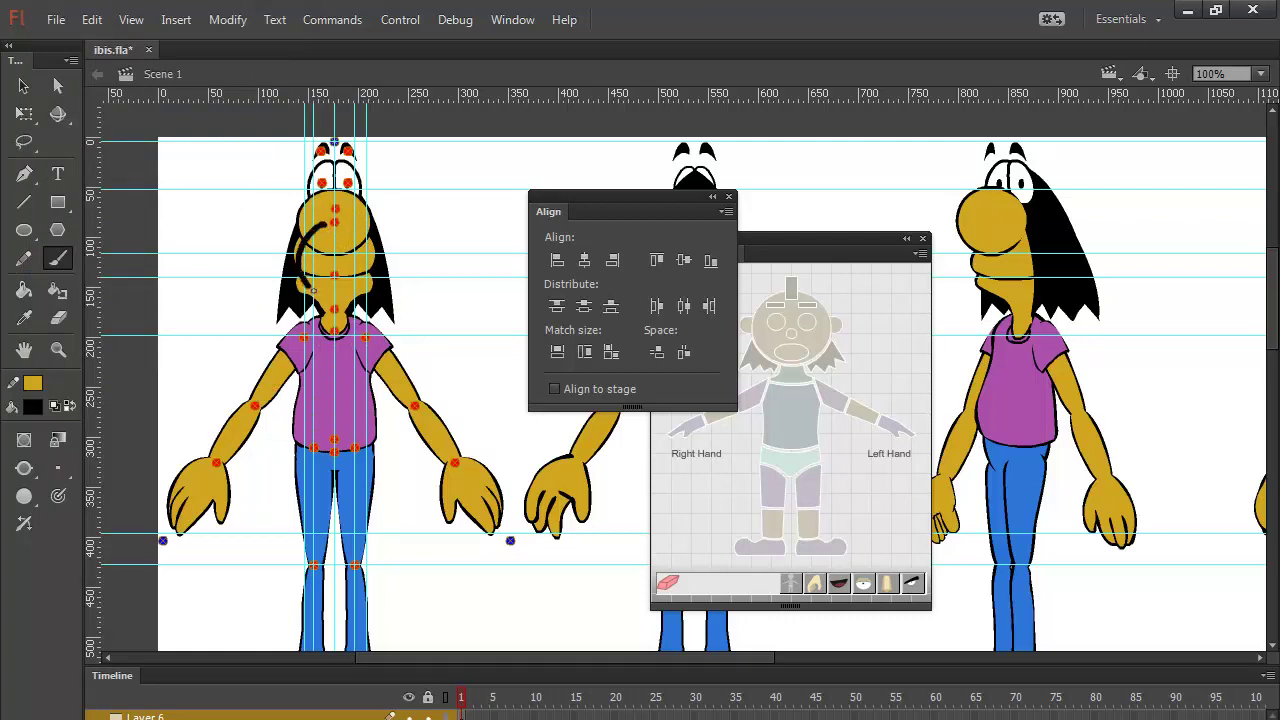
drag(331, 222, 335, 212)
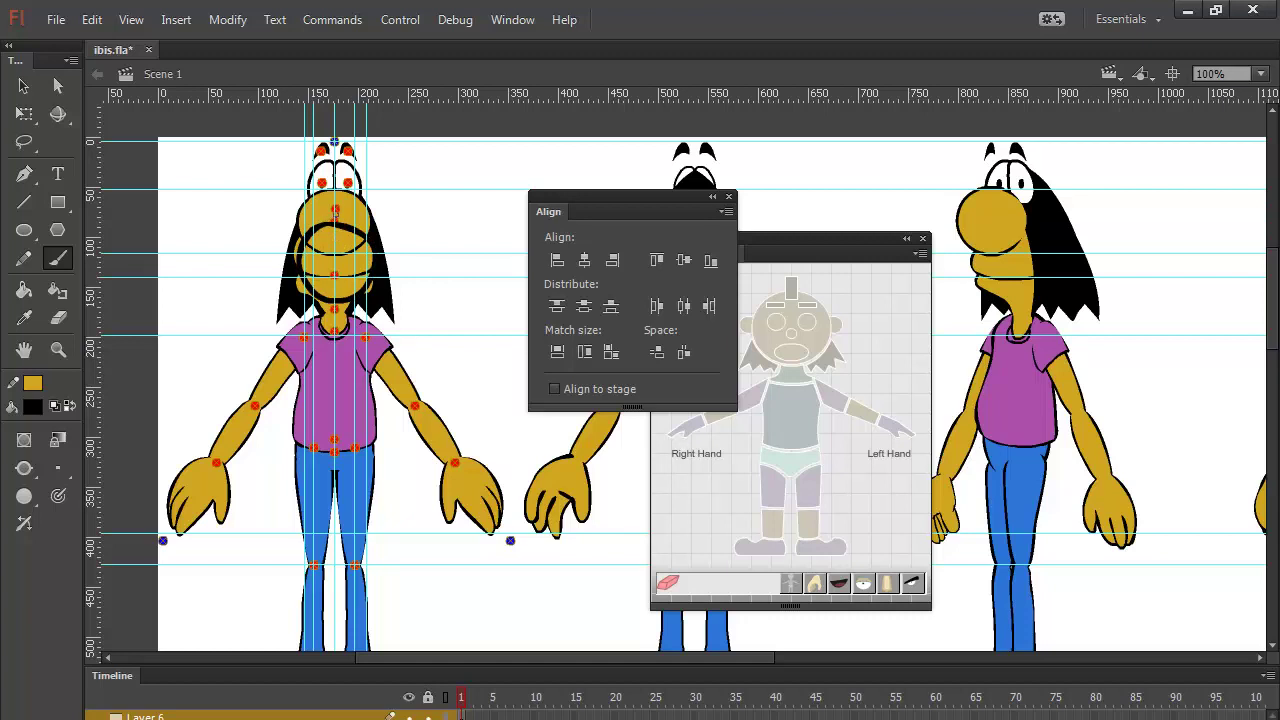
key(ctrl+z)
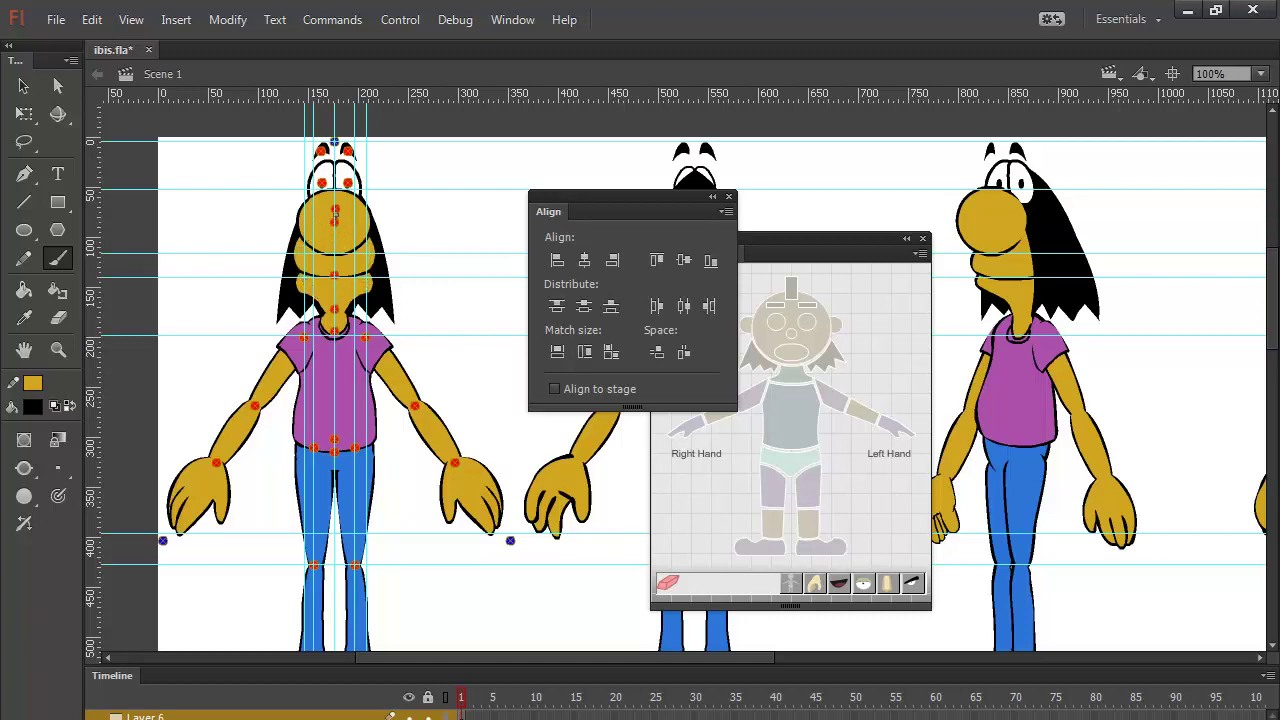
key(ctrl+equal)
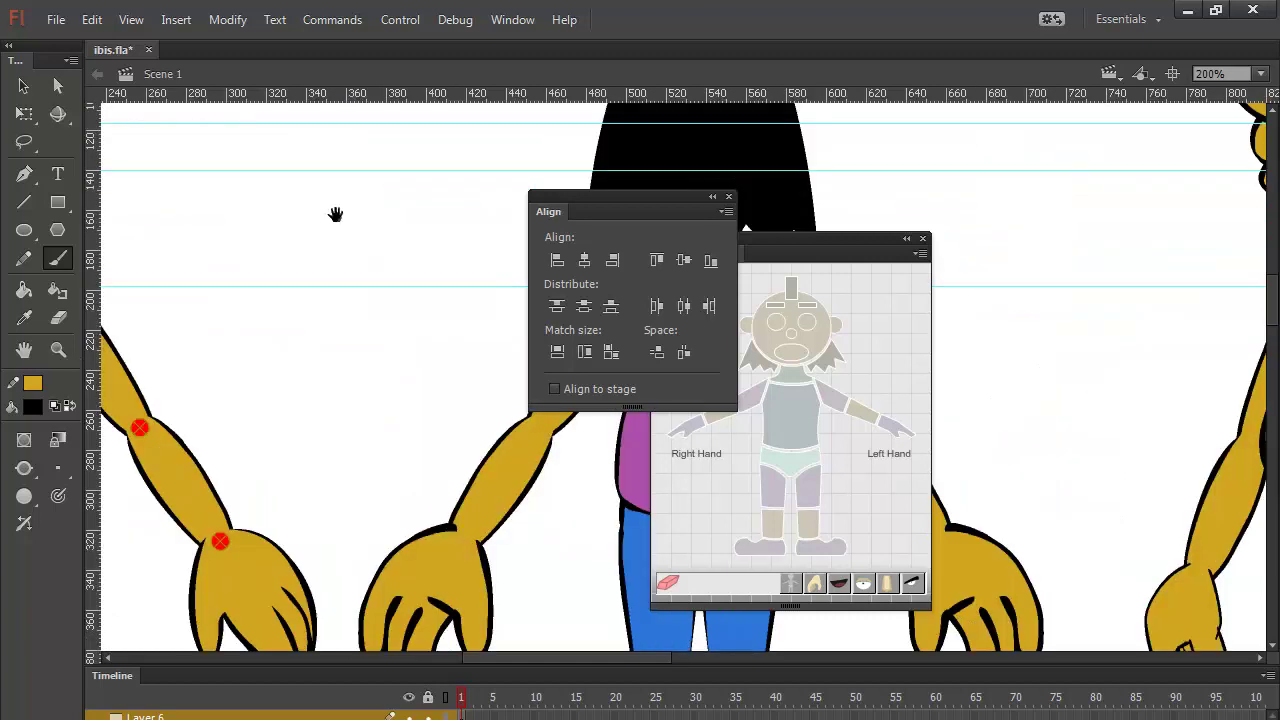
drag(335, 214, 339, 290)
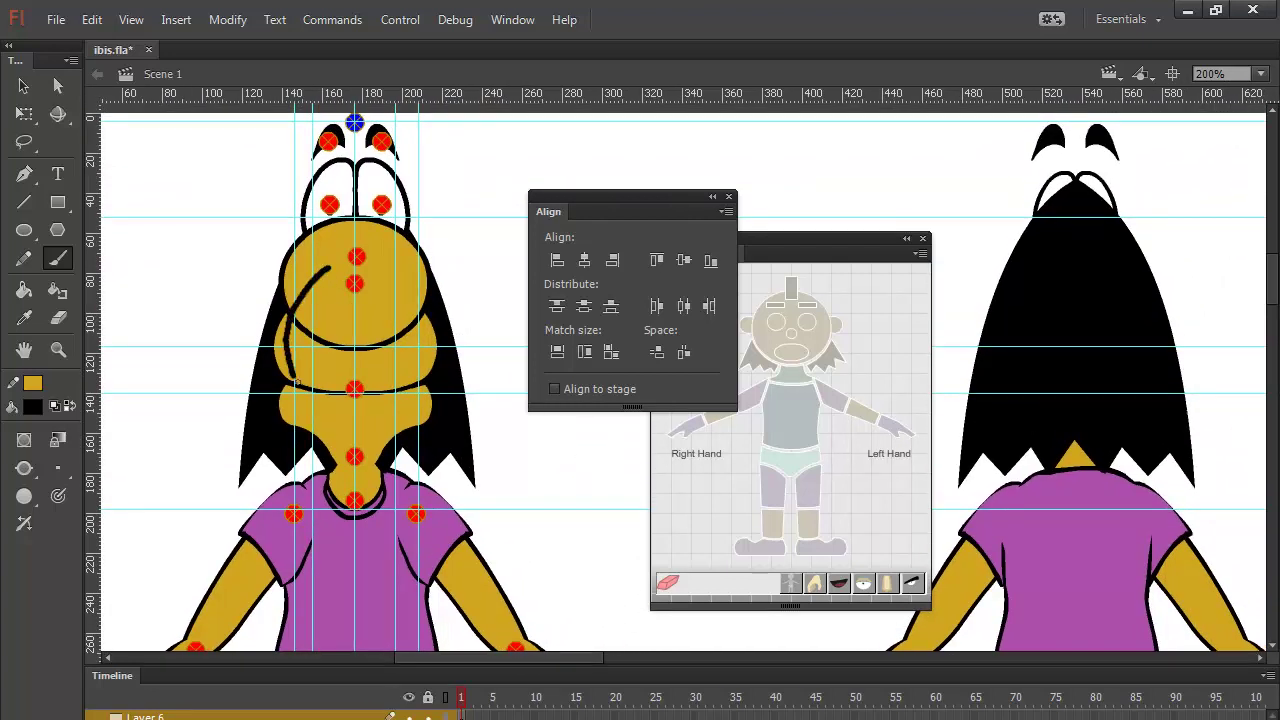
drag(296, 382, 350, 408)
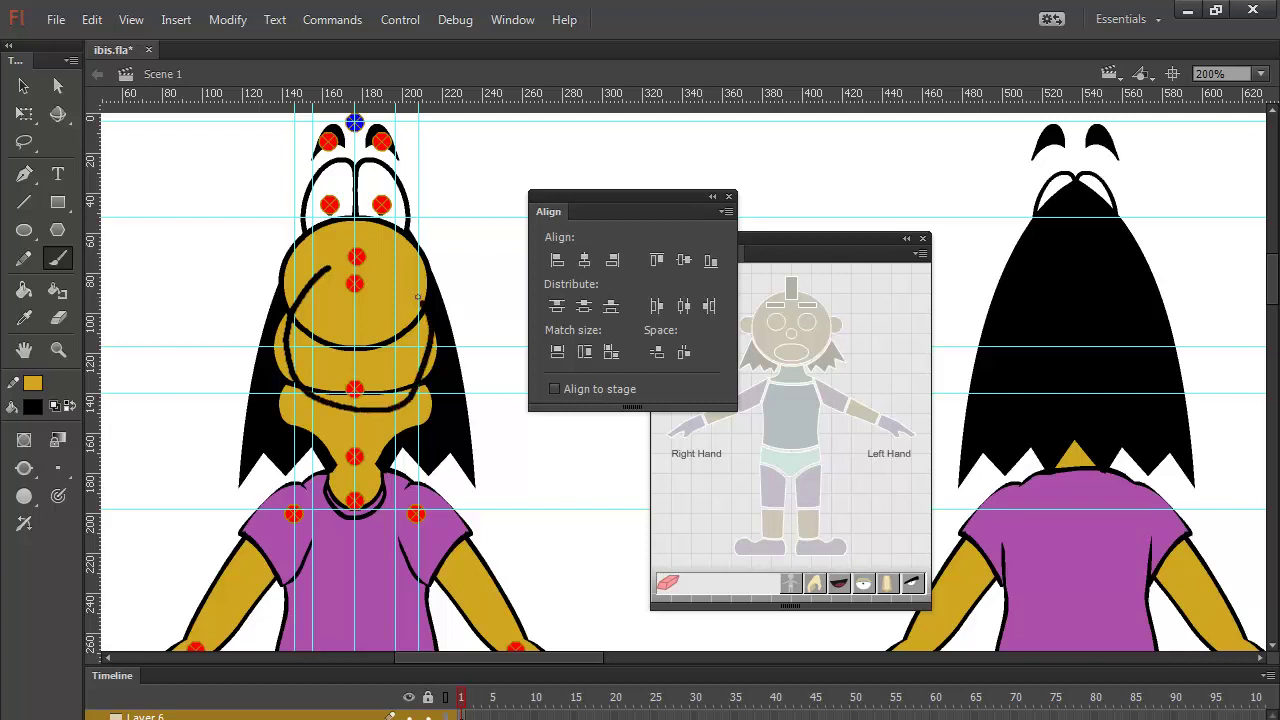
key(ctrl+z)
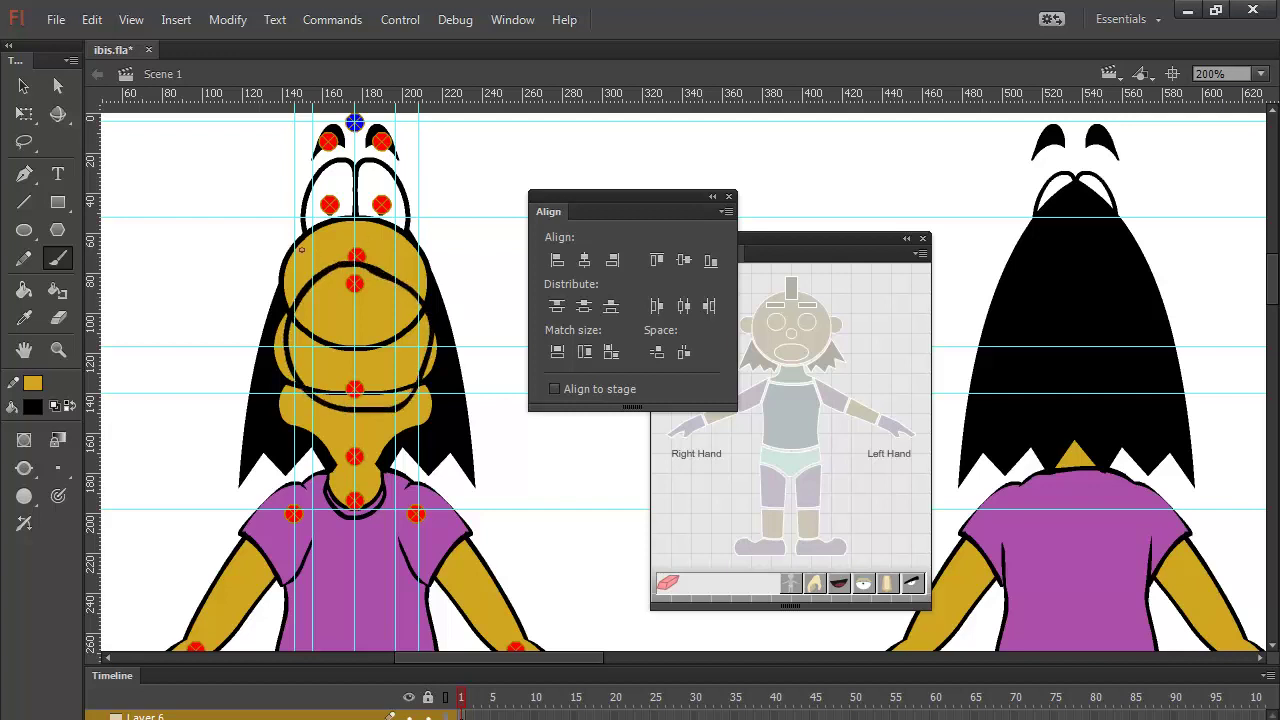
key(v)
key(ctrl+z)
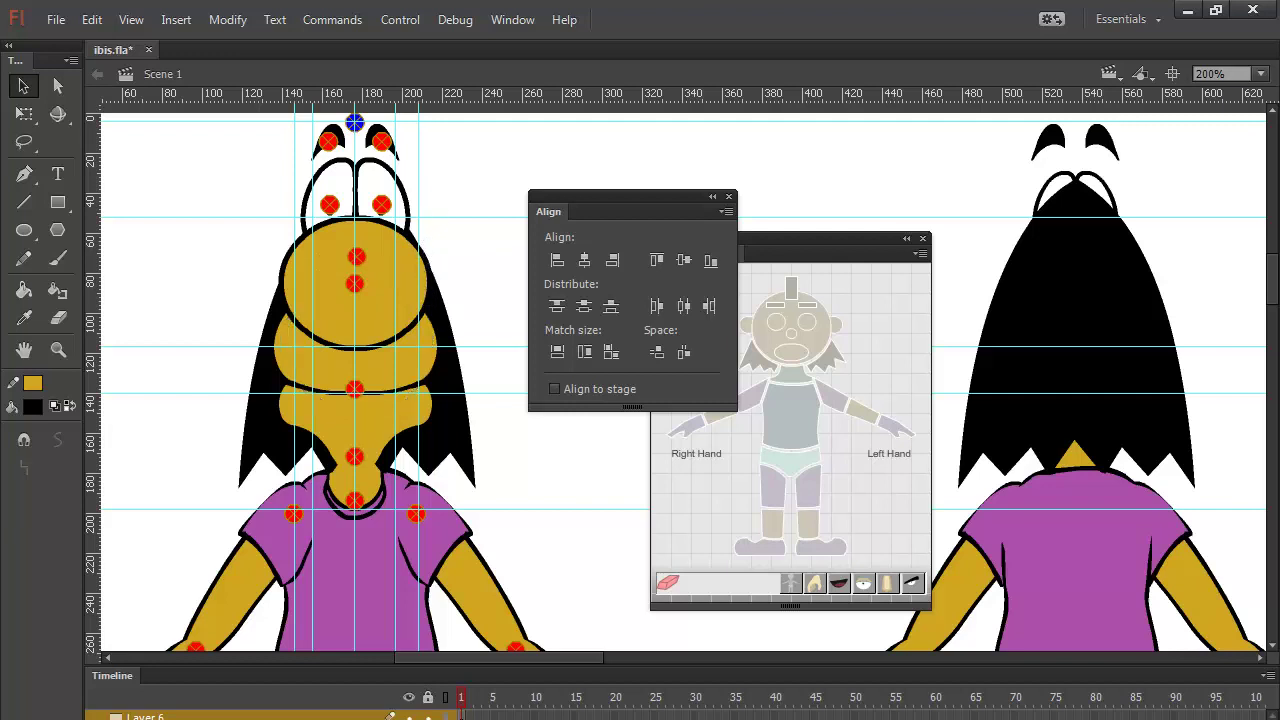
Step: Copy the front figure's large nose oval from its group and paste the duplicate into the main scene
double_click(430, 330)
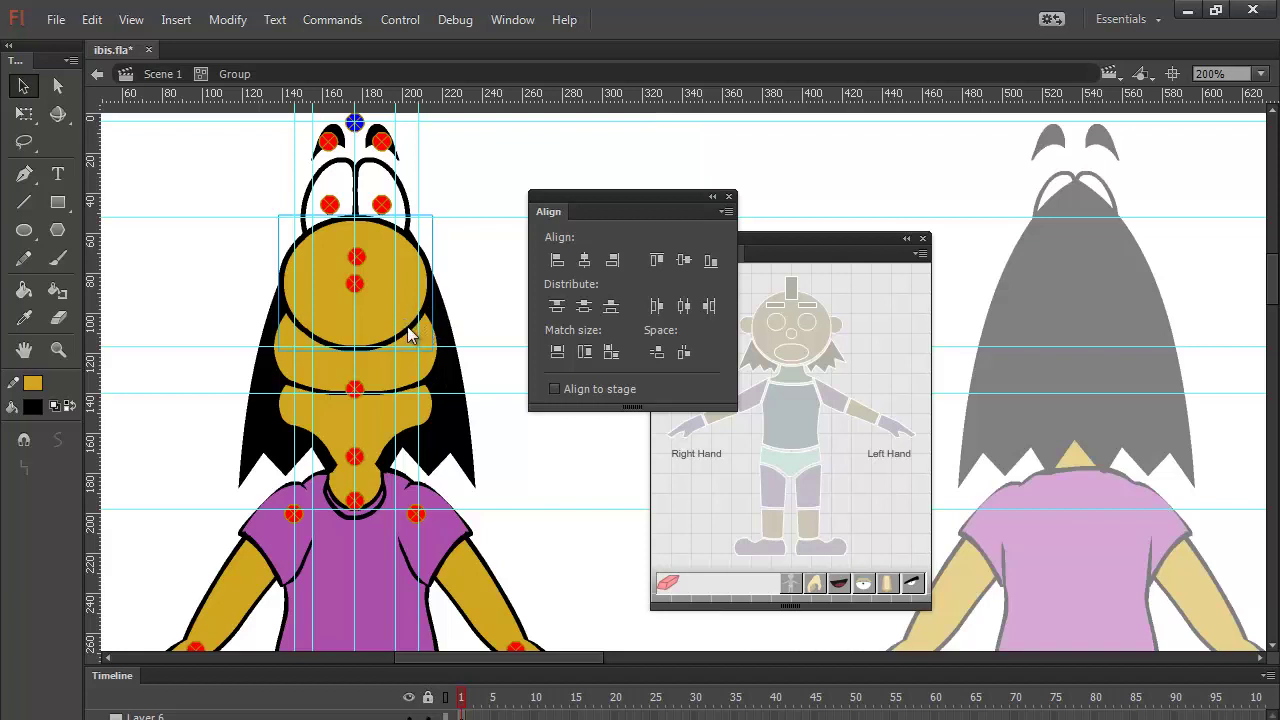
right_click(408, 336)
click(455, 215)
double_click(197, 502)
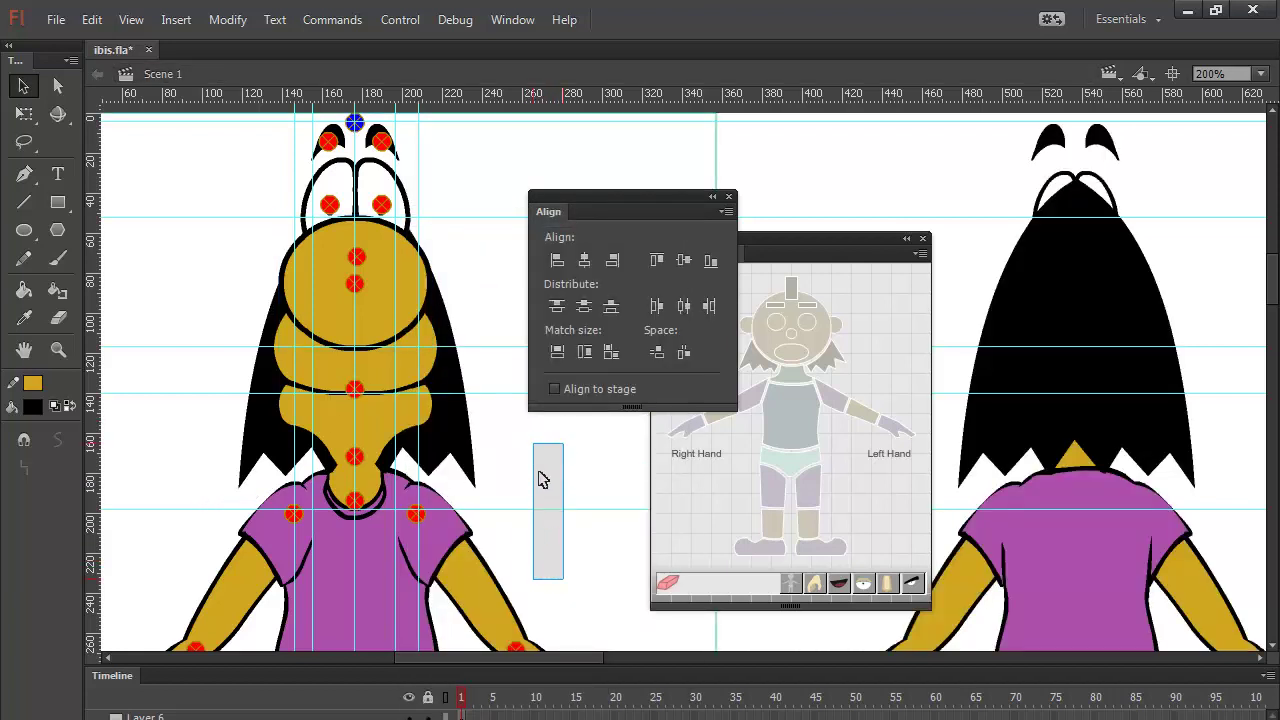
drag(458, 507, 462, 282)
scroll(500, 549, down, 3)
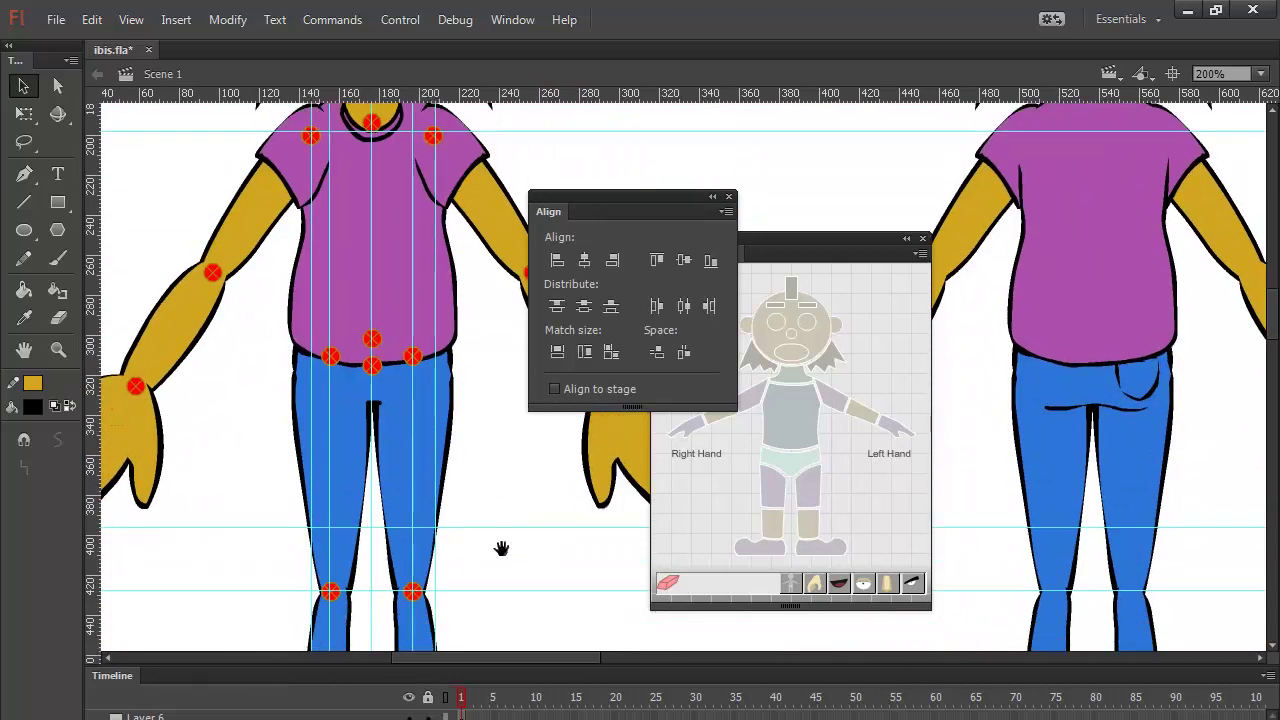
scroll(489, 491, up, 5)
scroll(509, 244, up, 2)
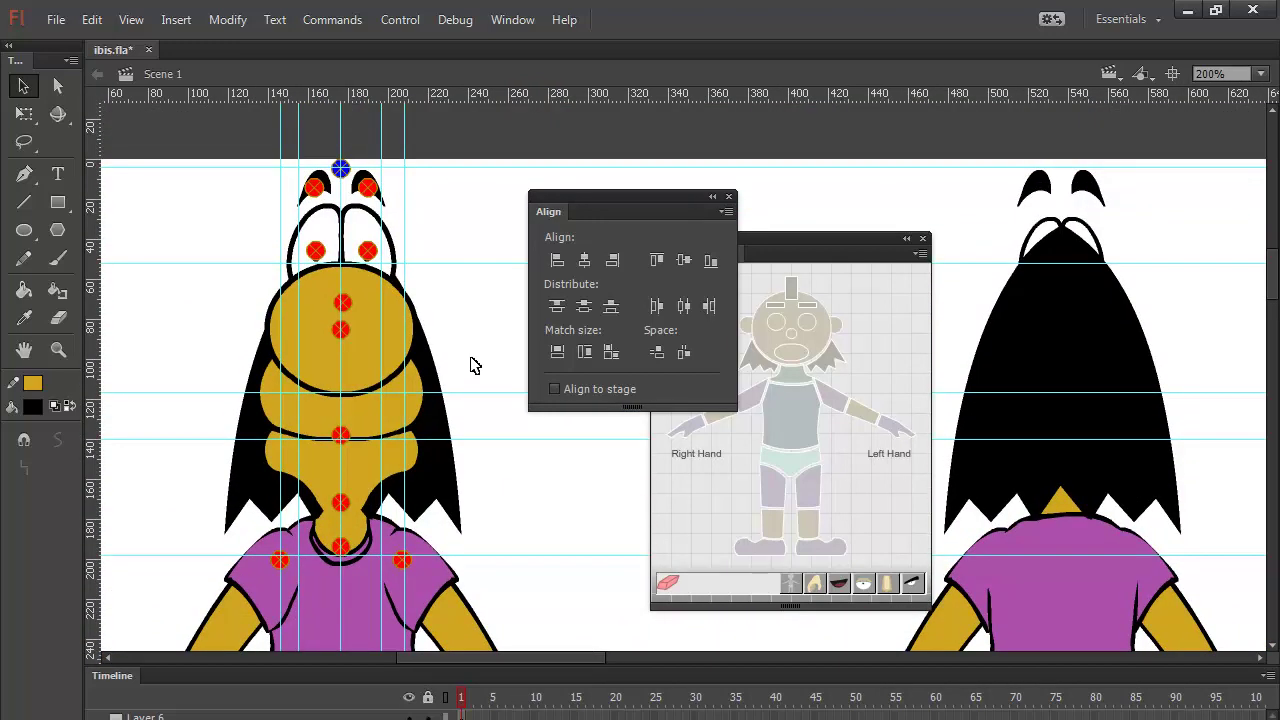
right_click(477, 328)
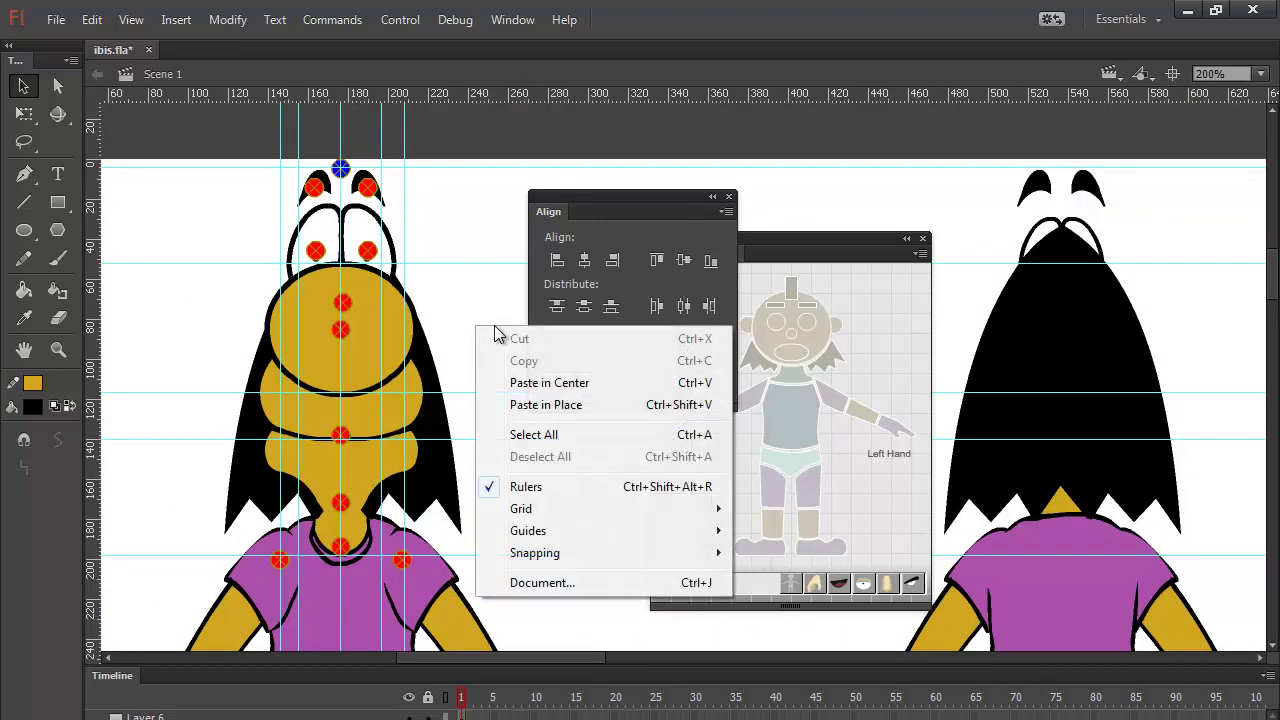
click(561, 390)
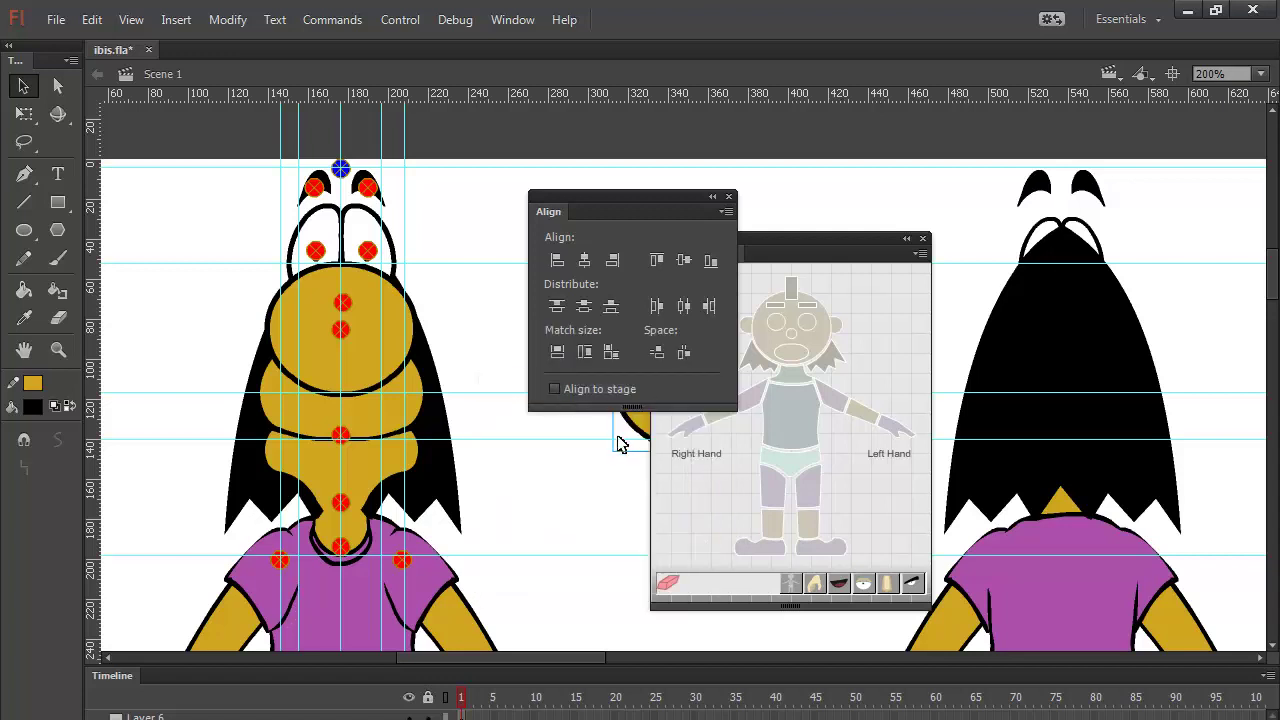
Step: Place the pasted oval over the front figure's nose and nudge it left and down to match the original
drag(565, 437, 291, 374)
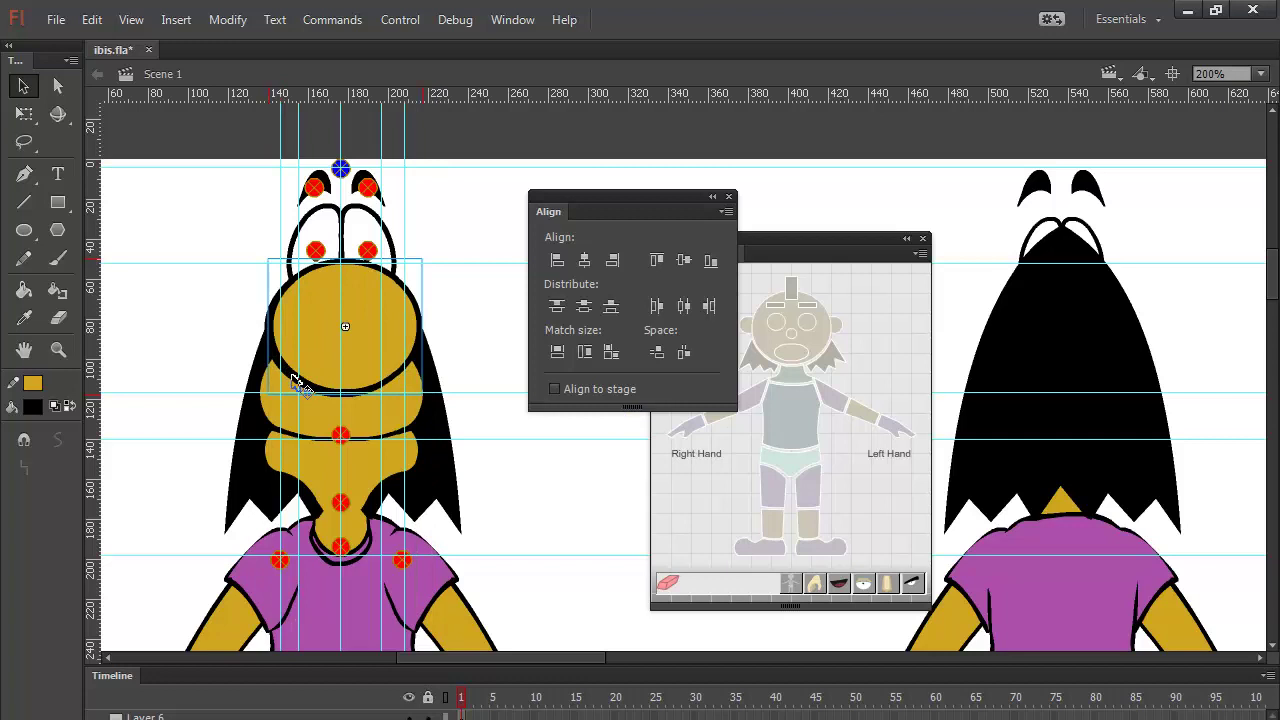
key(Left)
key(Down)
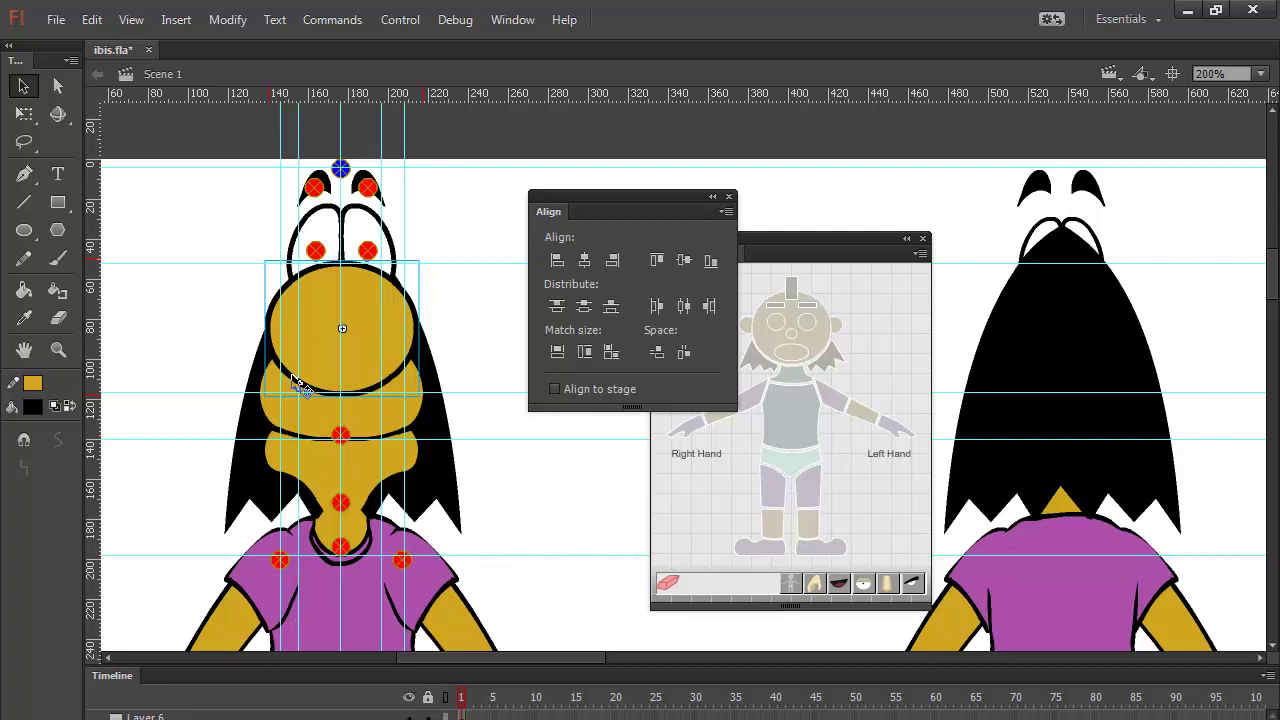
key(Down)
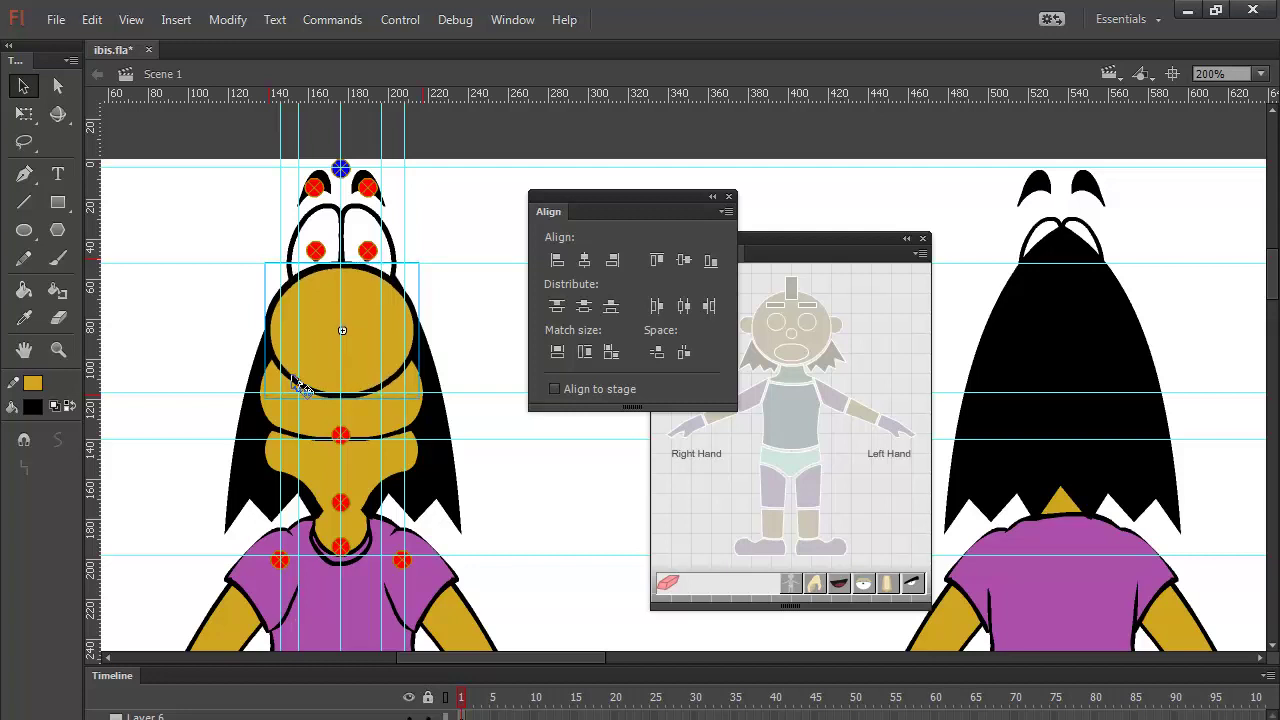
key(Down)
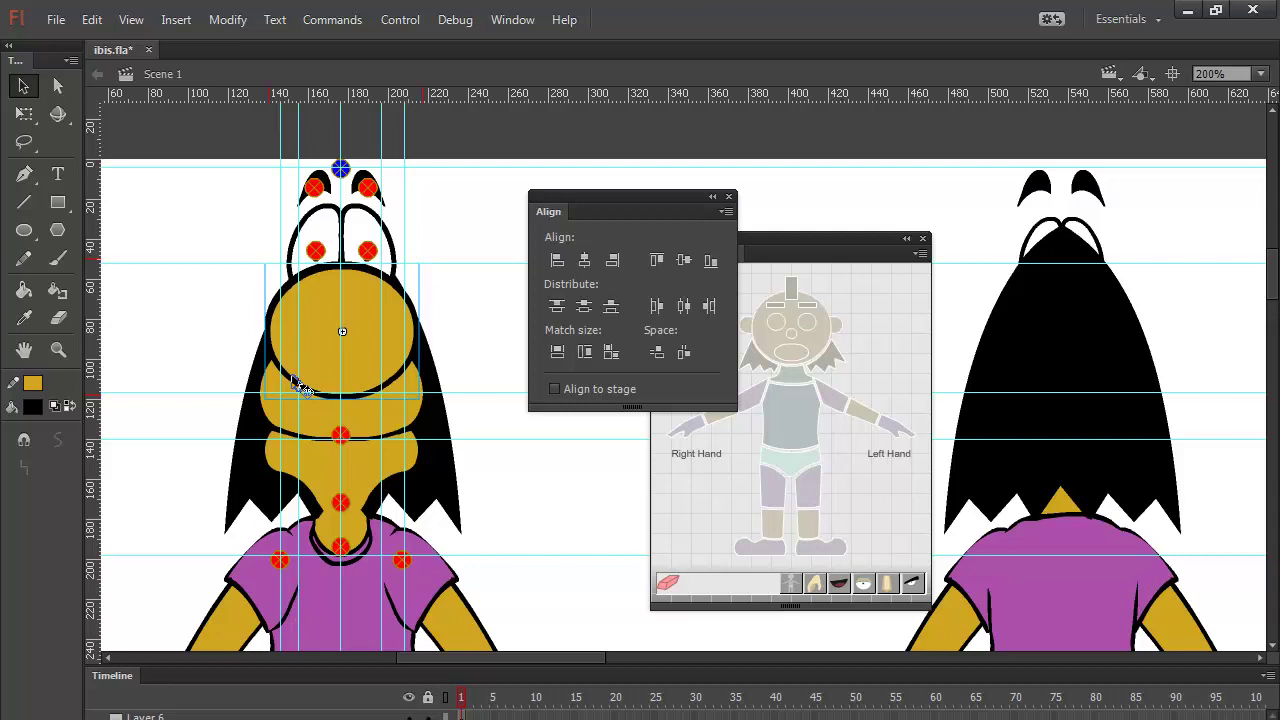
Step: Move the duplicate oval straight down below the front figure's feet, just above the top-view neck circle
click(670, 590)
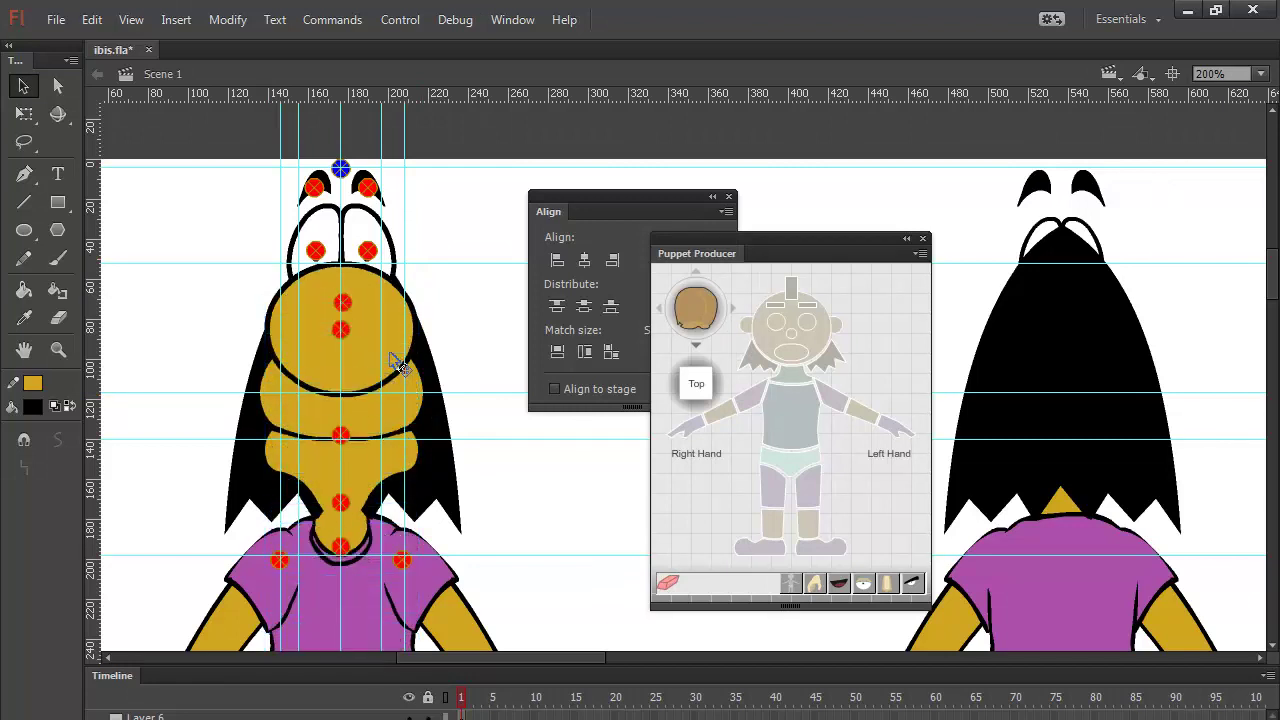
scroll(515, 548, down, 5)
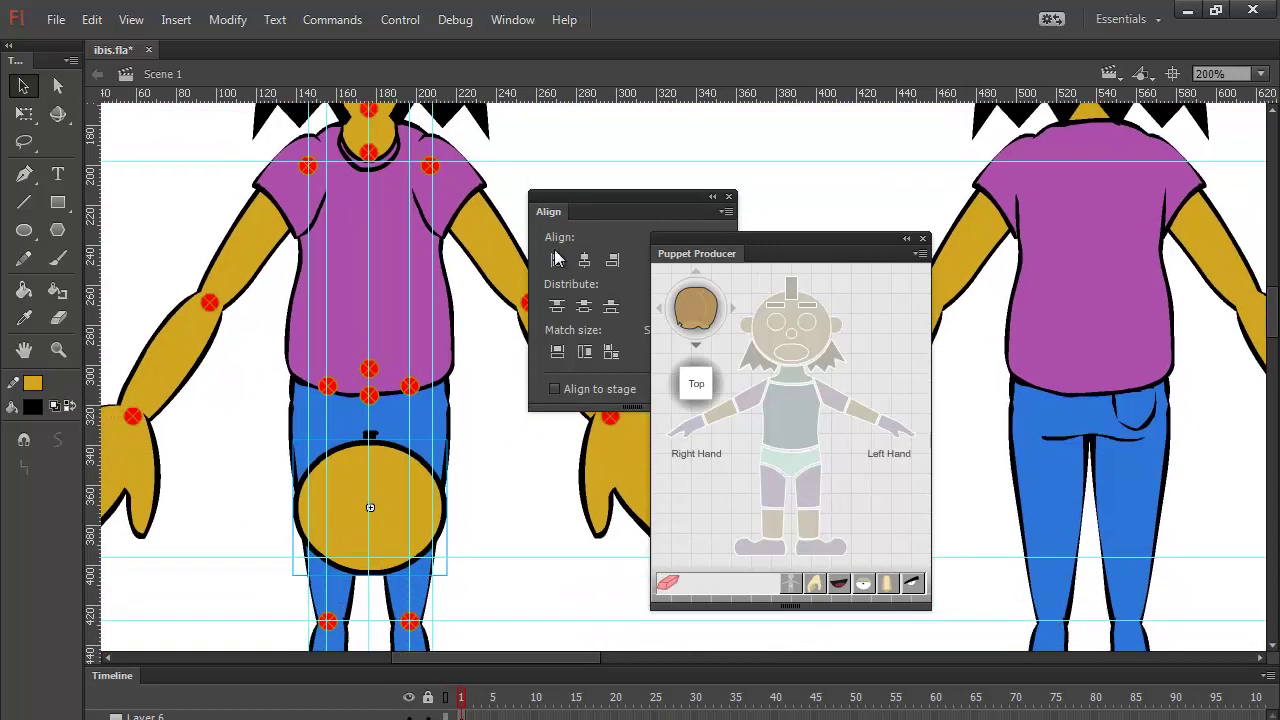
drag(500, 523, 521, 266)
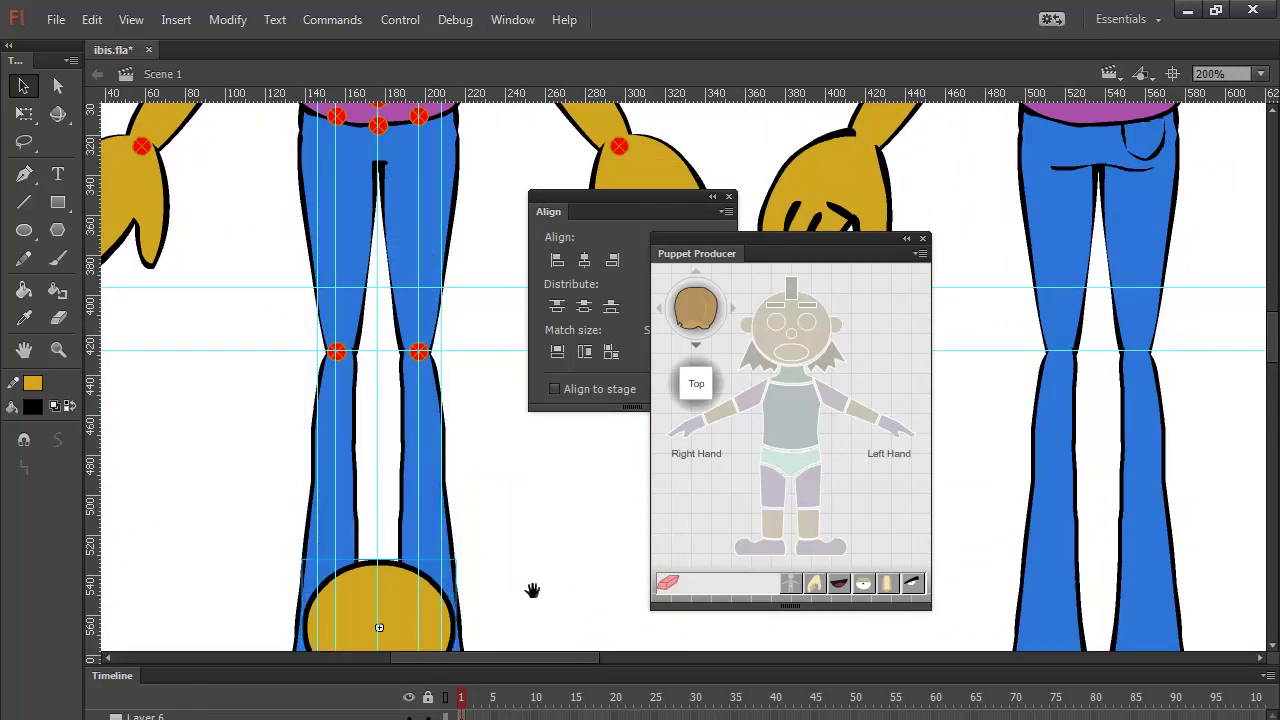
drag(531, 591, 546, 115)
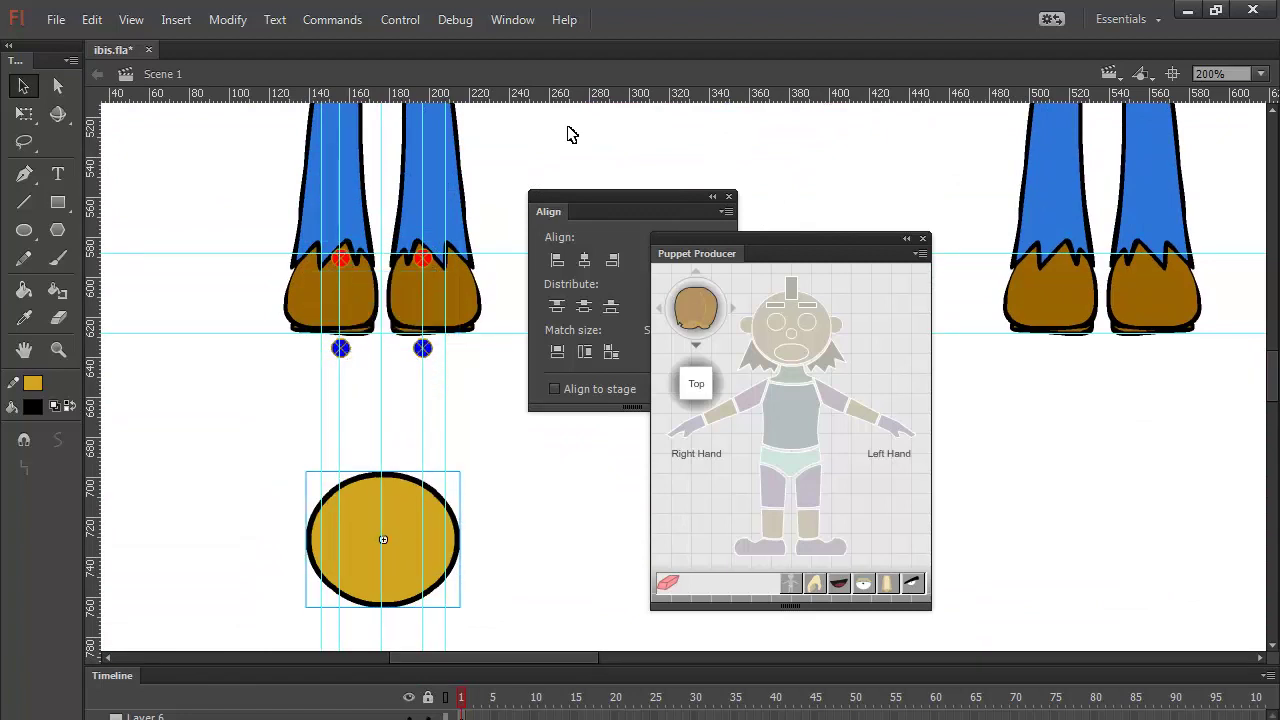
drag(512, 542, 490, 356)
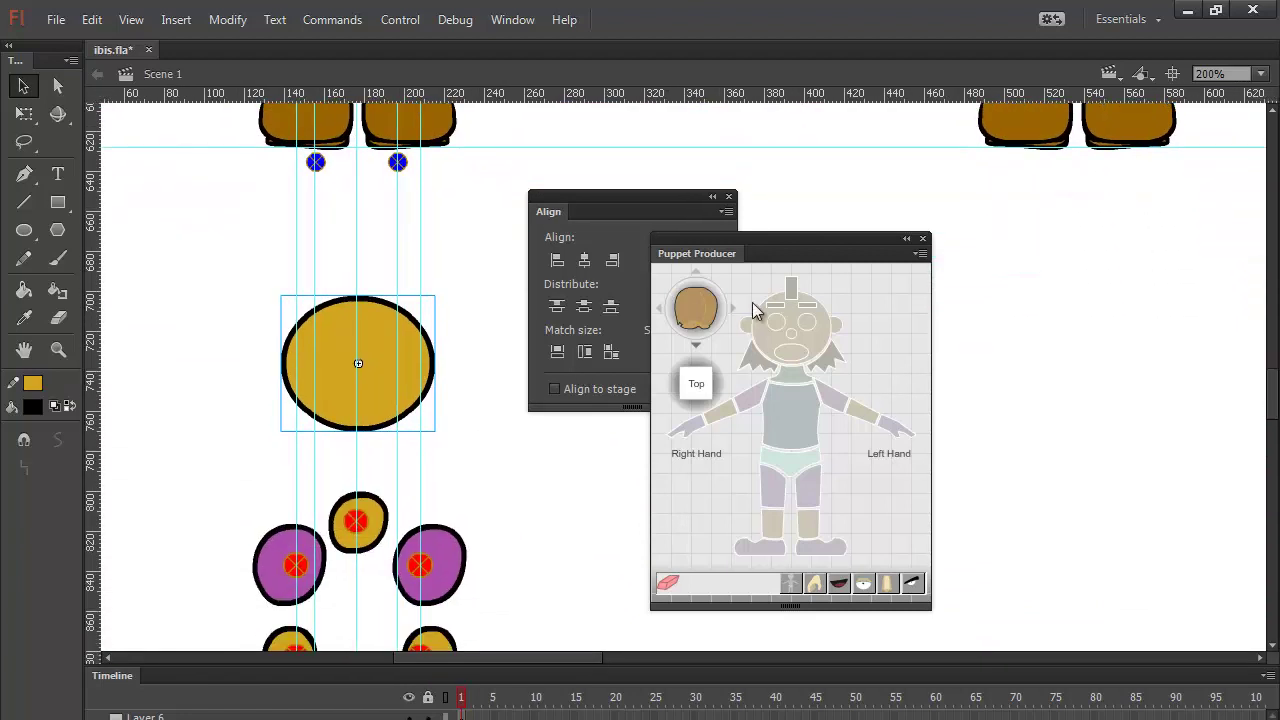
Step: Assign the oval as the top-view head and nudge its red marker up to the oval's centre on the middle guide
click(817, 355)
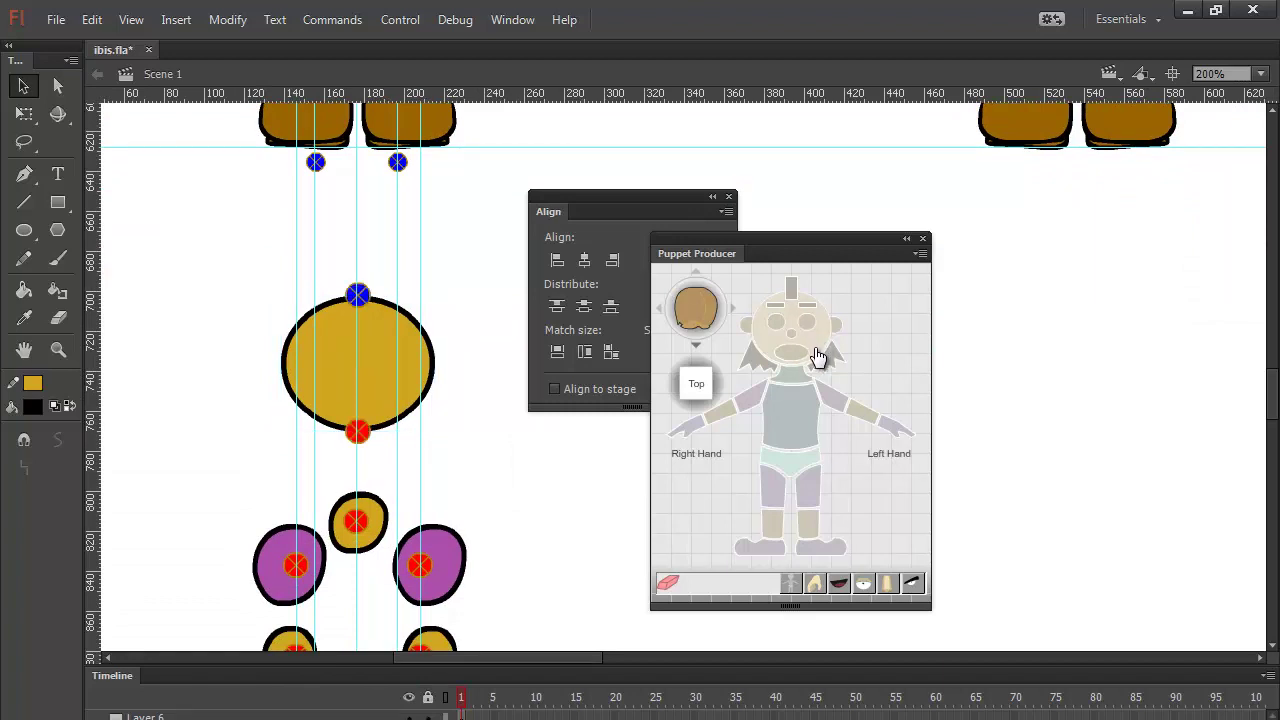
click(366, 436)
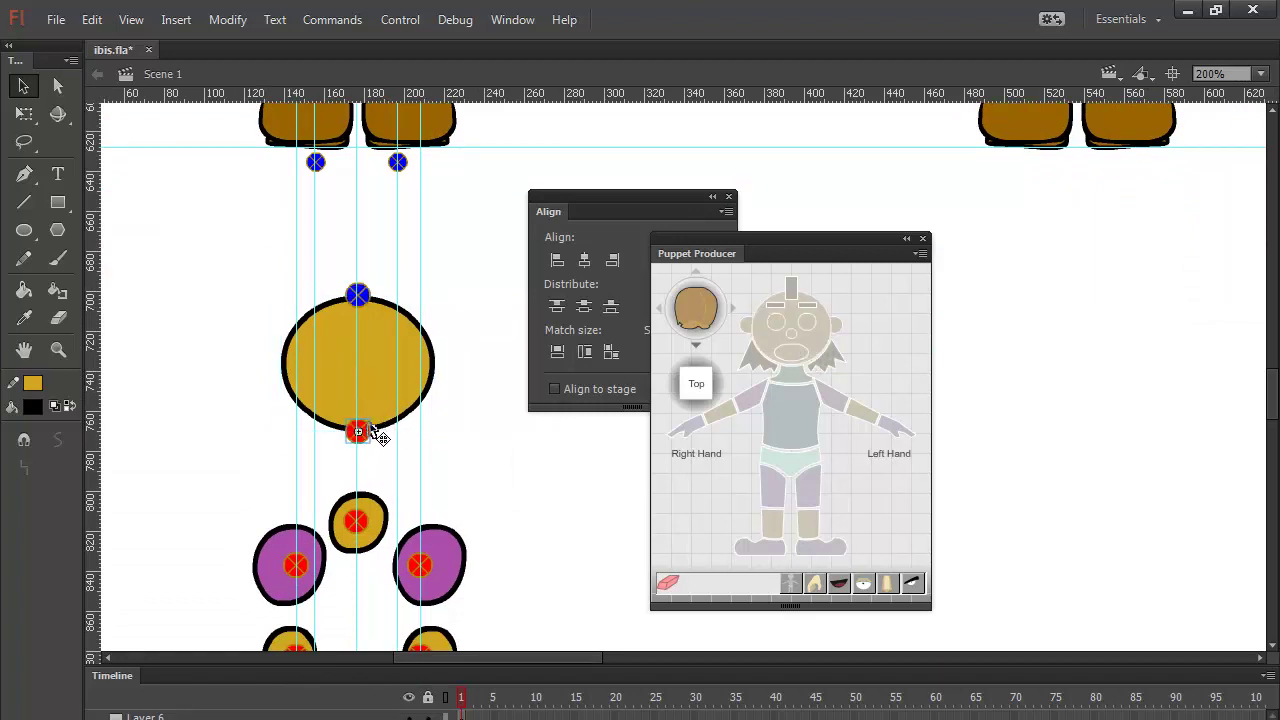
key(Up)
key(Up)
key(Up)
key(Up)
key(Up)
key(Up)
key(Up)
key(Up)
key(Up)
key(Up)
key(Up)
key(Up)
key(Up)
key(Up)
key(Up)
key(Up)
key(Up)
key(Up)
key(Up)
key(Up)
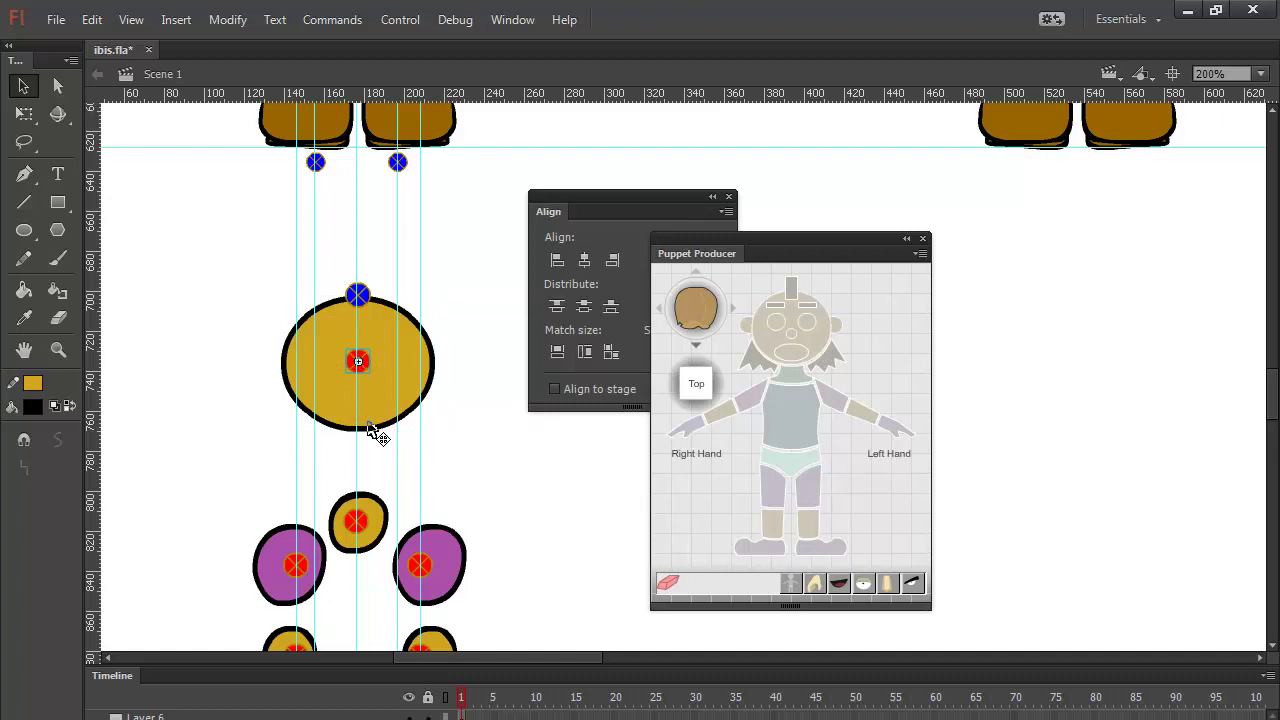
key(Left)
key(Left)
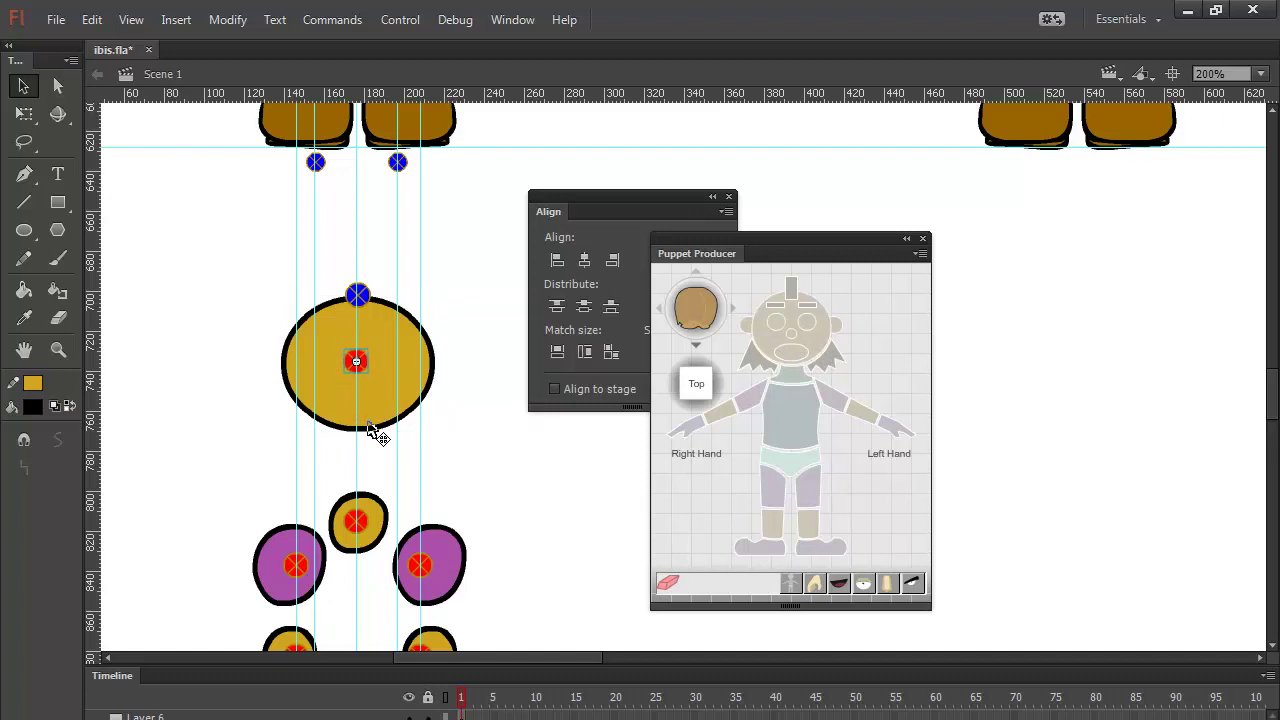
Step: Nudge the head's blue marker up so it sits just above the oval's outline
click(368, 293)
key(Up)
key(Up)
key(Up)
key(Up)
key(Up)
key(Up)
key(Up)
key(Up)
key(Up)
key(Up)
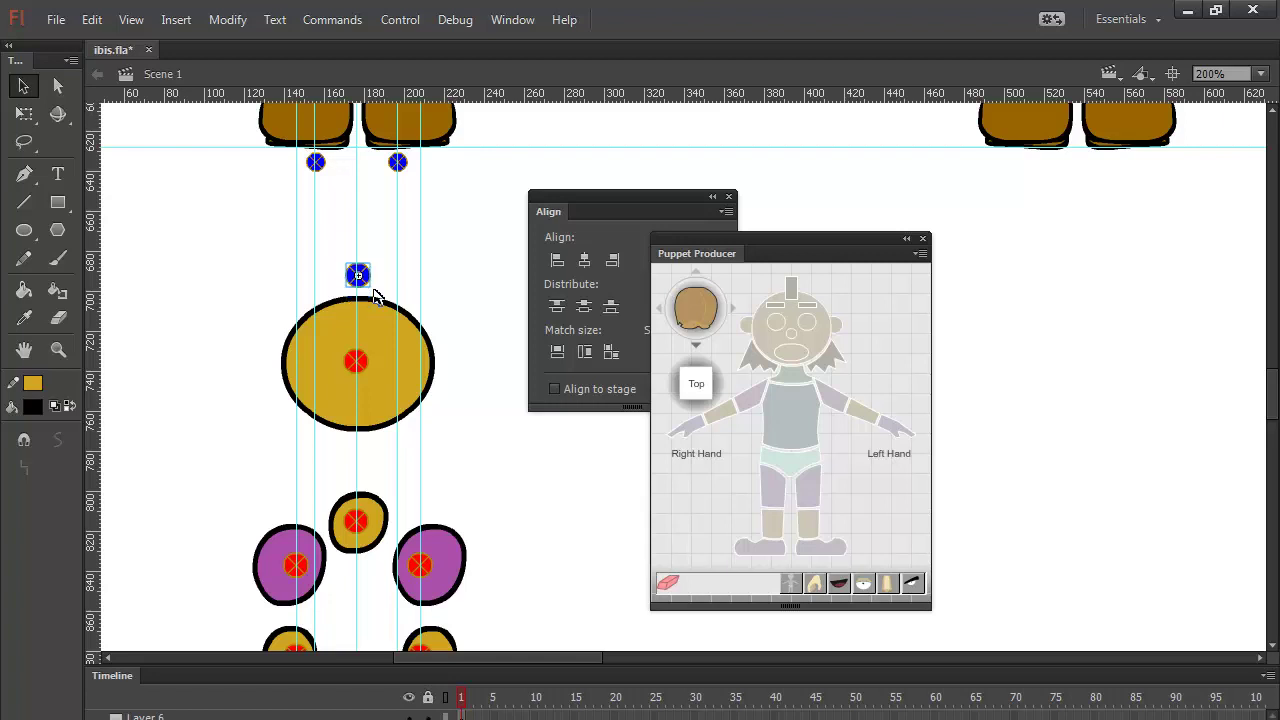
Step: Nudge the head's blue marker left onto the middle guide and deselect it
key(Left)
key(Left)
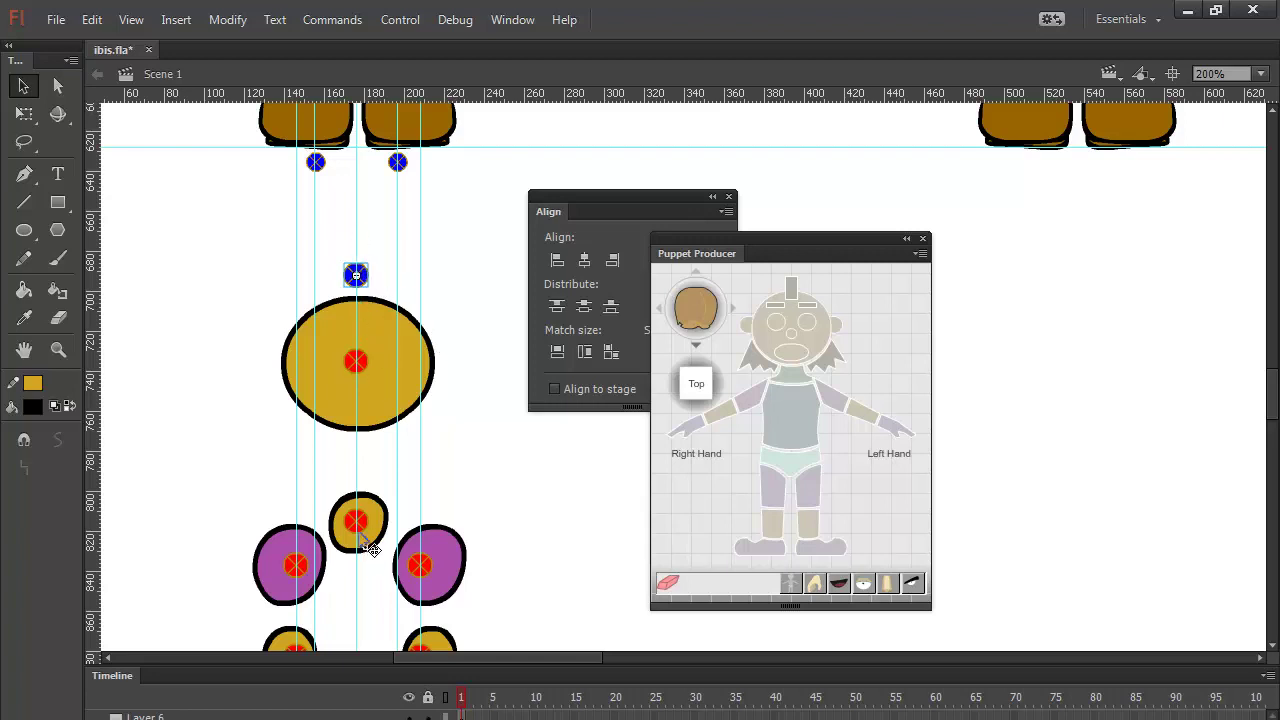
click(503, 344)
Step: Make an in-place copy of the top-view head oval and scale it to about two-thirds size
click(386, 428)
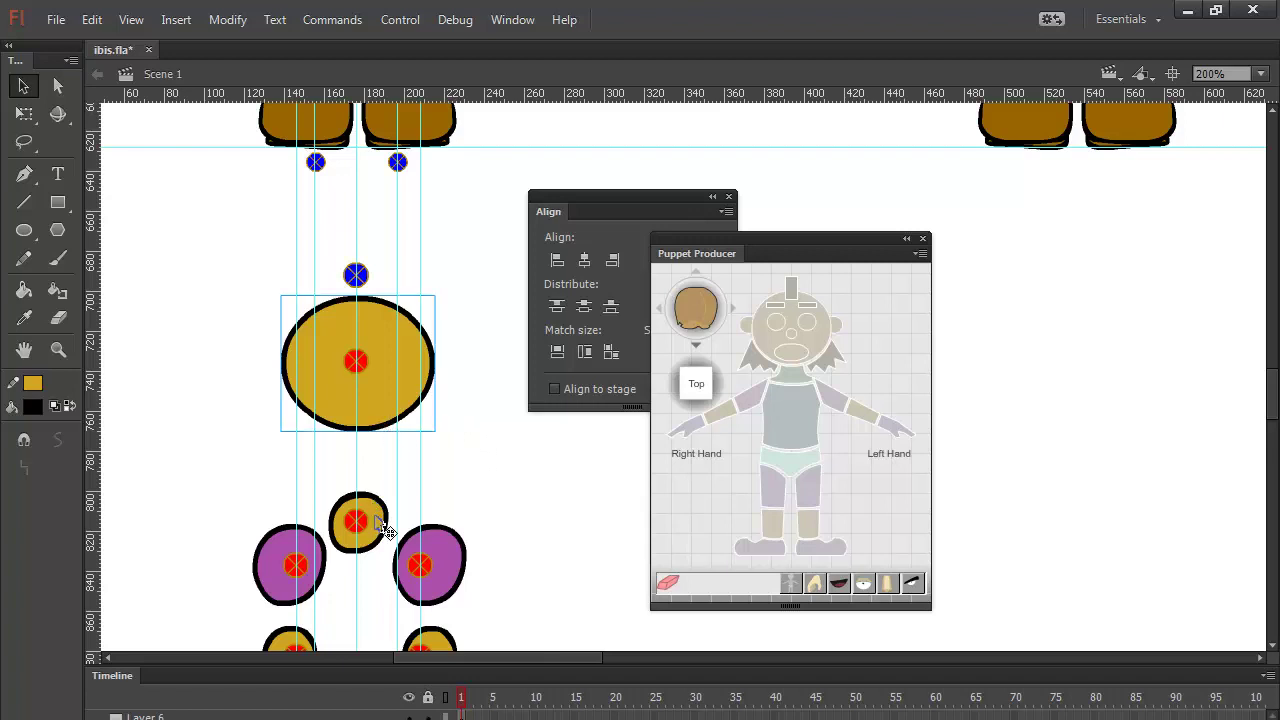
key(ctrl+d)
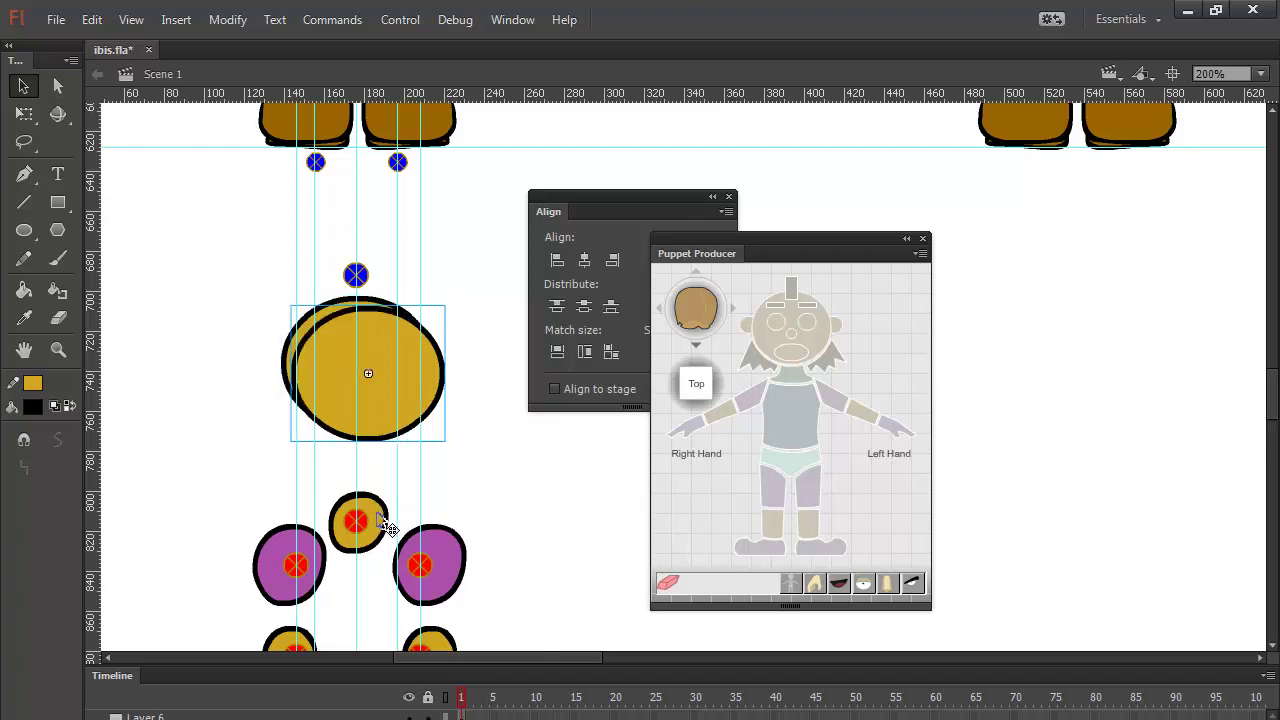
key(ctrl+z)
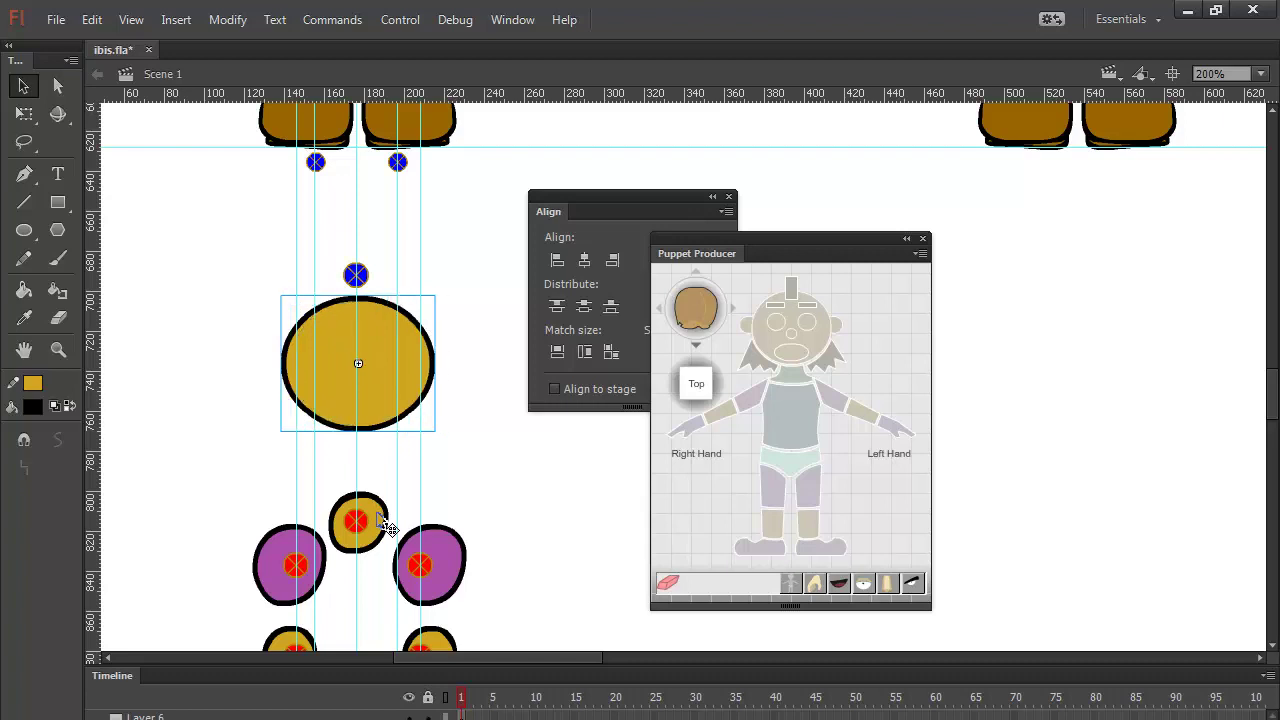
key(q)
drag(433, 294, 420, 314)
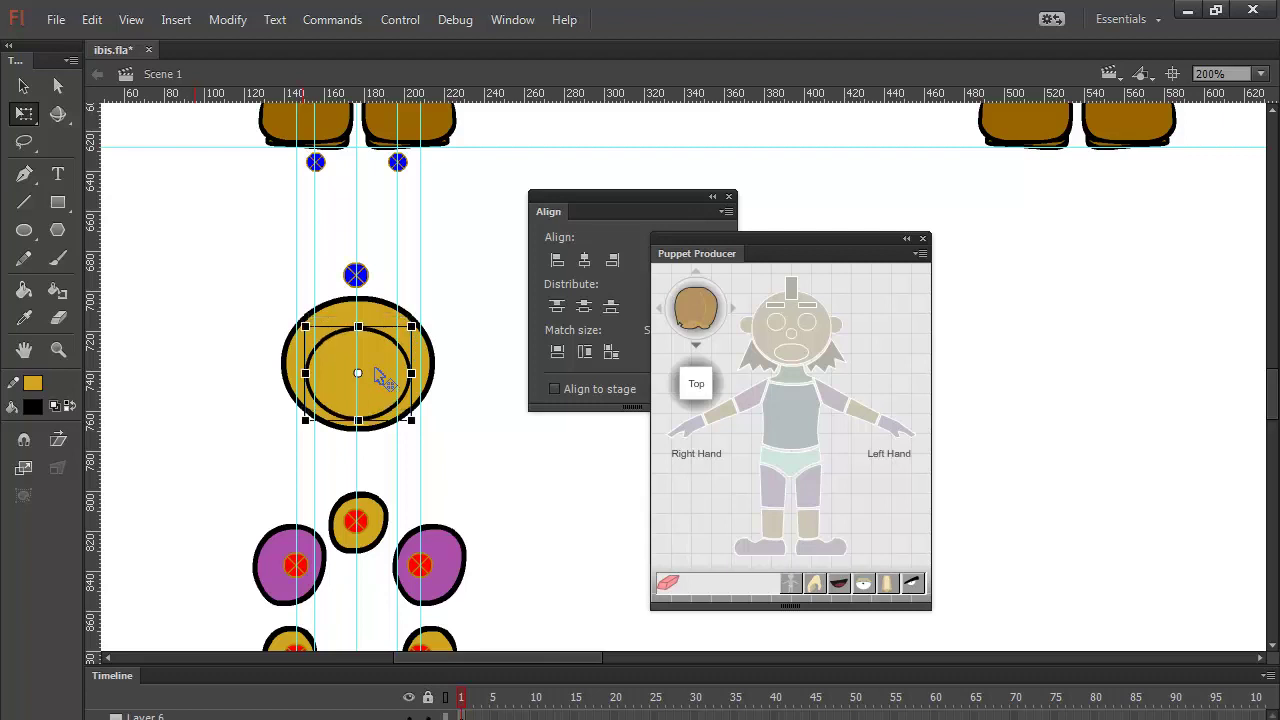
Step: Move the smaller oval straight down so it overlaps the lower edge of the top-view head
key(shift+Down)
key(shift+Down)
key(shift+Down)
key(shift+Down)
key(shift+Down)
key(shift+Up)
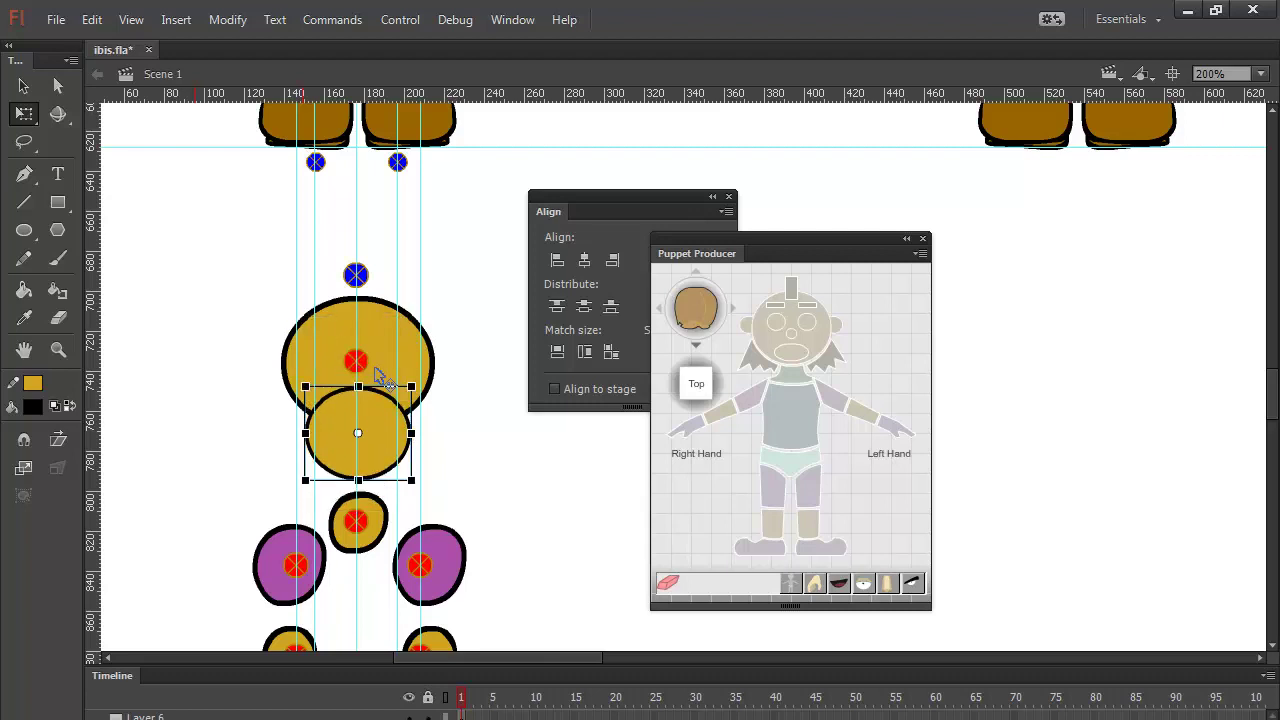
Step: Move the top-view head, its two markers and the smaller oval up together, farther from the neck circle
mouse_move(457, 260)
mouse_down()
mouse_move(315, 440)
mouse_move(300, 424)
mouse_up()
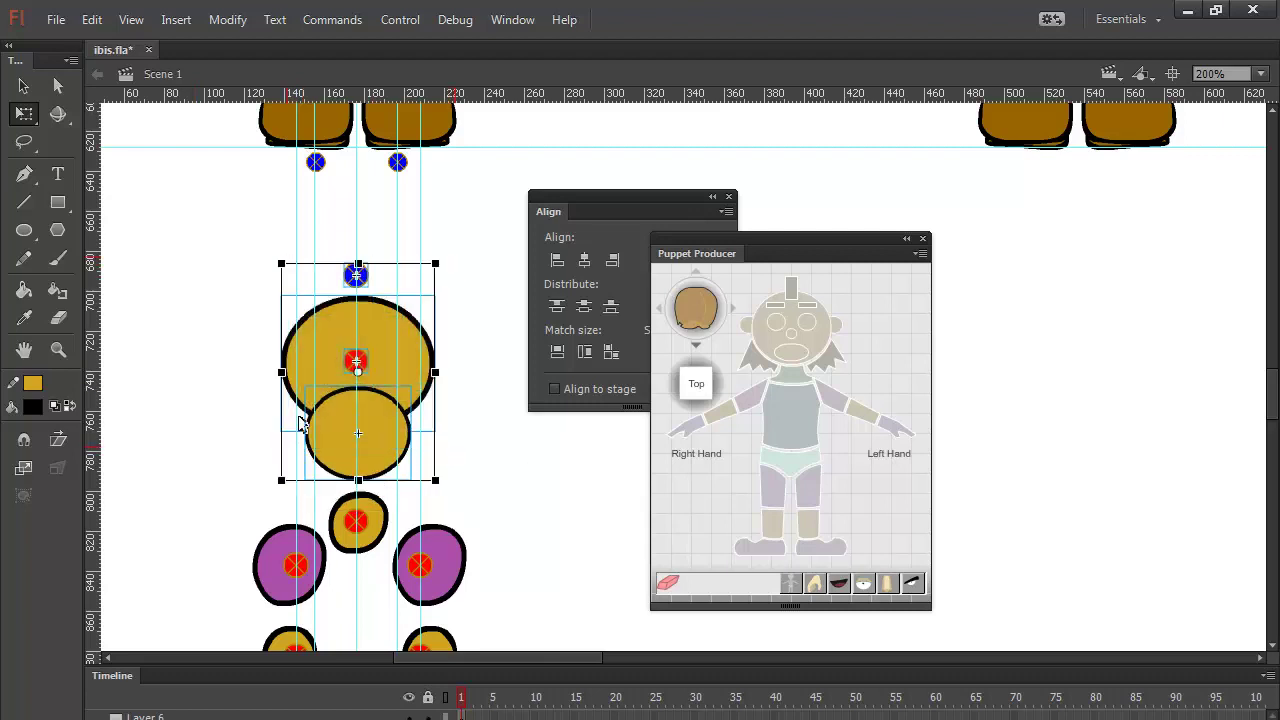
key(Up)
key(Up)
key(Up)
key(Up)
key(Up)
key(Up)
key(Up)
key(Up)
key(Up)
key(Up)
key(Up)
key(Up)
key(Up)
key(Up)
key(Up)
key(Up)
key(Up)
key(Up)
key(Up)
key(Up)
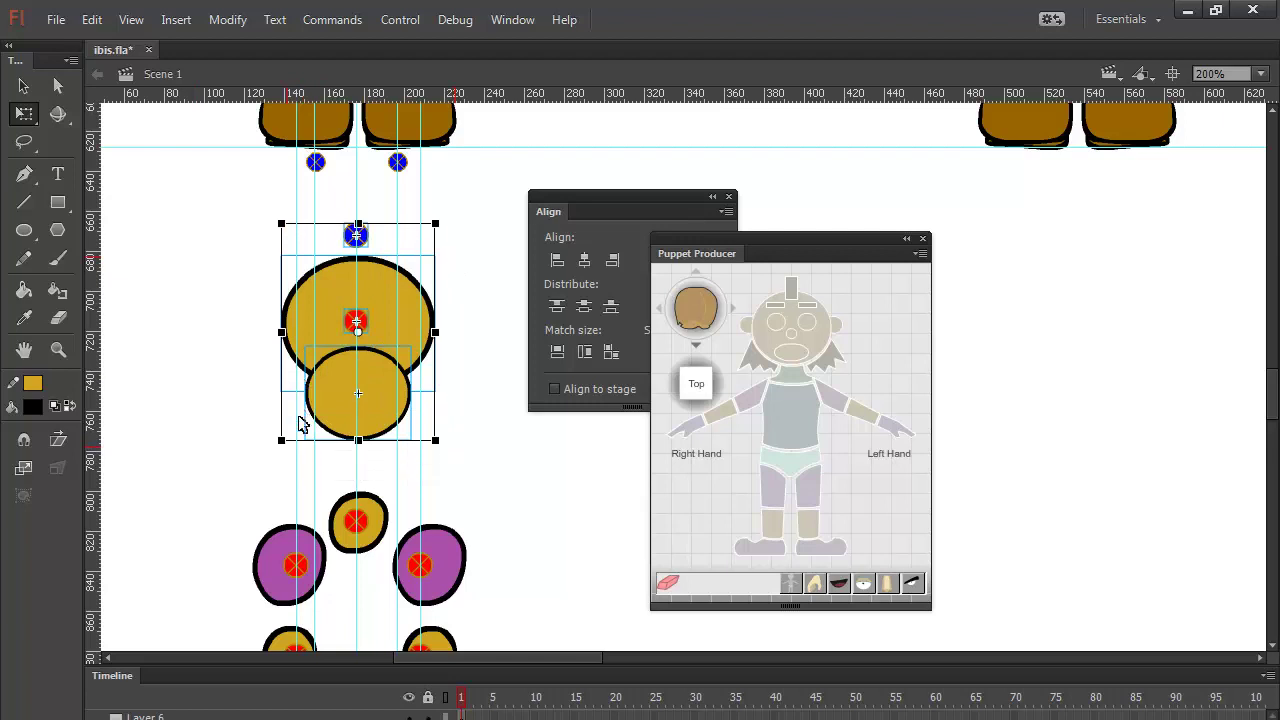
Step: Nudge the smaller oval down slightly and send it behind the top-view head
click(437, 406)
click(429, 355)
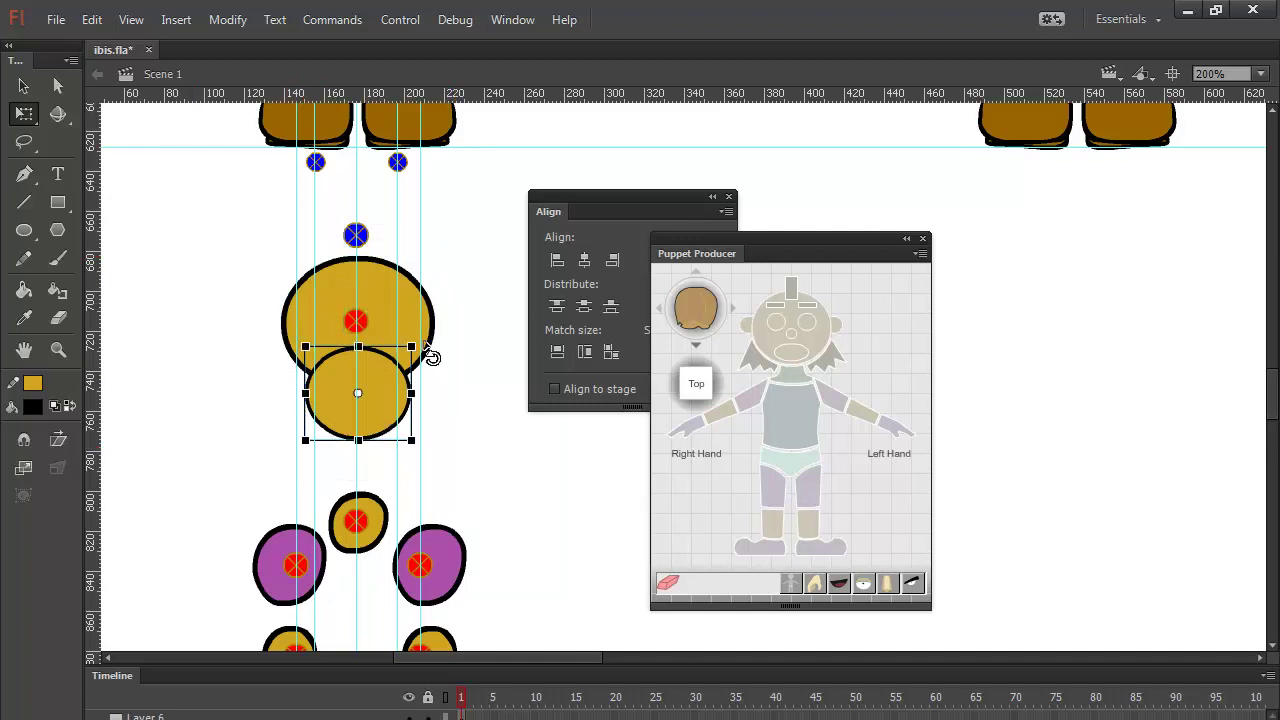
key(Down)
key(Down)
key(Down)
key(Down)
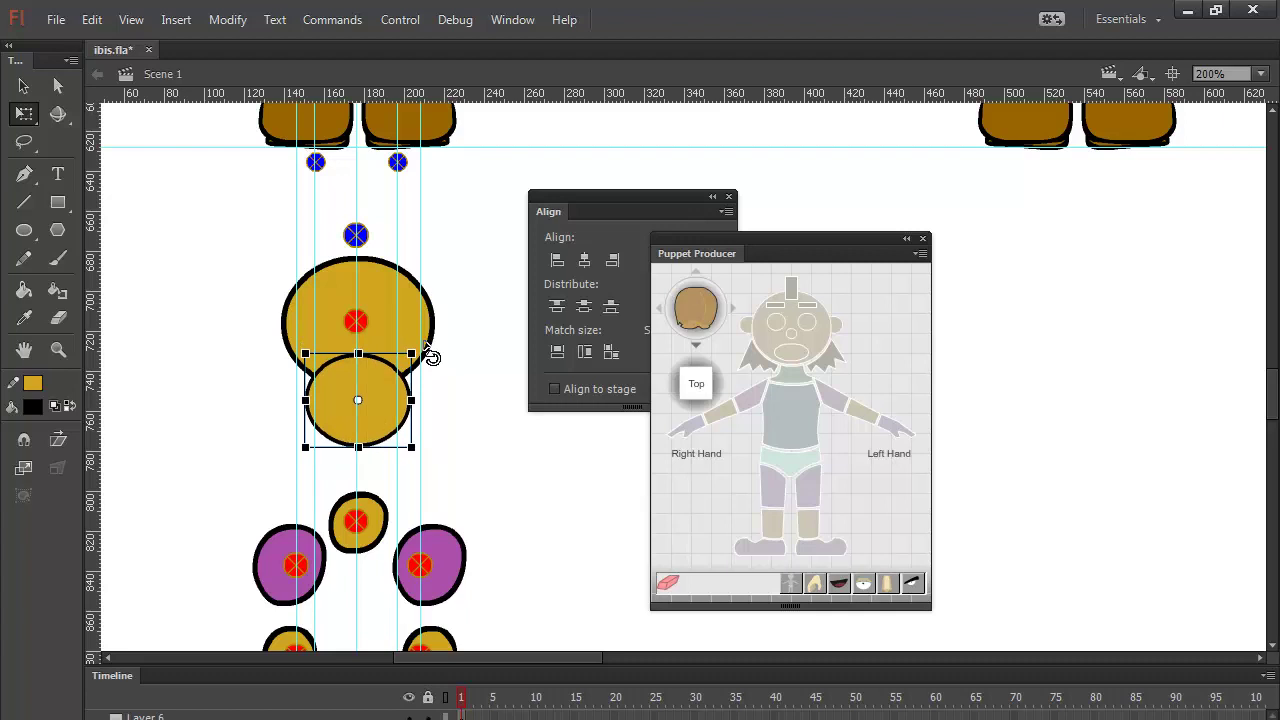
key(ctrl+Down)
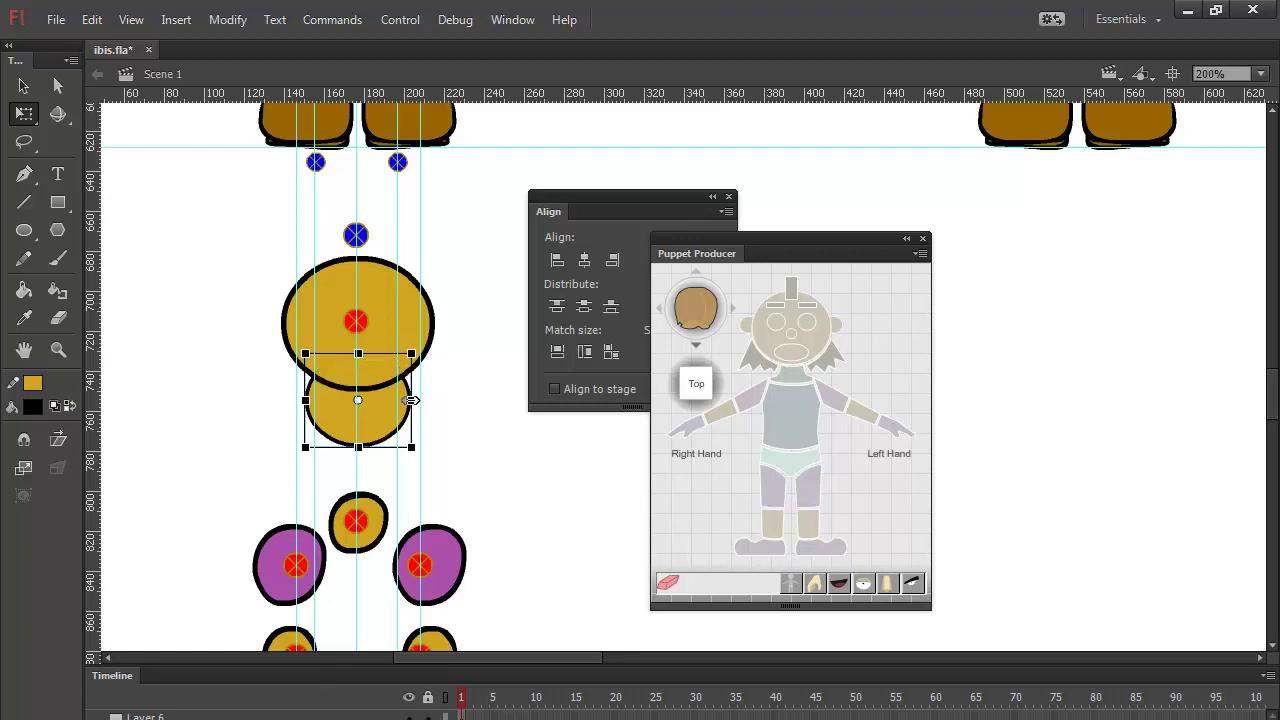
Step: Narrow the oval behind the head slightly, raise it a little and assign it as a top-view facial part
drag(412, 400, 409, 400)
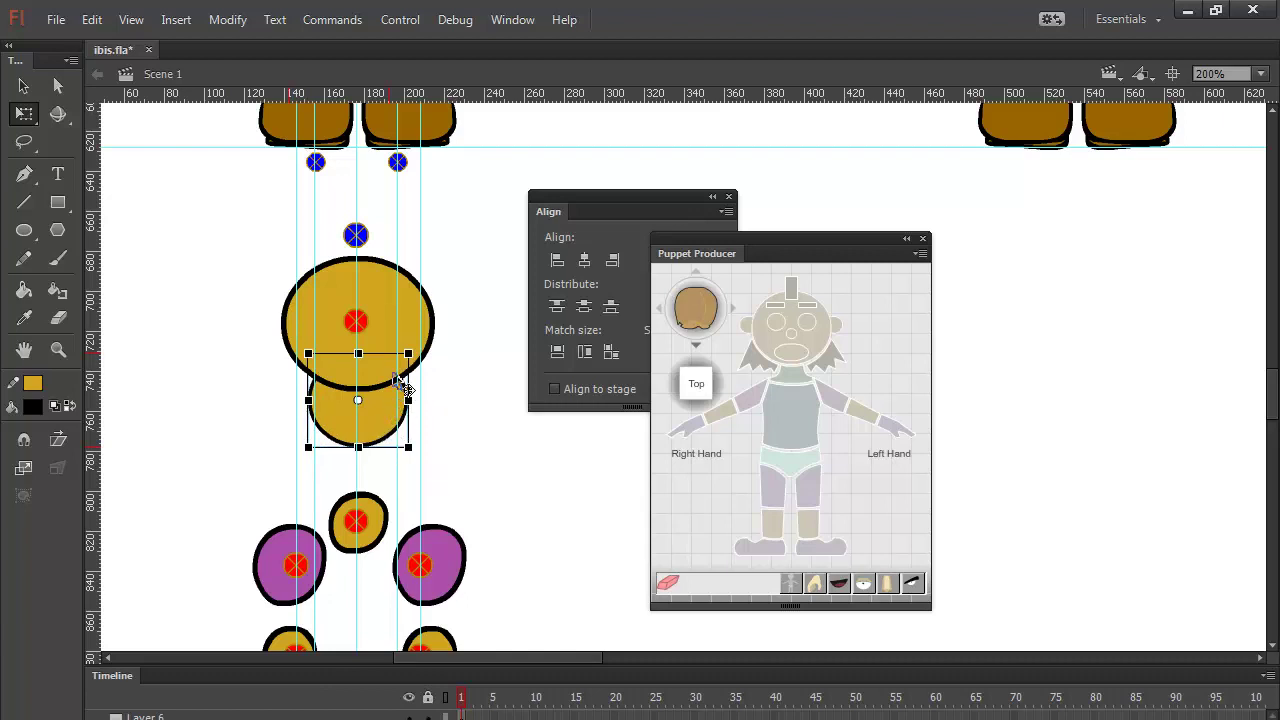
key(Up)
key(Up)
key(Up)
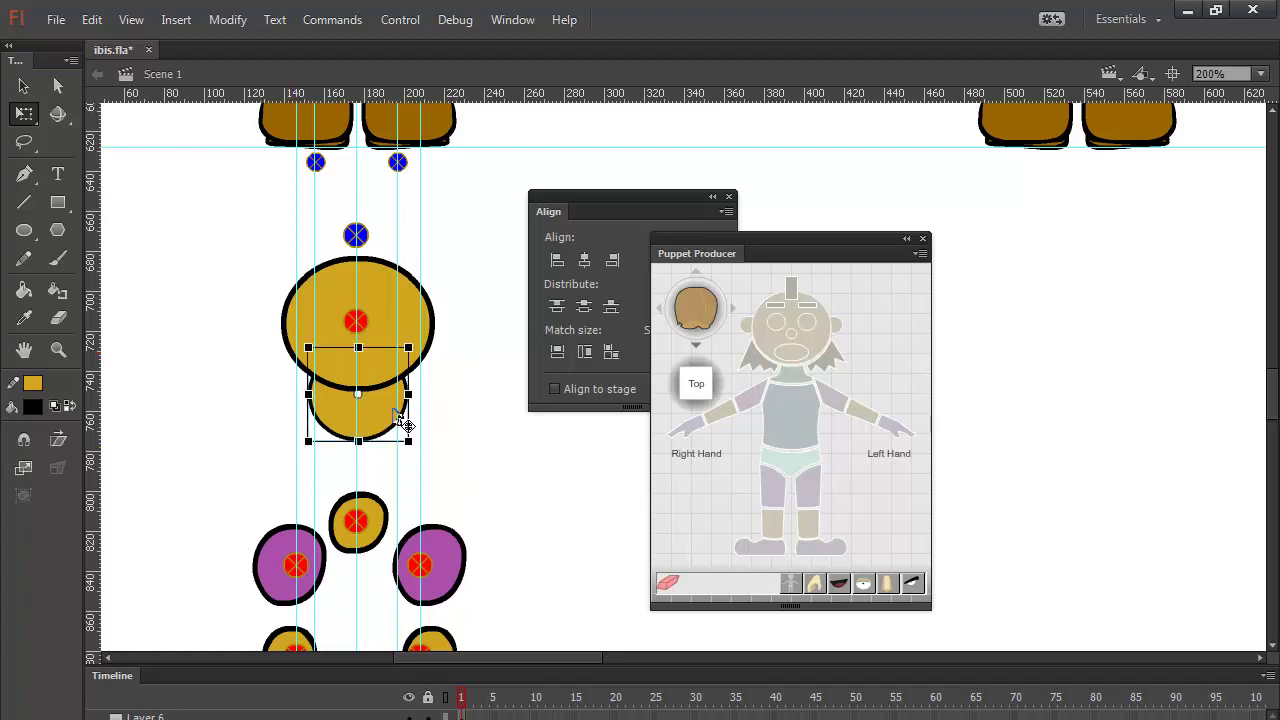
click(793, 342)
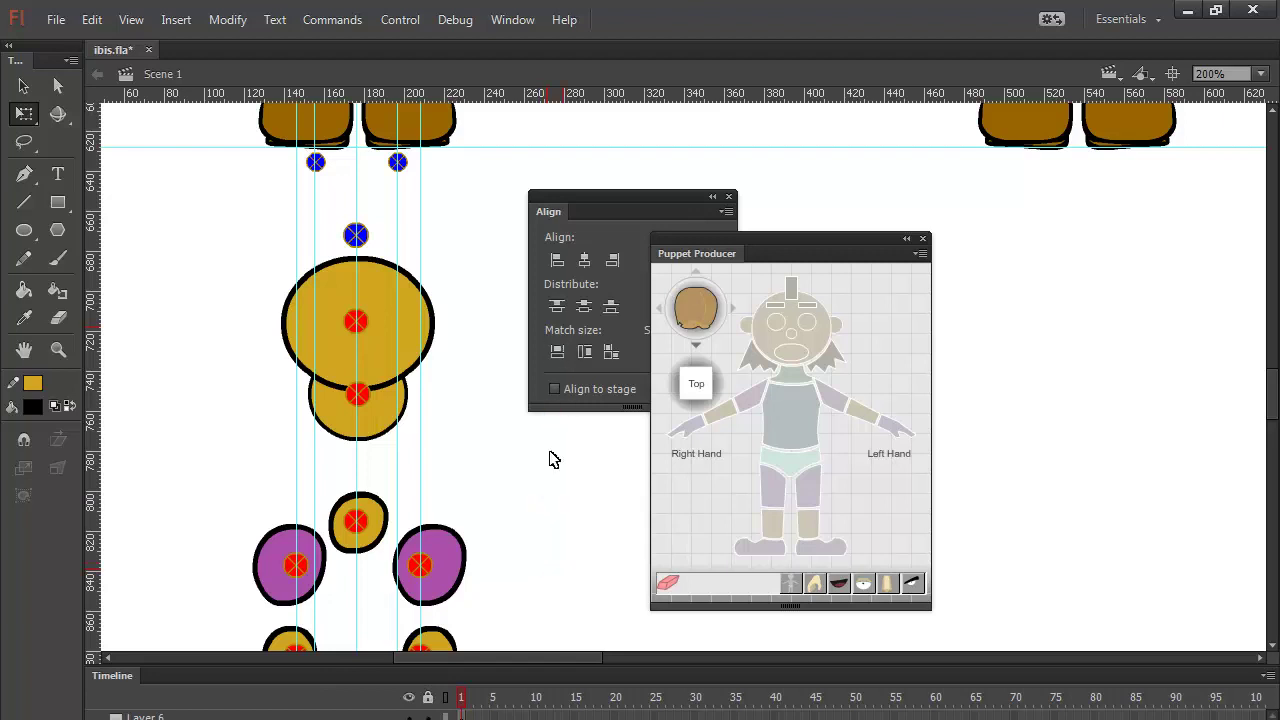
Step: Sketch a rough black hand with three fingers and a wrist on a new layer left of the purple torso, using the Brush tool
drag(514, 540, 540, 322)
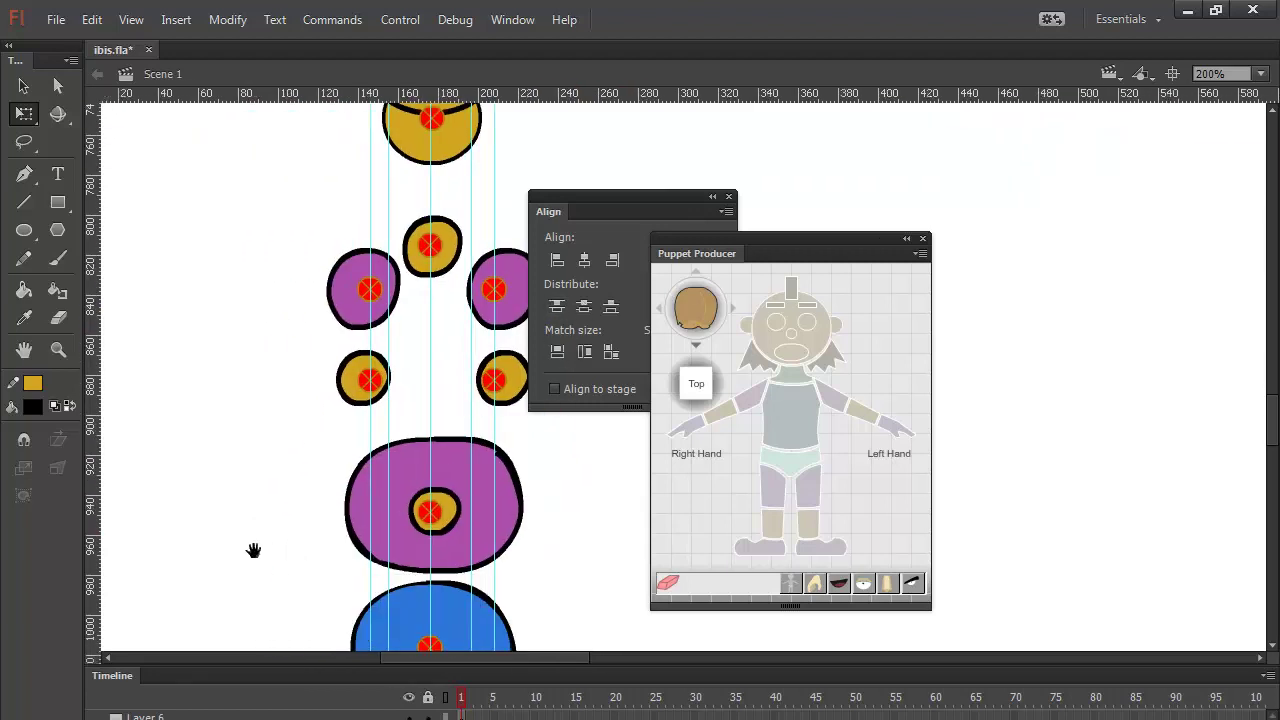
mouse_move(254, 549)
mouse_down()
mouse_move(320, 531)
mouse_move(254, 574)
mouse_move(259, 541)
mouse_up()
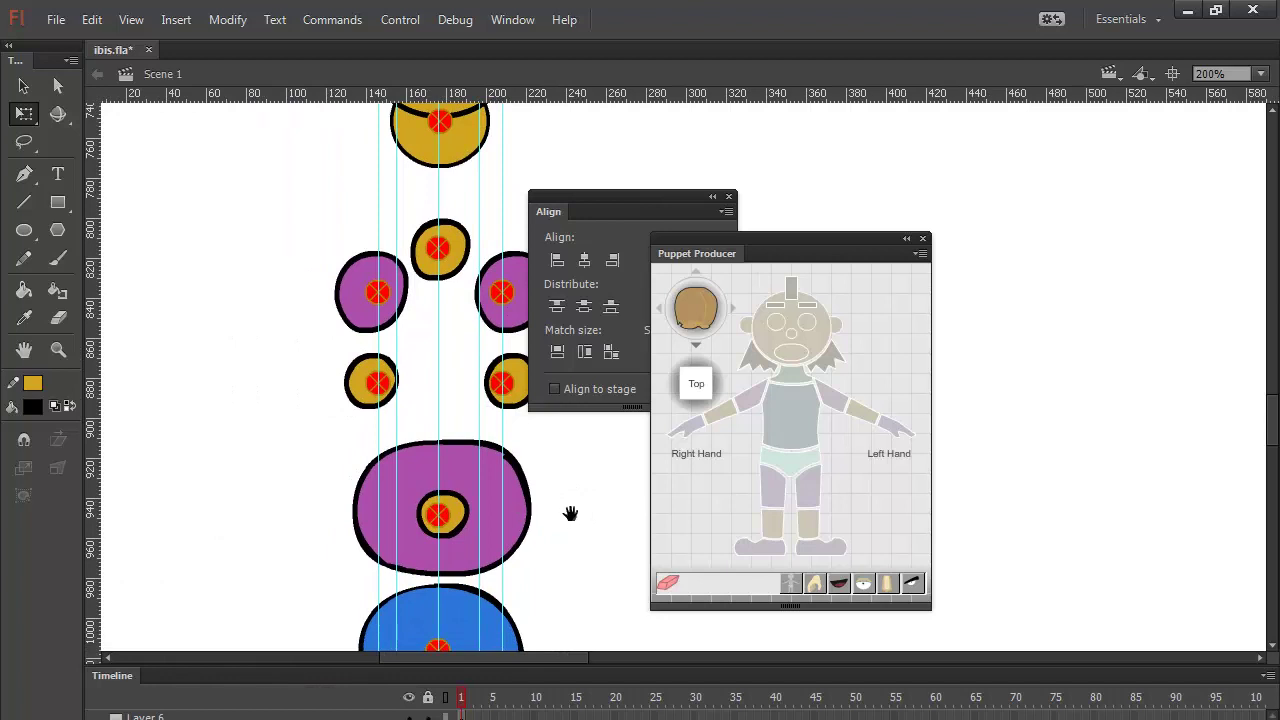
mouse_move(571, 514)
mouse_down()
mouse_move(580, 480)
mouse_move(579, 492)
mouse_up()
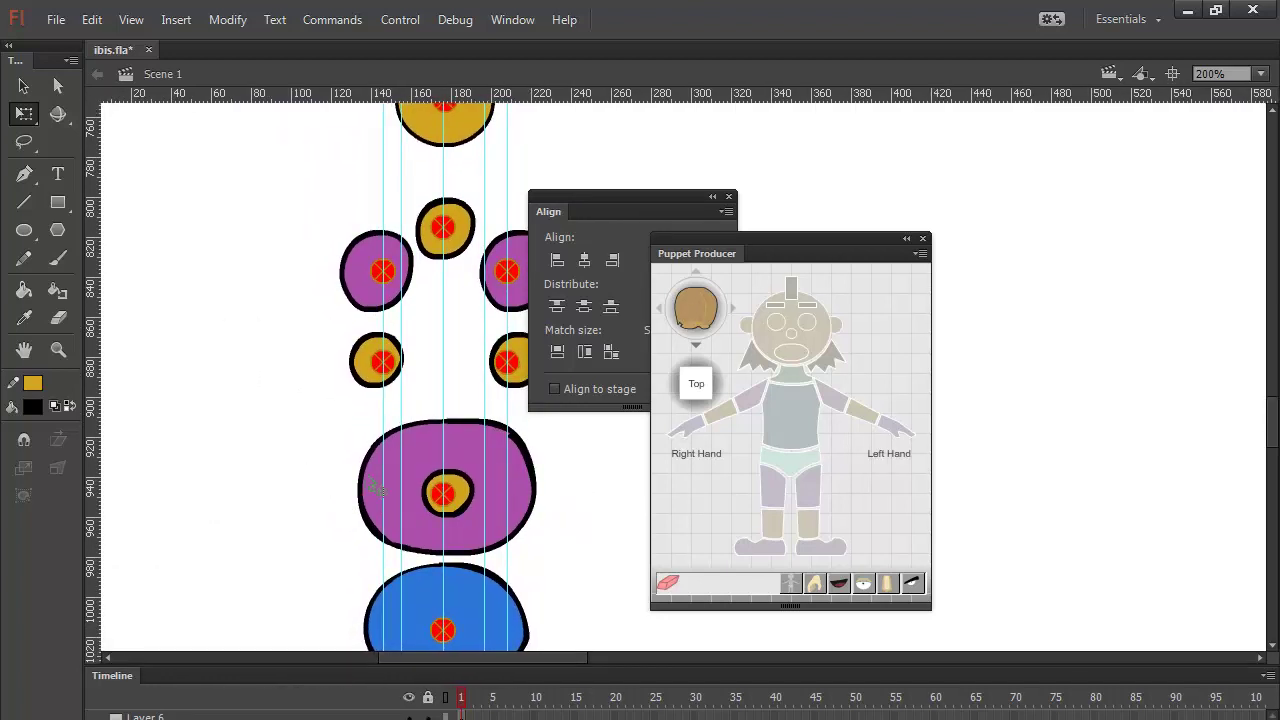
click(63, 256)
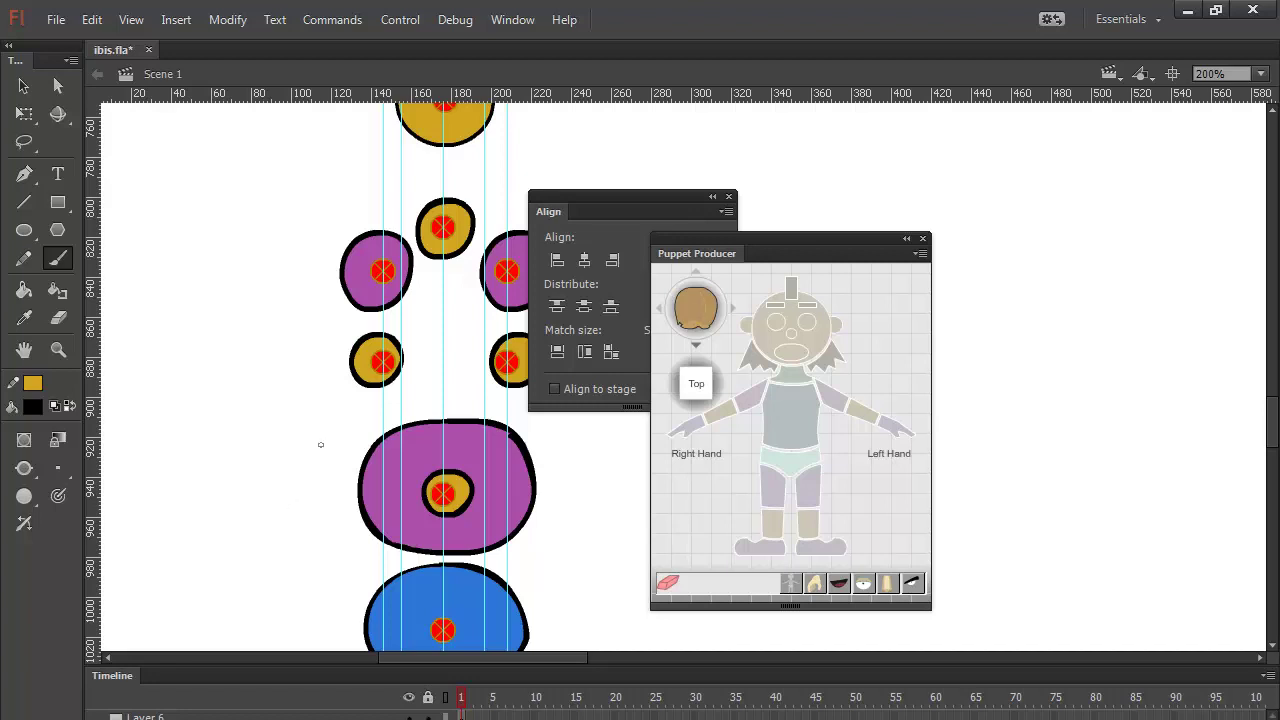
key(ctrl+a)
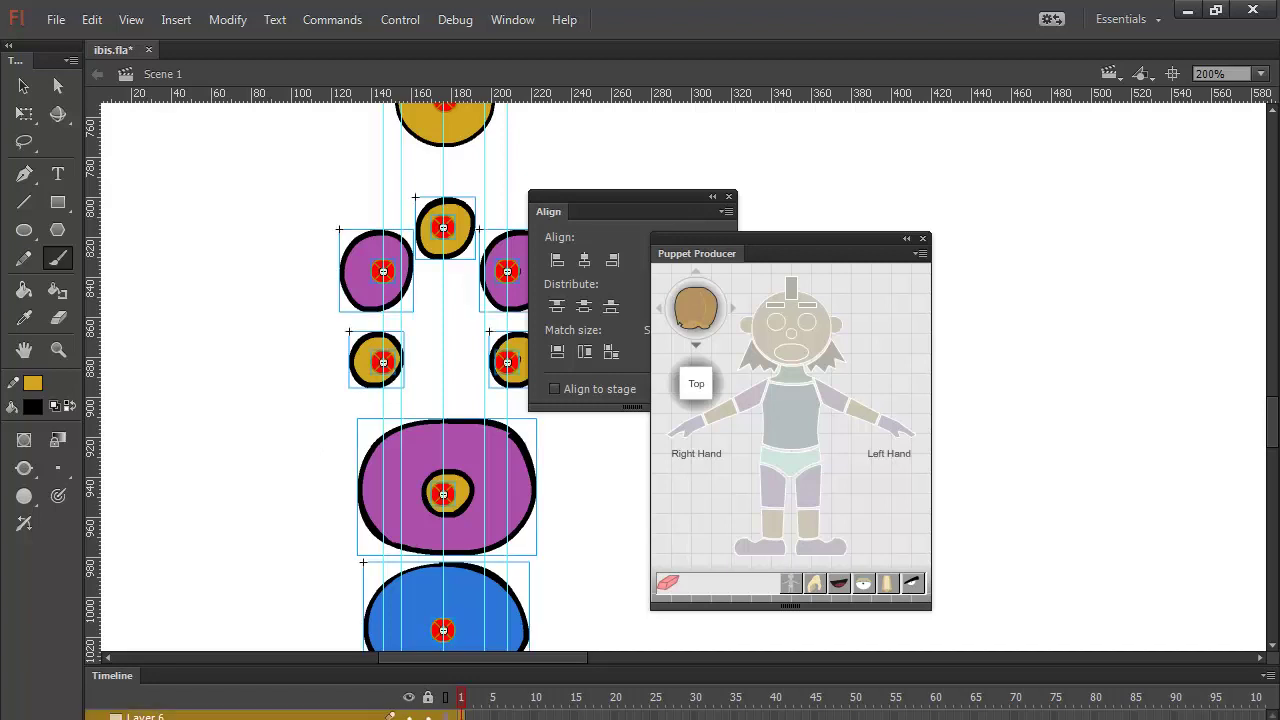
key(ctrl+shift+a)
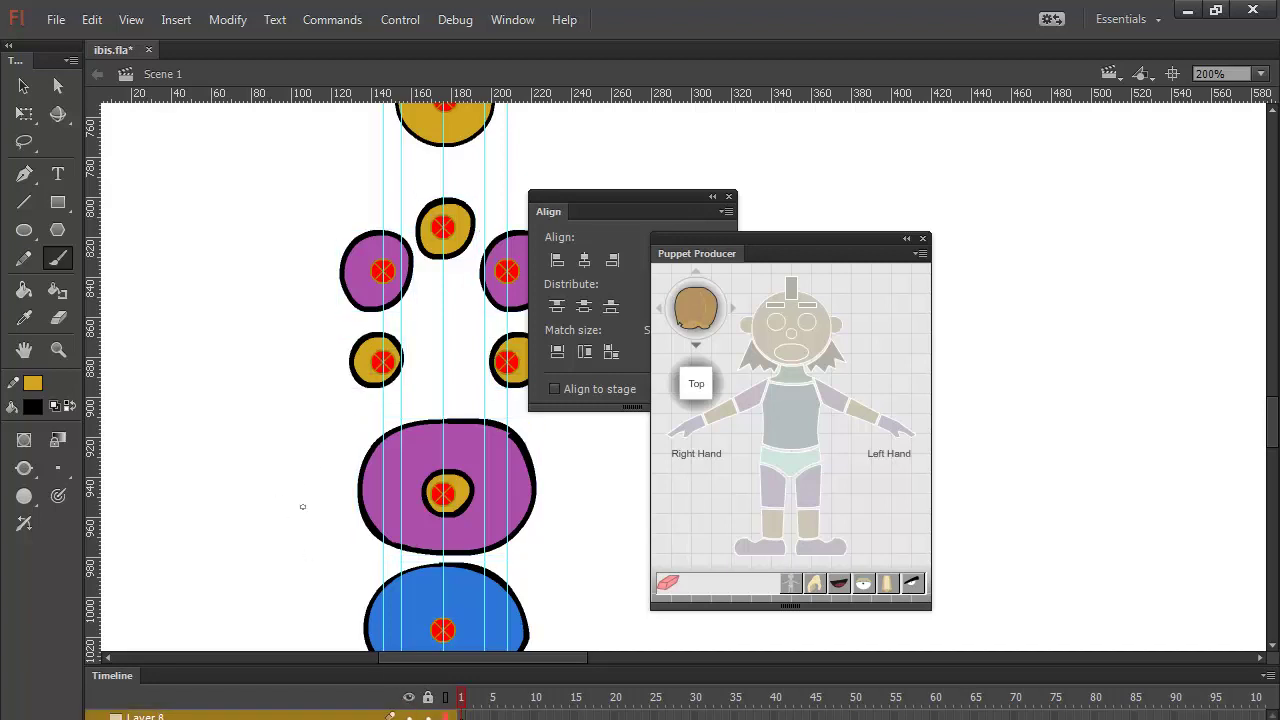
mouse_move(302, 507)
mouse_down()
mouse_move(314, 445)
mouse_move(323, 527)
mouse_up()
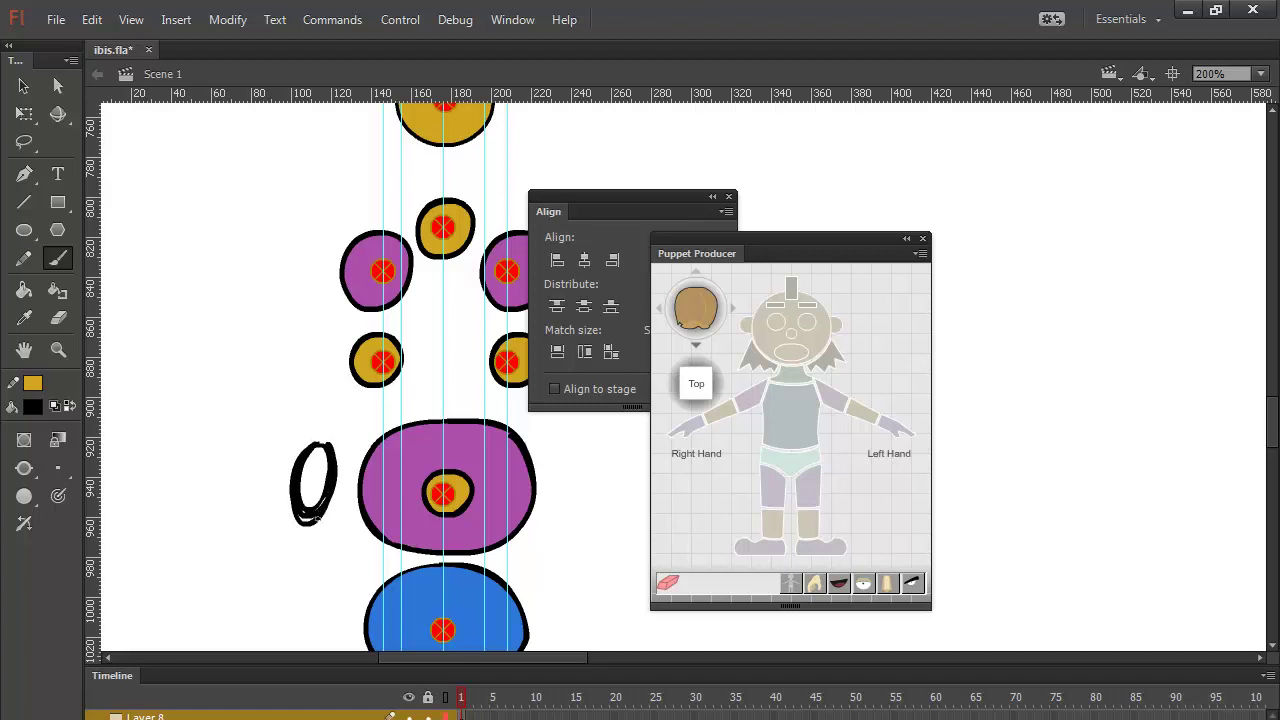
mouse_move(305, 516)
mouse_down()
mouse_move(326, 540)
mouse_move(312, 552)
mouse_move(332, 520)
mouse_move(322, 535)
mouse_up()
mouse_move(294, 429)
mouse_down()
mouse_move(310, 460)
mouse_move(288, 456)
mouse_move(289, 491)
mouse_move(276, 488)
mouse_move(301, 423)
mouse_move(309, 433)
mouse_move(271, 461)
mouse_move(272, 499)
mouse_move(263, 485)
mouse_move(320, 528)
mouse_move(280, 497)
mouse_up()
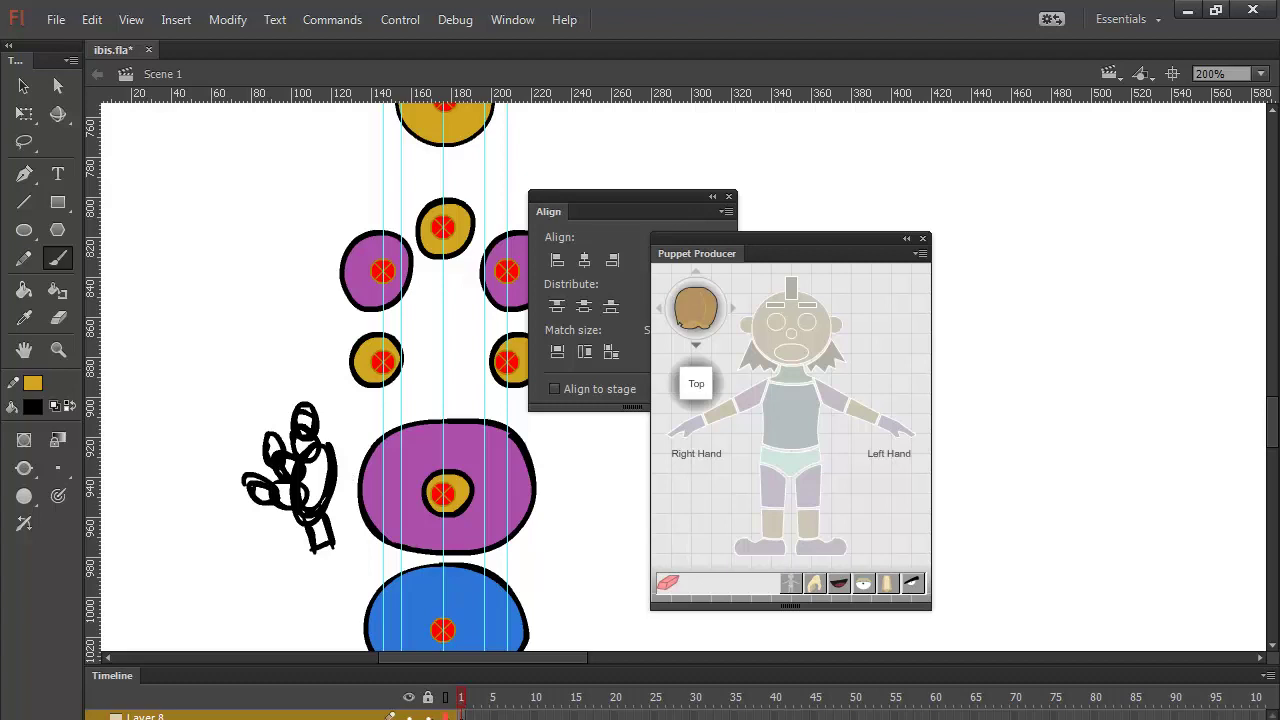
Step: Show the rough sketch layer as outlines and ink a clean, closed hand outline over it on a new layer
click(96, 719)
click(445, 719)
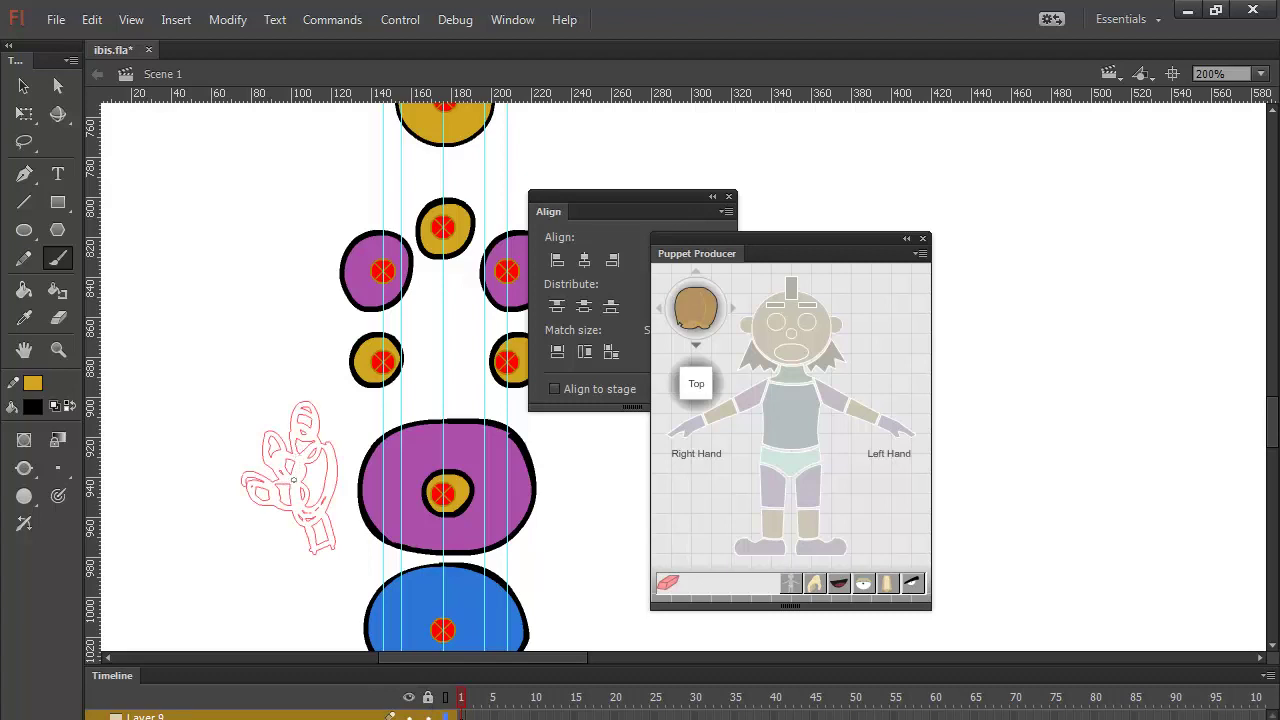
mouse_move(282, 479)
mouse_down()
mouse_move(242, 477)
mouse_move(249, 499)
mouse_move(292, 508)
mouse_move(315, 553)
mouse_move(328, 549)
mouse_move(343, 456)
mouse_move(266, 463)
mouse_move(265, 434)
mouse_move(272, 425)
mouse_move(283, 463)
mouse_move(312, 465)
mouse_move(292, 443)
mouse_move(300, 406)
mouse_move(344, 466)
mouse_up()
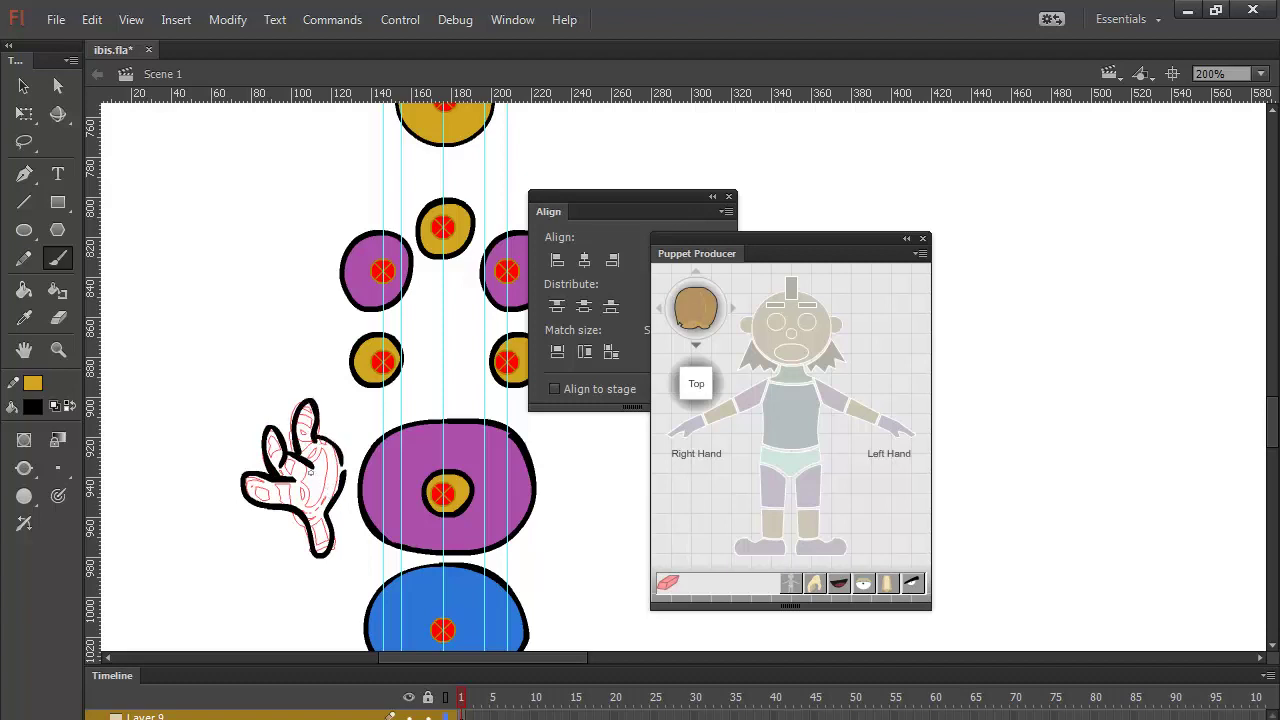
drag(341, 477, 347, 465)
Step: Fill the inked hand with the gold skin colour using the Paint Bucket
click(24, 290)
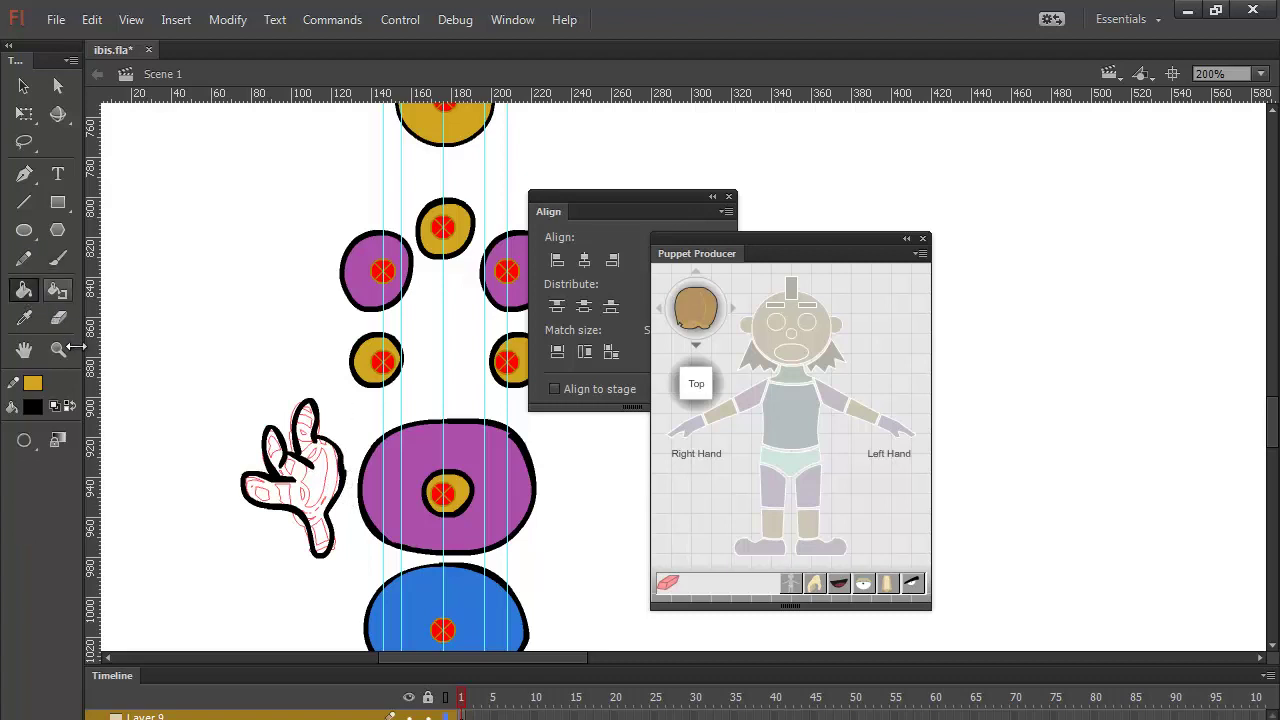
click(70, 405)
click(328, 495)
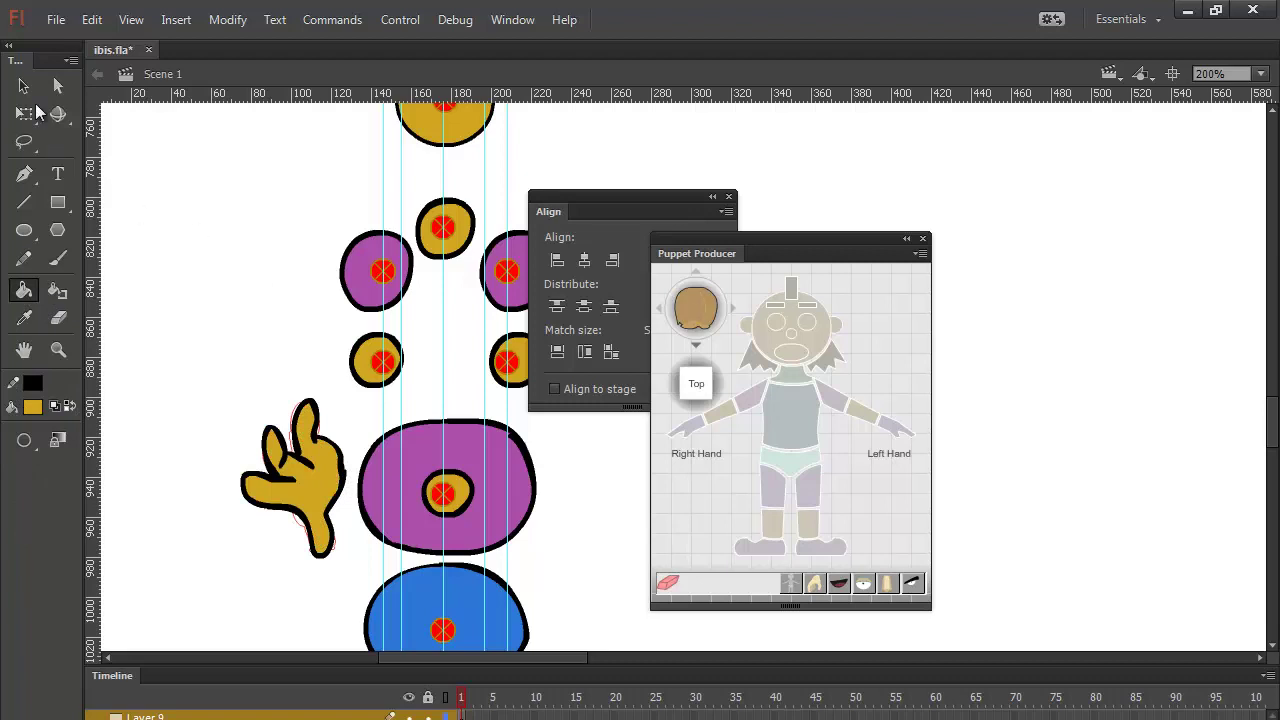
Step: Select the whole coloured hand and convert it to a symbol
key(v)
drag(275, 515, 349, 571)
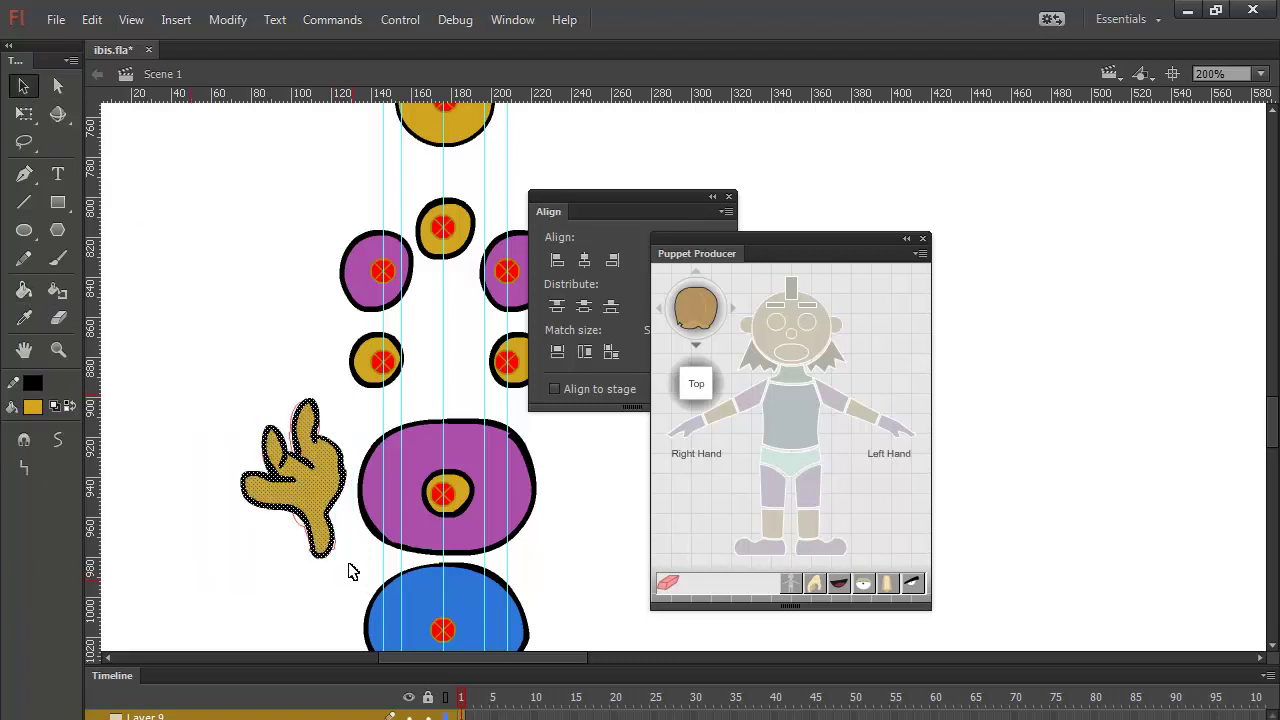
key(F8)
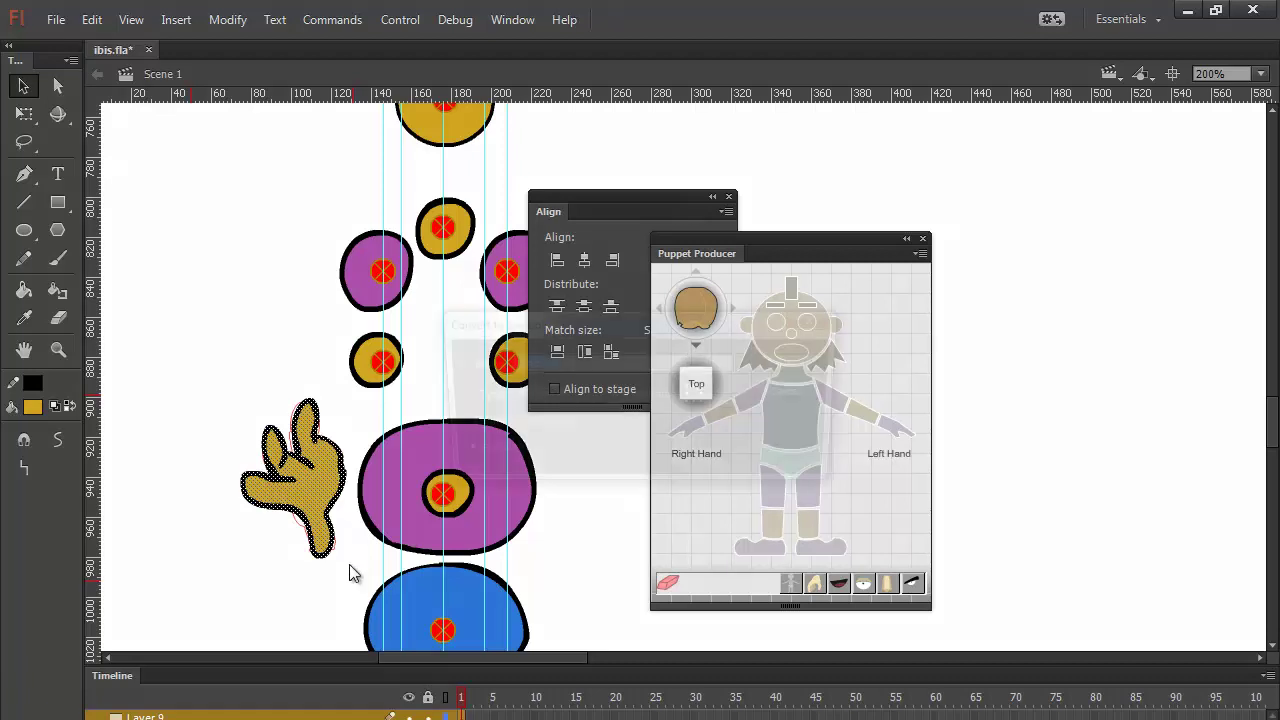
click(796, 365)
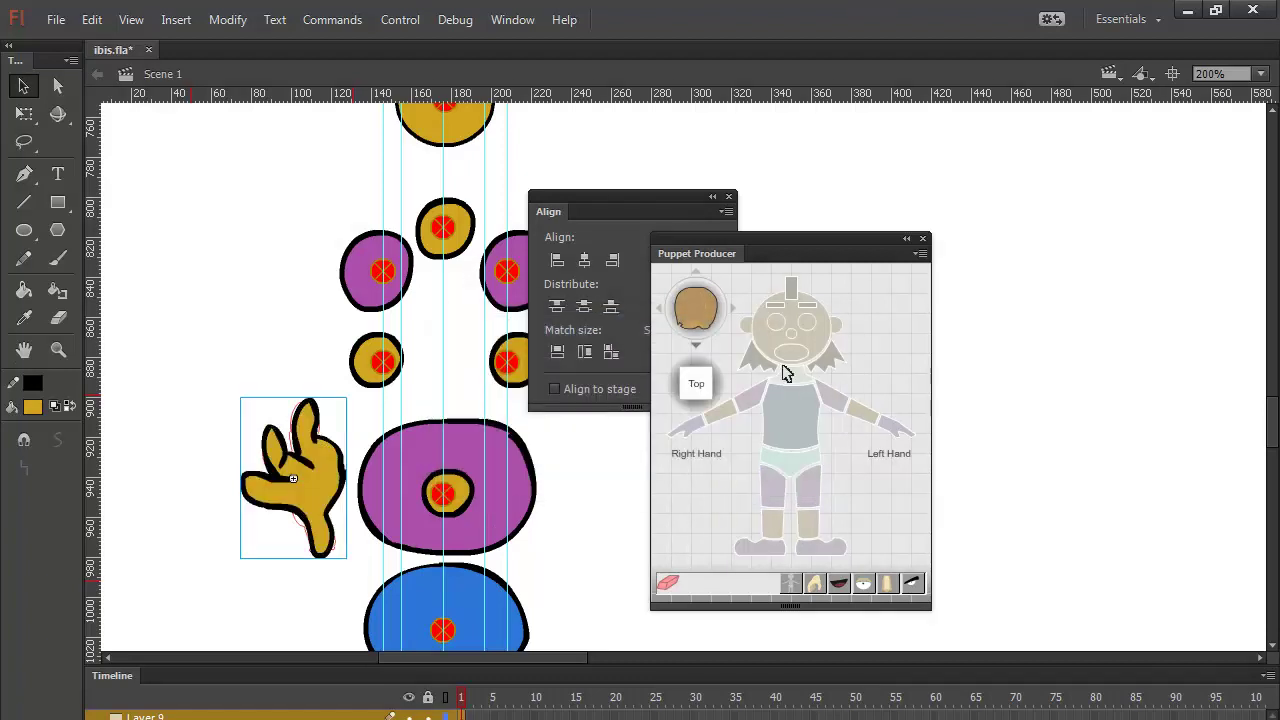
Step: Make an in-place copy of the hand symbol and flip it horizontally
key(ctrl+d)
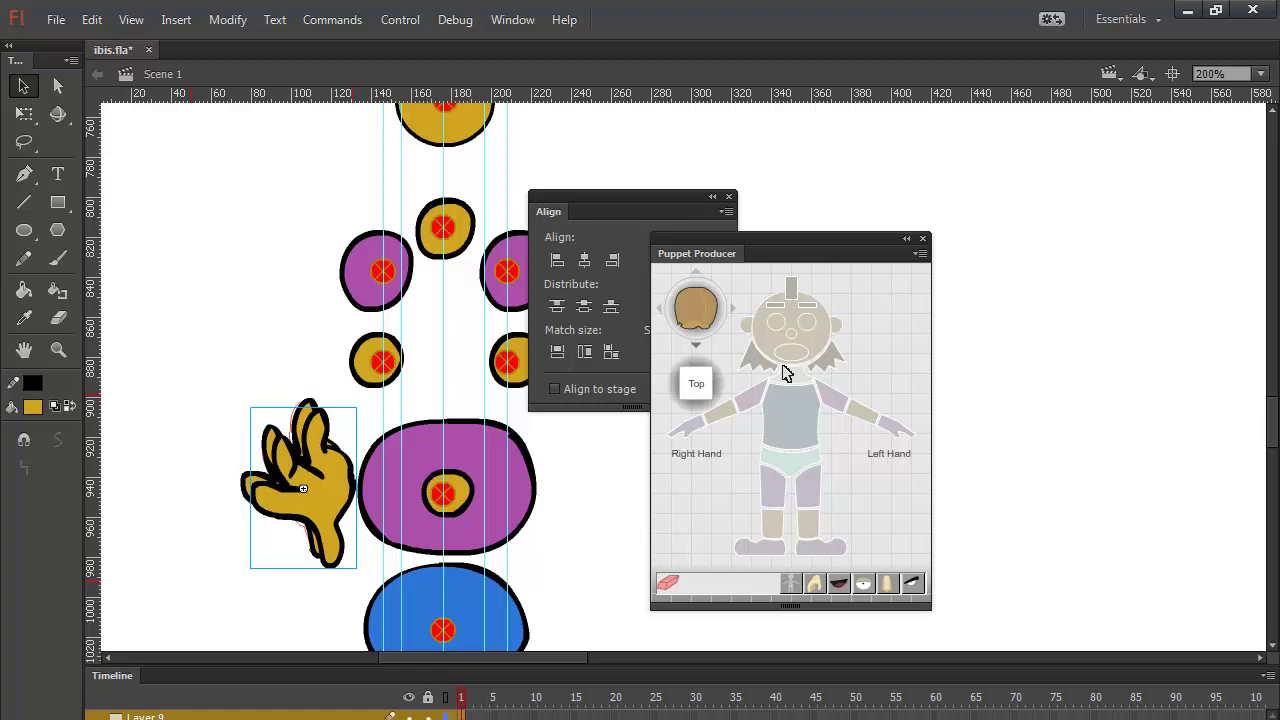
key(ctrl+z)
key(ctrl+z)
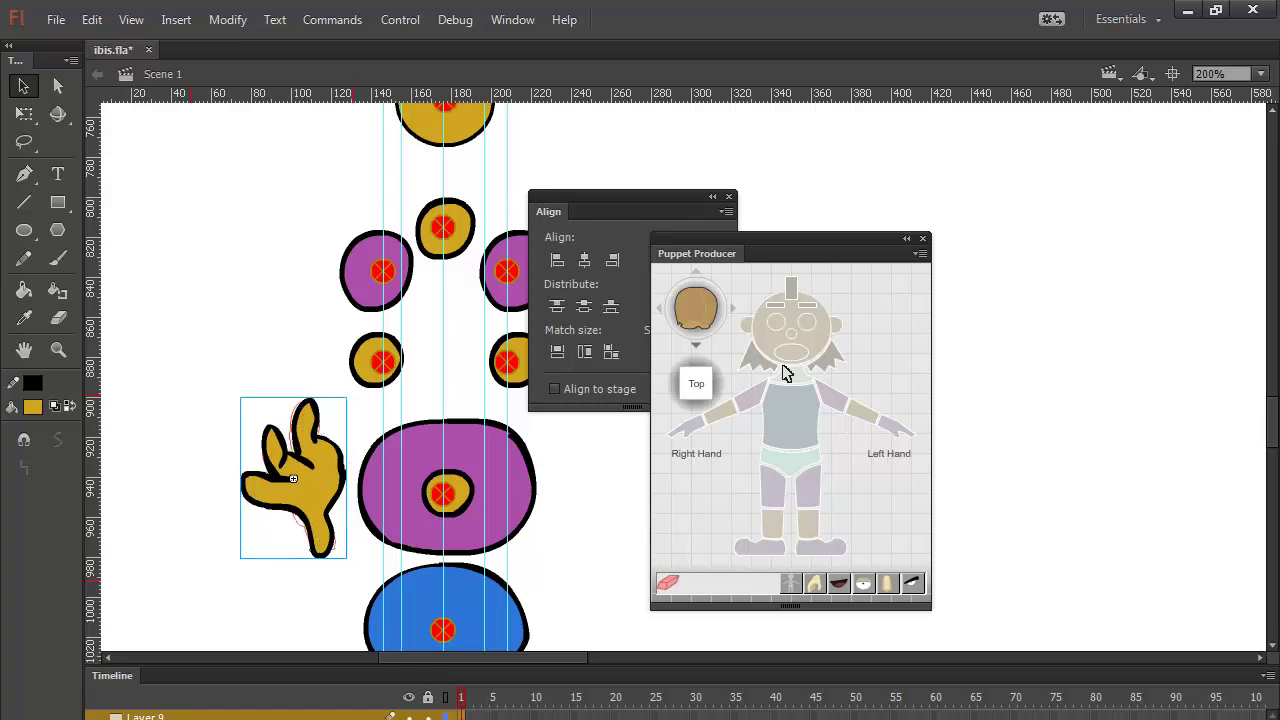
click(228, 19)
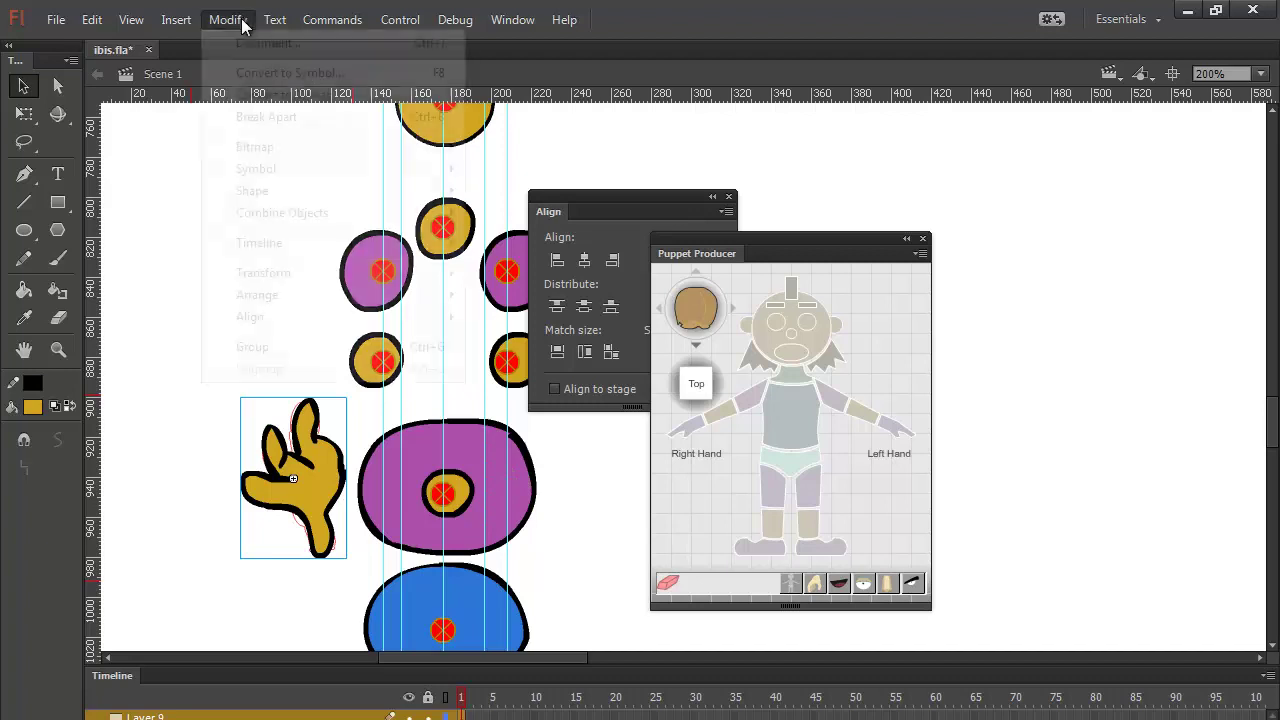
mouse_move(361, 272)
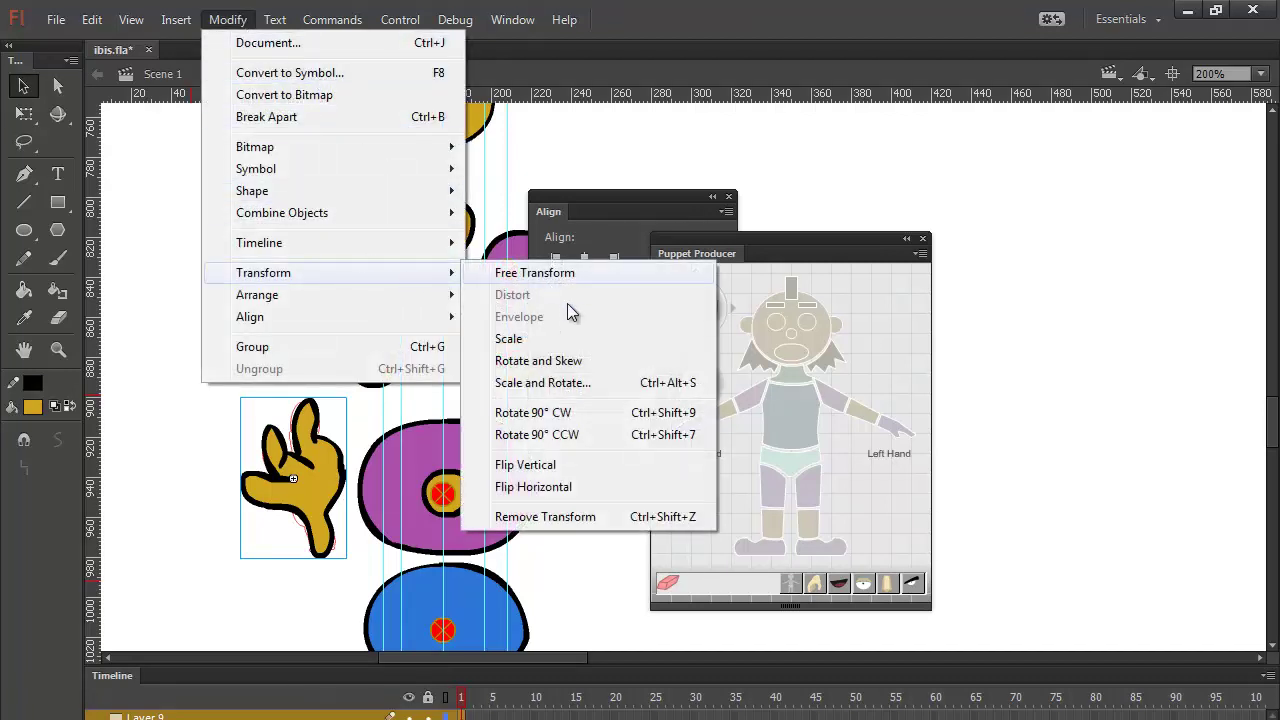
click(571, 487)
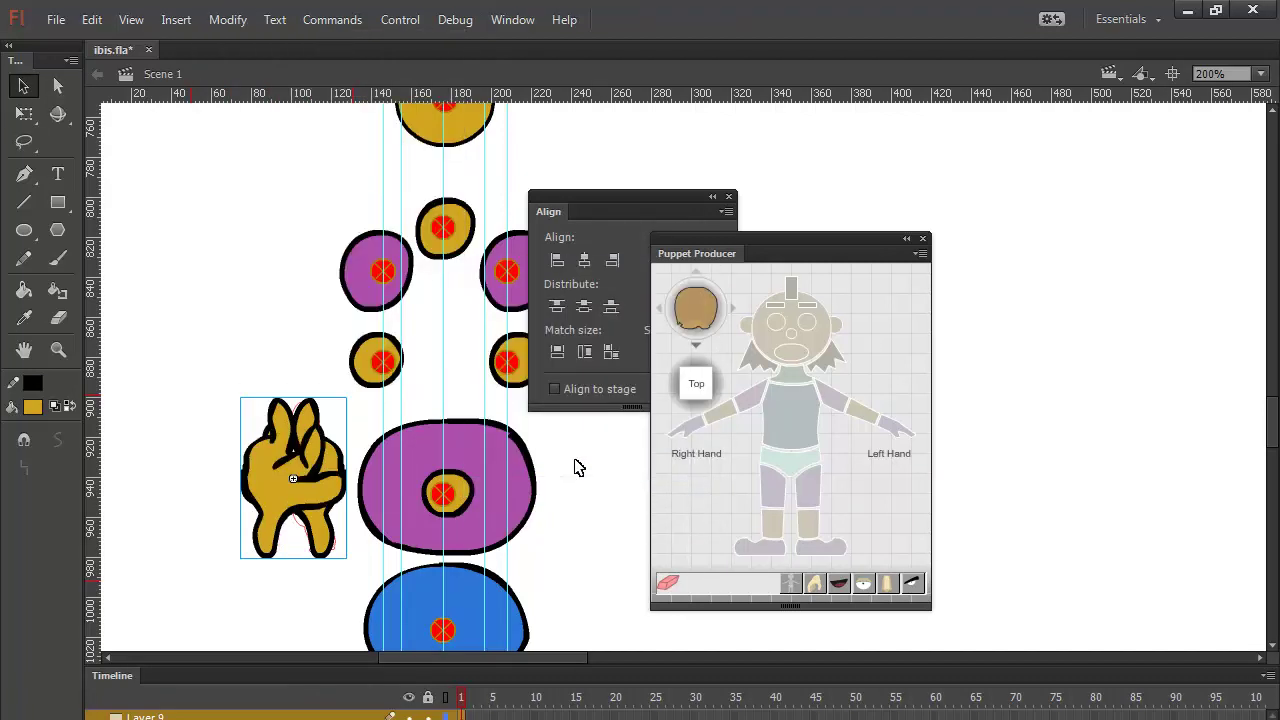
Step: Move the flipped hand copy horizontally across the torso so that it slightly overlaps the torso's right edge
key(shift+Right)
key(shift+Right)
key(shift+Right)
key(shift+Right)
key(shift+Right)
key(shift+Right)
key(shift+Right)
key(shift+Right)
key(shift+Right)
key(shift+Right)
key(shift+Right)
key(shift+Right)
key(shift+Right)
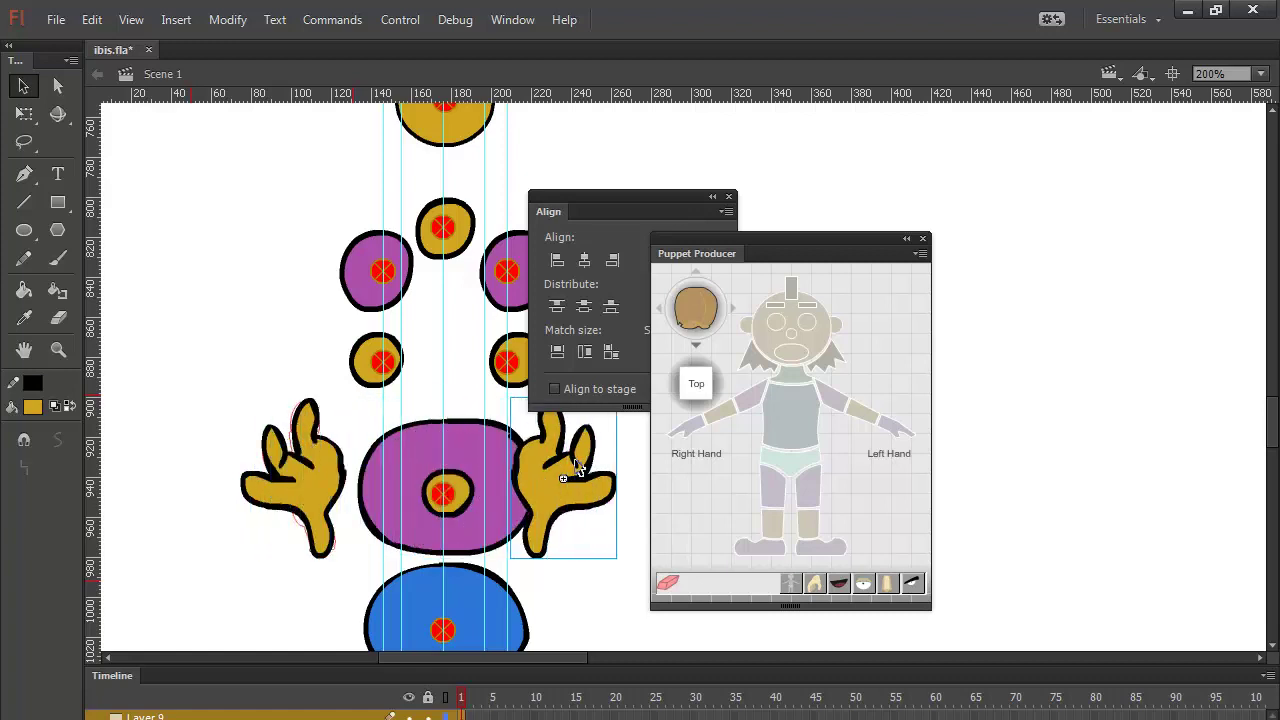
key(shift+Right)
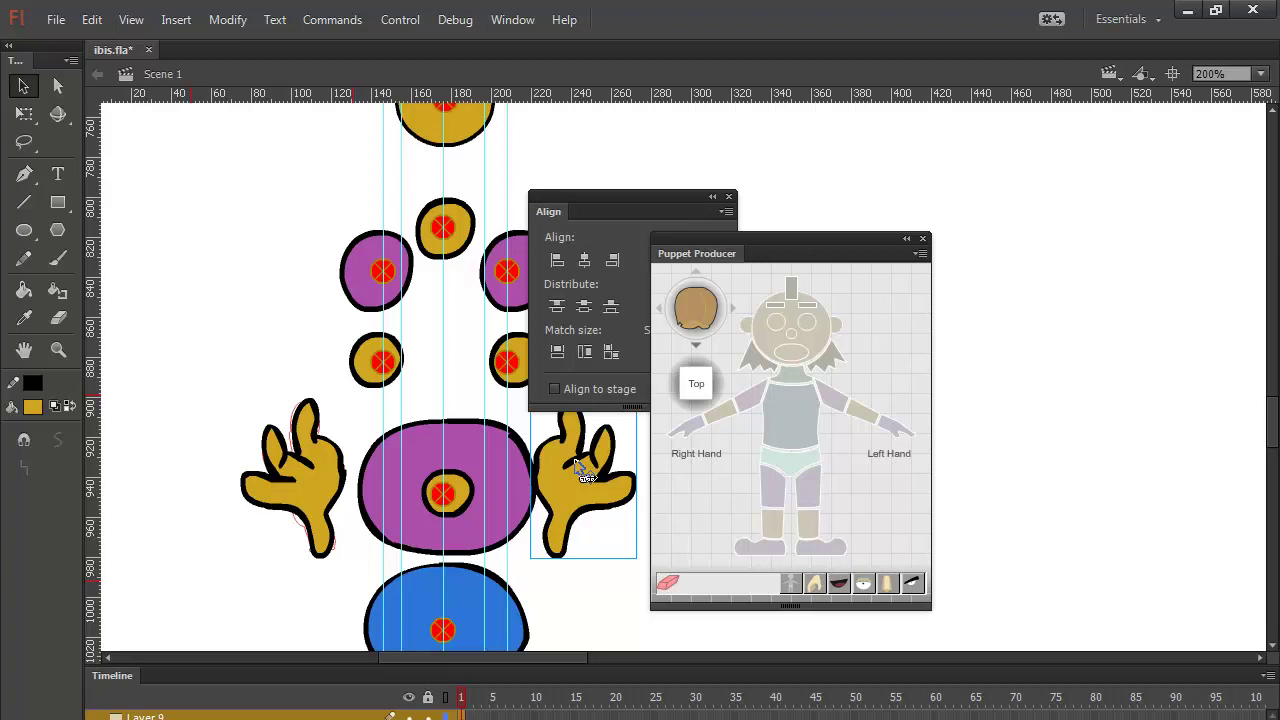
key(Left)
key(Left)
key(Left)
key(Left)
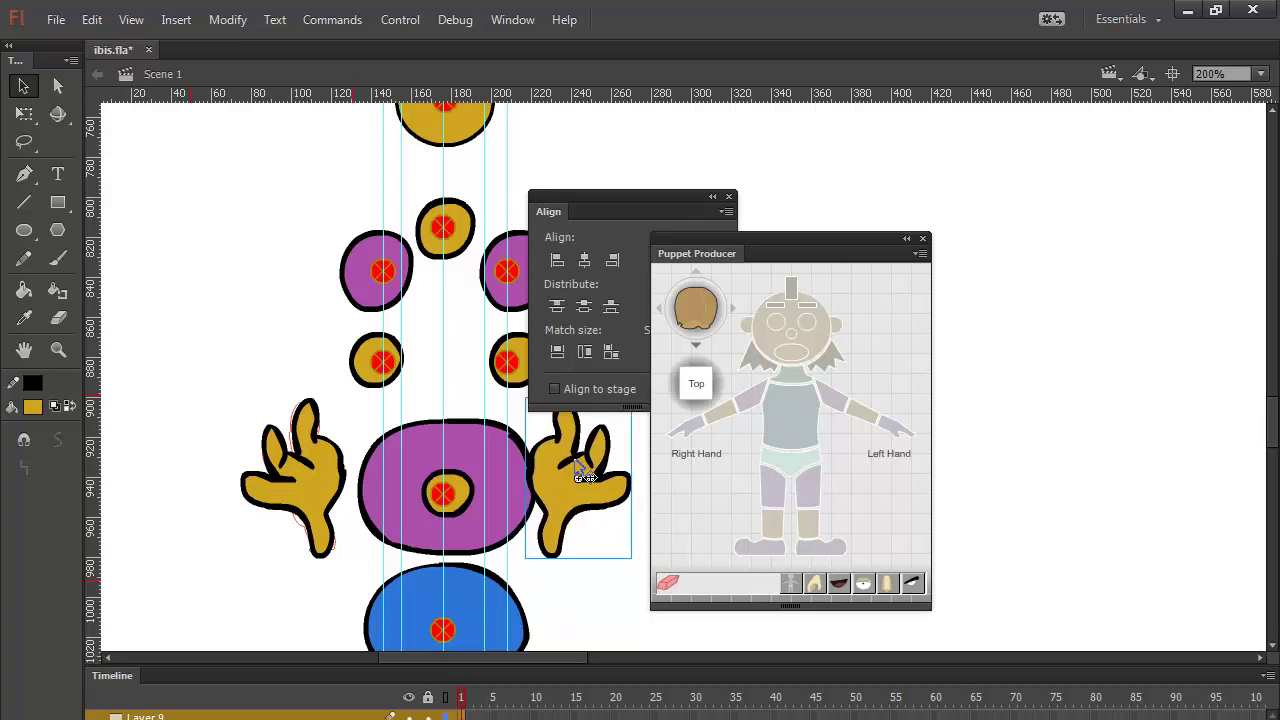
key(Left)
key(Left)
key(Left)
key(Left)
key(Left)
key(Left)
key(Left)
key(Left)
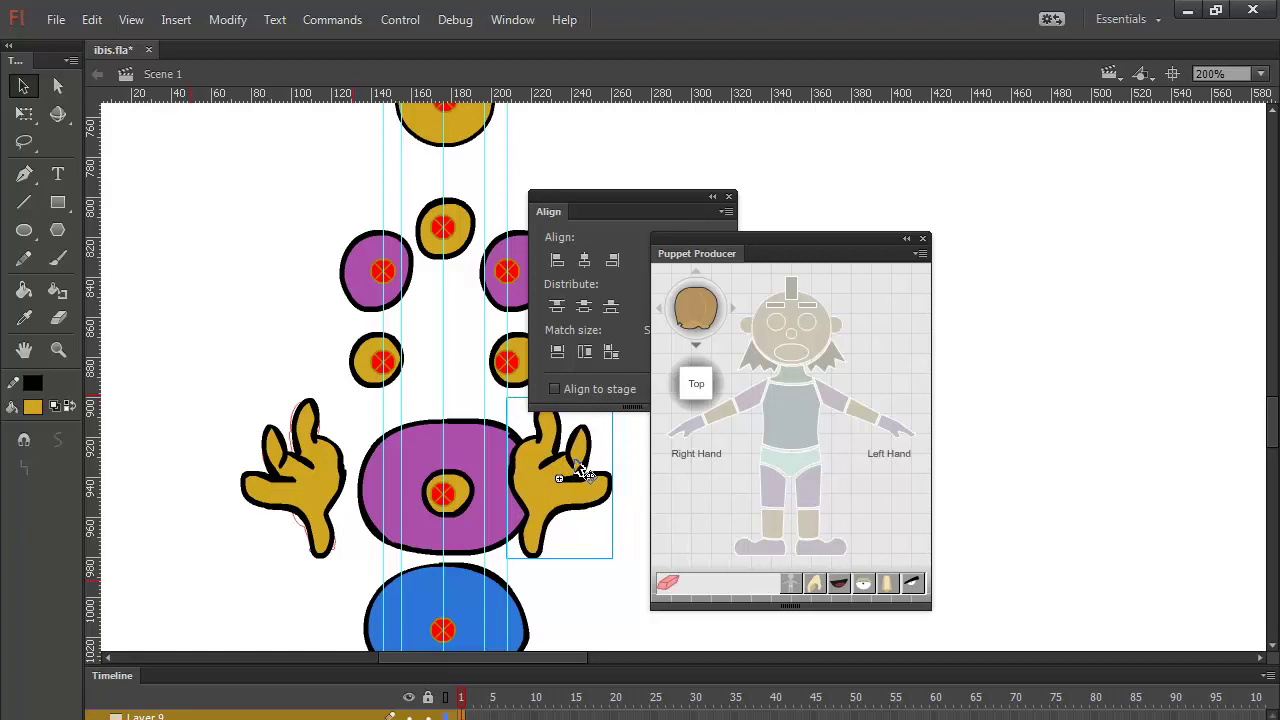
key(Left)
key(Left)
key(Left)
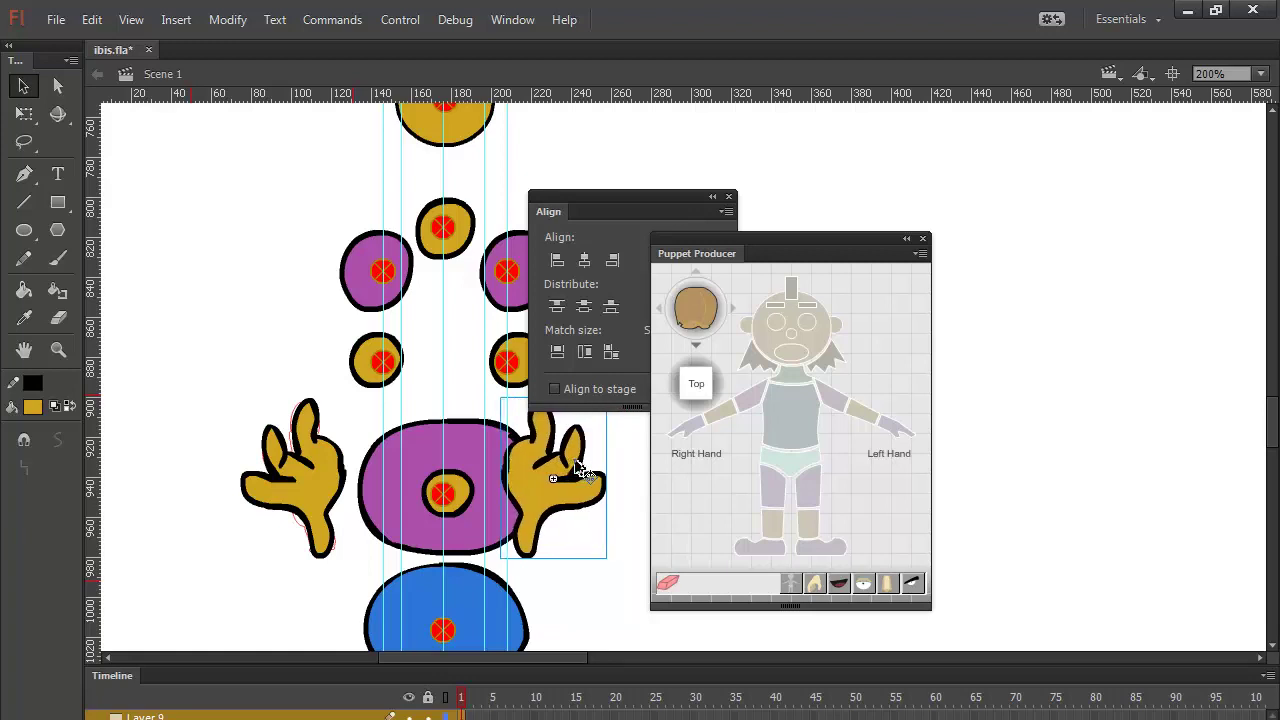
key(Left)
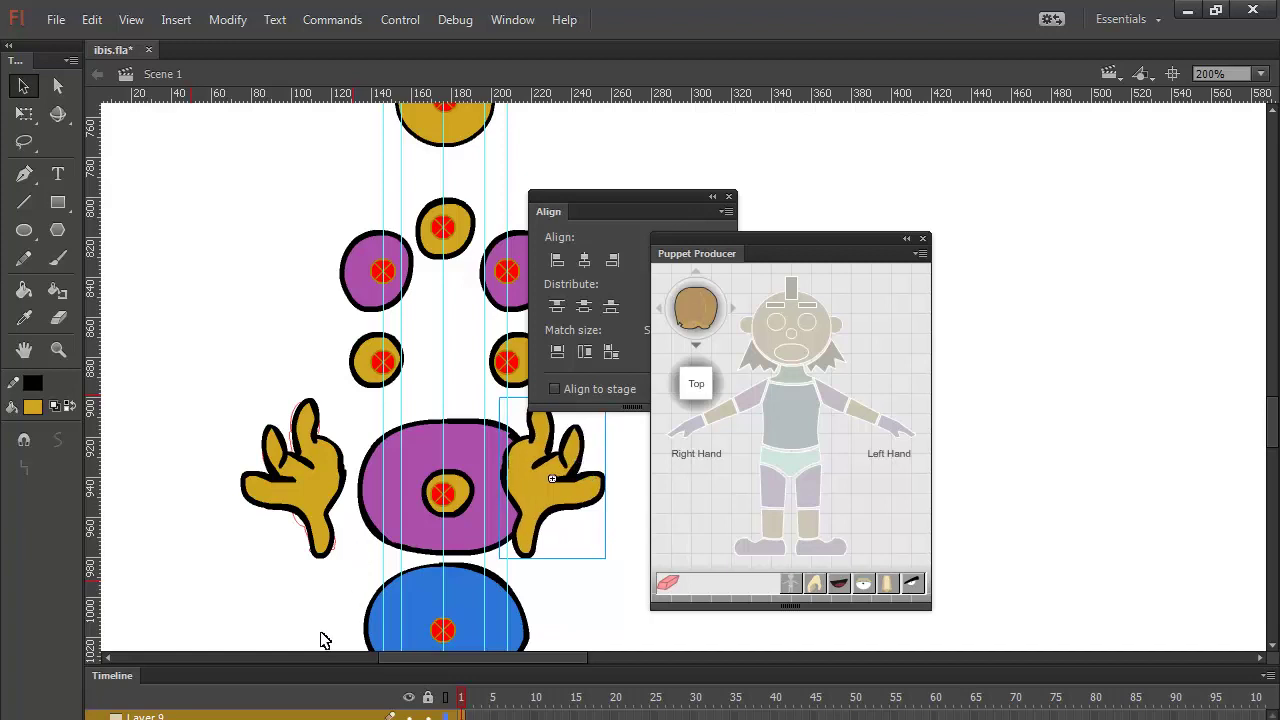
Step: Move the original hand horizontally toward the torso so that it overlaps the left edge, mirroring the other hand
click(338, 505)
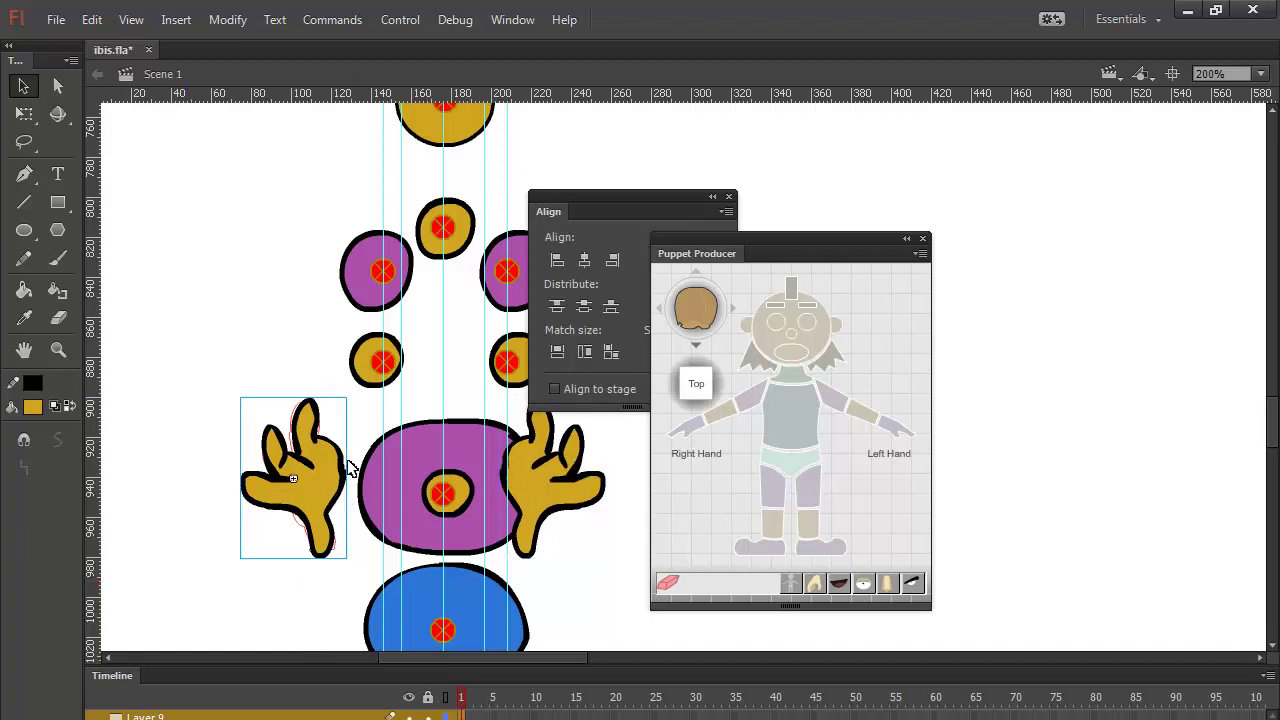
key(Right)
key(Right)
key(Right)
key(Right)
key(Right)
key(Right)
key(Right)
key(Right)
key(Right)
key(Right)
key(Right)
key(Right)
key(Right)
key(Right)
key(Right)
key(Right)
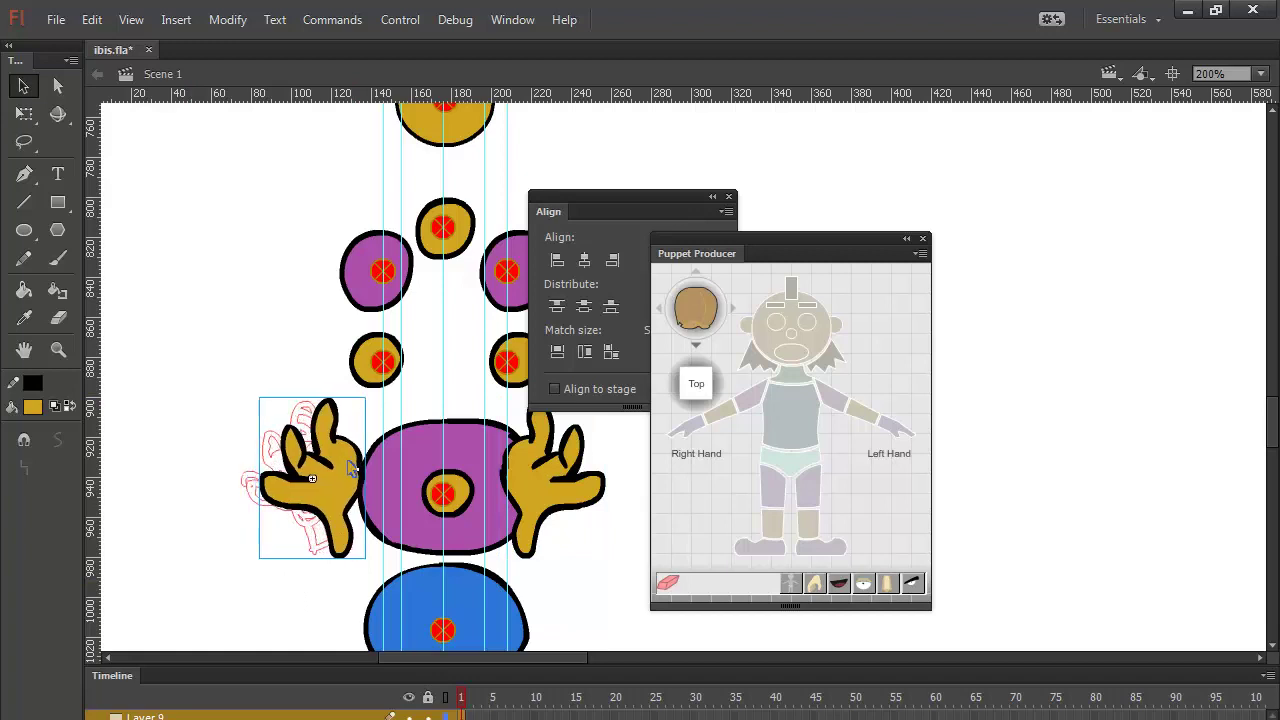
key(Right)
key(Right)
key(Right)
key(Right)
key(Right)
key(Right)
key(Right)
key(Right)
key(Right)
key(Right)
key(Right)
key(Right)
key(Right)
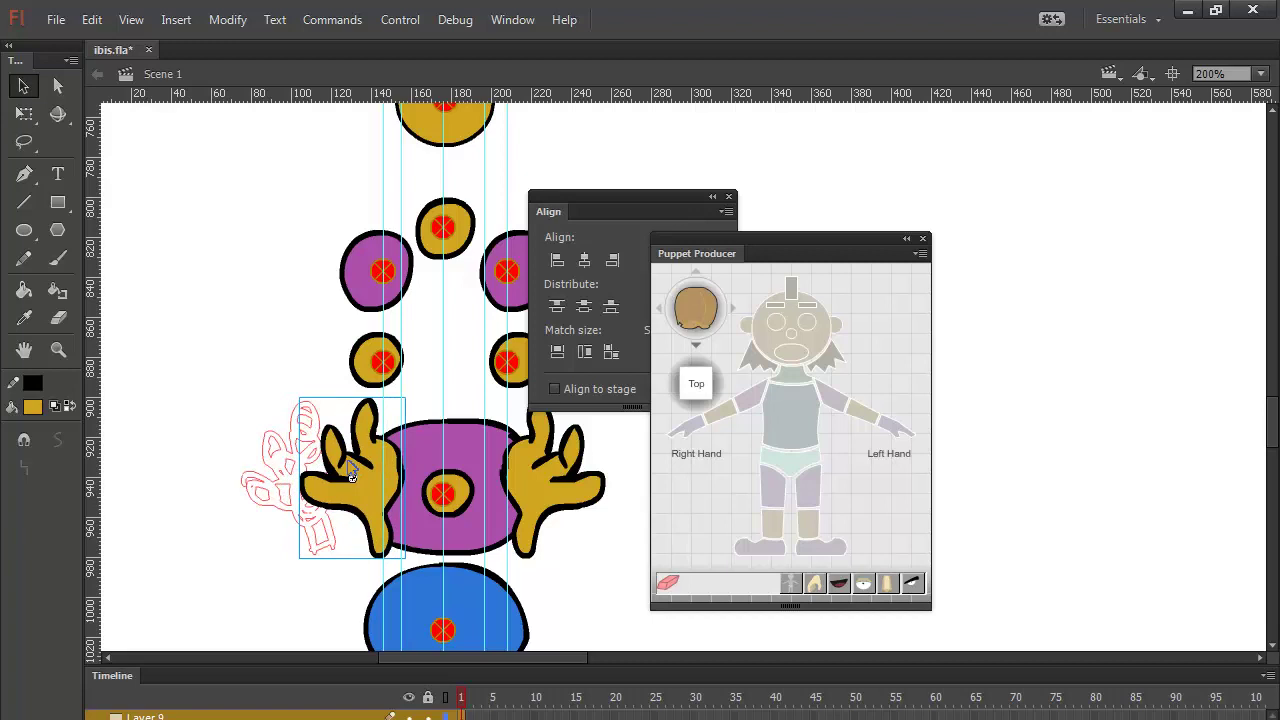
drag(351, 477, 349, 478)
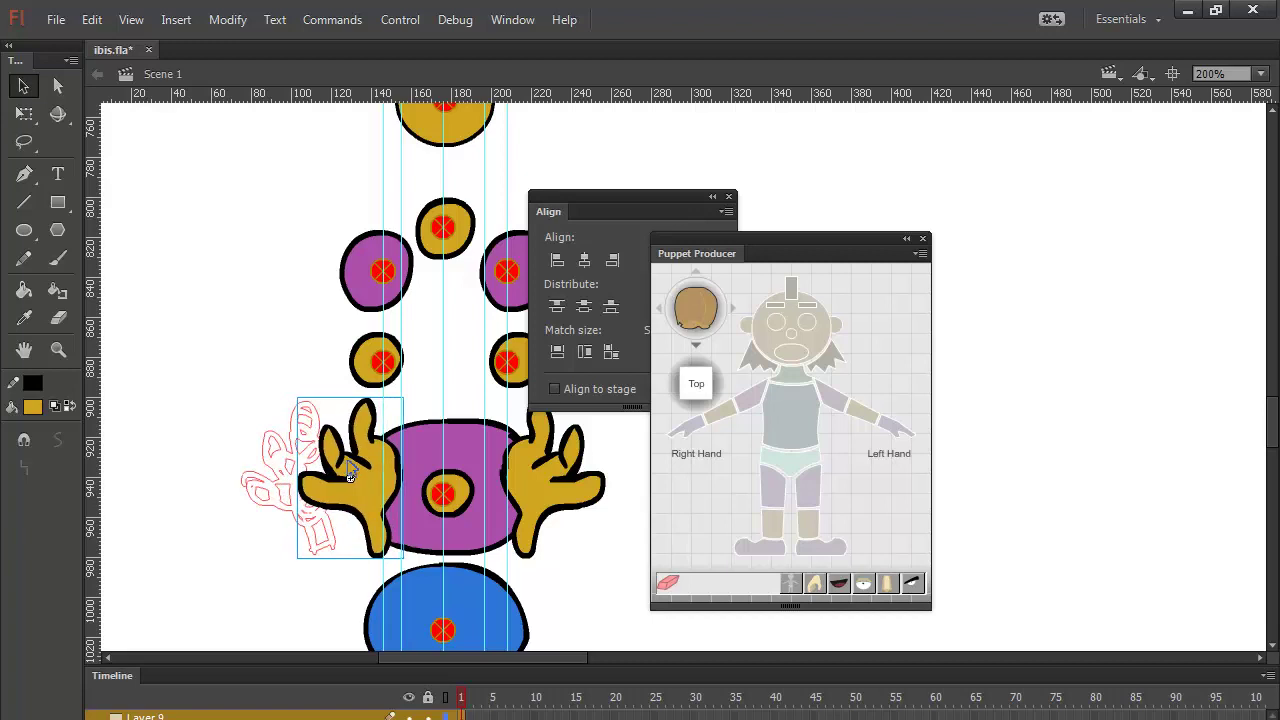
key(Left)
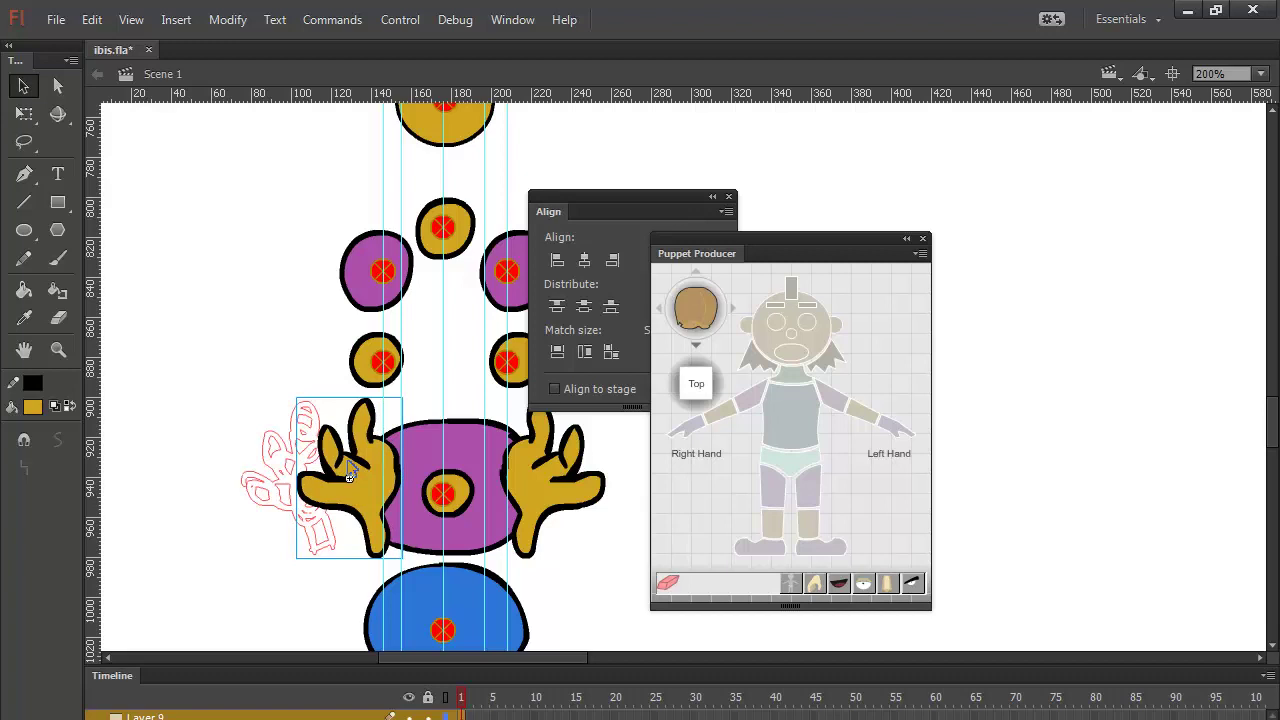
Step: Shift the flipped hand slightly inward, and assign the two hands as Left Hand and Right Hand in the Top view
click(540, 480)
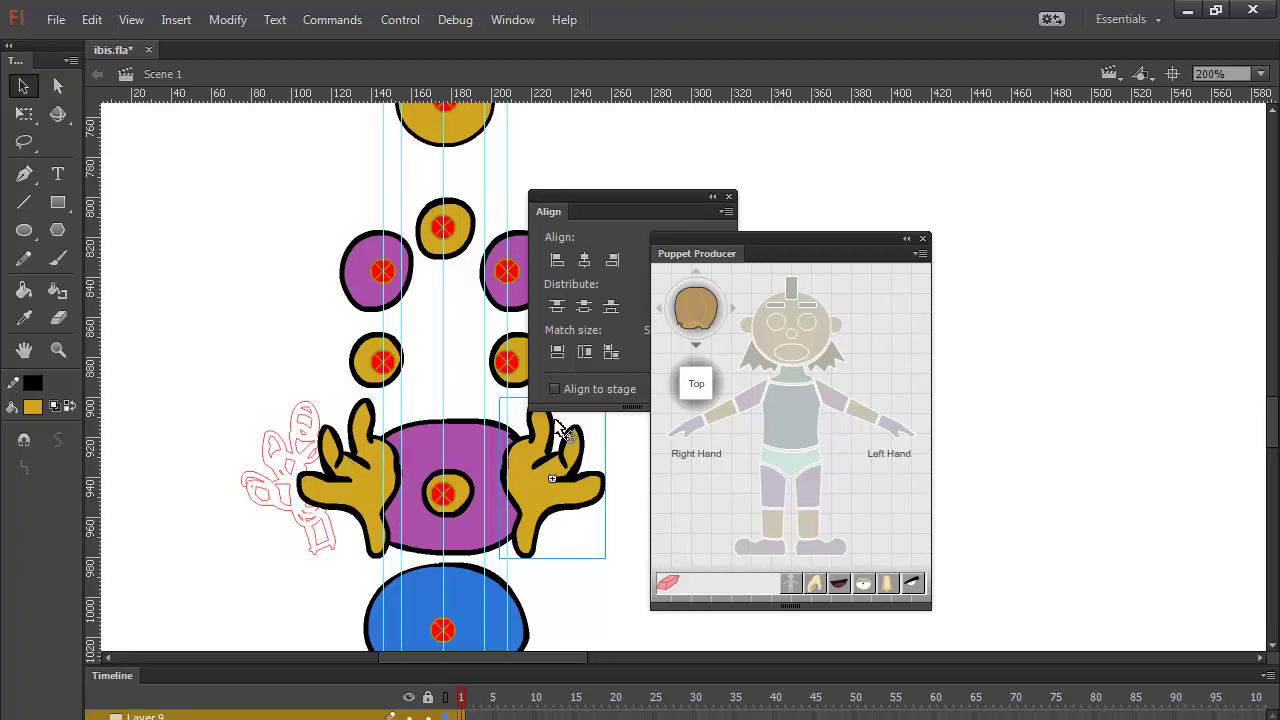
drag(561, 430, 557, 427)
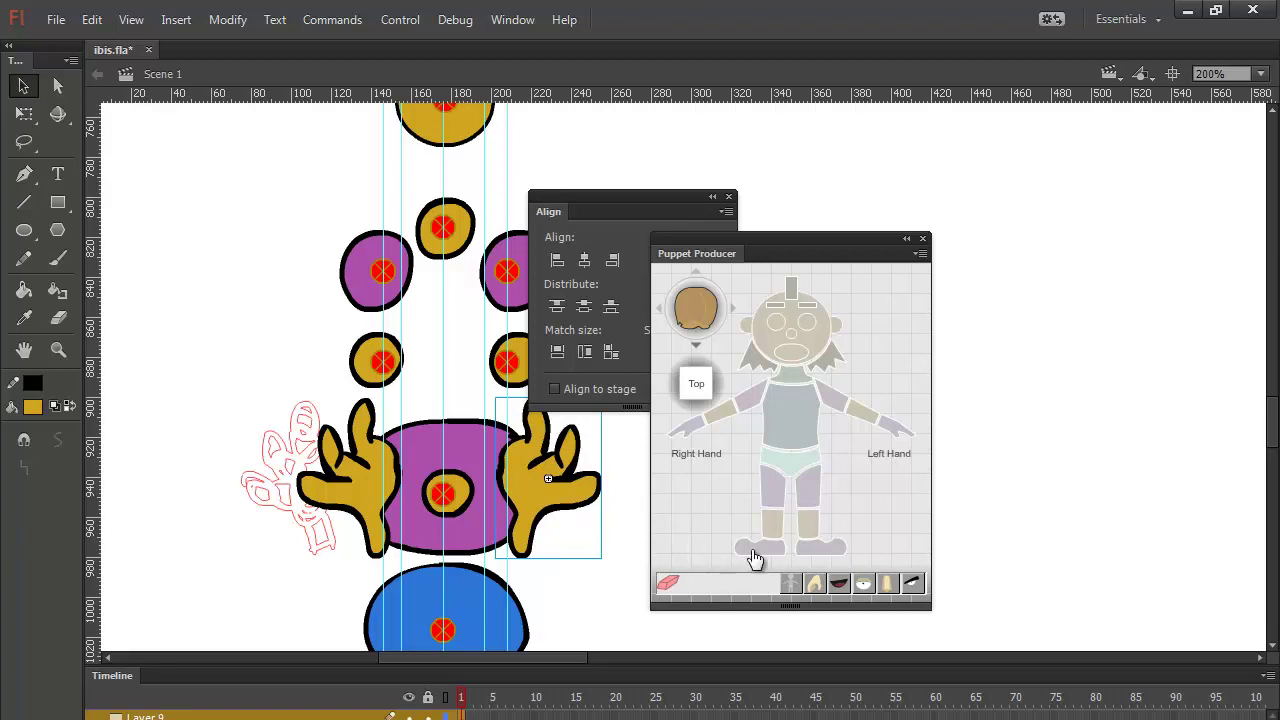
click(892, 438)
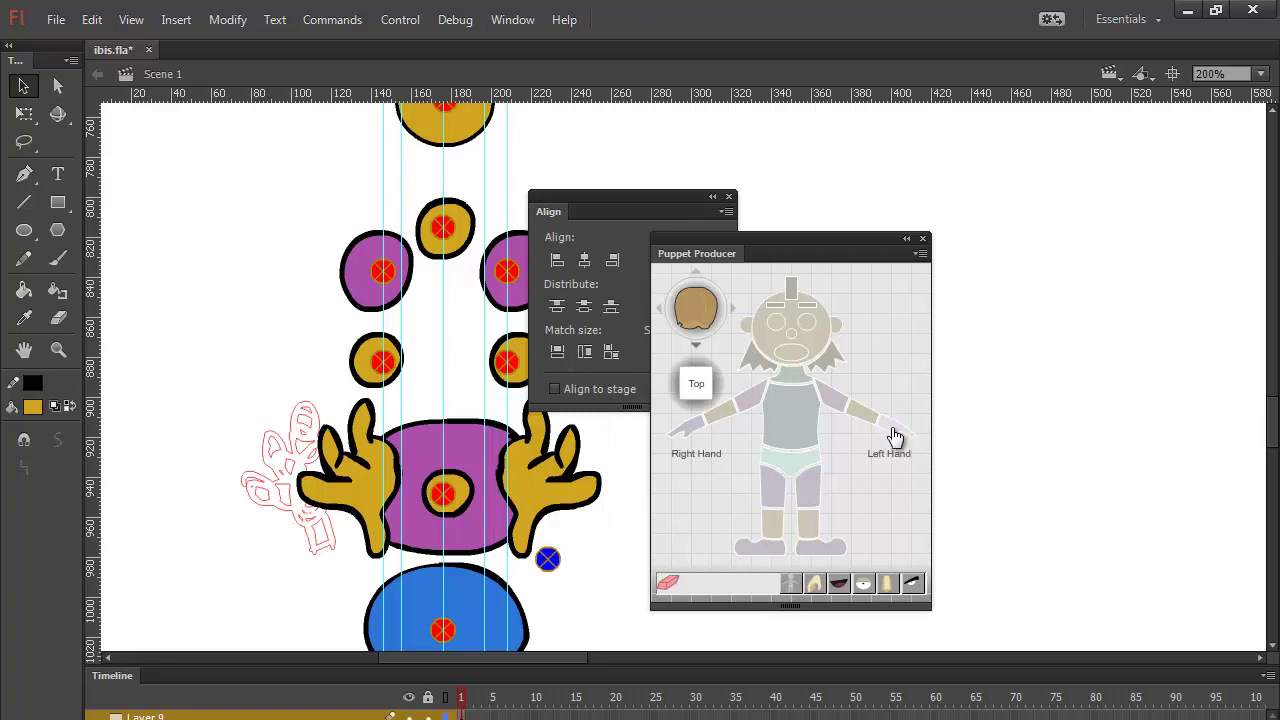
drag(578, 203, 1000, 183)
click(392, 483)
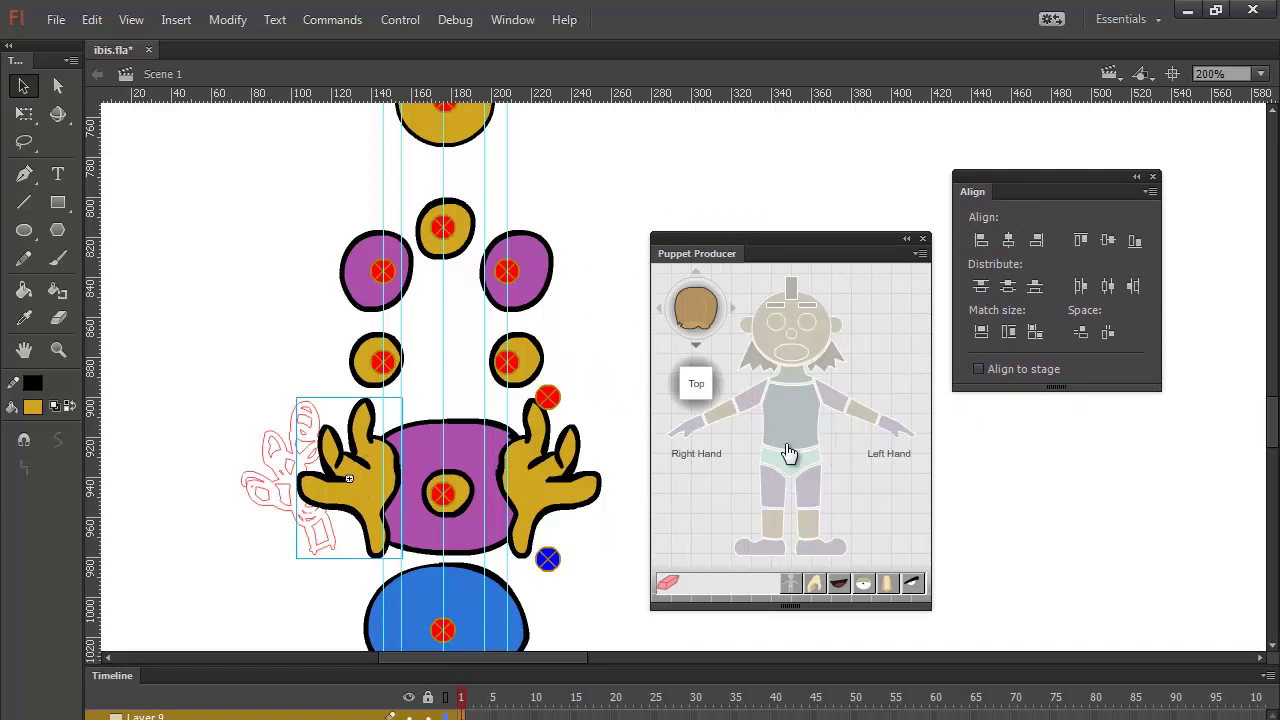
click(702, 433)
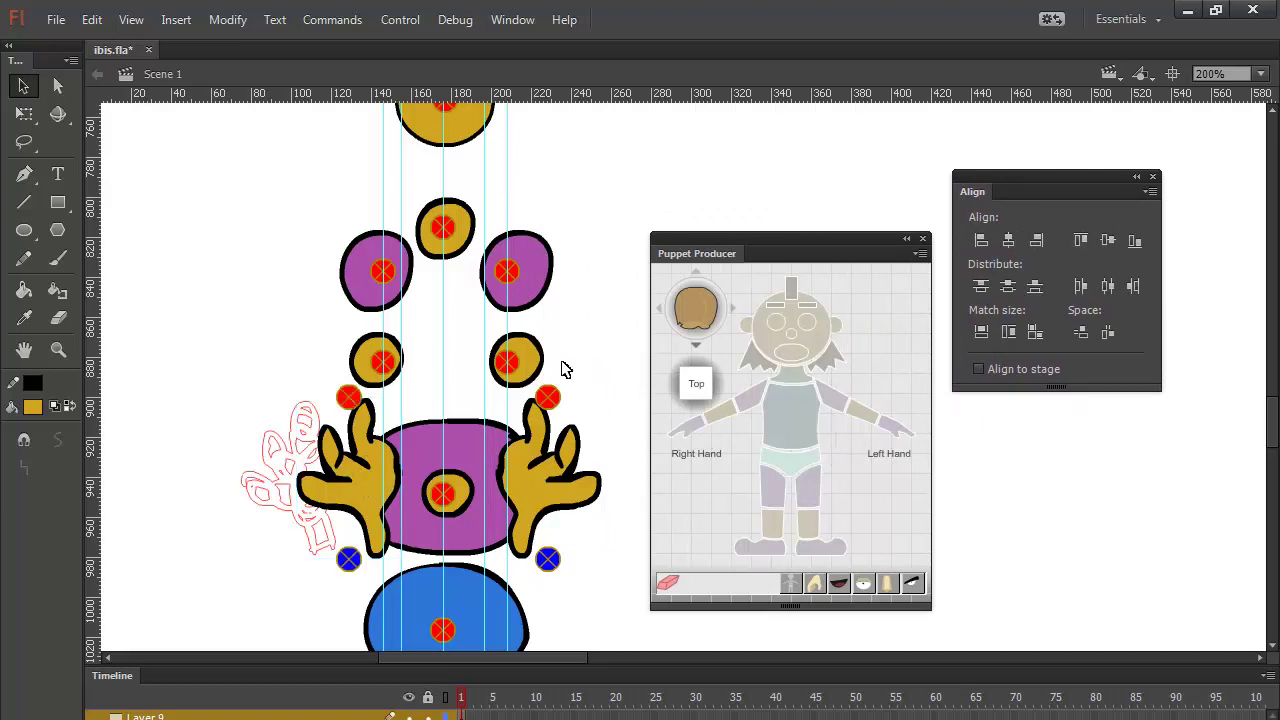
Step: Place both hands' red joint markers on the outer vertical guides over the palms' inner edges, and remove the red rough hand sketch
drag(550, 408, 510, 471)
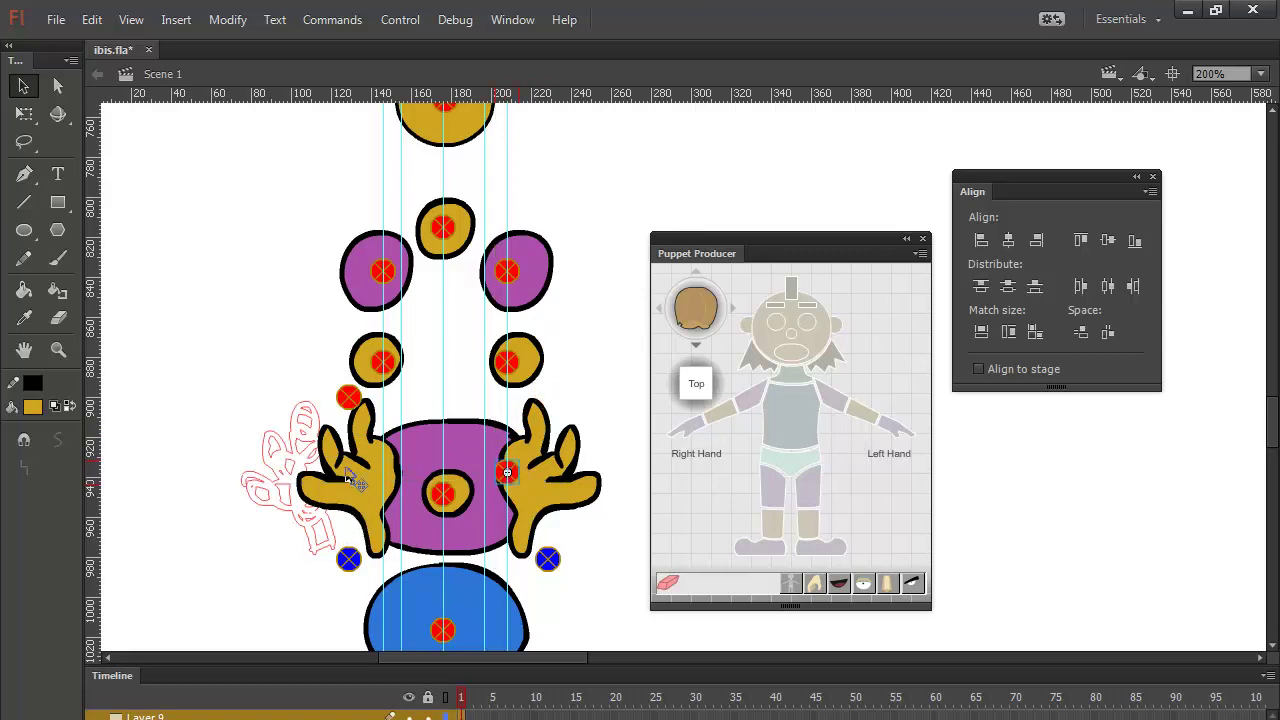
drag(348, 398, 388, 477)
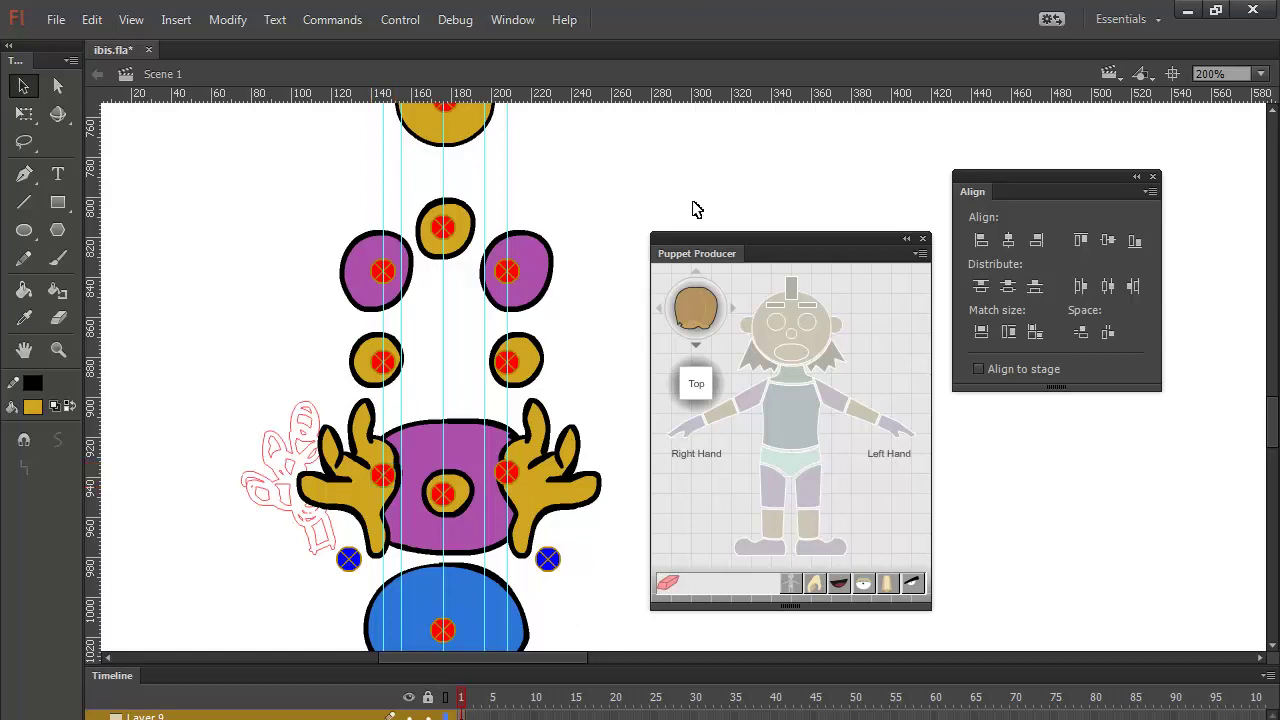
click(146, 719)
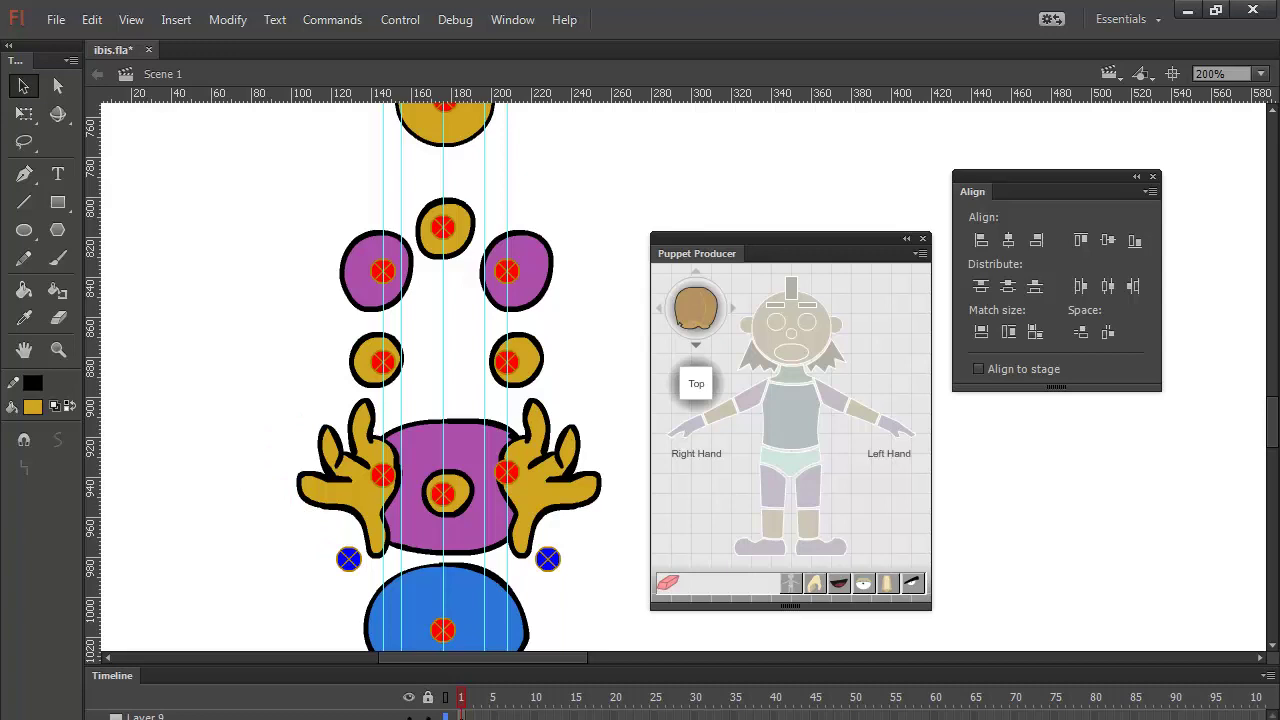
Step: Select the two overlapping gold head pieces with their joint markers and move them down a little toward the arm pieces
key(ctrl+1)
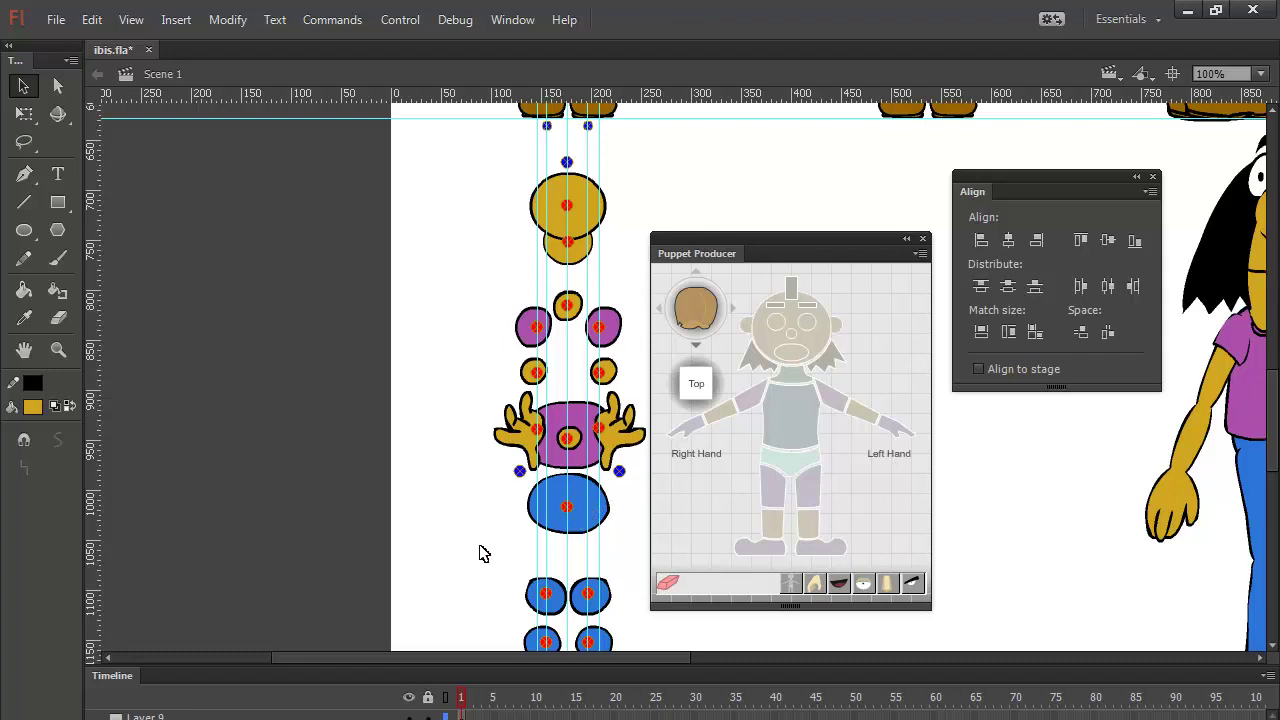
drag(485, 550, 270, 370)
drag(457, 314, 513, 562)
drag(517, 417, 514, 306)
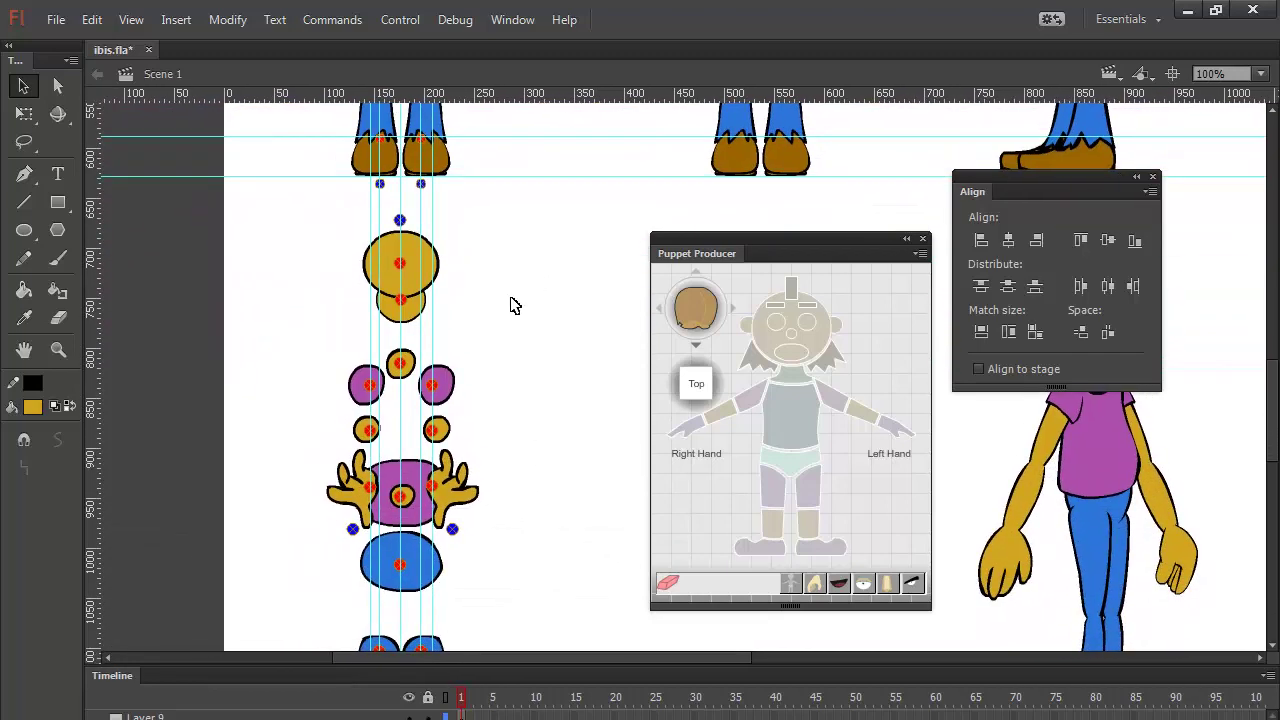
drag(458, 203, 341, 321)
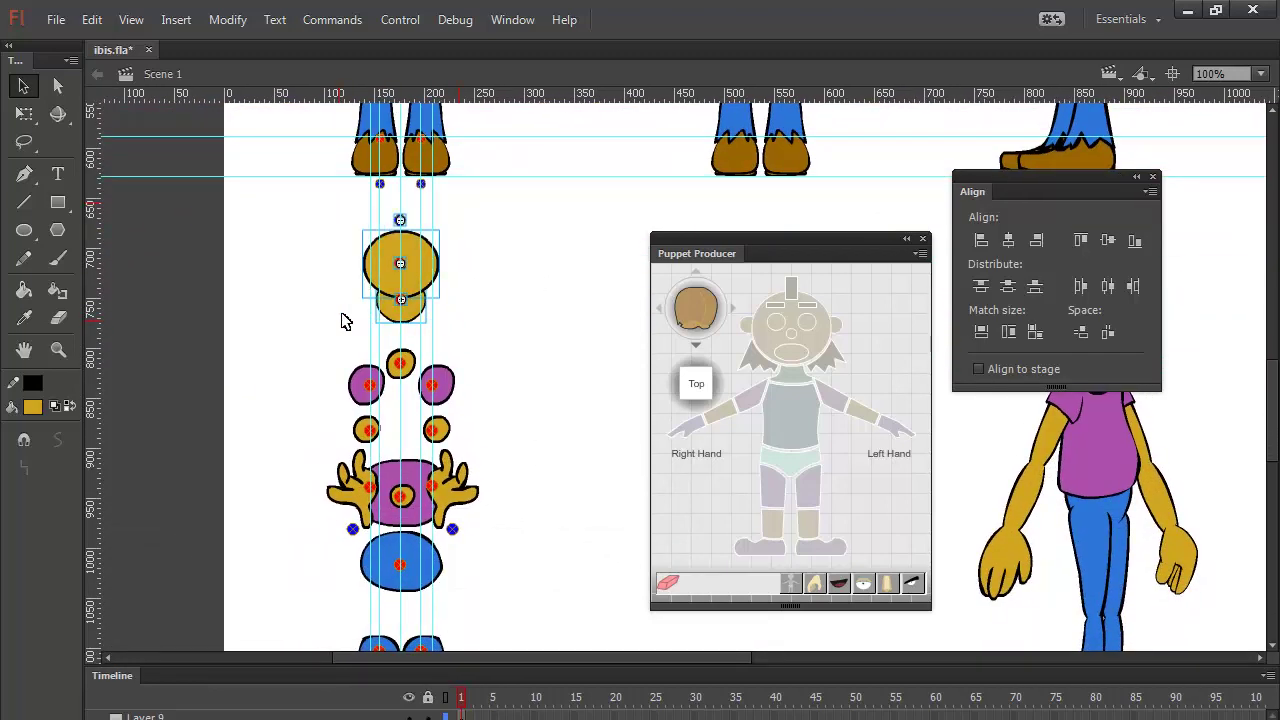
key(Down)
key(Down)
key(Down)
key(Down)
key(Down)
key(Down)
key(Down)
key(Down)
key(Down)
key(Down)
key(Down)
key(Down)
key(Down)
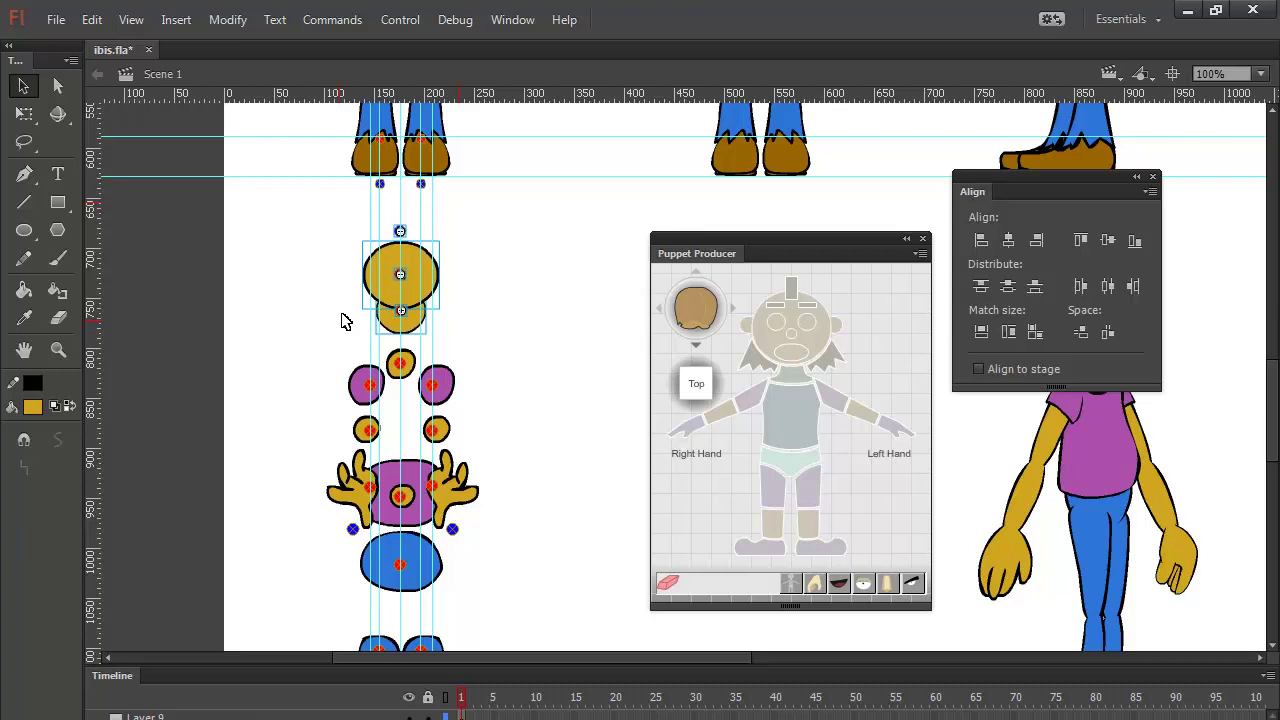
key(Down)
key(Down)
key(Down)
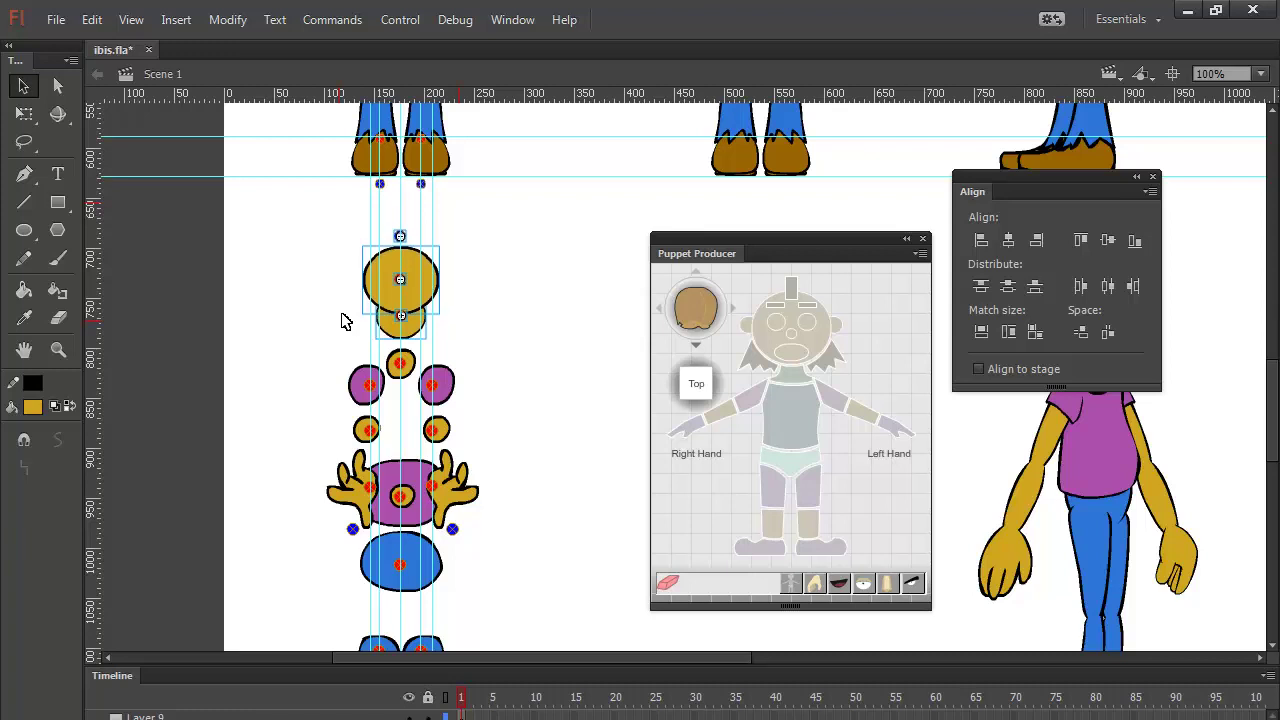
Step: Move the small central gold circle with its joint marker straight down to sit between the two arms
click(399, 362)
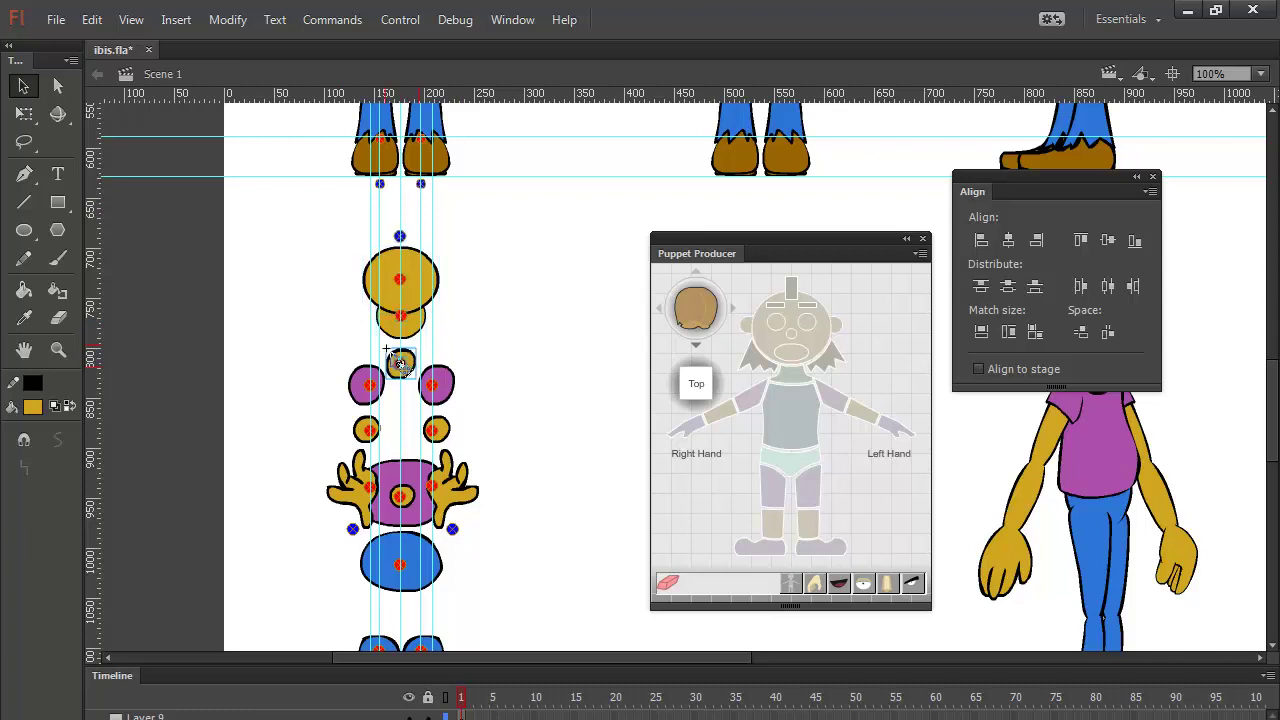
key(Down)
key(Down)
key(Down)
key(Down)
key(Down)
key(Down)
key(Down)
key(Down)
key(Down)
key(Down)
key(Down)
key(Down)
key(Down)
key(Down)
key(Down)
key(Down)
key(Down)
key(Down)
key(Down)
key(Down)
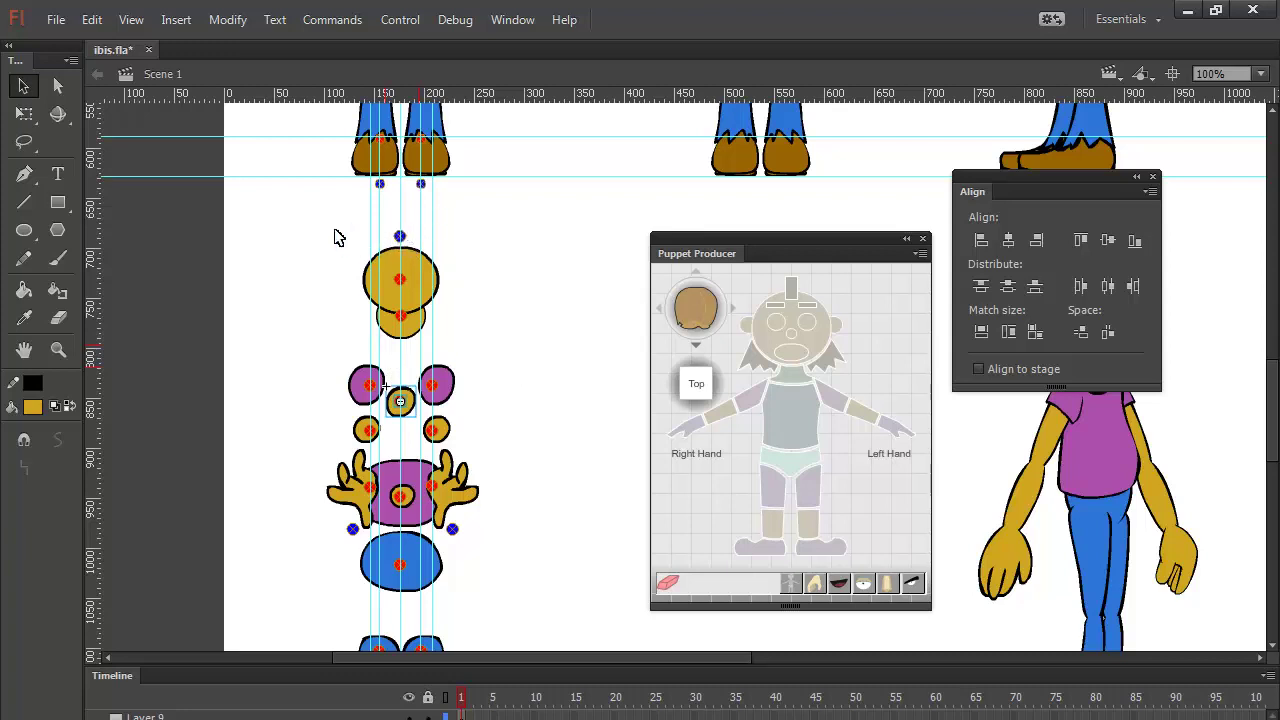
Step: Move the head pieces and their markers further down to sit just above the purple upper-arm pieces
drag(337, 234, 465, 362)
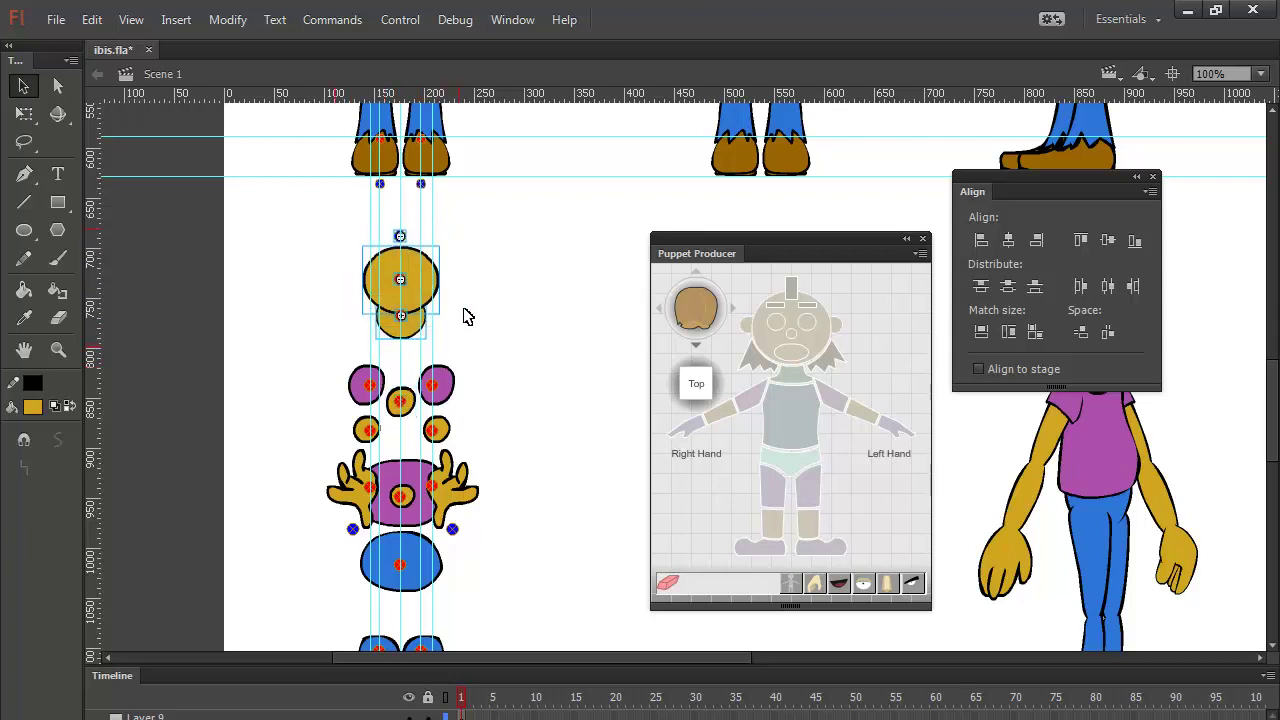
key(Down)
key(Down)
key(Down)
key(Down)
key(Down)
key(Down)
key(Down)
key(Down)
key(Down)
key(Down)
key(Down)
key(Down)
key(Down)
key(Down)
key(Down)
key(Down)
key(Down)
key(Down)
key(Down)
key(Down)
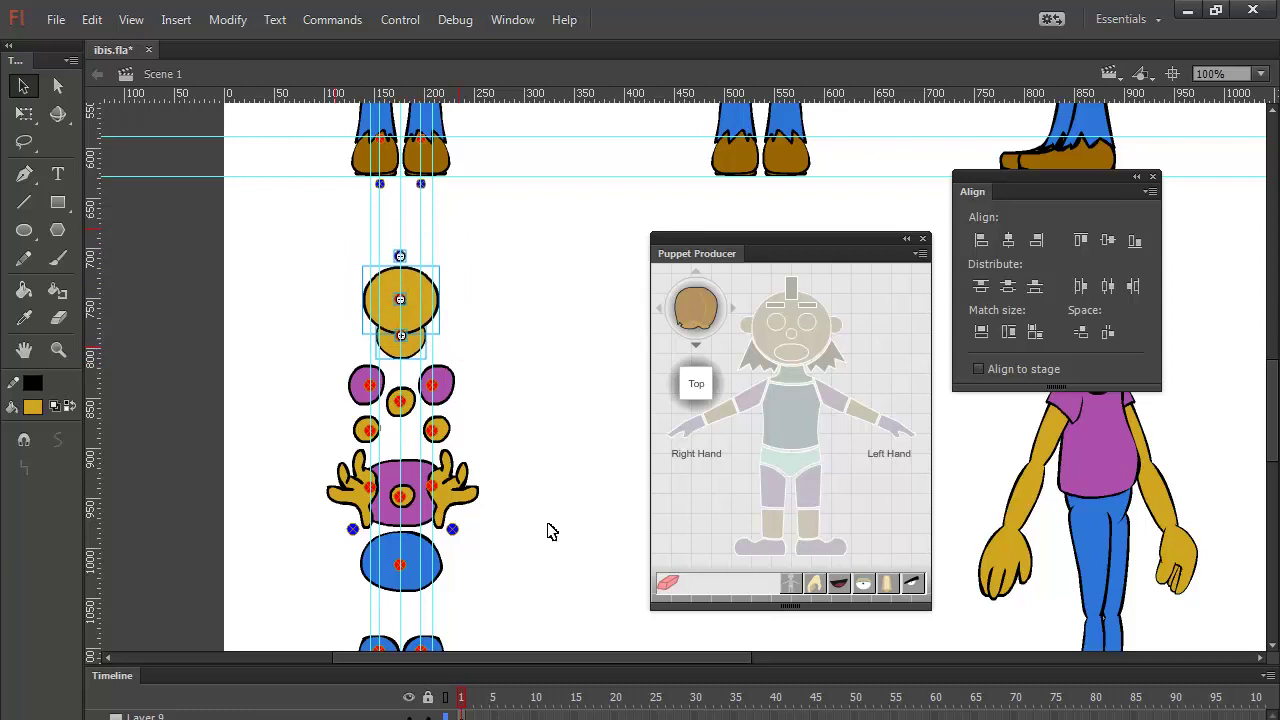
Step: Select all leg and foot pieces with their joint markers and move them up close beneath the blue hip piece
drag(531, 577, 340, 644)
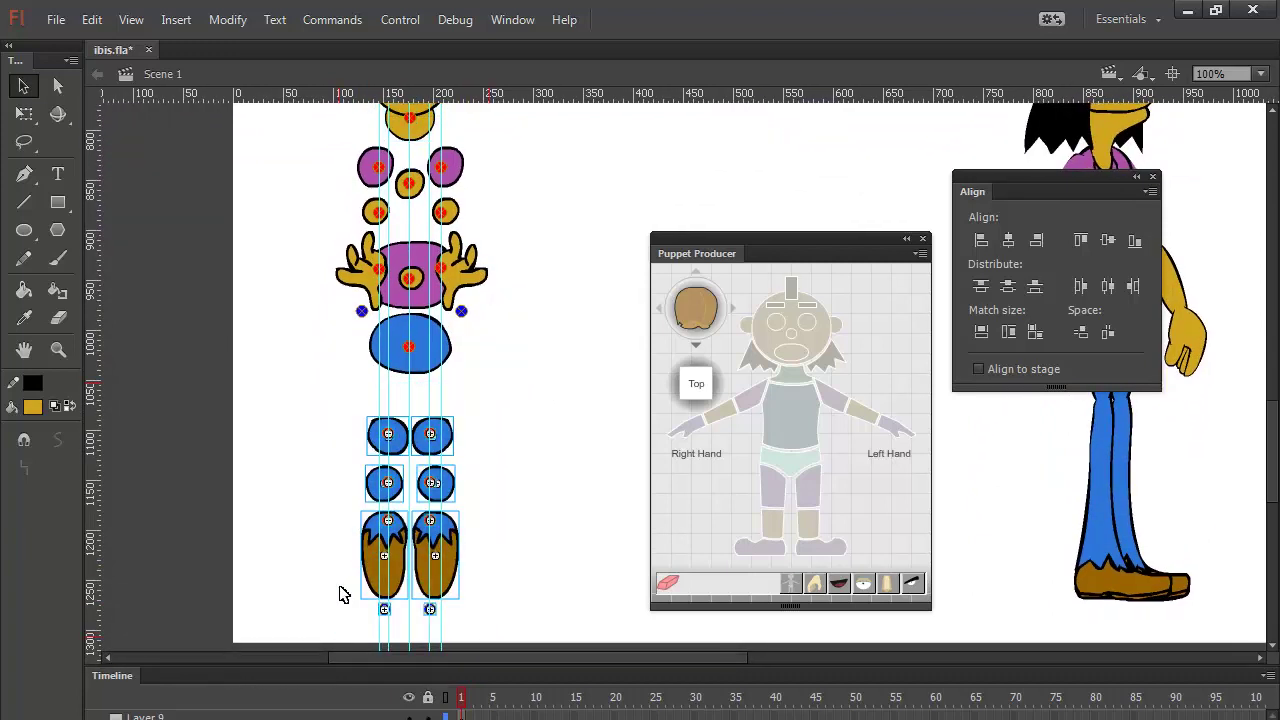
key(Up)
key(Up)
key(Up)
key(Up)
key(Up)
key(Up)
key(Up)
key(Up)
key(Up)
key(Up)
key(Up)
key(Up)
key(Up)
key(Up)
key(Up)
key(Up)
key(Up)
key(Up)
key(Up)
key(Up)
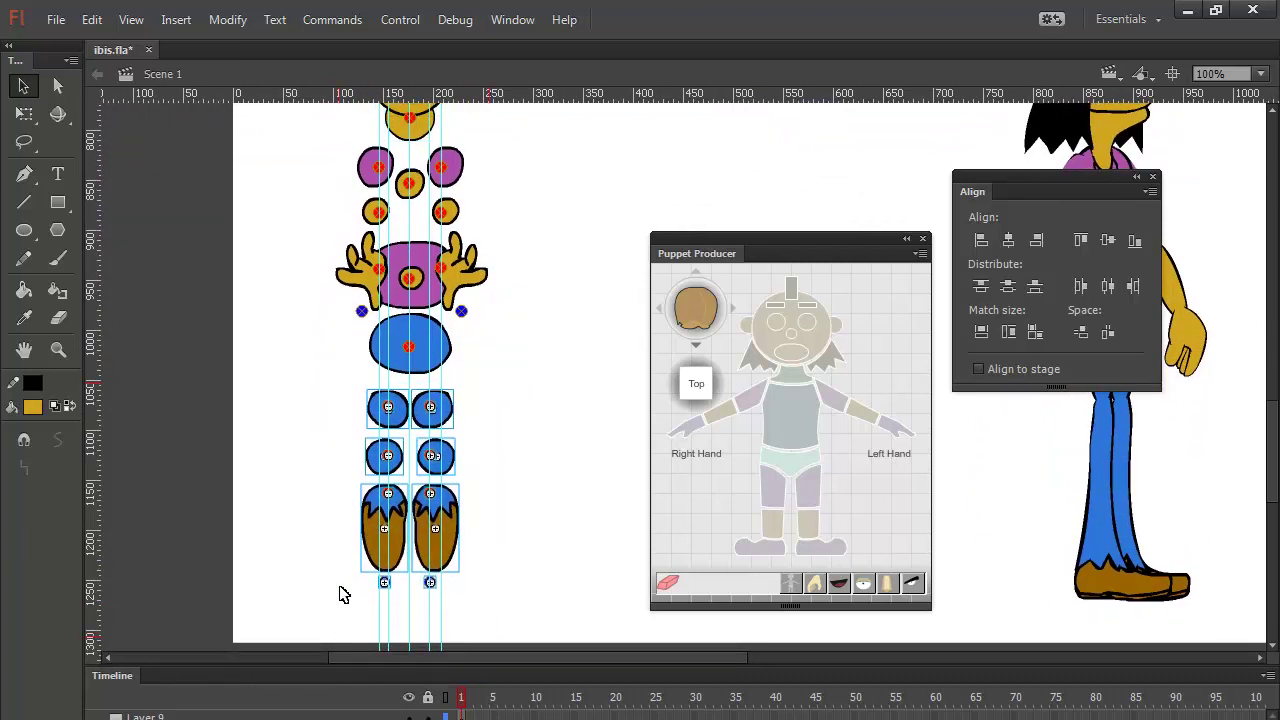
key(Up)
key(Up)
key(Up)
key(Up)
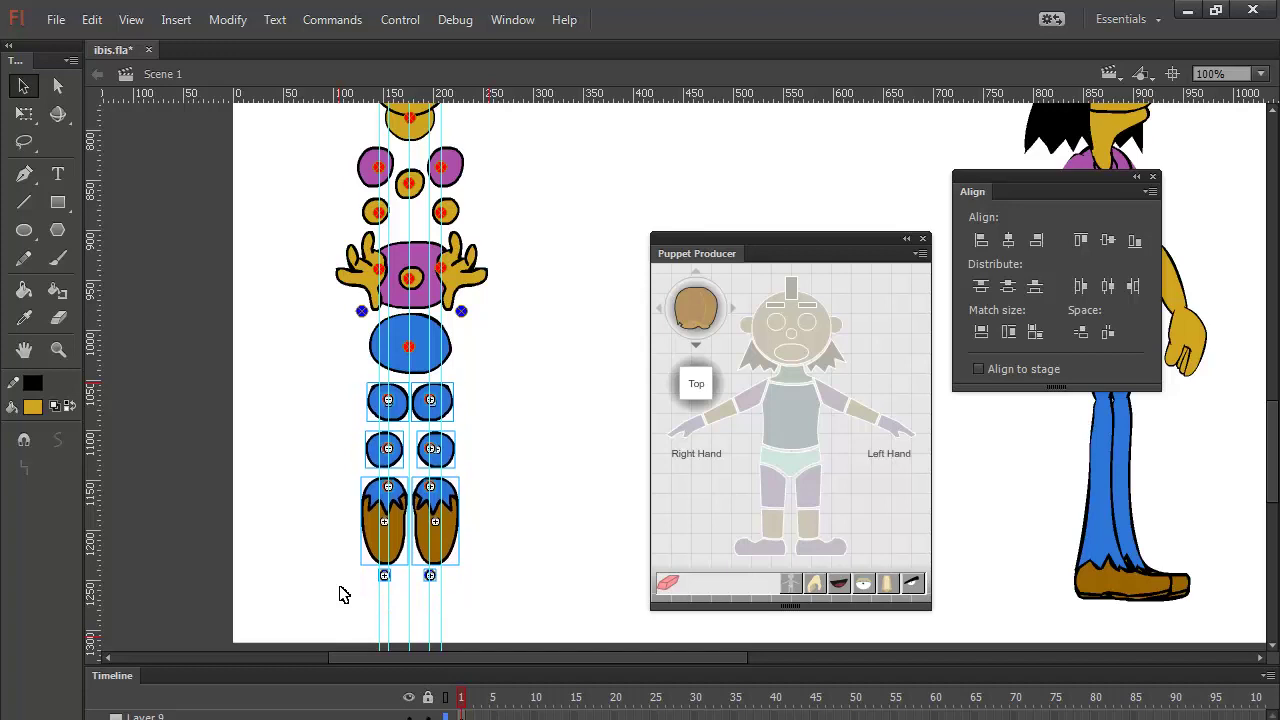
drag(551, 214, 535, 327)
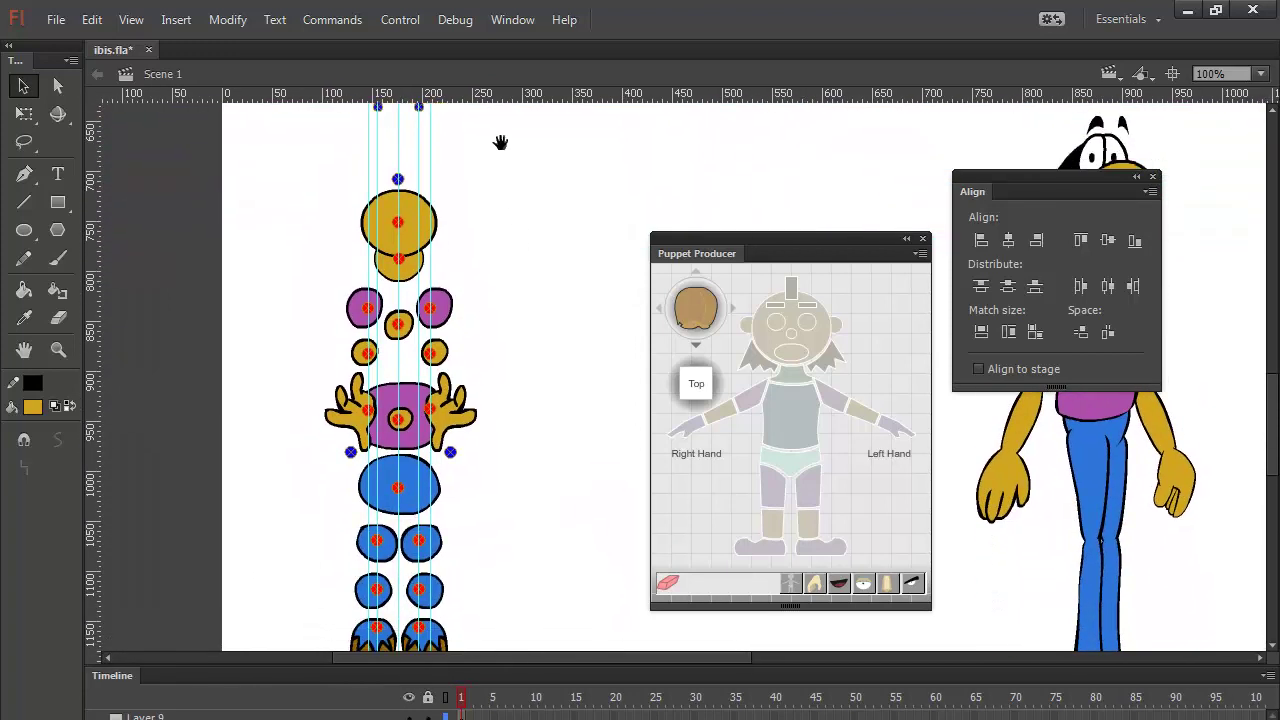
Step: Select all top-view body pieces with their joint markers and move them straight down, away from the front-view feet
drag(501, 142, 294, 654)
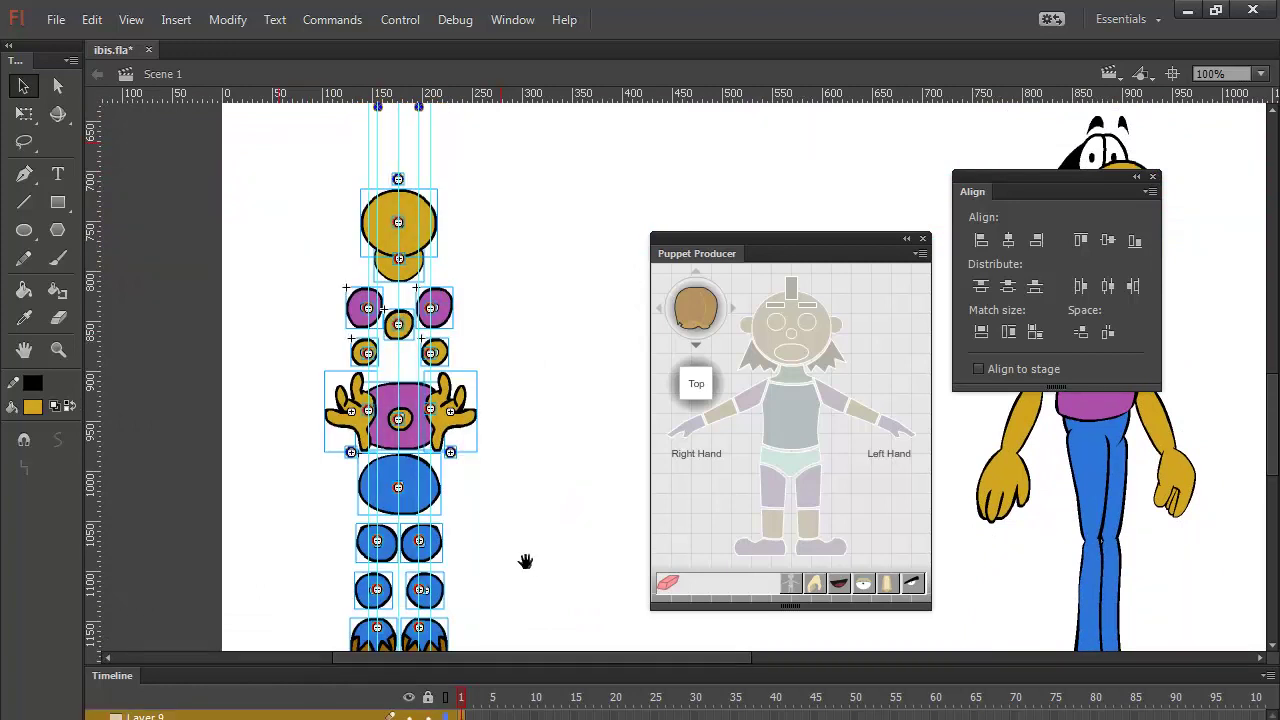
drag(525, 562, 517, 386)
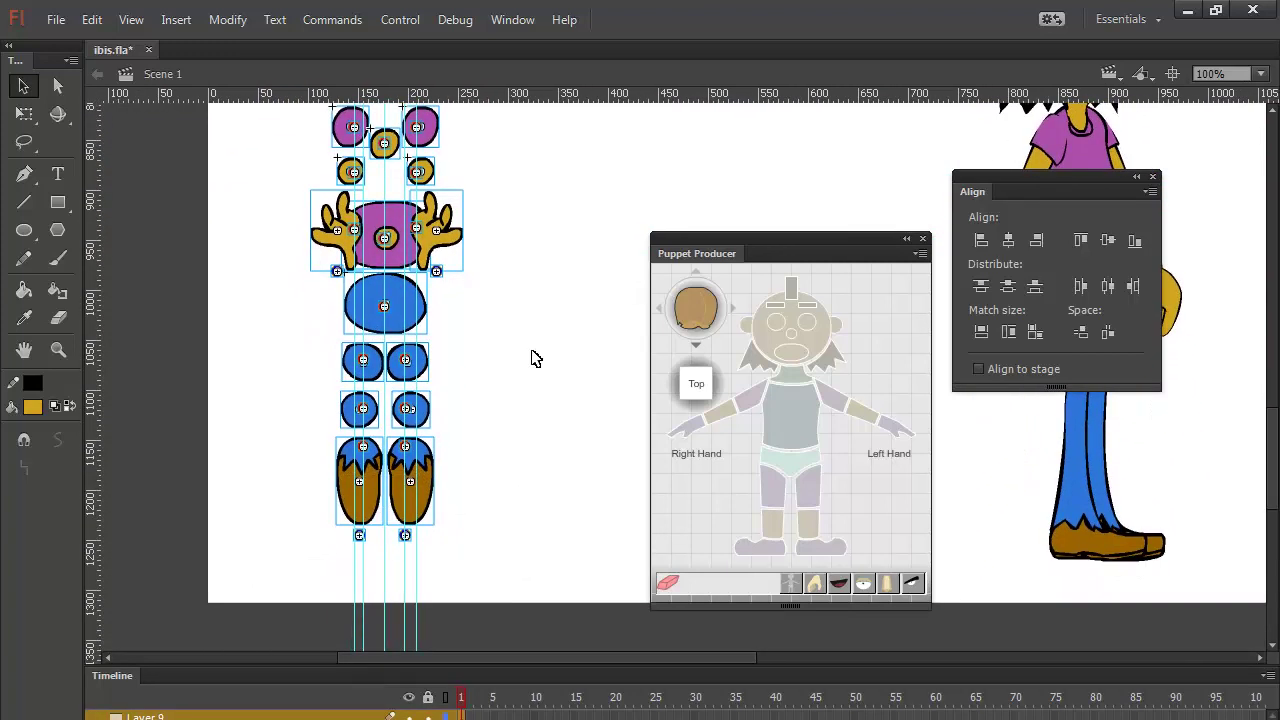
key(Down)
key(Down)
key(Down)
key(Down)
key(Down)
key(Down)
key(Down)
key(Down)
key(Down)
key(Down)
key(Down)
key(Down)
key(Down)
key(Down)
key(Down)
key(Down)
key(Down)
key(Down)
key(Down)
key(Down)
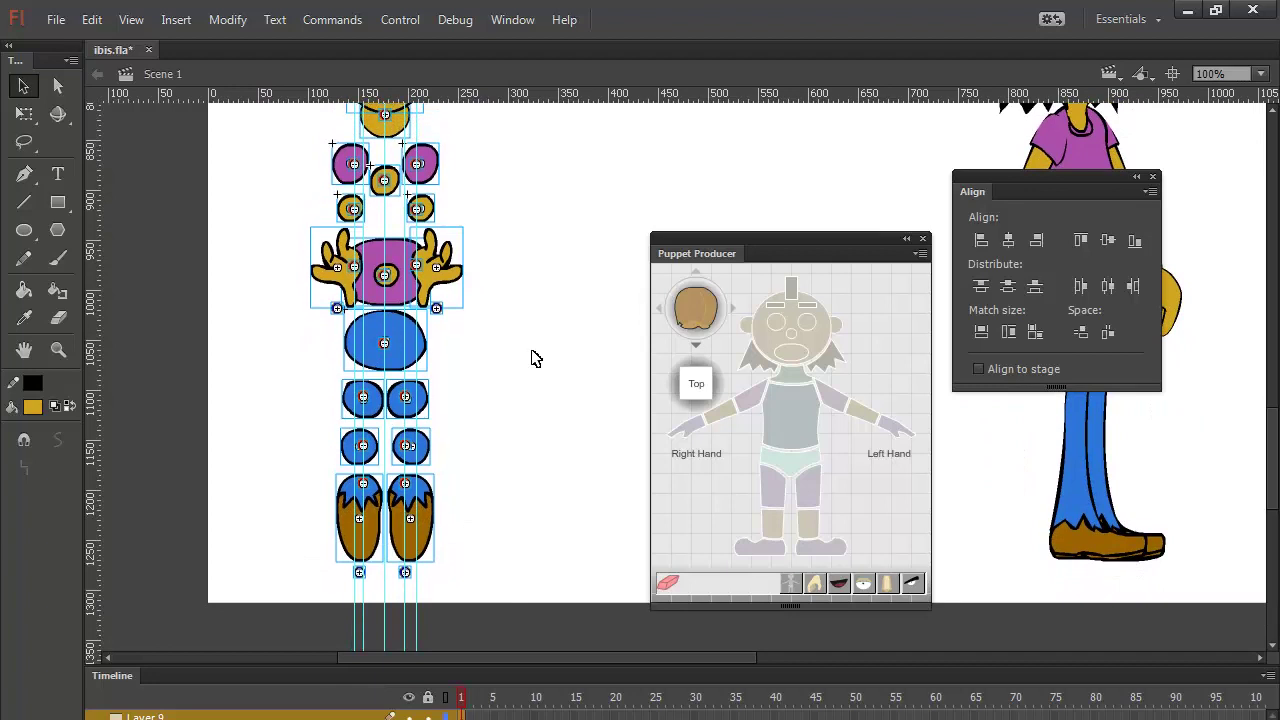
key(Down)
key(Down)
key(Down)
key(Down)
key(Down)
drag(523, 234, 507, 427)
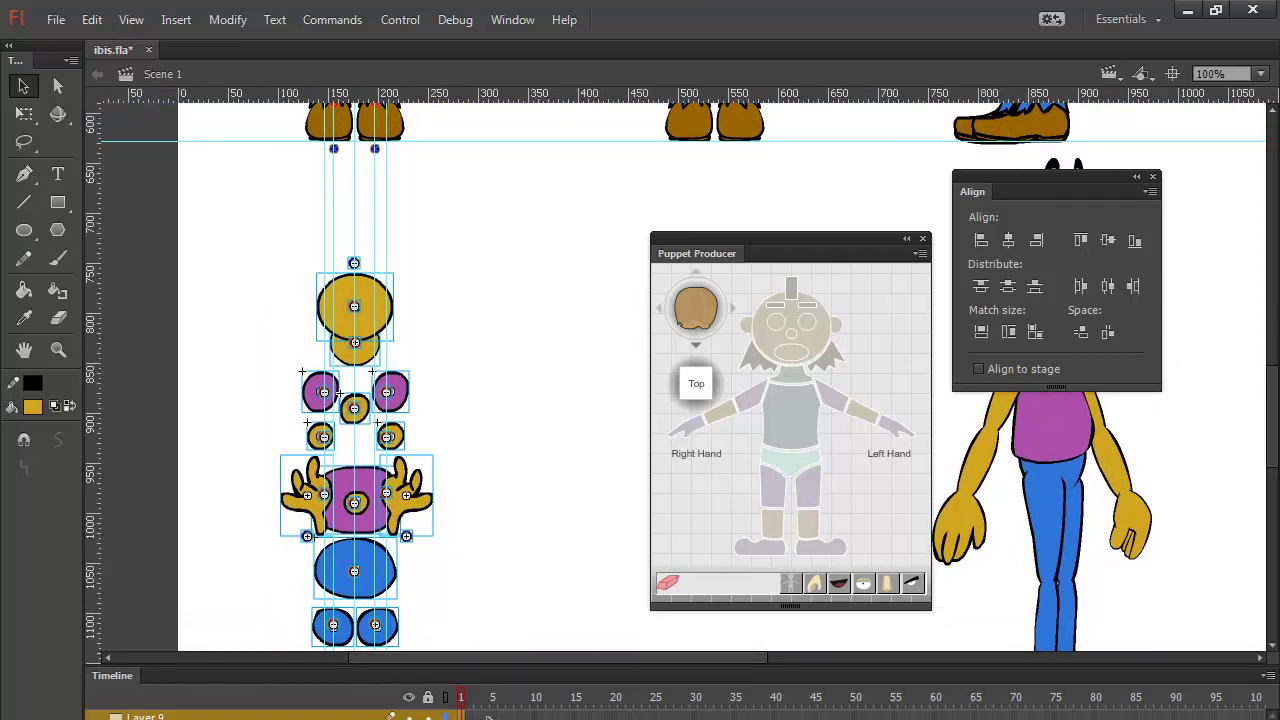
Step: On Layer 10, brush the rough black sides of a hair shape curving around the gold head and meeting at its lower edge
click(442, 714)
click(415, 714)
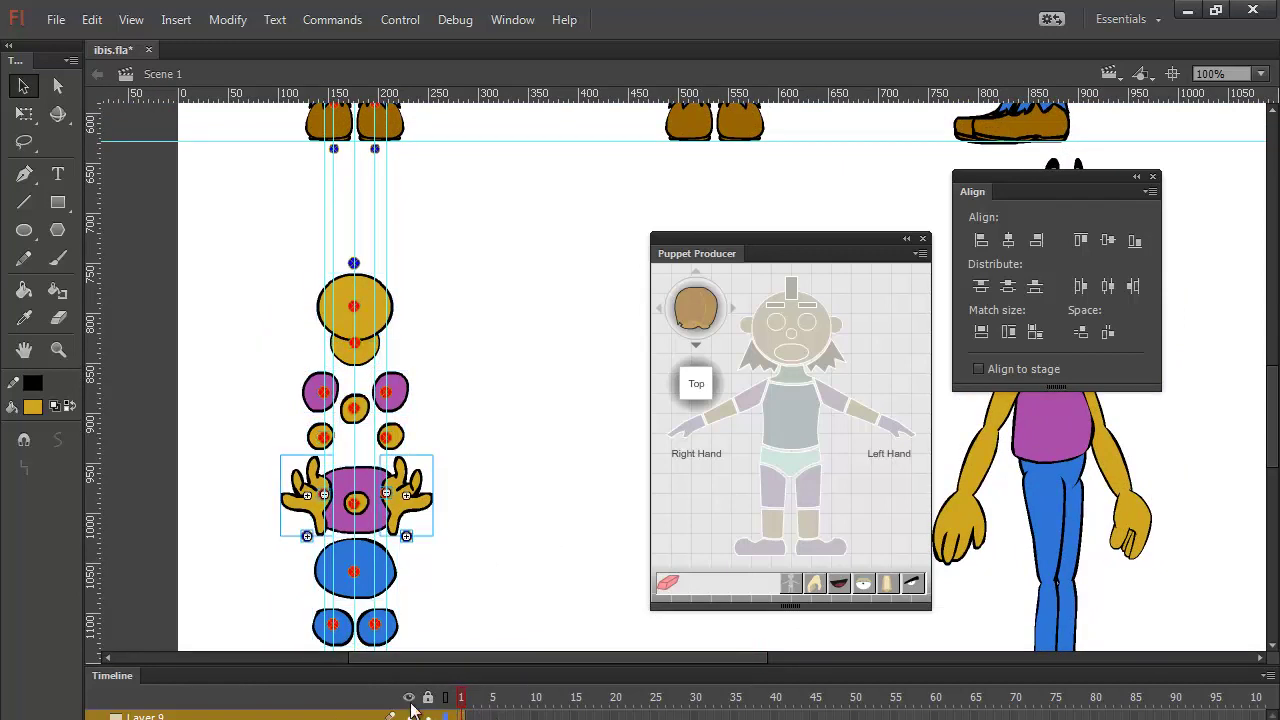
drag(1266, 404, 1262, 371)
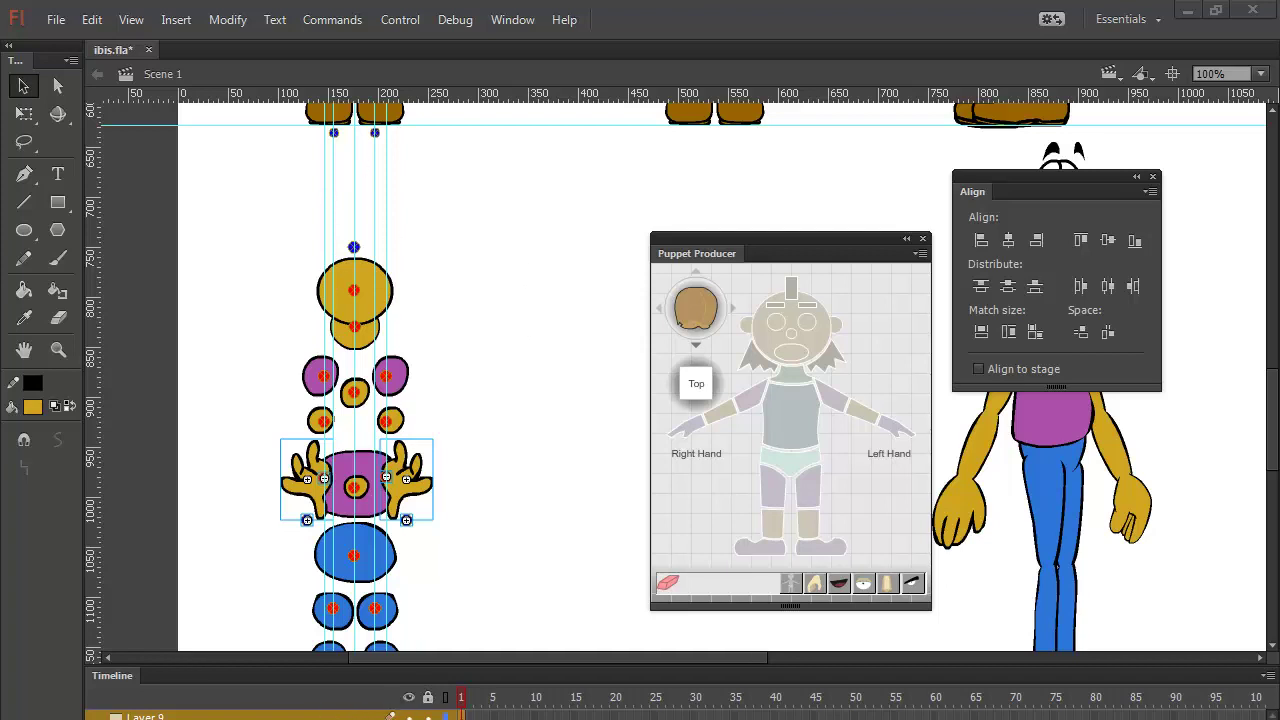
click(390, 716)
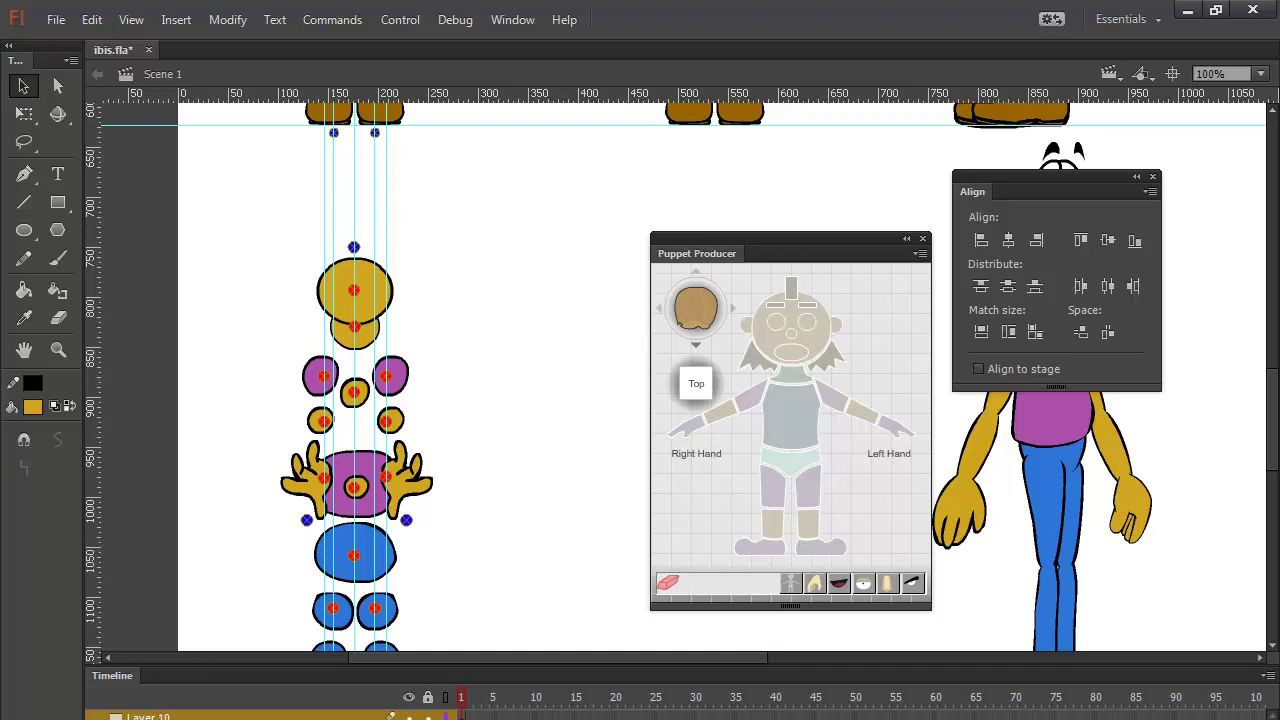
click(57, 259)
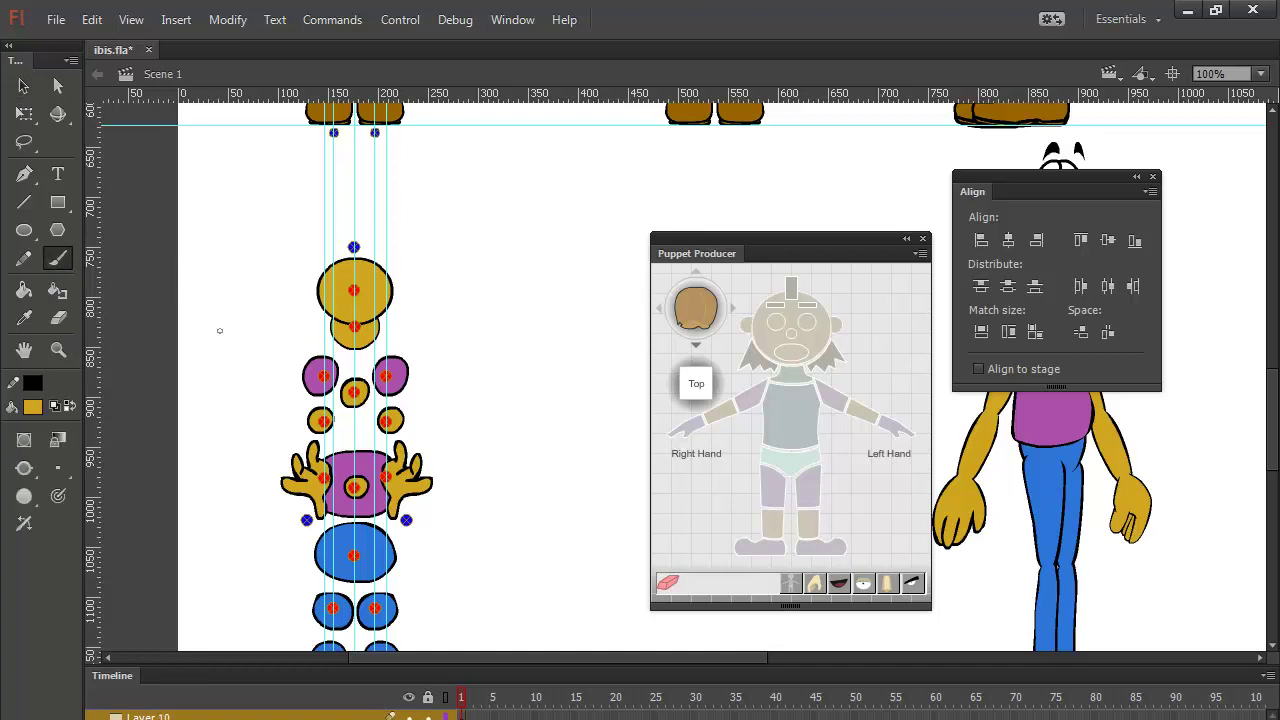
click(71, 406)
drag(304, 265, 328, 308)
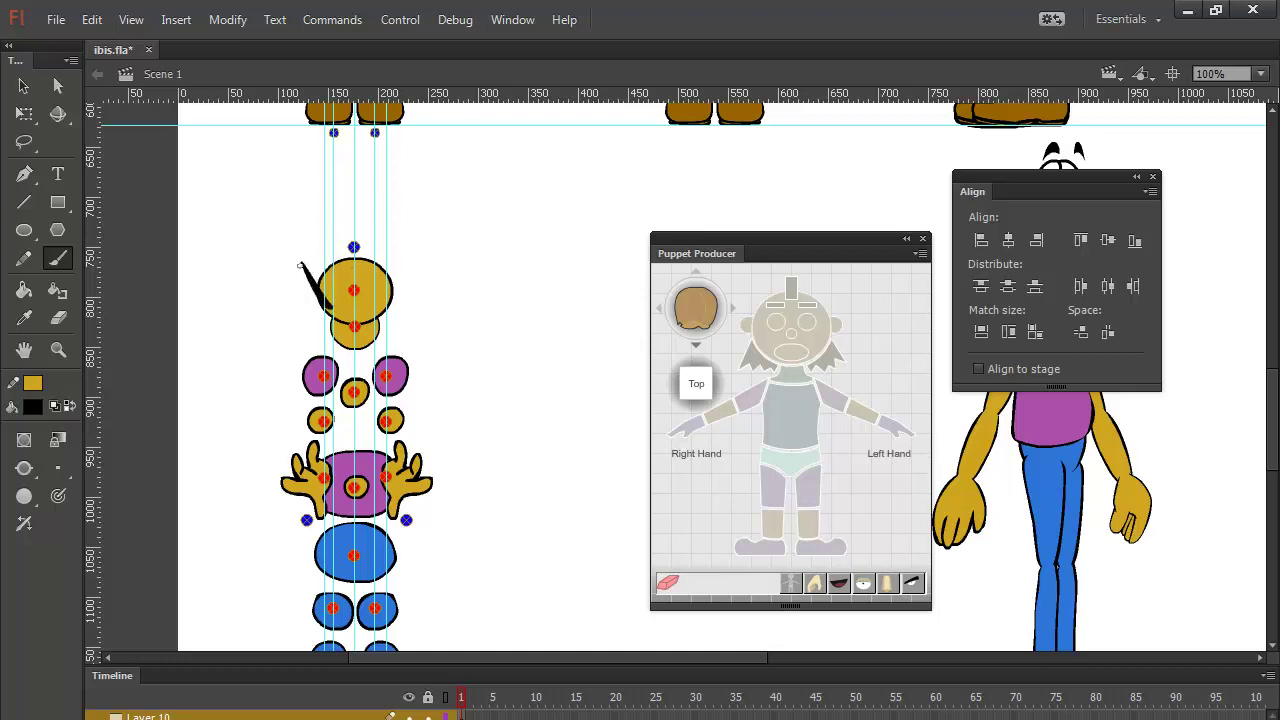
mouse_move(299, 266)
mouse_down()
mouse_move(358, 325)
mouse_move(402, 288)
mouse_up()
mouse_move(362, 326)
mouse_down()
mouse_move(406, 284)
mouse_move(405, 255)
mouse_move(382, 318)
mouse_move(414, 250)
mouse_move(416, 262)
mouse_up()
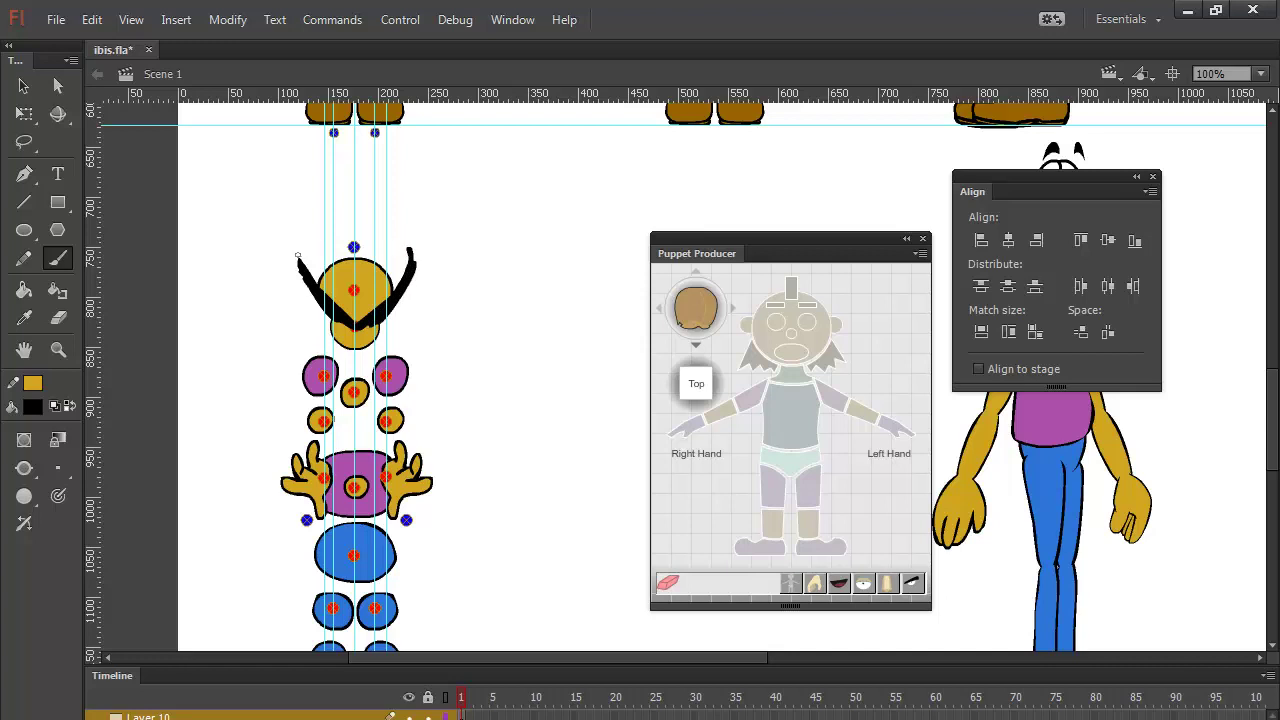
Step: Complete the rough hair sketch with thickened sides and a zigzag edge above the gold head
mouse_move(300, 262)
mouse_down()
mouse_move(298, 244)
mouse_move(336, 318)
mouse_up()
mouse_move(299, 244)
mouse_down()
mouse_move(300, 262)
mouse_move(302, 236)
mouse_move(316, 258)
mouse_move(316, 236)
mouse_move(346, 244)
mouse_move(366, 230)
mouse_move(378, 246)
mouse_move(392, 230)
mouse_move(420, 264)
mouse_move(404, 250)
mouse_up()
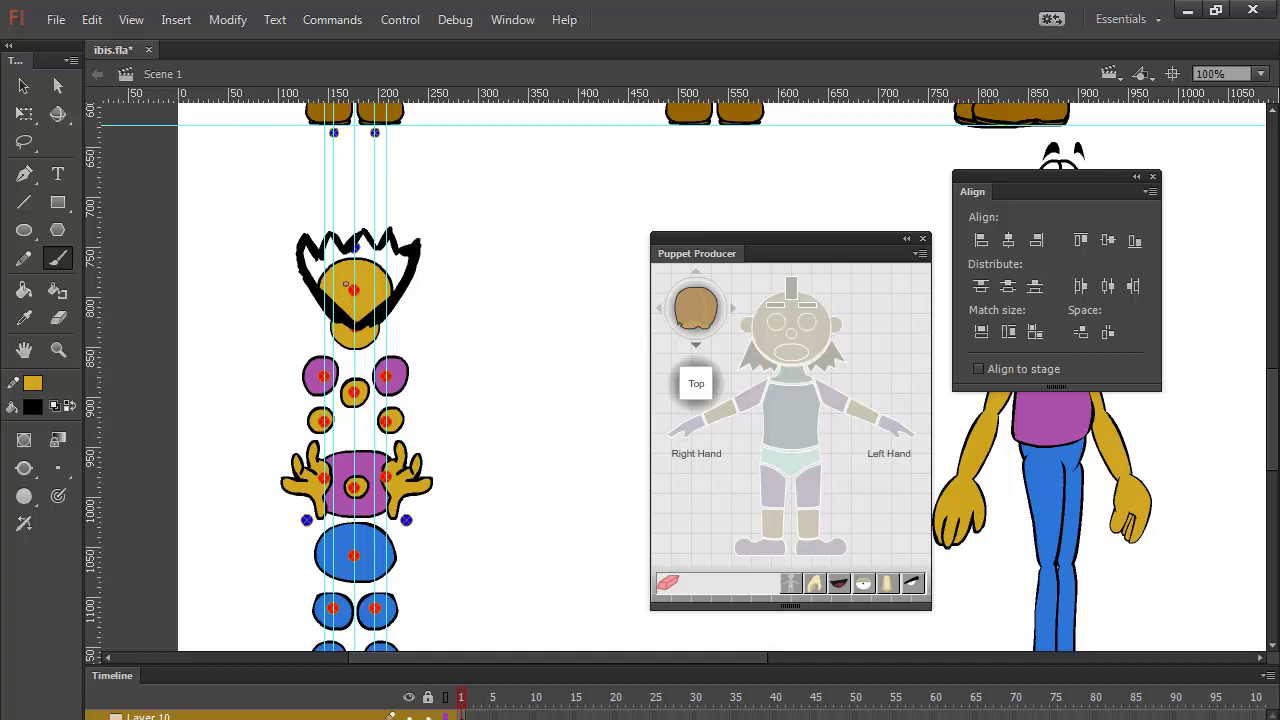
mouse_move(338, 323)
mouse_down()
mouse_move(322, 273)
mouse_move(375, 326)
mouse_move(359, 318)
mouse_move(398, 307)
mouse_move(359, 324)
mouse_move(399, 298)
mouse_move(379, 318)
mouse_move(420, 254)
mouse_up()
mouse_move(420, 243)
mouse_down()
mouse_move(412, 282)
mouse_move(420, 240)
mouse_up()
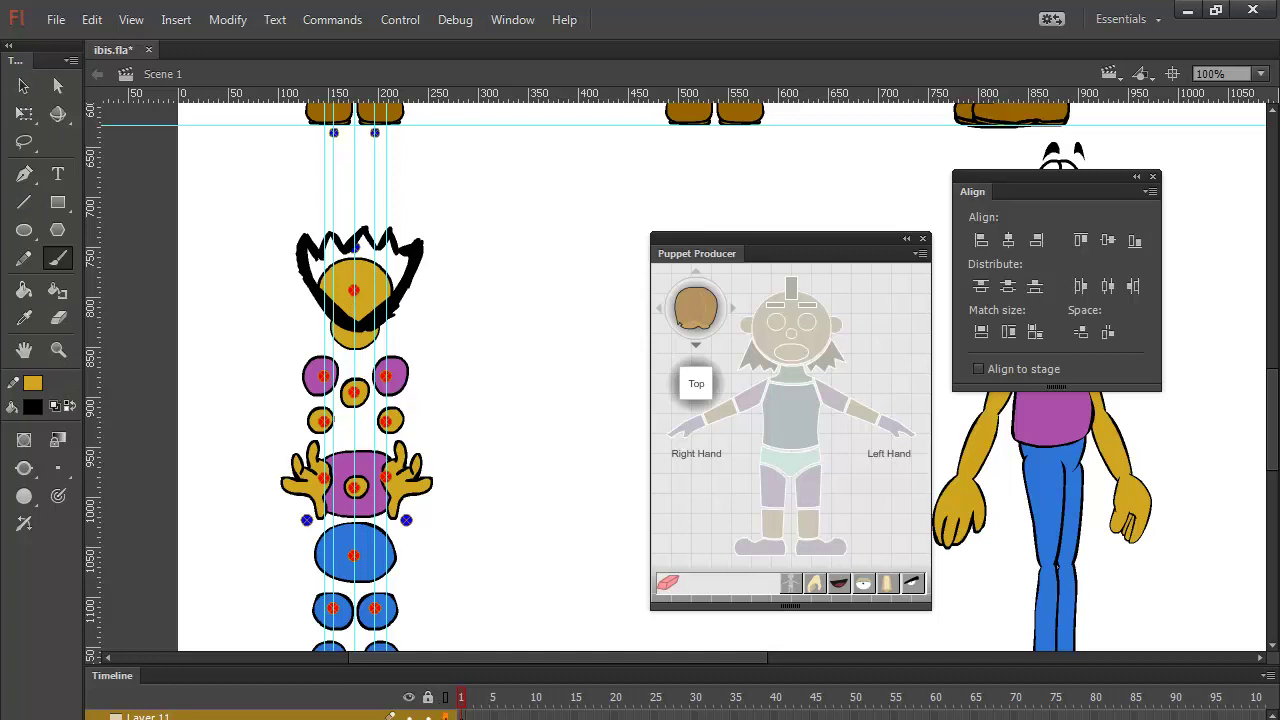
Step: Show the rough hair sketch as outlines and brush a clean black hair contour over it on Layer 11
click(446, 716)
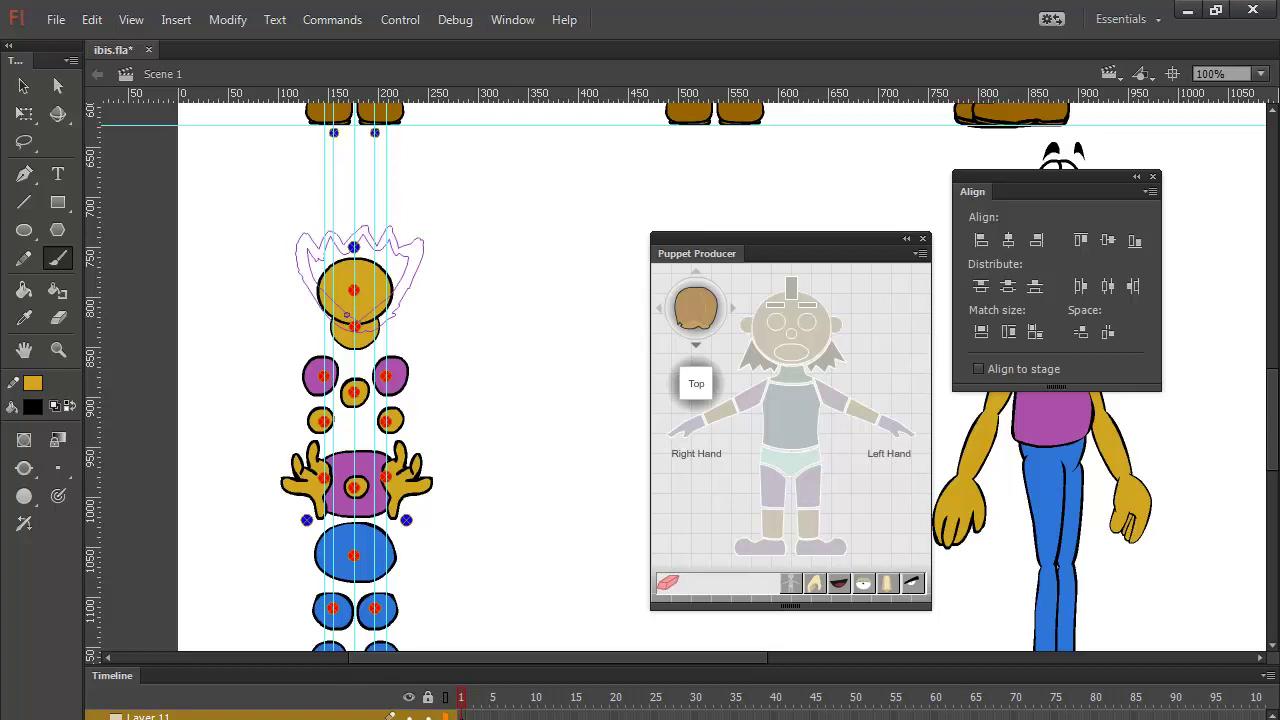
key(ctrl+equal)
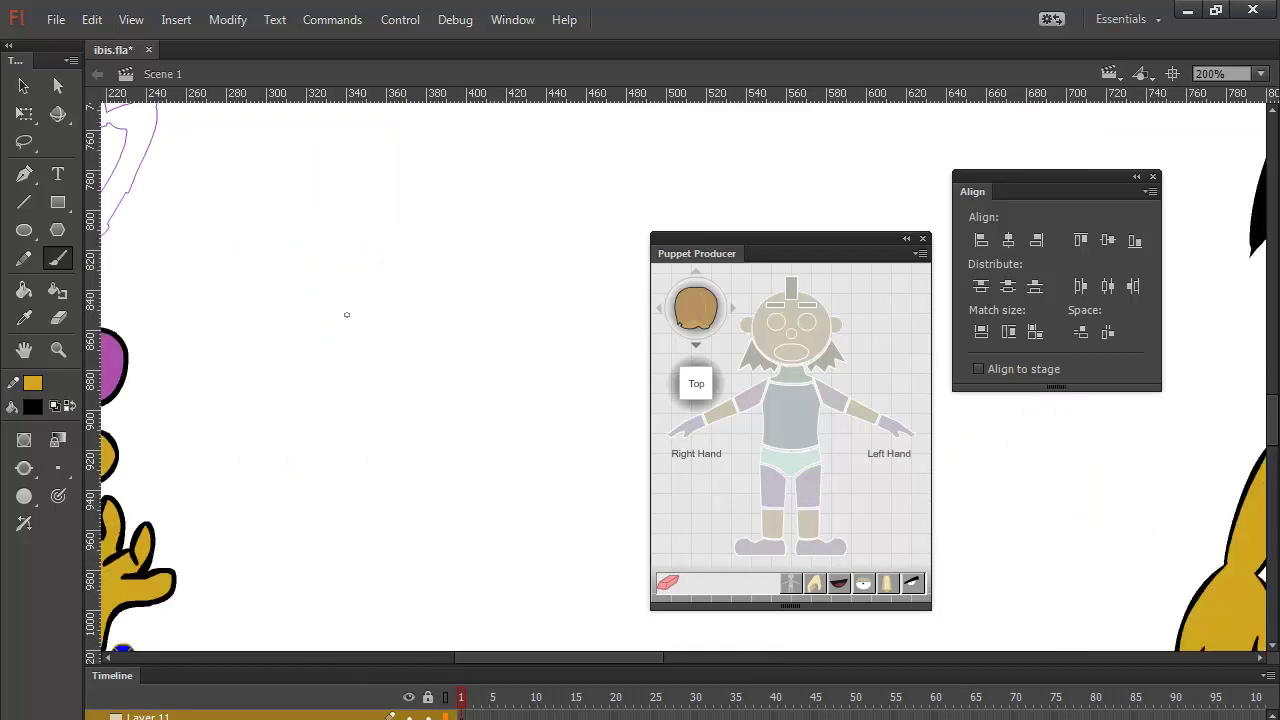
drag(231, 243, 357, 395)
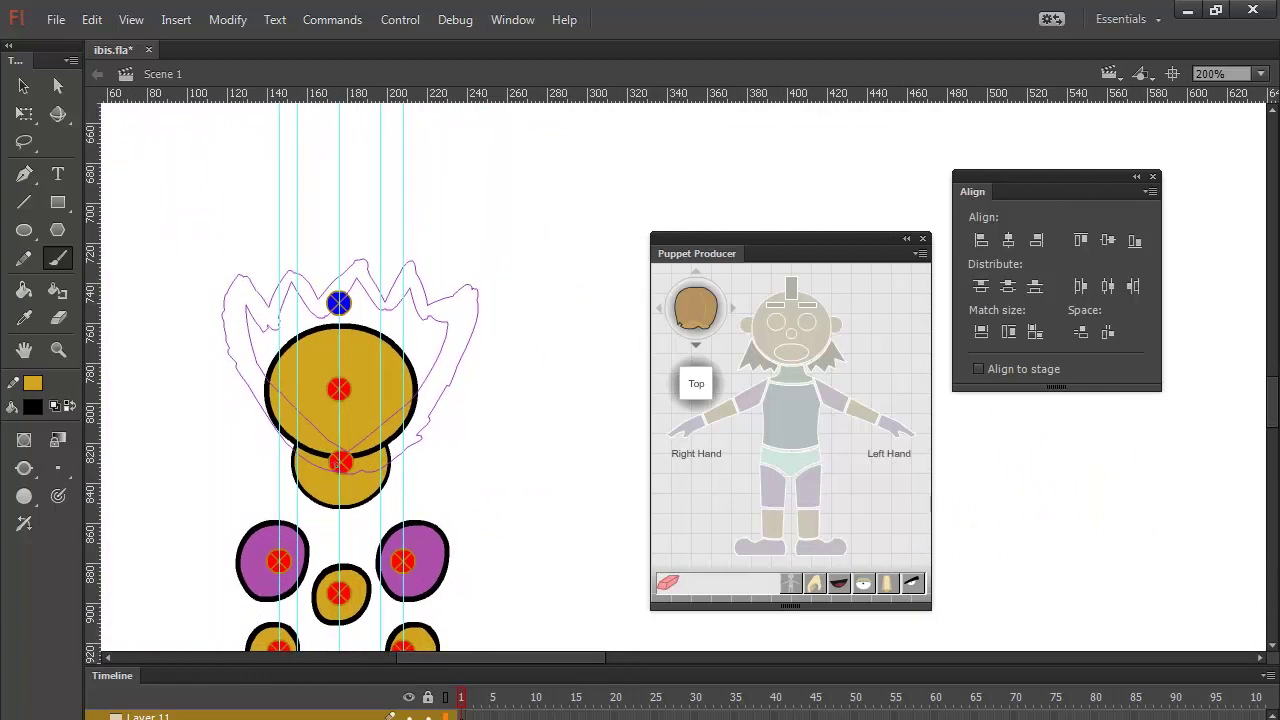
mouse_move(274, 423)
mouse_down()
mouse_move(240, 368)
mouse_move(229, 286)
mouse_move(246, 262)
mouse_move(264, 290)
mouse_up()
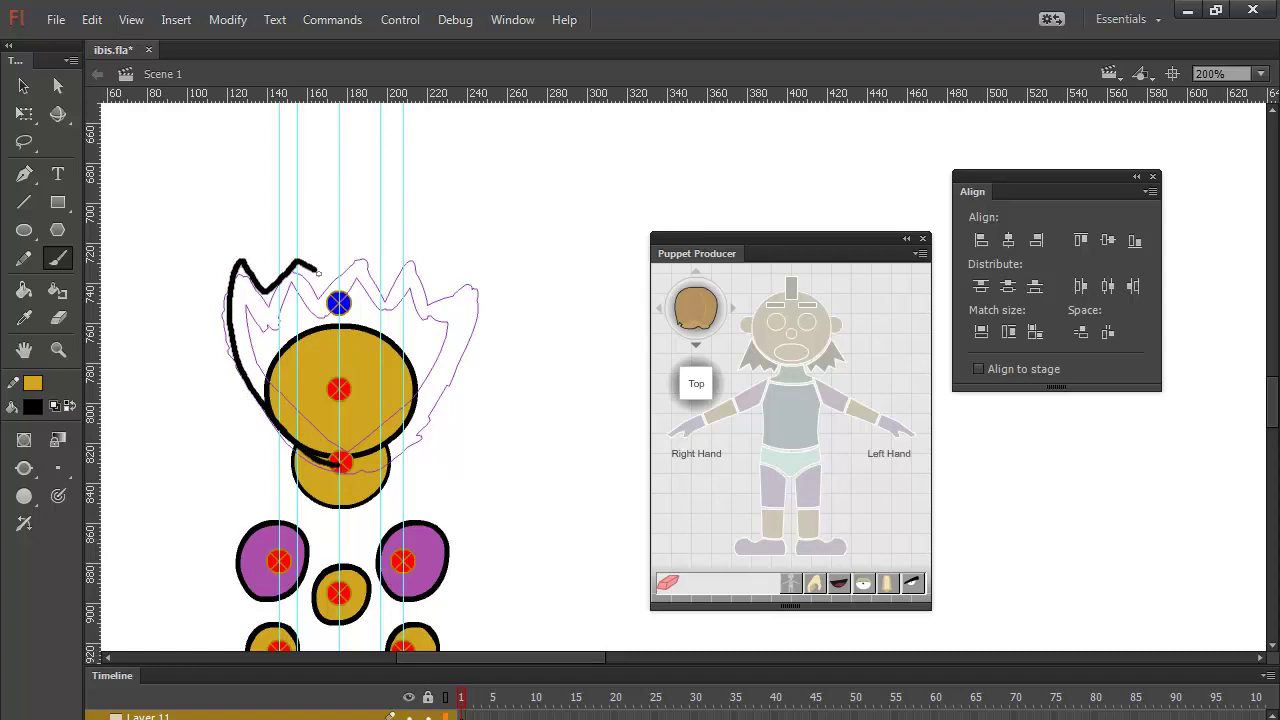
mouse_move(397, 268)
mouse_down()
mouse_move(421, 284)
mouse_move(471, 275)
mouse_up()
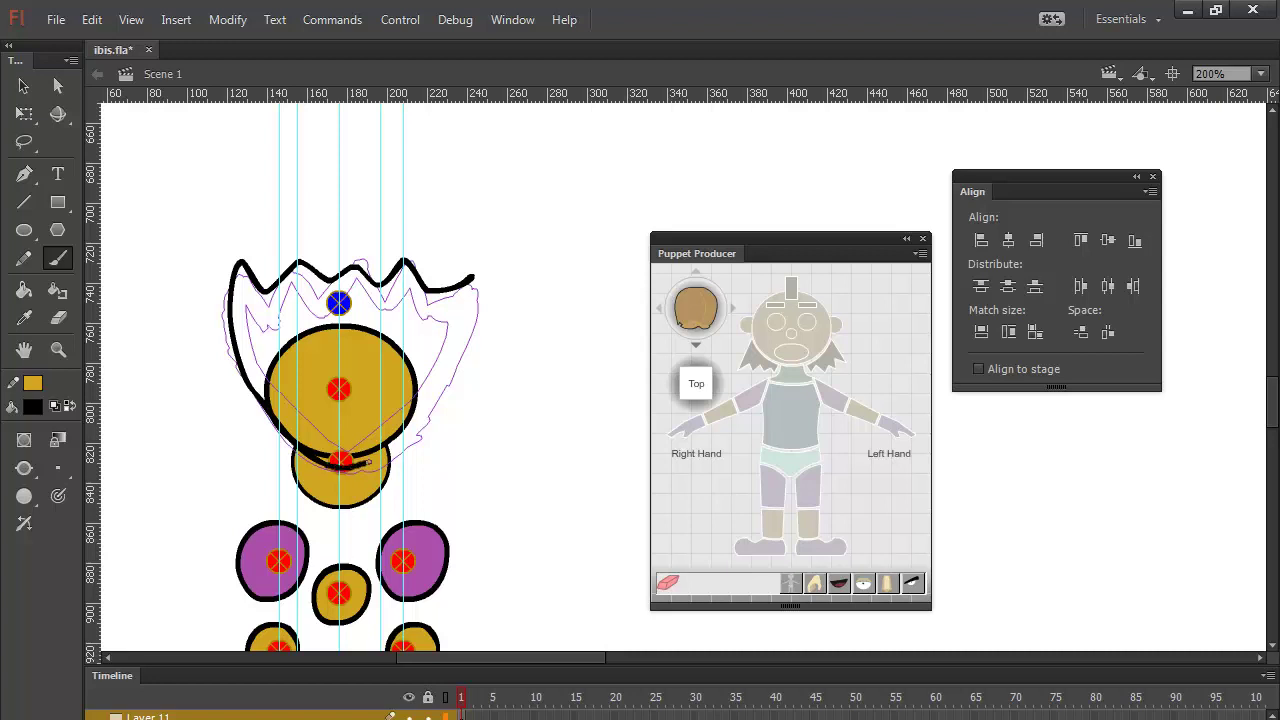
mouse_move(394, 446)
mouse_down()
mouse_move(457, 347)
mouse_move(472, 274)
mouse_up()
Step: Fill the inside of the clean hair contour with solid black
click(23, 85)
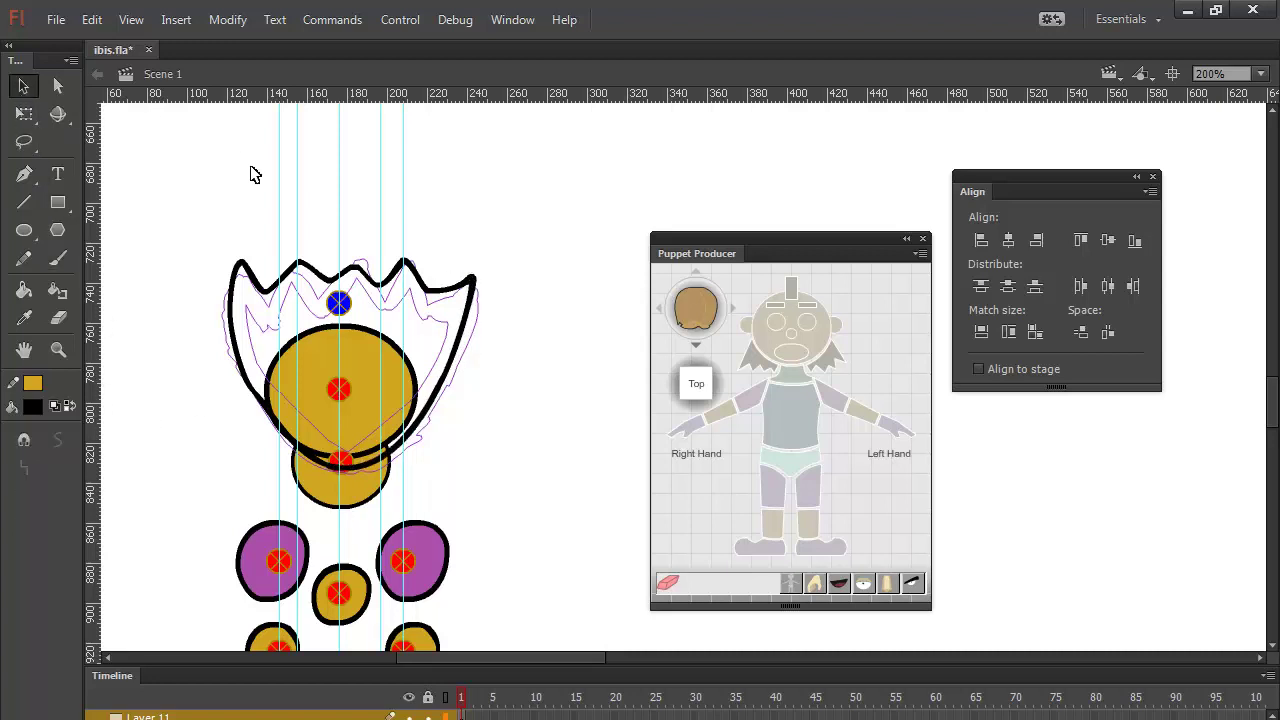
click(432, 291)
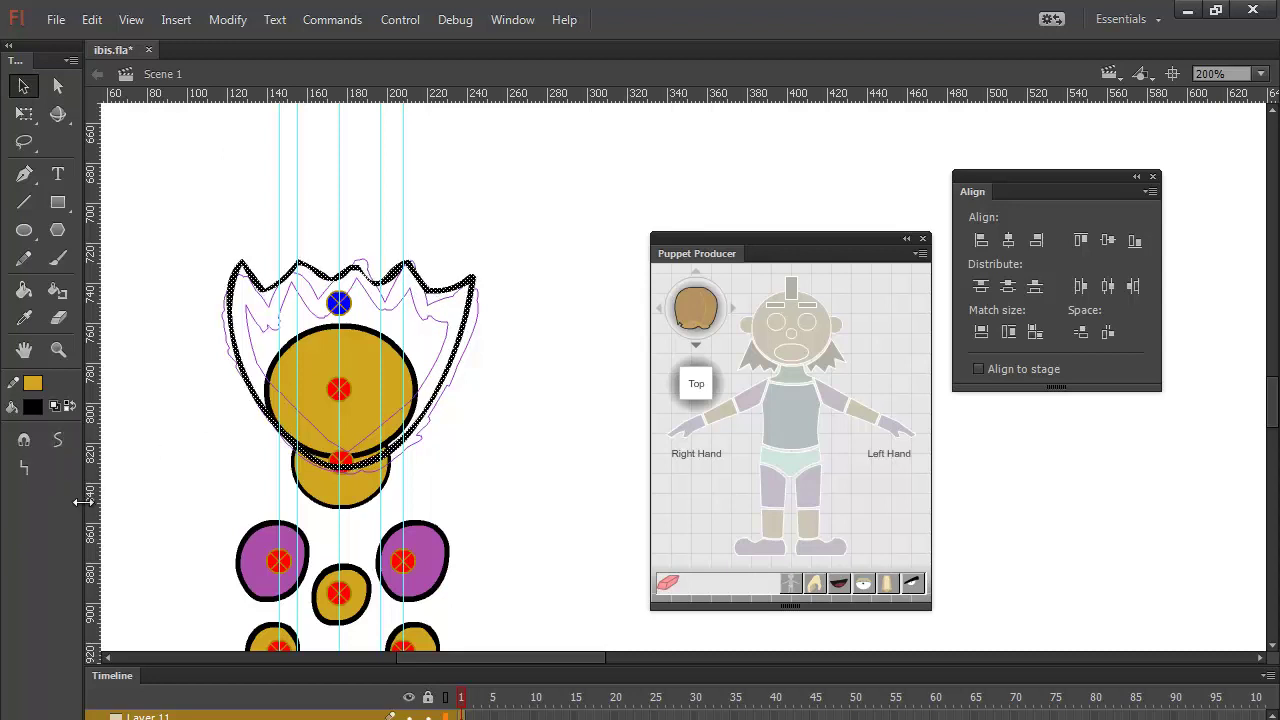
click(23, 290)
click(368, 368)
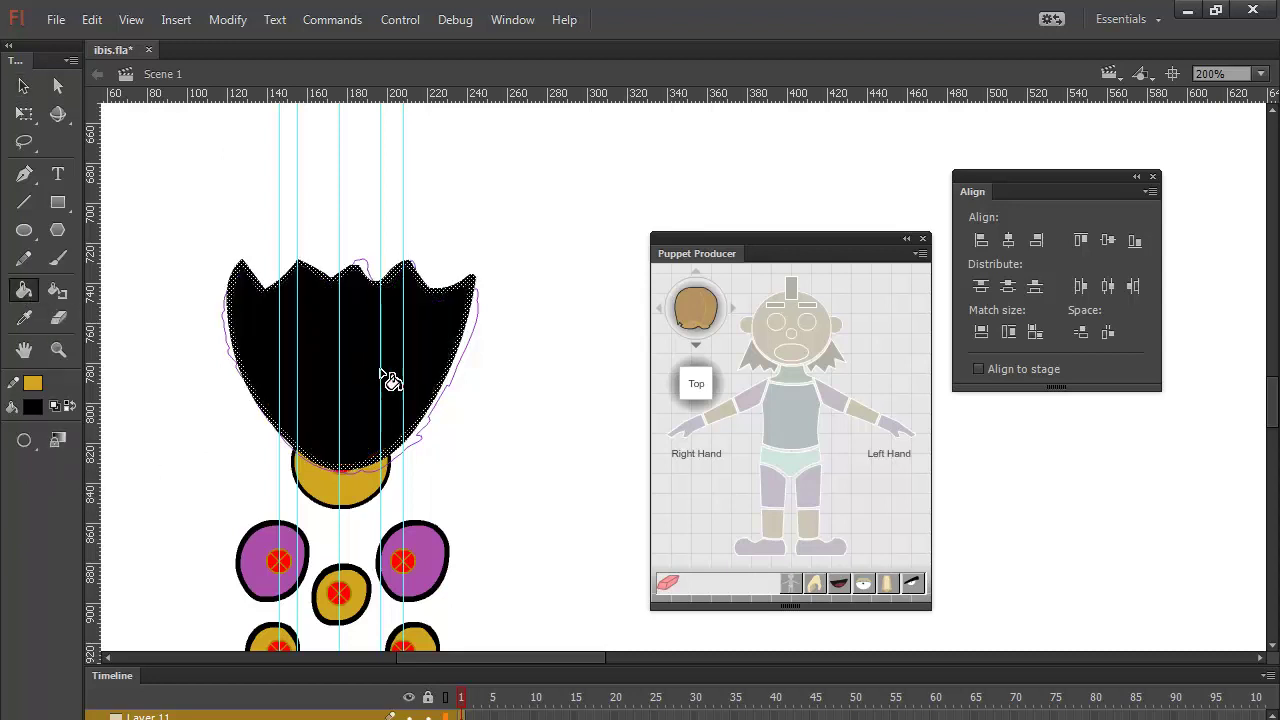
Step: Select the whole black hair shape, both fill and contour, and smooth it
click(23, 85)
drag(366, 357, 346, 383)
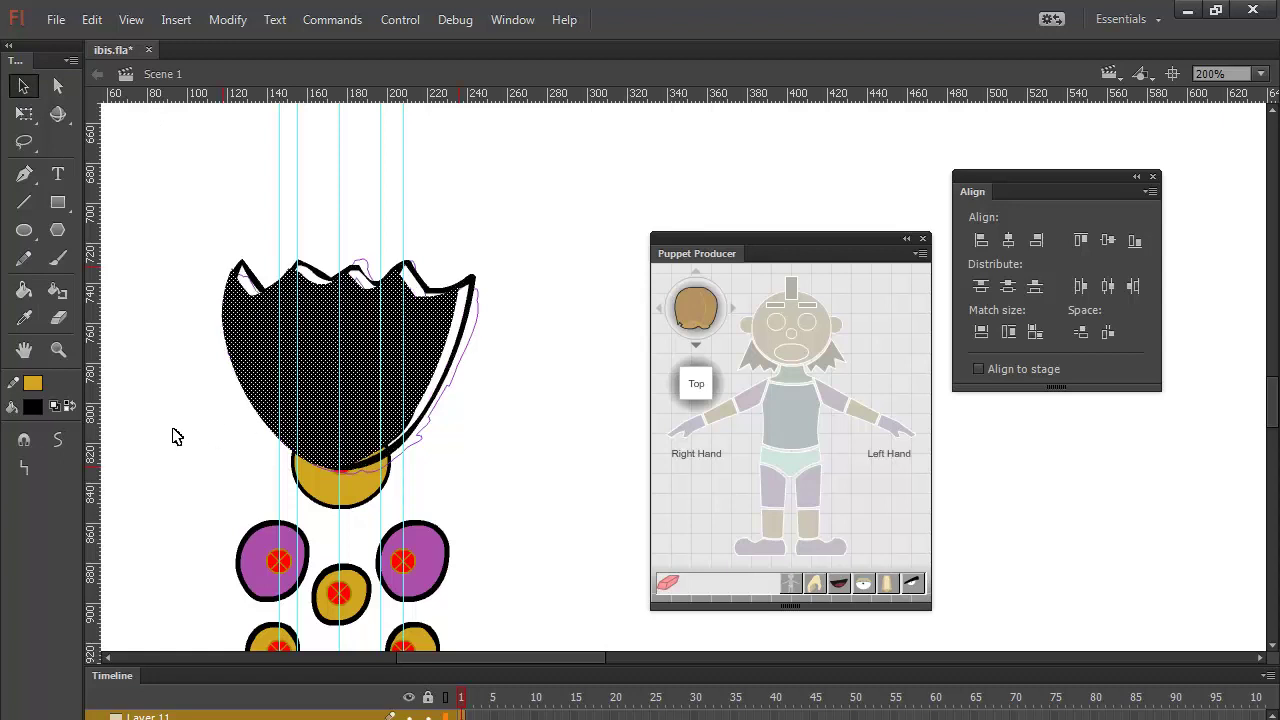
drag(428, 349, 423, 331)
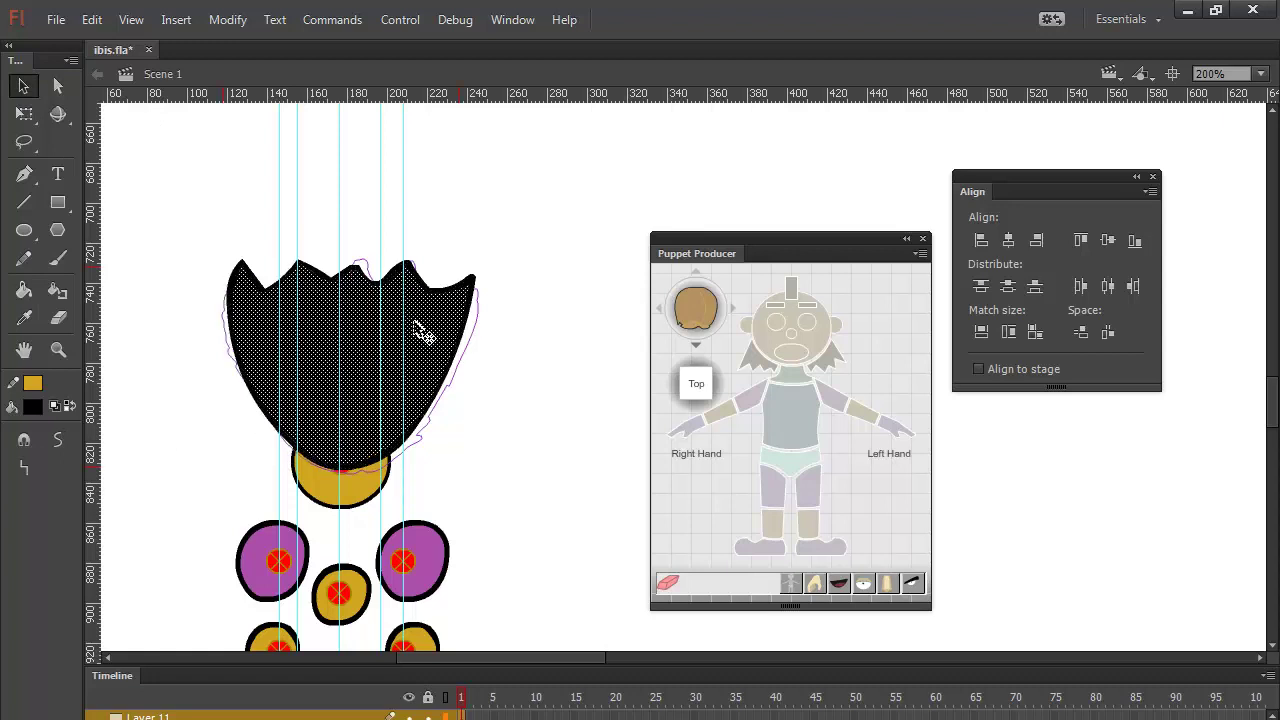
click(474, 290)
click(474, 290)
click(58, 439)
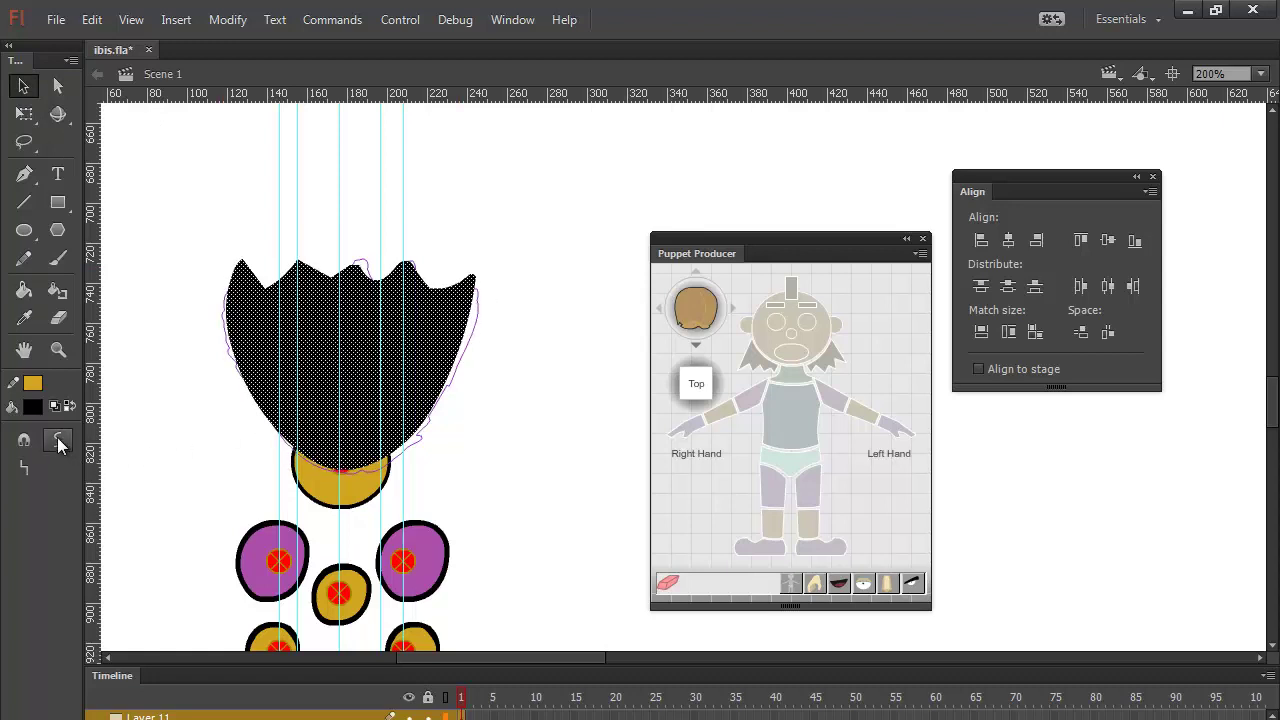
click(58, 439)
click(445, 212)
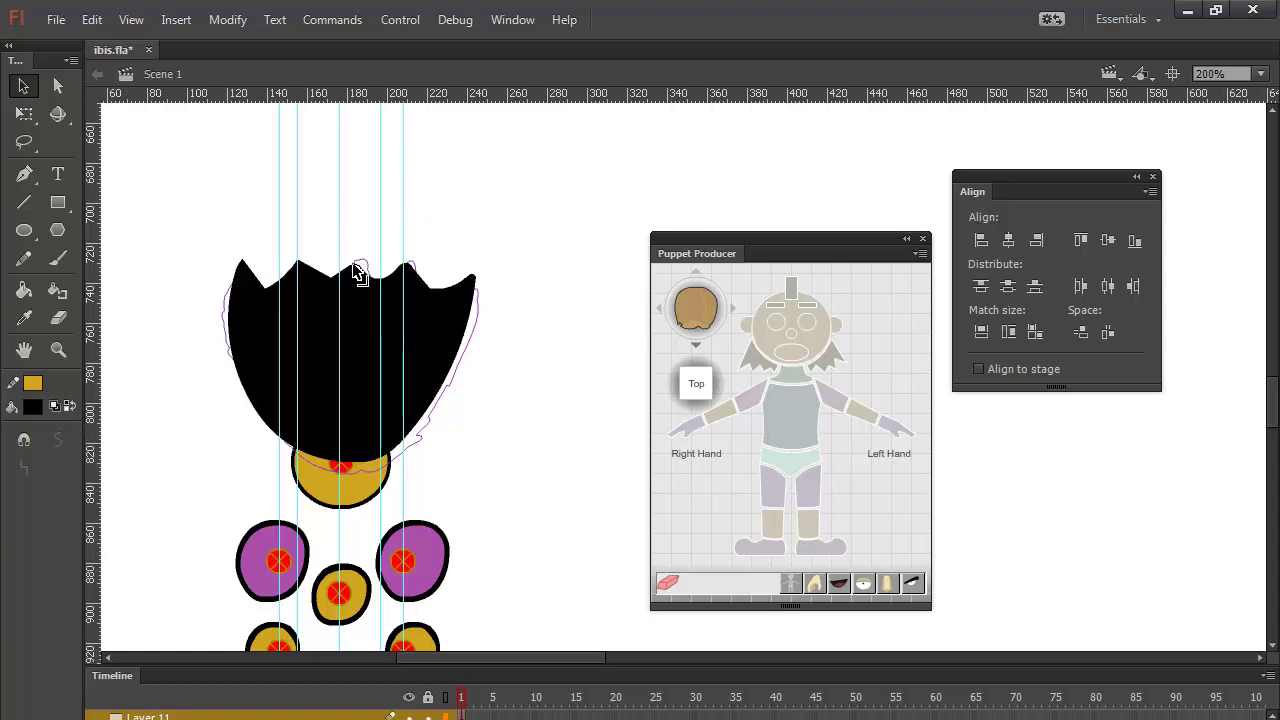
Step: Reshape the hair's edges by adjusting the notches between the tips and curving the lower edge to a narrower point
drag(437, 269, 408, 271)
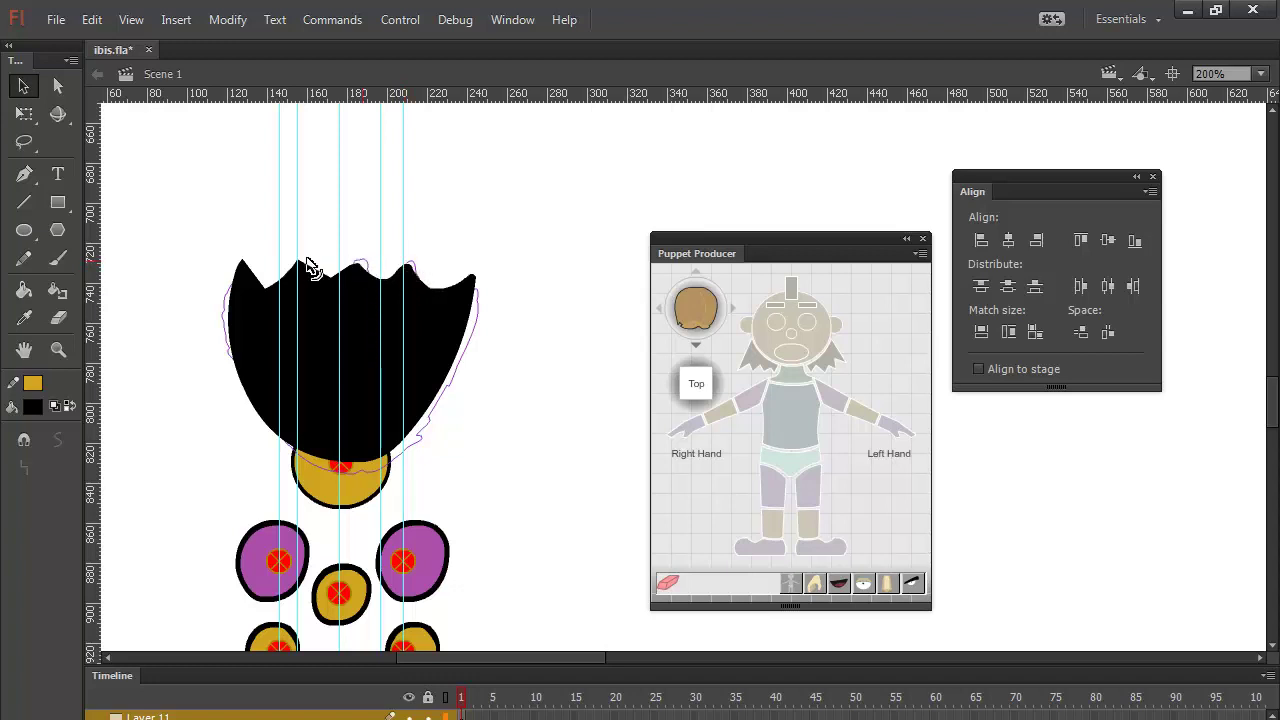
drag(271, 291, 272, 285)
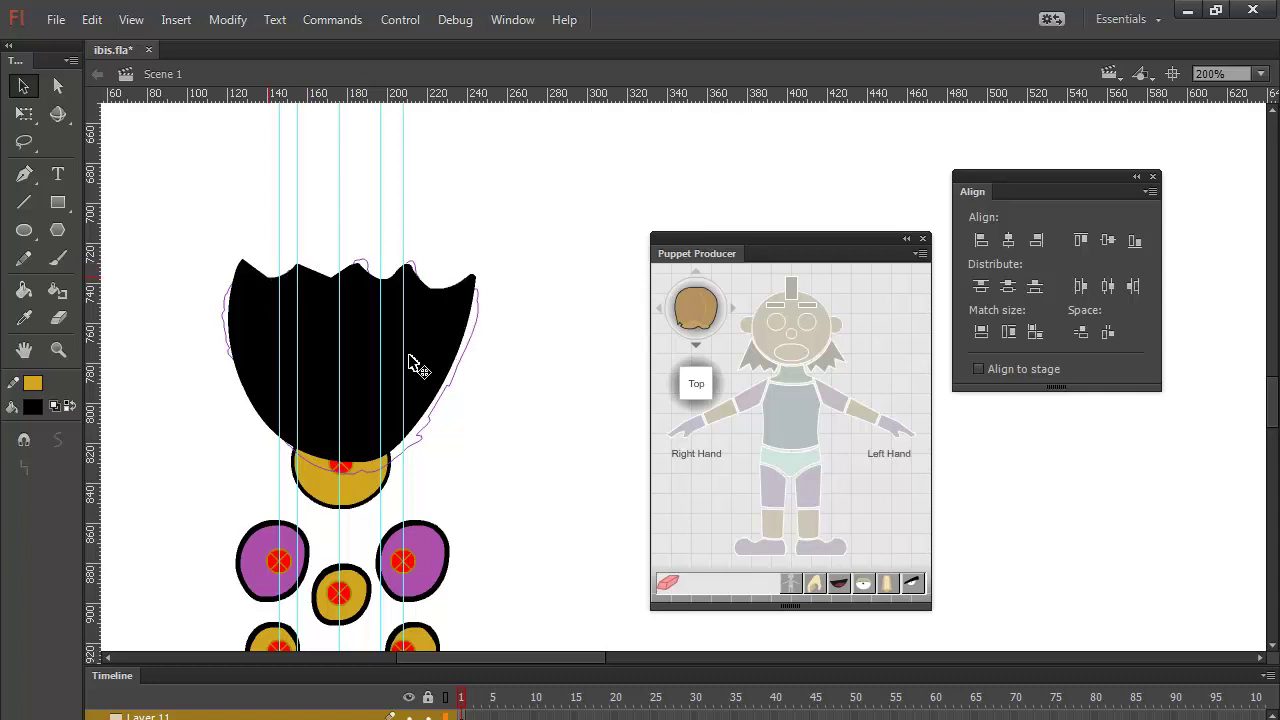
drag(392, 462, 390, 470)
drag(274, 443, 280, 440)
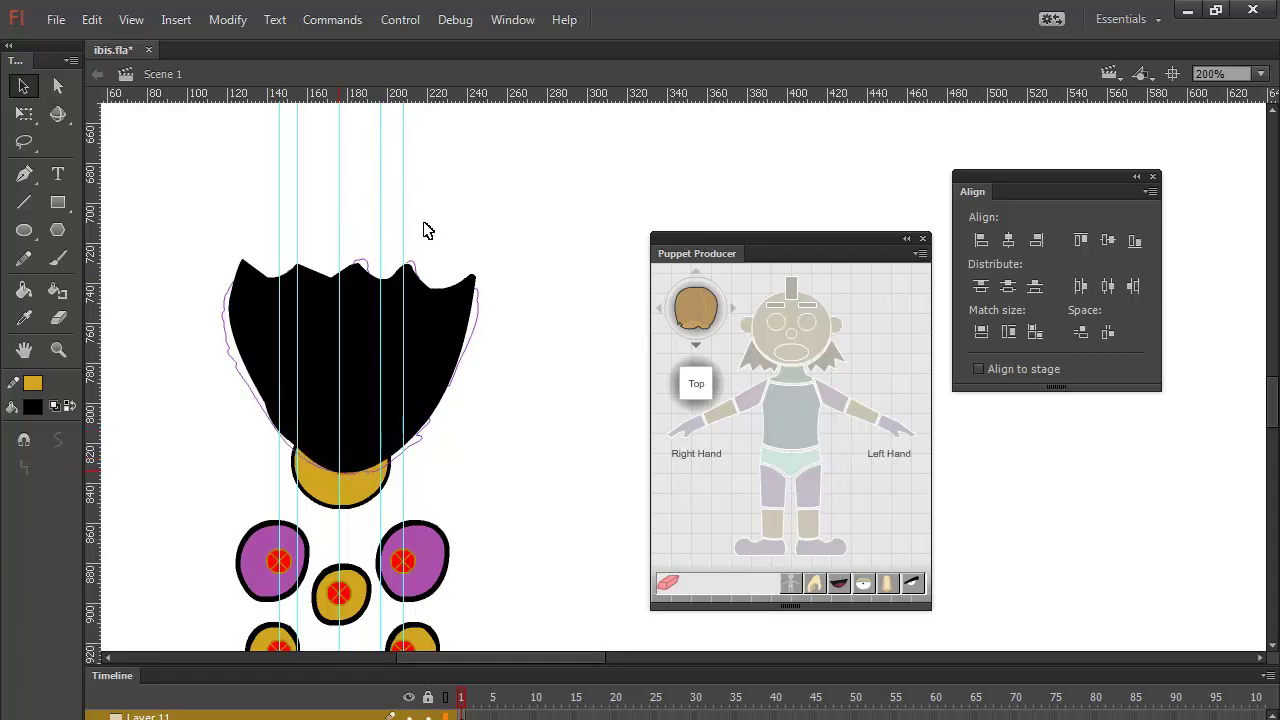
click(456, 324)
click(516, 346)
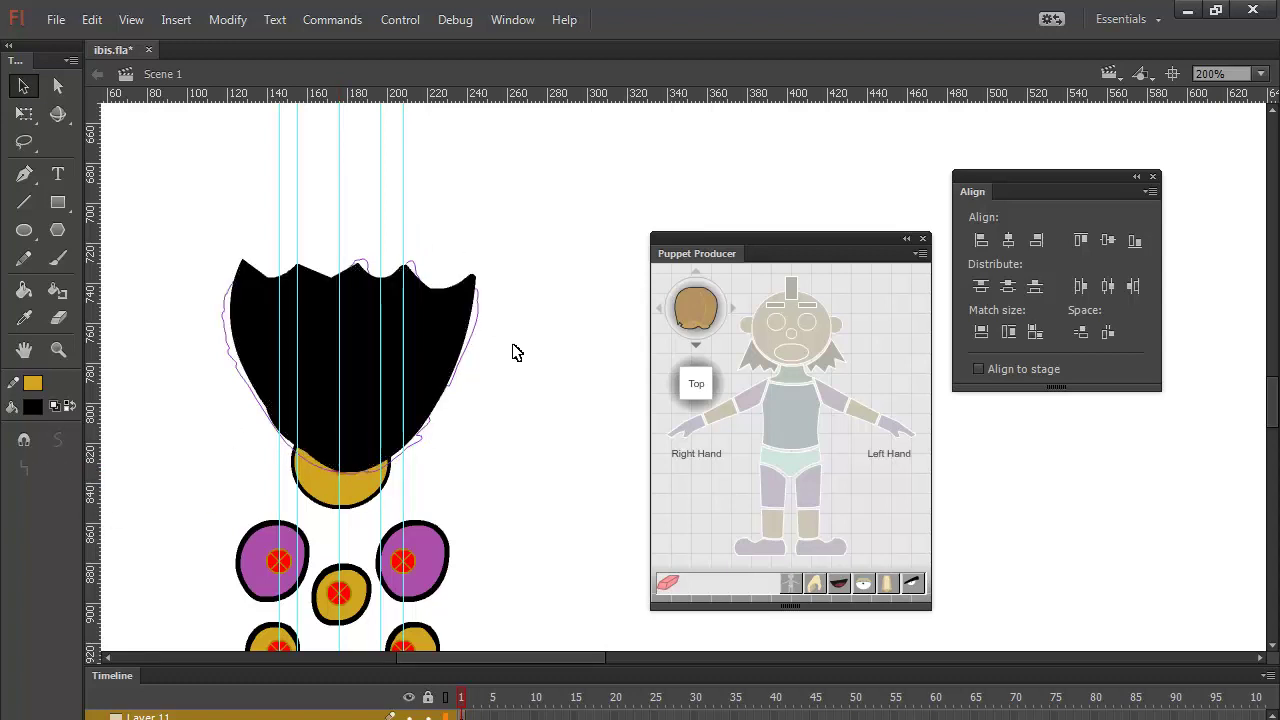
Step: Move the black hair shape straight up off the gold head pieces to just beneath the front-view feet
click(460, 330)
key(shift+Up)
key(shift+Up)
key(shift+Up)
key(shift+Up)
key(shift+Up)
key(shift+Up)
key(shift+Up)
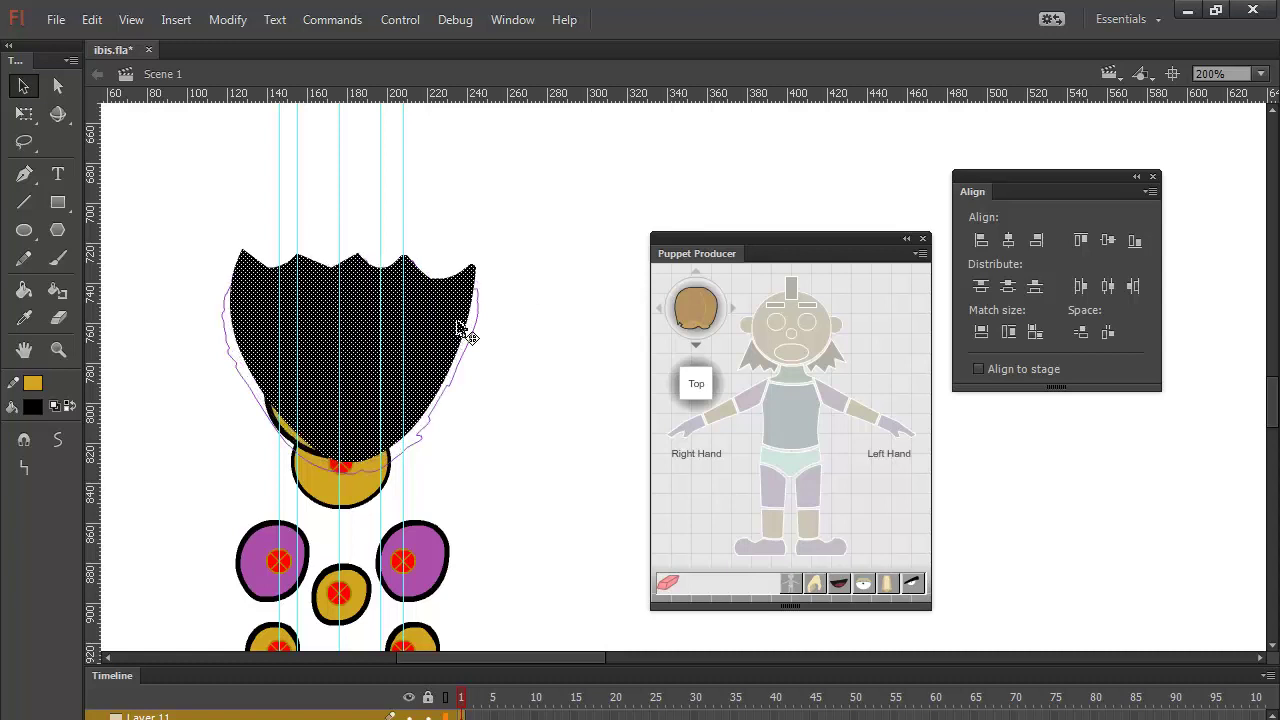
key(shift+Up)
key(shift+Up)
key(shift+Up)
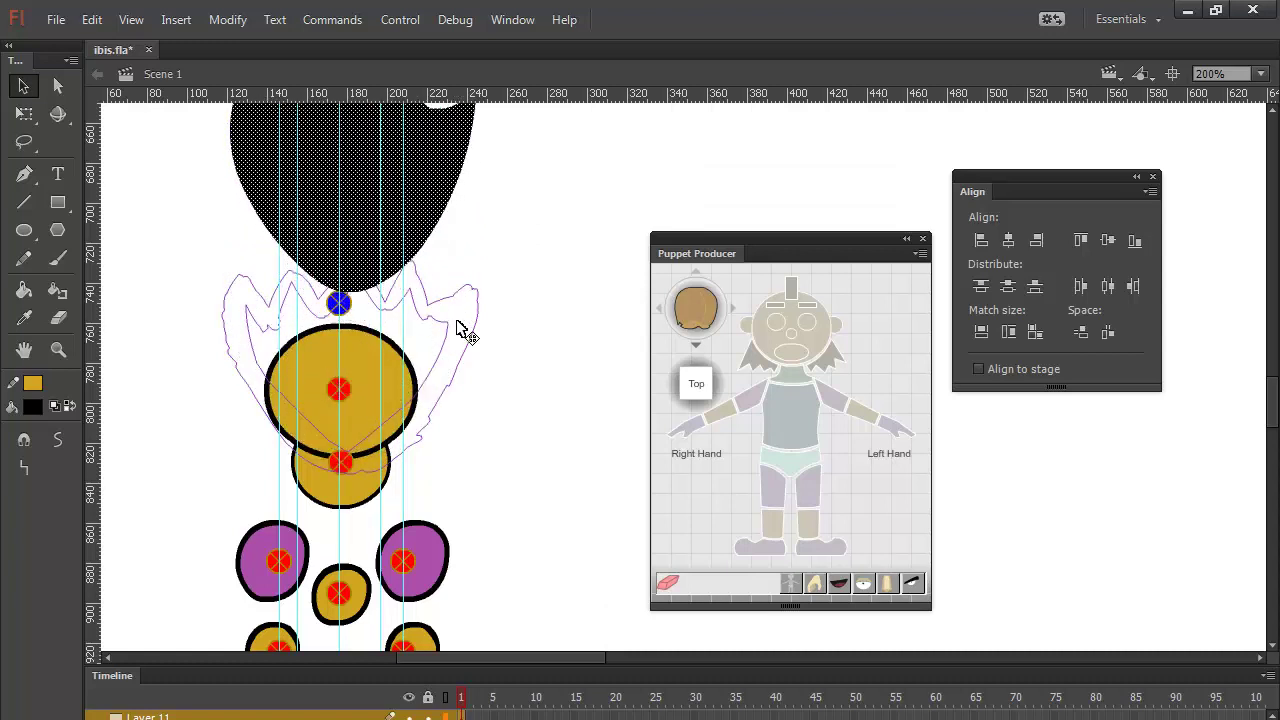
Step: Assign the selected black shape as the puppet's hair part for the Top view
drag(549, 286, 558, 516)
drag(560, 259, 552, 637)
drag(533, 327, 533, 593)
drag(555, 153, 557, 209)
mouse_move(517, 463)
mouse_down()
mouse_move(523, 234)
mouse_move(526, 286)
mouse_up()
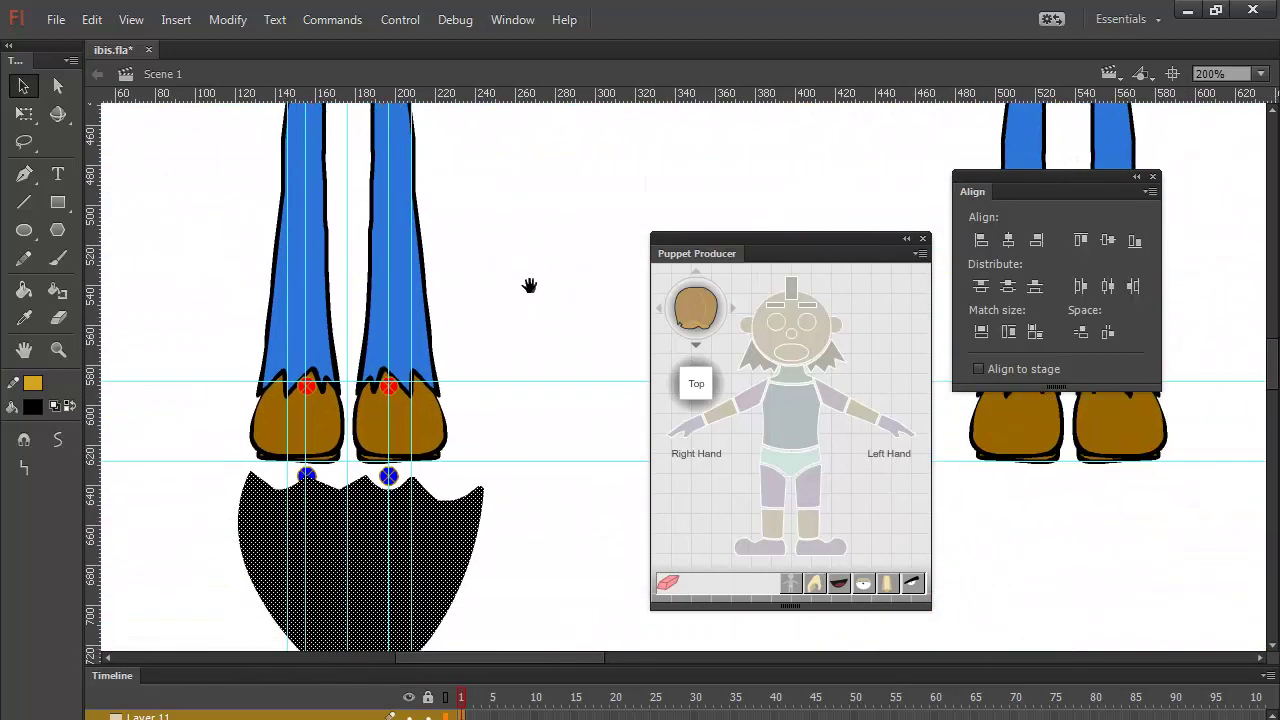
drag(533, 506, 549, 331)
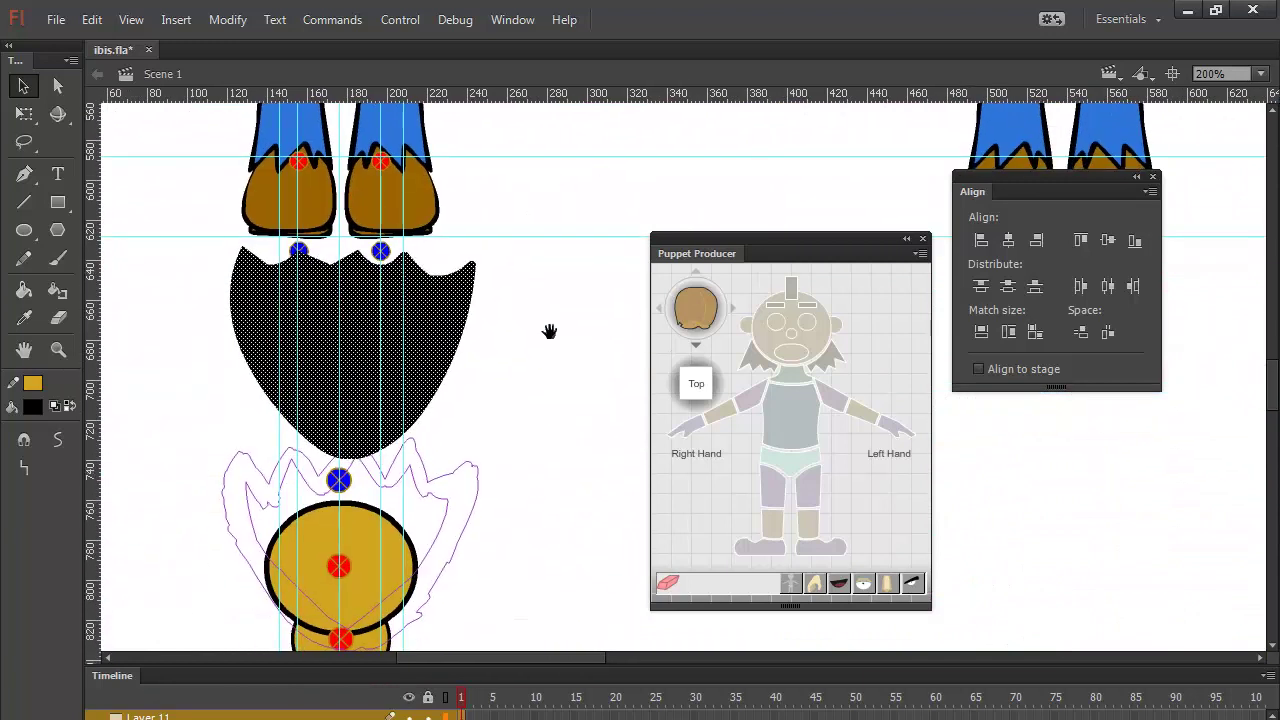
click(752, 364)
click(810, 438)
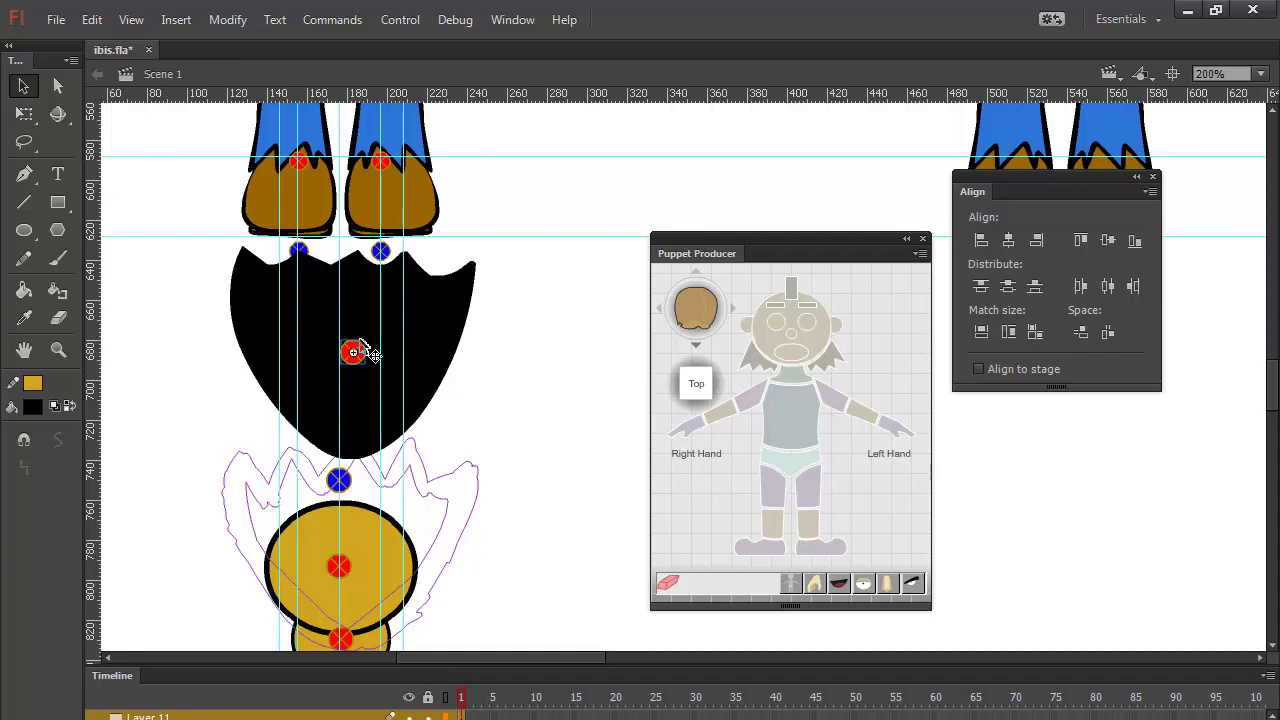
Step: Move the hair's joint marker onto the central vertical guide and select the hair piece together with it
key(Left)
key(Left)
key(Left)
key(Left)
key(Left)
key(Left)
key(Left)
key(Left)
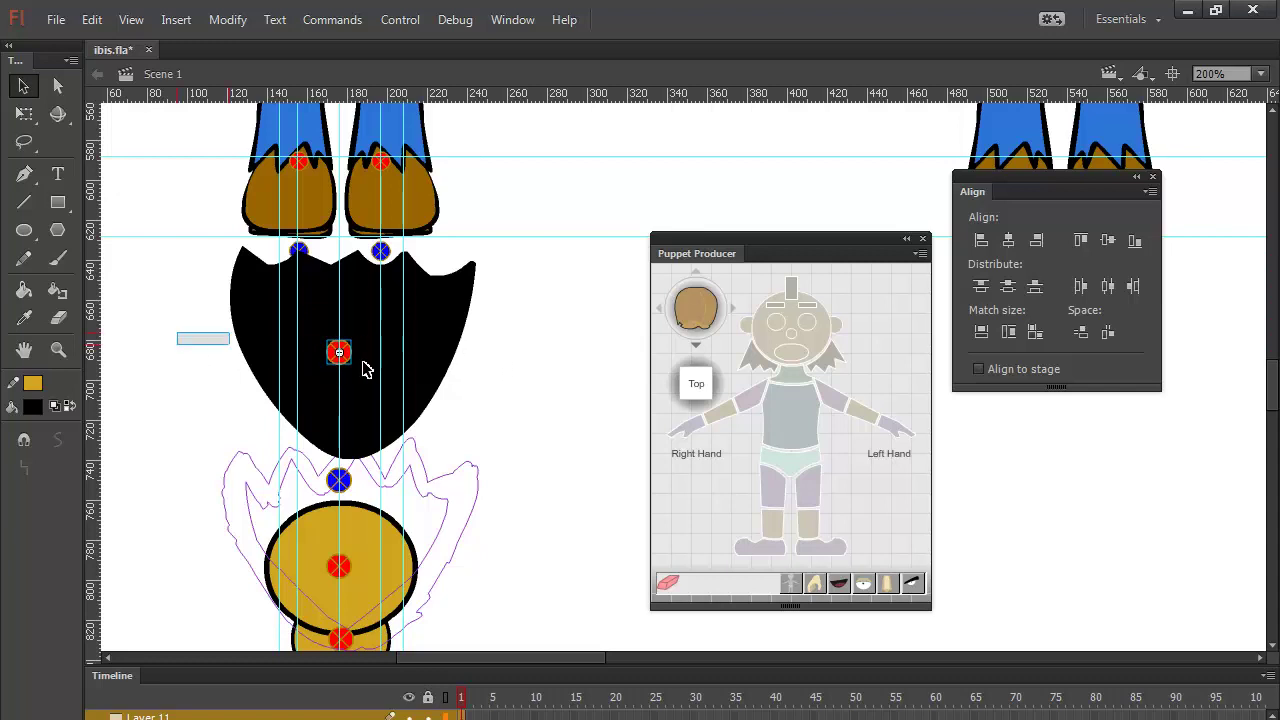
click(440, 365)
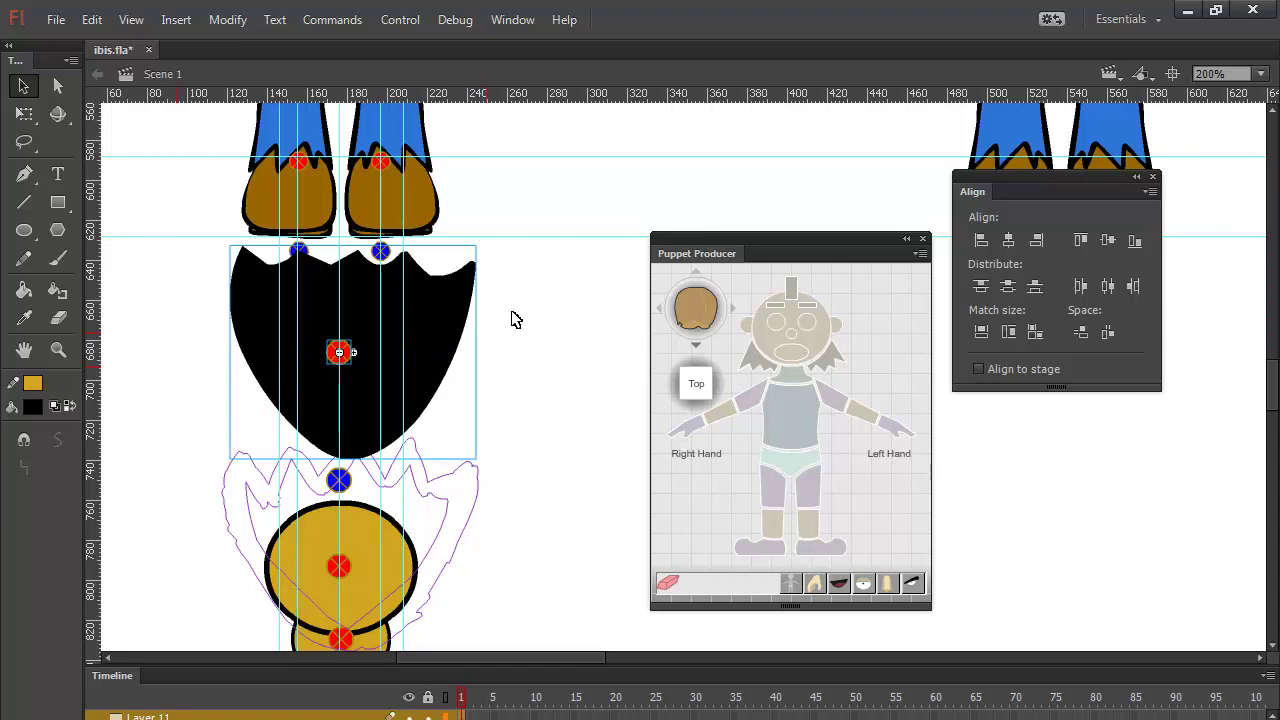
Step: Lower the hair piece with its red joint marker to leave a small gap beneath the front-view foot markers
key(shift+Down)
key(shift+Down)
key(shift+Down)
key(shift+Down)
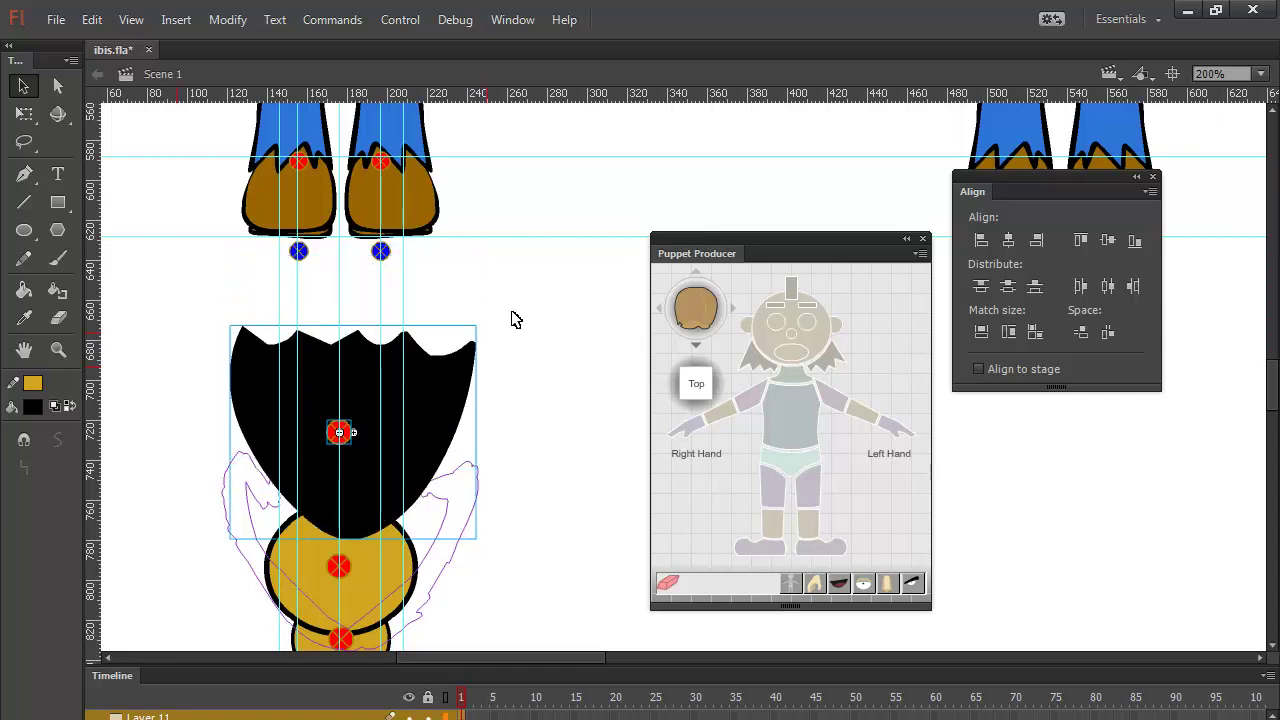
key(shift+Up)
key(shift+Up)
key(shift+Up)
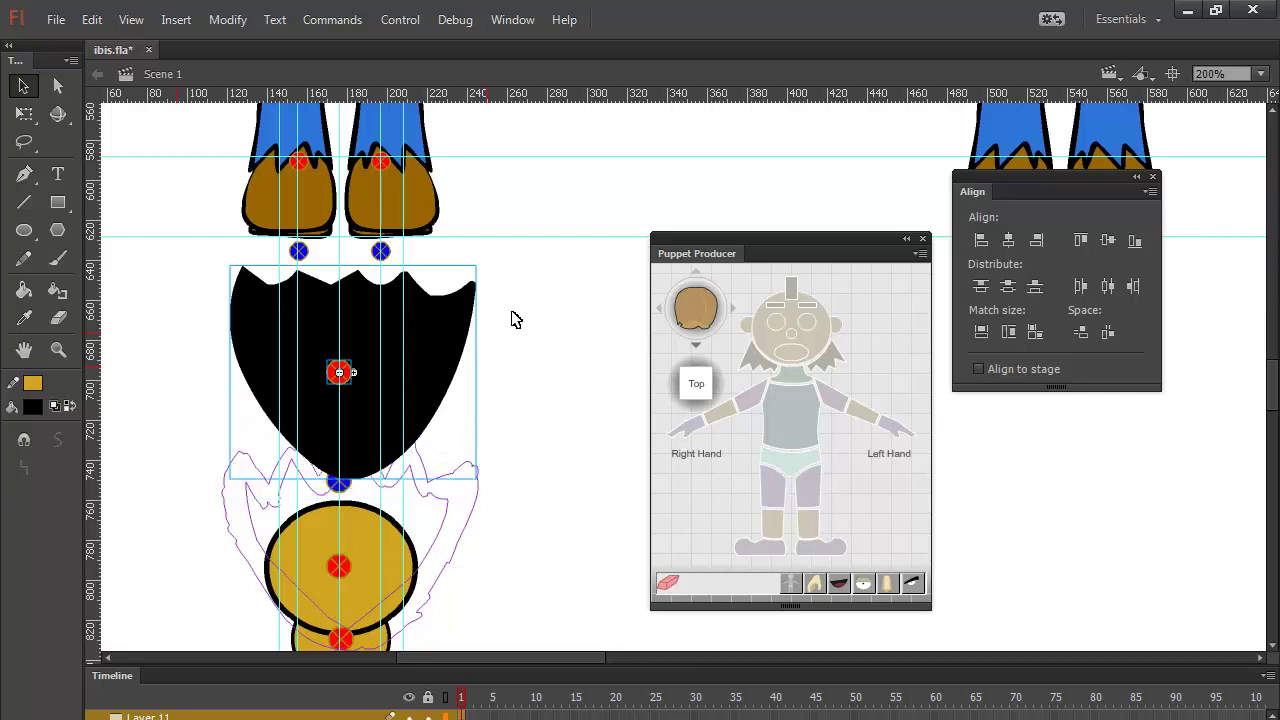
Step: Delete the purple sketch outline drawn around the gold head pieces
click(365, 492)
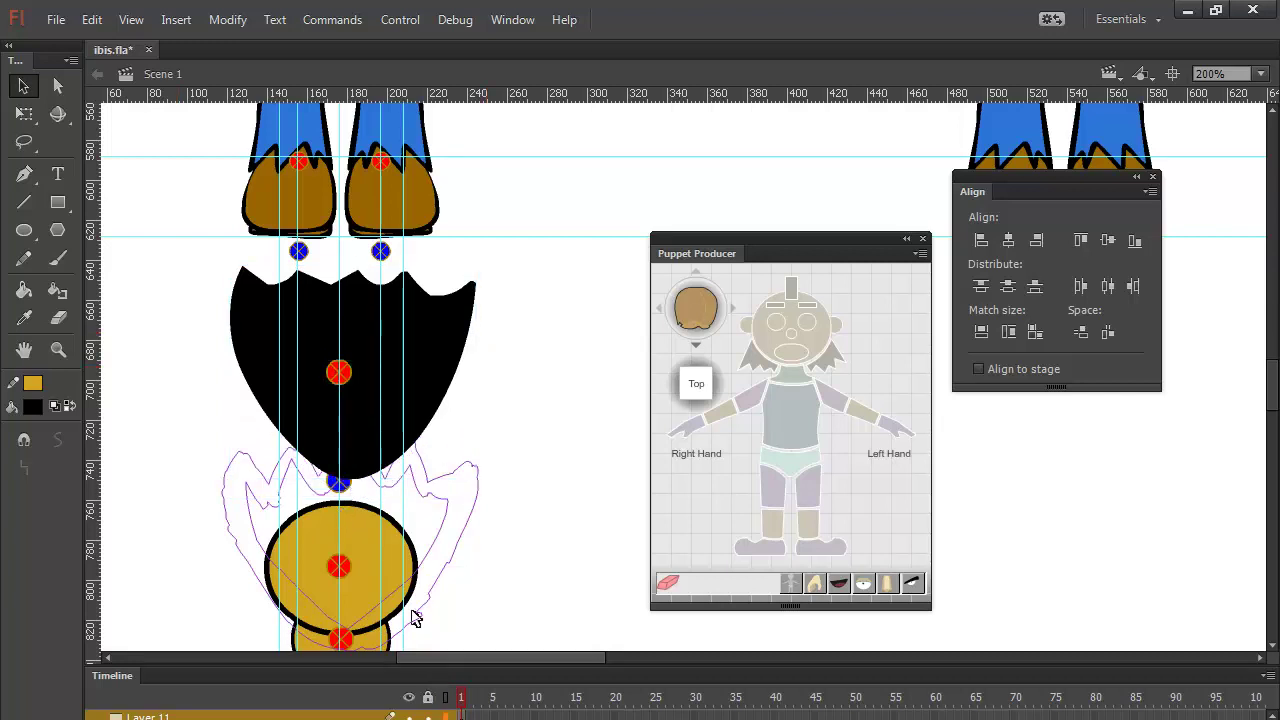
click(345, 487)
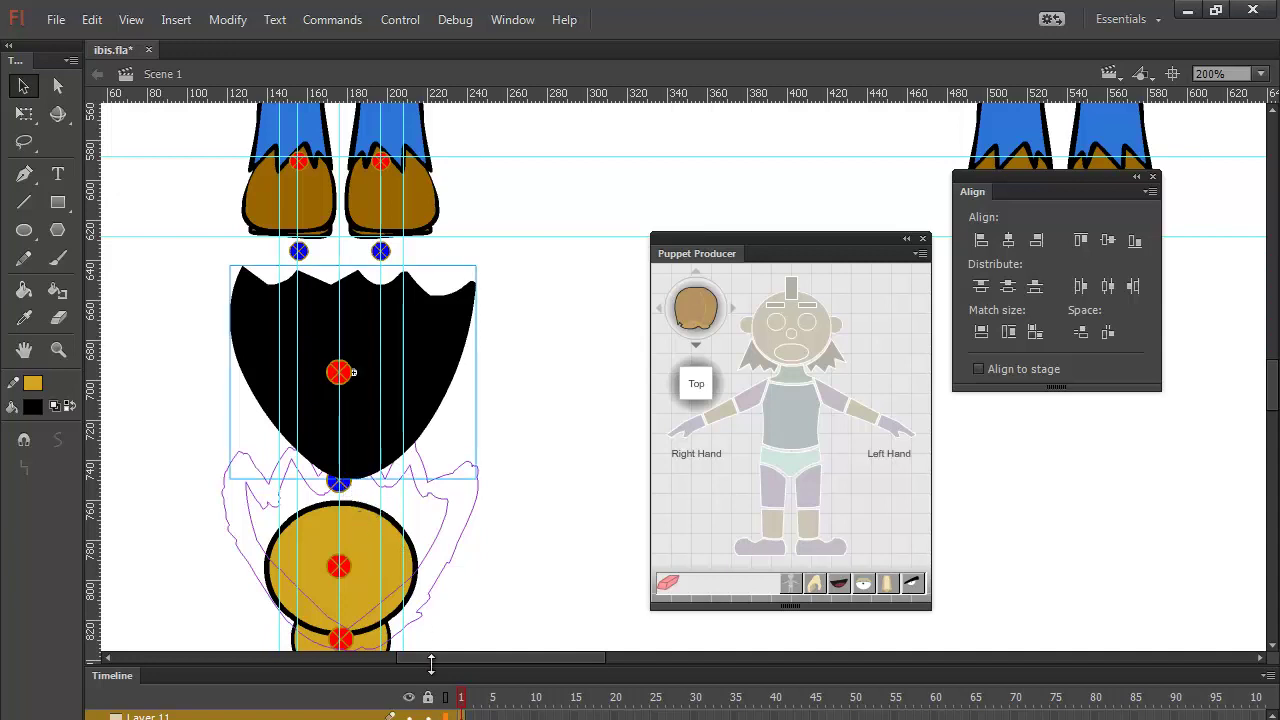
click(150, 718)
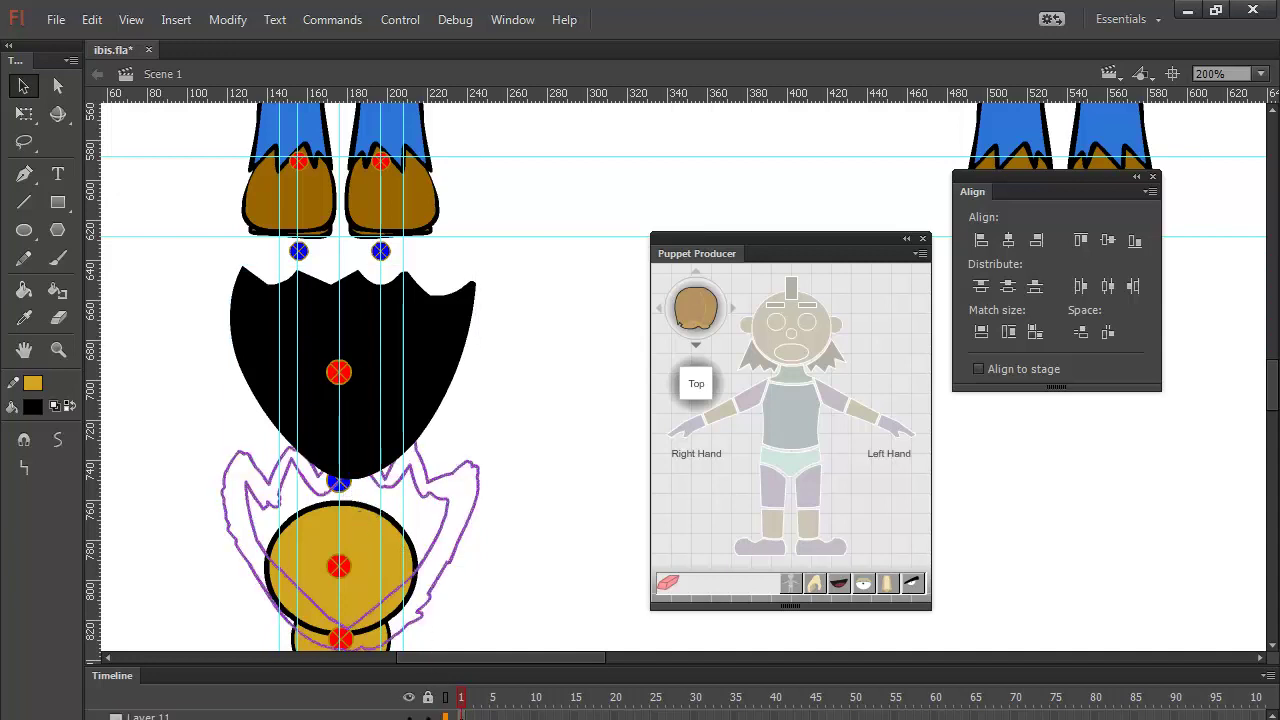
key(Delete)
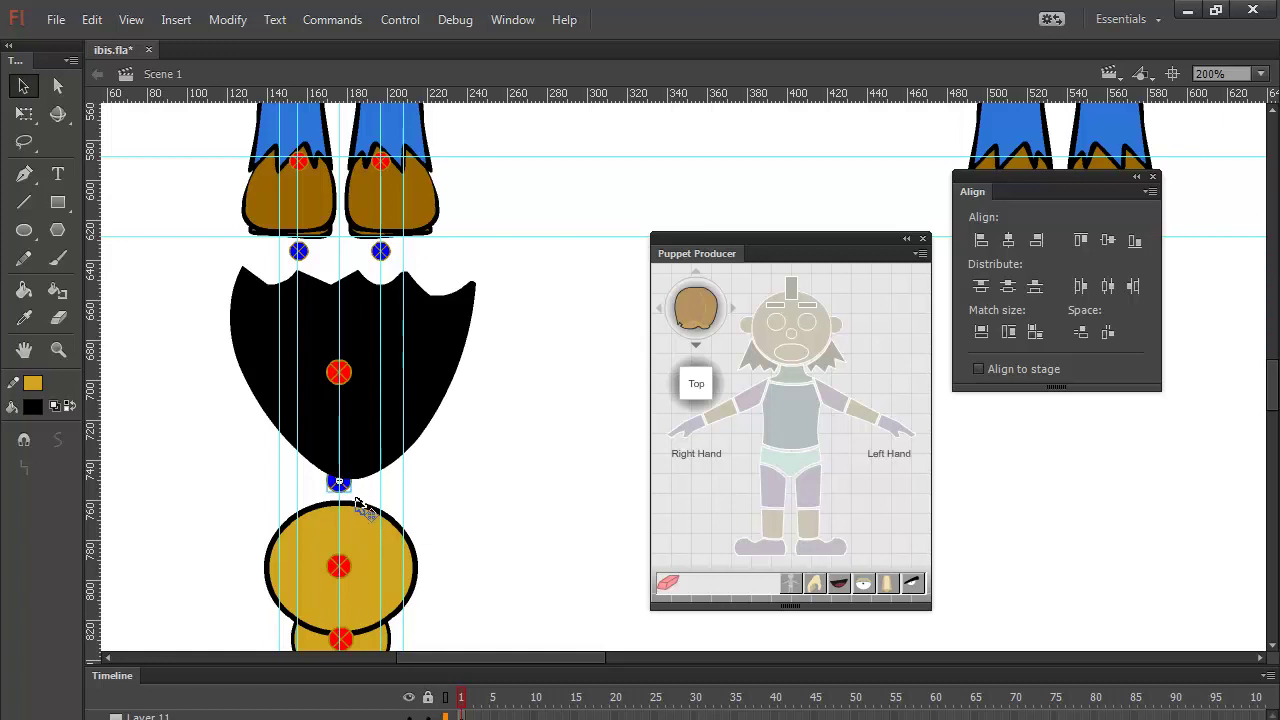
Step: Move the blue marker up the central guide to the hair's jagged edge and lower the hair to just above the gold head
key(Delete)
key(ctrl+z)
drag(180, 356, 498, 438)
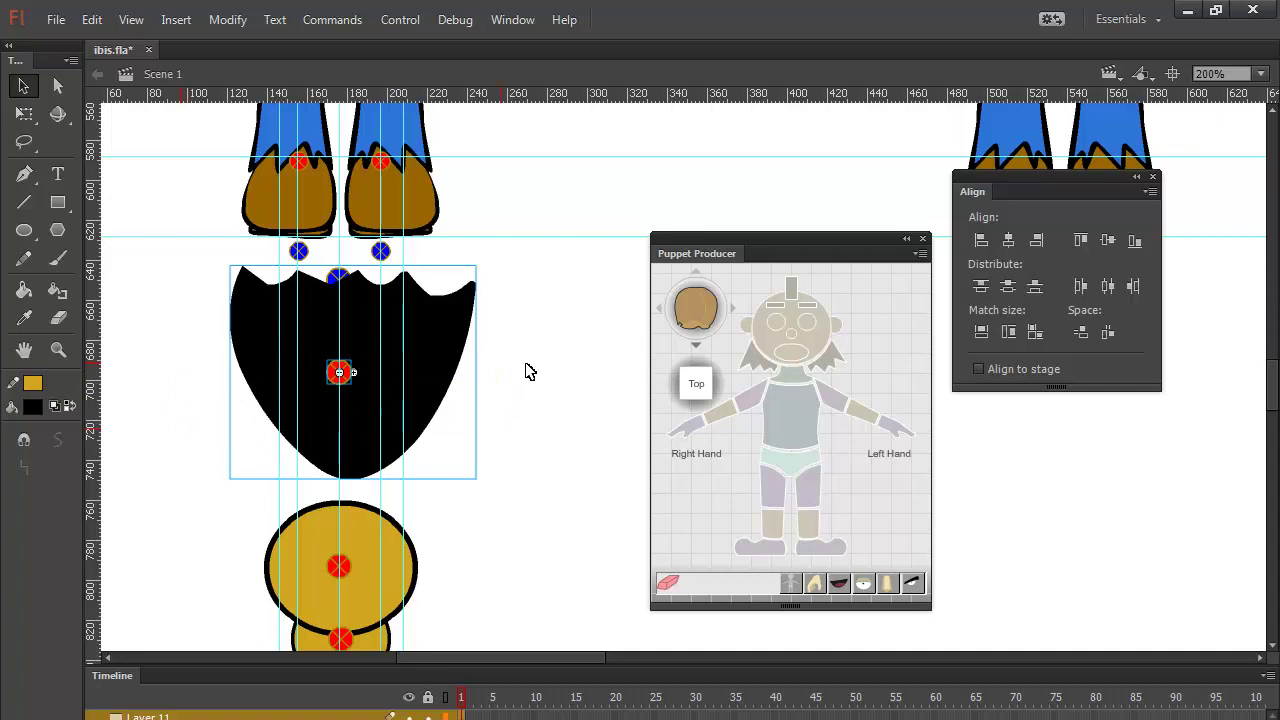
key(Down)
key(Down)
key(Down)
key(Down)
key(Down)
key(Down)
key(Down)
key(Down)
key(Down)
key(Down)
key(Down)
key(Down)
key(Down)
key(Down)
key(Down)
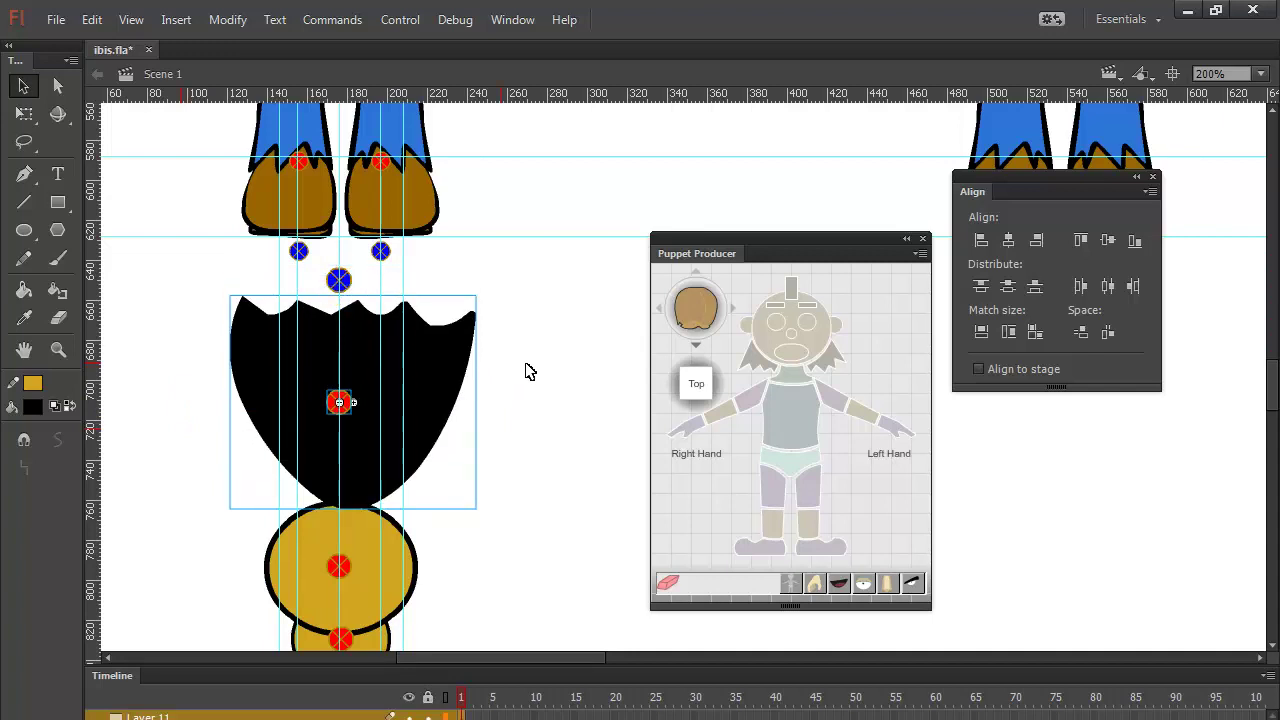
key(Up)
key(Up)
key(Up)
key(Up)
key(Up)
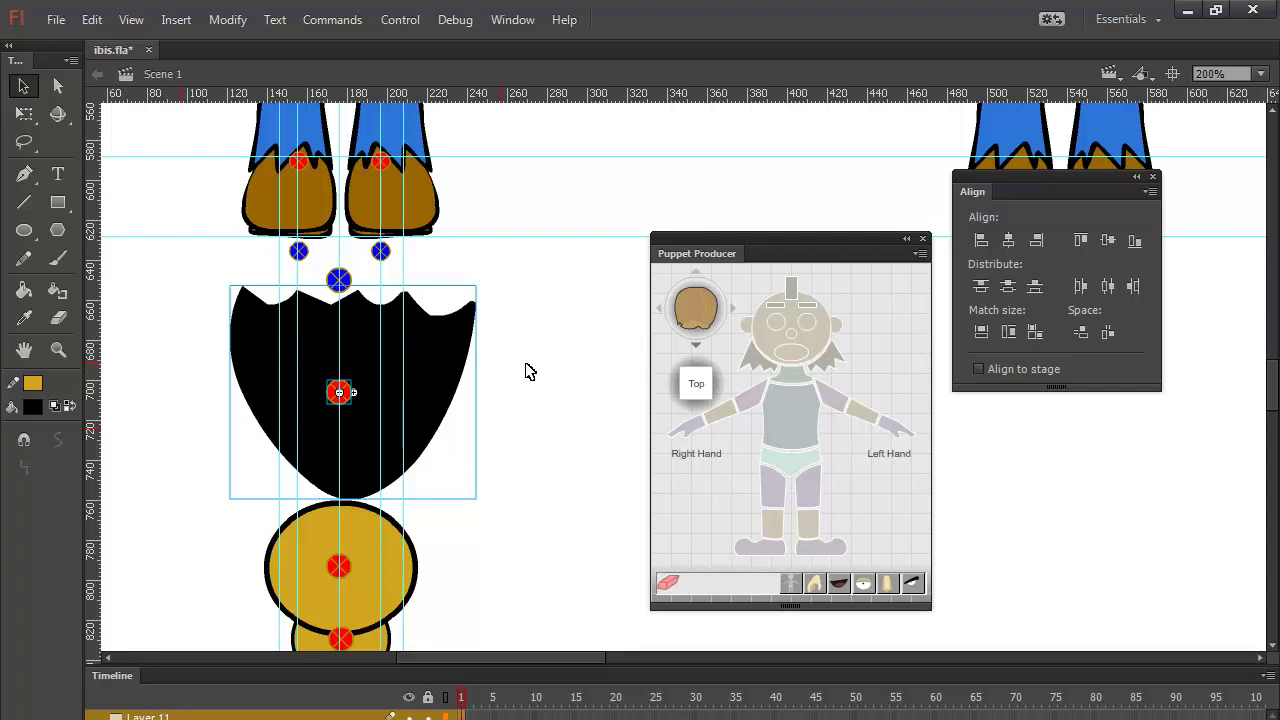
Step: Move the two gold head pieces straight down to just above the purple shoulder pieces
key(ctrl+minus)
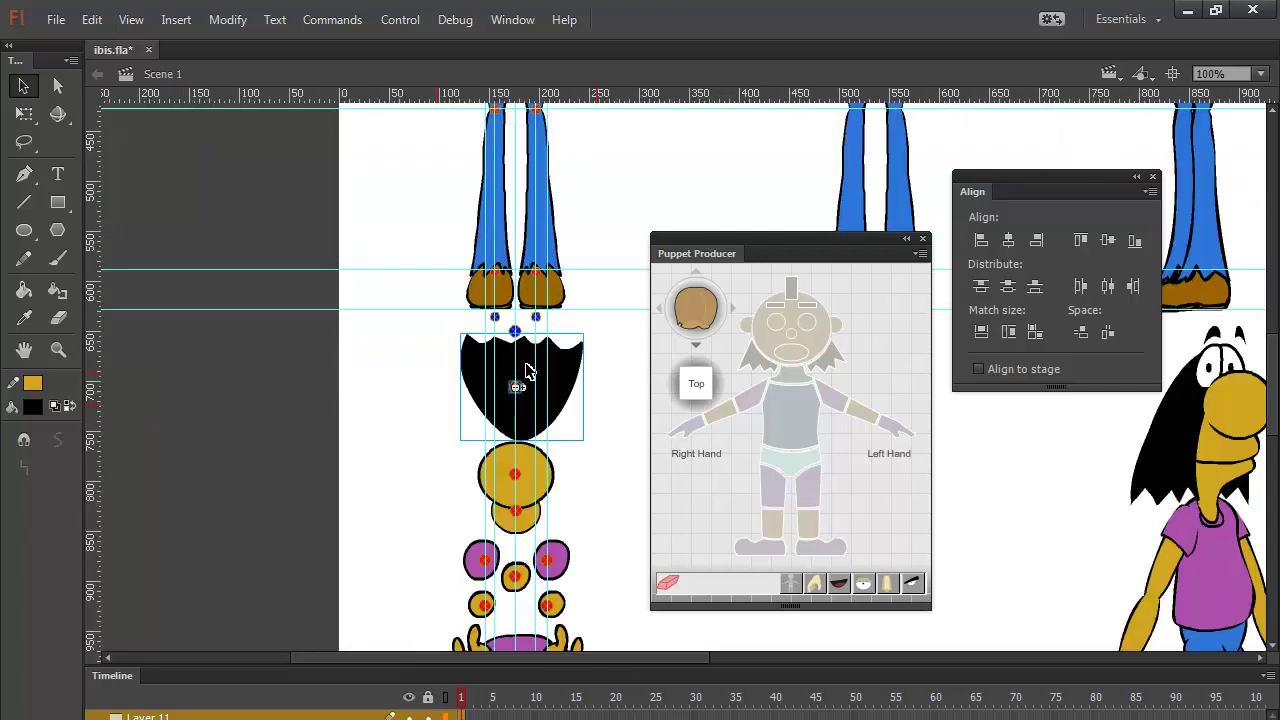
drag(586, 452, 462, 518)
key(Down)
key(Down)
key(Down)
key(Down)
key(Down)
key(Down)
key(Down)
key(Down)
key(Down)
key(Down)
key(Down)
key(Down)
key(Down)
key(Down)
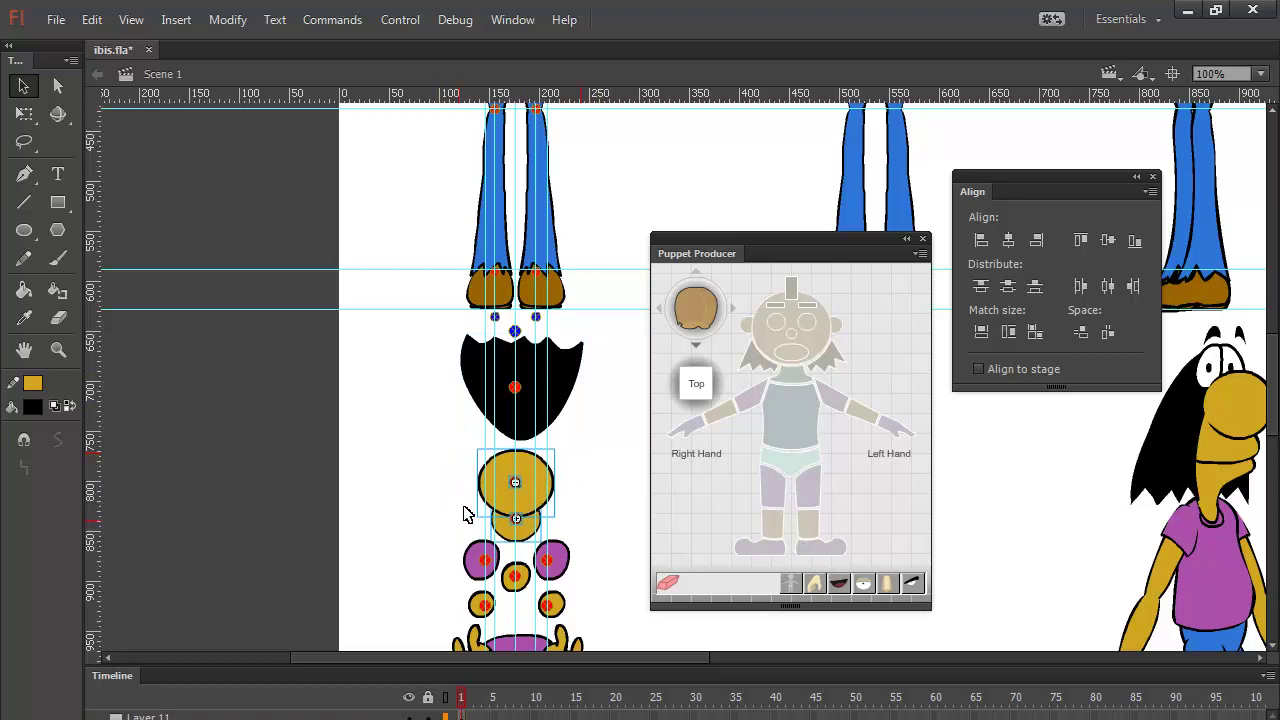
key(Down)
key(Down)
key(Down)
key(Down)
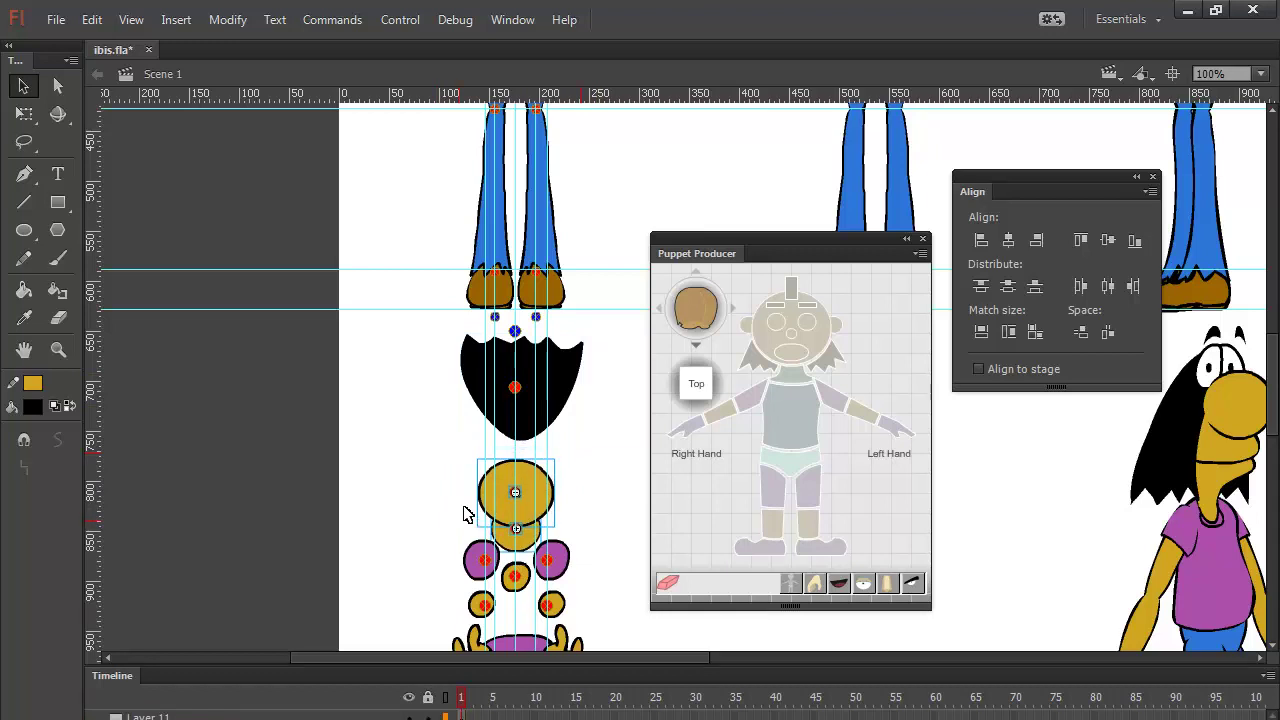
Step: Lower the black hair piece with its joint marker until it sits just above the repositioned gold head
drag(424, 385, 612, 440)
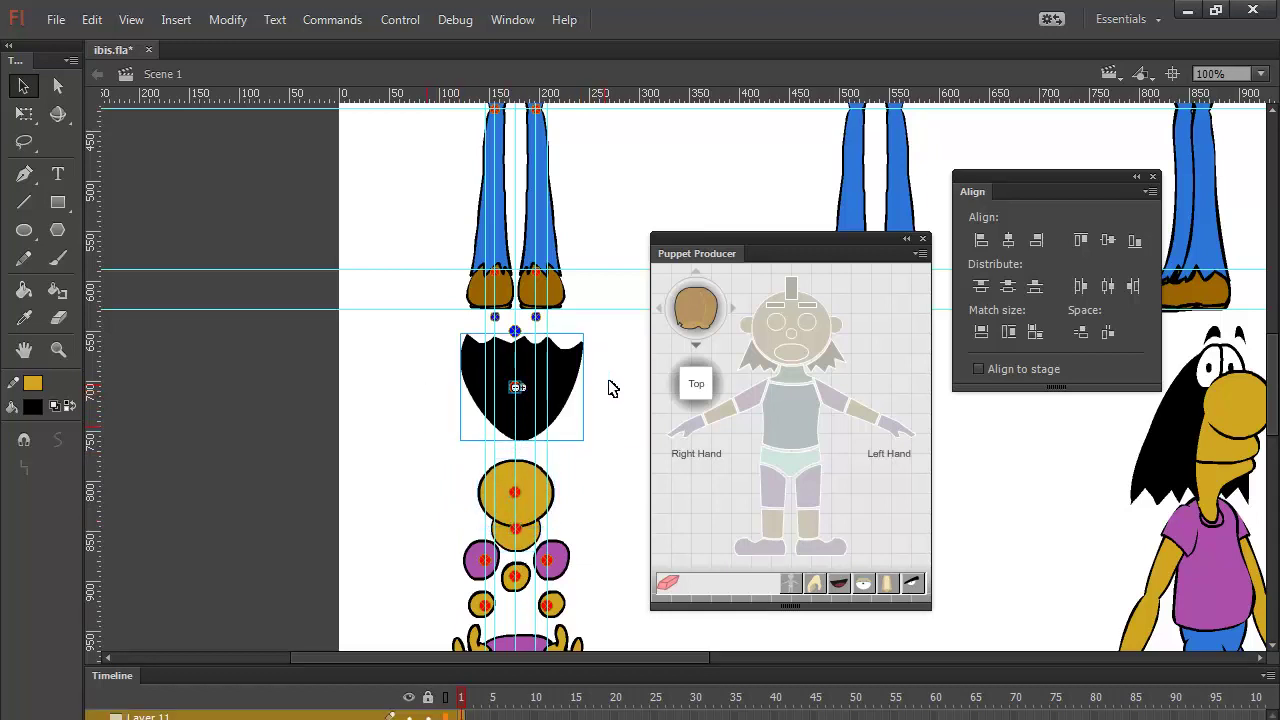
key(Down)
key(Down)
key(Down)
key(Down)
key(Down)
key(Down)
key(Down)
key(Down)
key(Down)
key(Down)
key(Down)
key(Down)
key(Down)
key(Down)
key(Down)
key(Down)
key(Down)
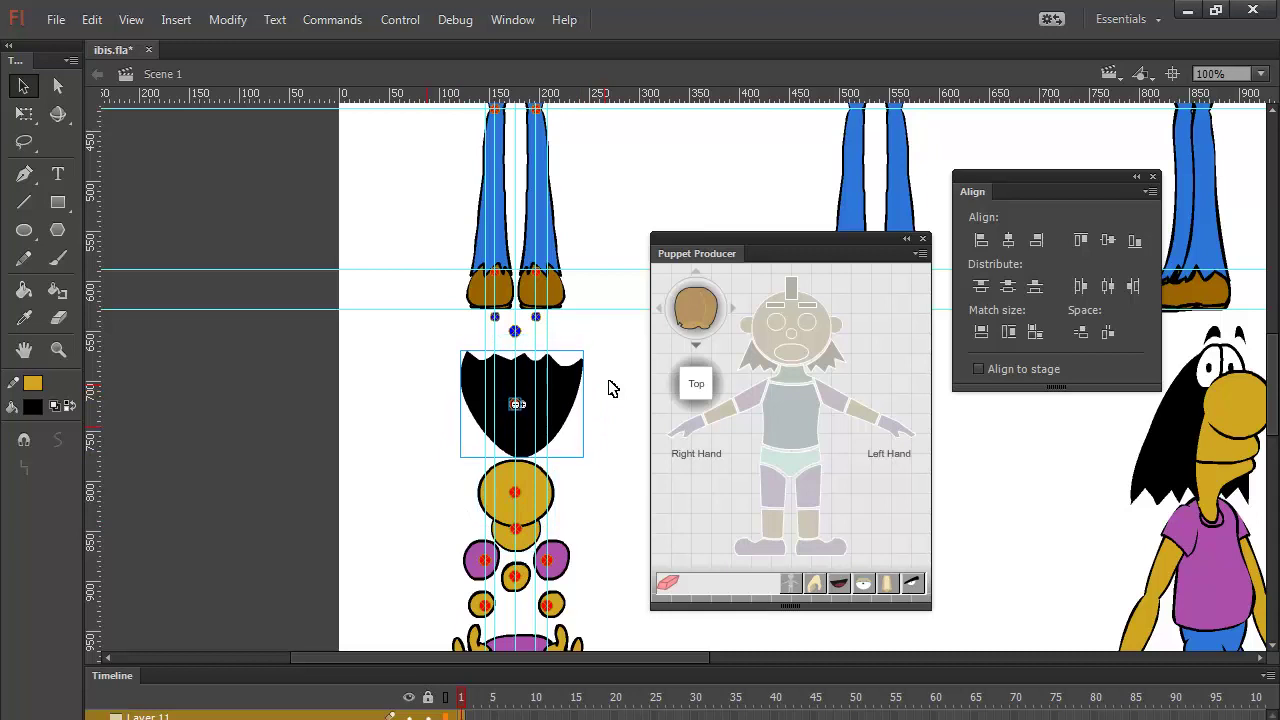
Step: Bring the central blue marker down the vertical guide to rest at the hair's jagged upper edge
click(516, 334)
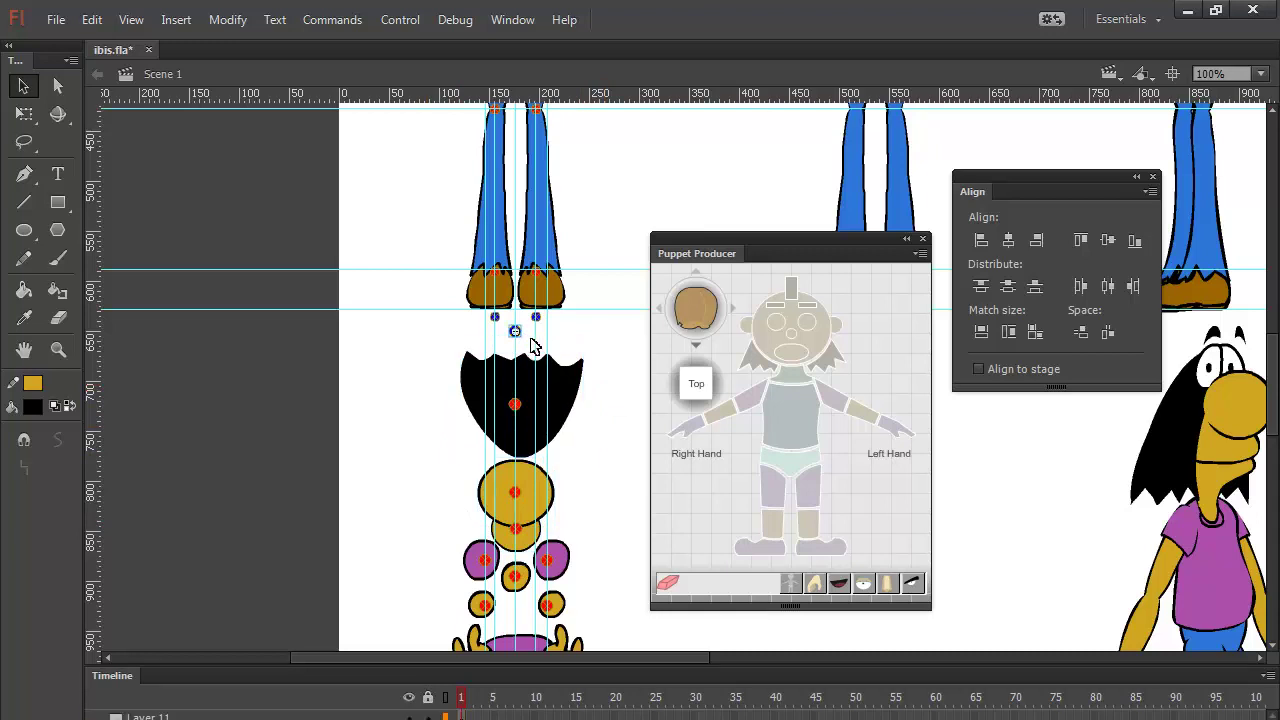
key(Delete)
key(Up)
key(Up)
key(Up)
key(Up)
key(Up)
key(Up)
key(Up)
key(Up)
key(Up)
key(Up)
key(Up)
key(Up)
key(Up)
key(Up)
key(Up)
key(Up)
key(Up)
key(Up)
key(Up)
key(Up)
key(Up)
key(Up)
key(Up)
key(Up)
key(Up)
key(Up)
key(Up)
key(Up)
key(Up)
key(Up)
key(Up)
key(Up)
key(Up)
key(Up)
key(Up)
key(Up)
key(Up)
key(Up)
key(Up)
key(Up)
key(Down)
key(Down)
key(Down)
key(Down)
key(Down)
key(Down)
key(Down)
key(Down)
key(Down)
key(Down)
key(Down)
key(Down)
key(Down)
key(Down)
key(Down)
key(Down)
key(Down)
key(Down)
key(Down)
key(Down)
click(611, 466)
drag(593, 473, 466, 290)
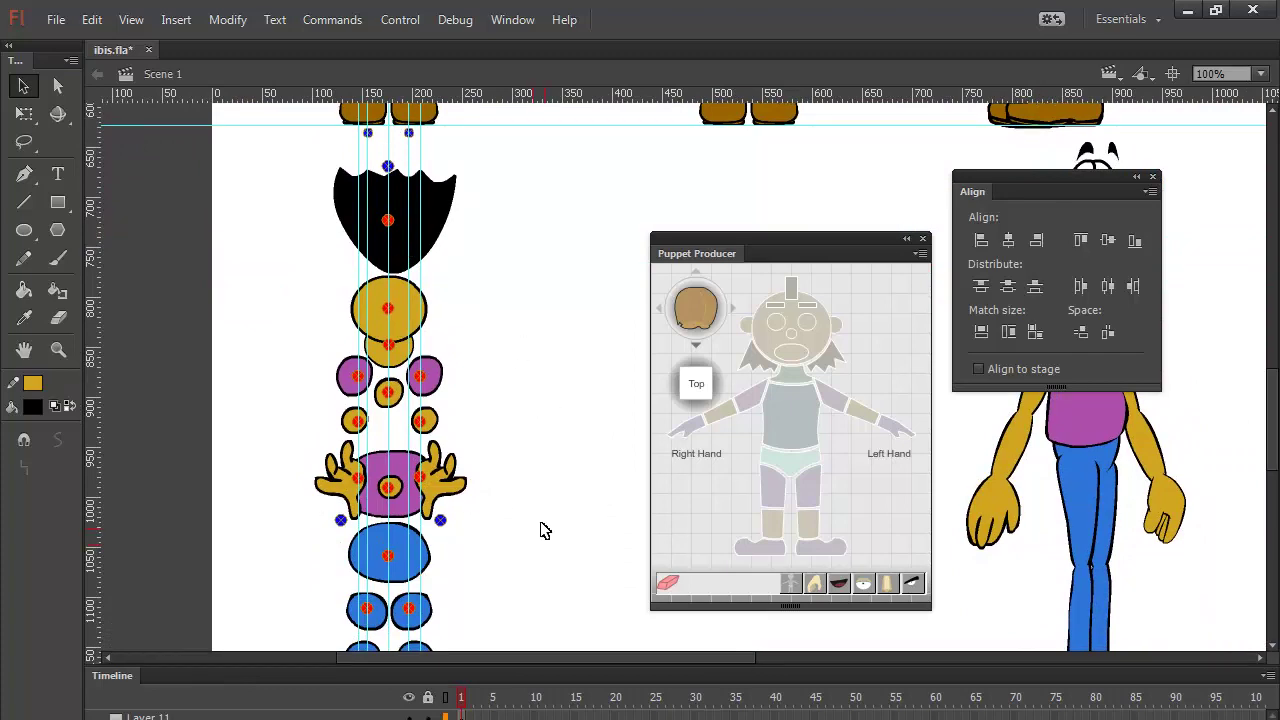
Step: Add a new layer and paint four small black brush dots in two rows beside the hair
drag(534, 567, 491, 336)
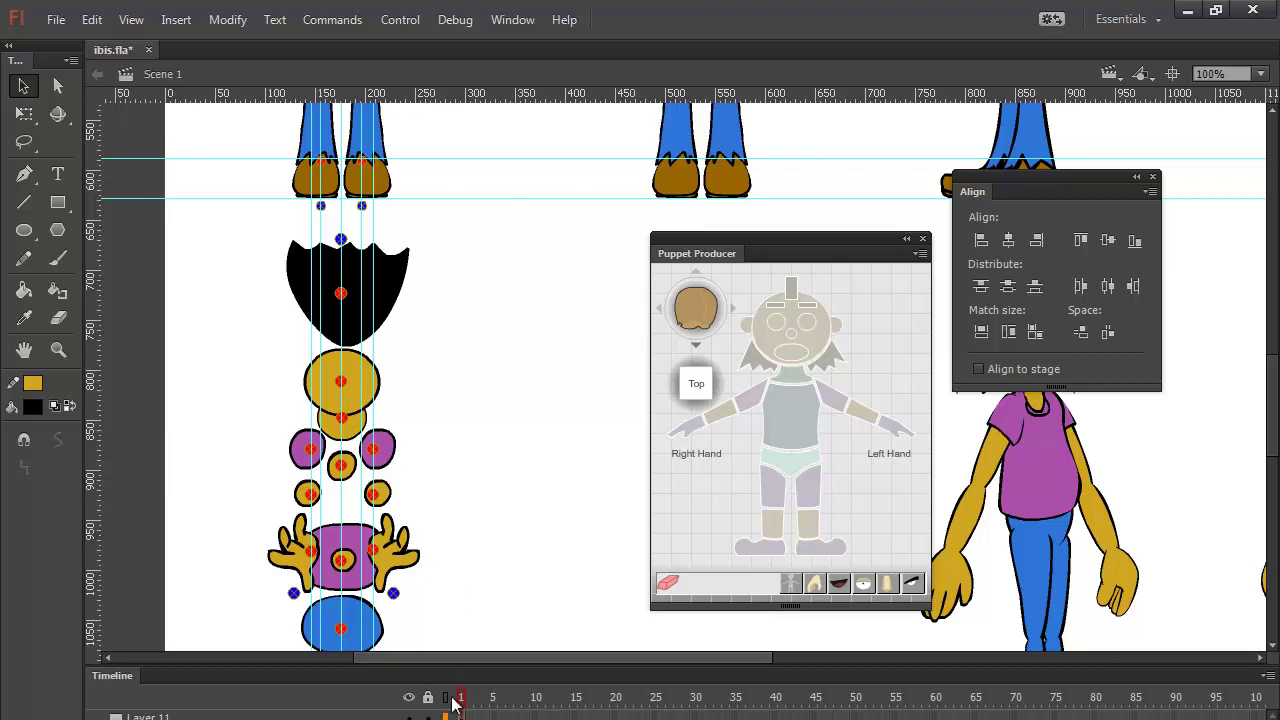
click(343, 292)
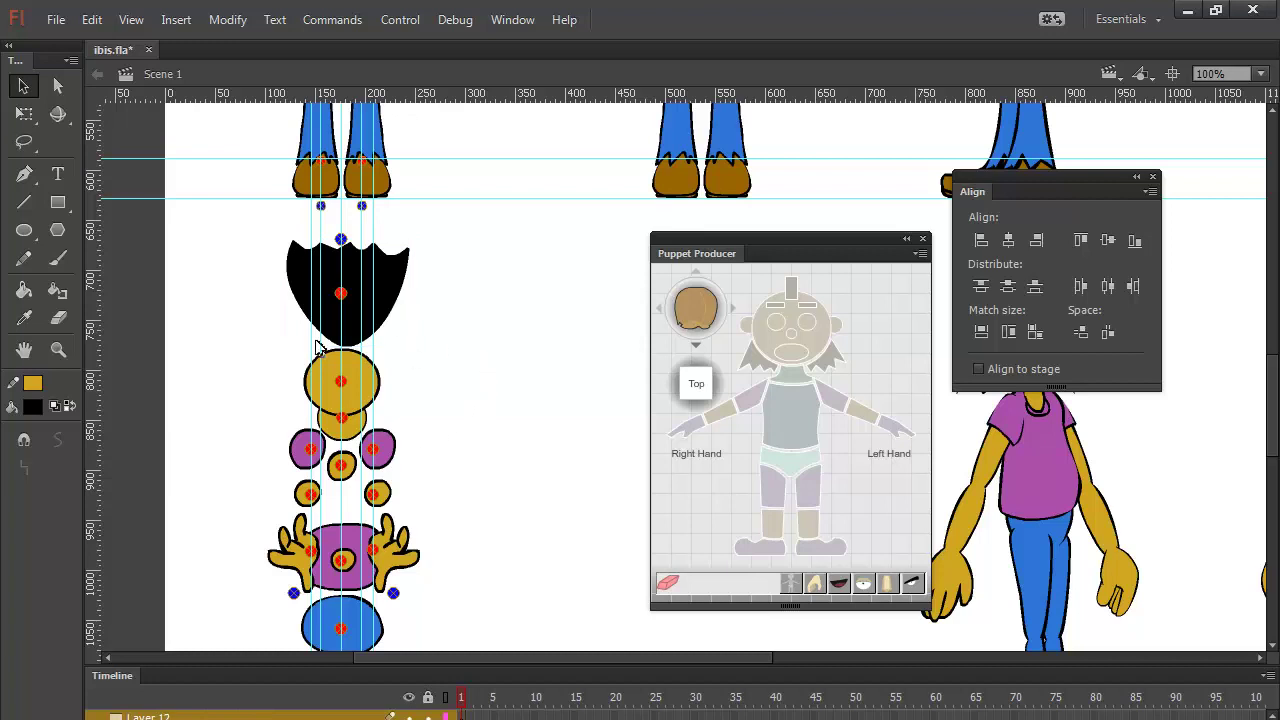
click(57, 258)
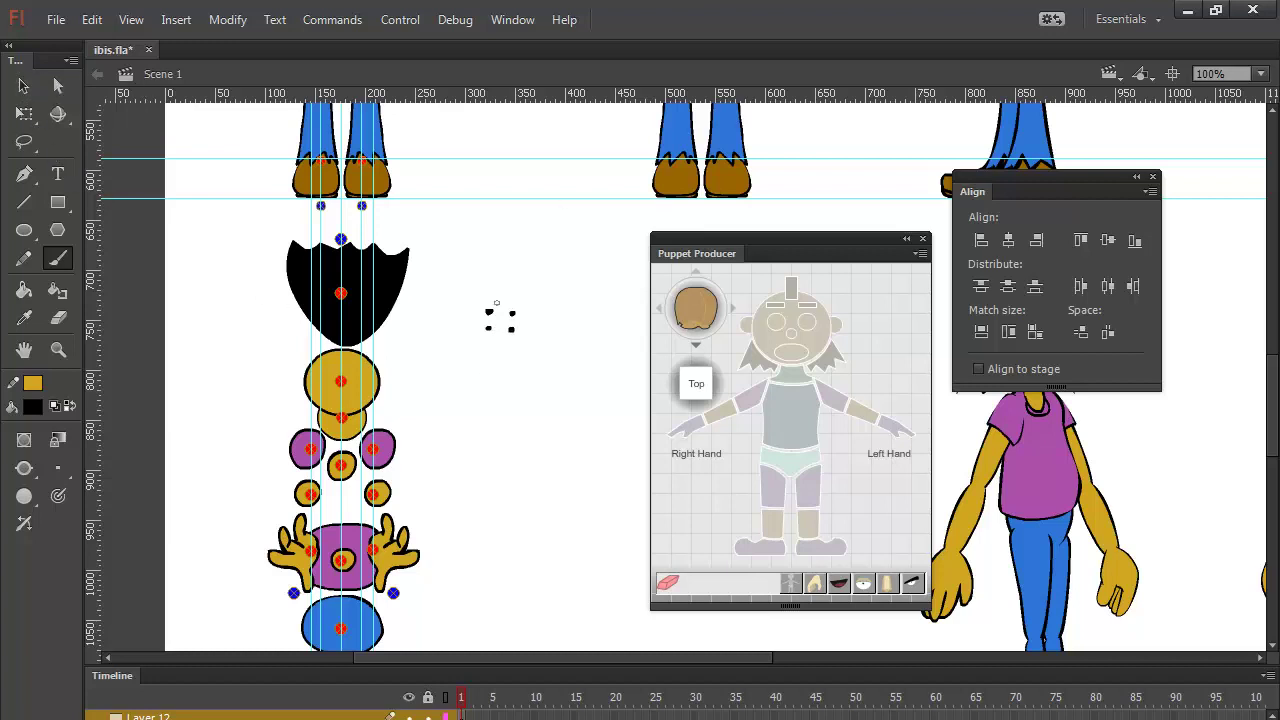
key(v)
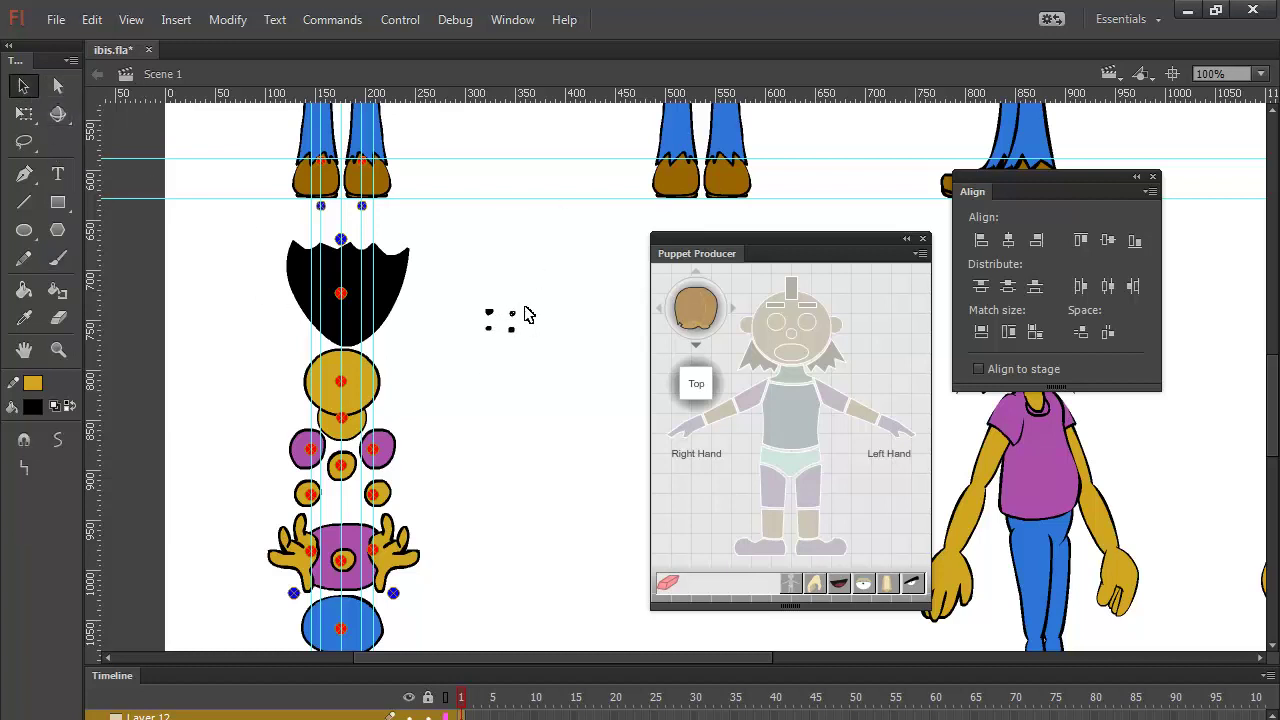
Step: Assign the upper two dots as the puppet's eyebrows and the lower two as its eyes, converting each to a symbol
click(812, 314)
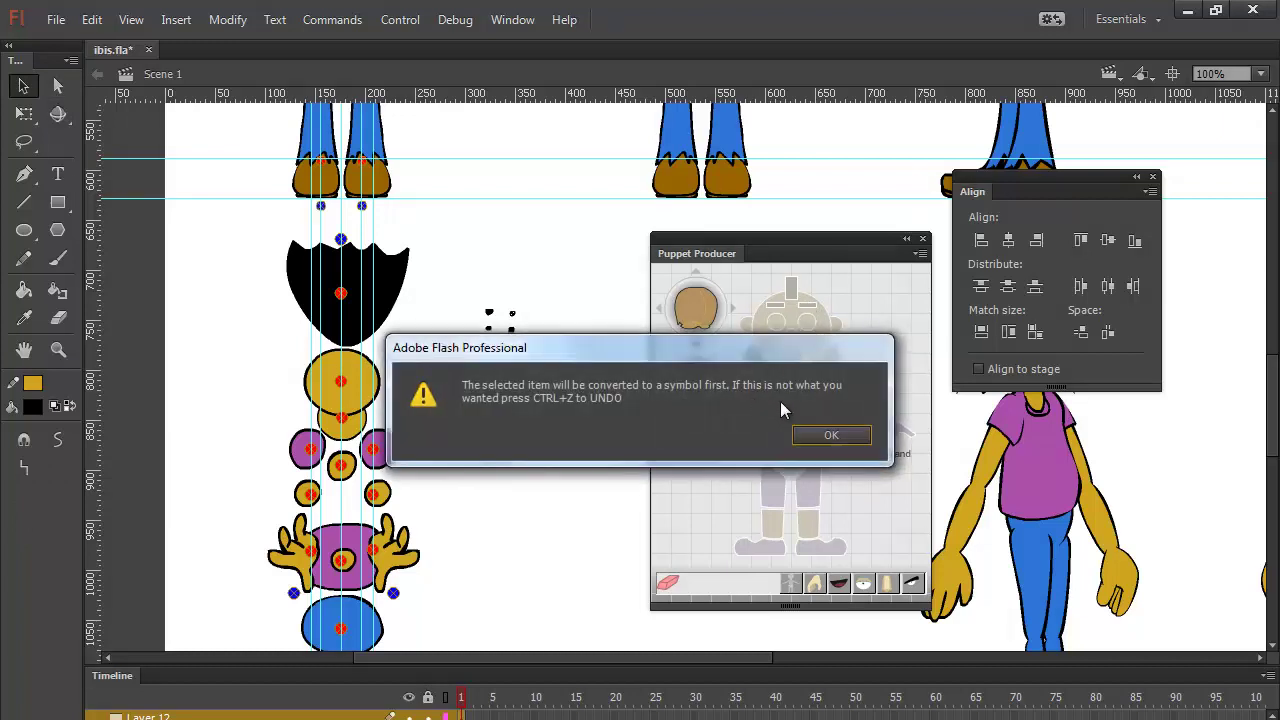
click(827, 436)
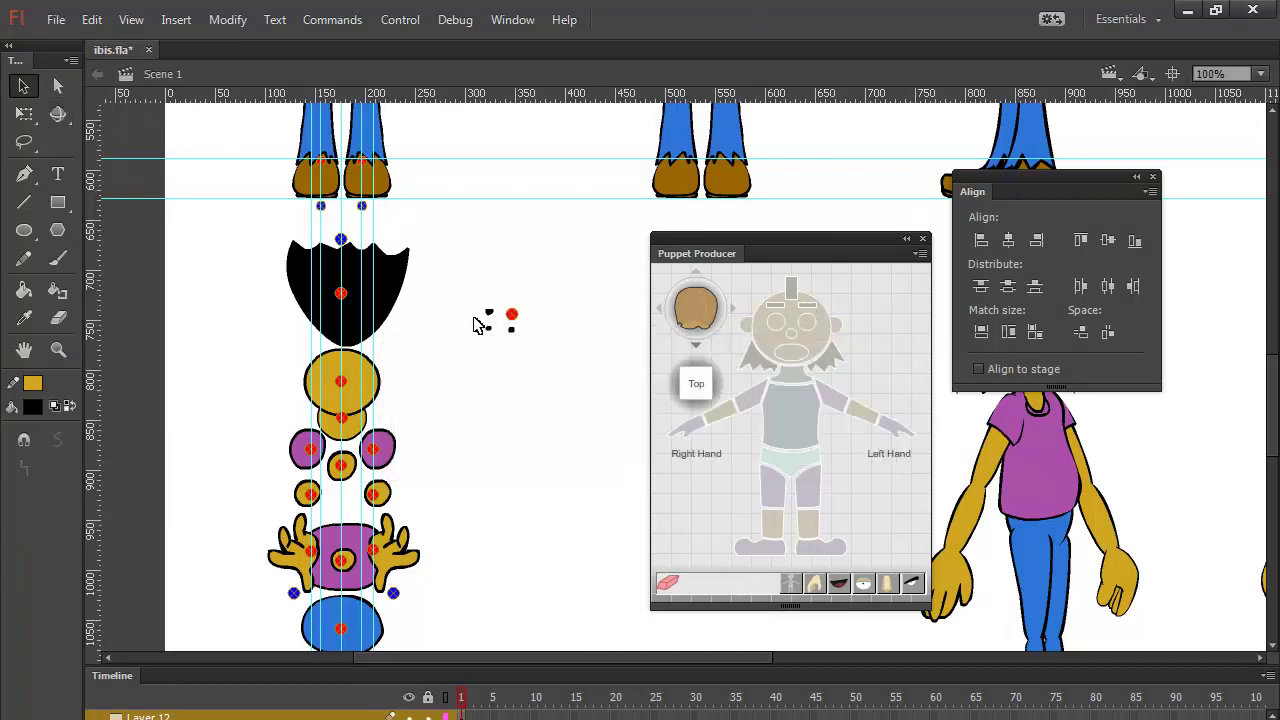
click(780, 314)
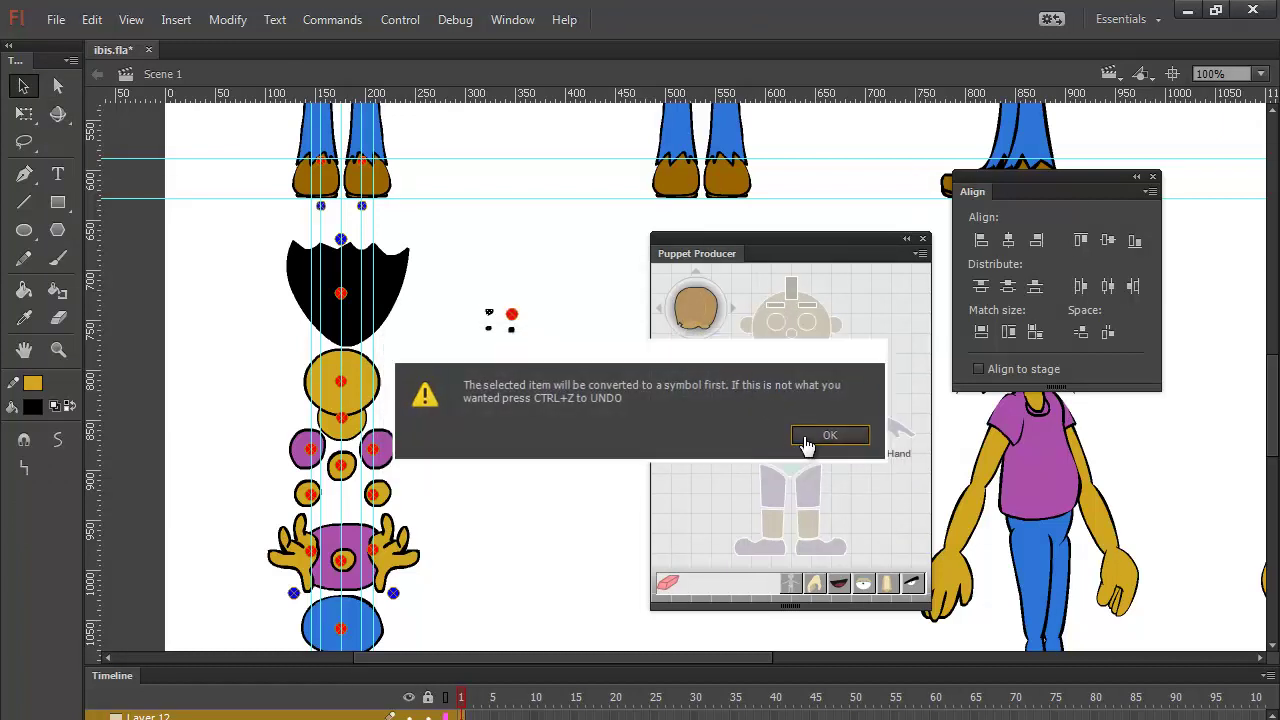
click(828, 435)
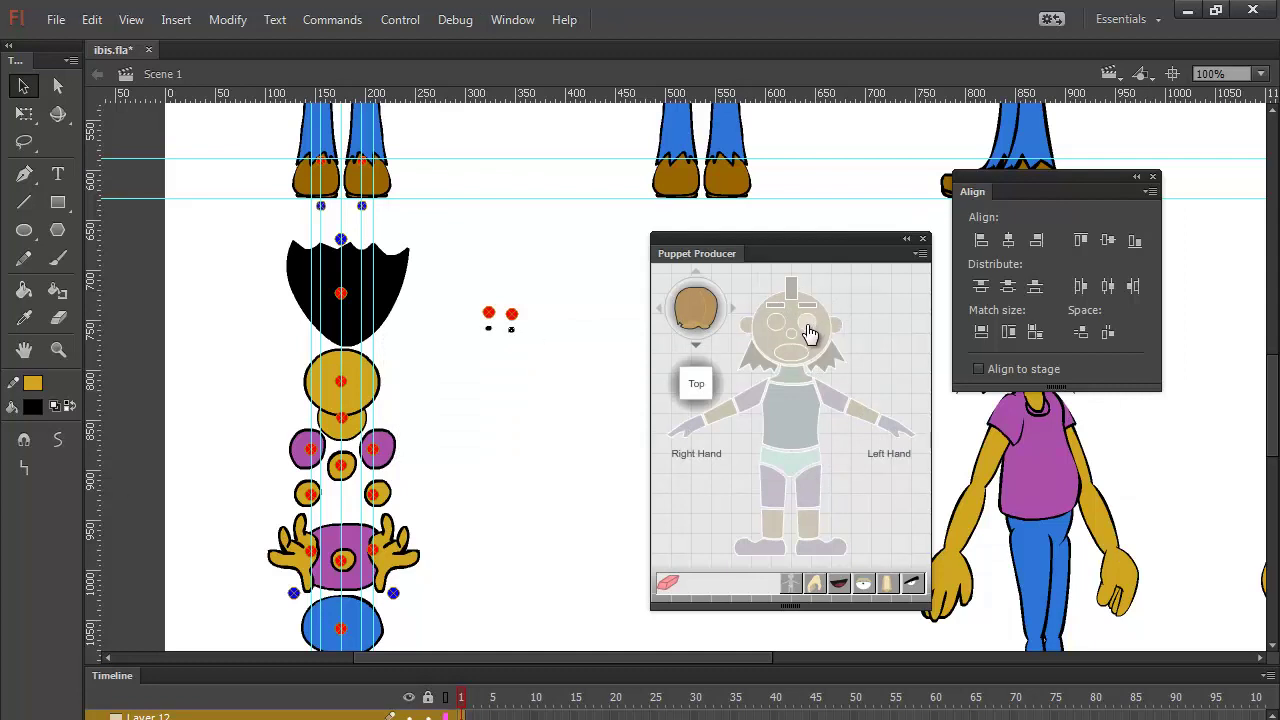
click(811, 331)
click(828, 435)
click(776, 330)
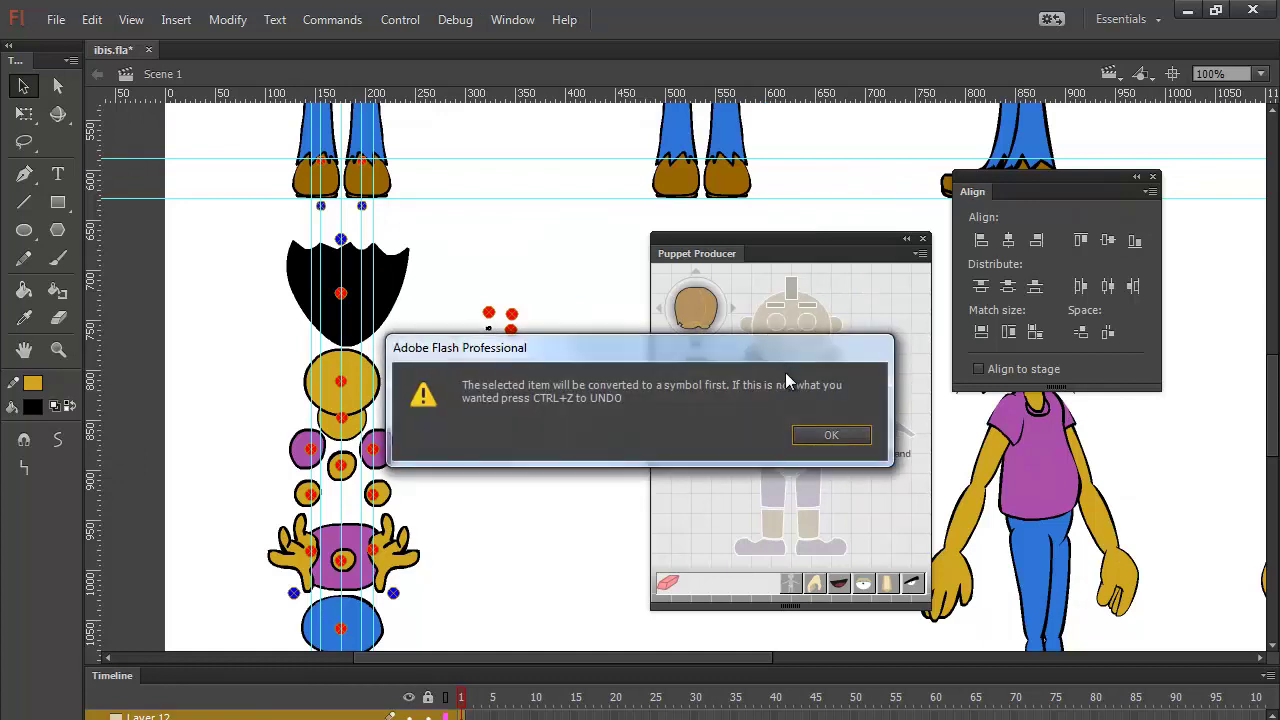
click(826, 435)
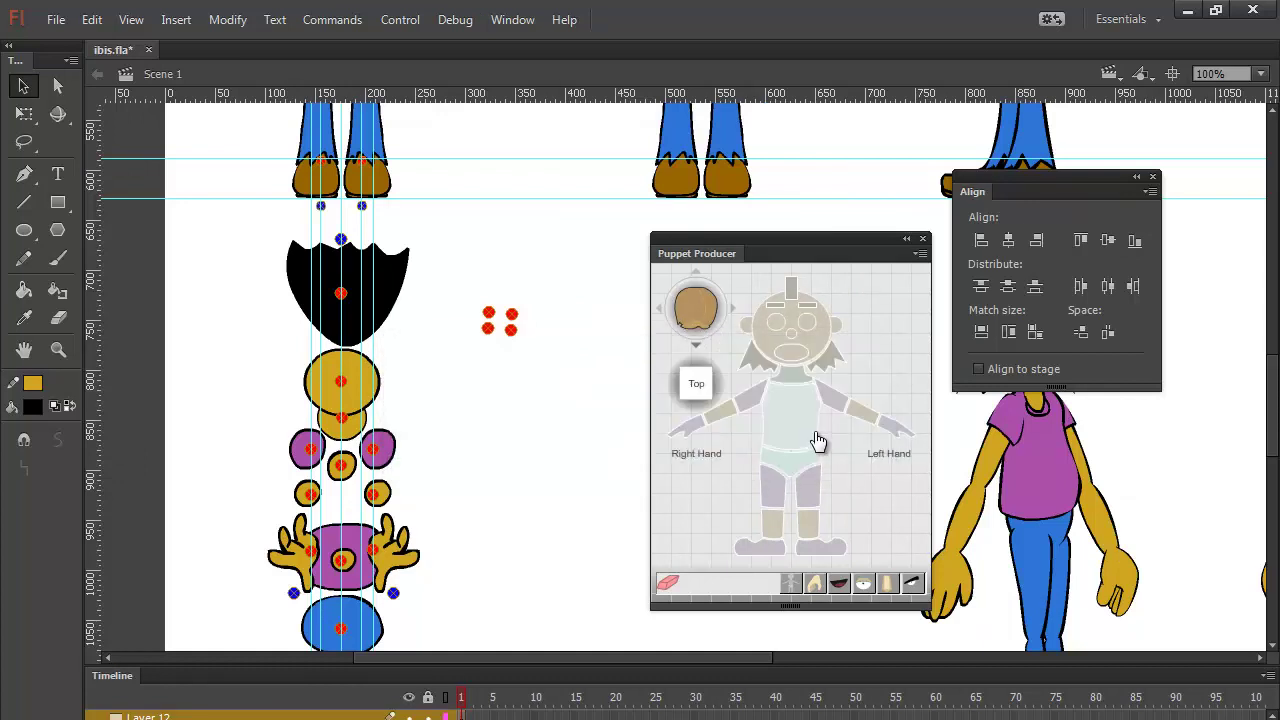
Step: Move the four eye and eyebrow pieces together onto the gold top-view head
click(487, 331)
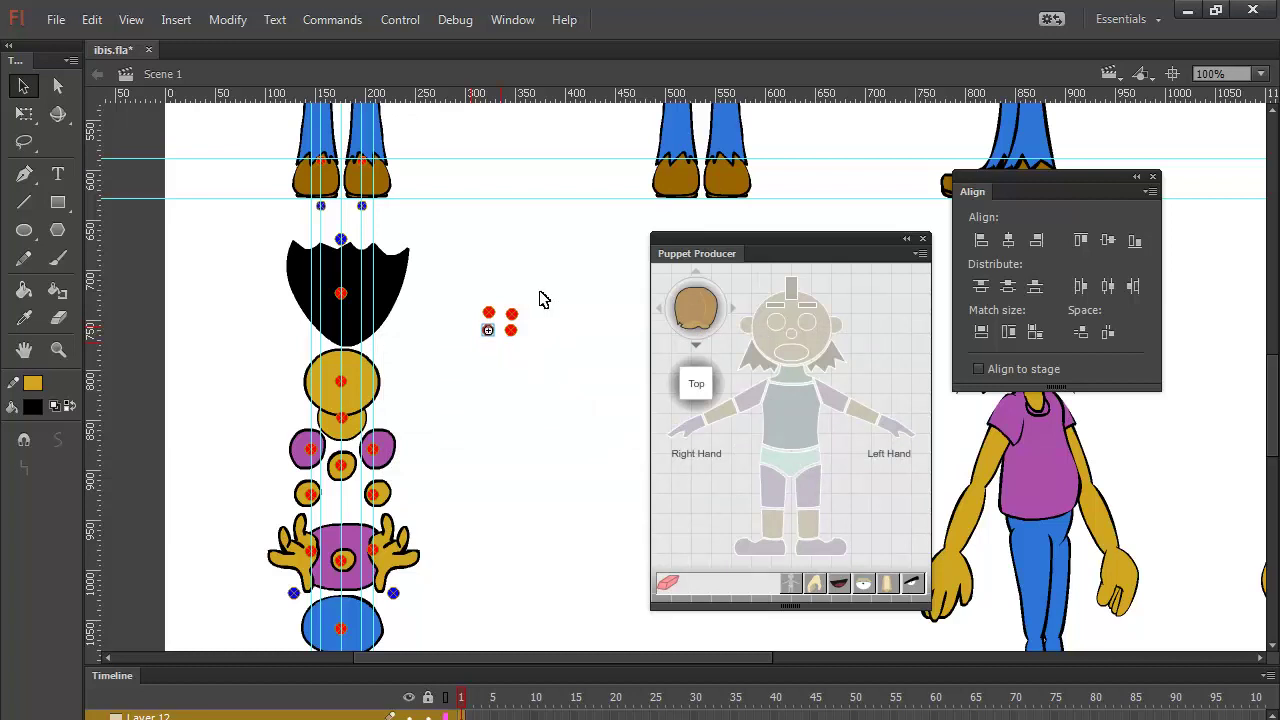
drag(540, 290, 357, 382)
key(ctrl+g)
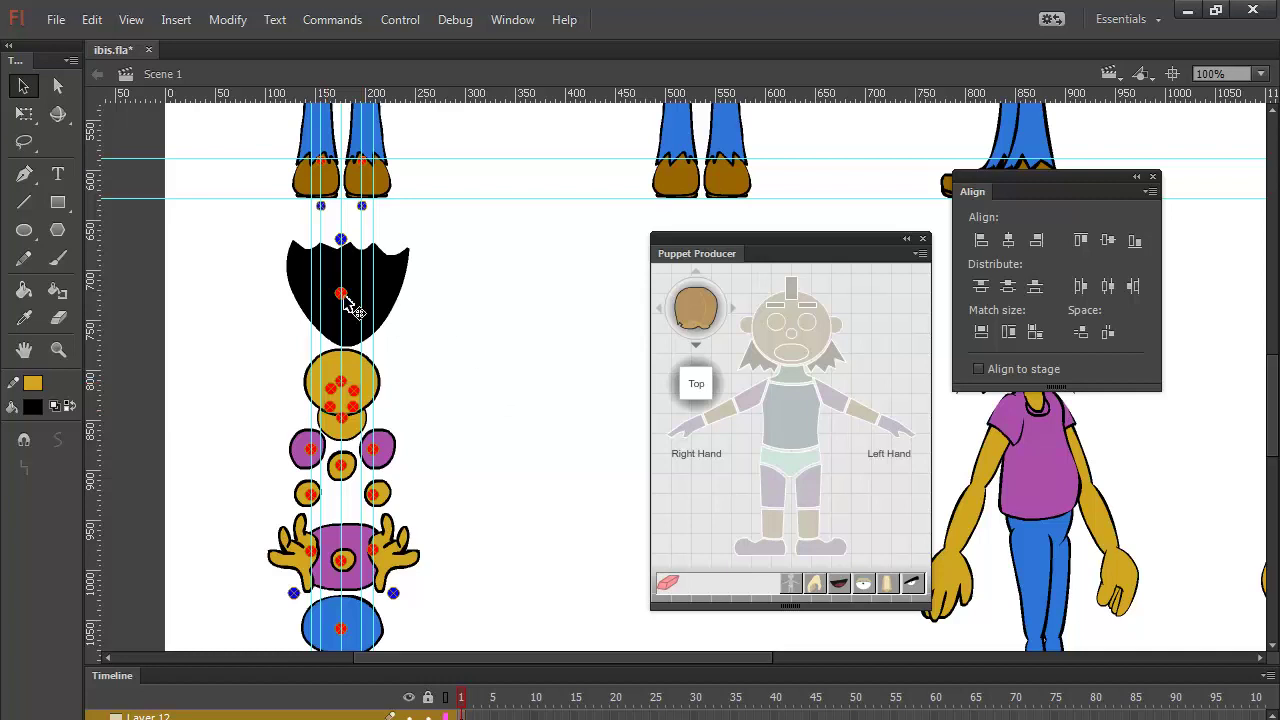
click(58, 262)
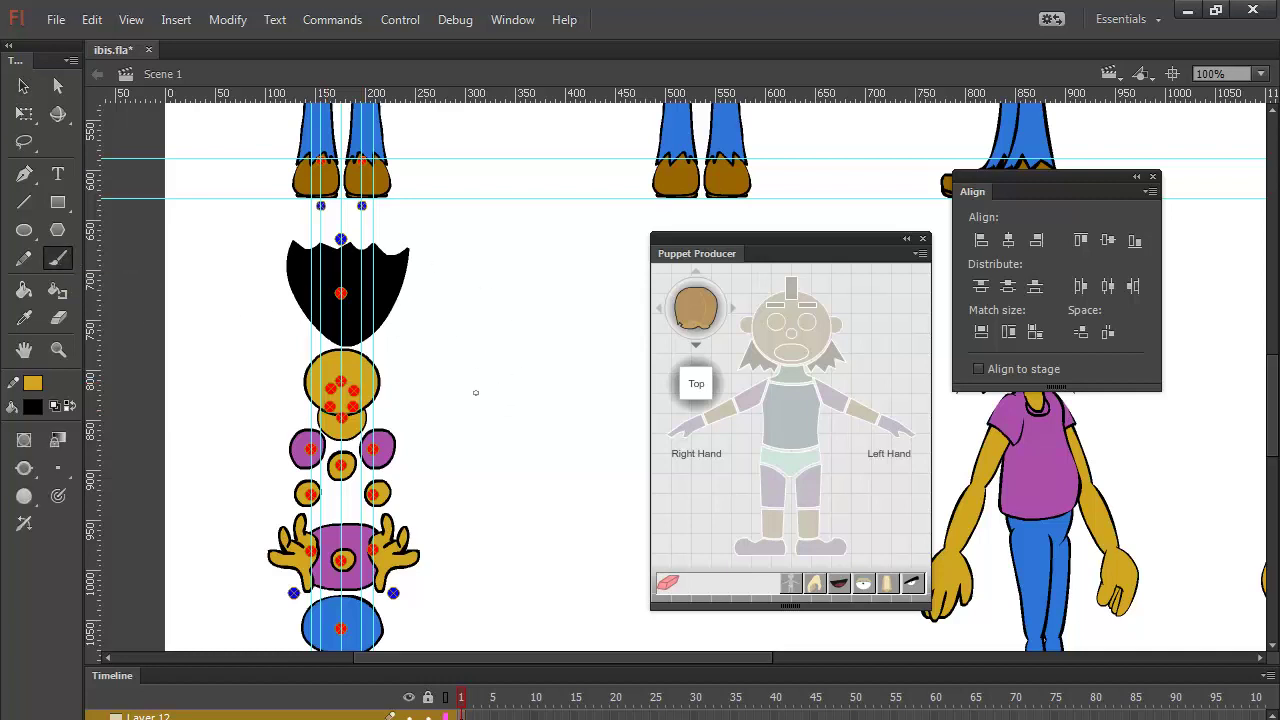
mouse_move(477, 389)
mouse_down()
mouse_move(505, 384)
mouse_move(462, 408)
mouse_up()
click(23, 86)
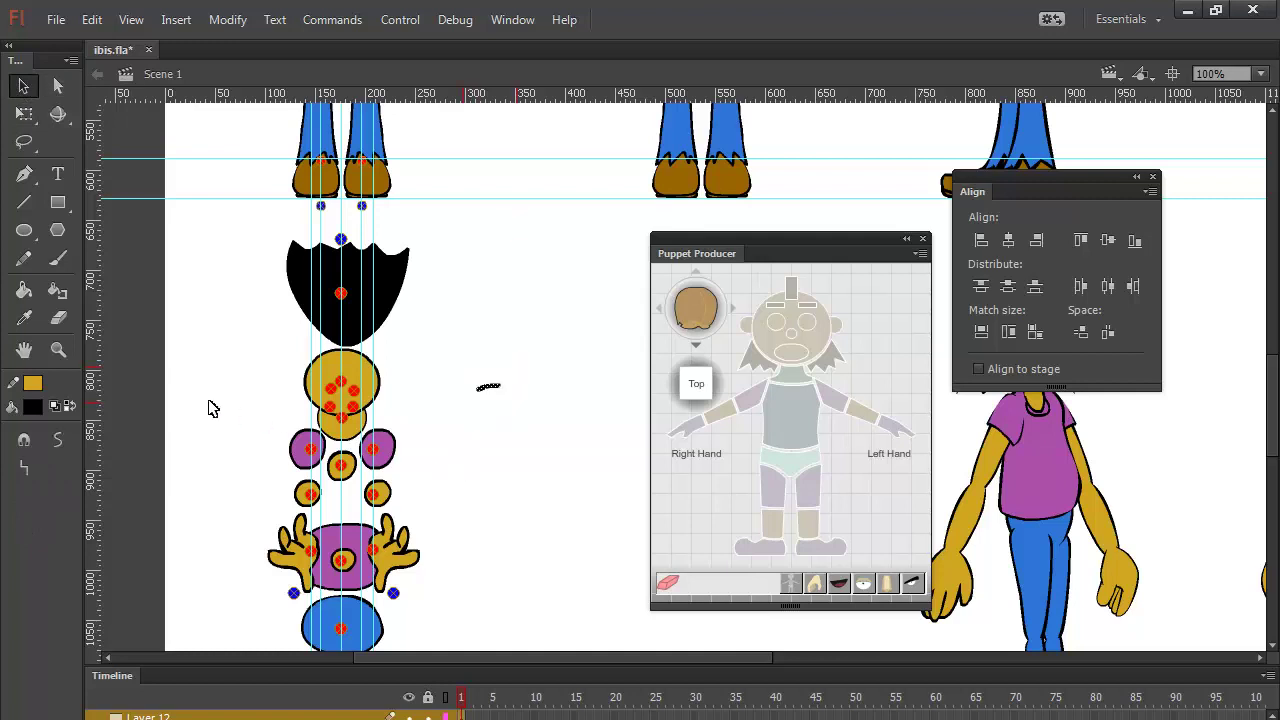
click(55, 442)
drag(512, 378, 465, 398)
key(Delete)
Step: Swap the stroke and fill colors and paint a small gold brush dot beside the head
click(57, 260)
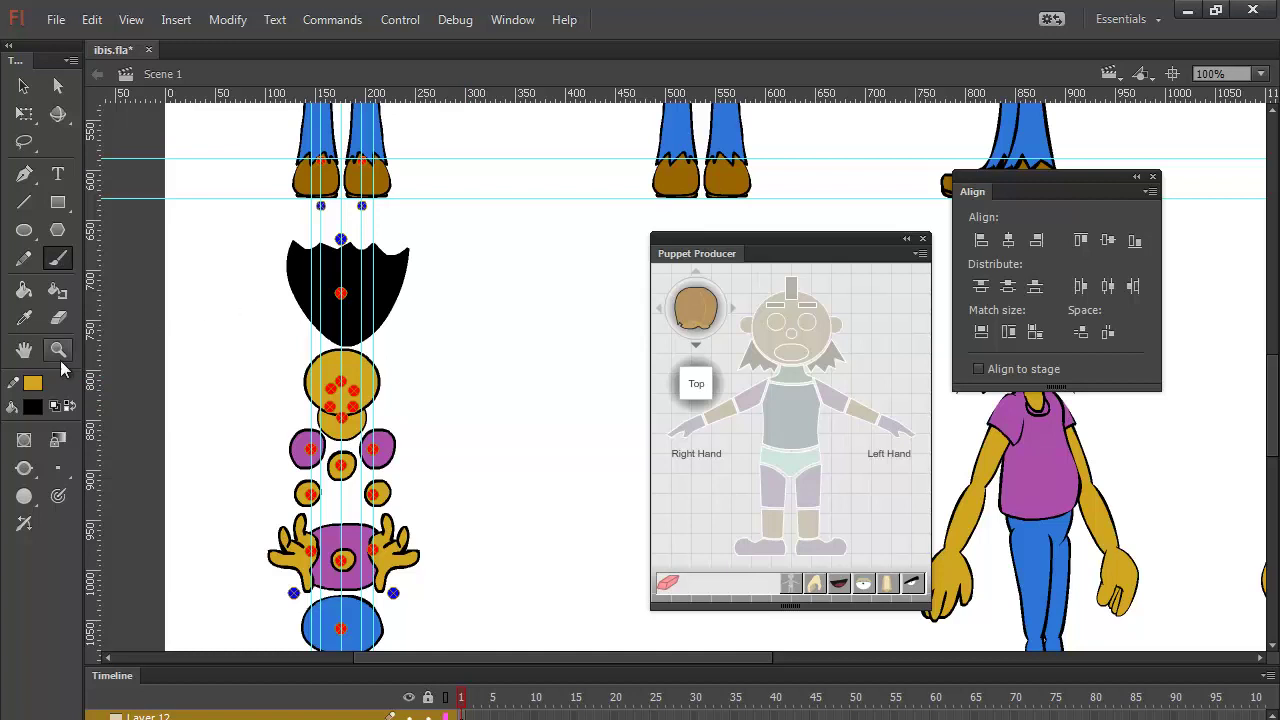
click(70, 405)
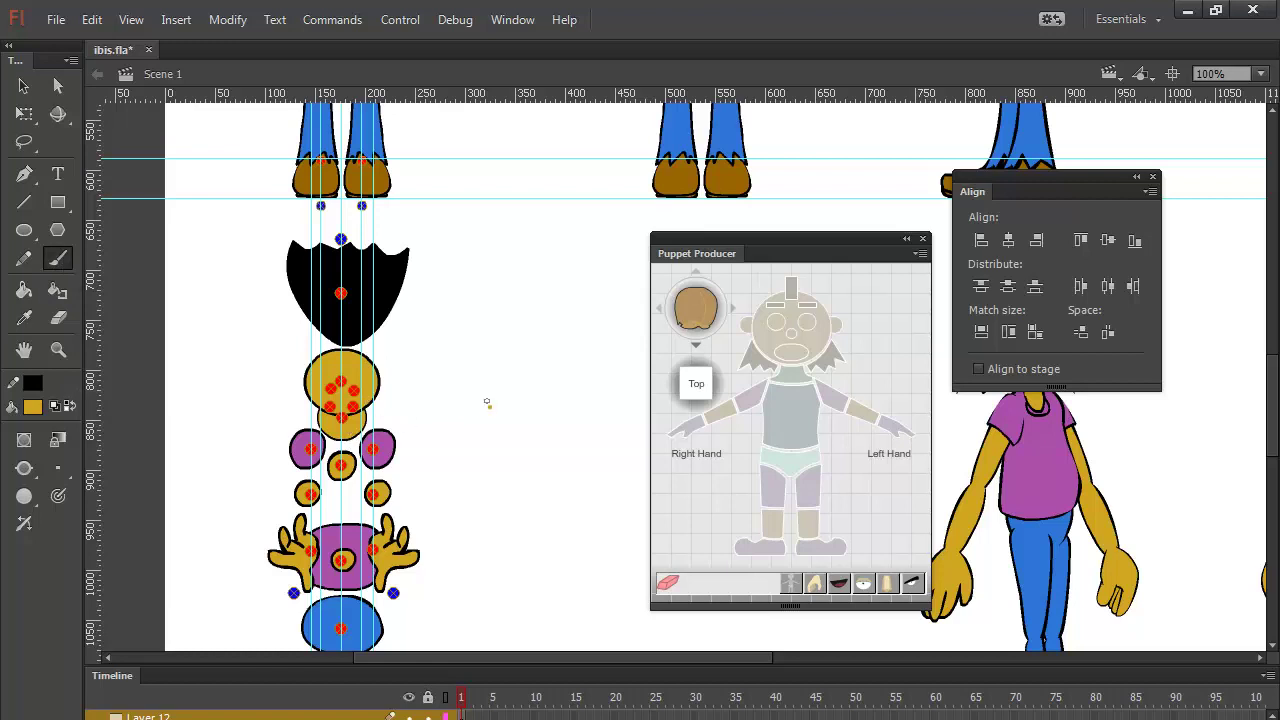
key(v)
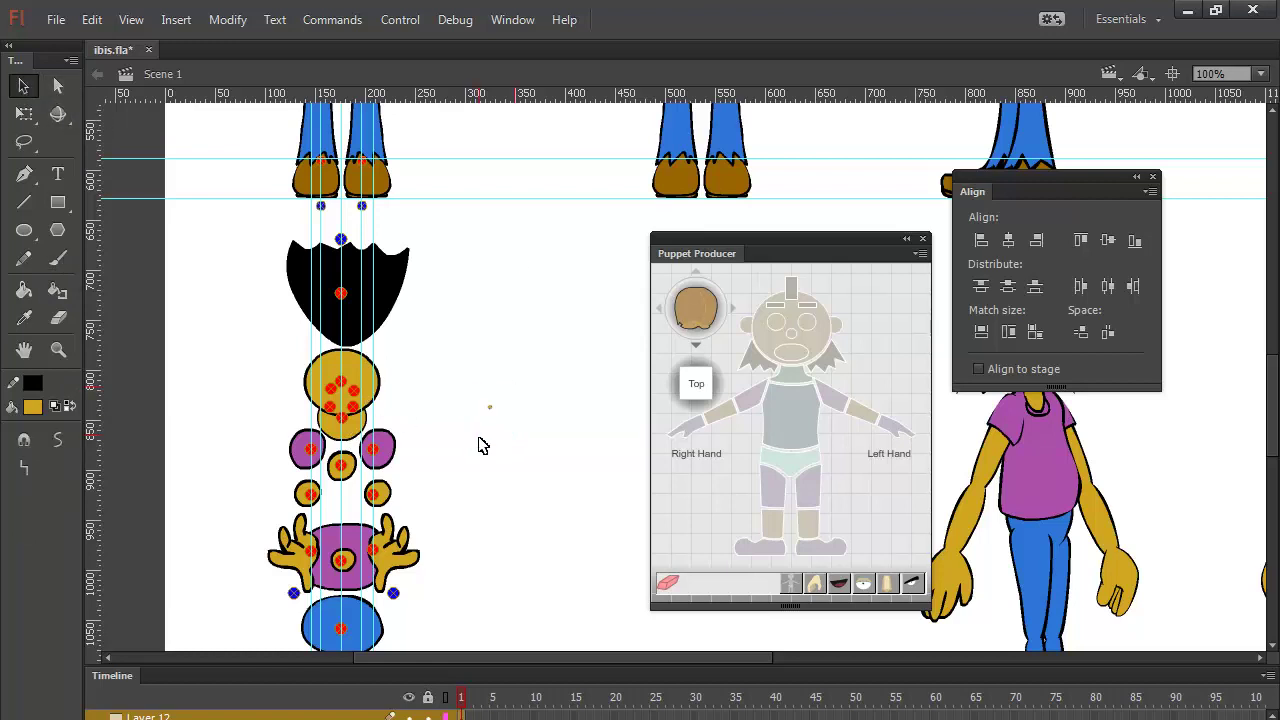
Step: Assign the small gold dot as the puppet's mouth, convert it to a symbol, and place it on the top-view chin
click(797, 362)
click(837, 436)
drag(489, 407, 355, 439)
Step: Cut all the top-view puppet pieces, paste them in place on the current layer, and group them
drag(566, 551, 517, 322)
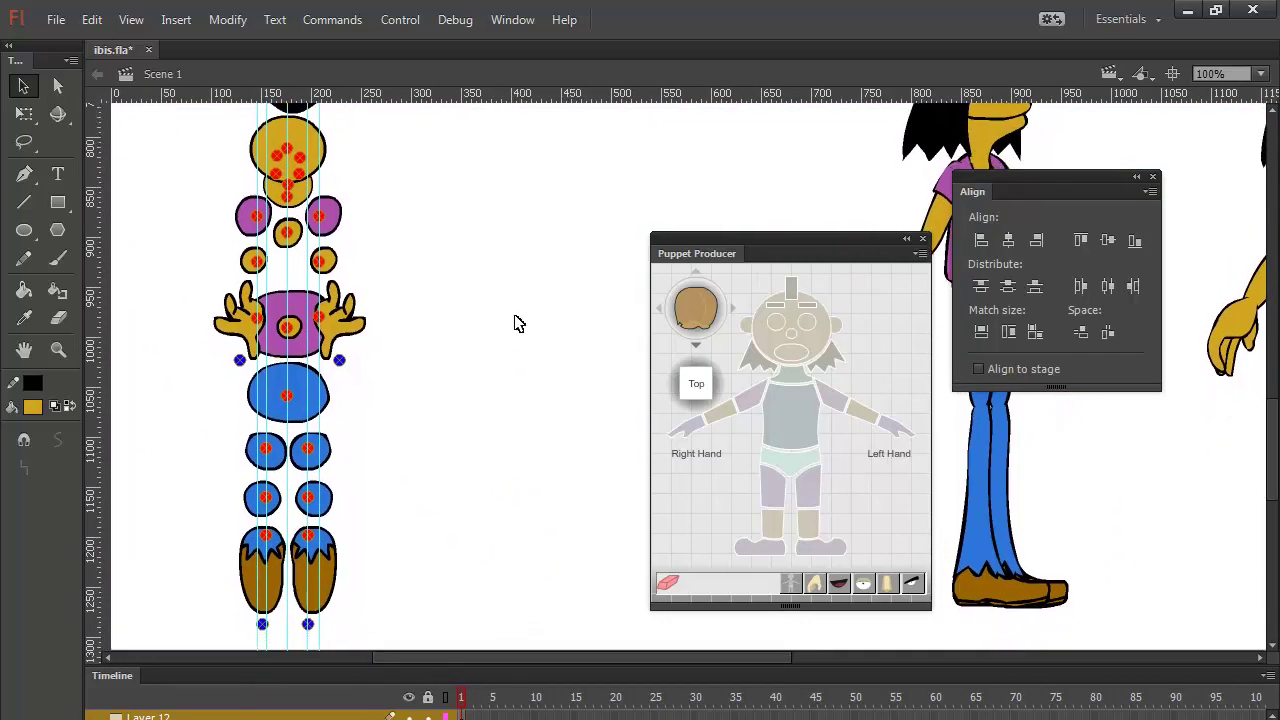
drag(502, 194, 518, 230)
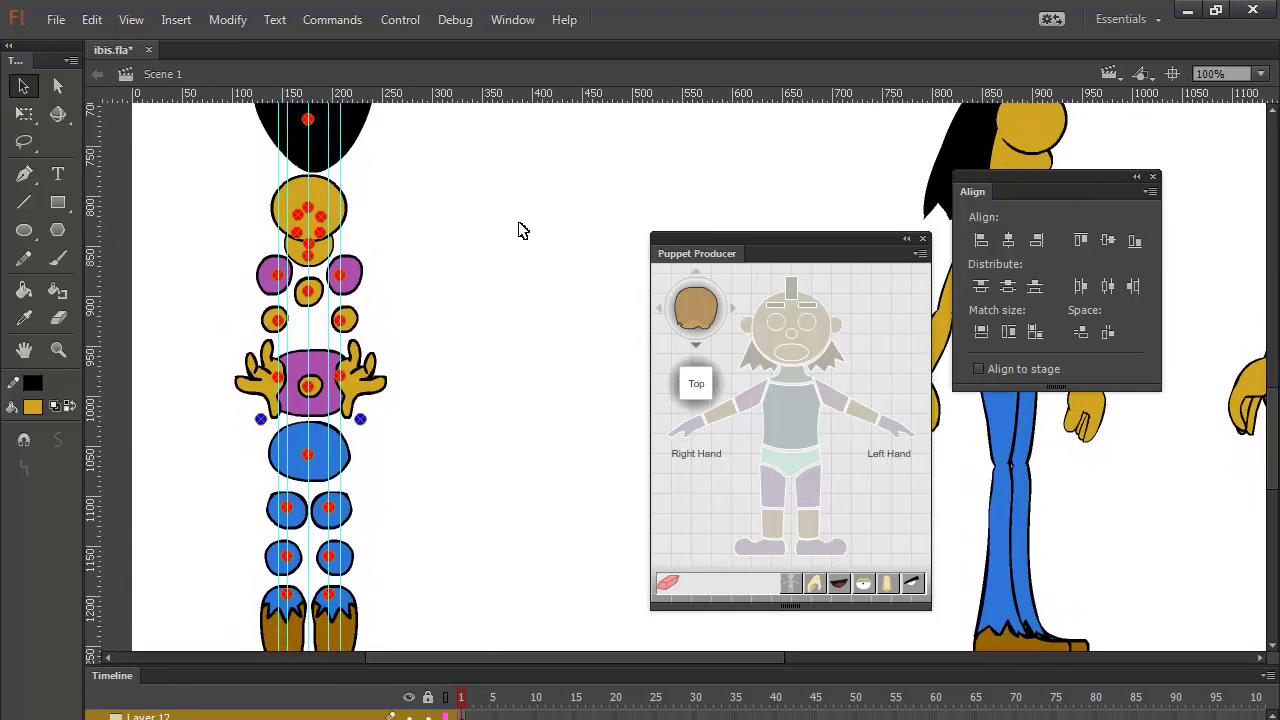
key(ctrl+minus)
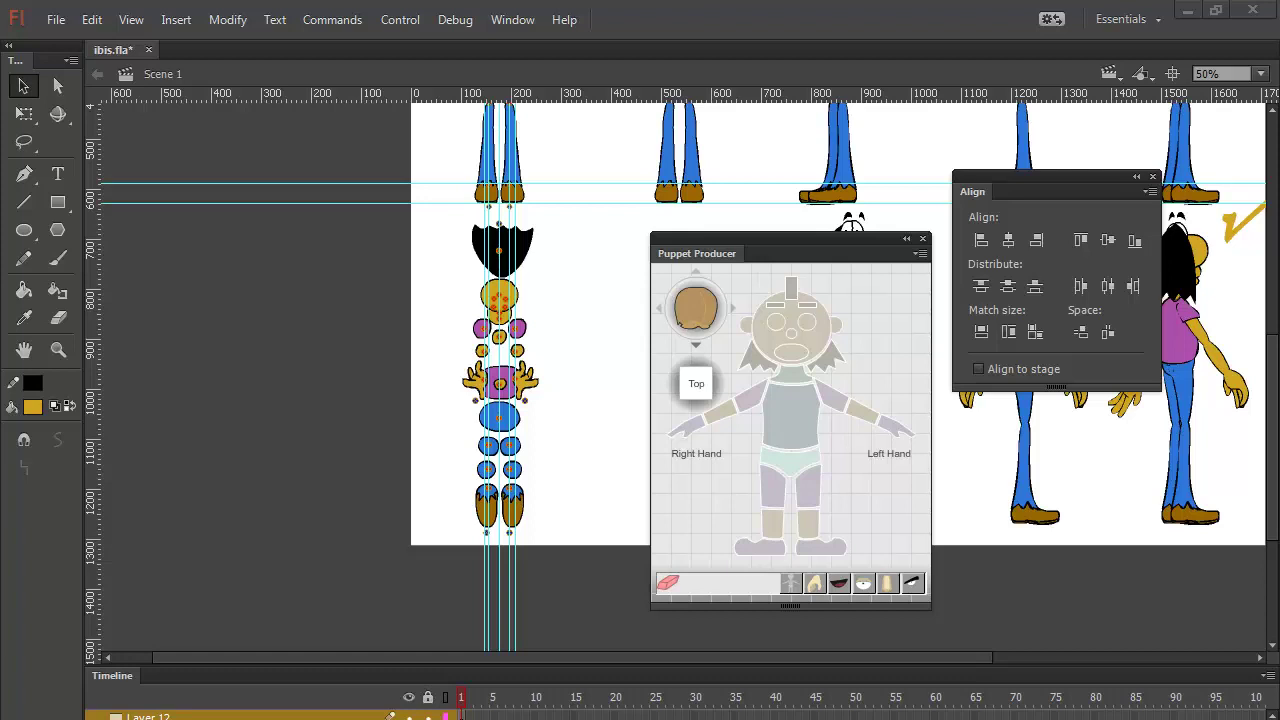
drag(560, 229, 420, 549)
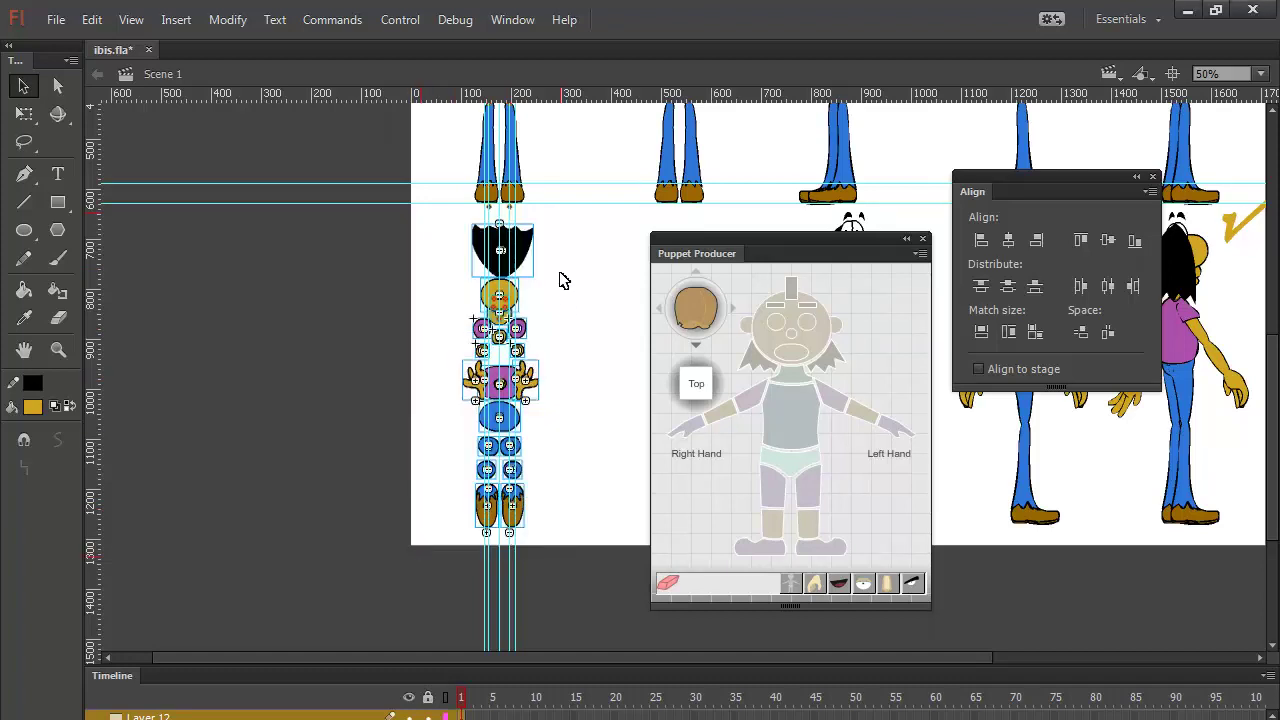
right_click(516, 244)
click(580, 320)
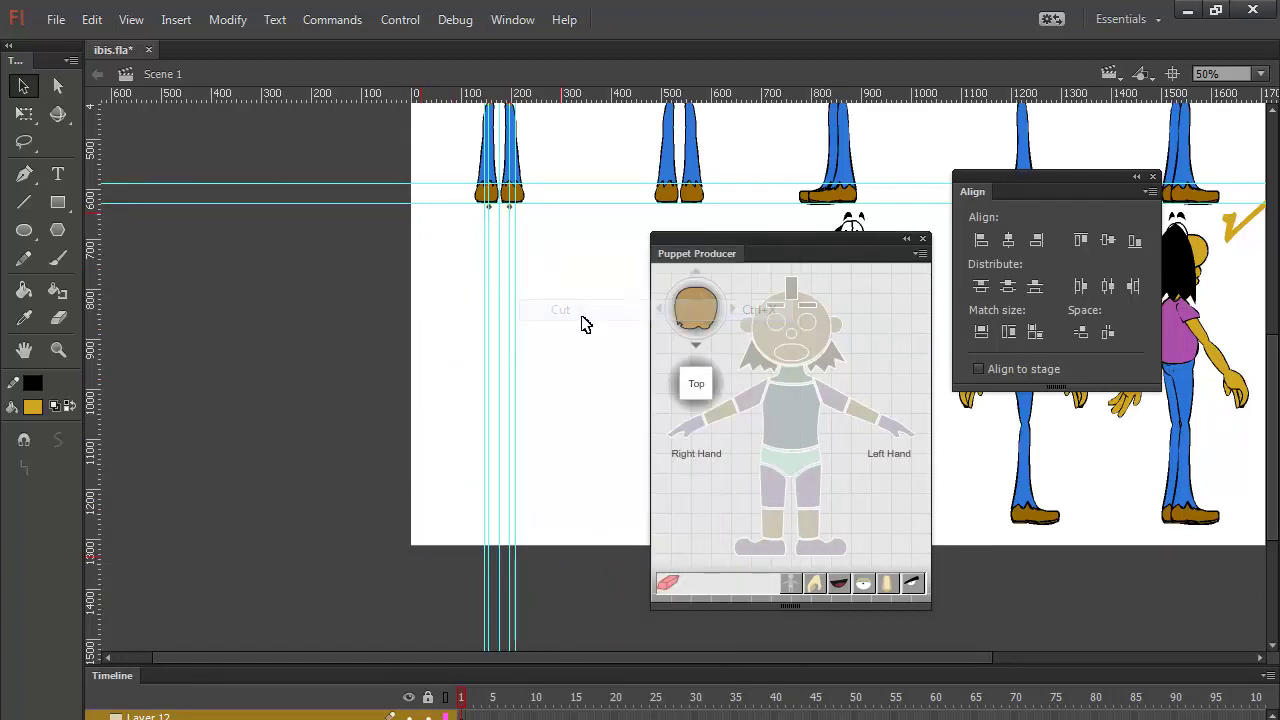
right_click(550, 341)
click(632, 420)
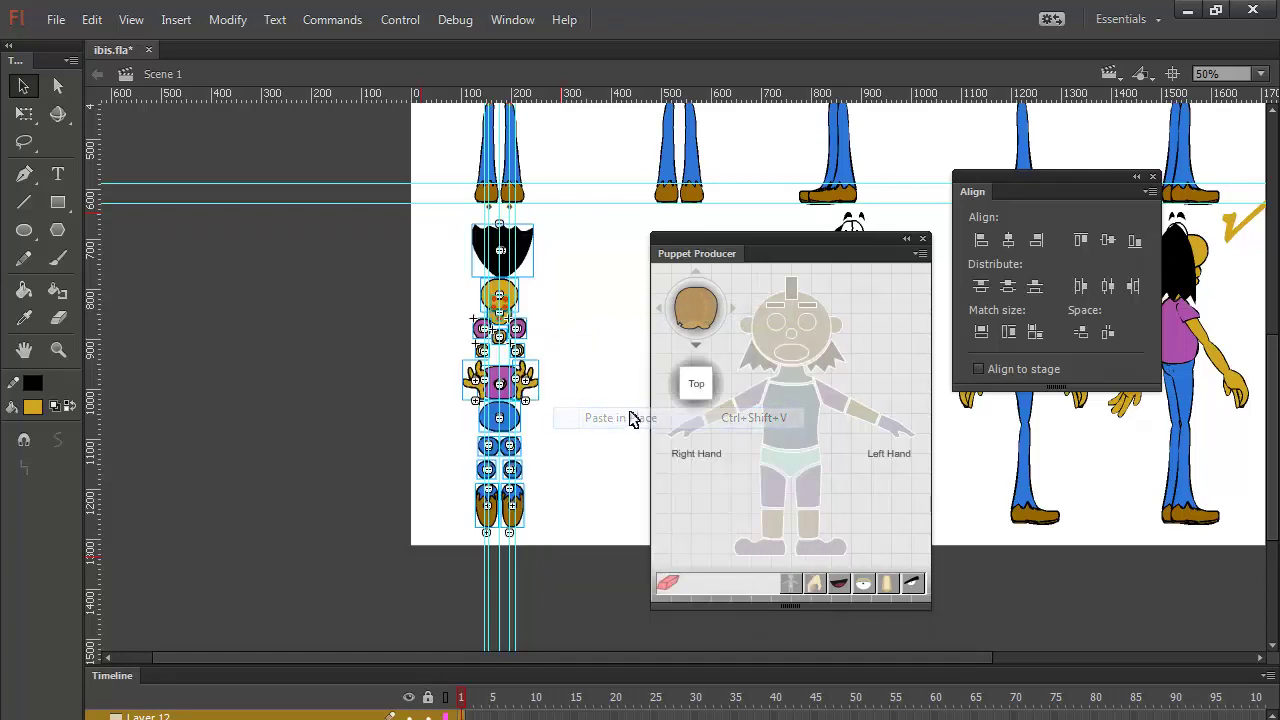
key(ctrl+g)
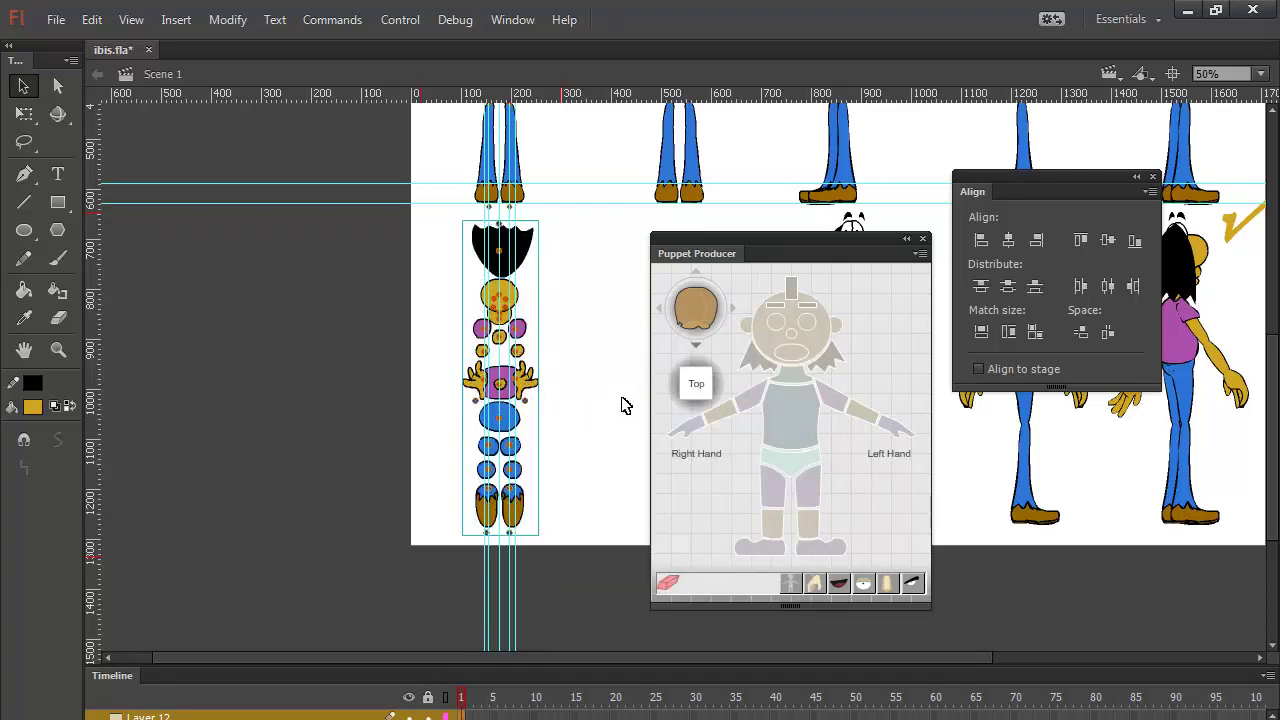
Step: Copy the grouped top-view pieces, paste the copy in place, and shift it horizontally until it stands clear beside the original
key(ctrl+d)
key(ctrl+z)
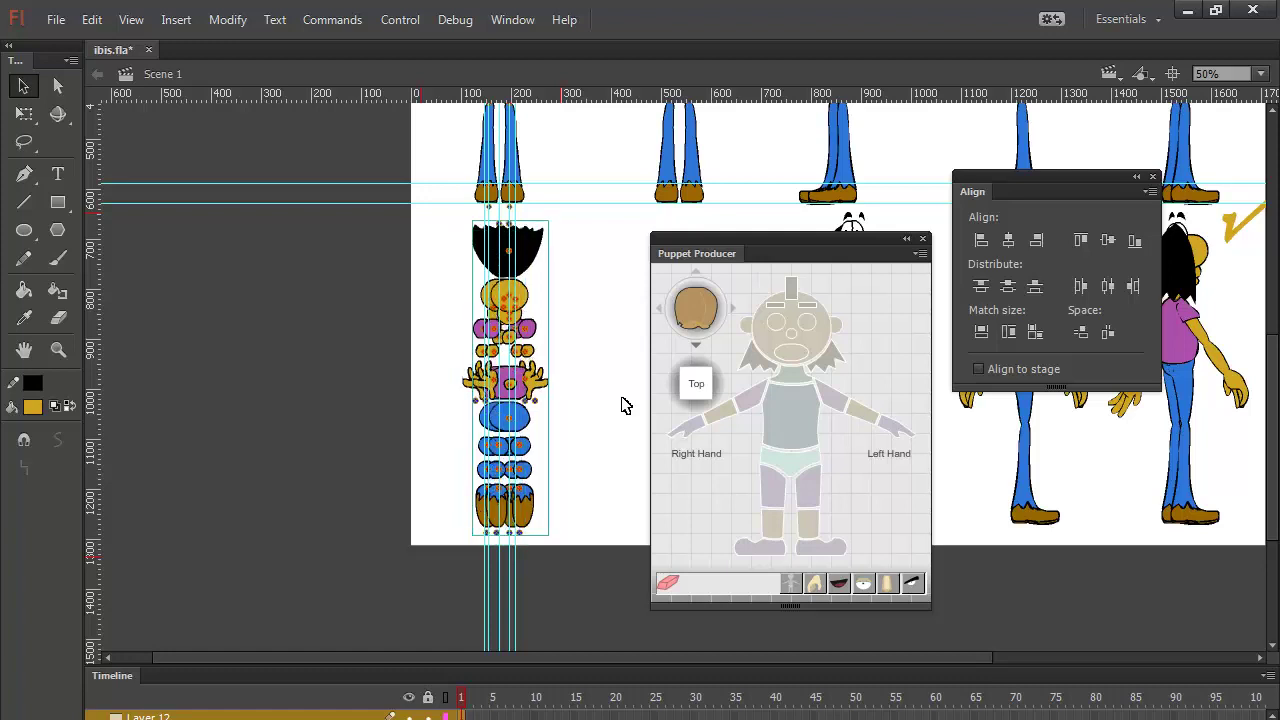
key(ctrl+c)
key(ctrl+shift+v)
key(shift+Right)
key(shift+Right)
key(shift+Right)
key(shift+Right)
key(shift+Right)
key(shift+Right)
key(shift+Right)
key(shift+Right)
key(shift+Right)
key(shift+Right)
key(shift+Right)
key(shift+Right)
key(shift+Right)
key(shift+Right)
key(shift+Right)
key(shift+Right)
key(shift+Right)
key(shift+Right)
key(shift+Right)
key(shift+Right)
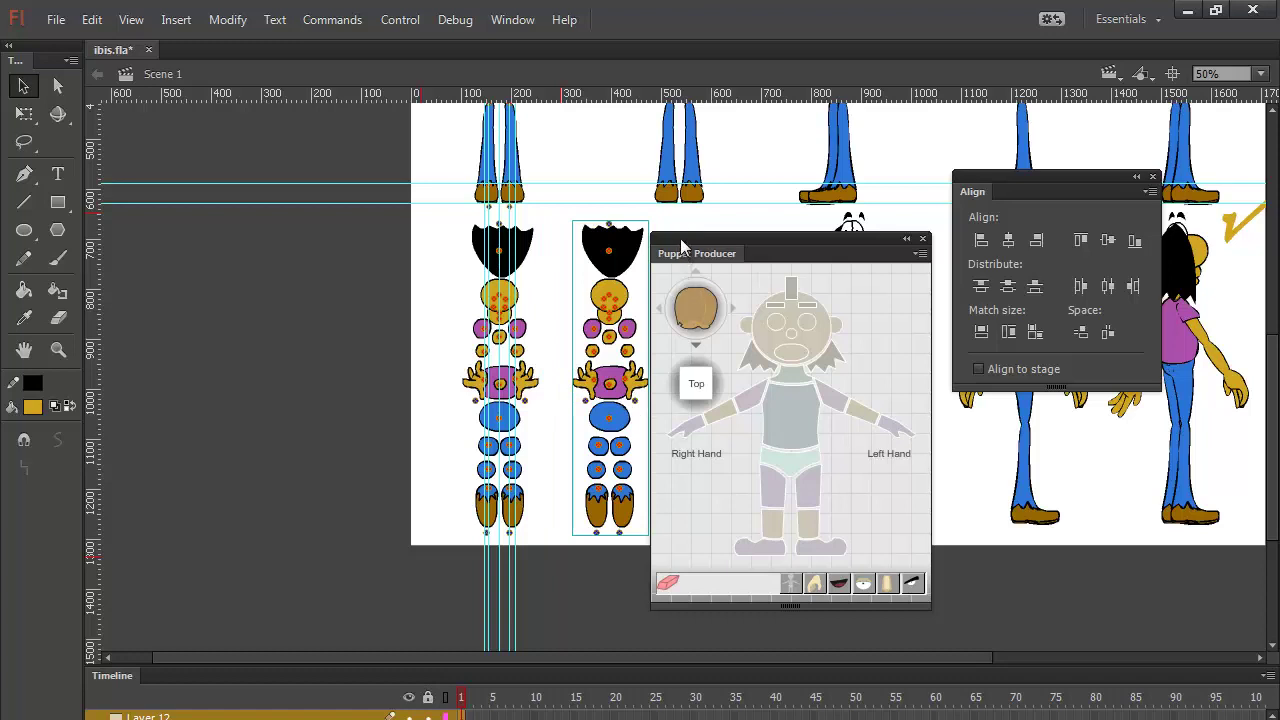
Step: Move the Puppet Producer panel off the copied group and add a horizontal guide through the shoulder pivots of both top-view sets
drag(680, 250, 814, 481)
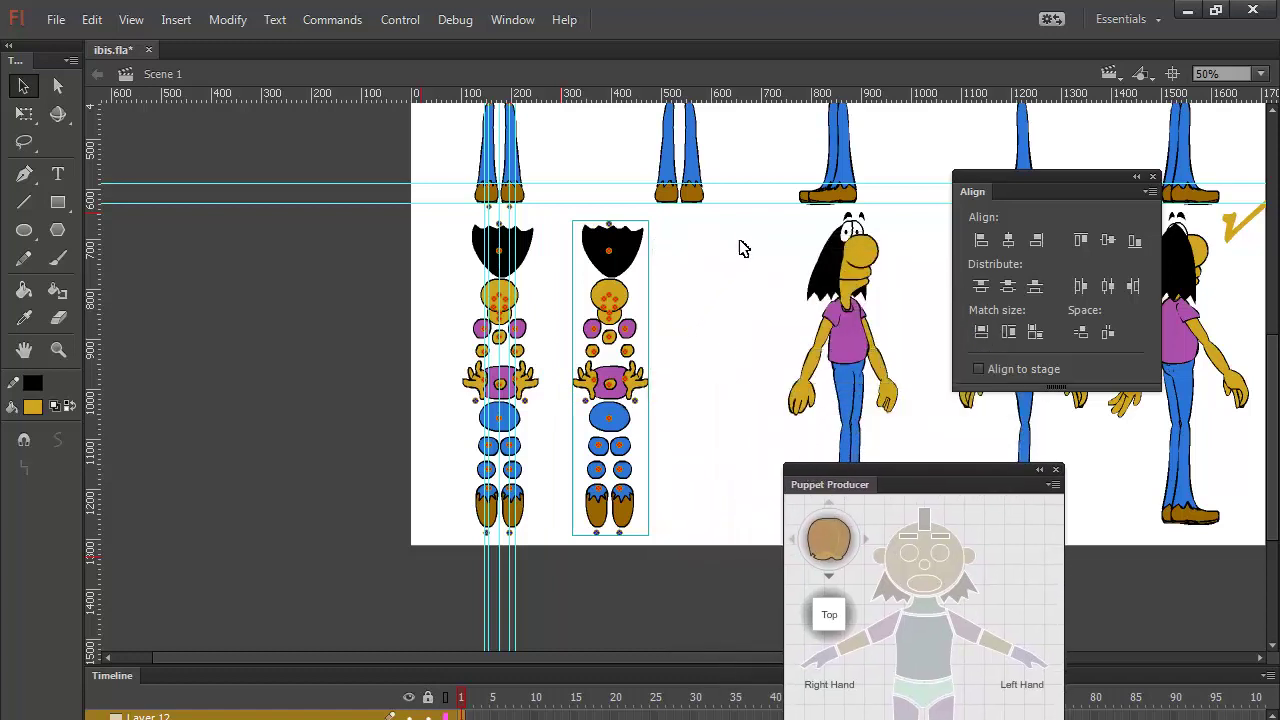
drag(748, 249, 560, 374)
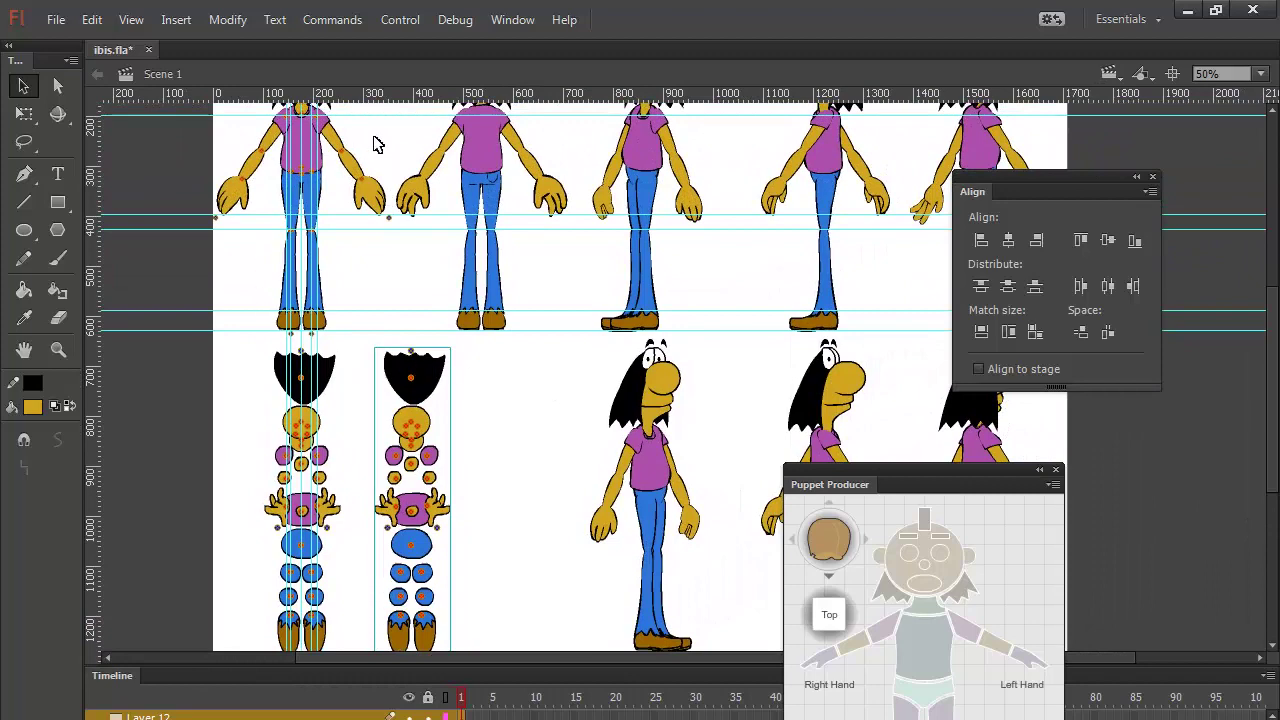
key(ctrl+=)
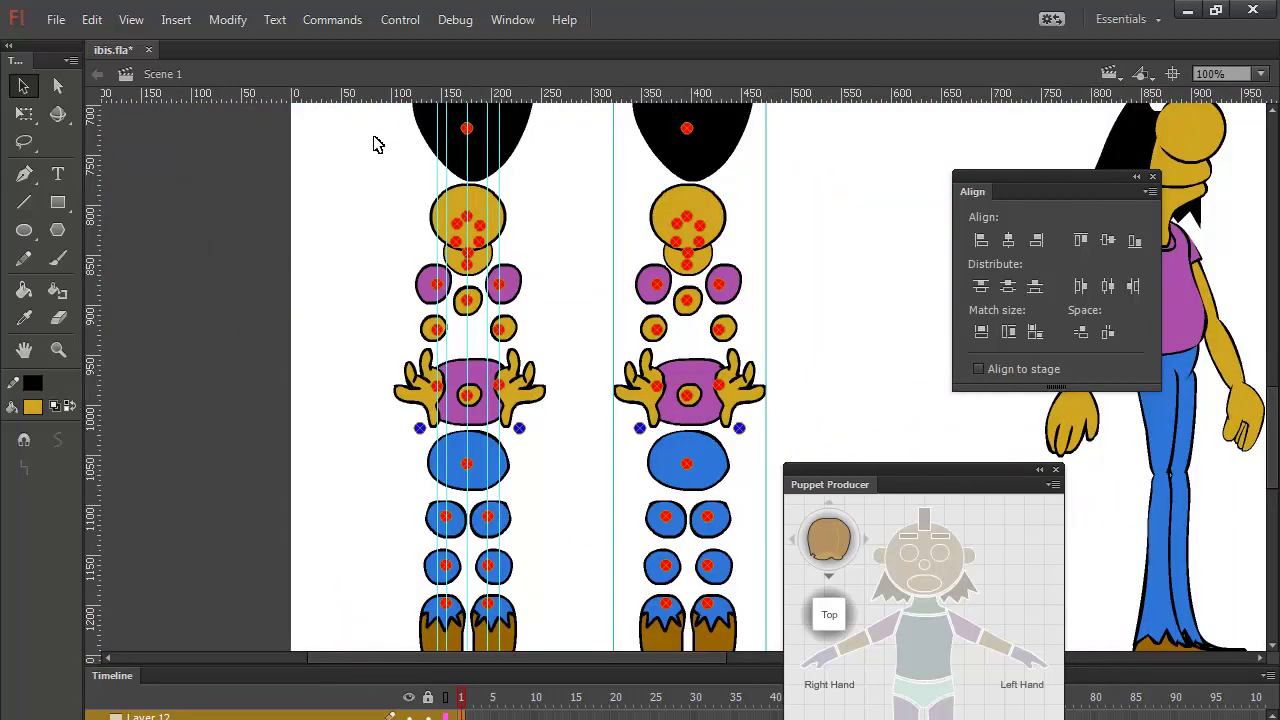
drag(320, 95, 808, 283)
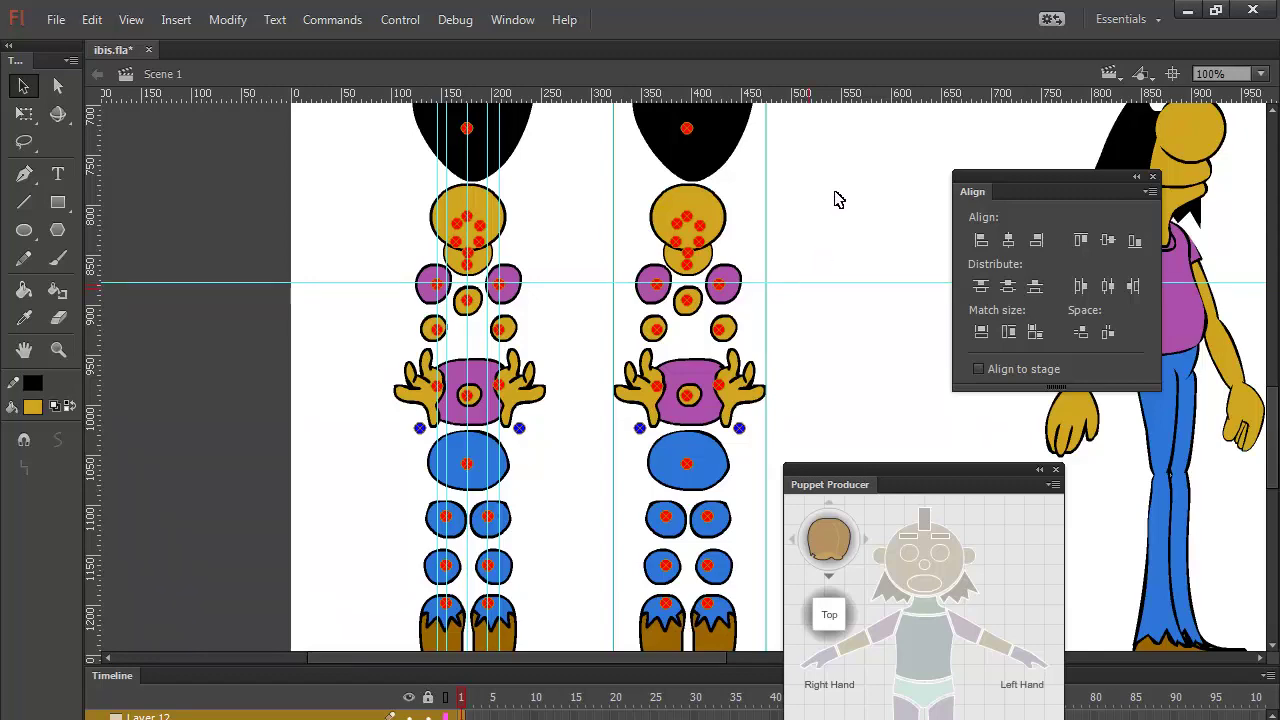
Step: Move the copied top-view group over the back-view figure and nudge it until it is centred on the body
drag(840, 216, 614, 477)
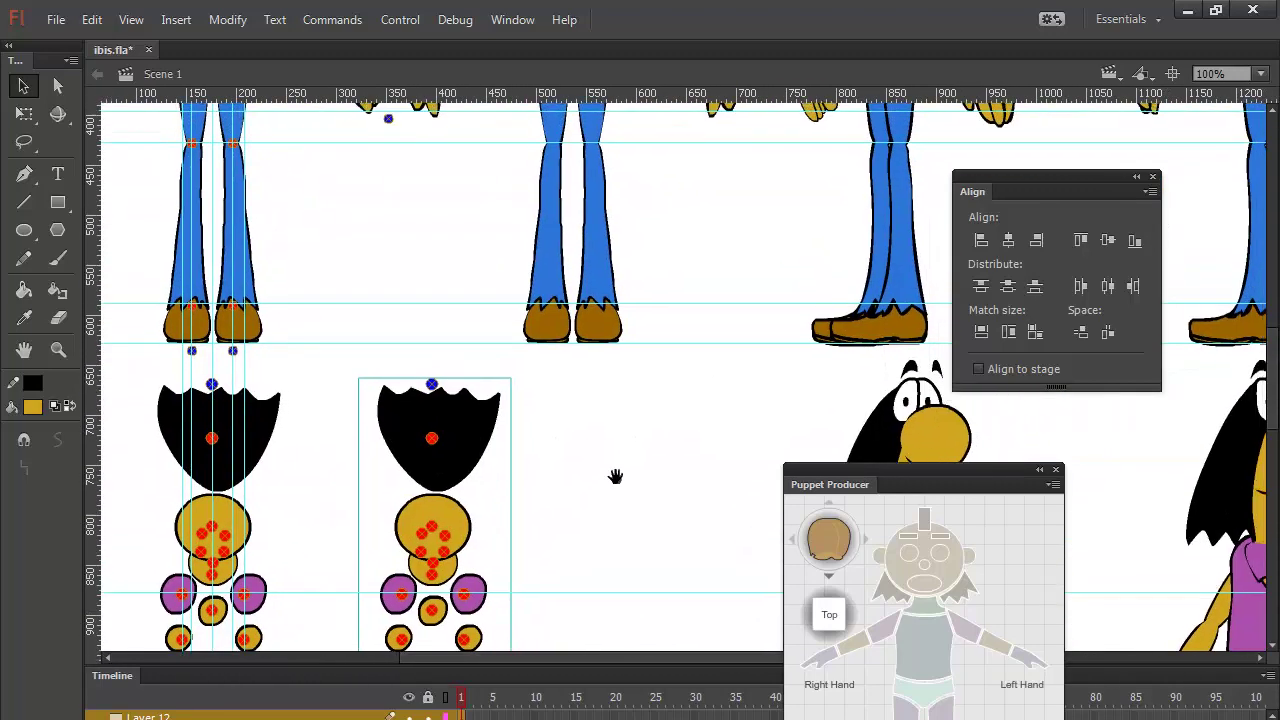
drag(471, 429, 598, 209)
drag(680, 190, 675, 470)
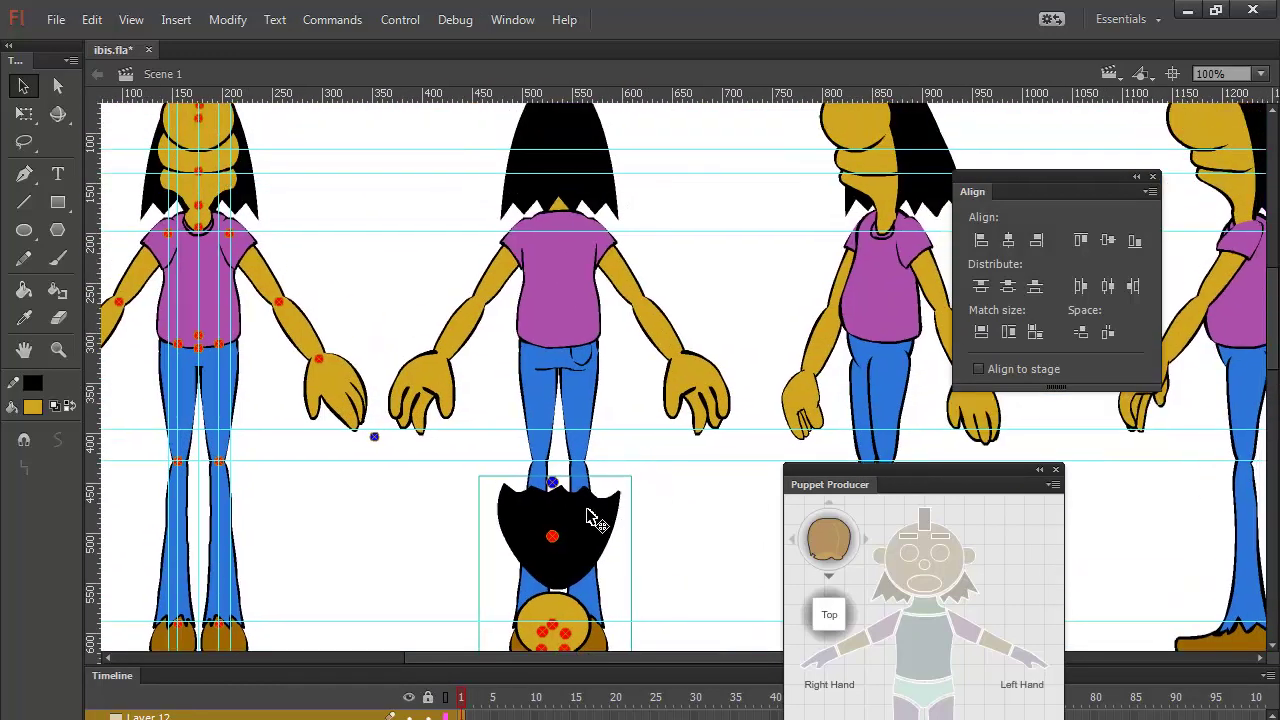
drag(586, 500, 588, 122)
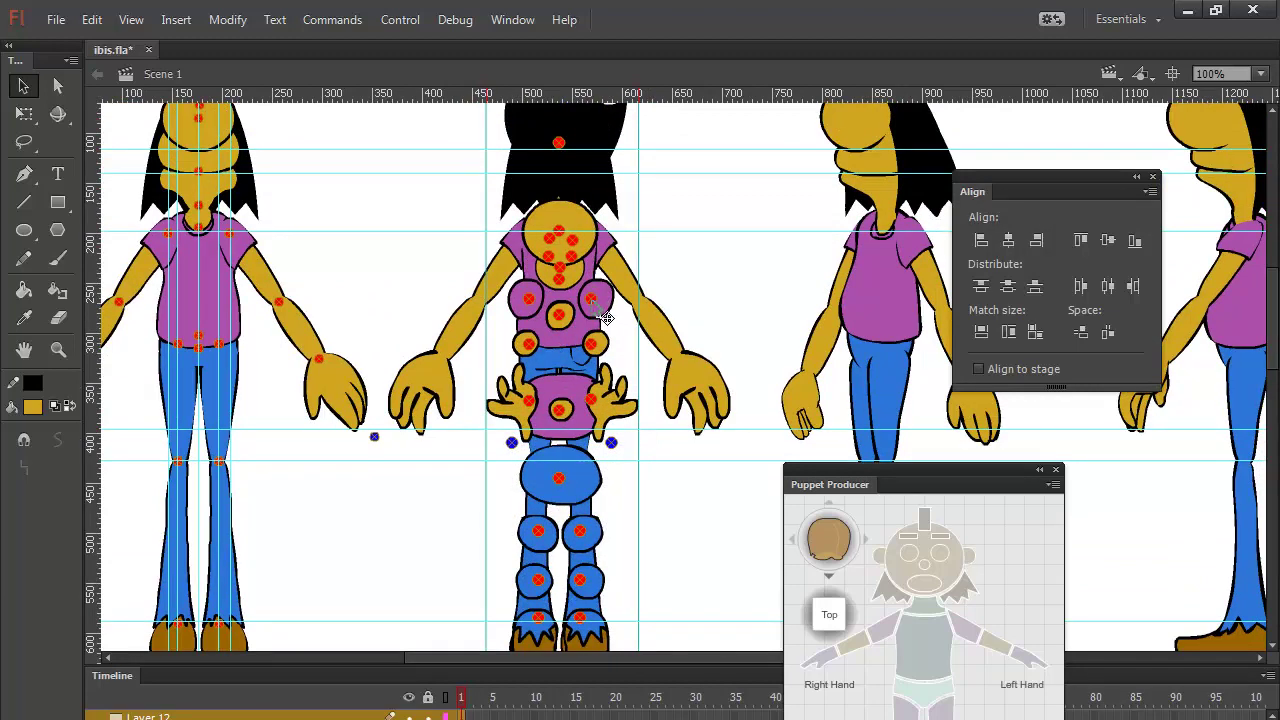
drag(600, 218, 606, 257)
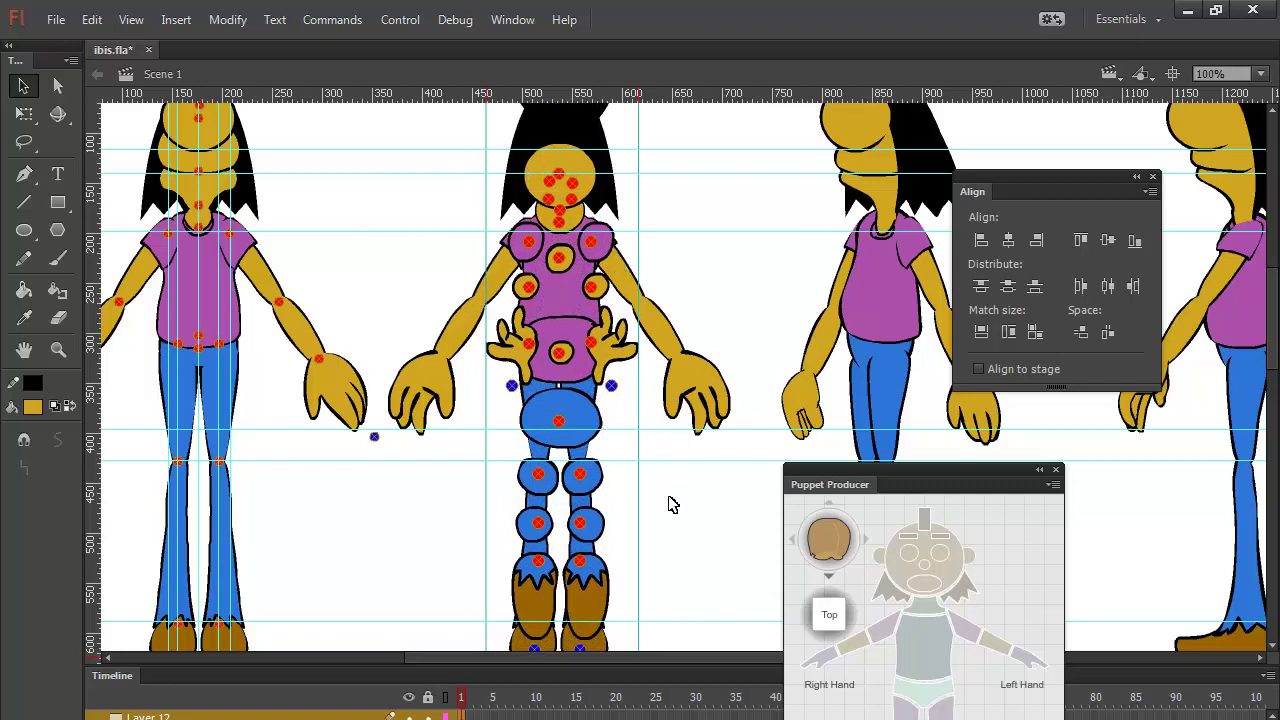
drag(577, 411, 583, 348)
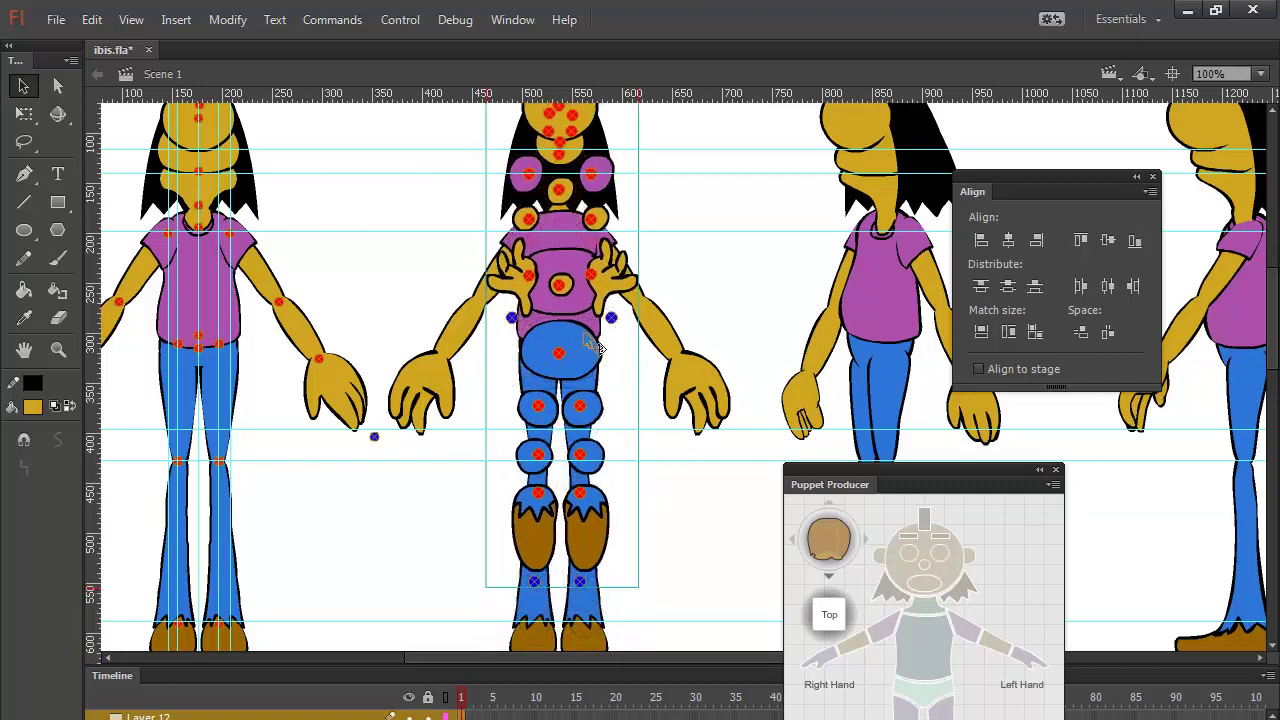
key(Left)
key(Left)
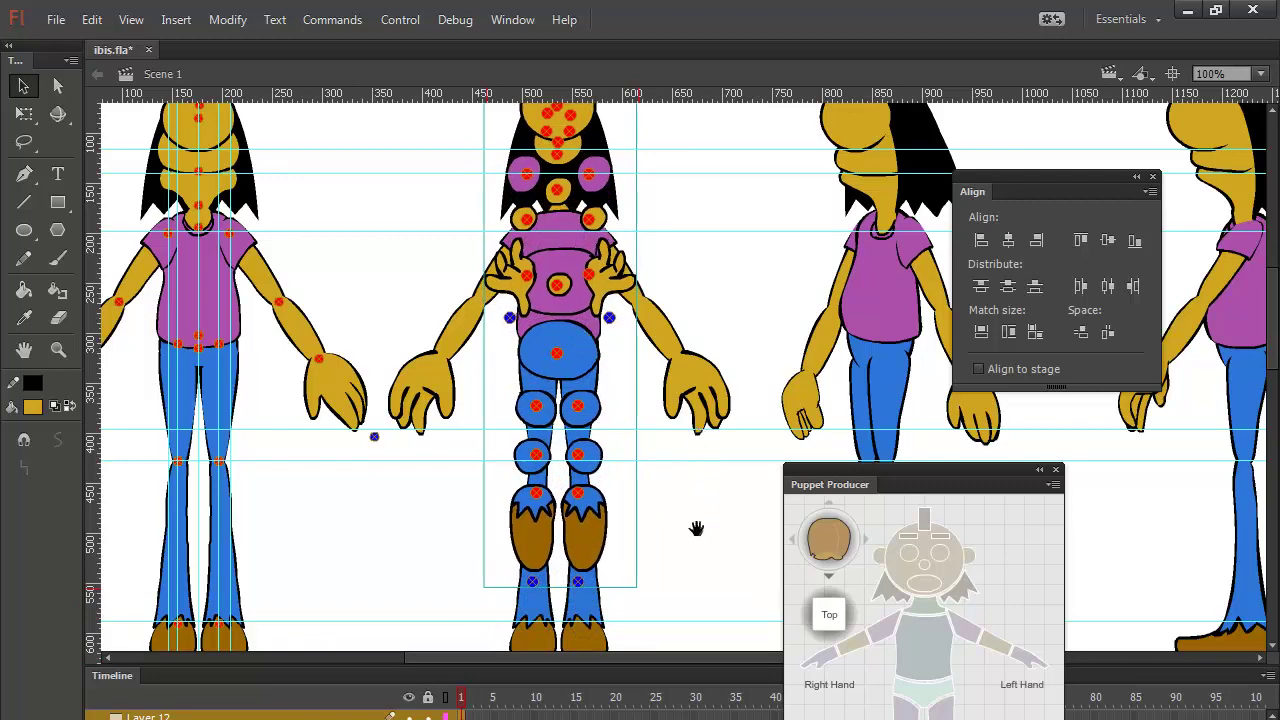
Step: Place the copied group below the back-view figure and level it with the original using a horizontal guide through the hair's top pivot
drag(694, 529, 660, 378)
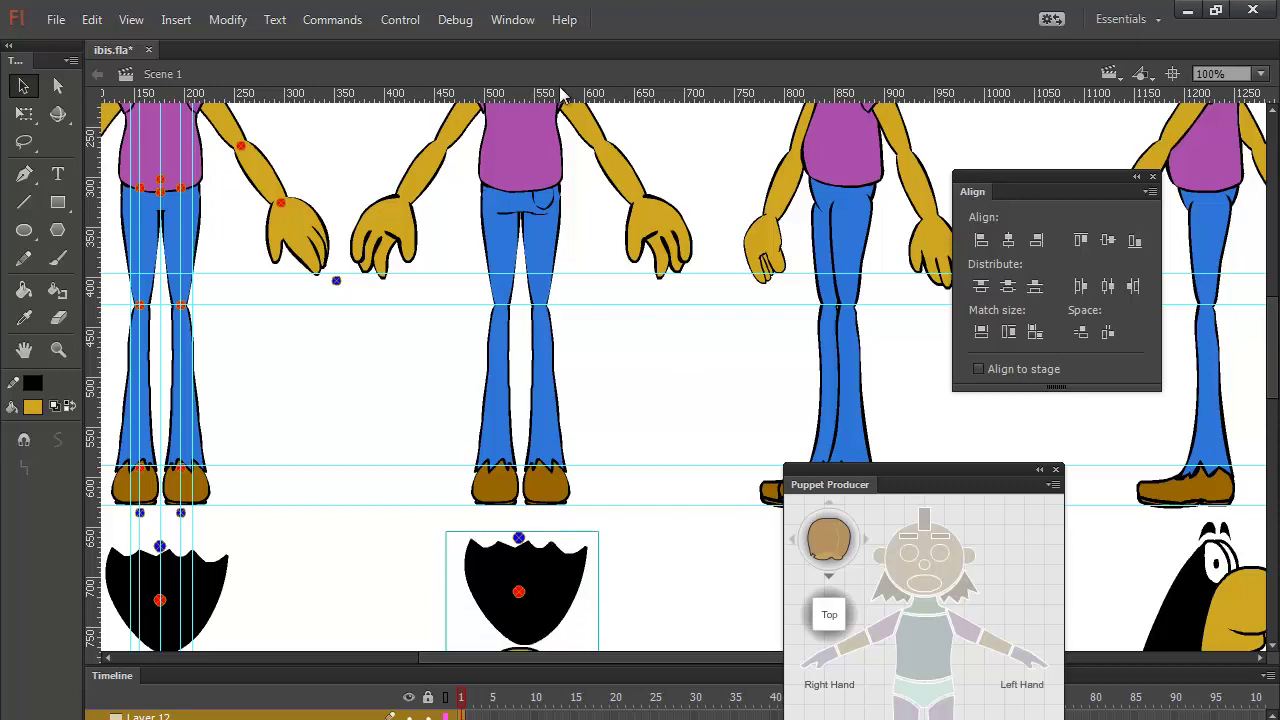
drag(580, 96, 663, 546)
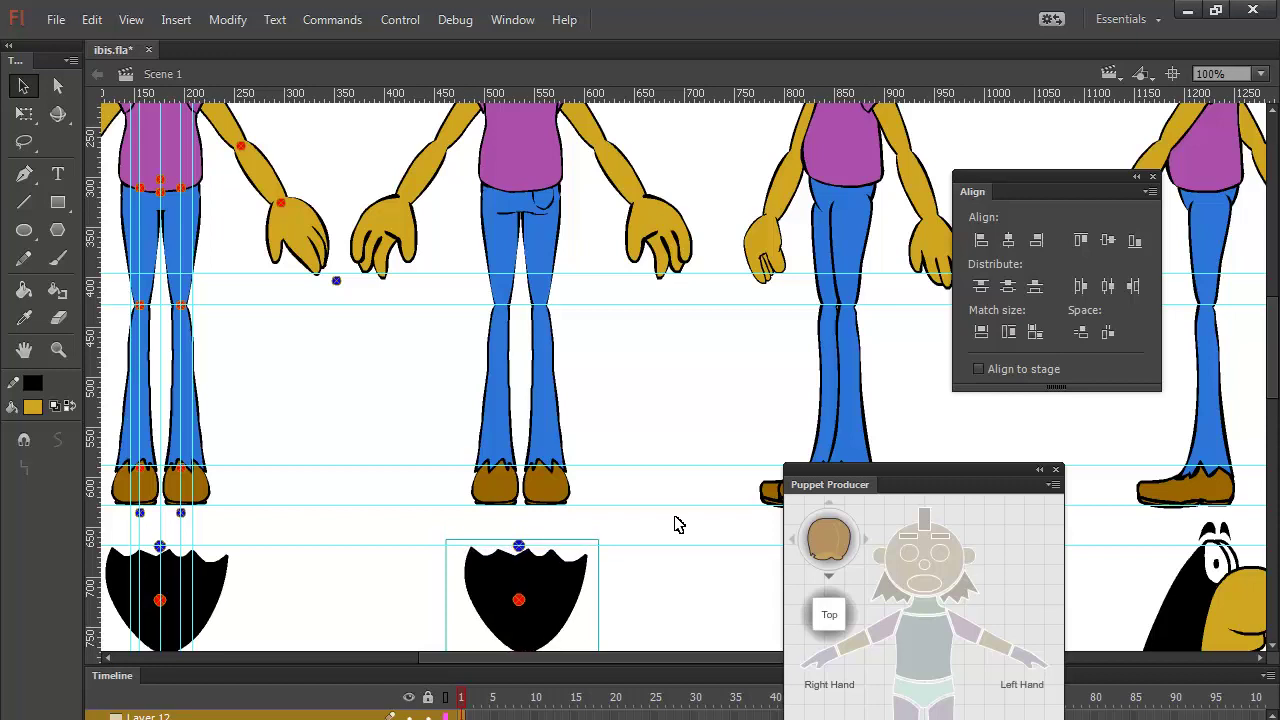
Step: Add two vertical guides through the left and right shoulder pivots of the copied top-view group
drag(674, 516, 611, 209)
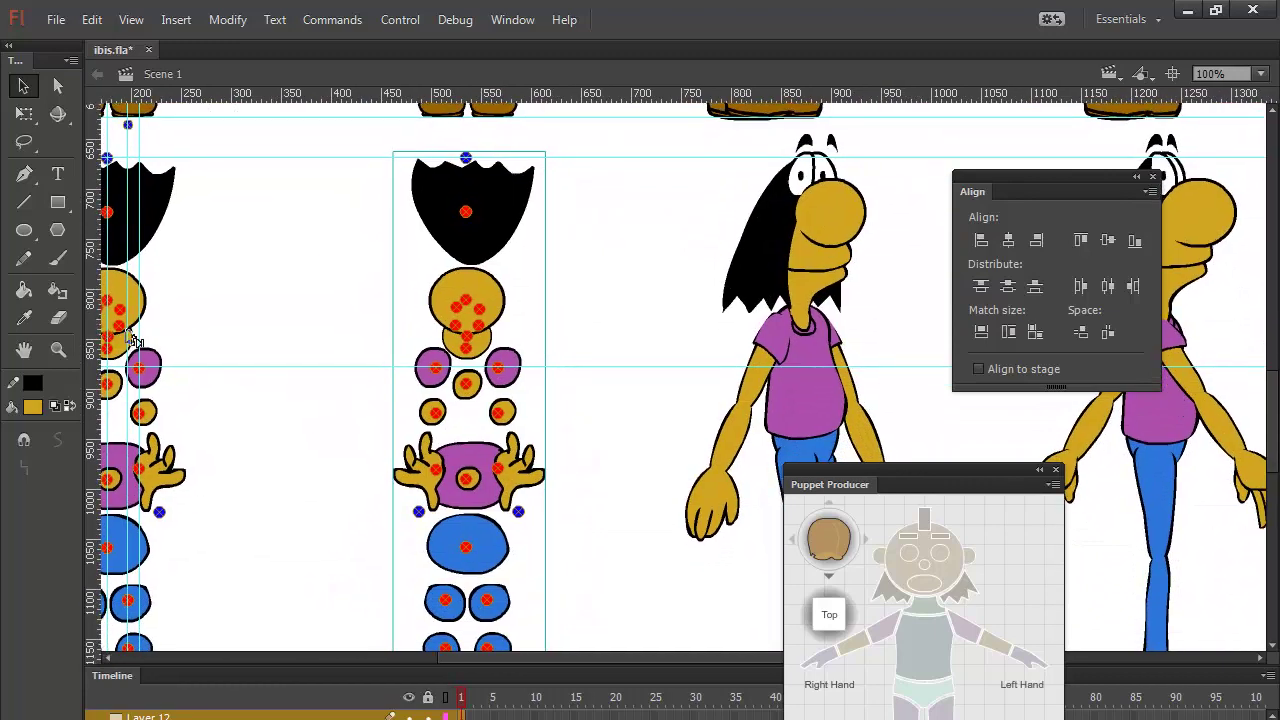
drag(98, 330, 498, 461)
drag(98, 410, 446, 508)
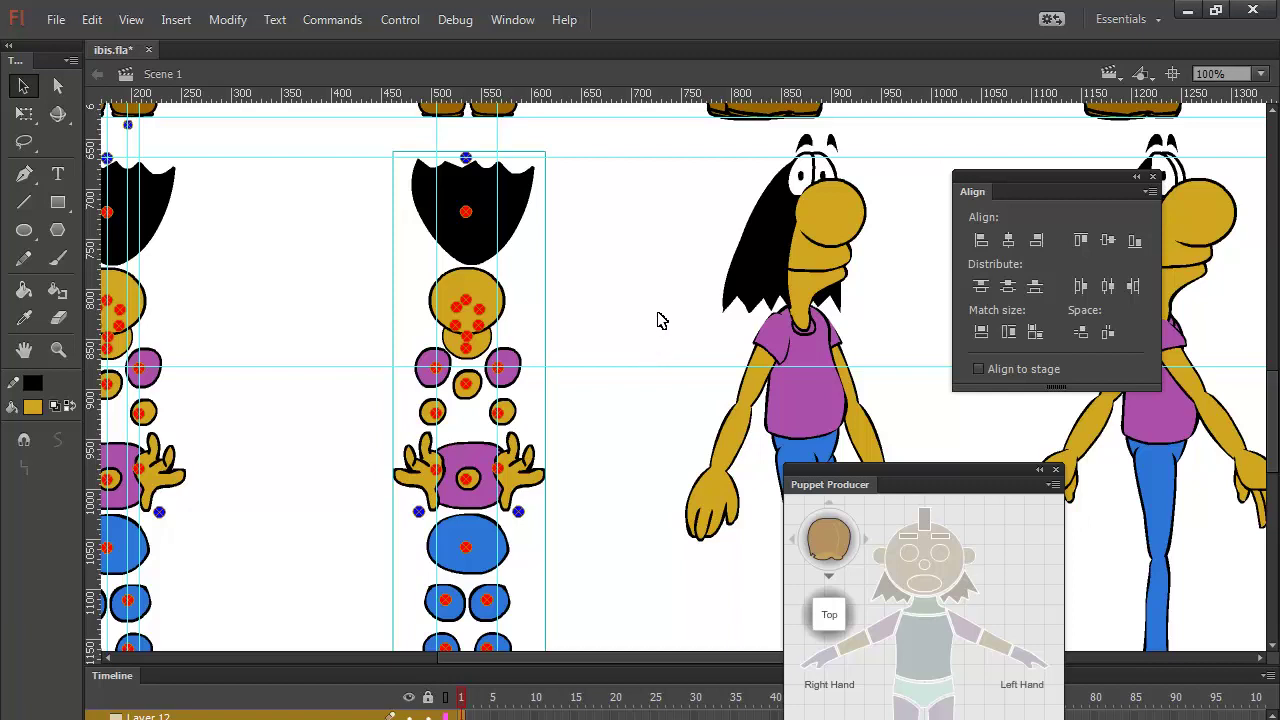
Step: Select the back-view hair and display all layers as outlines
click(577, 205)
click(512, 213)
scroll(597, 152, up, 10)
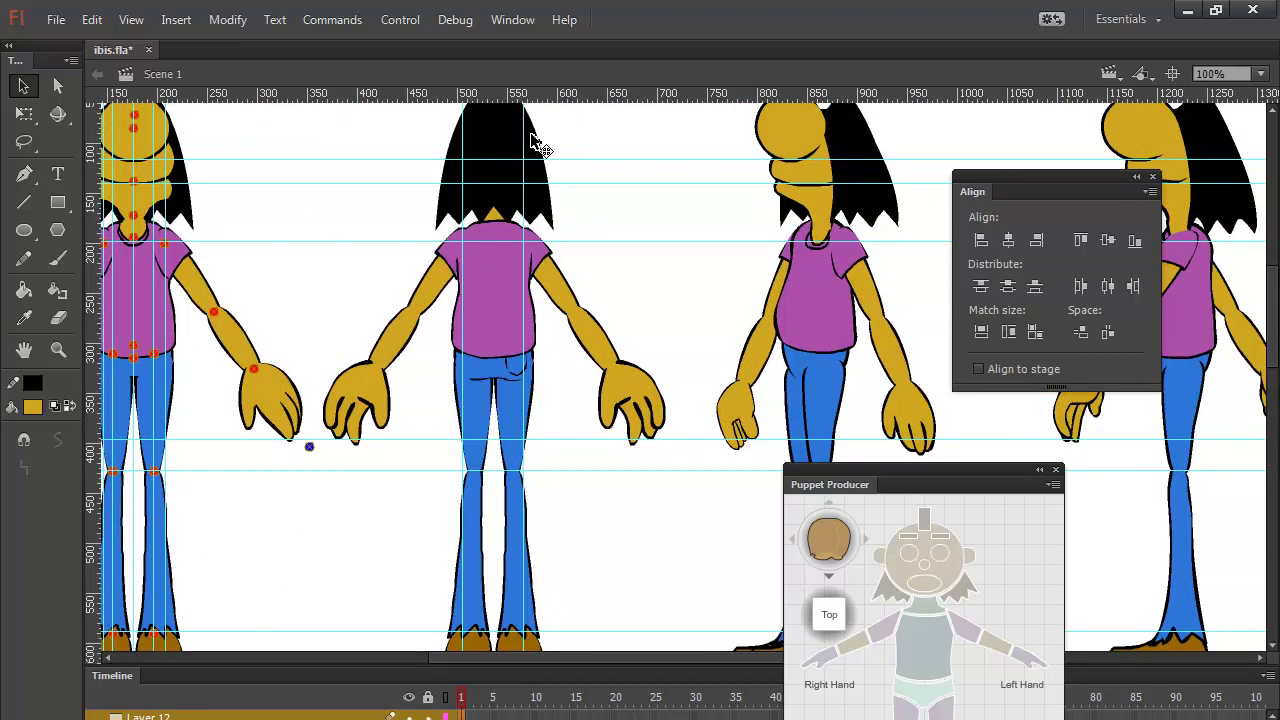
click(540, 285)
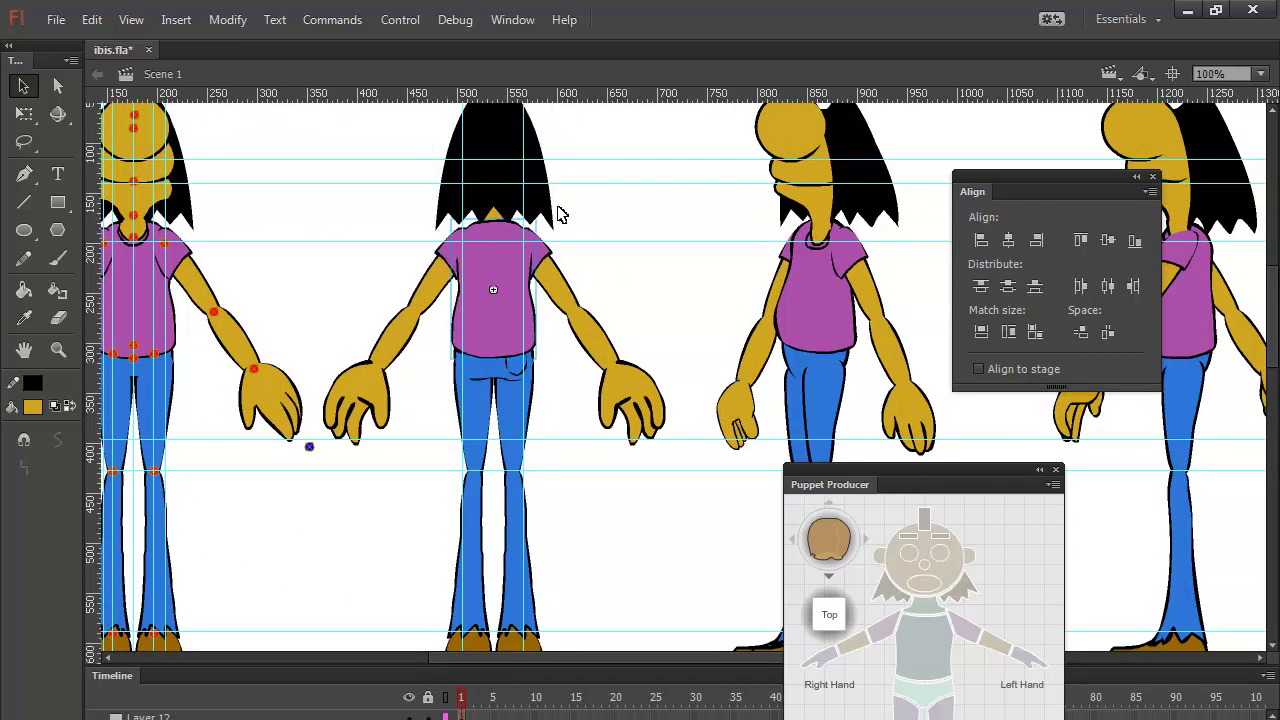
click(543, 155)
click(447, 698)
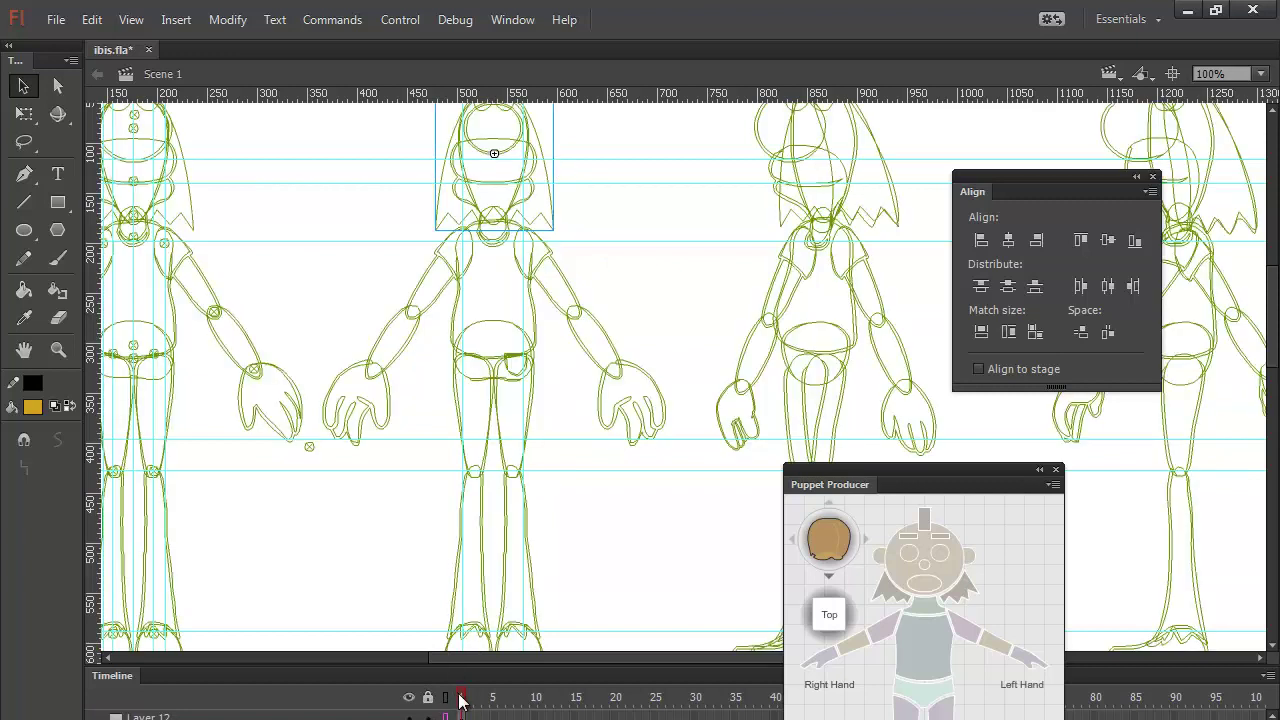
Step: Switch the puppet view to Back (180) and assign the back-view figure's mouth shape as the puppet's mouth
click(641, 168)
drag(646, 140, 654, 310)
click(548, 343)
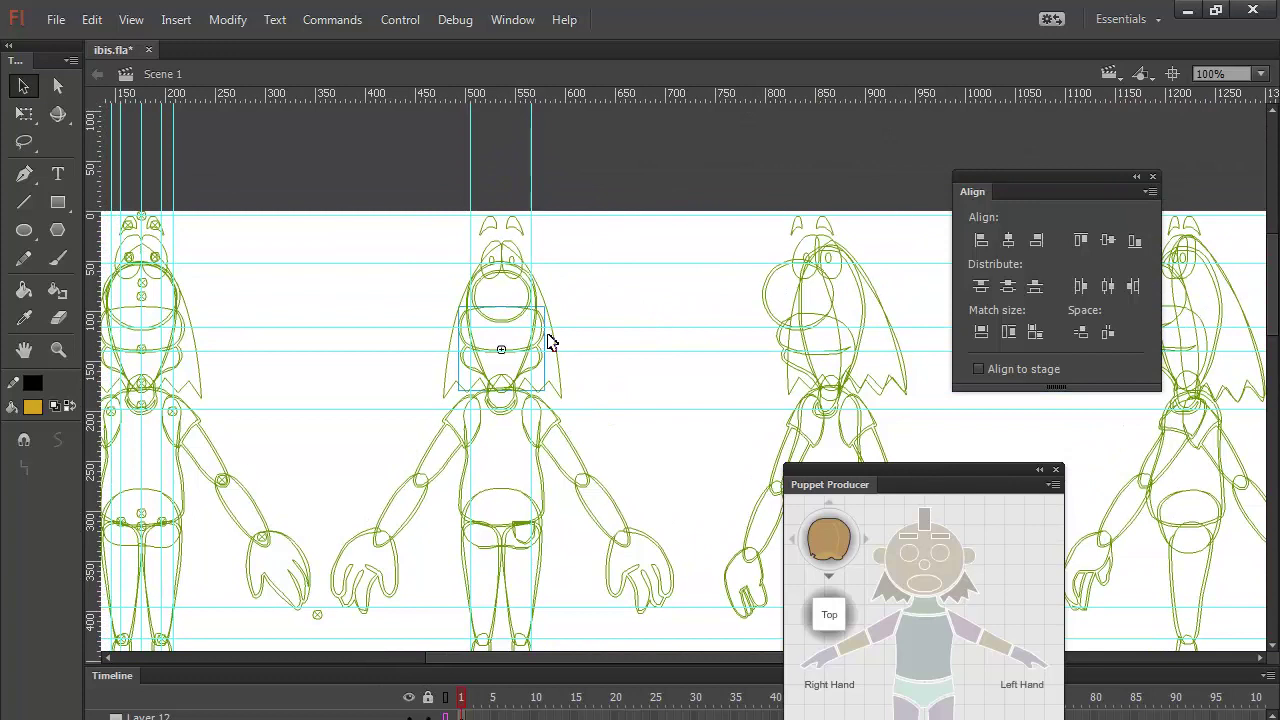
click(829, 576)
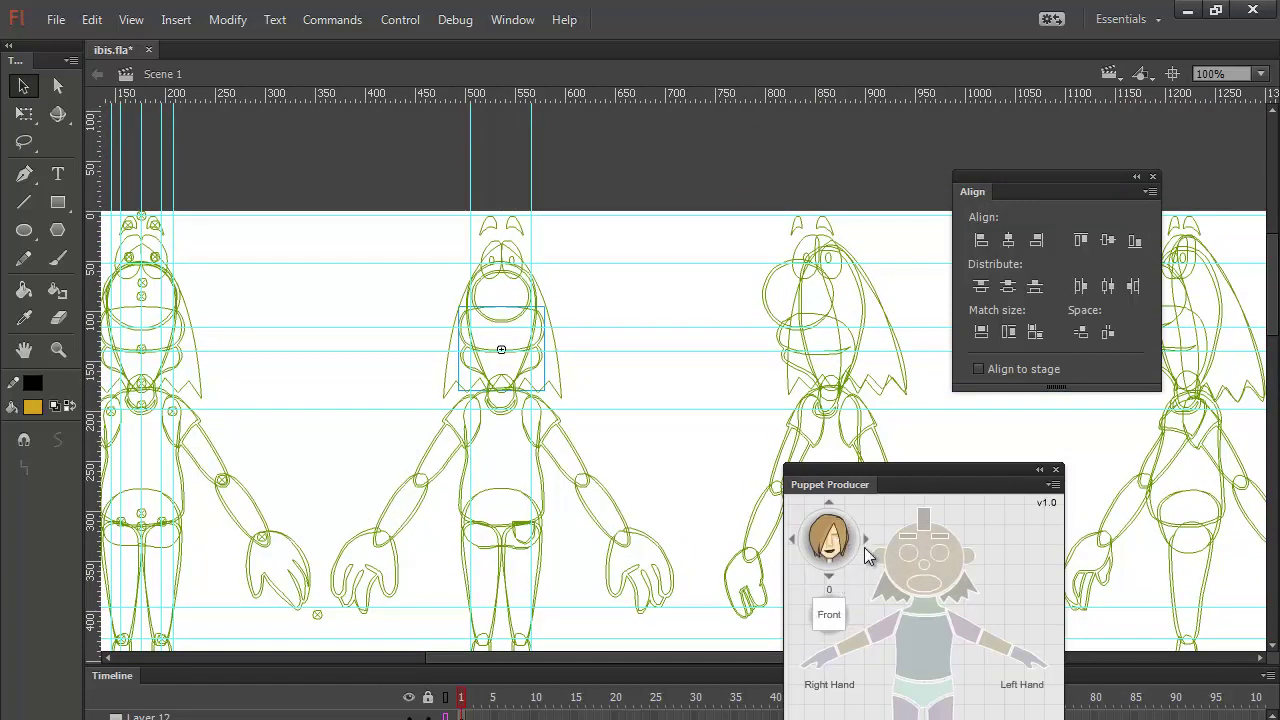
click(793, 543)
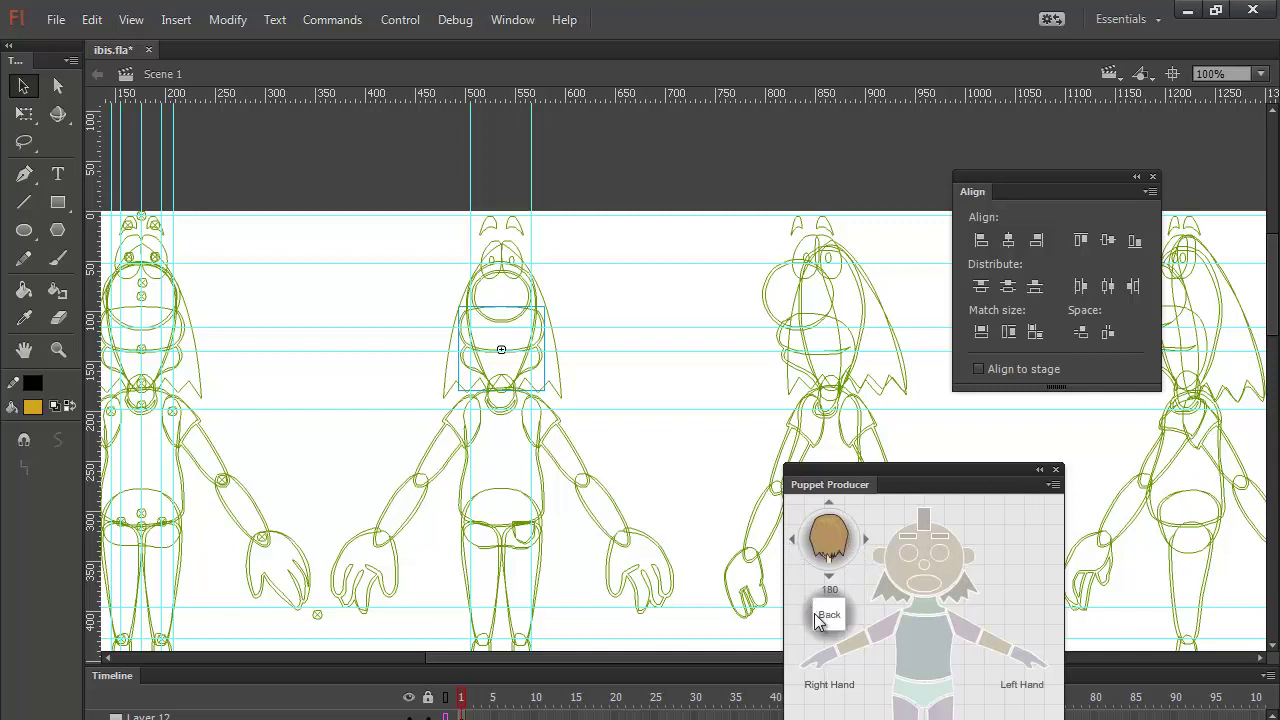
drag(851, 467, 844, 253)
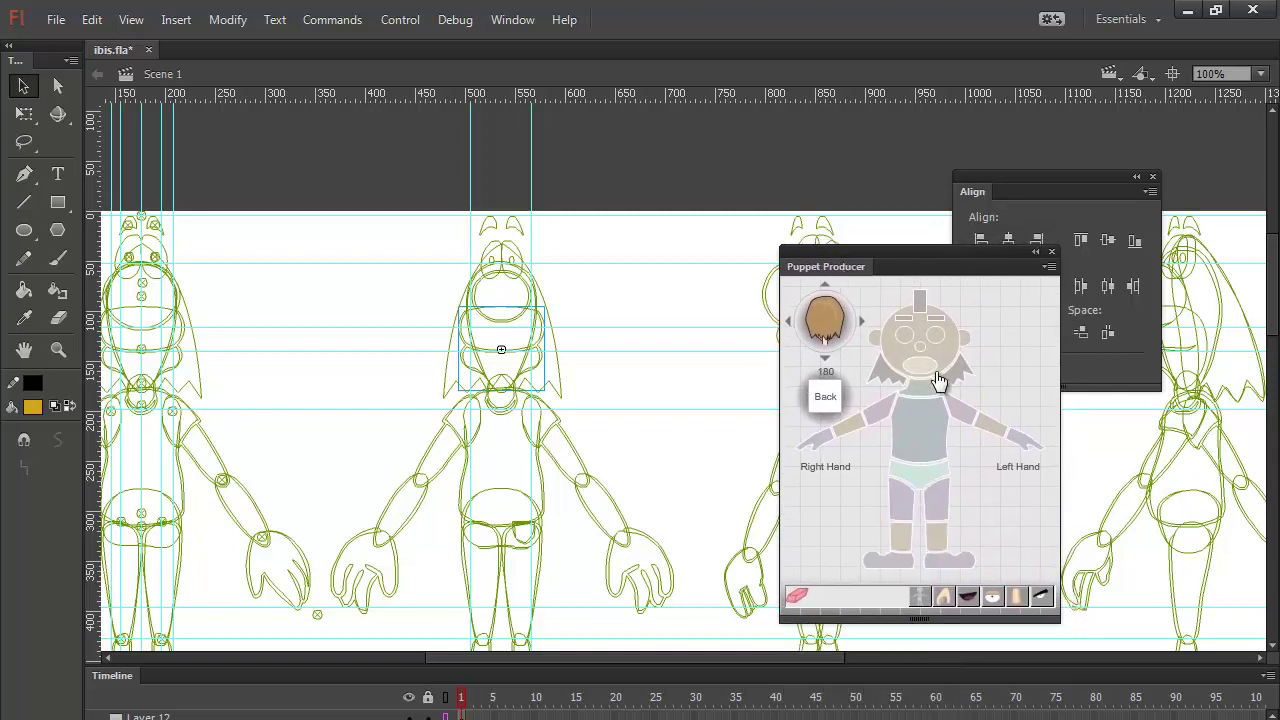
Step: Assign the back-view figure's round nose shape as the puppet's nose and its head shape as the head
click(535, 303)
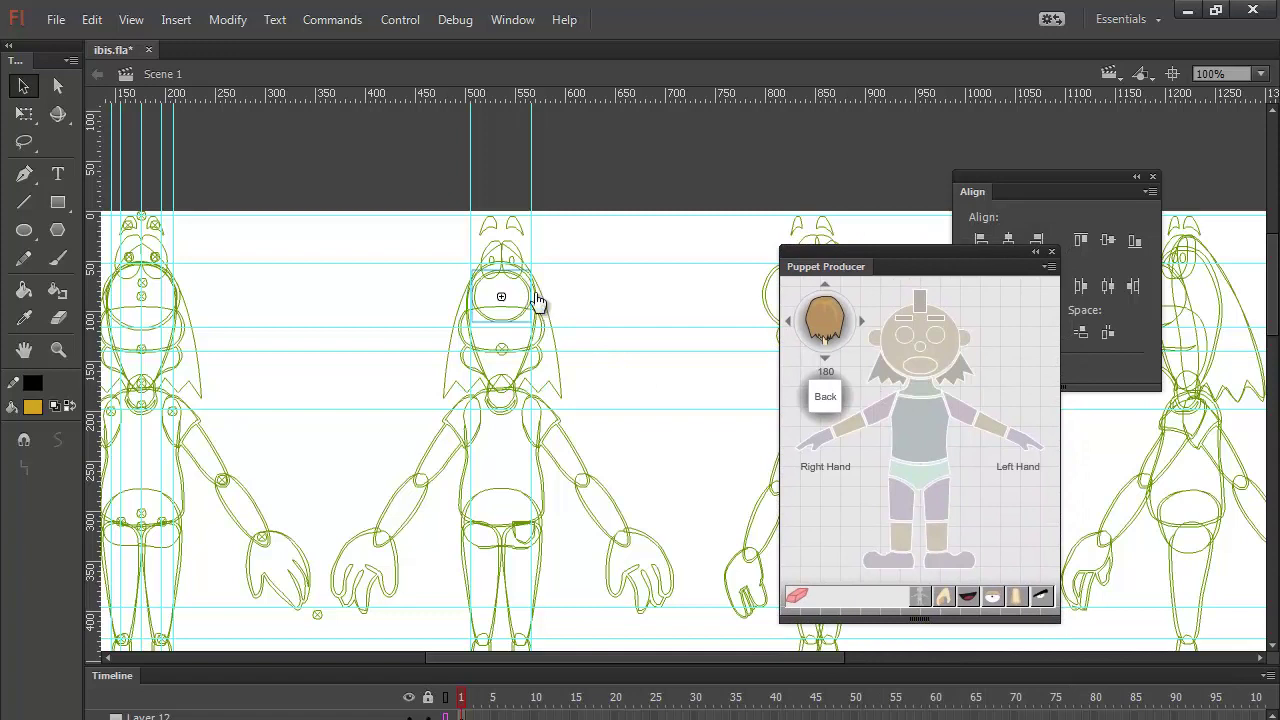
click(920, 350)
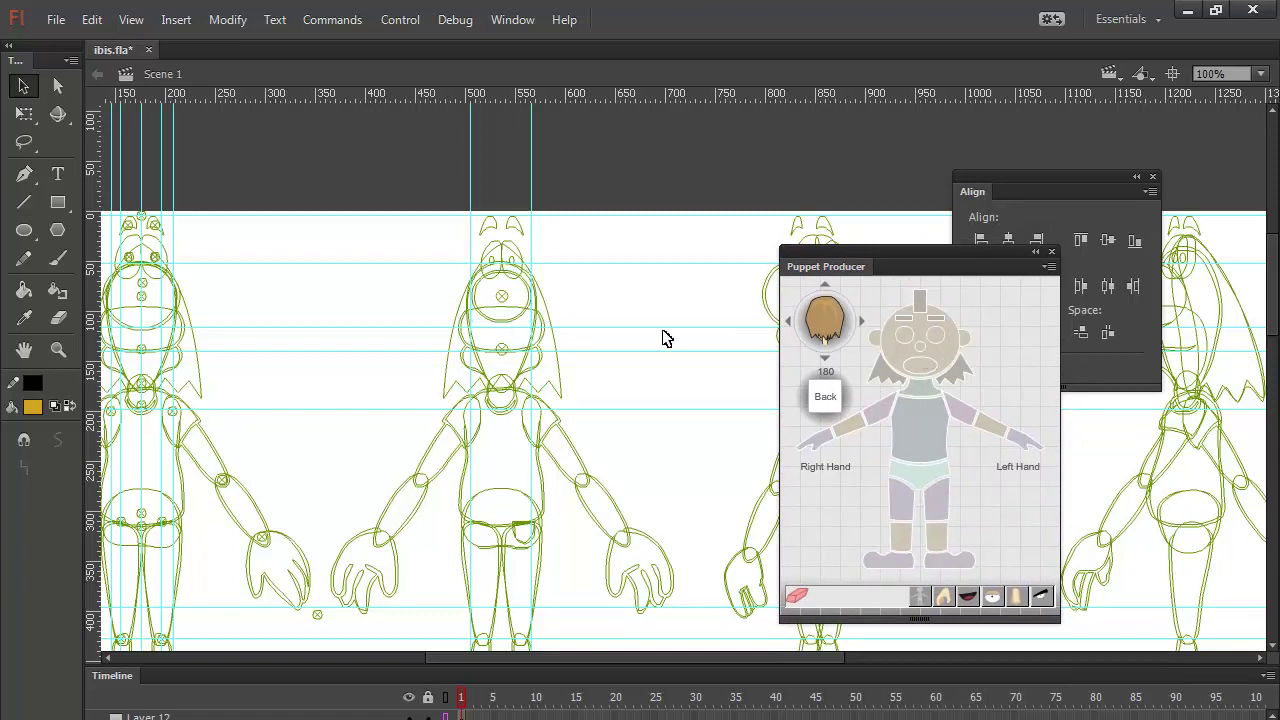
click(540, 311)
click(945, 367)
Step: Add a horizontal guide through the head's base pivot and raise the back-view head's upper pivot to the topmost horizontal guide
drag(630, 107, 686, 380)
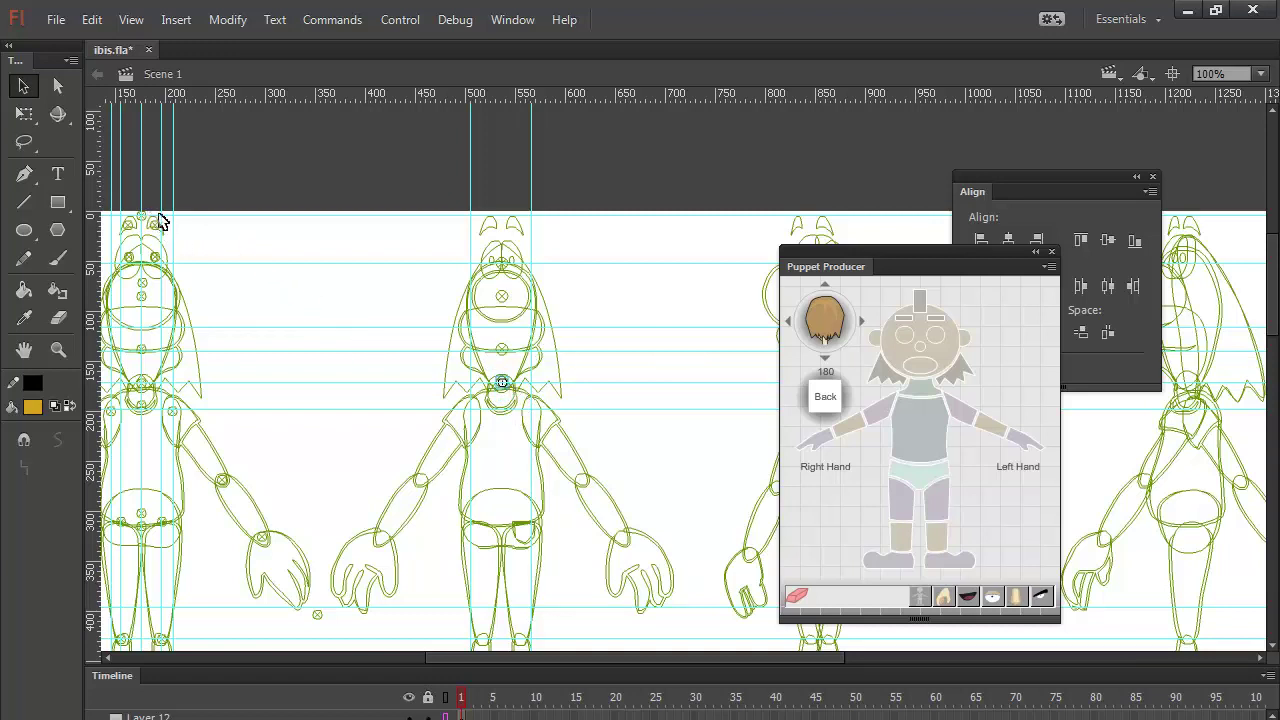
click(508, 262)
key(Up)
key(Up)
key(Up)
key(Up)
key(Up)
key(Up)
key(Up)
key(Up)
key(Up)
key(Up)
key(Up)
key(Up)
key(Up)
key(Up)
key(Up)
key(Up)
key(Up)
key(Up)
key(Up)
key(Up)
Step: Assign the small neck shape of the back-view figure as the puppet's neck
drag(633, 106, 669, 100)
click(518, 390)
click(503, 410)
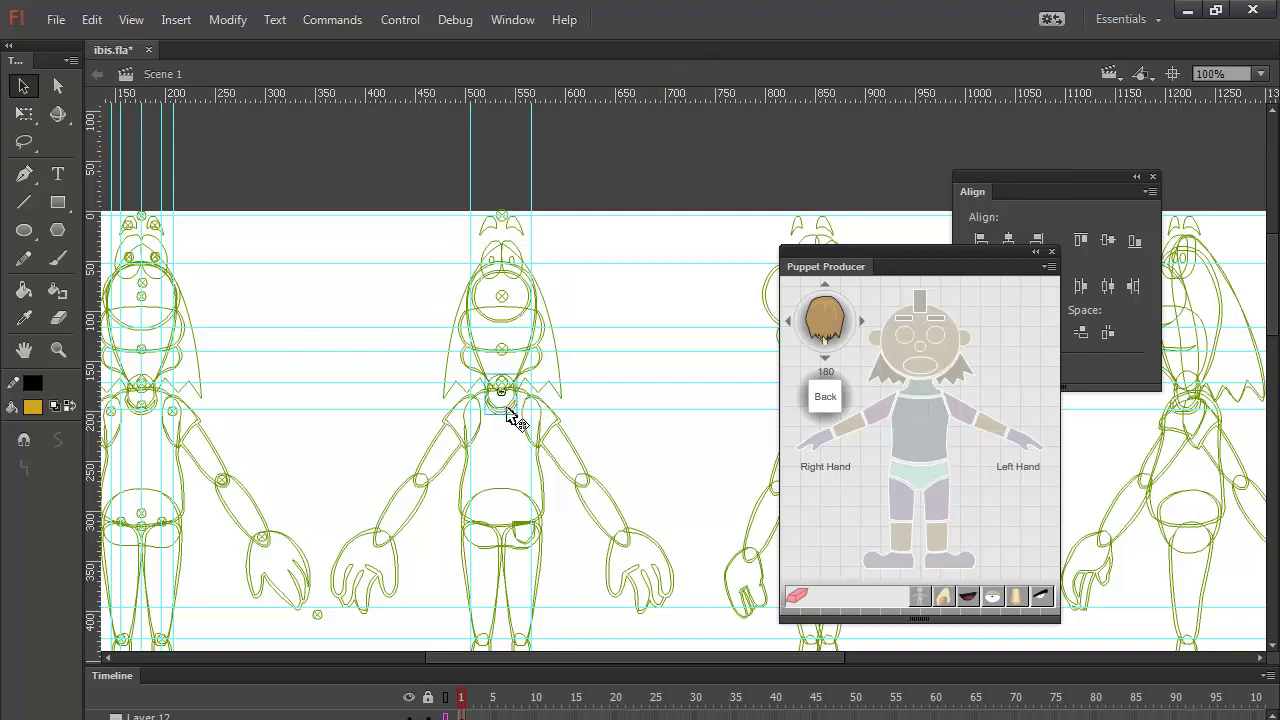
click(928, 398)
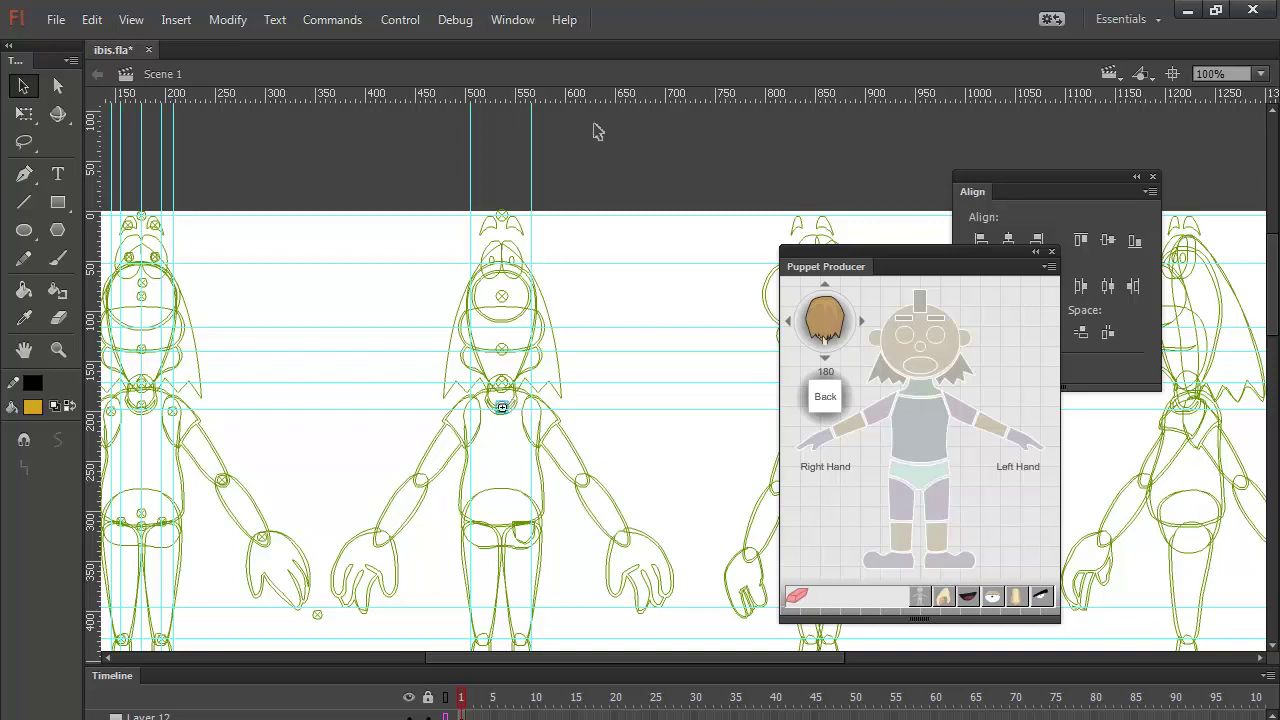
Step: Add a horizontal guide through the neck pivot and assign the upper arm on the back-view figure's right side as the puppet's right arm
drag(615, 97, 651, 405)
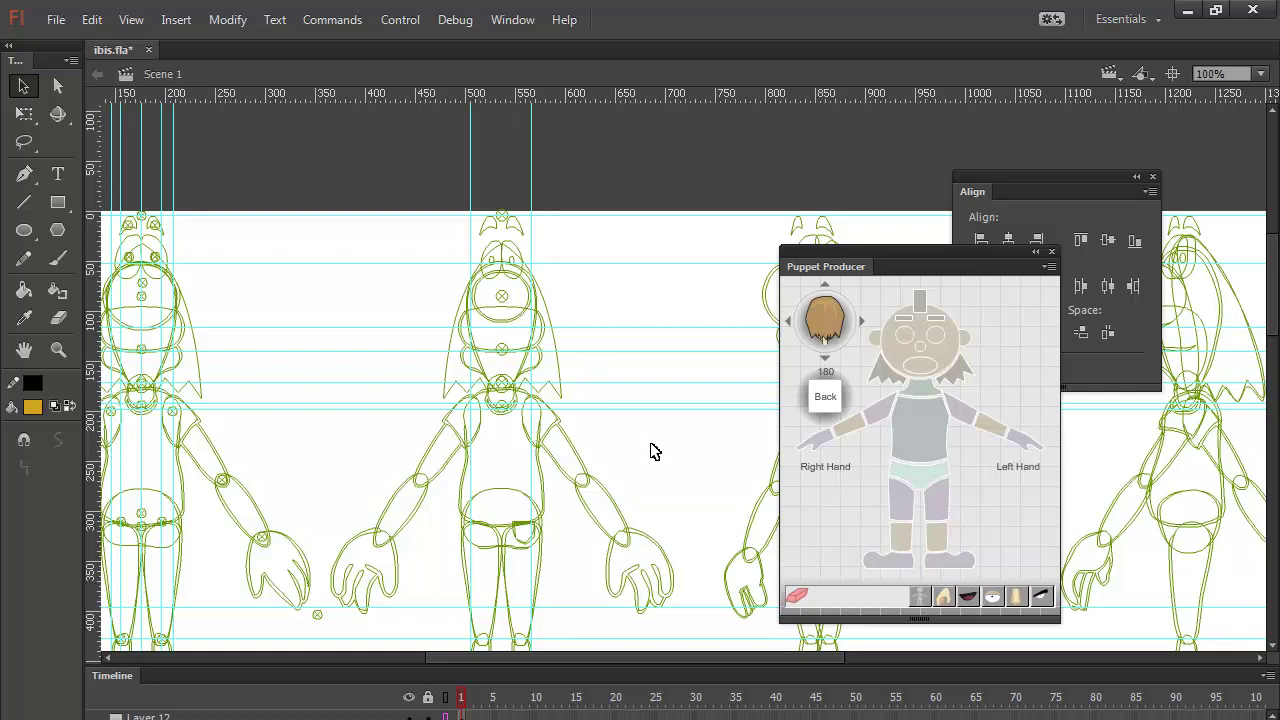
click(566, 431)
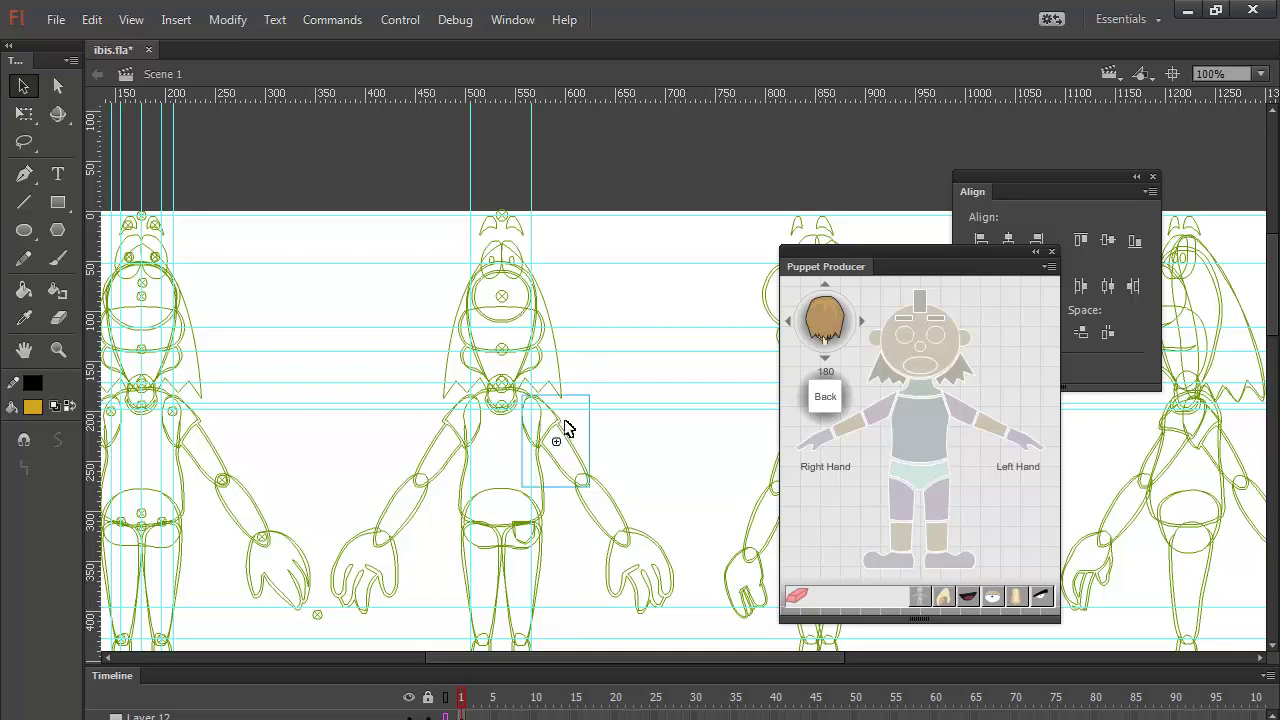
click(970, 420)
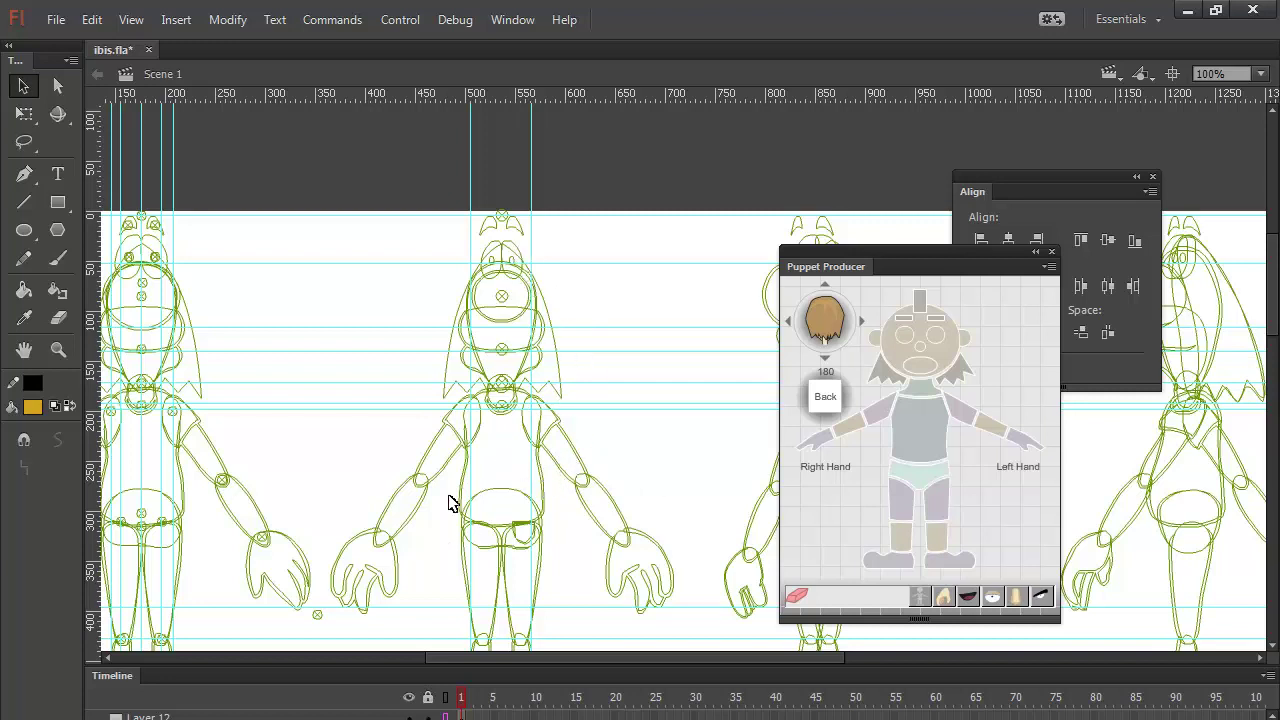
click(563, 429)
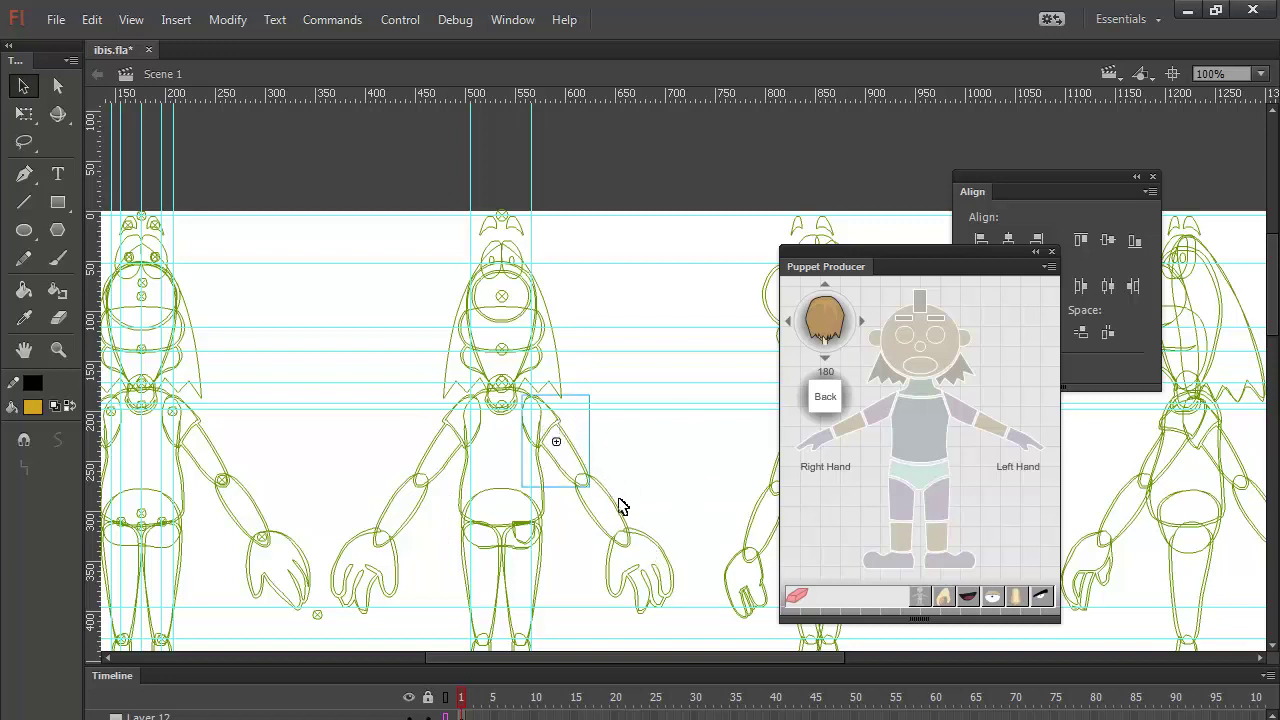
click(880, 418)
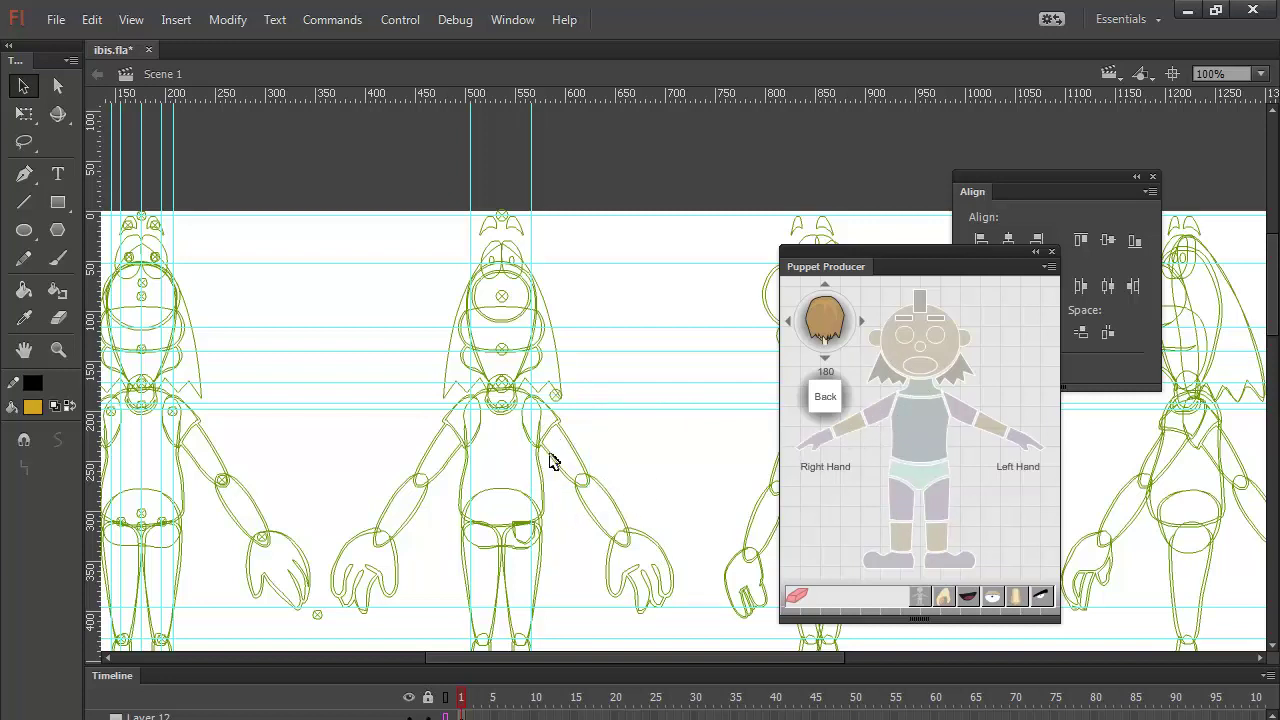
Step: Assign the forearm and hand on the back-view figure's right side as the puppet's right forearm and right hand
click(614, 506)
click(852, 434)
click(650, 548)
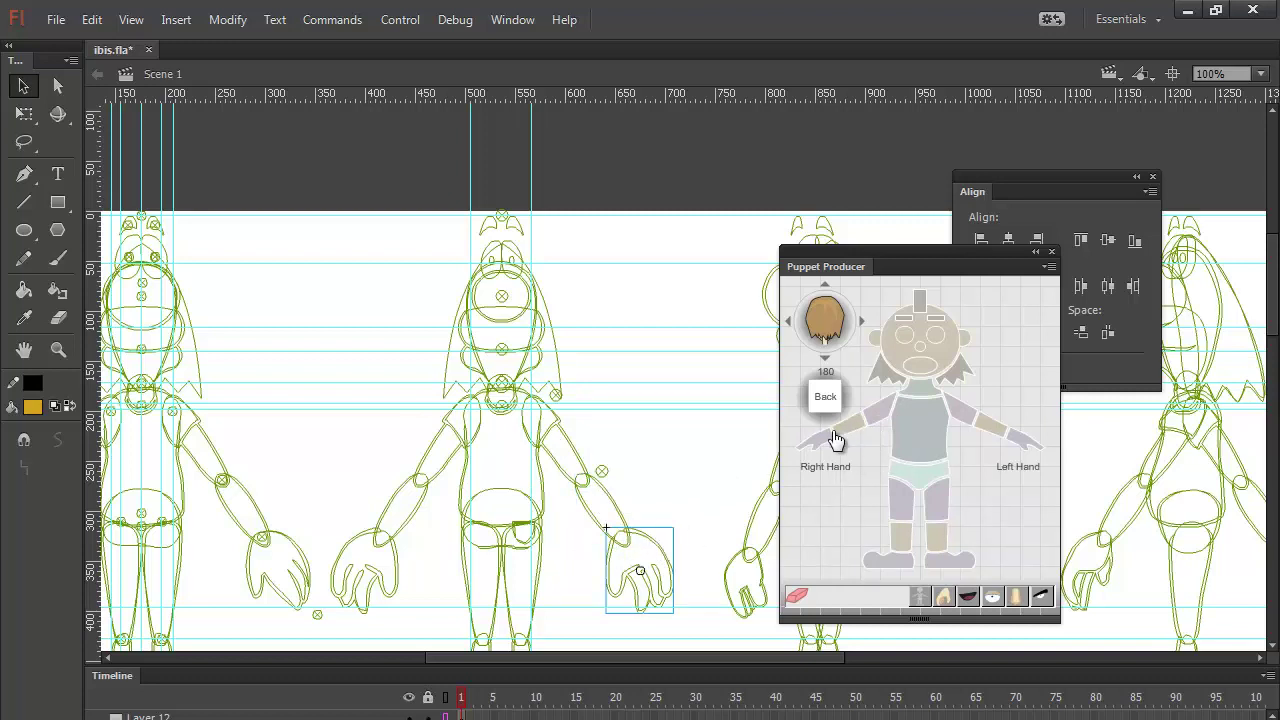
click(825, 447)
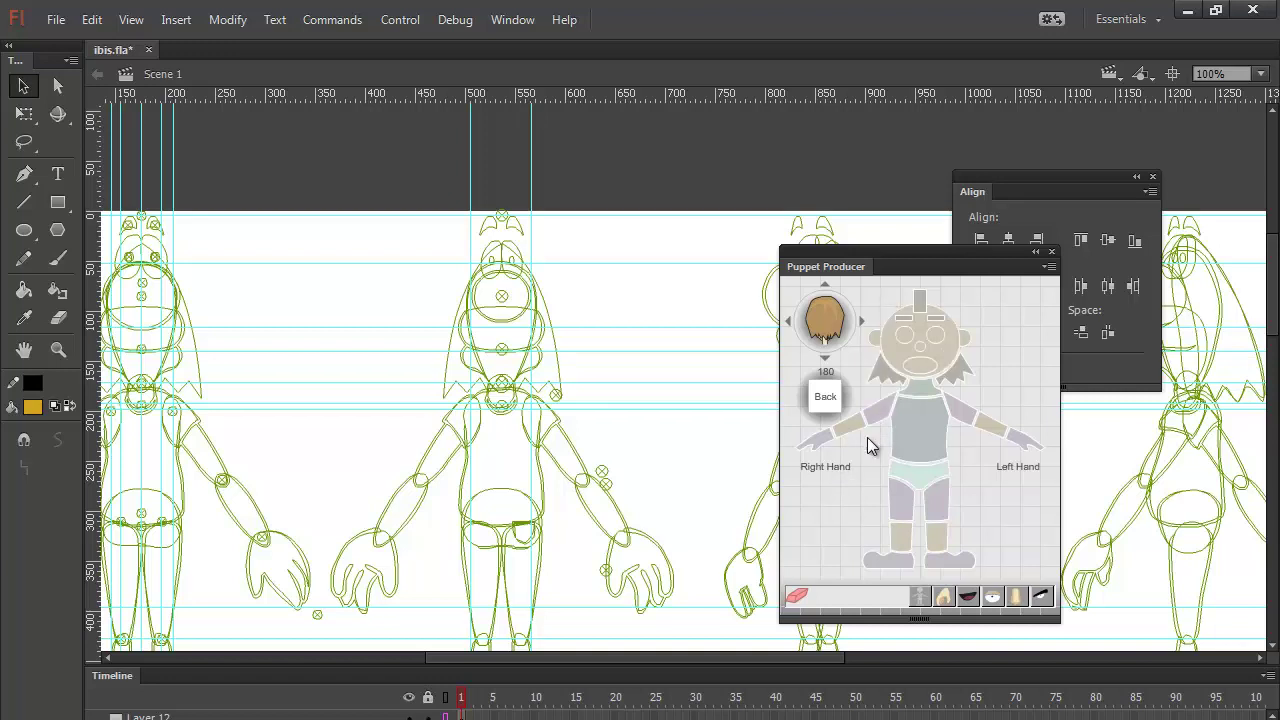
Step: Identify the right-arm pivots by instance name and place the hand, forearm and arm pivots at the wrist, elbow and shoulder guide intersection
click(606, 485)
click(1152, 176)
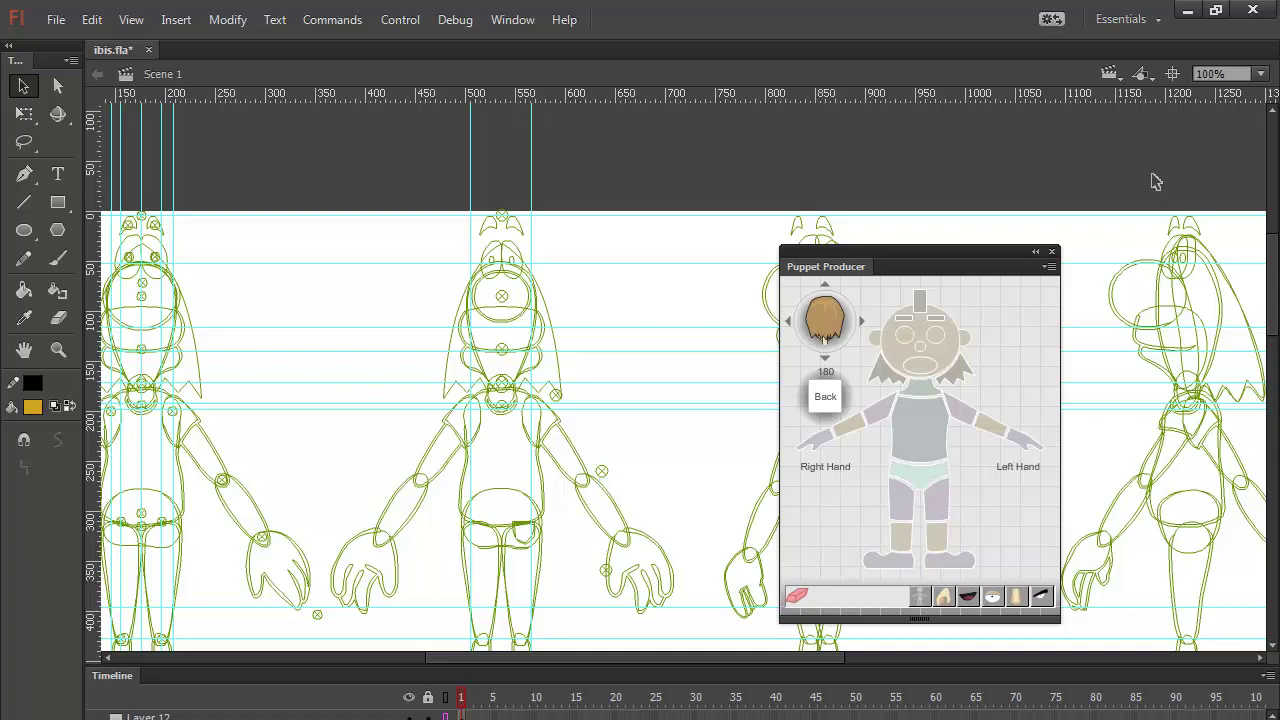
click(512, 19)
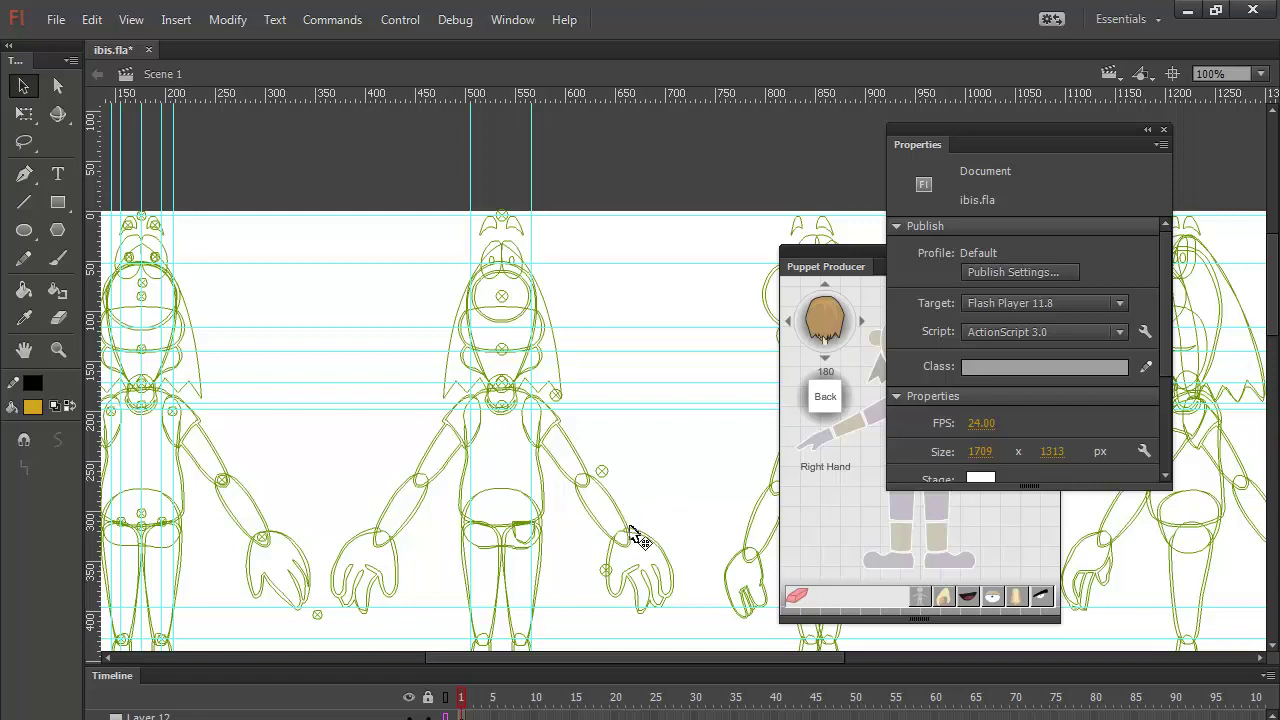
click(606, 572)
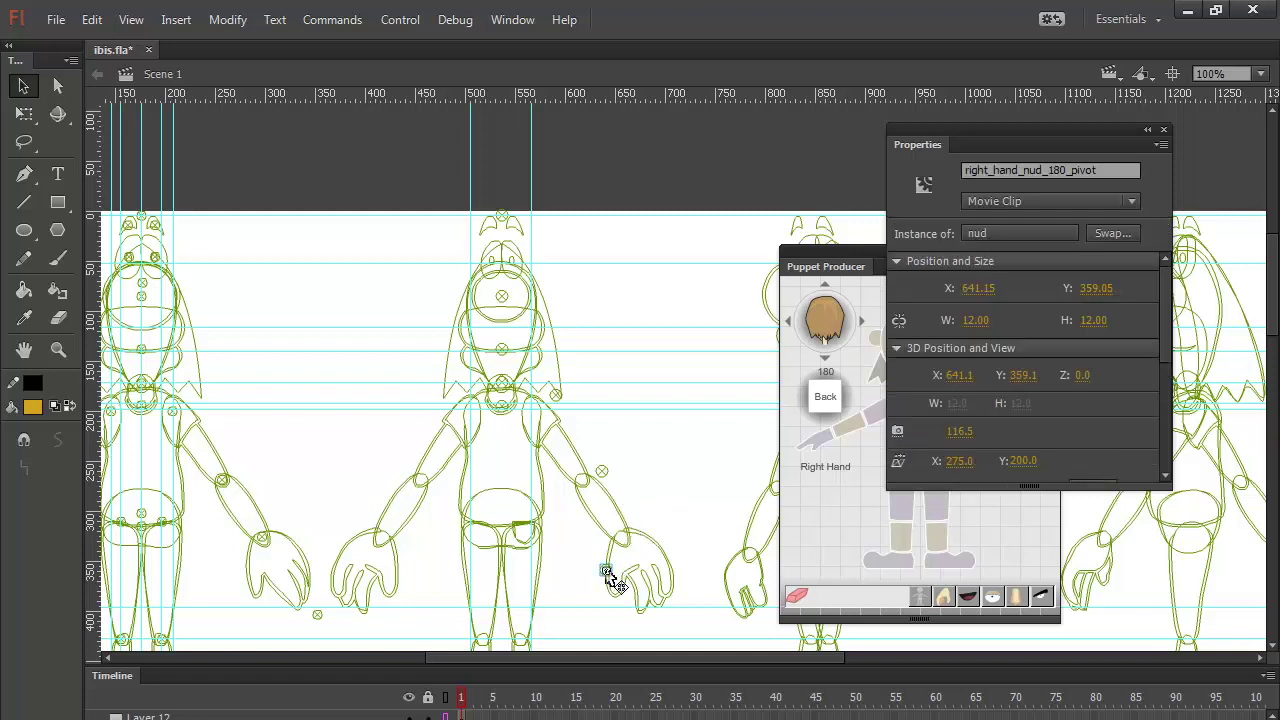
click(602, 474)
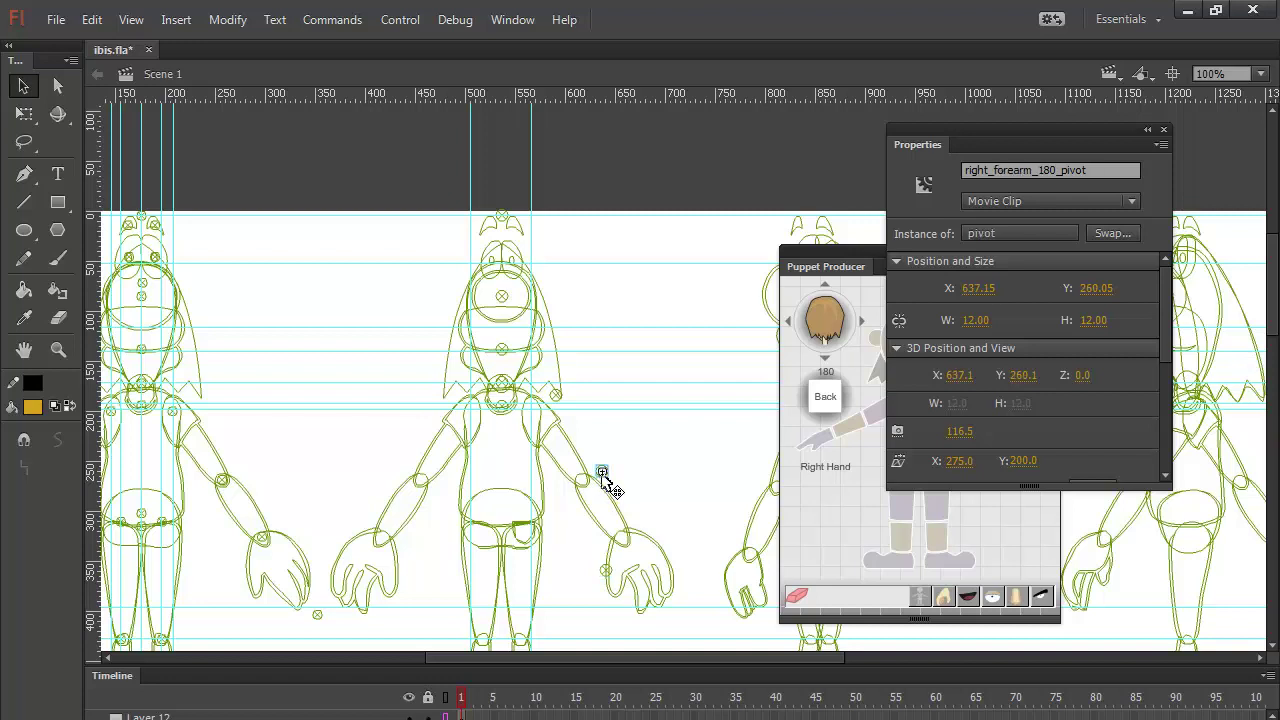
click(668, 522)
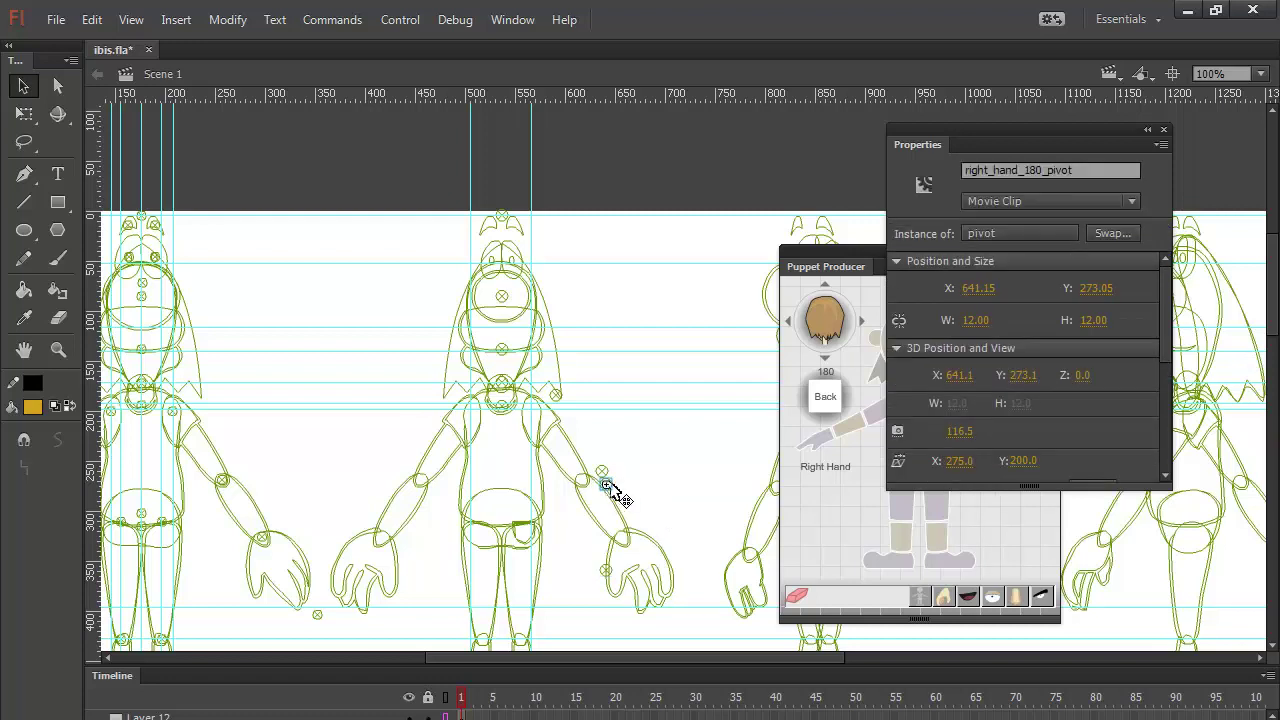
mouse_move(610, 489)
mouse_down()
mouse_move(628, 546)
mouse_move(594, 480)
mouse_move(580, 481)
mouse_up()
drag(556, 396, 540, 418)
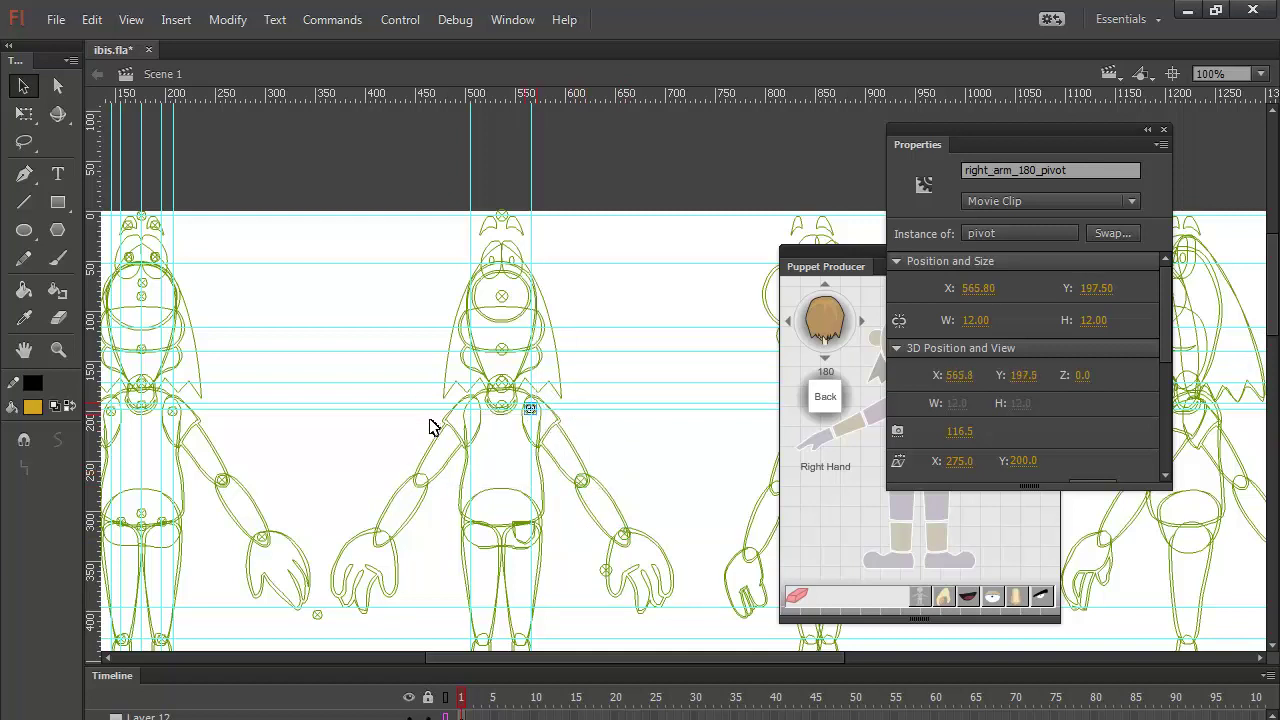
click(462, 432)
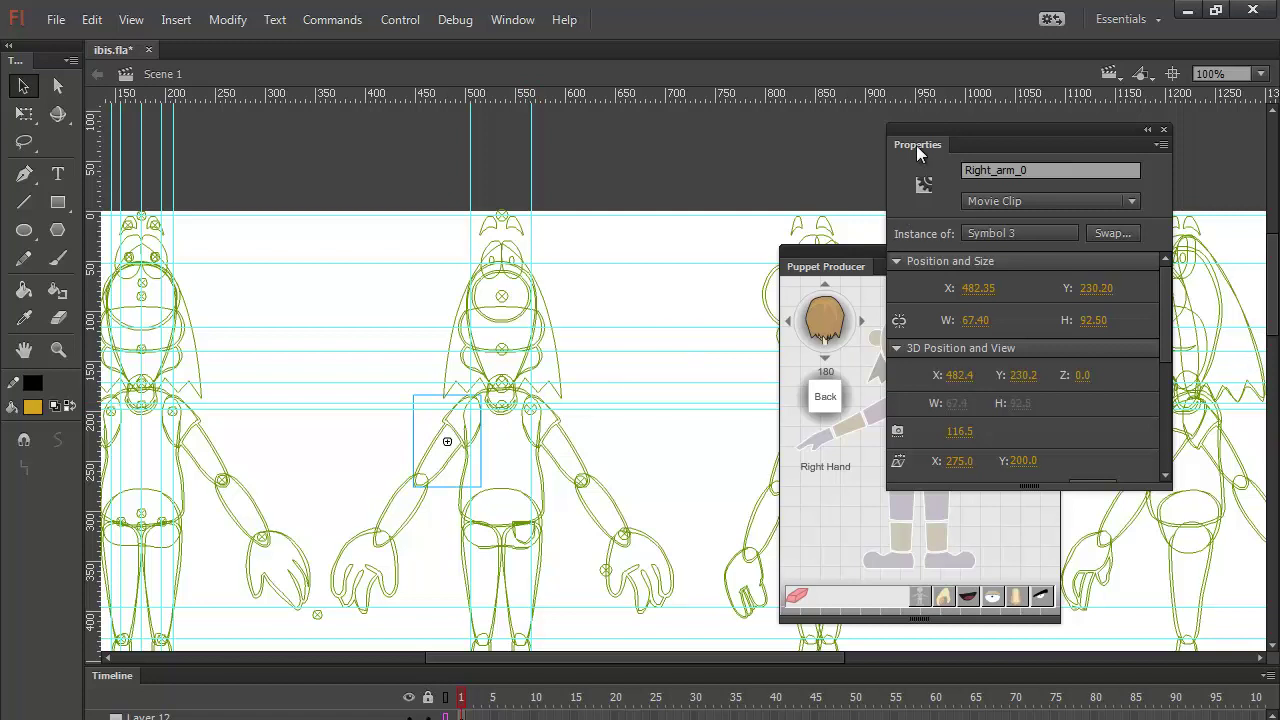
drag(916, 145, 1090, 234)
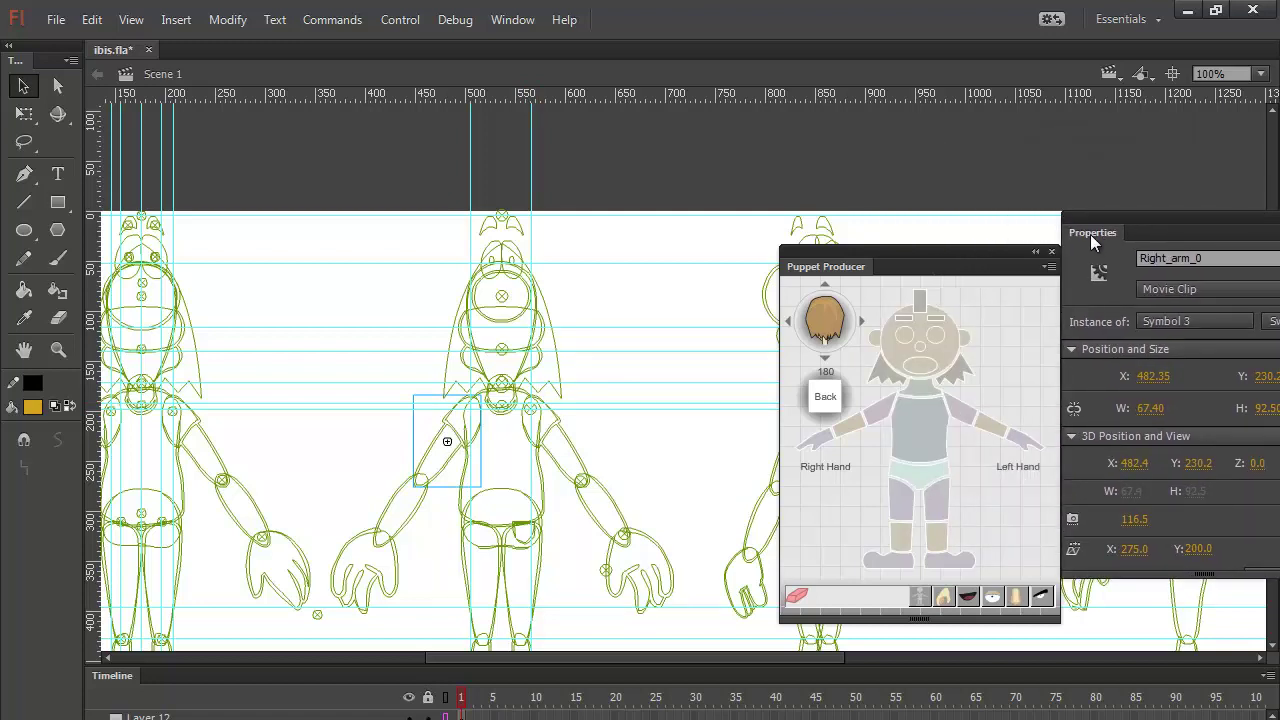
click(963, 418)
click(465, 411)
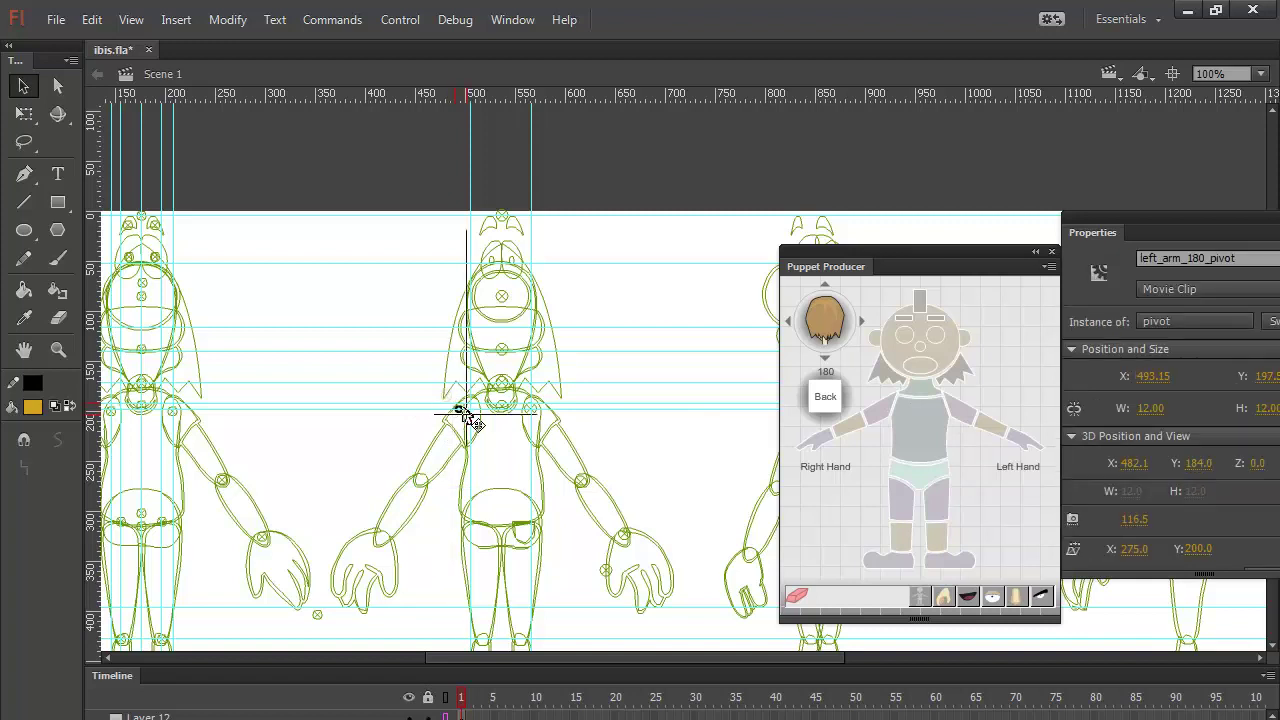
drag(465, 411, 472, 409)
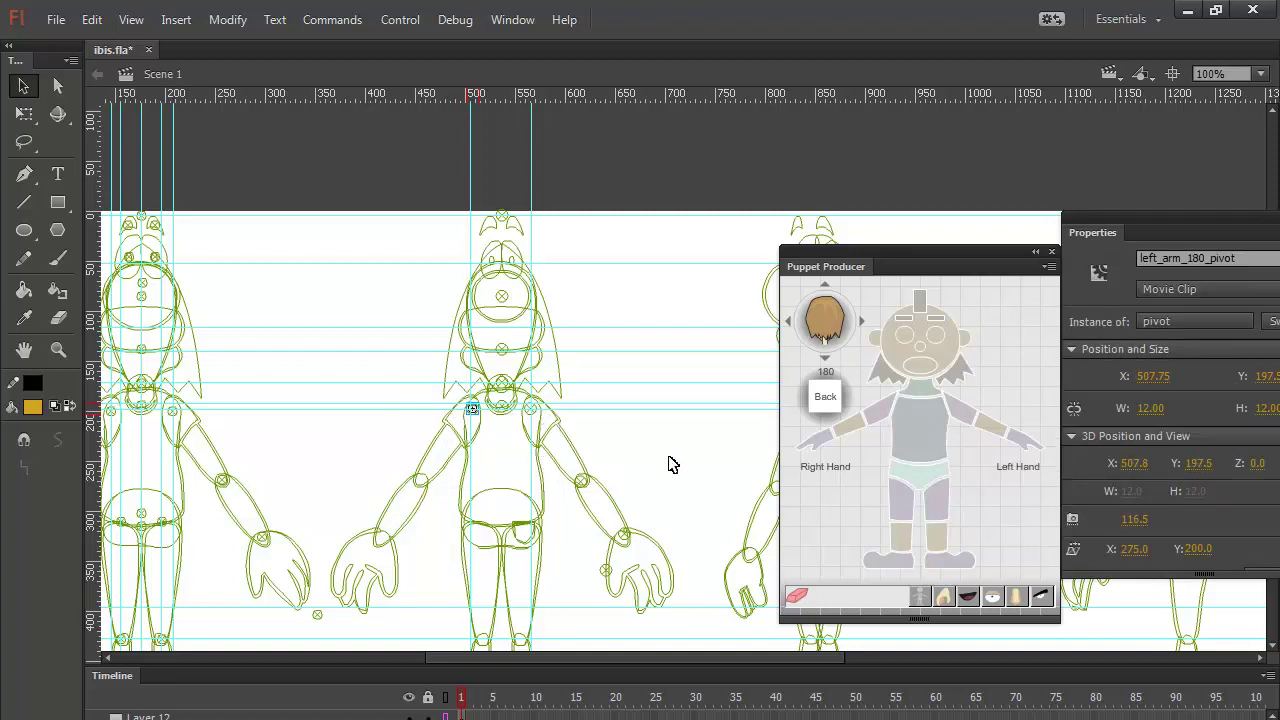
click(418, 512)
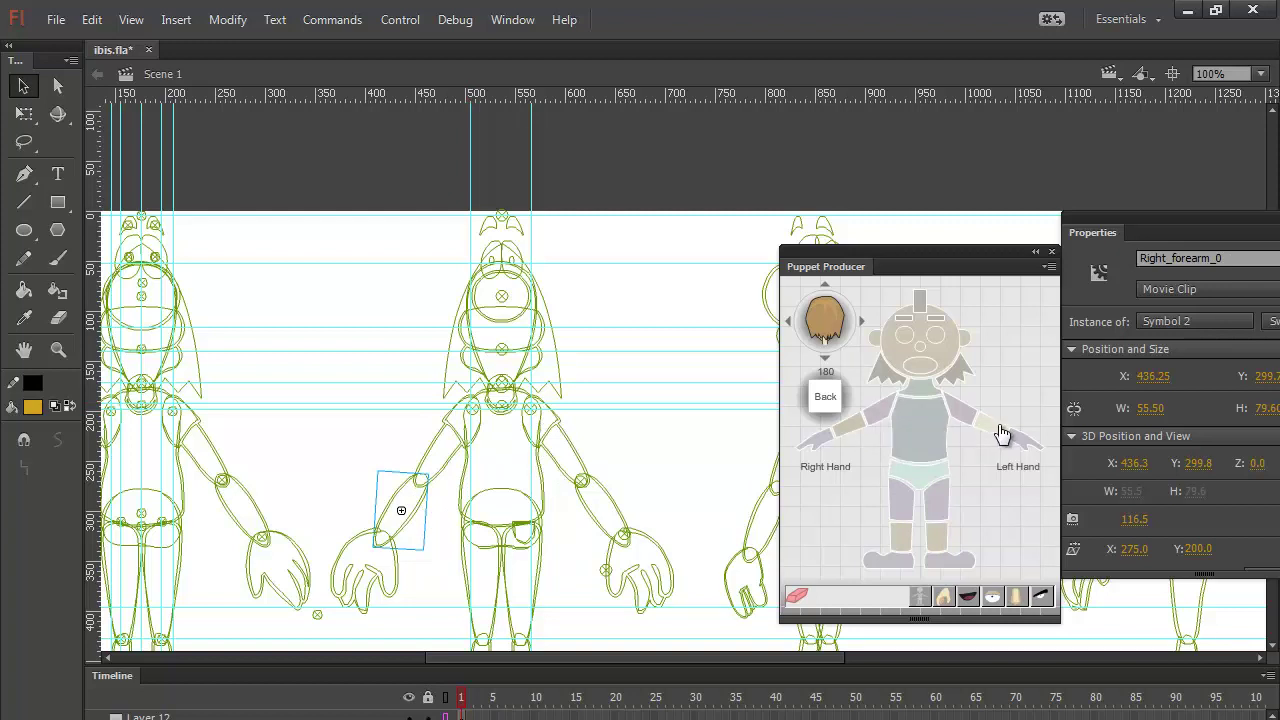
click(473, 410)
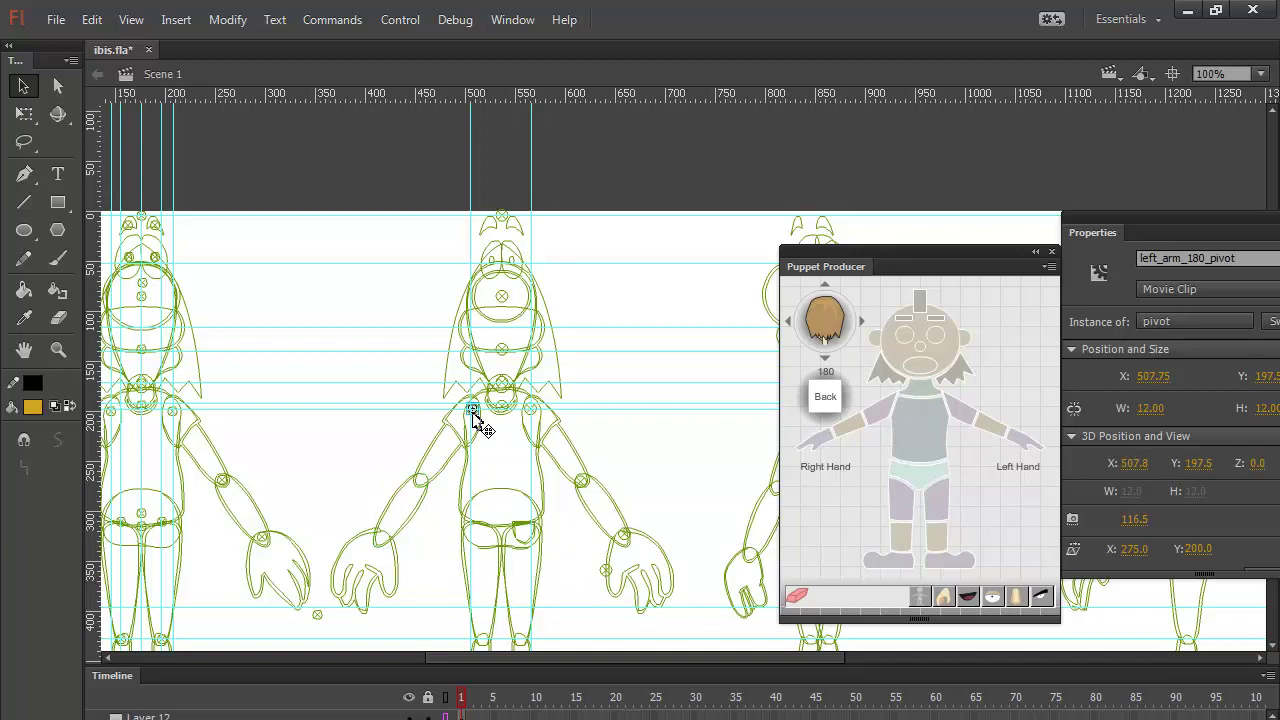
click(475, 420)
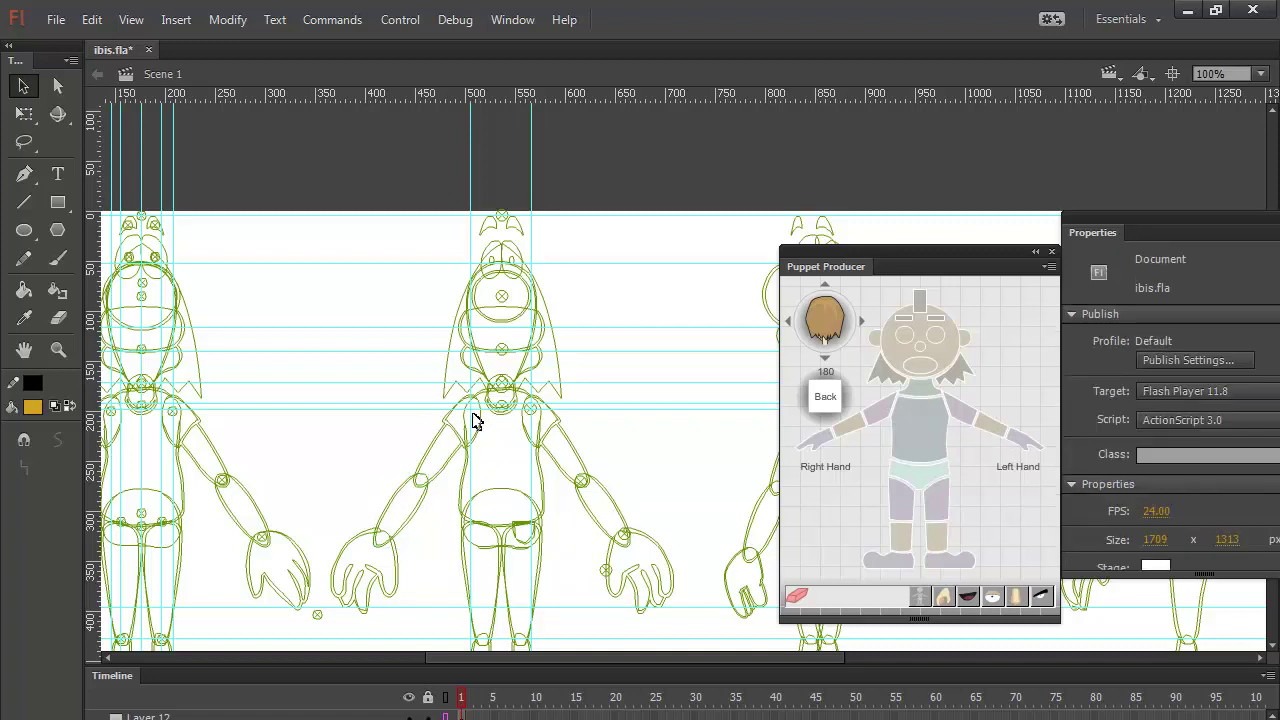
Step: Assign the back-view figure's opposite upper arm, forearm and hand as the puppet's left arm, left forearm and left hand
click(450, 441)
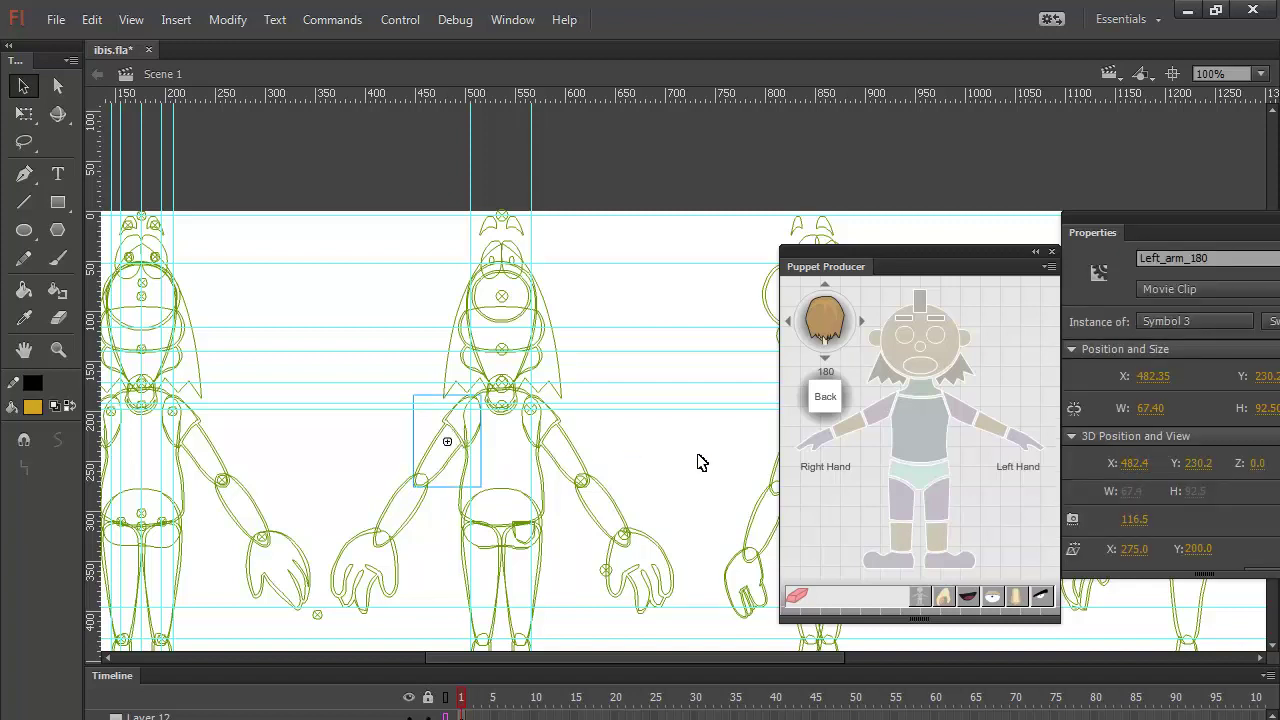
click(970, 428)
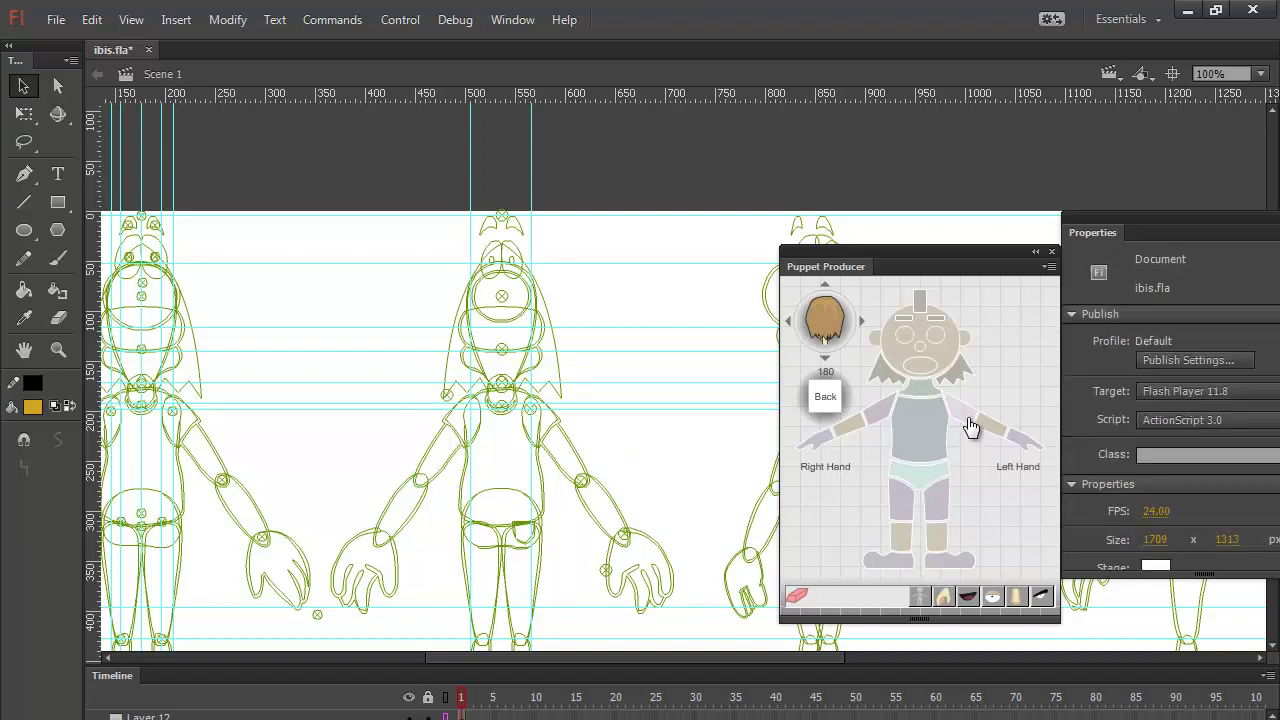
click(417, 517)
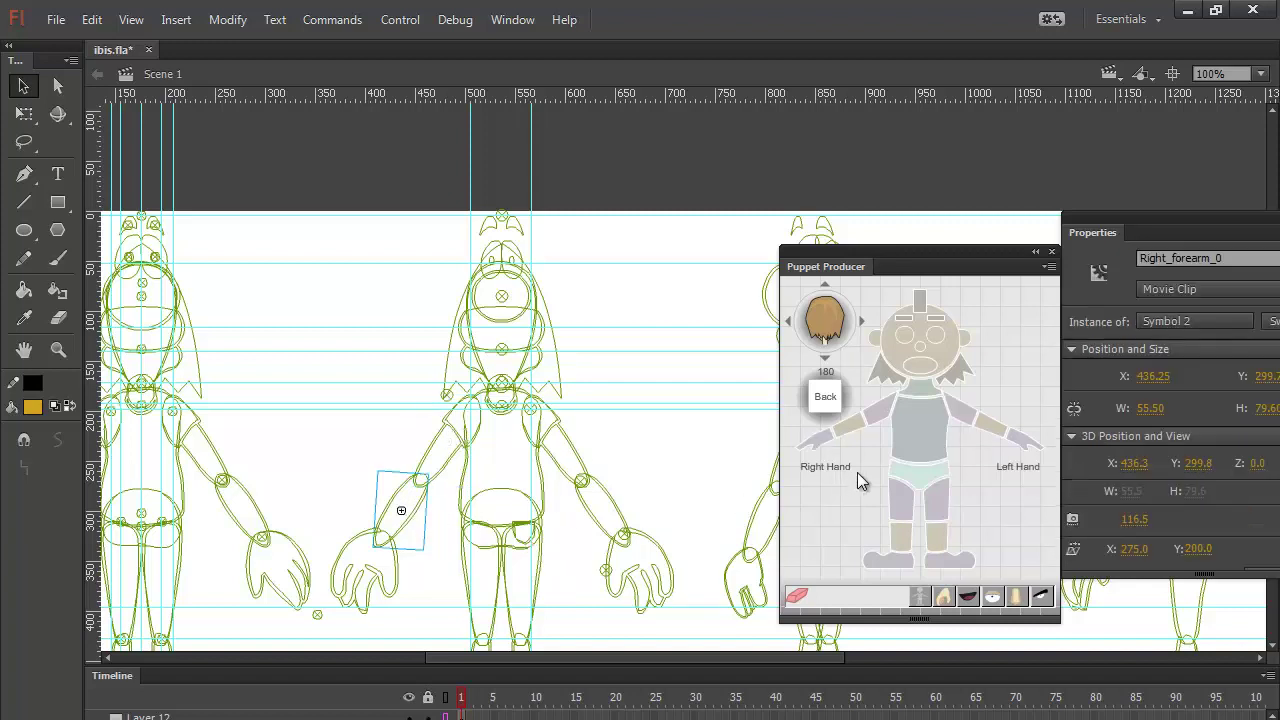
click(995, 442)
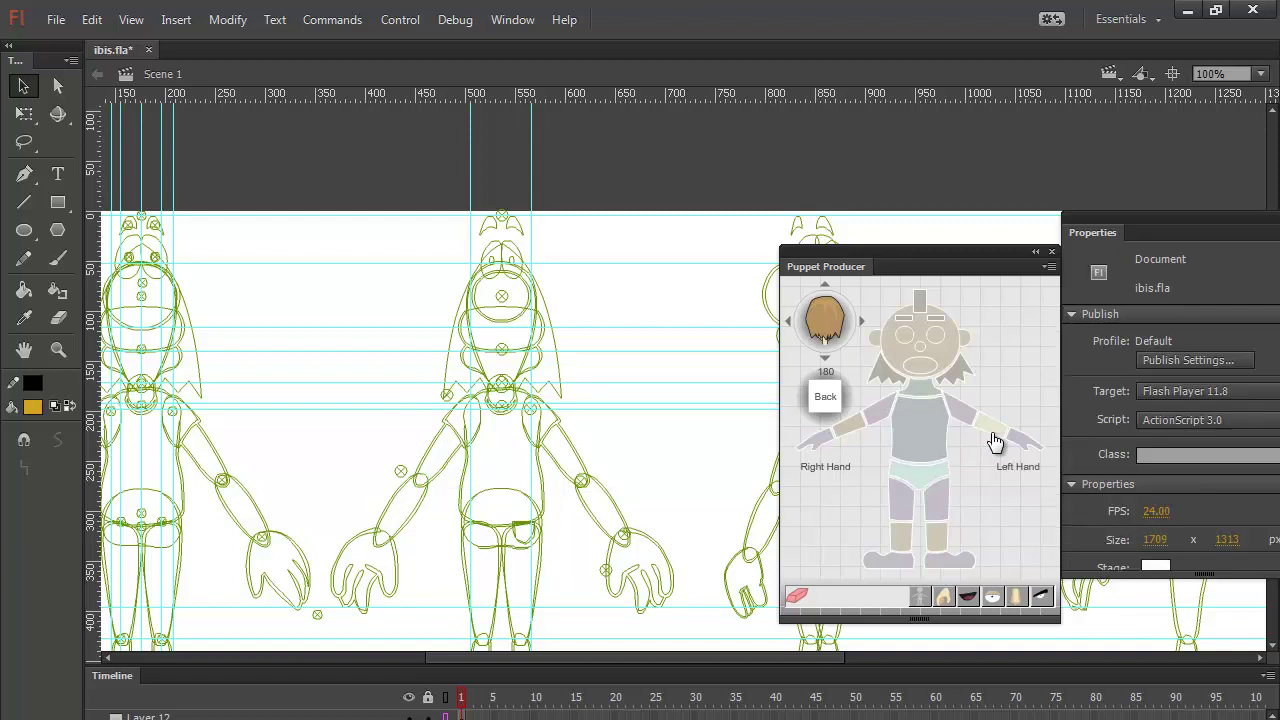
click(403, 580)
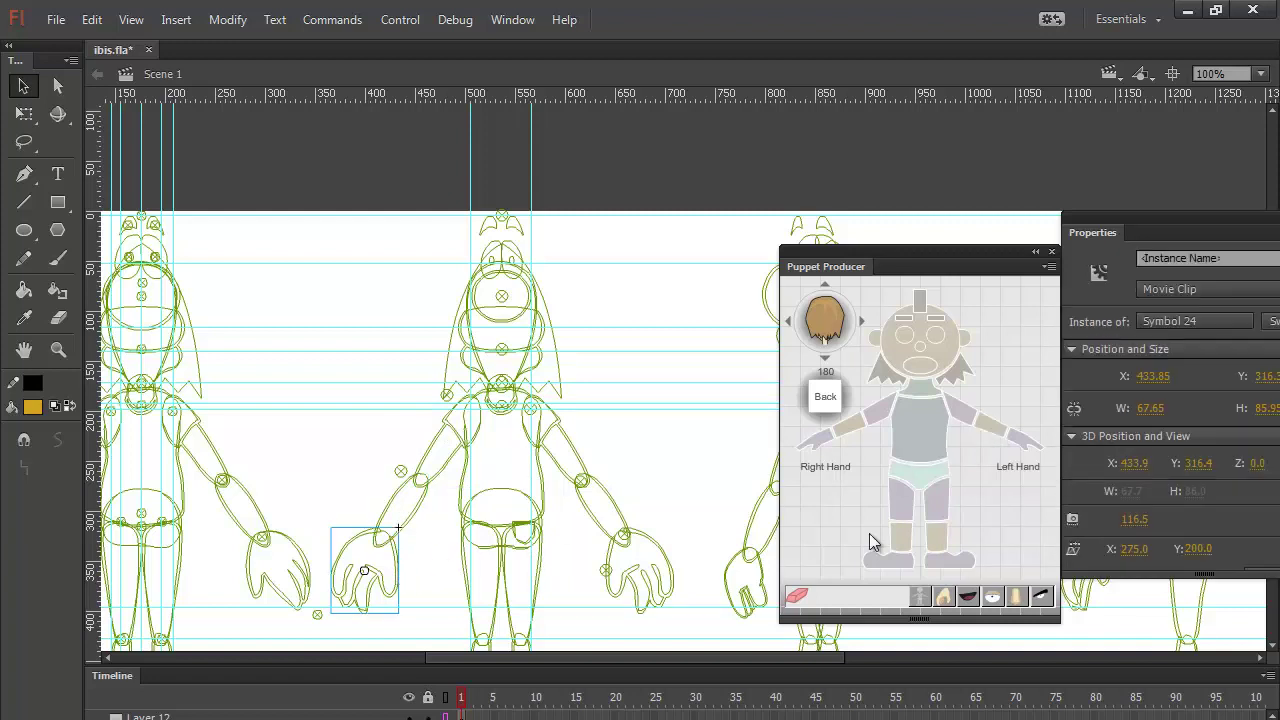
click(1032, 444)
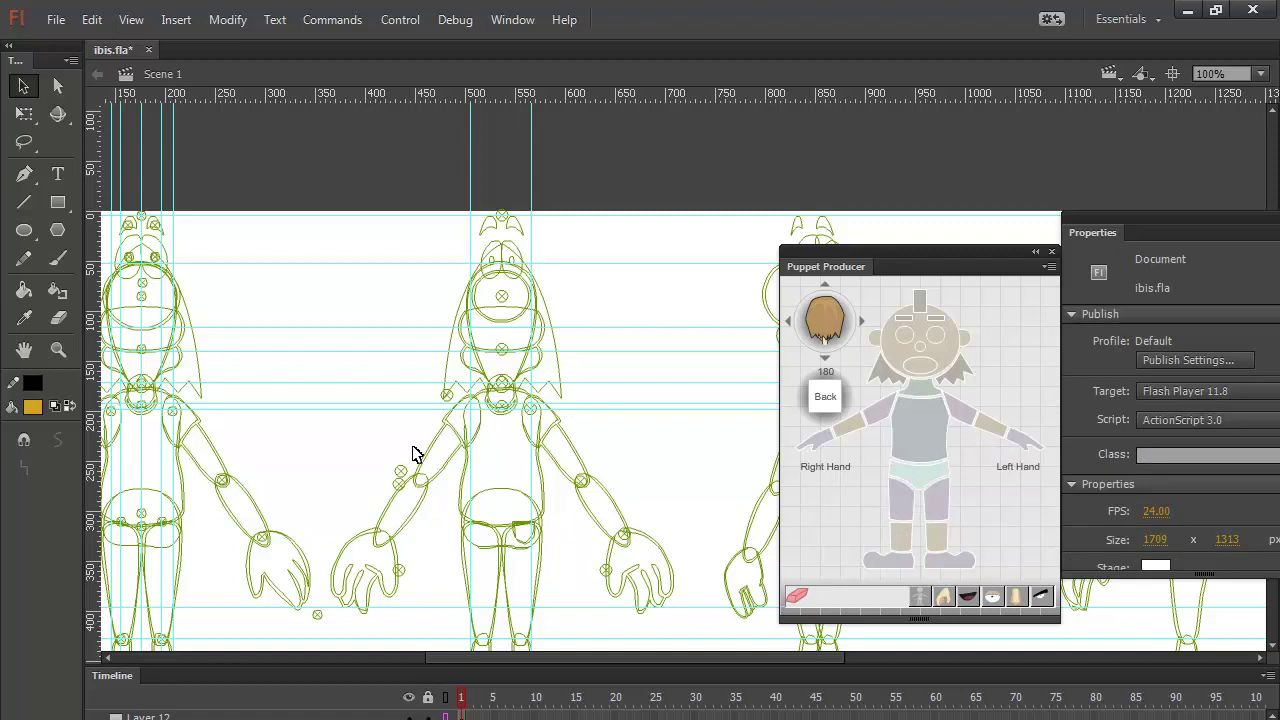
Step: Place the left arm's pivots at wrist, elbow and shoulder guide intersection, and both hands' nud pivots at the fingertips on the horizontal guide
click(400, 485)
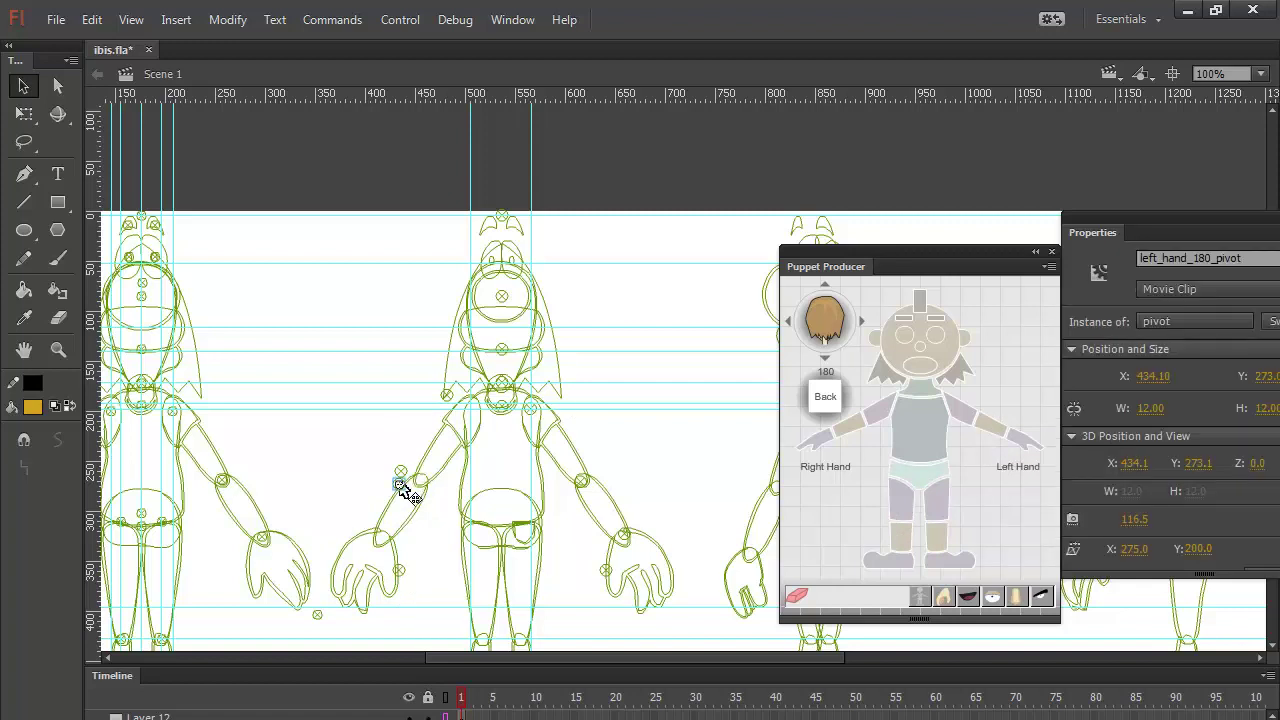
drag(400, 484, 337, 618)
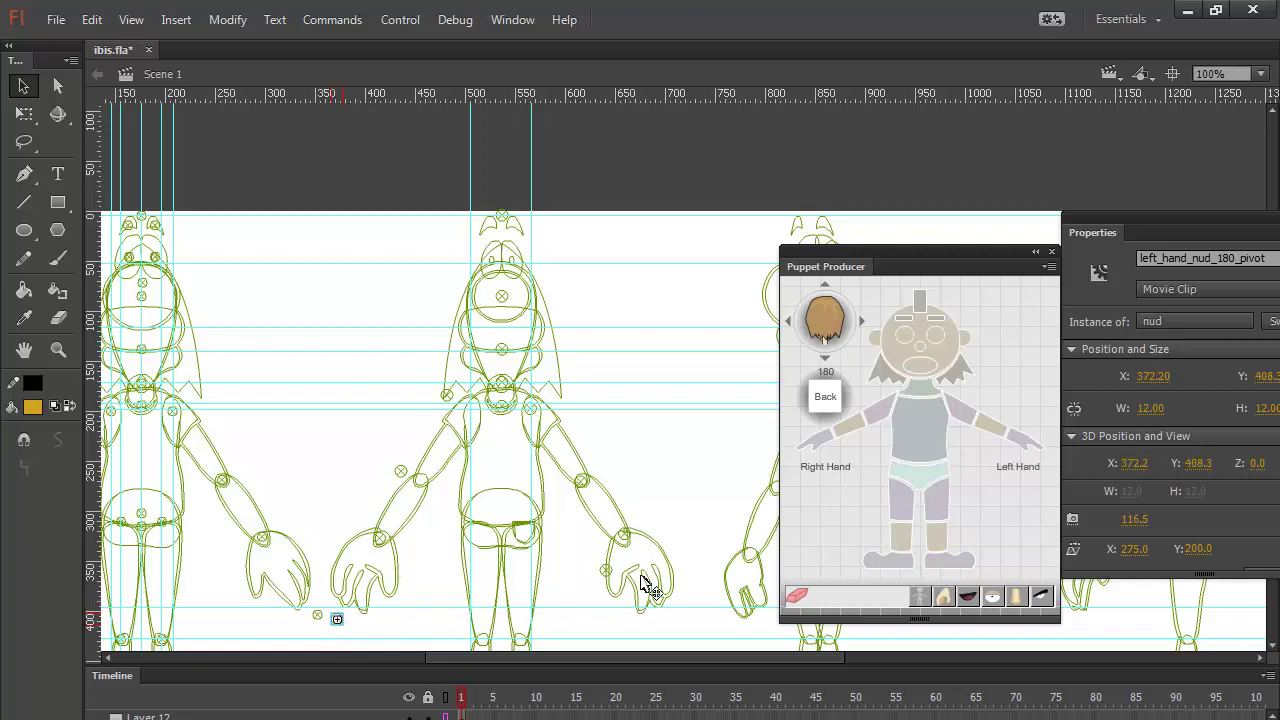
drag(607, 575, 646, 614)
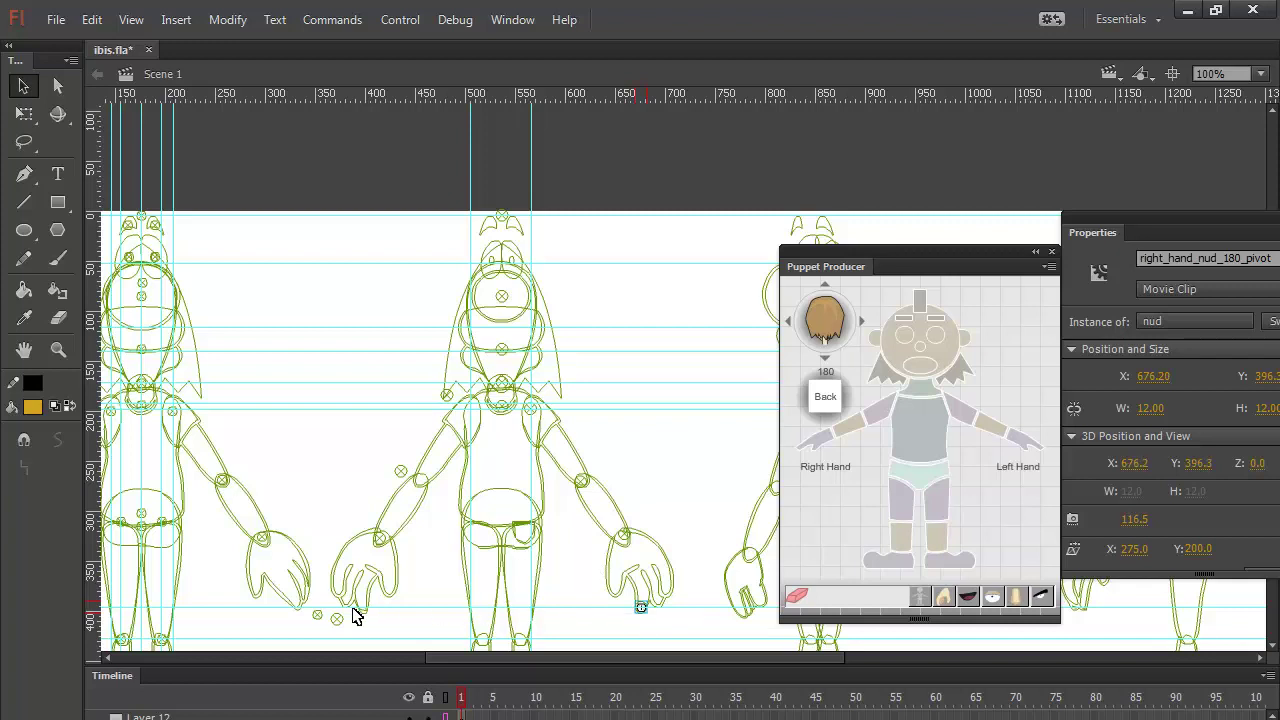
drag(339, 618, 364, 607)
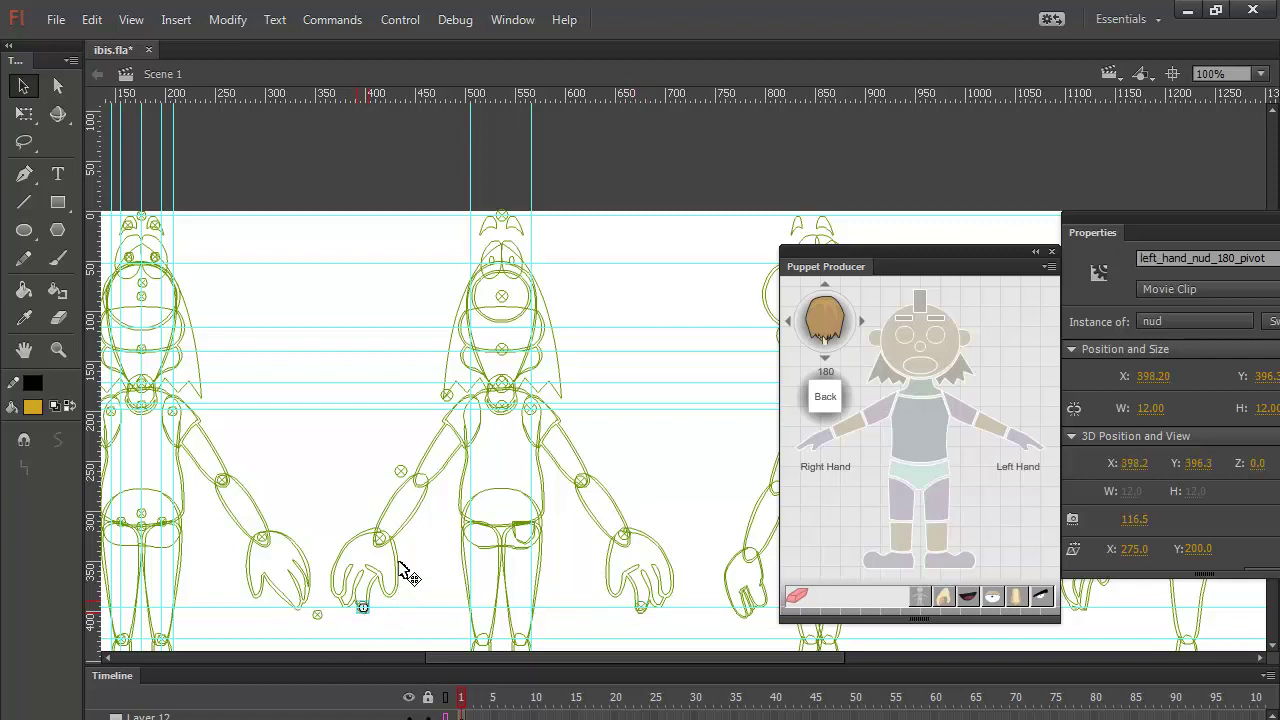
drag(402, 468, 420, 482)
drag(448, 402, 474, 418)
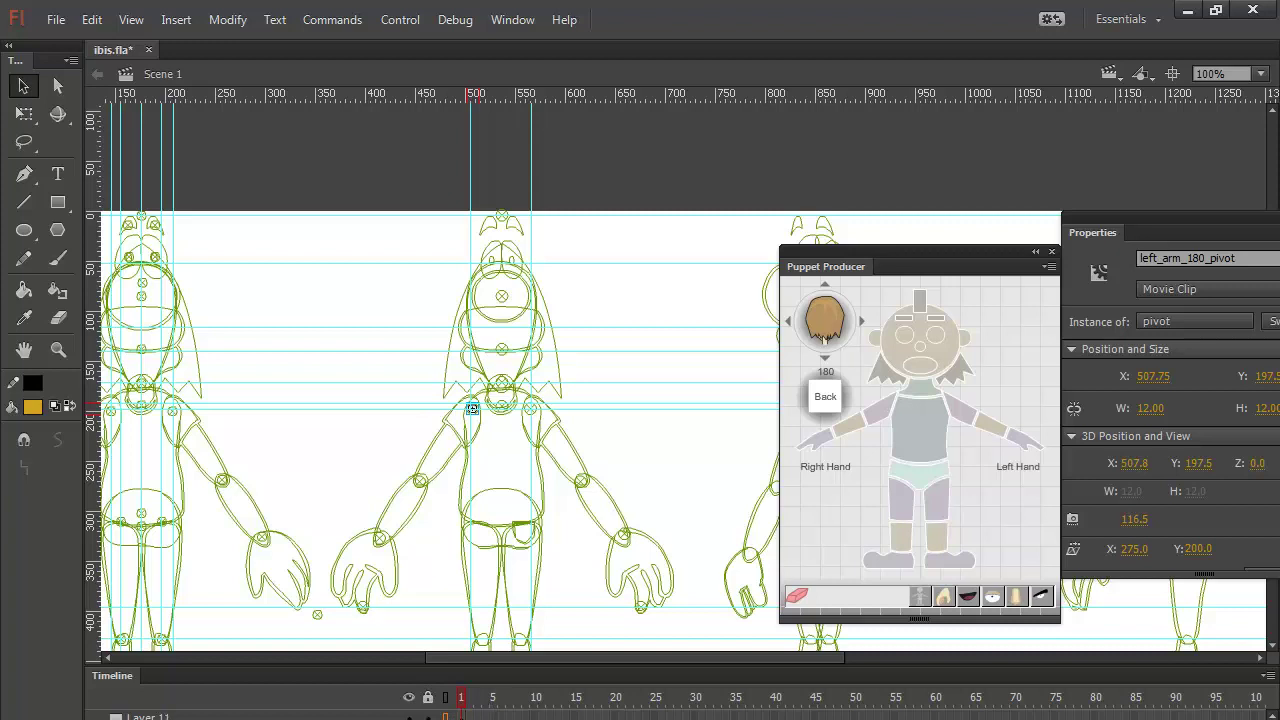
Step: Show the artwork in full colour and check the instance names of the back-view figure's arms, forearms and hands on both sides
key(ctrl+shift+a)
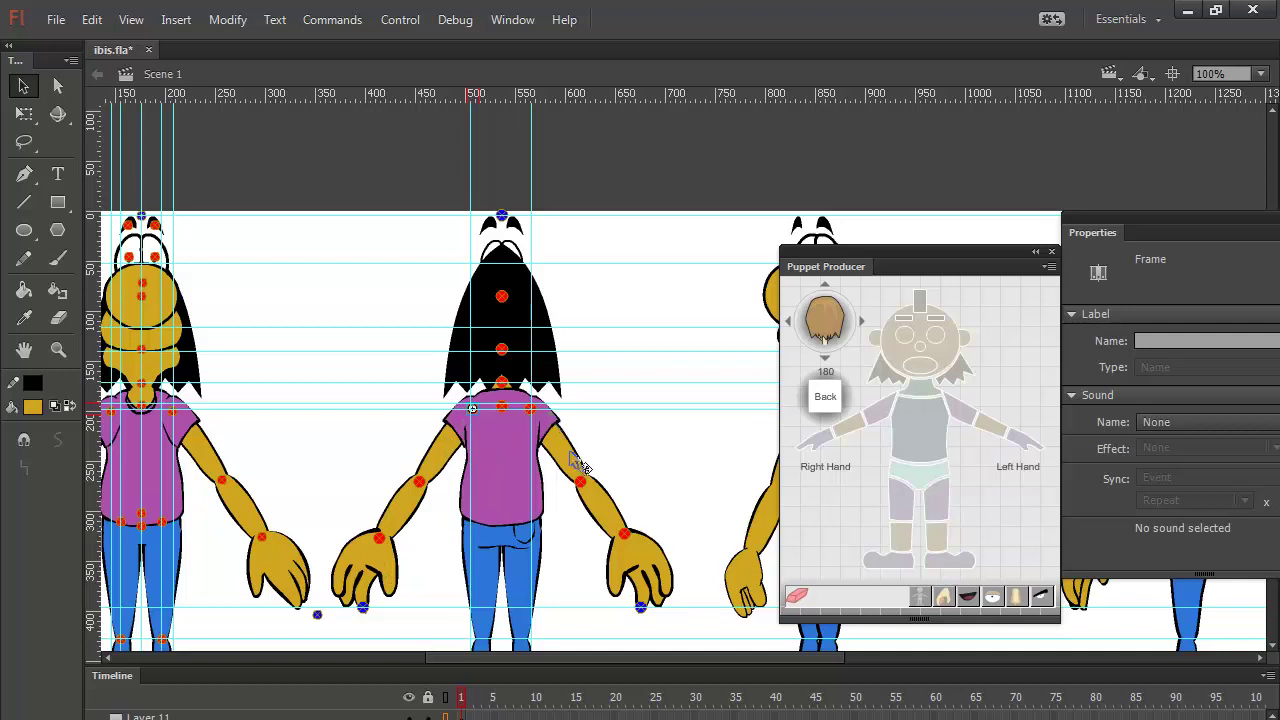
click(463, 440)
drag(1100, 237, 708, 188)
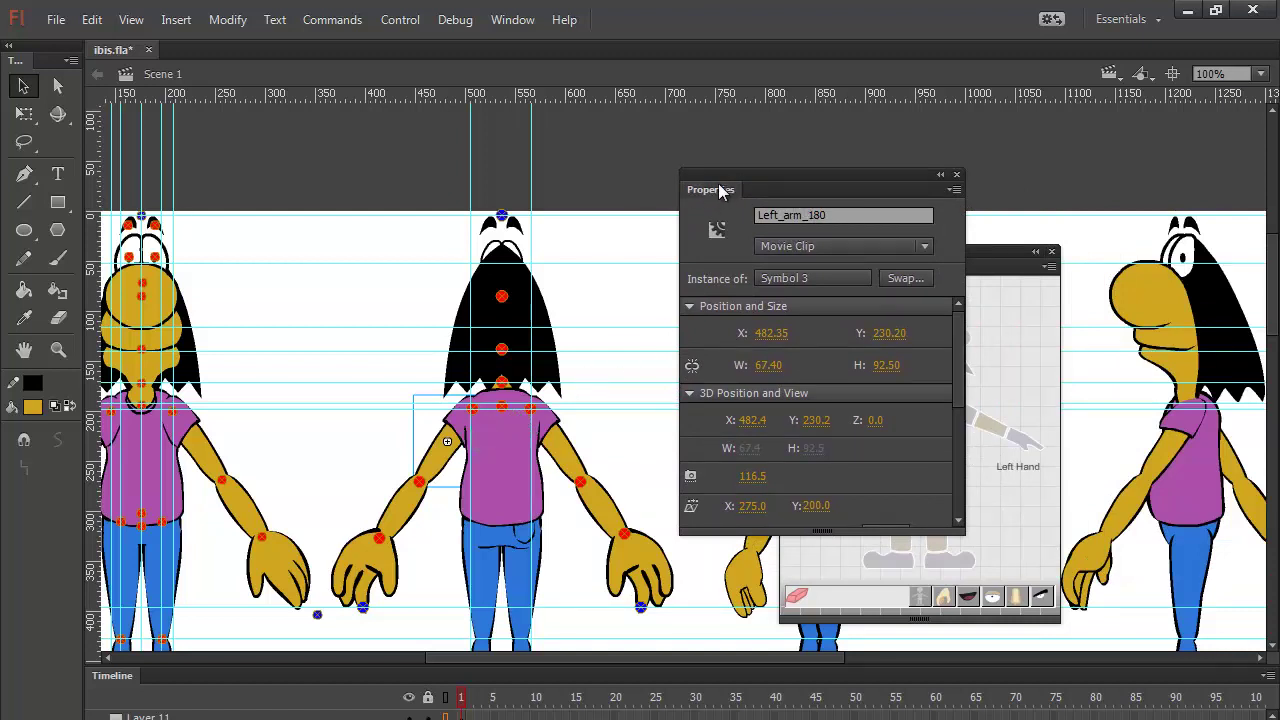
drag(720, 191, 648, 112)
click(1008, 258)
drag(1008, 249, 1146, 221)
click(418, 515)
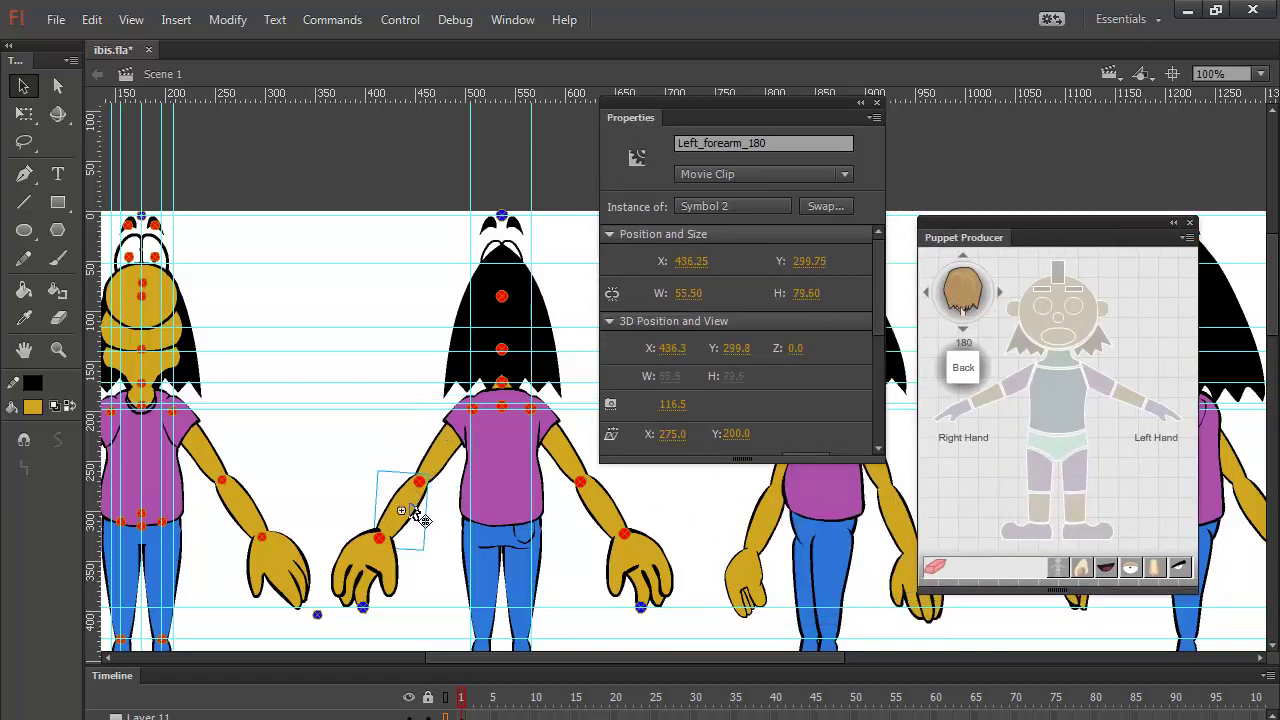
click(373, 572)
click(575, 441)
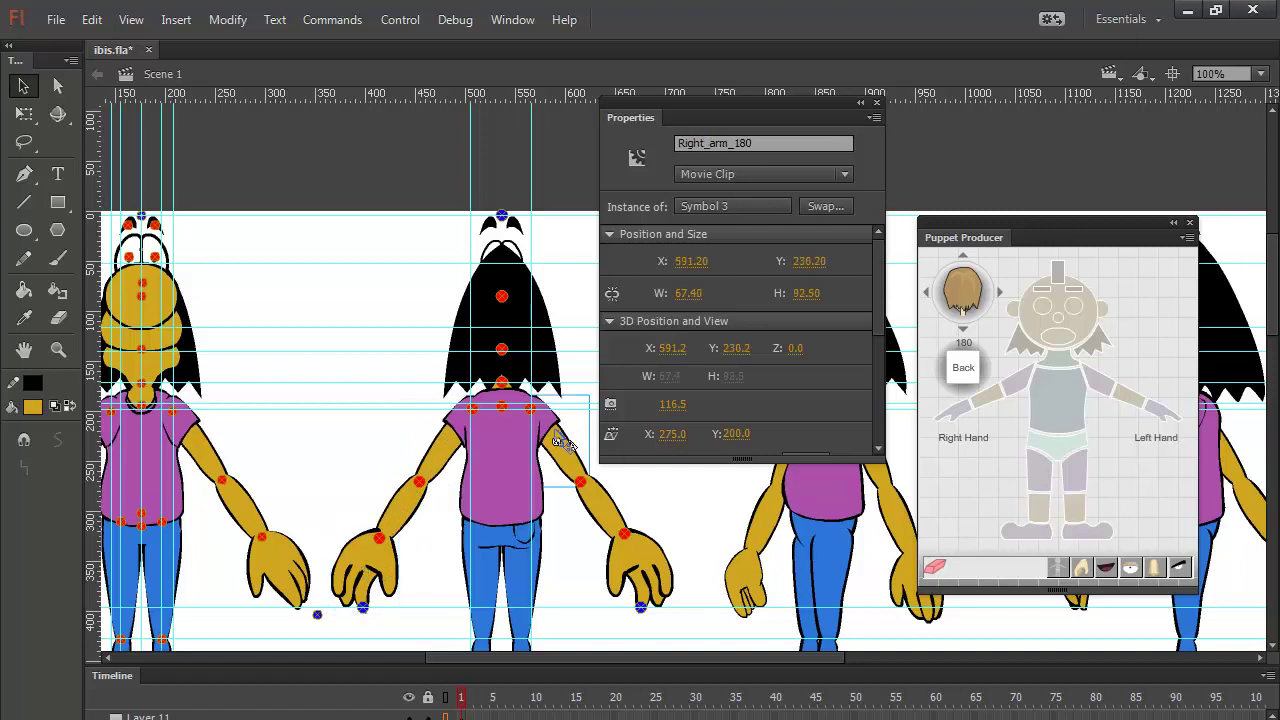
click(608, 522)
click(645, 570)
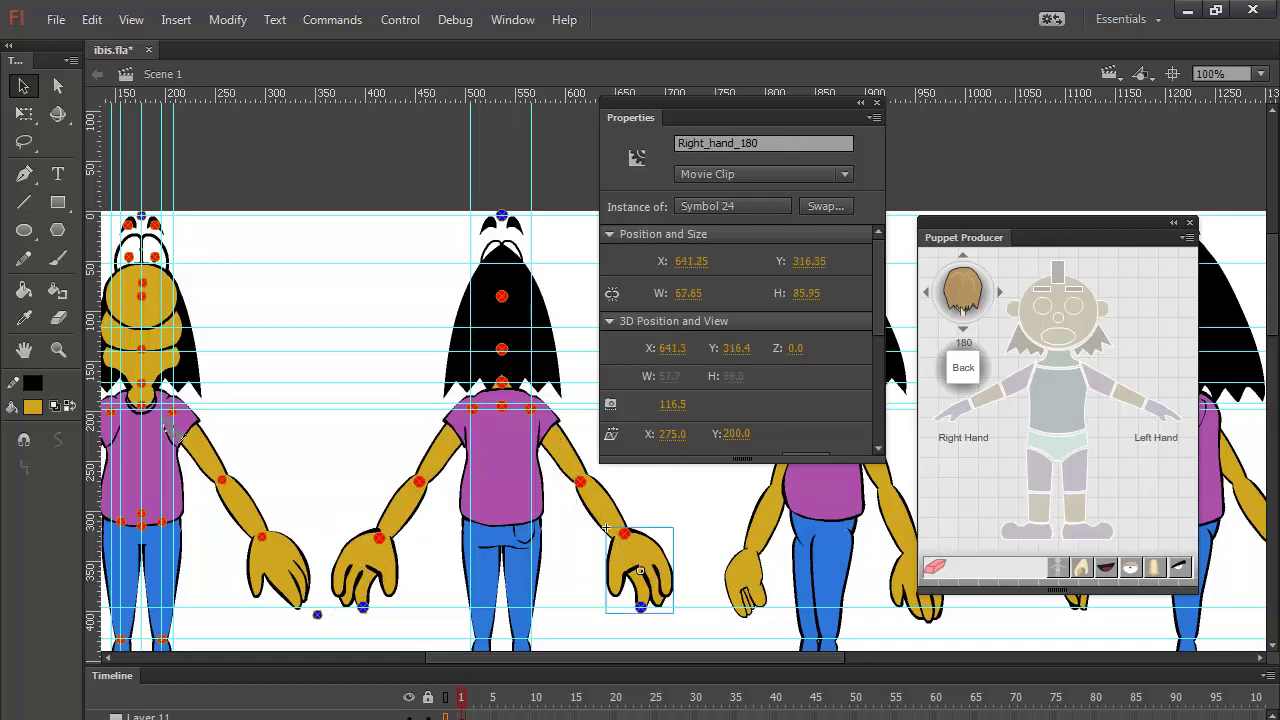
Step: Add horizontal guides through the elbow pivots and the wrist pivots
drag(466, 97, 713, 478)
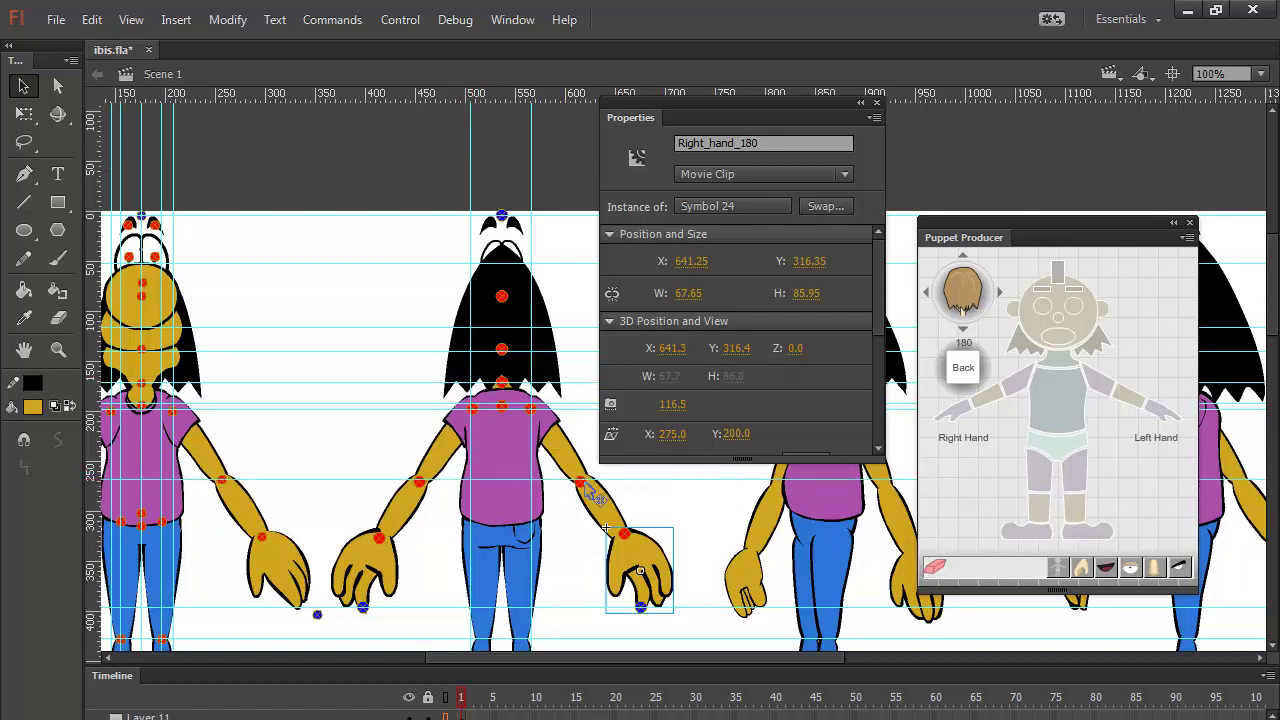
click(588, 490)
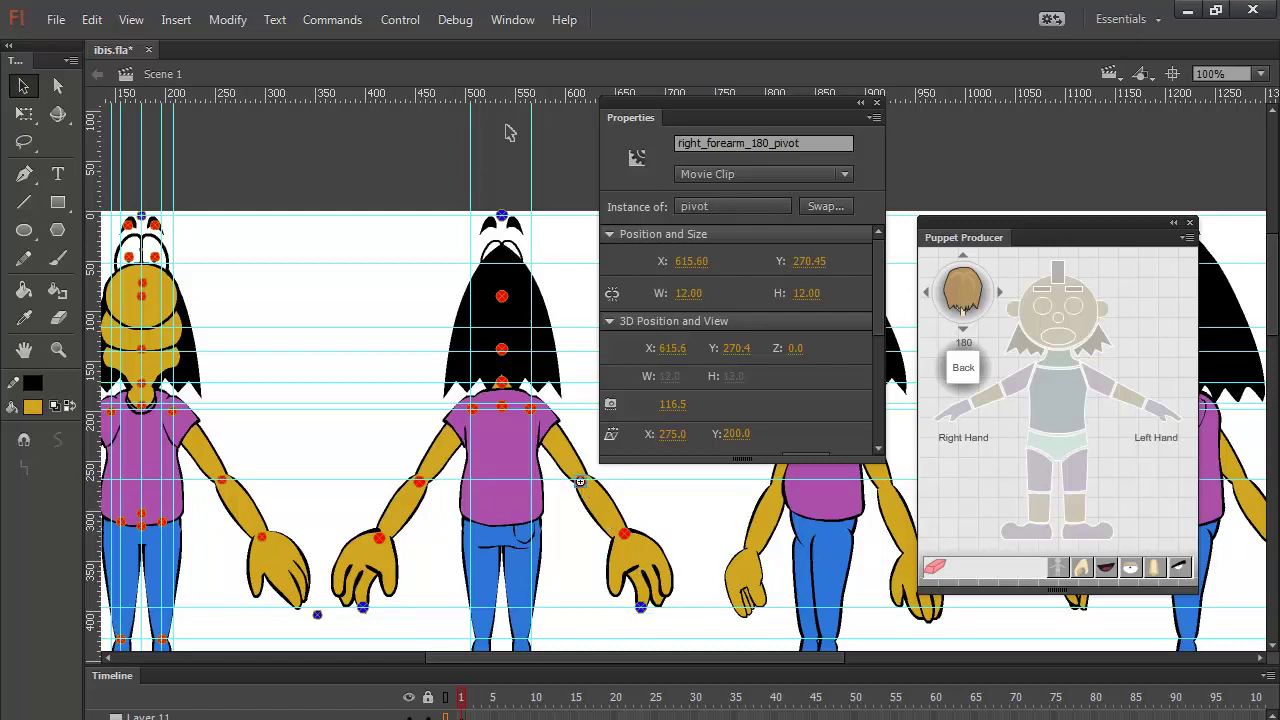
drag(505, 107, 684, 538)
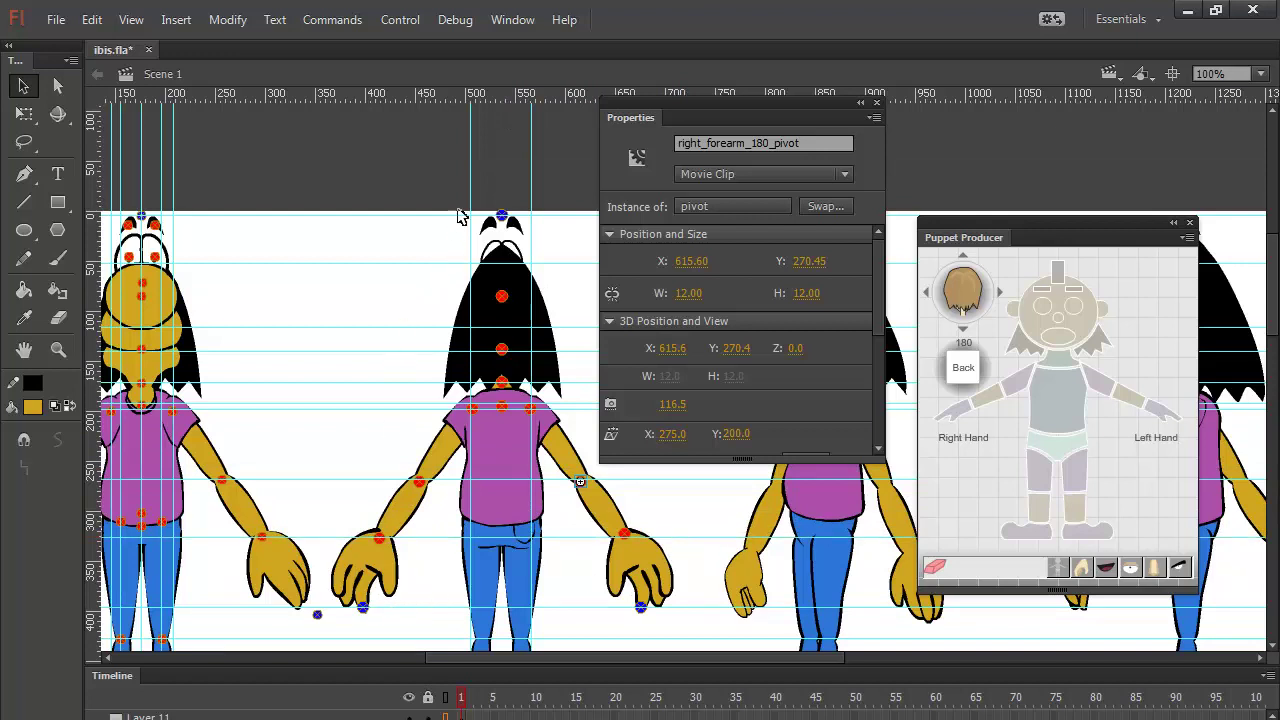
Step: Add a horizontal guide through the front view's hand nud pivot and move the back view's left hand nud pivot onto it, beside the fingertips
drag(479, 95, 576, 657)
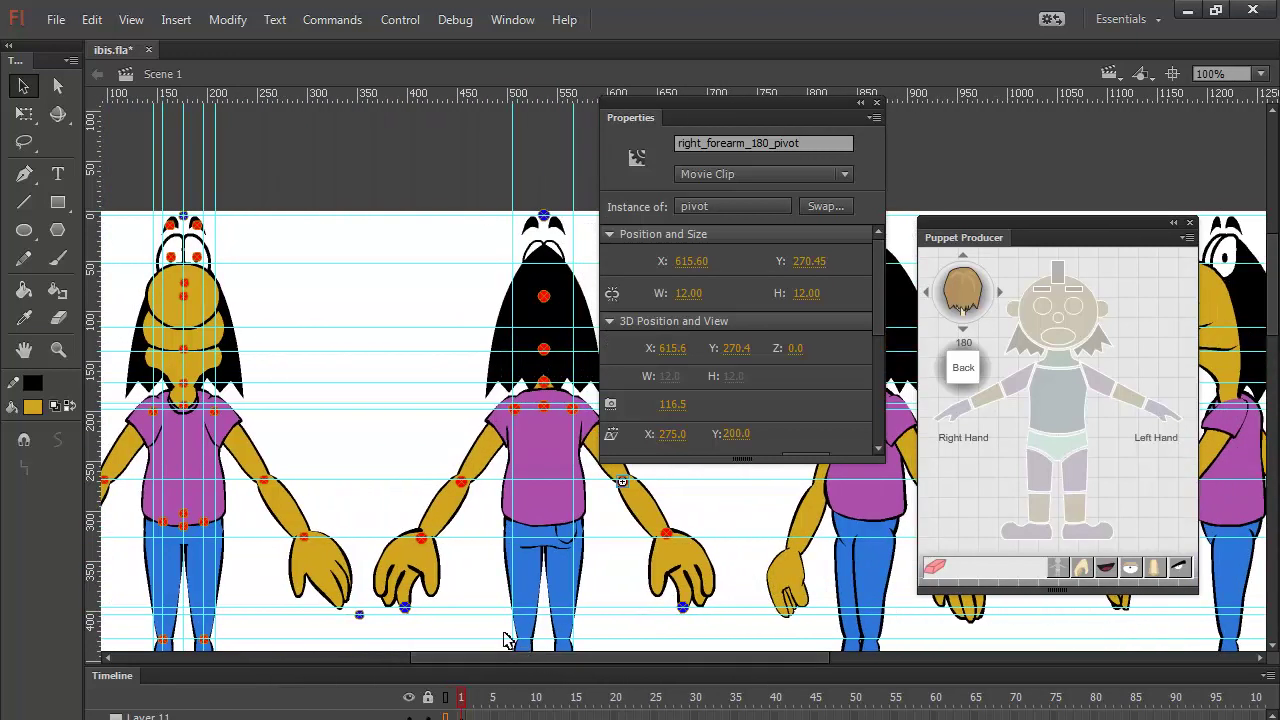
drag(406, 609, 376, 615)
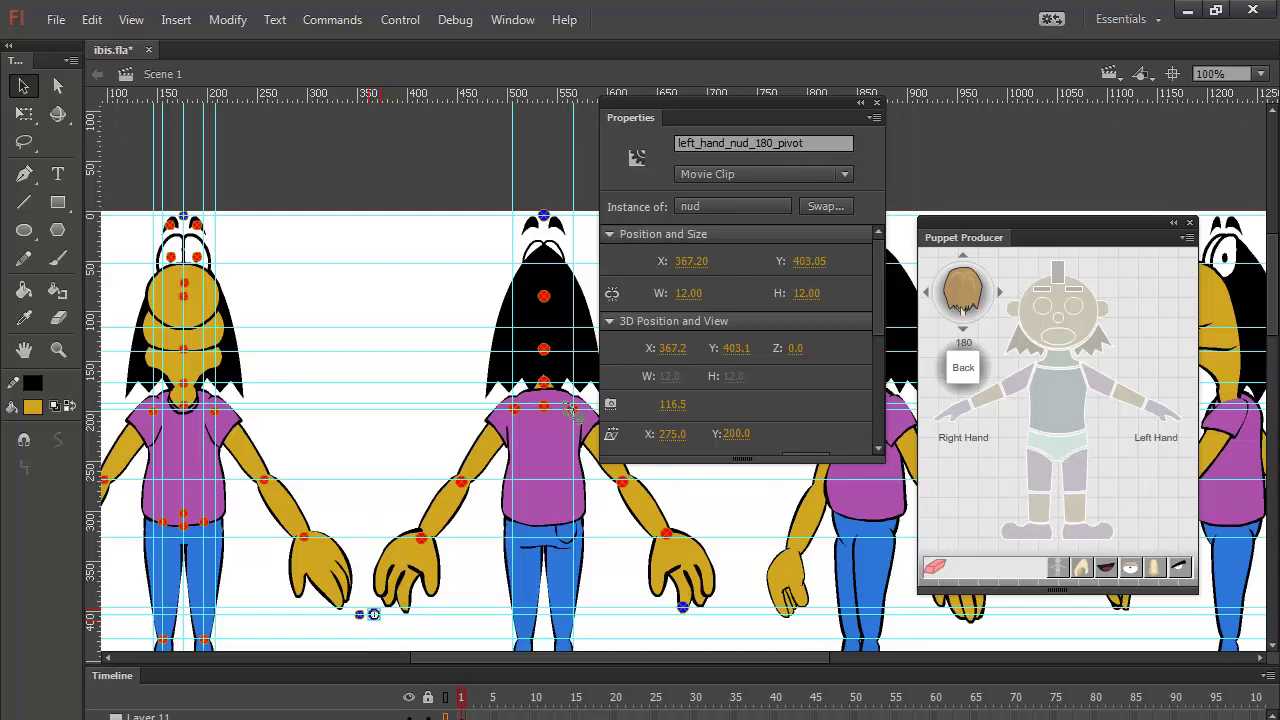
Step: Align the back view's two arm pivots with the vertical shoulder guides and its two forearm pivots with the horizontal elbow guide
click(521, 412)
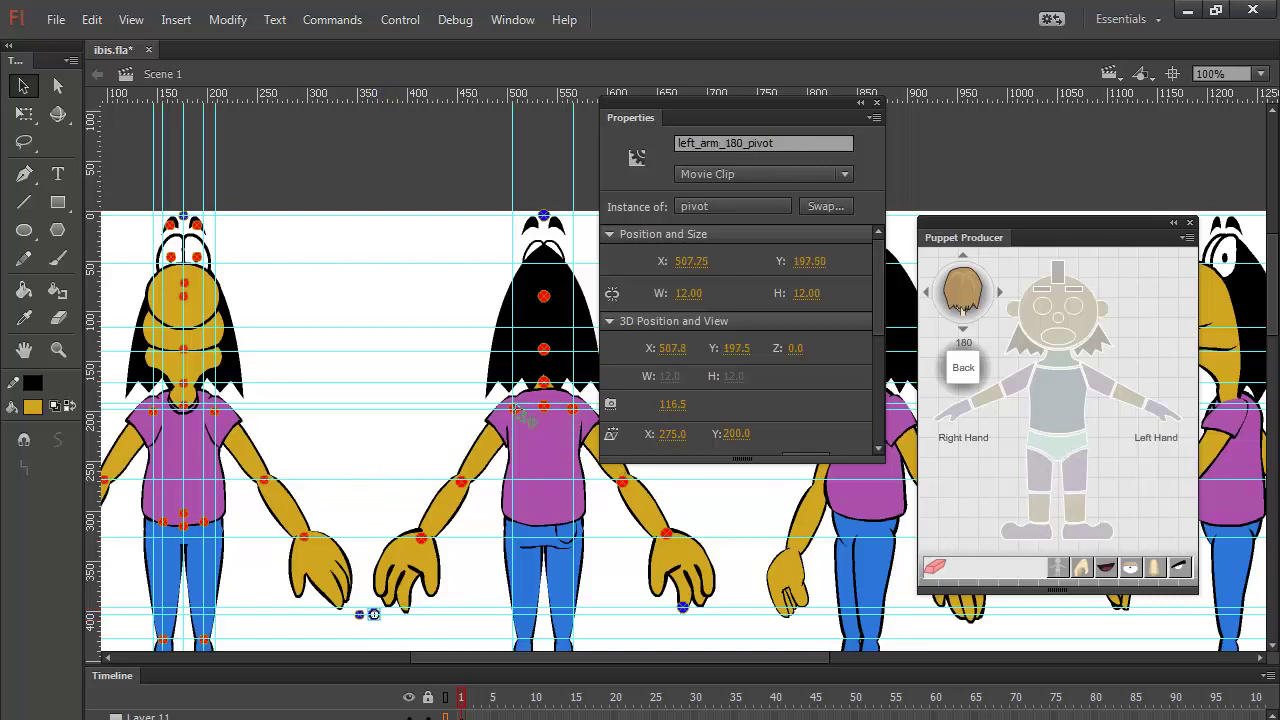
key(ctrl+equal)
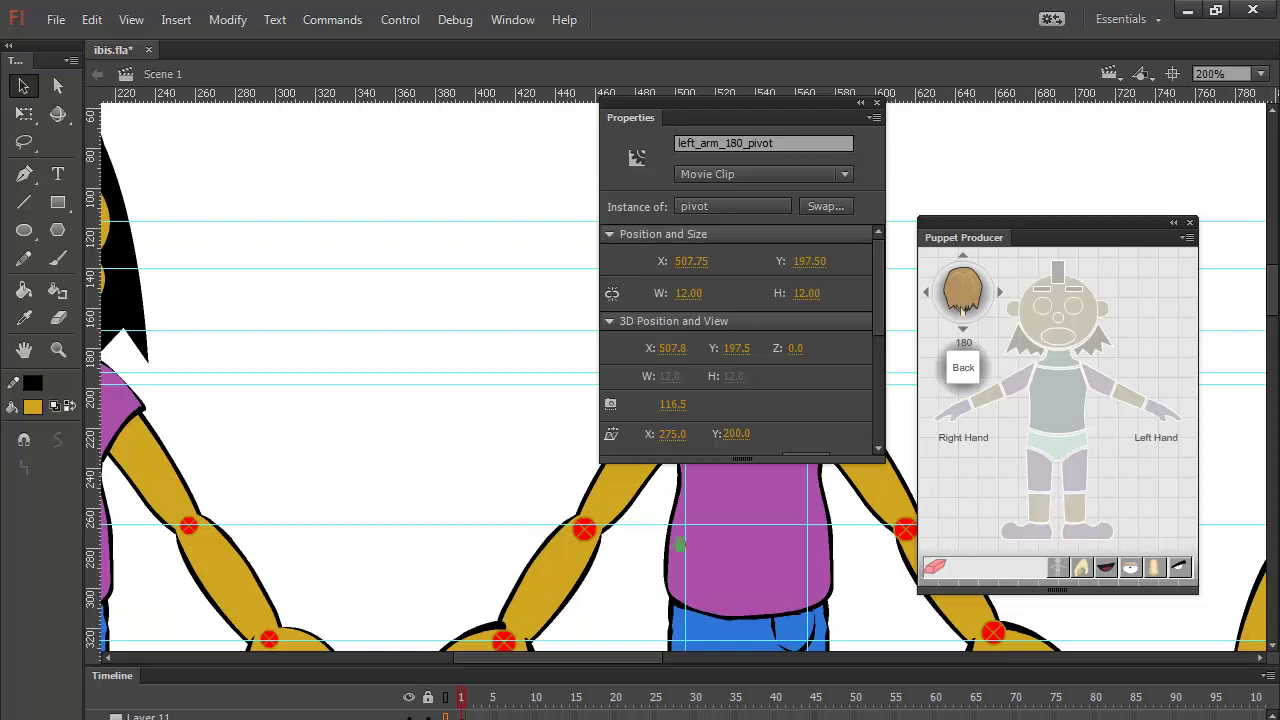
drag(695, 536, 371, 537)
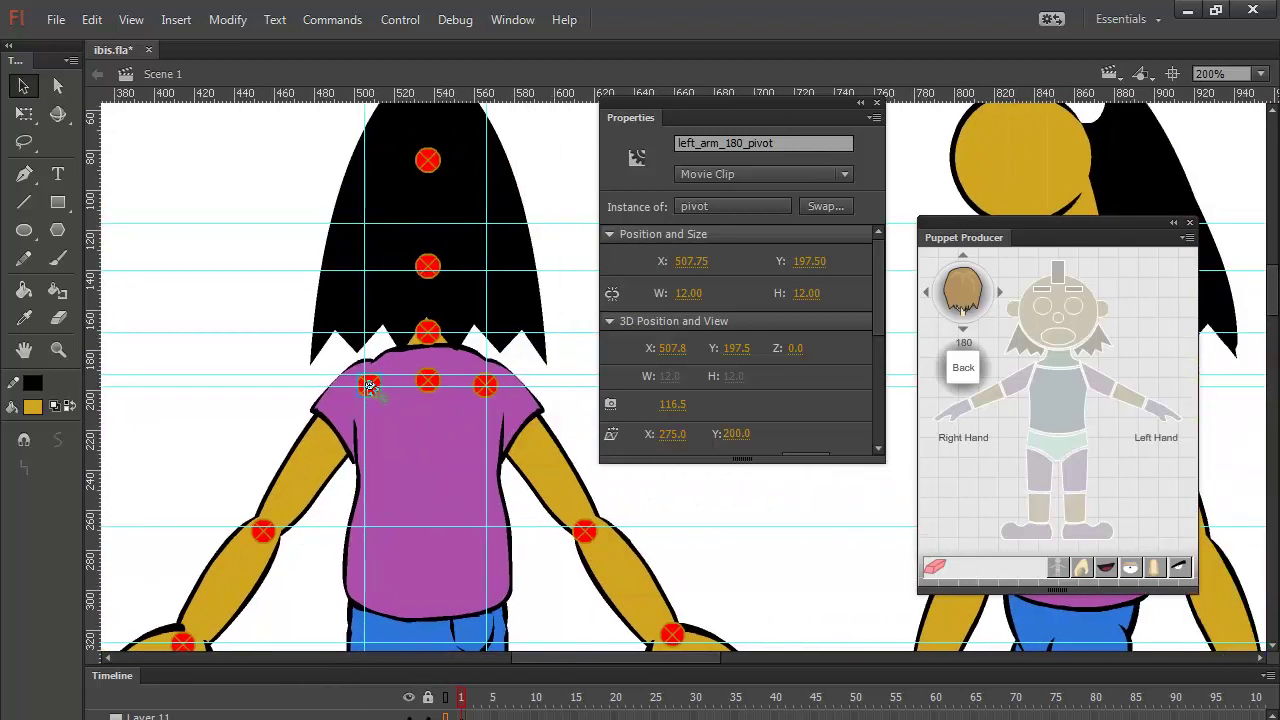
drag(370, 387, 364, 385)
drag(486, 390, 497, 396)
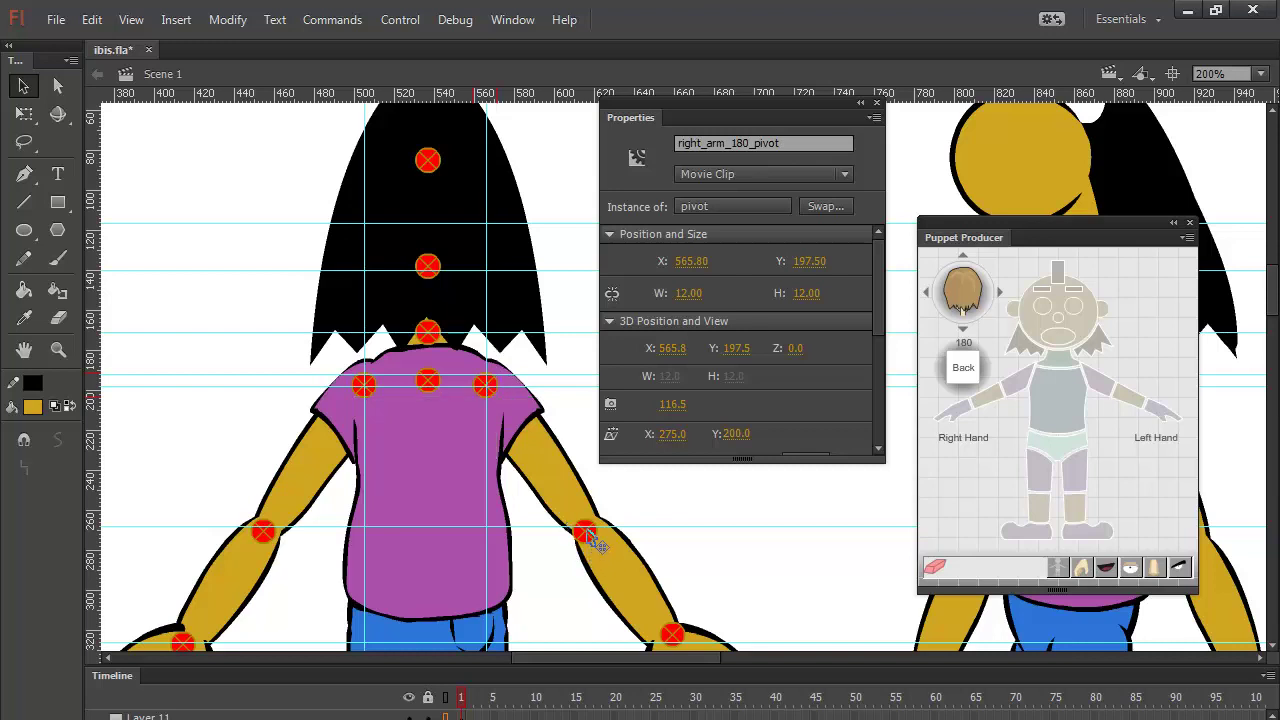
drag(592, 530, 589, 528)
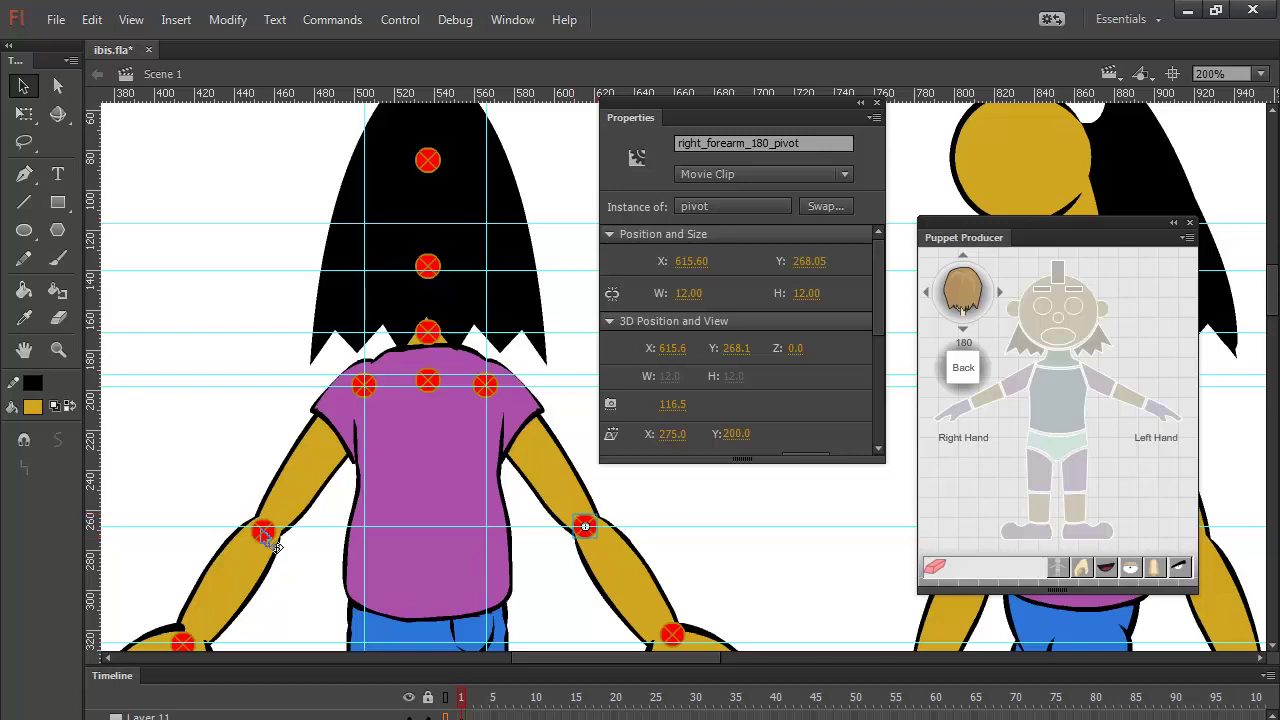
drag(263, 530, 278, 537)
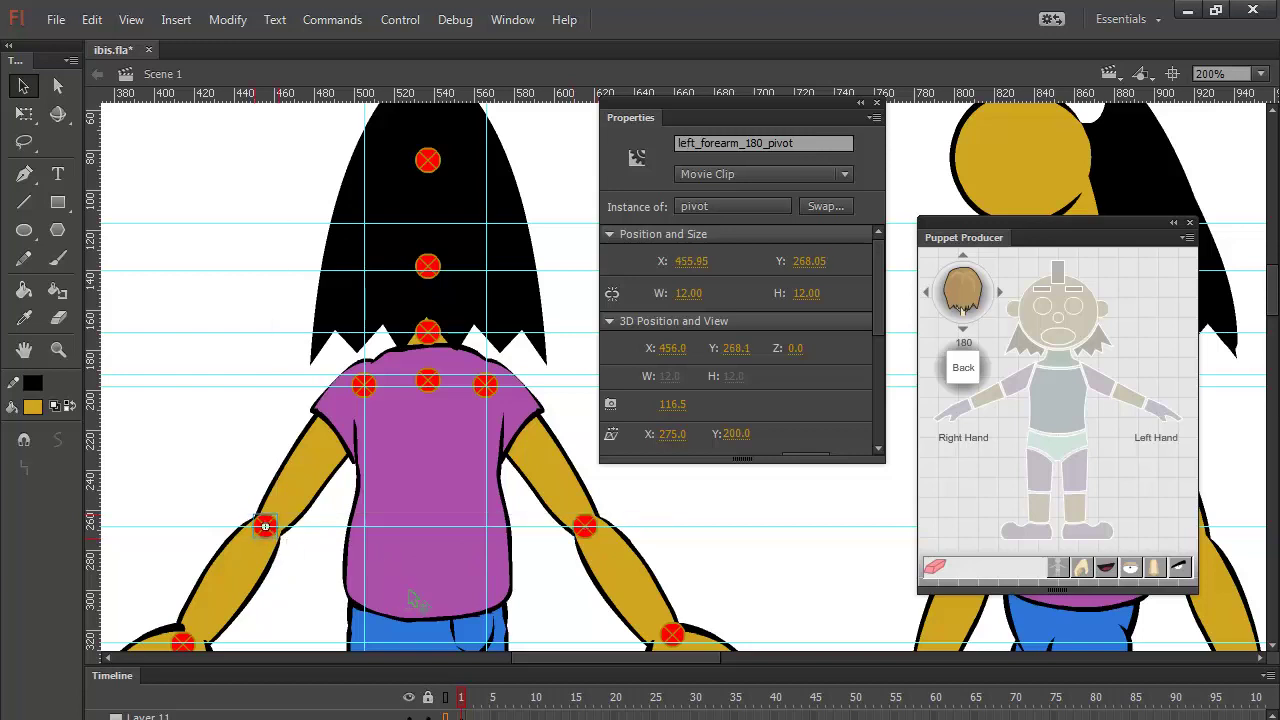
Step: Align the back view's right and left hand pivots with the horizontal guide running through the wrists
drag(426, 542, 299, 402)
drag(556, 511, 557, 521)
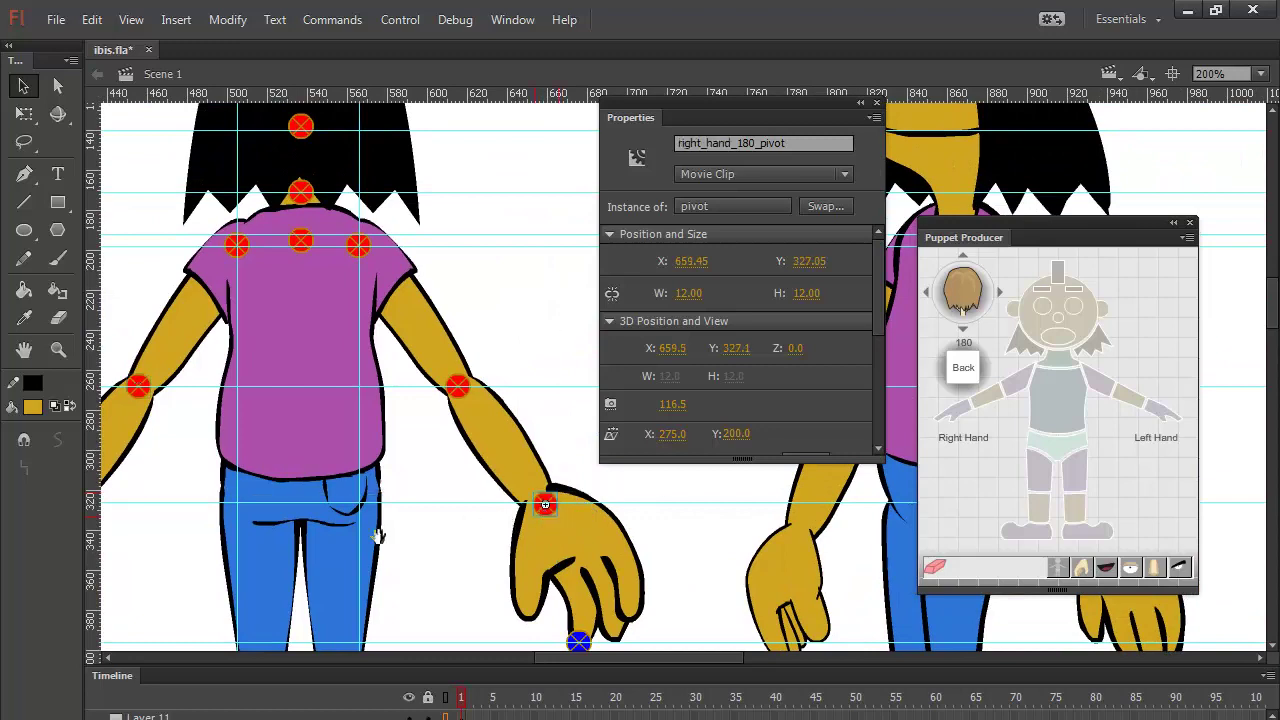
drag(378, 537, 630, 515)
click(308, 484)
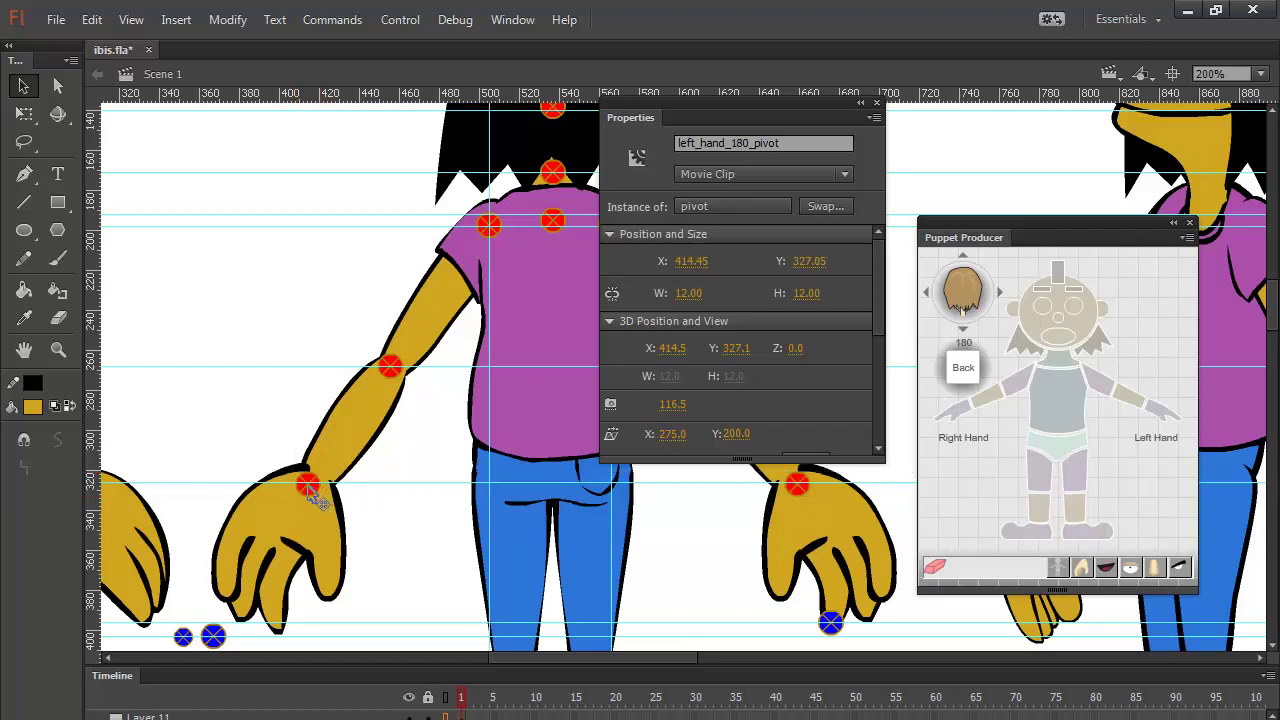
click(312, 492)
mouse_move(313, 493)
mouse_down()
mouse_move(315, 463)
mouse_move(284, 430)
mouse_move(294, 471)
mouse_move(314, 487)
mouse_up()
click(413, 540)
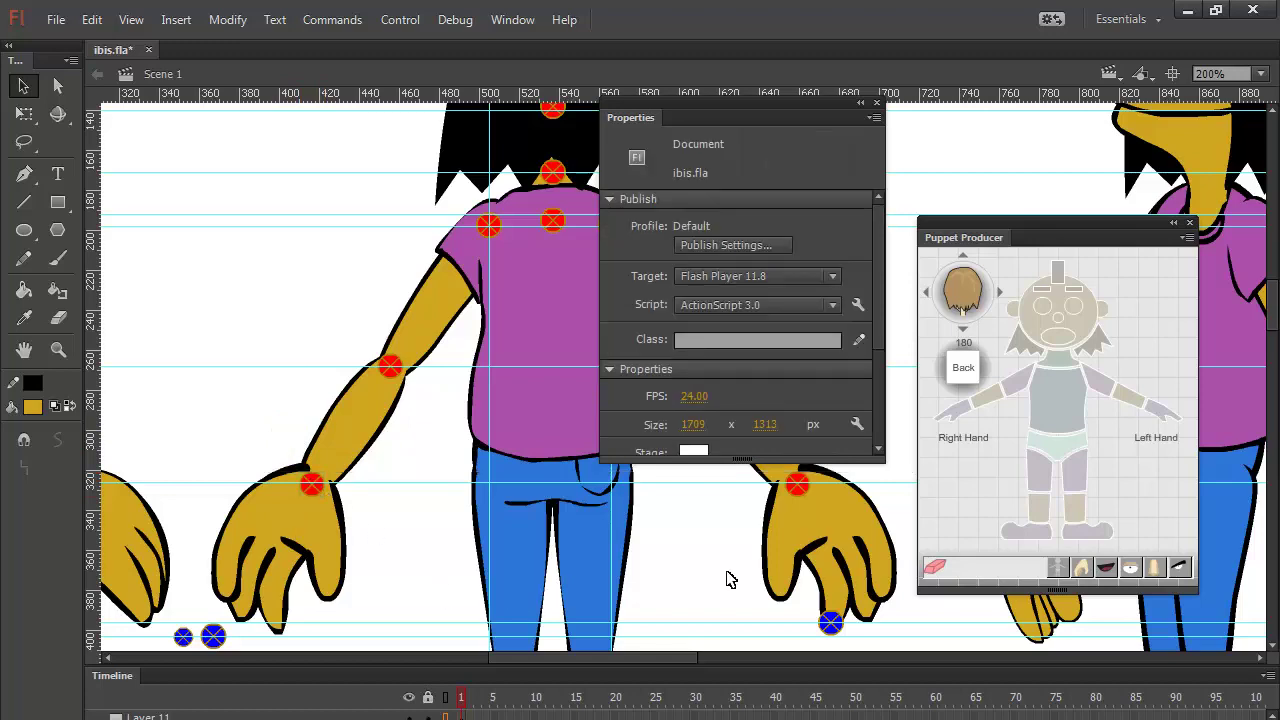
Step: Move the blue end marker of the back view's right hand outward beside the hand, onto the guide near Y 400
drag(735, 571, 654, 496)
drag(750, 555, 546, 641)
drag(651, 640, 726, 517)
Step: Assign the back view's shirt as upper torso and its hips as lower torso, placing the lower torso pivot at about X 537, Y 327
click(337, 266)
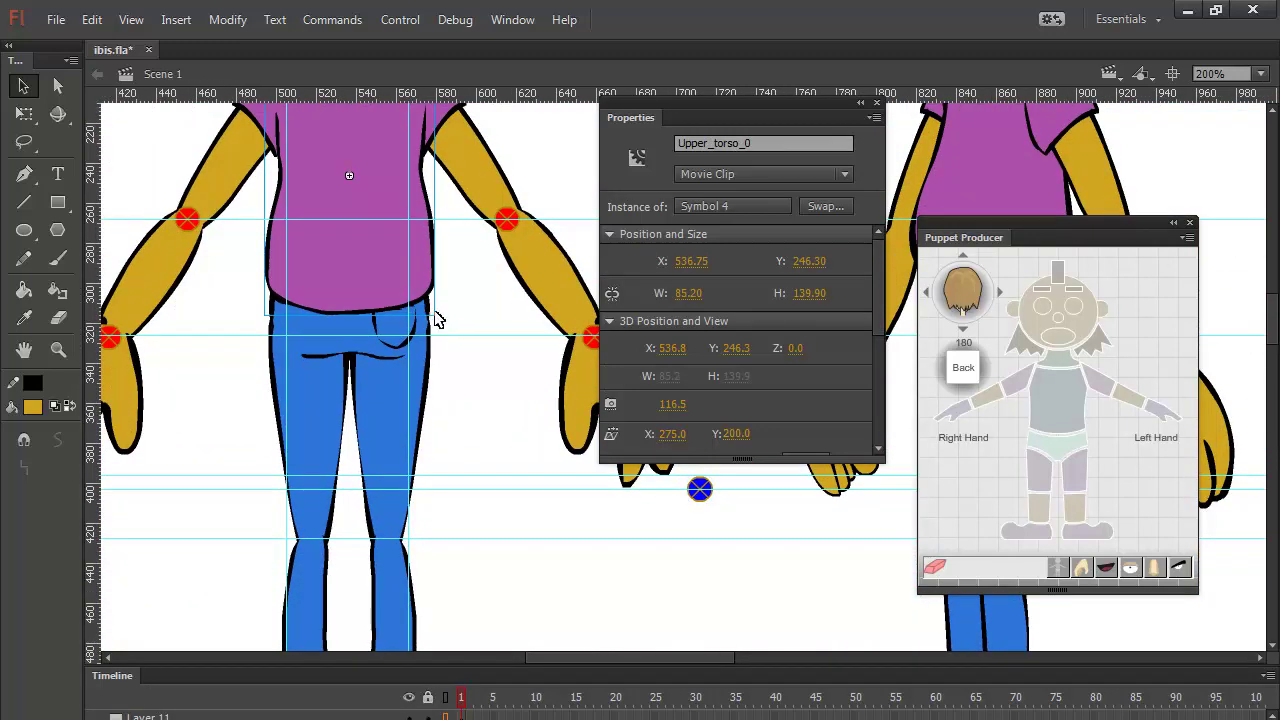
drag(519, 206, 522, 372)
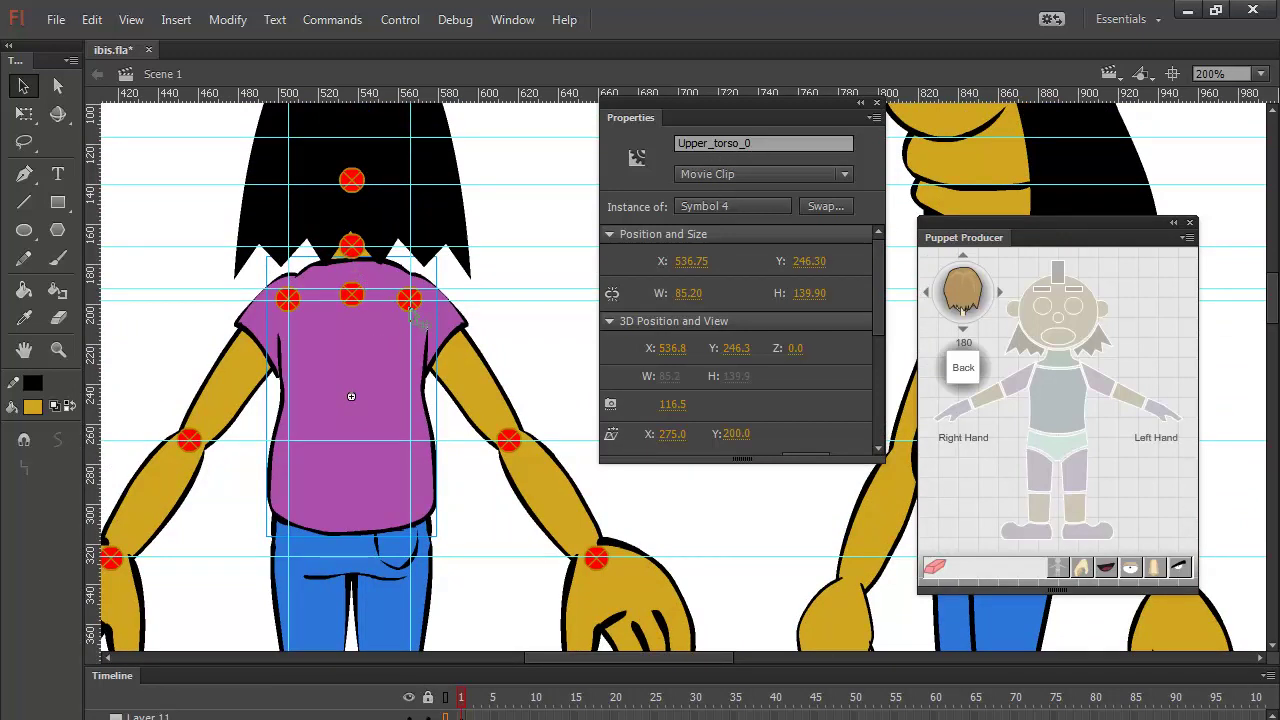
click(1060, 404)
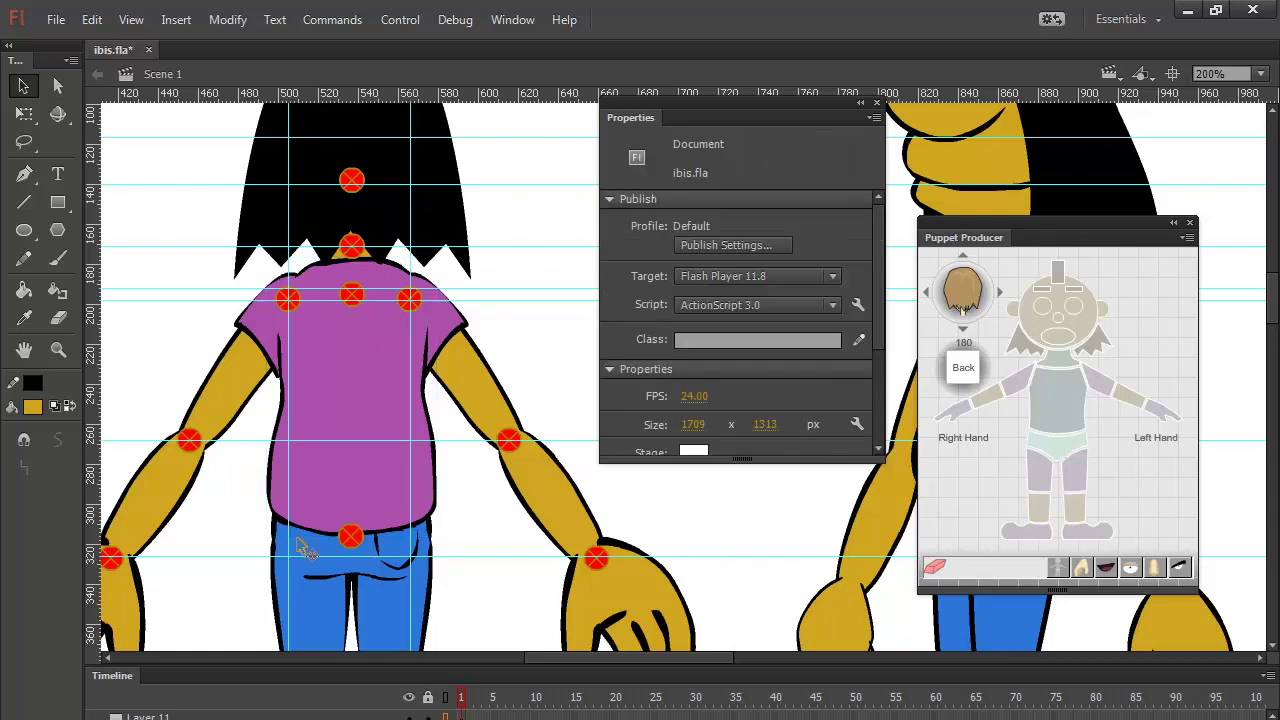
click(330, 572)
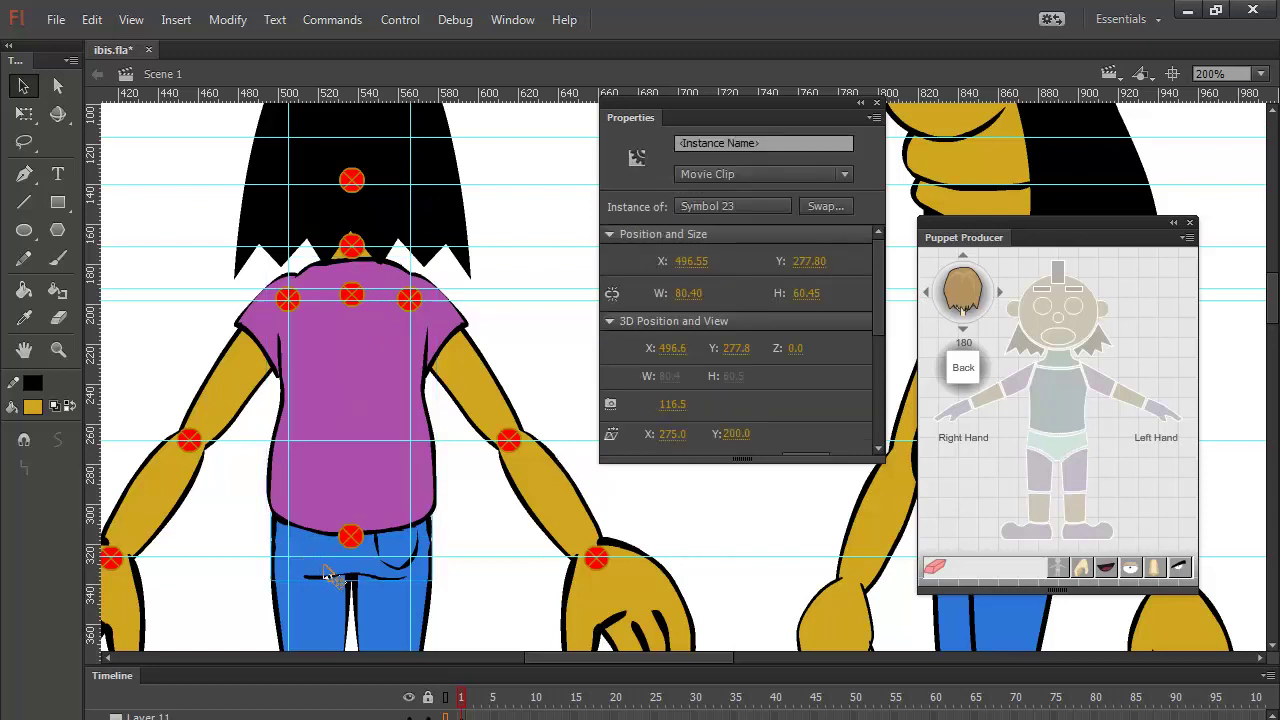
click(1060, 460)
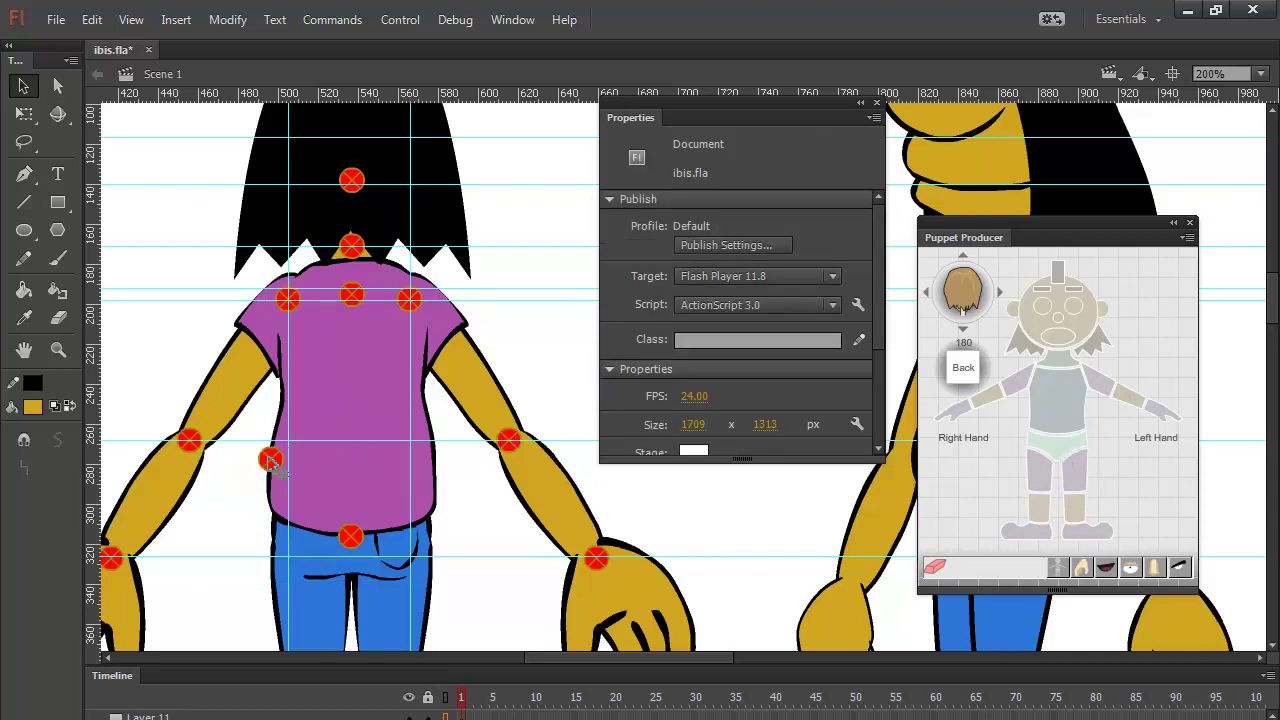
drag(272, 462, 357, 564)
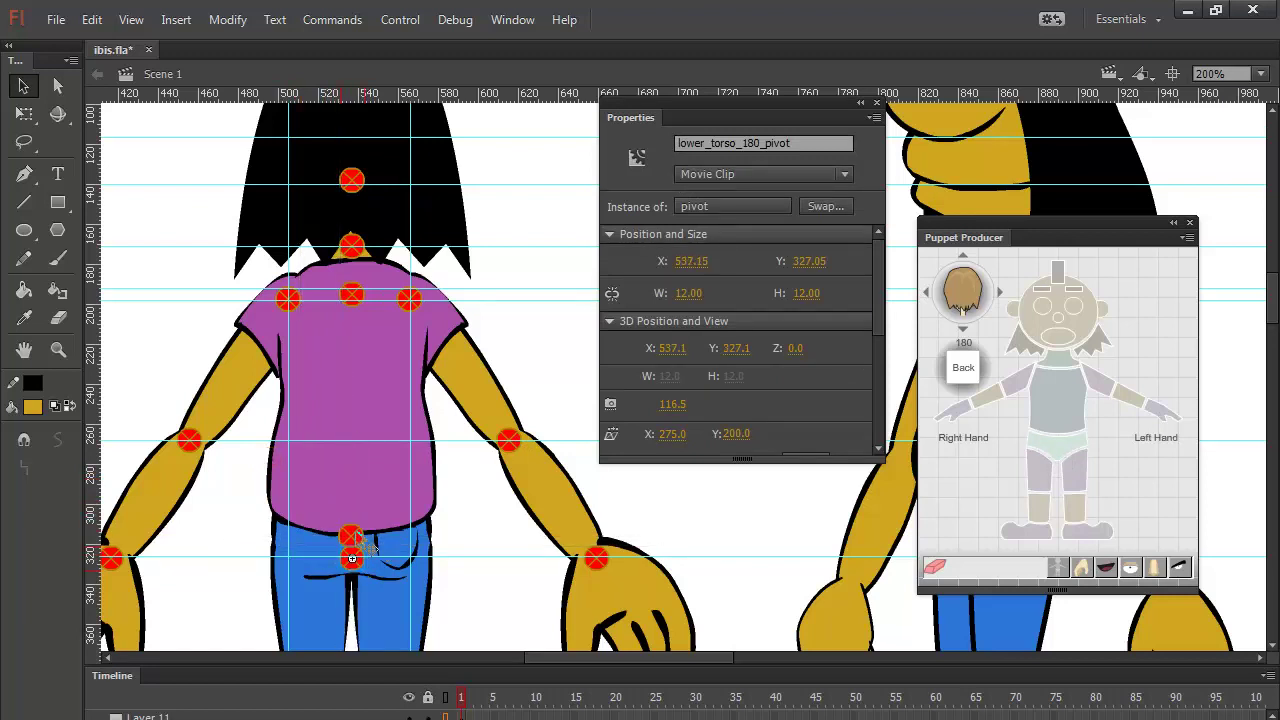
drag(314, 484, 470, 313)
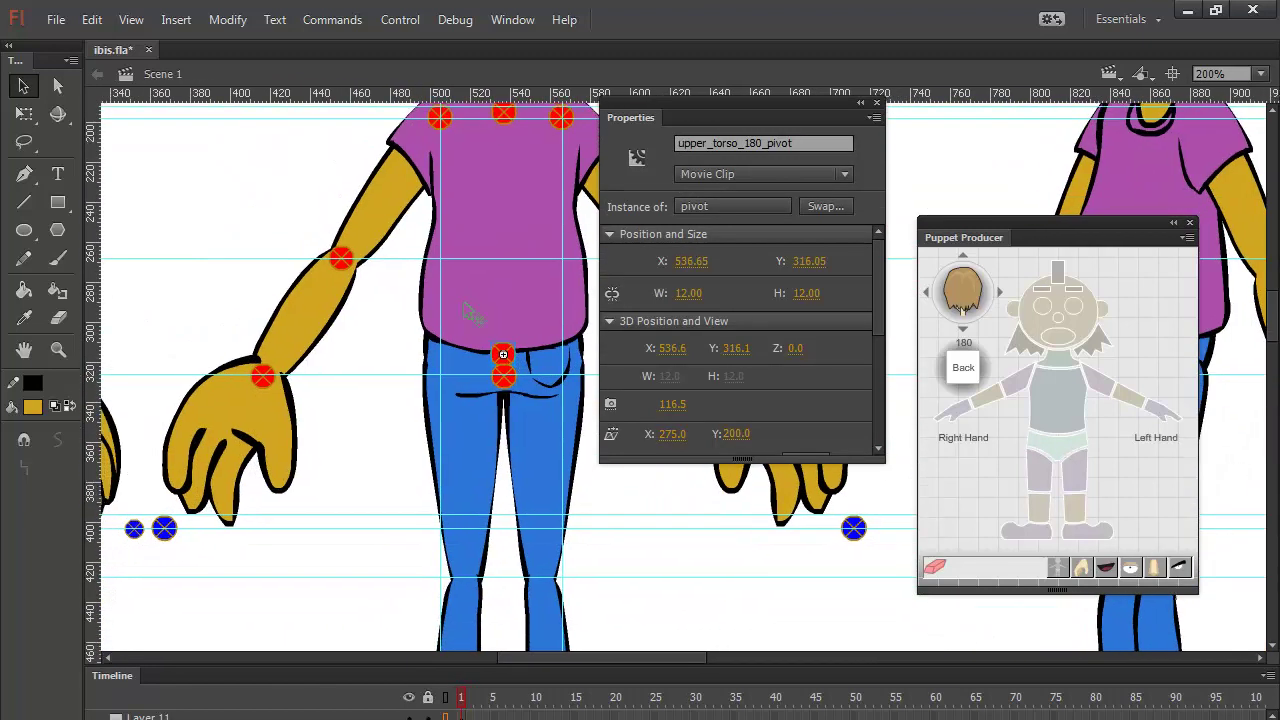
Step: Add two horizontal guides level with the front view's upper and lower torso pivots
key(ctrl+minus)
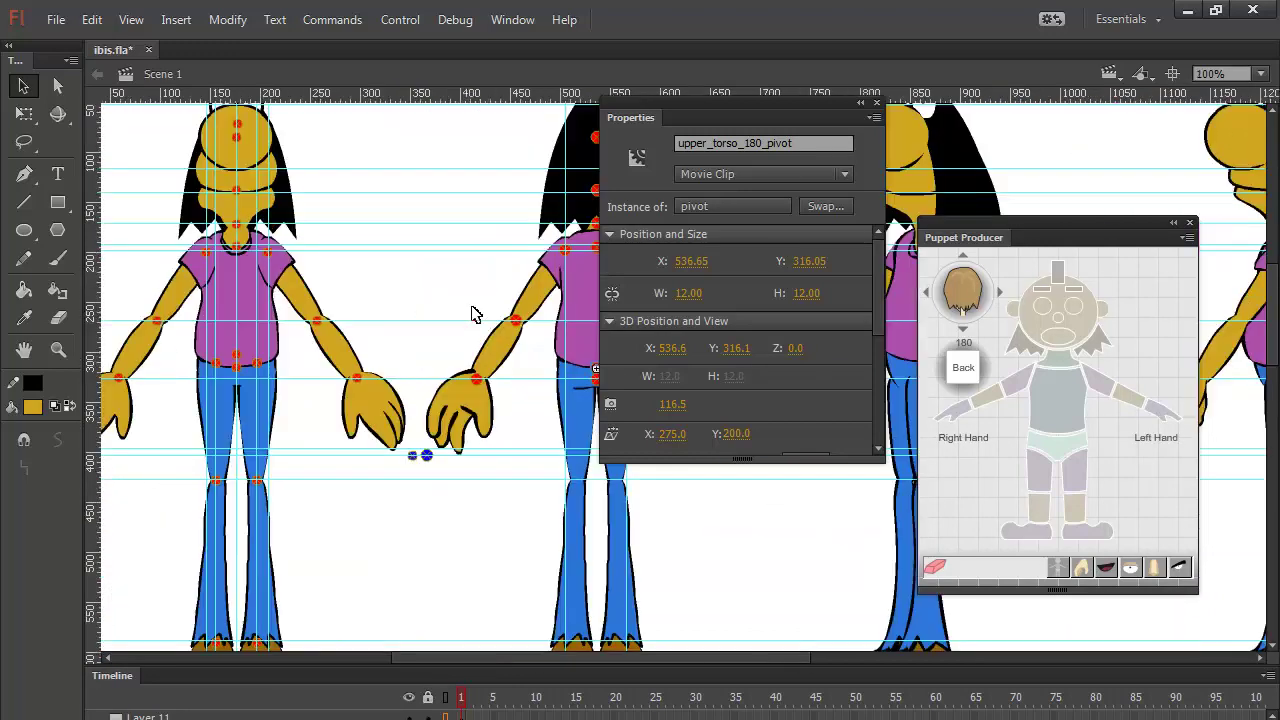
scroll(451, 477, right, 3)
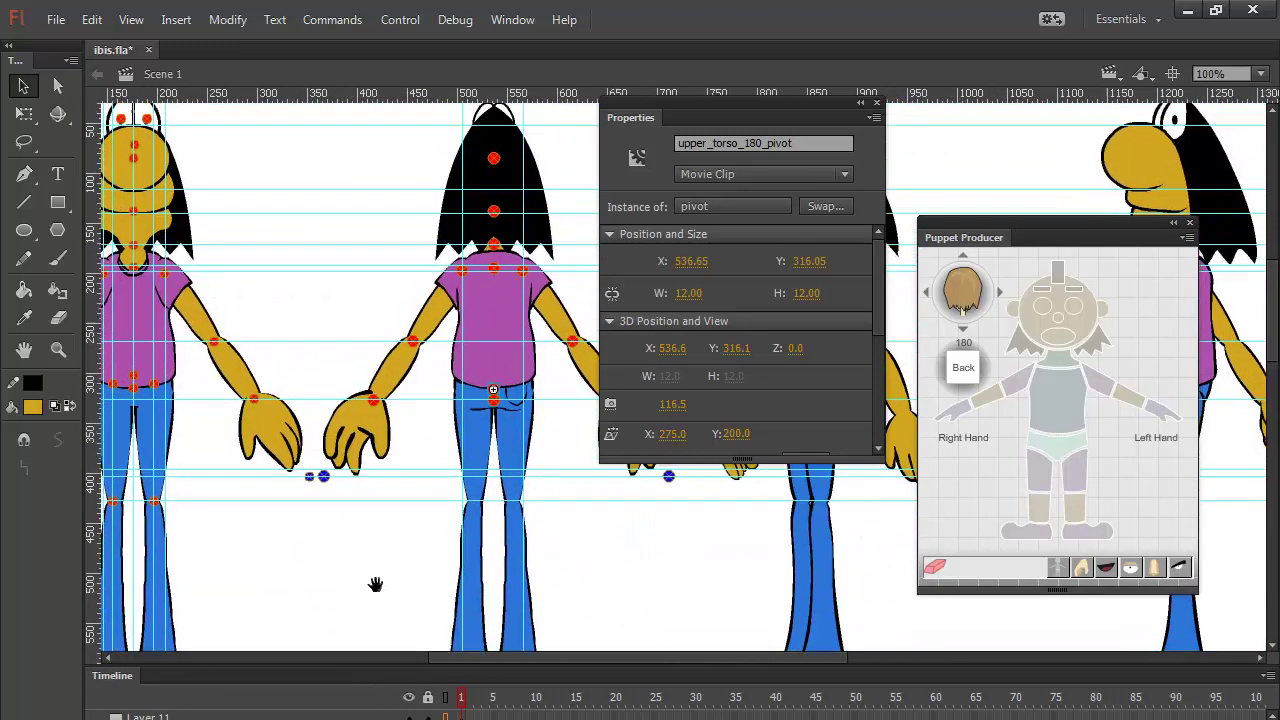
drag(268, 92, 484, 403)
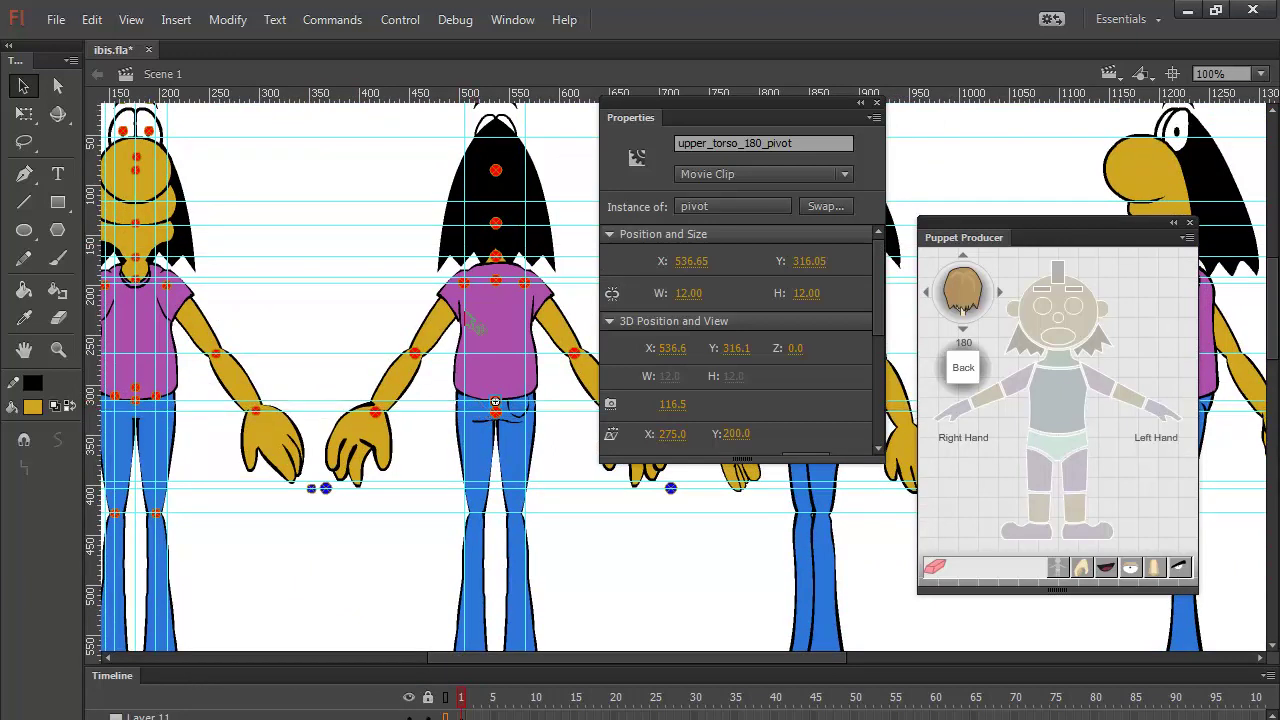
drag(403, 94, 430, 388)
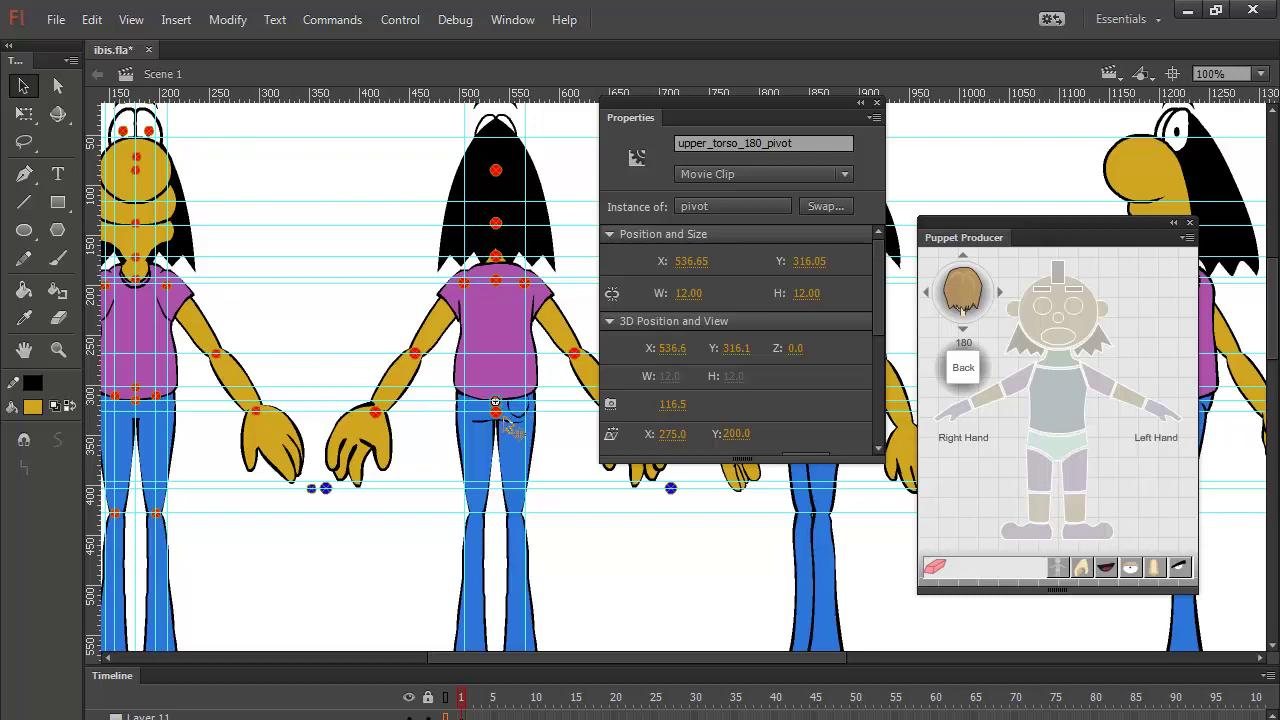
Step: Move the back view's upper torso pivot up to the guide at about Y 301 and set its lower torso pivot to Y 326.05
key(ctrl+equal)
key(ctrl+equal)
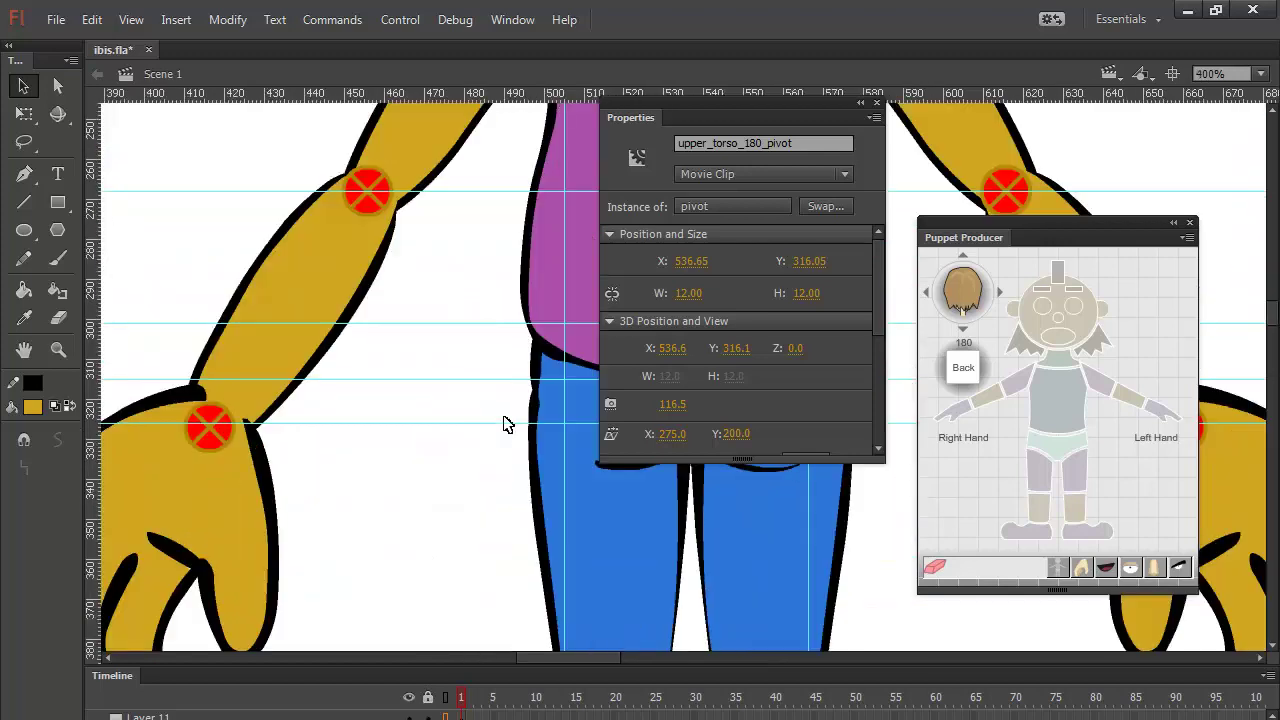
drag(630, 476, 349, 517)
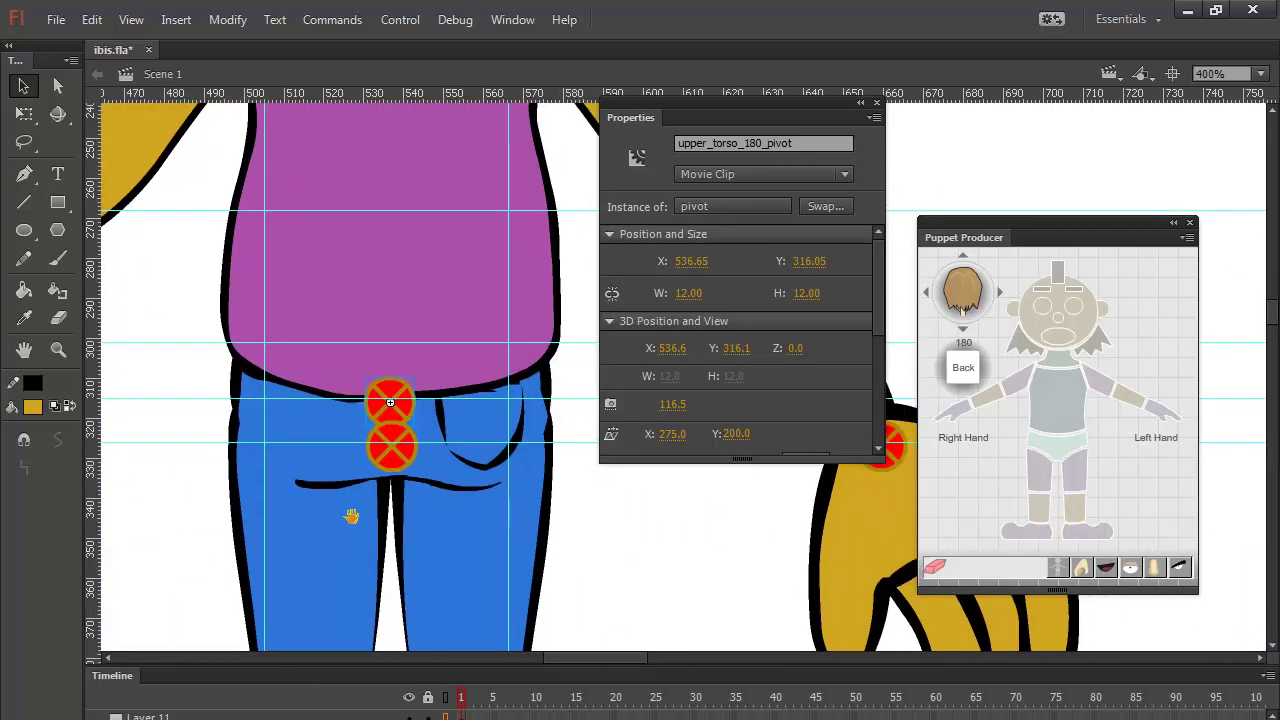
drag(380, 403, 385, 347)
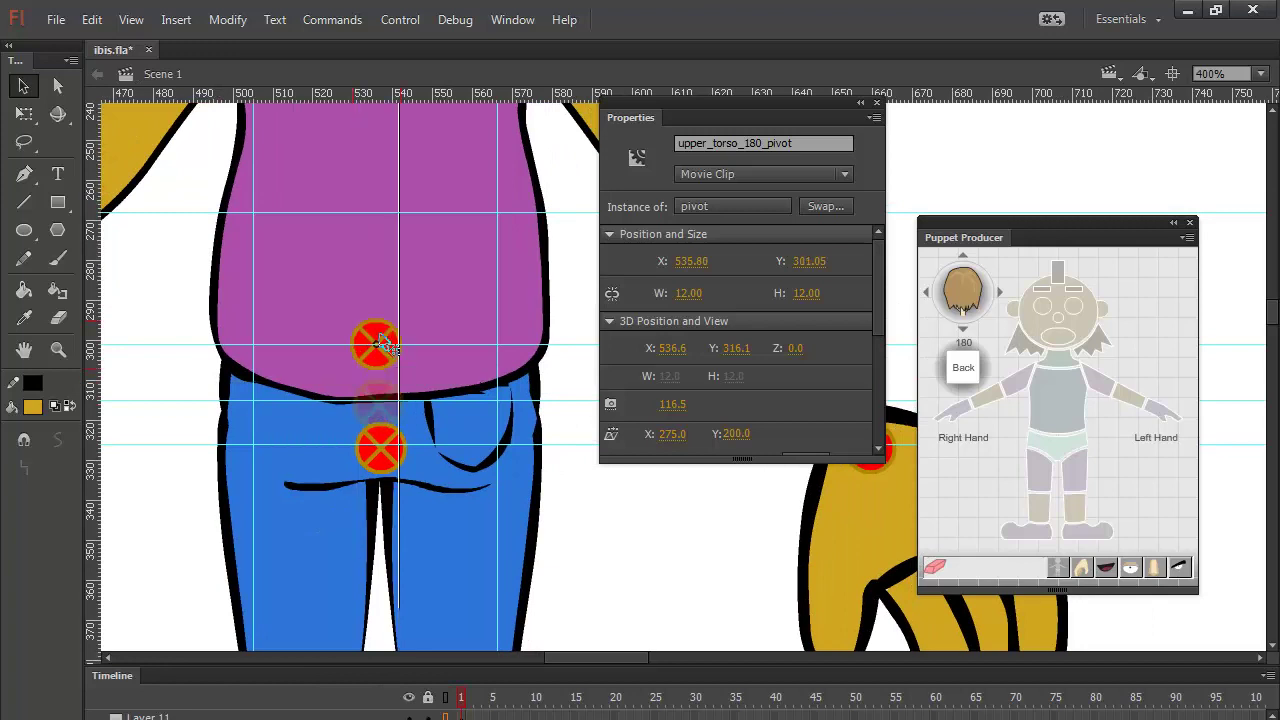
click(388, 447)
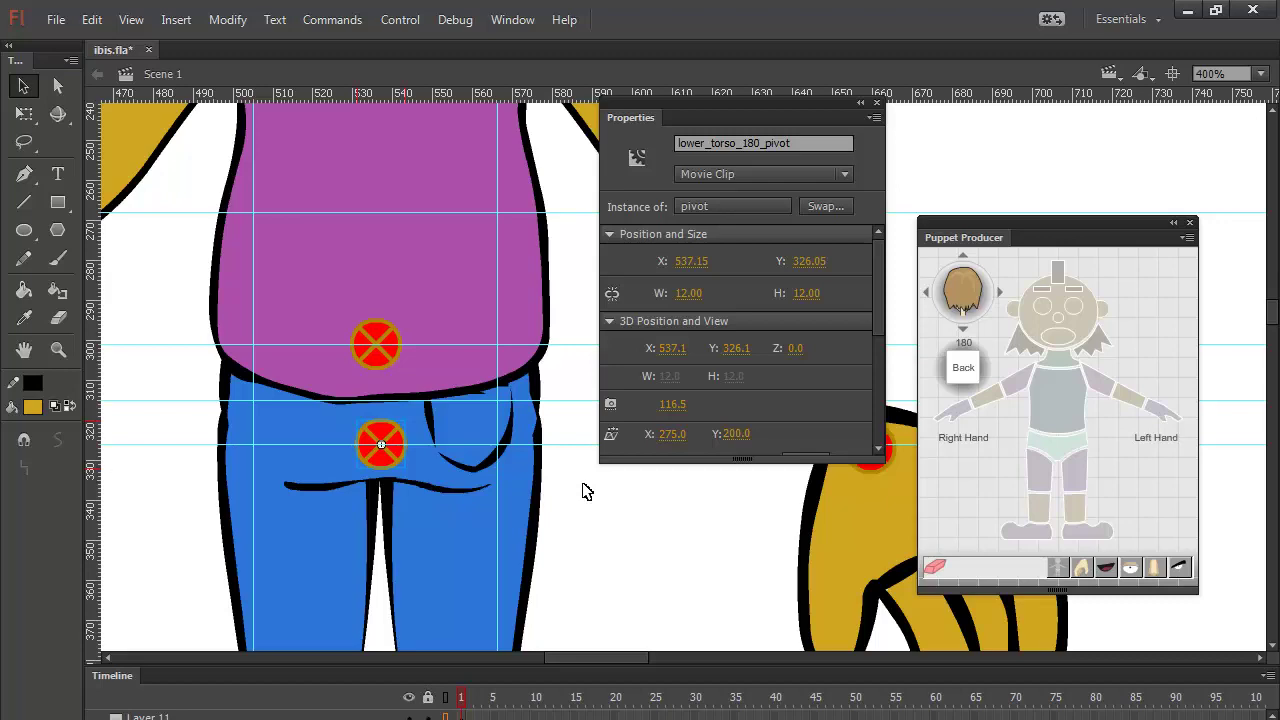
Step: Assign the back view's two thigh symbols to the puppet's right and left thighs so that each gets a hip pivot
key(ctrl+minus)
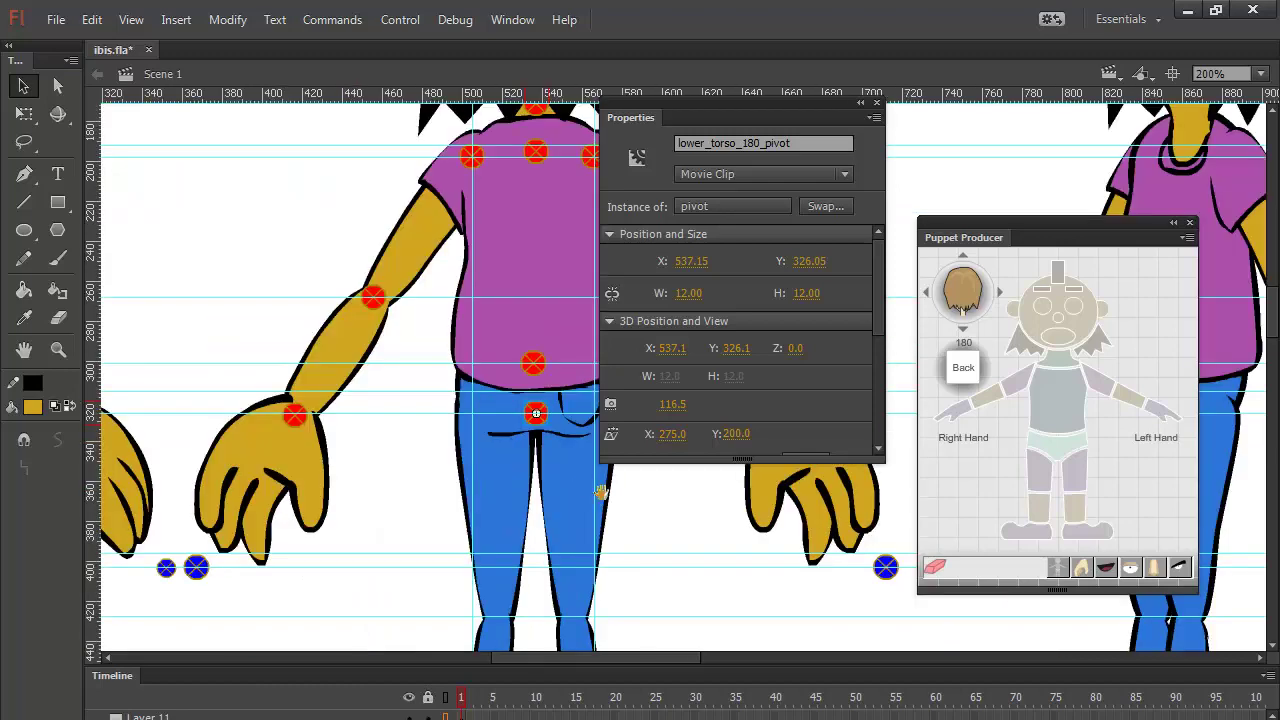
drag(640, 497, 611, 376)
drag(555, 488, 195, 495)
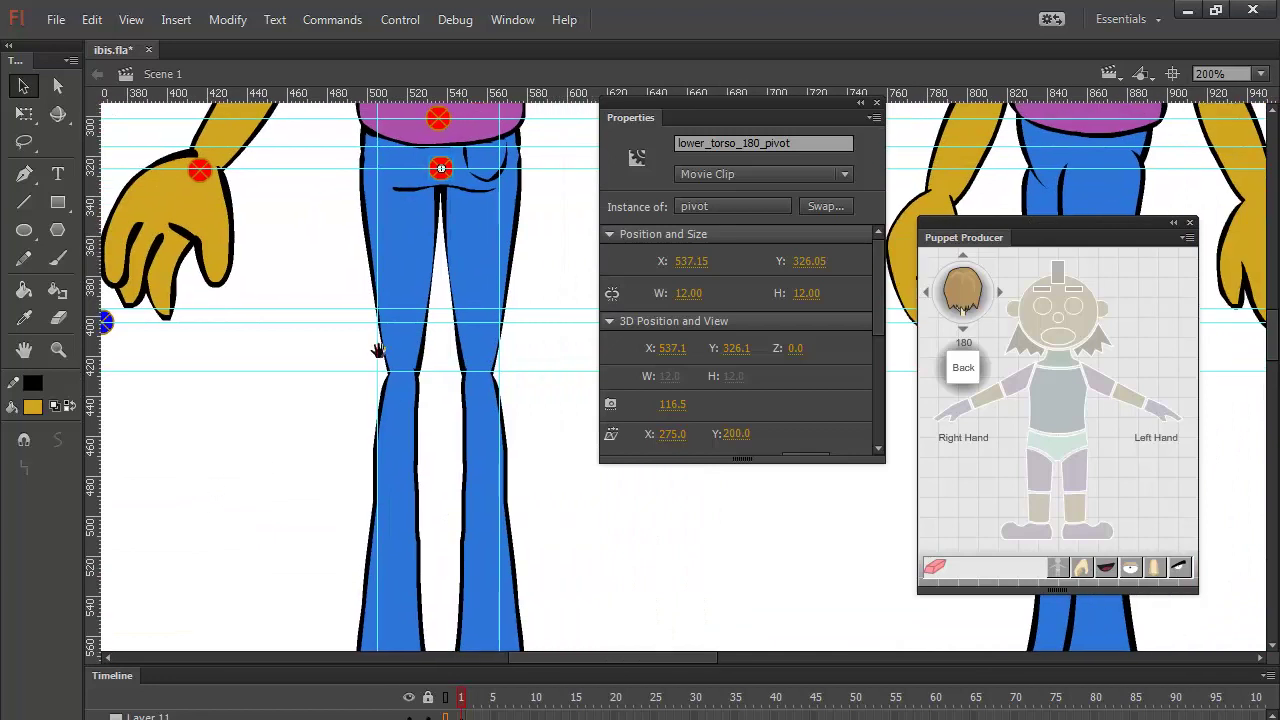
drag(377, 349, 347, 471)
click(481, 379)
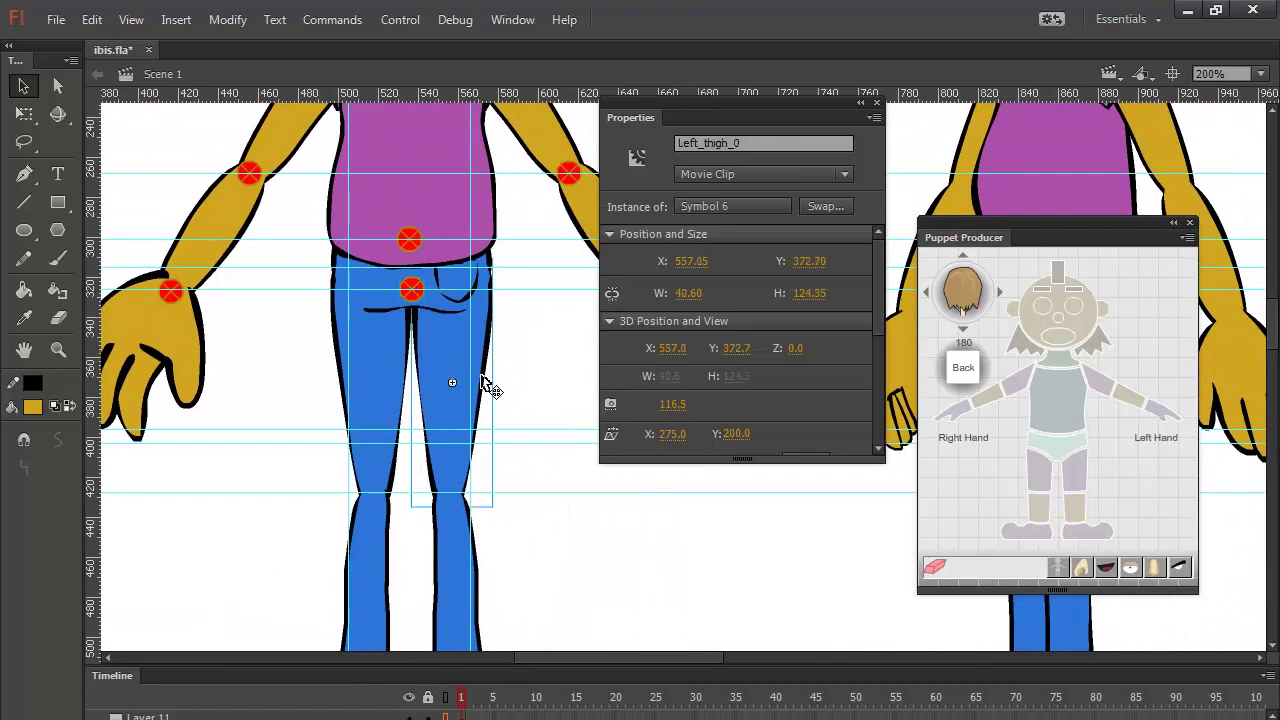
click(1044, 481)
click(380, 400)
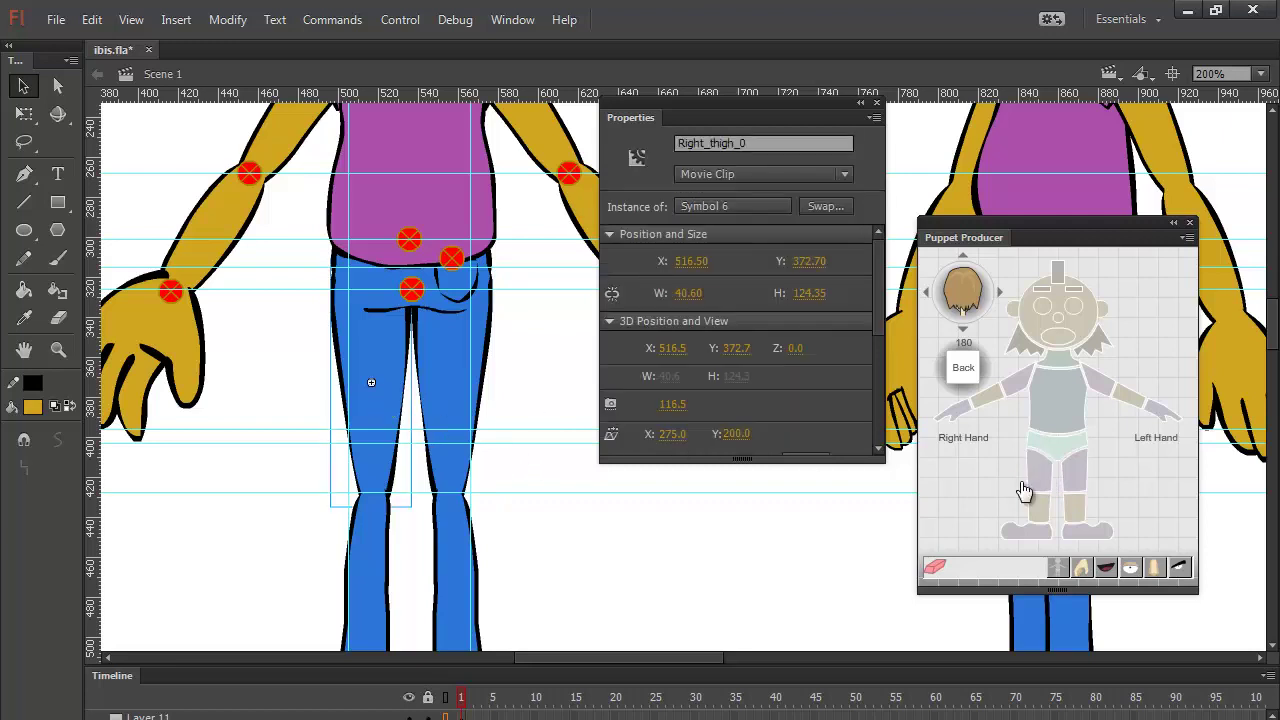
click(1085, 487)
Step: Assign the back view's two lower-leg symbols to the puppet's right and left shanks so that each gets a knee pivot
click(466, 551)
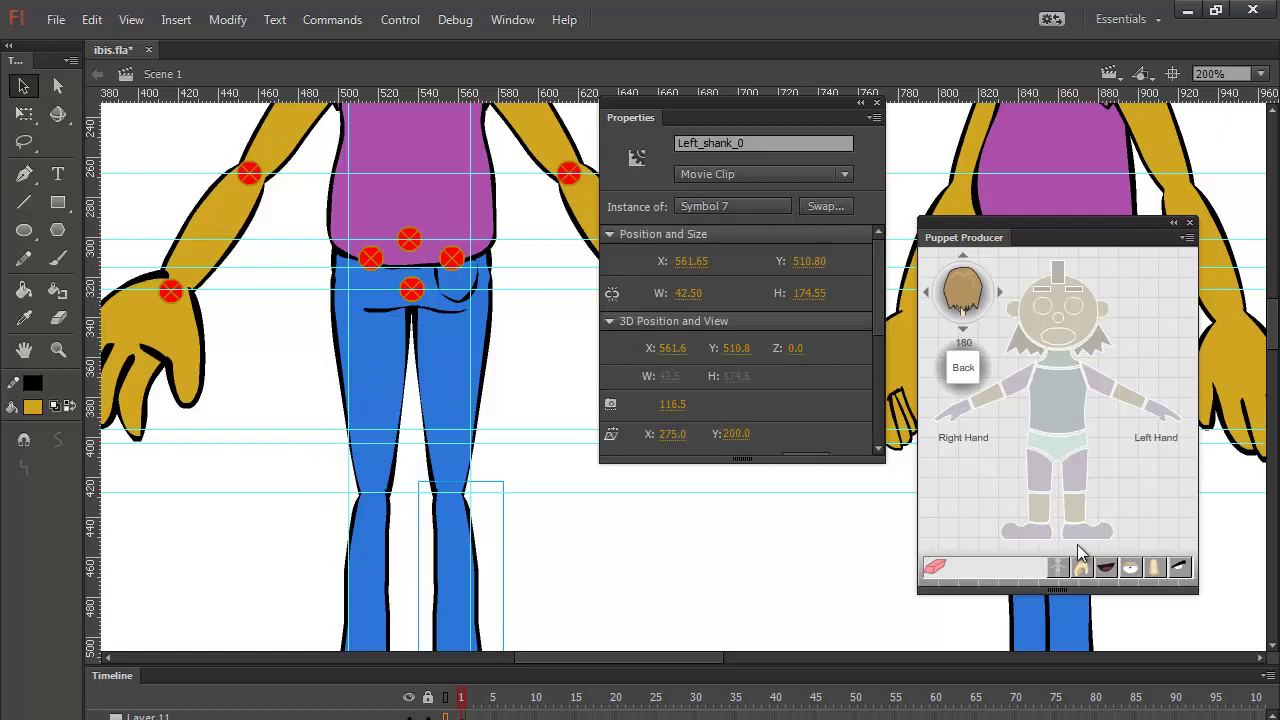
click(1040, 515)
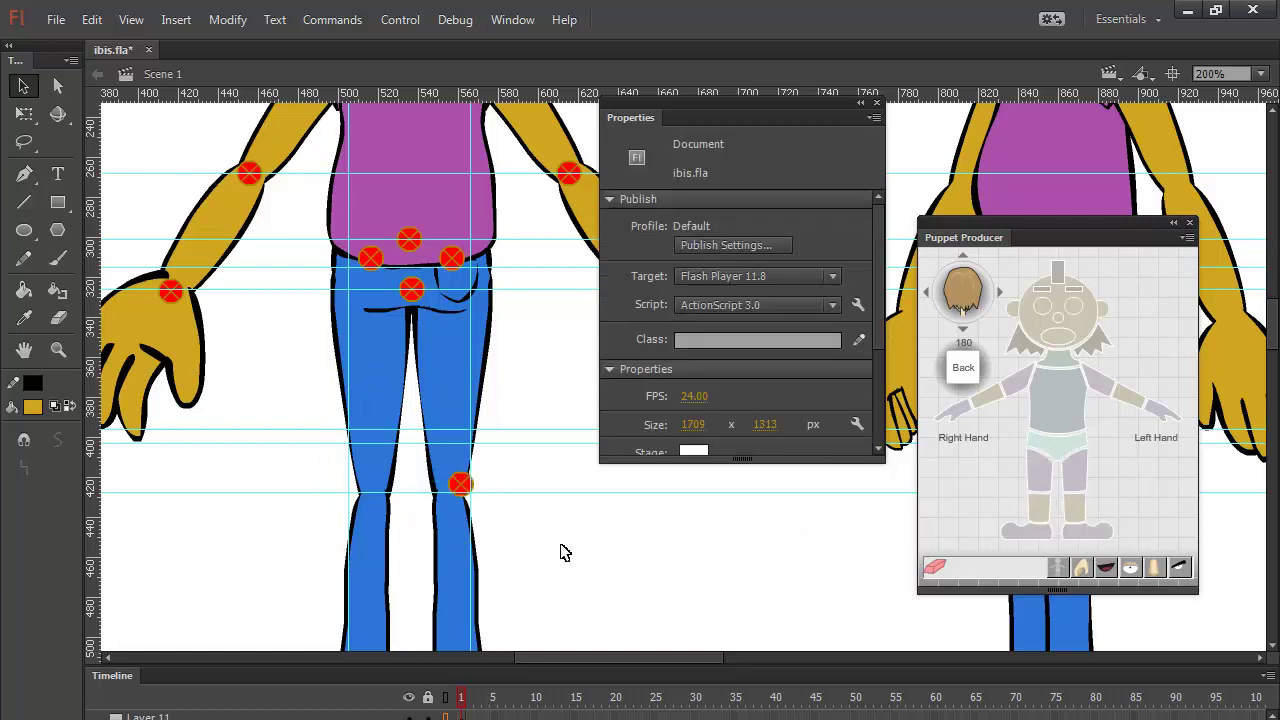
click(389, 586)
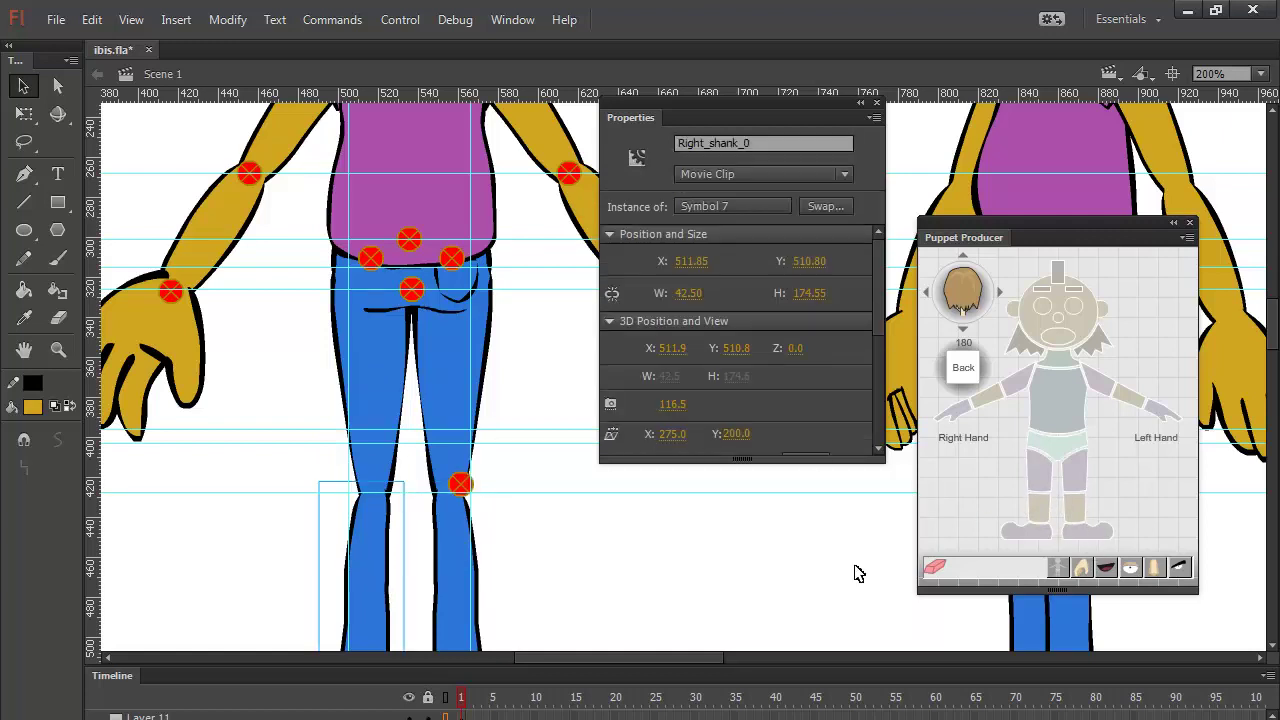
click(1077, 516)
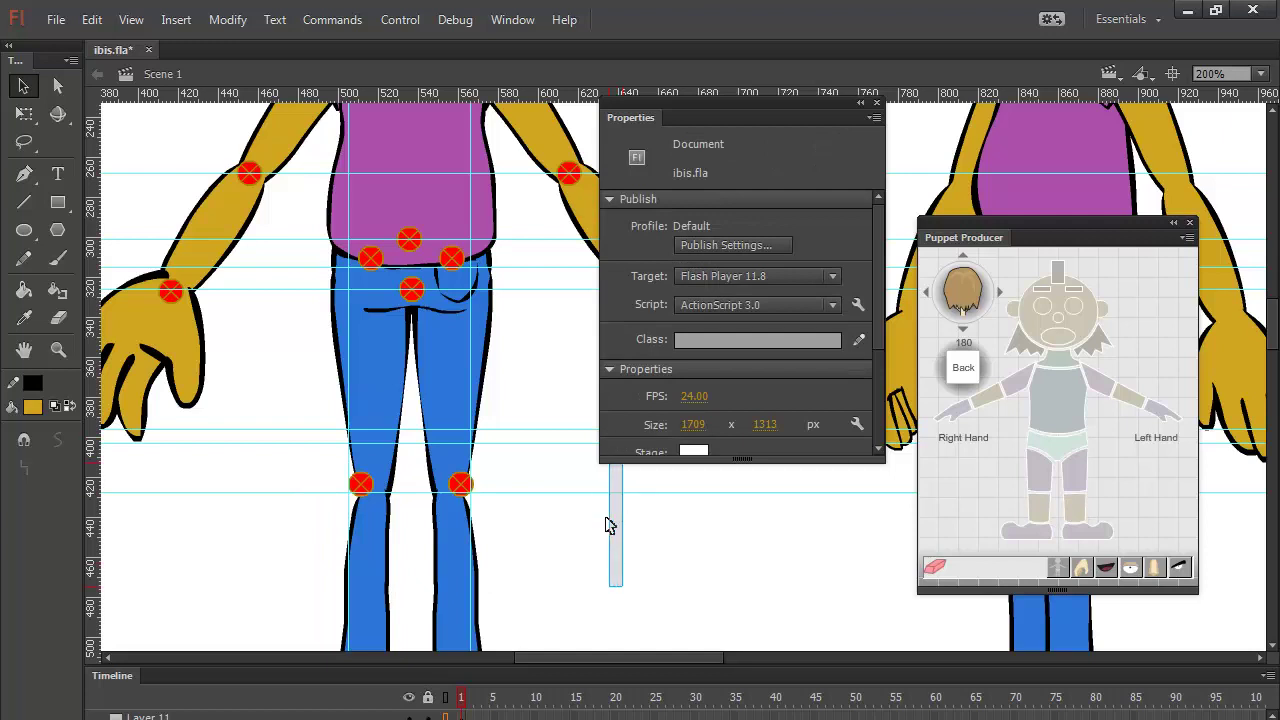
Step: Assign the back view's two foot symbols to the puppet's right and left feet so that each gets its ankle and foot-end pivots
drag(534, 543, 510, 261)
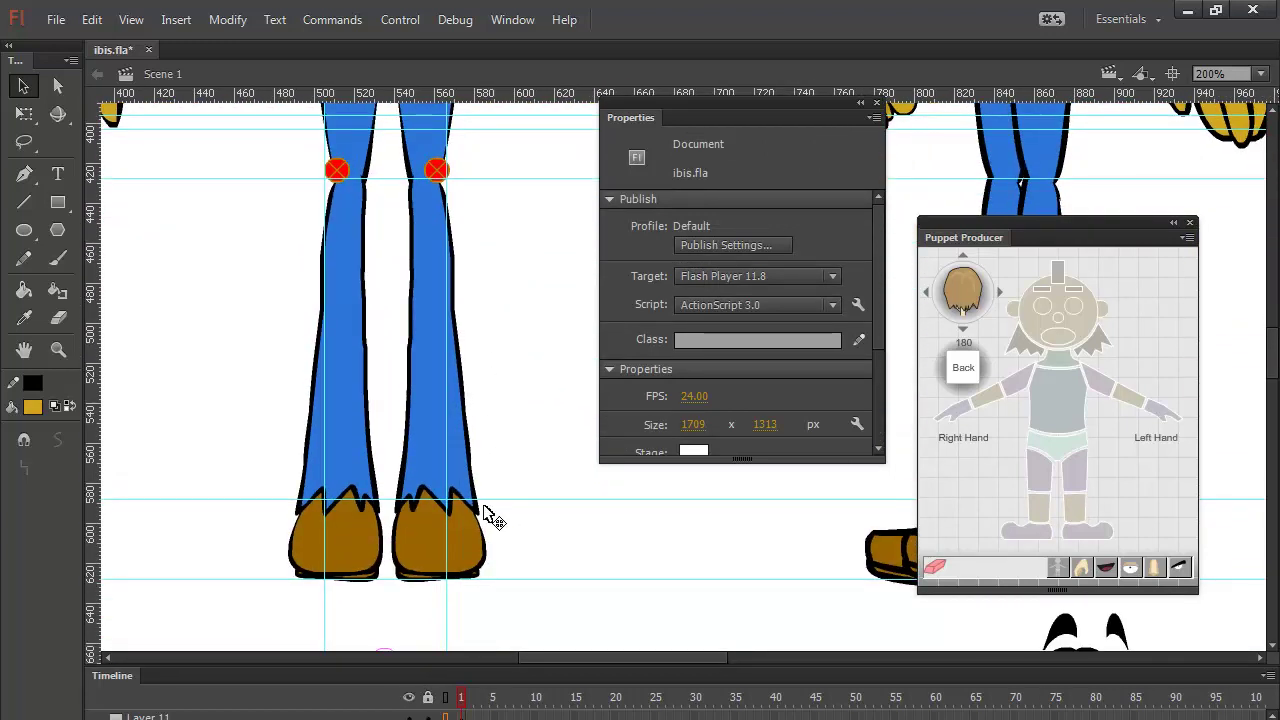
click(479, 545)
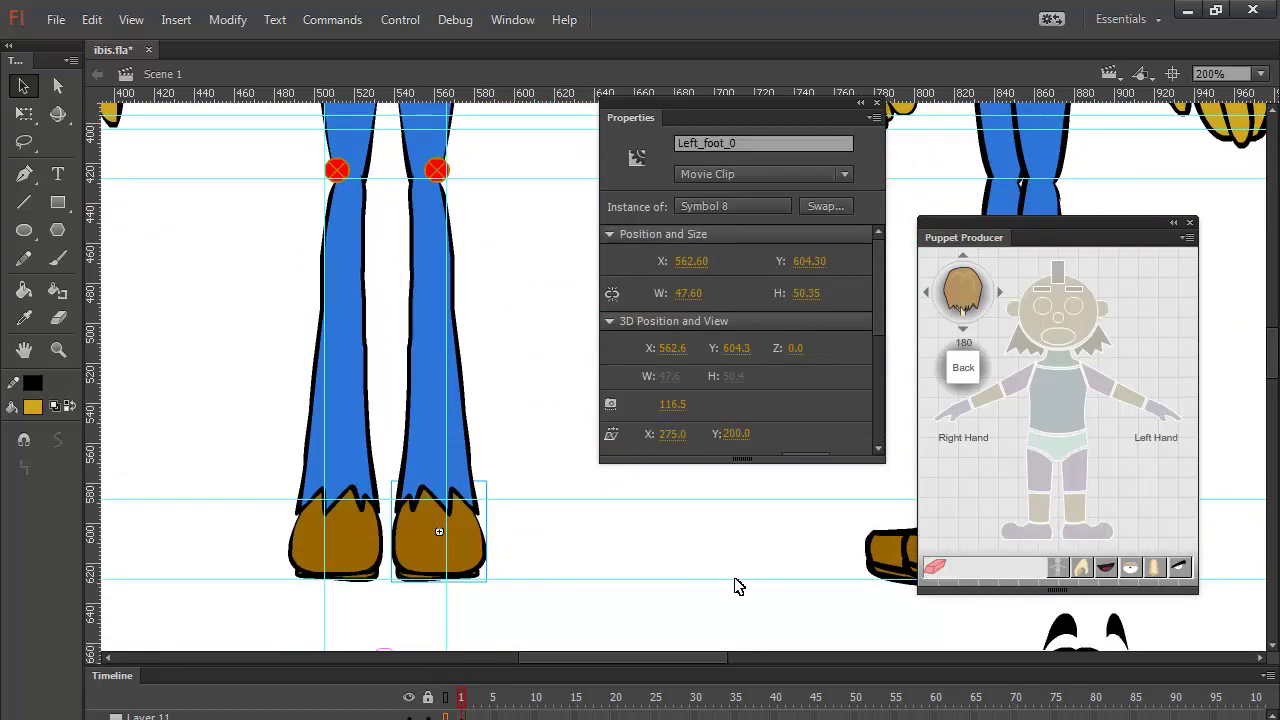
click(1027, 549)
click(375, 560)
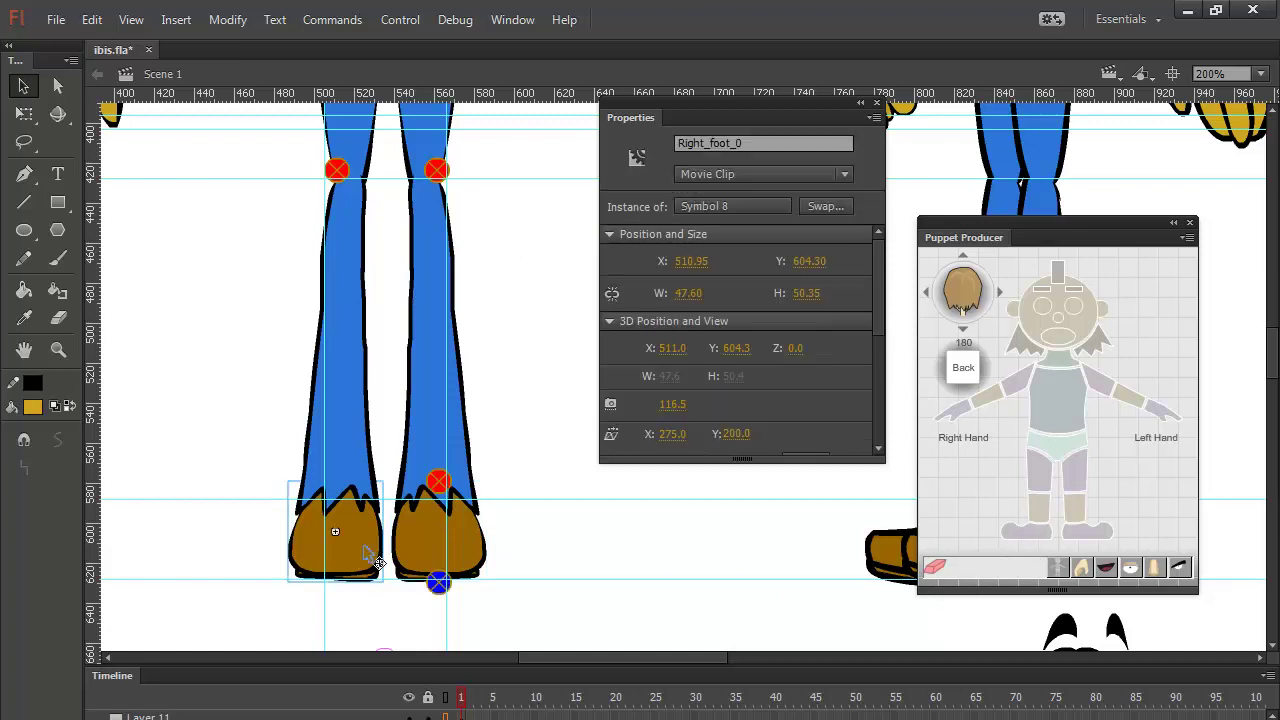
click(1110, 543)
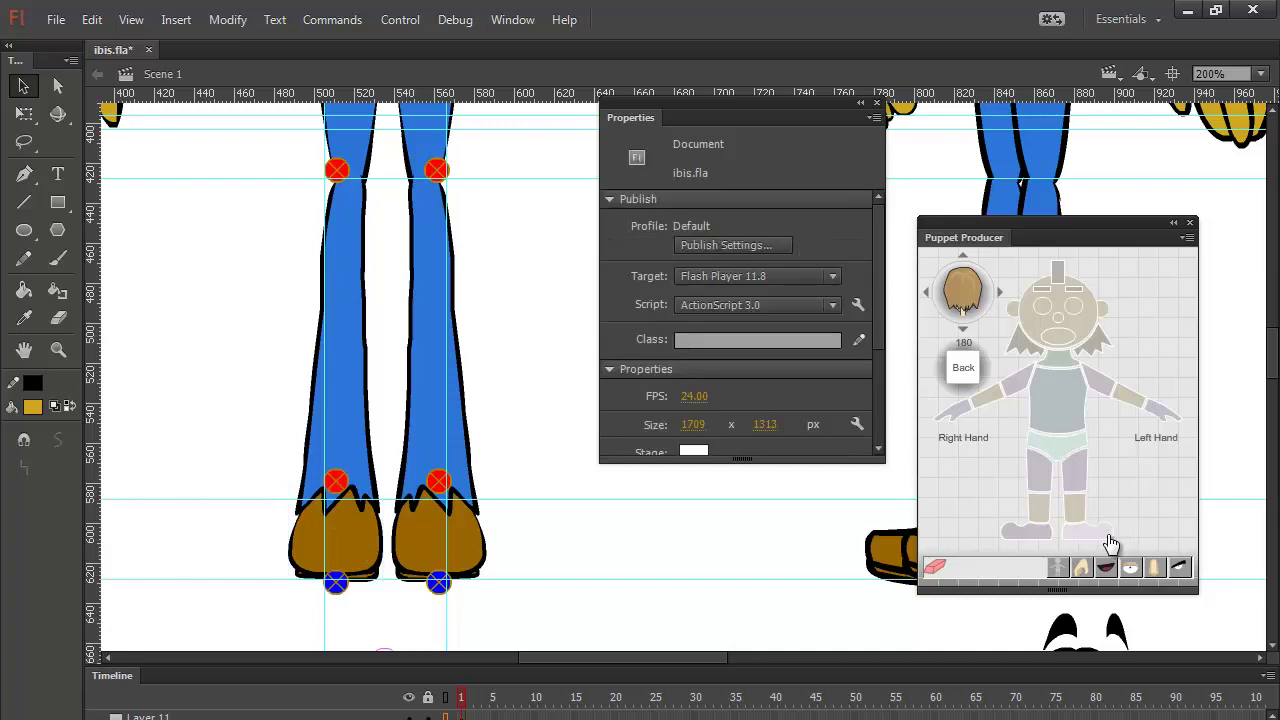
Step: Check the instance names of the back view's foot, shank and thigh symbols on both legs
click(350, 552)
click(370, 330)
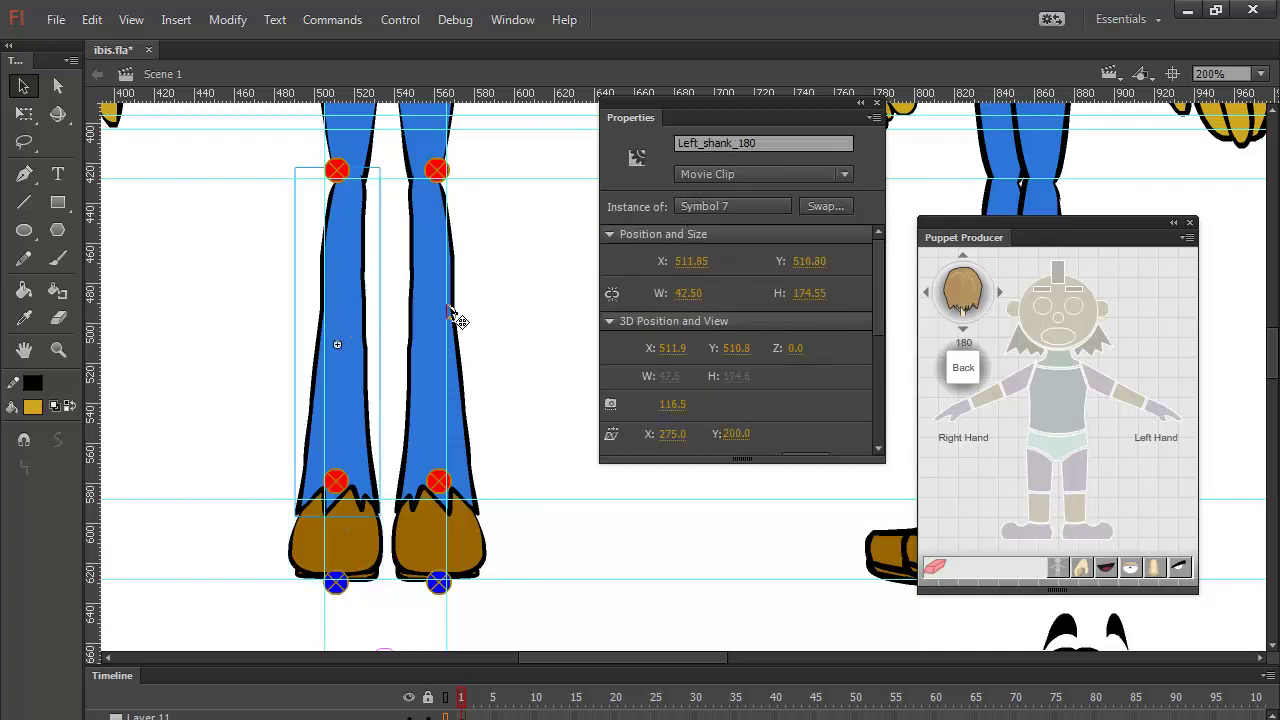
scroll(523, 228, up, 3)
click(368, 232)
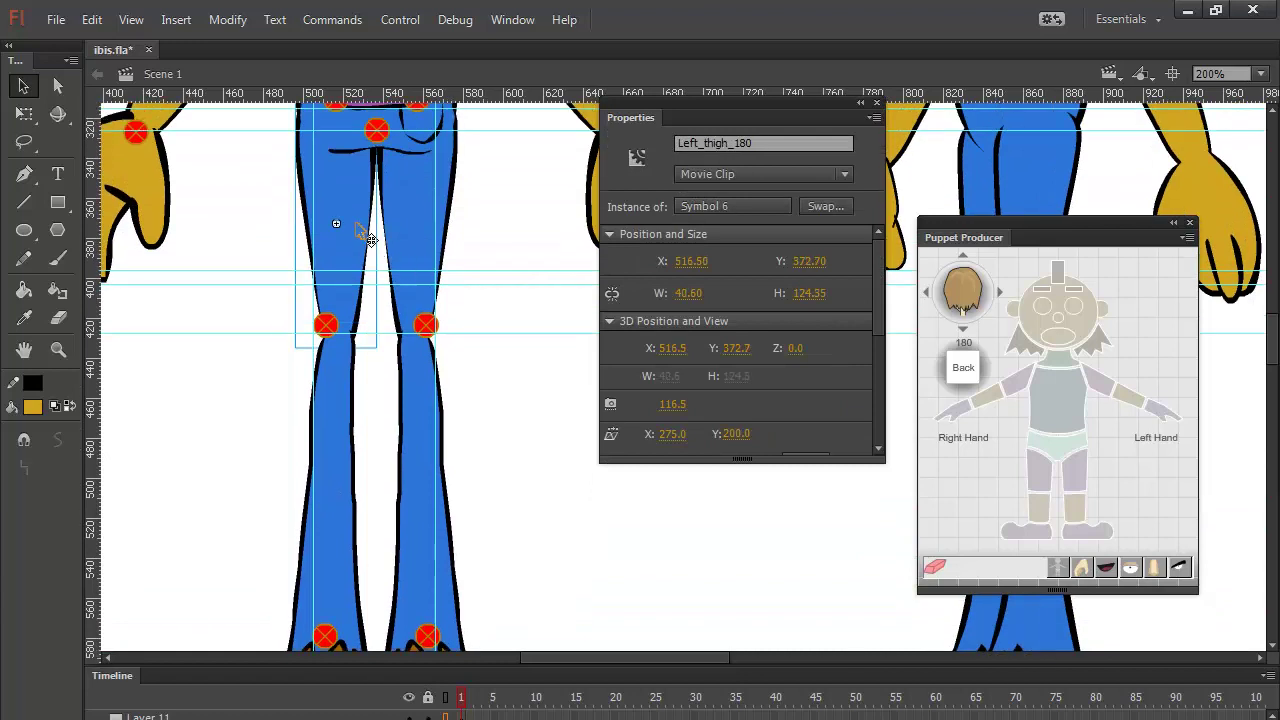
click(458, 196)
click(445, 418)
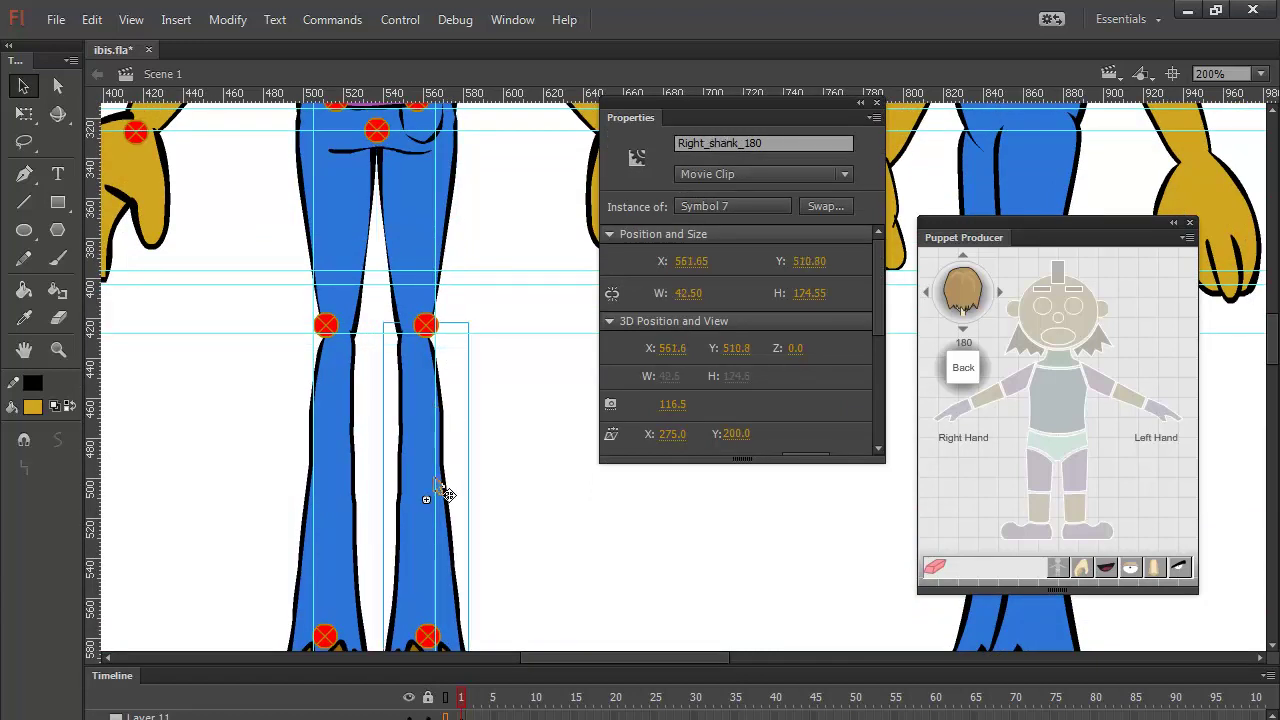
drag(530, 552, 529, 357)
click(471, 512)
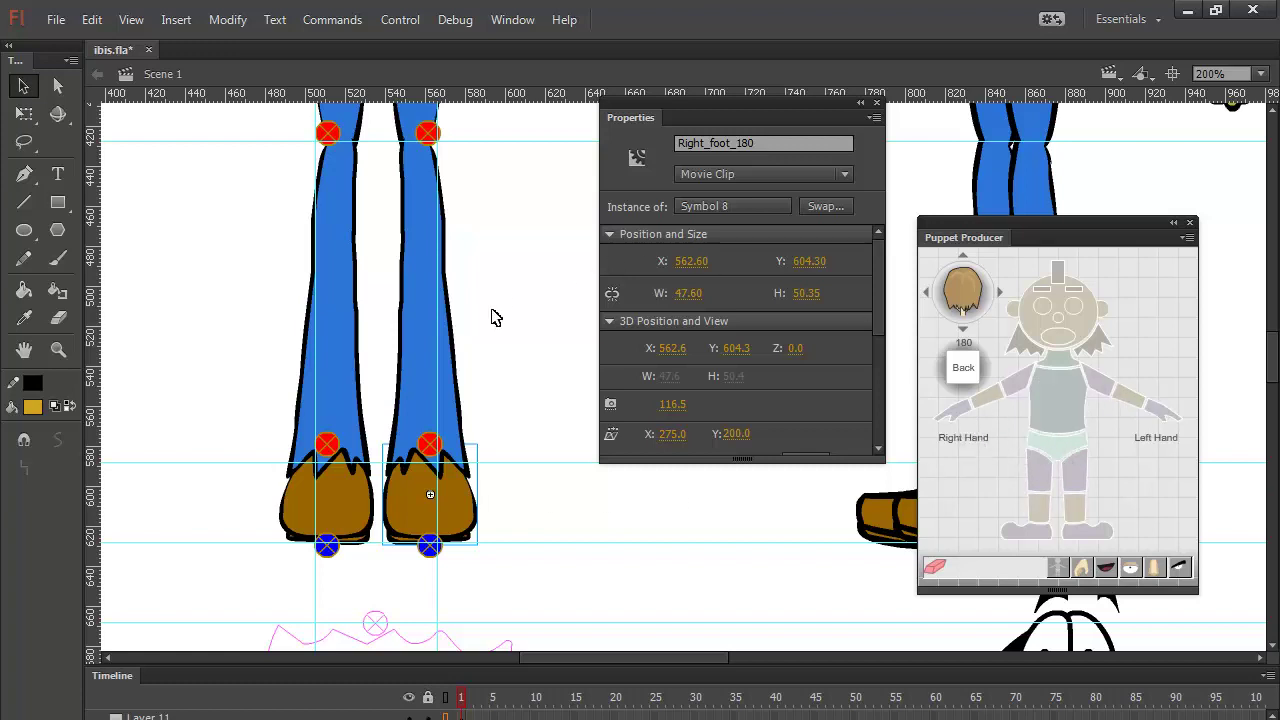
Step: Close the Properties panel and move the Puppet Producer panel aside to clear the view of the front and back figures
key(alt)
scroll(492, 200, up, 10)
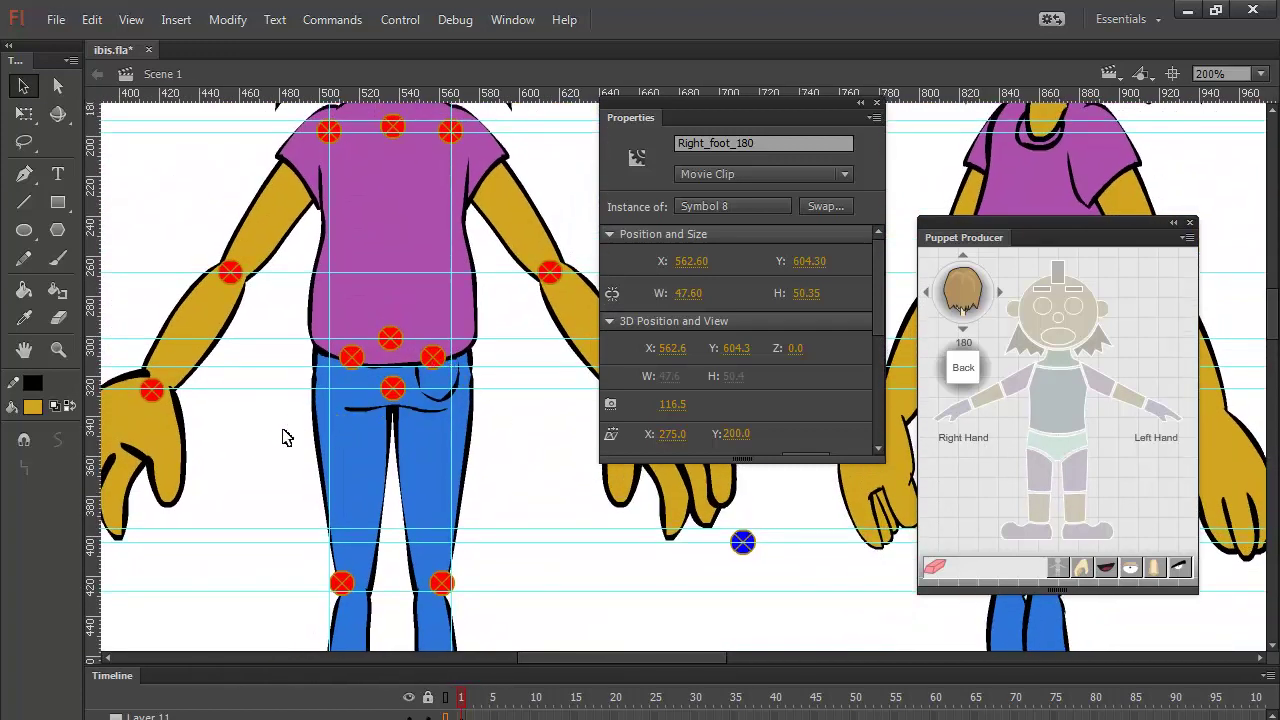
drag(361, 445, 801, 471)
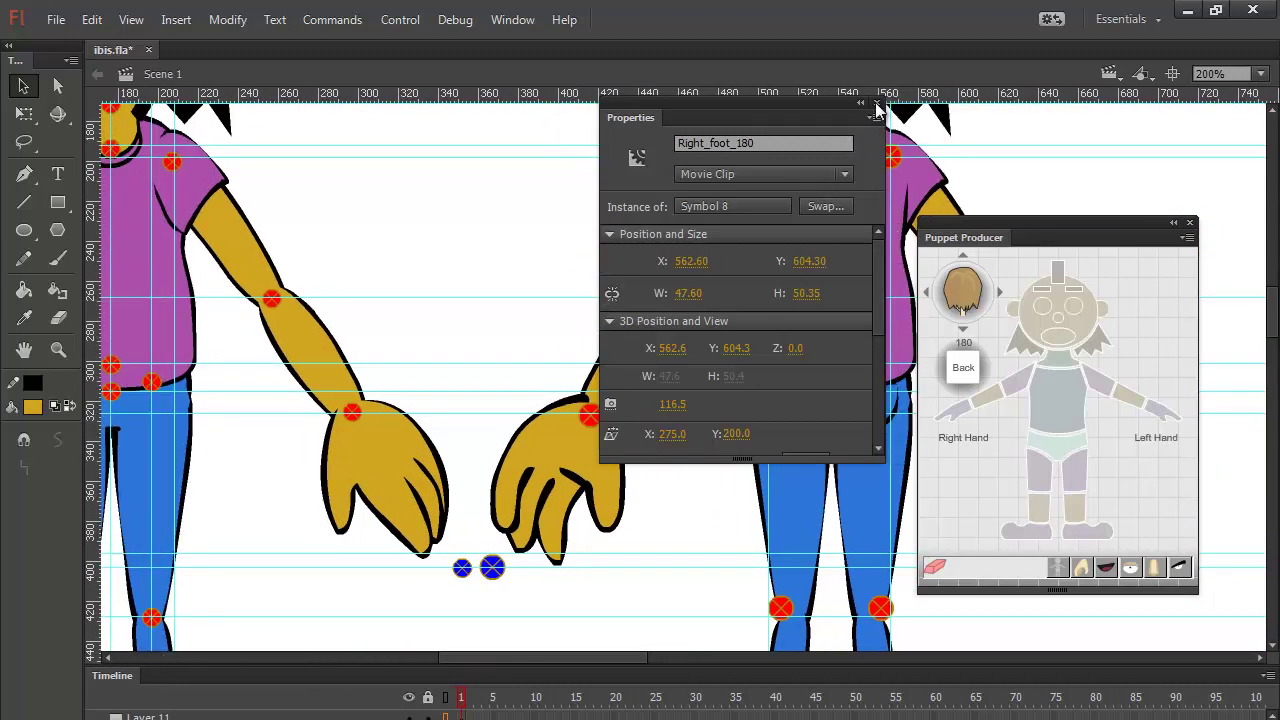
click(877, 104)
drag(968, 234, 1128, 230)
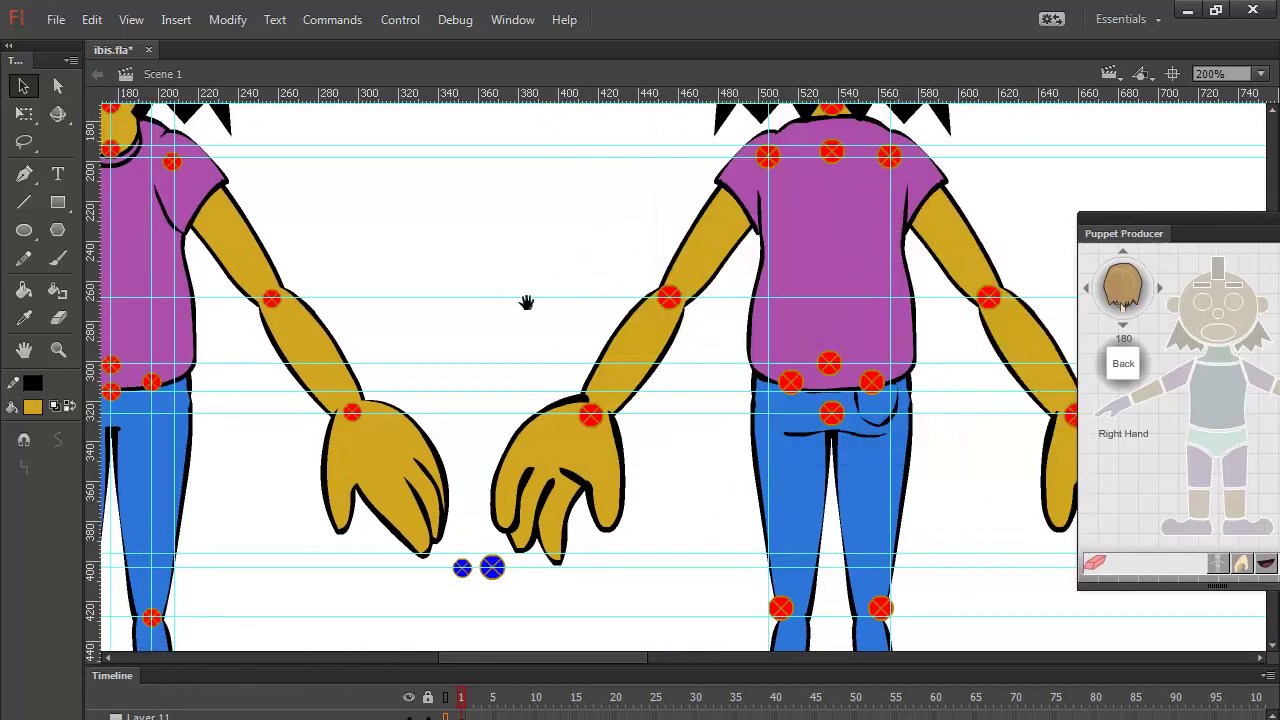
drag(526, 302, 658, 276)
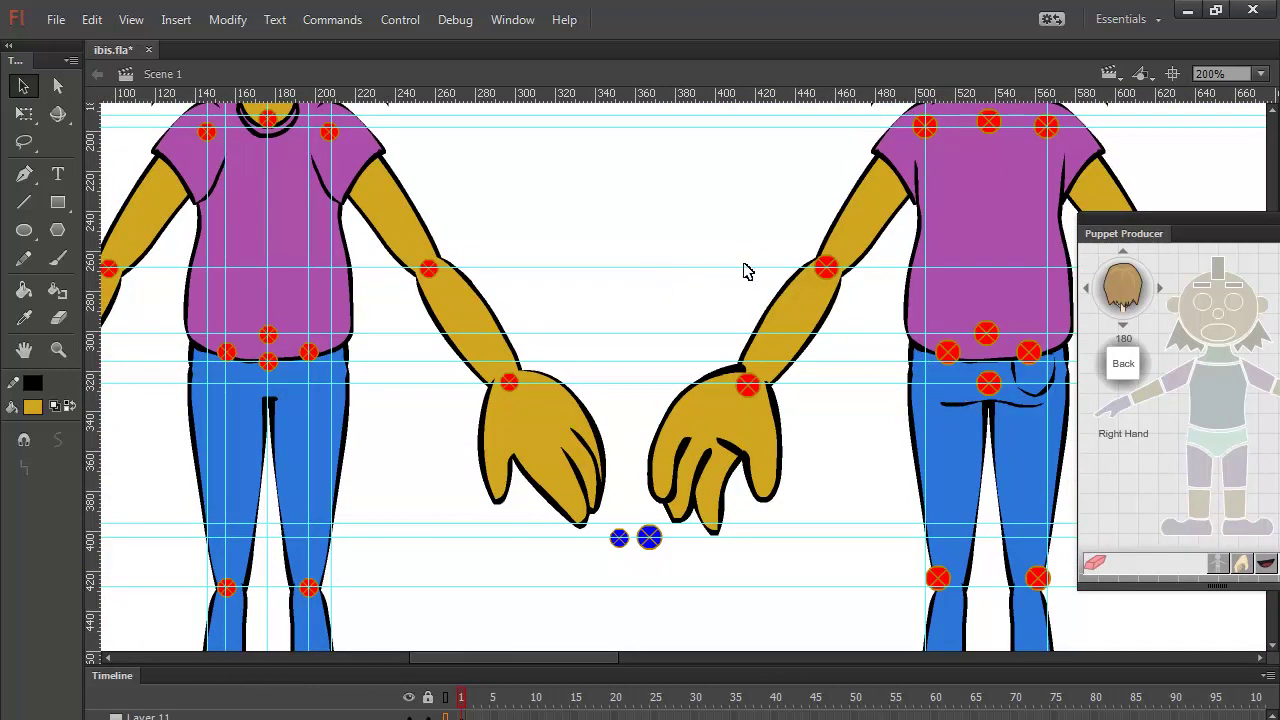
Step: Add two vertical guides through the left and right leg pivots of the pink outline skeleton beneath the back view
scroll(882, 456, down, 10)
scroll(882, 456, right, 8)
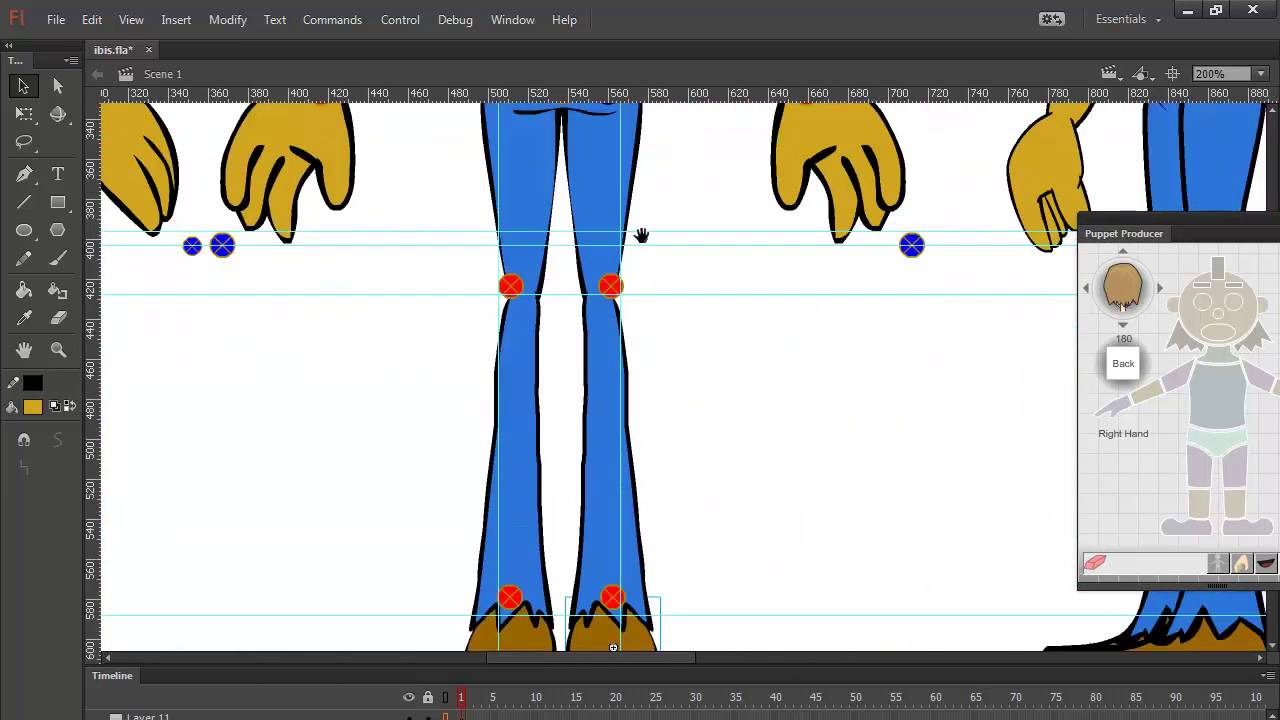
scroll(706, 326, down, 5)
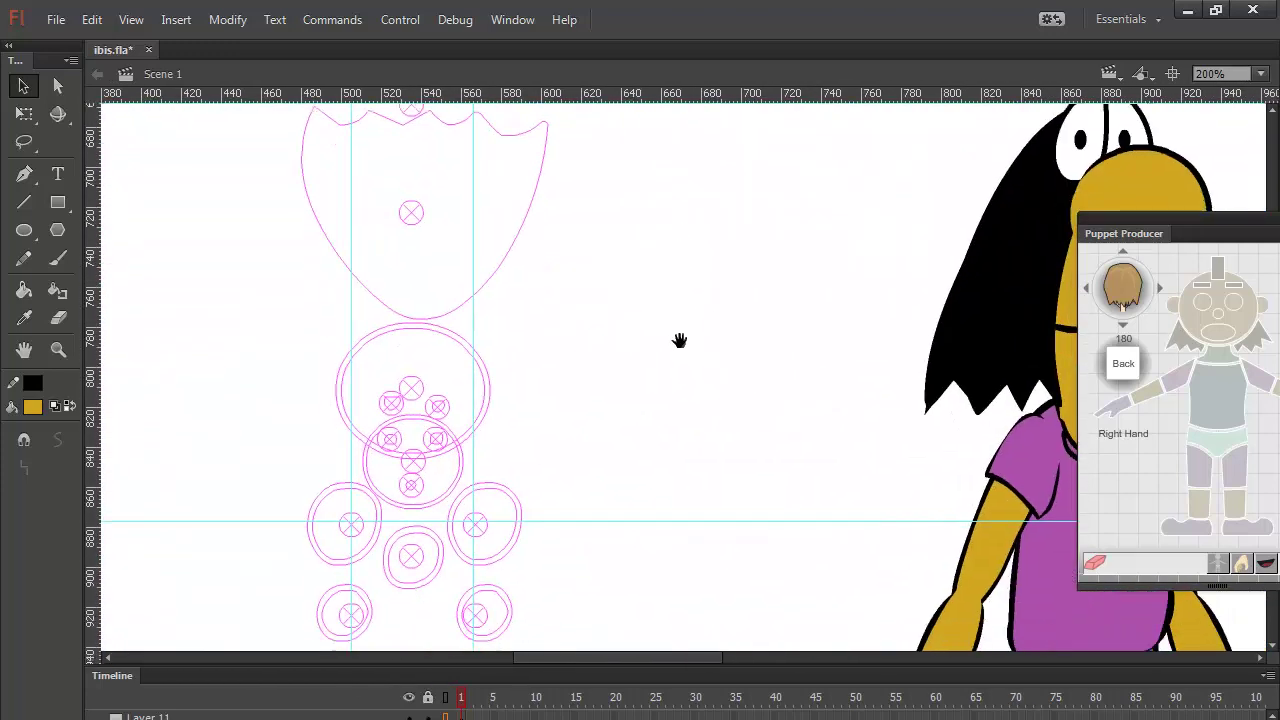
scroll(696, 412, up, 12)
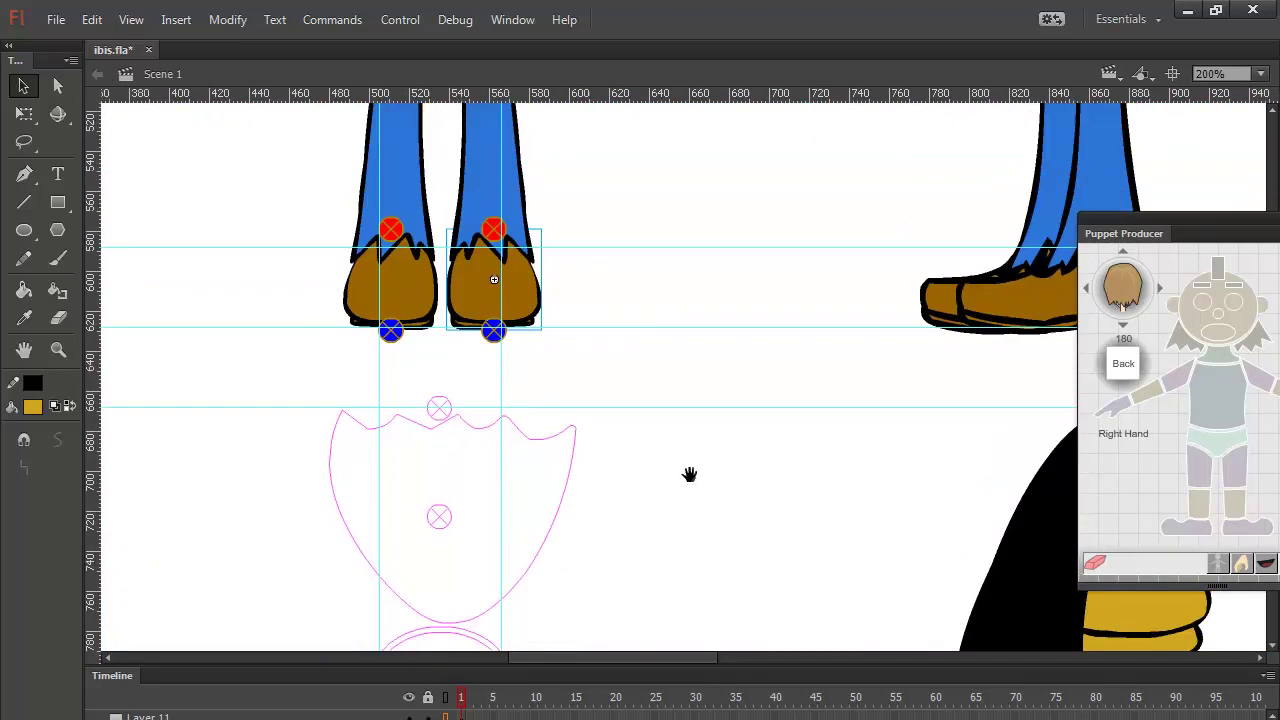
scroll(699, 485, up, 4)
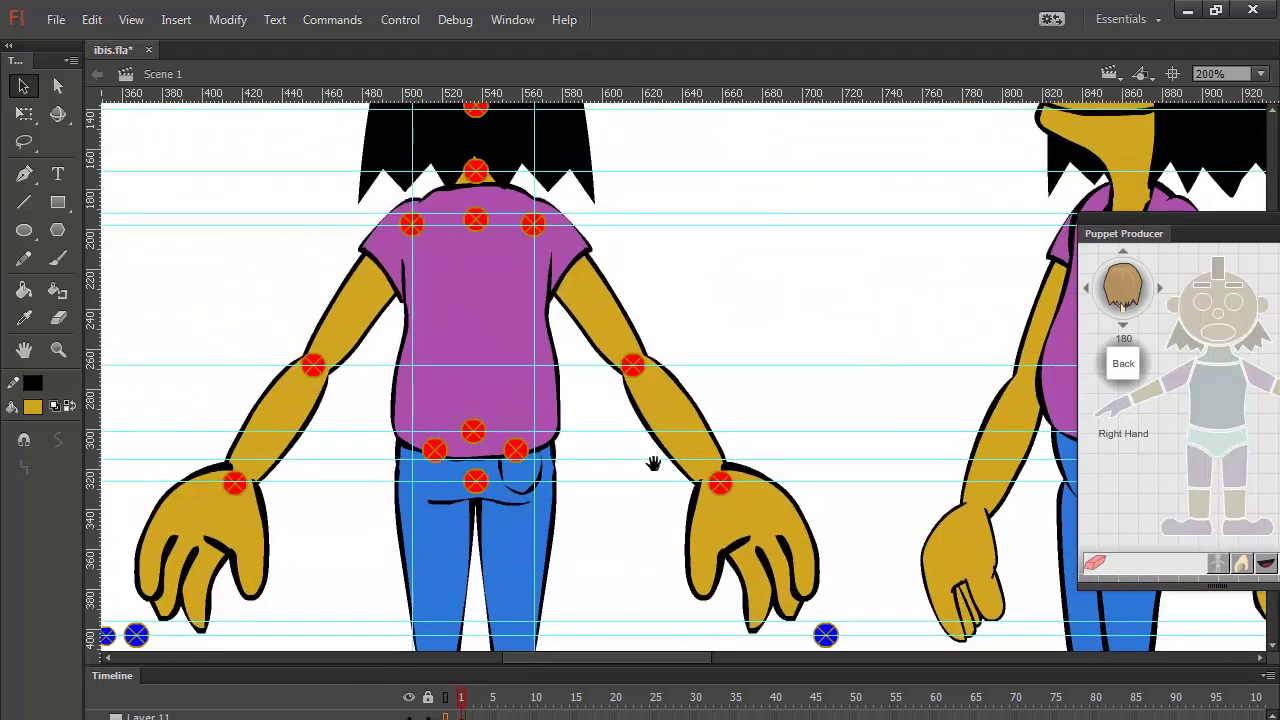
scroll(651, 463, down, 4)
scroll(660, 460, down, 13)
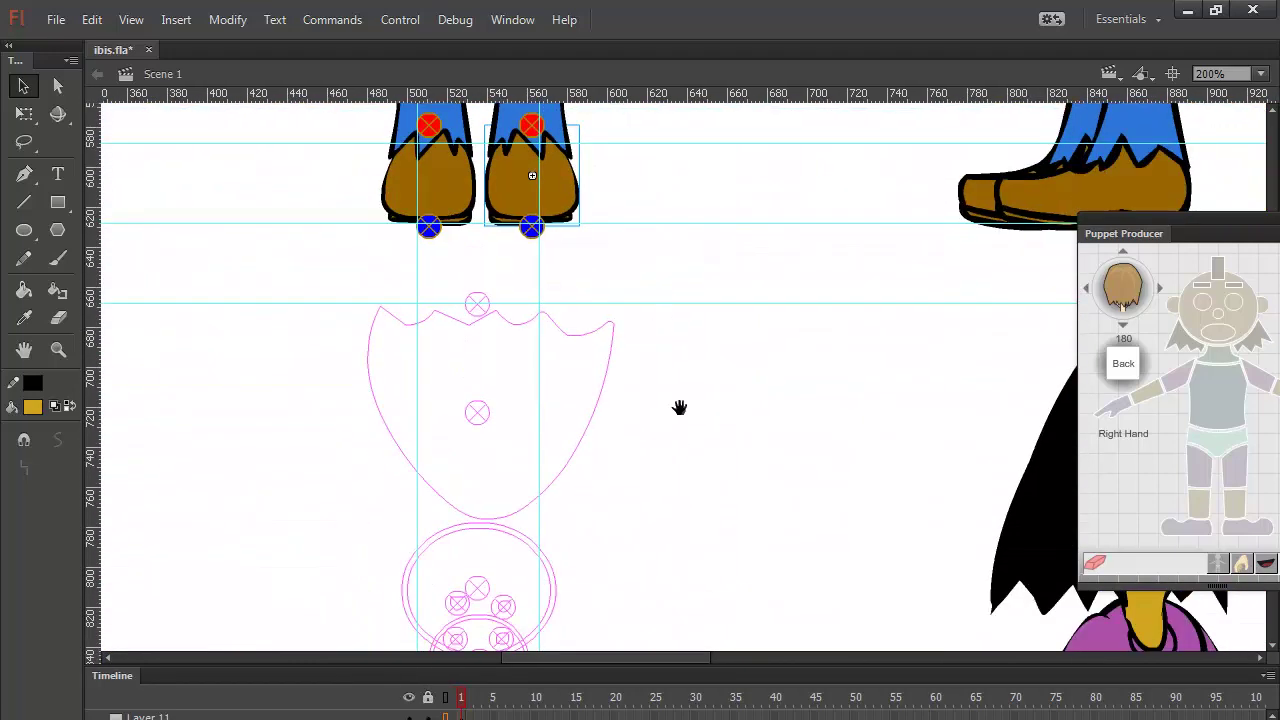
scroll(675, 368, down, 8)
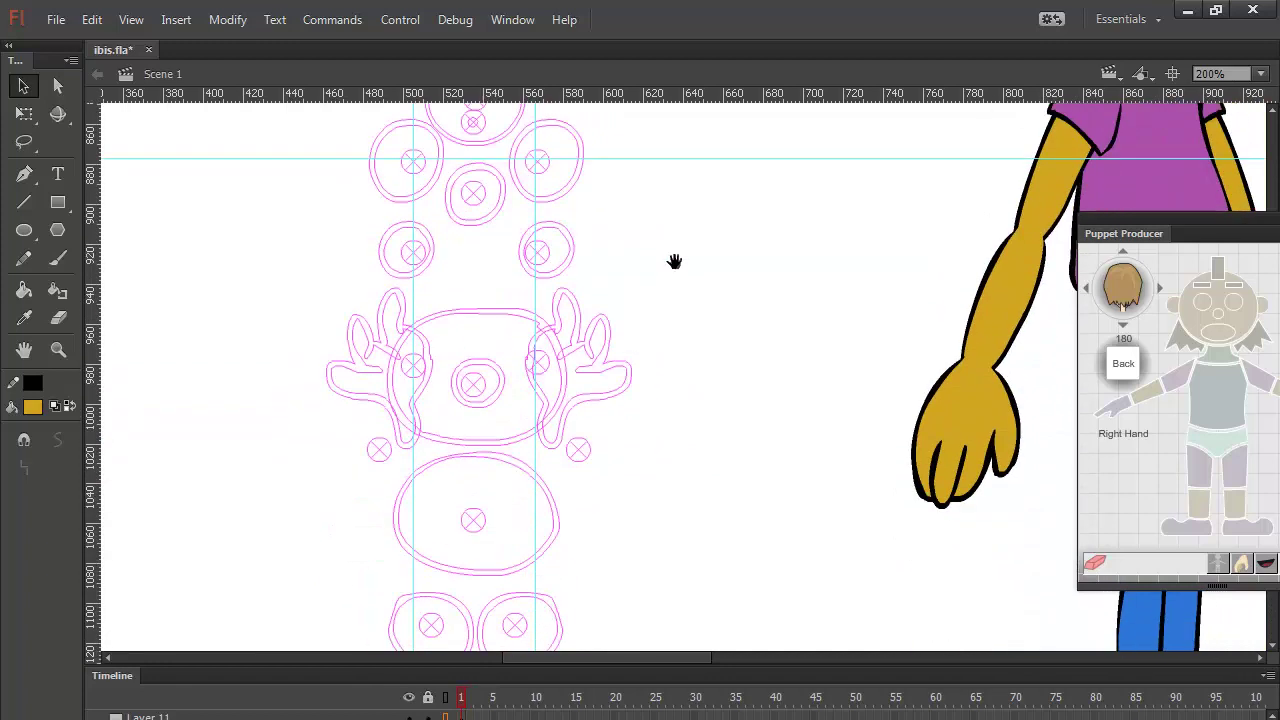
scroll(675, 330, down, 1)
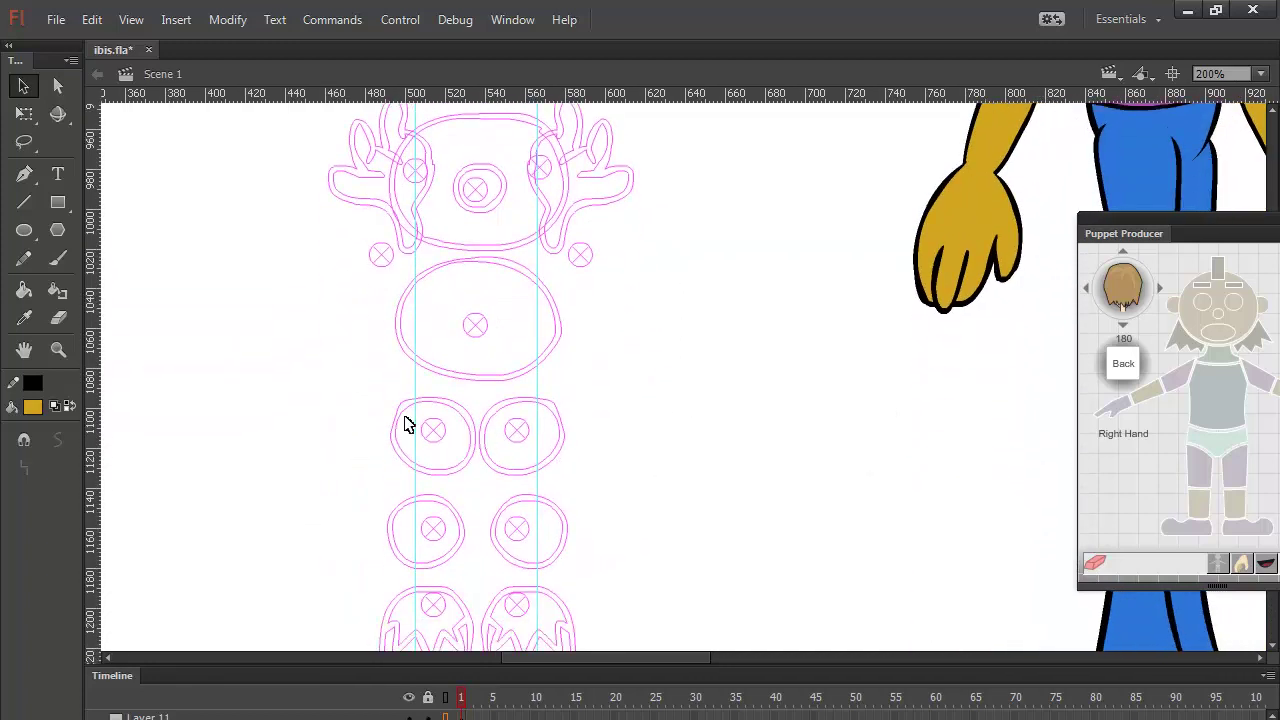
drag(100, 320, 433, 463)
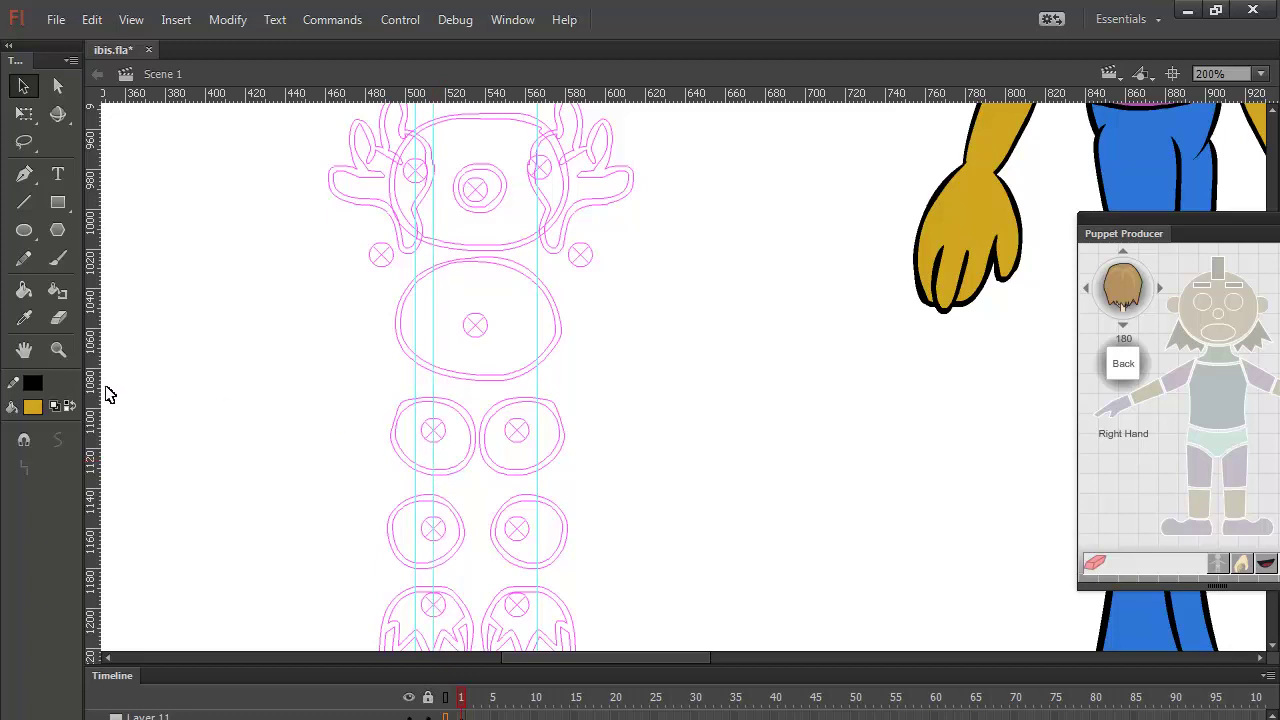
drag(104, 400, 517, 492)
Step: Align the back view's left hip, knee, ankle and foot-end pivots on a common vertical centre and nudge them onto the left-leg guide
scroll(631, 217, up, 10)
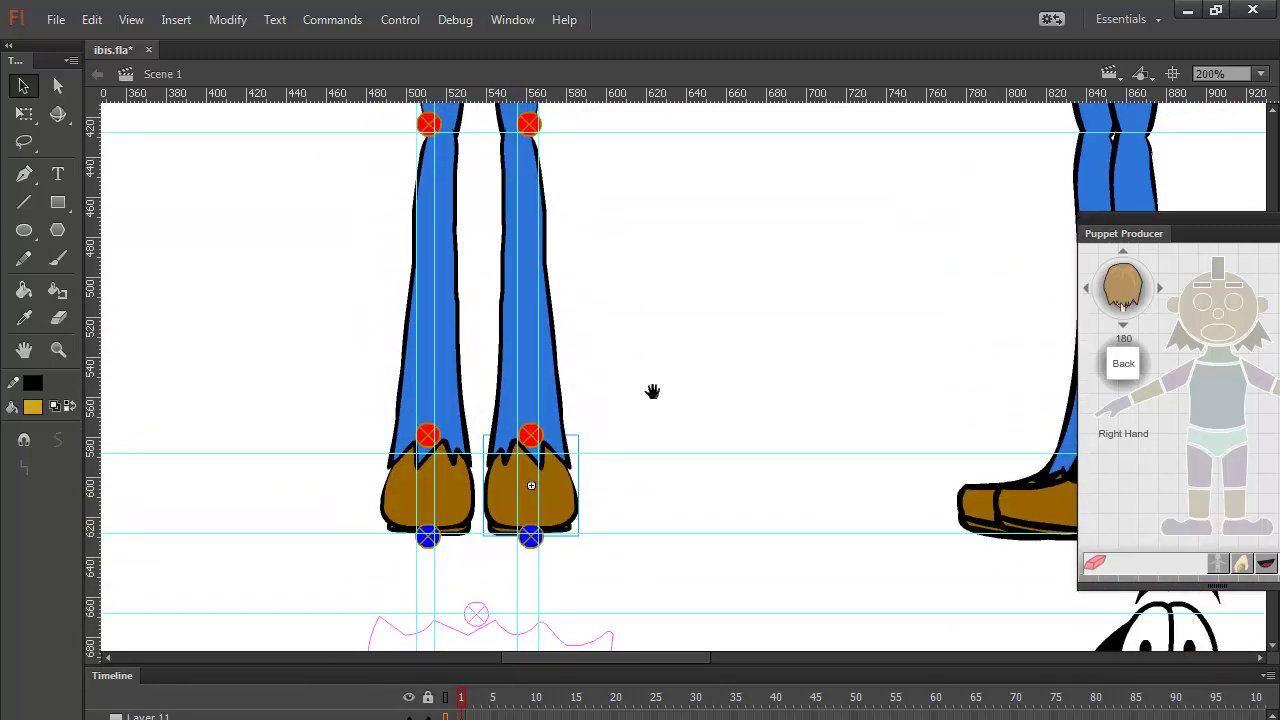
scroll(654, 470, up, 1)
scroll(654, 474, down, 1)
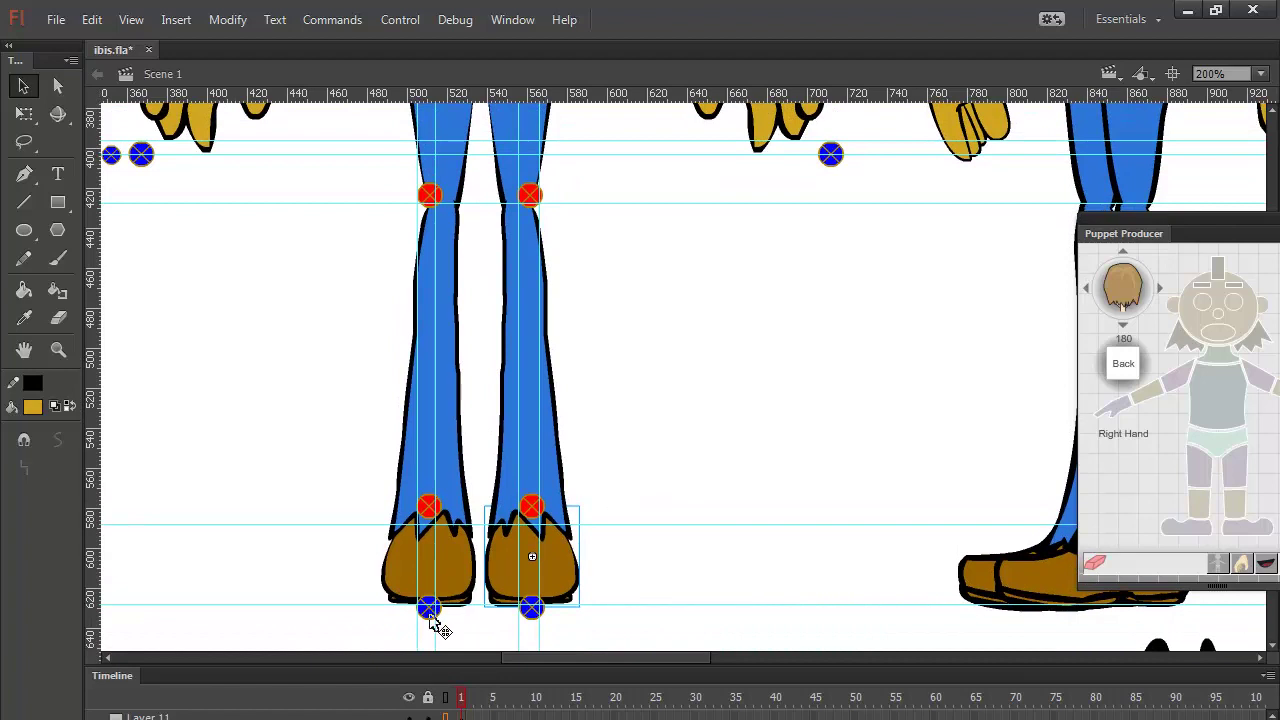
click(430, 618)
shift+click(428, 507)
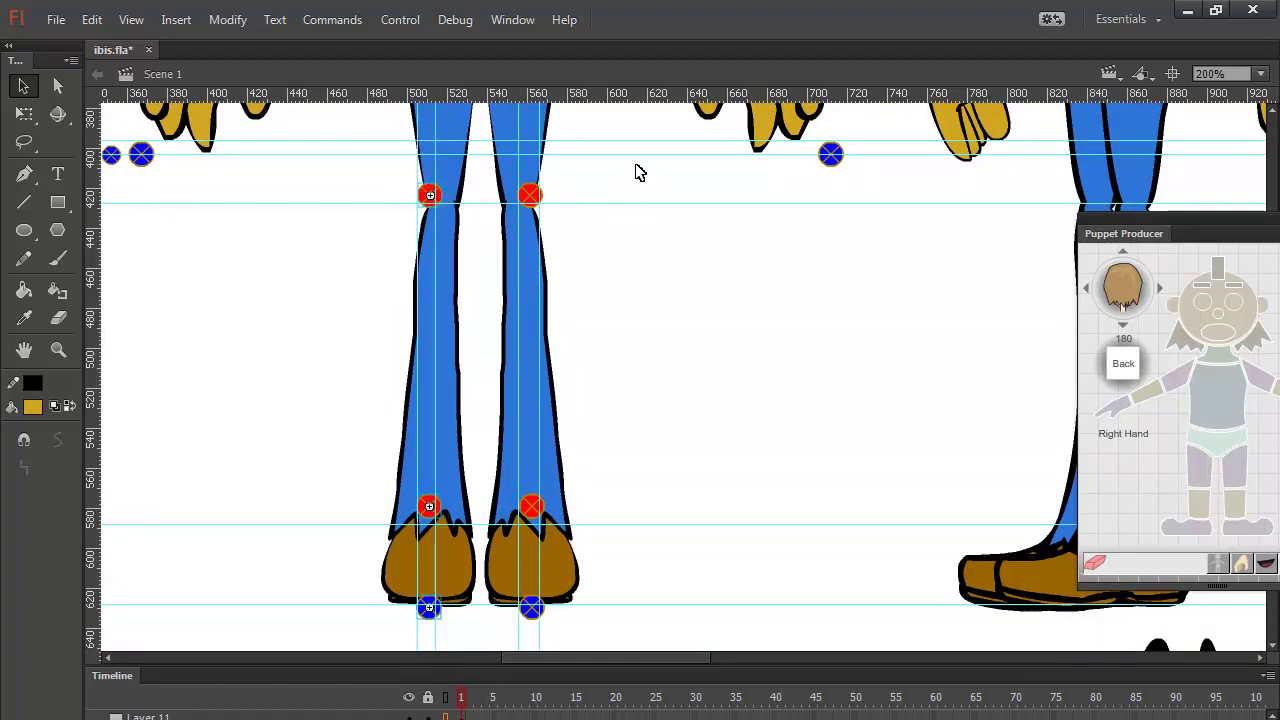
scroll(634, 194, up, 5)
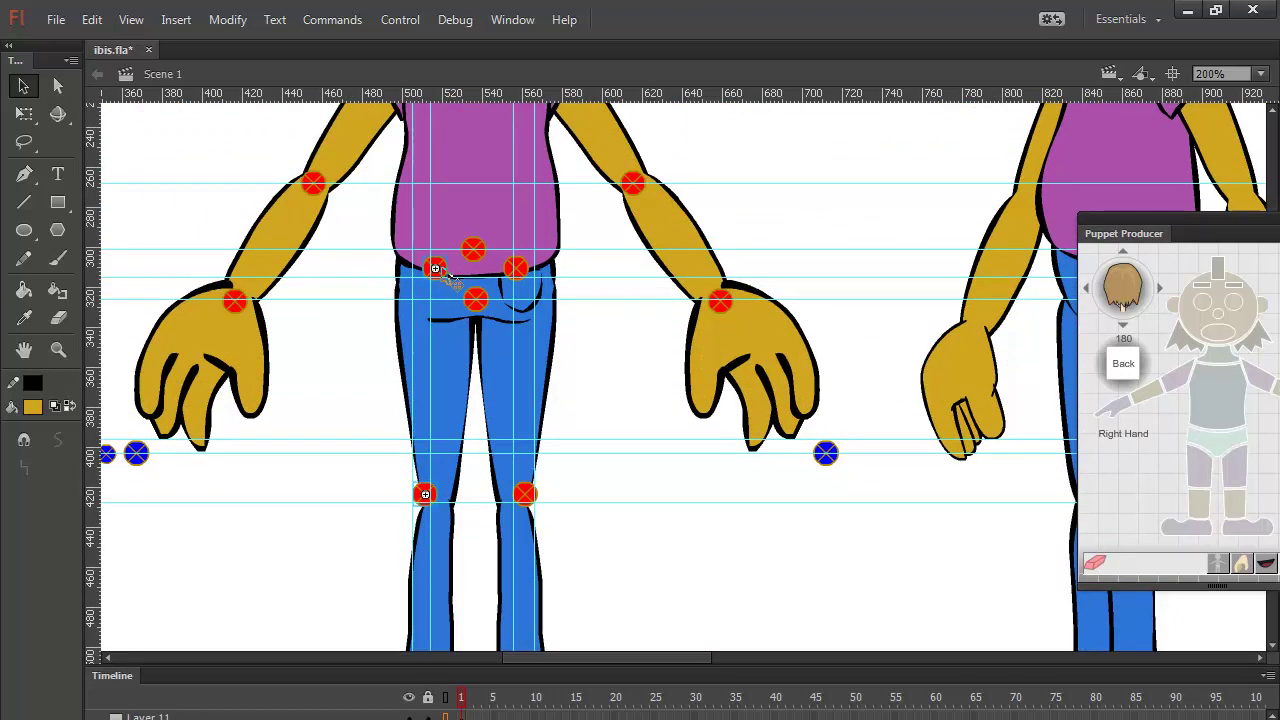
key(ctrl+k)
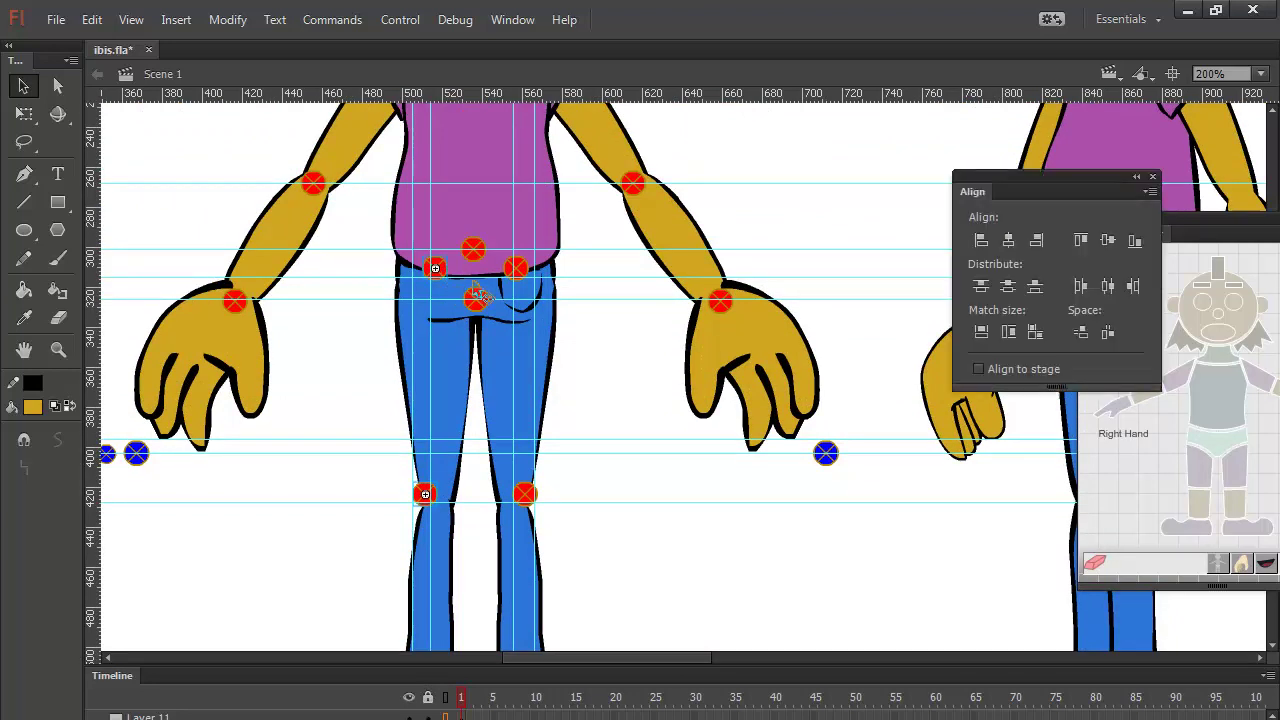
click(1009, 240)
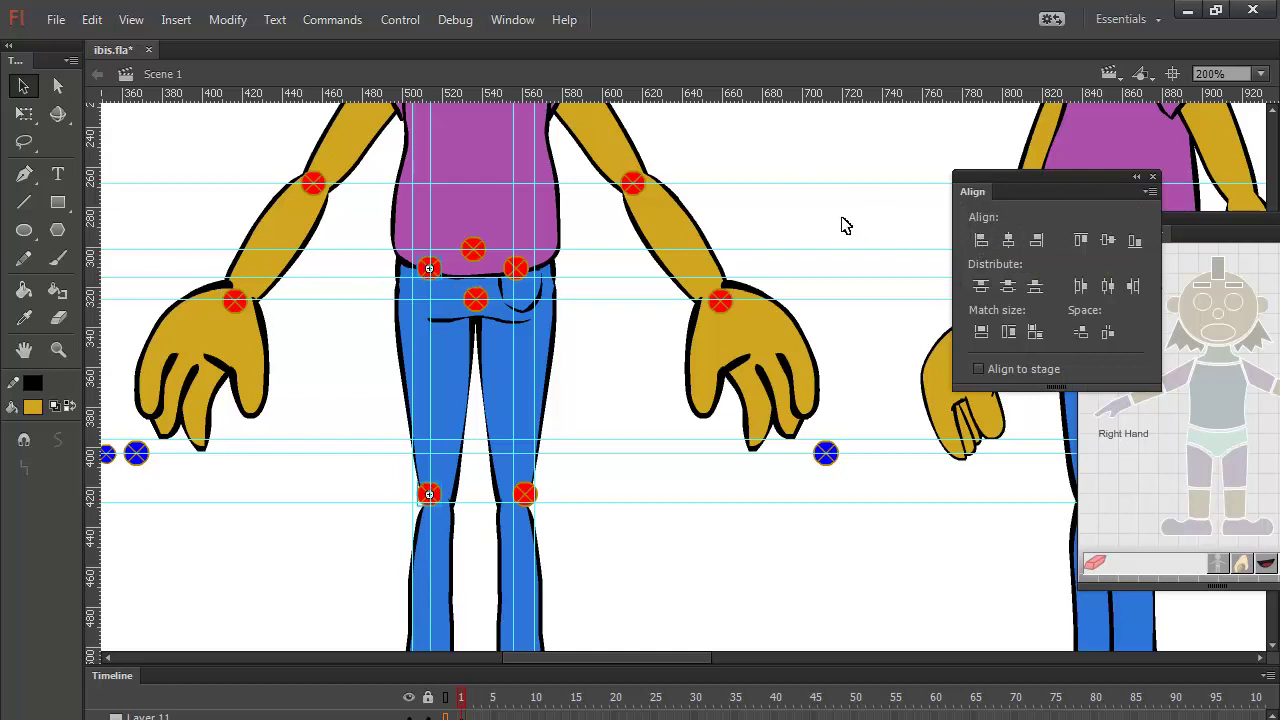
key(Right)
Step: Align the back view's right hip, knee, ankle and foot-end pivots on a common vertical centre and nudge them onto the right-leg guide
click(519, 269)
shift+click(527, 495)
drag(643, 600, 608, 471)
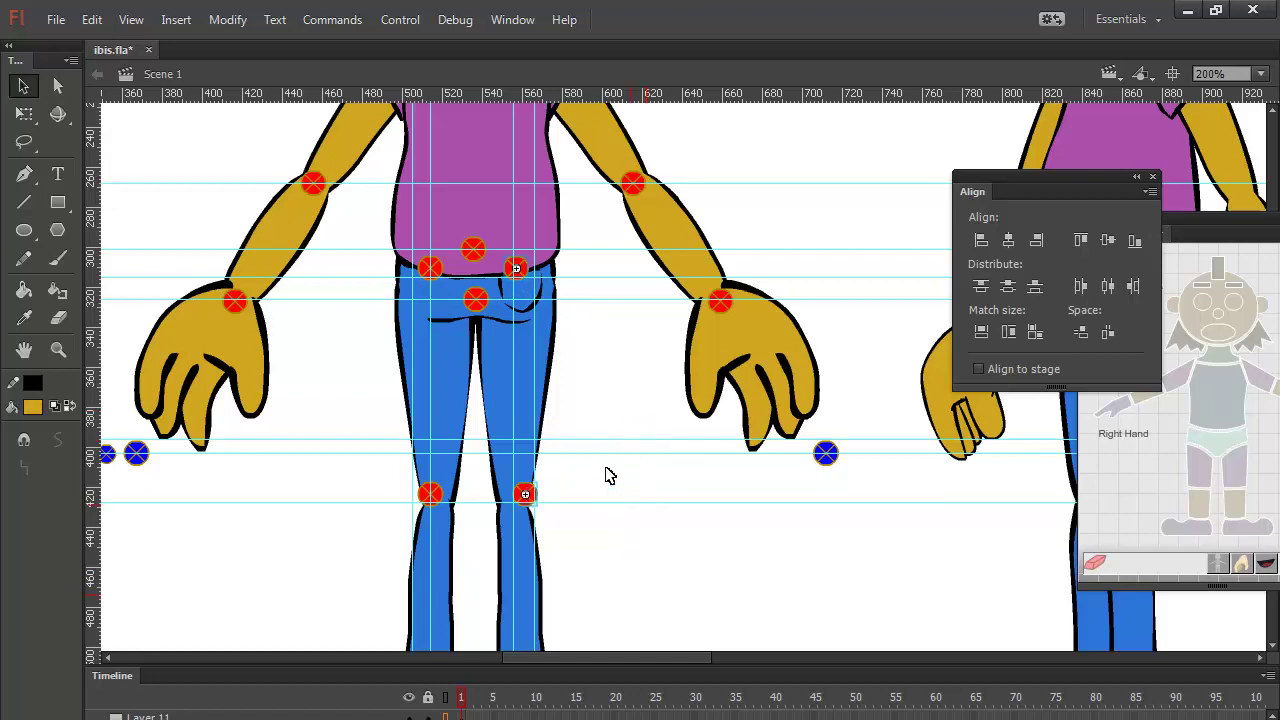
drag(655, 547, 615, 187)
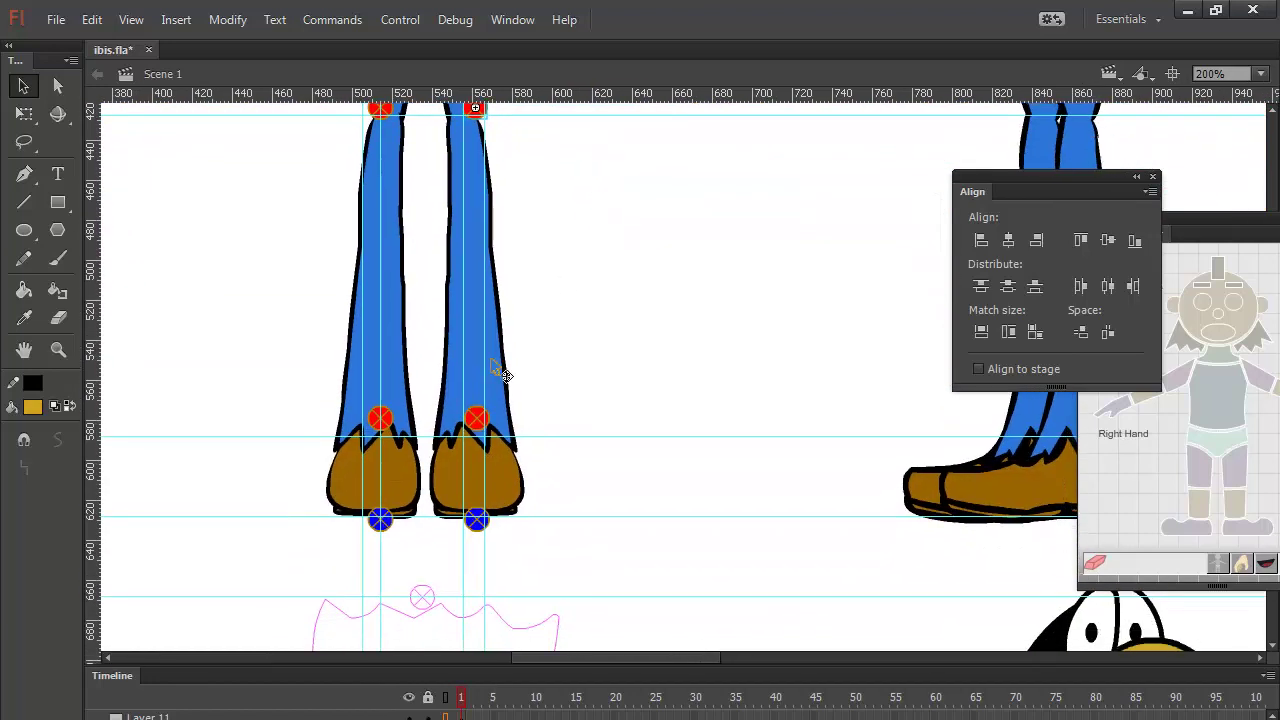
shift+click(479, 516)
click(1010, 243)
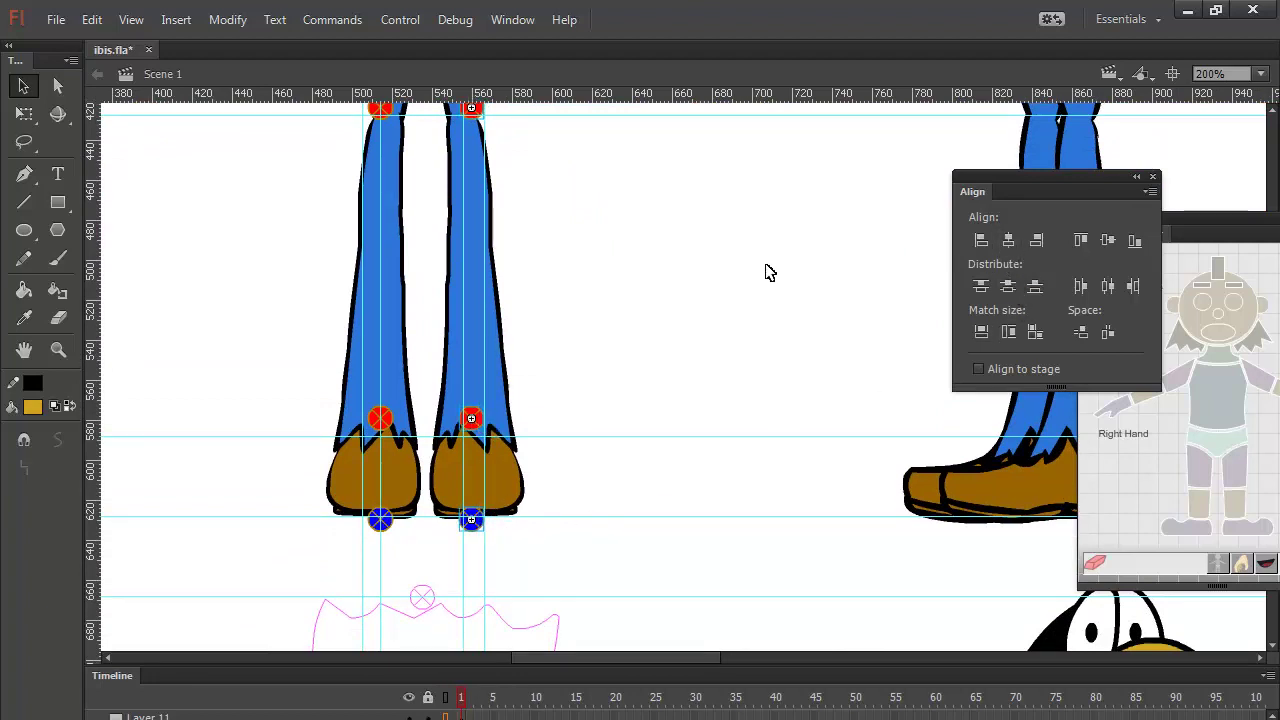
key(Left)
key(Left)
key(Left)
key(Left)
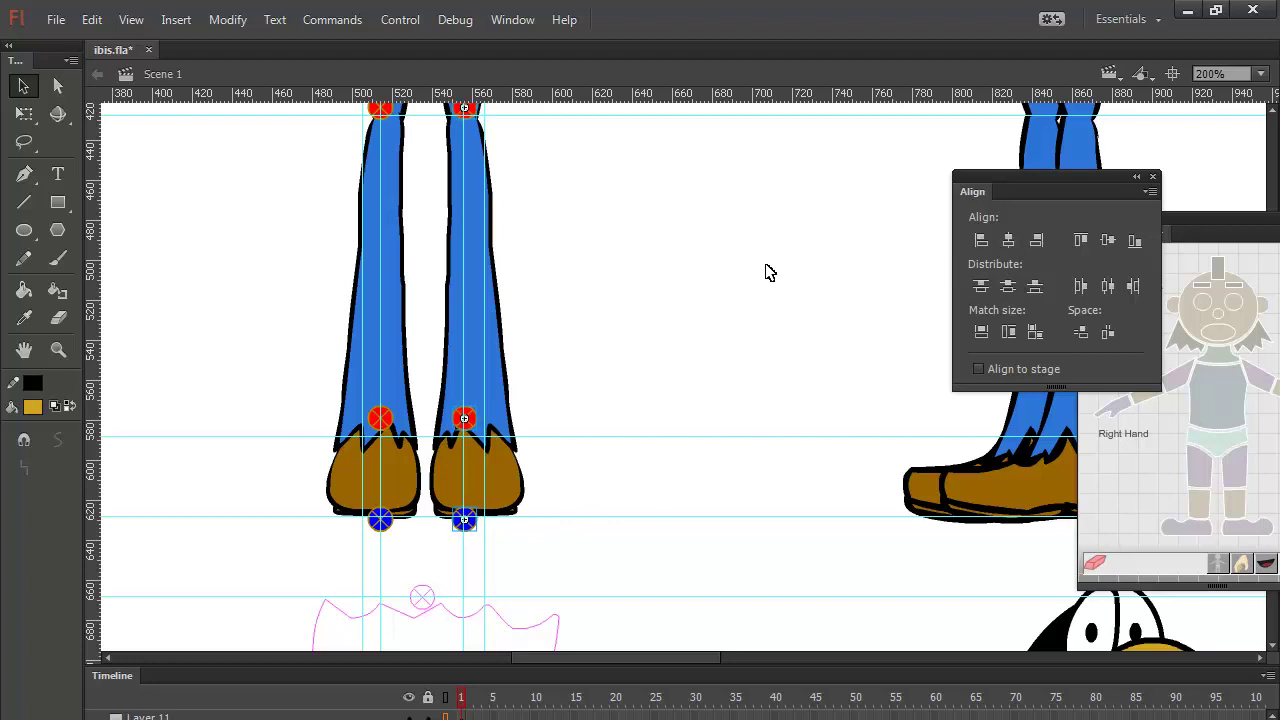
scroll(680, 253, up, 6)
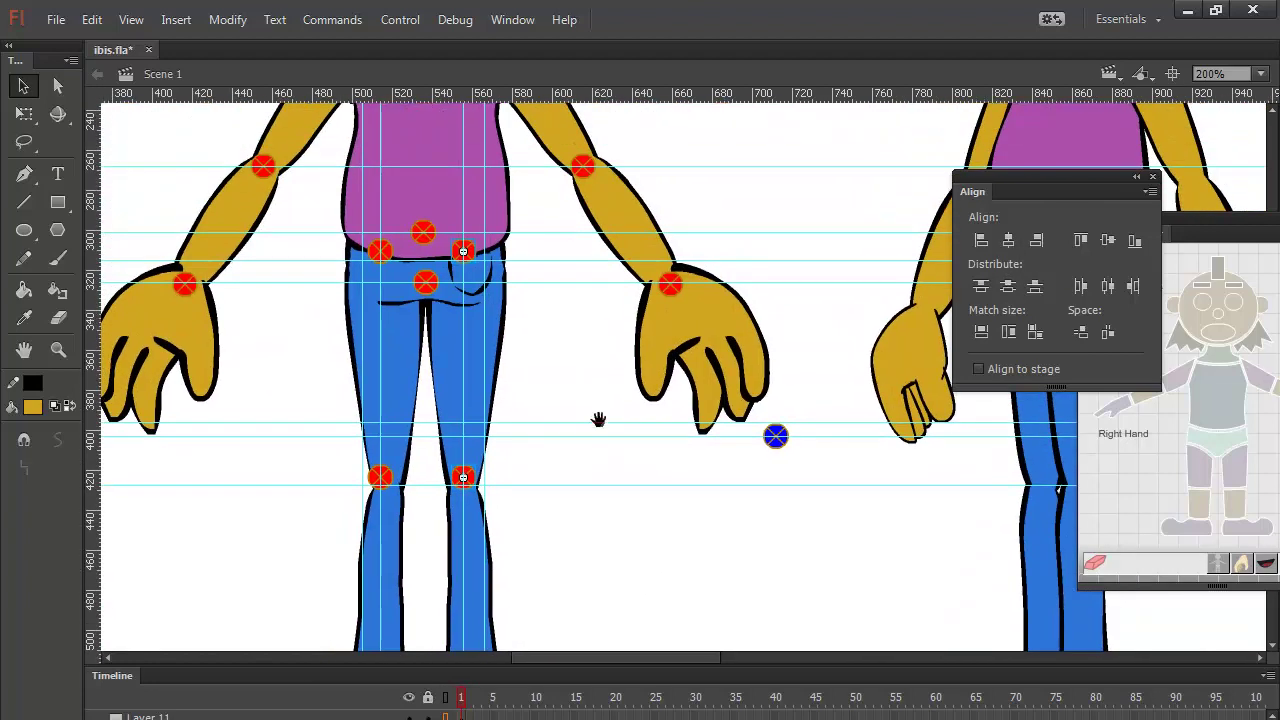
scroll(598, 419, up, 2)
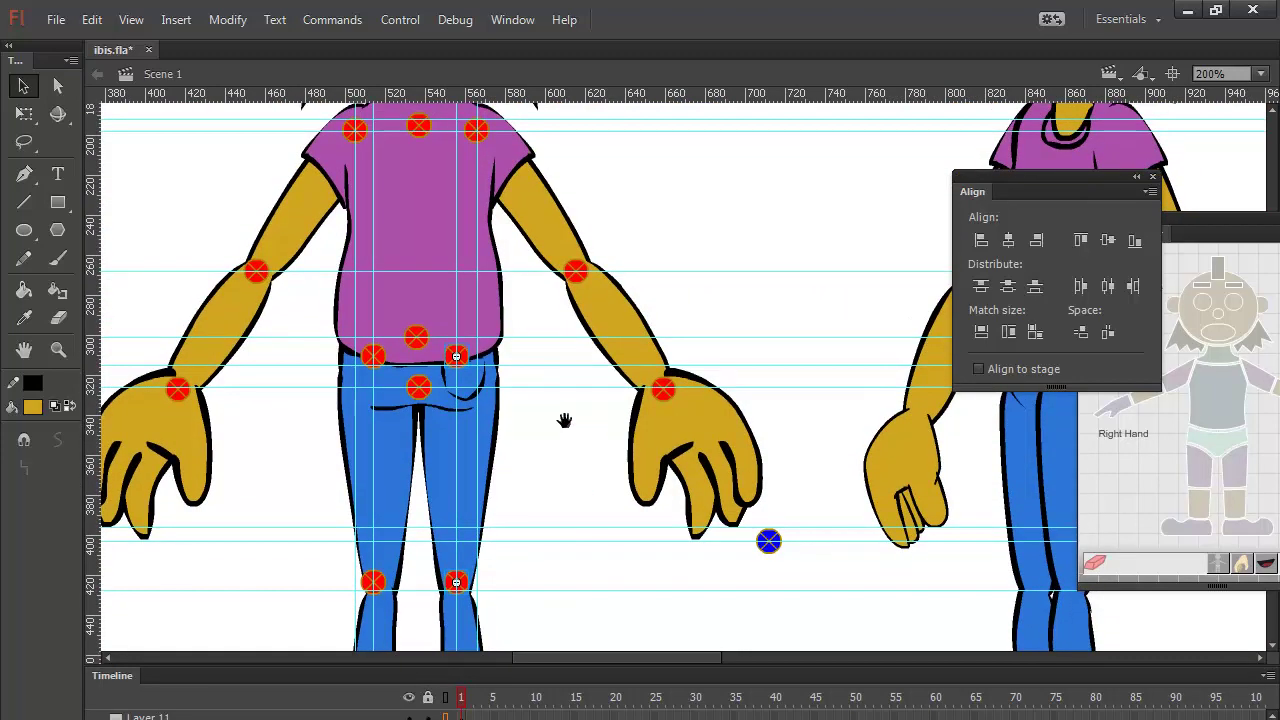
scroll(569, 514, up, 2)
drag(570, 508, 571, 217)
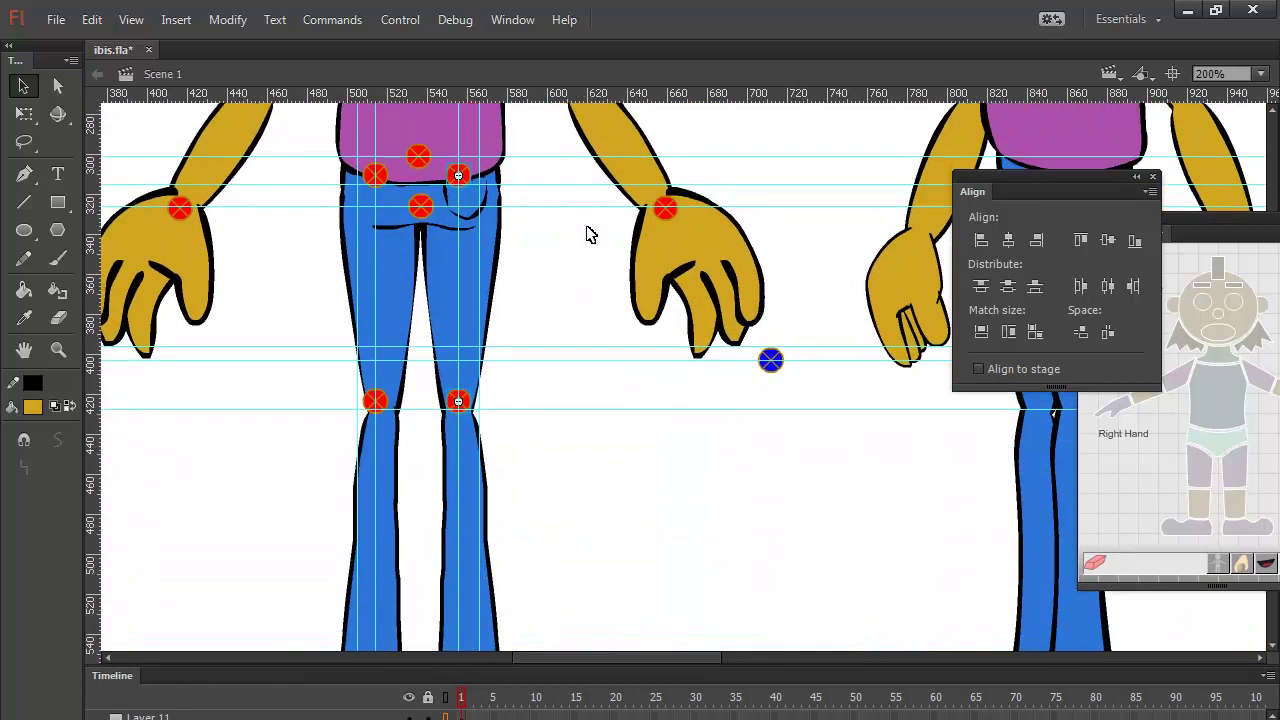
key(ctrl+minus)
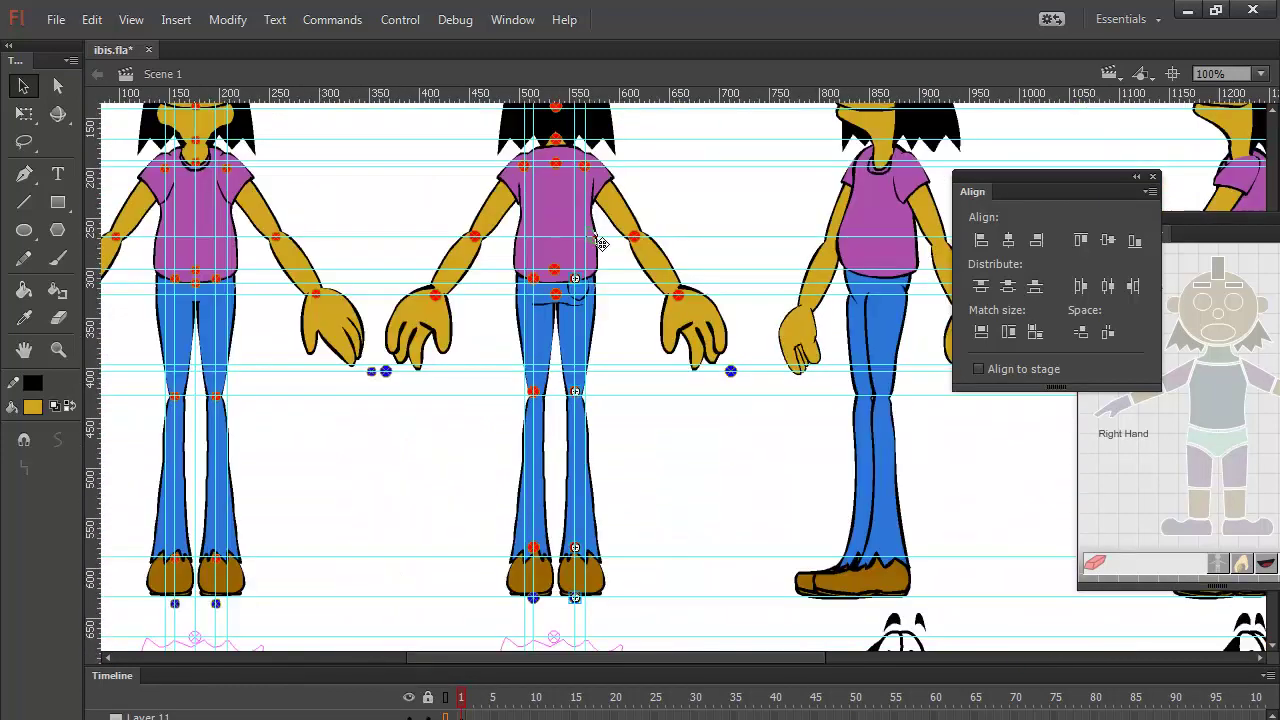
drag(640, 222, 624, 402)
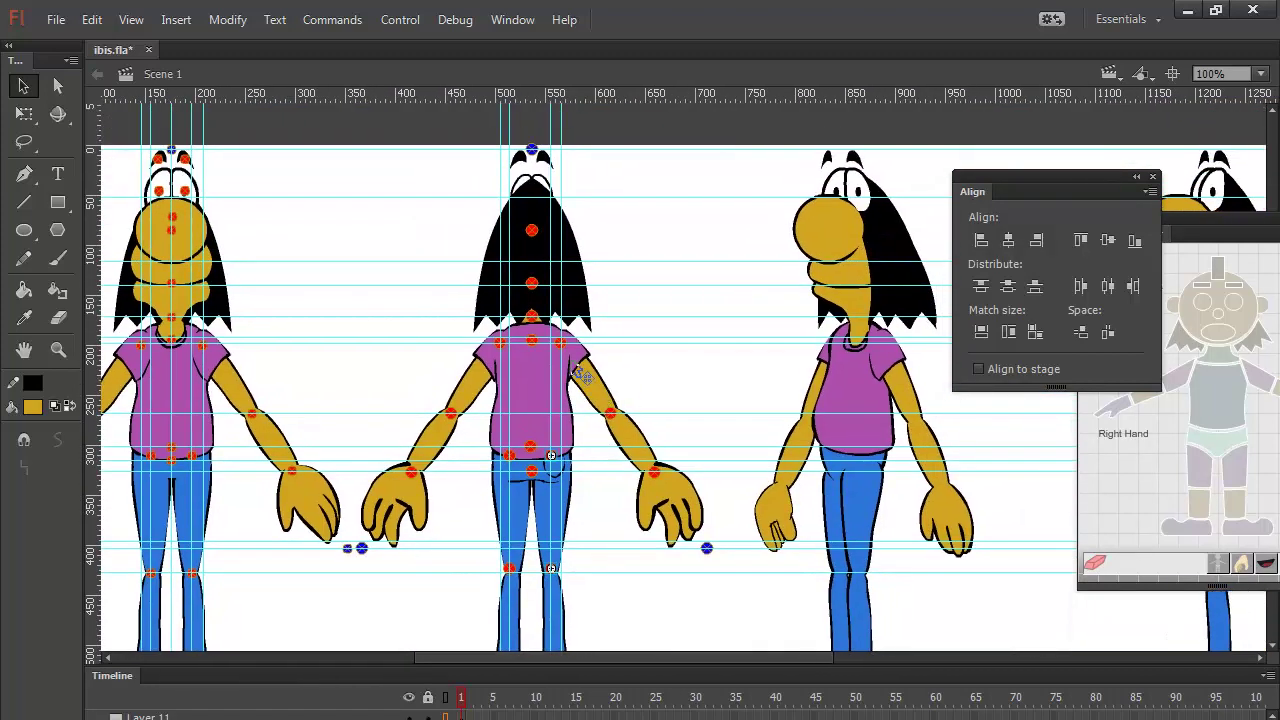
Step: Align the back view's central pivots, from the head top down to the pelvis, on a common vertical centre
click(536, 468)
shift+click(531, 283)
shift+click(531, 230)
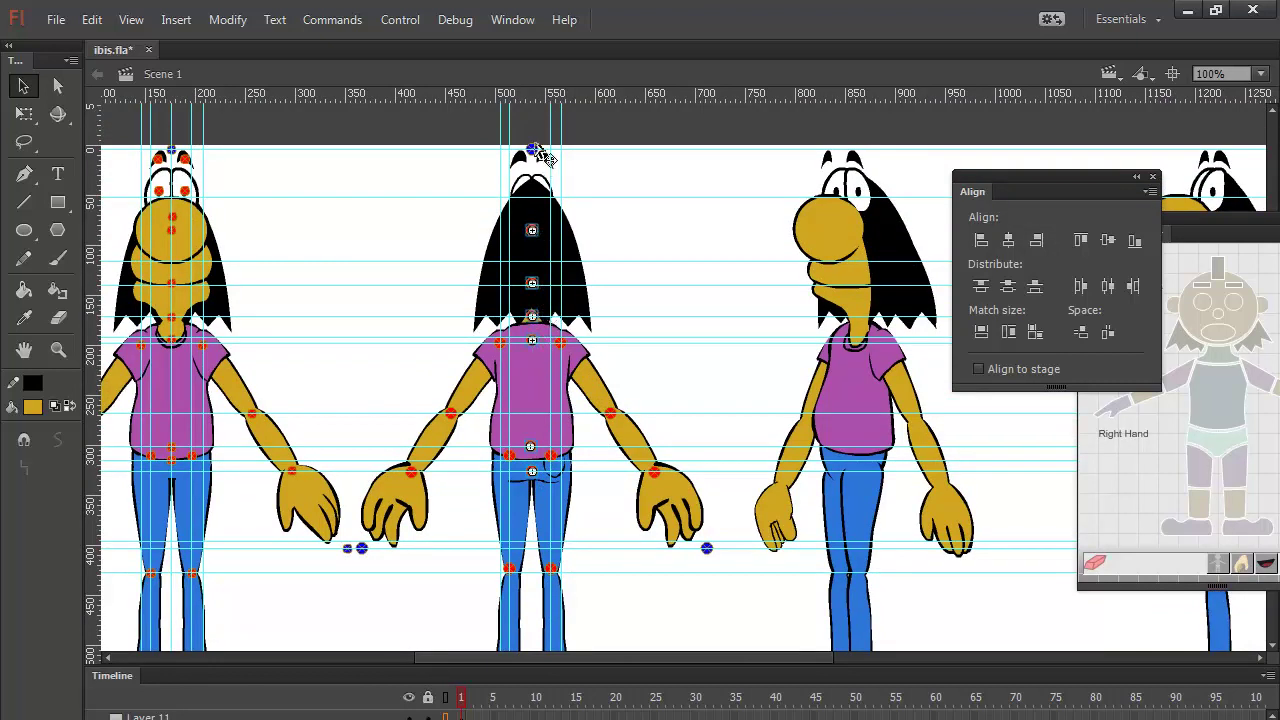
click(1035, 286)
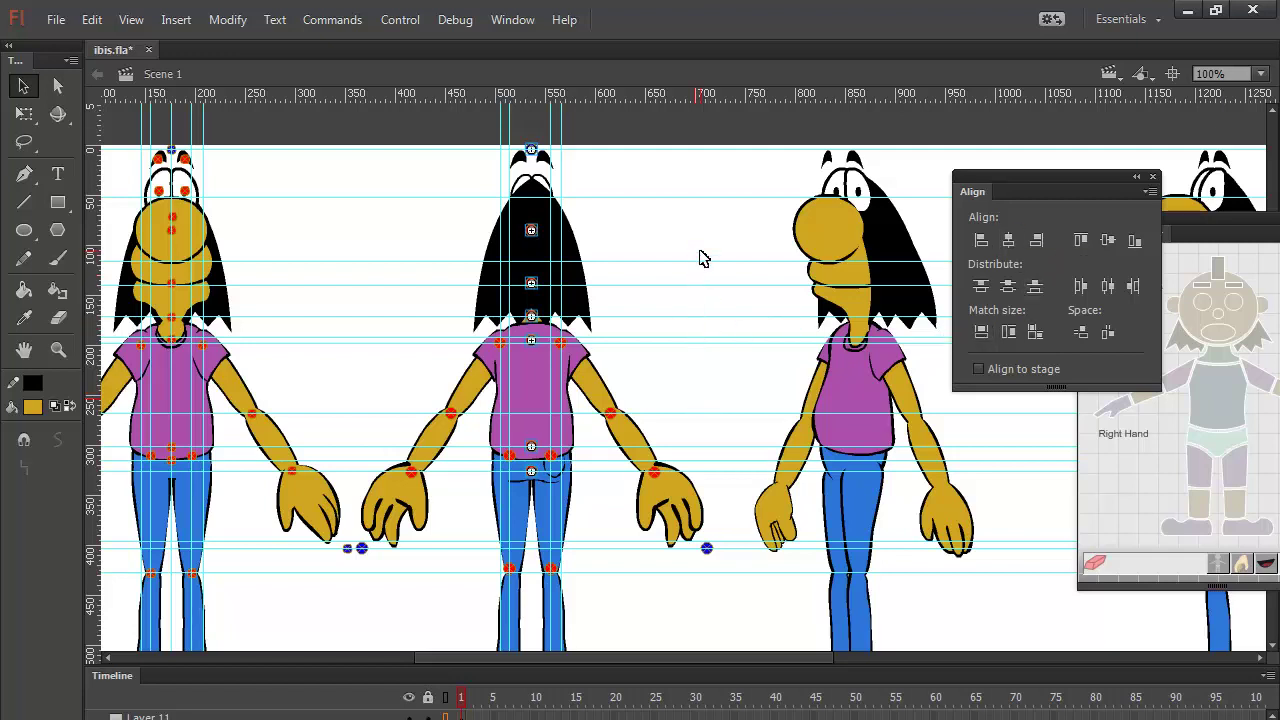
Step: Add a vertical guide down the back view's midline and fit it to the central pivots of the pink outline skeleton
drag(98, 228, 533, 284)
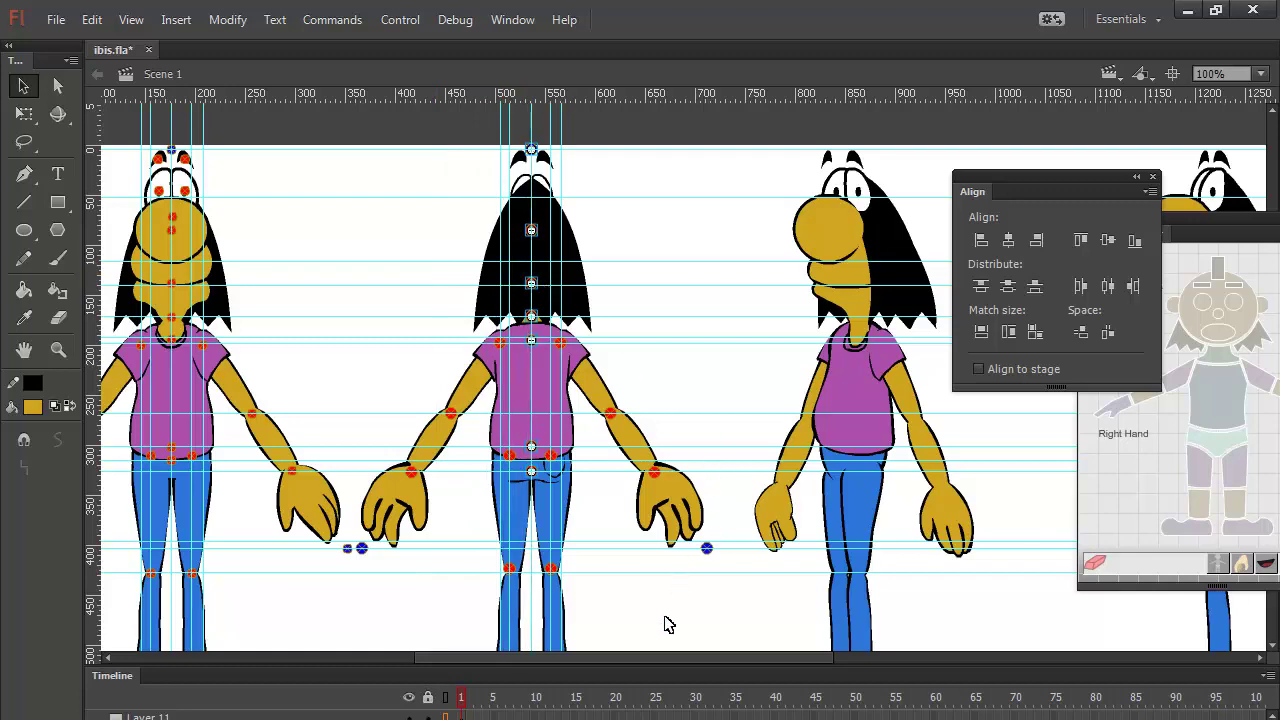
drag(666, 620, 662, 499)
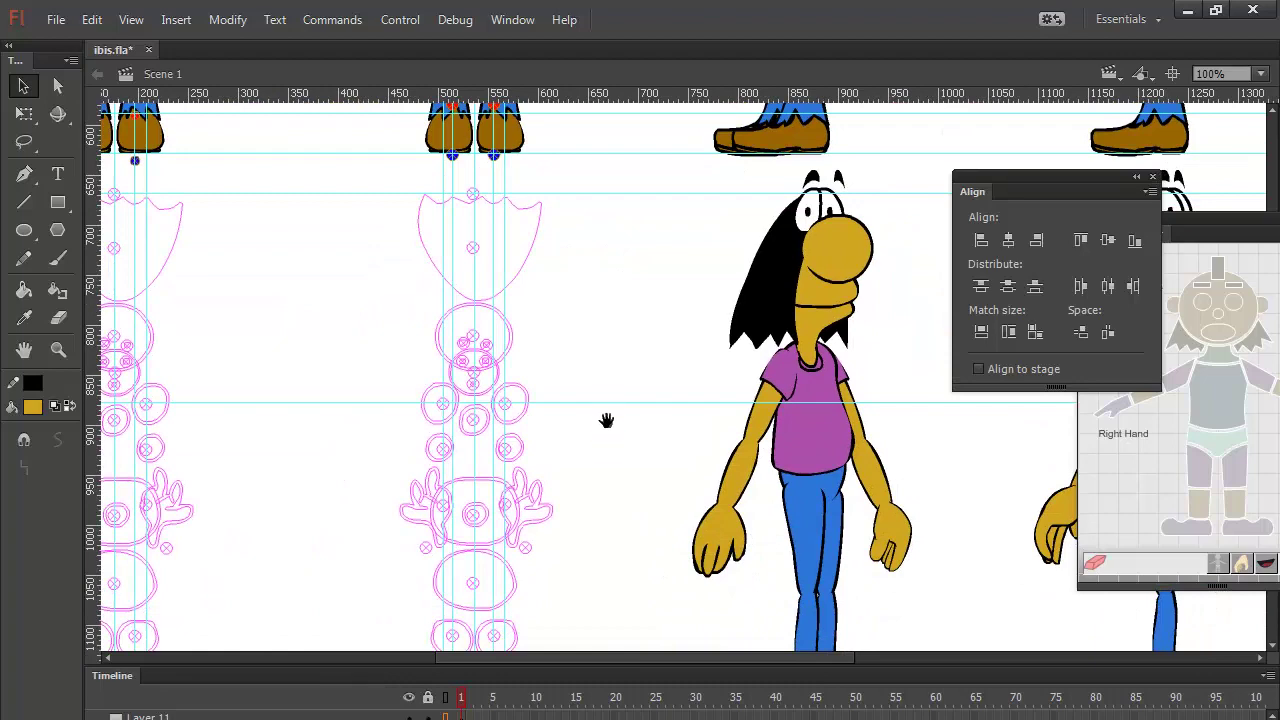
drag(606, 423, 621, 183)
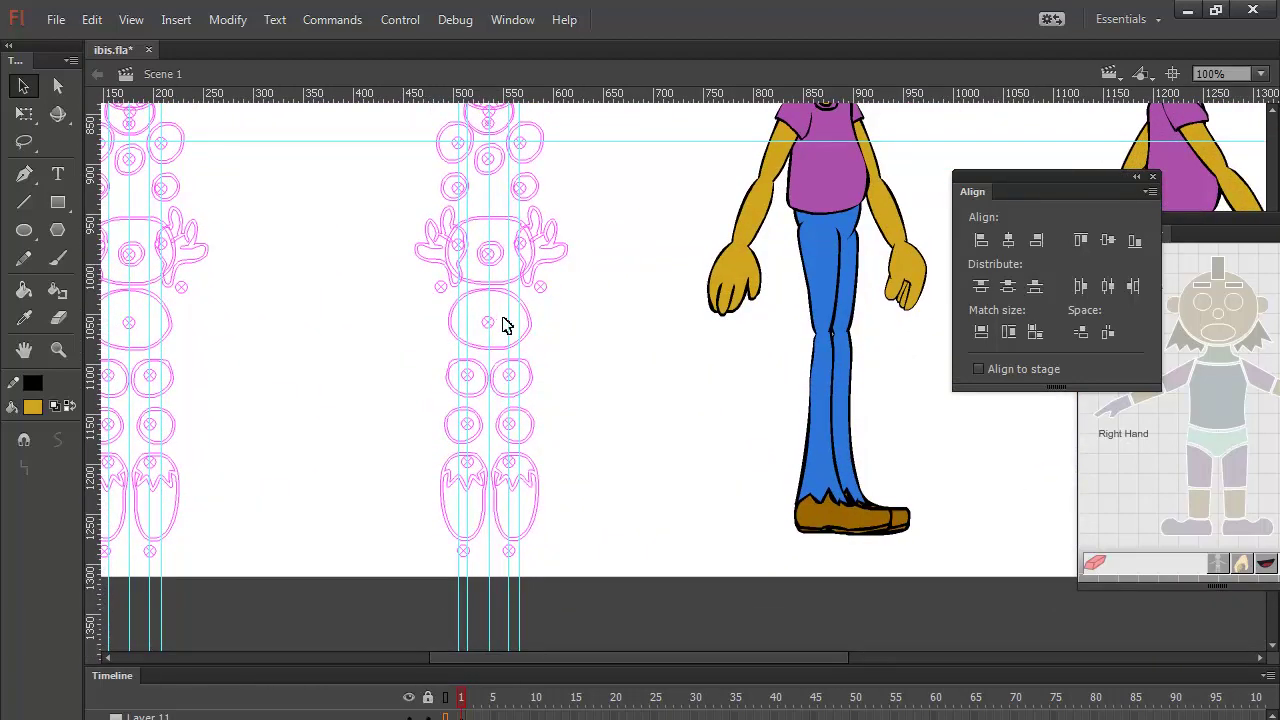
scroll(594, 434, up, 15)
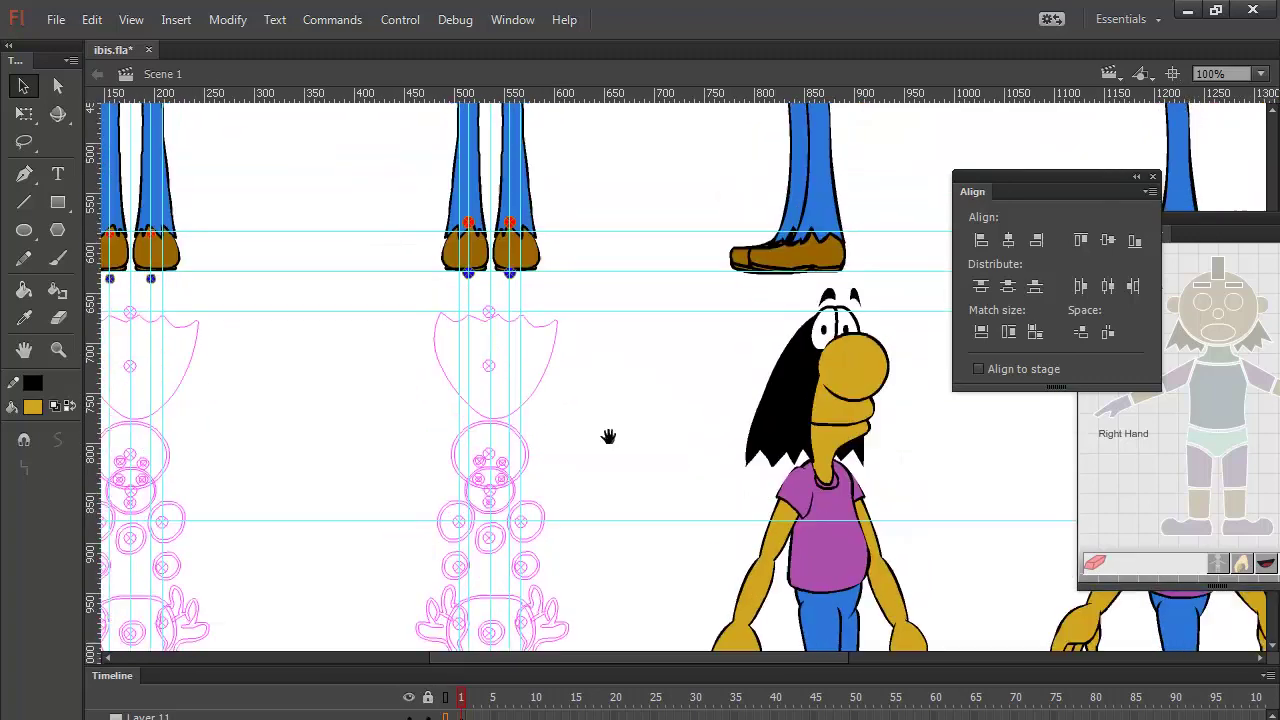
scroll(631, 442, up, 1)
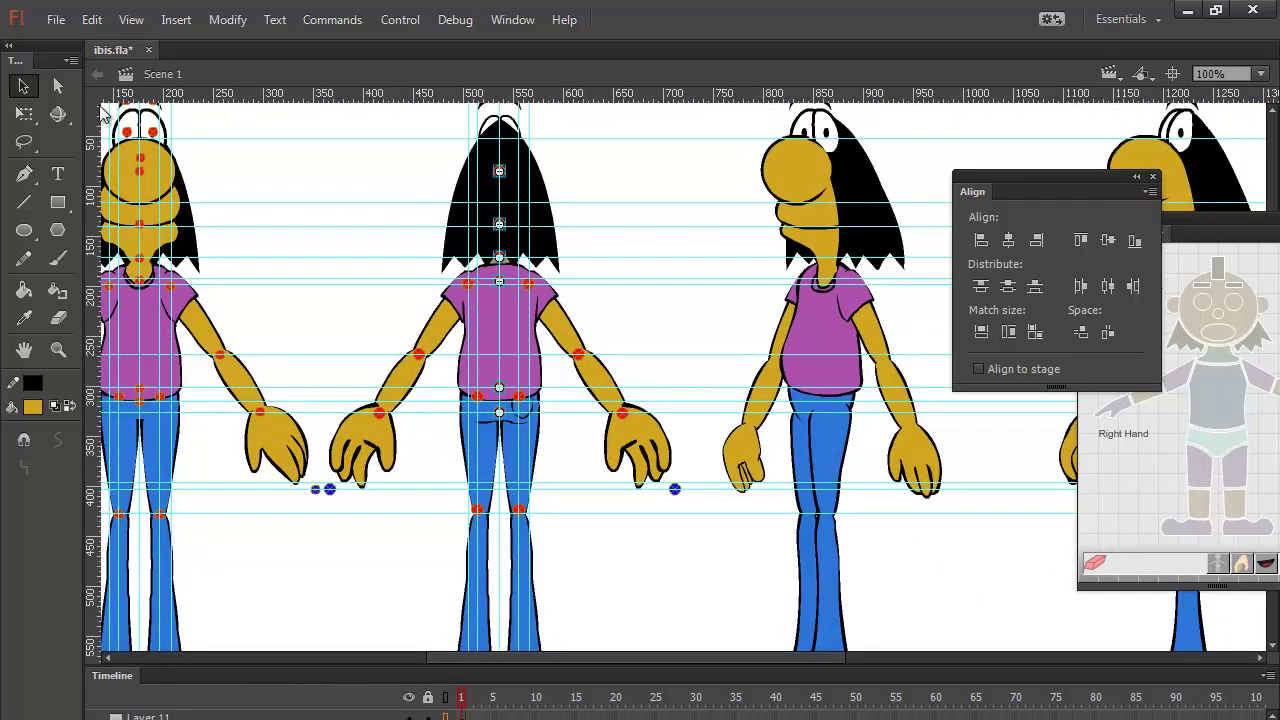
click(128, 22)
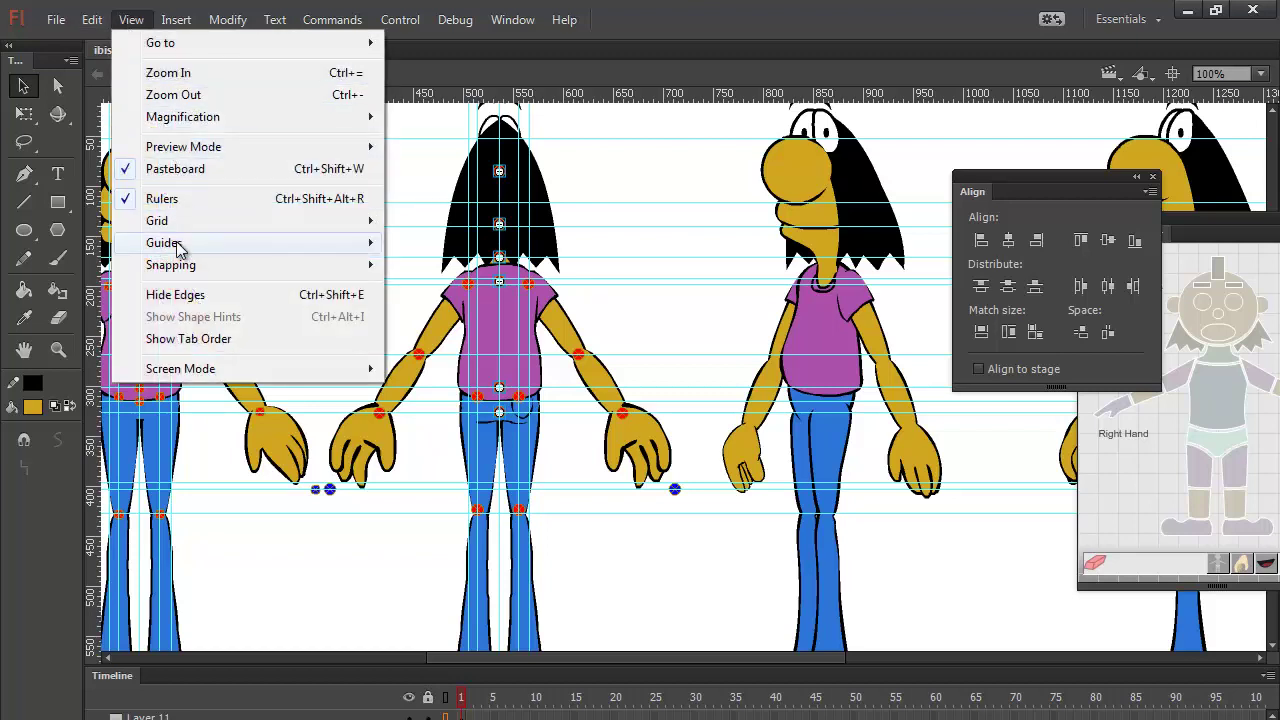
mouse_move(180, 243)
click(497, 268)
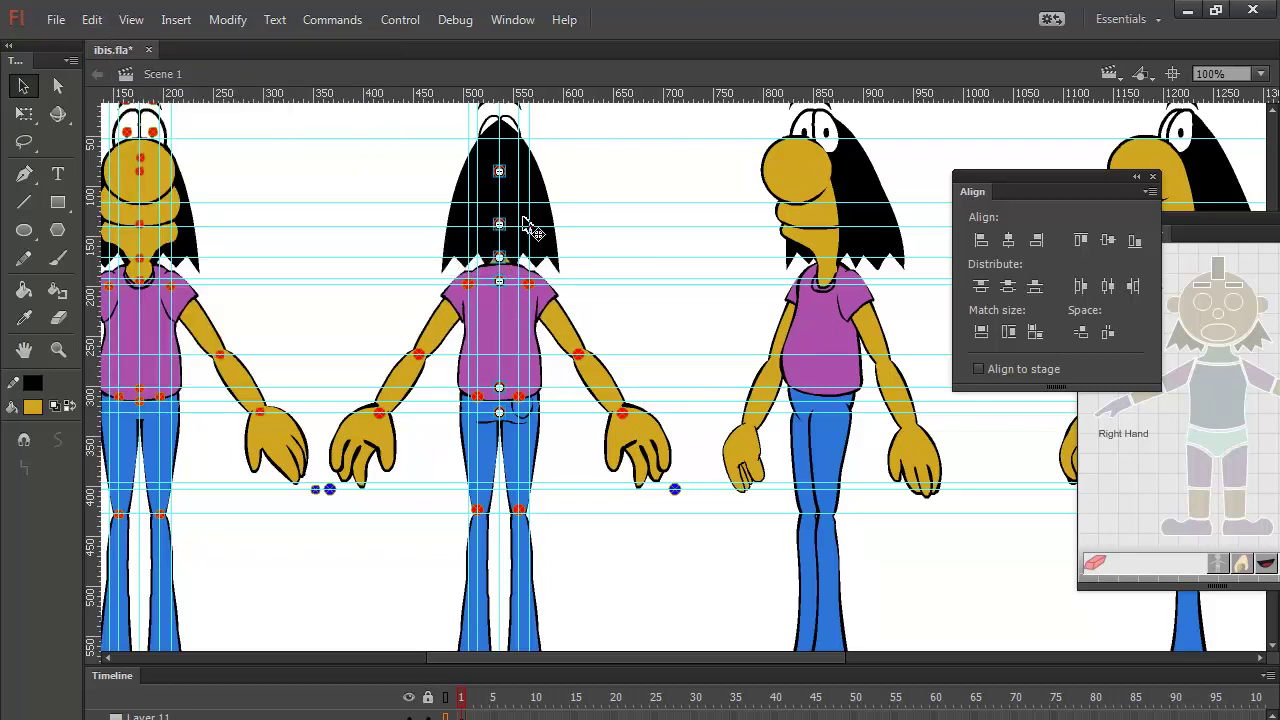
key(ctrl+equal)
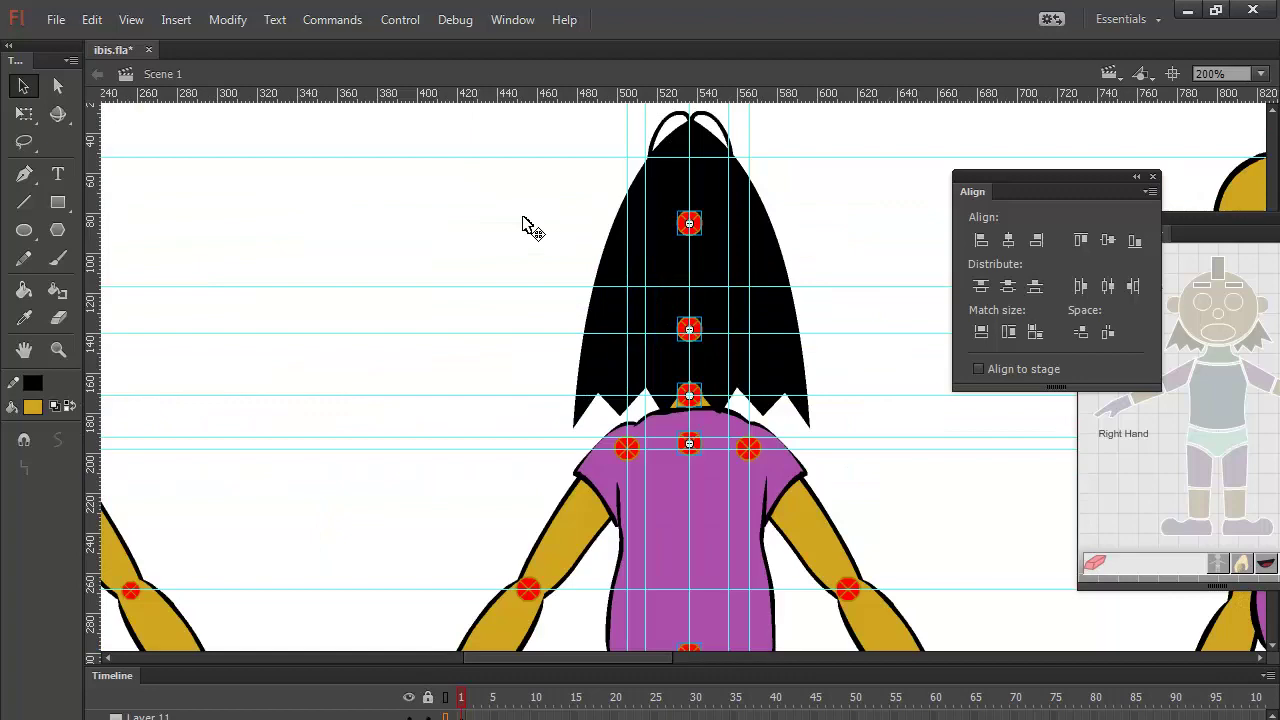
drag(718, 636, 671, 249)
scroll(671, 249, down, 10)
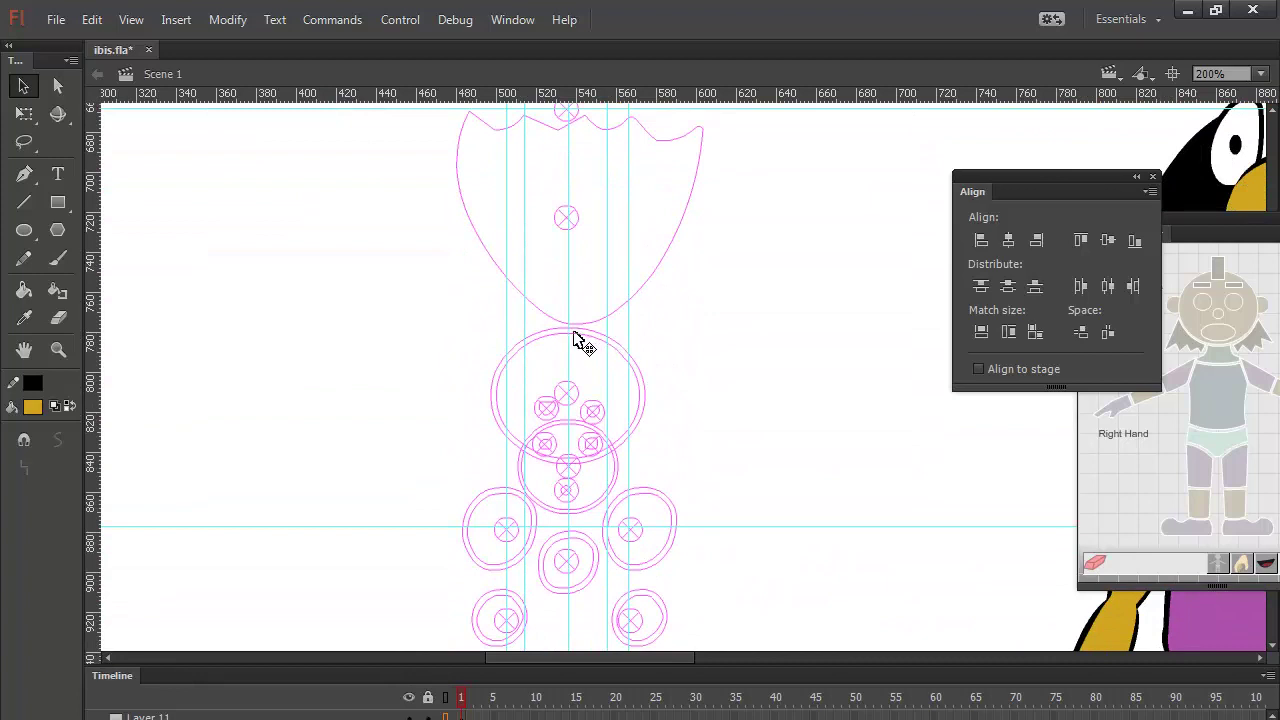
click(566, 338)
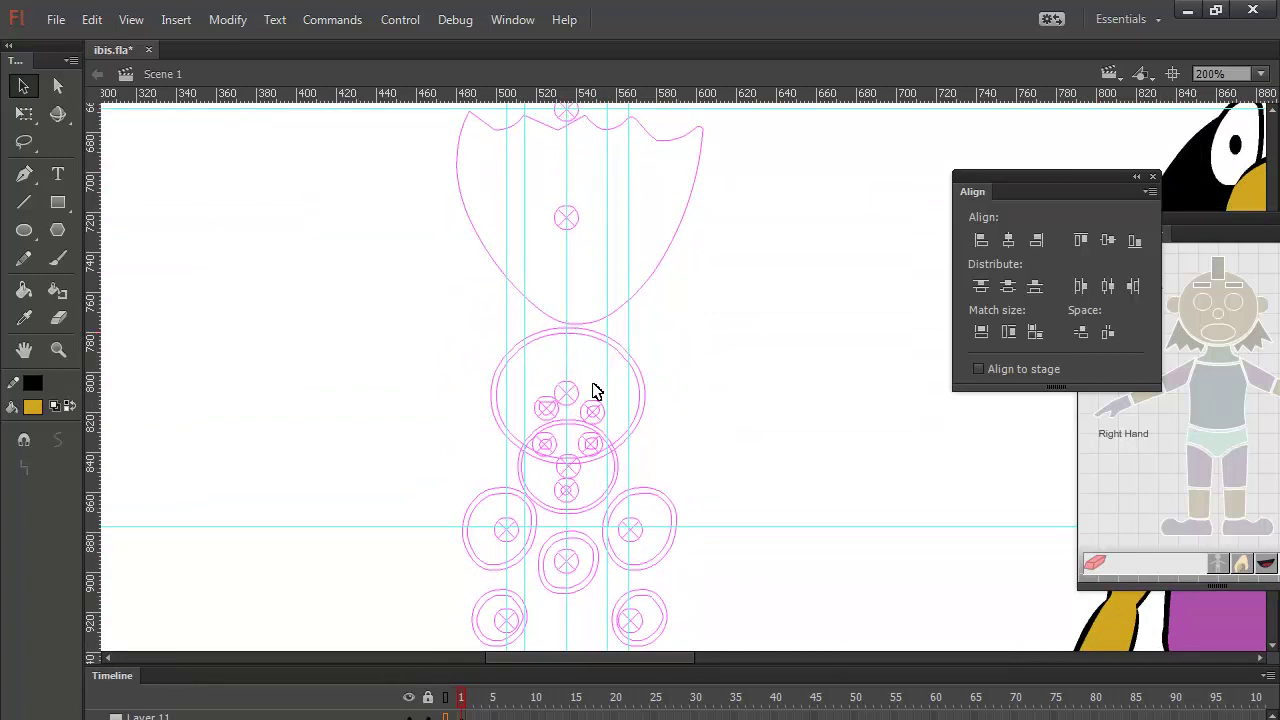
Step: Nudge the back view's central pivots left onto the centre guide and deselect them
drag(659, 473, 663, 151)
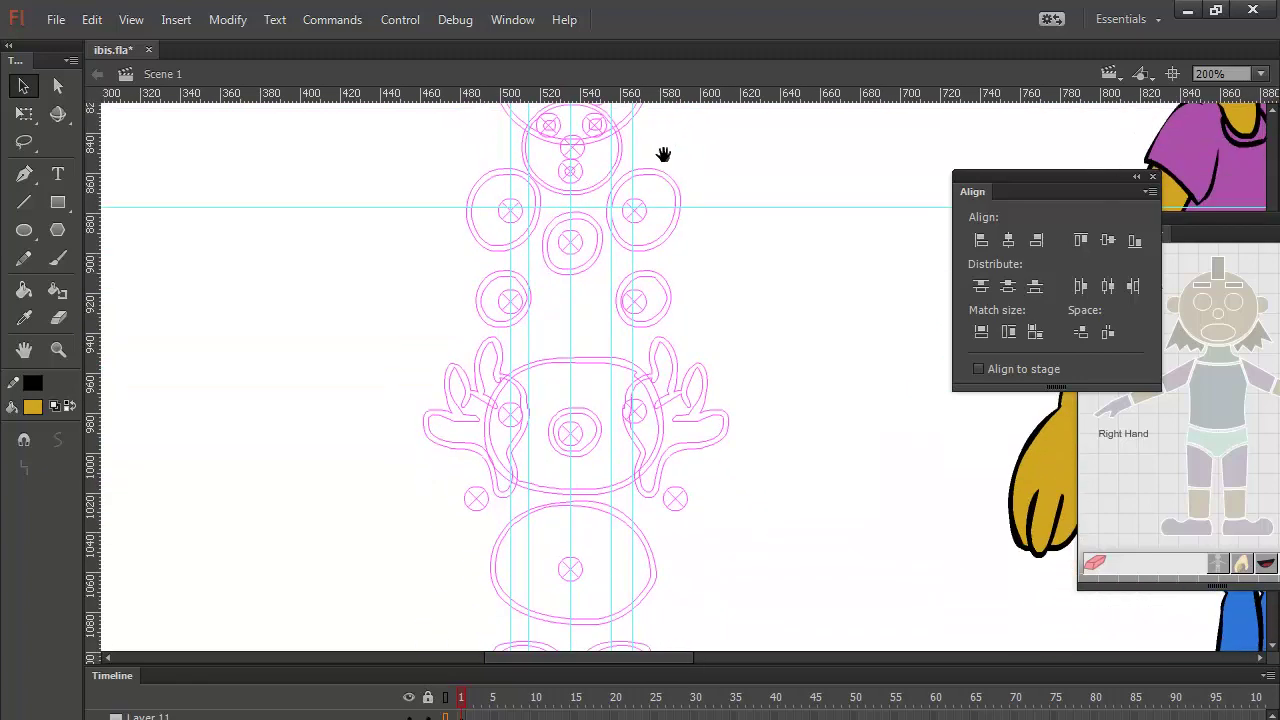
scroll(671, 519, up, 15)
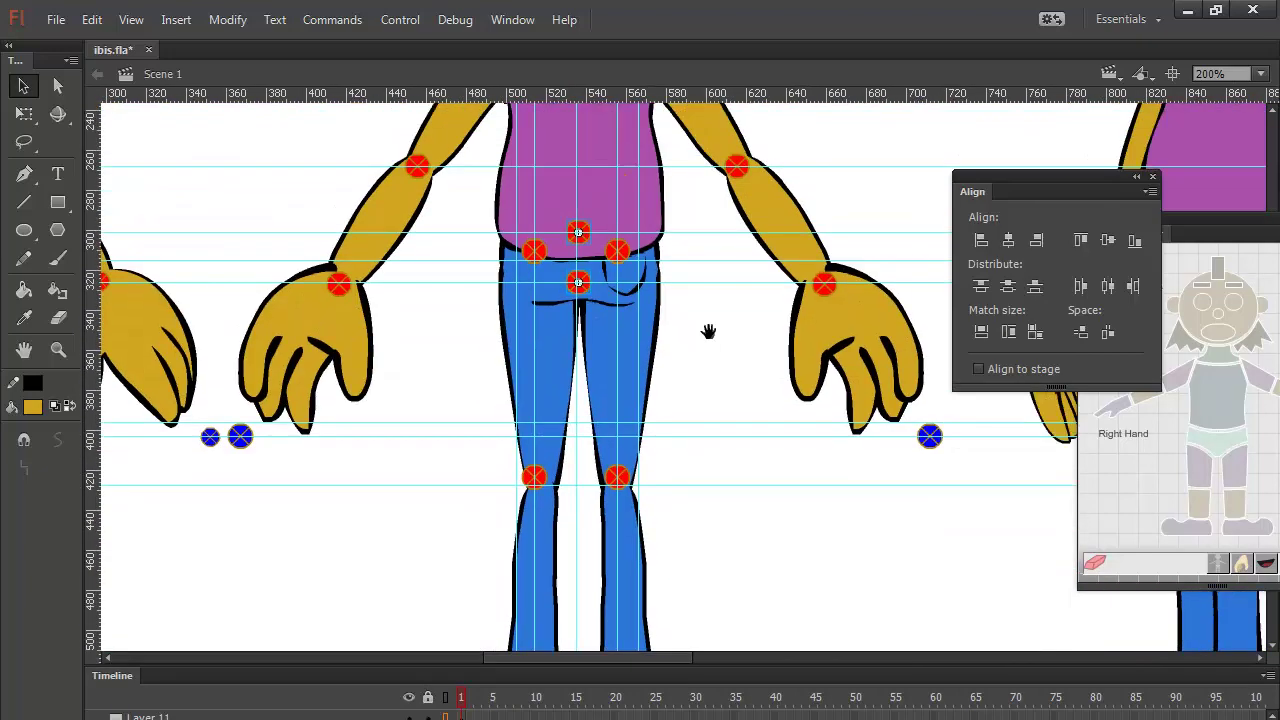
drag(696, 467, 693, 551)
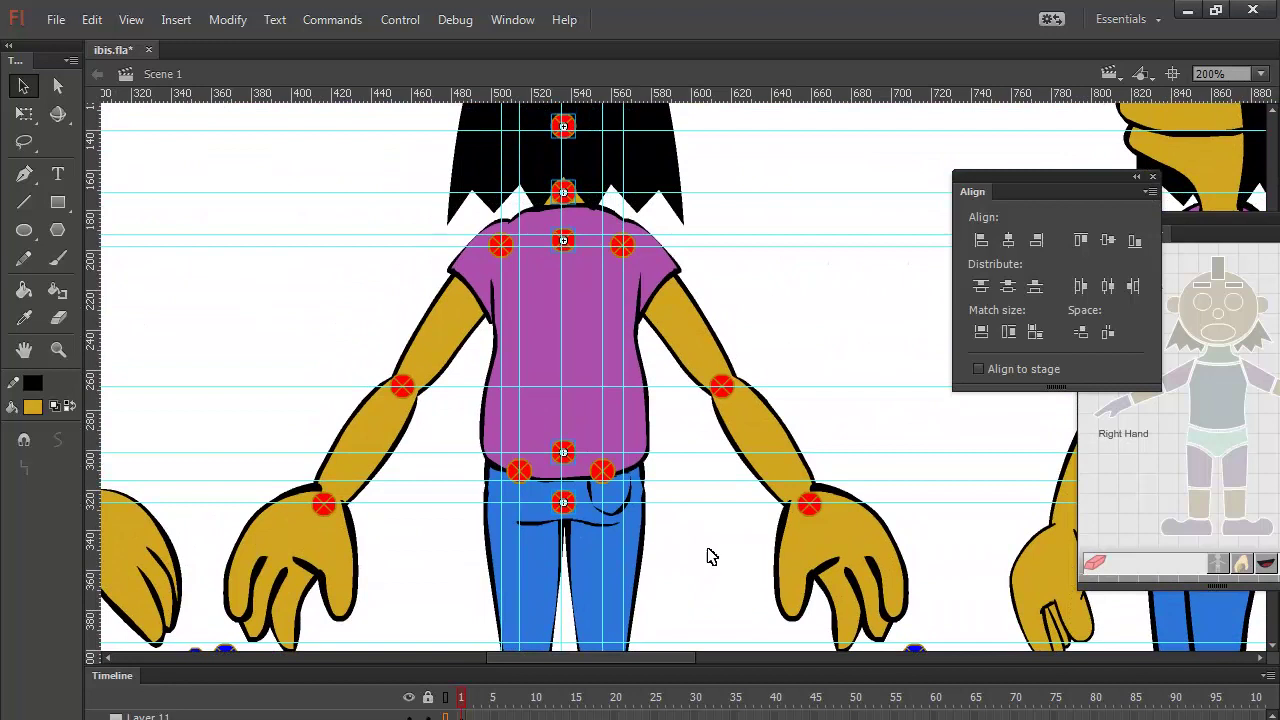
key(Left)
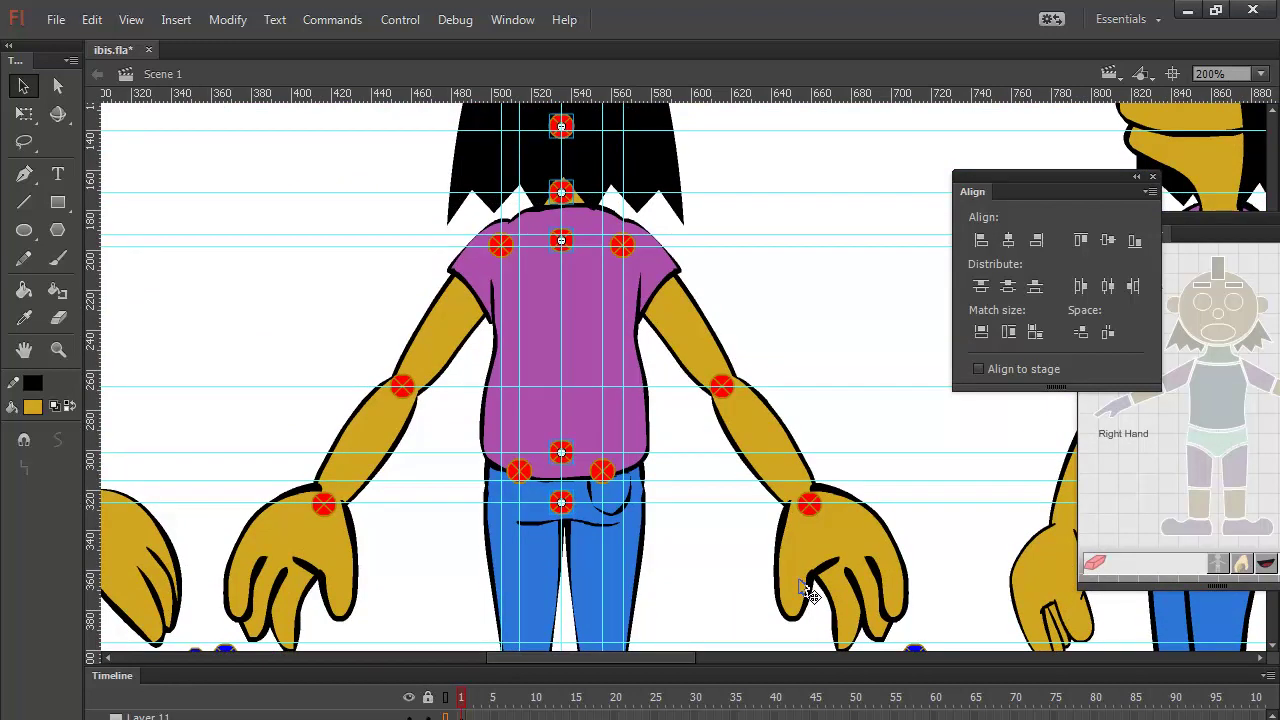
click(777, 331)
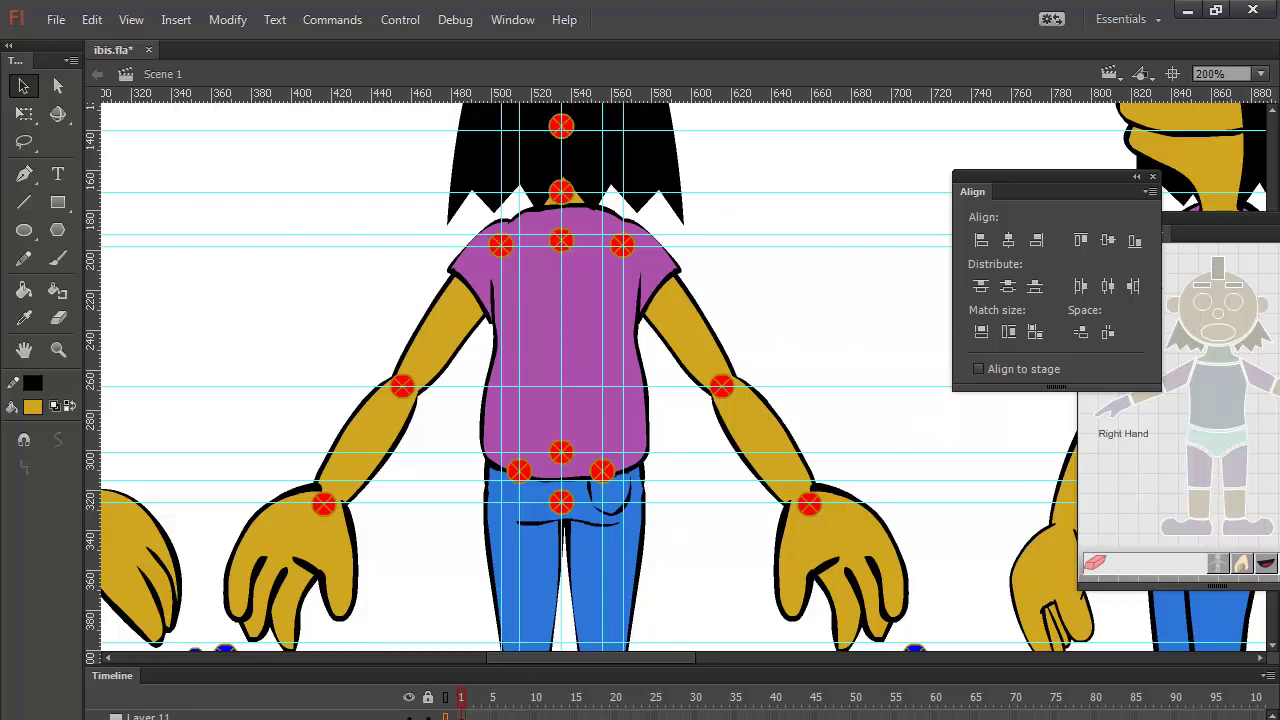
Step: Display the artwork as outlines and check the instance names of the back view's neck, face and back hair in their properties
key(ctrl+alt+shift+o)
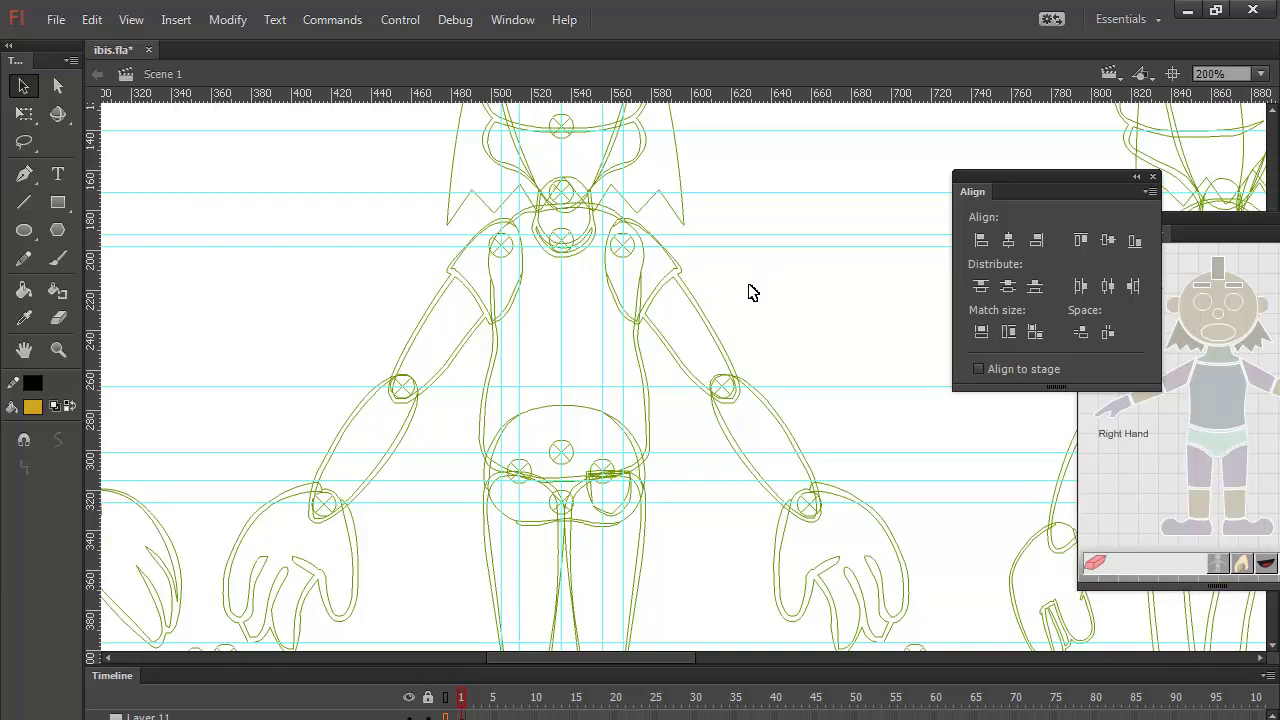
click(595, 233)
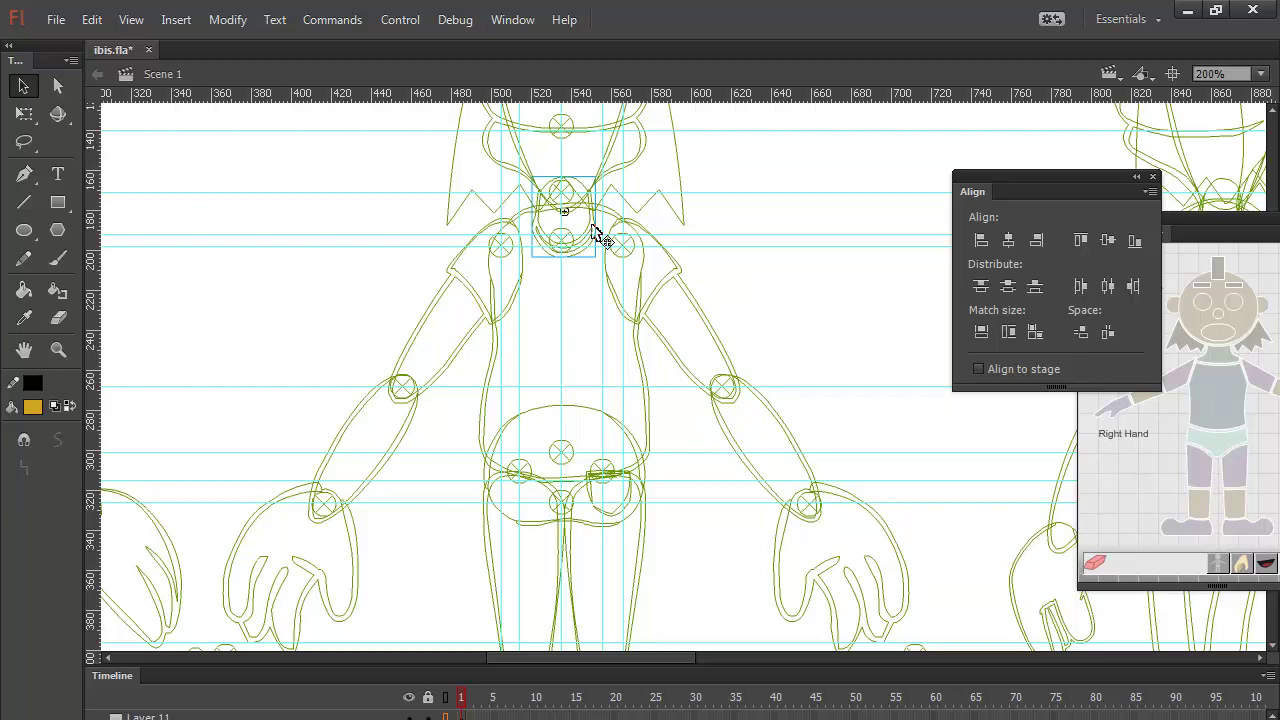
key(ctrl+F3)
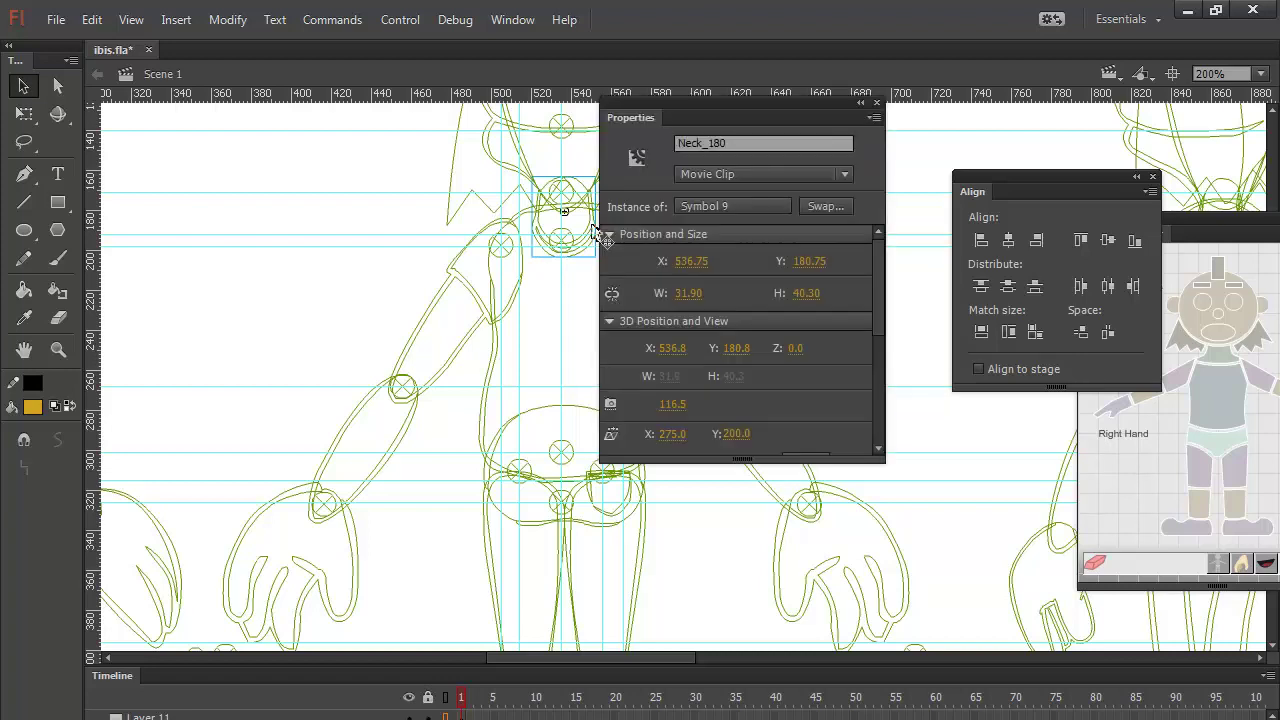
drag(630, 118, 801, 207)
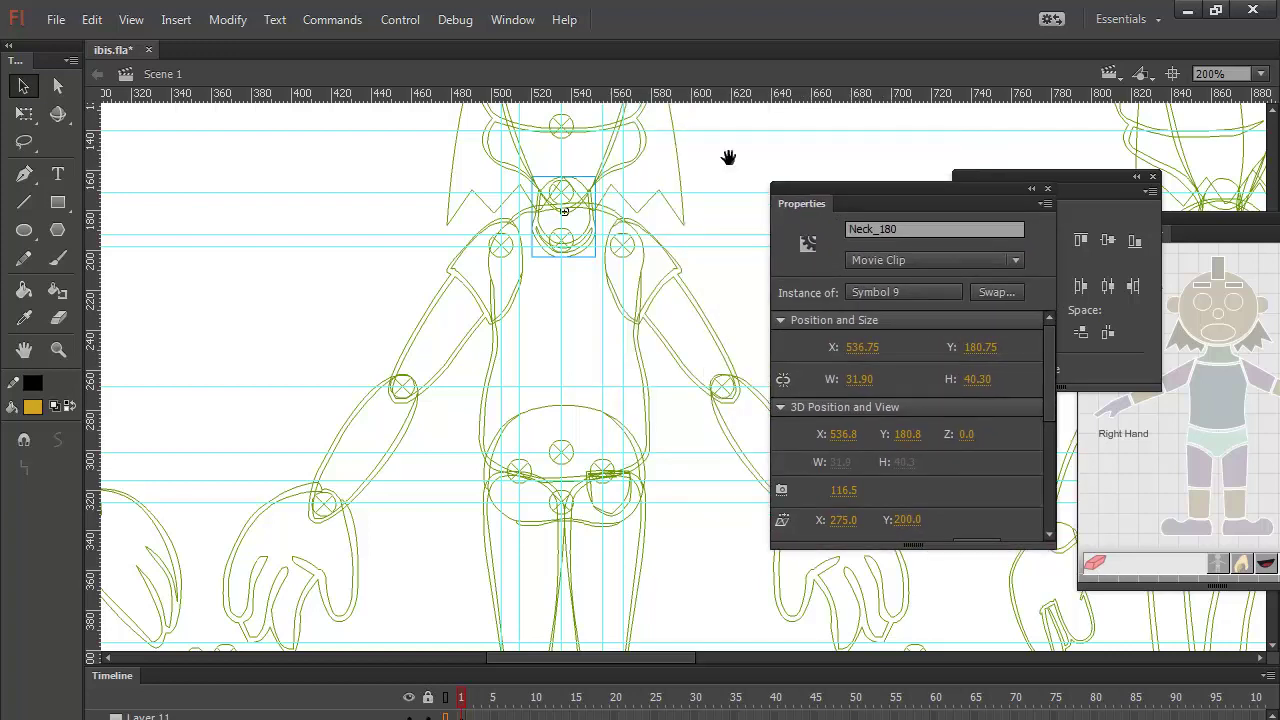
drag(729, 157, 468, 296)
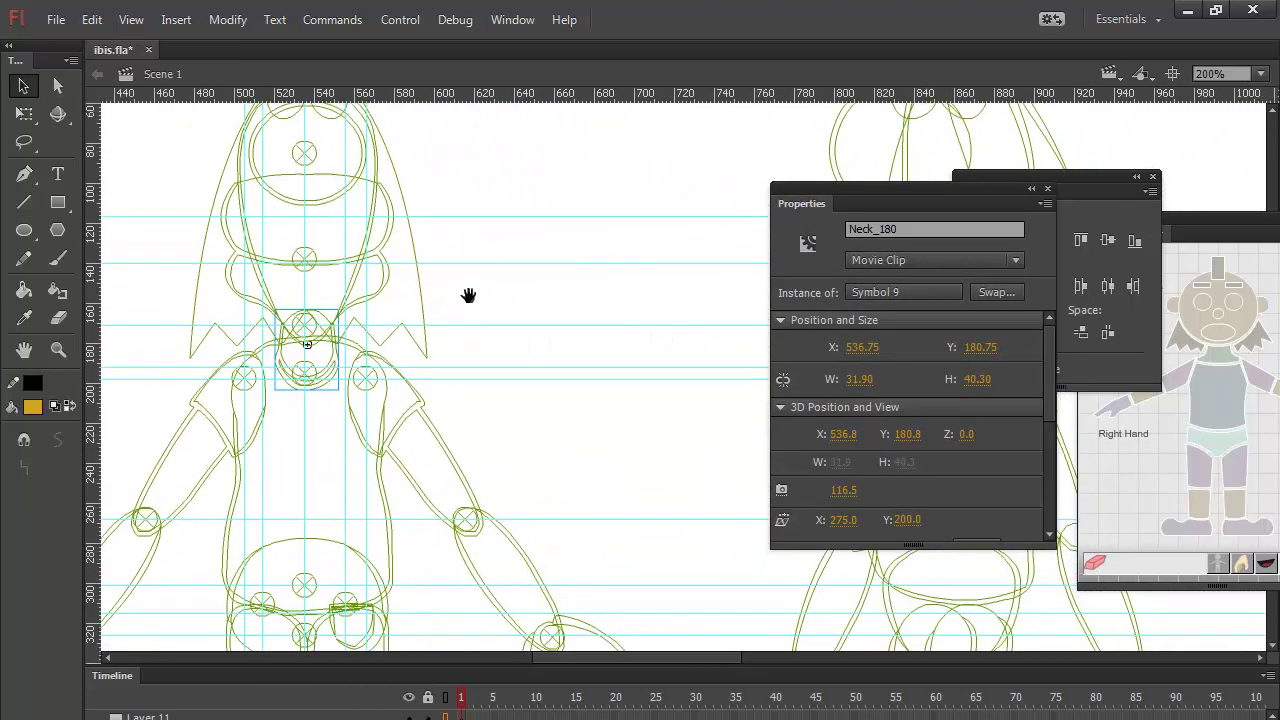
click(352, 287)
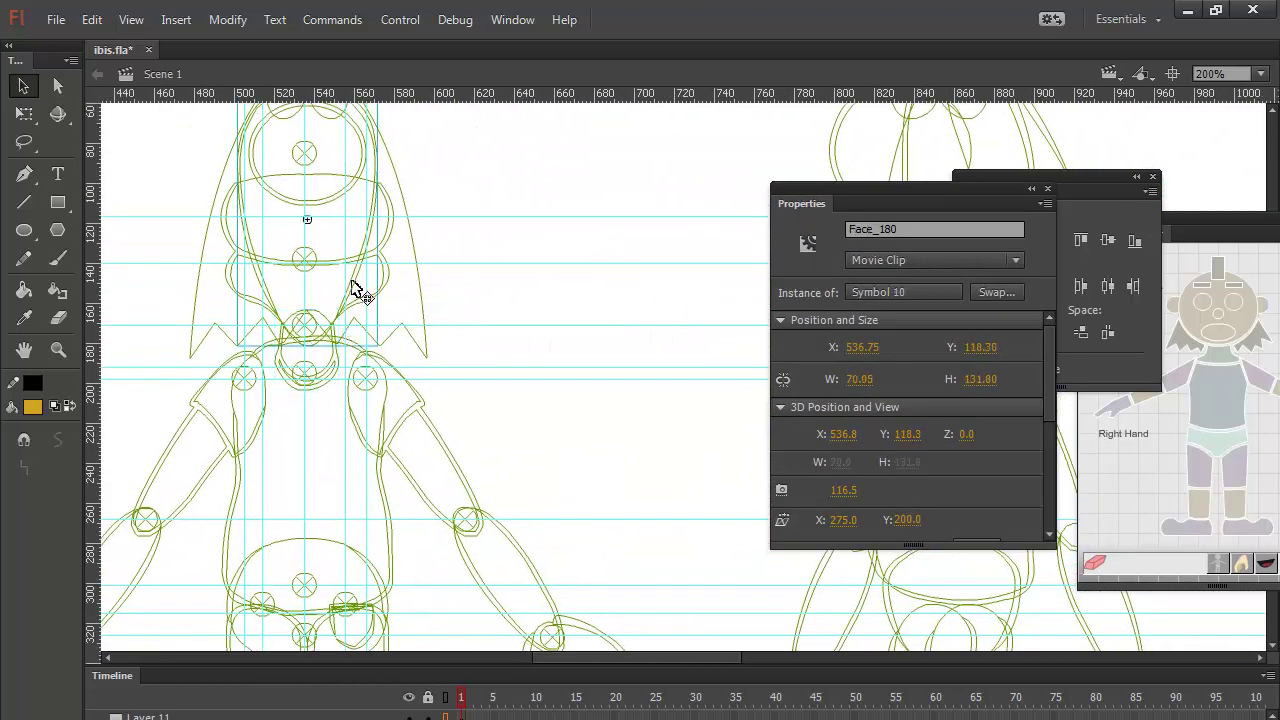
click(394, 240)
click(407, 204)
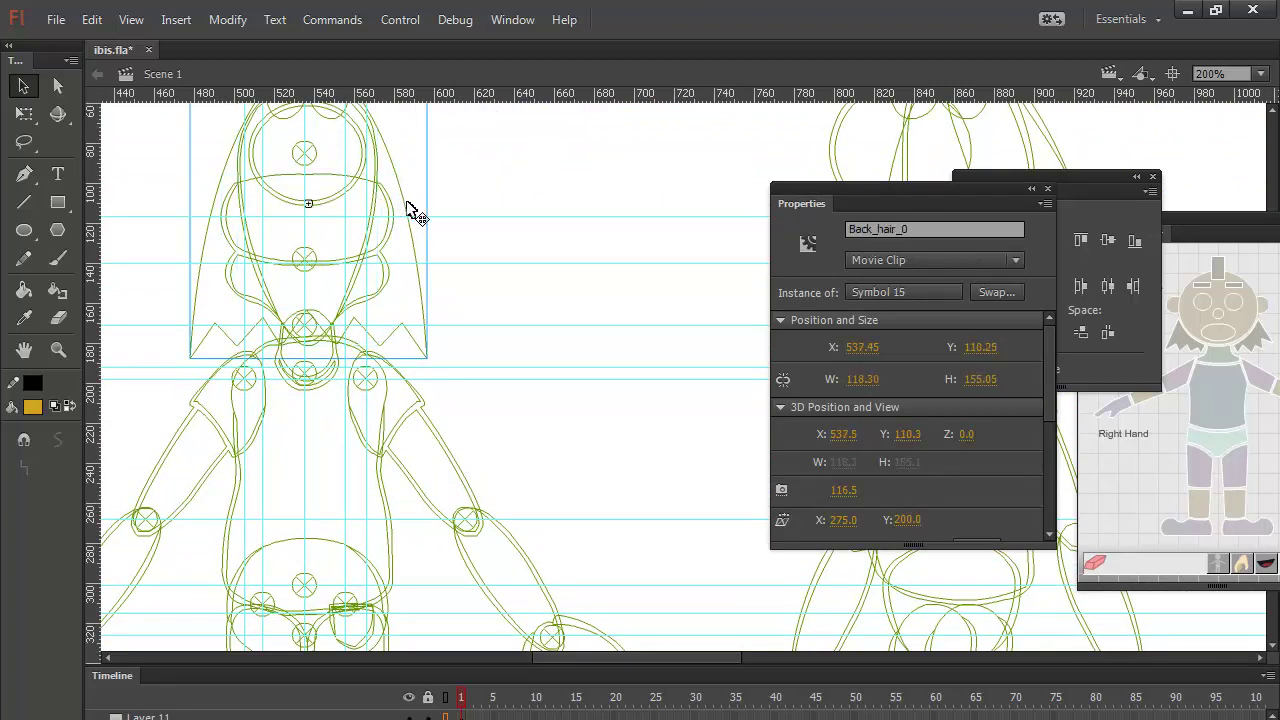
Step: Clear the panels off Puppet Producer and assign the selected hair shape as the back hair of the 180 view
drag(549, 194, 521, 331)
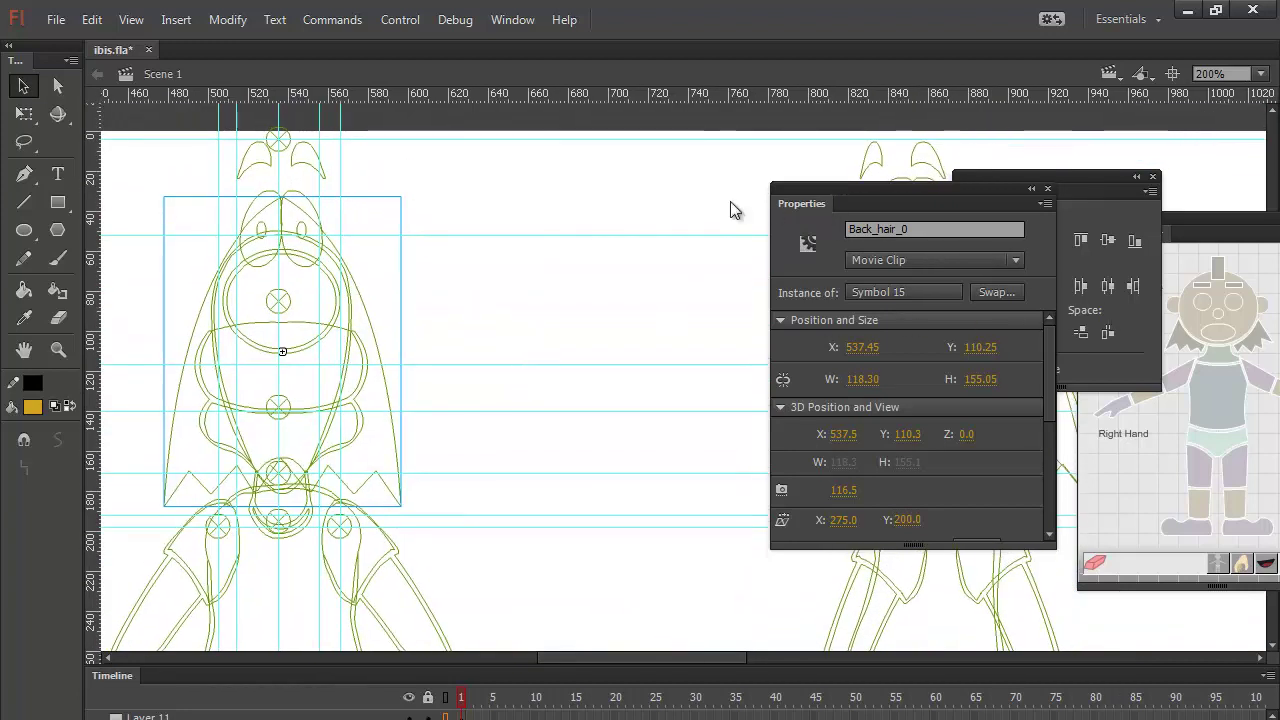
drag(877, 203, 724, 190)
drag(978, 188, 498, 236)
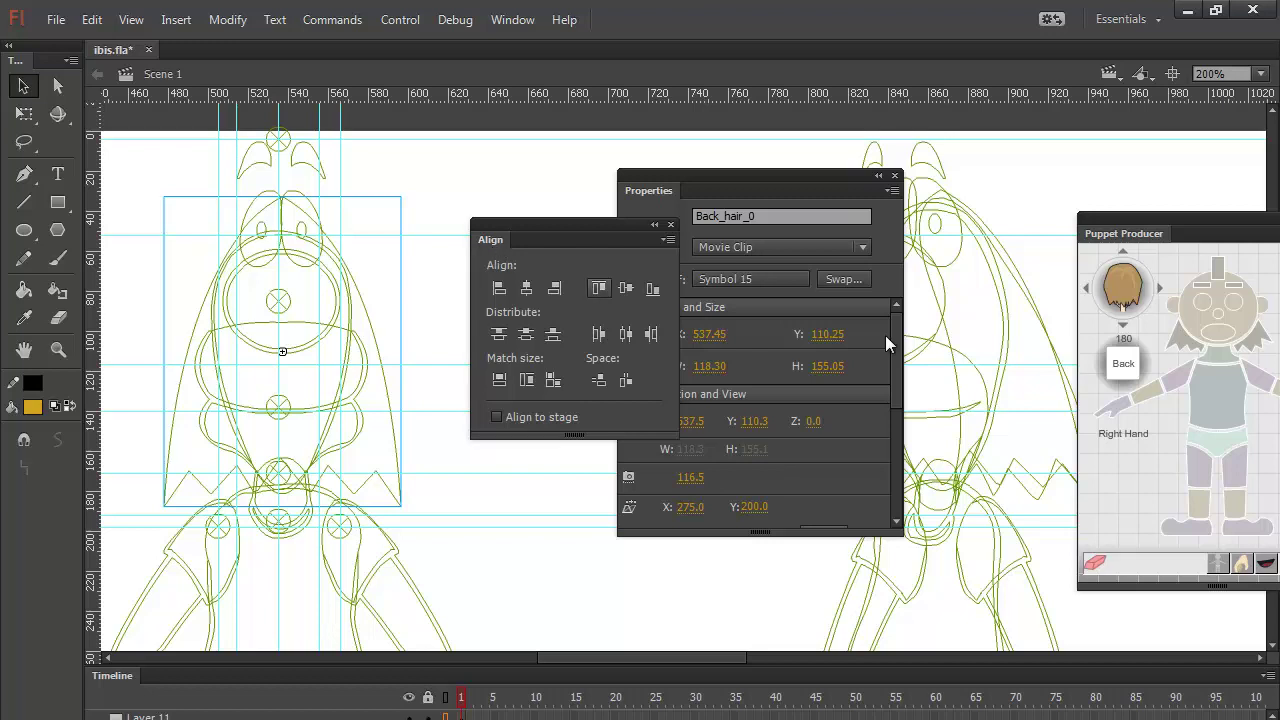
click(1180, 347)
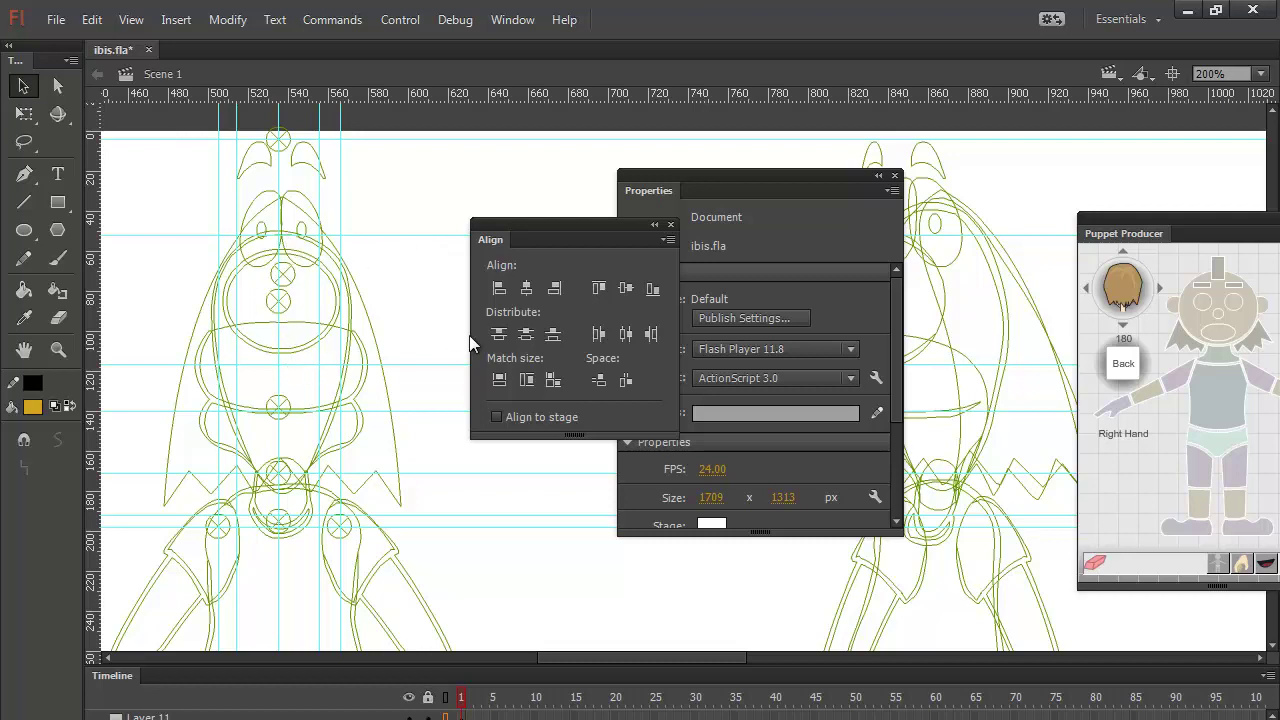
Step: Assign the back view's right and left eyes to the matching Puppet Producer eyes for the 180 view
click(294, 195)
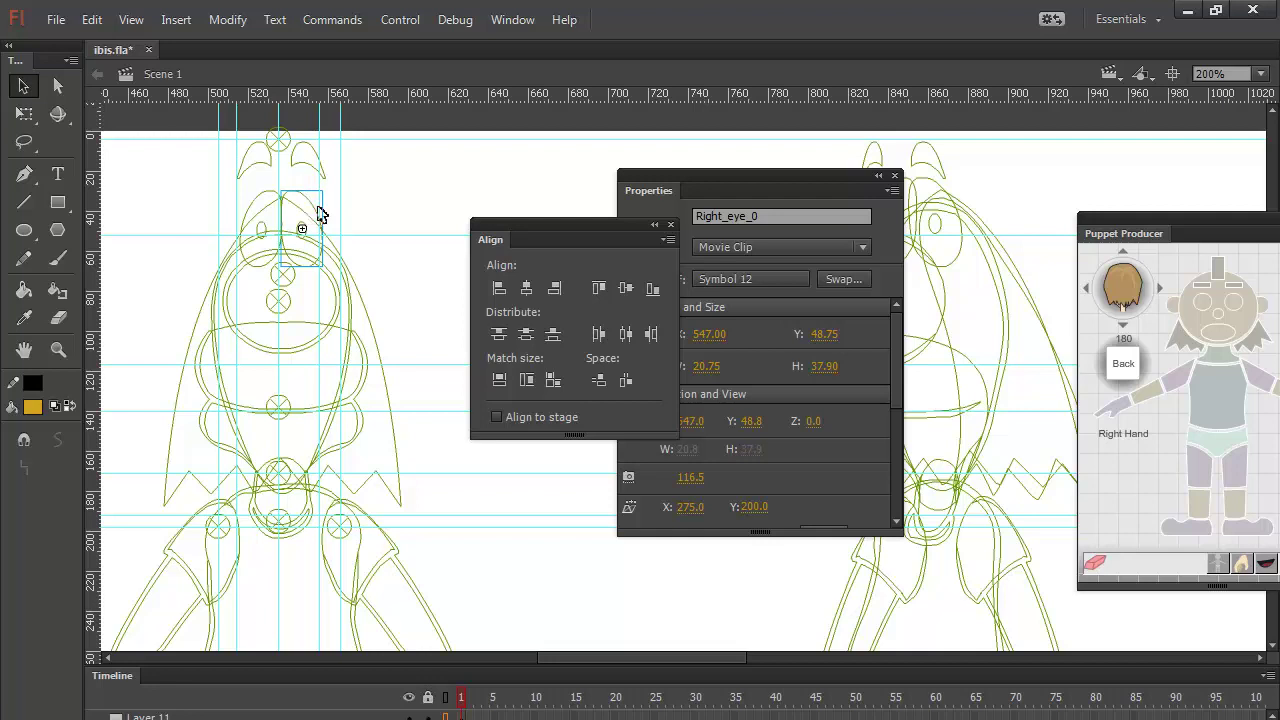
click(1203, 311)
click(266, 231)
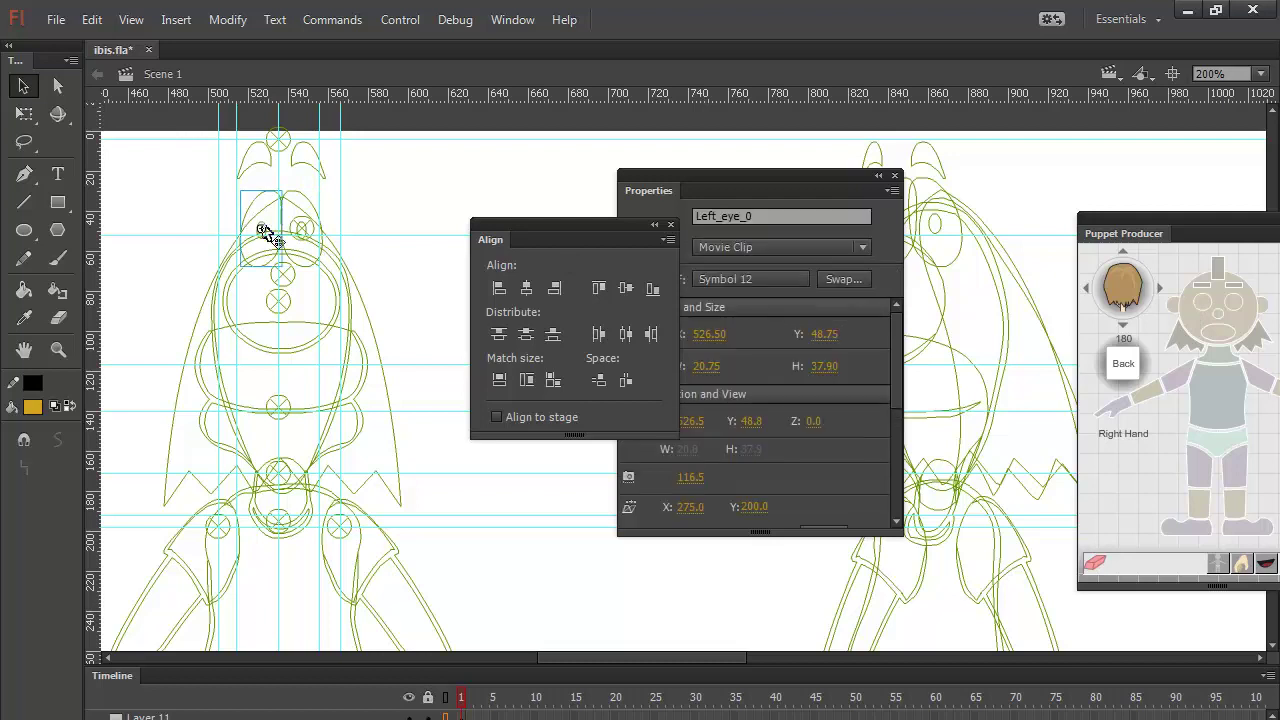
click(1237, 310)
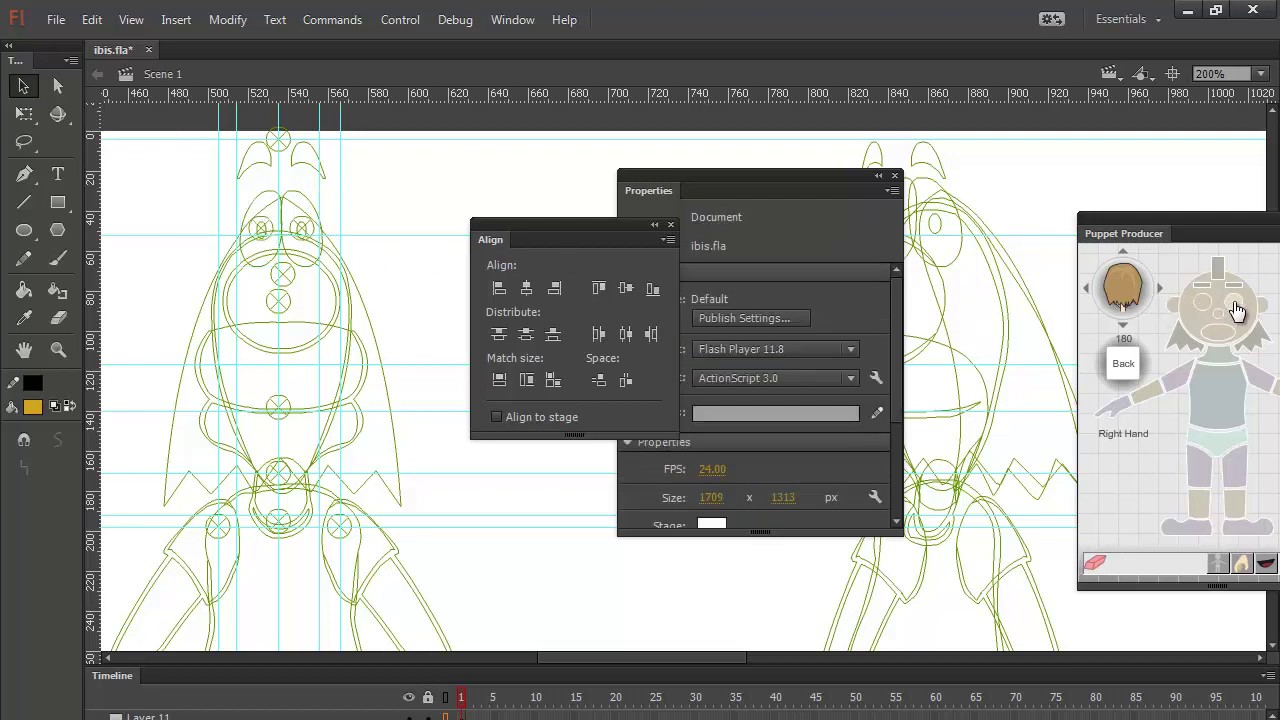
Step: Assign the back view's right and left brows to the matching Puppet Producer brows for the 180 view
click(308, 161)
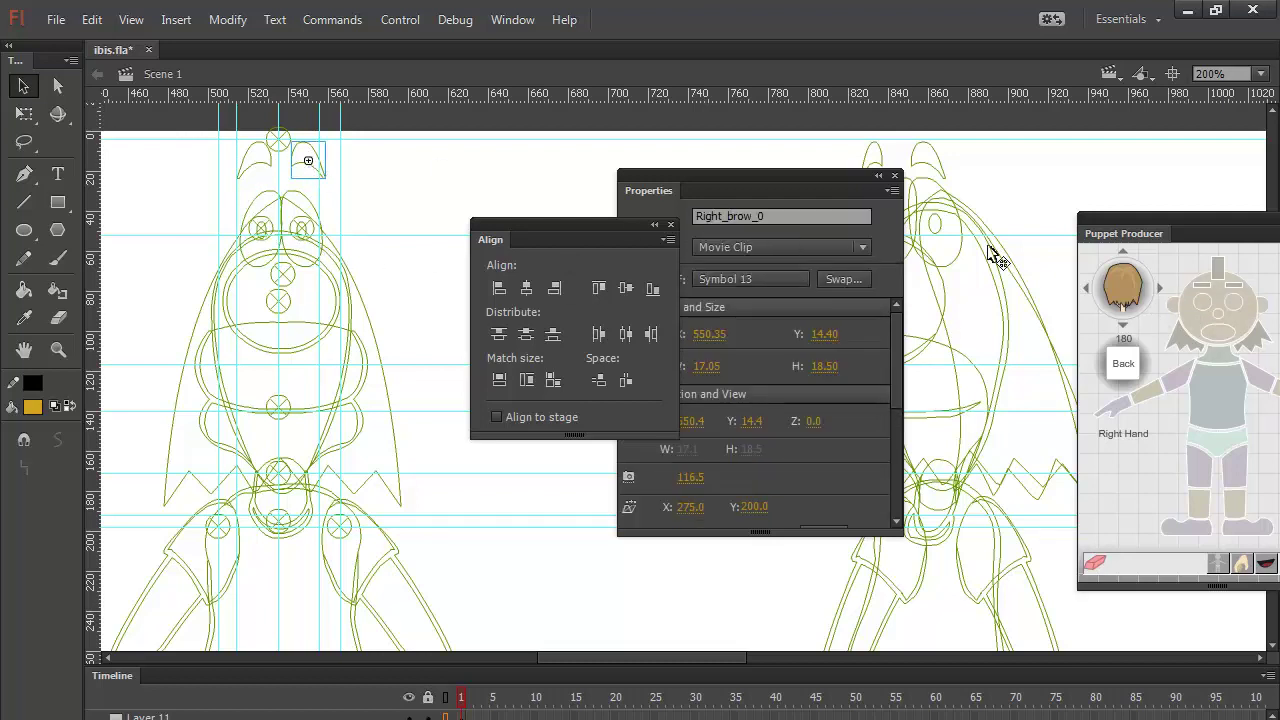
click(1203, 295)
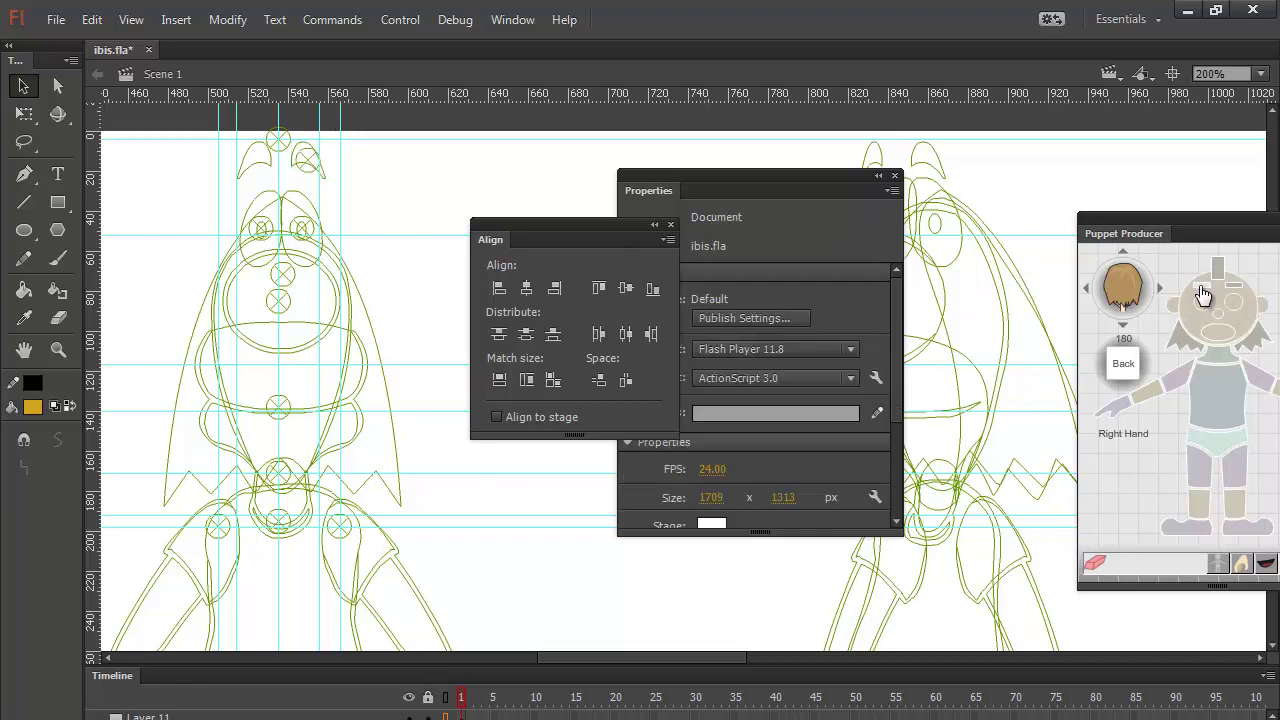
click(262, 165)
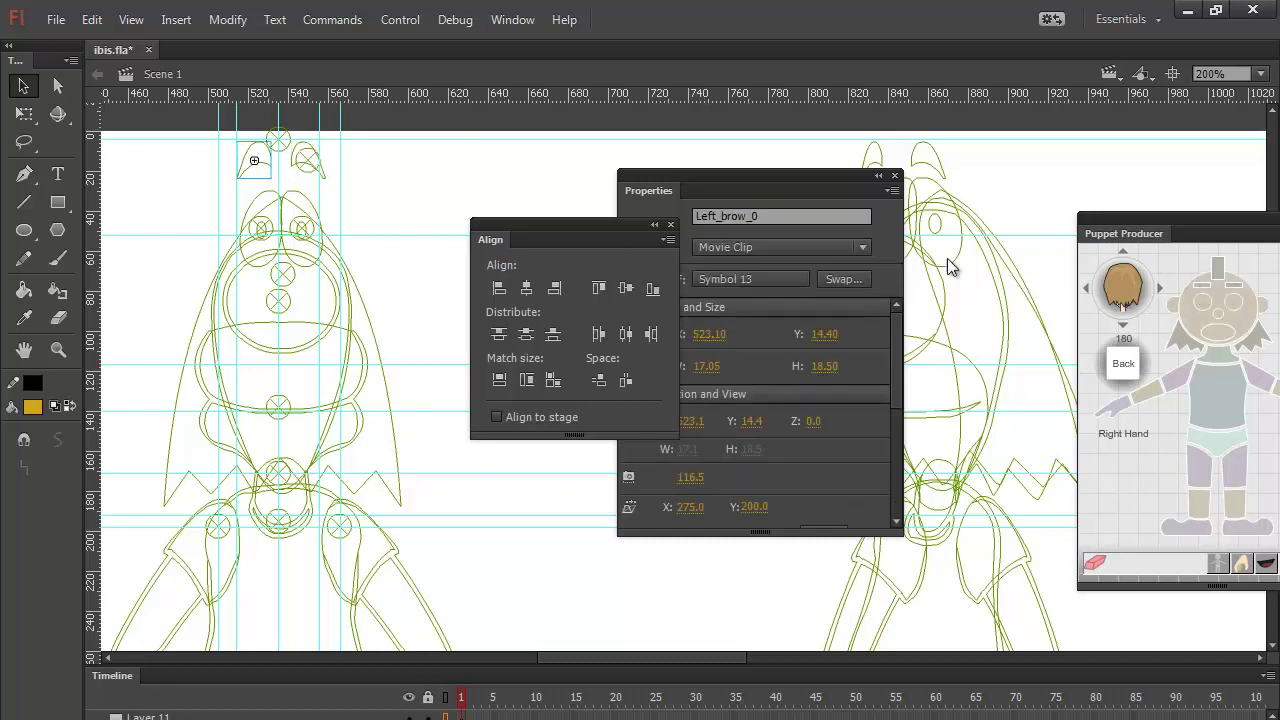
click(1238, 295)
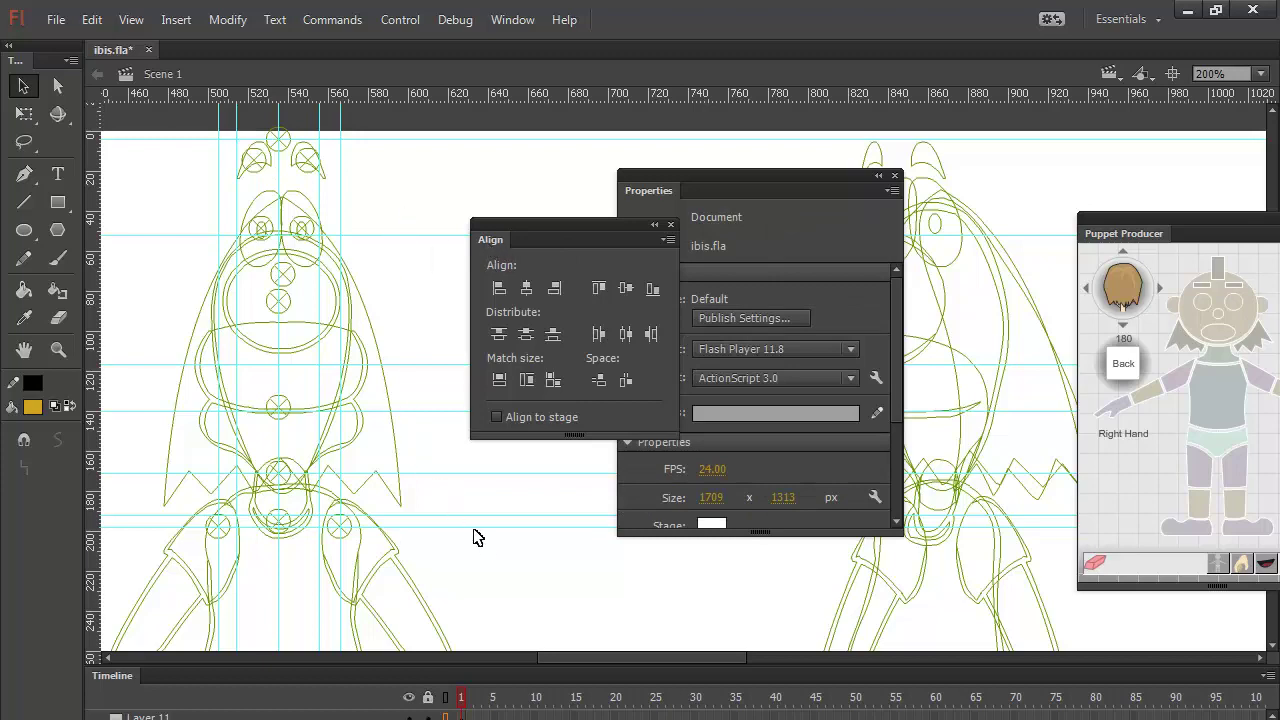
drag(504, 572, 378, 392)
drag(414, 450, 417, 386)
drag(308, 582, 314, 514)
drag(216, 551, 358, 458)
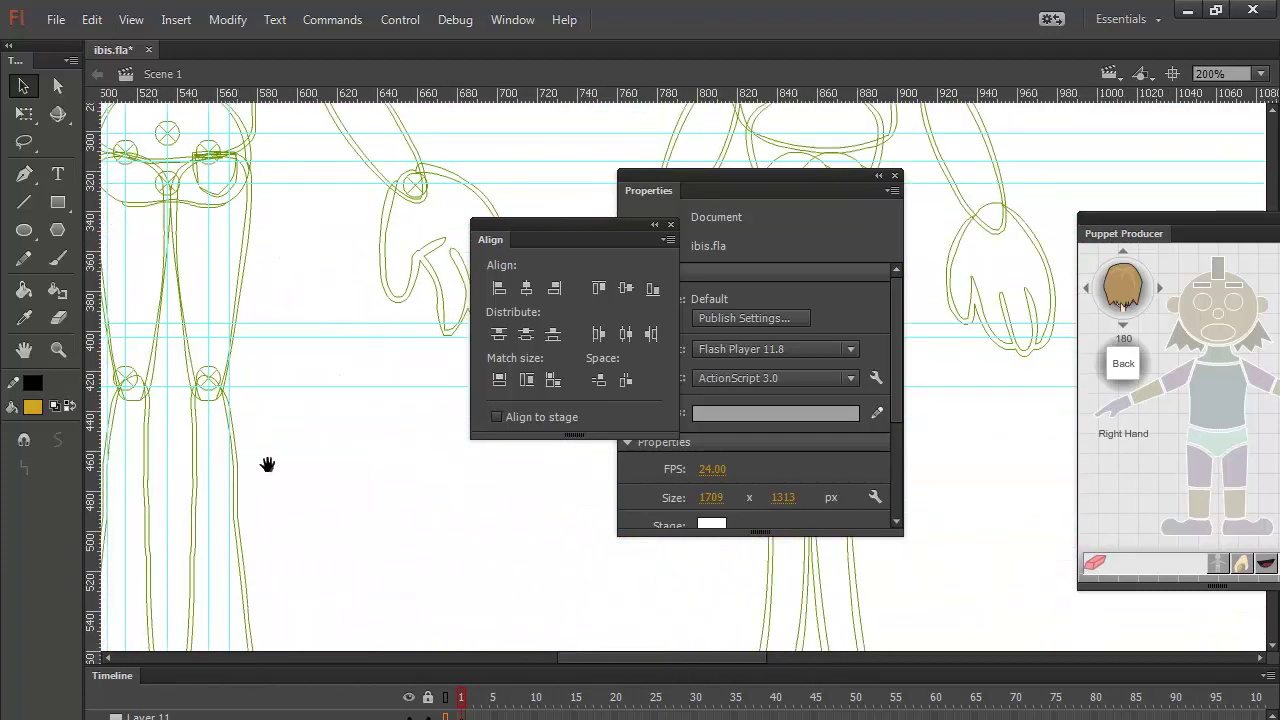
Step: Look over the outlined front and back views' pivots from legs to head, and the angled views beside them at 100%
drag(267, 464, 439, 448)
drag(364, 512, 299, 481)
drag(294, 426, 397, 237)
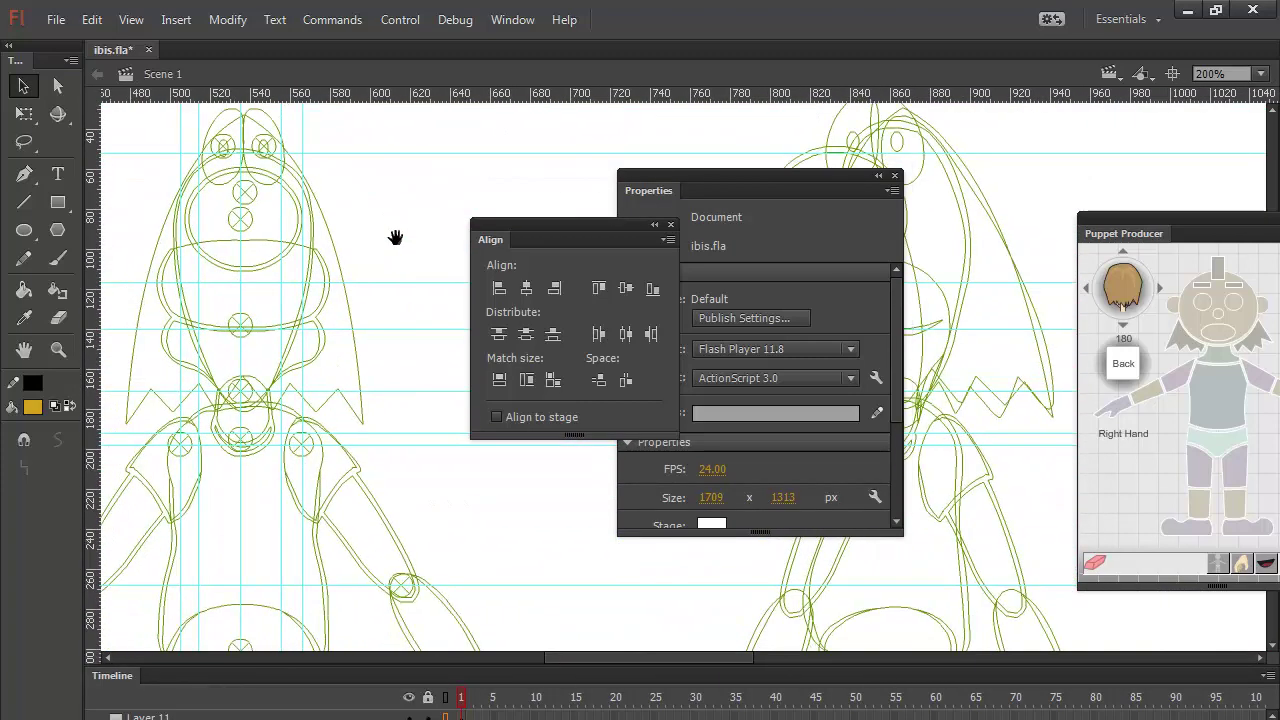
drag(292, 375, 351, 294)
drag(331, 369, 397, 361)
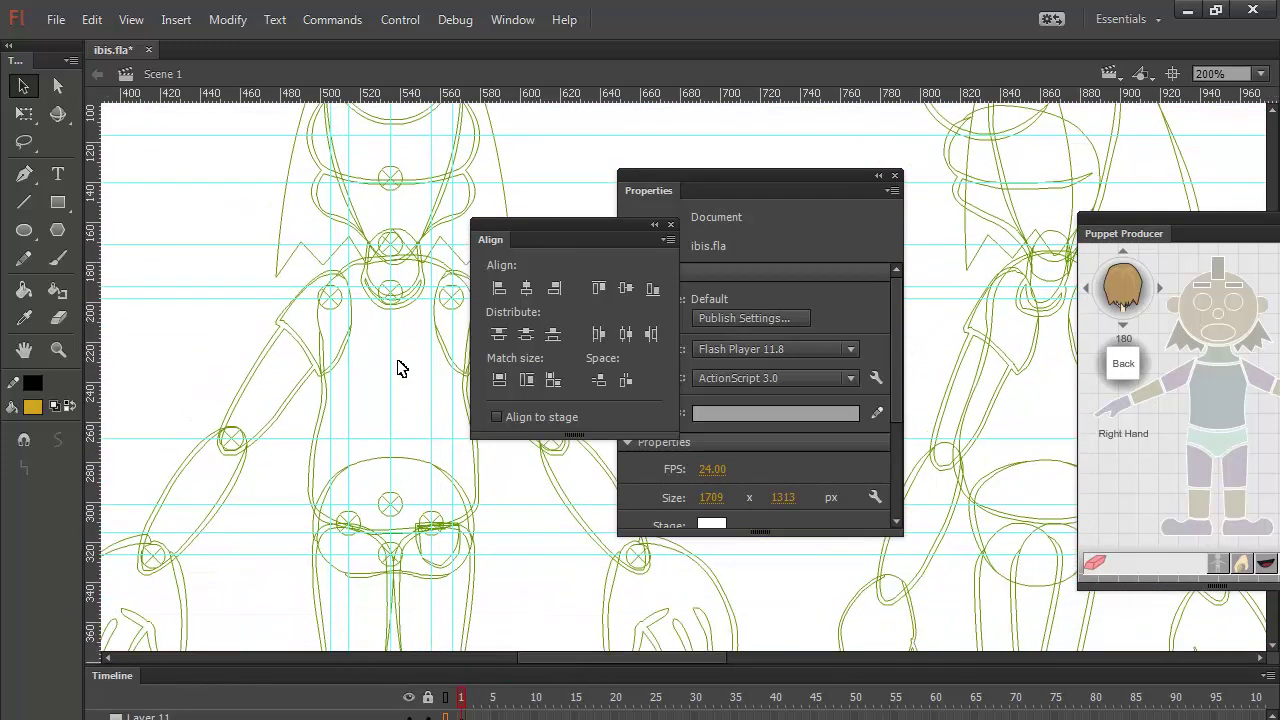
key(ctrl+1)
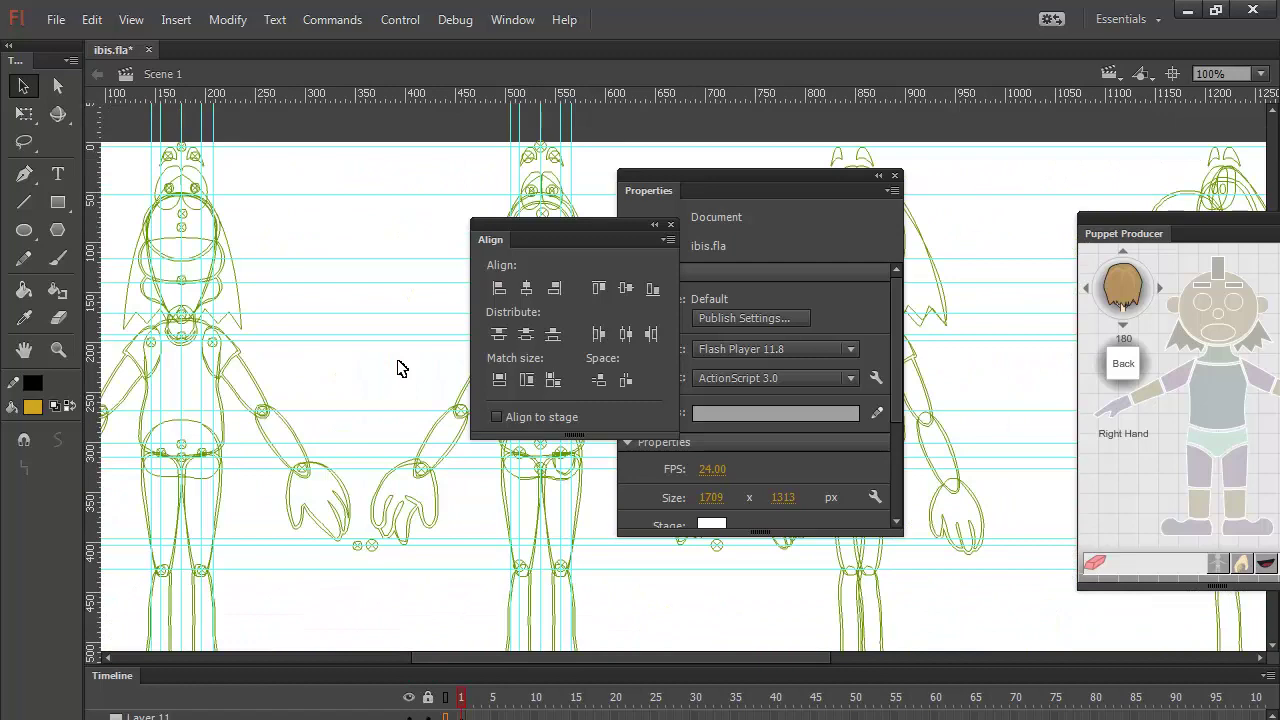
drag(636, 533, 277, 519)
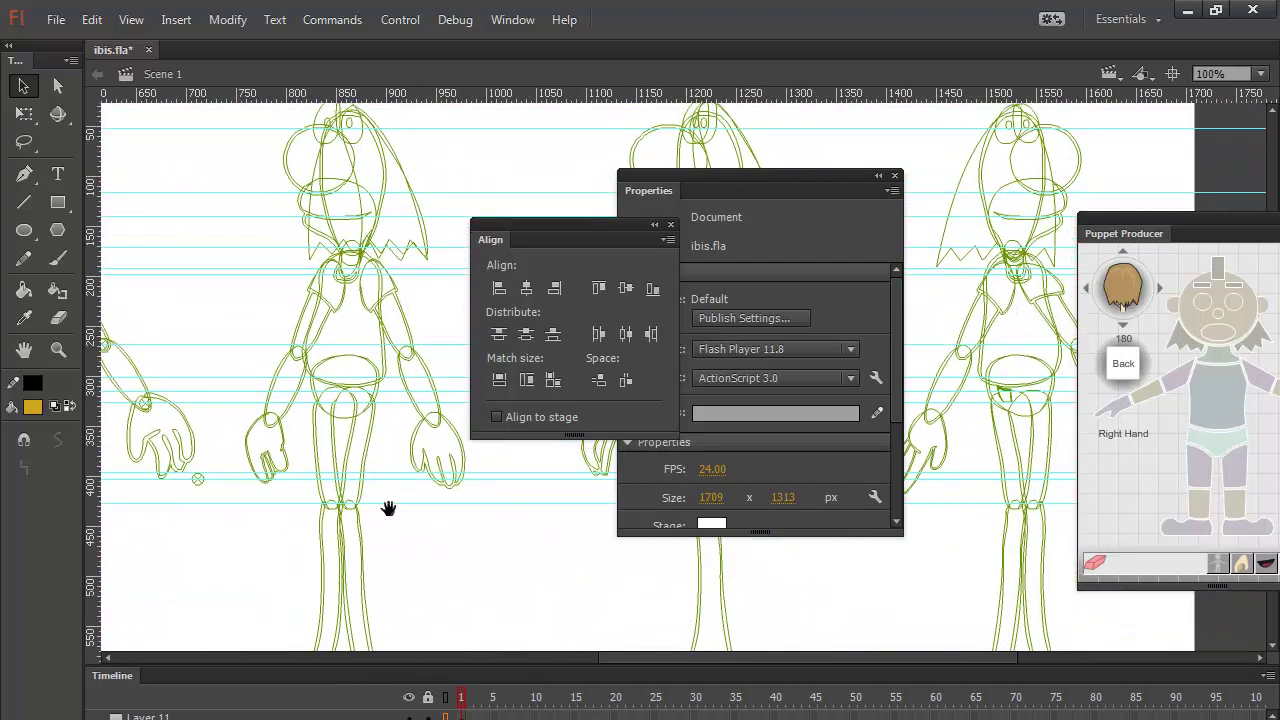
mouse_move(388, 508)
mouse_down()
mouse_move(346, 363)
mouse_move(366, 414)
mouse_move(366, 514)
mouse_up()
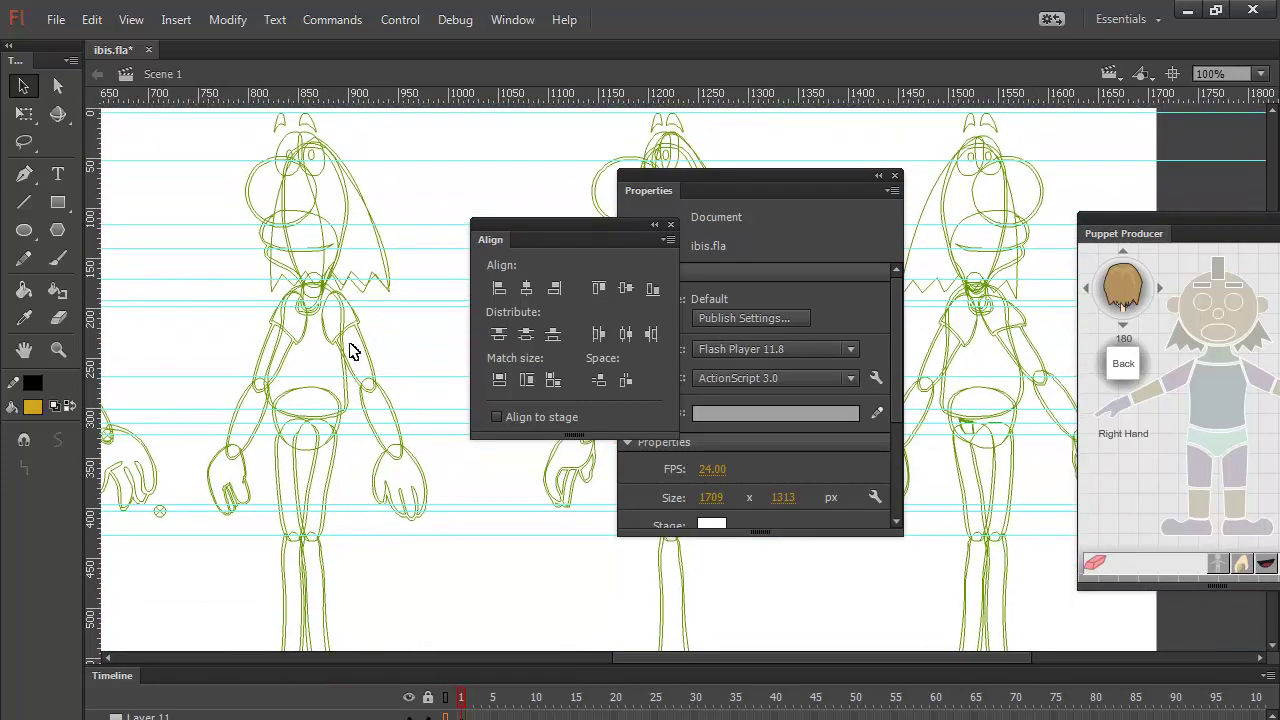
Step: Ungroup the upper three-quarter front view and move its outer brow inward toward the other brow
click(405, 359)
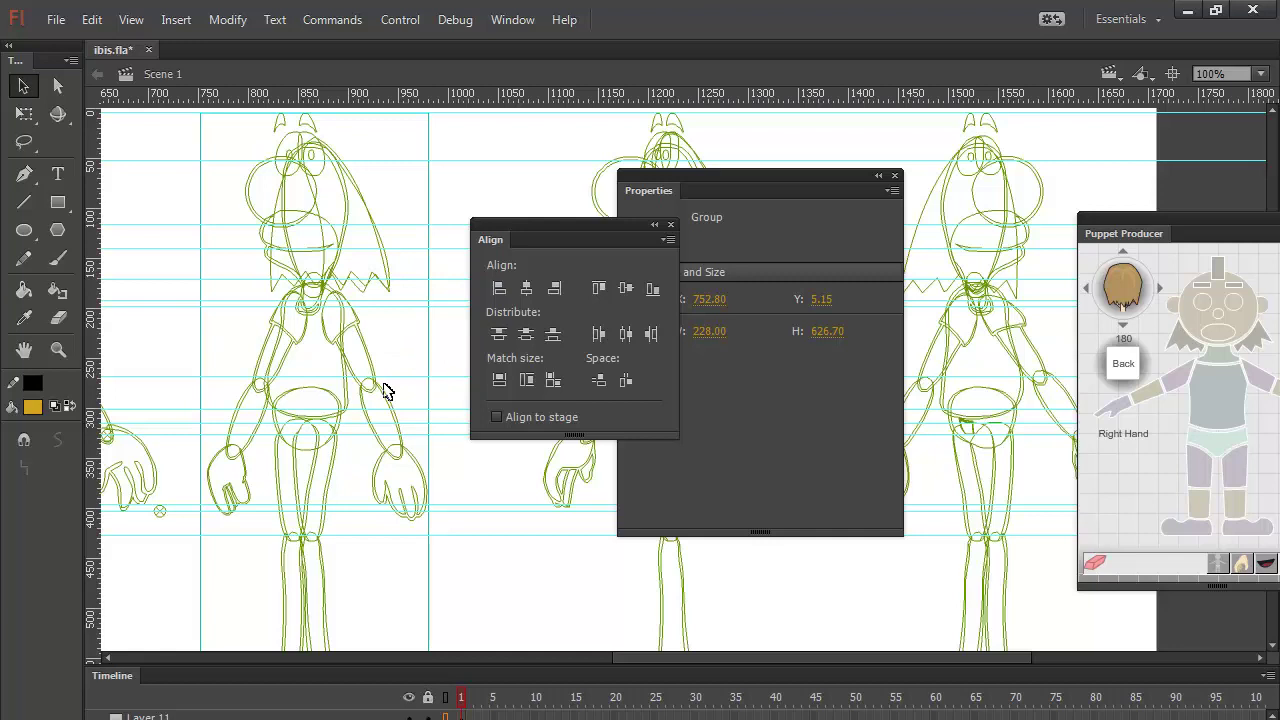
key(ctrl+shift+g)
click(430, 139)
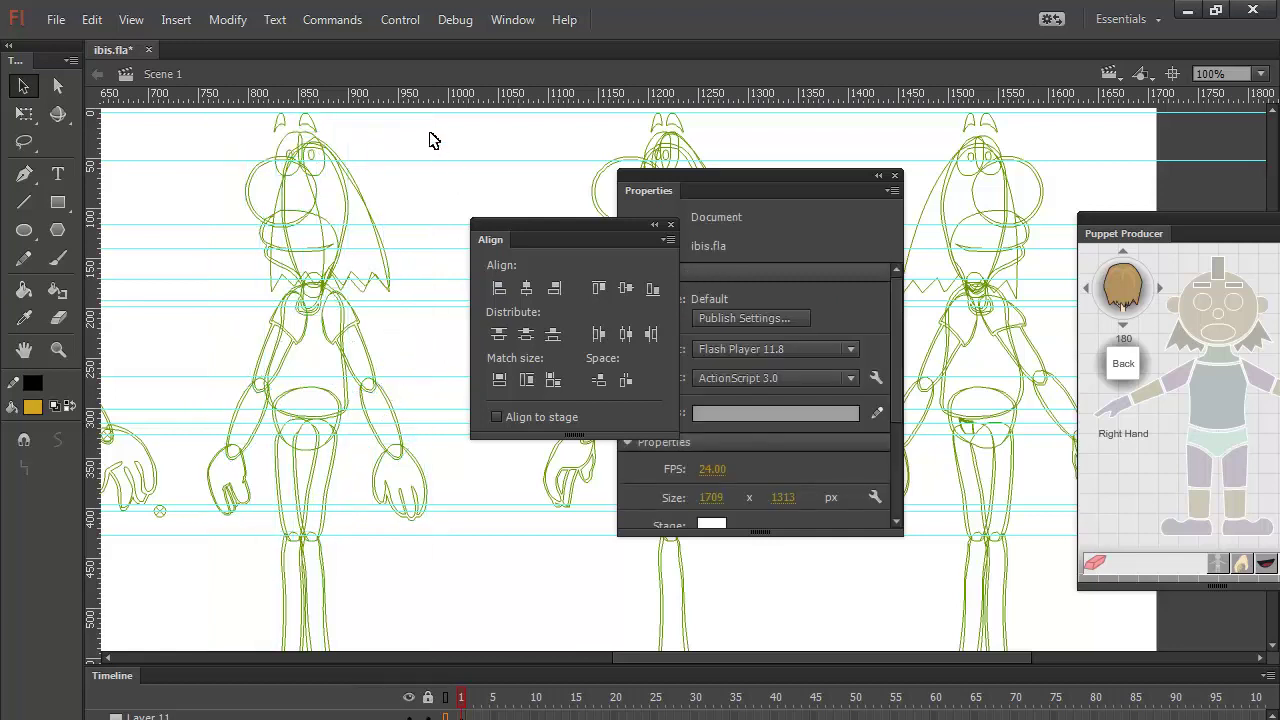
click(294, 131)
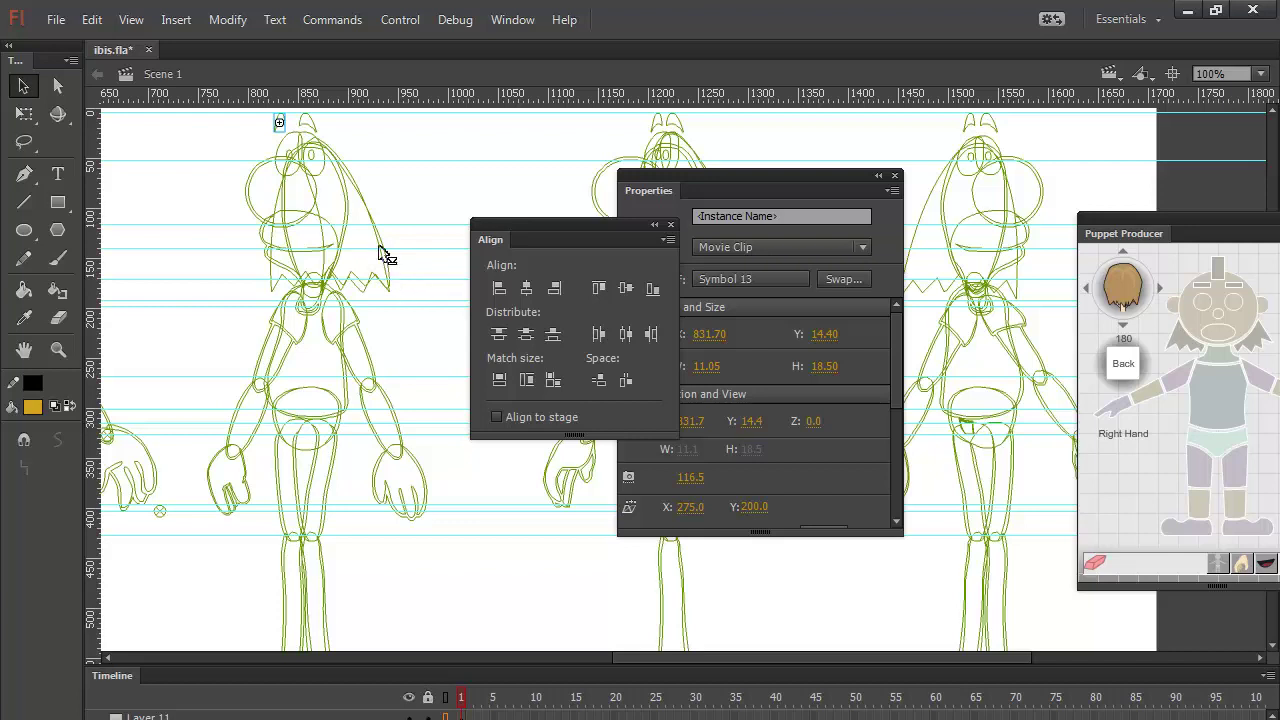
key(shift+Right)
click(380, 590)
Step: Ungroup the mirrored three-quarter front view in the lower row and move its outer brow inward toward the other brow
scroll(429, 323, down, 5)
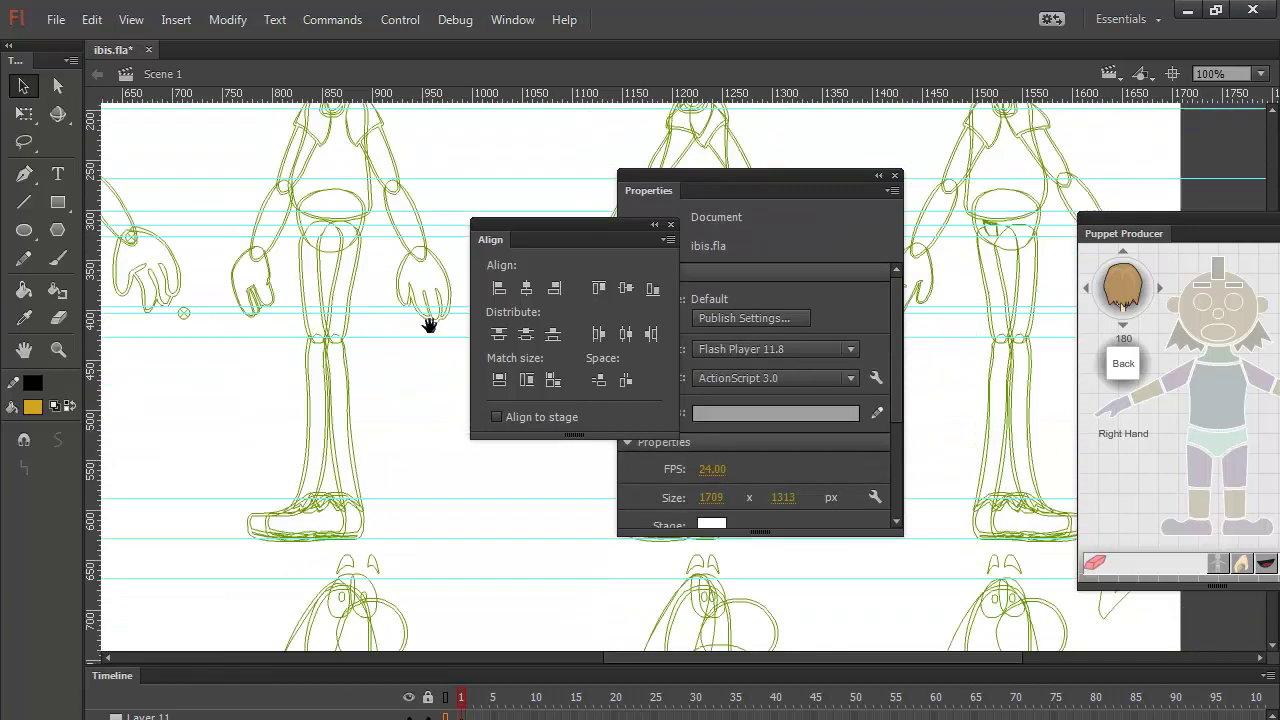
click(390, 460)
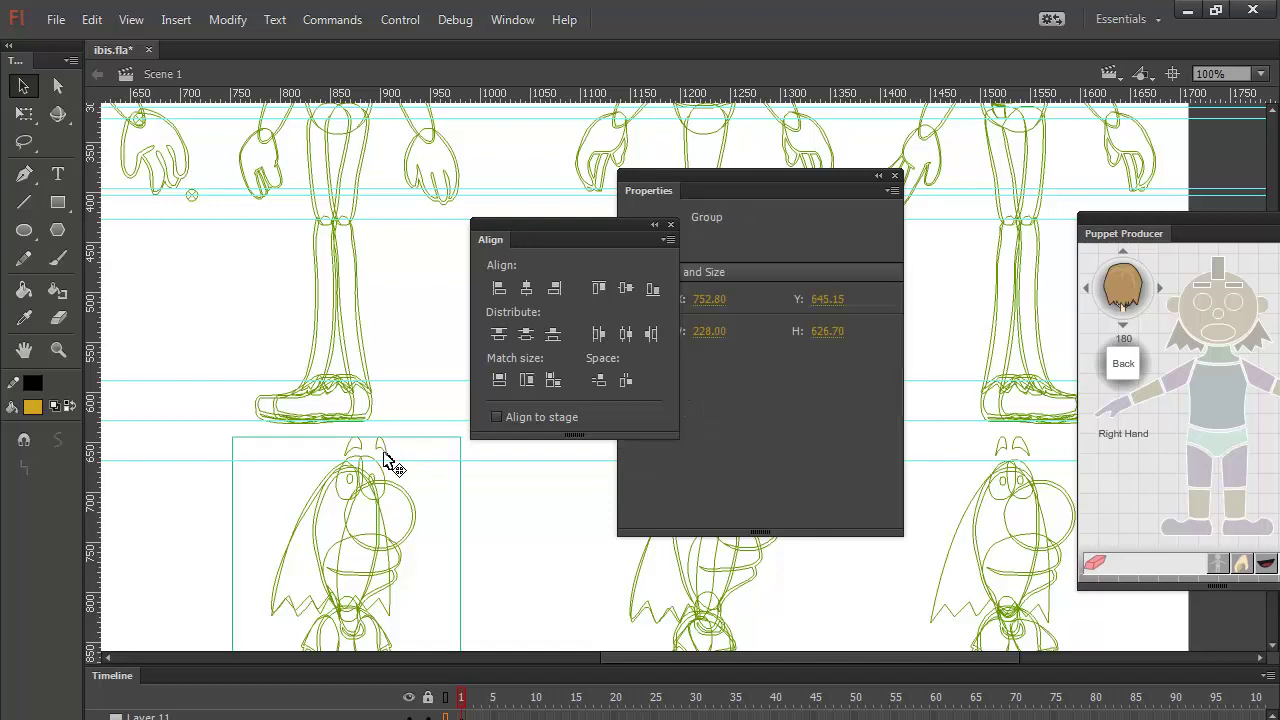
key(ctrl+shift+g)
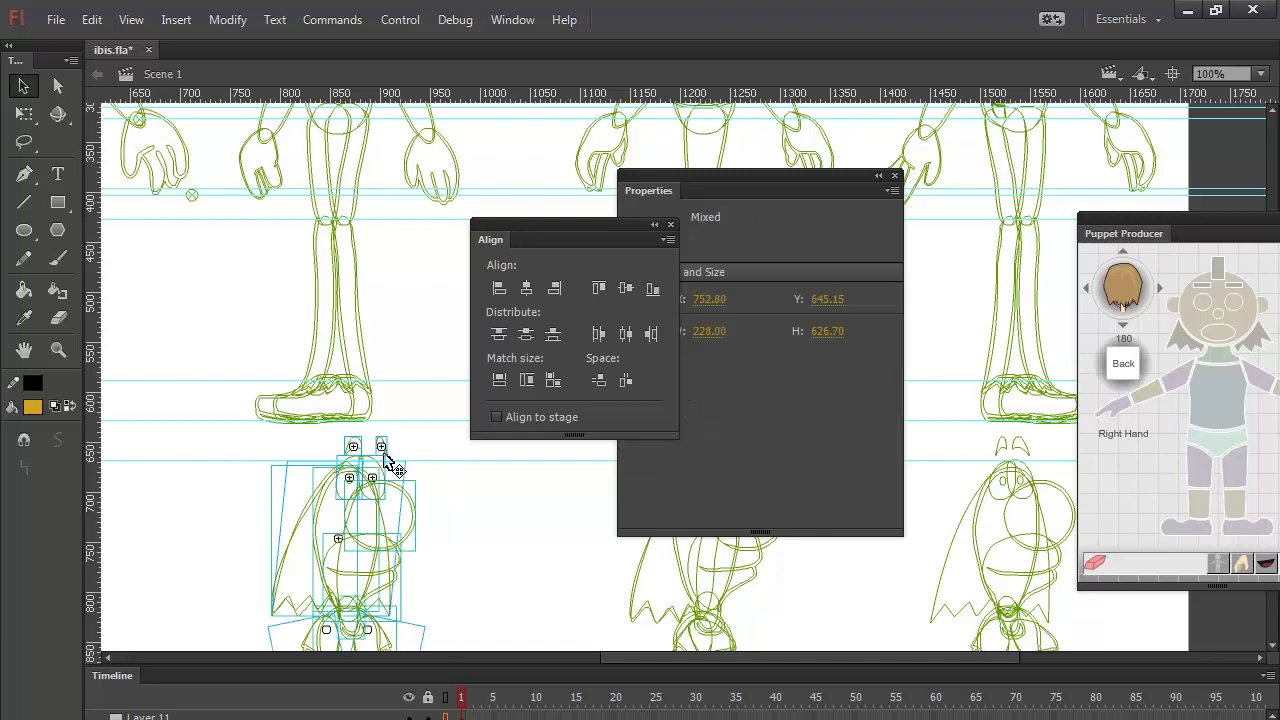
click(381, 449)
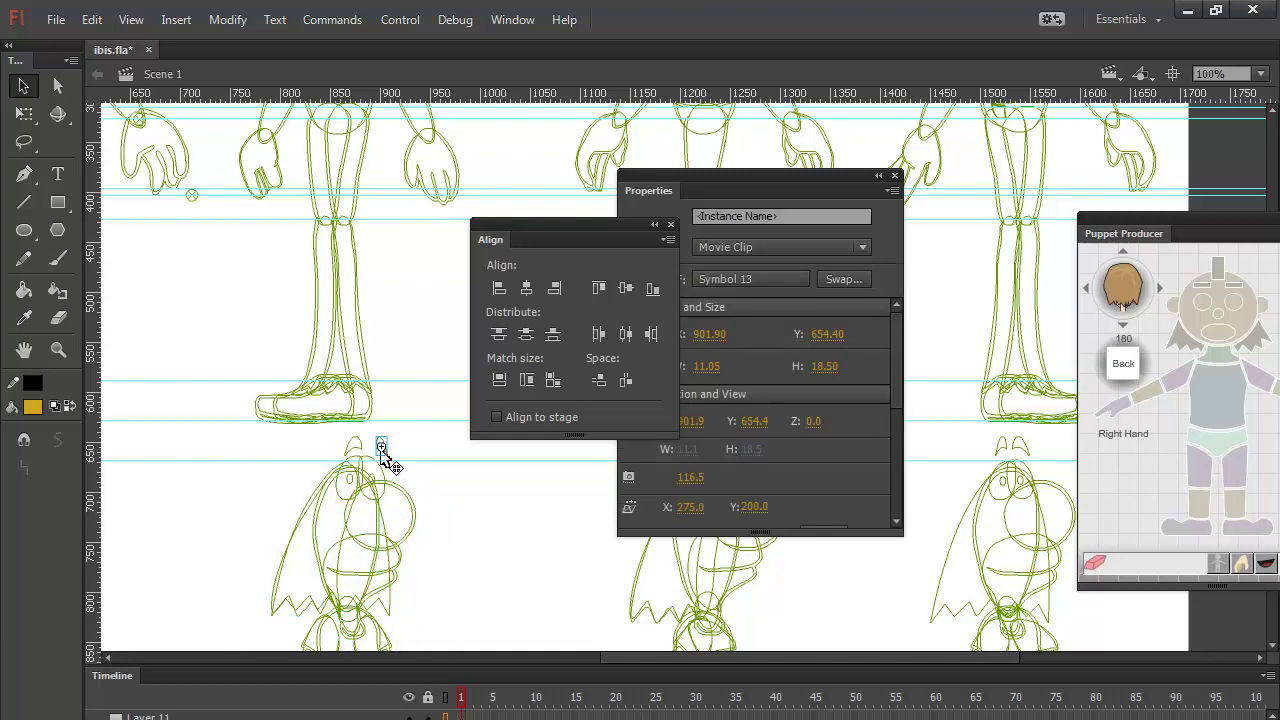
key(shift+Left)
key(shift+Left)
click(422, 297)
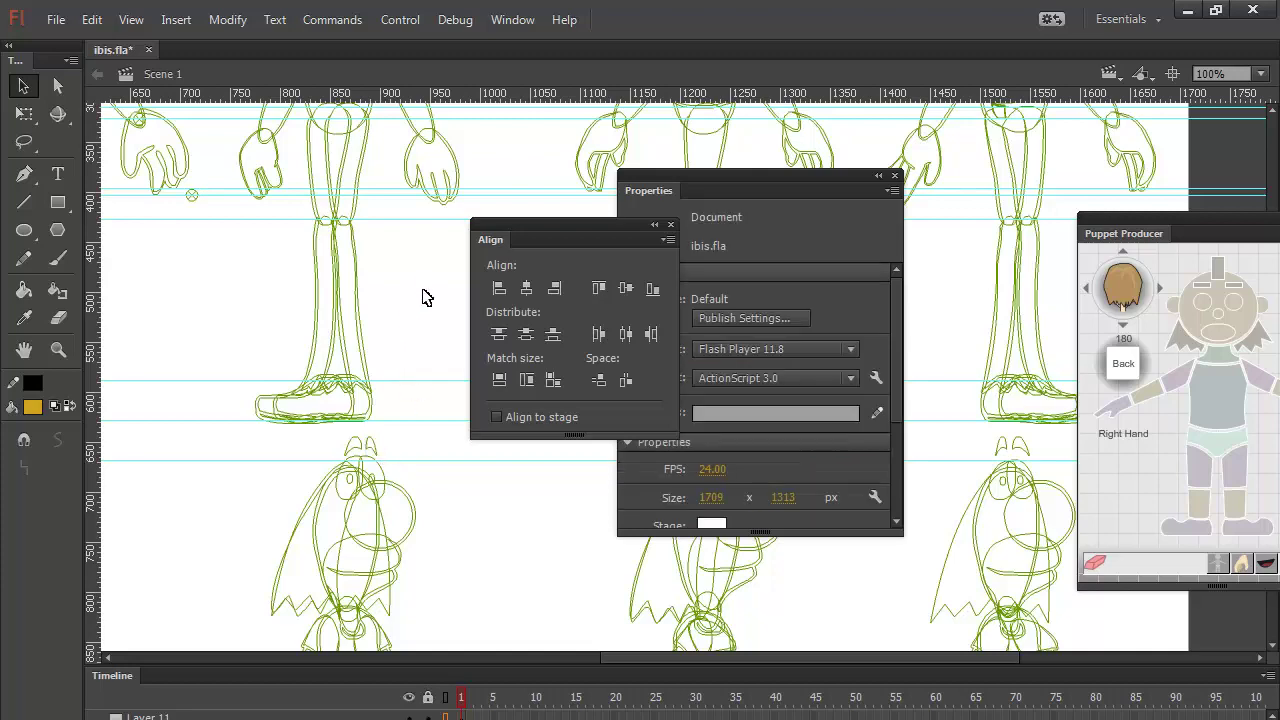
Step: Compare the brows of both three-quarter front views in full colour and close the Align panel
drag(415, 277, 386, 514)
drag(397, 133, 393, 389)
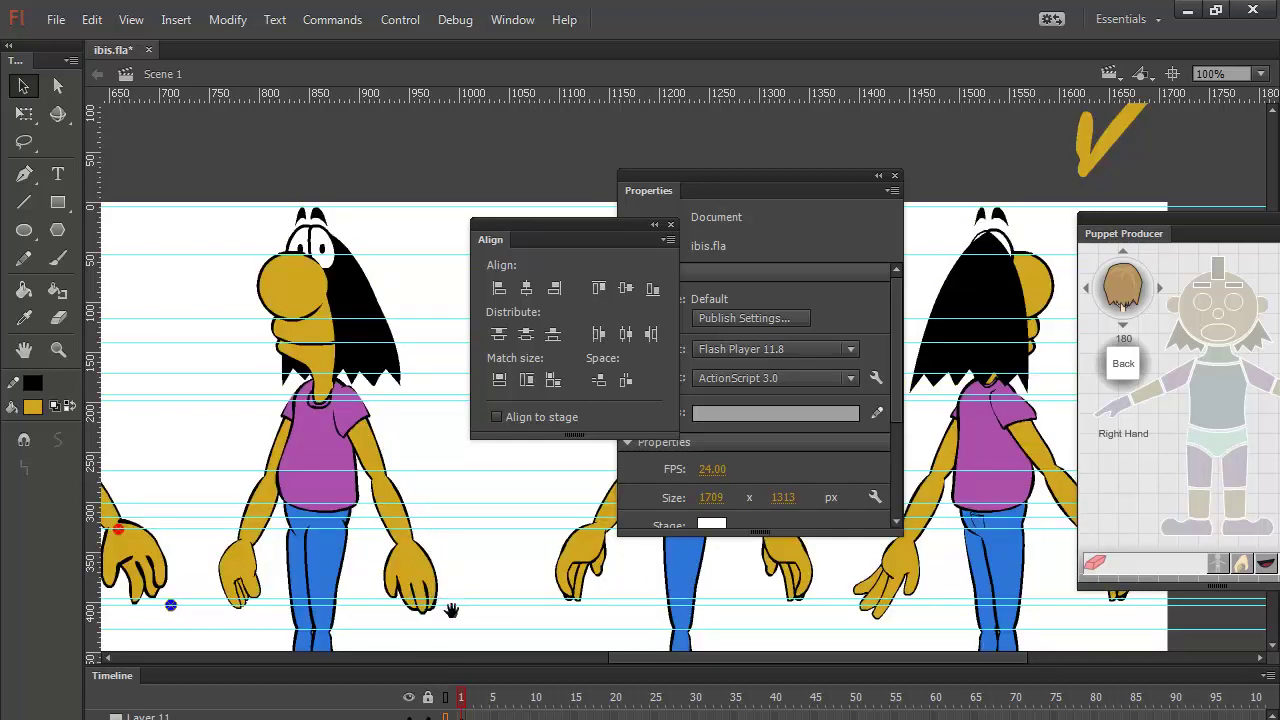
scroll(450, 606, down, 6)
drag(397, 541, 352, 425)
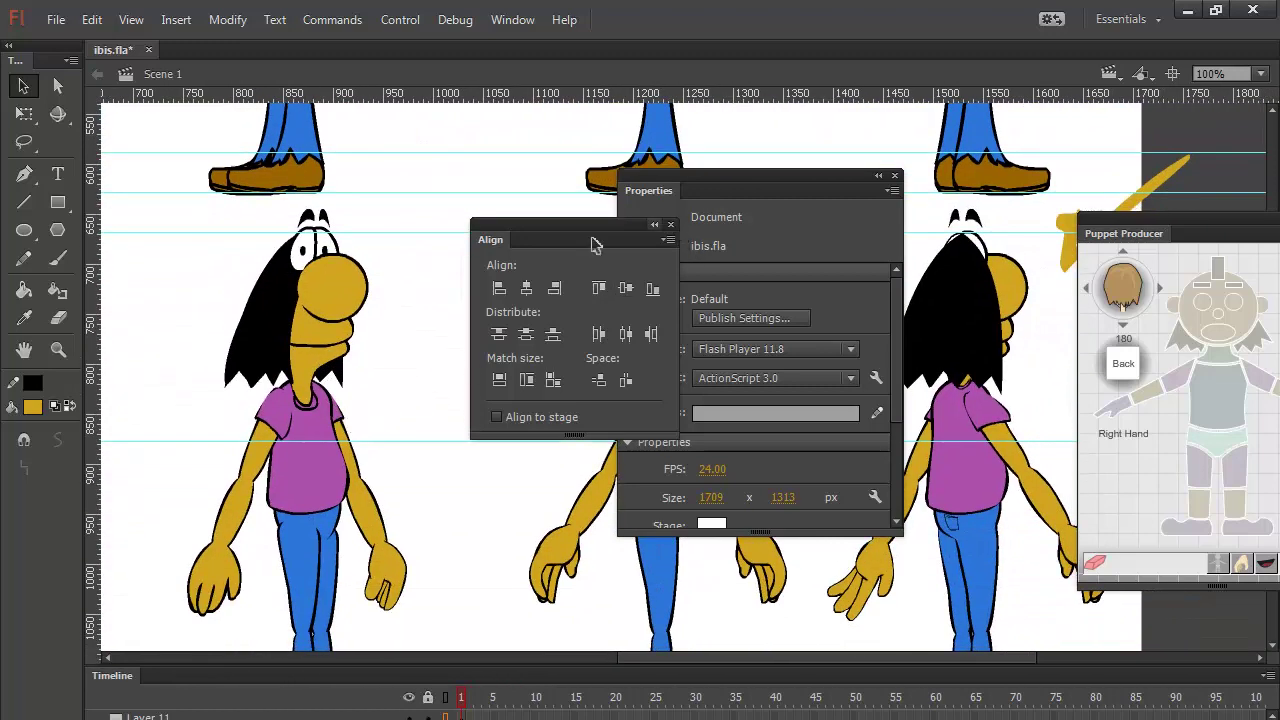
key(ctrl+k)
Step: Set Puppet Producer to the 45 view and assign the lower three-quarter figure's left and right eyes
click(340, 277)
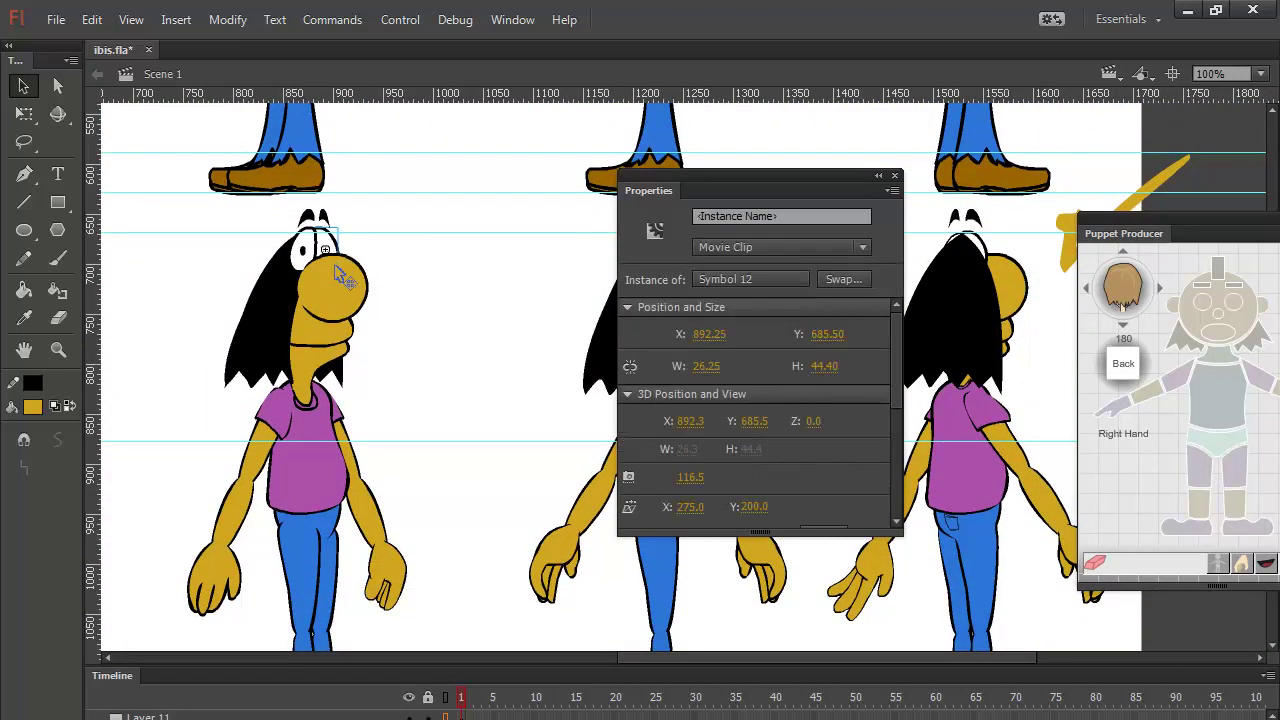
drag(1106, 235, 499, 215)
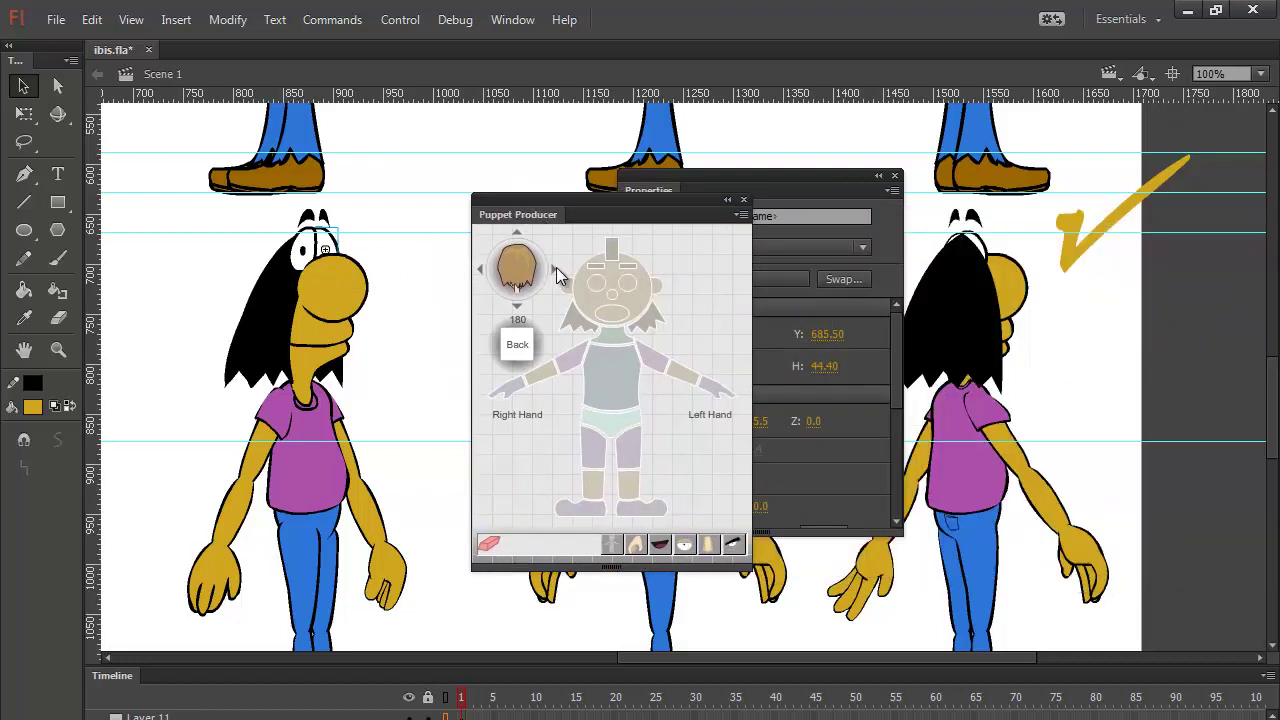
click(553, 269)
click(553, 269)
click(553, 269)
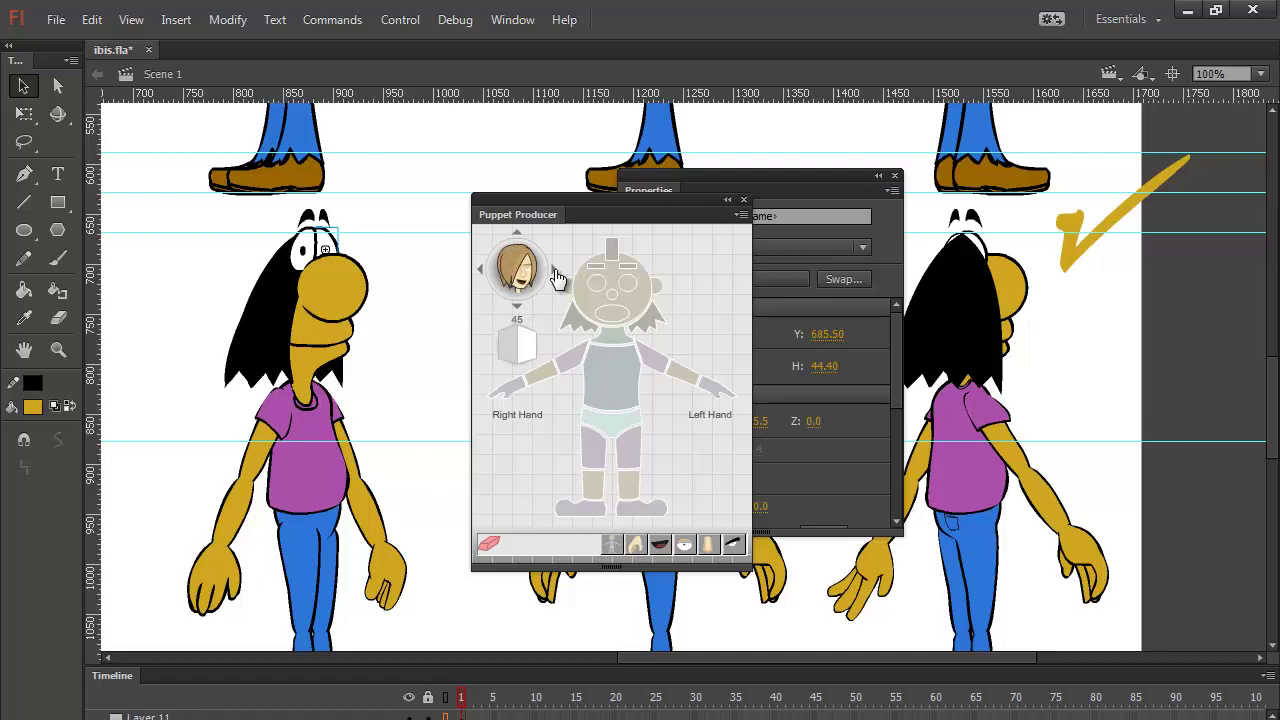
click(630, 295)
click(598, 287)
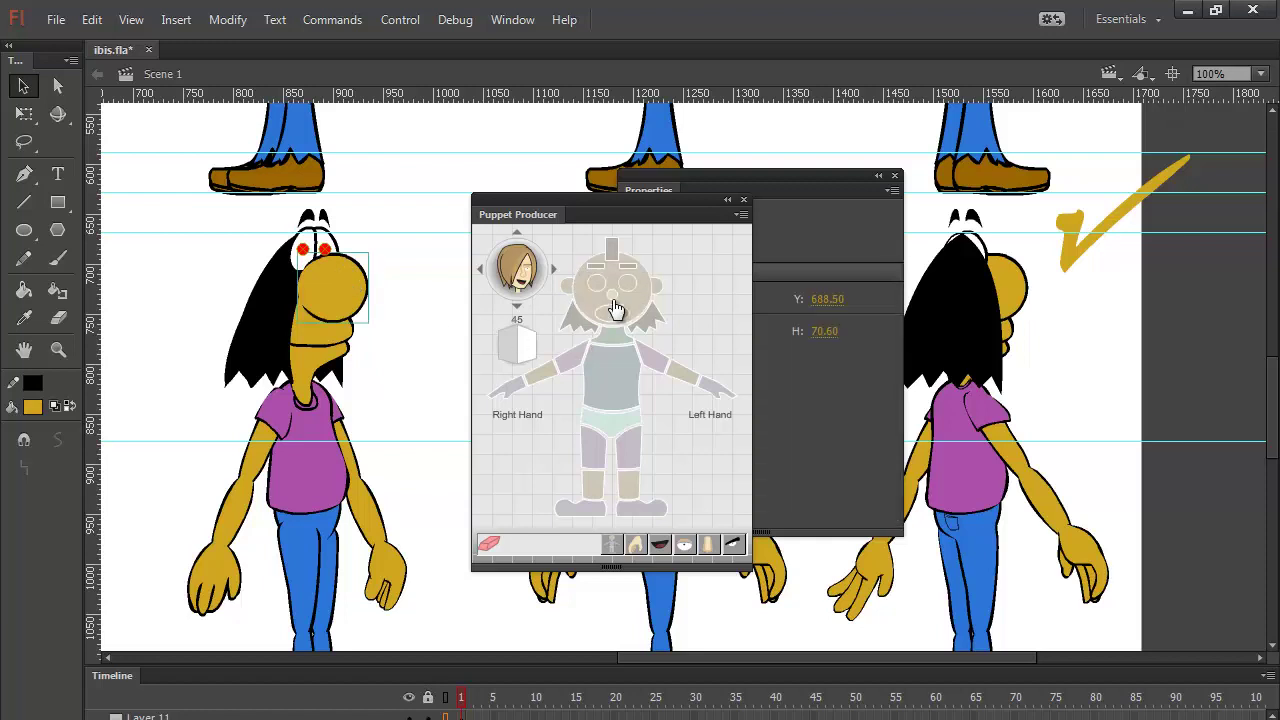
Step: Assign the three-quarter figure's nose and mouth for the 45 view, accepting their conversion to symbols
click(617, 310)
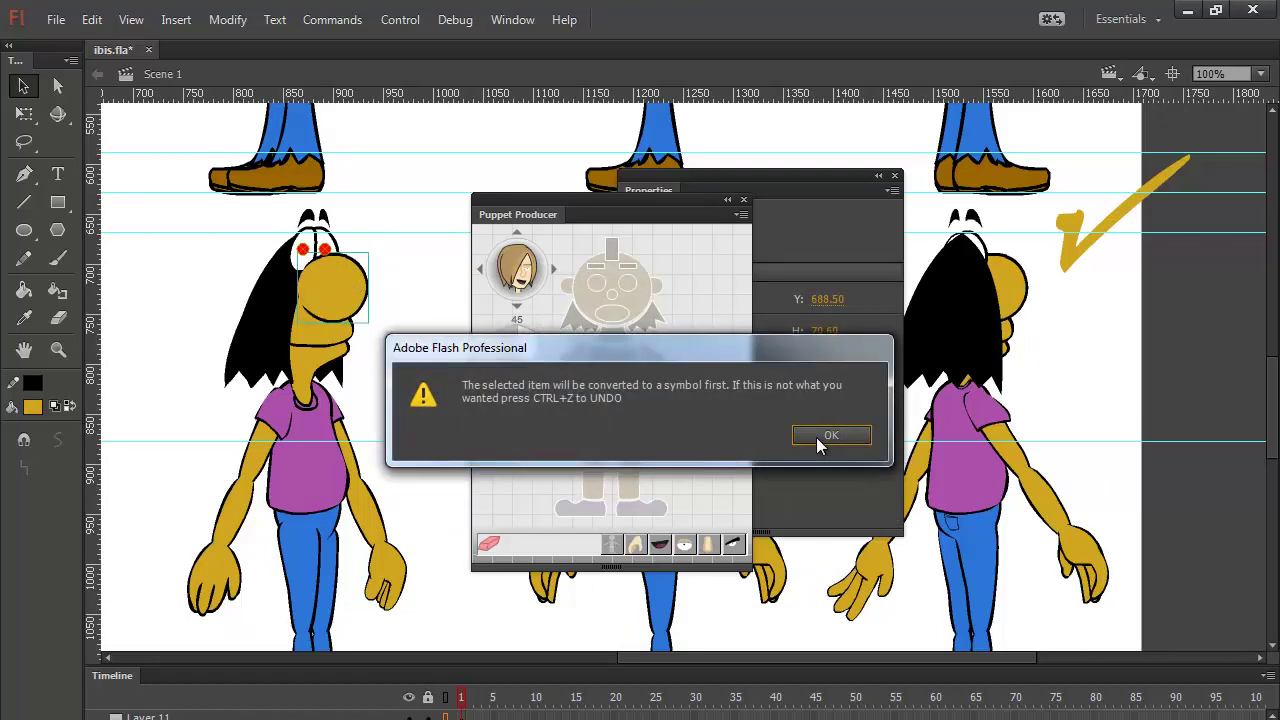
click(816, 437)
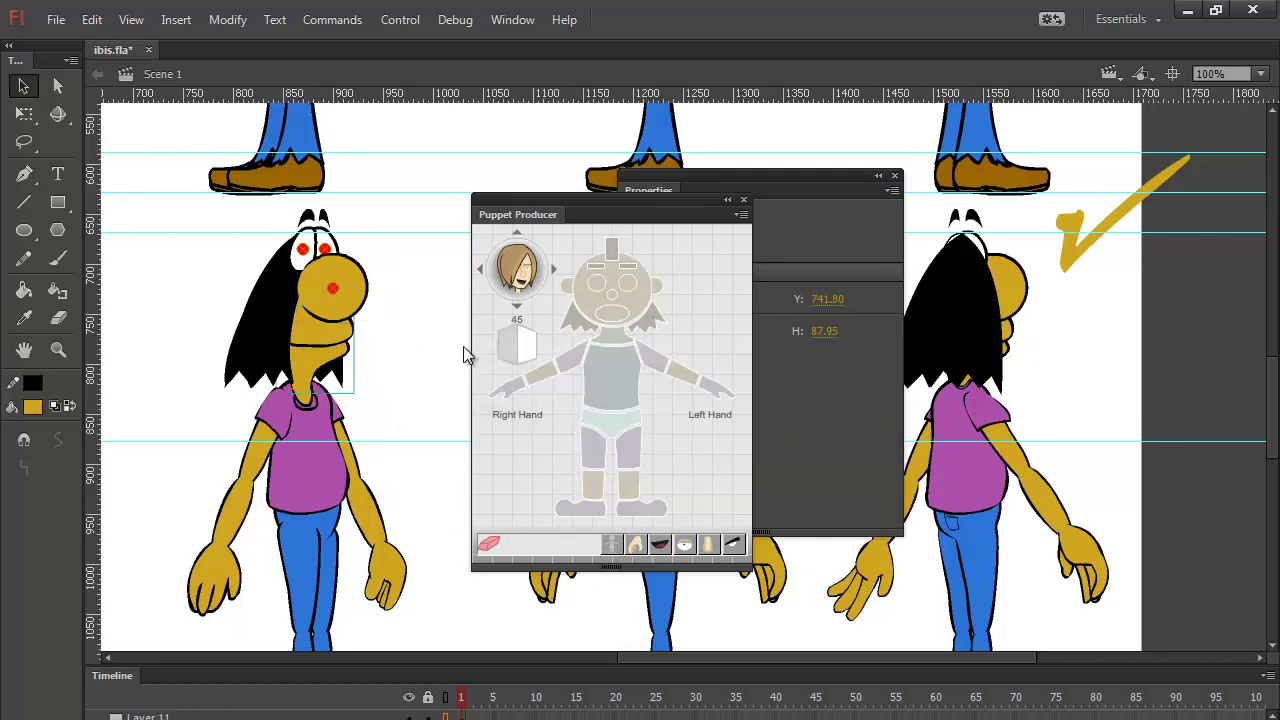
click(616, 318)
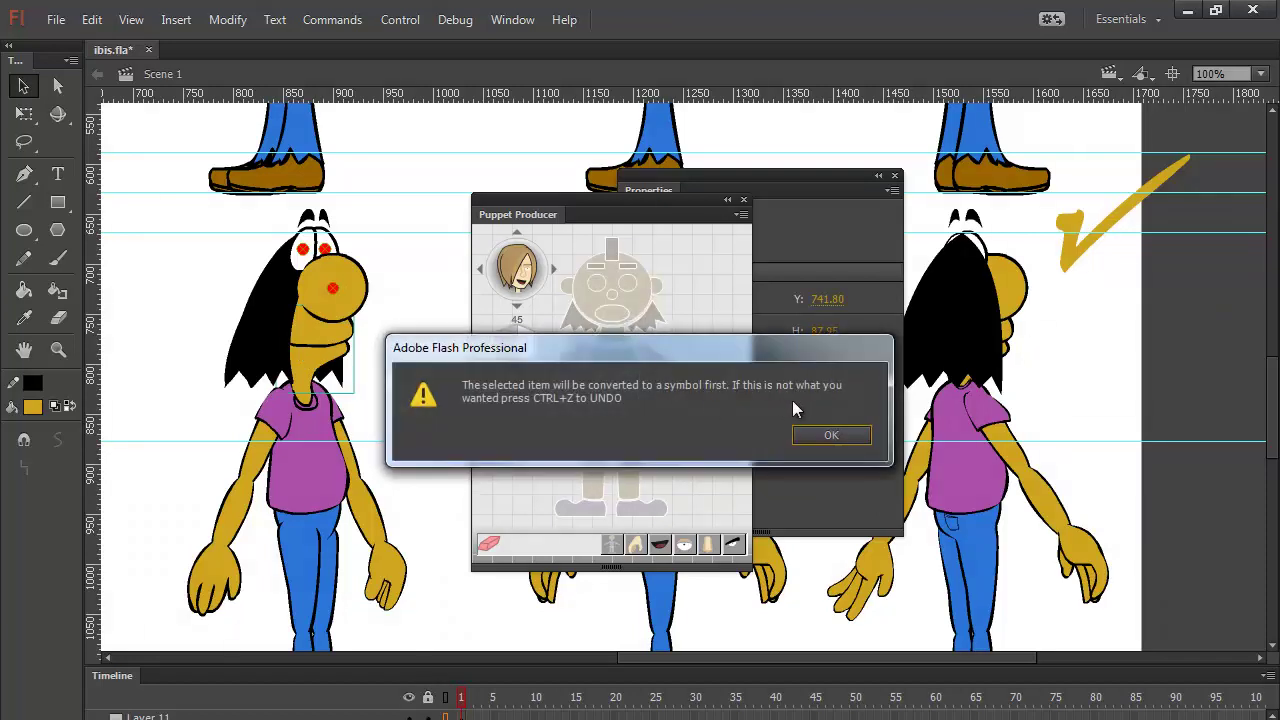
click(816, 437)
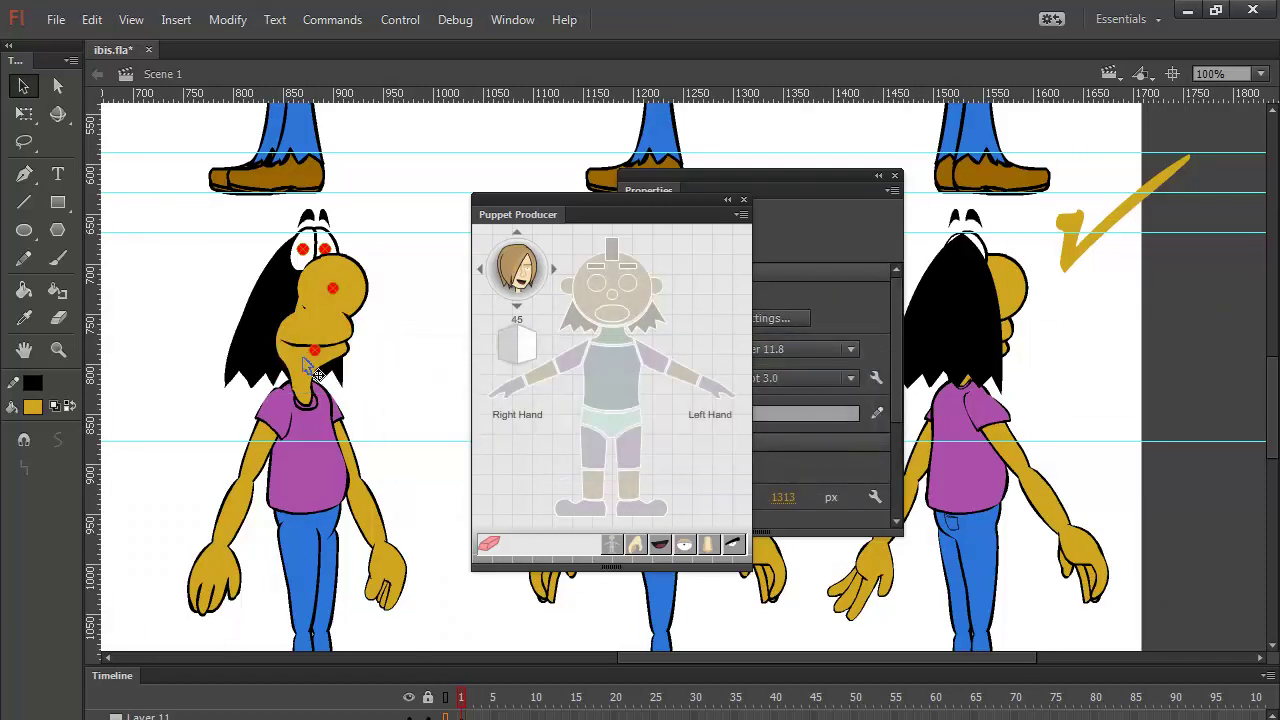
Step: Assign the three-quarter figure's two hair shapes as the back hair and front hair of the 45 view
click(305, 315)
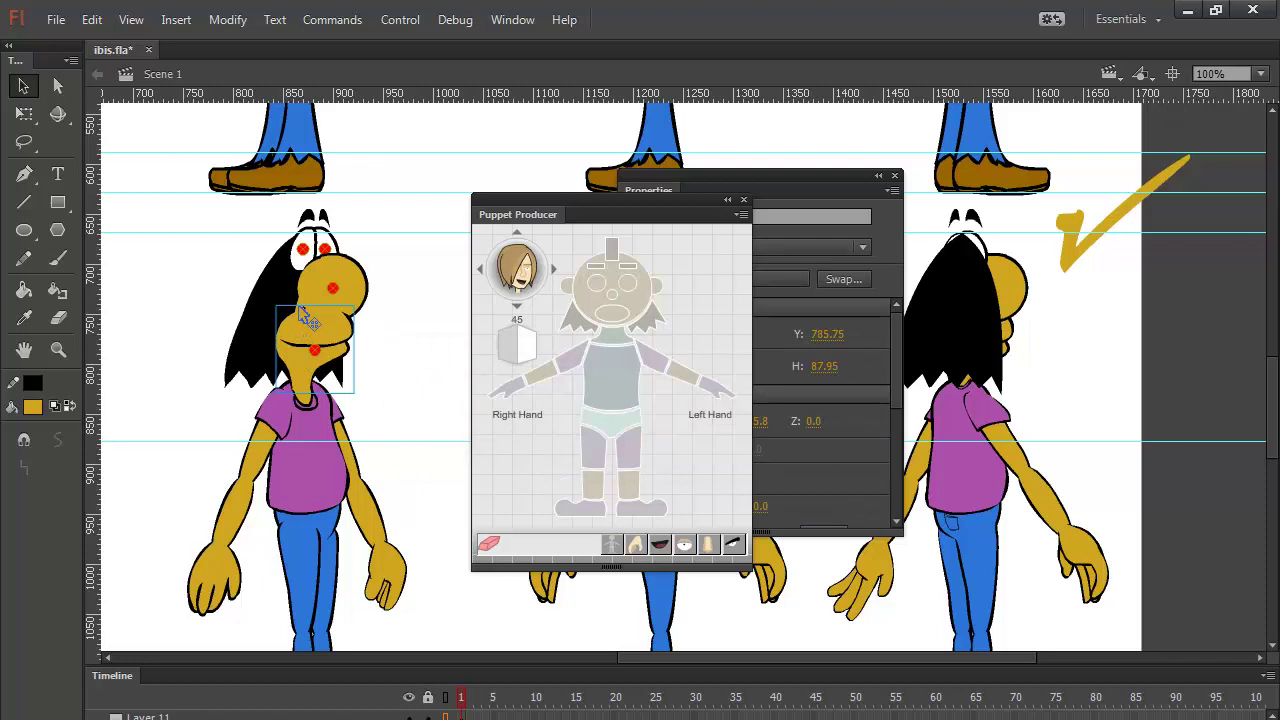
click(343, 384)
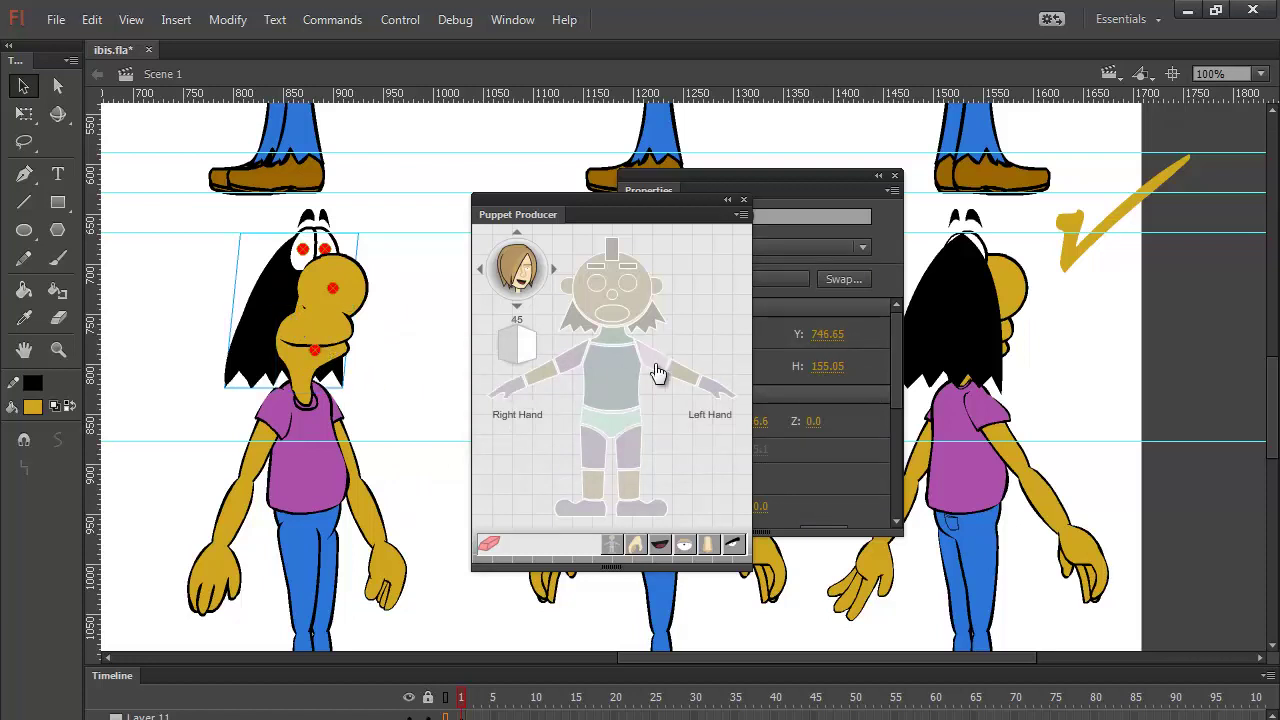
click(655, 330)
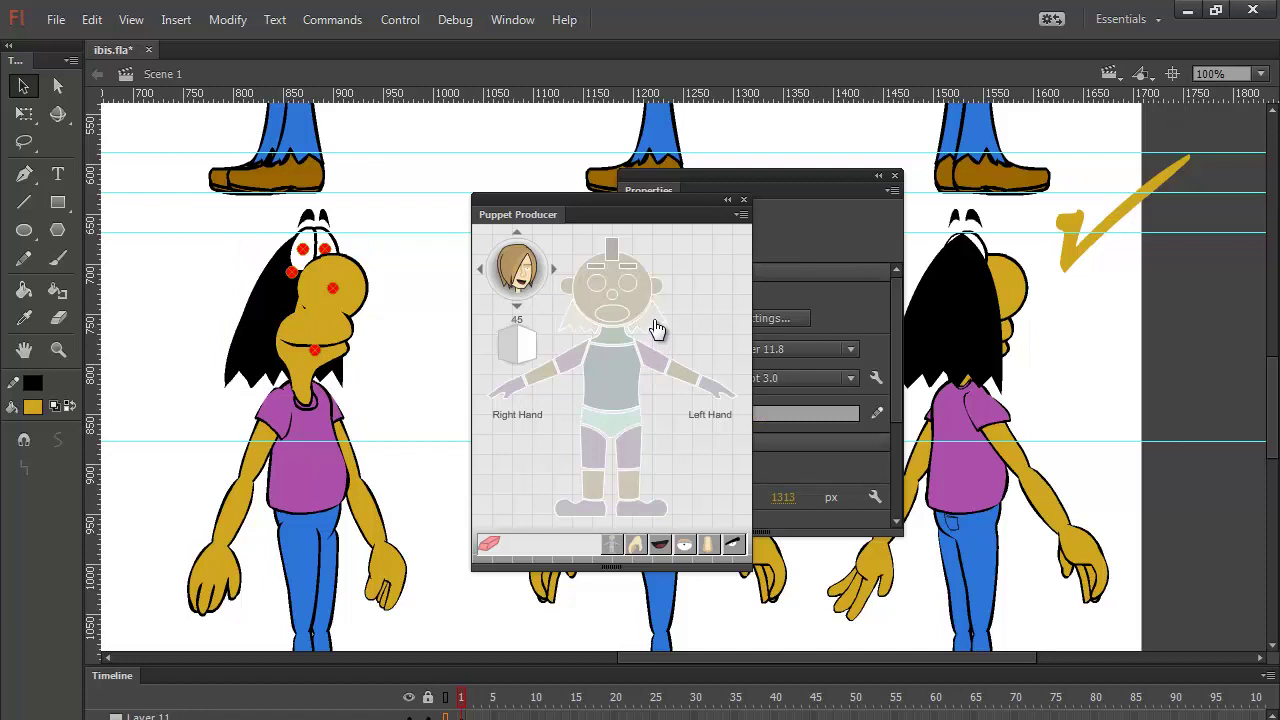
click(272, 318)
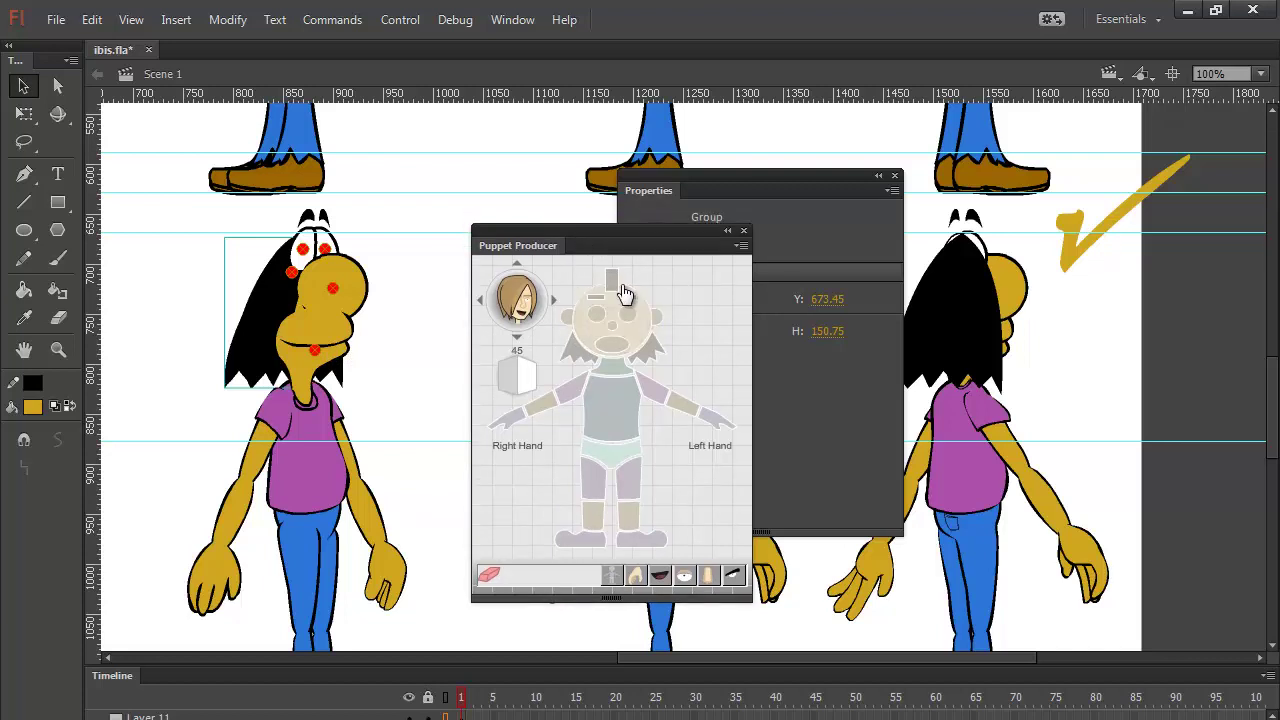
click(615, 287)
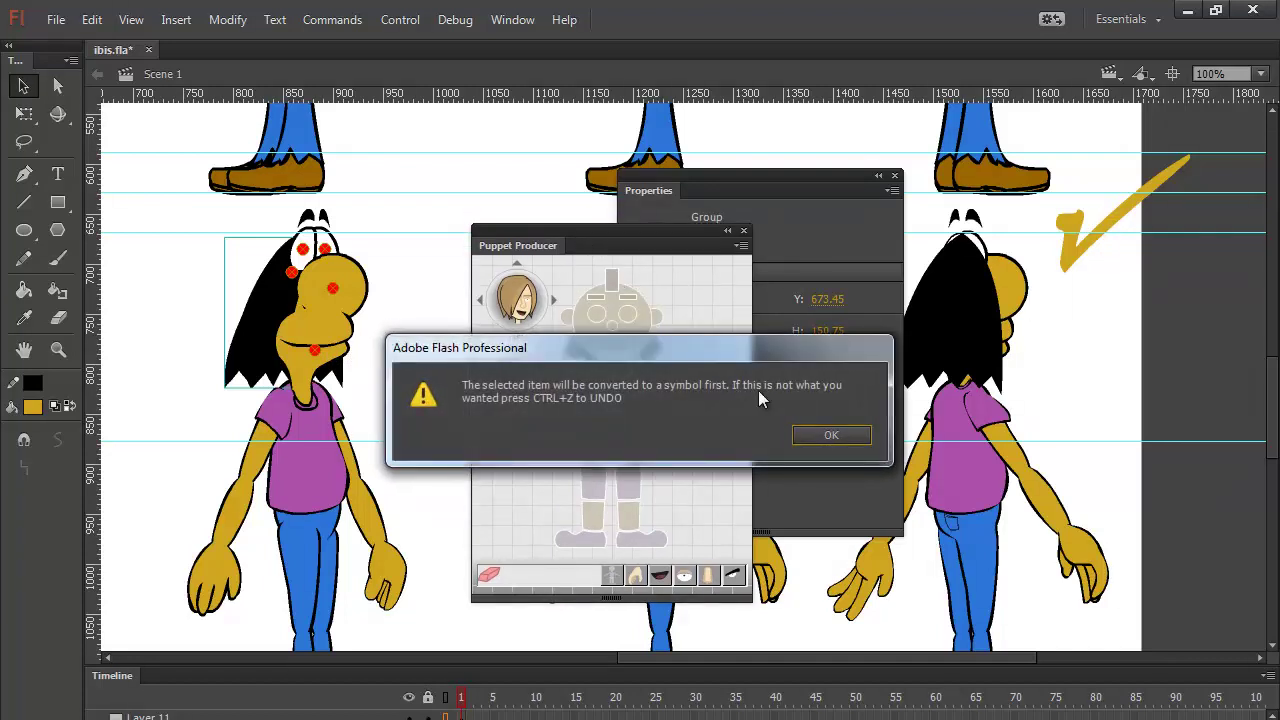
click(813, 437)
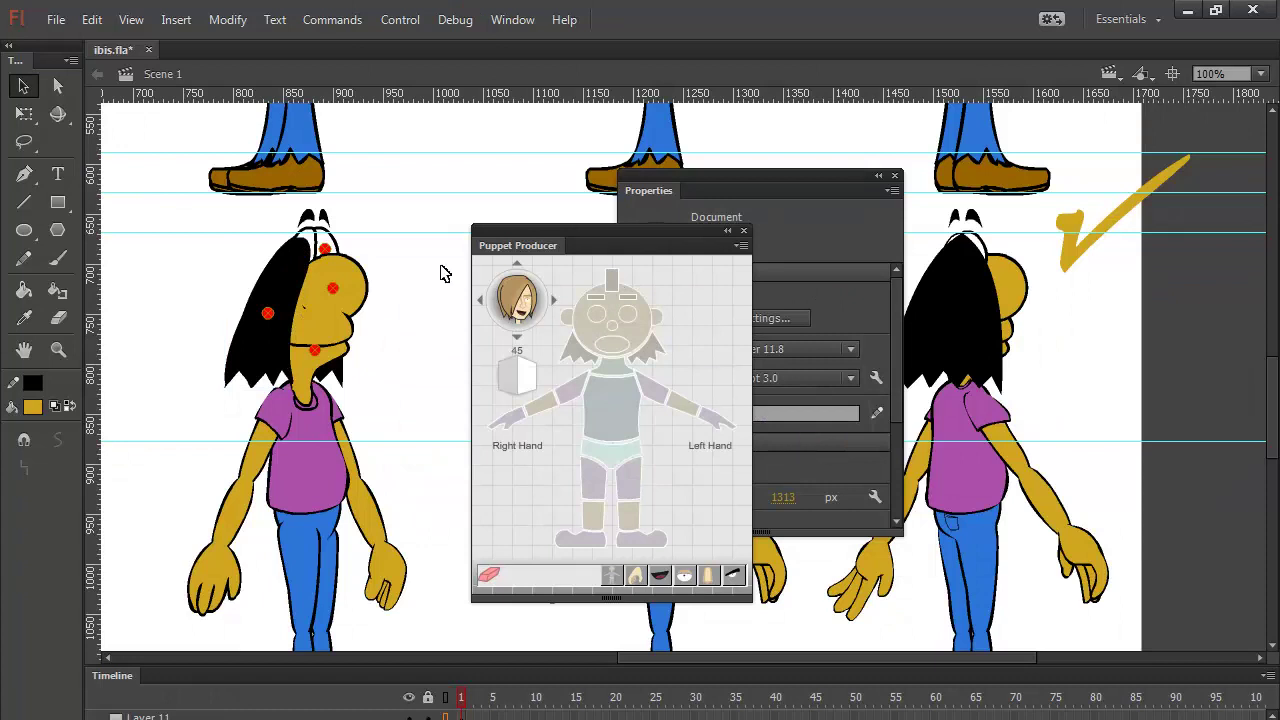
Step: Send the 45 view's front hair backward behind the eyes and its mouth backward behind the nose
click(298, 268)
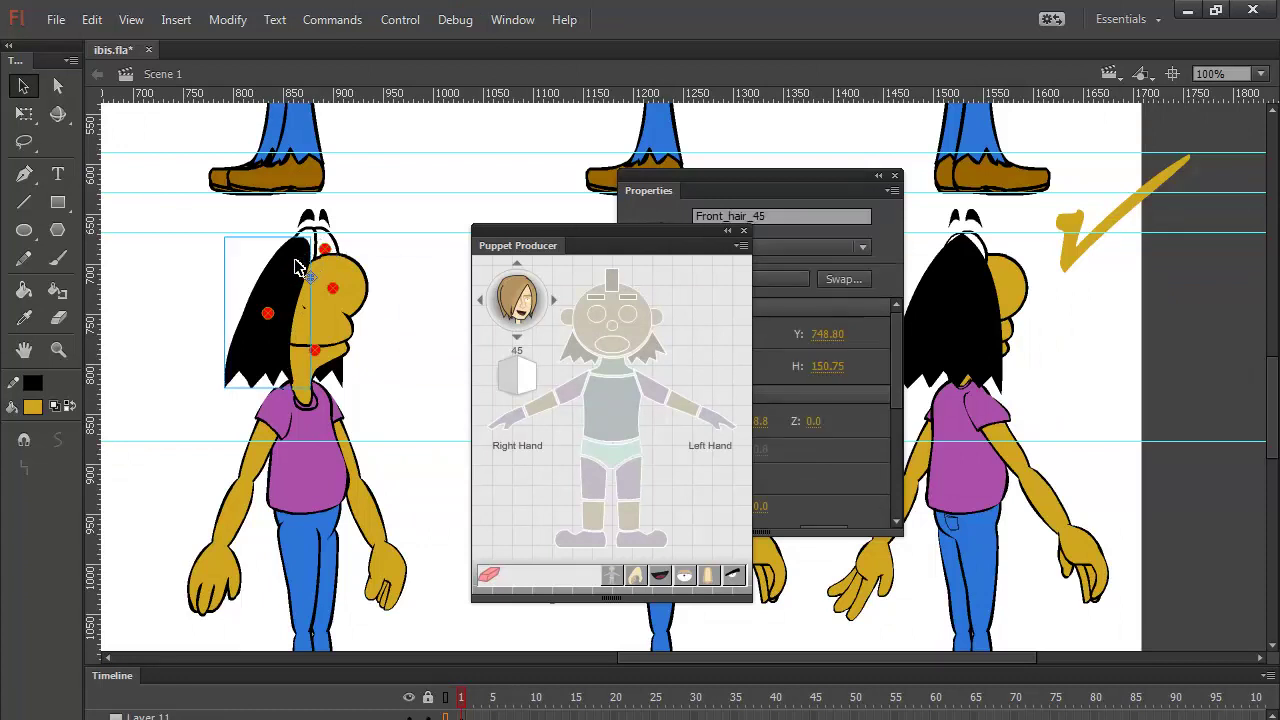
key(ctrl+Down)
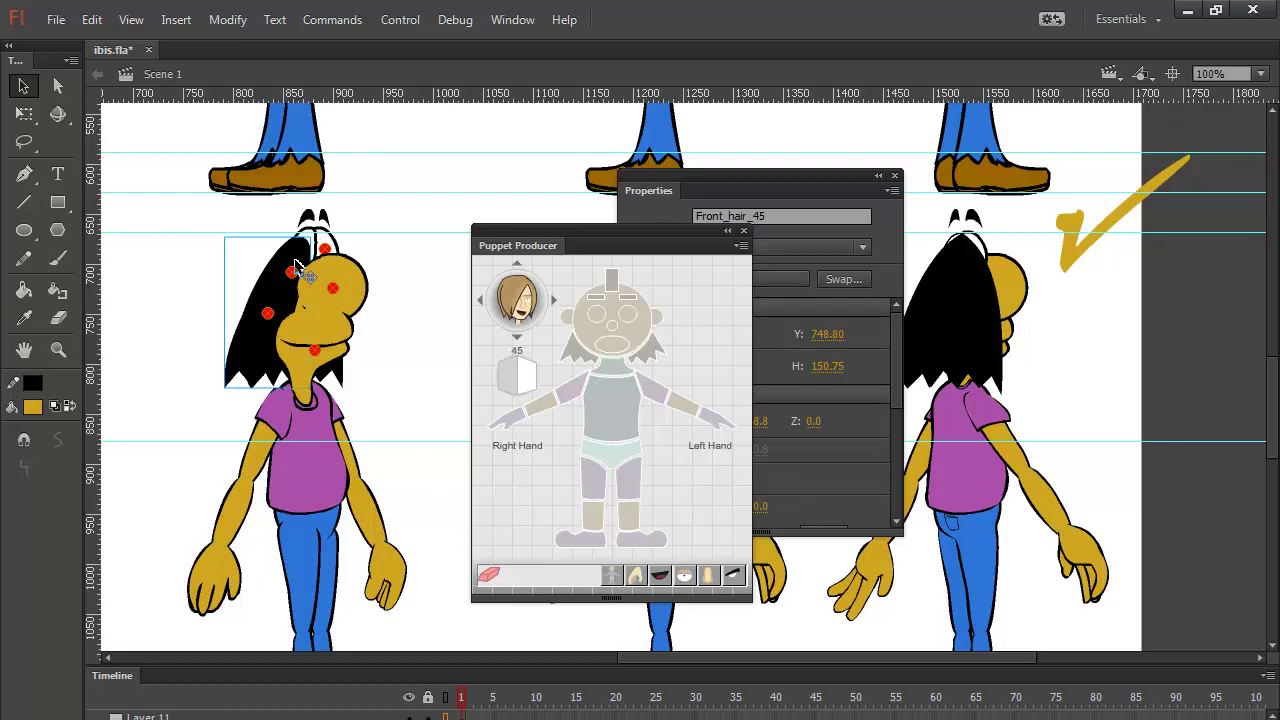
key(ctrl+Down)
click(331, 322)
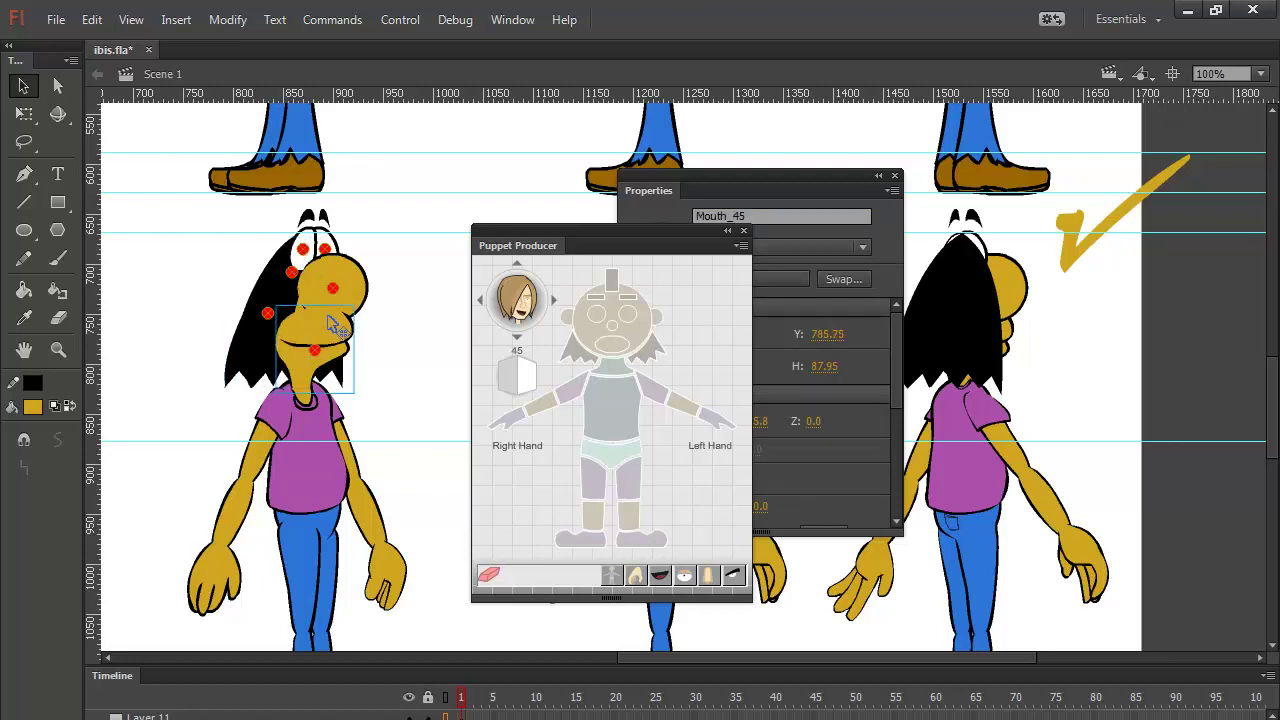
key(ctrl+Down)
key(ctrl+Down)
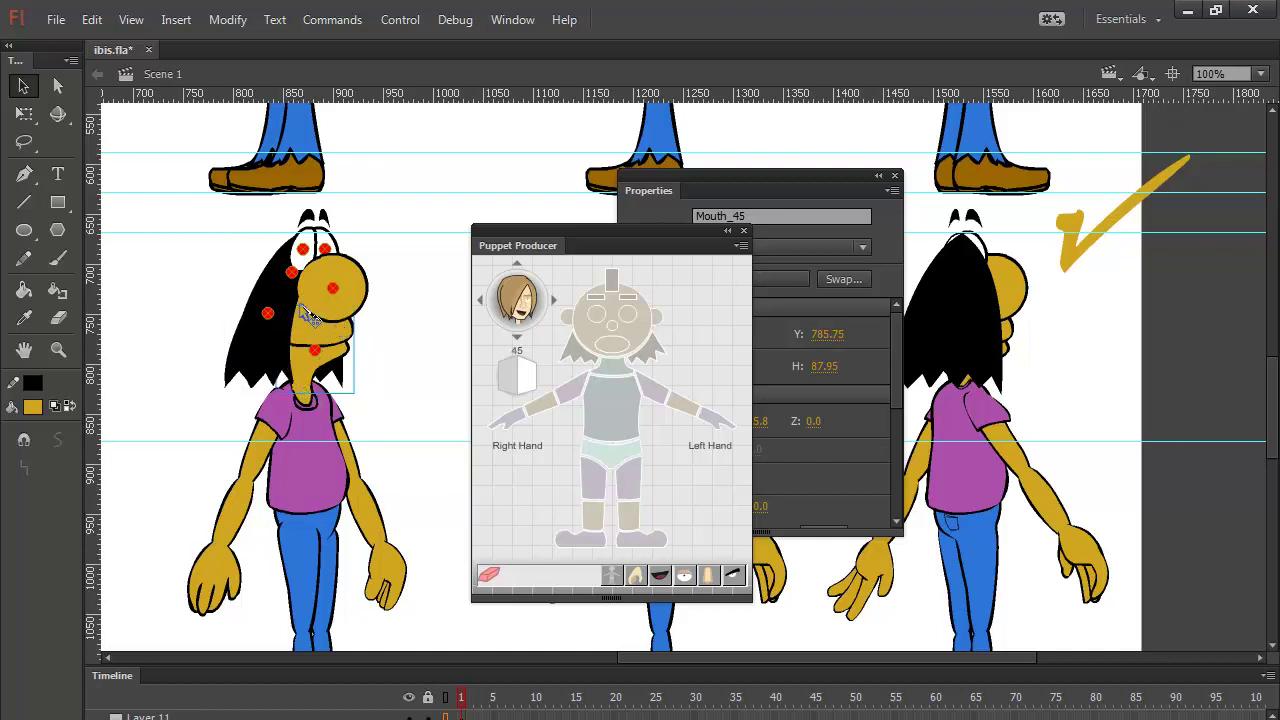
Step: Check the nose's instance name in its properties and display the artwork as outlines
click(308, 315)
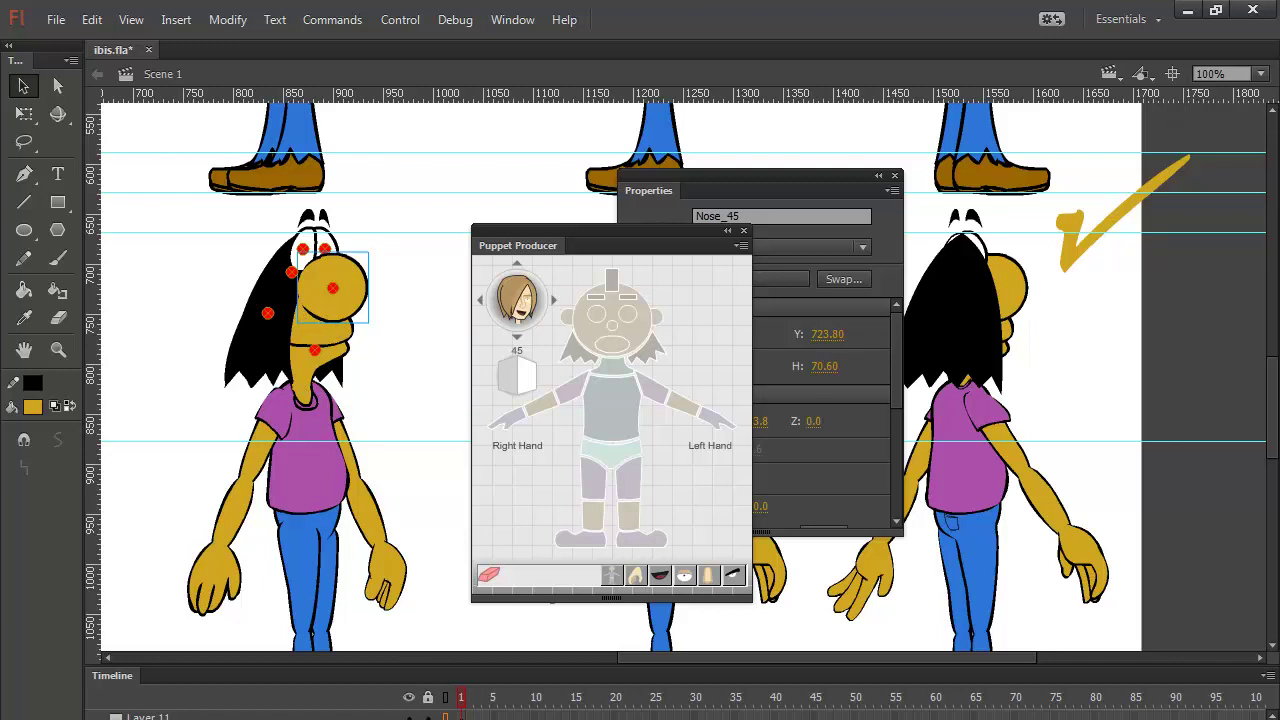
click(445, 697)
click(413, 302)
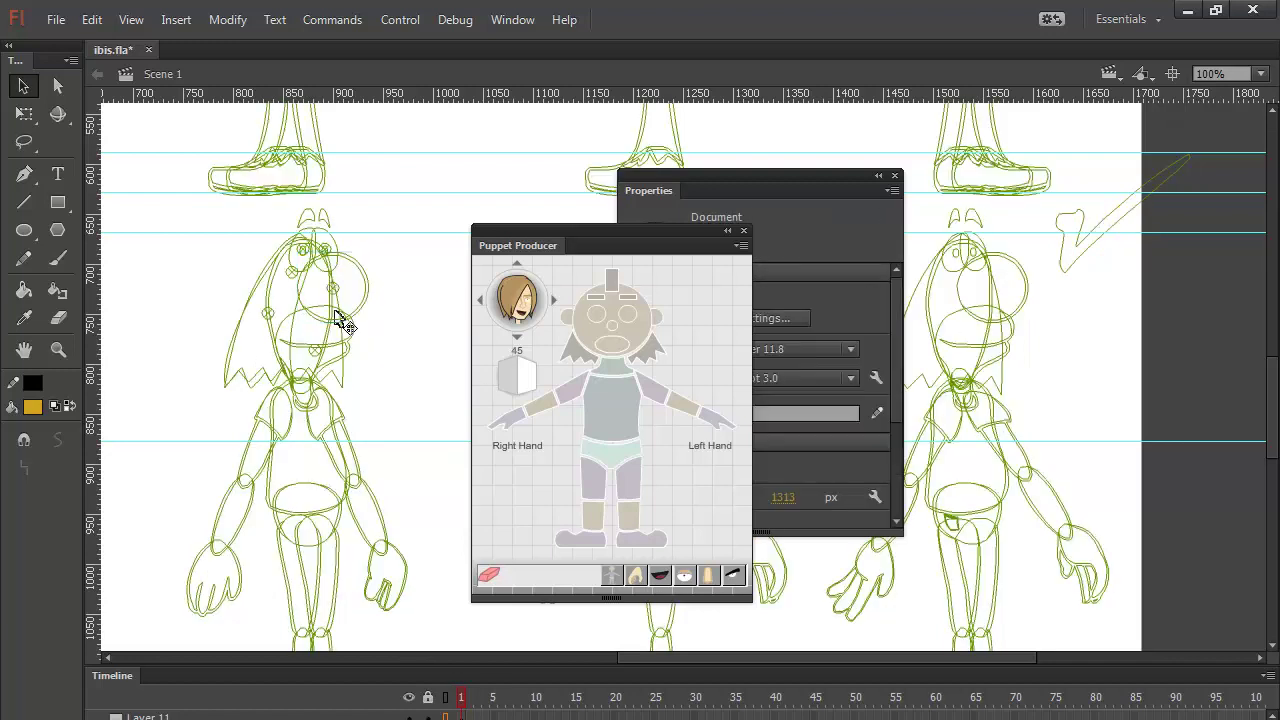
Step: Assign the three-quarter figure's face shape as the face of the 45 view, accepting its conversion to a symbol
click(336, 308)
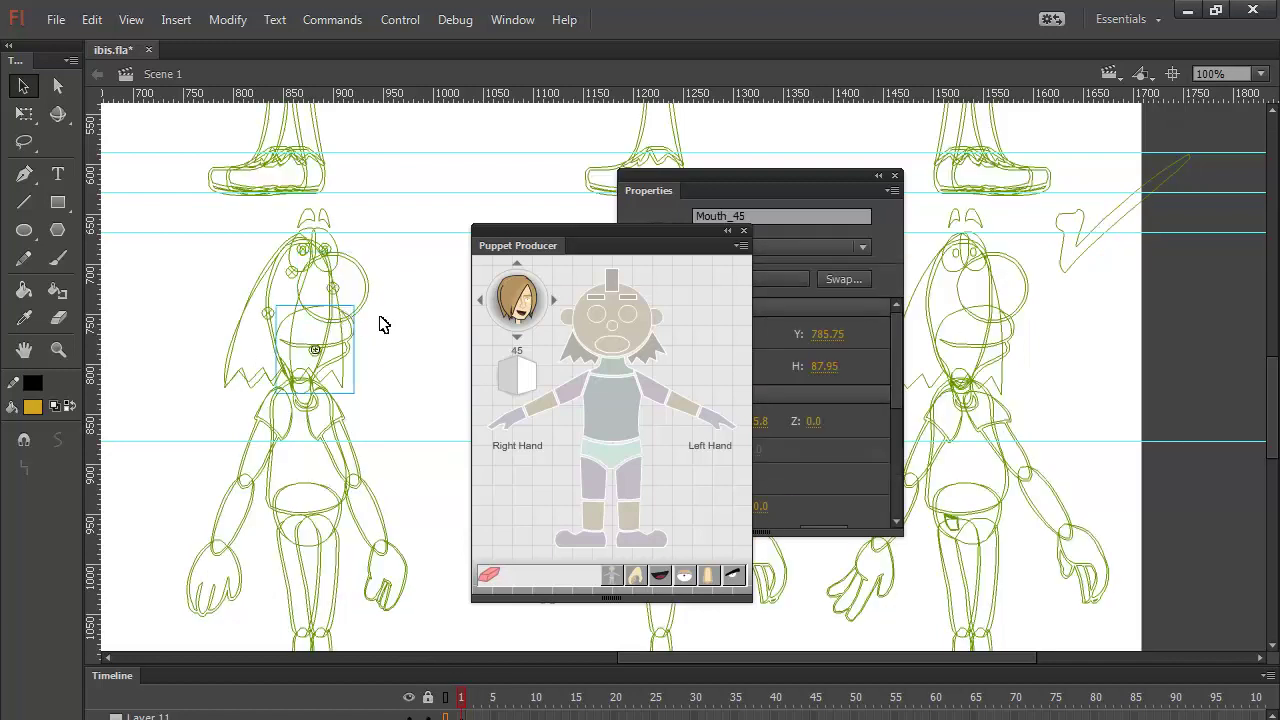
click(334, 290)
click(636, 343)
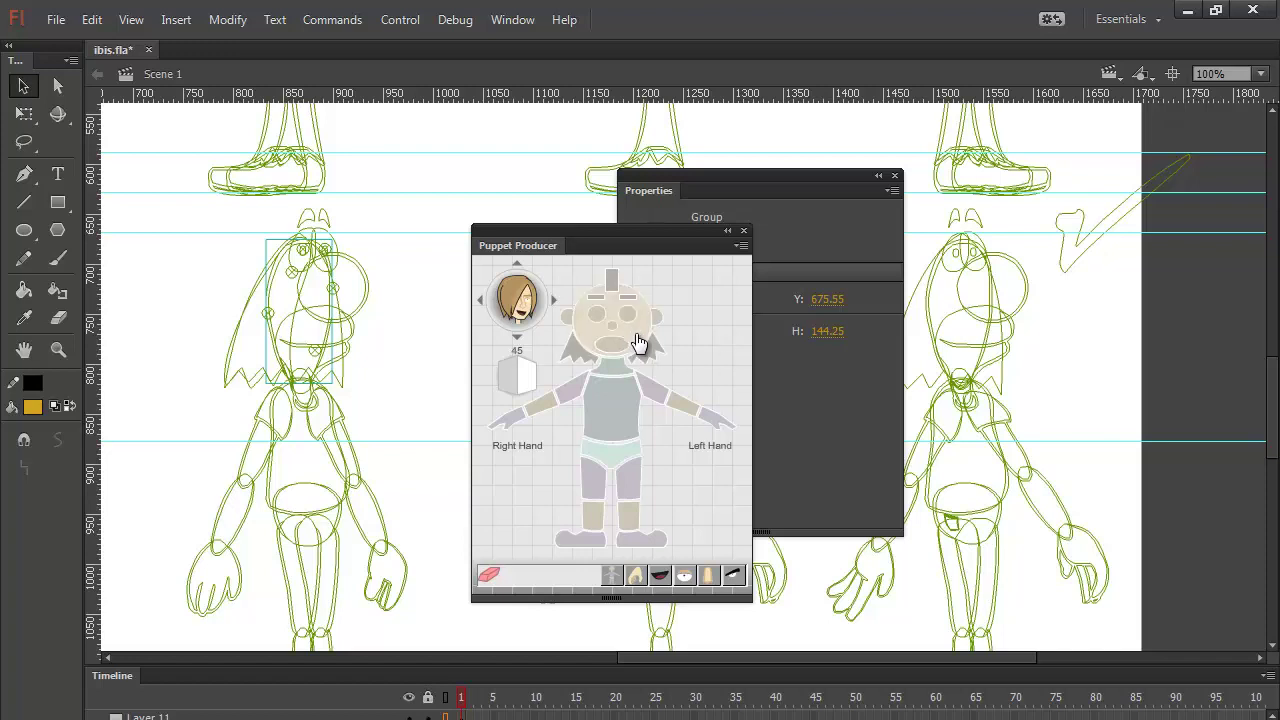
click(638, 343)
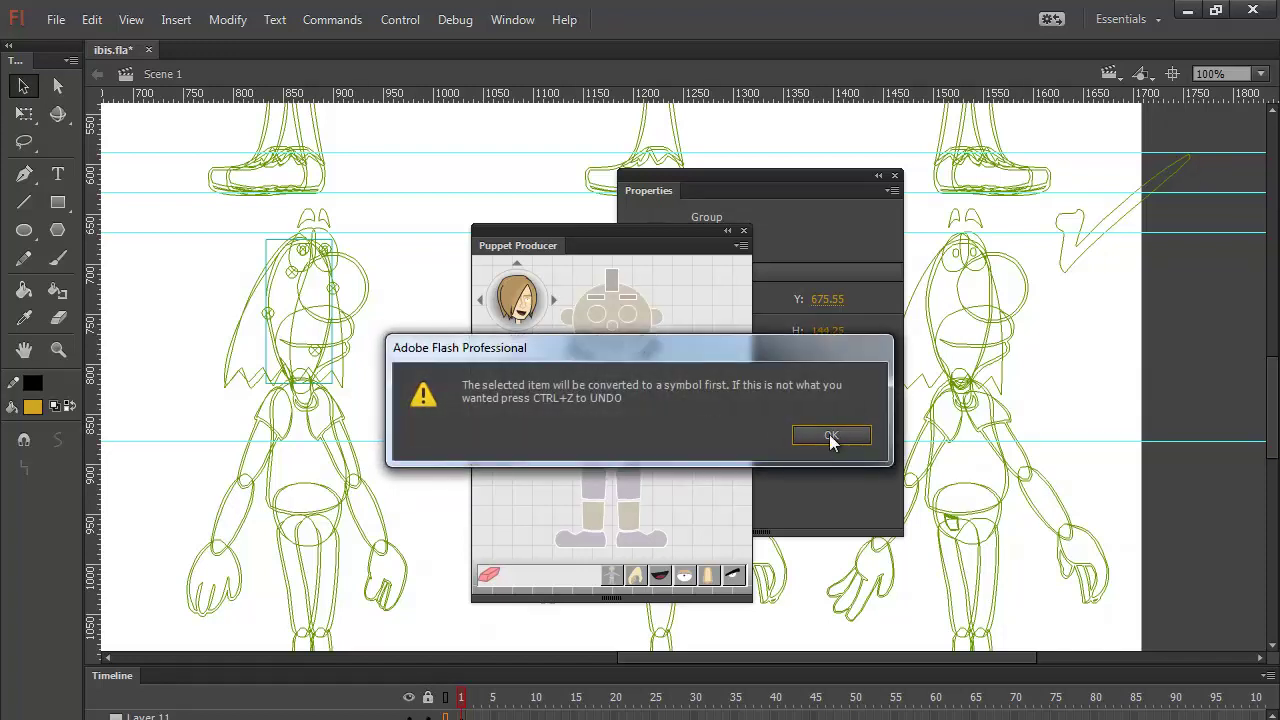
click(829, 434)
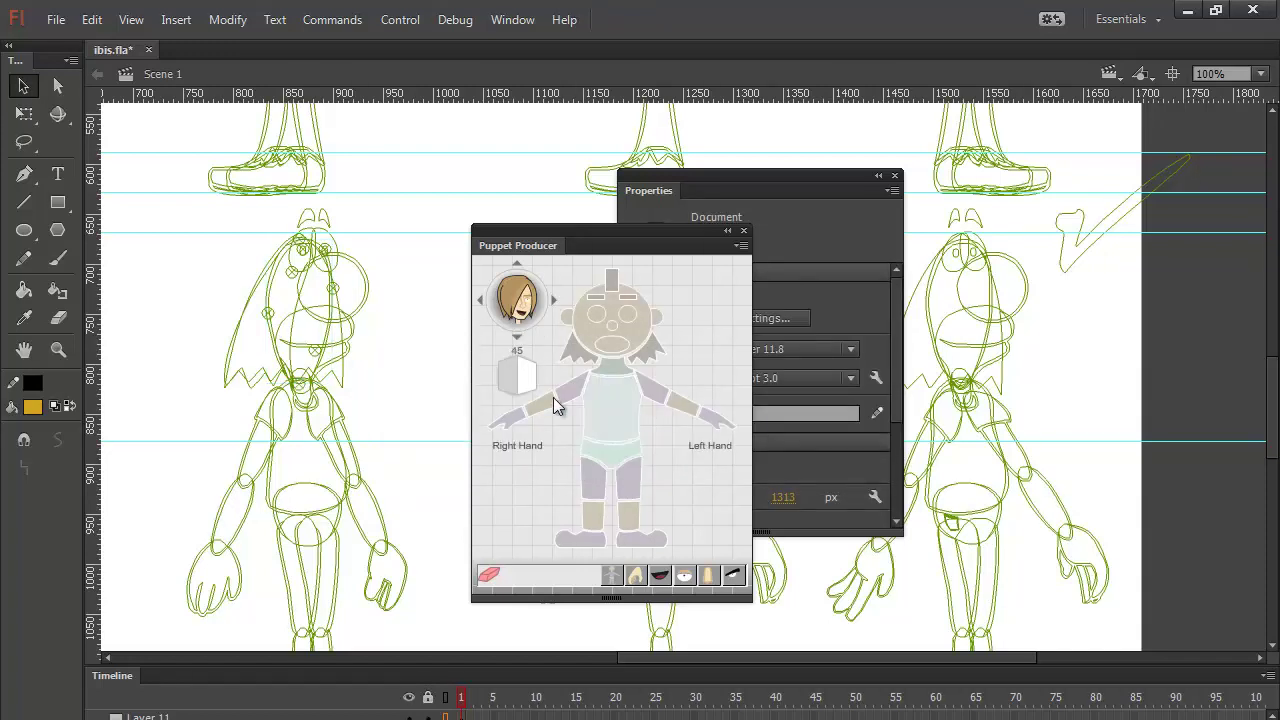
Step: Move the head_nud_45_pivot above the eyebrows and shift the face_45_pivot up by 10 px
click(311, 240)
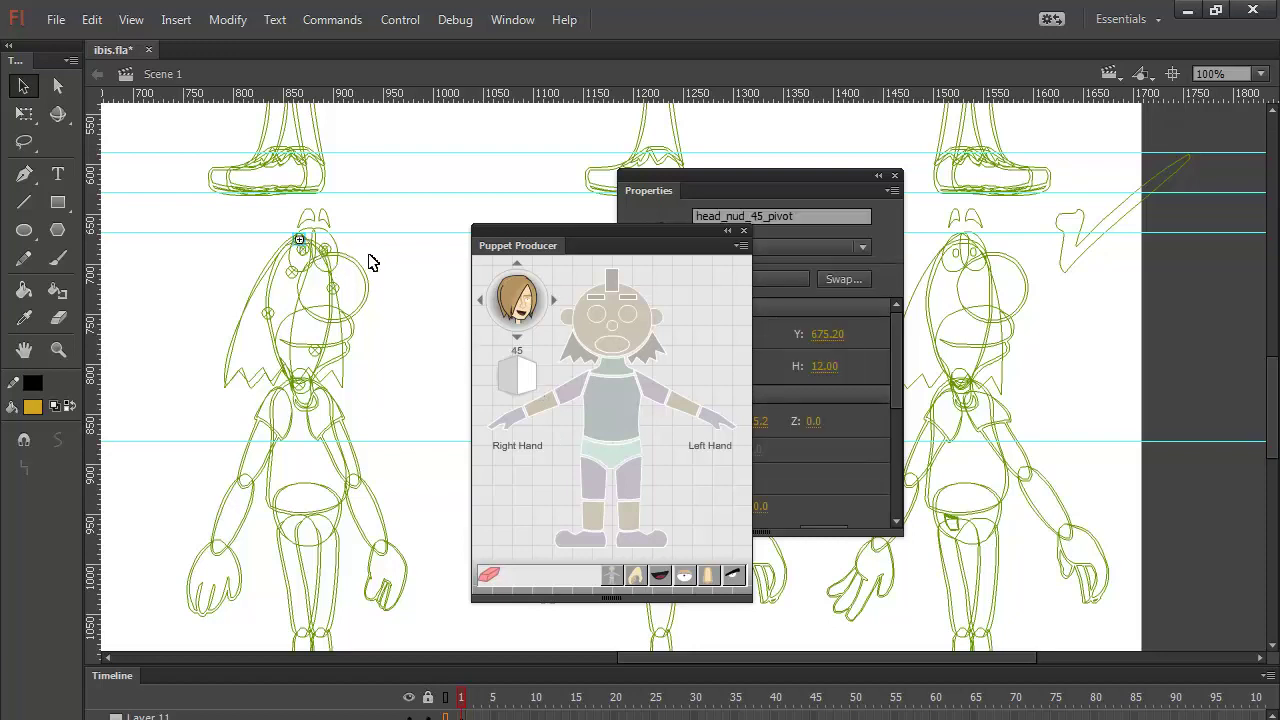
key(shift+Up)
key(shift+Up)
key(shift+Up)
click(305, 386)
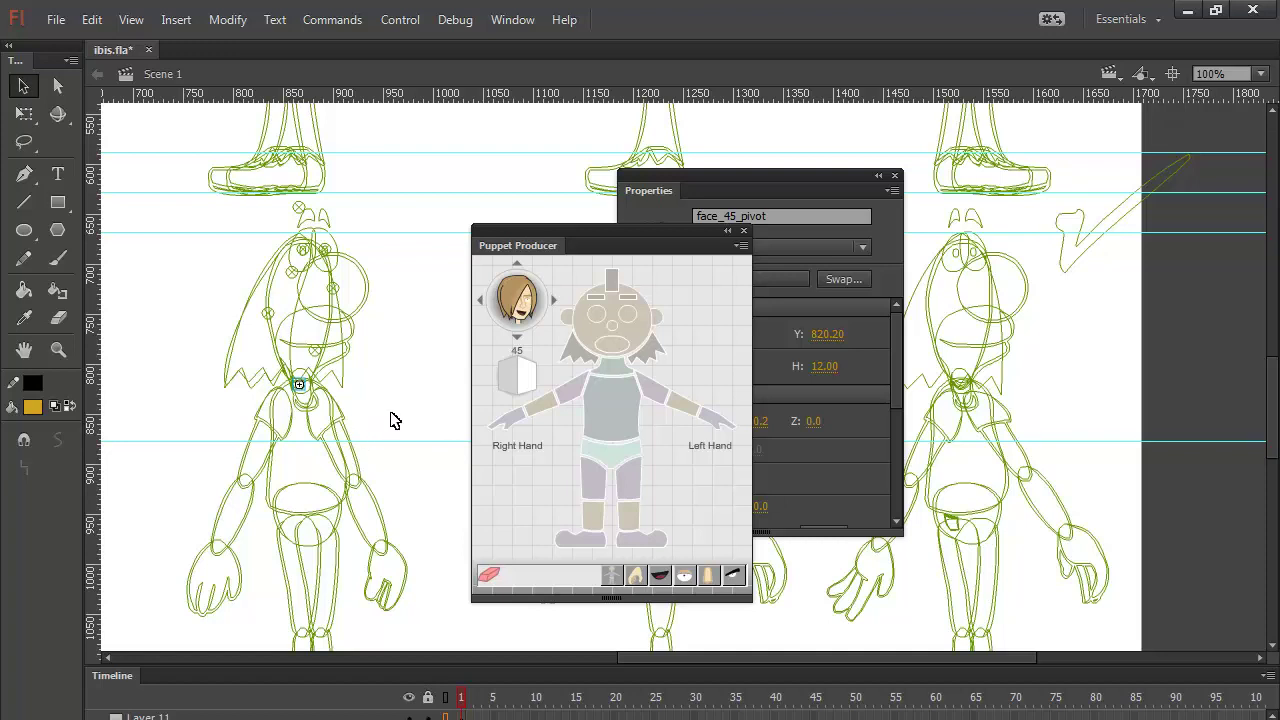
key(shift+Up)
Step: Delete the head, eye and nose pivot markers of the three-quarter figure's 45 view
scroll(400, 491, up, 5)
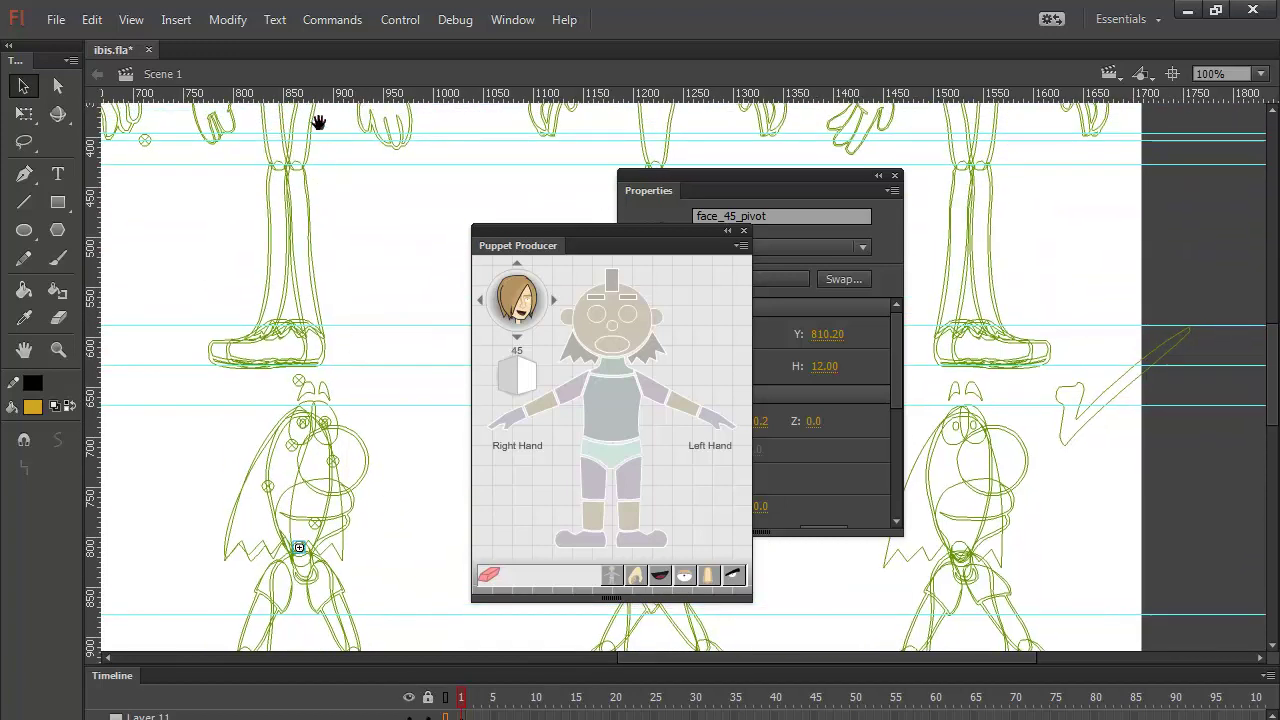
scroll(427, 383, down, 3)
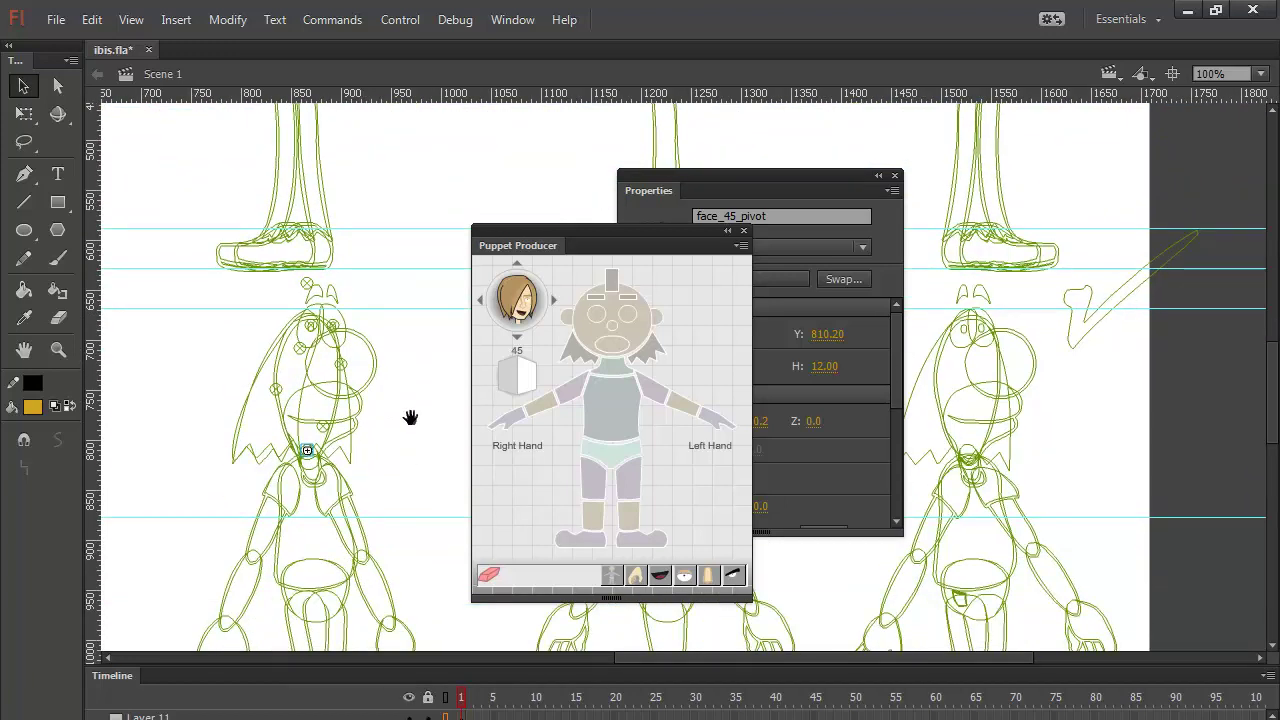
scroll(410, 417, up, 1)
click(308, 298)
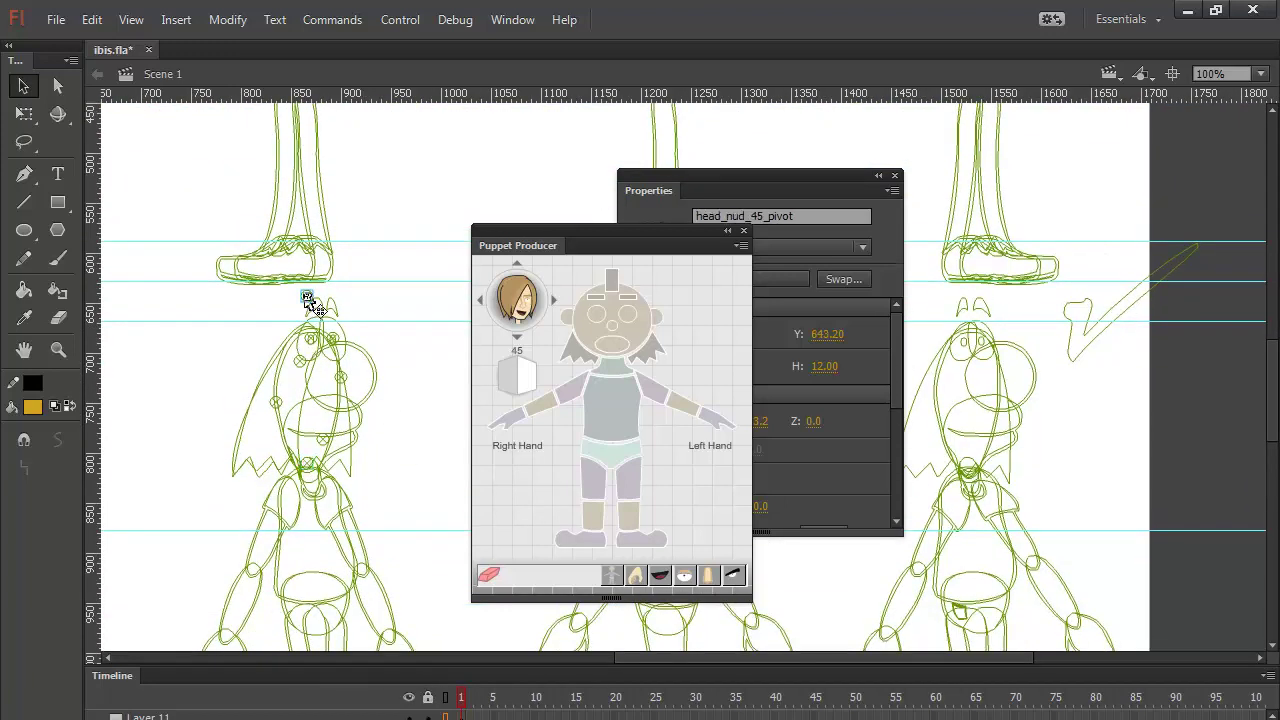
click(306, 297)
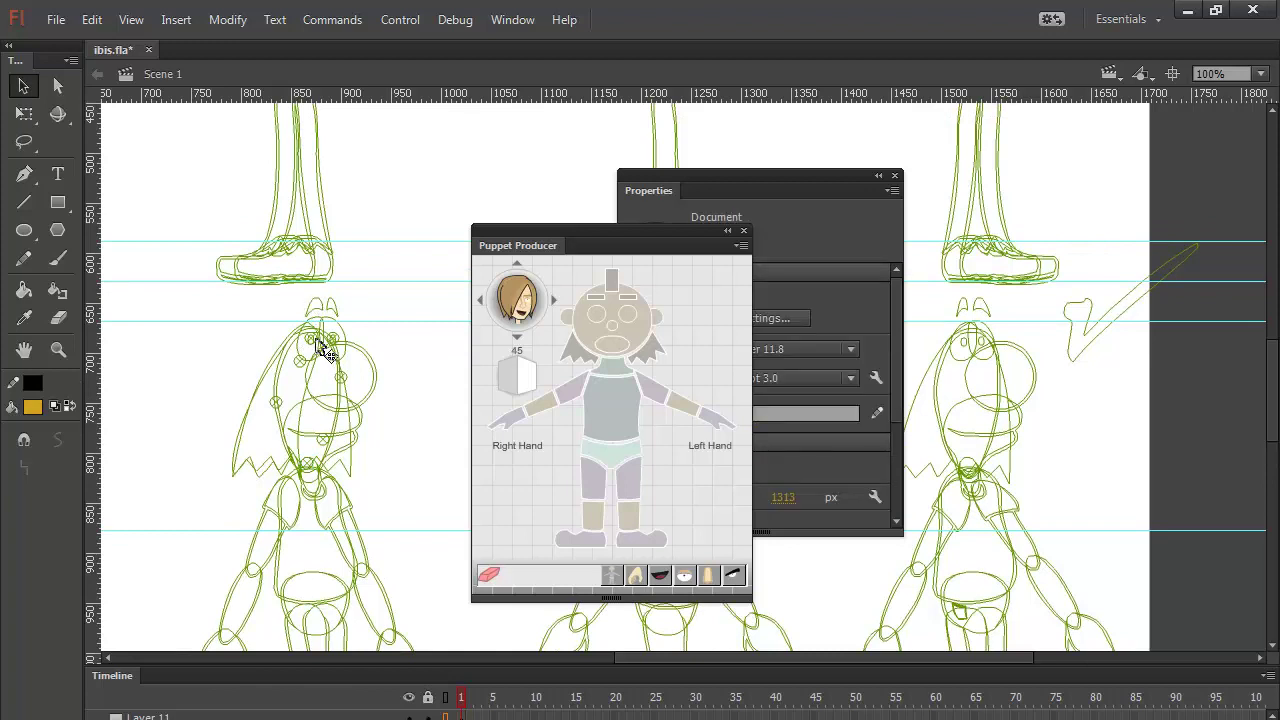
click(316, 341)
click(326, 345)
click(338, 352)
click(339, 349)
click(339, 350)
click(346, 388)
click(341, 376)
click(338, 372)
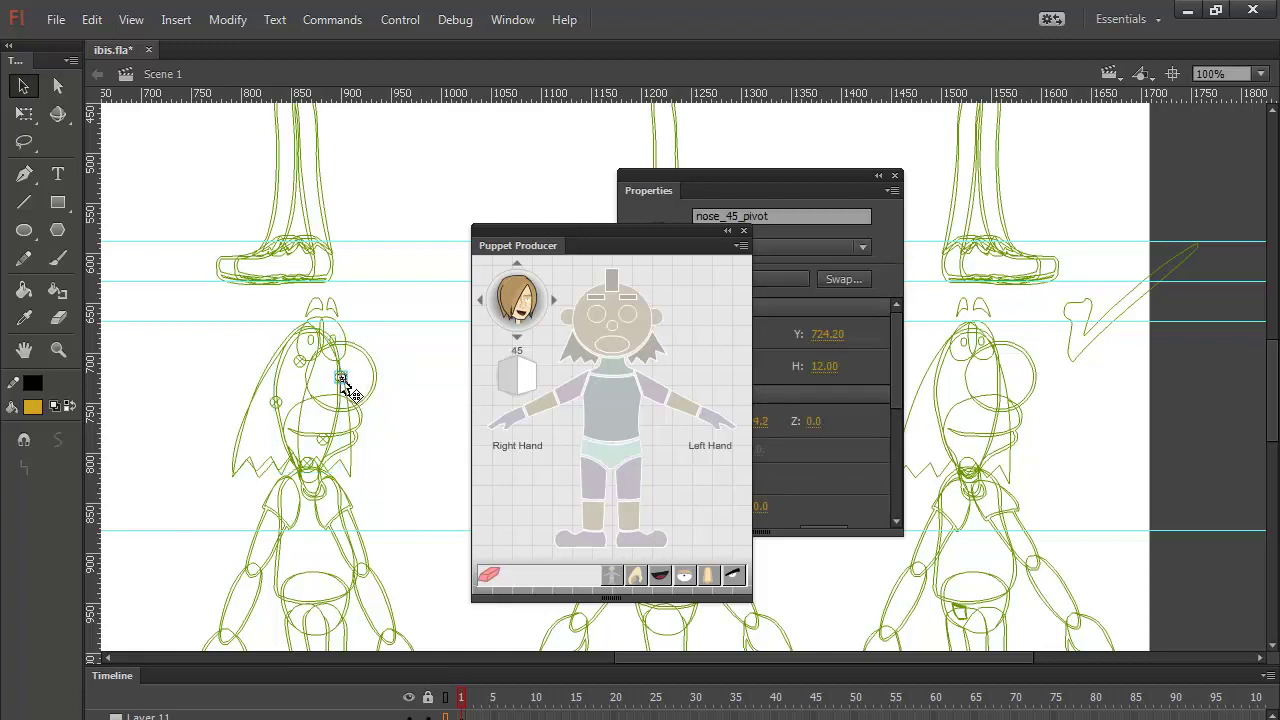
Step: Delete the remaining hair, mouth and face pivot markers on the 45 view's head
click(314, 366)
click(300, 361)
click(275, 403)
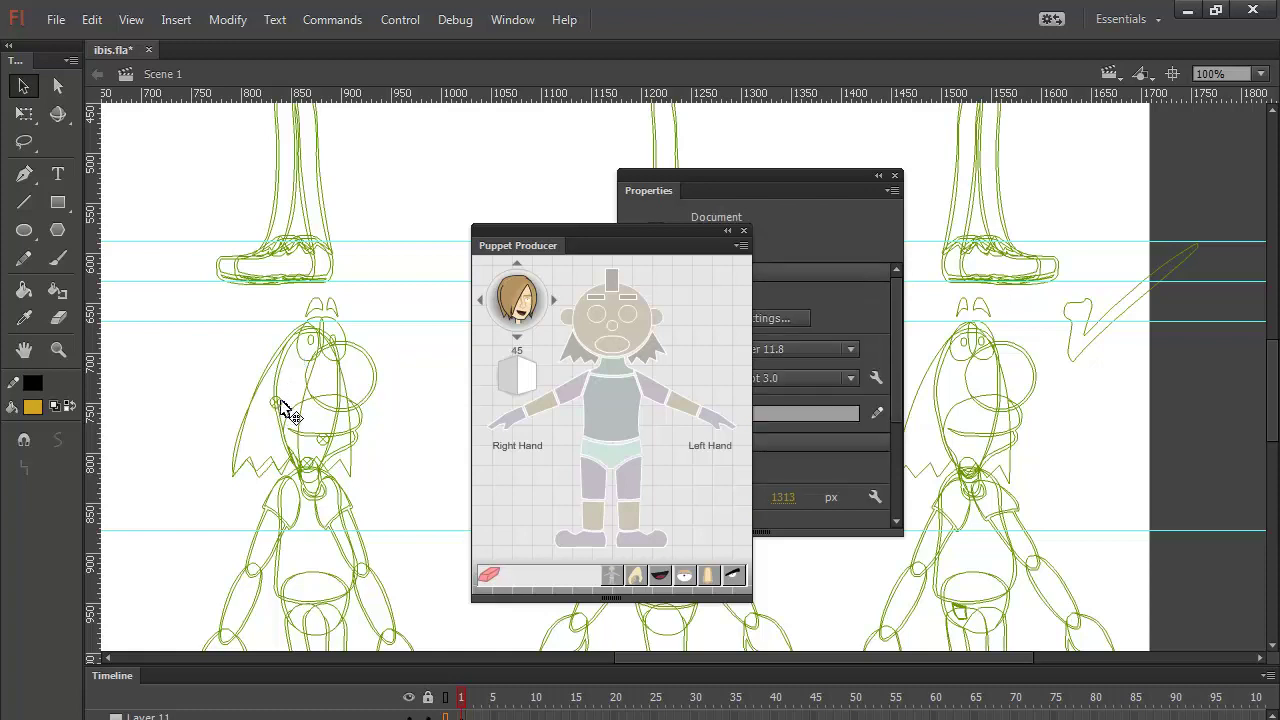
click(328, 434)
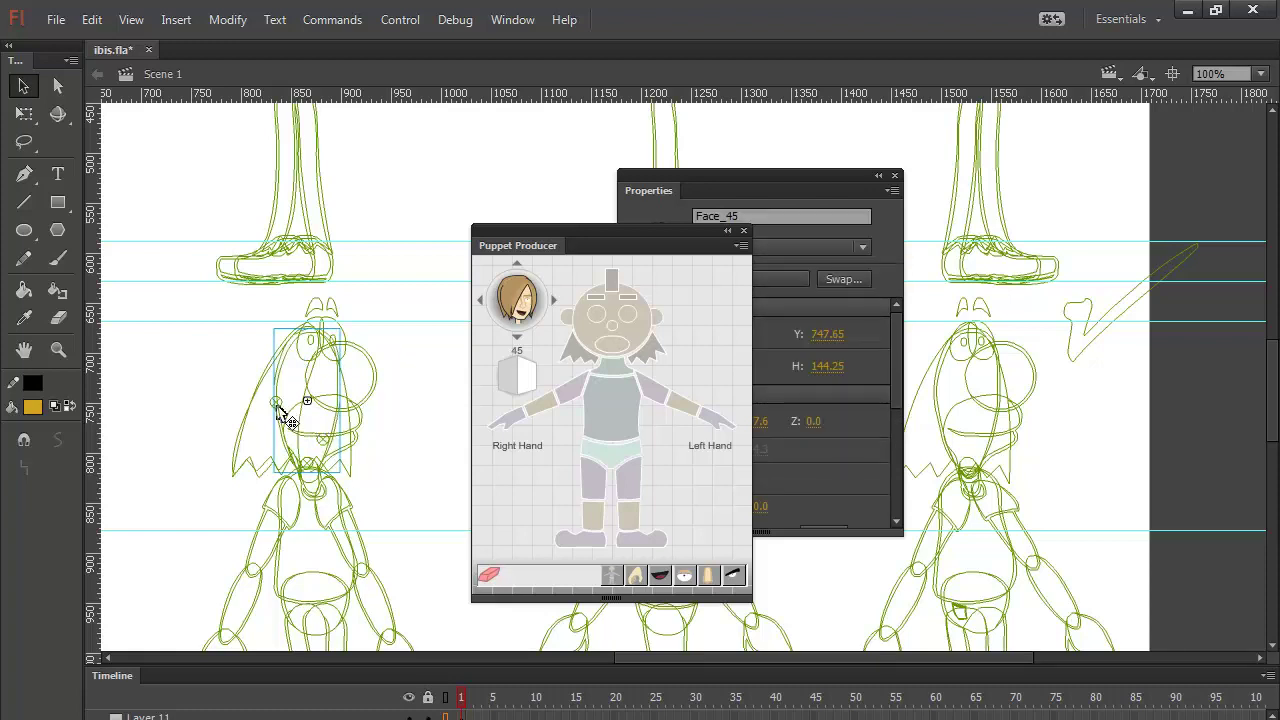
click(277, 403)
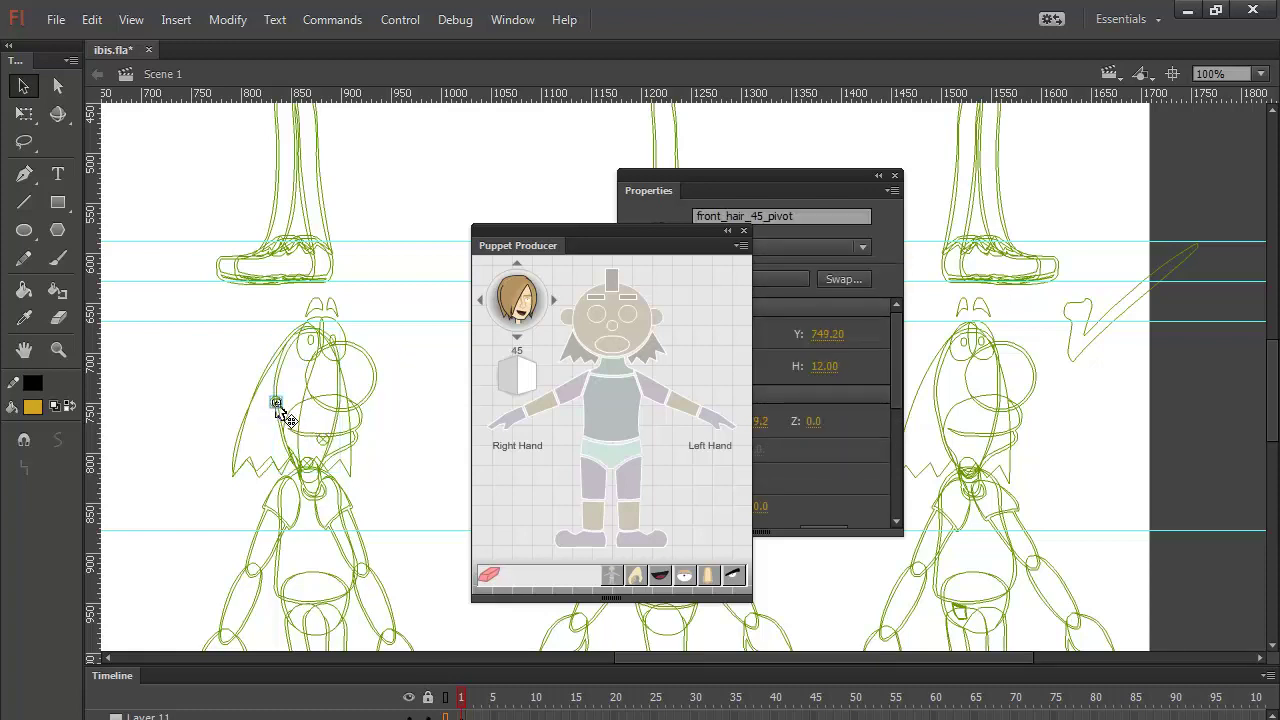
click(335, 445)
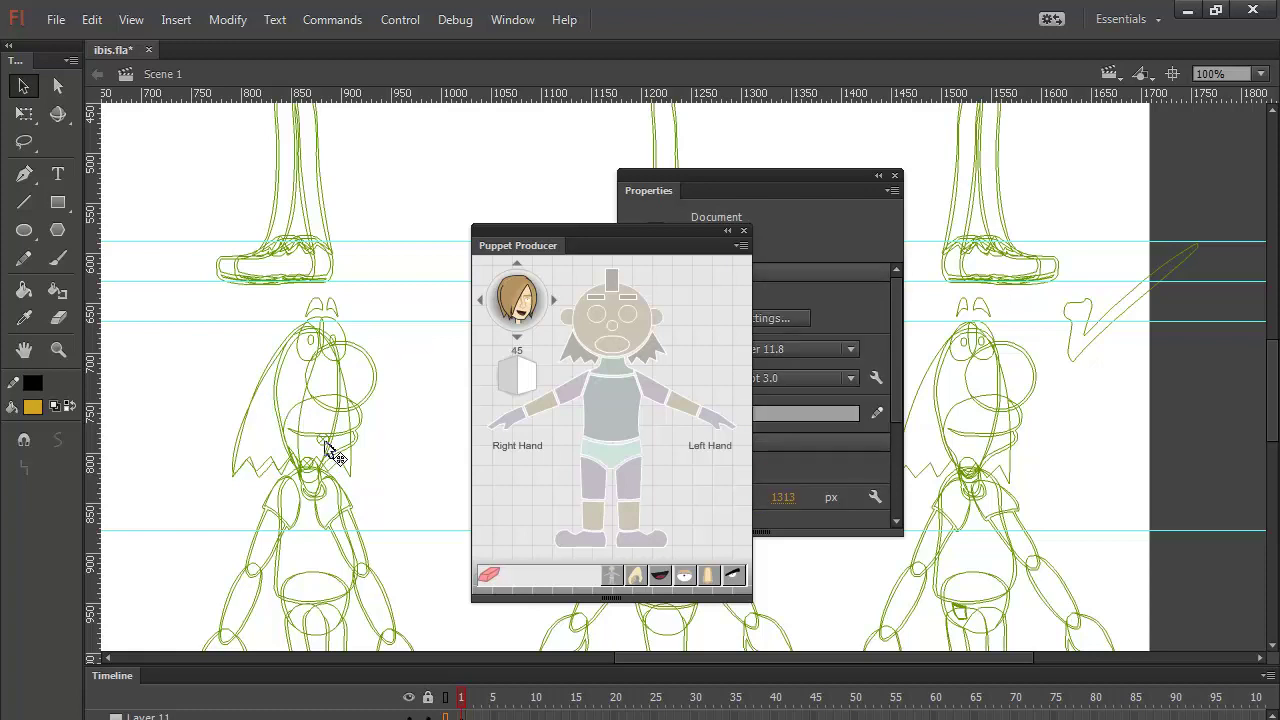
click(330, 448)
click(322, 452)
click(318, 468)
click(332, 476)
click(345, 476)
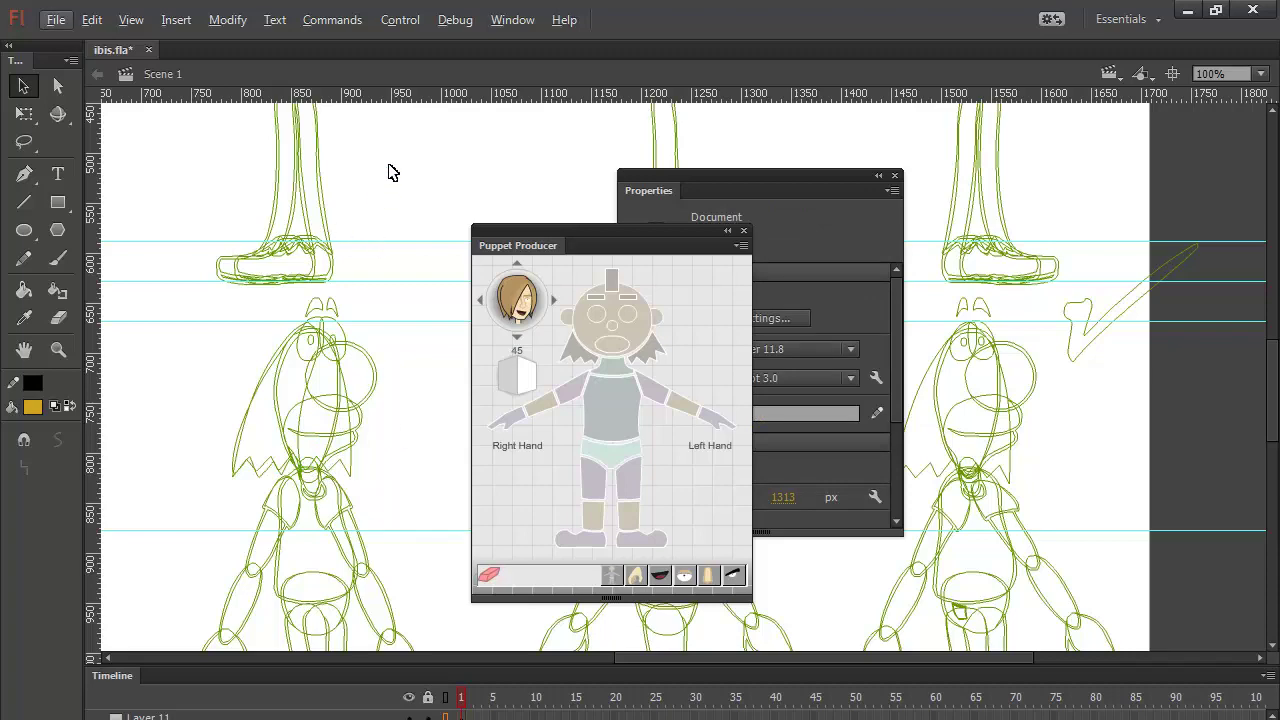
Step: With outline display turned off, assign the upper left-facing three-quarter figure's two eyes as the left and right eyes of the 315 view
scroll(380, 362, up, 10)
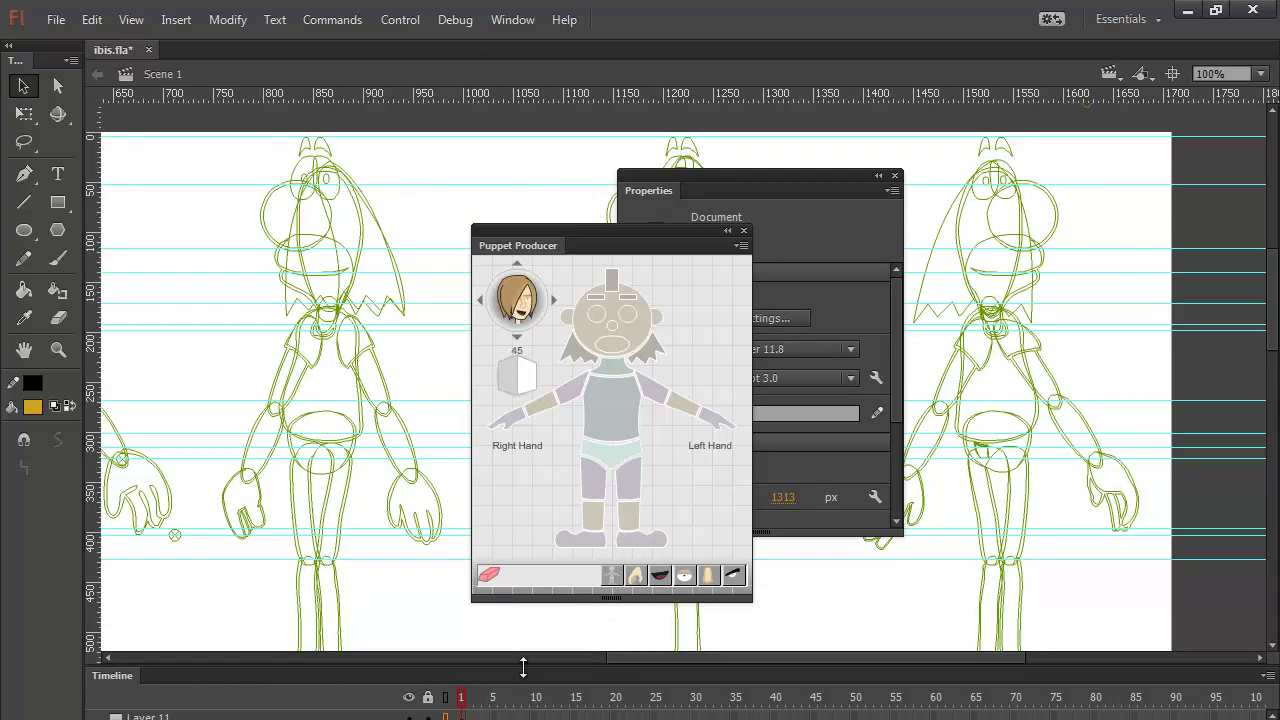
click(445, 697)
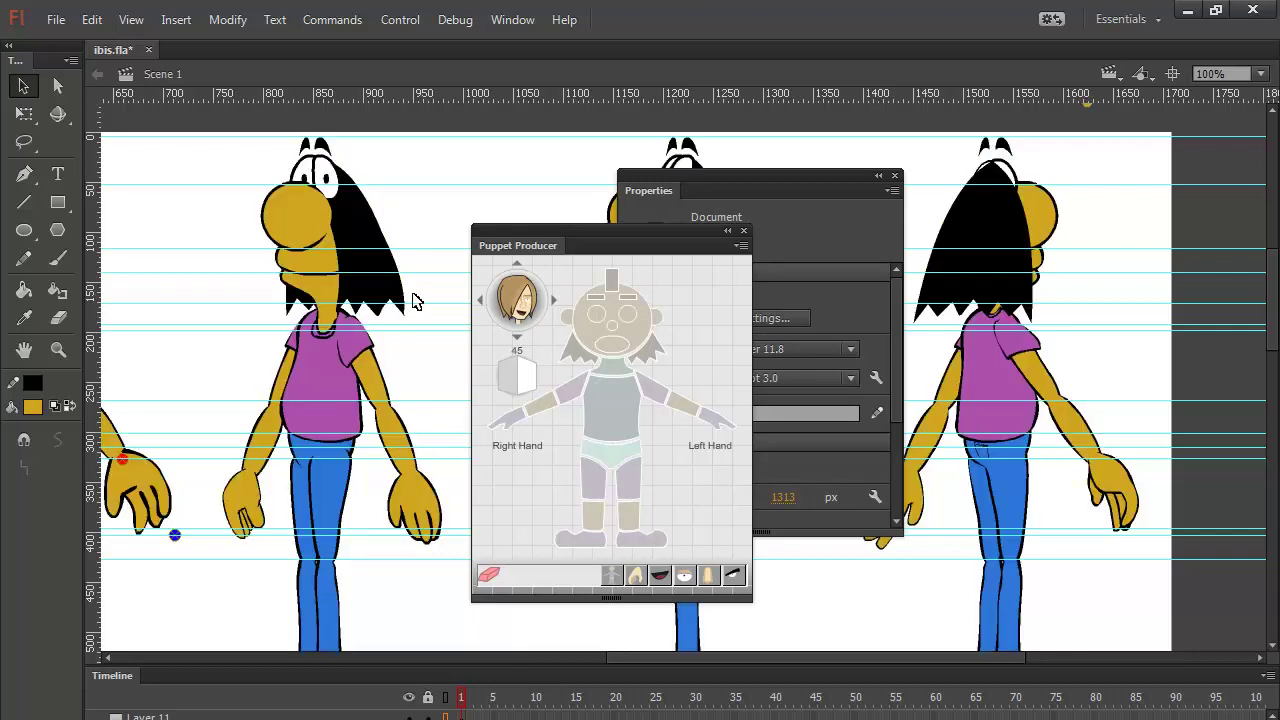
click(338, 186)
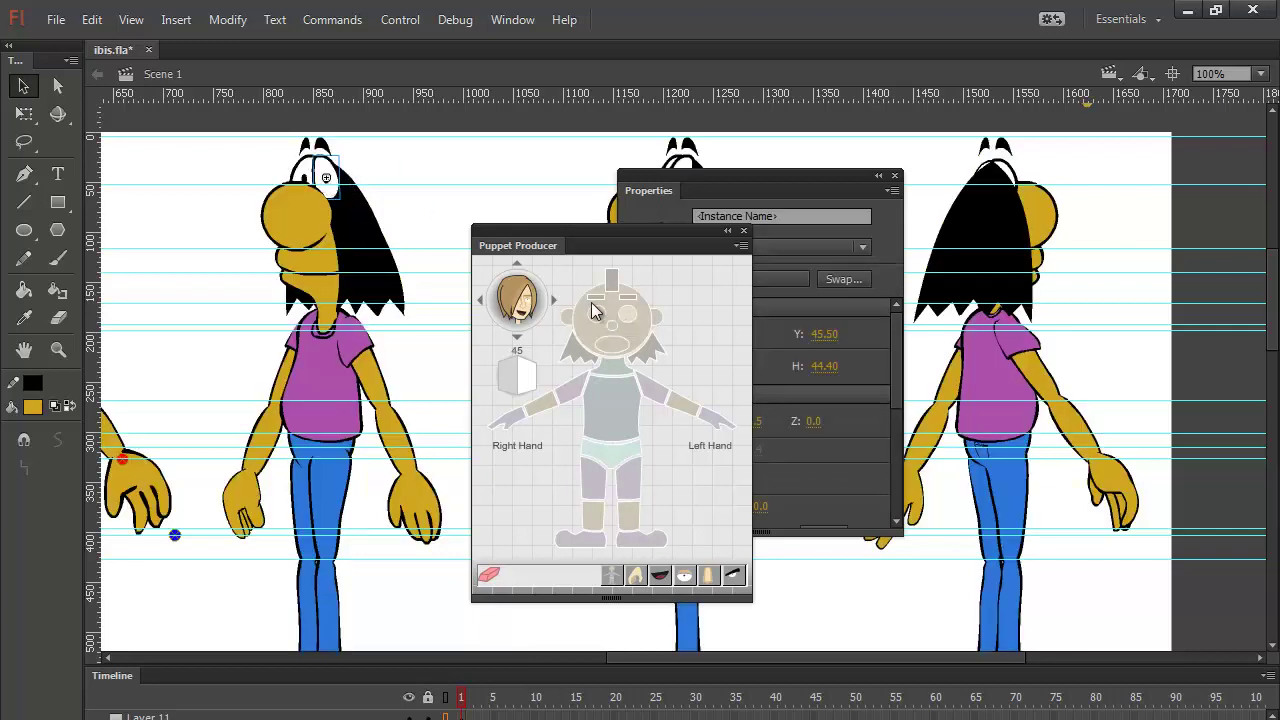
click(482, 307)
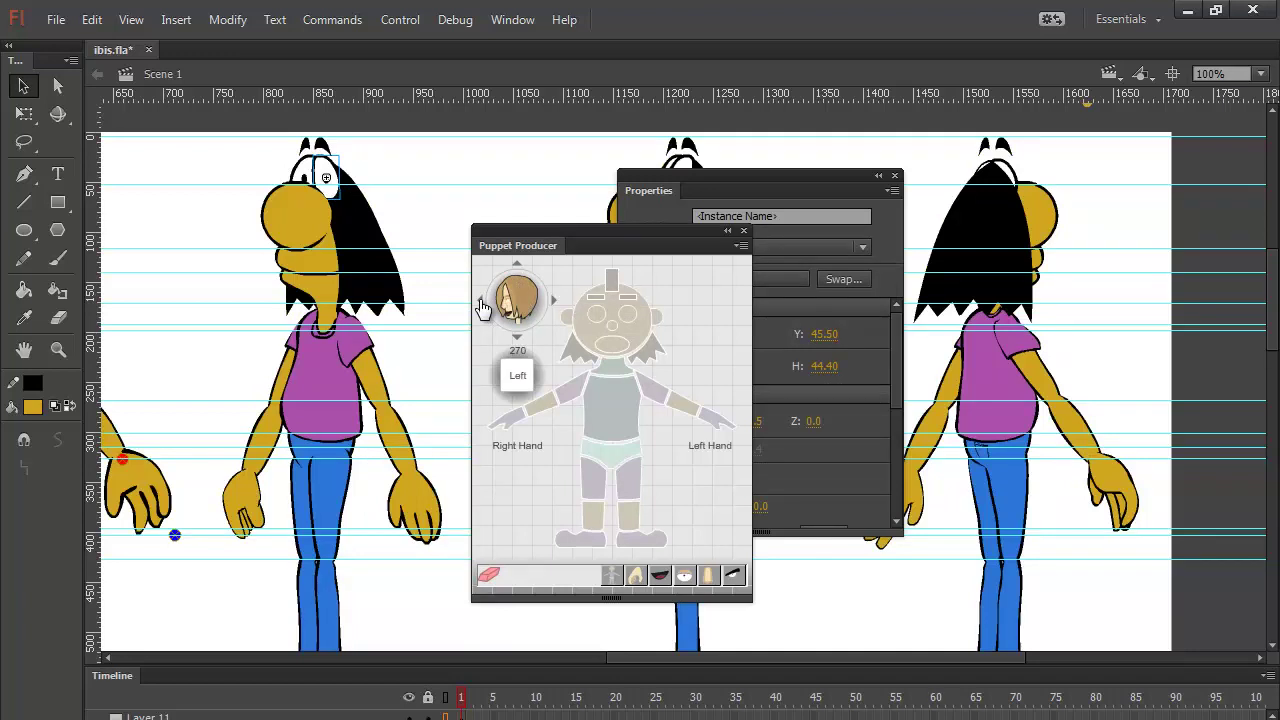
click(556, 300)
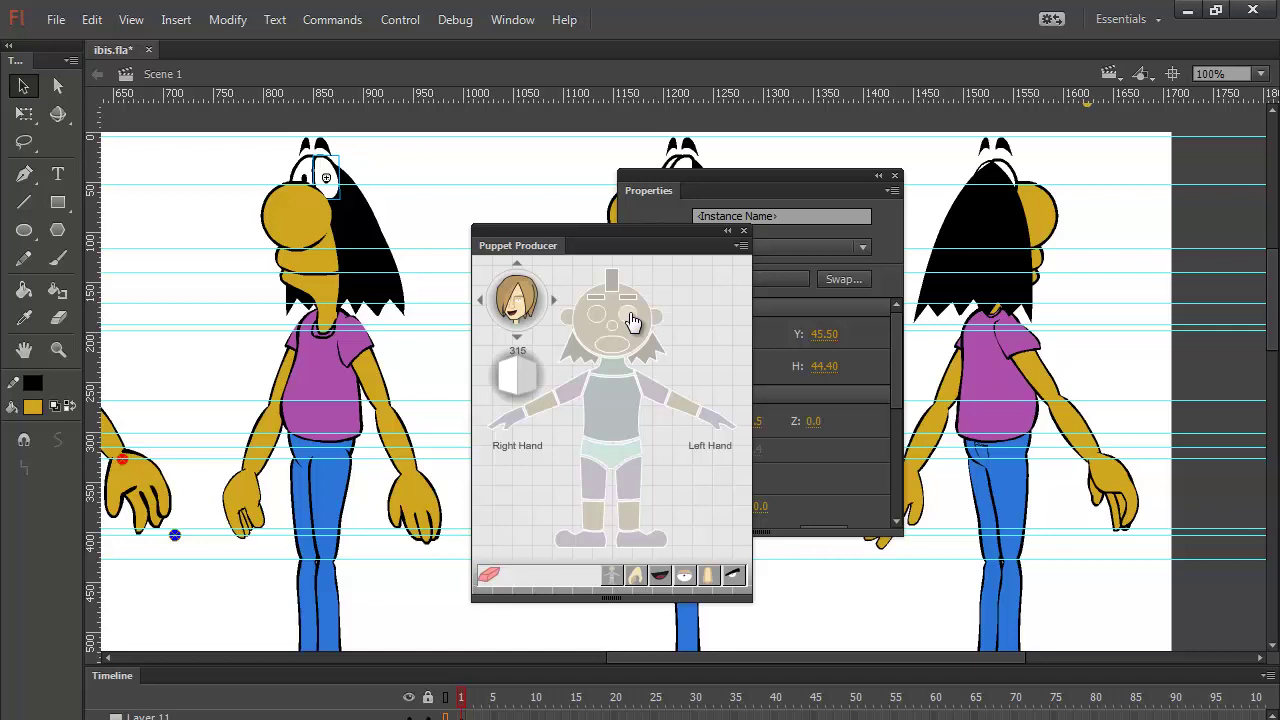
click(632, 320)
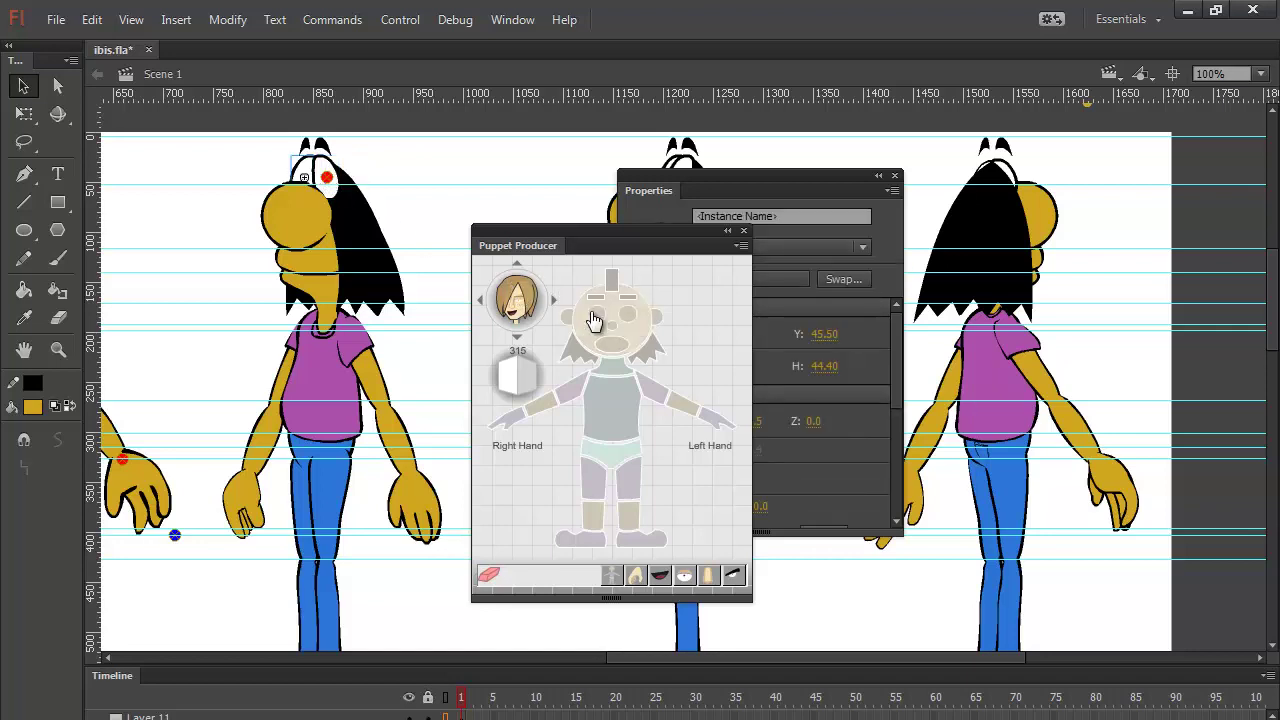
click(594, 320)
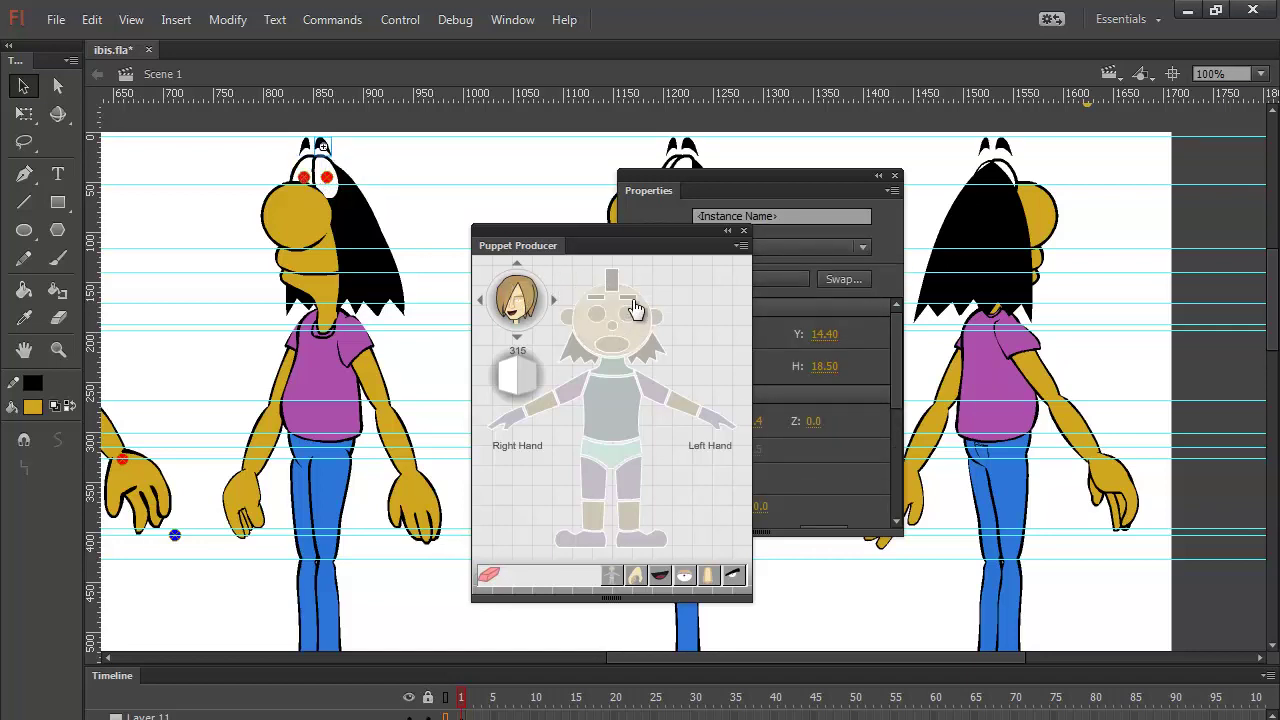
Step: Assign the left-facing figure's two eyebrows as the left and right eyebrows of the 315 view
click(330, 168)
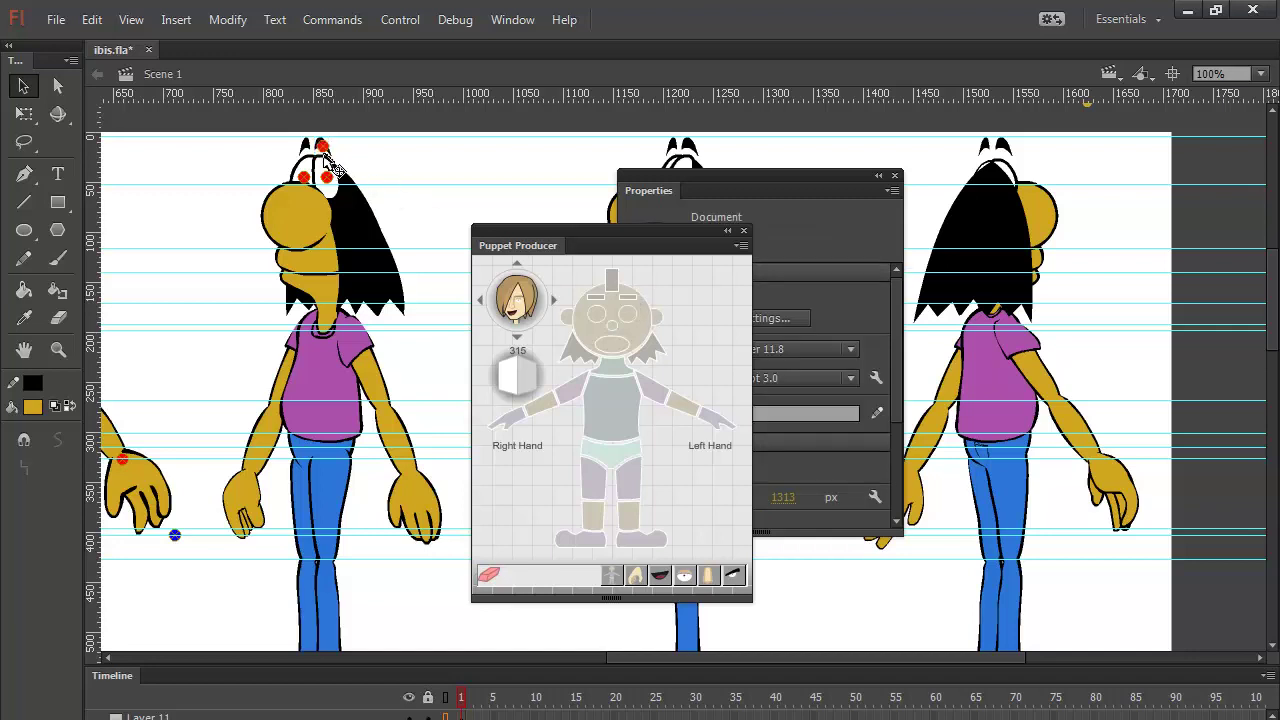
click(312, 150)
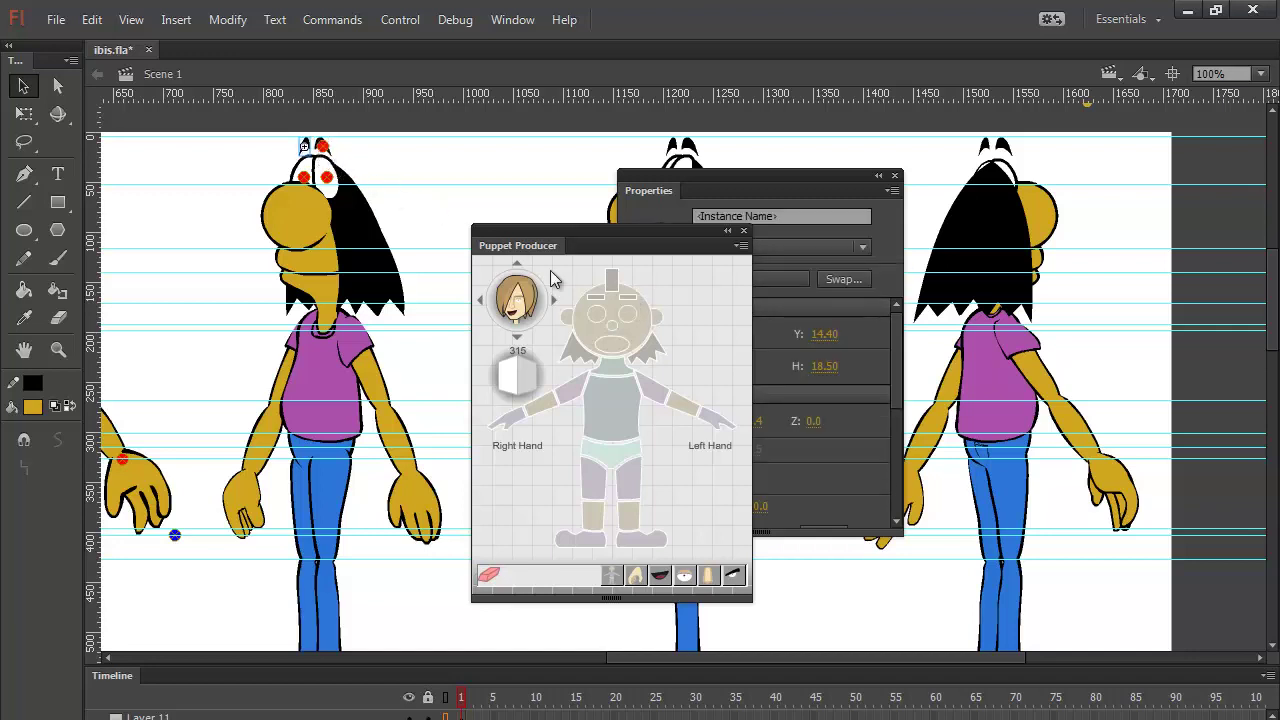
click(594, 305)
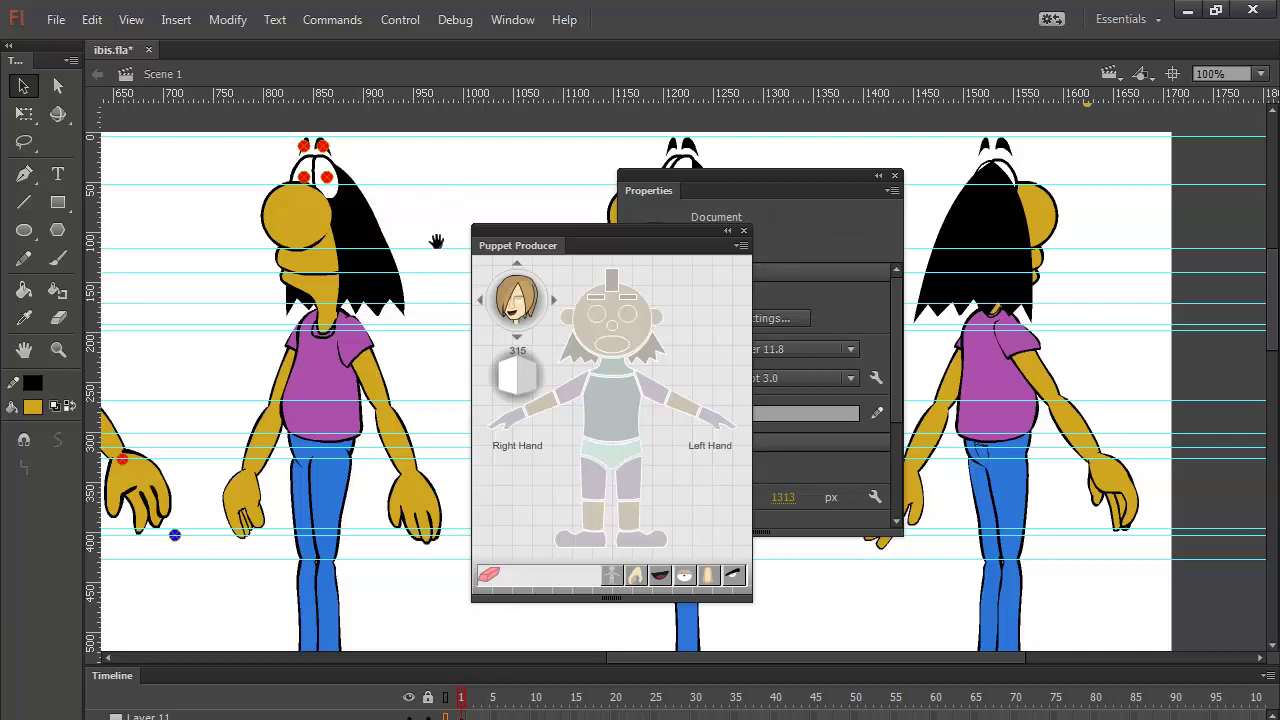
Step: Assign the left-facing figure's hair shapes as the 315 view's front and back hair, and send the front hair behind the eyes
mouse_move(434, 243)
mouse_down()
mouse_move(434, 340)
mouse_move(397, 290)
mouse_up()
click(334, 277)
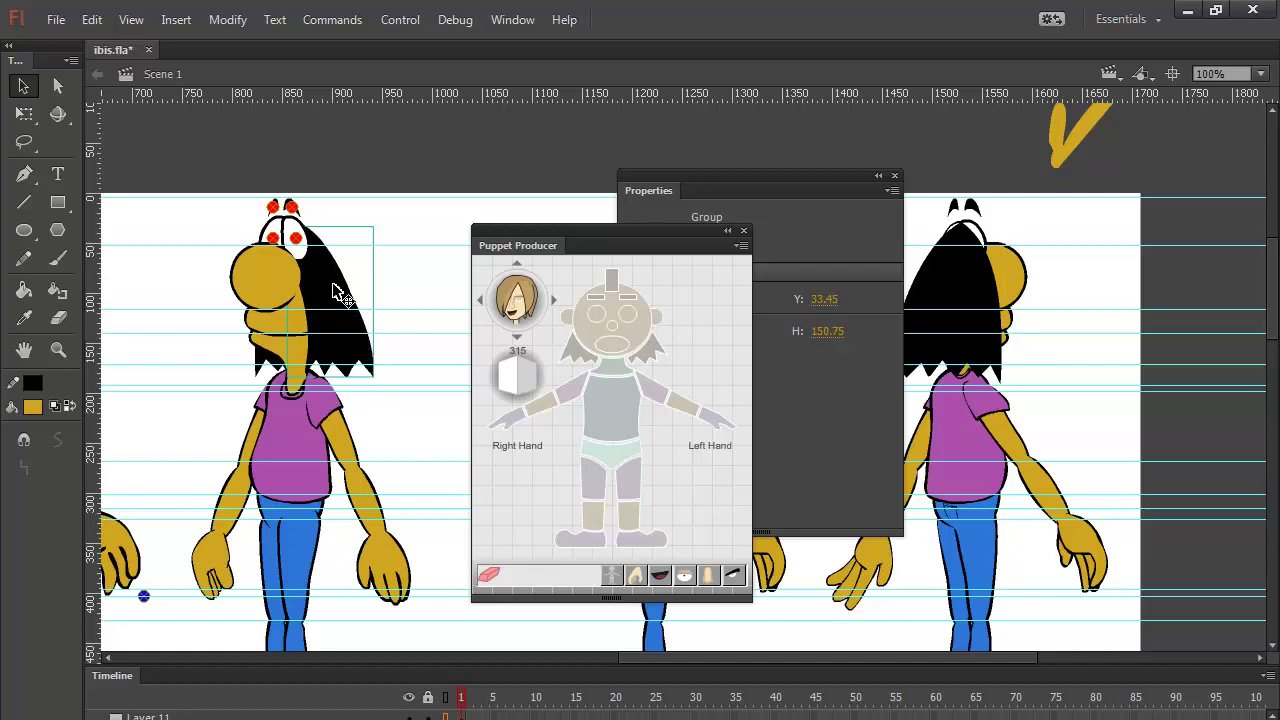
drag(342, 289, 378, 293)
key(ctrl+z)
click(618, 289)
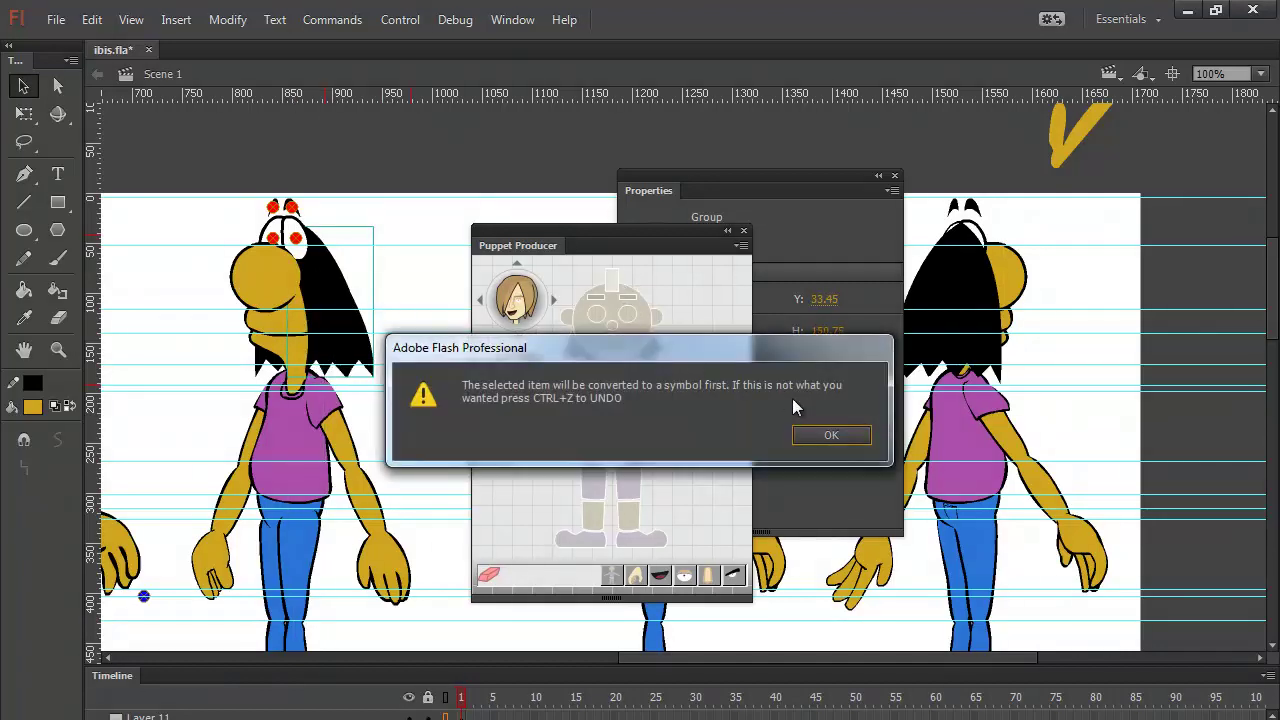
click(806, 431)
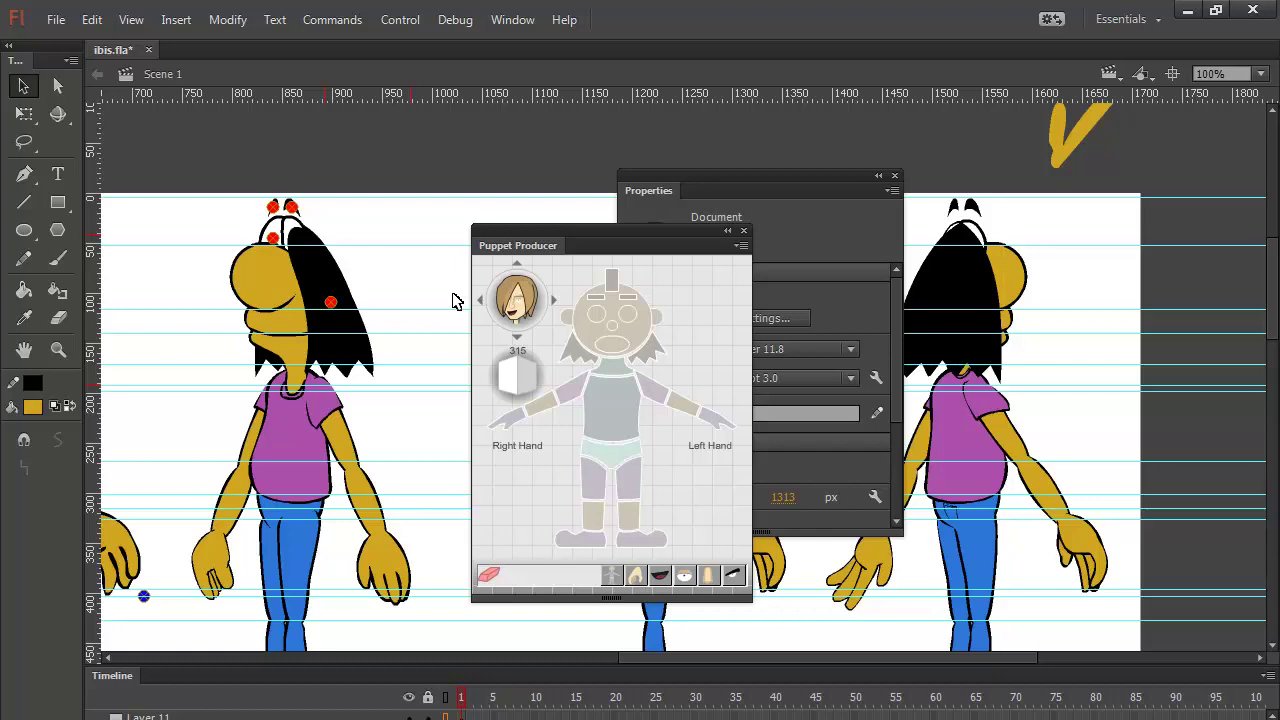
click(262, 366)
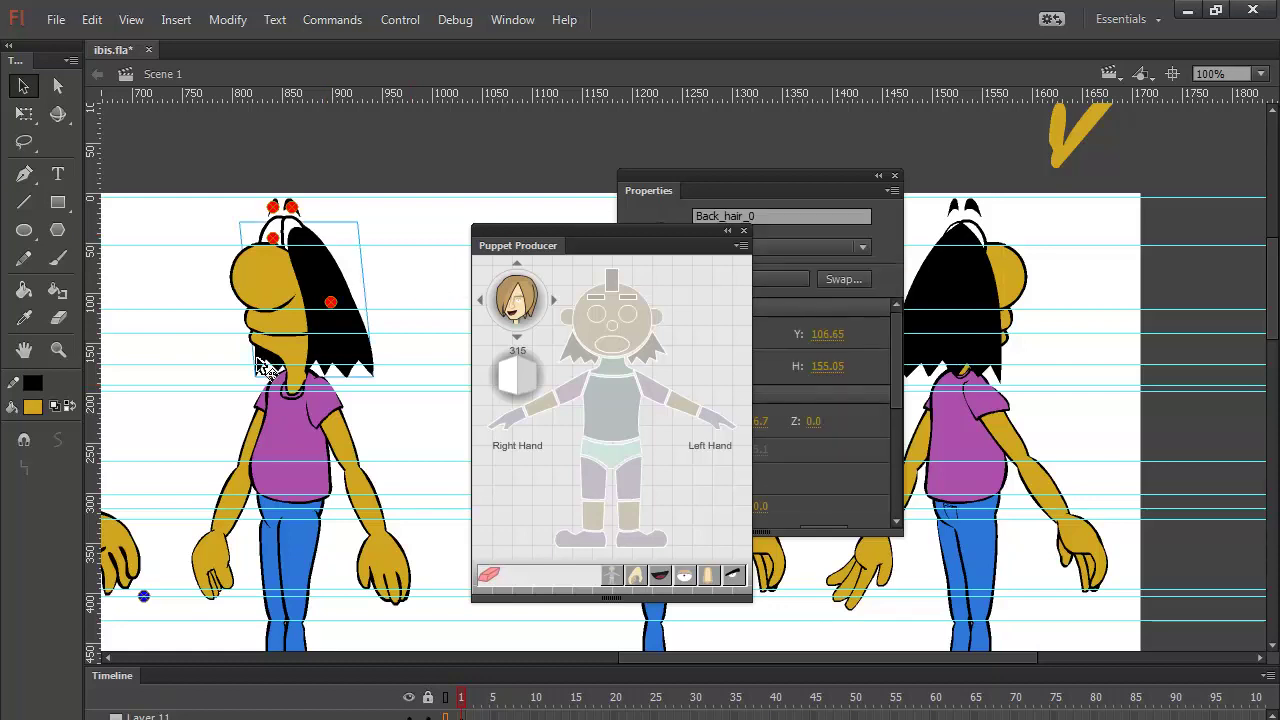
click(660, 358)
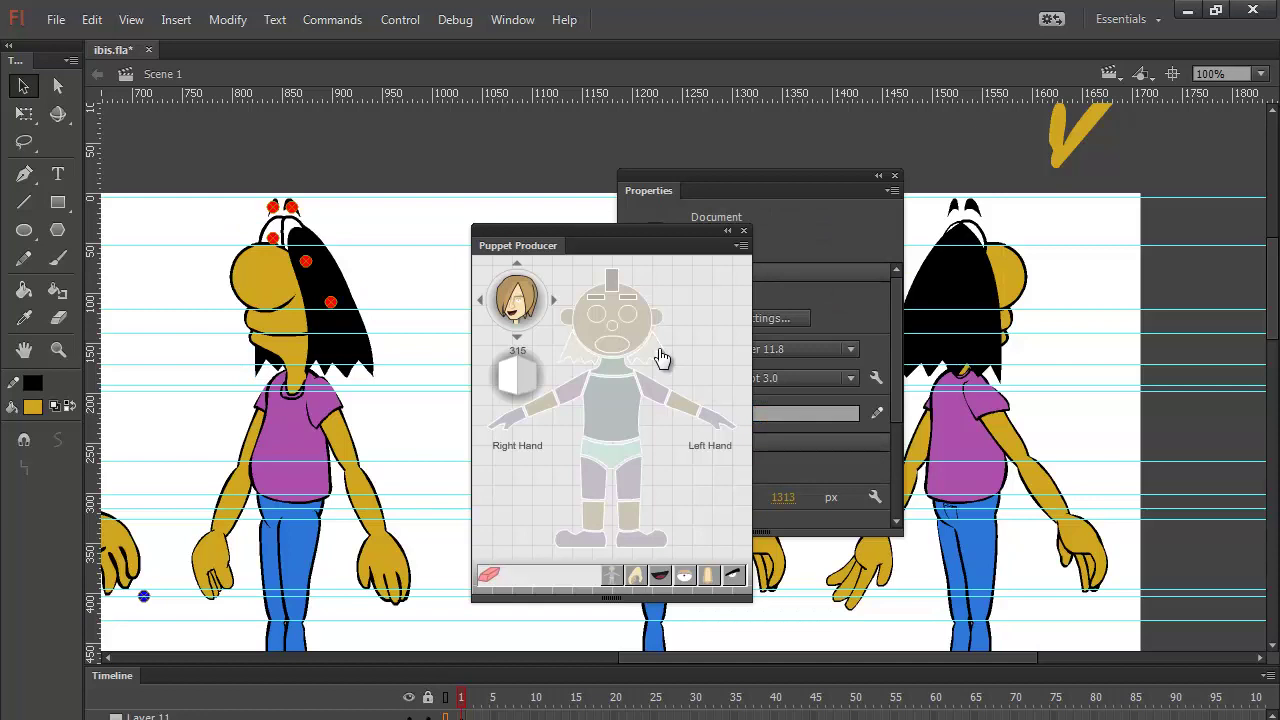
click(326, 276)
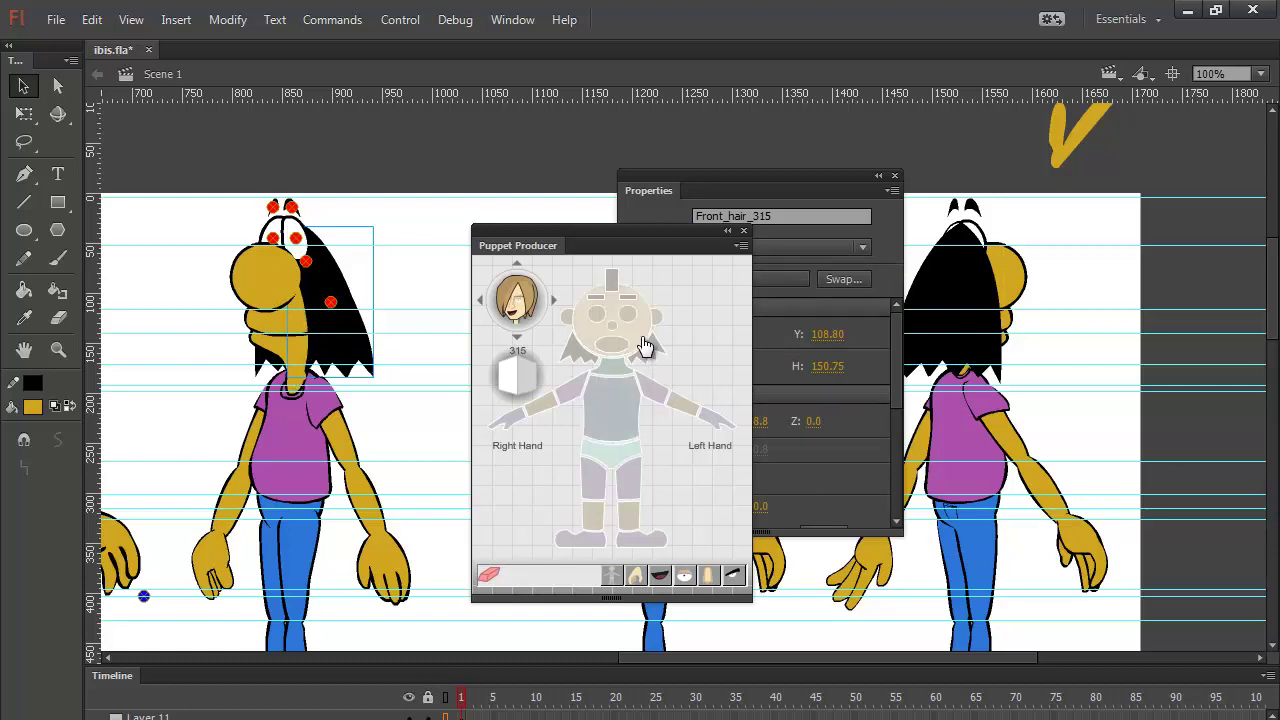
Step: With outline display turned on, assign the left-facing three-quarter figure's head oval as the 315 view's face
click(446, 697)
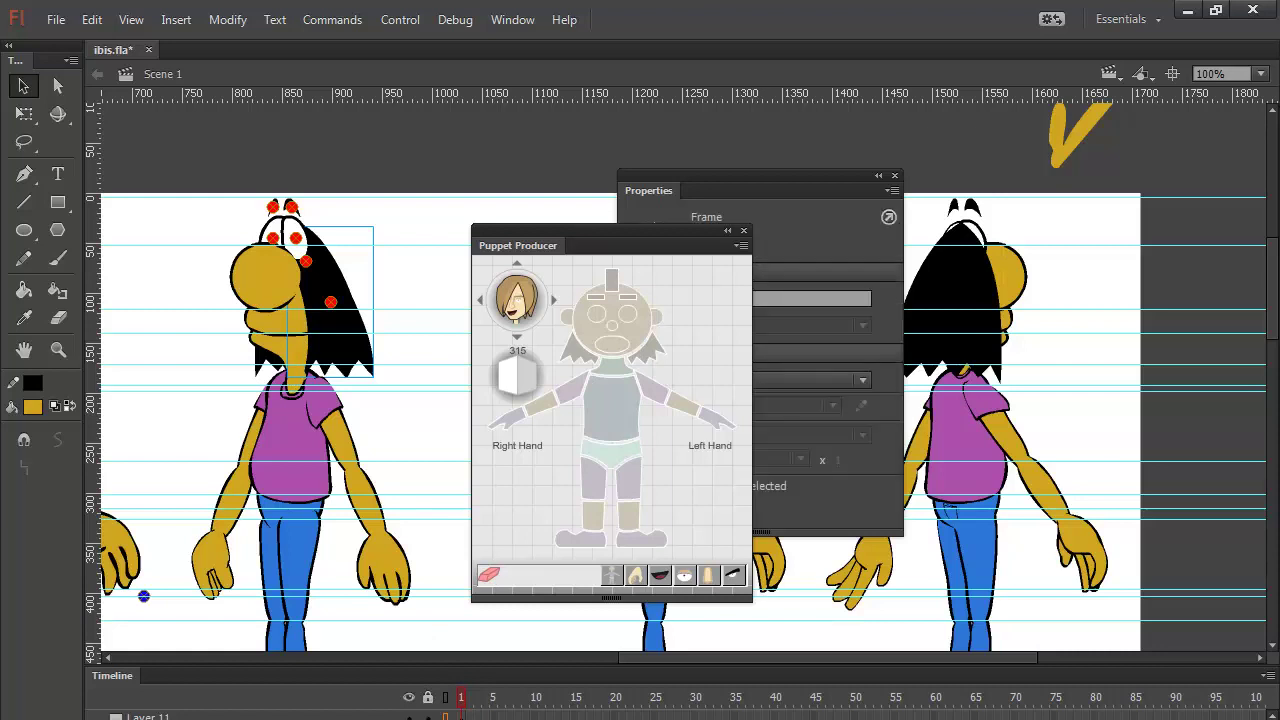
click(280, 296)
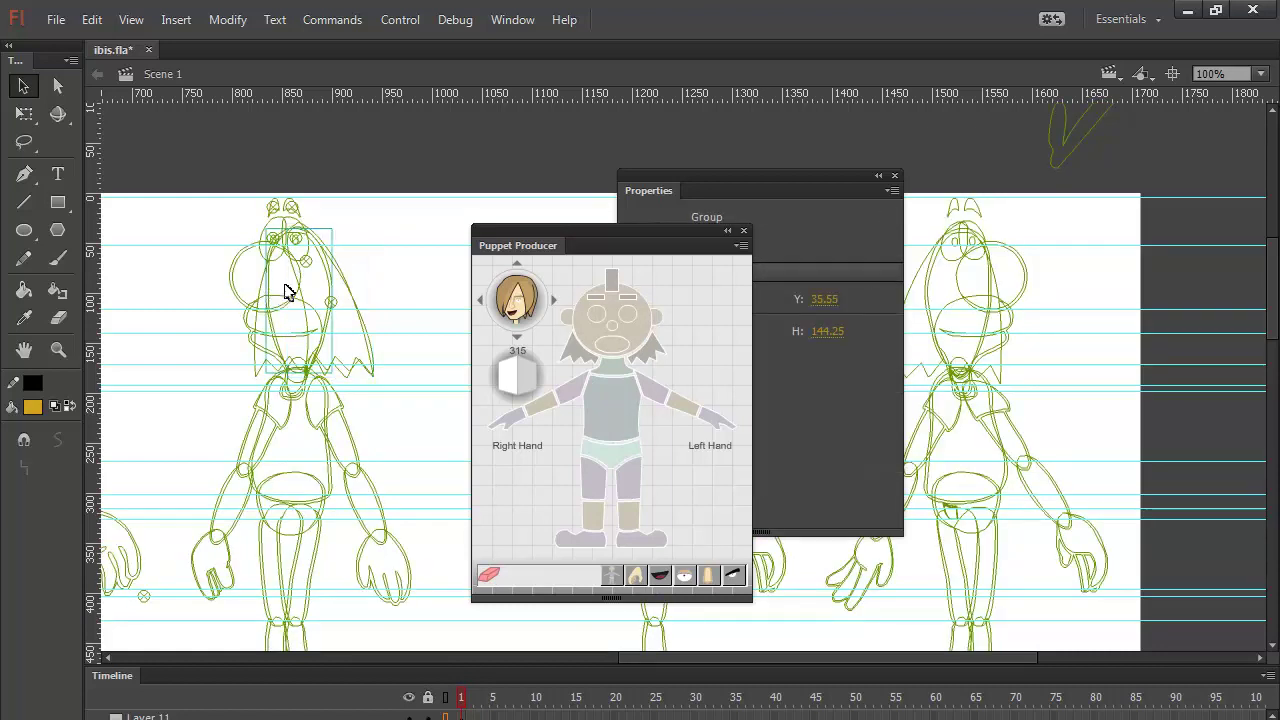
click(644, 342)
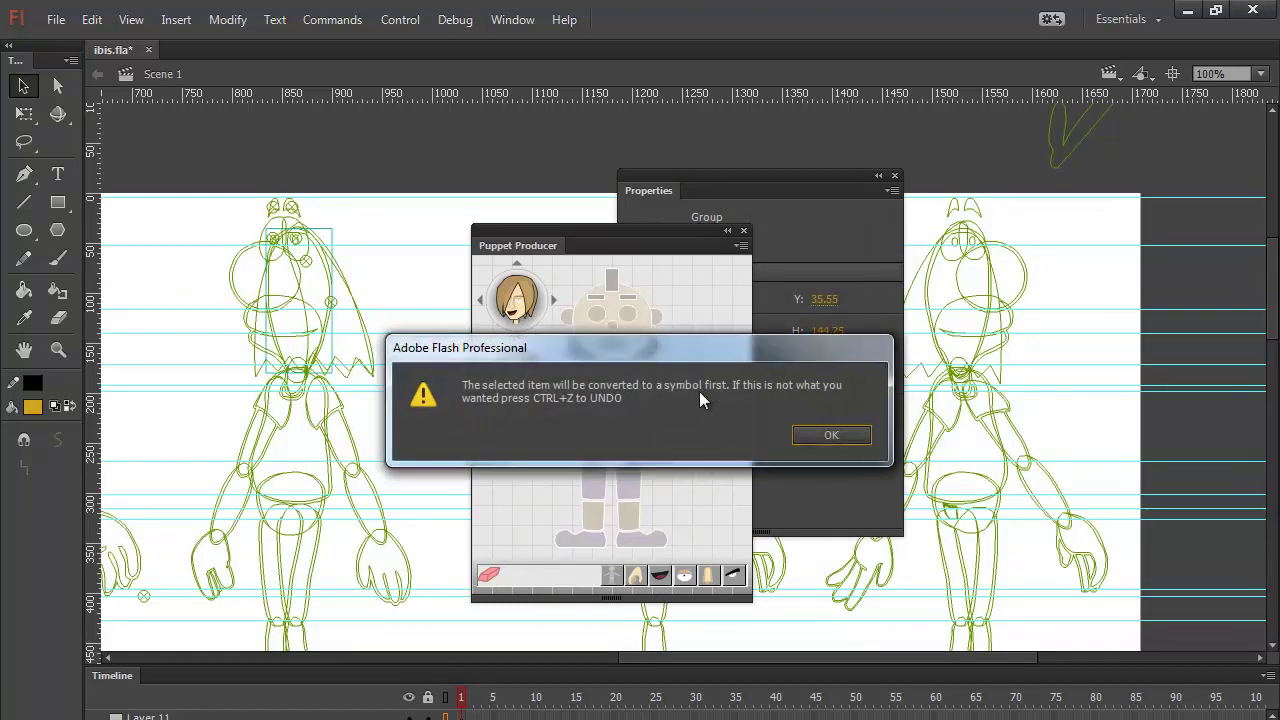
click(812, 437)
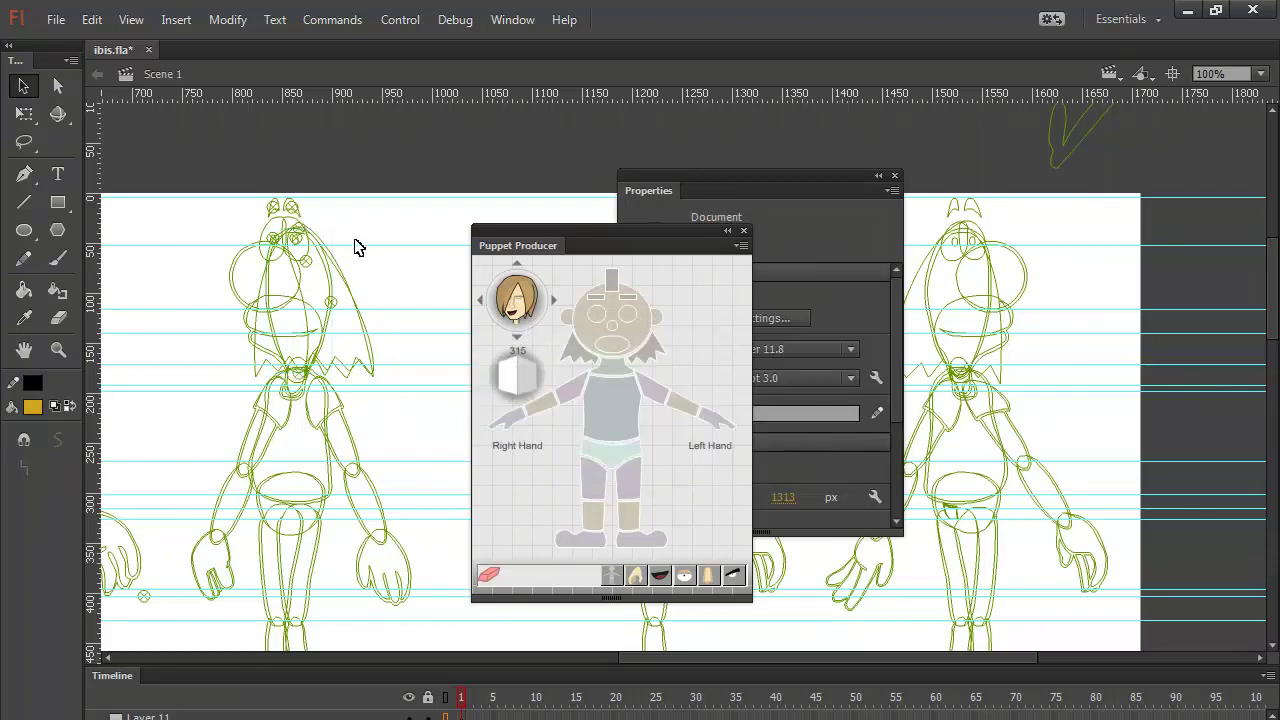
Step: Raise the 315 view's head_nud pivot to the guide above the head and the face pivot to the guide at the head's base
click(298, 229)
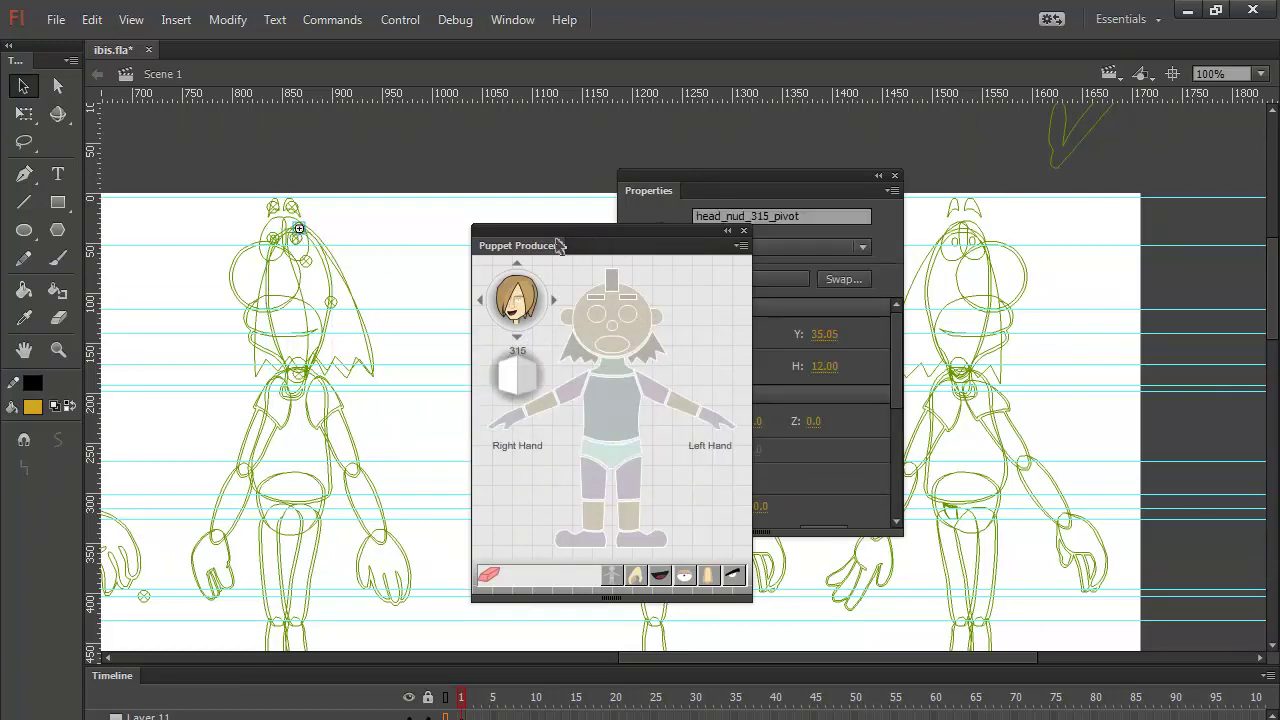
key(shift+Up)
key(shift+Up)
key(shift+Up)
click(299, 374)
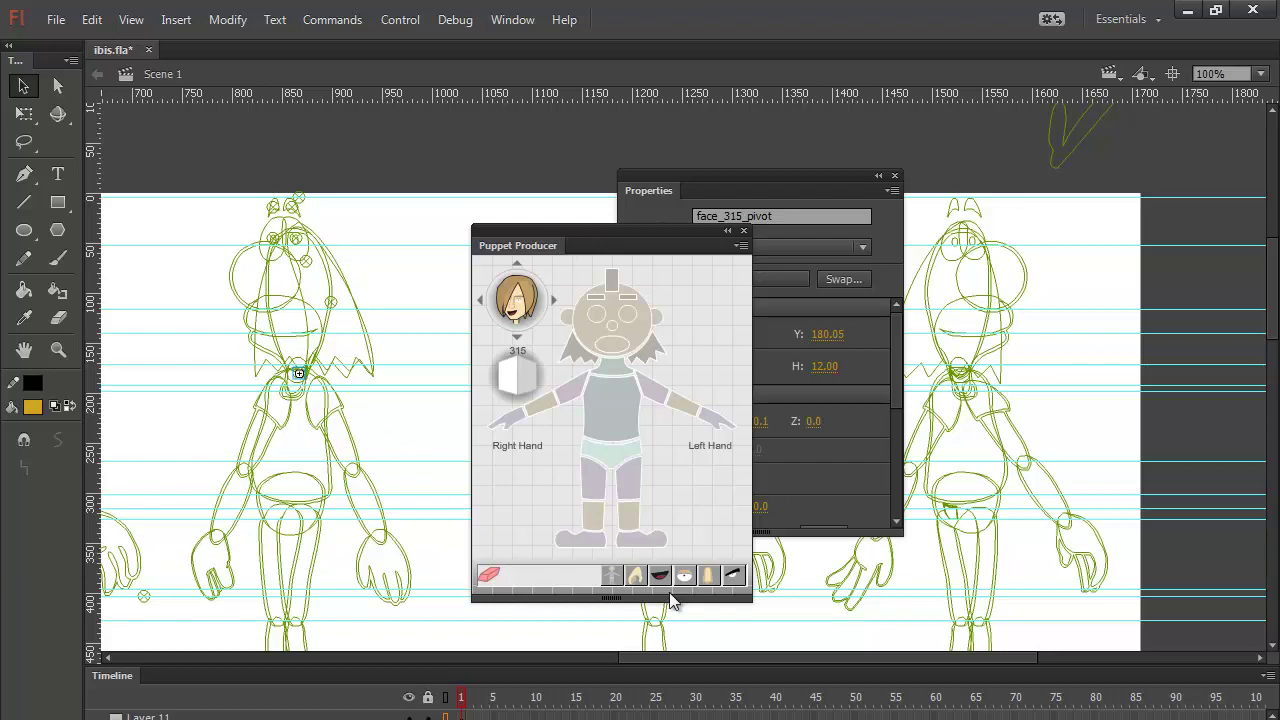
drag(704, 659, 735, 662)
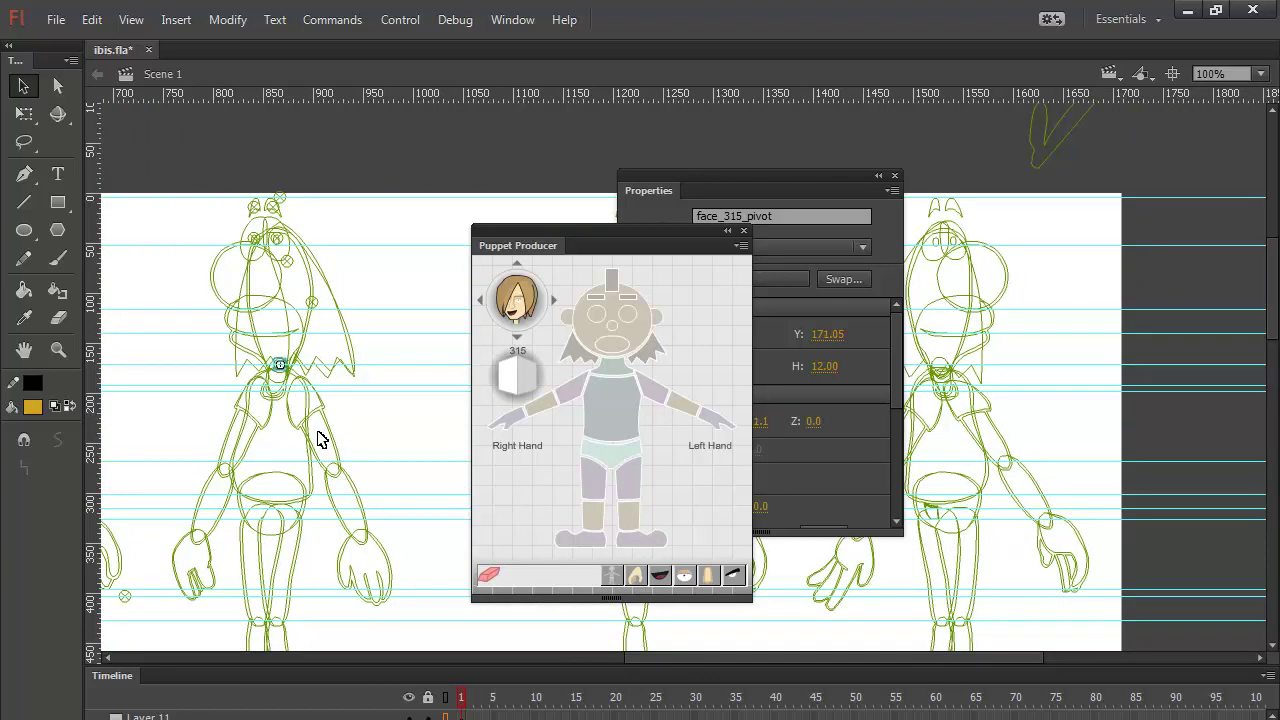
click(433, 451)
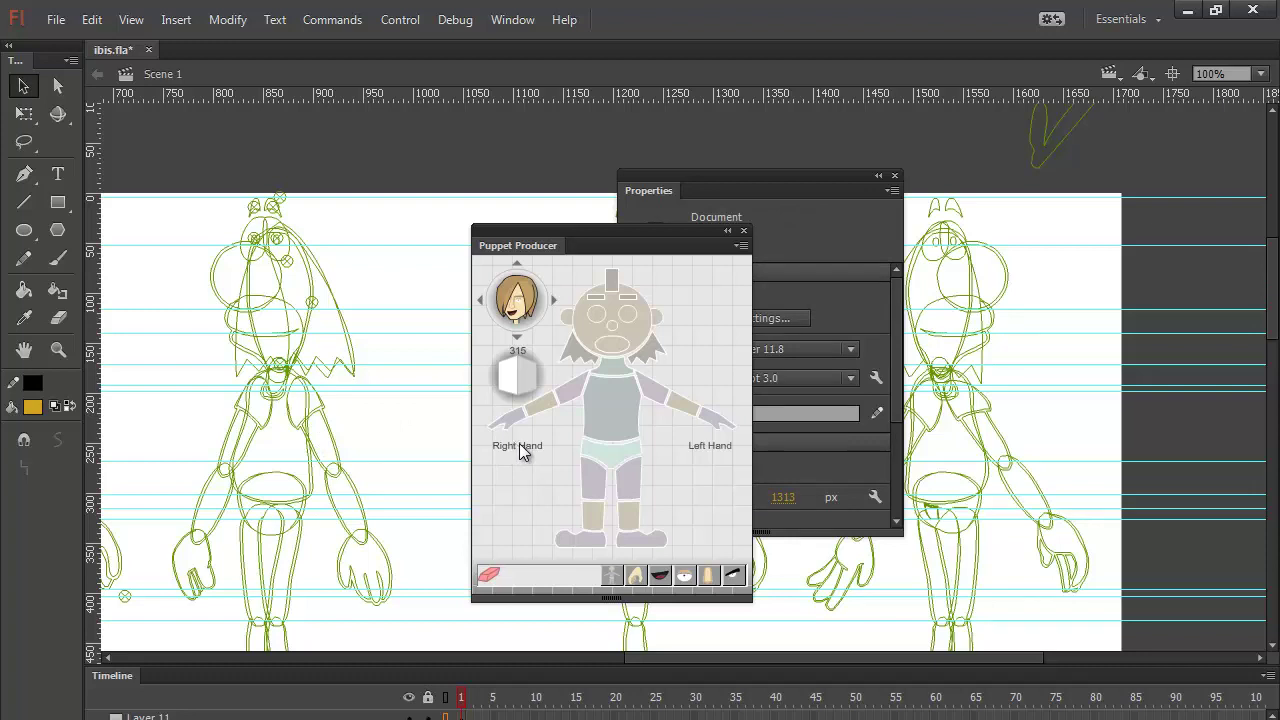
Step: Assign the left-facing figure's mouth group and neck group as the mouth and neck of the 315 view
click(295, 397)
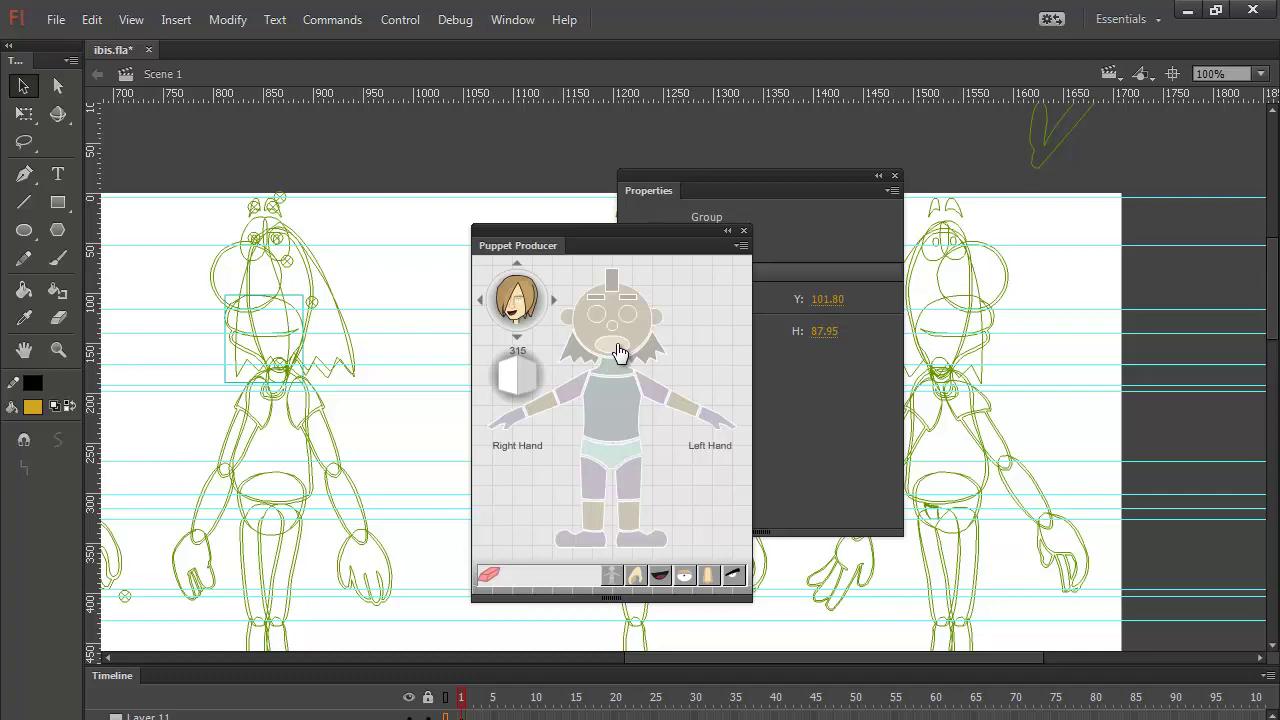
click(620, 352)
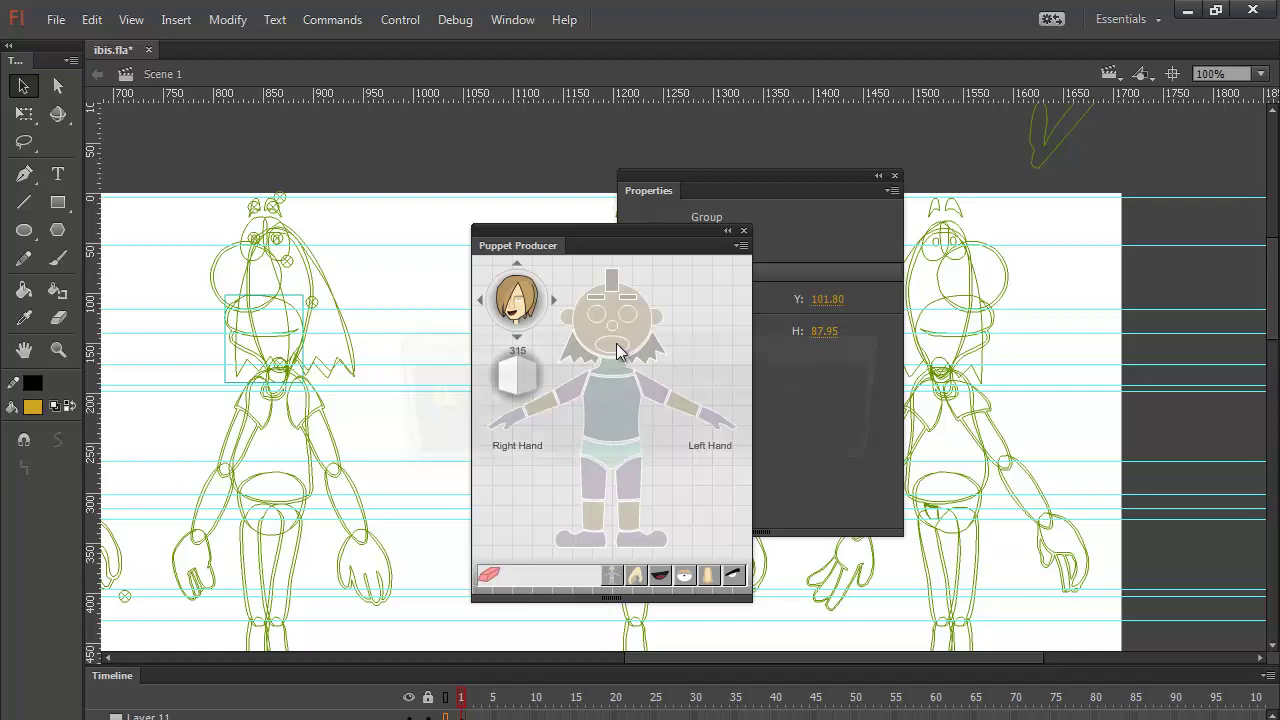
click(802, 431)
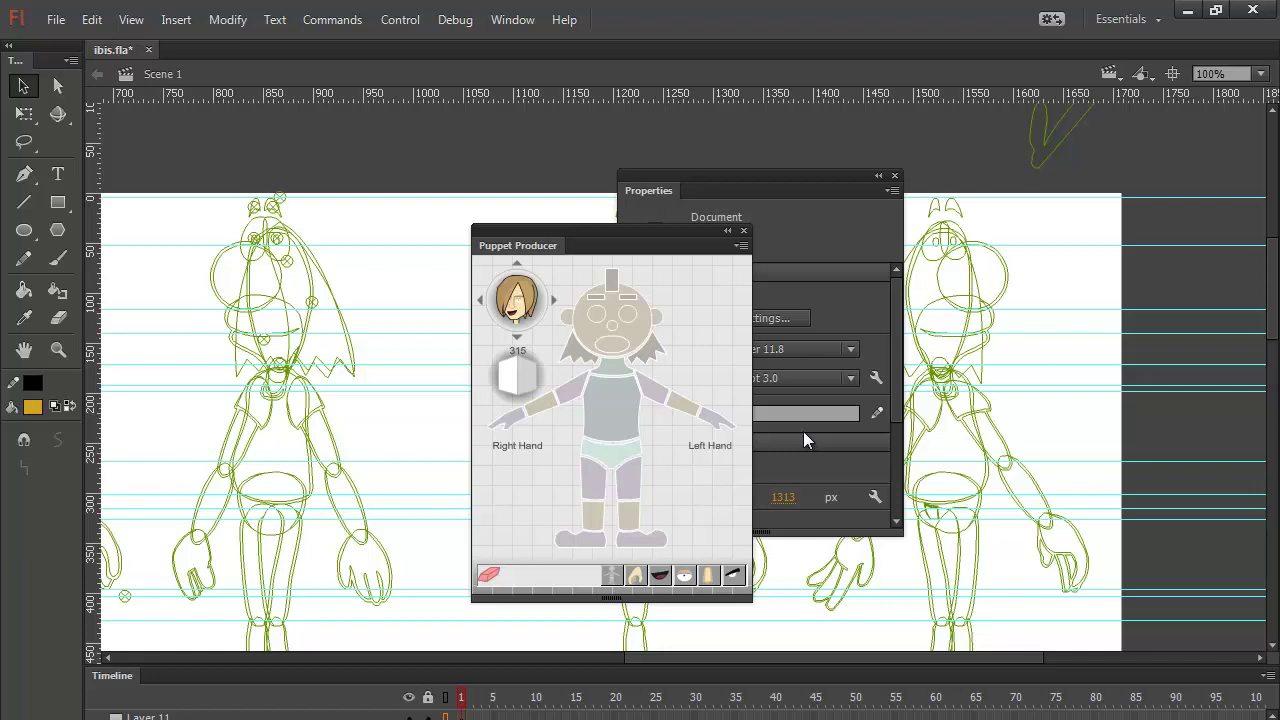
click(285, 399)
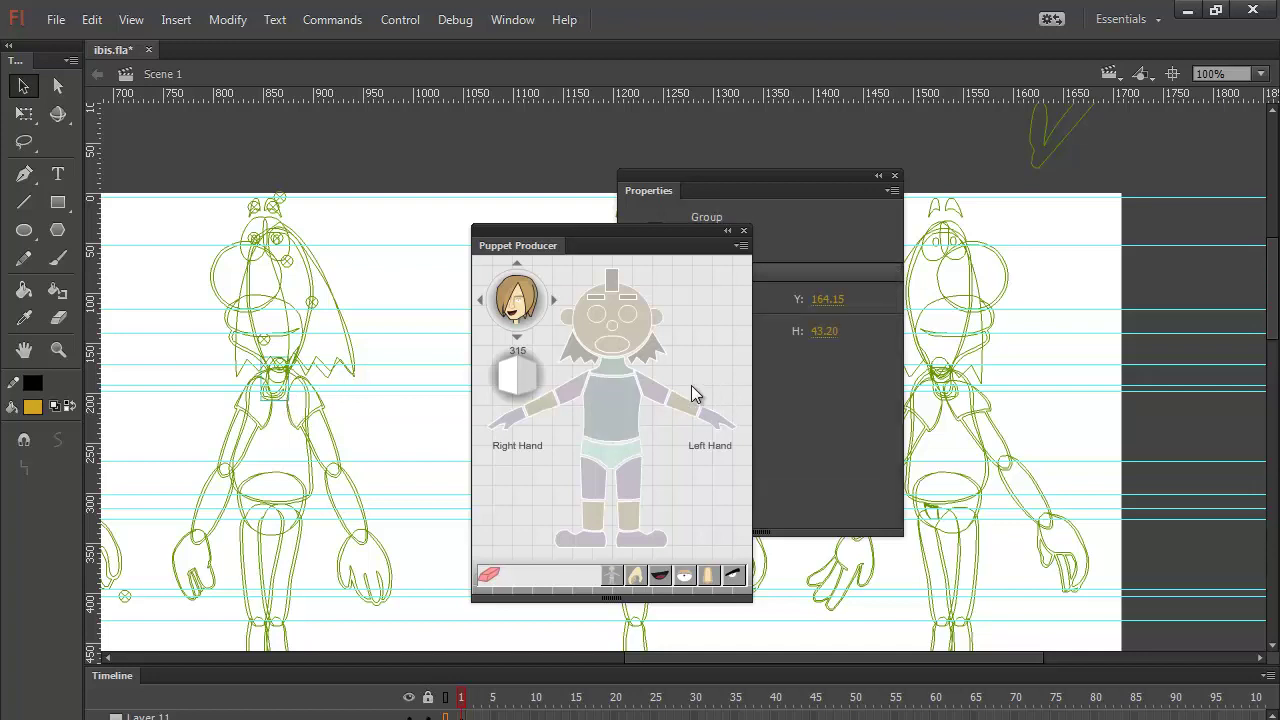
click(611, 378)
click(814, 438)
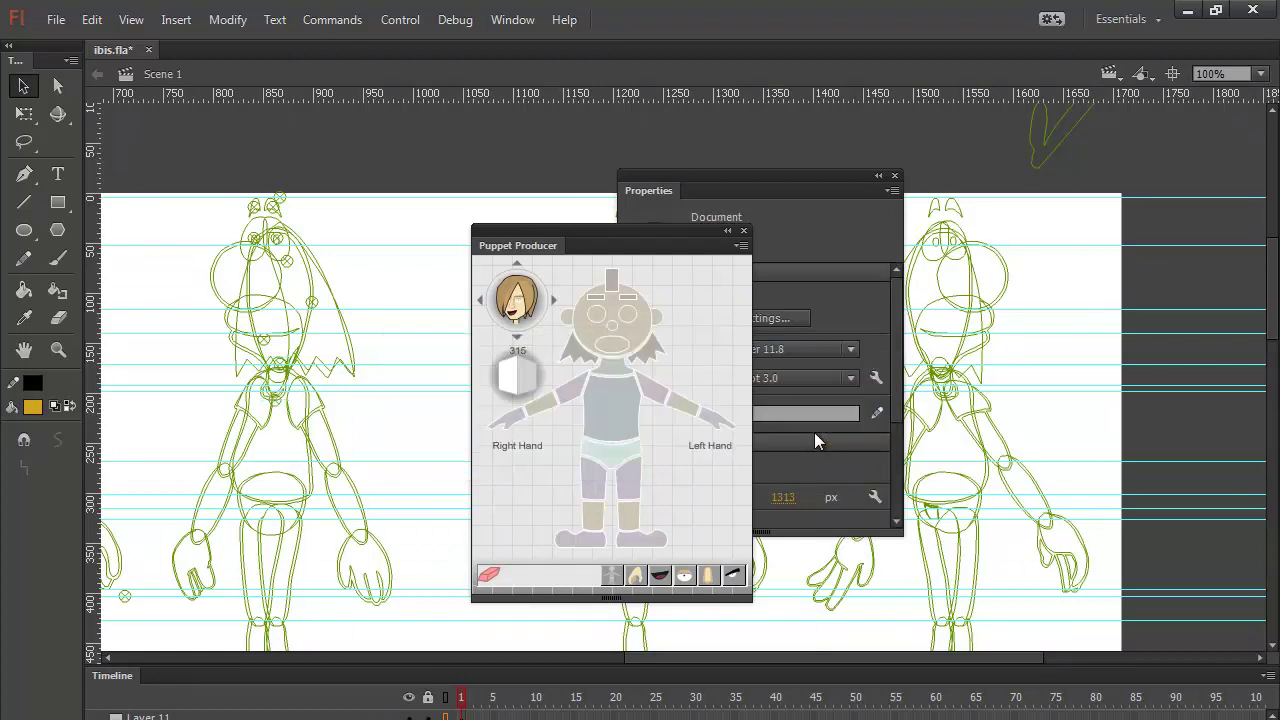
Step: Move the 315 view's neck pivot up onto the horizontal guide at the base of the neck
click(279, 403)
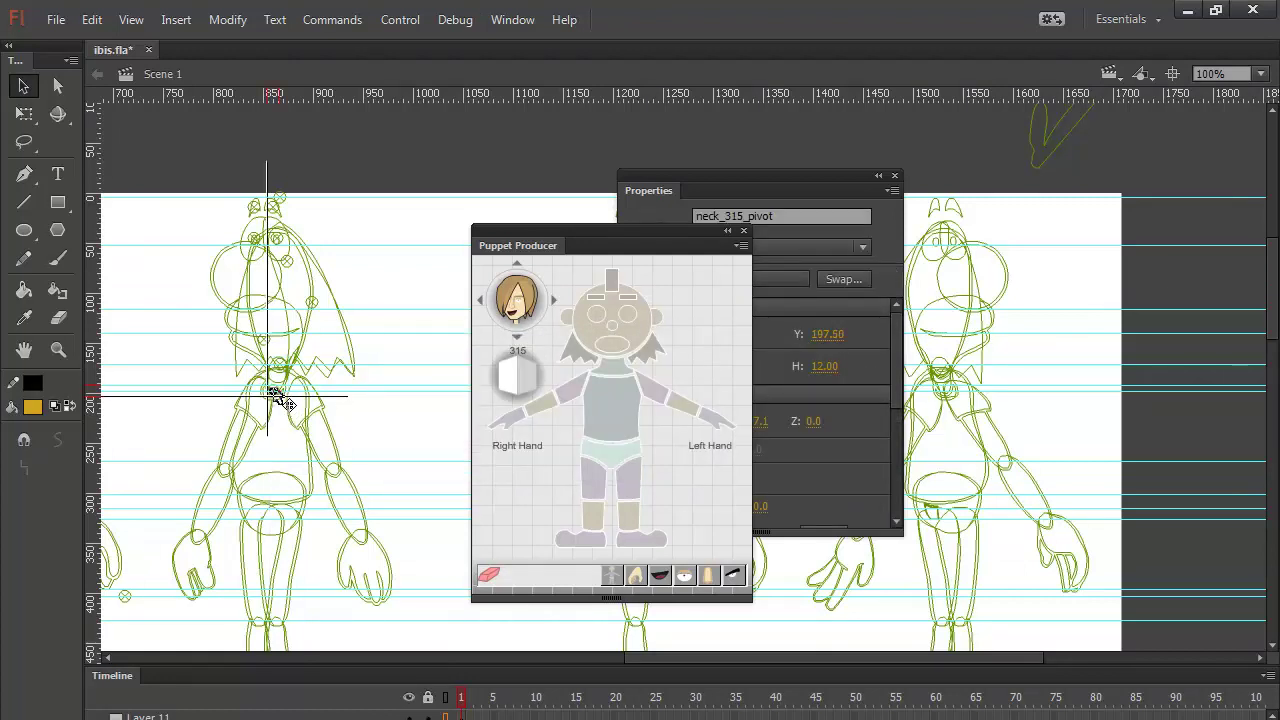
drag(640, 654, 562, 646)
drag(403, 387, 368, 82)
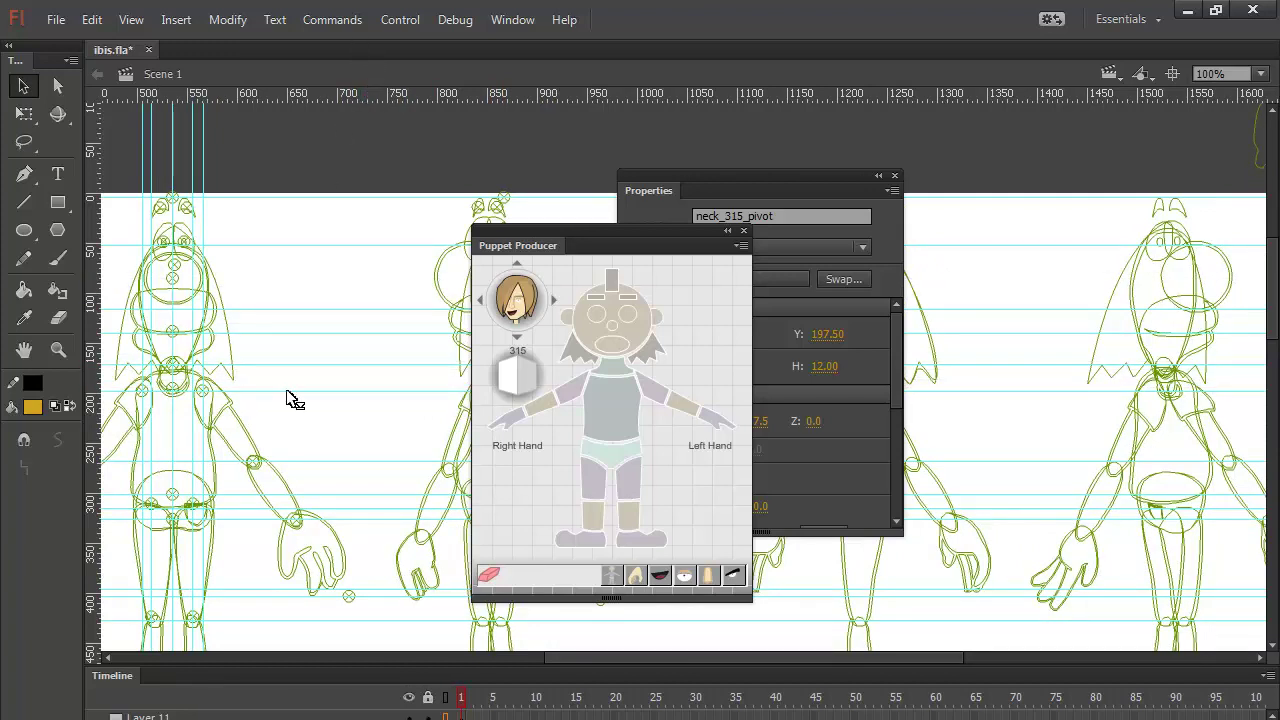
drag(287, 390, 302, 390)
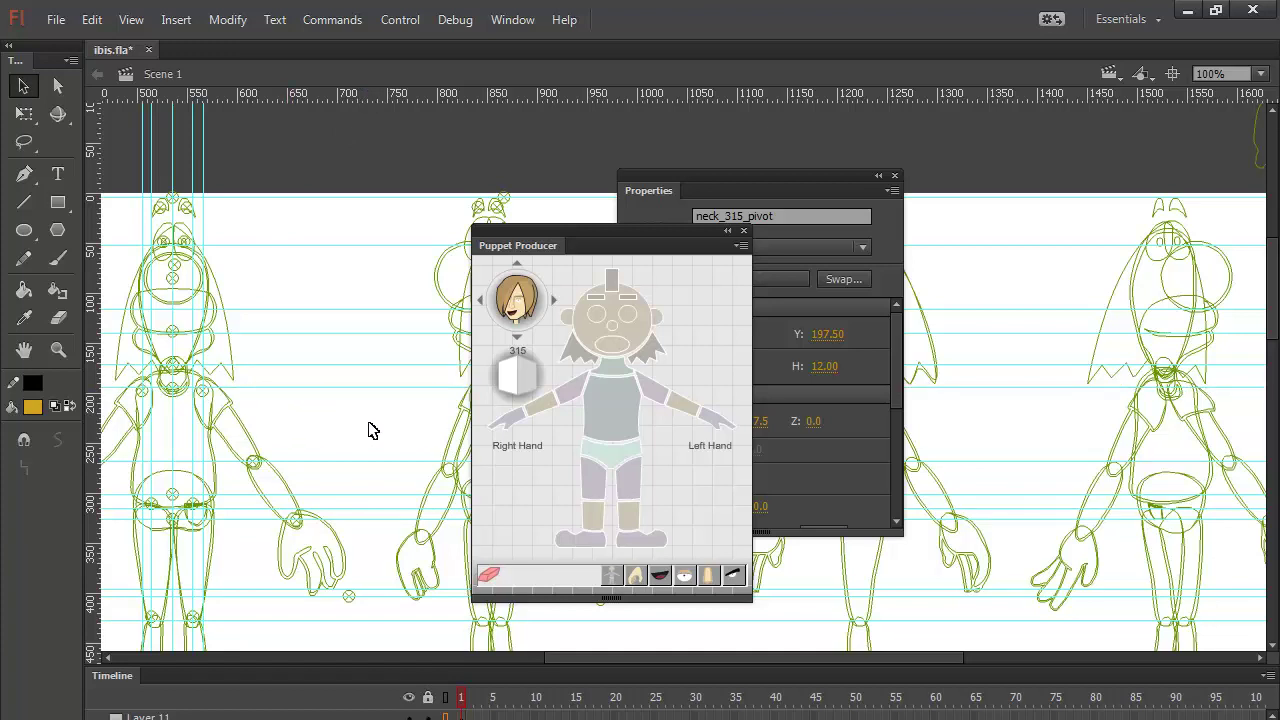
mouse_move(385, 420)
mouse_down()
mouse_move(251, 400)
mouse_move(243, 357)
mouse_up()
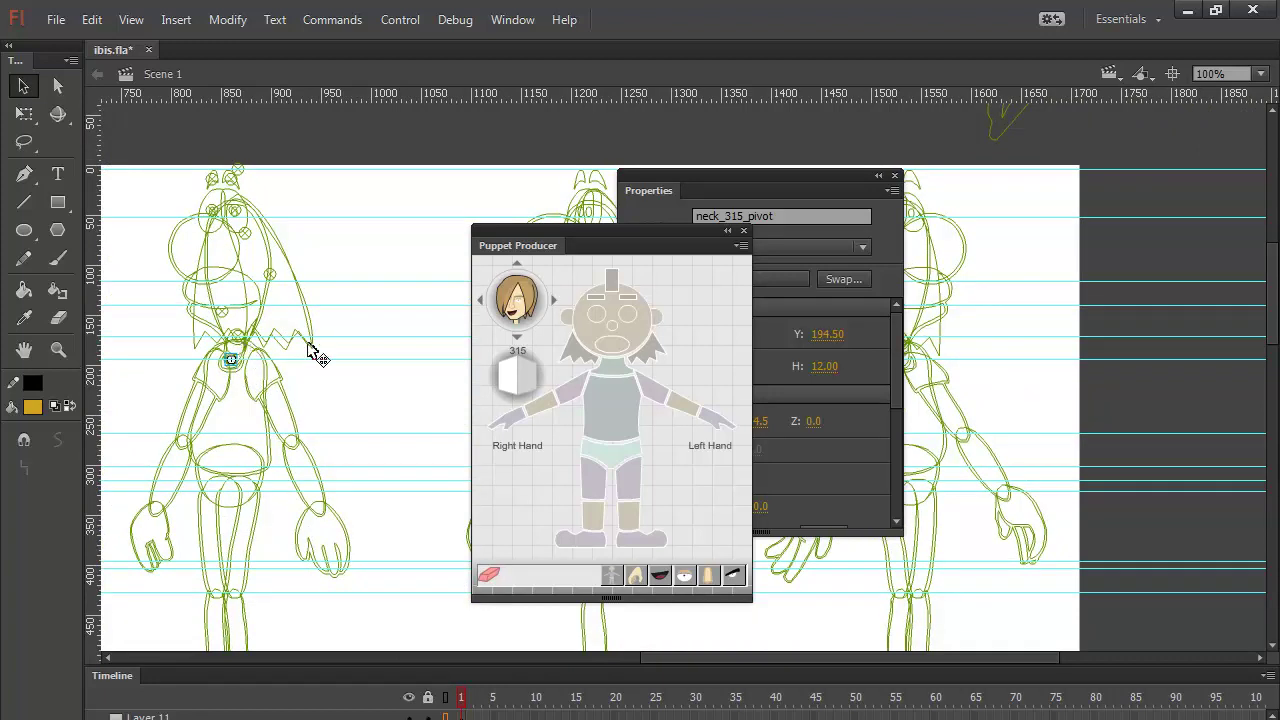
click(350, 403)
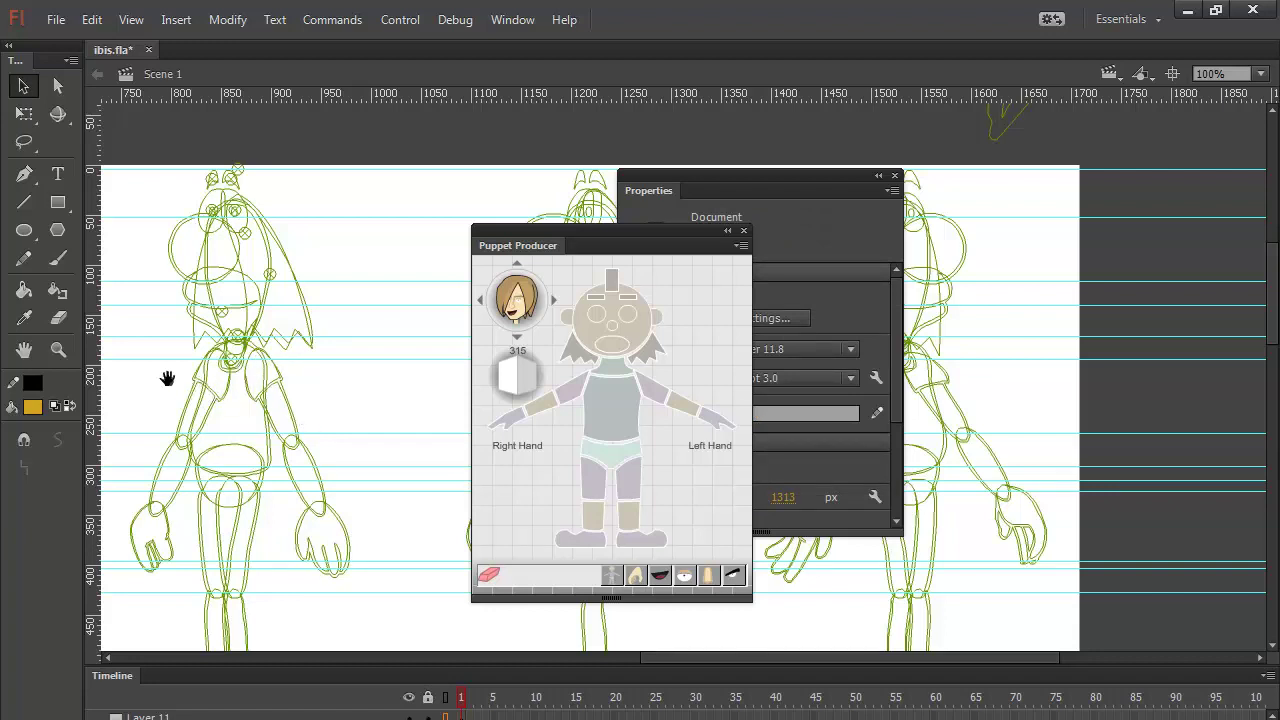
Step: Add a horizontal guide level with the front view's shoulder pivots
drag(167, 378, 395, 391)
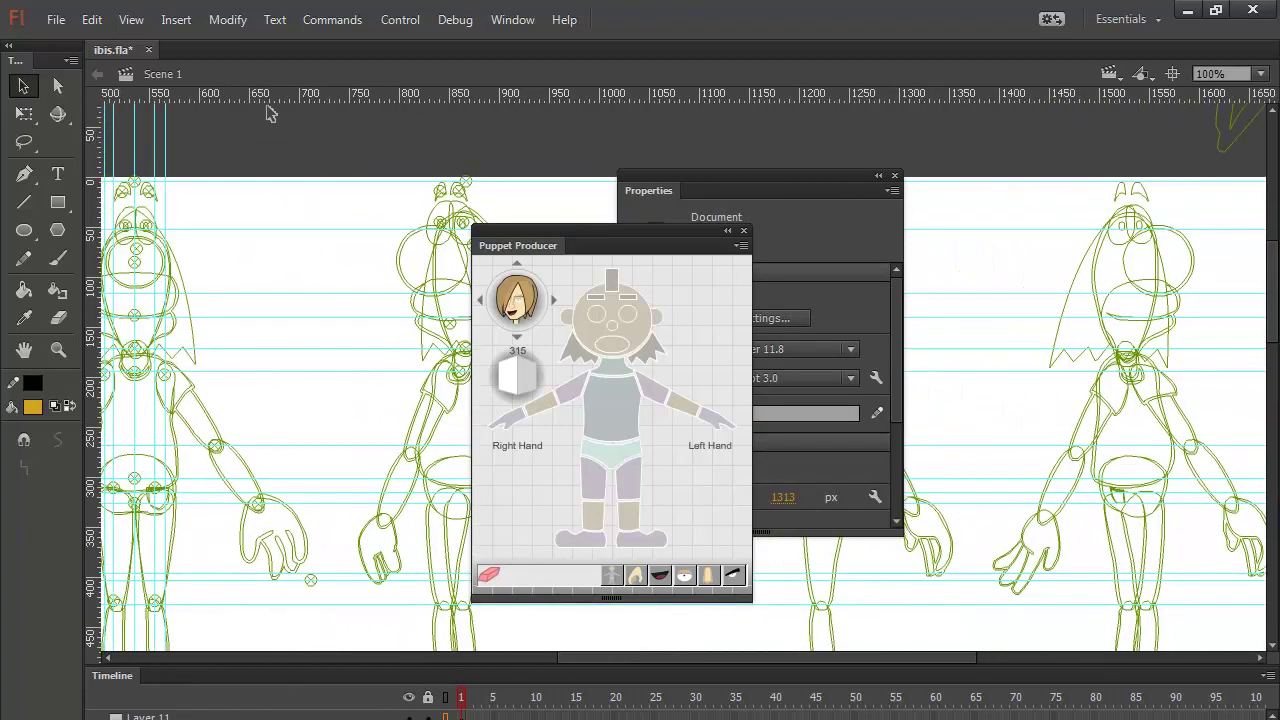
drag(269, 95, 286, 377)
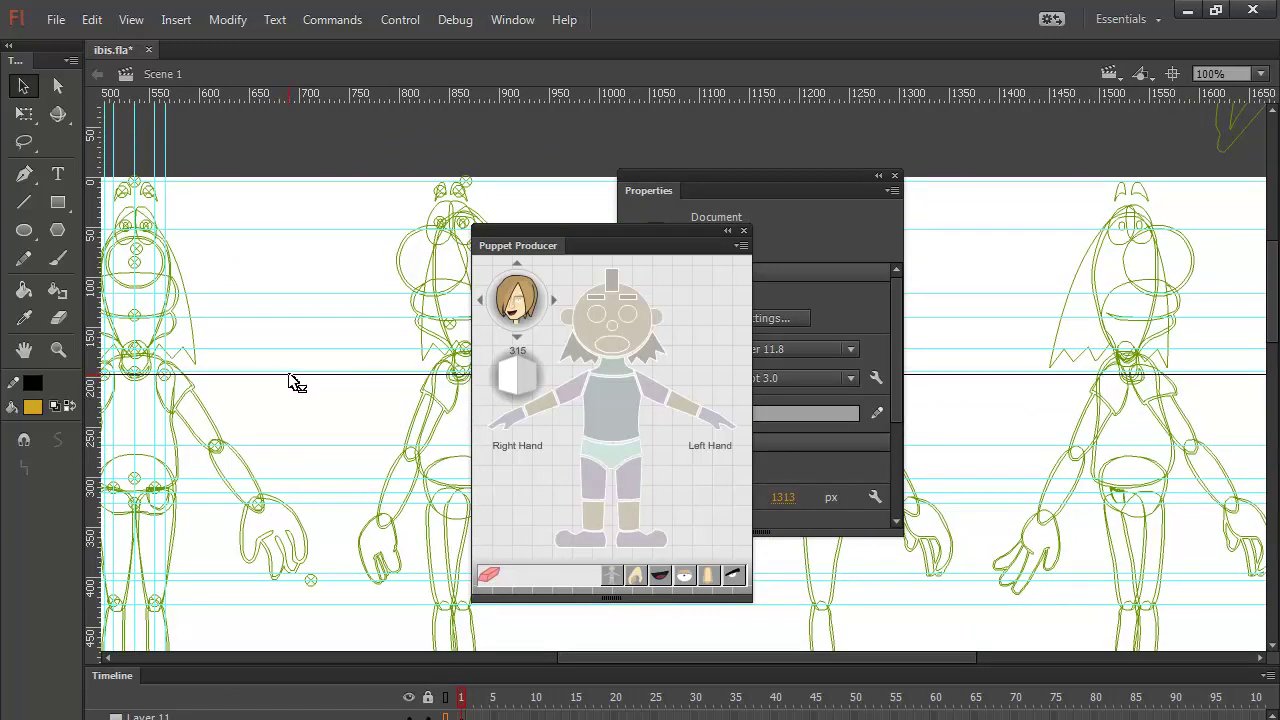
drag(371, 400, 194, 408)
Step: Assign the upper arm and forearm as the 315 view's left arm and left forearm, with the arm pivot on the shoulder guide
click(279, 402)
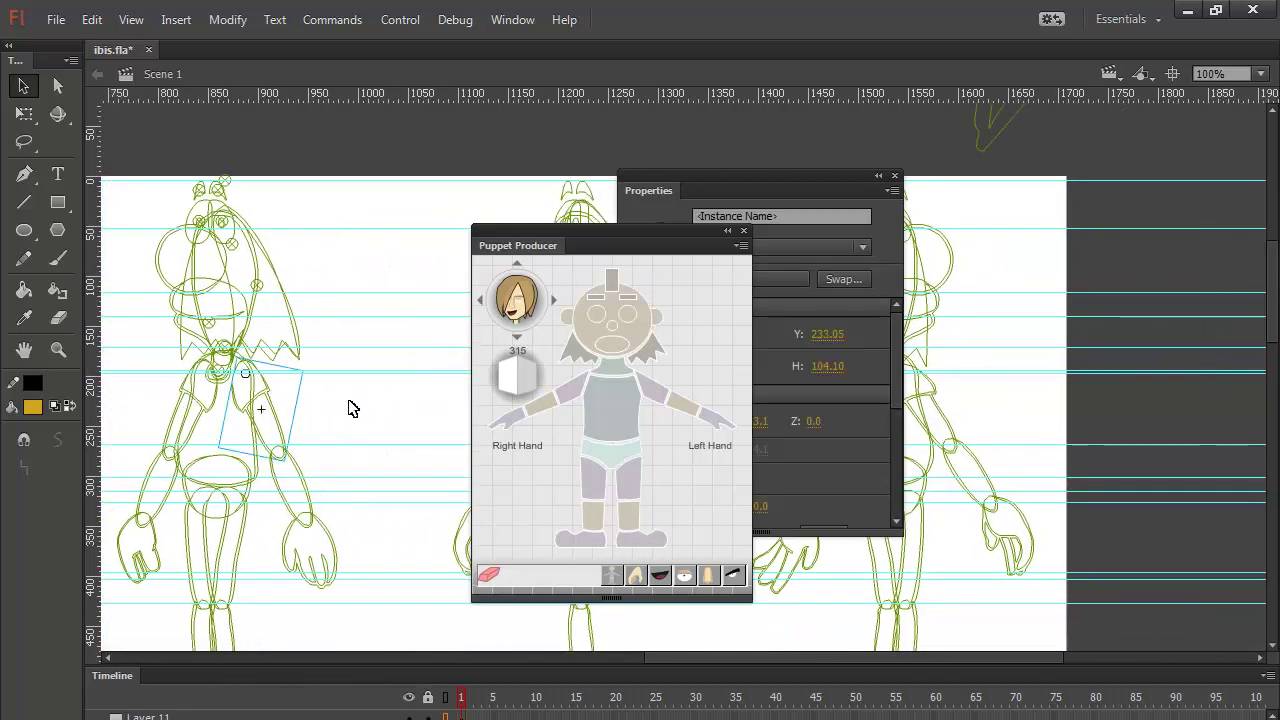
click(657, 400)
click(255, 390)
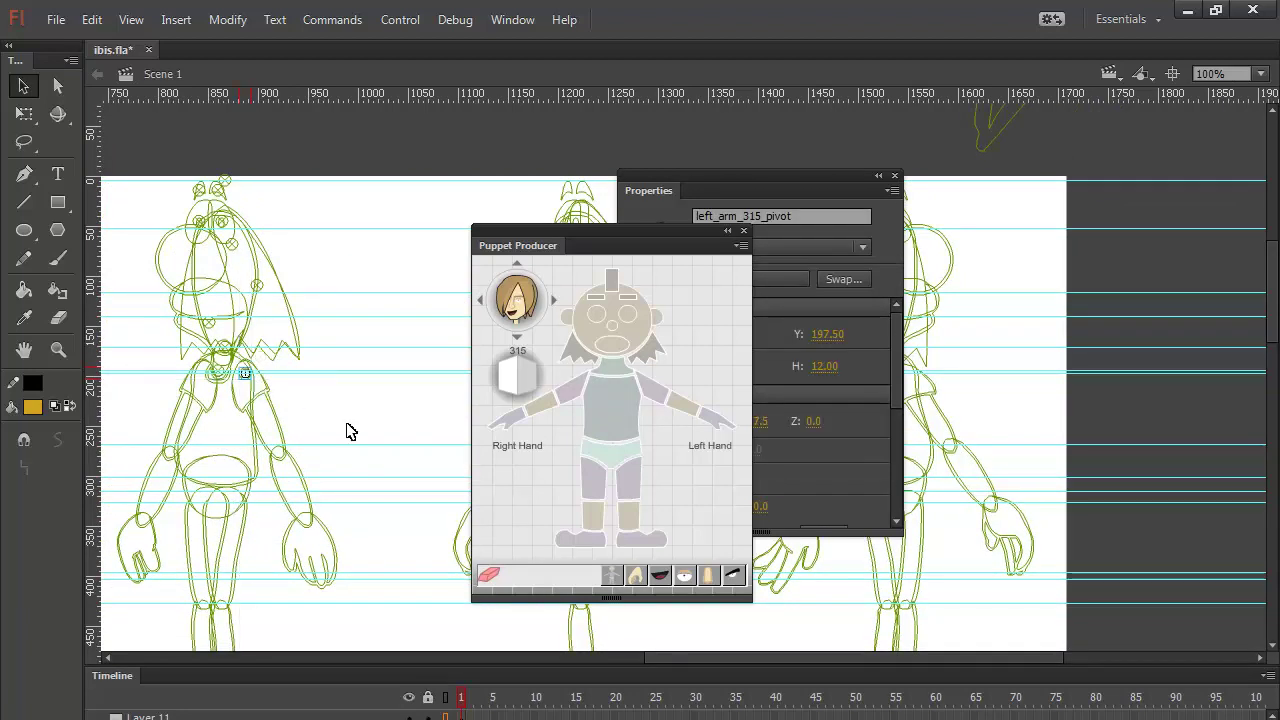
click(305, 476)
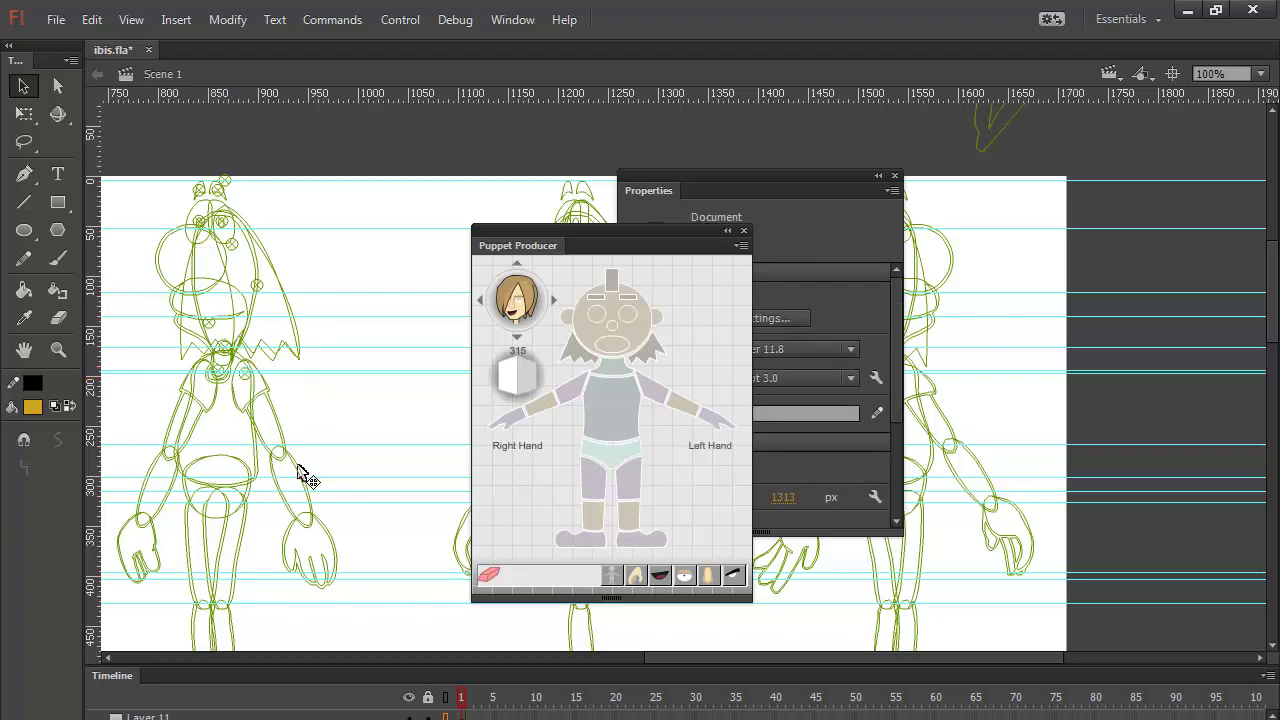
click(690, 420)
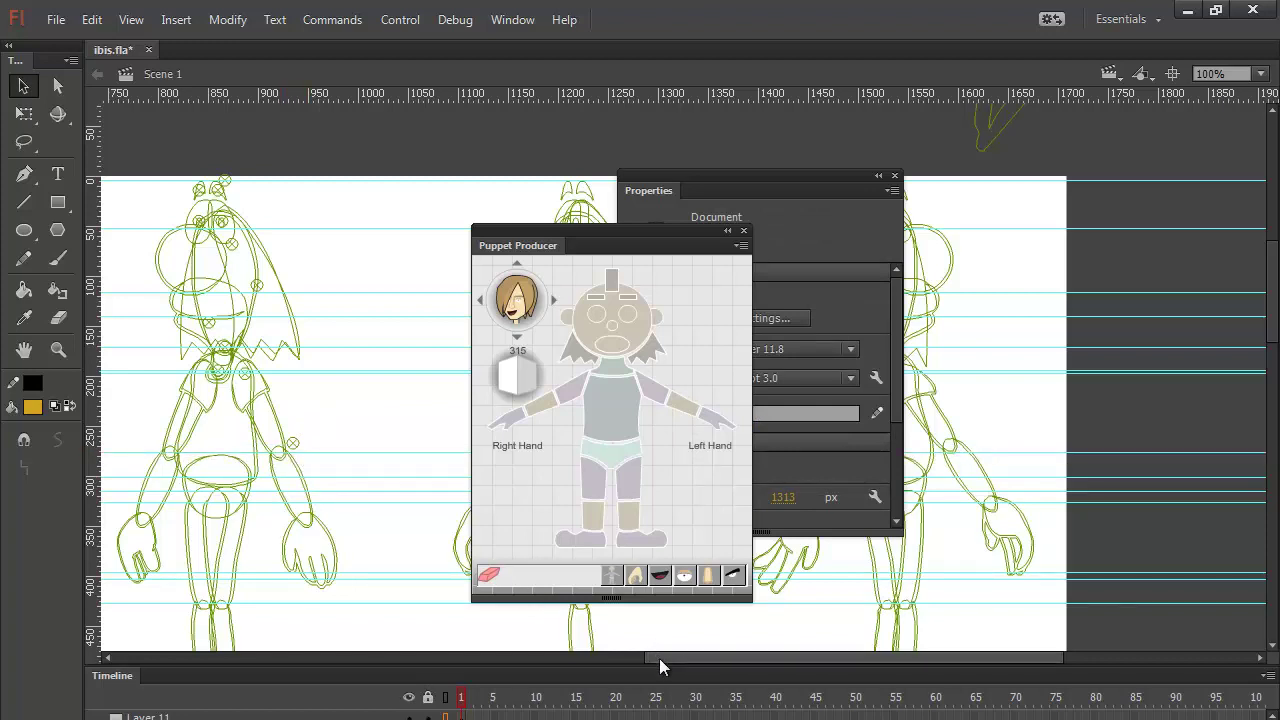
Step: Realign the elbow-height guide with the front view's elbow pivots and lock the guides
drag(659, 657, 538, 650)
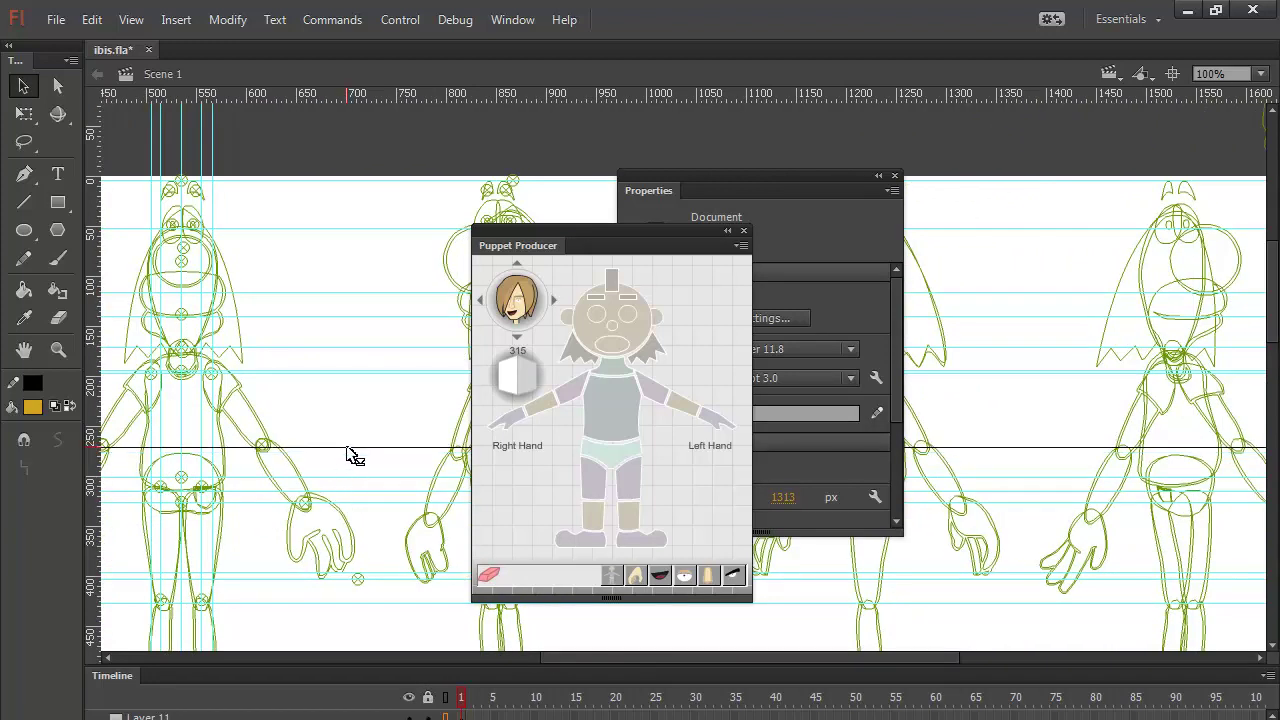
click(128, 21)
mouse_move(92, 25)
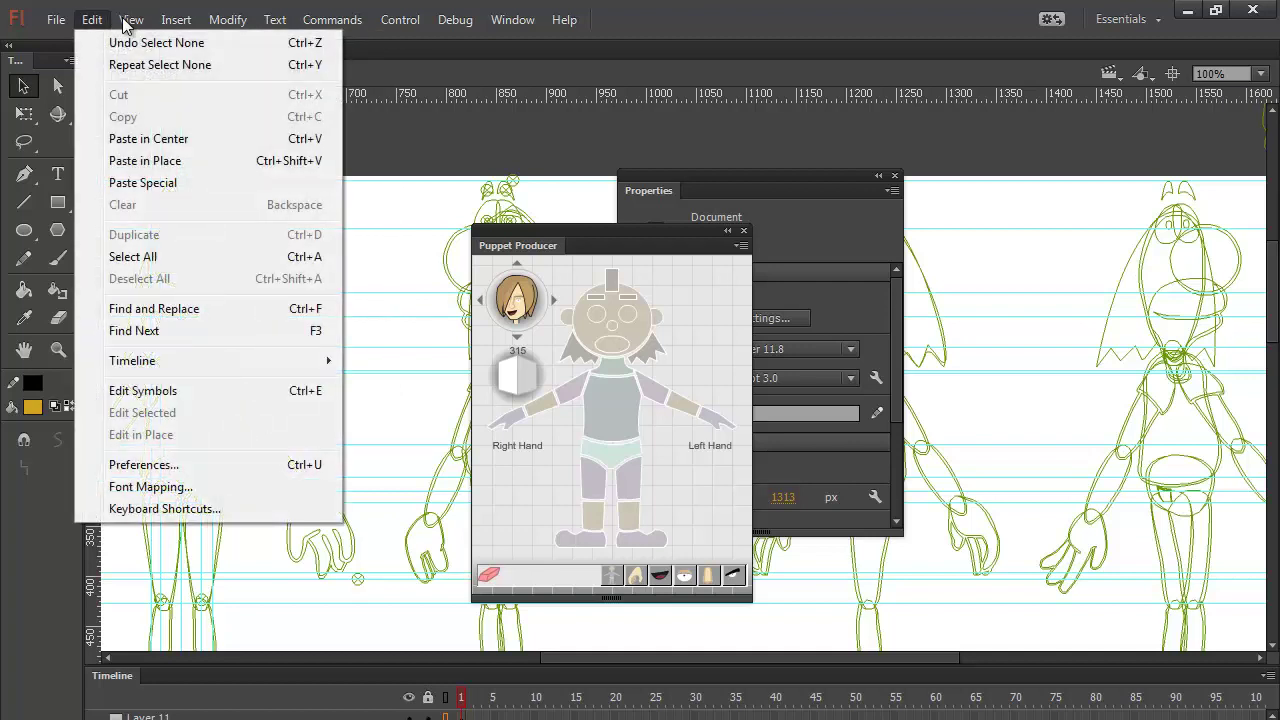
mouse_move(131, 20)
mouse_move(197, 243)
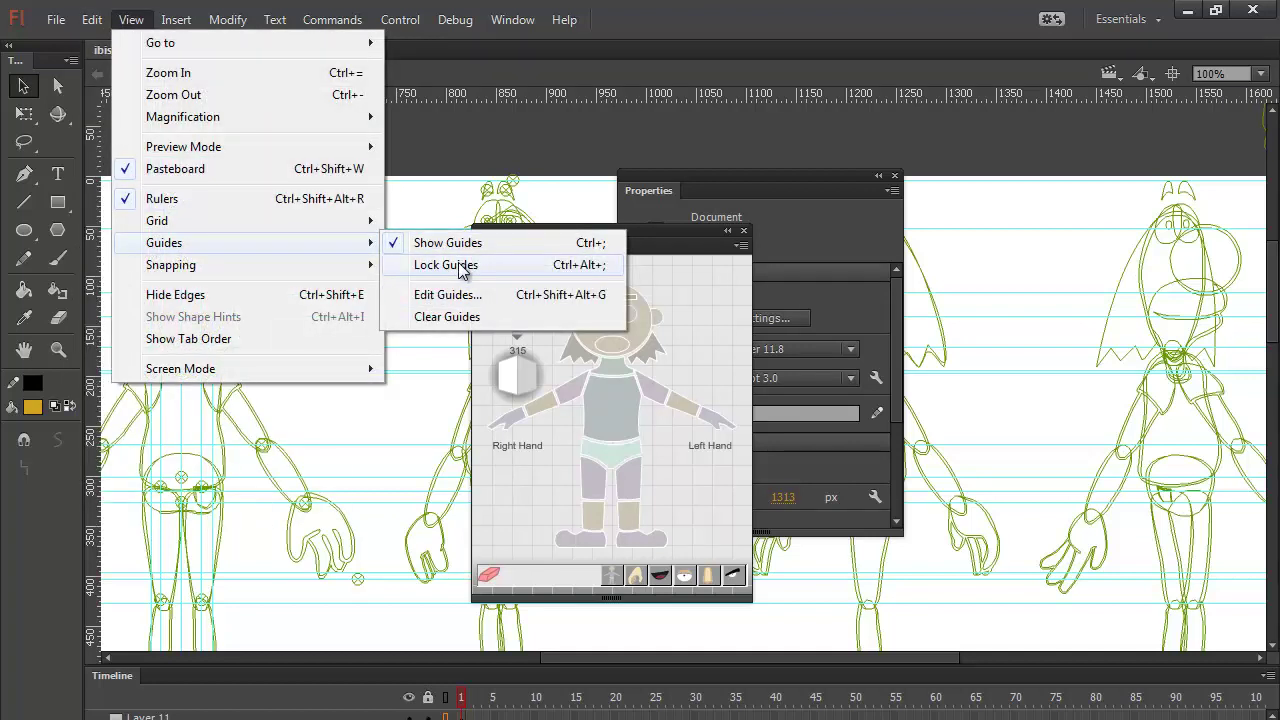
click(460, 266)
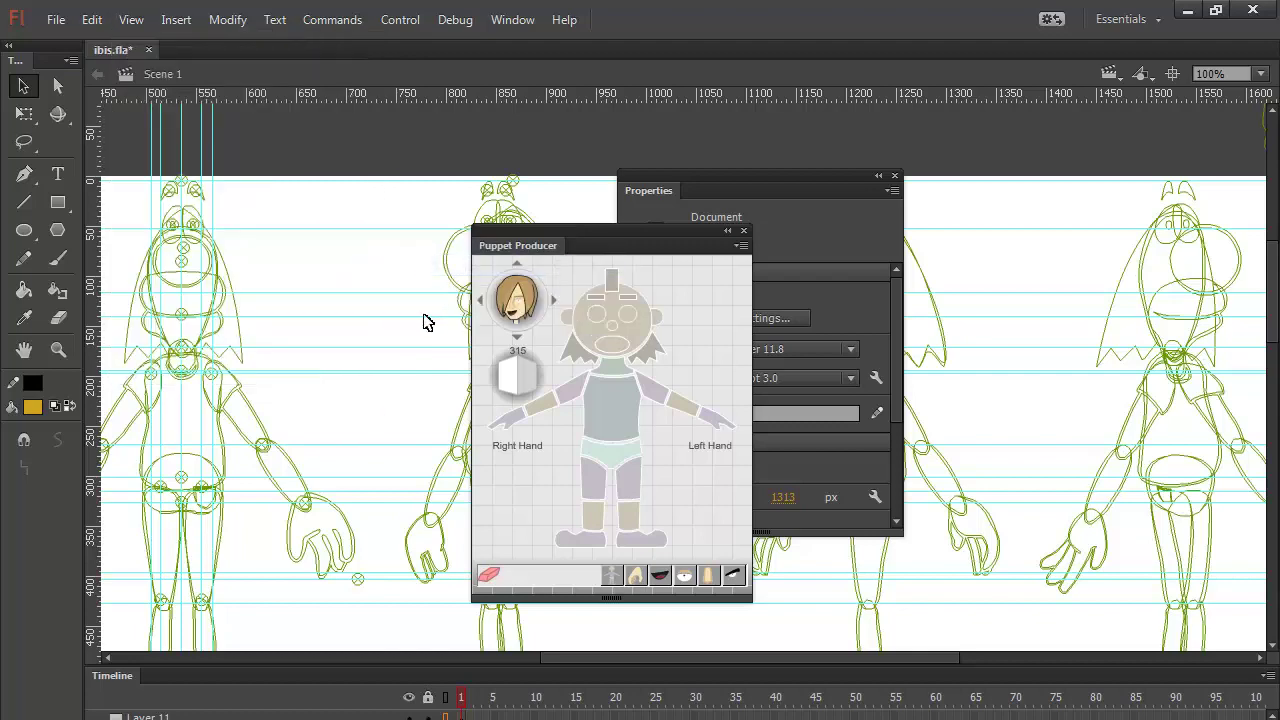
Step: Move the 315 view's left forearm pivot onto the elbow joint of the figure's left arm
scroll(1088, 410, right, 5)
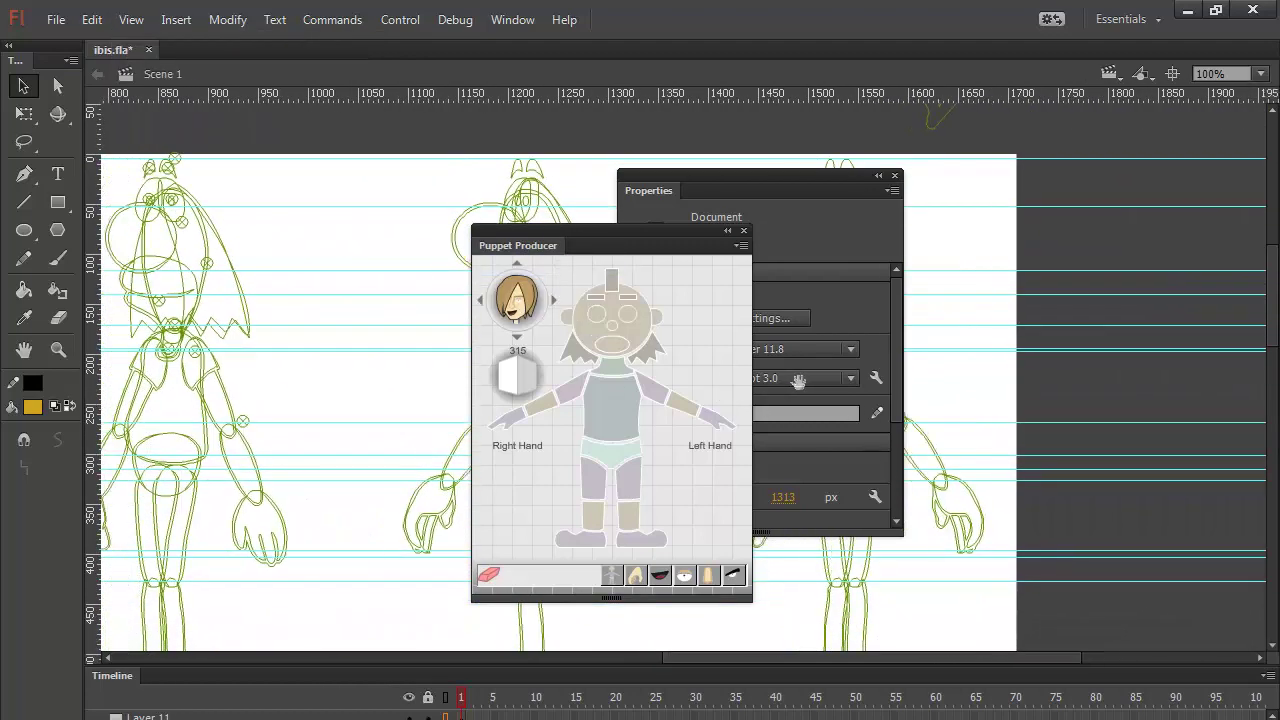
click(338, 432)
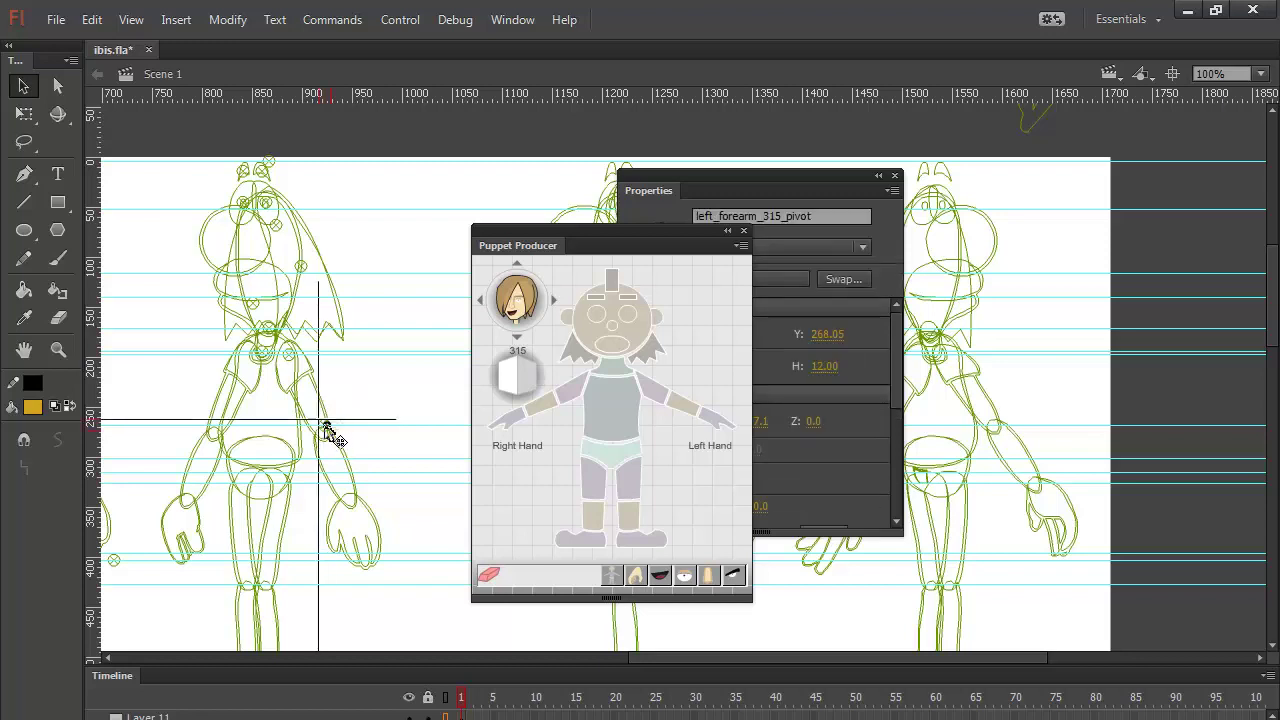
drag(328, 438, 323, 434)
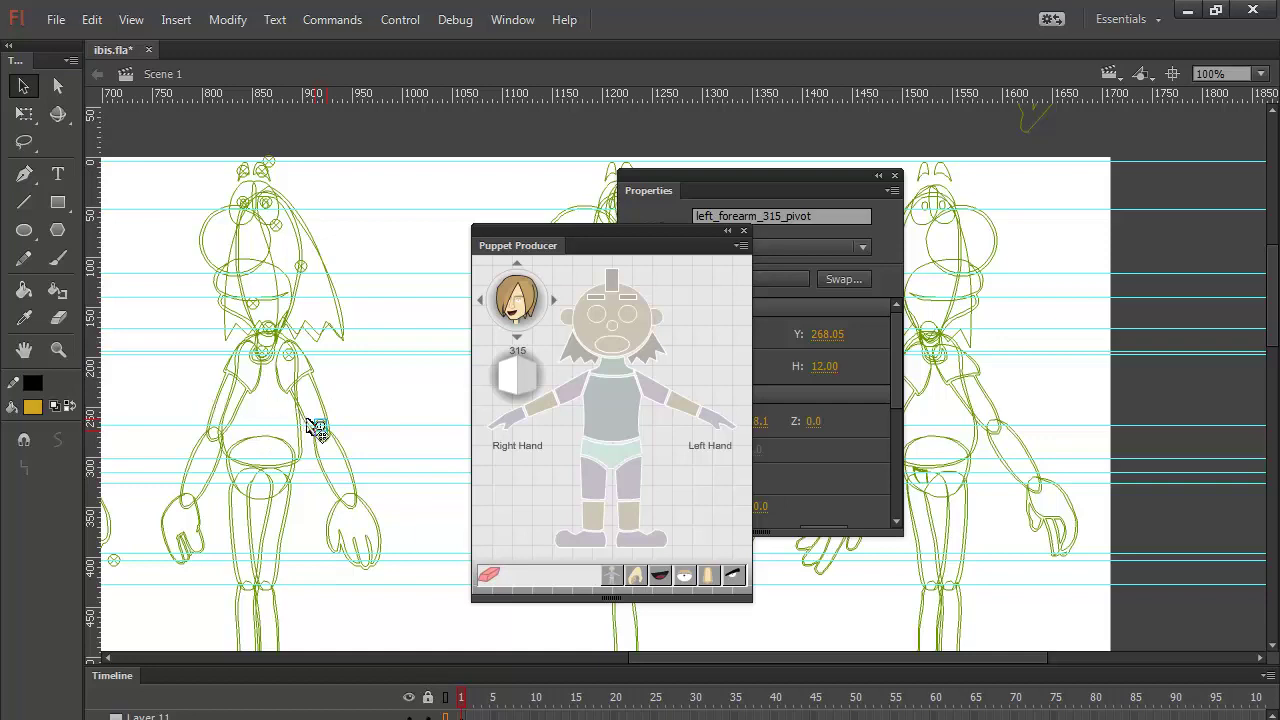
drag(169, 366, 254, 380)
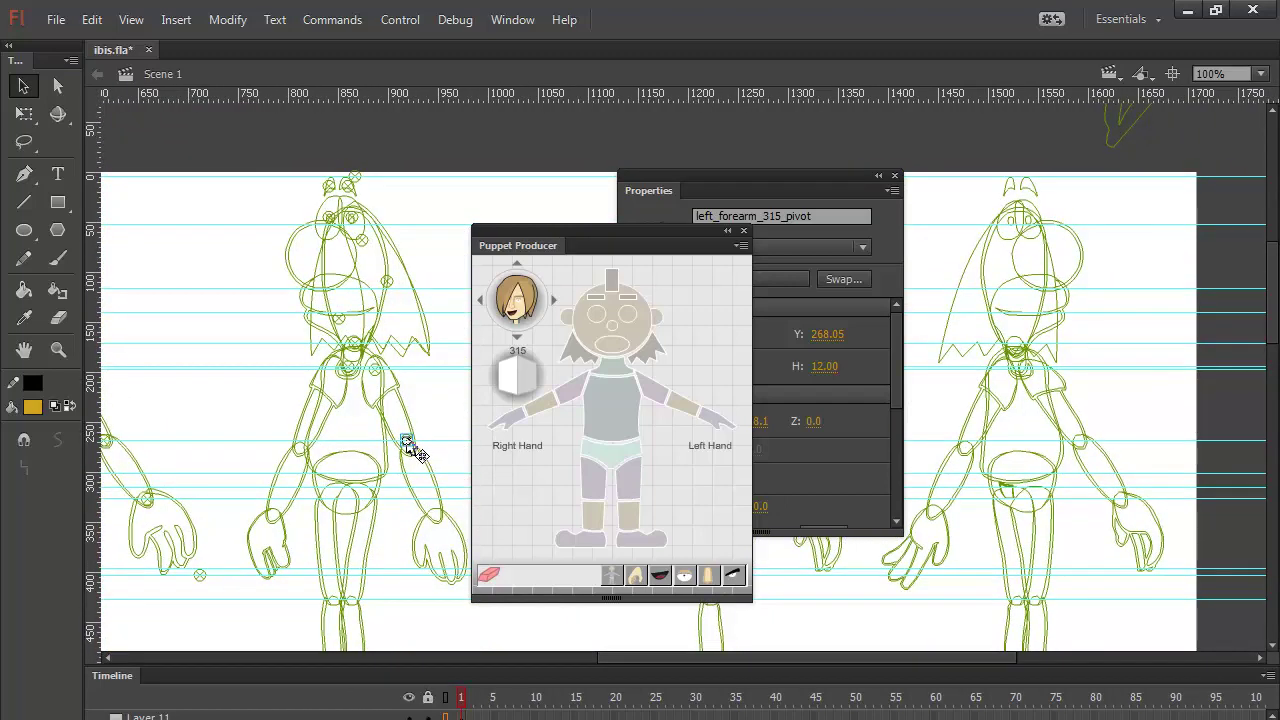
drag(409, 448, 409, 450)
click(432, 396)
Step: Draw a straight line from the 315 view's left shoulder pivot diagonally down past the hand
scroll(437, 400, down, 3)
scroll(437, 400, right, 2)
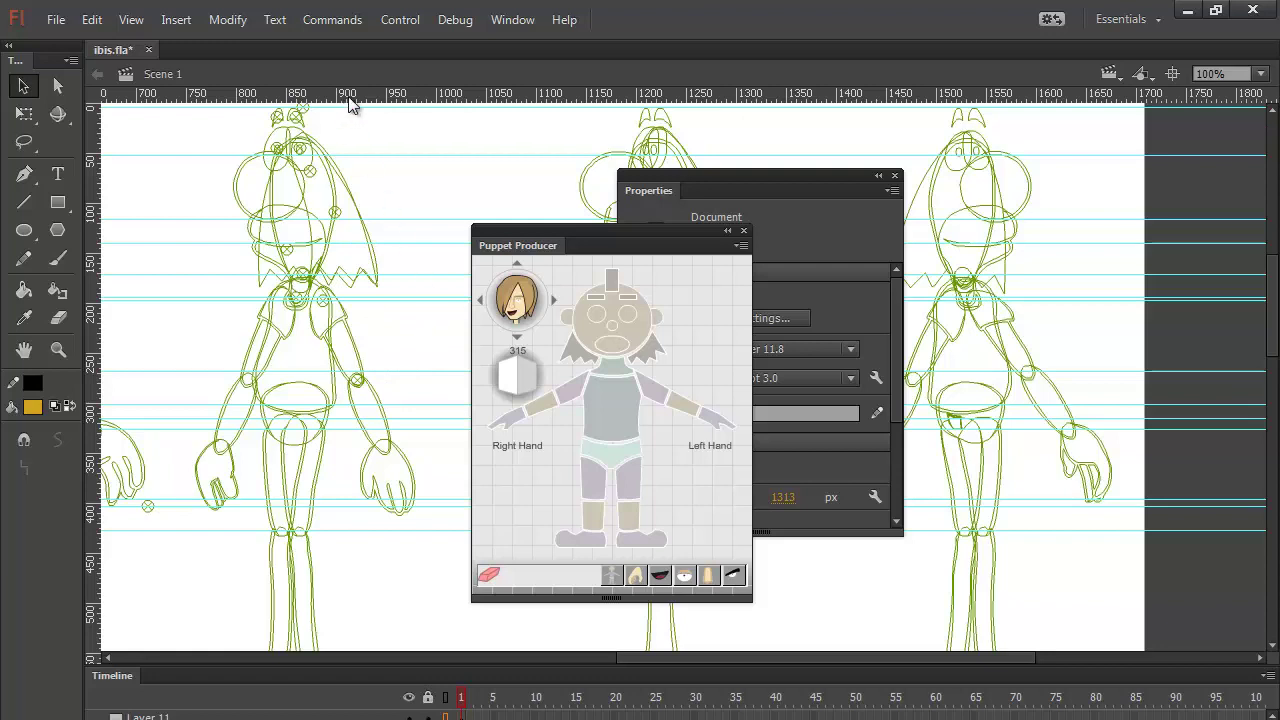
click(25, 202)
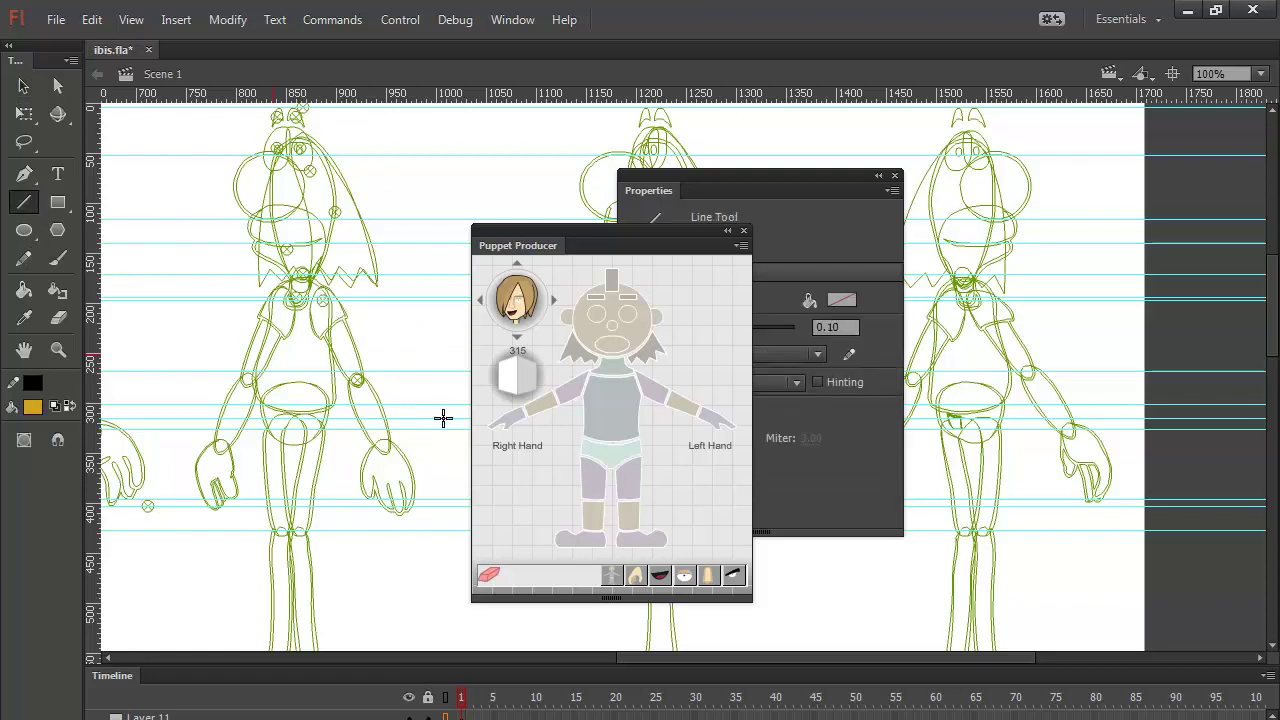
mouse_move(322, 298)
mouse_down()
mouse_move(340, 371)
mouse_move(448, 589)
mouse_up()
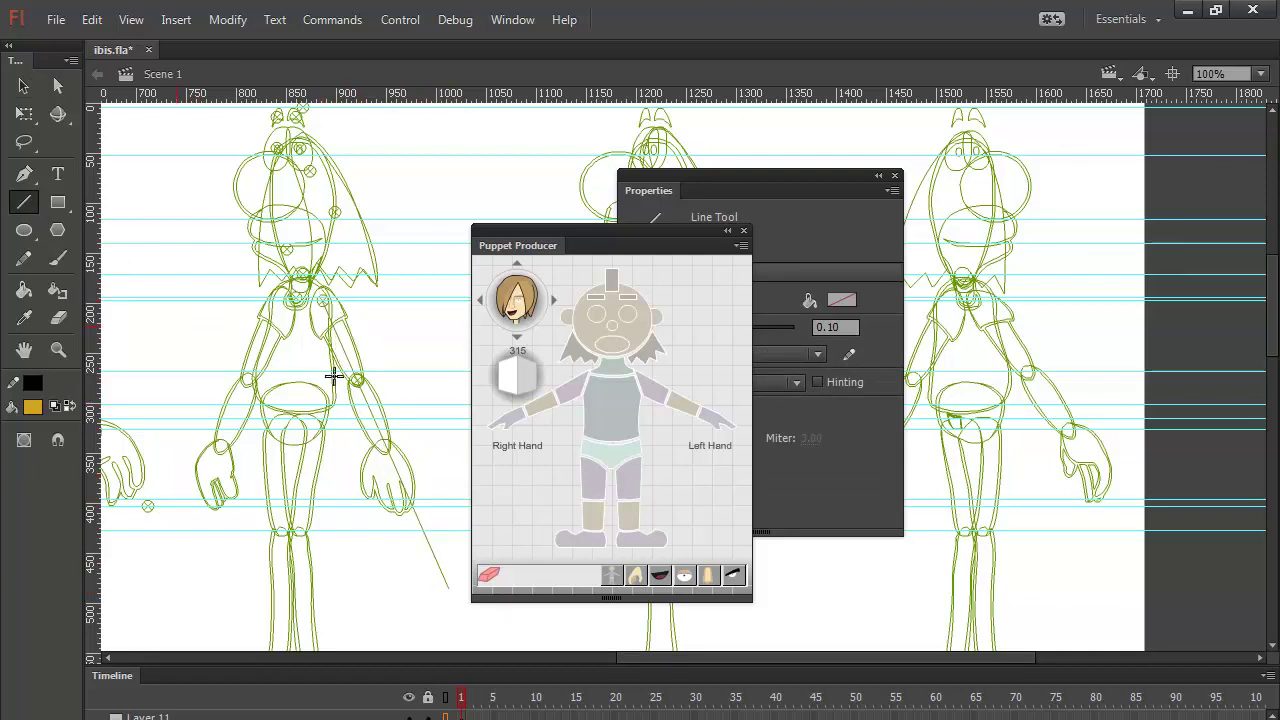
Step: Assign the hand group as the 315 view's left hand and place its pivot on the wrist joint
key(v)
click(411, 466)
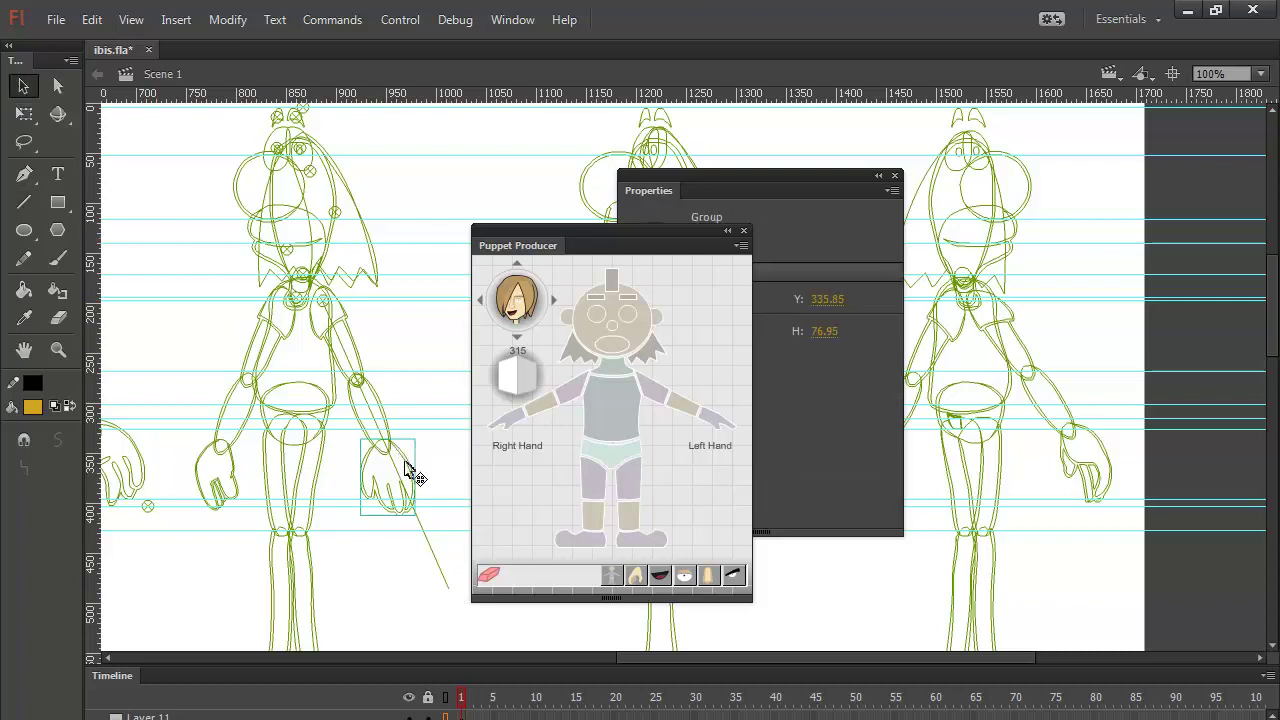
click(723, 420)
click(811, 434)
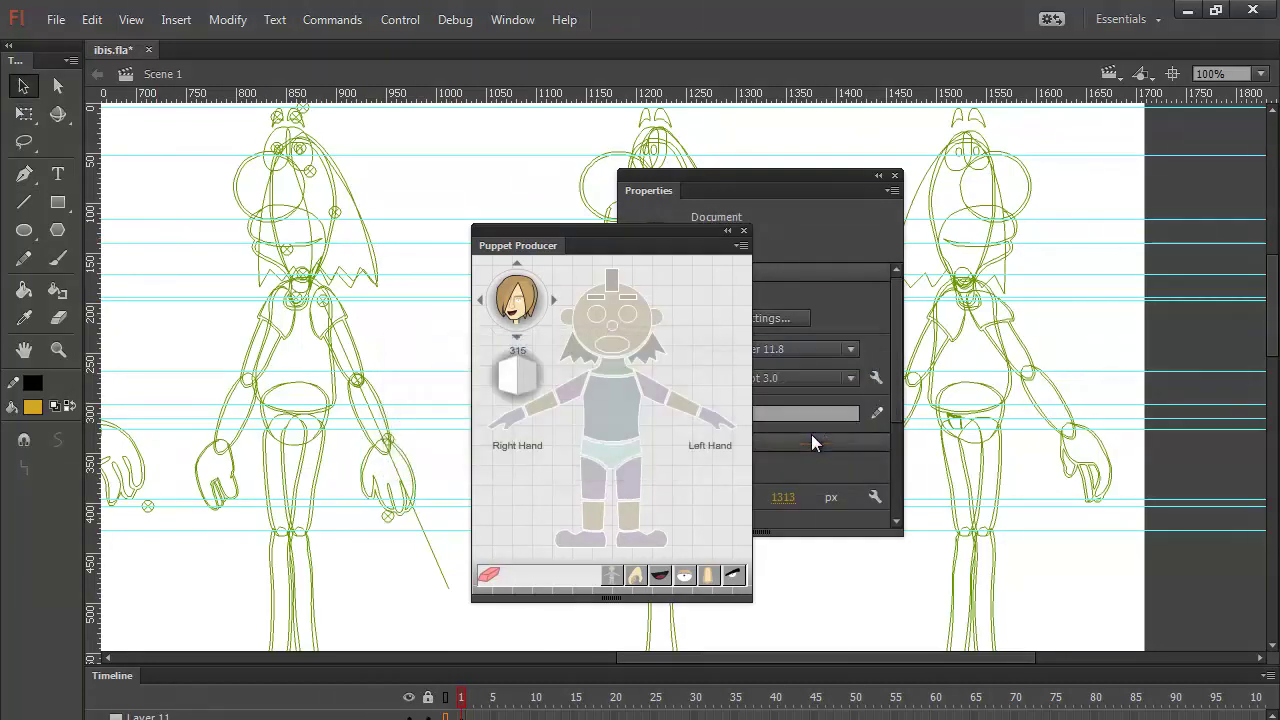
click(391, 452)
drag(391, 452, 416, 511)
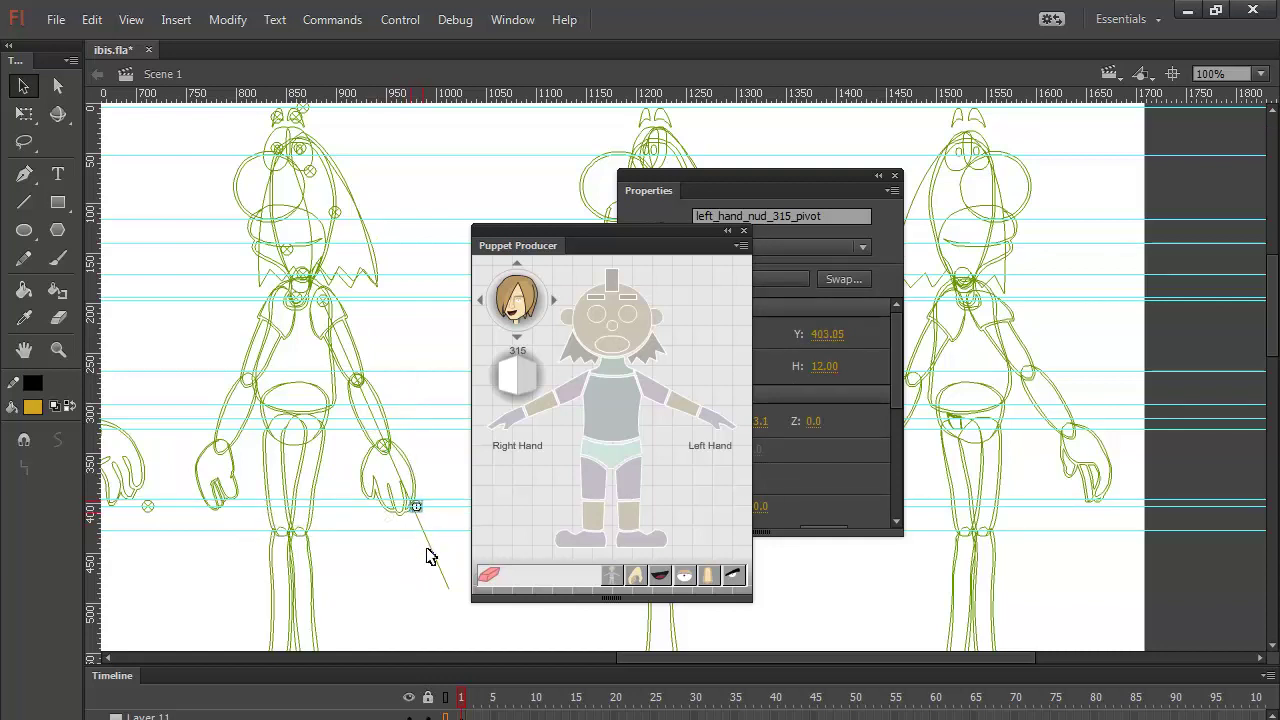
Step: Align the 315 view's left hand nud pivot with the diagonal line at the fingertip guide, and delete the line
click(436, 556)
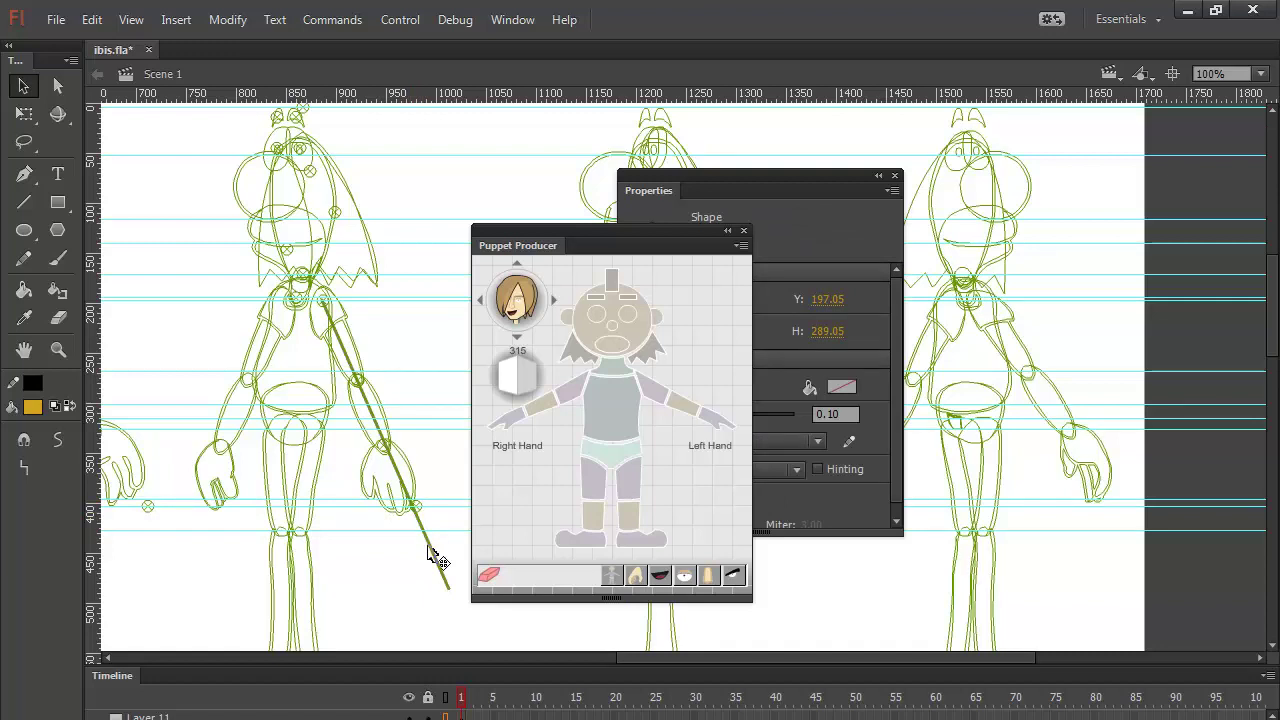
click(421, 514)
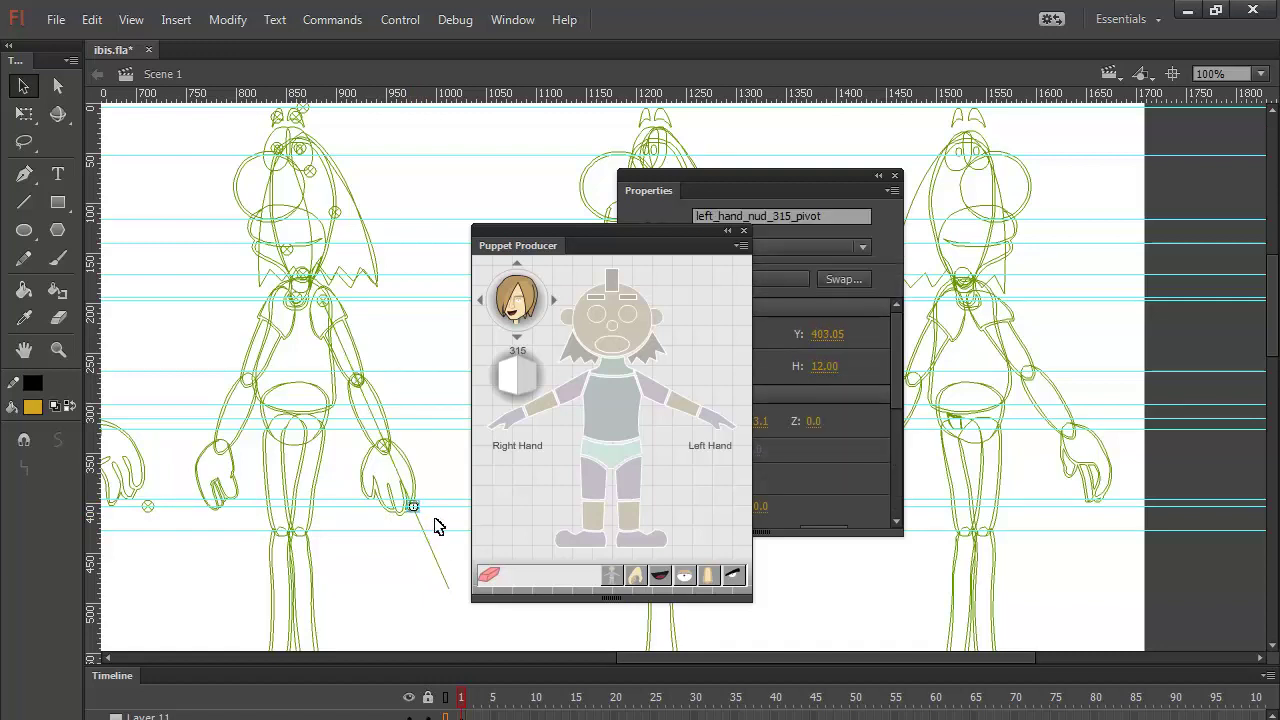
click(444, 562)
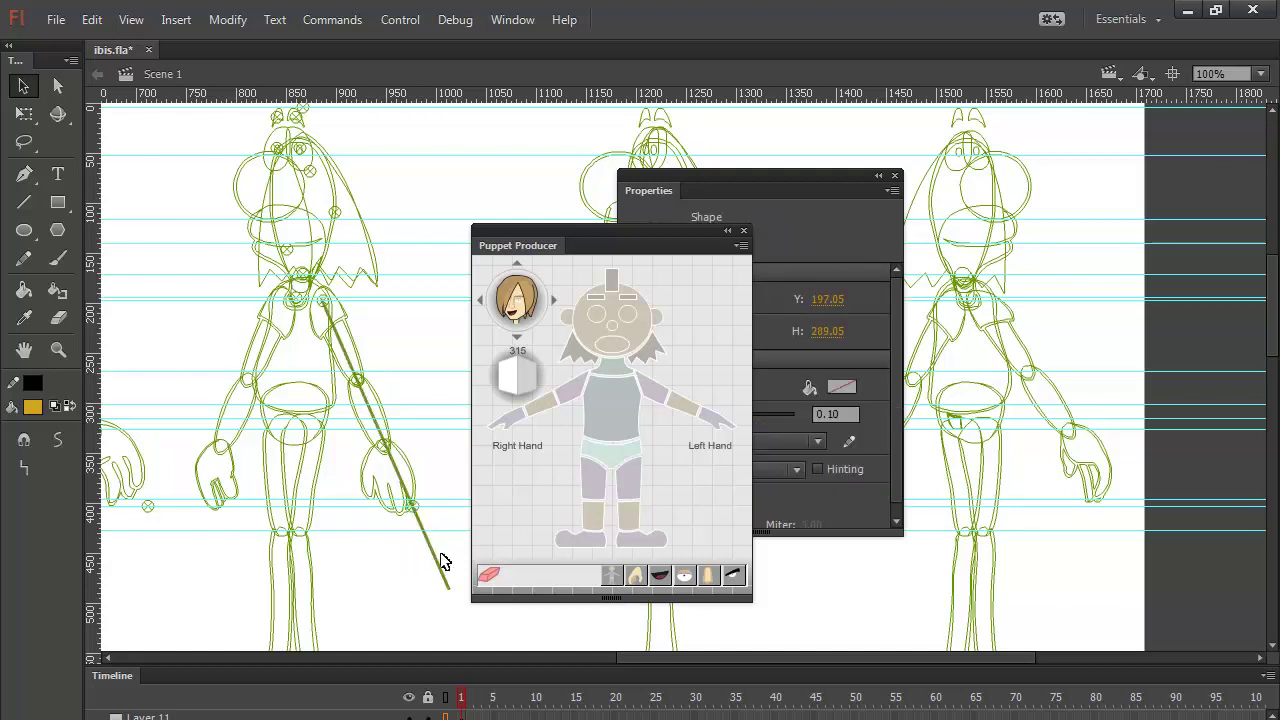
key(Delete)
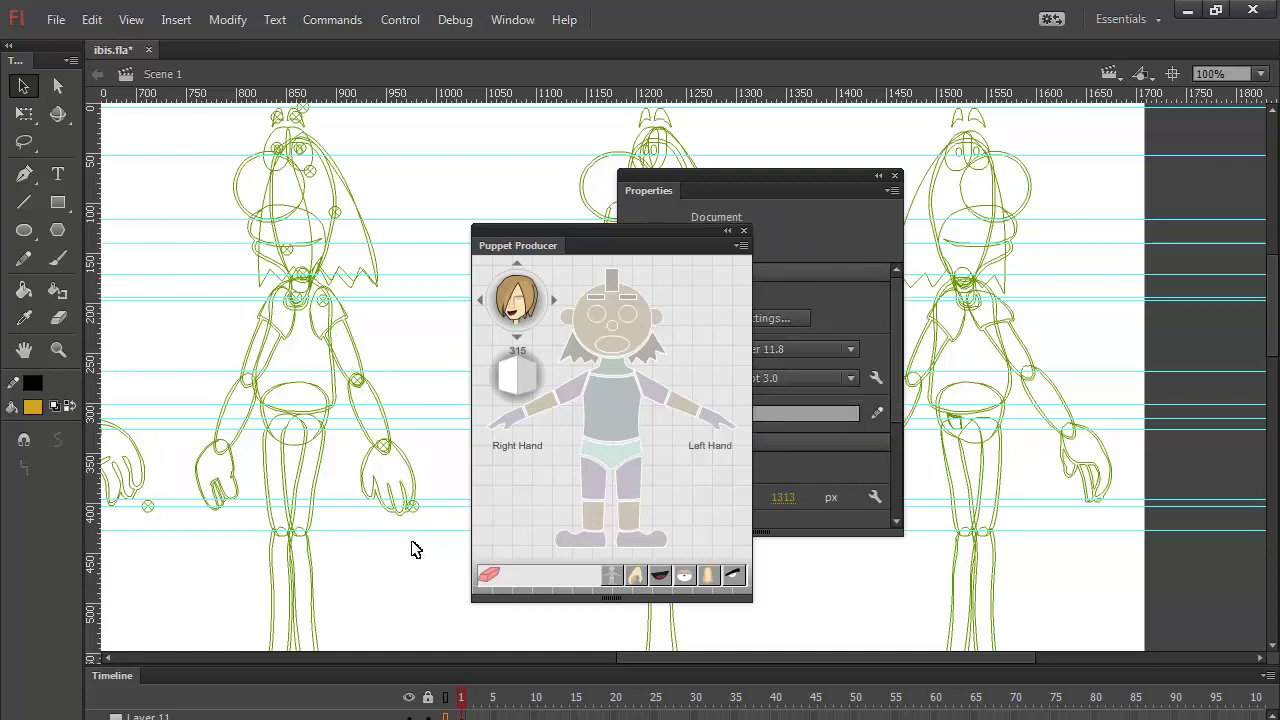
Step: Assign the upper arm and forearm as the 315 view's right arm and right forearm, with their pivots on the shoulder guide and elbow joint
click(263, 338)
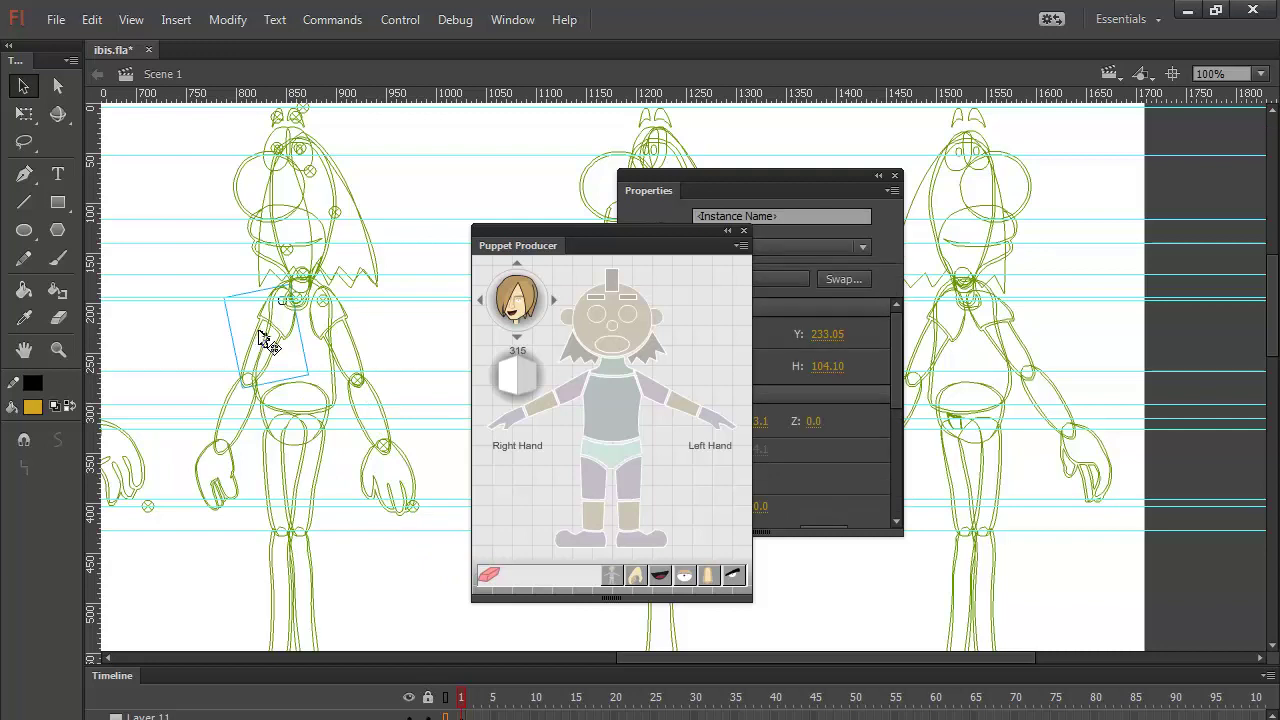
click(571, 400)
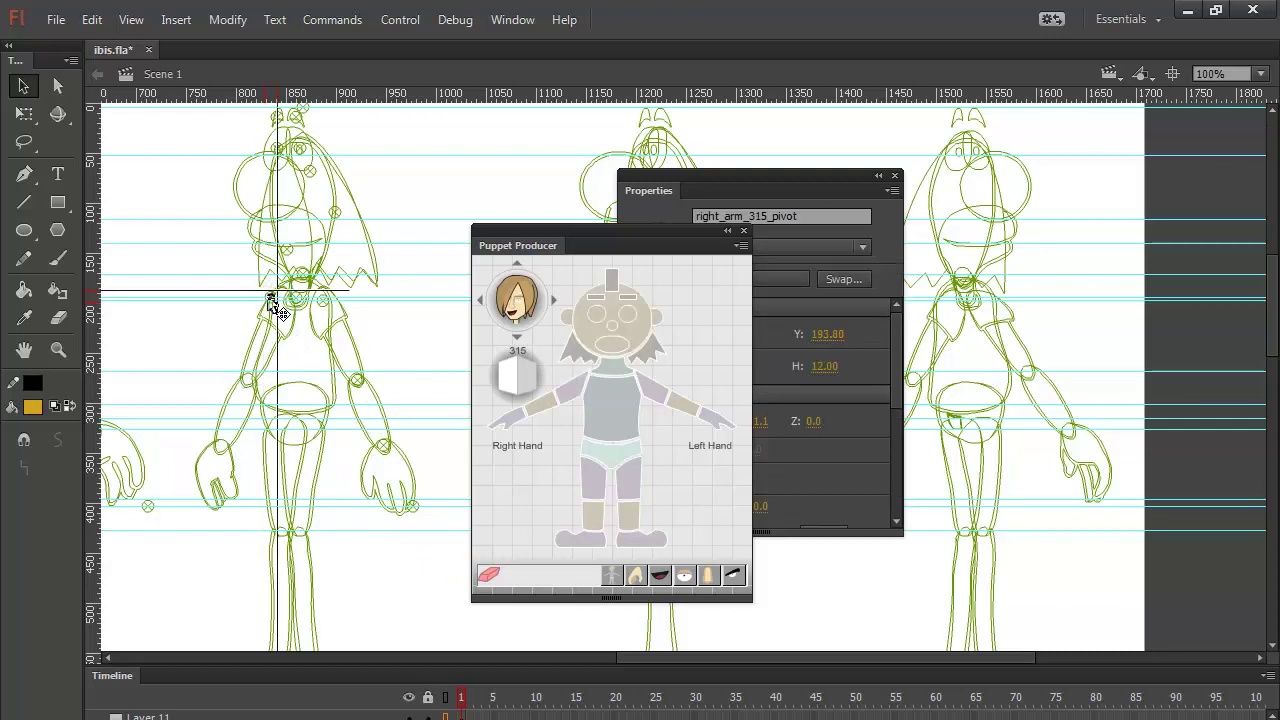
drag(269, 296, 287, 312)
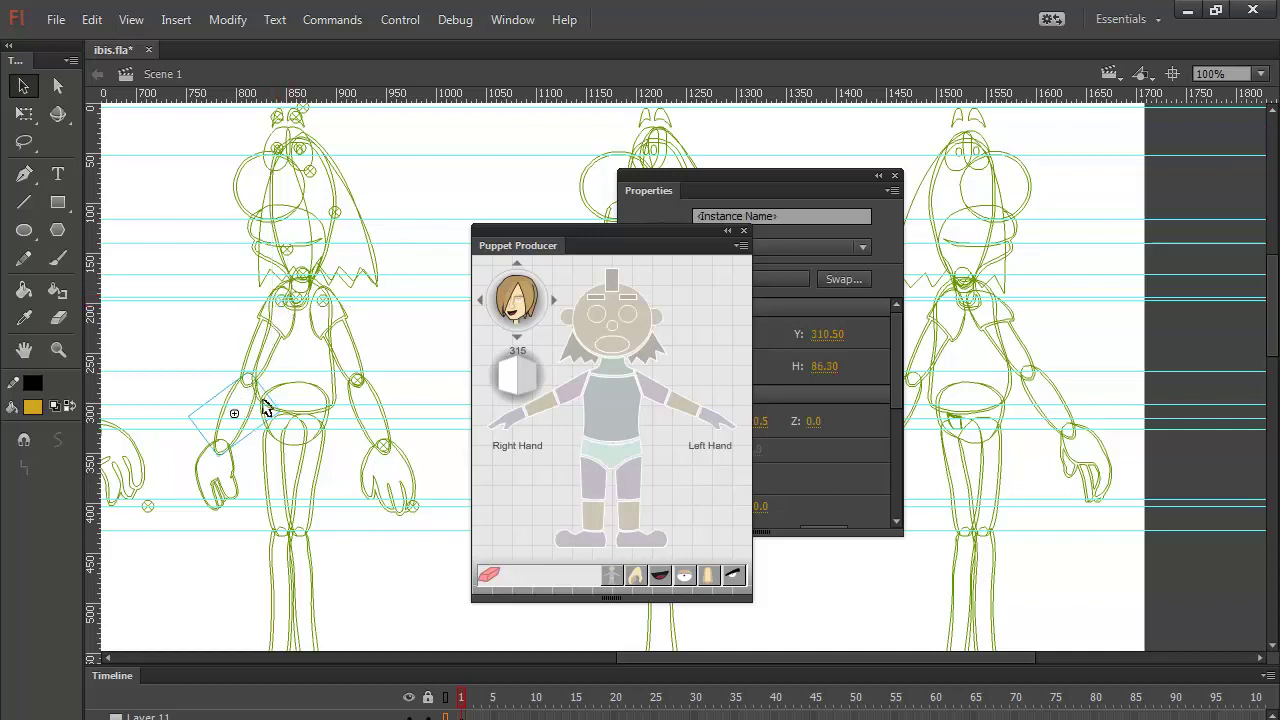
click(535, 402)
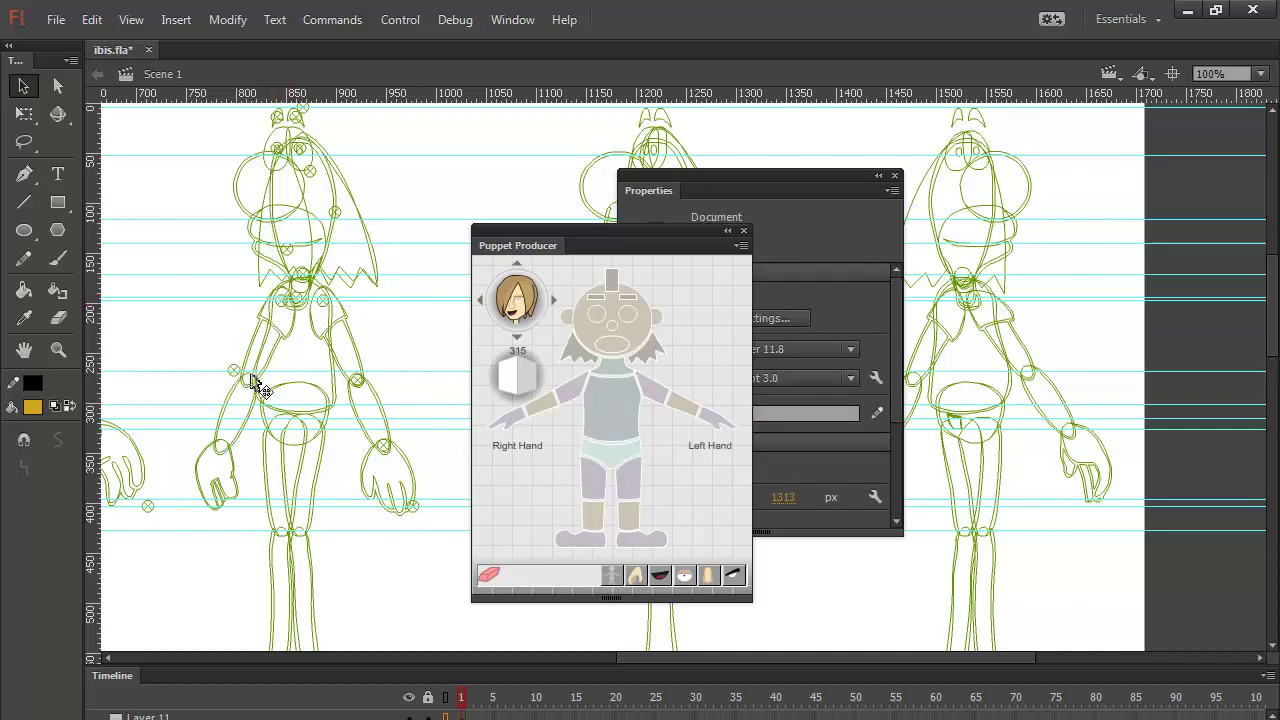
drag(246, 374, 258, 392)
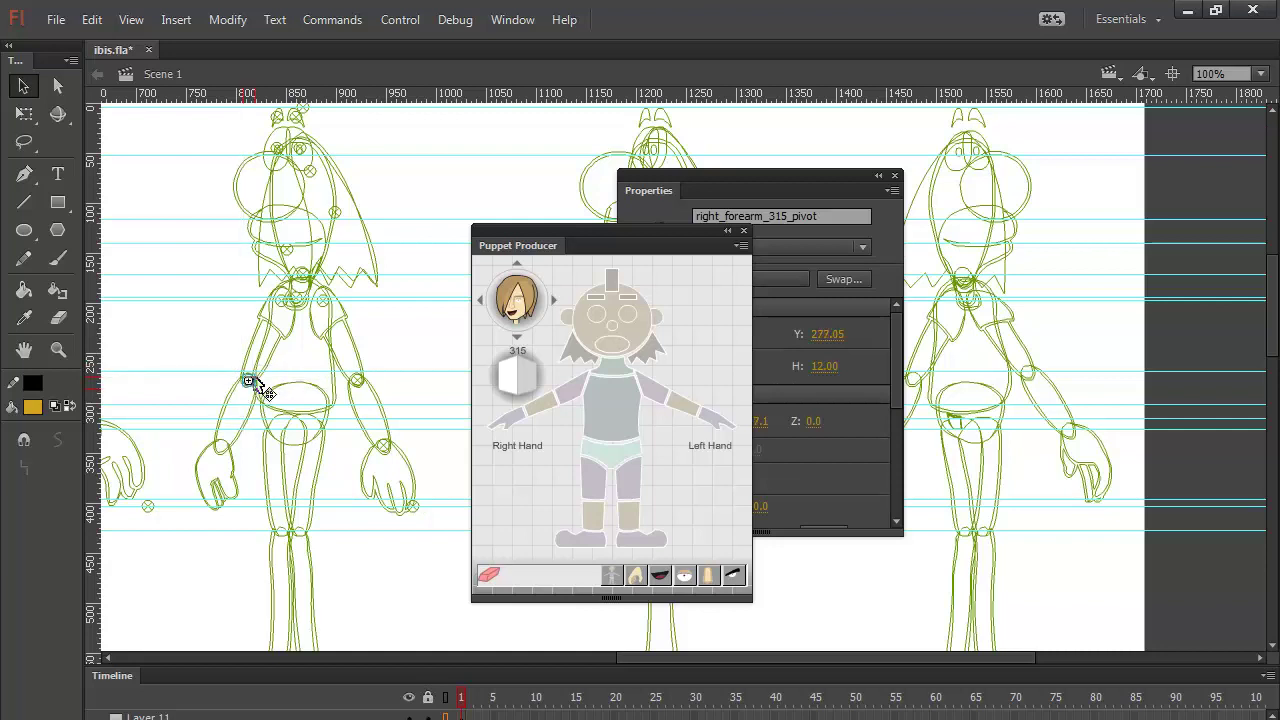
Step: Draw a straight line from the 315 view's right shoulder pivot diagonally down past the right hand
click(24, 202)
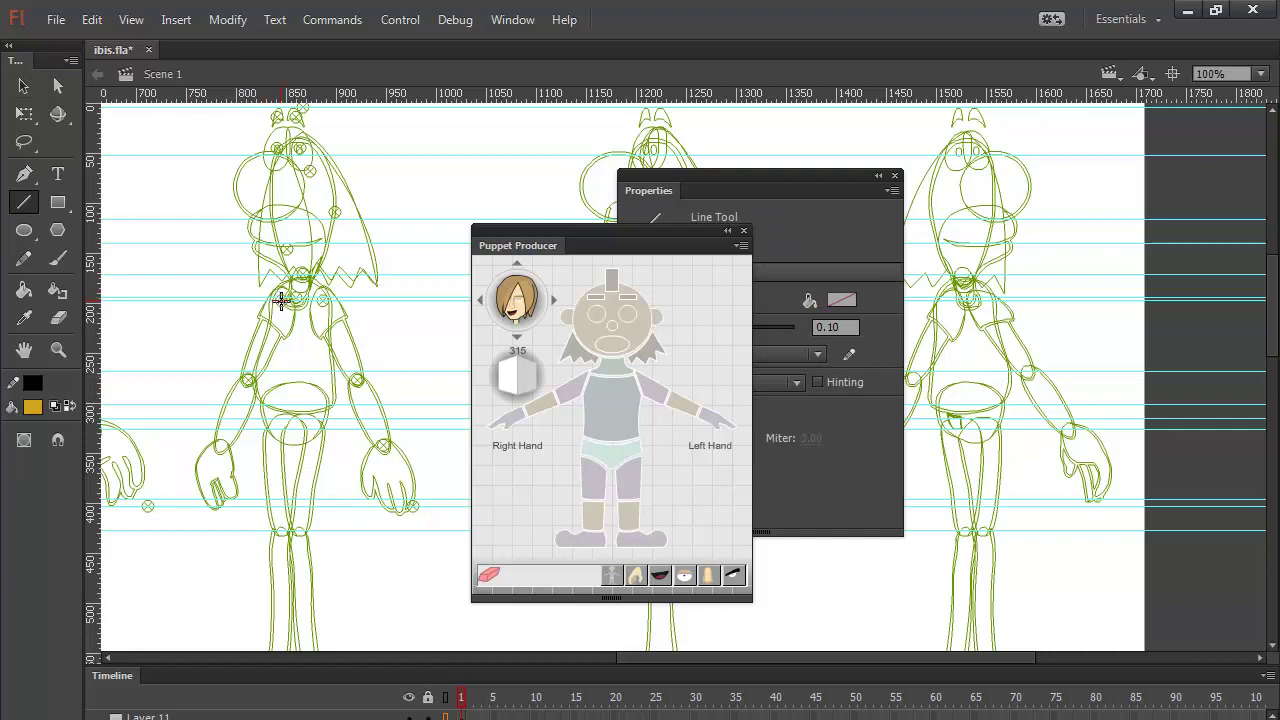
drag(279, 296, 171, 570)
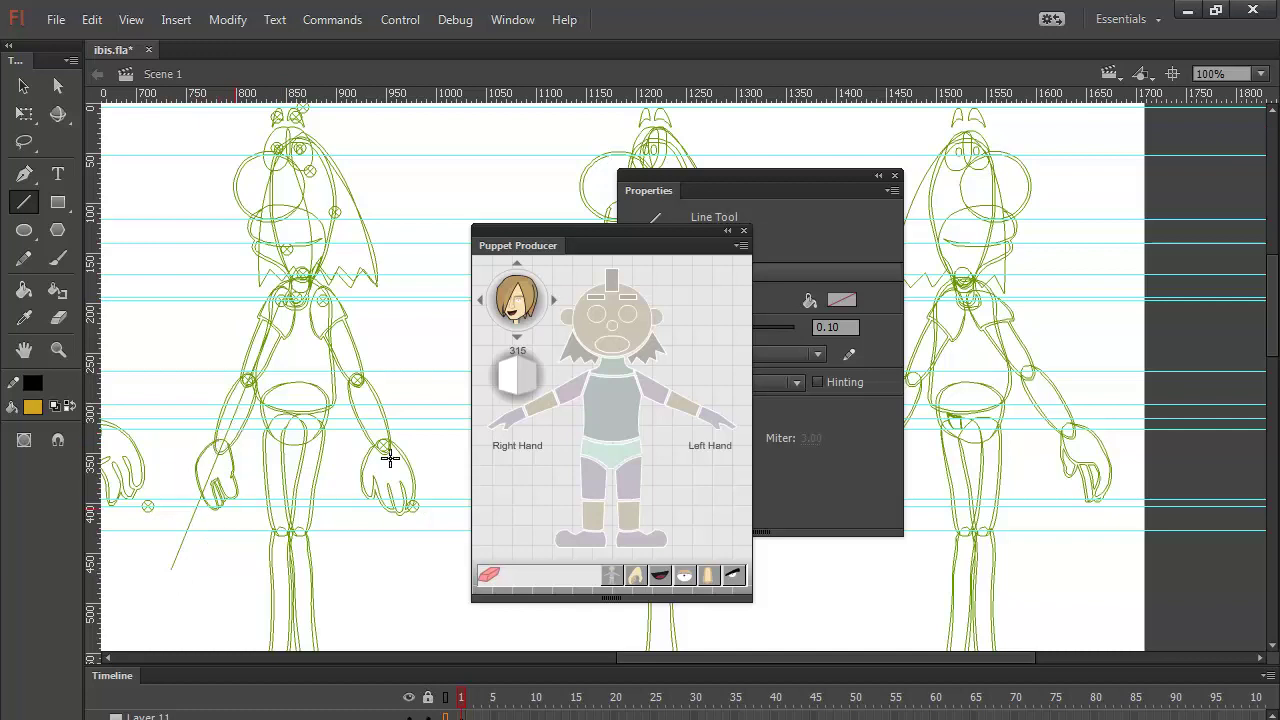
click(23, 86)
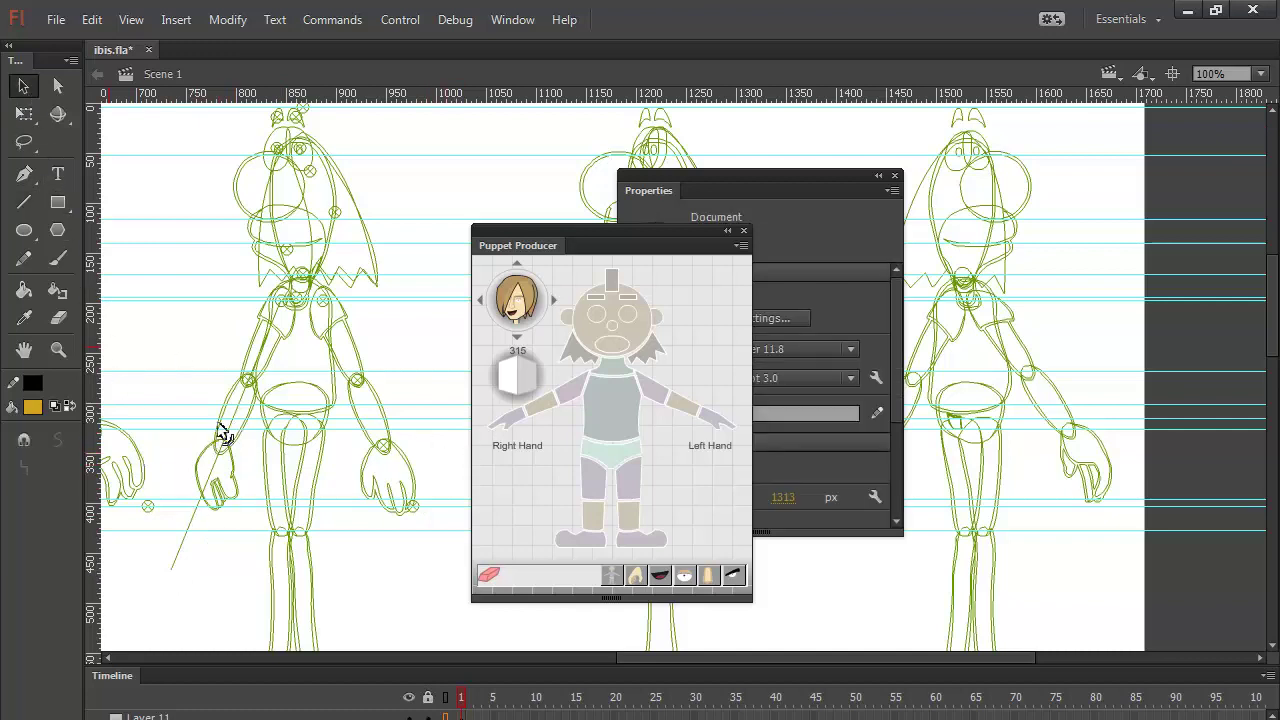
Step: Assign the other hand group as the 315 view's right hand and place its pivot on the wrist joint
click(226, 488)
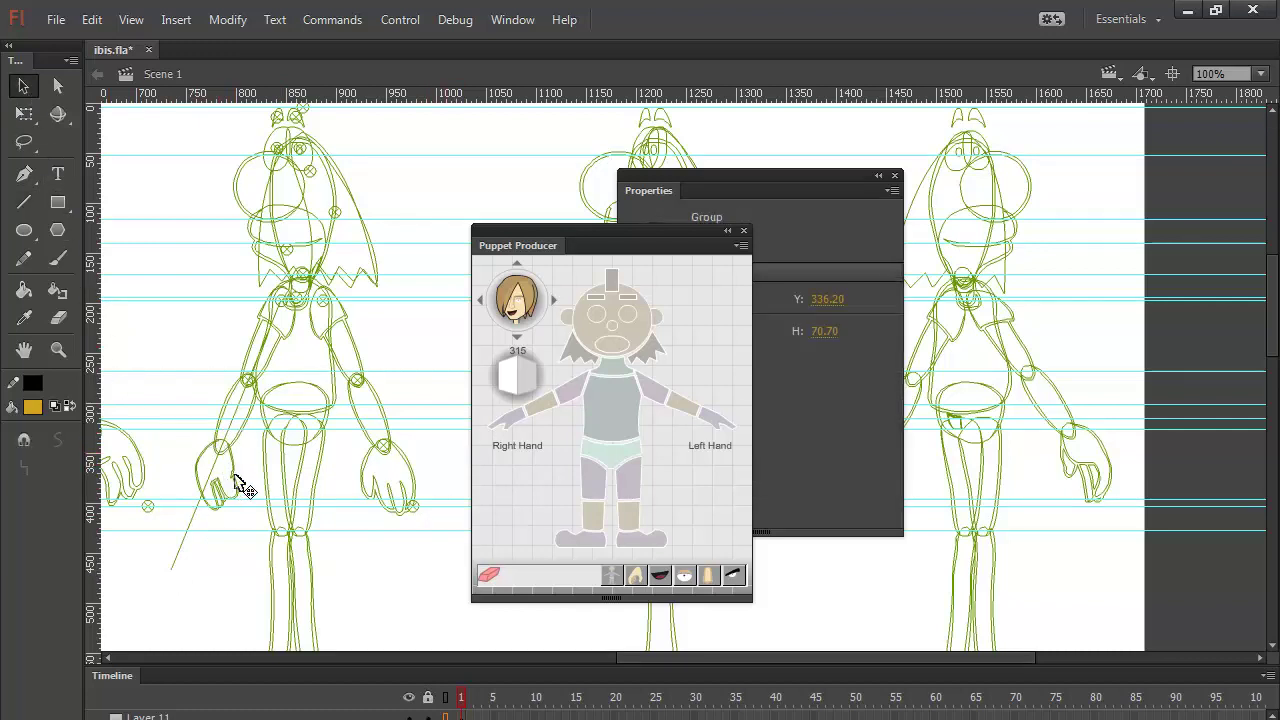
click(510, 428)
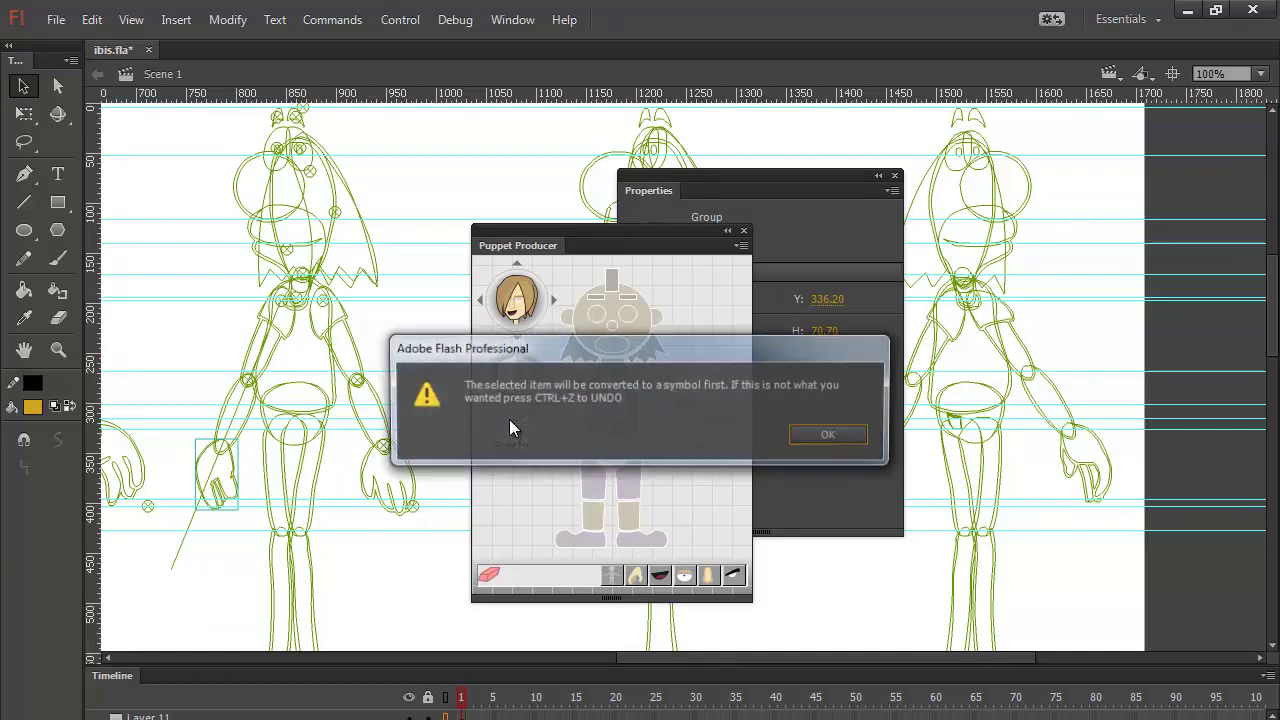
click(807, 436)
click(223, 445)
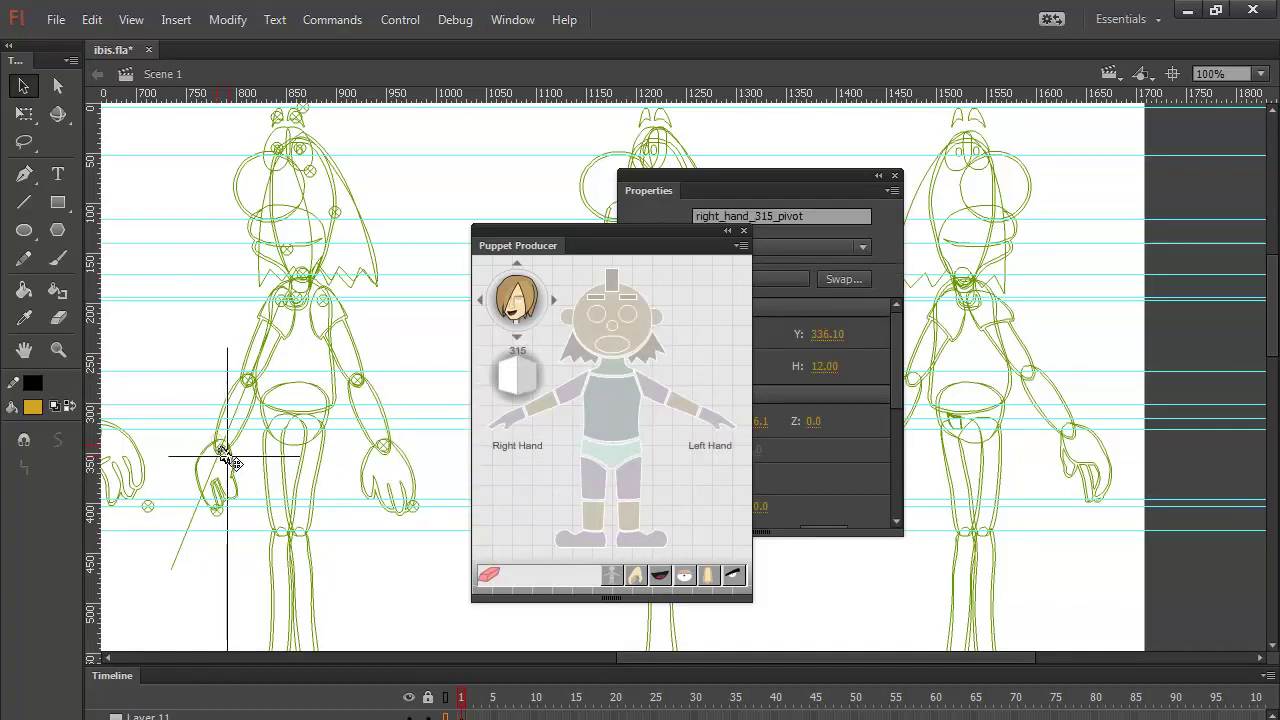
drag(222, 447, 223, 449)
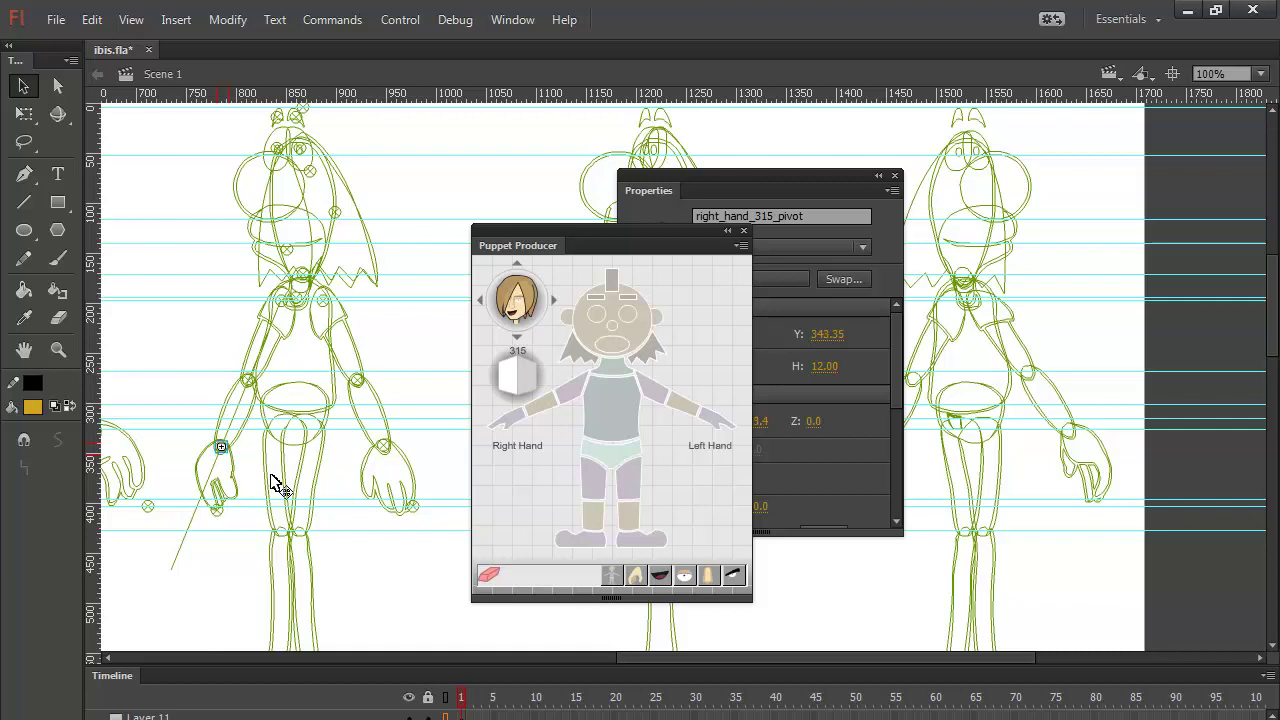
Step: Move the 315 view's right hand nud pivot onto the diagonal line at the fingertip guide, and delete the line
click(216, 513)
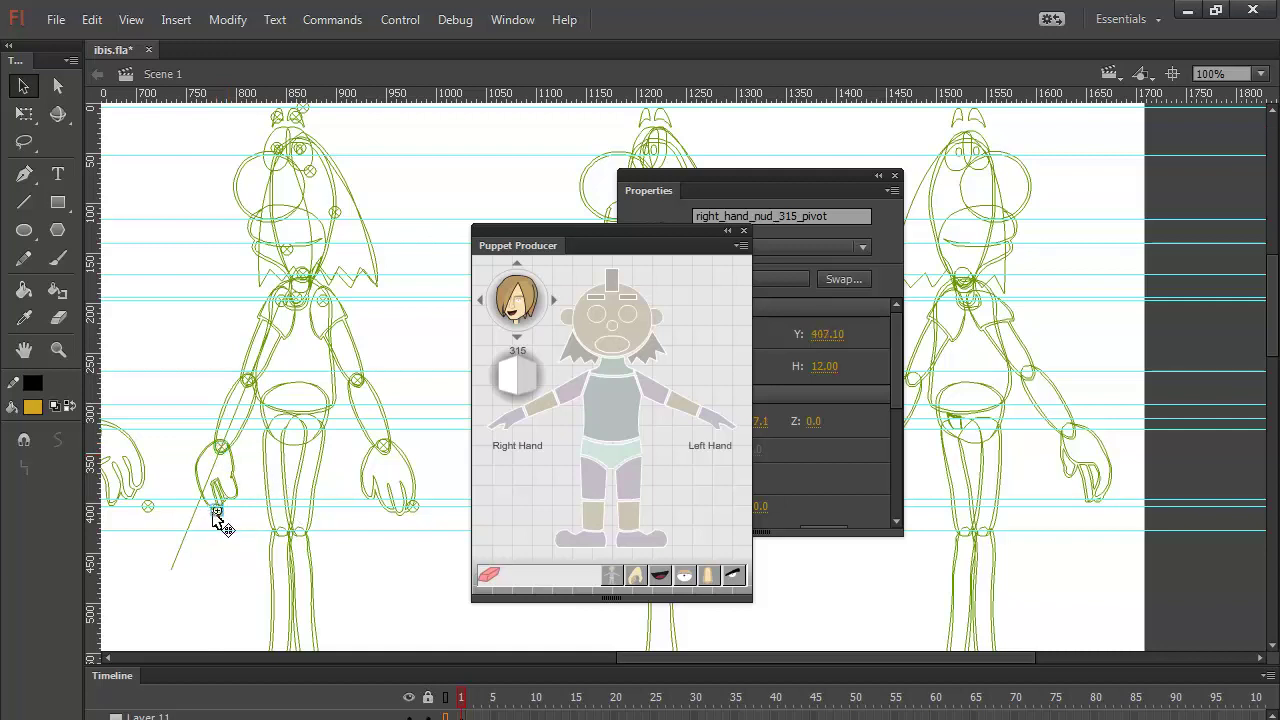
key(shift+Left)
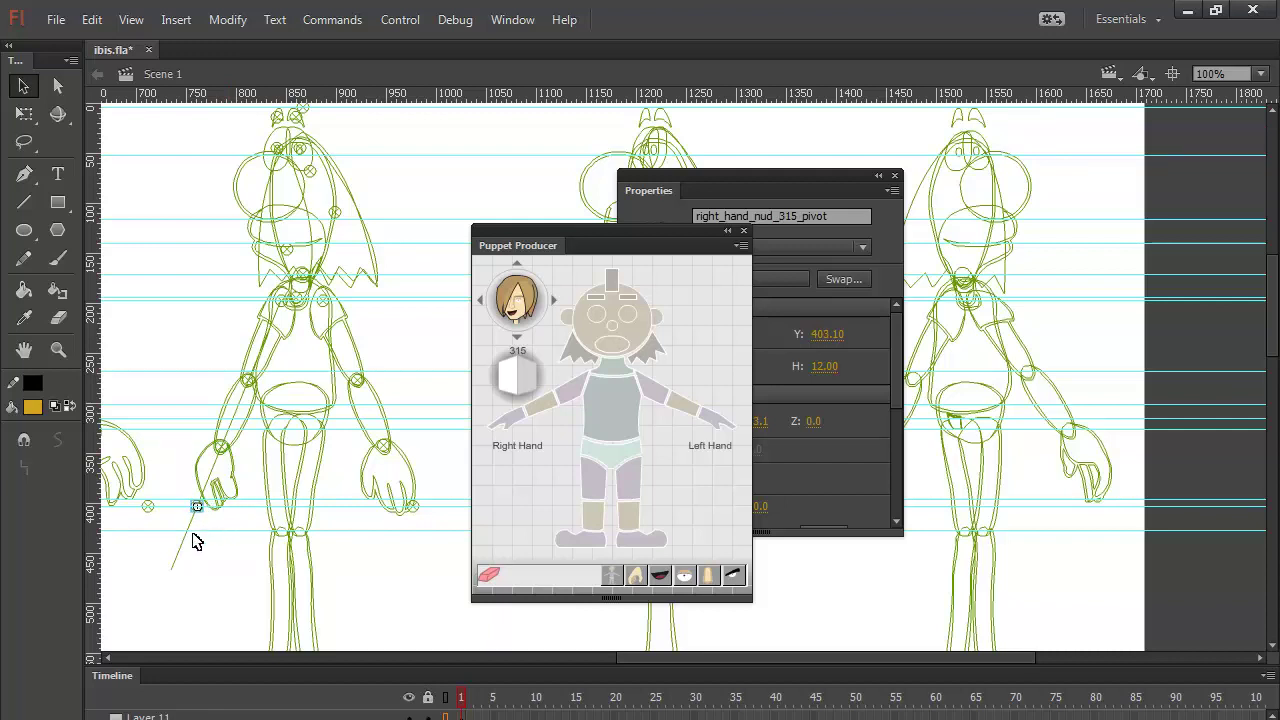
click(185, 545)
key(Delete)
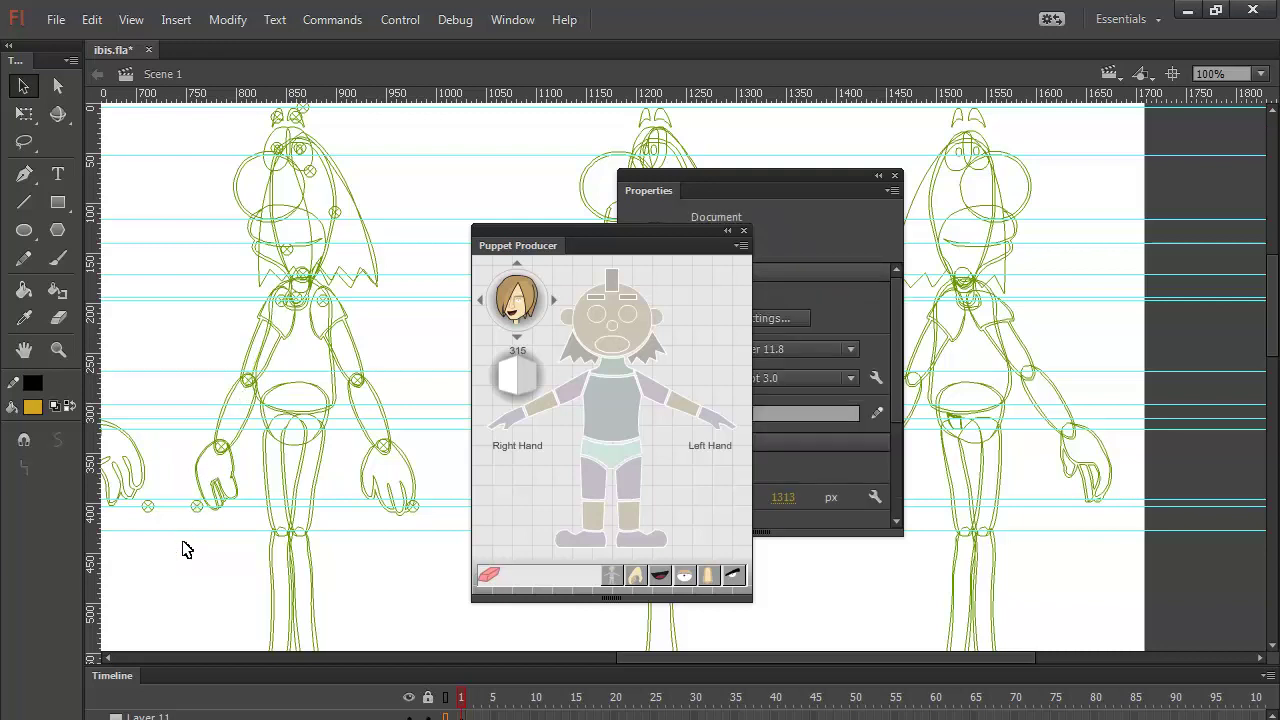
click(449, 699)
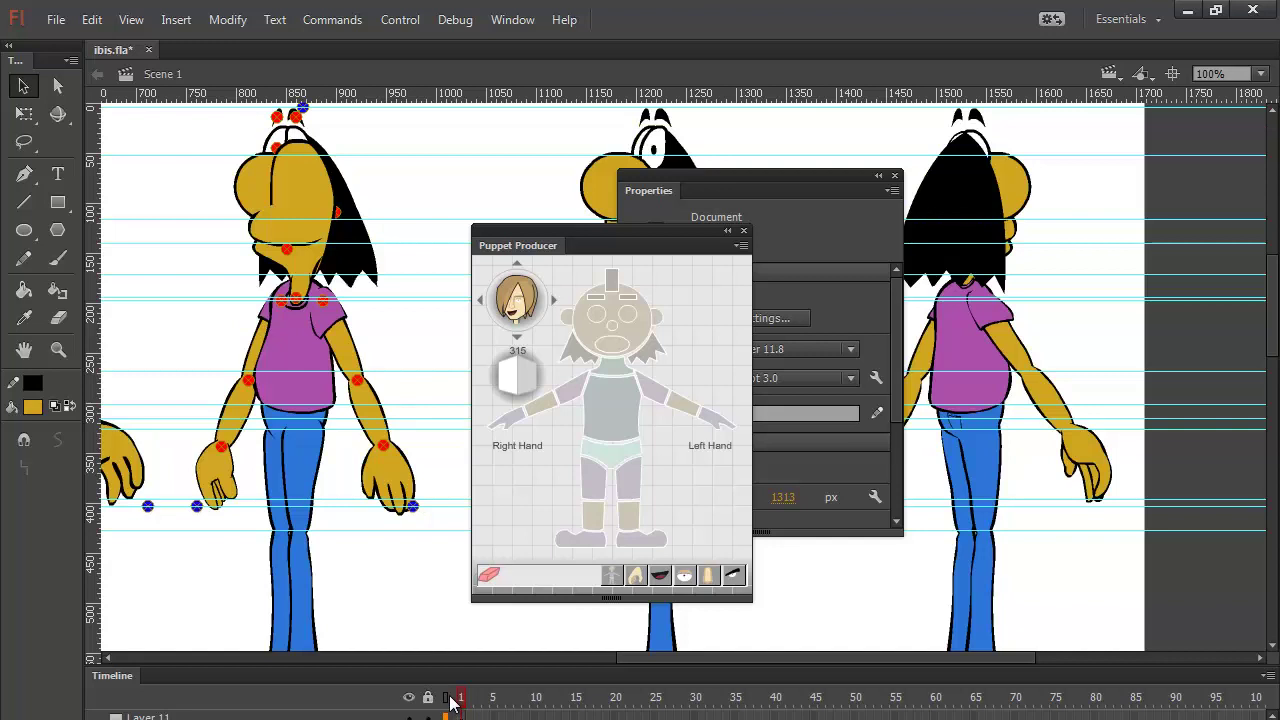
click(449, 699)
Step: Assign the shirt group as the 315 view's upper torso and raise its pivot to the waist guide
click(323, 468)
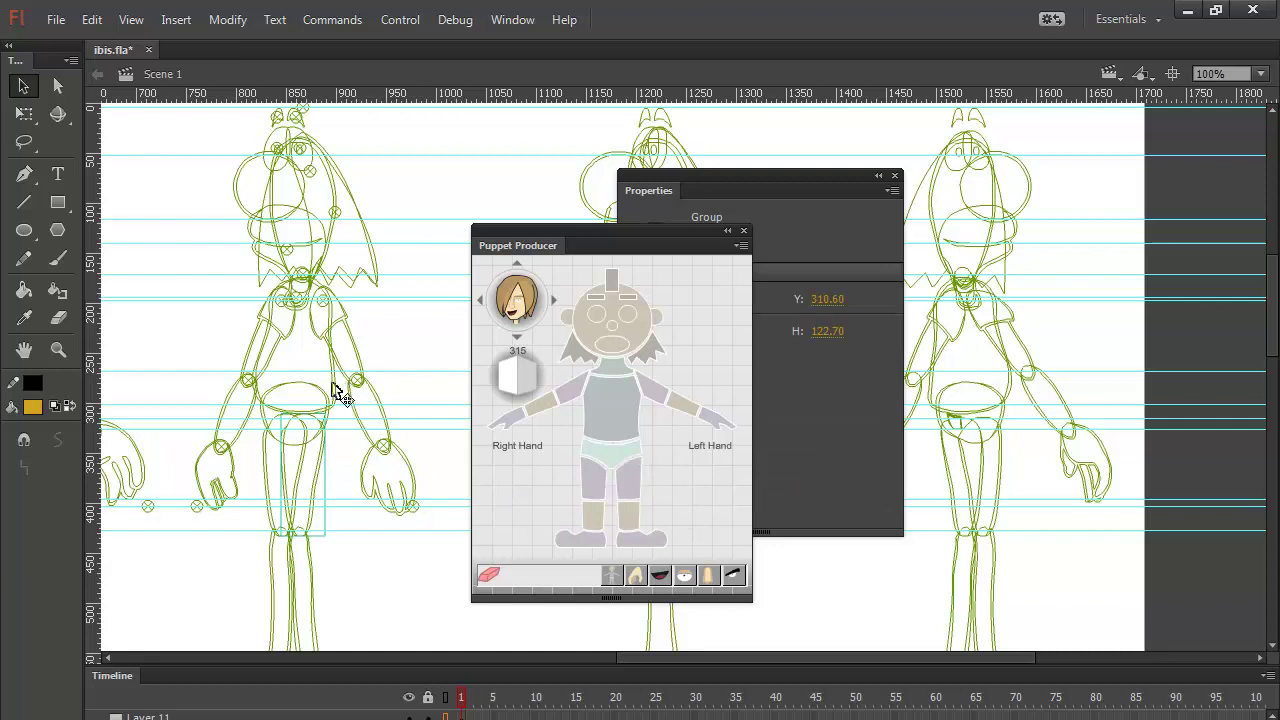
click(335, 390)
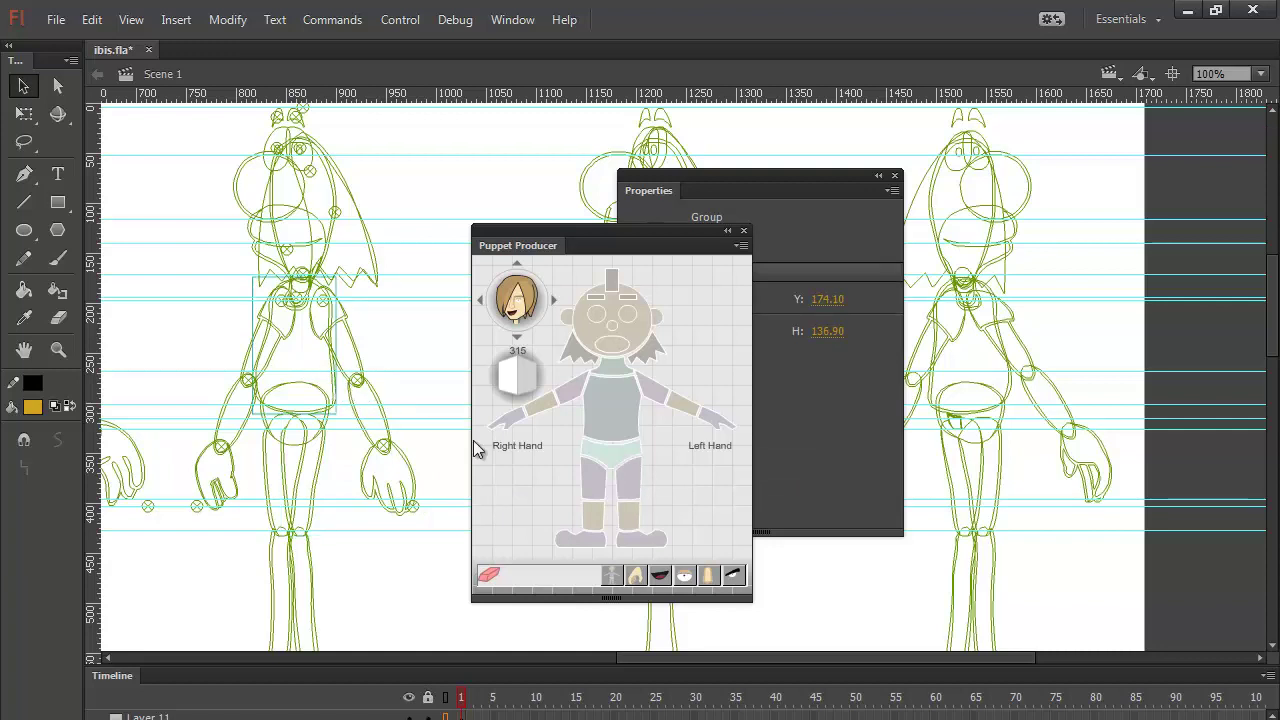
click(622, 430)
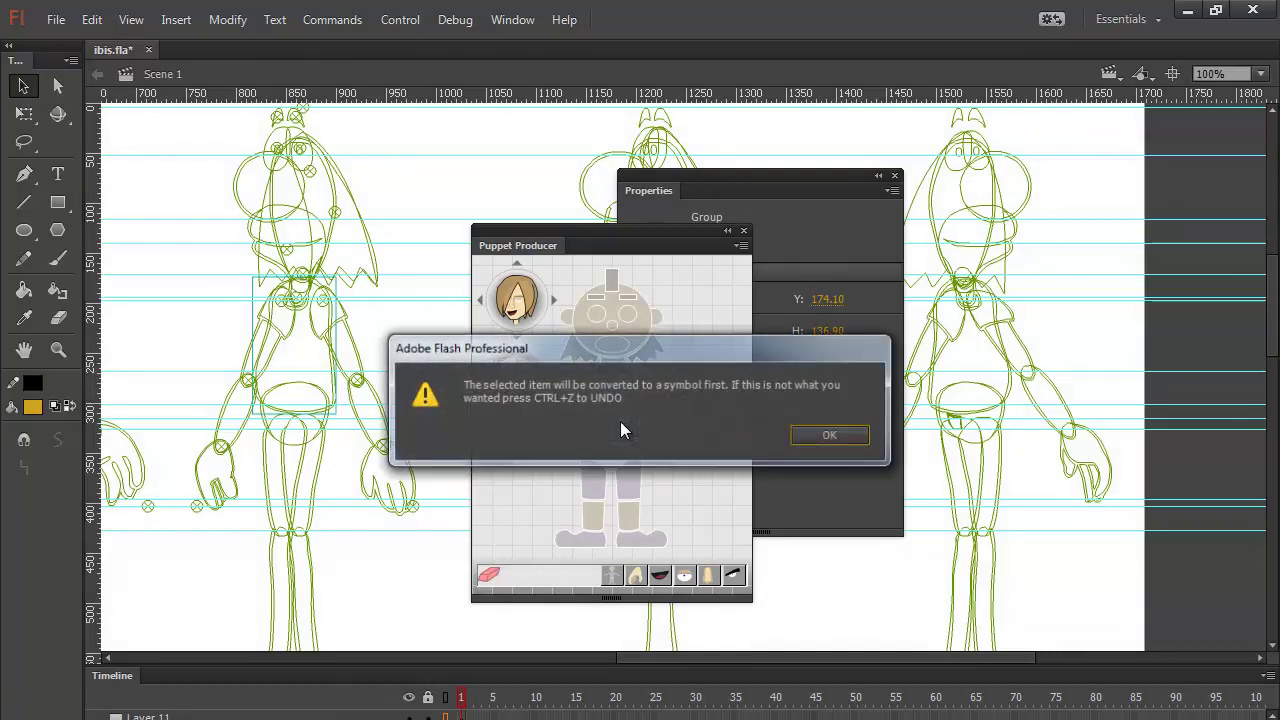
click(811, 435)
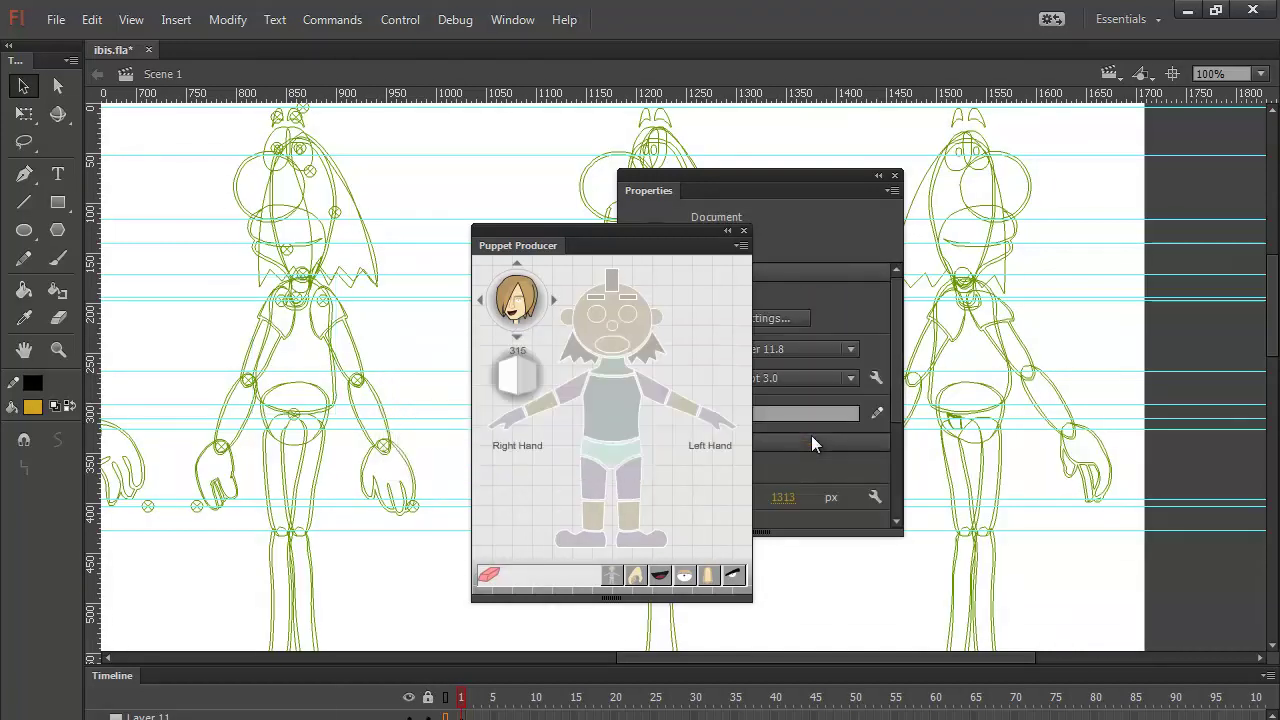
click(296, 417)
key(Up)
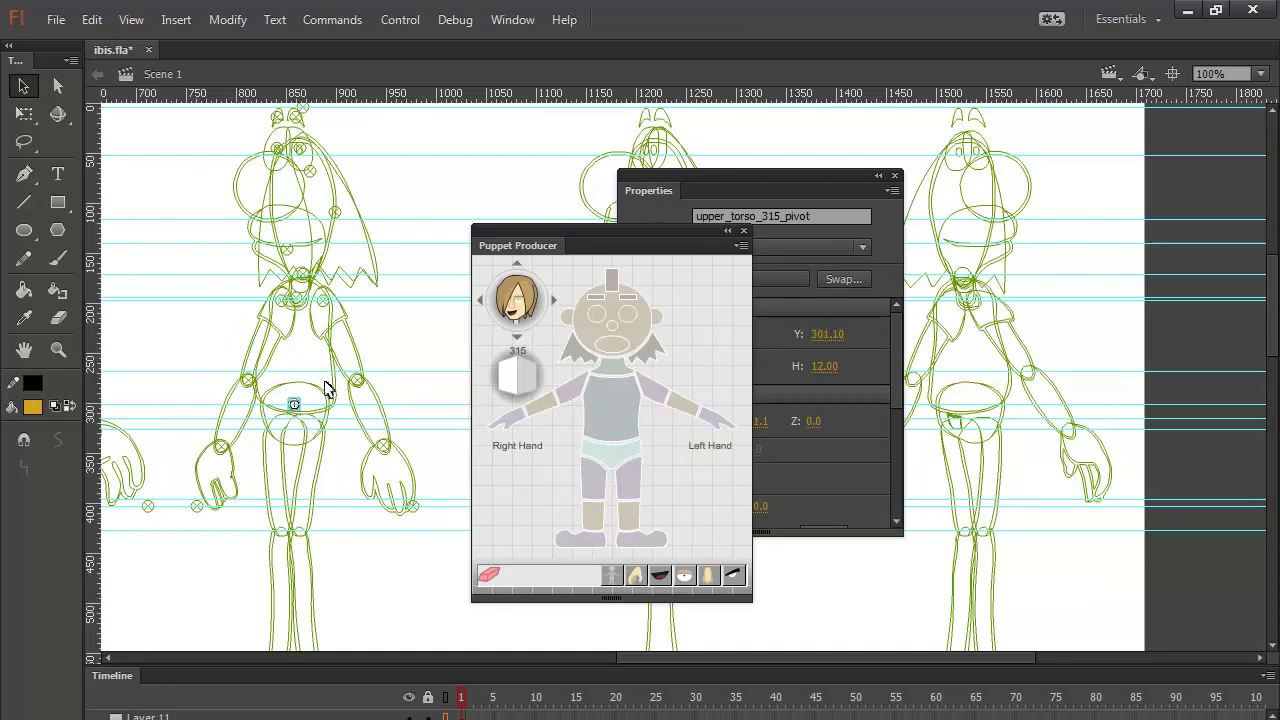
Step: Assign the pelvis group as the 315 view's lower torso and set its pivot on the guide just below the waist guide
click(327, 424)
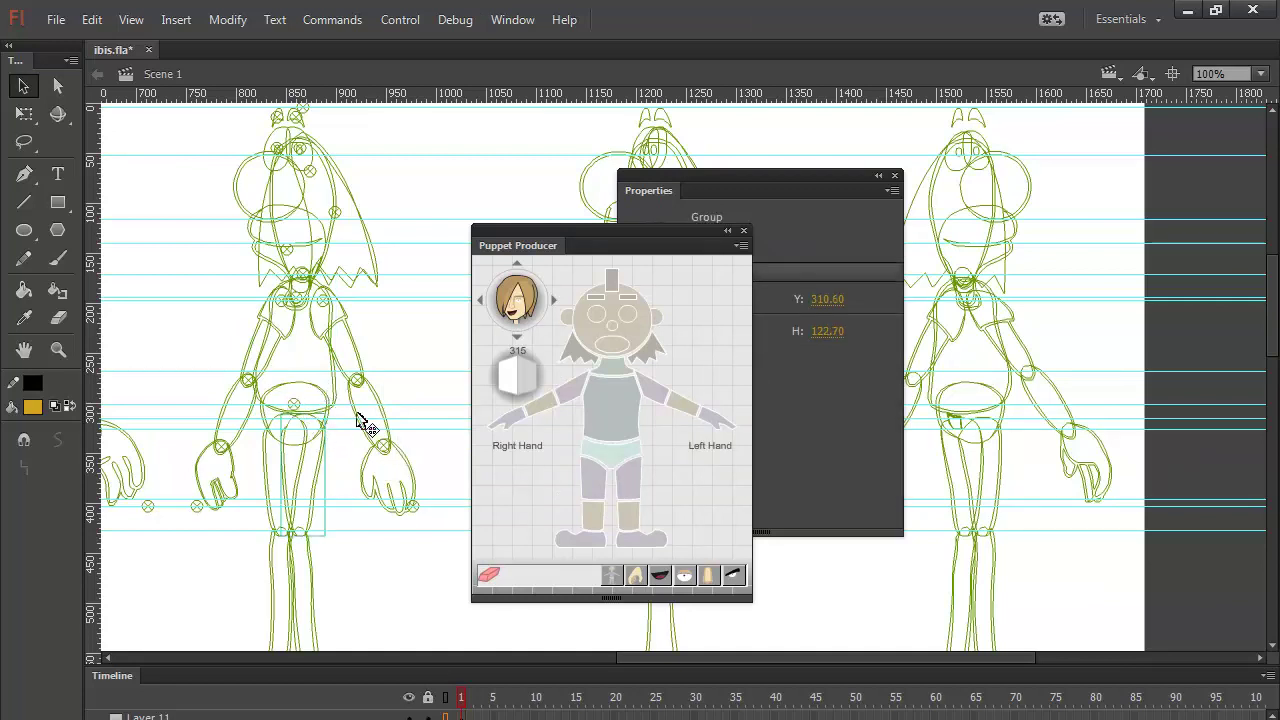
click(334, 423)
click(330, 424)
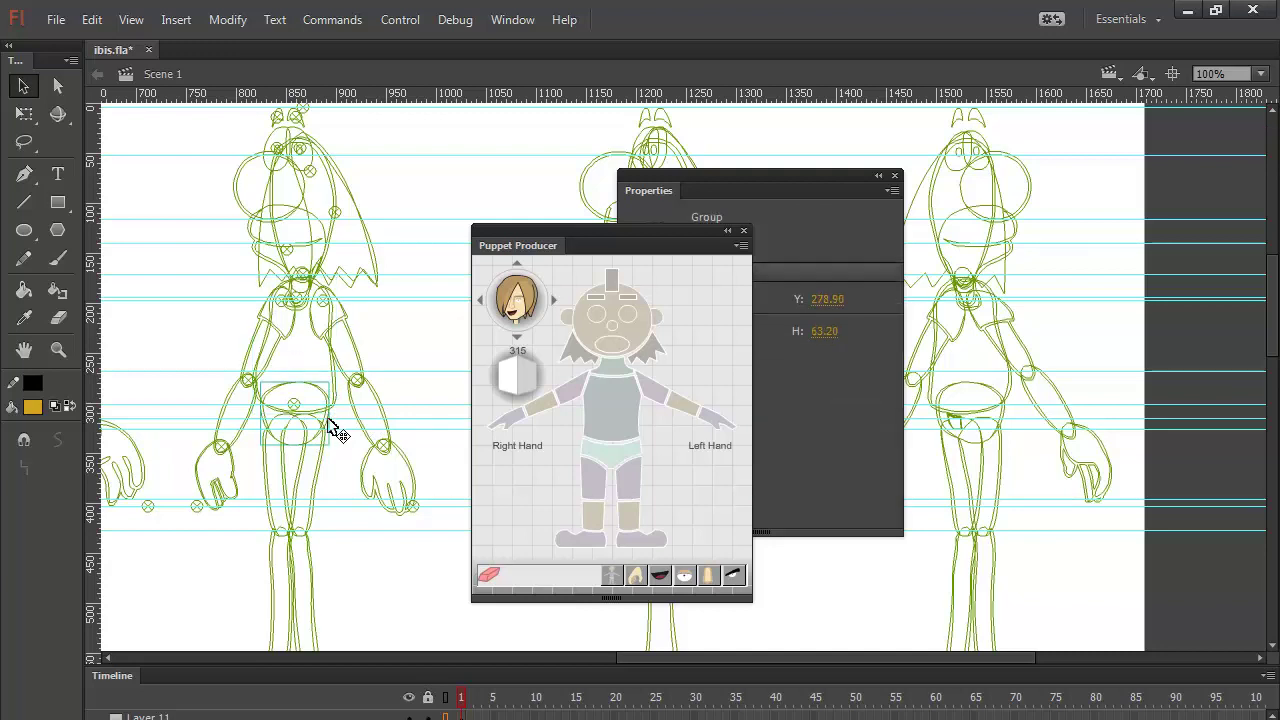
click(614, 462)
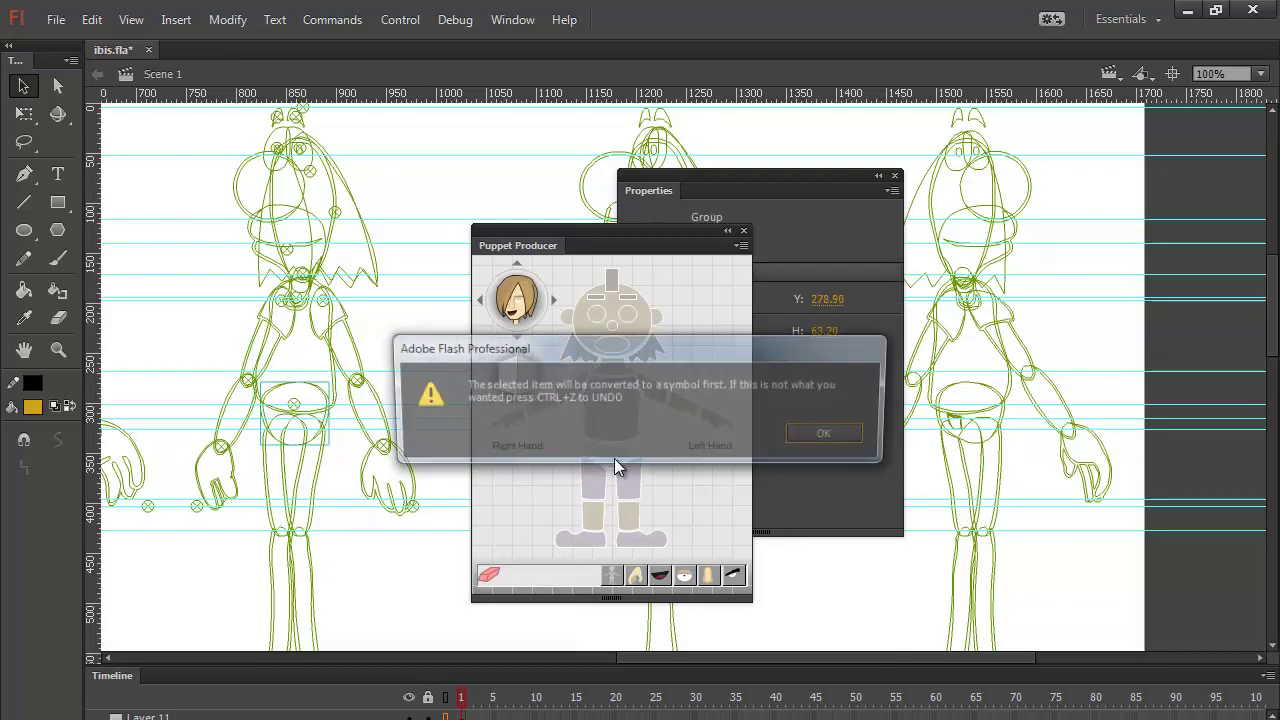
click(818, 434)
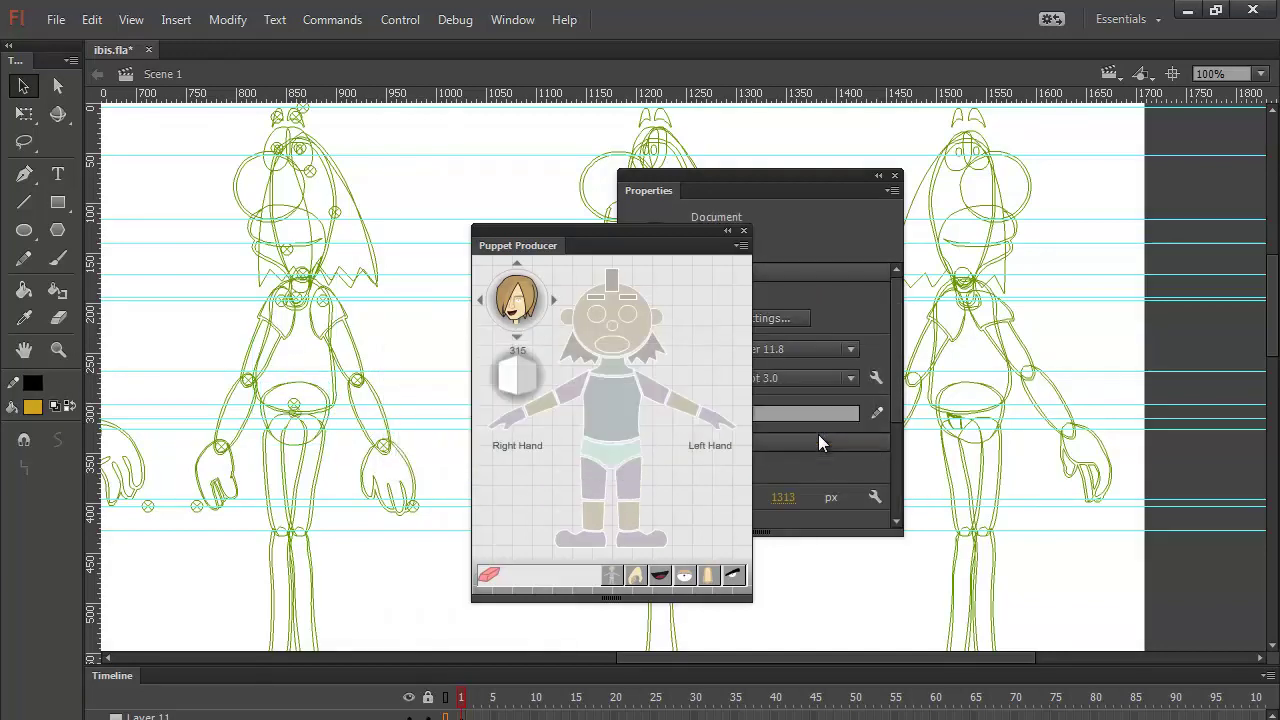
click(296, 414)
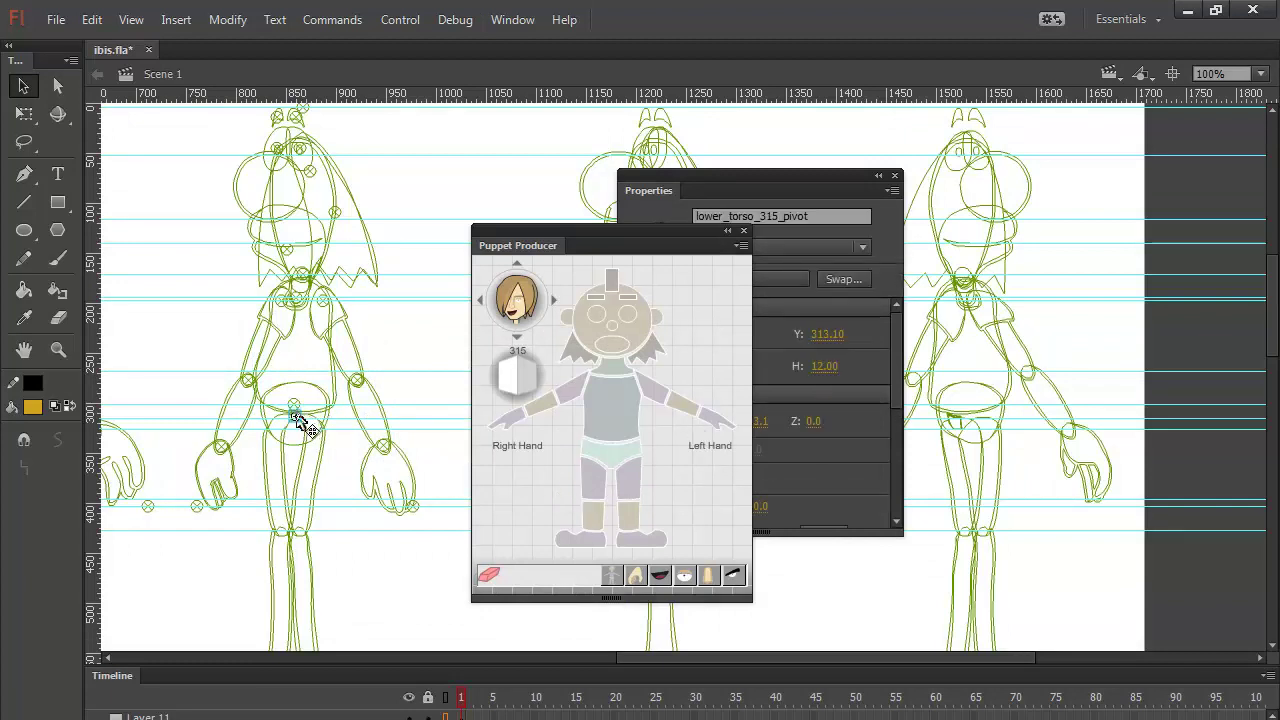
Step: Assign the upper leg group on the figure's left side as the 315 view's left thigh
click(325, 473)
click(640, 487)
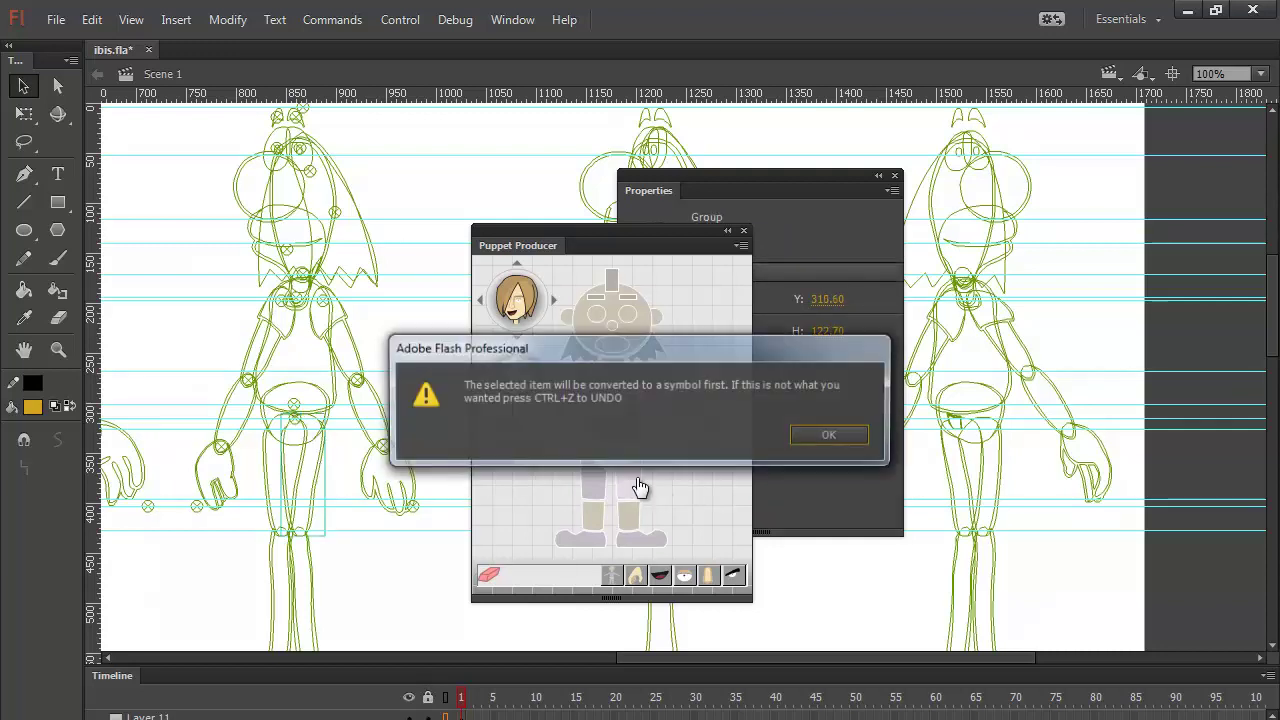
click(819, 434)
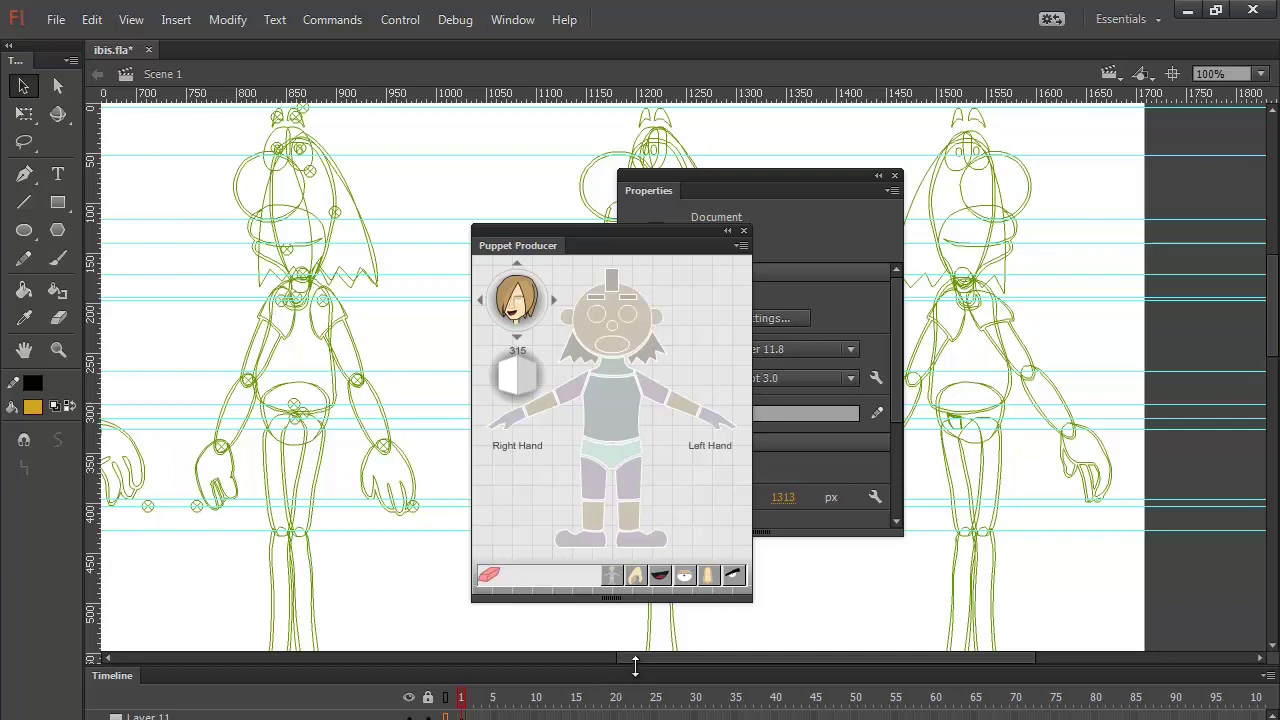
Step: Assign the upper leg group on the figure's right side as the 315 view's right thigh
mouse_move(623, 656)
mouse_down()
mouse_move(562, 653)
mouse_move(616, 658)
mouse_move(599, 656)
mouse_up()
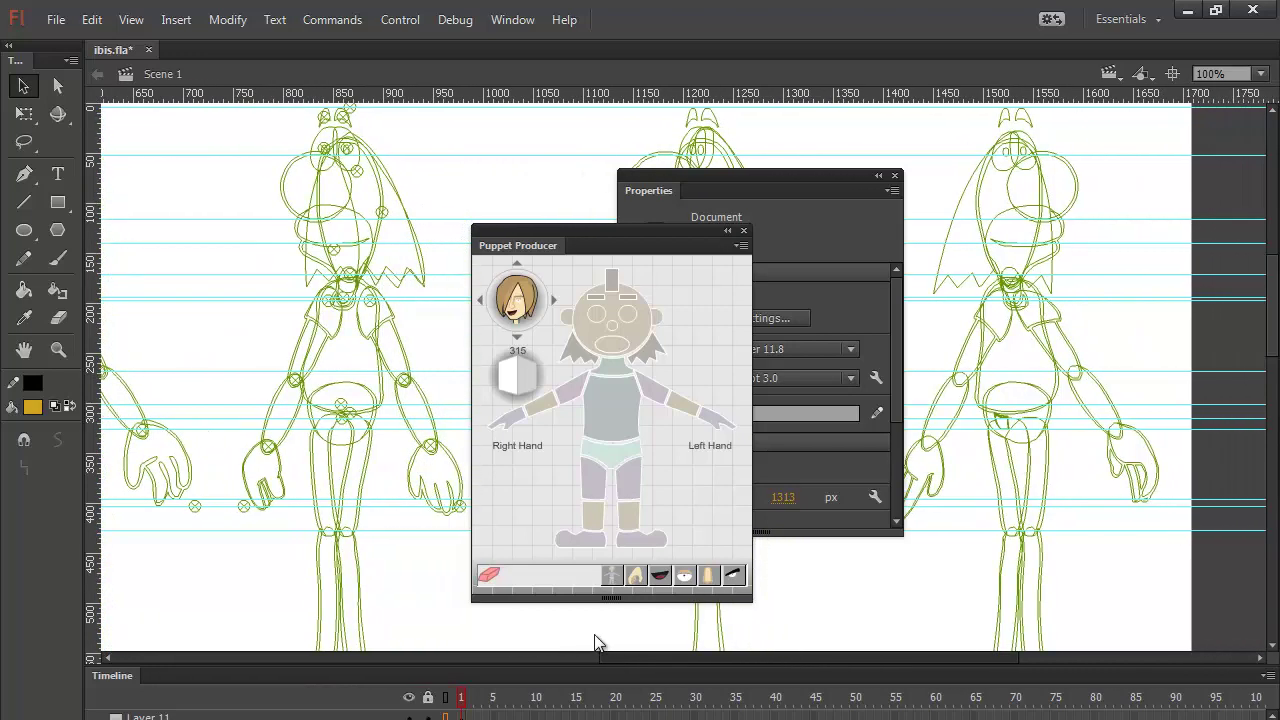
click(352, 414)
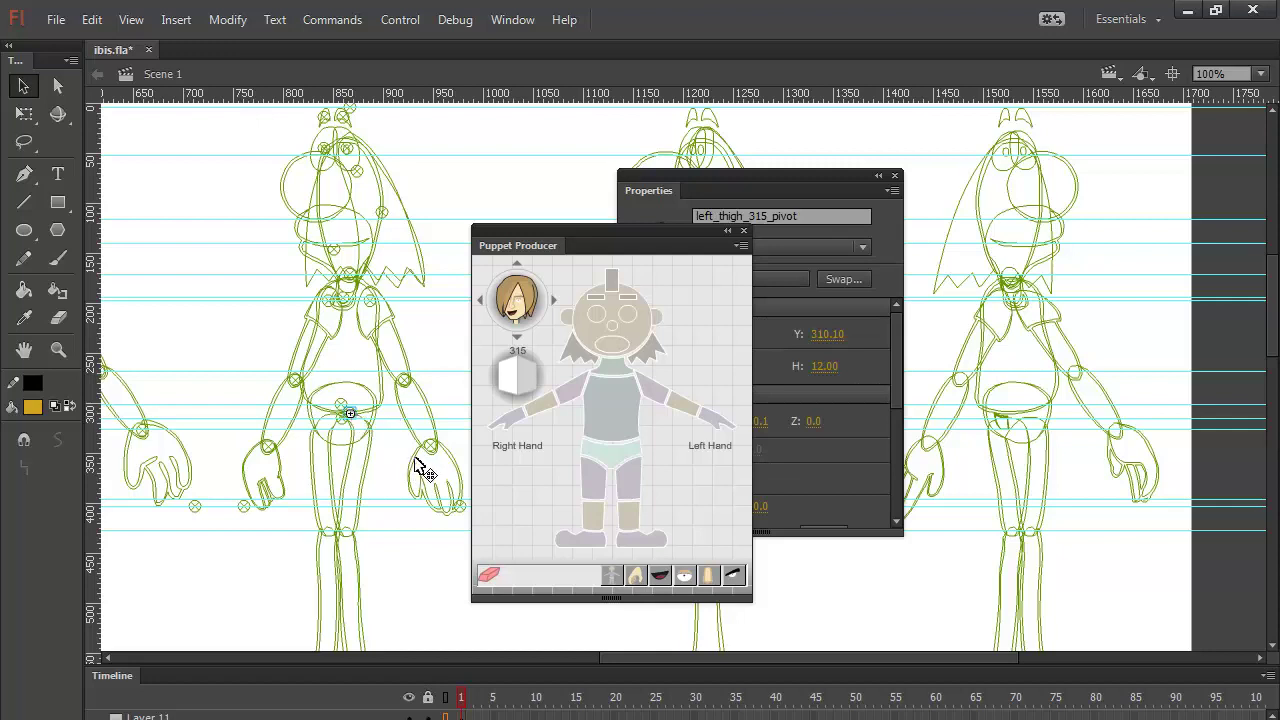
click(320, 447)
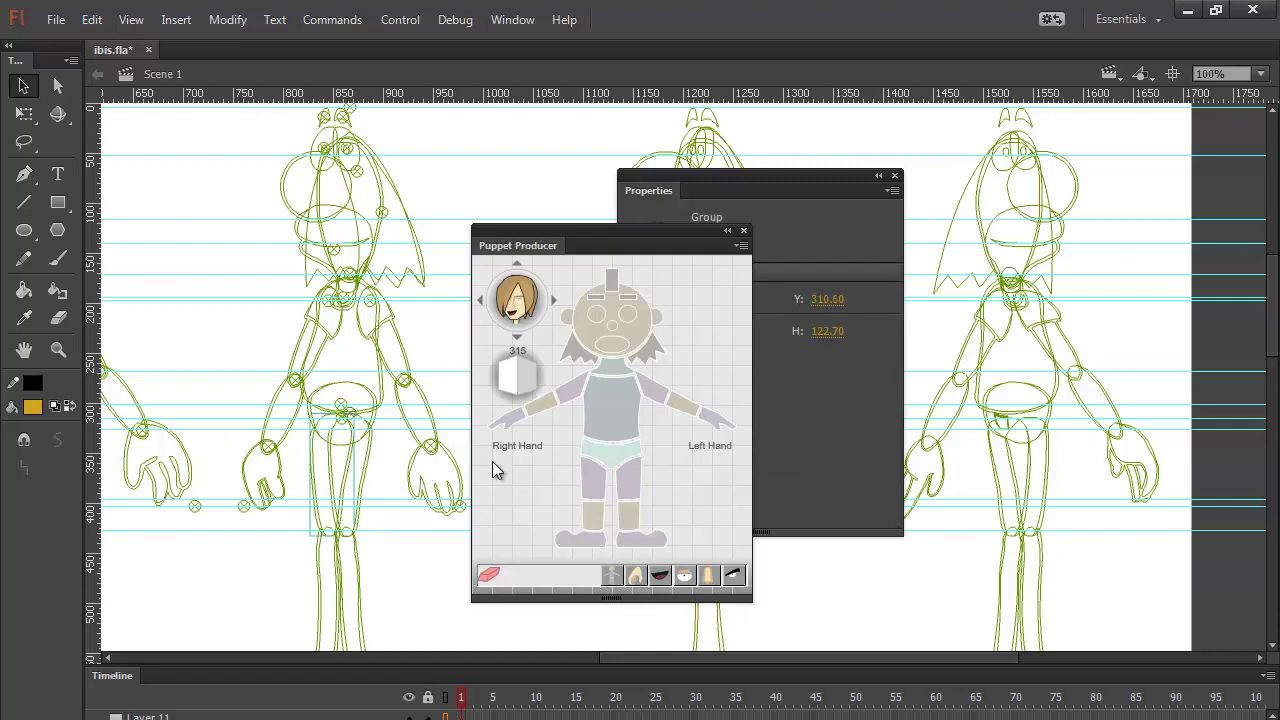
click(597, 484)
click(829, 435)
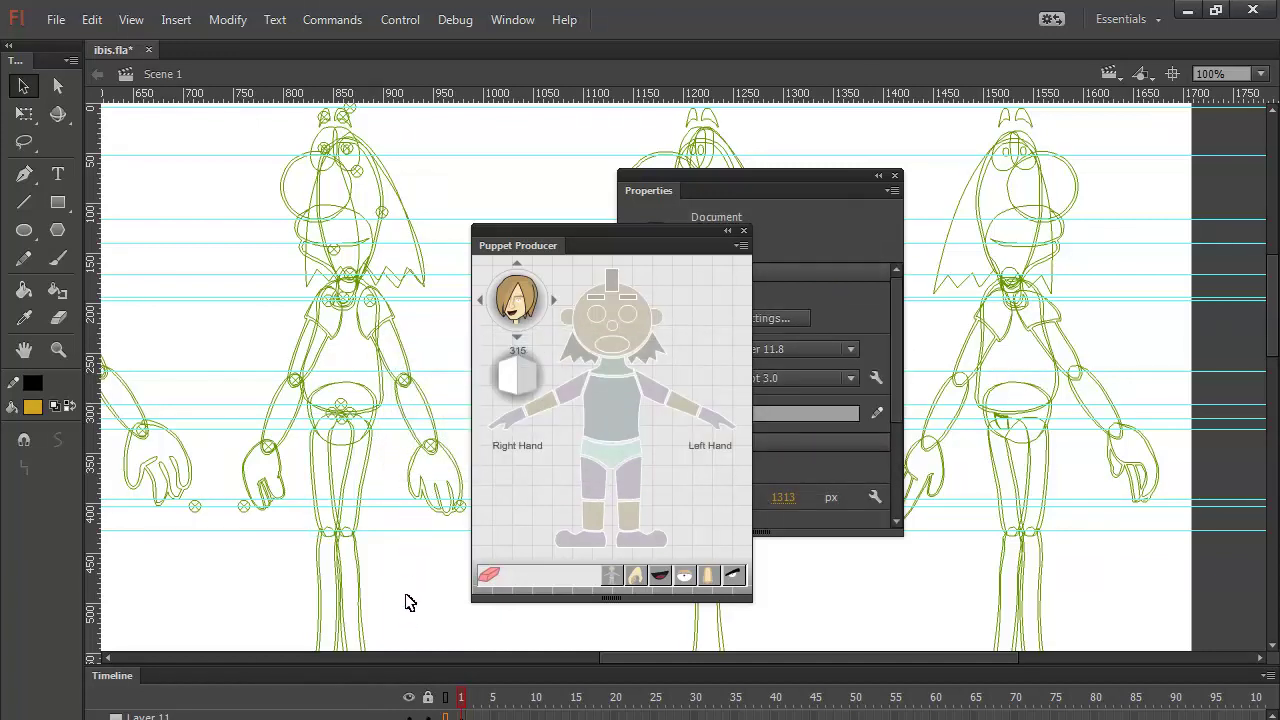
Step: Turn off outline display for all layers so the 315 view's lower legs show in full colour
drag(418, 529, 400, 400)
click(337, 394)
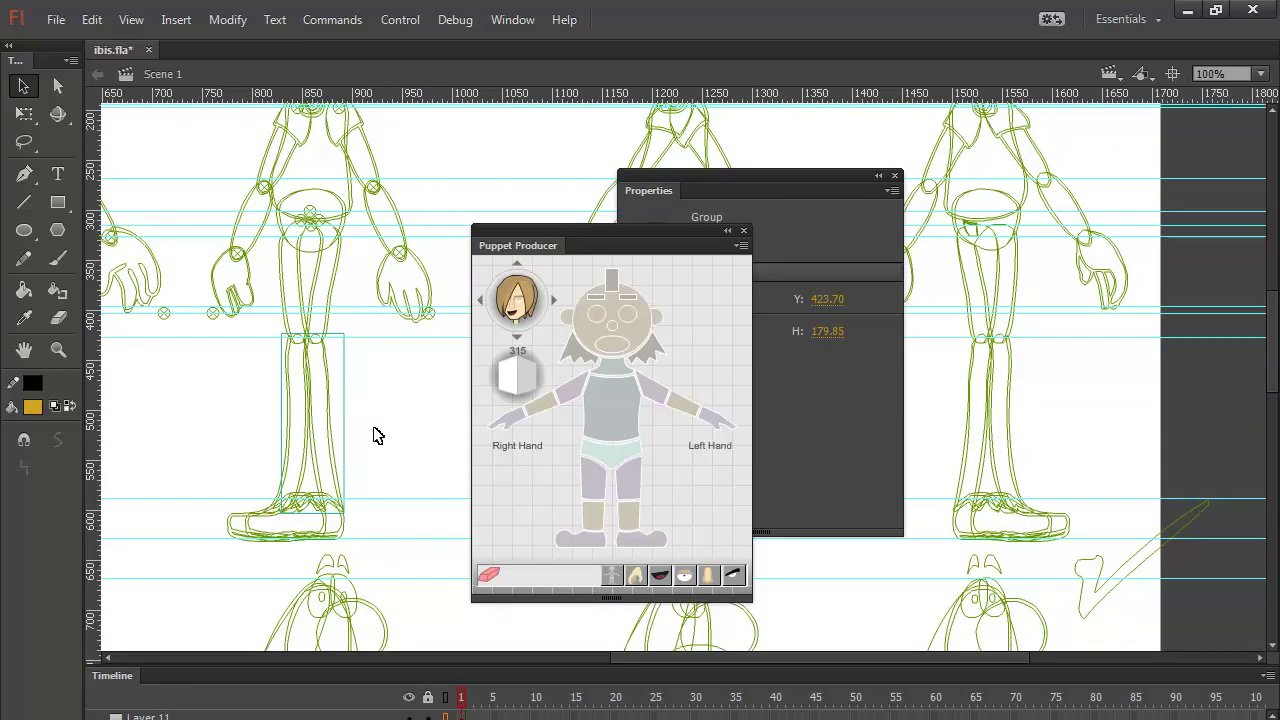
click(446, 699)
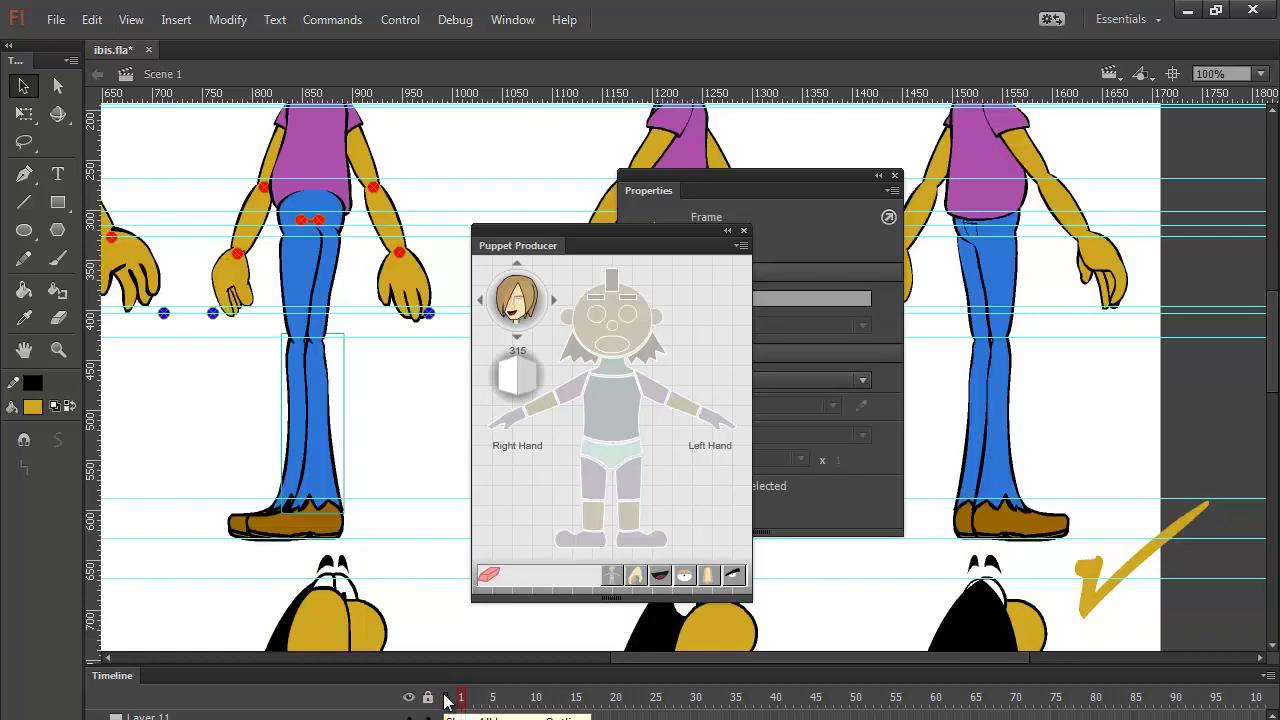
Step: Assign the lower leg group on the figure's right side as the 315 view's right shank
click(337, 447)
click(301, 288)
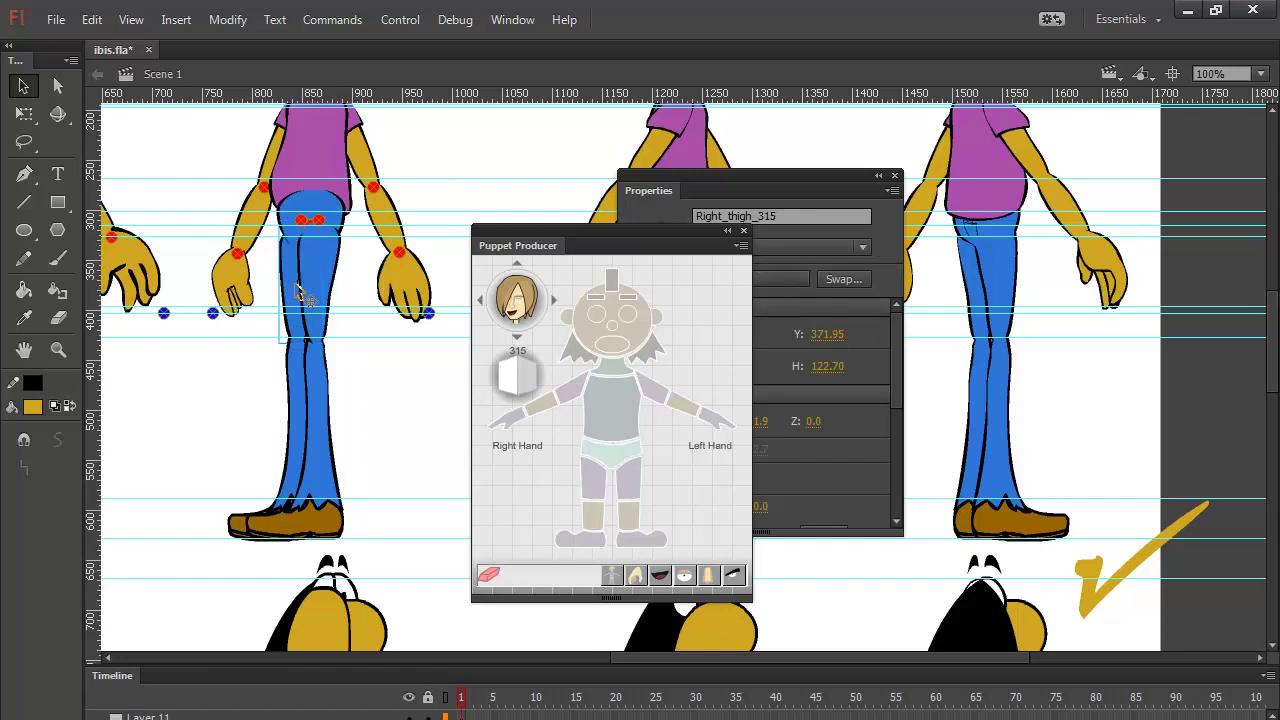
click(298, 404)
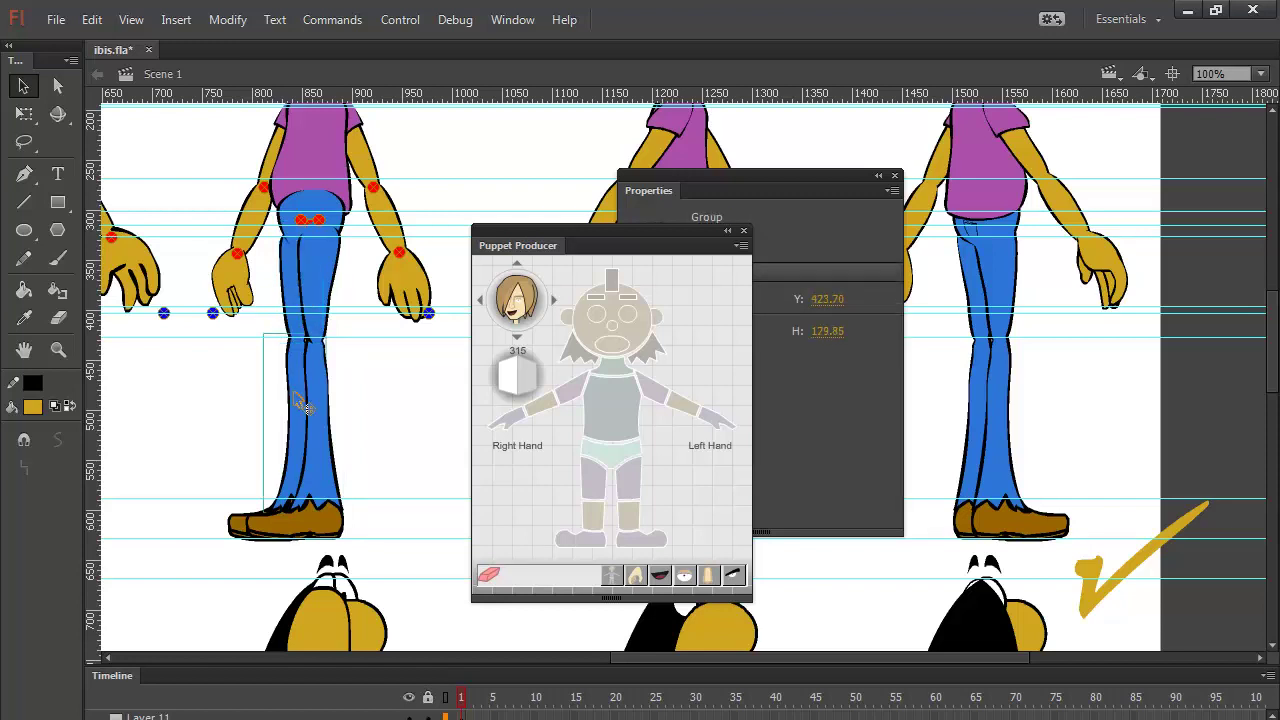
click(592, 522)
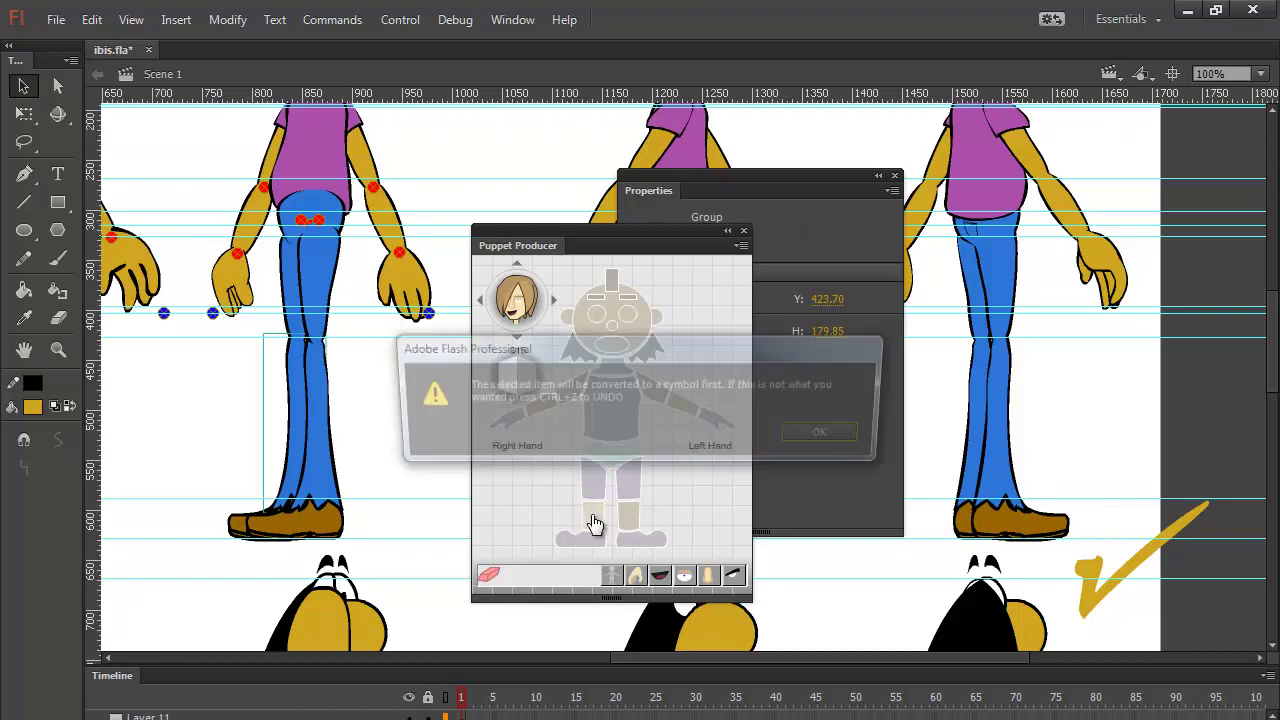
click(839, 435)
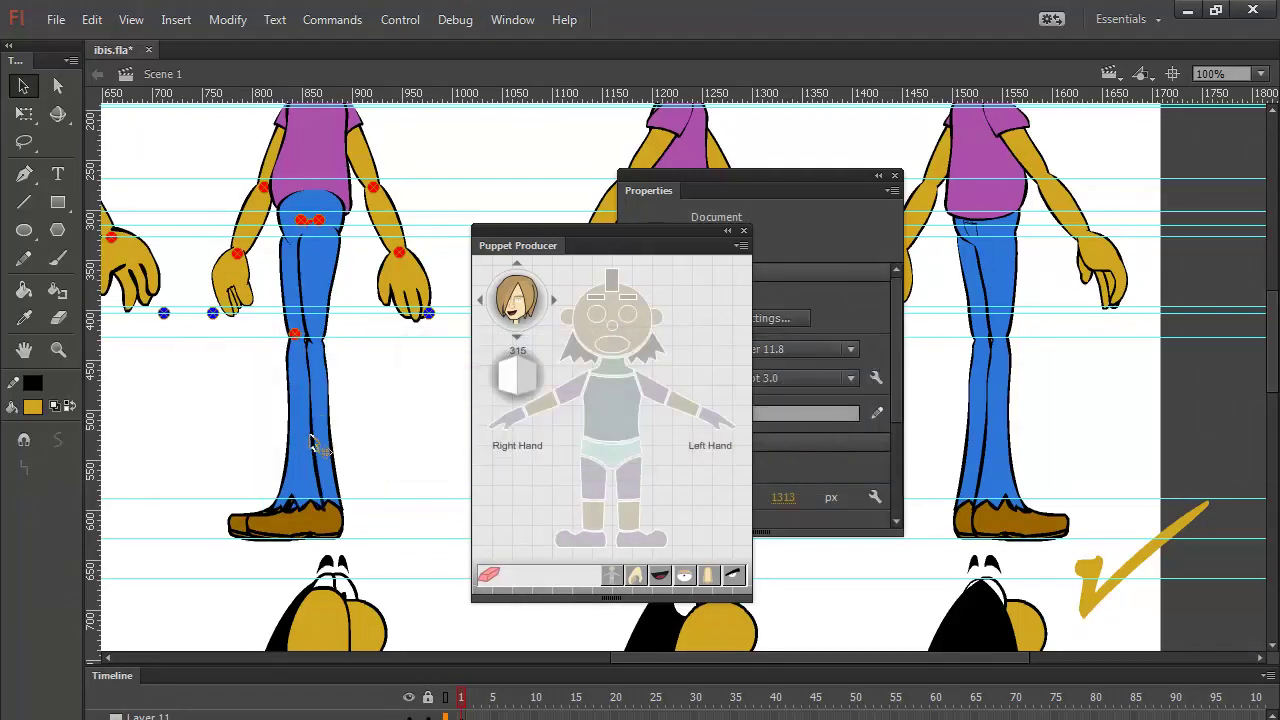
Step: Assign the shoe group on the figure's right side as the 315 view's right foot
click(248, 528)
click(590, 540)
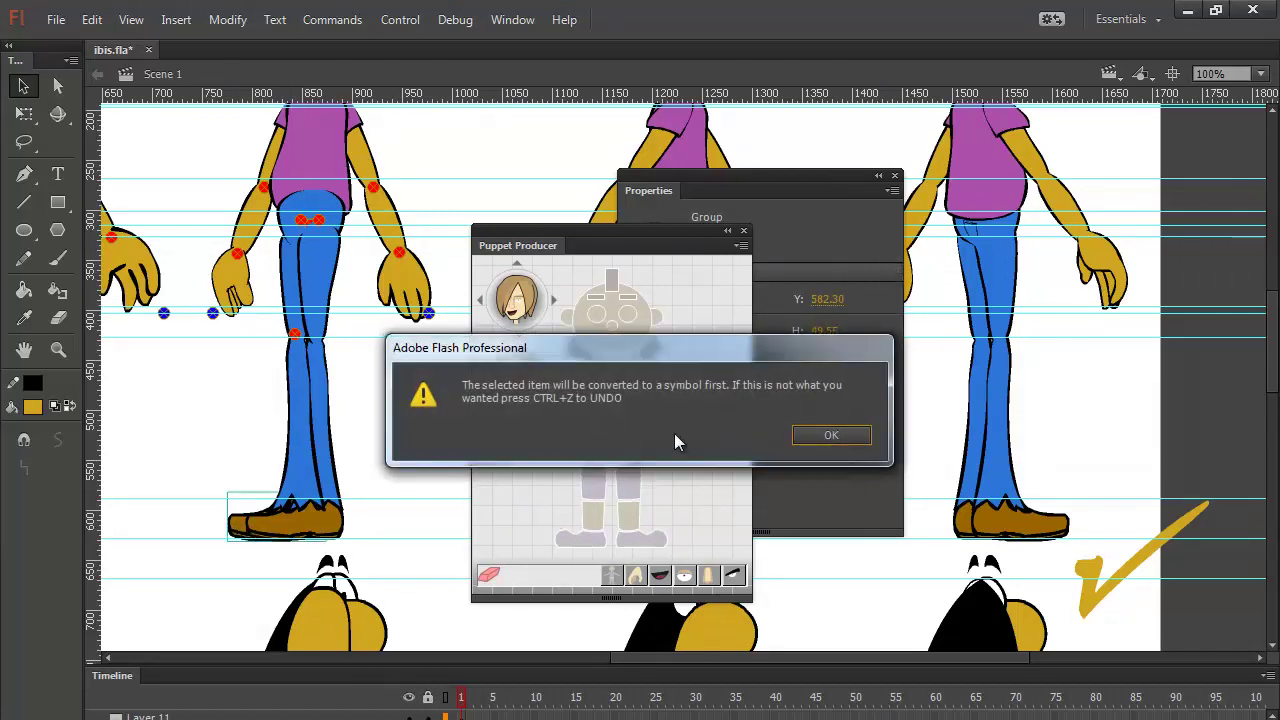
click(841, 435)
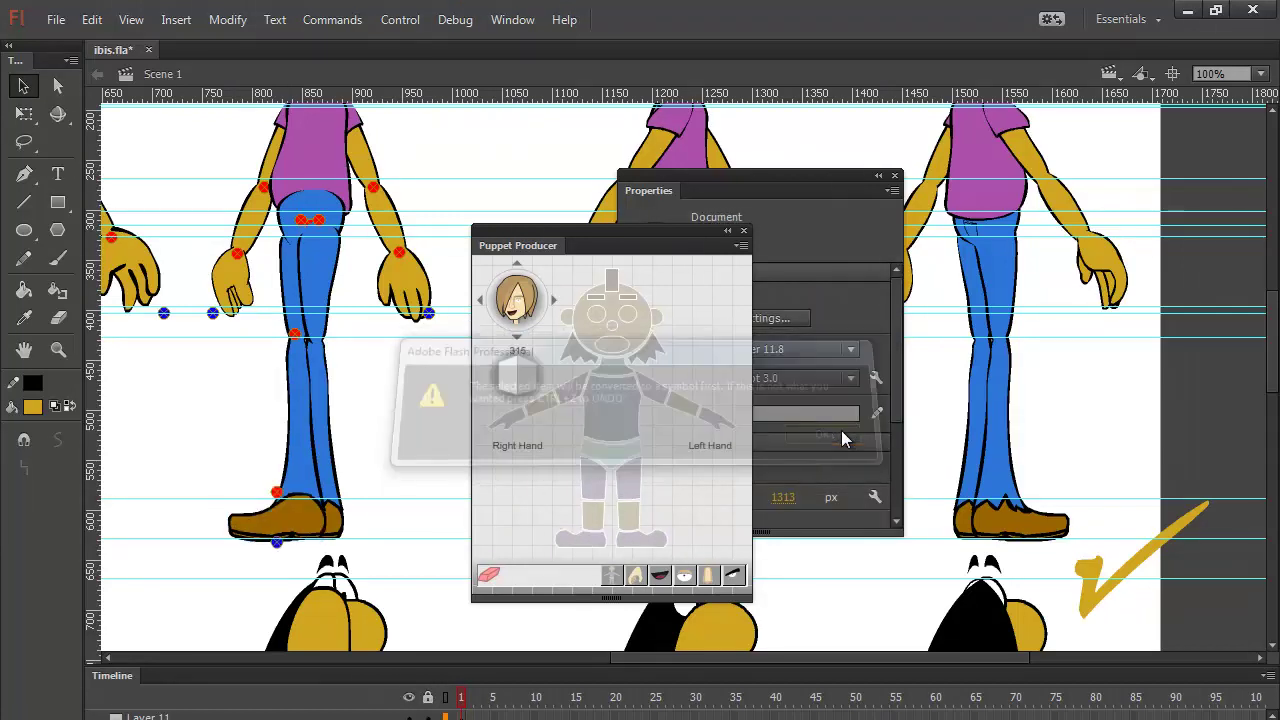
click(305, 515)
click(309, 437)
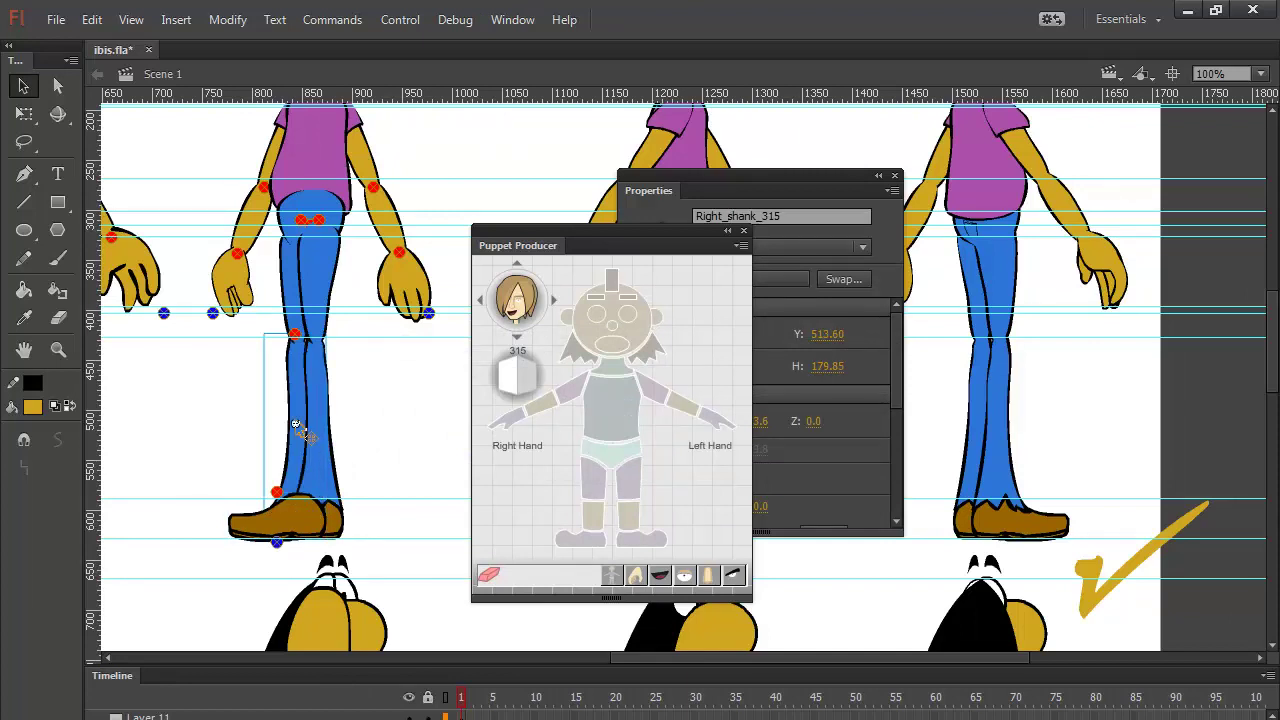
click(302, 512)
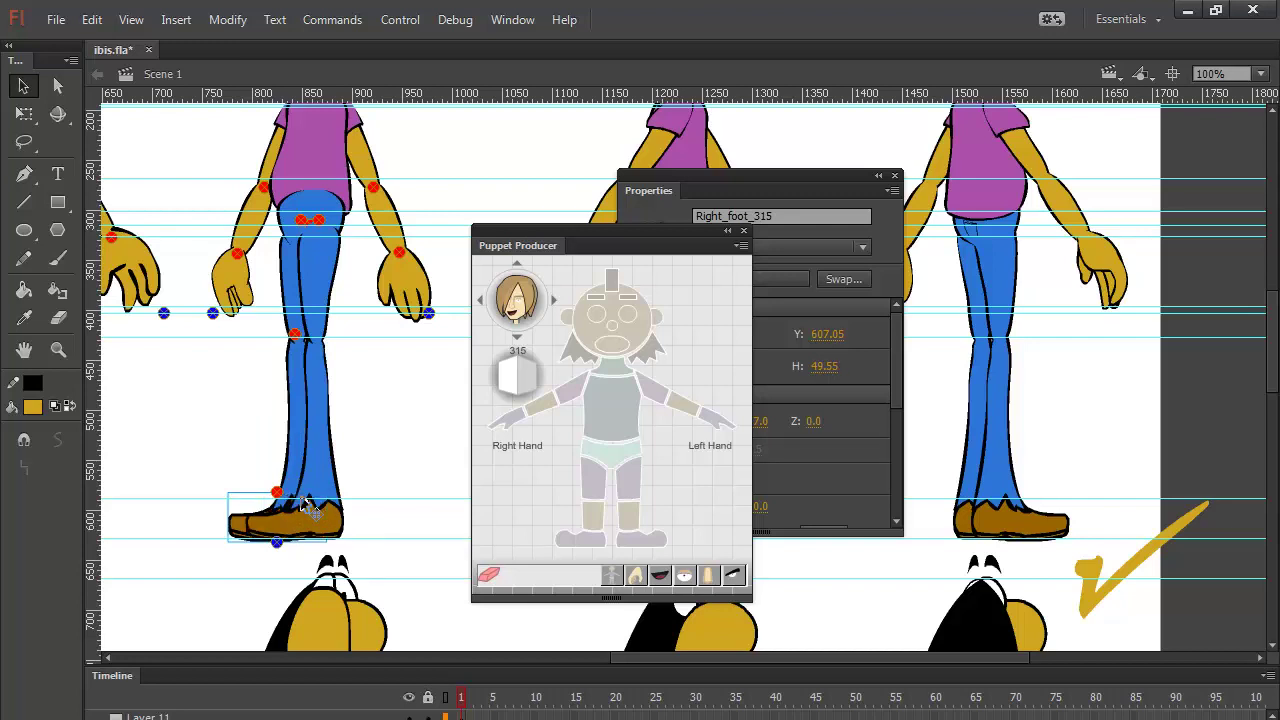
Step: Assign the lower leg group on the figure's left side as the 315 view's left shank
click(333, 285)
click(326, 413)
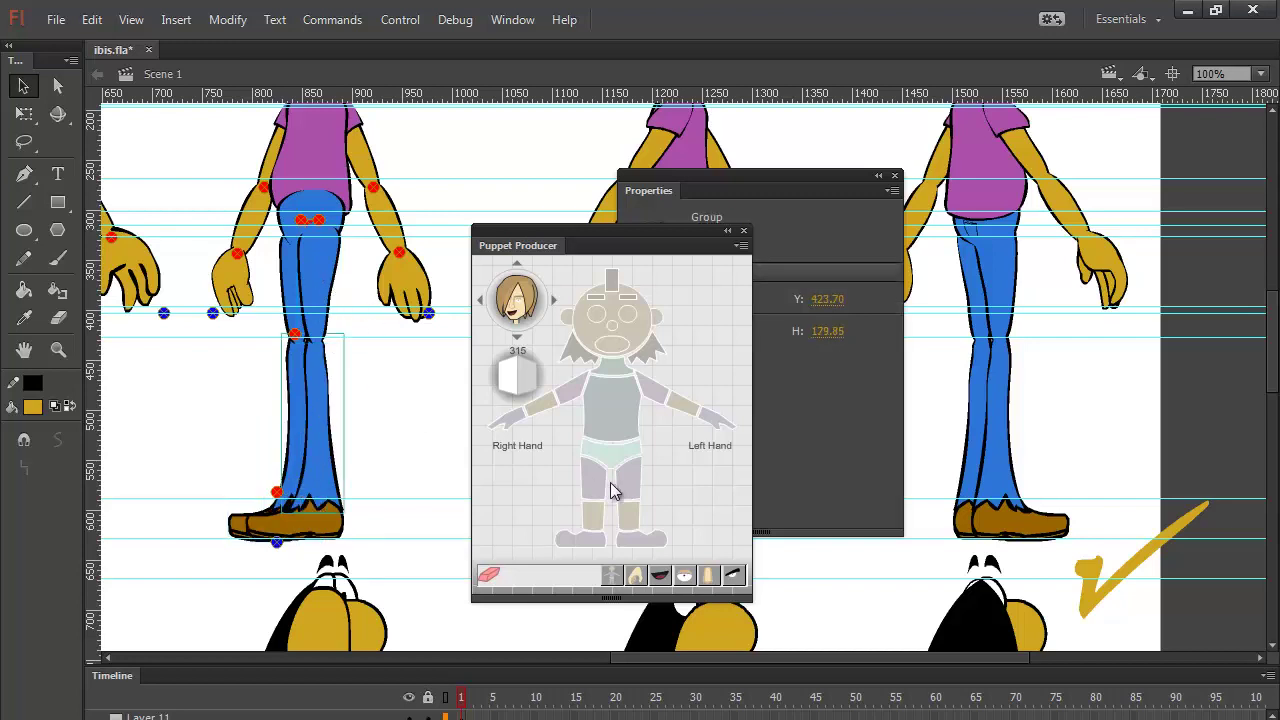
click(631, 530)
click(805, 432)
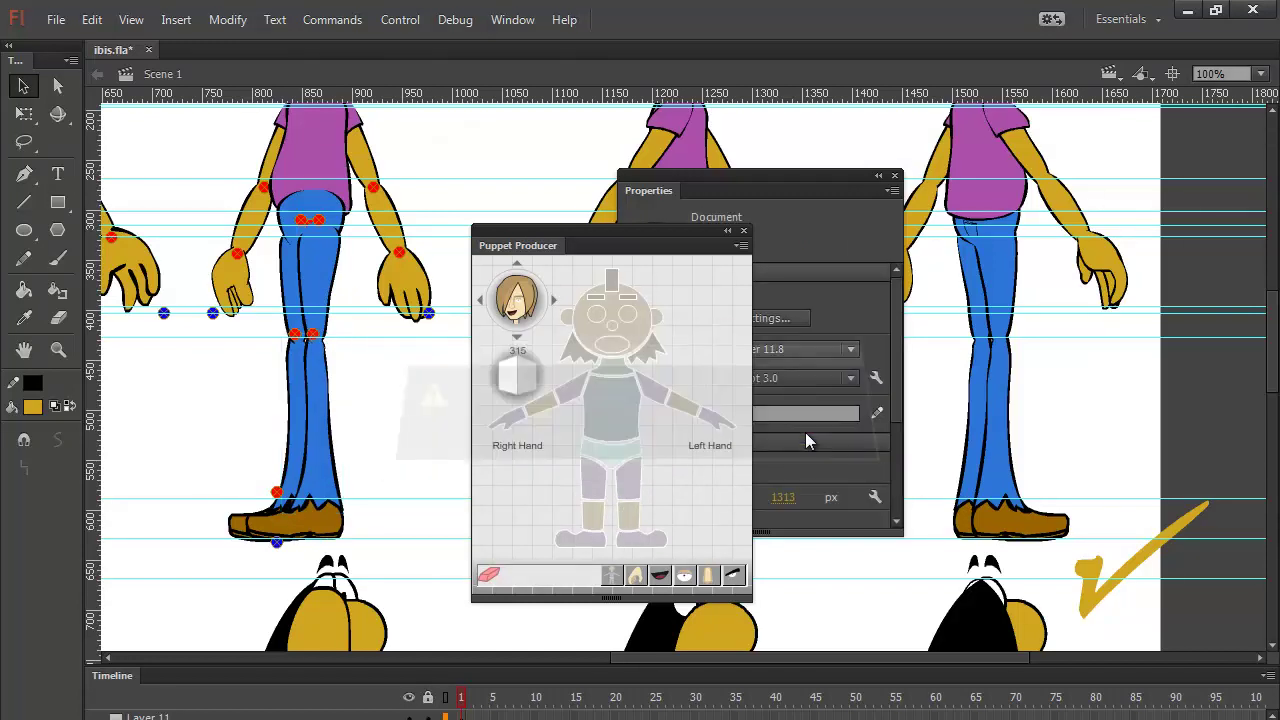
Step: Assign the shoe group on the figure's left side as the 315 view's left foot
click(340, 526)
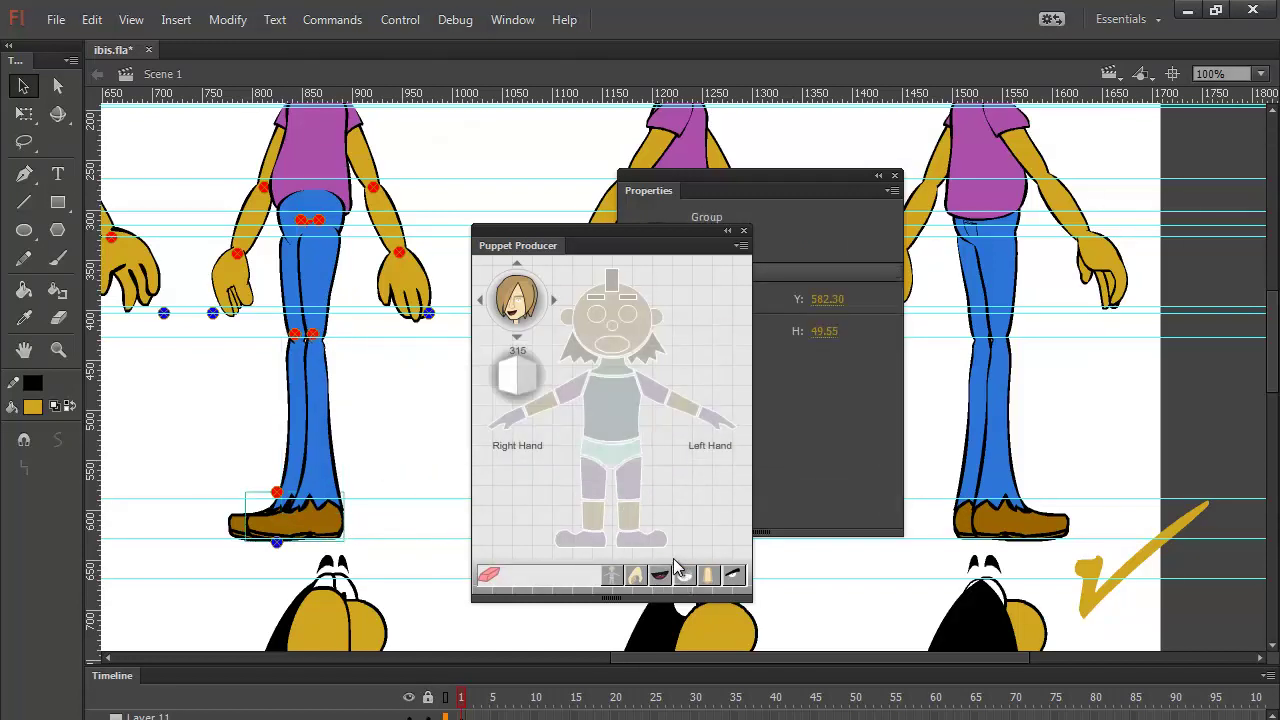
click(650, 548)
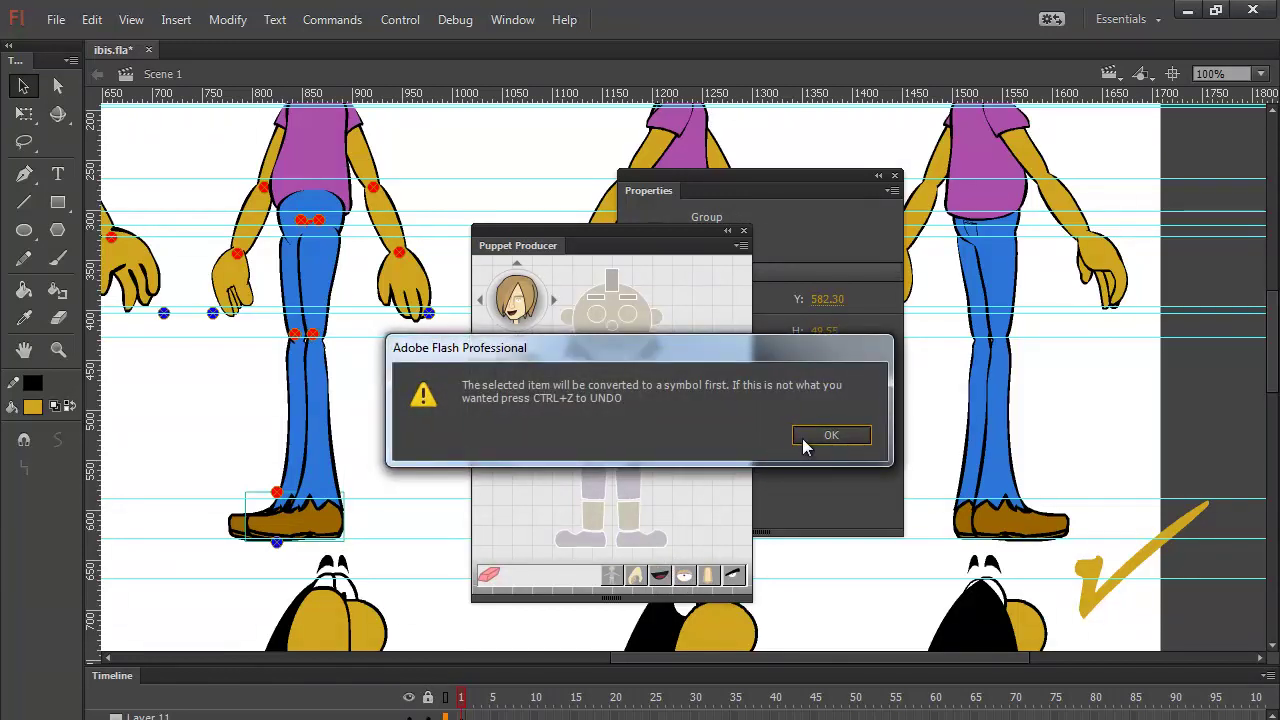
click(805, 436)
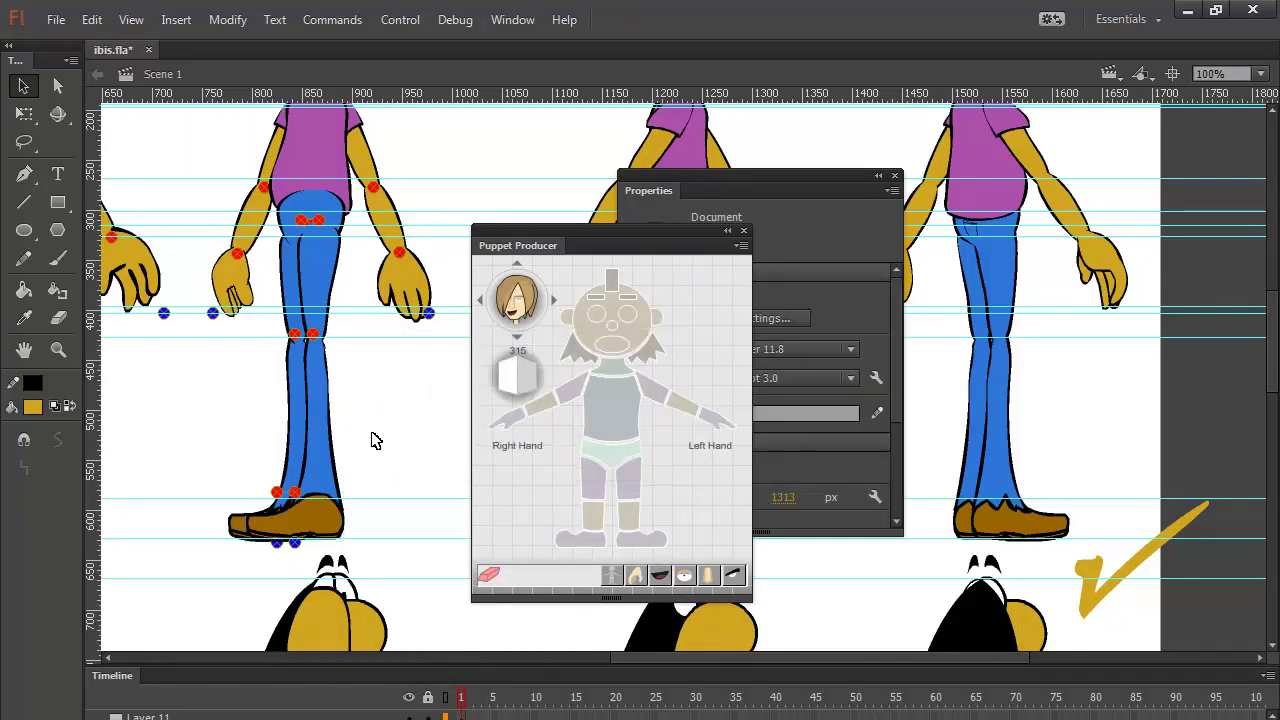
Step: Shift the 315 view's two foot pivots and both foot nud pivots together about 20 px to the right, under the trouser legs
click(296, 494)
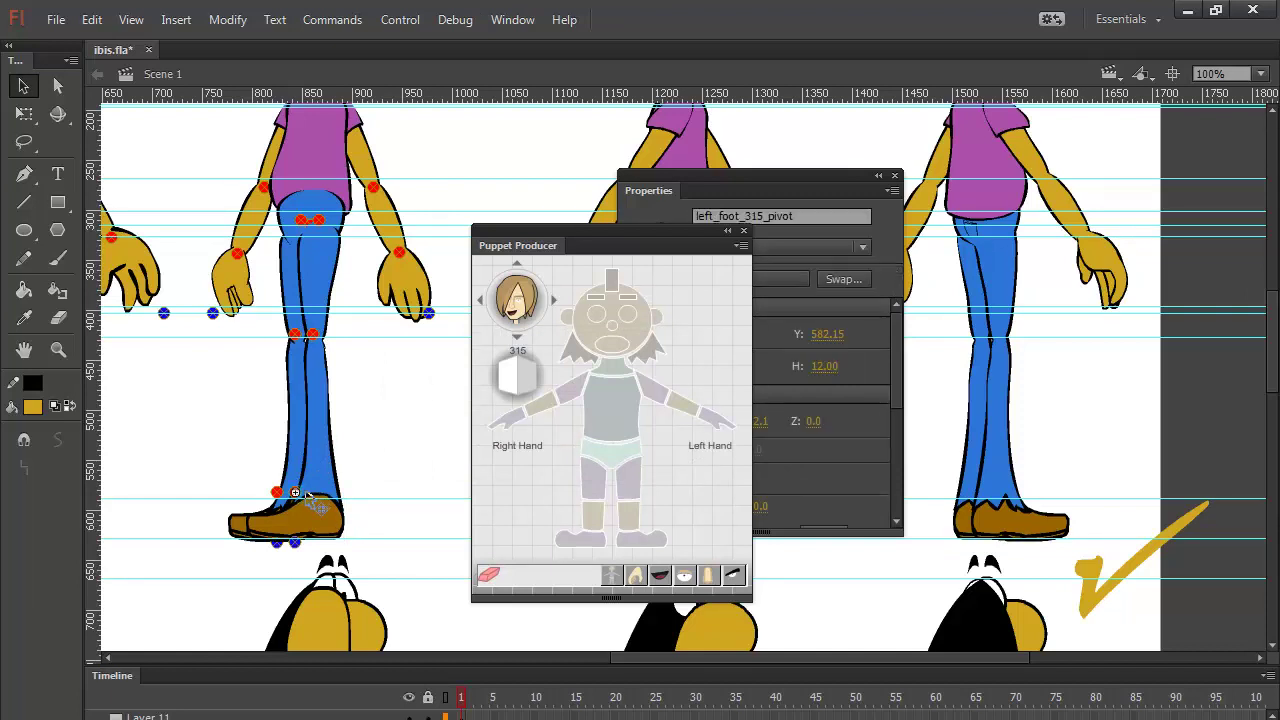
click(278, 542)
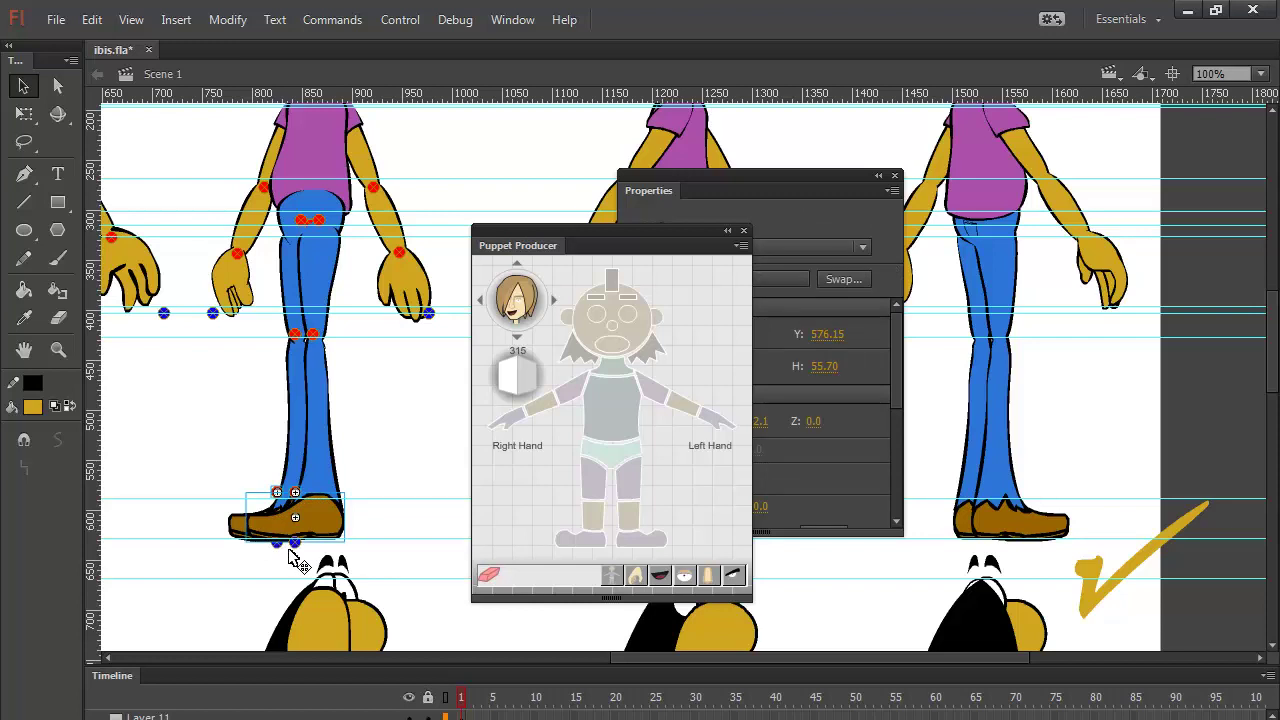
click(280, 547)
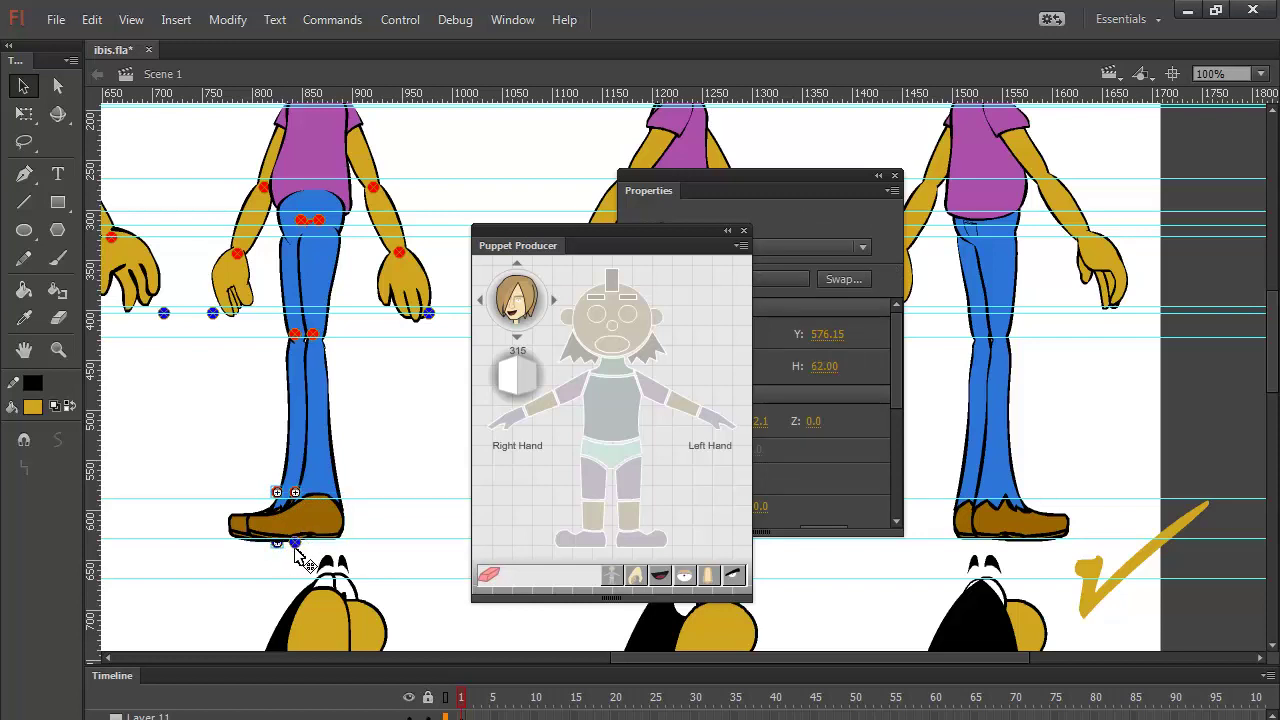
shift+click(295, 542)
key(shift+Right)
key(shift+Right)
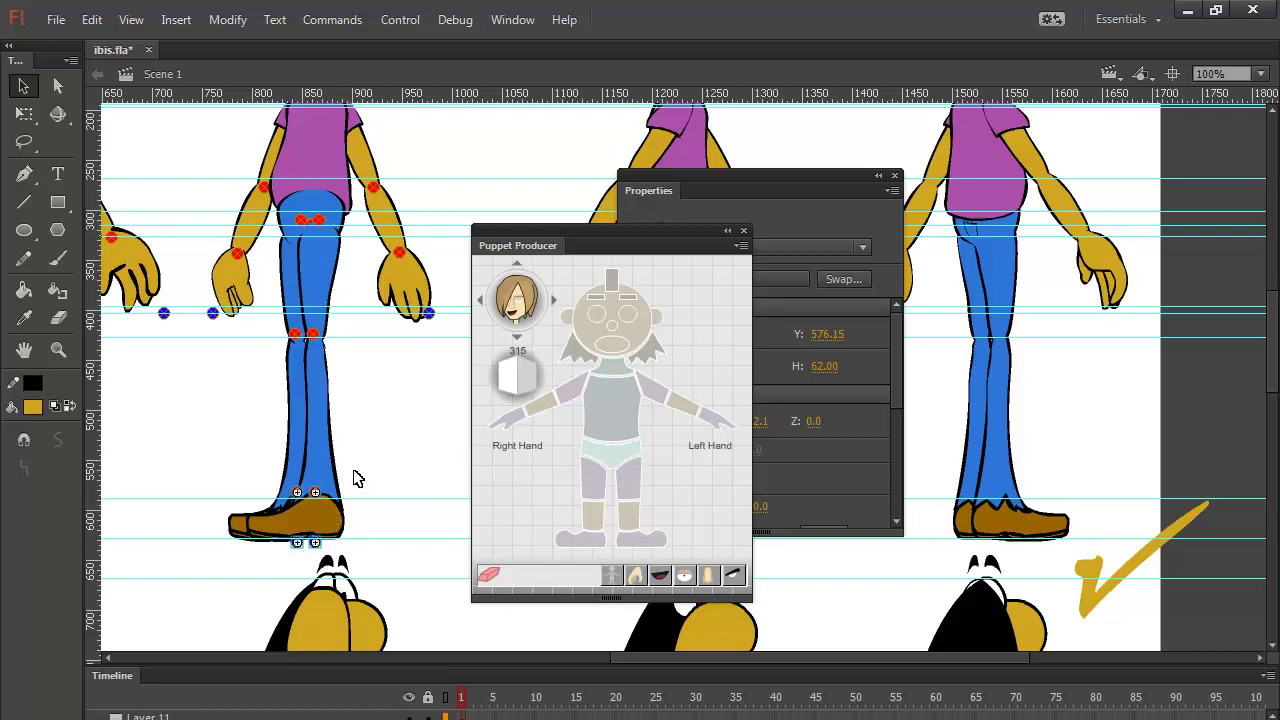
Step: Inspect the 315 view's thigh and lower torso pivots close up, with the Puppet Producer and Properties panels moved clear of the figure
click(302, 221)
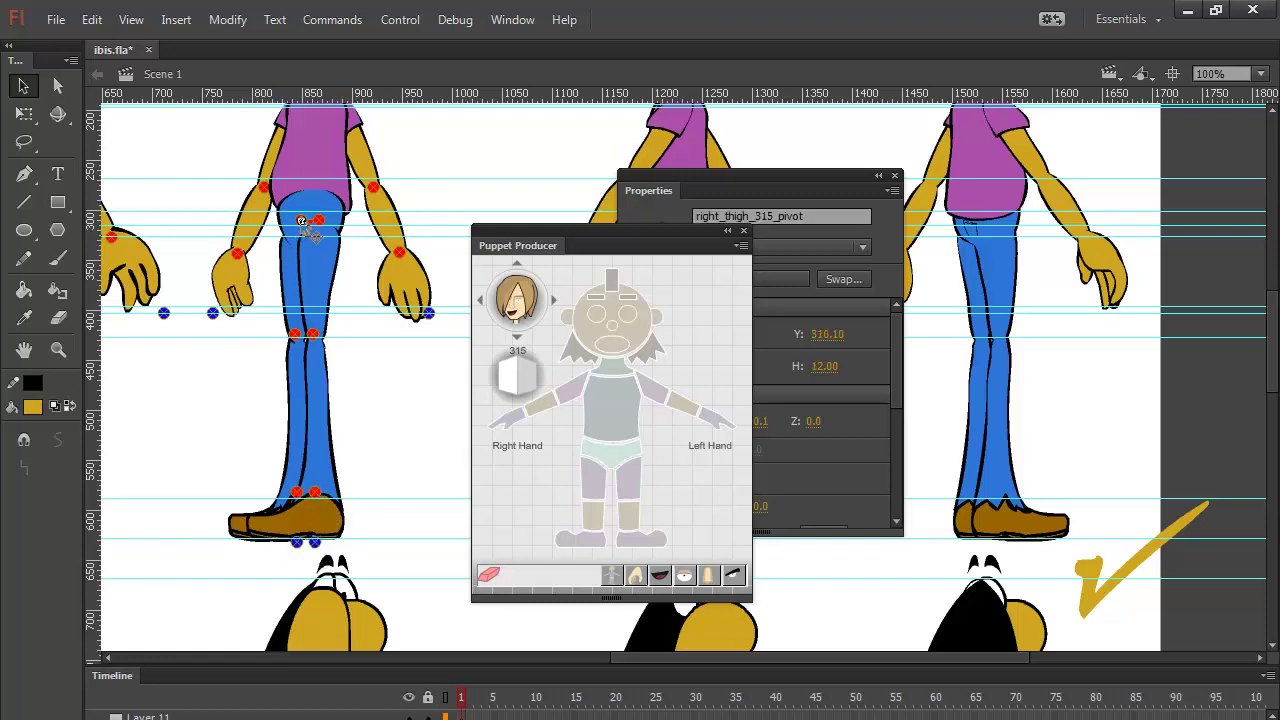
click(317, 220)
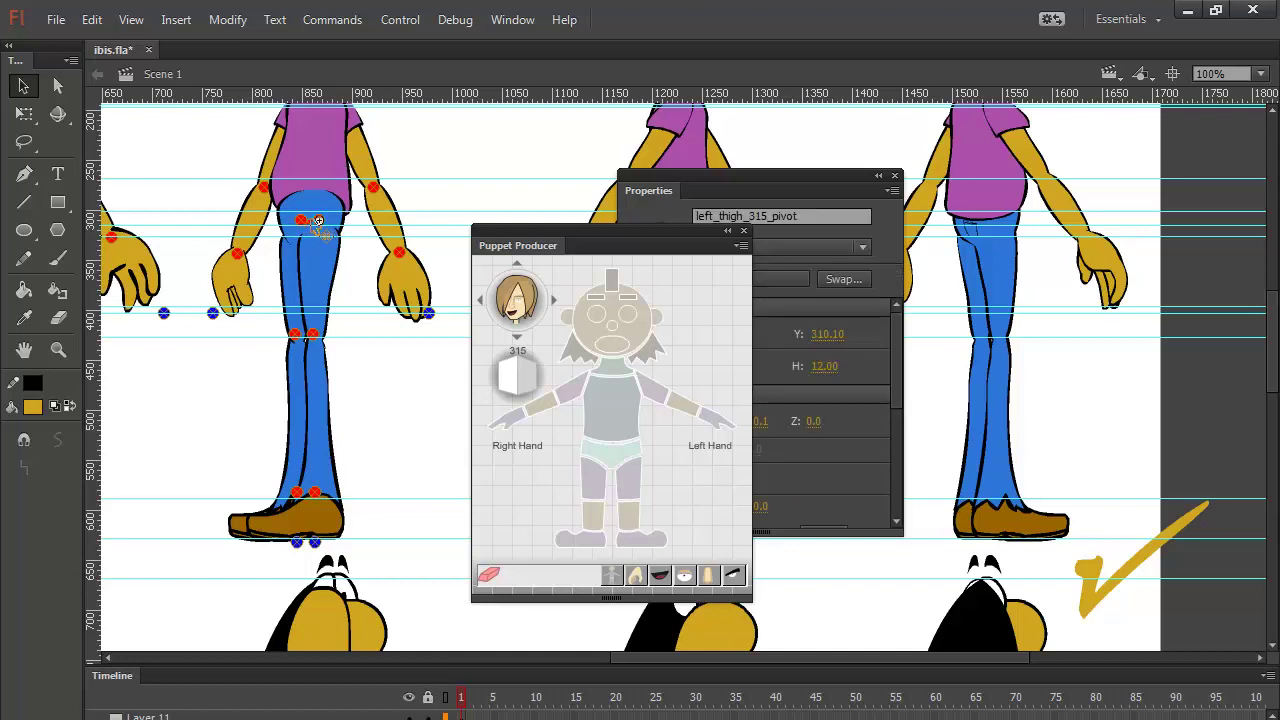
click(317, 222)
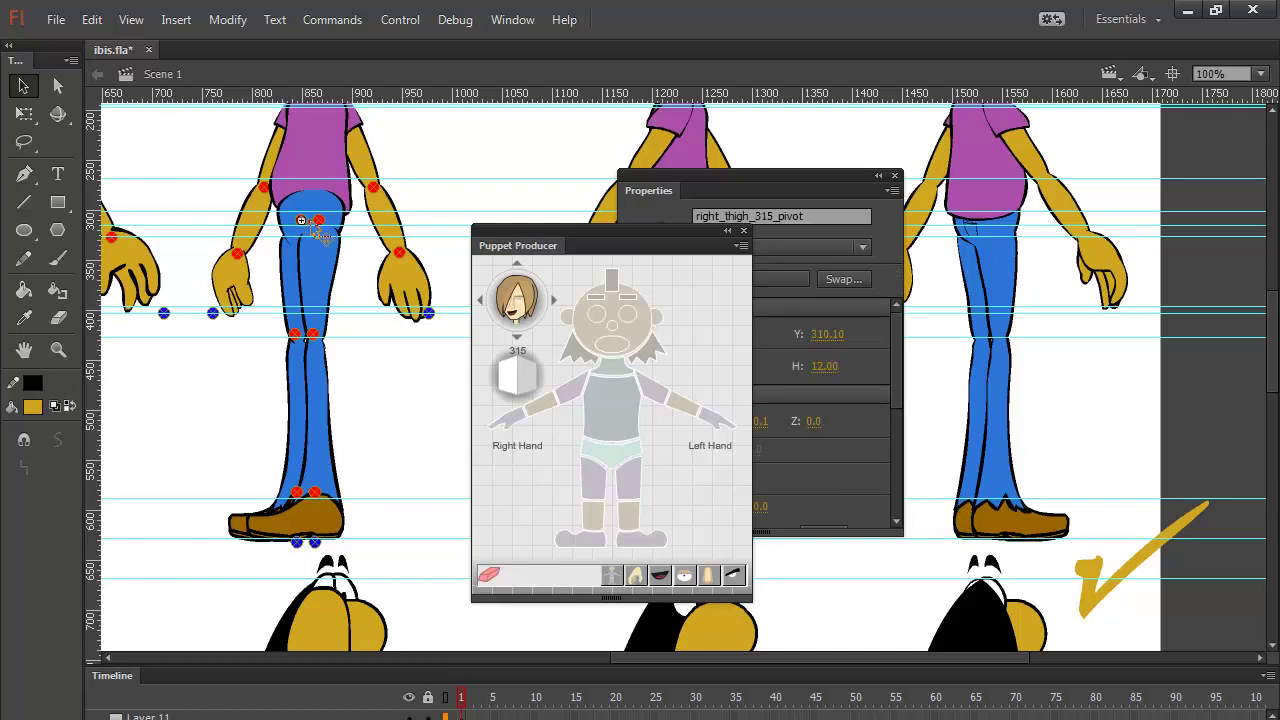
shift+click(318, 221)
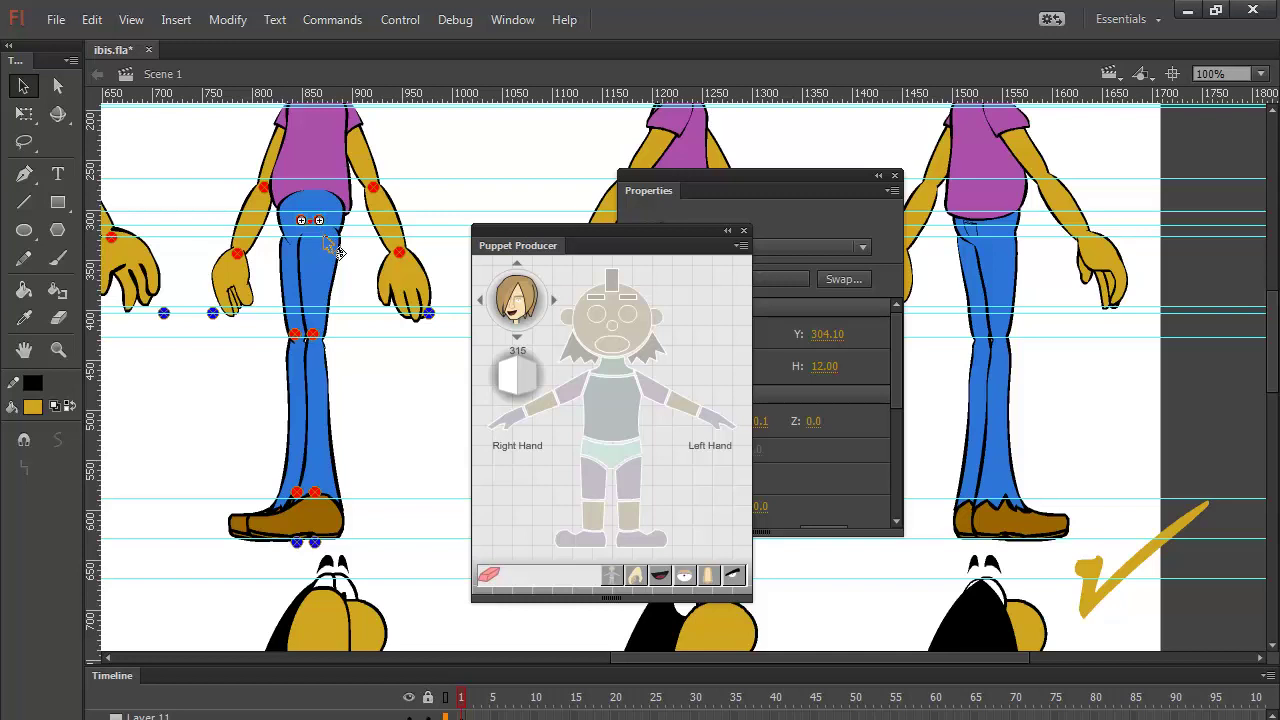
key(ctrl+equal)
key(ctrl+equal)
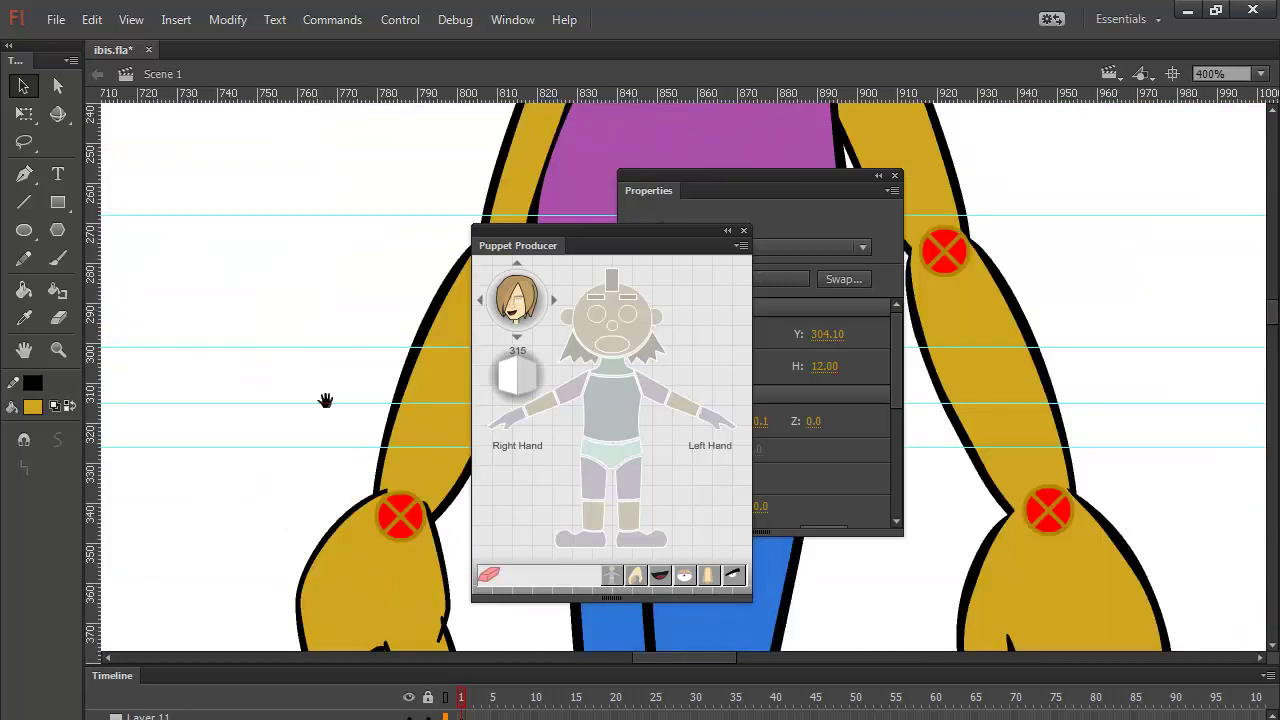
drag(326, 400, 149, 289)
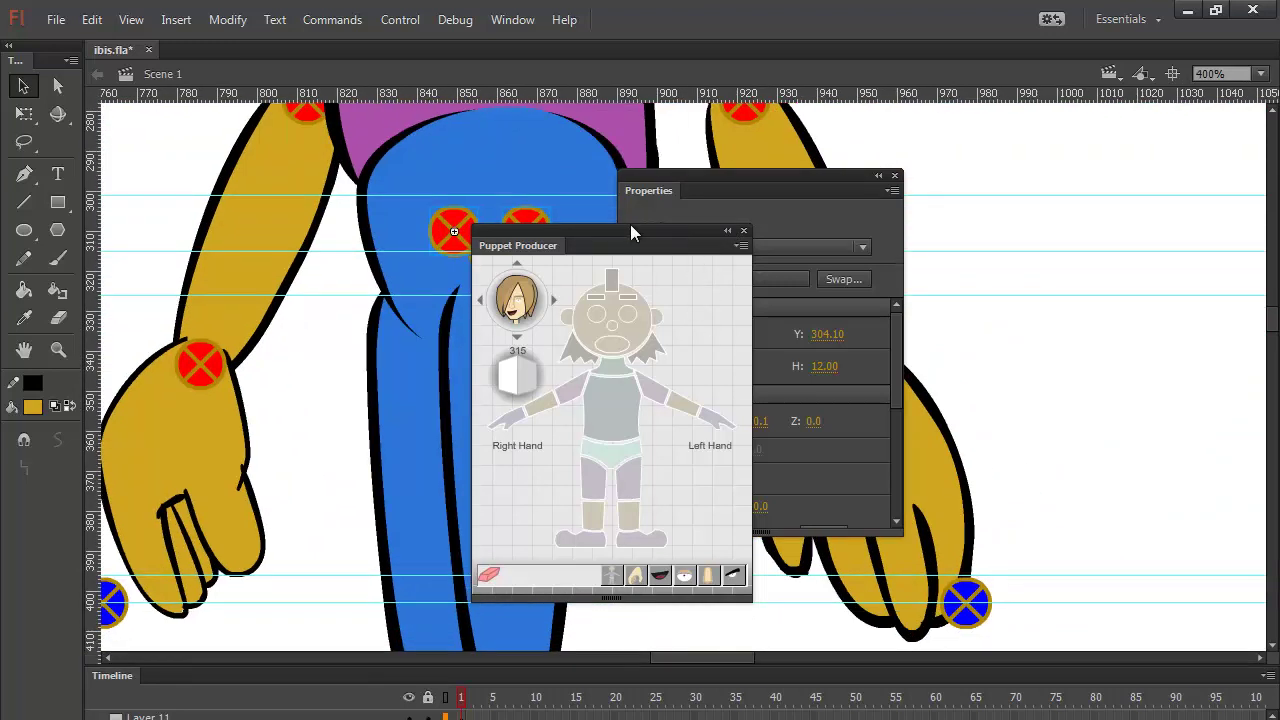
drag(630, 224, 1106, 260)
drag(715, 183, 912, 184)
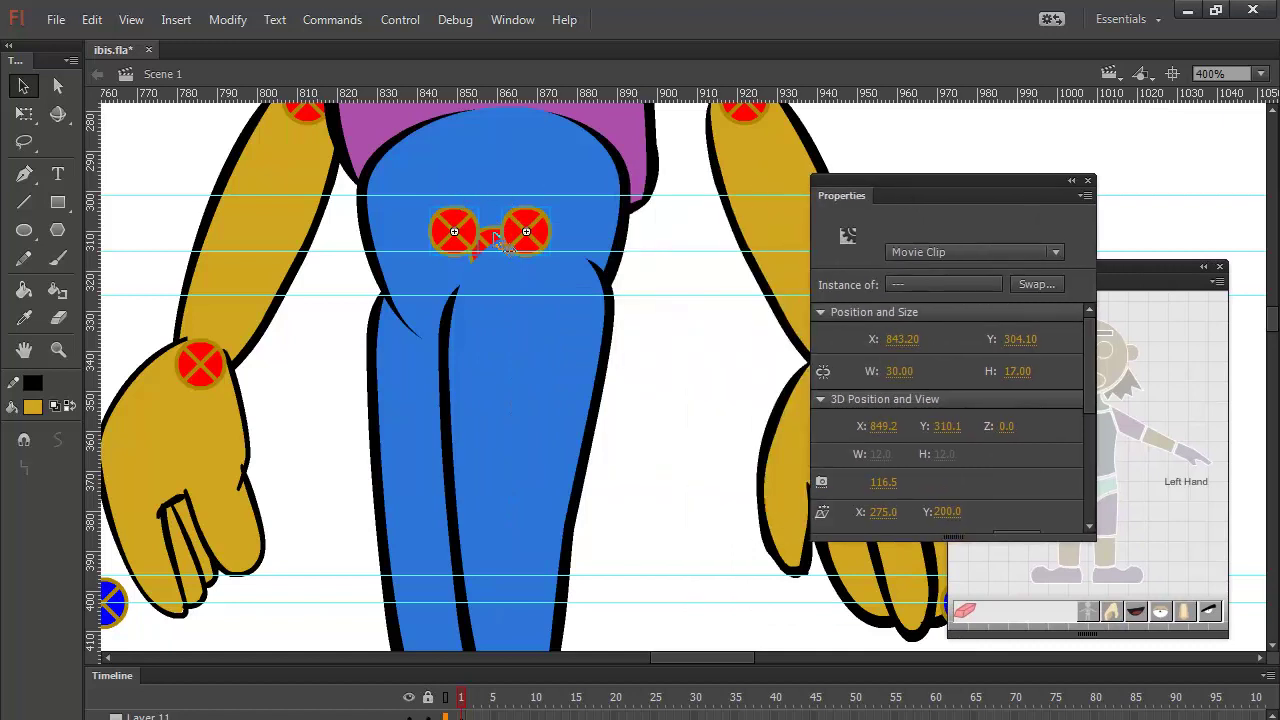
click(496, 240)
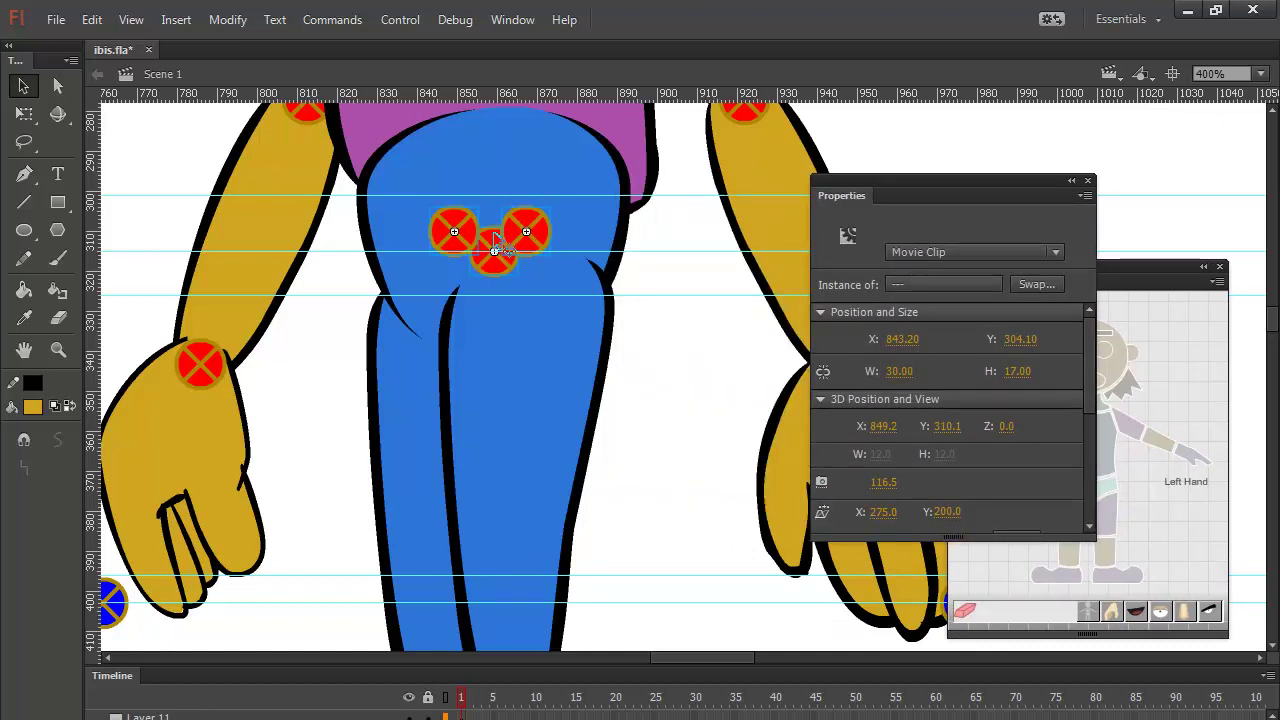
Step: Shift the 315 view's left shank pivot to X 866.20 and right shank pivot to X 848.20, centring them on the knees
key(ctrl+minus)
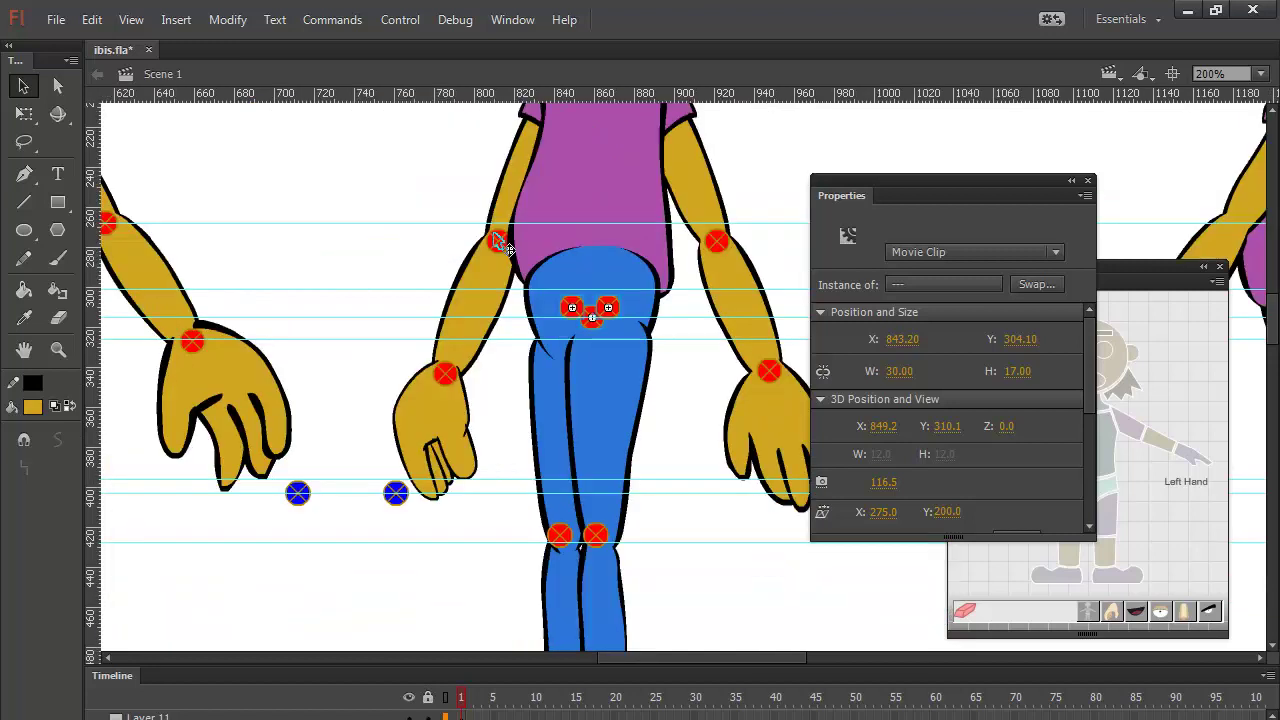
drag(677, 451, 527, 330)
click(477, 460)
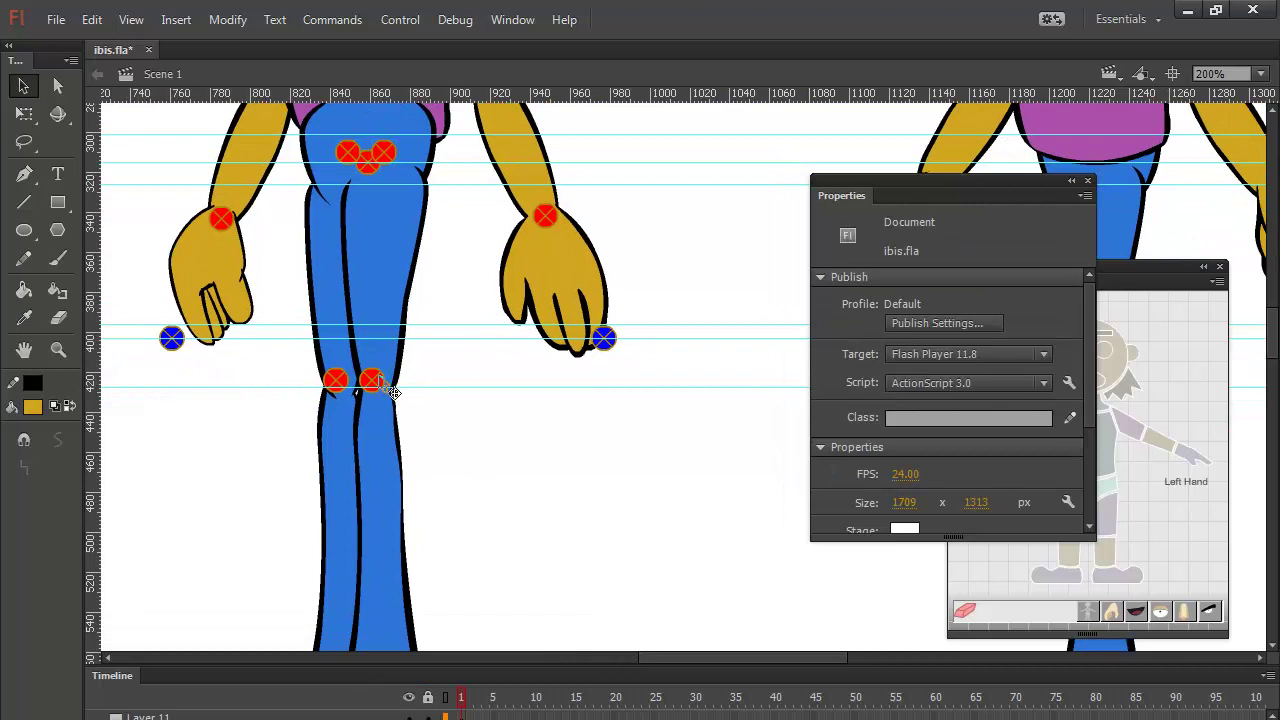
click(388, 388)
key(shift+Right)
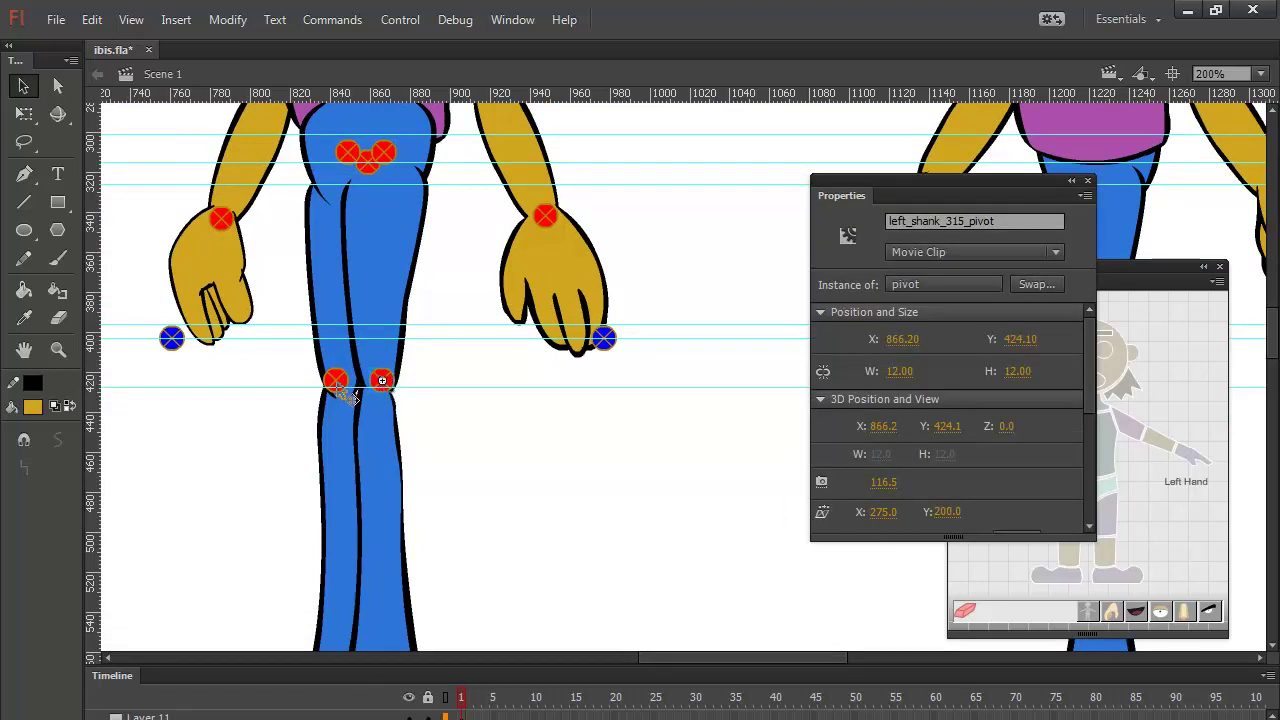
click(337, 381)
drag(337, 381, 346, 381)
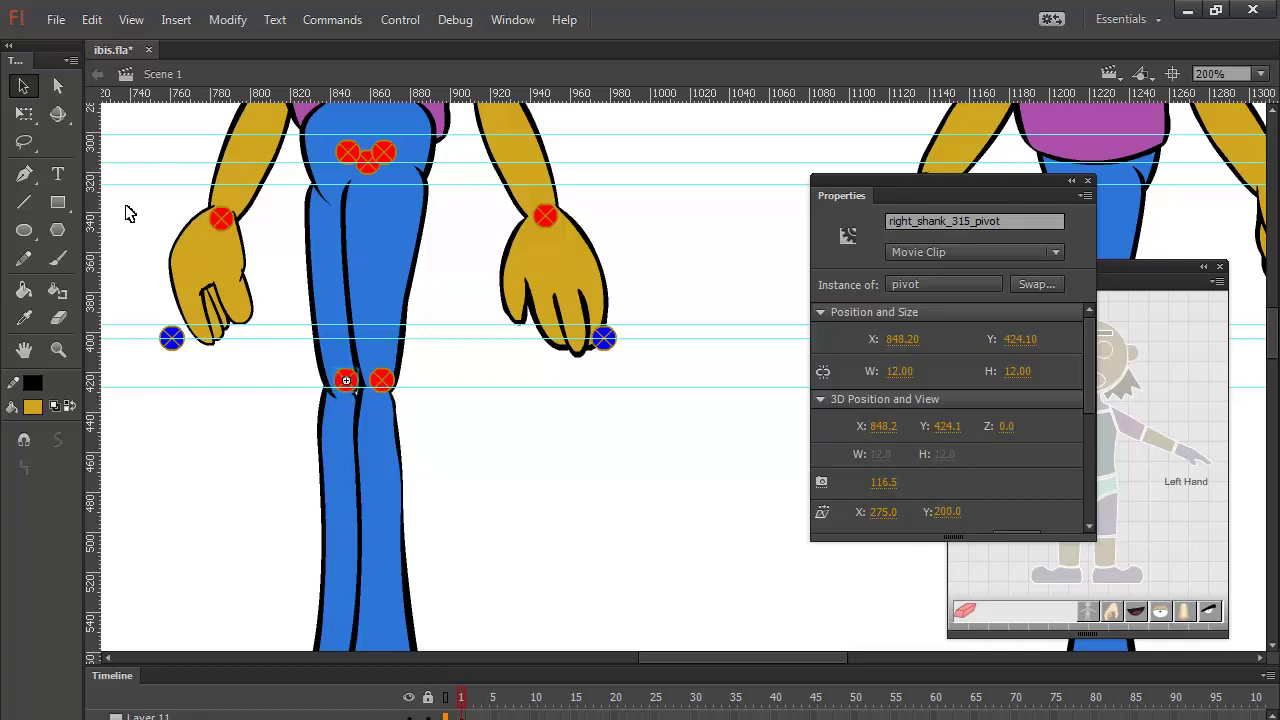
Step: Place a vertical guide through the 315 view's left thigh pivot and align the left shank pivot to it at X 866.70
mouse_move(104, 232)
mouse_down()
mouse_move(410, 250)
mouse_move(383, 272)
mouse_move(392, 278)
mouse_up()
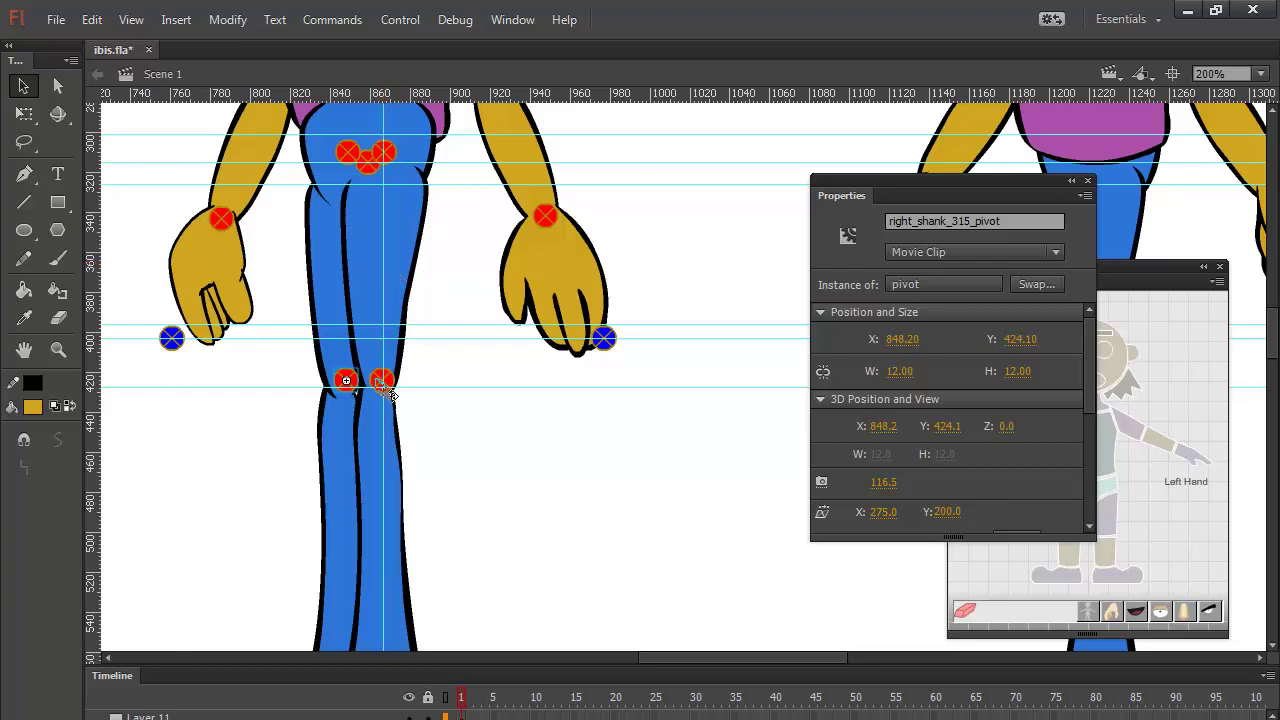
click(392, 386)
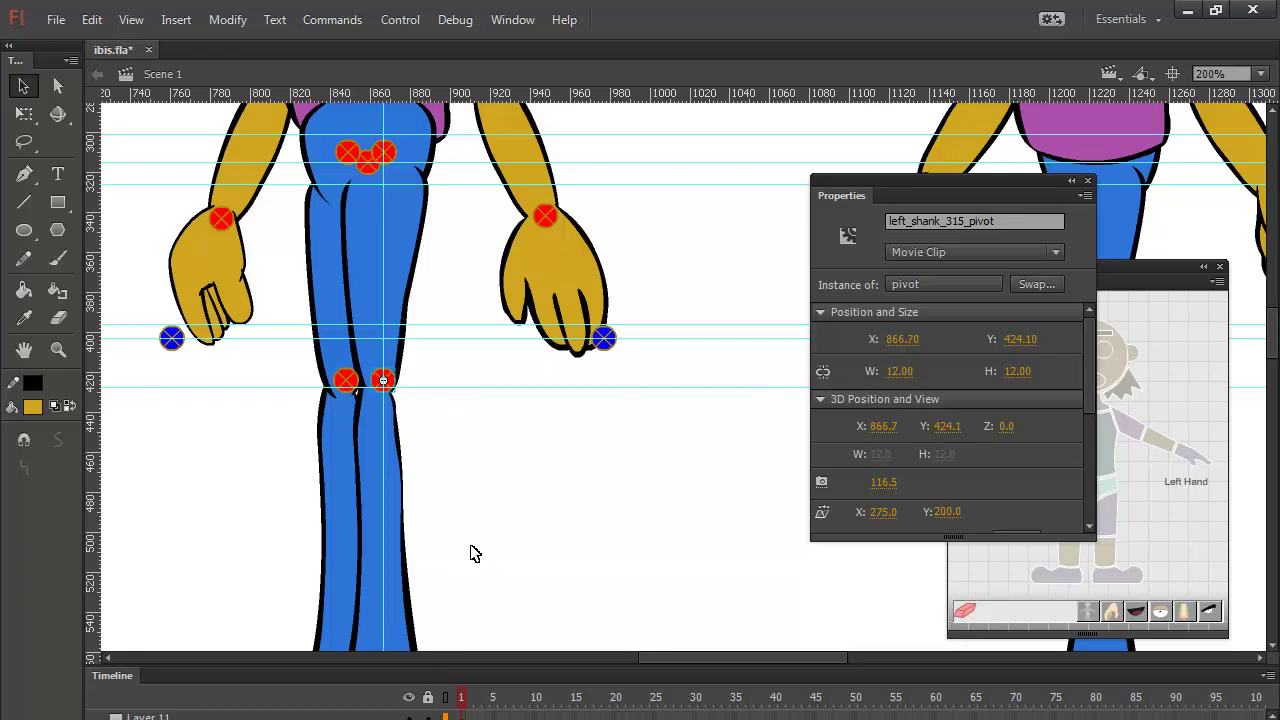
click(505, 555)
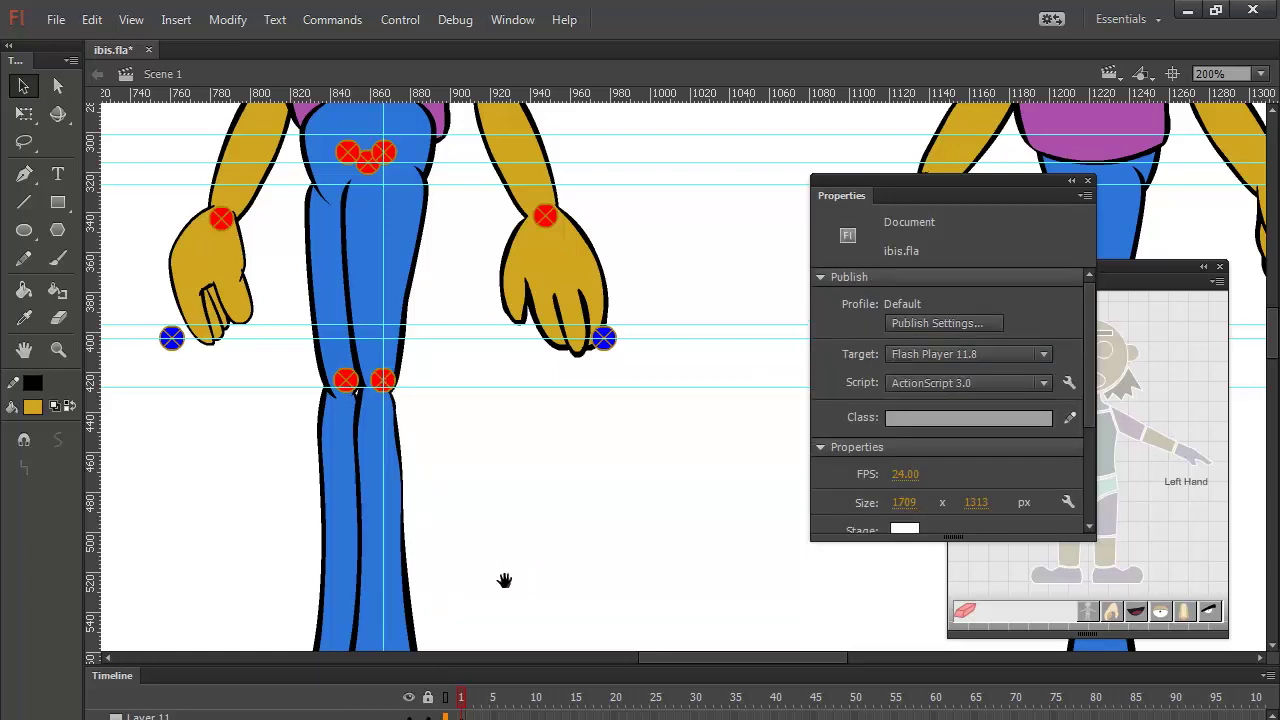
Step: Shift the 315 view's left foot pivot and the blue nud pivot below it right onto the guide at X 866.7
drag(503, 580, 531, 257)
click(404, 377)
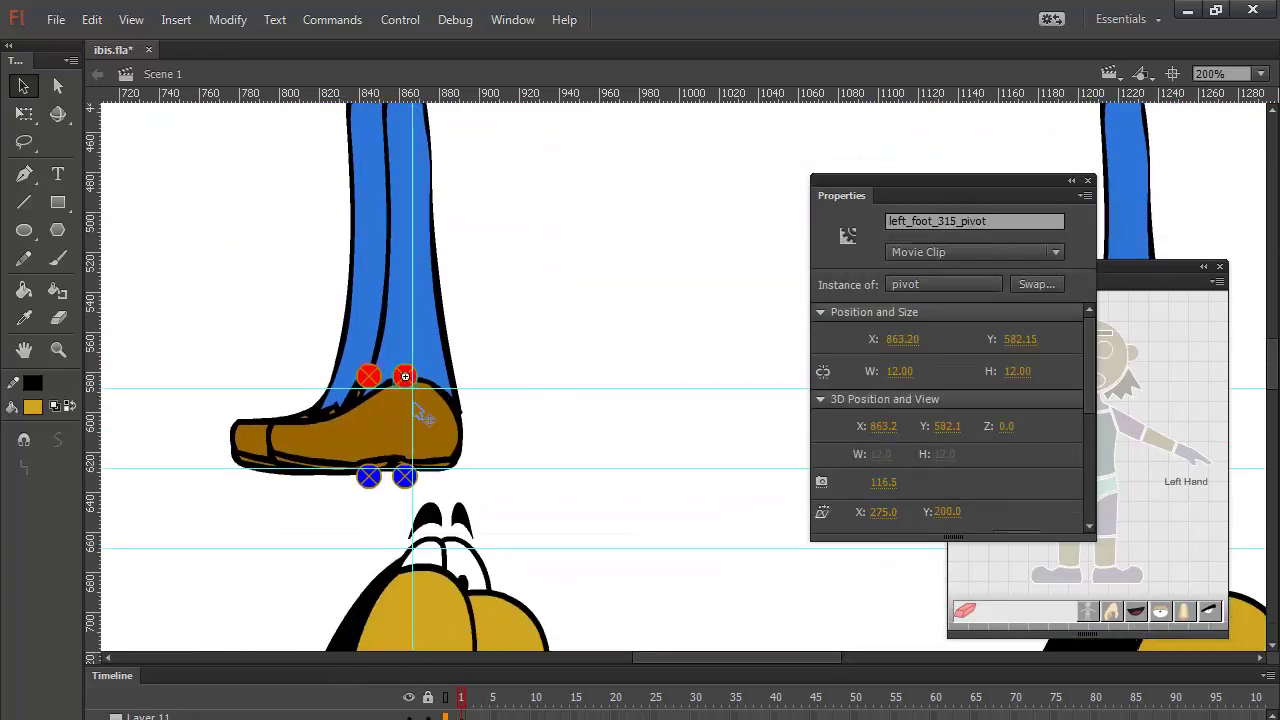
shift+click(405, 479)
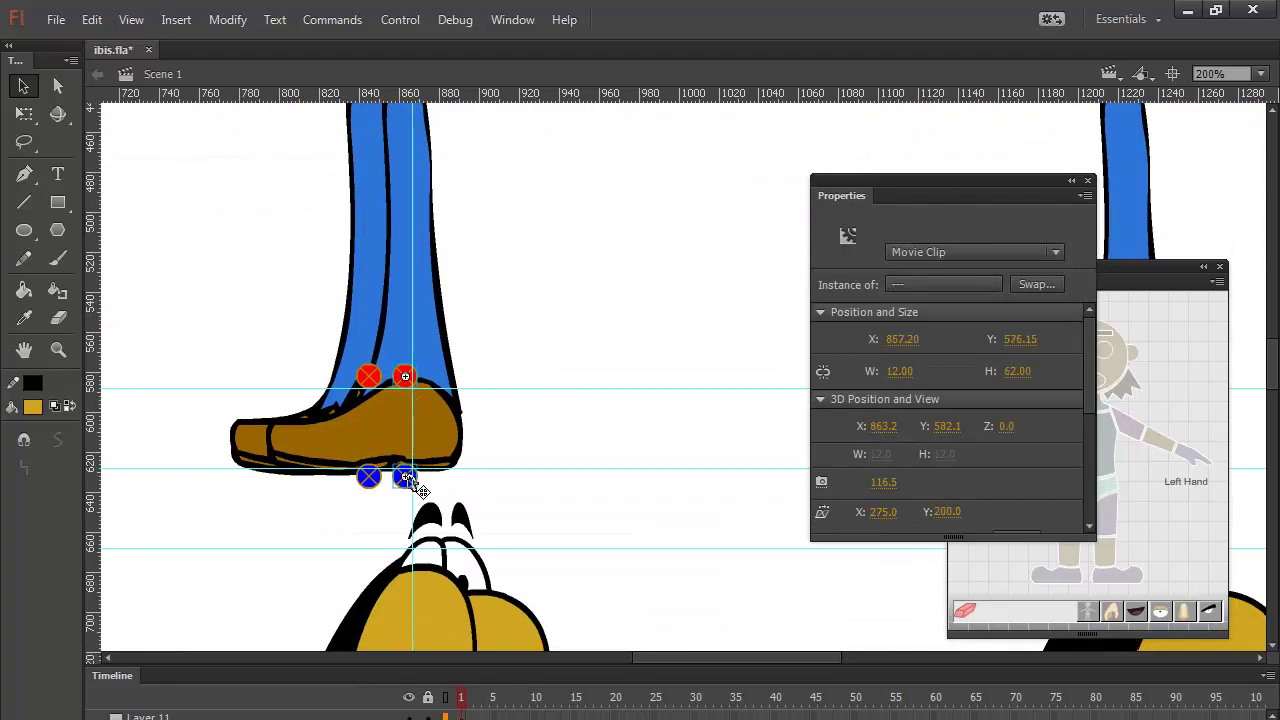
key(Right)
key(Right)
key(Right)
key(Right)
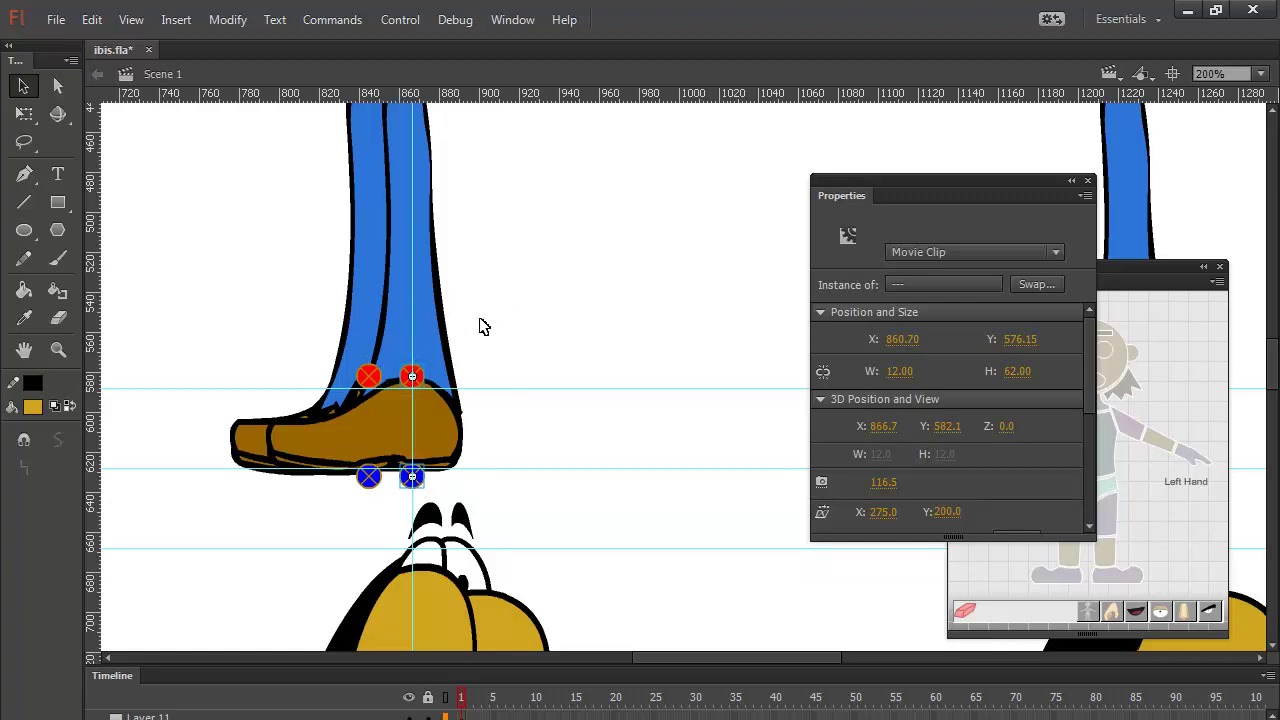
Step: Place a vertical guide through the 315 view's right thigh pivot and align the right shank pivot to it at X 848.70
drag(524, 219, 583, 466)
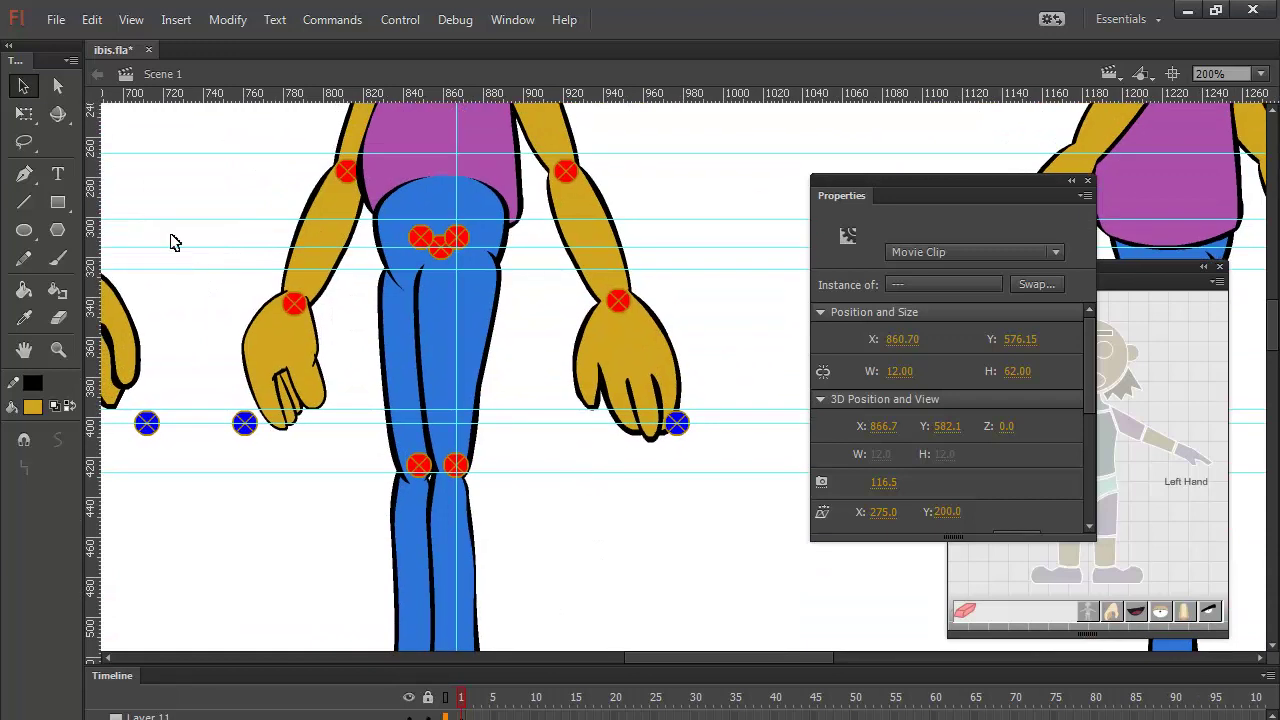
drag(97, 222, 428, 316)
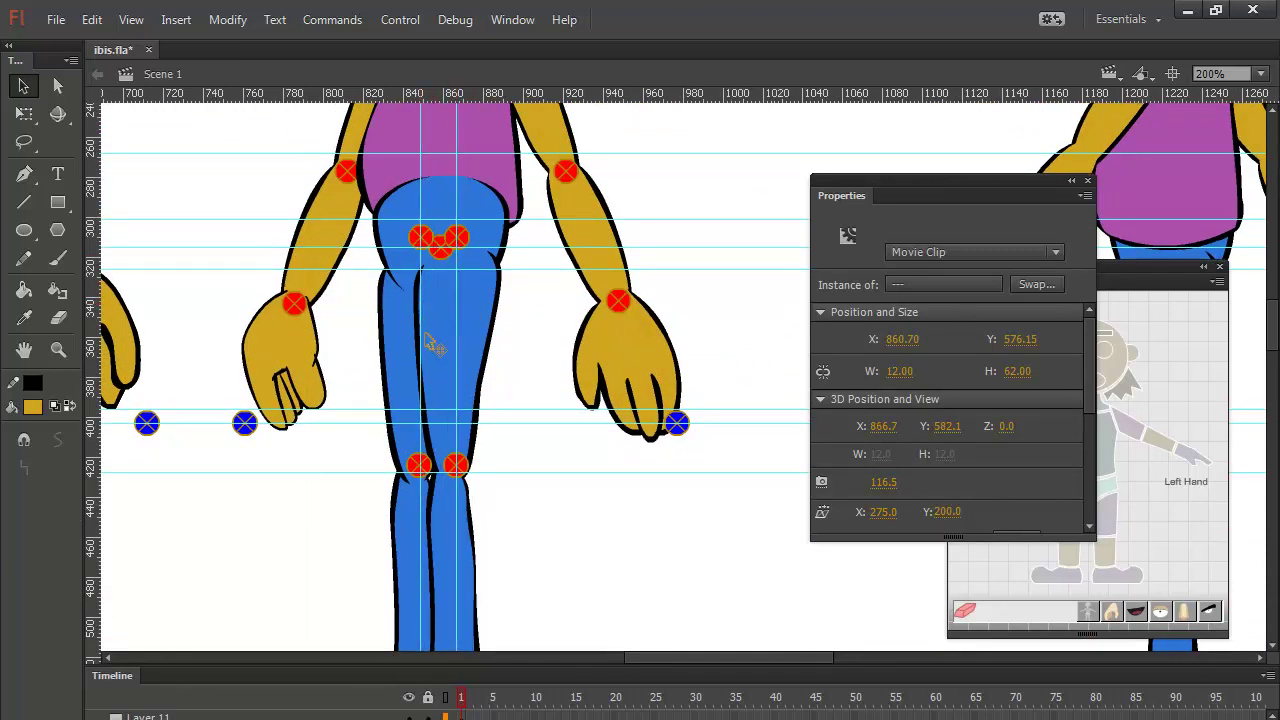
click(418, 472)
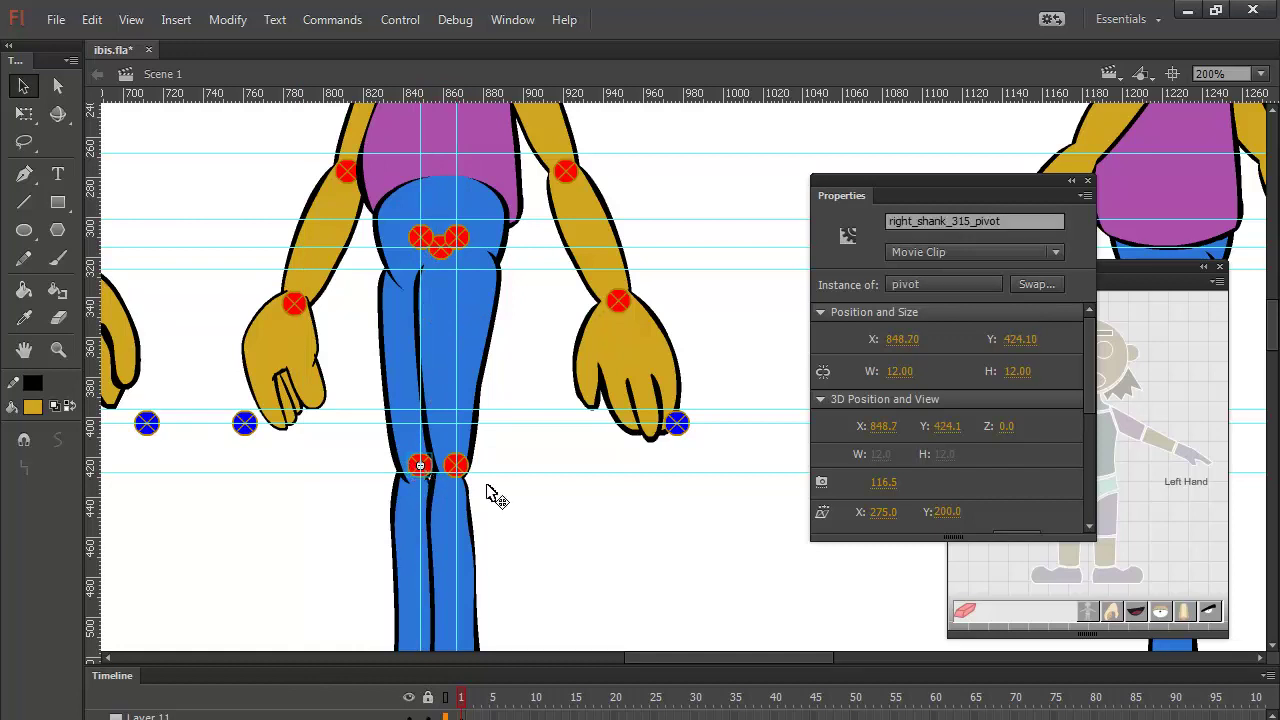
click(517, 537)
Step: Shift the 315 view's right foot pivot and the blue nud pivot below it right onto the right leg's vertical guide
scroll(517, 540, down, 5)
scroll(516, 537, down, 3)
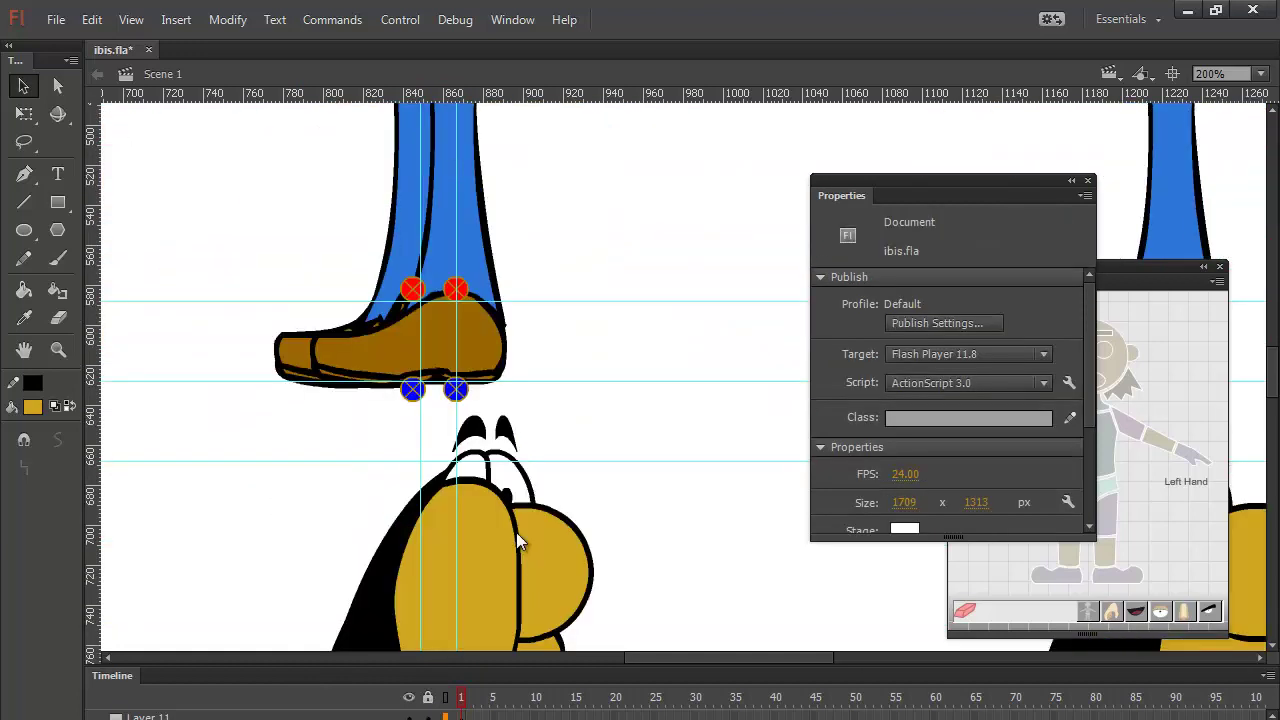
click(420, 294)
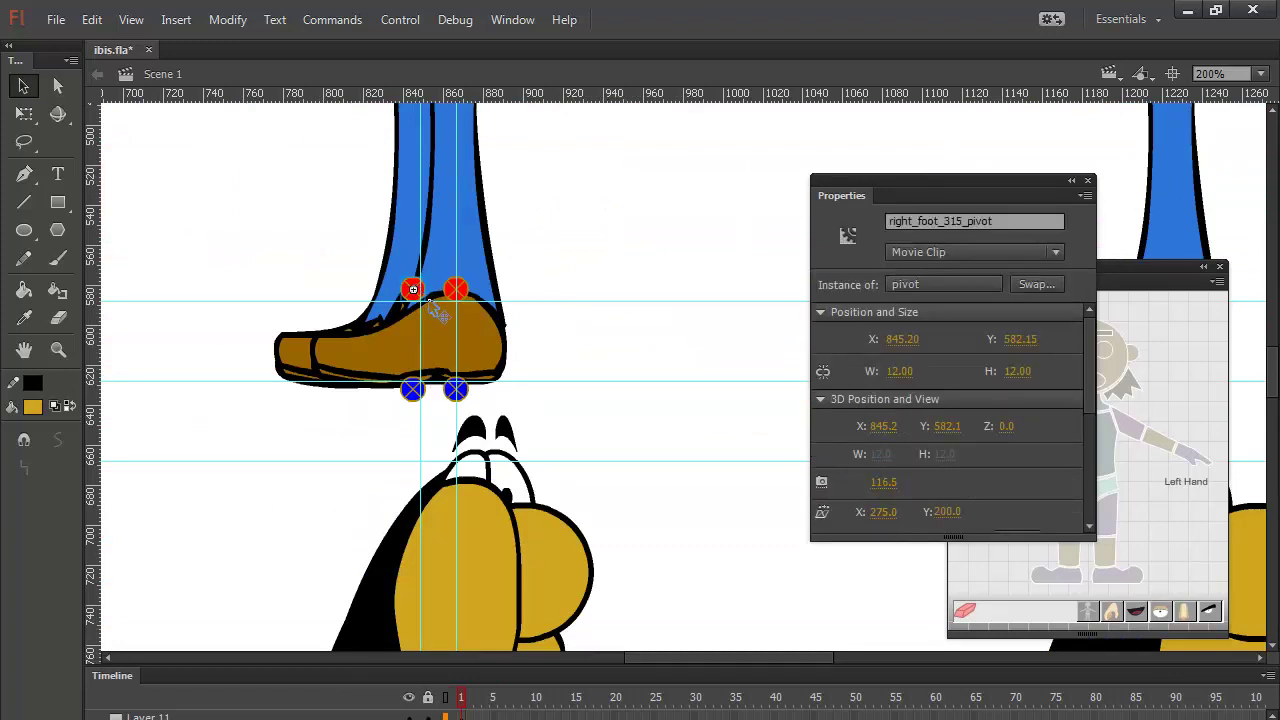
shift+click(410, 396)
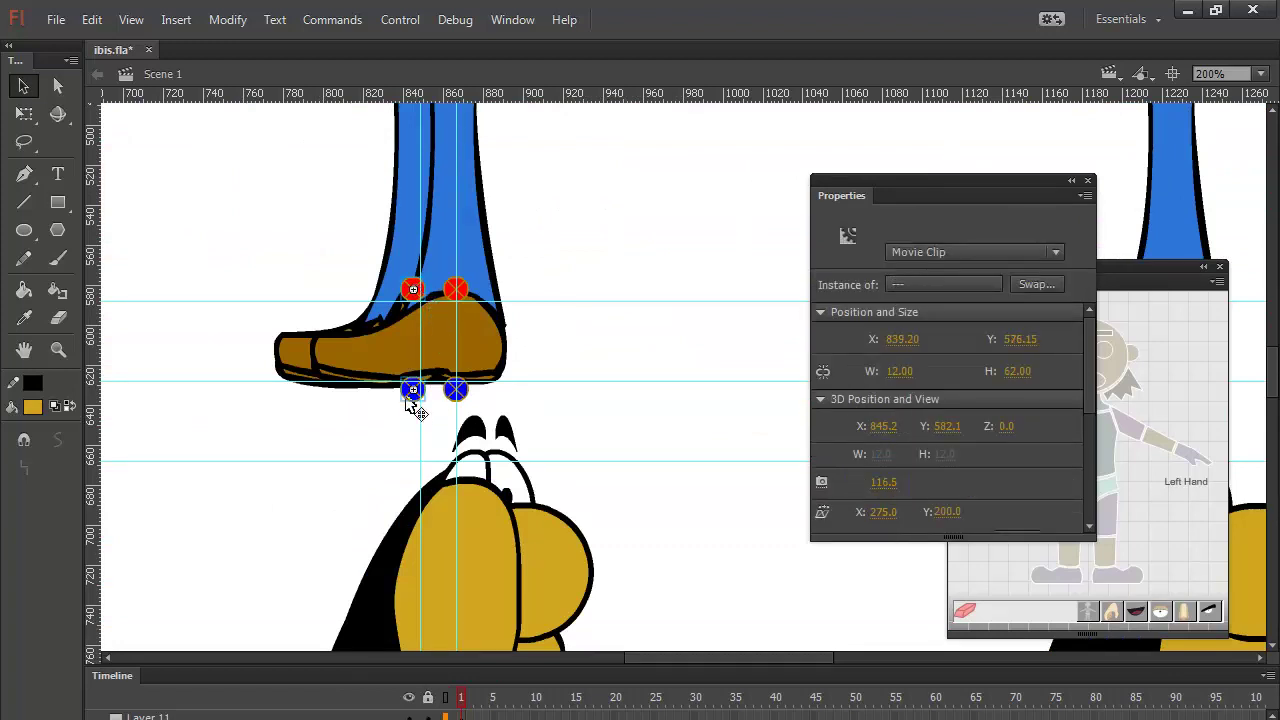
key(Right)
key(Right)
key(Right)
key(Right)
key(Right)
key(Right)
key(Right)
click(545, 282)
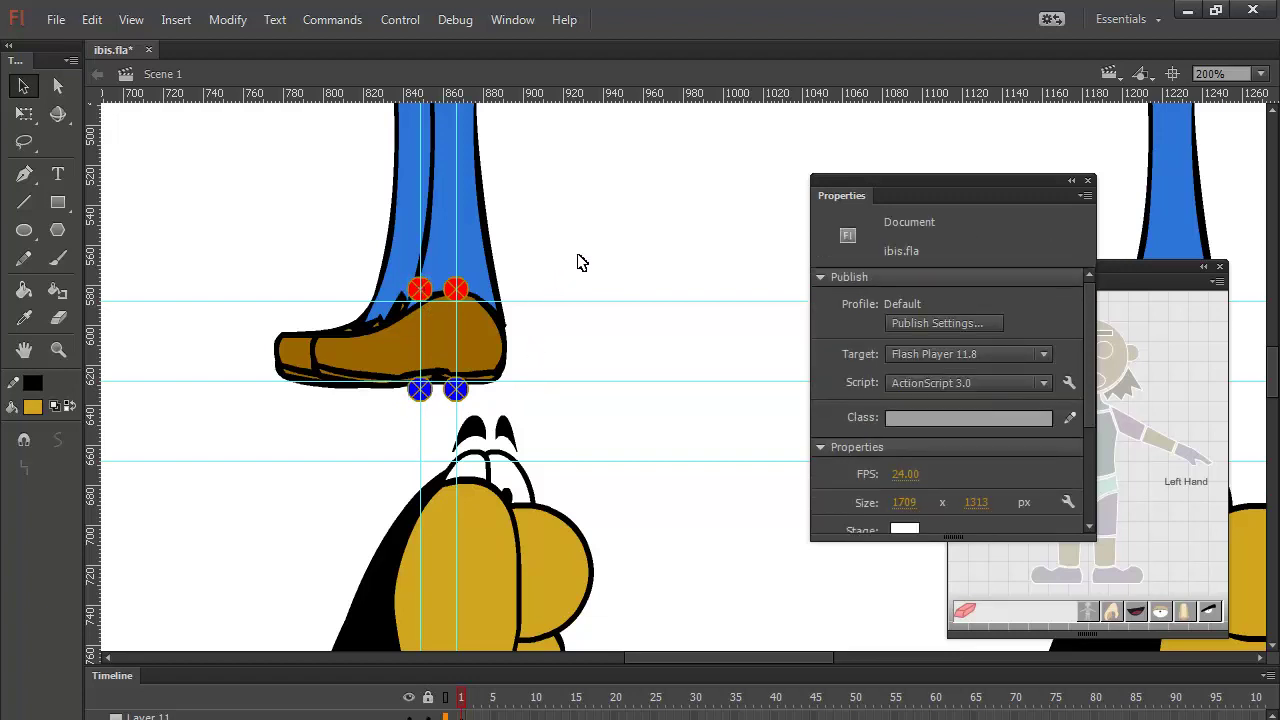
Step: Assign the large round nose group as the 315 view's nose, using outline display to check the selection and accepting its conversion to a symbol
key(ctrl+minus)
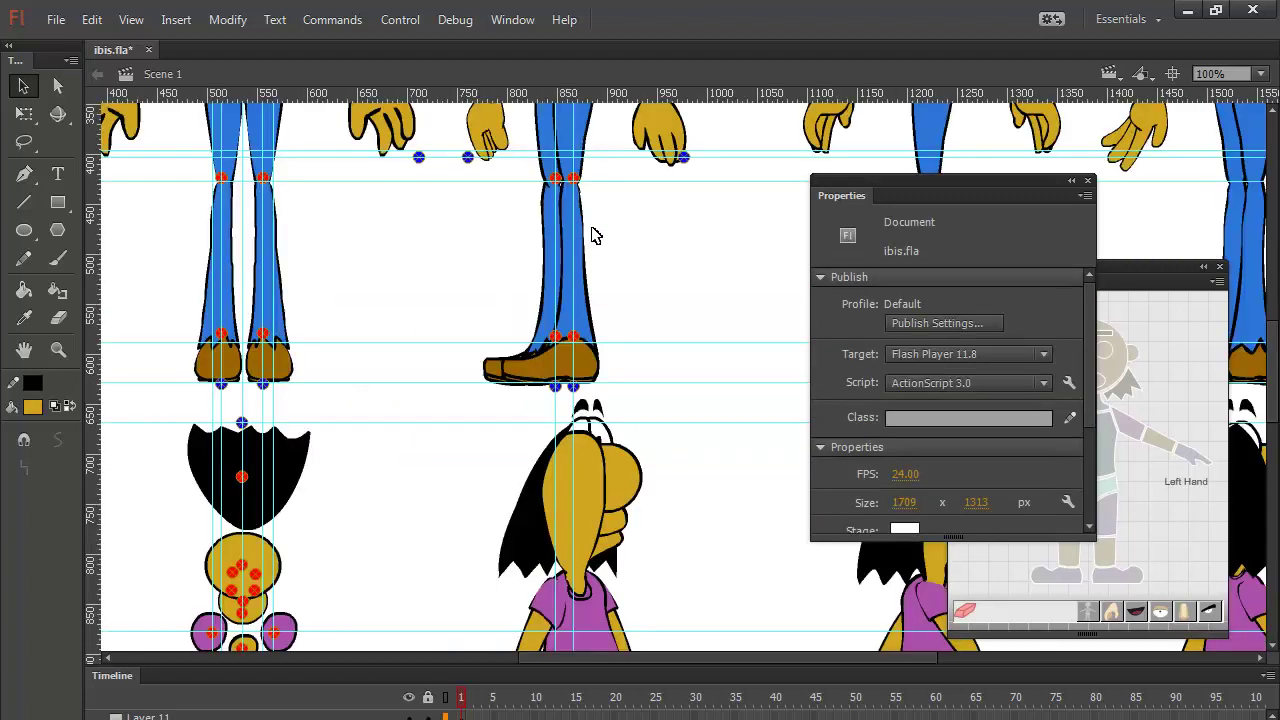
mouse_move(632, 206)
mouse_down()
mouse_move(574, 497)
mouse_move(637, 274)
mouse_move(610, 385)
mouse_up()
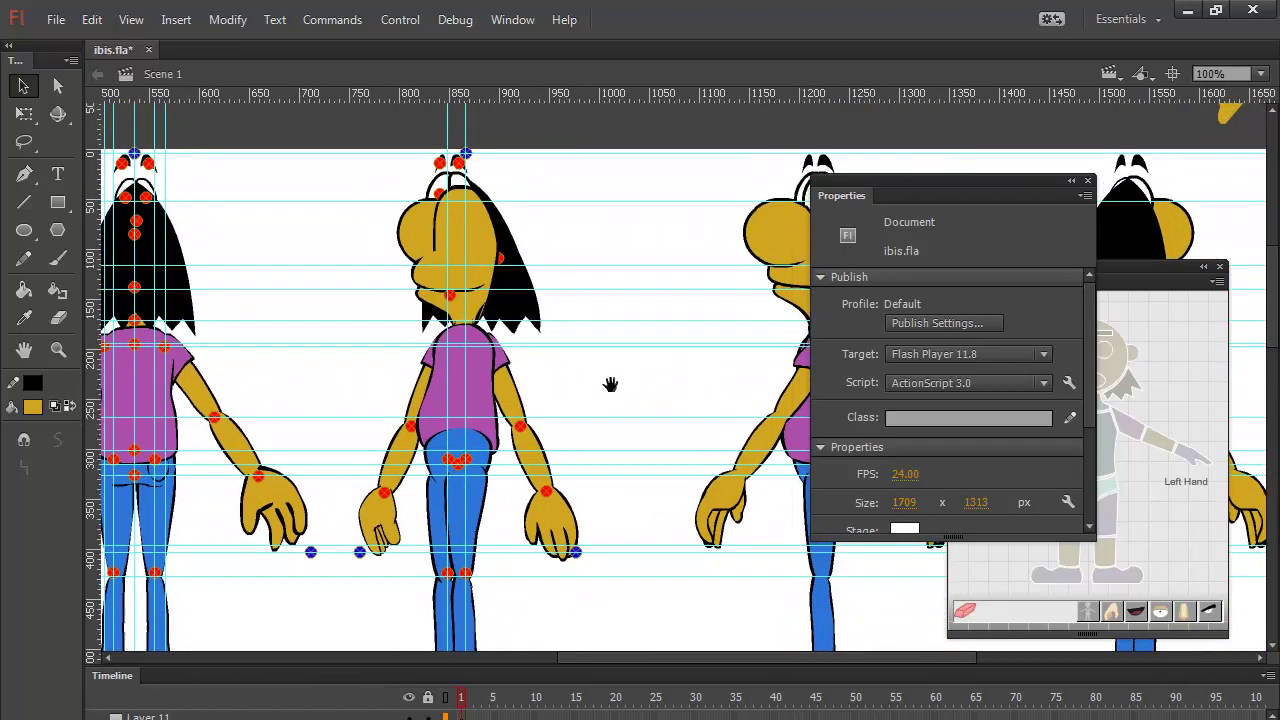
click(442, 285)
click(420, 235)
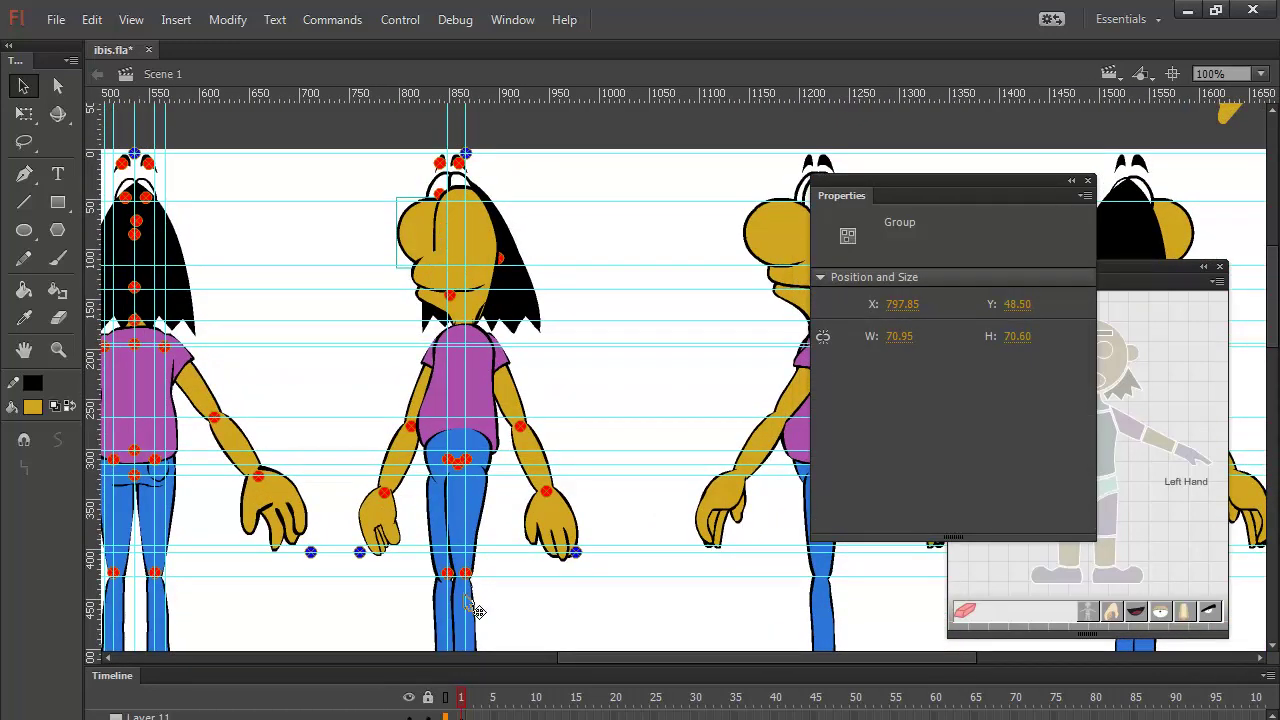
click(446, 697)
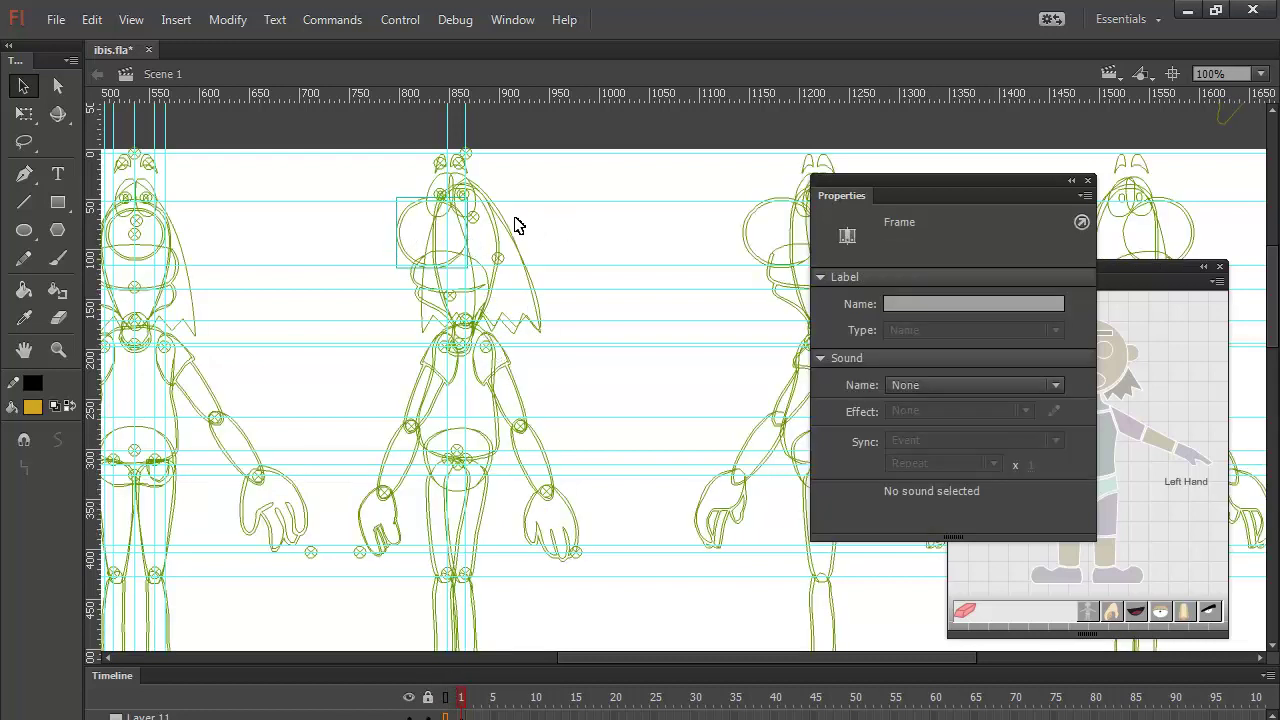
click(418, 215)
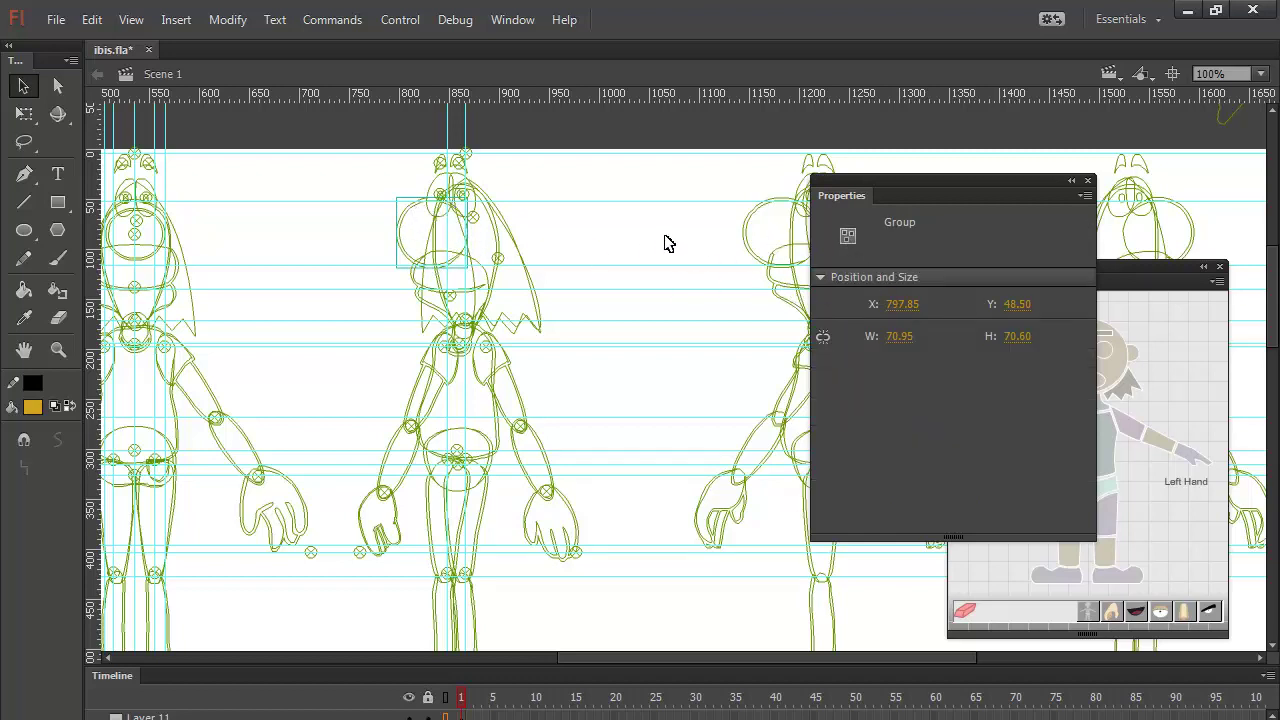
drag(1098, 278, 865, 202)
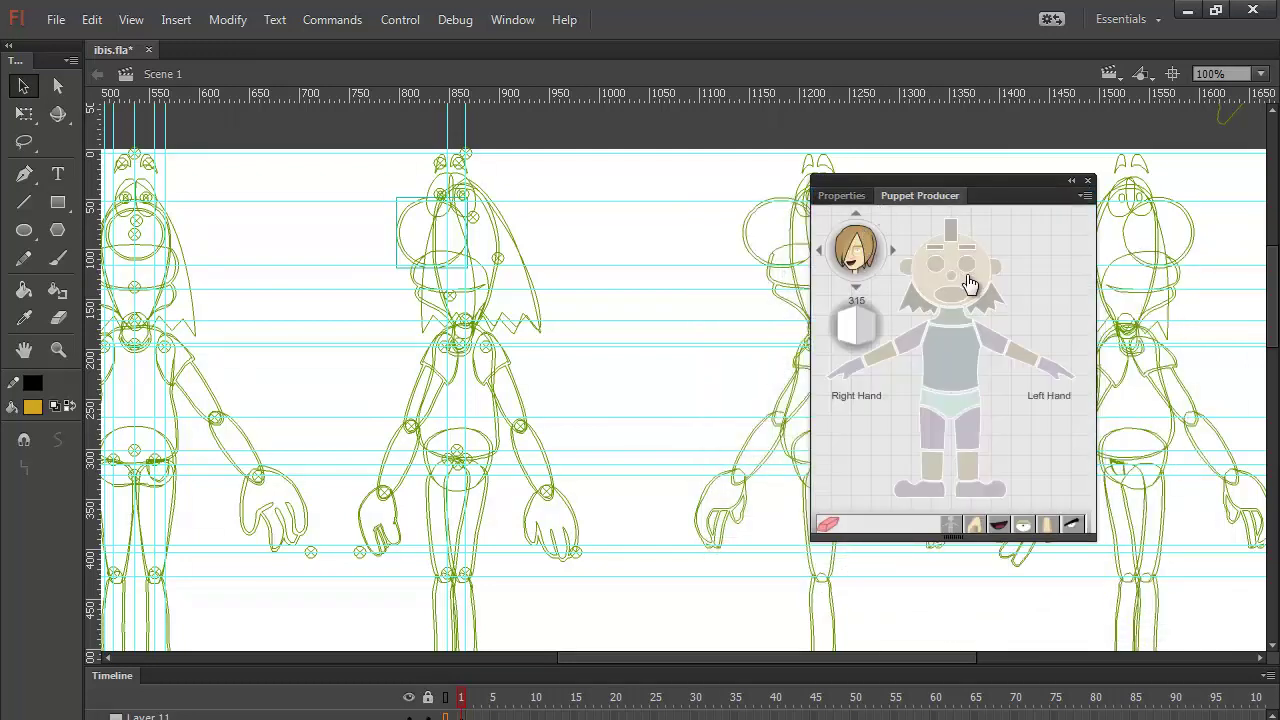
click(952, 286)
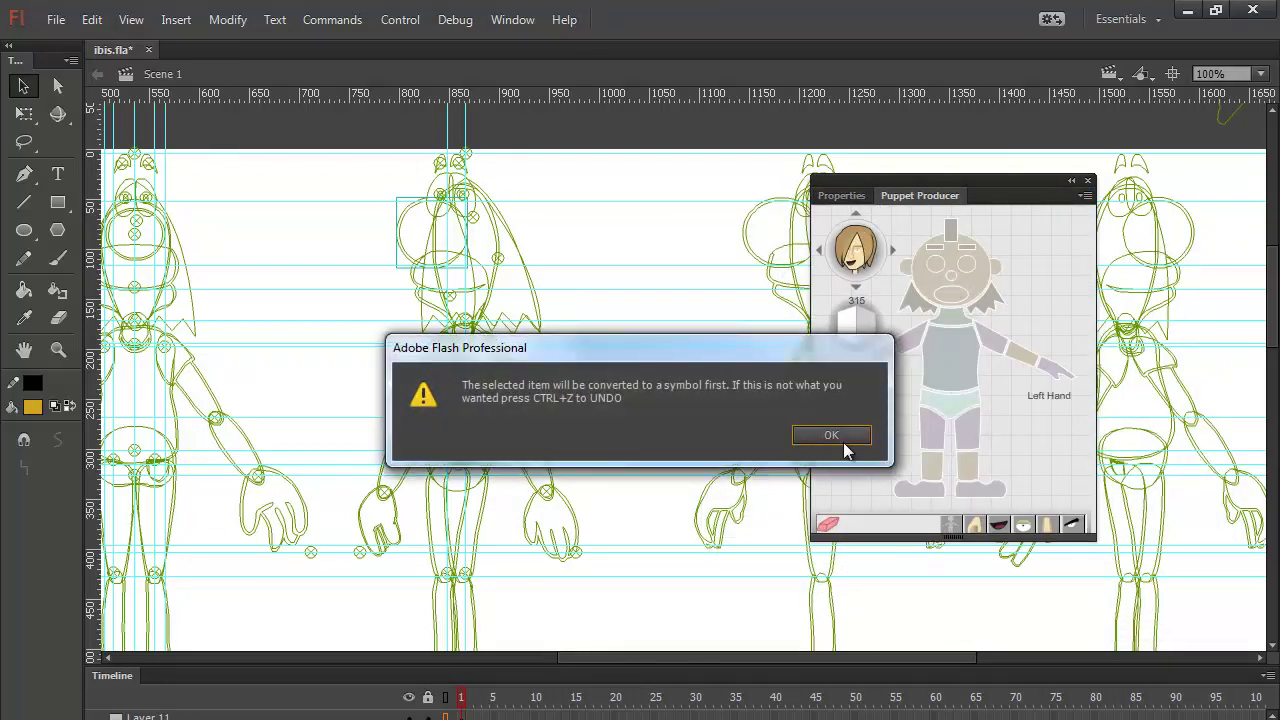
click(843, 440)
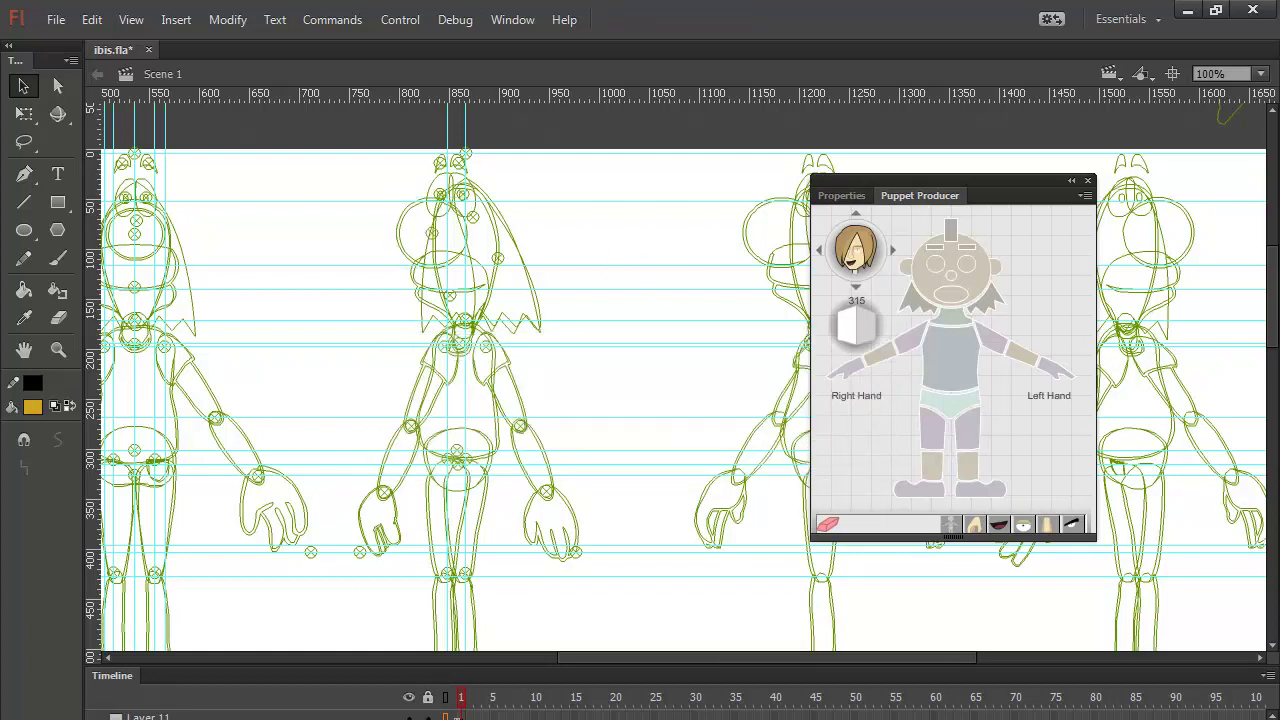
click(446, 698)
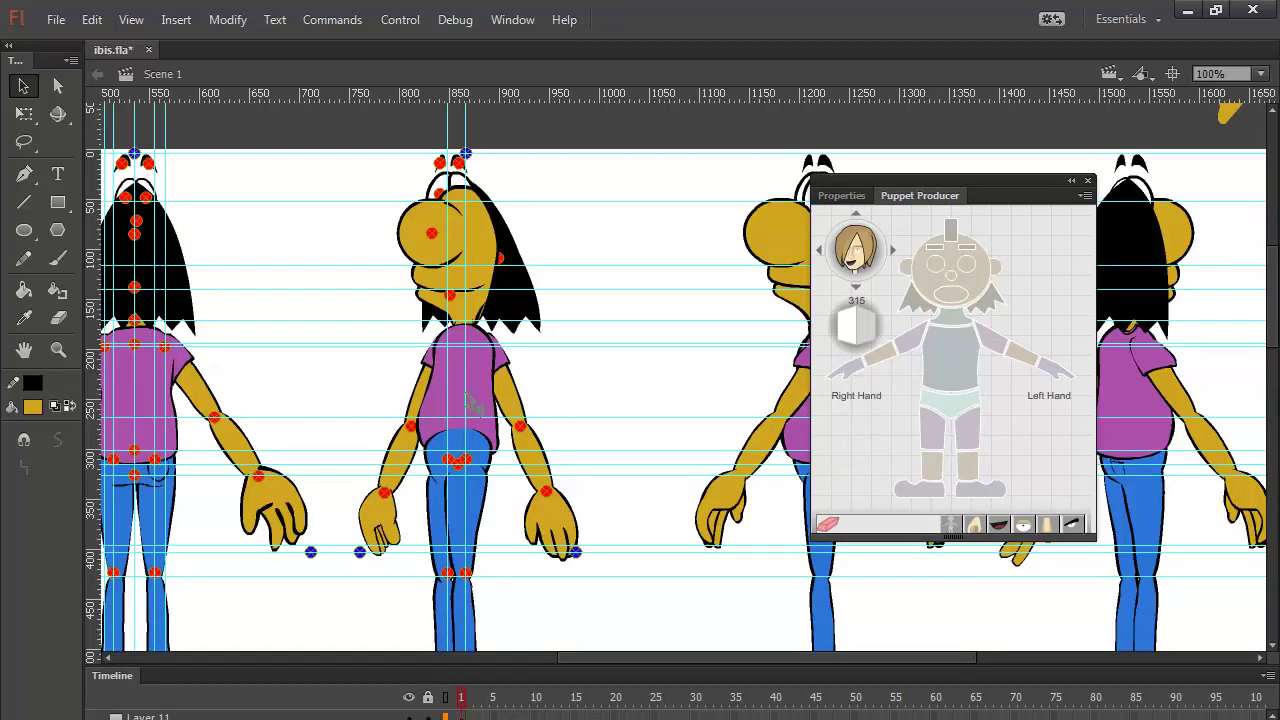
Step: Separate the Properties panel from the Puppet Producer panel and place it closer to the 315 view figure
click(489, 244)
click(452, 299)
click(851, 194)
drag(845, 194, 692, 241)
Step: Examine the 315 view's upper torso, neck, face and hair parts and their pivots in outline display, keeping the Properties panel readable
click(495, 398)
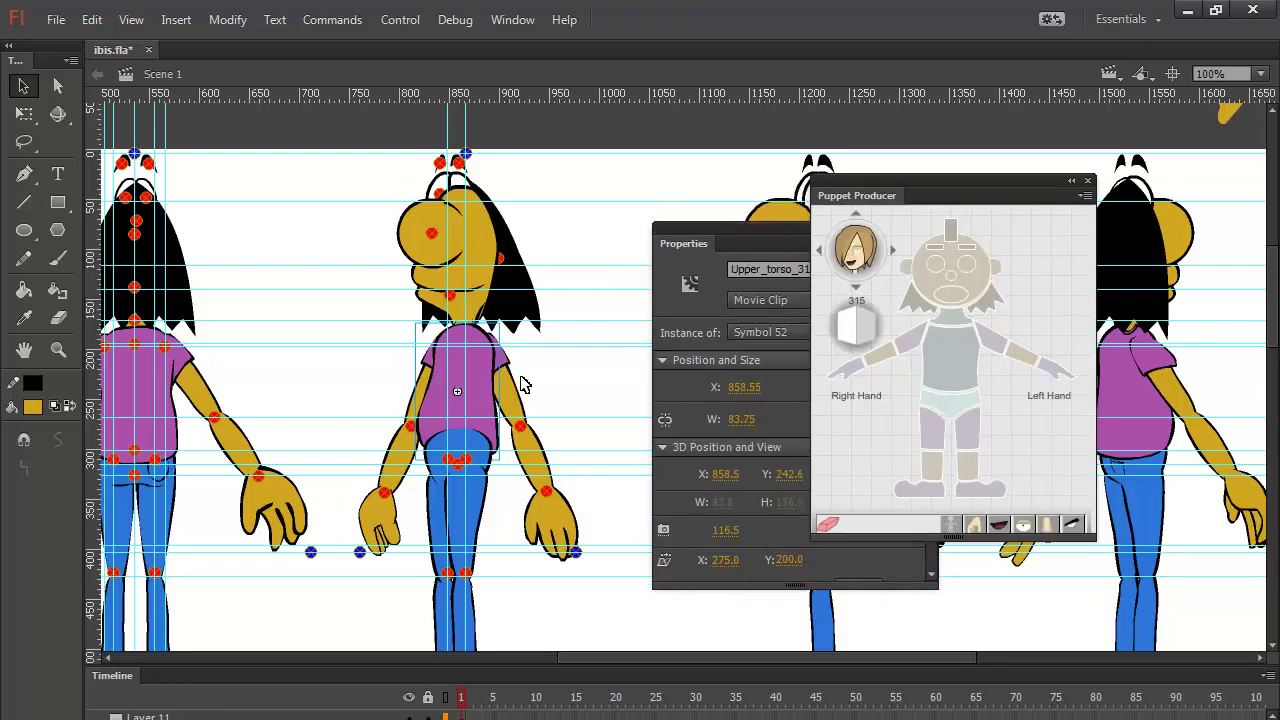
click(446, 714)
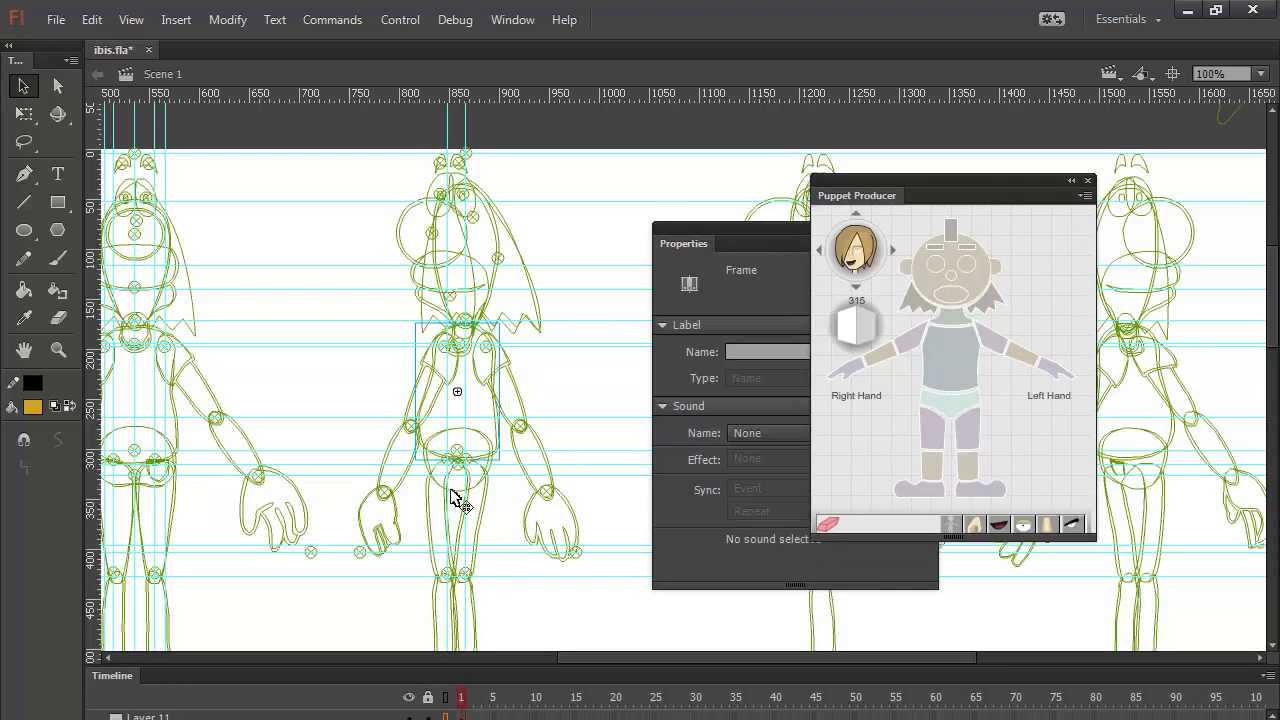
click(569, 379)
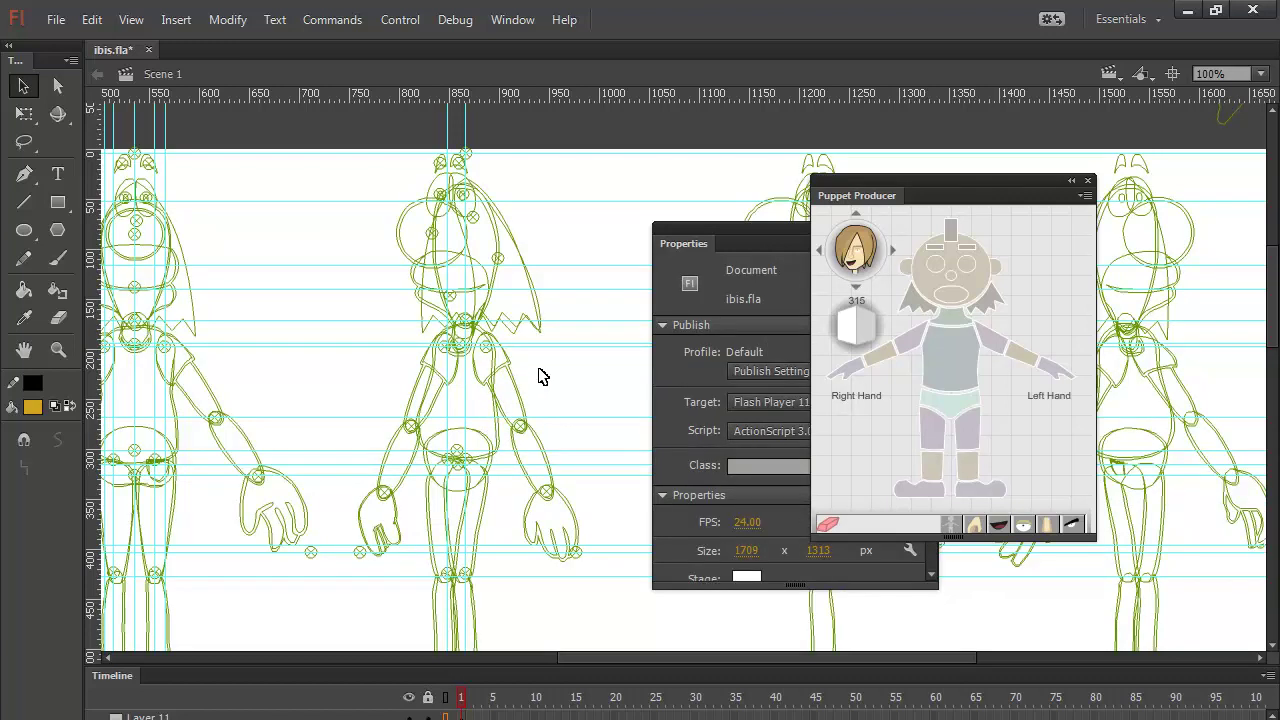
click(474, 218)
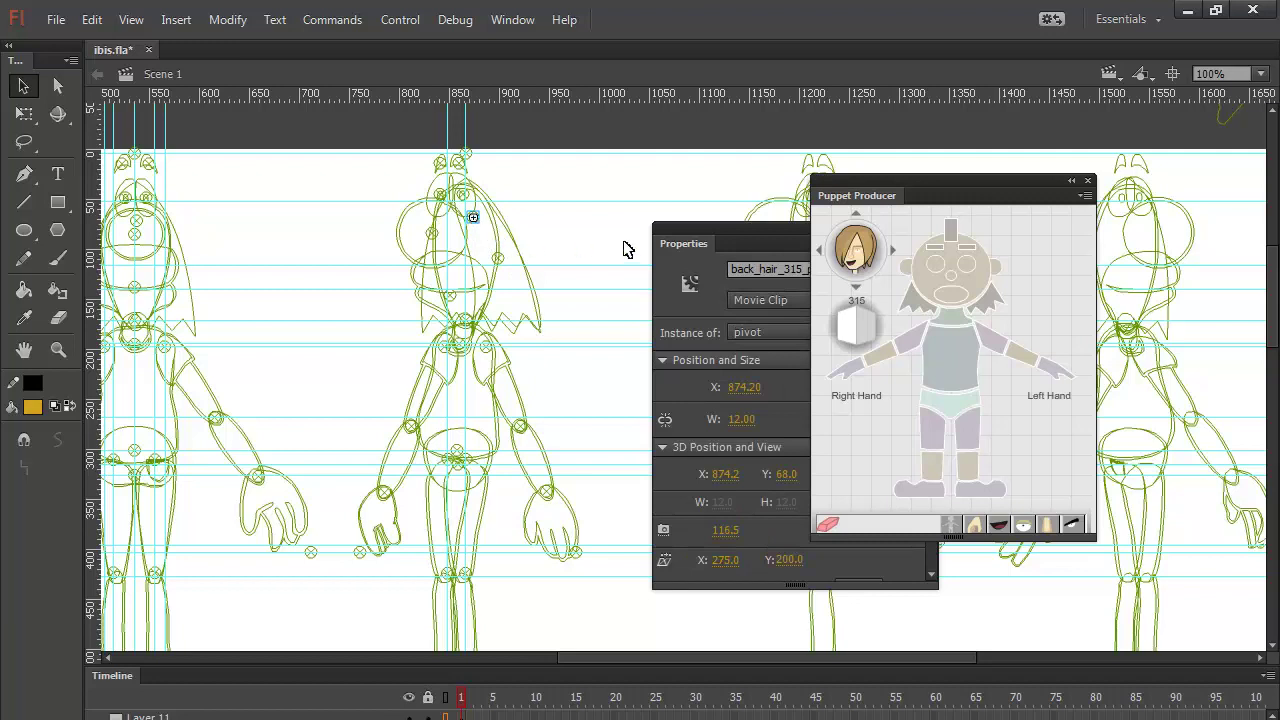
drag(673, 244, 651, 317)
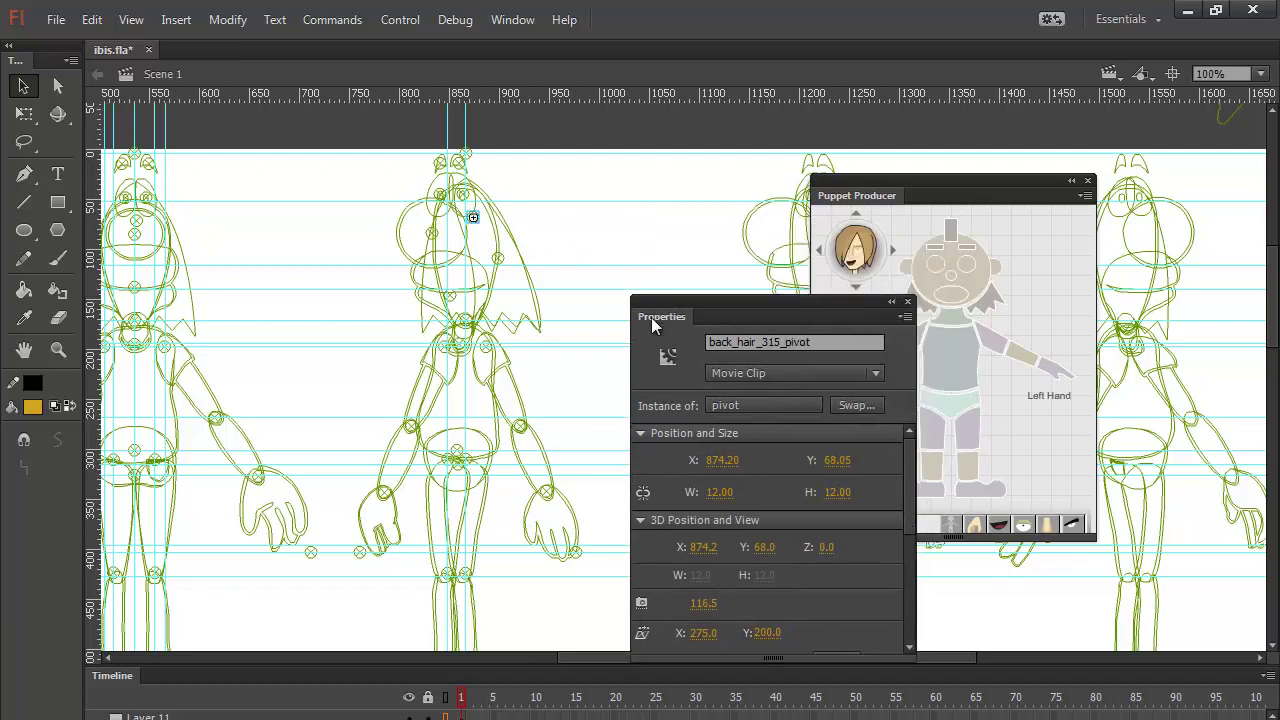
click(474, 326)
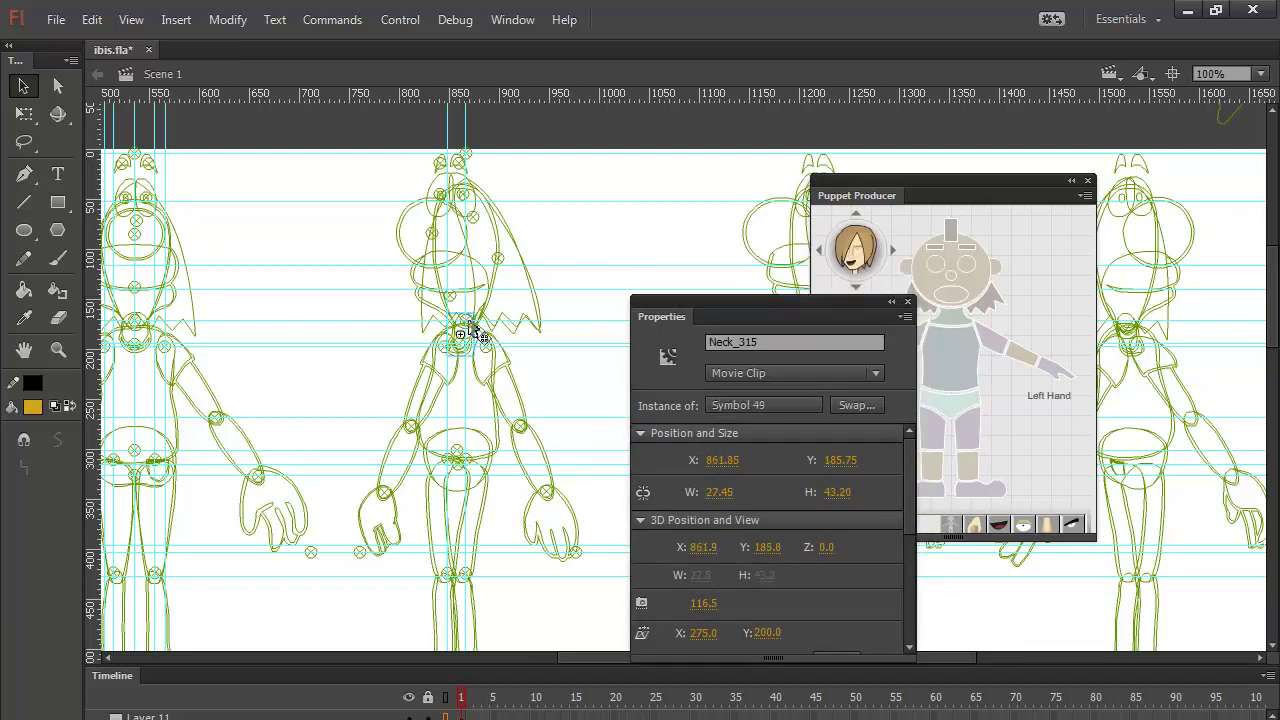
click(471, 321)
click(476, 319)
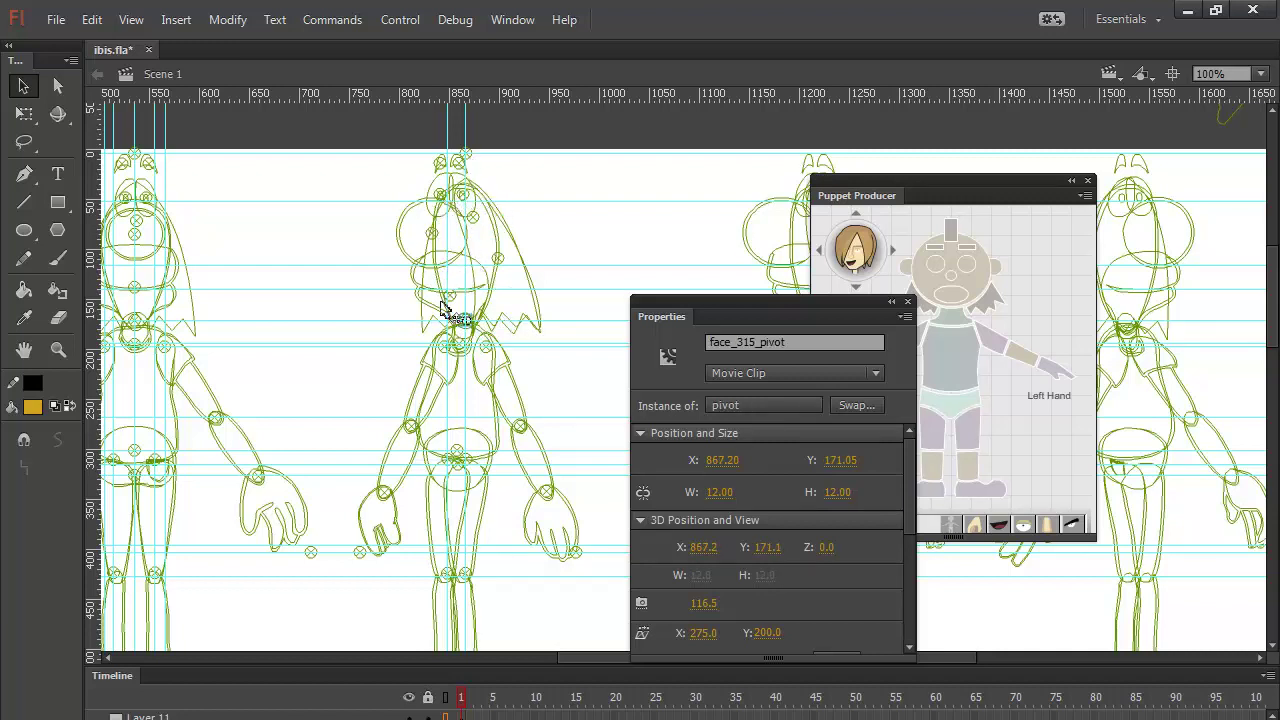
click(530, 320)
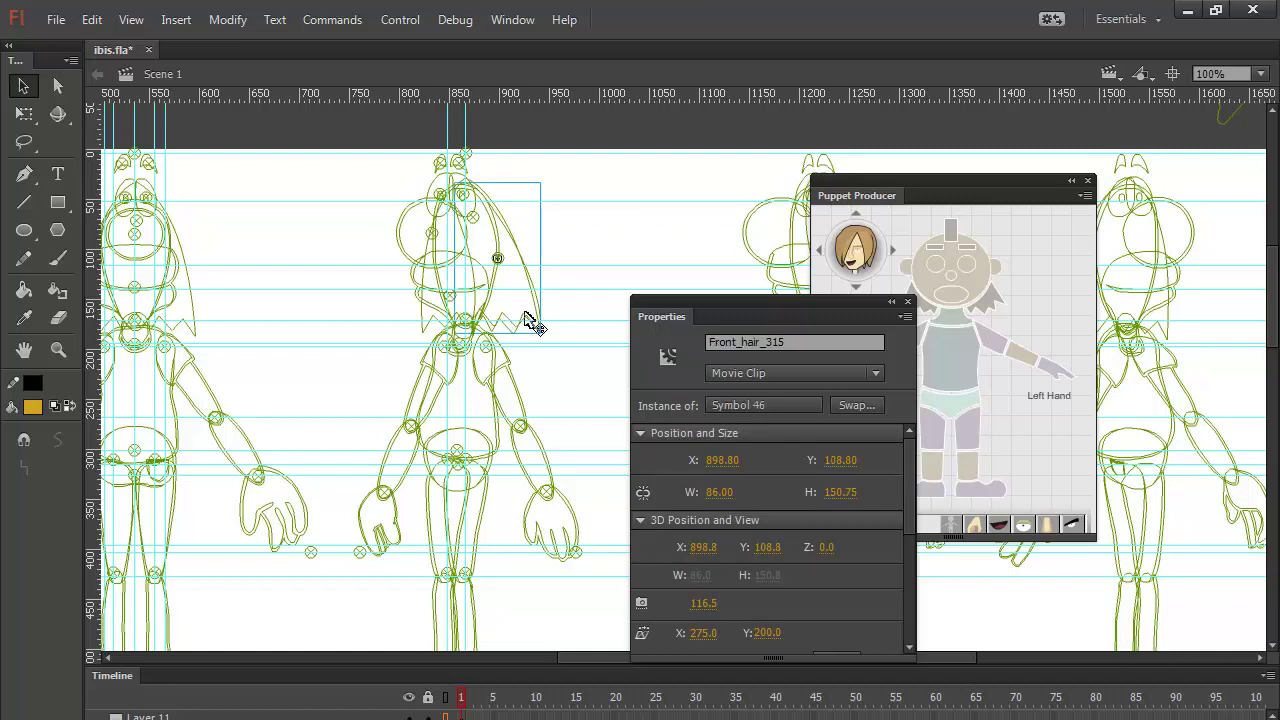
click(434, 324)
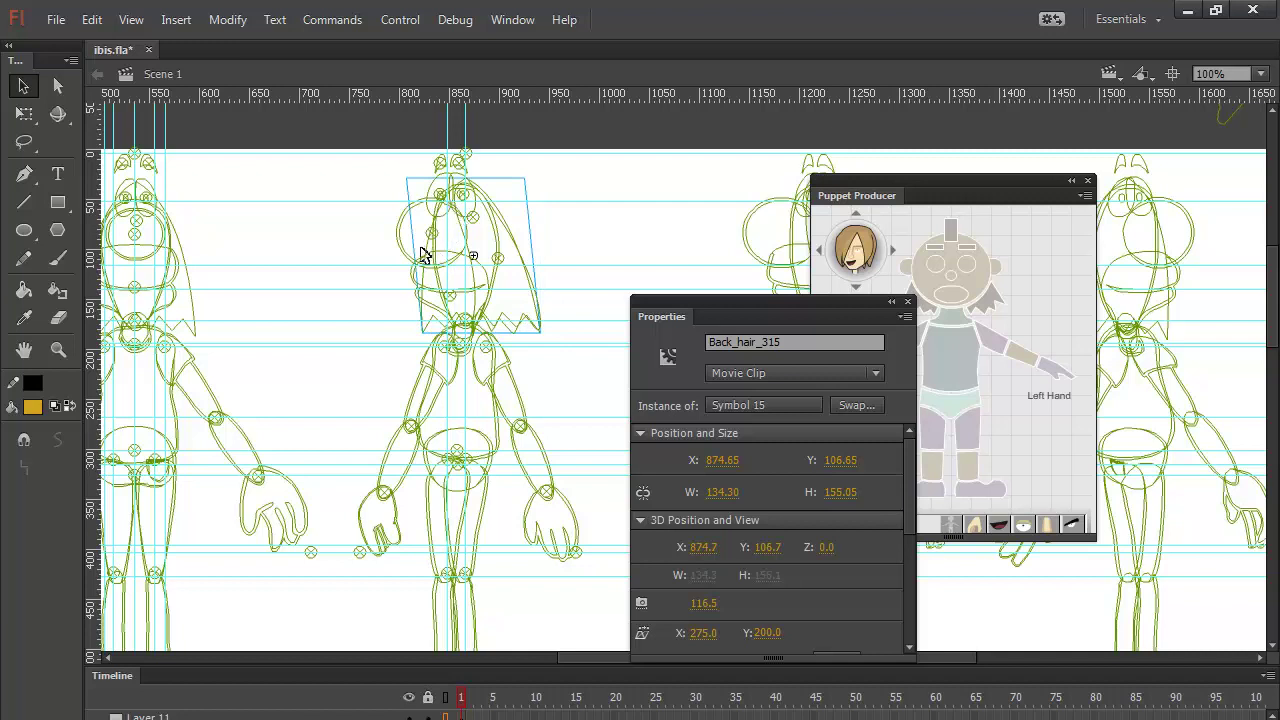
click(560, 312)
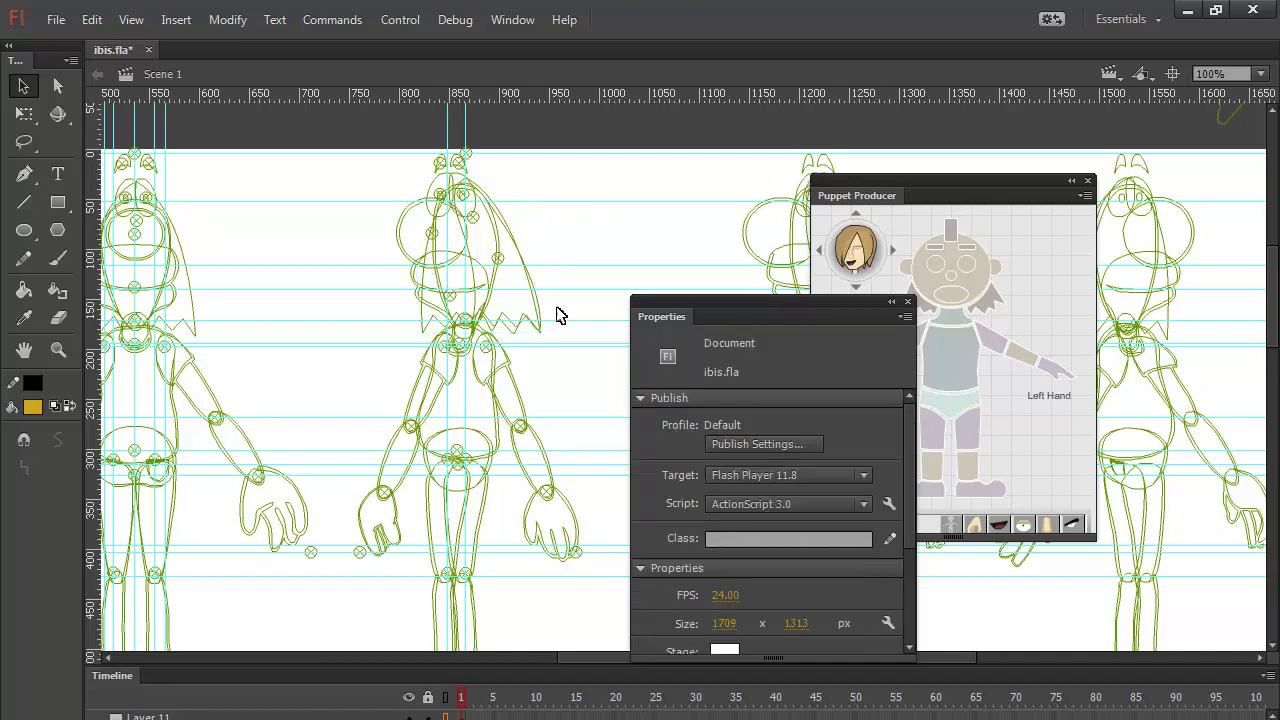
click(447, 697)
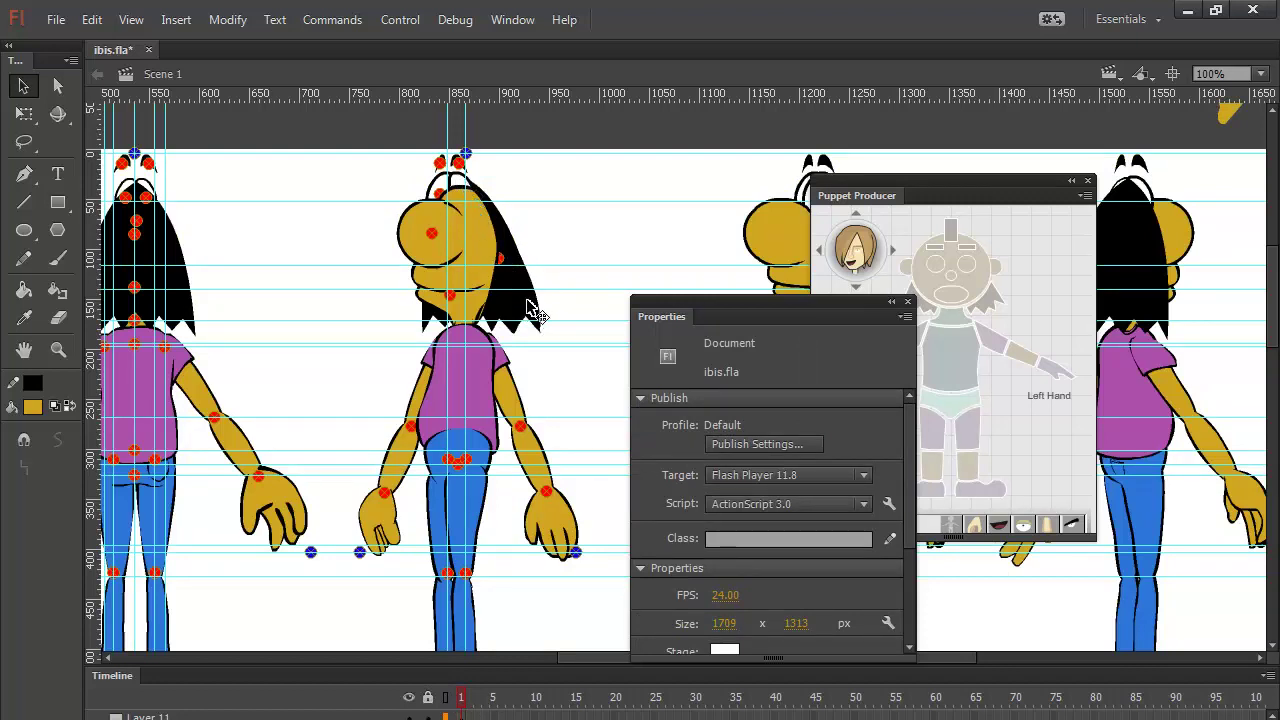
Step: Send the 315 view's back hair behind all of the figure's other parts
right_click(428, 335)
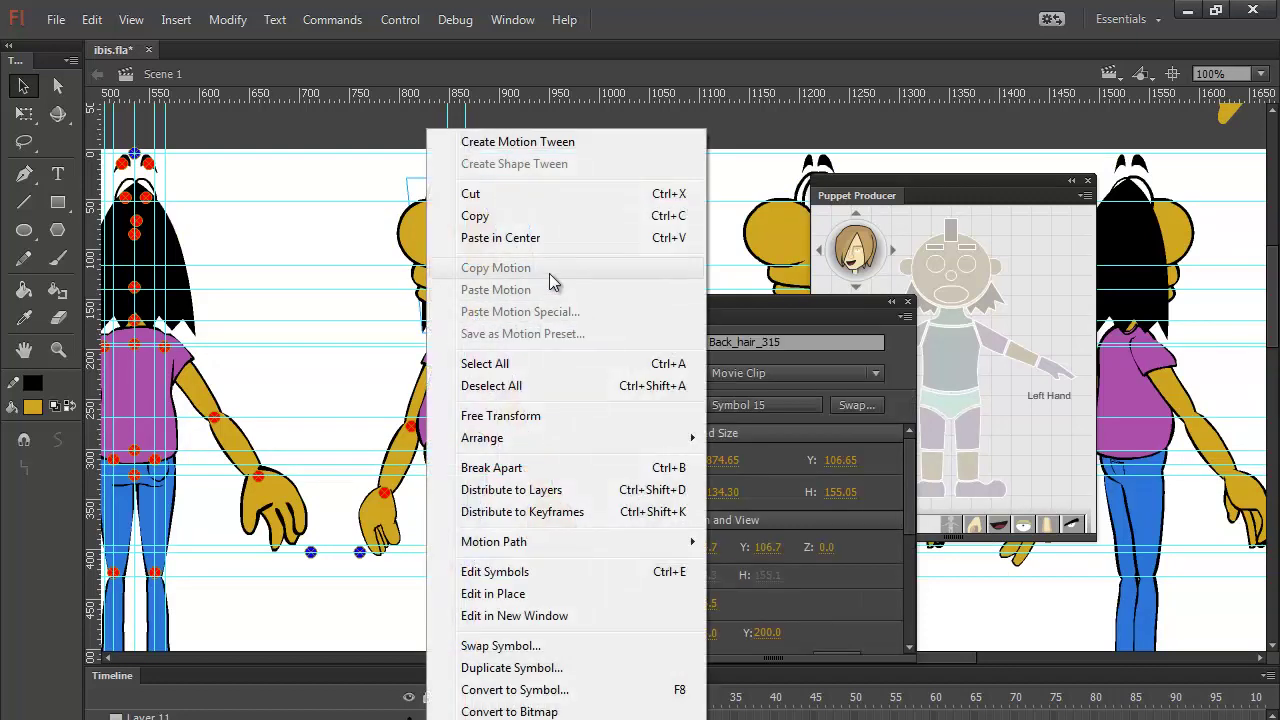
mouse_move(528, 440)
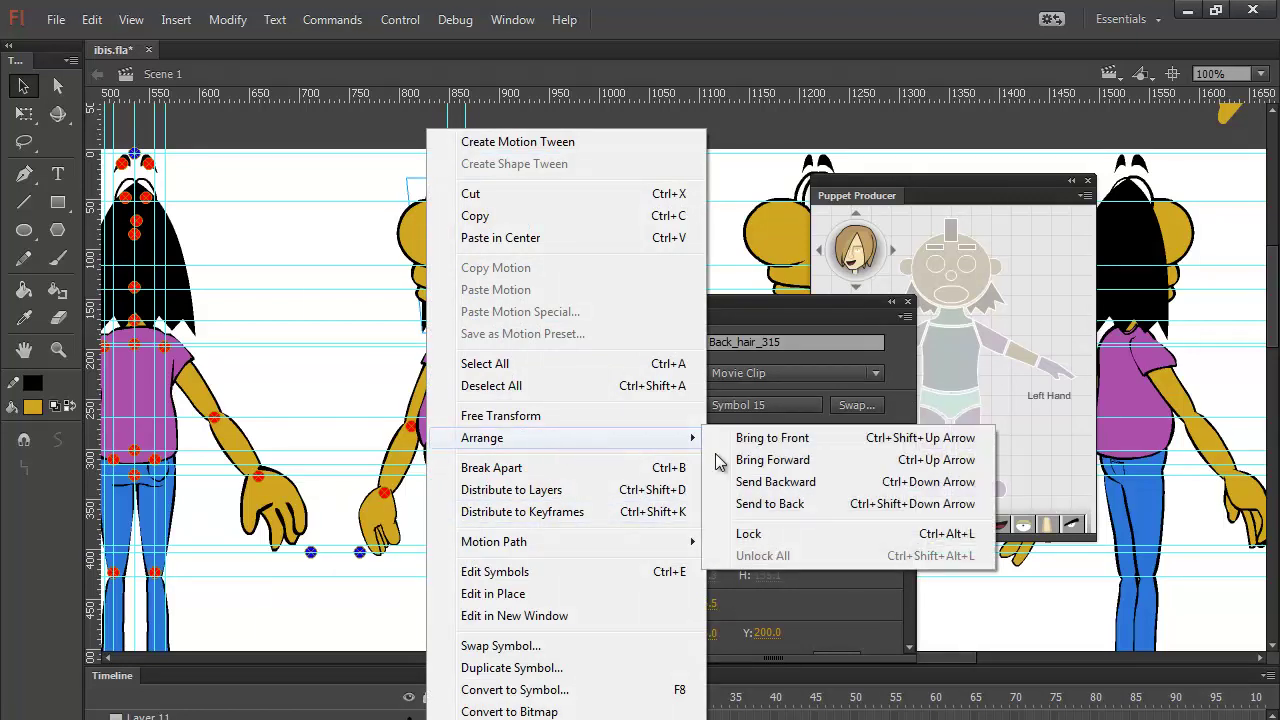
click(827, 503)
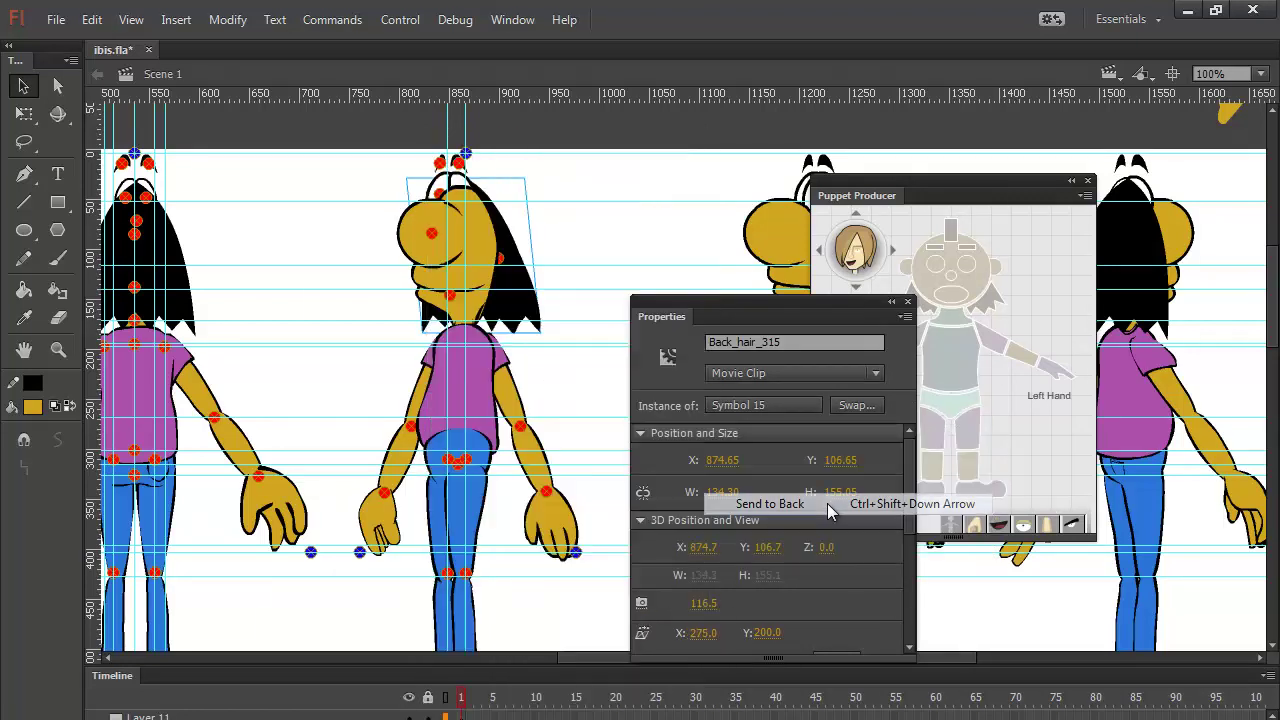
Step: Layer the 315 view's front hair over its face and mouth, keeping the mouth in front of the face
click(485, 222)
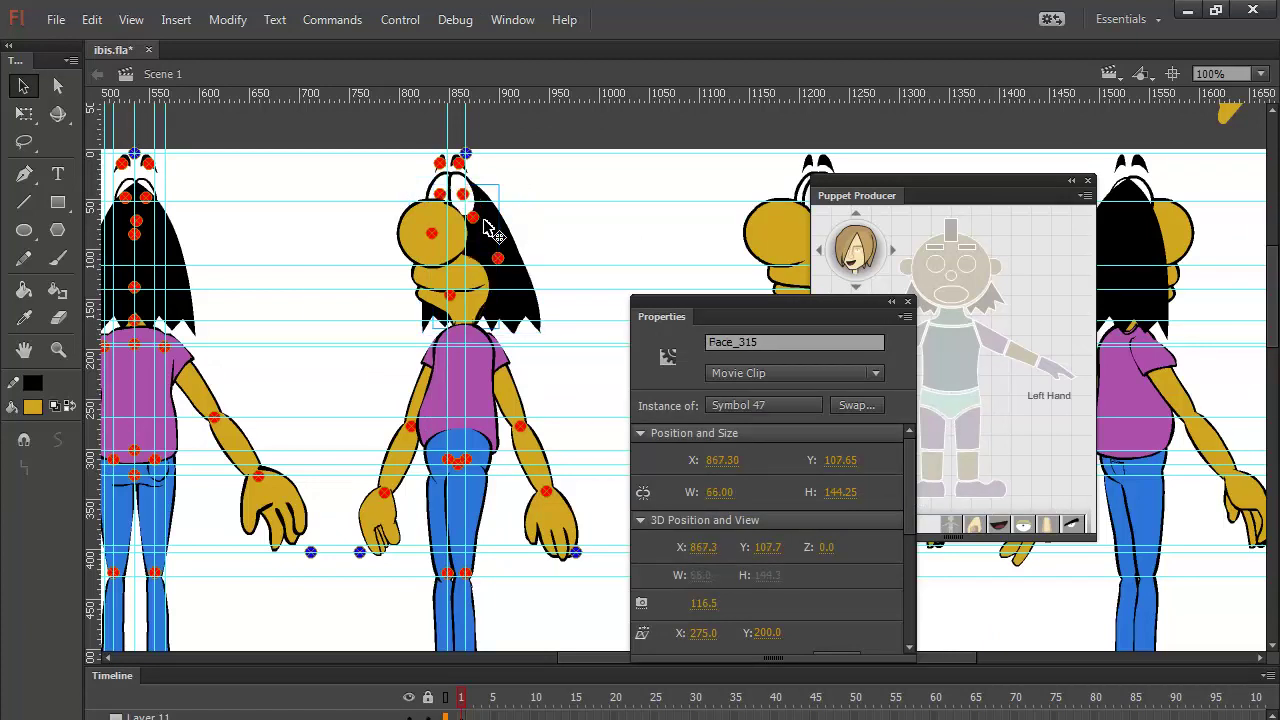
key(ctrl+shift+Up)
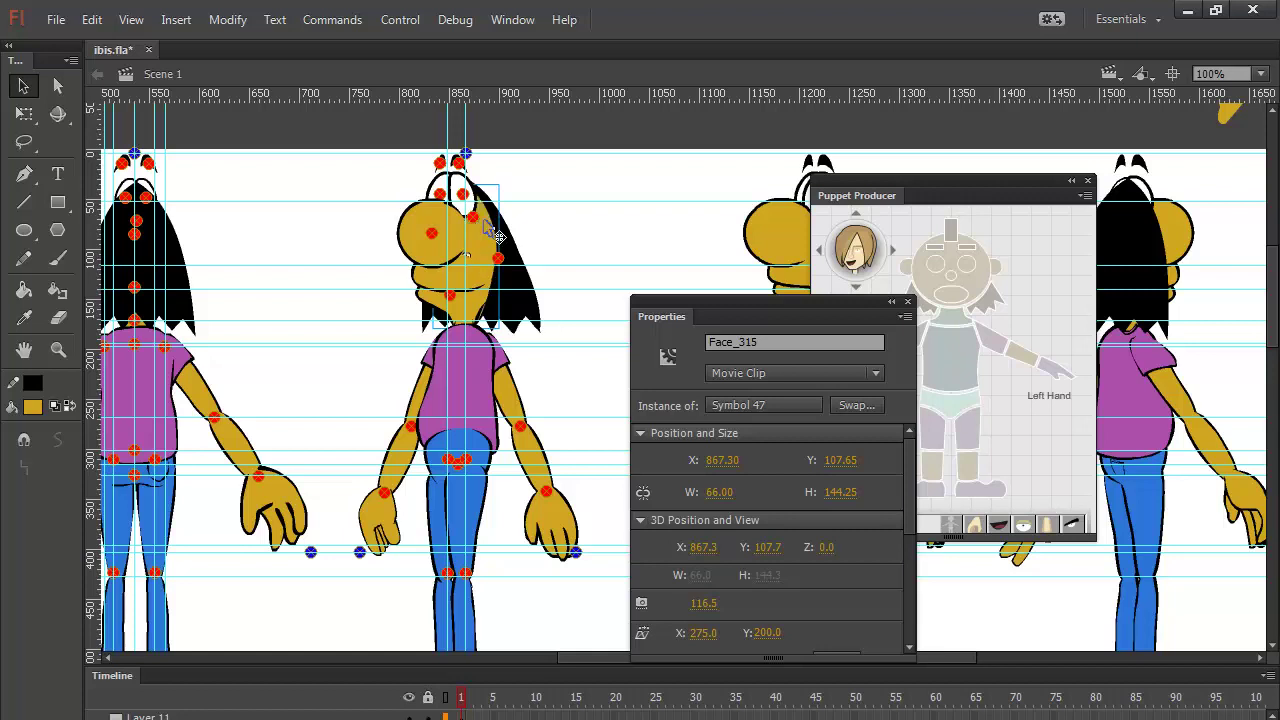
click(520, 280)
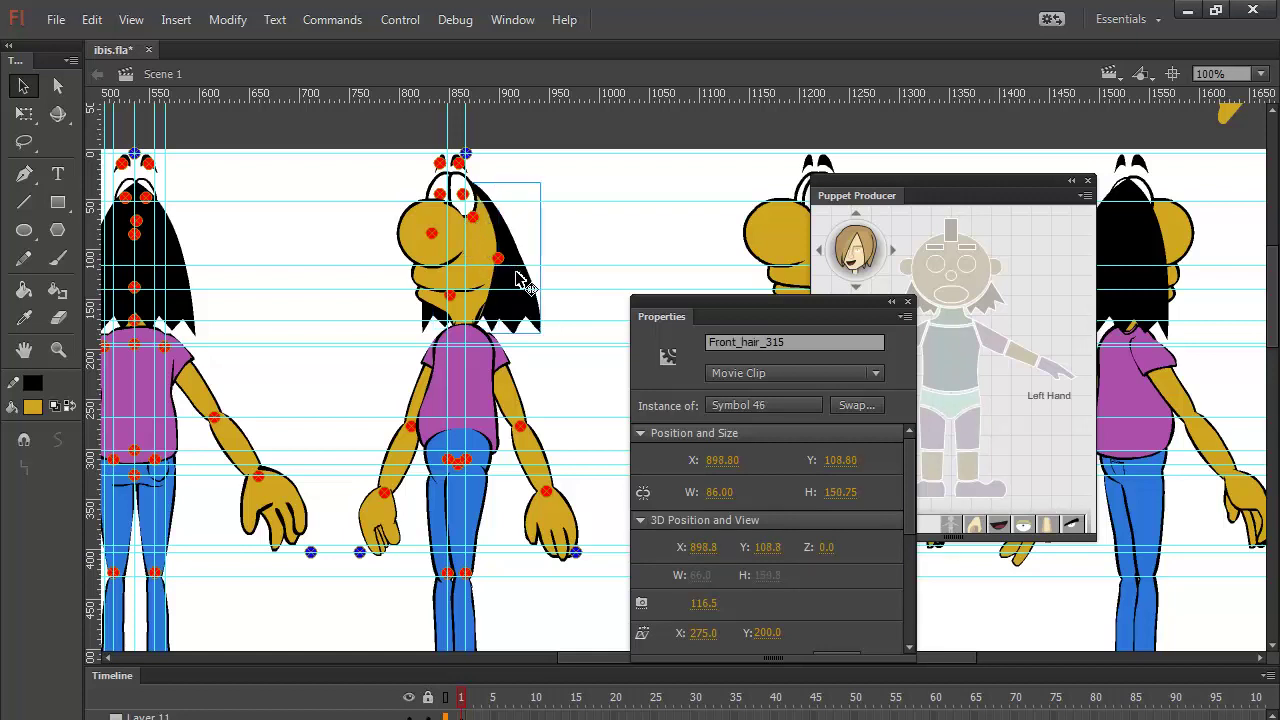
key(ctrl+shift+Up)
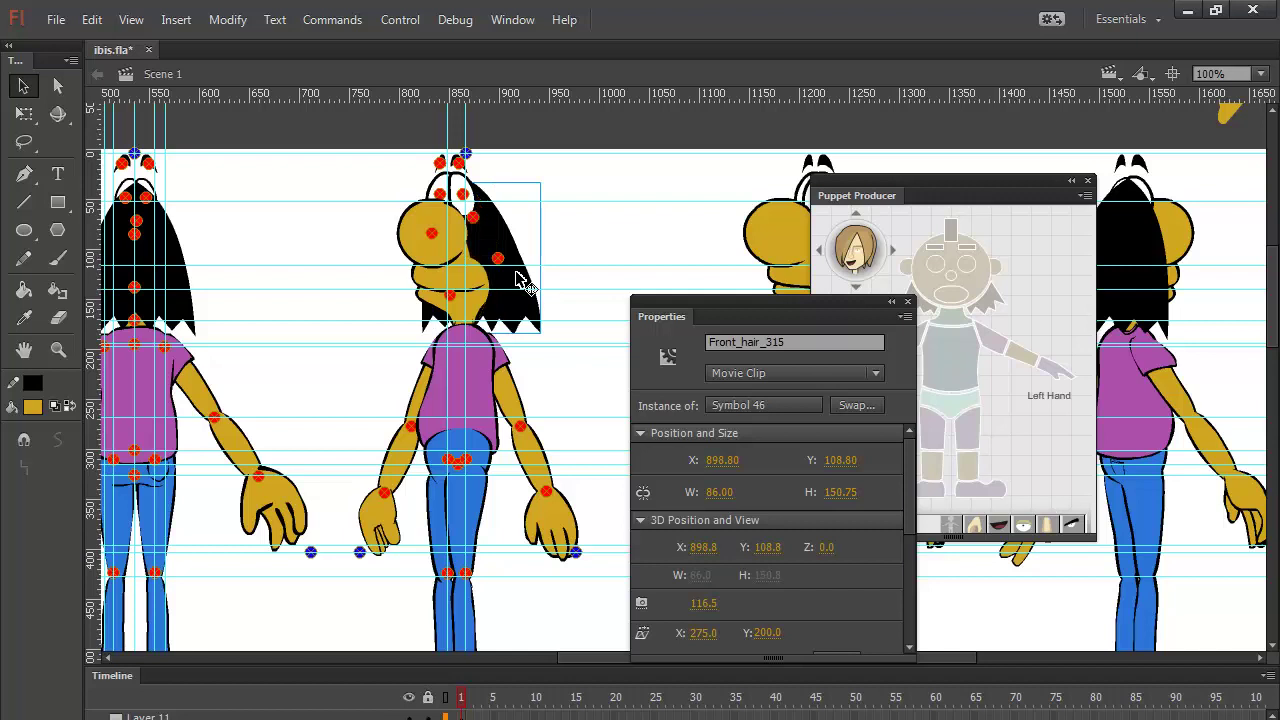
click(483, 288)
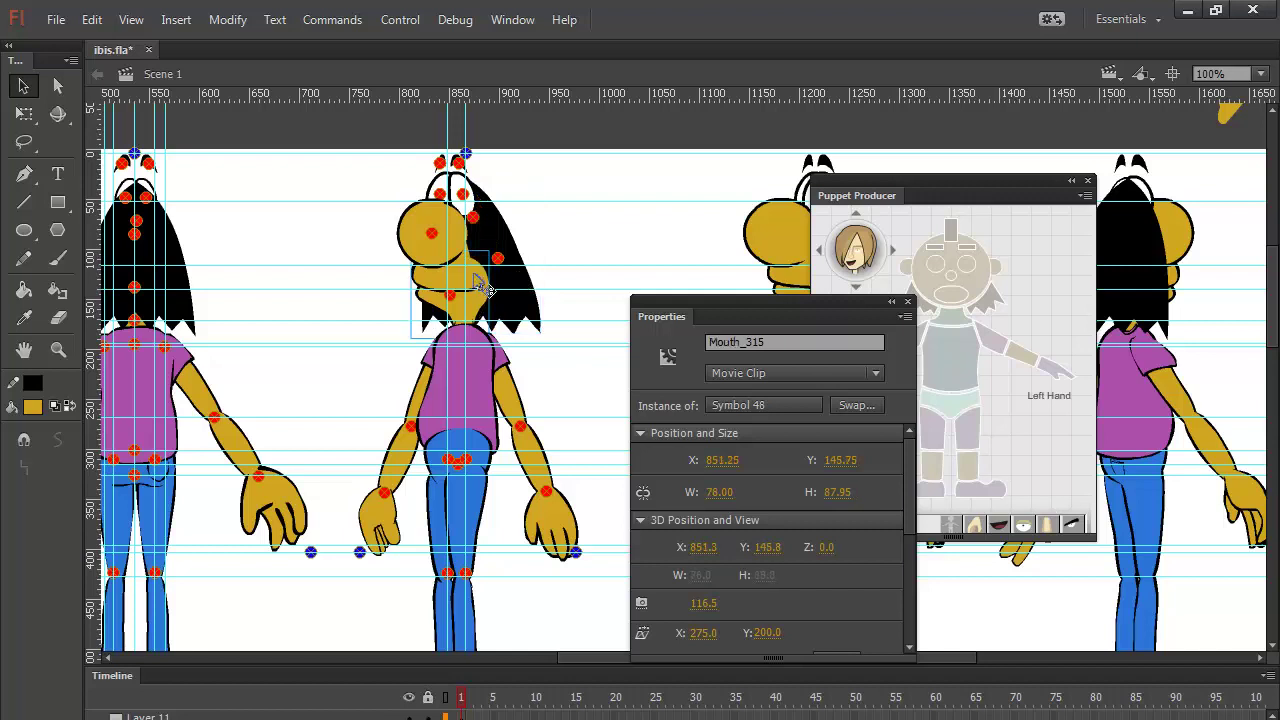
key(ctrl+Down)
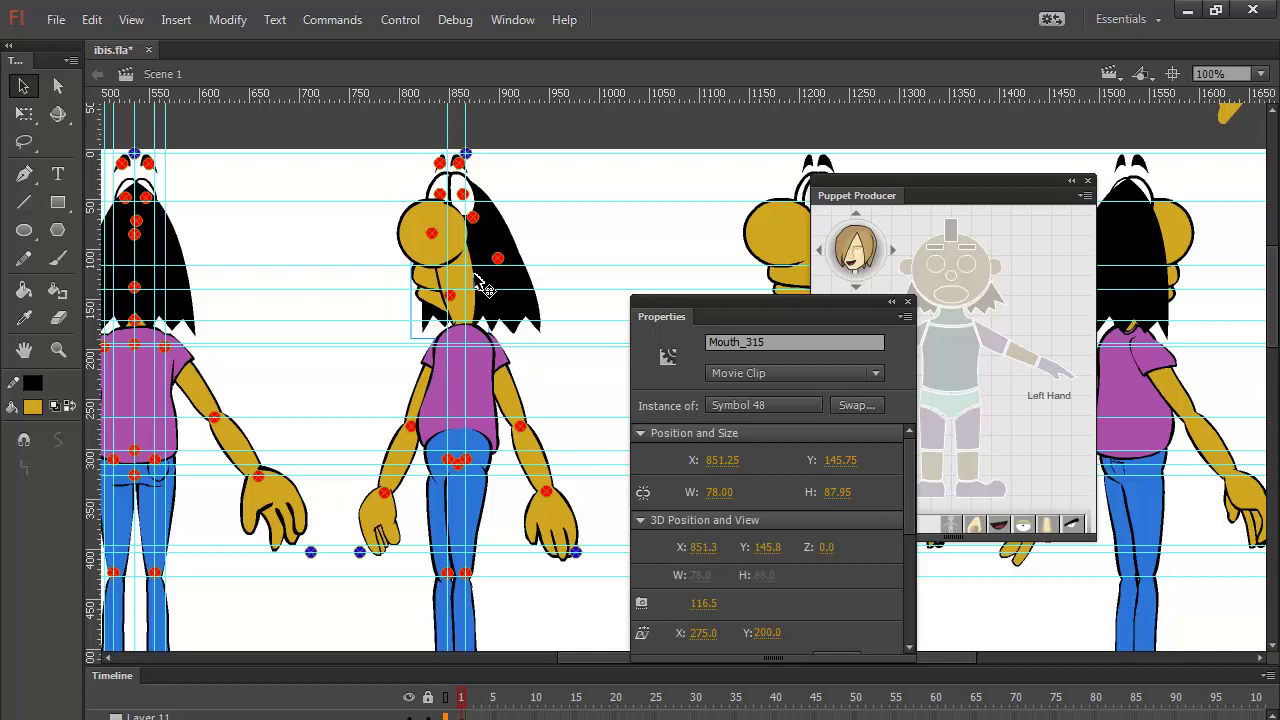
click(578, 250)
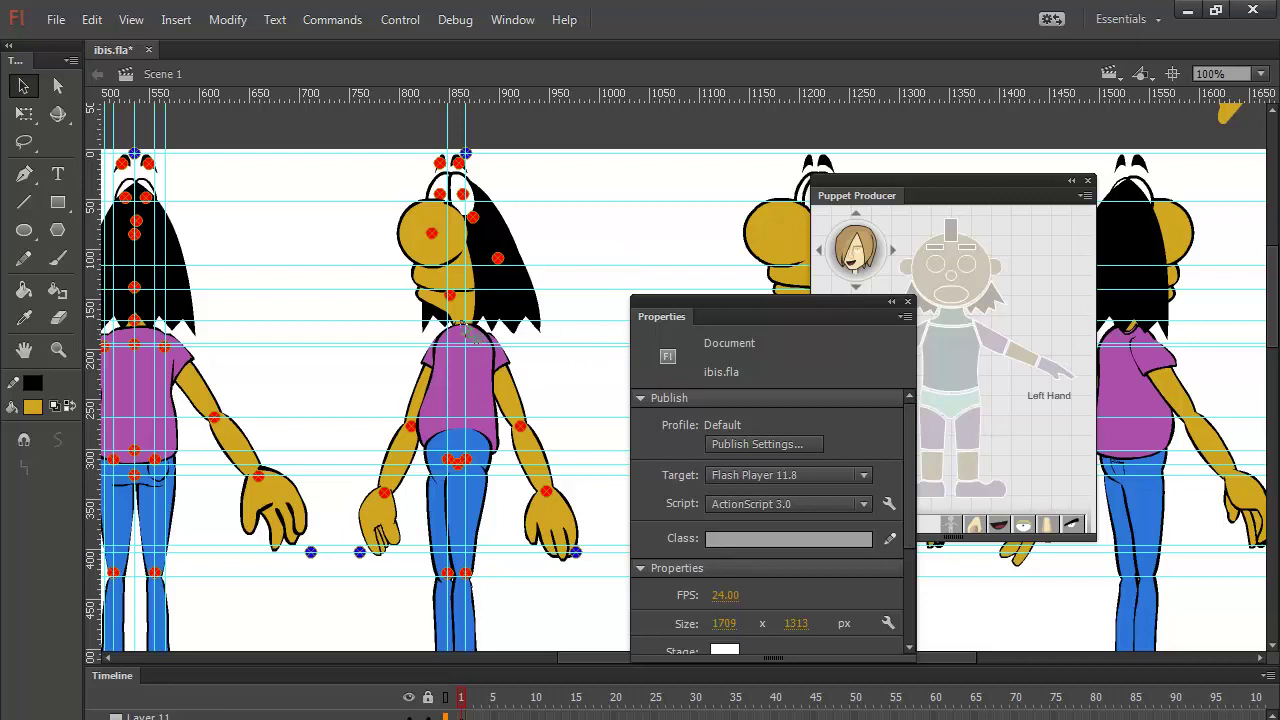
Step: Send the 315 view's upper torso behind the neck, and its lower torso behind the upper torso
click(467, 338)
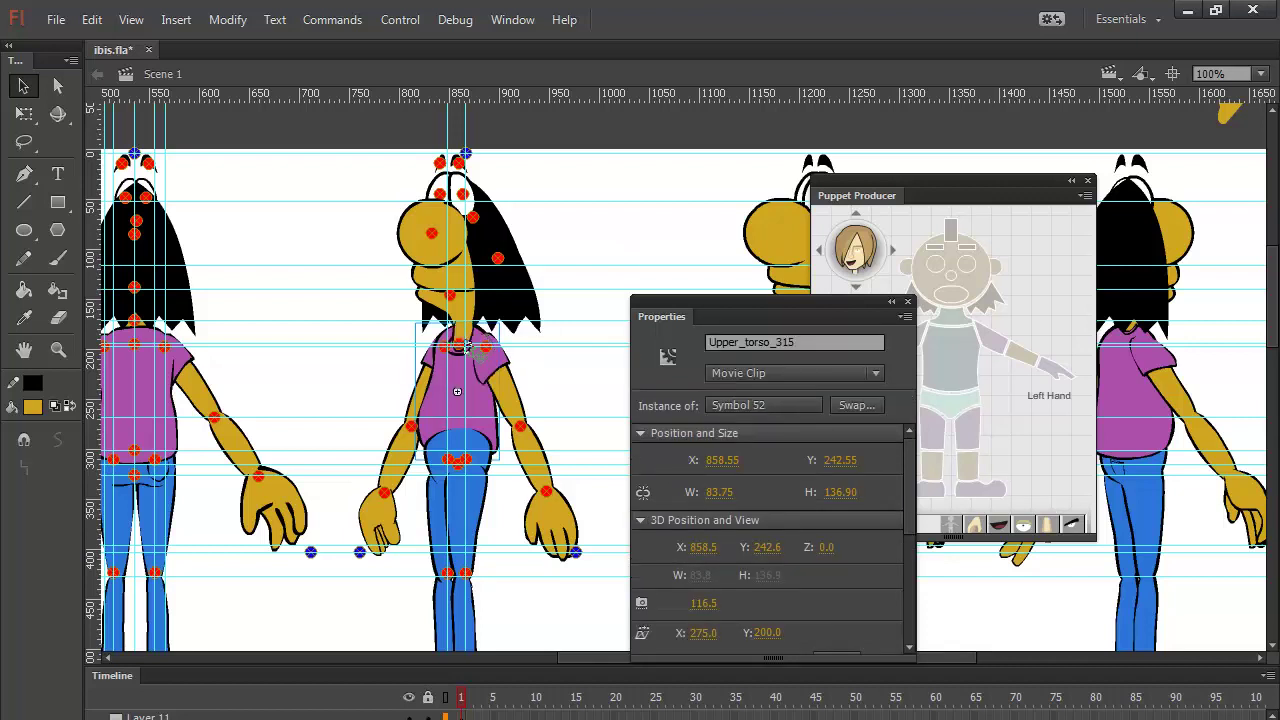
click(488, 453)
key(ctrl+Down)
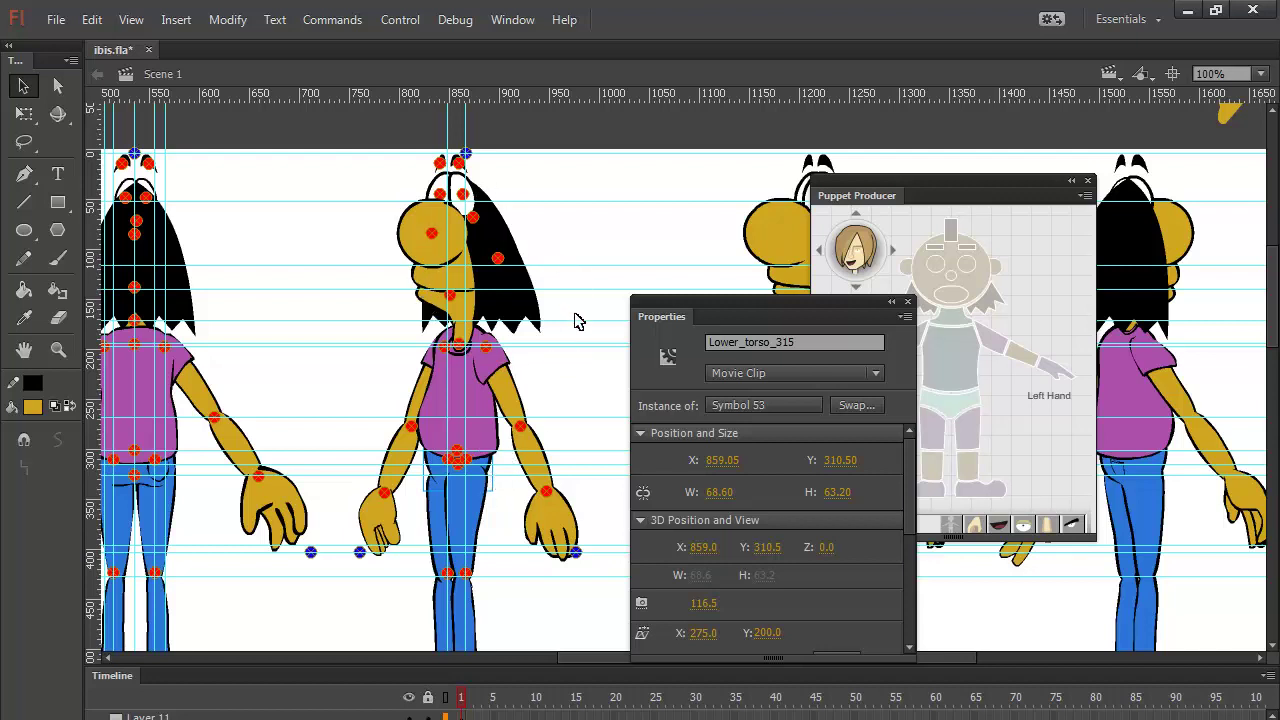
Step: Bring the 315 view's face pivot in front of the neck and face parts, using outline display to find it
click(449, 703)
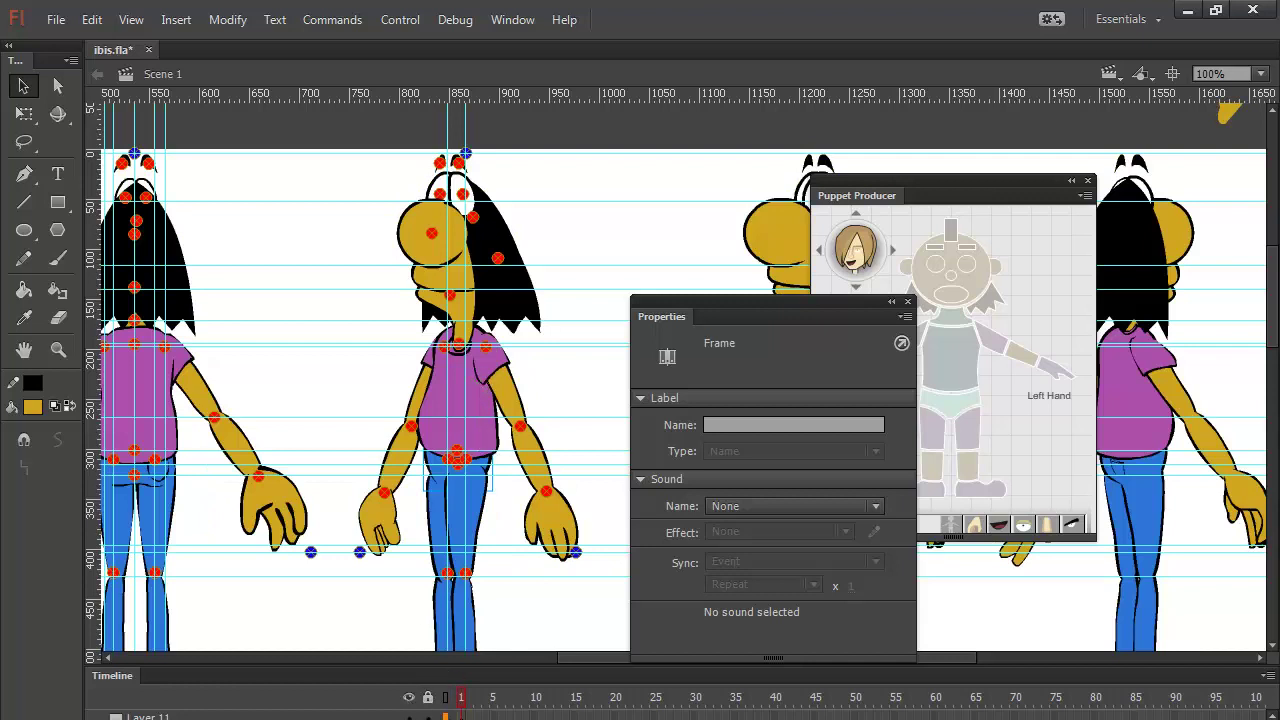
click(471, 325)
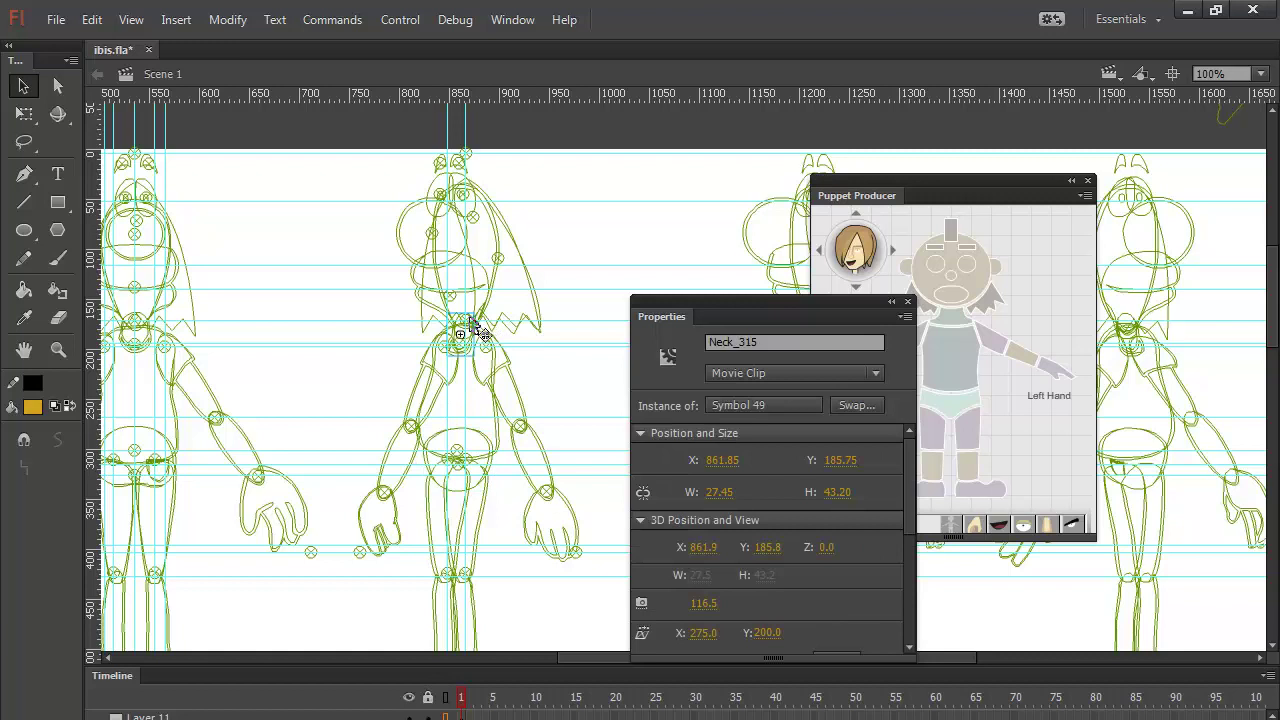
key(ctrl+equal)
key(ctrl+equal)
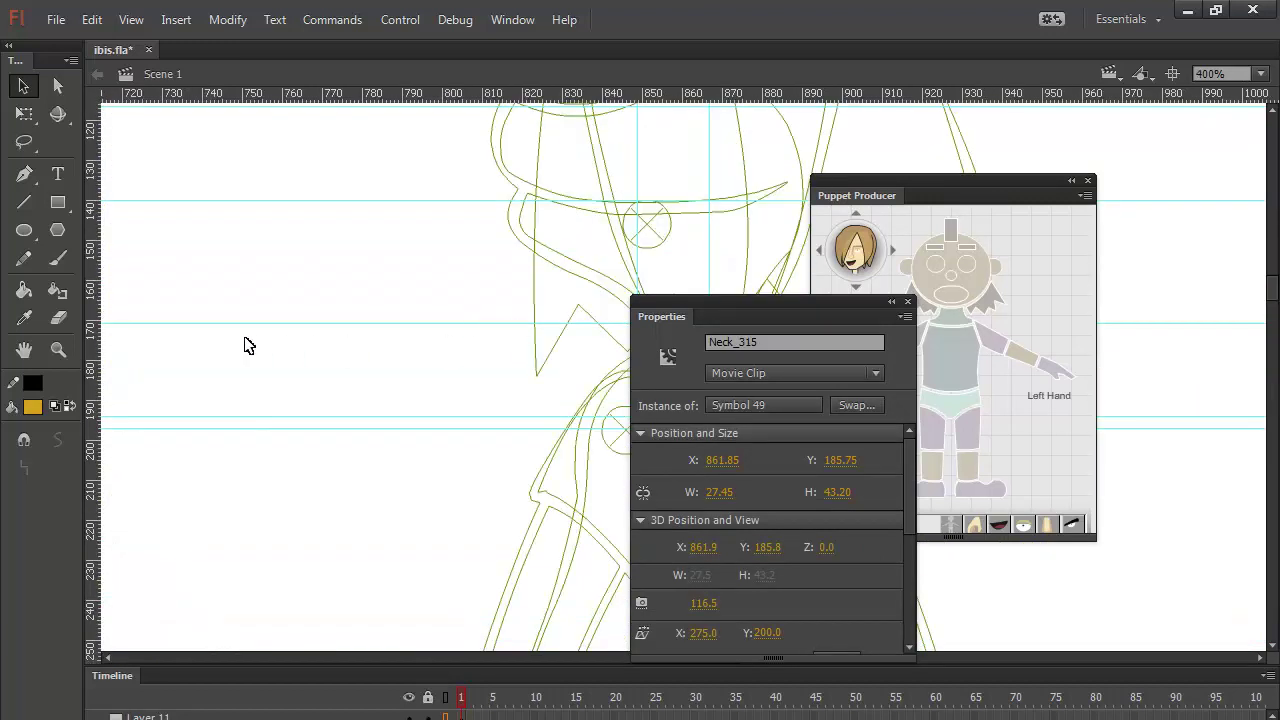
click(440, 290)
drag(477, 289, 203, 289)
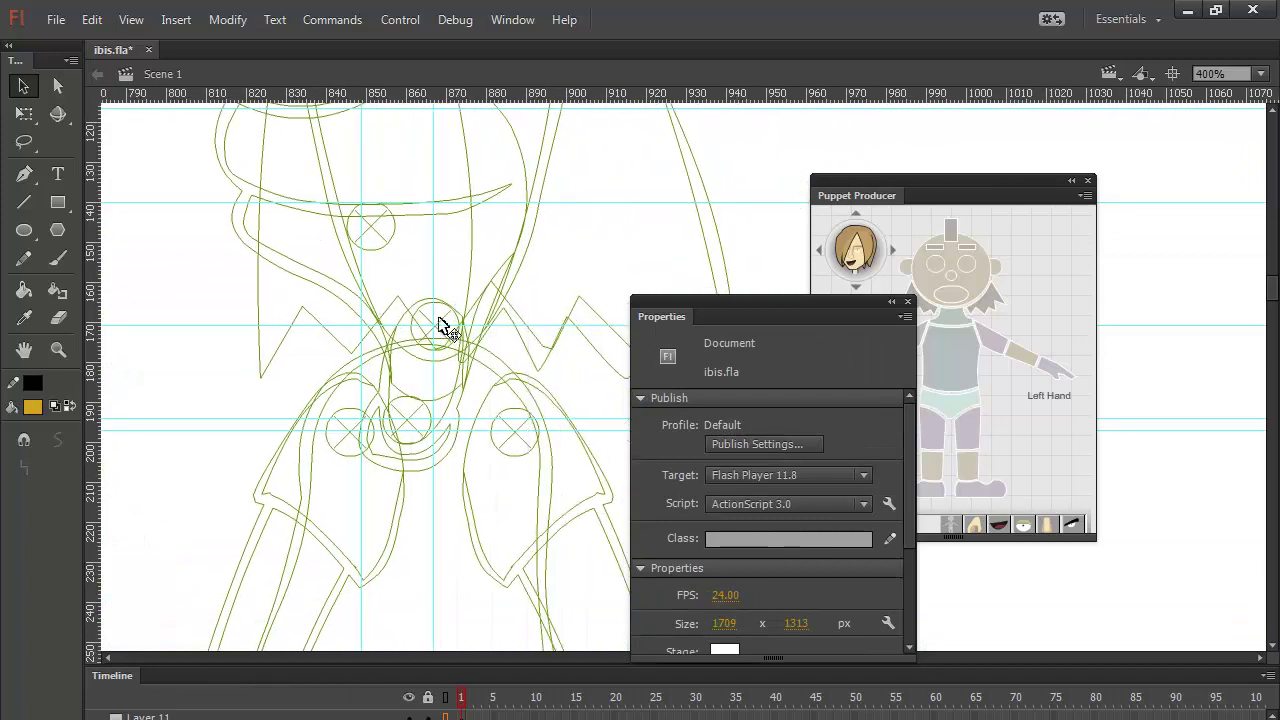
click(445, 322)
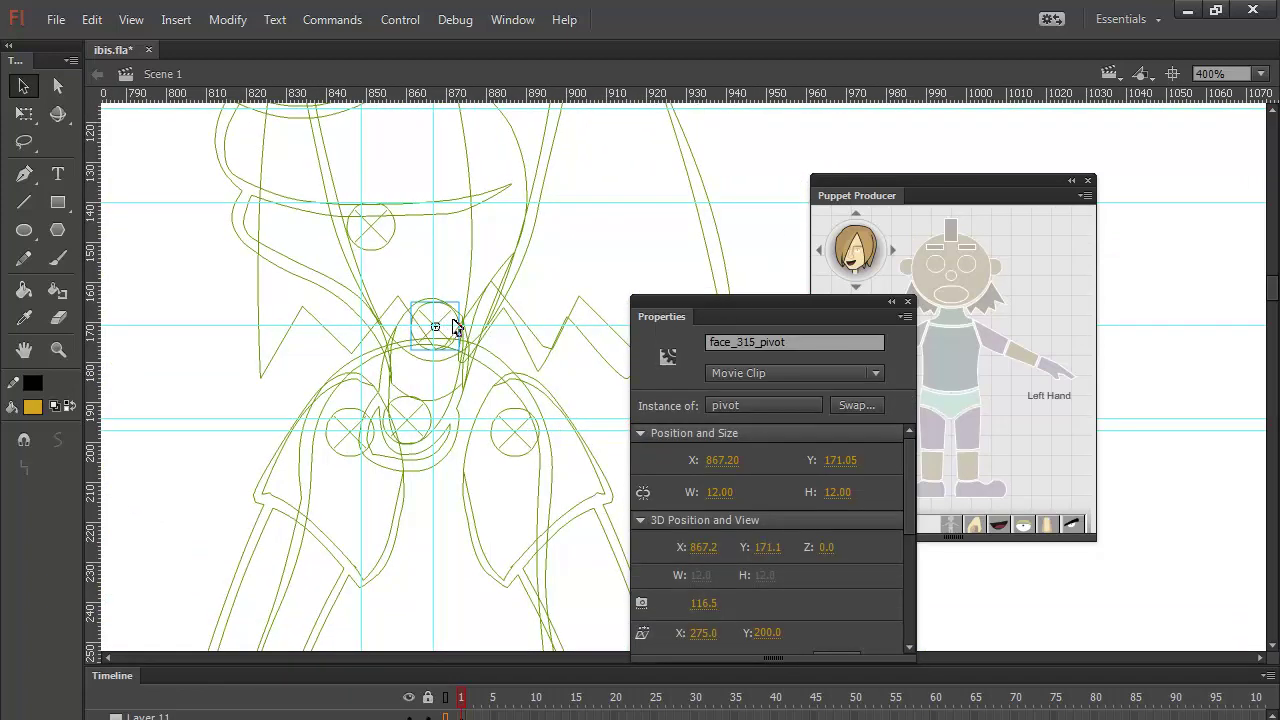
click(448, 698)
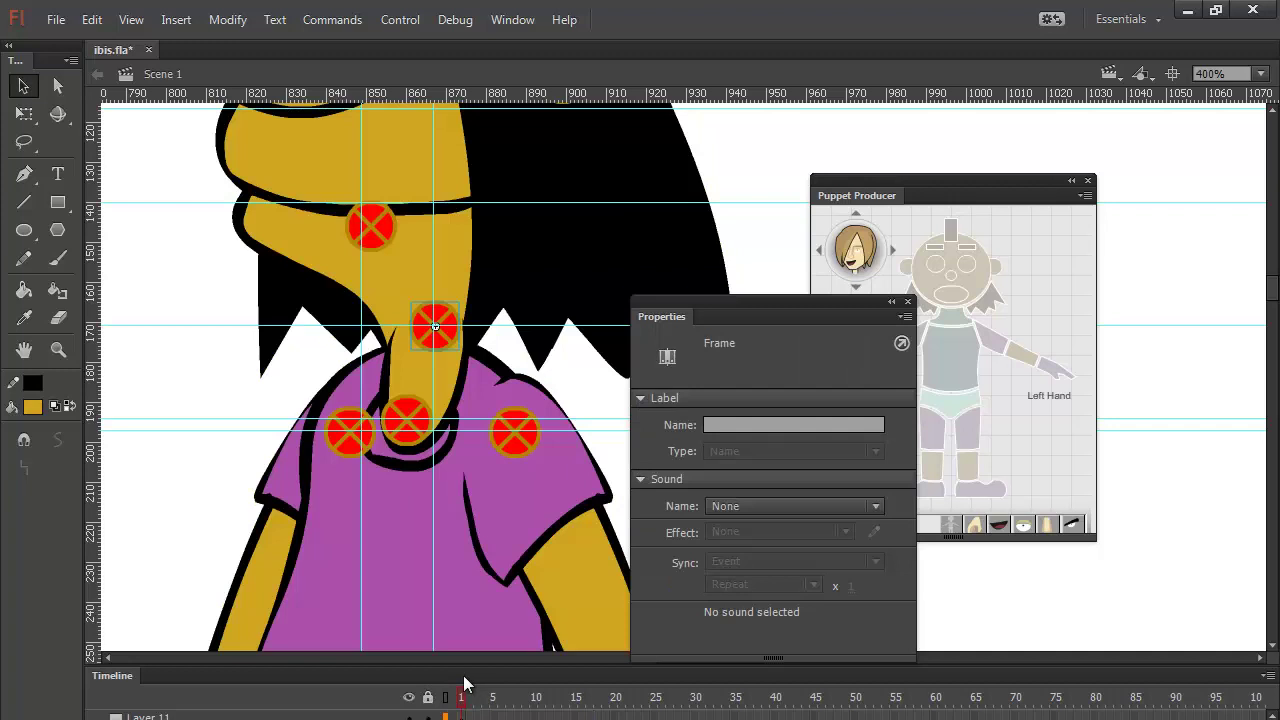
Step: Examine the 315 view's part layering and pivots from the eyebrows down to the feet, comparing outline and filled display on the head
click(452, 699)
click(450, 699)
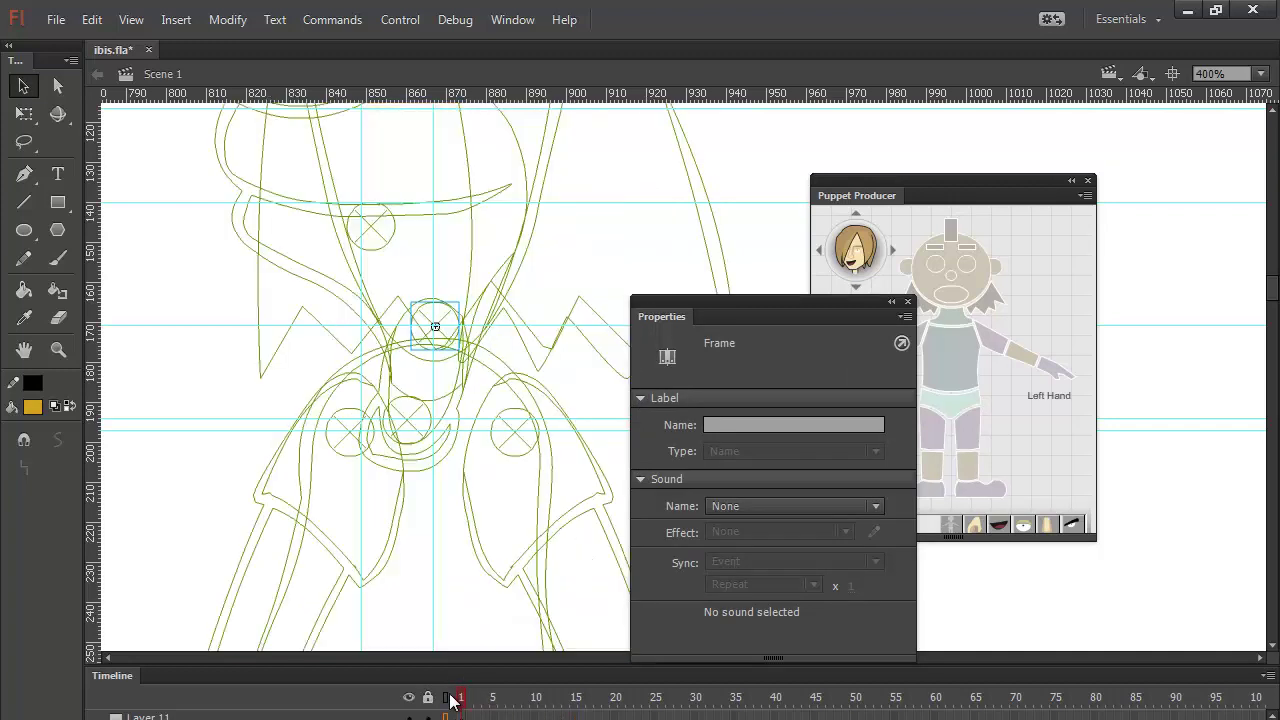
drag(544, 268, 514, 606)
click(446, 714)
click(448, 700)
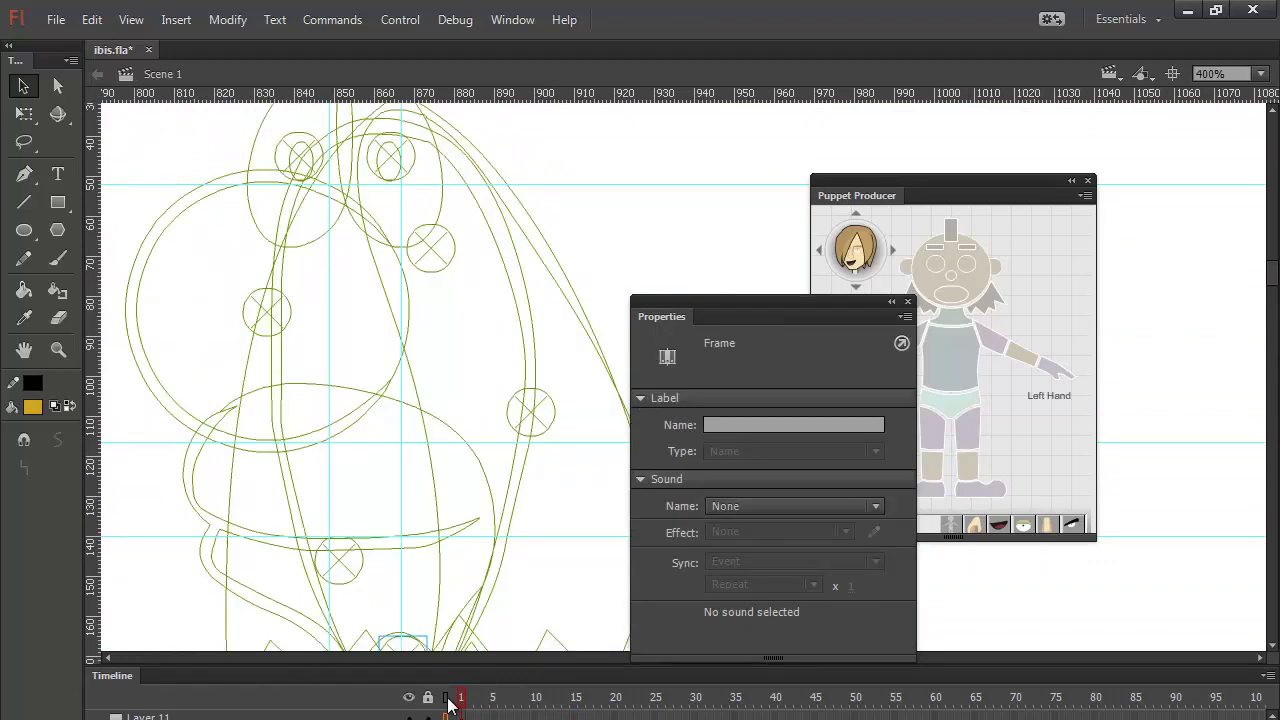
drag(513, 502, 513, 659)
click(443, 705)
click(446, 707)
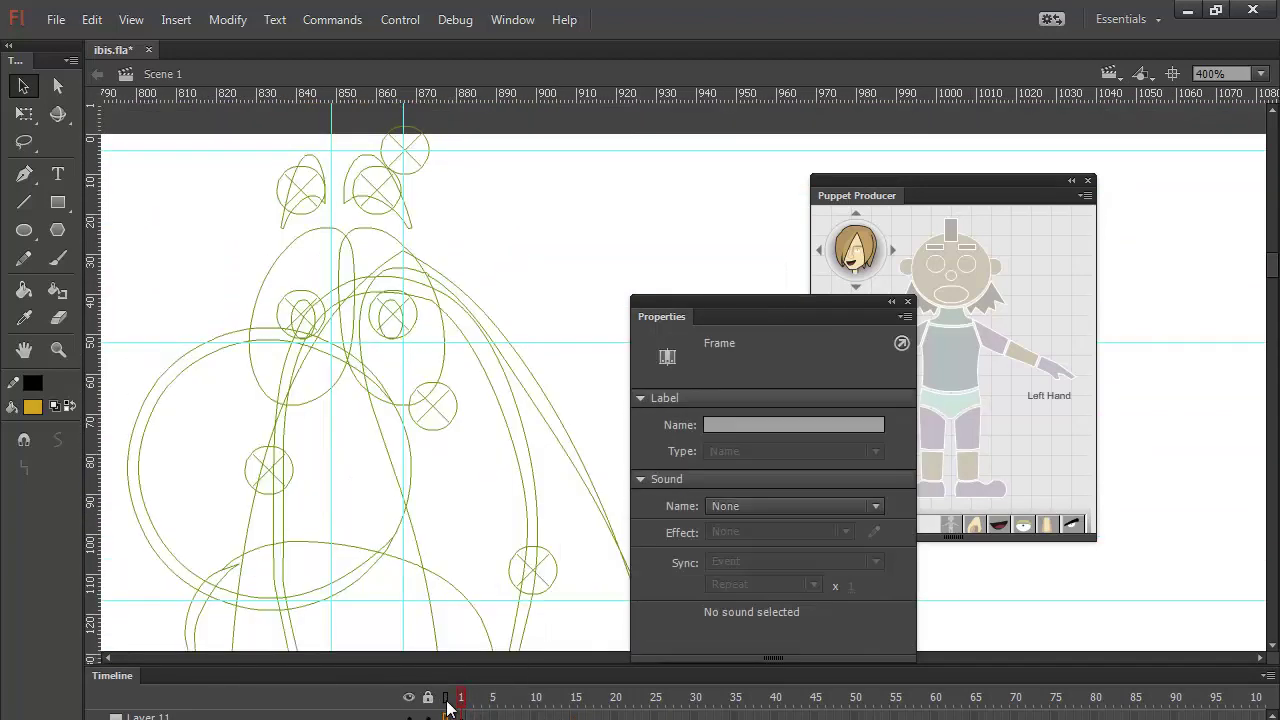
click(446, 705)
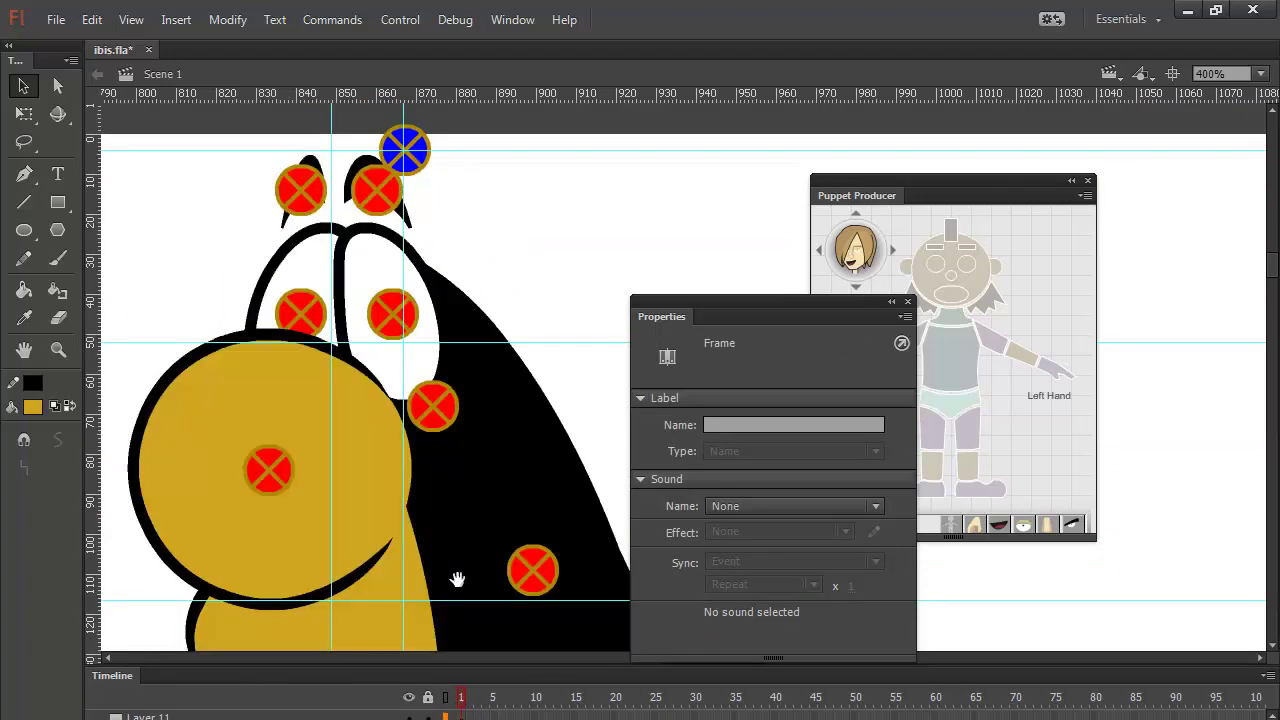
drag(457, 580, 506, 309)
drag(414, 565, 436, 348)
scroll(436, 348, down, 10)
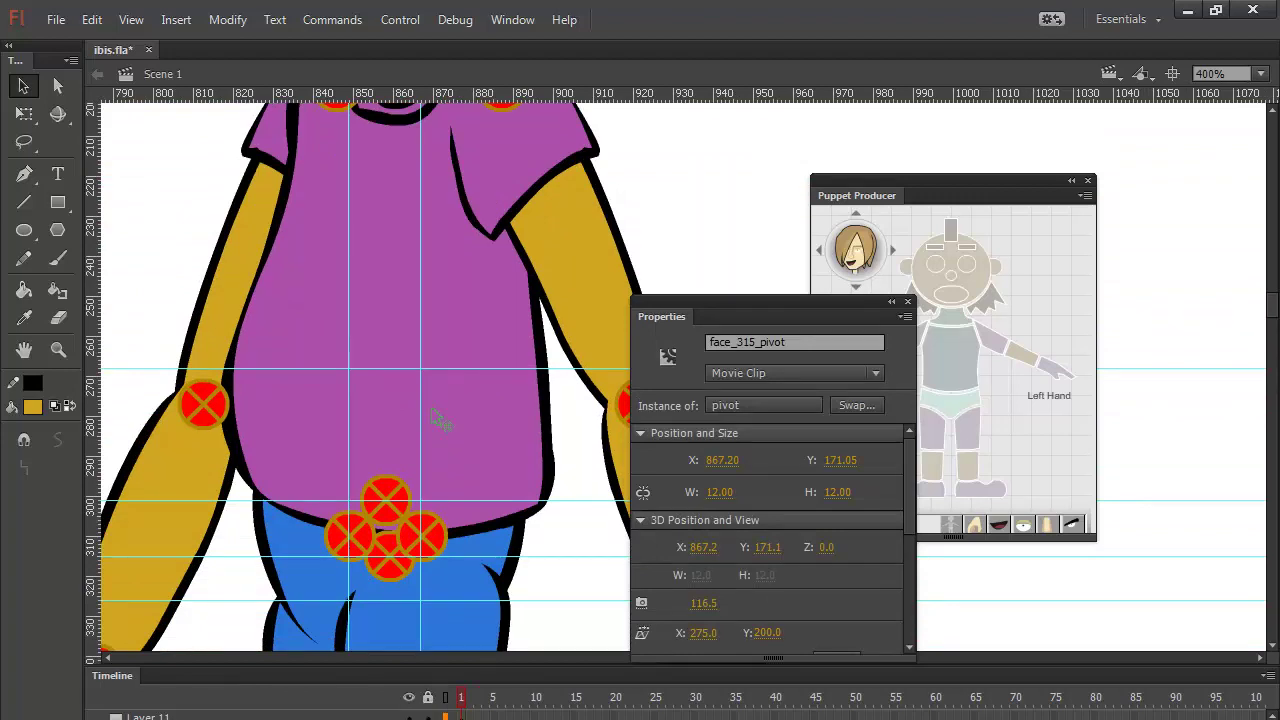
key(ctrl+minus)
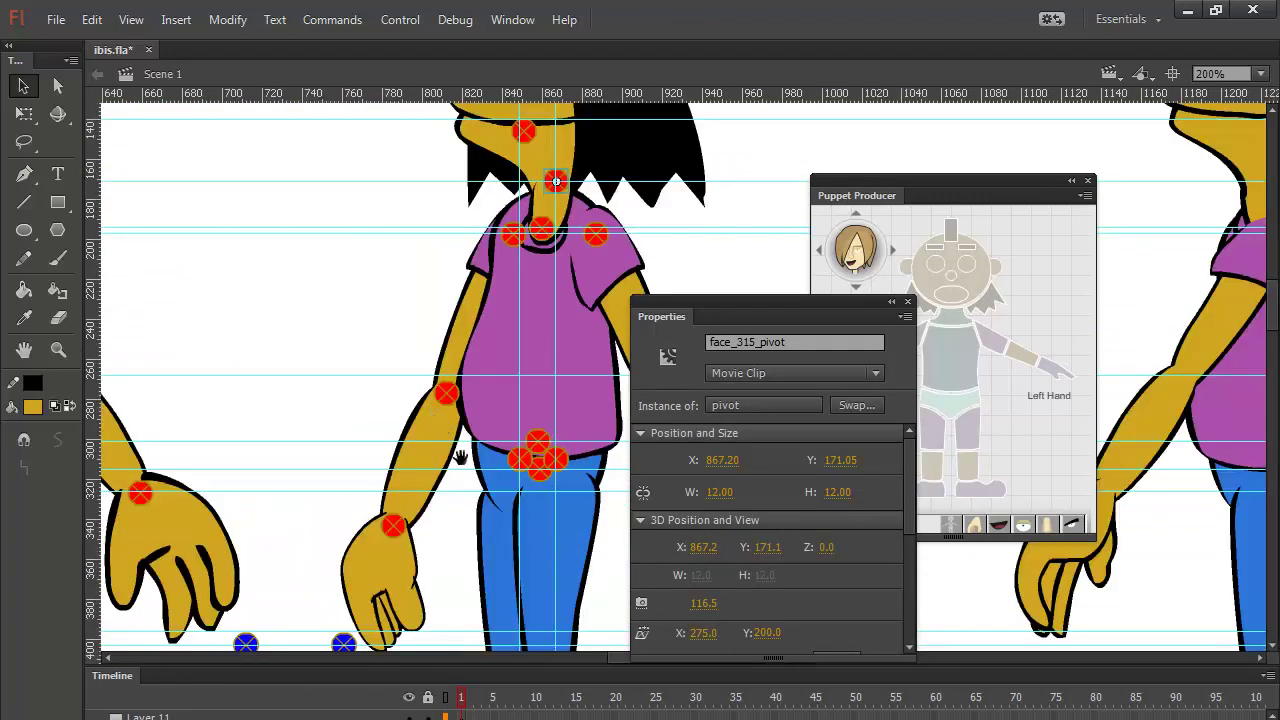
scroll(457, 451, down, 15)
scroll(457, 451, right, 7)
scroll(474, 349, down, 8)
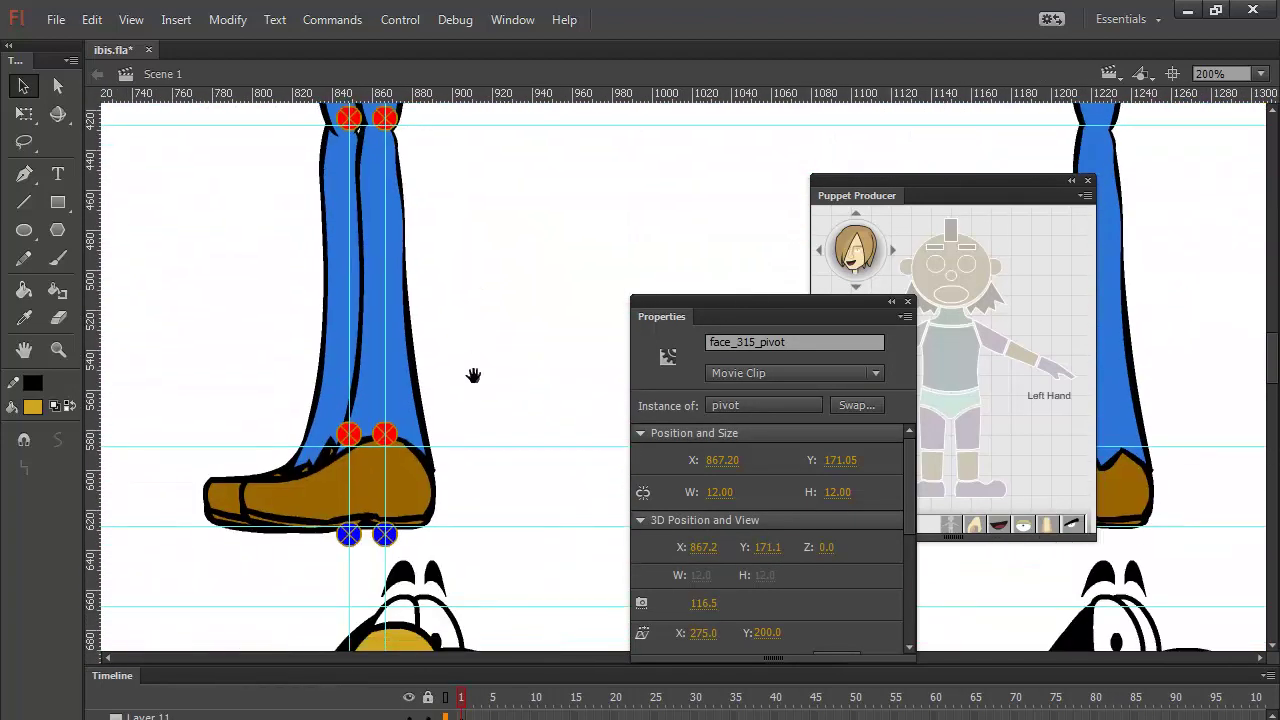
scroll(474, 508, up, 7)
key(ctrl+minus)
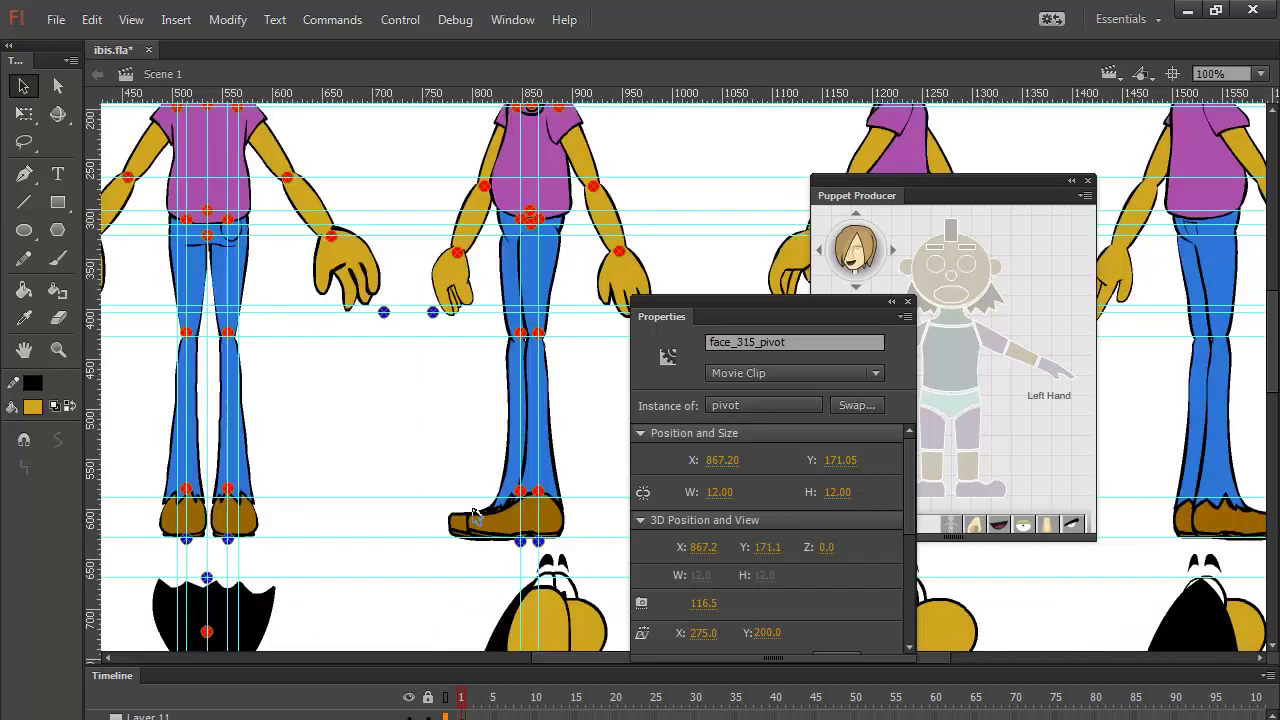
Step: Add a vertical guide through the 315 view's torso pivots, between the two leg guides
drag(643, 229, 448, 404)
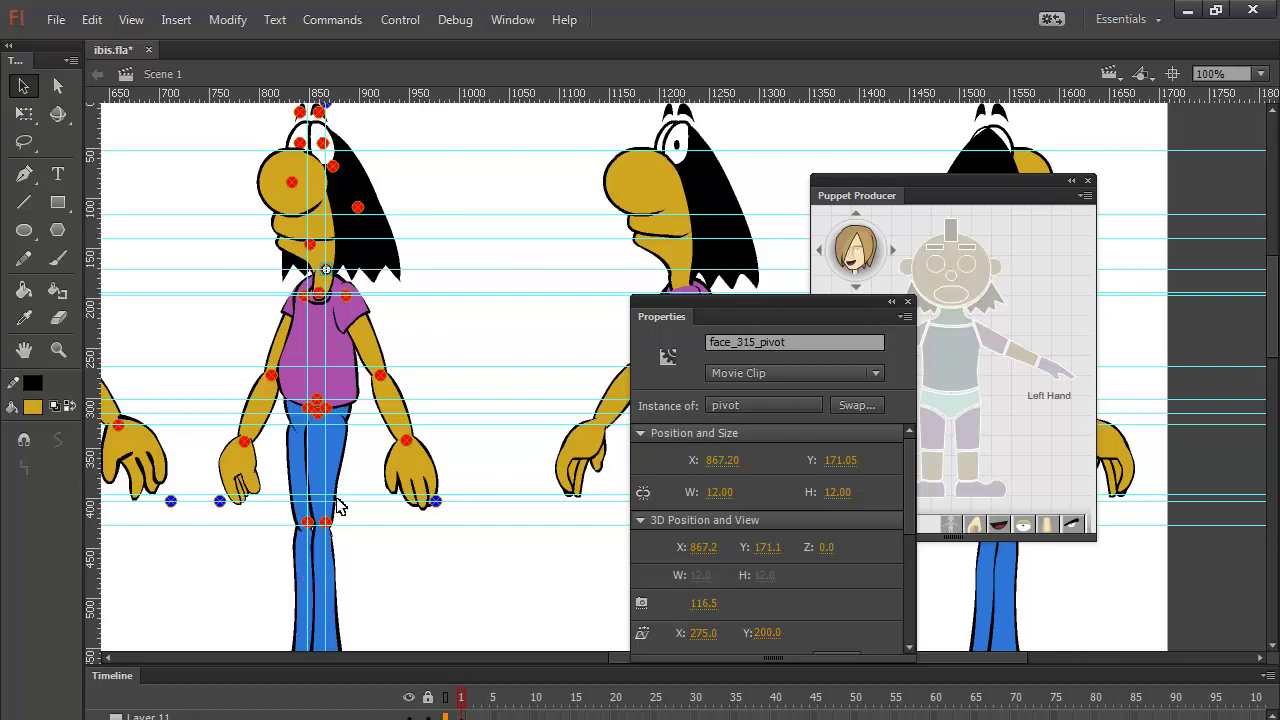
click(441, 614)
drag(441, 614, 476, 540)
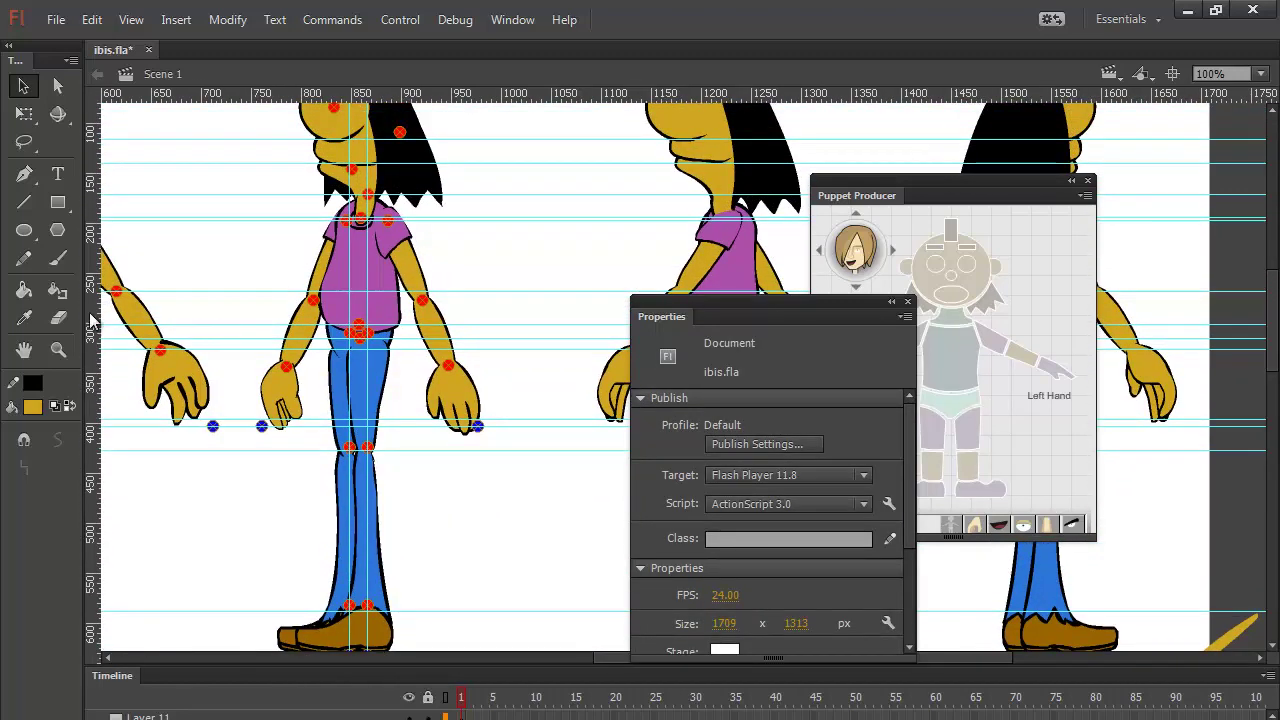
drag(96, 281, 360, 332)
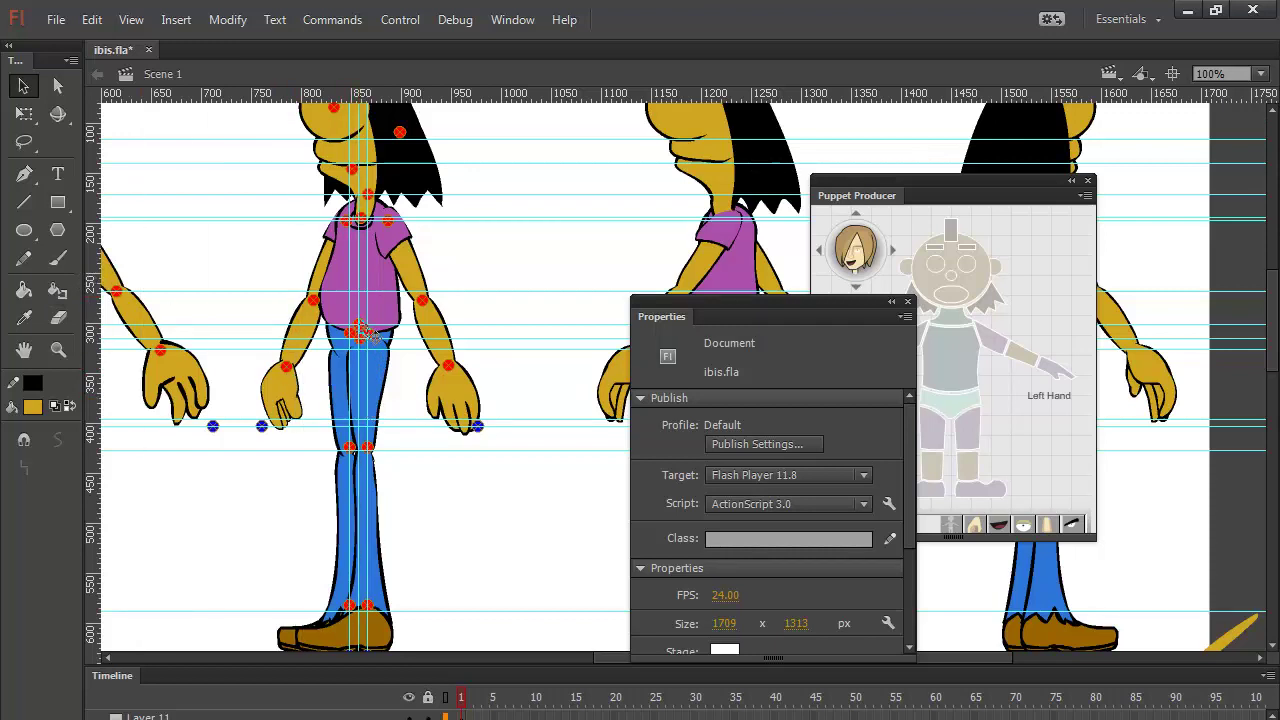
Step: Unlock the guides and shift the middle vertical guide onto the centre of the 315 view's upper torso pivot
click(368, 334)
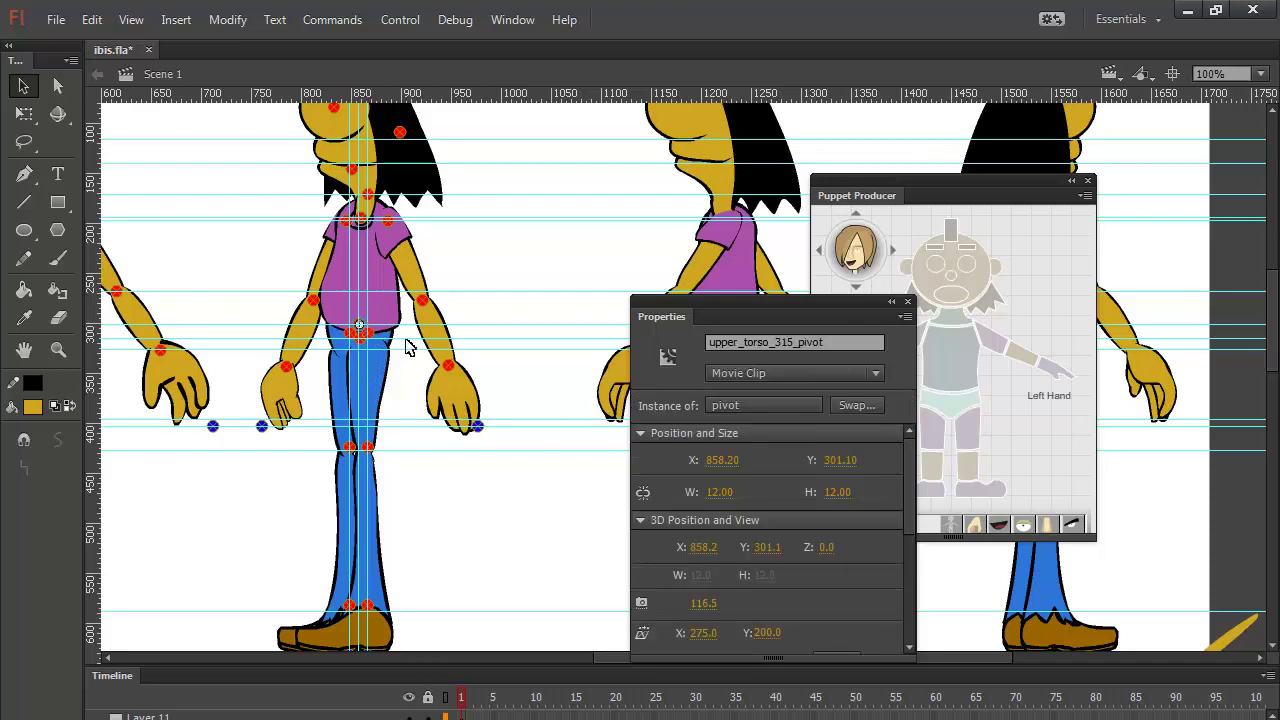
key(ctrl+equal)
key(ctrl+equal)
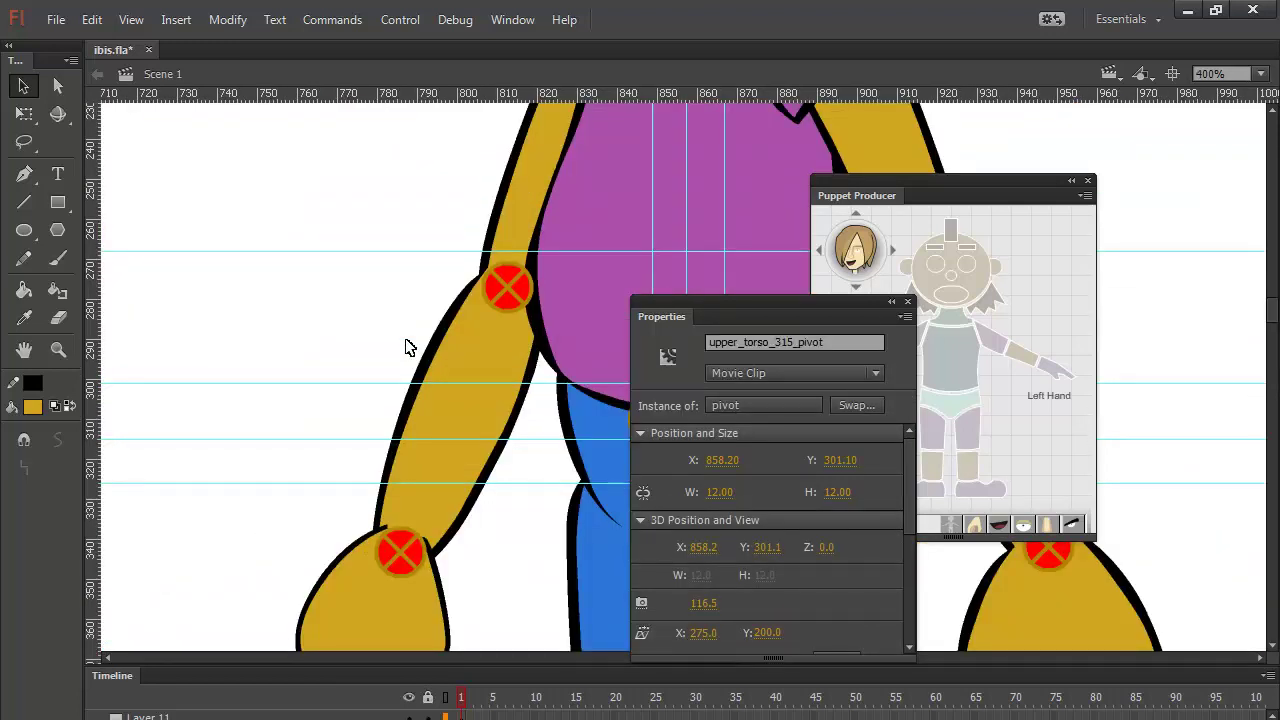
drag(531, 363, 262, 372)
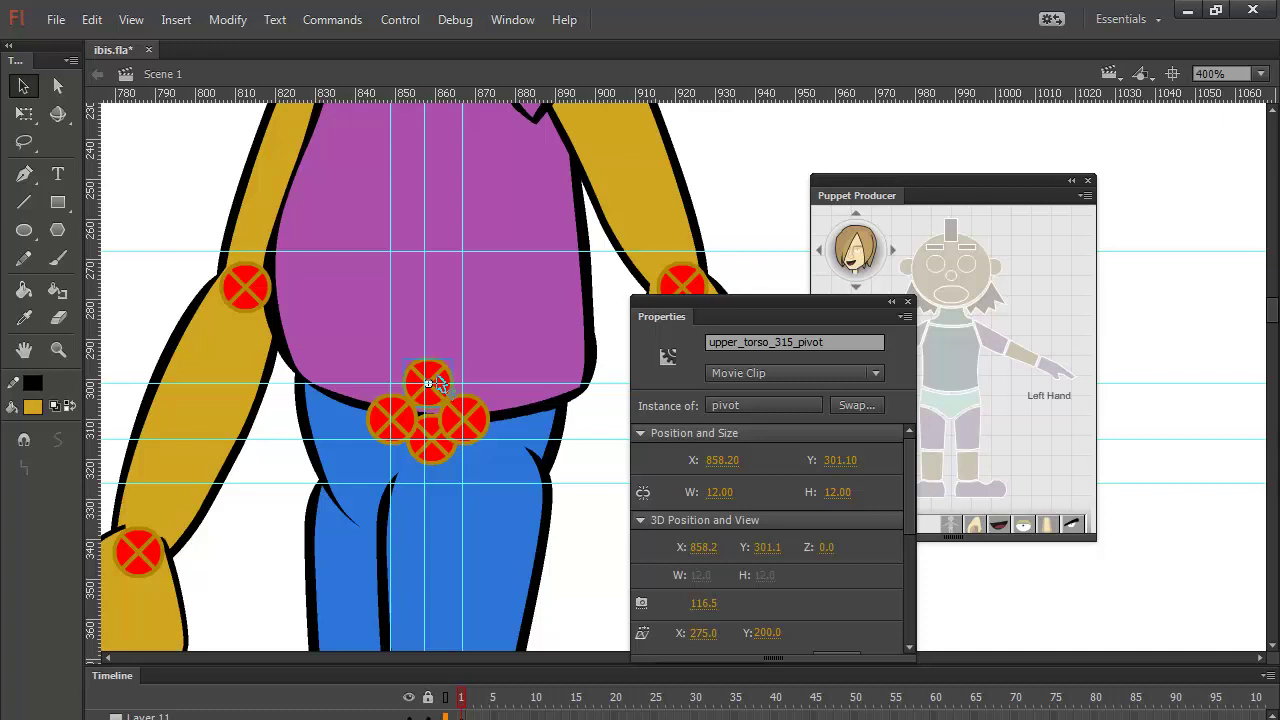
click(131, 19)
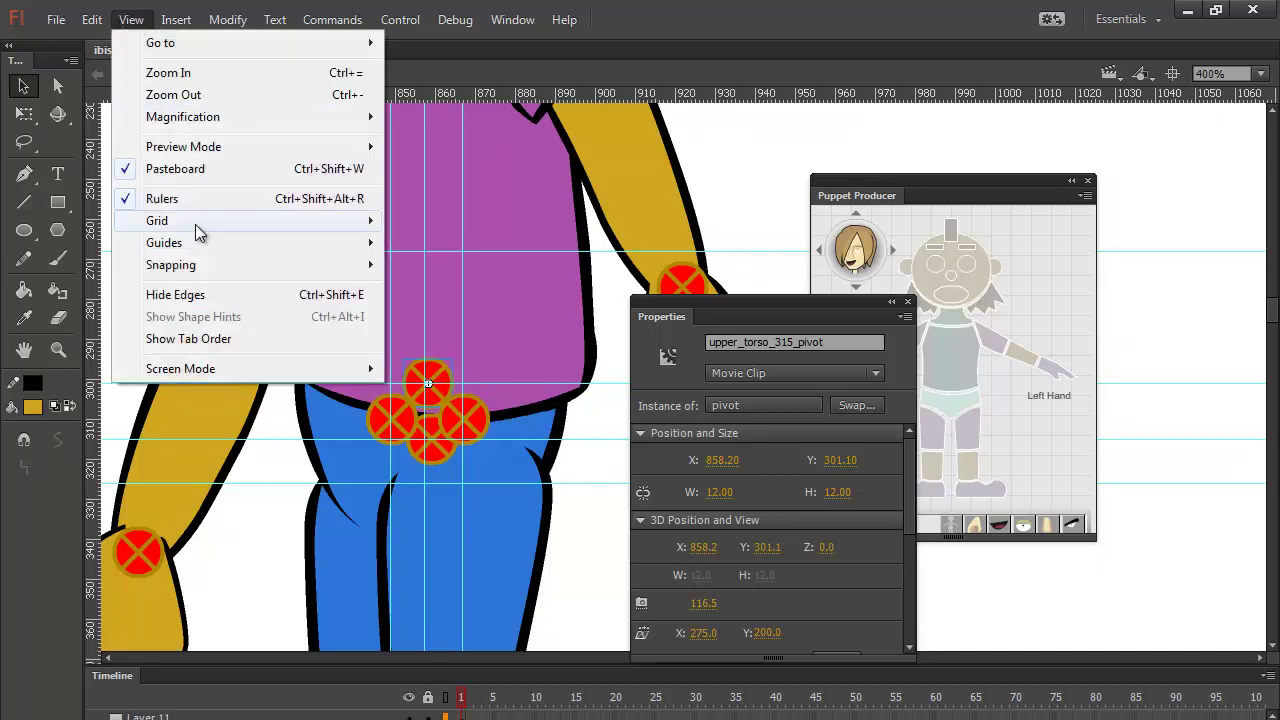
mouse_move(200, 242)
click(418, 262)
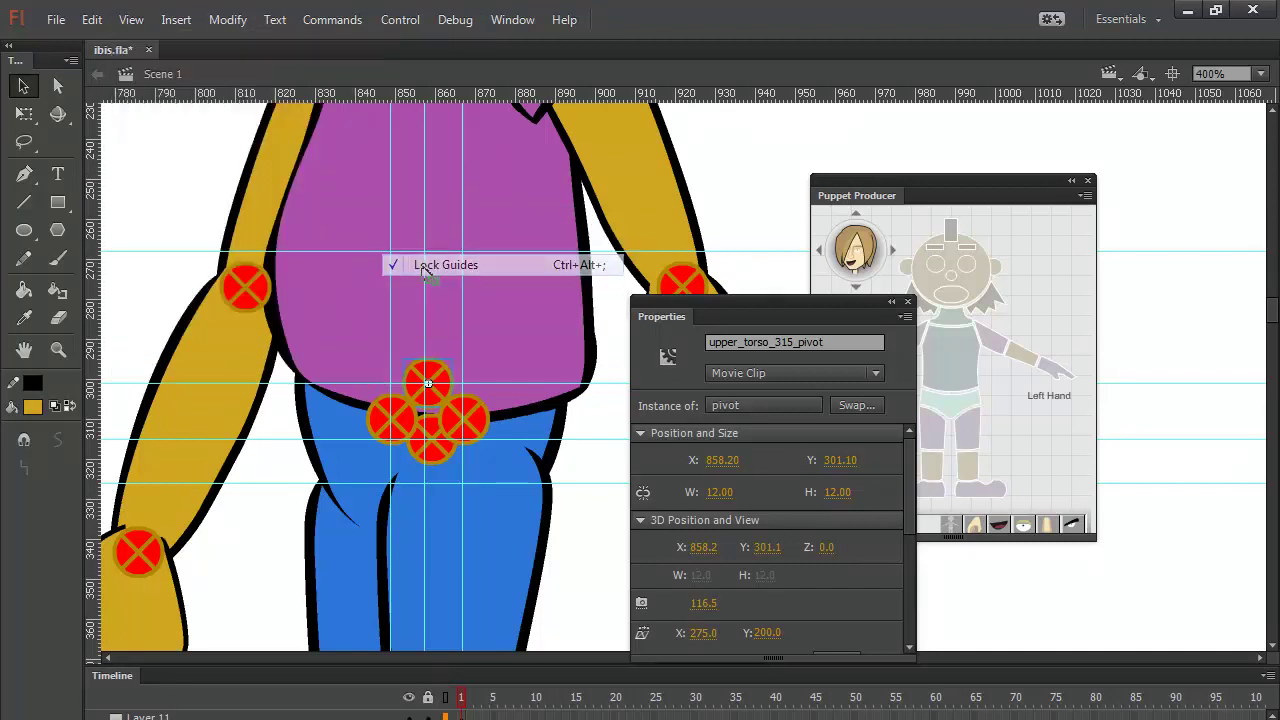
drag(425, 309, 428, 310)
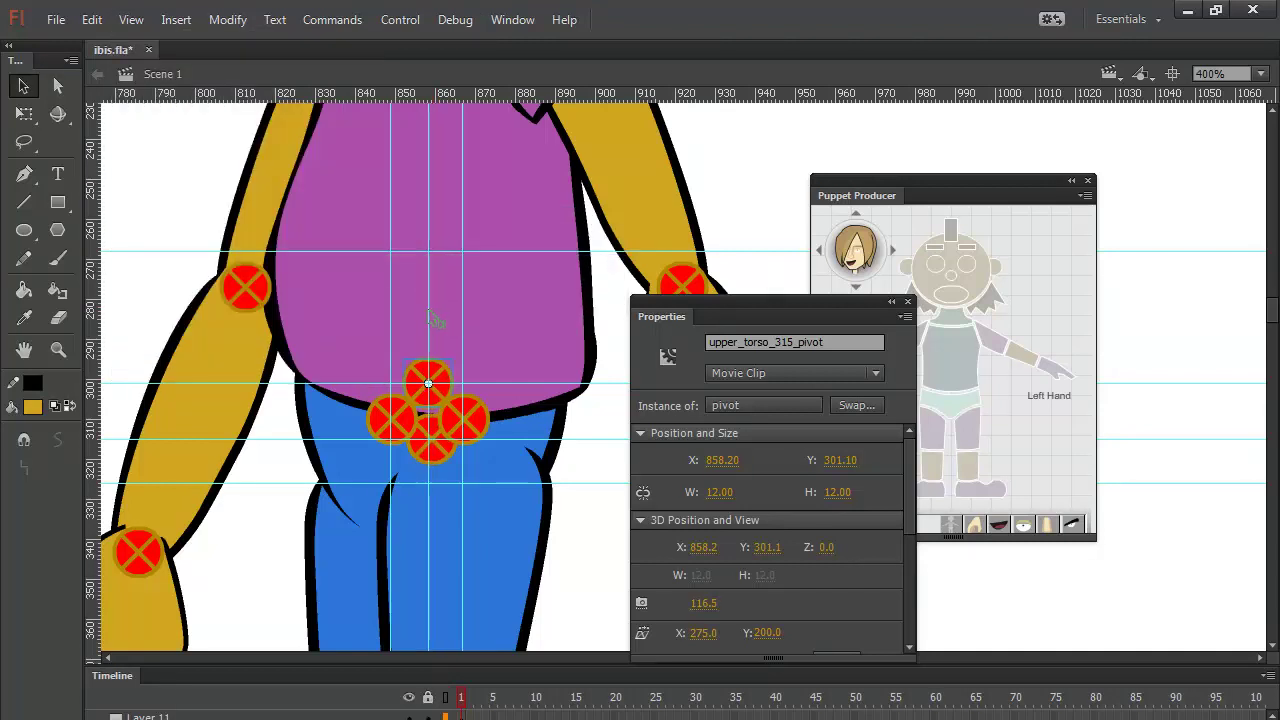
Step: Align the 315 view's lower torso and neck pivots horizontally with the middle vertical guide
click(440, 454)
key(Left)
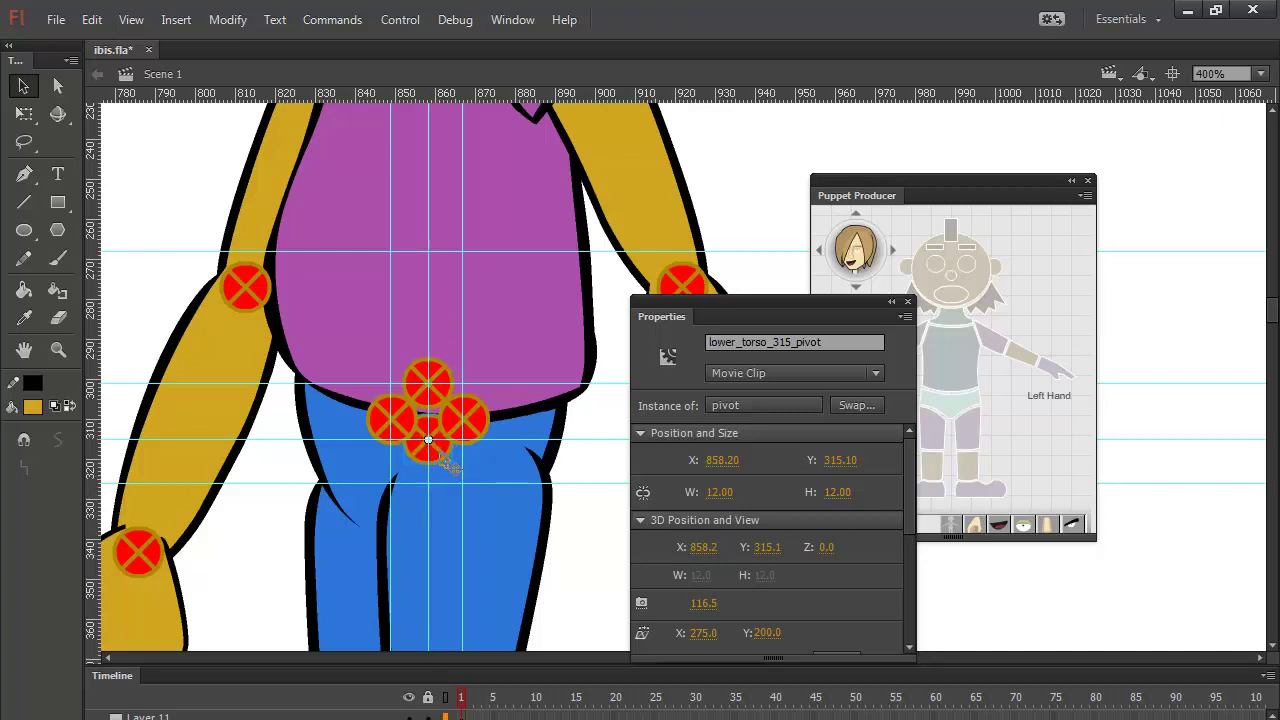
scroll(504, 254, up, 6)
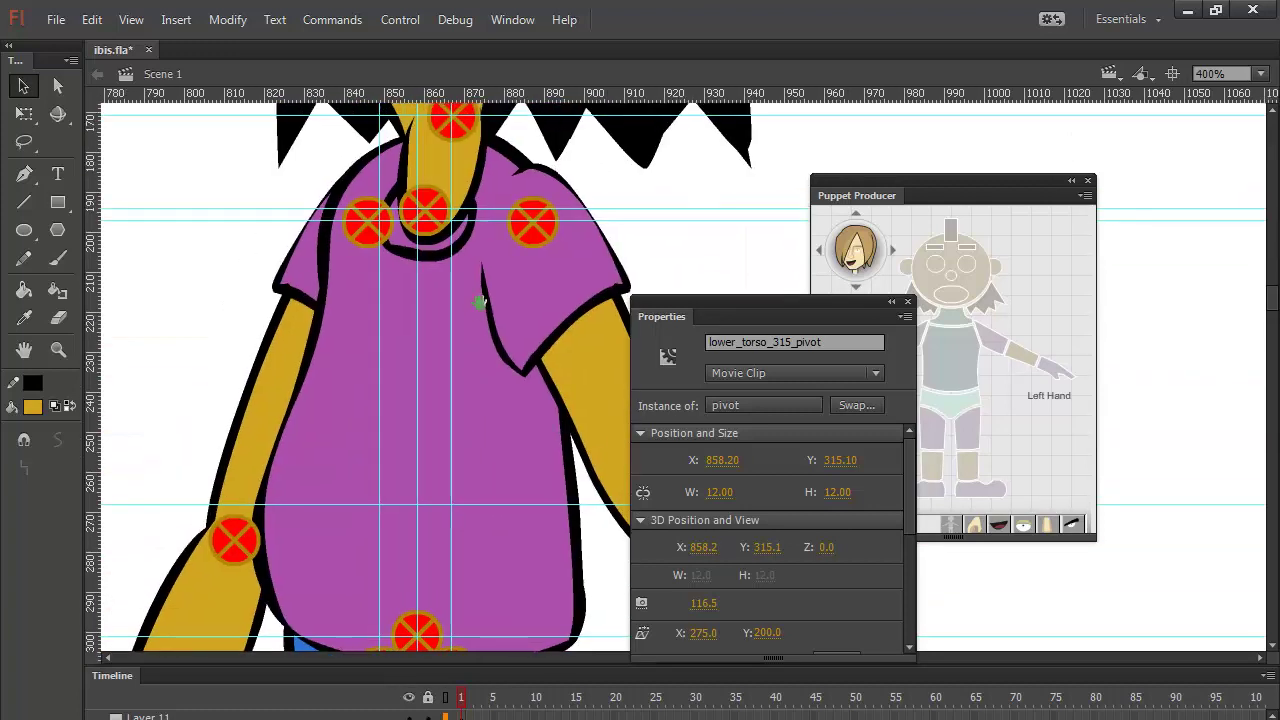
click(444, 339)
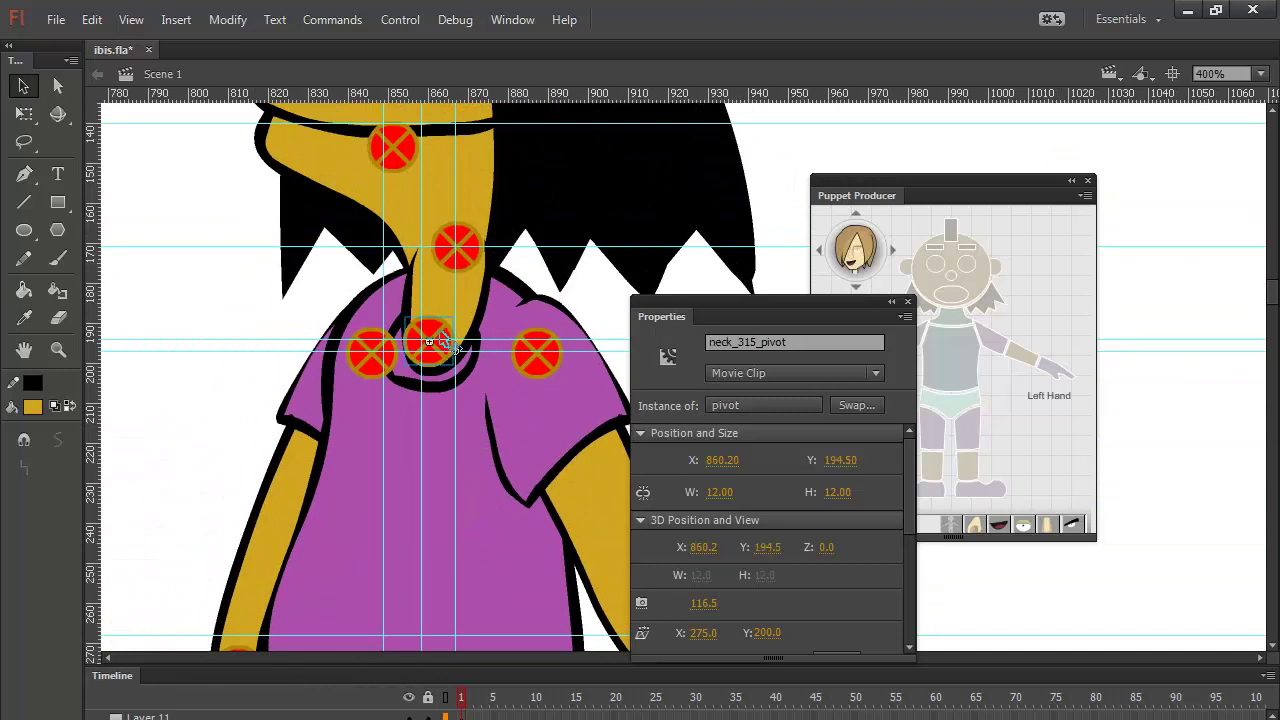
drag(442, 342, 441, 342)
key(Left)
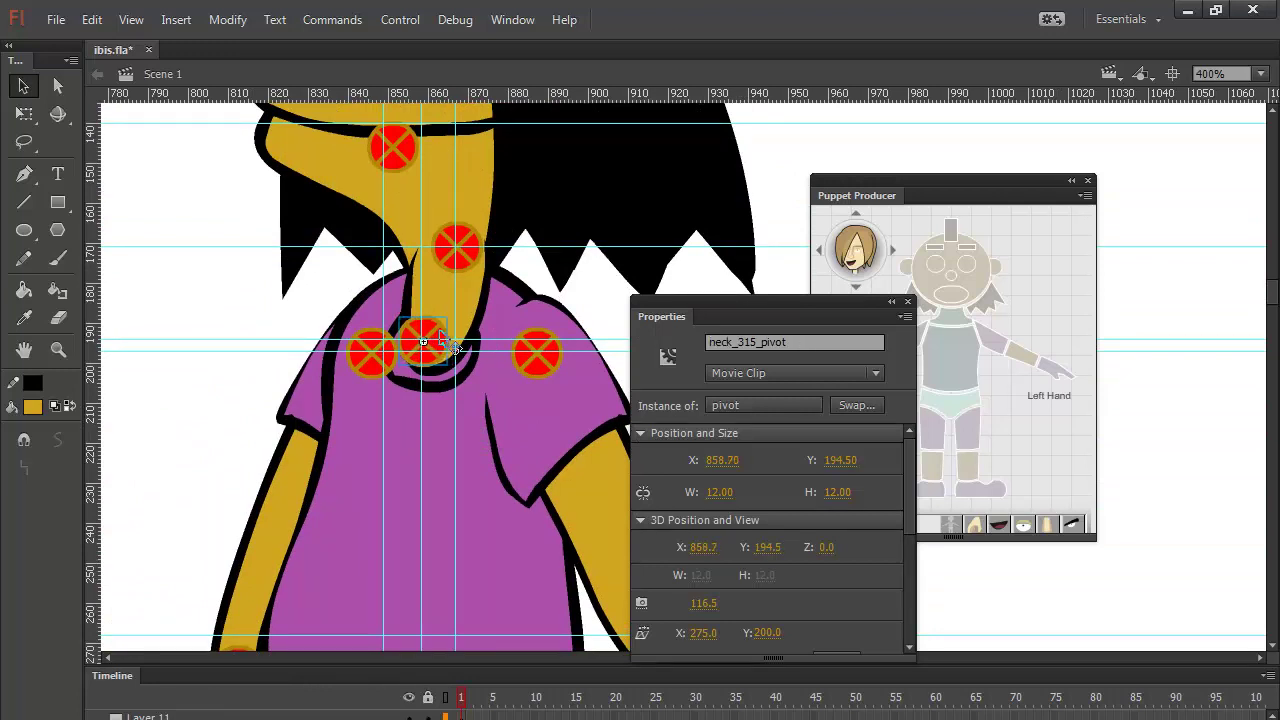
Step: Shift the 315 view's face pivot sideways onto the middle vertical guide, in line with the neck pivot
click(462, 237)
key(Left)
key(Left)
key(Left)
key(Left)
key(Left)
key(Left)
key(Left)
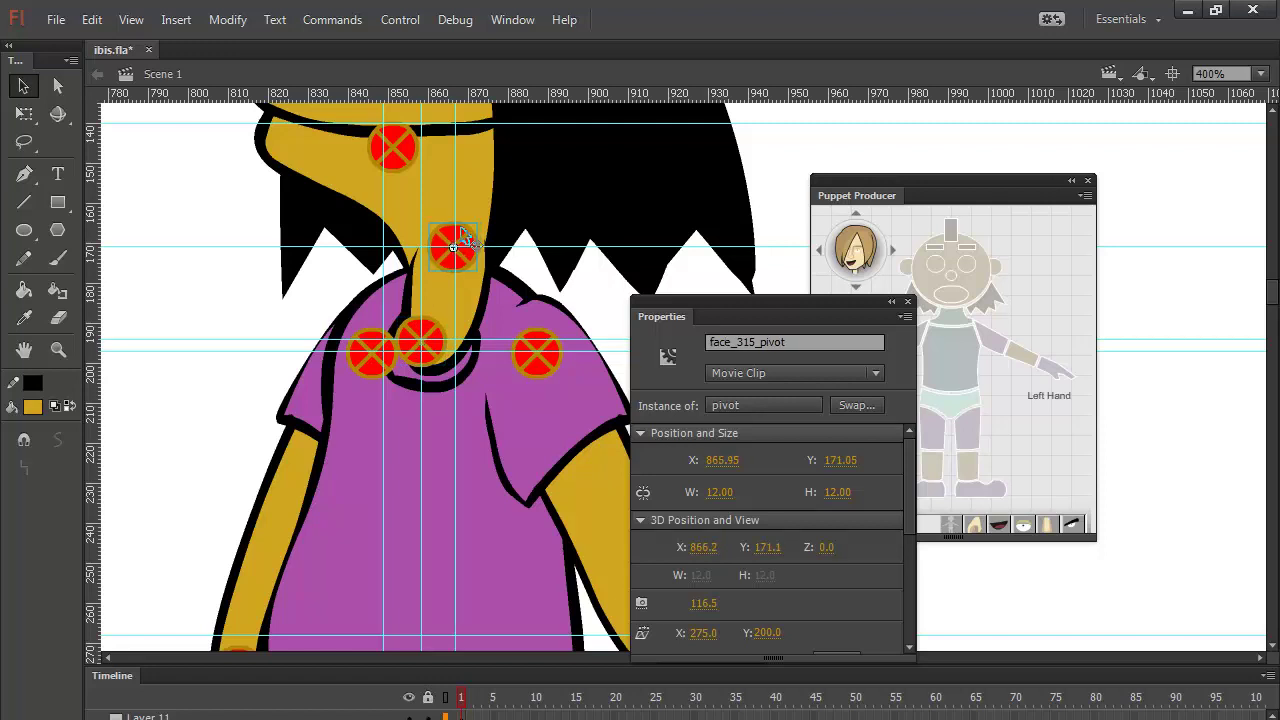
key(Left)
key(Left)
key(Left)
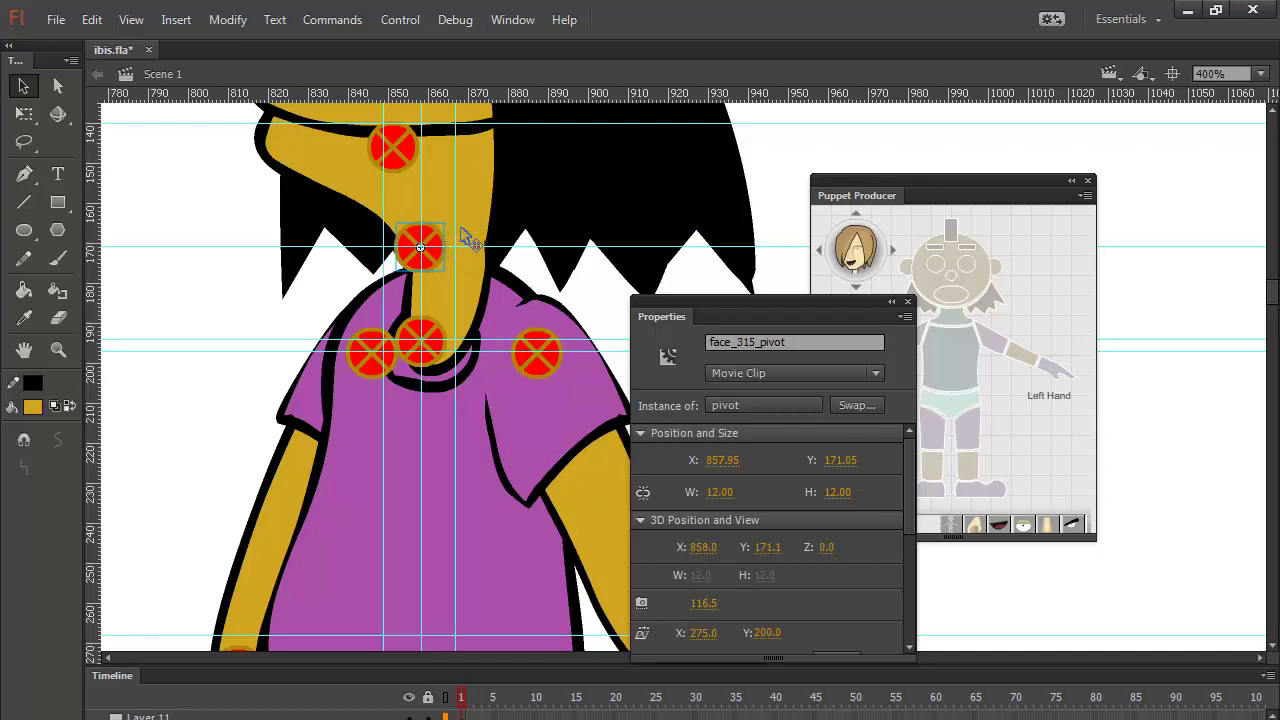
key(Right)
click(356, 184)
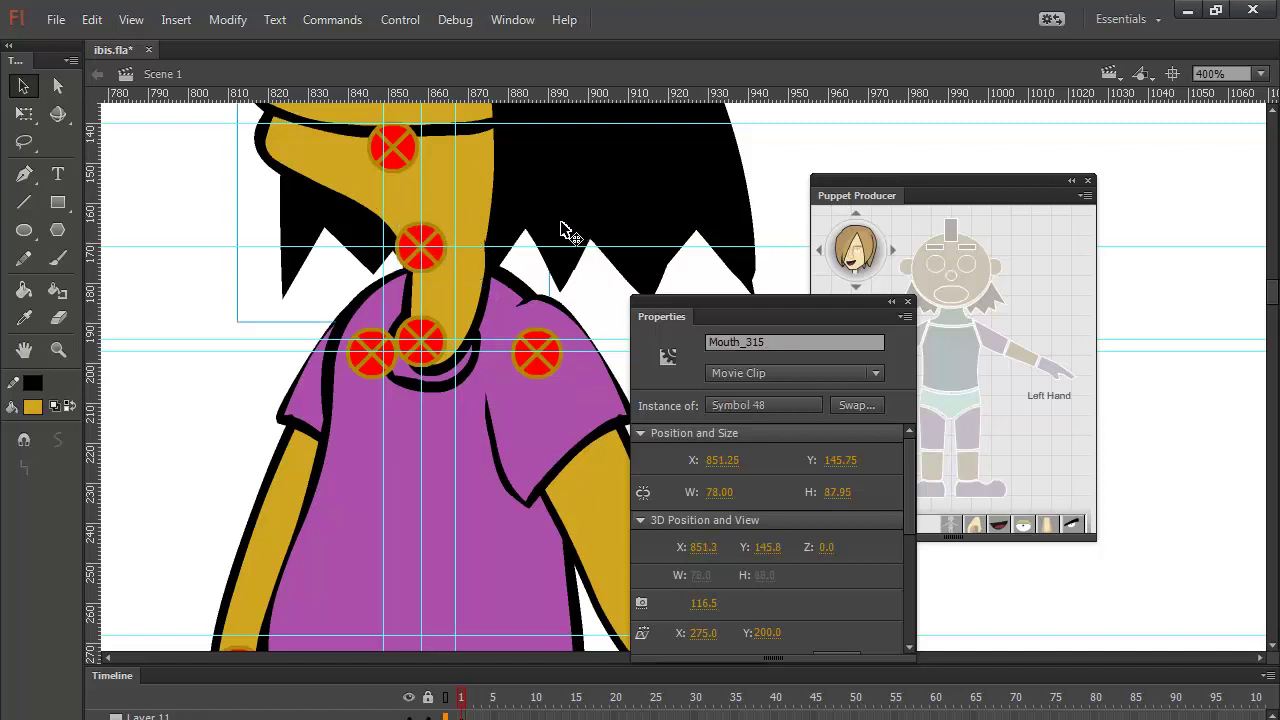
Step: Move the 315 view's blue head nud pivot onto the middle vertical guide at X 858.20, Y 4.00
mouse_move(586, 149)
mouse_down()
mouse_move(541, 319)
mouse_move(528, 437)
mouse_move(481, 334)
mouse_move(497, 508)
mouse_up()
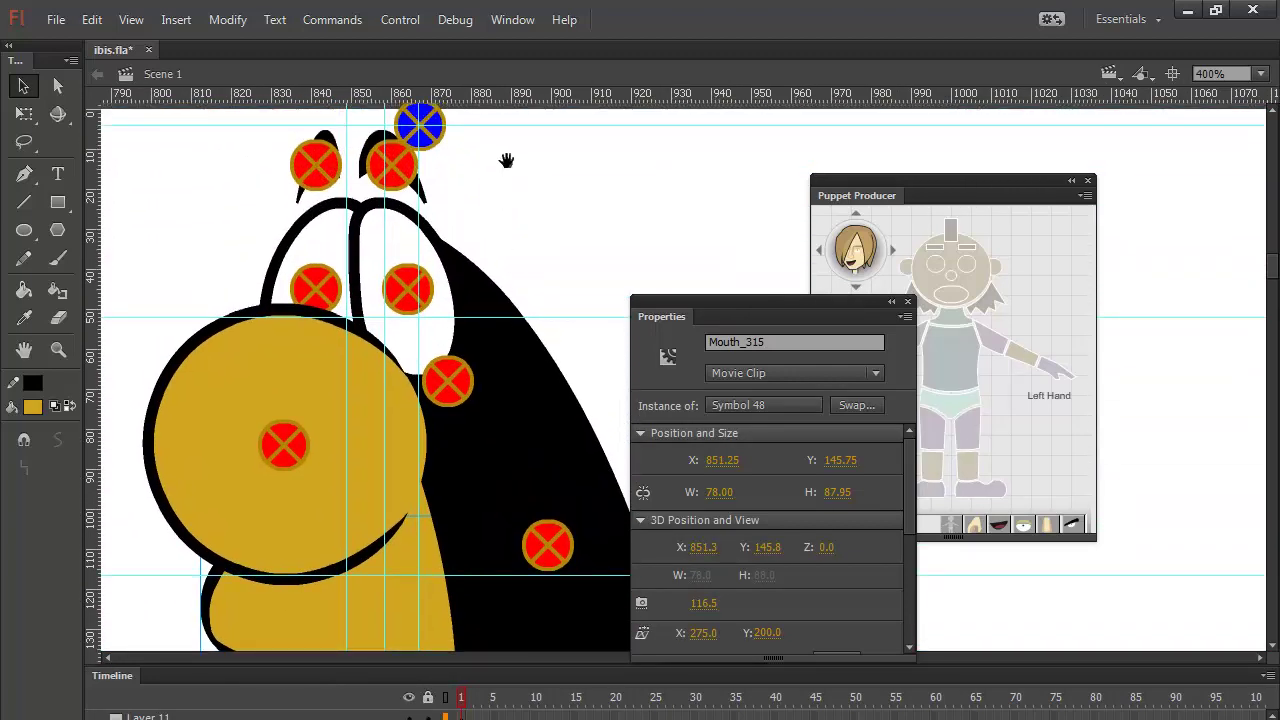
drag(506, 160, 514, 224)
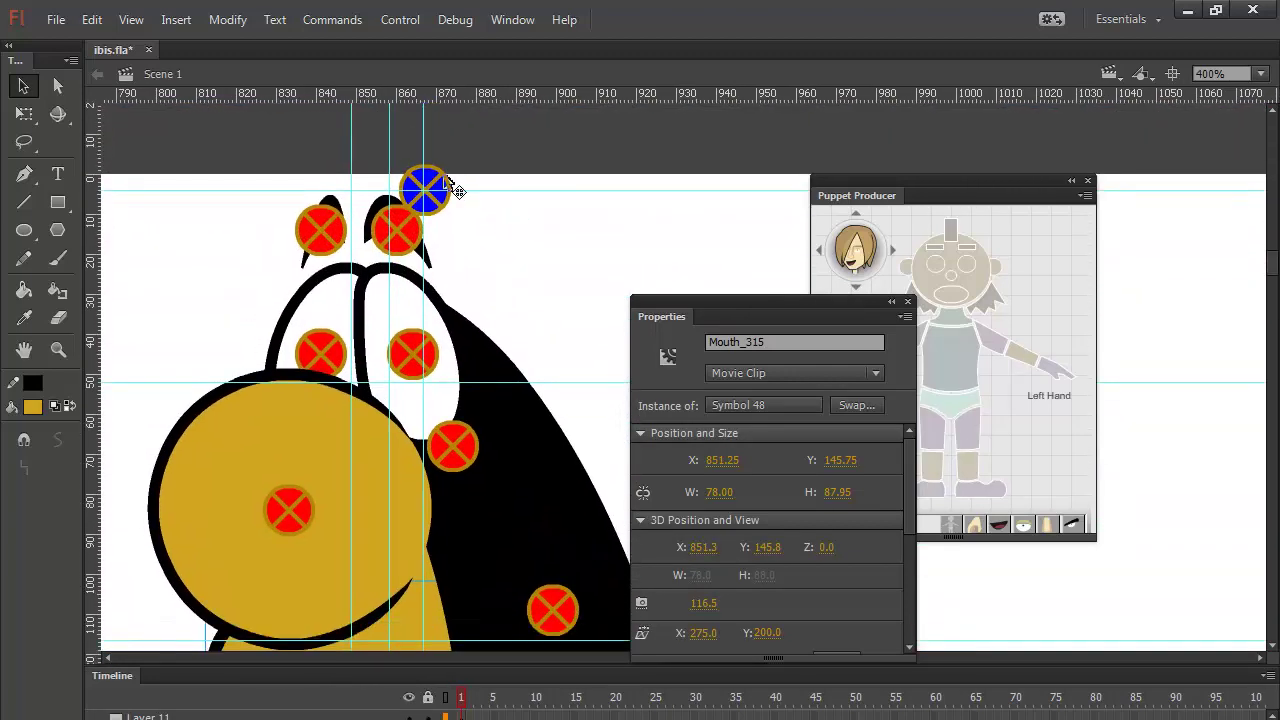
scroll(495, 180, down, 3)
scroll(520, 300, down, 3)
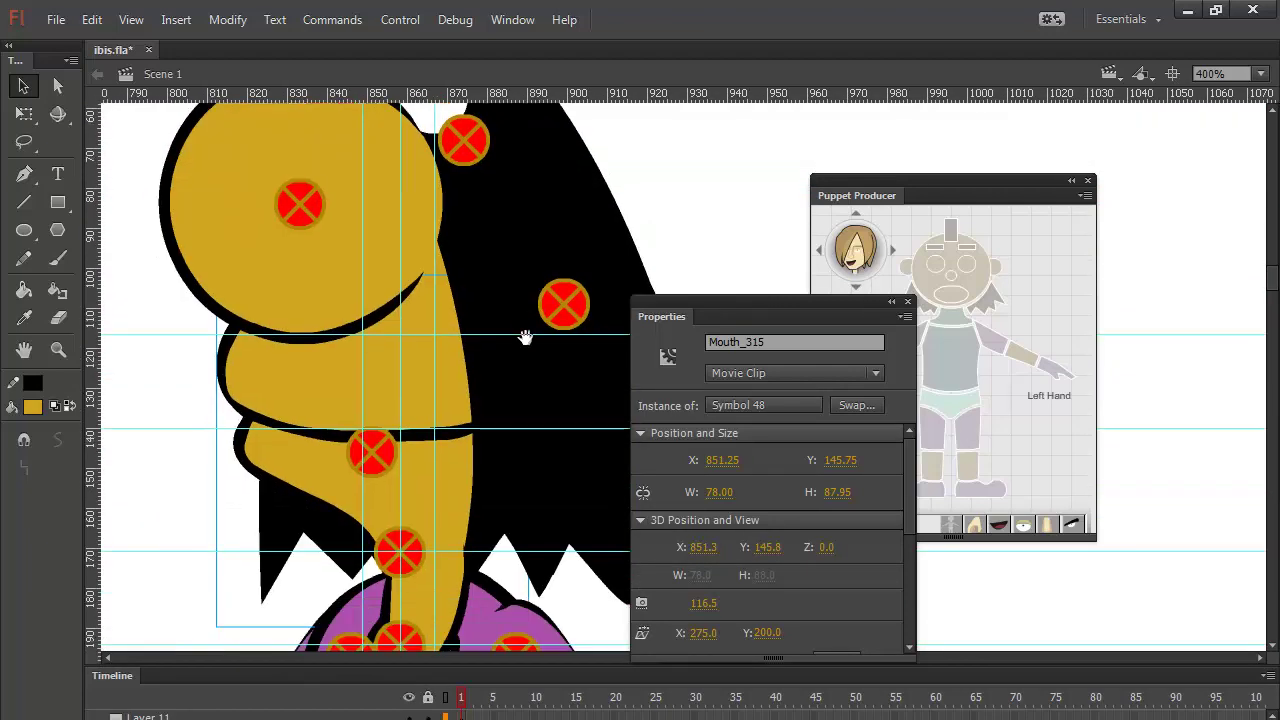
scroll(520, 320, down, 3)
scroll(514, 240, down, 3)
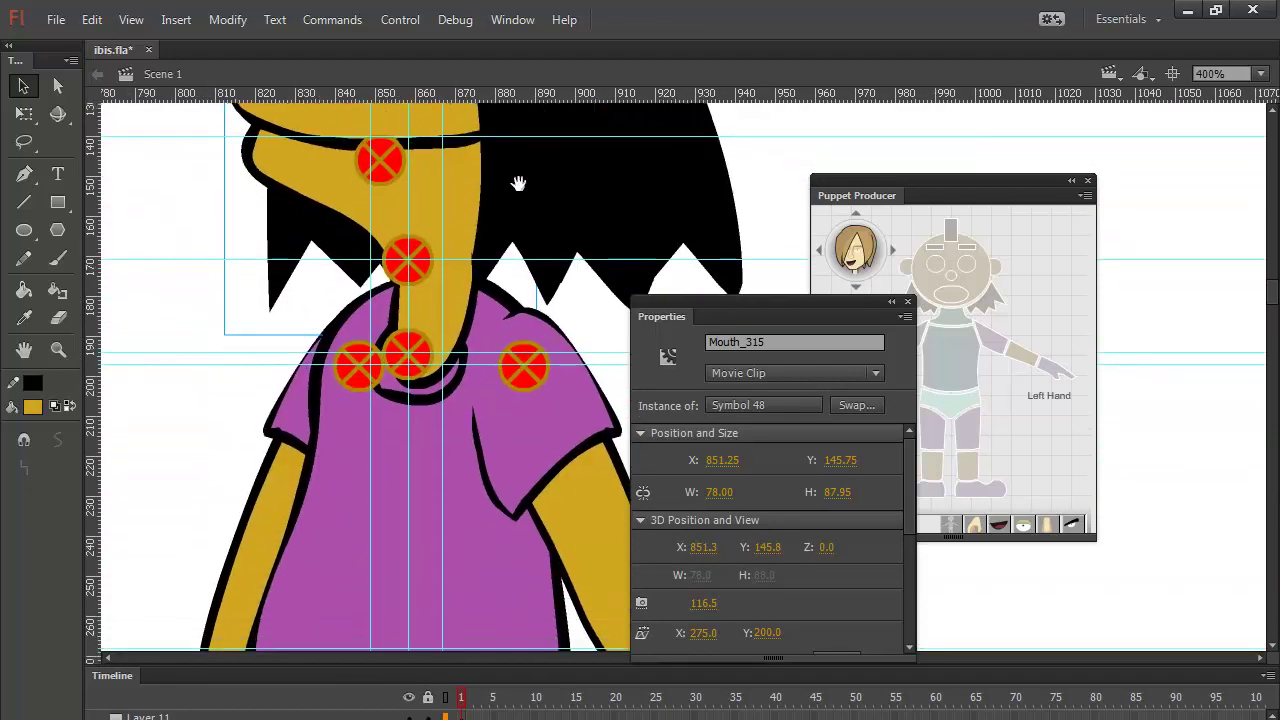
mouse_move(518, 183)
mouse_down()
mouse_move(520, 123)
mouse_move(520, 277)
mouse_move(523, 128)
mouse_move(537, 324)
mouse_move(532, 540)
mouse_up()
mouse_move(470, 133)
mouse_down()
mouse_move(485, 190)
mouse_move(458, 190)
mouse_up()
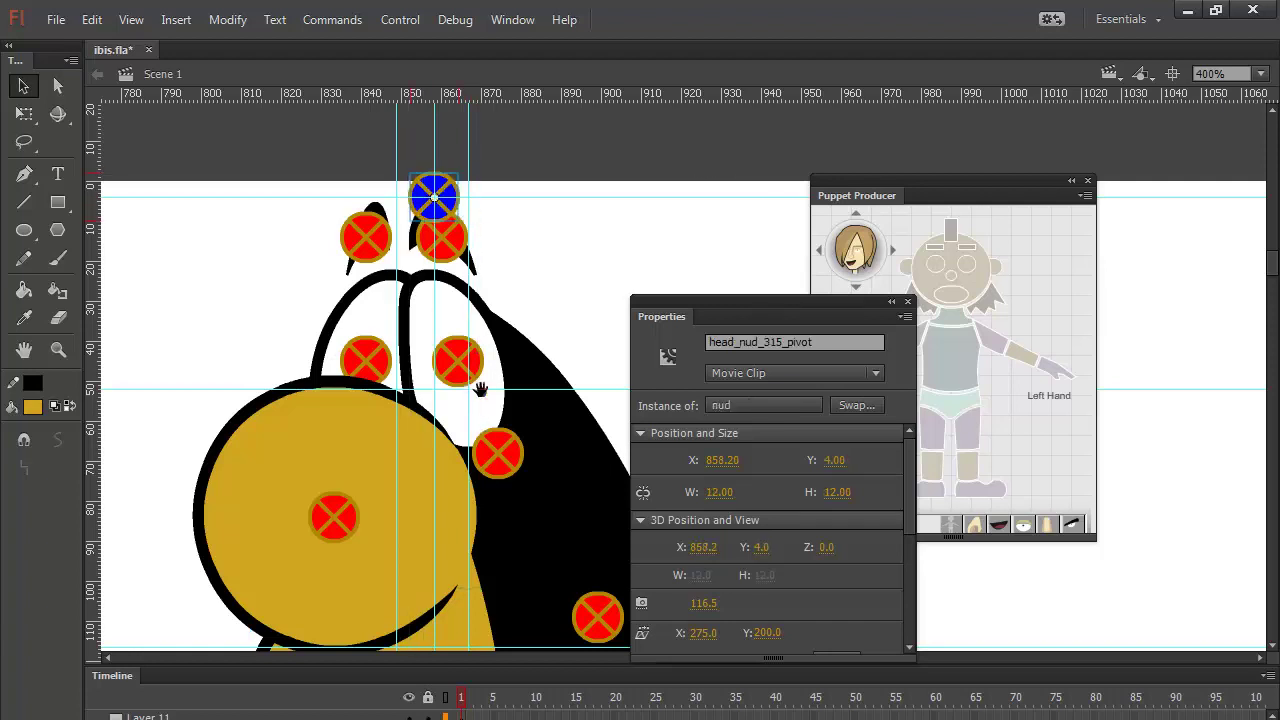
Step: Lower the 180 view's left and right shank pivots together onto the horizontal knee guide at Y 427.60
scroll(484, 330, down, 5)
scroll(486, 316, down, 14)
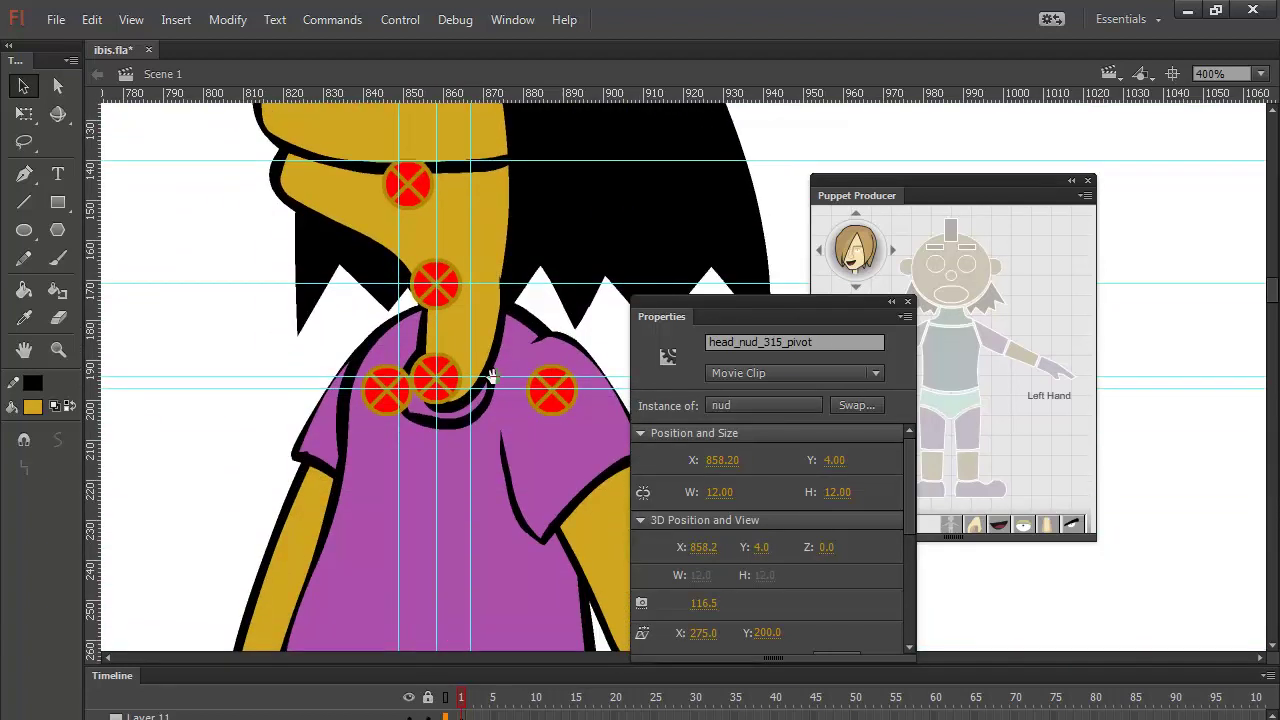
scroll(500, 390, down, 13)
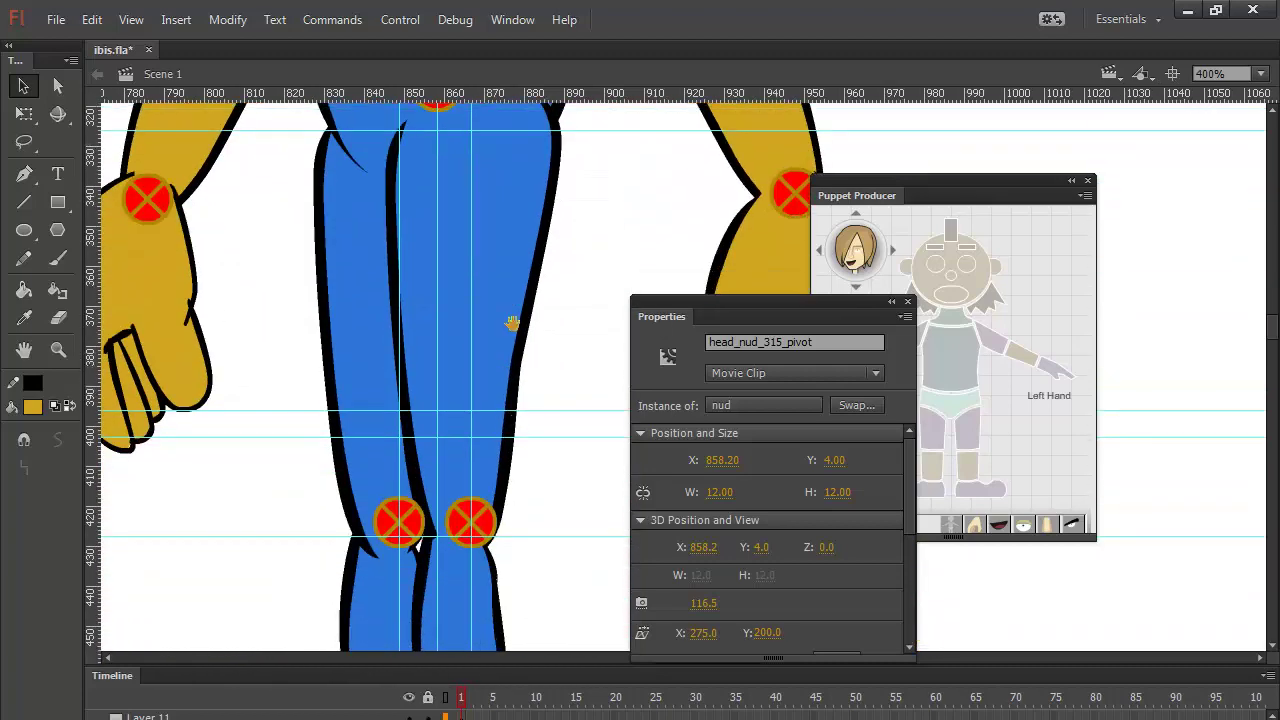
scroll(531, 429, down, 7)
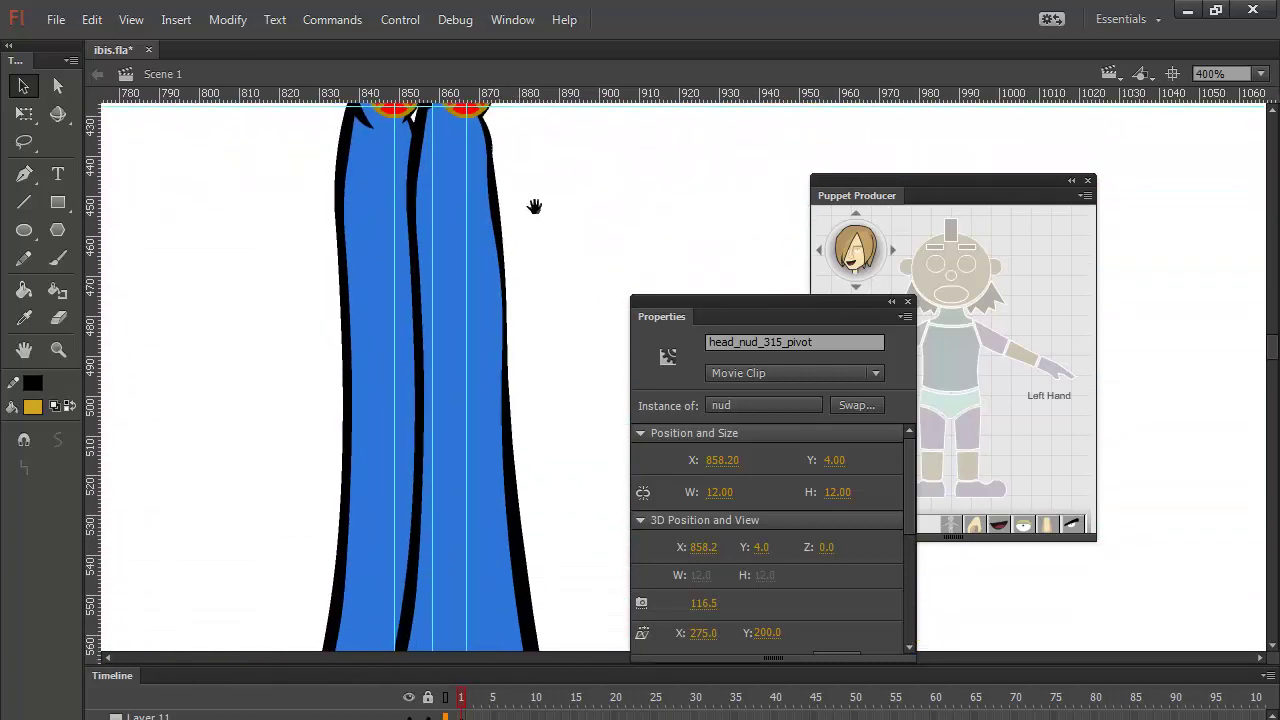
scroll(543, 272, up, 9)
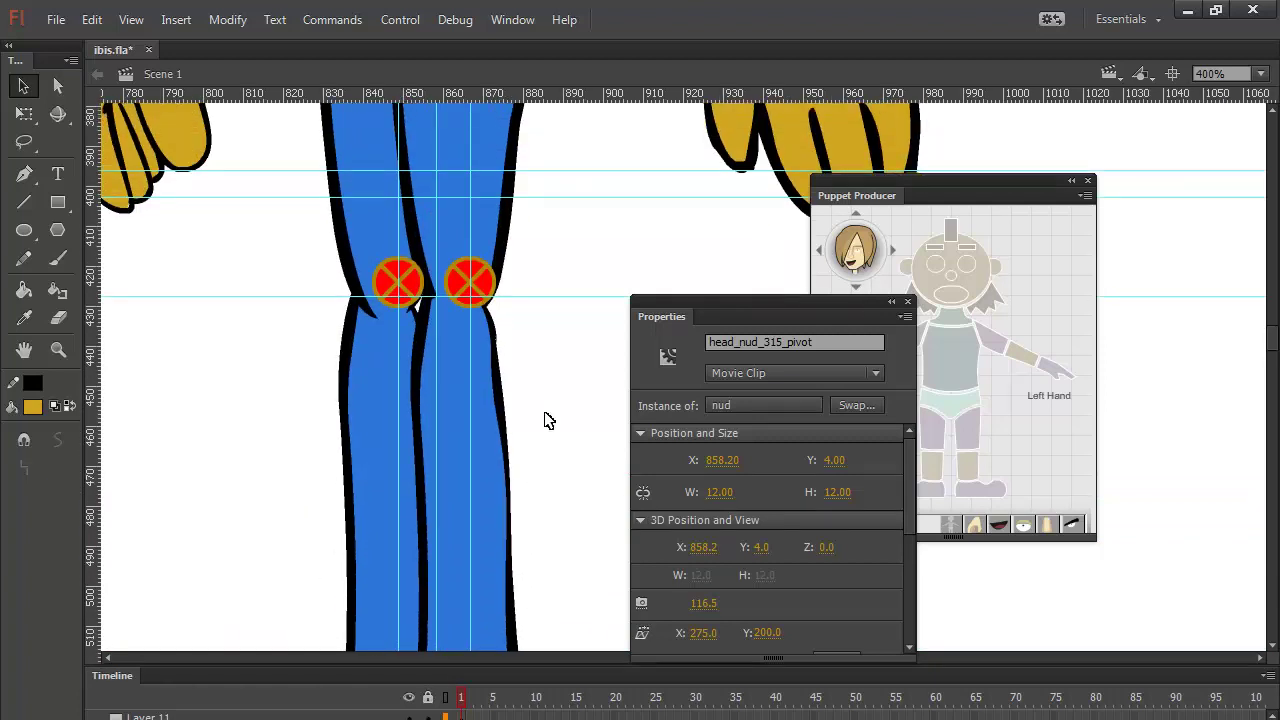
key(ctrl+minus)
key(ctrl+minus)
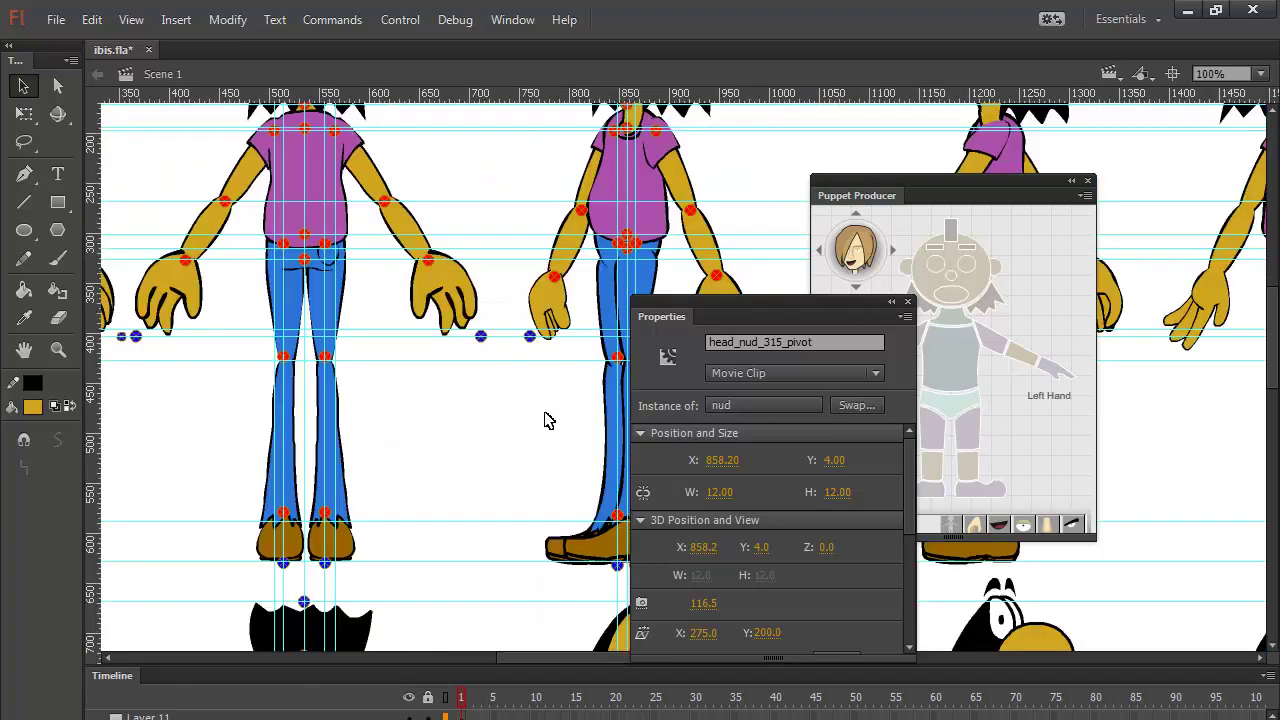
drag(320, 407, 290, 390)
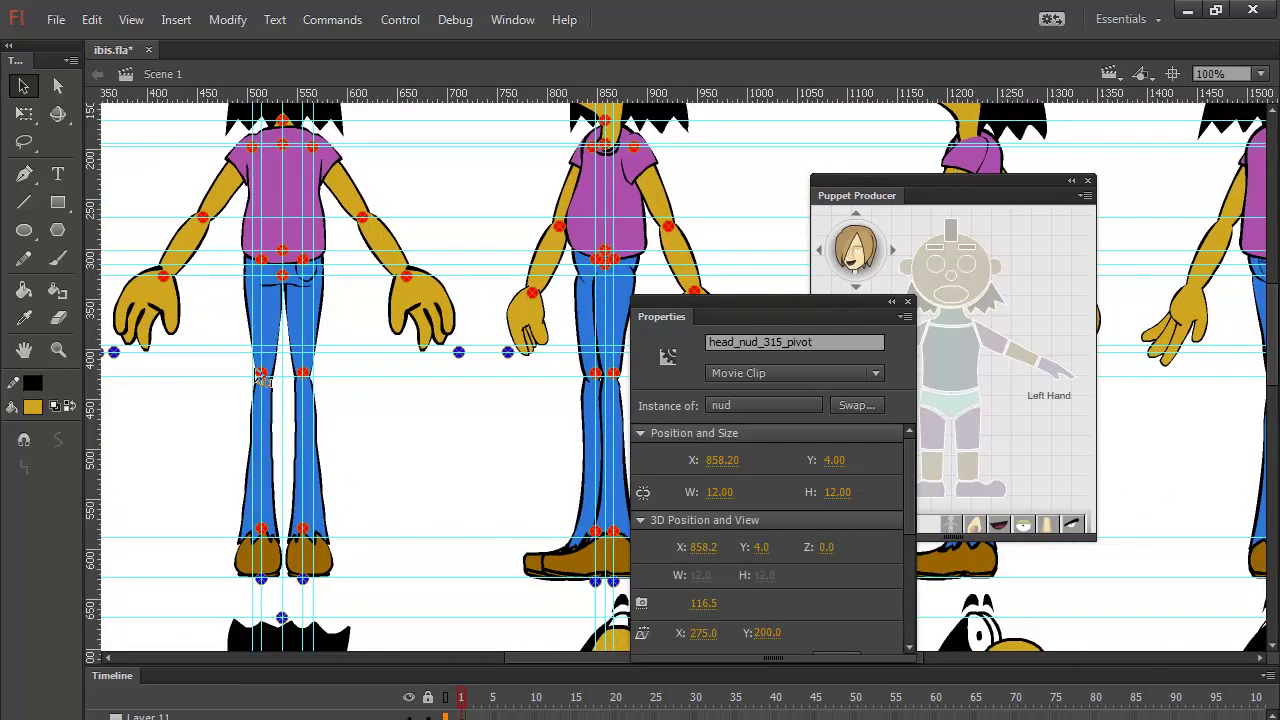
click(263, 377)
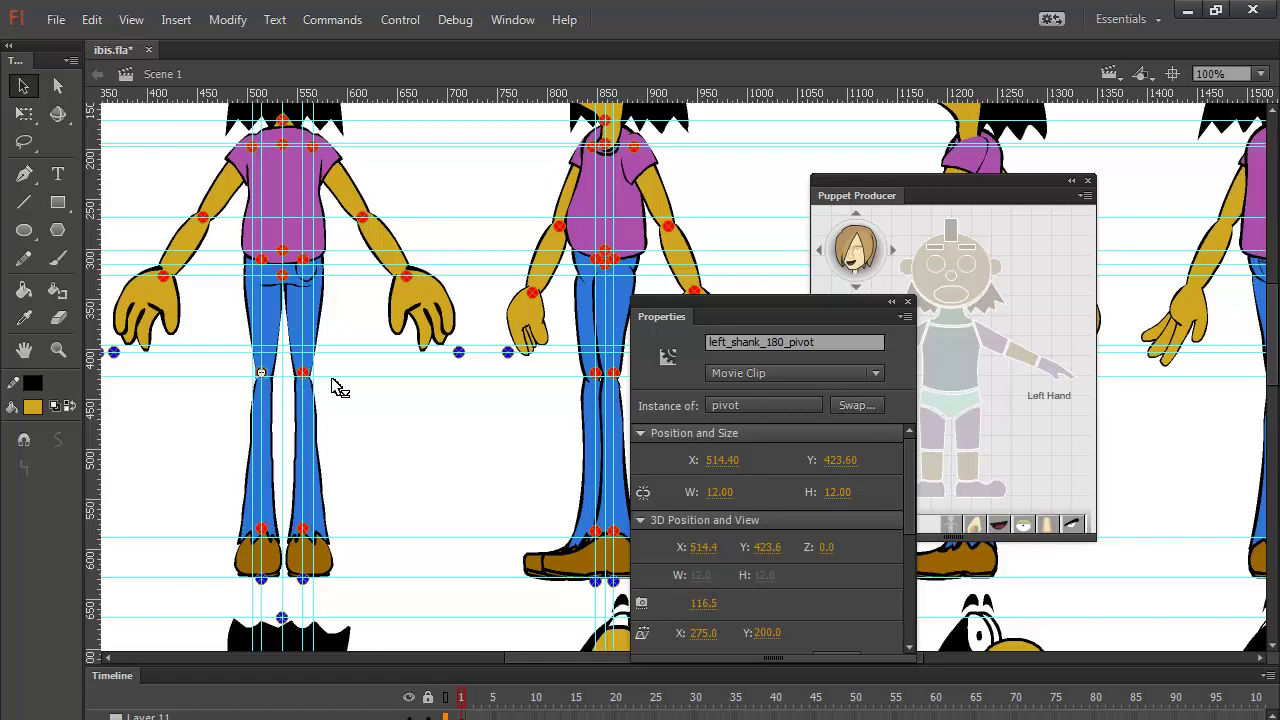
shift+click(305, 374)
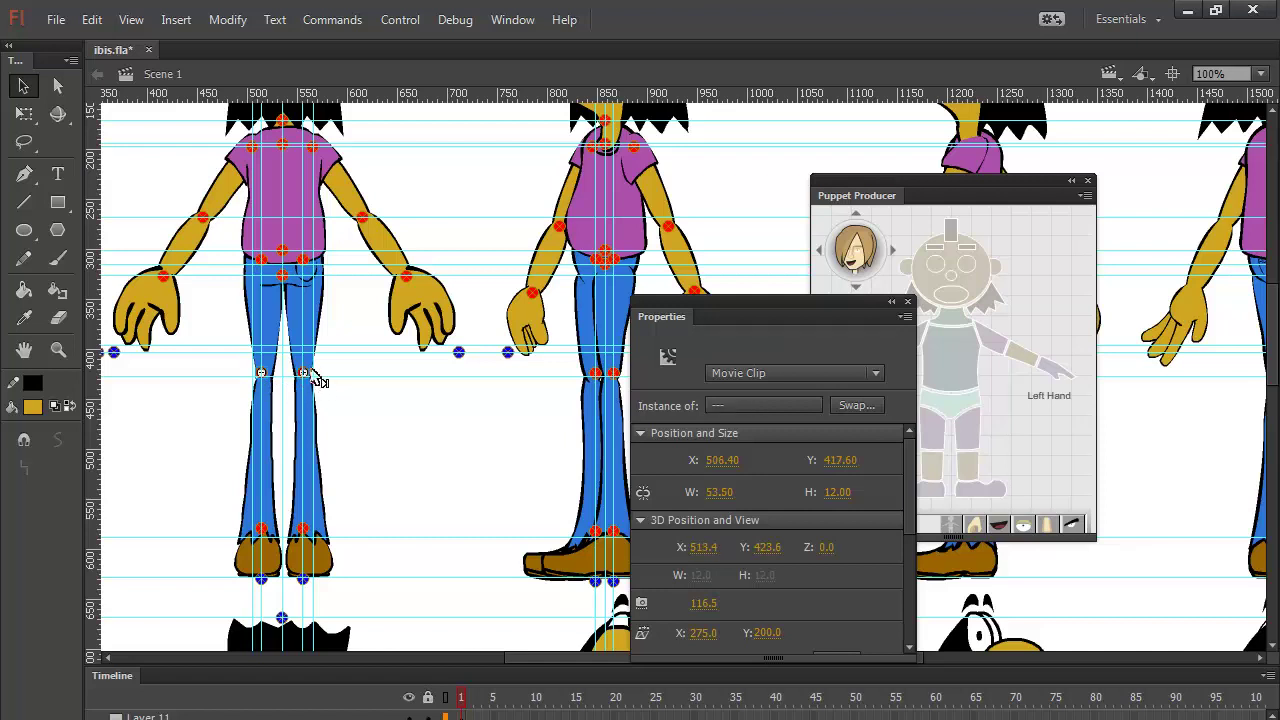
key(Down)
key(Down)
key(Down)
key(Right)
click(372, 420)
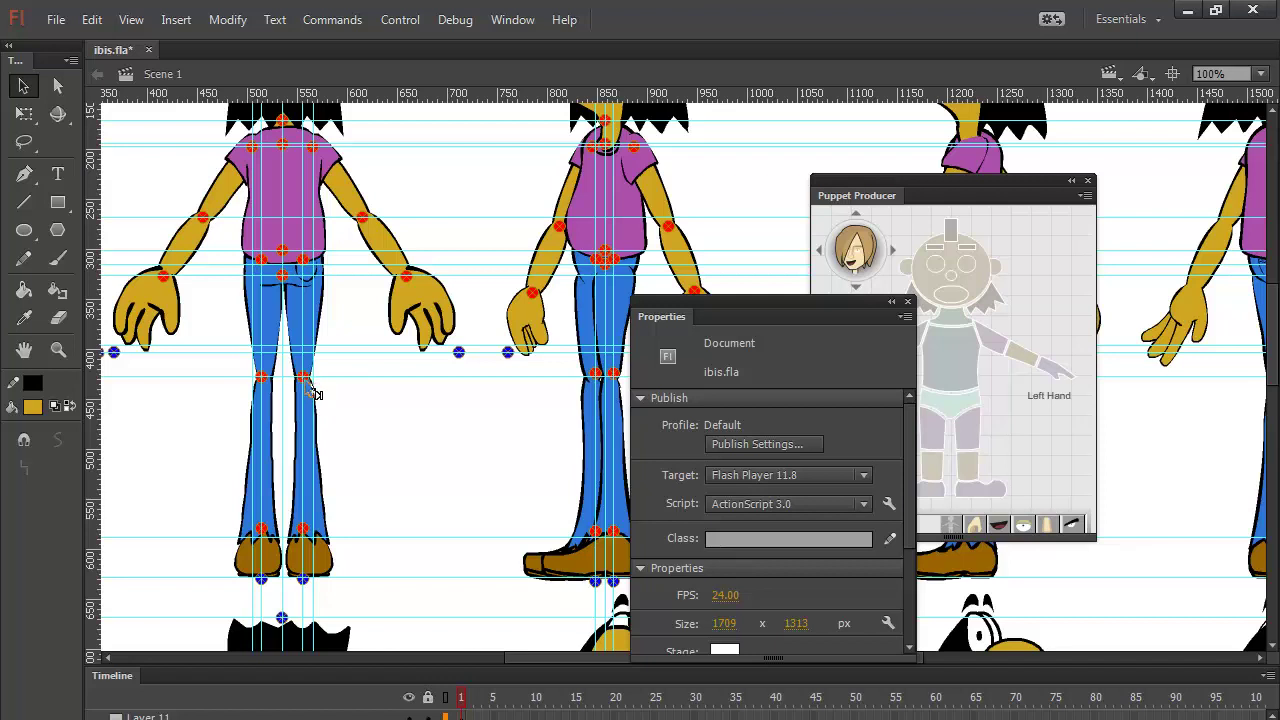
click(305, 379)
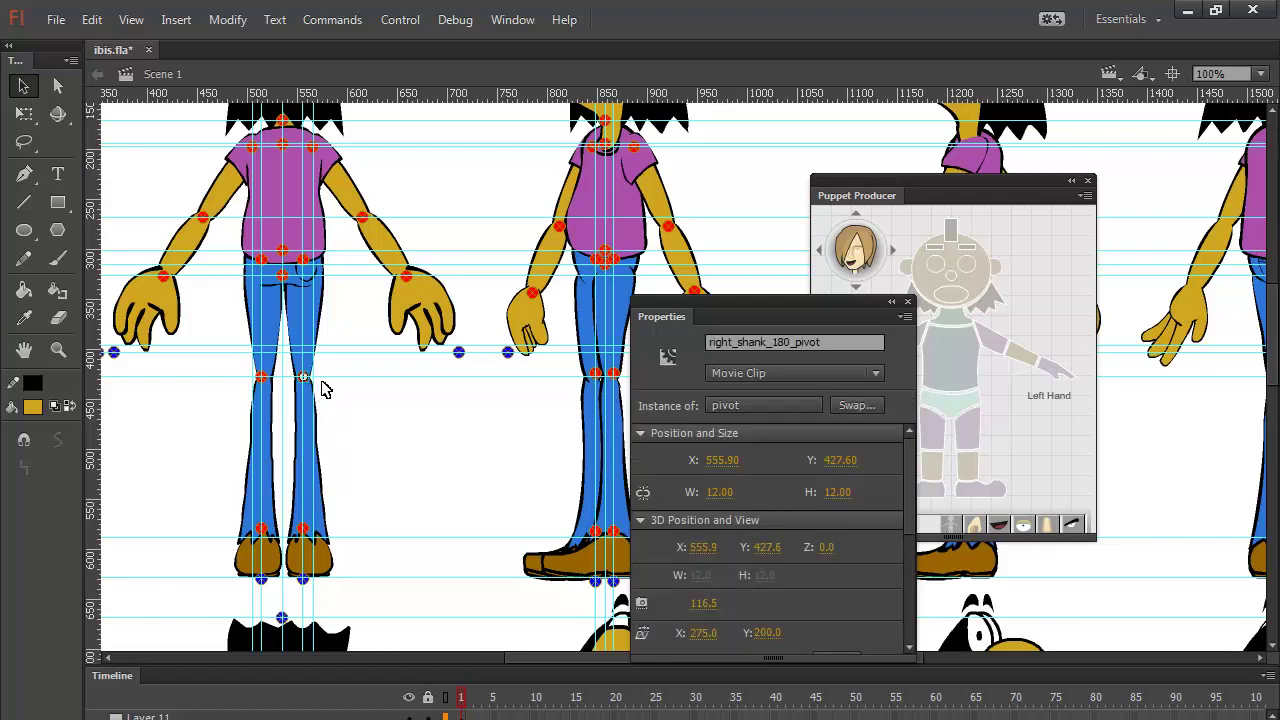
click(531, 440)
Step: Lower the 315 view's left and right shank pivots together onto the horizontal knee guide at Y 427.6
drag(585, 410, 410, 393)
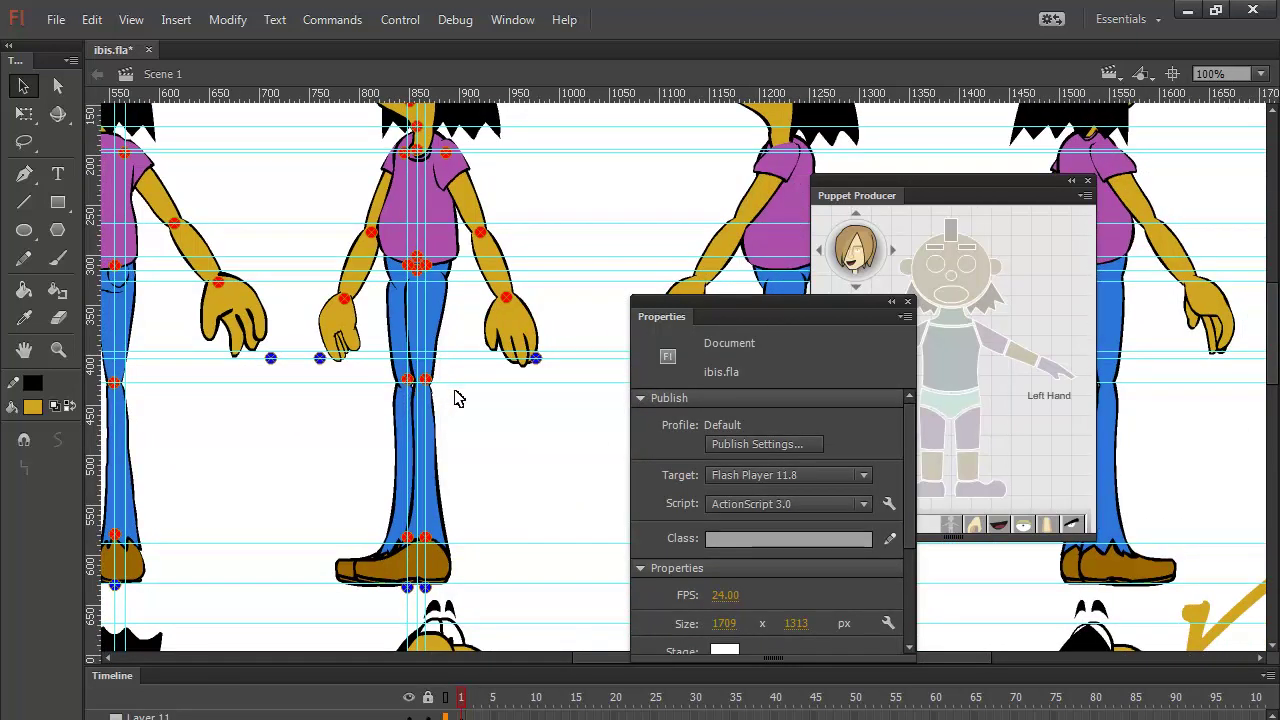
key(ctrl+equal)
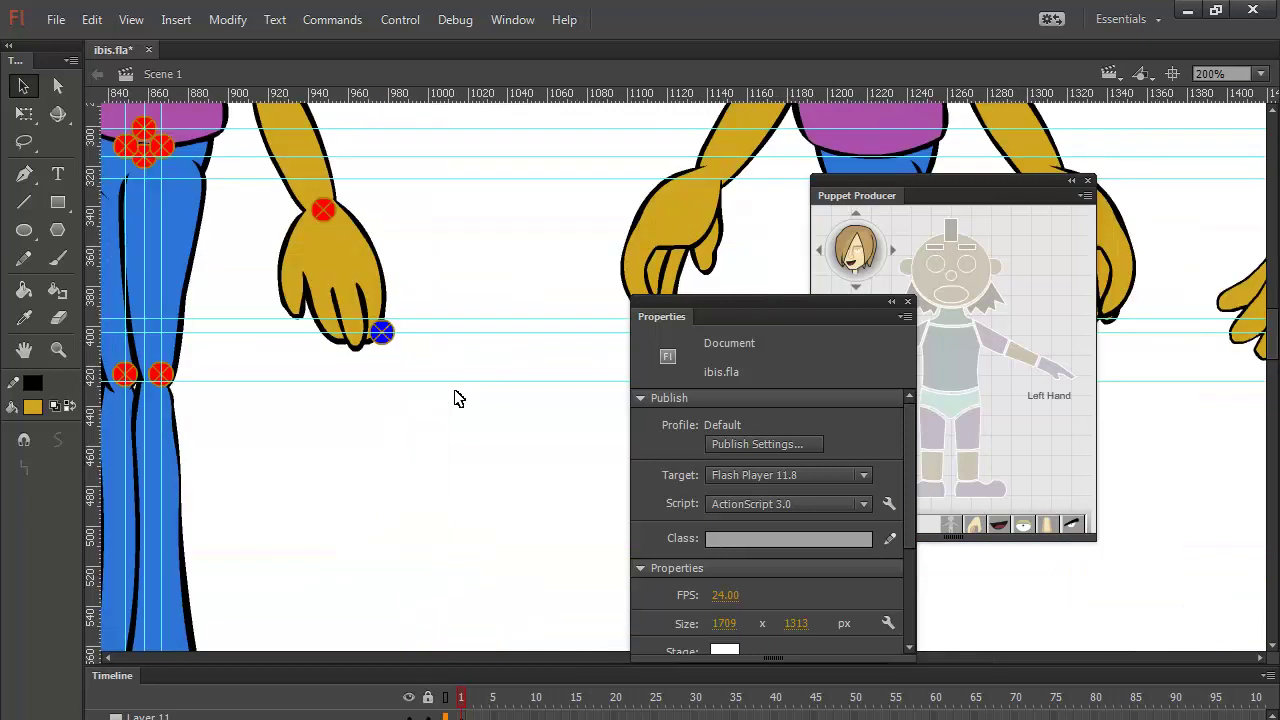
click(168, 380)
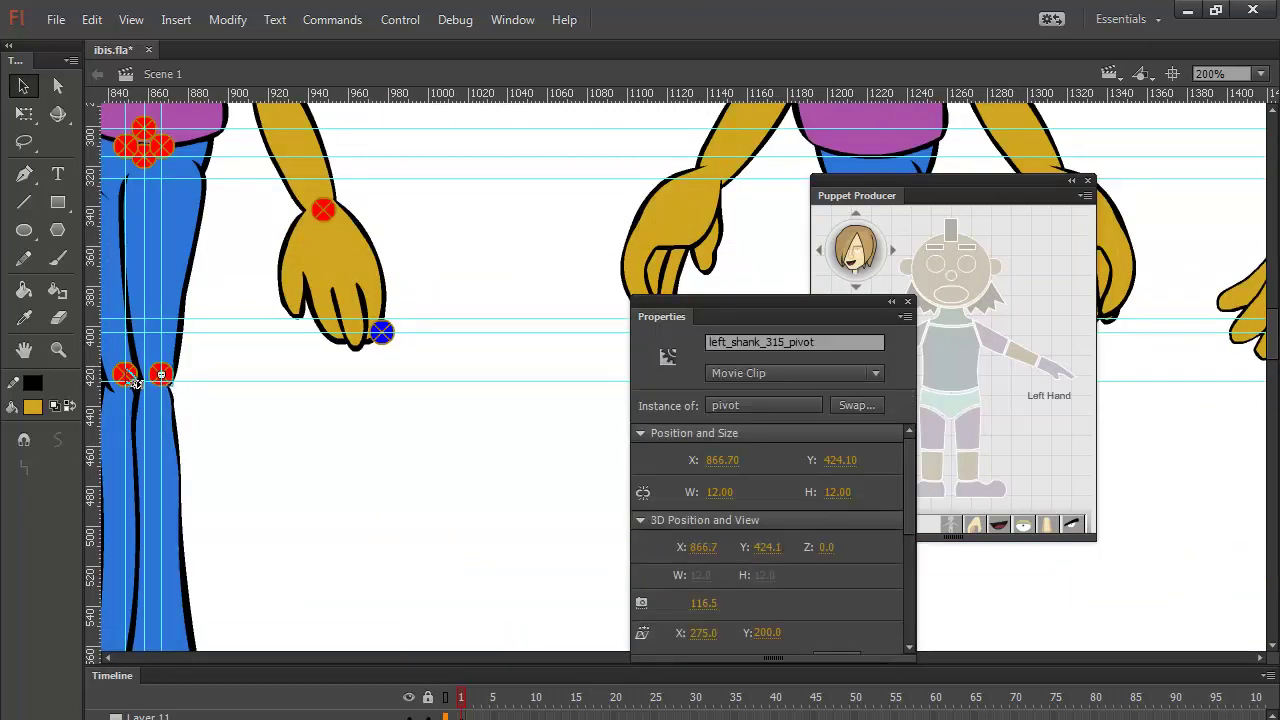
shift+click(126, 377)
drag(161, 376, 161, 382)
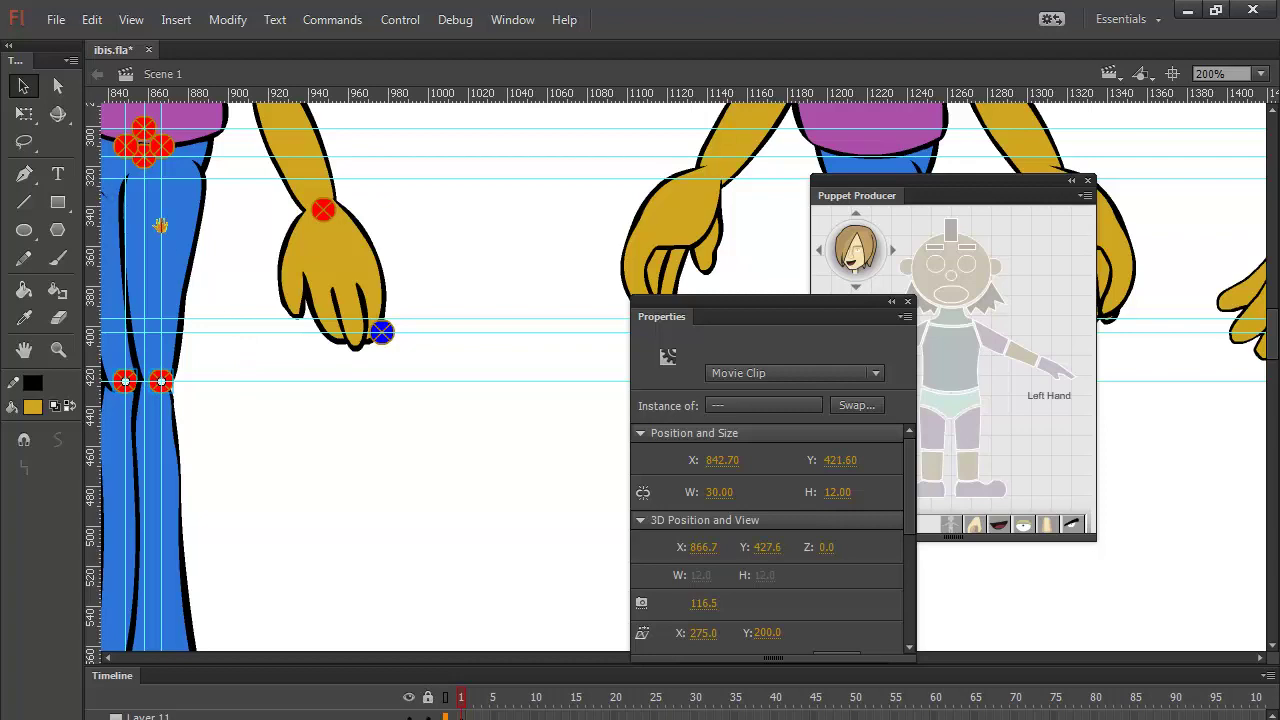
Step: Move the Properties and Puppet Producer panels clear of the remaining character views beside the 315 view
drag(171, 208, 314, 351)
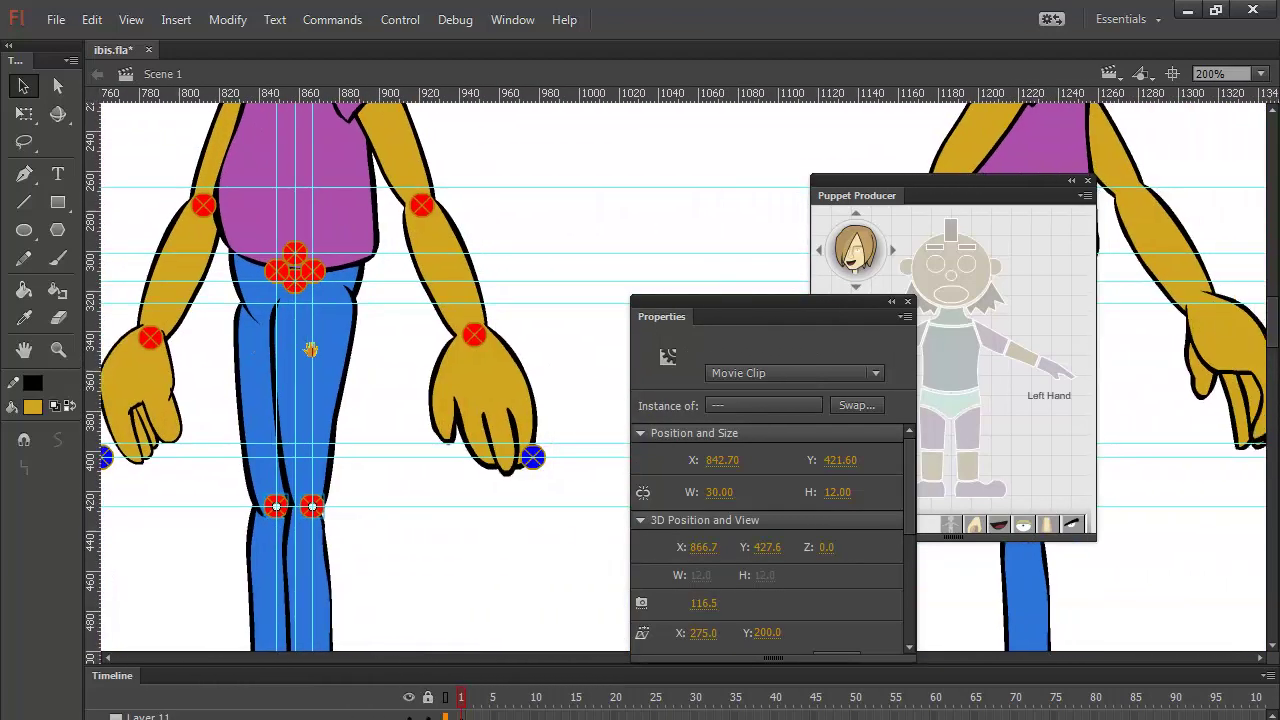
drag(521, 557, 426, 283)
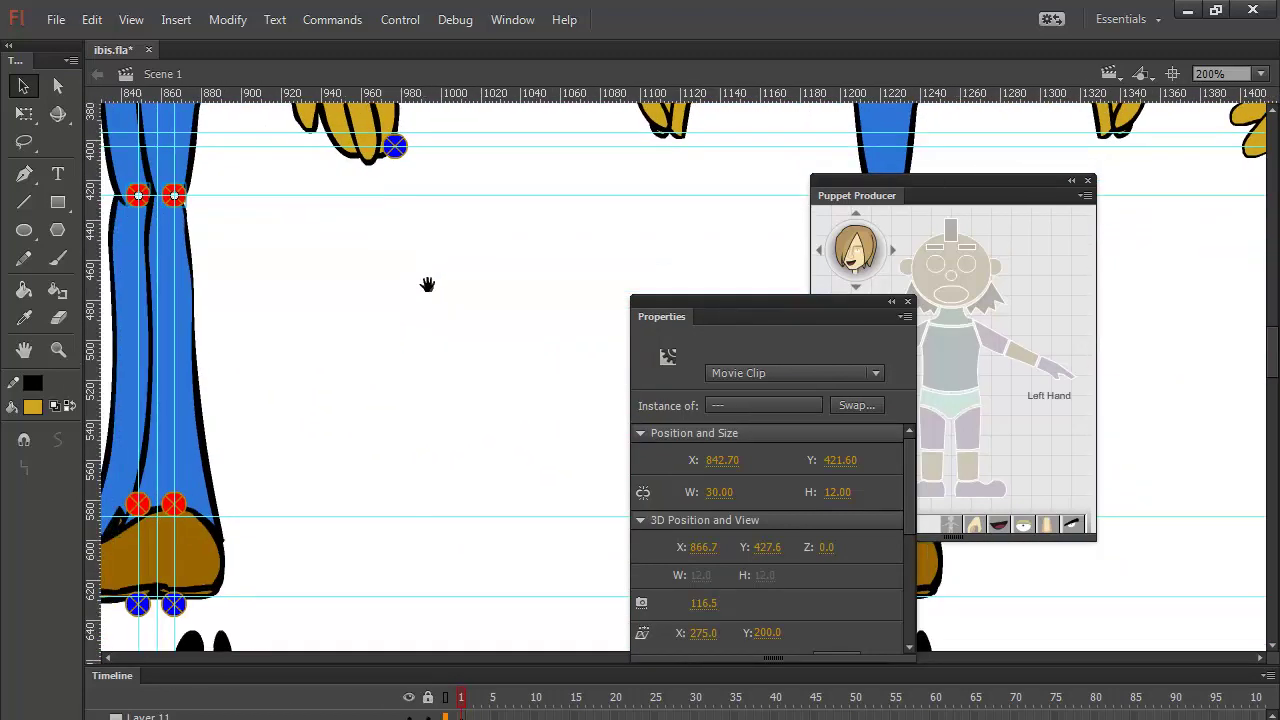
scroll(443, 380, down, 2)
drag(451, 447, 446, 337)
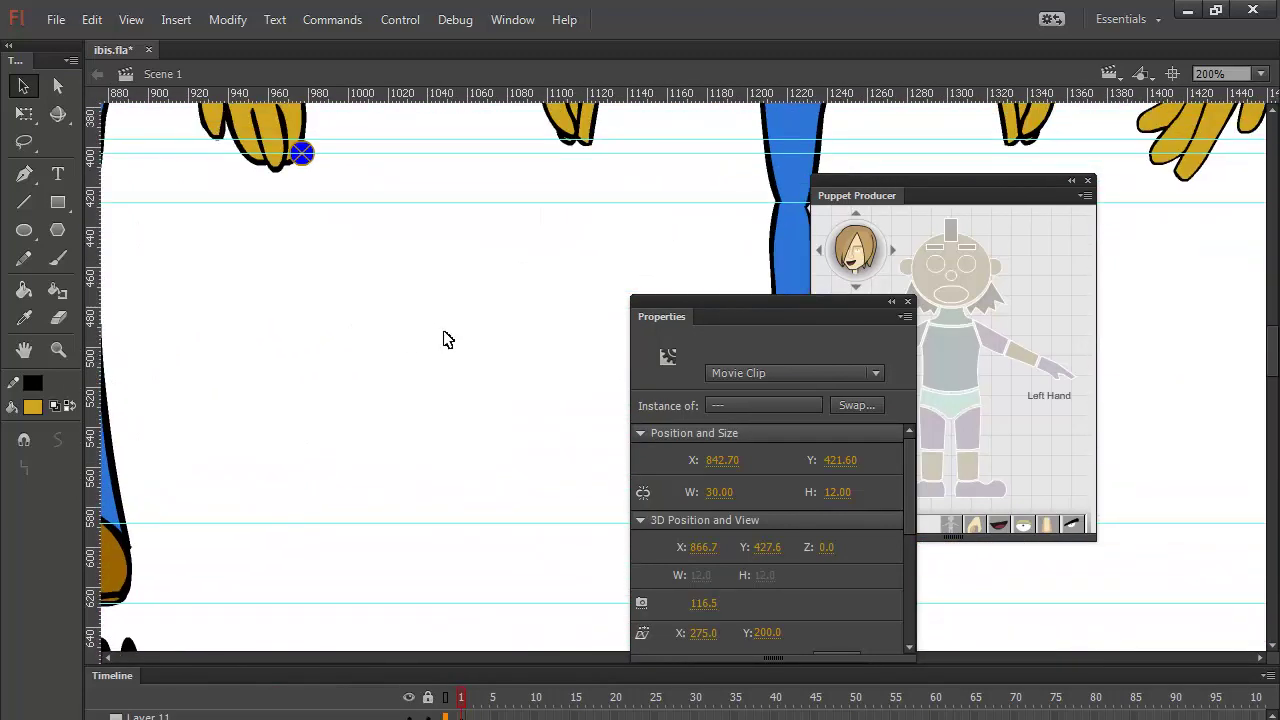
key(ctrl+minus)
key(ctrl+minus)
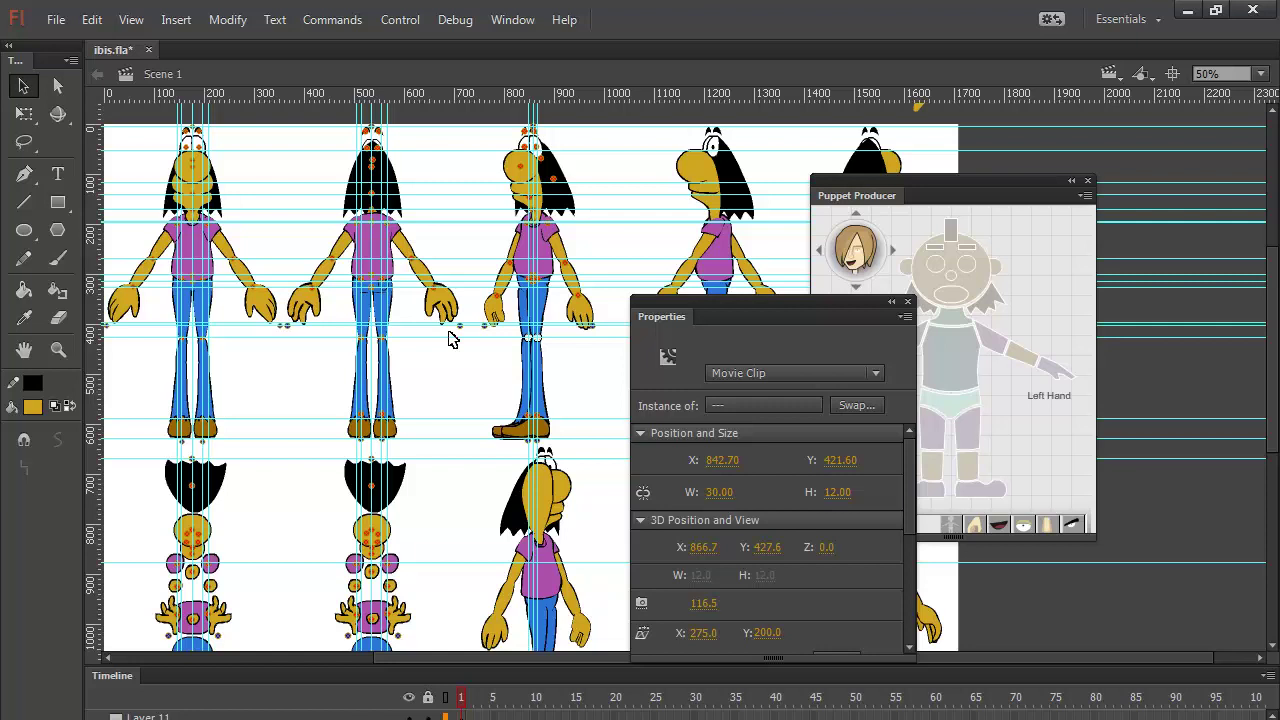
drag(622, 234, 575, 306)
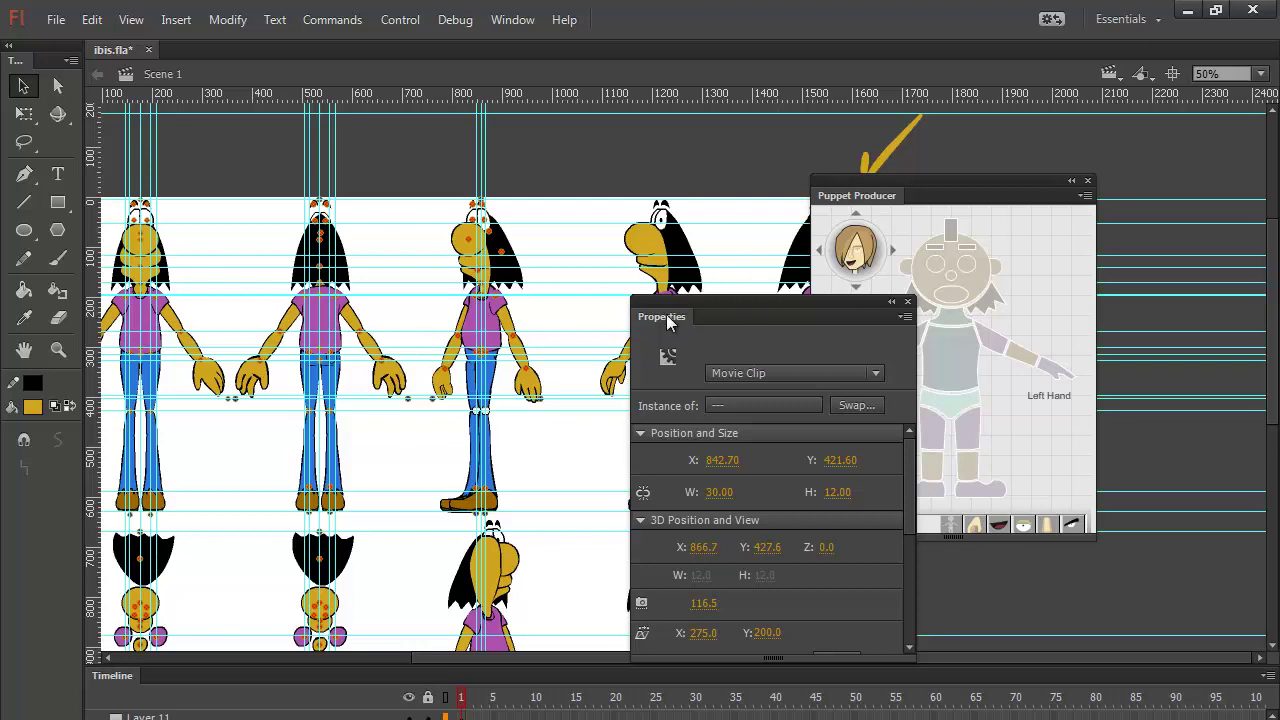
drag(668, 320, 1032, 427)
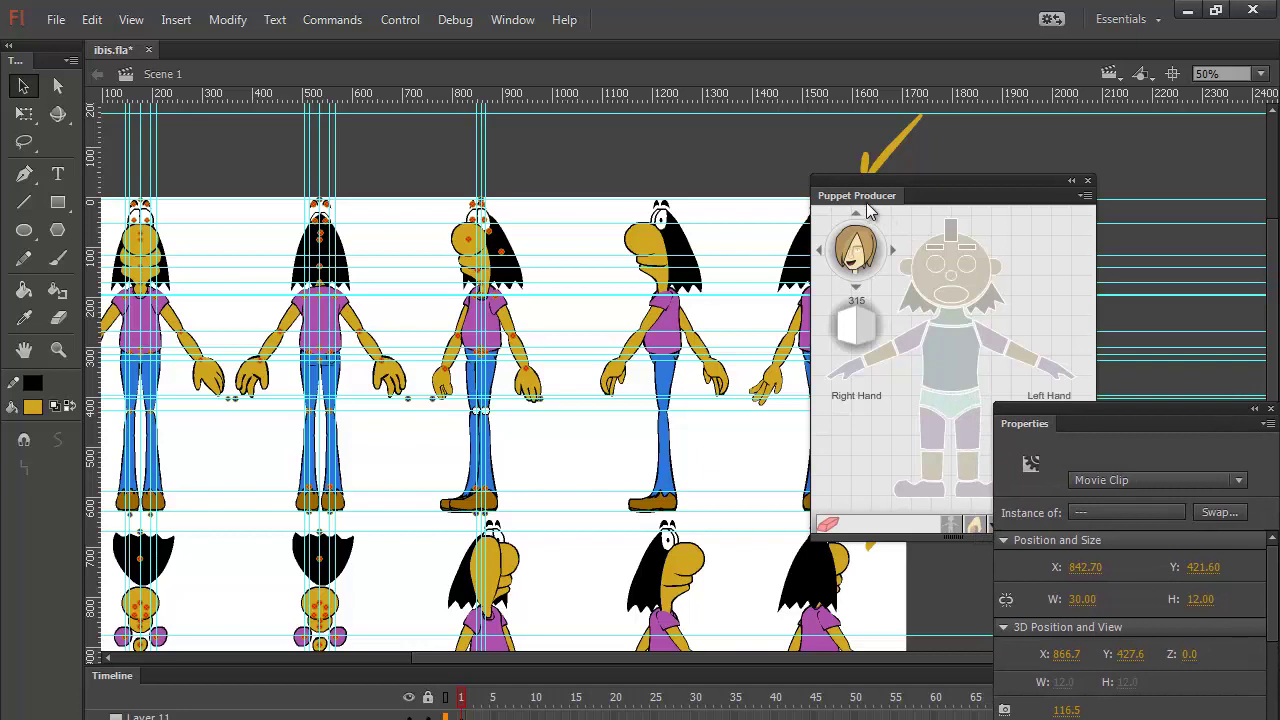
drag(868, 210, 1040, 162)
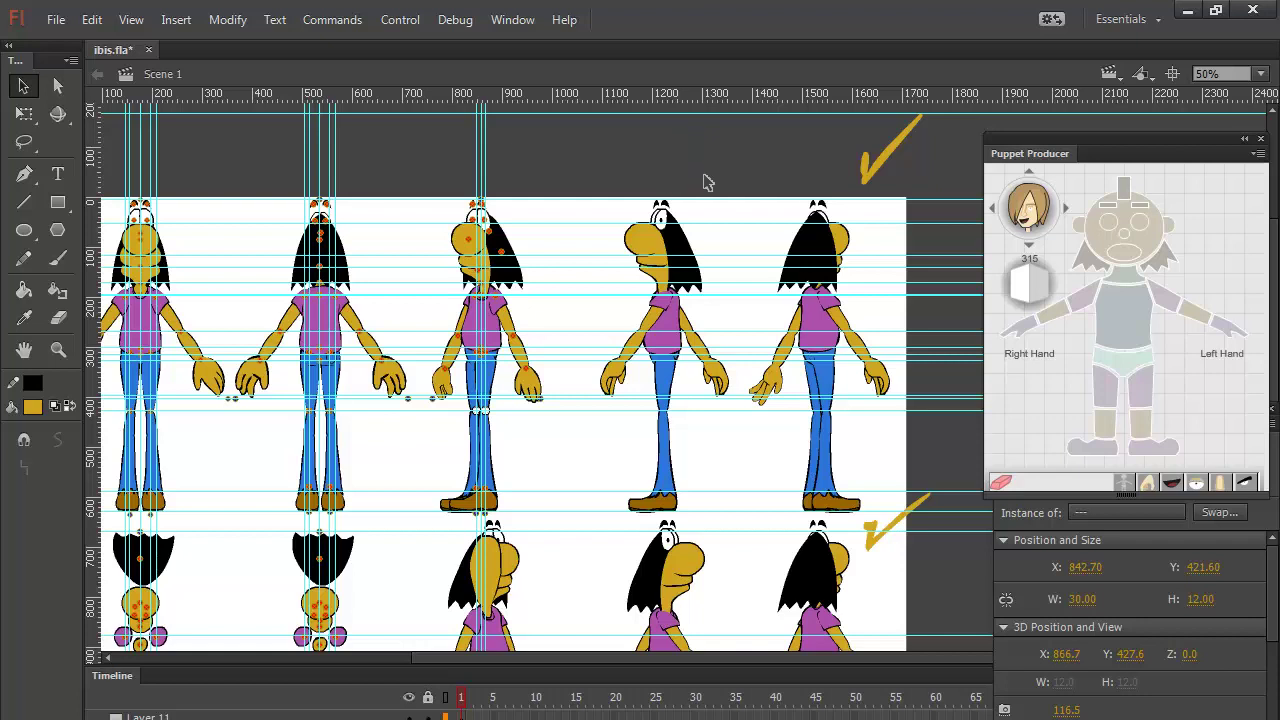
Step: Select all parts of the unrigged side view next to the 315 view, and single out its near upper arm
click(595, 181)
drag(580, 170, 735, 521)
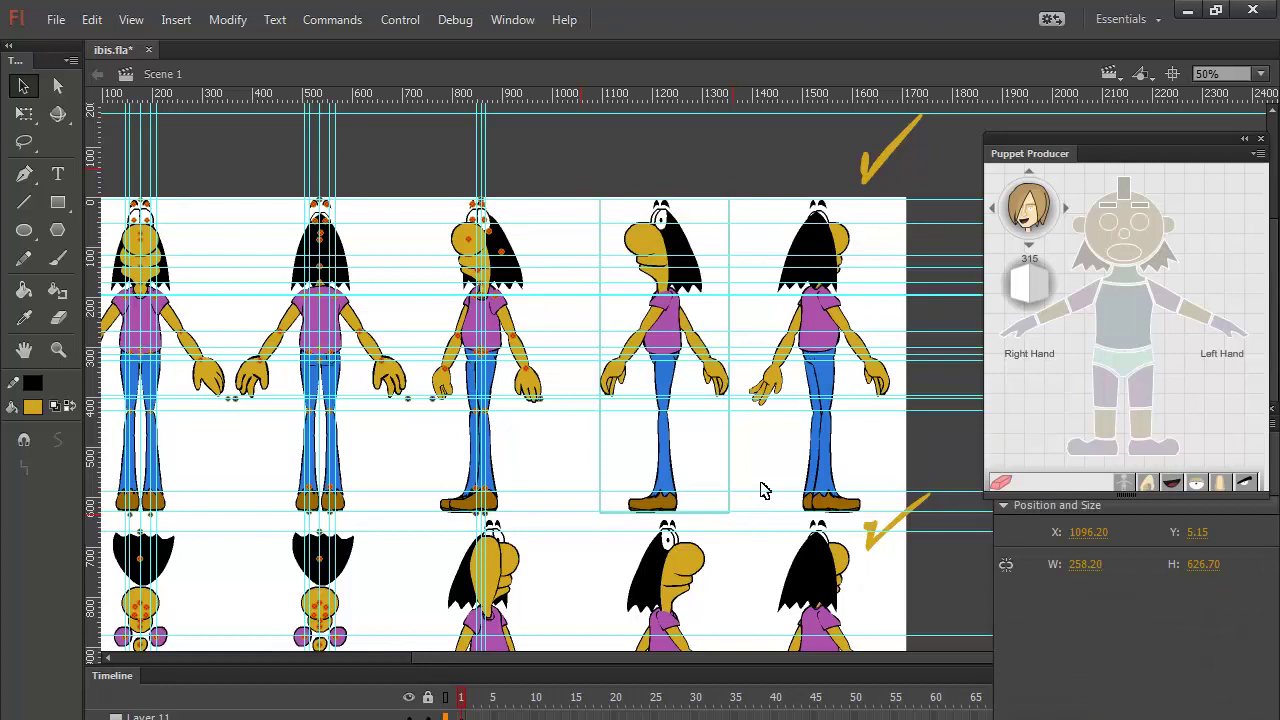
key(ctrl+=)
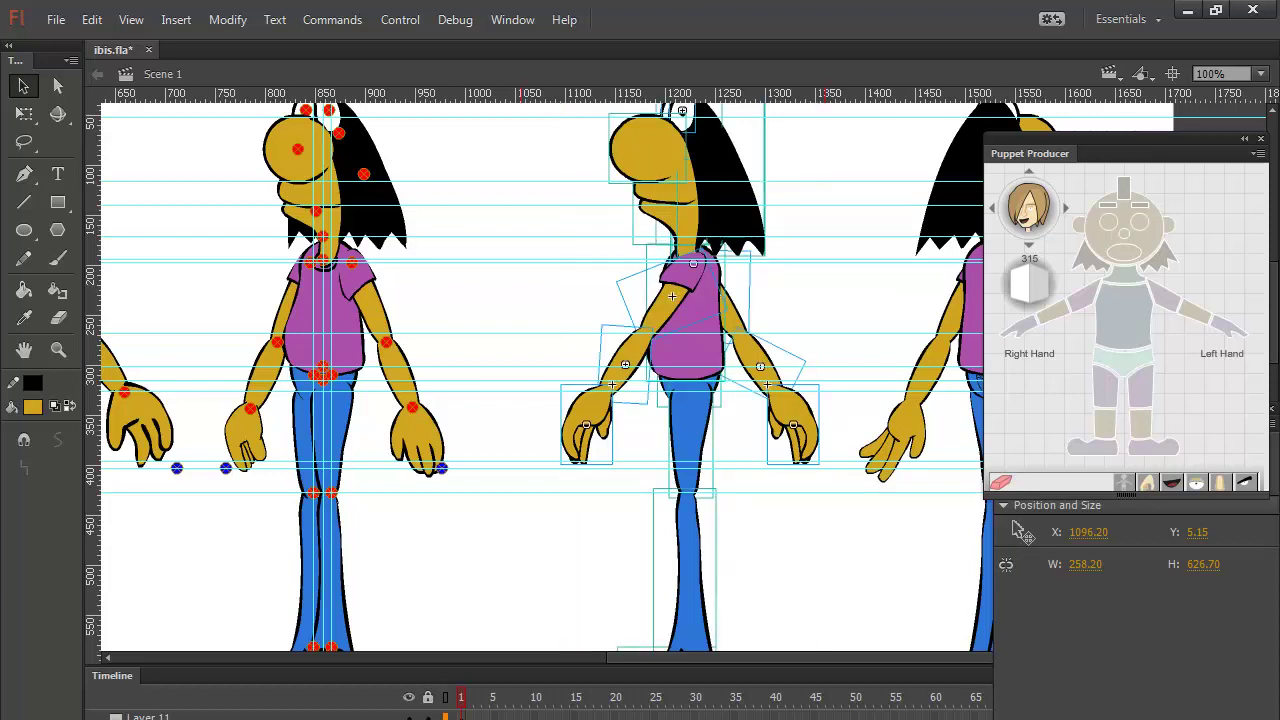
click(848, 263)
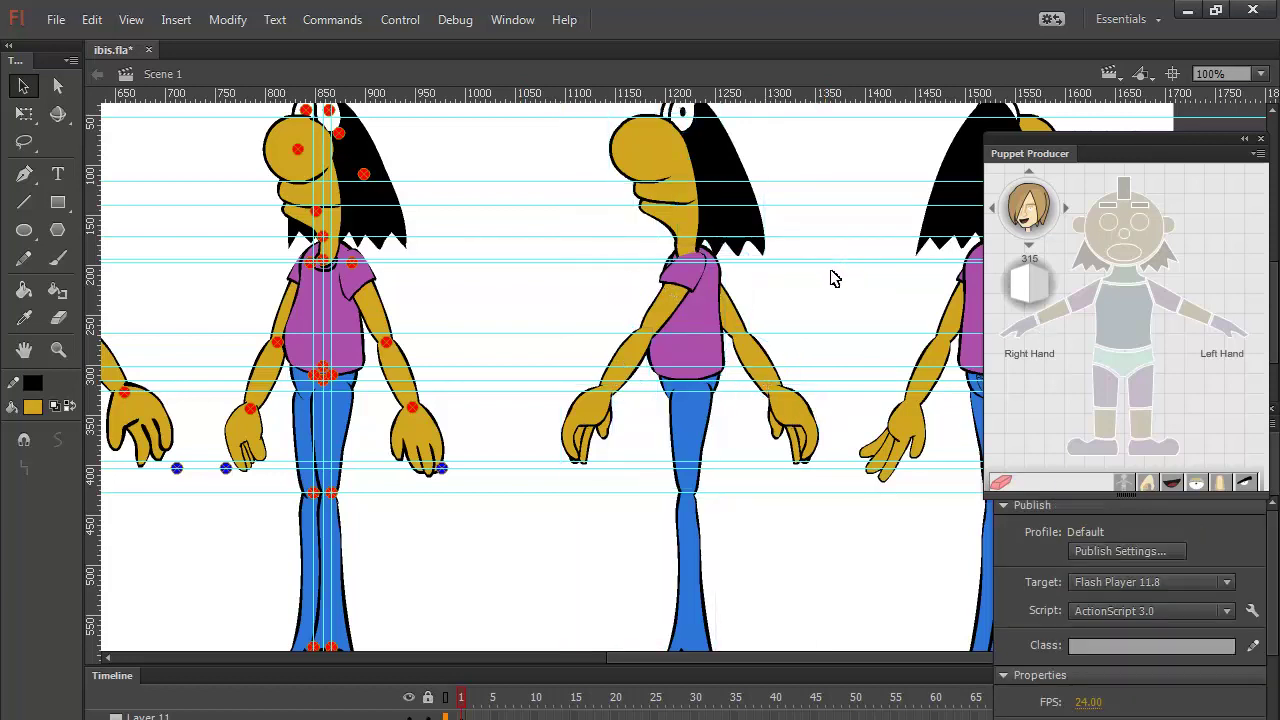
click(706, 304)
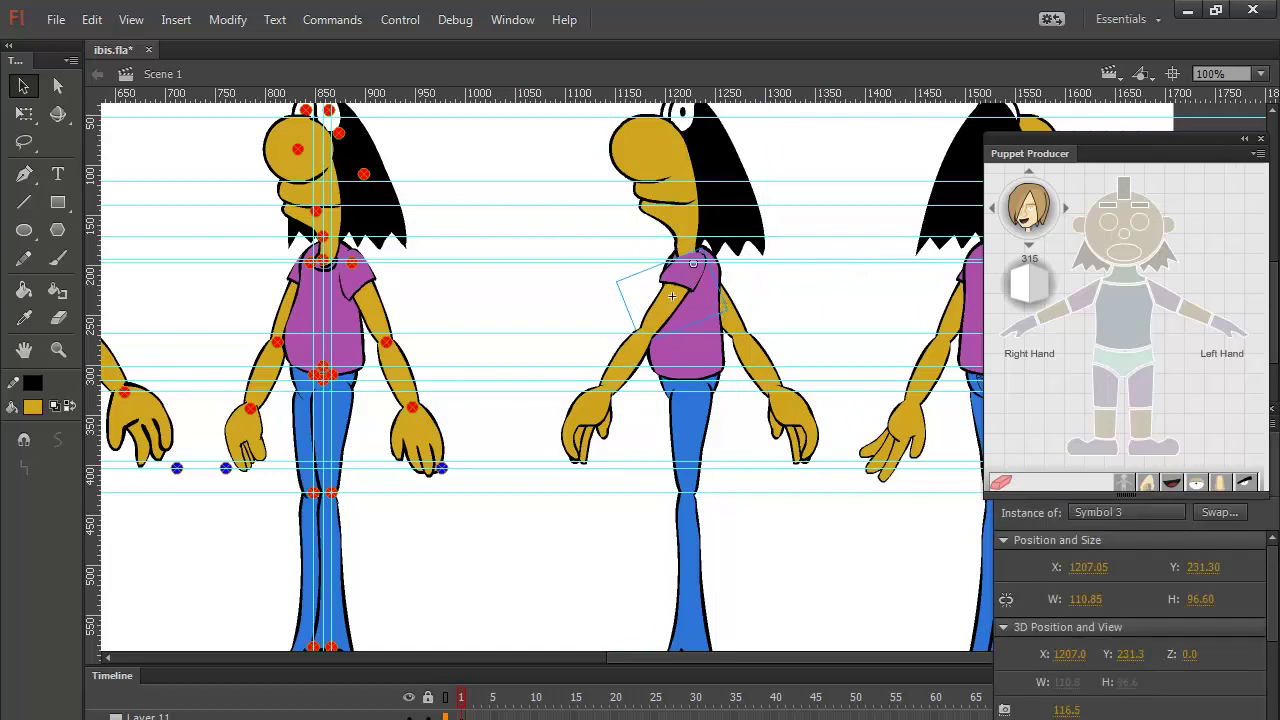